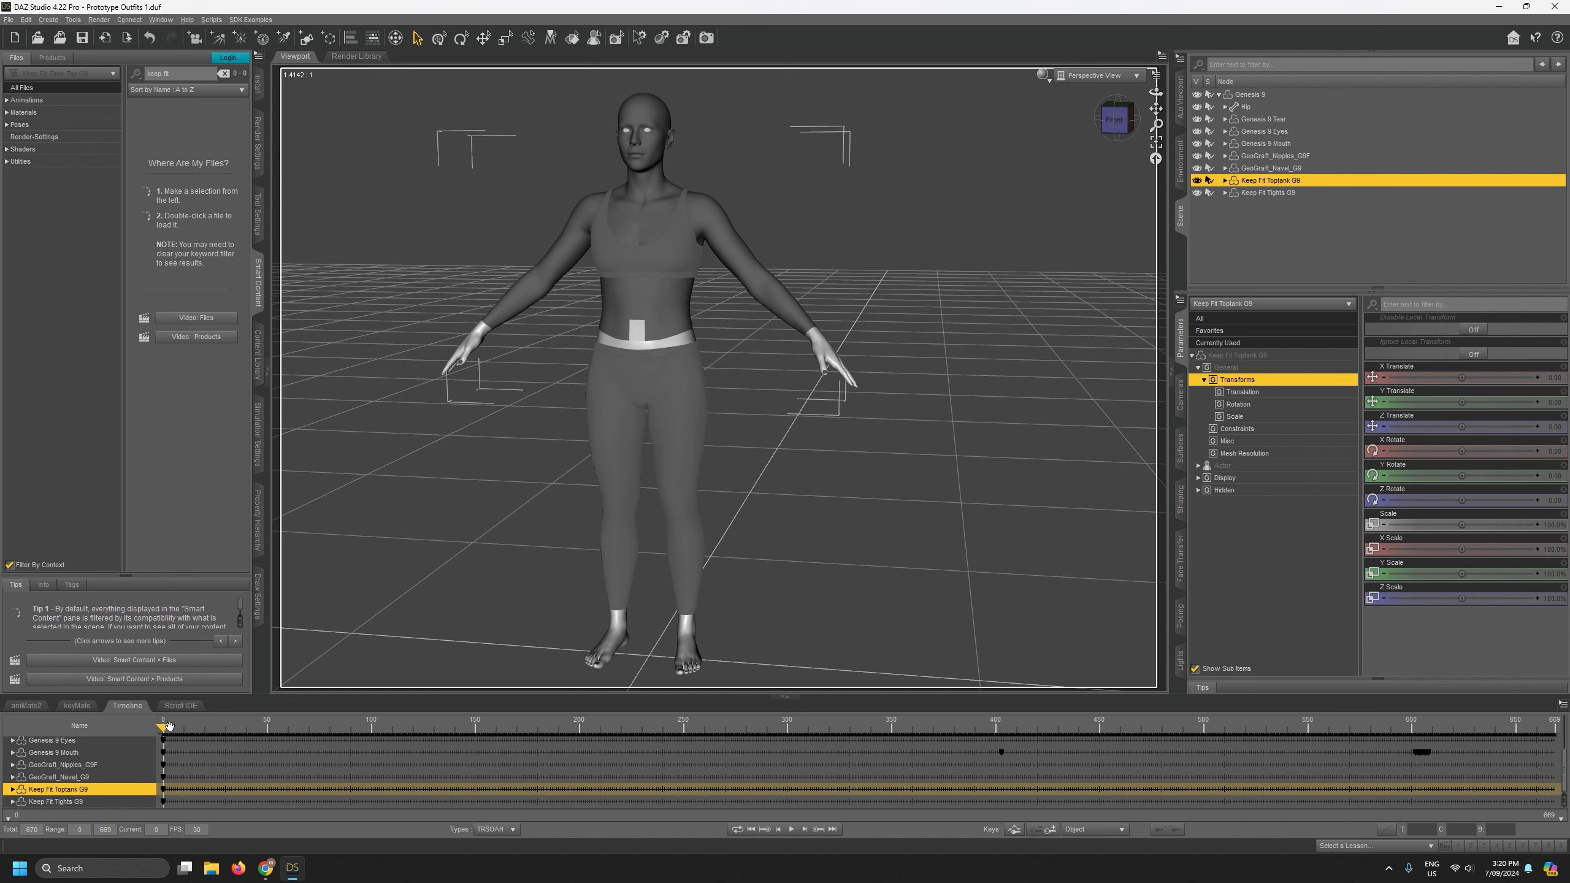
Switch the viewport to the Wire Texture Shaded draw style and select the Keep Fit Tights G9 in the scene.
left_click(1043, 76)
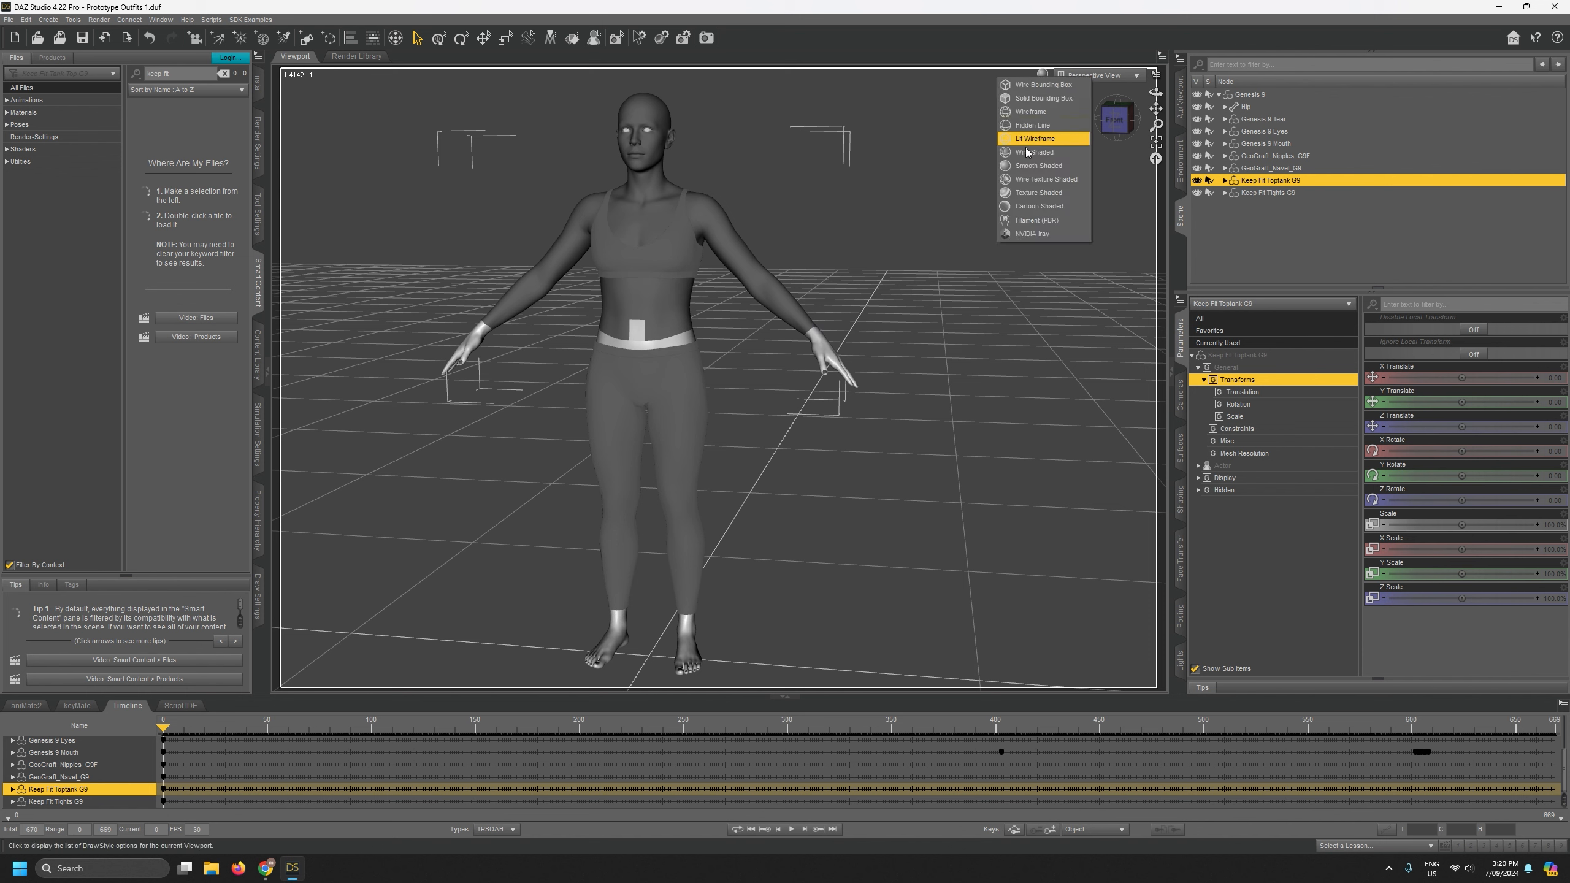
left_click(1036, 179)
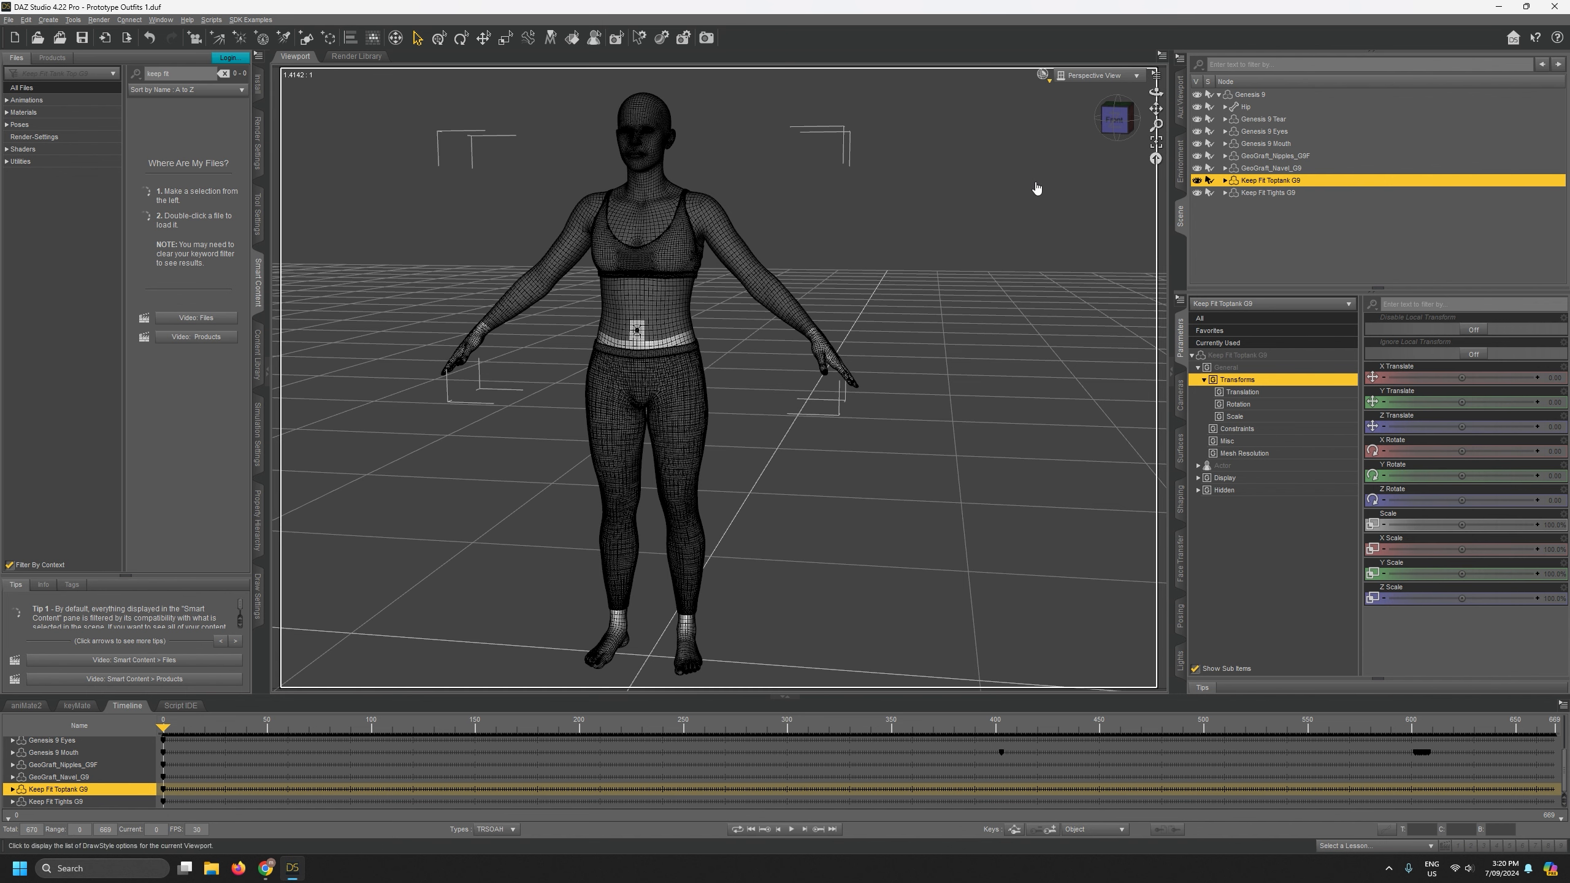
left_click(1263, 171)
left_click(1265, 179)
left_click(1267, 190)
left_click(1267, 179)
left_click(1270, 193)
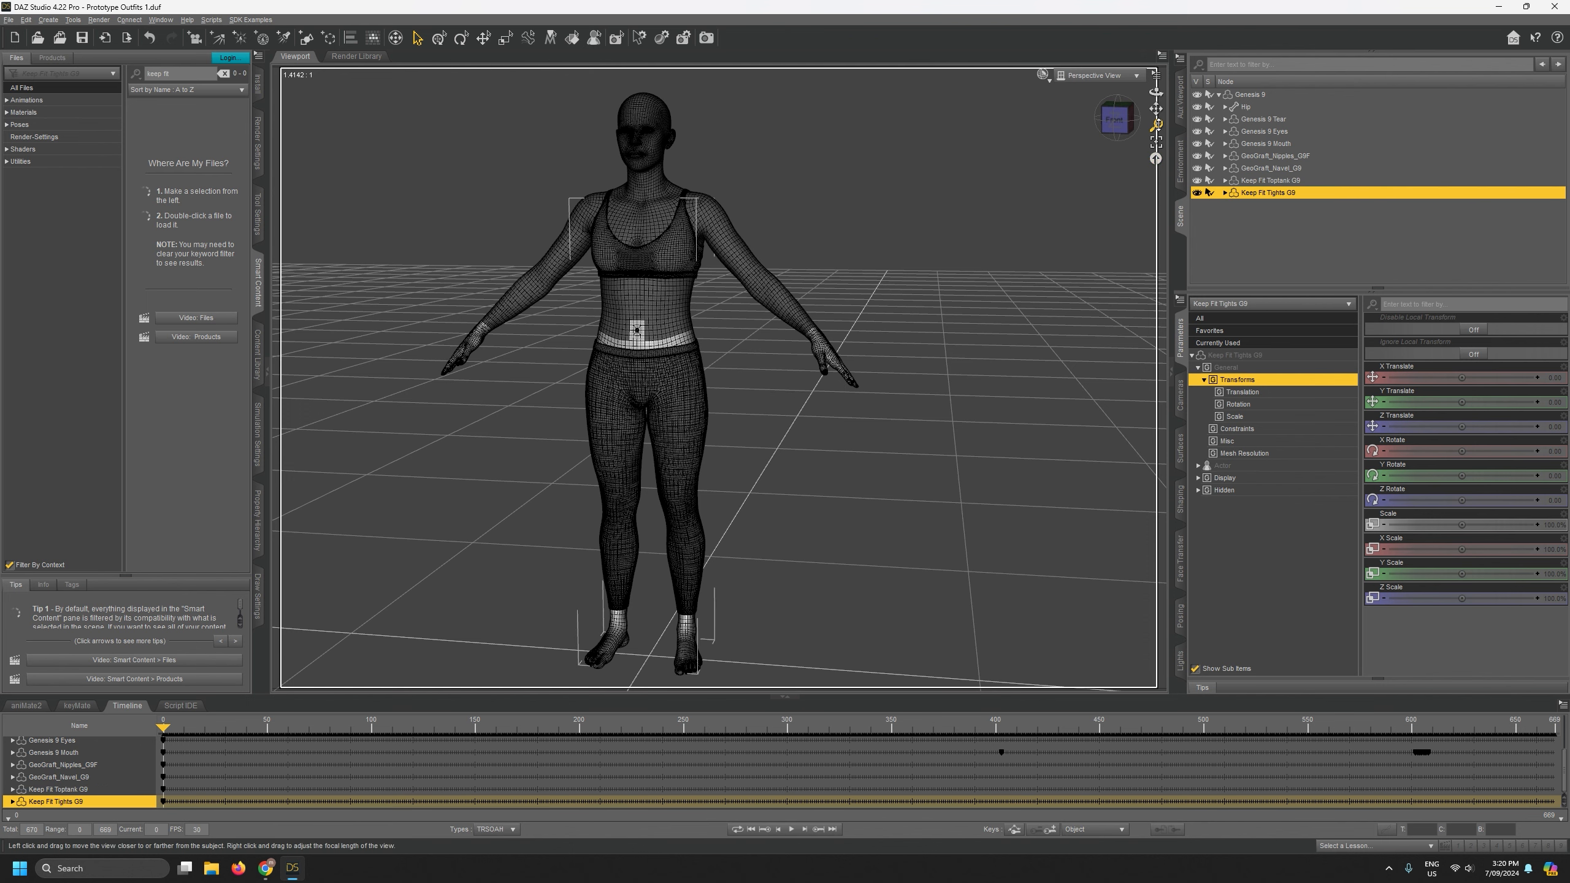
Examine the wireframe mesh of the Keep Fit tights and top up close, along with all parameters of the tights.
left_click_drag(1155, 124, 1155, 186)
left_click_drag(1156, 108, 1274, 113)
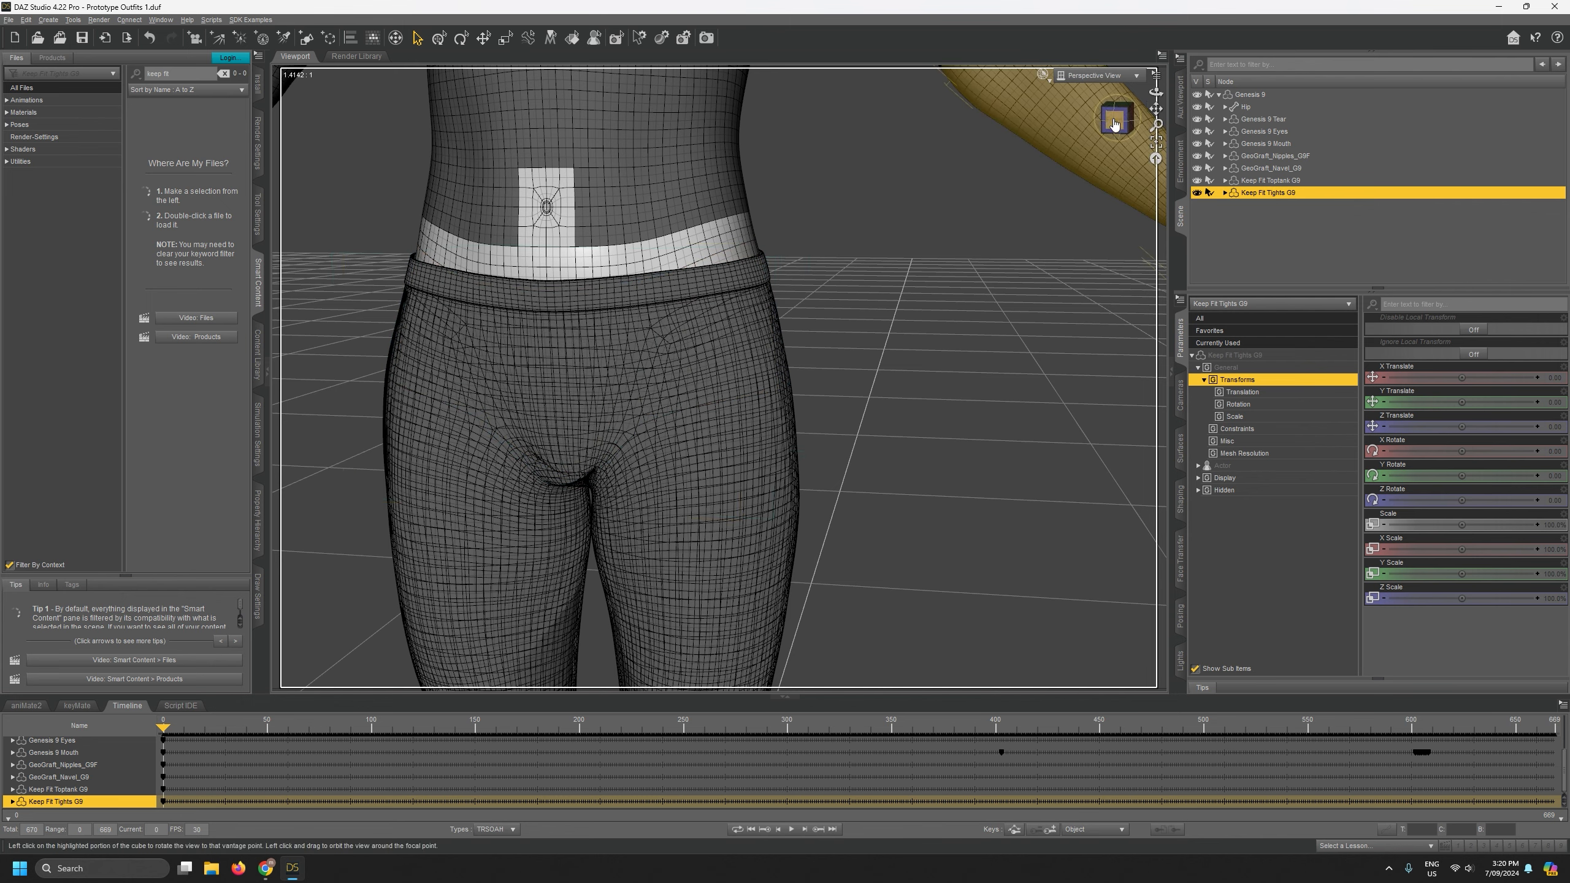
left_click_drag(1156, 109, 1164, 320)
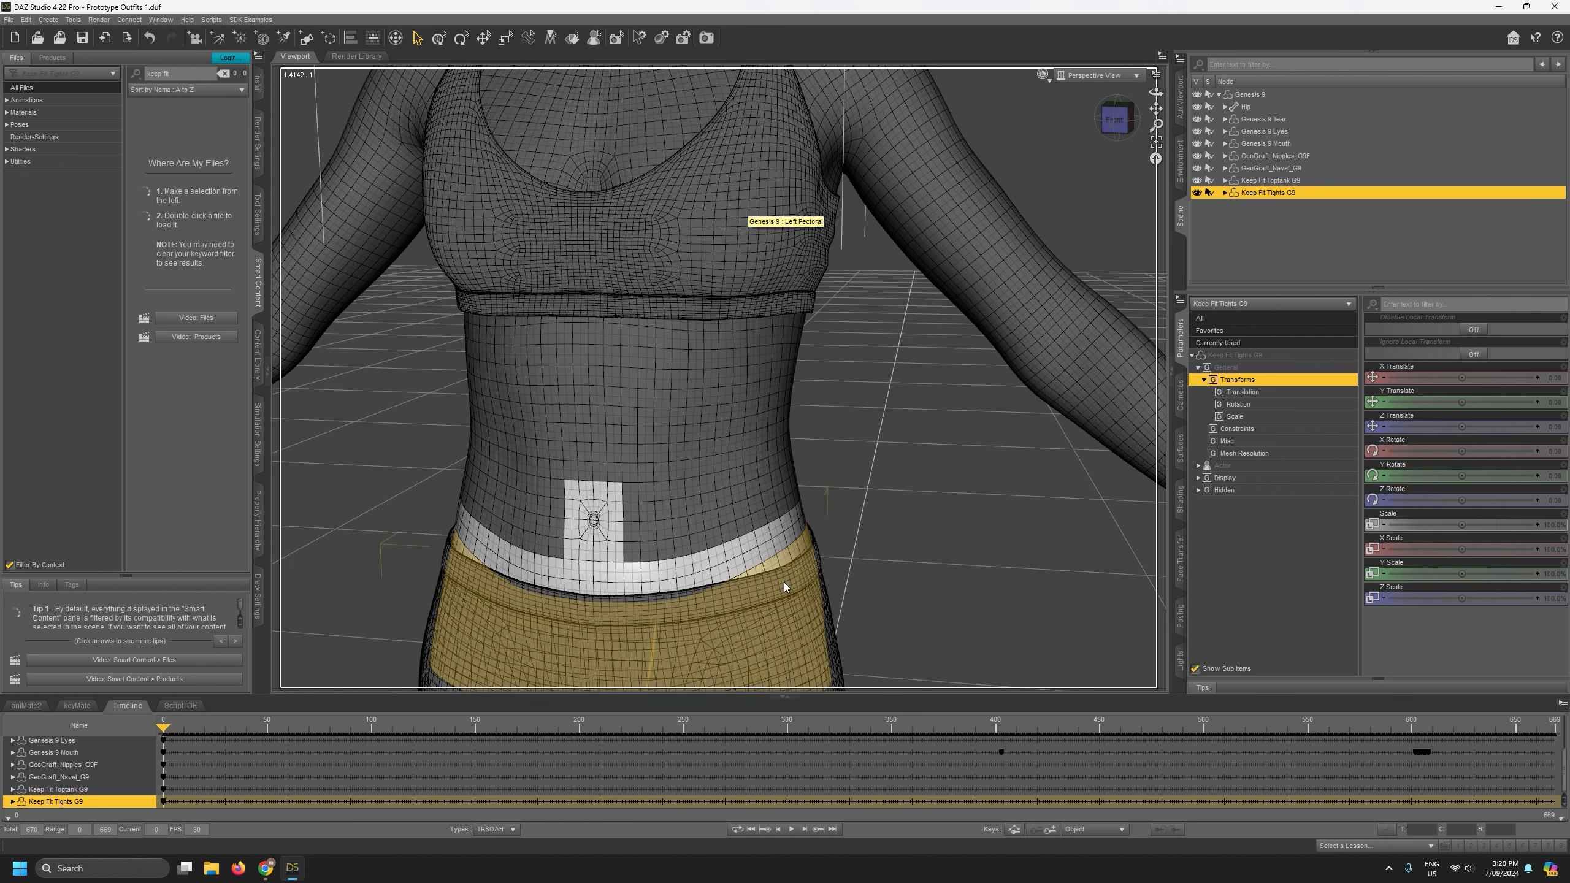
left_click(1238, 317)
scroll(1405, 525, "down", 5)
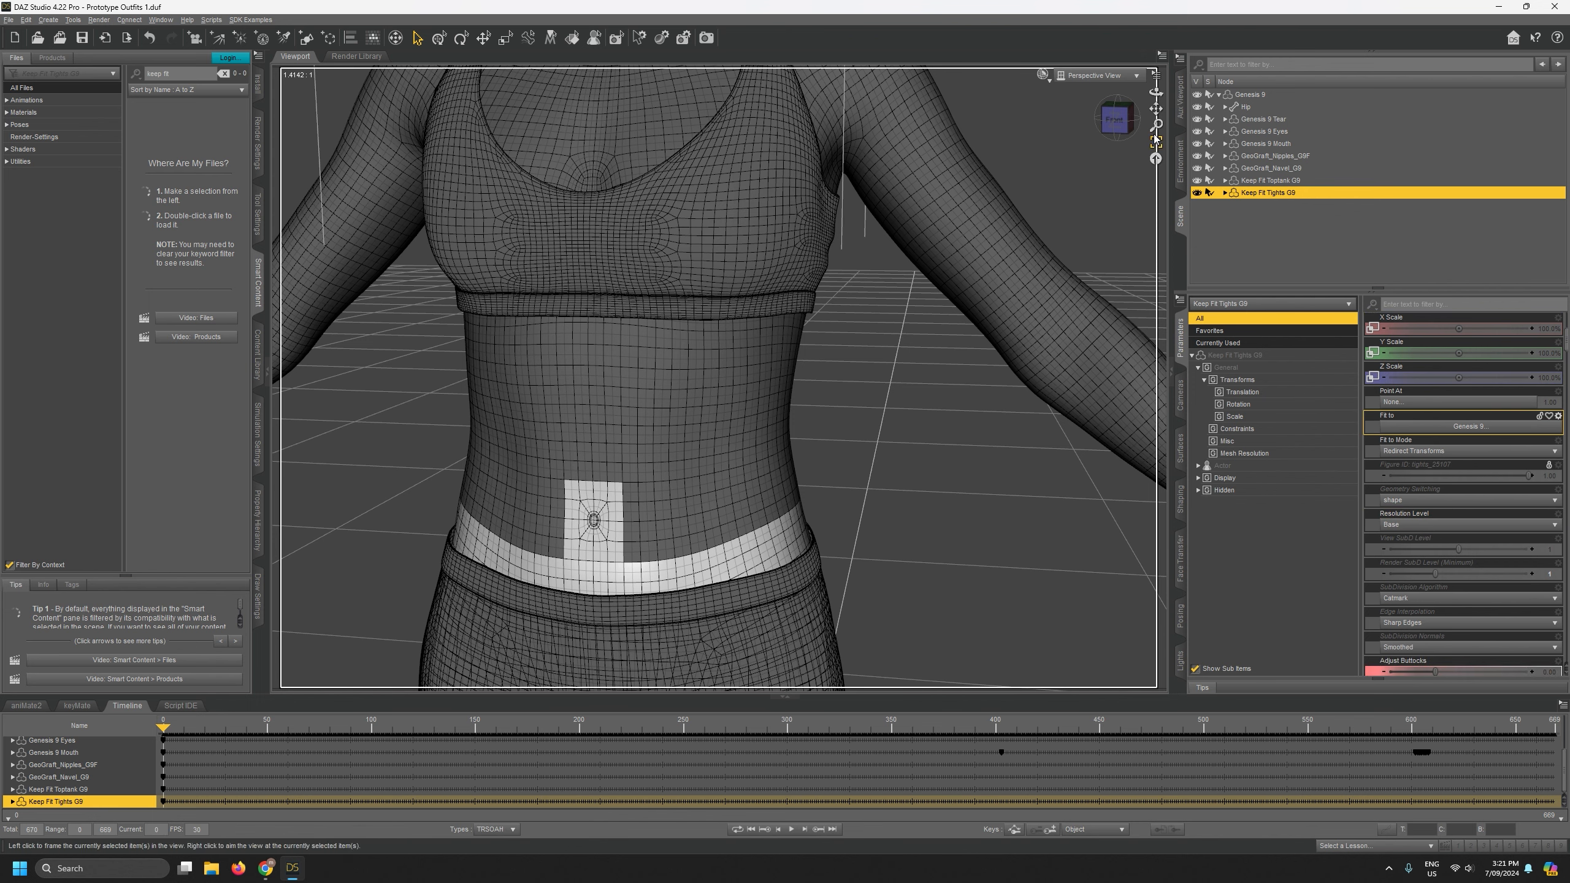
left_click_drag(1155, 126, 1156, 176)
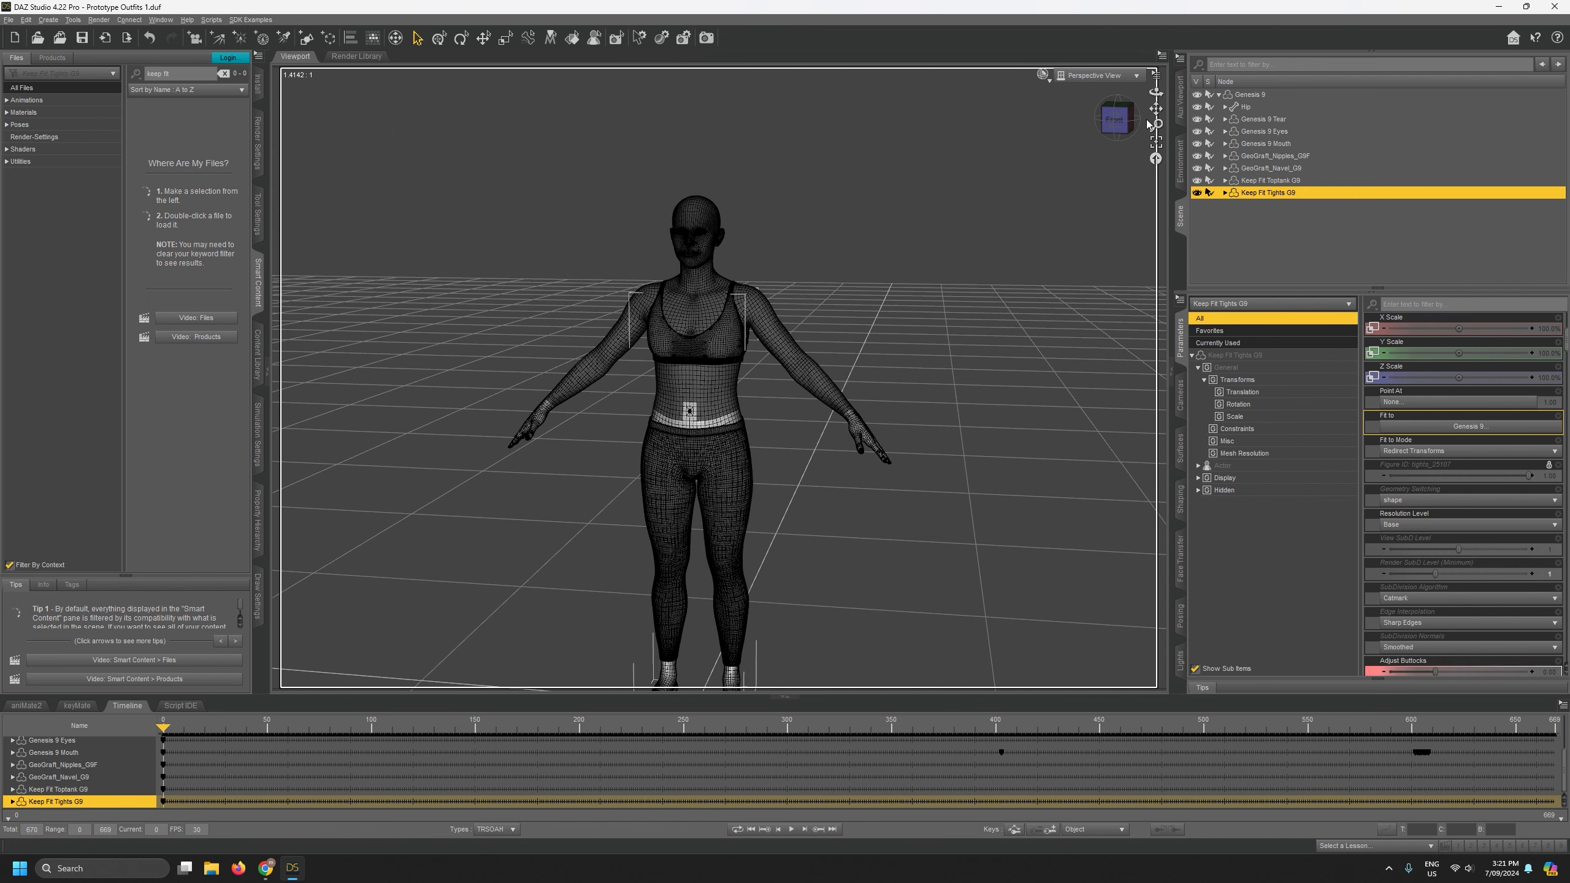
left_click_drag(1156, 108, 1137, 77)
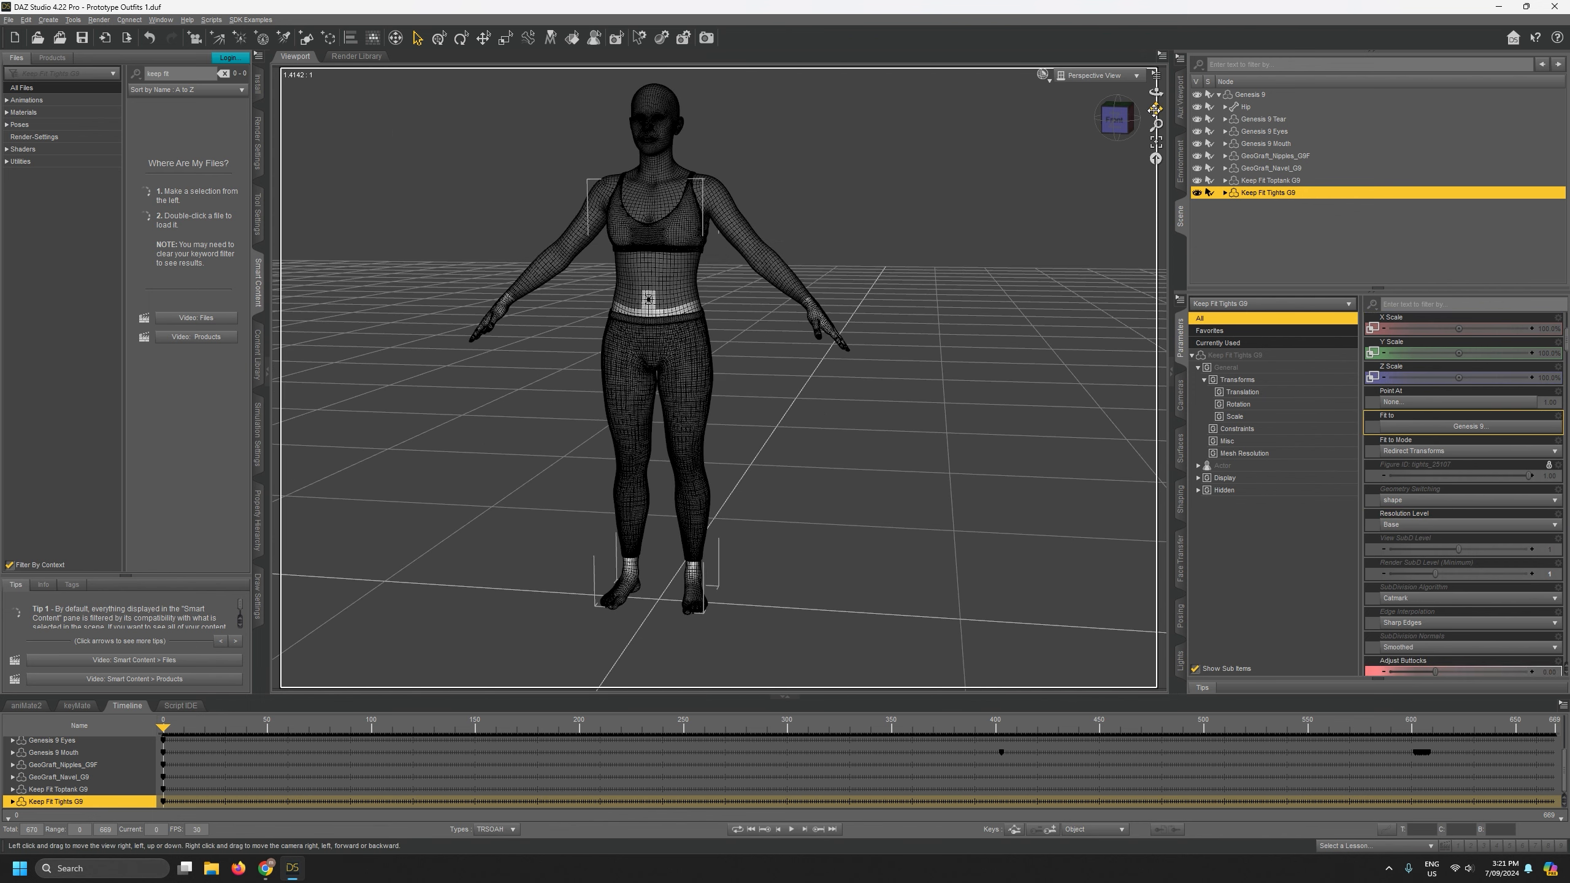
Save the scene, select the Genesis 9 figure and scrub through its animation to check how the Keep Fit outfit follows.
left_click(81, 38)
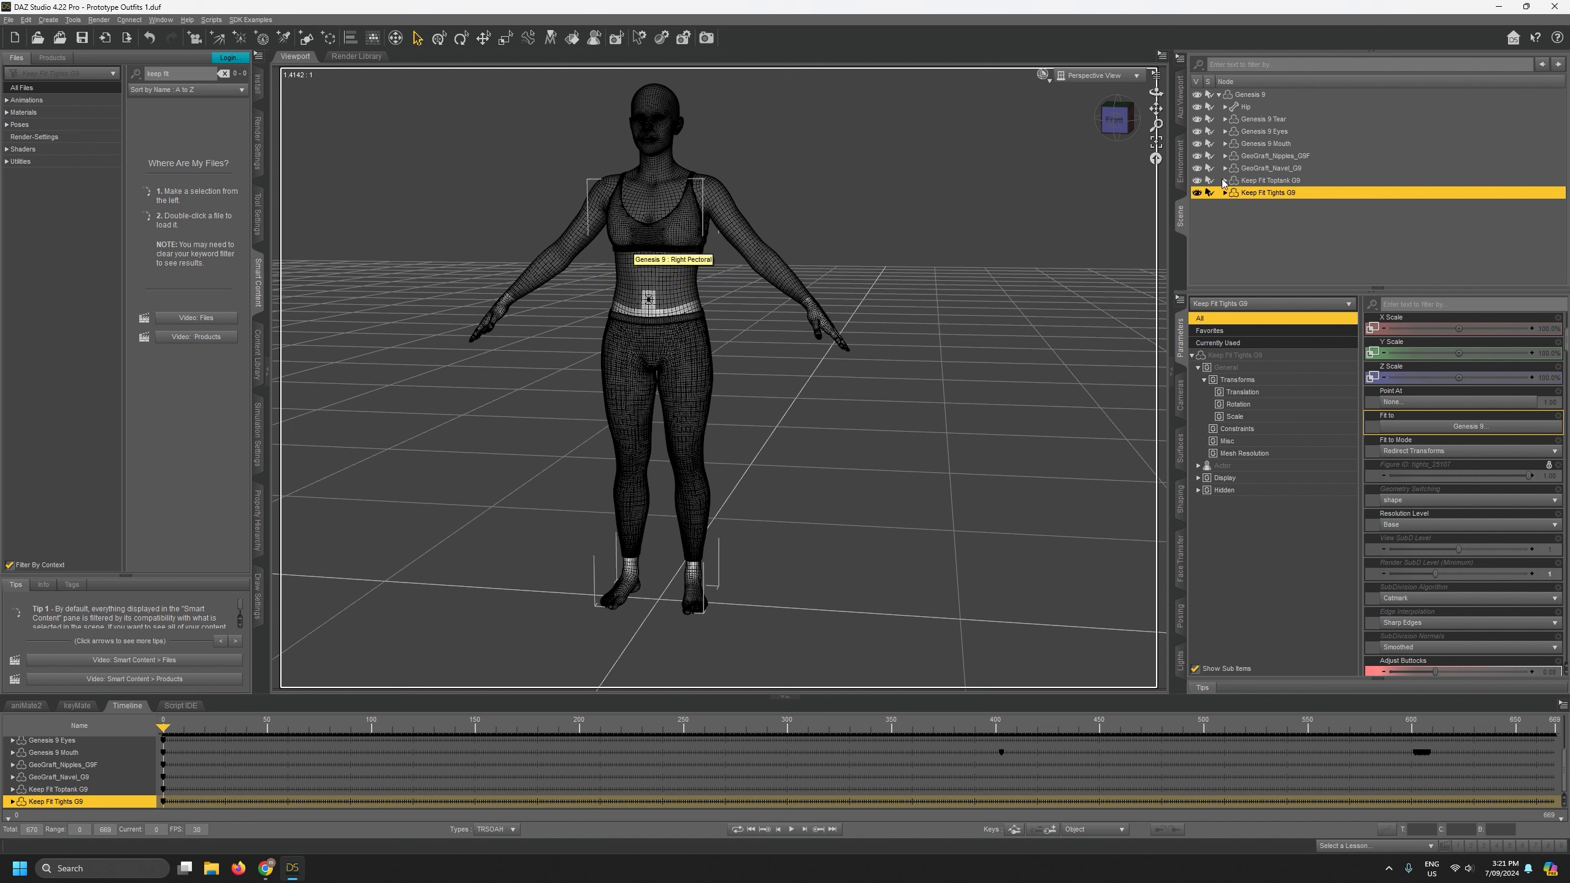
left_click(1255, 96)
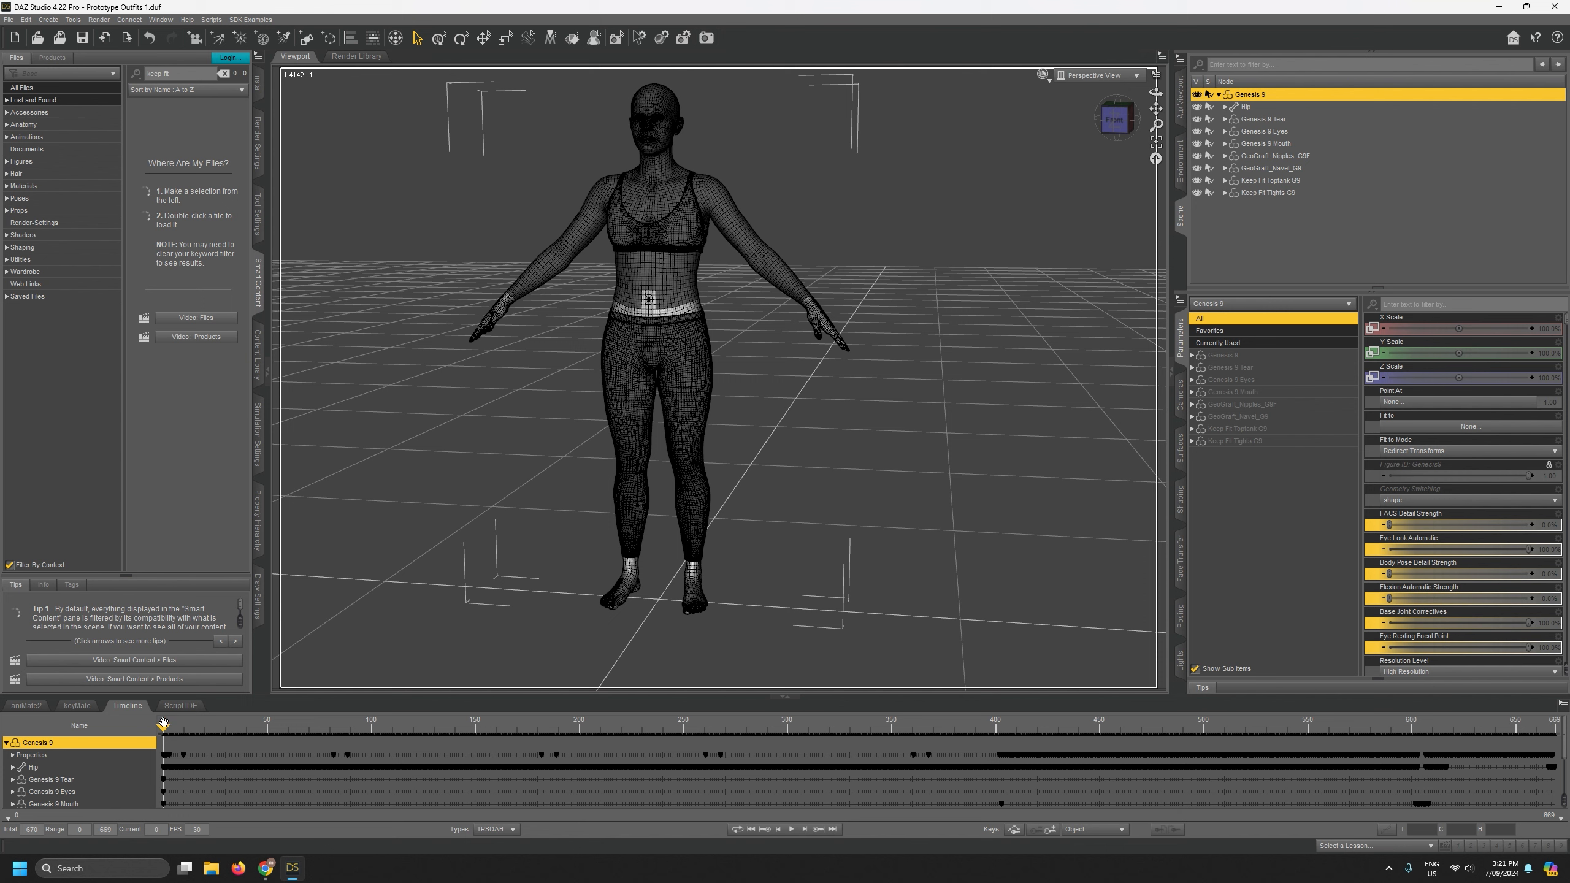
left_click_drag(163, 724, 1167, 720)
left_click_drag(1378, 729, 1333, 730)
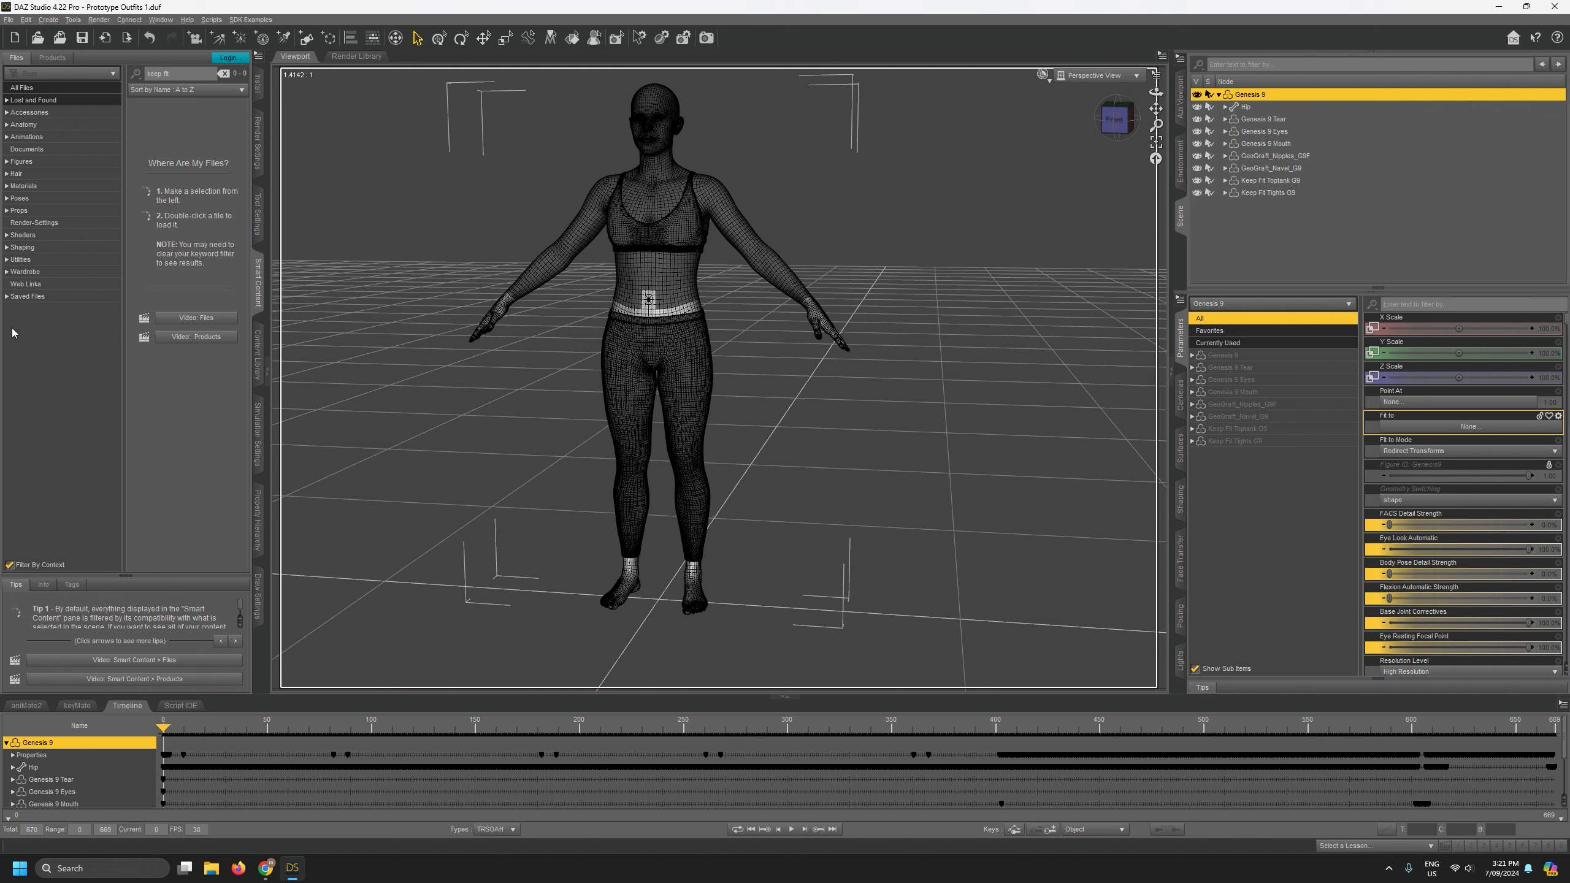
Load the dForce Urban Military Outfit Top G9 from the Wardrobe content onto the Genesis 9 figure.
left_click(29, 274)
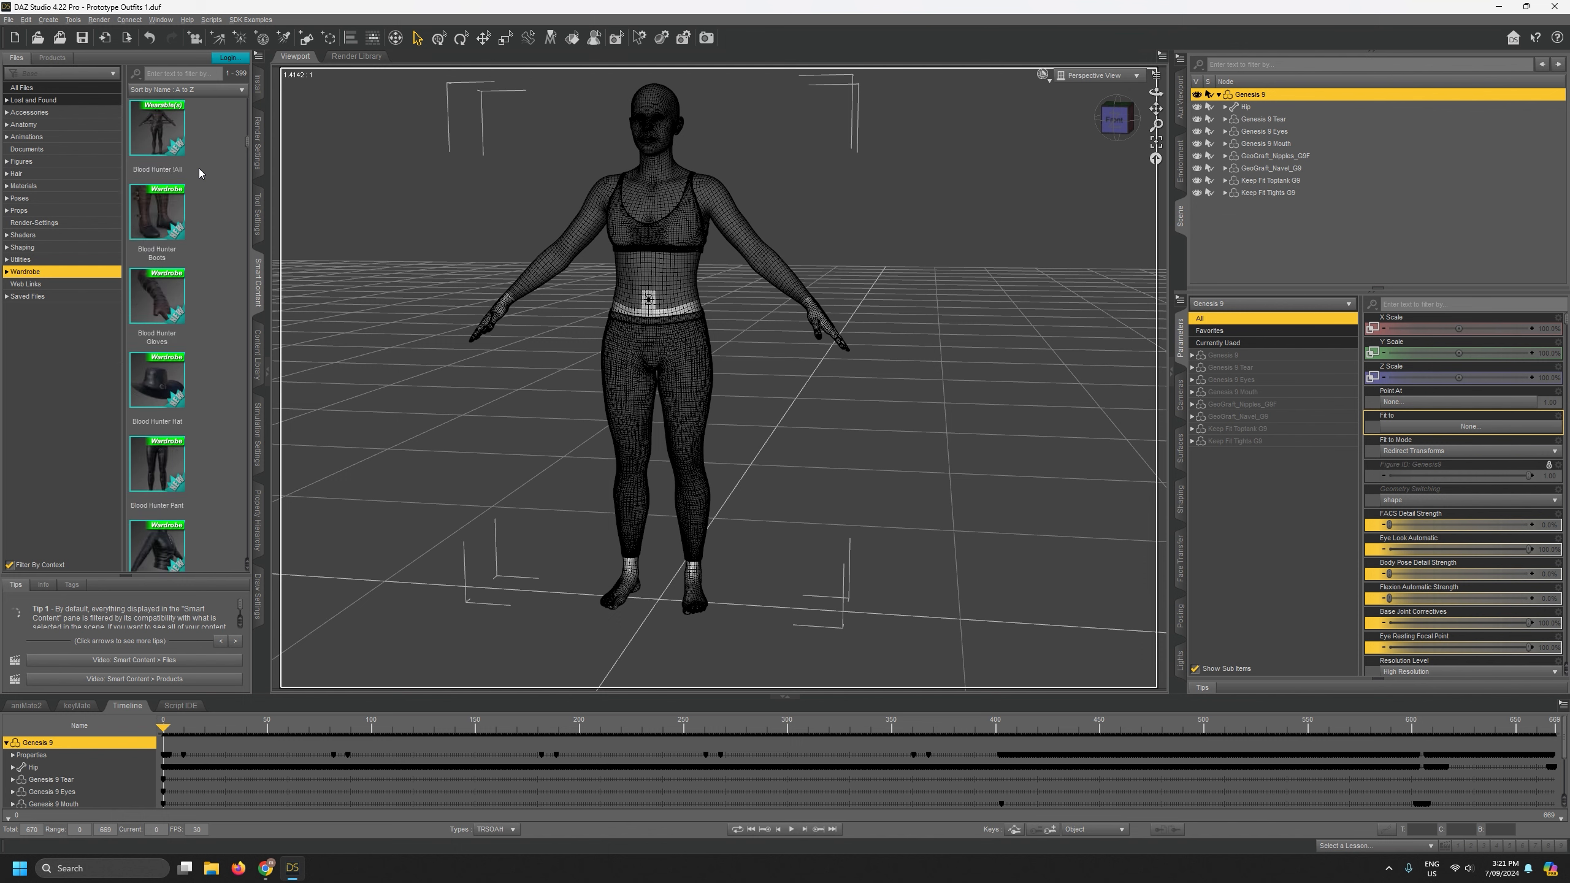
scroll(199, 168, "down", 10)
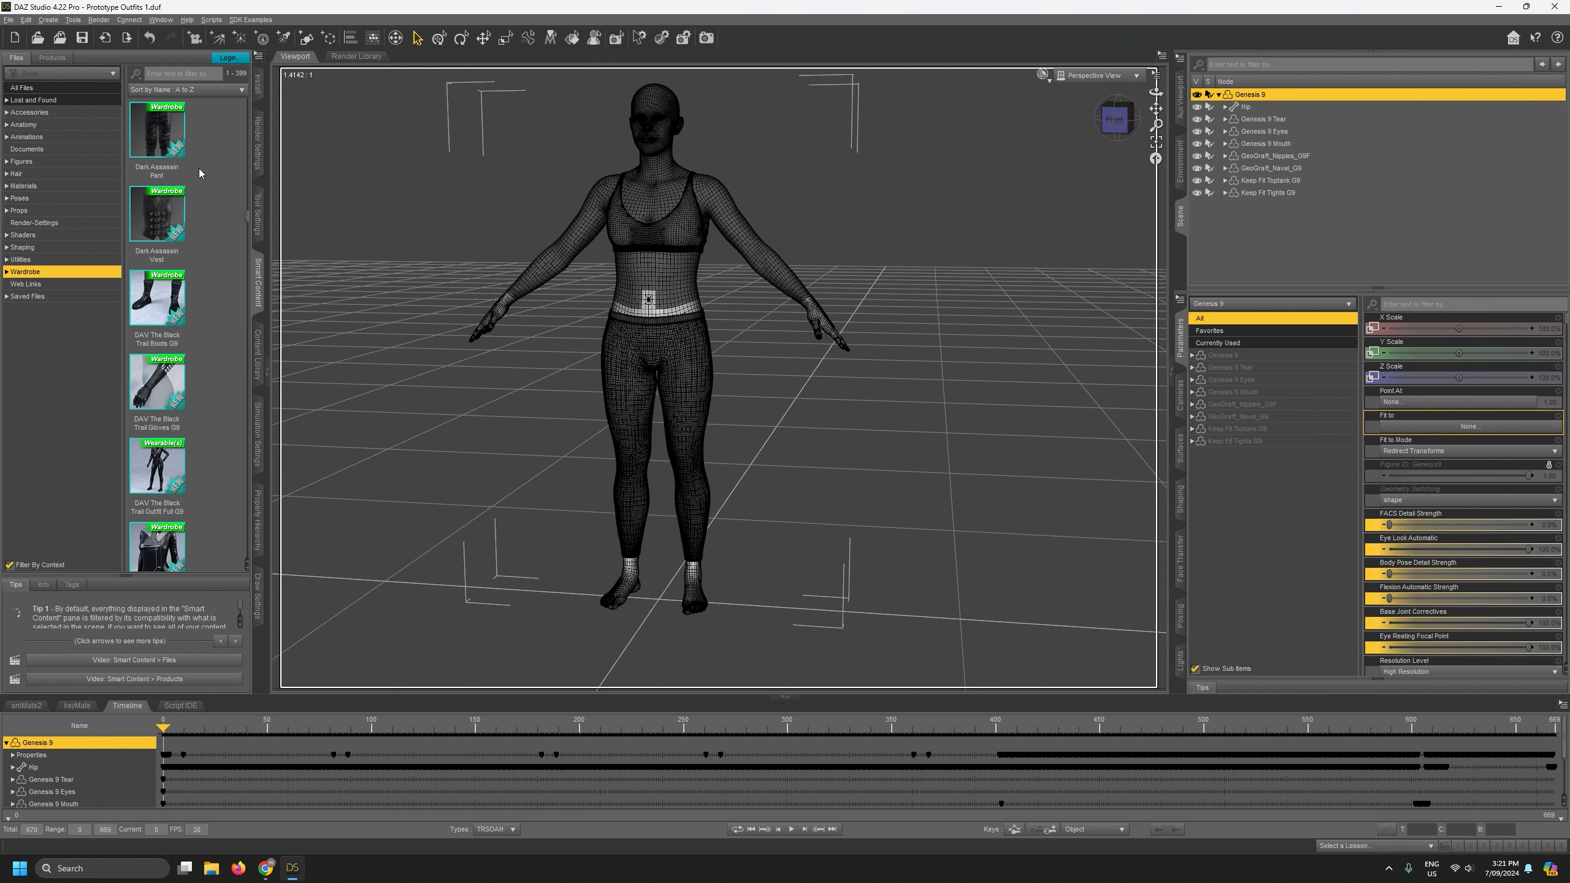
scroll(199, 168, "down", 8)
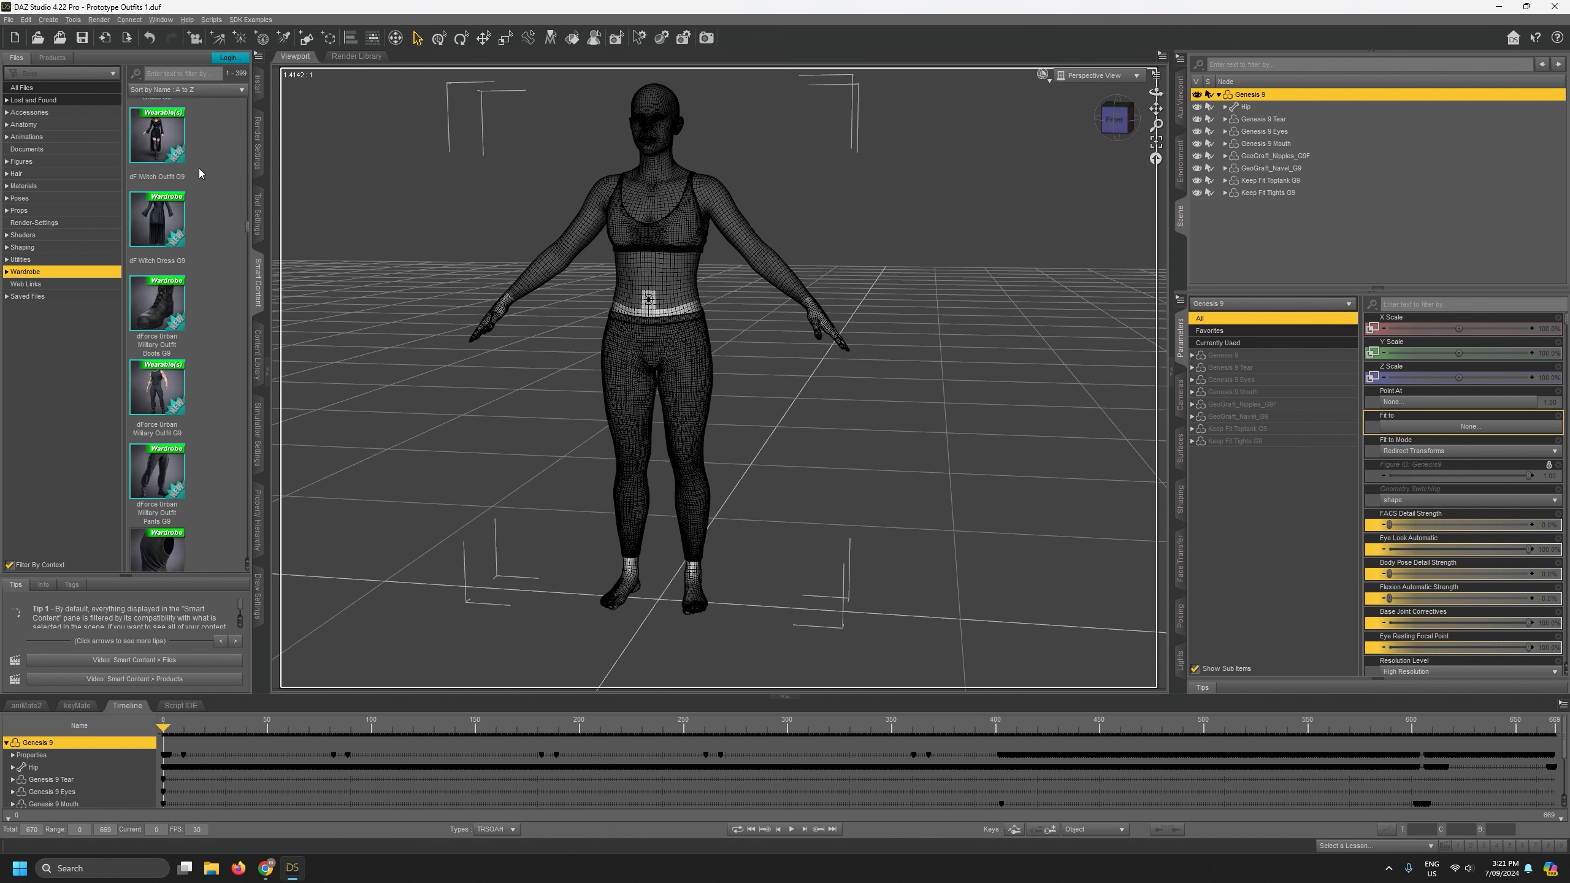
scroll(199, 168, "down", 3)
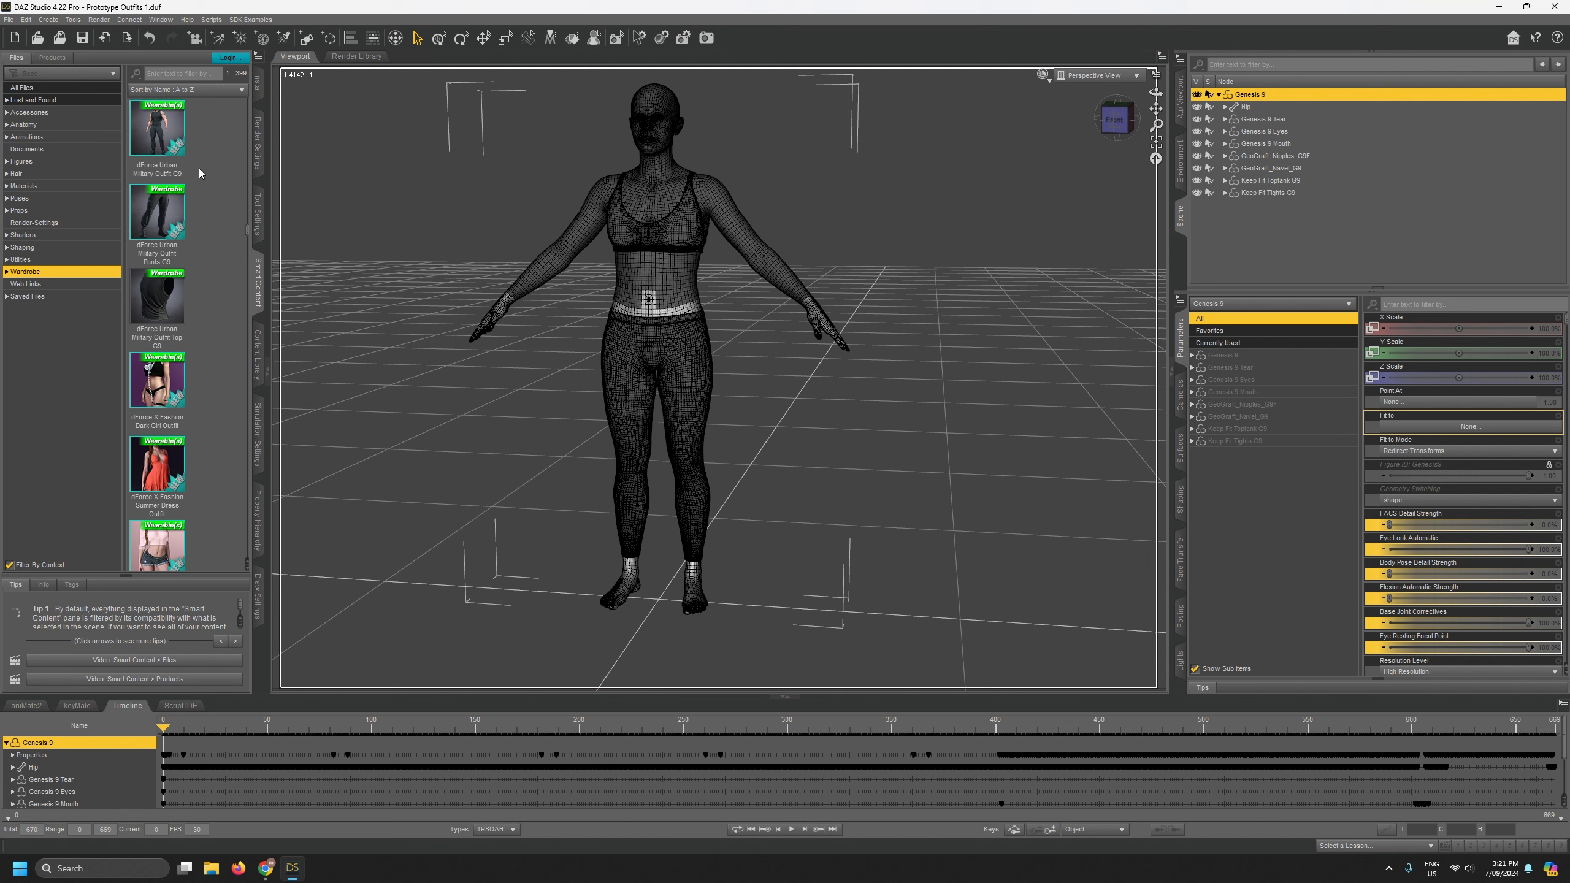
mouse_move(153, 297)
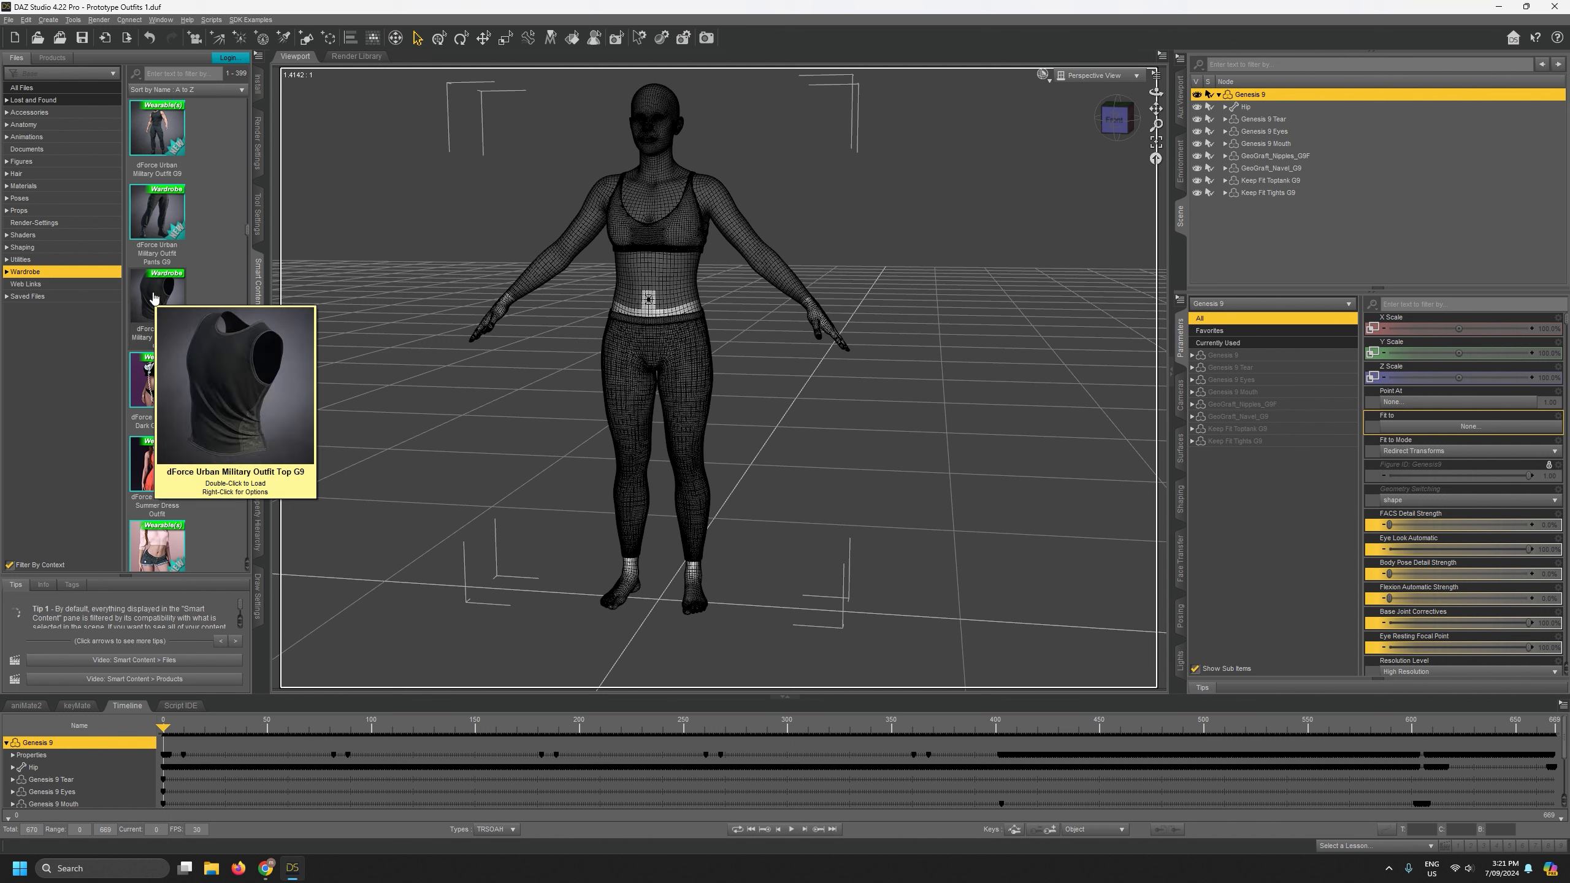
double_click(153, 297)
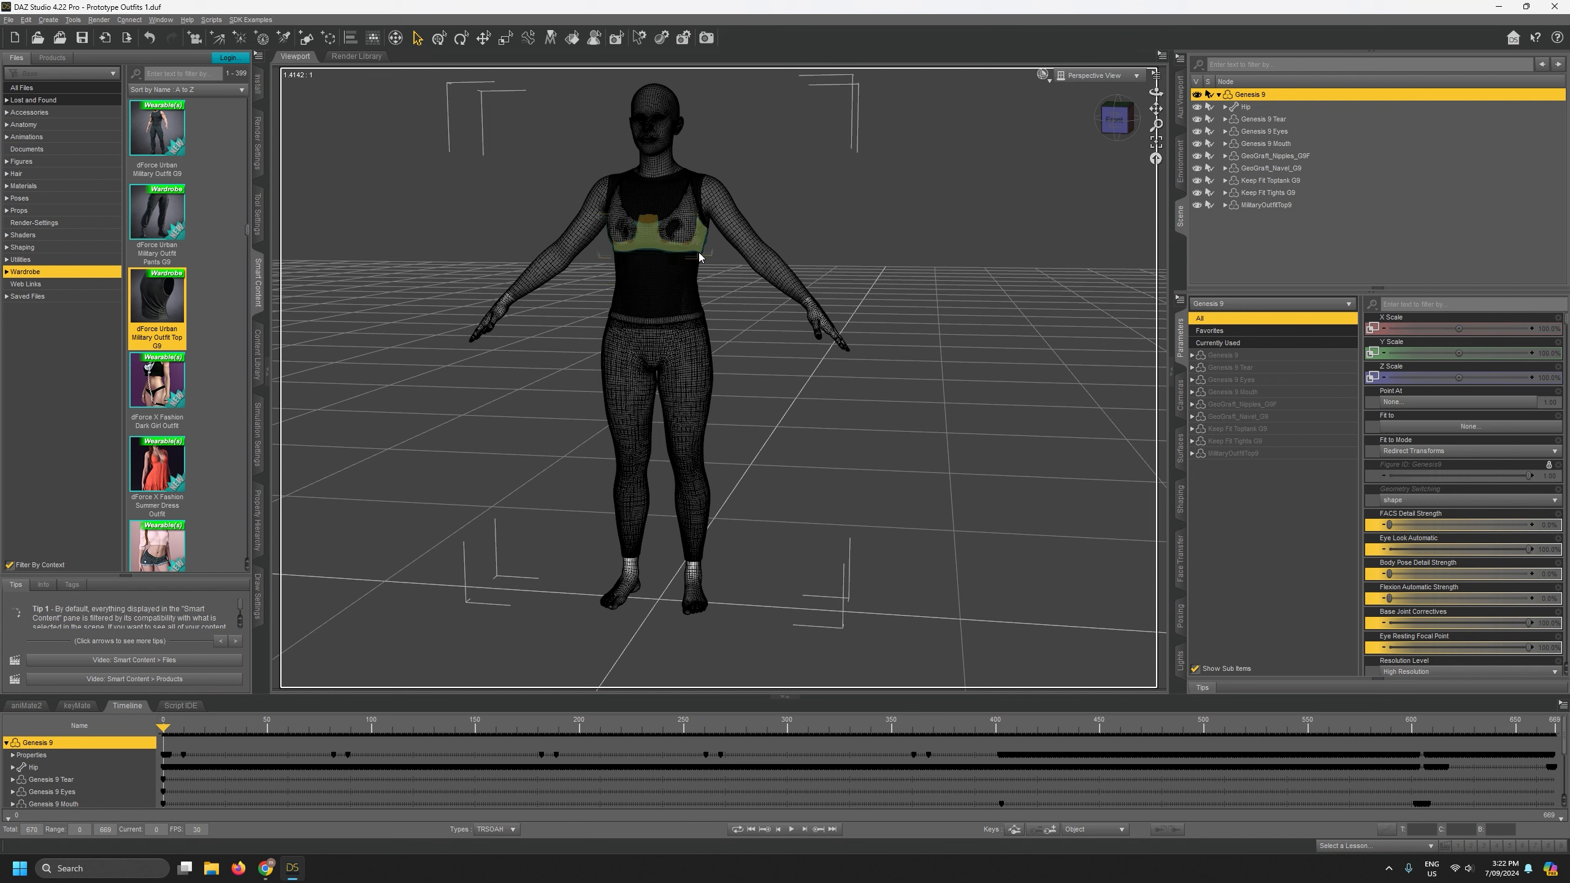
View the figure from the front and scrub the whole timeline to examine how the military top fits the changing body shapes.
mouse_move(1156, 108)
left_mouse_down()
mouse_move(1122, 87)
mouse_move(1170, 88)
mouse_move(1155, 108)
left_mouse_up()
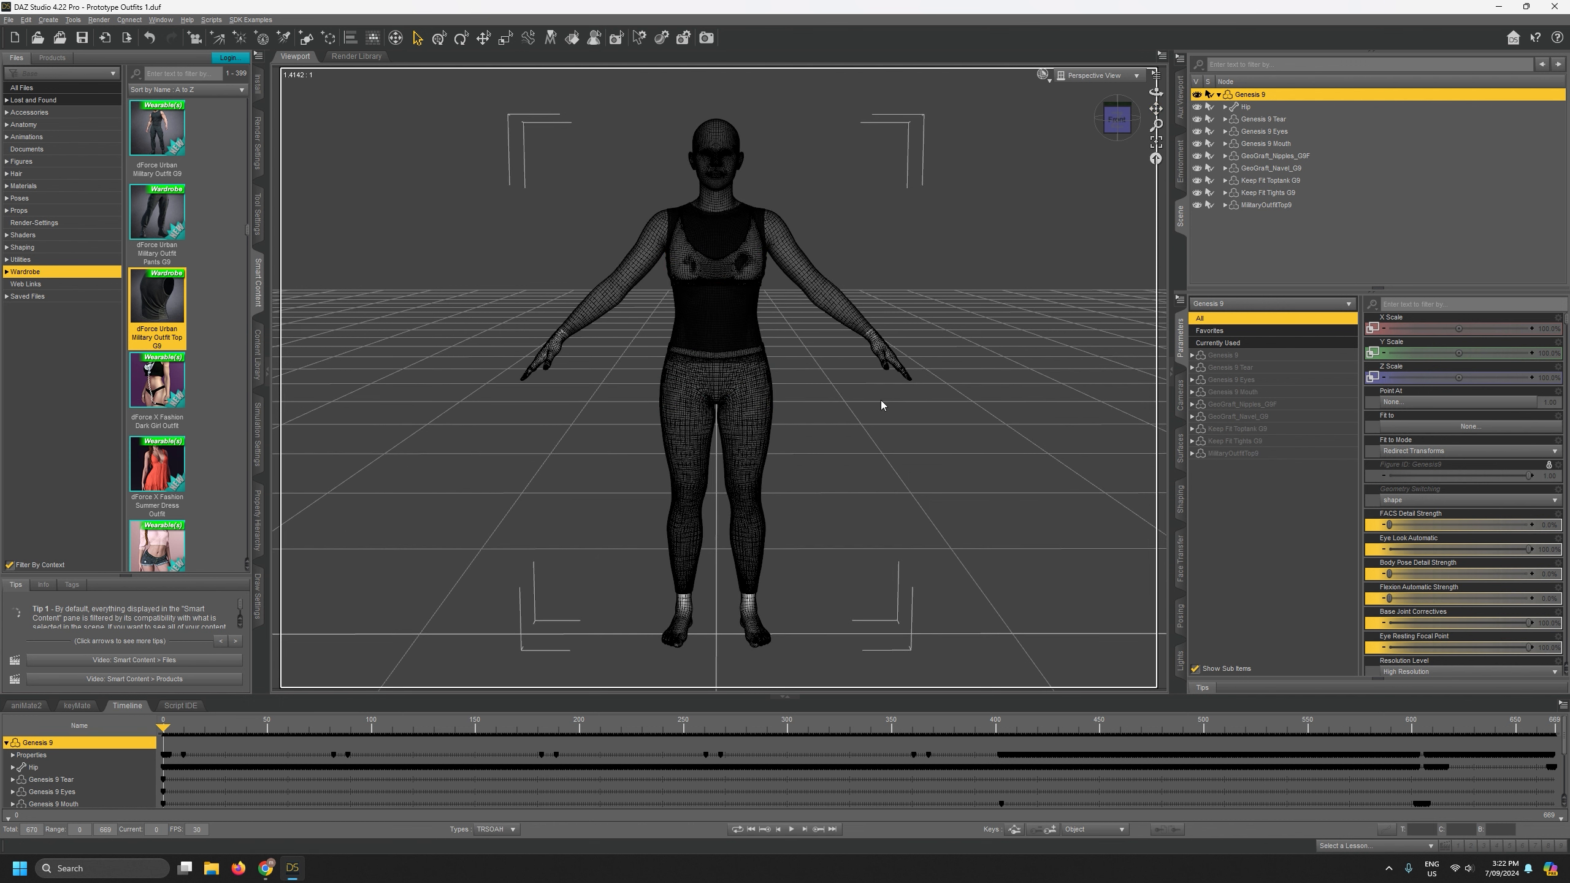
mouse_move(1513, 726)
left_mouse_down()
mouse_move(1553, 724)
mouse_move(1536, 720)
left_mouse_up()
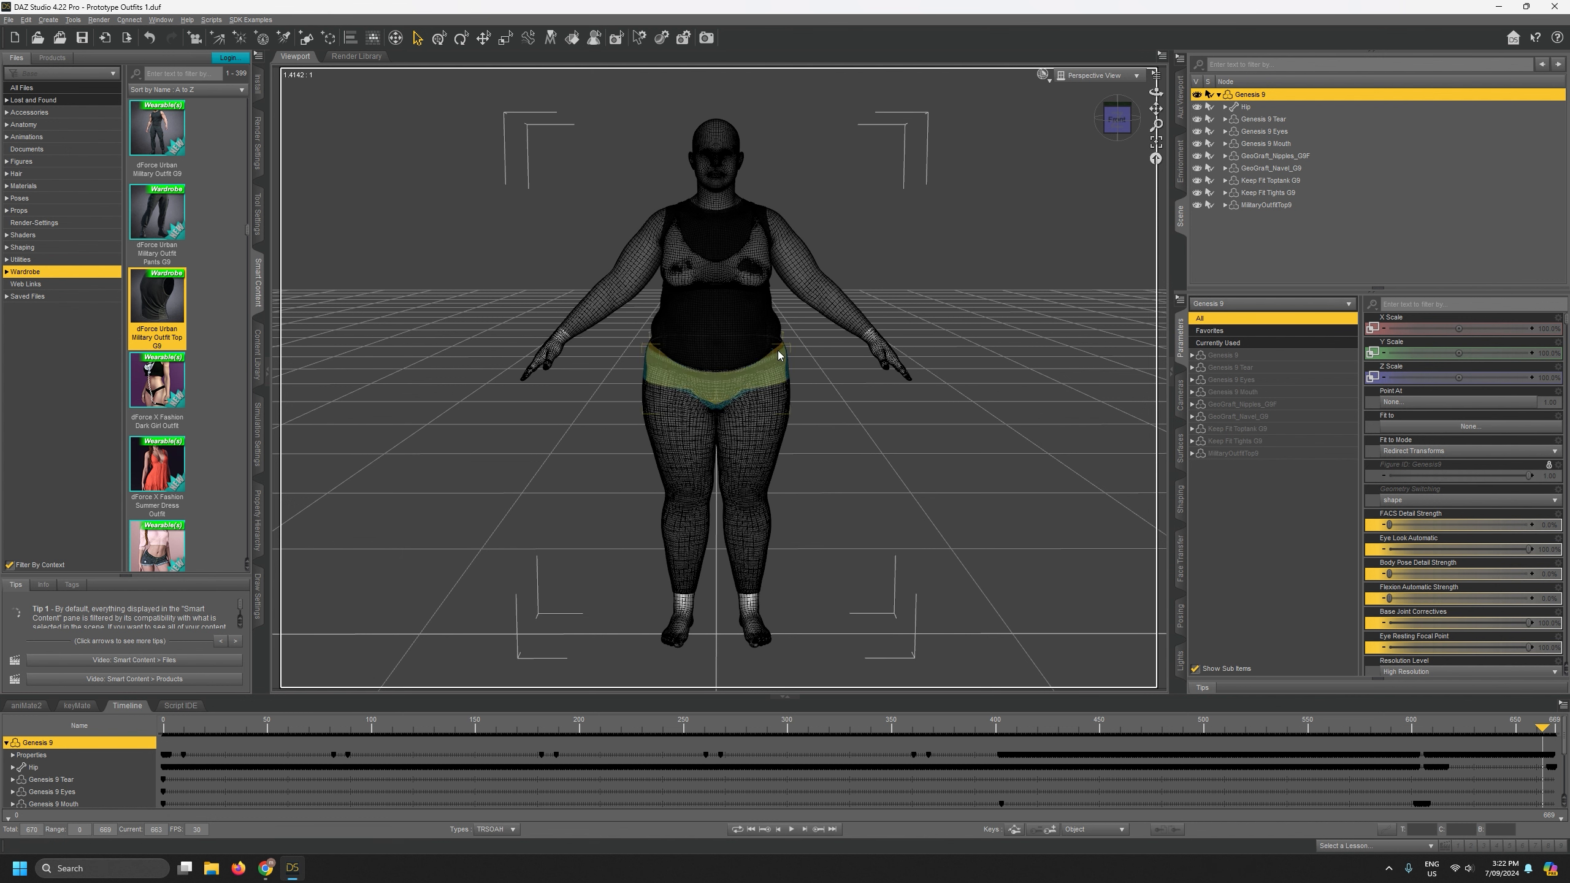
left_click_drag(1543, 726, 1066, 734)
left_click_drag(1334, 739, 132, 728)
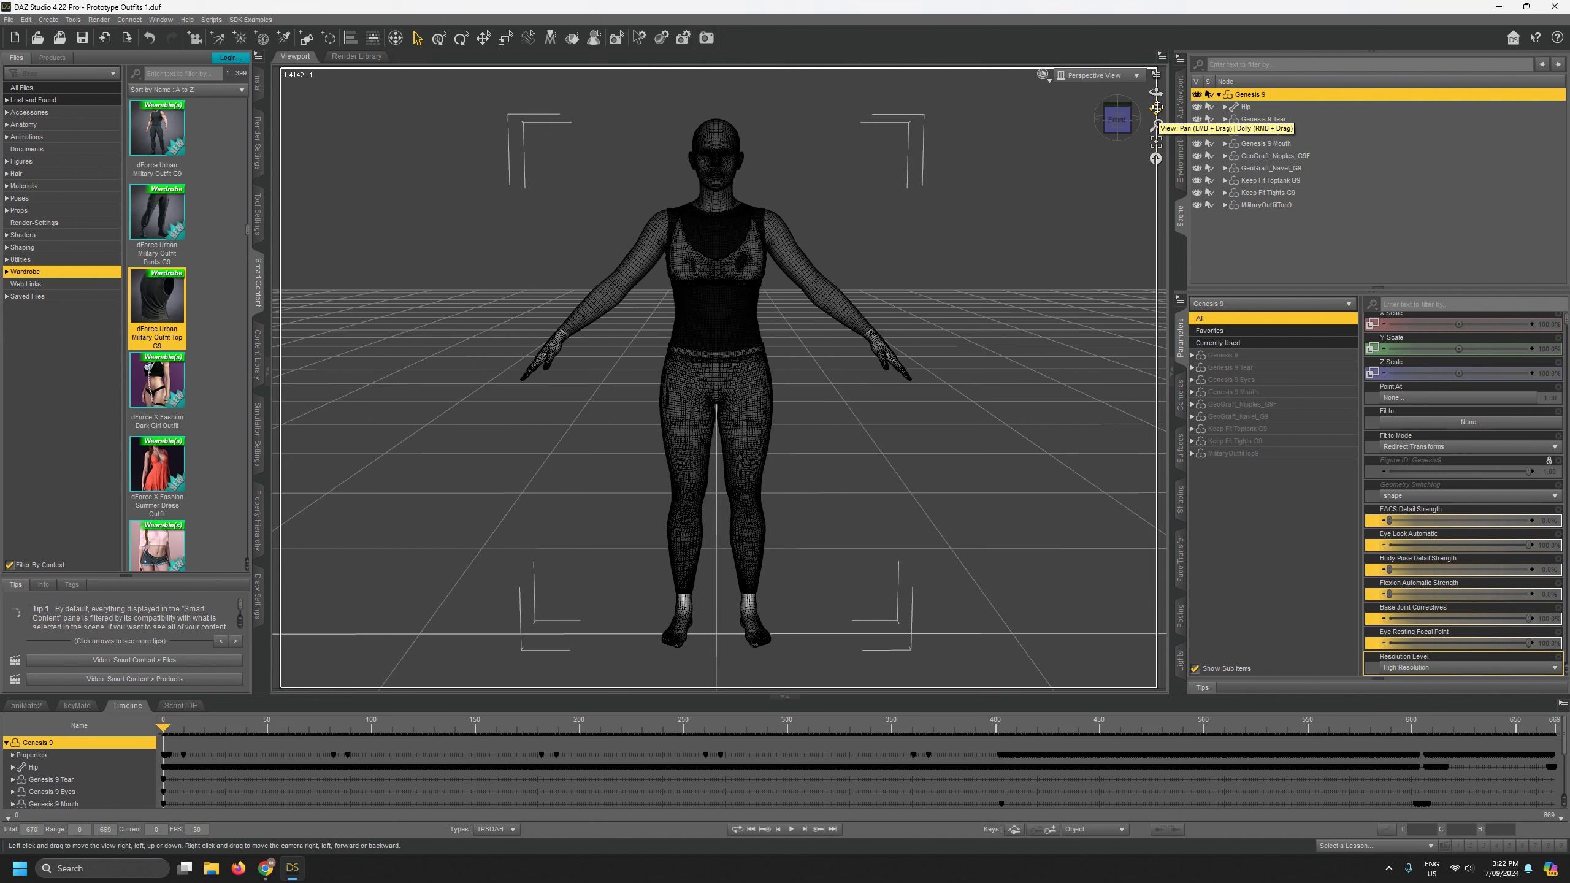
left_click(249, 726)
left_click_drag(250, 726, 1212, 746)
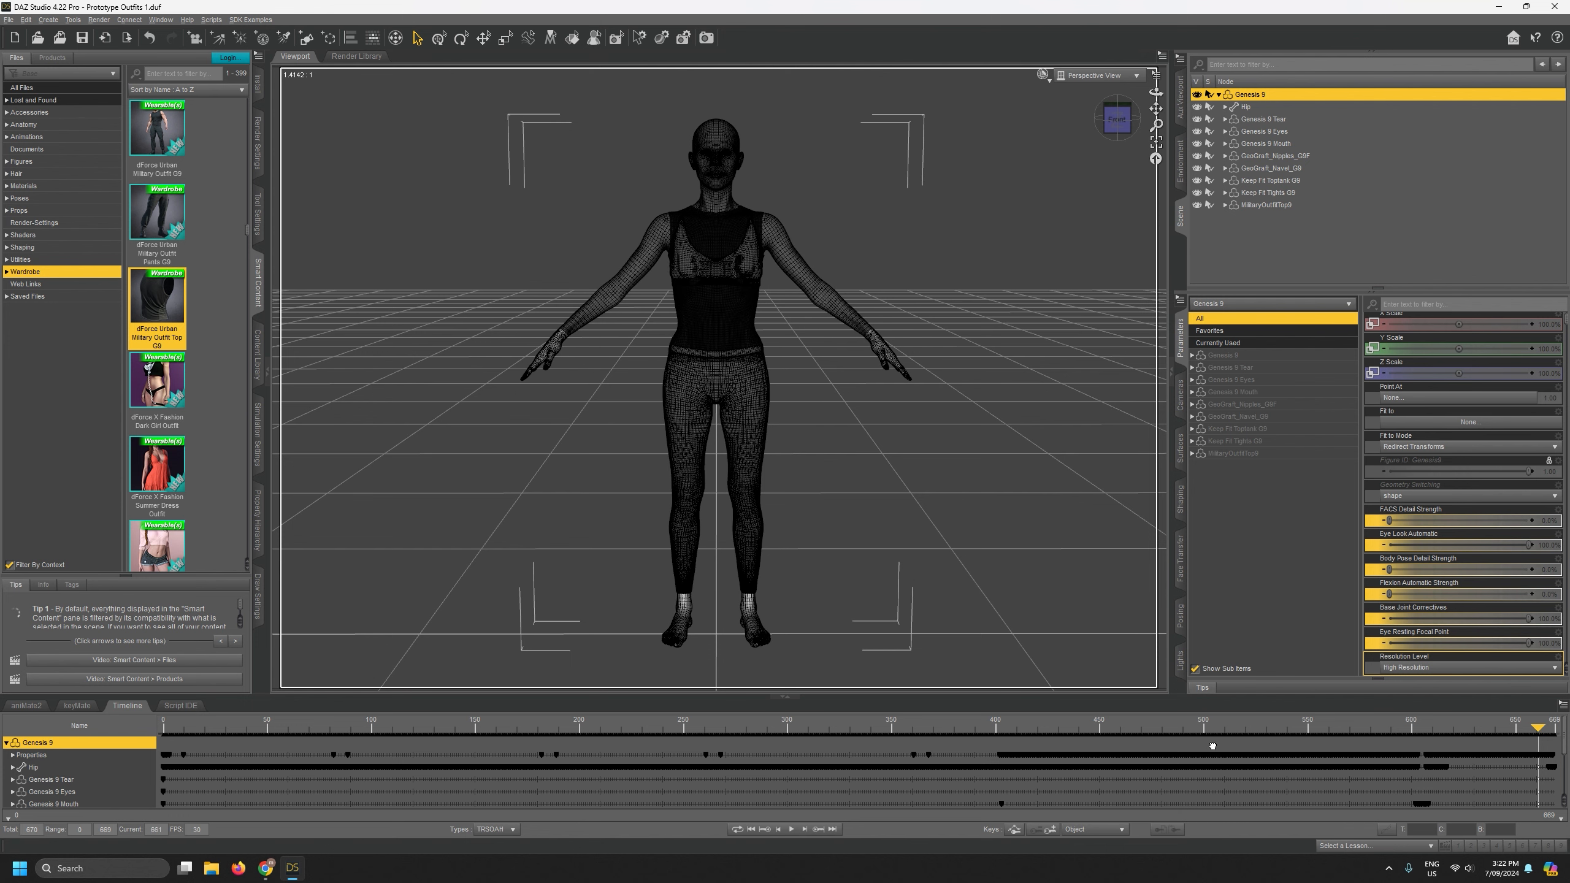
left_click_drag(212, 741, 162, 740)
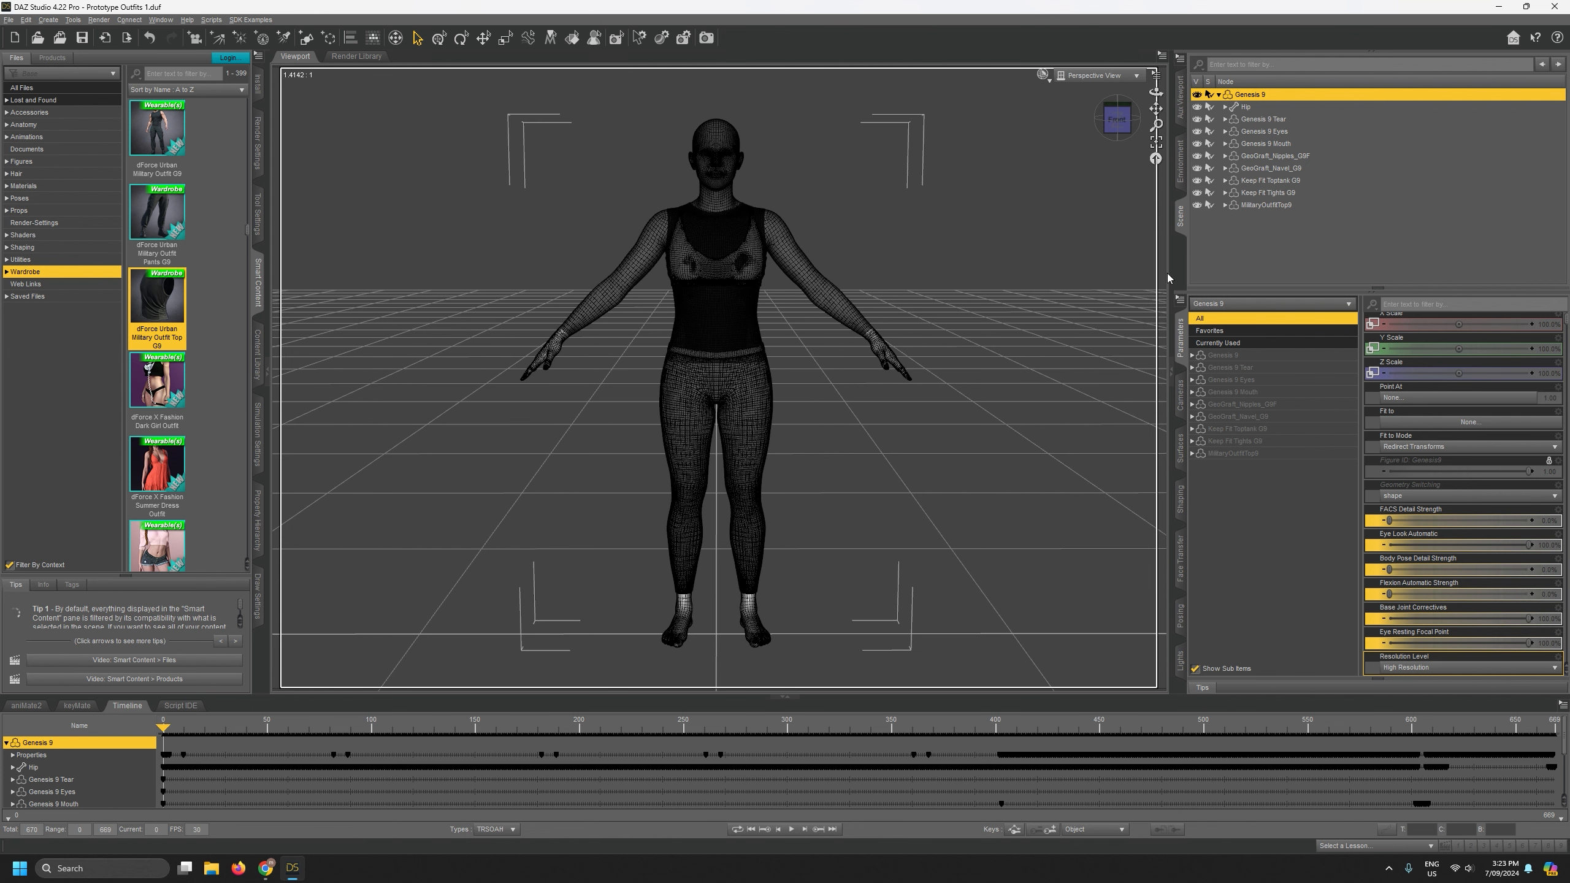
Hide the Keep Fit Tights G9 and Keep Fit Toptank G9, and inspect the military top's mesh around the neckline.
left_click(1196, 193)
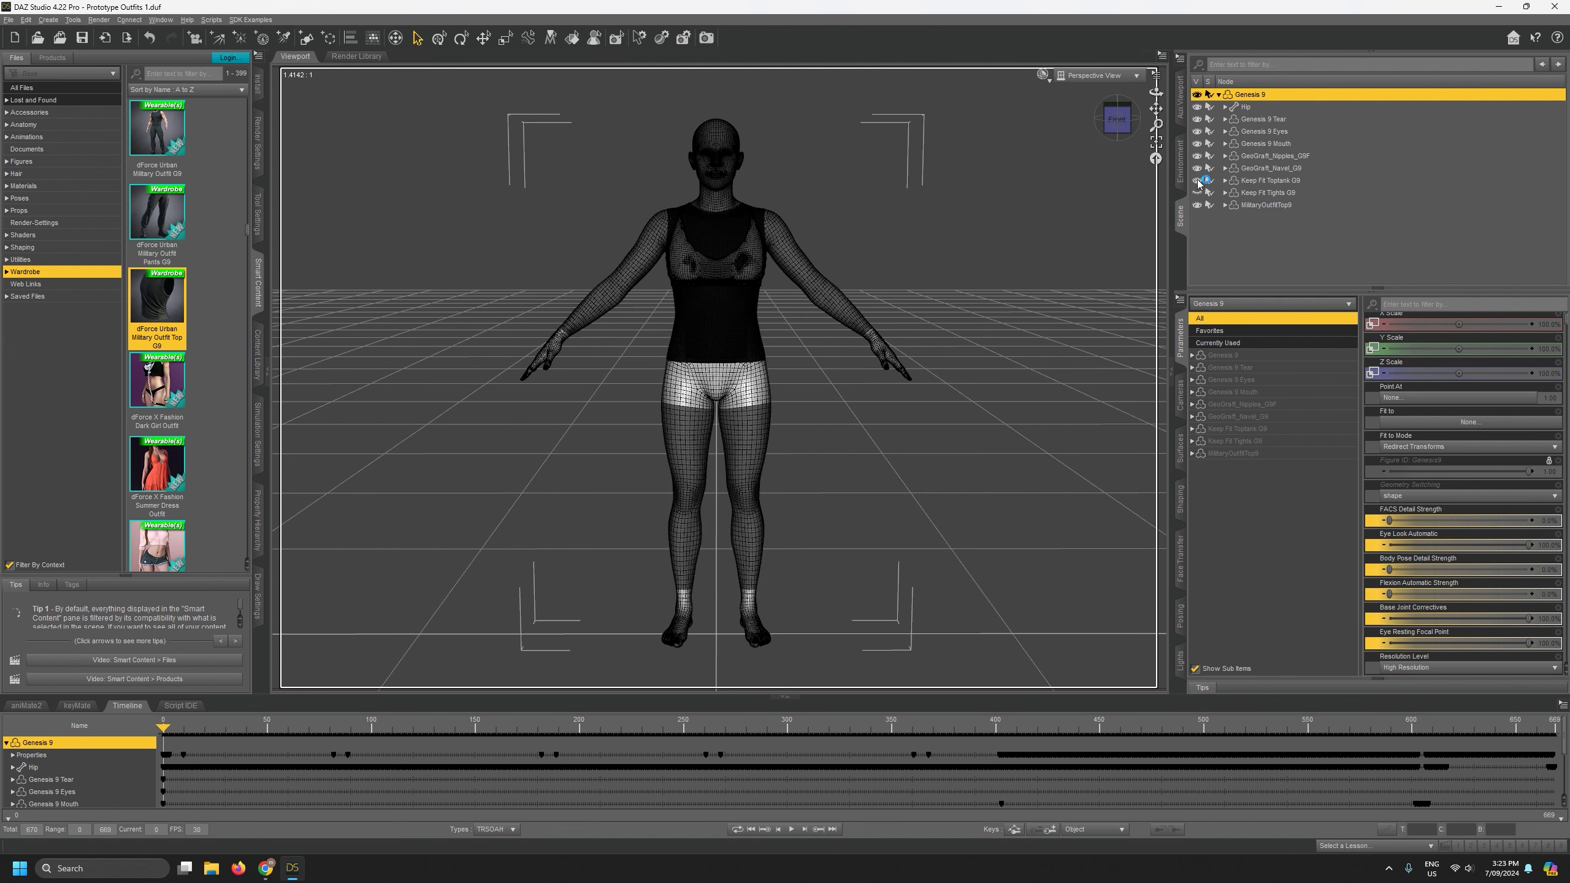
left_click(1196, 179)
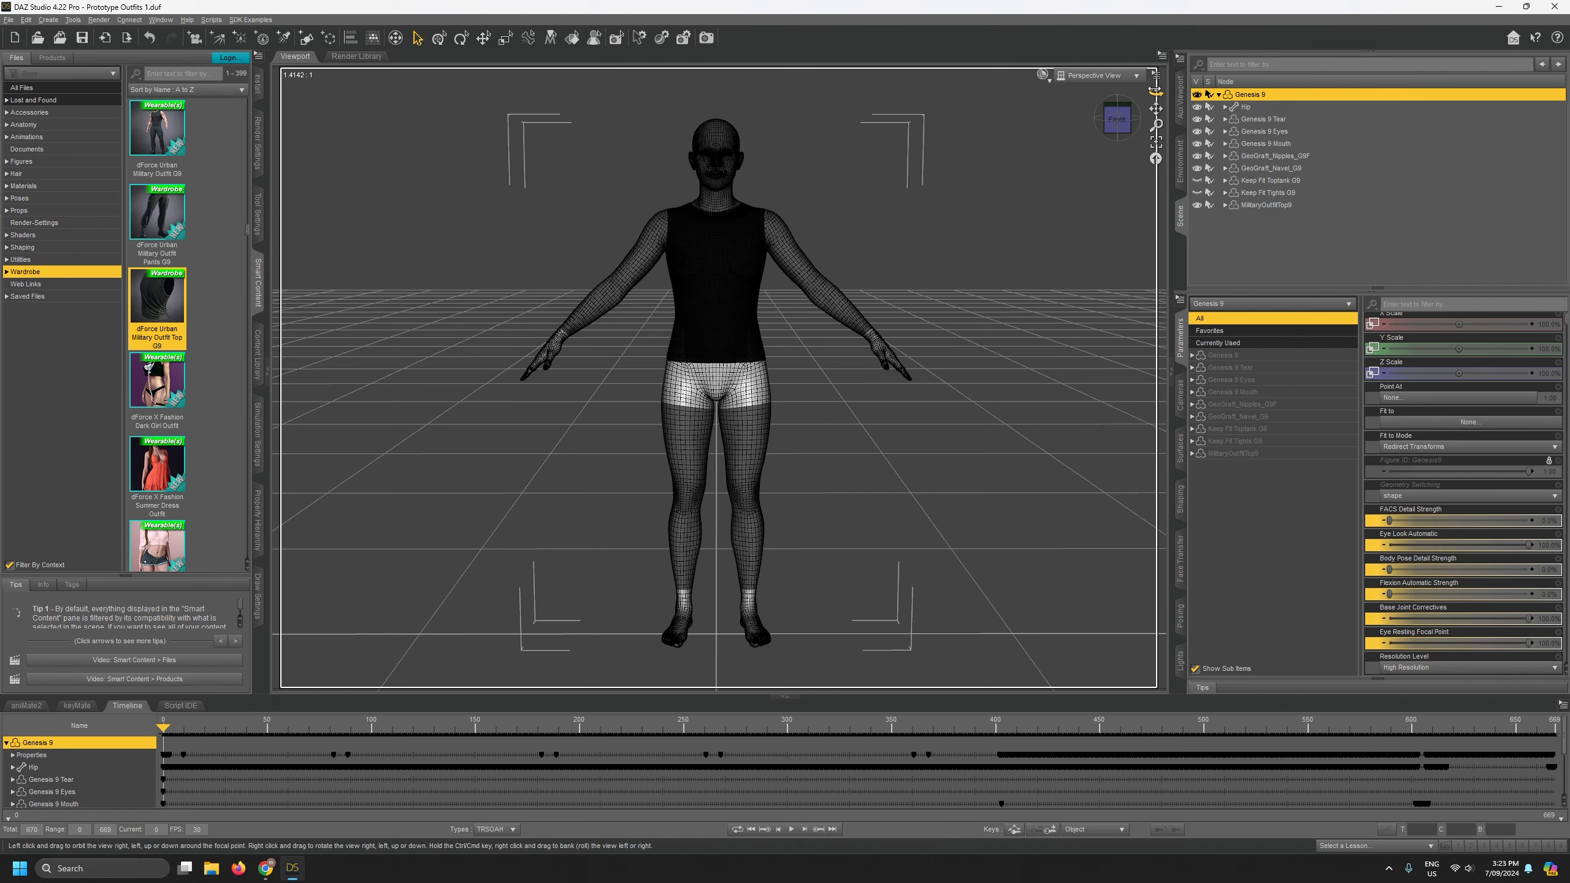
left_click_drag(1155, 92, 1157, 241)
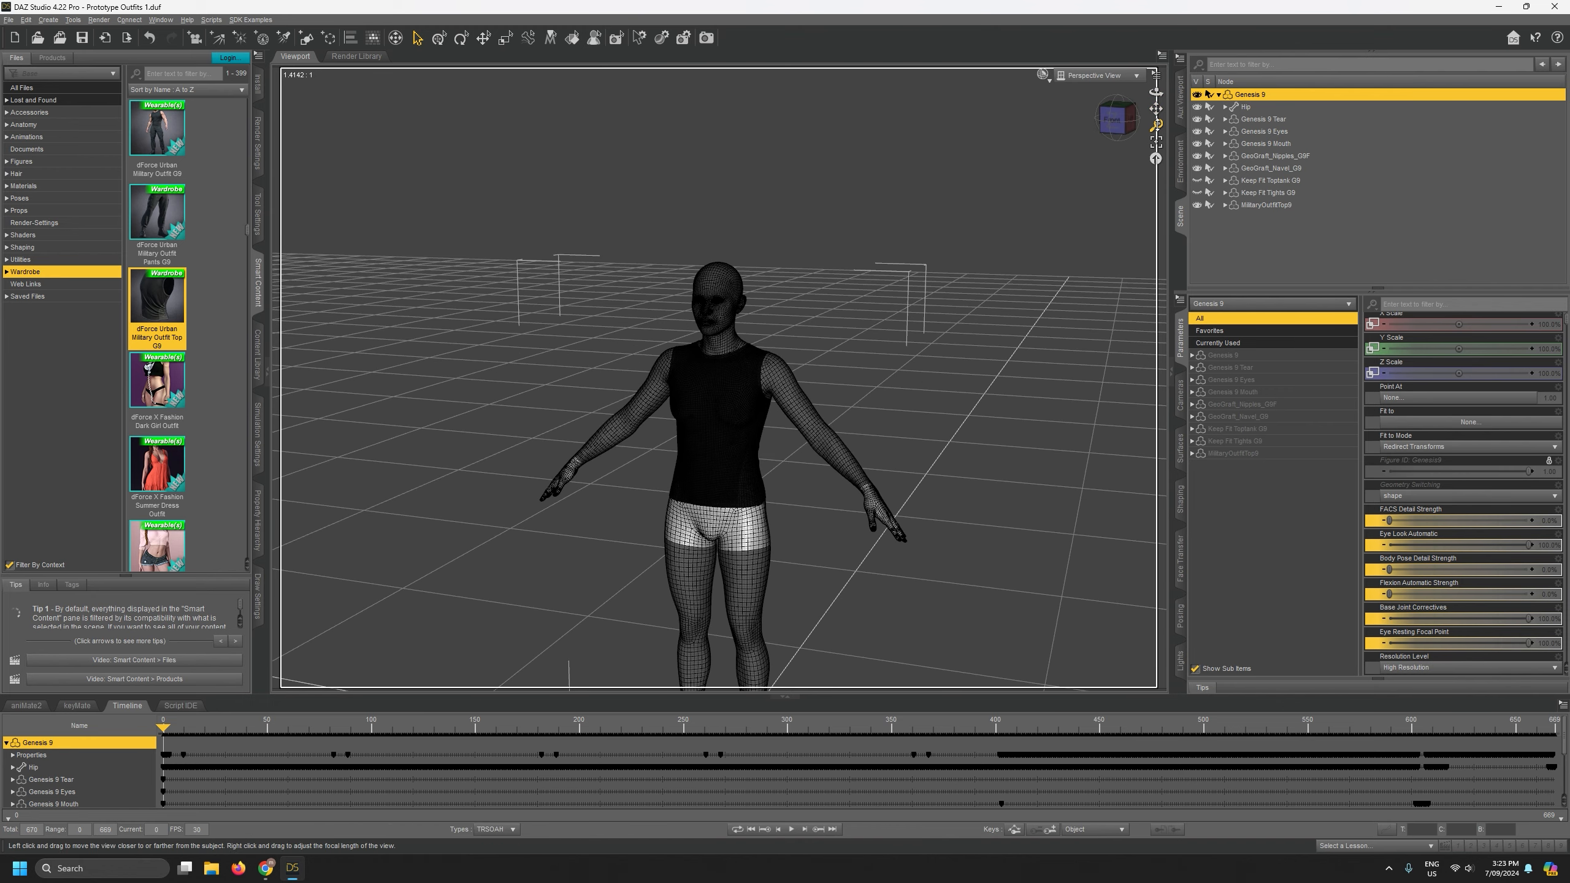
left_click_drag(1156, 124, 1151, 247)
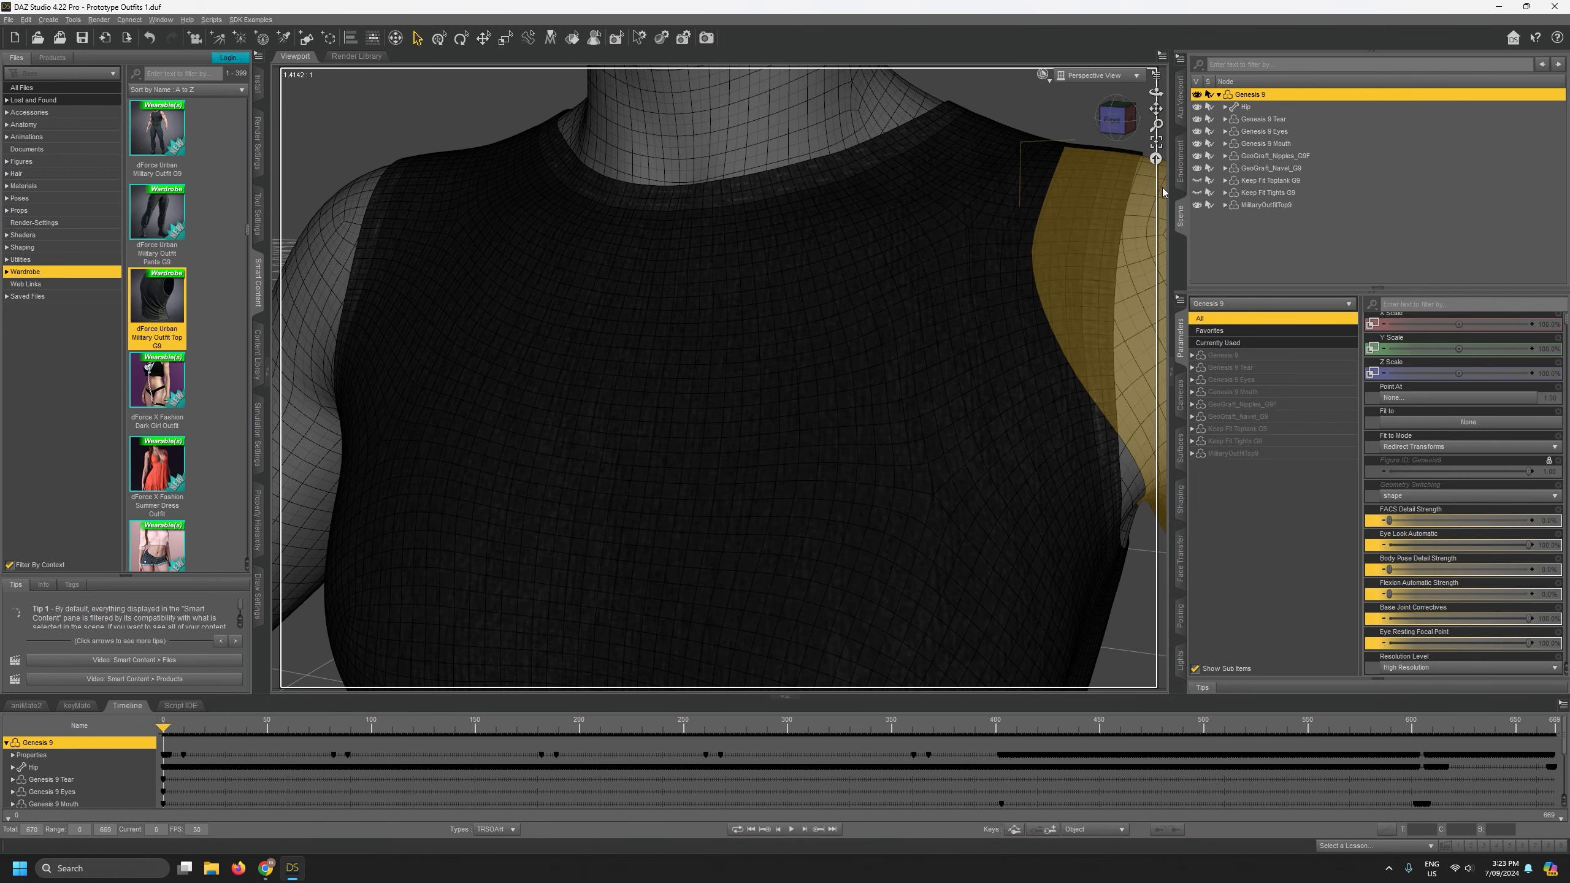
left_click_drag(1156, 92, 1154, 186)
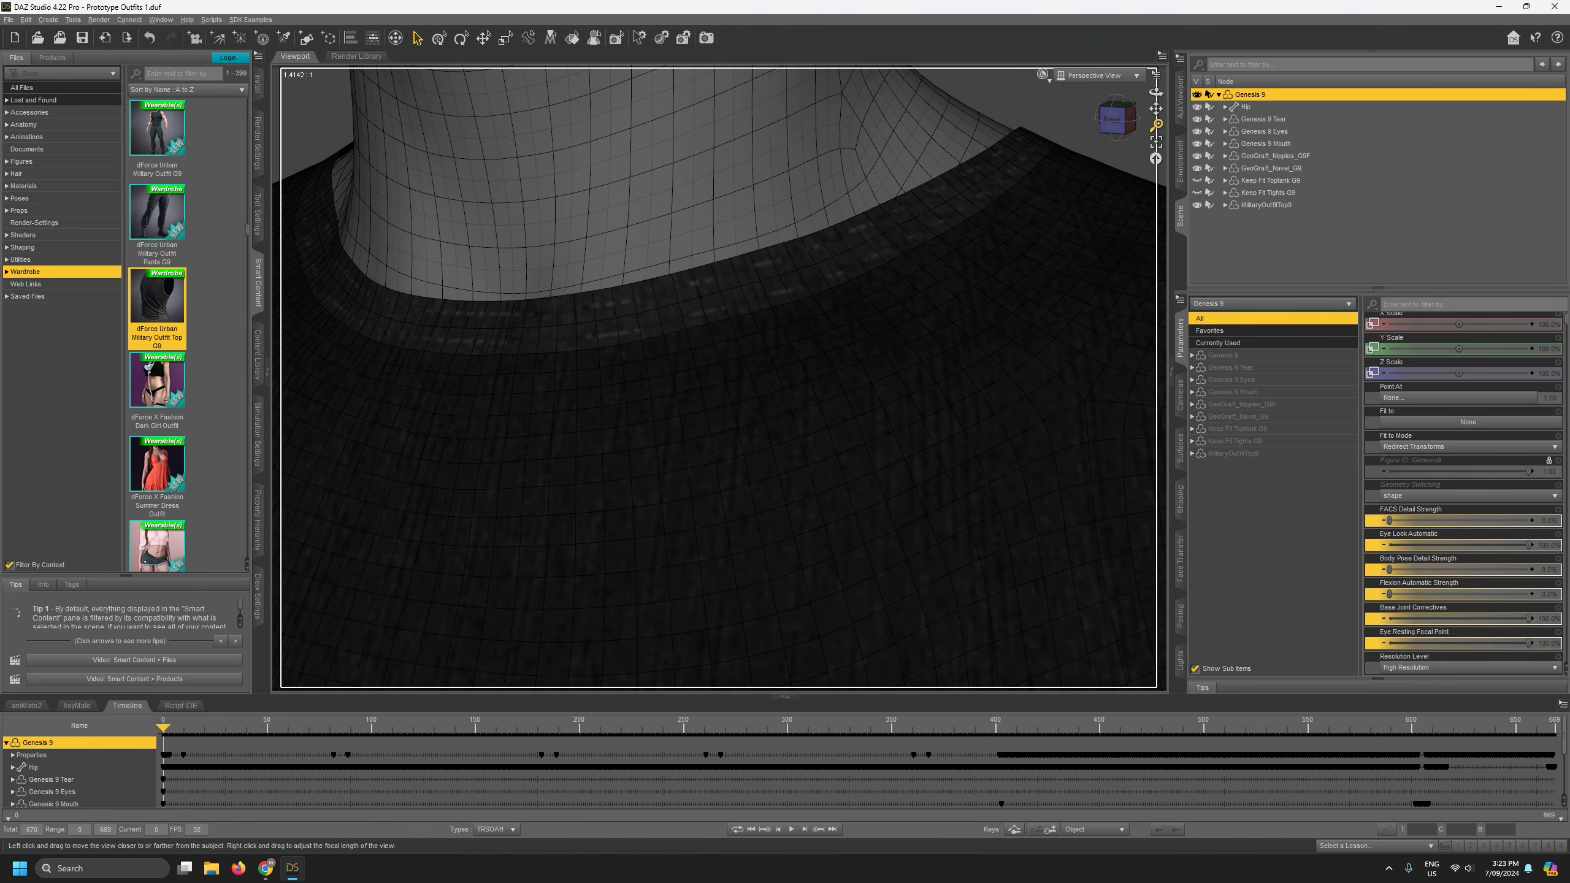
Select the MilitaryOutfitTop9 item and try to lower its View SubD Level.
left_click(1264, 204)
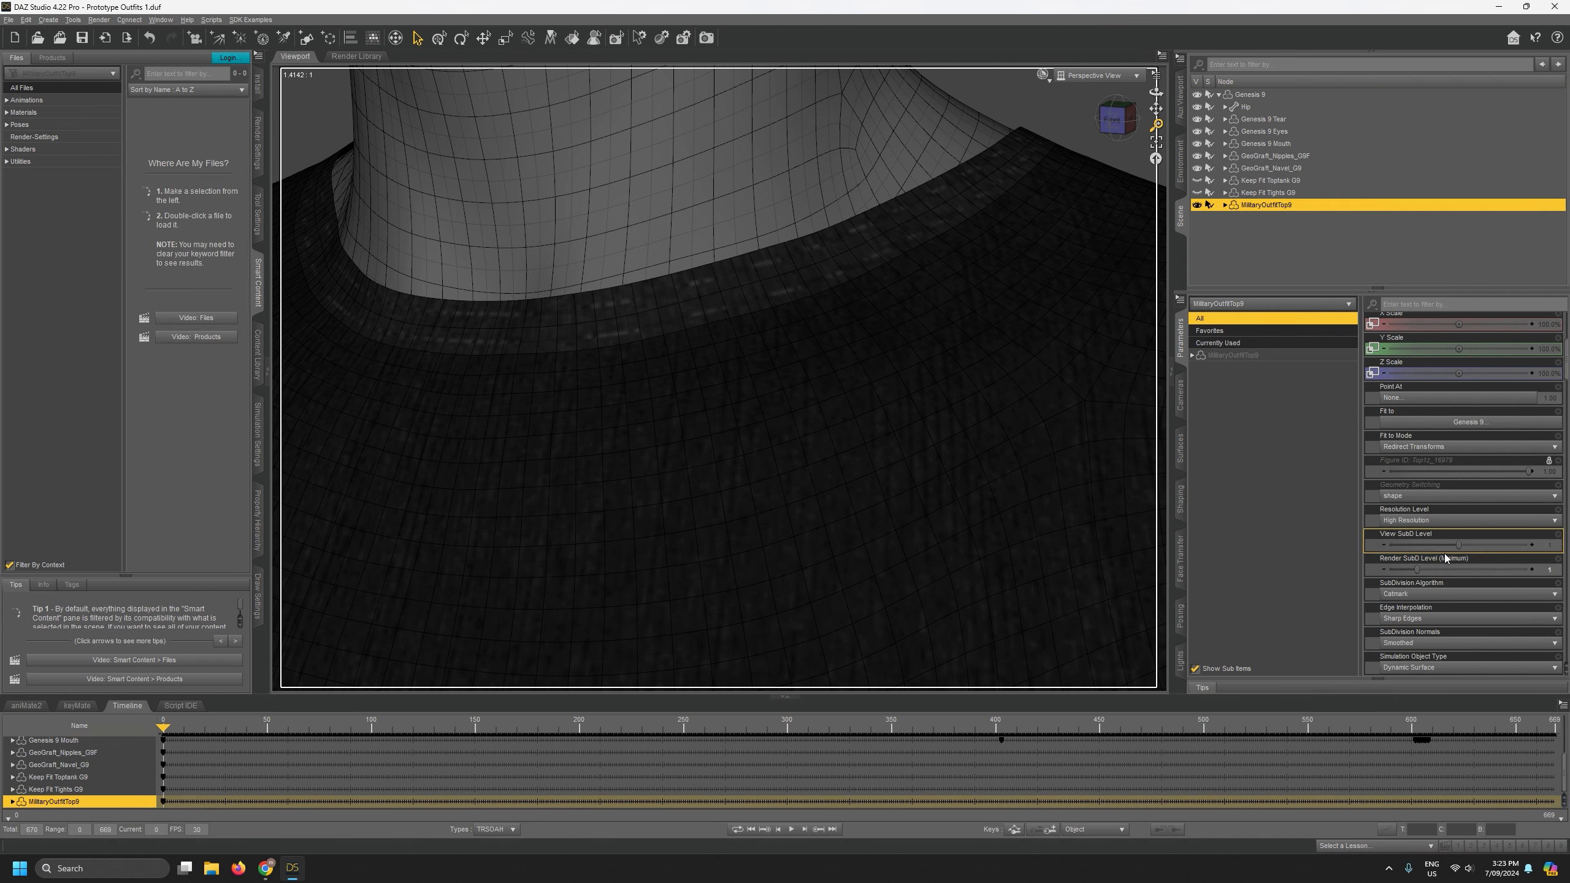
left_click_drag(1458, 544, 1371, 548)
left_click_drag(1155, 125, 1156, 266)
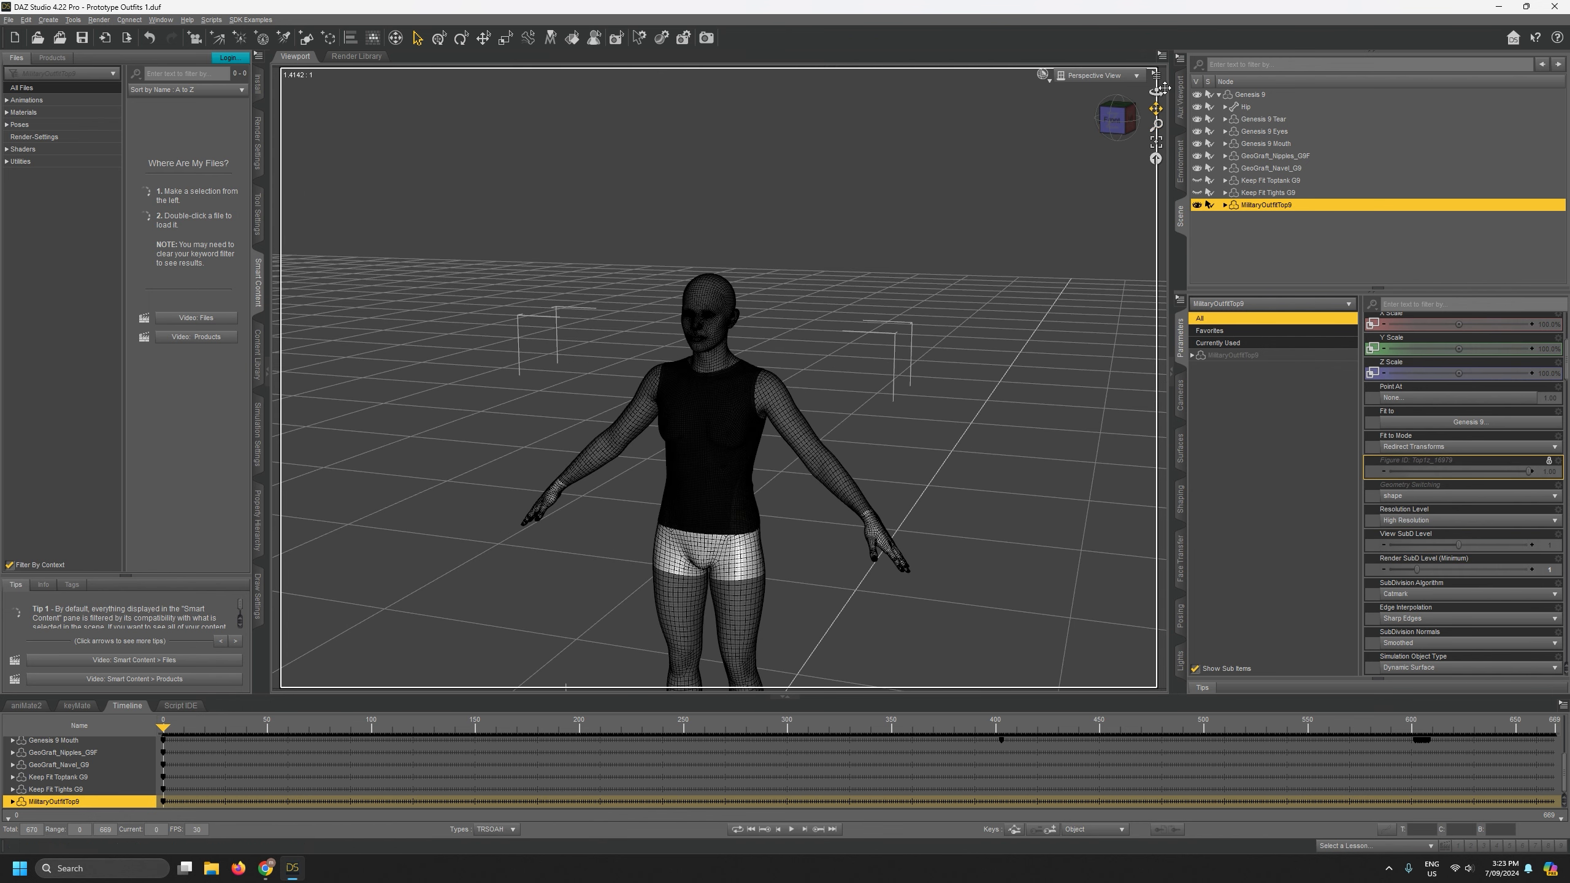
Move the timeline to about frame 88 and examine the military top's smoothing settings and its fit at the shoulders and chest.
left_click(1113, 119)
left_click_drag(214, 727, 340, 732)
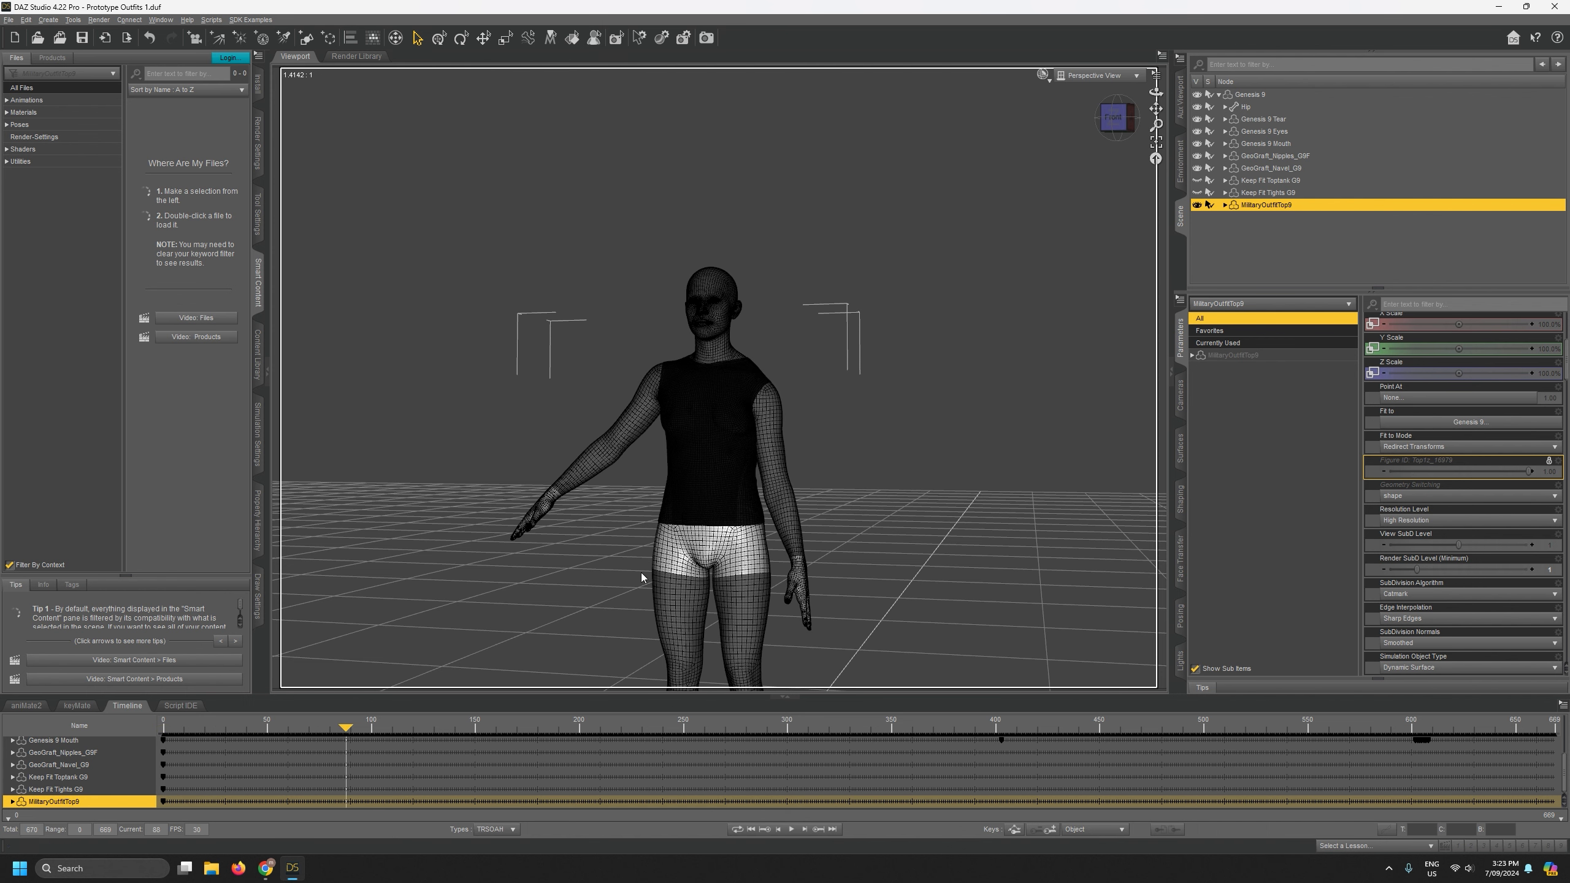
scroll(1499, 529, "down", 5)
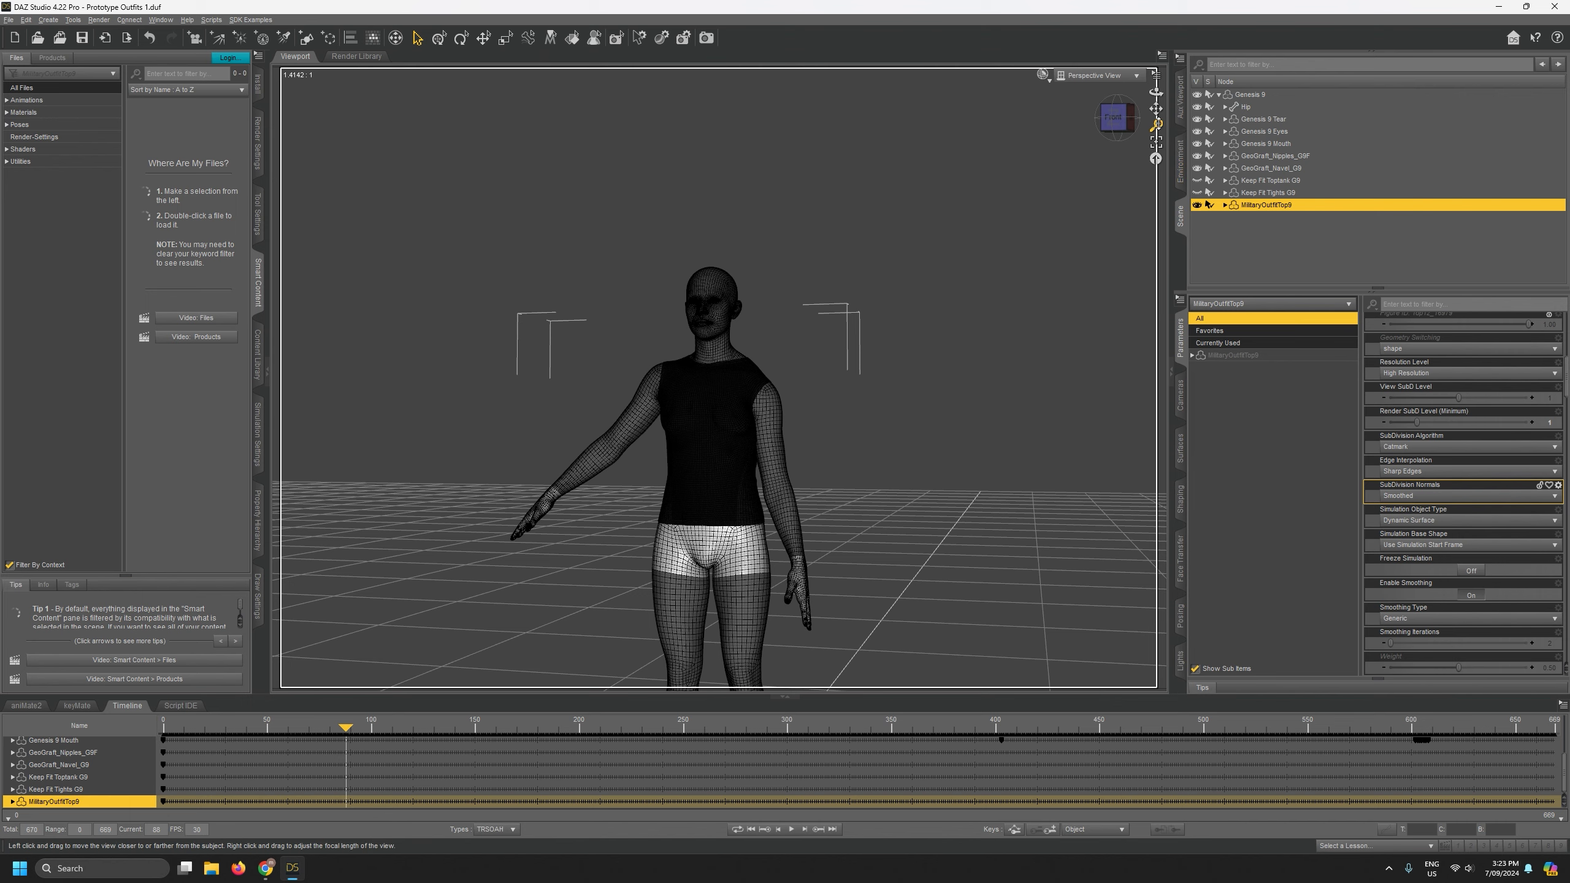
left_click_drag(1155, 125, 1155, 81)
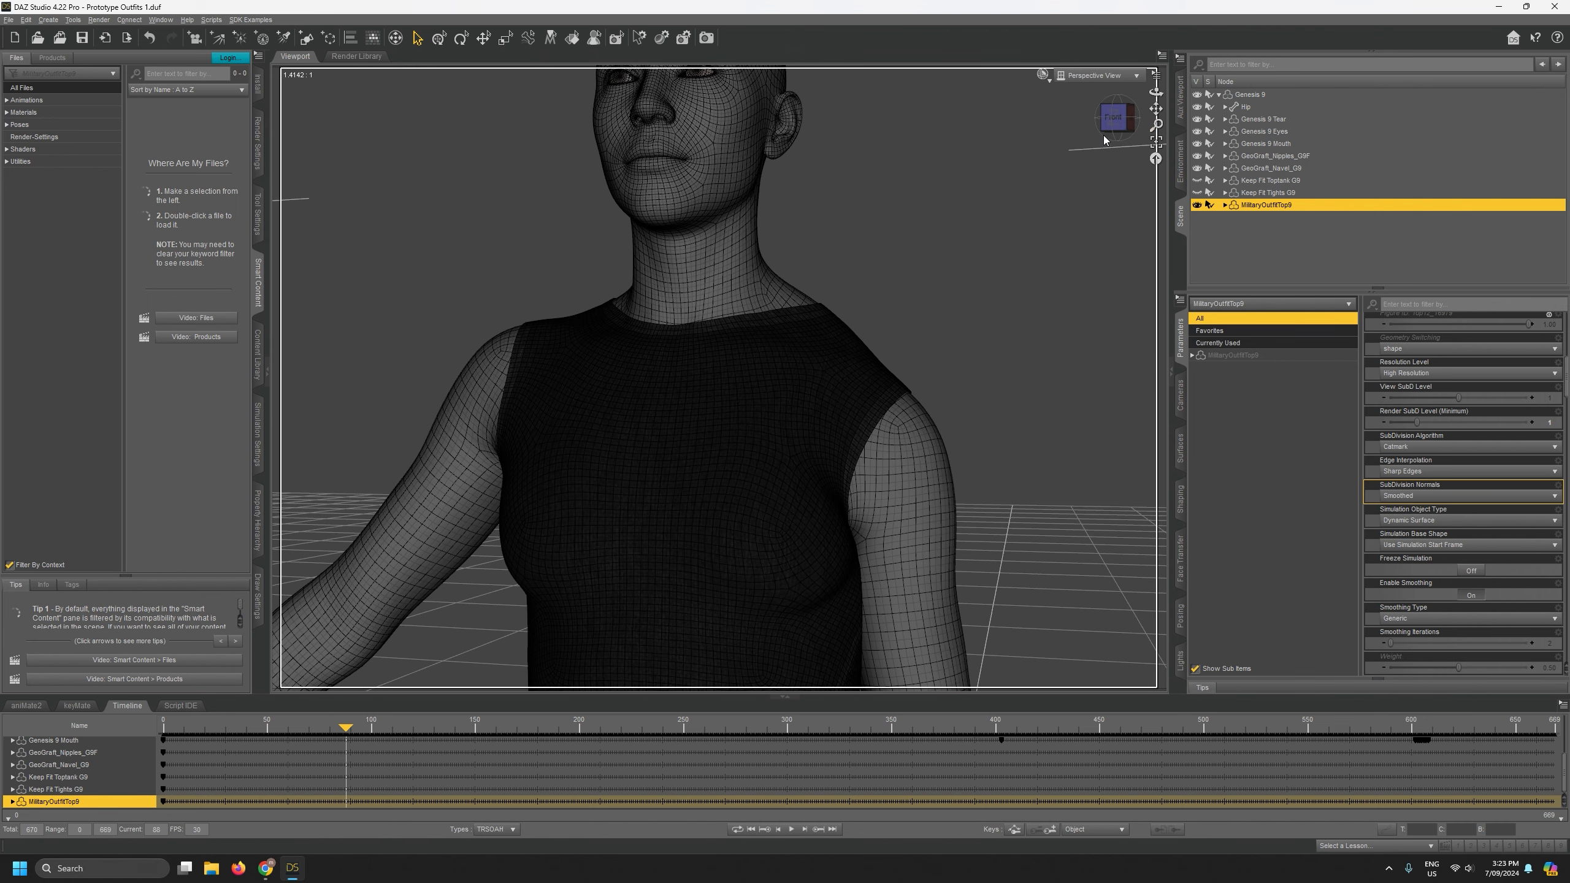
Switch the viewport to the Wire Shaded draw style and turn off Enable Smoothing for the military top.
left_click(1042, 74)
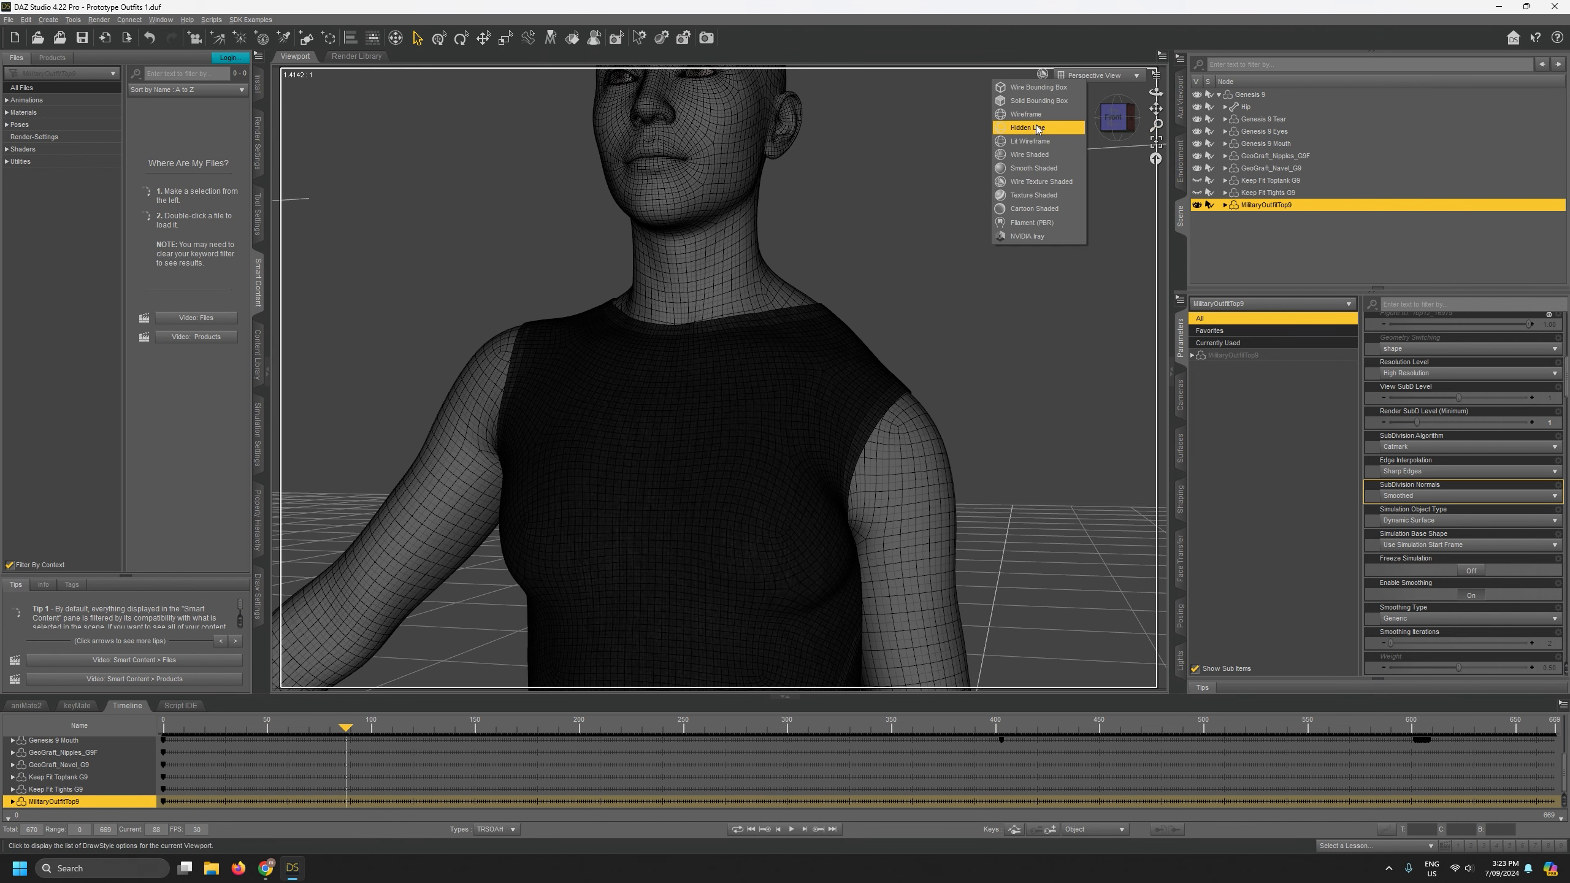
left_click(1031, 155)
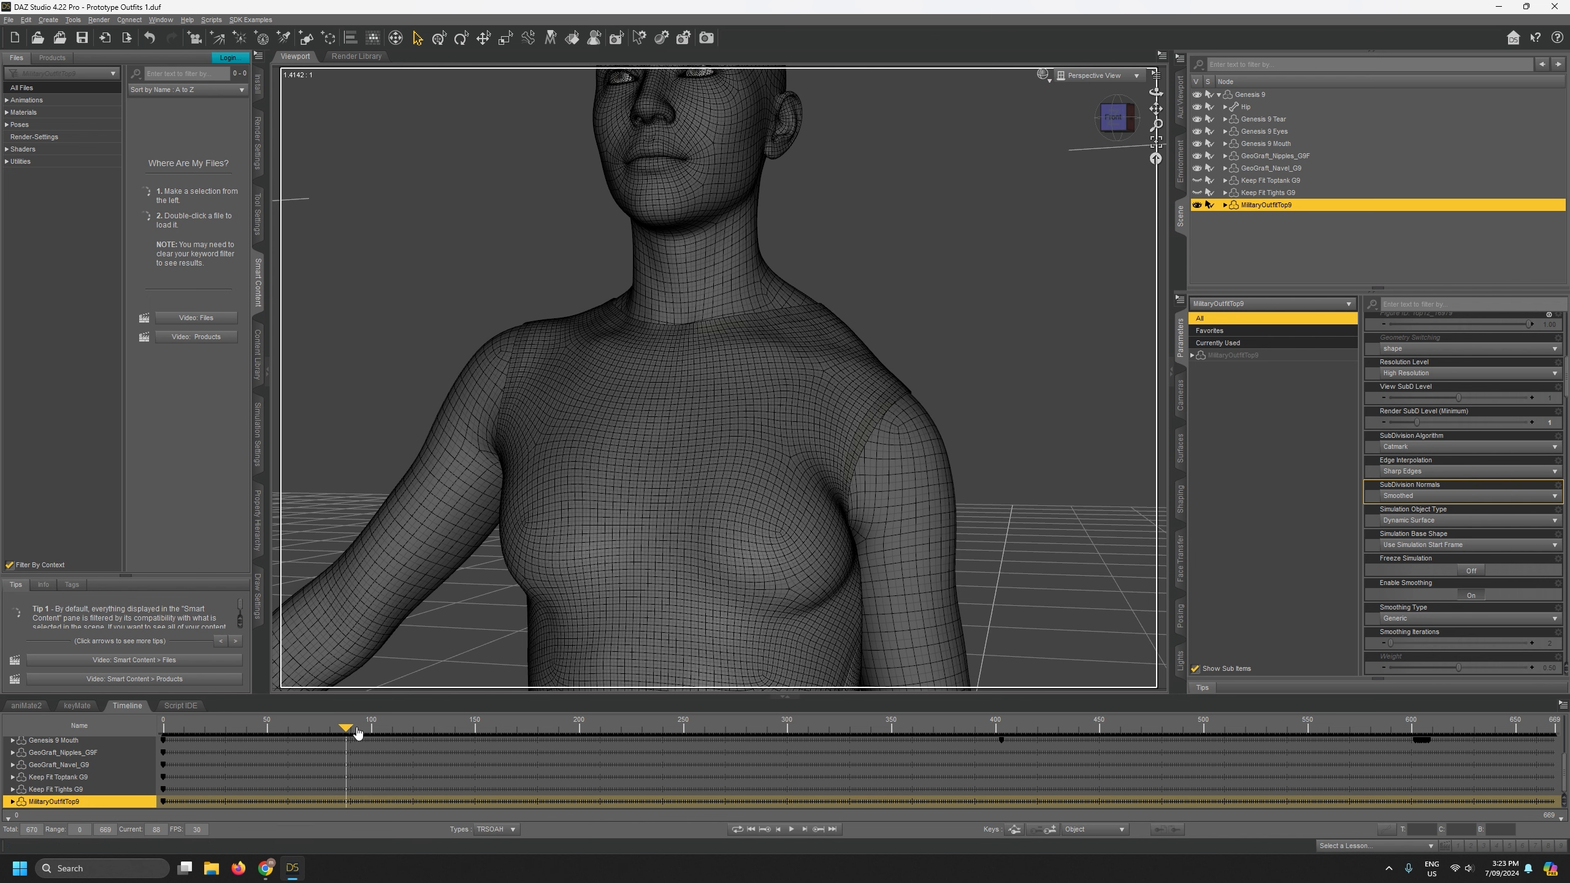
mouse_move(357, 732)
left_mouse_down()
mouse_move(304, 724)
mouse_move(474, 715)
mouse_move(250, 712)
mouse_move(340, 712)
left_mouse_up()
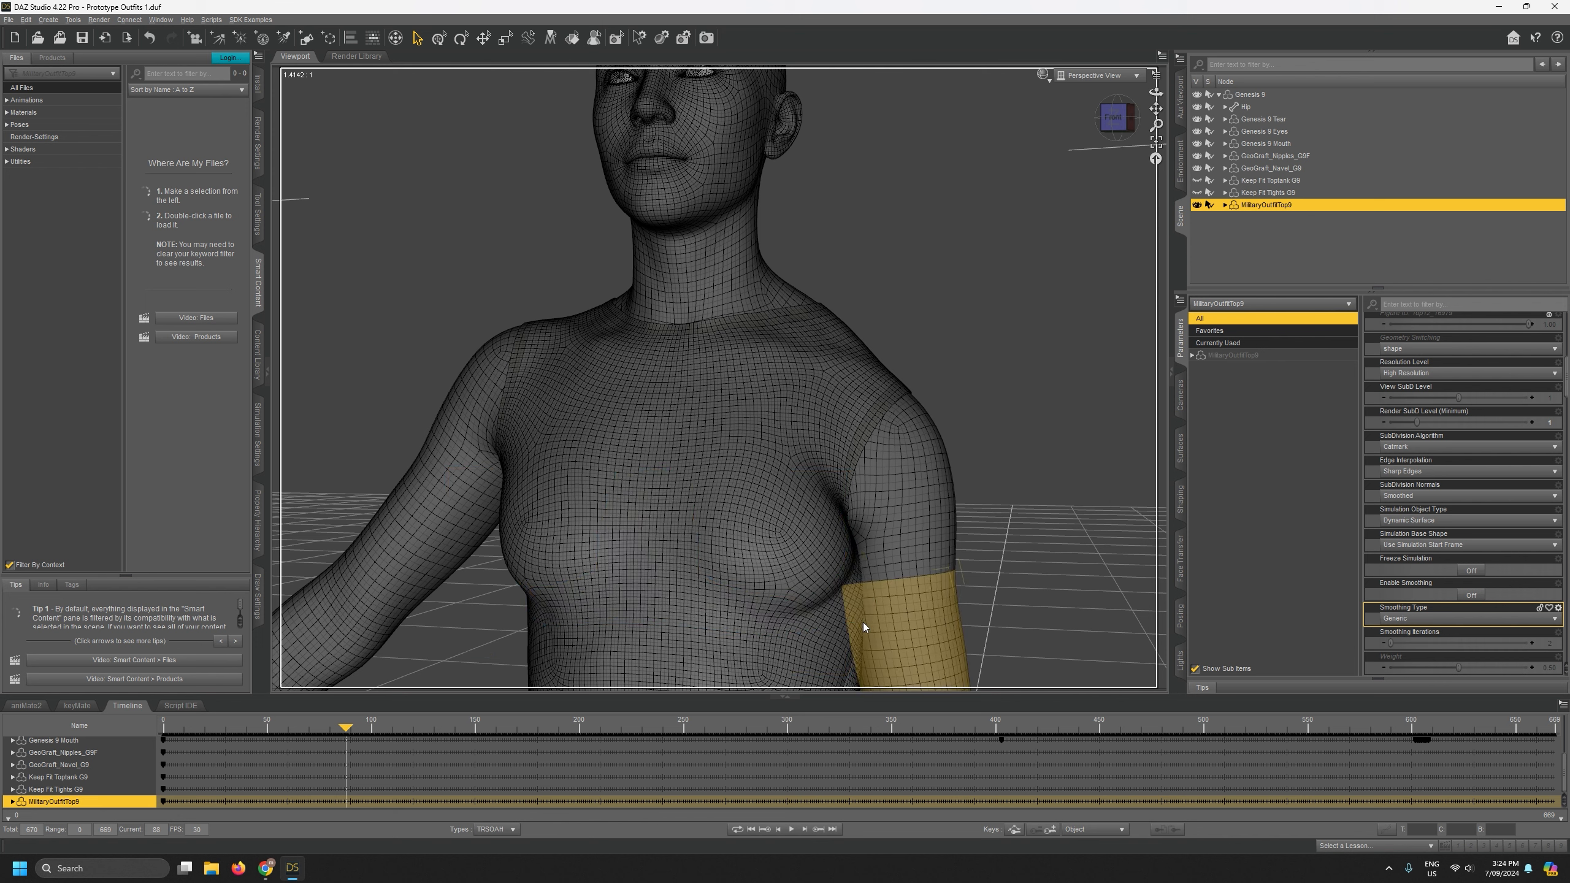
Toggle Enable Smoothing on the military top and compare the mesh around the shoulder and armpit.
left_click(1472, 596)
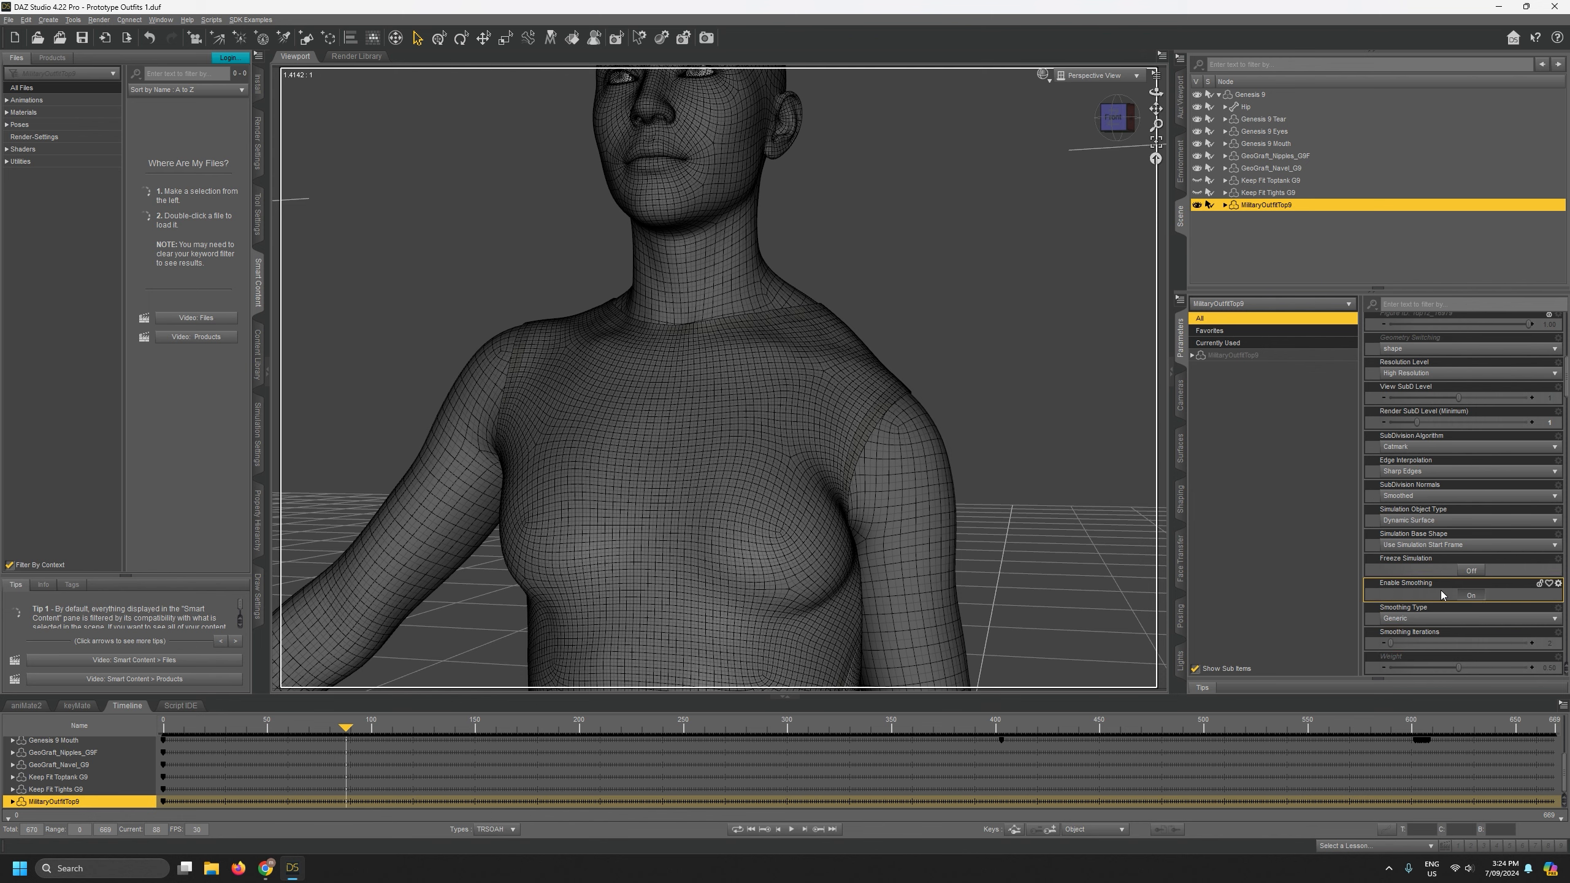
left_click(1468, 595)
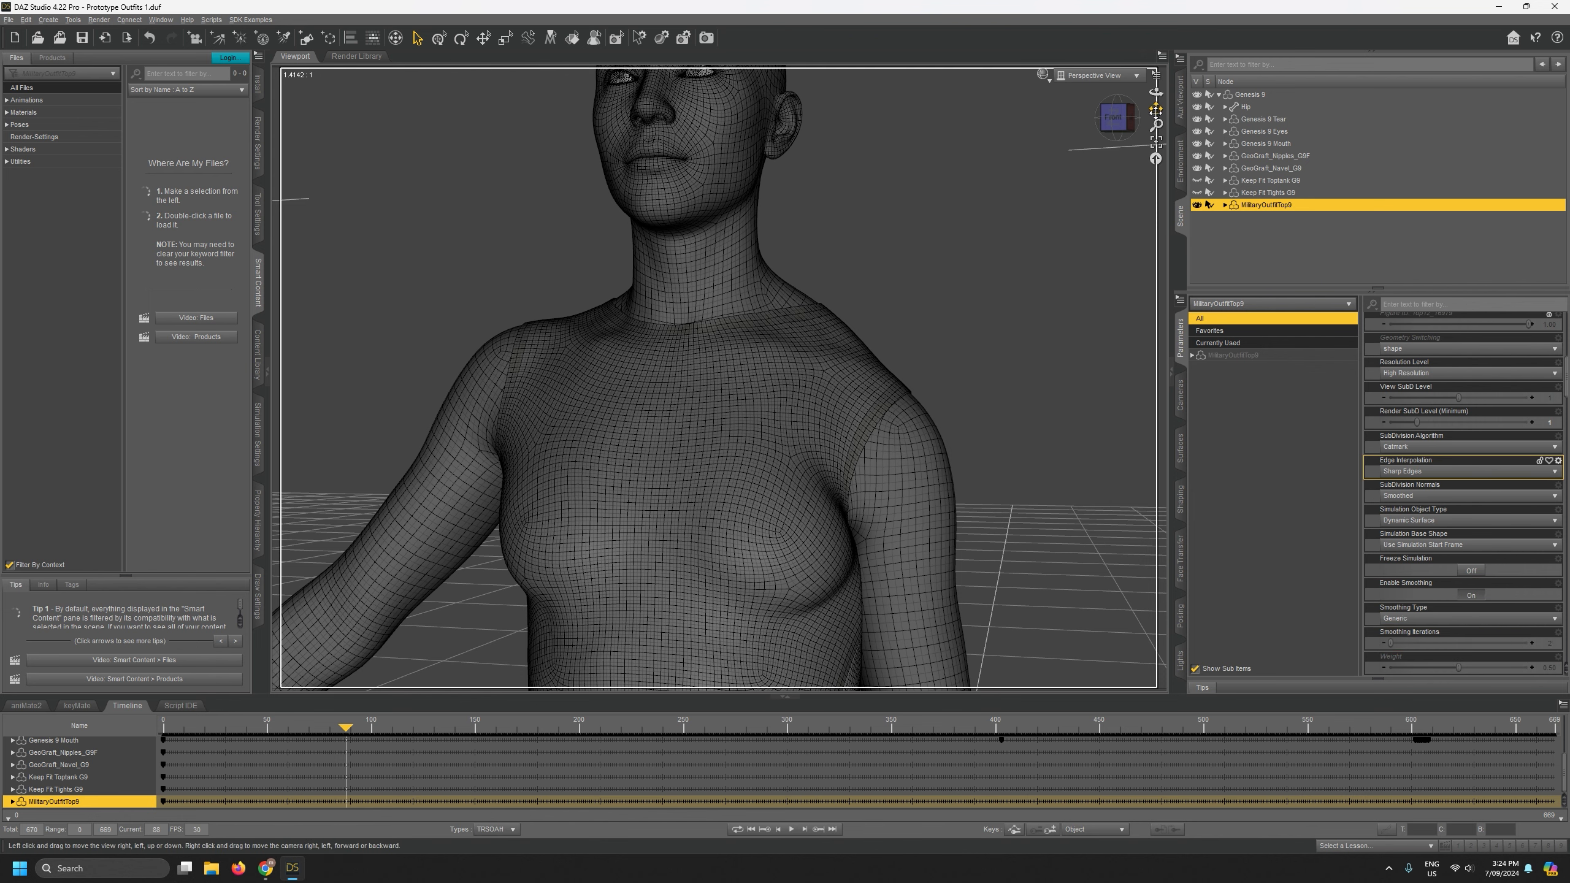
left_click_drag(1156, 111, 1096, 90)
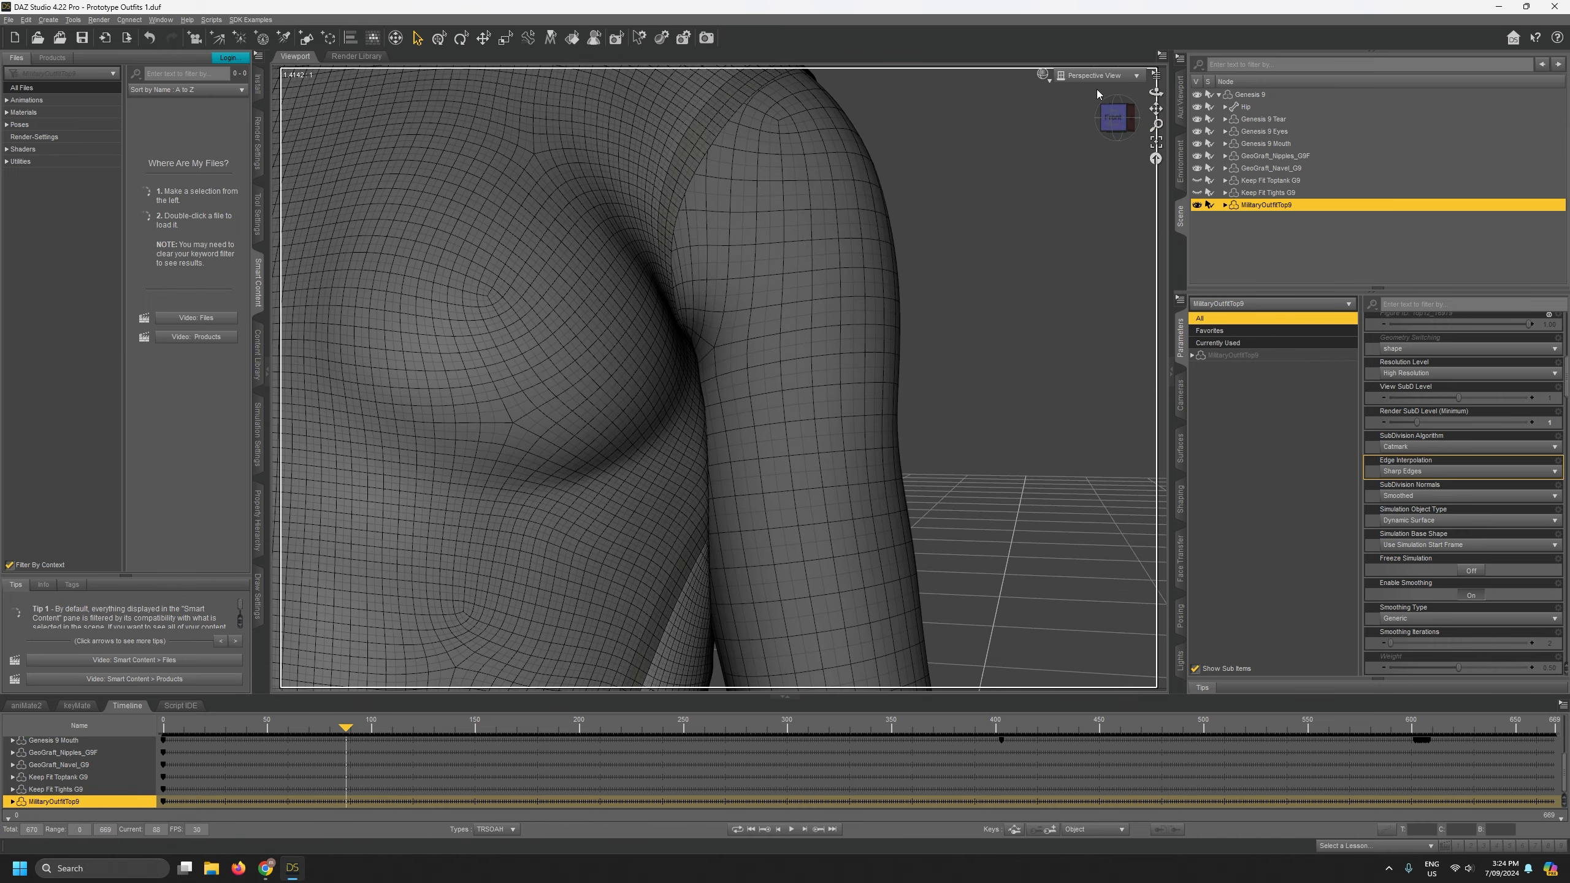
Show the figure in a see-through wireframe draw style and compare the underarm mesh, leaving the military top's Enable Smoothing off.
left_click(1043, 75)
left_click(1038, 116)
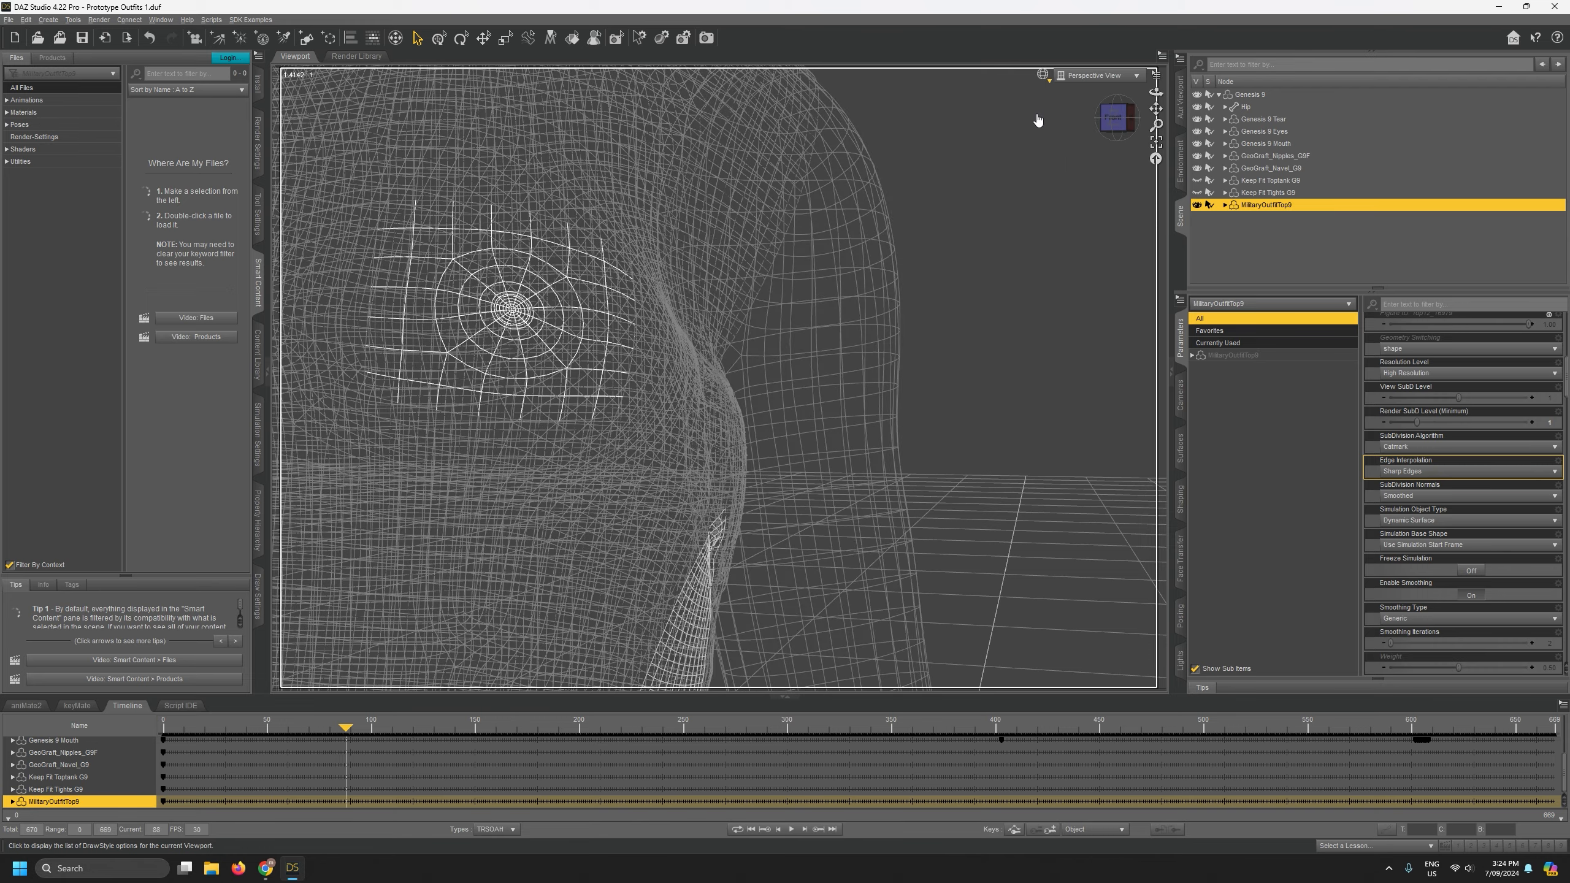
left_click(1471, 596)
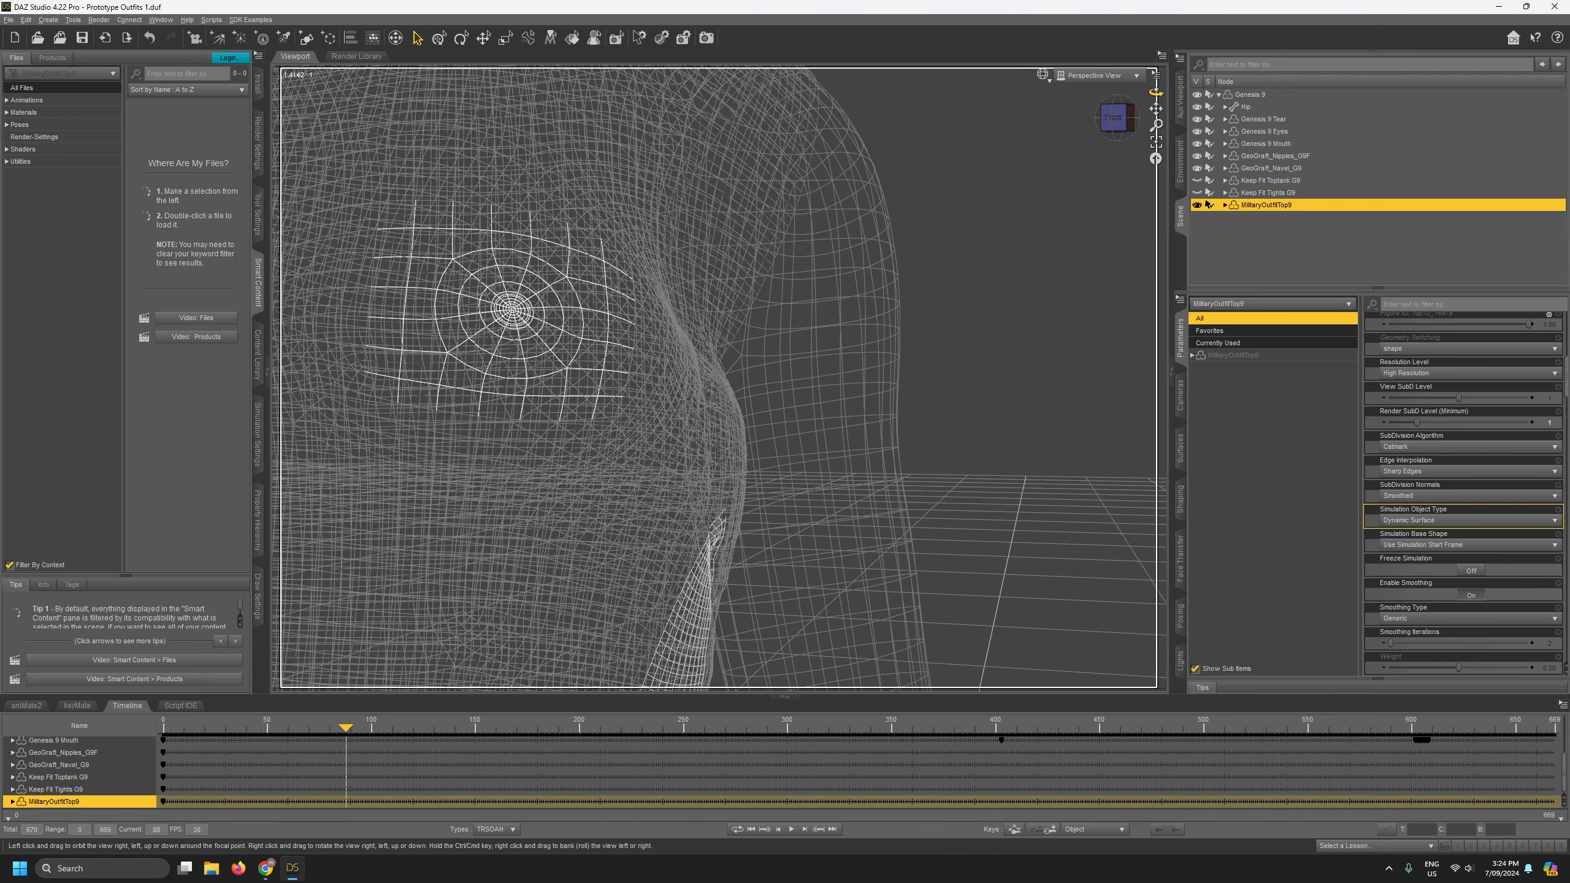
left_click_drag(1155, 92, 1170, 149)
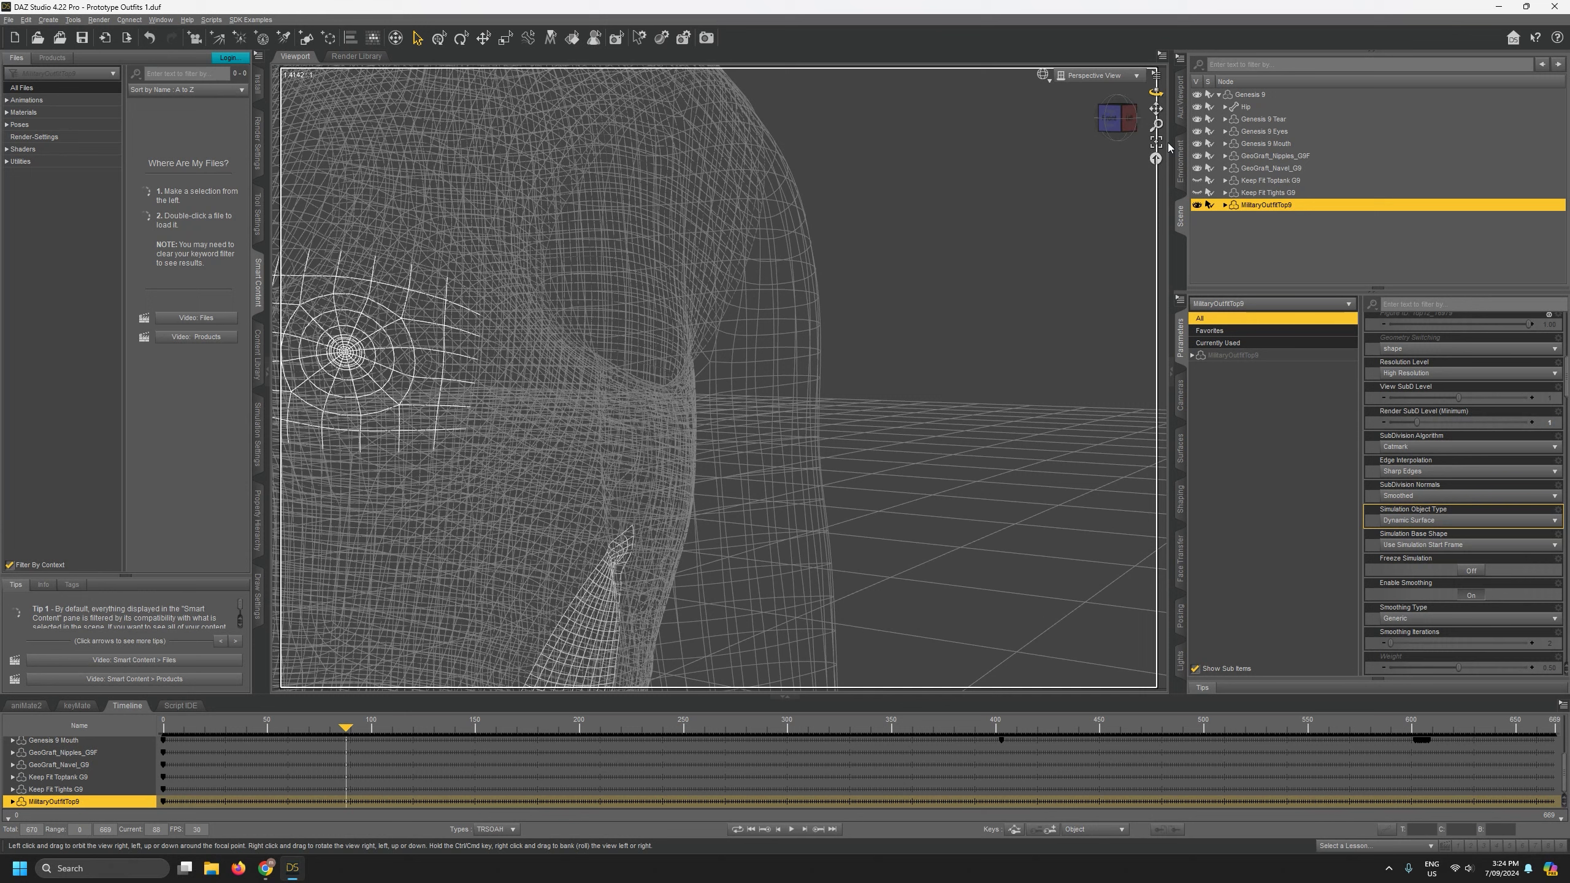
left_click(1477, 596)
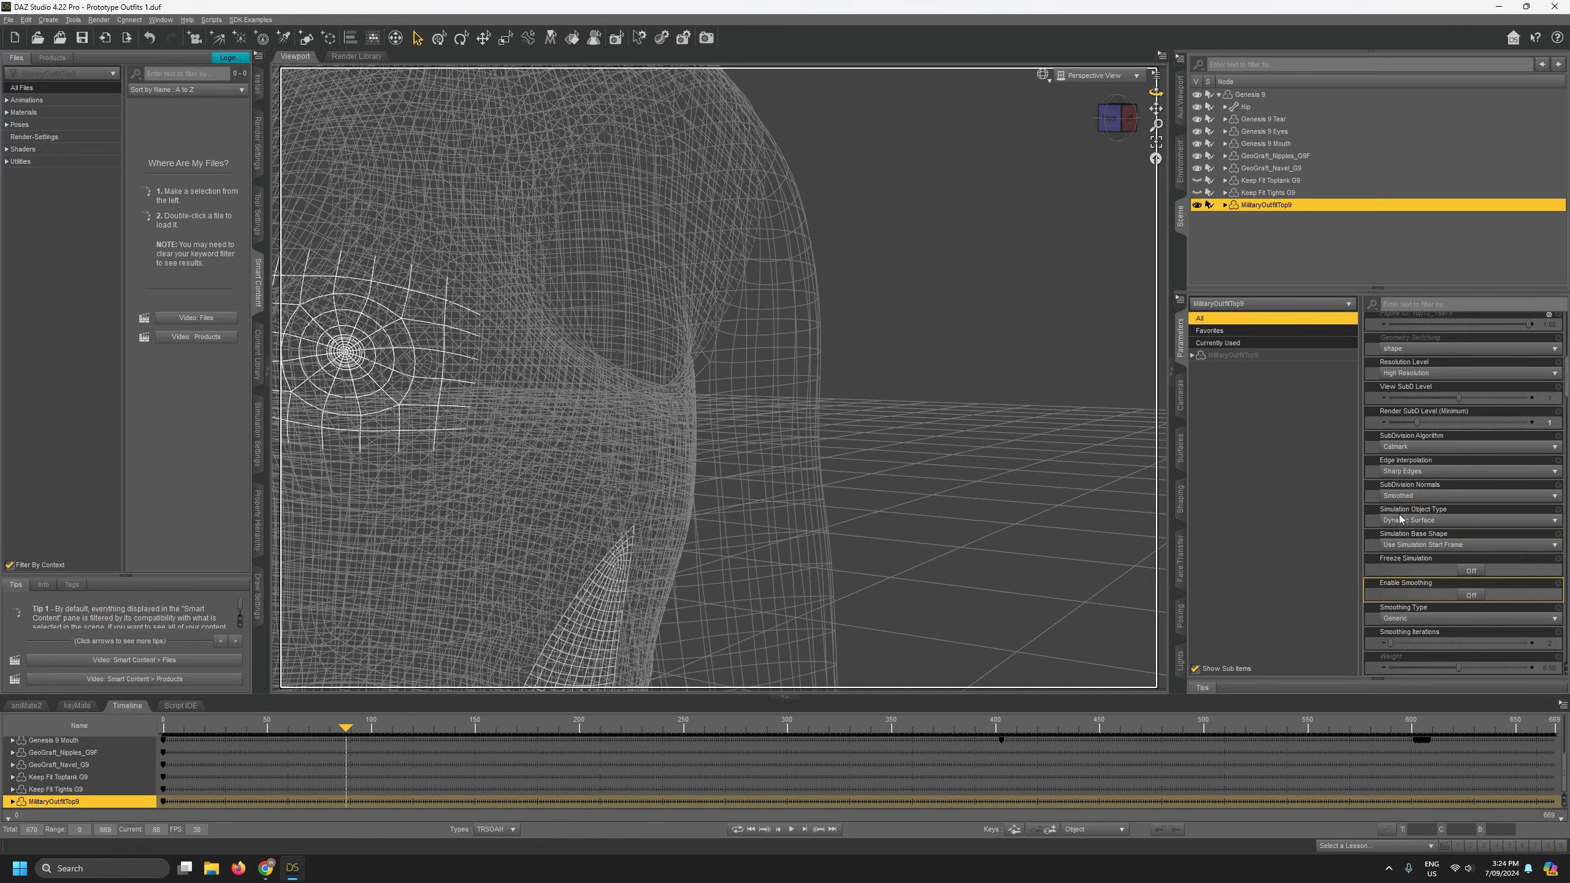
Switch the viewport to the Wire Texture Shaded draw style for the whole military top.
left_click(1042, 75)
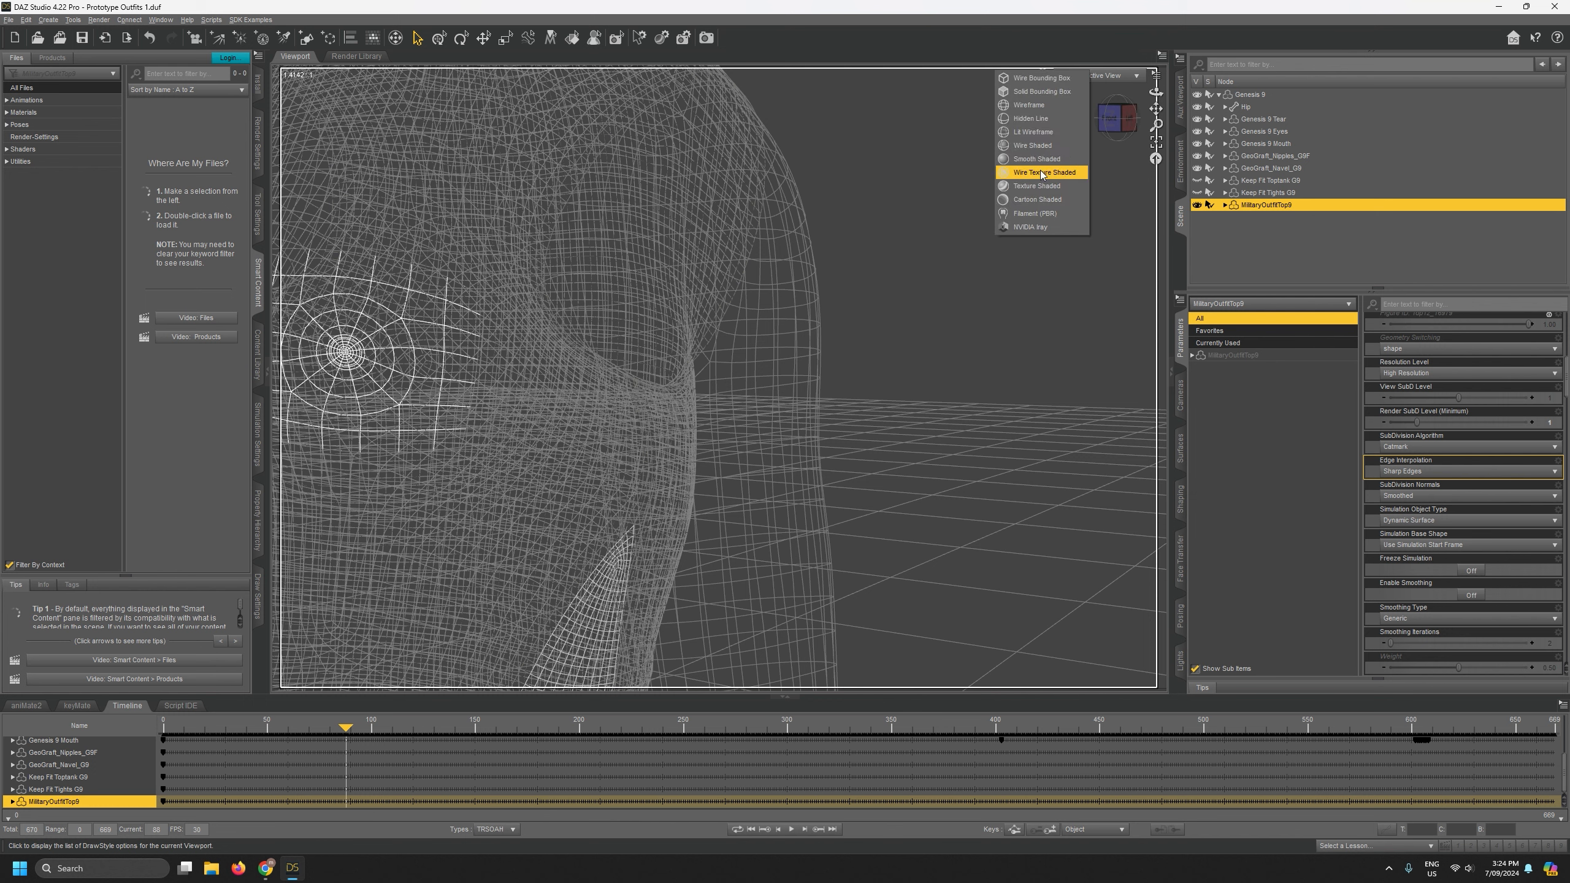
left_click(1043, 172)
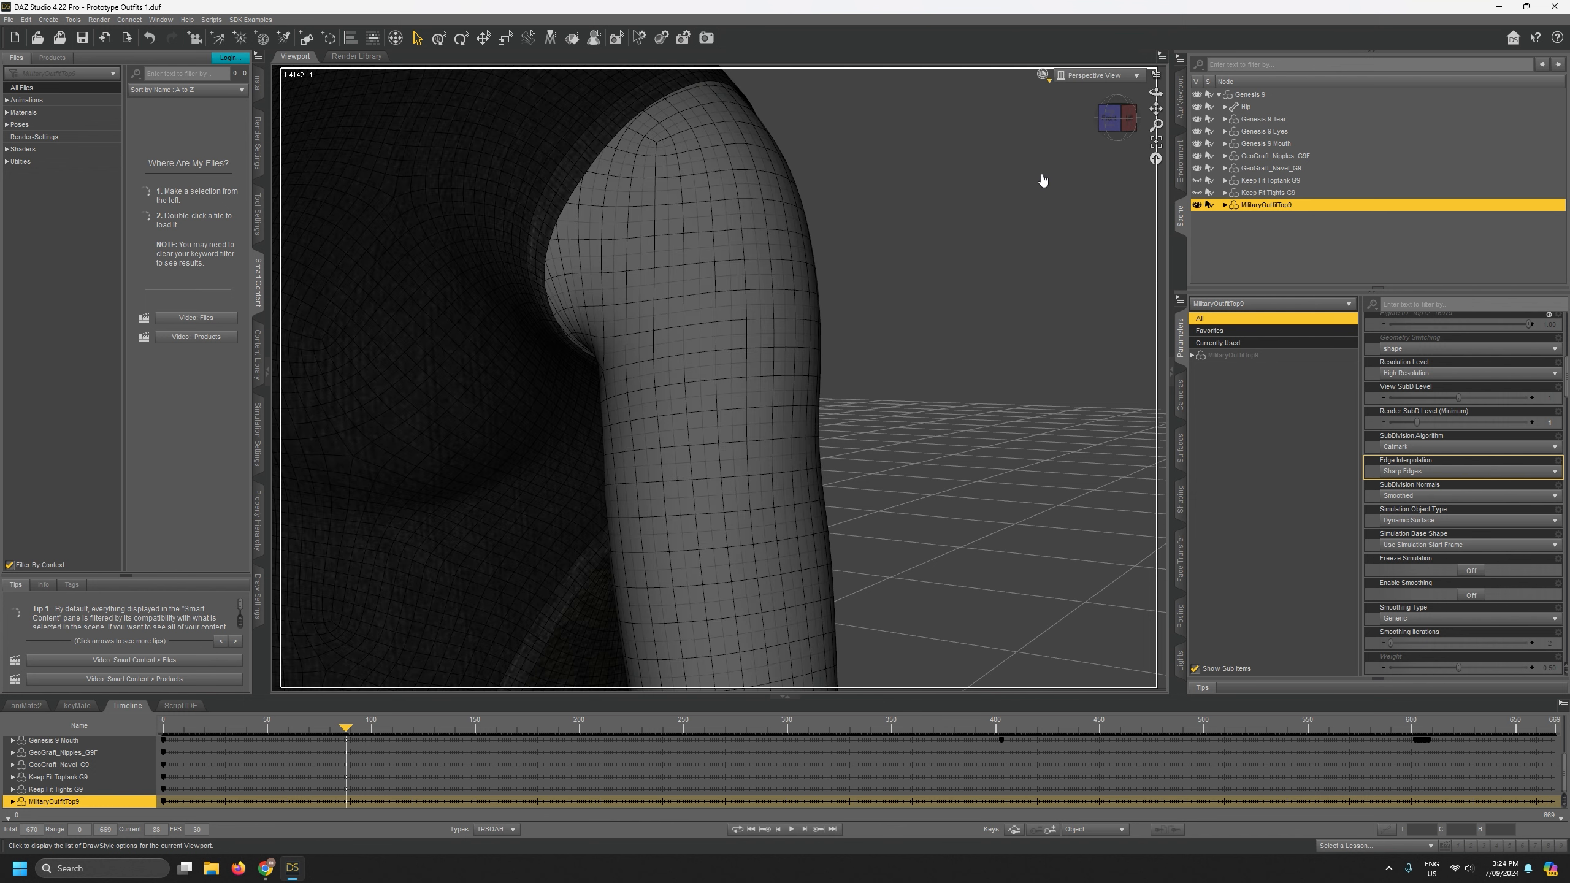
left_click(1155, 158)
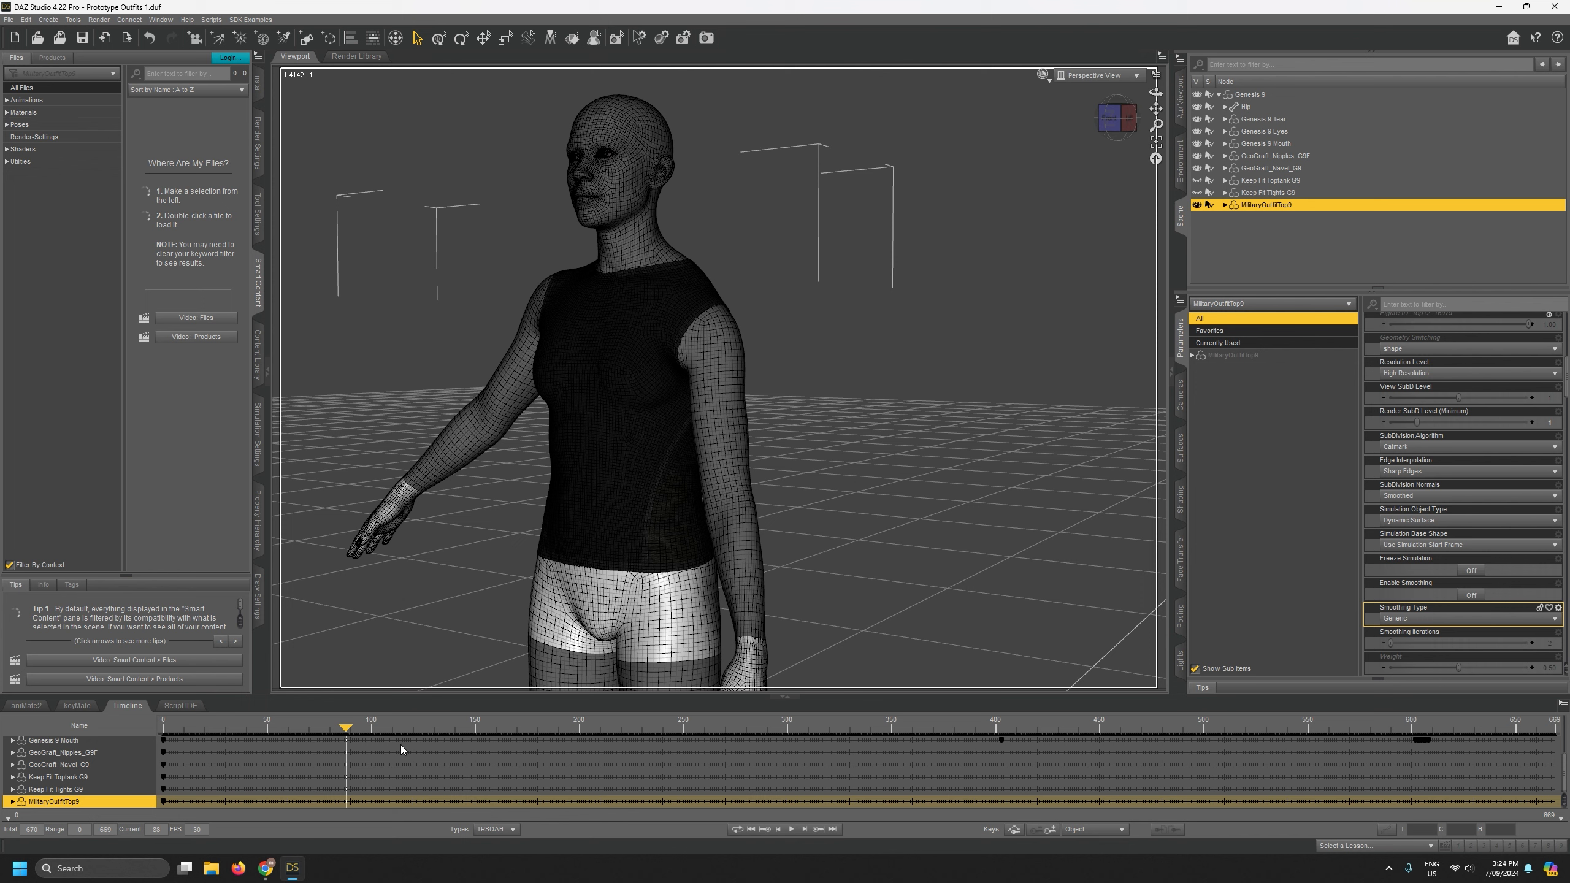
Scrub the timeline between frame 87 and about frame 58 to examine the military top's fit from the front.
mouse_move(347, 744)
left_mouse_down()
mouse_move(290, 727)
mouse_move(338, 726)
left_mouse_up()
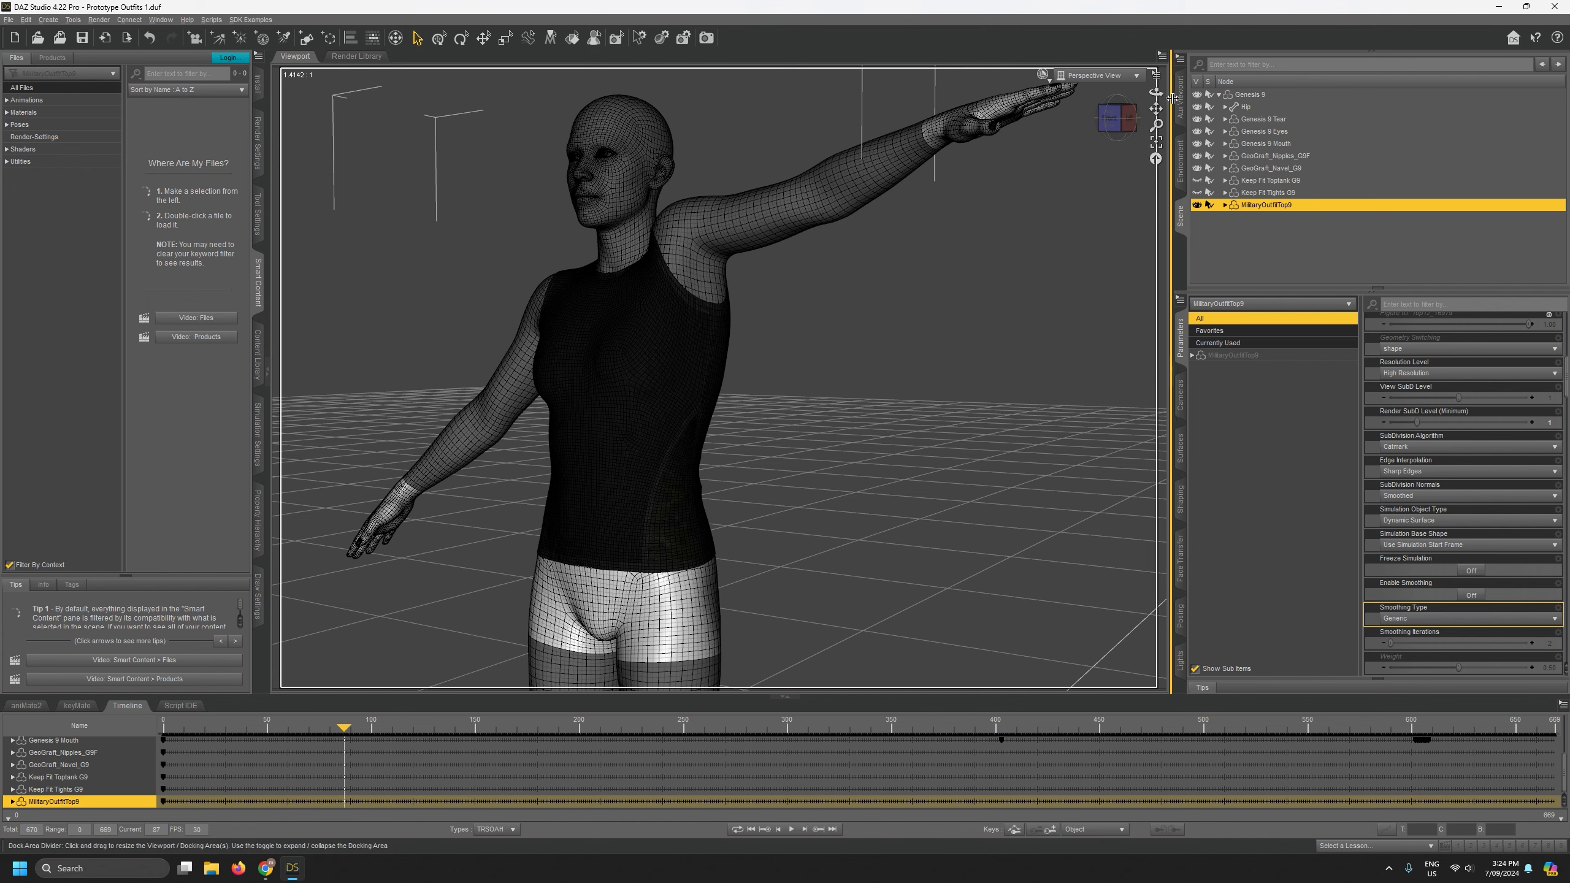
left_click(1116, 118)
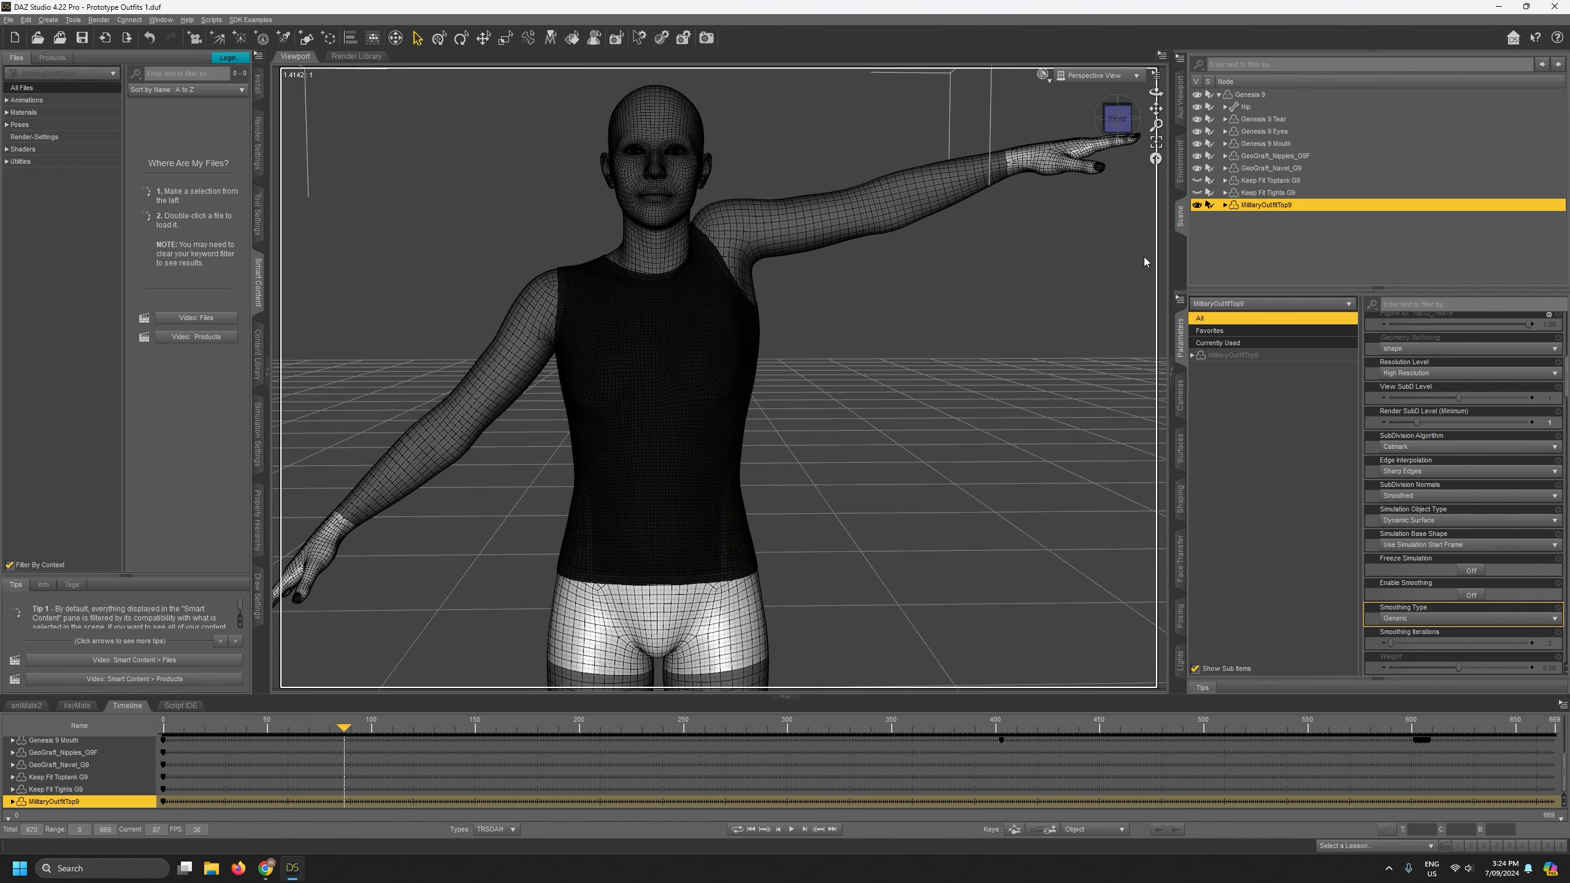
left_click_drag(1156, 128, 1156, 96)
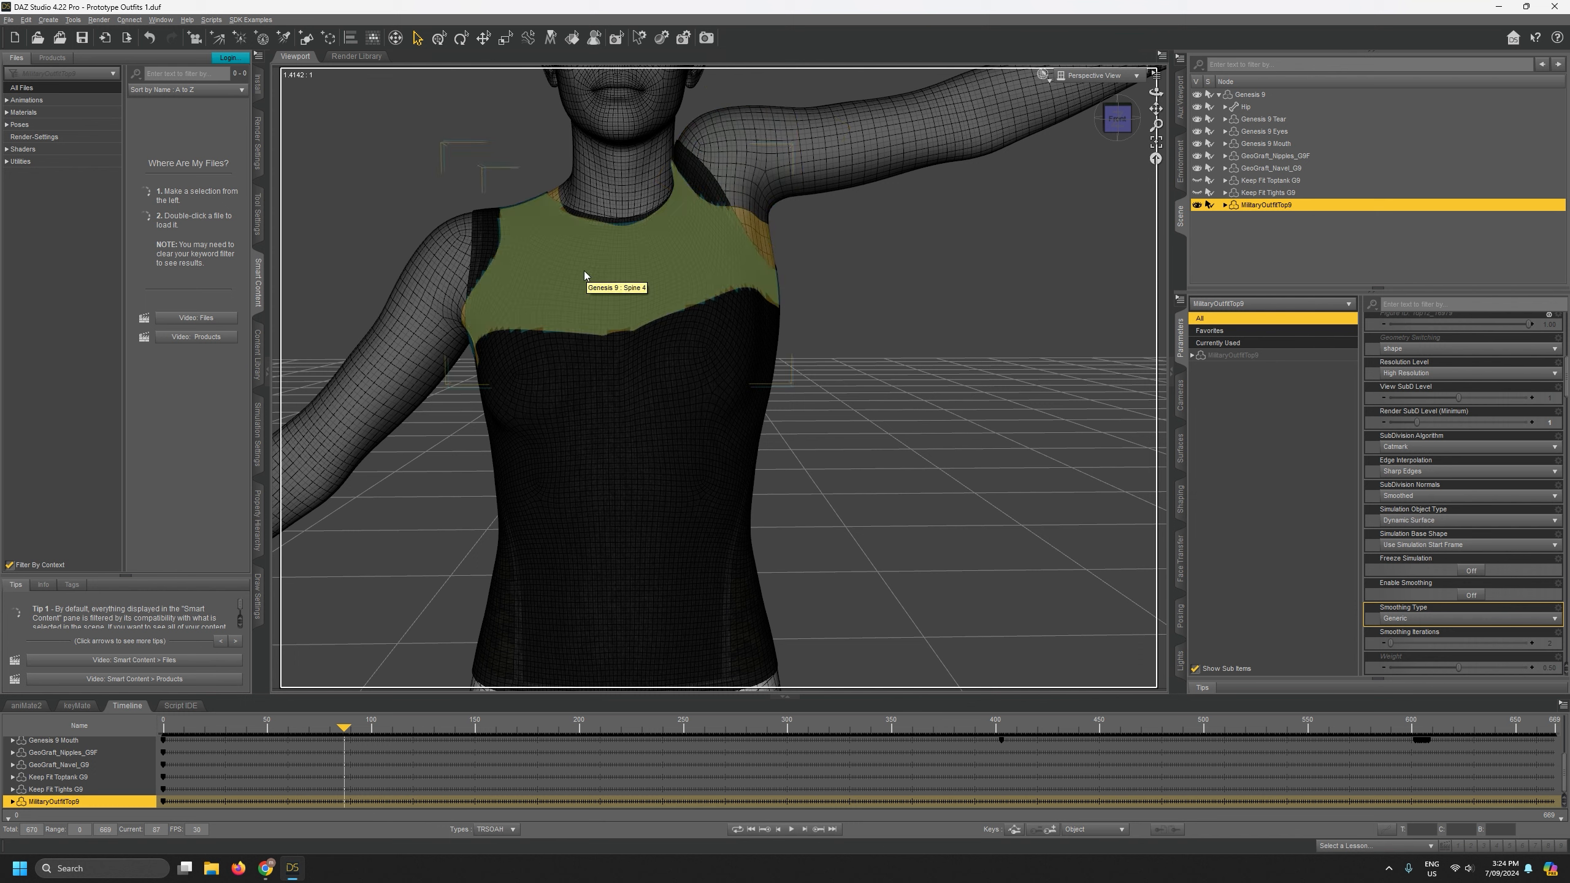
left_click_drag(344, 723, 263, 707)
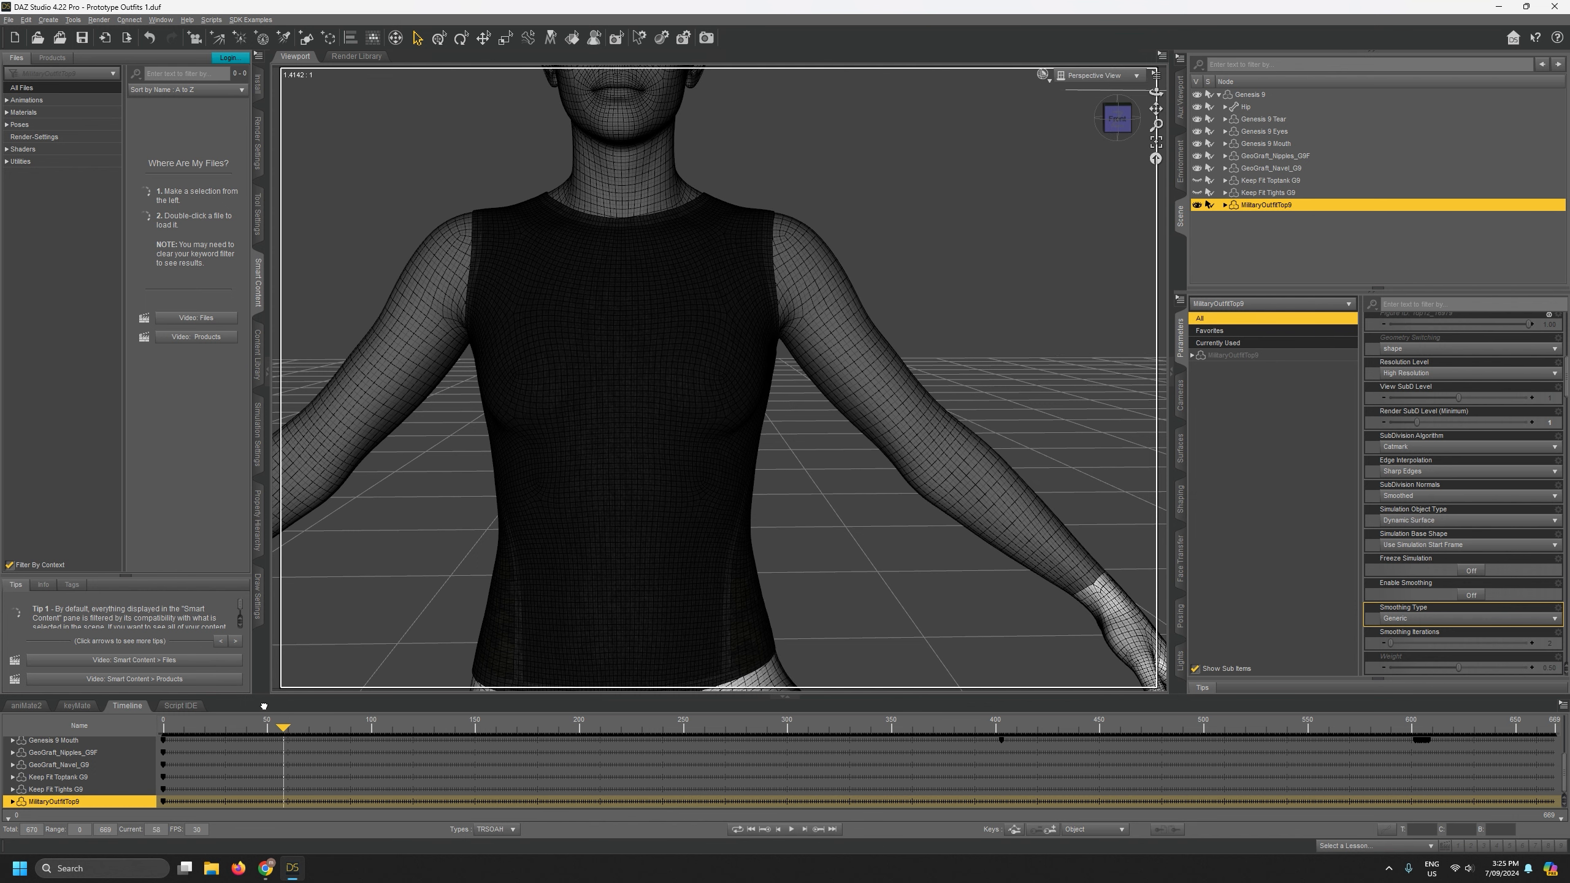
left_click_drag(1156, 124, 1171, 97)
Select Genesis 9, find XF Fitness Sport Bottom among the wardrobe files and load it onto the figure.
left_click(1238, 94)
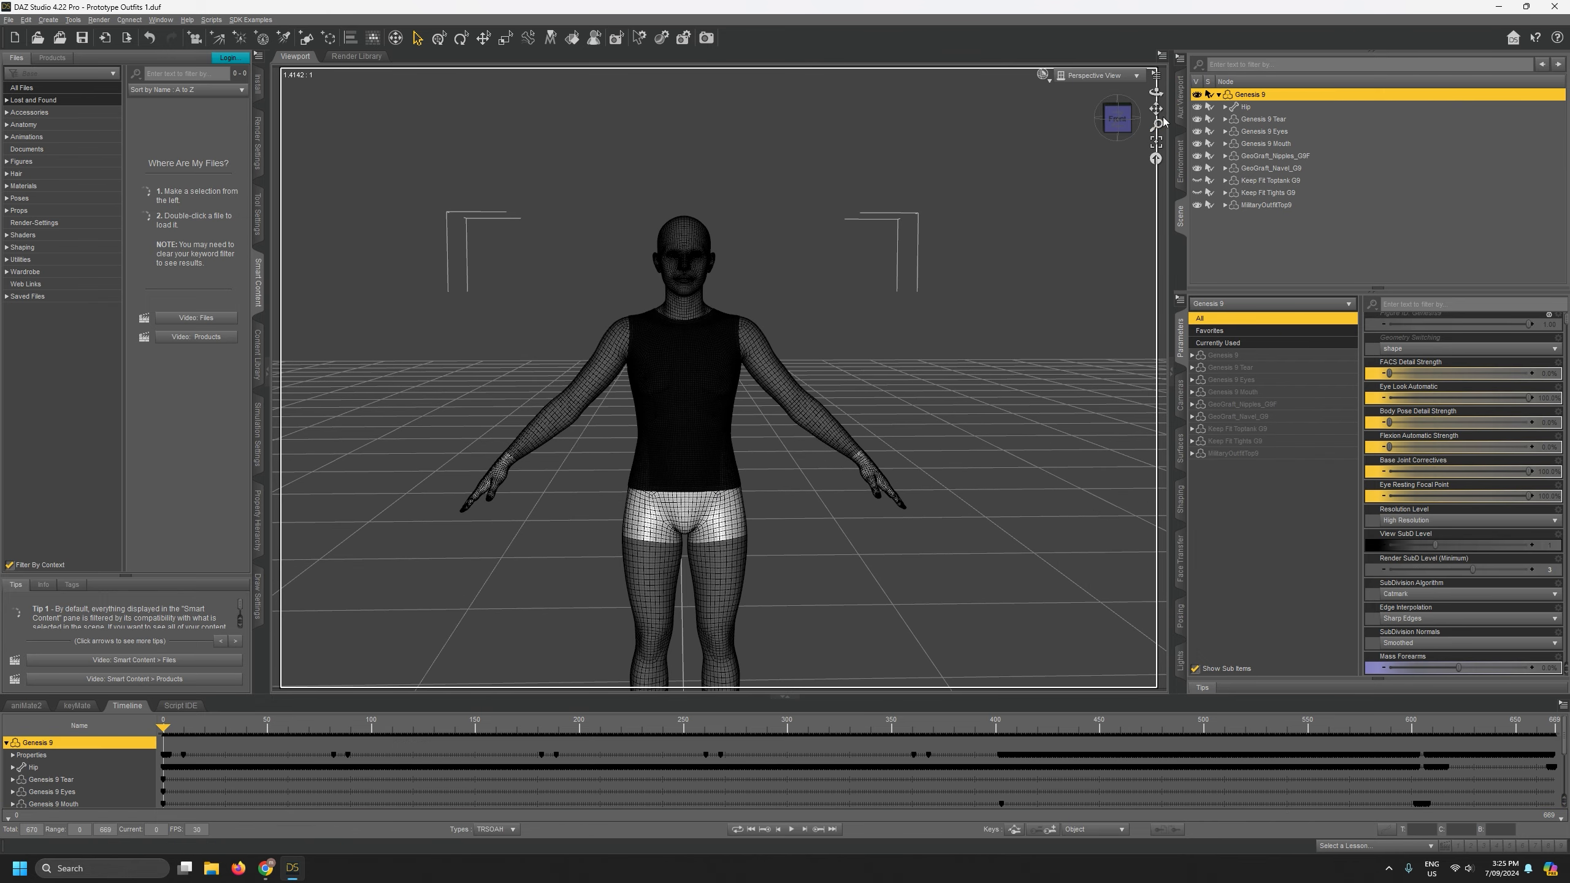
left_click(32, 272)
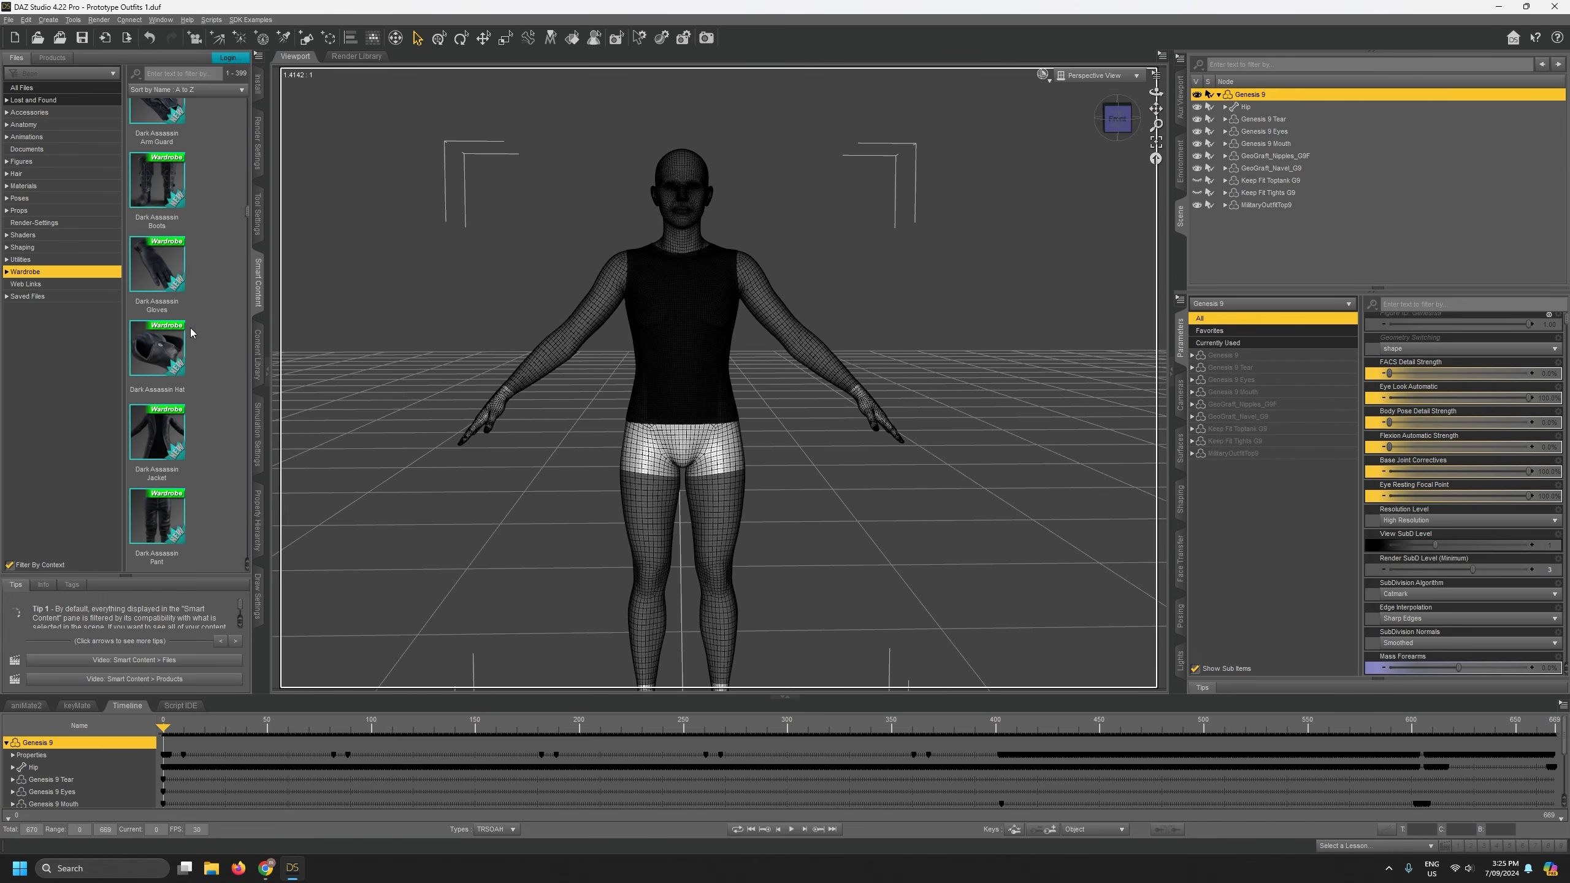
scroll(192, 336, "down", 5)
scroll(192, 336, "down", 10)
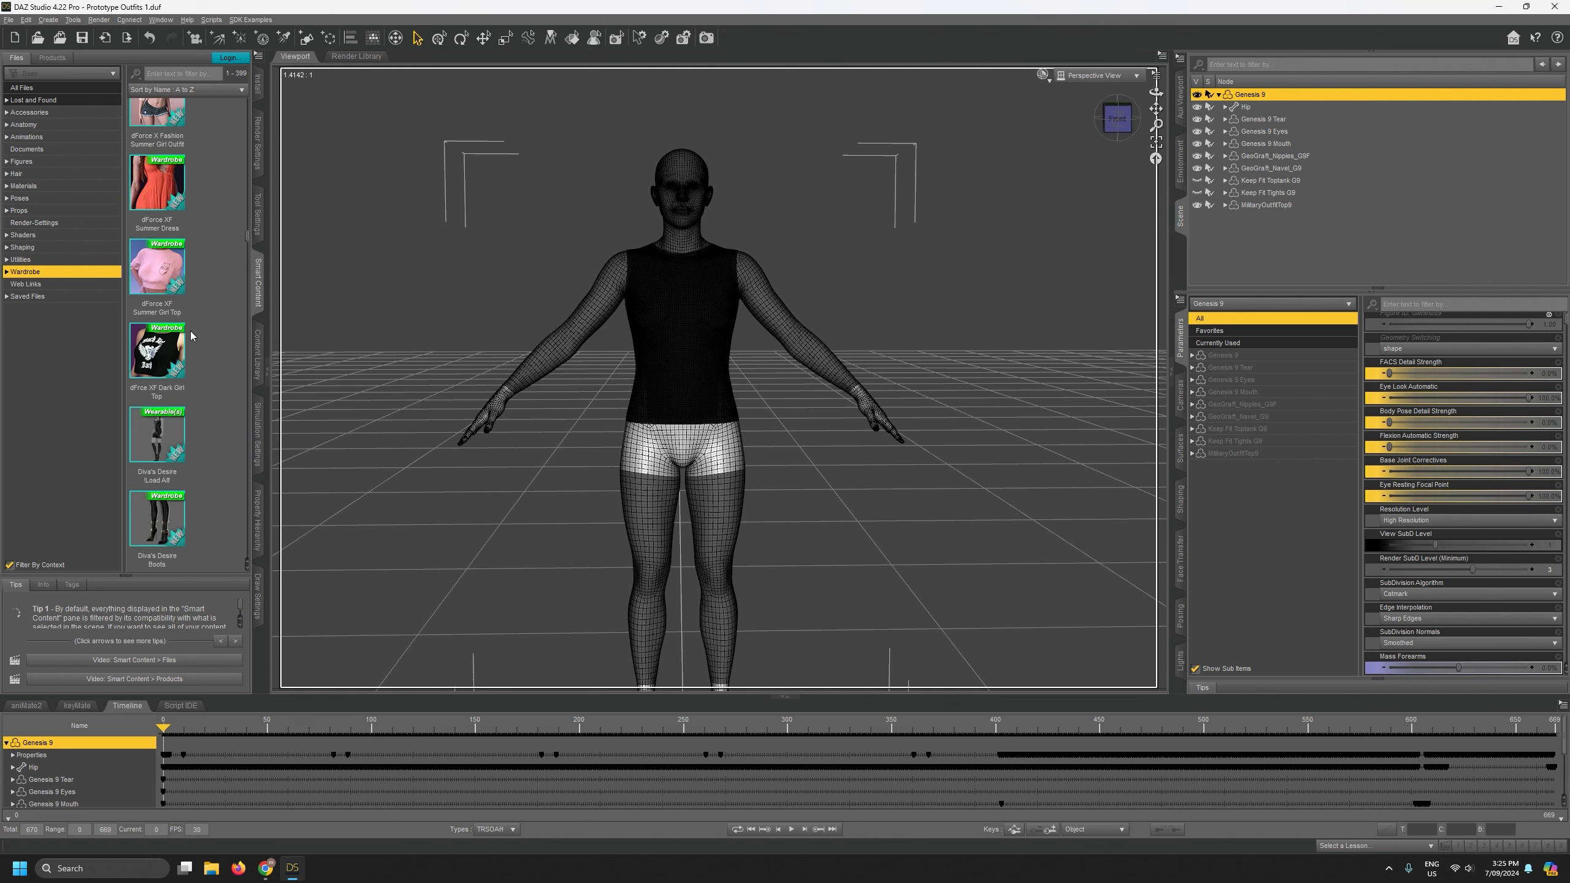
scroll(194, 336, "down", 10)
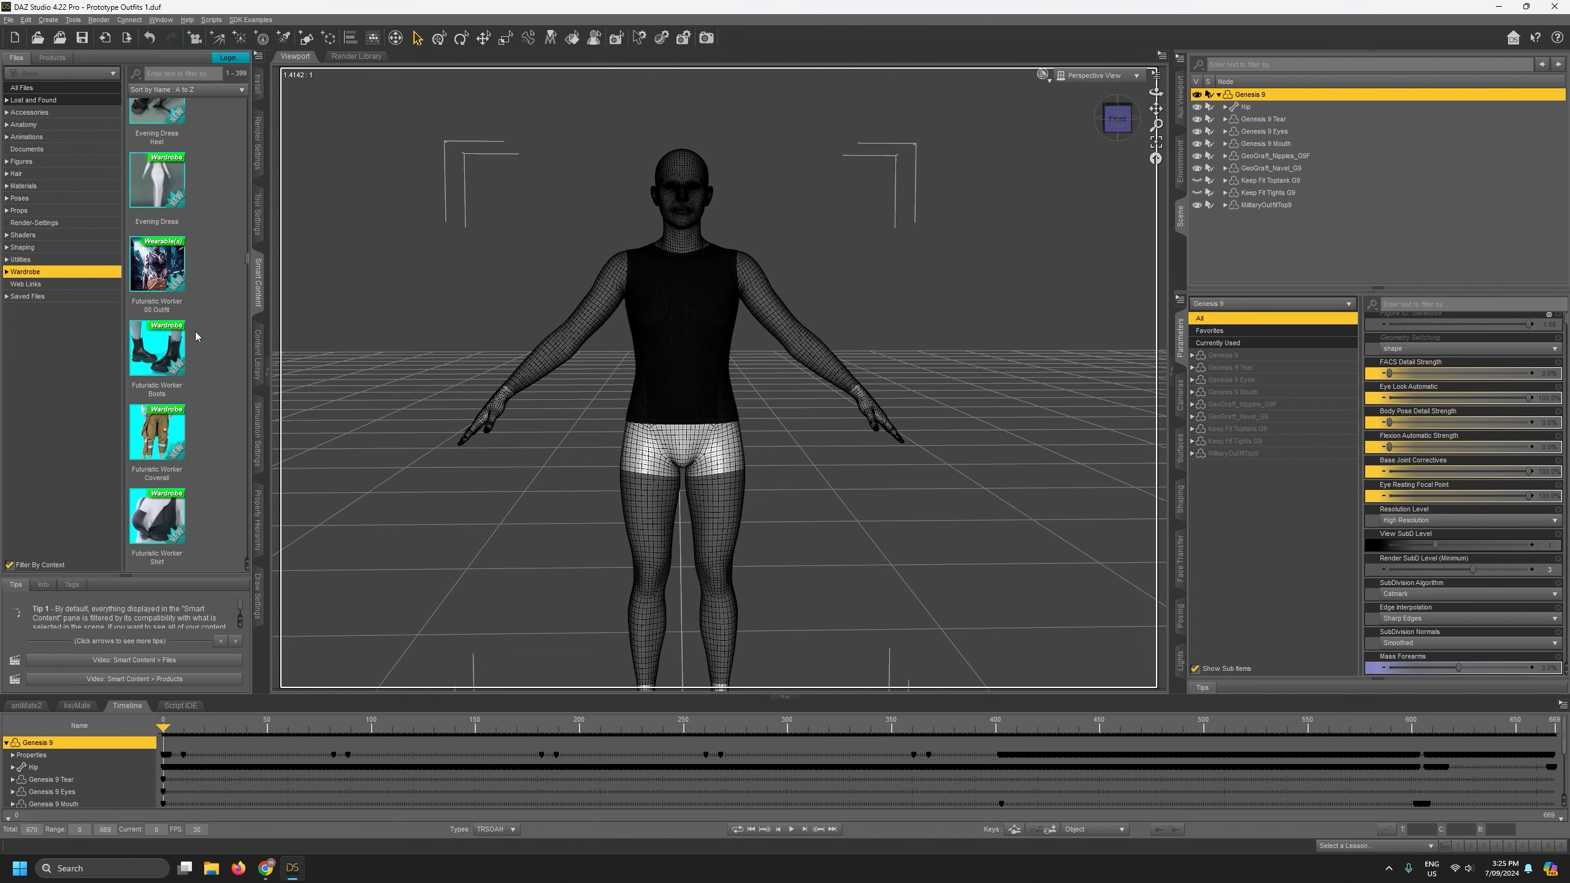
scroll(195, 336, "up", 5)
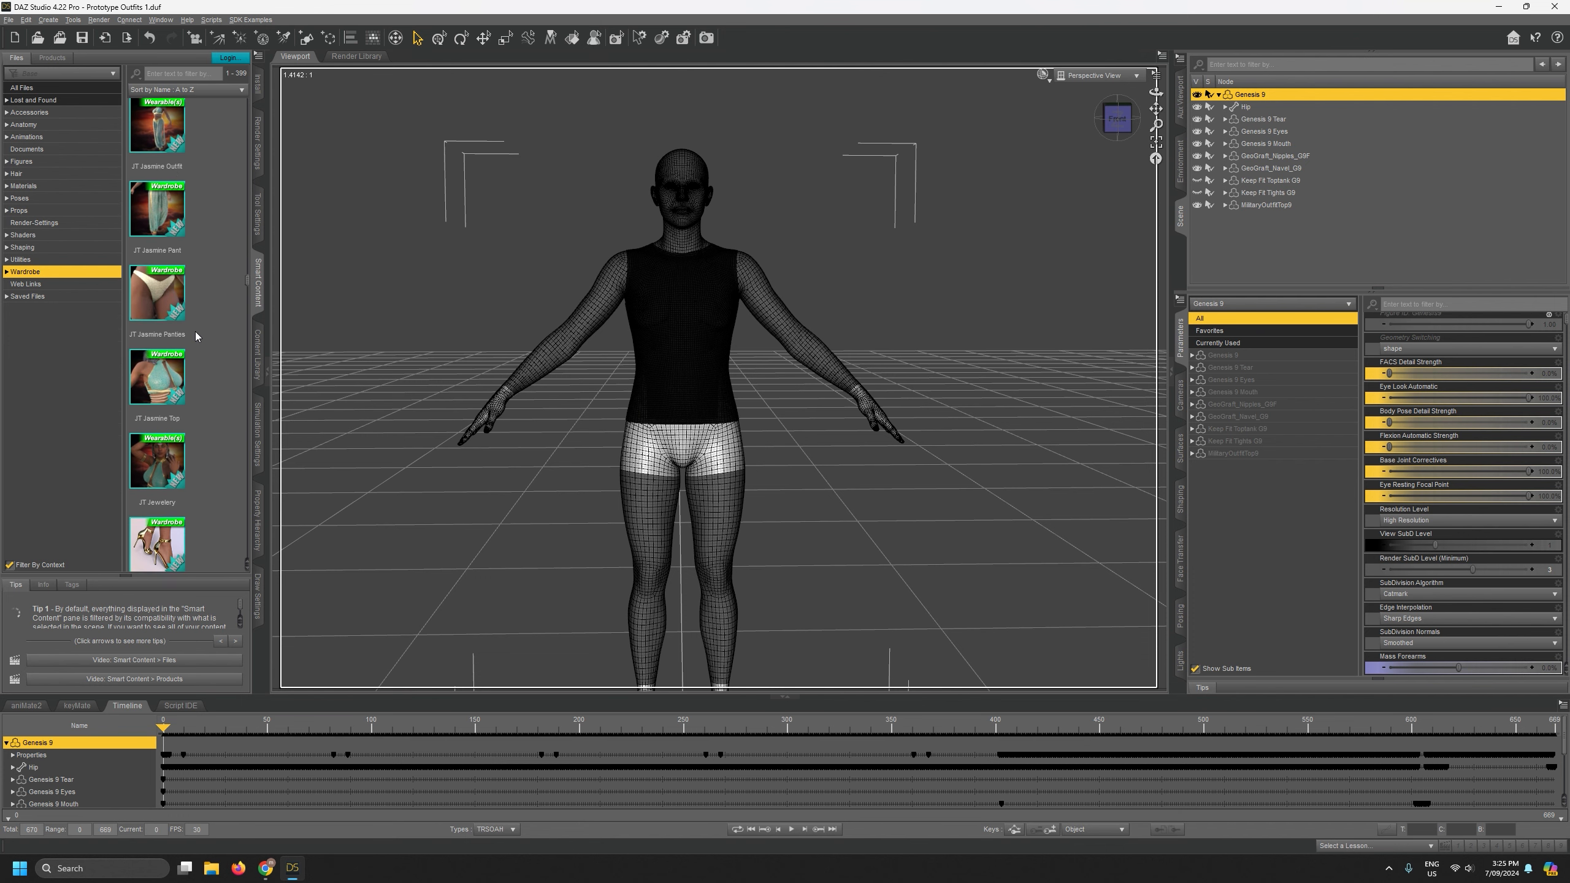
scroll(195, 334, "down", 8)
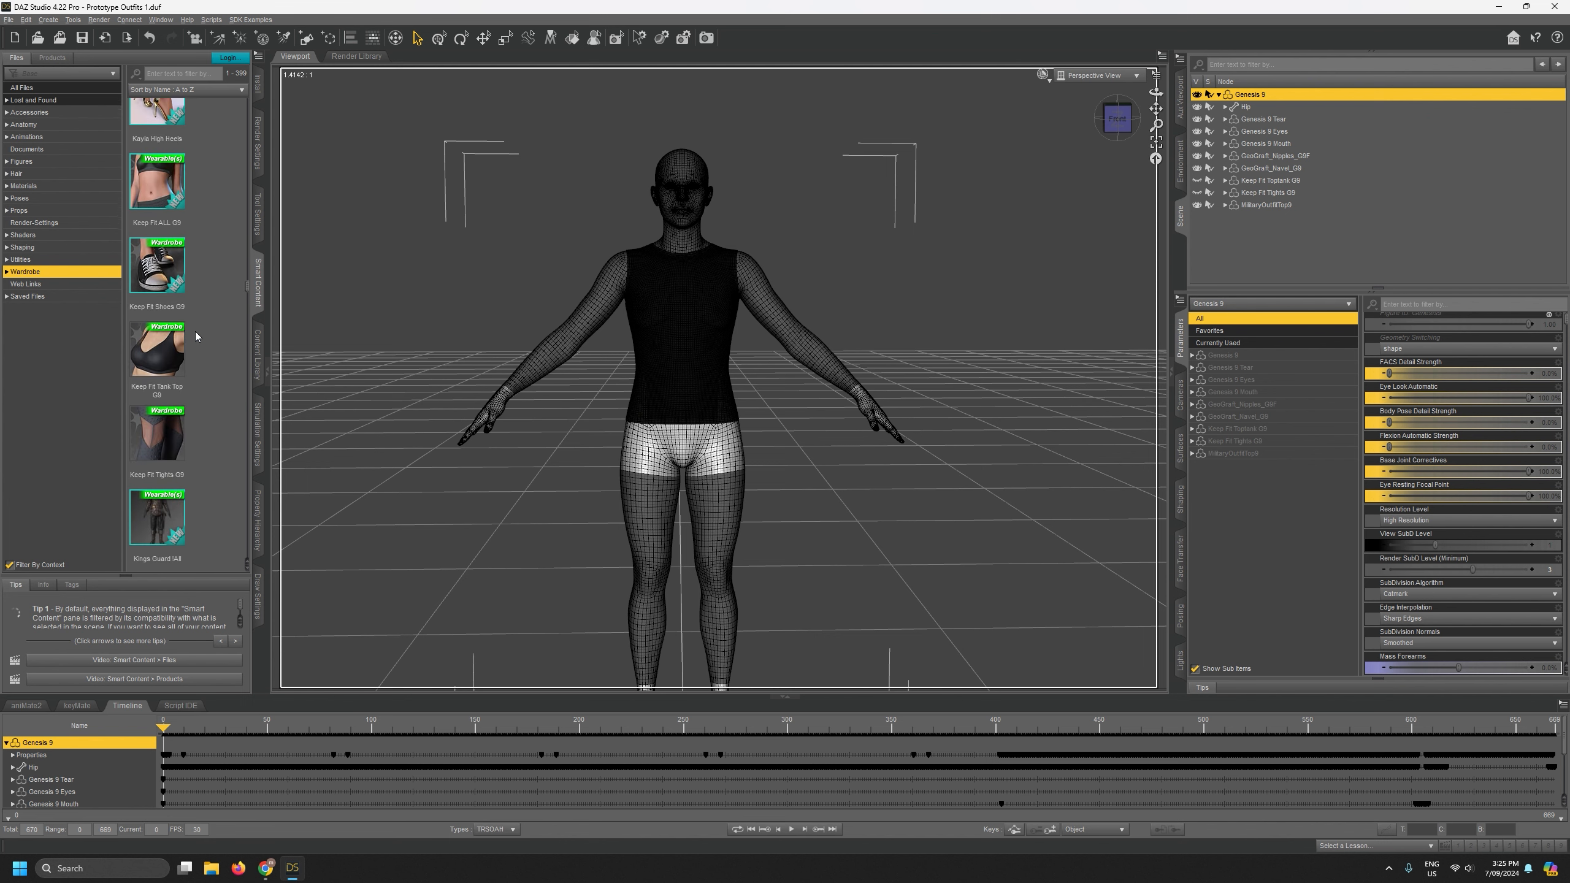
scroll(195, 336, "down", 10)
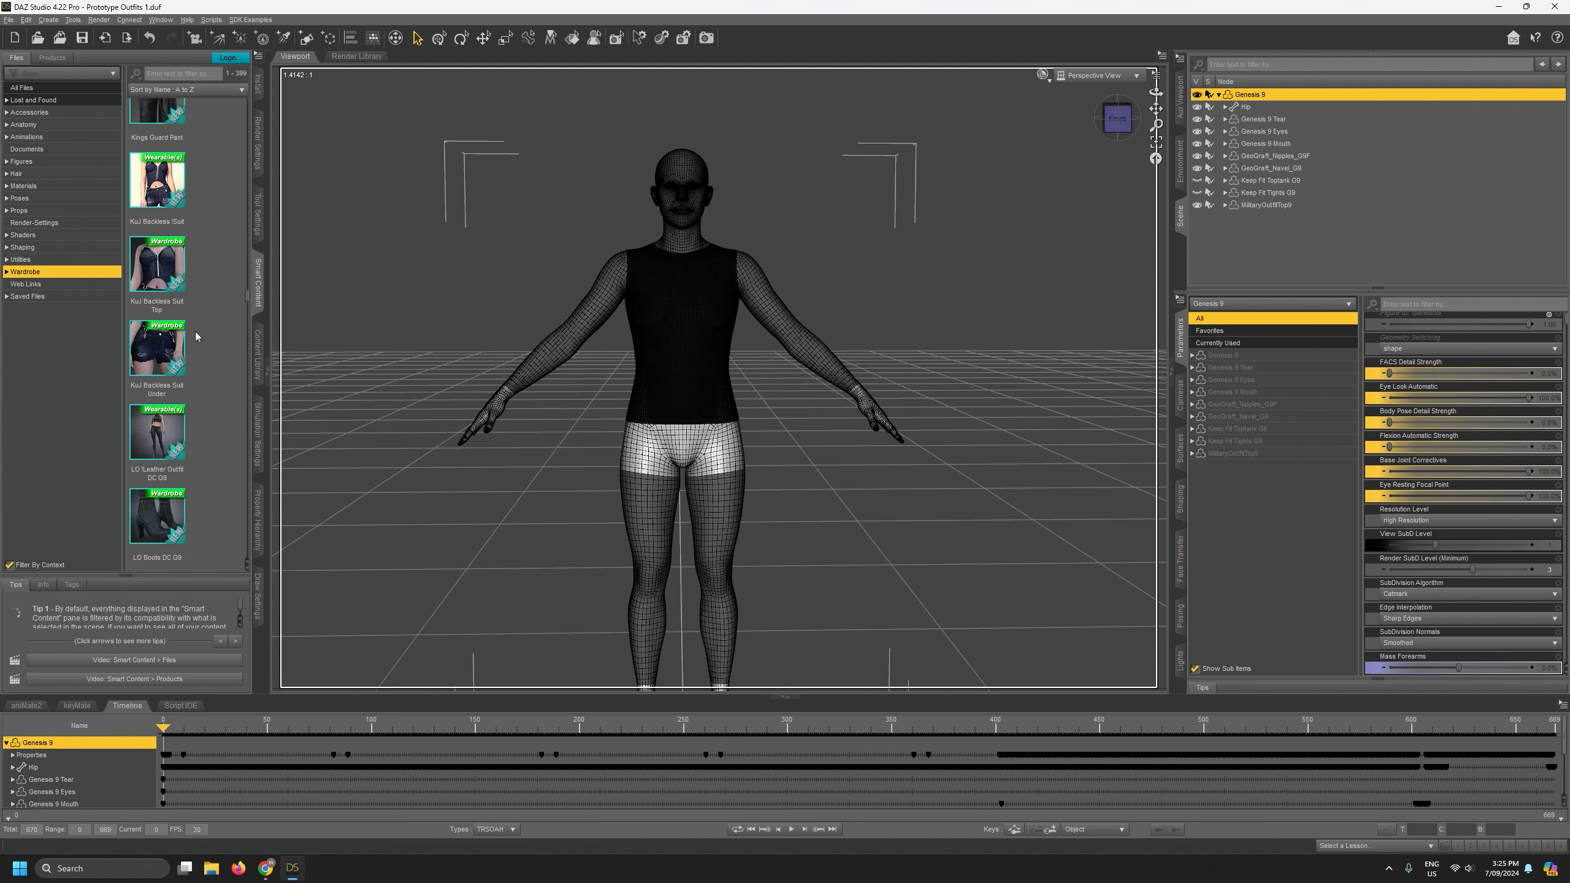
scroll(197, 334, "down", 10)
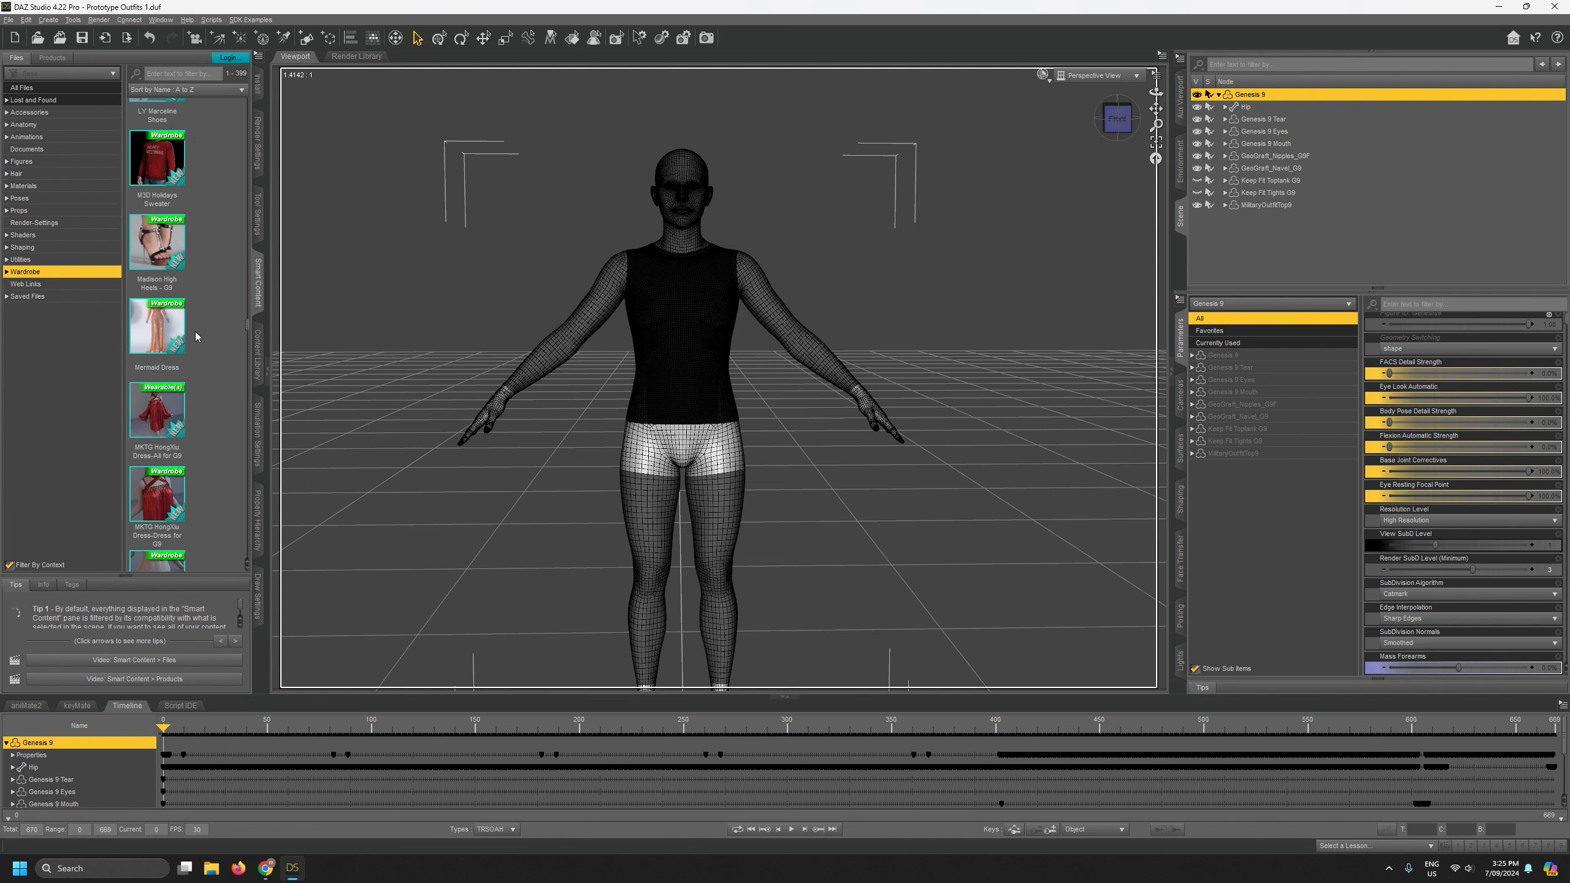
scroll(202, 333, "down", 10)
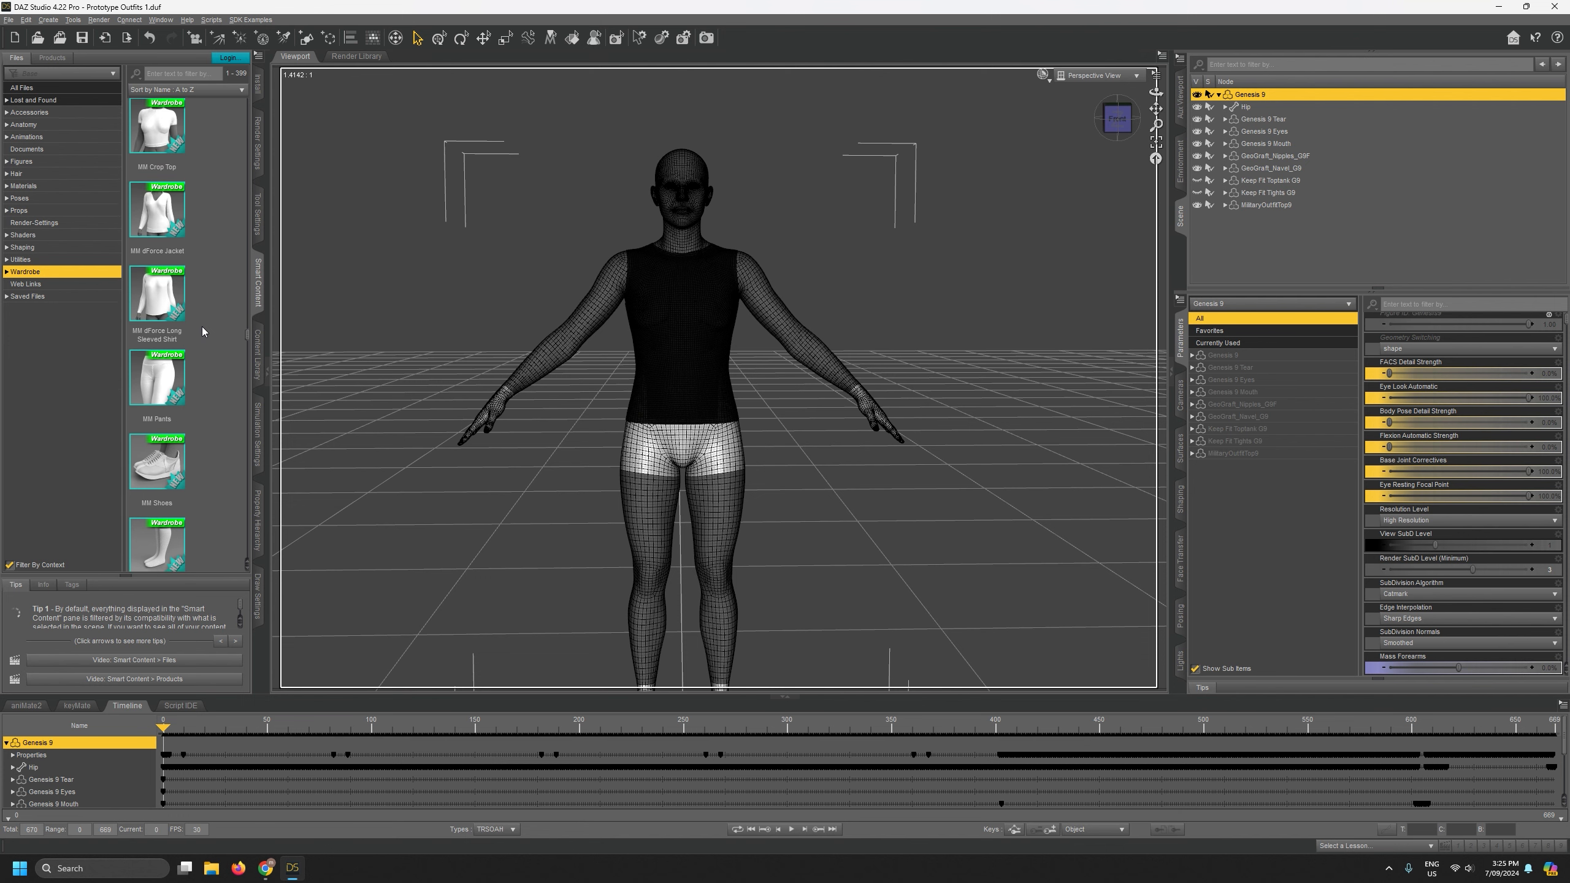
scroll(202, 332, "down", 10)
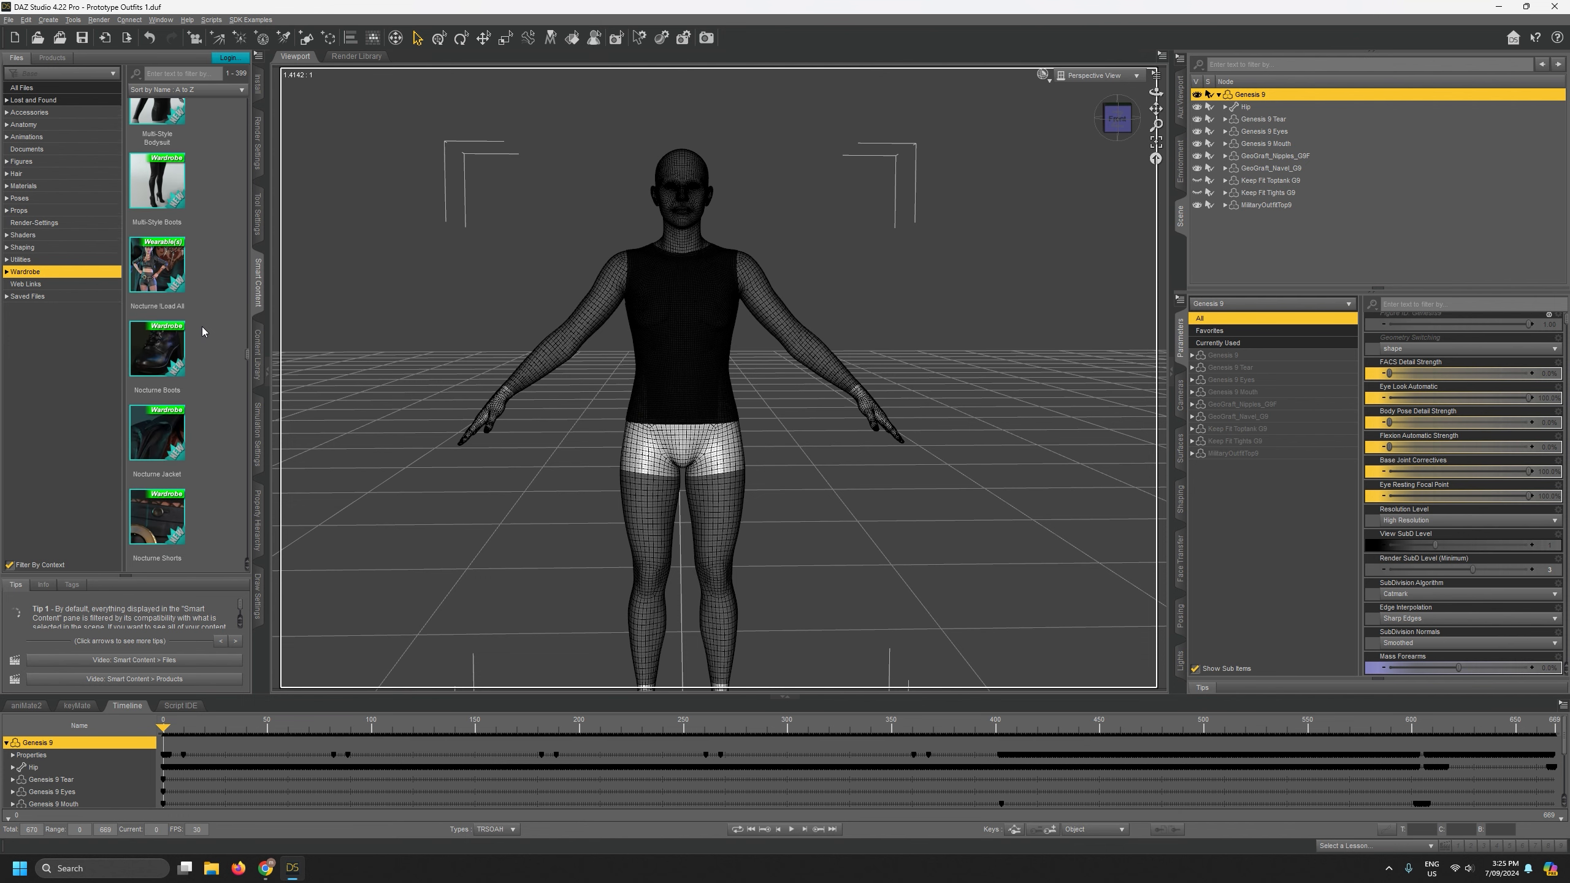
scroll(202, 333, "down", 10)
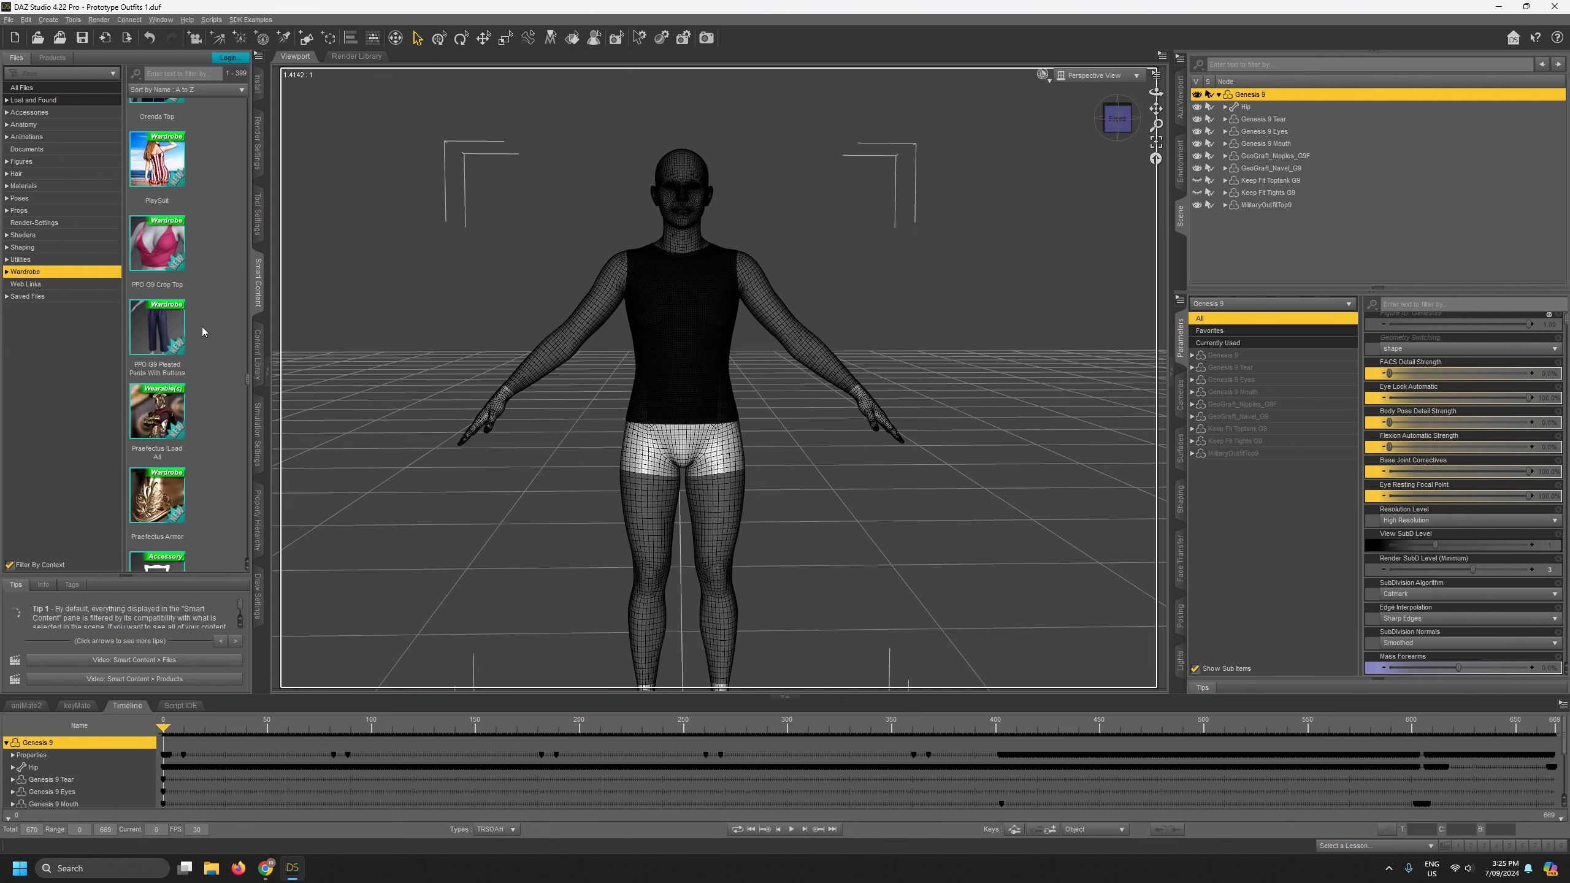
scroll(202, 333, "down", 8)
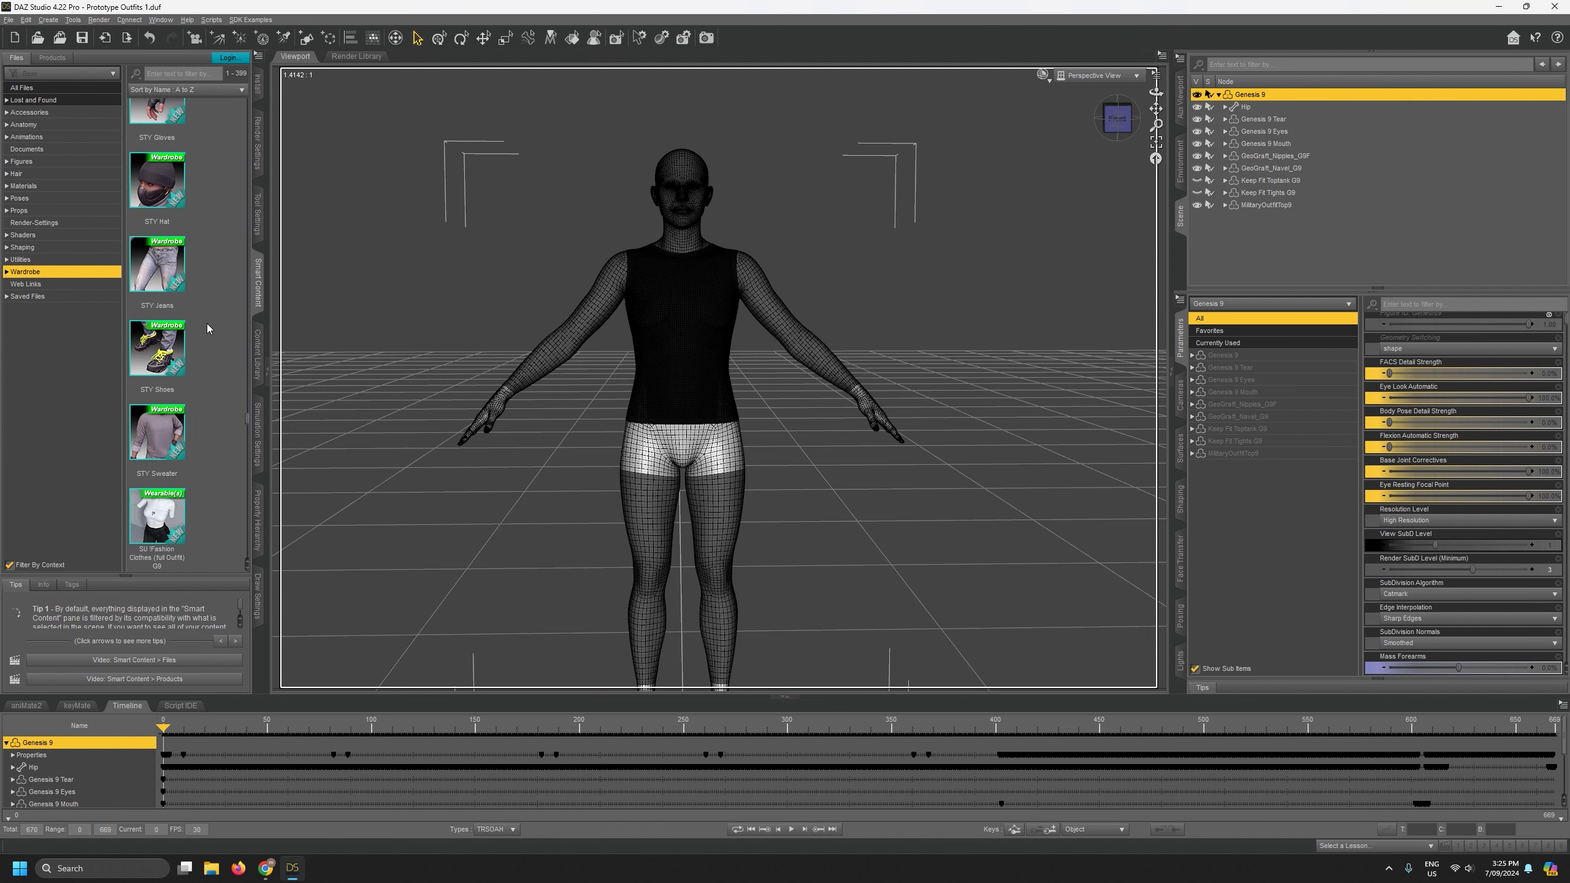
scroll(208, 328, "down", 5)
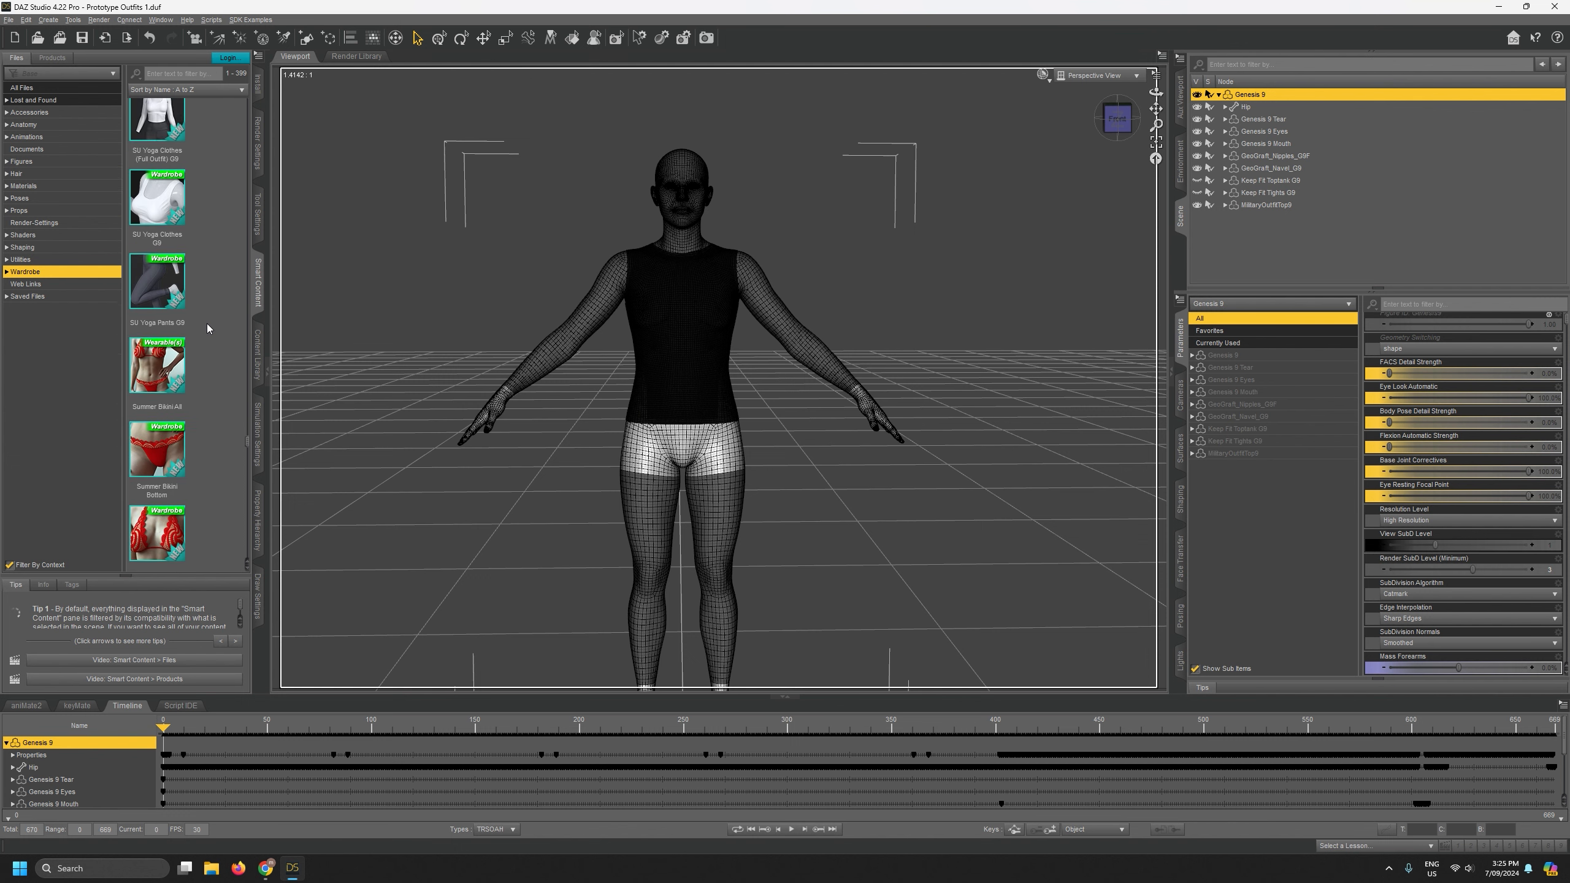
scroll(207, 328, "down", 8)
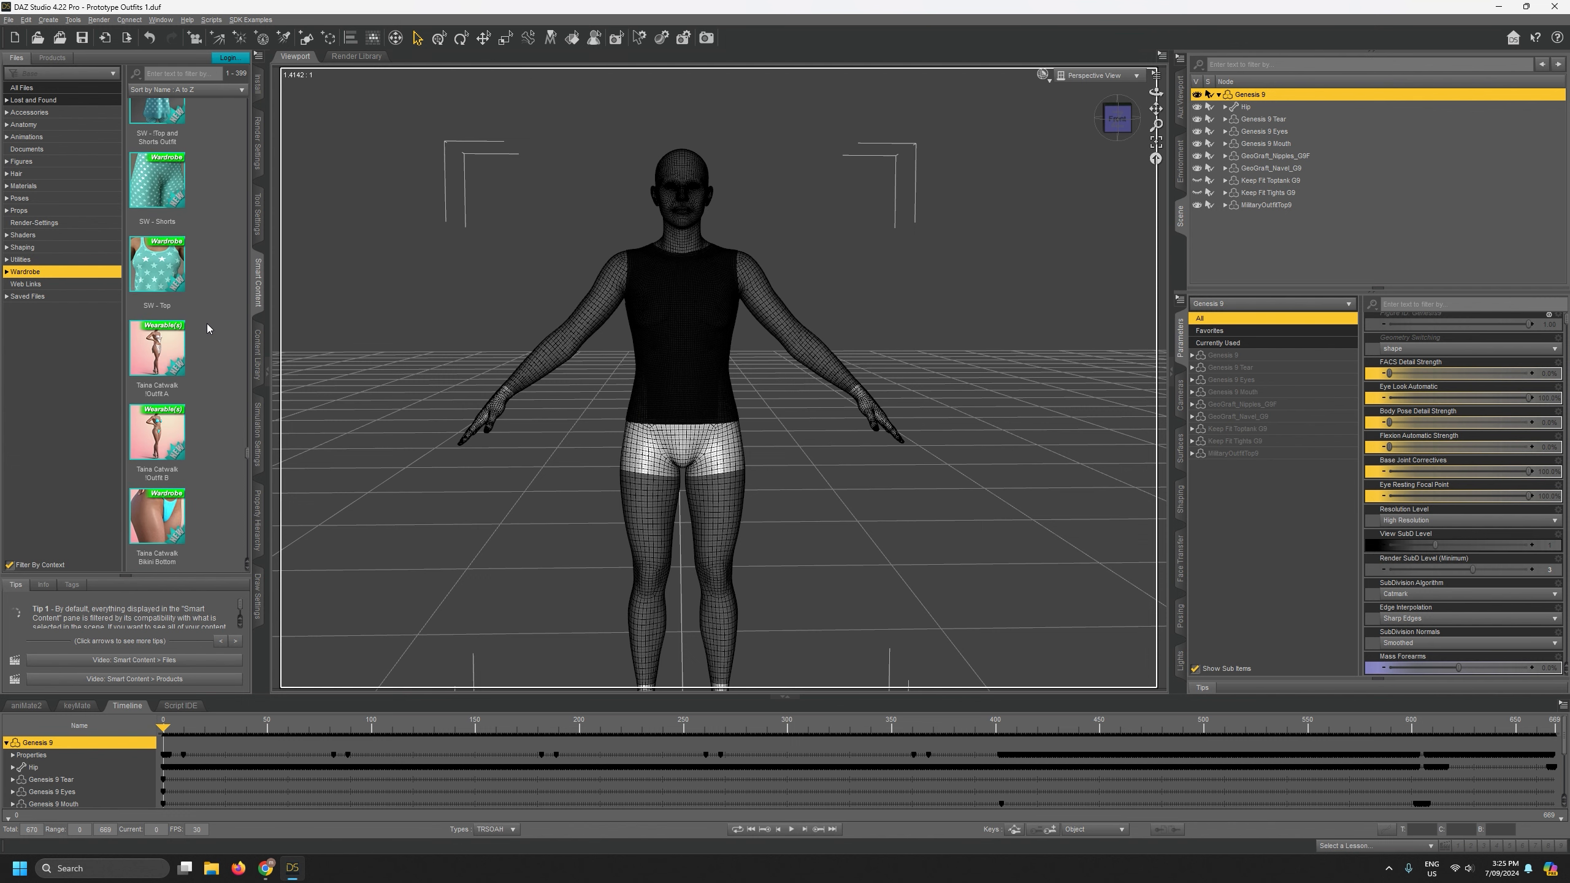
scroll(208, 328, "down", 8)
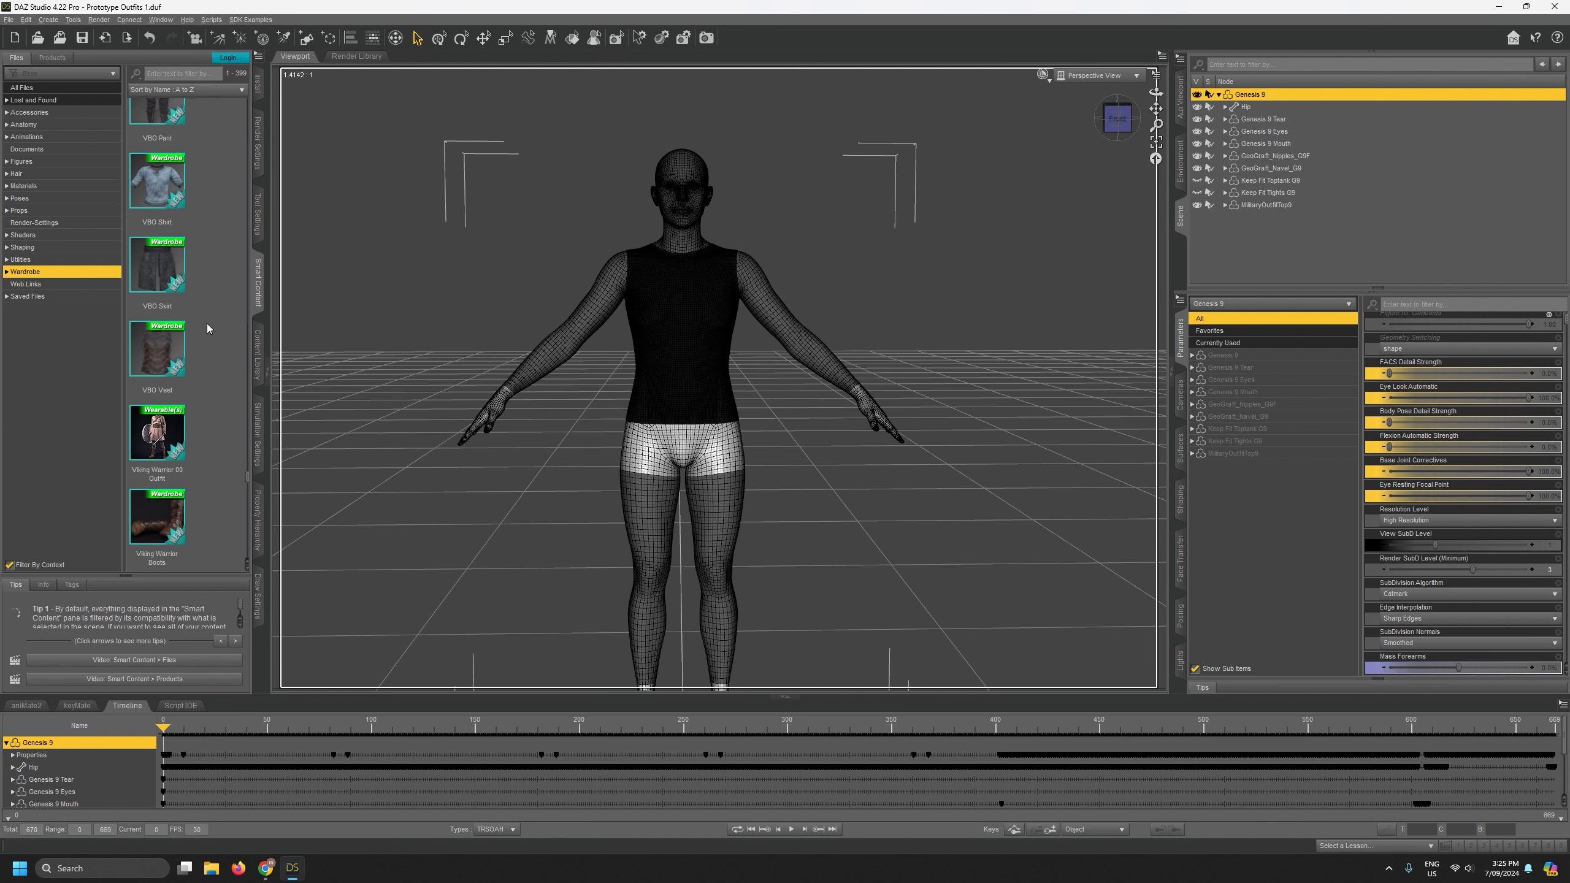
scroll(208, 328, "down", 8)
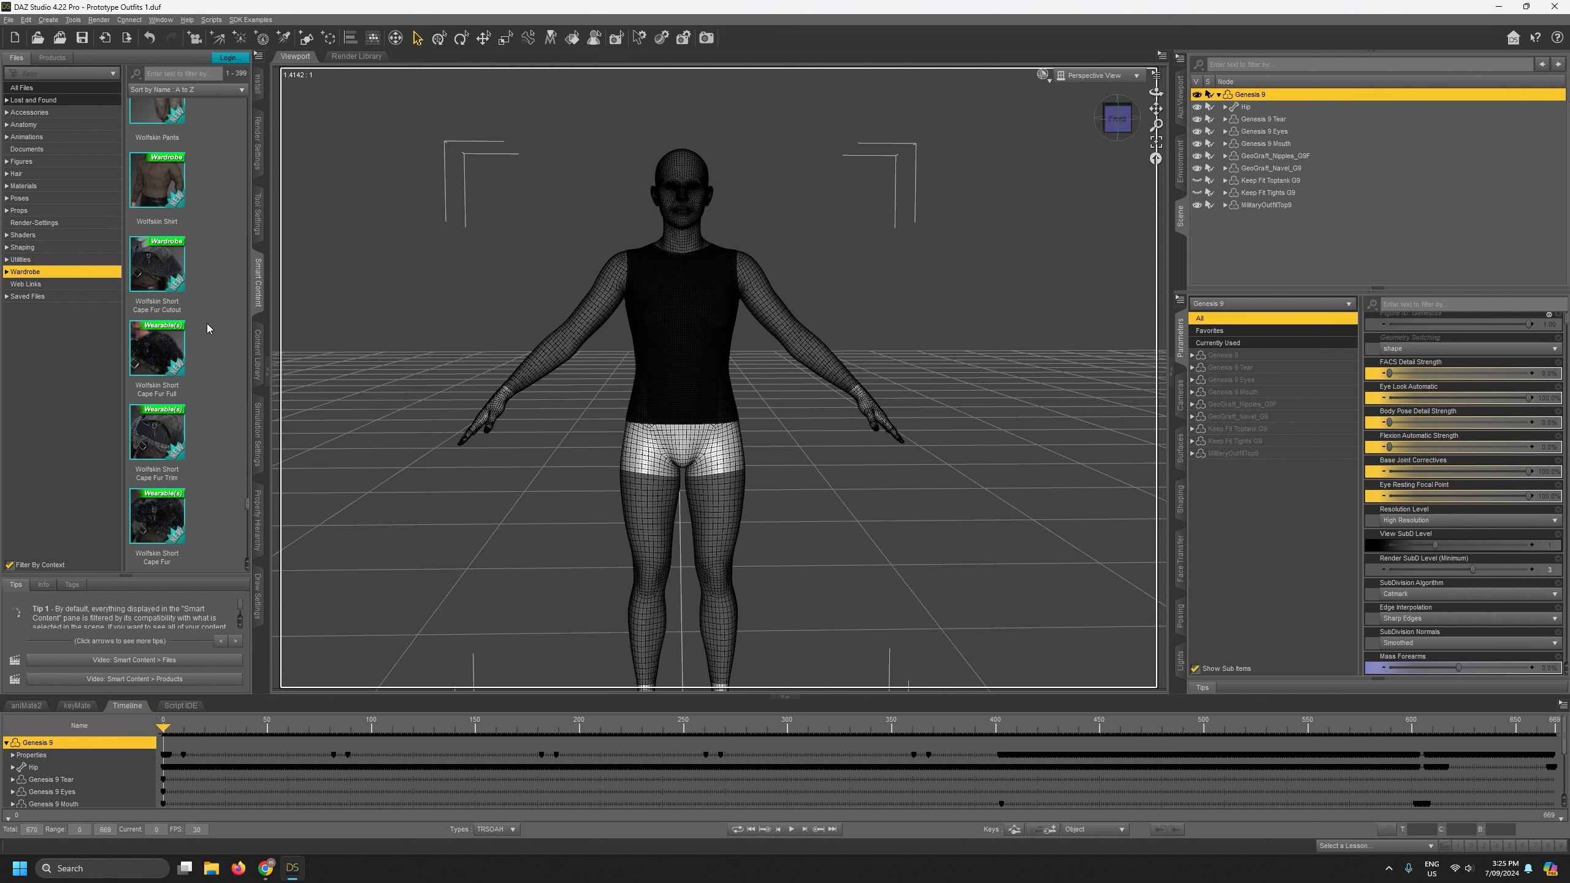
scroll(207, 328, "down", 1)
scroll(208, 328, "up", 2)
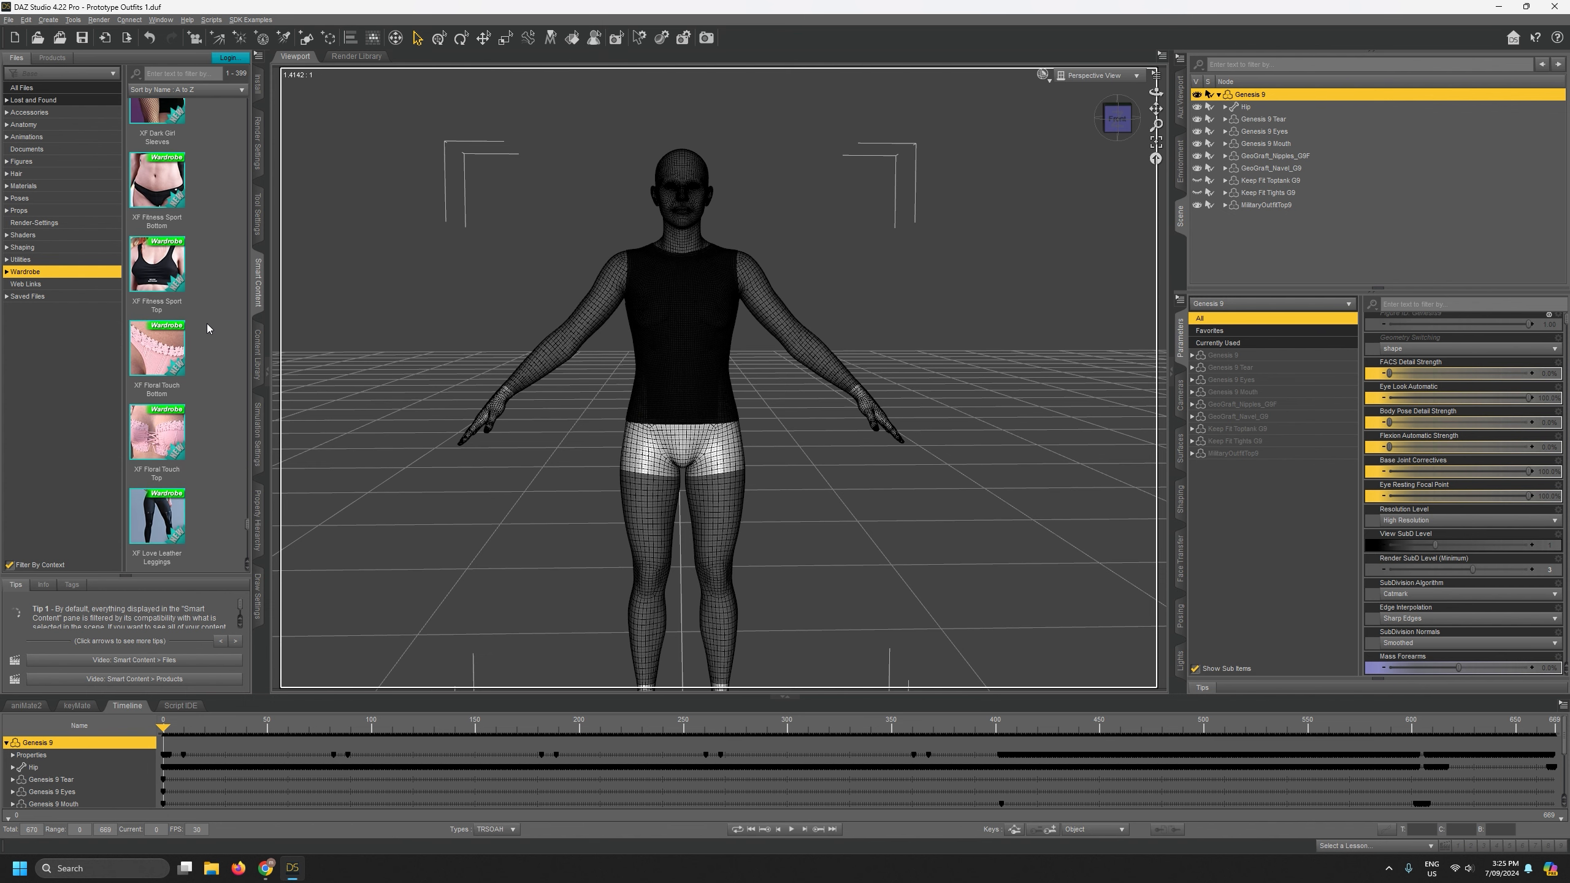
scroll(208, 328, "up", 3)
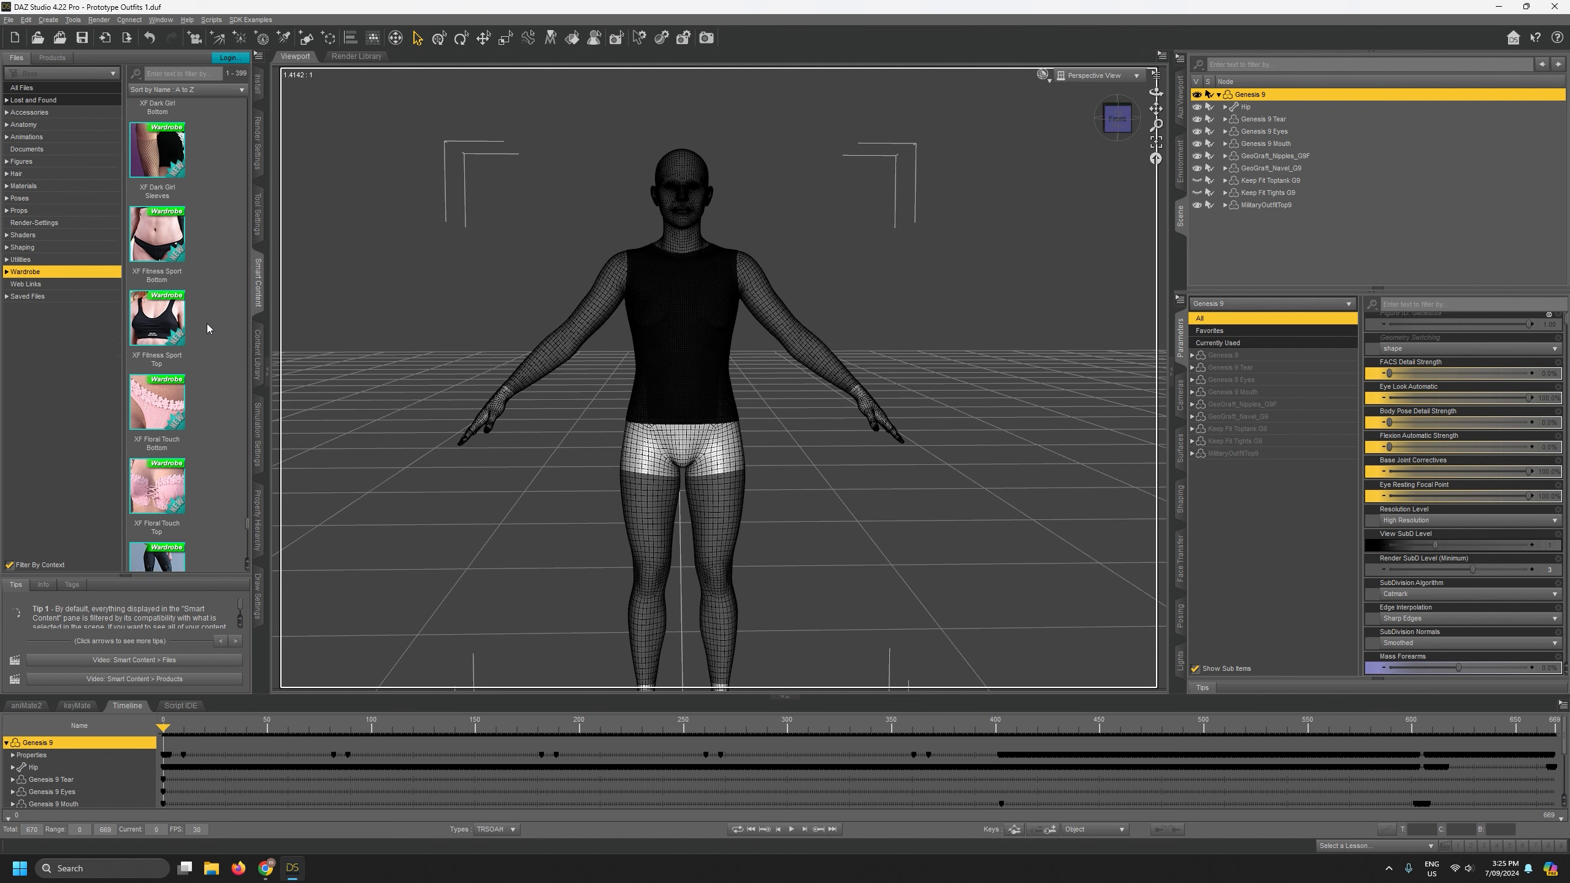
double_click(148, 432)
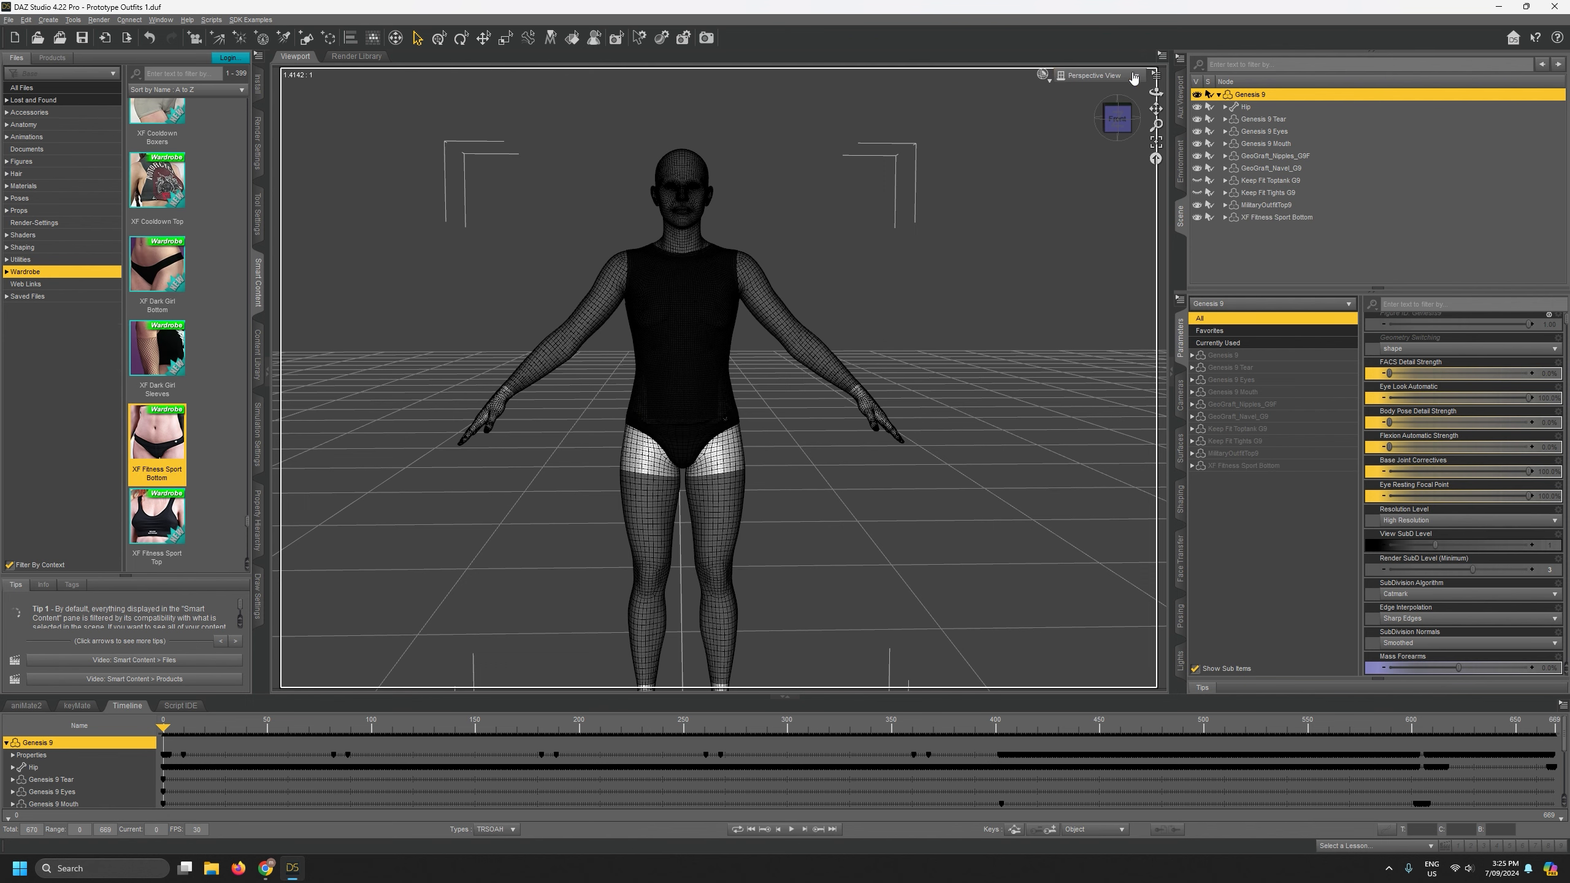
Hide MilitaryOutfitTop9 and examine the XF Fitness Sport Bottom's mesh at the hips up close.
mouse_move(1156, 91)
left_mouse_down()
mouse_move(1273, 93)
mouse_move(1131, 94)
mouse_move(1159, 93)
left_mouse_up()
left_click(1197, 208)
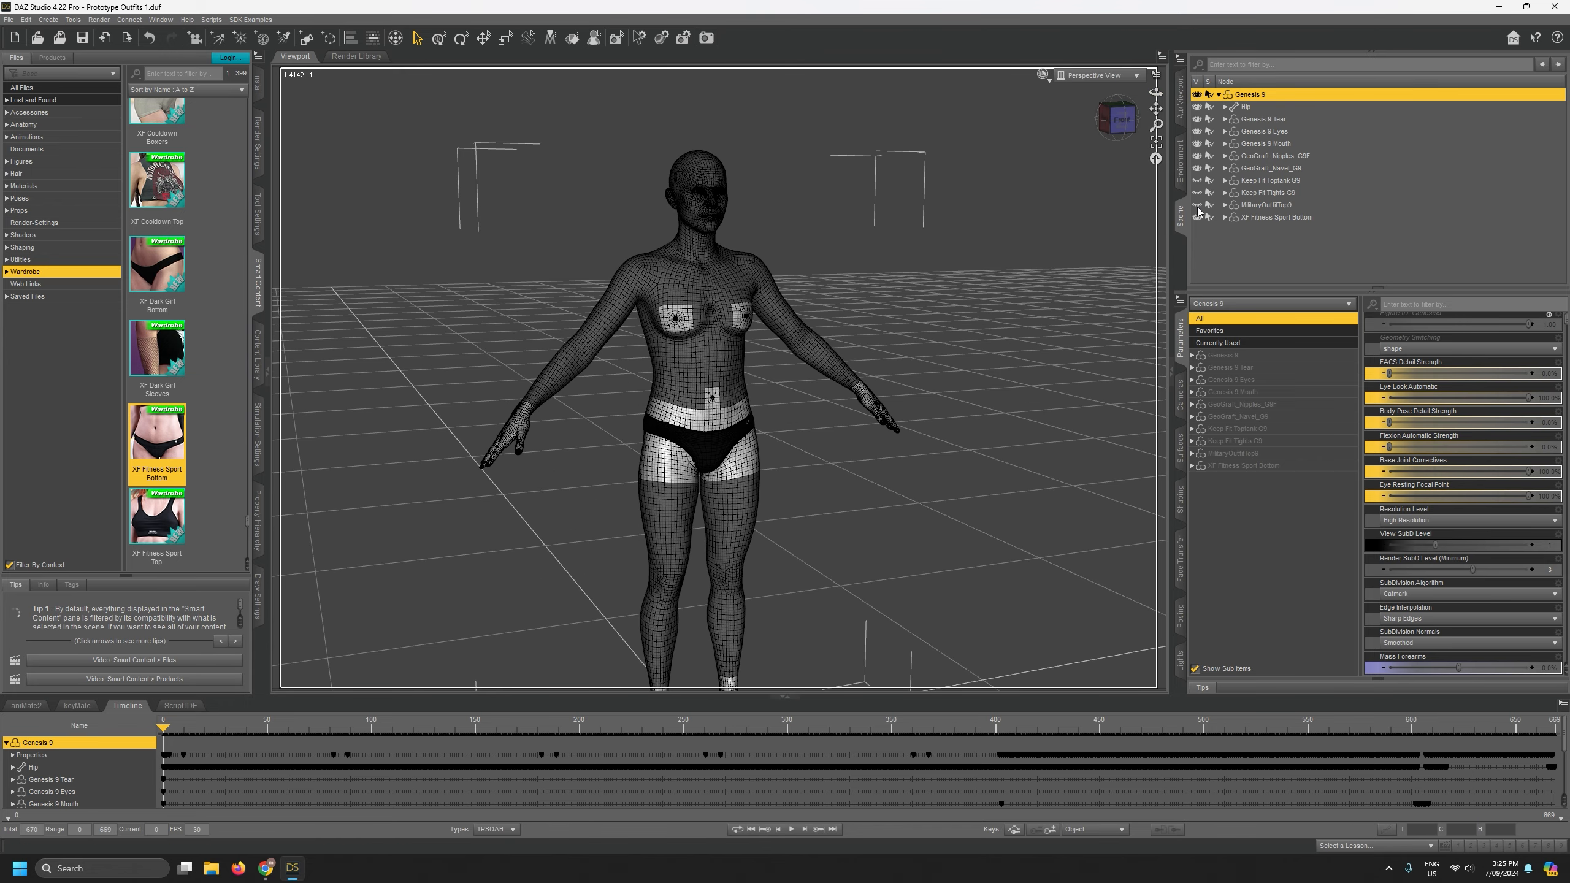
mouse_move(1155, 124)
left_mouse_down()
mouse_move(1156, 105)
mouse_move(1148, 120)
left_mouse_up()
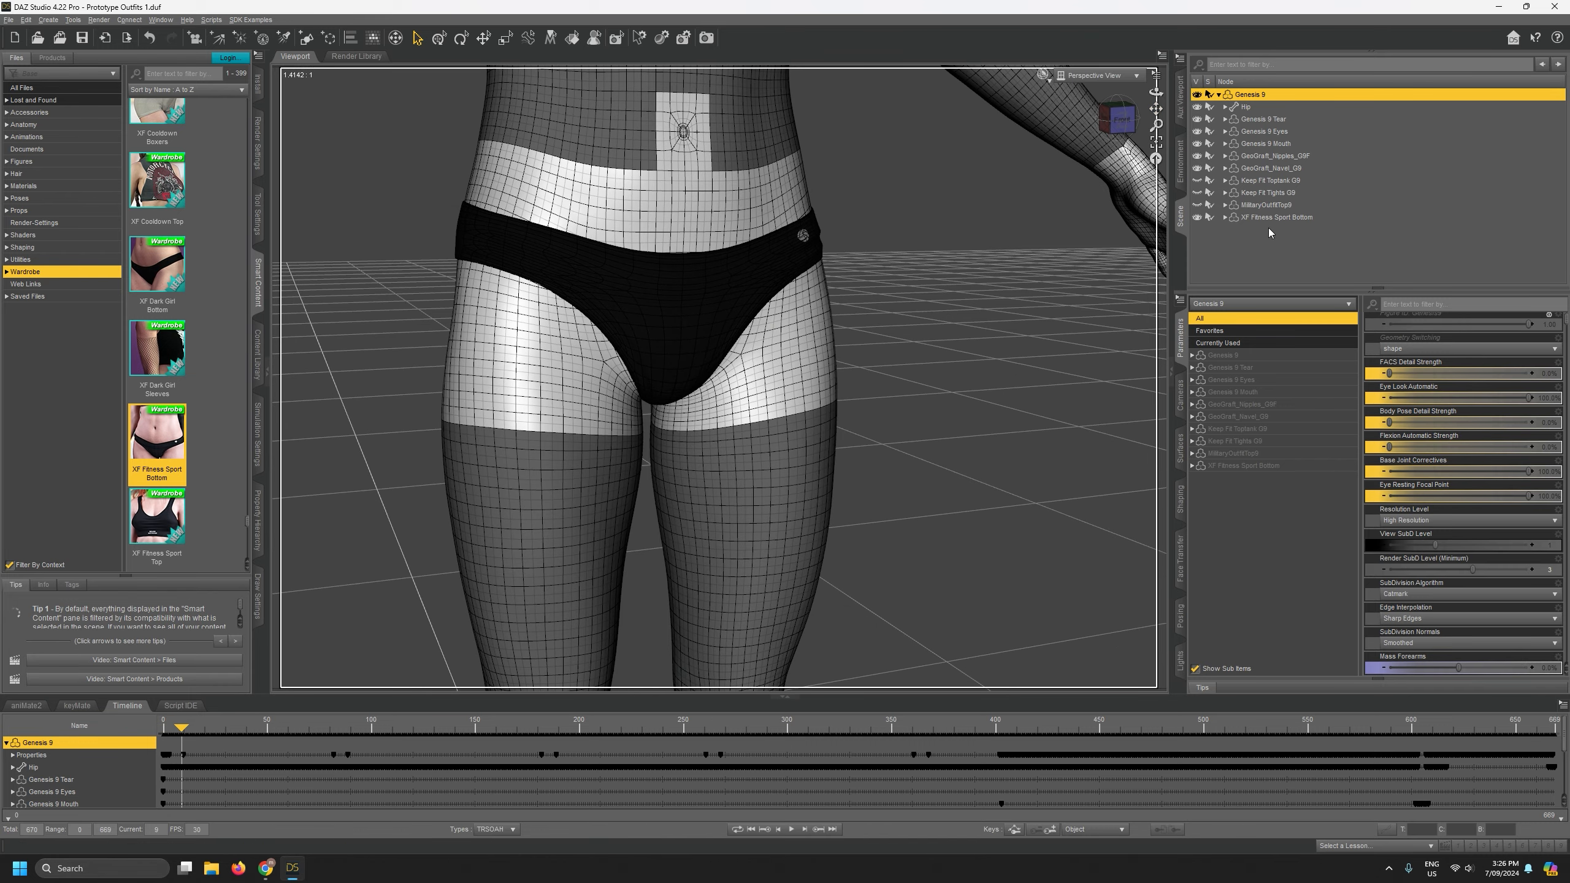
Turn on Interactive Update for XF Fitness Sport Bottom and MilitaryOutfitTop9 in their smoothing settings.
left_click(1290, 218)
scroll(1411, 425, "down", 3)
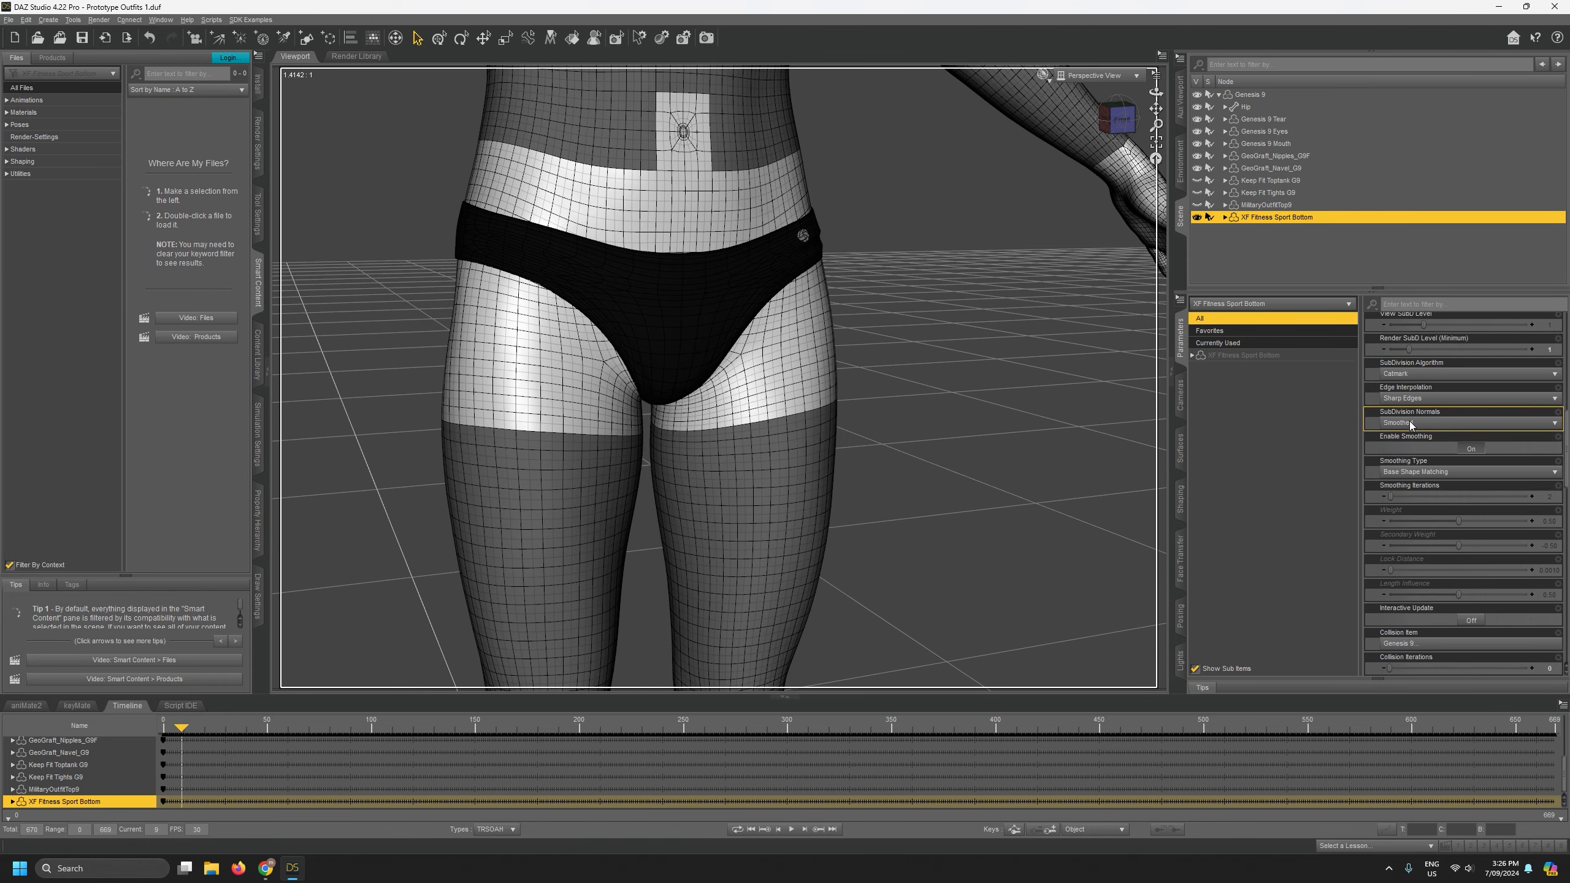
scroll(1415, 421, "up", 3)
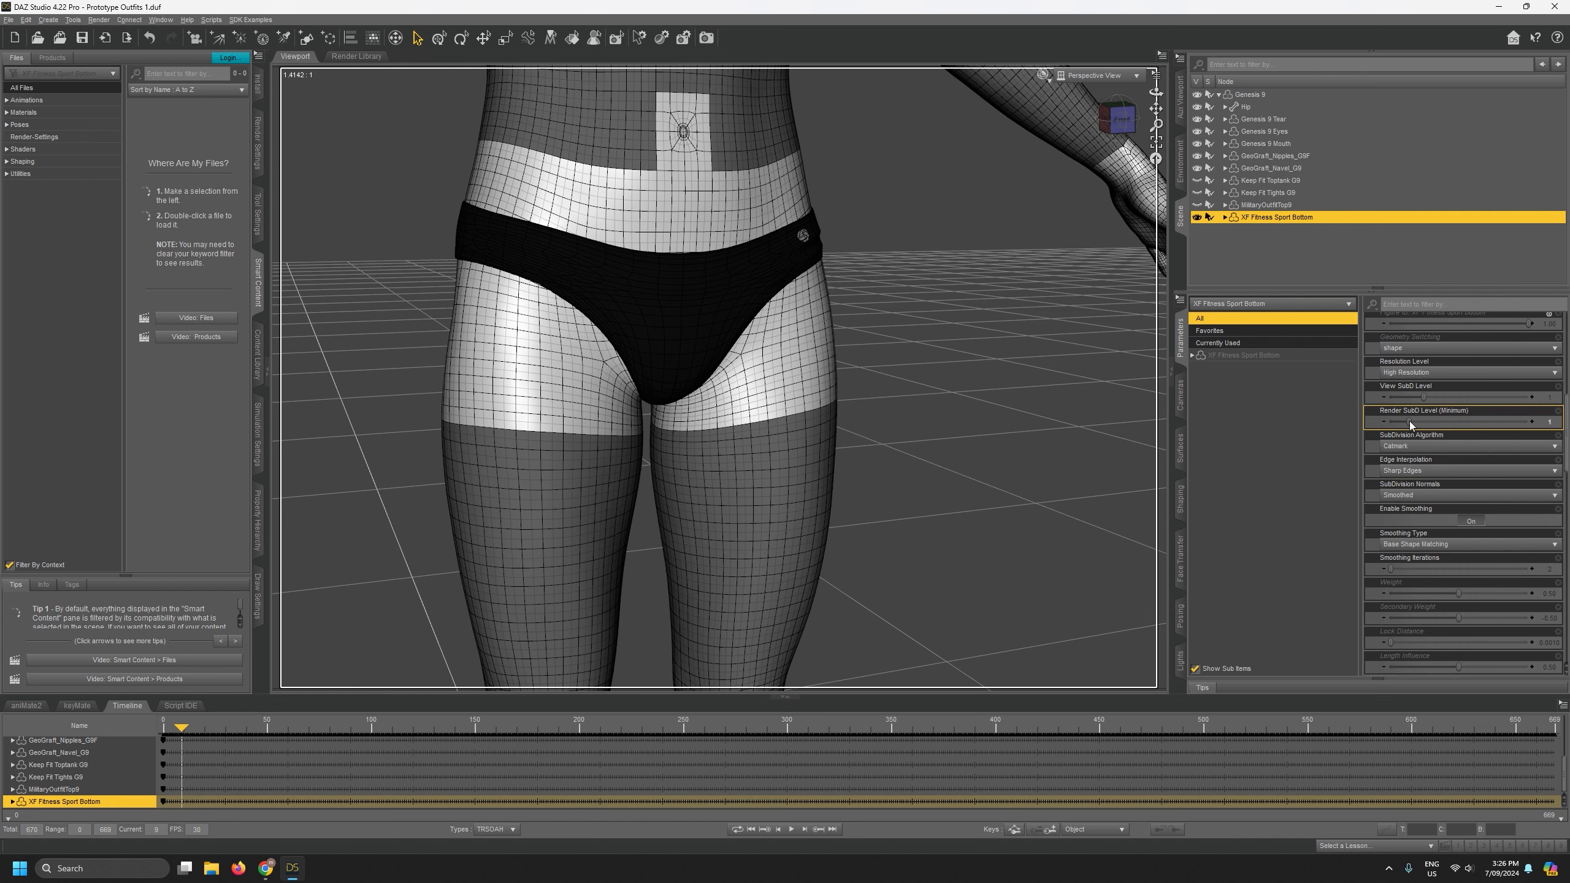
scroll(1457, 386, "down", 5)
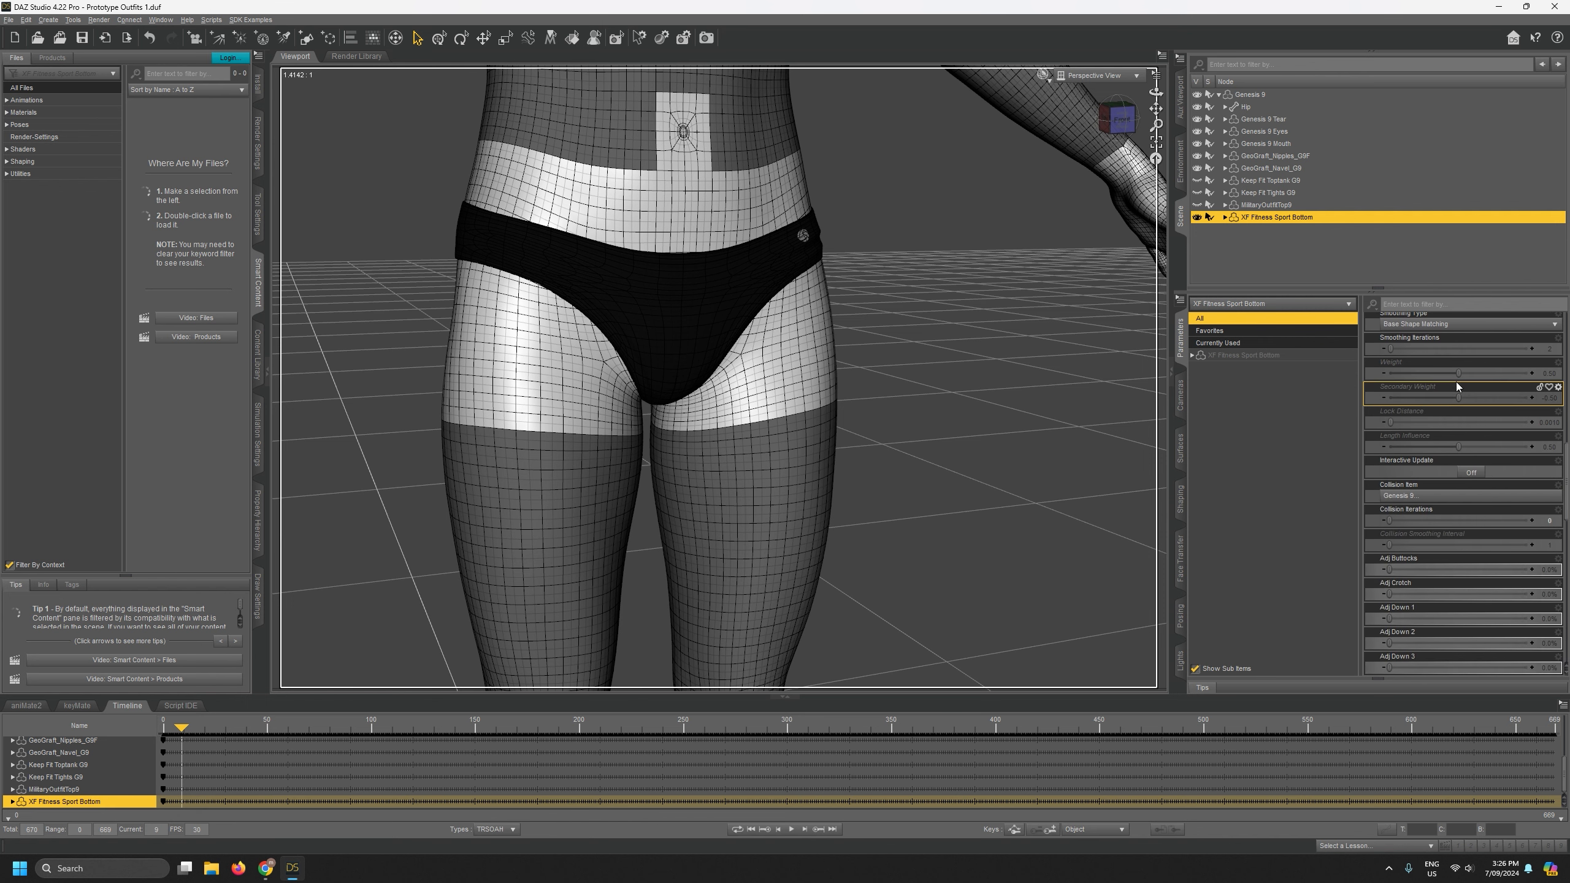
scroll(1456, 386, "down", 2)
scroll(1477, 329, "down", 1)
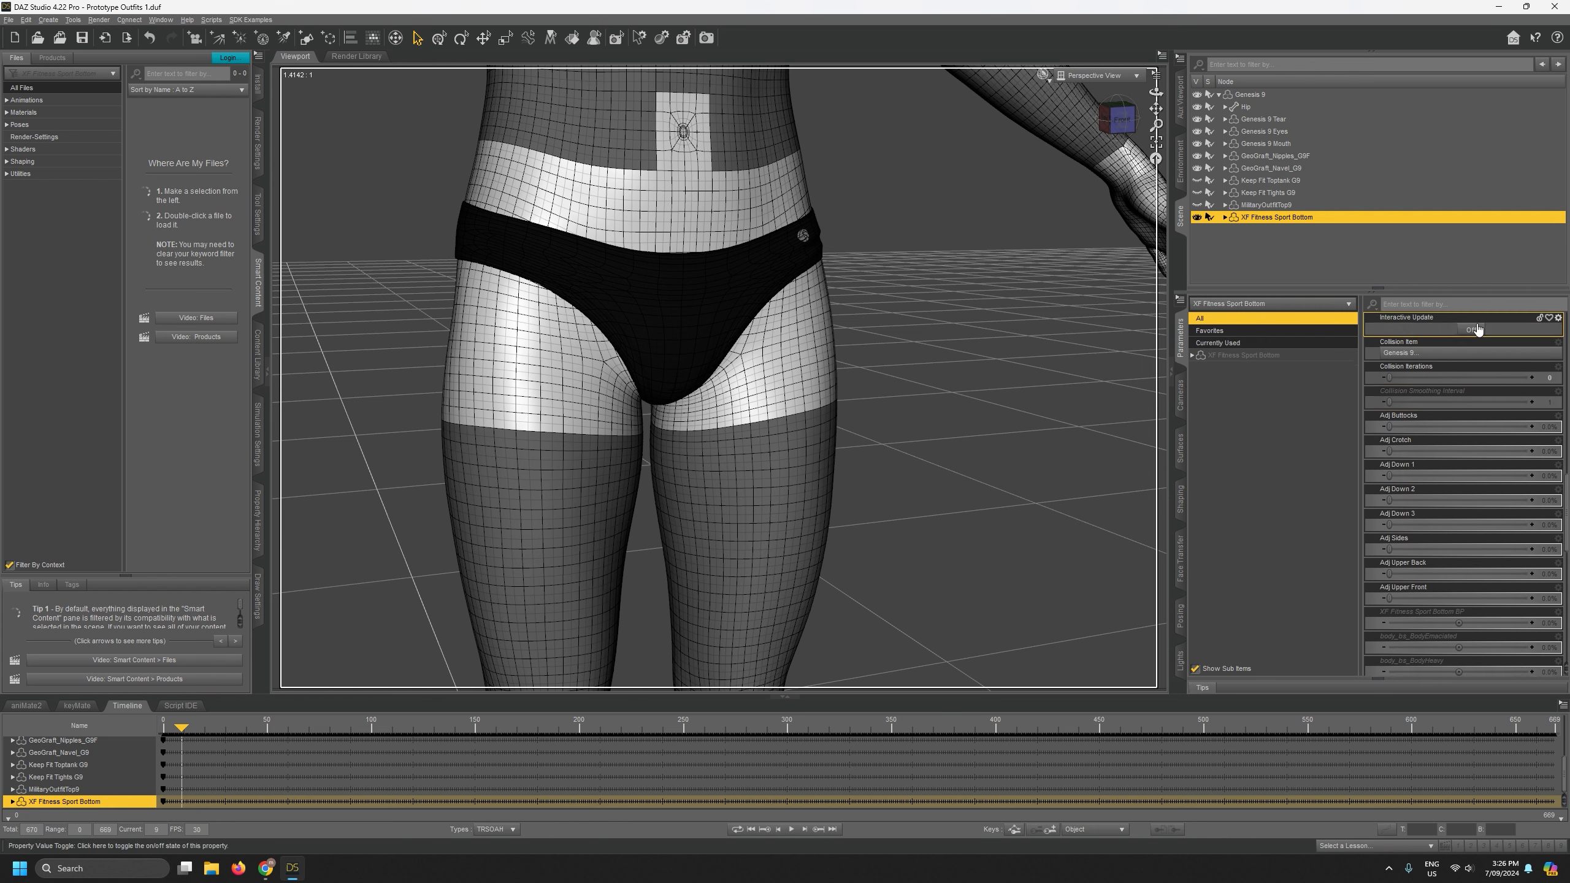
scroll(1471, 347, "up", 3)
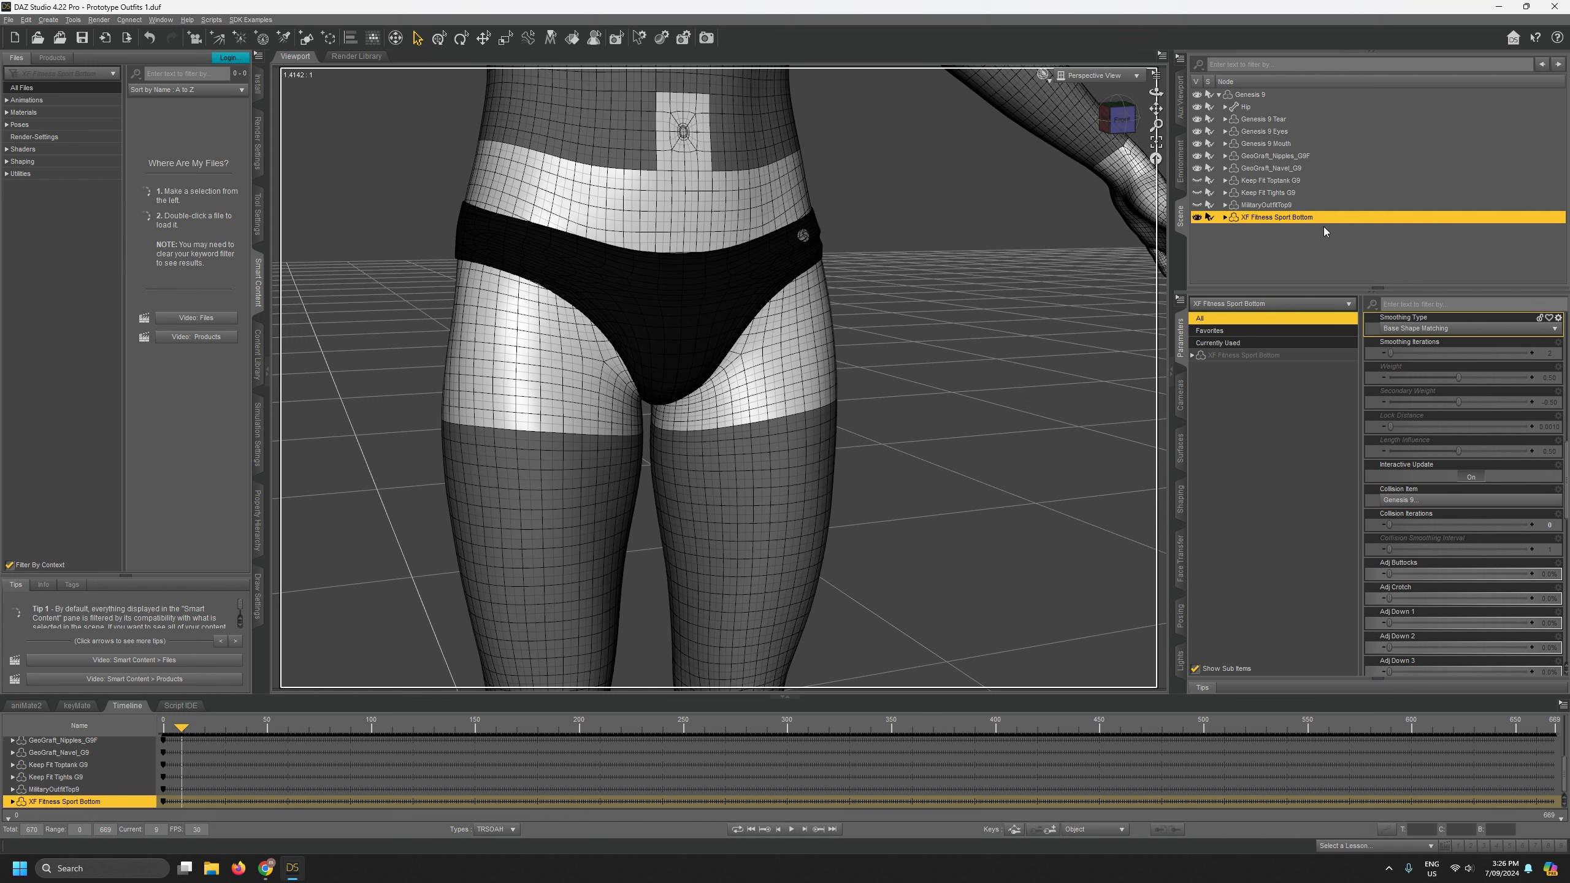
left_click(1291, 205)
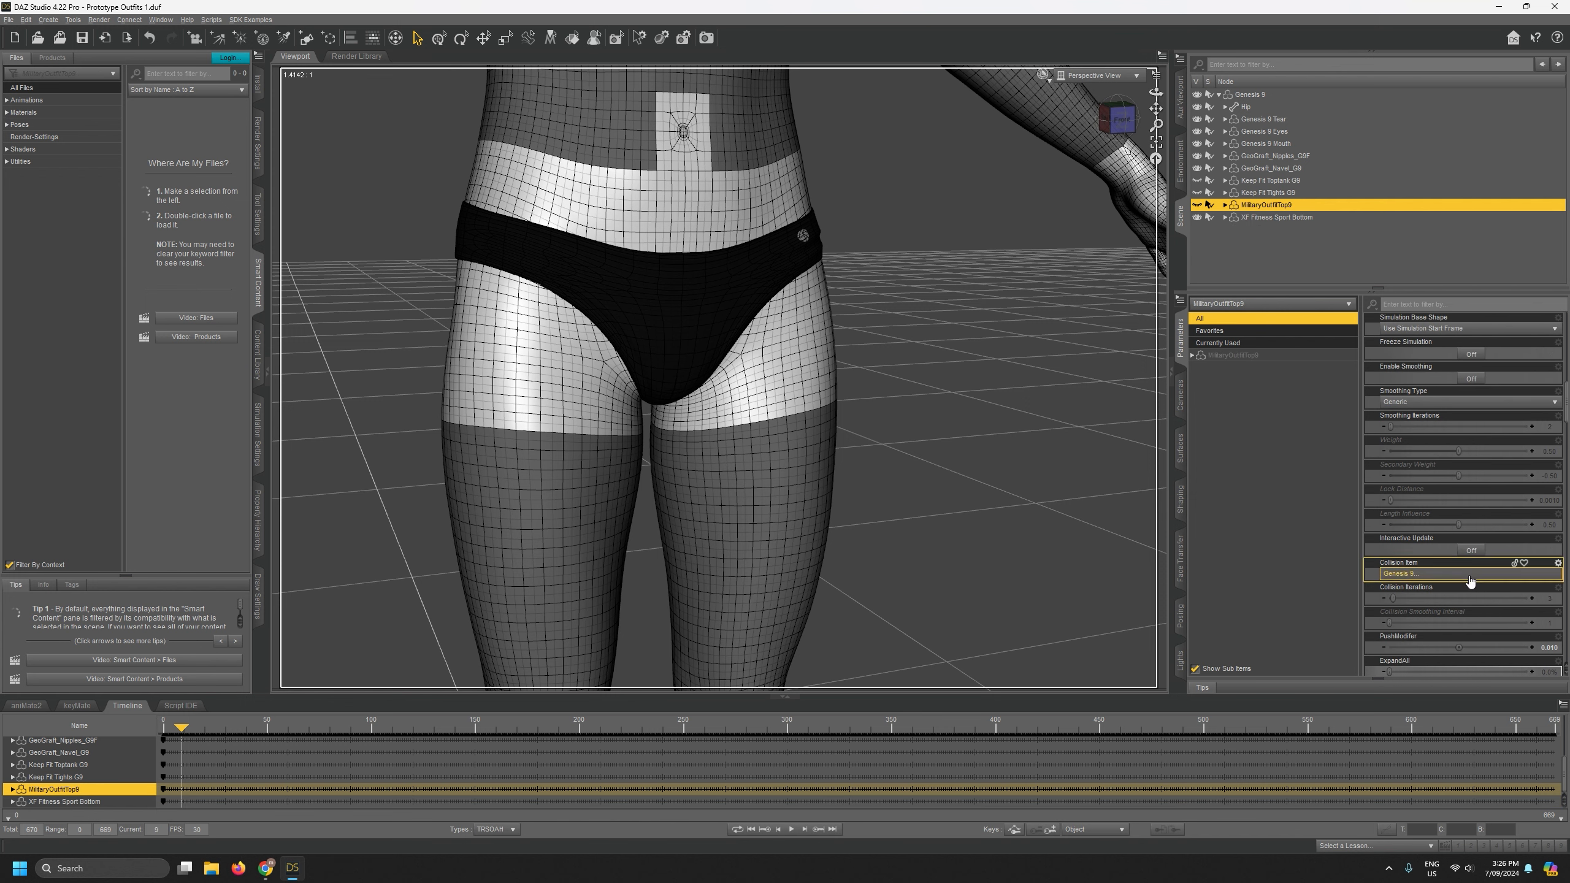
left_click(1471, 550)
Examine the parameters of Keep Fit Tights G9 and Keep Fit Toptank G9 for resolution and smoothing settings.
left_click(1267, 194)
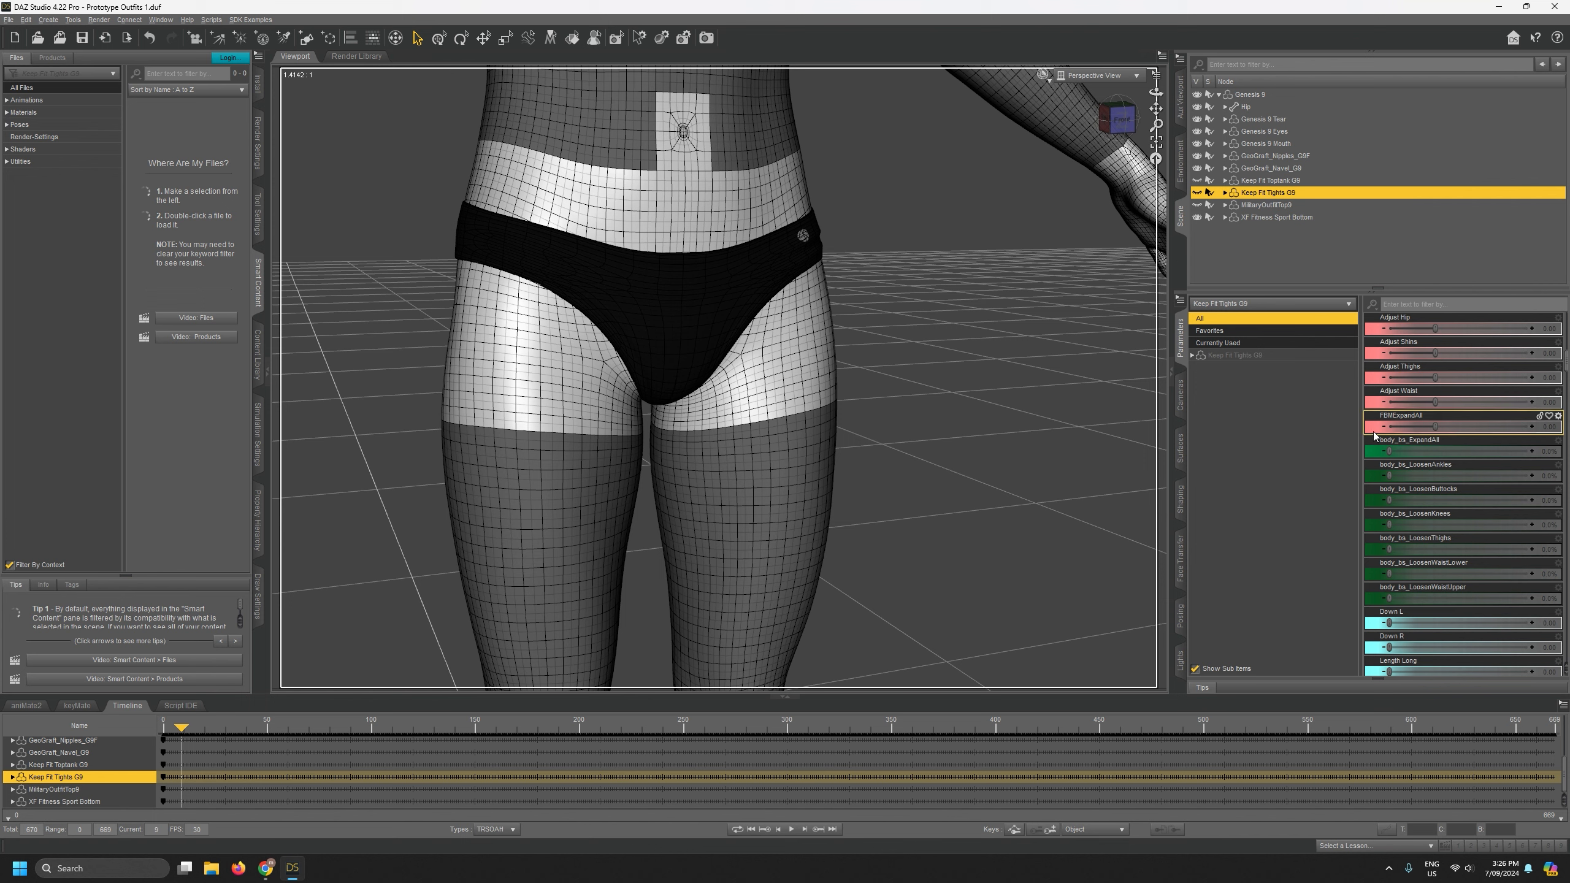
scroll(1449, 451, "up", 15)
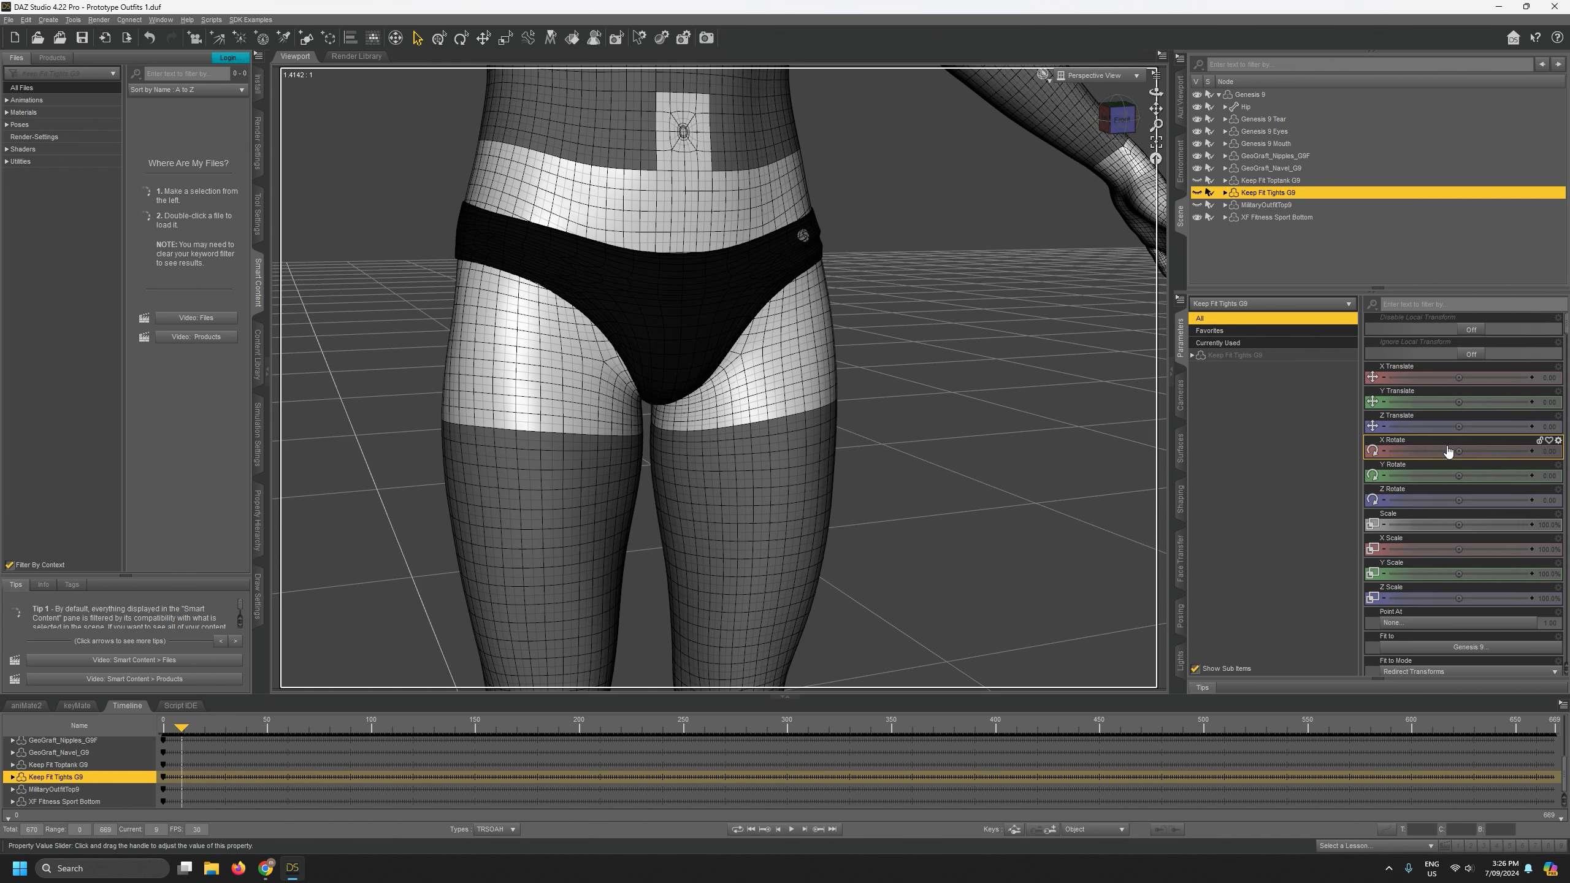
scroll(1449, 425, "down", 10)
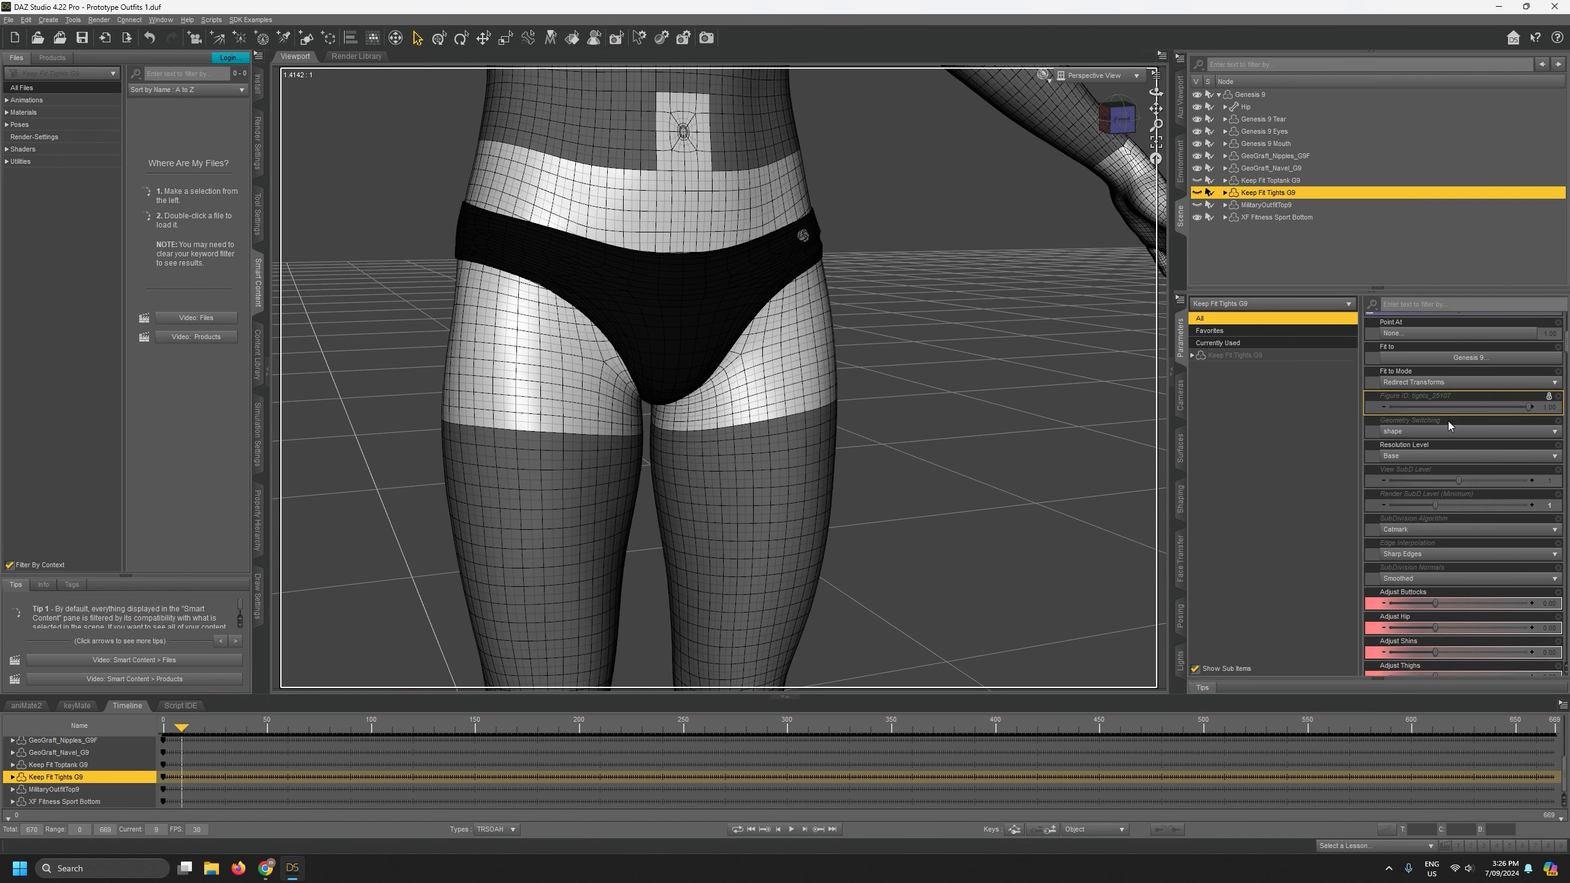
scroll(1449, 425, "down", 3)
left_click(1269, 179)
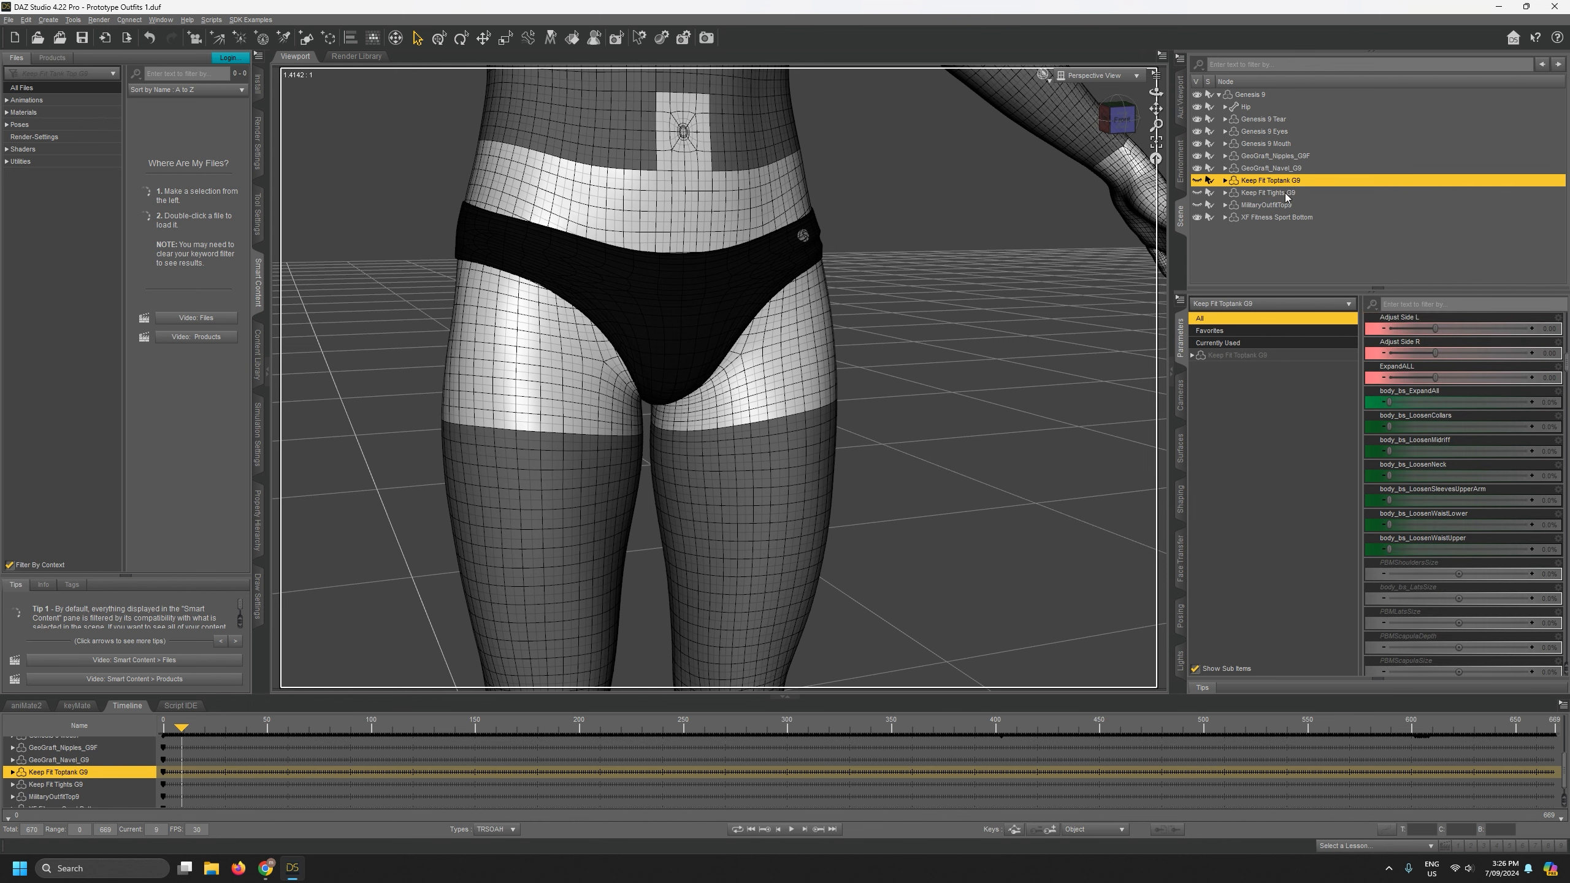
scroll(1422, 445, "up", 5)
scroll(1422, 445, "up", 6)
scroll(1422, 445, "down", 5)
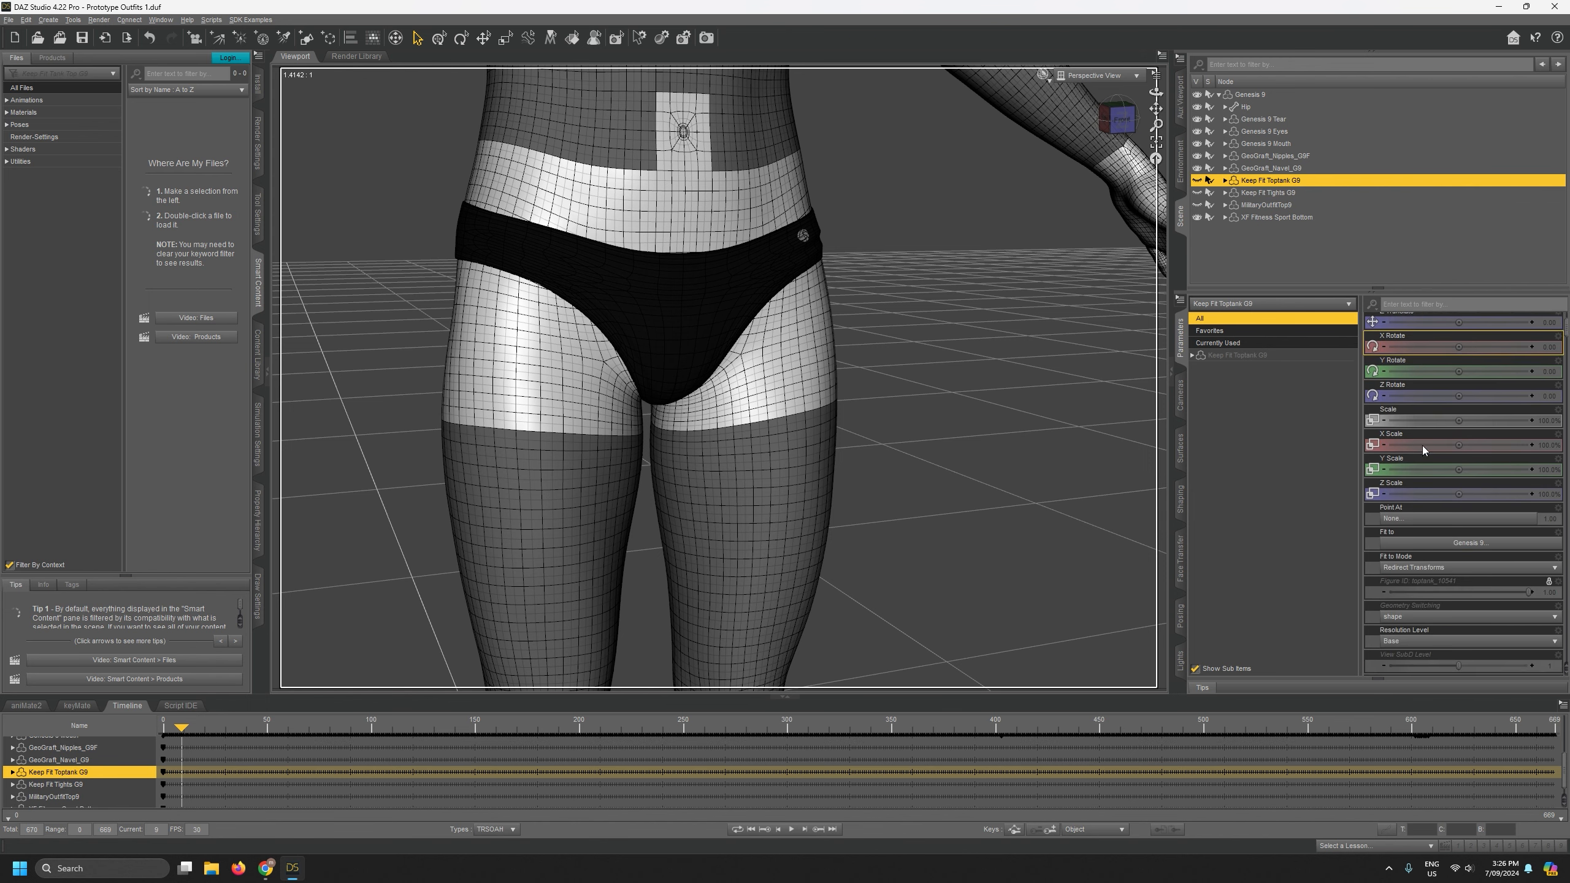
Select XF Fitness Sport Bottom and switch the viewport to the Wire Shaded draw style.
left_click(1261, 219)
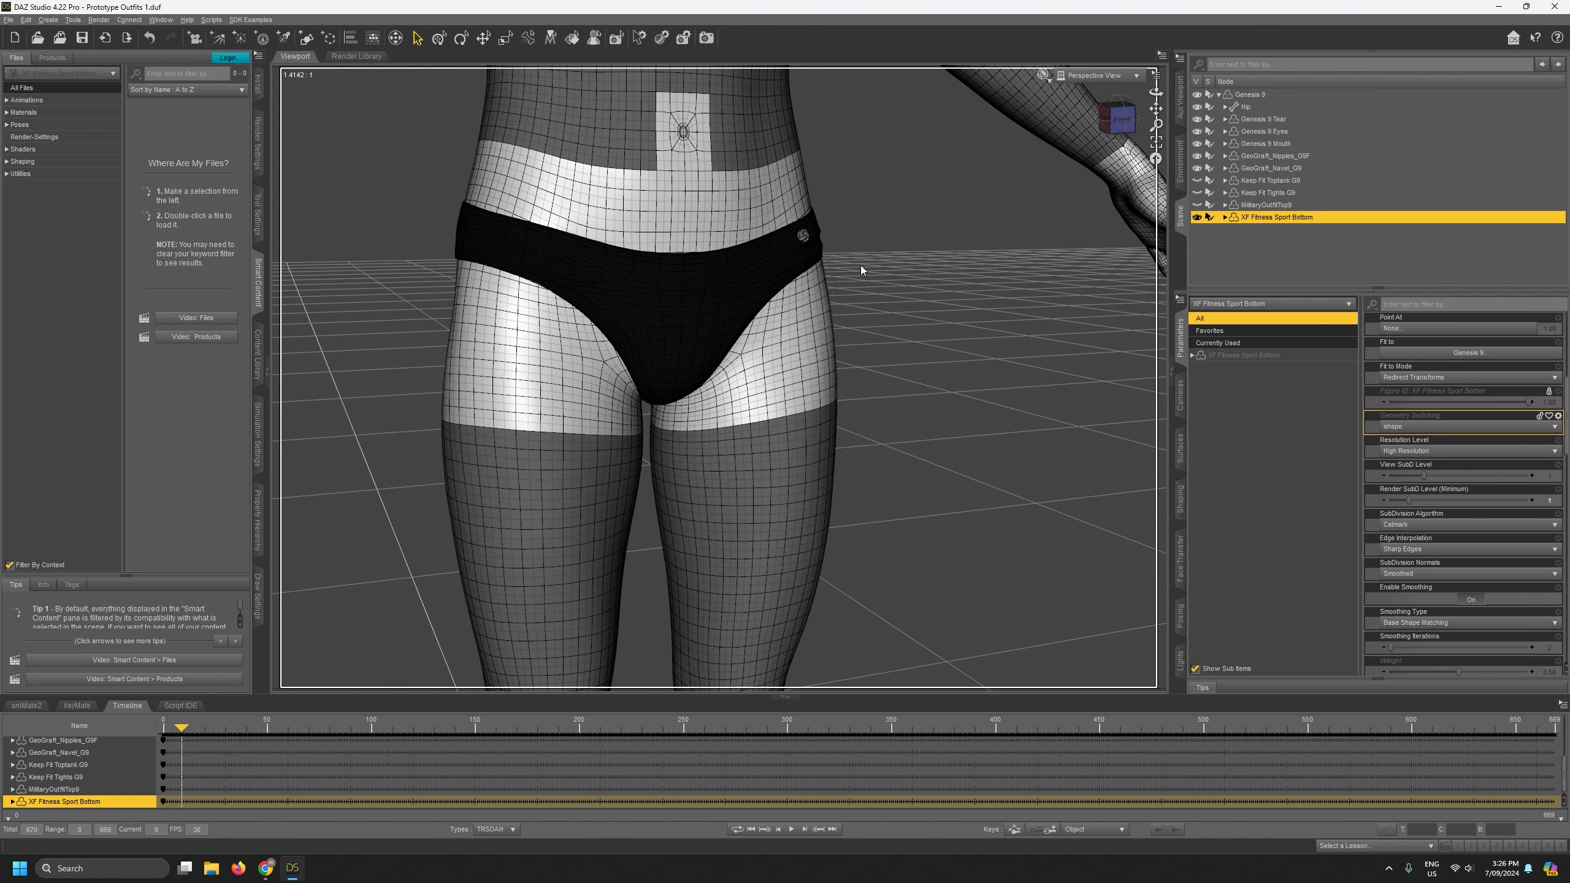
left_click(1061, 75)
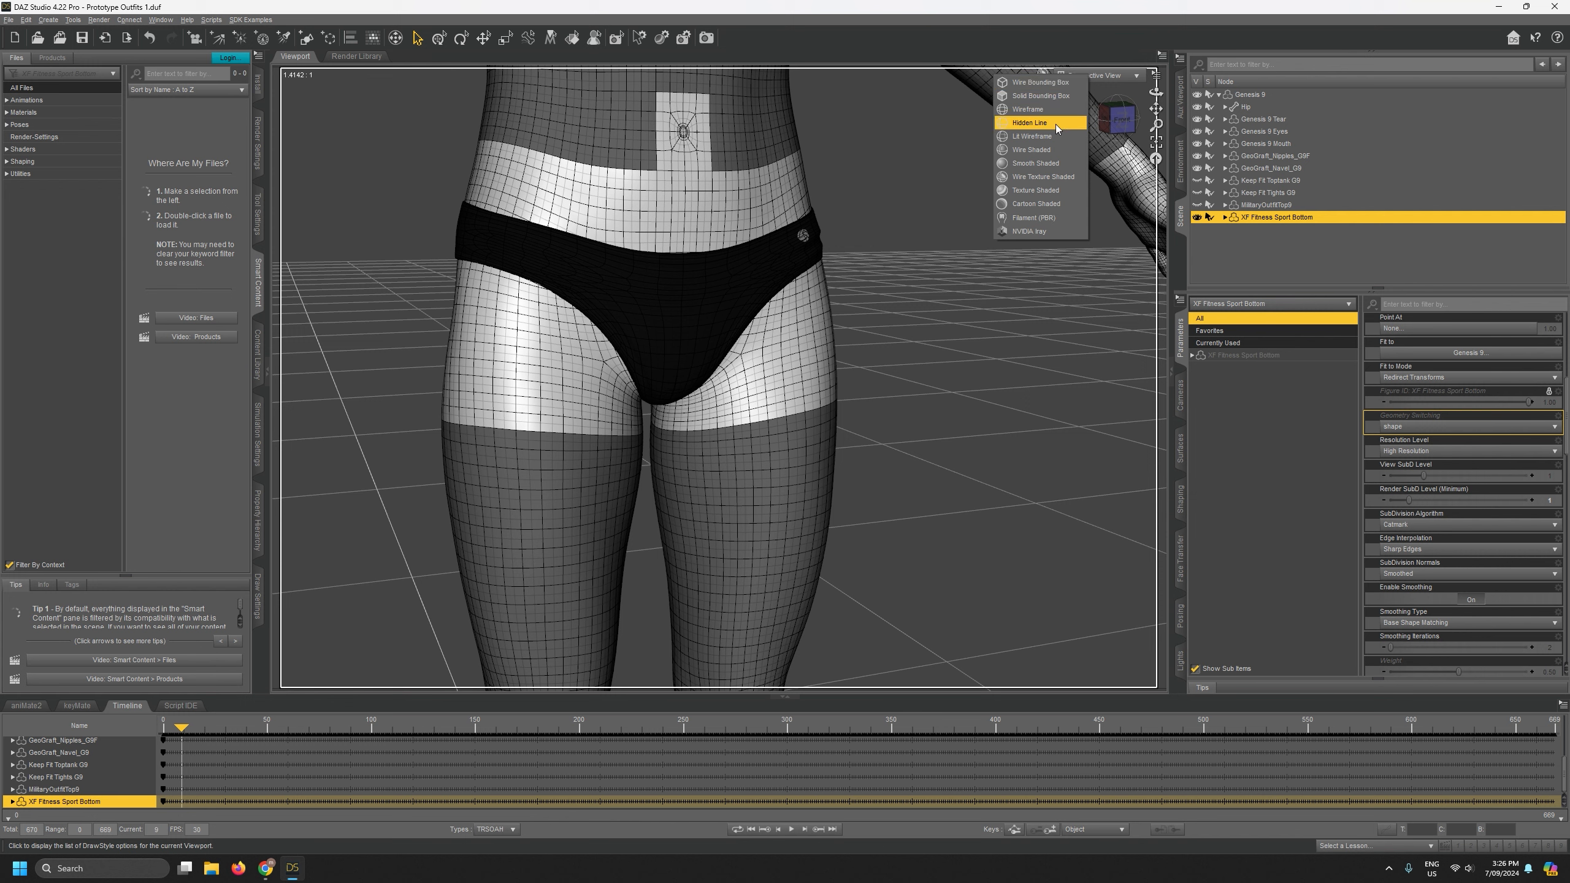
left_click(1051, 150)
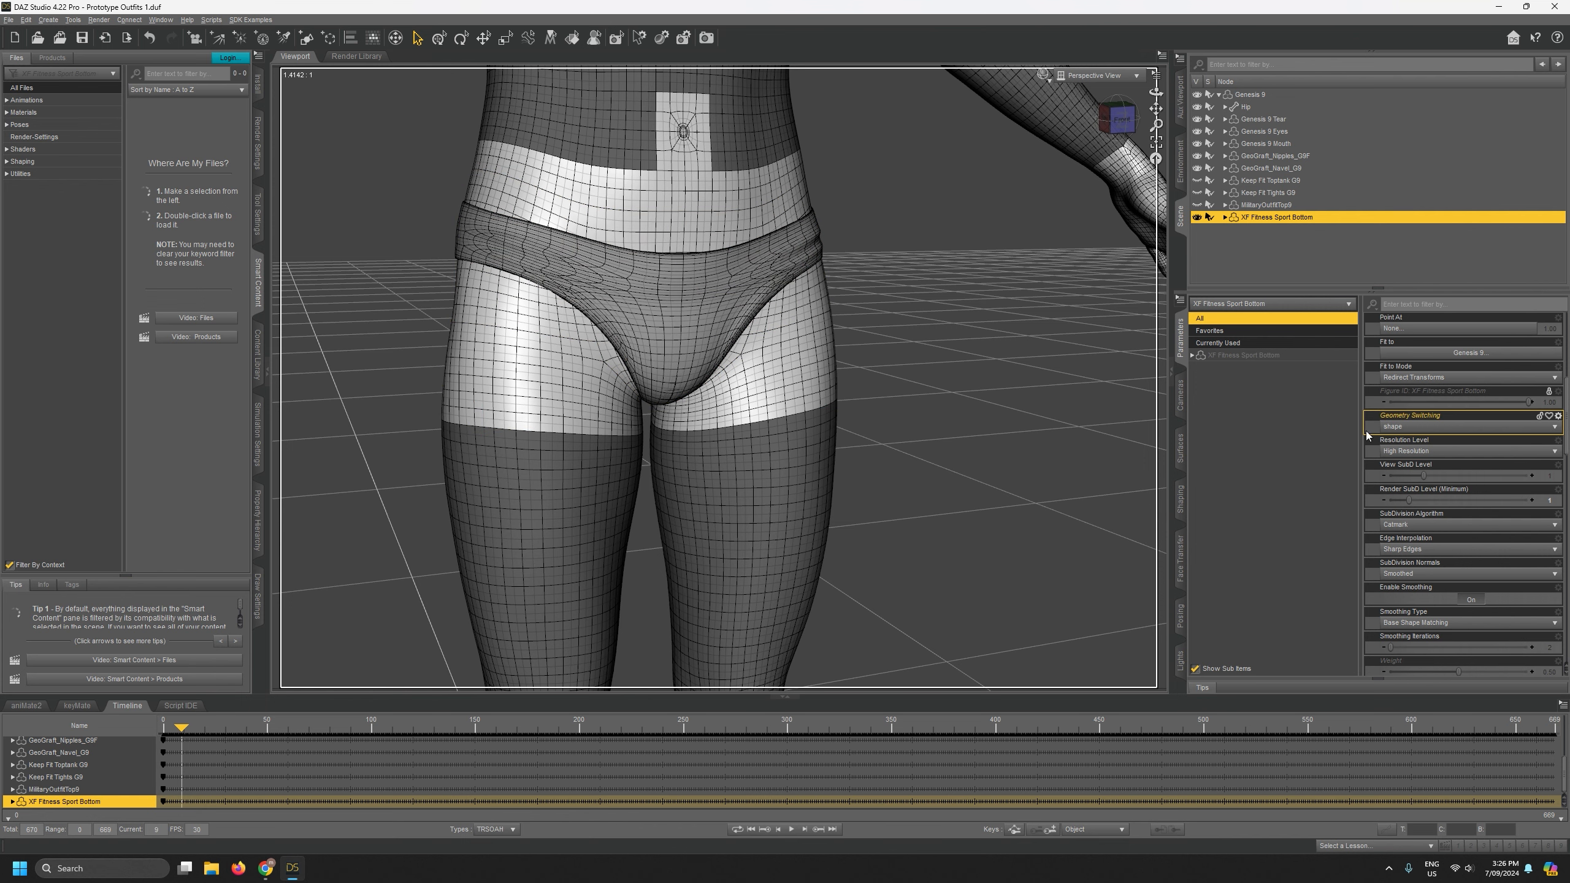
Toggle Enable Smoothing off and back on for the sport bottom, scrubbing to frame 77 to compare its fit from the front and behind.
scroll(1399, 530, "down", 3)
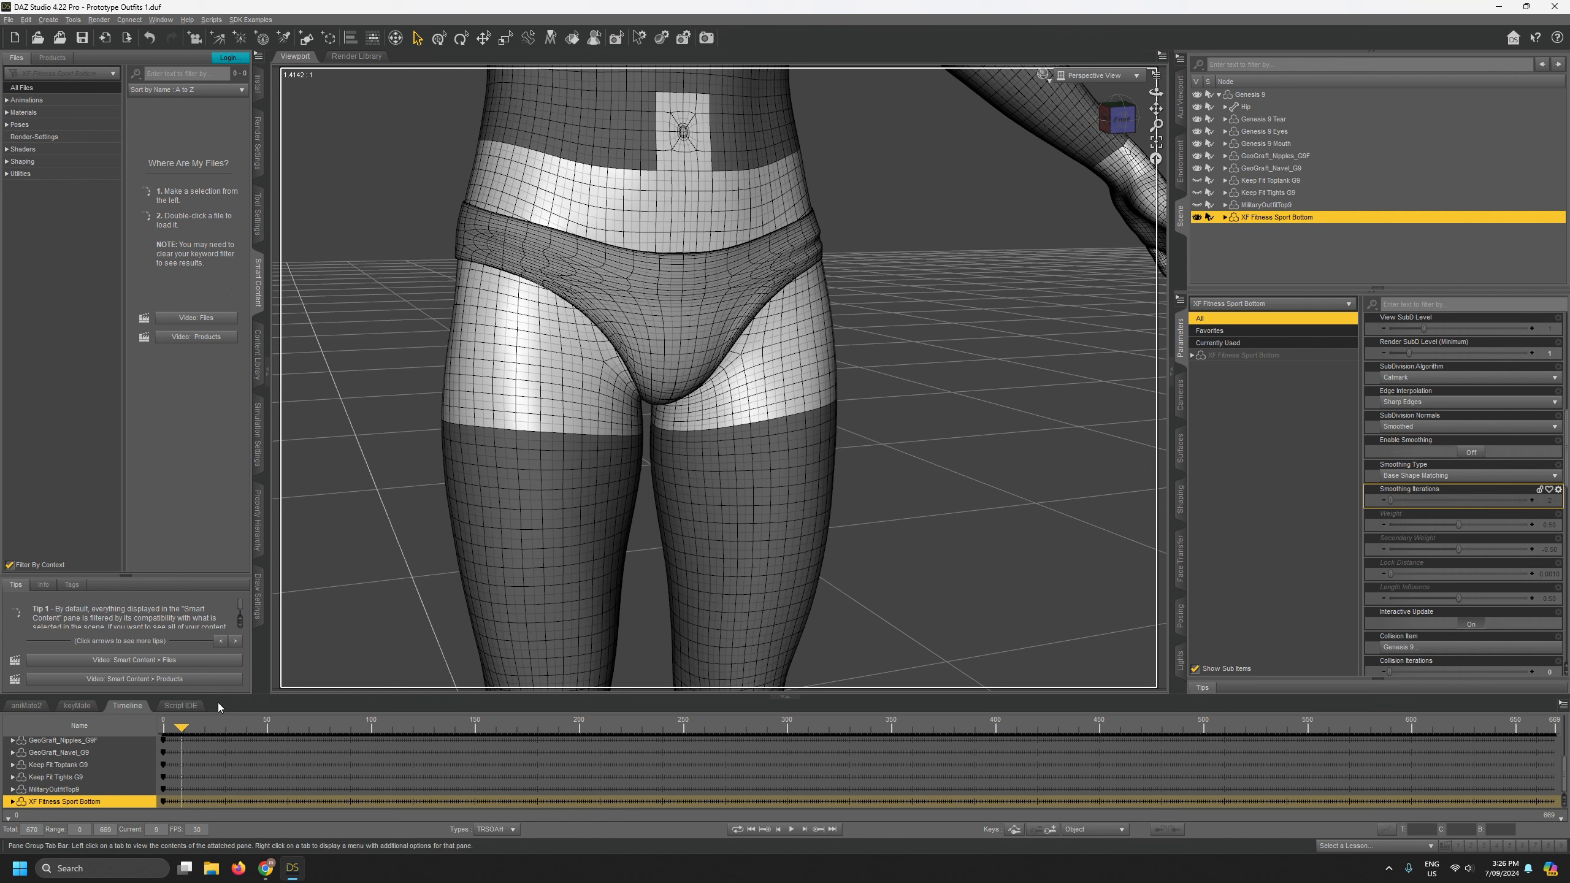
left_click_drag(197, 727, 289, 719)
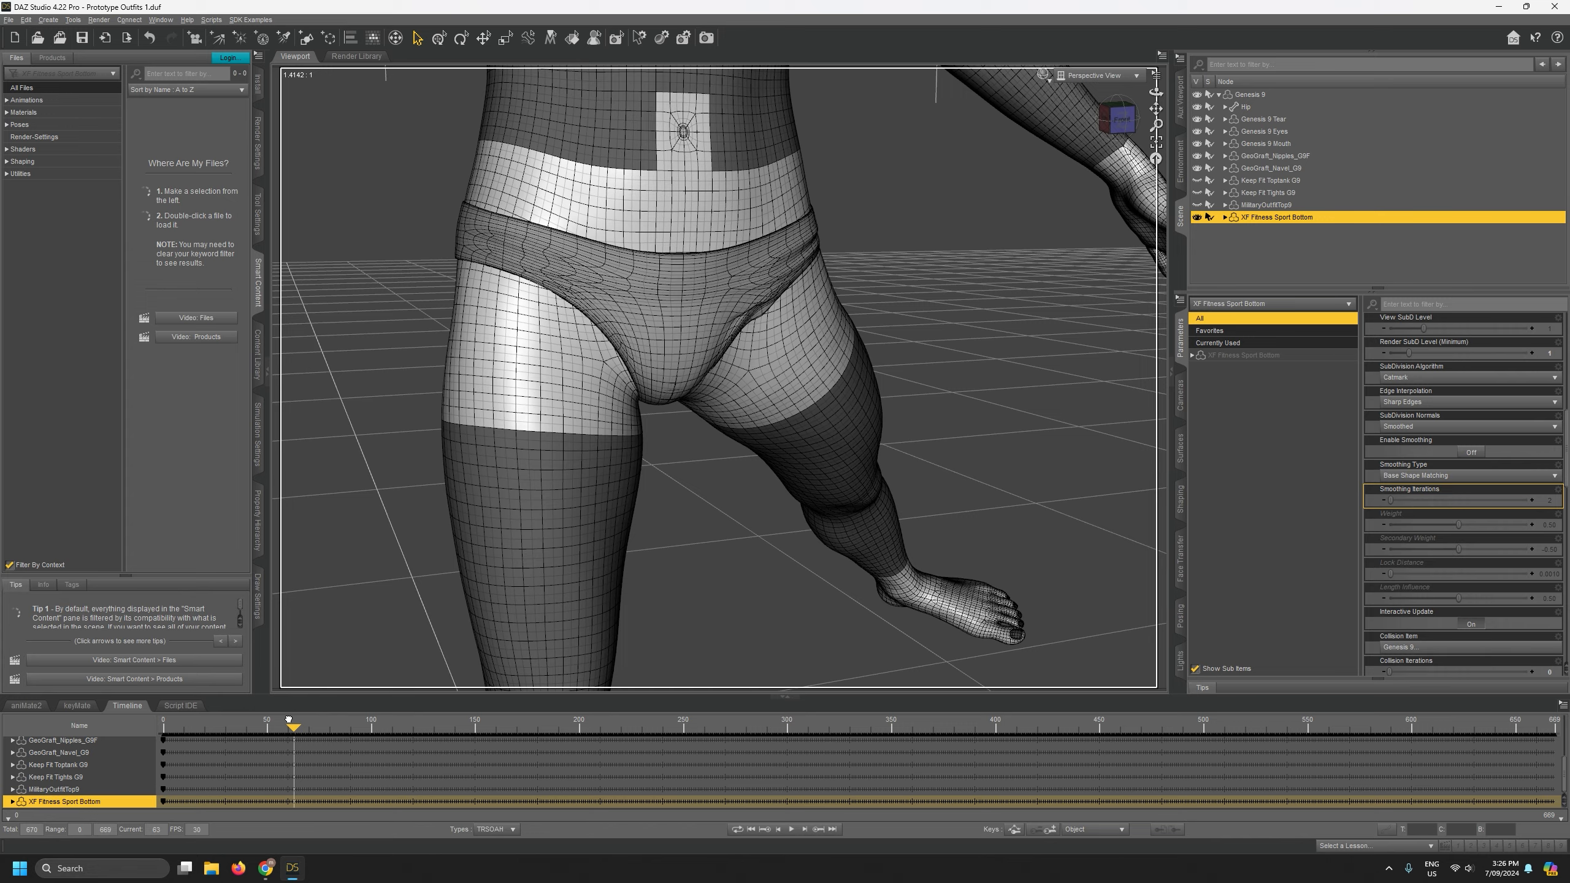
left_click_drag(1153, 97, 1157, 92)
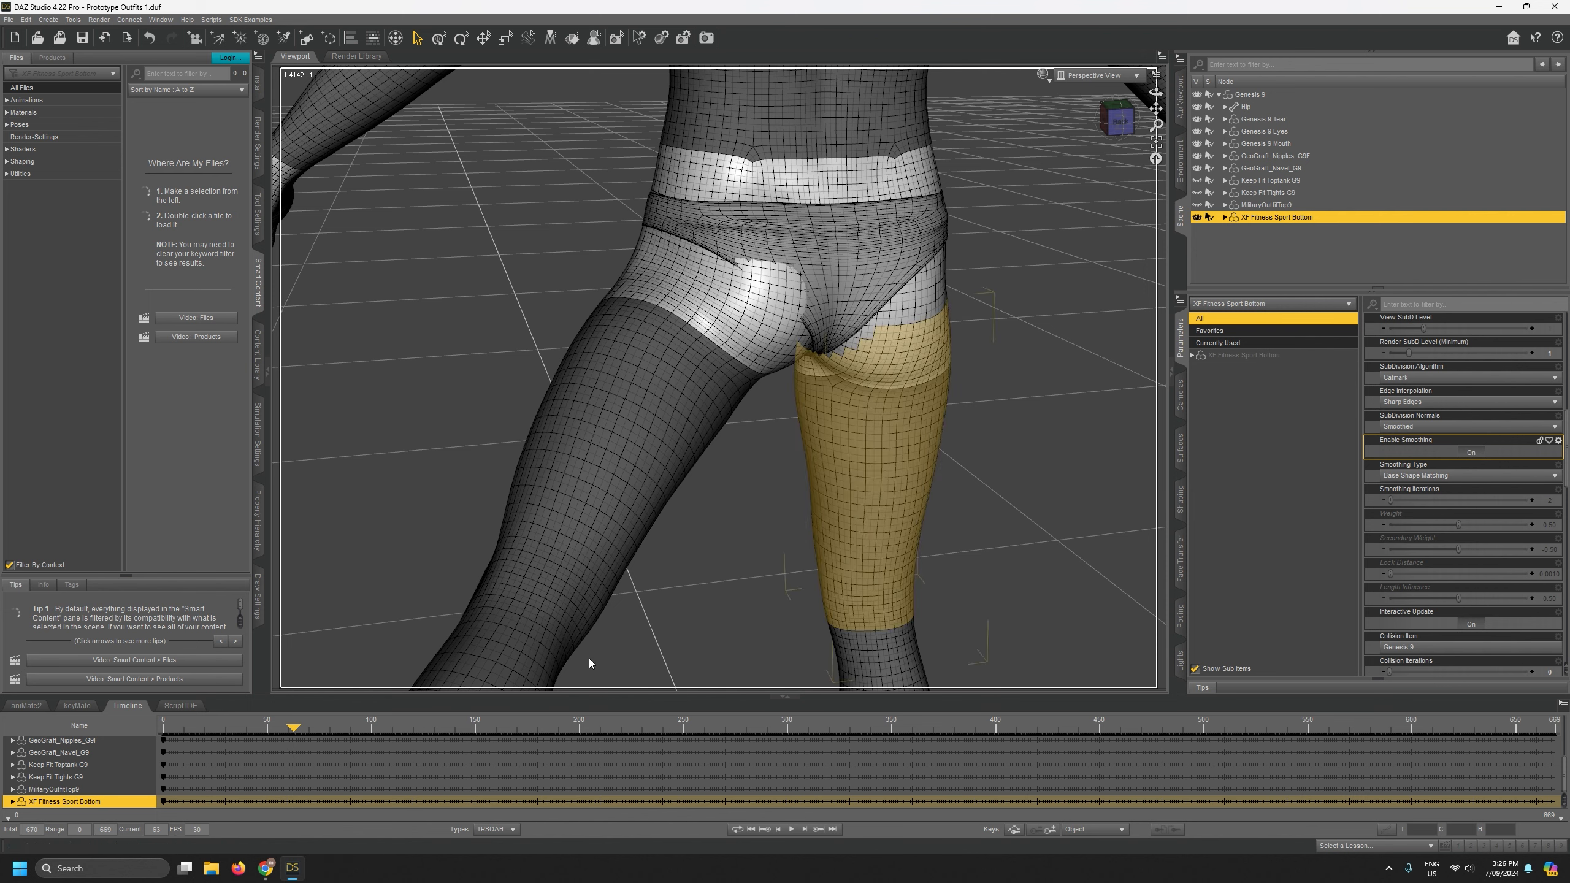
left_click_drag(283, 727, 281, 729)
mouse_move(289, 730)
left_mouse_down()
mouse_move(332, 730)
mouse_move(317, 730)
left_mouse_up()
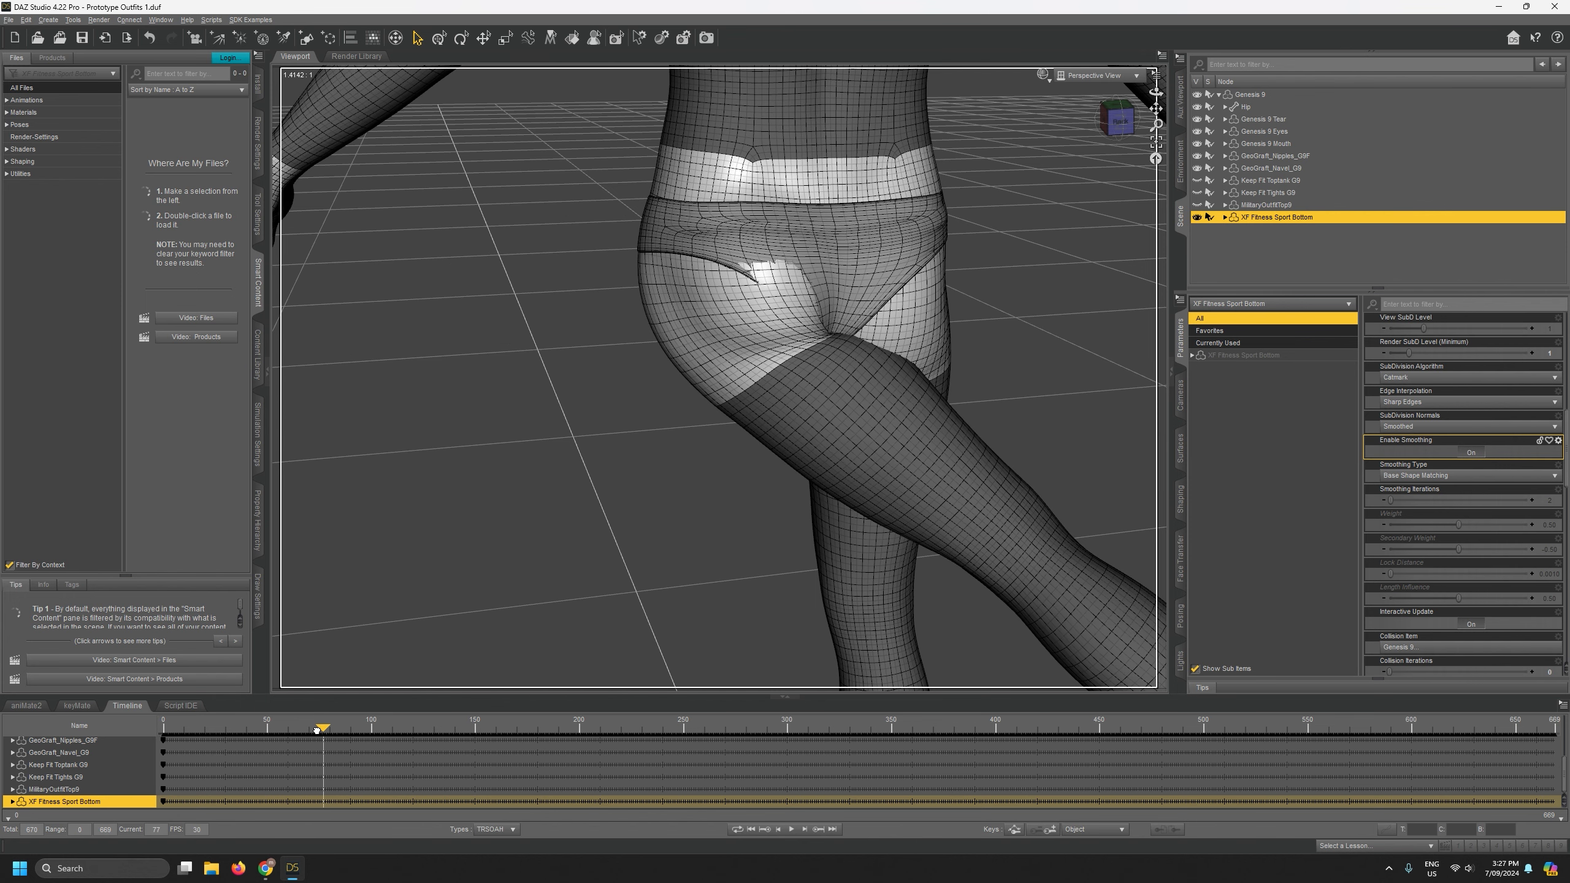
Set the sport bottom's Collision Iterations to 2 and scrub the timeline back to frame 44.
scroll(1471, 612, "down", 3)
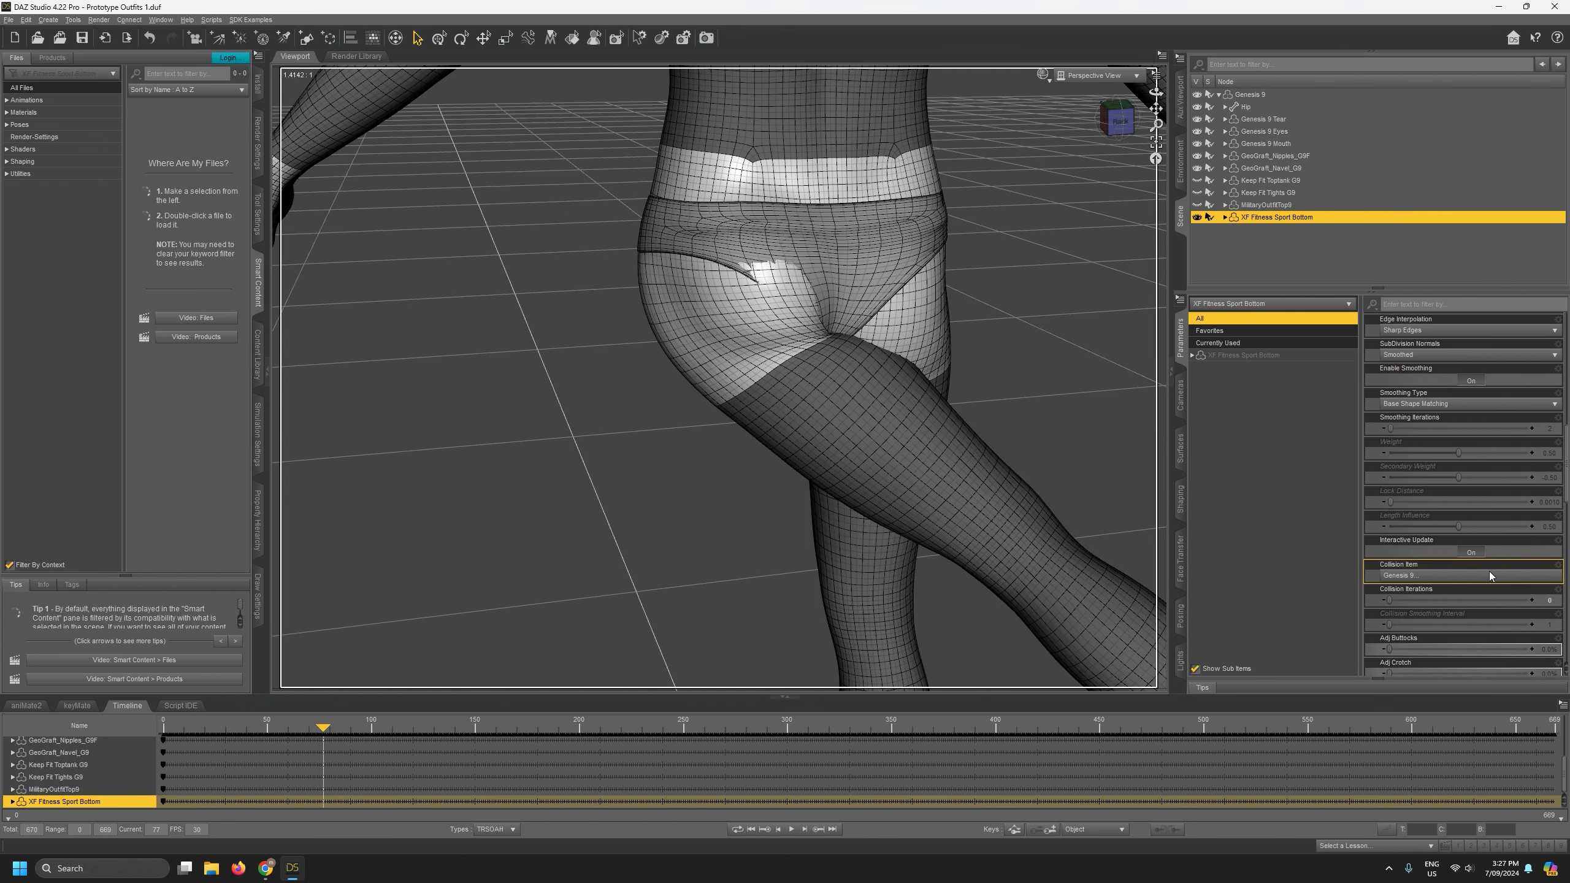
left_click(1474, 551)
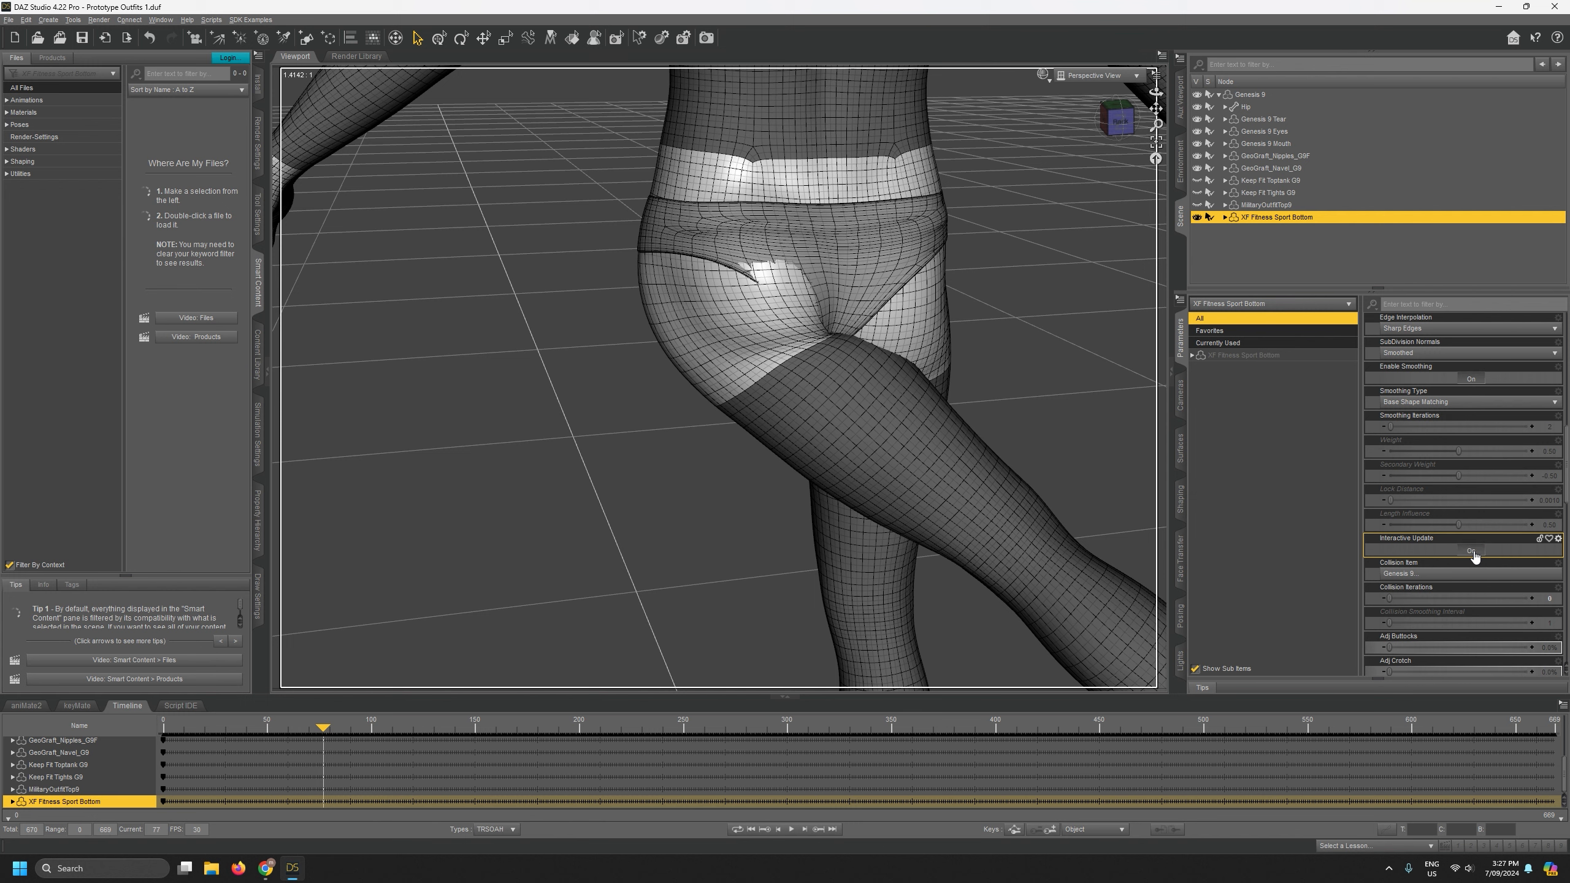
left_click(1390, 603)
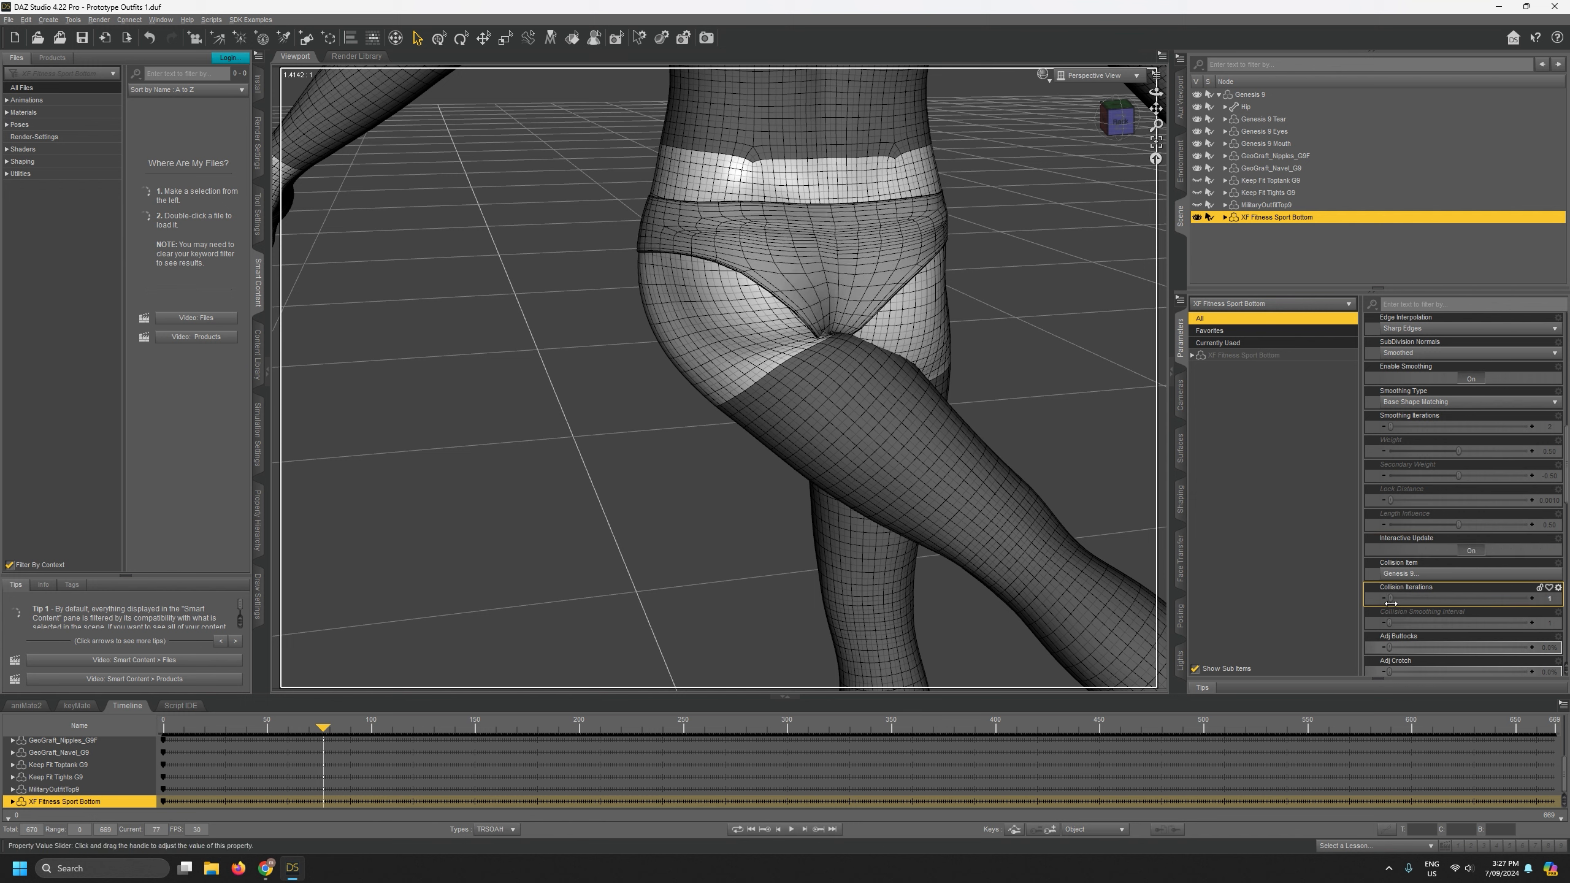
left_click_drag(1390, 603, 1391, 603)
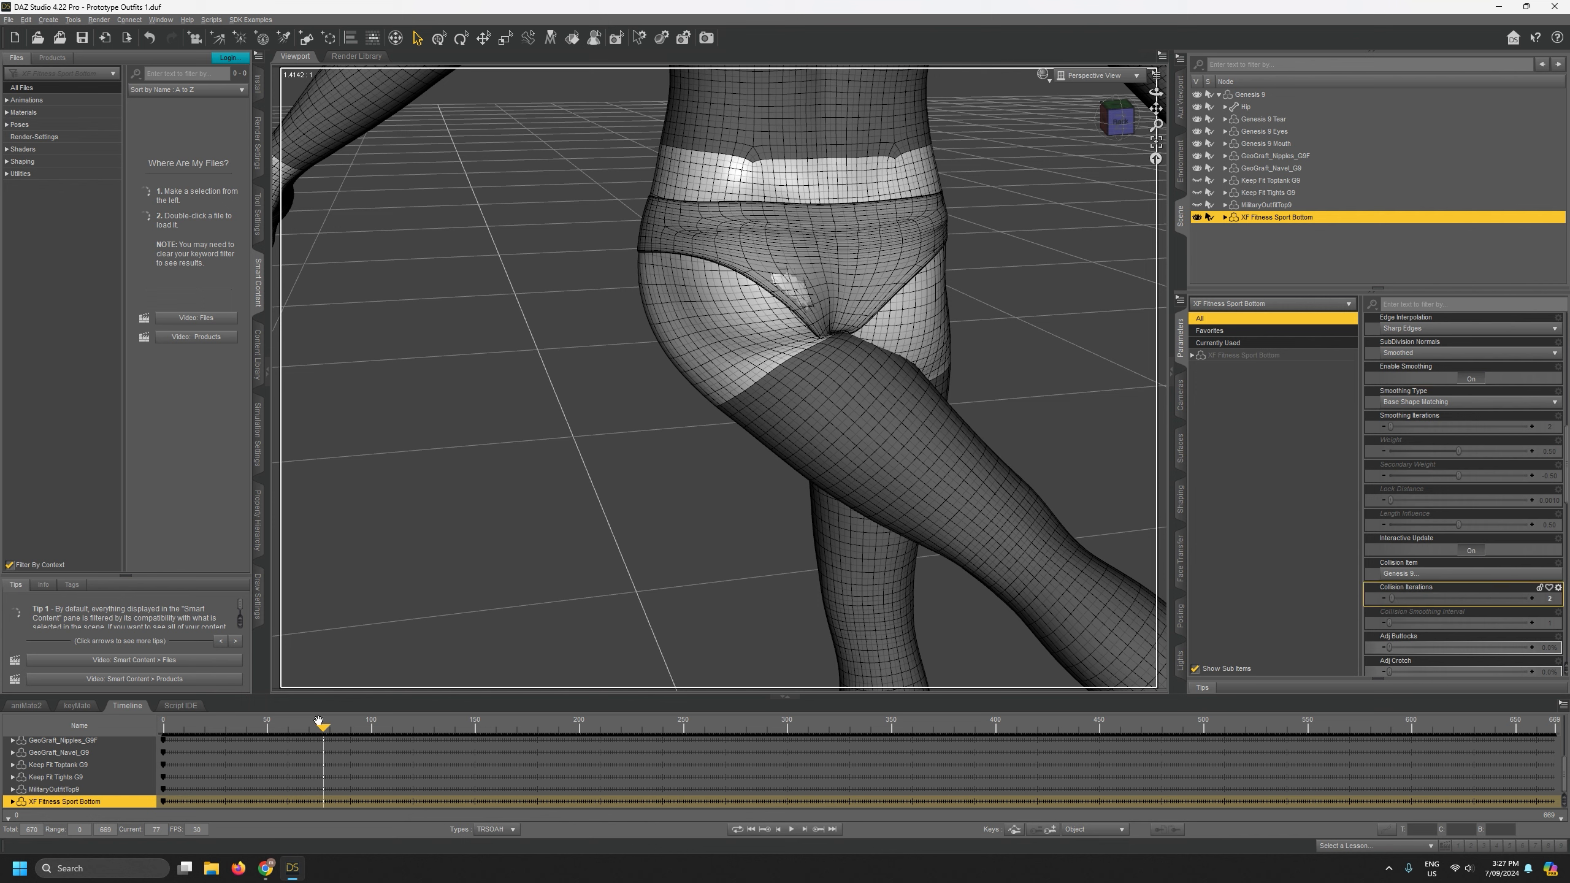
left_click_drag(319, 725, 248, 707)
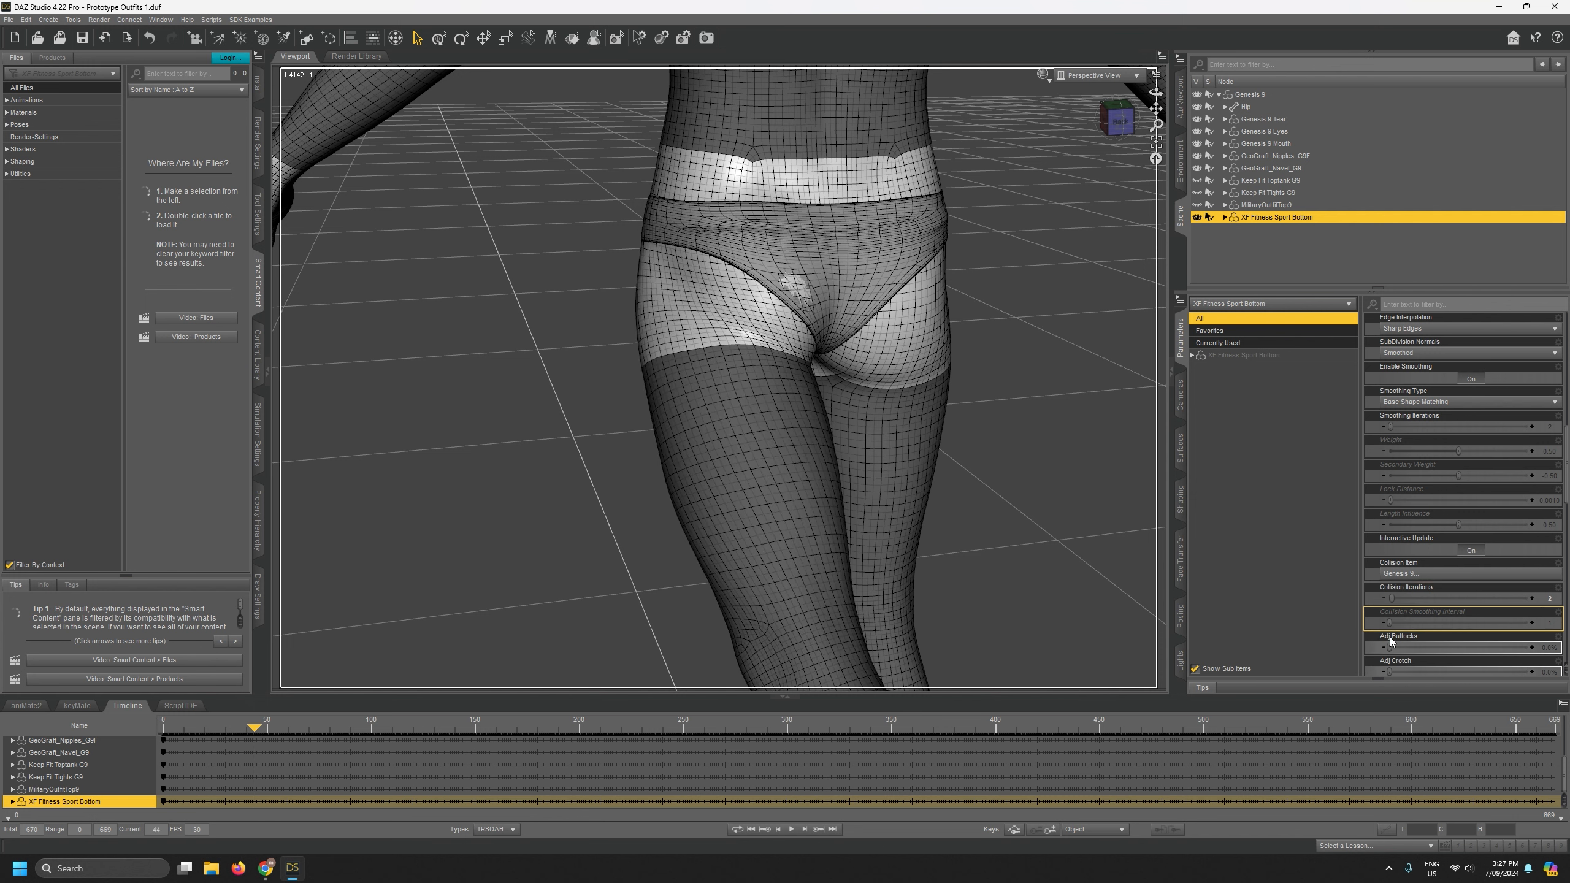
Set the sport bottom's Adj Buttocks to about 41% and check the fit from behind around frame 45.
scroll(1483, 538, "down", 3)
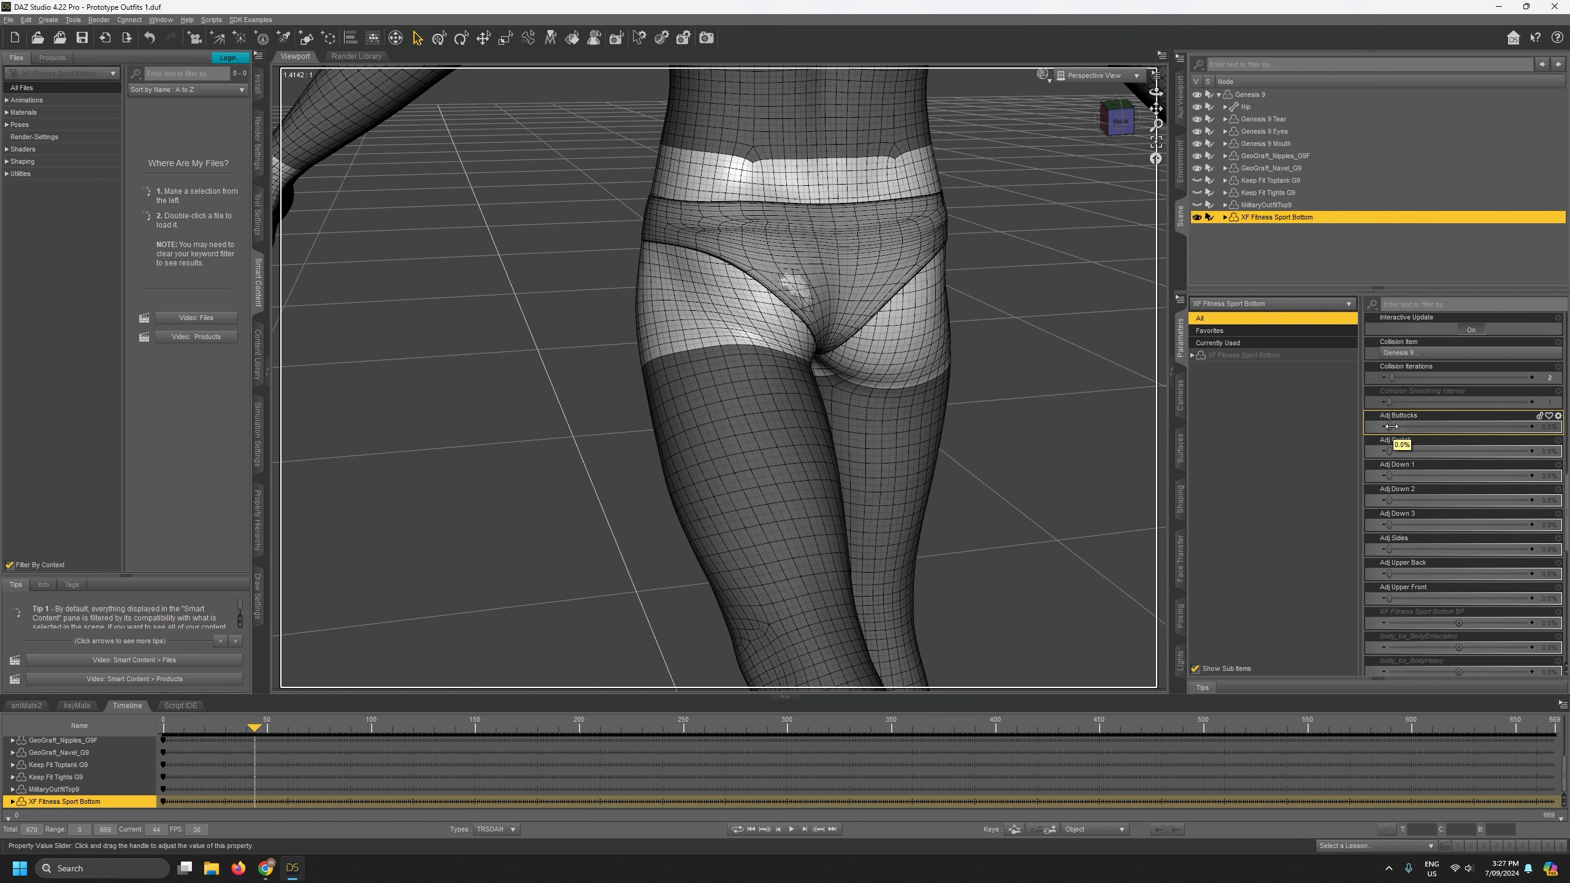
left_click(1391, 426)
left_click_drag(1414, 426, 1445, 427)
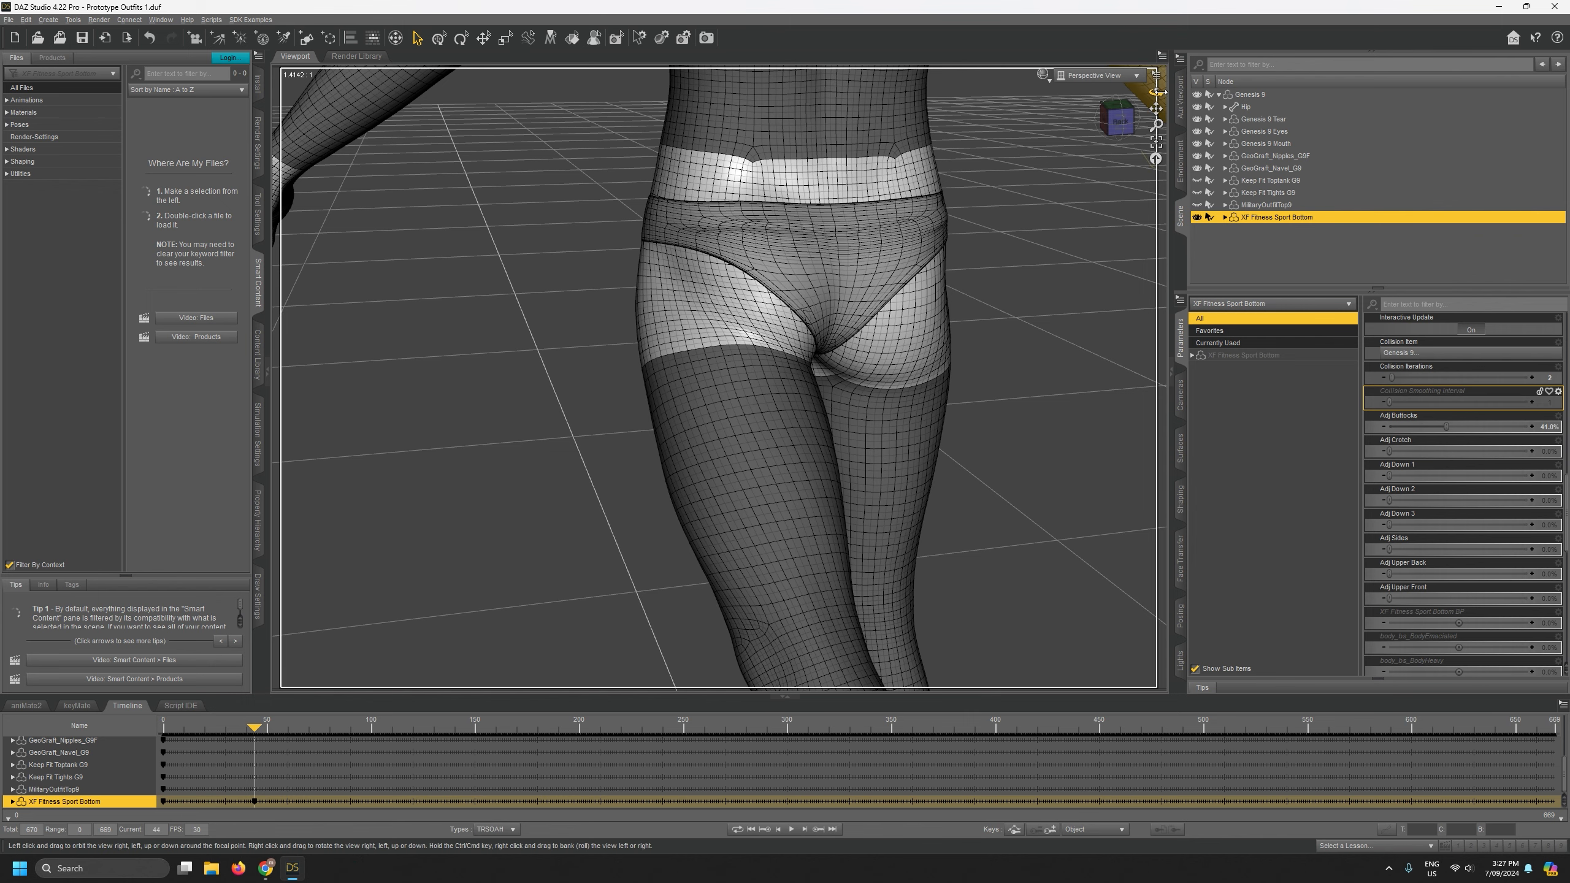
left_click_drag(1157, 91, 1157, 92)
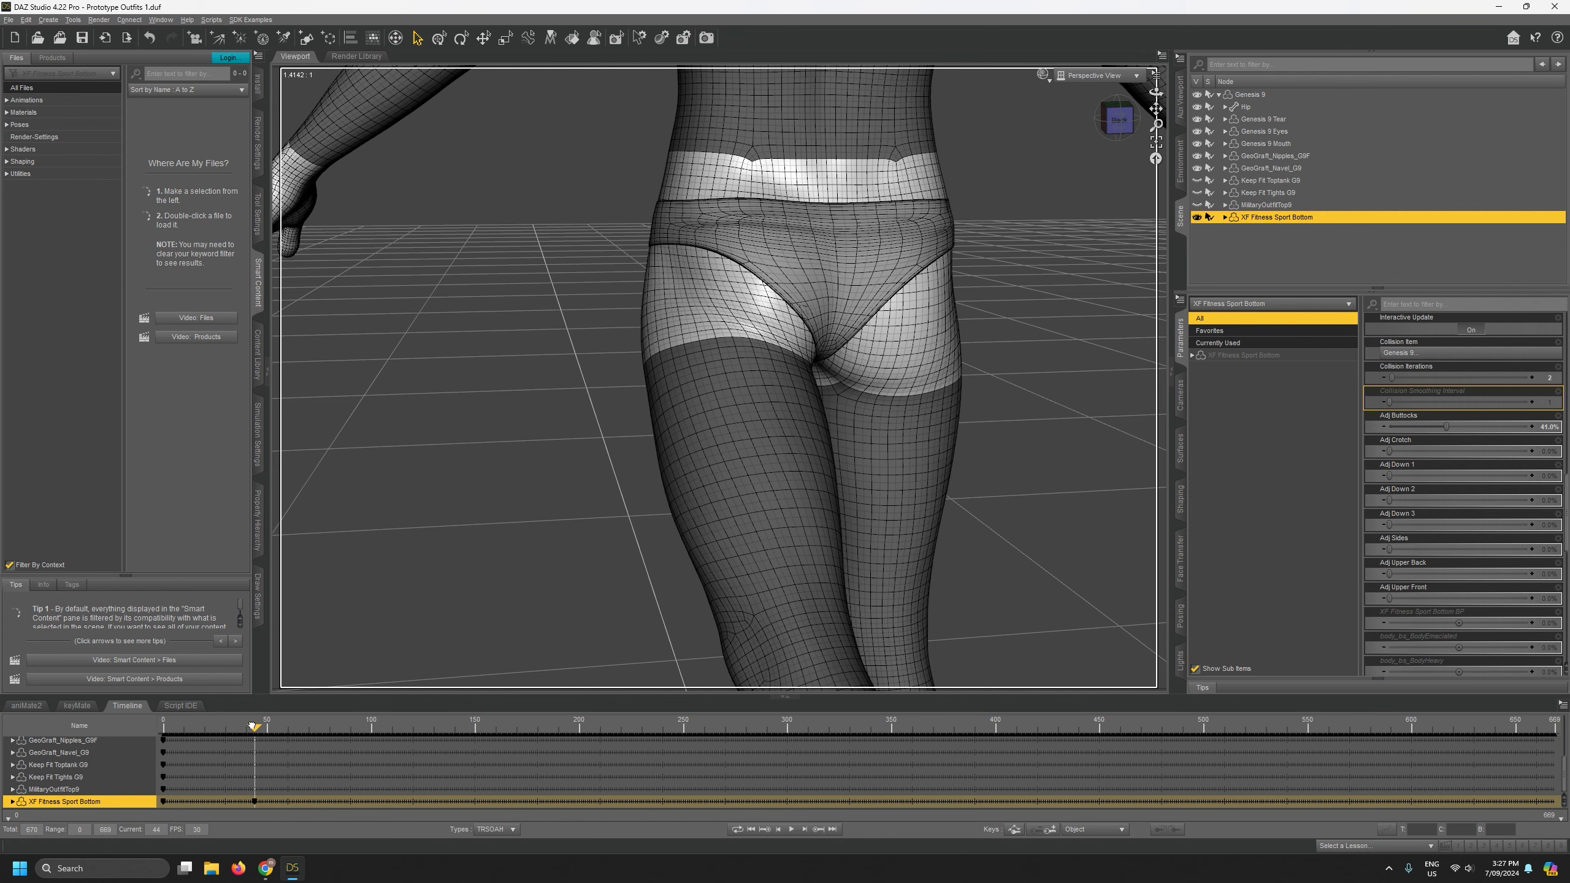
mouse_move(239, 727)
left_mouse_down()
mouse_move(226, 727)
mouse_move(264, 728)
mouse_move(250, 728)
left_mouse_up()
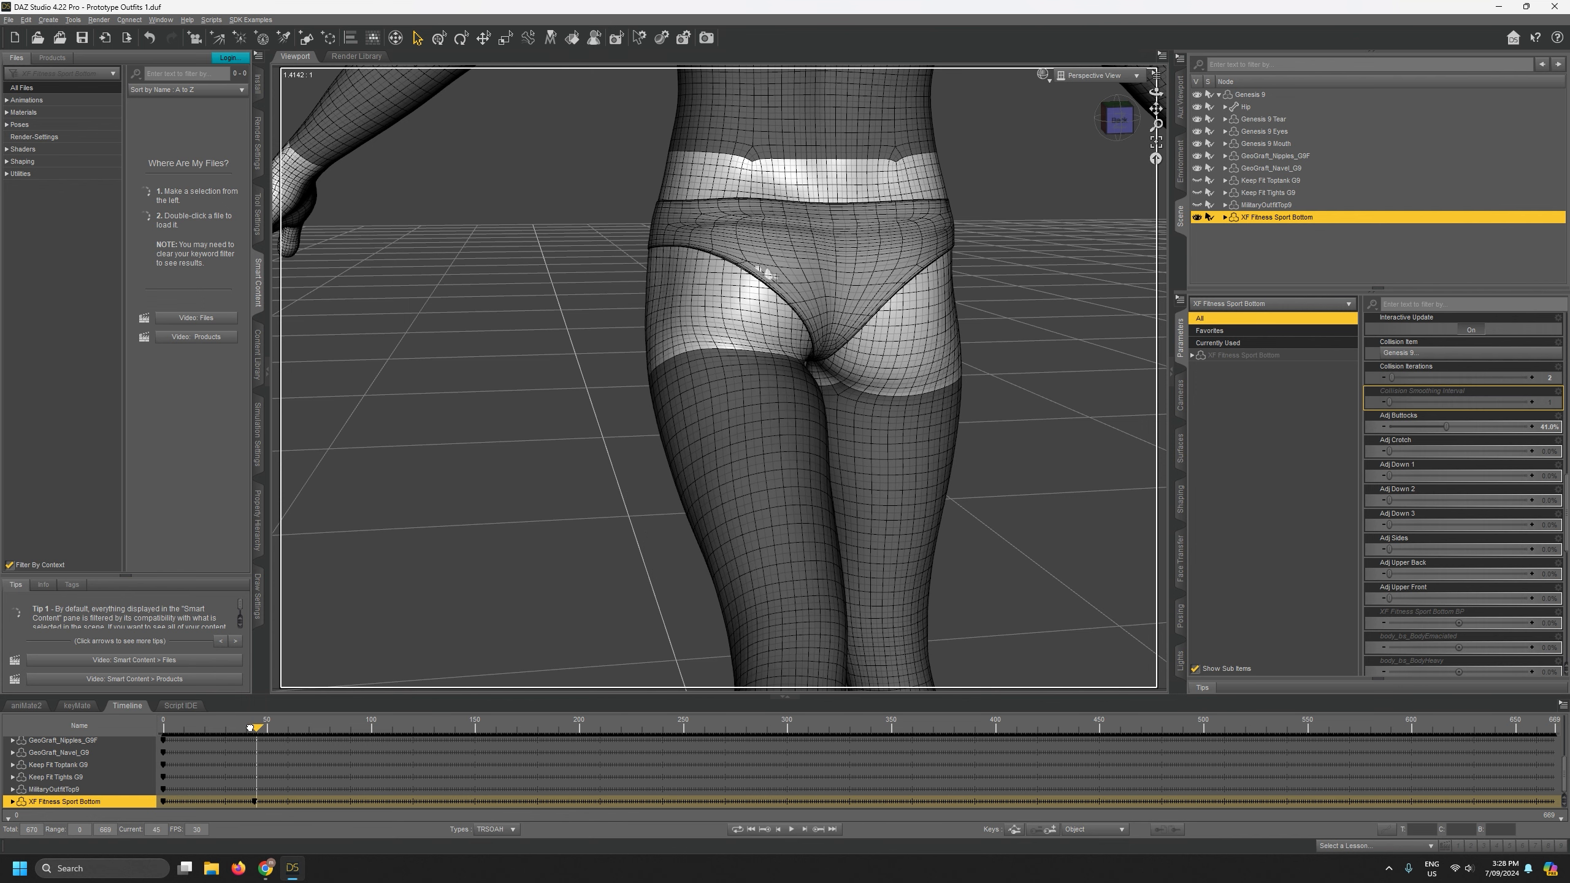
Raise the sport bottom's Adj Buttocks to about 76.2% and adjust its Collision Iterations.
left_click_drag(1446, 426, 1455, 426)
left_click_drag(1455, 426, 1494, 426)
left_click_drag(1392, 379, 1390, 379)
Raise the sport bottom's Smoothing Iterations and toggle Enable Smoothing off and on to compare the fit from behind.
scroll(1442, 432, "up", 5)
scroll(1441, 432, "up", 1)
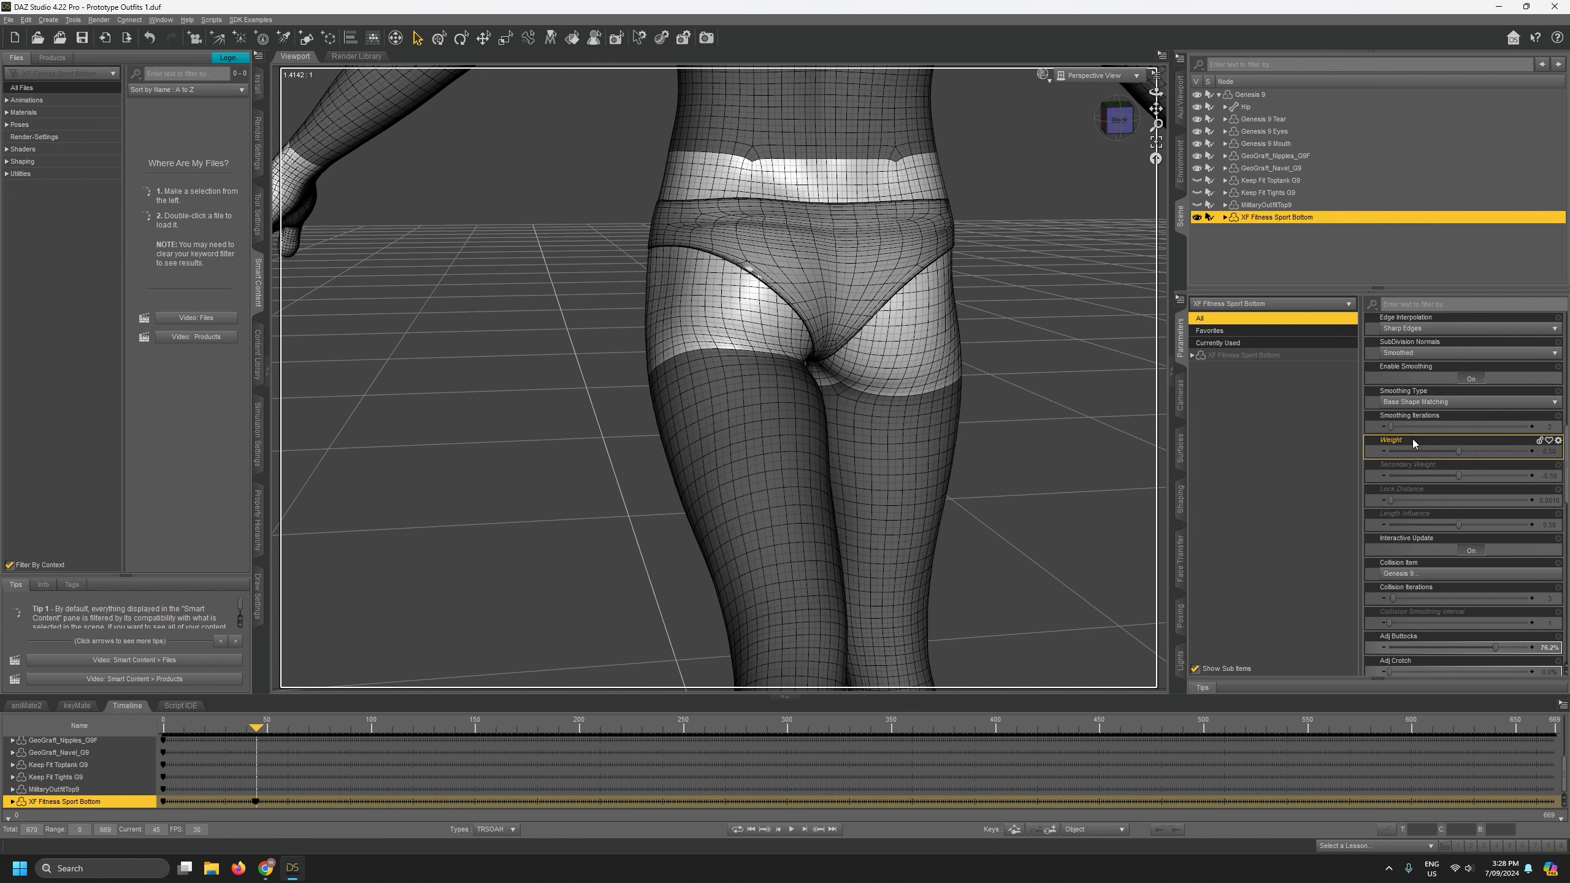
left_click_drag(1390, 427, 1391, 427)
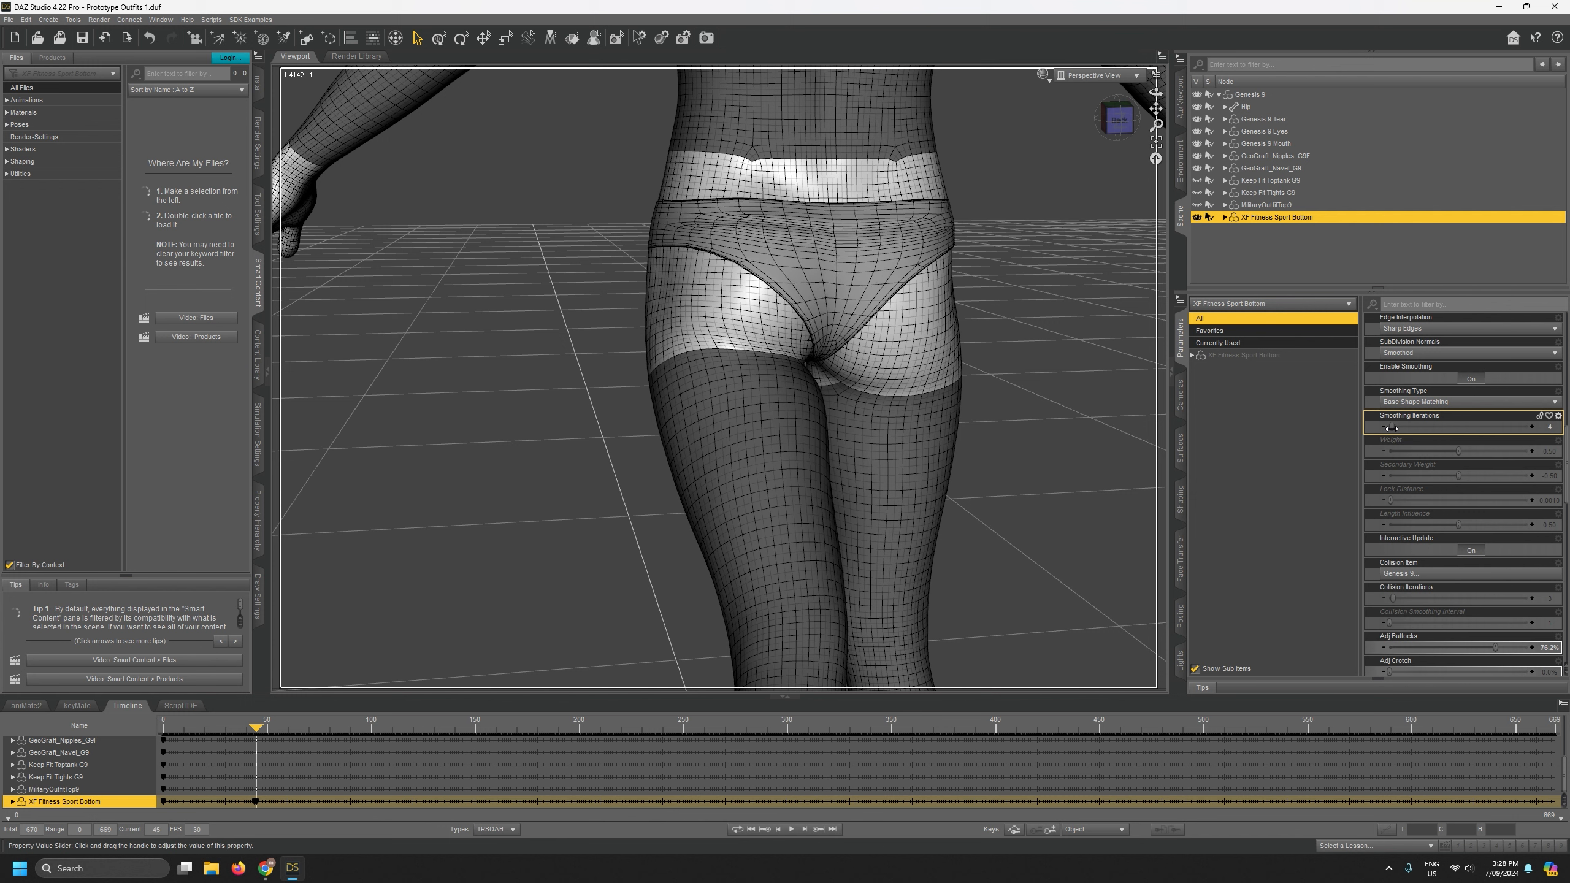
left_click(1472, 381)
left_click(1472, 380)
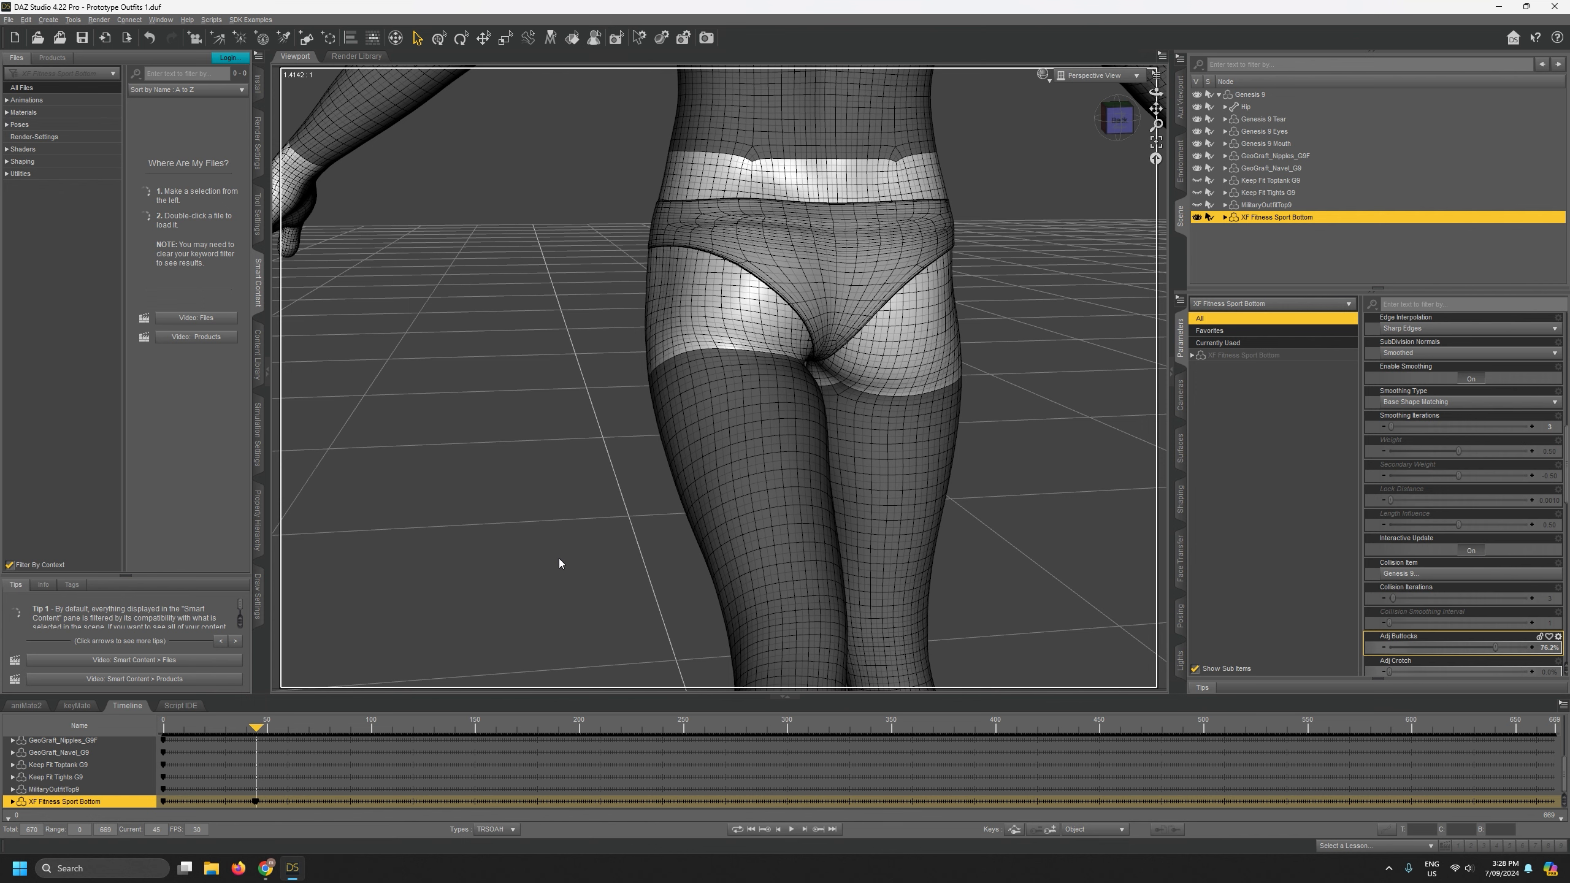
scroll(1028, 534, "up", 3)
scroll(1030, 532, "down", 4)
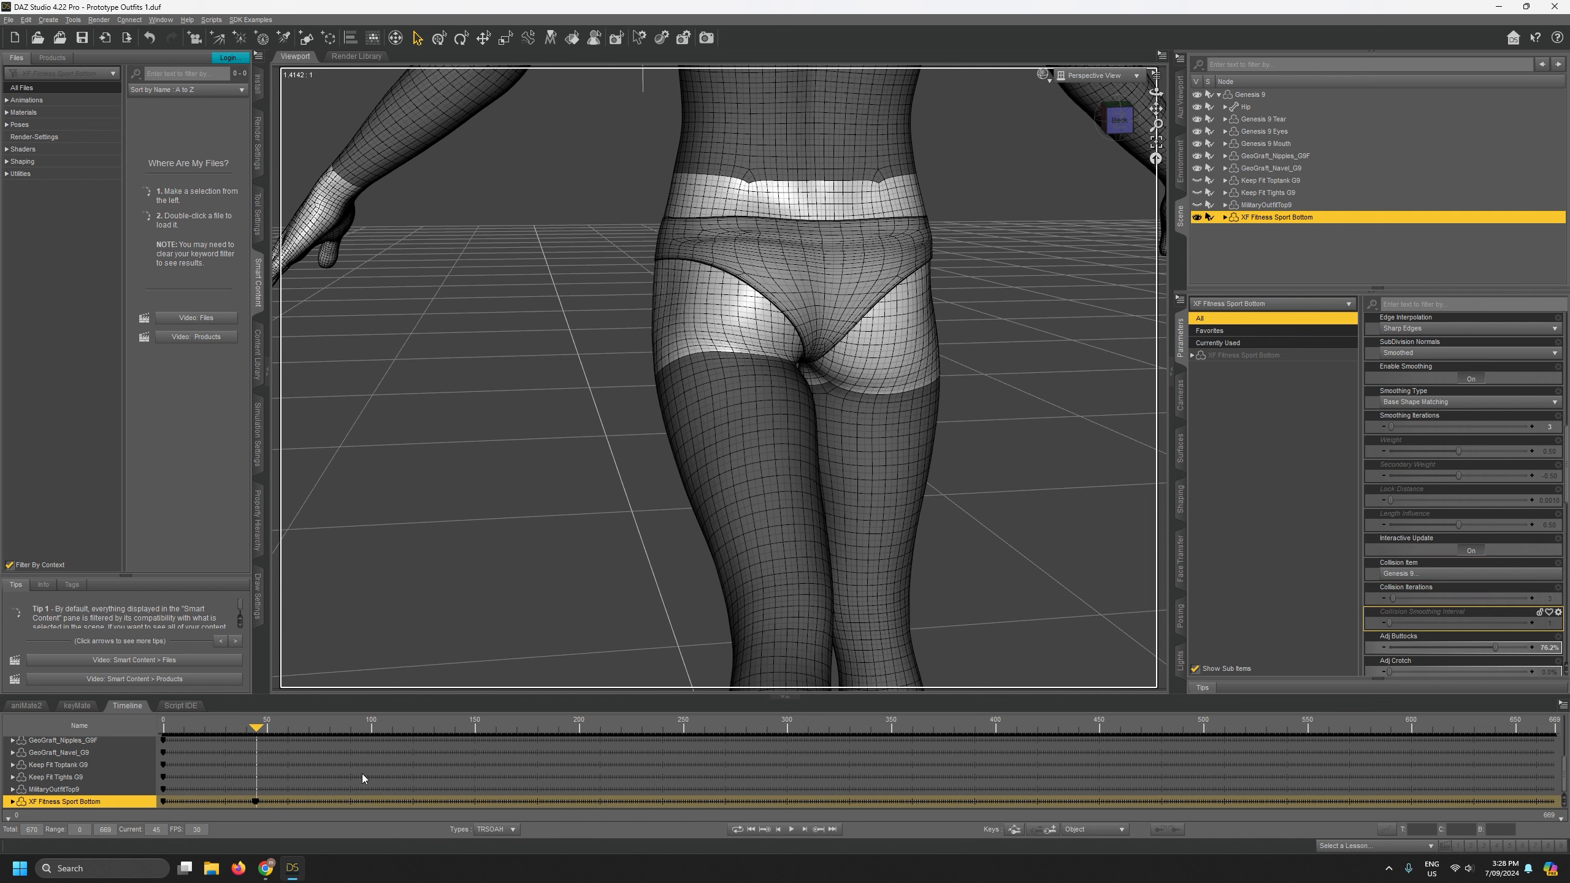
Undo the Adj Buttocks, collision and smoothing iteration changes and return the timeline to frame 0.
key("ctrl+z")
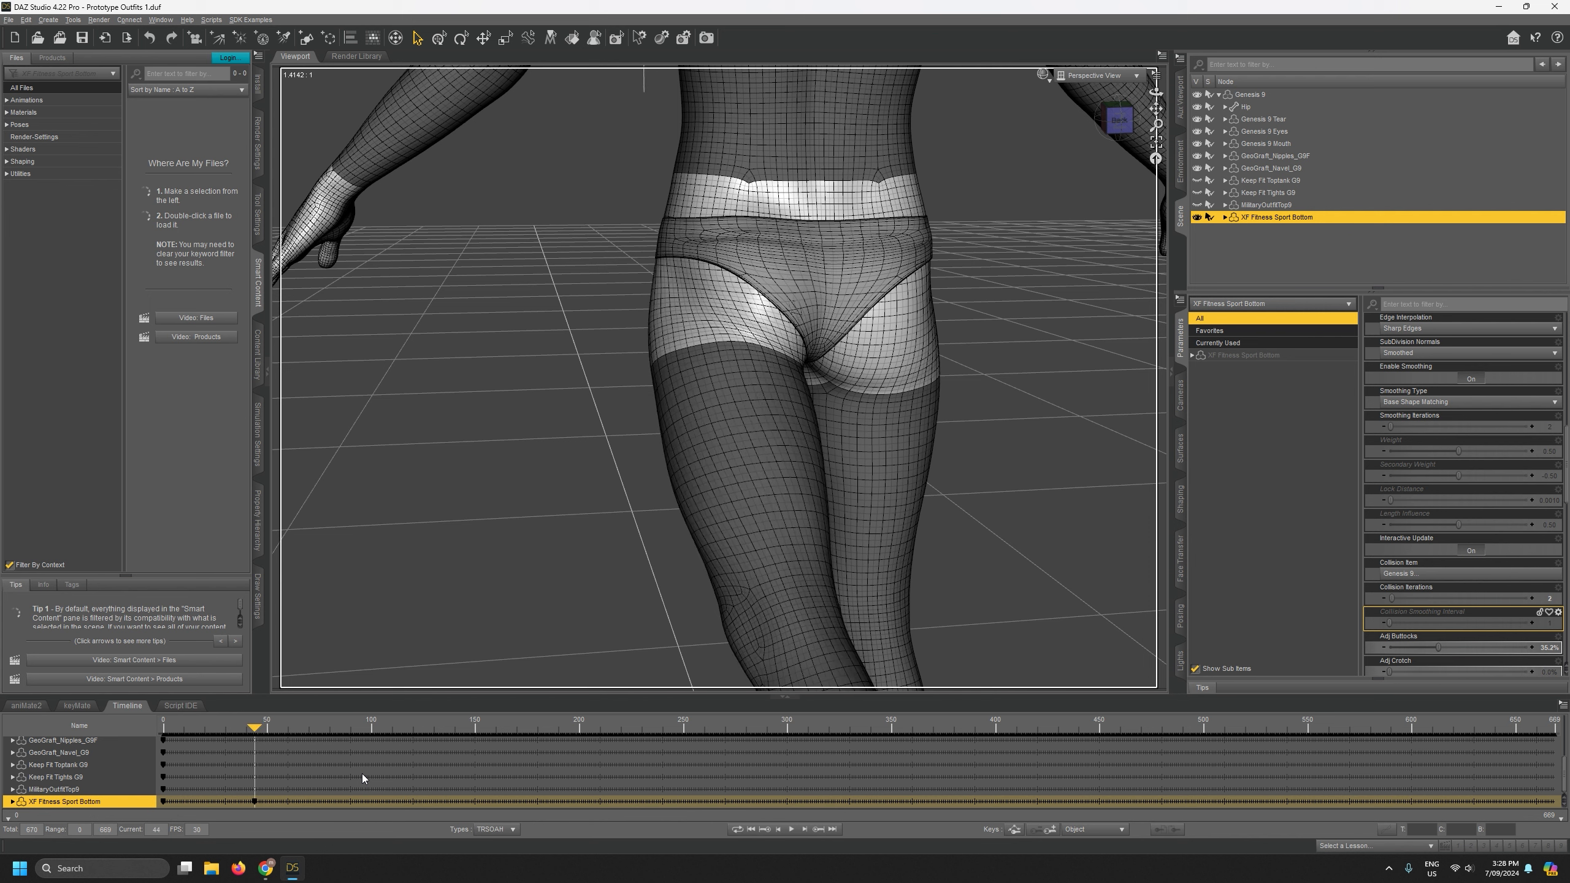
key("ctrl+z")
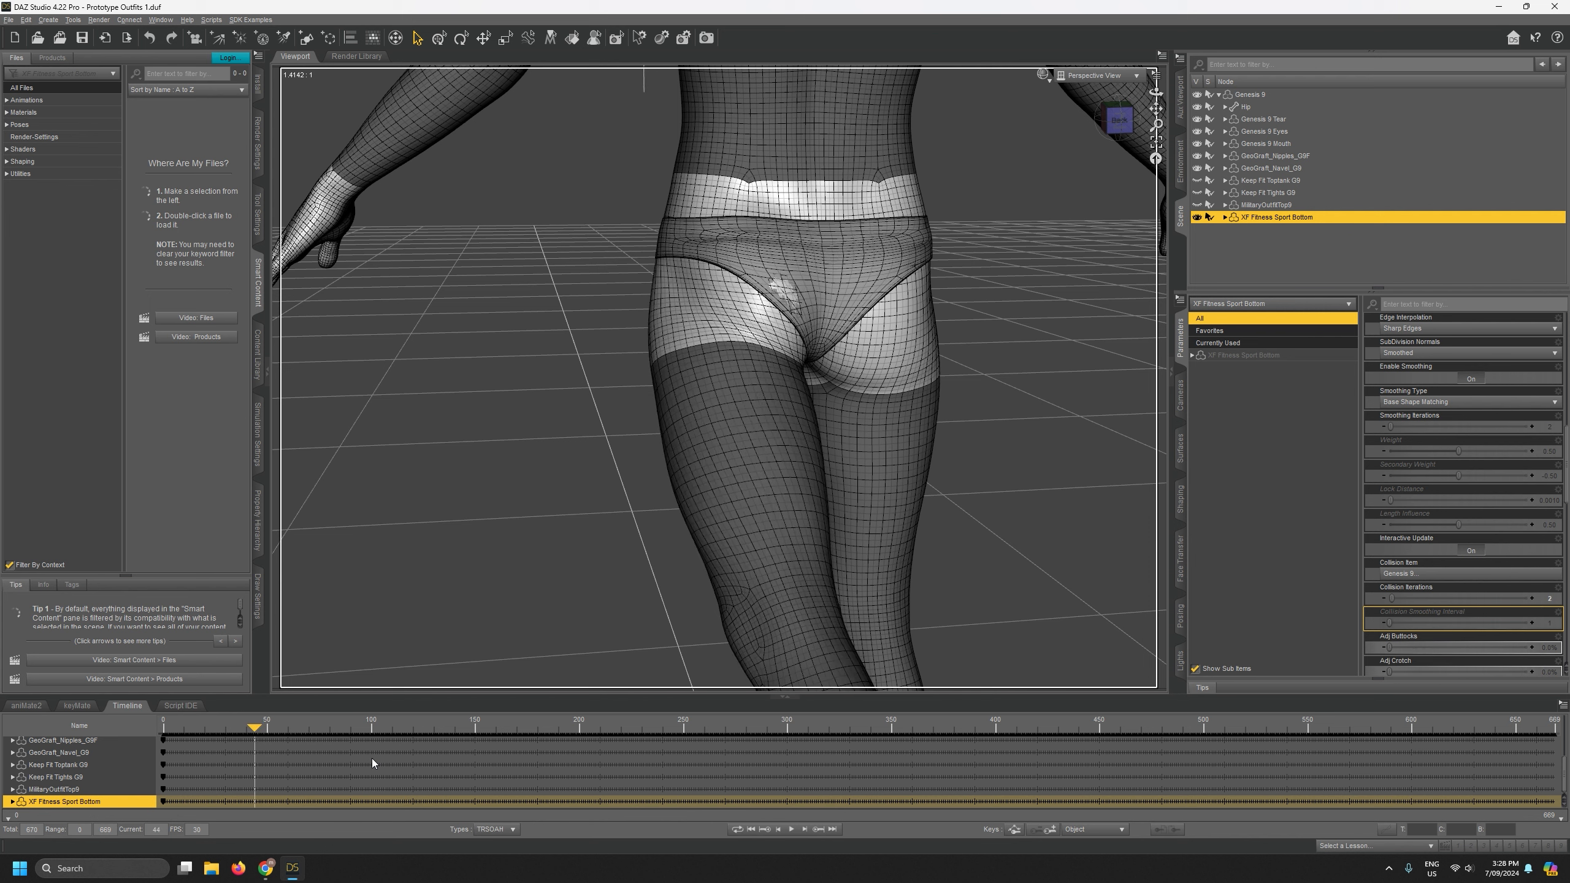
scroll(355, 779, "up", 3)
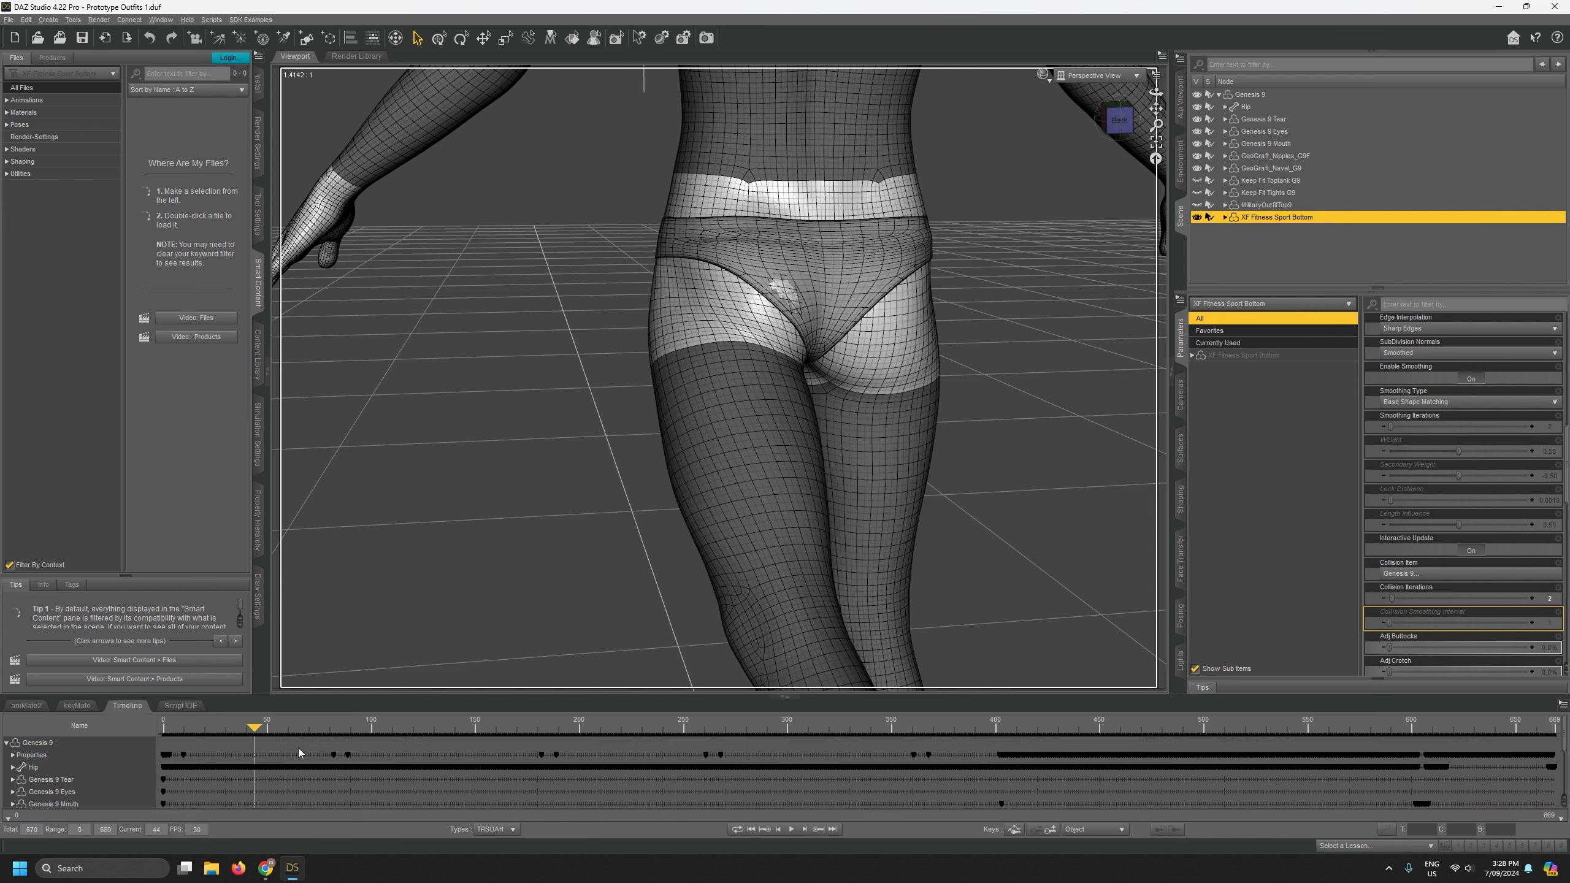
left_click_drag(256, 729, 128, 722)
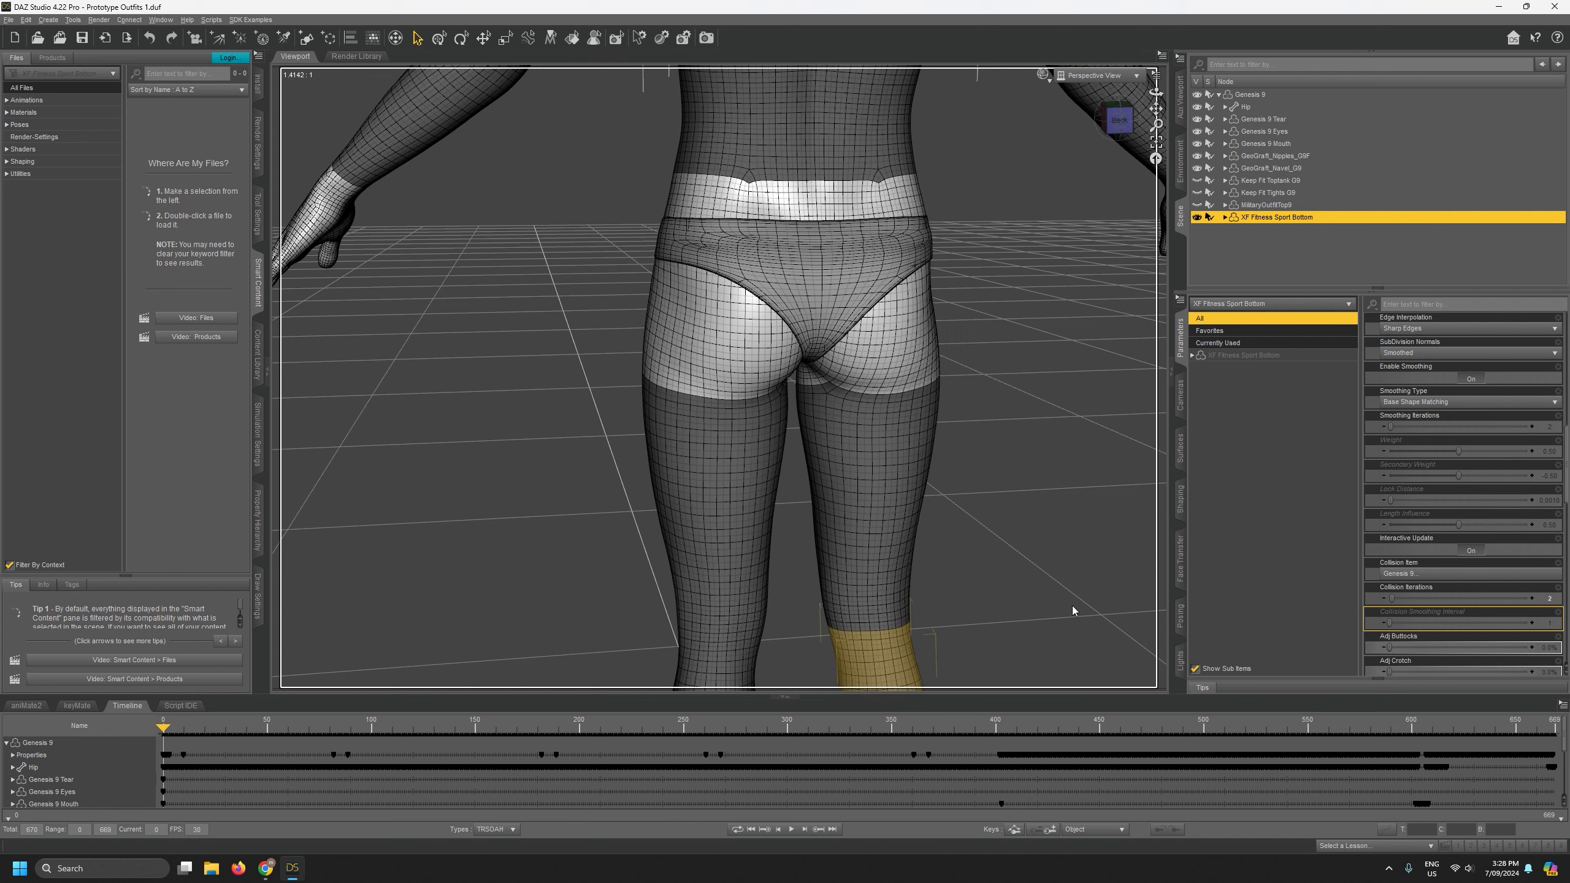
Set the XF Fitness Sport Bottom's Adj Buttocks to about 33.6% and adjust its Collision Iterations.
scroll(1467, 557, "down", 3)
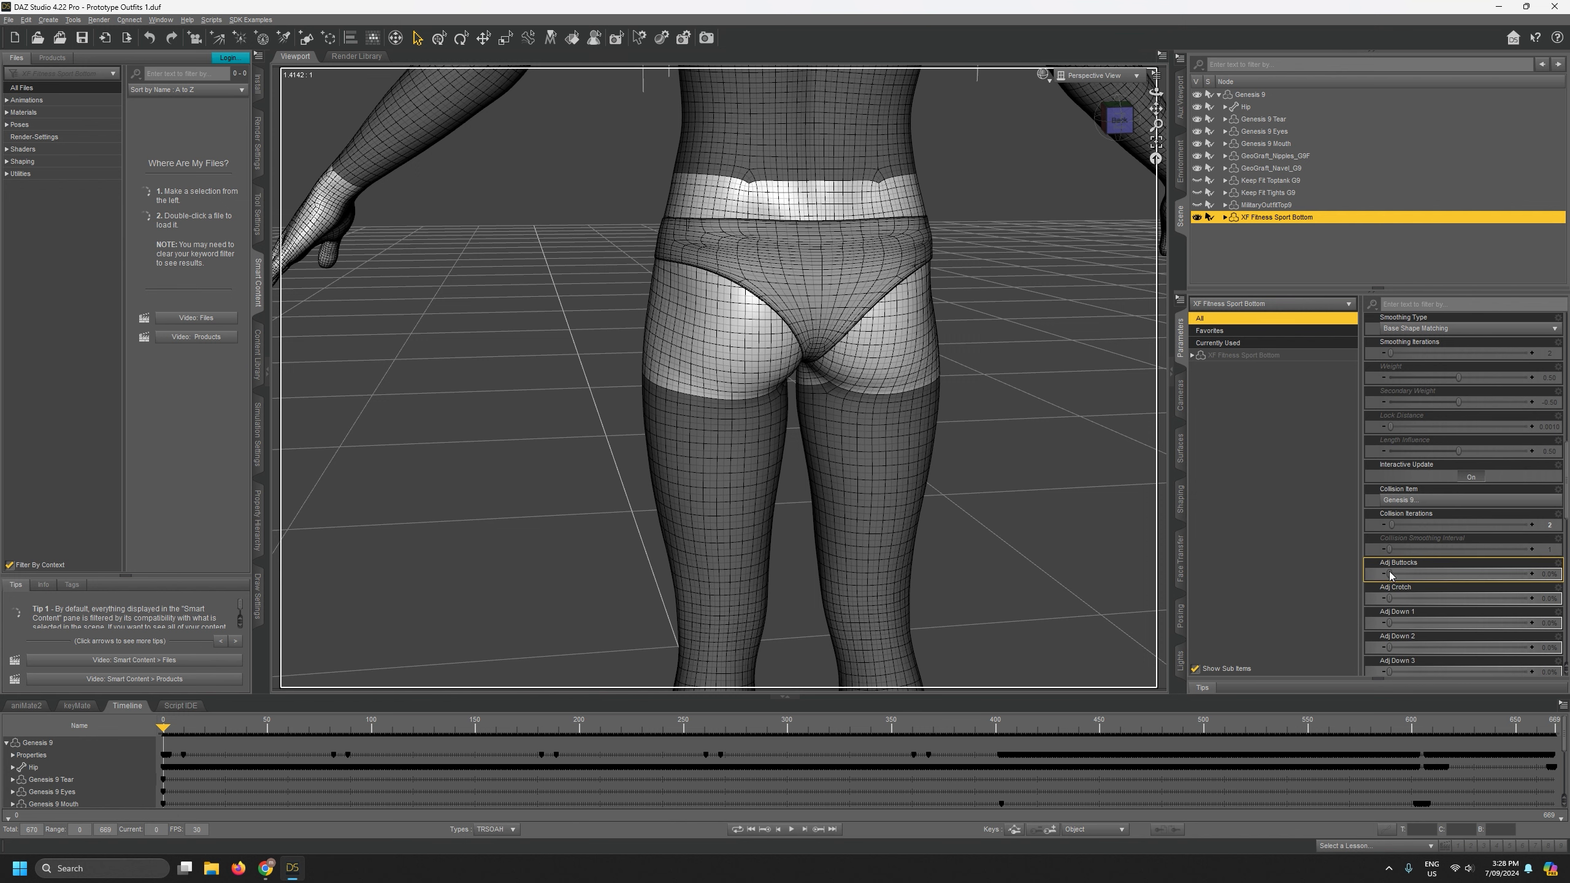
left_click_drag(1390, 575, 1437, 573)
scroll(1440, 584, "down", 6)
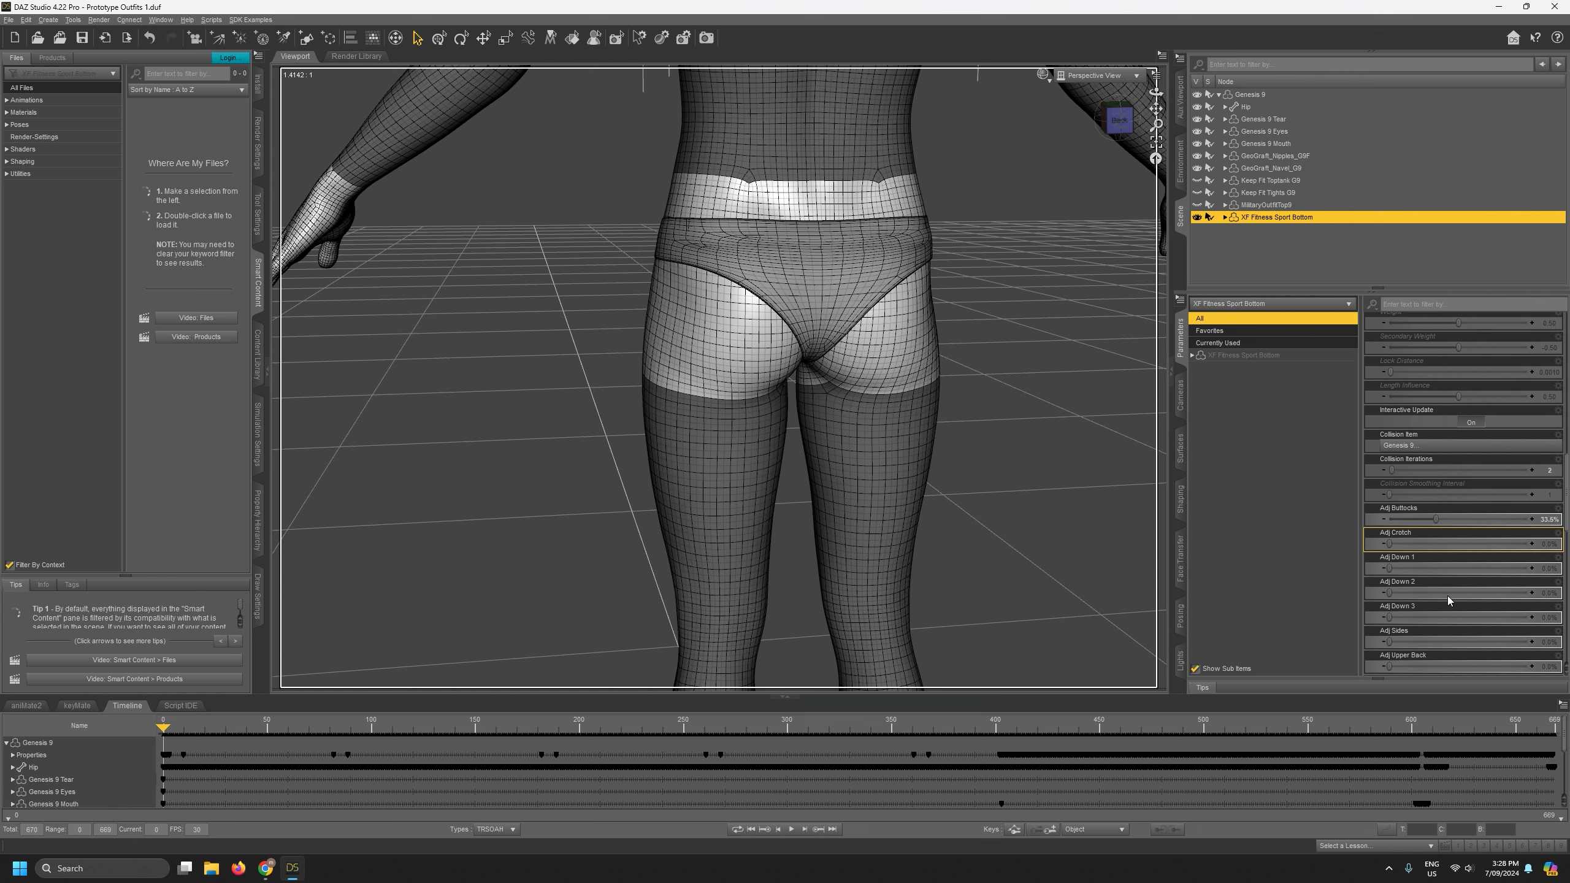
scroll(1447, 599, "up", 2)
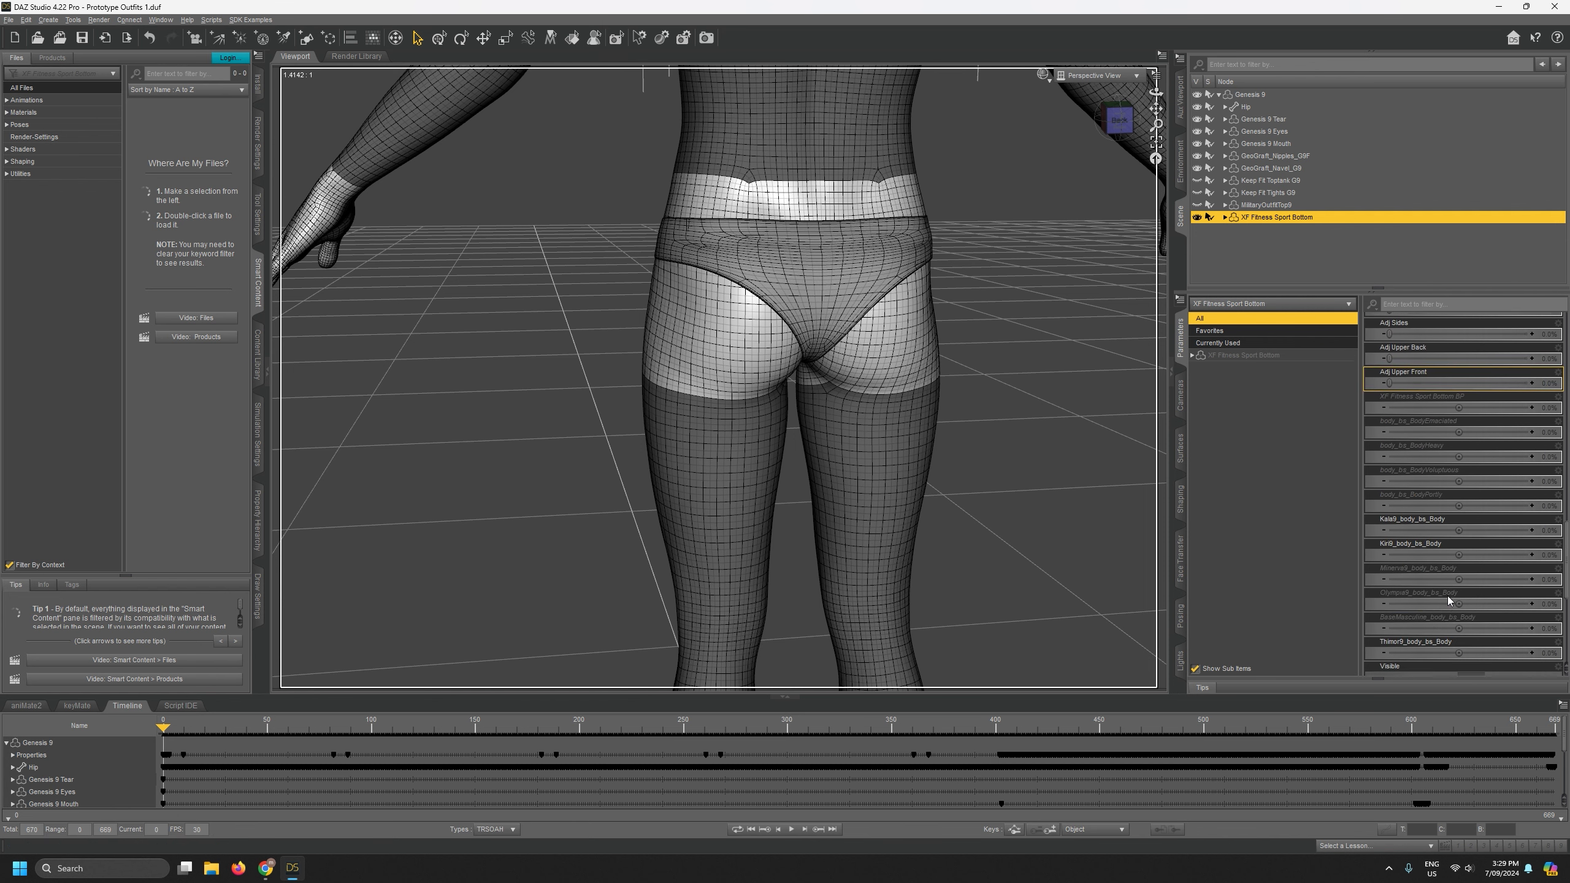
scroll(1448, 599, "up", 7)
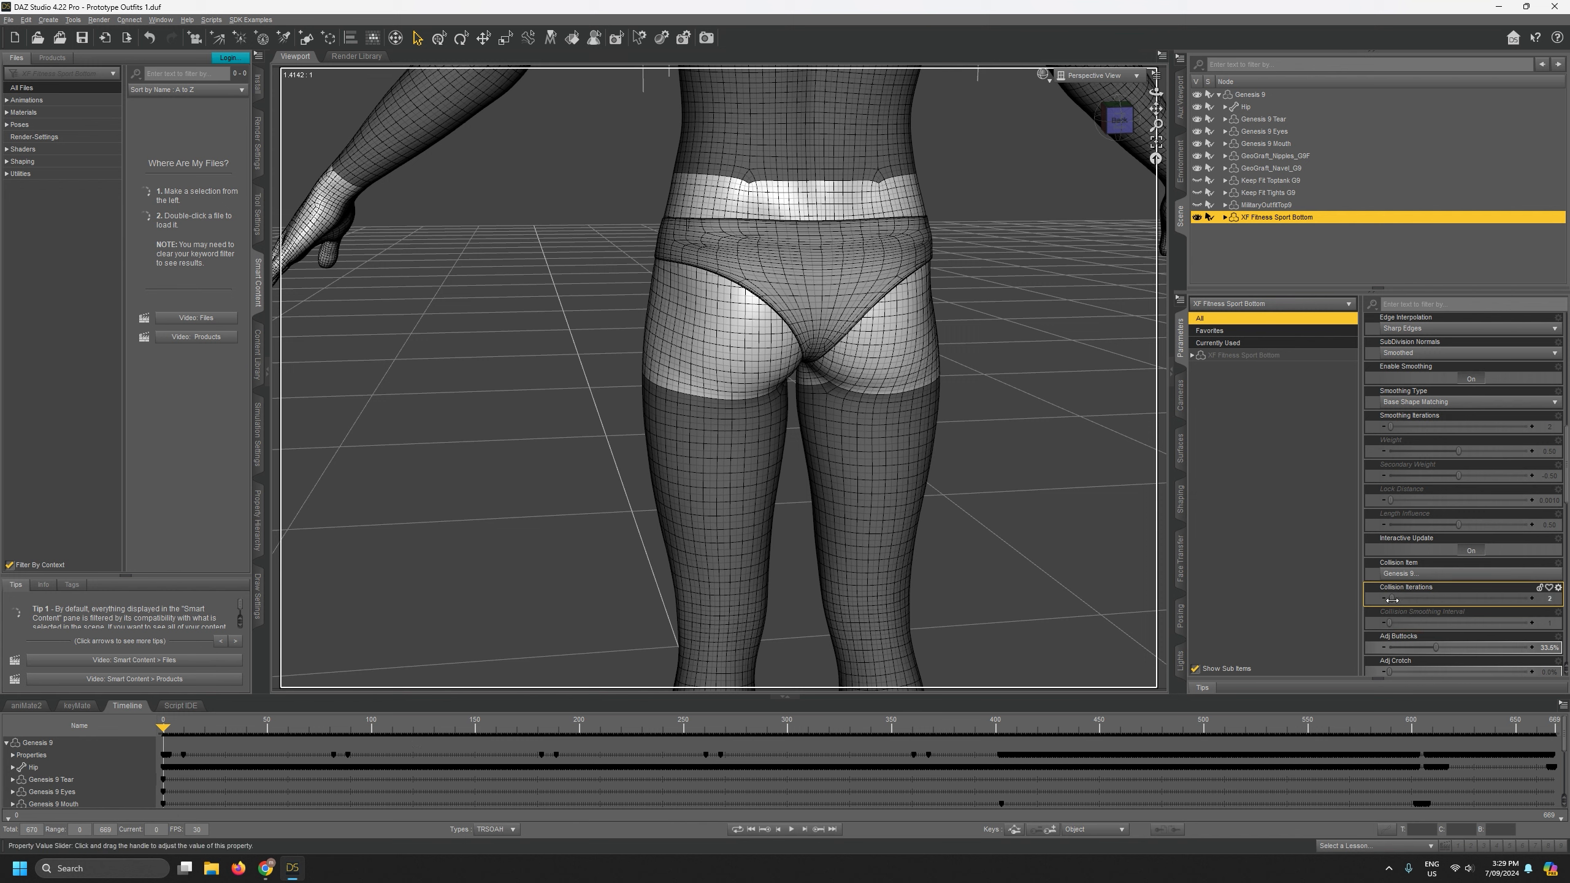
left_click_drag(1391, 599, 1393, 599)
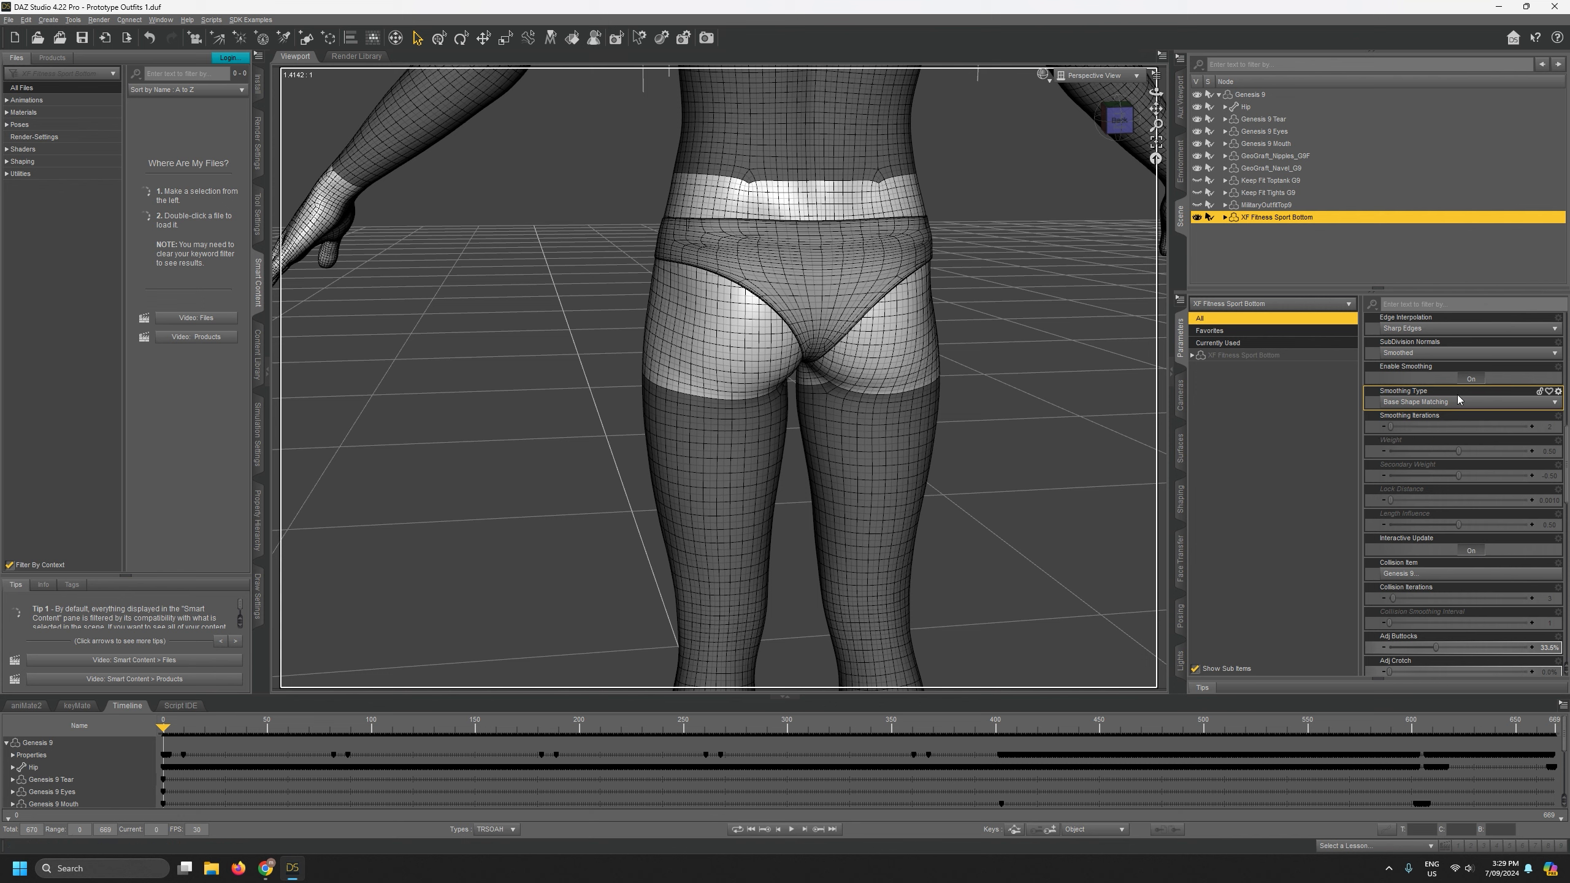
Raise the sport bottom's Adj Buttocks to about 62.9% and move the timeline to frame 37 to check the raised-leg pose from behind.
left_click_drag(160, 730, 91, 730)
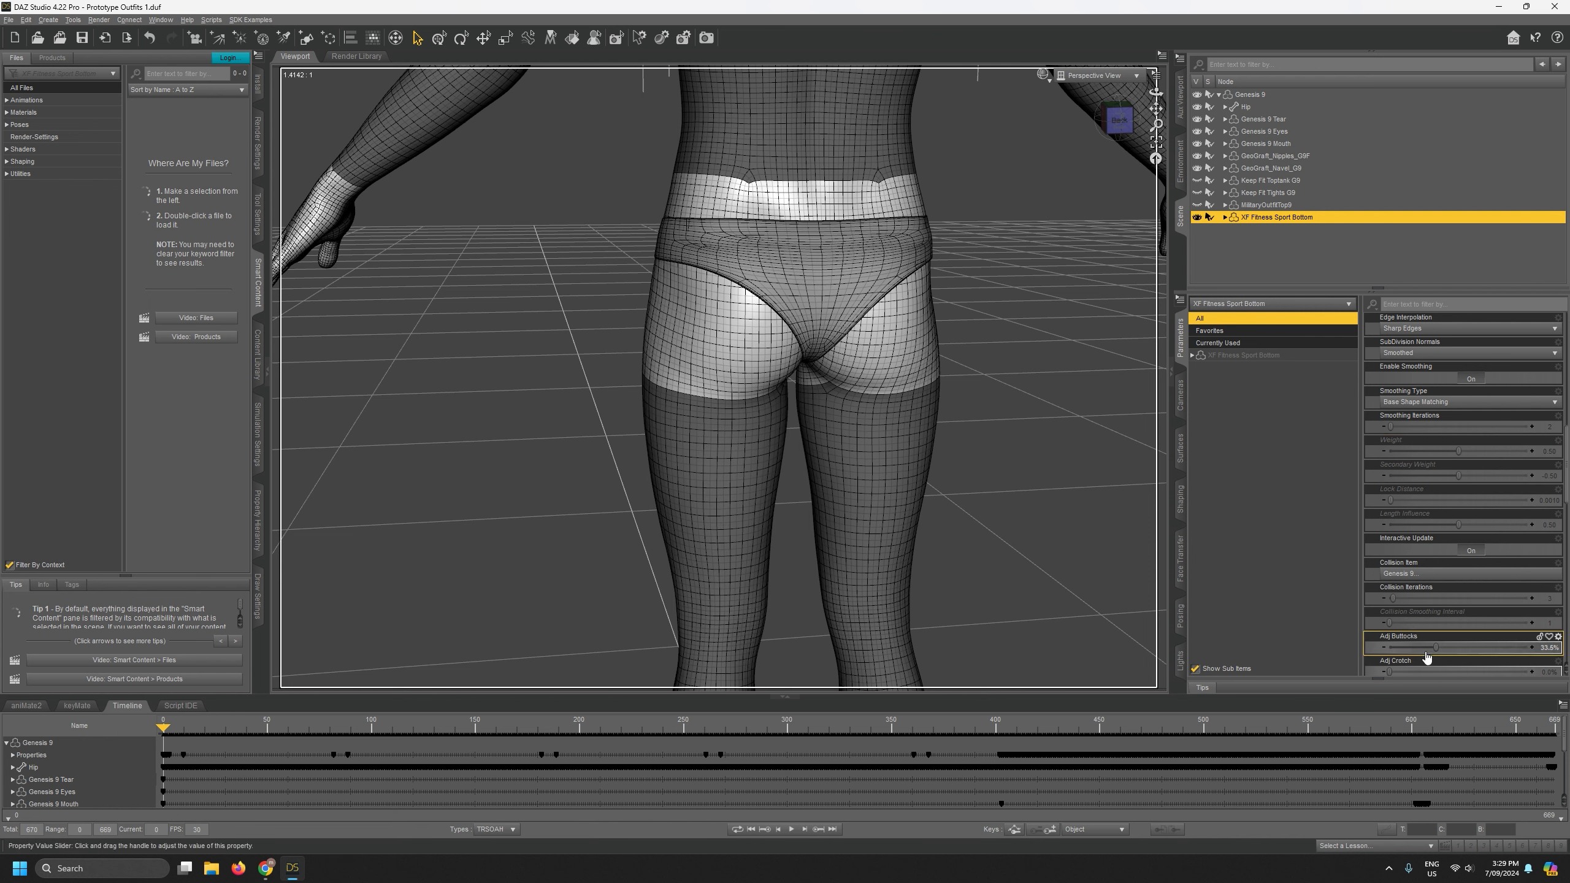
left_click_drag(1435, 648, 1475, 648)
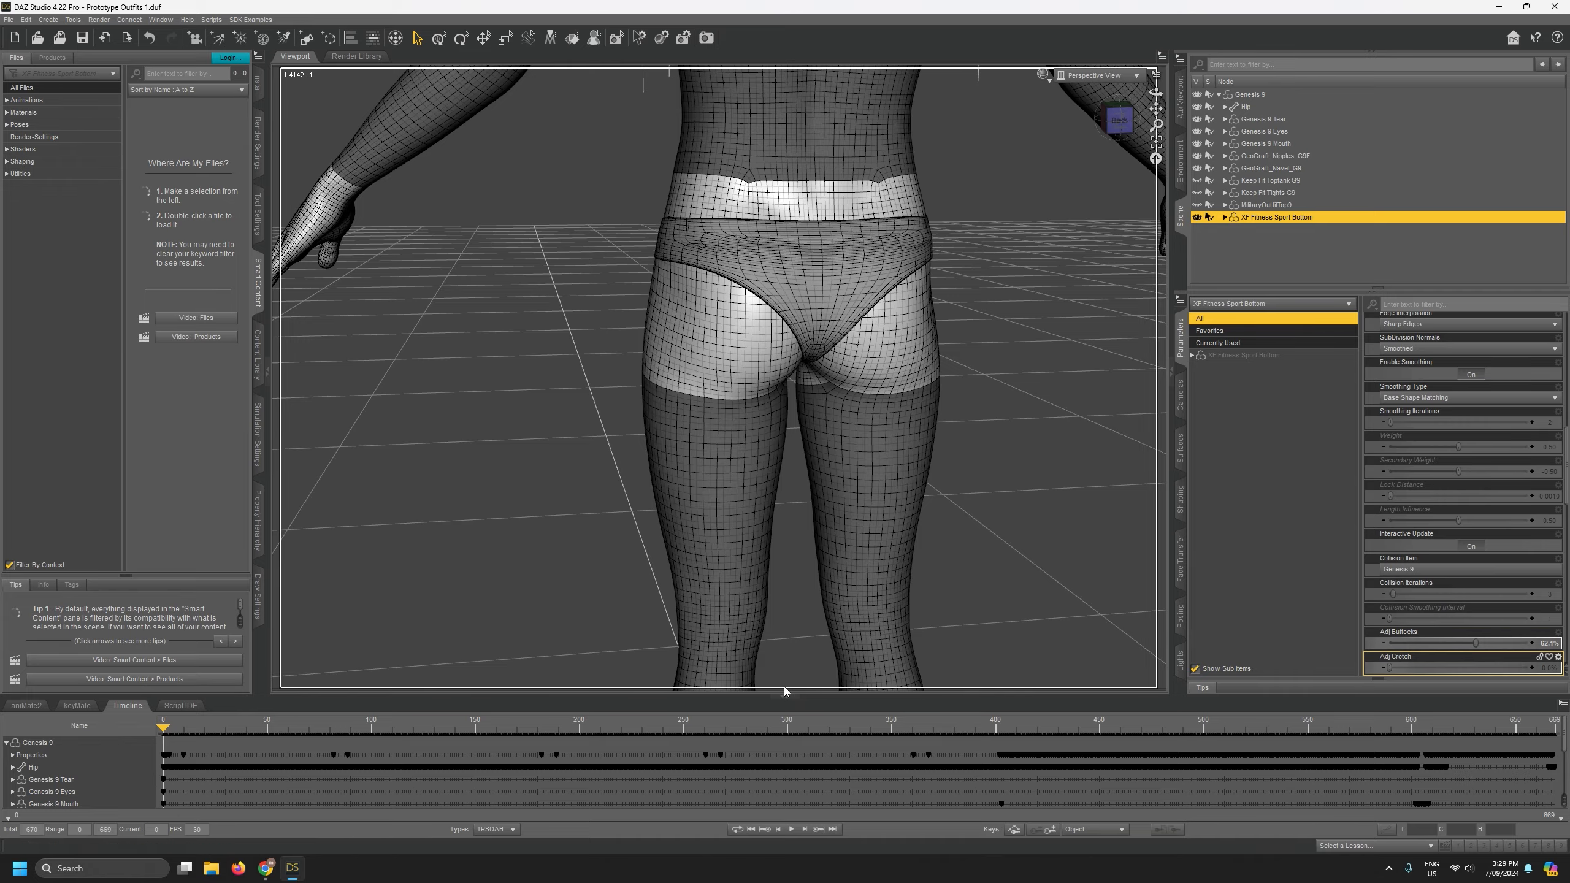
mouse_move(1155, 92)
left_mouse_down()
mouse_move(1106, 93)
mouse_move(1159, 100)
mouse_move(1128, 103)
left_mouse_up()
scroll(1422, 588, "down", 3)
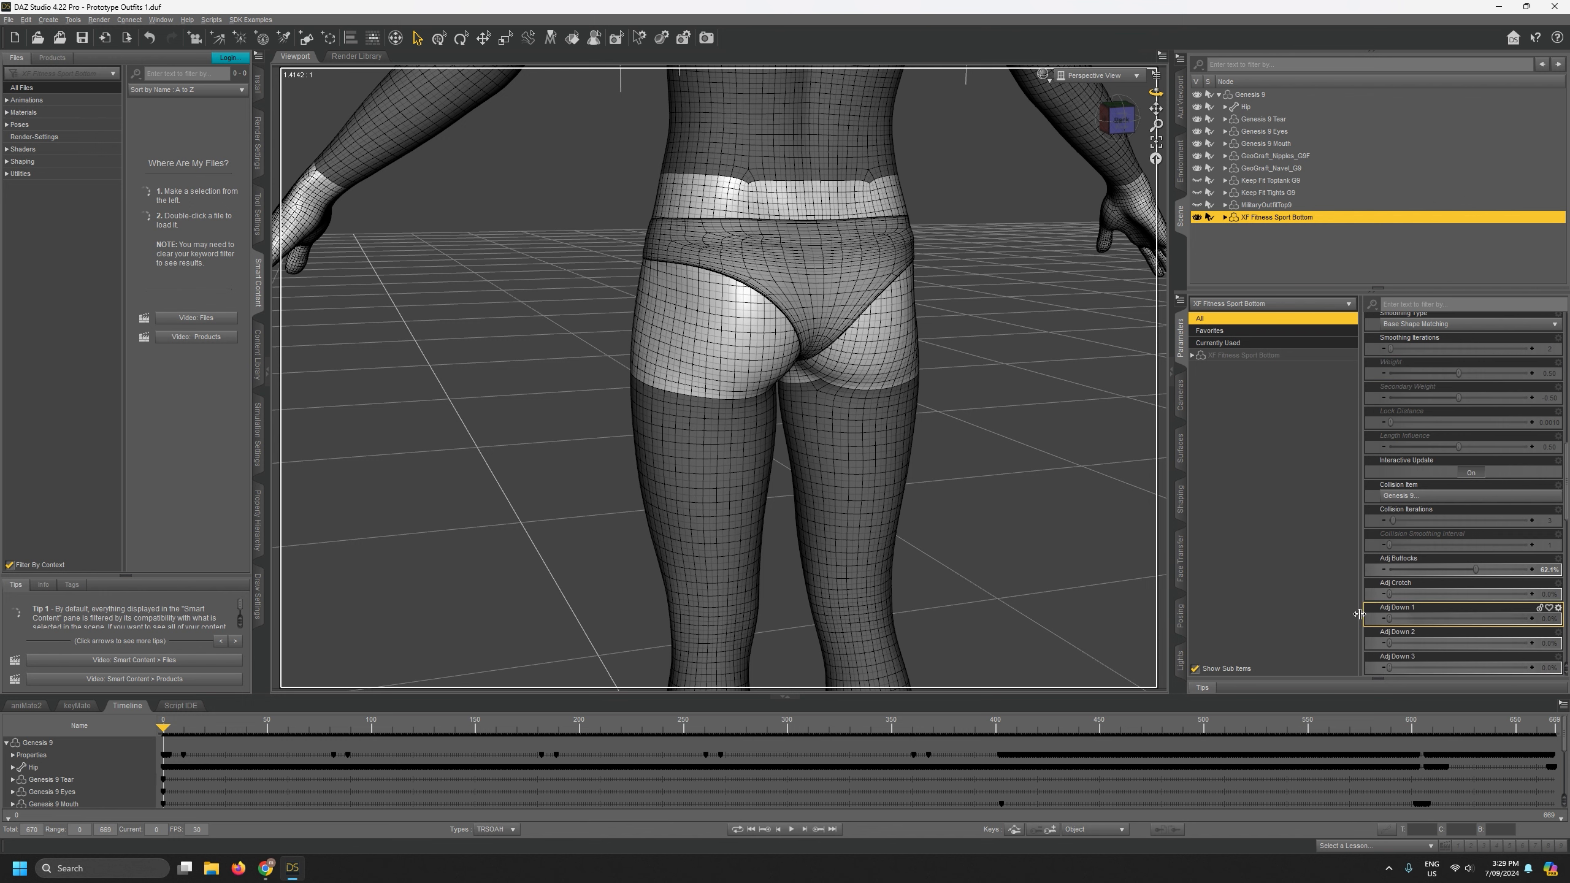
left_click_drag(1388, 594, 1141, 588)
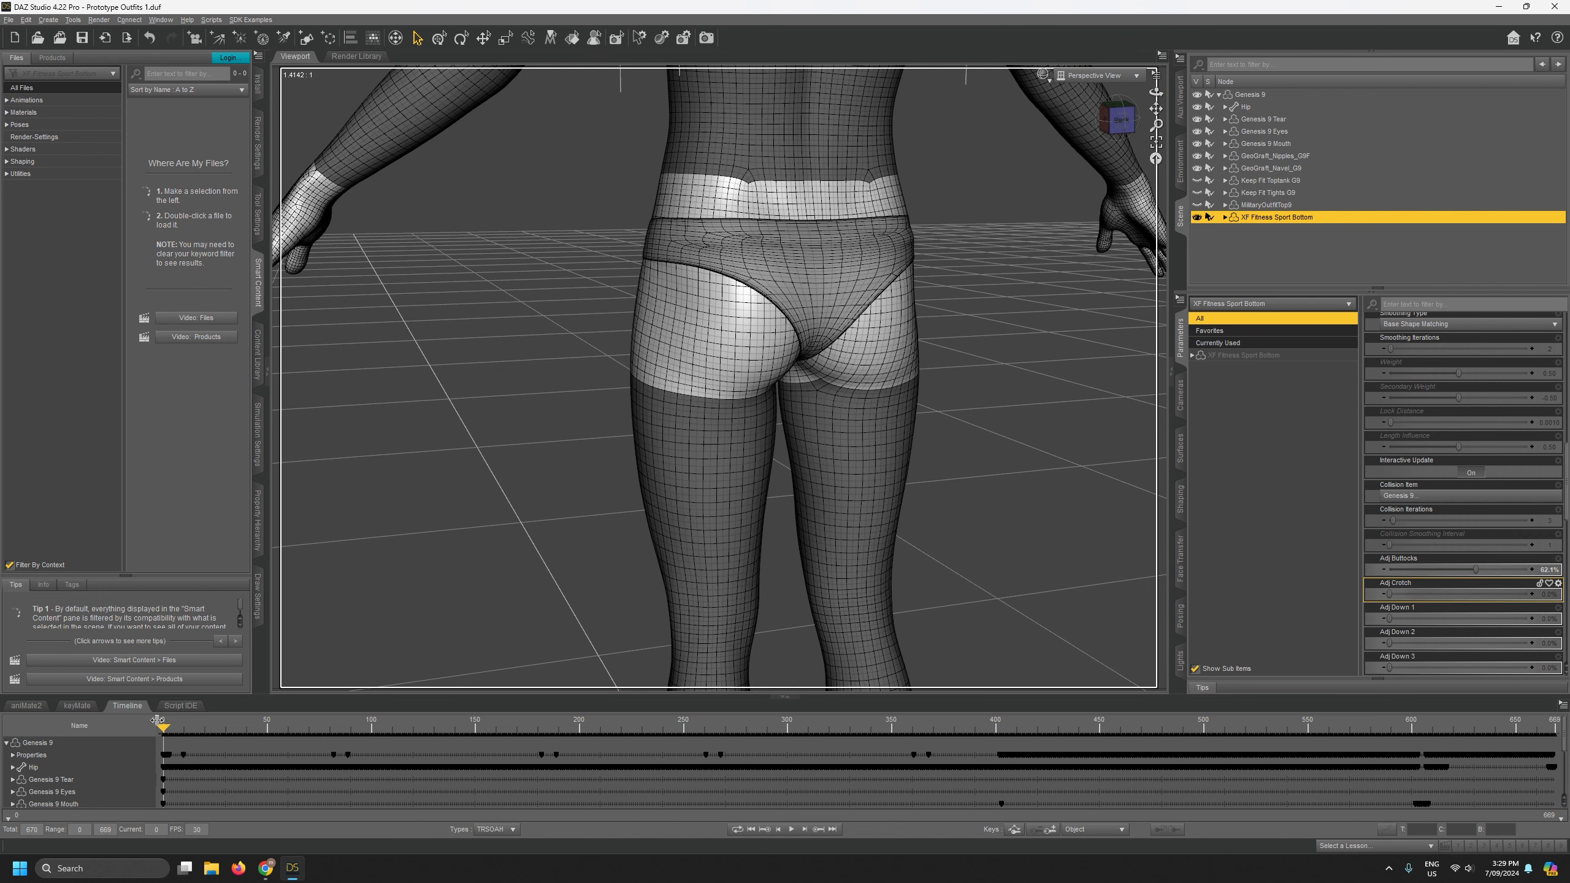
left_click_drag(168, 728, 232, 721)
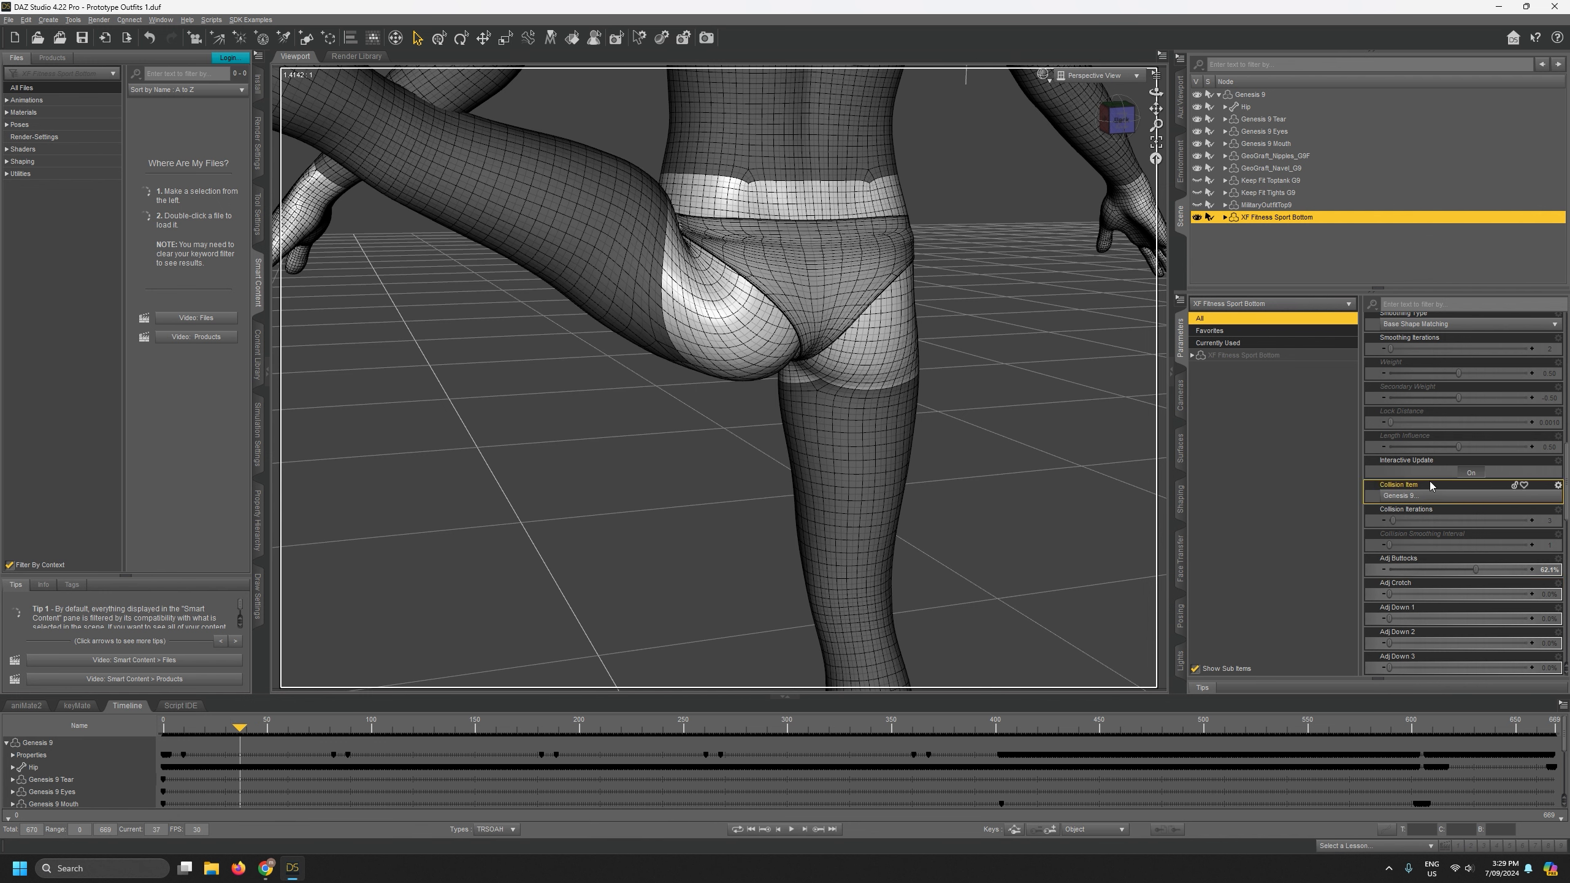
Toggle the sport bottom's Enable Smoothing off and on at frames 37 and 46 to compare the fit from behind.
scroll(1430, 483, "up", 3)
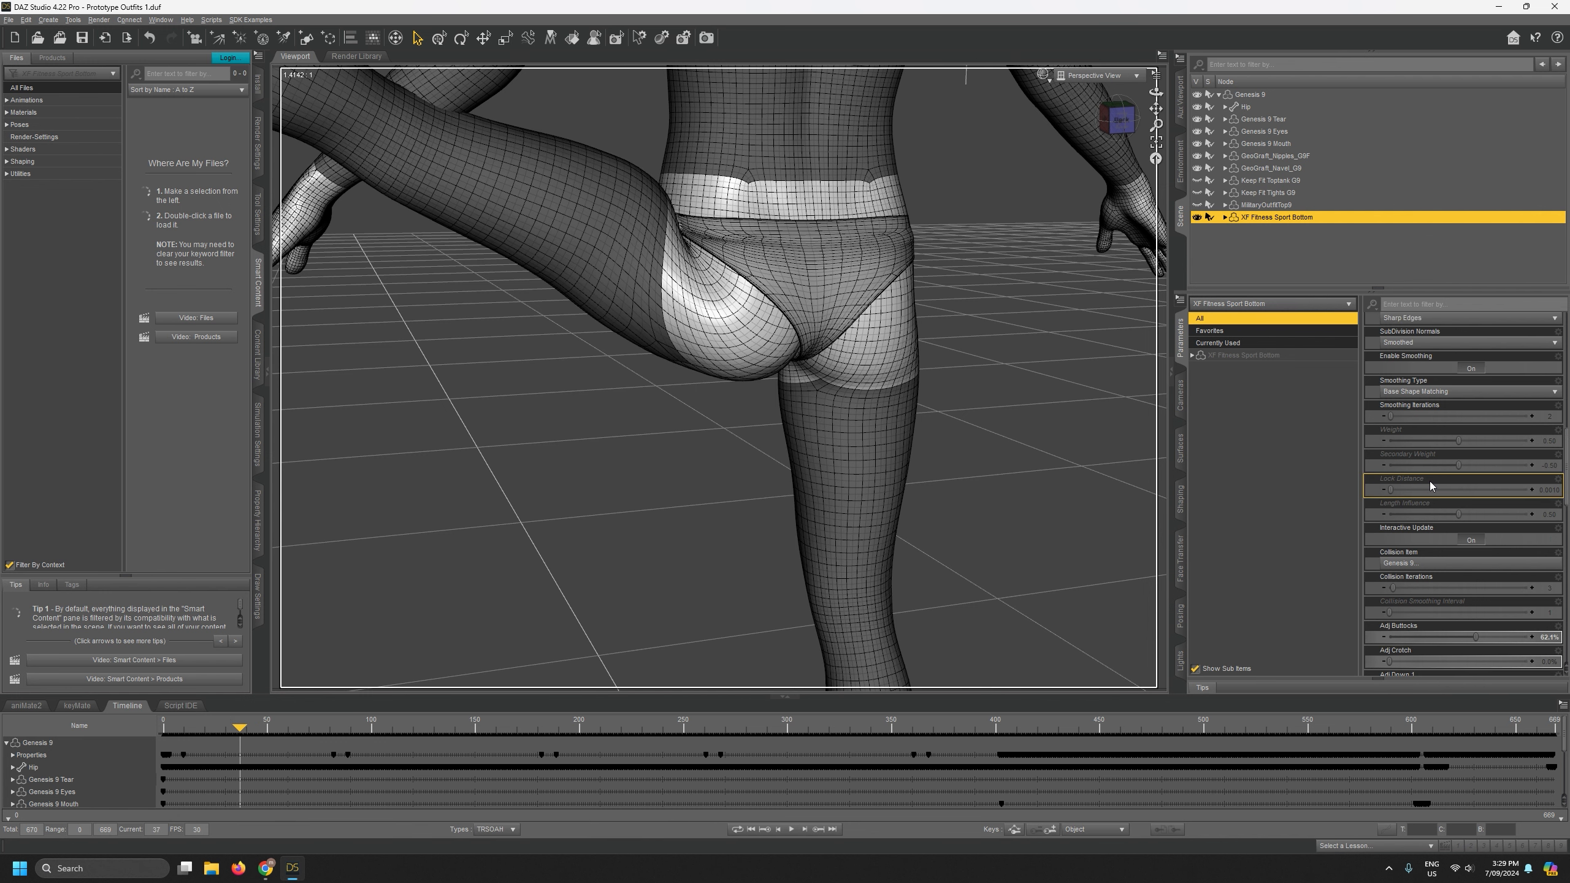
left_click(1472, 375)
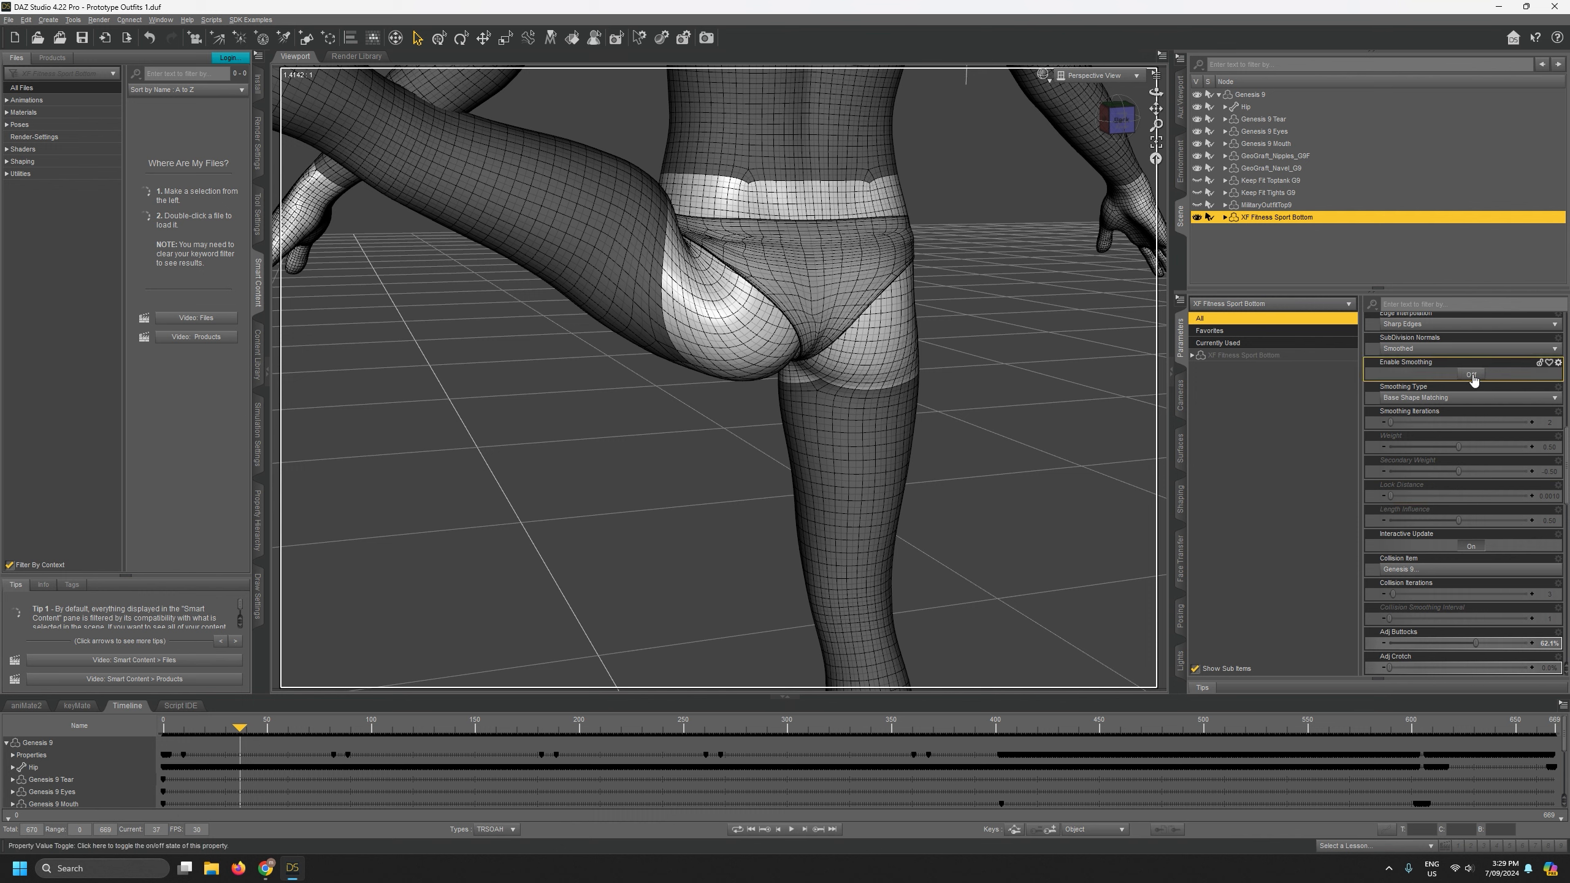
left_click(1471, 375)
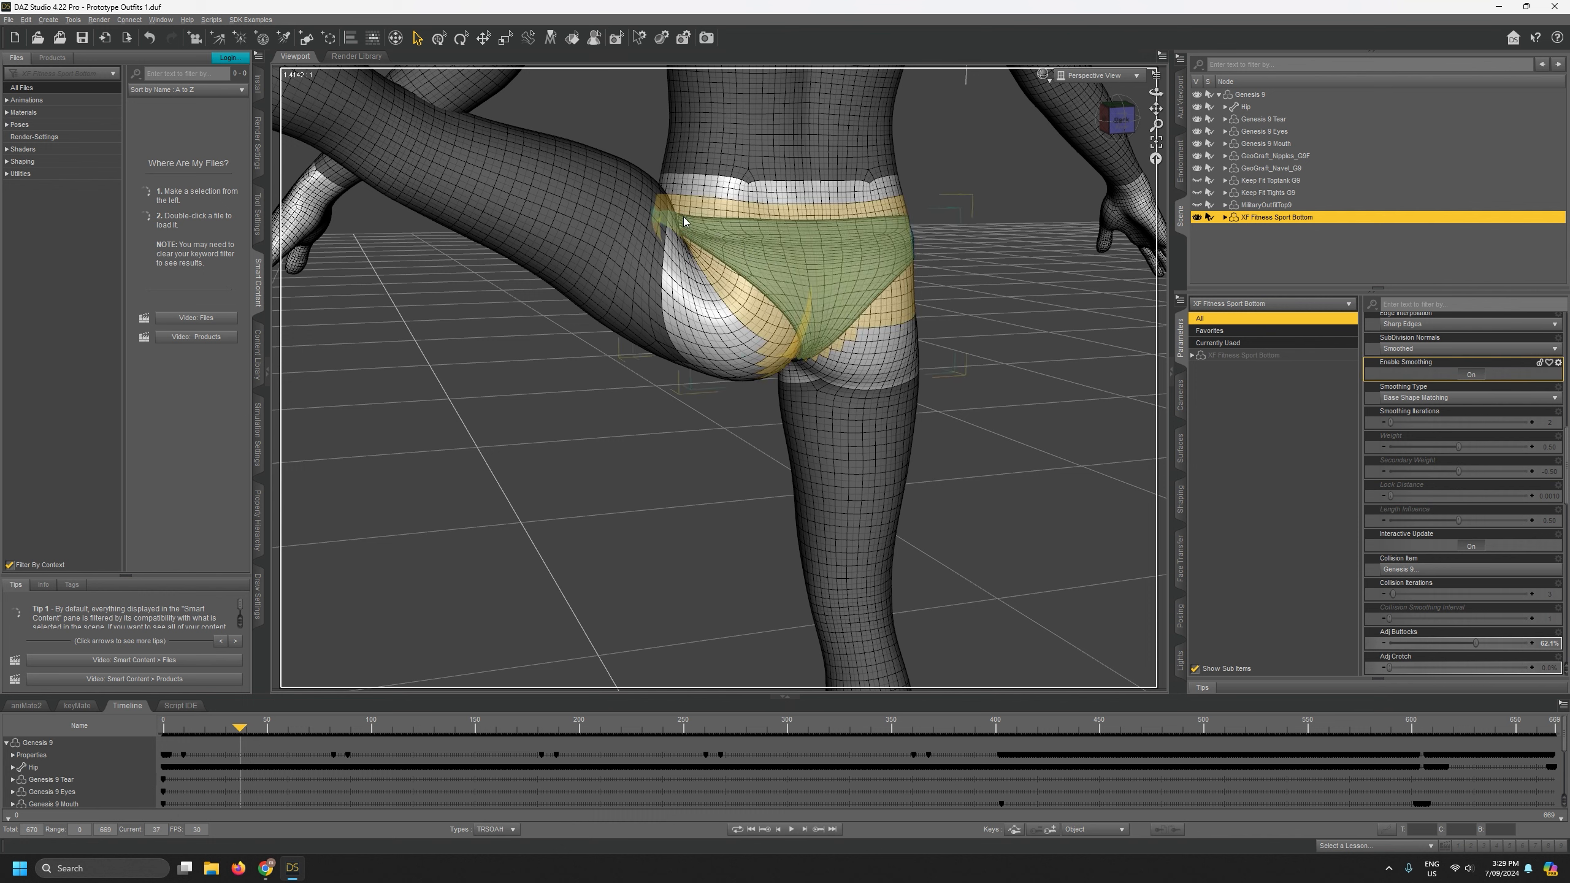
left_click(1472, 377)
mouse_move(240, 728)
left_mouse_down()
mouse_move(226, 728)
mouse_move(252, 728)
left_mouse_up()
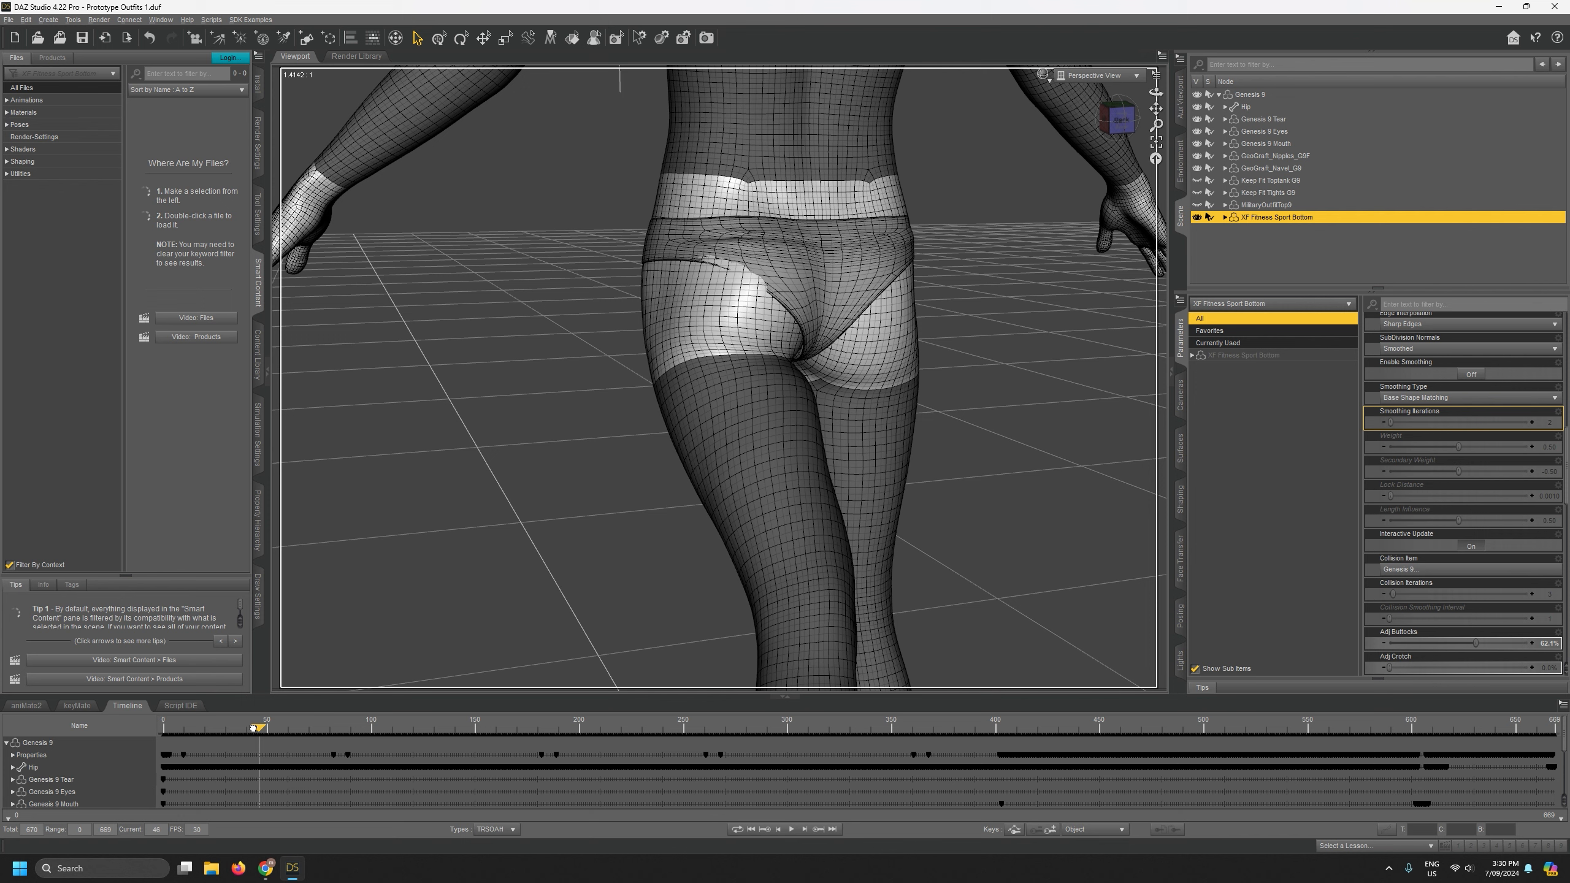
left_click(1472, 375)
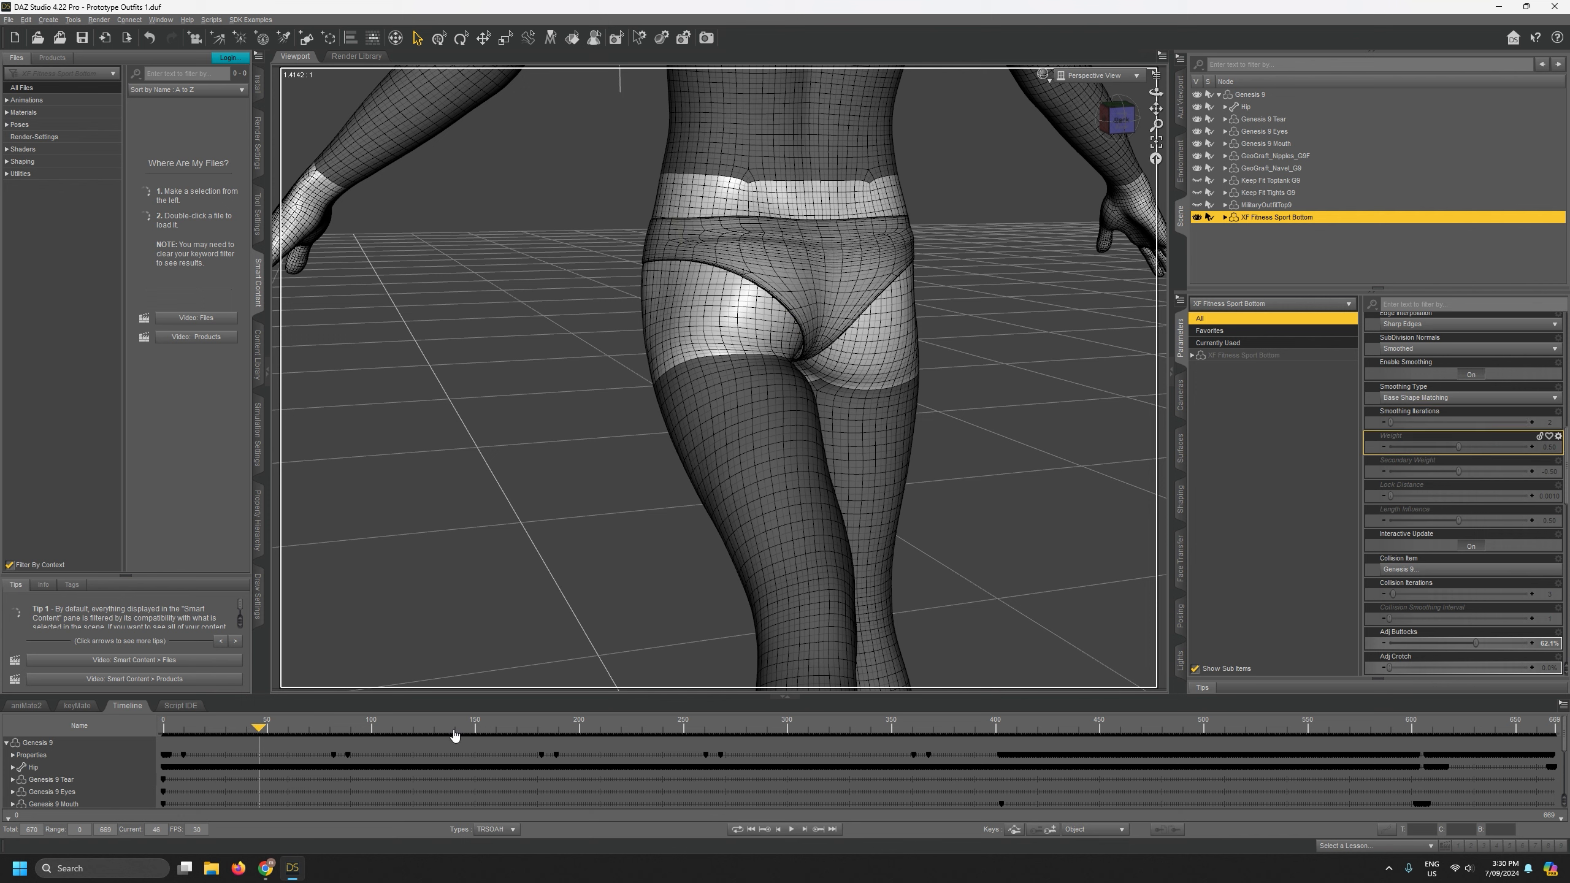
Compare the sport bottom's front fit with Enable Smoothing on and off around frames 57 to 59, leaving smoothing off.
mouse_move(264, 724)
left_mouse_down()
mouse_move(232, 728)
mouse_move(309, 730)
mouse_move(276, 737)
left_mouse_up()
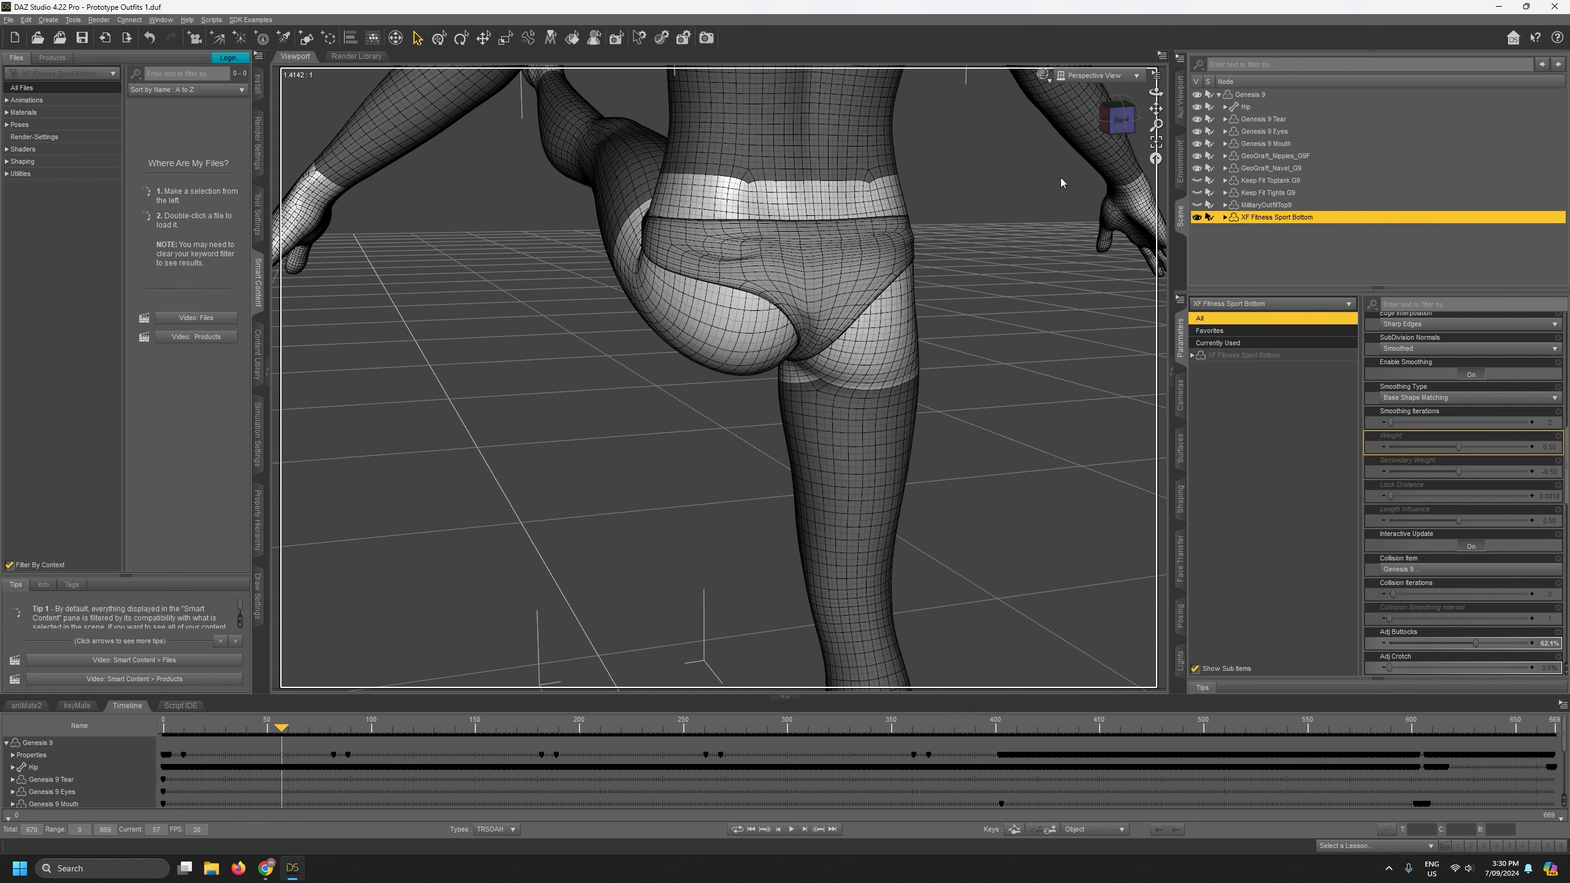
left_click_drag(1156, 92, 1153, 55)
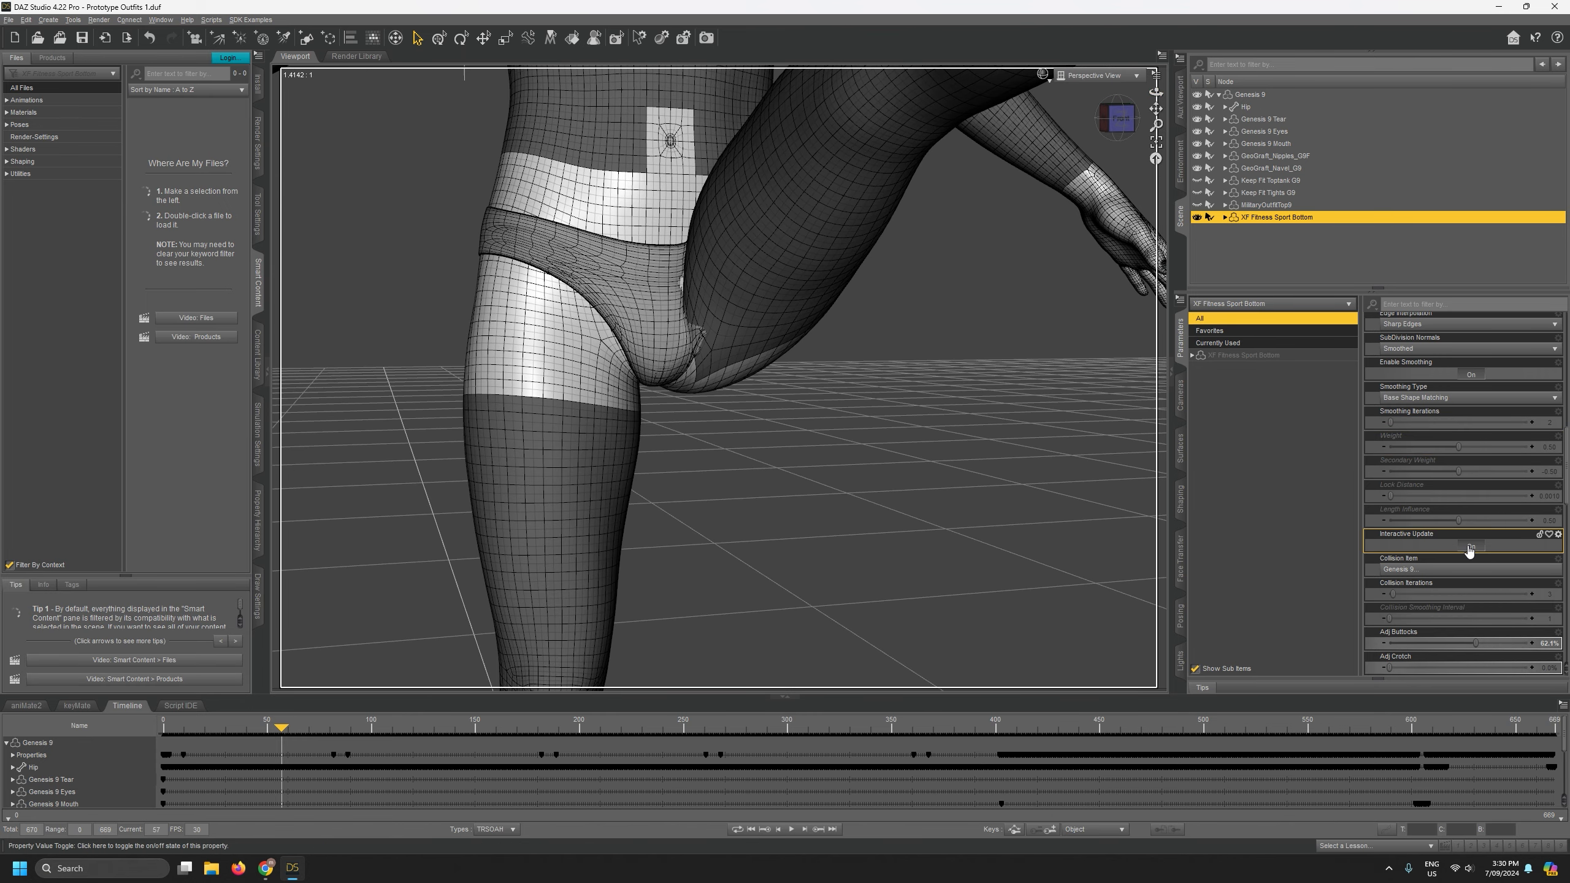
left_click(1469, 375)
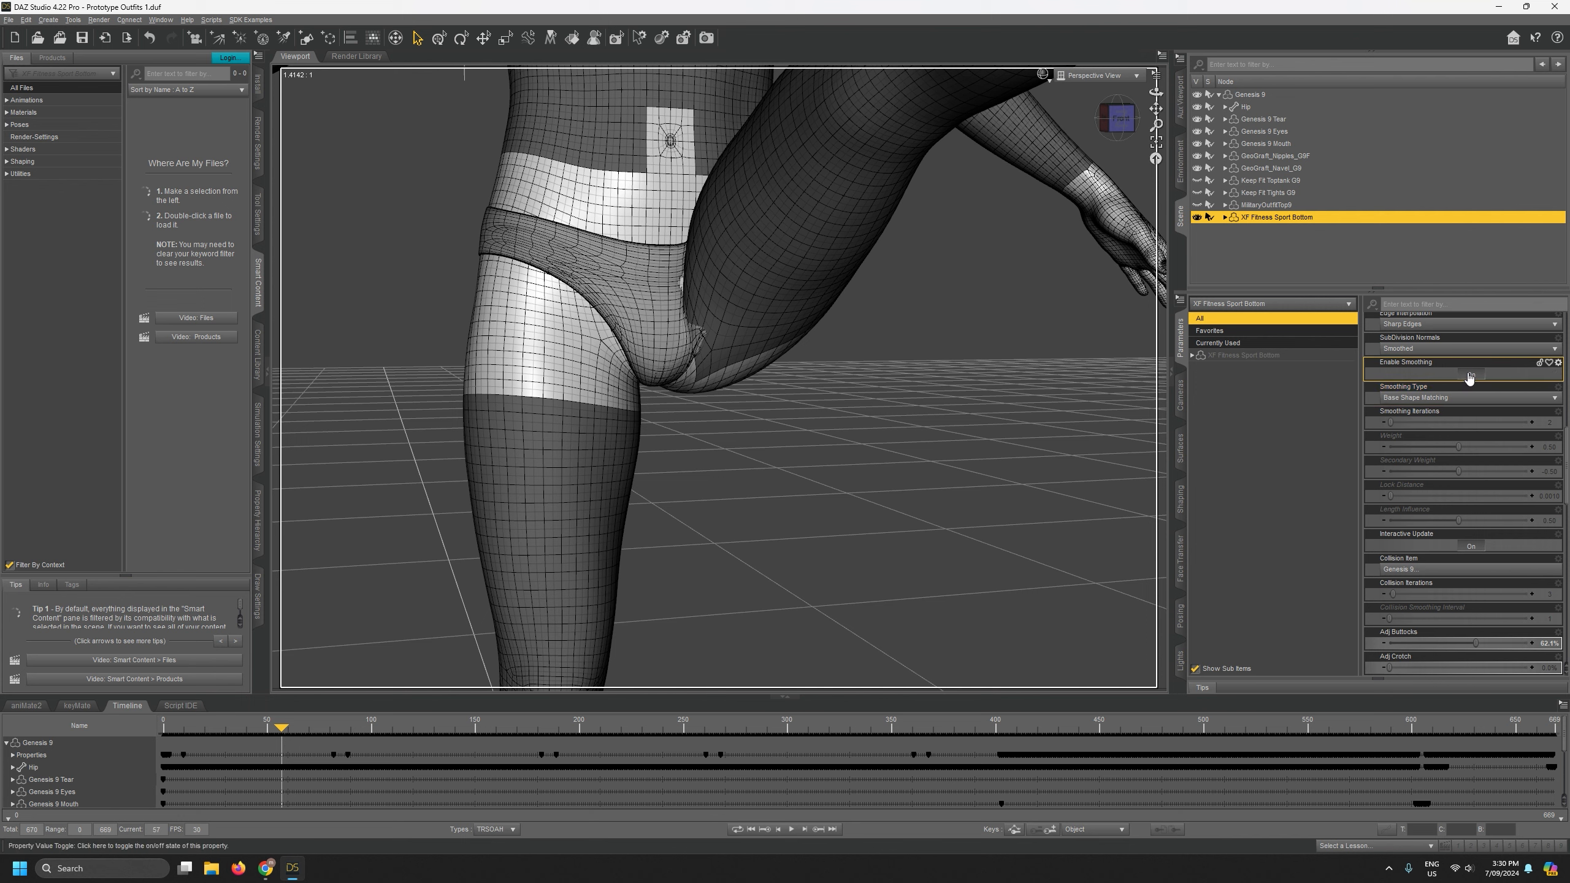
left_click(1470, 375)
left_click(1470, 375)
mouse_move(276, 728)
left_mouse_down()
mouse_move(259, 729)
mouse_move(279, 728)
left_mouse_up()
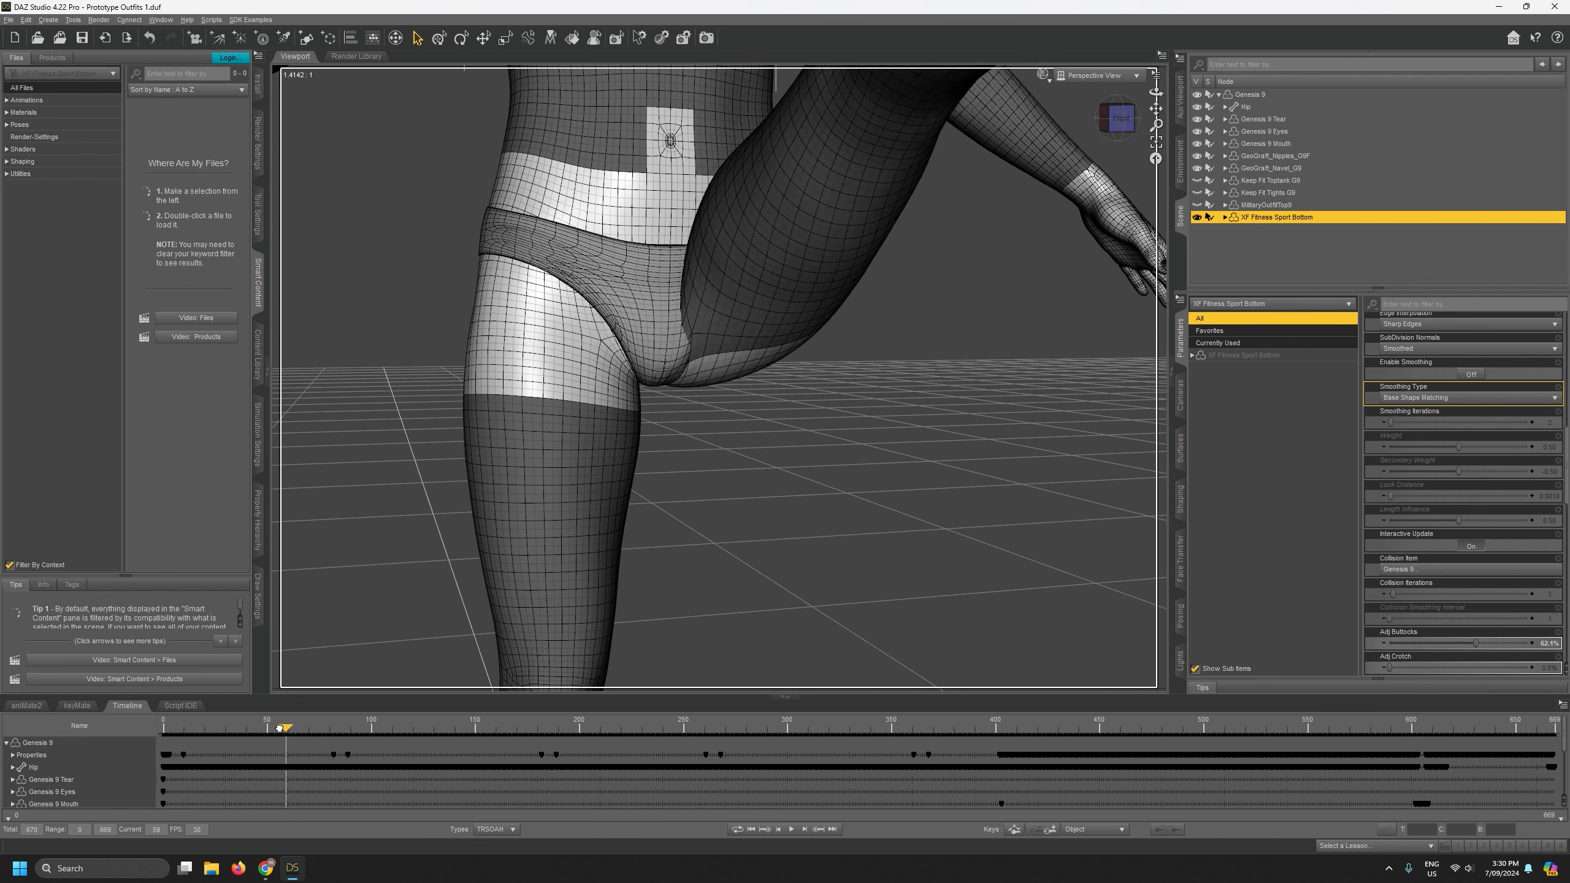
left_click(1462, 375)
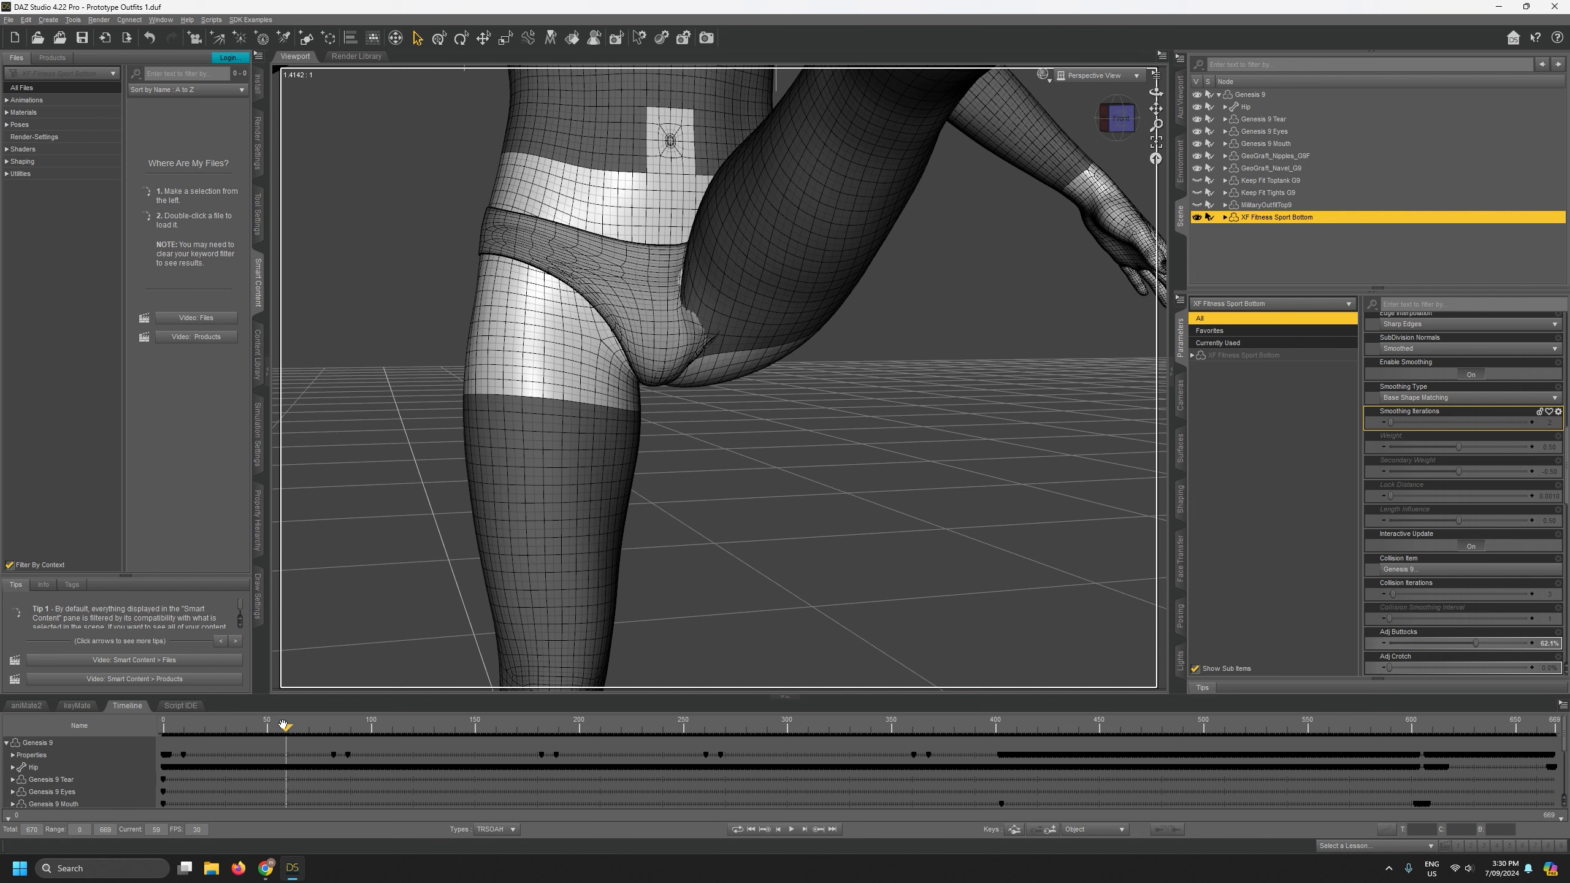
left_click(1469, 374)
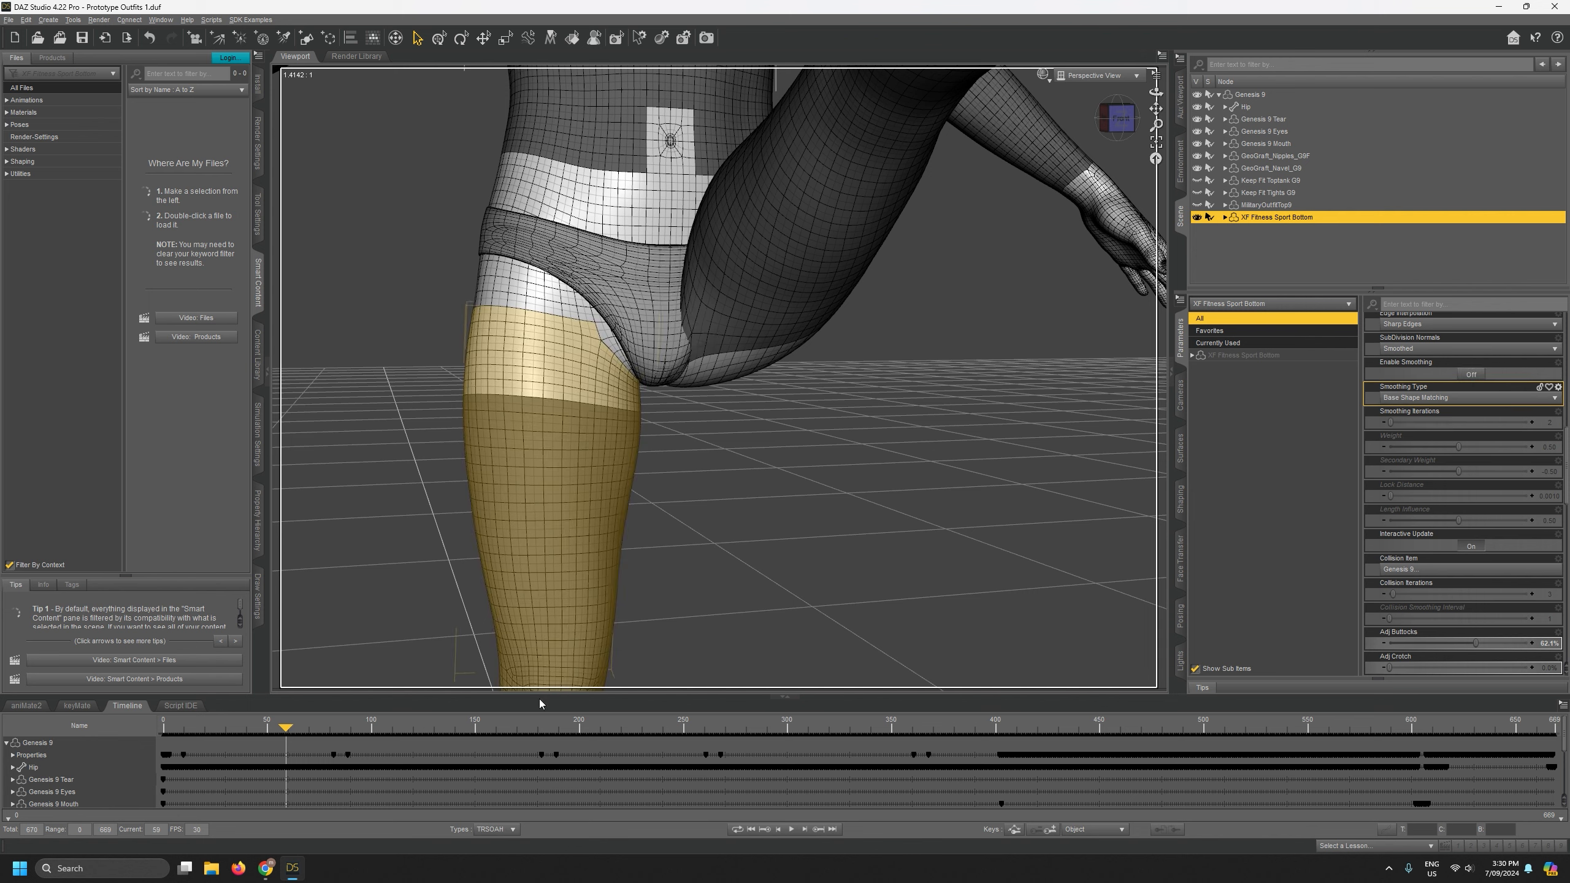
Return the timeline to frame 0 and delete the XF Fitness Sport Bottom from the scene.
left_click_drag(281, 728, 245, 735)
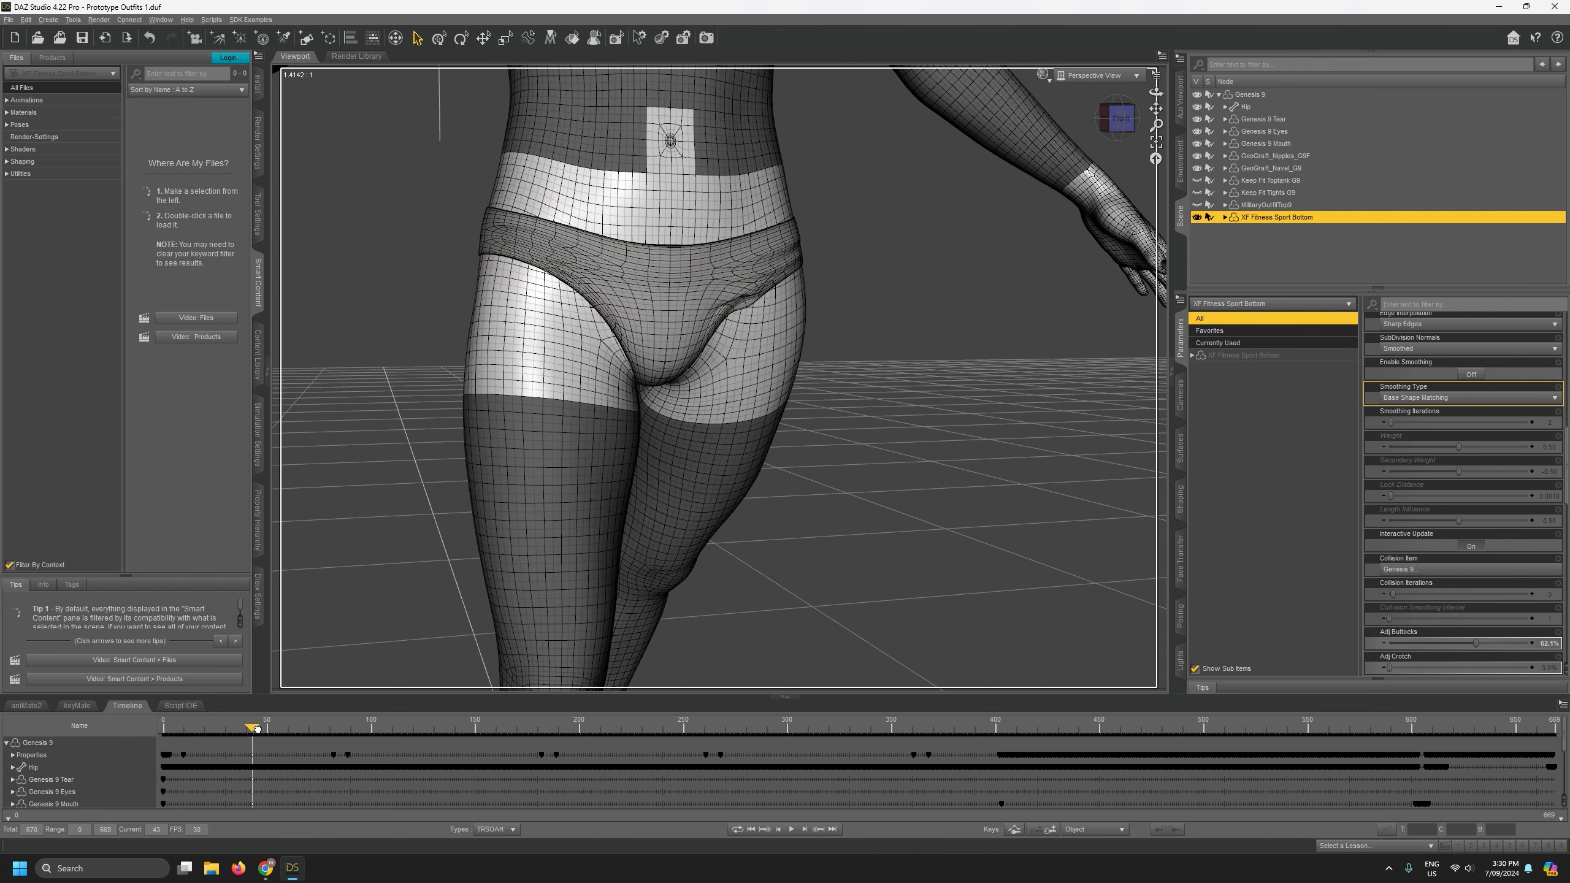
left_click_drag(257, 729, 171, 731)
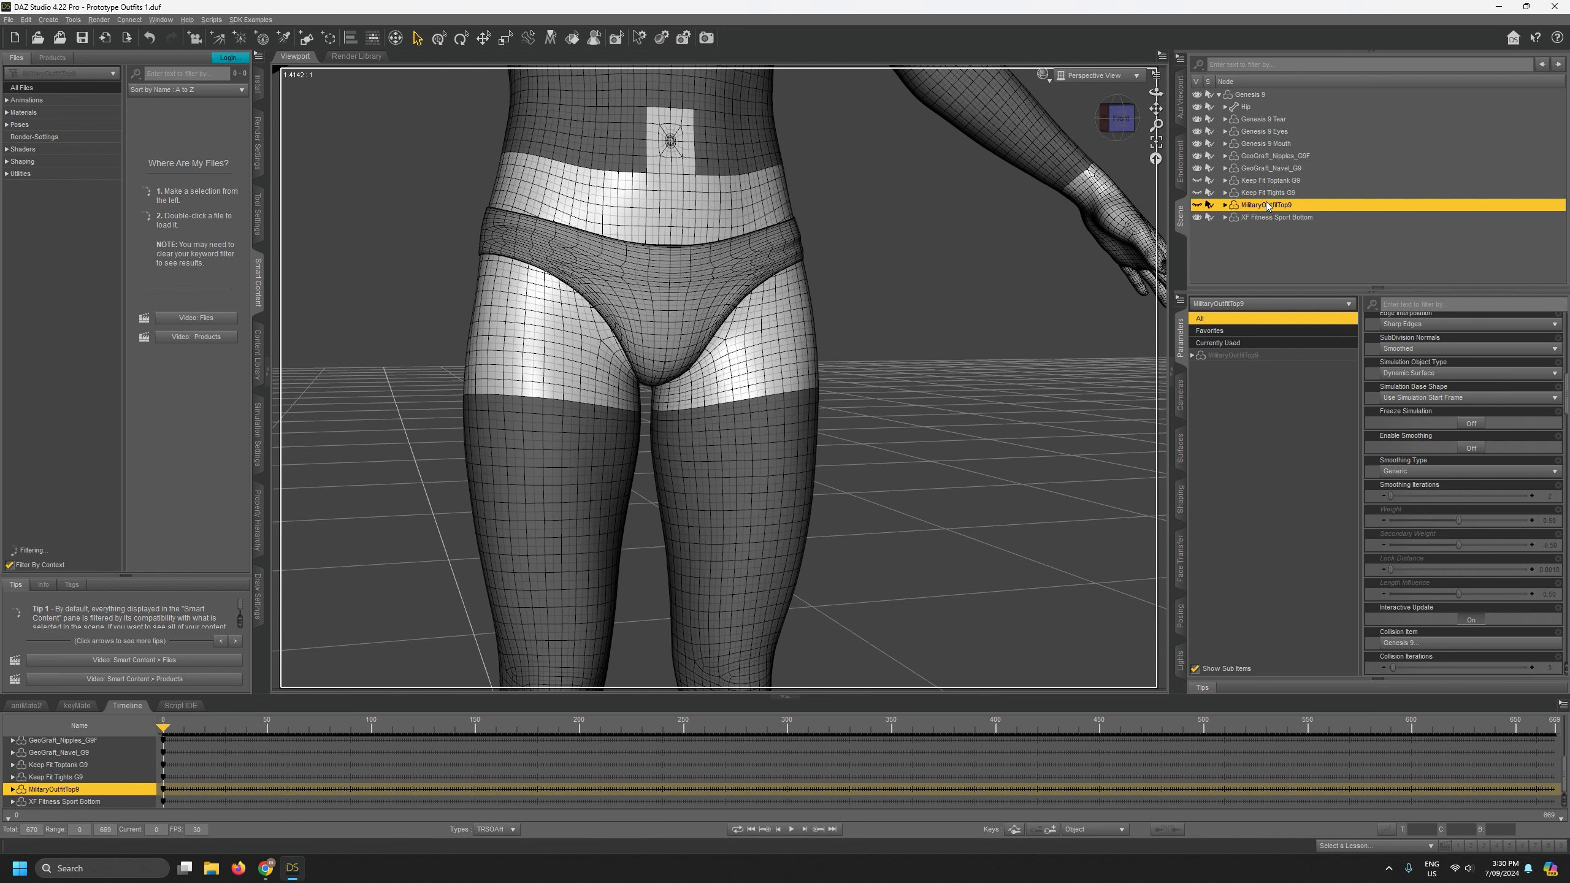
key("Delete")
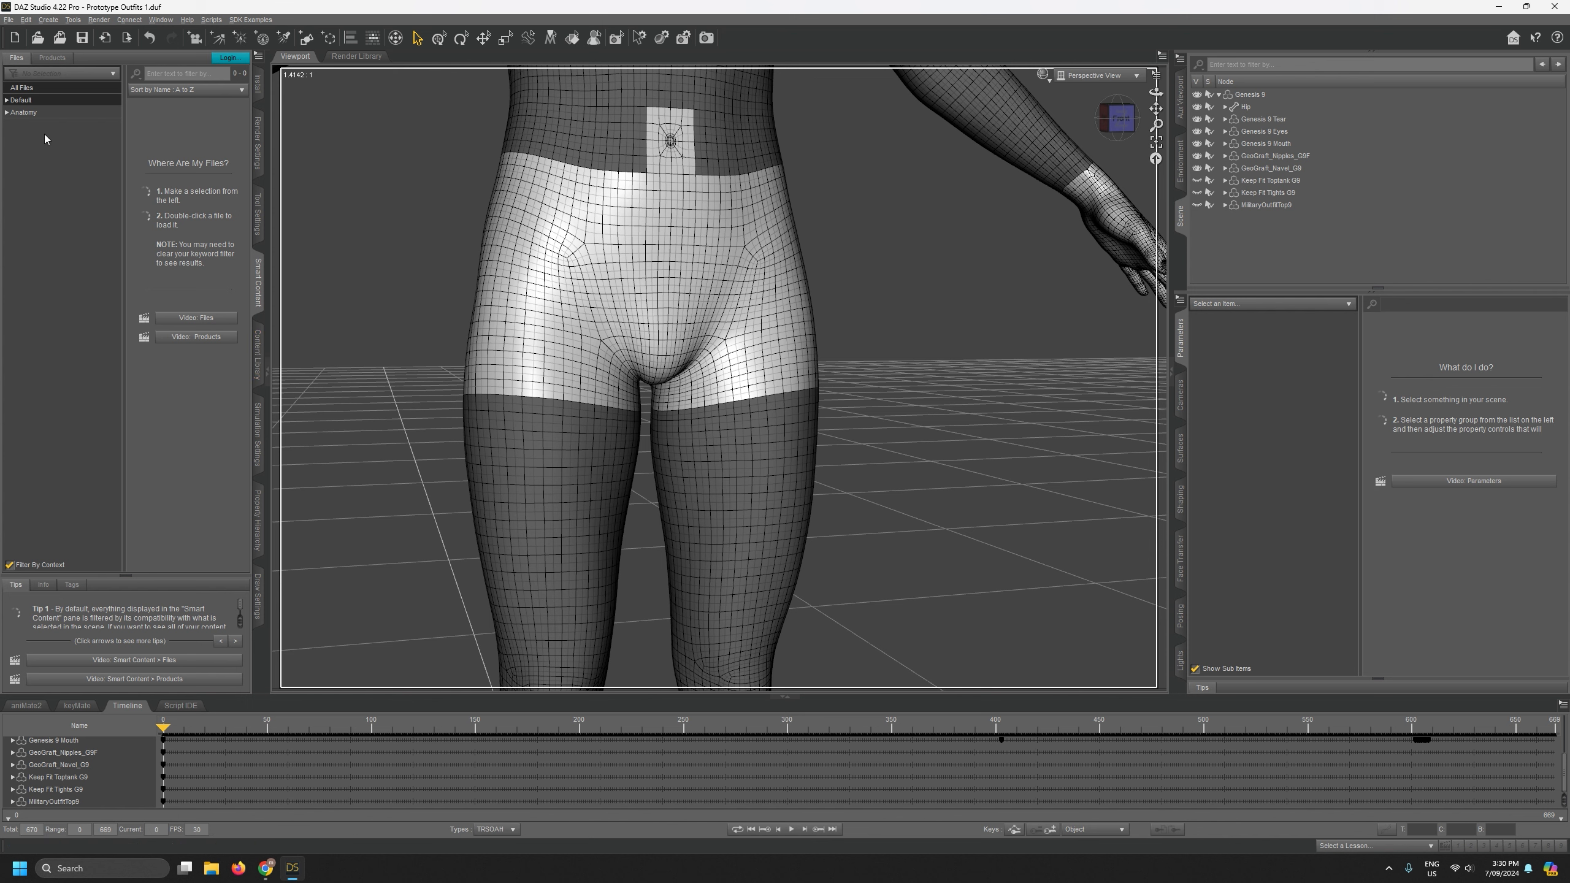
Try loading the CB Etta Briefs from the default wardrobe, check them around frame 30, and undo the addition.
left_click(12, 104)
left_click(31, 357)
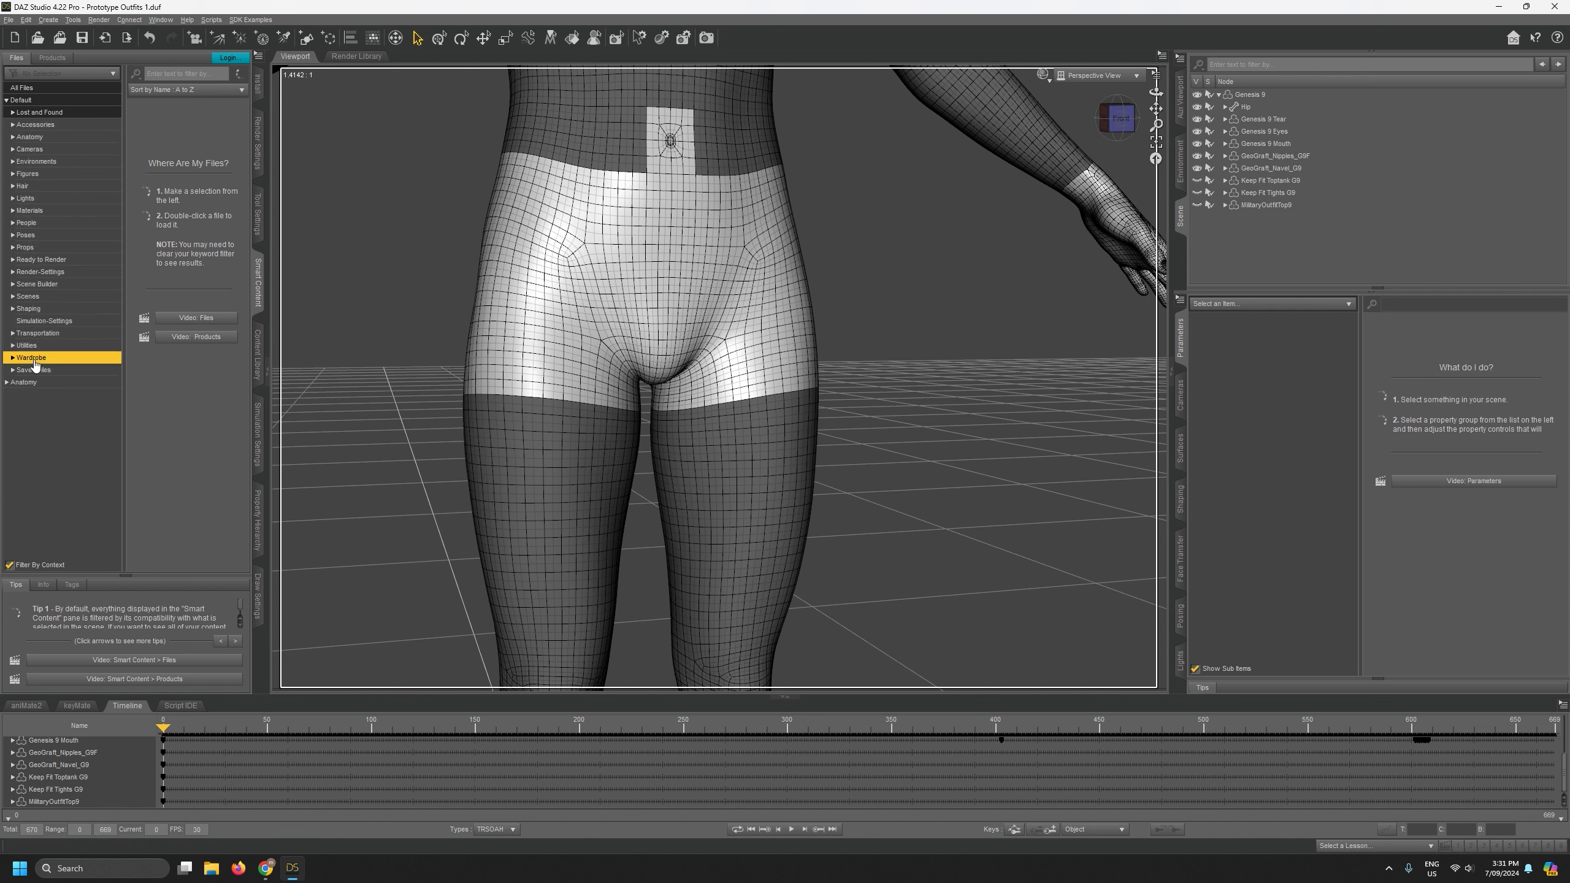
scroll(197, 335, "down", 5)
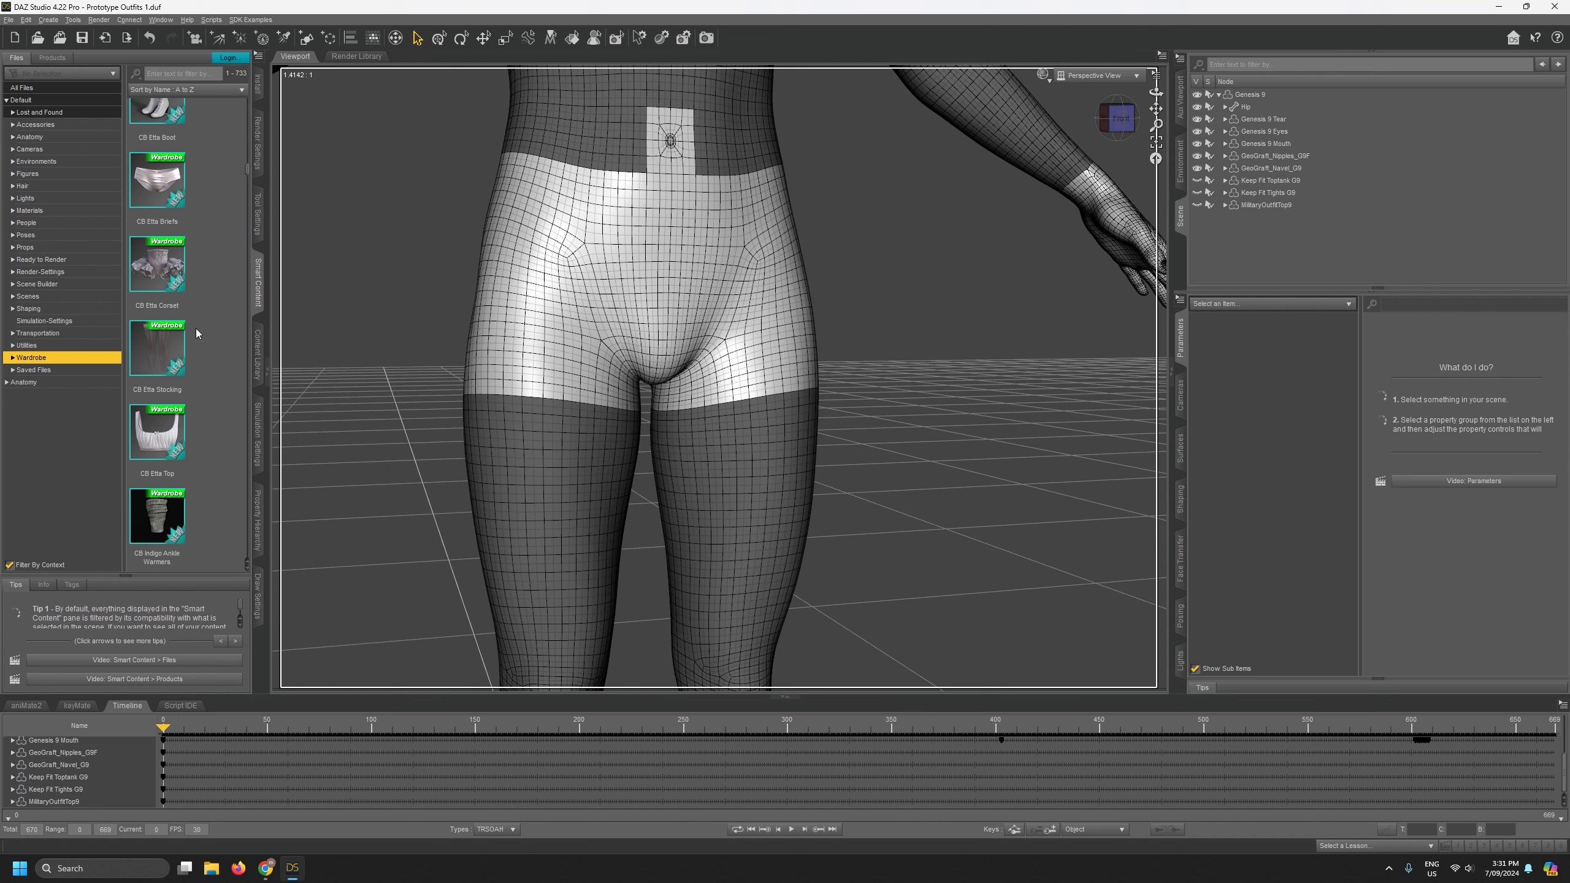
double_click(171, 191)
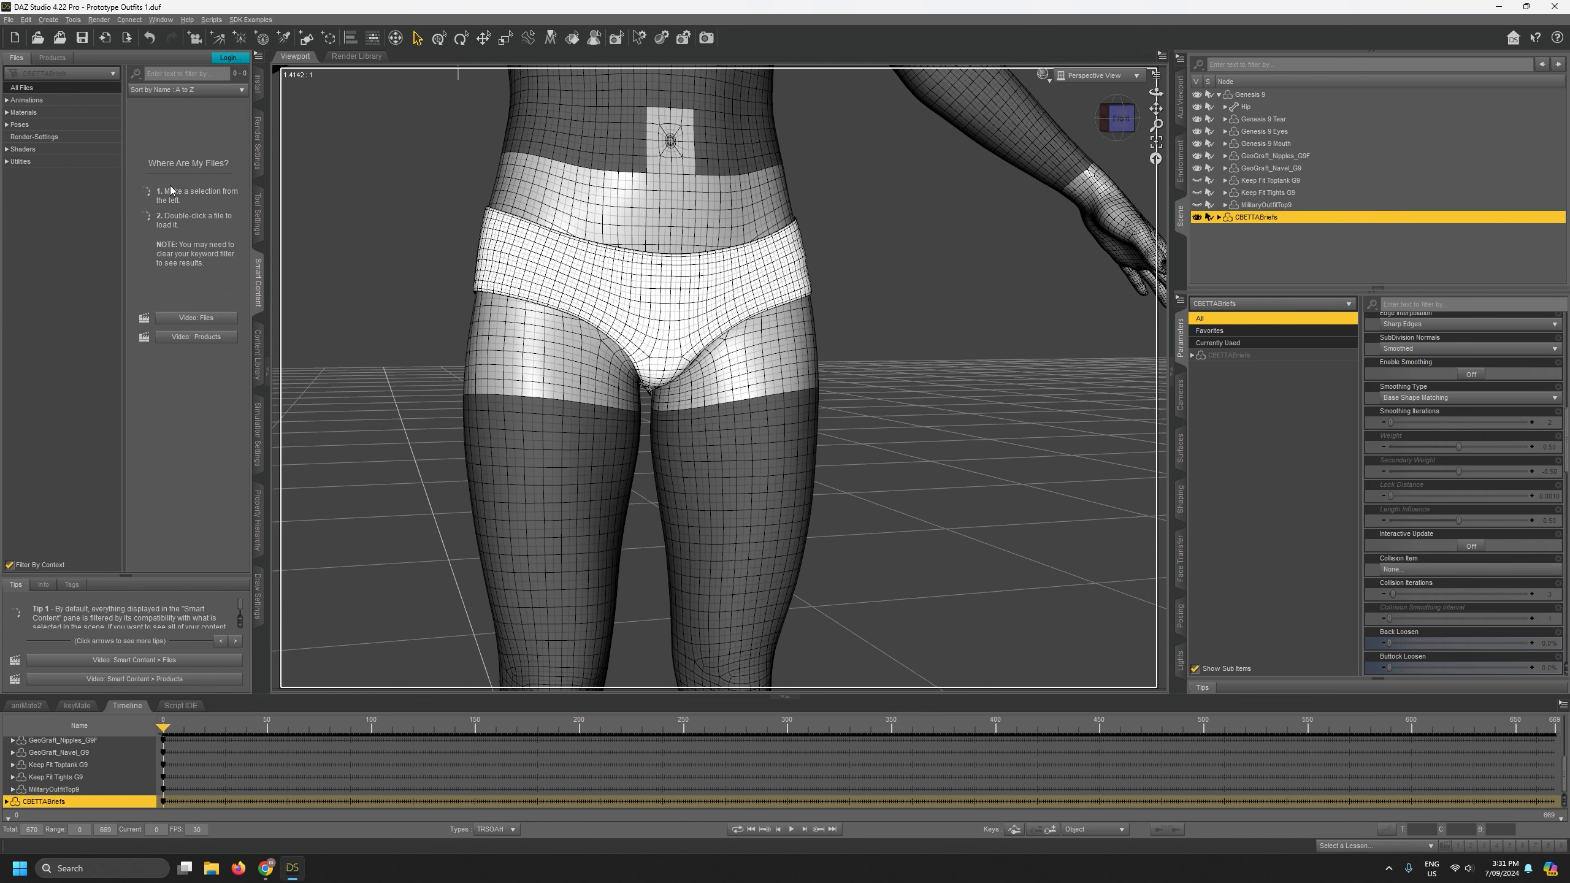
left_click_drag(185, 733, 220, 738)
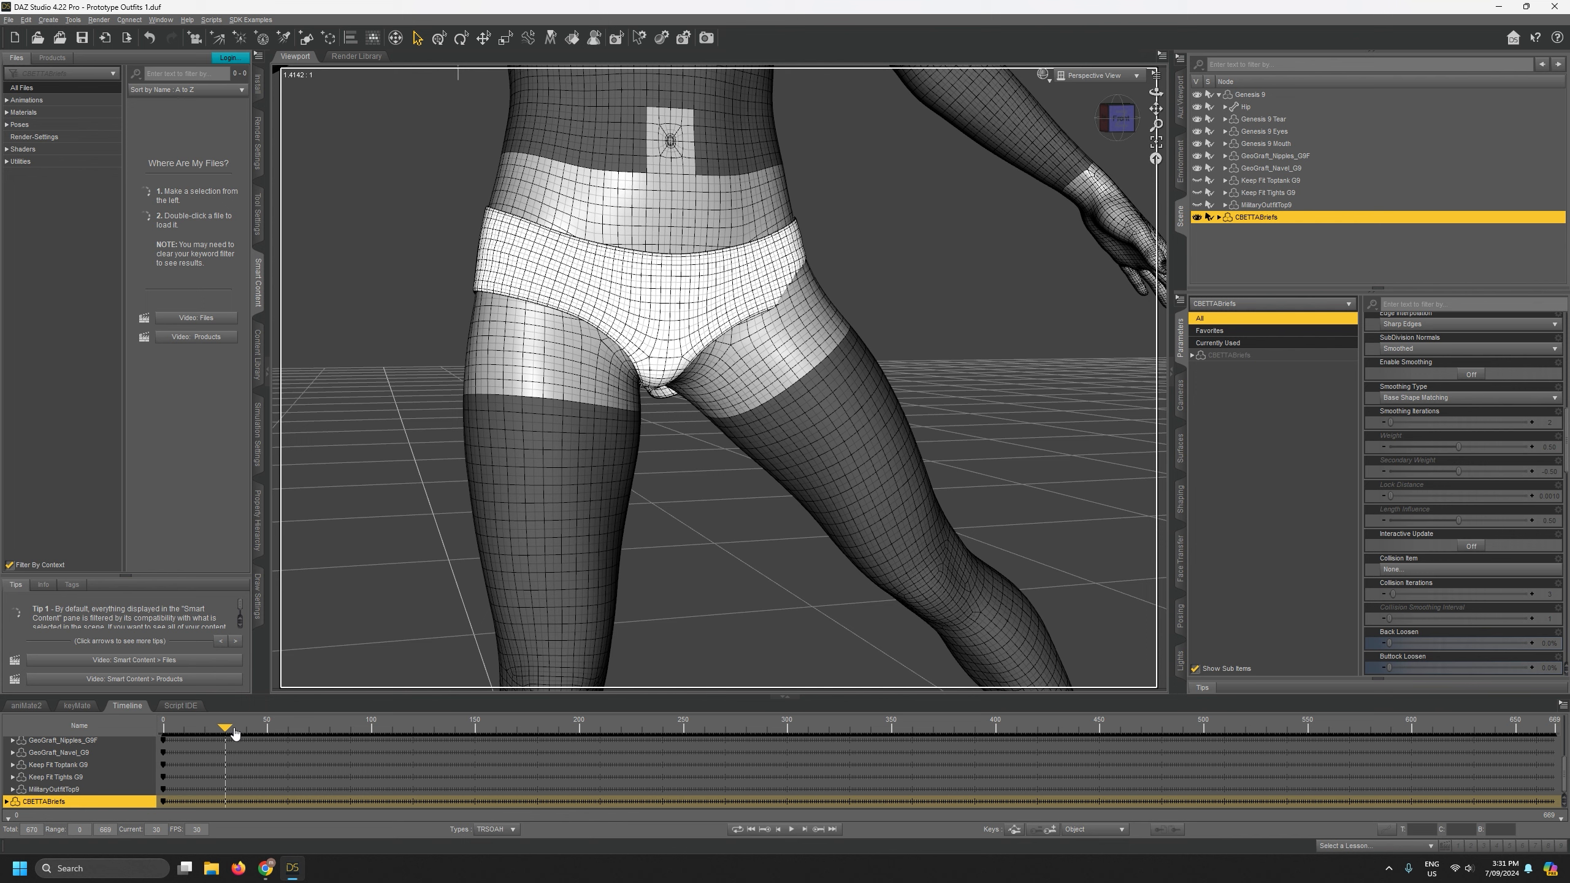
key("ctrl+z")
key("ctrl+z")
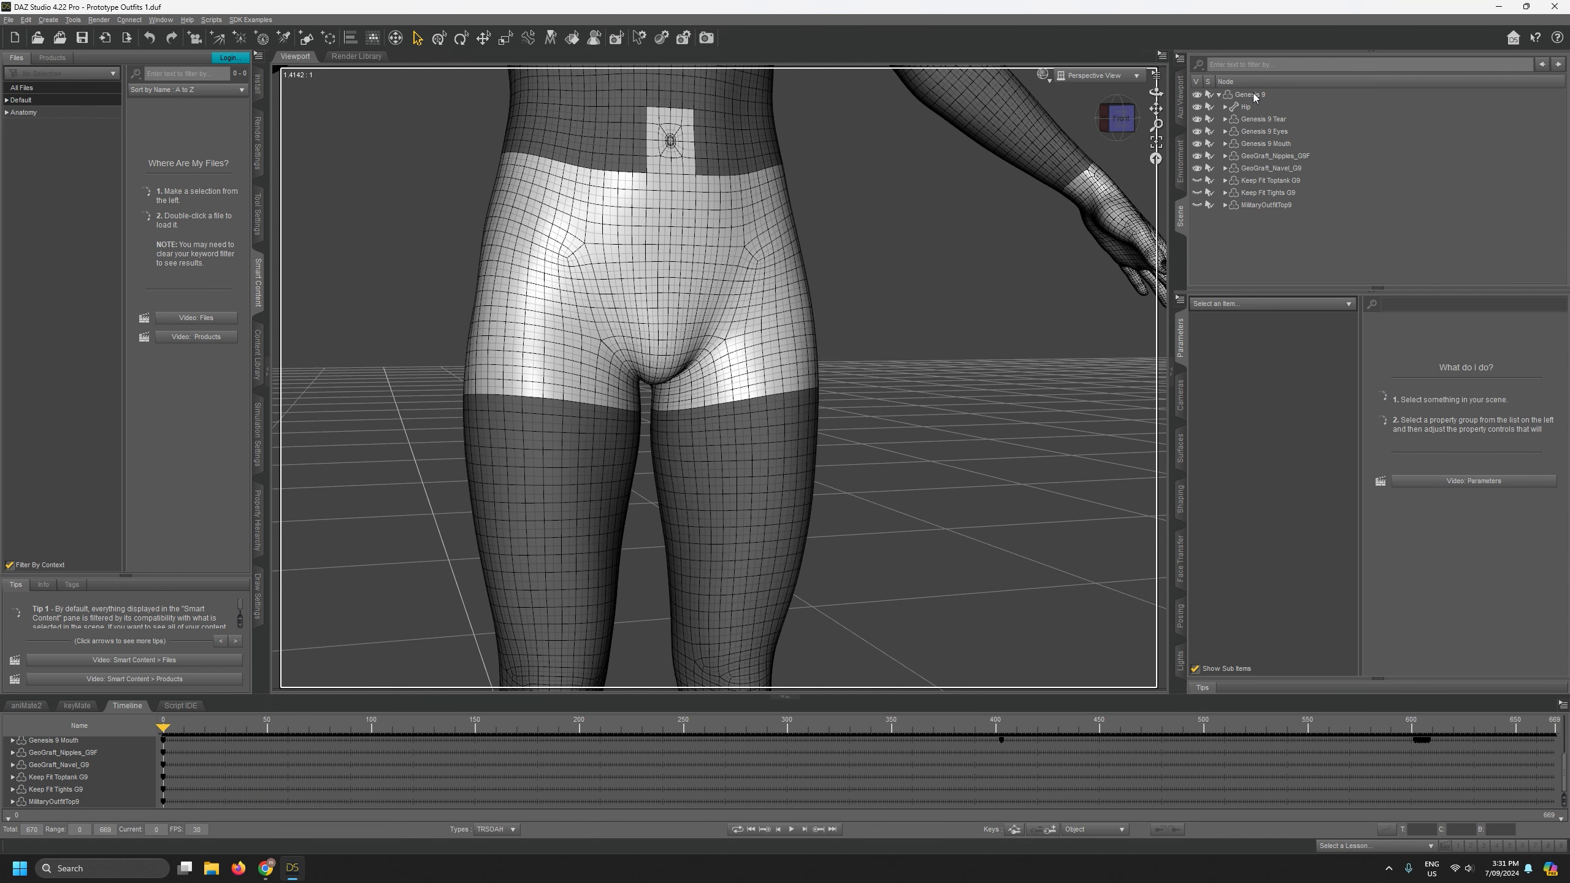
Load the CB Indigo Briefs from the wardrobe content onto the Genesis 9 figure.
left_click(1253, 93)
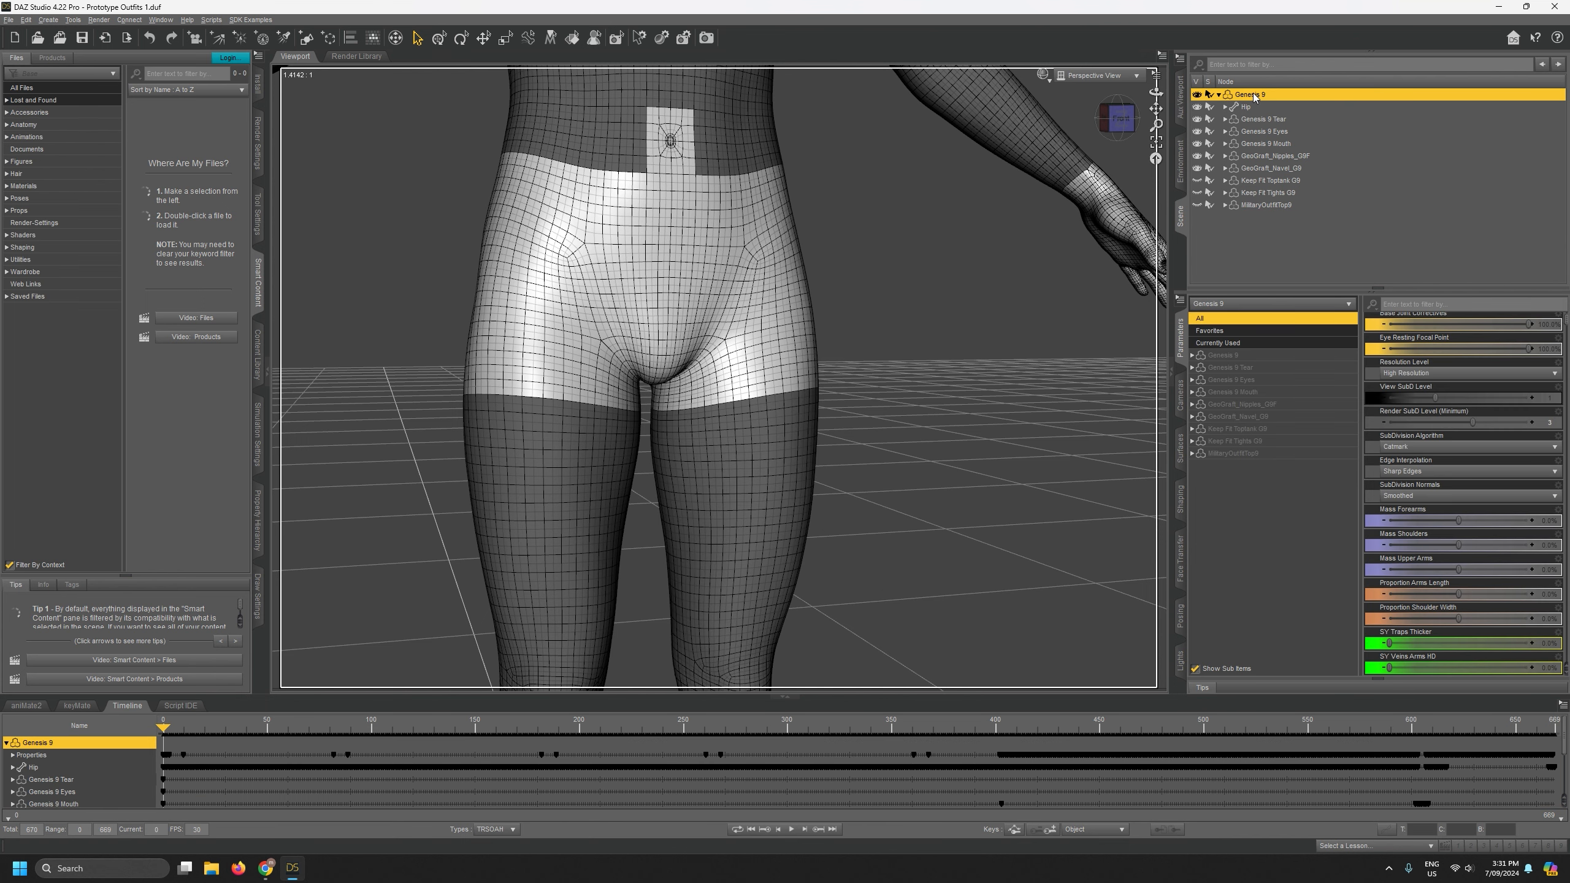
left_click(37, 274)
scroll(189, 301, "up", 15)
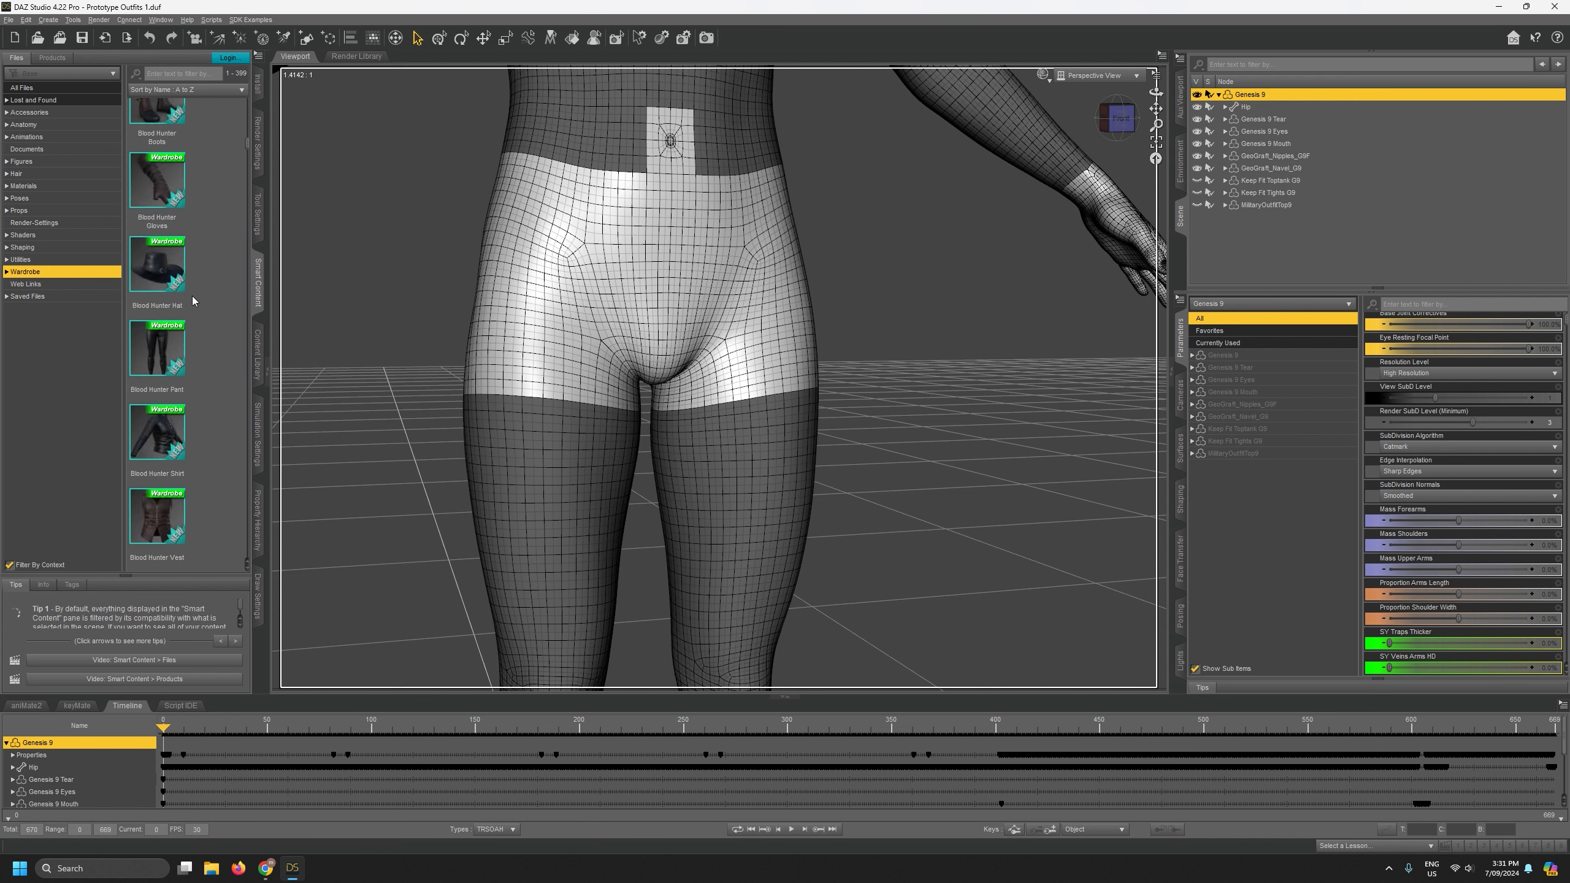
scroll(192, 301, "down", 5)
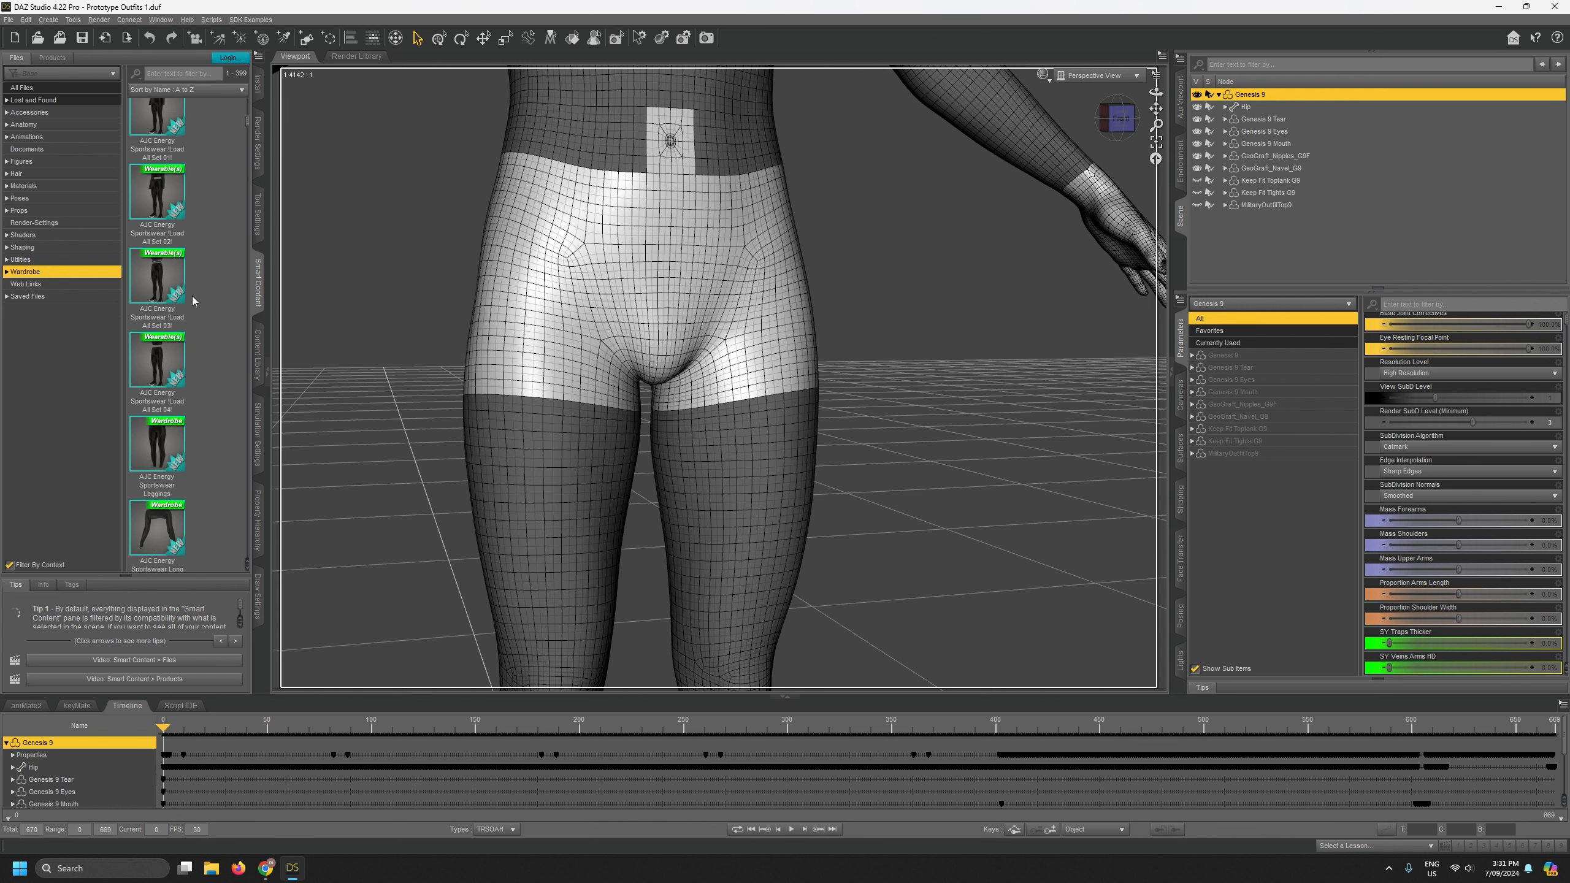
scroll(192, 301, "down", 4)
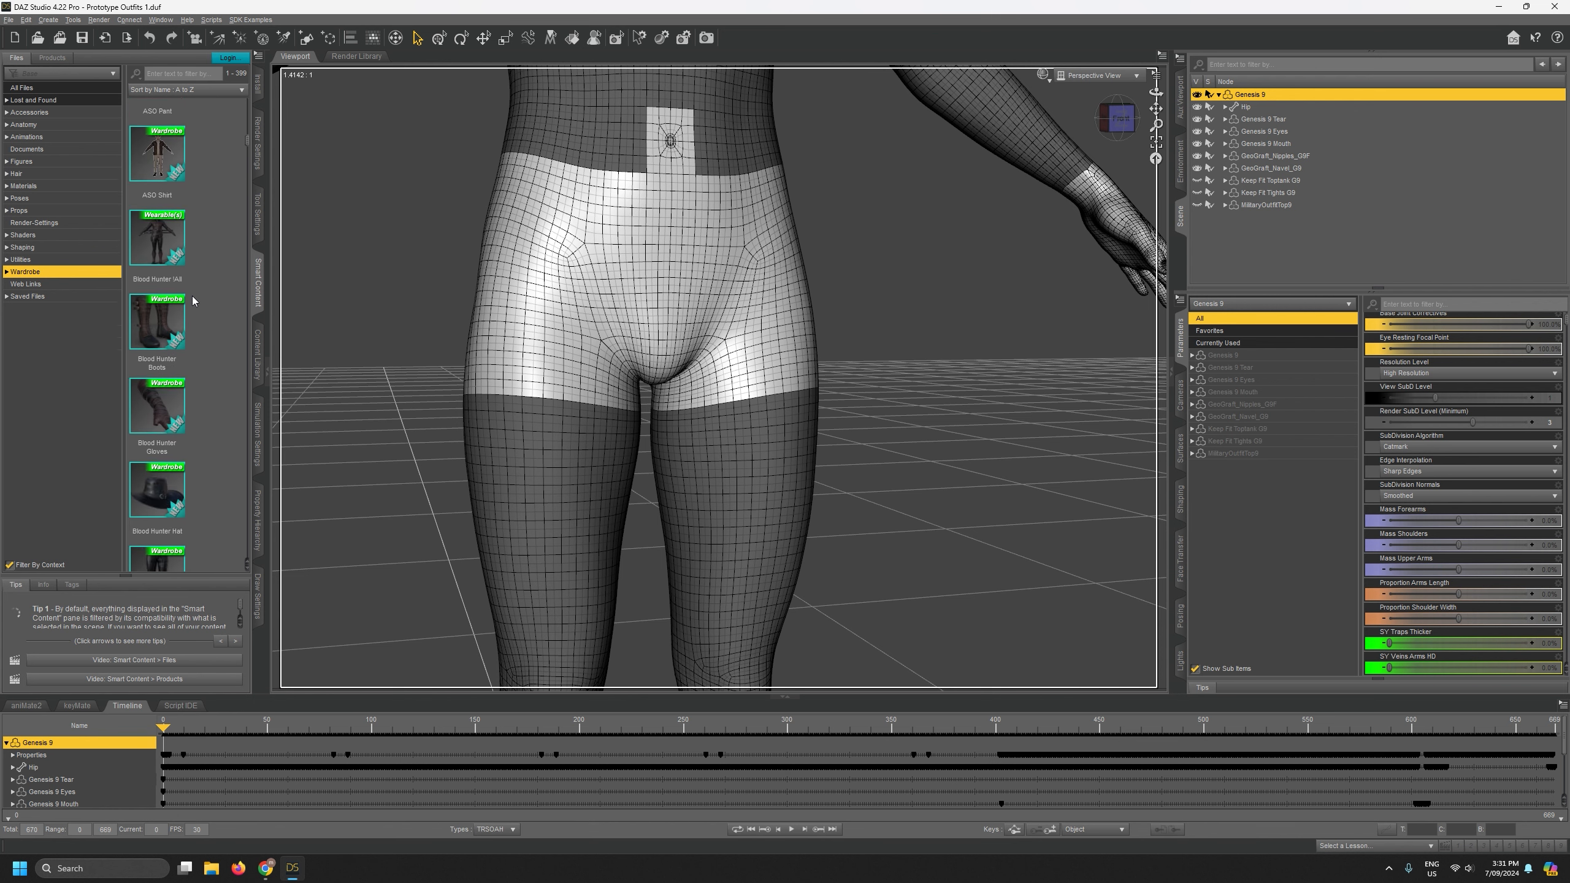
scroll(192, 301, "down", 6)
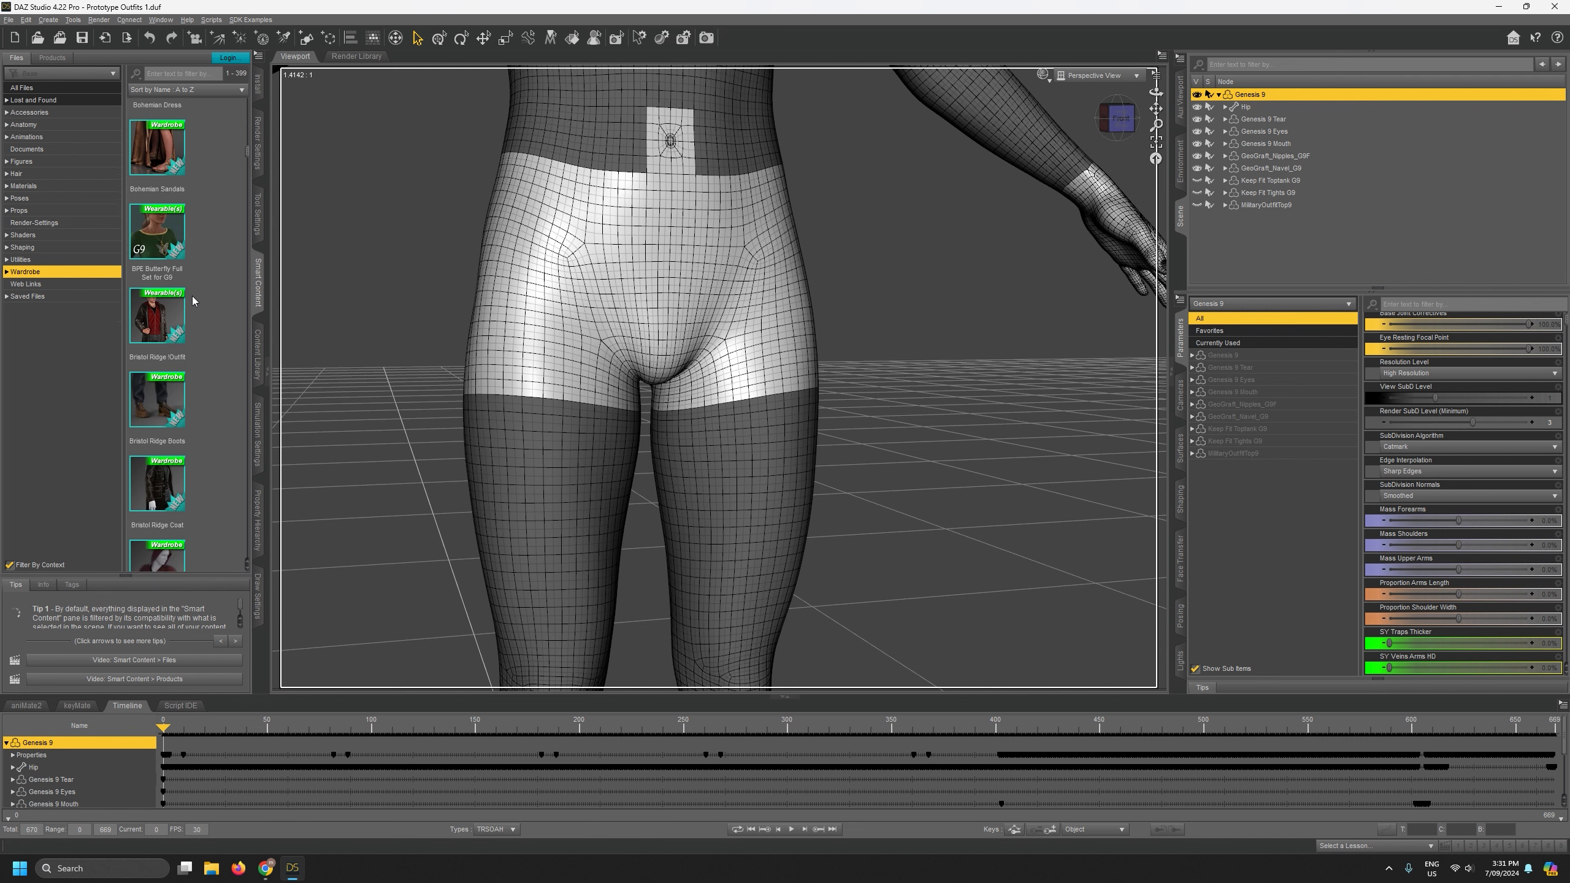
scroll(192, 301, "down", 4)
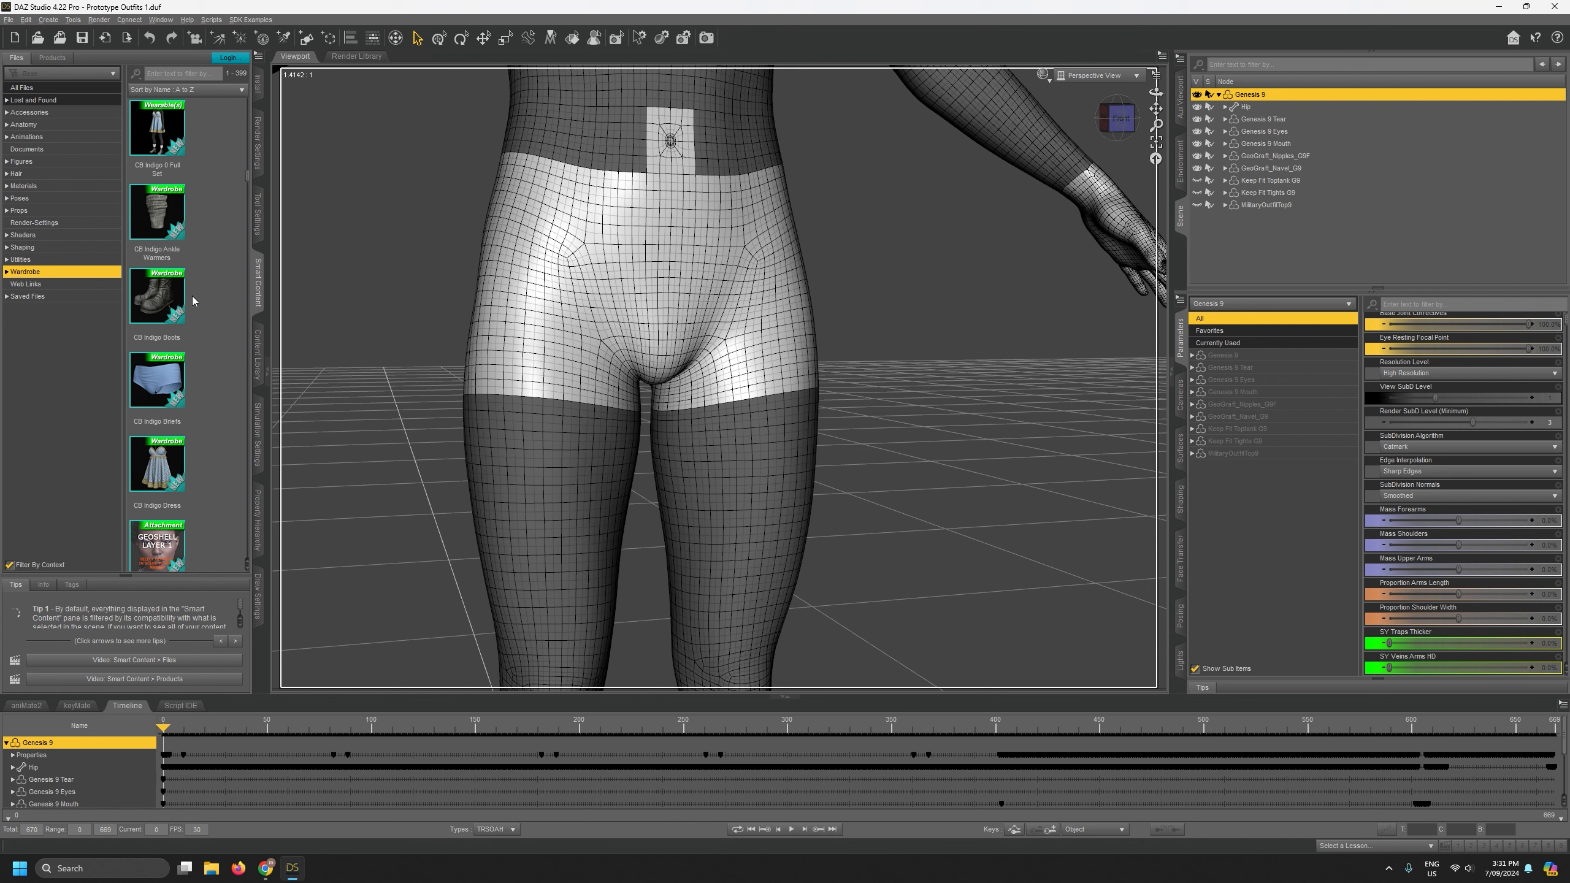
double_click(171, 389)
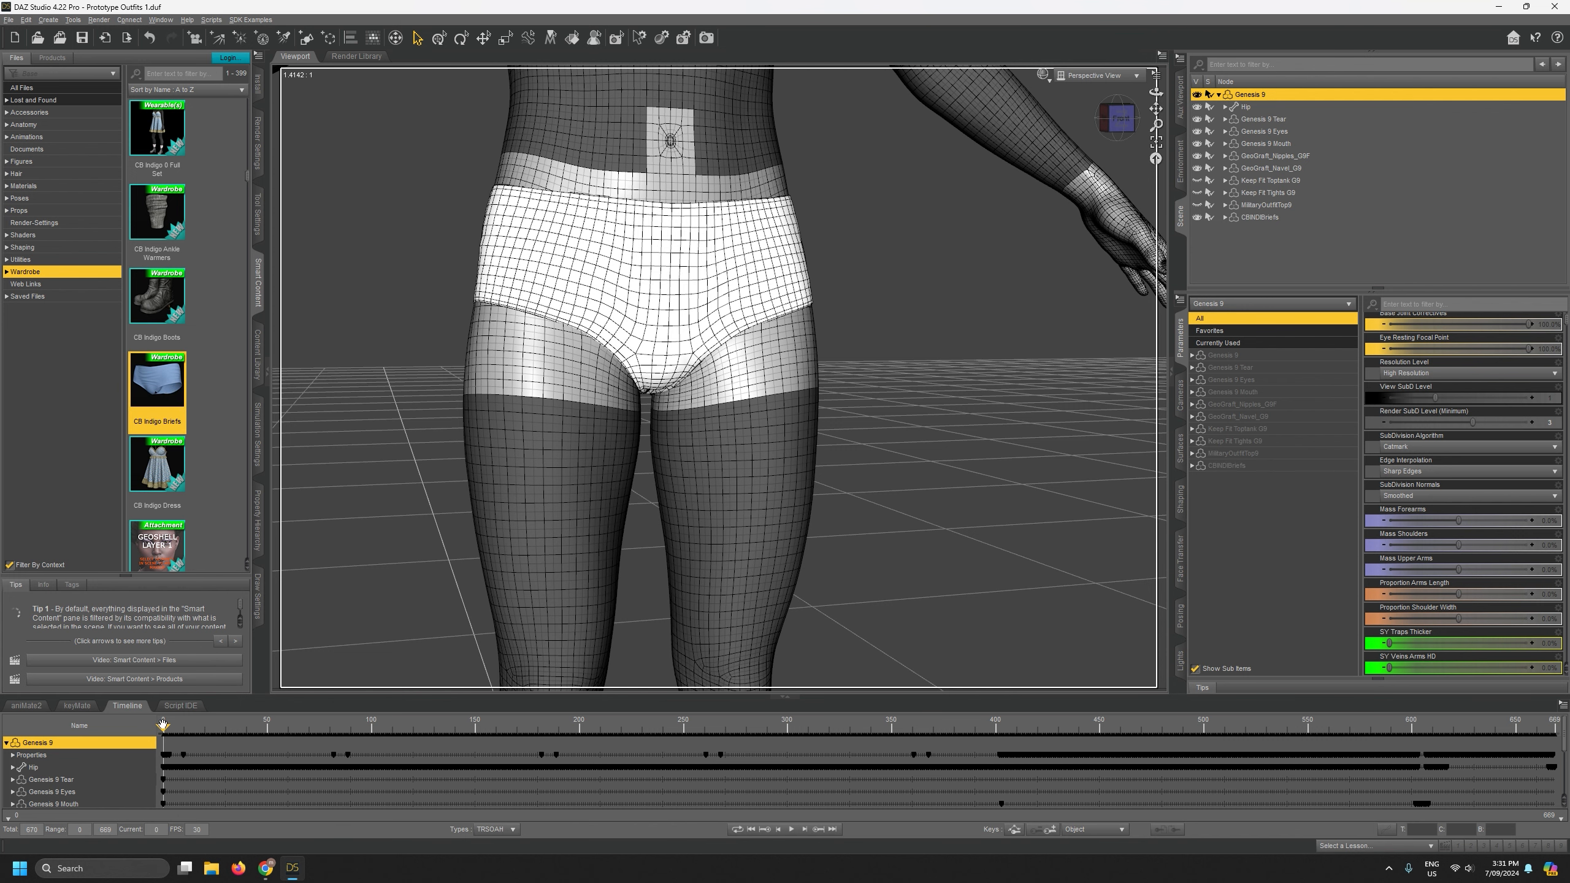
Move the timeline to frame 46 and turn on Enable Smoothing for the CB Indigo Briefs.
left_click_drag(175, 726, 251, 737)
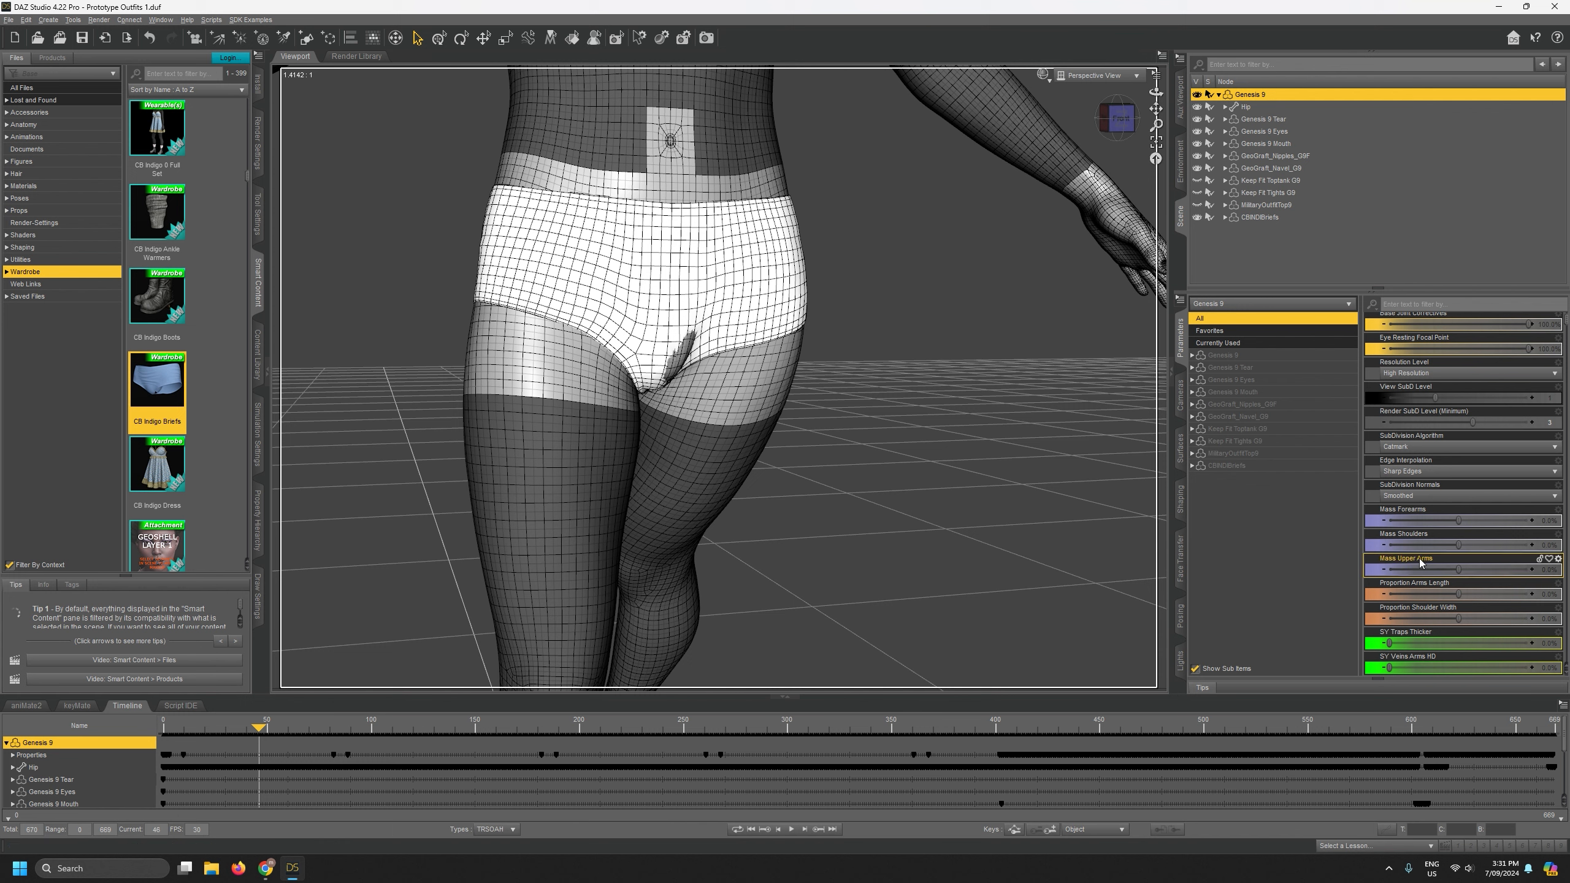
scroll(1420, 560, "up", 15)
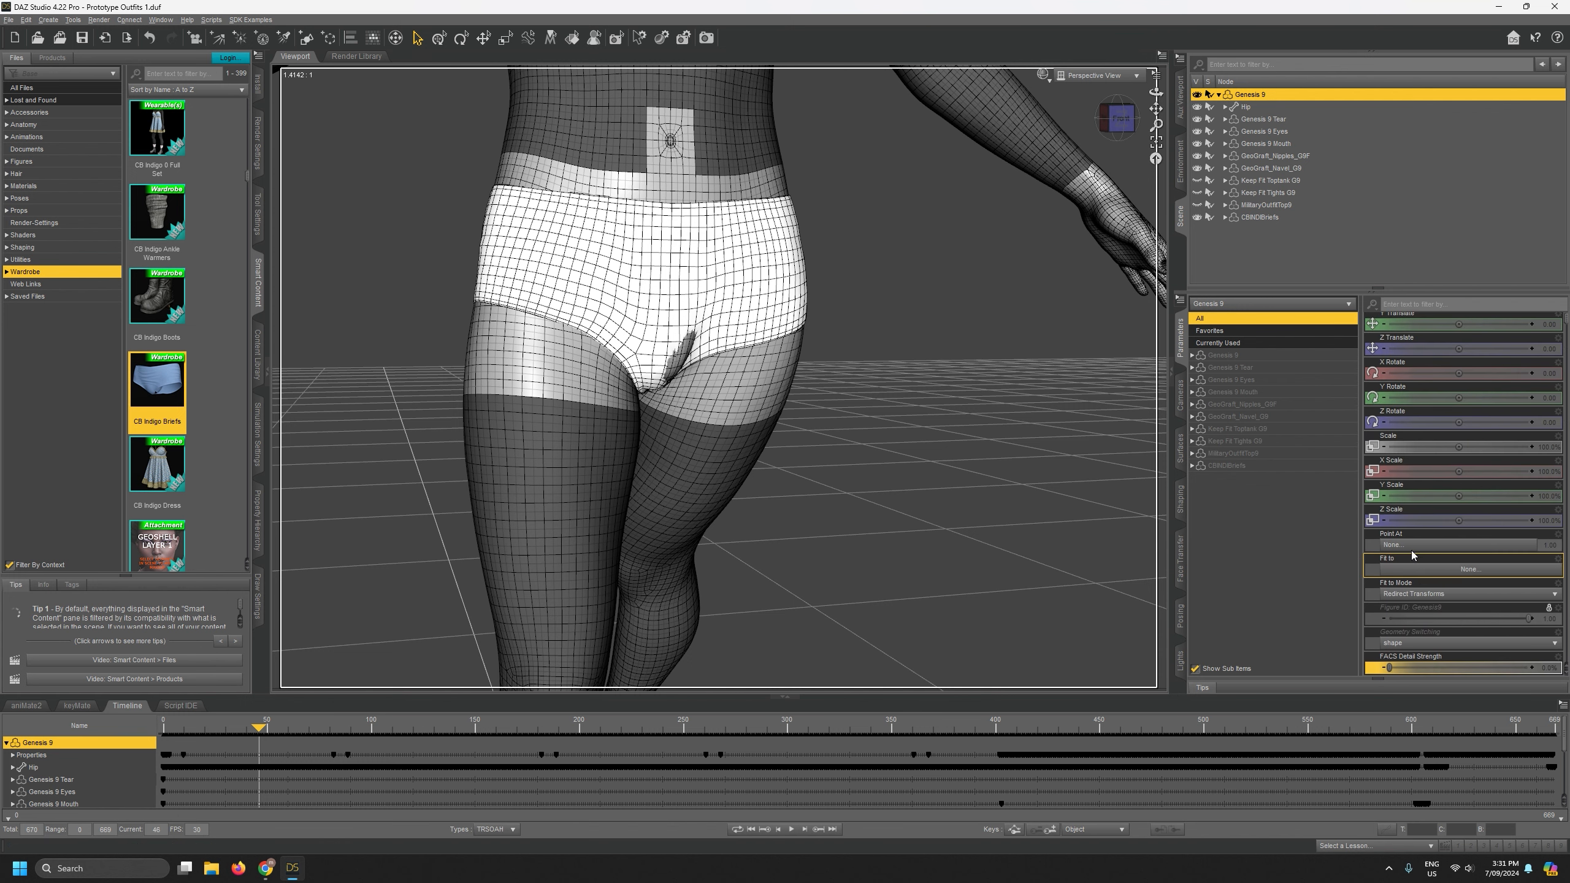
left_click(1277, 218)
scroll(1409, 463, "down", 3)
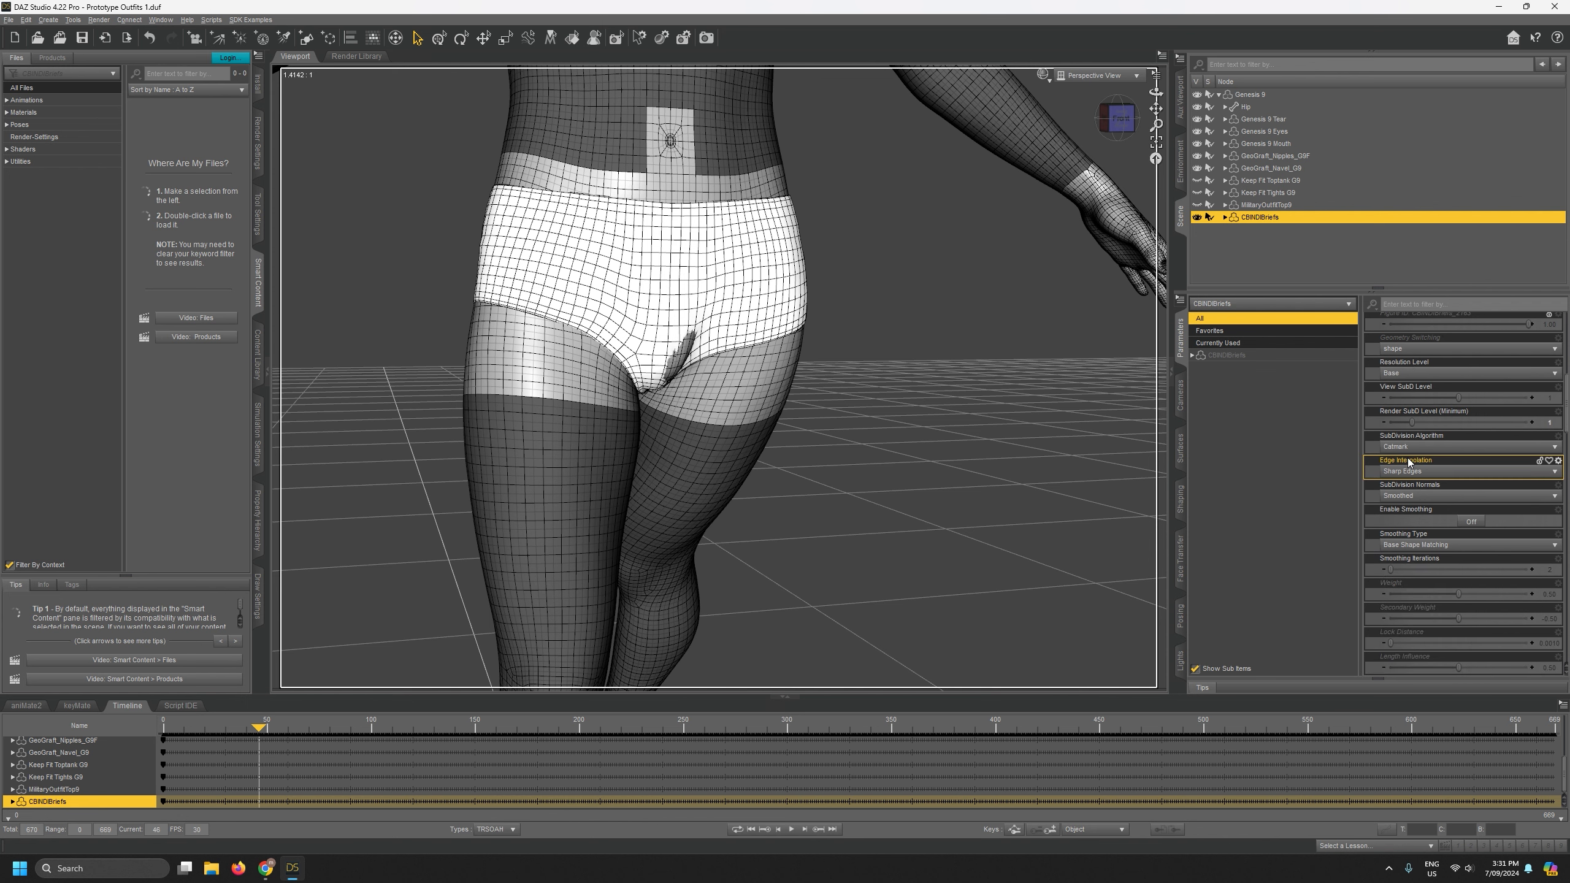
left_click(1471, 521)
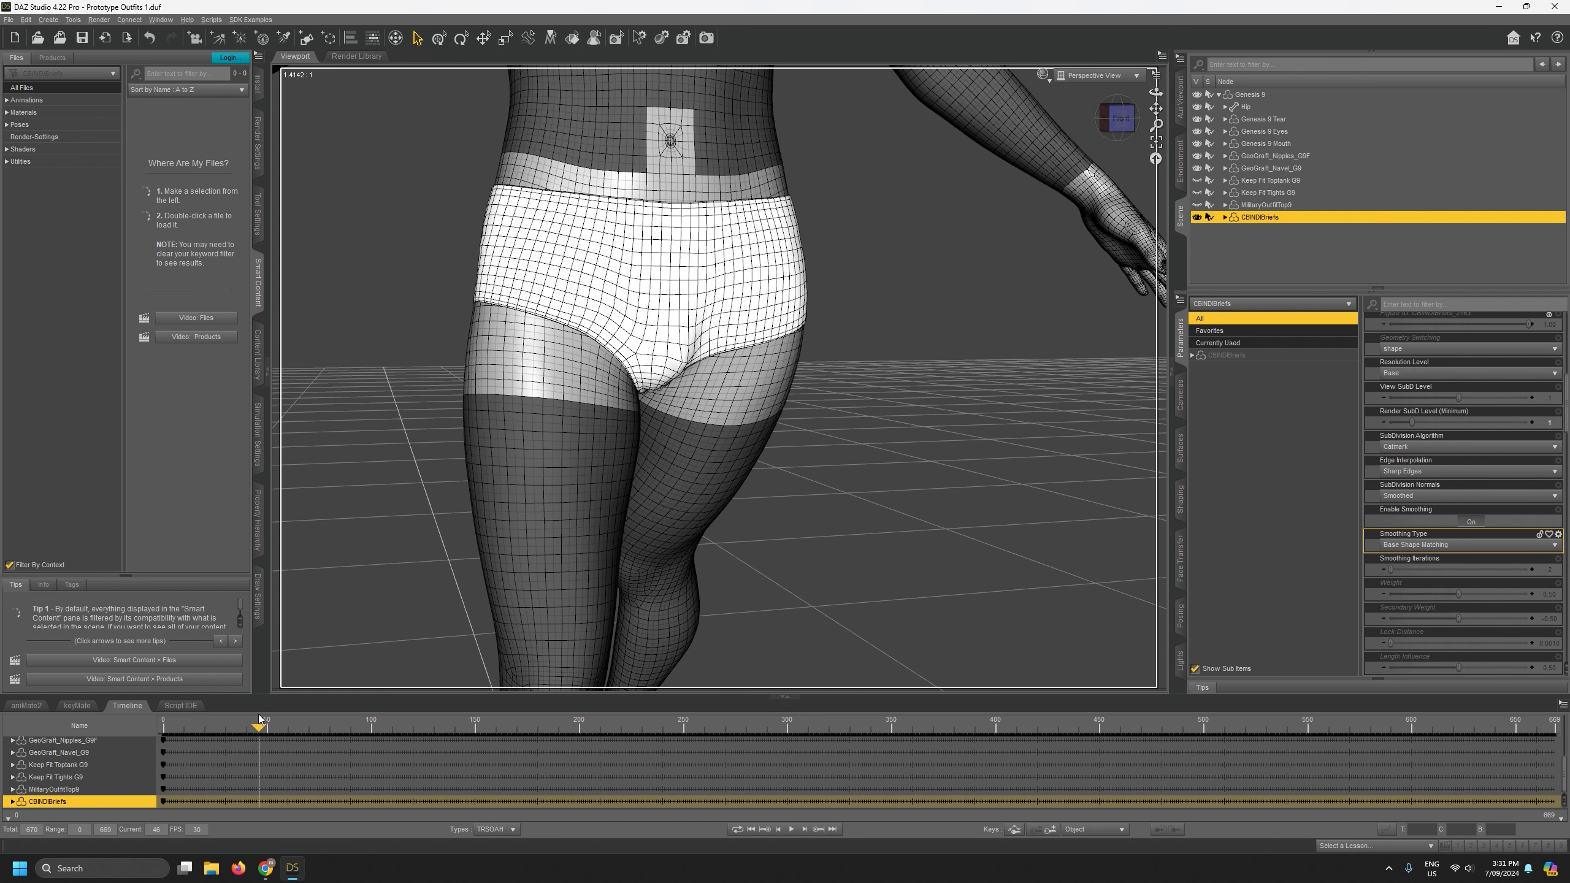
Examine the smoothed briefs' fit around frames 65 and 38 from the front and slightly below.
left_click_drag(253, 725, 292, 726)
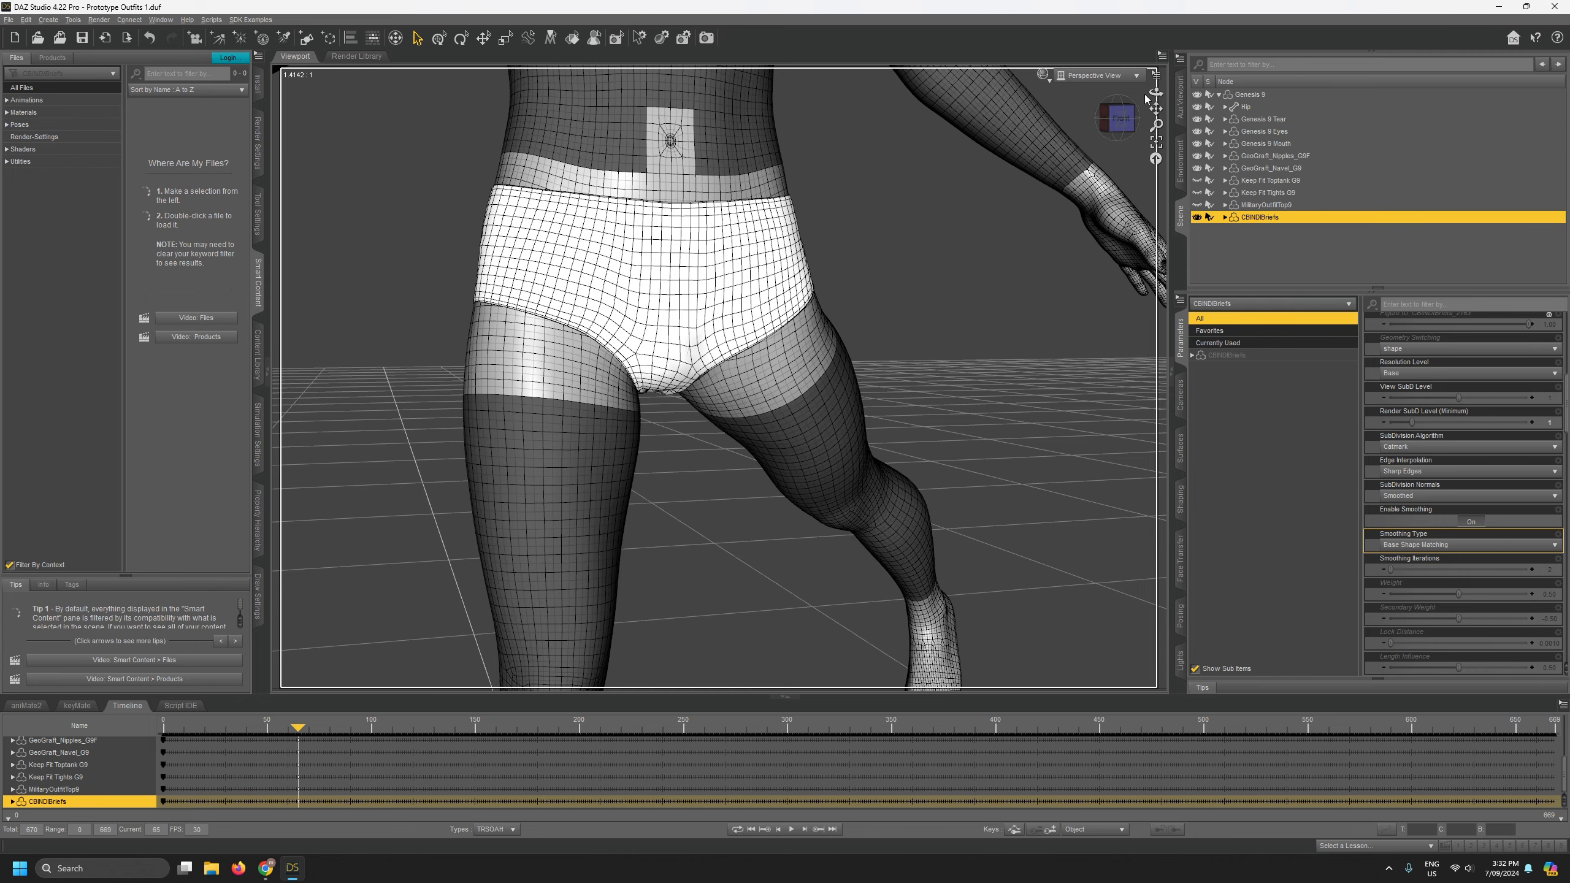
left_click_drag(1156, 92, 675, 558)
left_click_drag(338, 722, 236, 729)
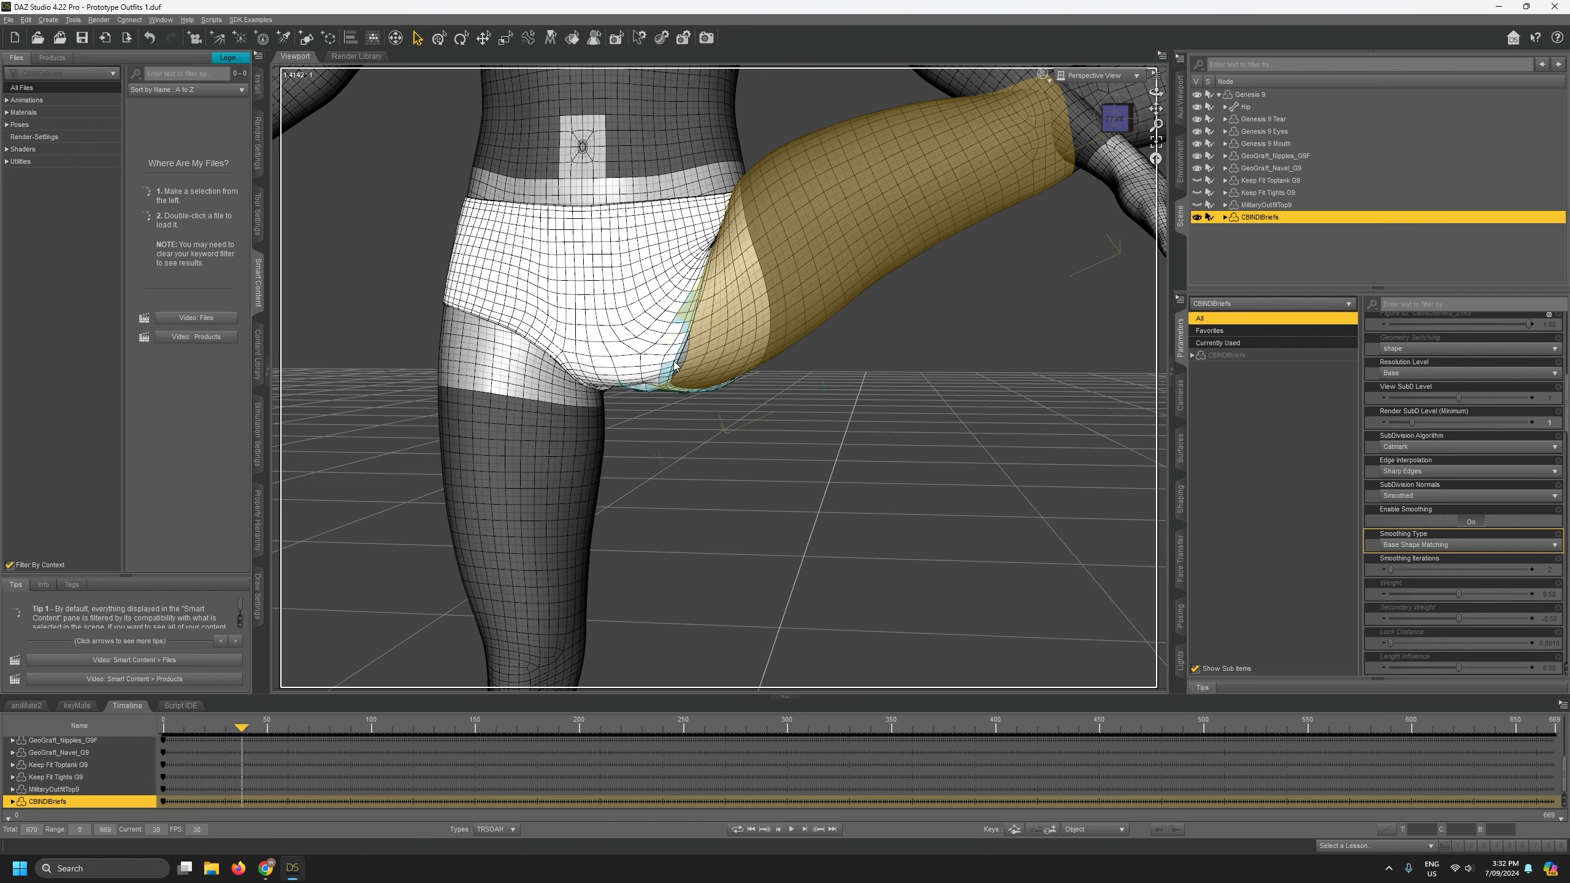
left_click_drag(1155, 91, 1155, 94)
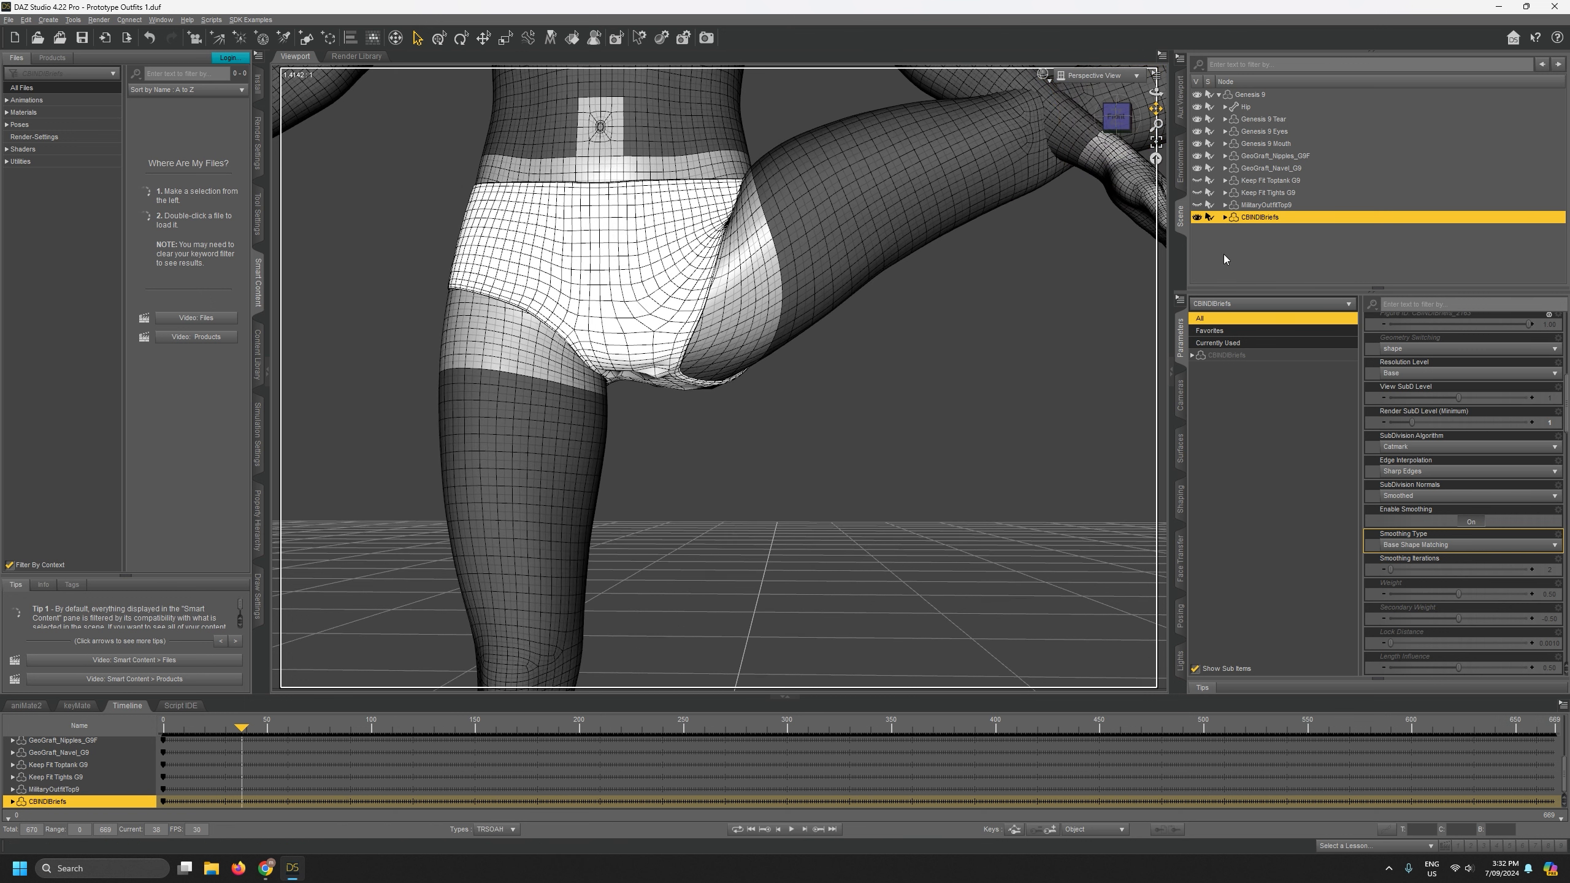
Toggle the briefs' Enable Smoothing at frame 38 to compare the fit, leaving it off, and turn on Interactive Update.
left_click(1471, 522)
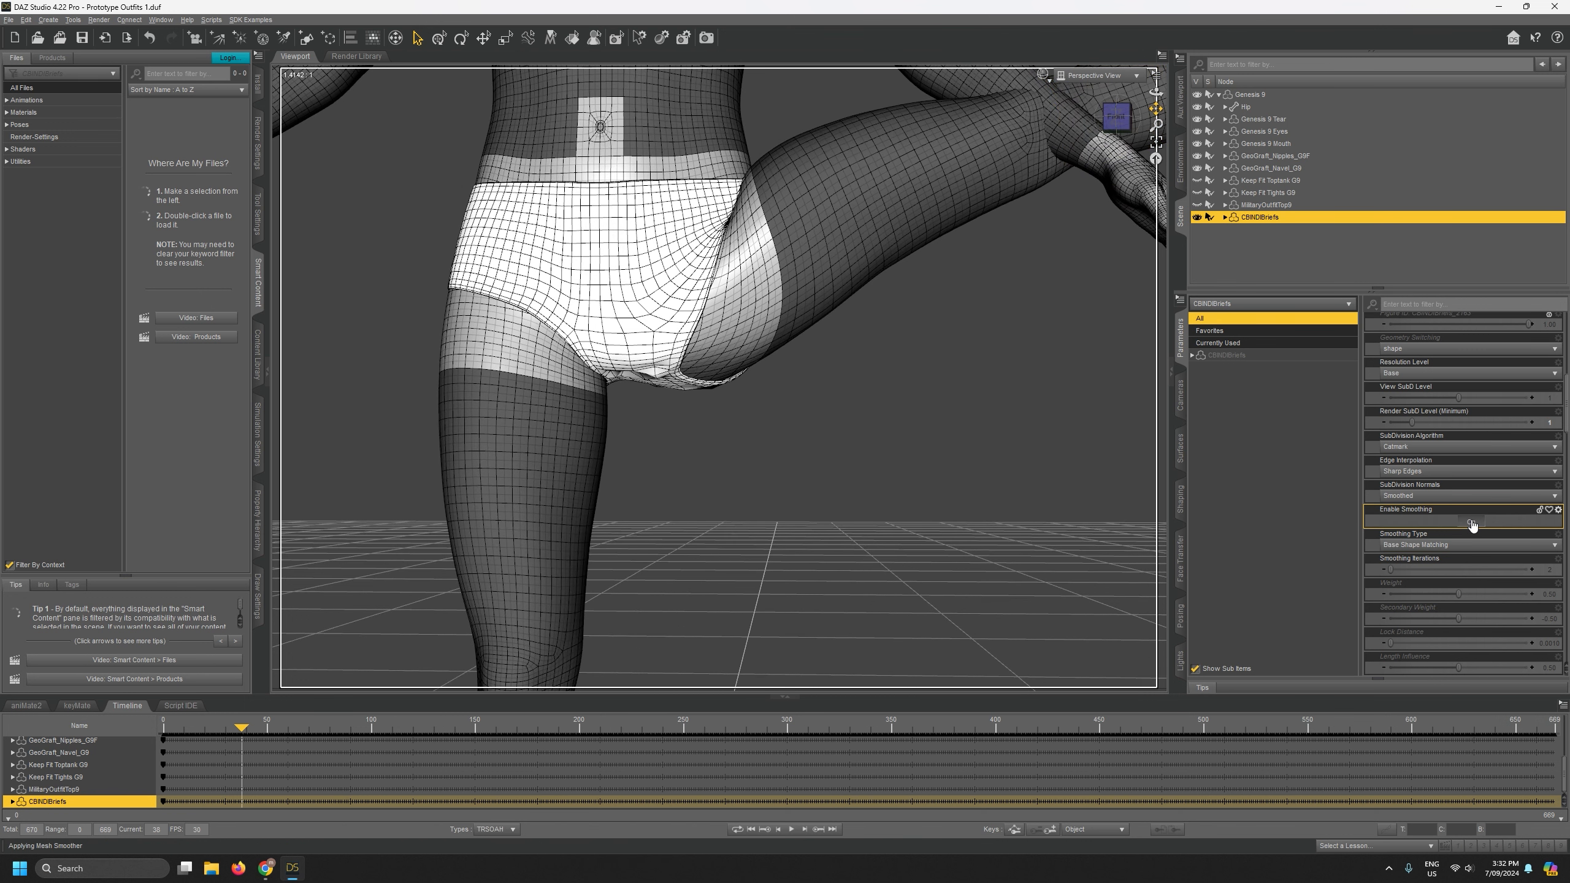
left_click(1472, 522)
left_click(1471, 522)
left_click(1472, 522)
scroll(1456, 524, "down", 1)
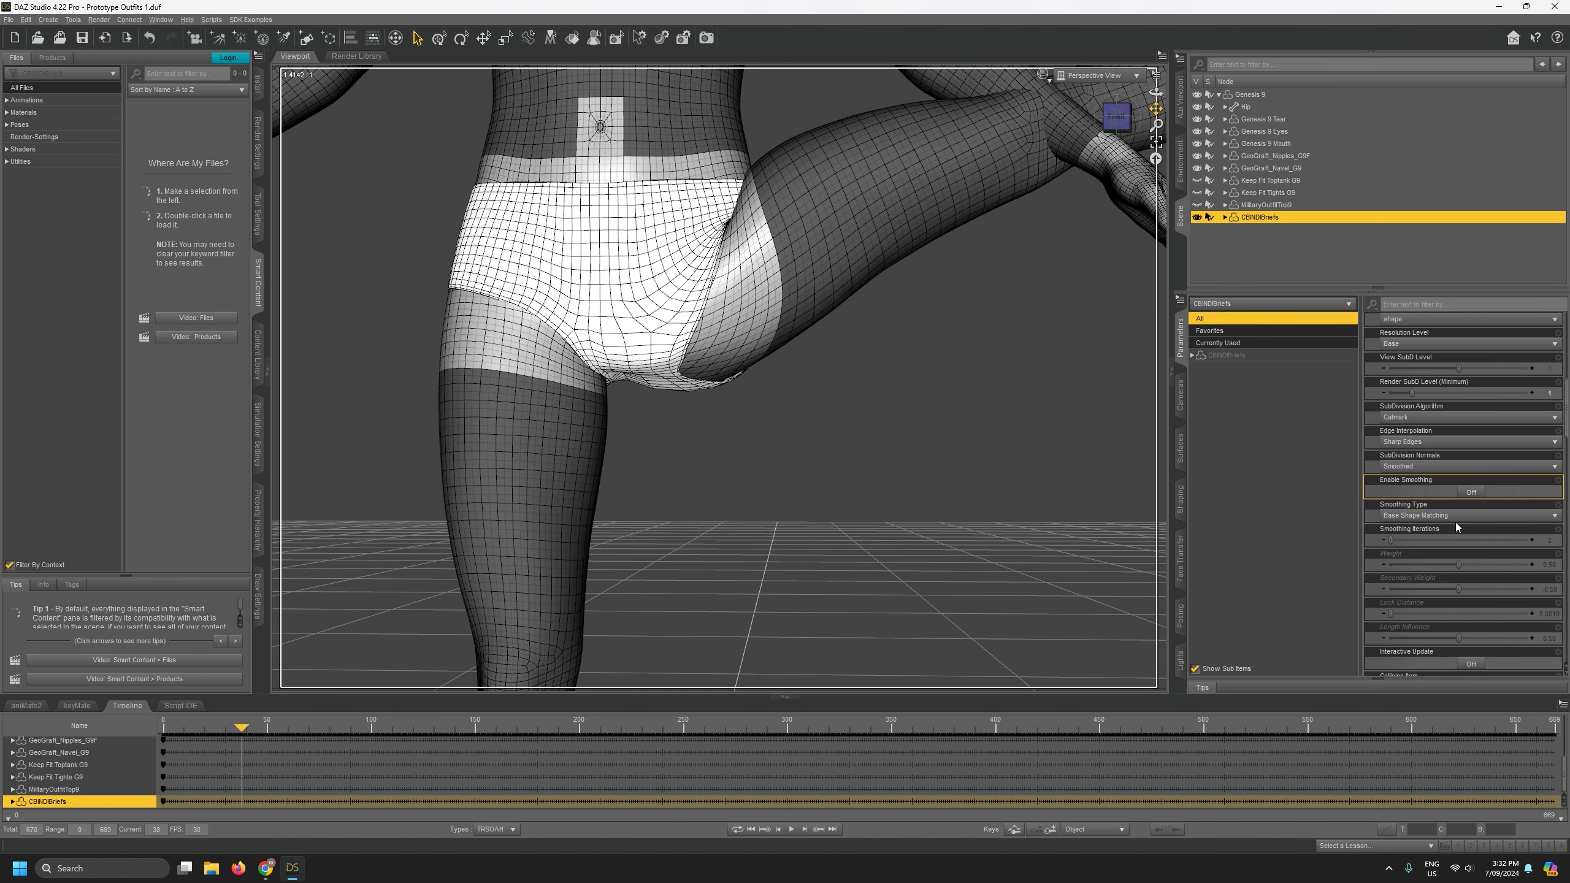
scroll(1456, 526, "down", 5)
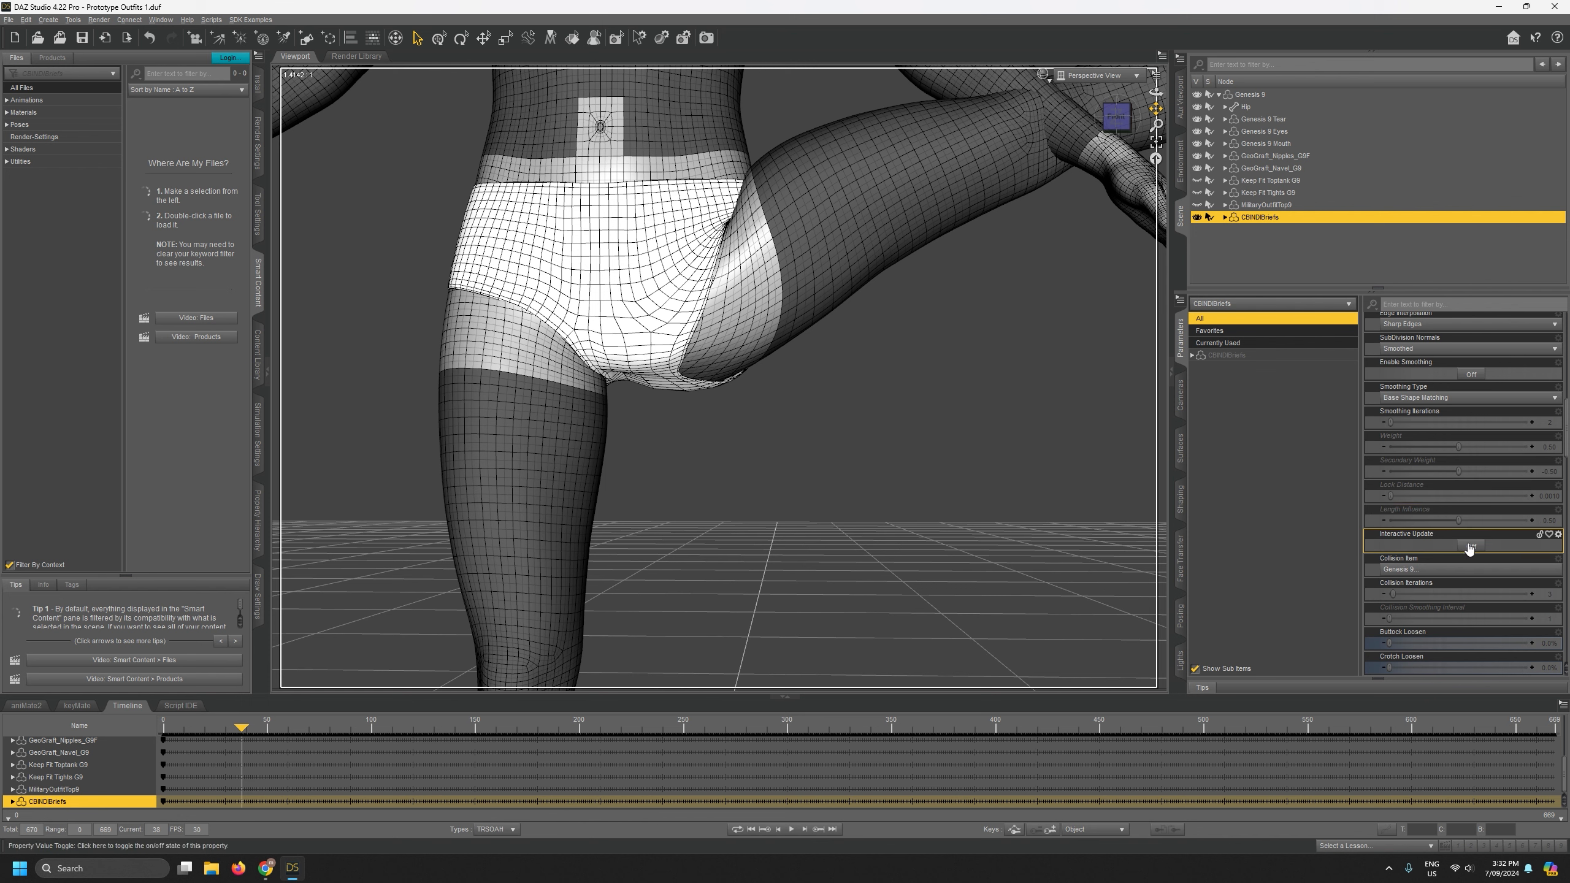
left_click(1474, 375)
scroll(1474, 464, "down", 6)
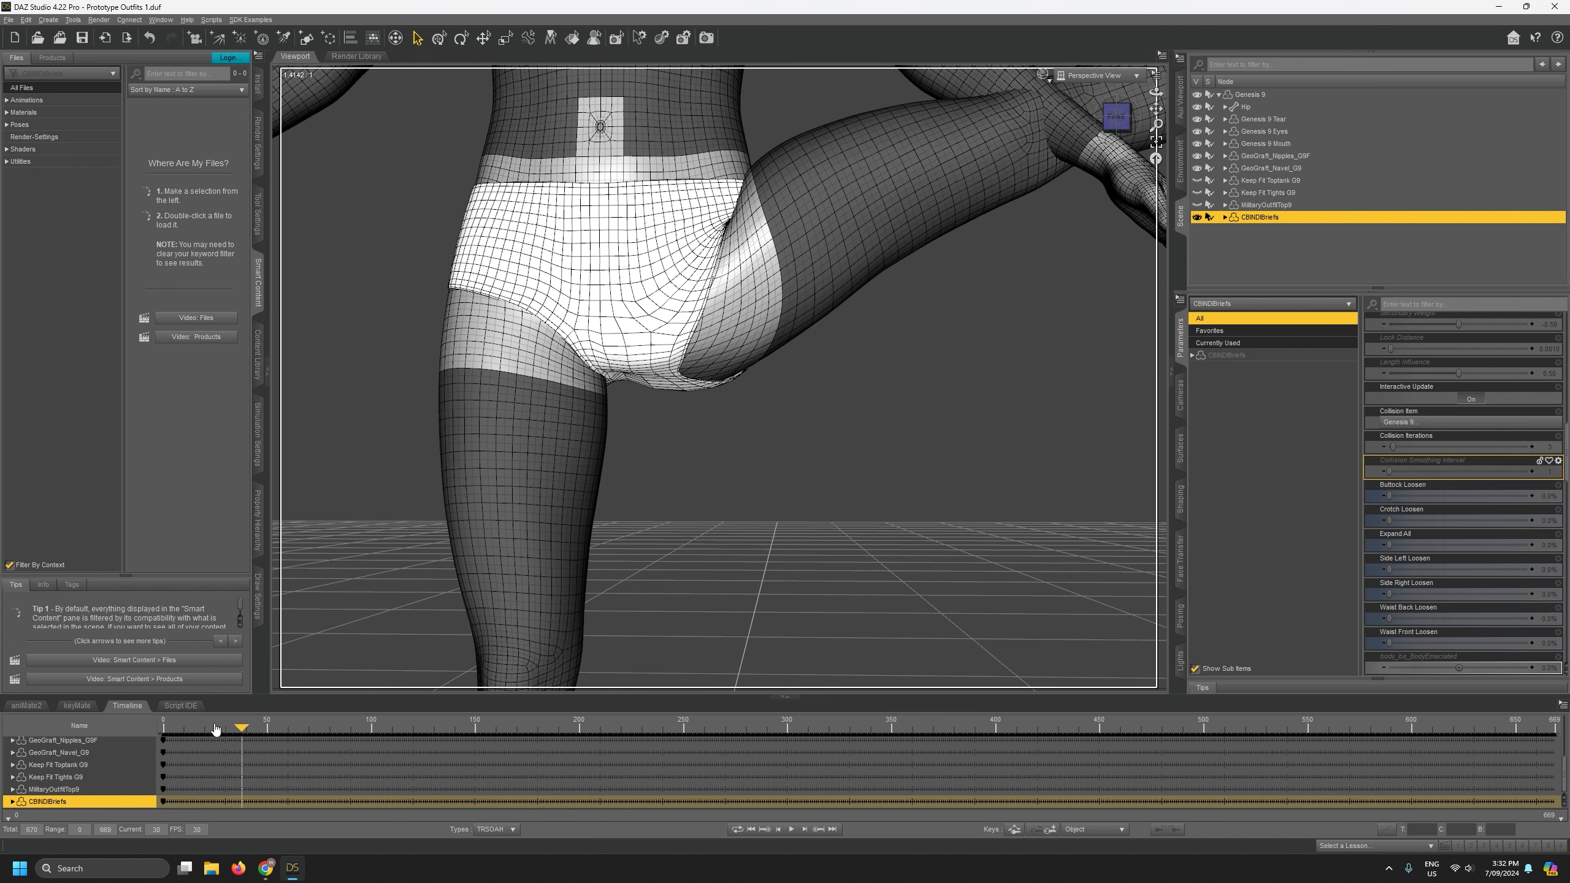
Check the unsmoothed briefs' crotch area around frames 21 and 22, ending back at frame 0.
left_click_drag(216, 729, 201, 728)
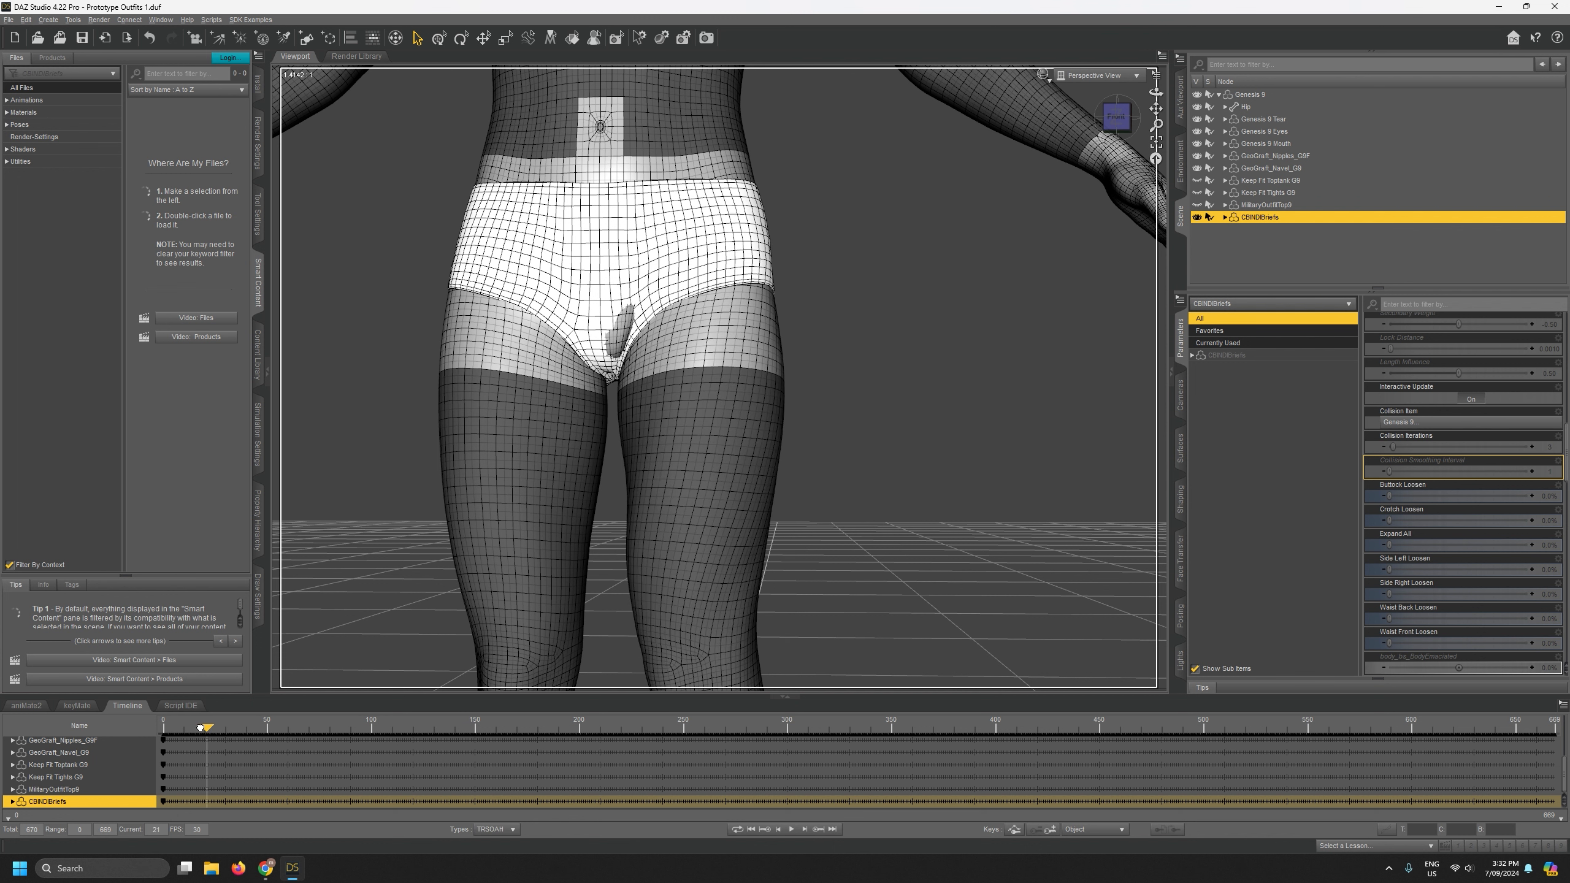
left_click_drag(201, 728, 204, 728)
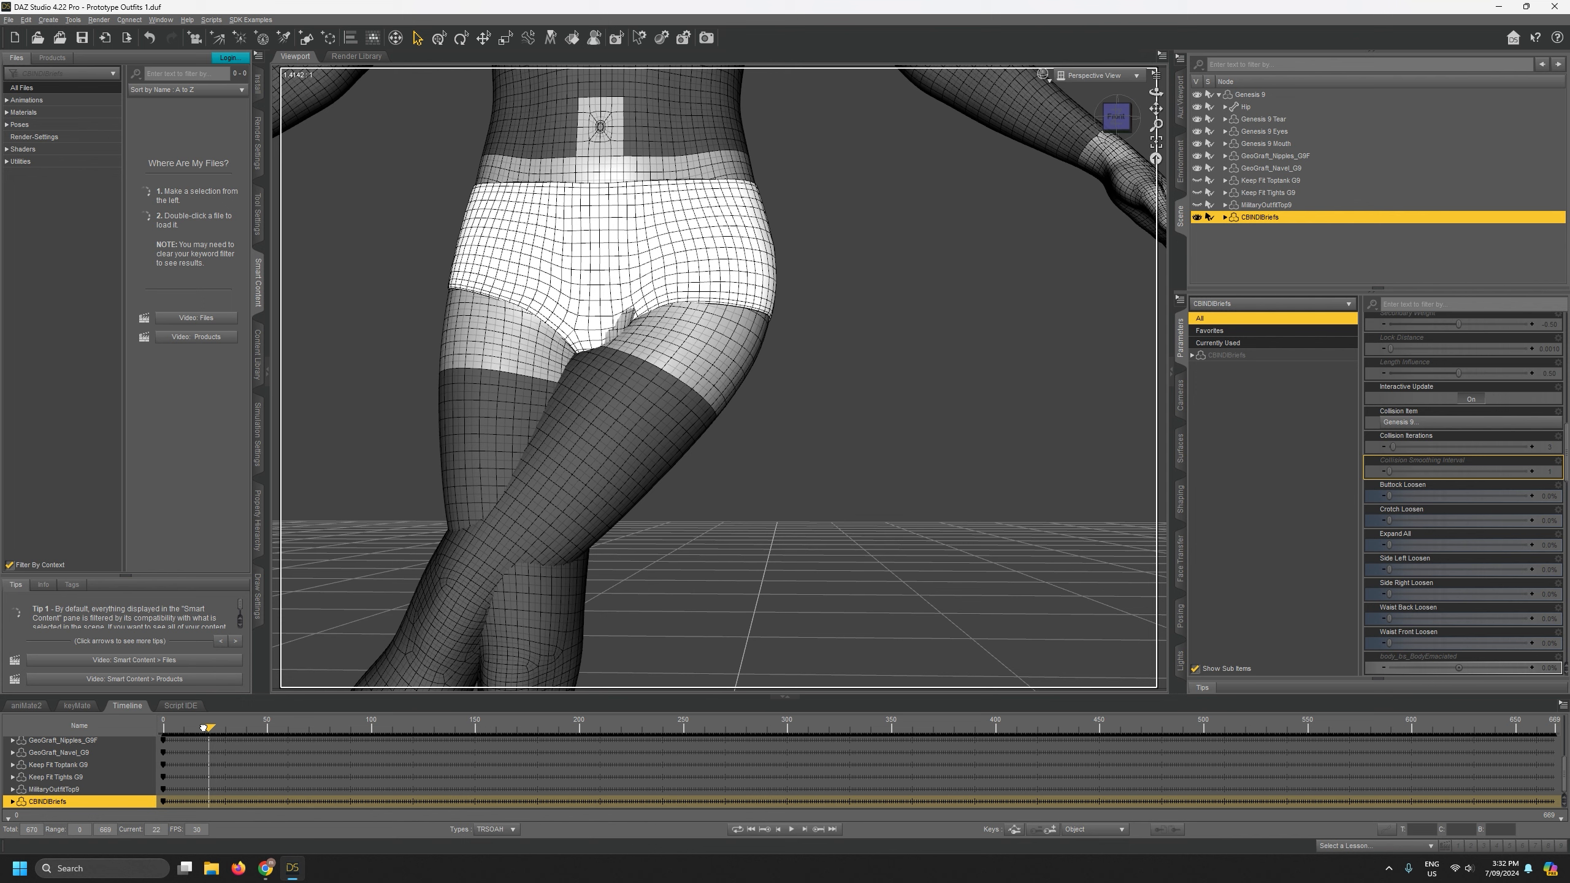
left_click_drag(204, 728, 162, 728)
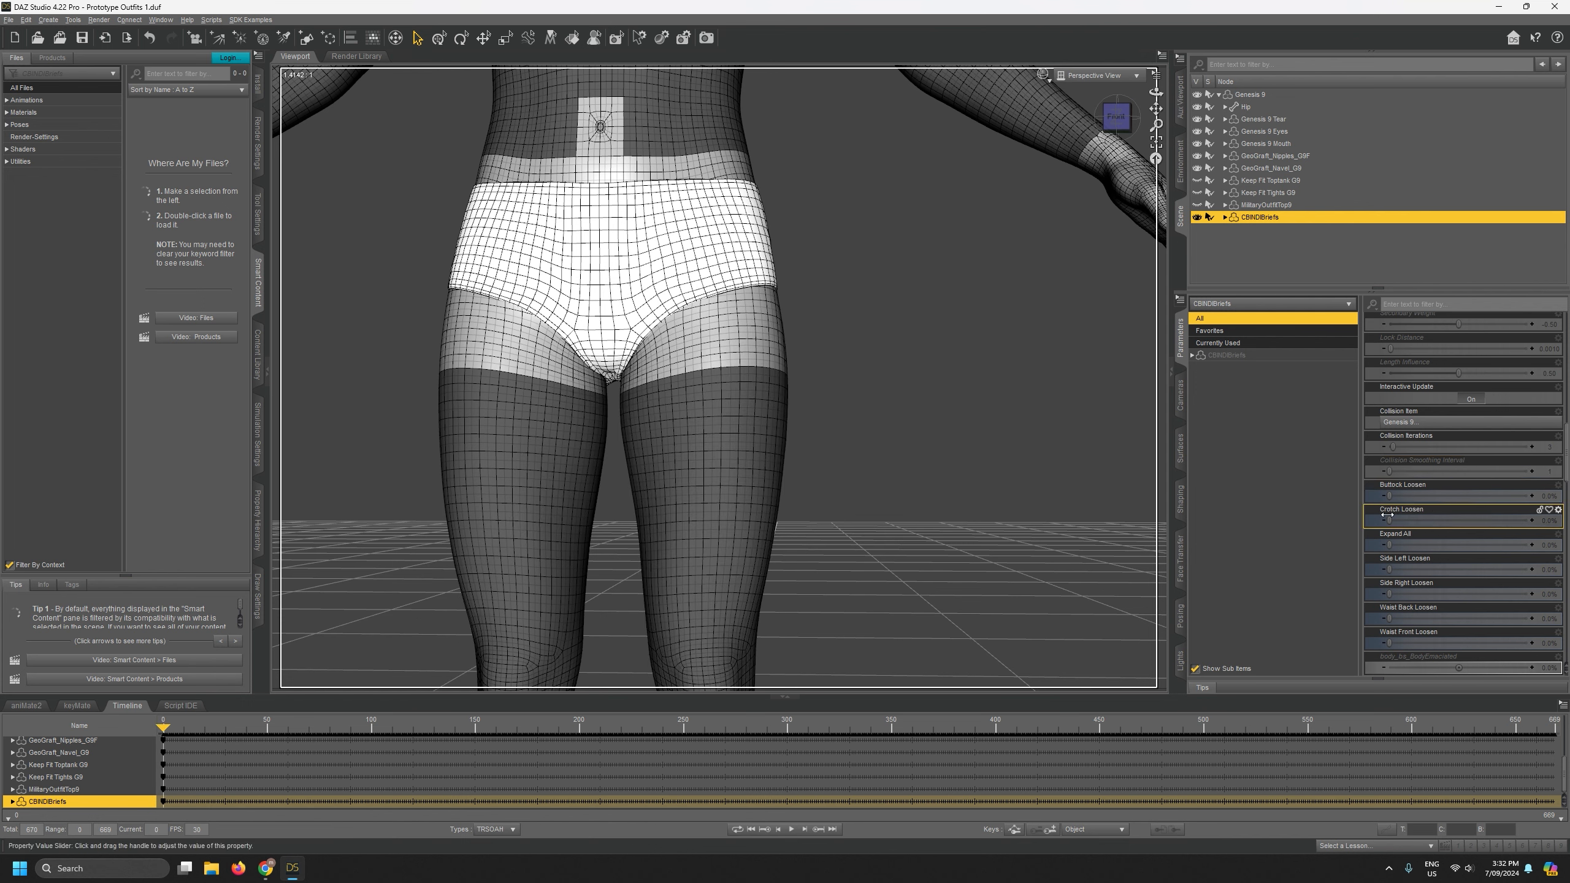
Slightly increase the briefs' Crotch Loosen and check the fit from behind at frame 24.
left_click_drag(1390, 519, 1397, 515)
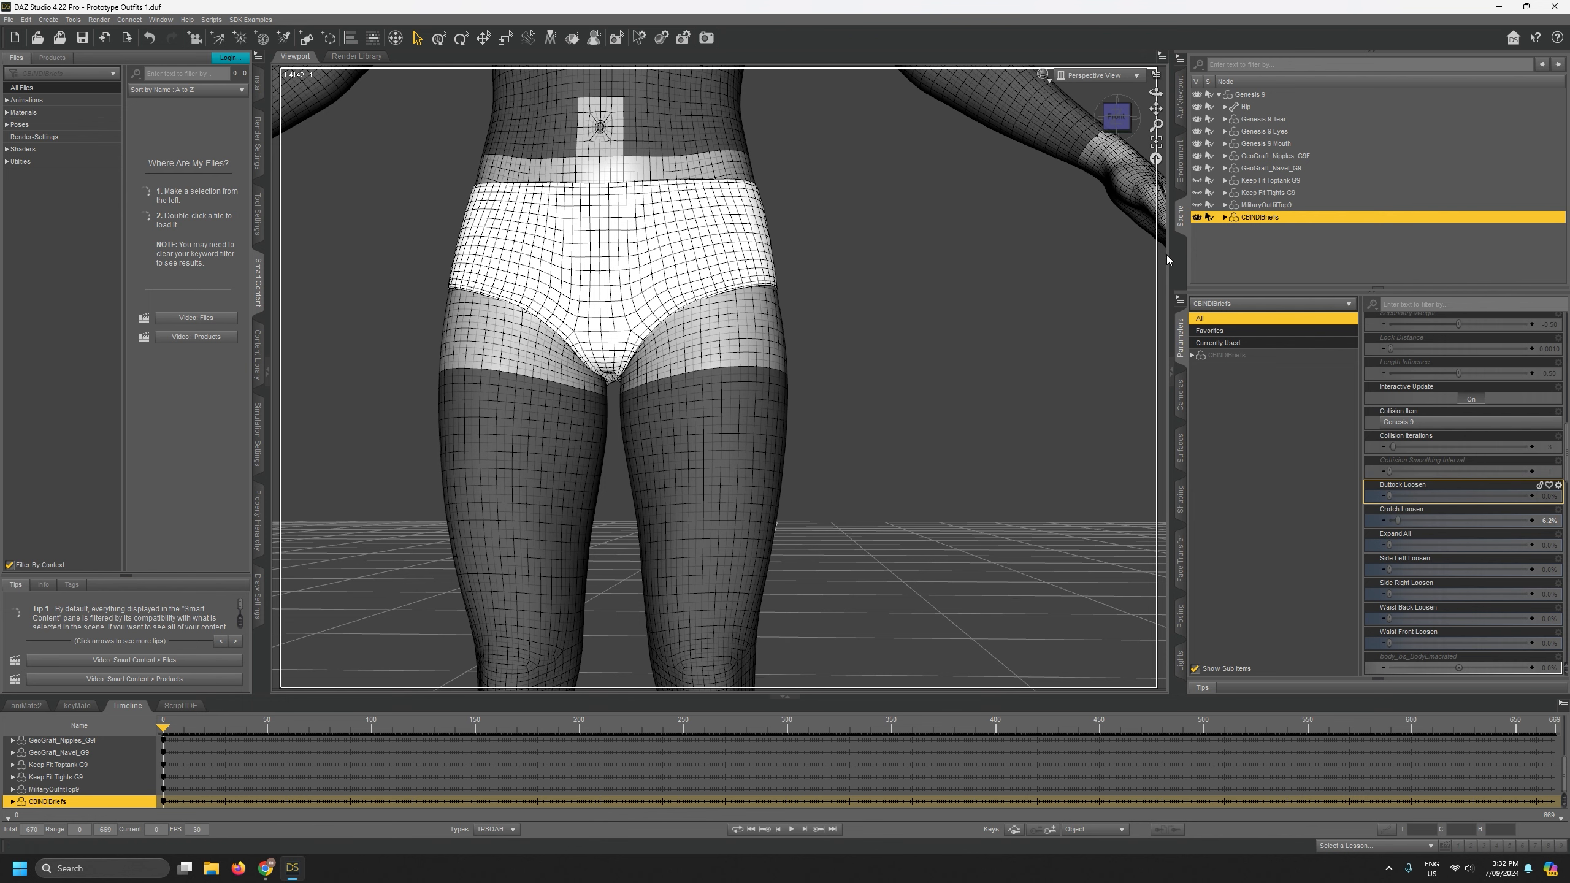
left_click_drag(1156, 92, 982, 445)
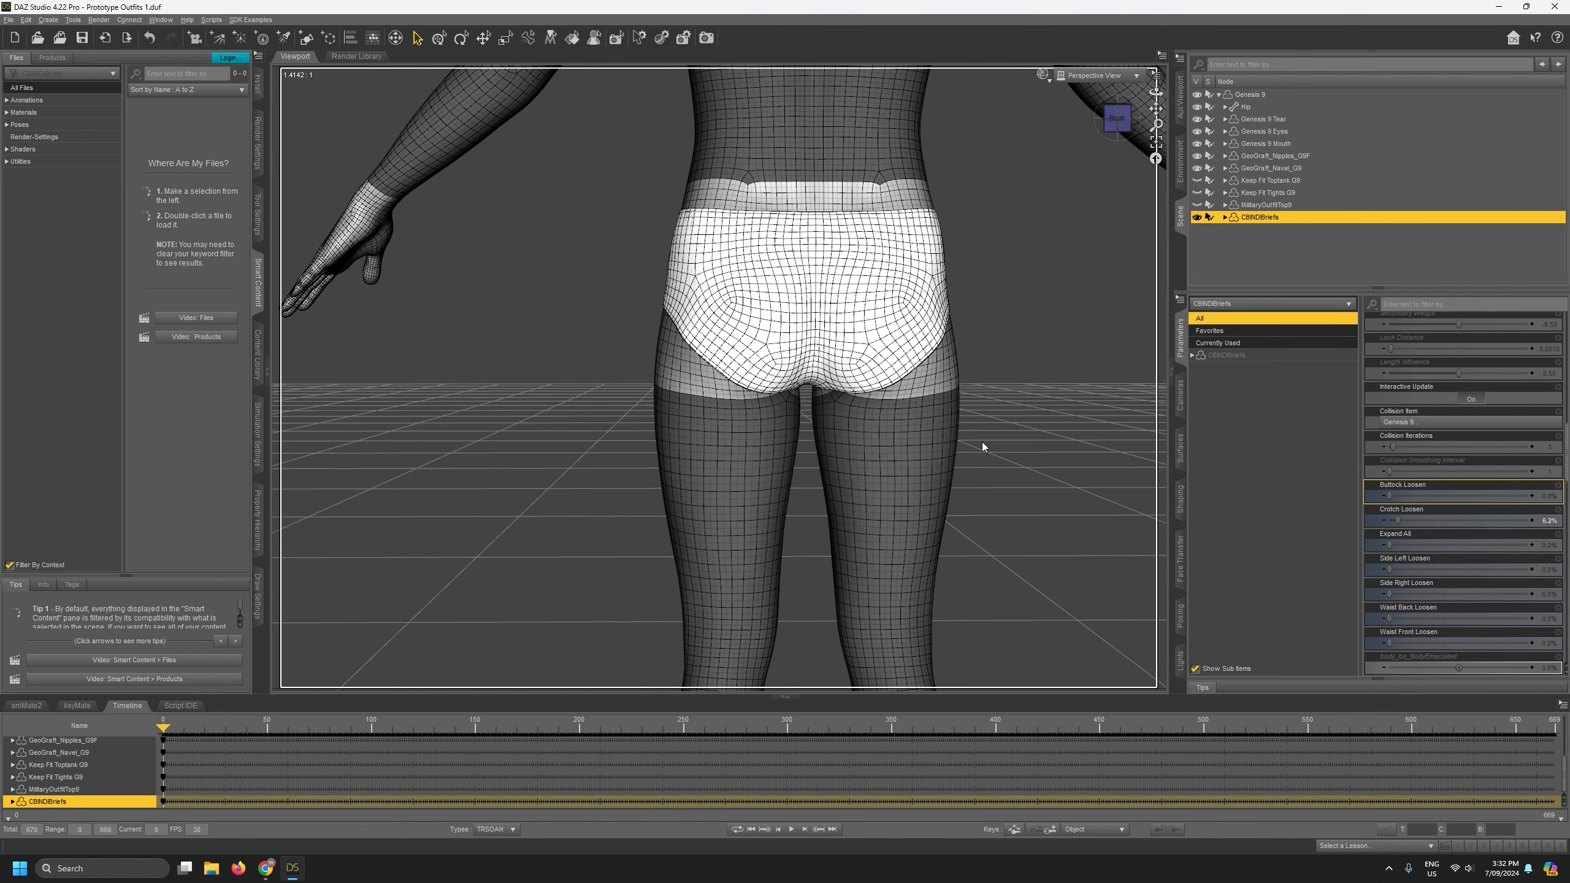
left_click_drag(166, 725, 207, 728)
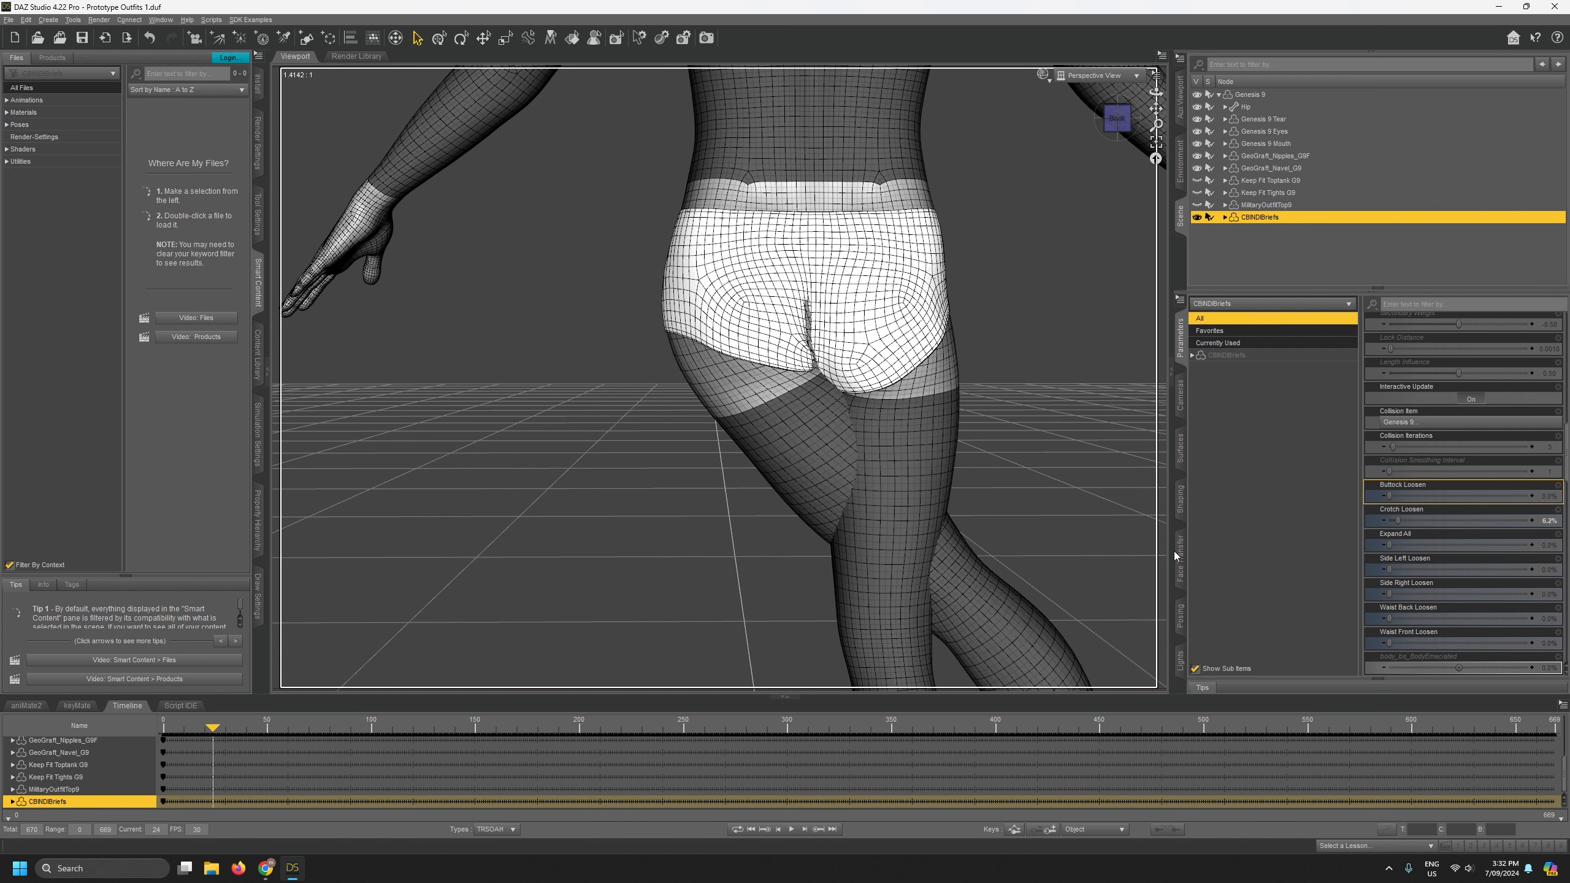
Compare the briefs from behind with Enable Smoothing off and on at frame 24, leaving smoothing on.
scroll(1477, 400, "up", 2)
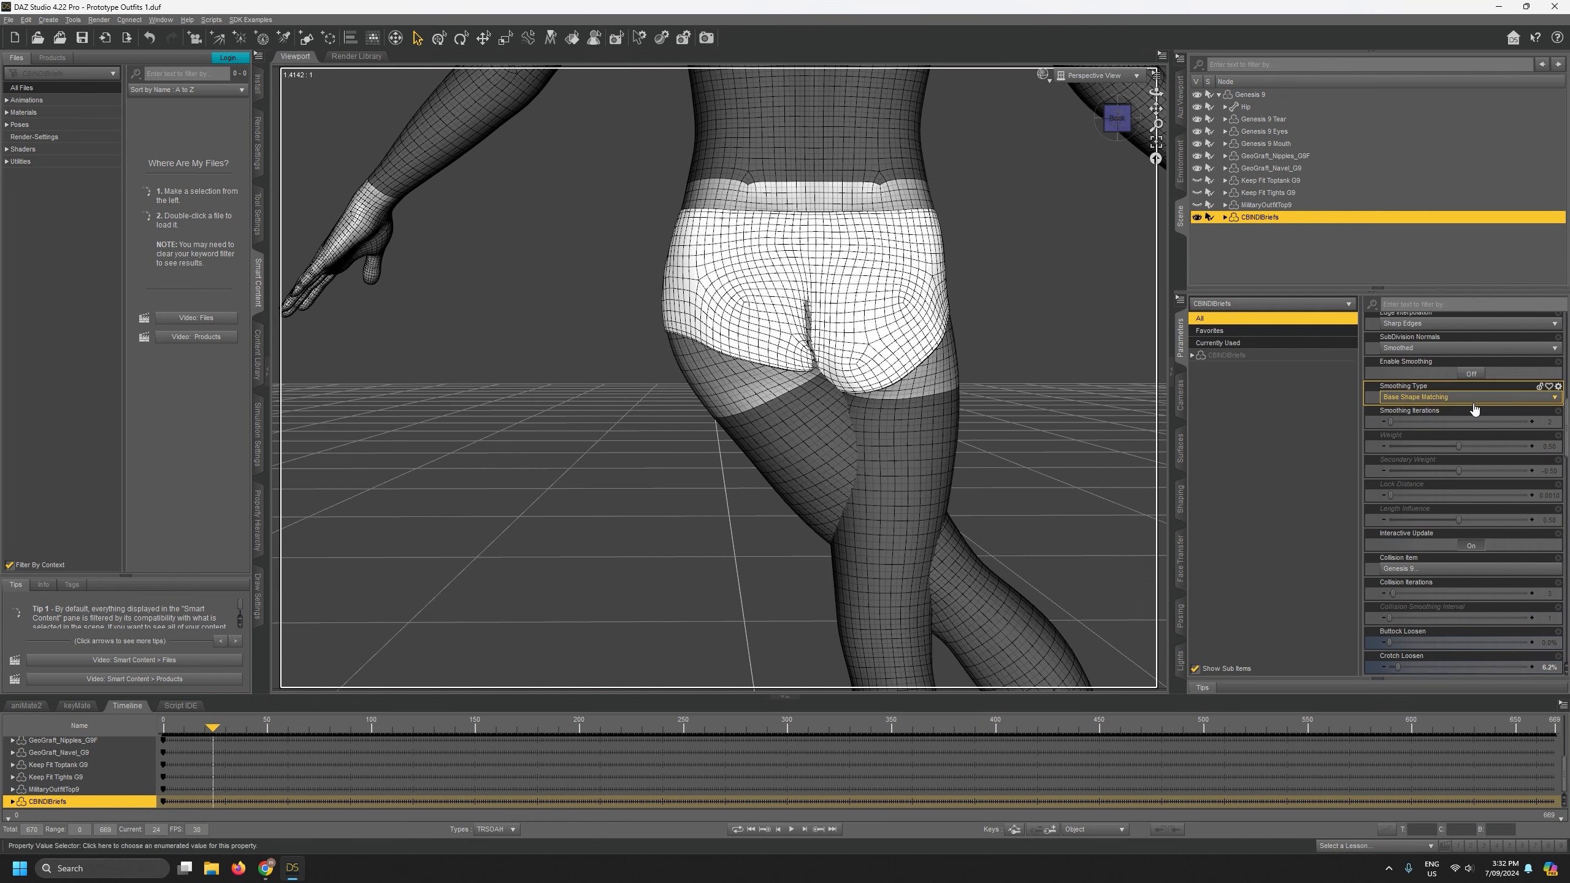
left_click(1477, 377)
left_click(1476, 376)
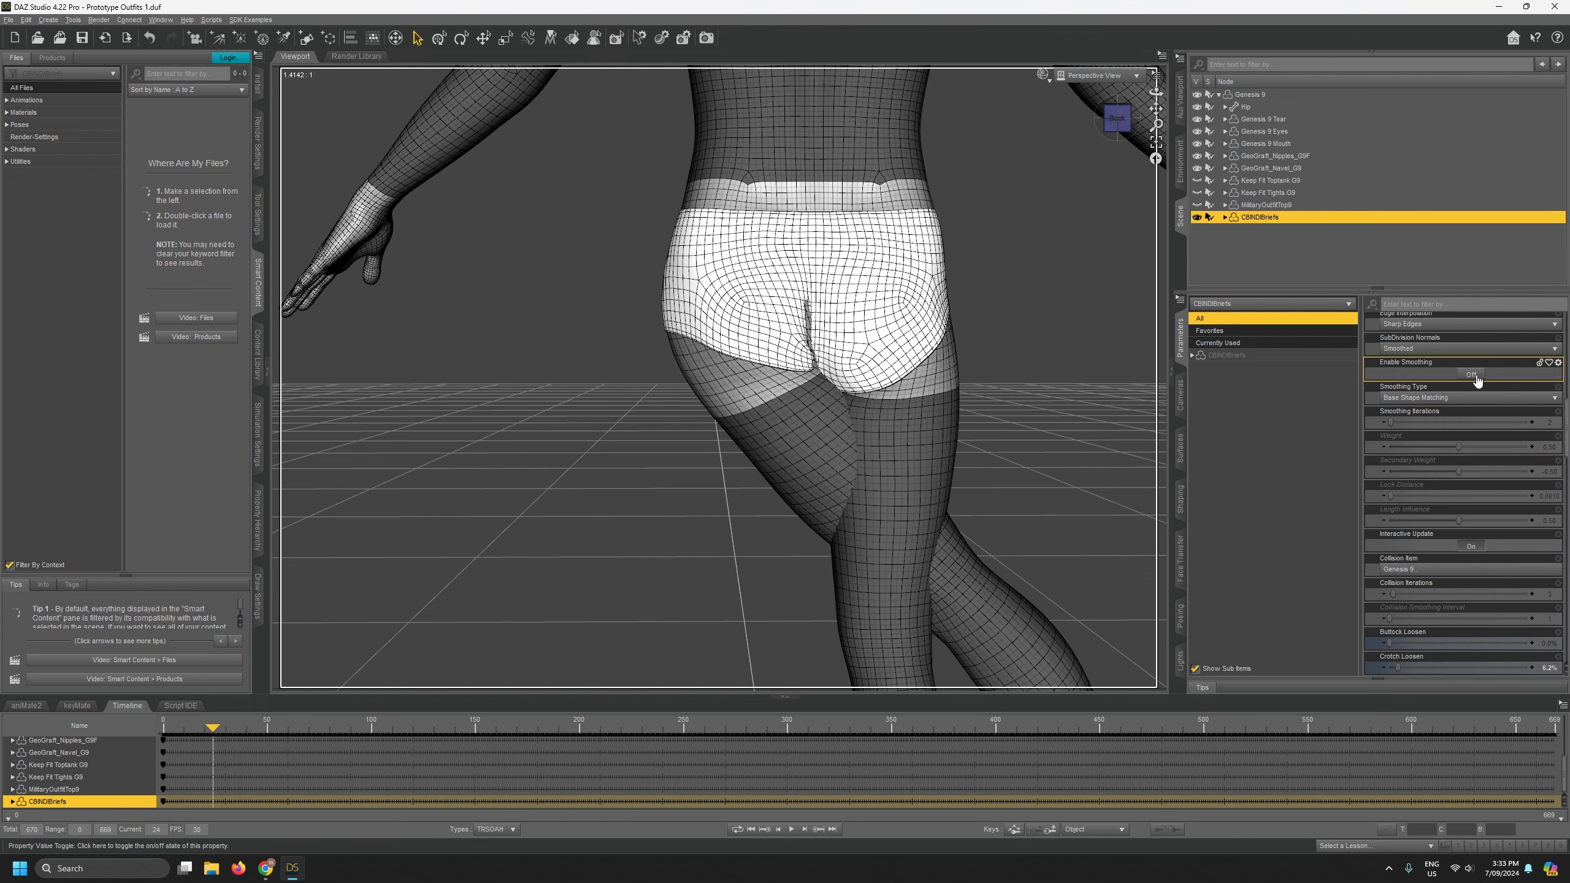
left_click(1476, 377)
Inspect the smoothed briefs from the front and behind between frames 6 and 110, including where the arm meets the waistband.
mouse_move(206, 727)
left_mouse_down()
mouse_move(191, 730)
mouse_move(339, 733)
mouse_move(175, 729)
left_mouse_up()
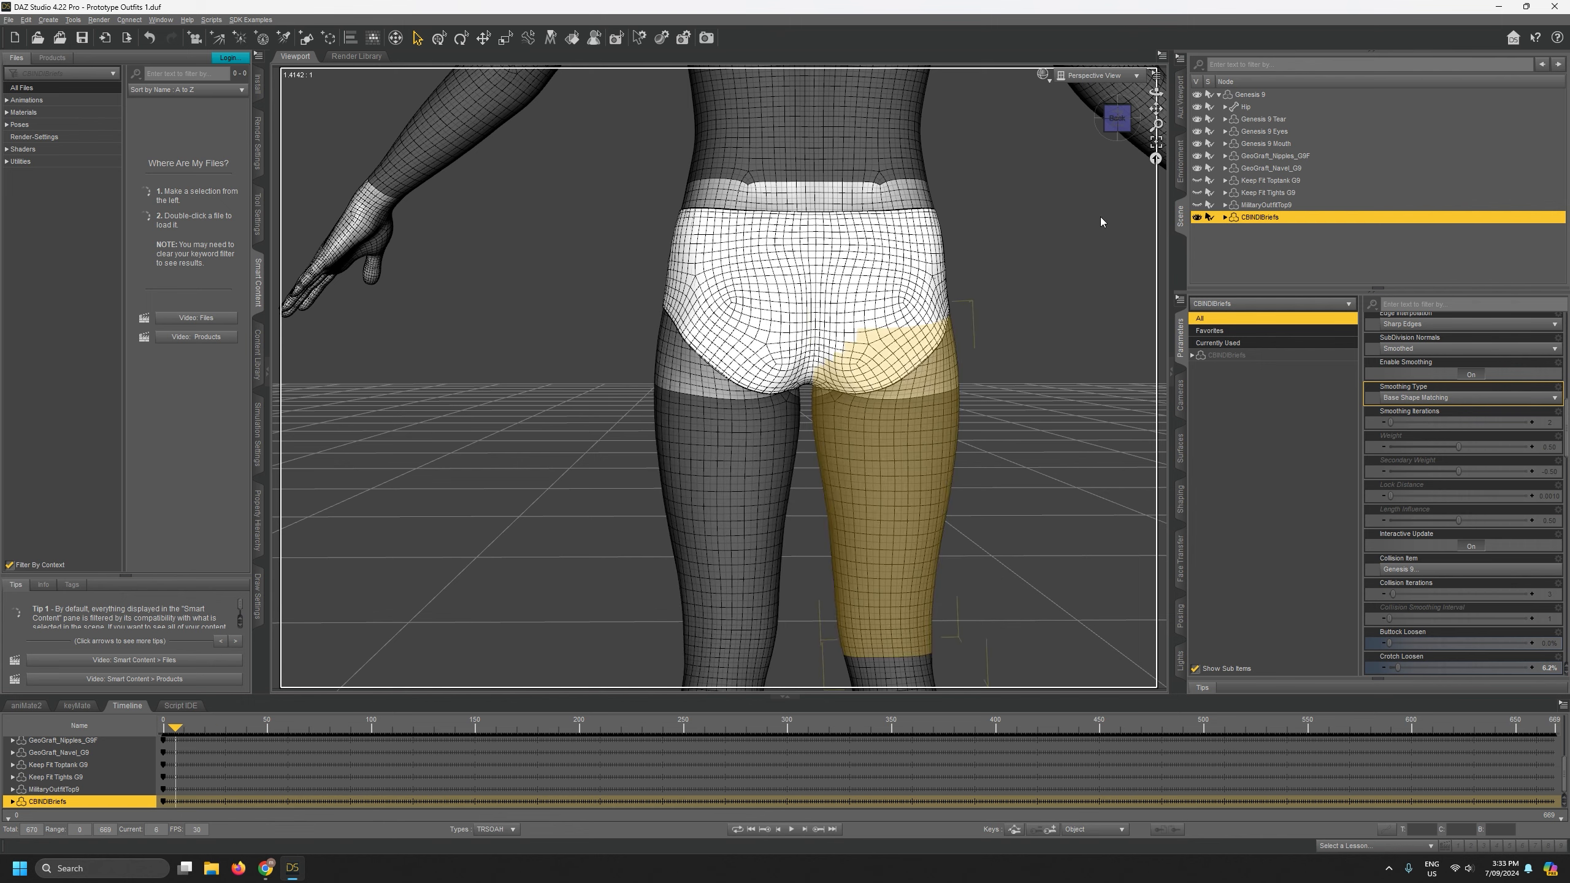
mouse_move(1156, 92)
left_mouse_down()
mouse_move(1360, 115)
mouse_move(1166, 93)
left_mouse_up()
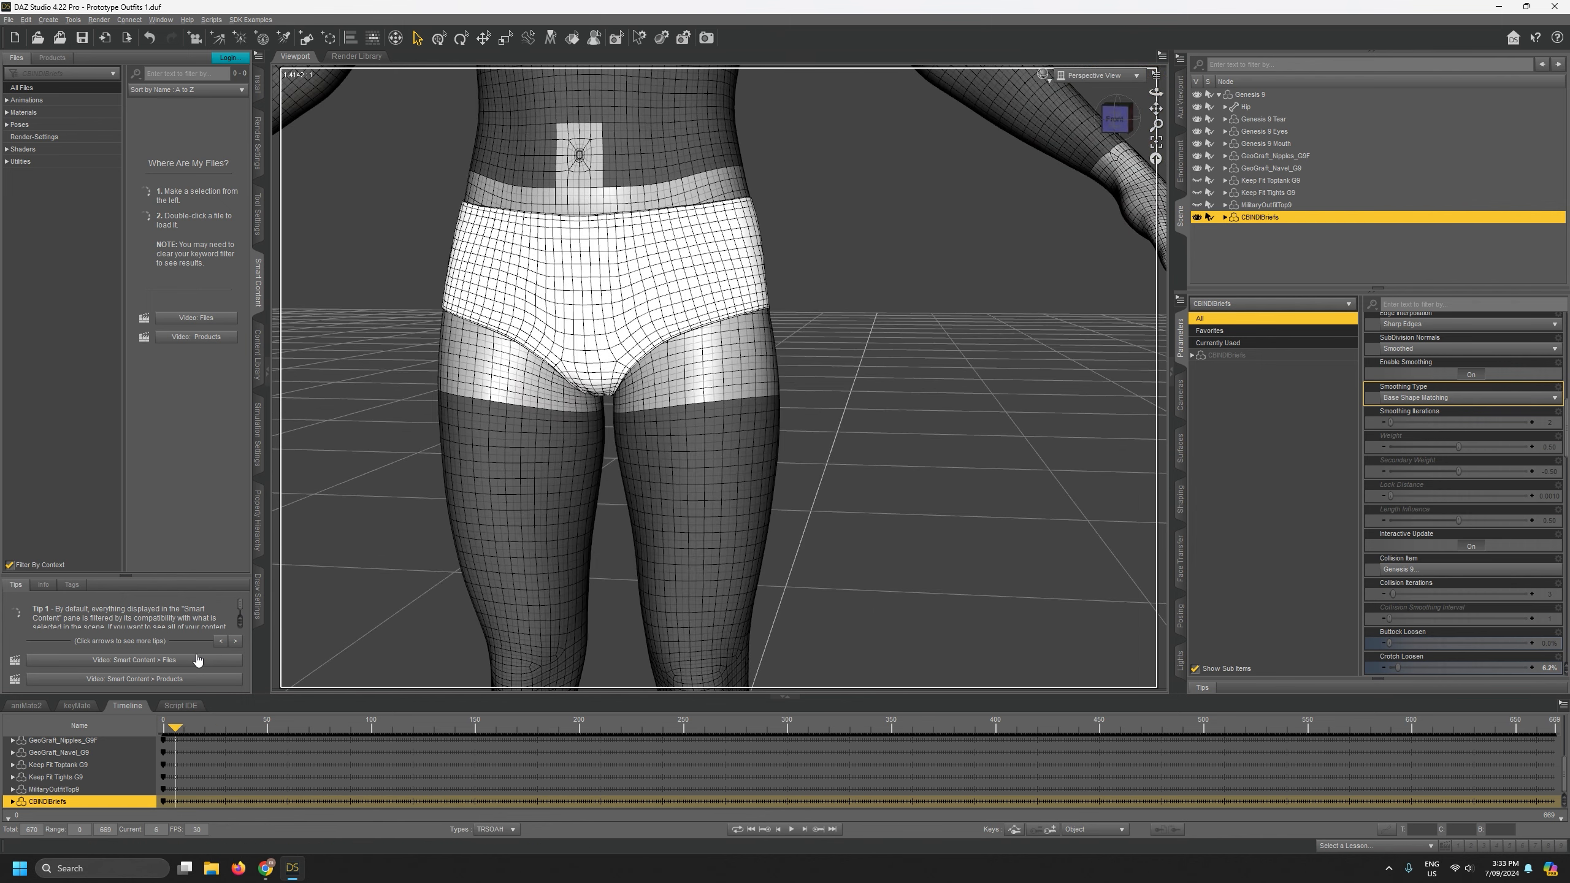
left_click_drag(177, 725, 386, 733)
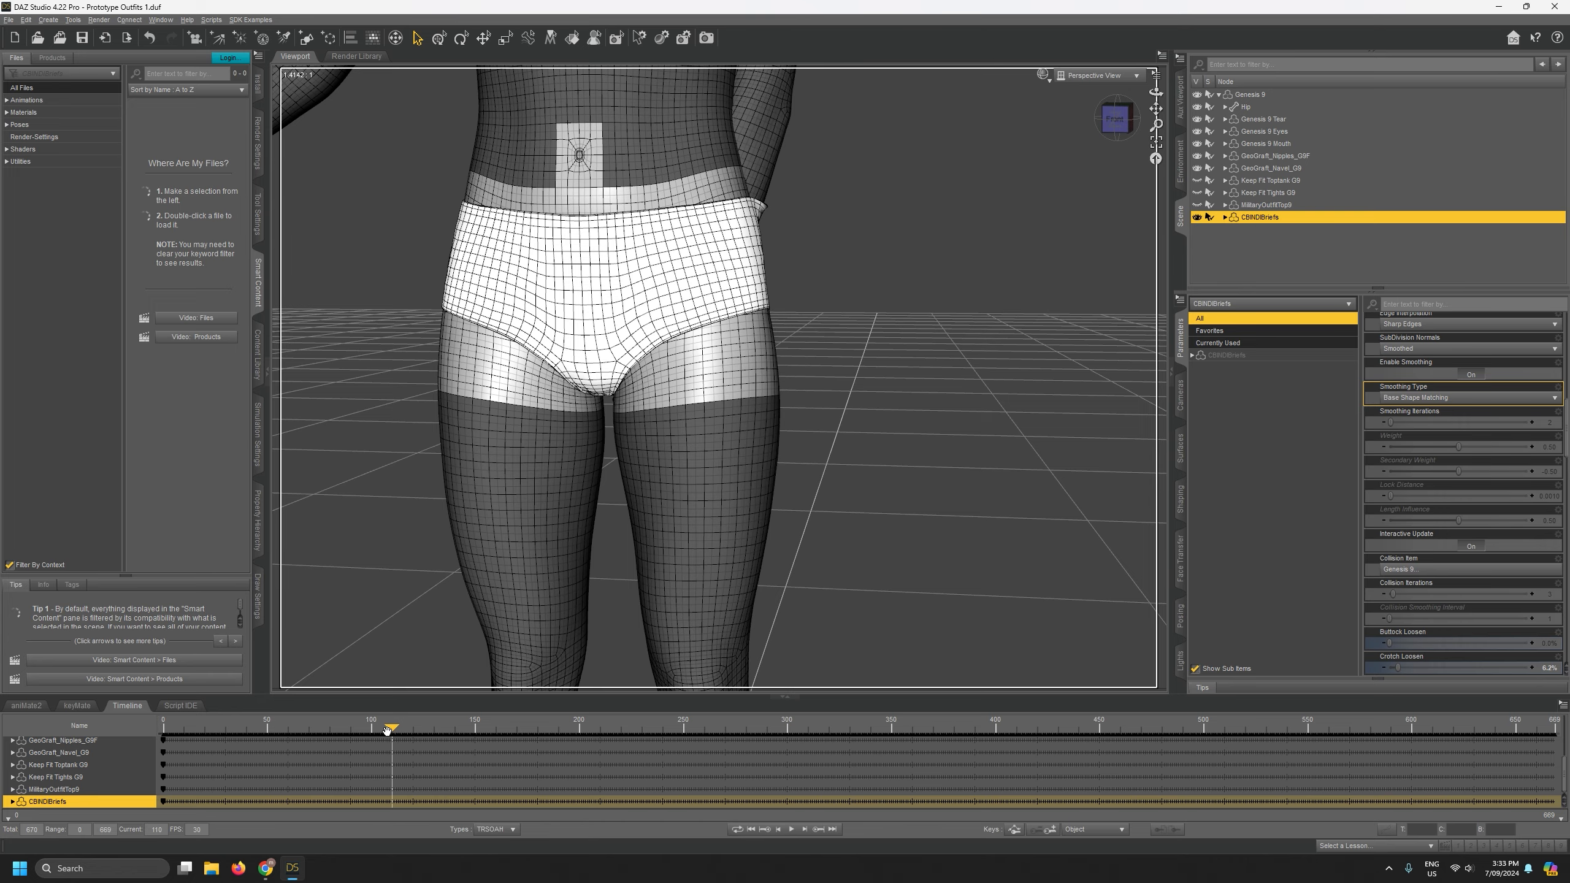
left_click_drag(1155, 92, 1133, 336)
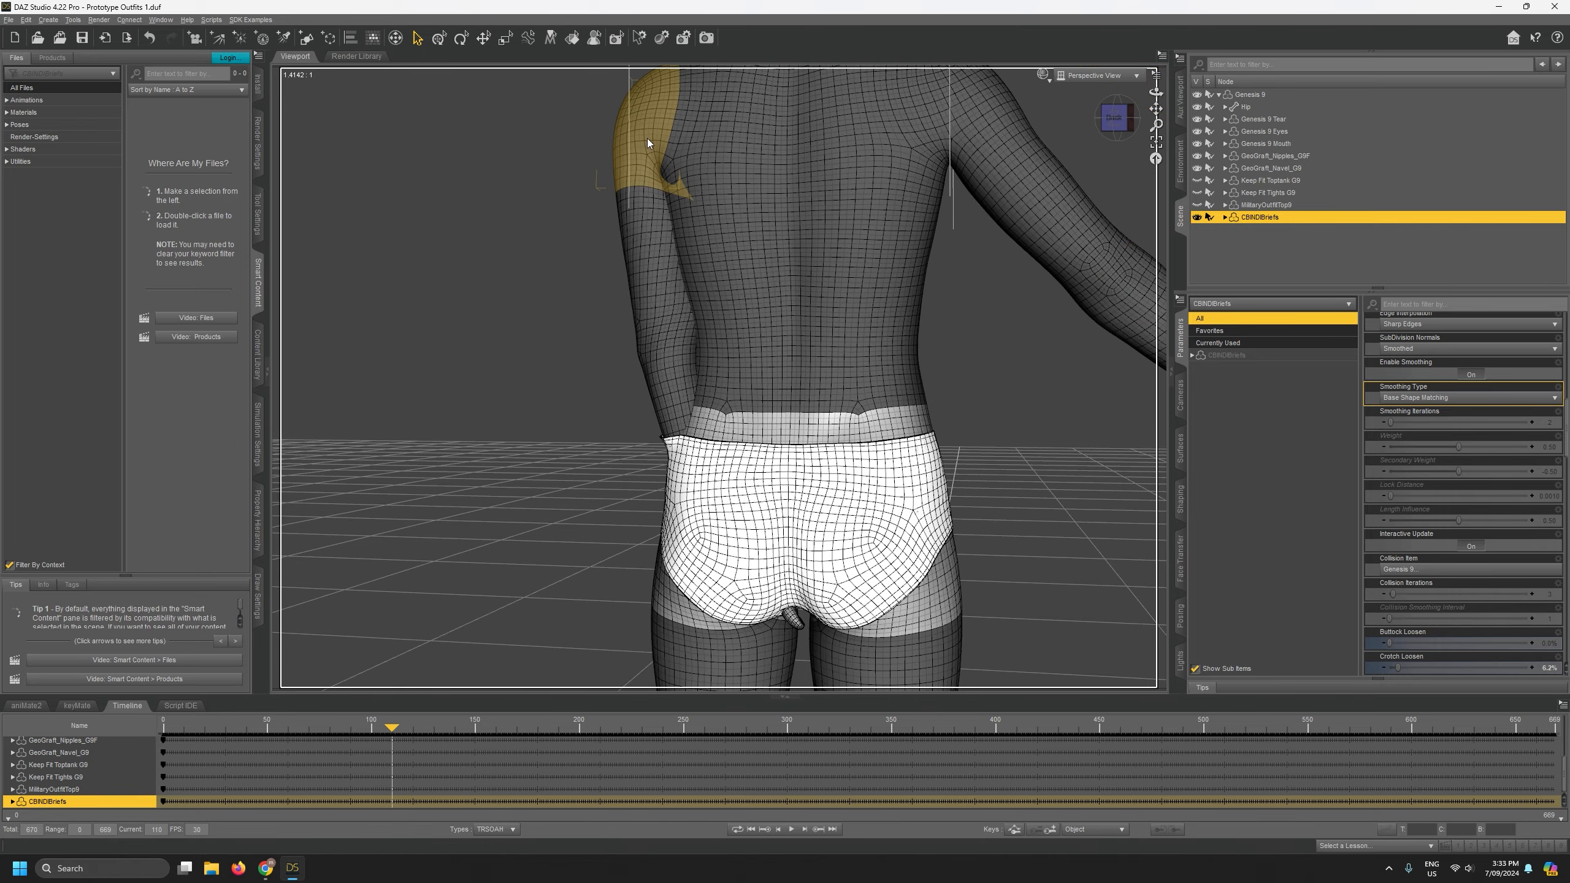
left_click_drag(1155, 92, 1156, 189)
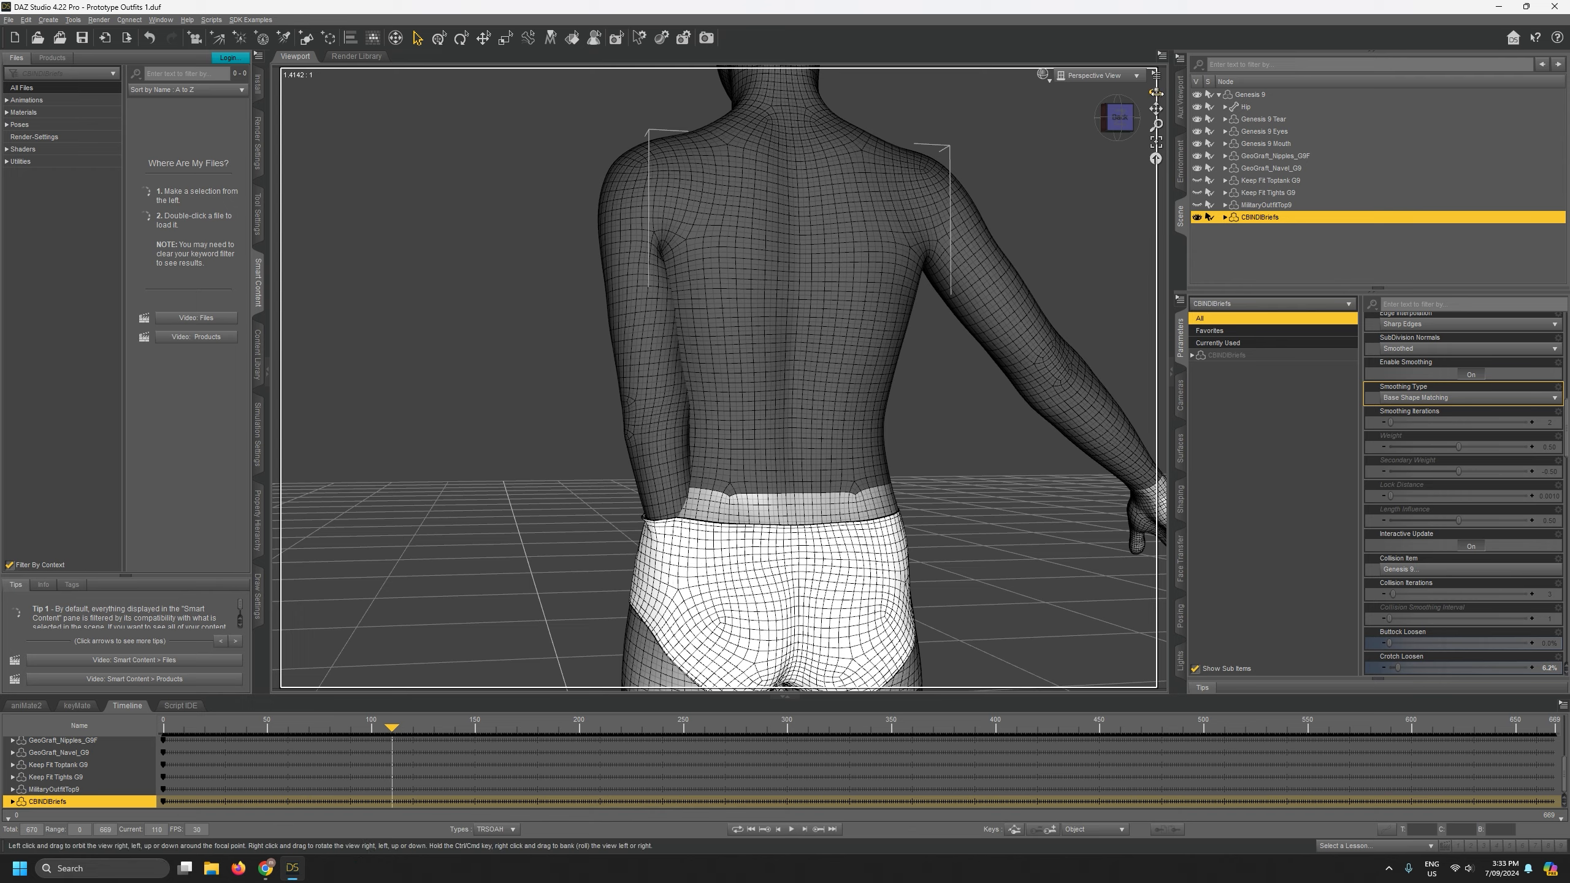
left_click_drag(1156, 92, 1211, 94)
left_click_drag(1153, 108, 1153, 151)
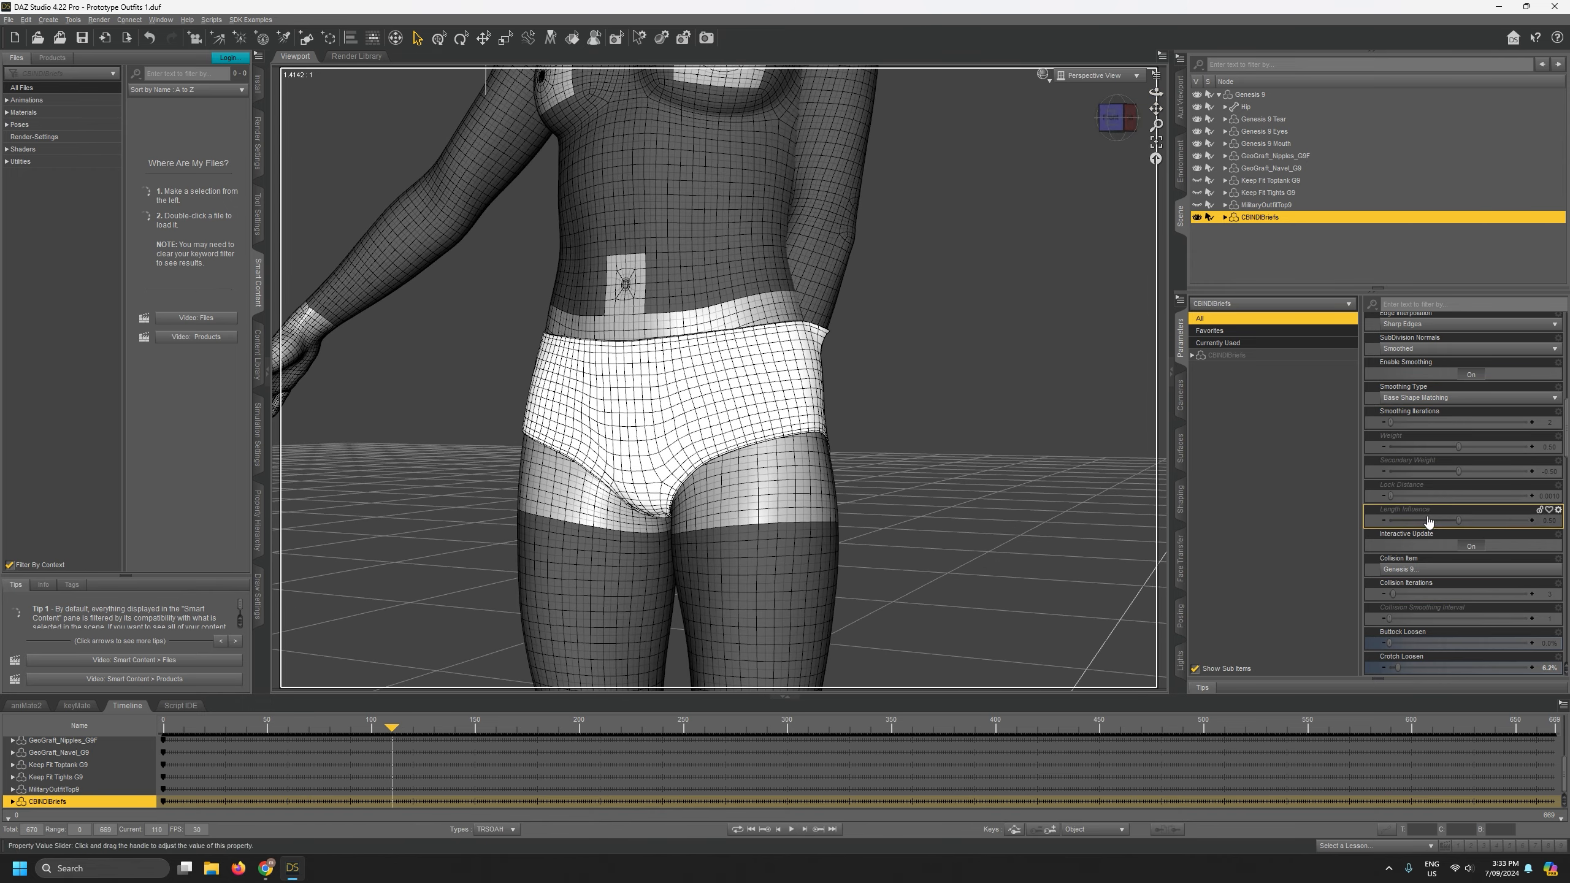
Turn off Enable Smoothing for the briefs and check the fit around frames 80 and 11.
scroll(1419, 519, "down", 3)
scroll(1408, 474, "up", 3)
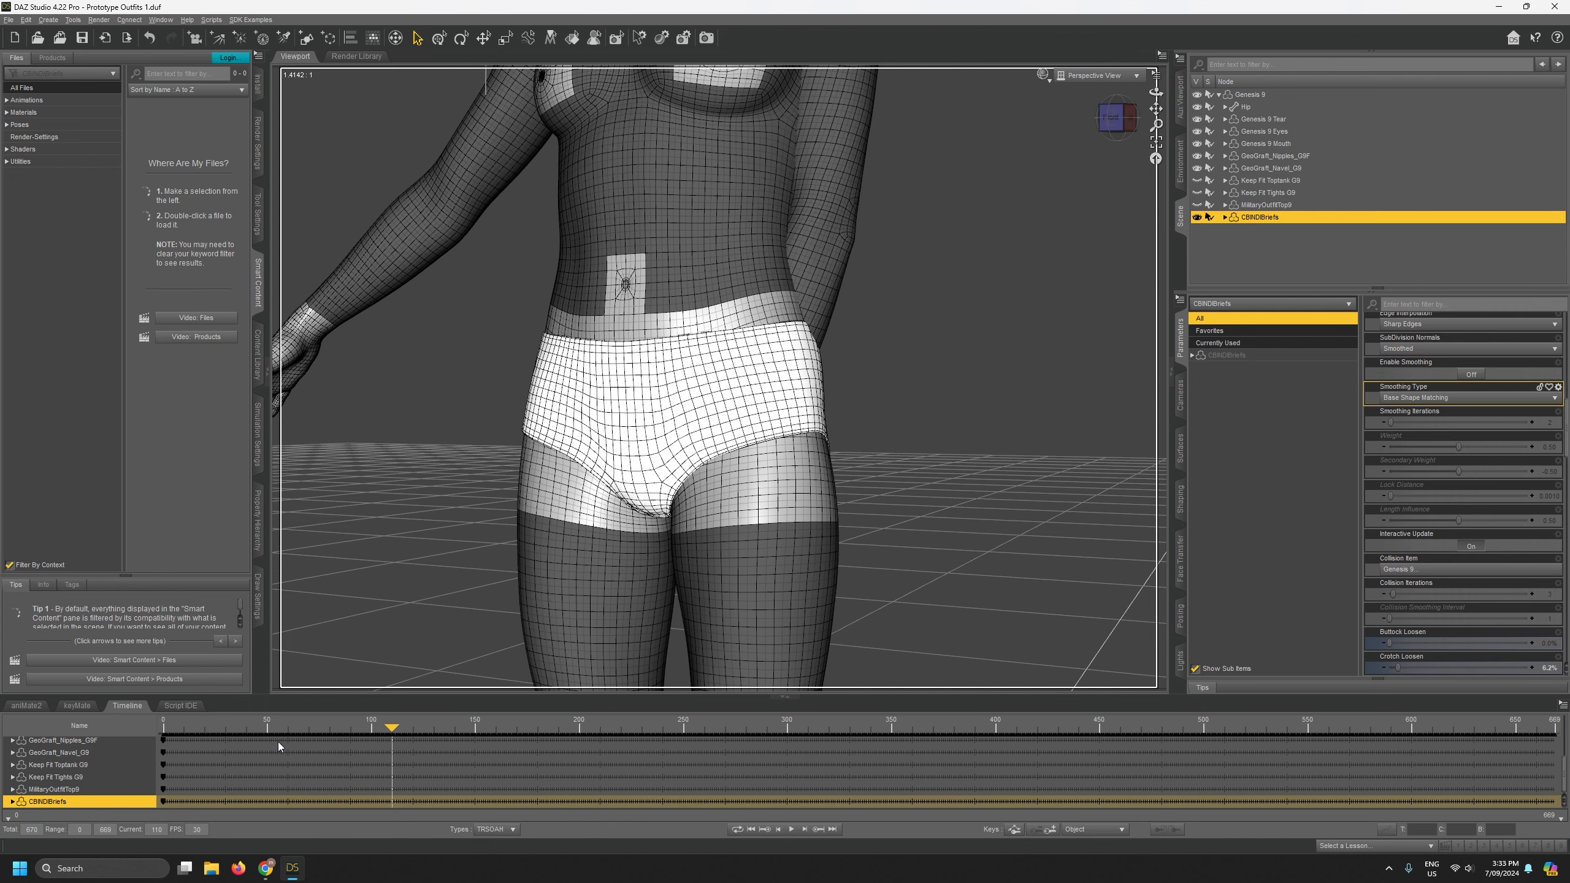
left_click_drag(385, 726, 321, 729)
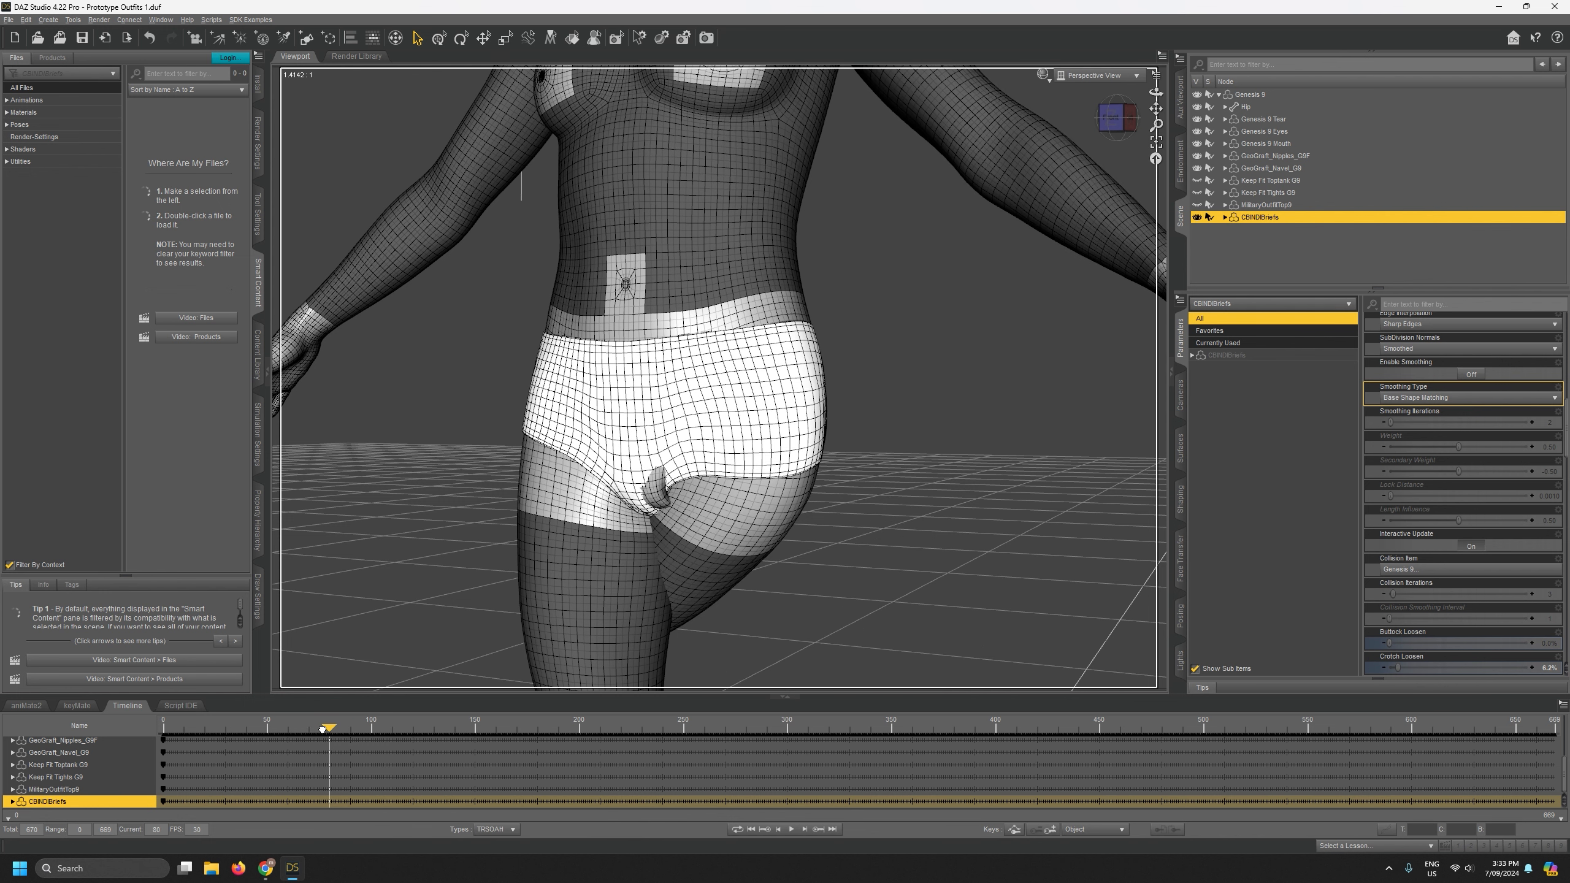
left_click_drag(322, 729, 178, 731)
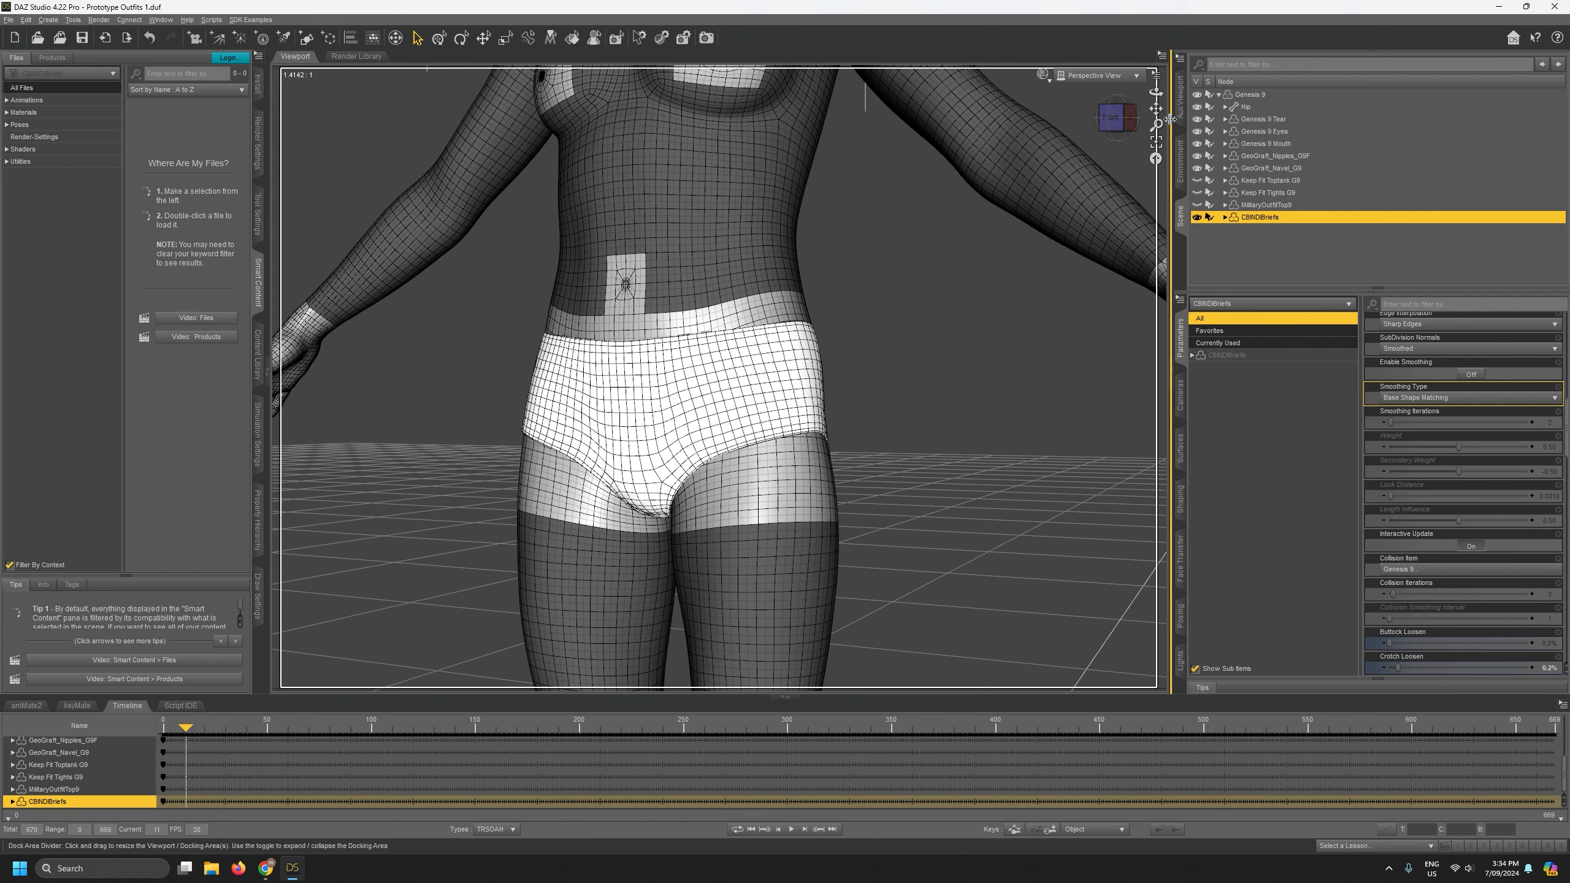
Return the timeline to frame 0 and show MilitaryOutfitTop9 together with the briefs for a close-up fit check.
scroll(720, 433, "down", 8)
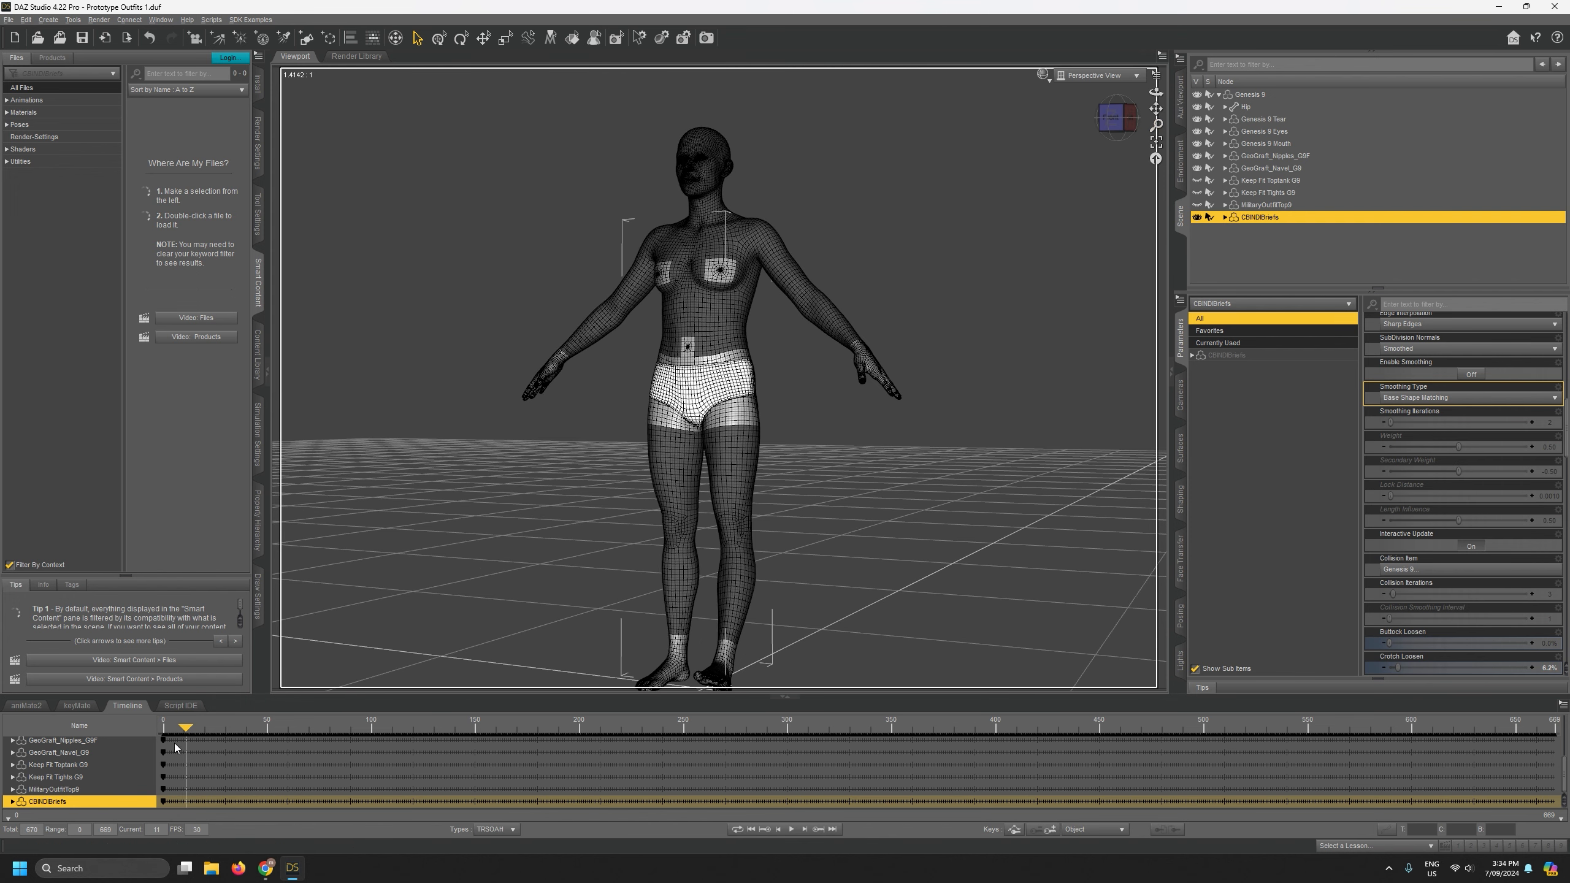
left_click_drag(185, 728, 138, 727)
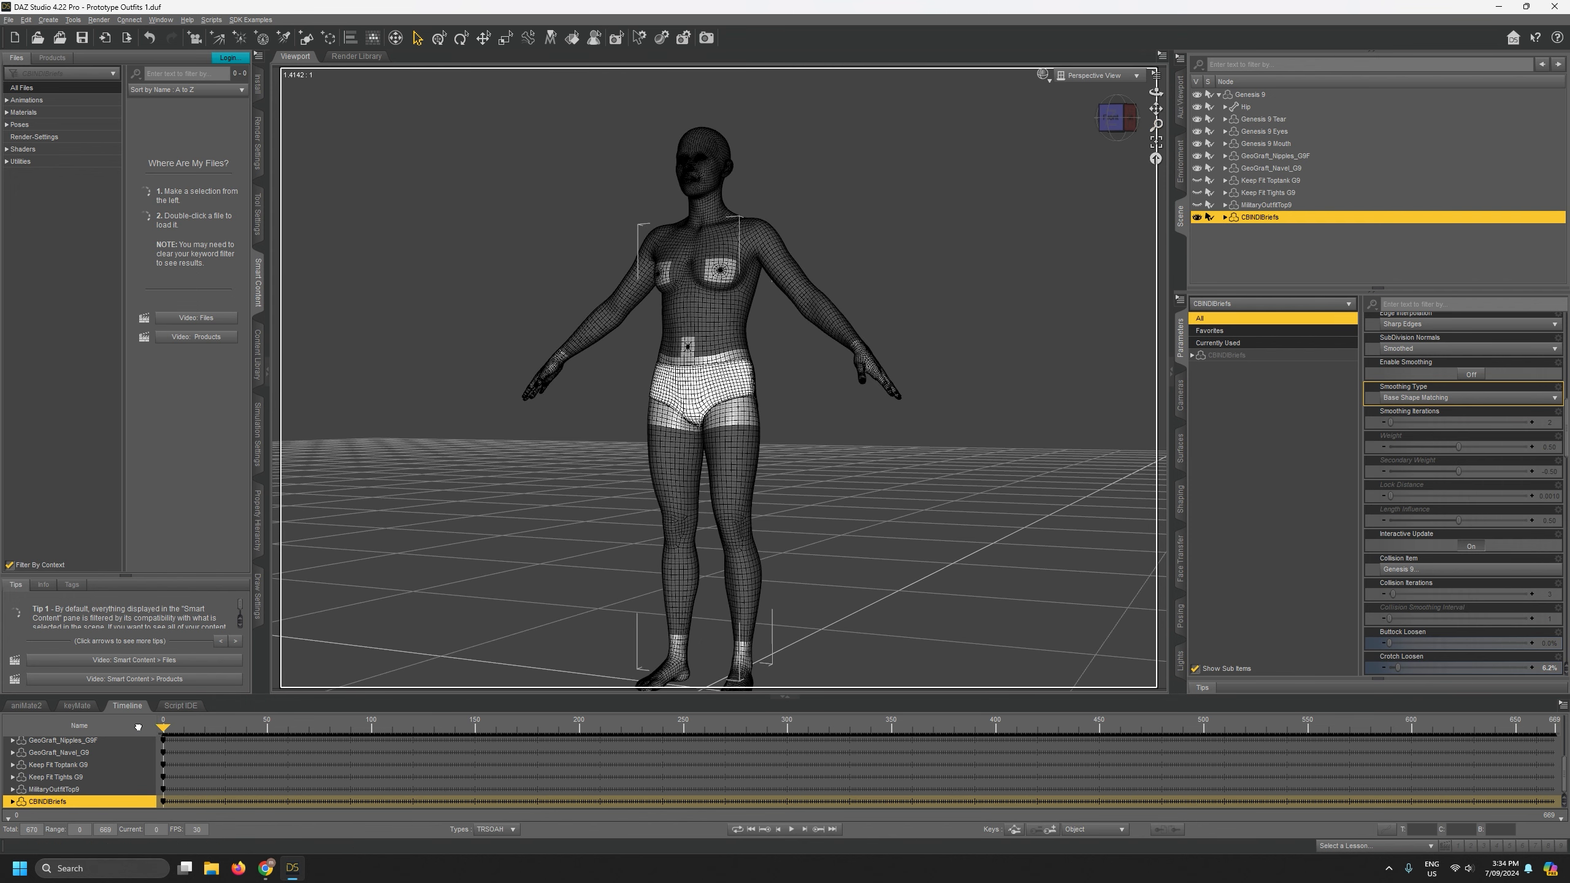
left_click(1196, 205)
left_click_drag(1156, 92, 1164, 56)
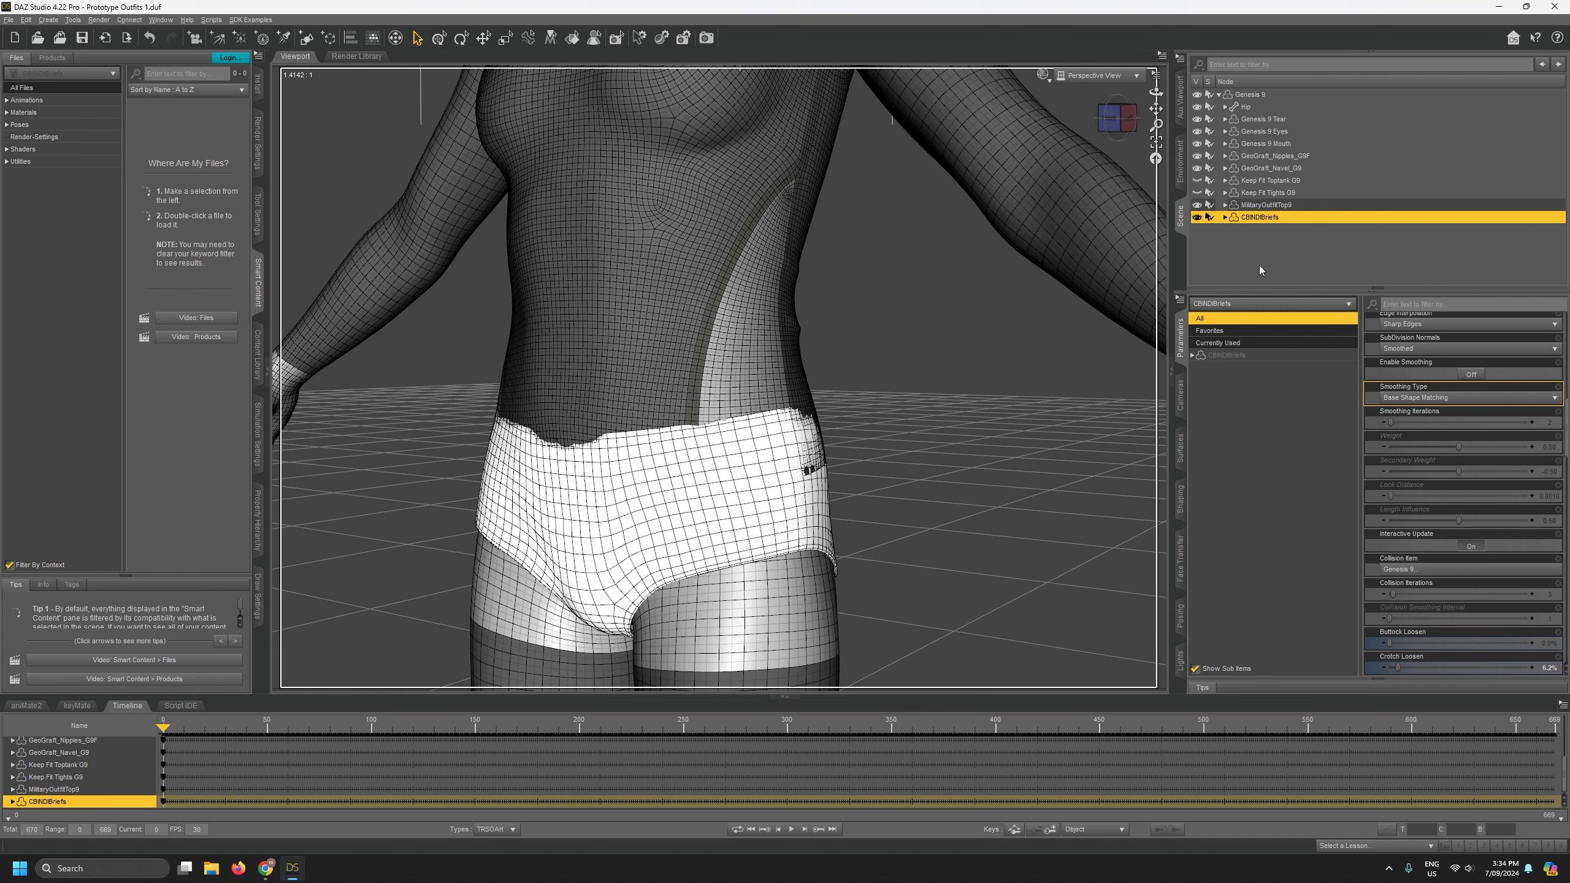
left_click_drag(1261, 217, 1269, 206)
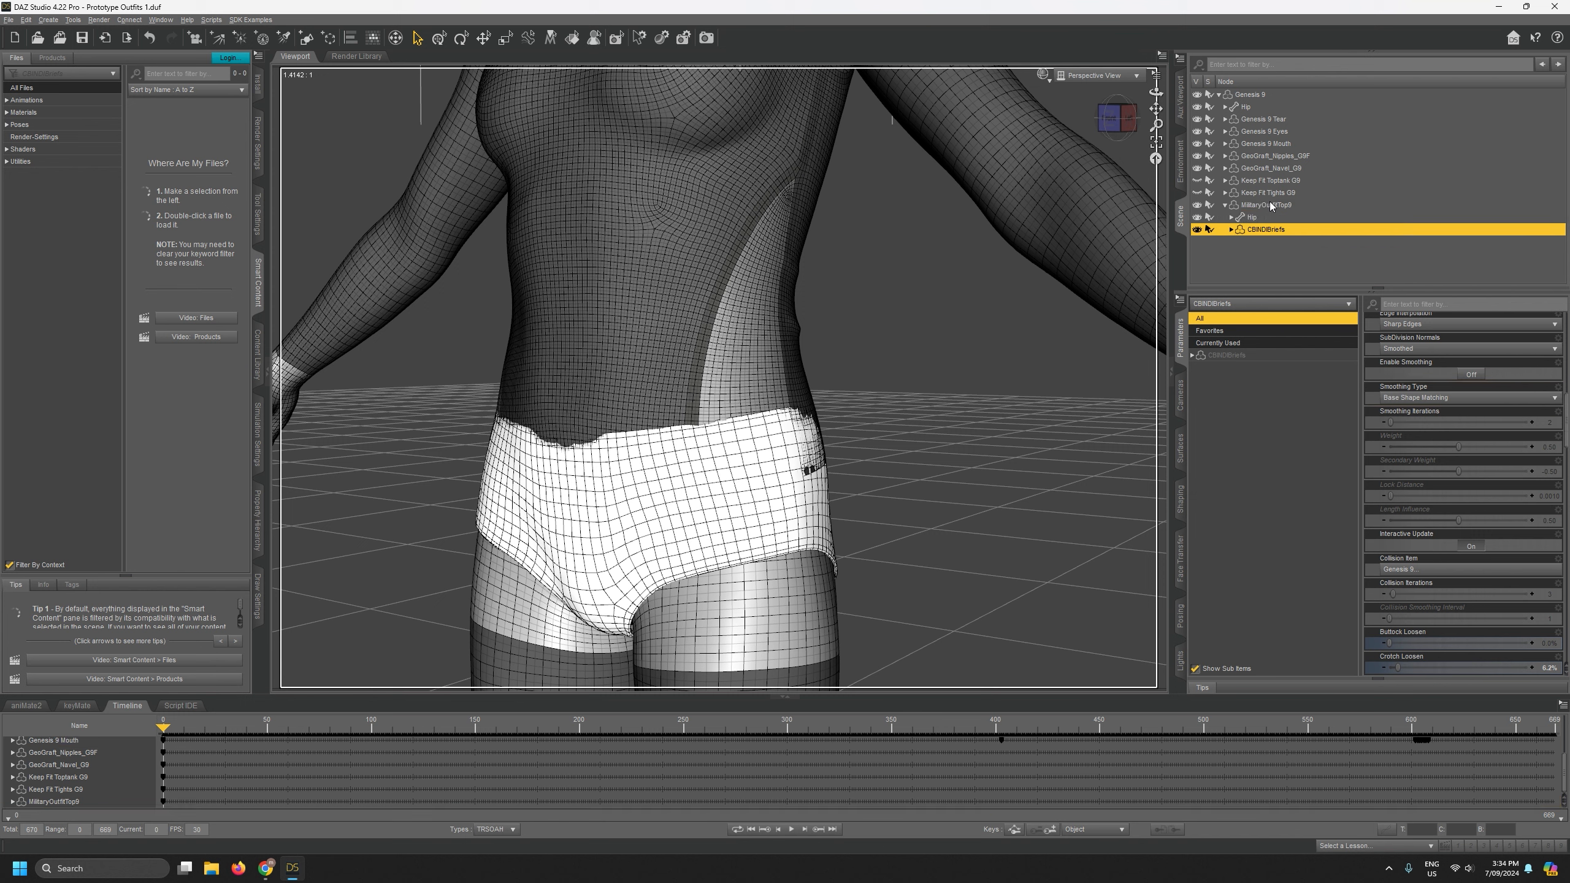
left_click(1226, 205)
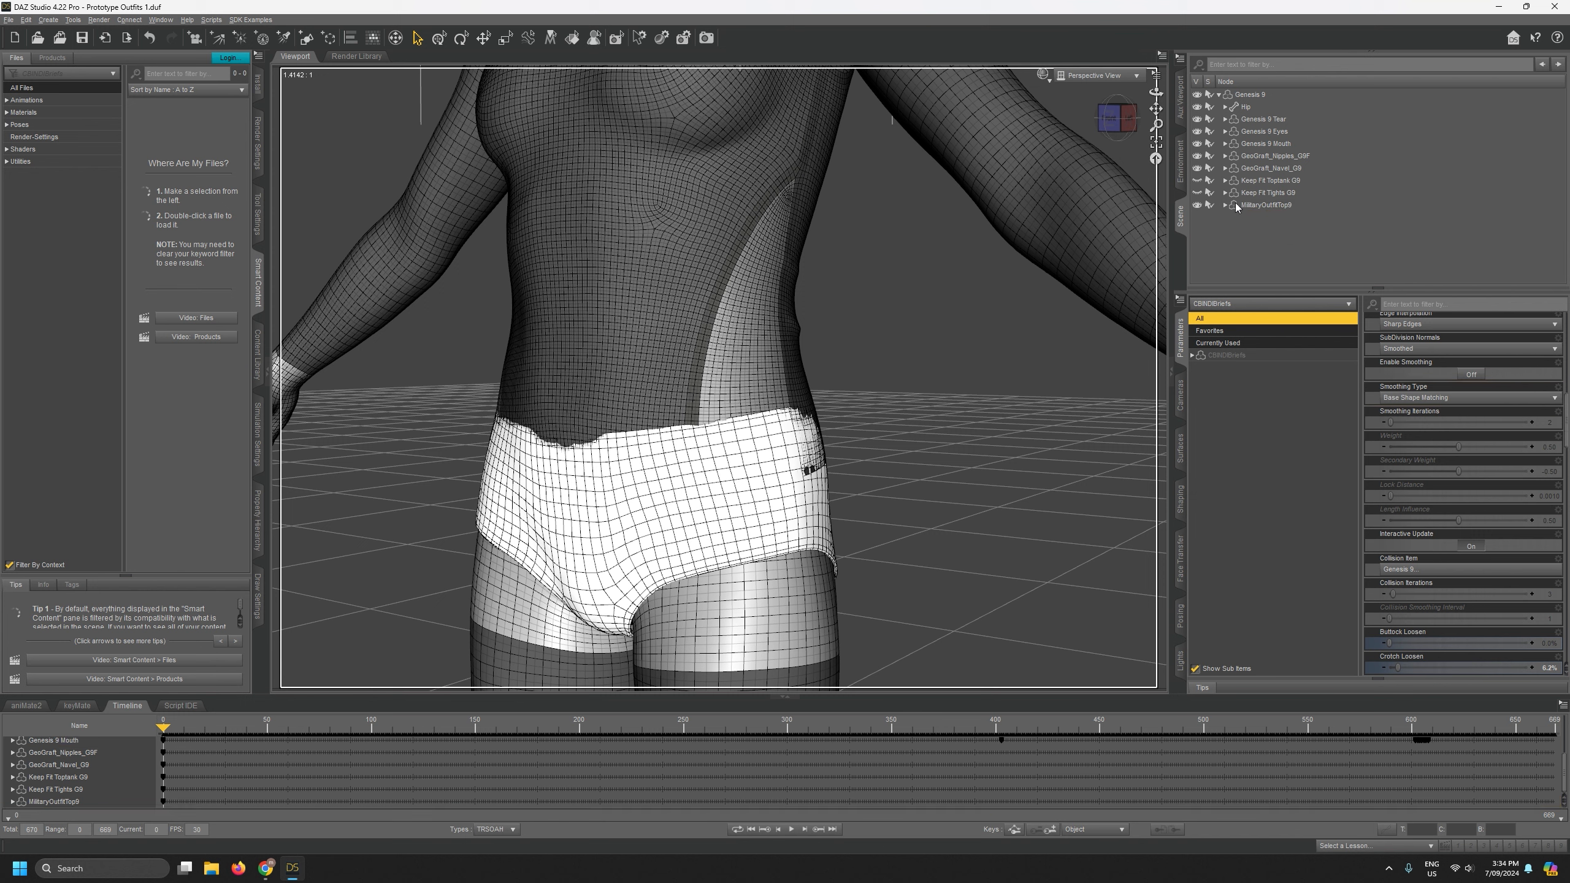
left_click(1257, 205)
left_click(1261, 193)
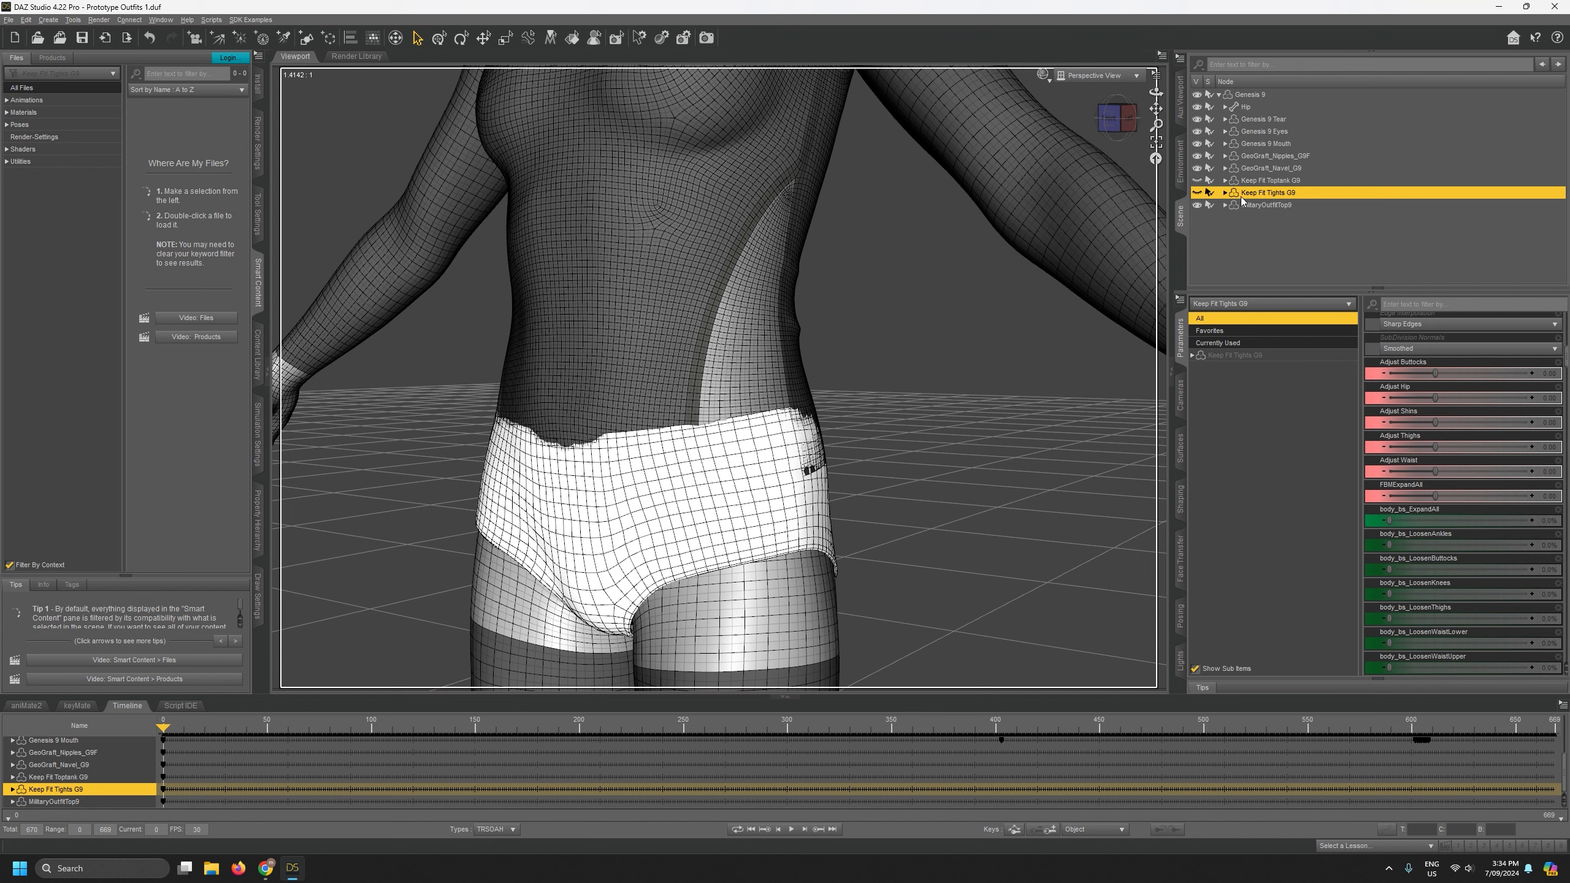
left_click(1197, 193)
left_click(1197, 194)
left_click(1249, 232)
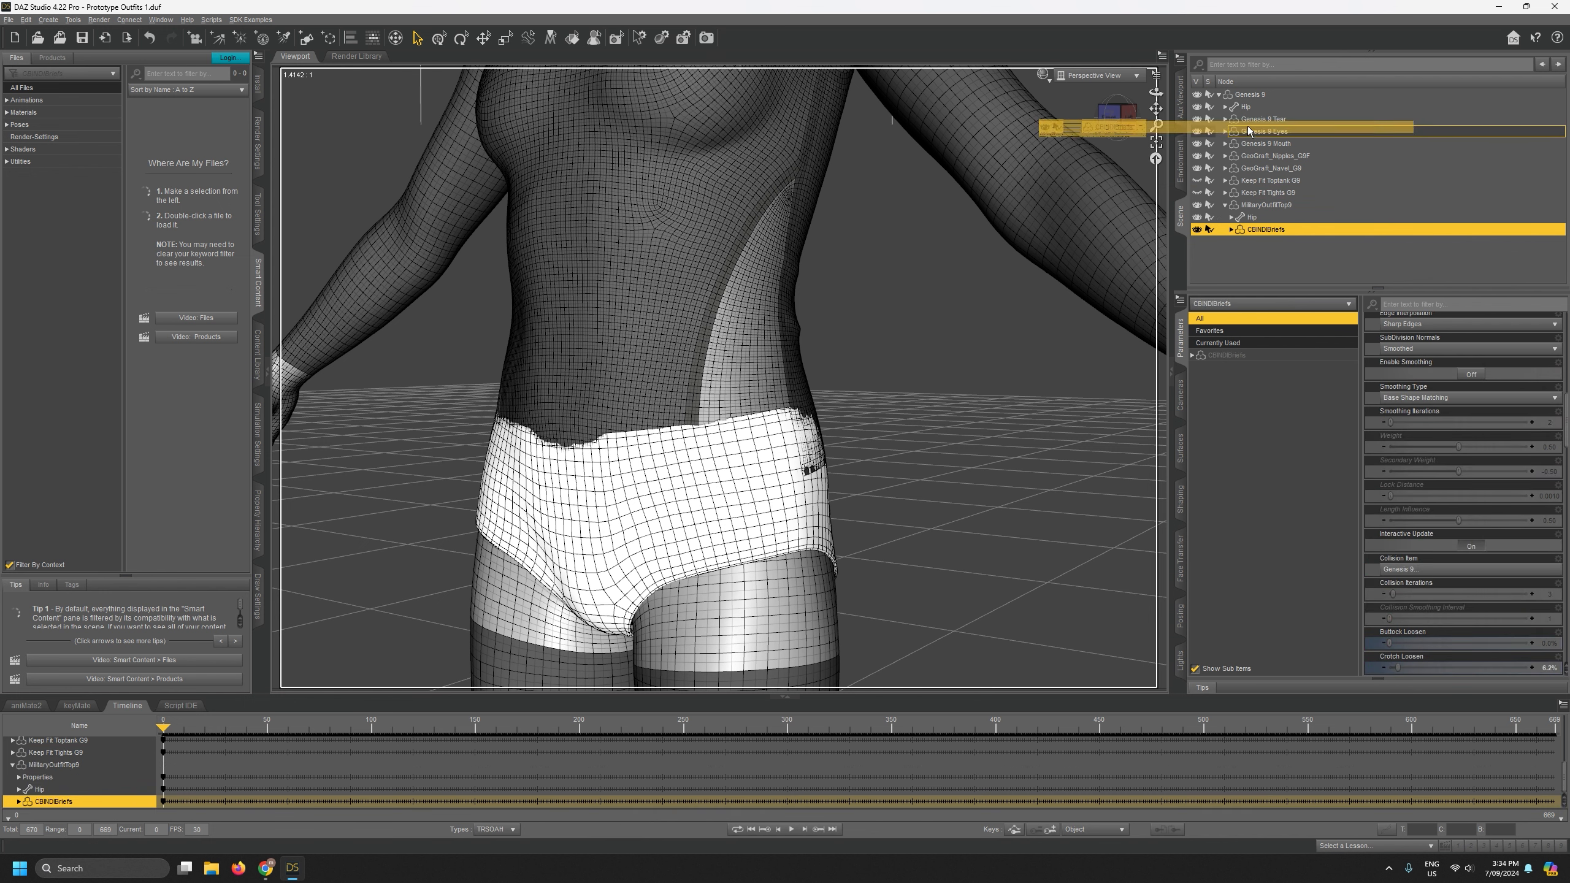
left_click(1225, 204)
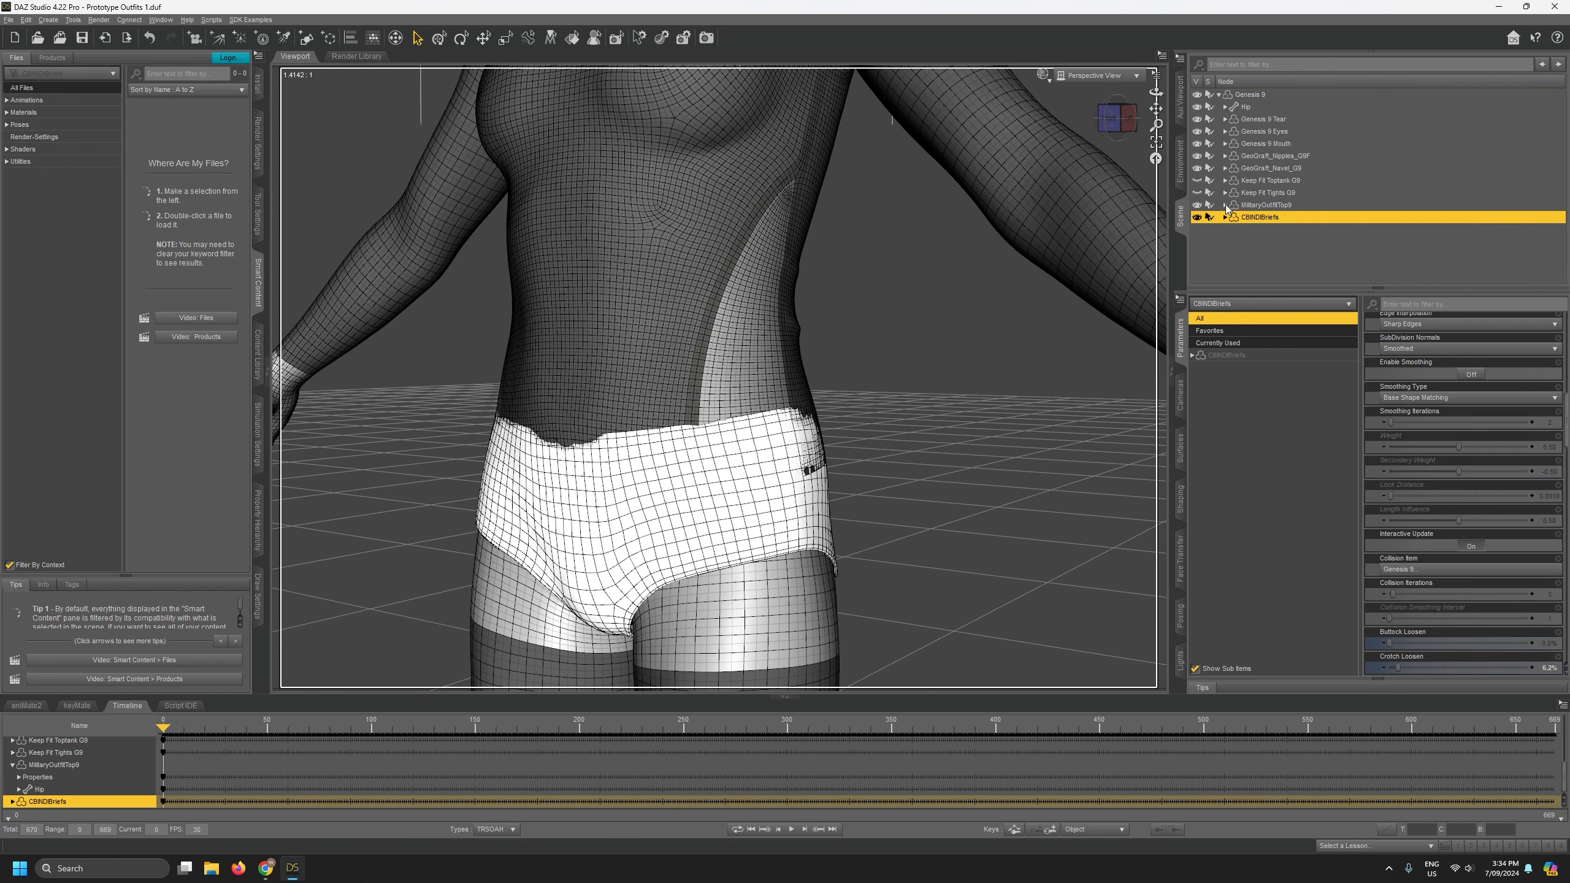
Set the PushModifier of MilitaryOutfitTop9 to about 0.31 so the top sits outside the briefs' waistband.
left_click(1249, 206)
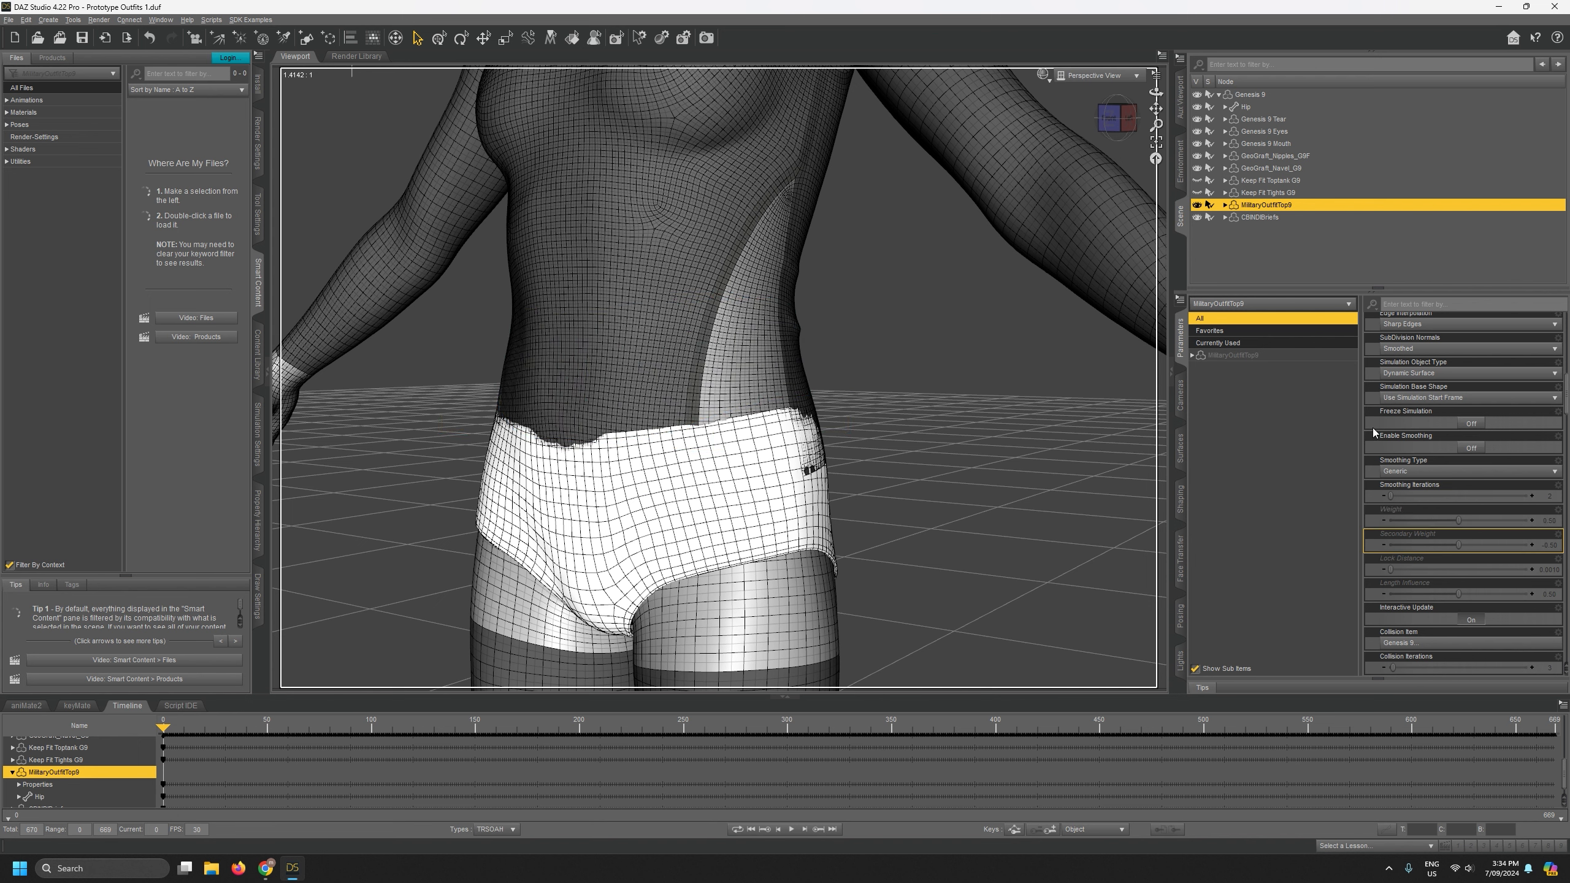
scroll(1419, 492, "up", 8)
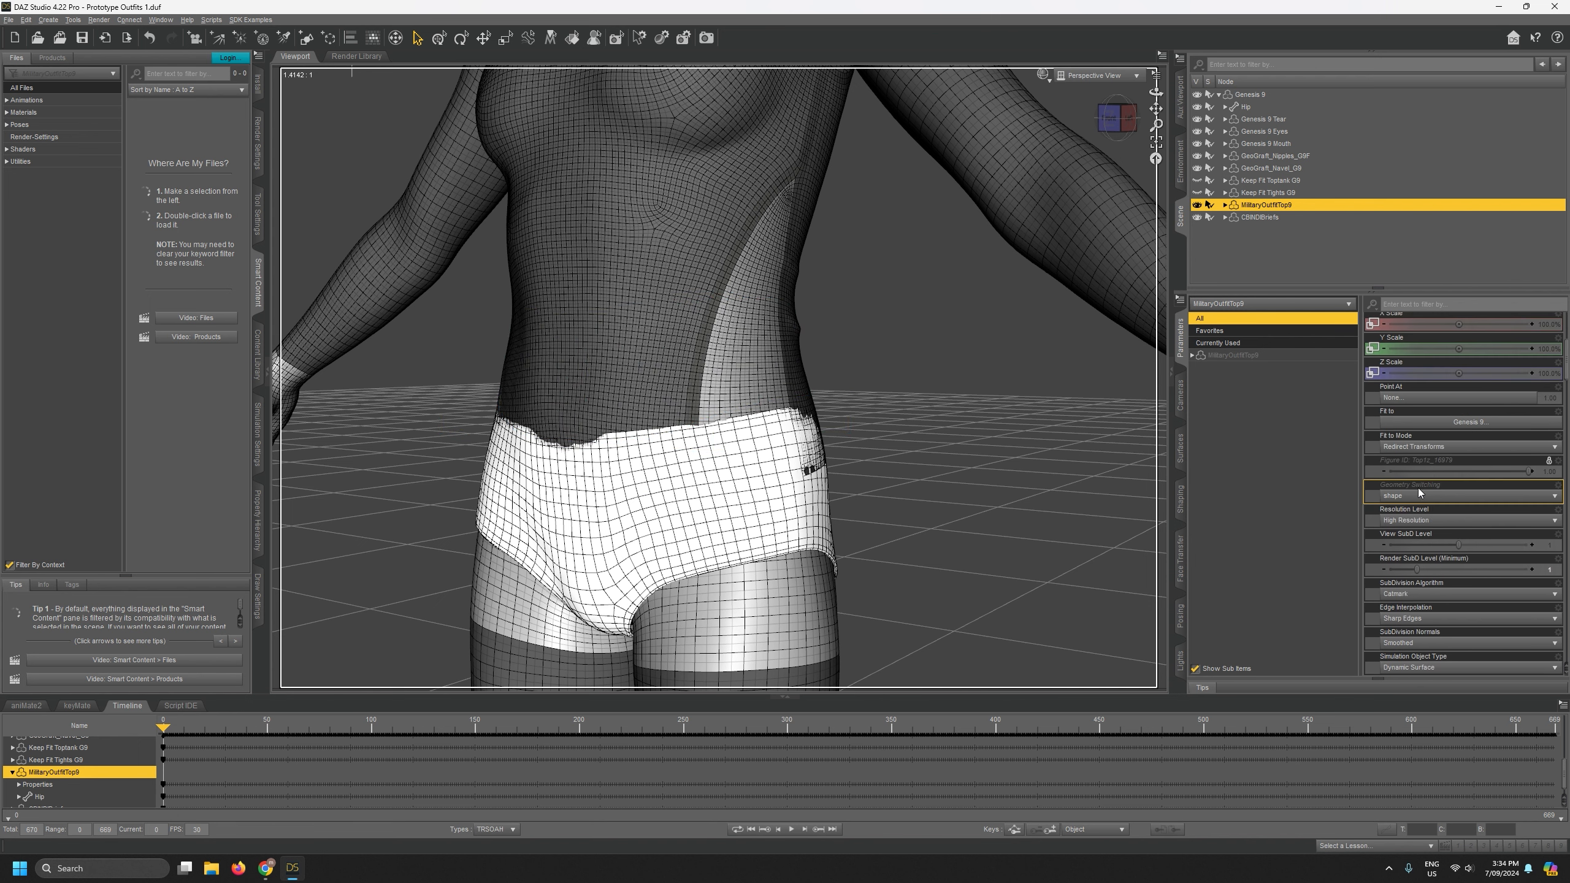
scroll(1419, 492, "down", 8)
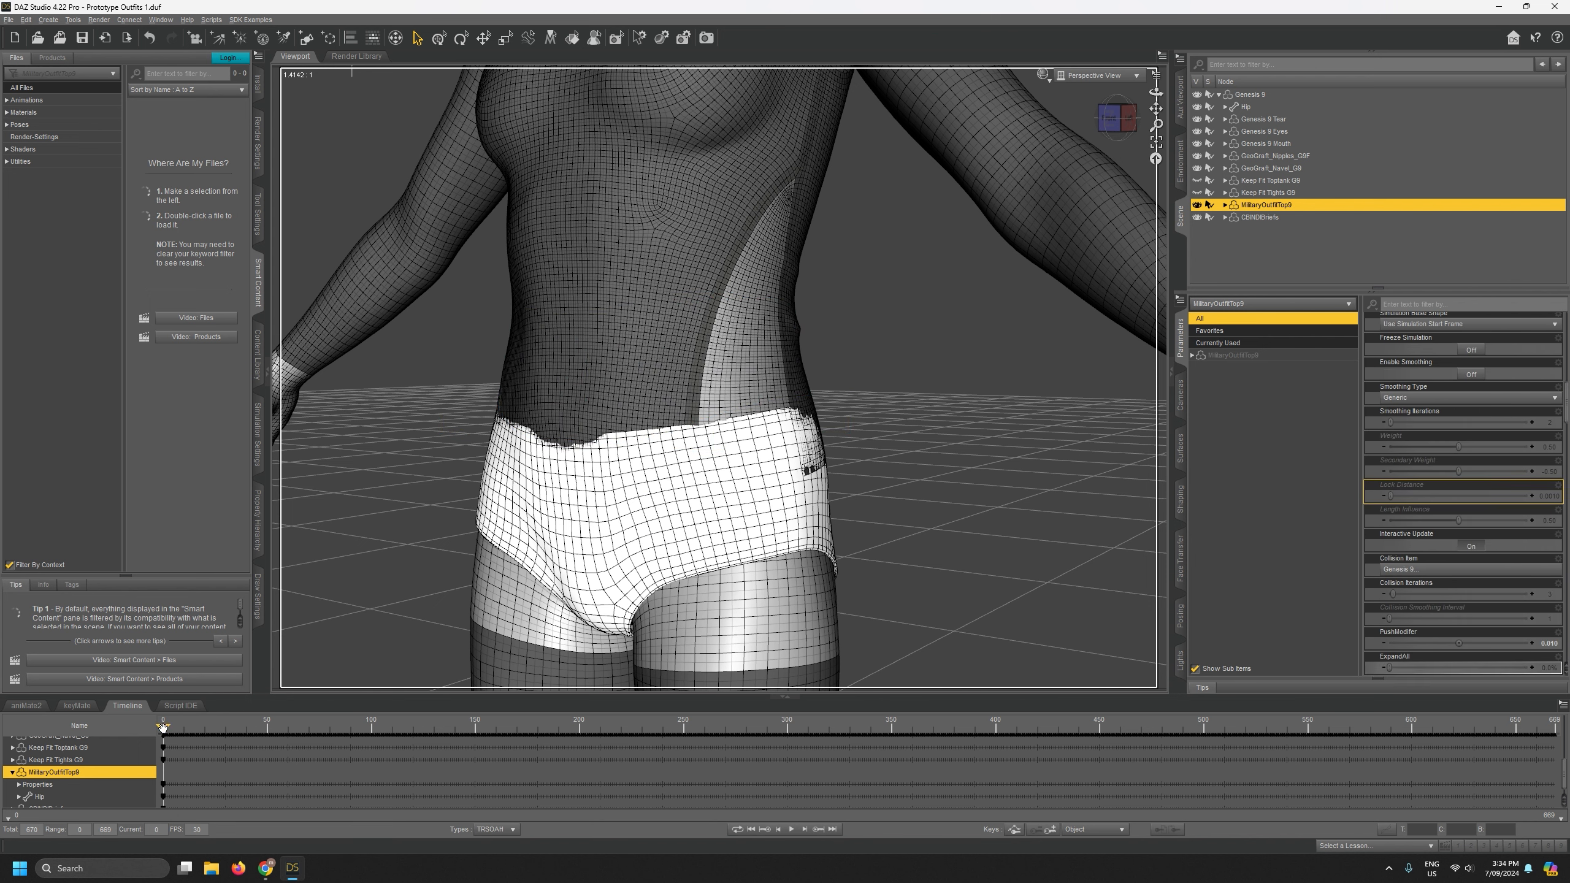
left_click_drag(140, 731, 139, 731)
scroll(1397, 532, "down", 3)
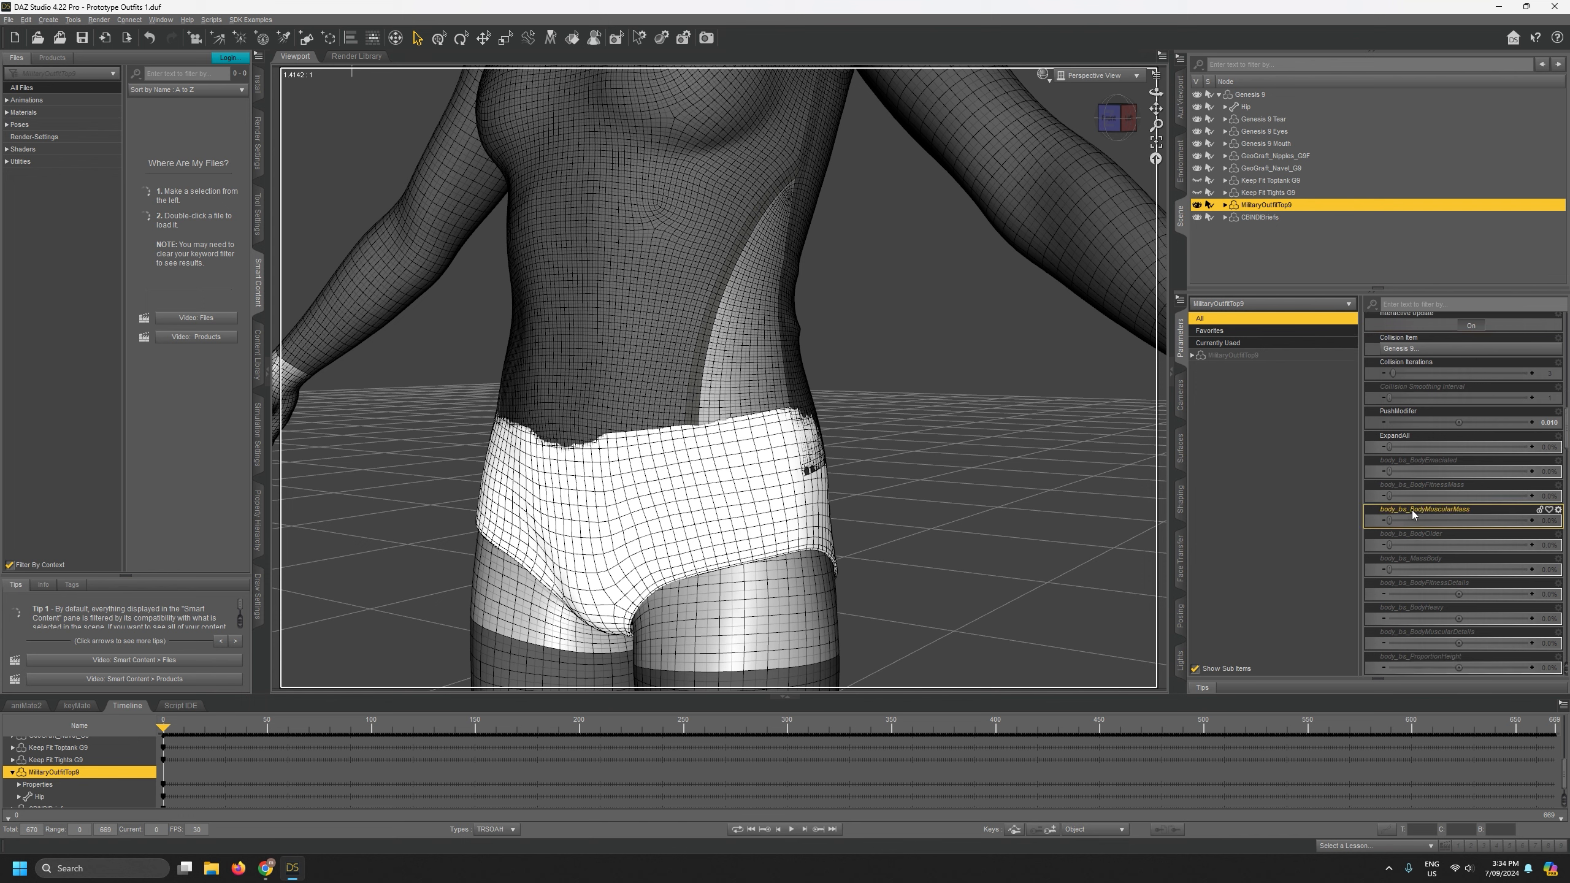
left_click_drag(1458, 423, 1484, 422)
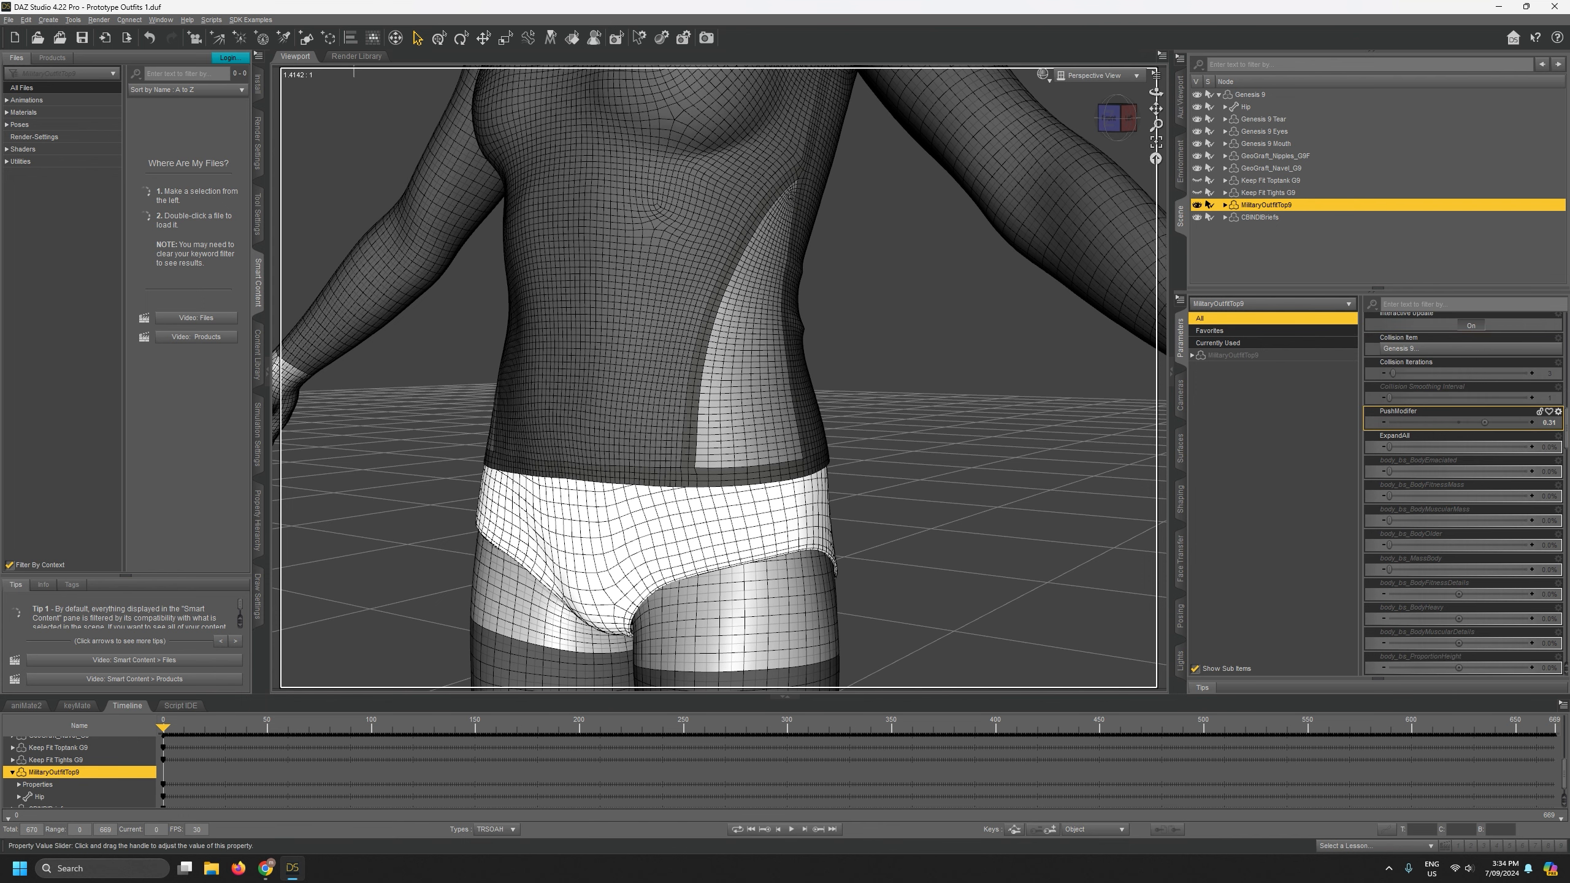
Look through the military top's remaining parameters and inspect its fit over the chest, waist and briefs at frame 0.
scroll(1436, 480, "down", 10)
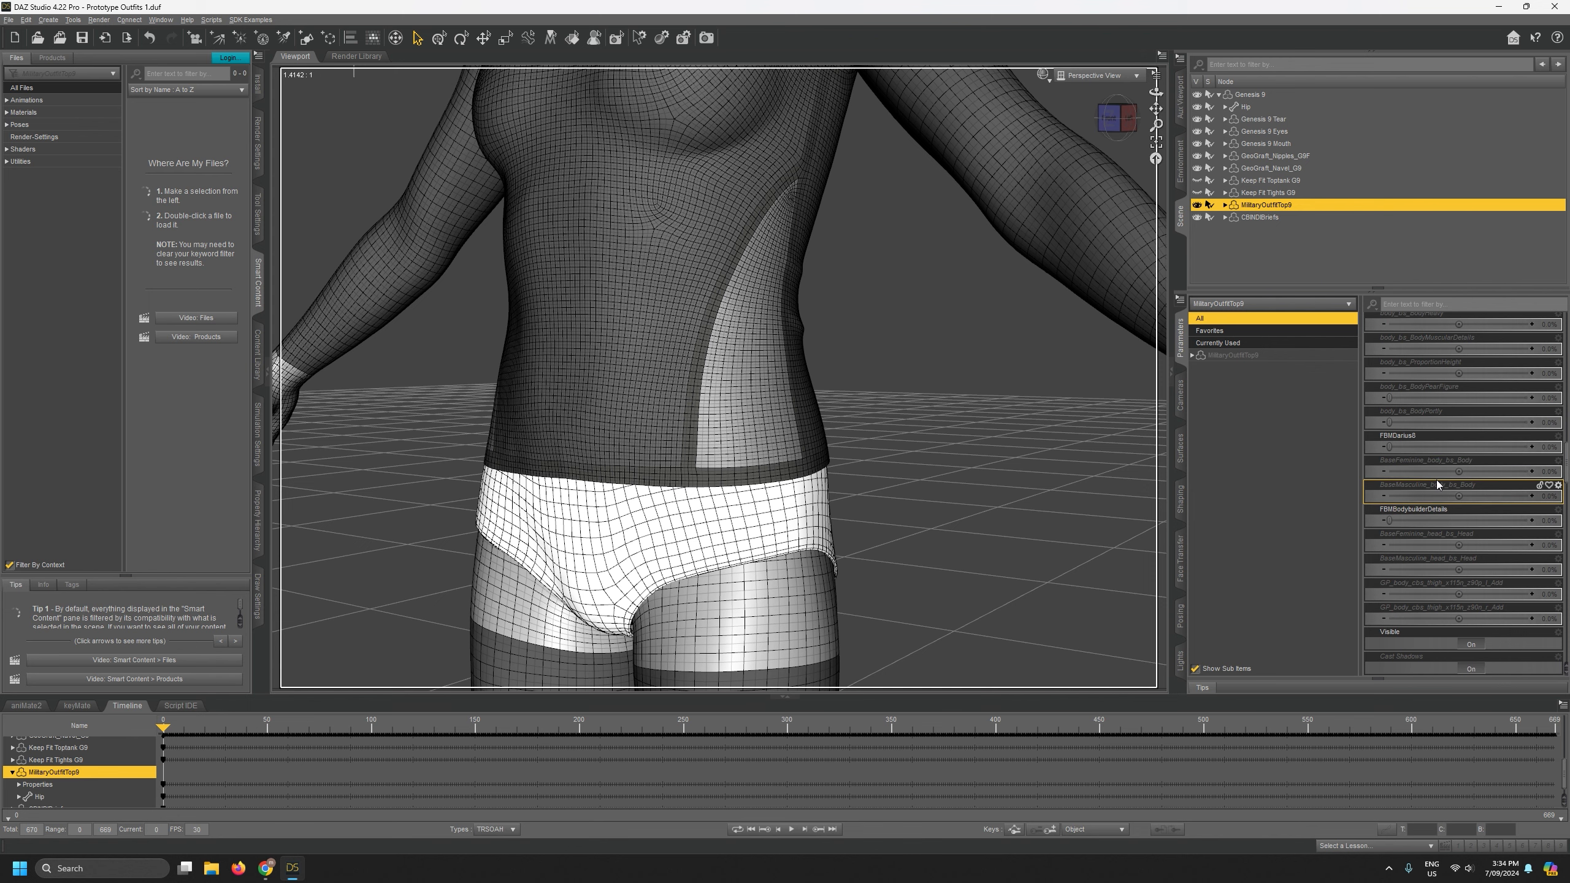
scroll(1436, 484, "down", 2)
scroll(1436, 484, "up", 10)
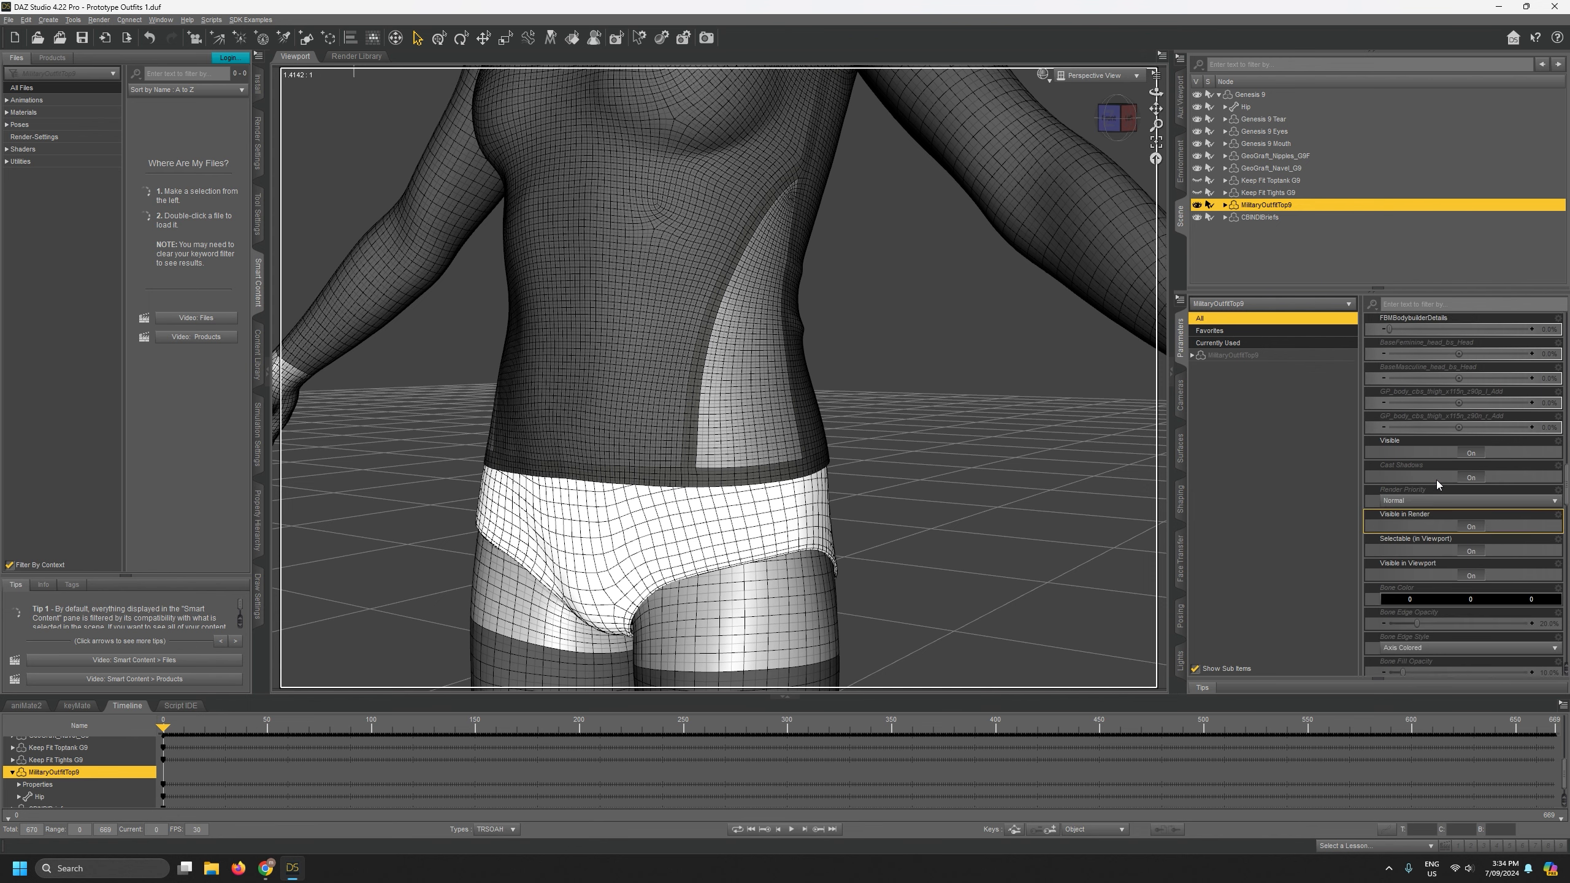
left_click_drag(1155, 109, 1186, 425)
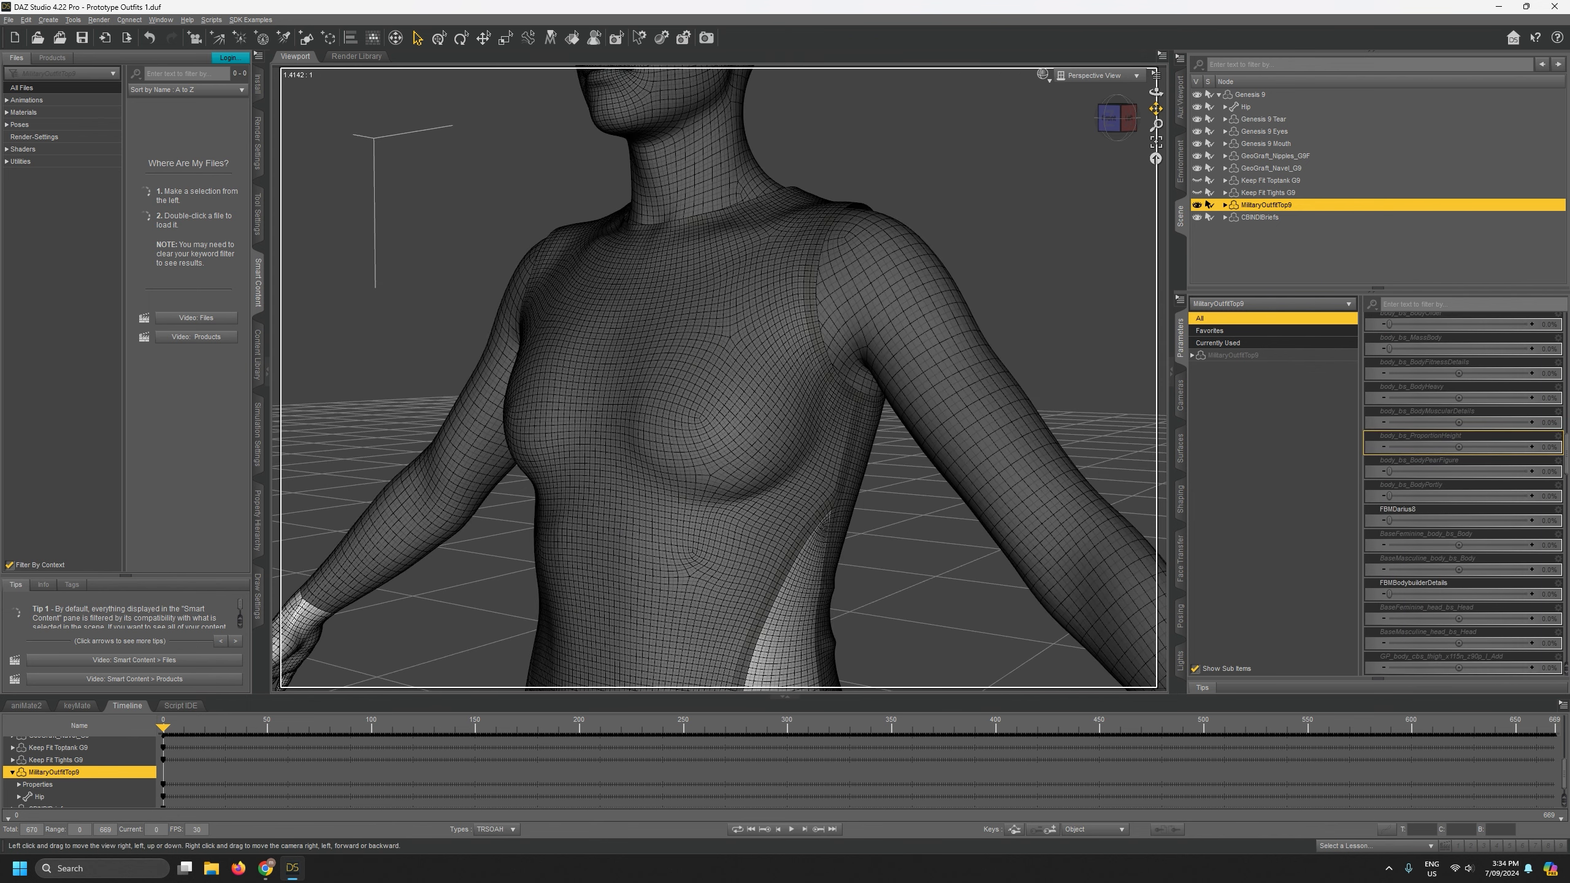
left_click_drag(1155, 91, 1155, 204)
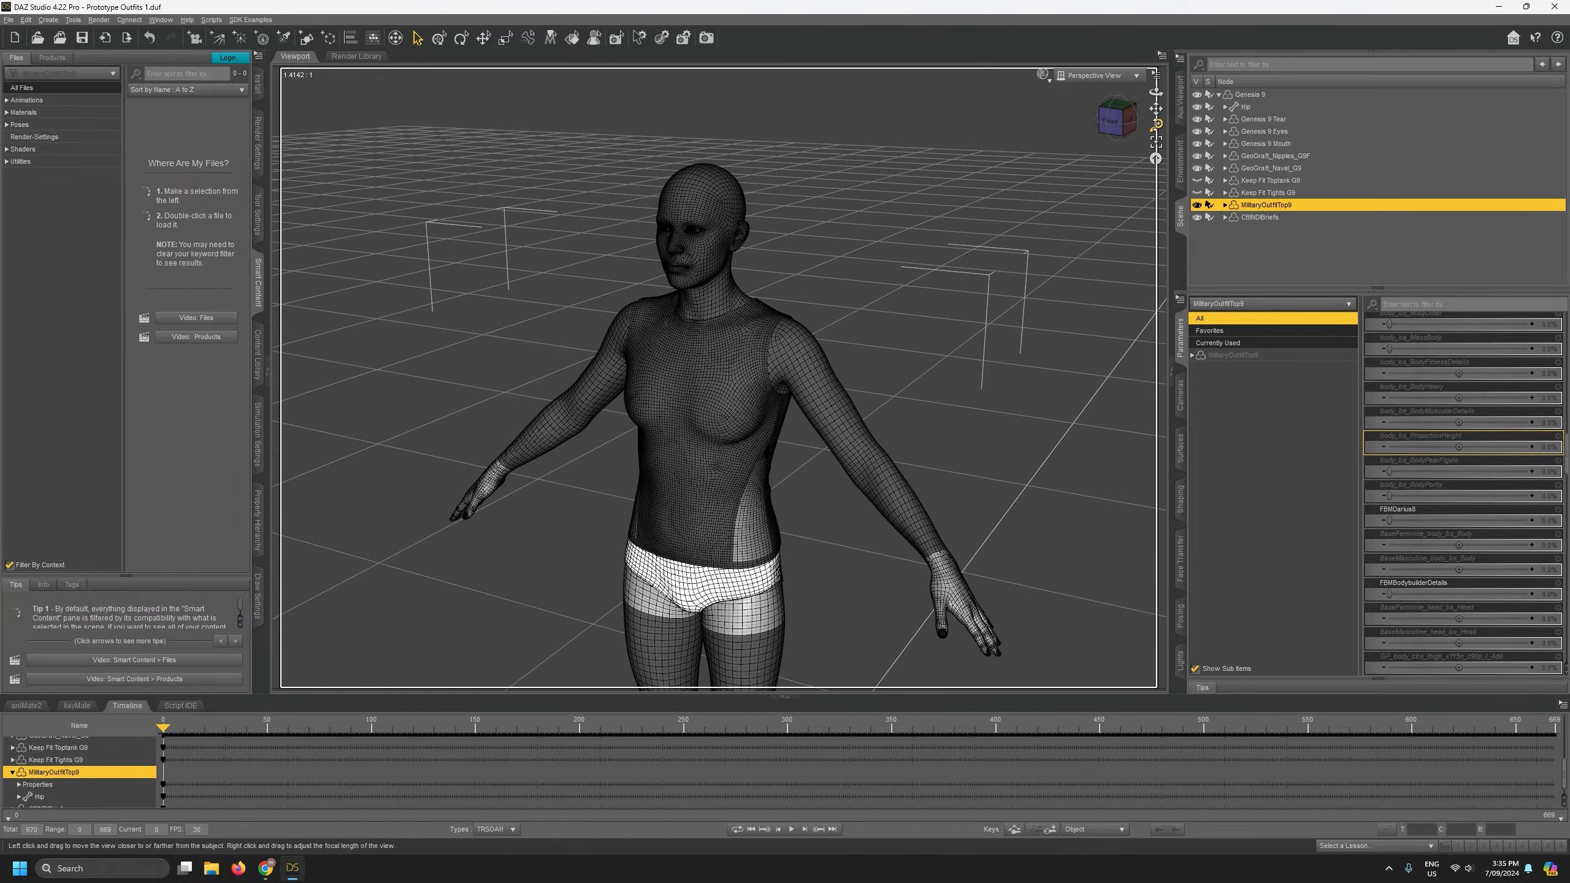
left_click_drag(1156, 111, 1138, 18)
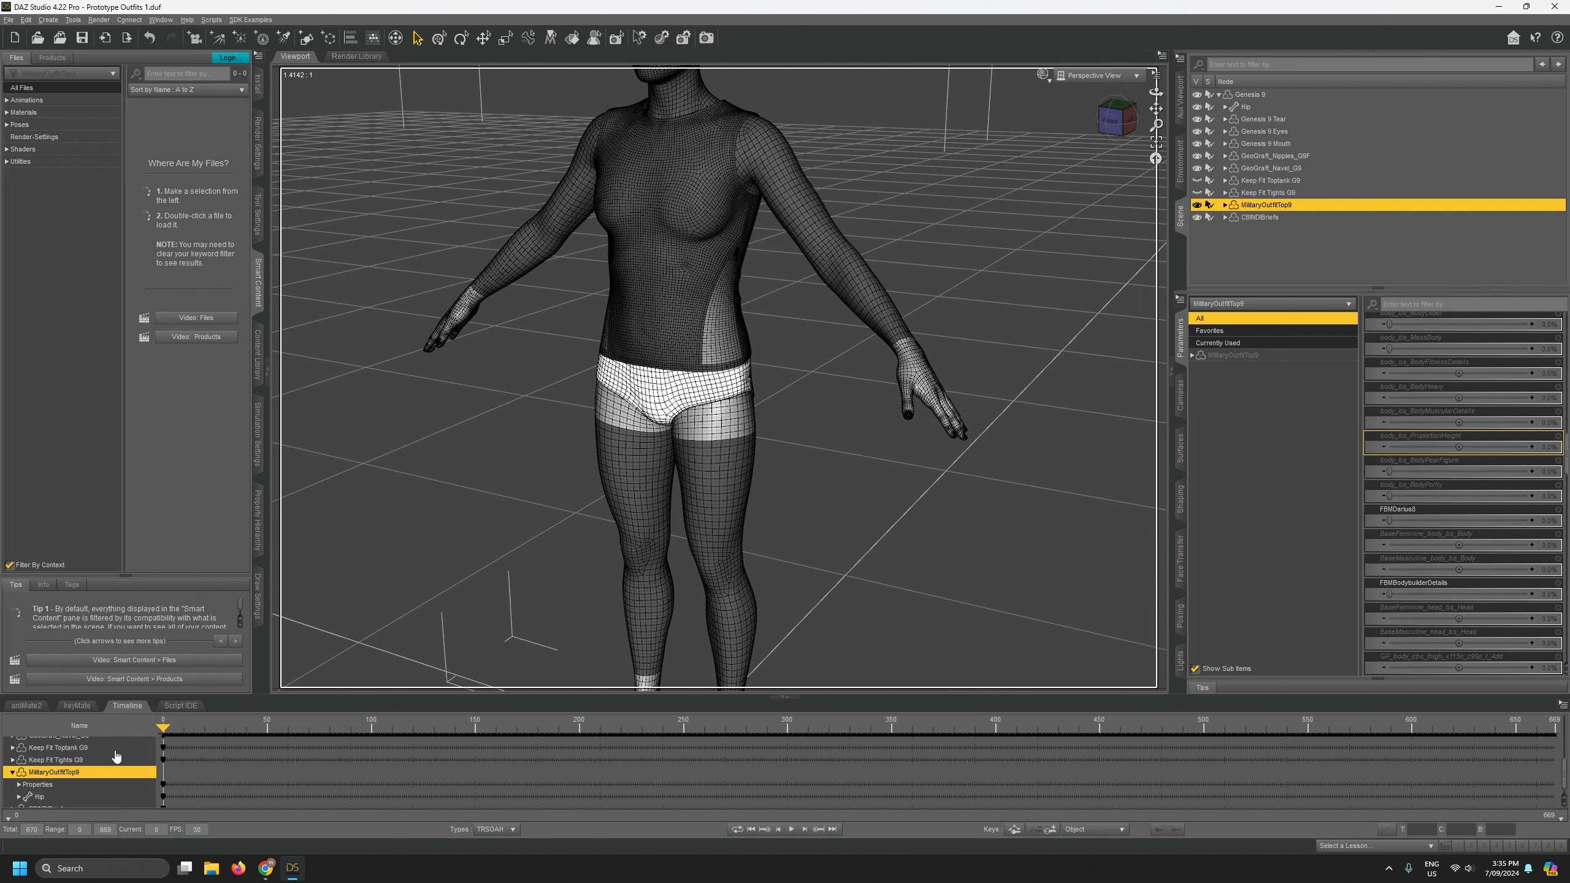
left_click_drag(178, 724, 128, 727)
Compare visibility combinations of the garments, leaving Keep Fit Tights shown with the military top and hiding the briefs and Keep Fit Toptank.
left_click(1197, 193)
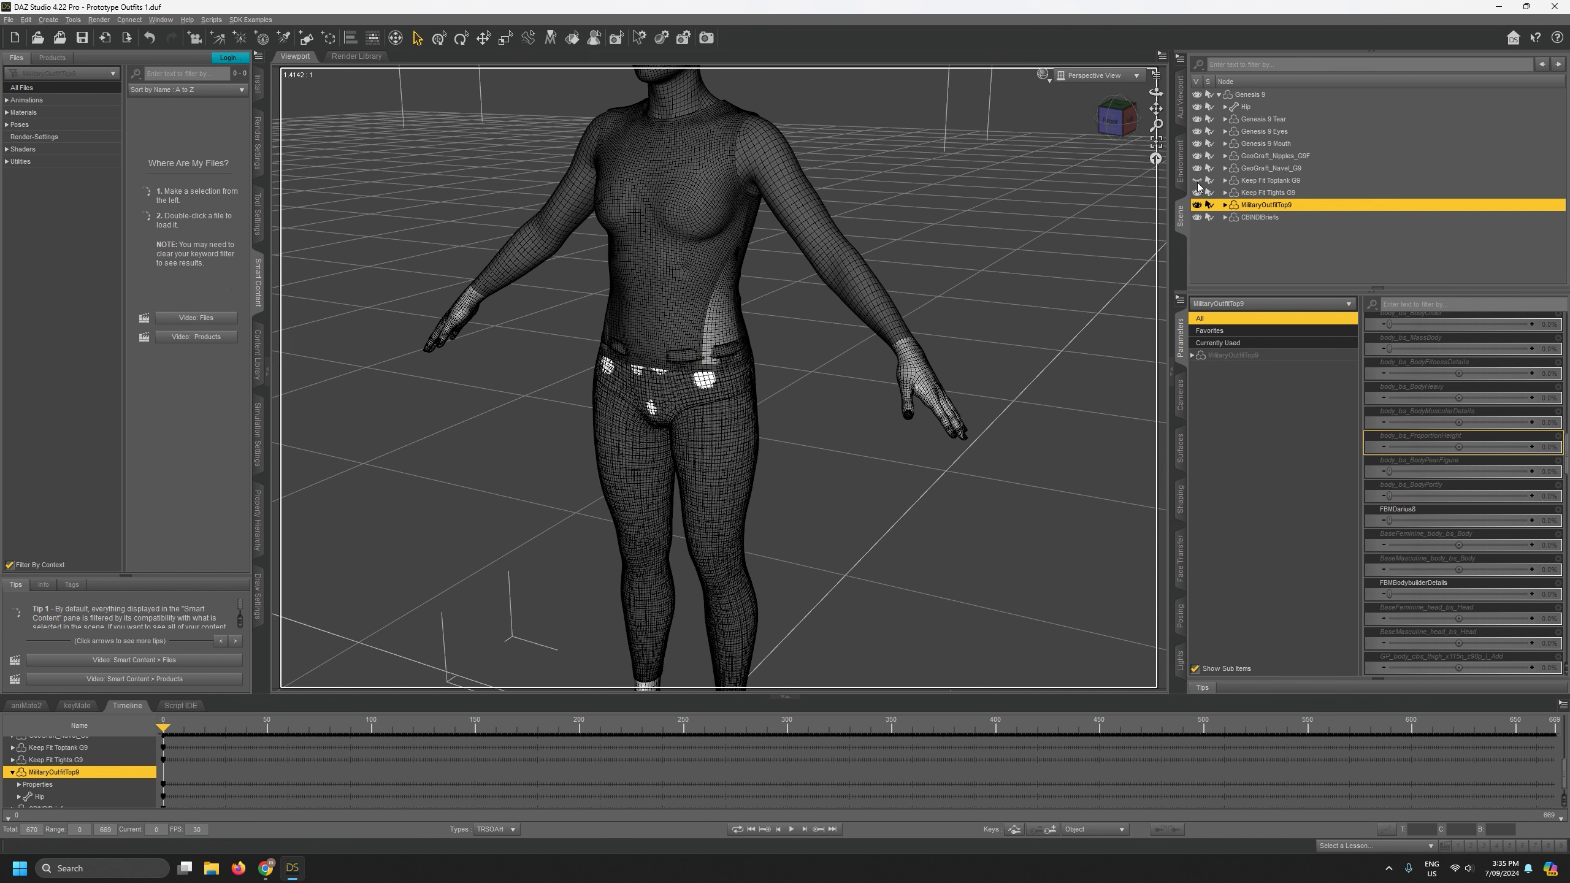
left_click(1197, 180)
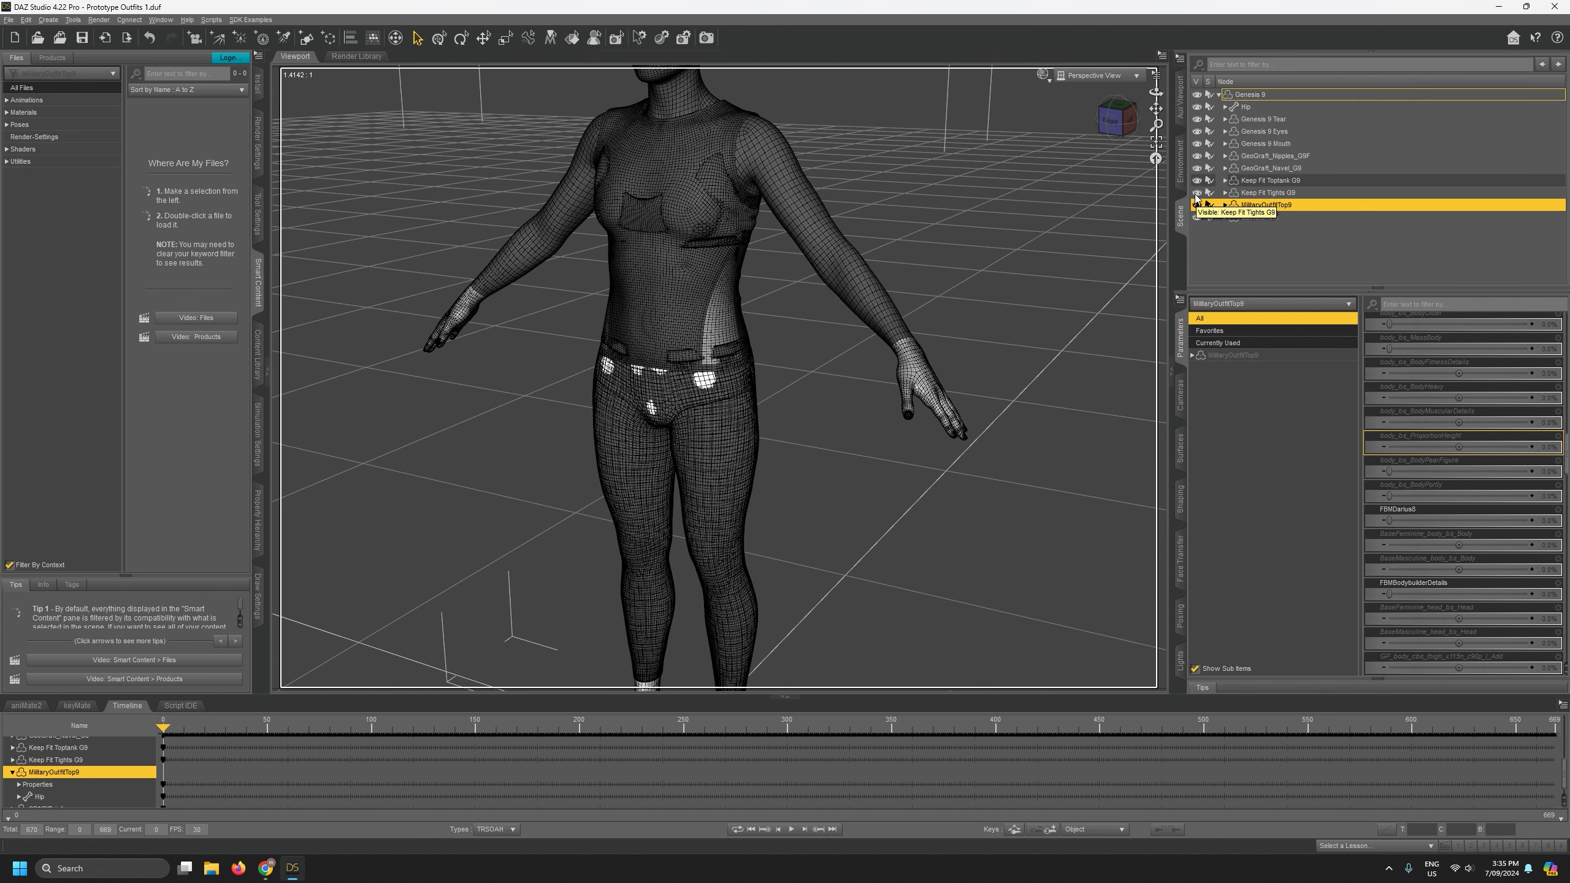
left_click(1196, 193)
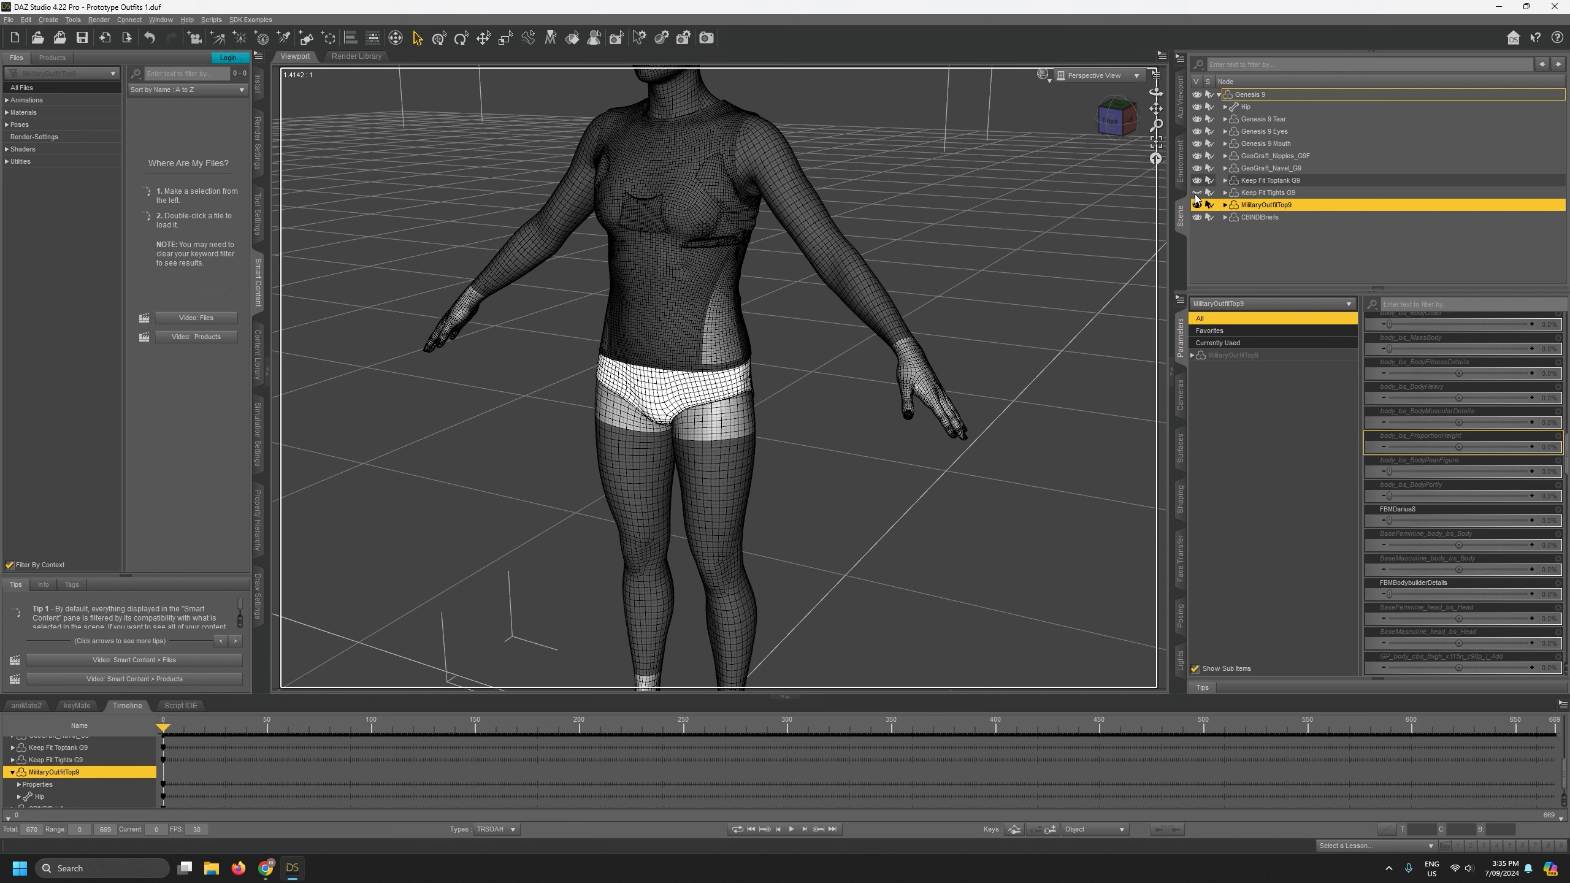
left_click(1196, 217)
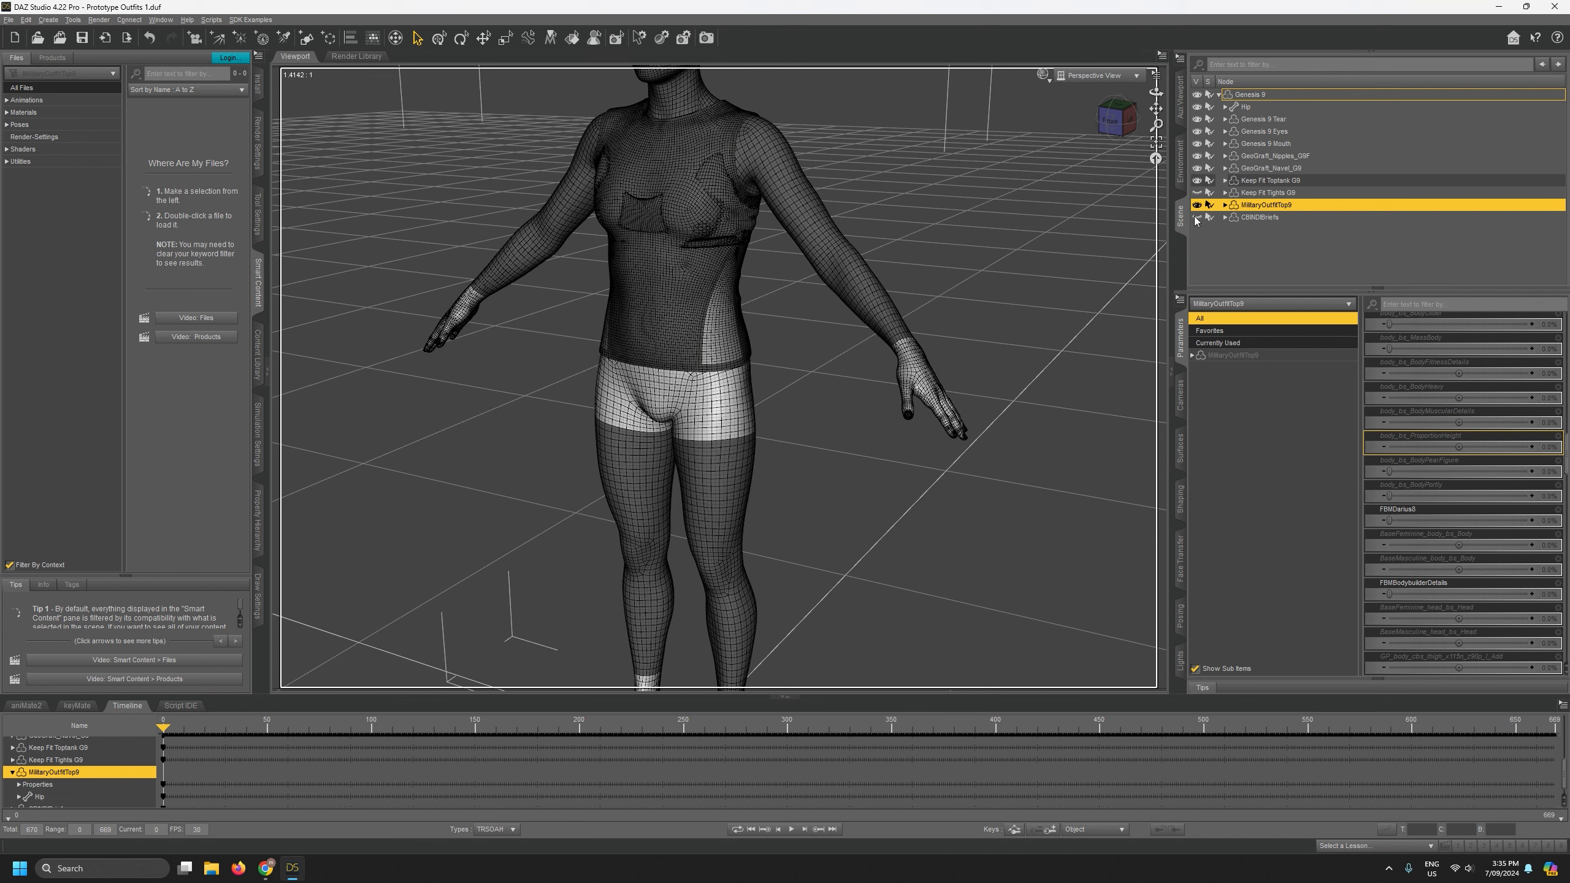
left_click(1197, 181)
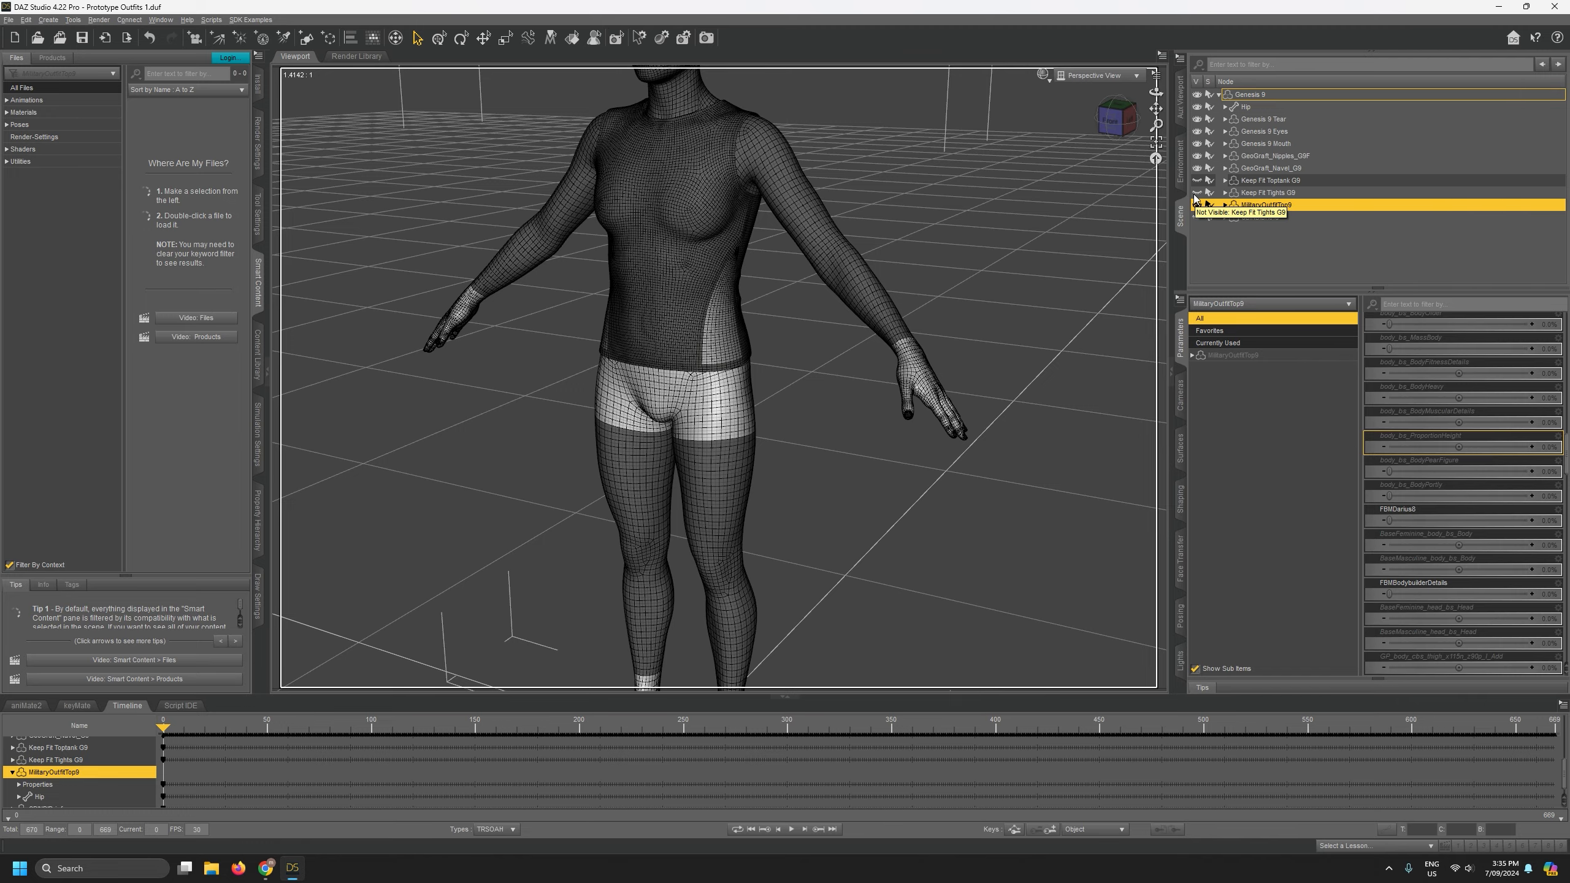
left_click(1196, 194)
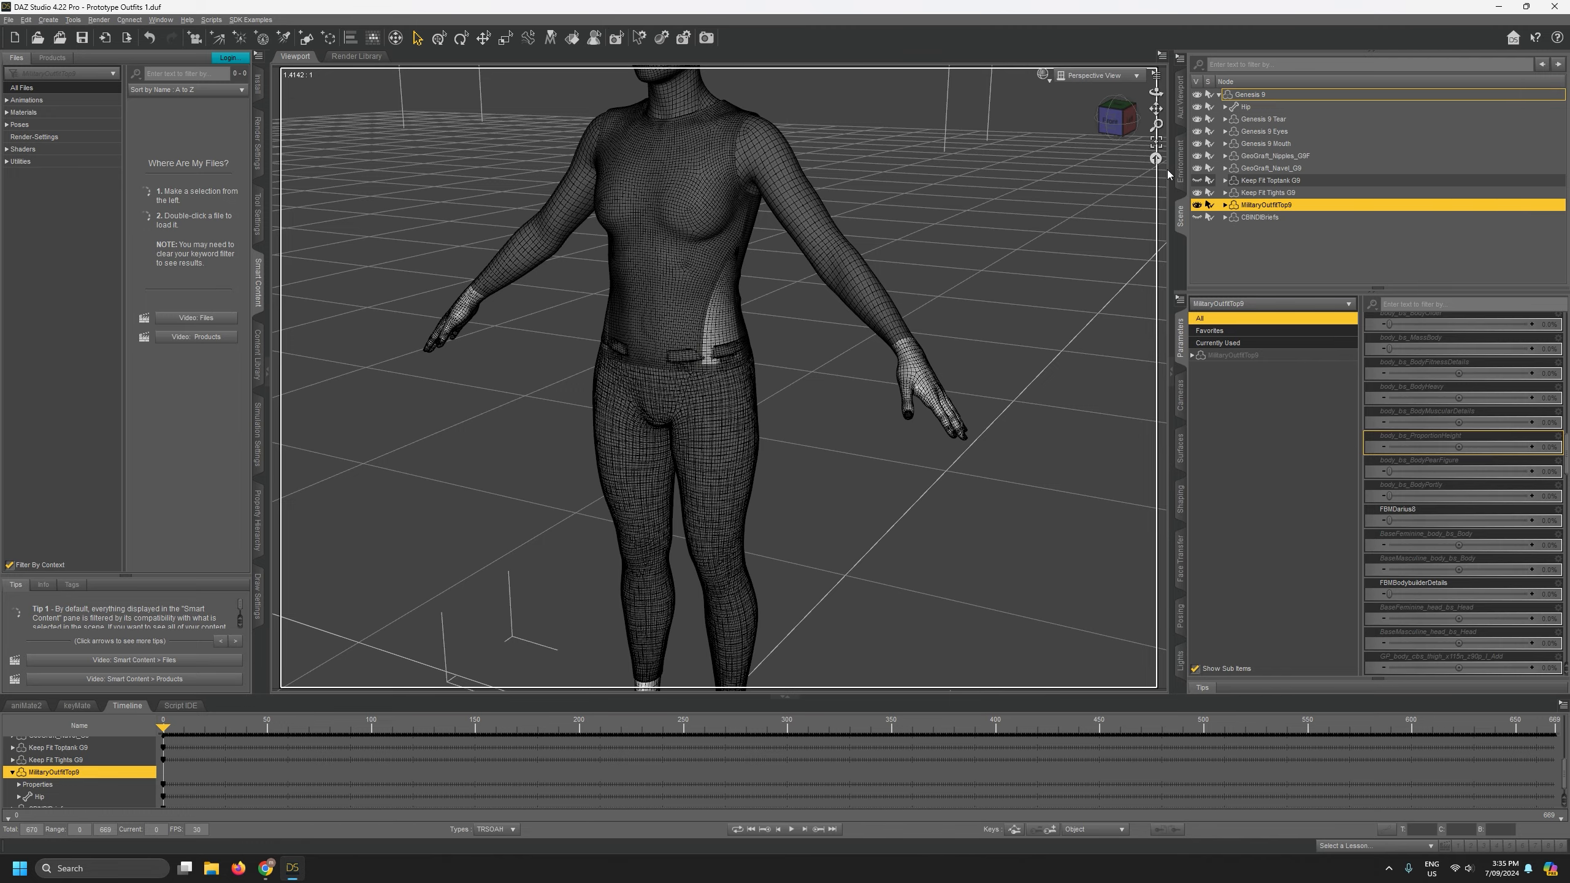
Set the military top's ExpandAll to about 38% so its hem clears the tights' waistband.
mouse_move(1156, 127)
left_mouse_down()
mouse_move(1162, 93)
mouse_move(1192, 105)
mouse_move(1153, 92)
mouse_move(1156, 141)
left_mouse_up()
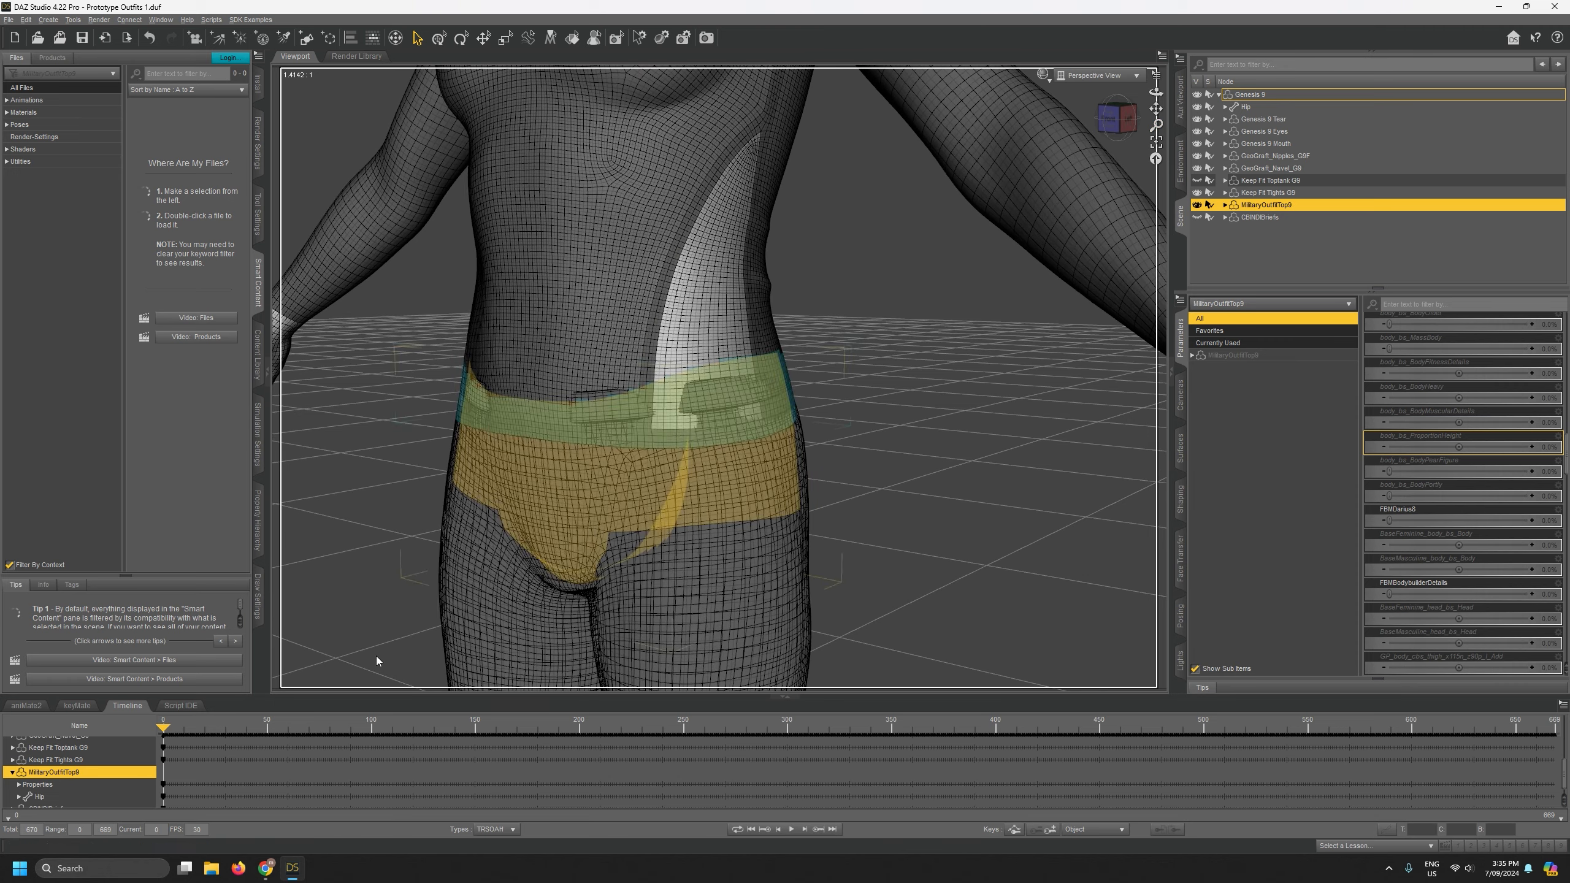
left_click_drag(161, 725, 161, 725)
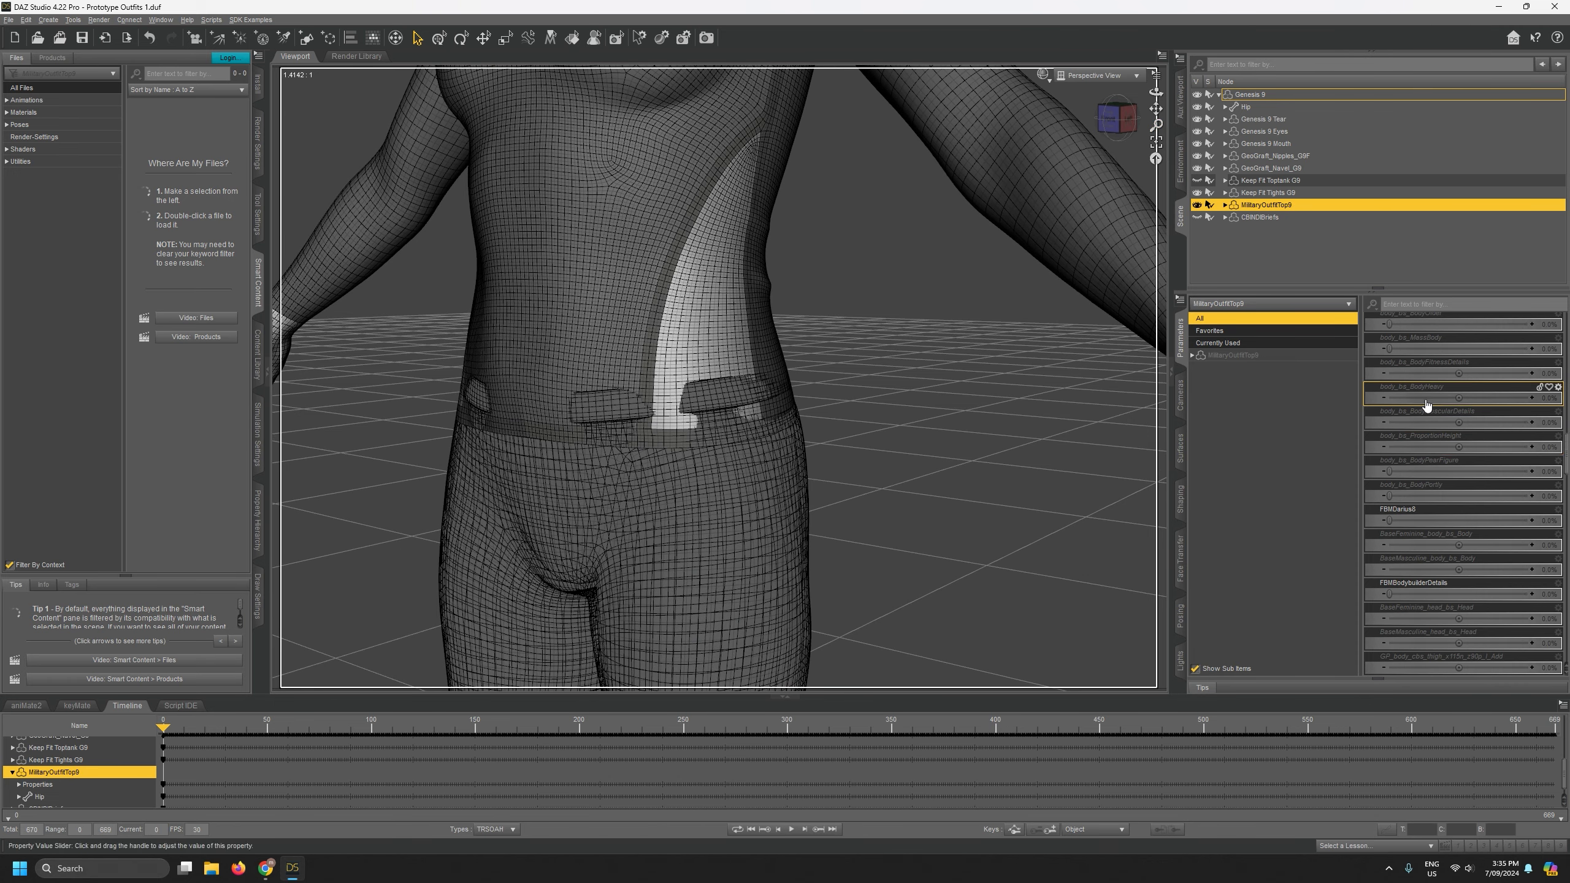
scroll(1425, 400, "up", 4)
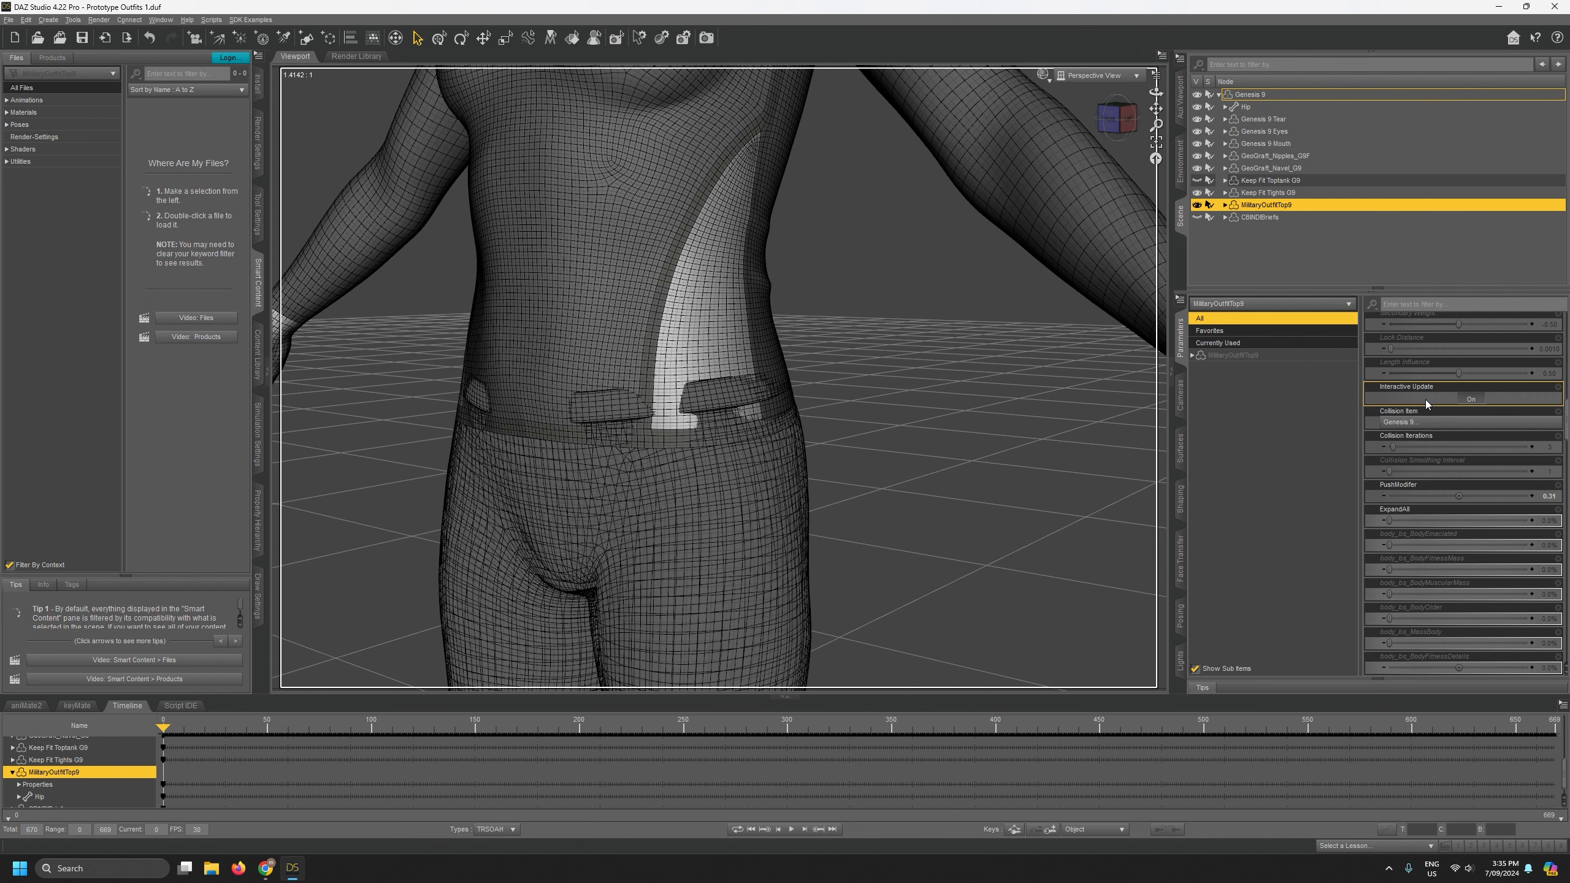
left_click_drag(1388, 521, 1442, 521)
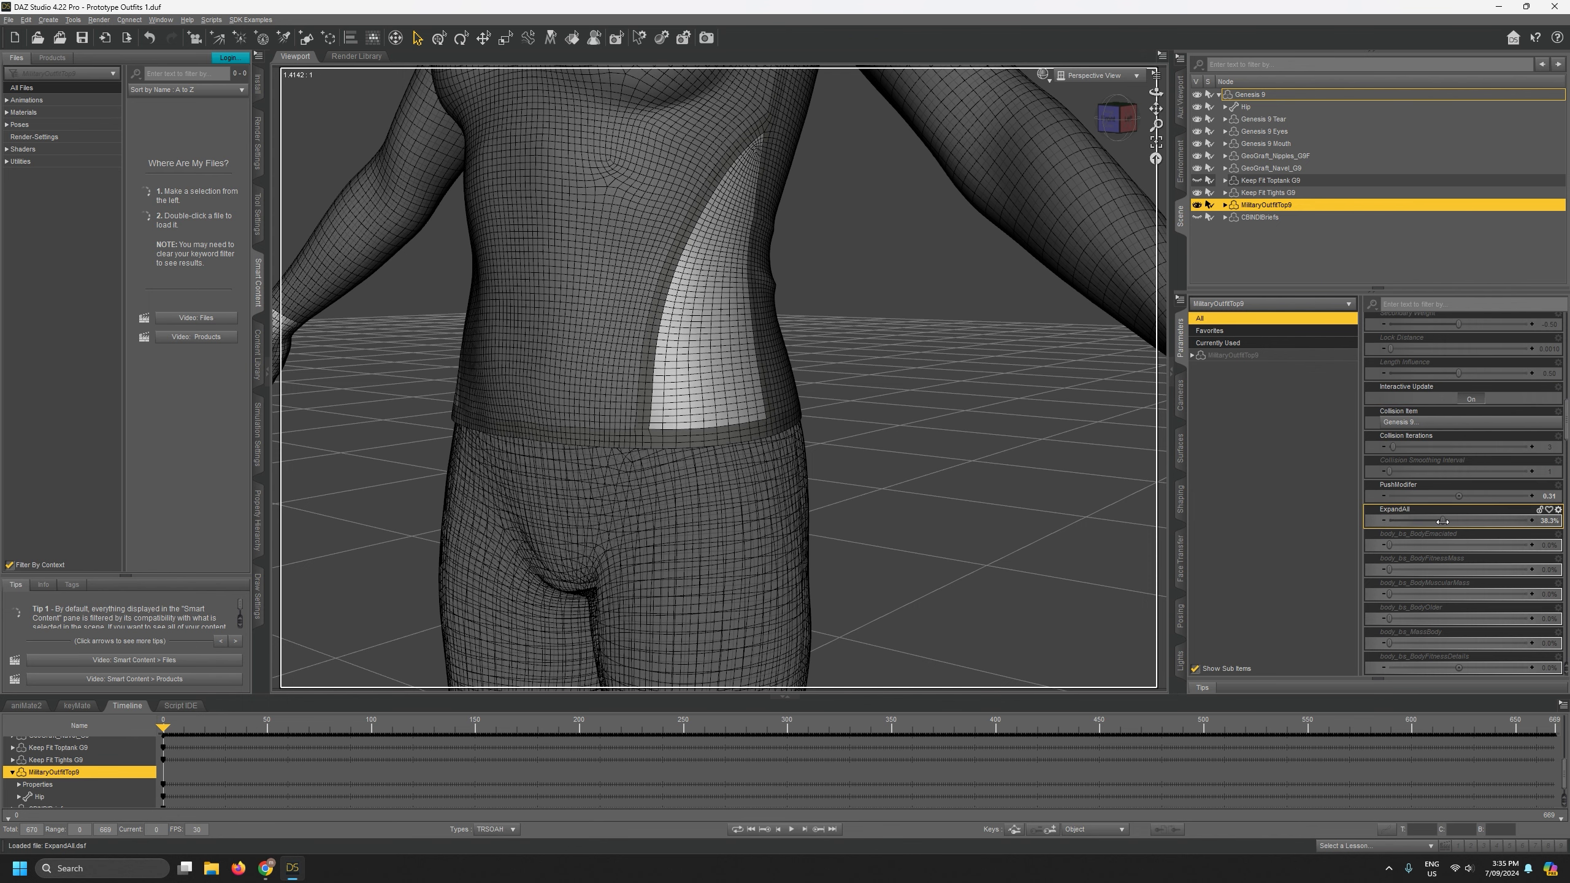
Inspect the expanded top around the chest, neck and shoulders, and search its parameters for further expansion adjustments.
left_click_drag(1156, 109, 1184, 463)
left_click_drag(1156, 92, 1242, 104)
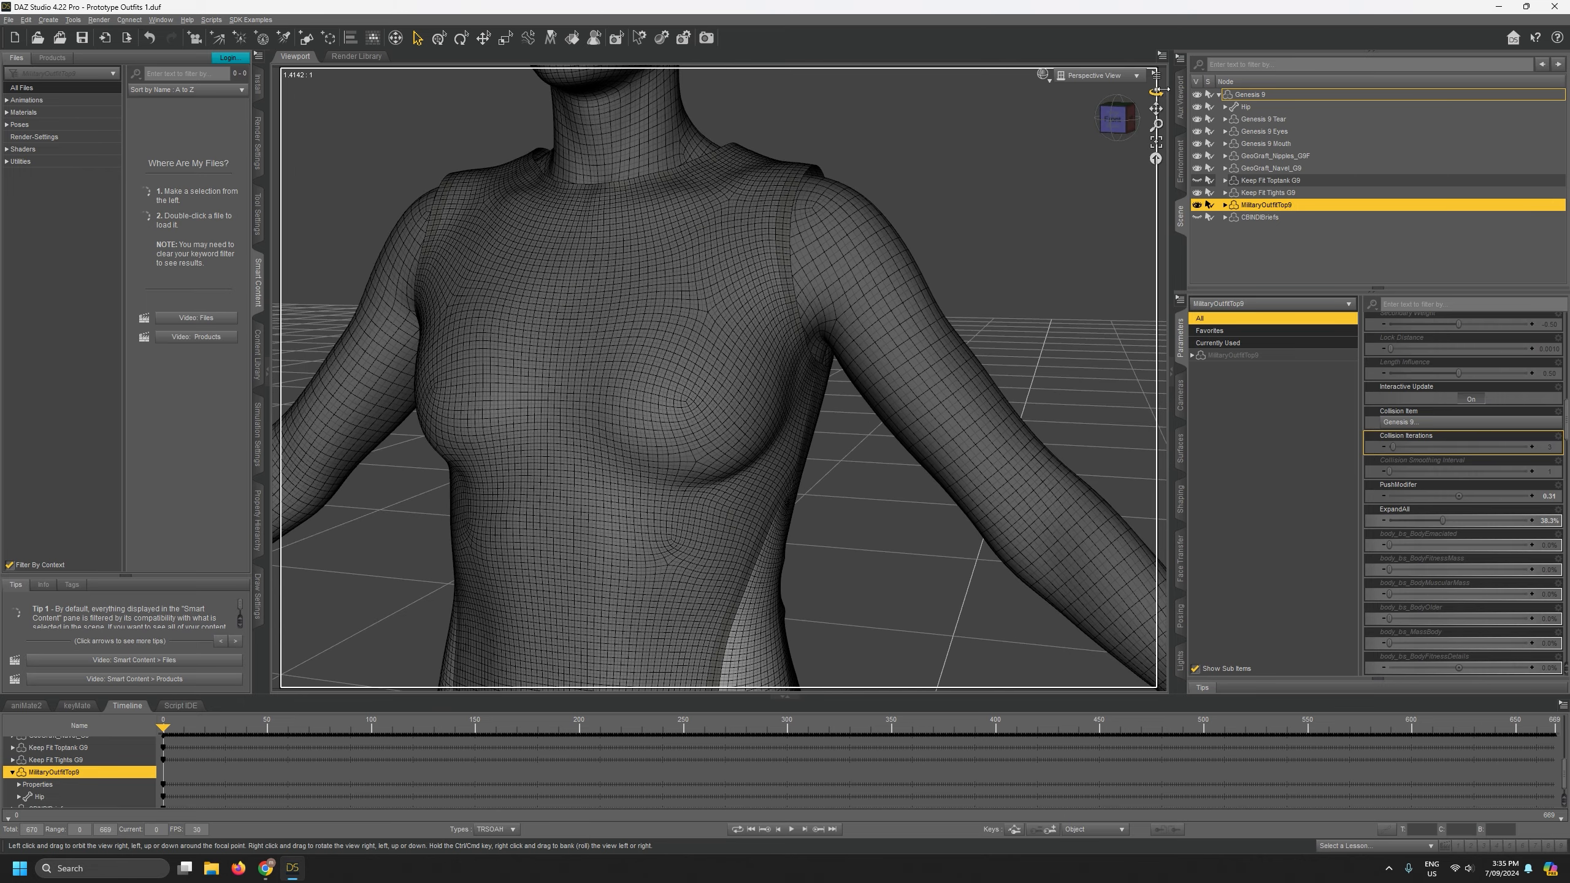
scroll(1456, 406, "down", 5)
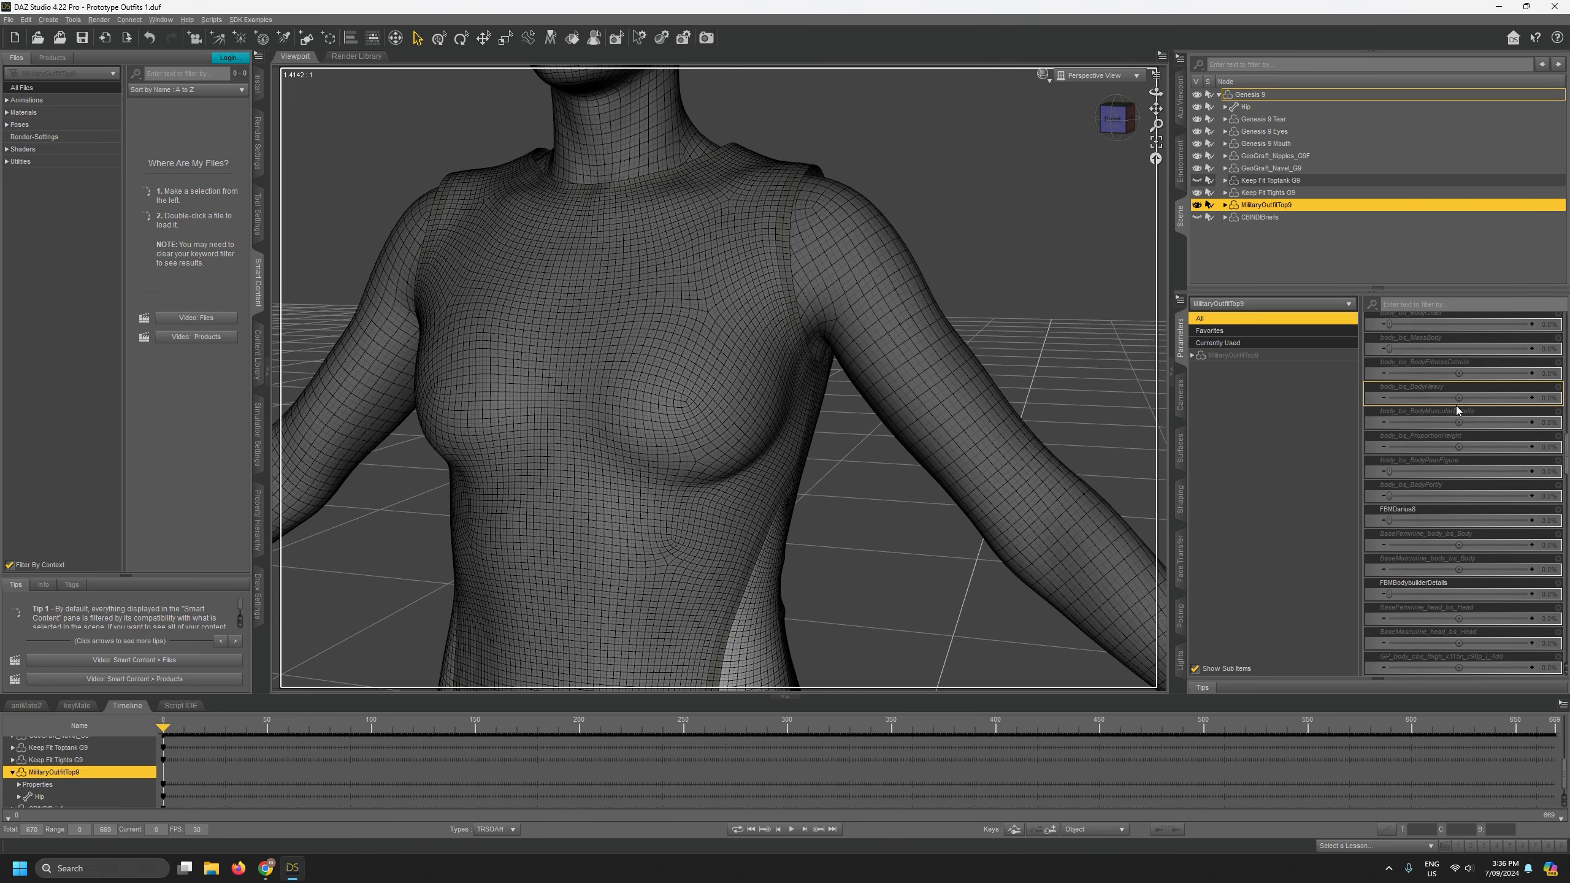
scroll(1457, 410, "down", 10)
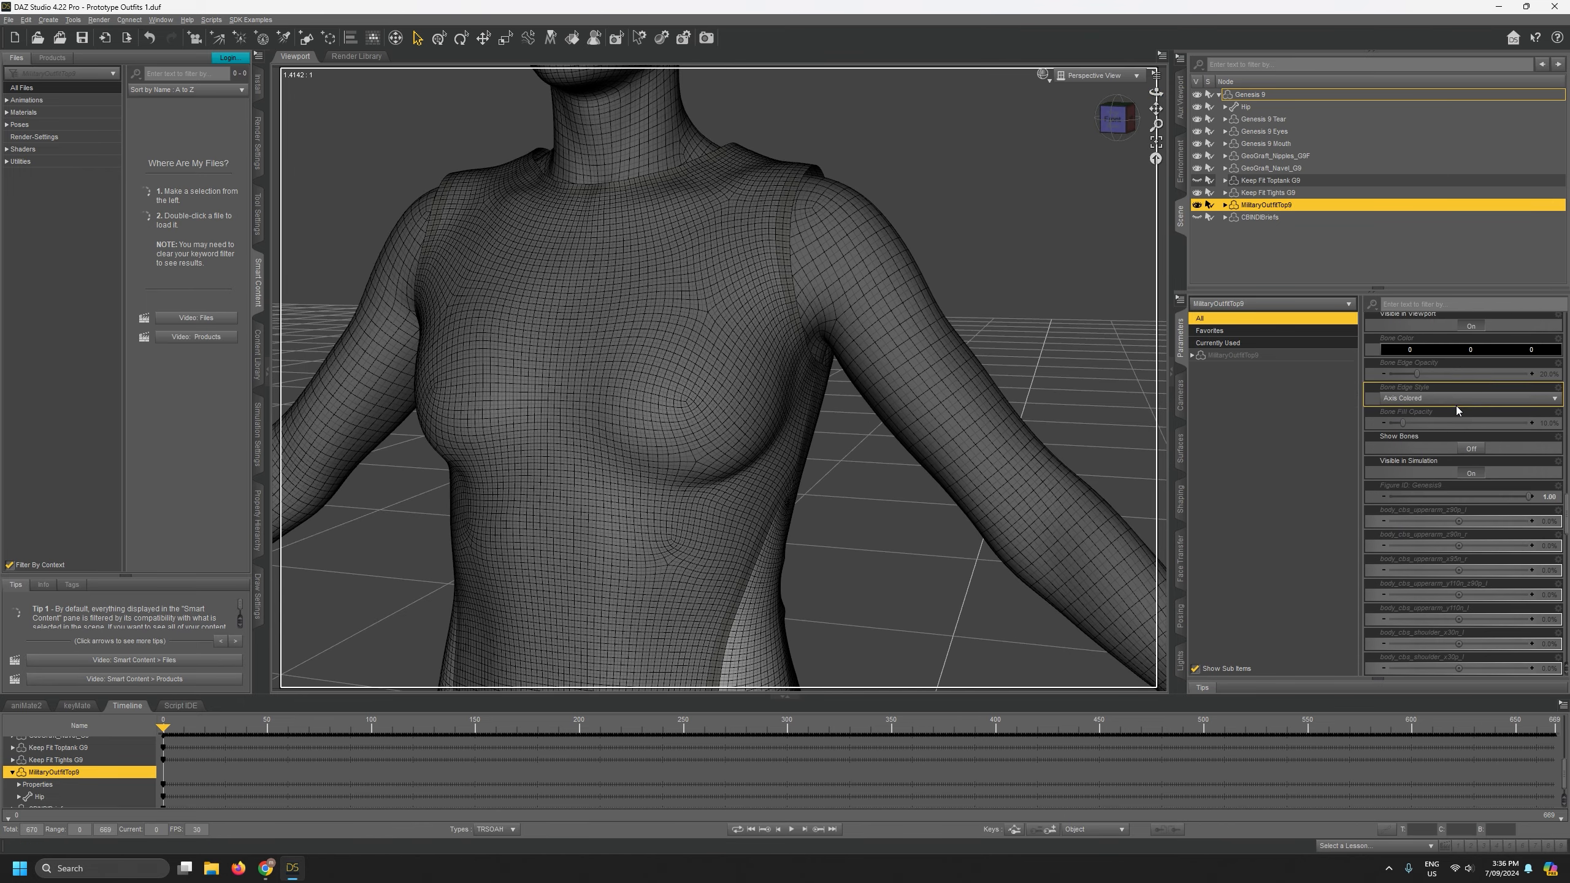
scroll(1457, 410, "down", 15)
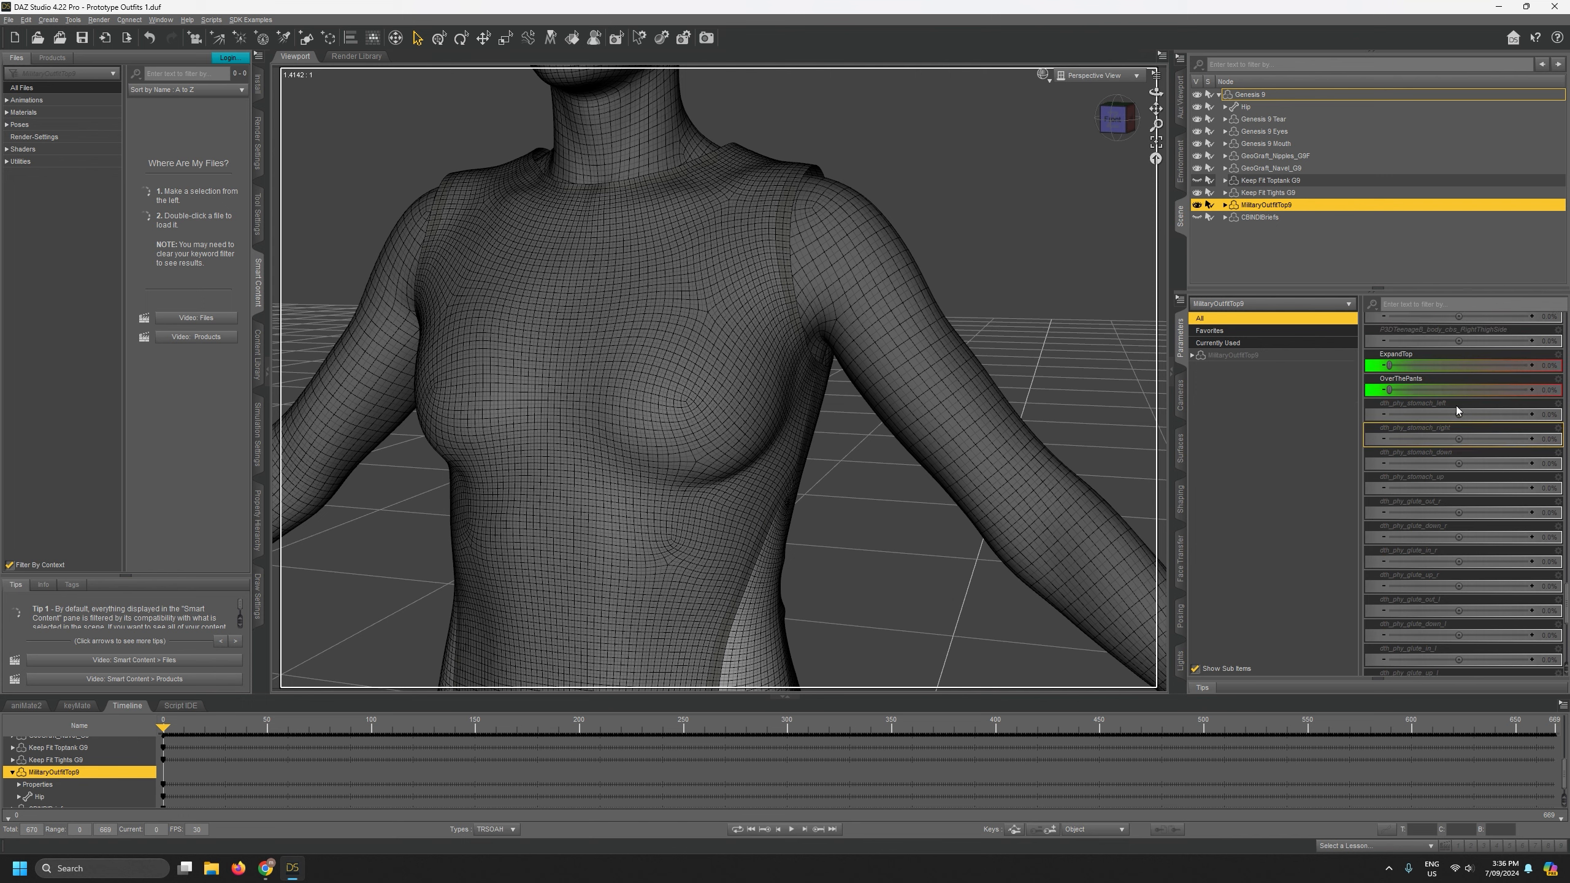
scroll(1457, 410, "up", 1)
scroll(1427, 416, "up", 20)
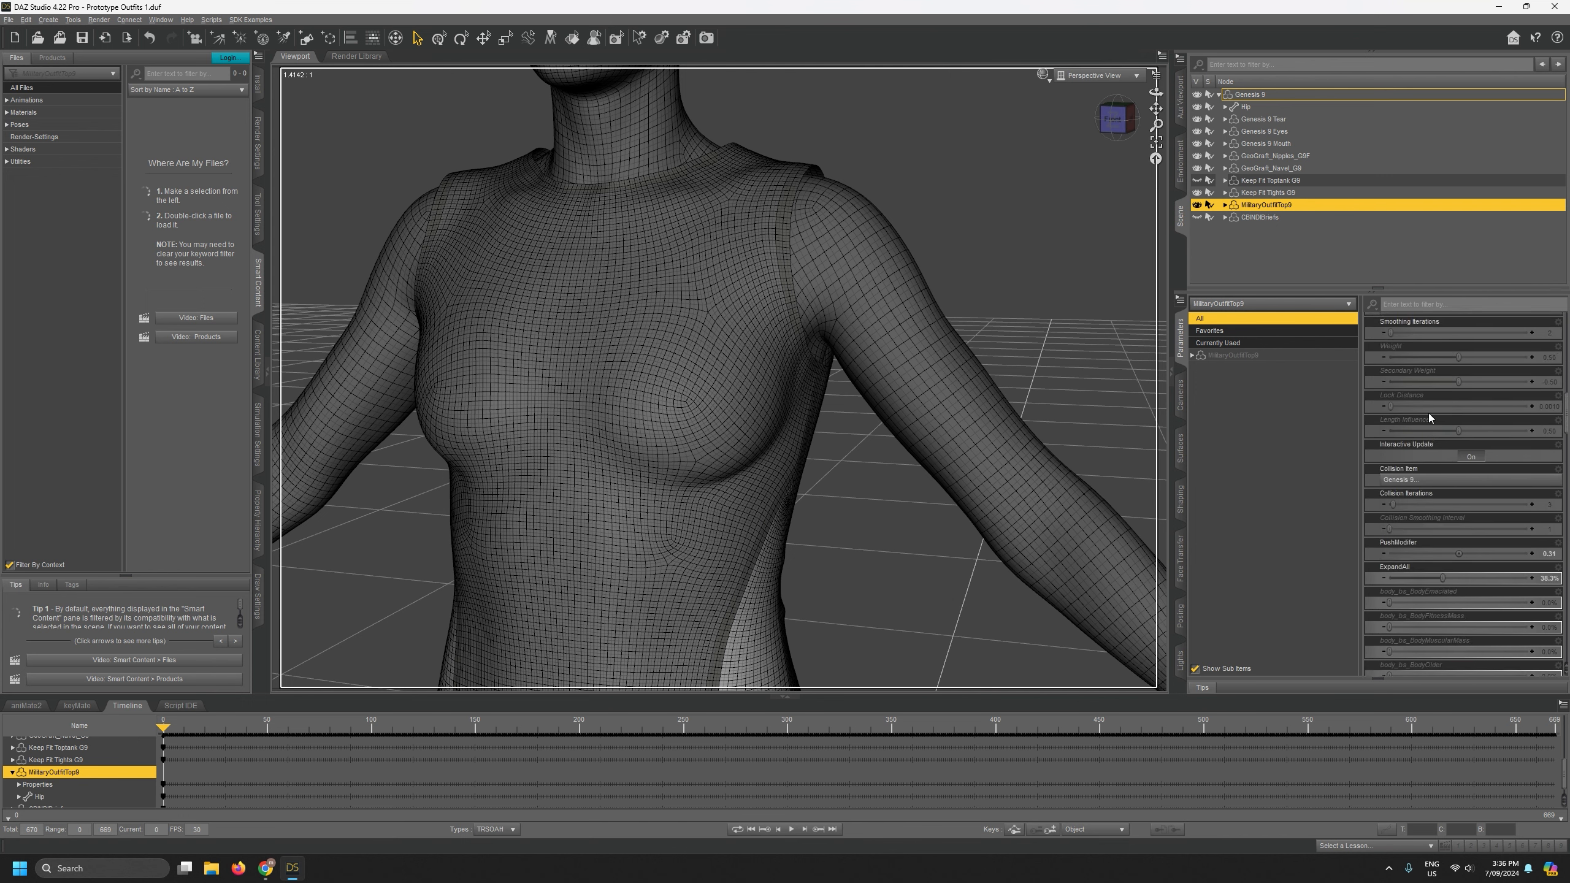
scroll(1423, 416, "down", 10)
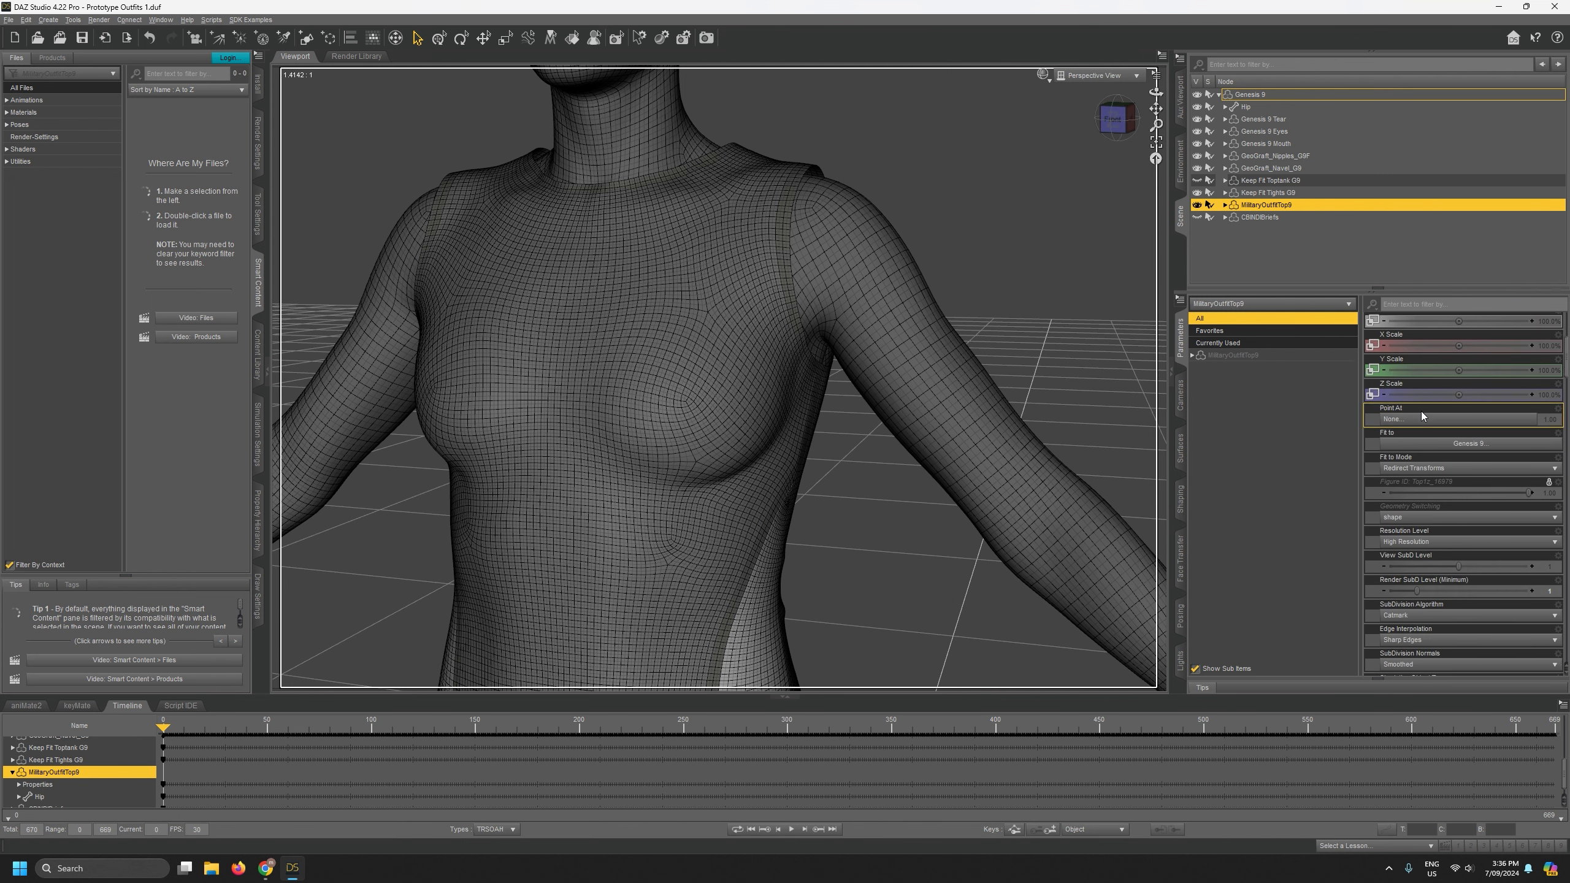
scroll(1446, 488, "down", 2)
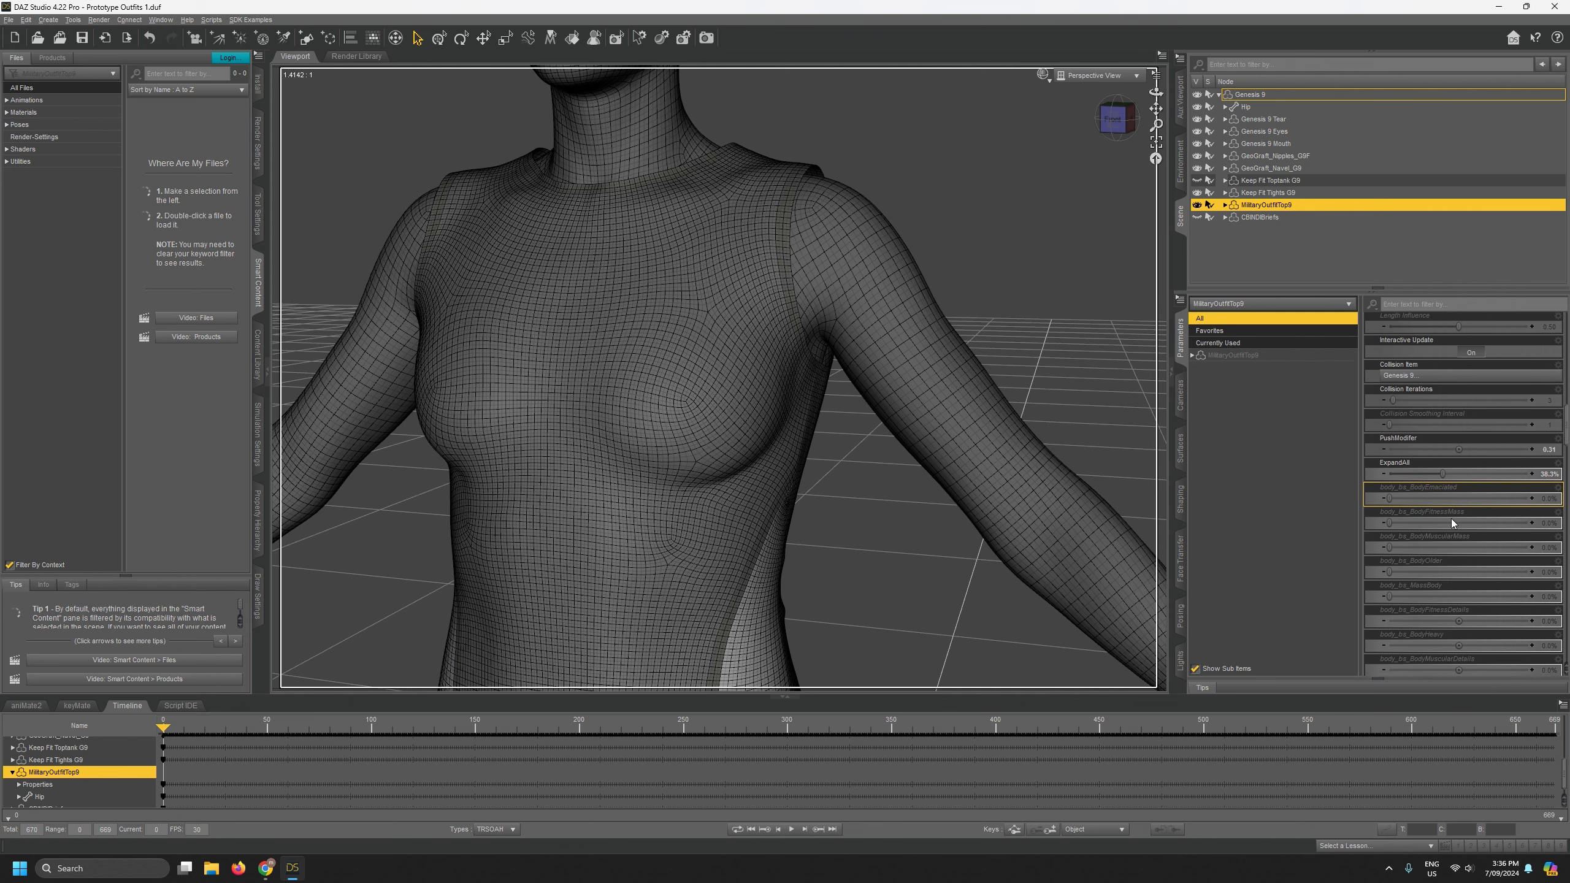
Return the military top's ExpandAll to 0%, reduce its PushModifier to about 0.075, and check the fit down to the tights' waistband.
mouse_move(1448, 468)
left_mouse_down()
mouse_move(1390, 468)
mouse_move(1433, 442)
left_mouse_up()
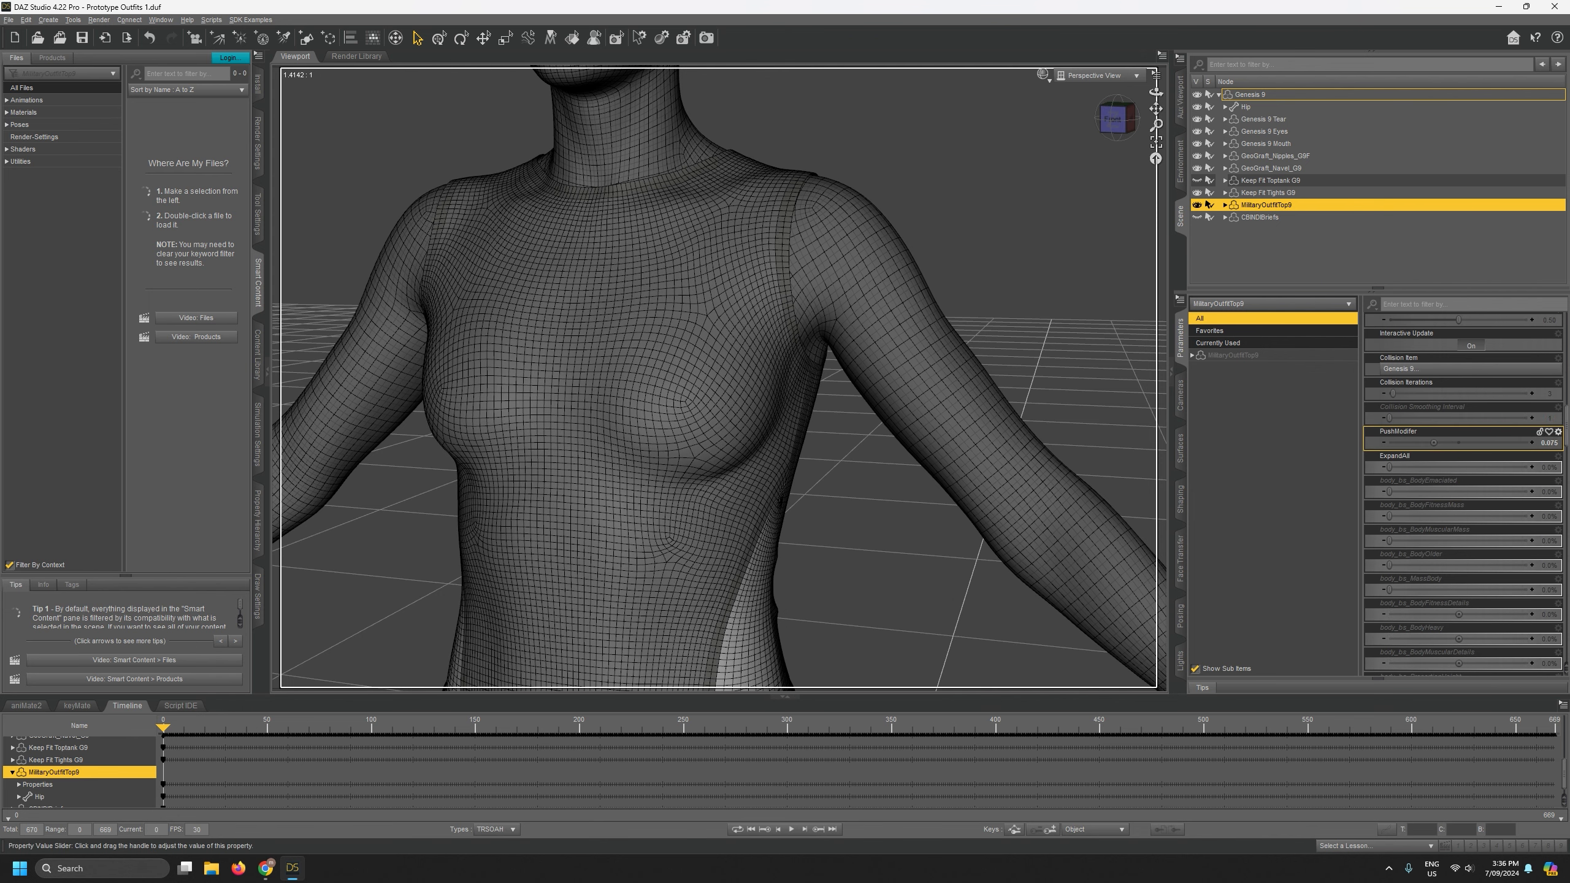
scroll(1434, 544, "down", 10)
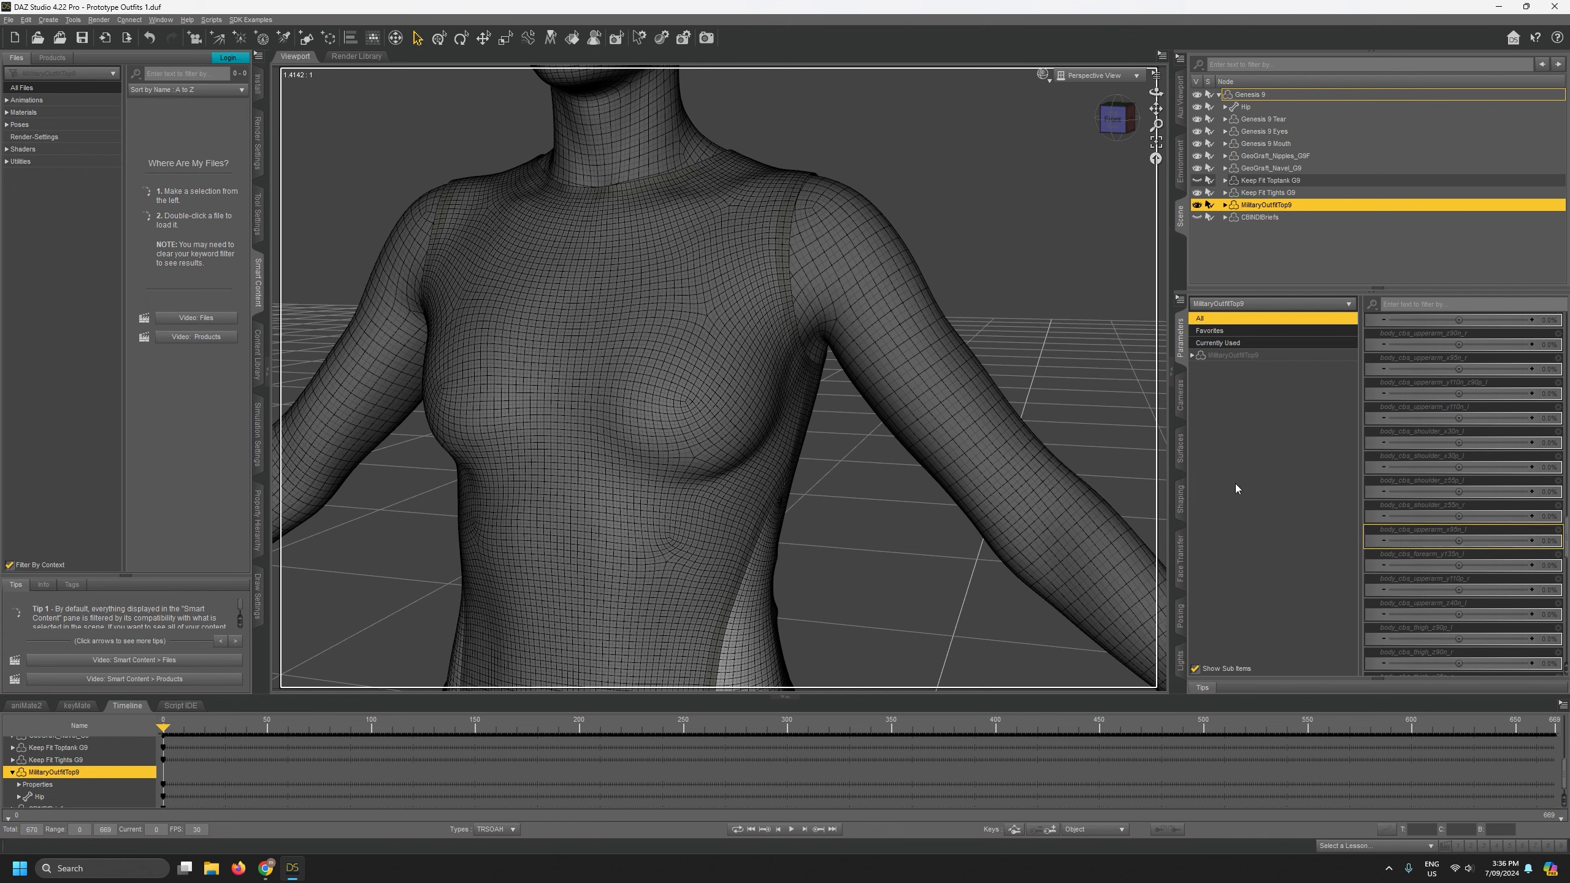
left_click_drag(1155, 108, 1157, 198)
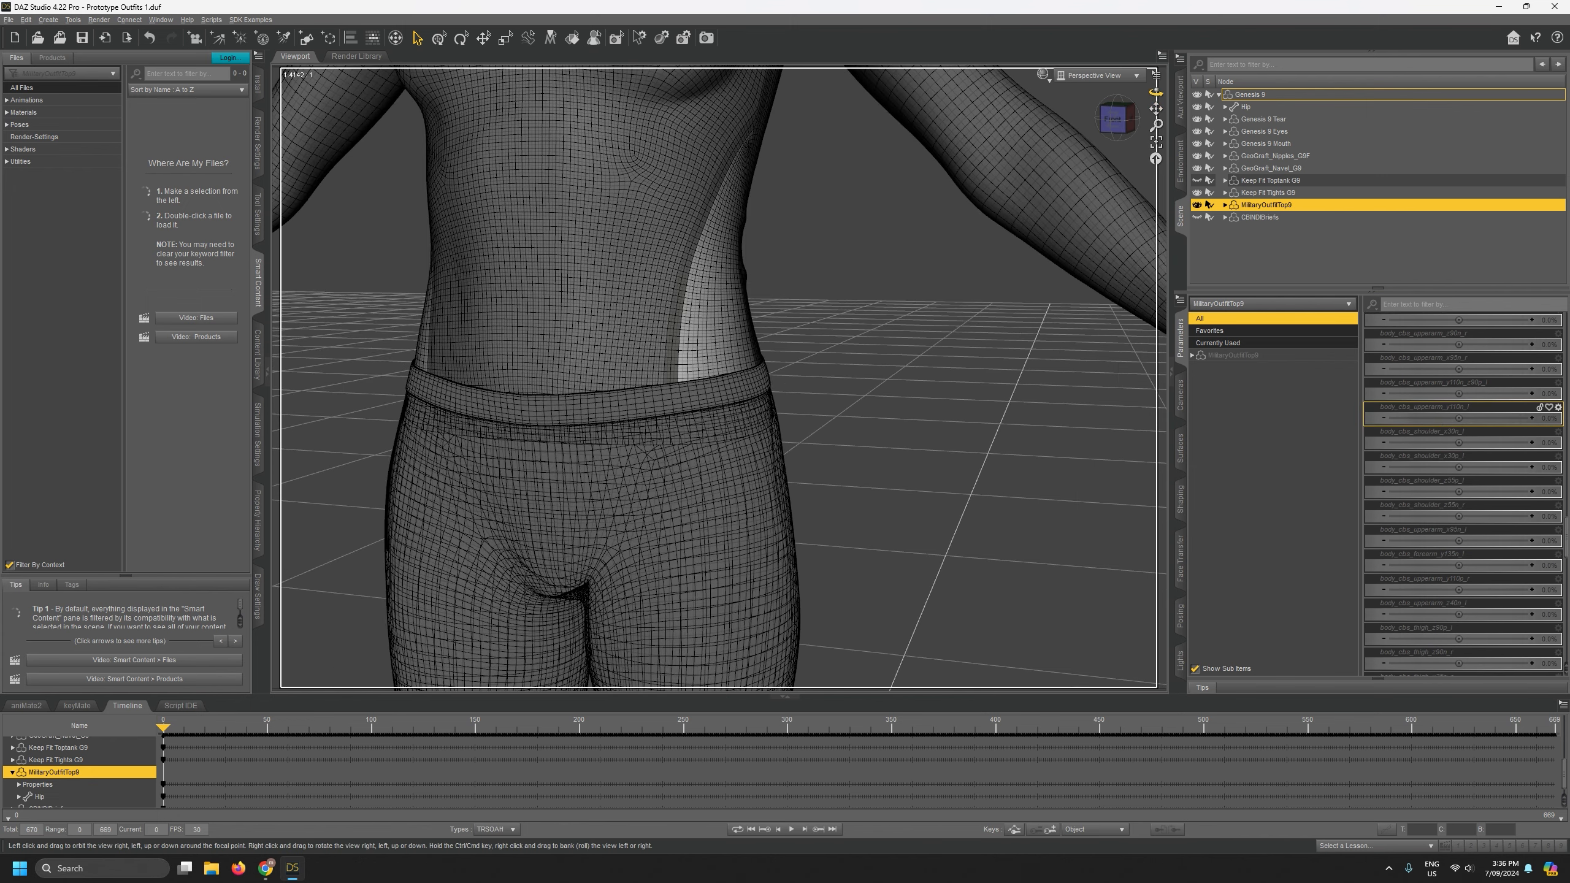
mouse_move(1156, 92)
left_mouse_down()
mouse_move(1094, 94)
mouse_move(1143, 93)
left_mouse_up()
Set the military top's OverThePants to about 77% so its hem extends over the tights' waistband.
scroll(1460, 486, "down", 5)
scroll(1460, 486, "down", 4)
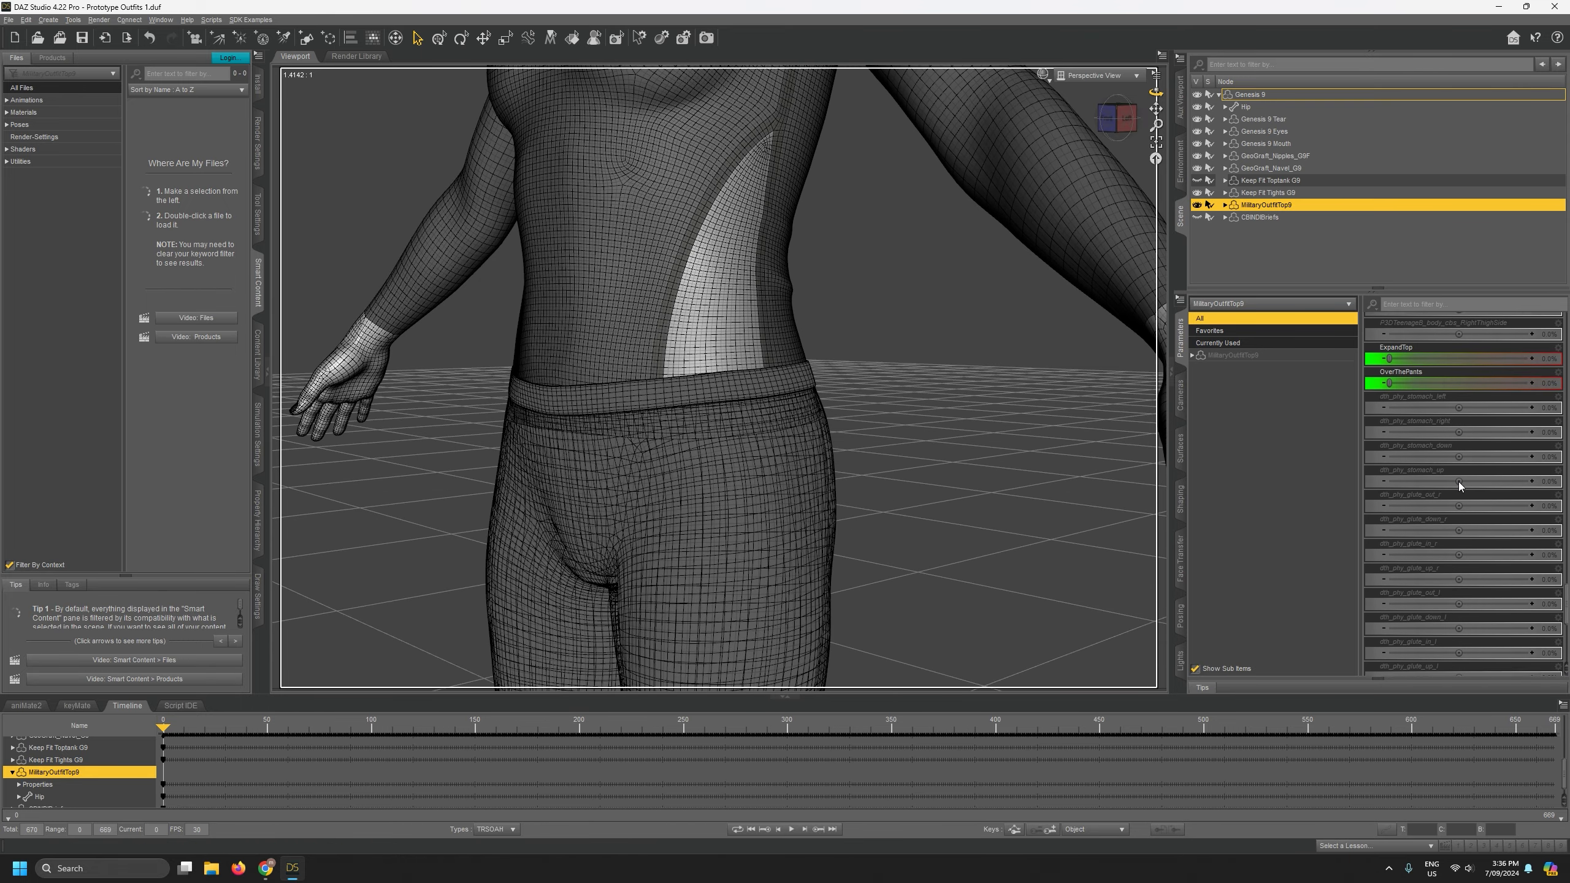
left_click_drag(1393, 443, 1491, 431)
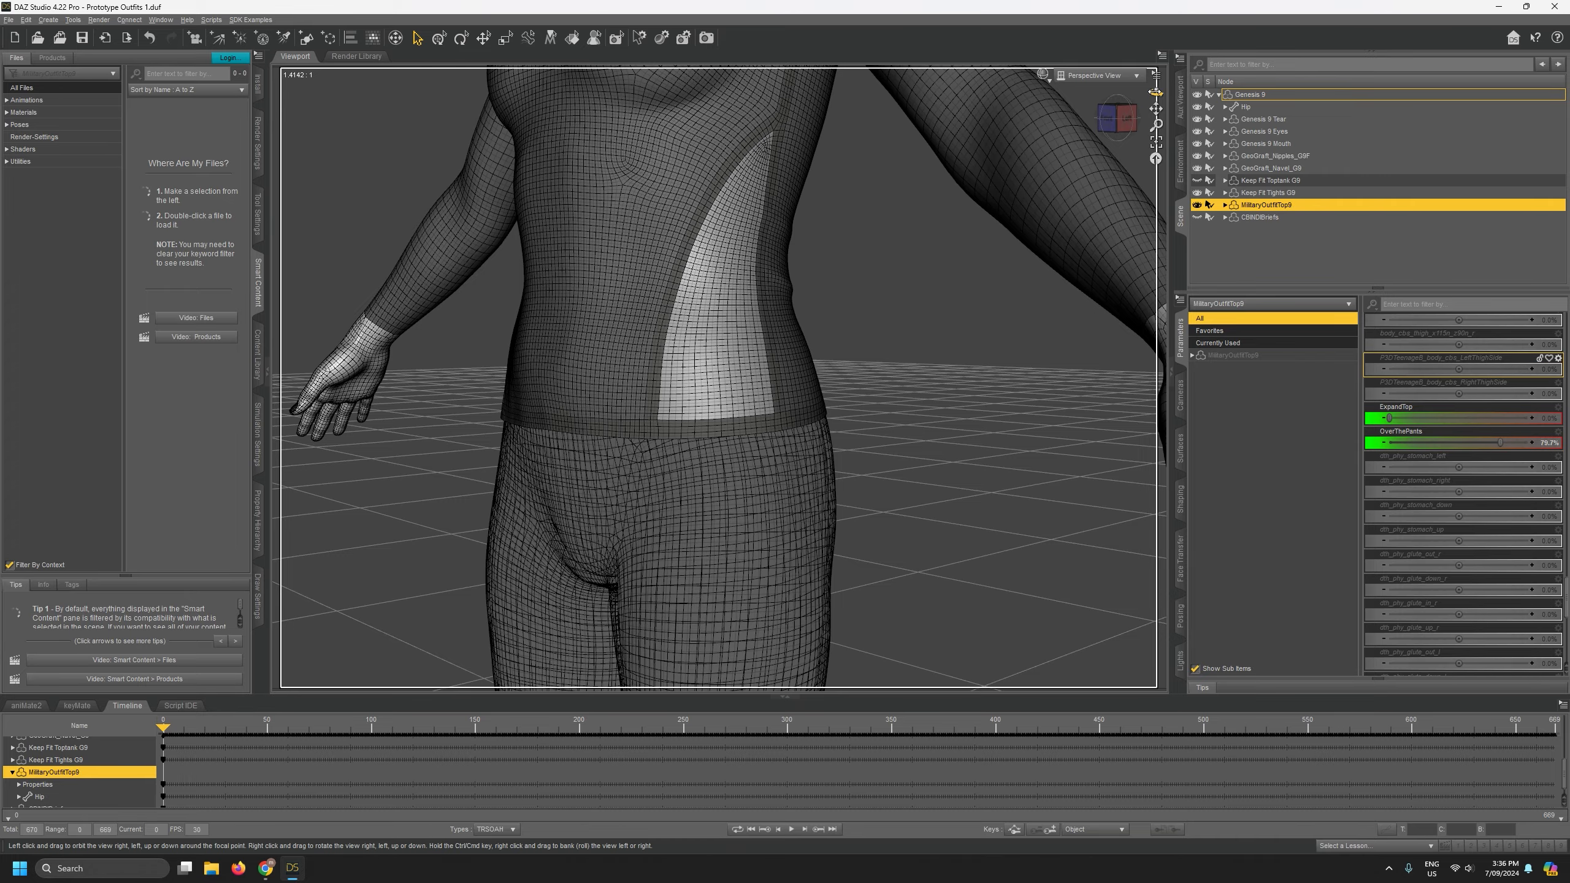
mouse_move(1155, 92)
left_mouse_down()
mouse_move(1273, 93)
mouse_move(1140, 97)
left_mouse_up()
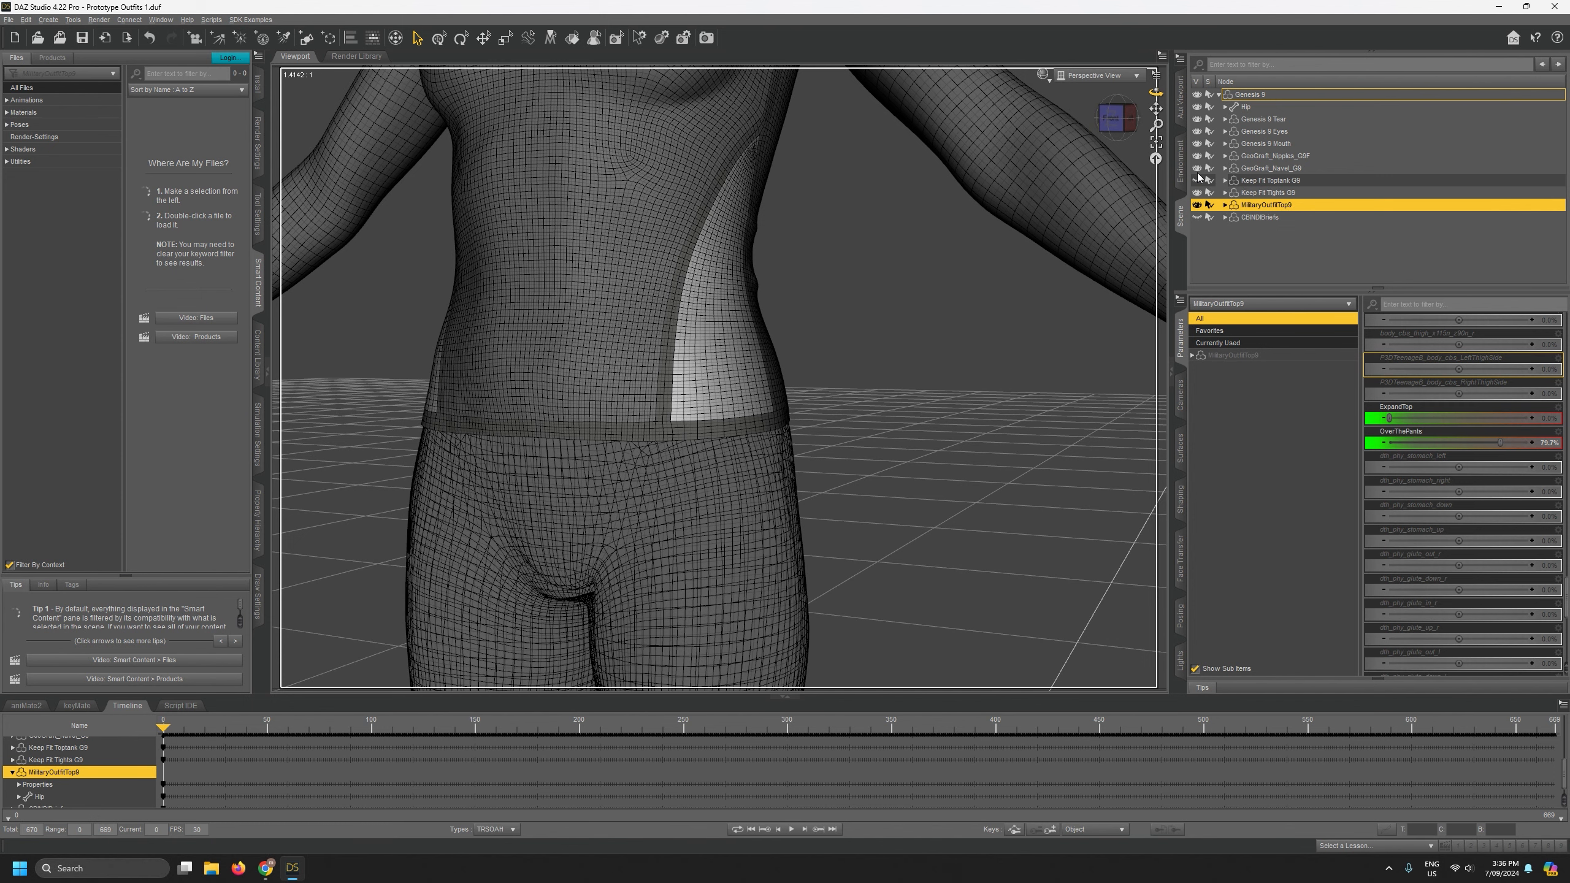
Show the briefs and Keep Fit Toptank, and hide Keep Fit Tights and the military top.
left_click(1197, 192)
left_click(1197, 217)
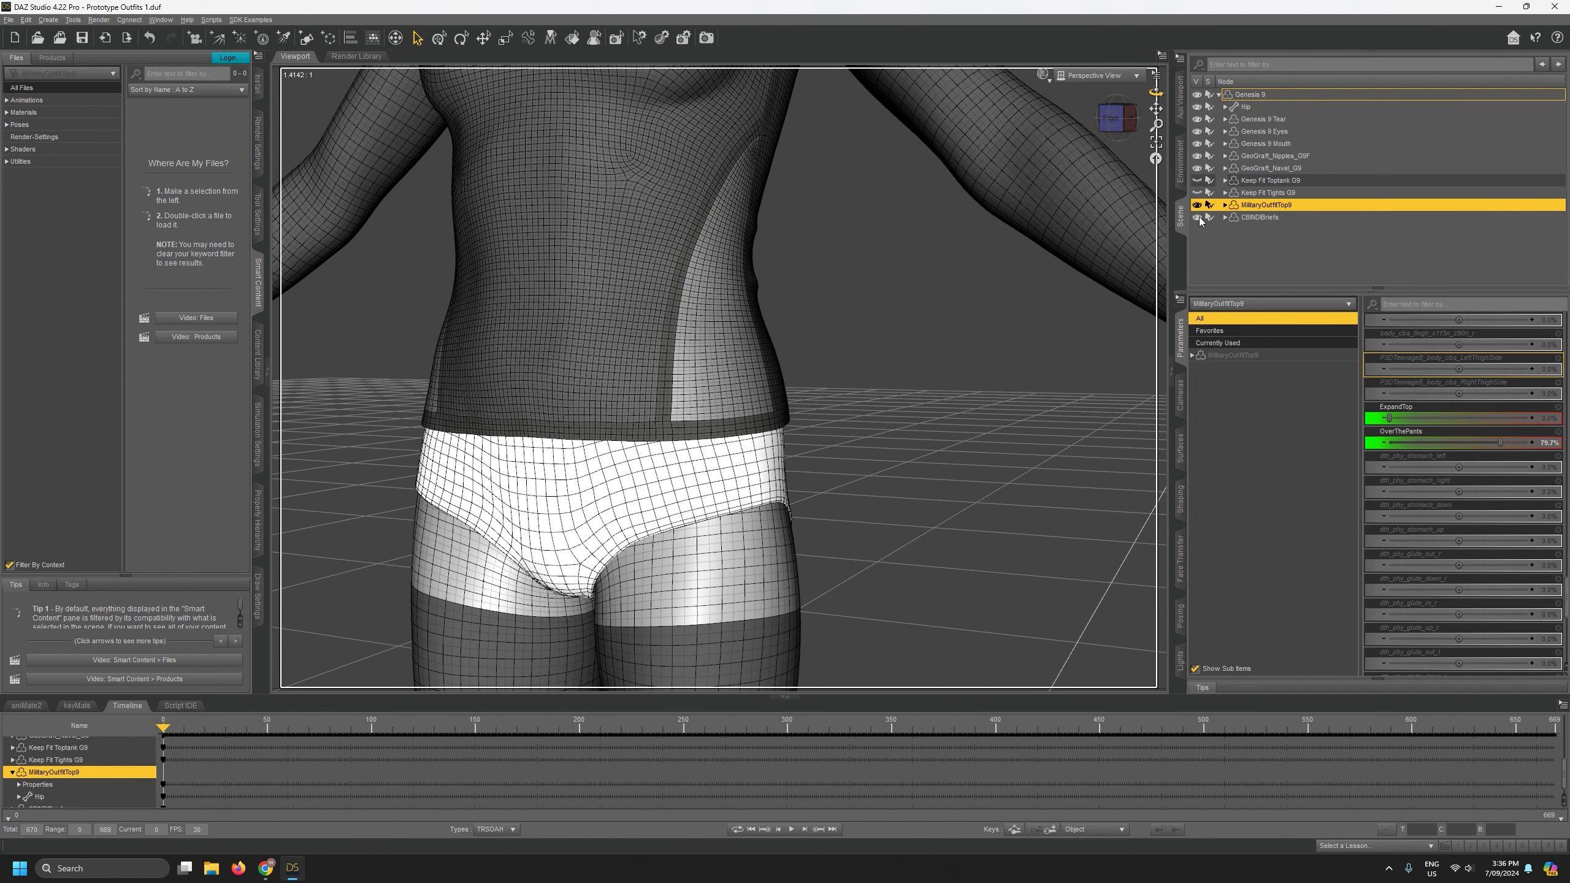
mouse_move(1155, 93)
left_mouse_down()
mouse_move(1242, 93)
mouse_move(1155, 93)
left_mouse_up()
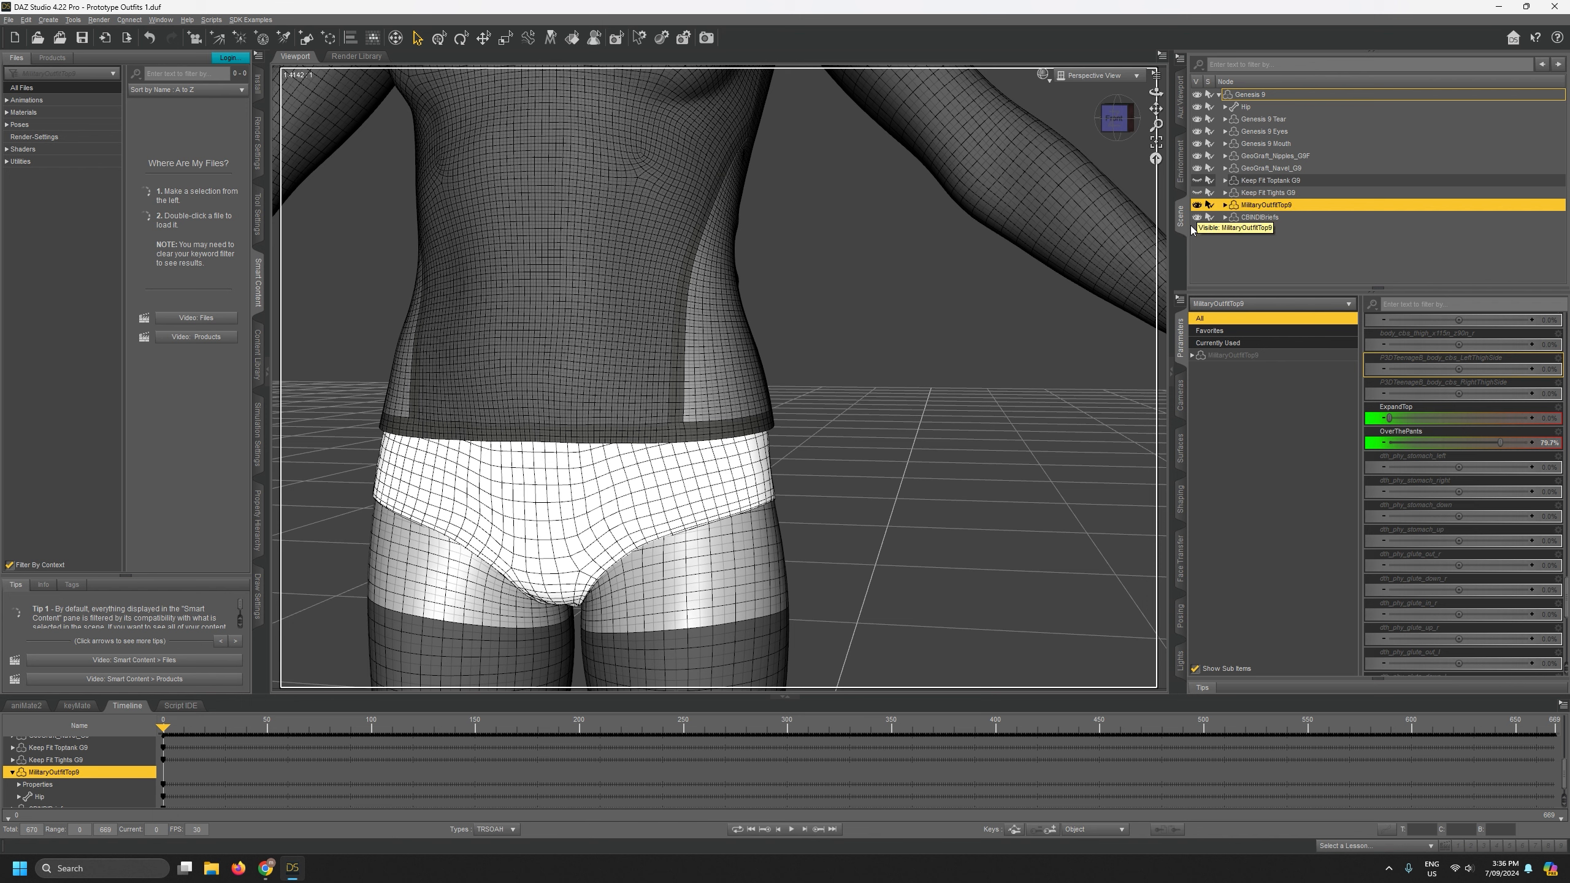
left_click(1197, 180)
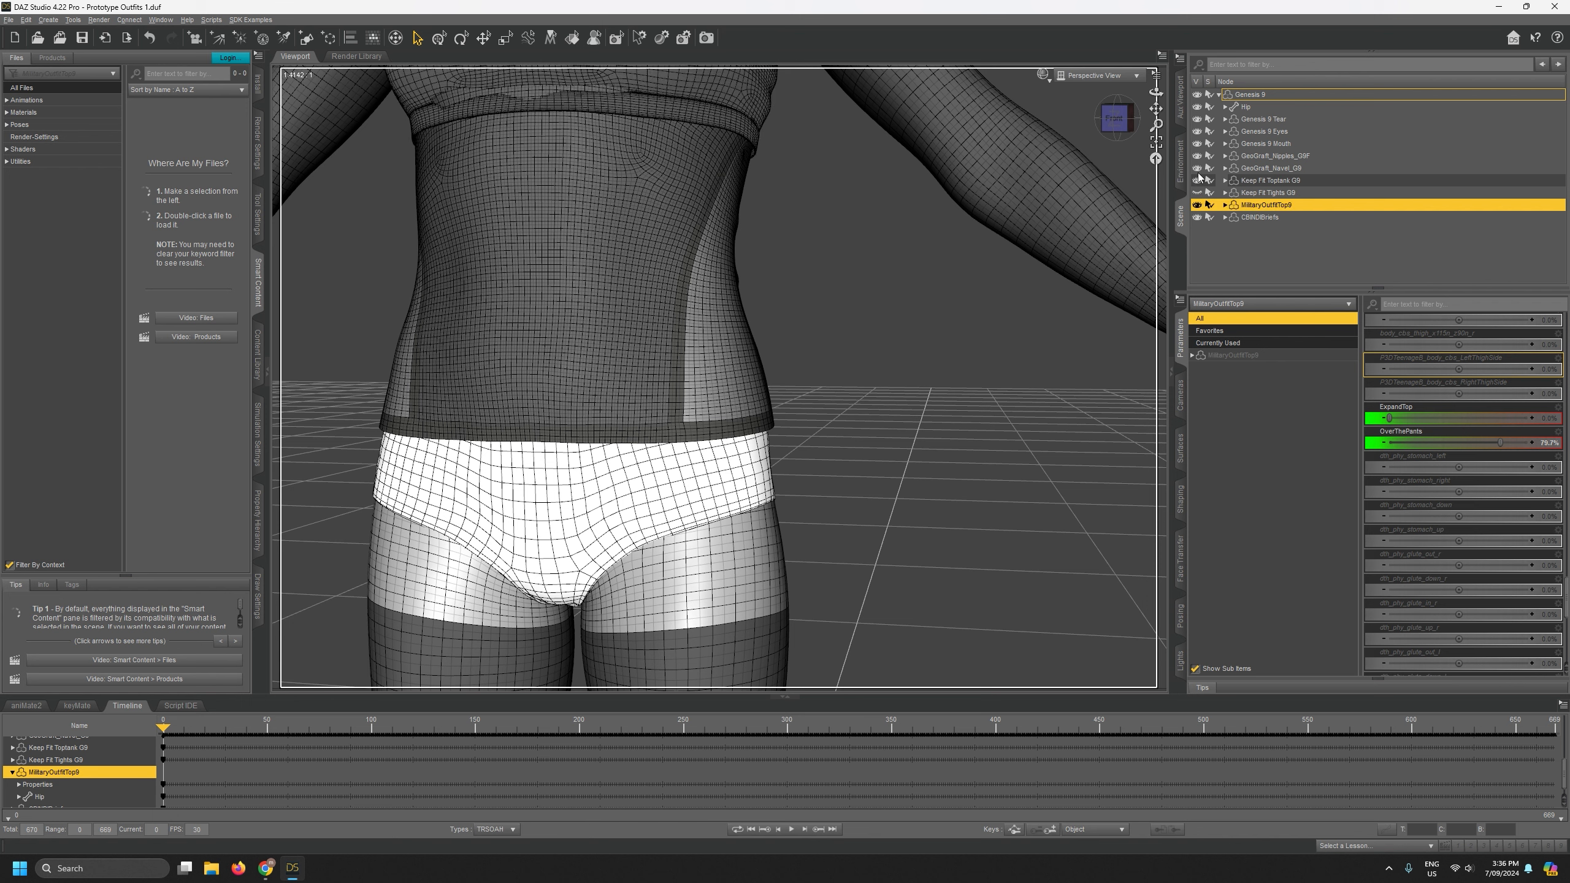
left_click(1197, 207)
left_click_drag(1155, 109, 1155, 69)
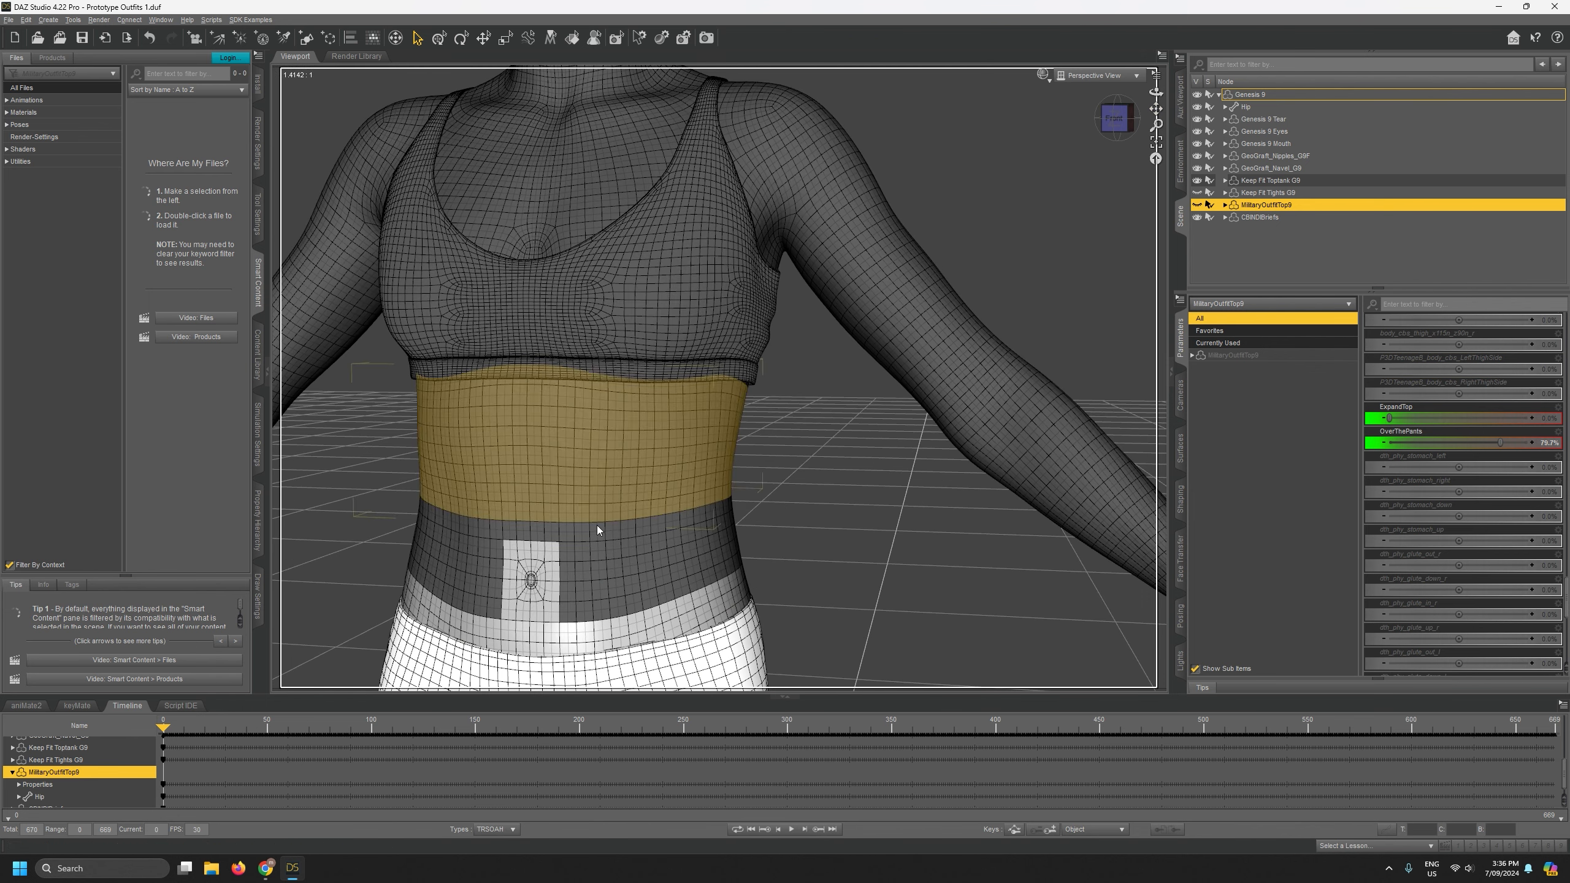
Collapse the military top's entries in the timeline and frame the figure from head to knees at an angle.
left_click_drag(310, 696, 311, 550)
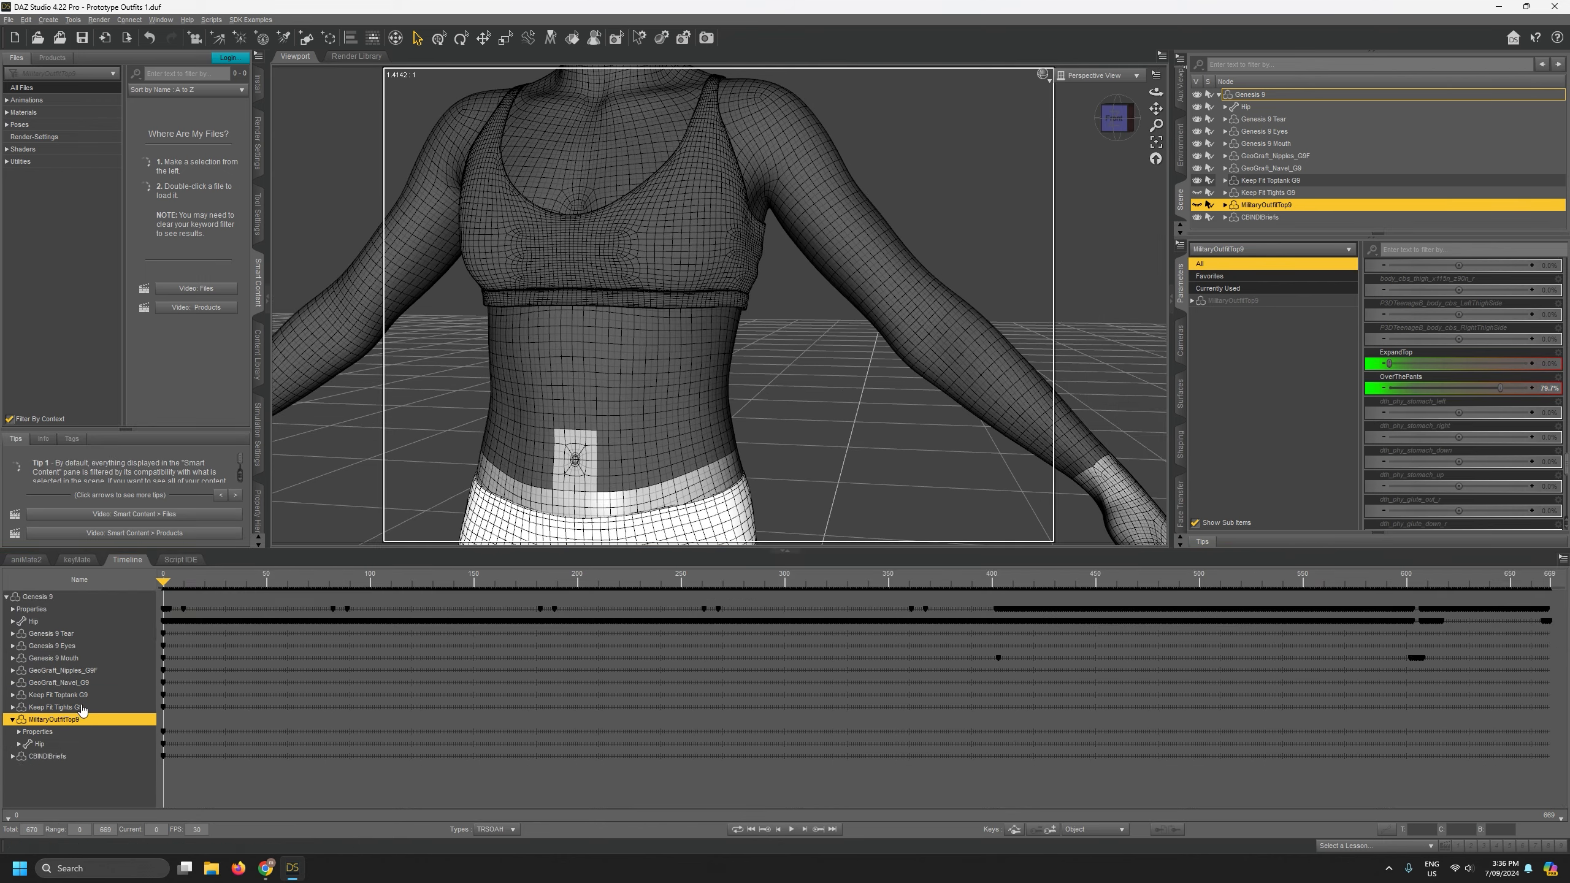
left_click(11, 721)
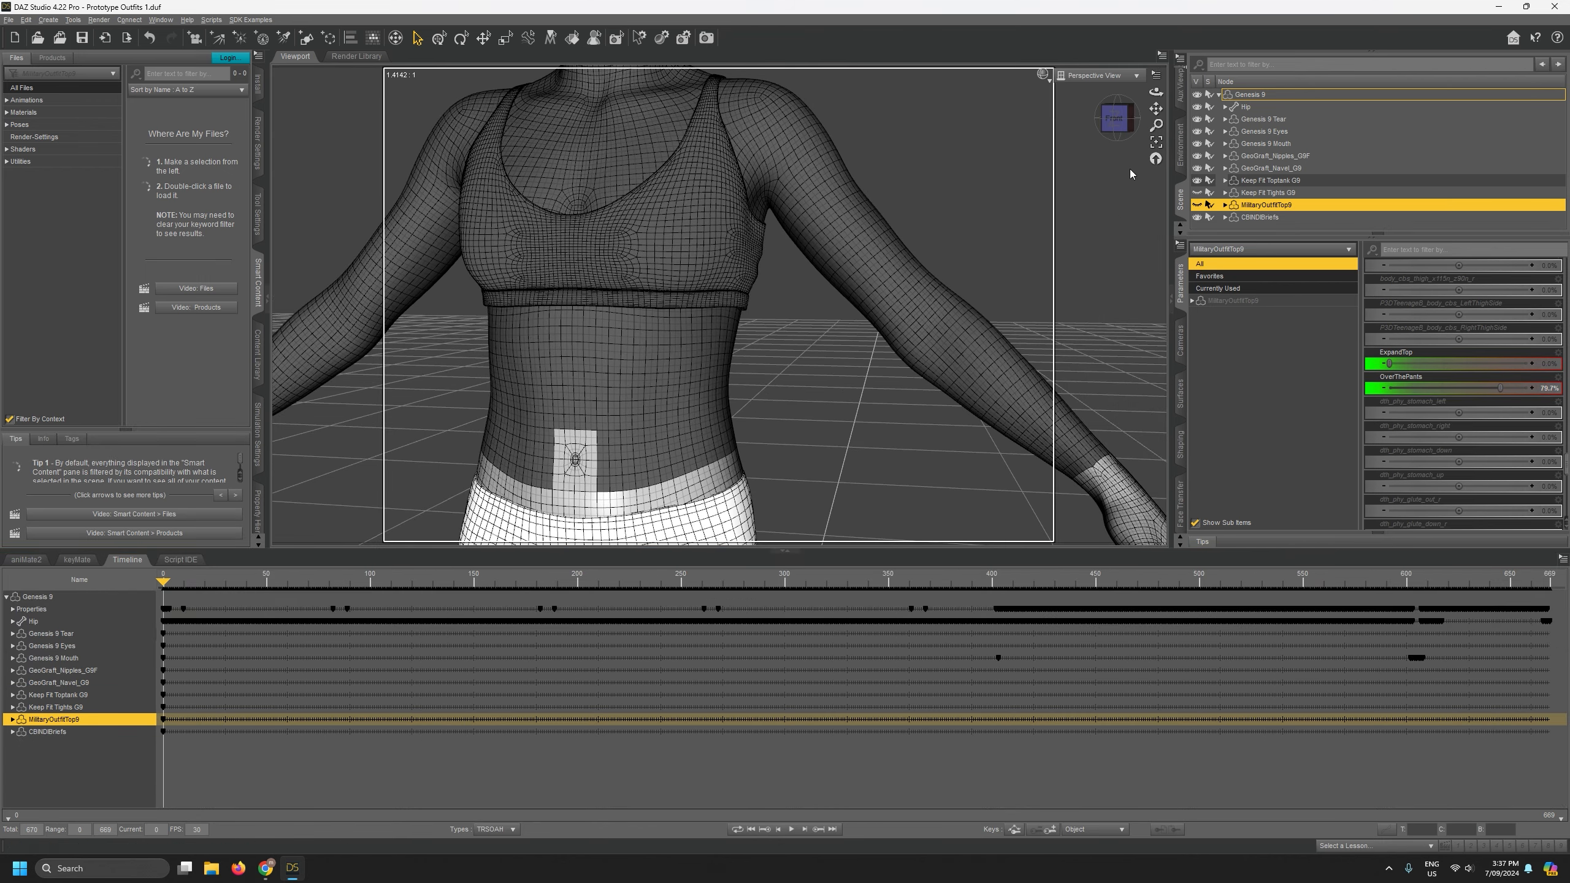
left_click_drag(1155, 126, 1156, 204)
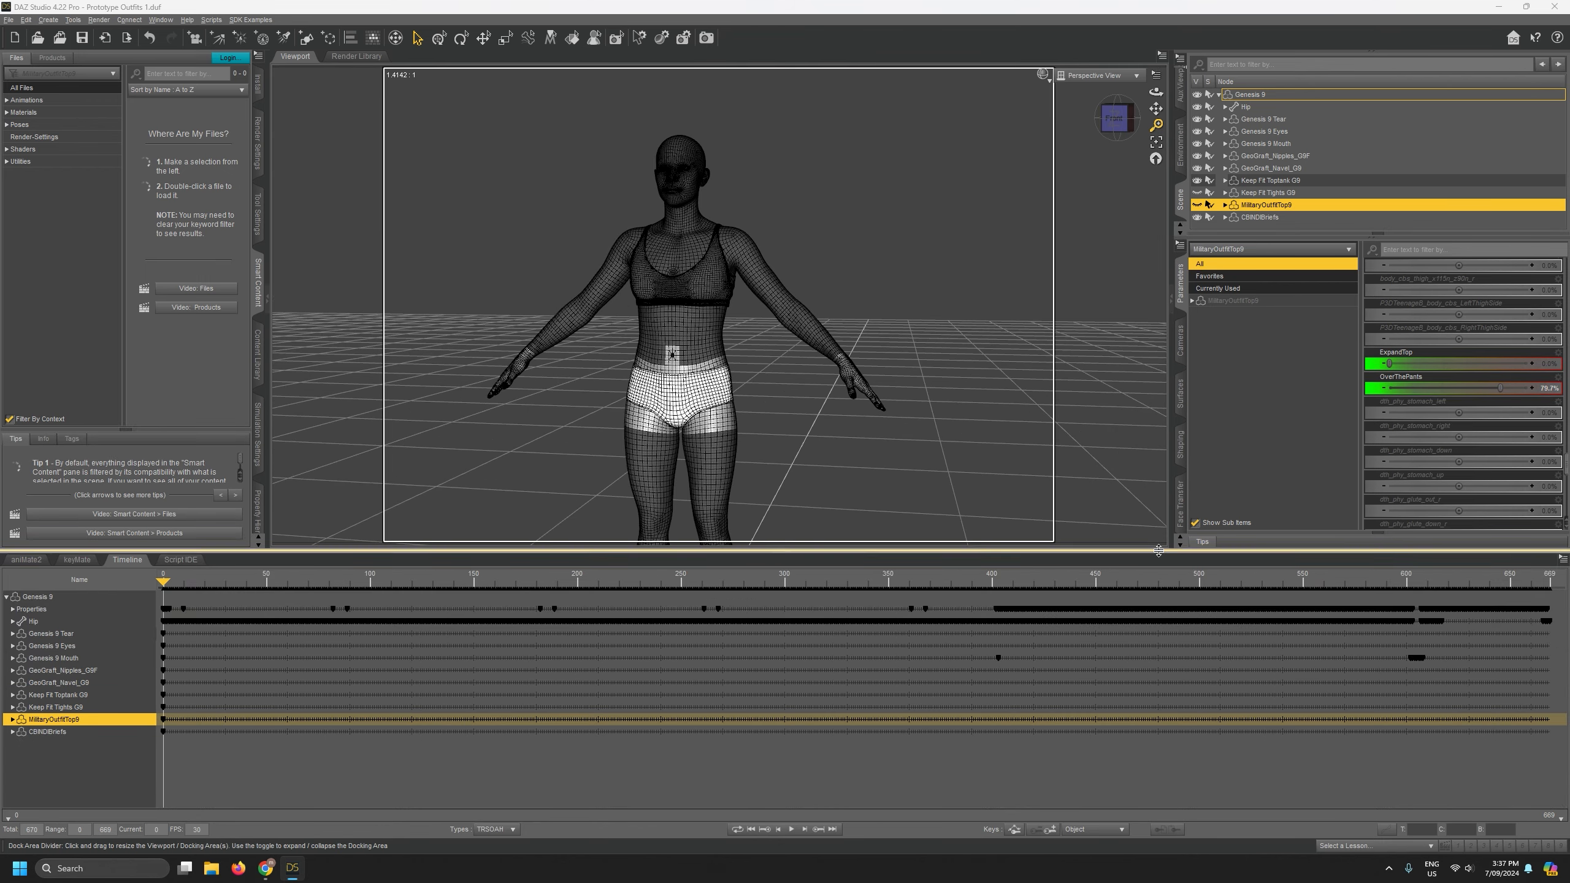
left_click_drag(1174, 551, 1174, 697)
left_click_drag(1152, 92, 1165, 141)
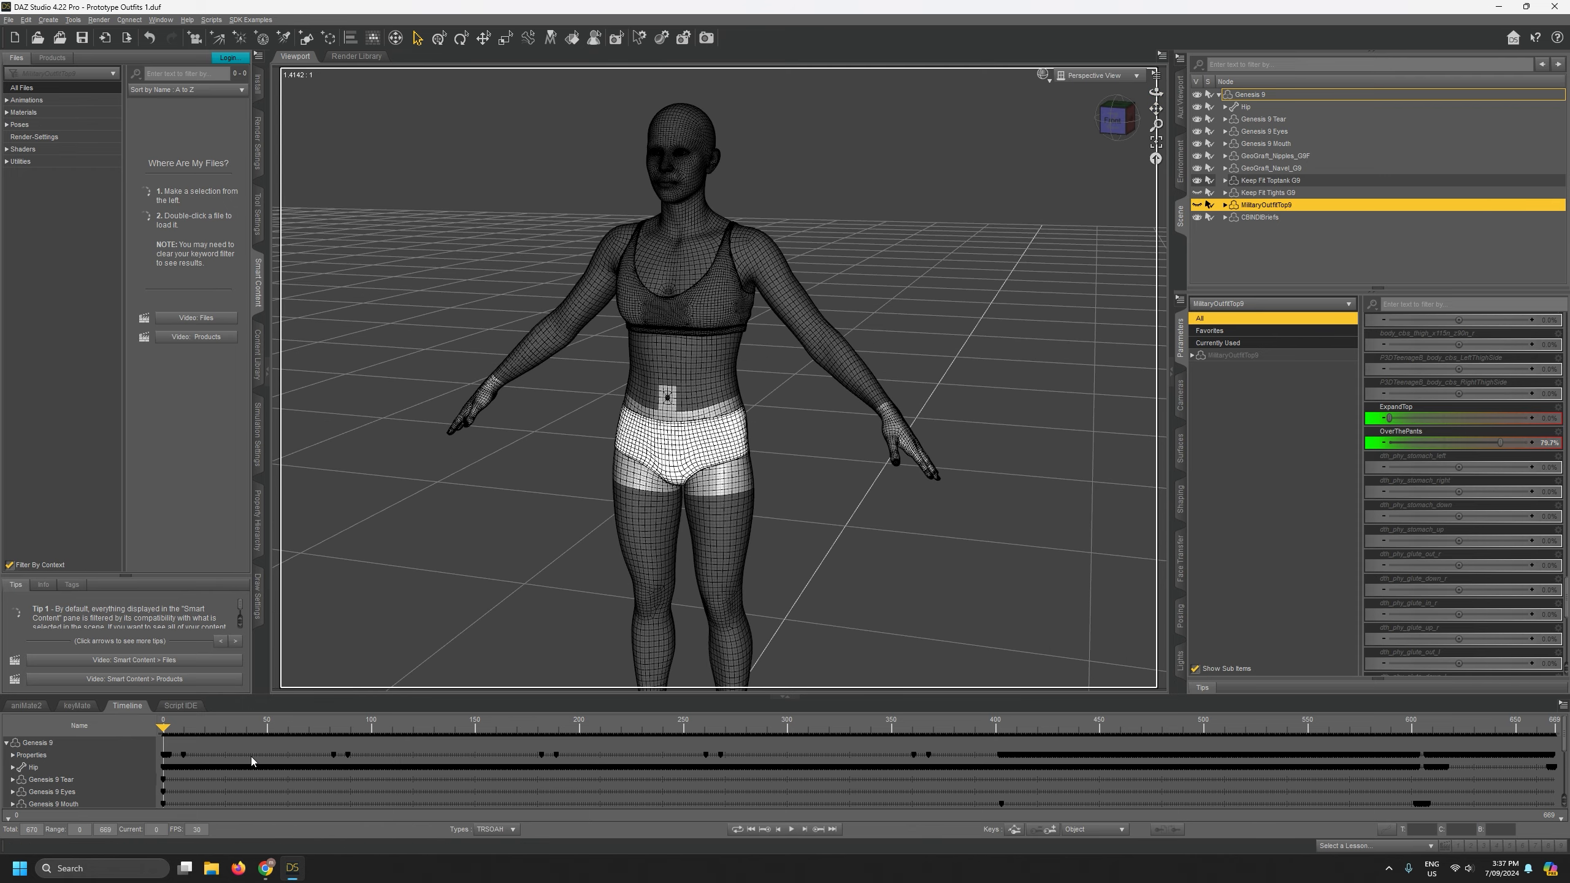
Scrub through the whole animation to check the Toptank and briefs on the changing poses and body shapes, and return to frame 0.
left_click_drag(220, 728, 1536, 738)
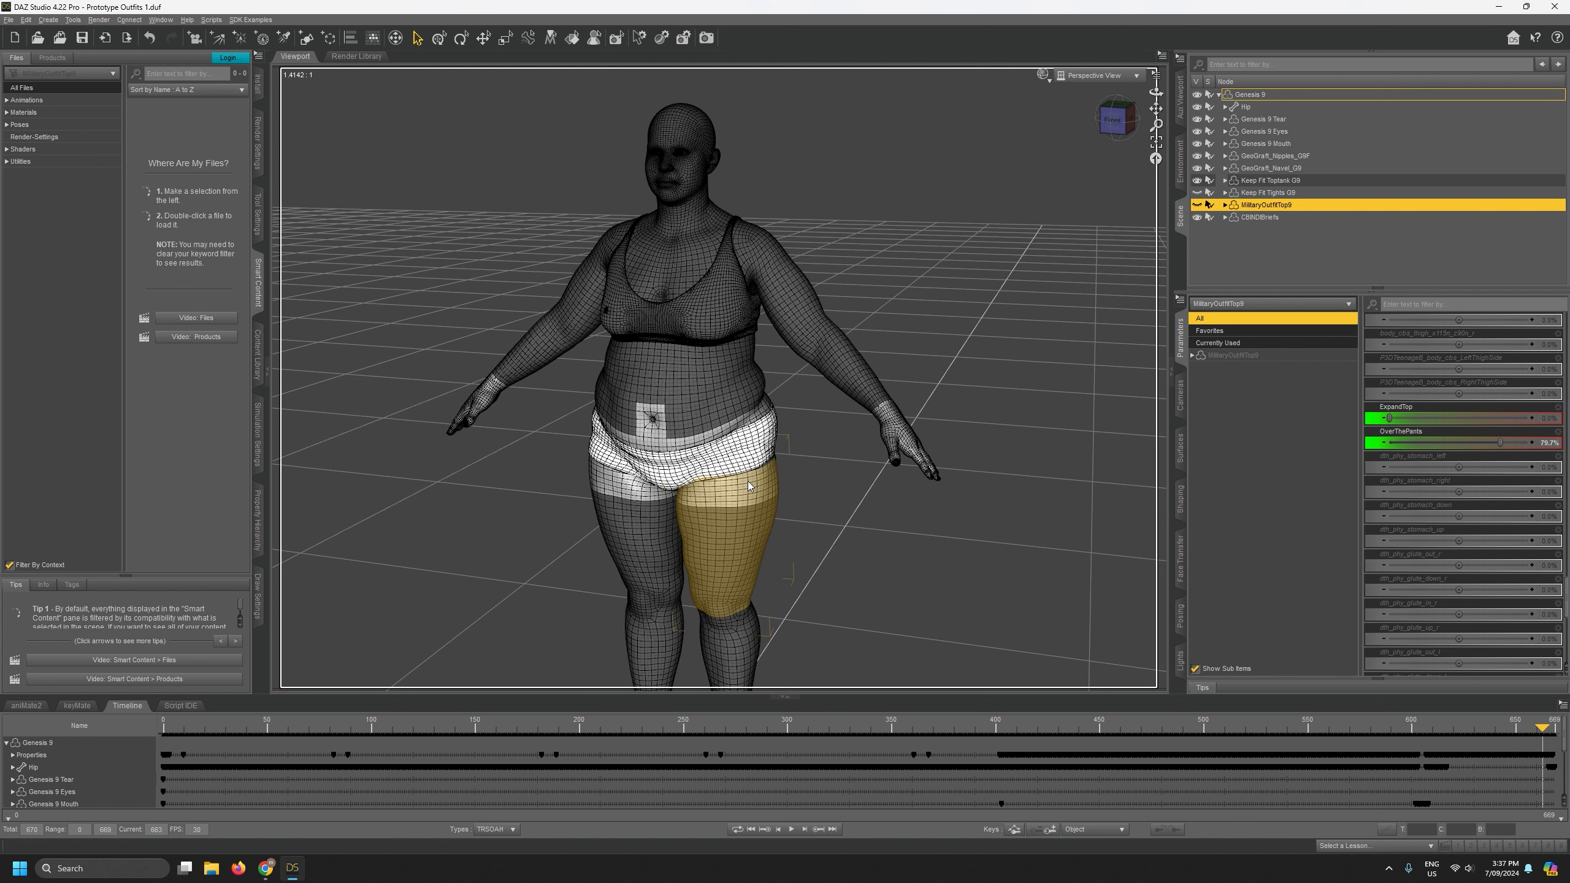
left_click(1550, 731)
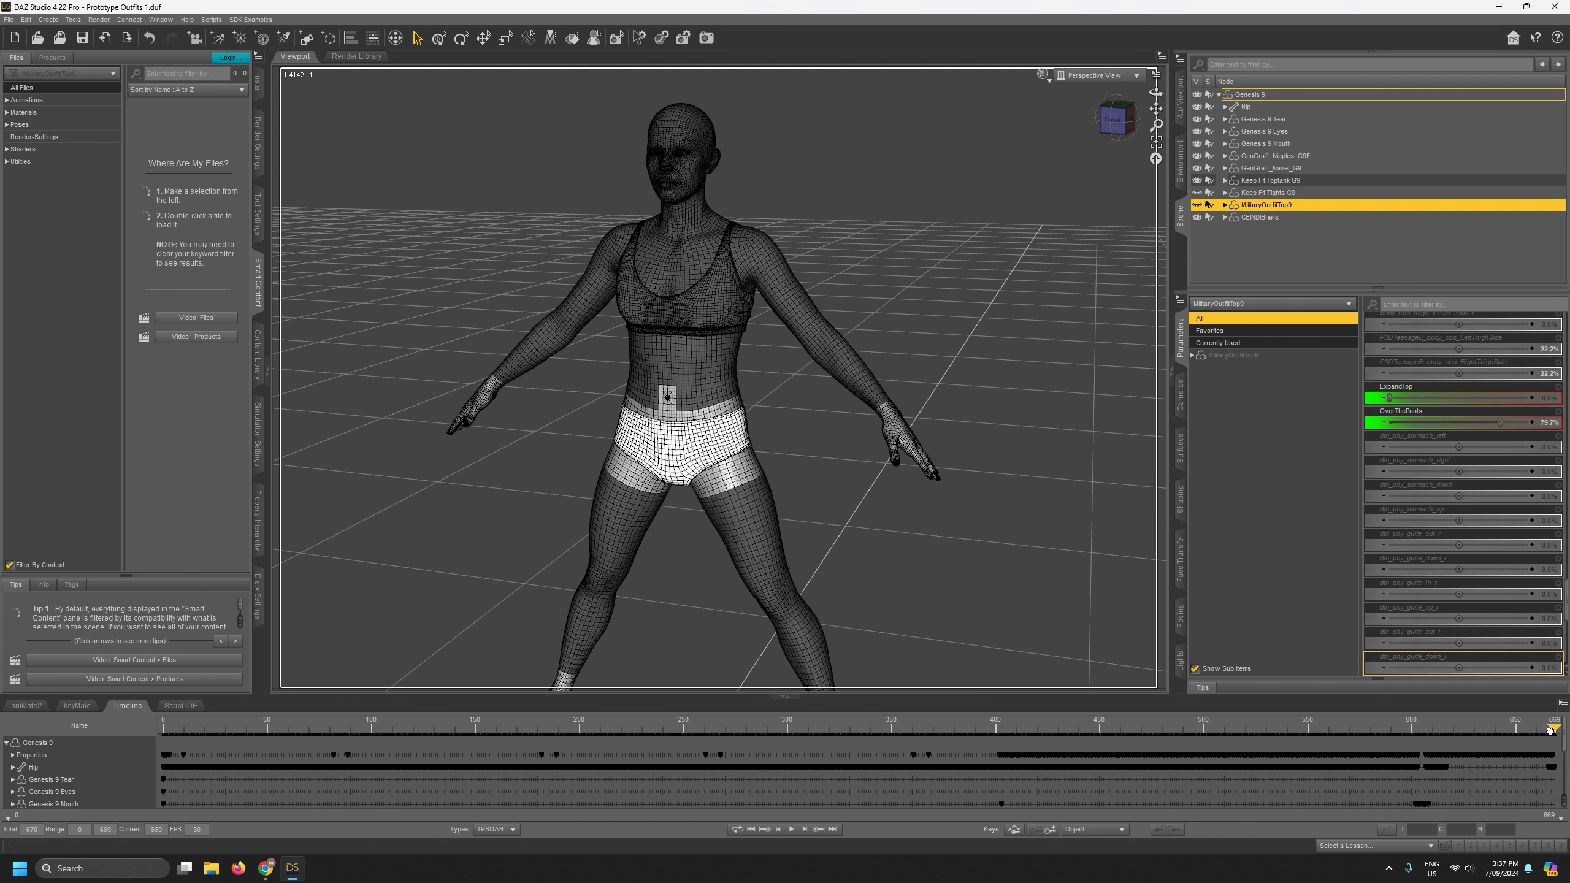
left_click_drag(1555, 730, 311, 744)
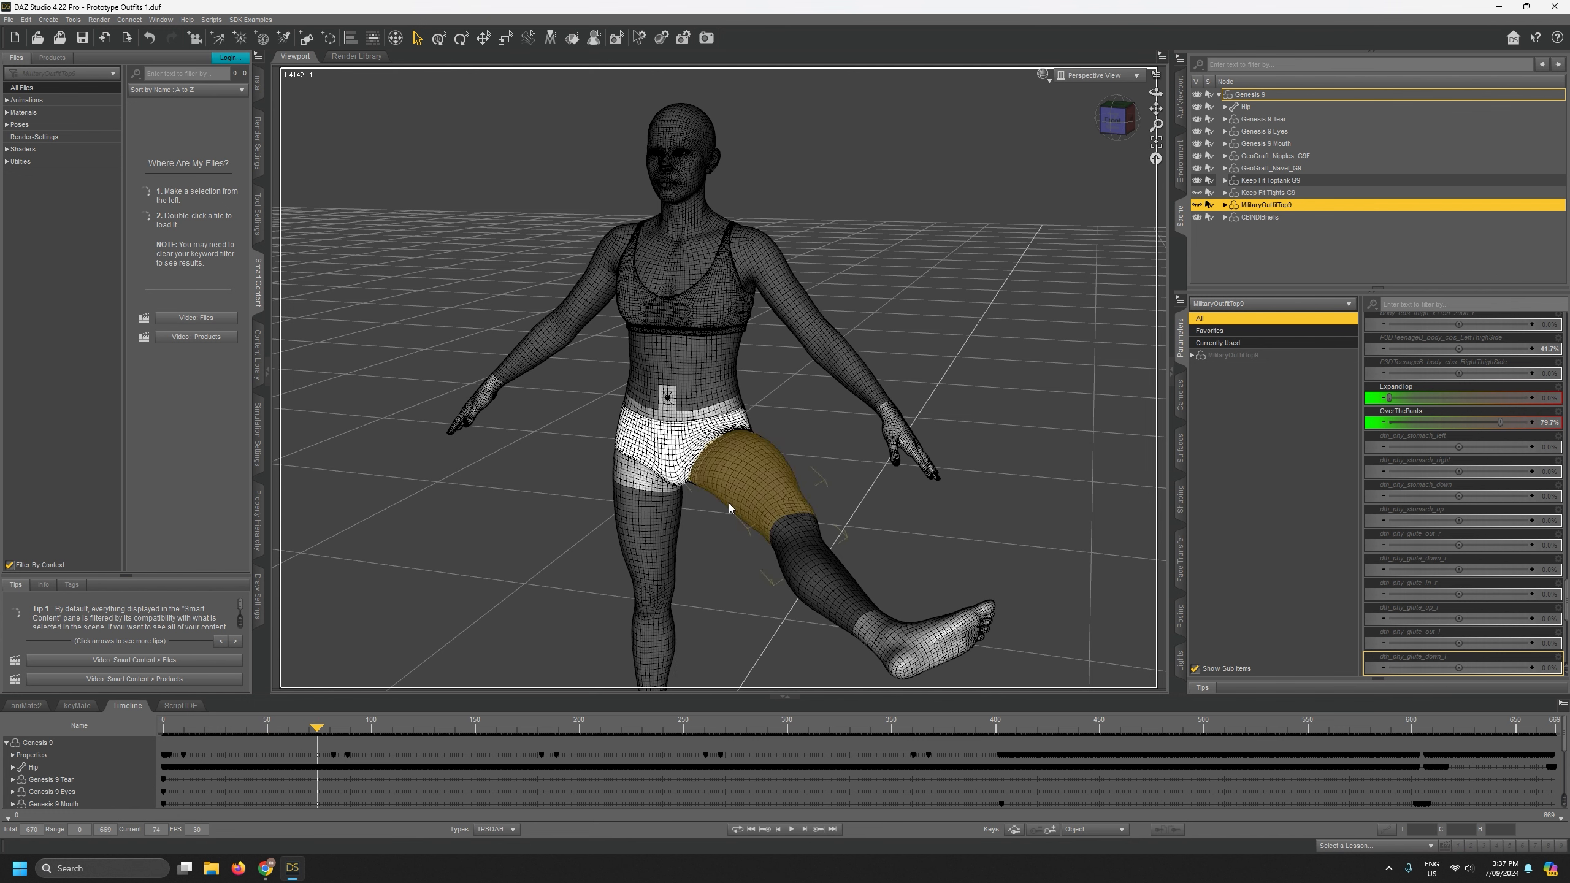
left_click_drag(315, 727, 134, 735)
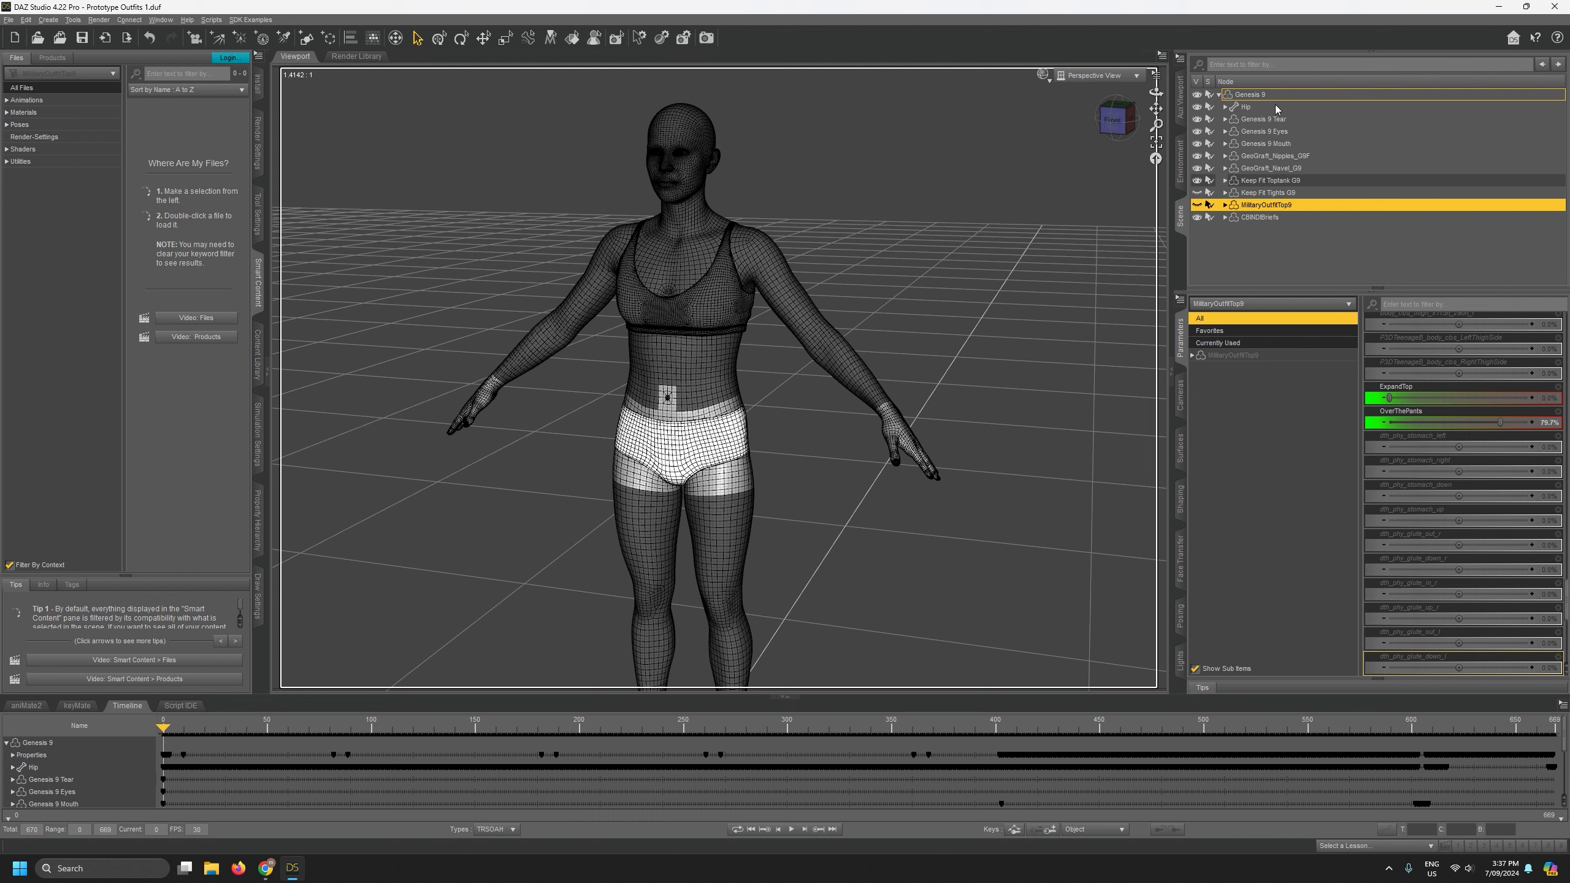
Review the Daz To Maya Bridge options for Genesis 9 with asset type Animation and the per-object bake subdivision levels, leaving without exporting.
left_click(1257, 96)
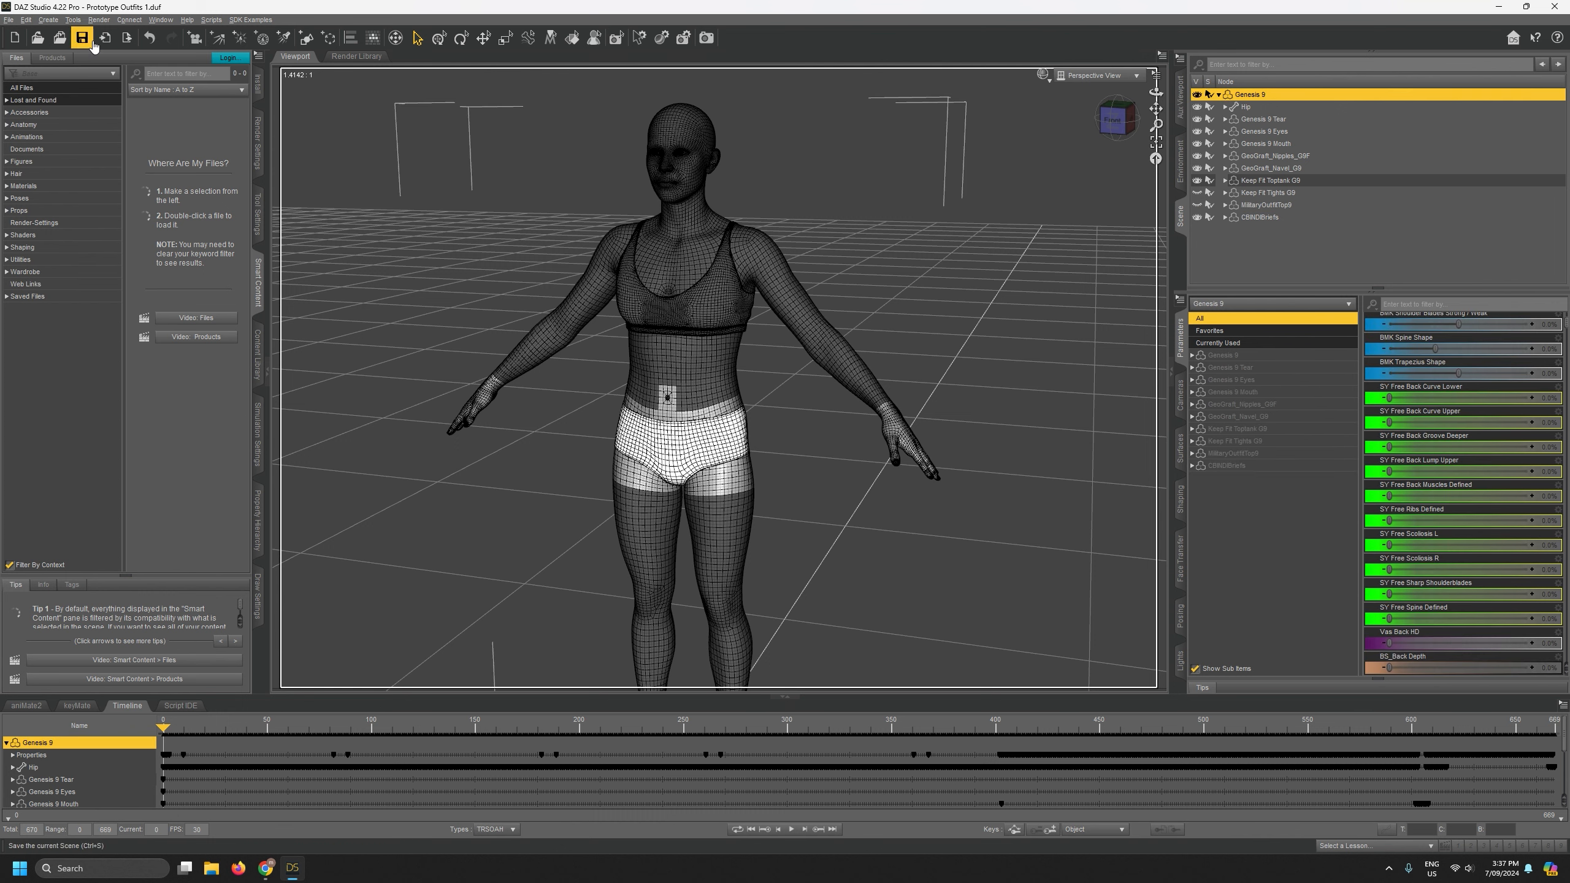
left_click(8, 20)
mouse_move(93, 178)
left_click(216, 213)
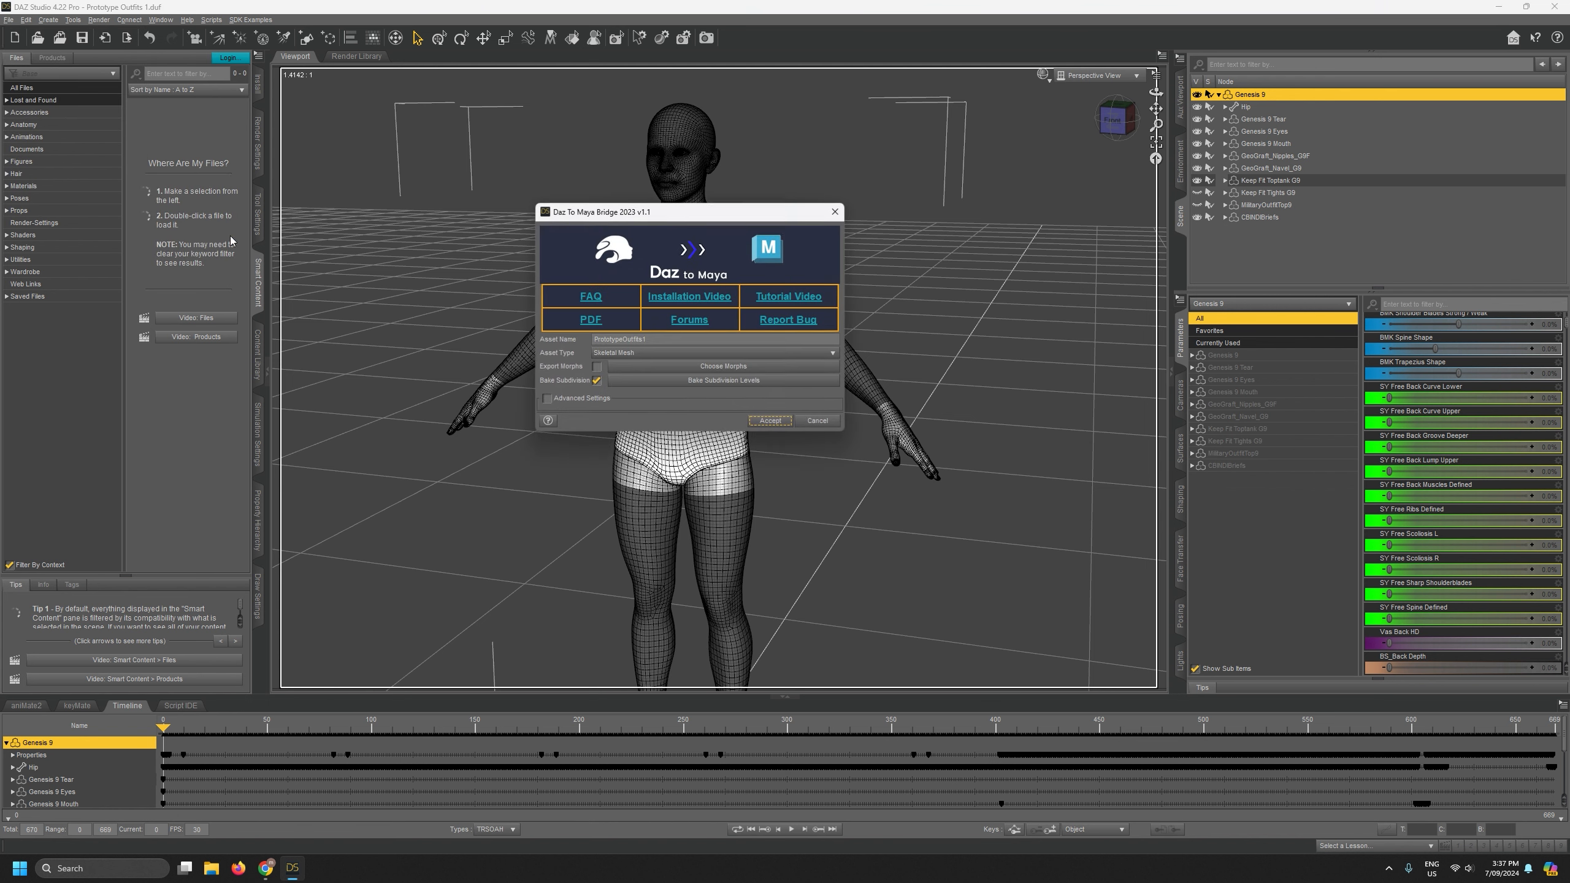
left_click(624, 352)
left_click(650, 379)
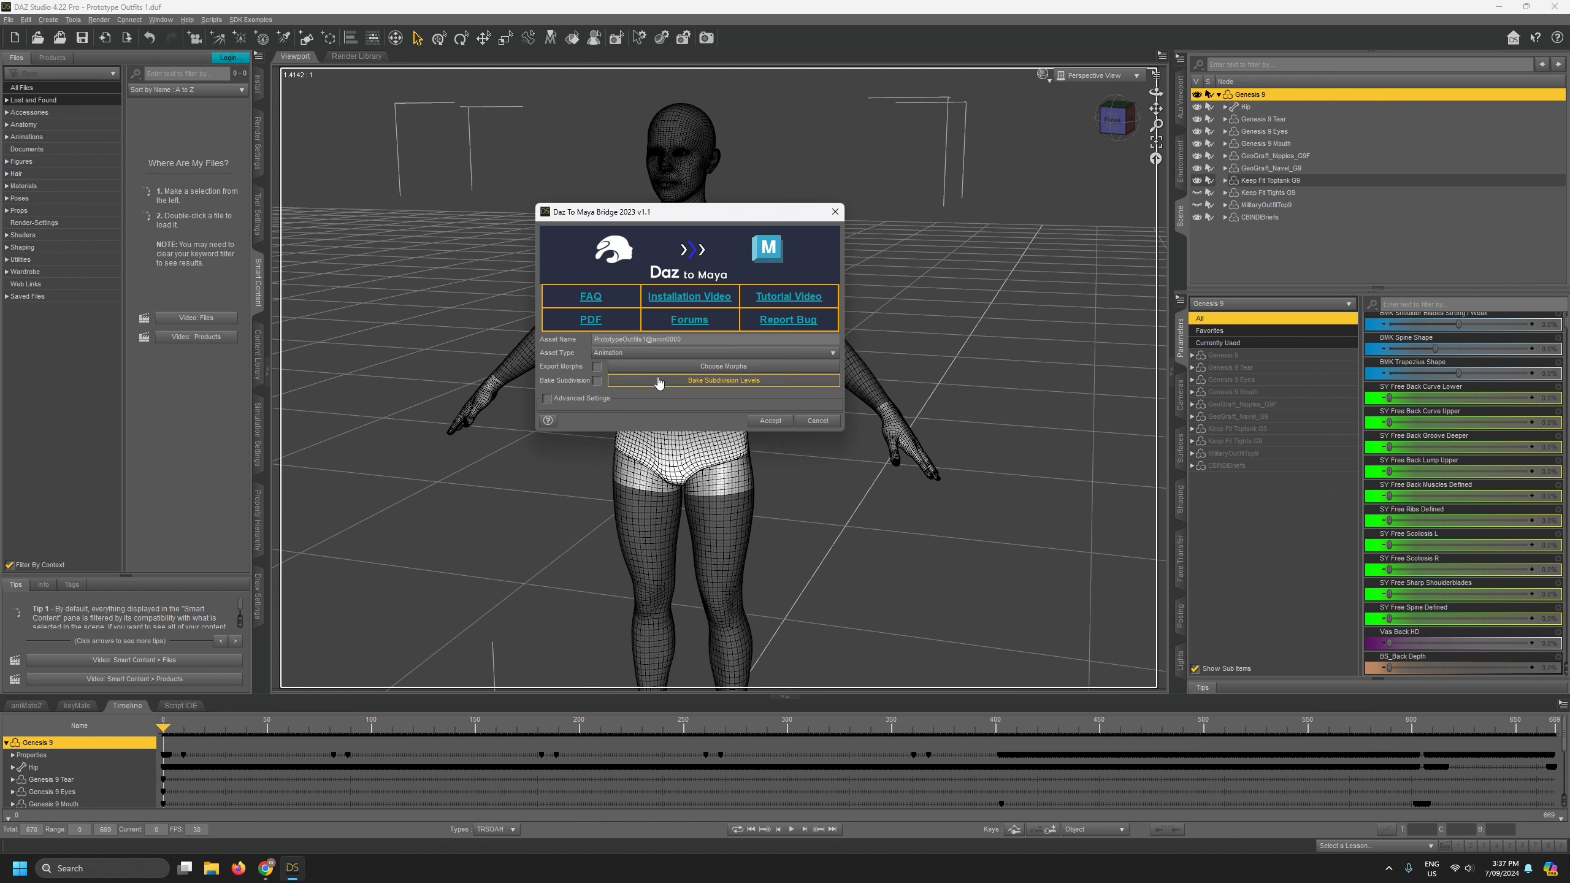
left_click(598, 381)
left_click(618, 380)
left_click(690, 374)
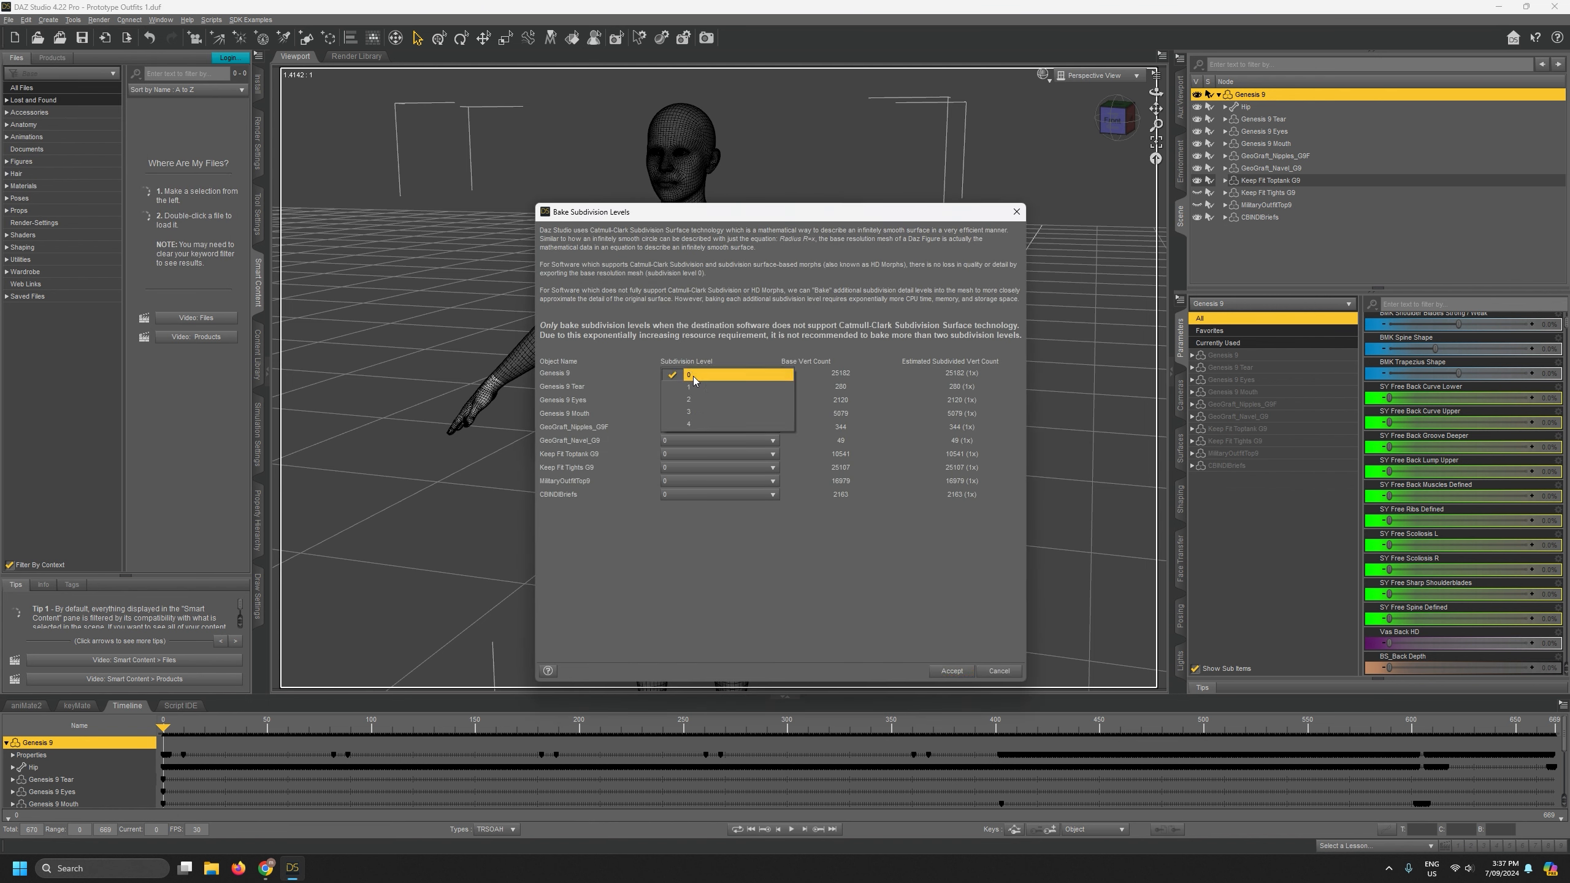
left_click(1010, 671)
left_click(1009, 671)
left_click(815, 419)
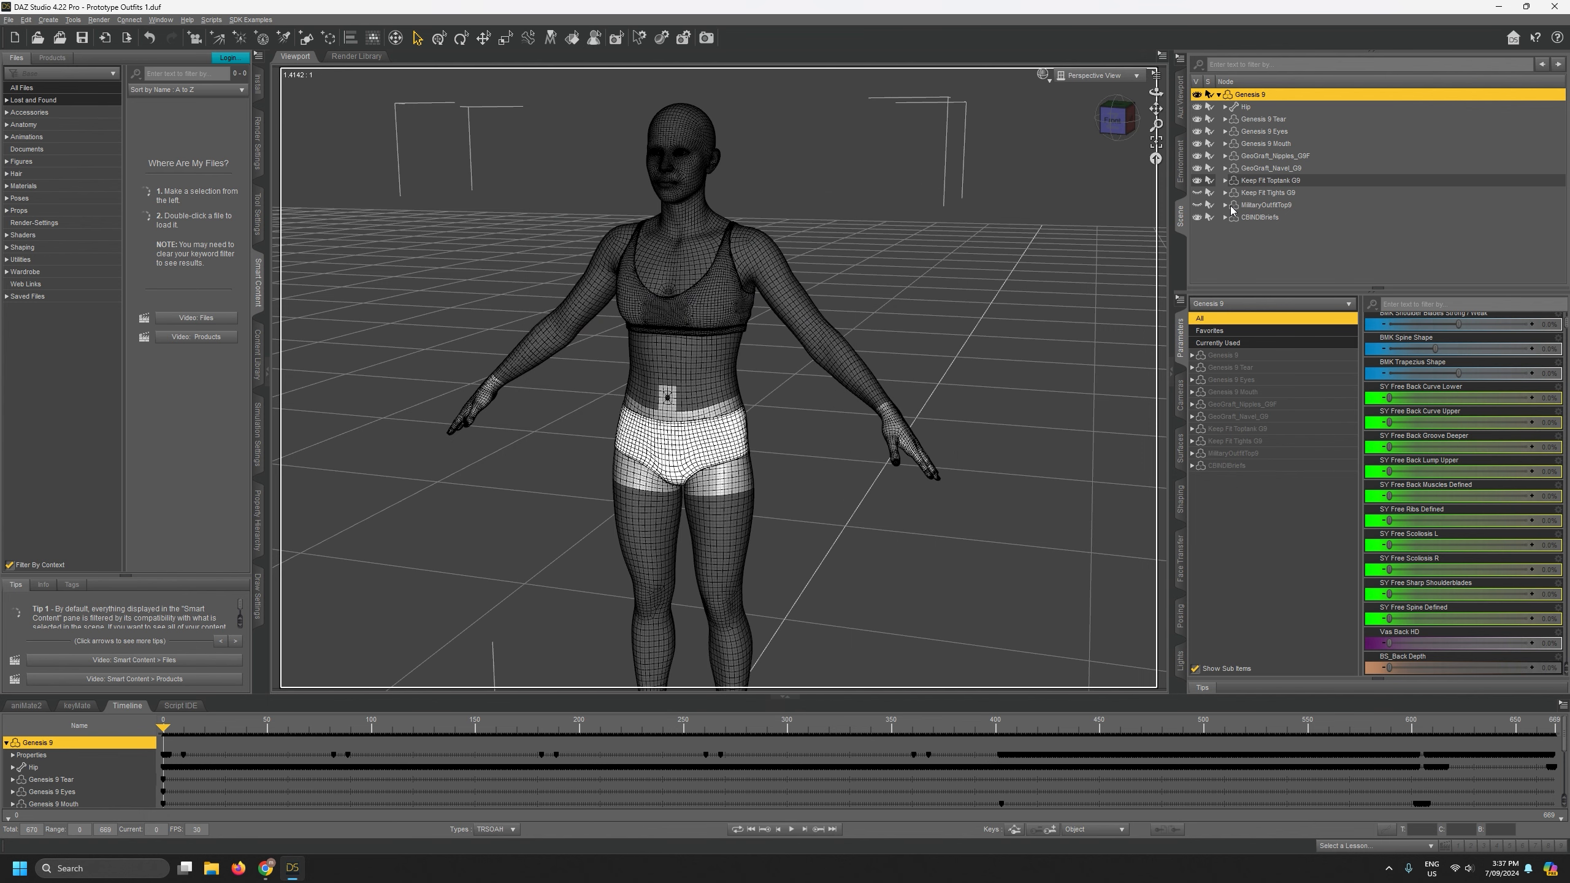
Show Keep Fit Tights and the military top, and compare the resolution and subdivision settings of the four garments.
left_click(1197, 193)
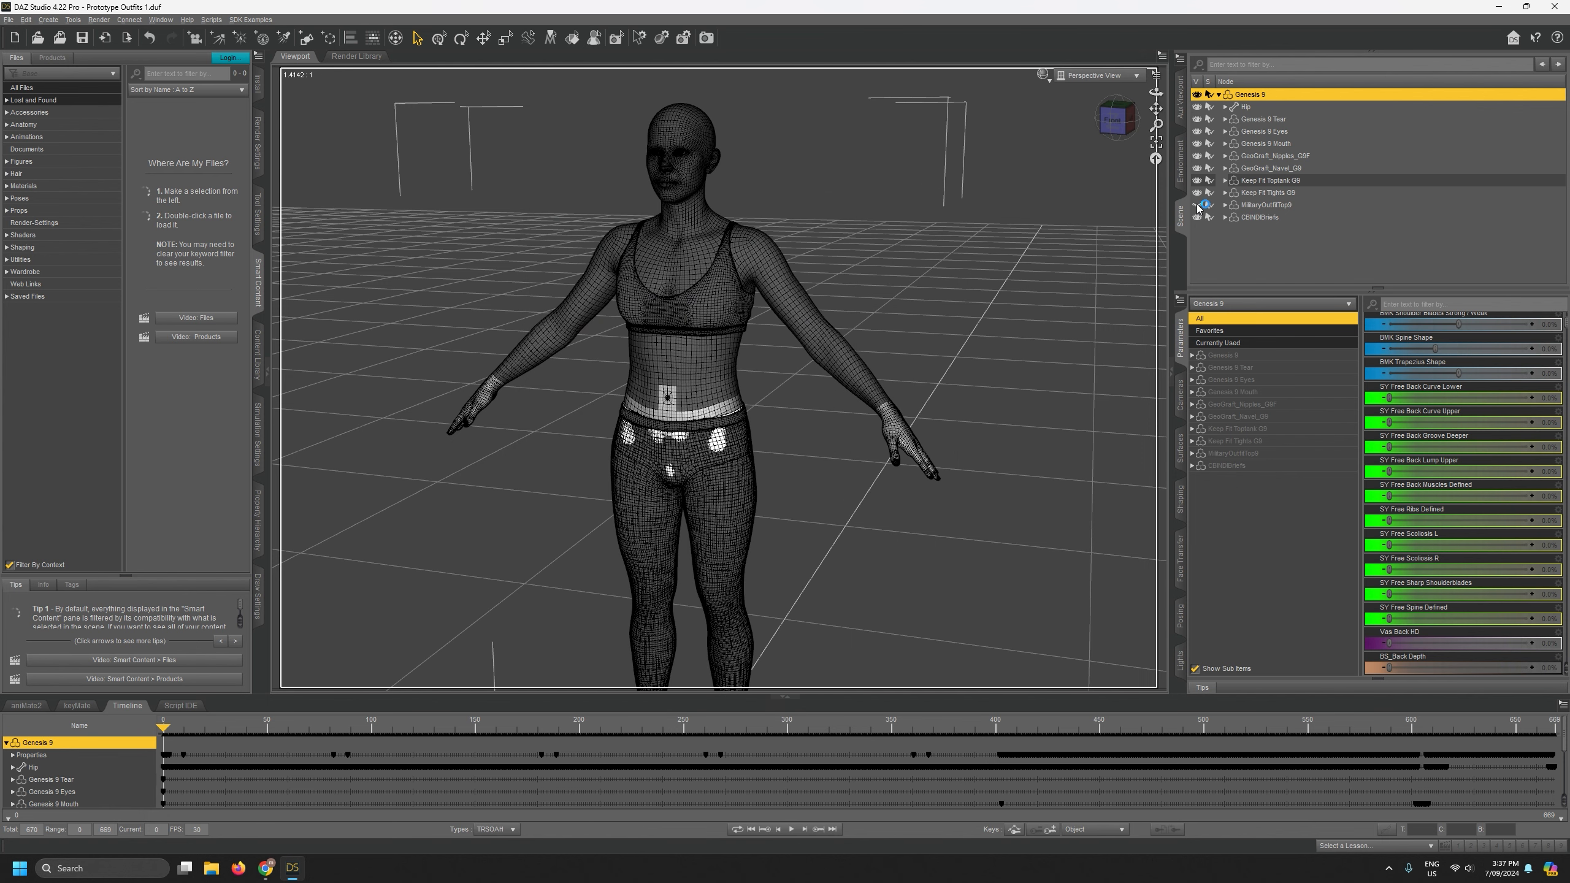
left_click(1196, 205)
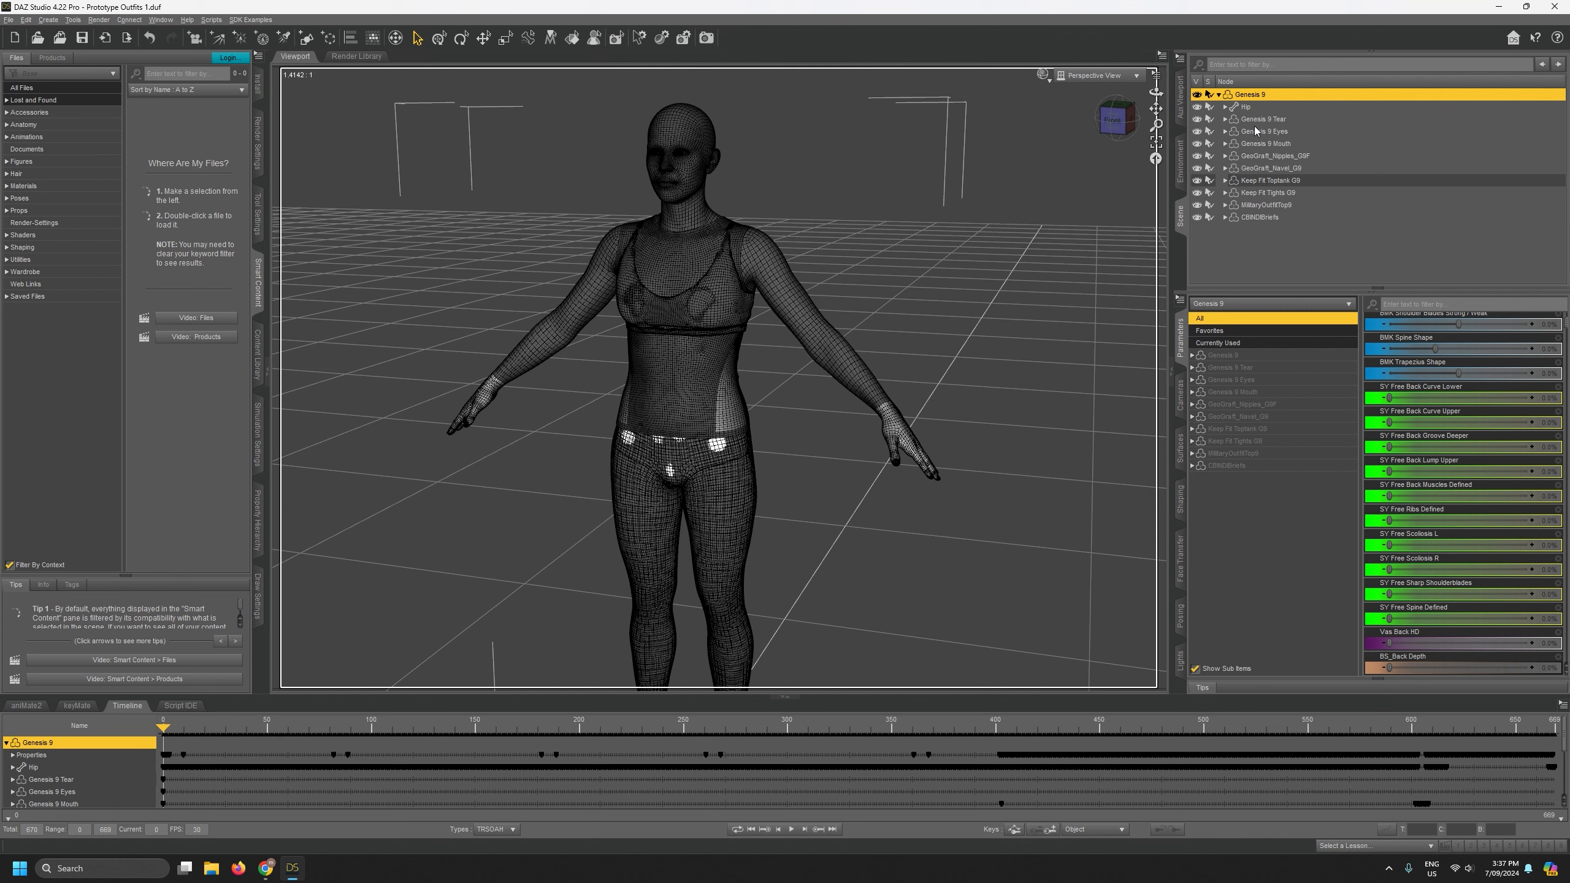
left_click(1264, 179)
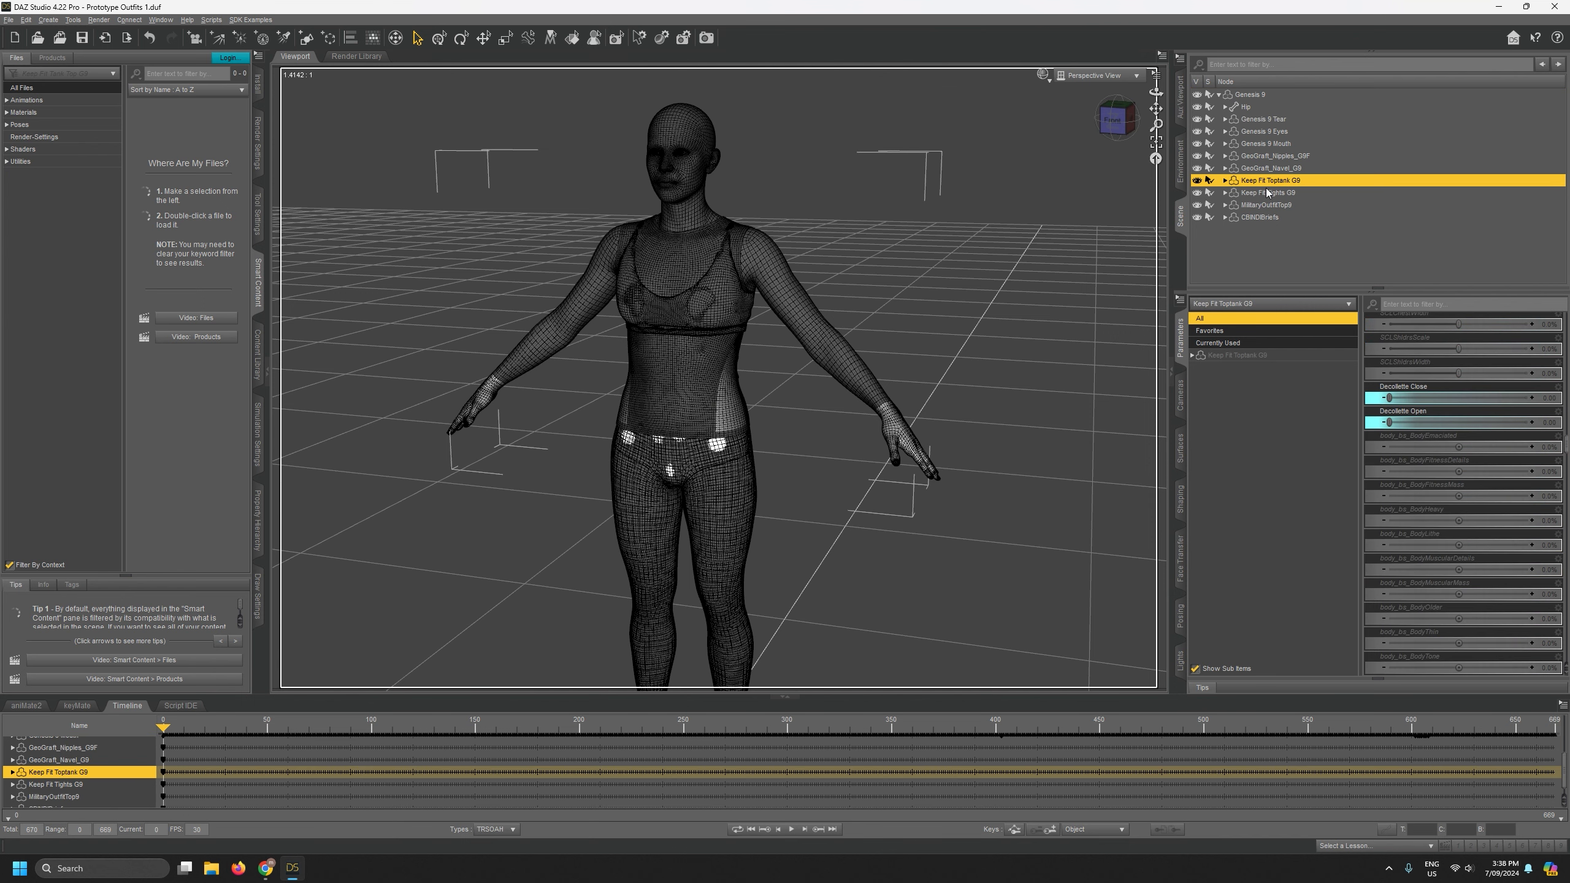
left_click(1266, 193)
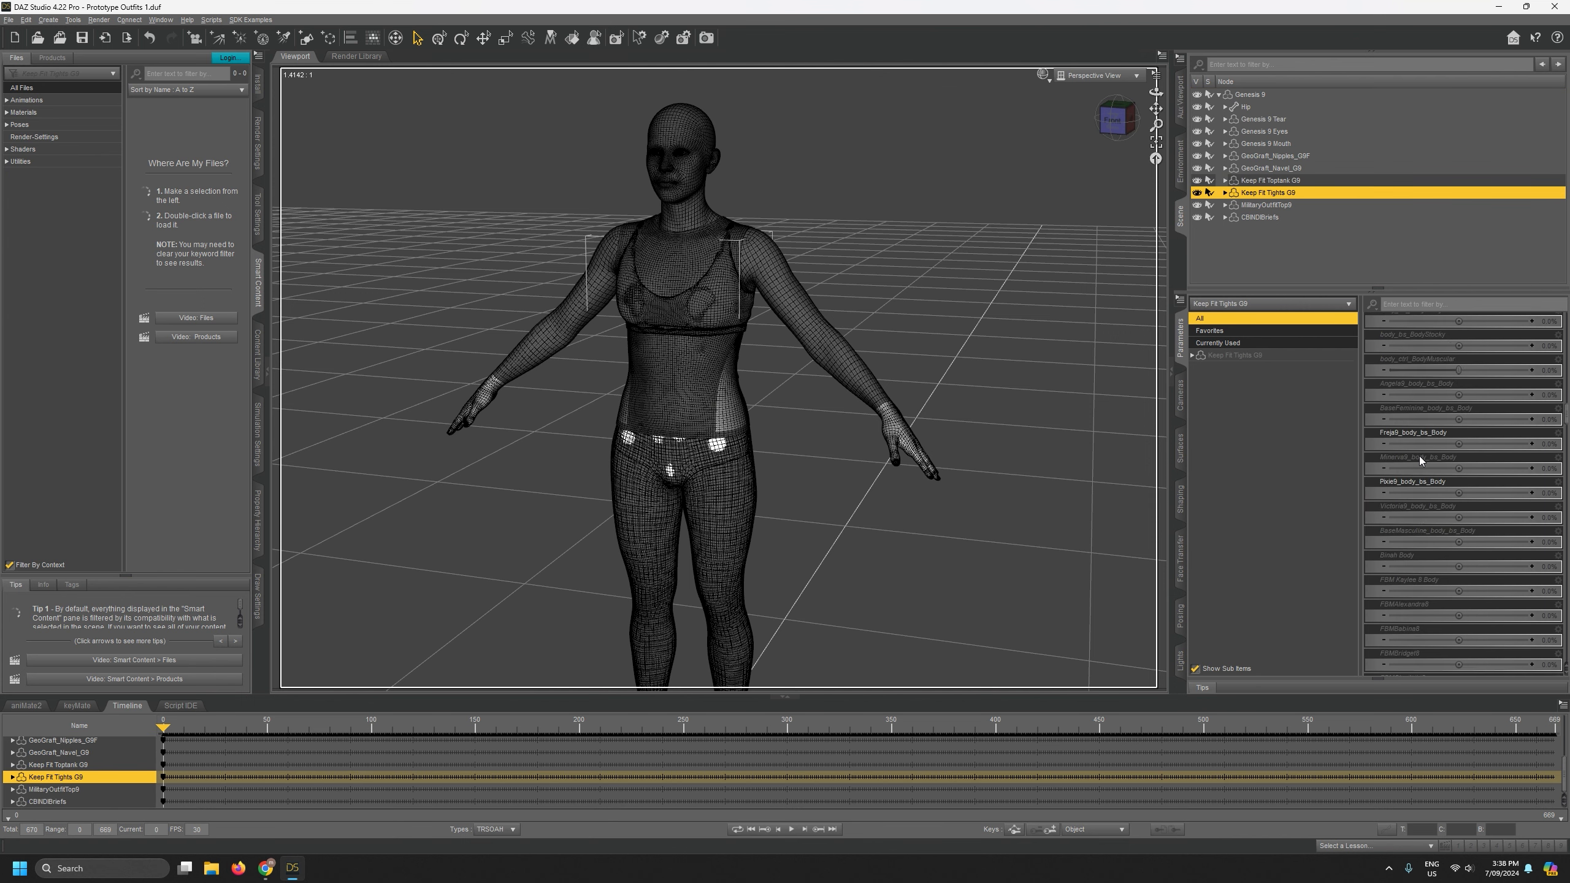
scroll(1419, 458, "up", 5)
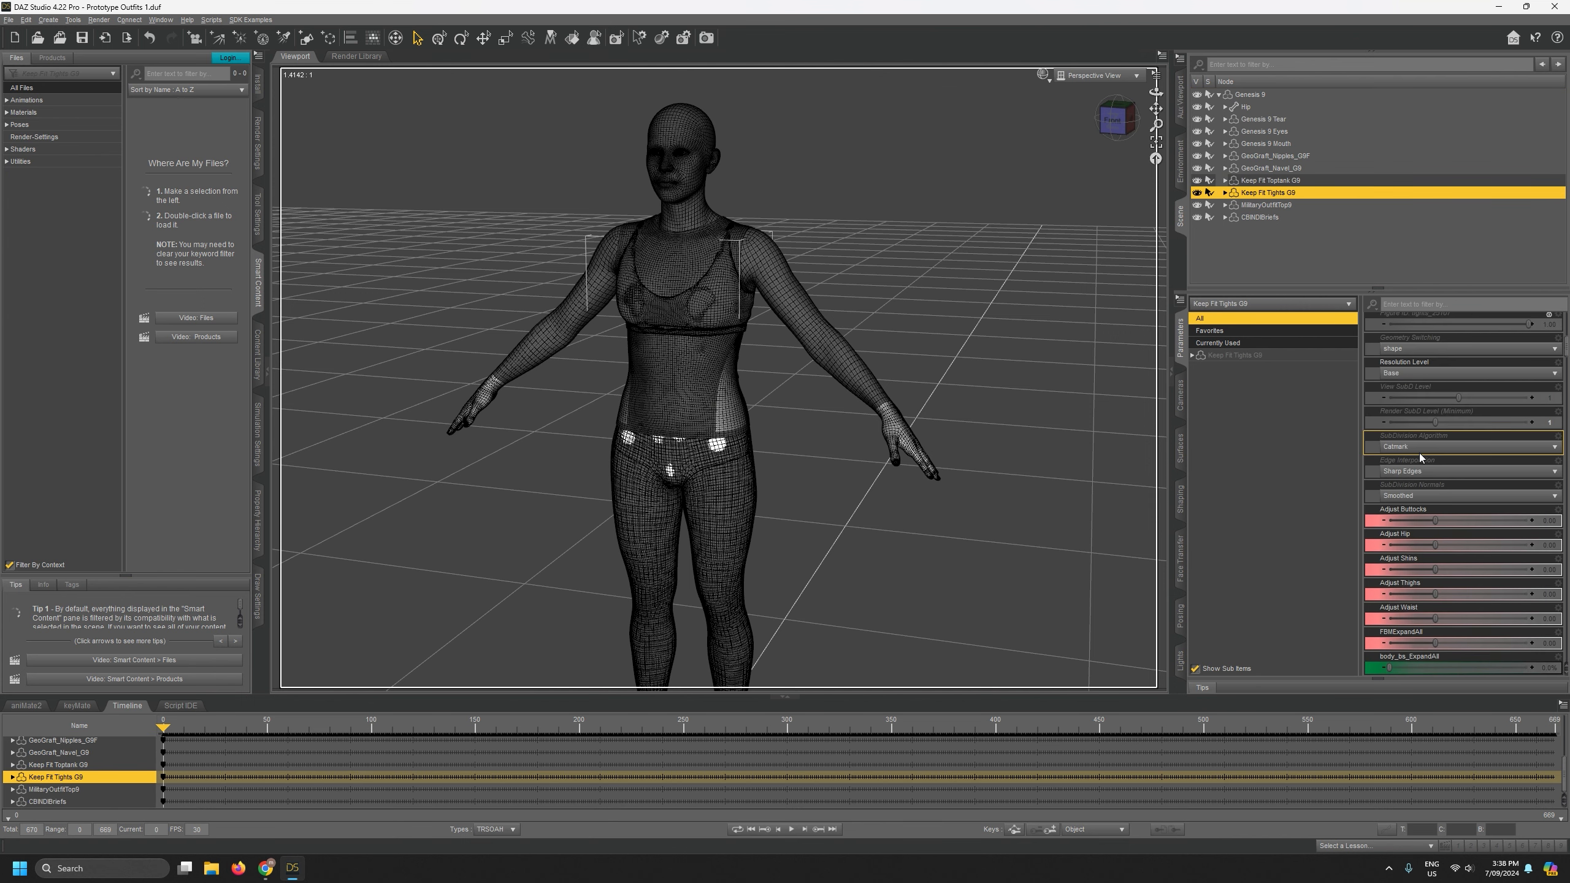
left_click(1267, 205)
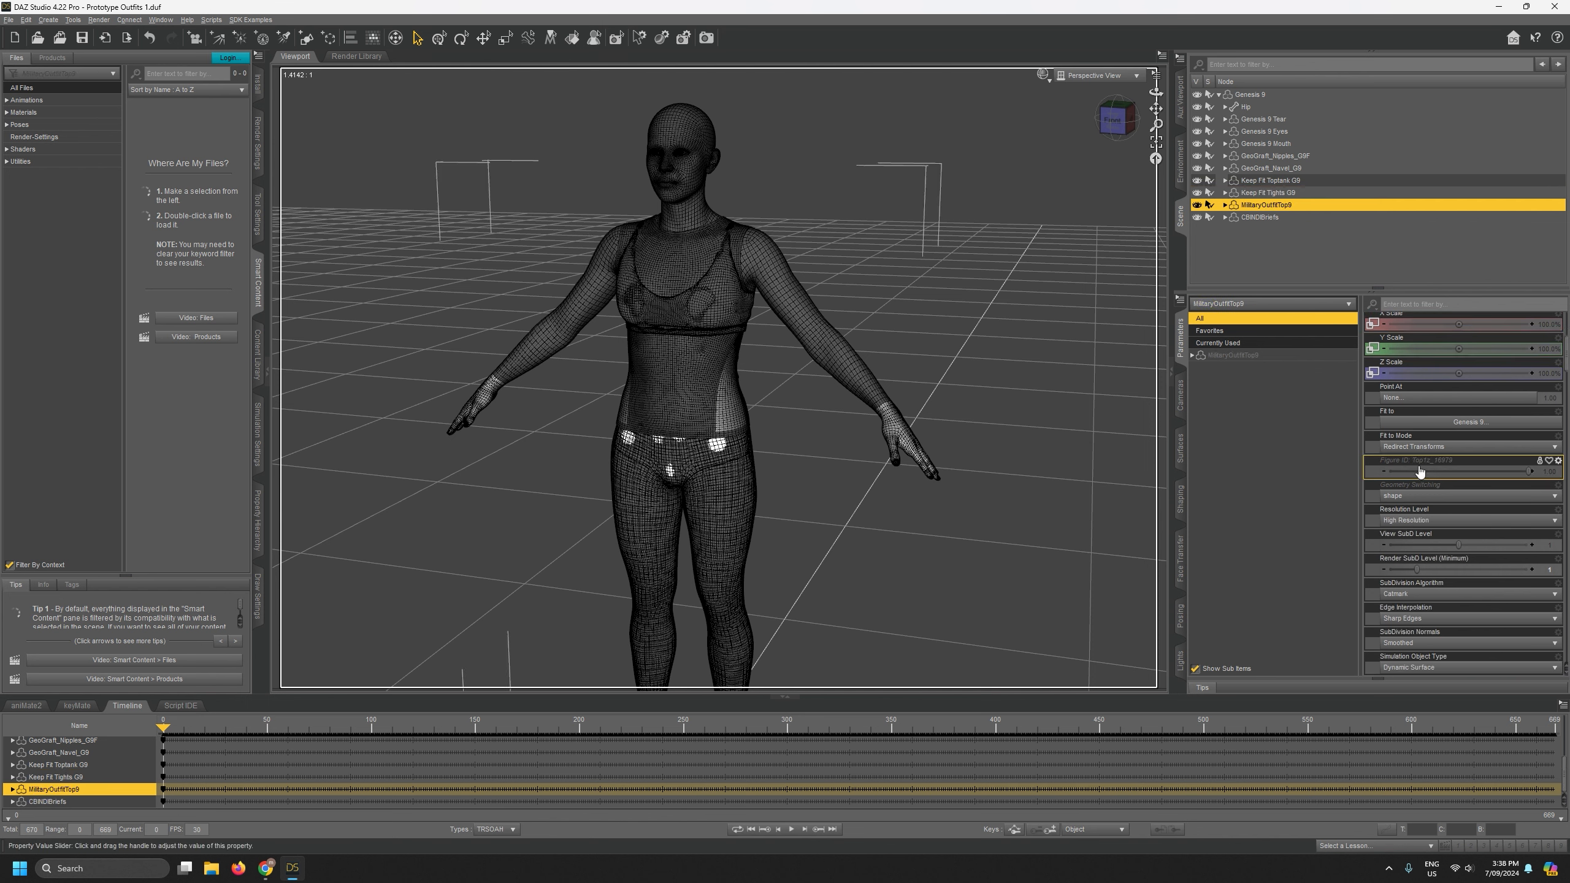
left_click(1261, 217)
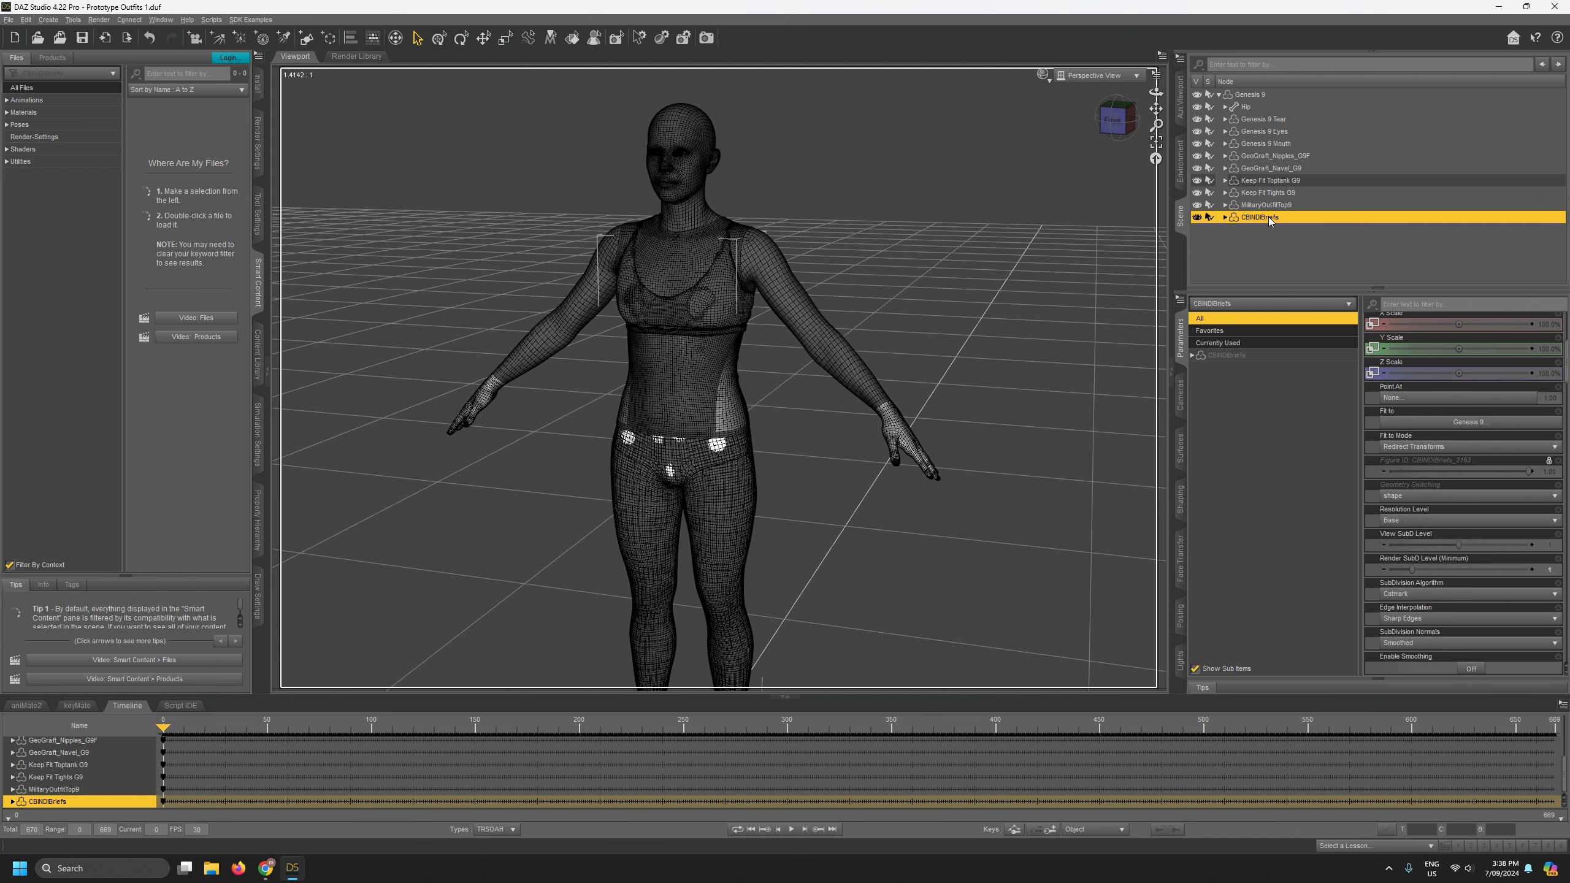
Hide the military top and Keep Fit Tights, and set the briefs' Resolution Level to High Resolution.
left_click(1196, 205)
left_click(1196, 193)
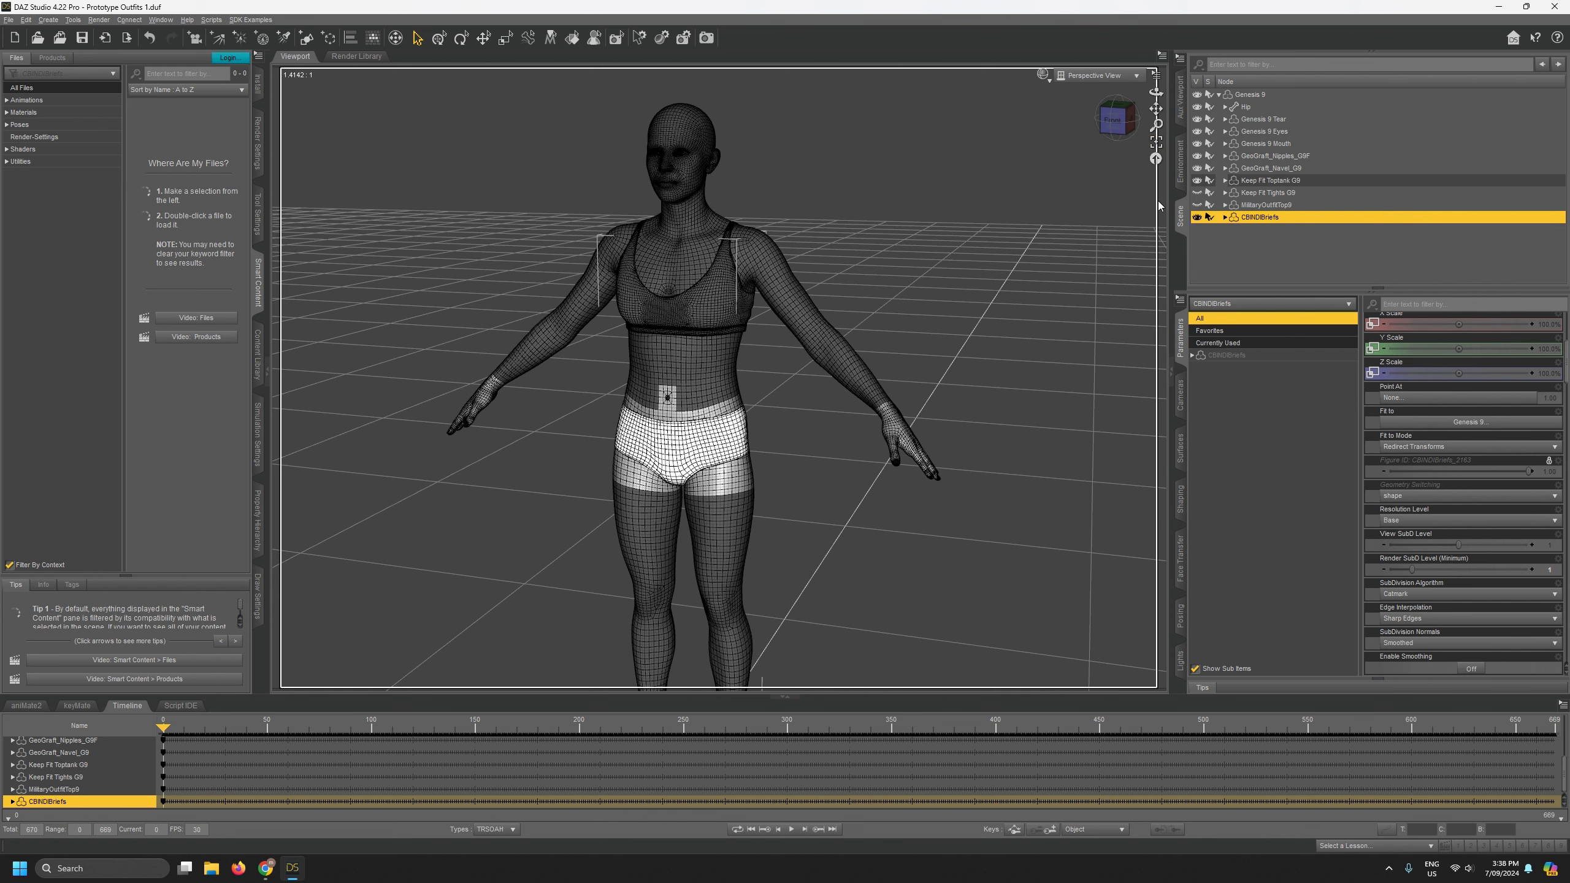
left_click_drag(1156, 126, 1156, 86)
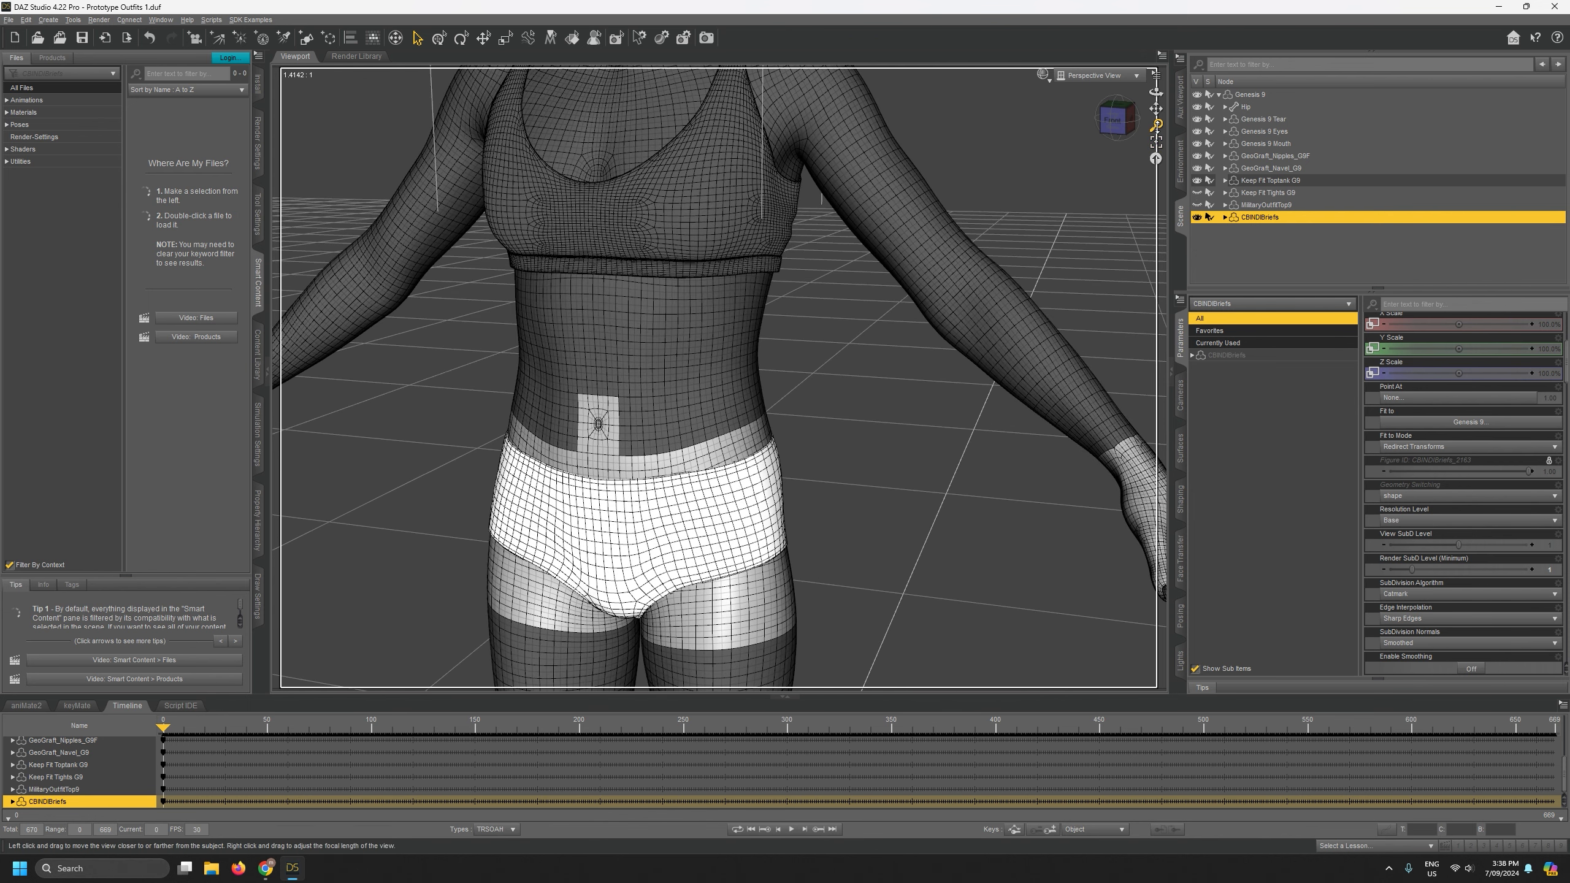
left_click(1416, 518)
left_click(1414, 552)
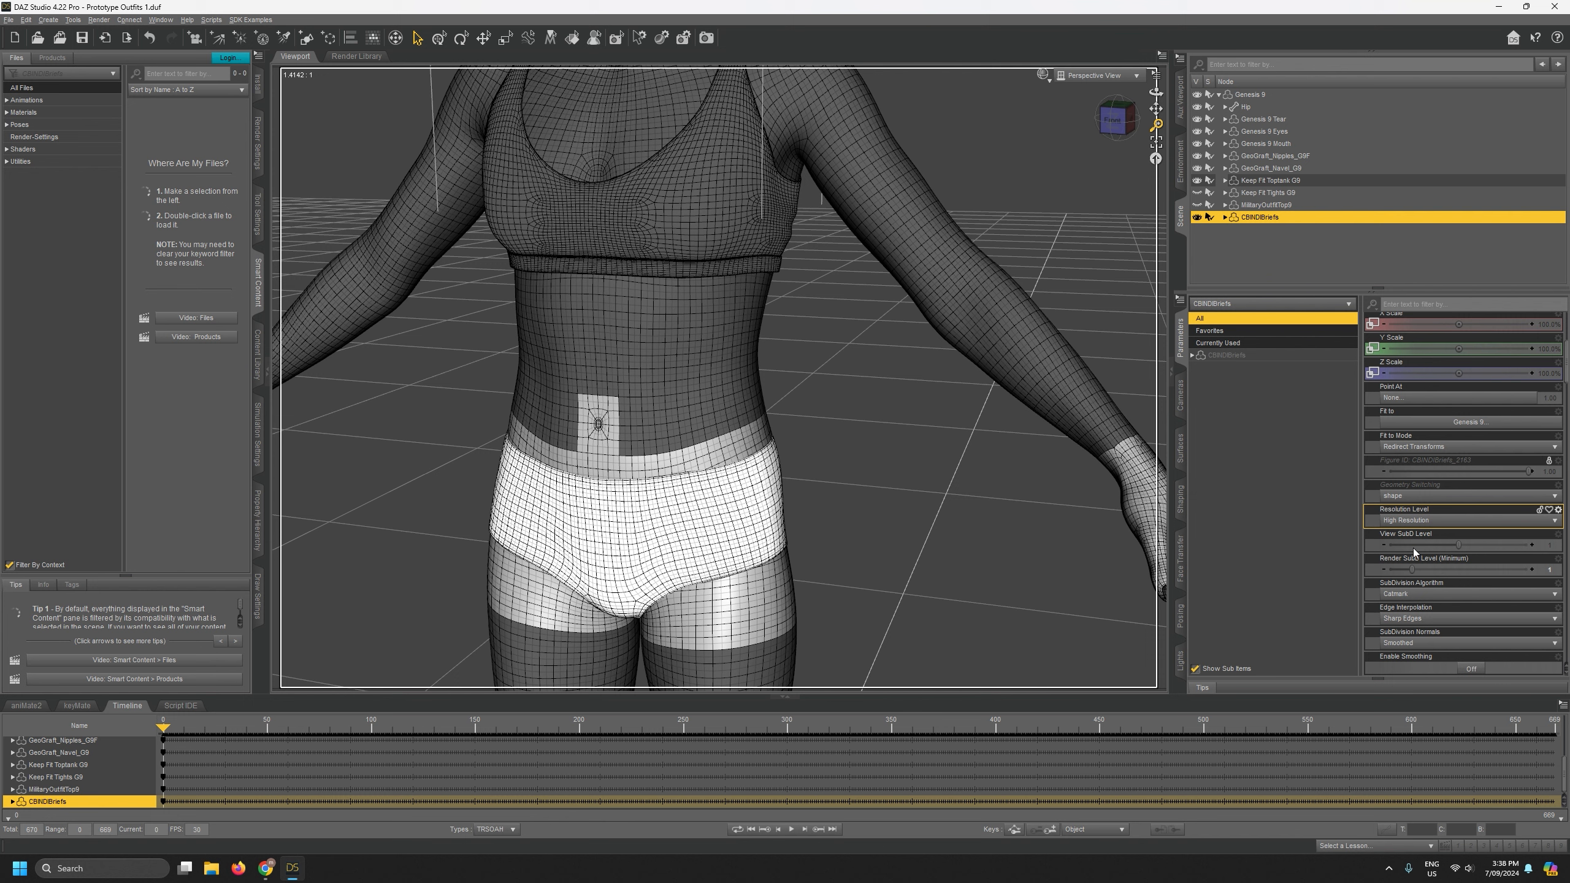
Select Genesis 9, start the Daz To Maya bridge with asset type Animation, and open its bake subdivision levels.
left_click(1272, 205)
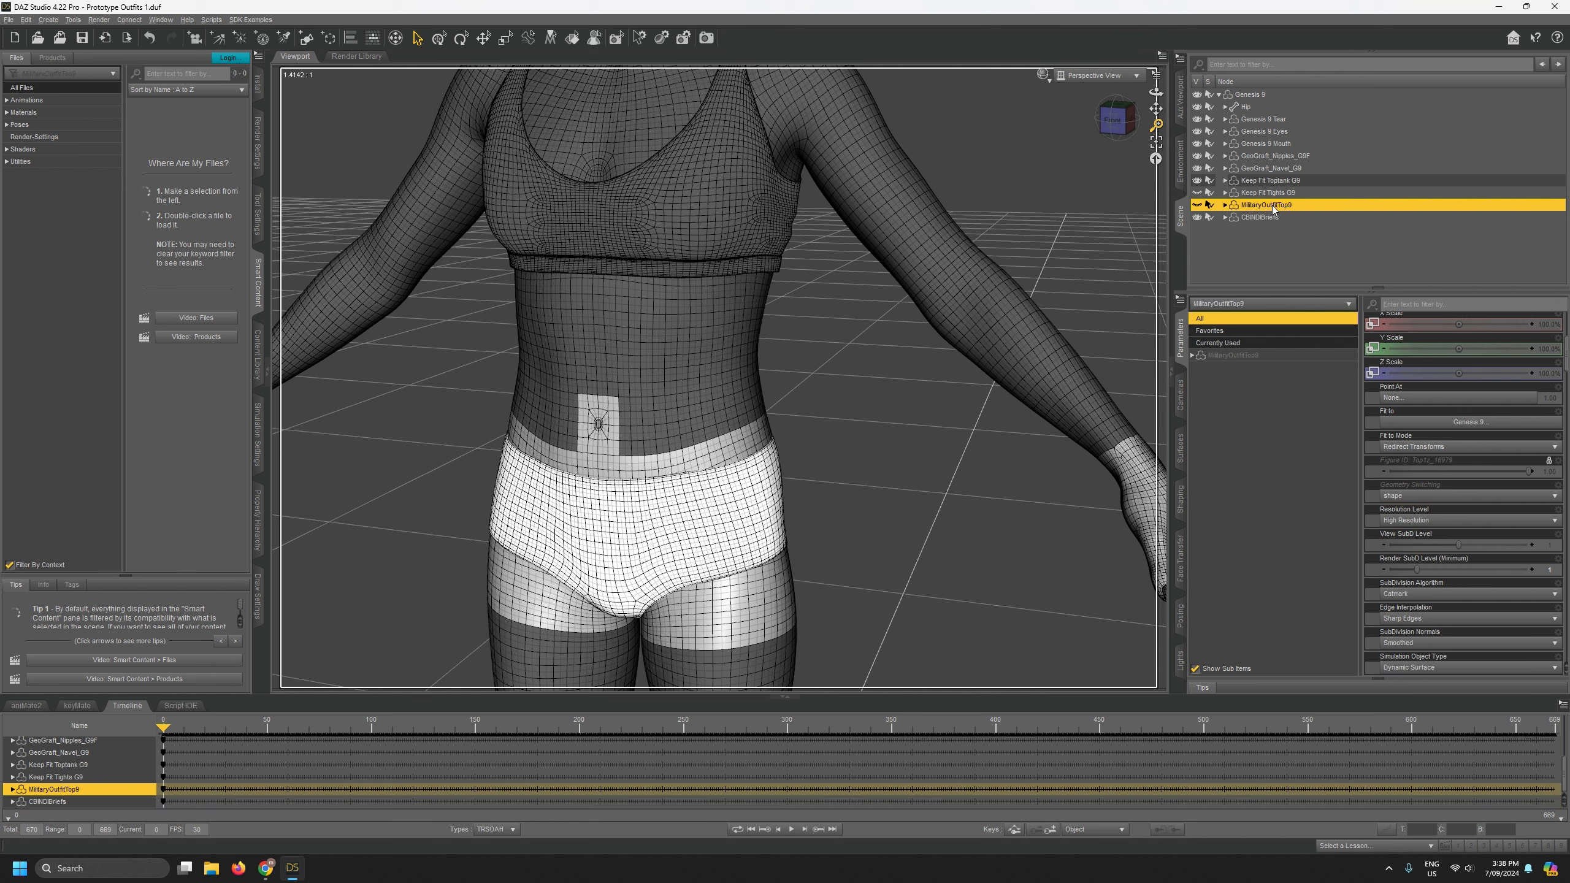
left_click(1261, 95)
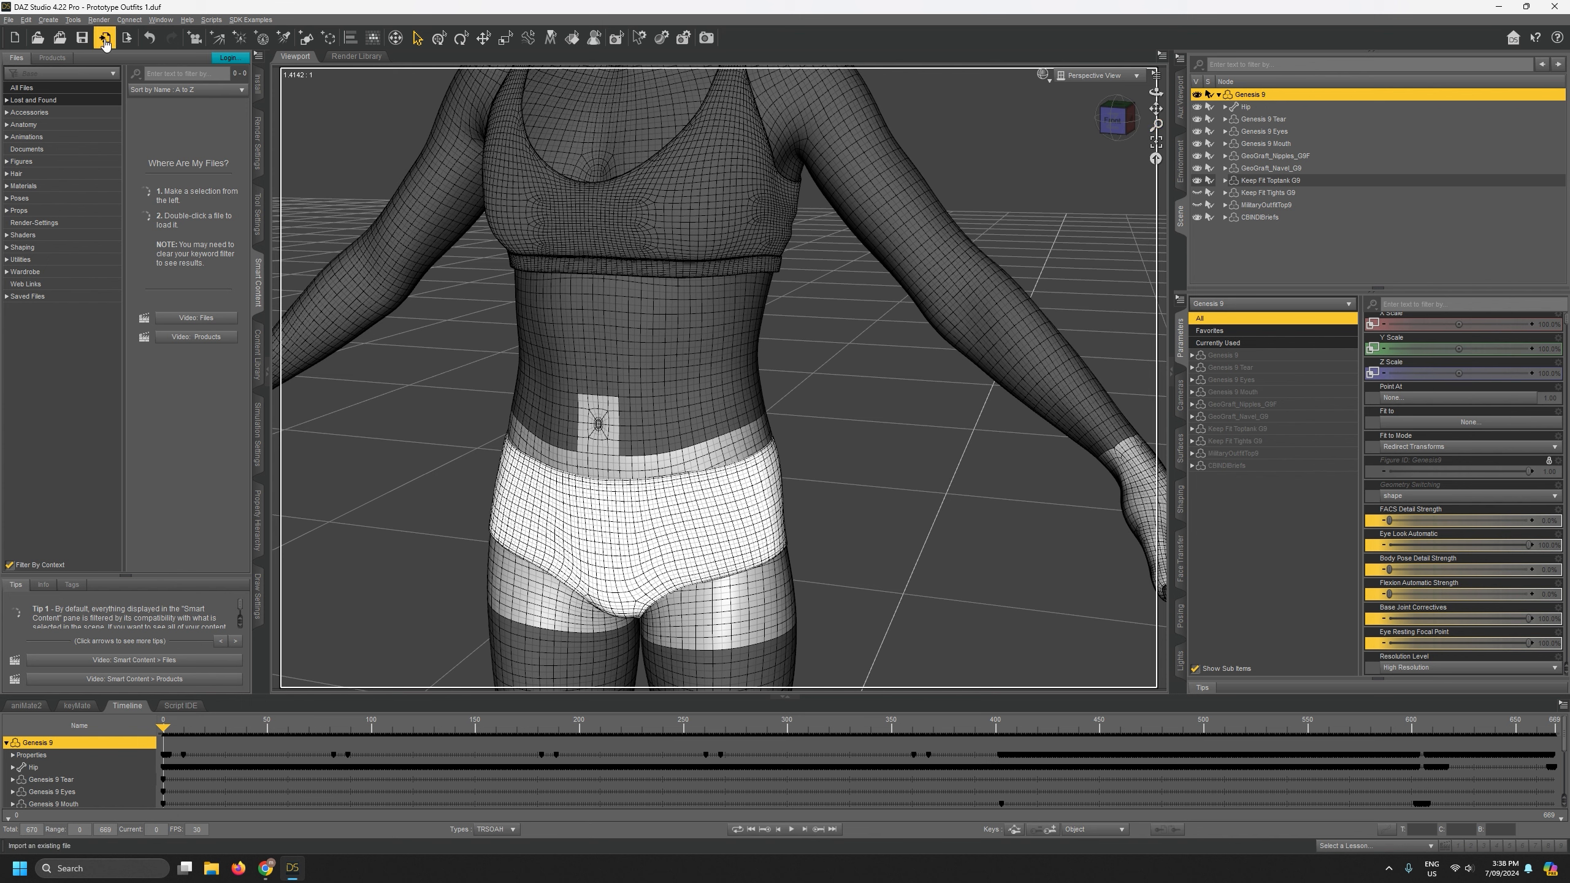
left_click(8, 20)
mouse_move(50, 179)
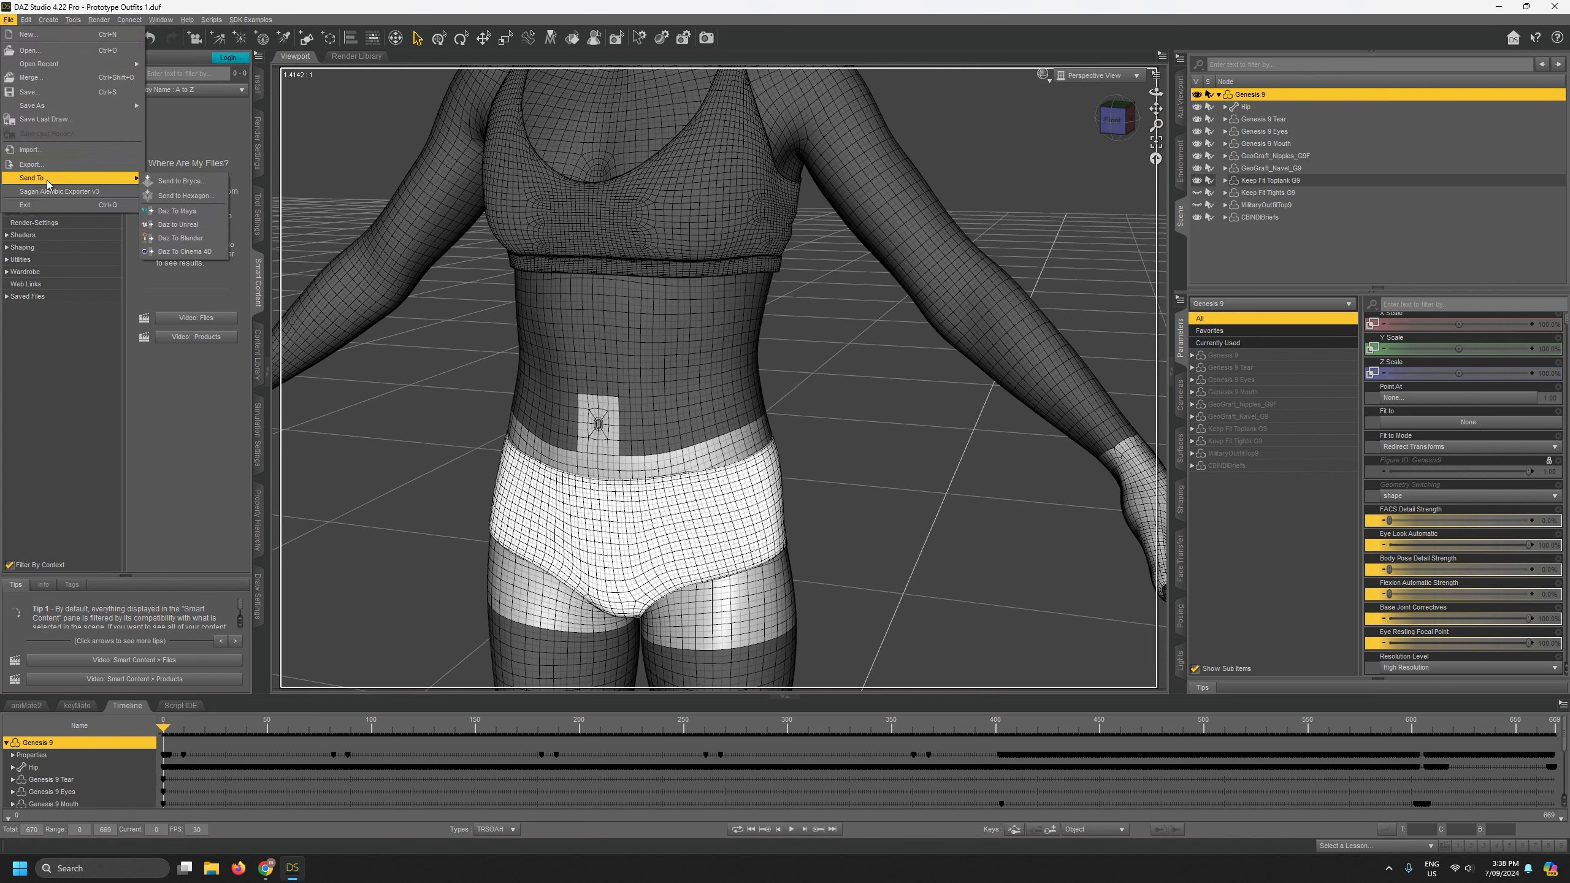
left_click(179, 210)
left_click(649, 352)
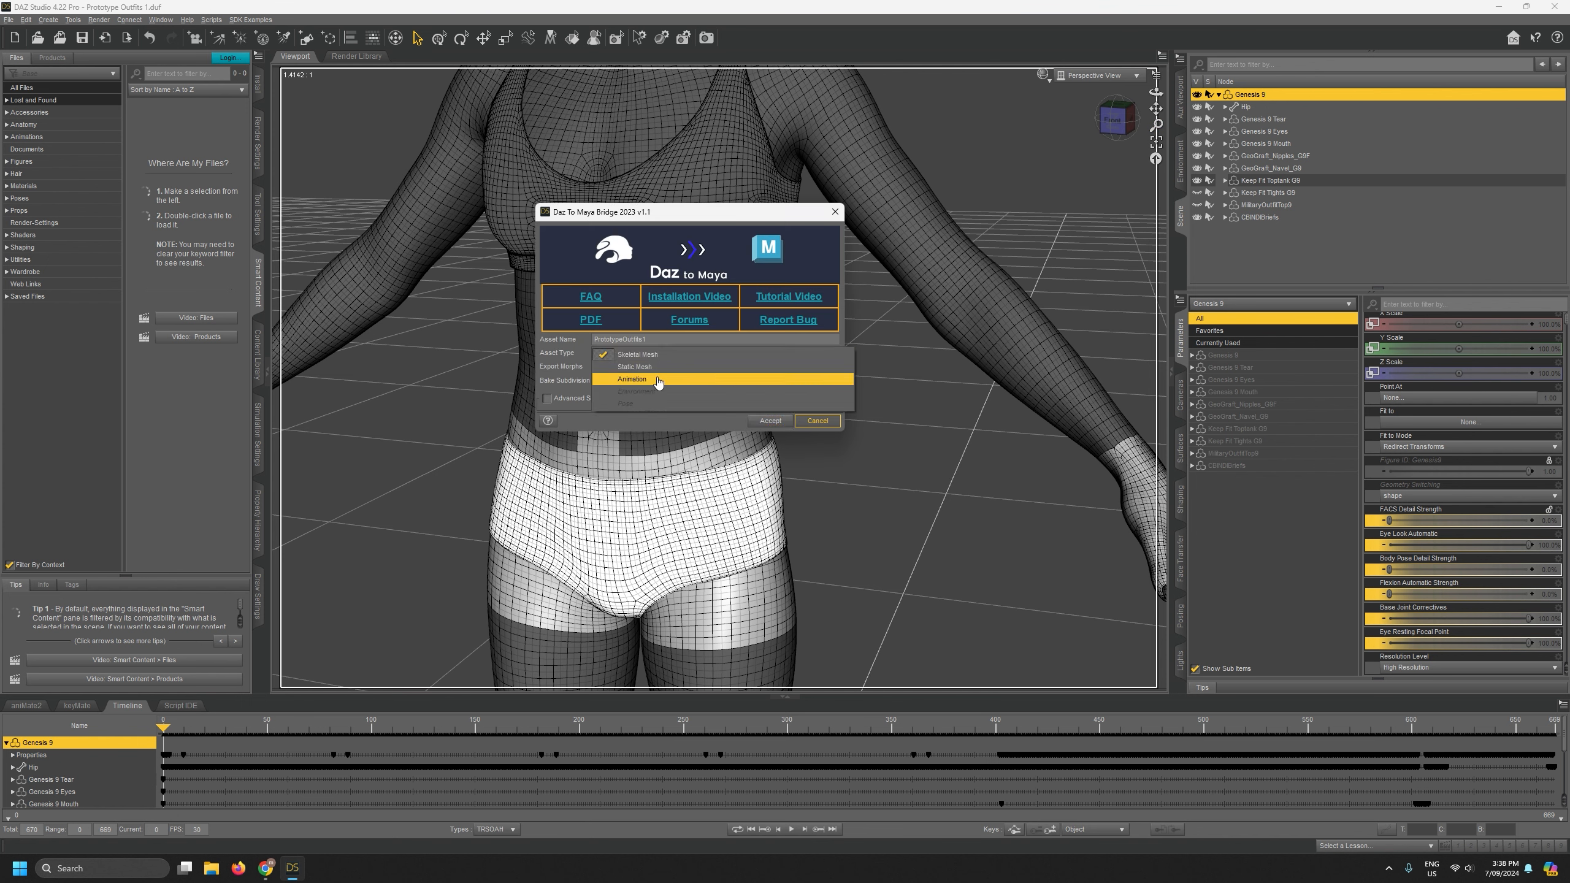
left_click(624, 379)
left_click(625, 380)
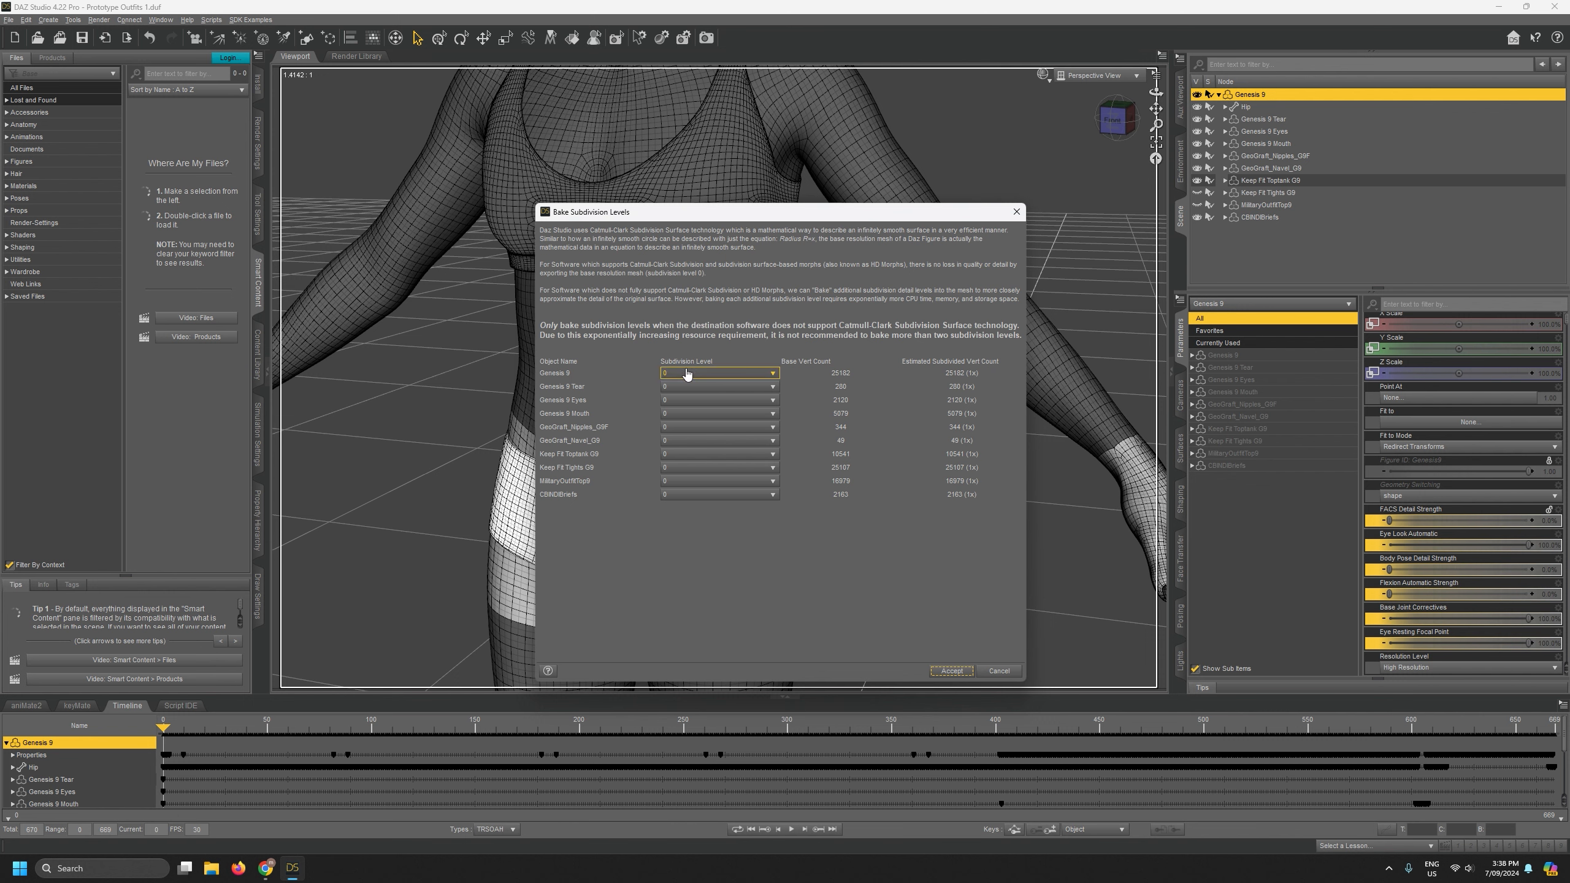
left_click_drag(727, 212, 543, 186)
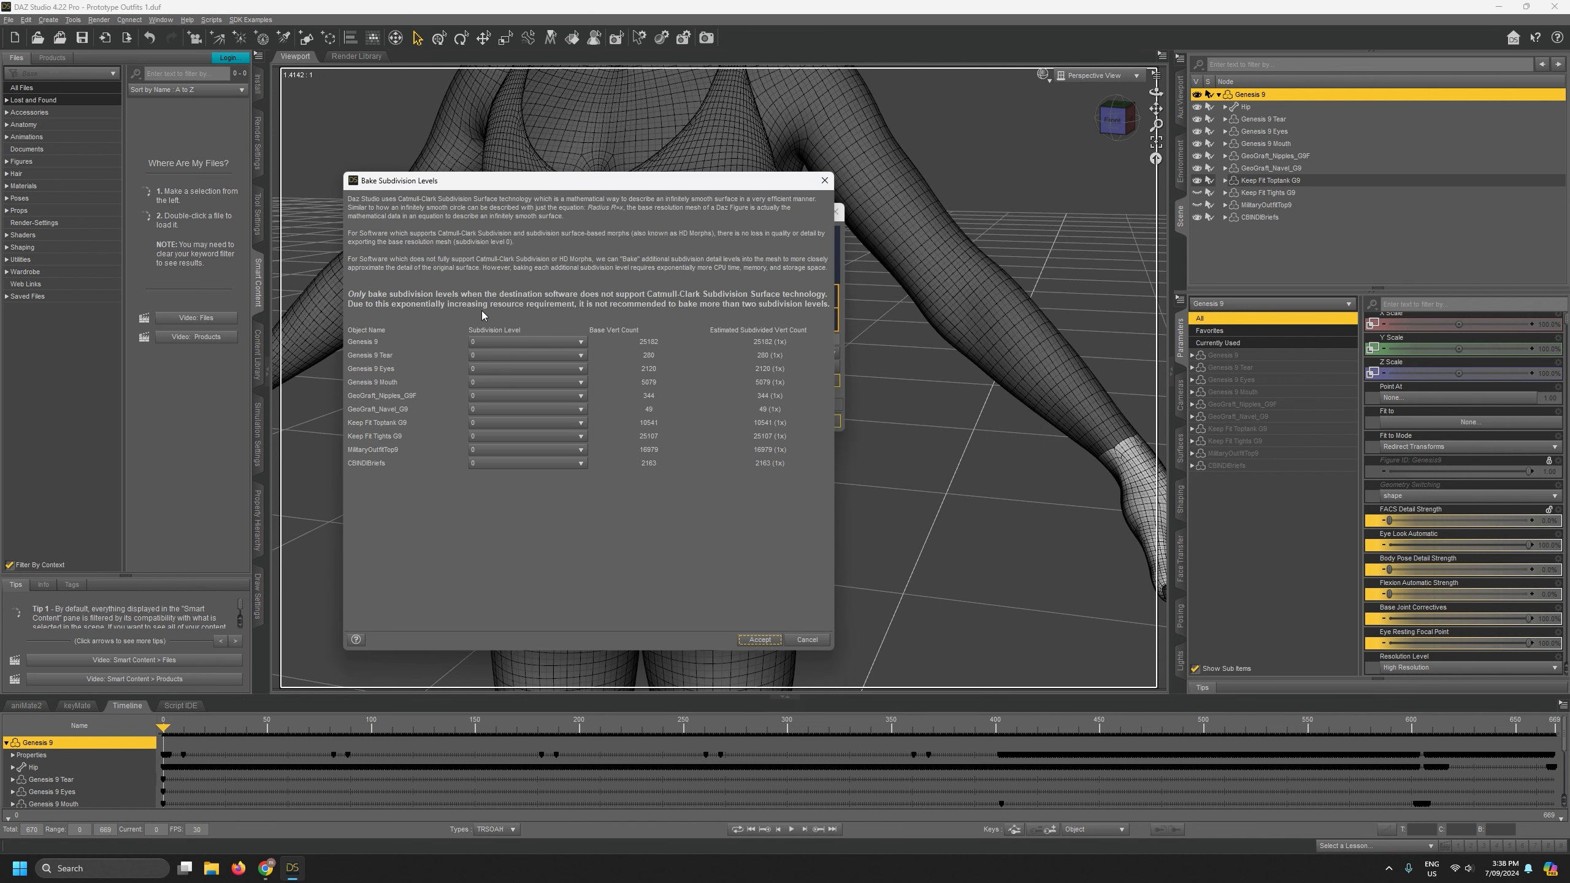
Set the bake subdivision level to 1 for Genesis 9, its tear, eyes and mouth, and the nipples and navel geografts.
left_click(519, 343)
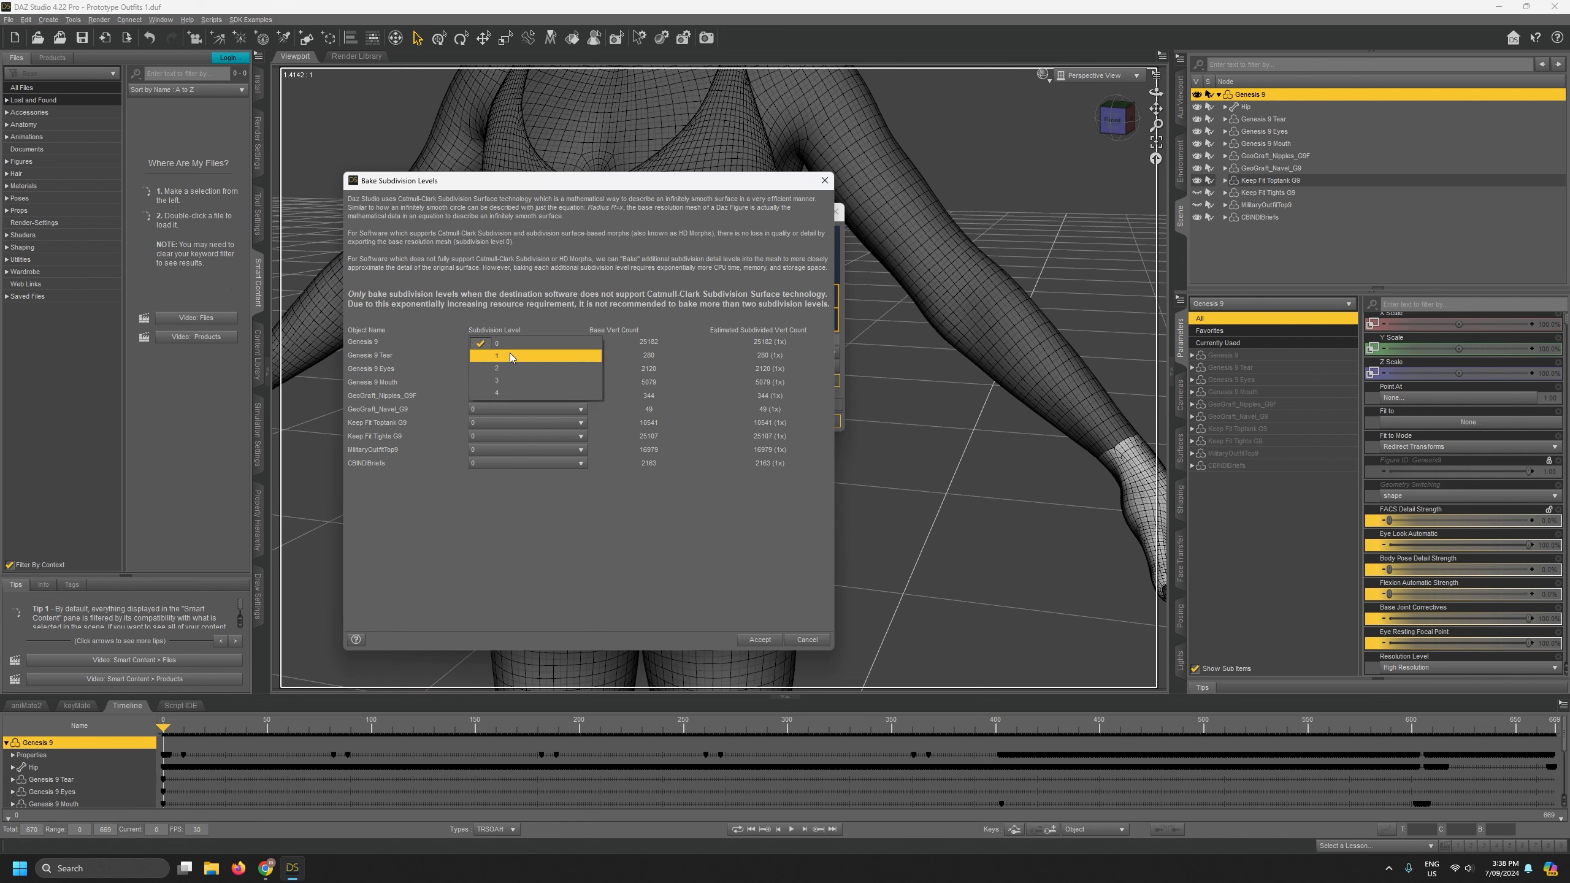
left_click(510, 356)
left_click(494, 356)
left_click(494, 369)
left_click(490, 370)
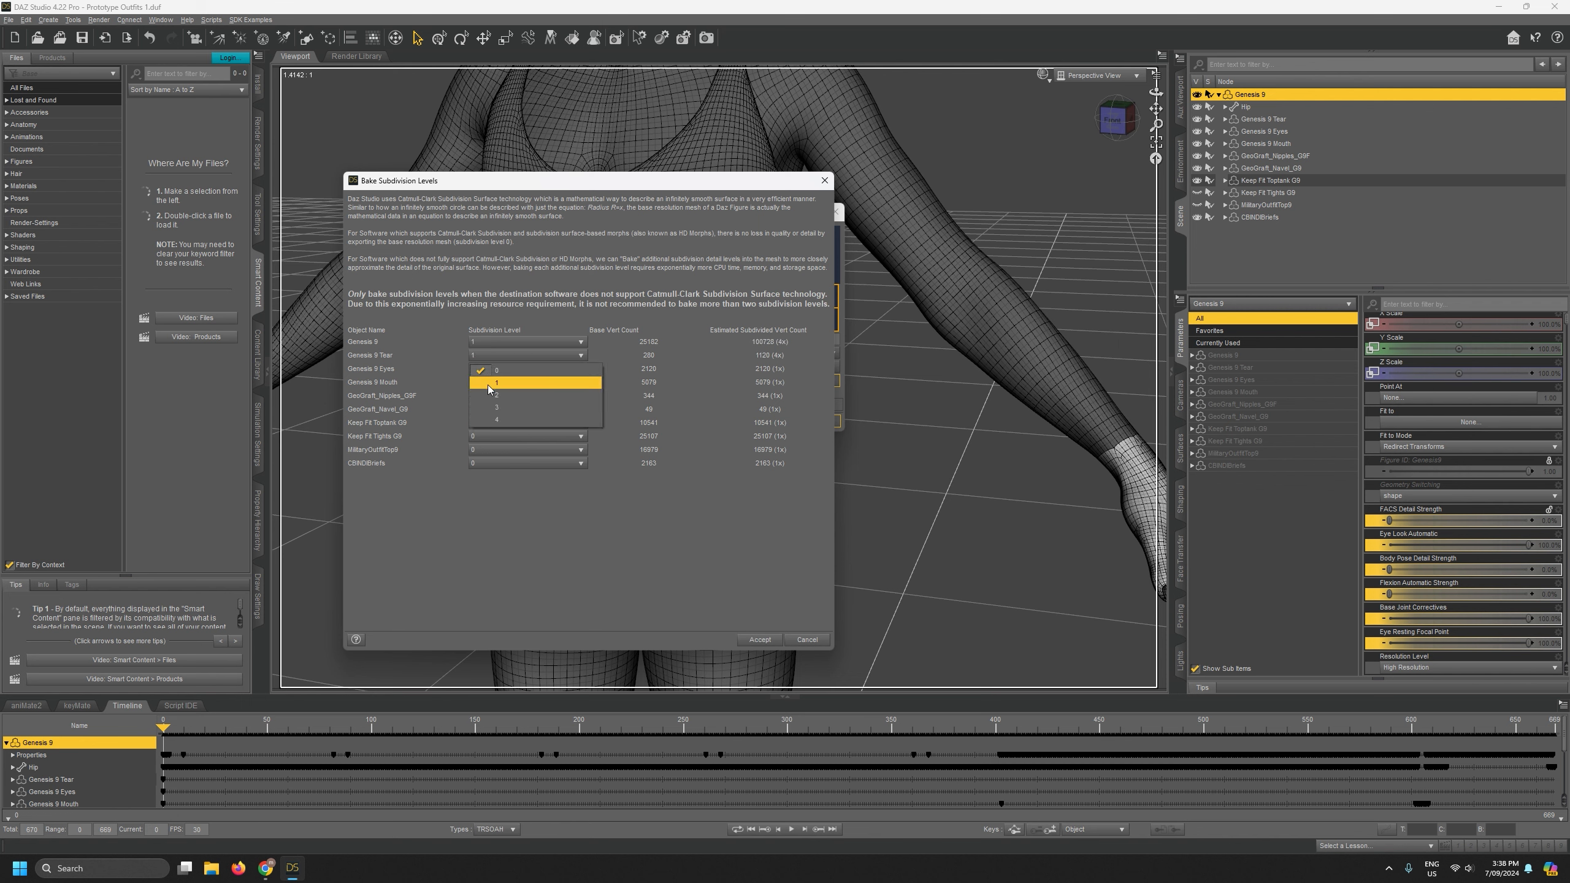
left_click(490, 383)
left_click(494, 382)
left_click(493, 396)
left_click(493, 396)
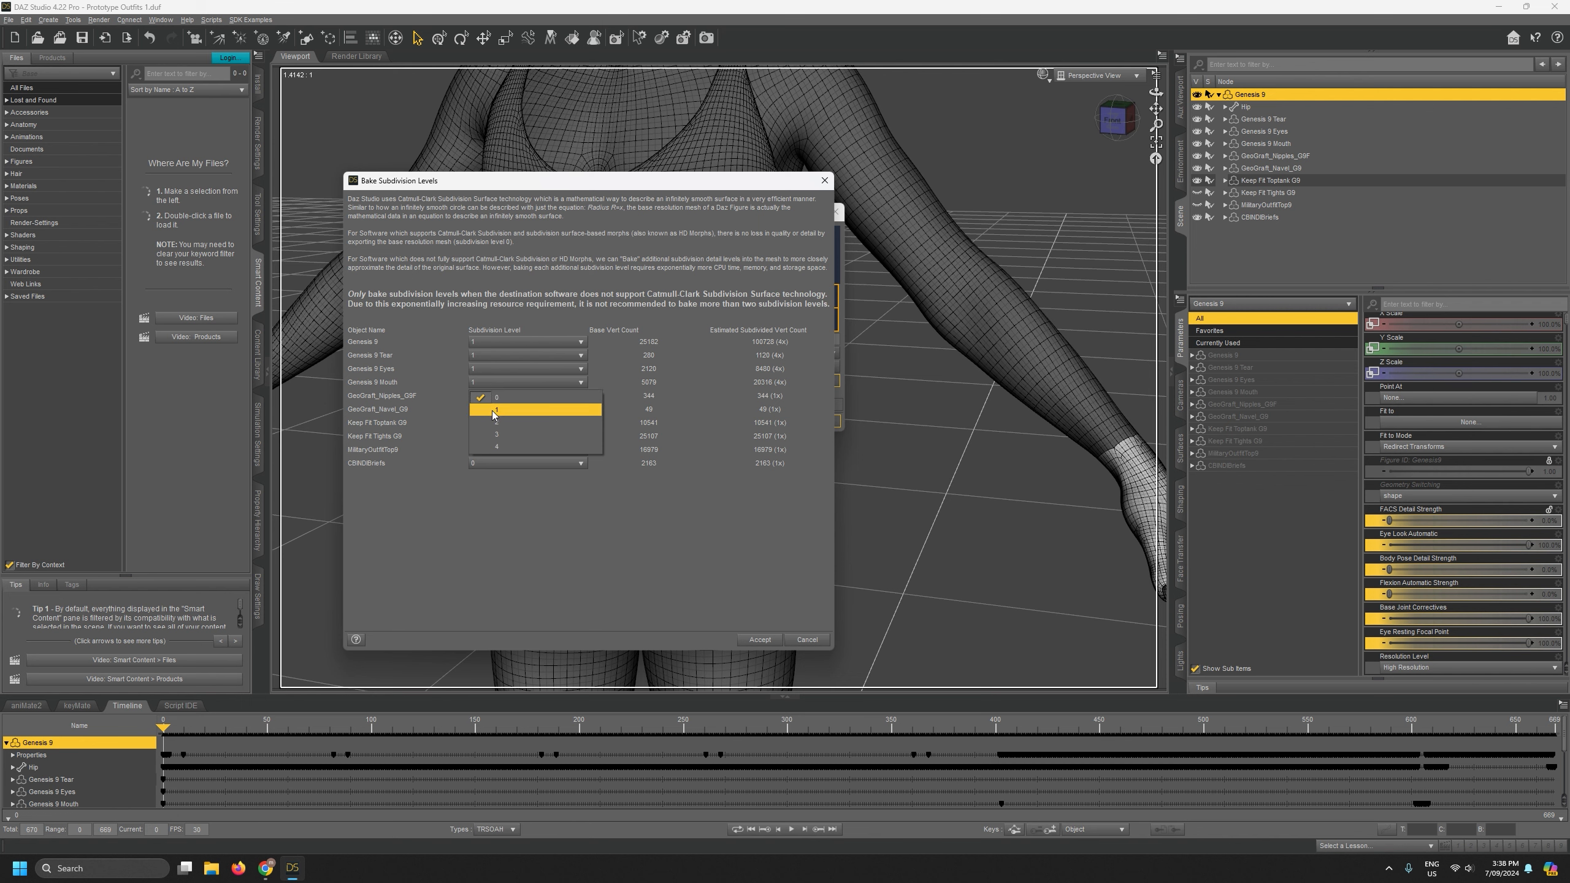
left_click(495, 410)
left_click(494, 410)
left_click(493, 423)
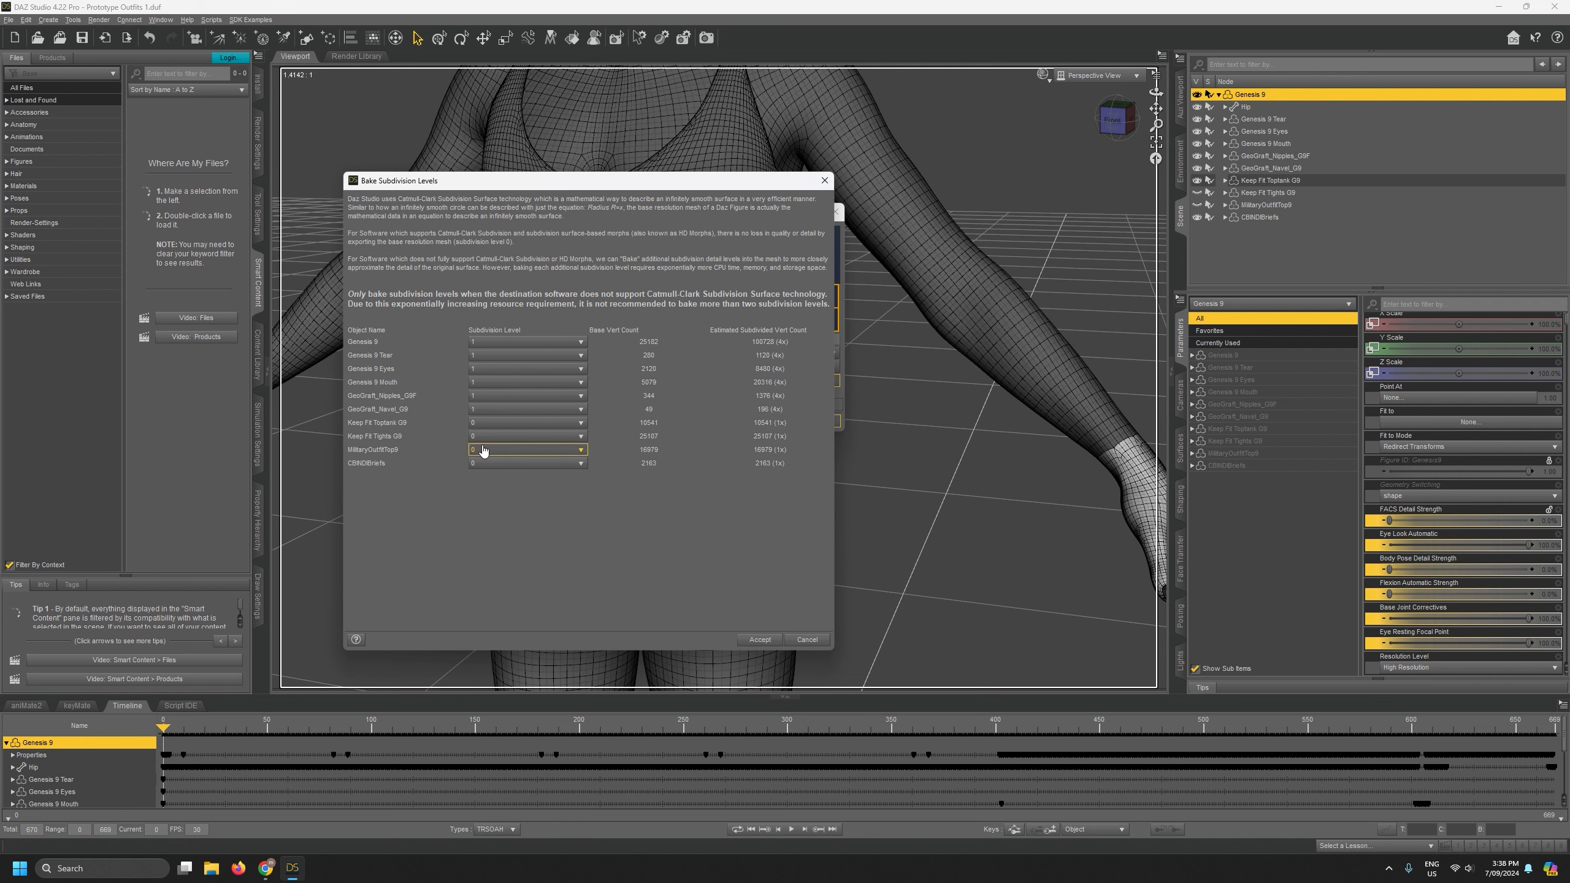
Set the bake subdivision level to 1 for MilitaryOutfitTop9 and CBNDBriefs, and accept the subdivision levels.
left_click(484, 449)
left_click(488, 471)
left_click(487, 463)
left_click(490, 482)
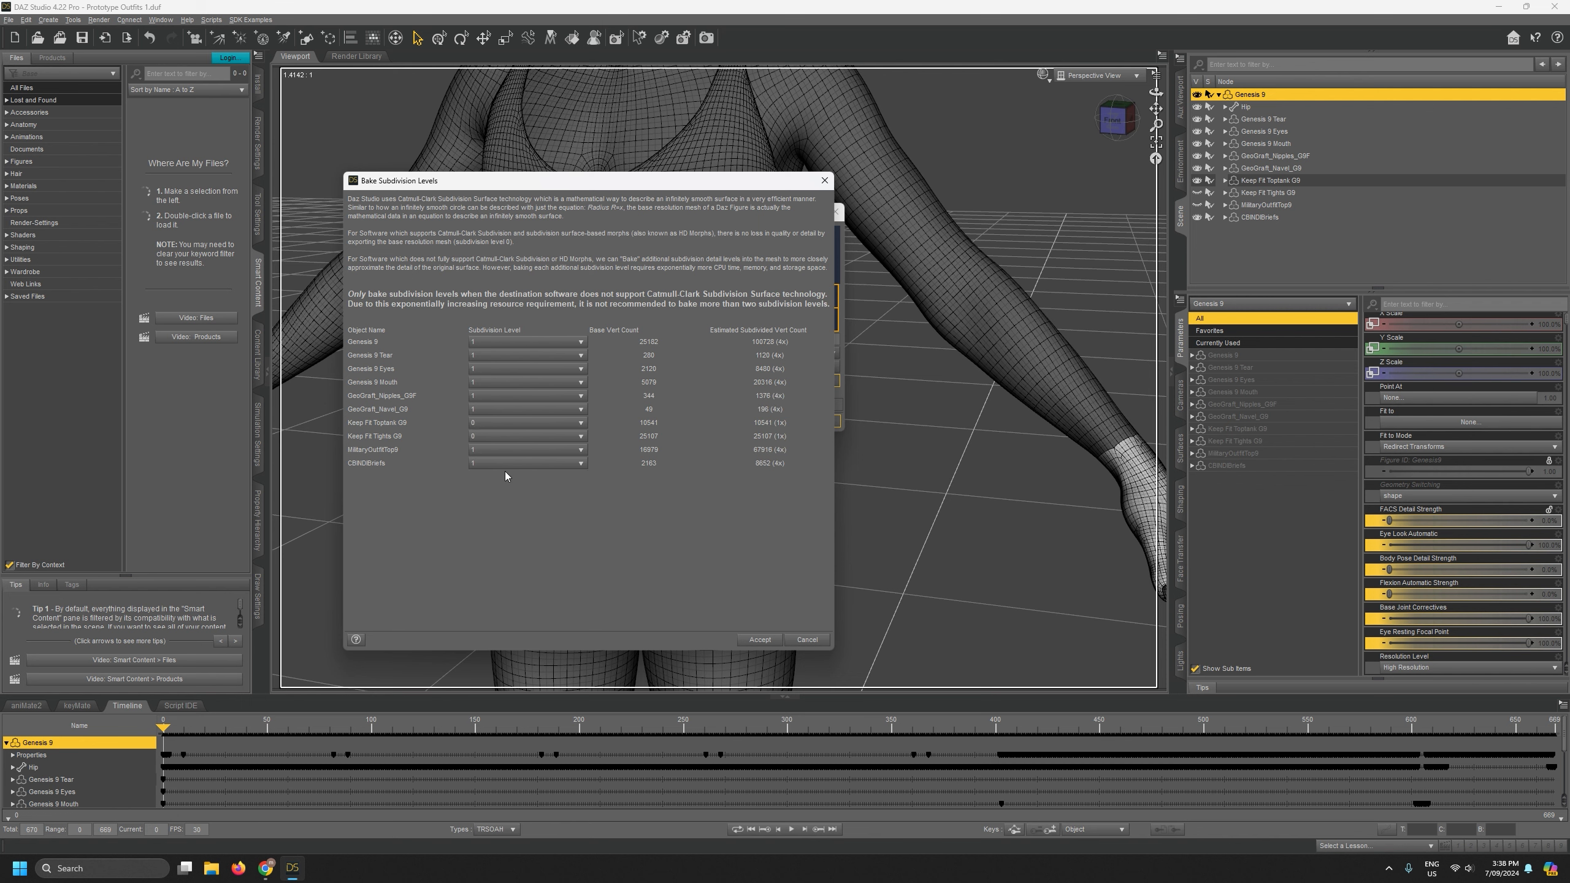
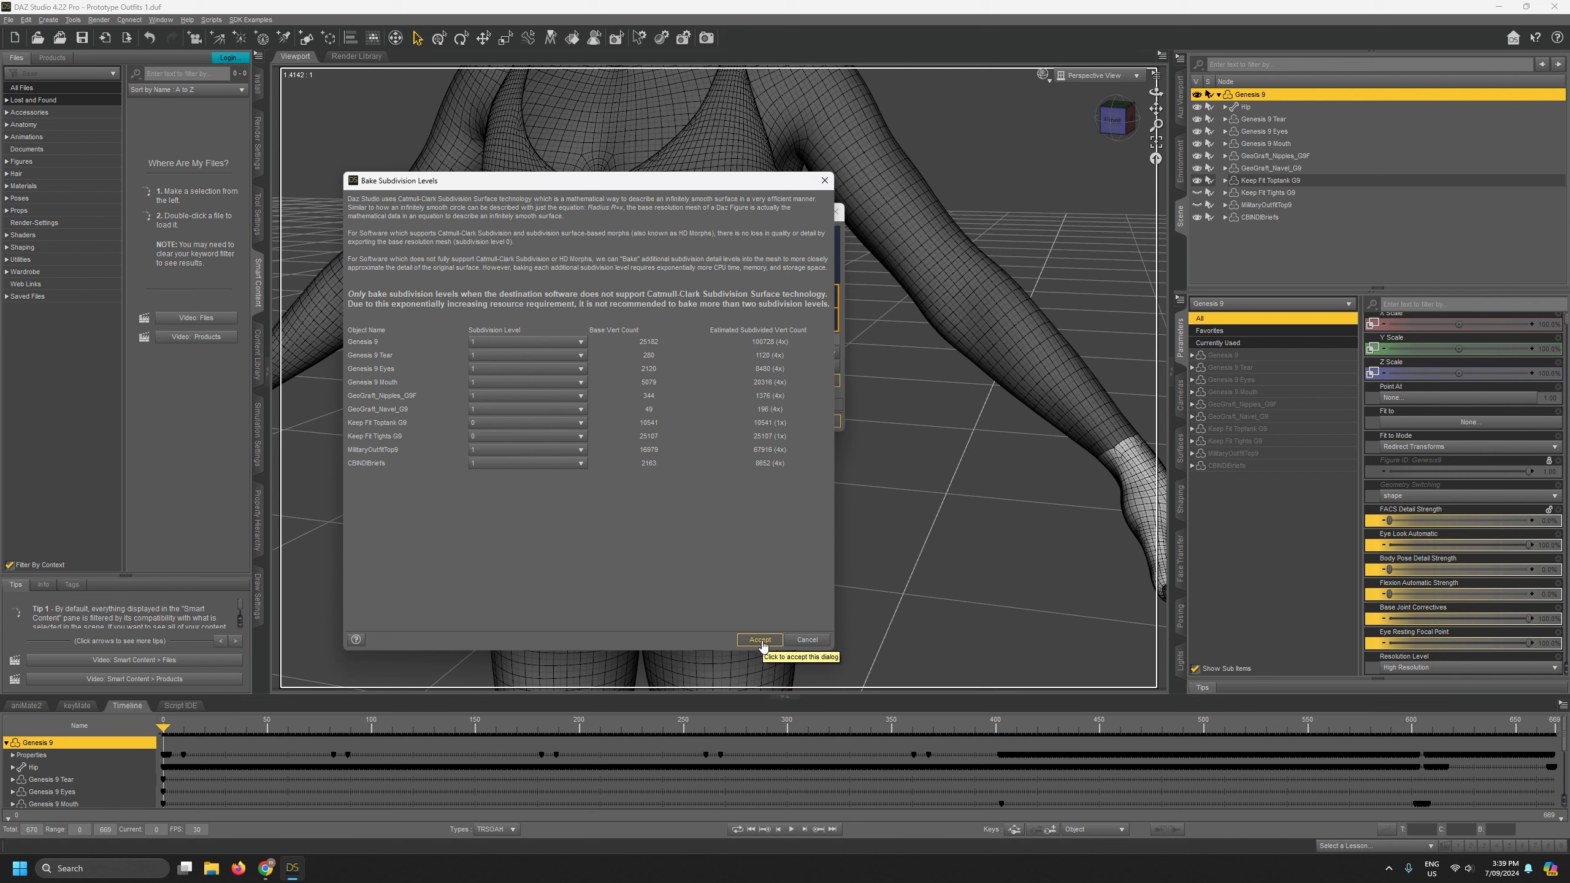
left_click(759, 640)
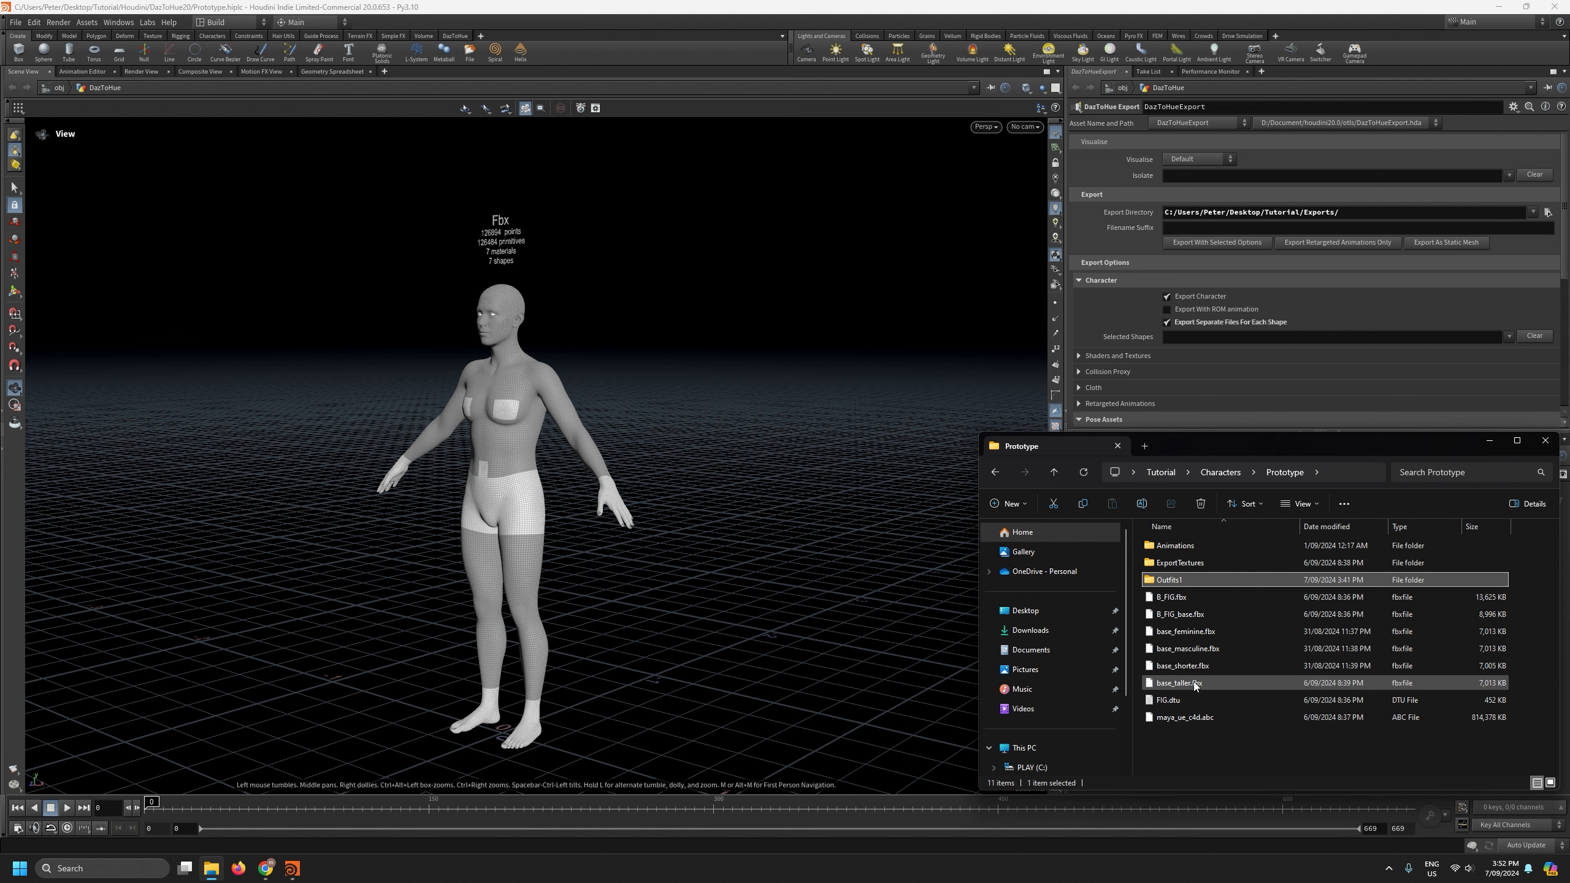
Look through the exported files in the Outfits1 folder and compare them with the parent Prototype folder.
double_click(1178, 584)
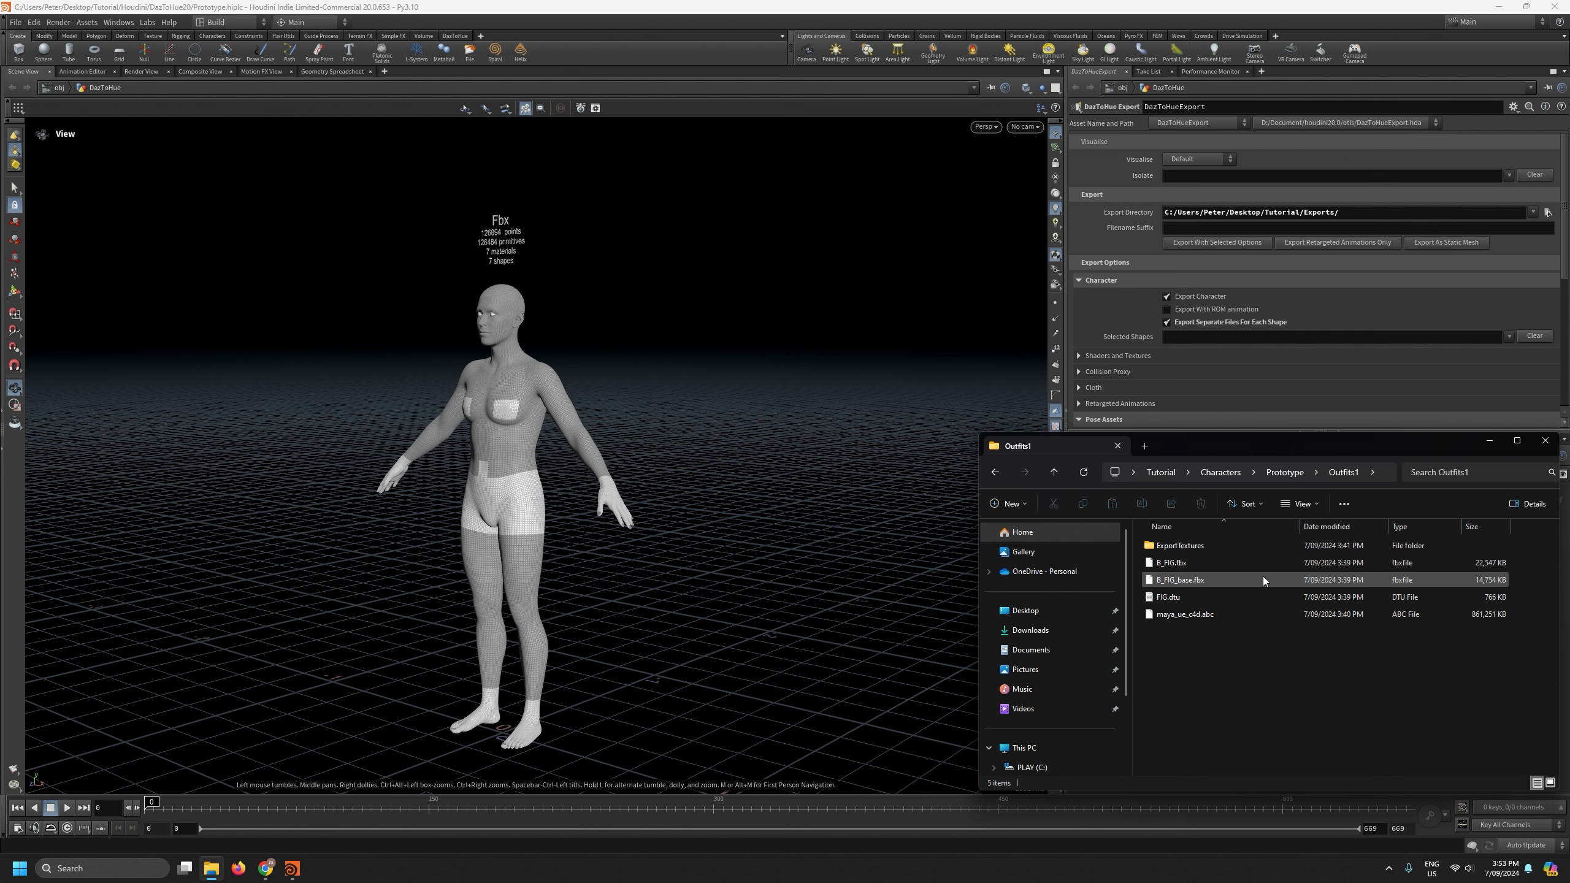
left_click(1286, 473)
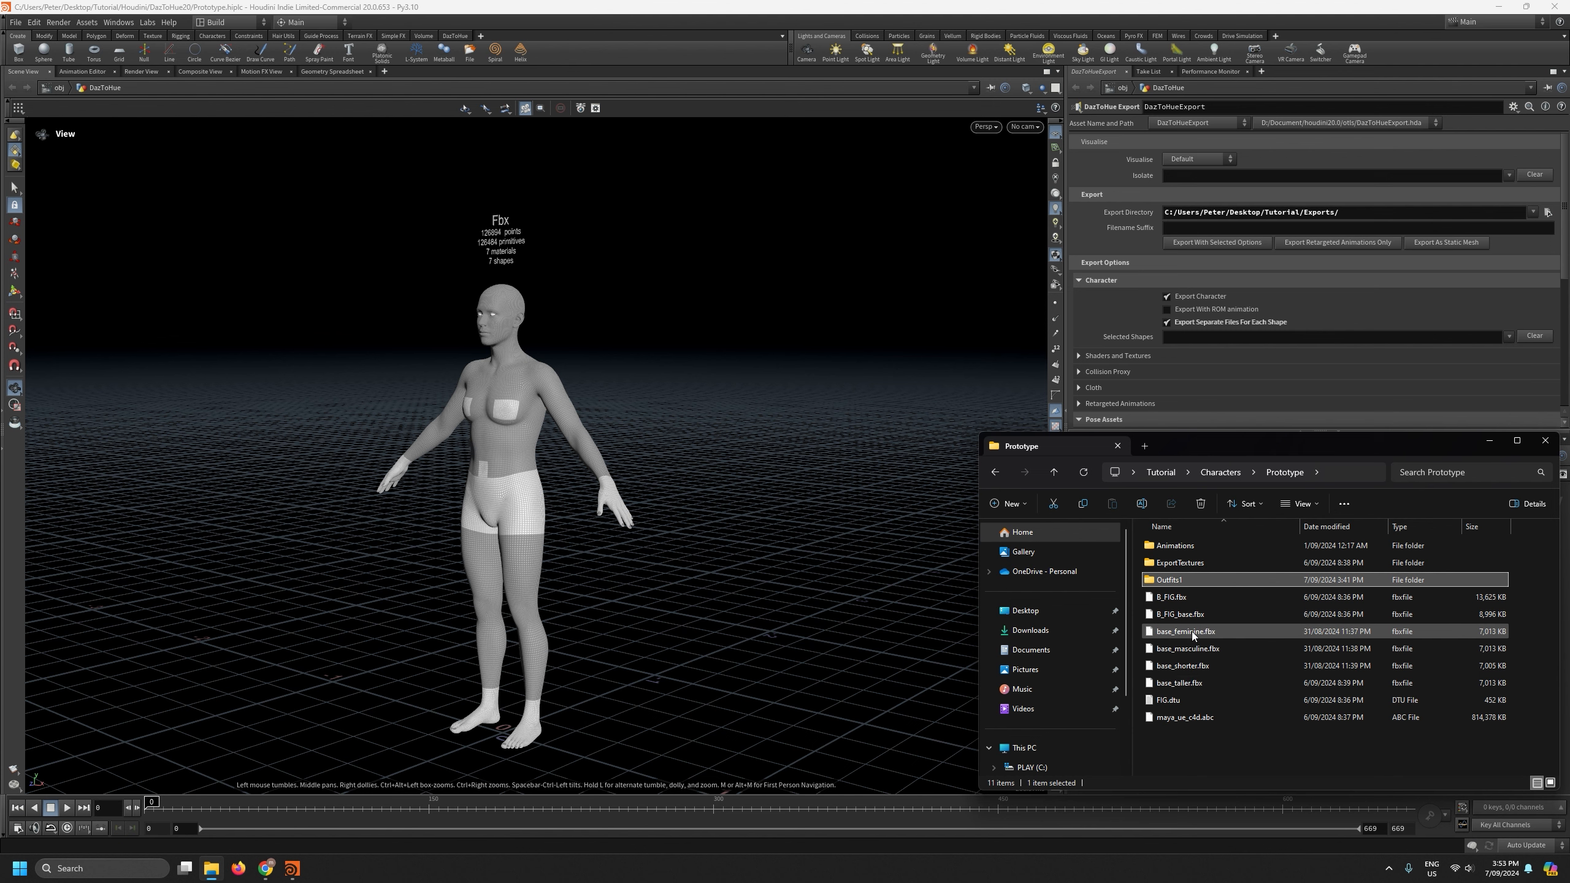
double_click(1173, 581)
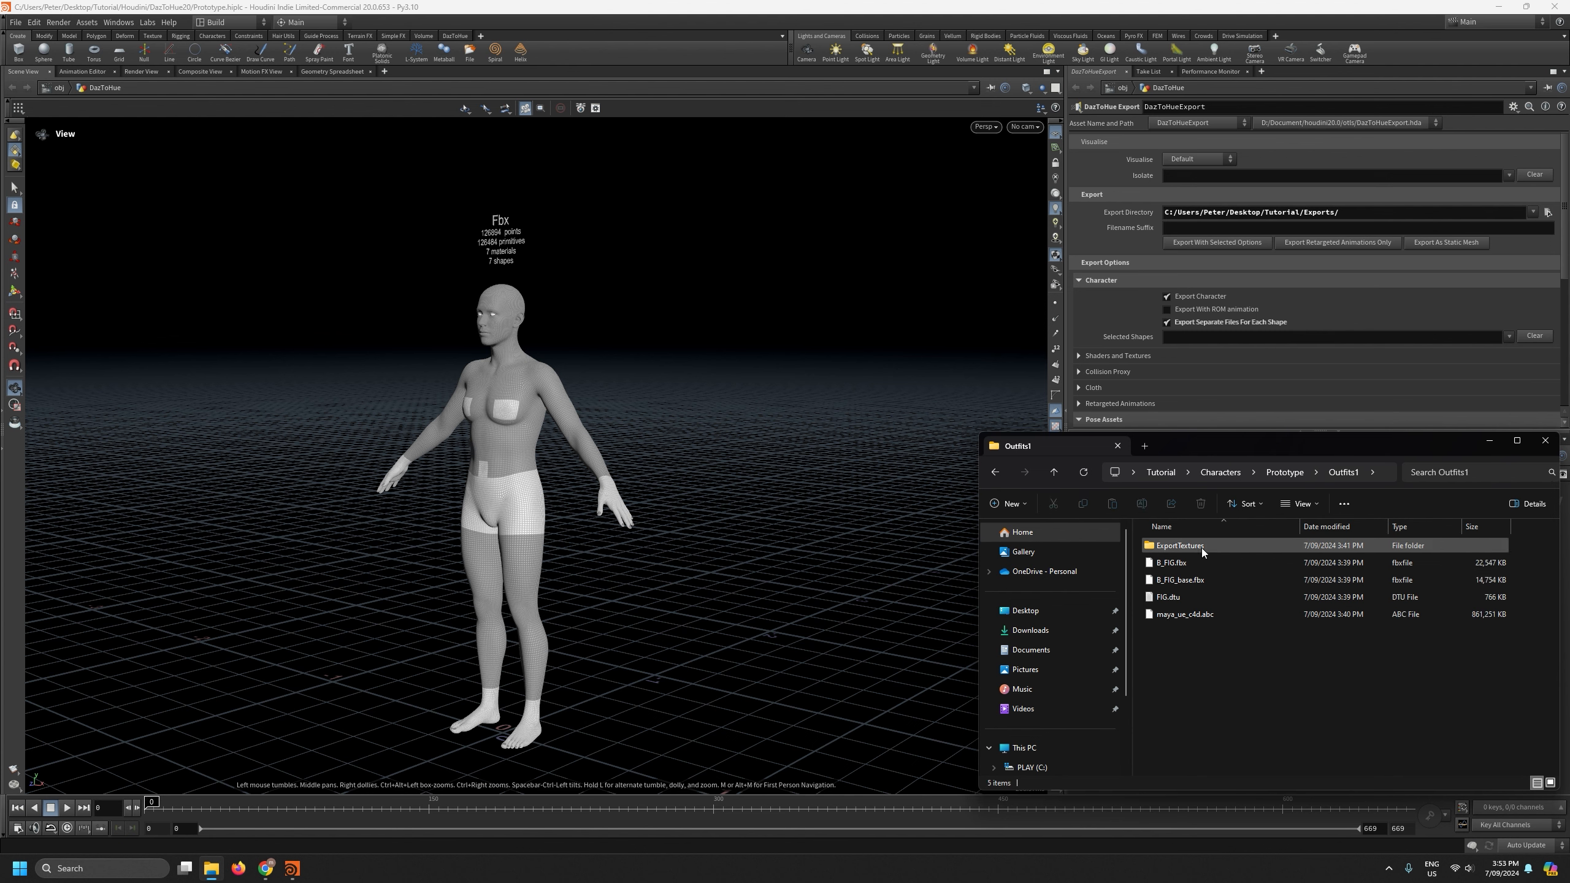
left_click_drag(1209, 674, 1173, 545)
left_click(1272, 678)
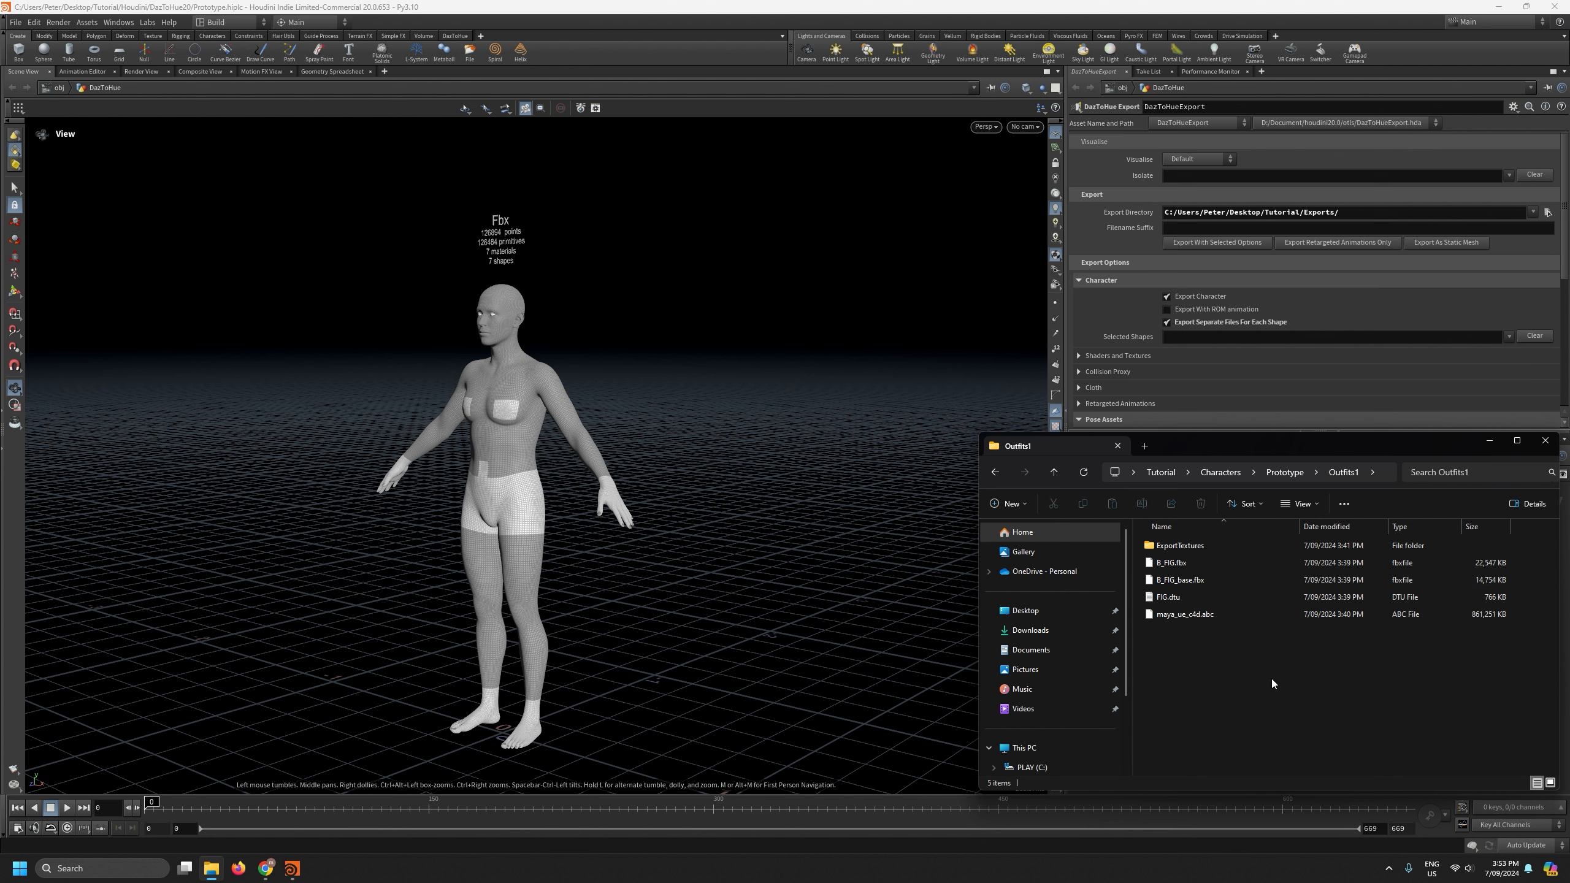
Return to Houdini and rename the DazToHue geometry node at object level as Base_Character.
left_click(1031, 6)
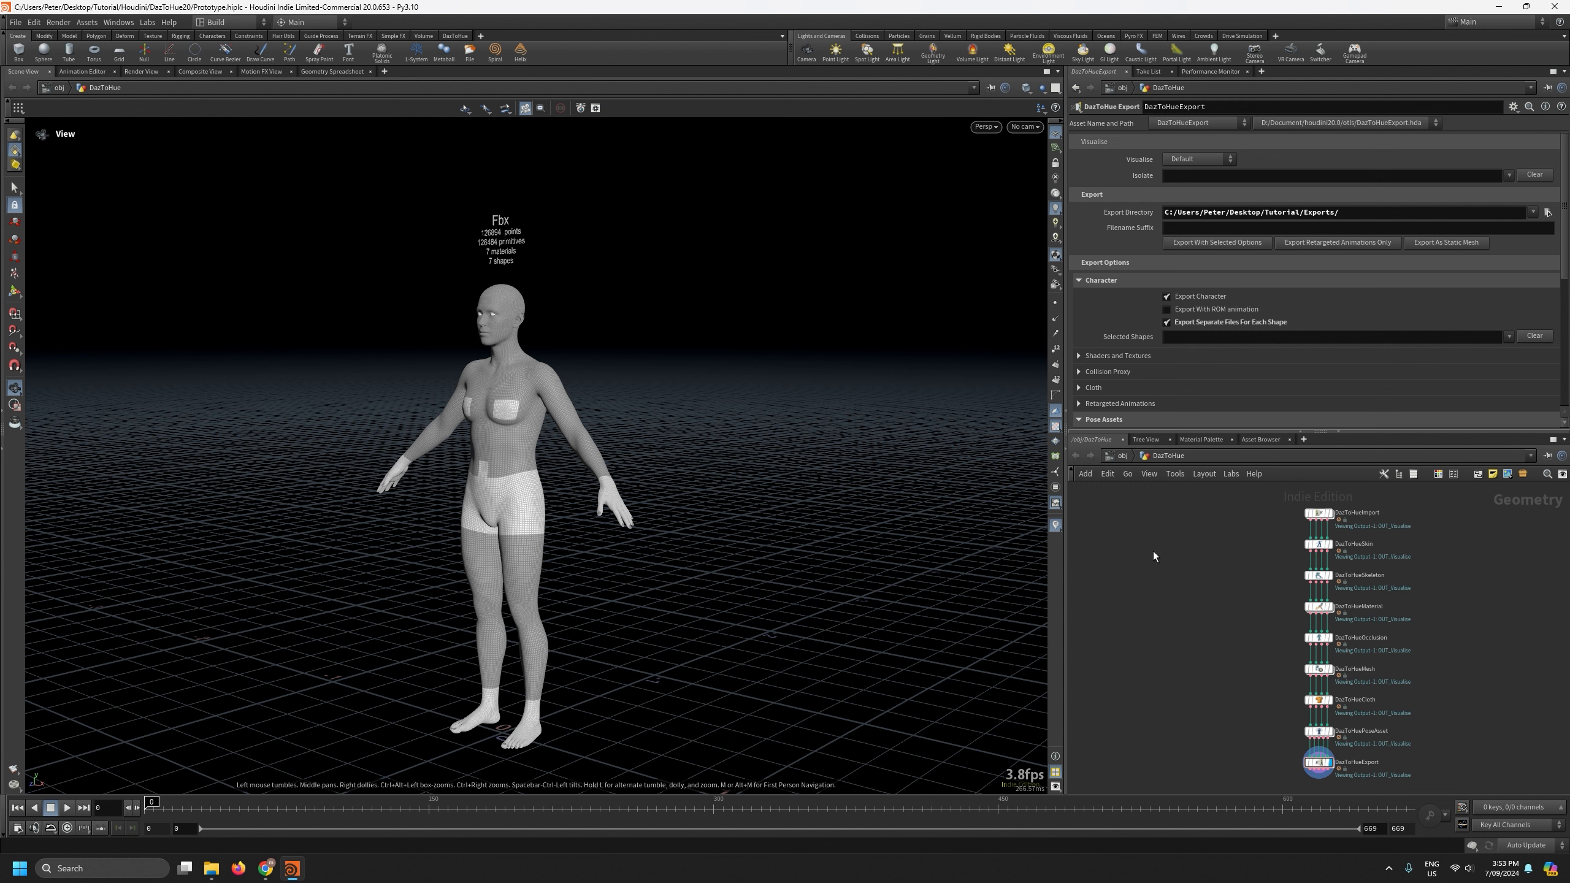
left_click(1122, 455)
left_click_drag(1316, 638, 1189, 637)
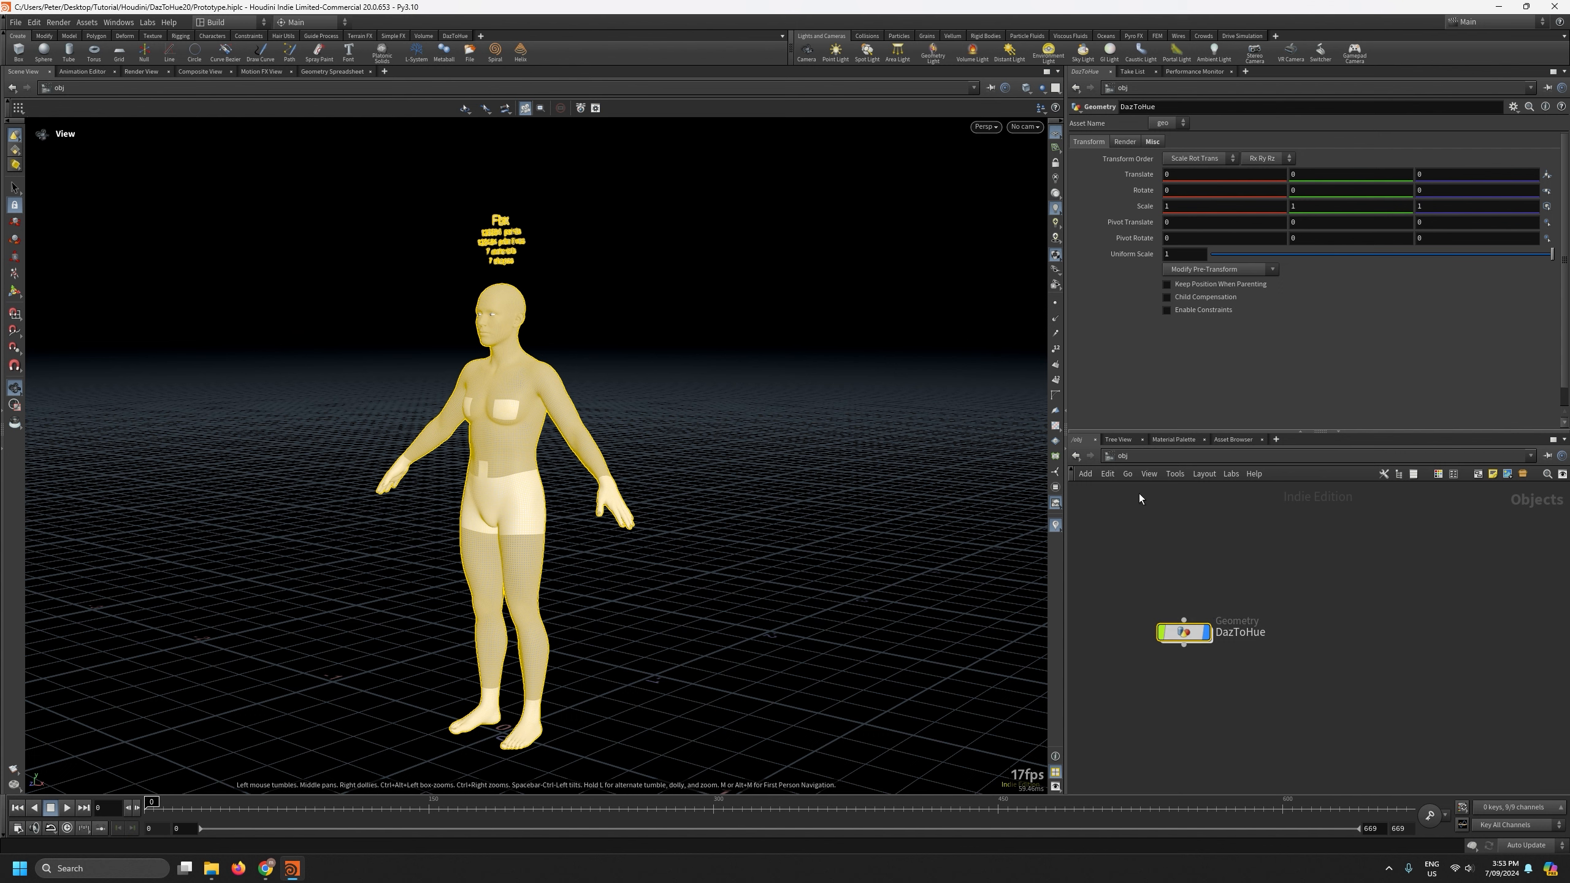
double_click(1182, 631)
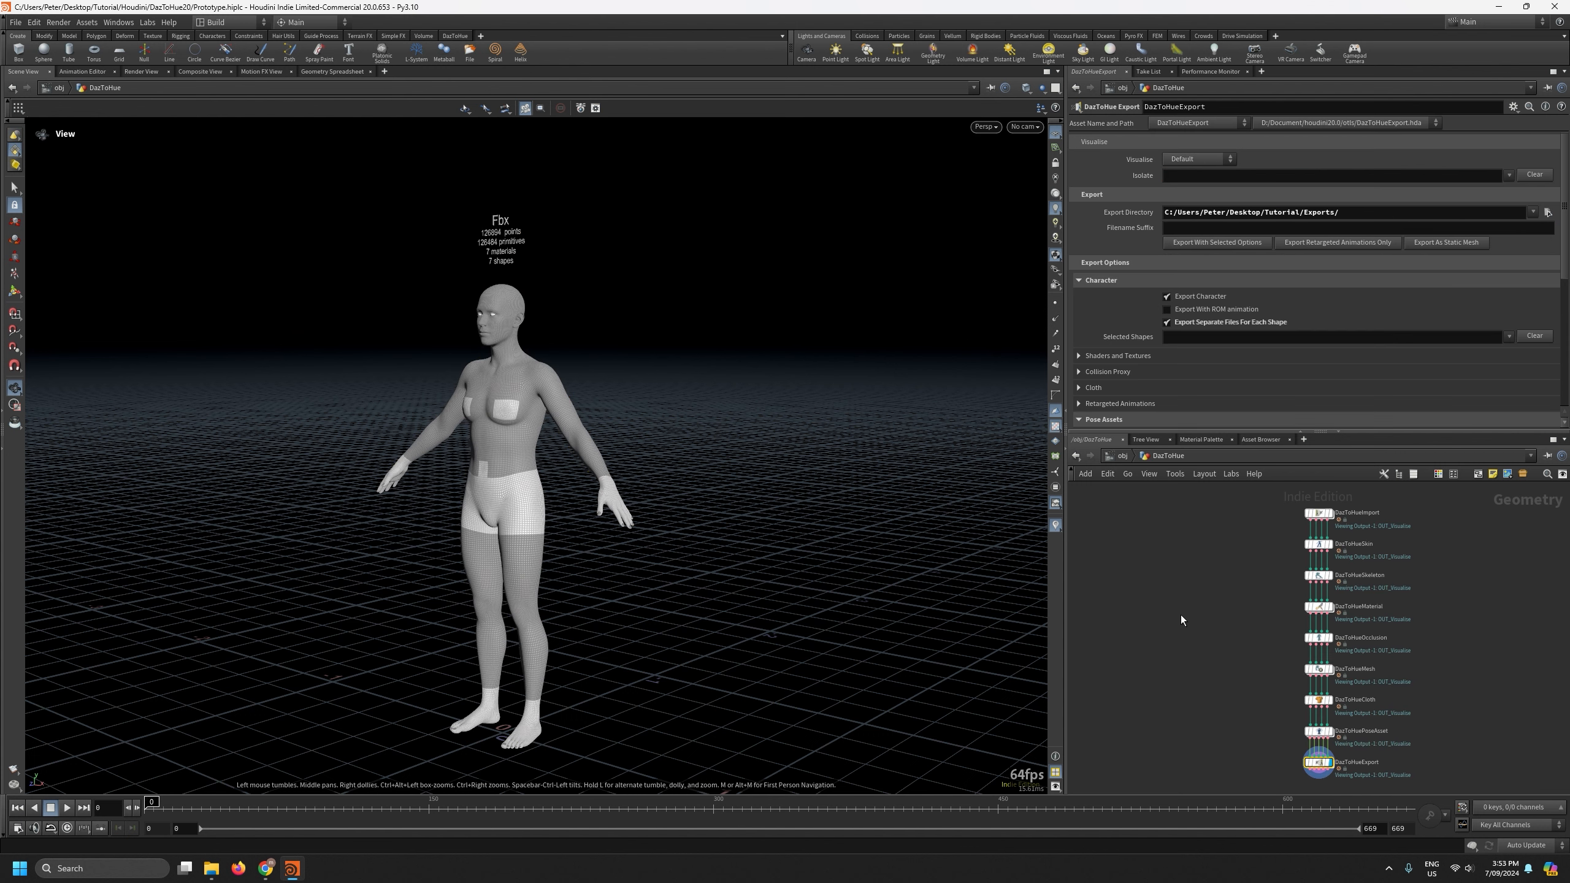
left_click(1122, 456)
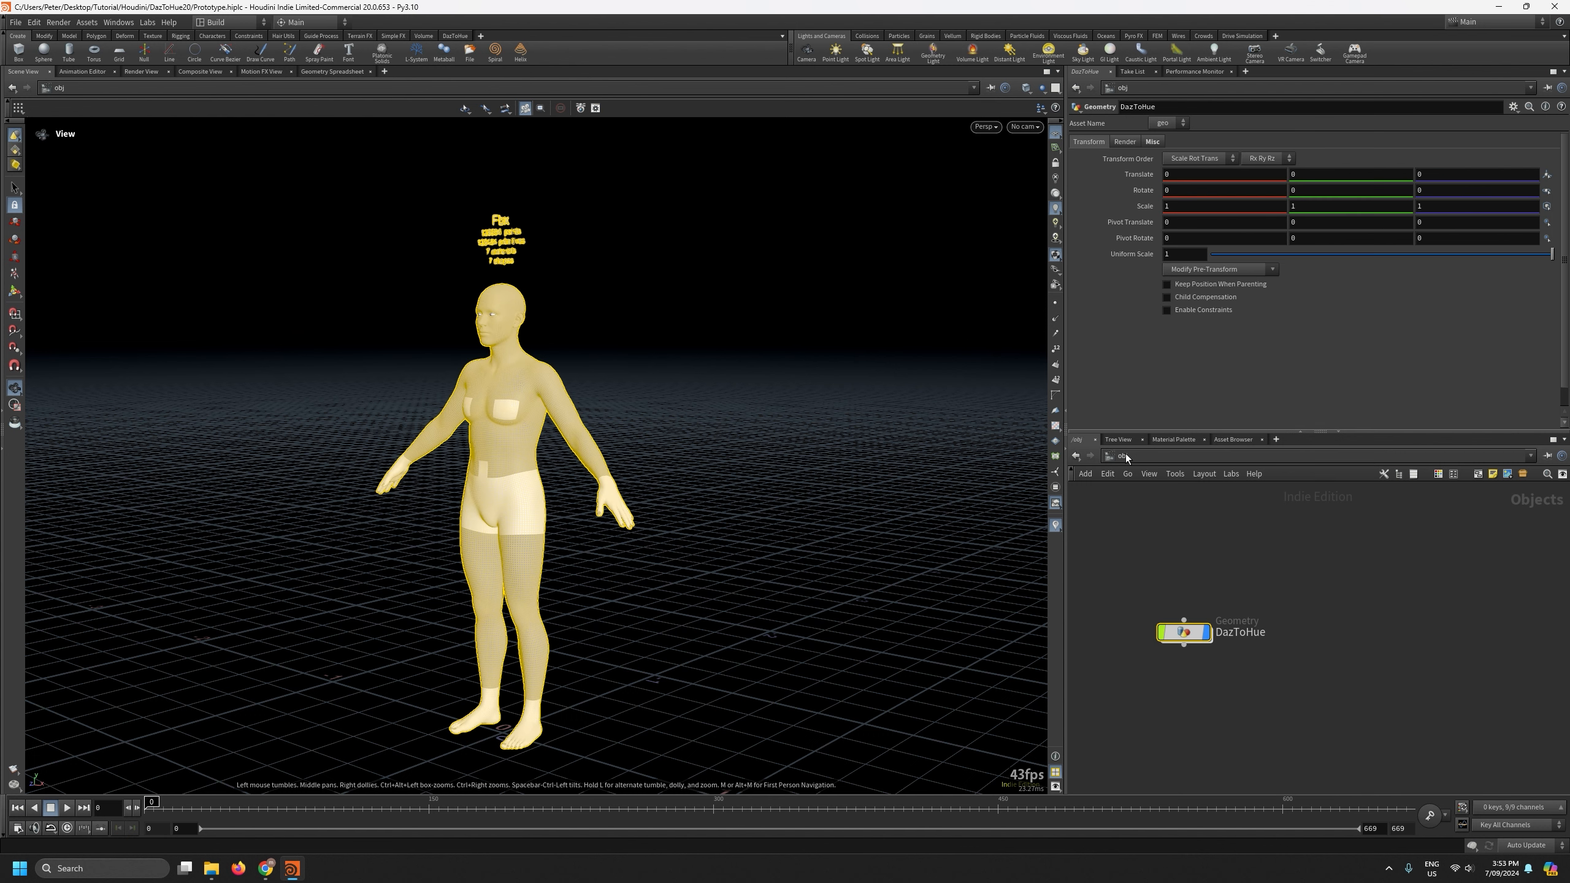
double_click(1237, 632)
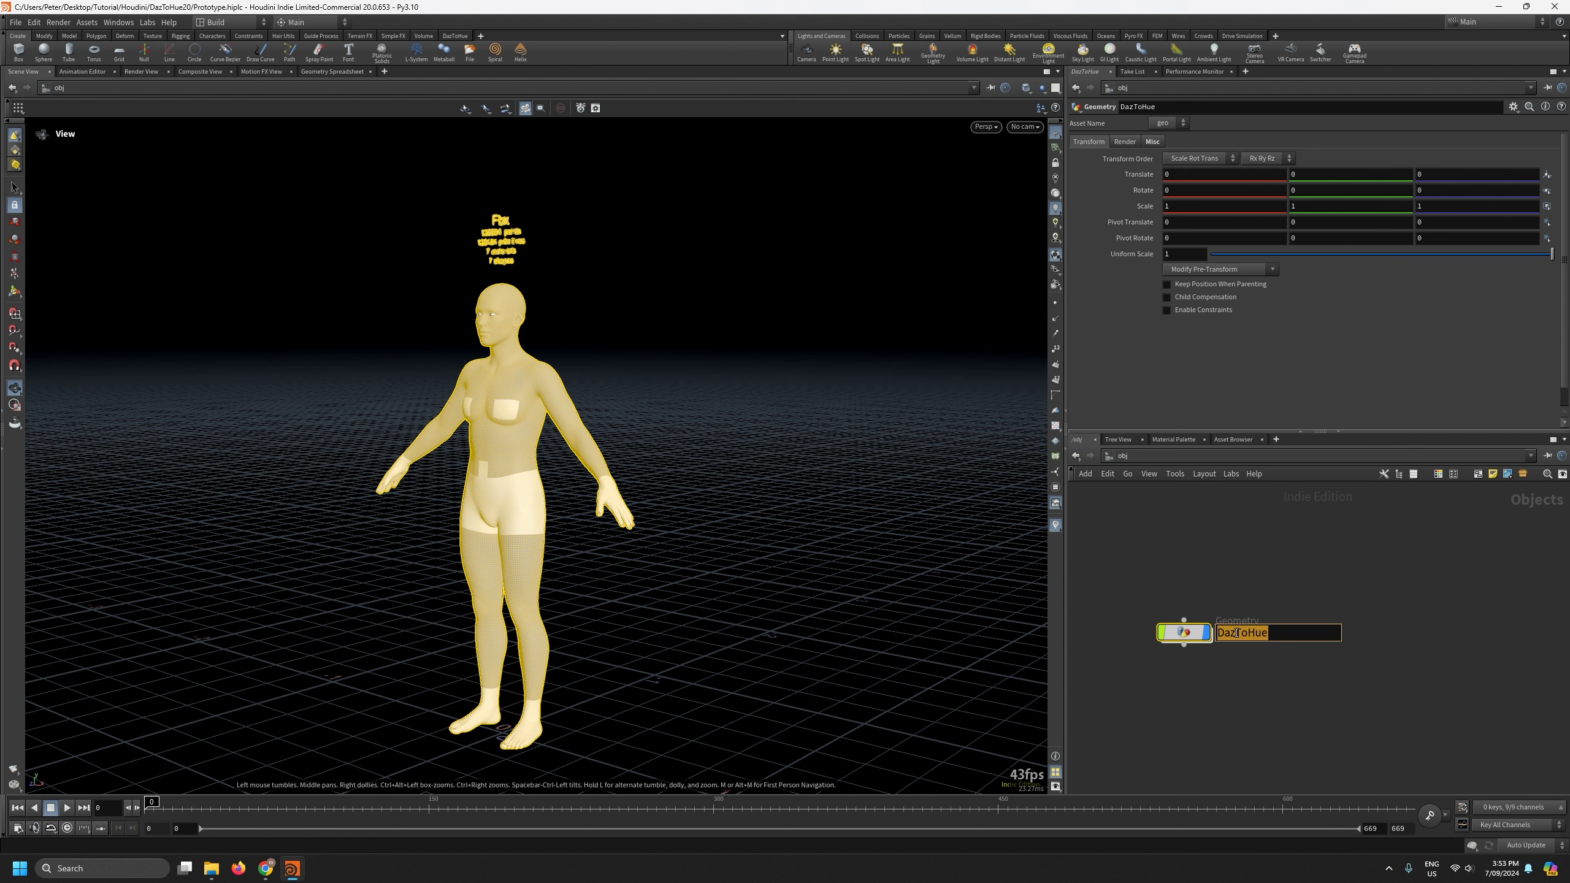
type("Ba")
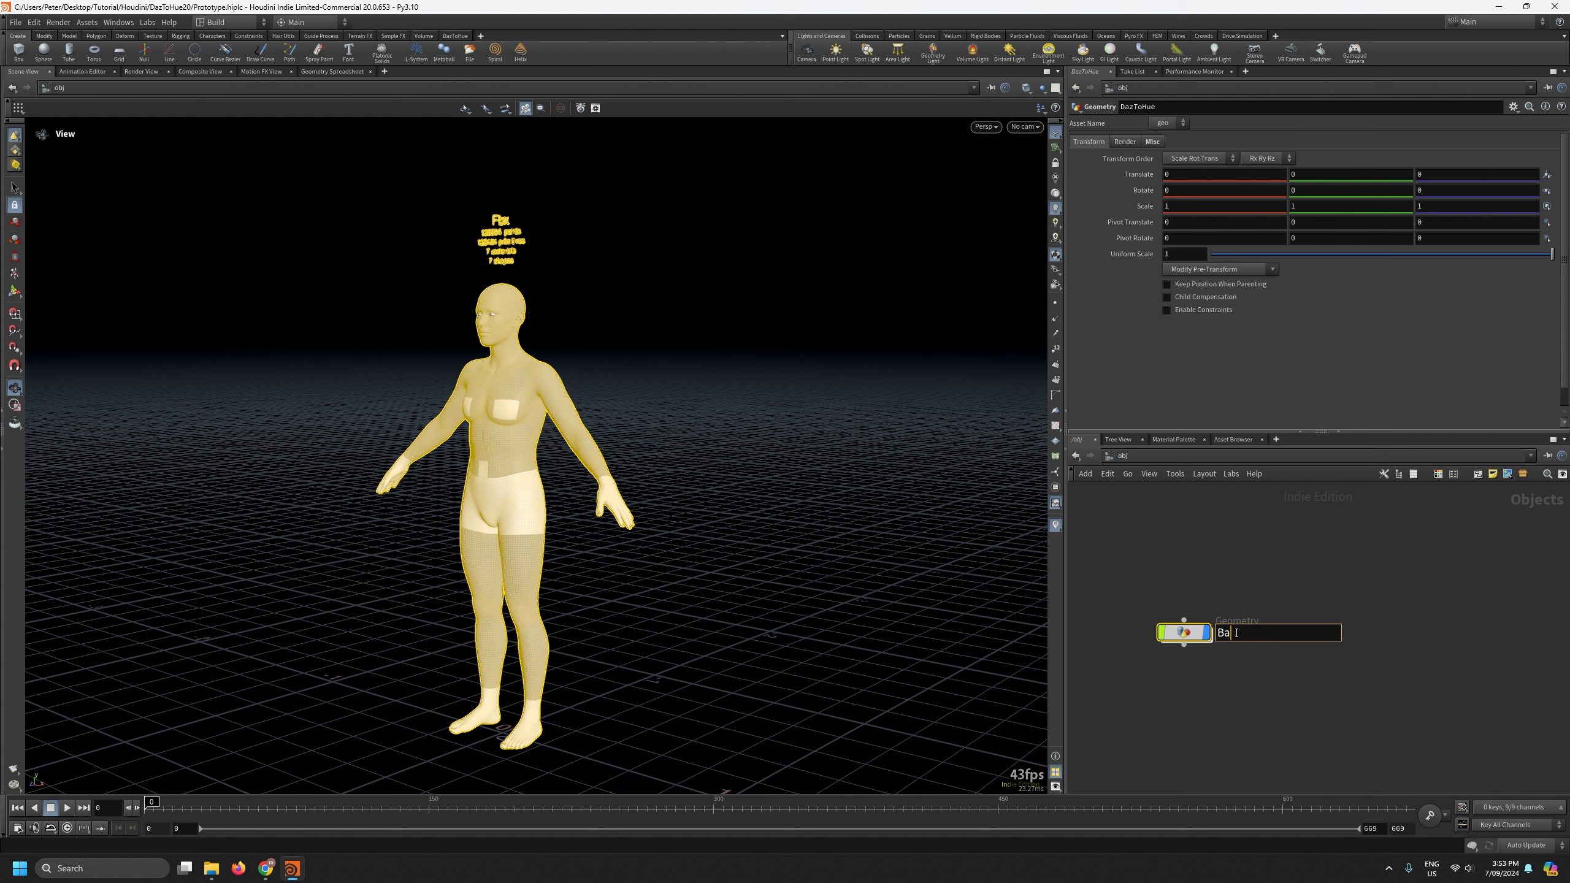
type("se_Character")
key("Return")
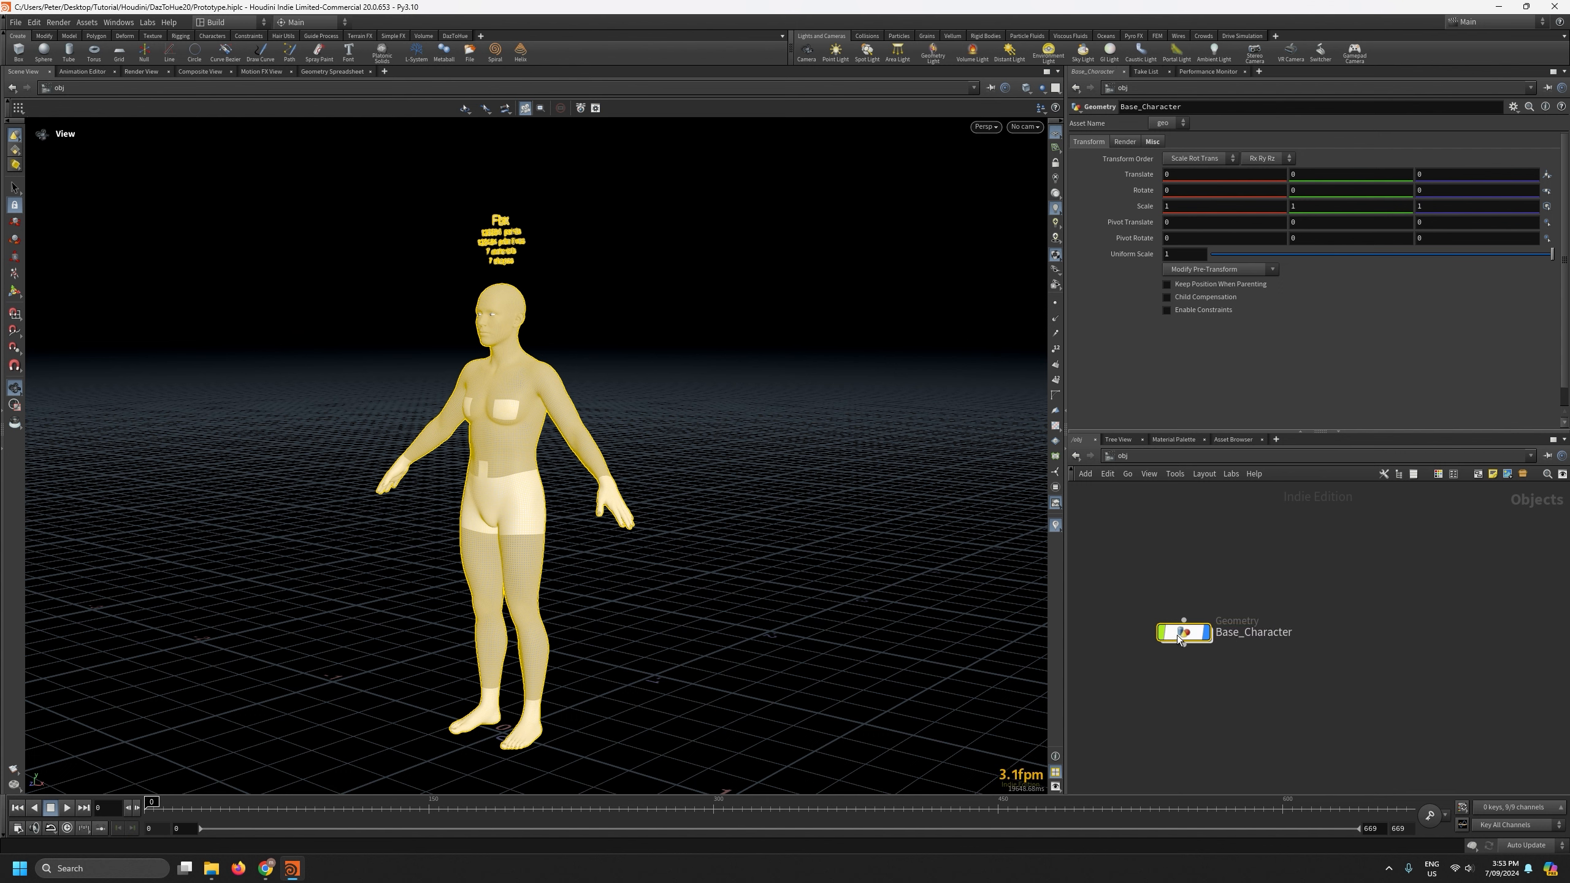
Duplicate the Base_Character geometry node and place the copy directly below the original.
left_click_drag(1247, 687, 1158, 595)
key("ctrl+c")
left_click(1356, 620)
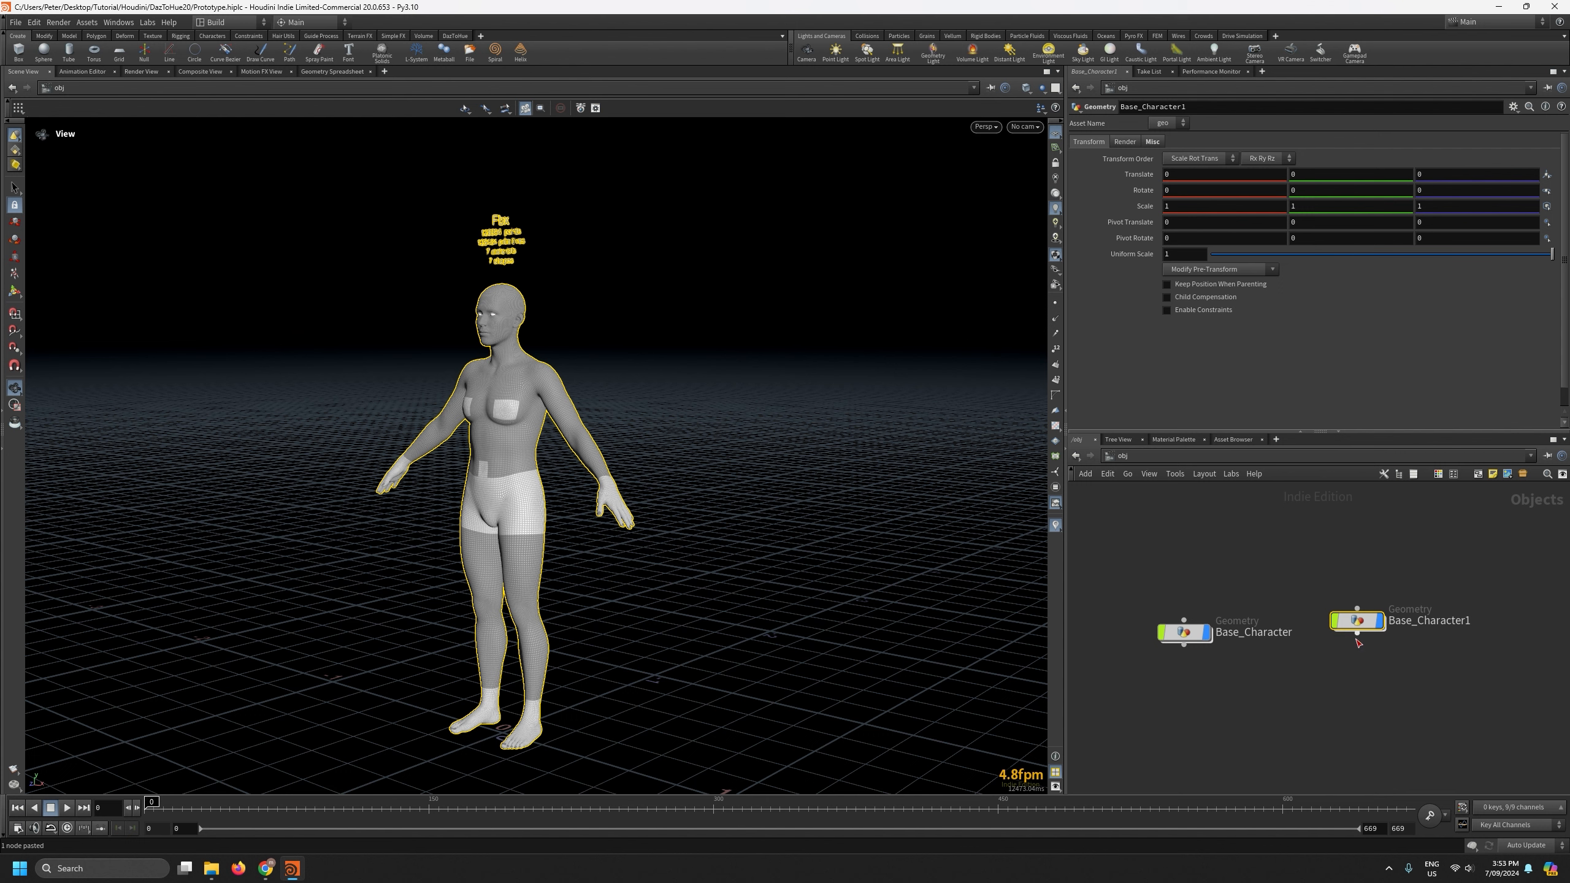
left_click_drag(1355, 609, 1175, 719)
left_click(1373, 571)
Rename the duplicated geometry node as Outfit_1.
double_click(1236, 697)
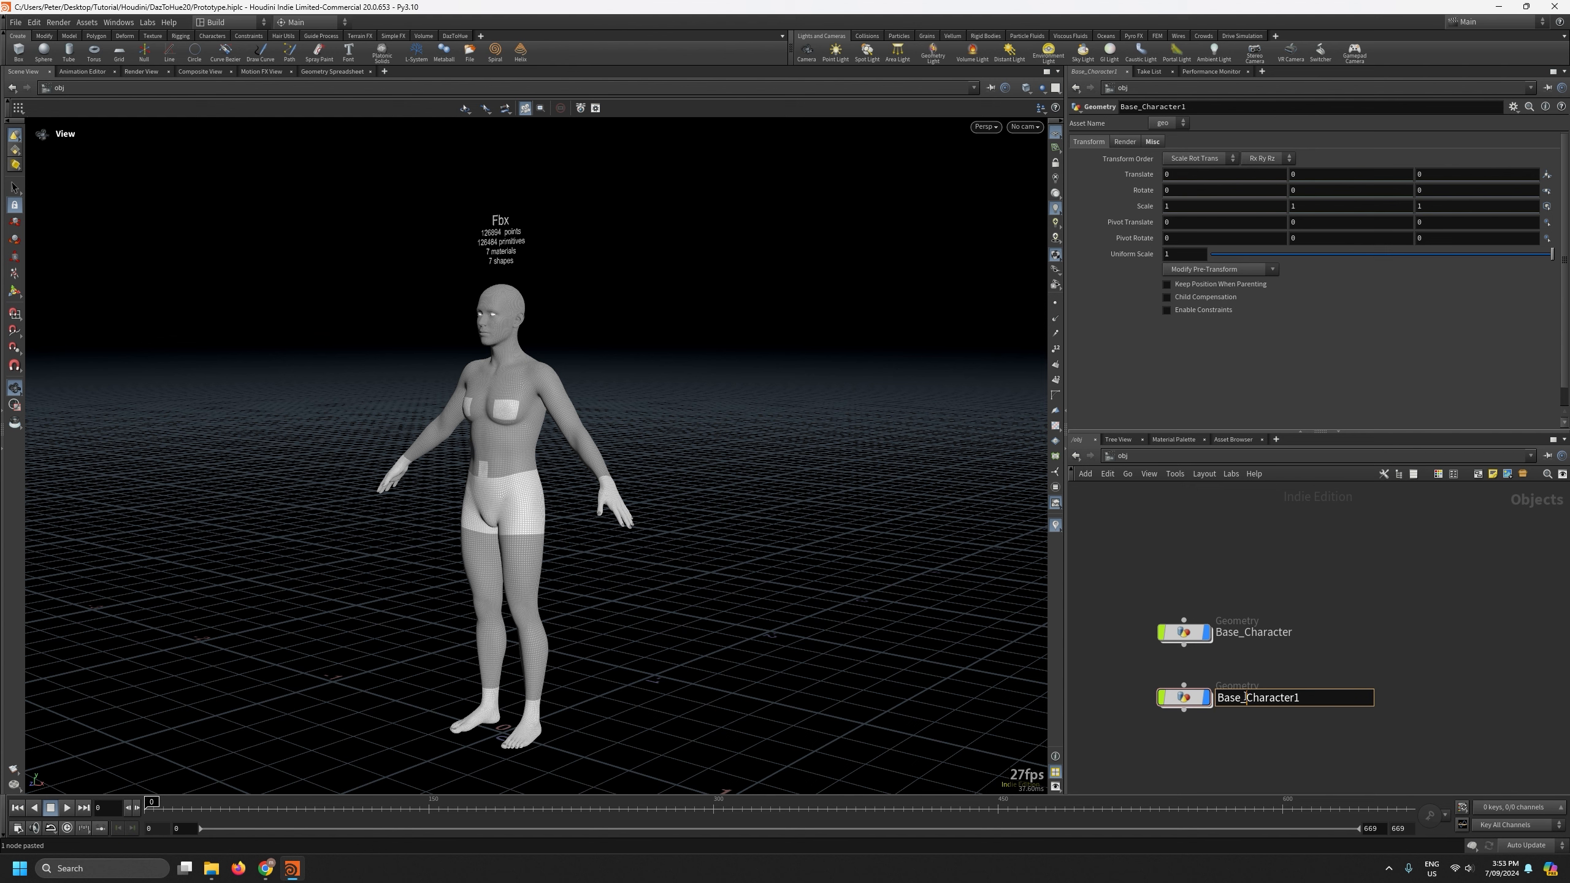
left_click_drag(1300, 692, 1032, 694)
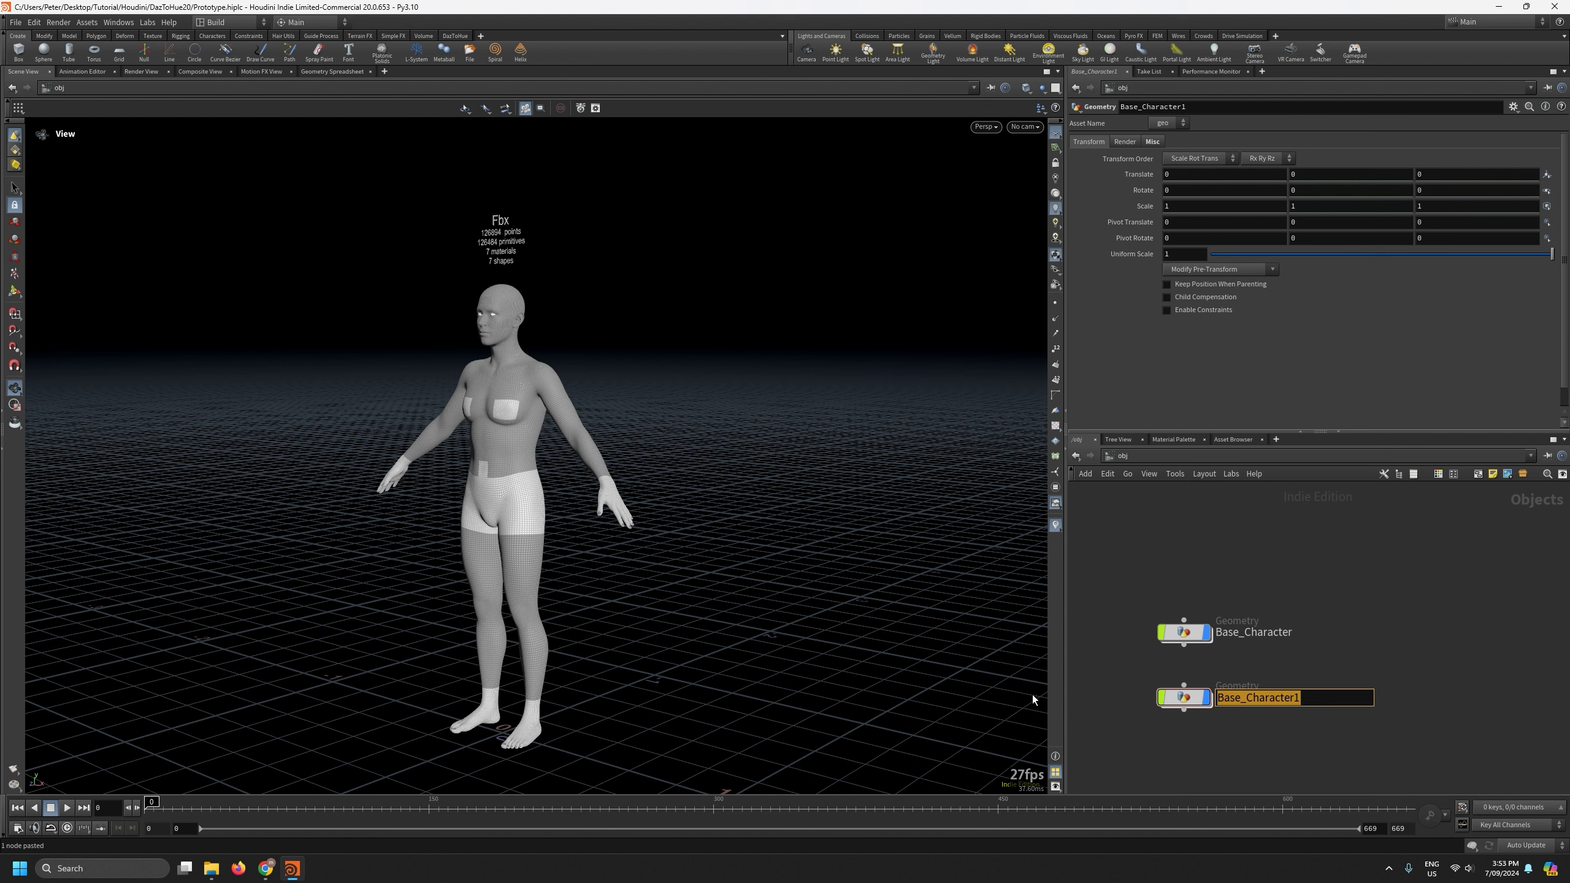
type("Outfit")
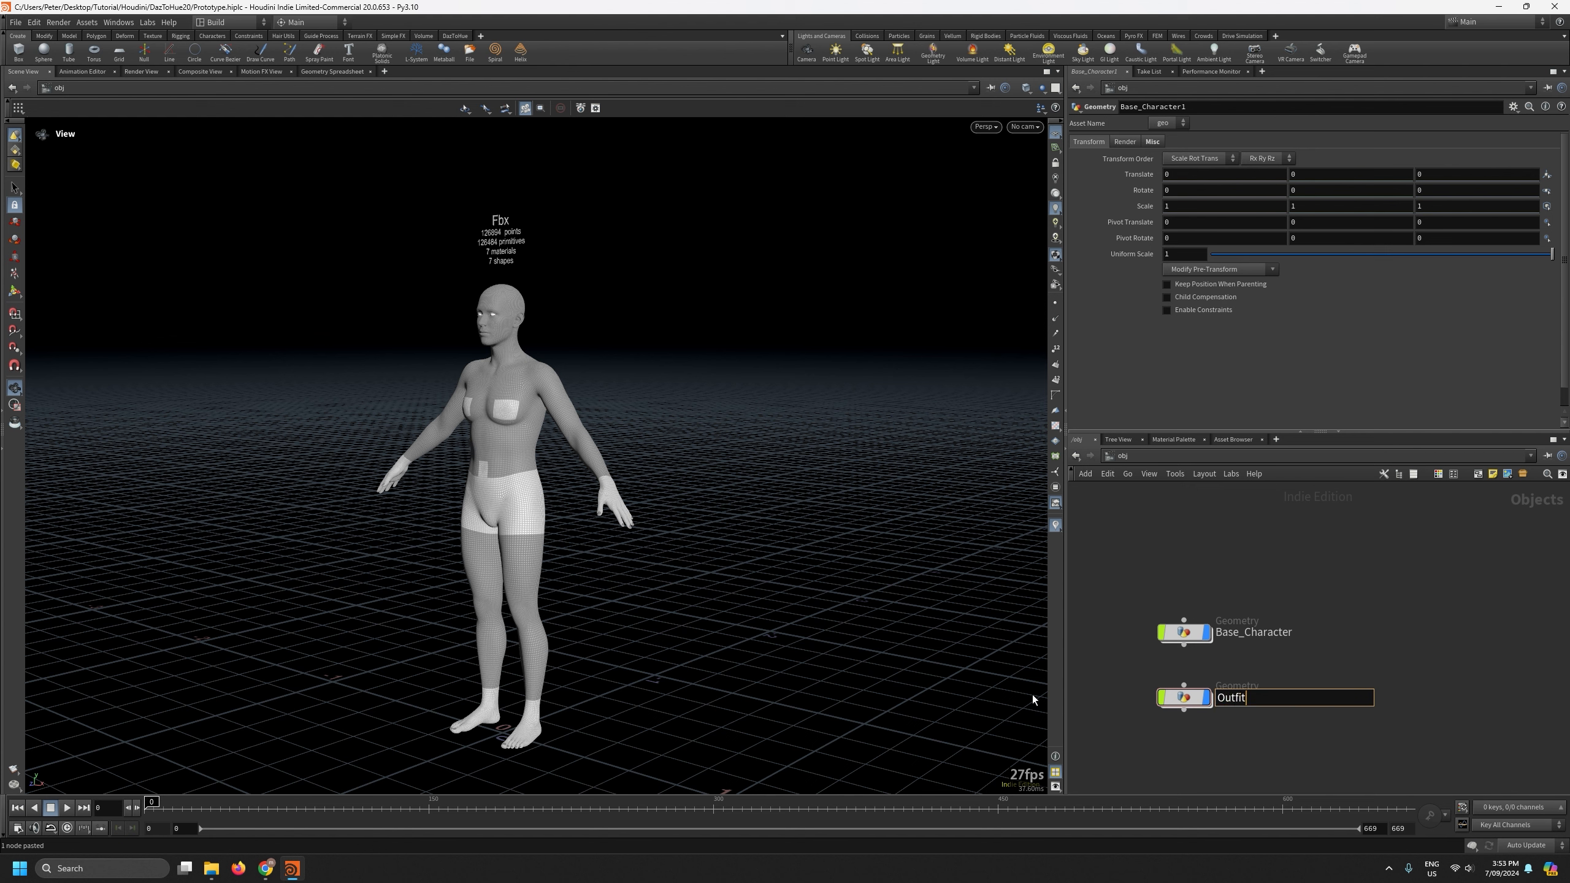
type("_1")
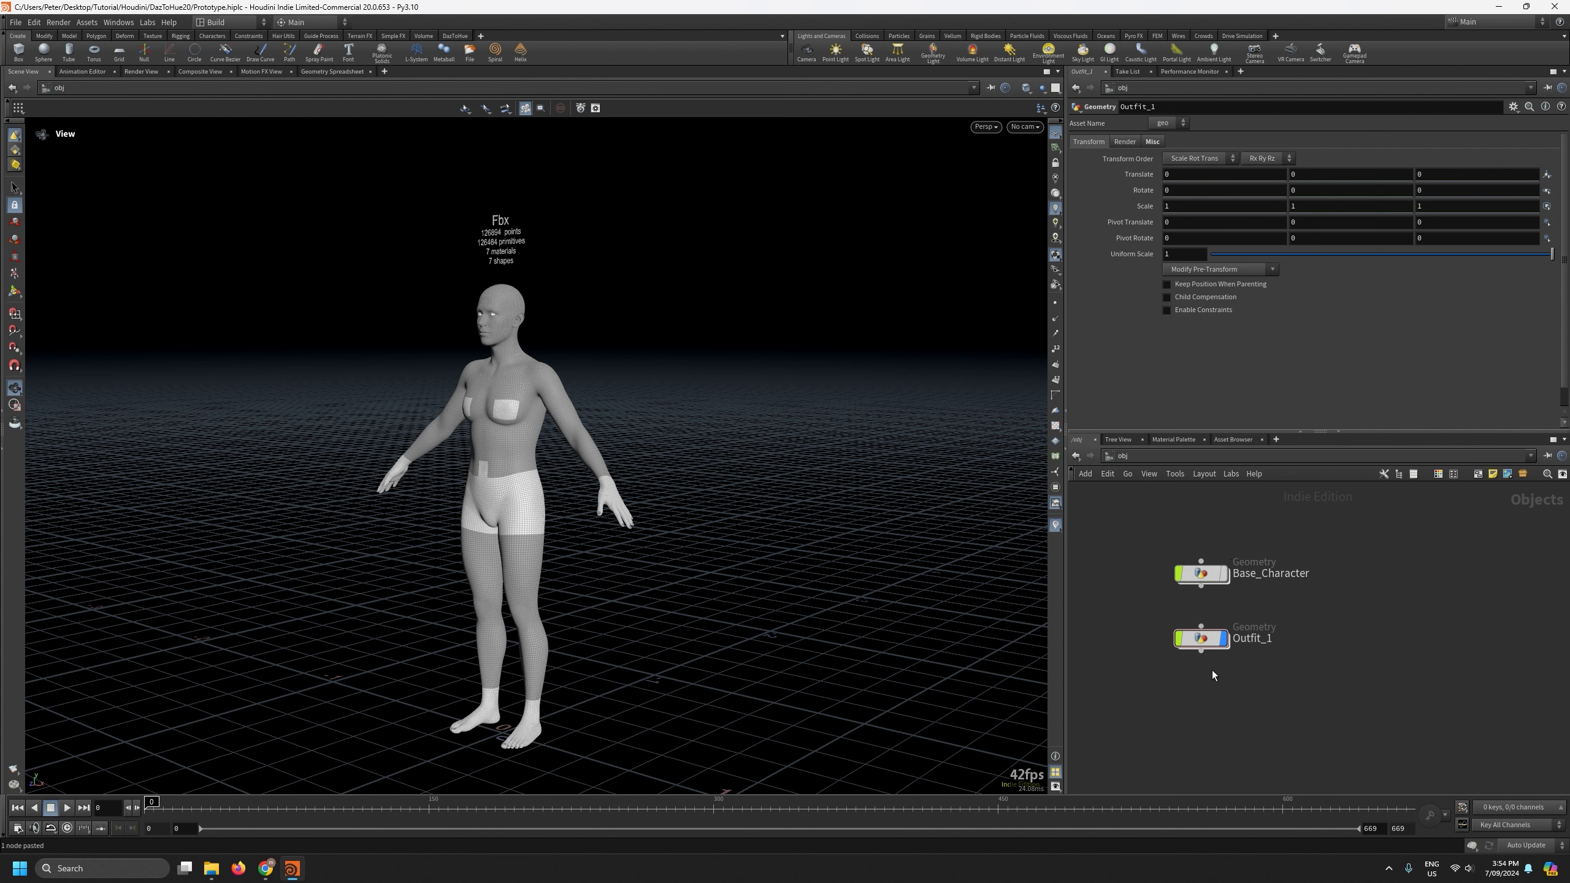
Open the Outfit_1 network and enlarge the network area so its whole DazToHue node chain fits.
double_click(1202, 638)
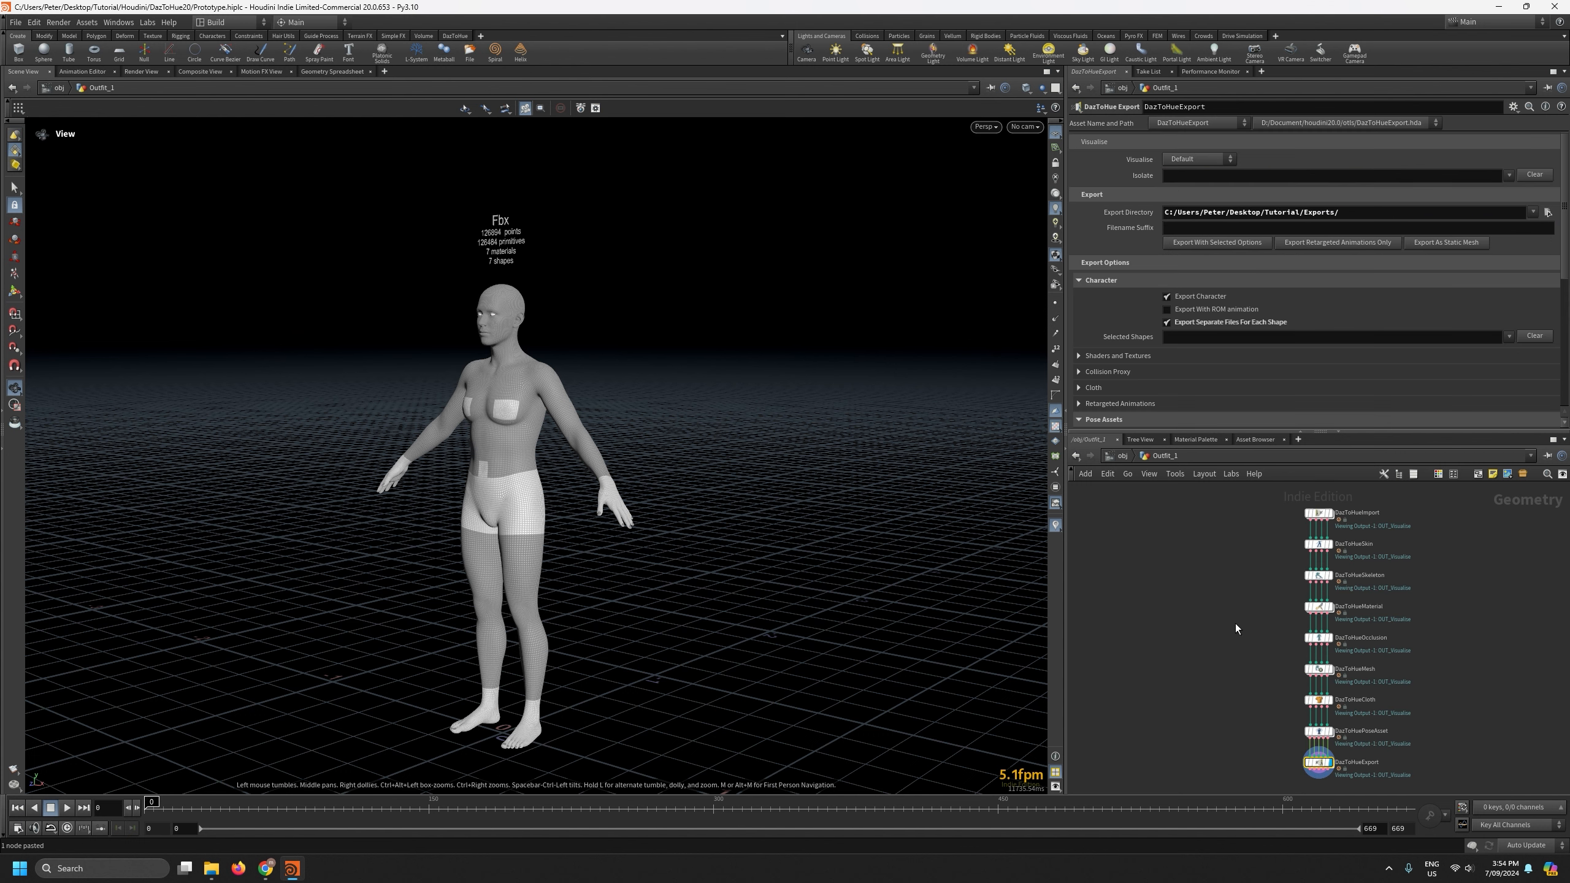
left_click_drag(1365, 431, 1363, 360)
middle_click_drag(1443, 535, 1305, 548)
middle_click_drag(1112, 545, 1139, 521)
scroll(1138, 520, "up", 2)
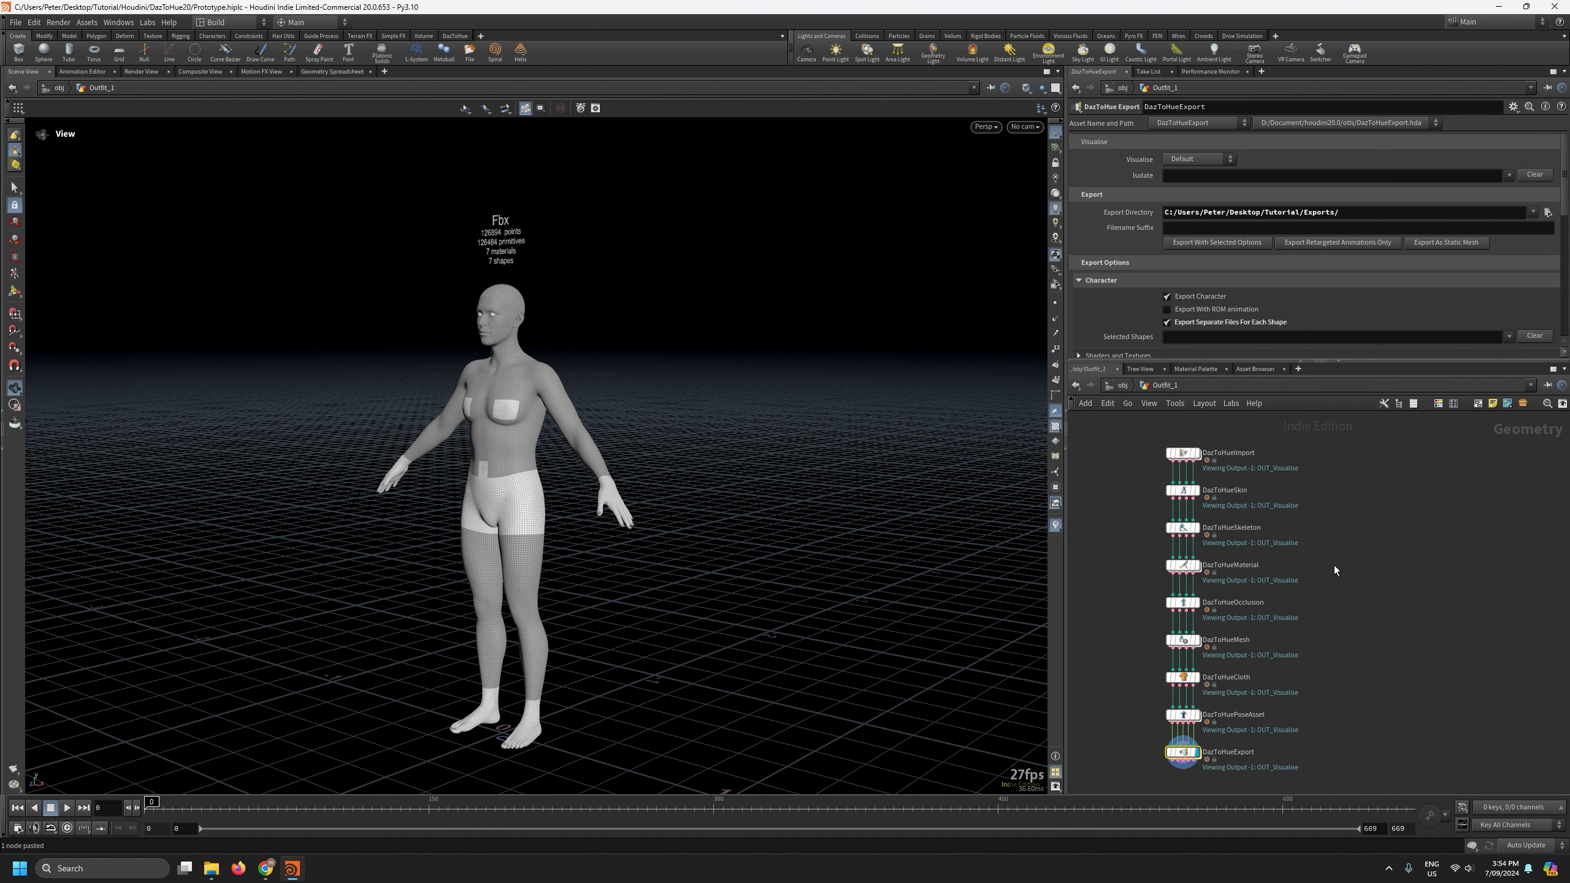
Display the output of the DazToHueImport node, followed by that of the DazToHueSkin node.
mouse_move(1200, 461)
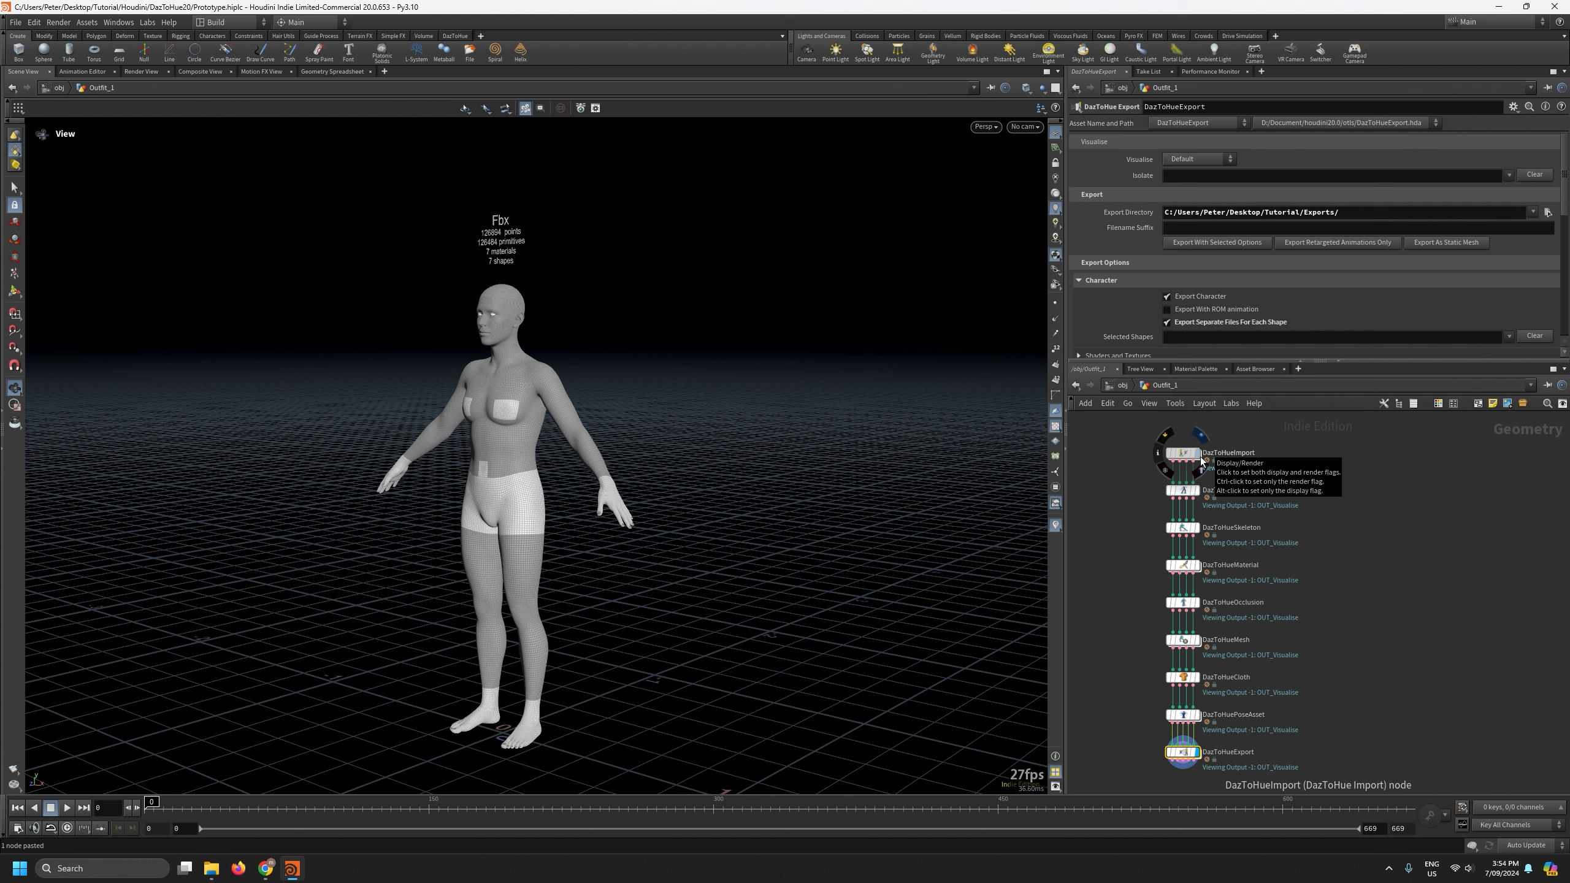
middle_click_drag(1383, 556, 1371, 556)
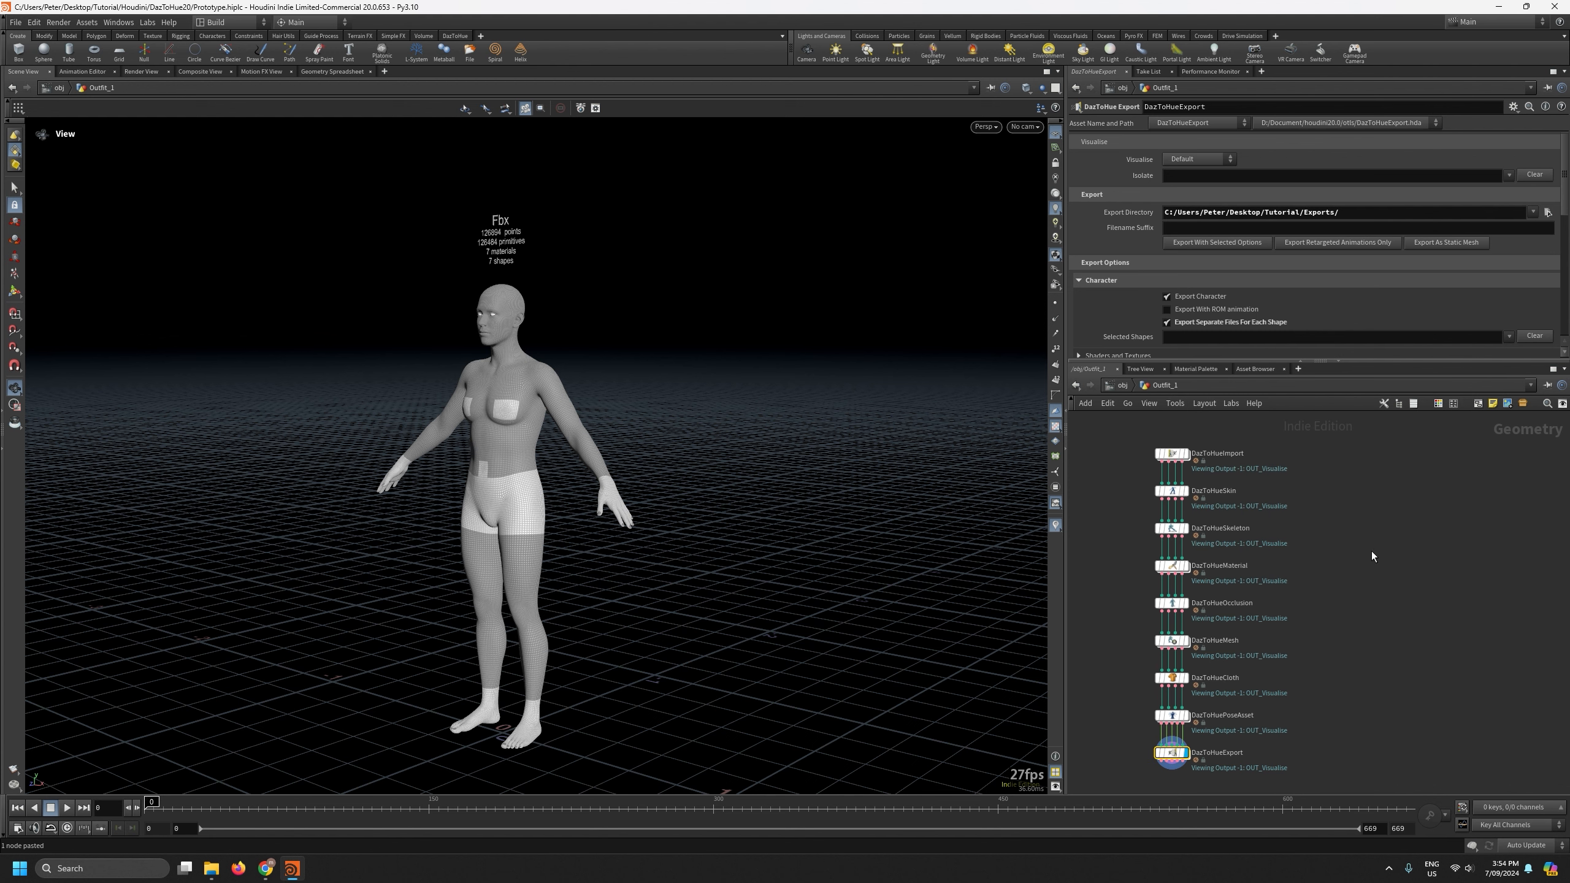
left_click(1187, 454)
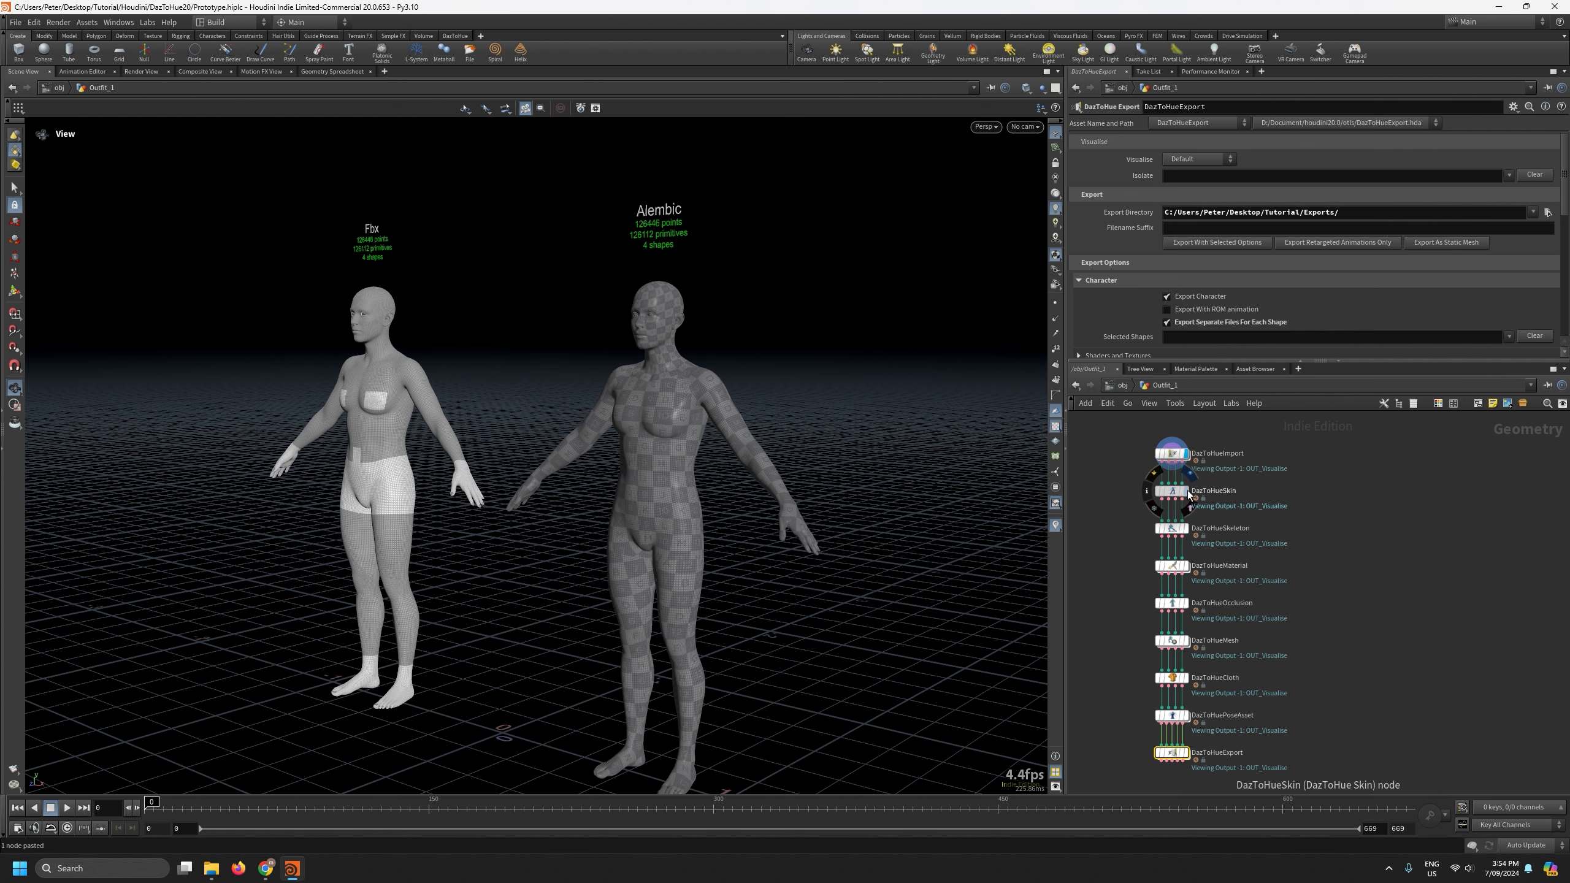
left_click(1187, 491)
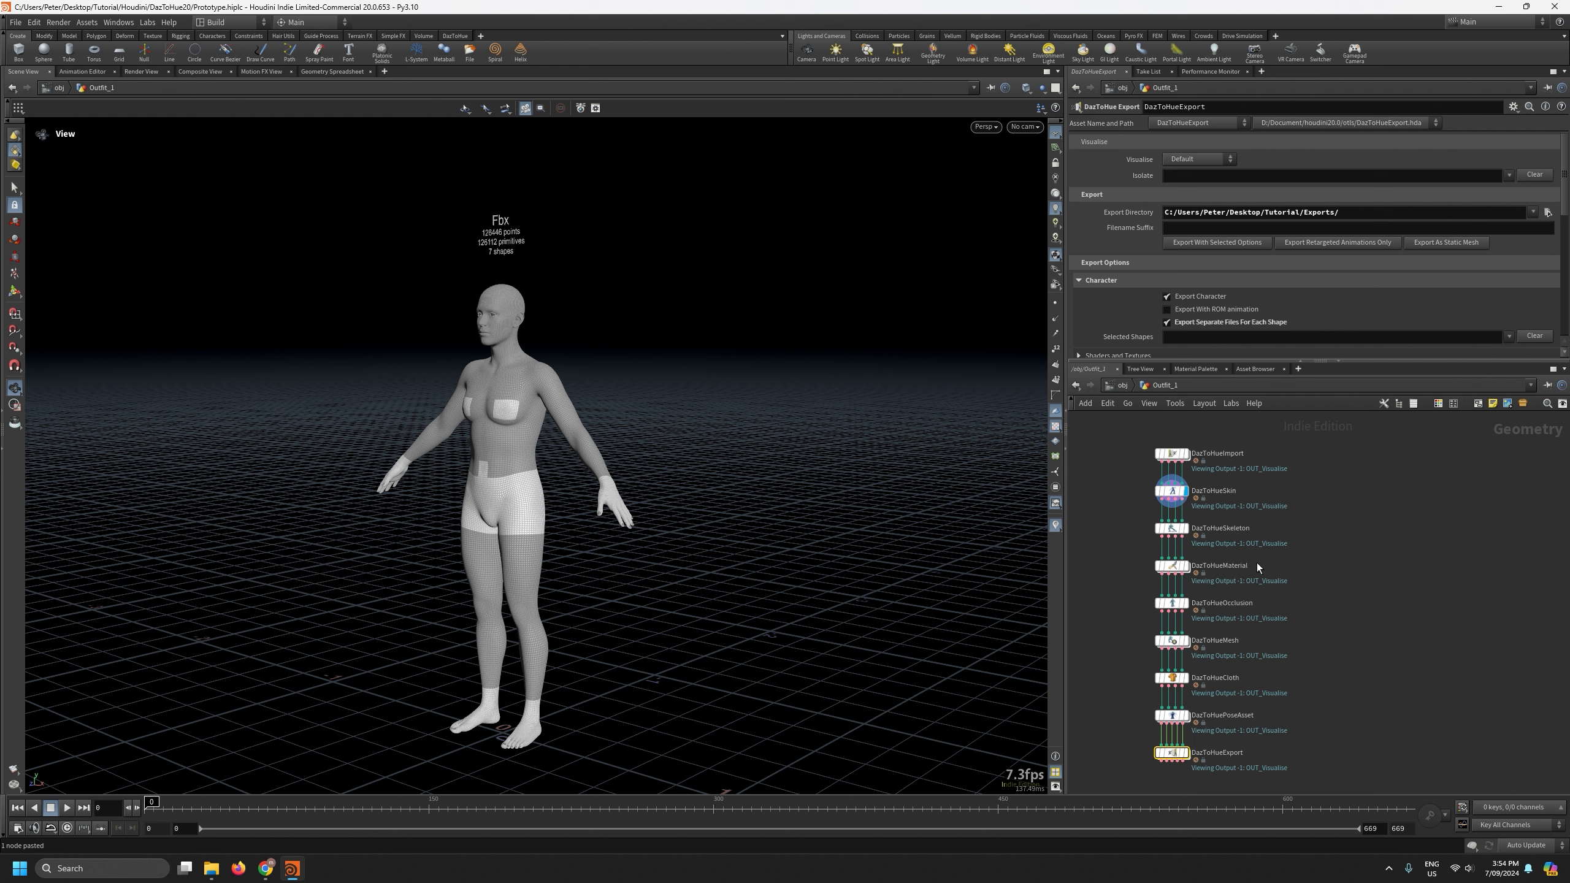
Display the output of the DazToHueSkeleton node in the Outfit_1 network.
left_click(1186, 528)
middle_click_drag(1294, 639, 1296, 623)
middle_click_drag(1296, 623, 1296, 633)
scroll(1296, 633, "up", 1)
scroll(1296, 633, "down", 1)
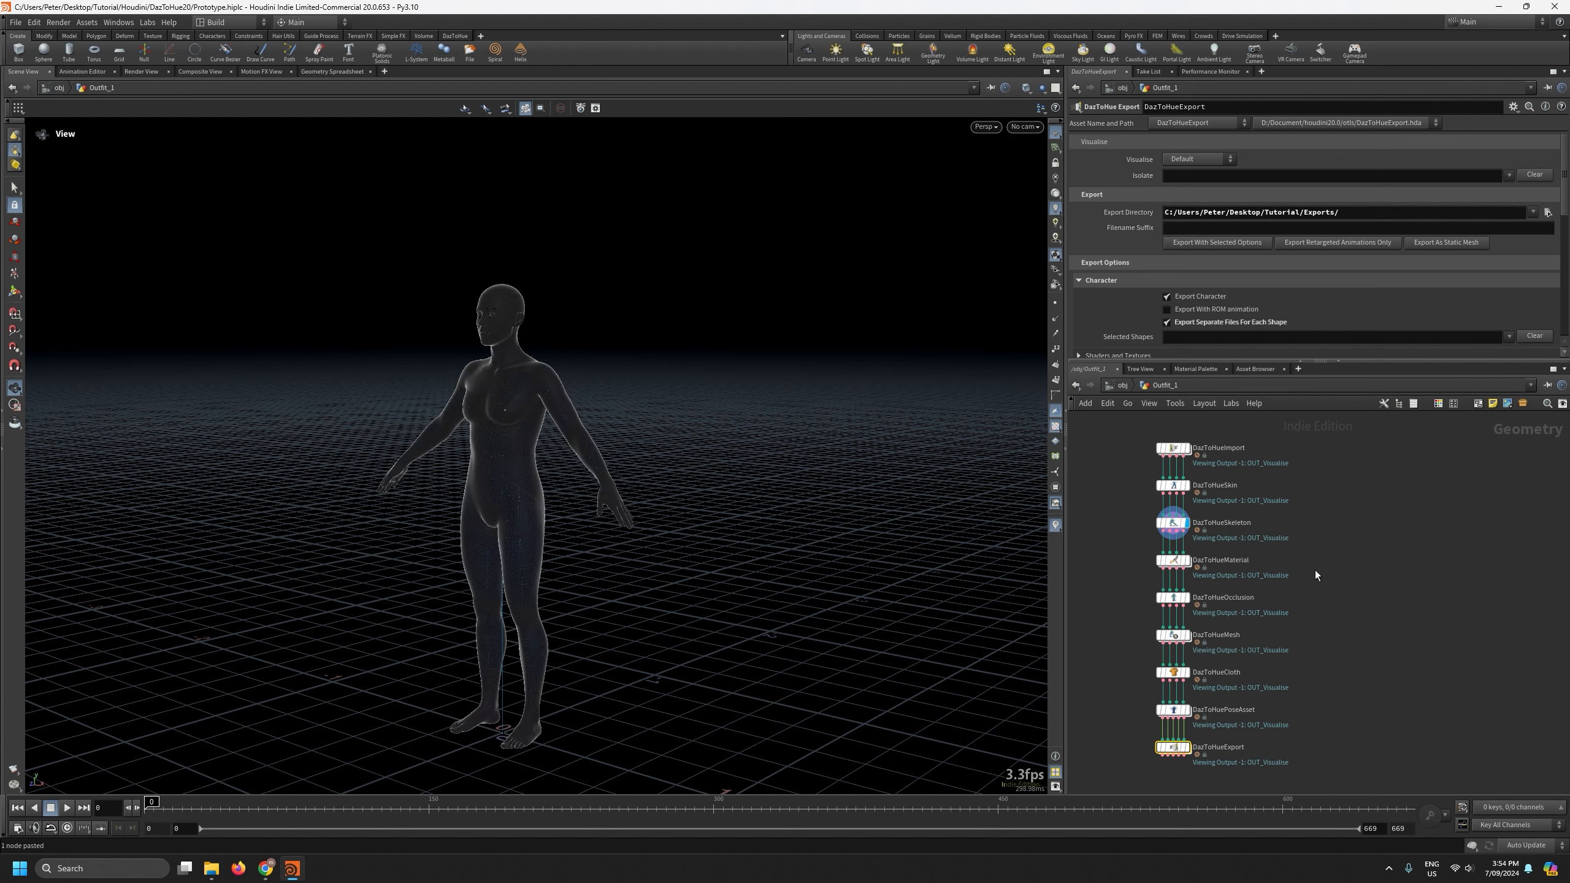
Select the DazToHueImport node and display its output to compare the Fbx and Alembic figures.
left_click(1162, 450)
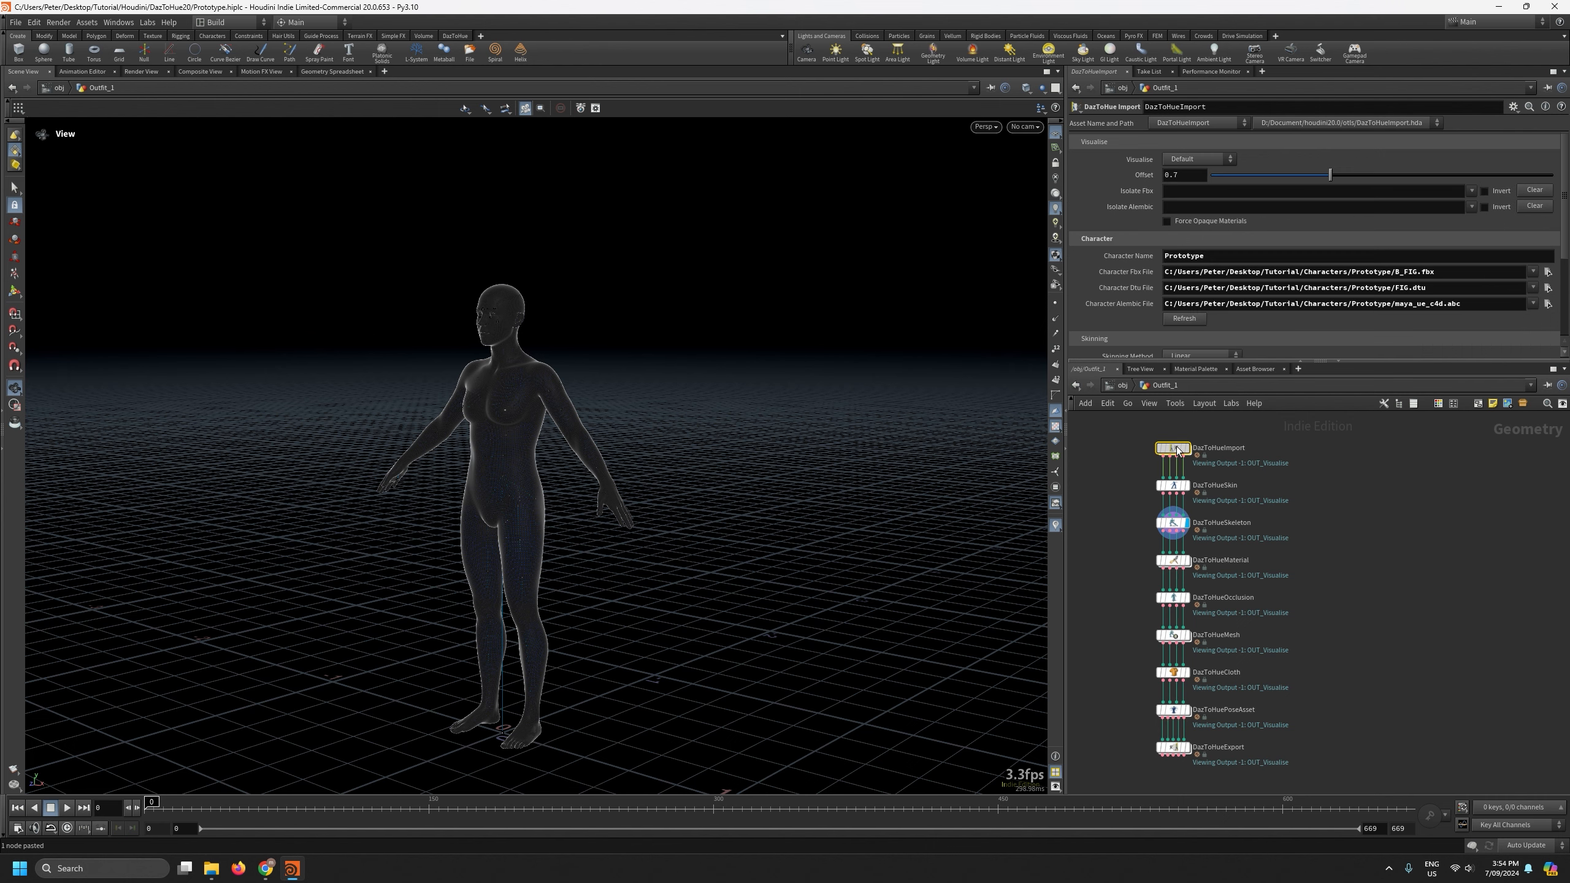
middle_click_drag(1349, 511, 1339, 612)
scroll(1206, 571, "up", 3)
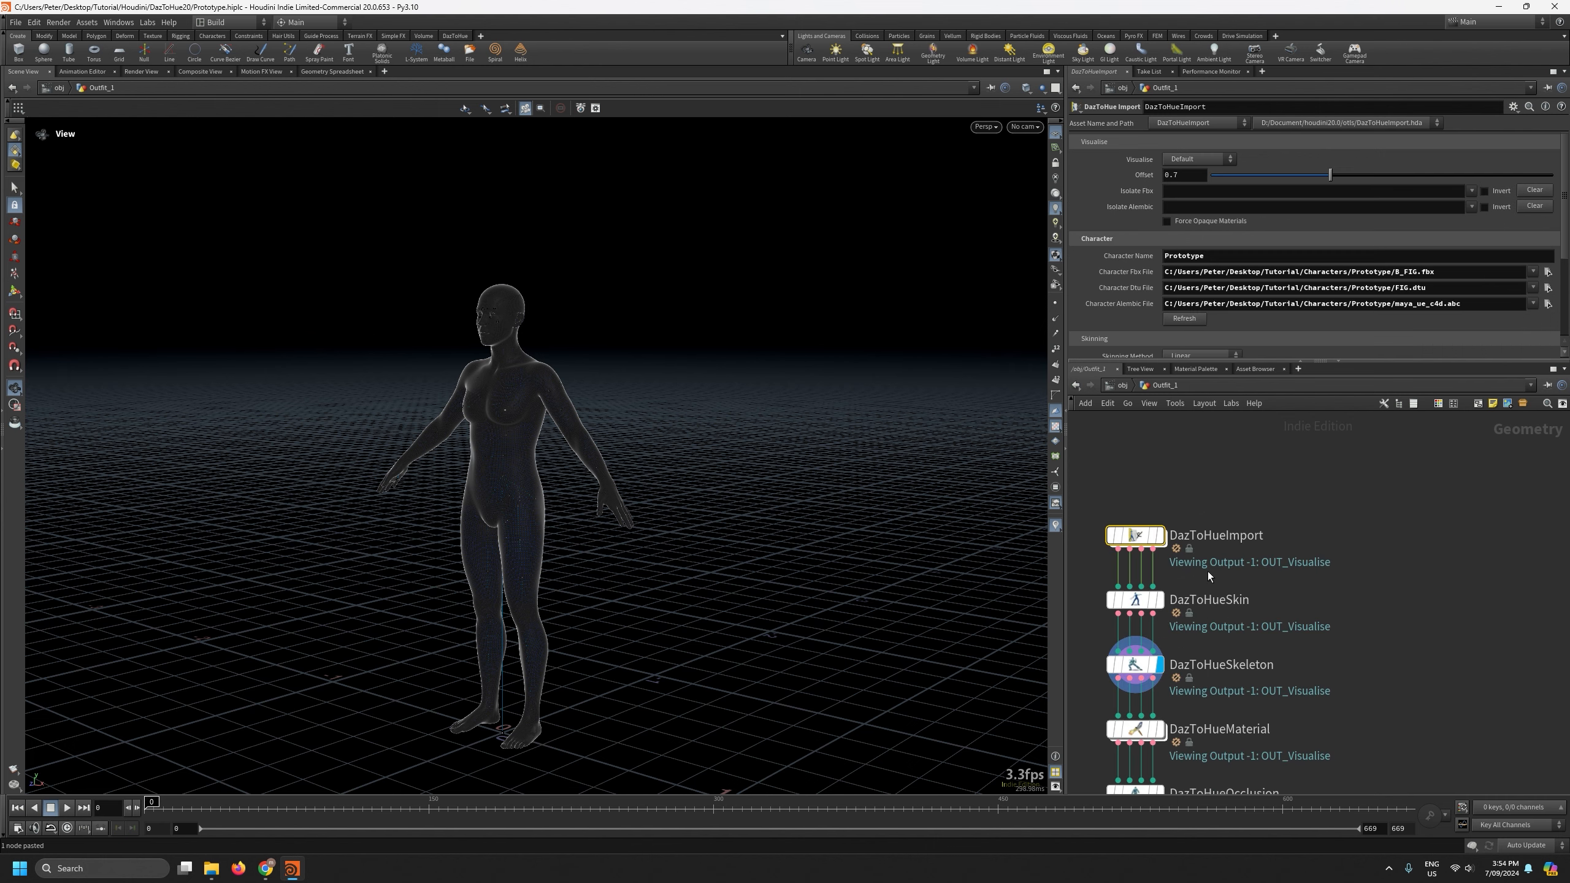
left_click(1161, 535)
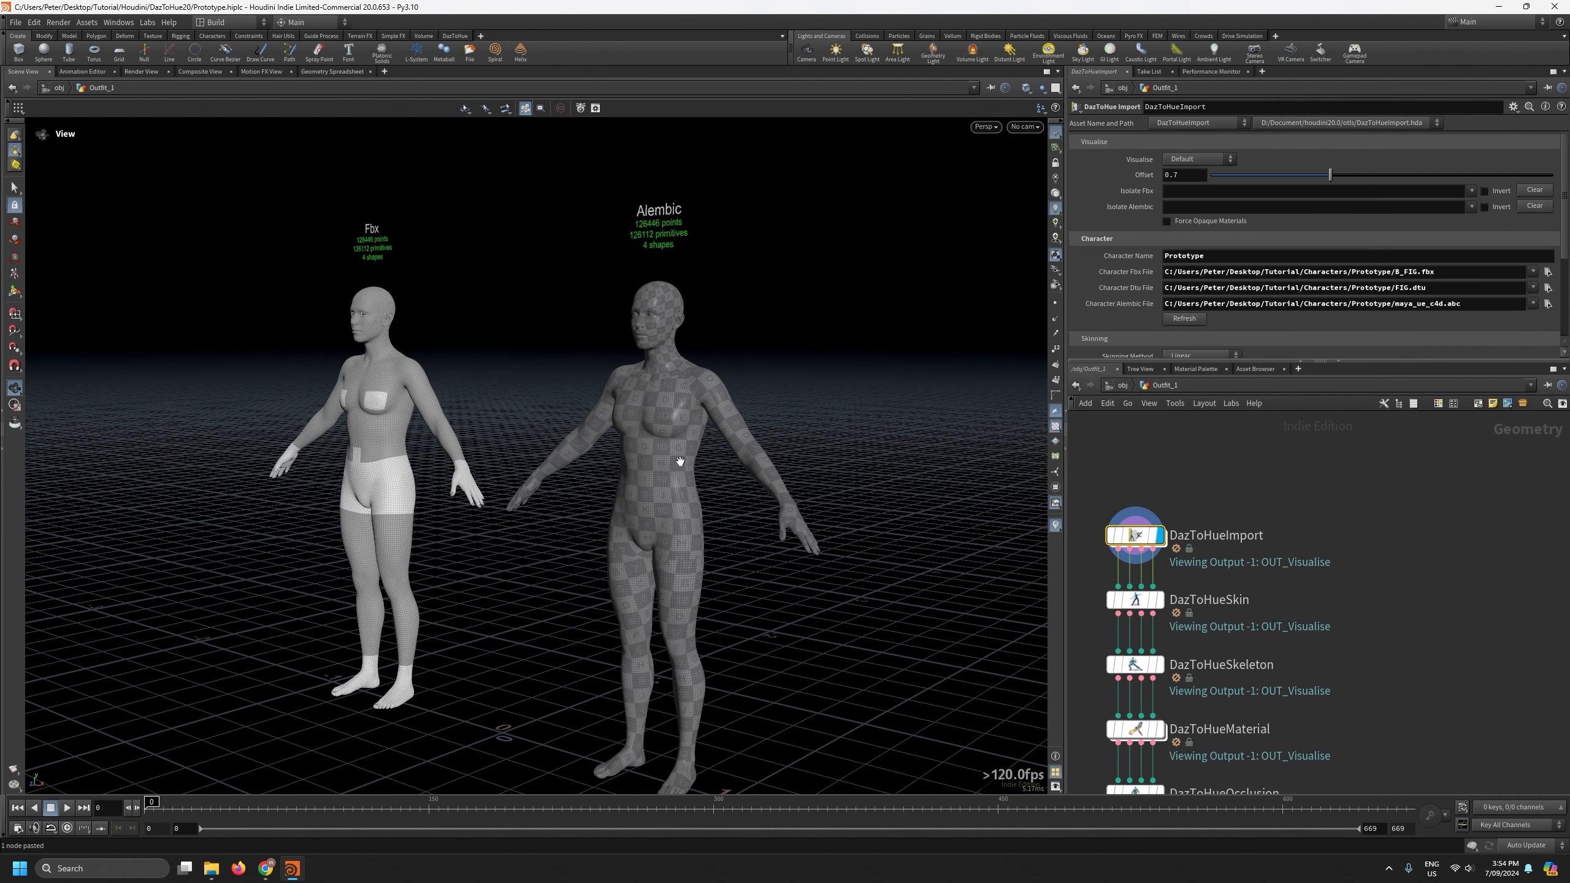
left_click_drag(450, 403, 648, 431)
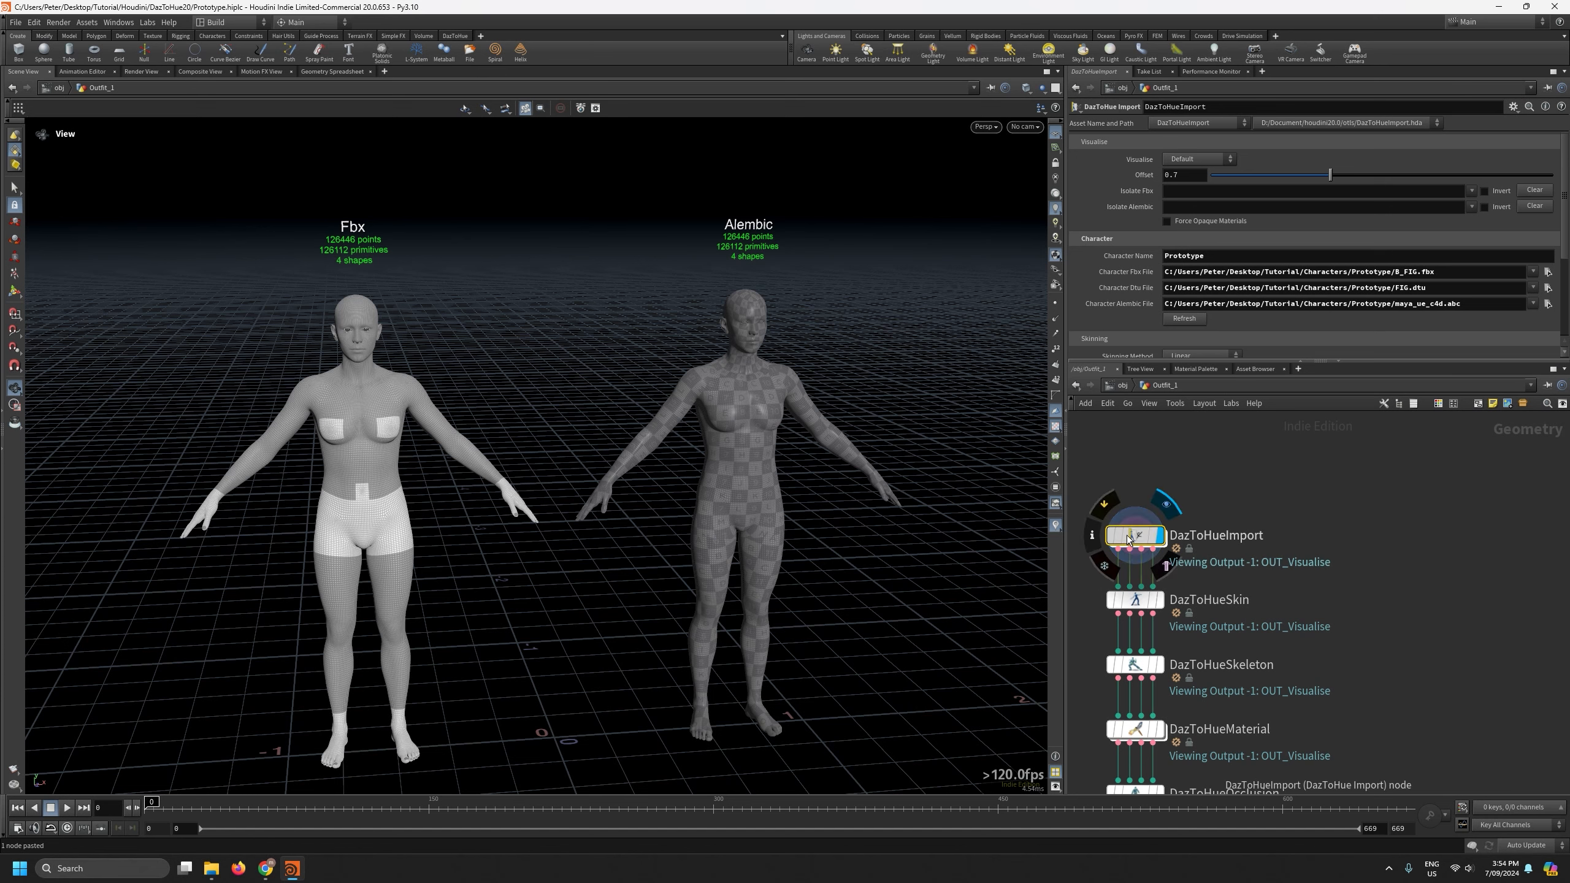
Set the import's character name to Outfit1 and its character FBX file to B_FIG.fbx from the Outfits1 folder.
double_click(1205, 255)
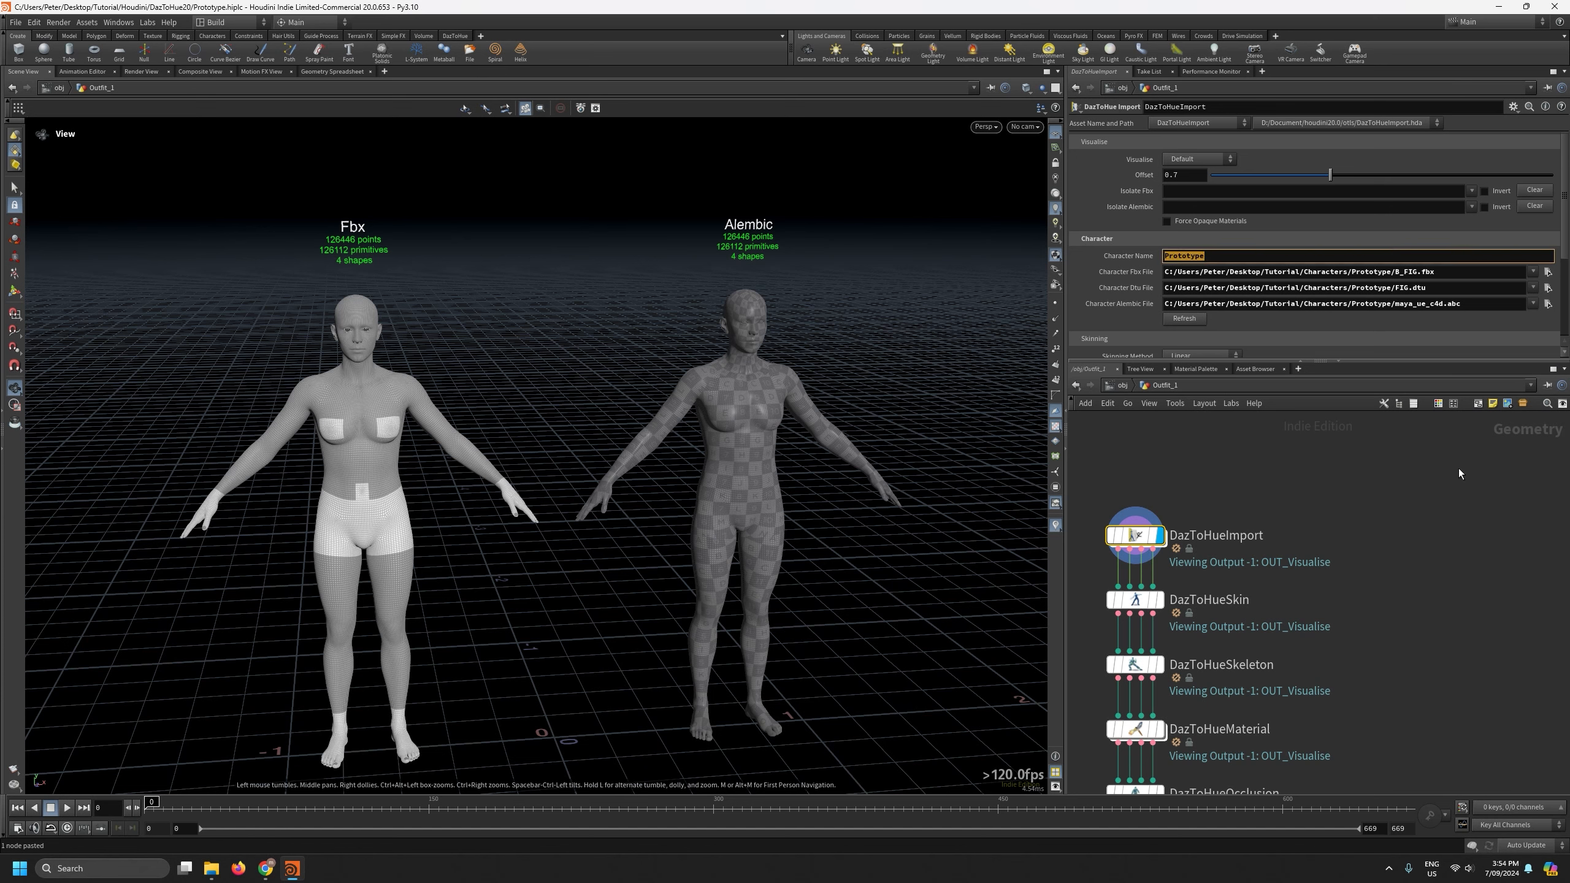
type("Outfit1")
left_click(1547, 272)
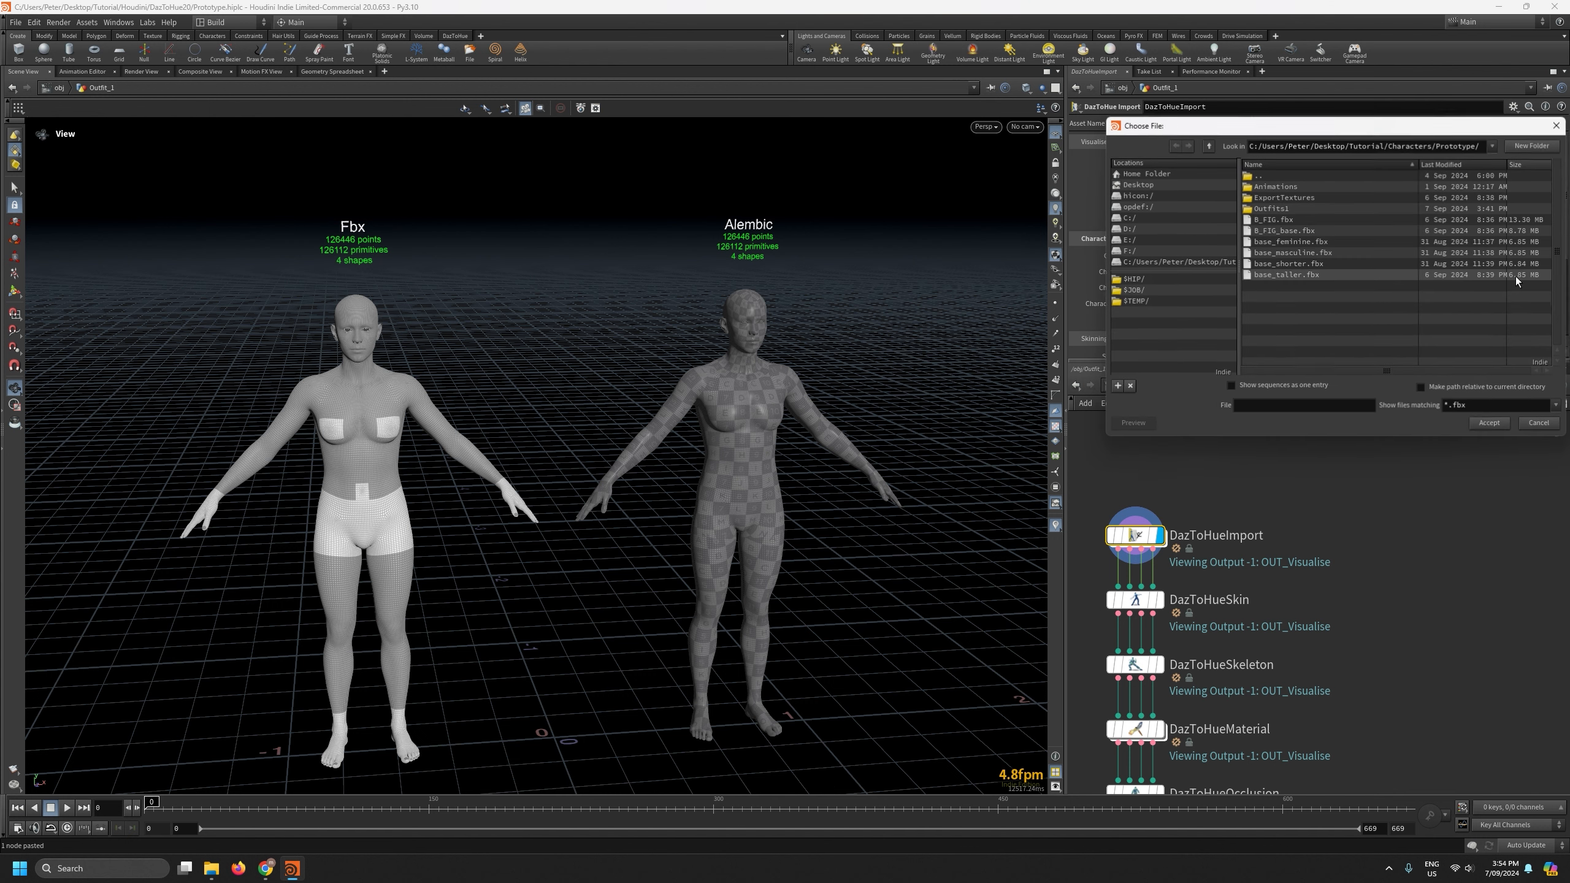
double_click(1290, 210)
double_click(1283, 198)
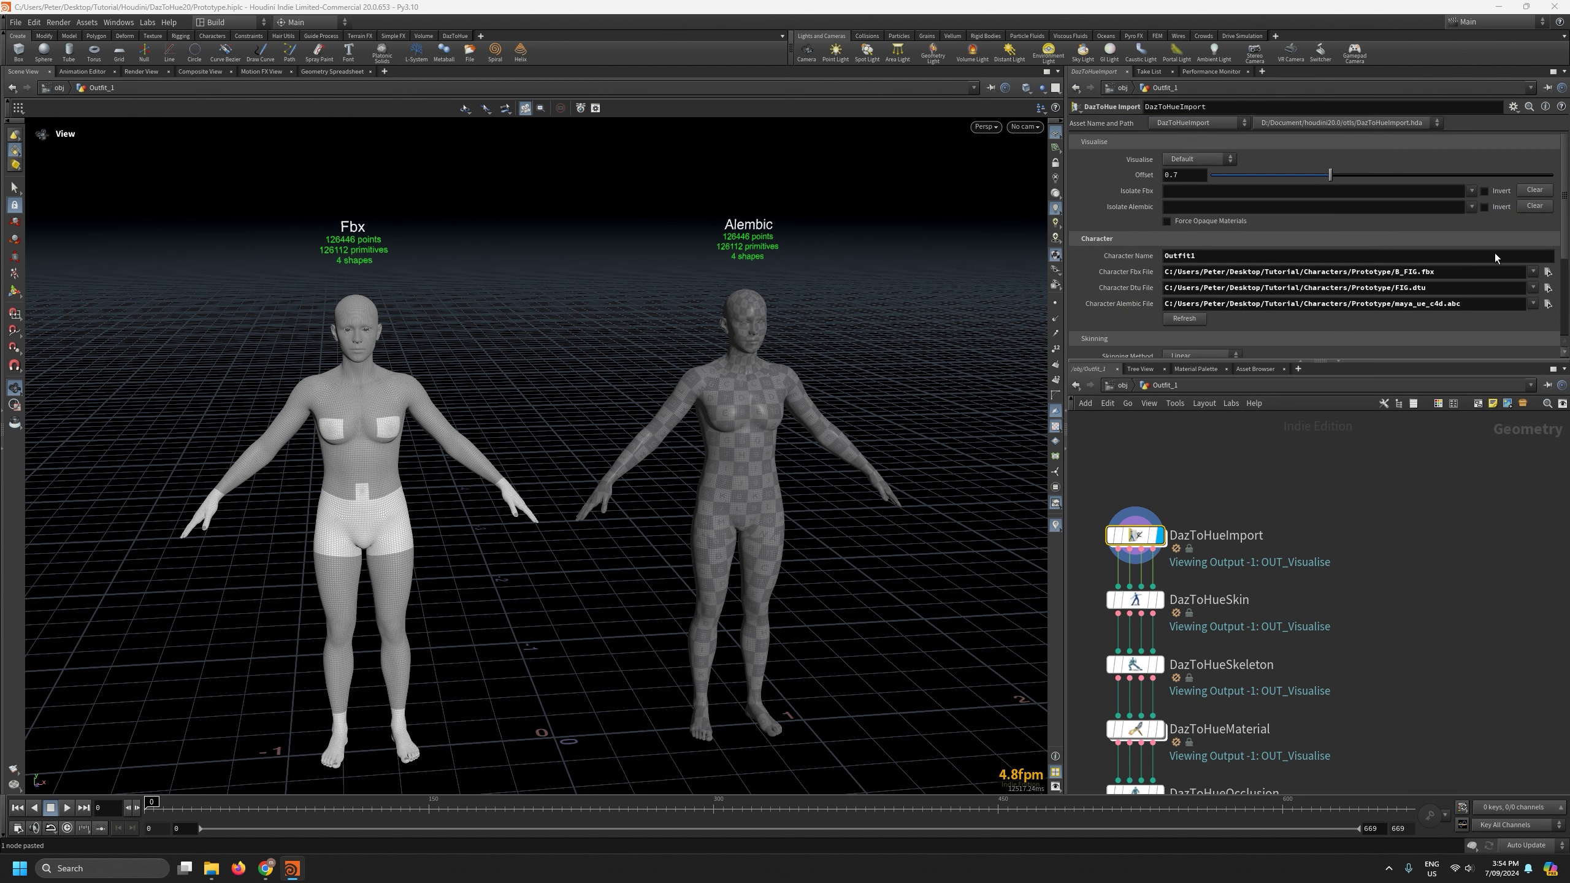
Set the character DTU file to FIG.dtu and the Alembic file to maya_ue_c4d.abc, both from the Outfits1 folder.
left_click(1548, 288)
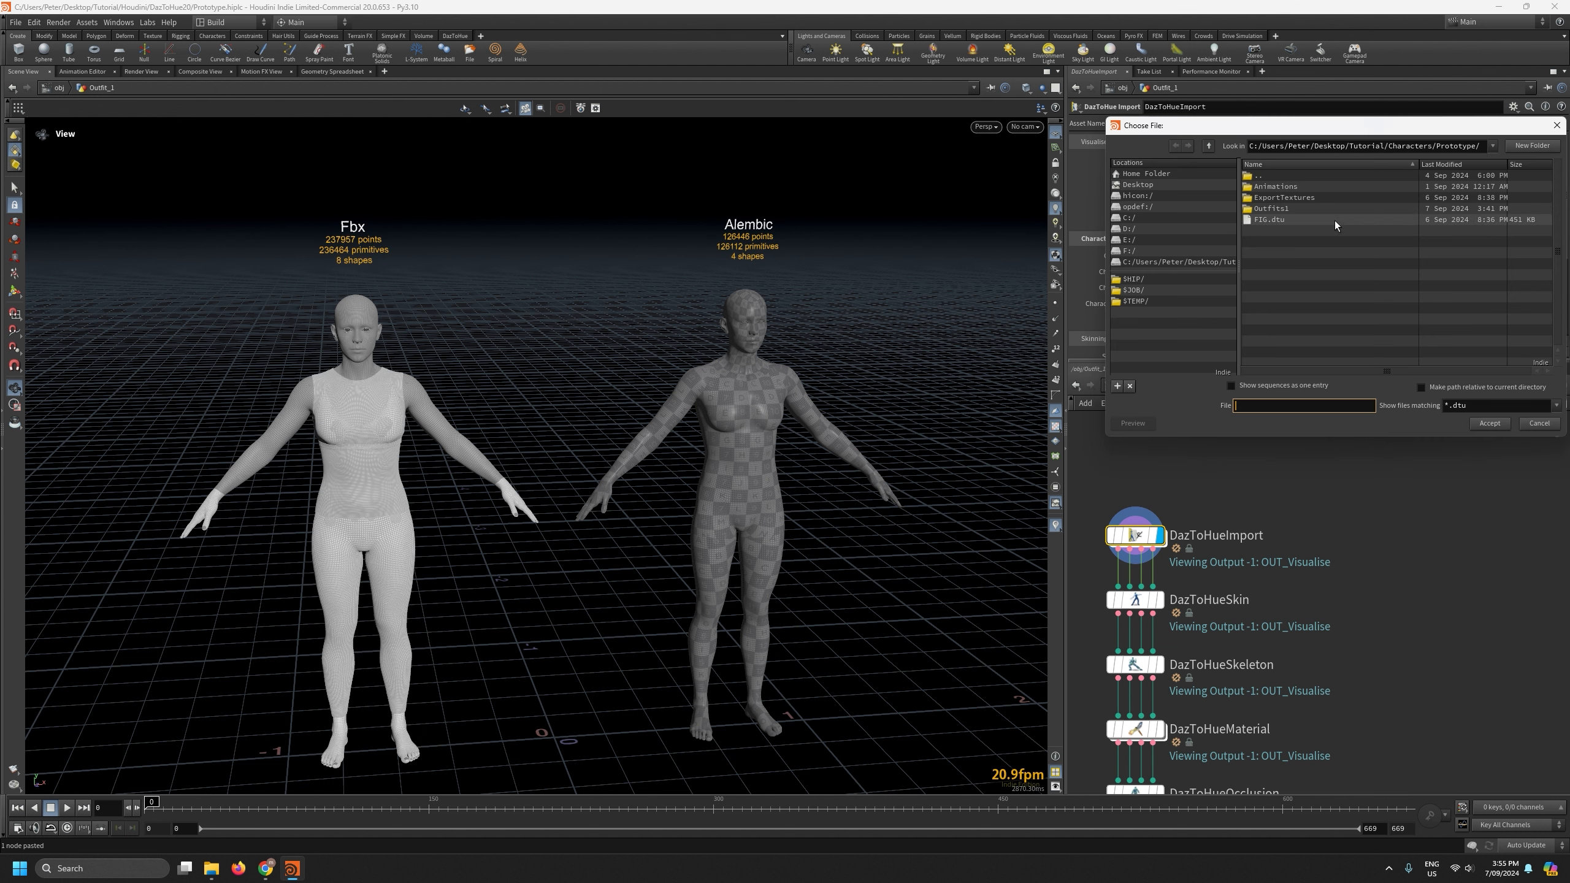
double_click(1289, 208)
double_click(1284, 198)
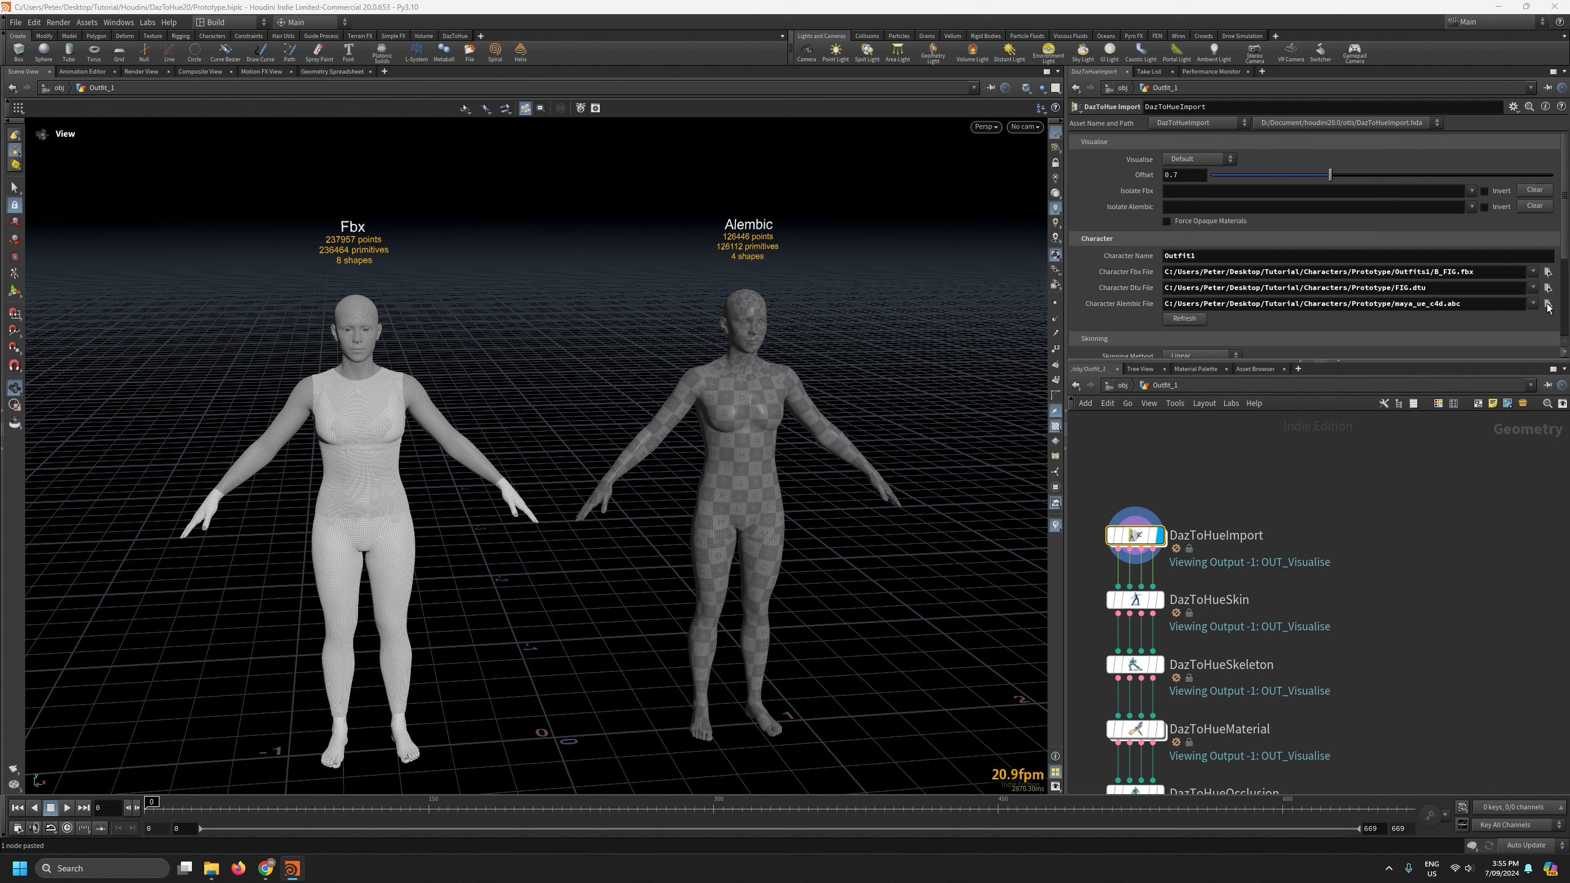
left_click(1547, 304)
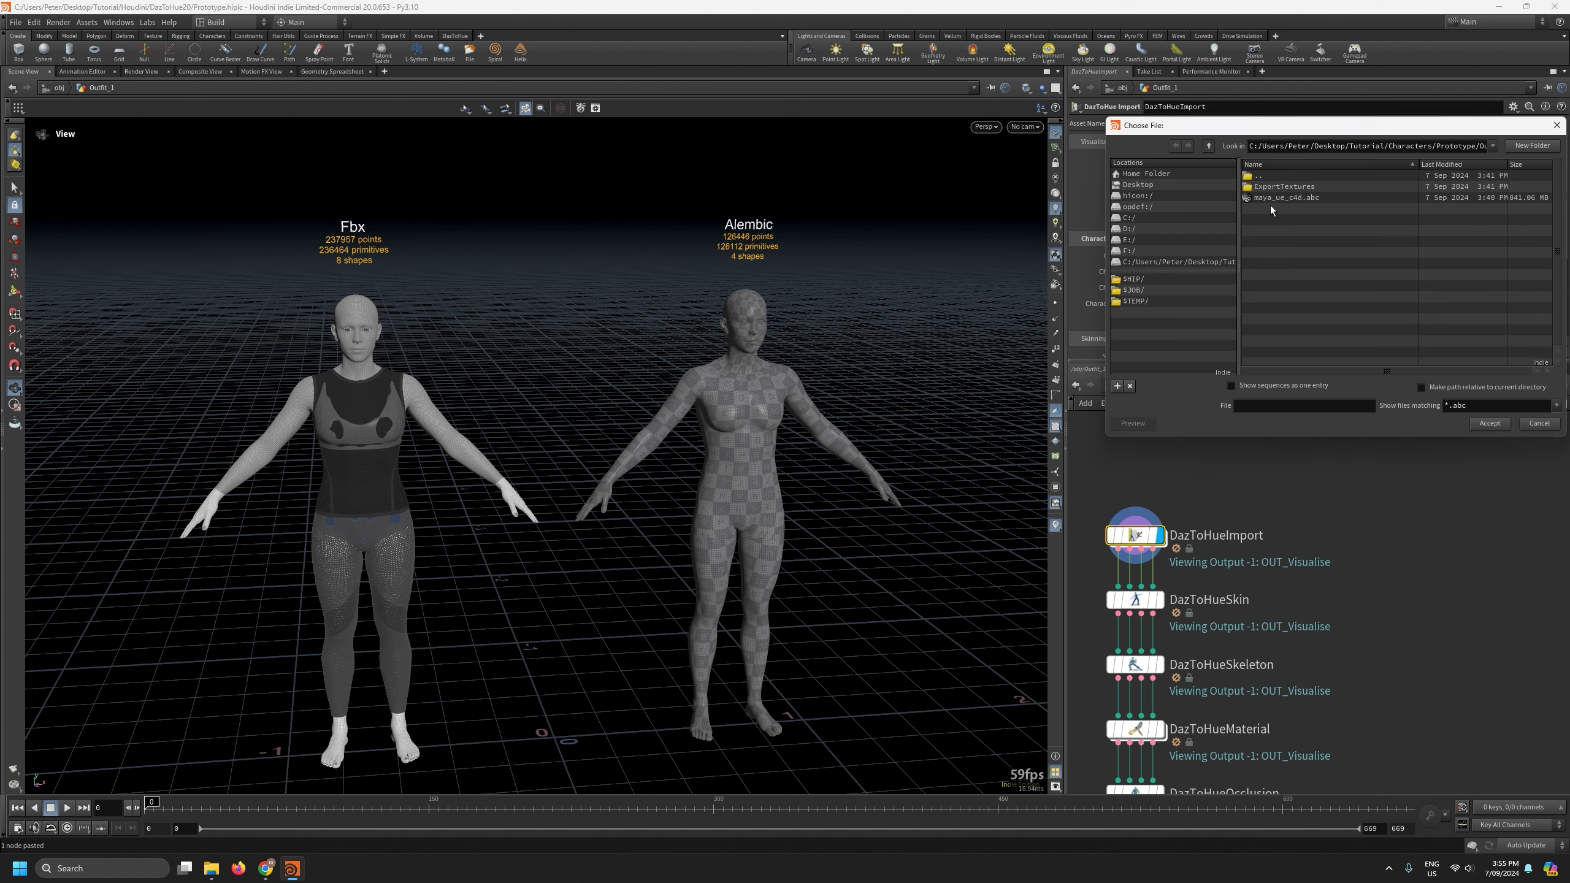
double_click(1276, 197)
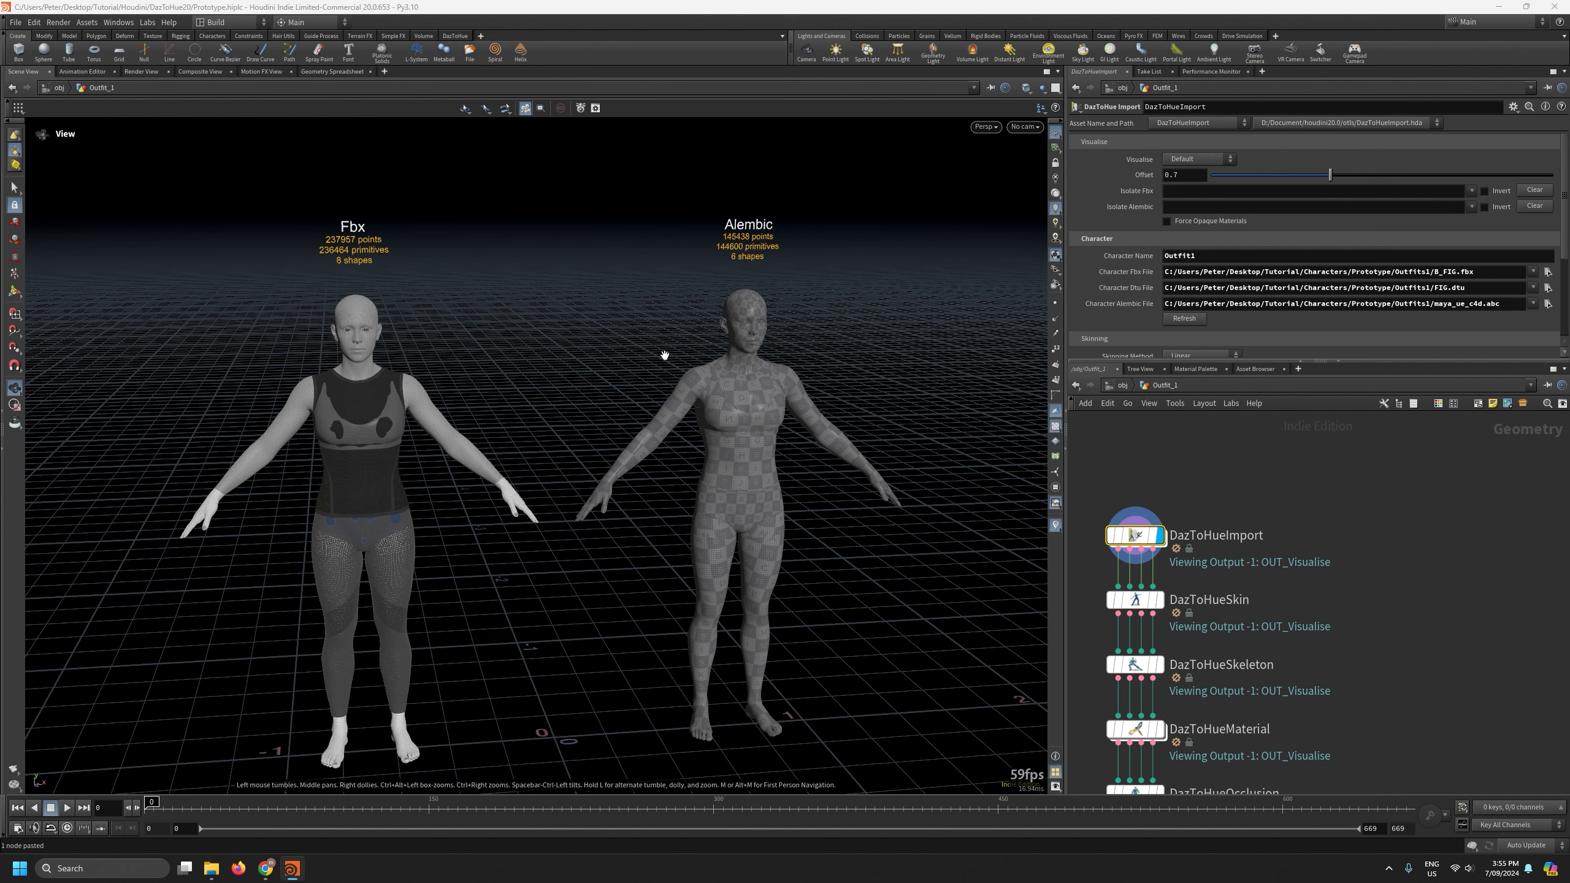
Add the Top1z_16979.Shape and tights_25107.Shape meshes to the geometry deleted from the Fbx.
left_click_drag(608, 320, 576, 307)
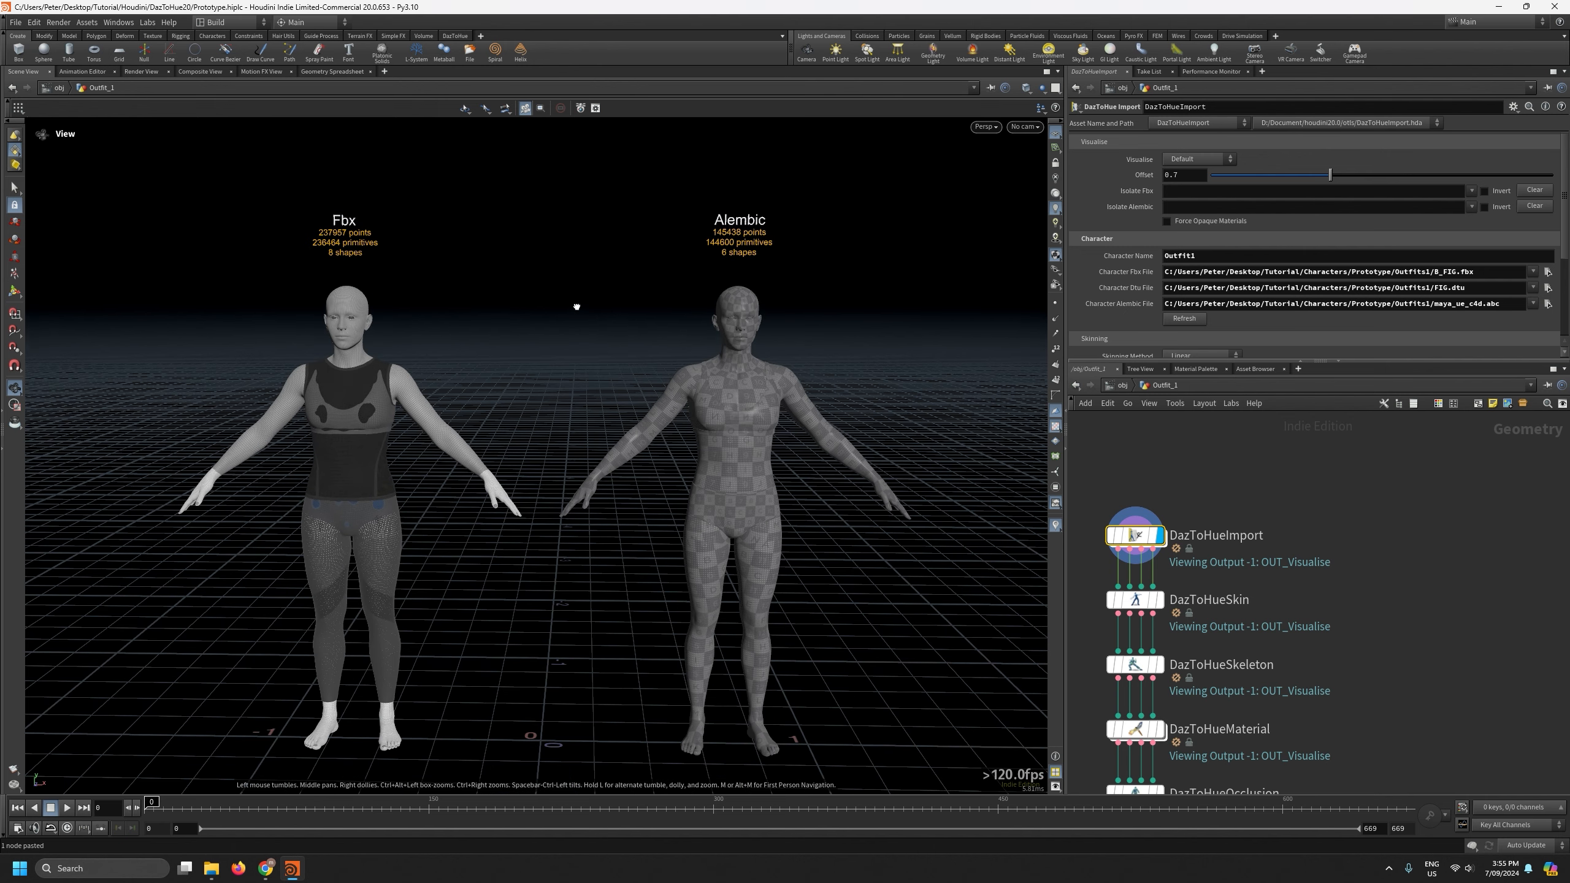
left_click_drag(1352, 362, 1363, 462)
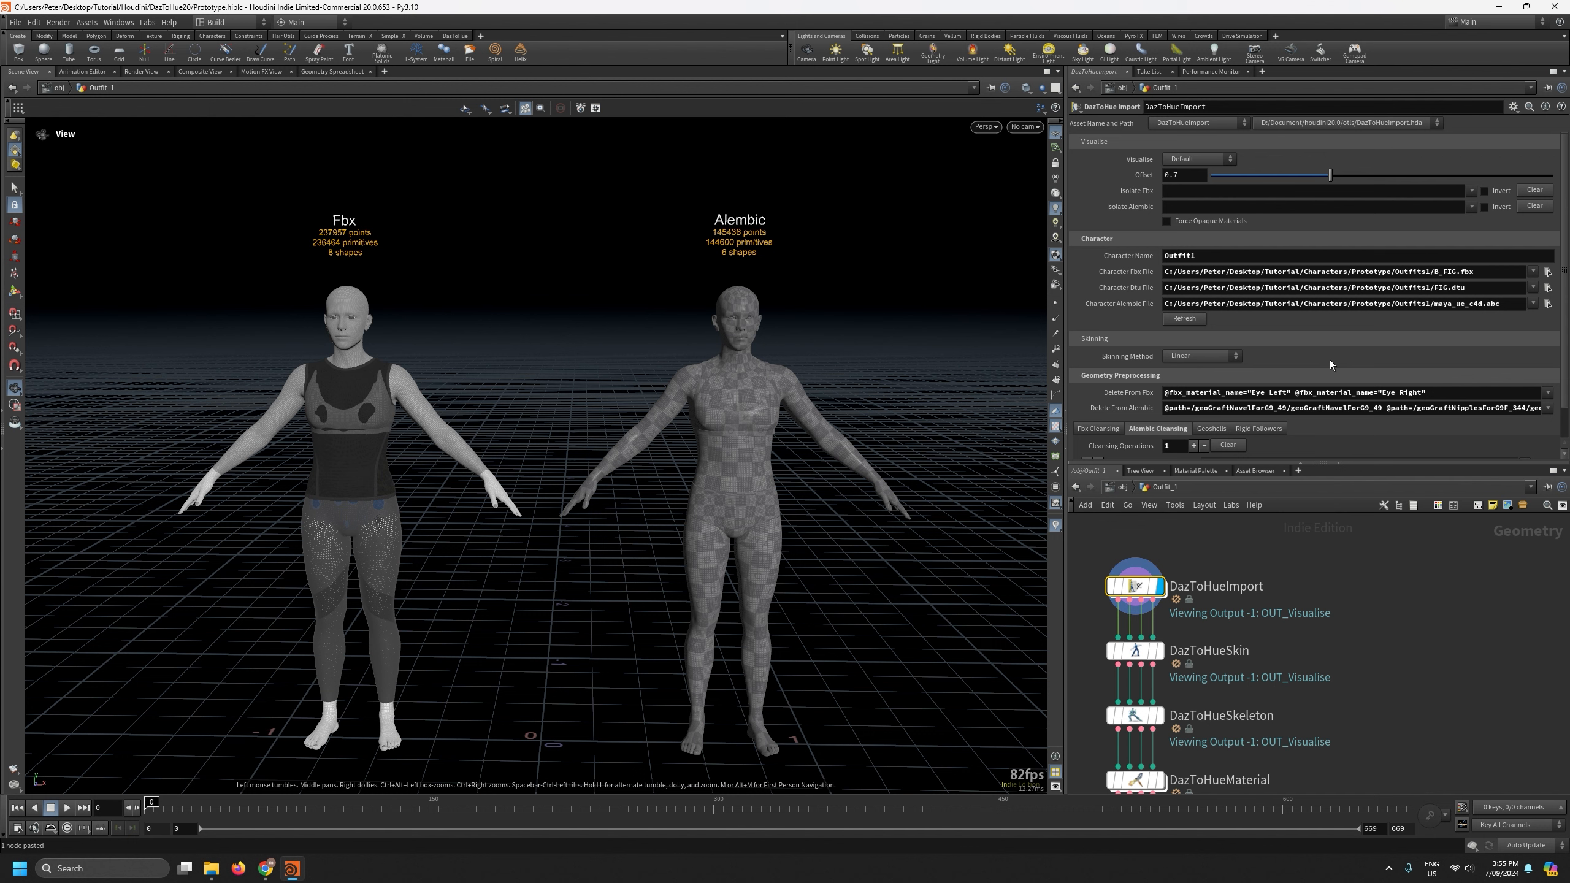
scroll(1330, 360, "down", 1)
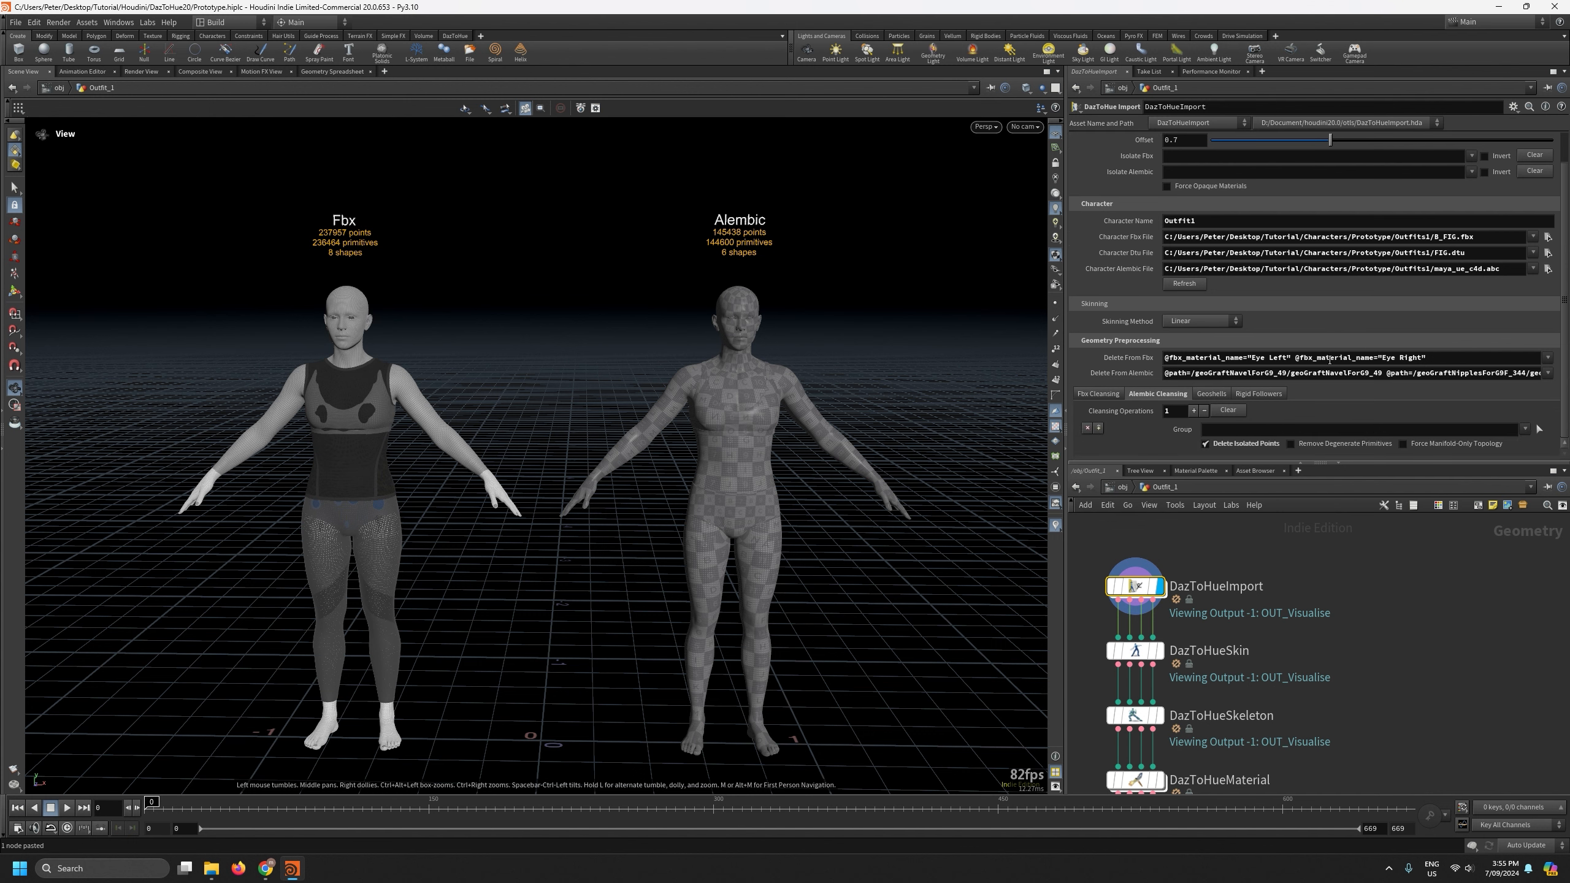
left_click(1547, 358)
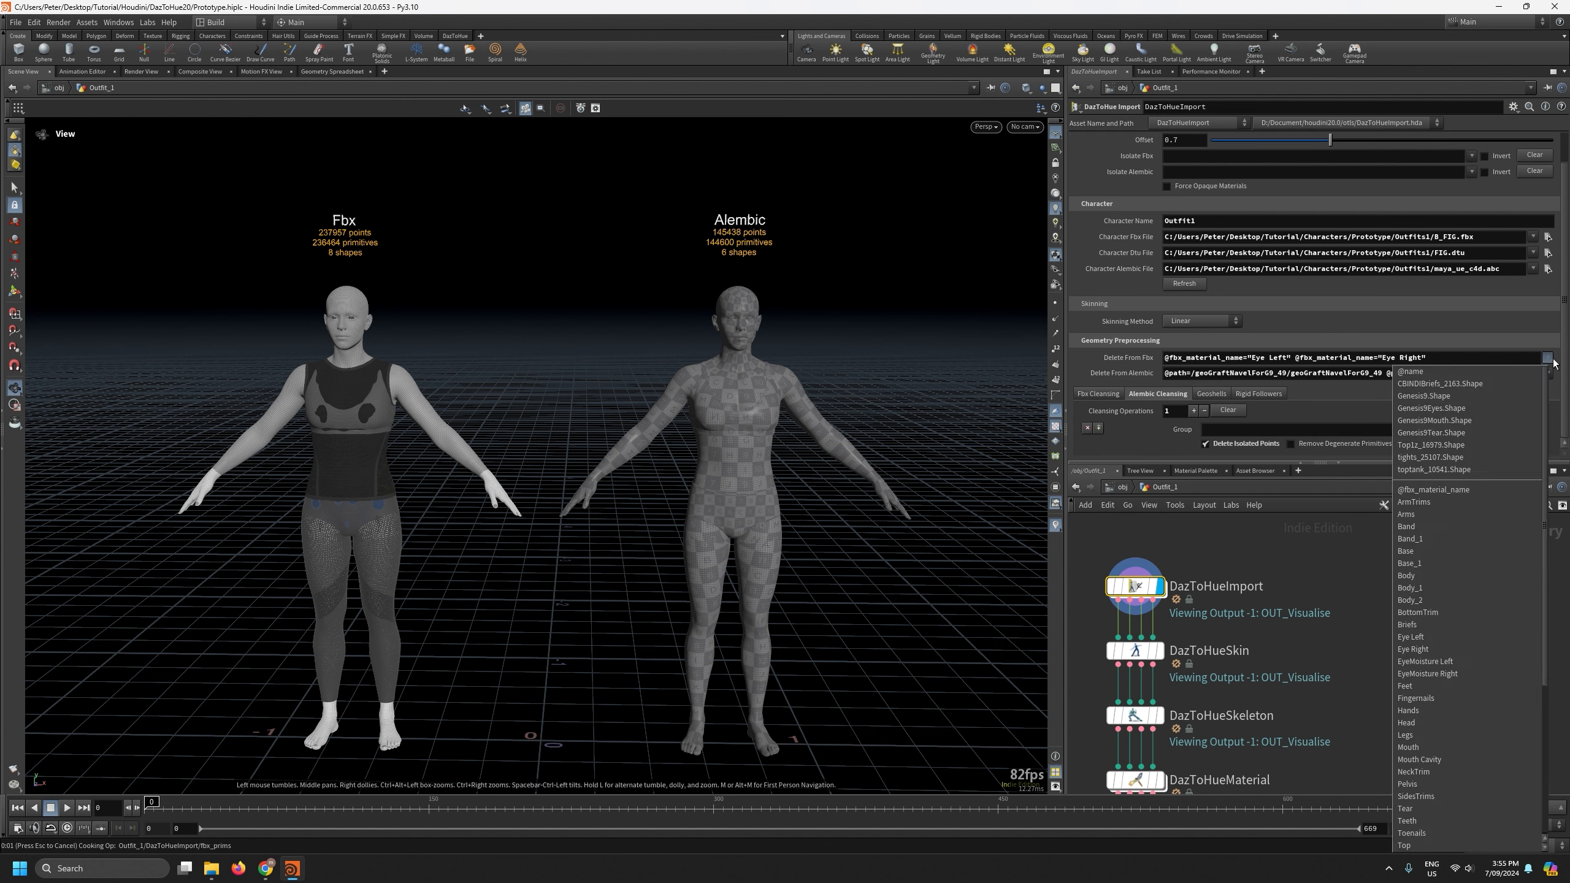
left_click(1459, 446)
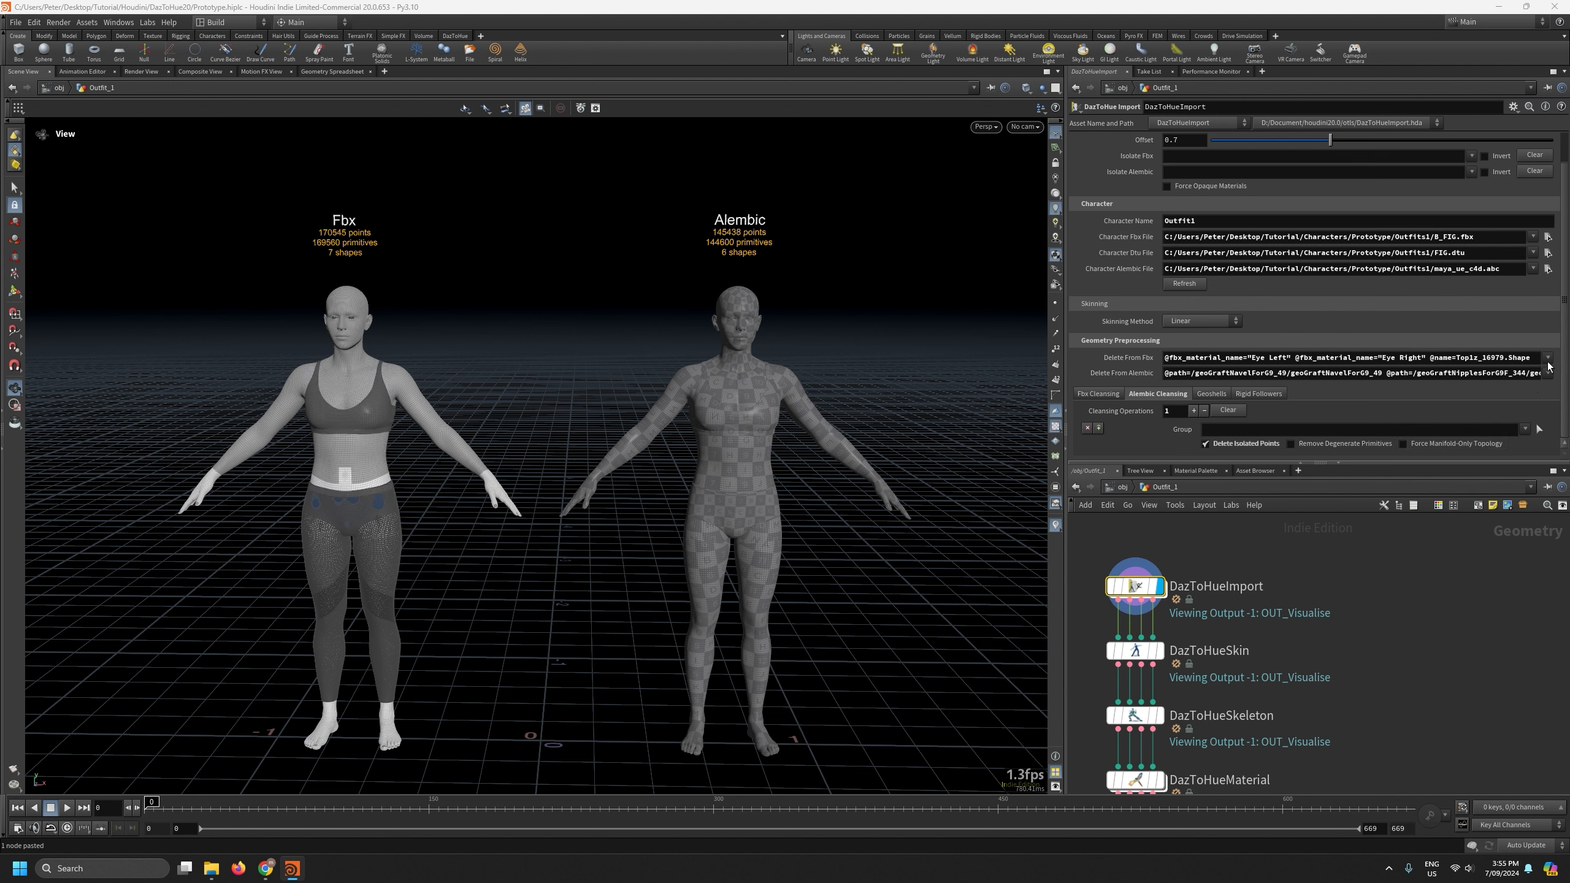
left_click(1546, 358)
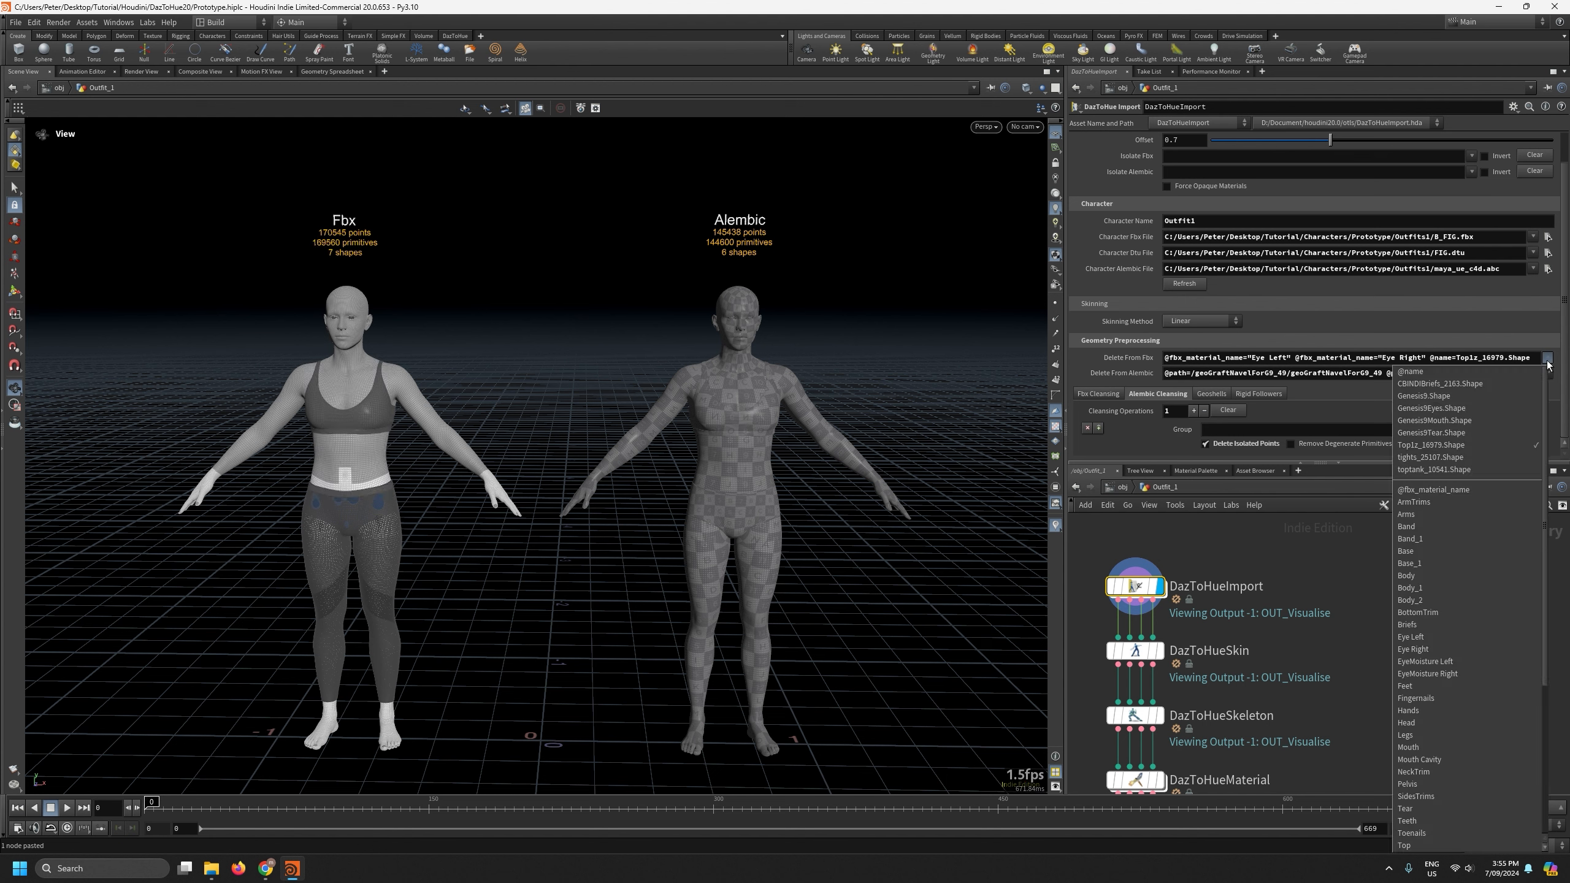
left_click(1493, 456)
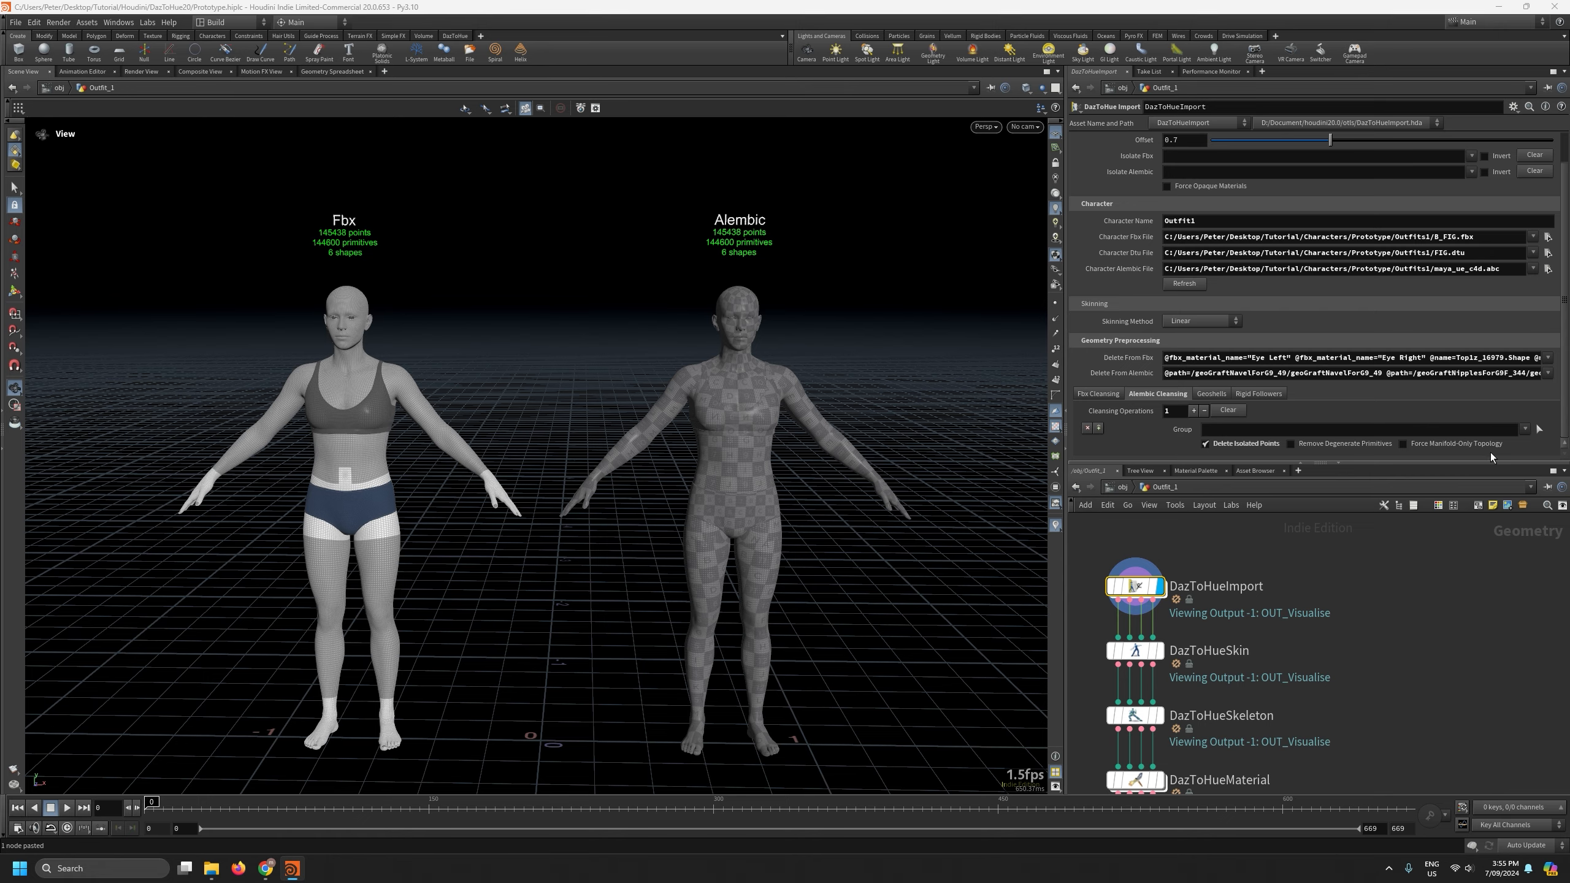
Remove the top and tights shapes from Delete From Fbx, keeping only the Eye Left and Eye Right material entries.
right_click_drag(446, 430, 463, 284)
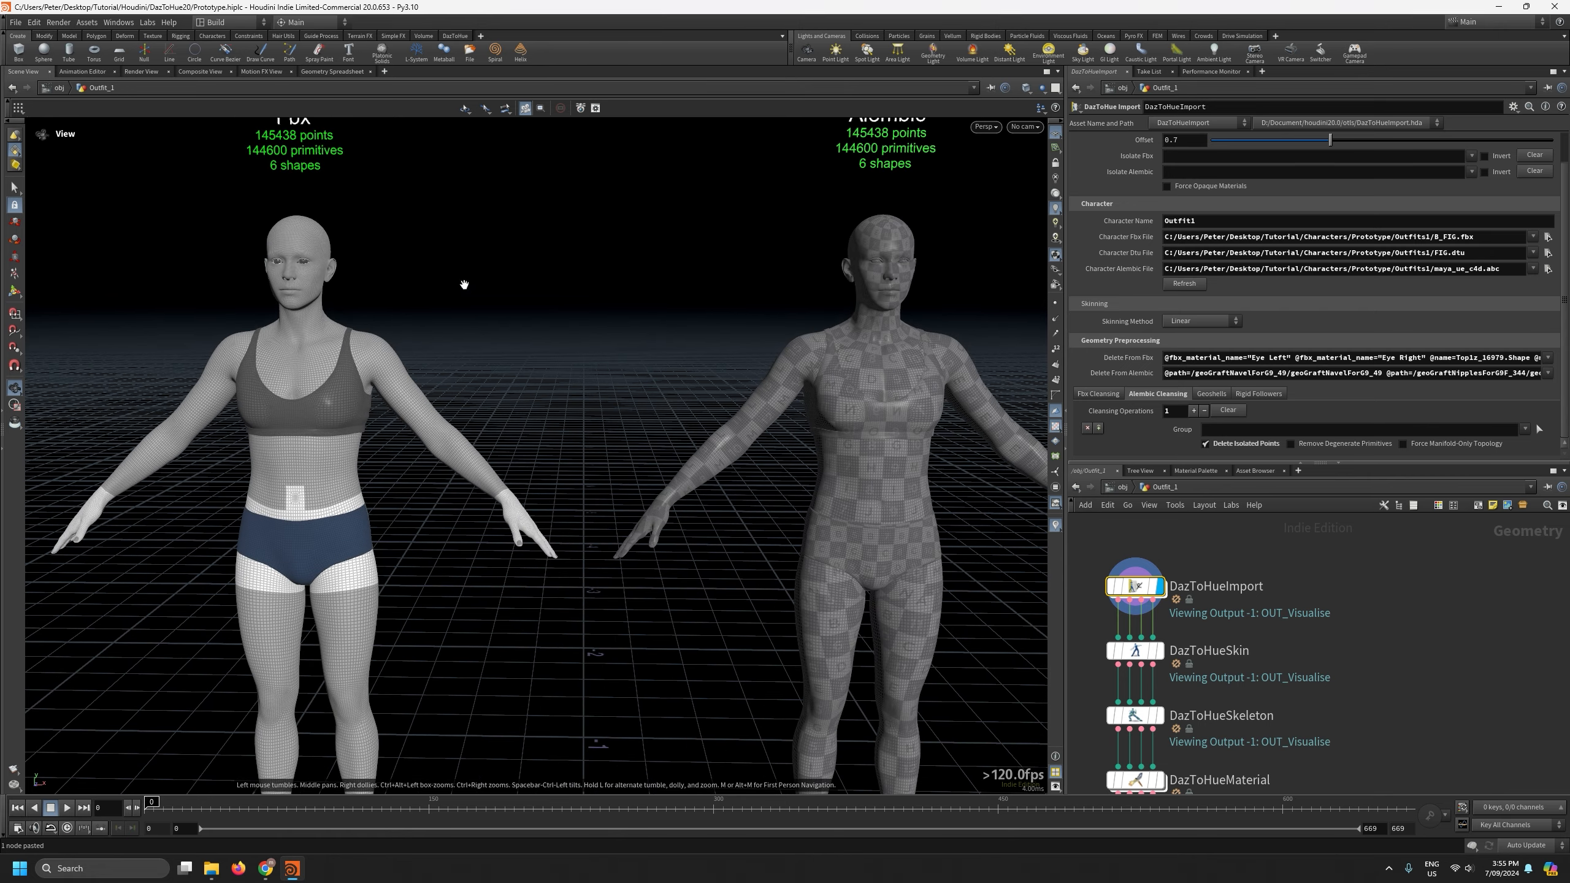
left_click_drag(464, 284, 493, 328)
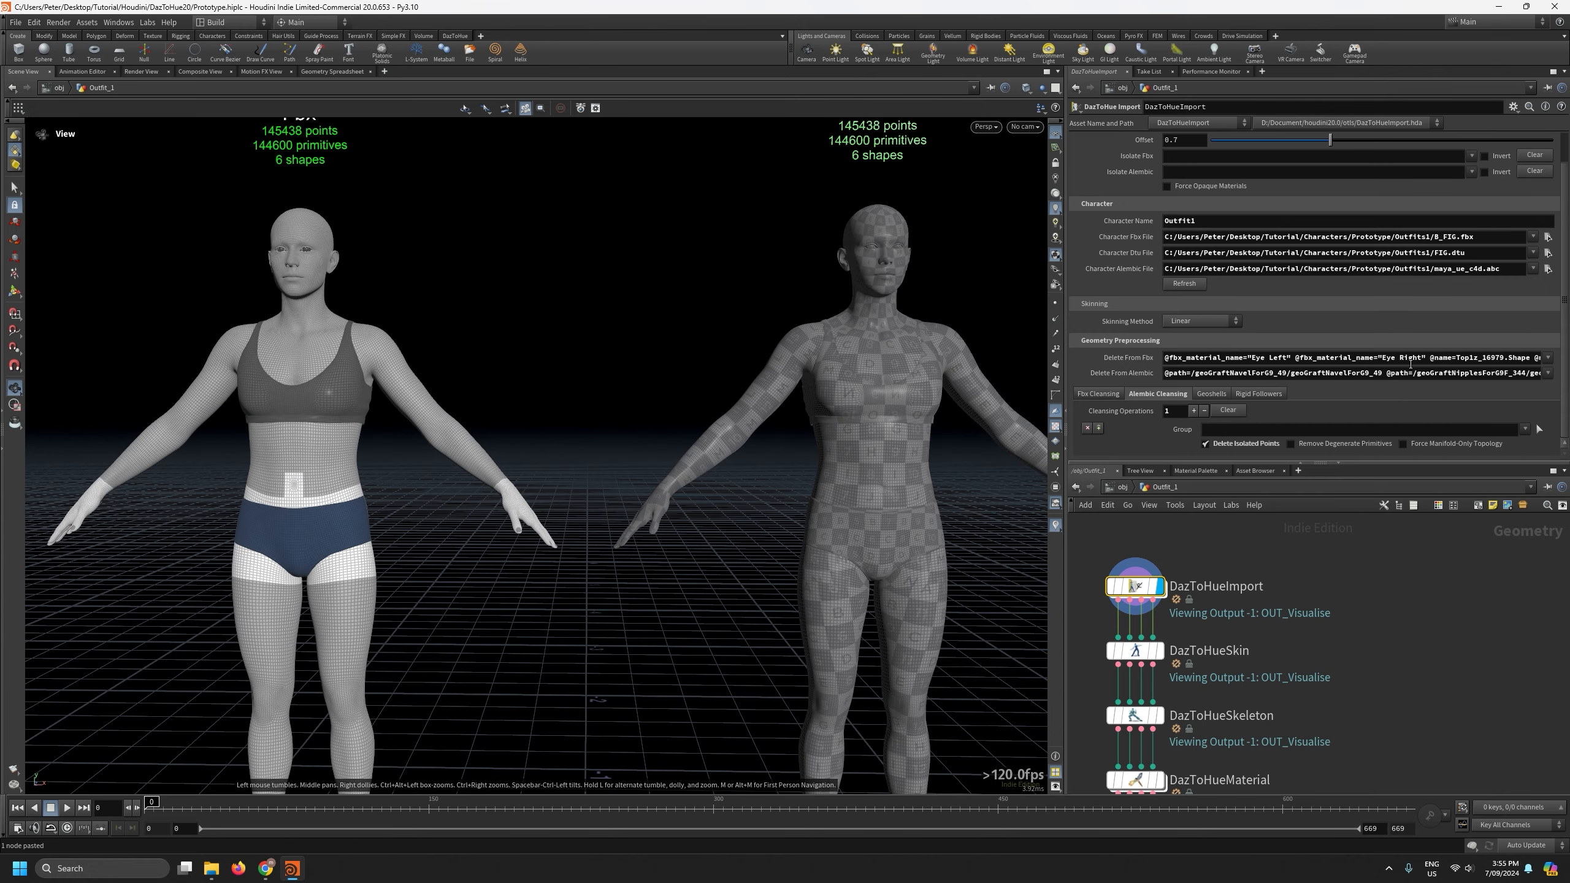
scroll(1278, 312, "up", 1)
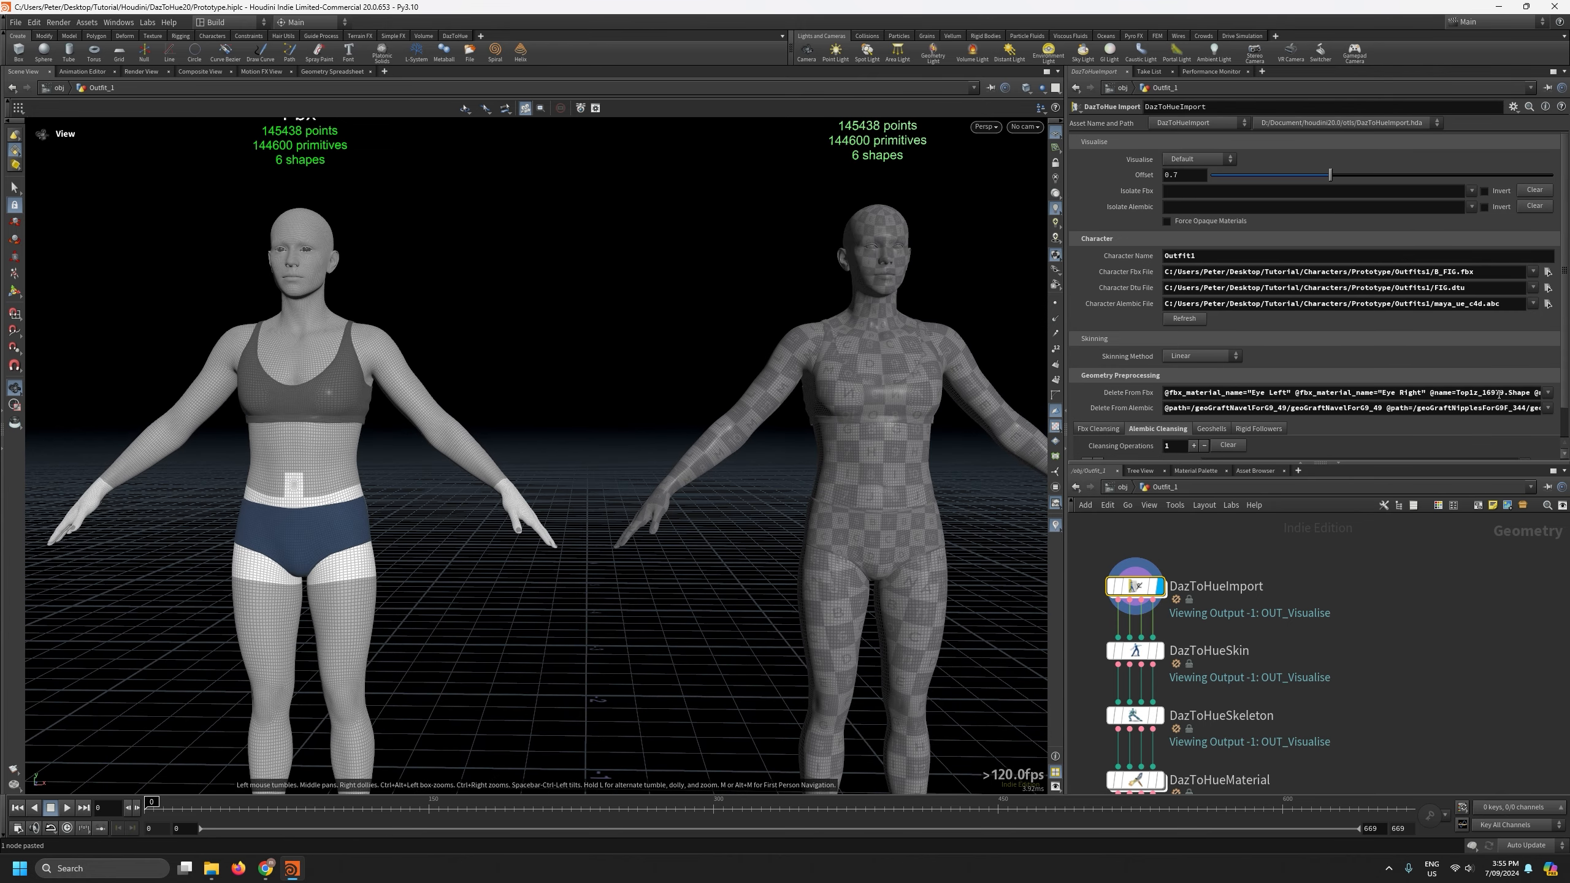
left_click_drag(1494, 392, 1567, 396)
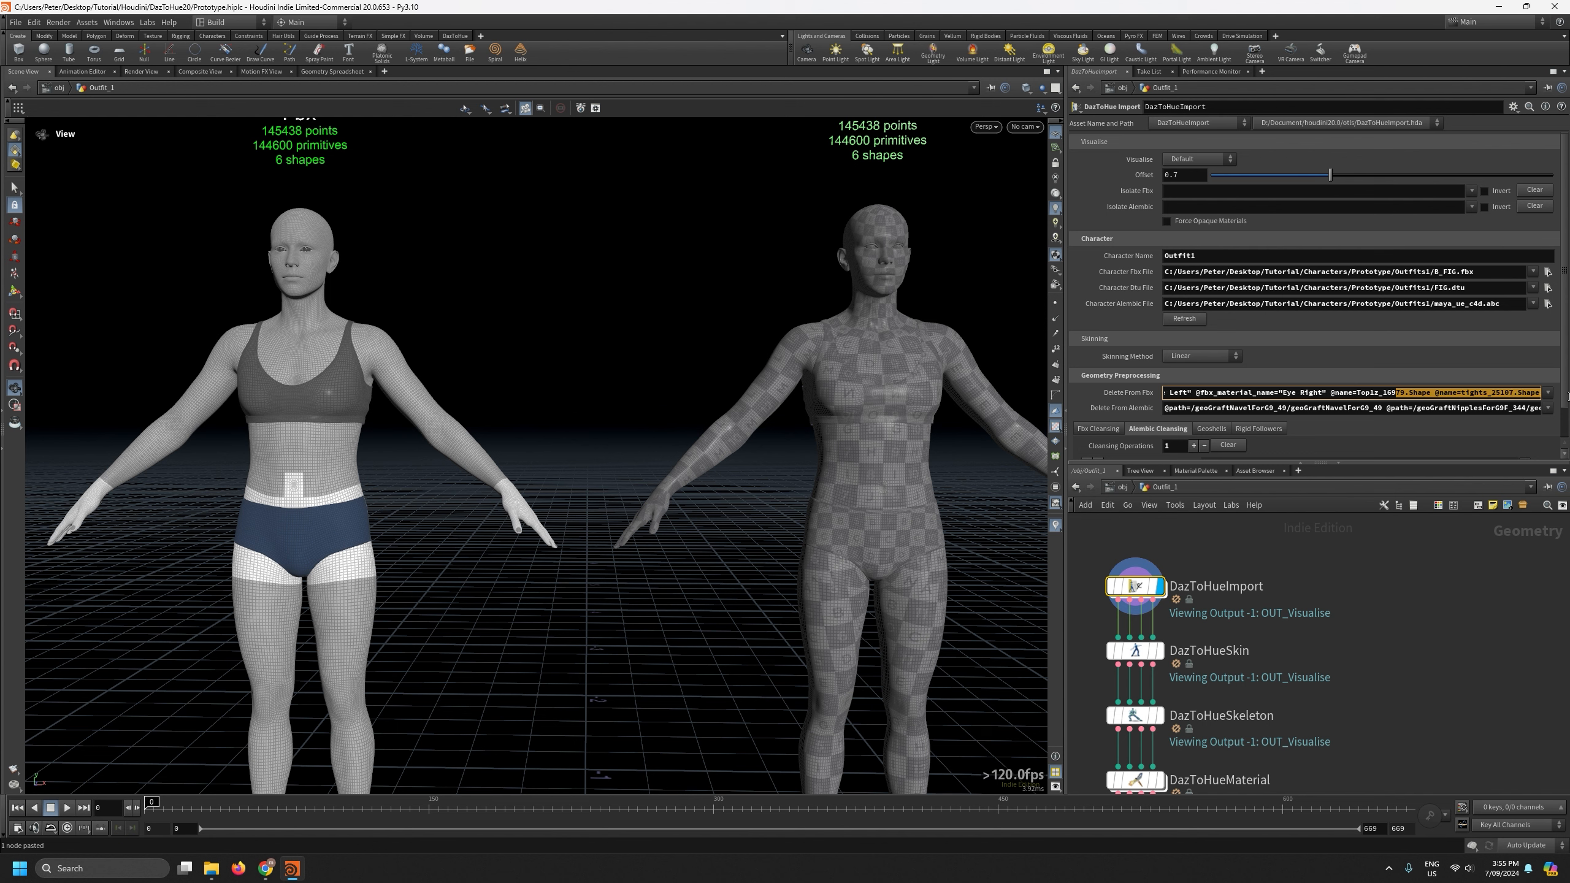
left_click(1490, 393)
left_click_drag(1330, 393, 1568, 398)
key("BackSpace")
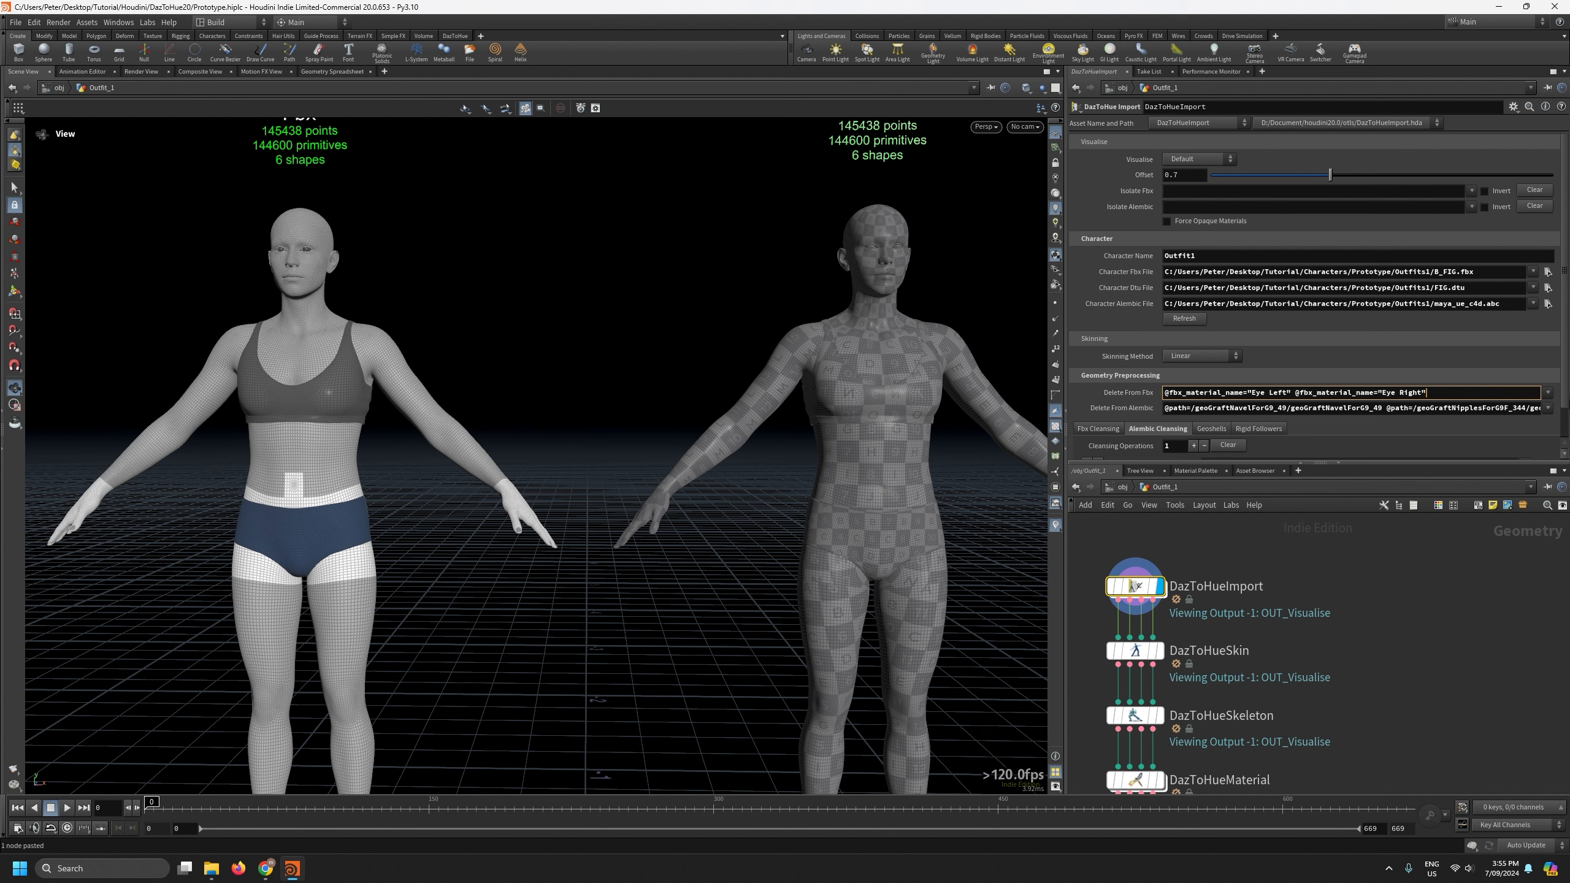
key("Return")
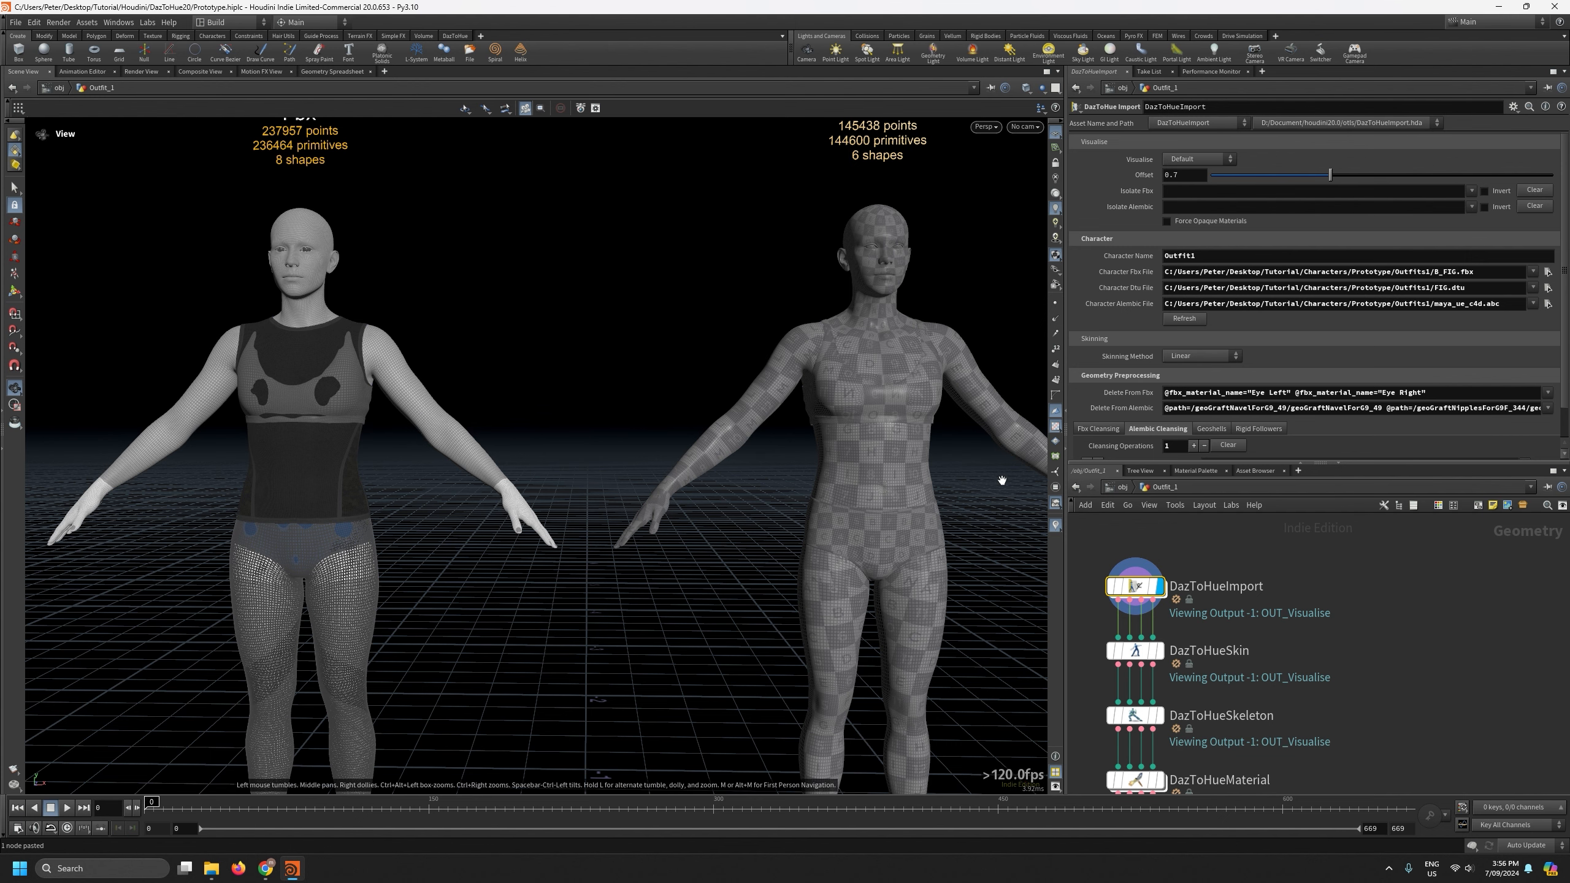
Save the Houdini scene Prototype.hiplc.
left_click_drag(975, 500, 964, 494)
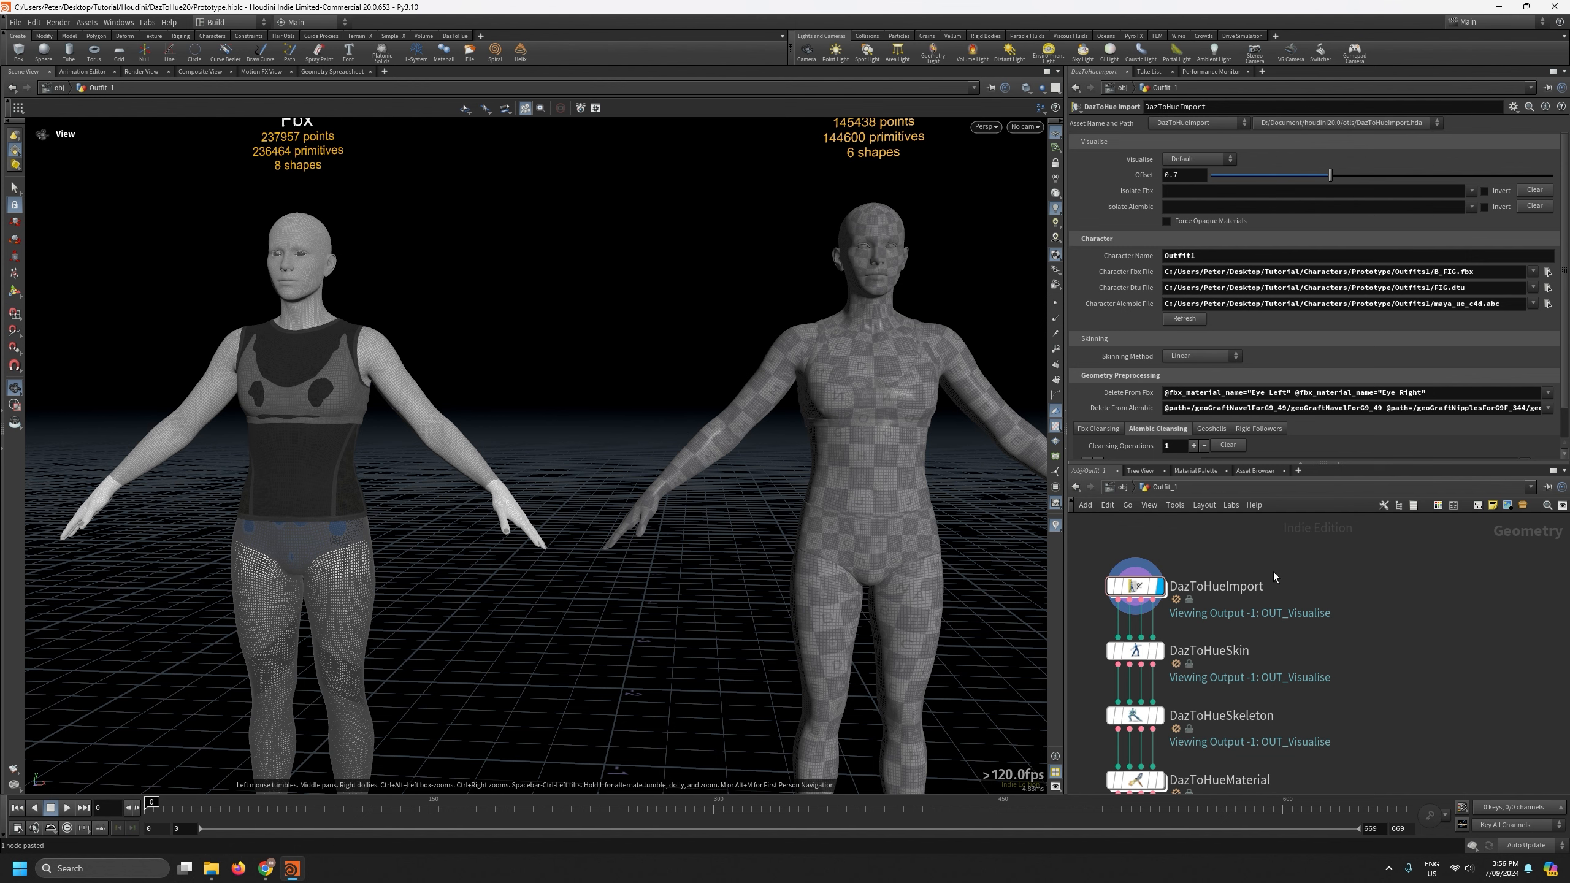
scroll(1319, 564, "down", 5)
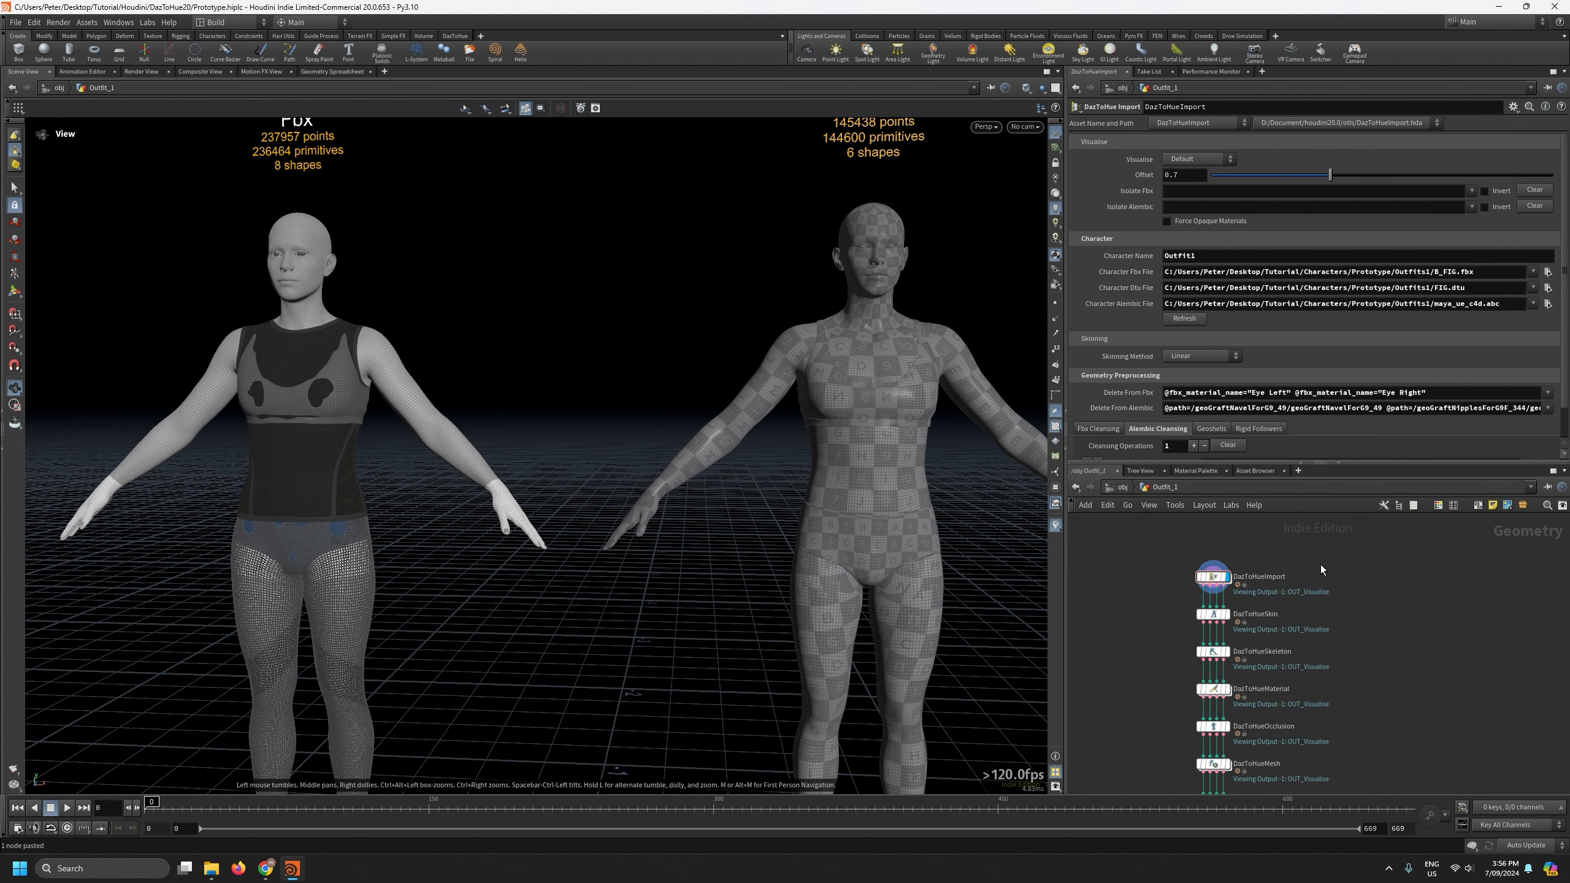
scroll(904, 475, "down", 4)
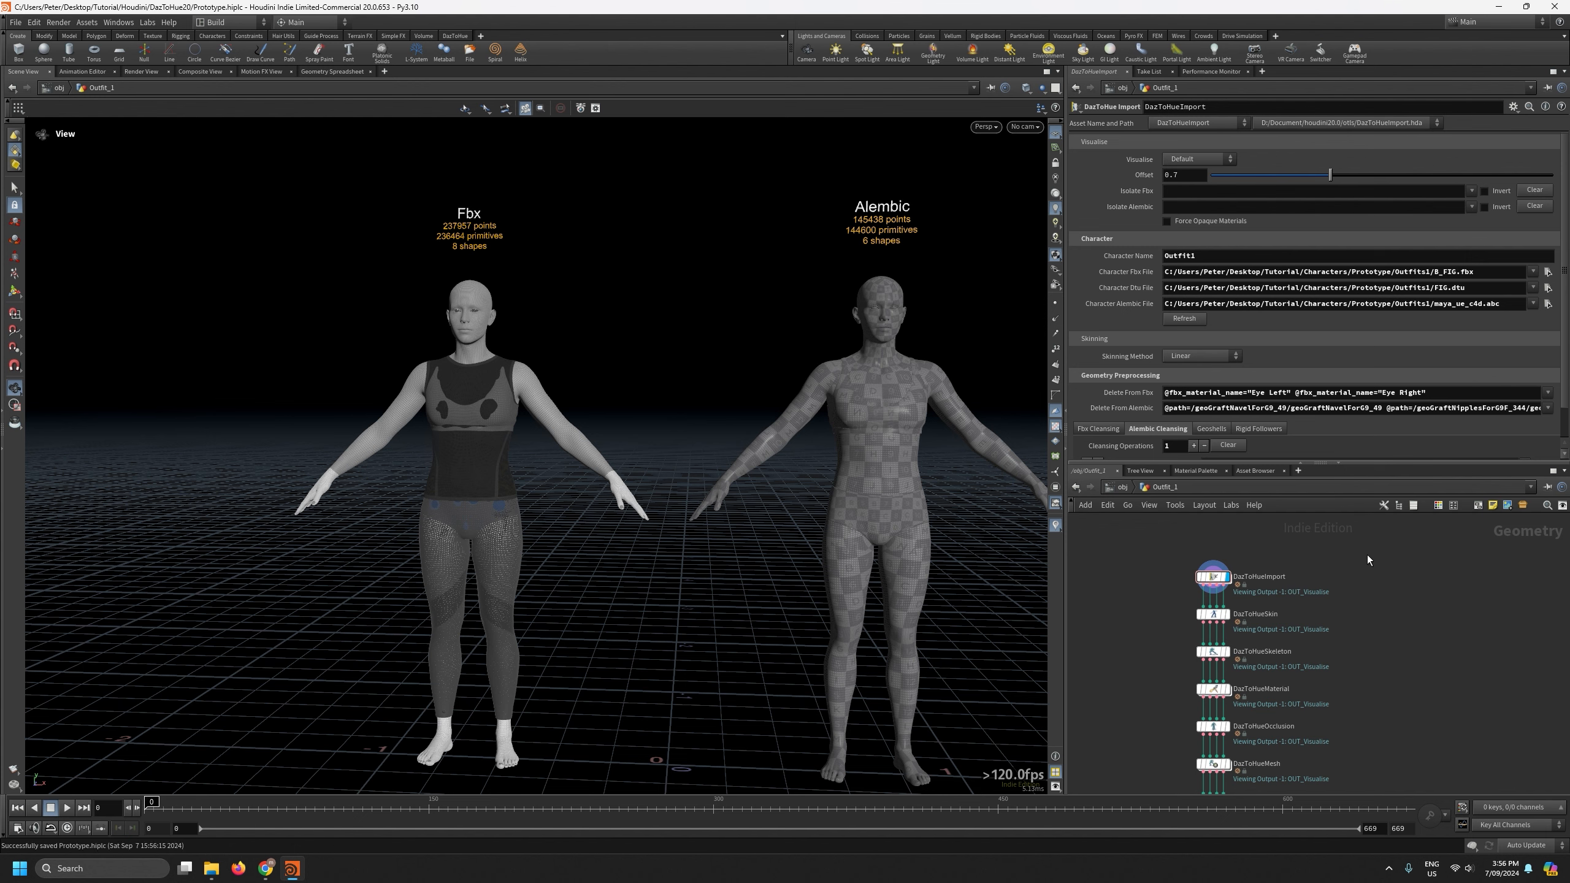
Minimise Houdini, launch Daz Studio and open the recent scene Prototype Outfits 1.duf.
left_click(1498, 7)
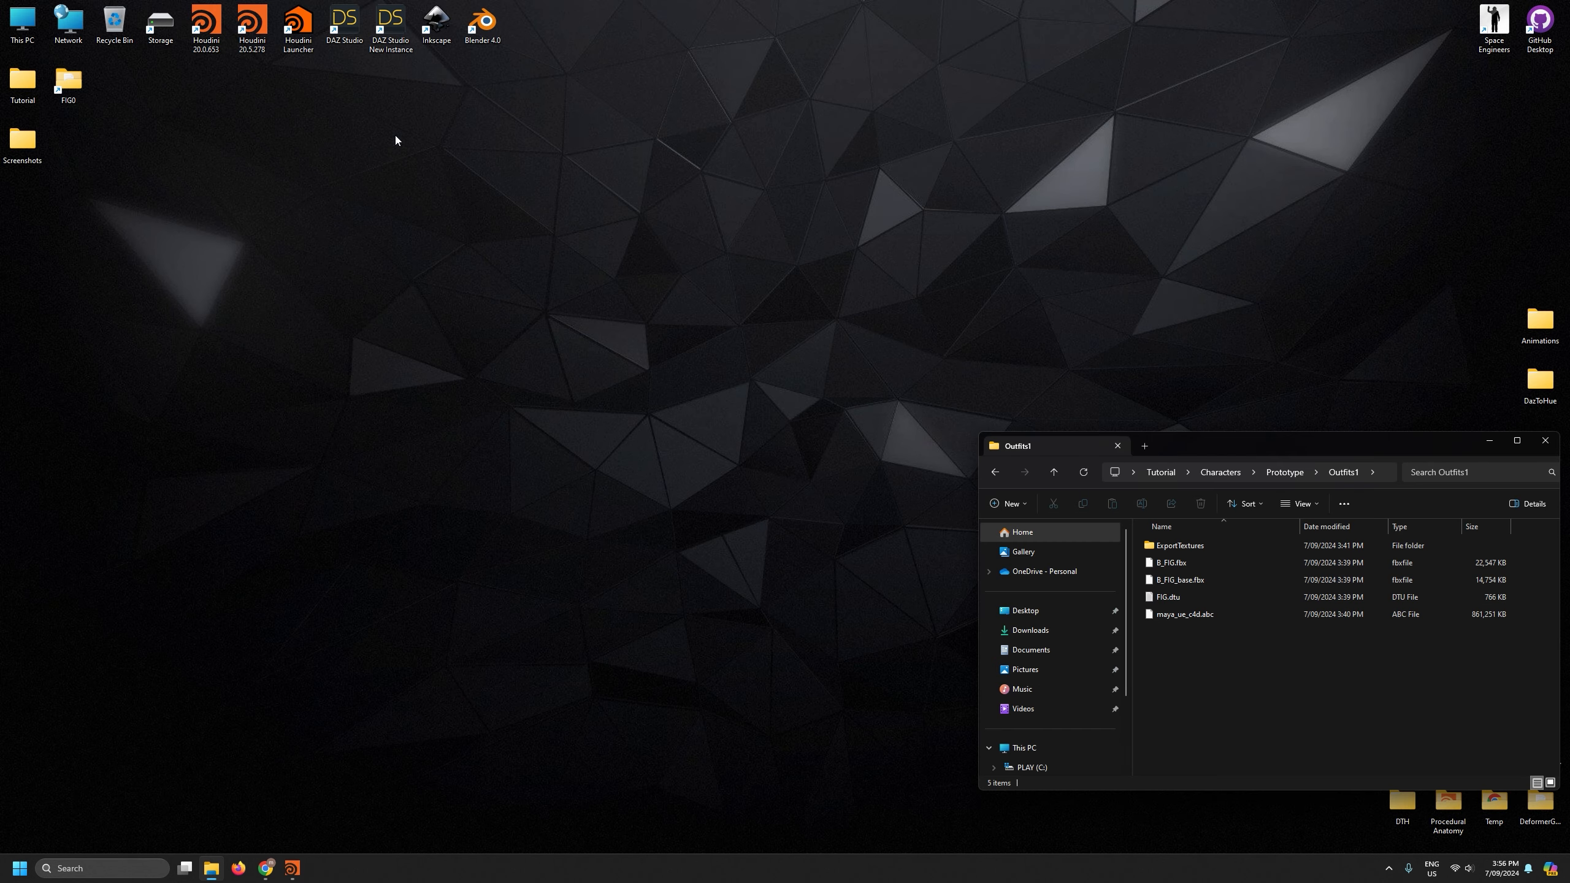
double_click(344, 24)
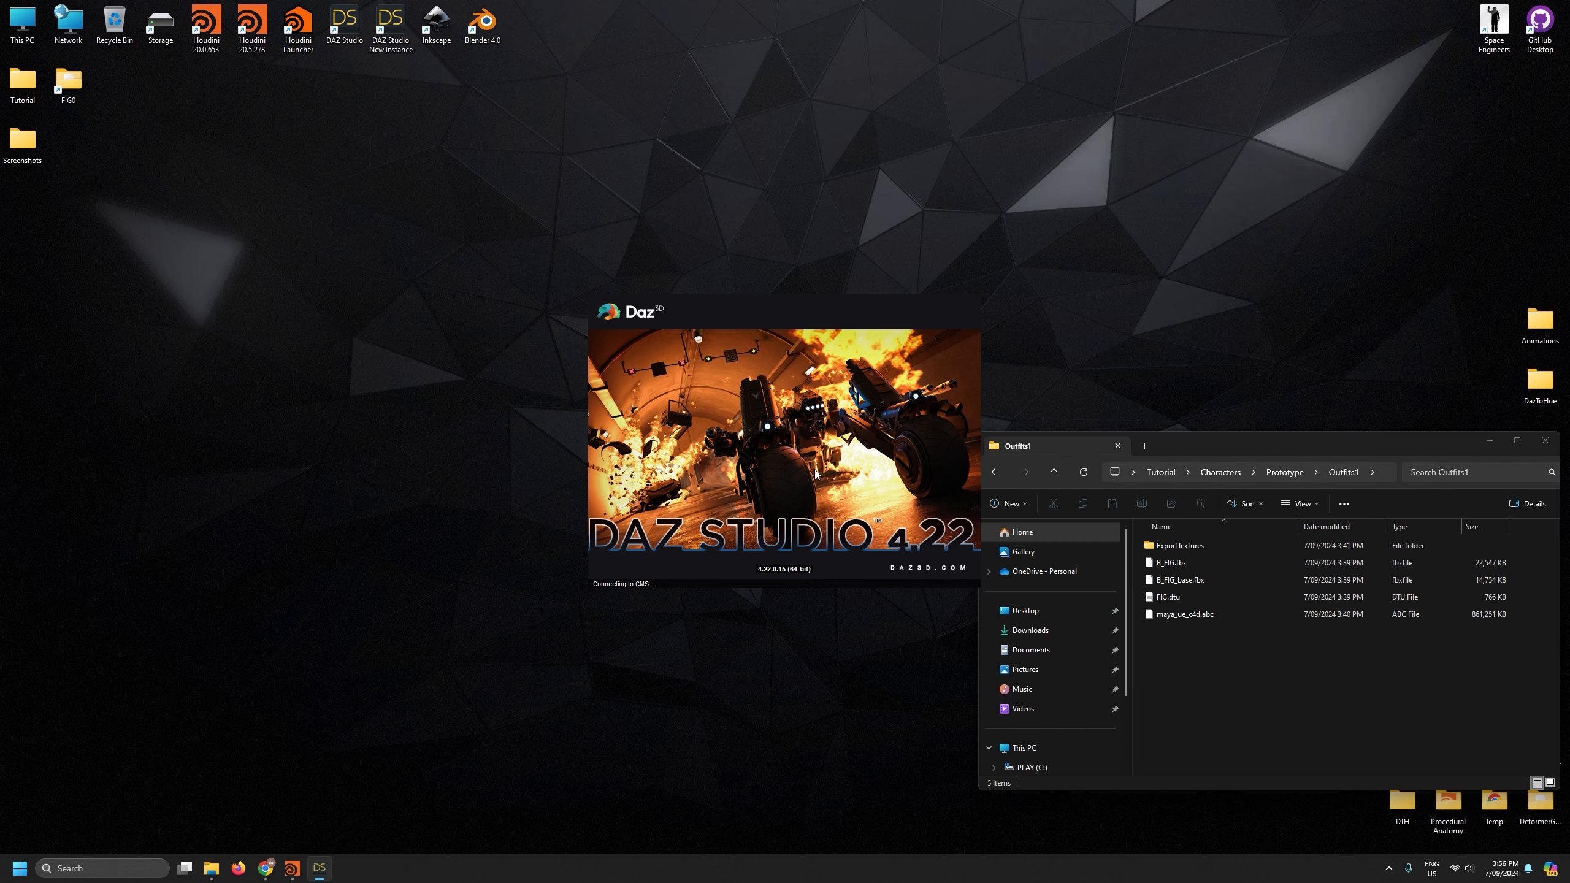
left_click_drag(1172, 451, 1212, 513)
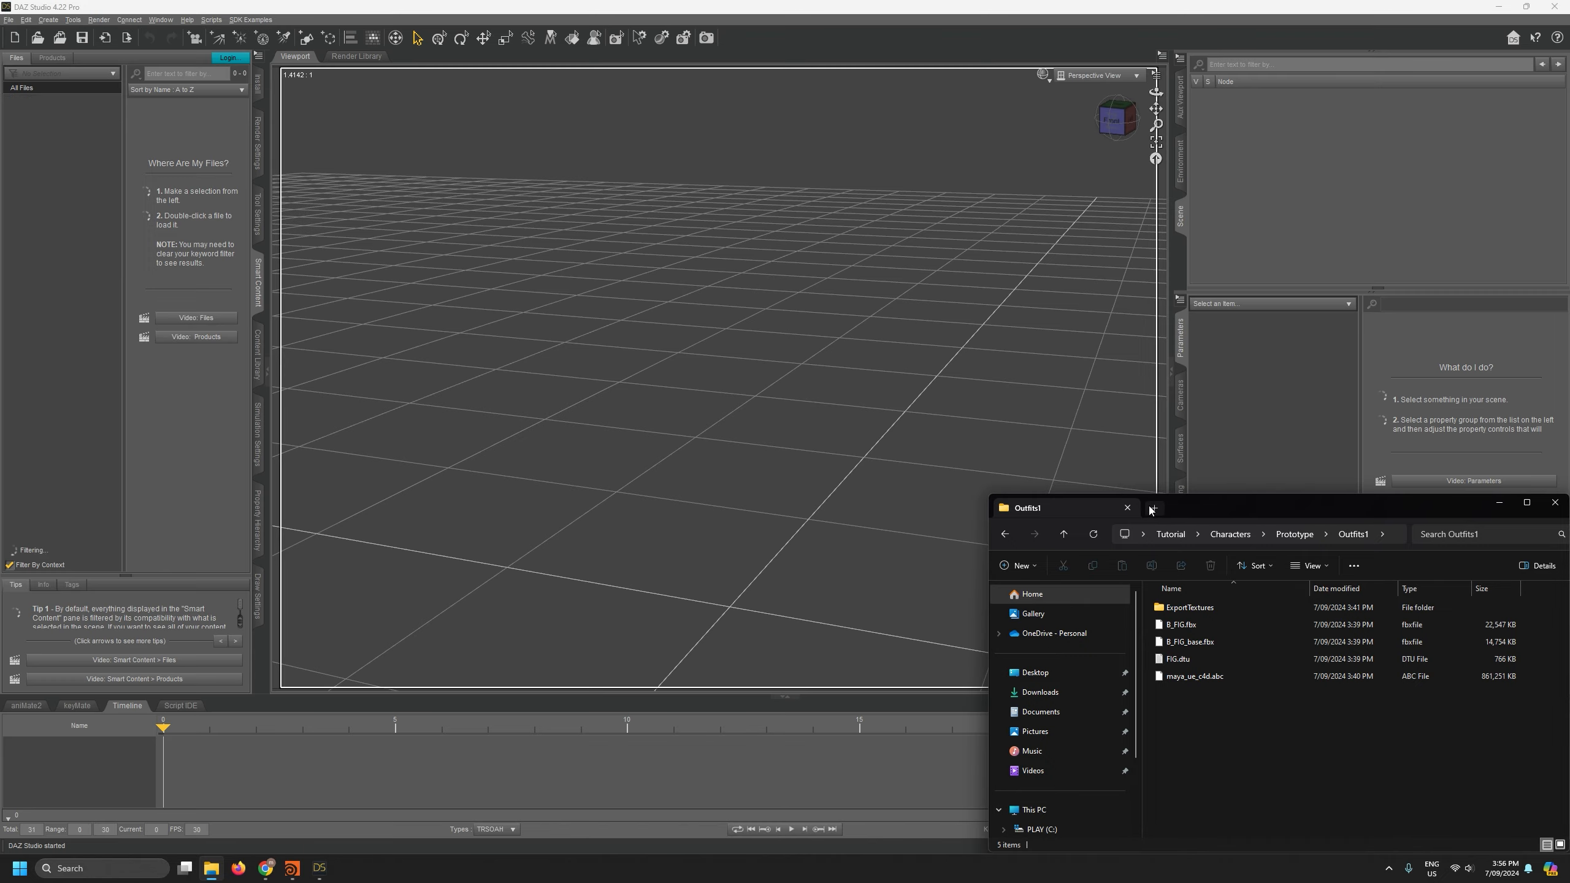
left_click(8, 19)
mouse_move(56, 64)
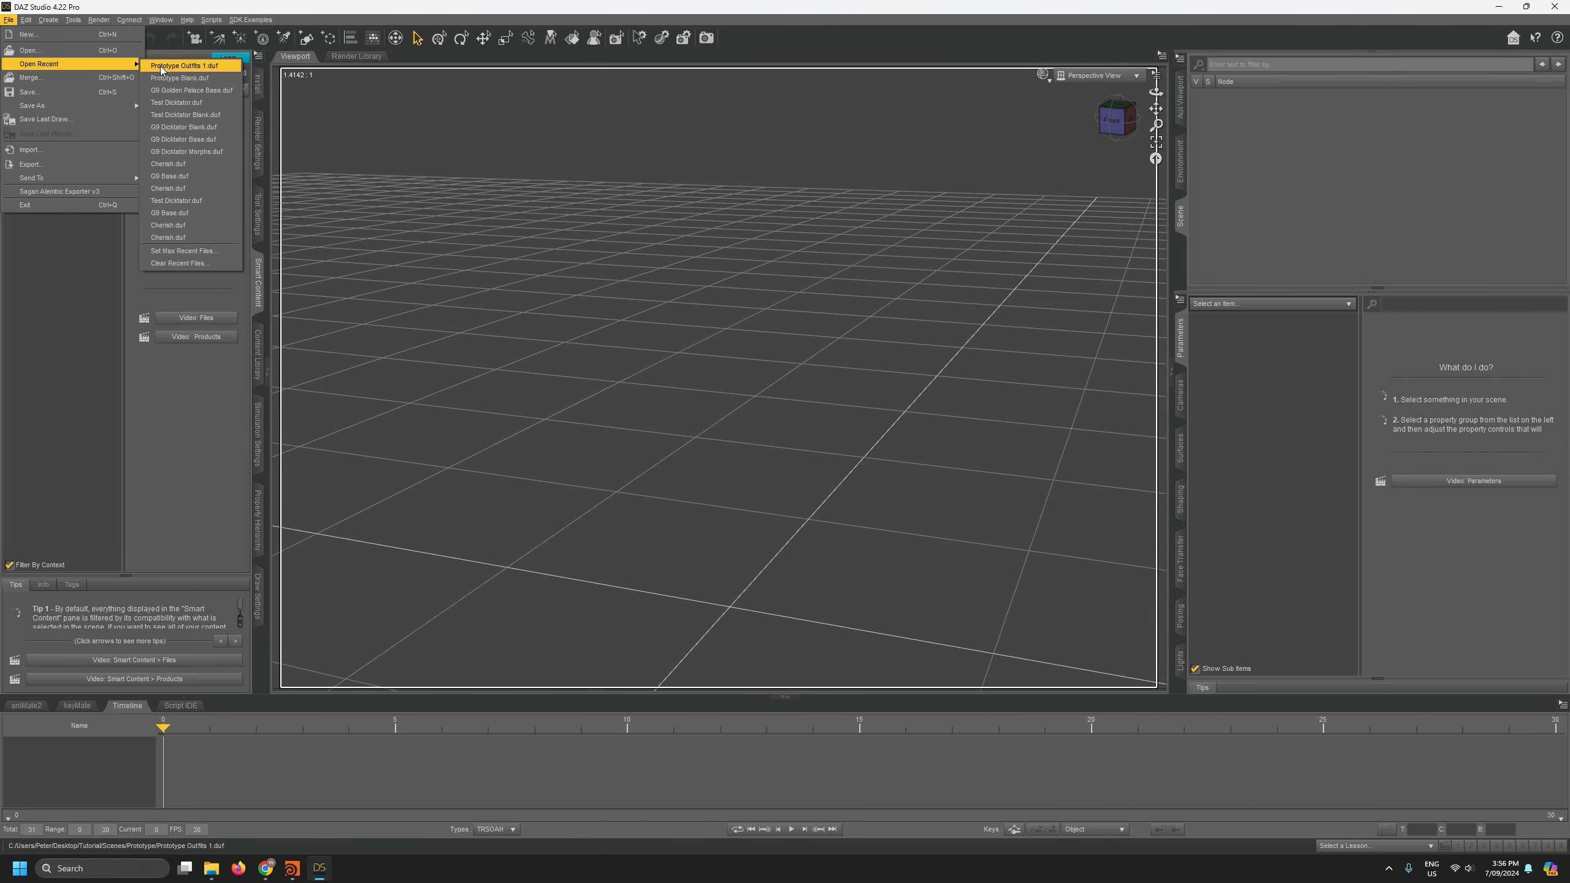
left_click(163, 67)
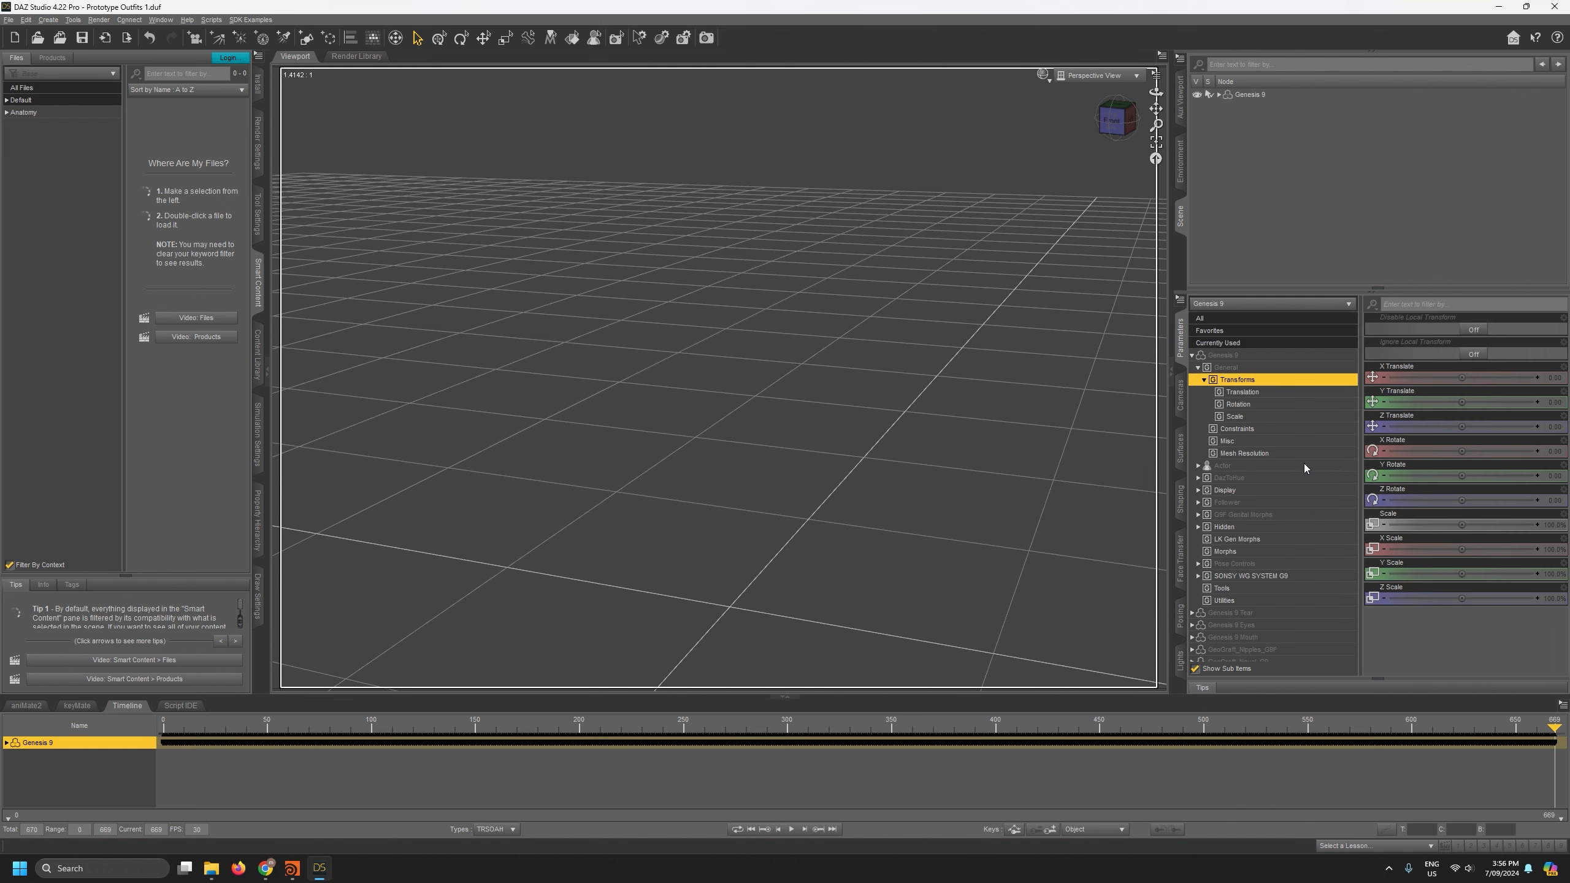
Expand Genesis 9, make the Keep Fit Tights and military outfit top visible, and set the timeline to frame 0.
left_click(1218, 95)
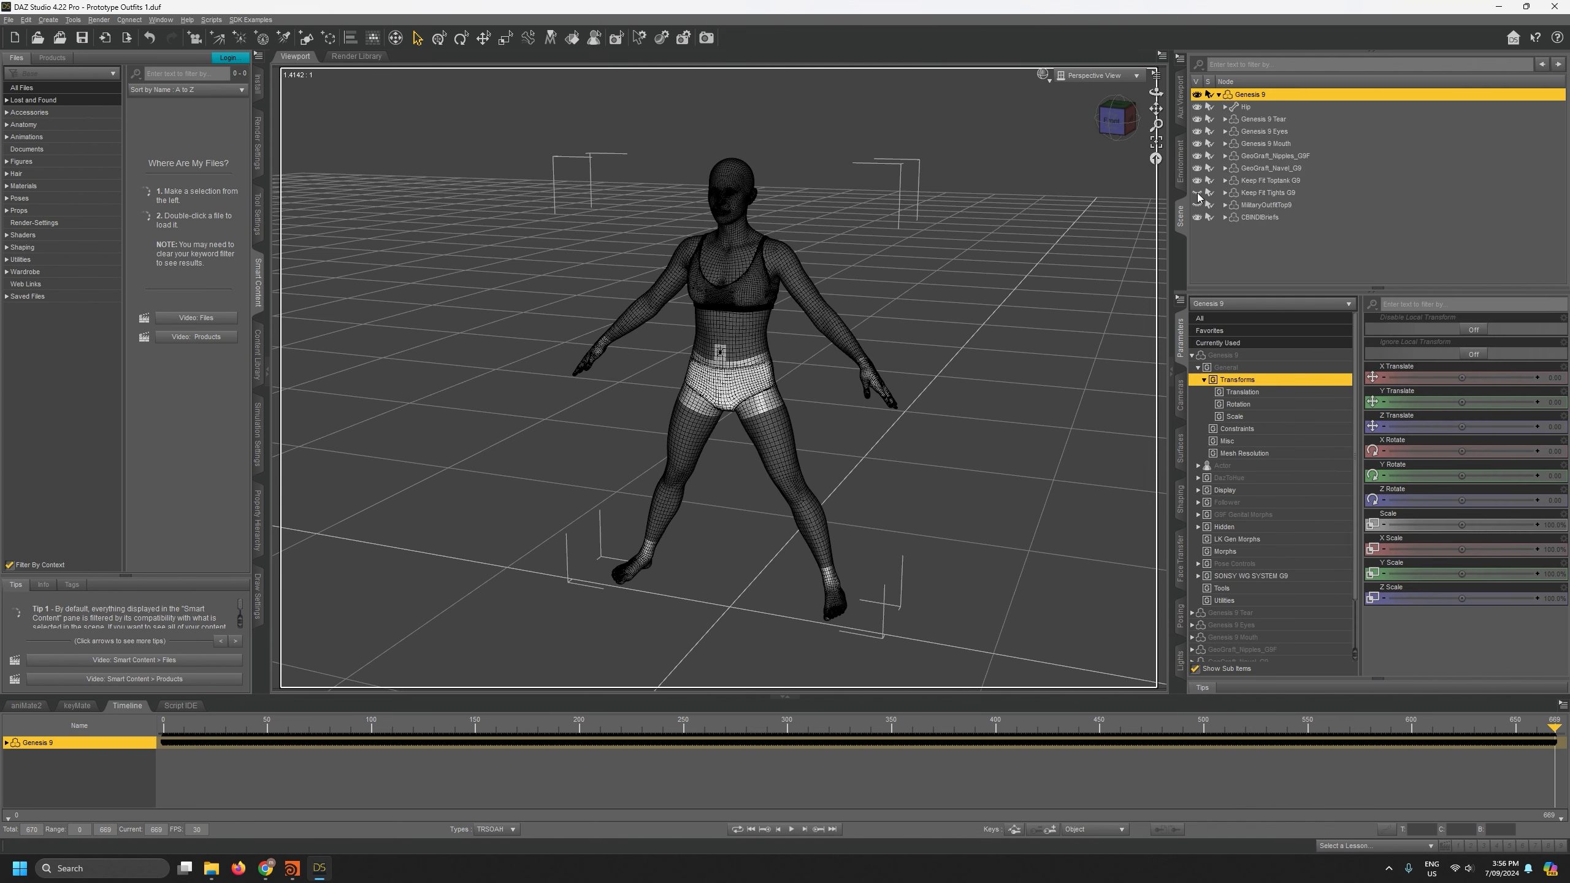
left_click(173, 724)
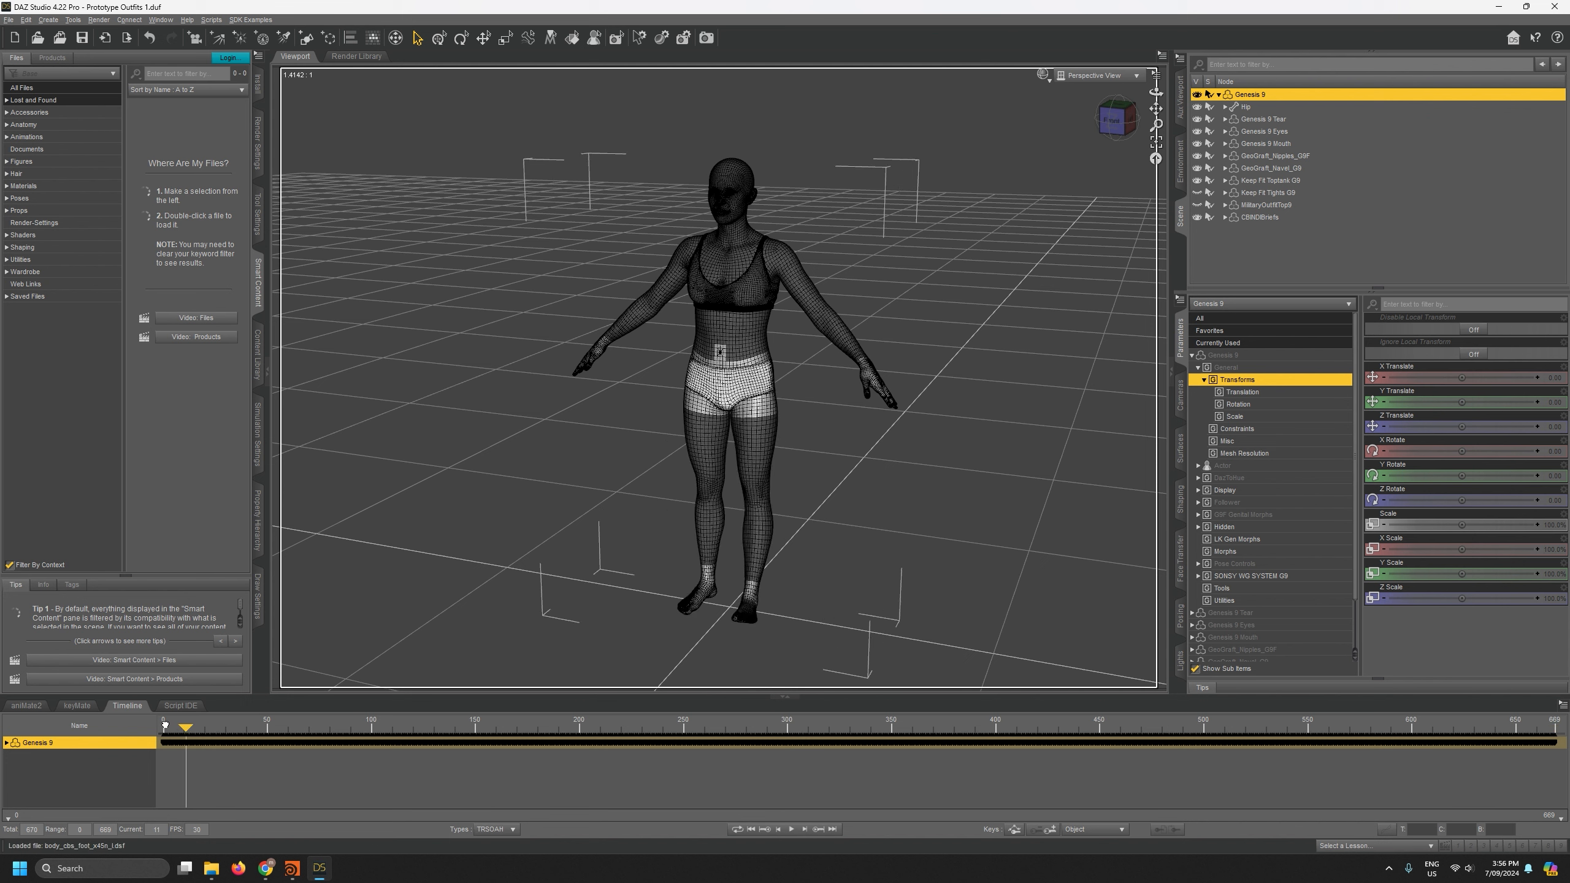
left_click(1196, 194)
left_click(1197, 205)
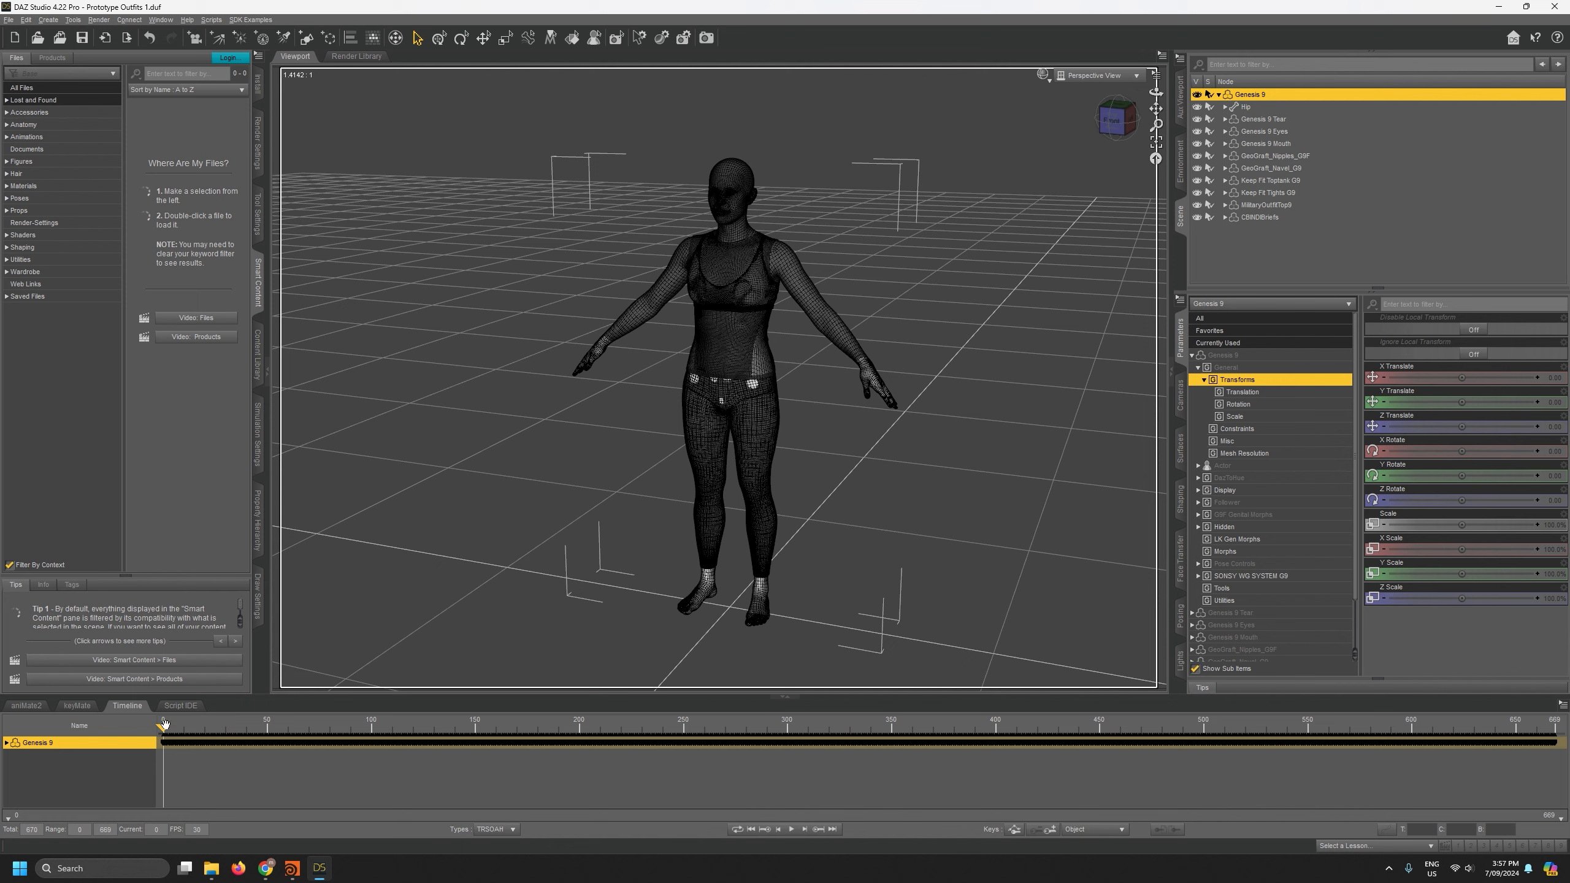
mouse_move(165, 725)
left_mouse_down()
mouse_move(248, 728)
mouse_move(140, 732)
left_mouse_up()
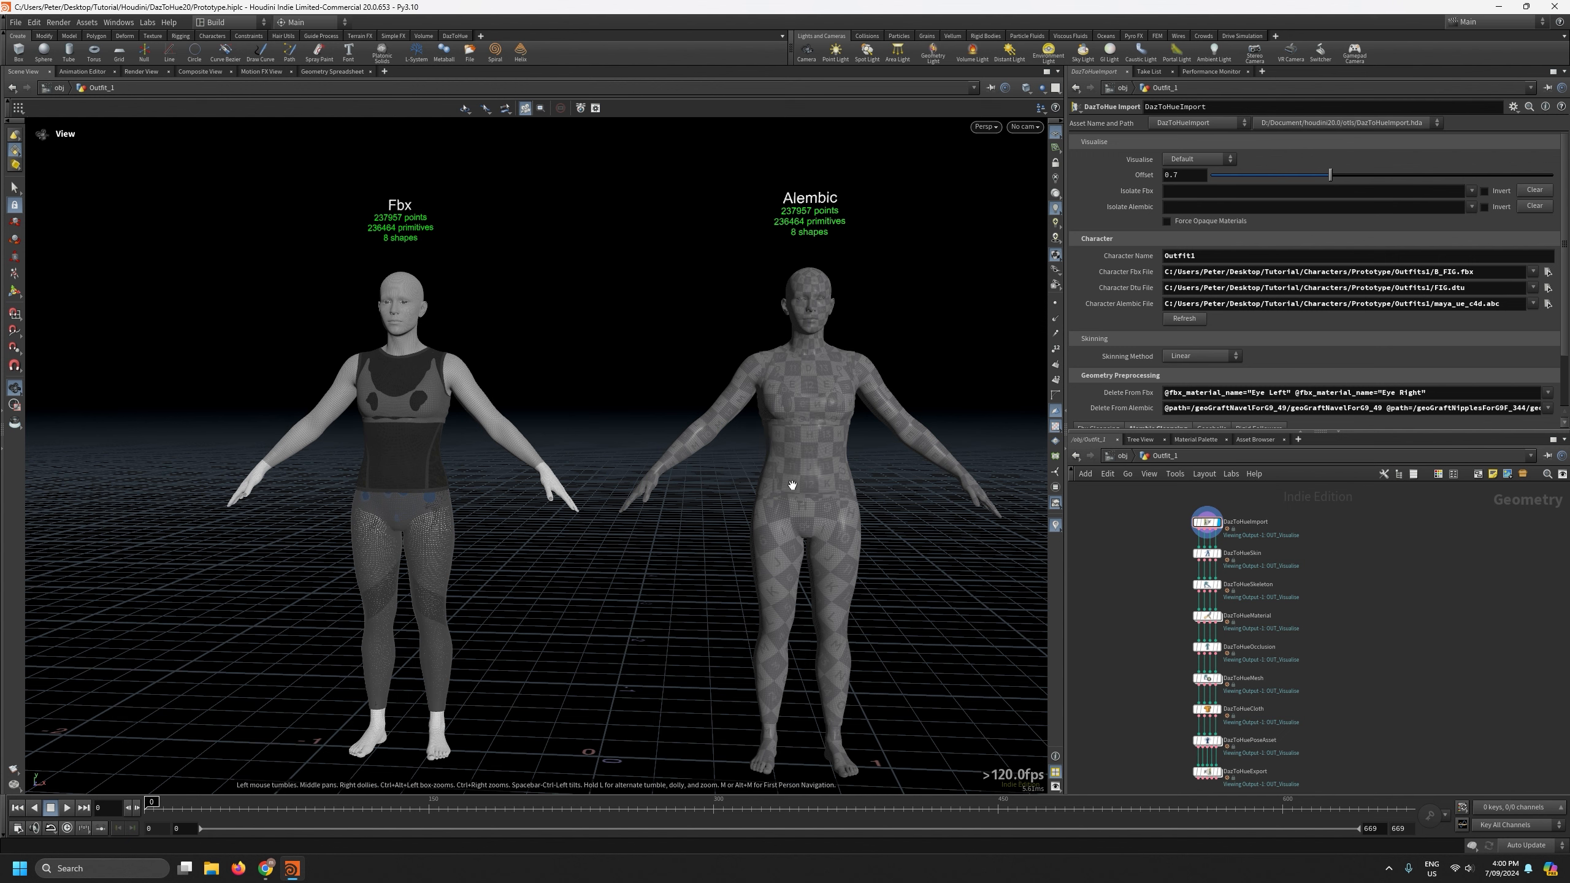
Switch to Houdini and compare the Fbx and Alembic characters and their geometry counts in the Outfit_1 network.
left_click_drag(698, 492, 708, 499)
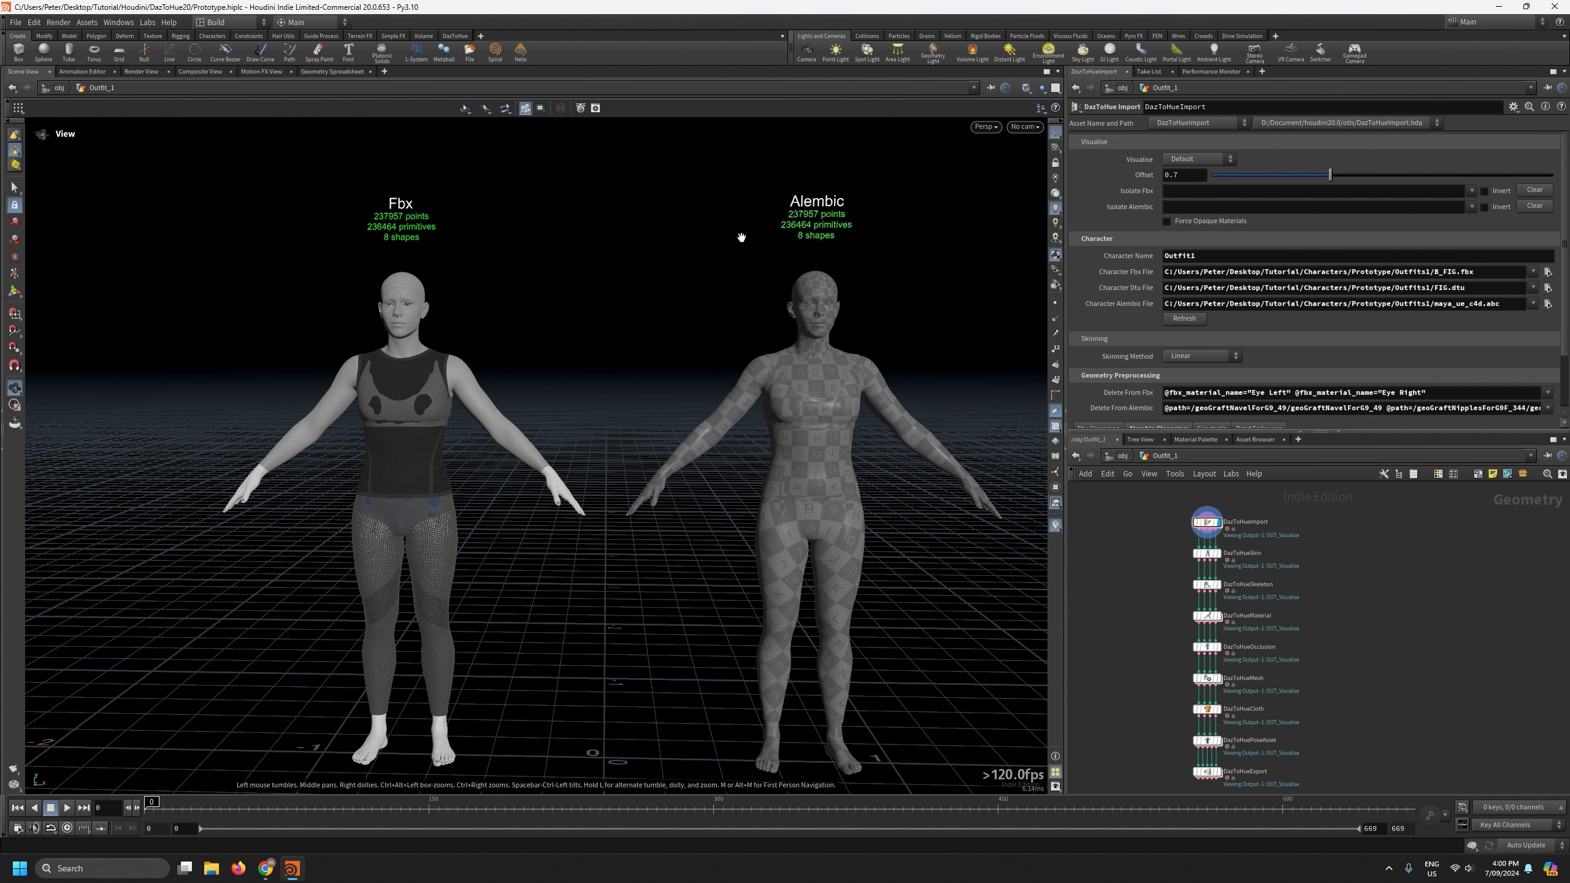
left_click_drag(697, 295, 670, 315)
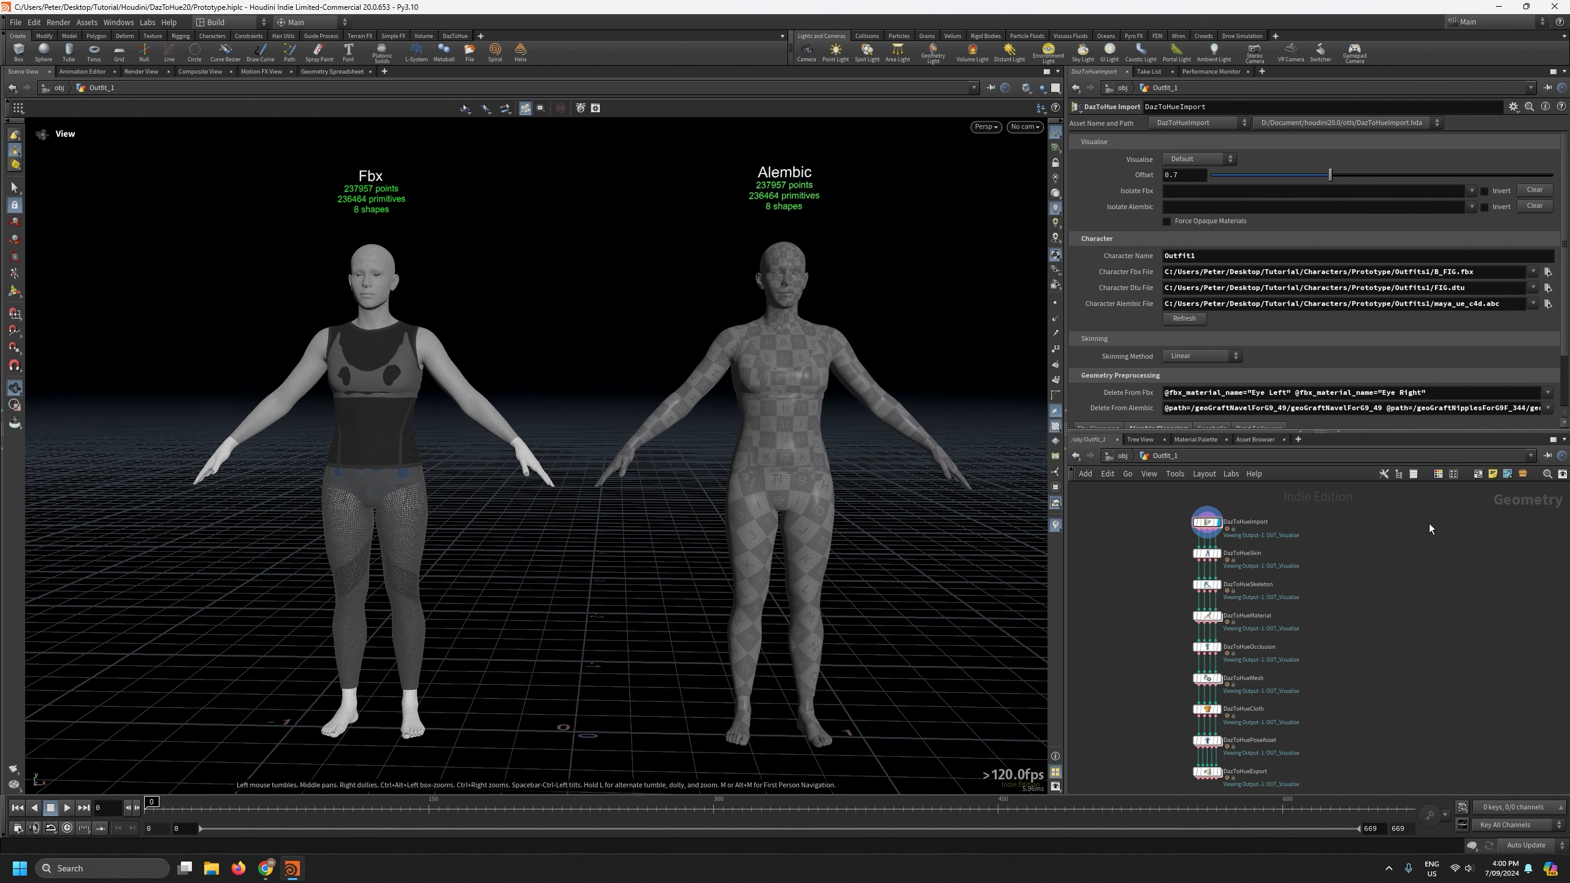
left_click(1121, 456)
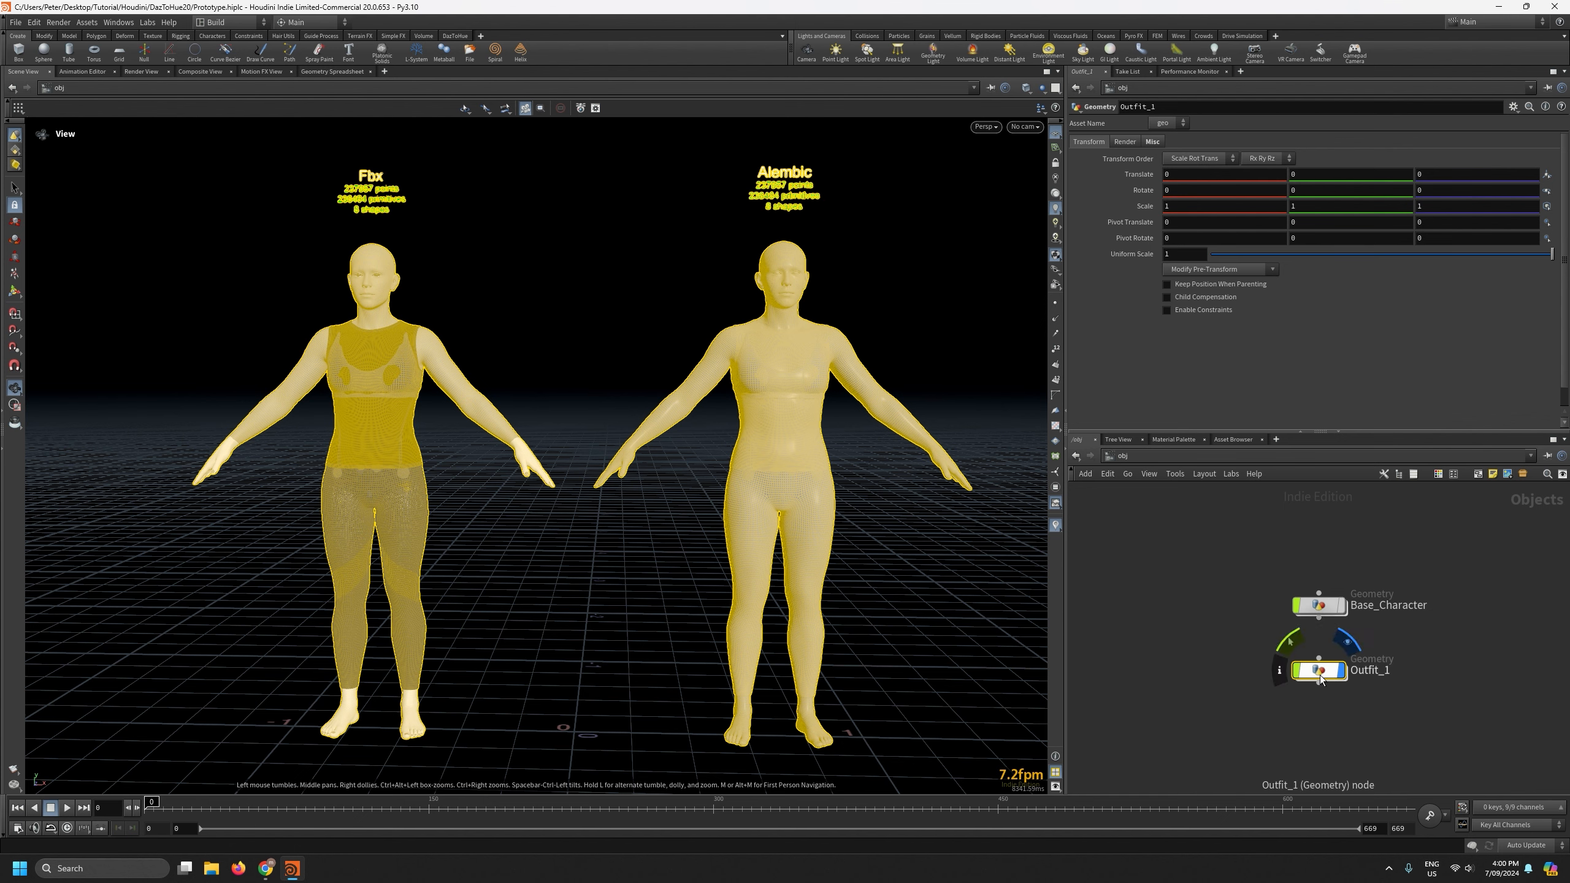
double_click(1315, 657)
scroll(1291, 557, "up", 5)
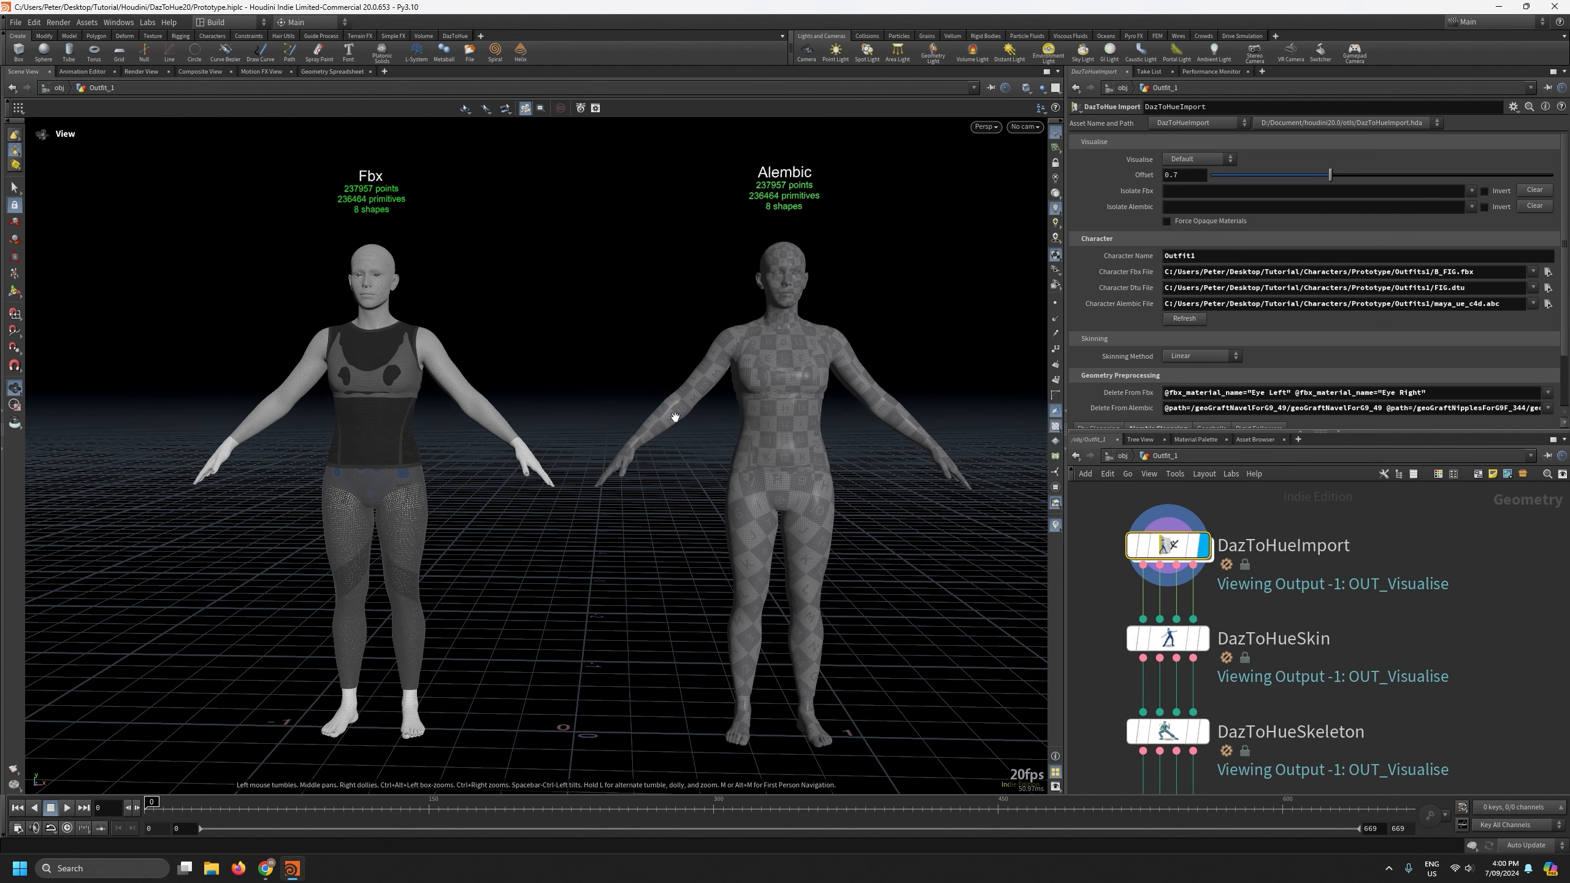
scroll(666, 353, "up", 4)
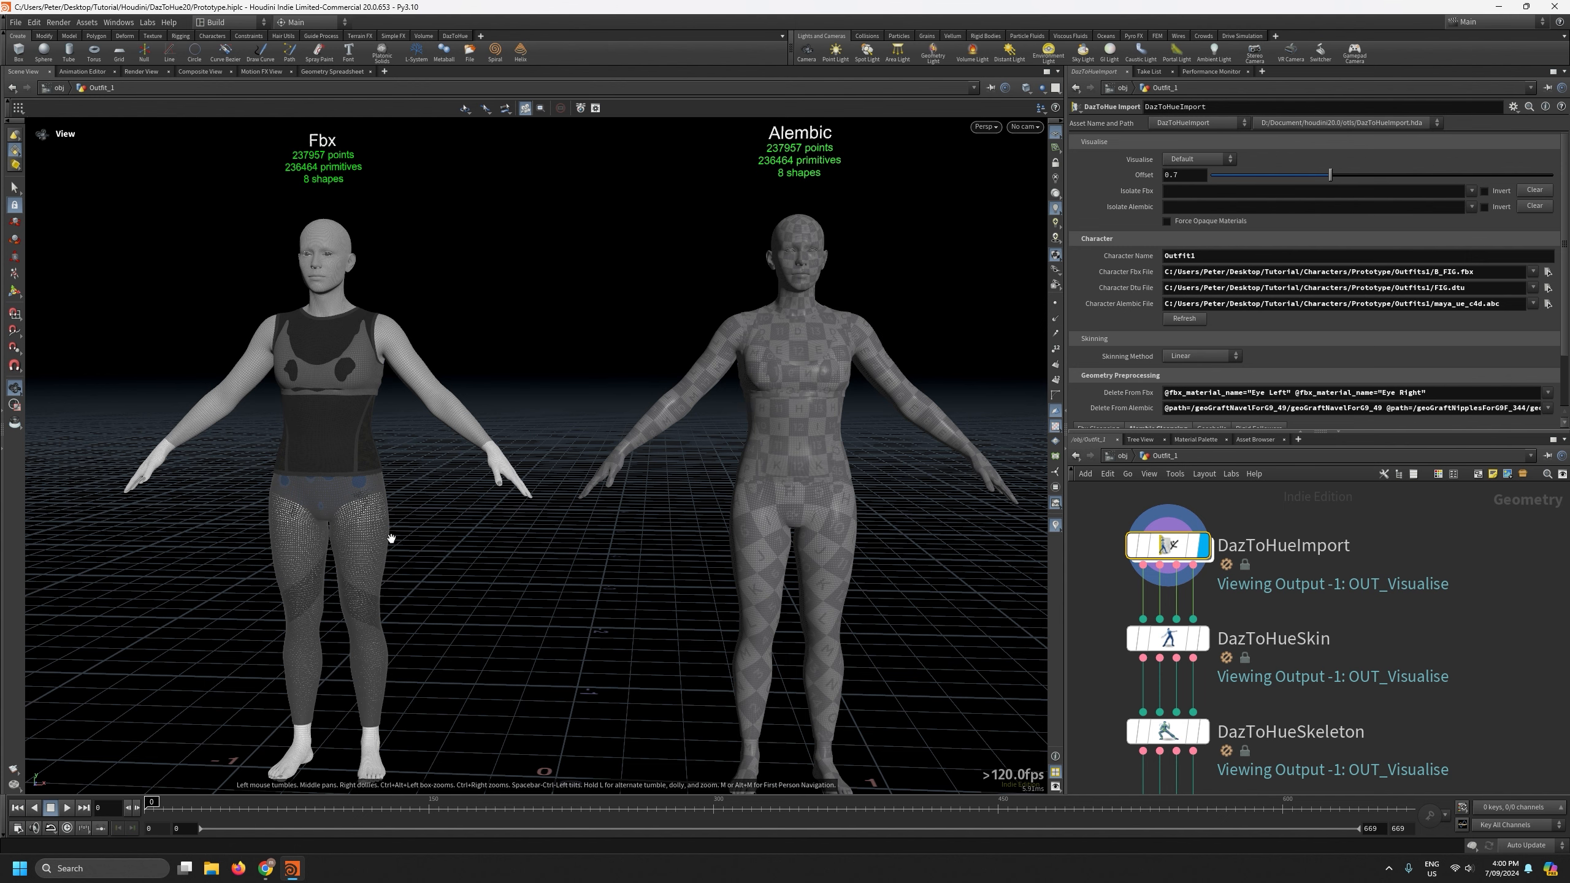
left_click_drag(390, 538, 407, 522)
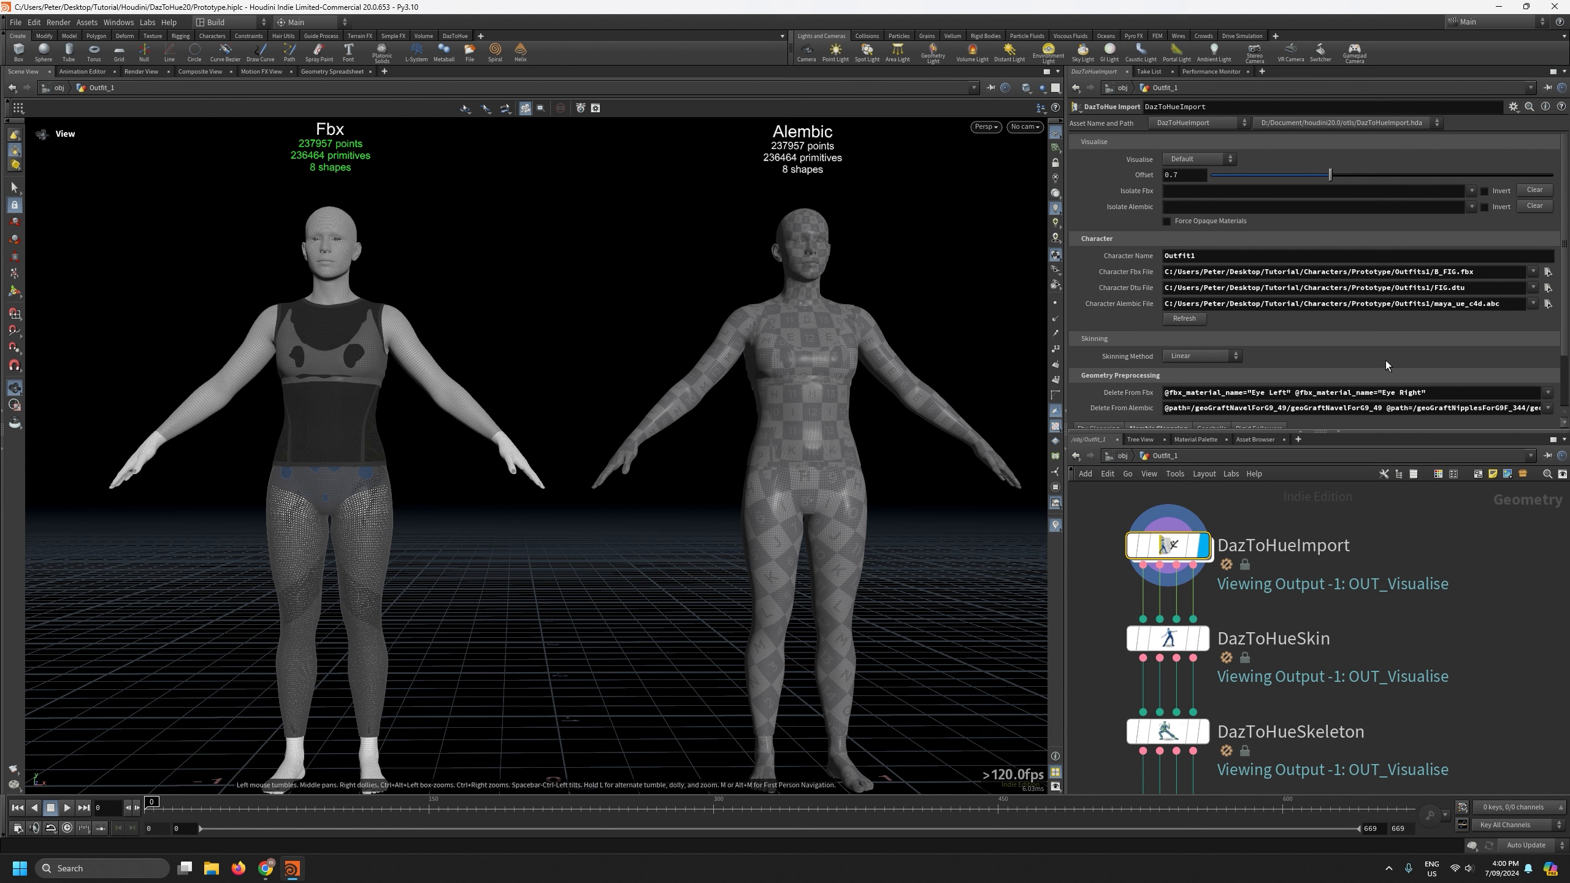
Delete the Top1z_16979 mesh from both the Fbx and the Alembic in the DazToHueImport geometry preprocessing.
left_click(1547, 394)
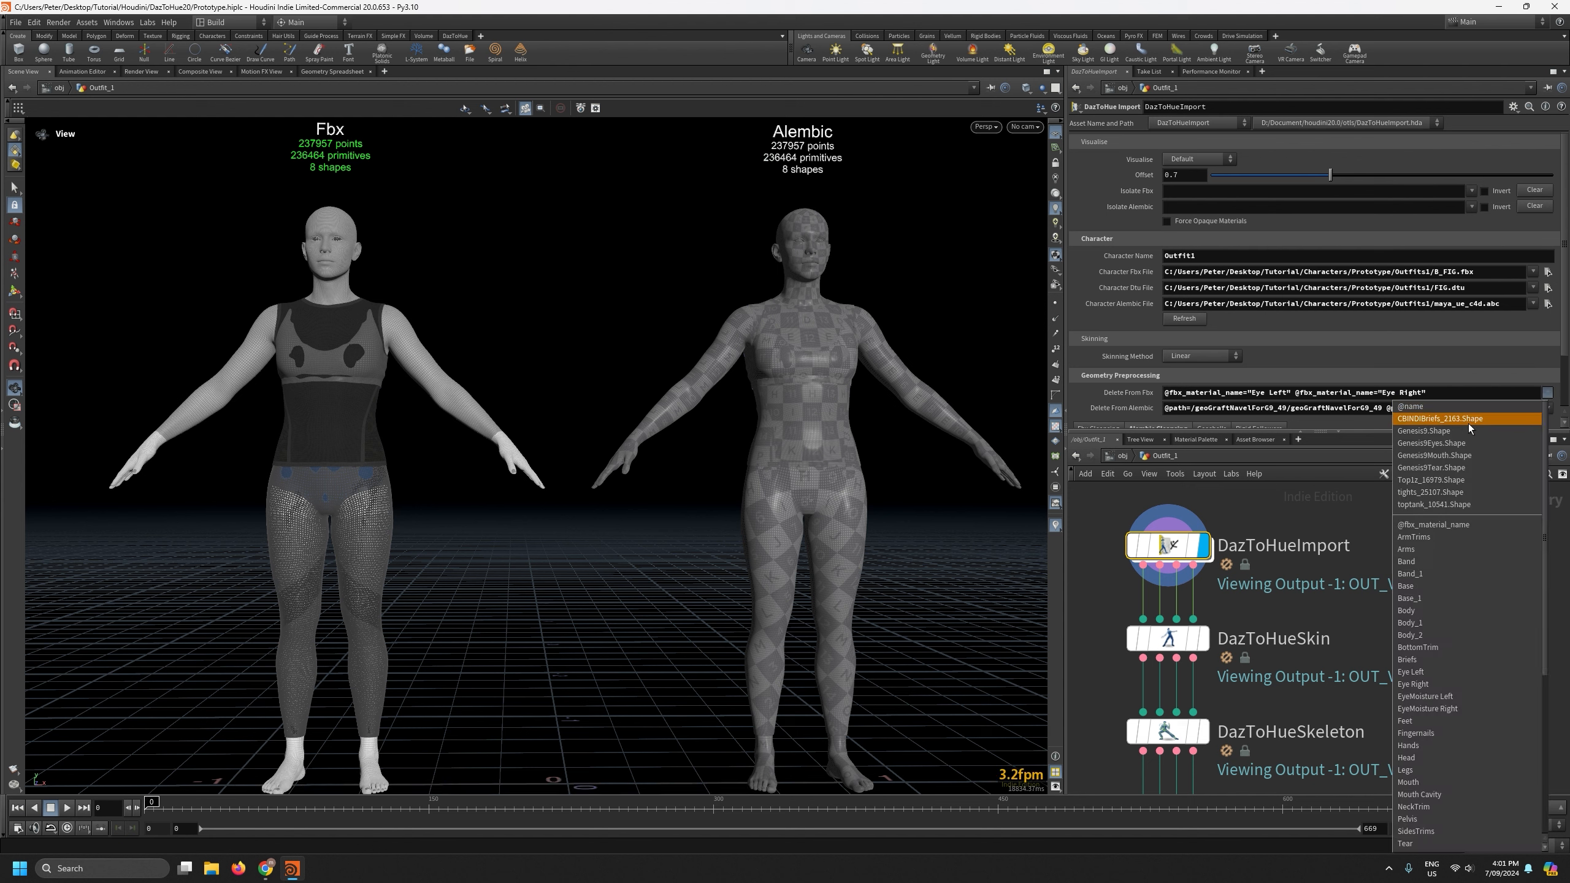
left_click(1456, 484)
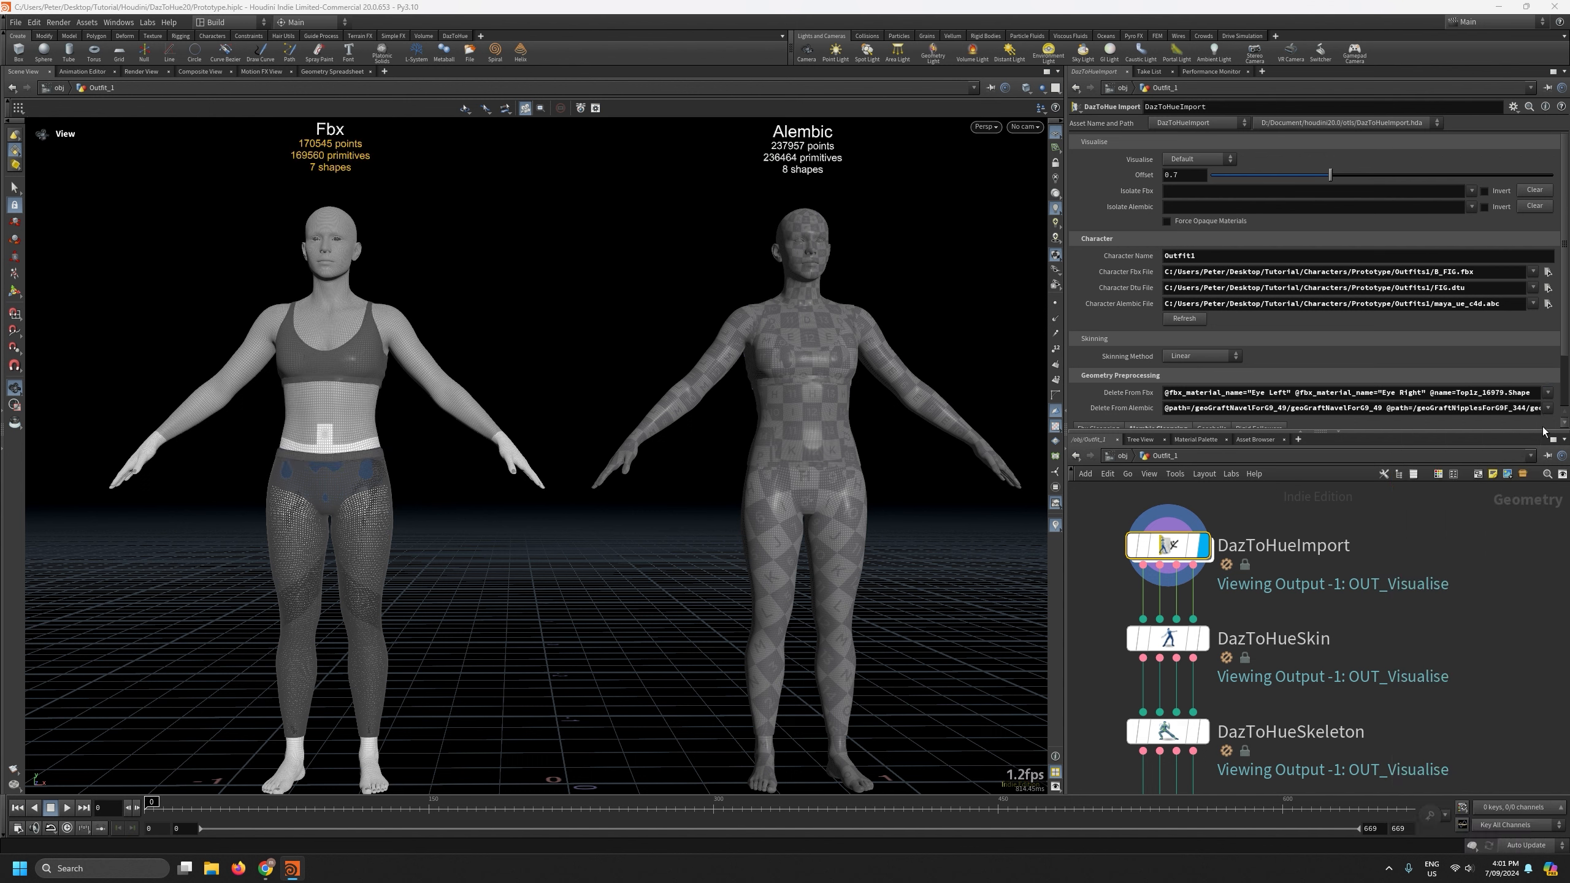
left_click(1548, 409)
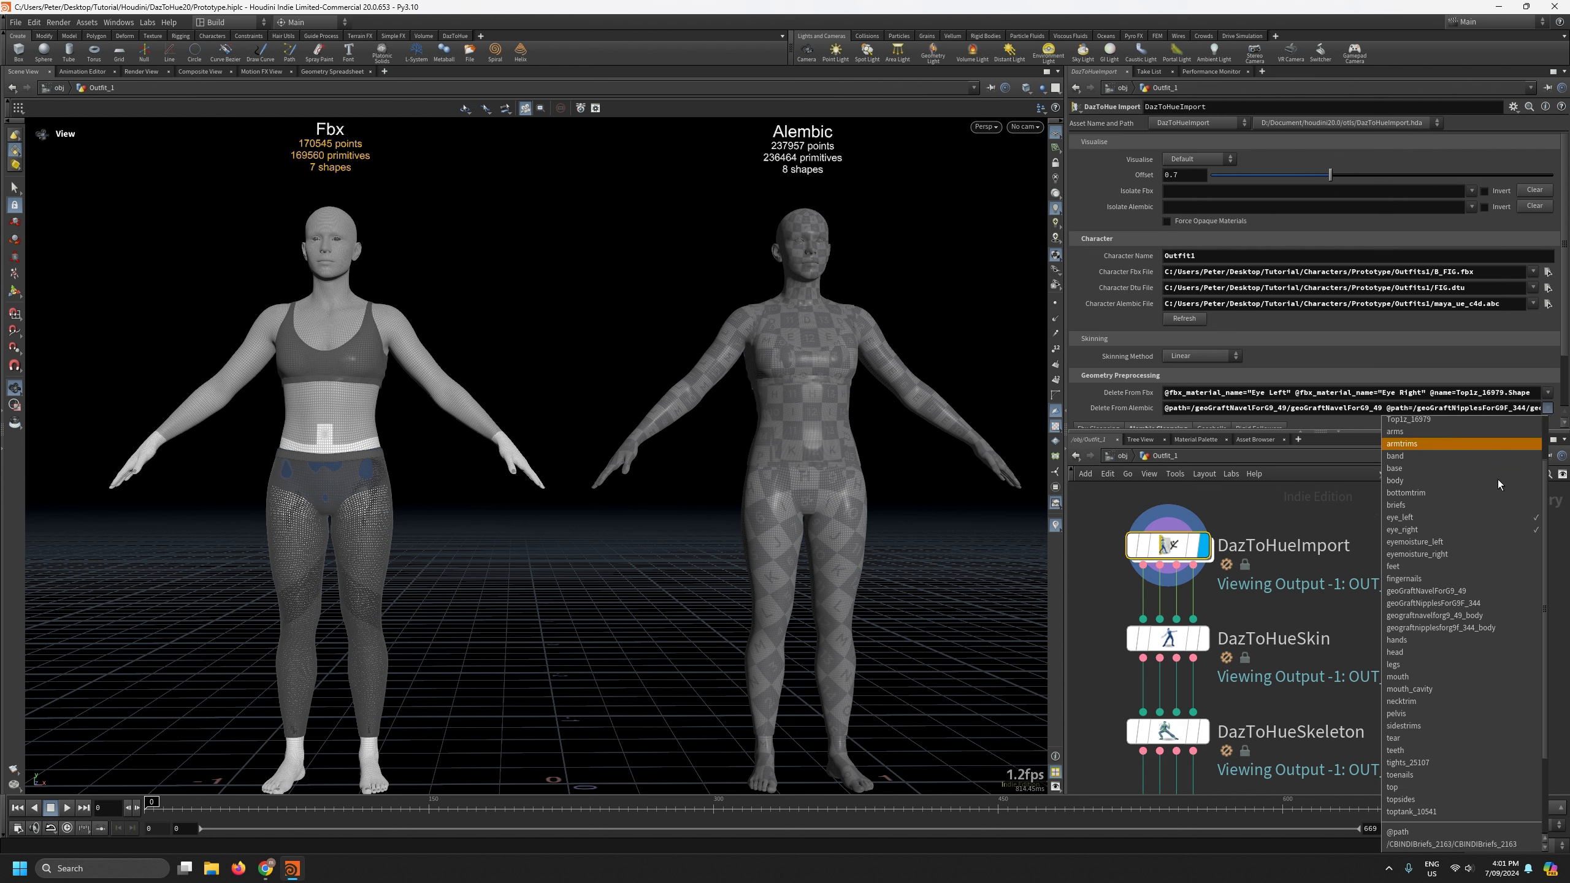
scroll(1497, 479, "down", 5)
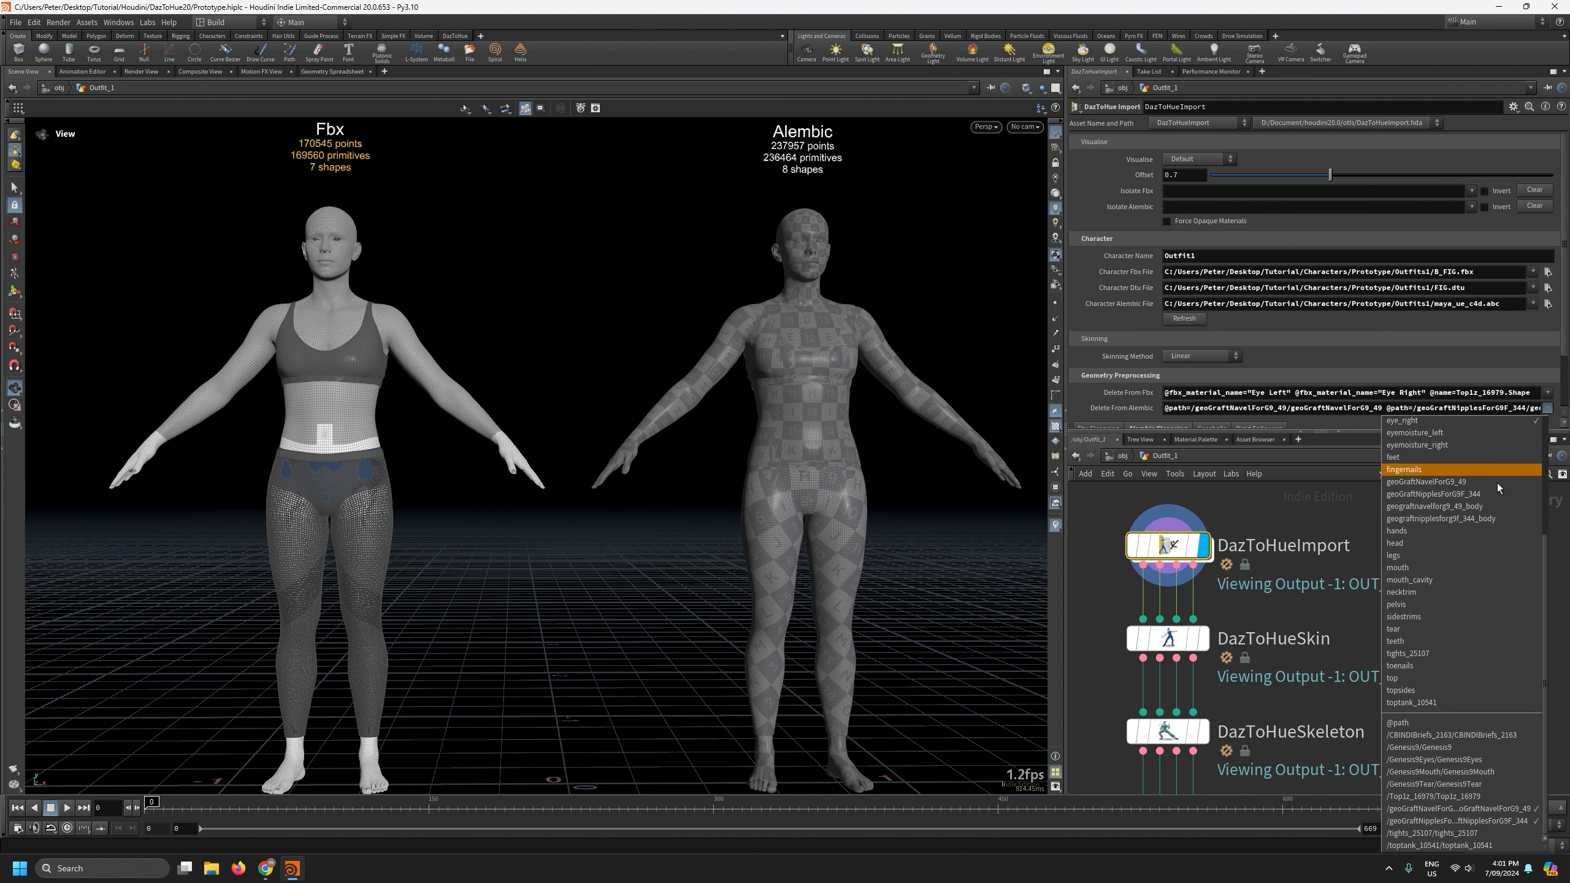
left_click(1489, 845)
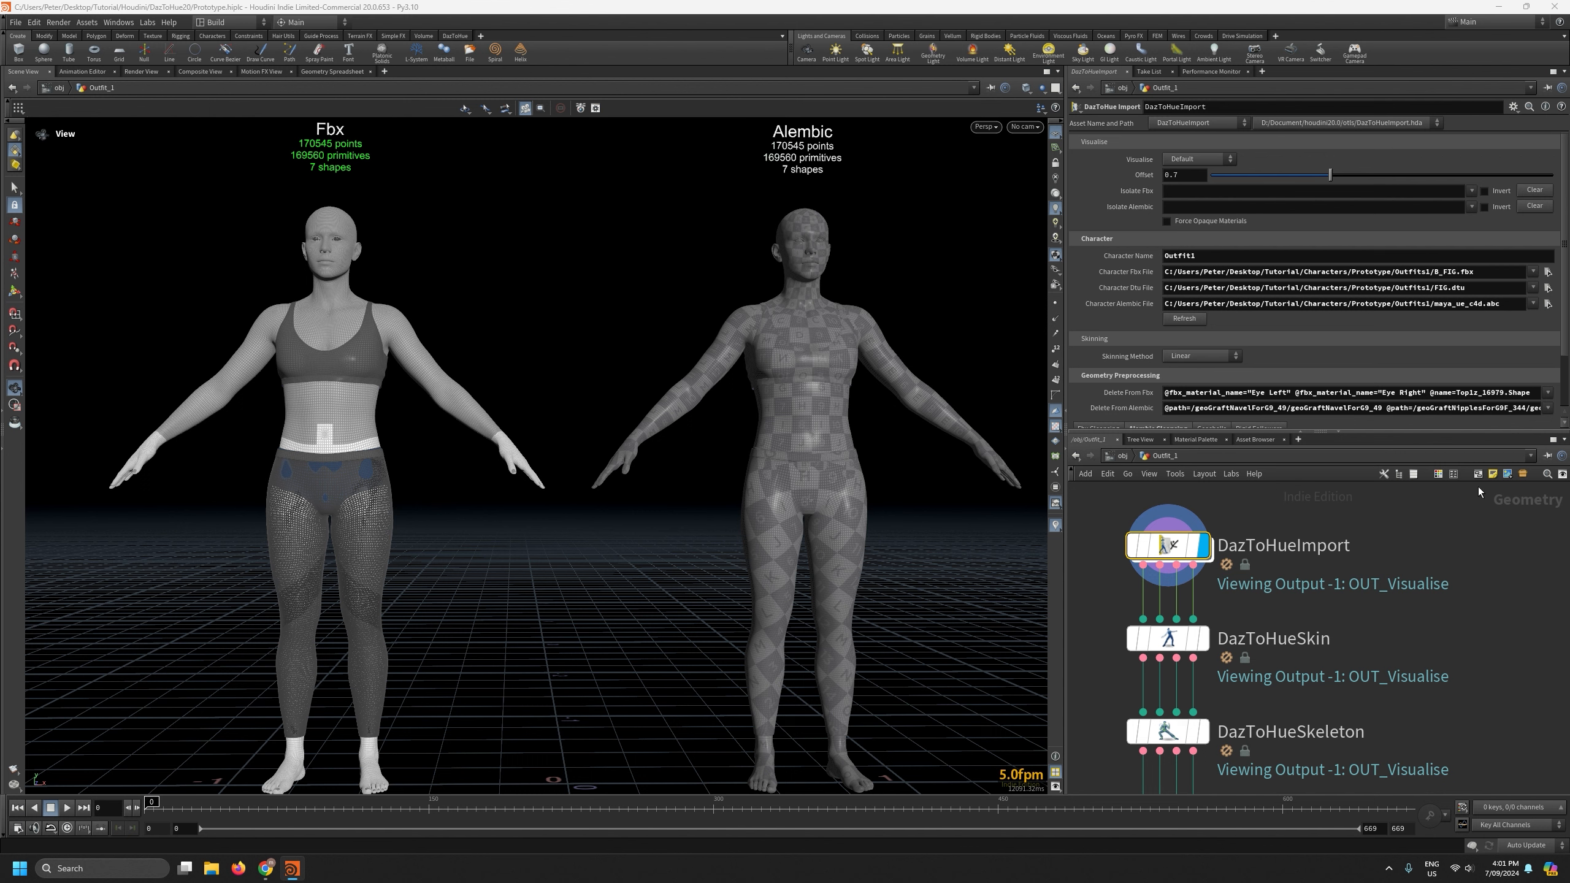
Add tights_25107.Shape to Delete From Fbx and open the Delete From Alembic choices.
left_click(1547, 391)
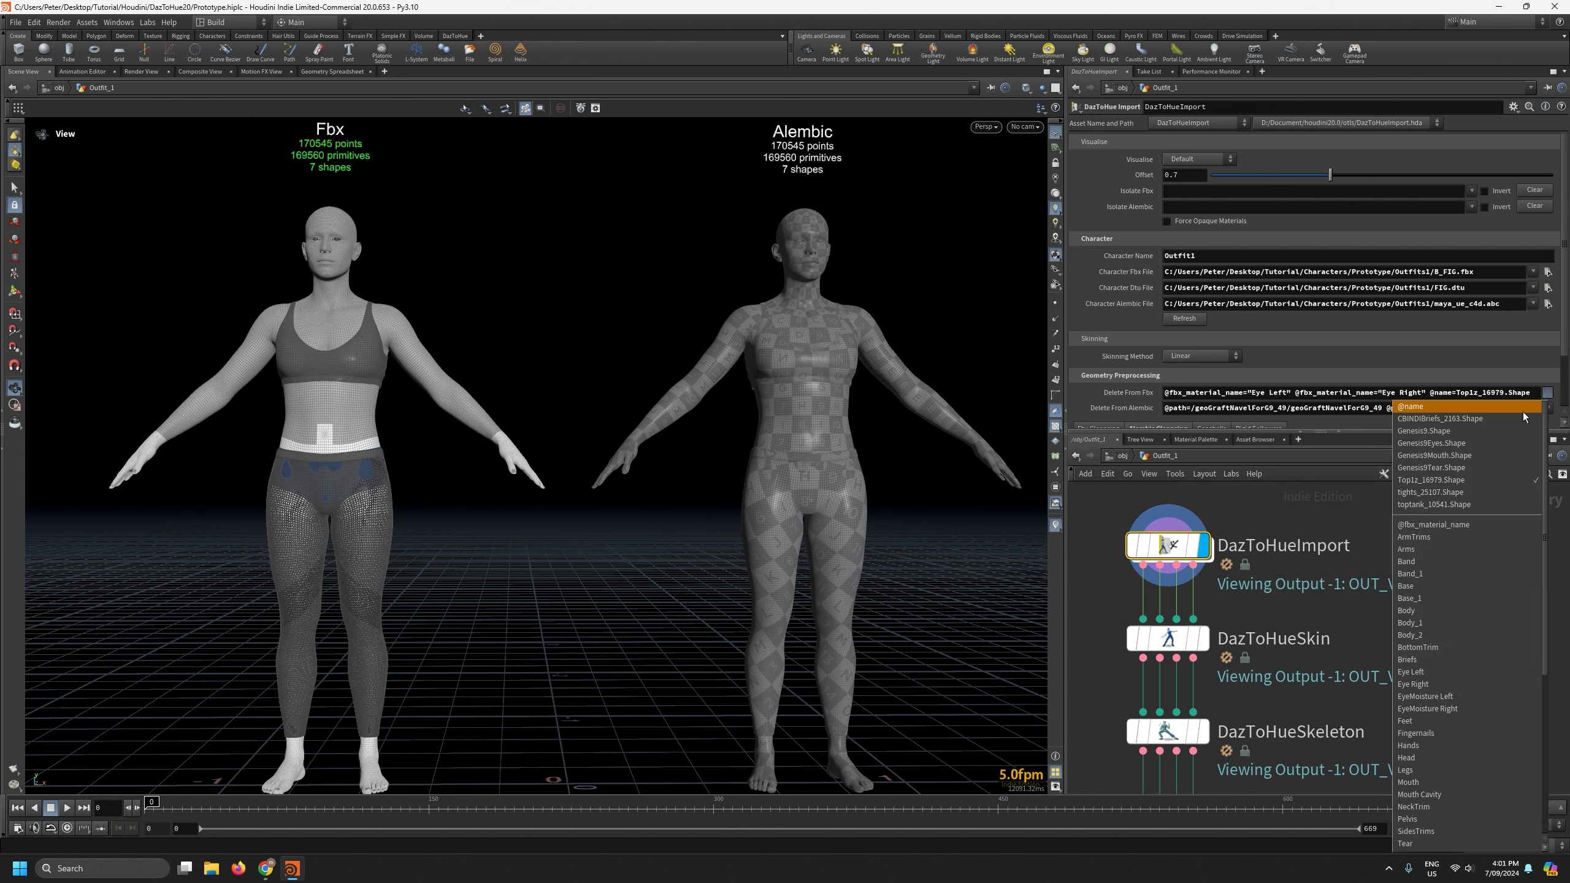
left_click(1468, 493)
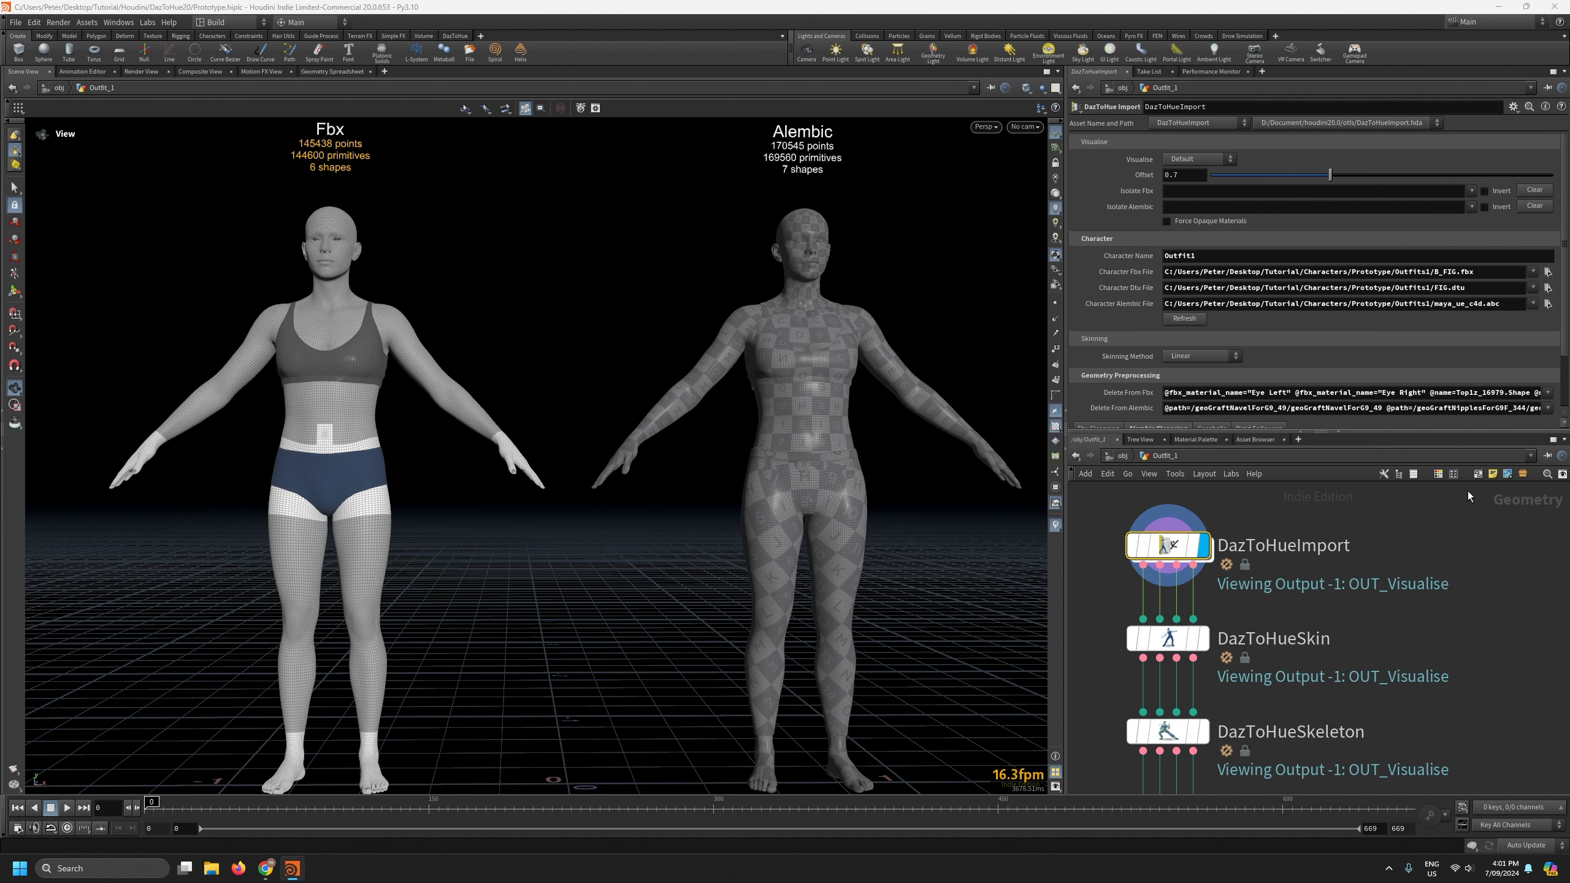
left_click(1548, 409)
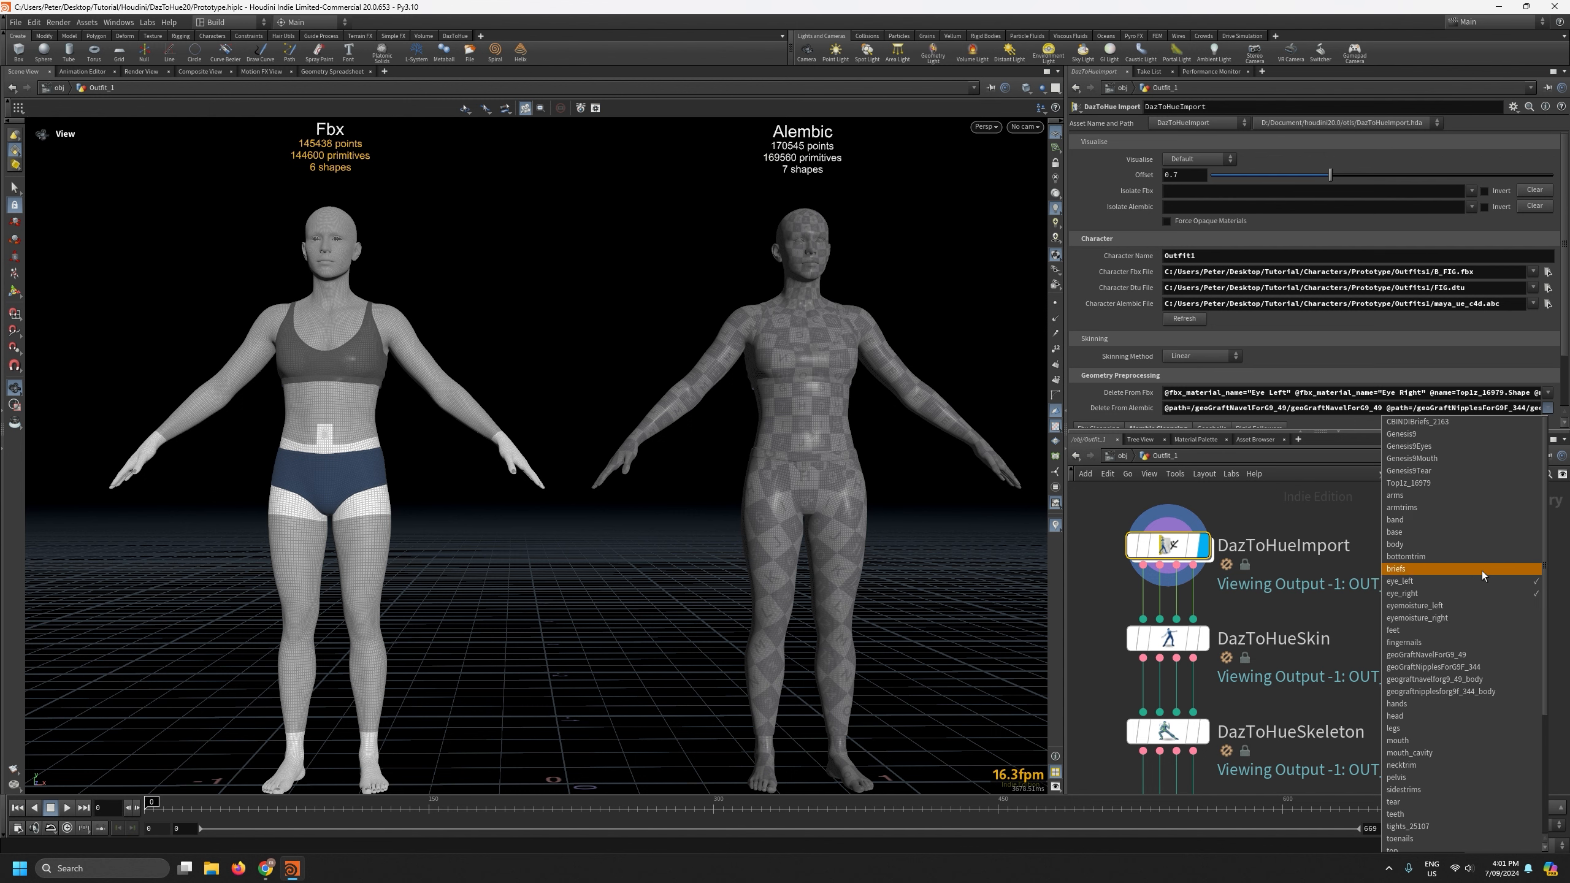
Add the /tights_25107/tights_25107 path to the geometry deleted from the Alembic.
scroll(1477, 593, "down", 3)
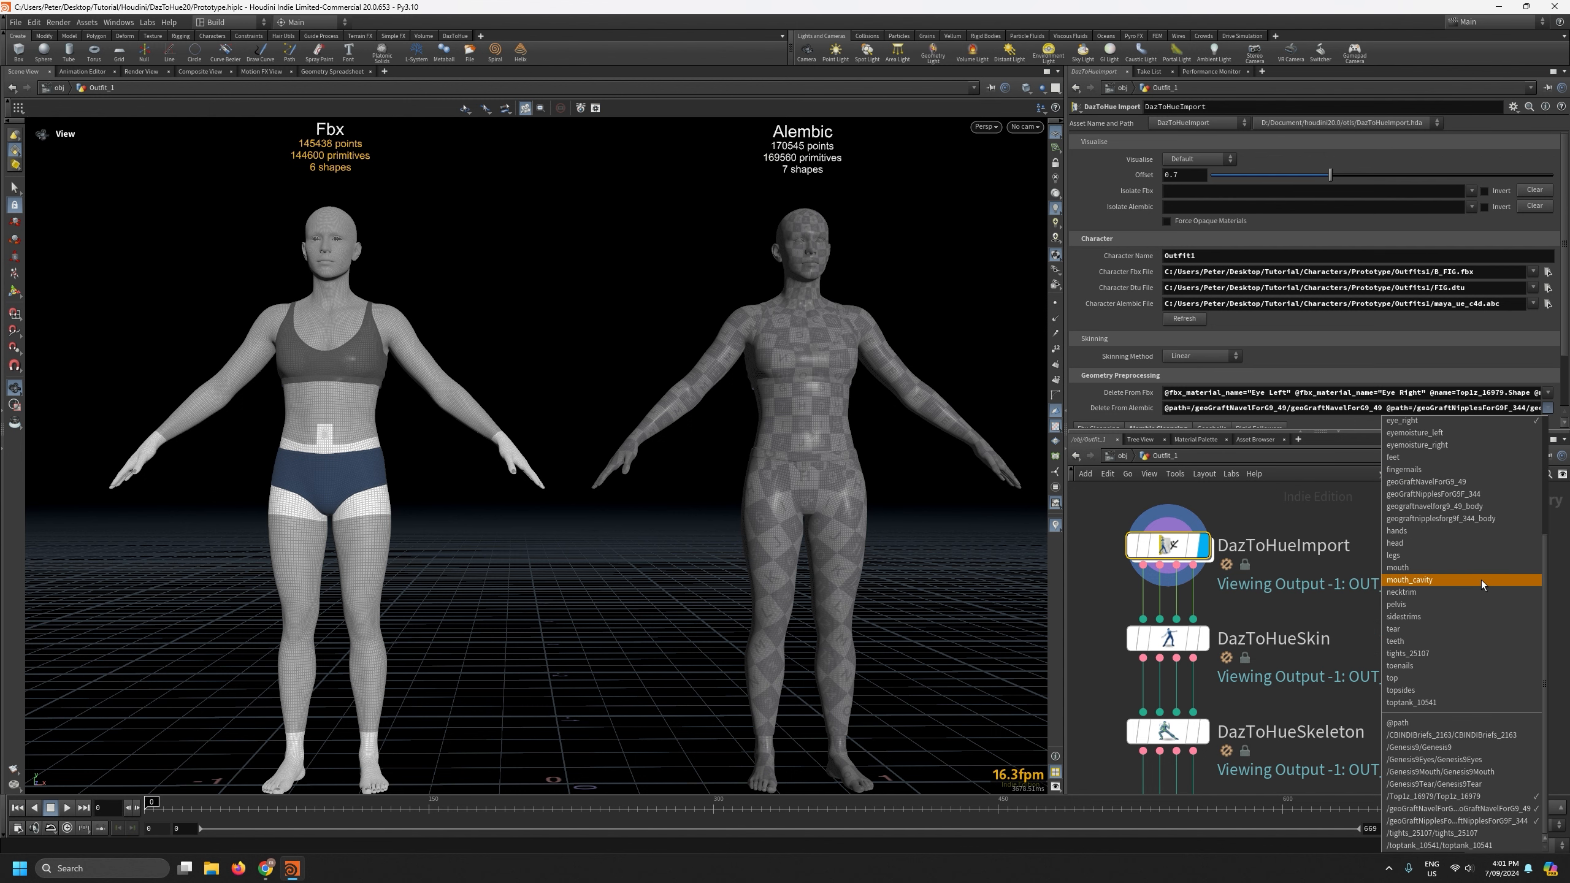
left_click(1476, 833)
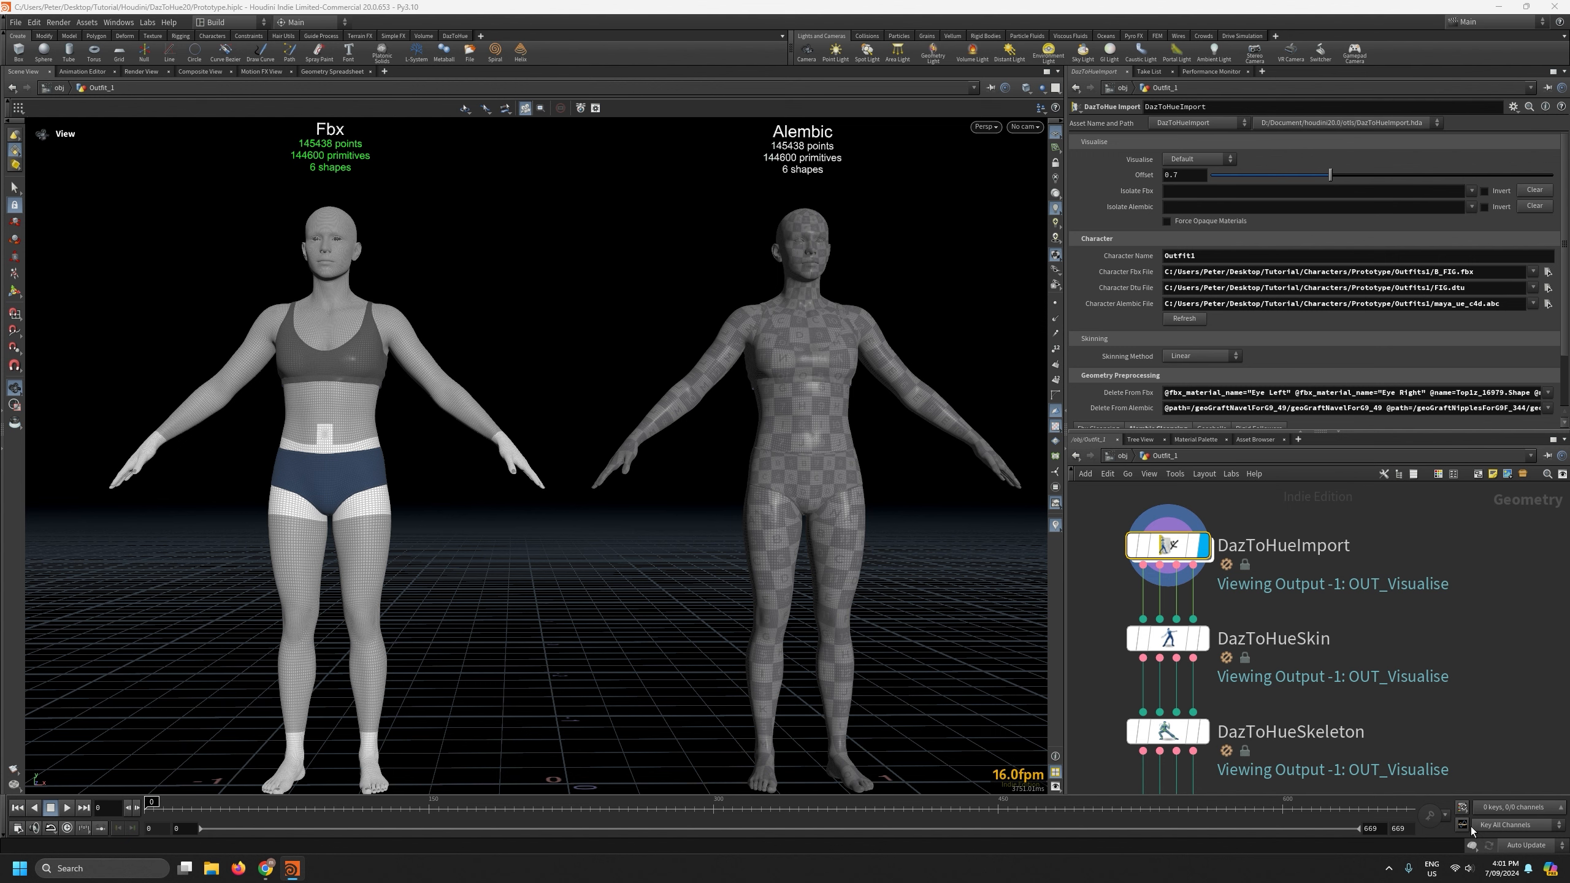
Compare the Fbx and Alembic characters from several angles and review the geometry preprocessing settings of the import node.
left_click_drag(851, 487, 859, 502)
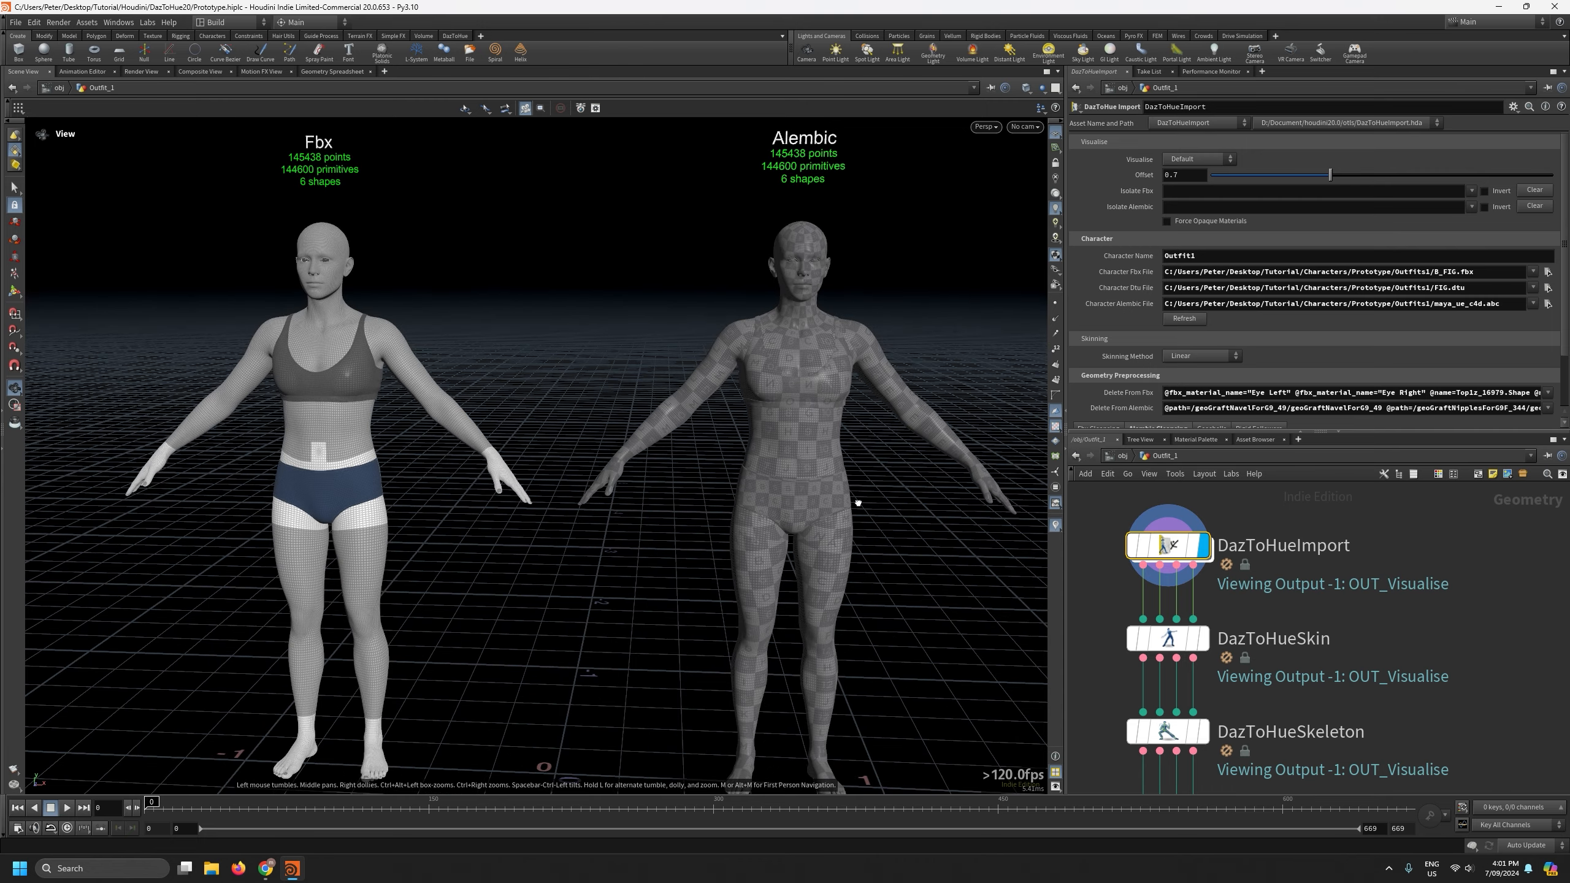
right_click_drag(858, 502, 859, 597)
left_click_drag(859, 596, 811, 498)
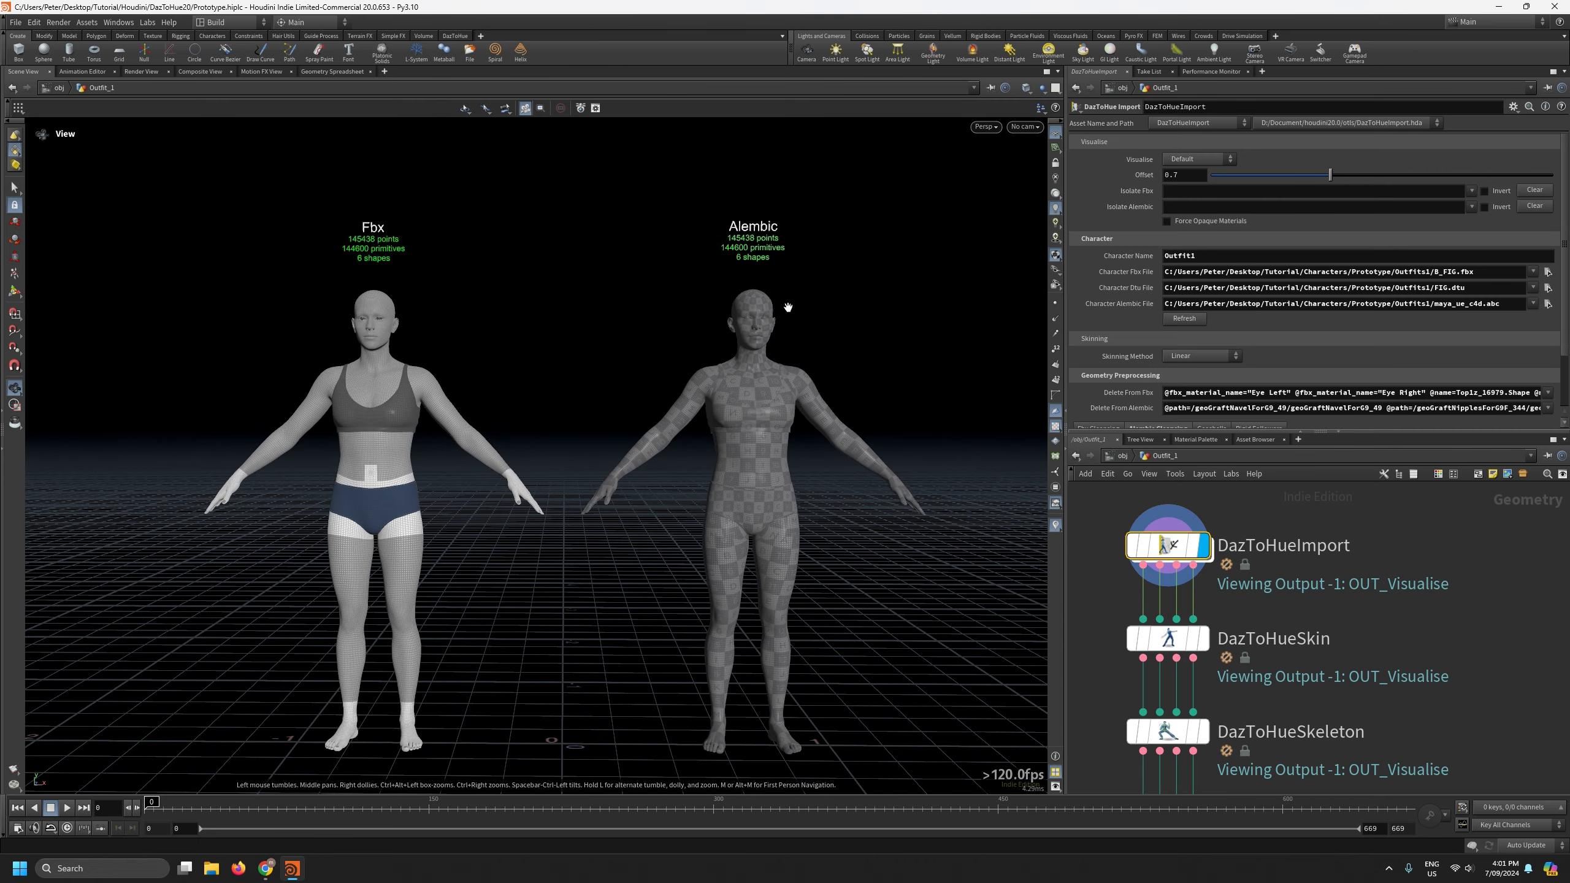
mouse_move(814, 336)
left_mouse_down()
mouse_move(797, 342)
mouse_move(802, 359)
left_mouse_up()
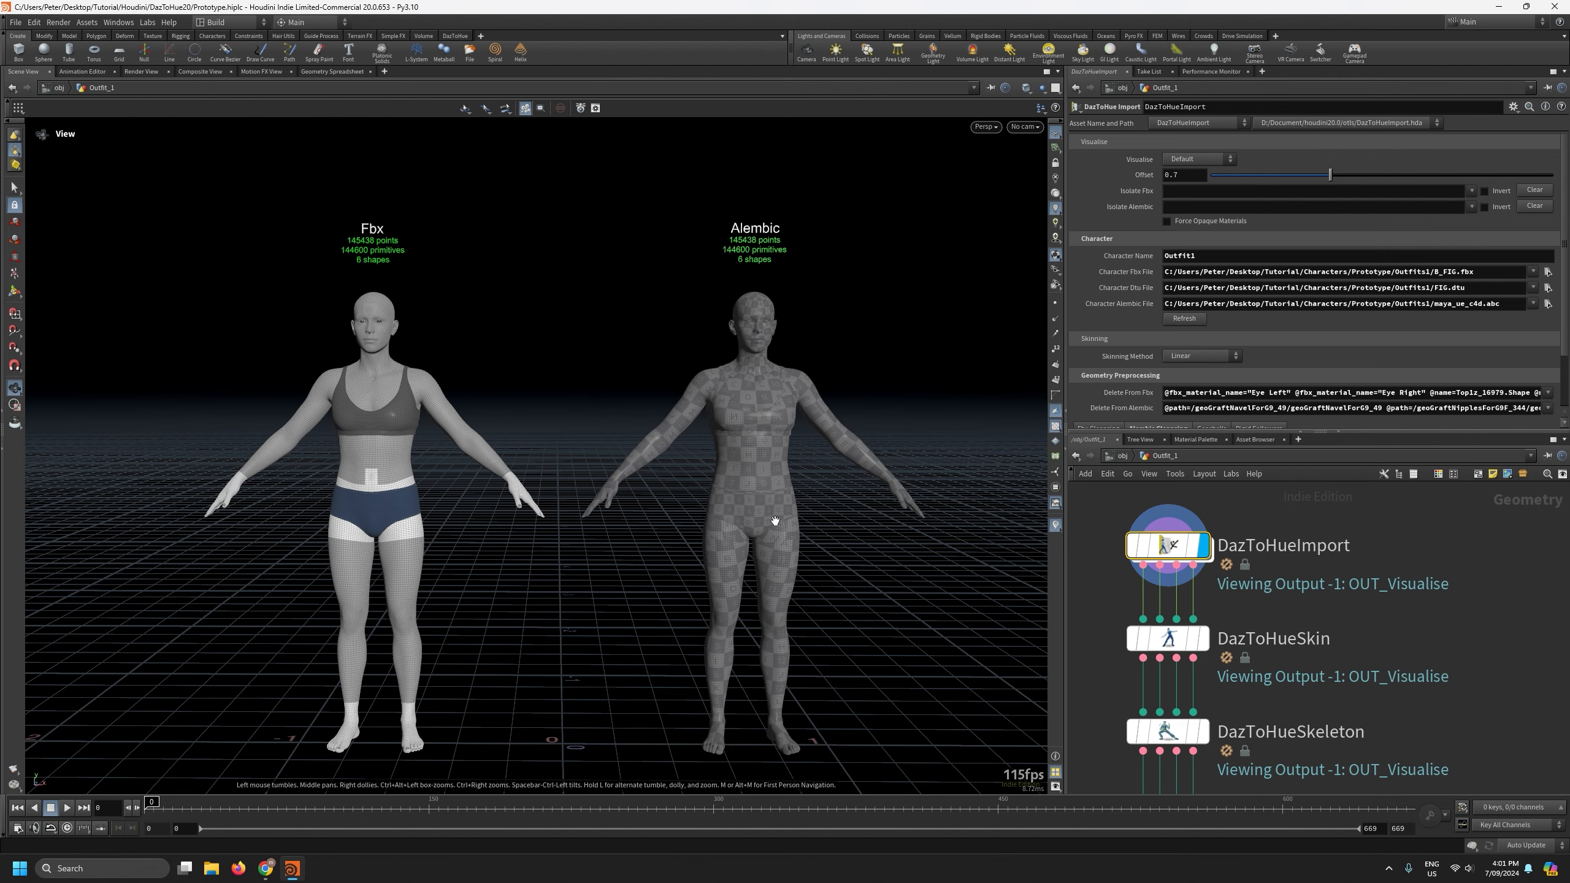
left_click_drag(775, 520, 754, 456)
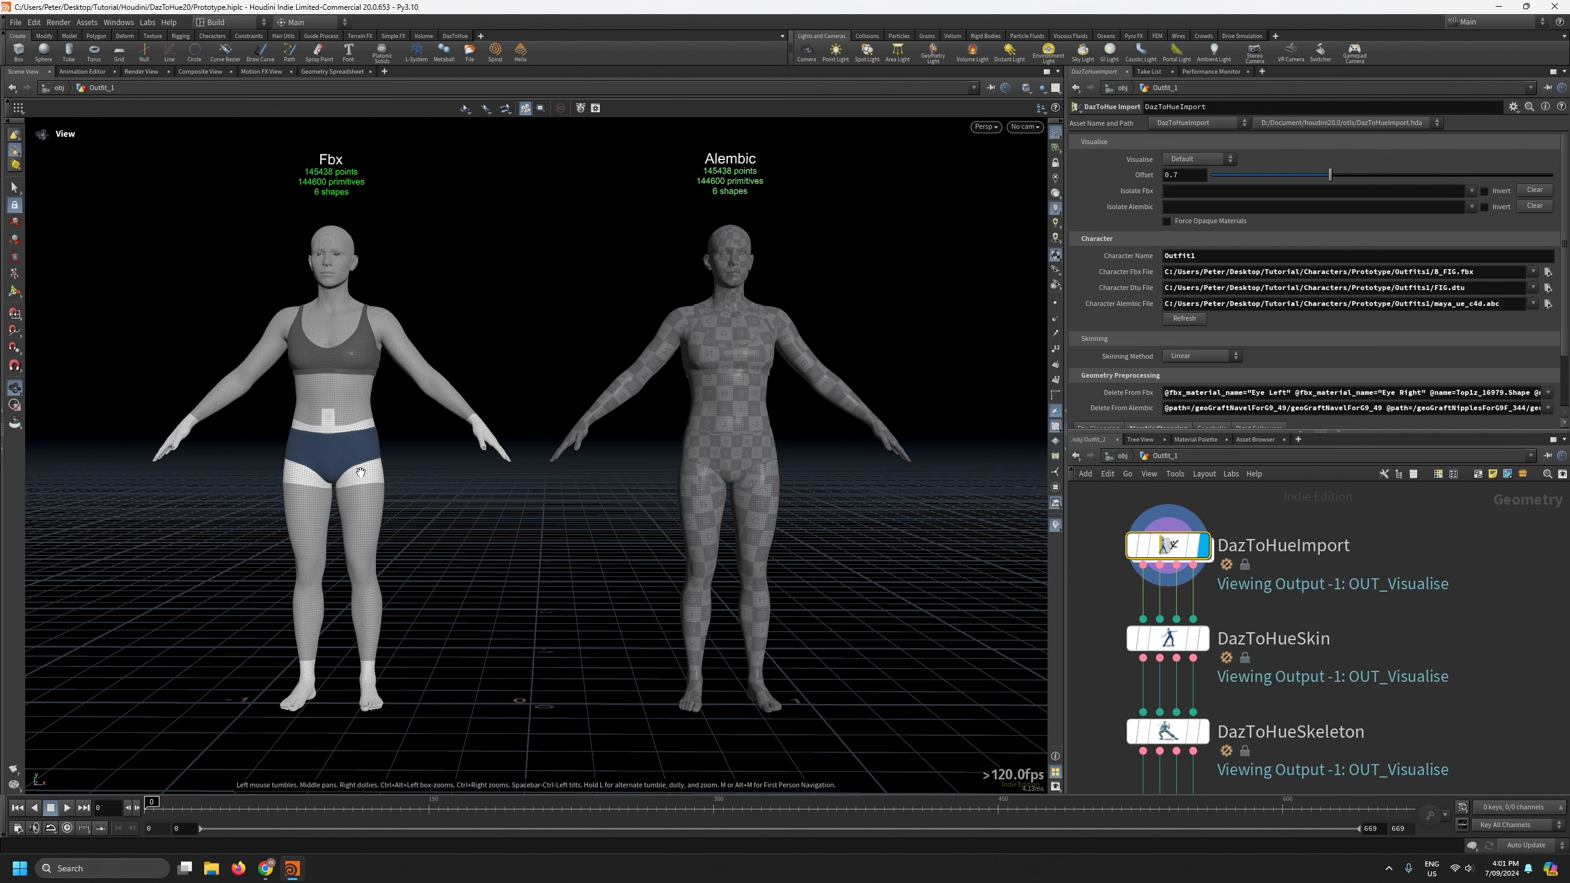
right_click_drag(334, 467, 319, 398)
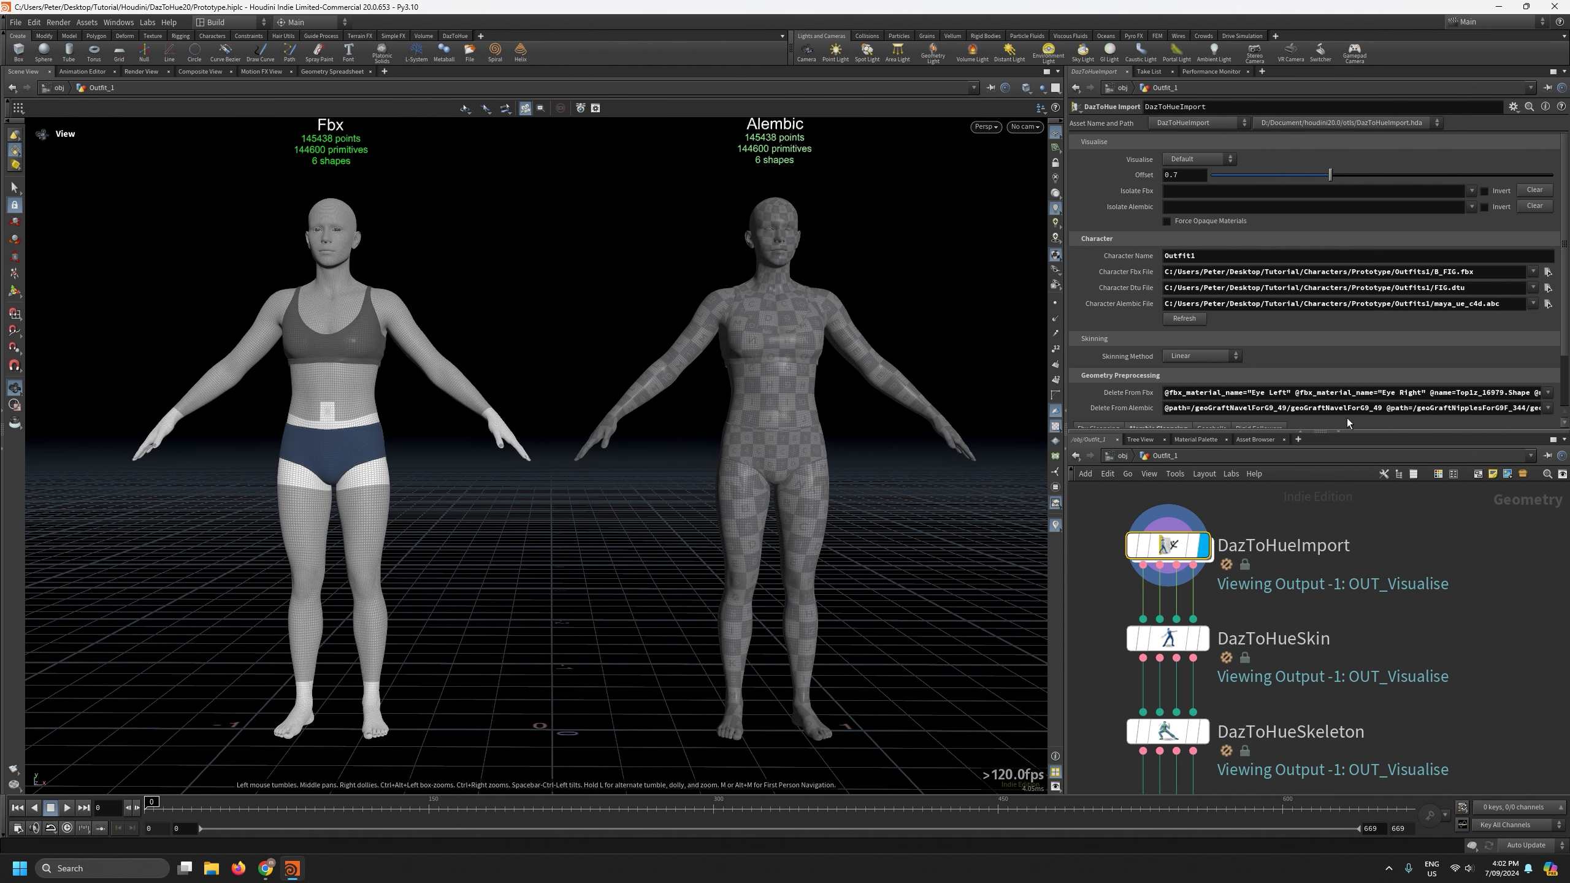
left_click_drag(1390, 432, 1391, 497)
scroll(1389, 438, "down", 1)
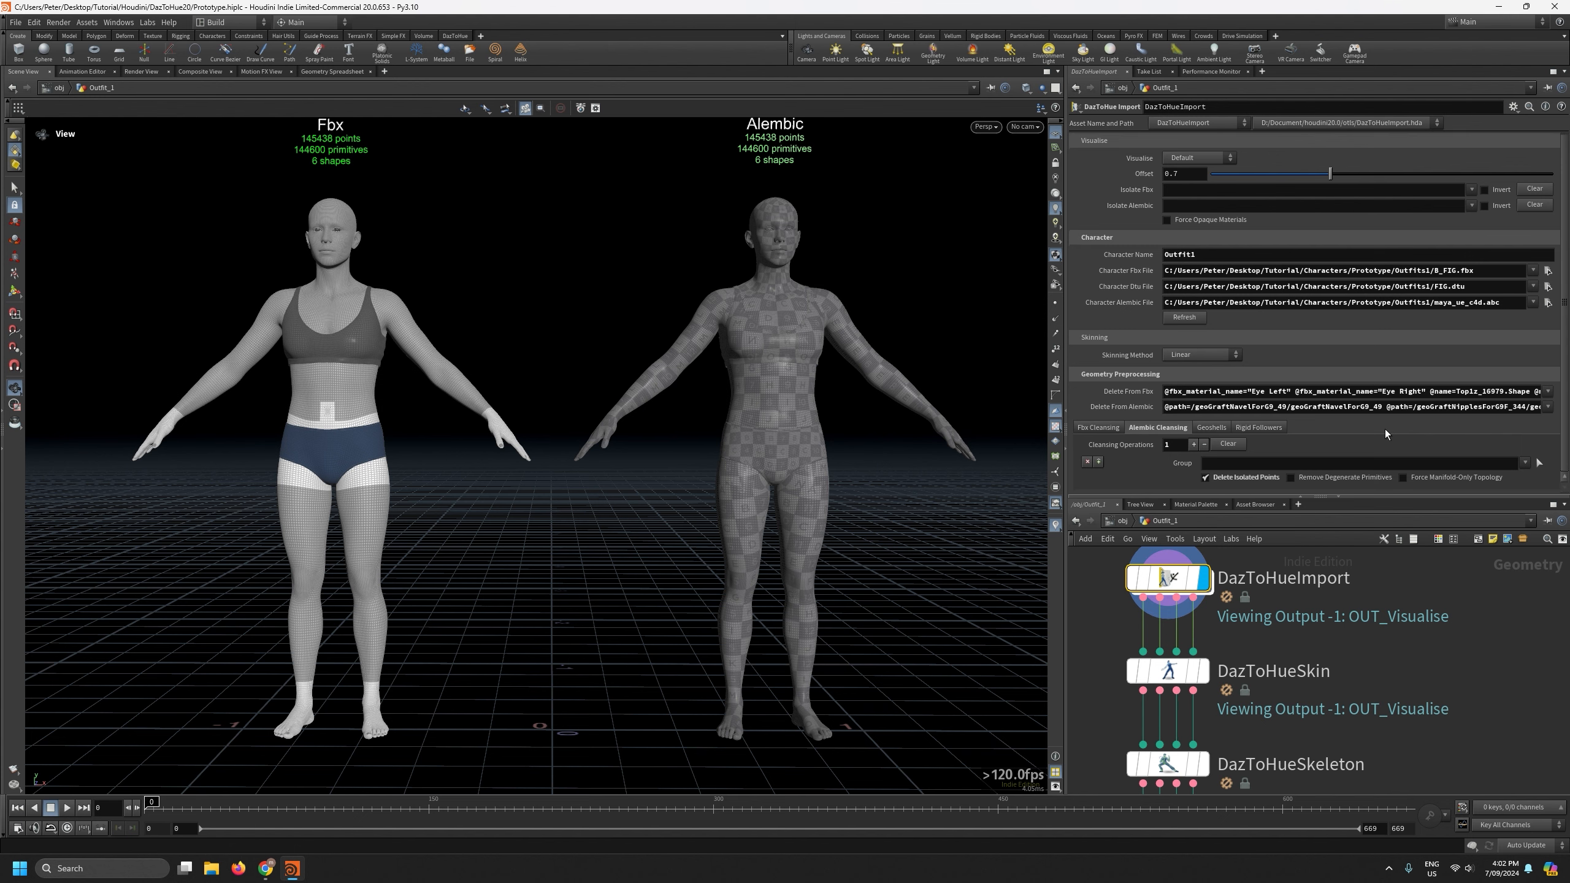
middle_click_drag(652, 309, 621, 346)
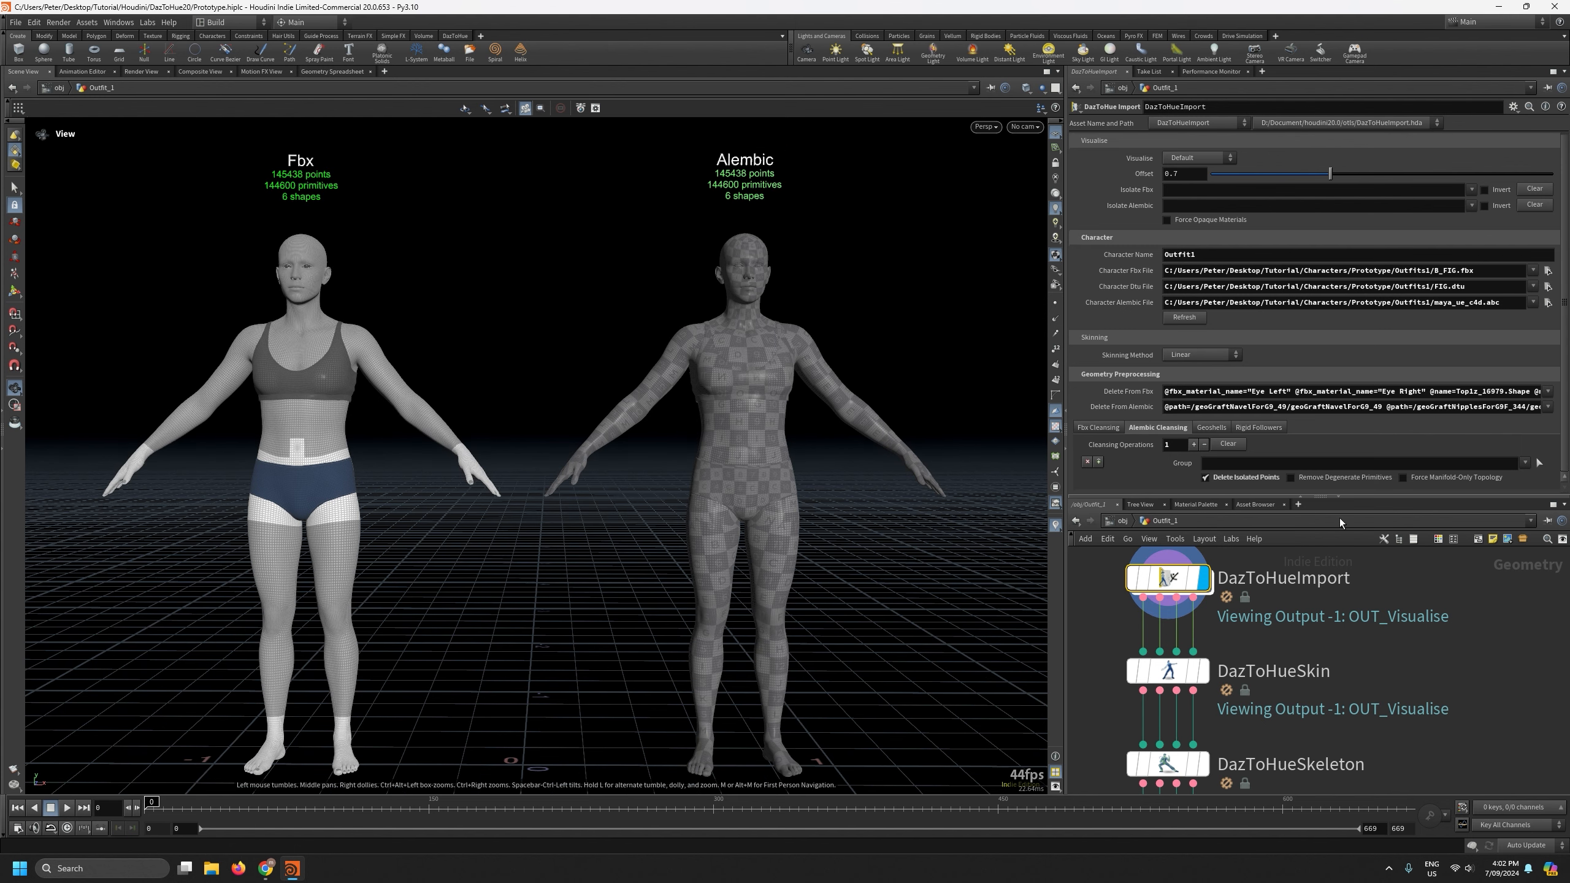
left_click_drag(1379, 498, 1380, 375)
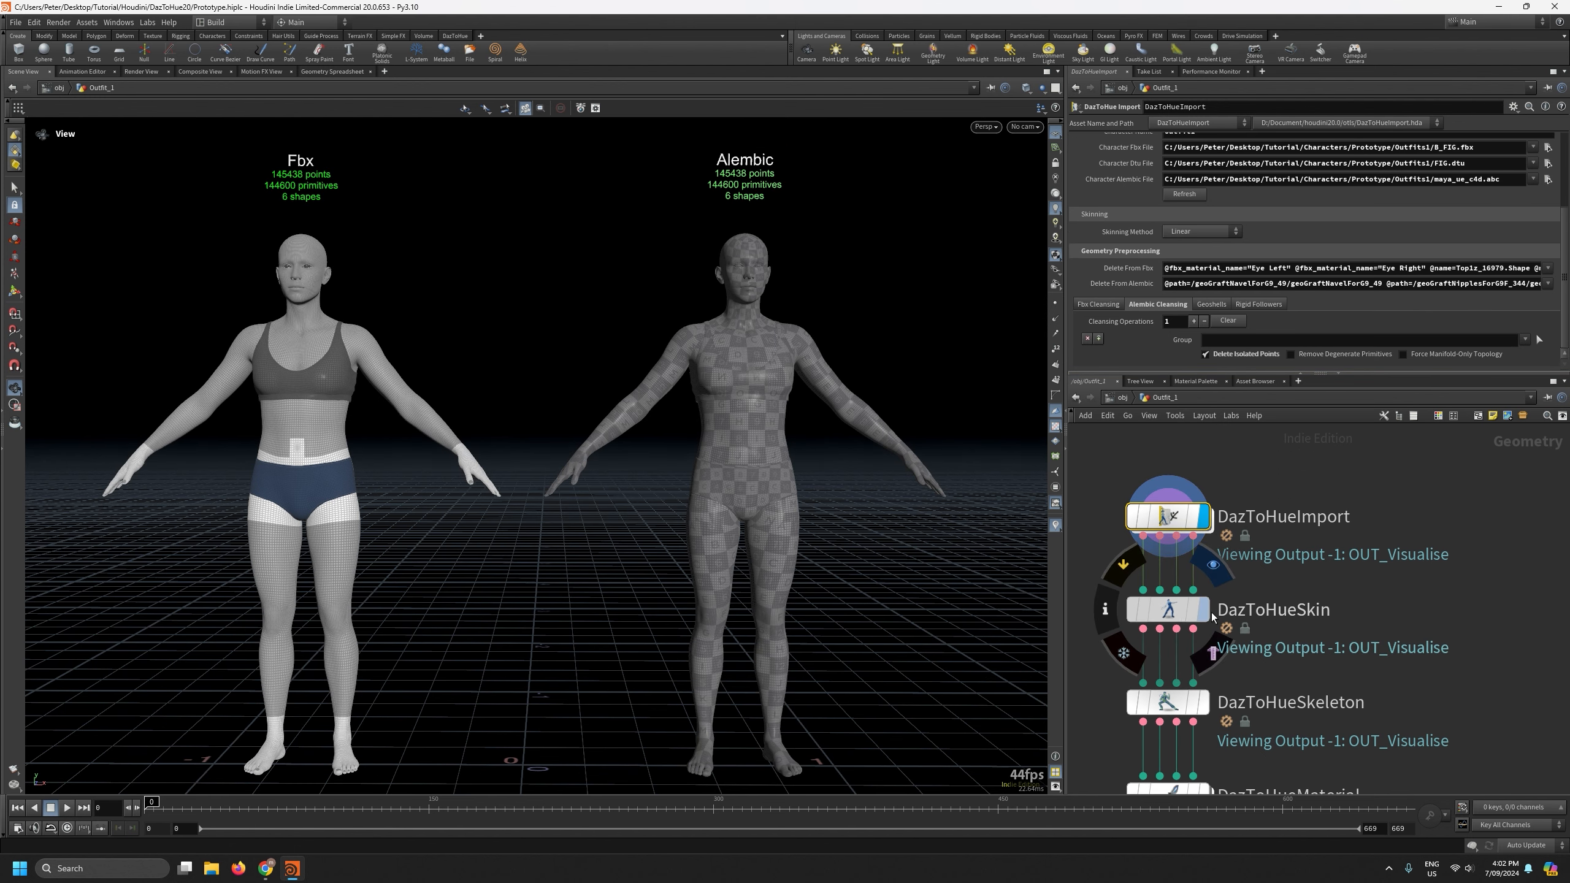
Select and display the DazToHueSkin node, and examine the mesh around the briefs and hips from several angles.
left_click(1170, 614)
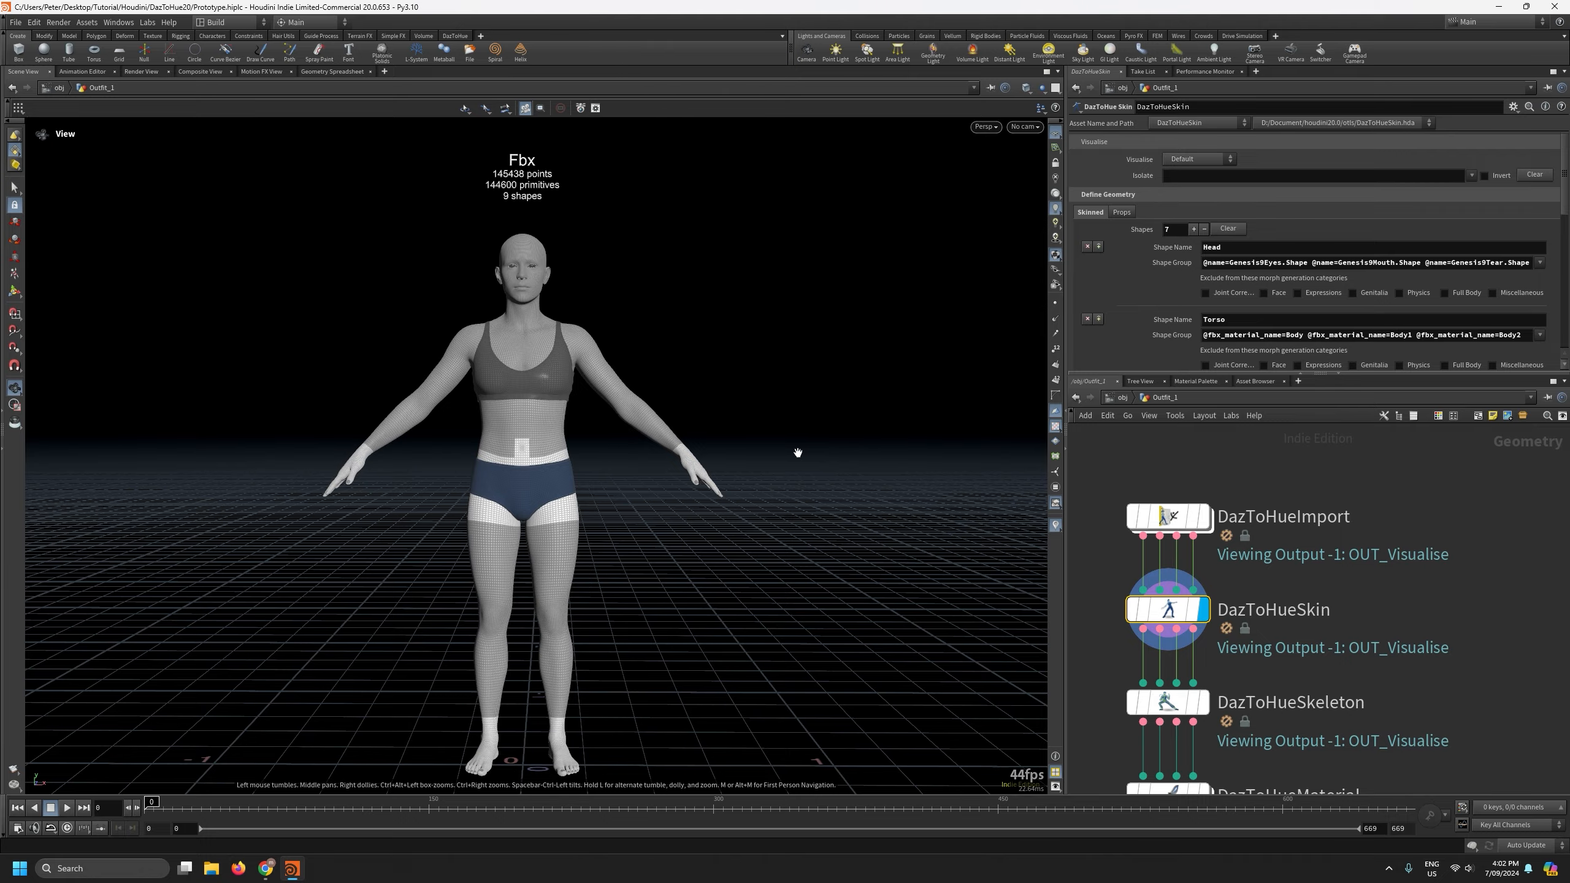
scroll(552, 456, "up", 4)
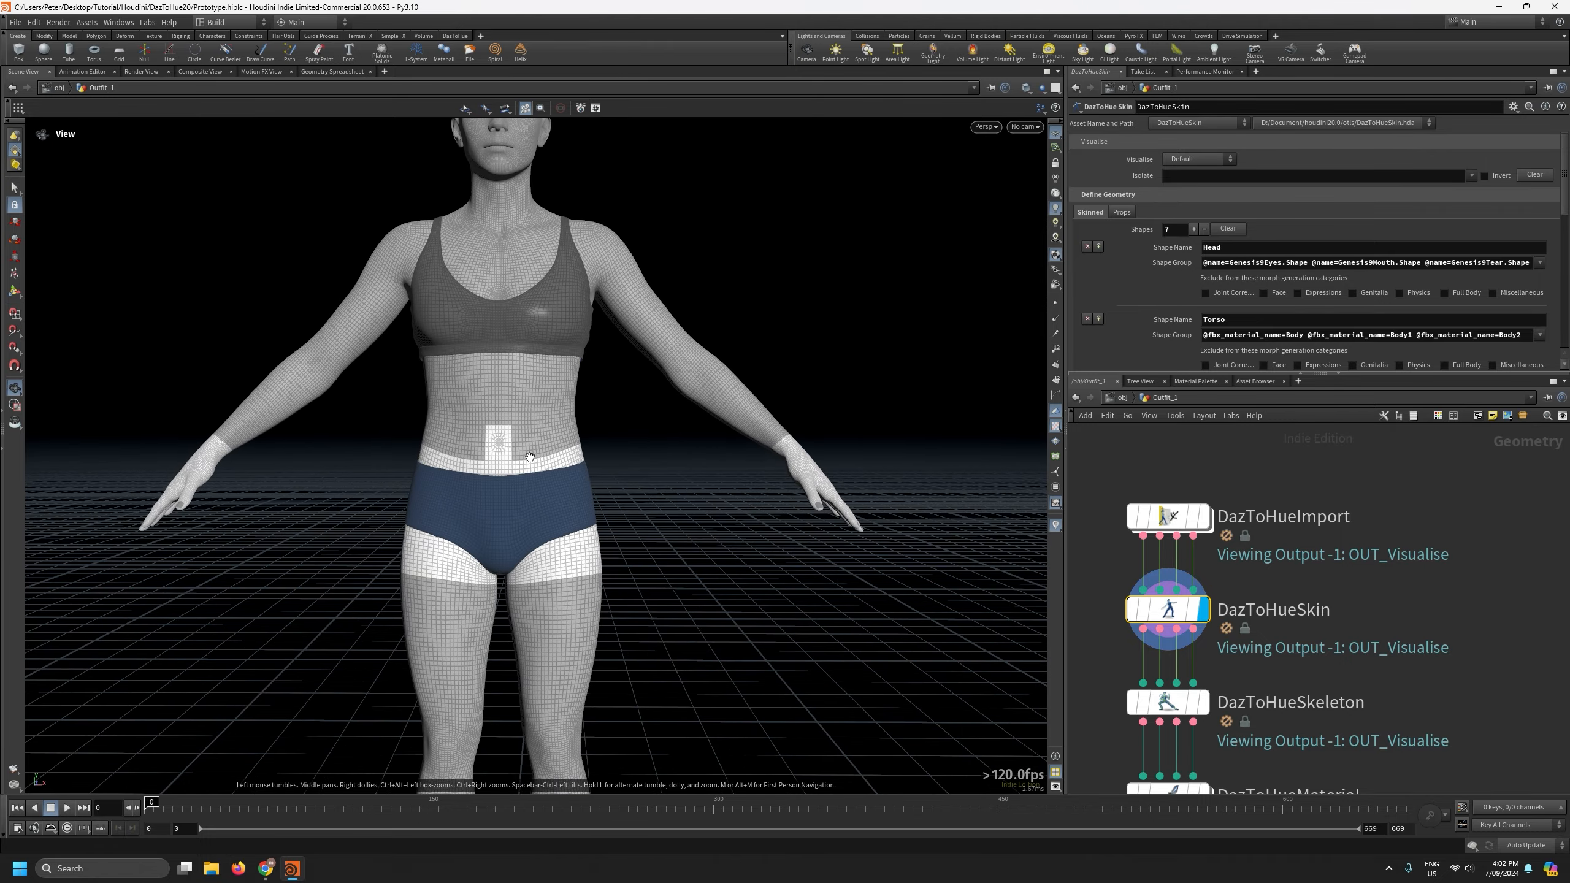
scroll(516, 501, "up", 3)
left_click_drag(441, 371, 427, 401)
scroll(657, 414, "down", 5)
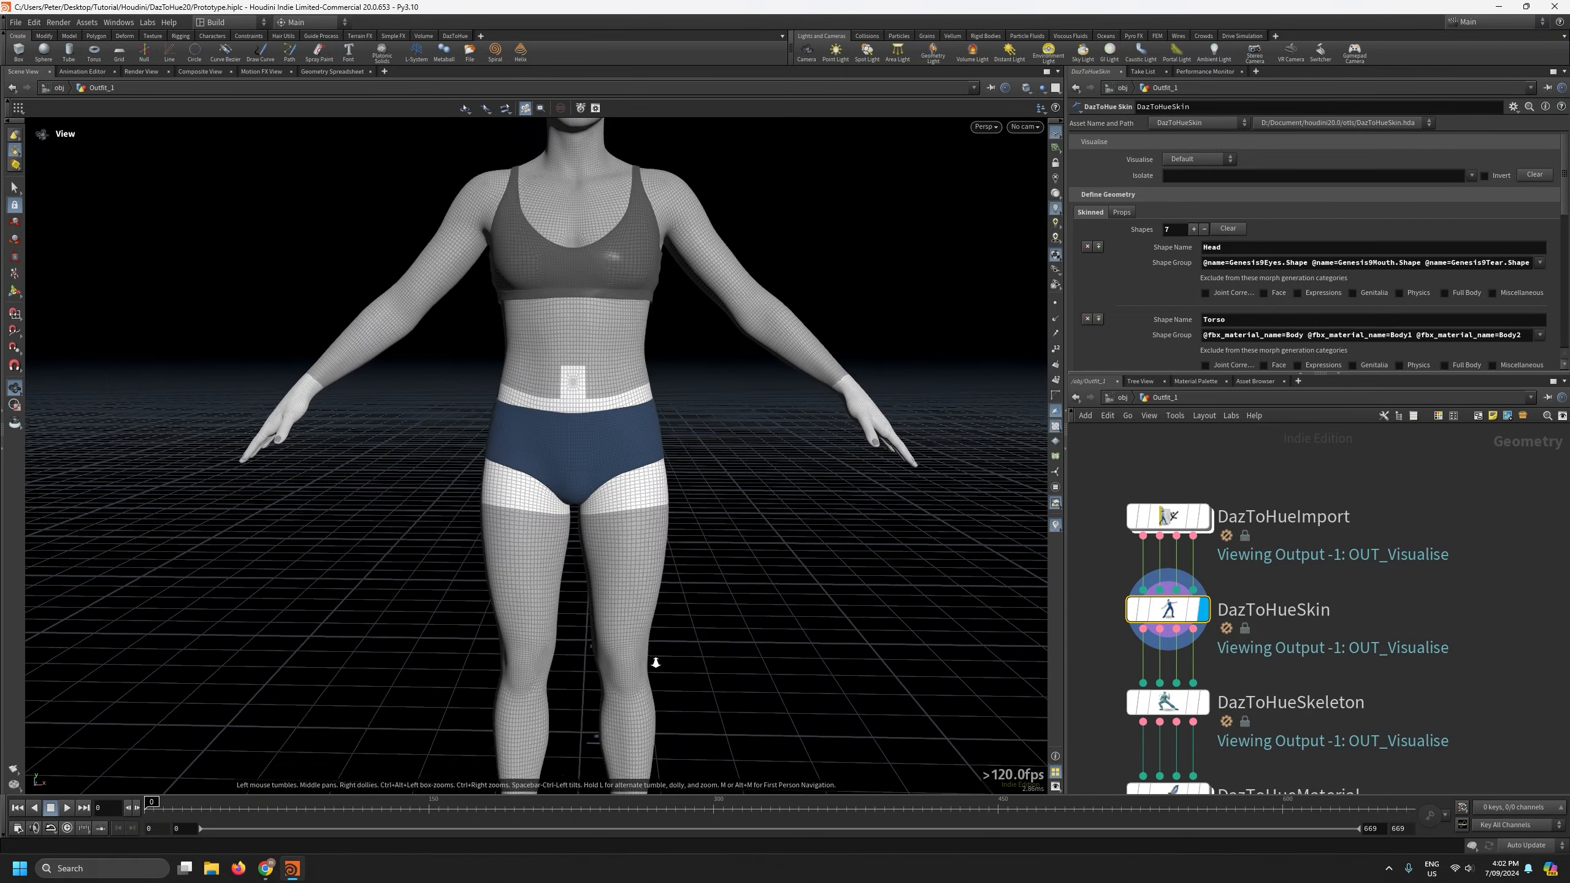
left_click_drag(666, 477, 692, 473)
scroll(704, 489, "down", 3)
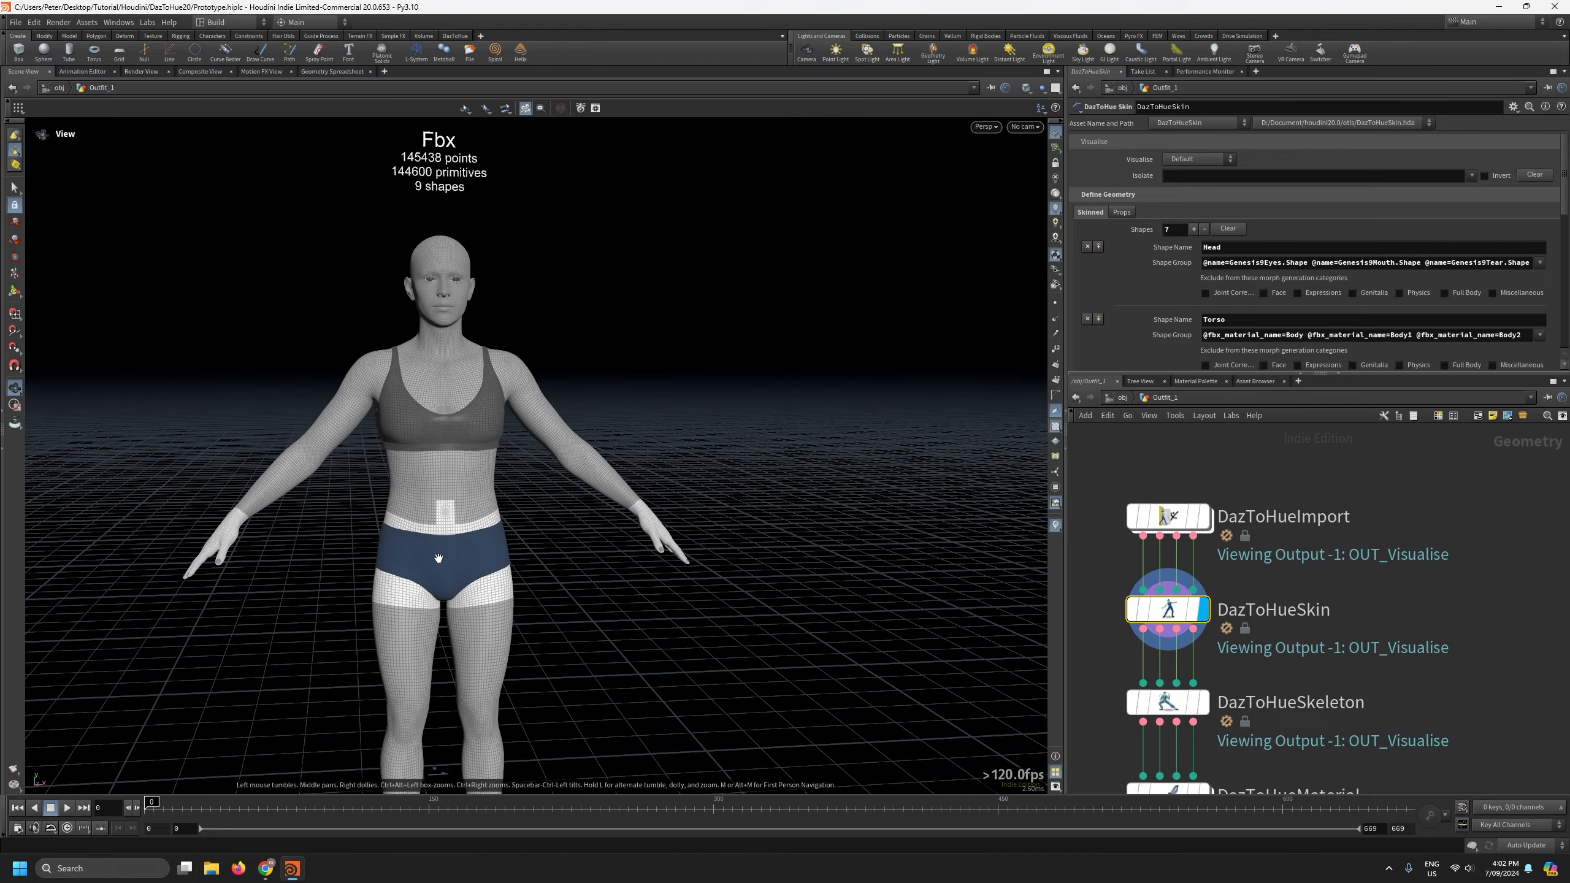
scroll(462, 280, "up", 8)
left_click_drag(463, 498, 403, 498)
scroll(400, 476, "down", 5)
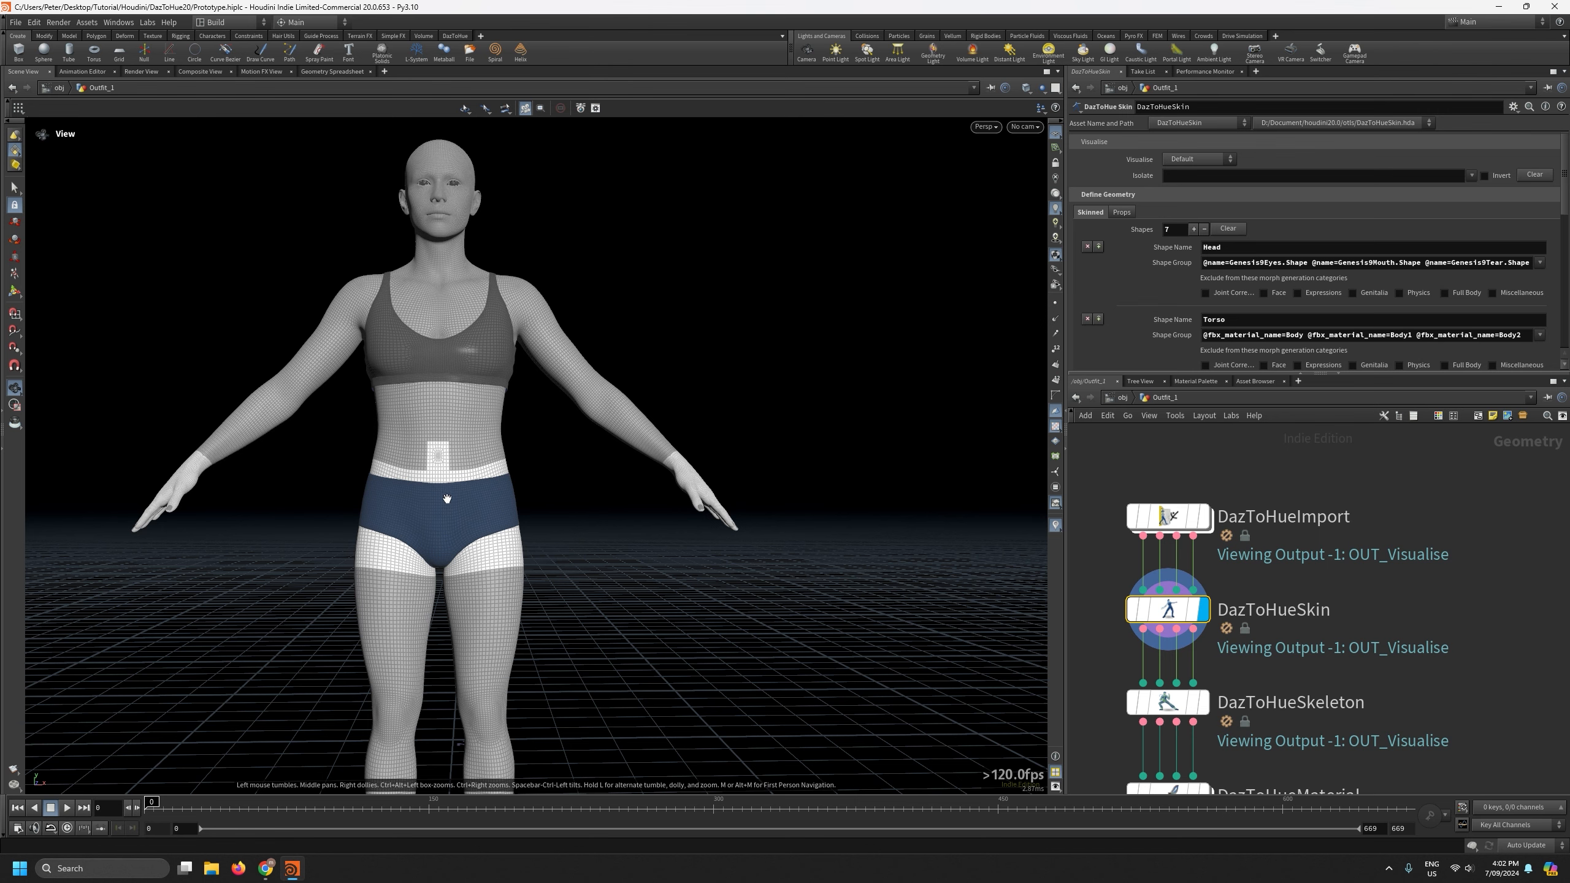
scroll(409, 546, "up", 5)
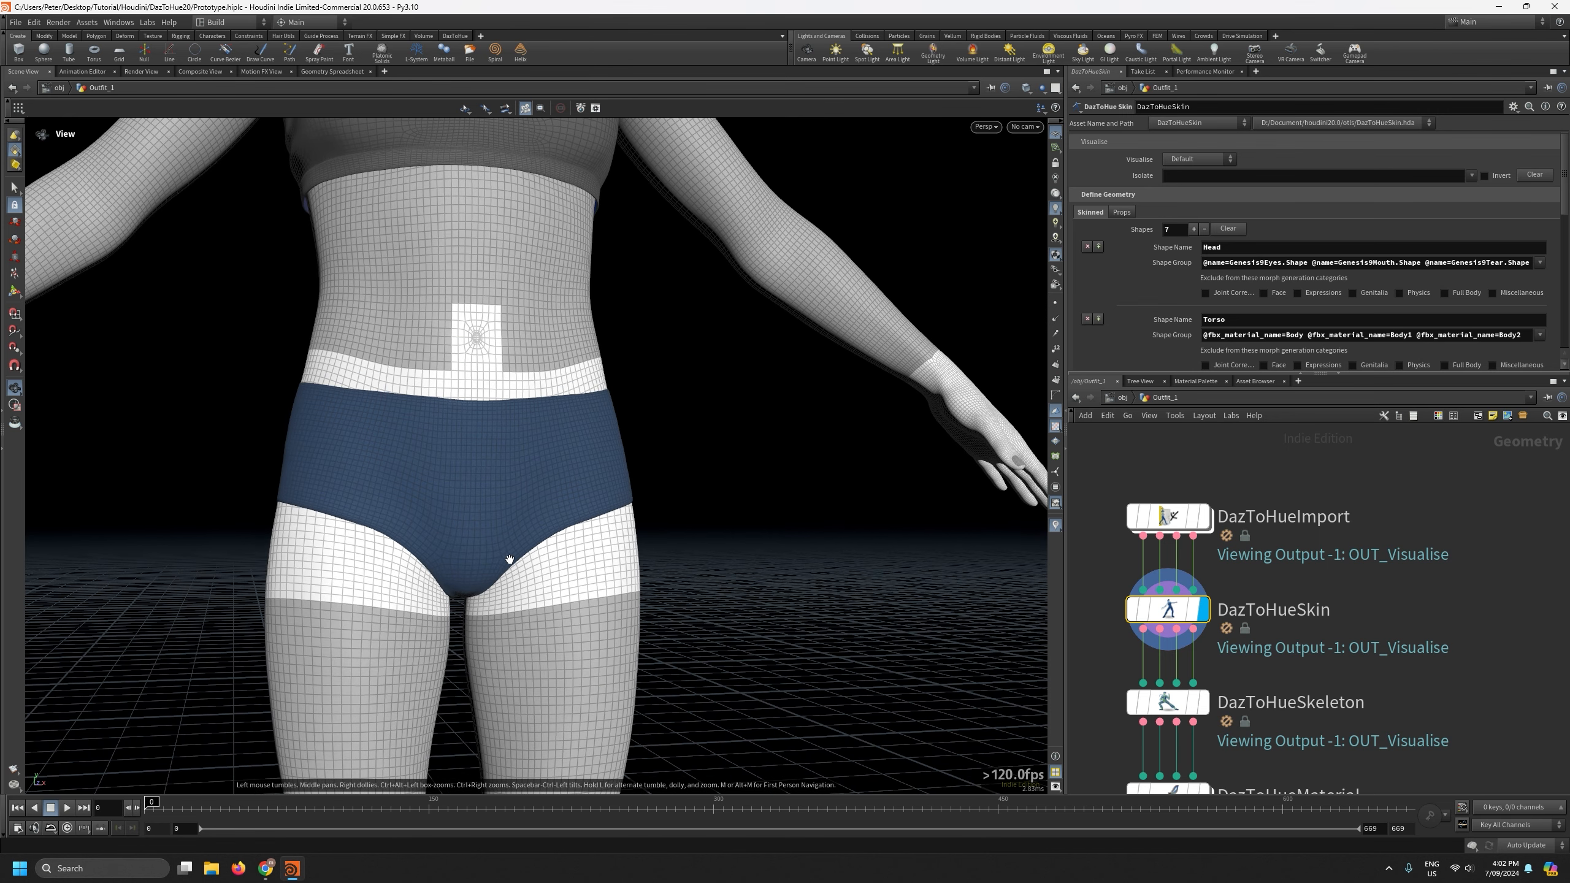
left_click_drag(699, 451, 760, 489)
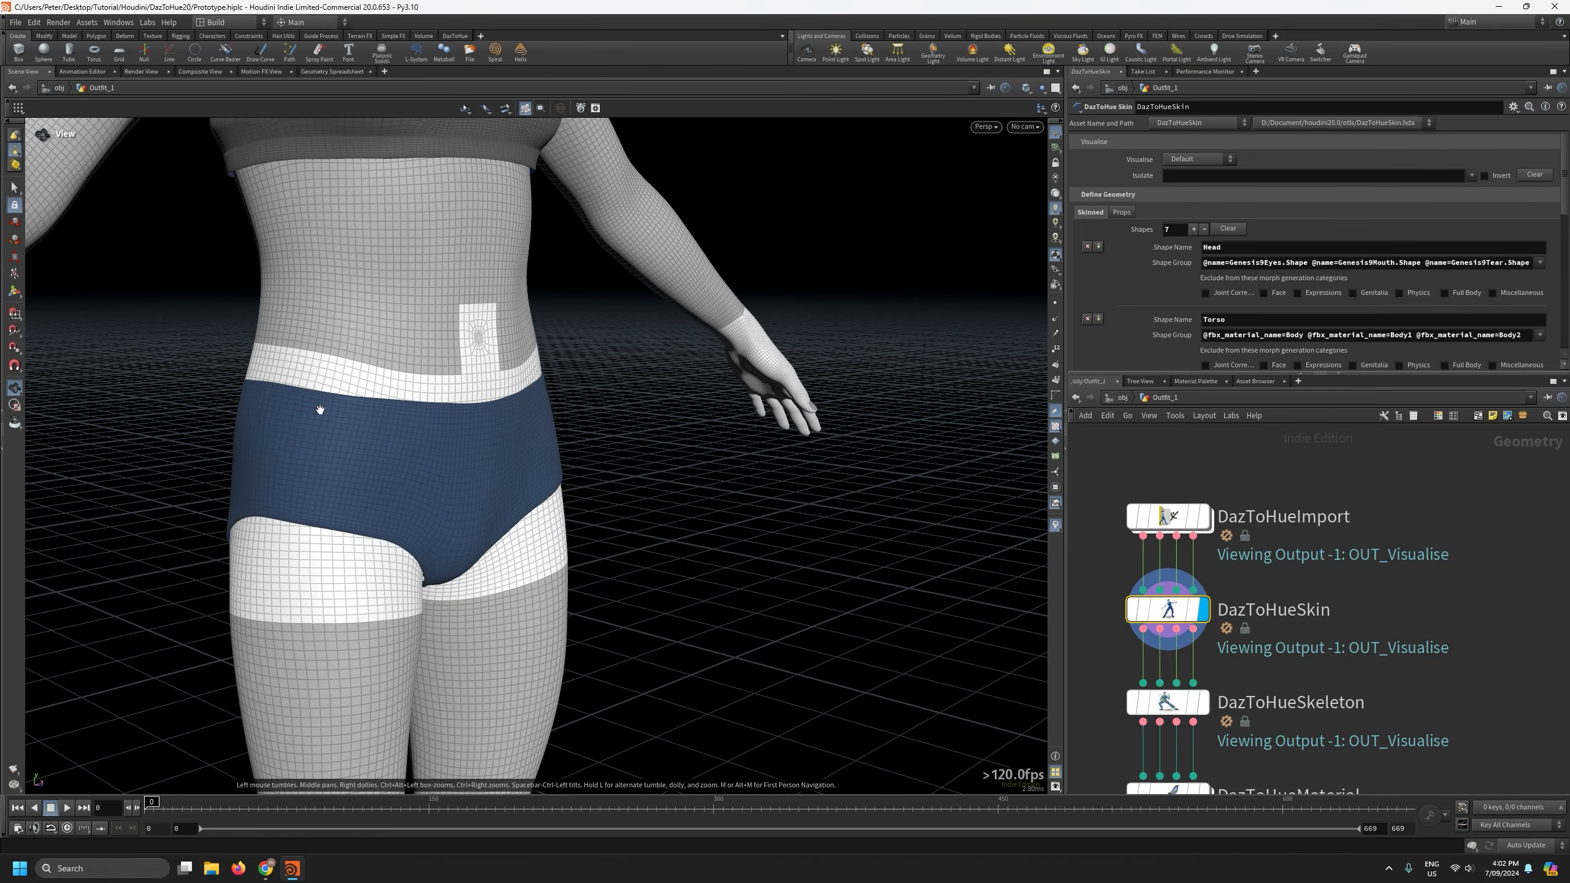
left_click_drag(617, 505, 514, 481)
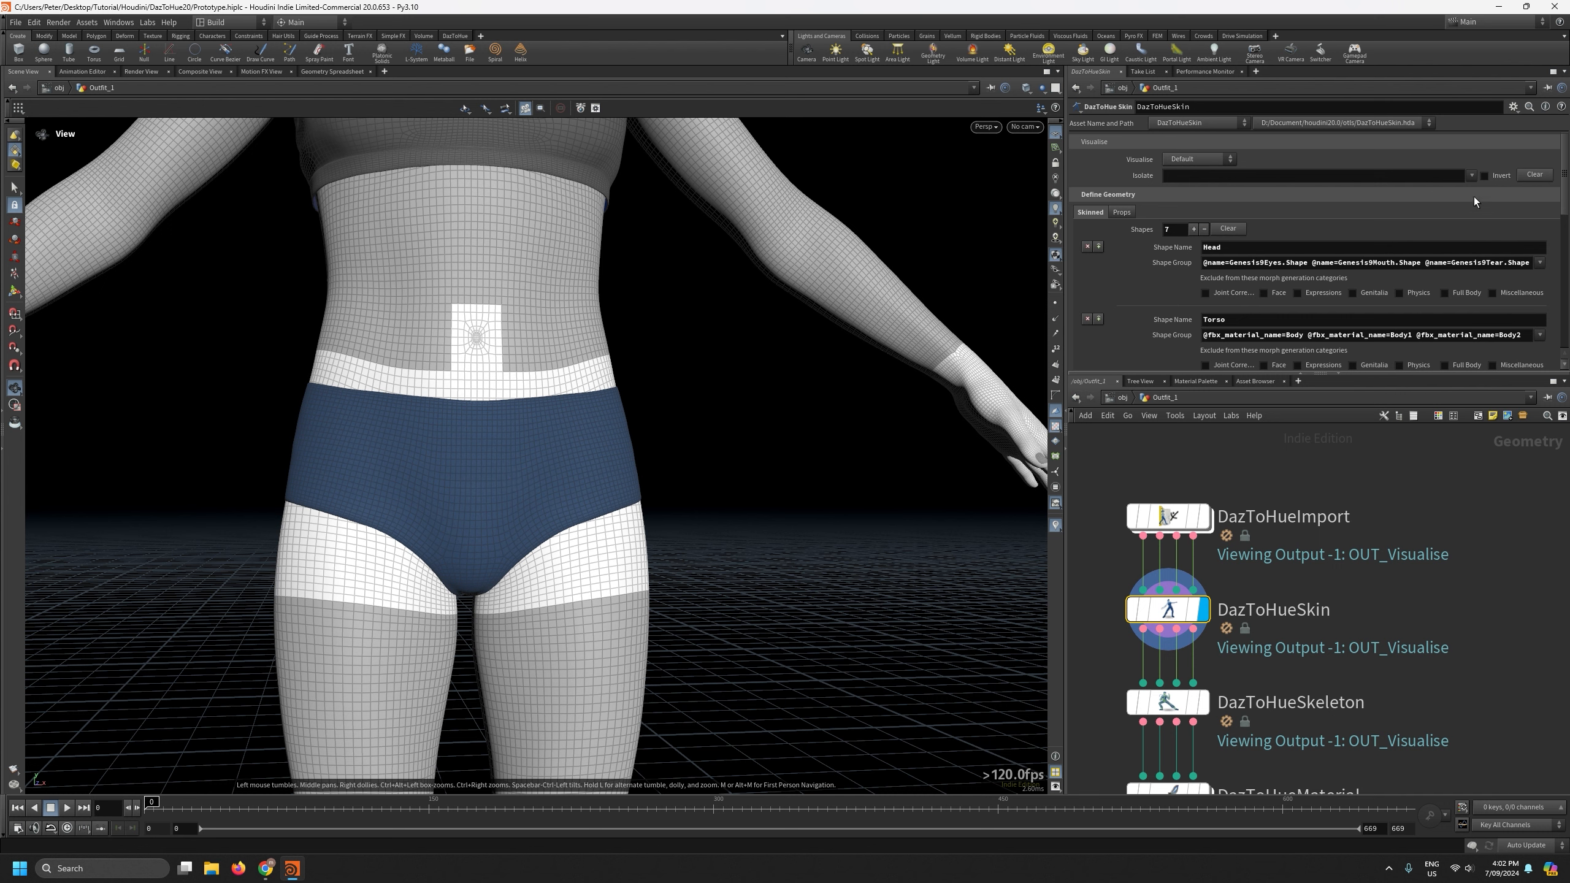
Isolate the CBINDIBriefs_2163.Shape mesh in the skin visualisation and view it from above.
left_click(1472, 176)
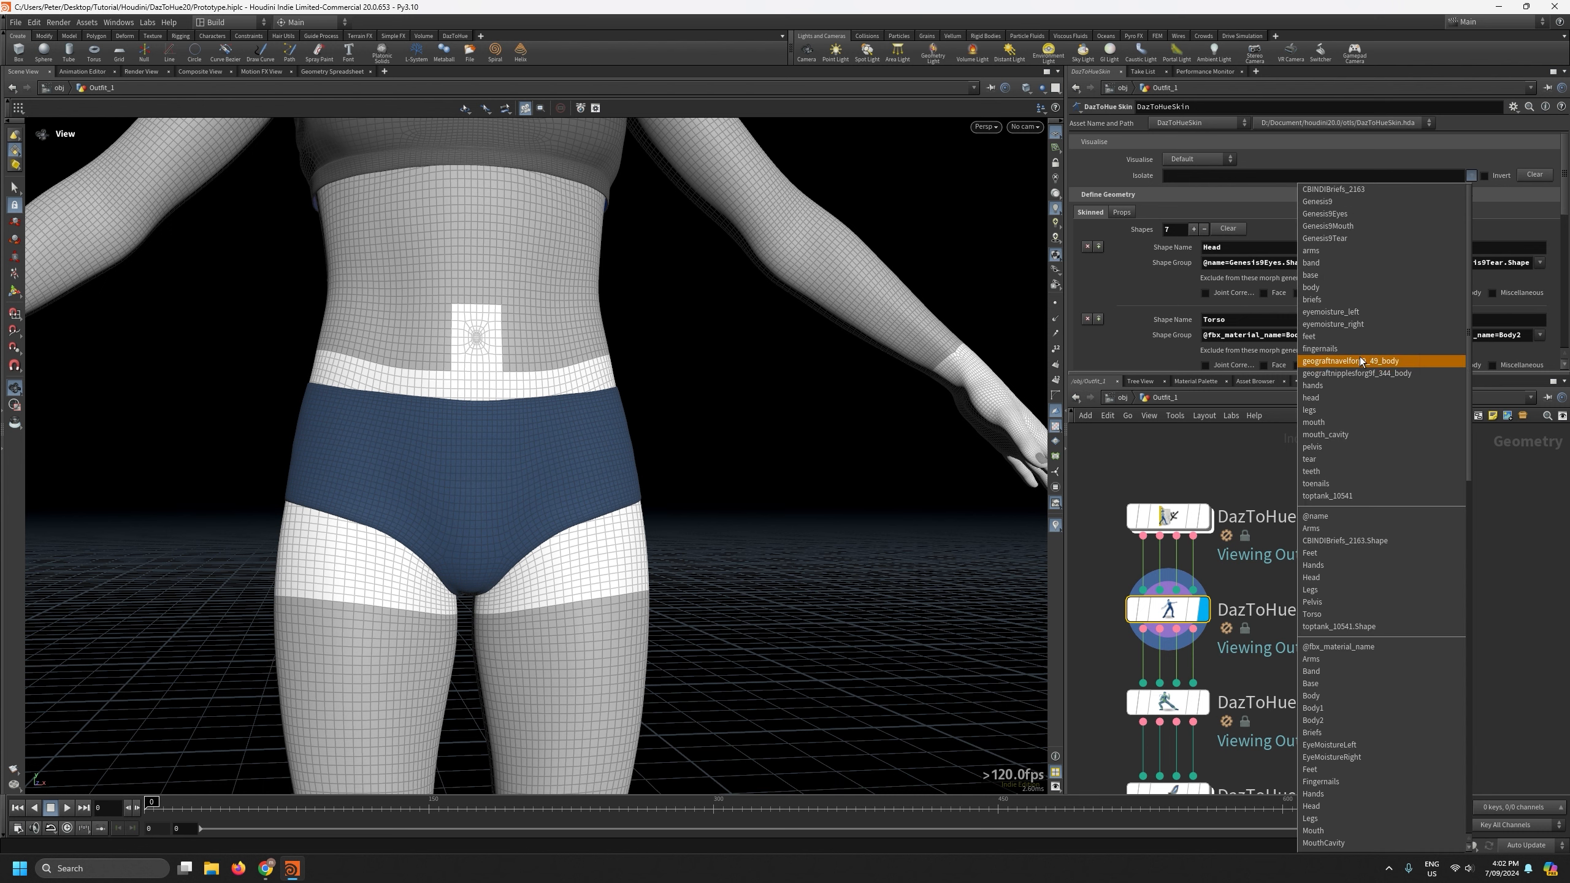
left_click(1354, 540)
left_click_drag(515, 512, 426, 374)
left_click_drag(505, 476, 428, 484)
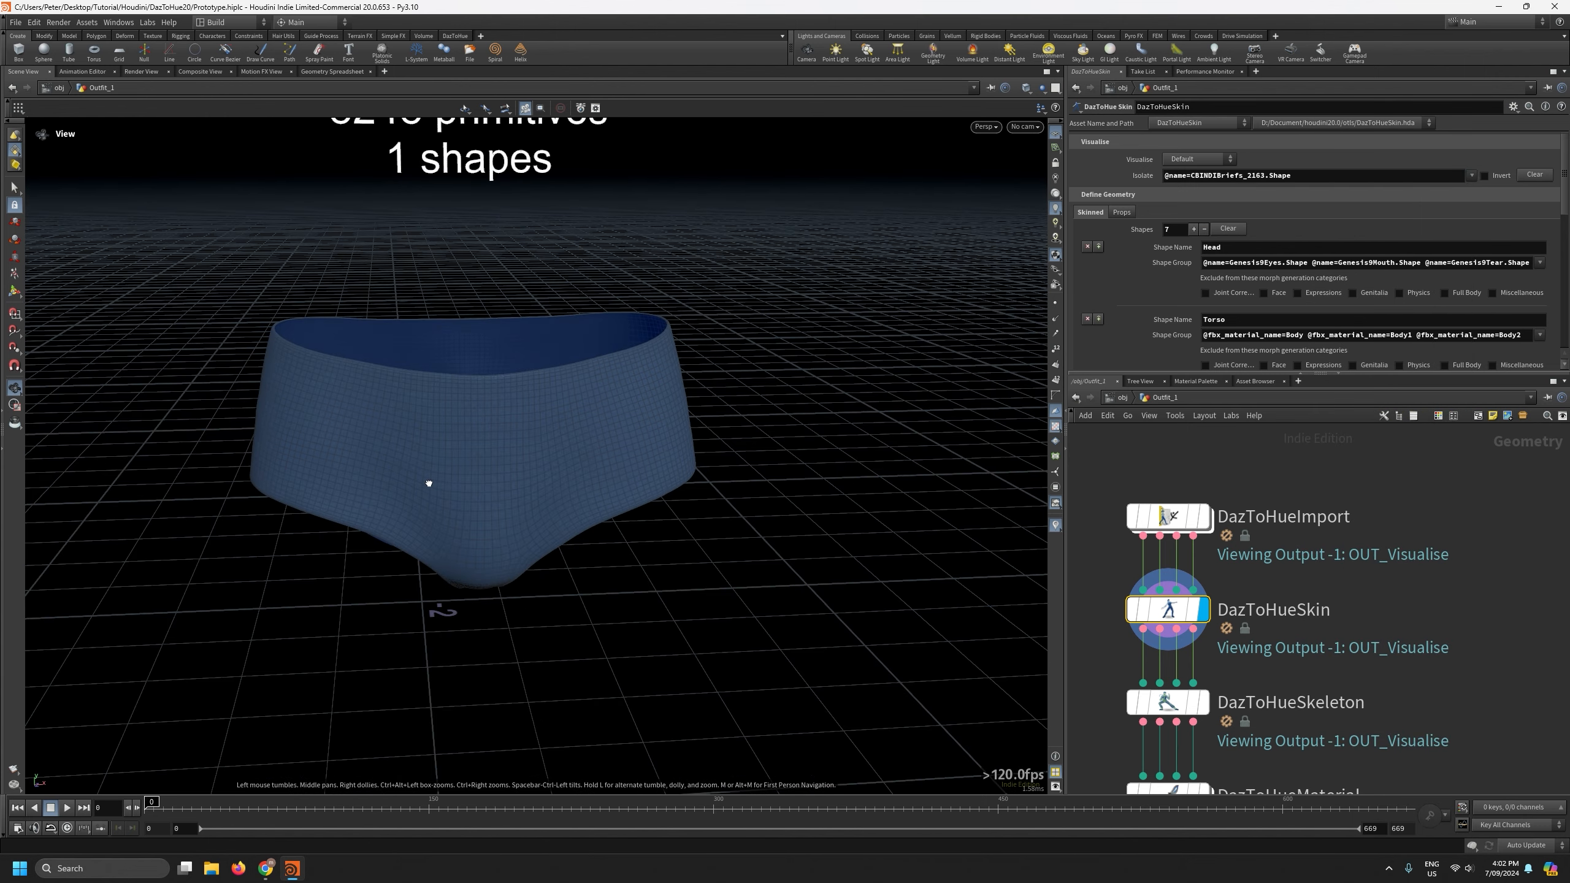
Add the pelvis group to the isolated geometry and examine how the briefs fit over the pelvis from all sides.
left_click(1470, 176)
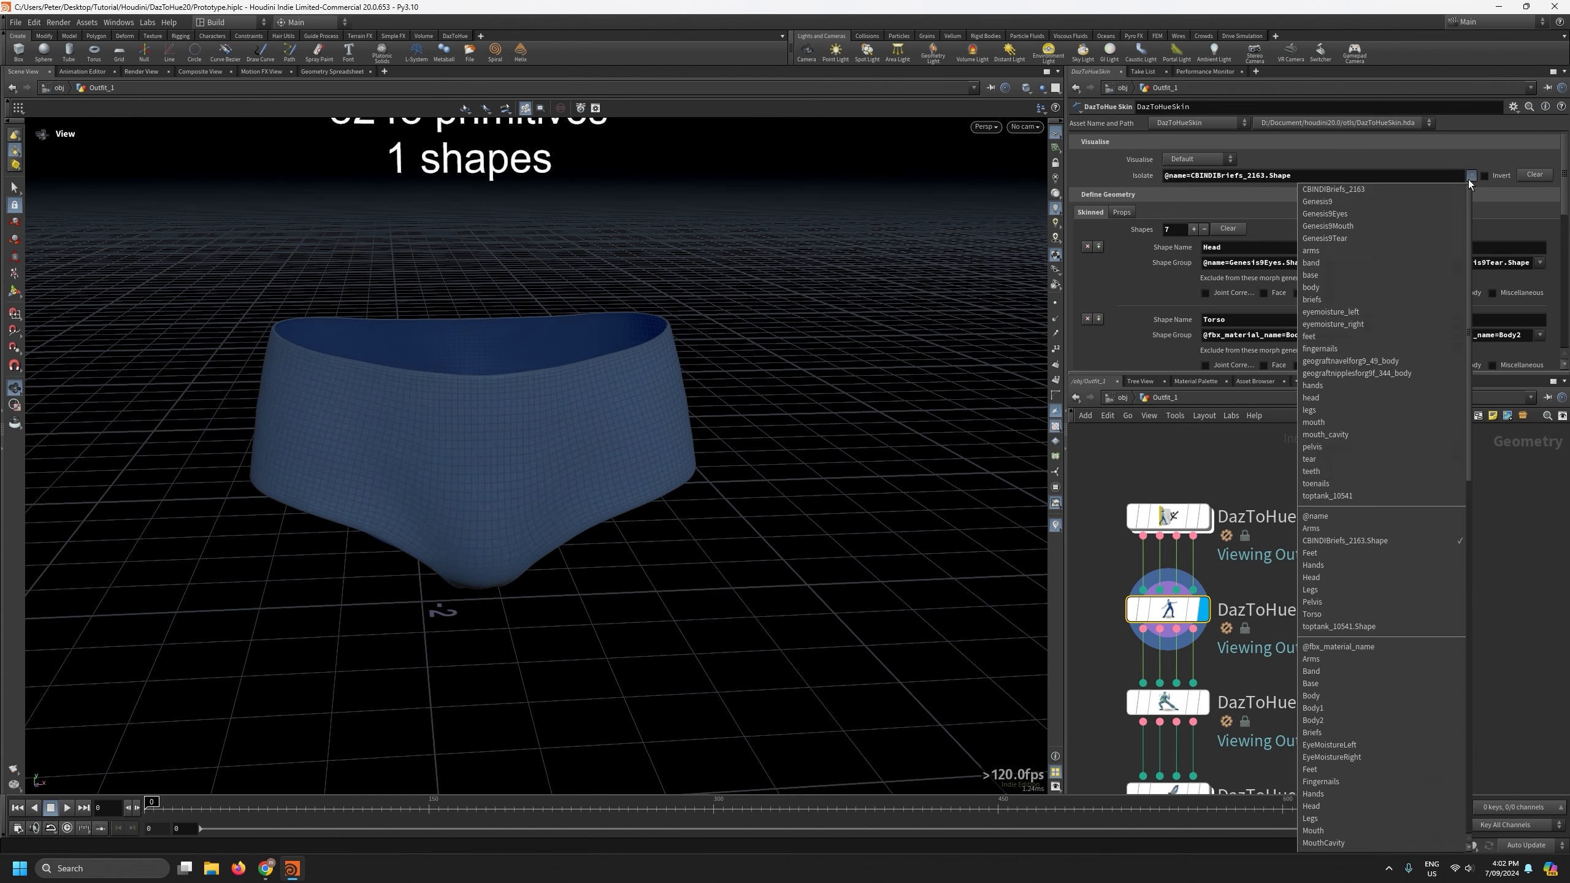
left_click(1308, 447)
left_click_drag(518, 498, 815, 442)
left_click_drag(357, 442, 610, 637)
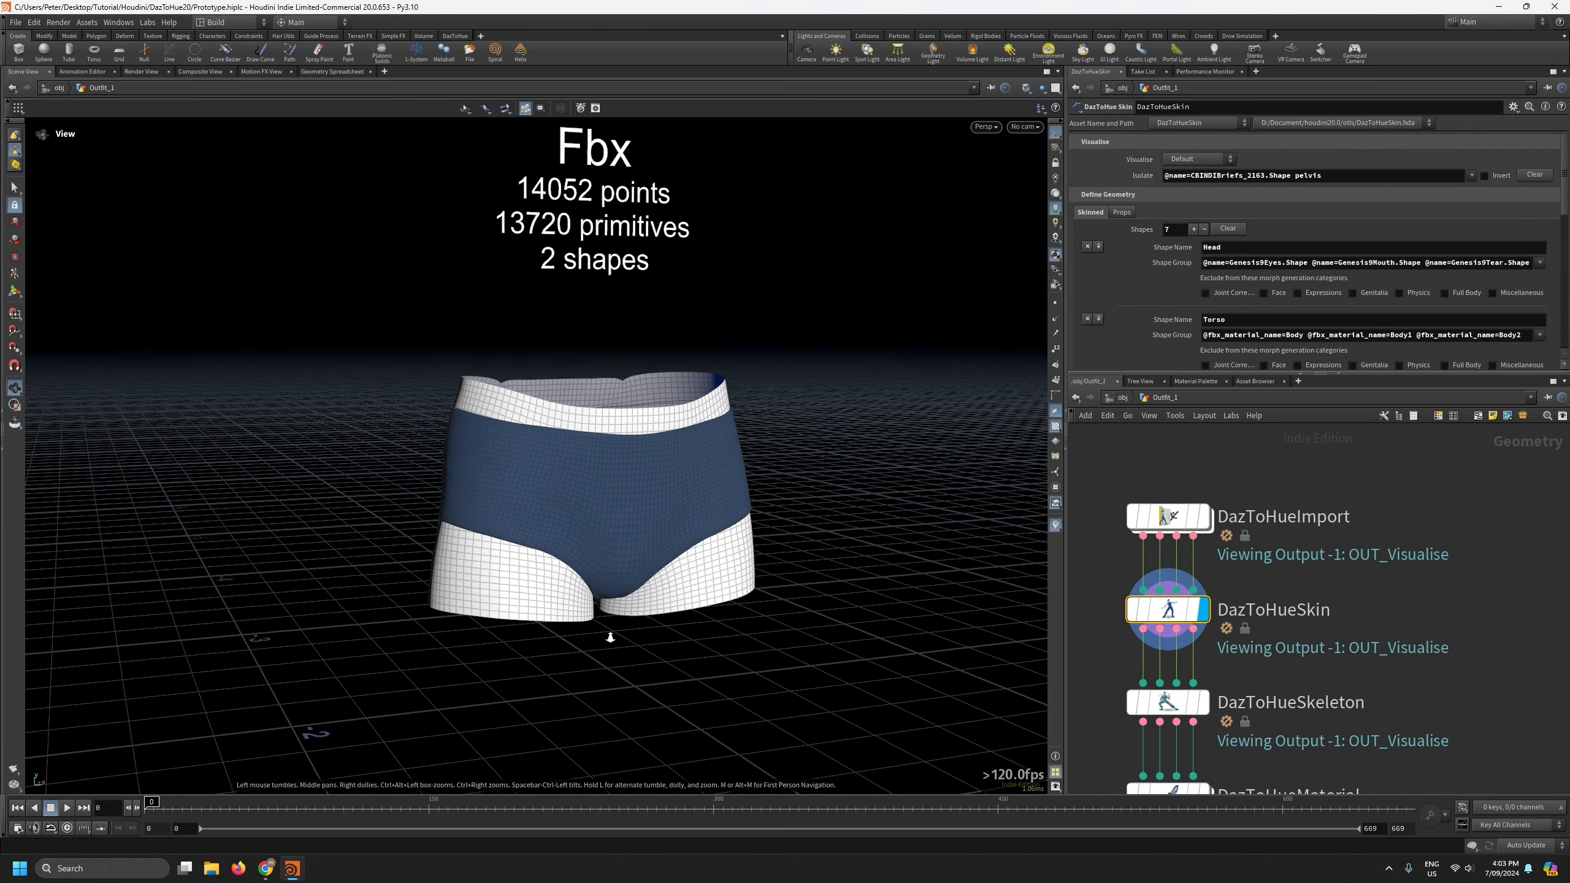
right_click_drag(611, 638, 611, 642)
left_click_drag(610, 642, 557, 540)
middle_click_drag(595, 528, 446, 528)
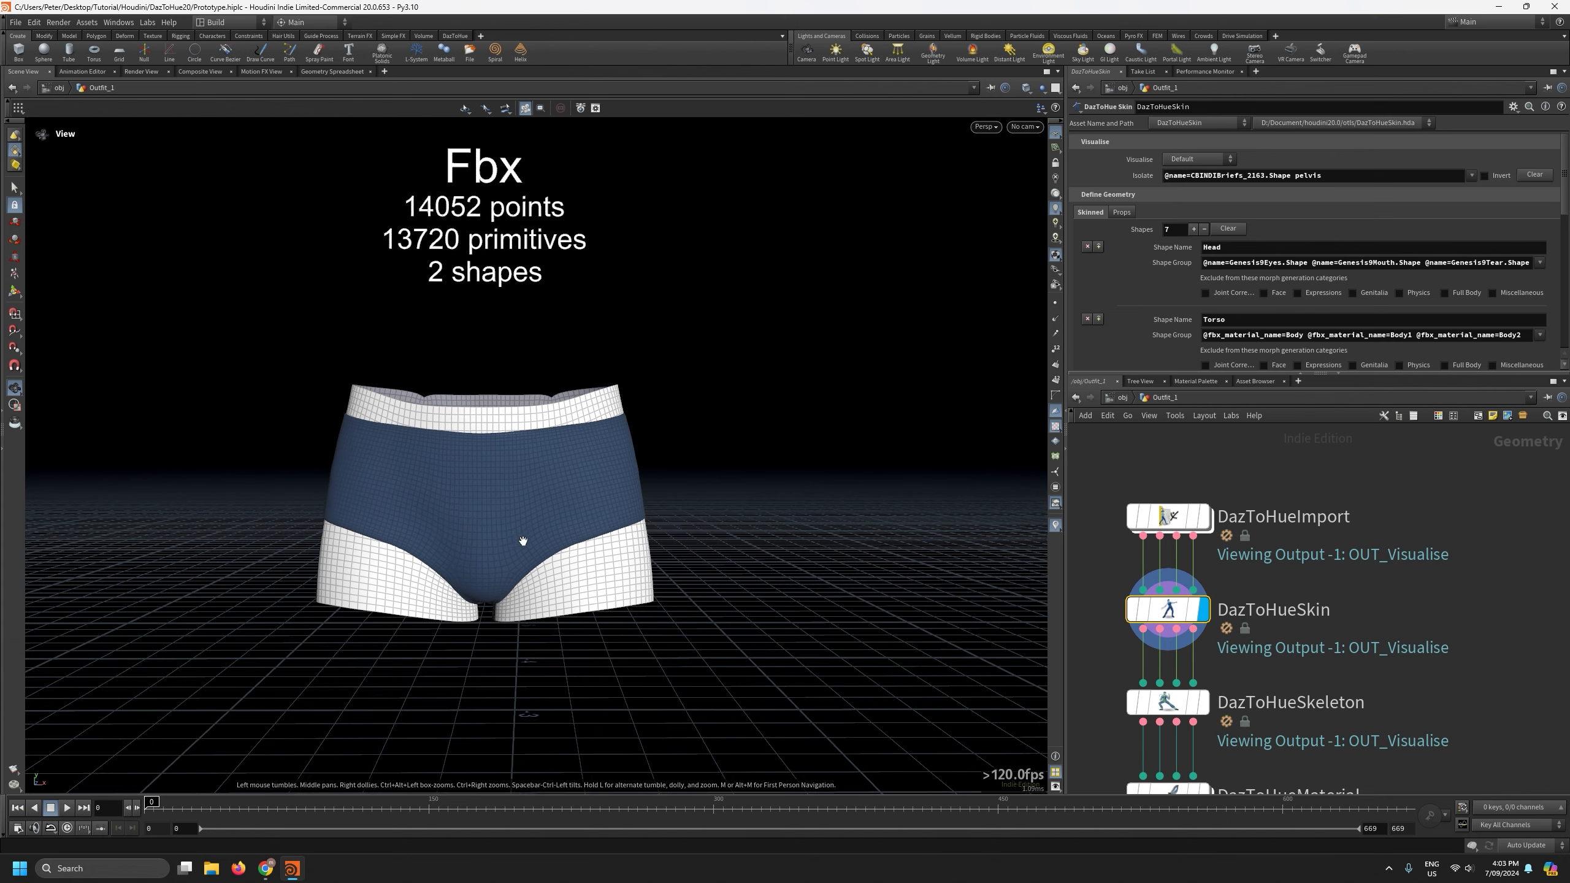
right_click_drag(523, 541, 487, 345)
mouse_move(498, 450)
left_mouse_down()
mouse_move(463, 462)
mouse_move(502, 471)
left_mouse_up()
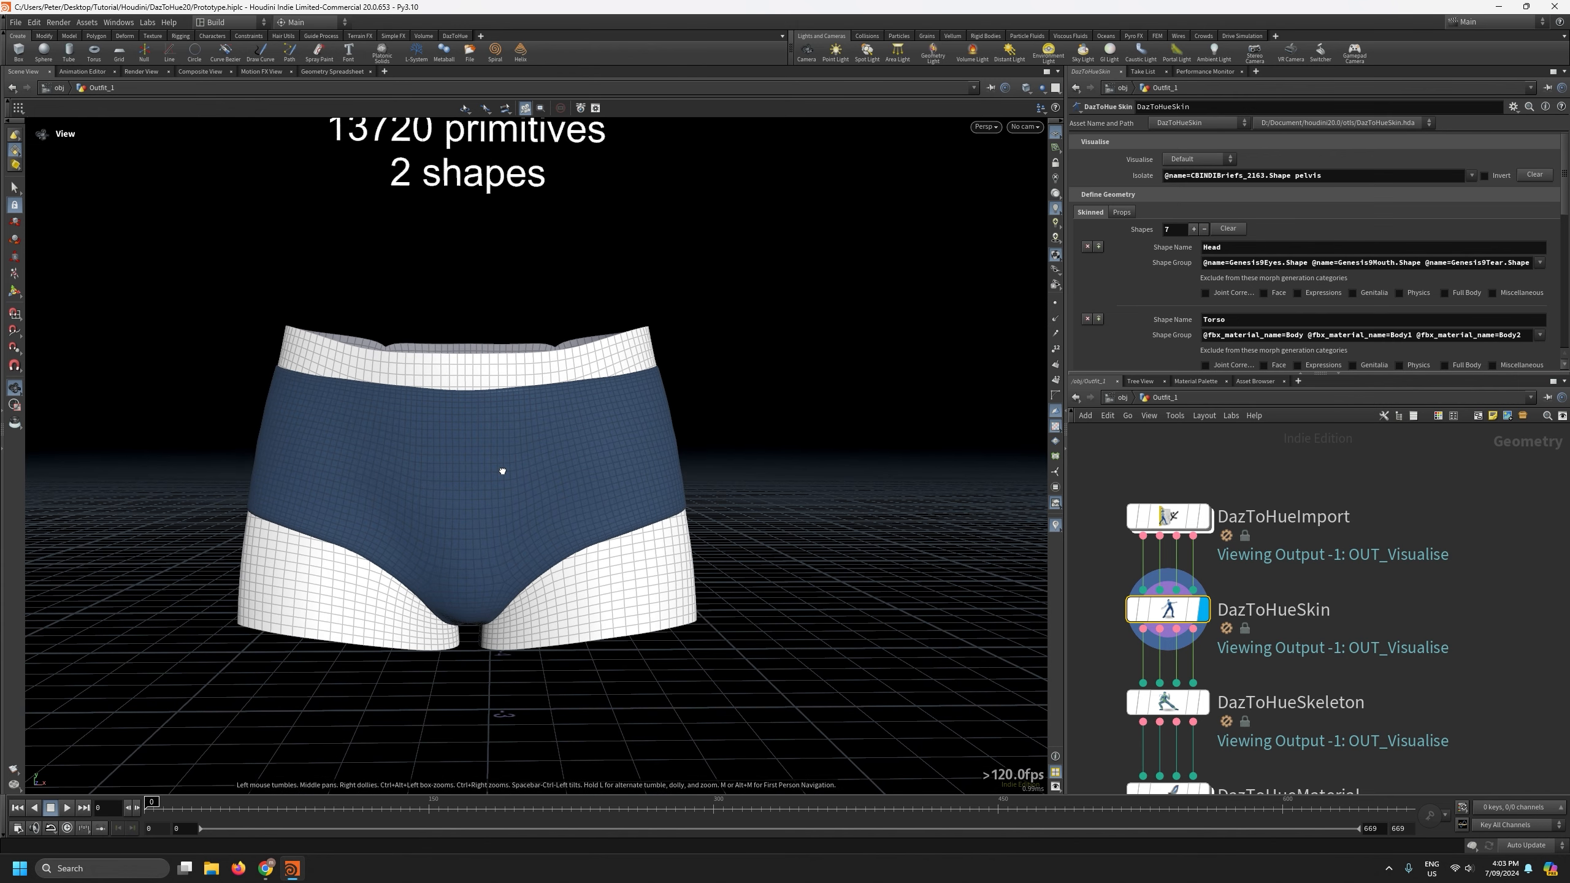
right_click_drag(502, 471, 456, 344)
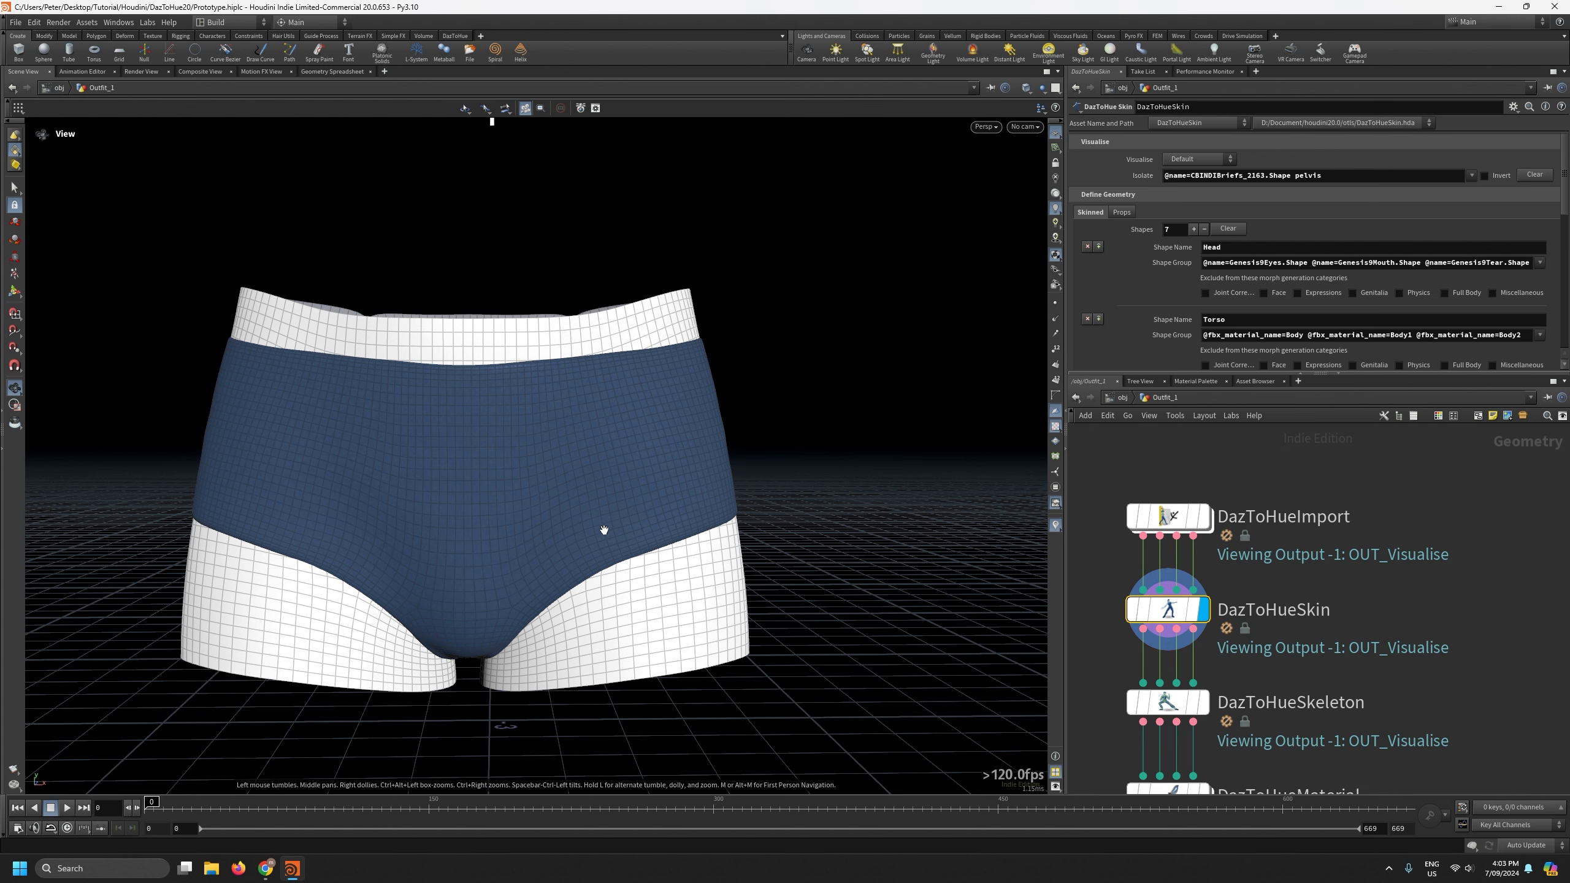
left_click_drag(604, 530, 550, 554)
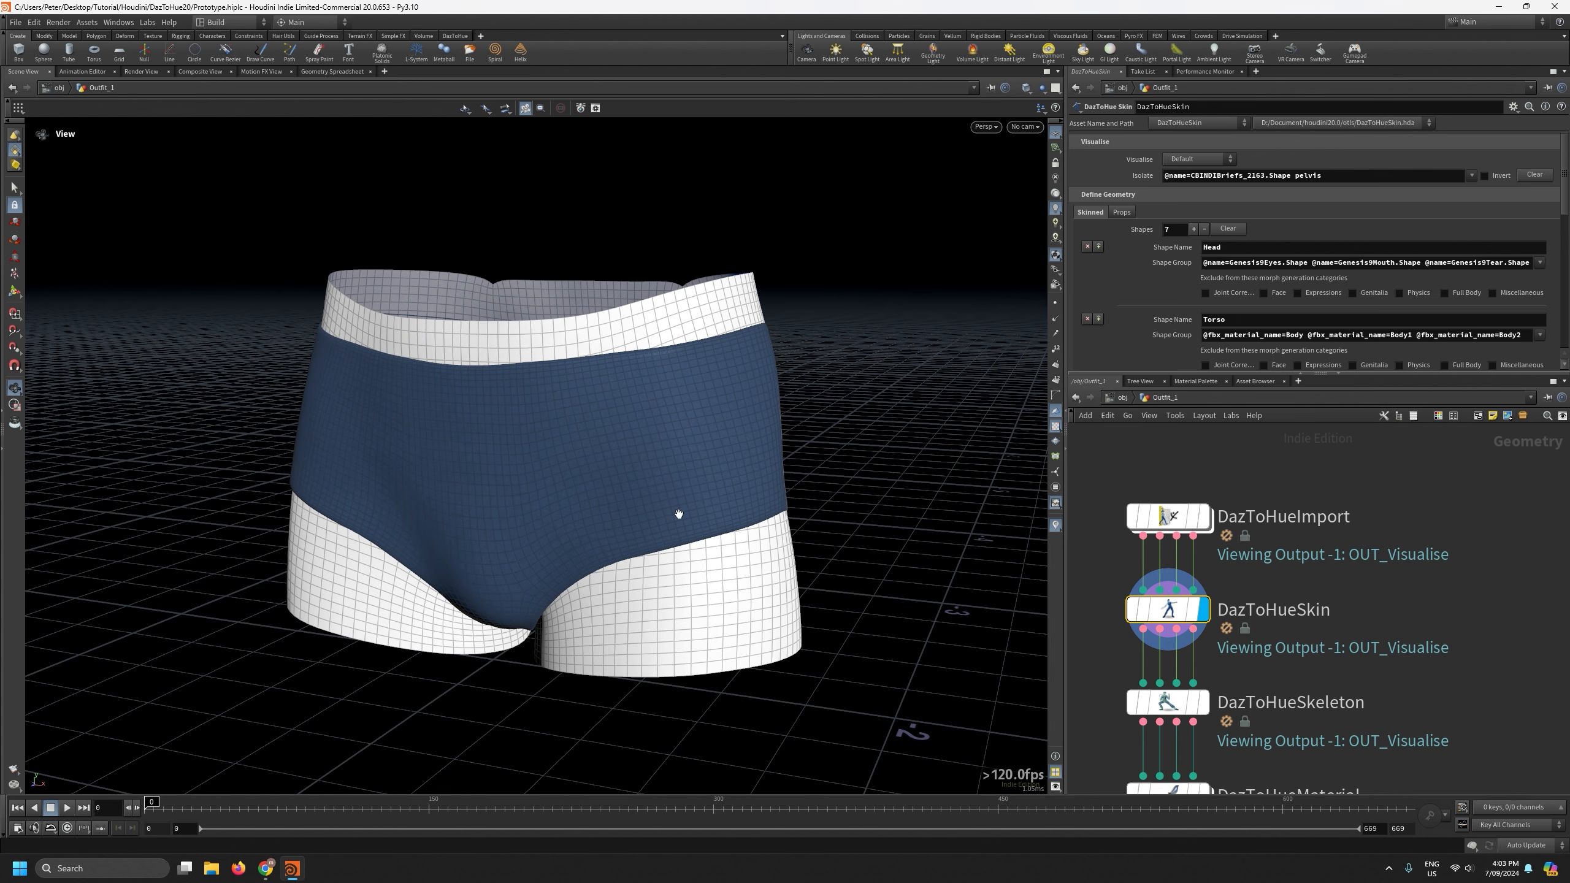
left_click_drag(472, 362, 899, 462)
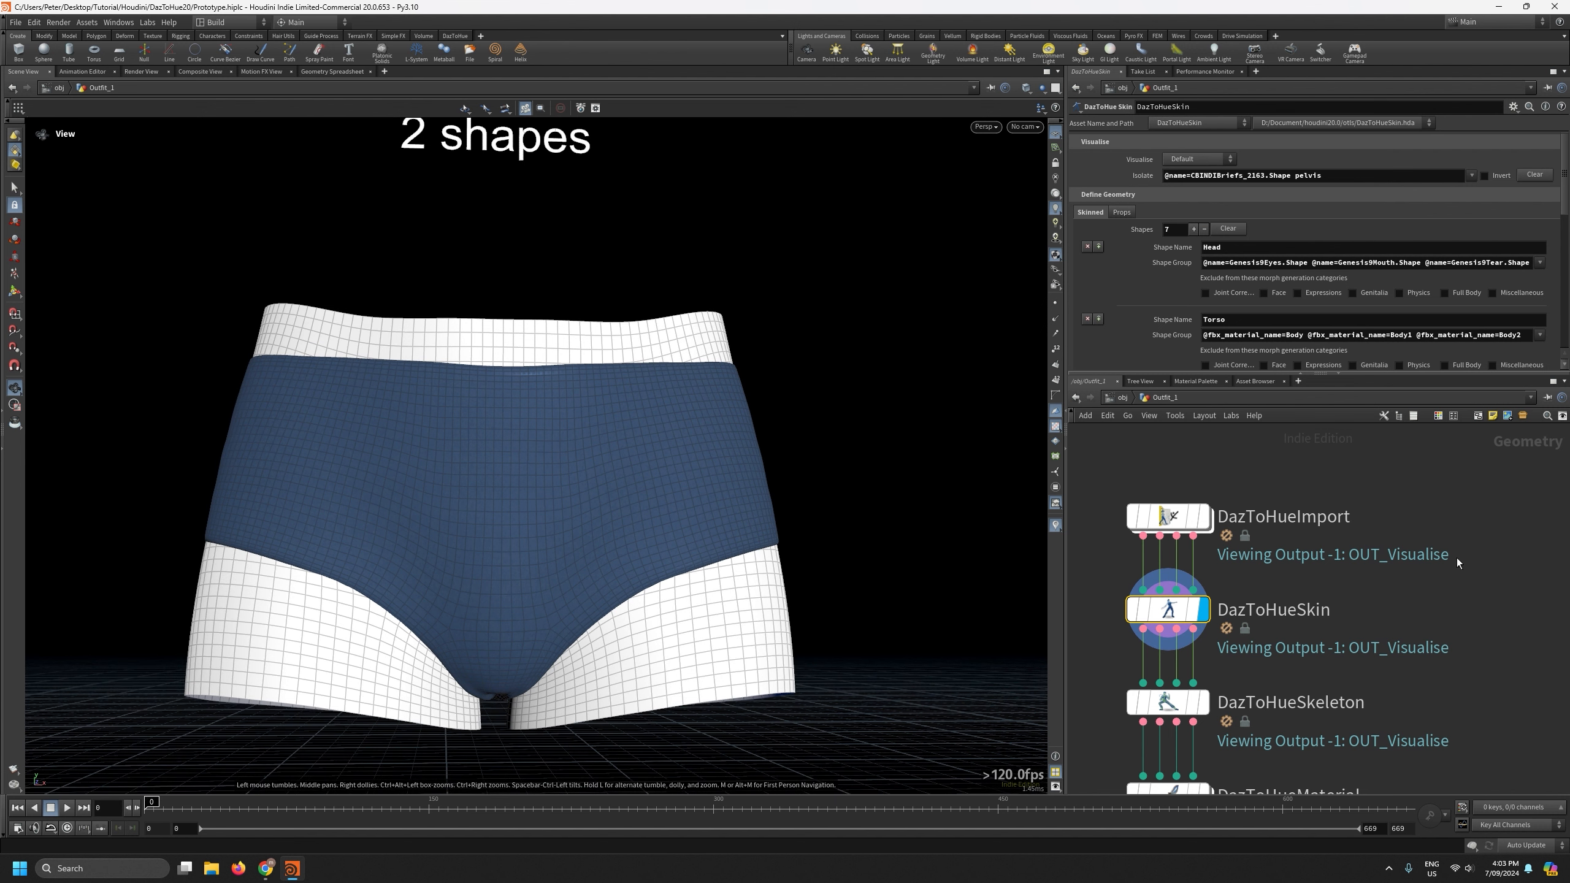
scroll(1142, 243, "down", 2)
scroll(1142, 247, "down", 4)
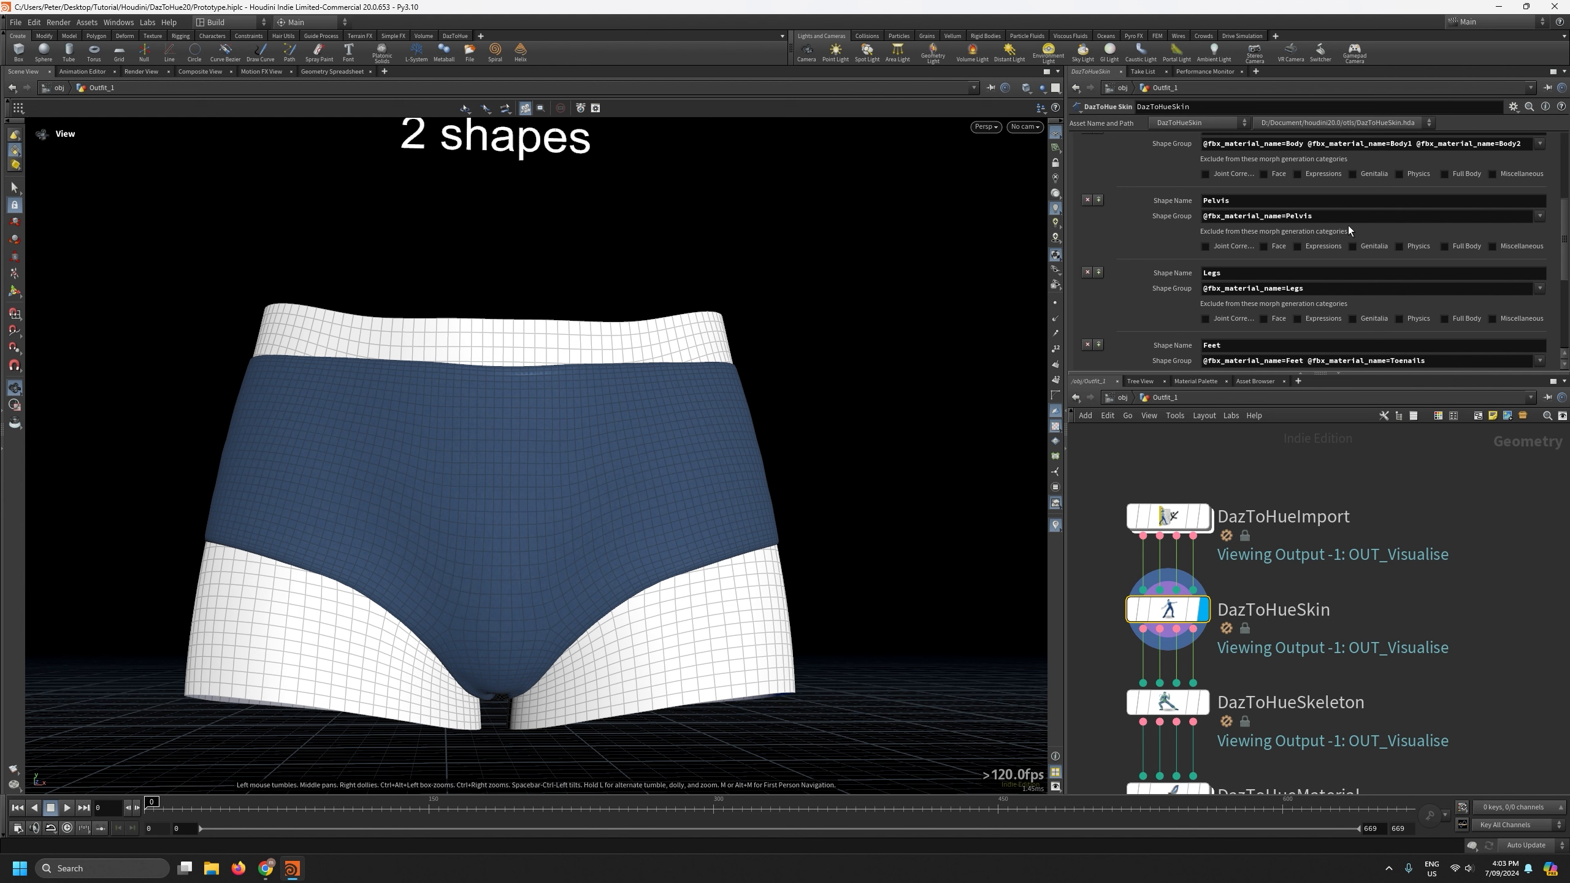
scroll(1496, 204, "up", 6)
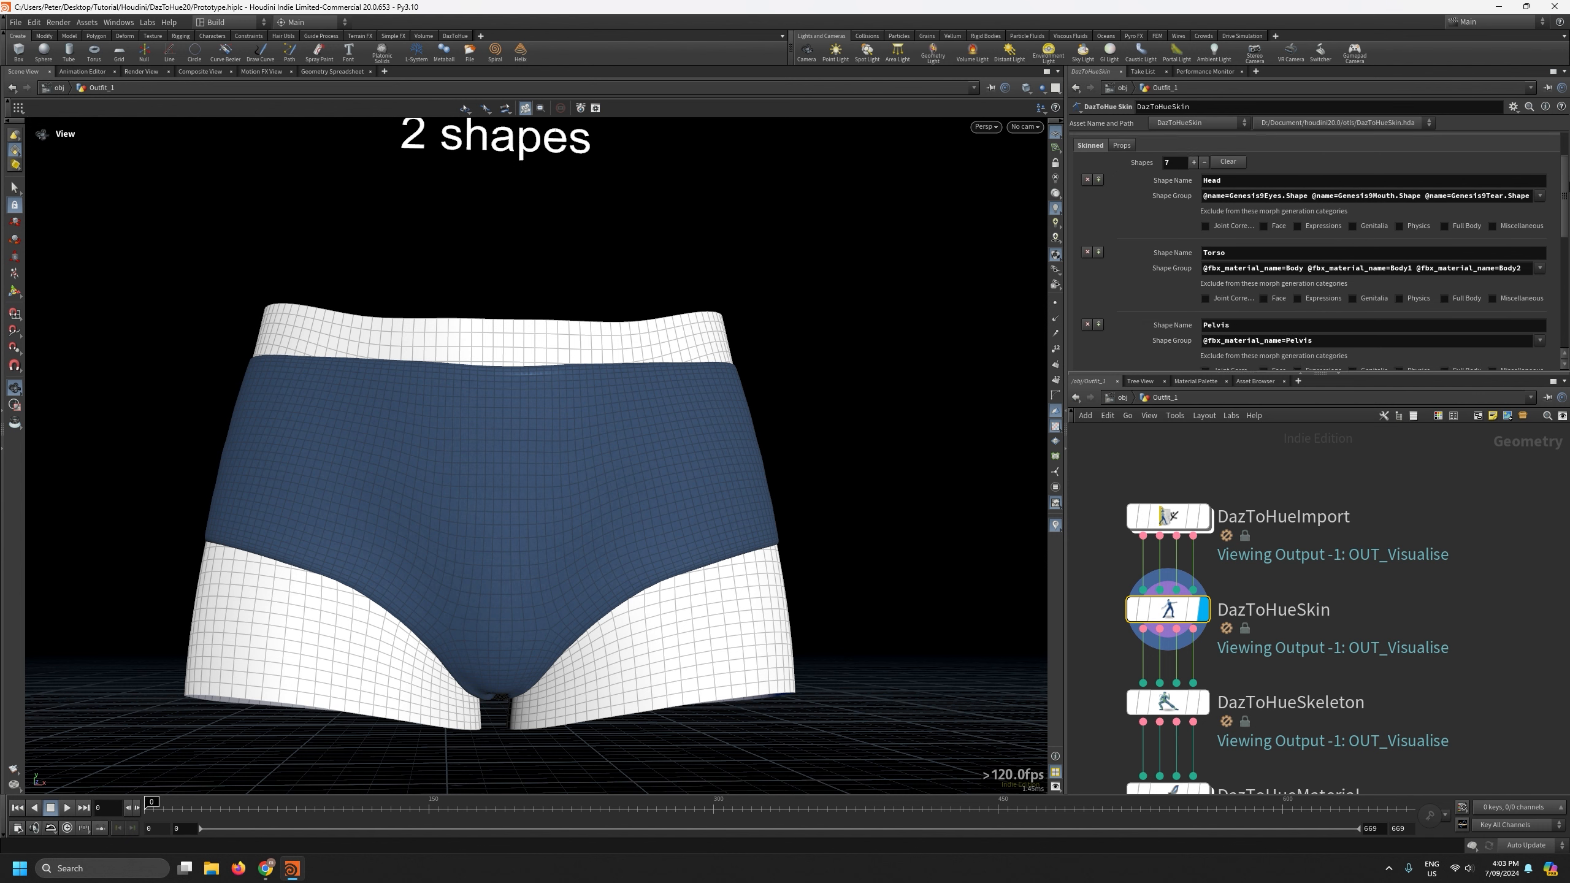
left_click(1525, 176)
left_click(1471, 175)
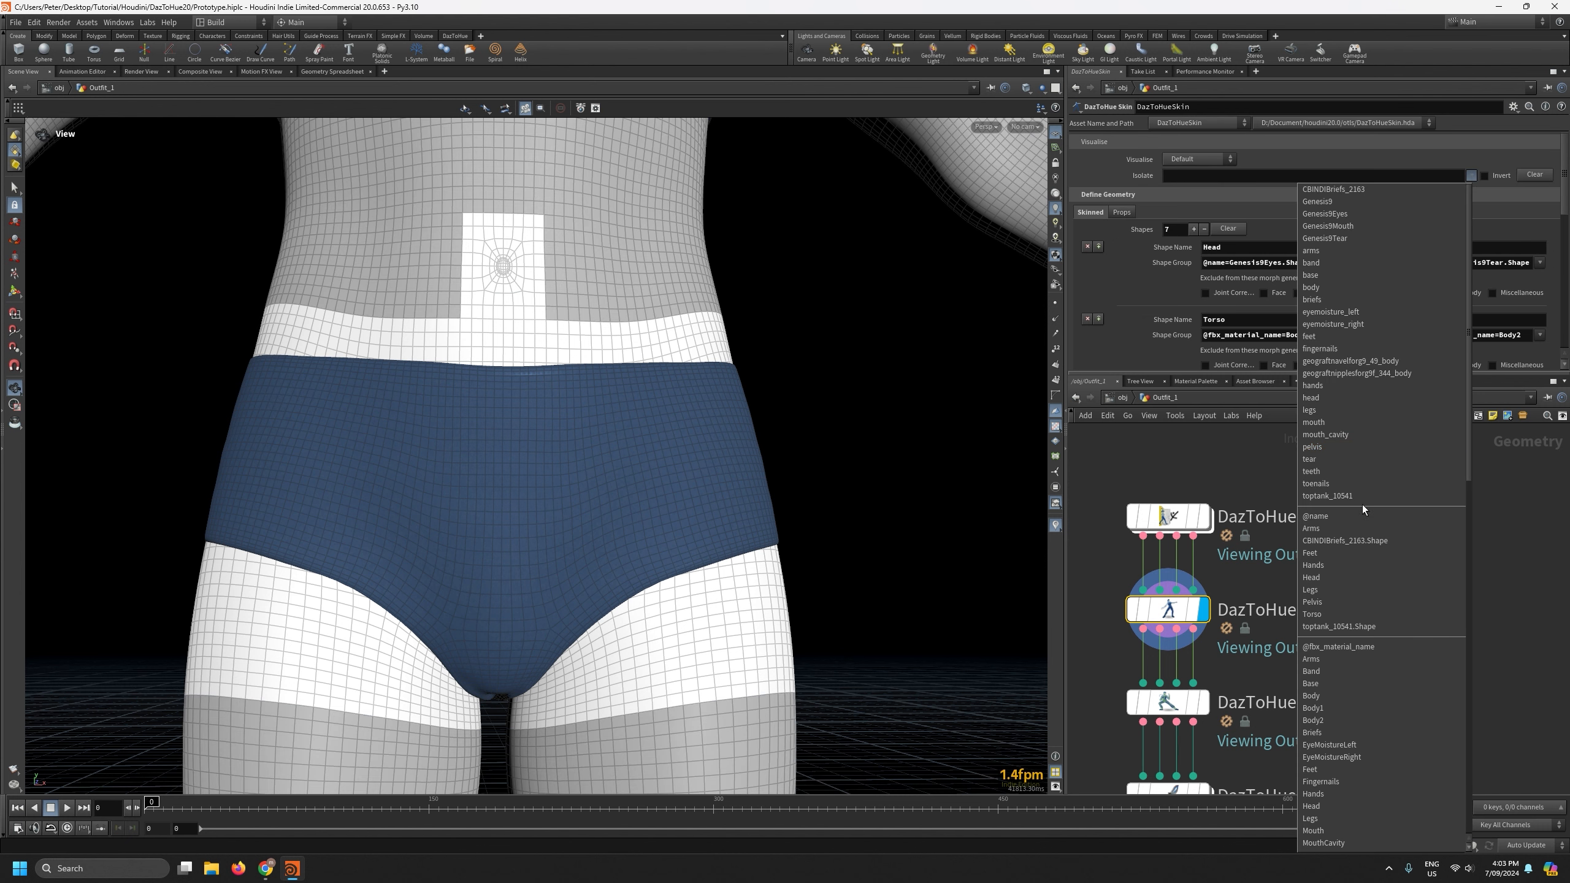
left_click(1320, 602)
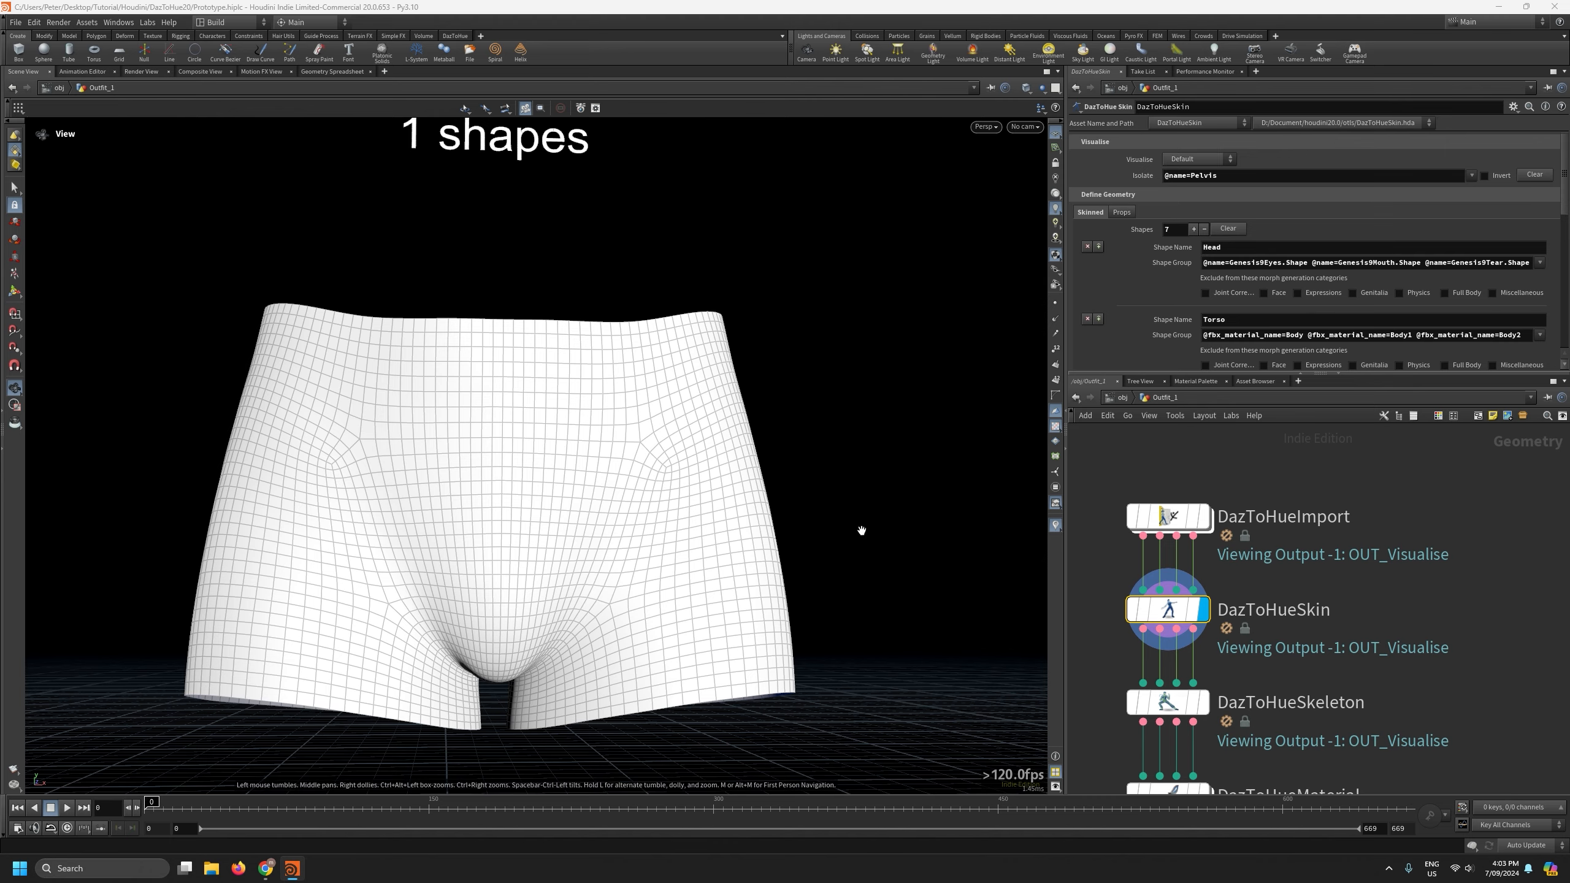
left_click_drag(758, 500, 718, 537)
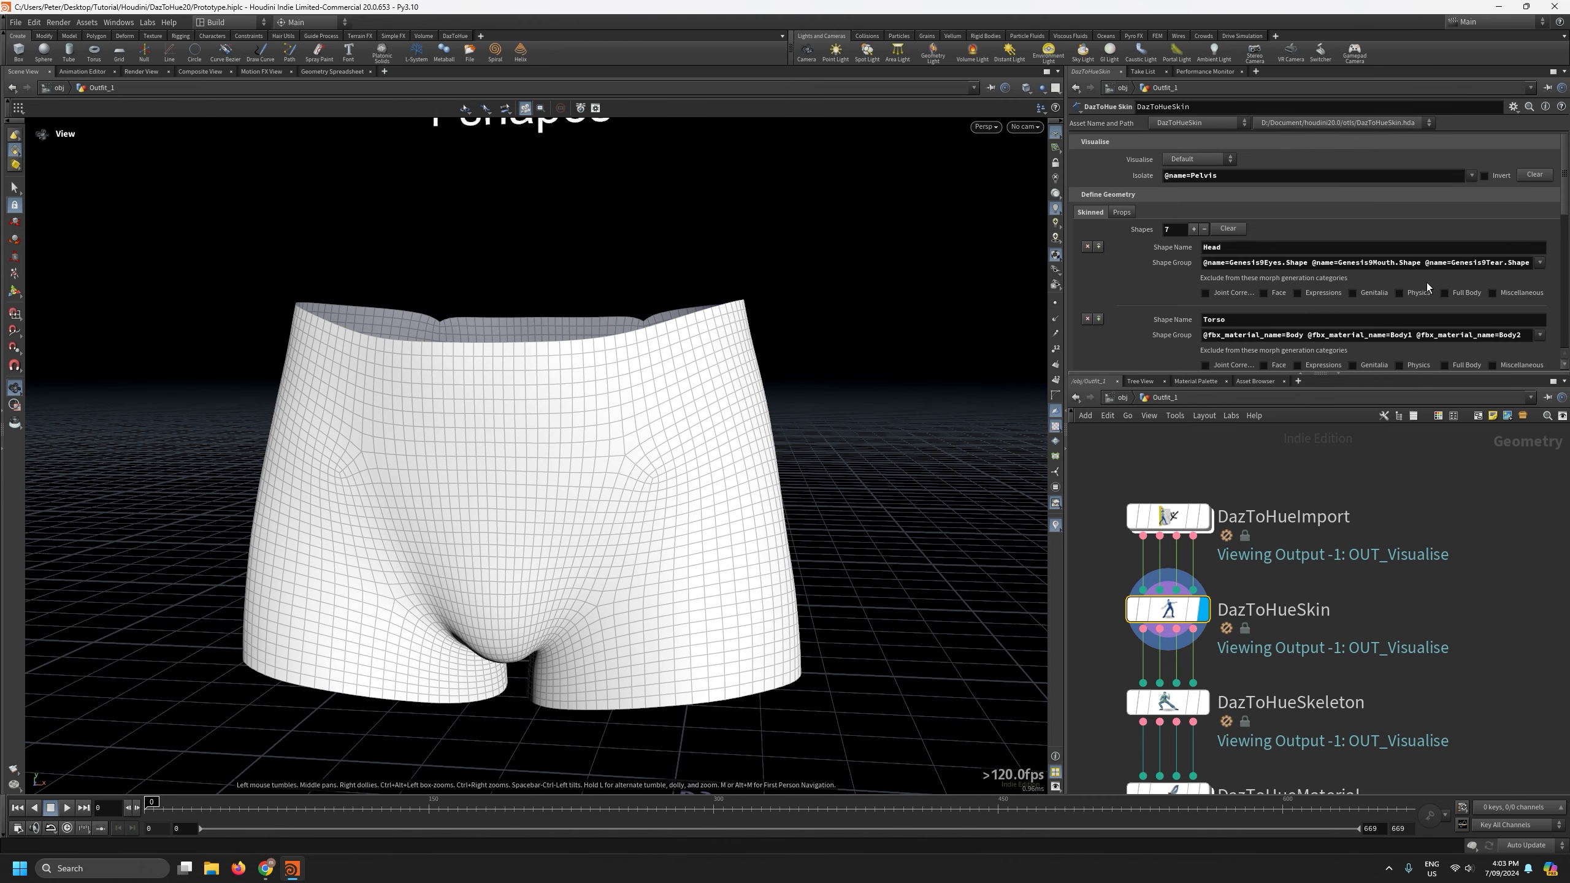
scroll(1467, 252, "down", 4)
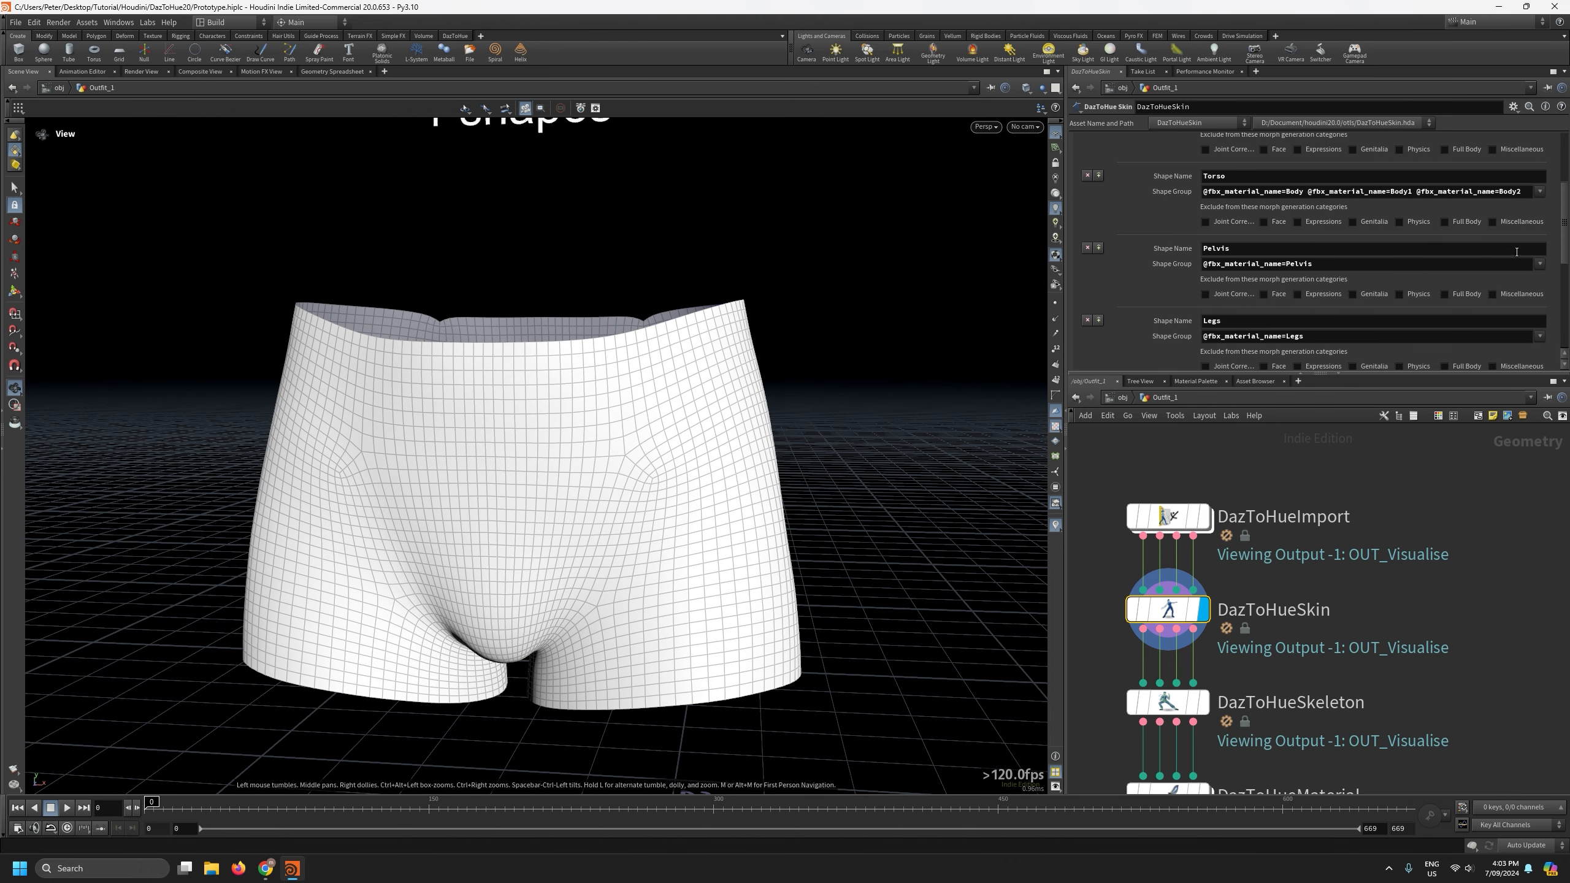
left_click(1539, 264)
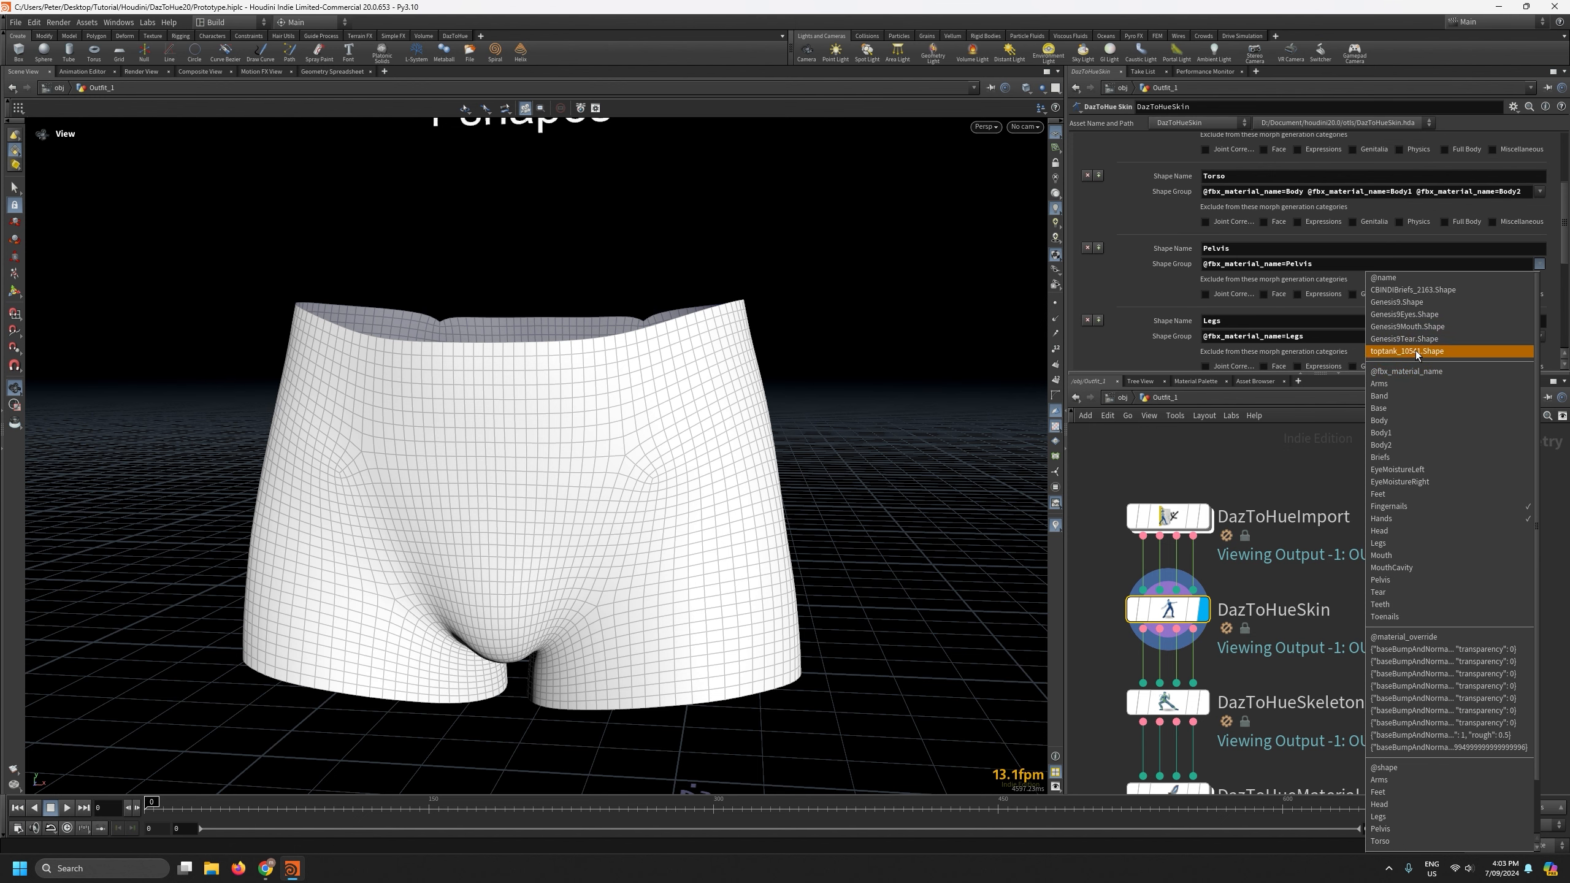
left_click(1419, 290)
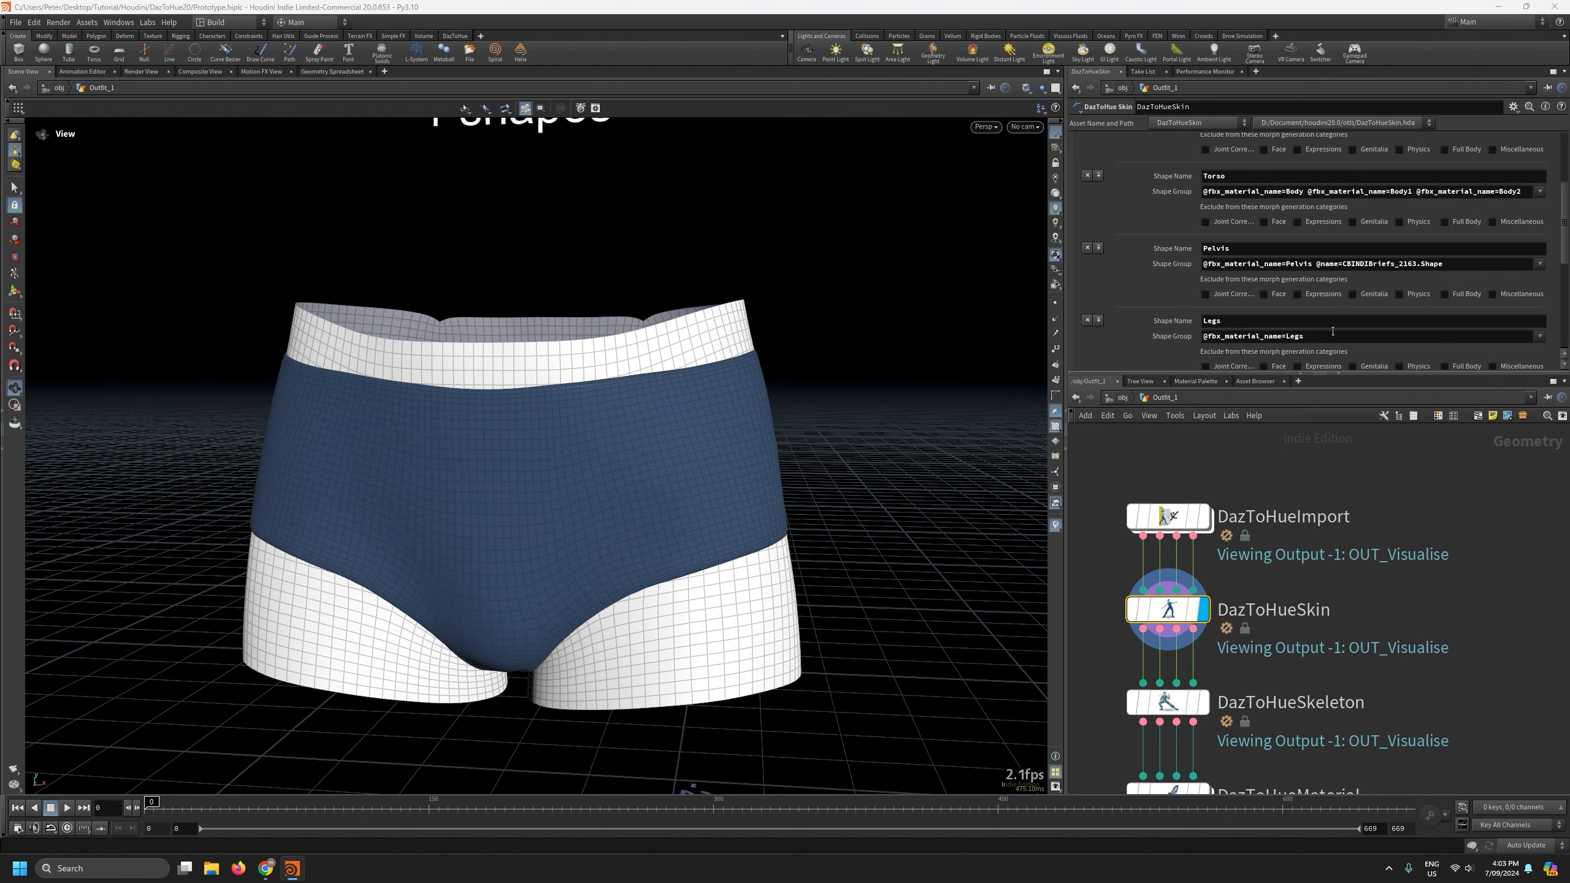
left_click_drag(612, 473, 729, 481)
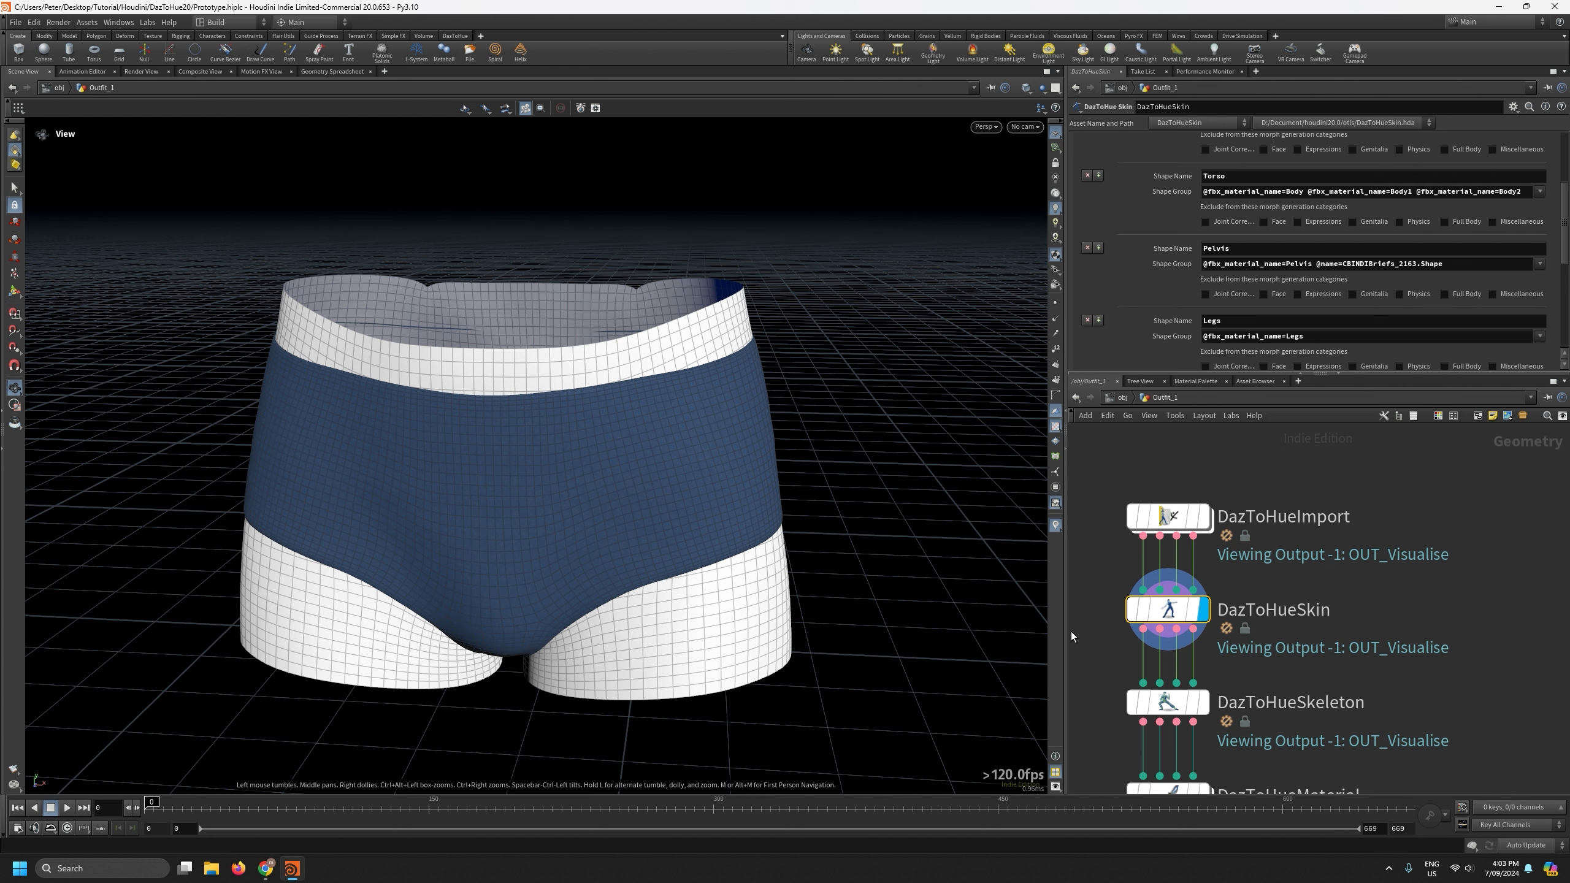
scroll(1400, 582, "down", 2)
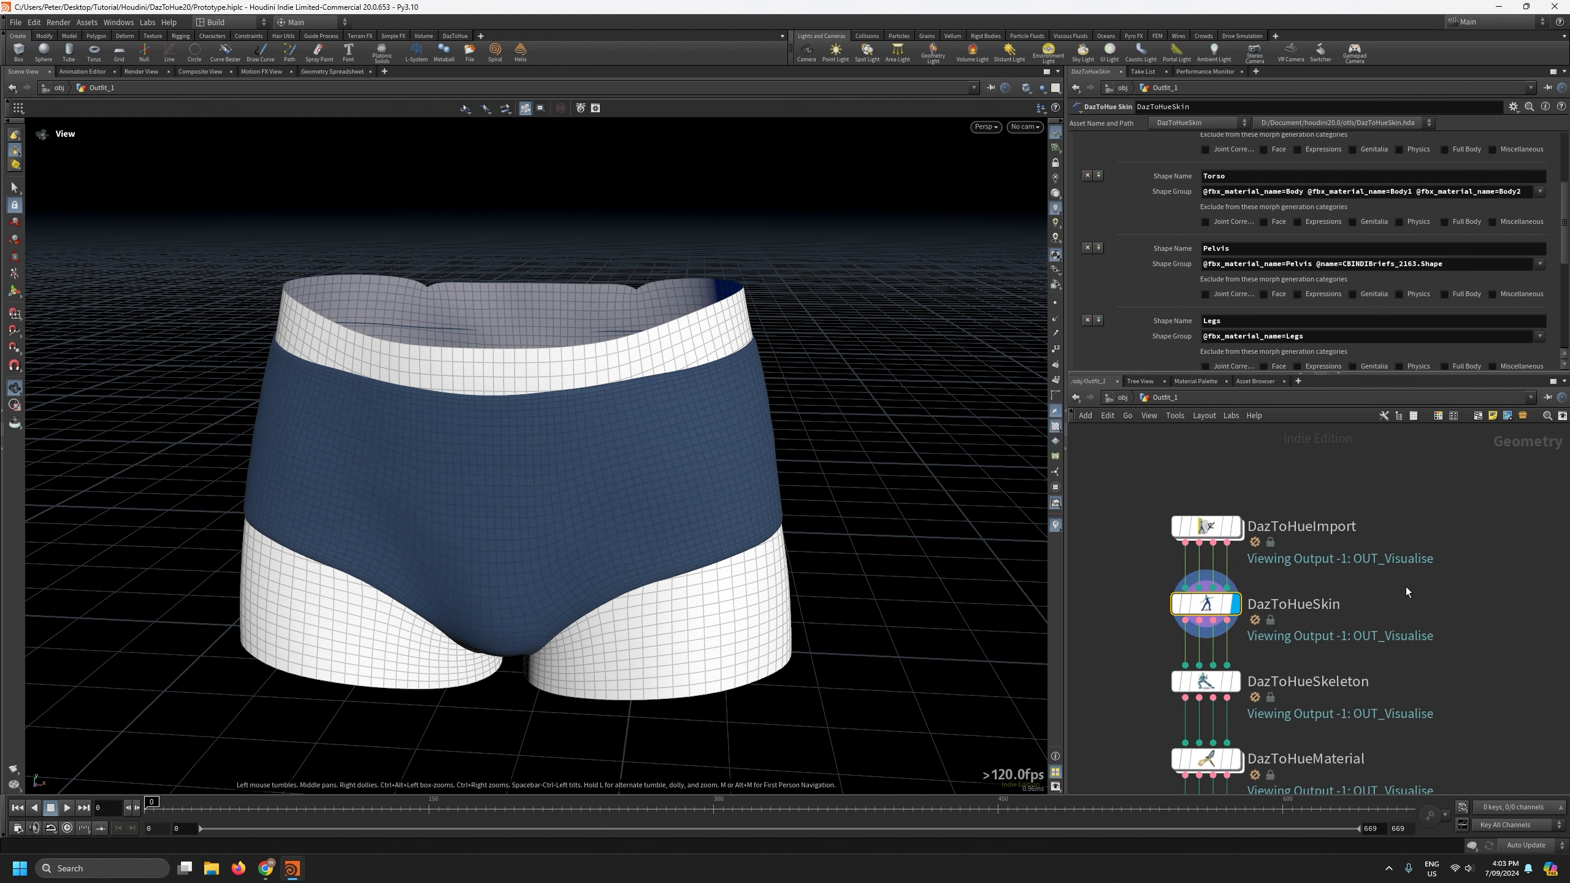
scroll(1532, 226, "up", 5)
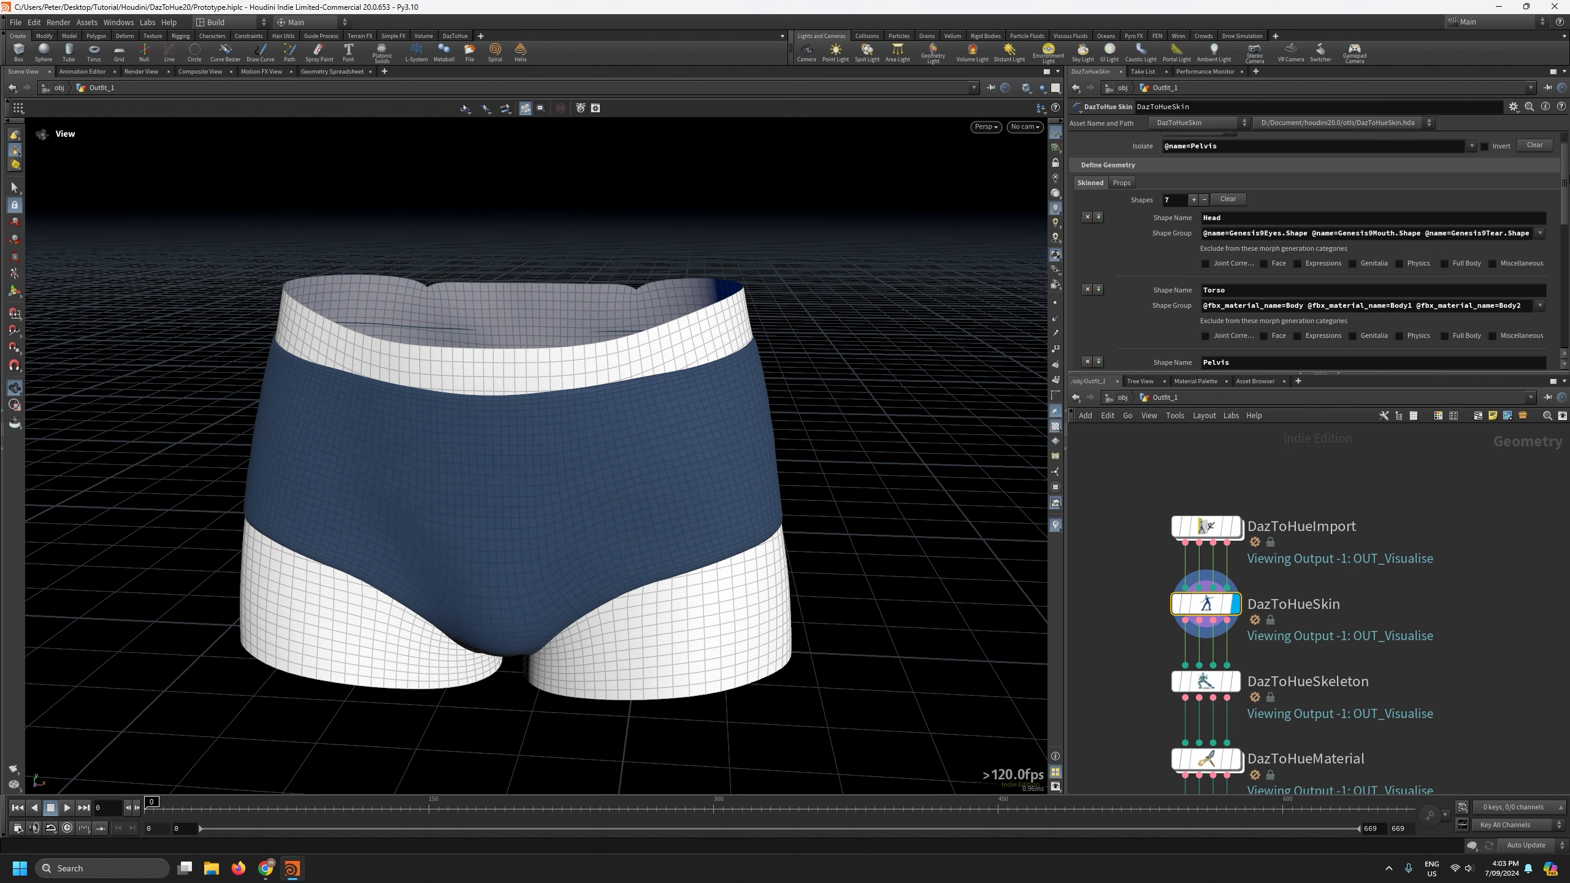
left_click(1535, 174)
left_click(1471, 175)
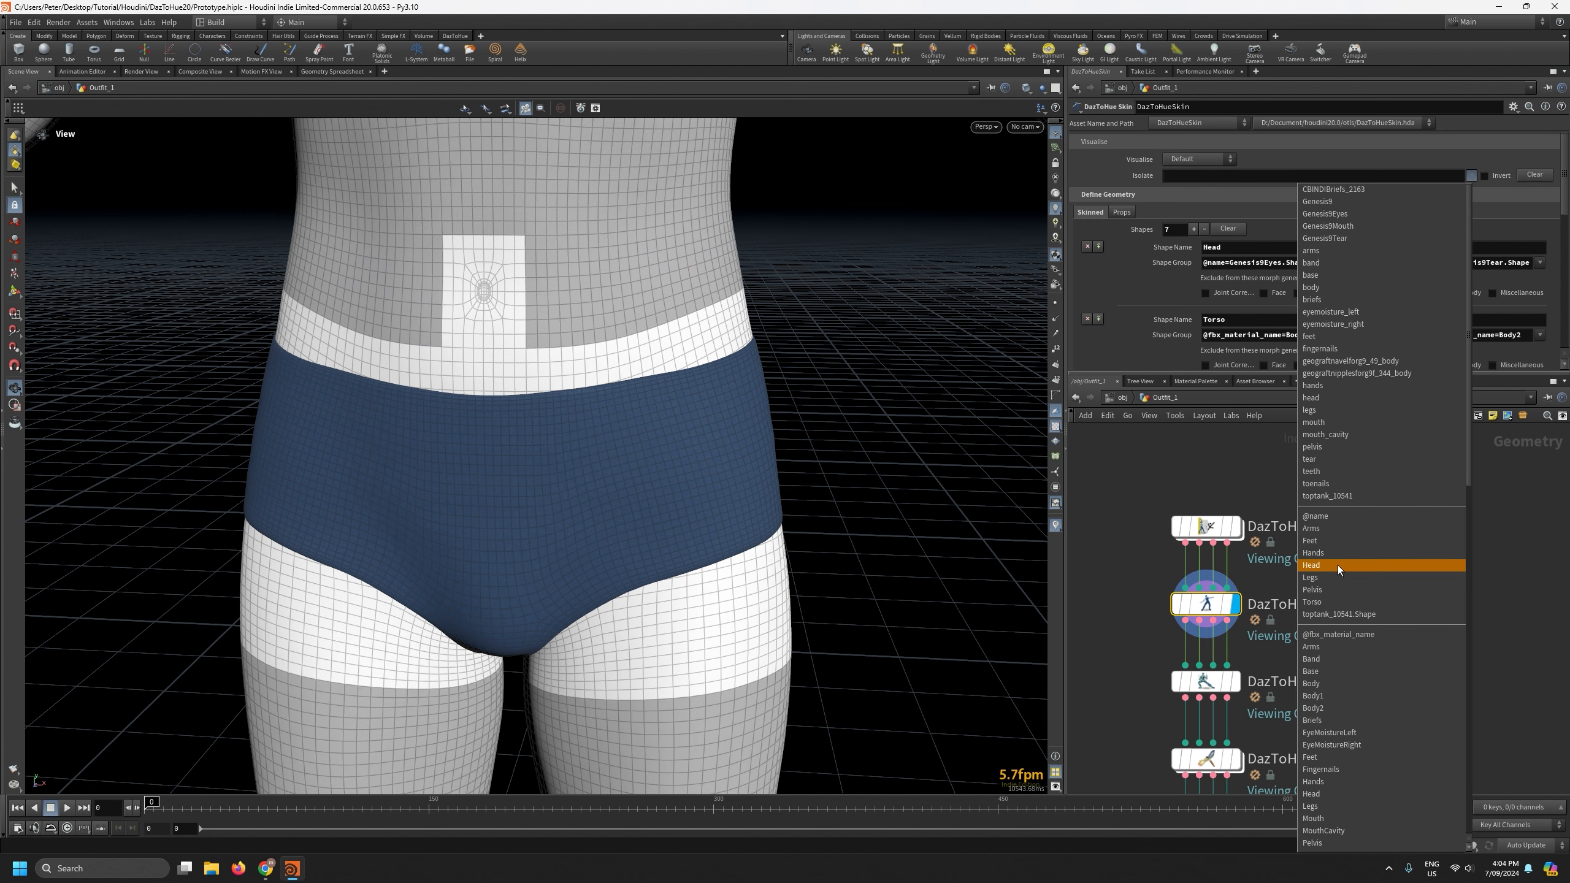
left_click(1332, 602)
right_click_drag(664, 322, 686, 186)
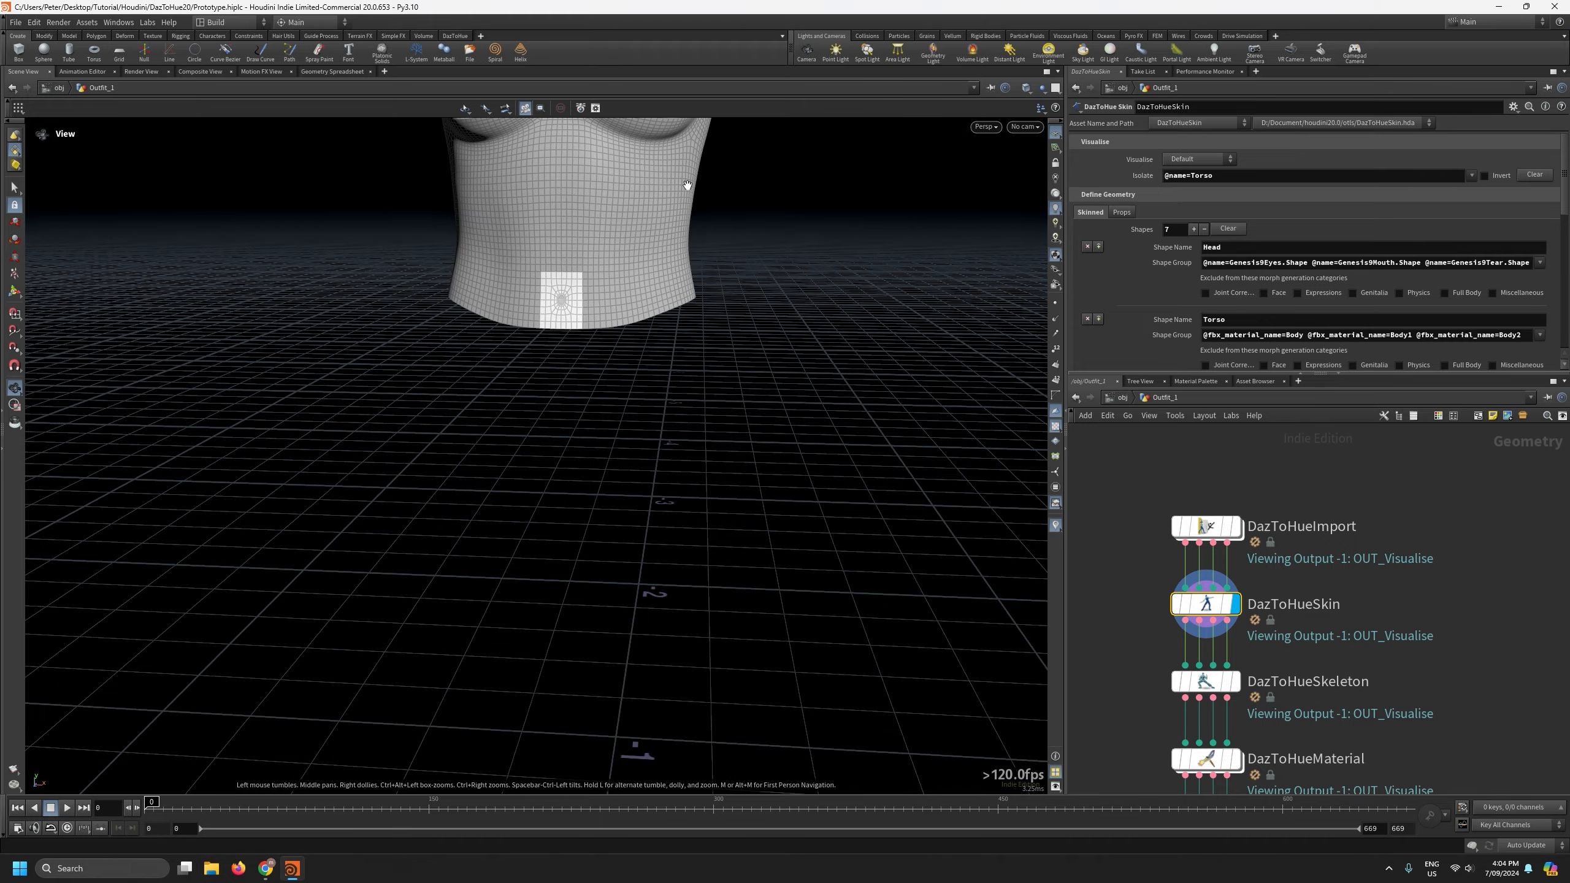
middle_click_drag(687, 186, 618, 470)
left_click_drag(618, 469, 591, 437)
right_click_drag(591, 438, 638, 262)
scroll(1130, 312, "down", 2)
left_click(1540, 271)
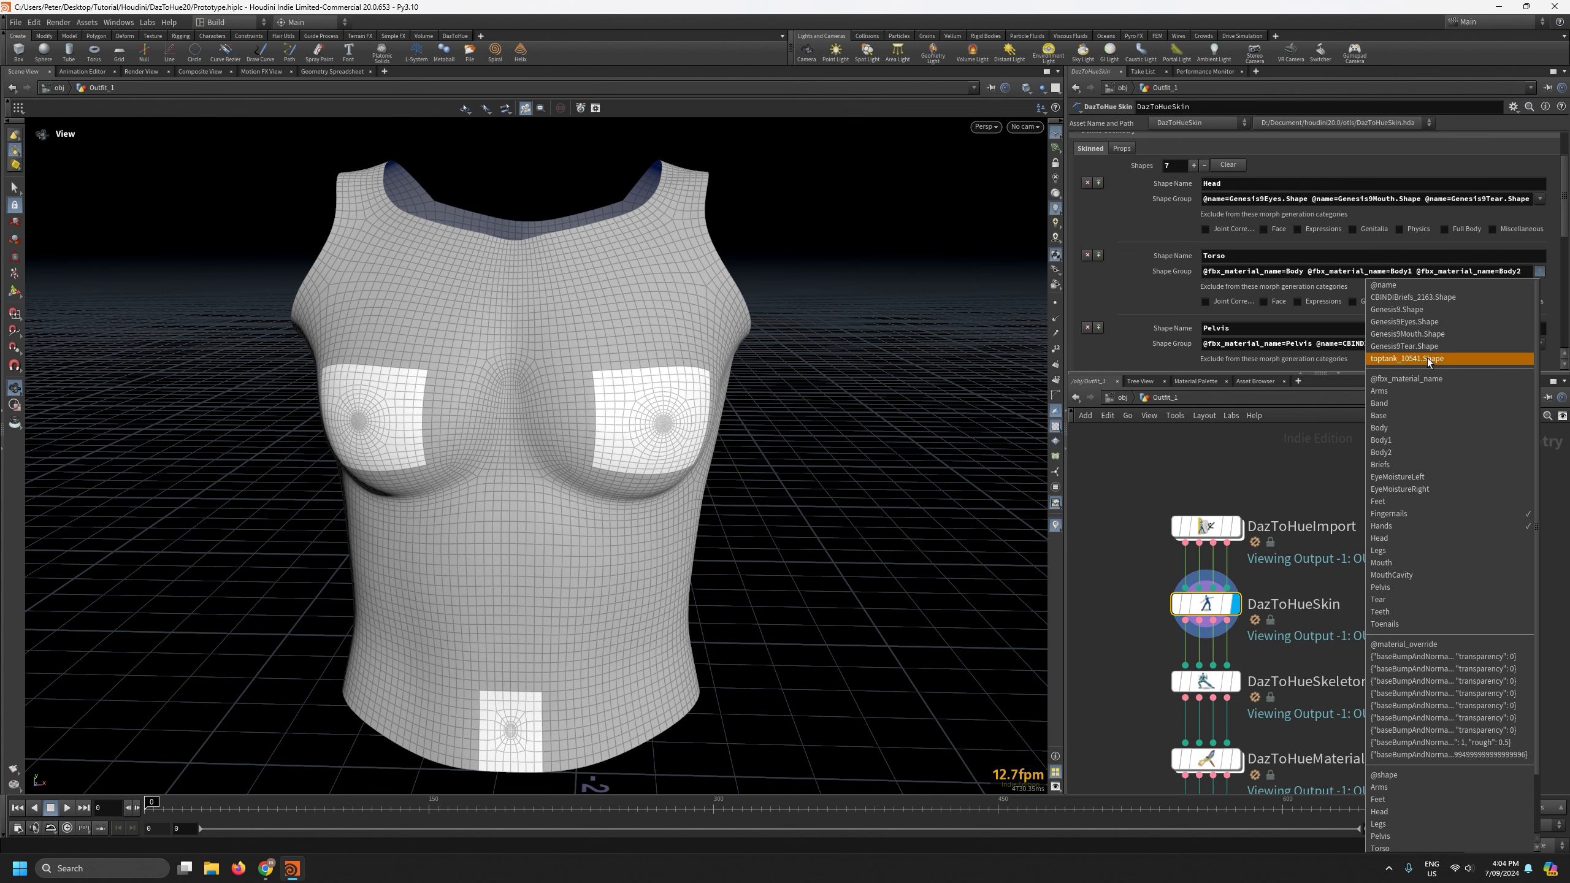
left_click(1396, 359)
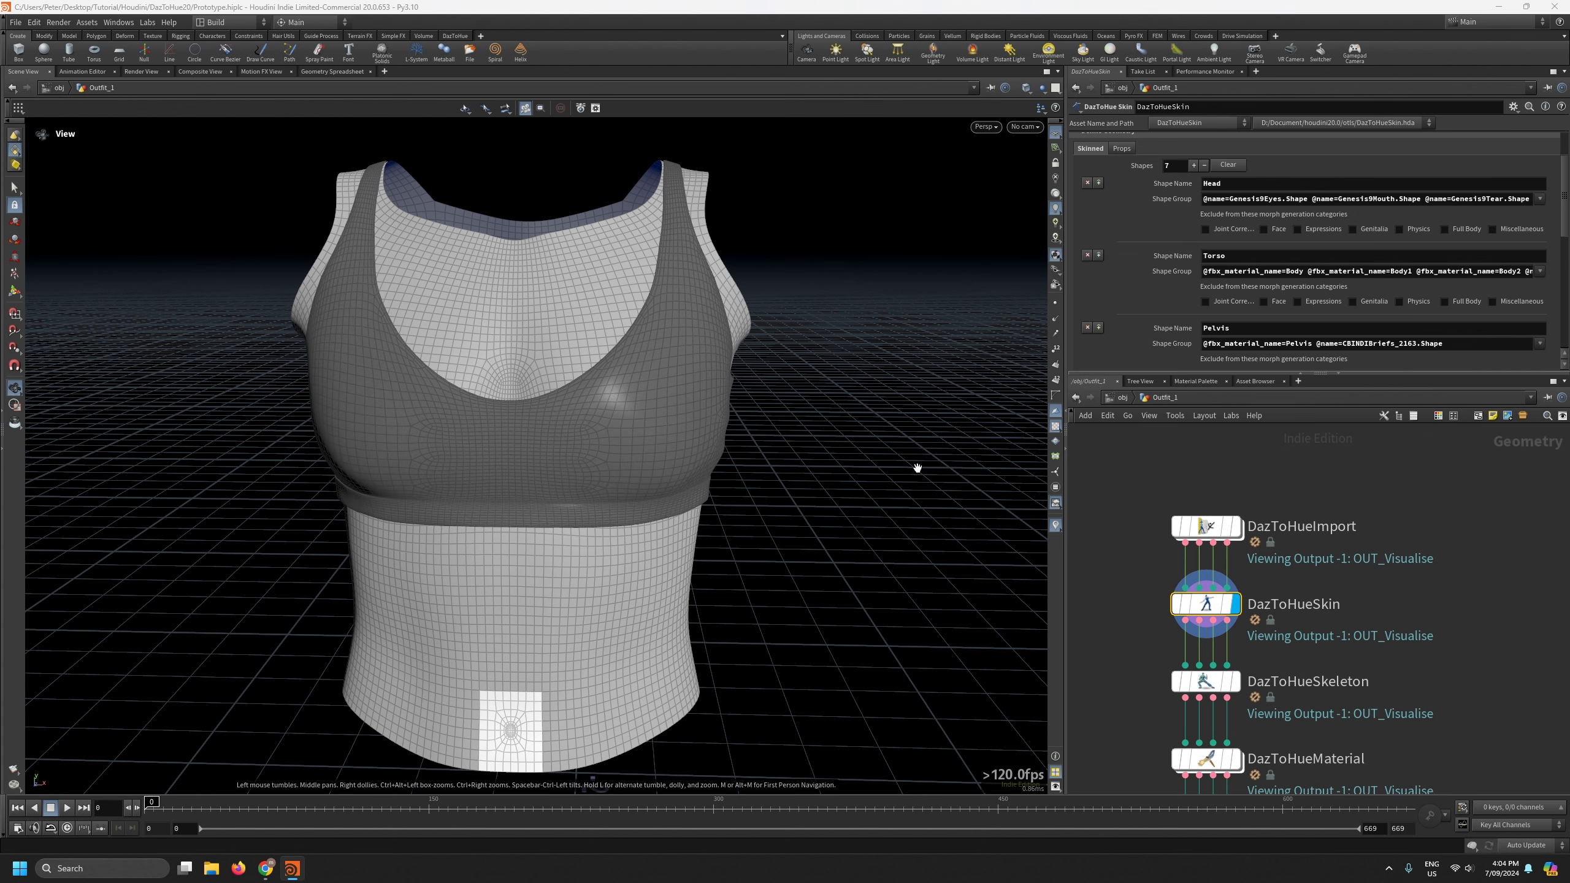
left_click_drag(839, 461, 897, 476)
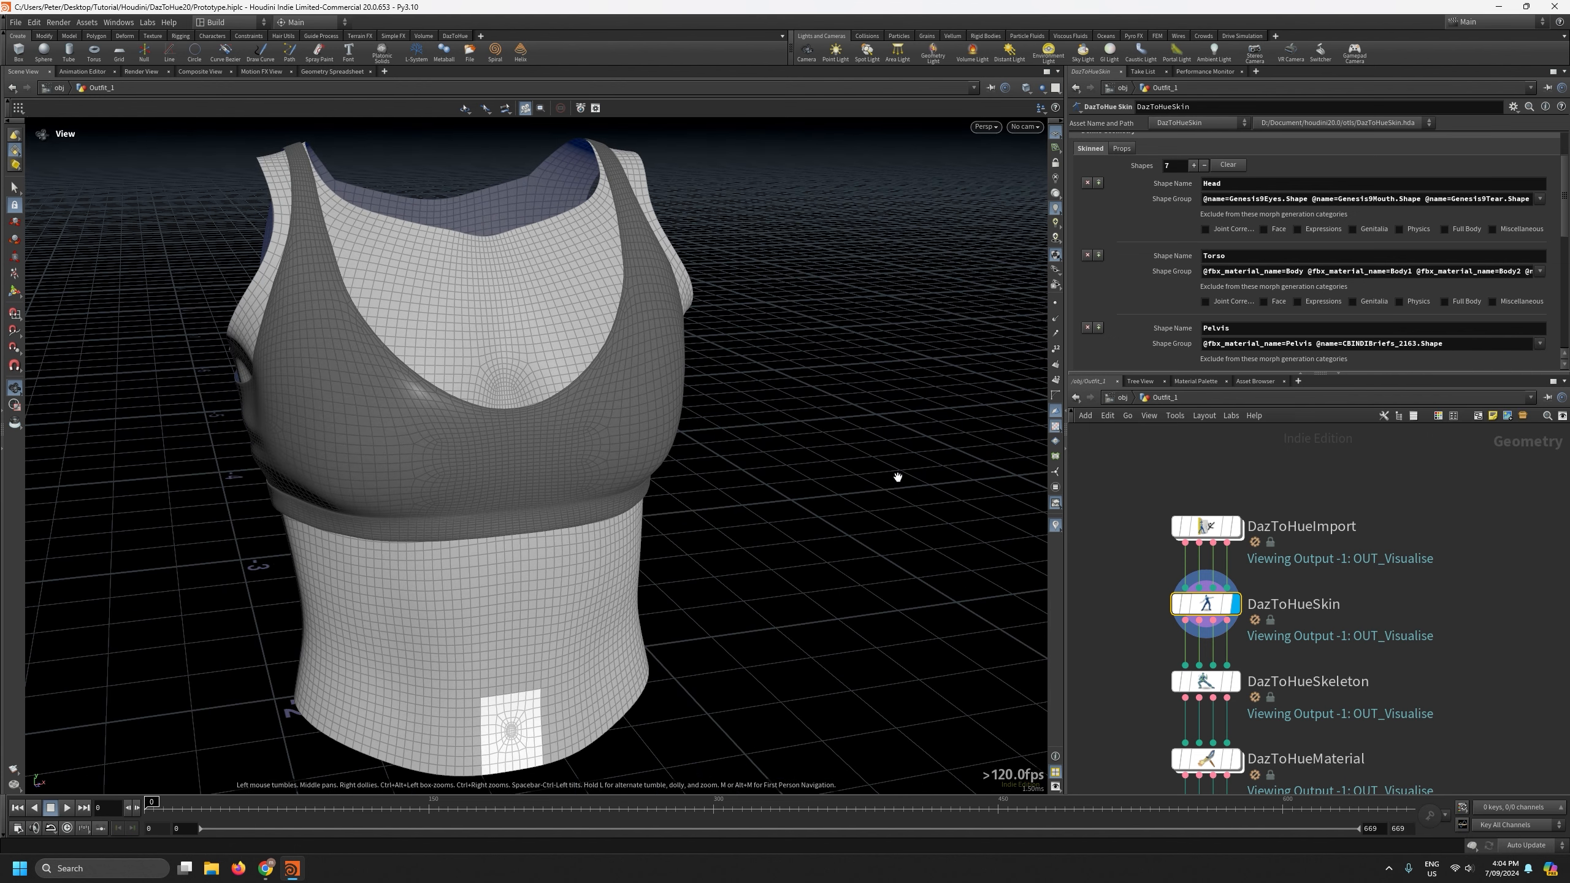
scroll(1167, 269, "down", 2)
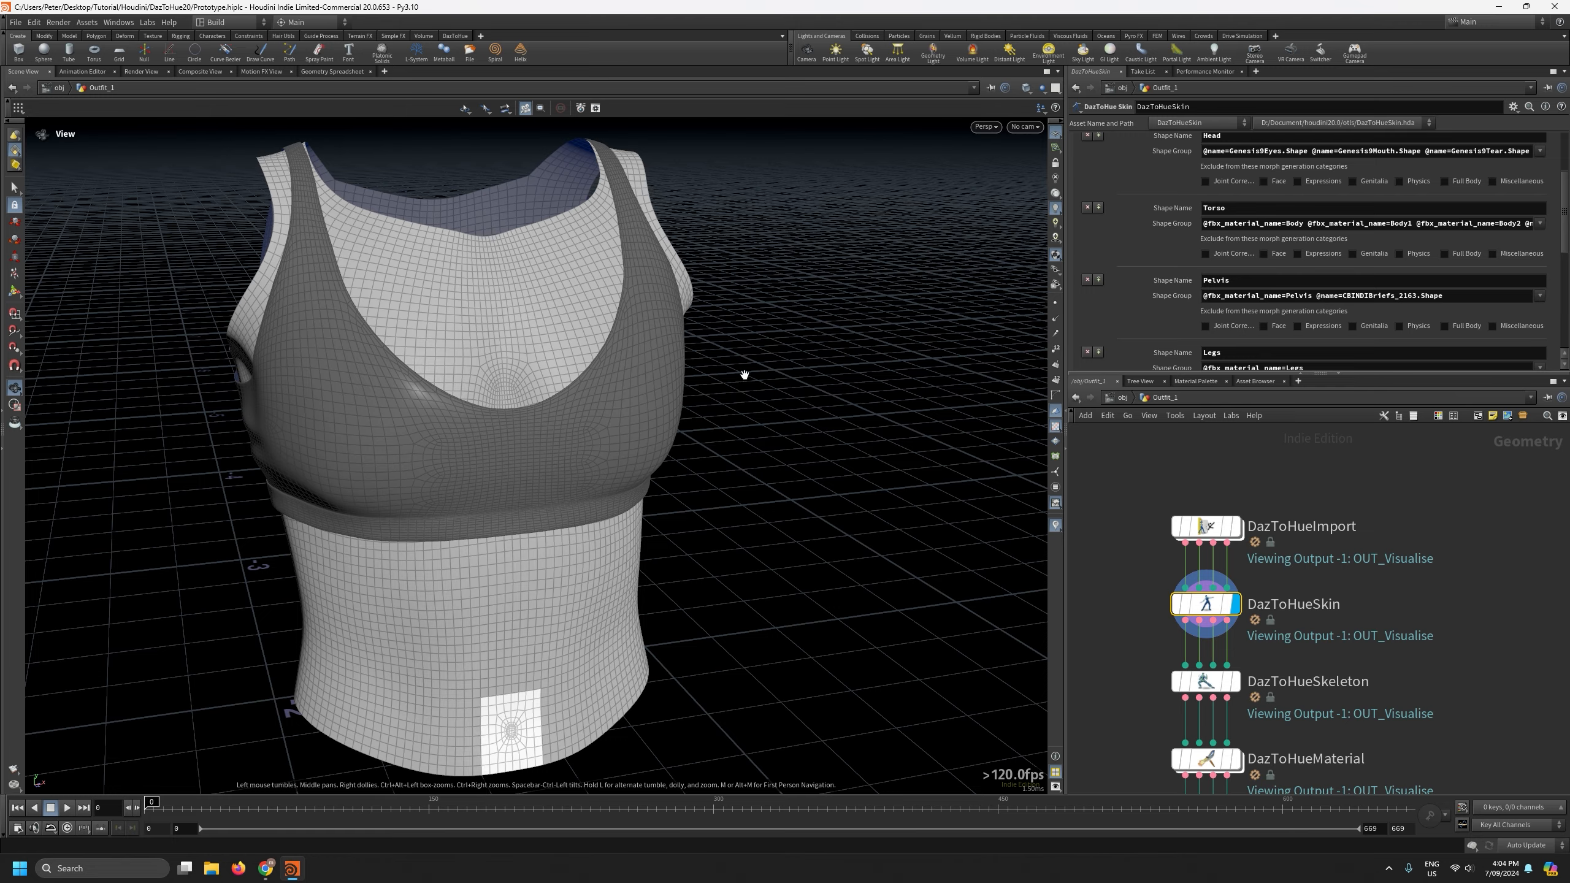
right_click_drag(743, 376, 695, 539)
left_click_drag(695, 540, 543, 480)
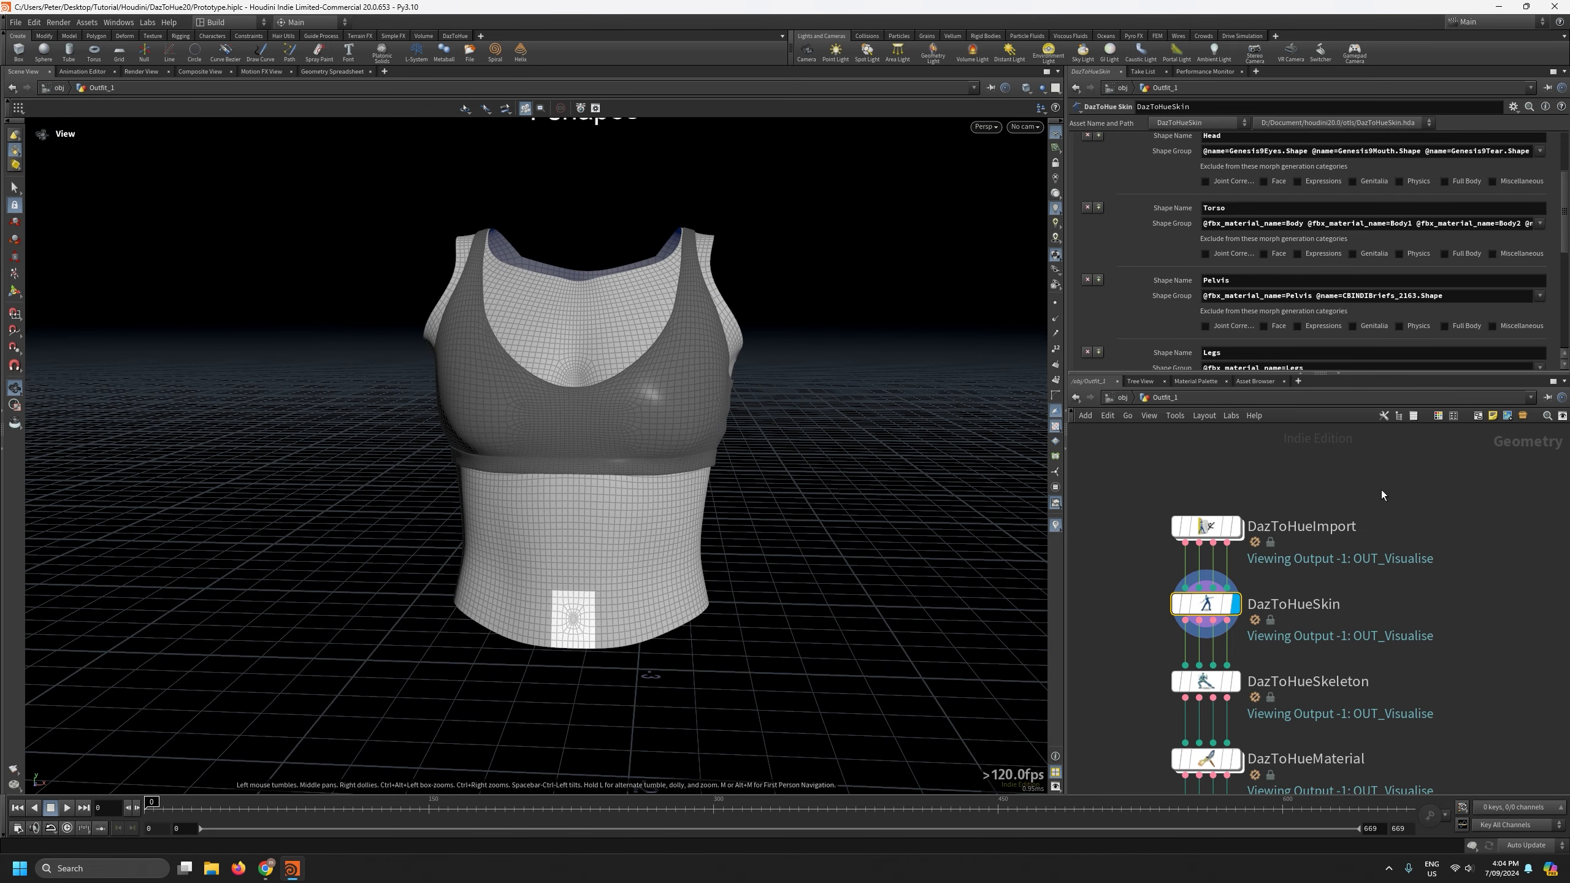
scroll(1564, 192, "up", 3)
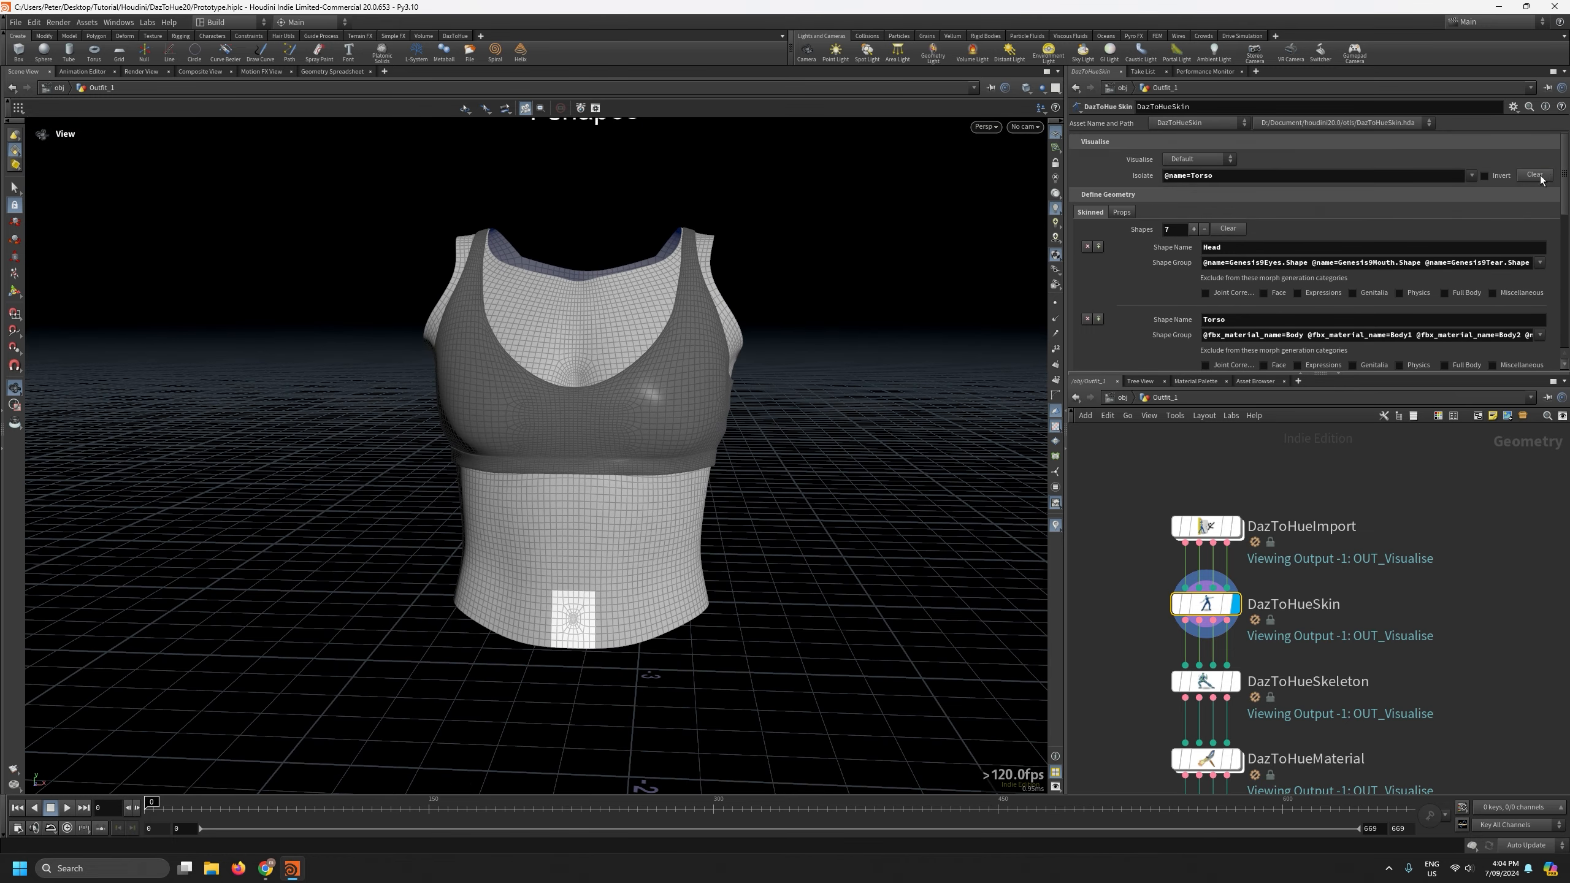
left_click(1537, 175)
left_click(1471, 174)
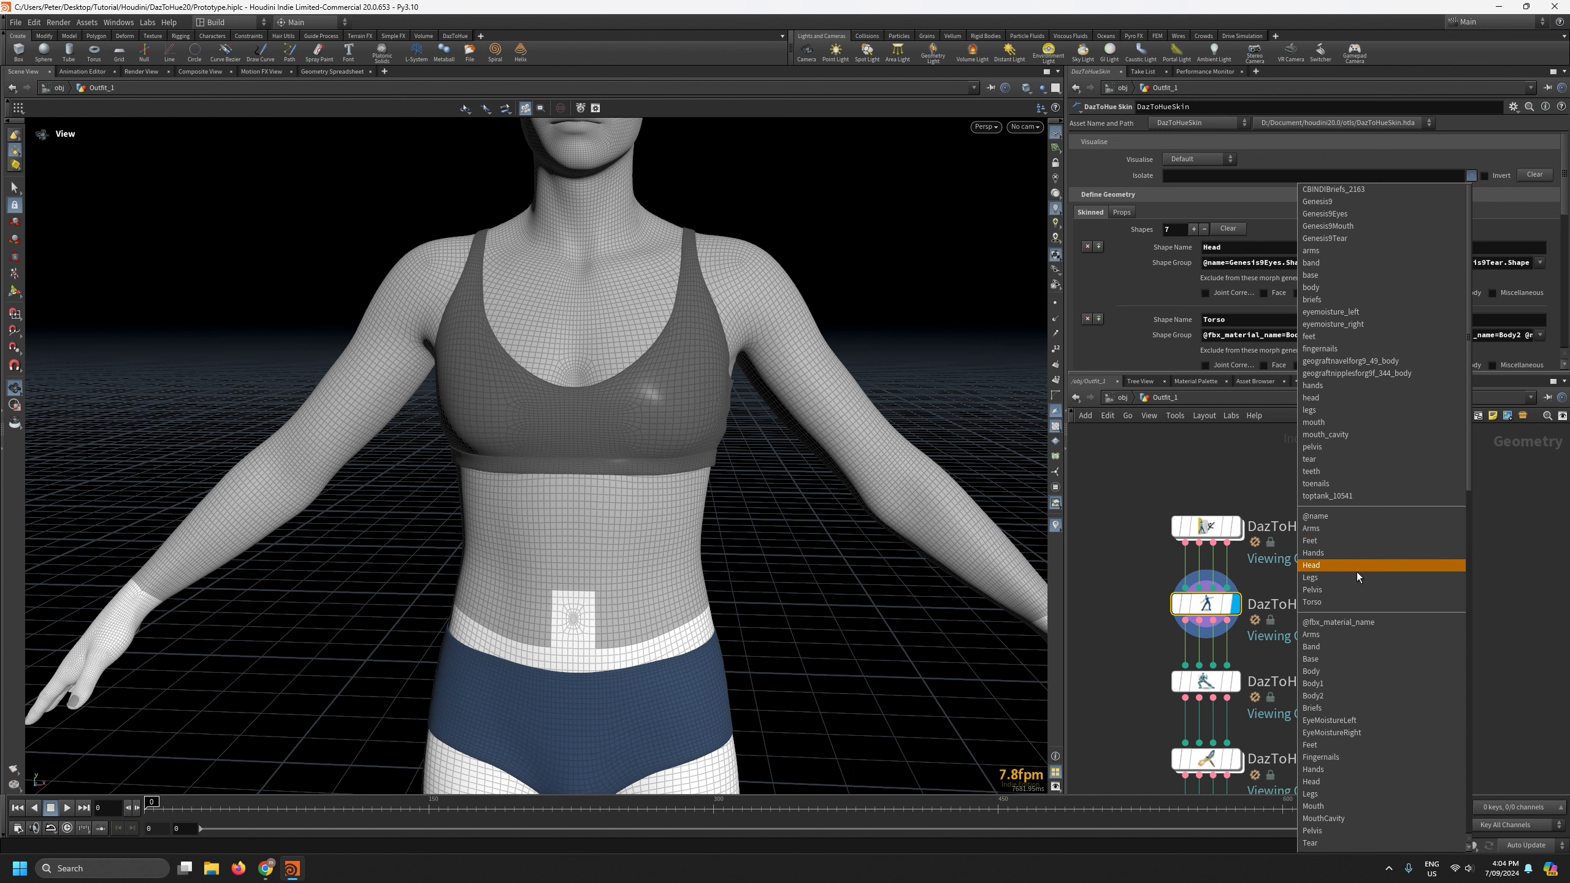
left_click(1493, 574)
Display the output of DazToHueSkeleton and DazToHueMaterial, and show the Materials settings of DazToHueMaterial in an enlarged parameter area.
middle_click_drag(1422, 621, 1415, 562)
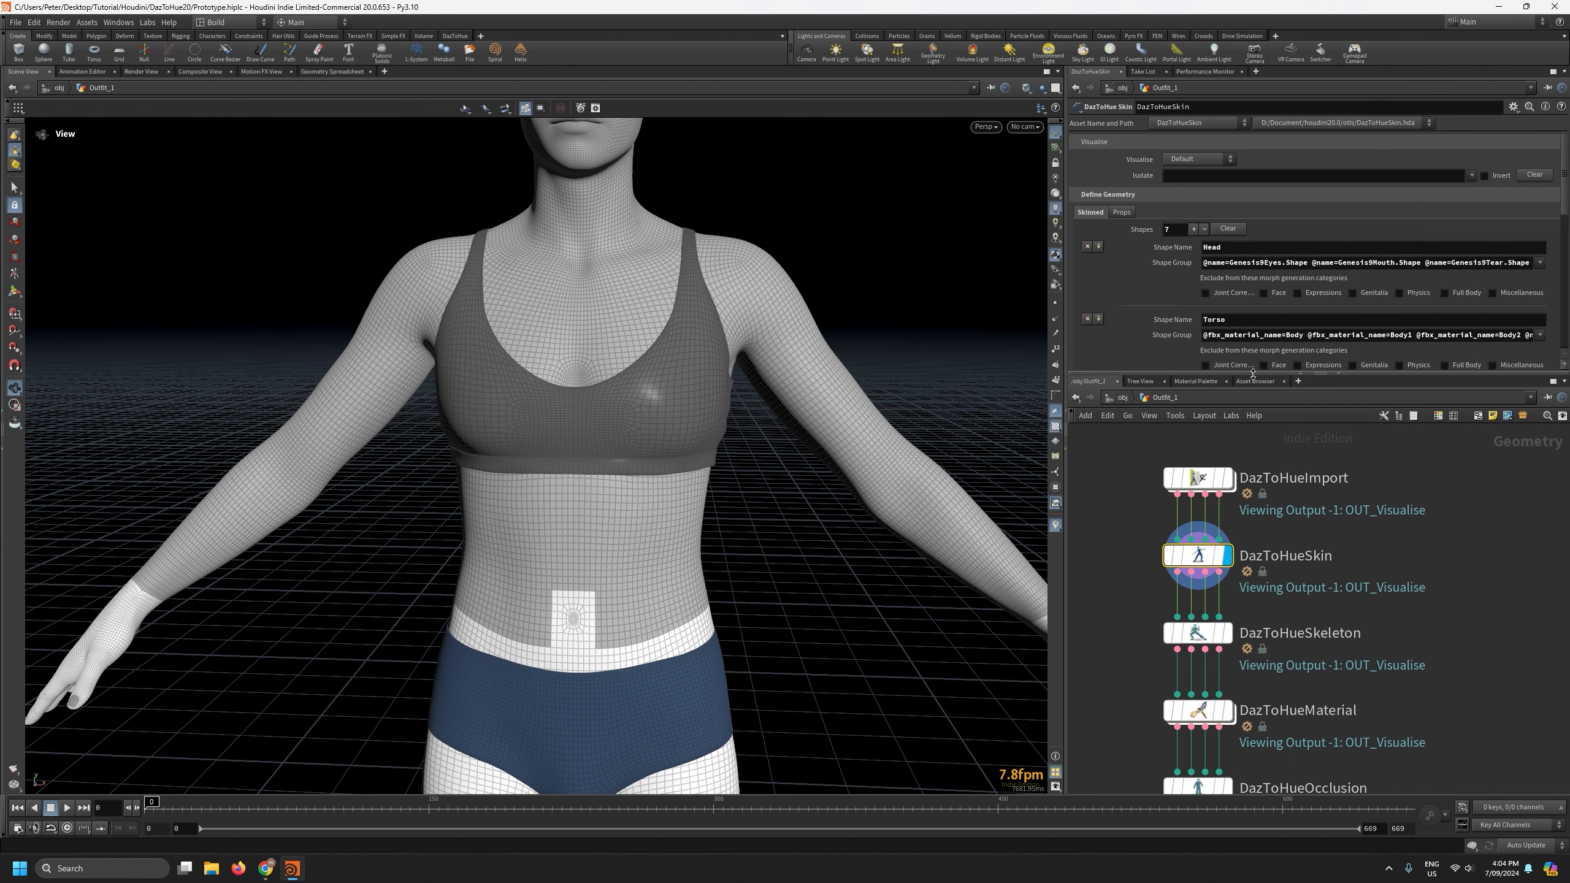
left_click(1228, 634)
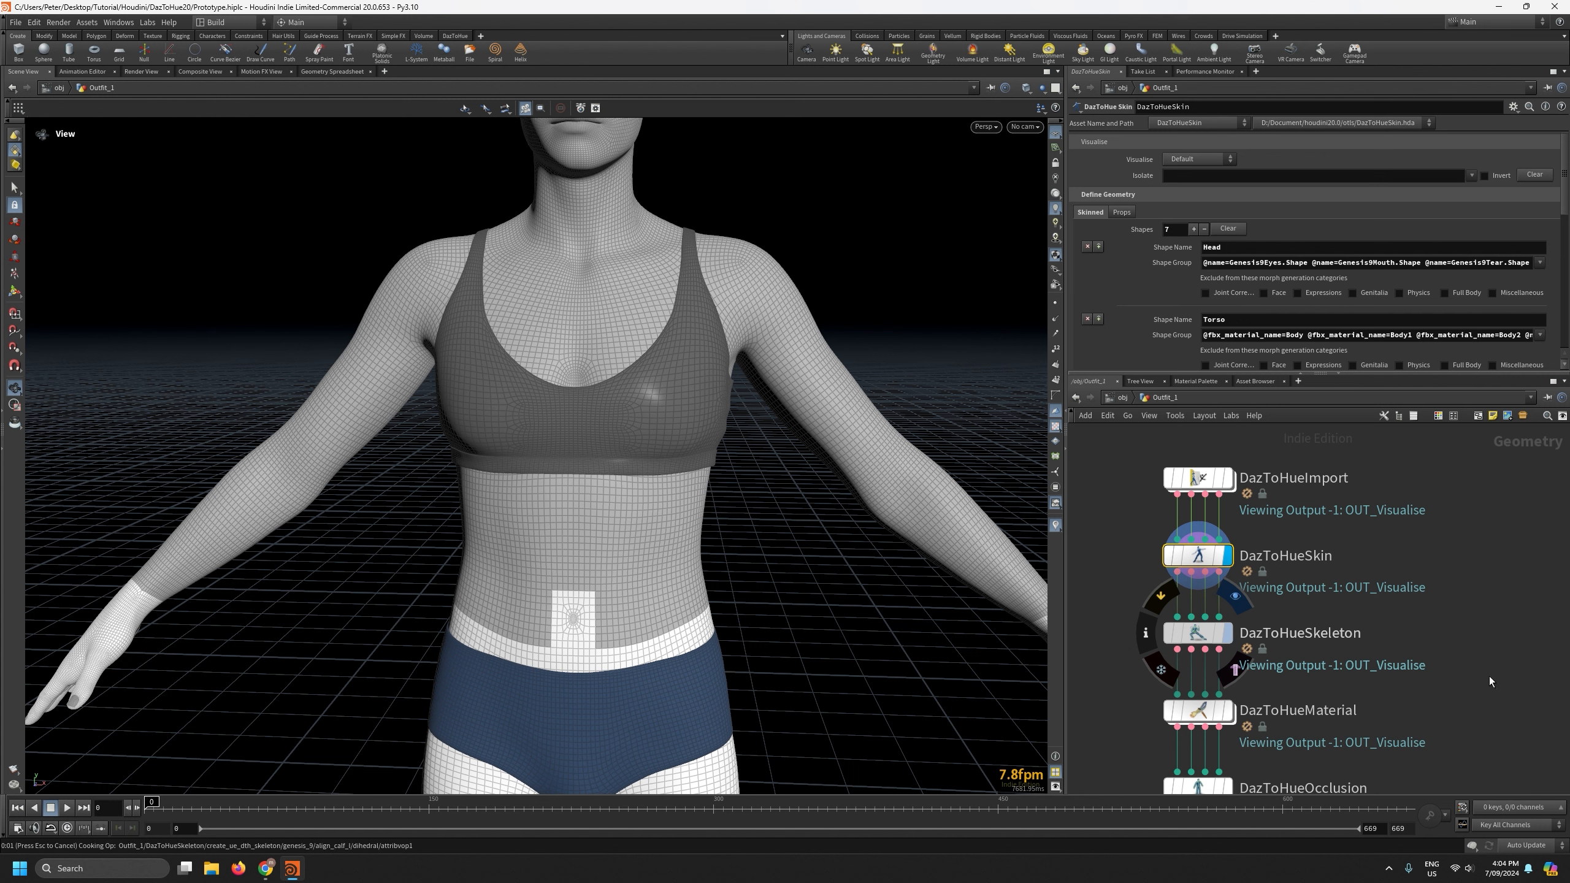
middle_click_drag(1454, 694, 1433, 615)
left_click(1207, 634)
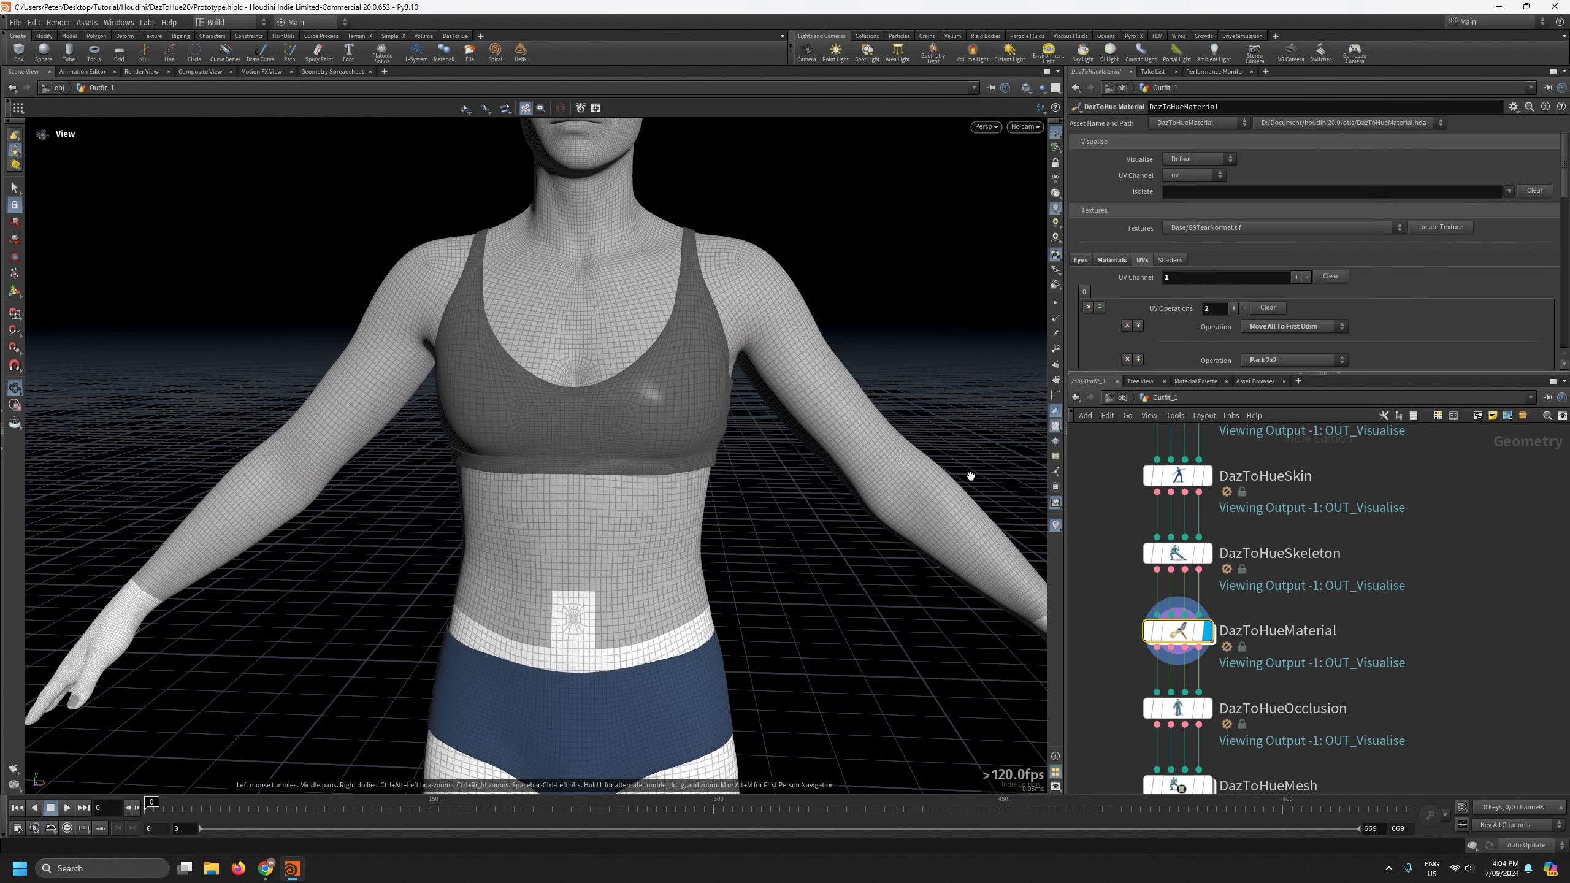
left_click_drag(1402, 373, 1406, 428)
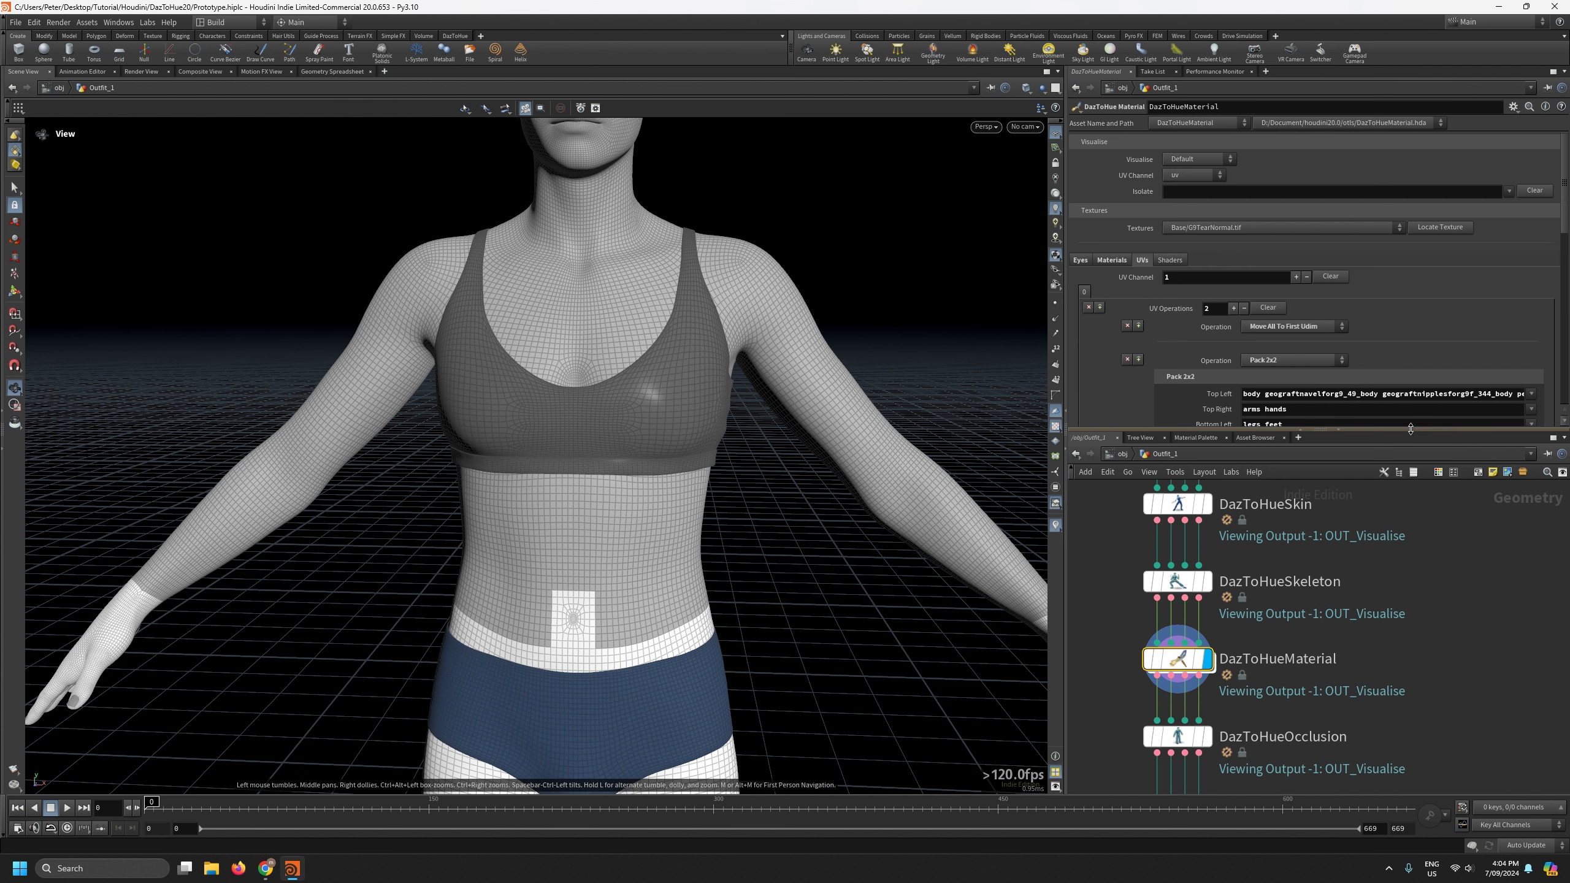
left_click(1112, 260)
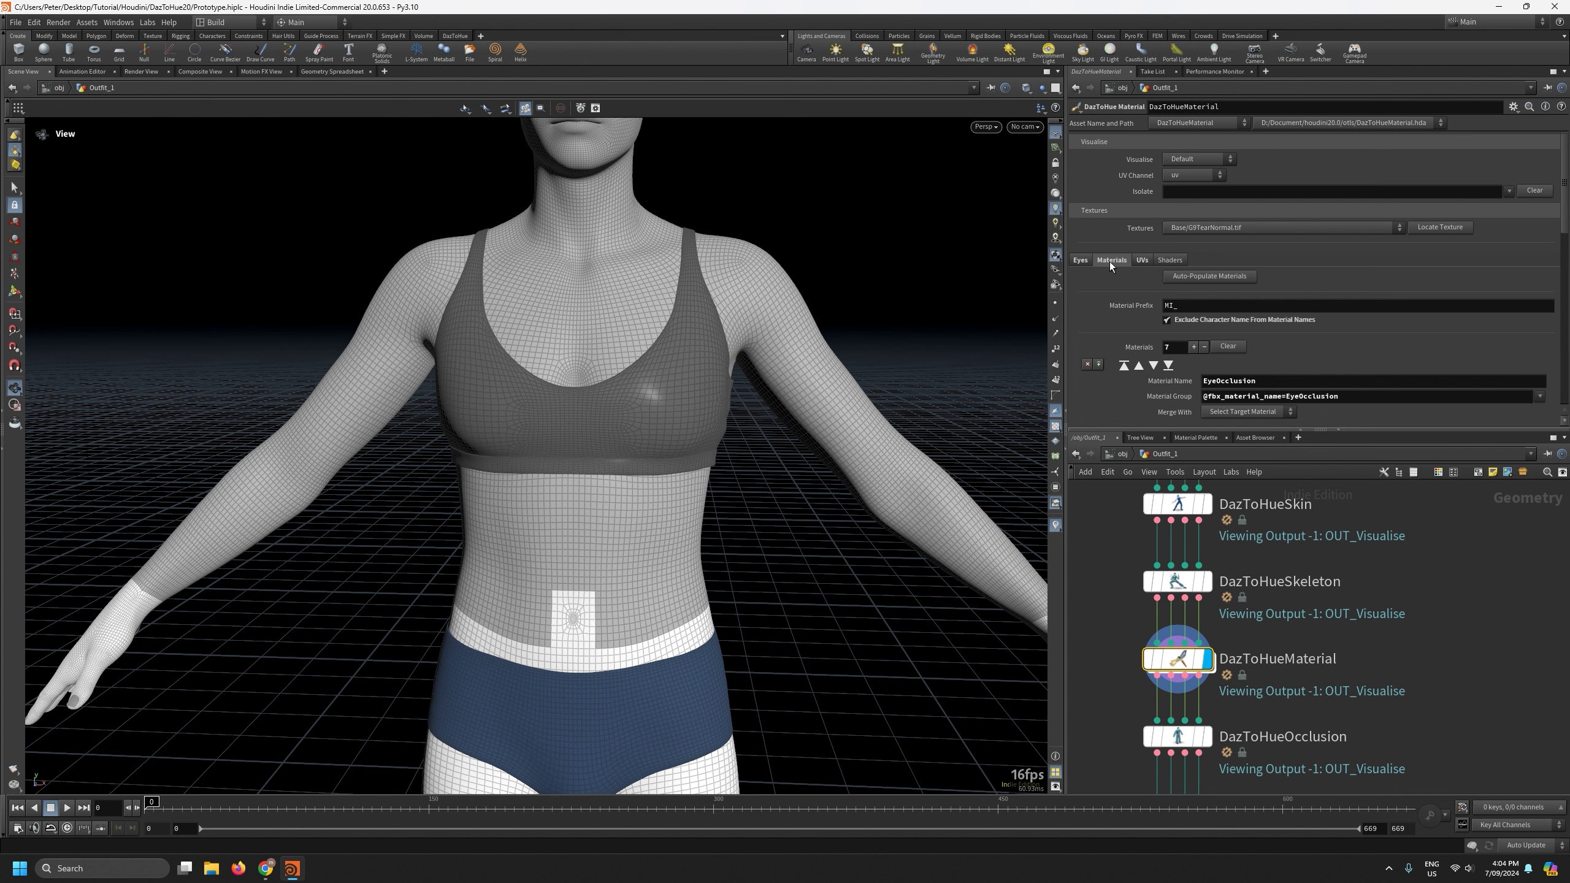
left_click_drag(1360, 429, 1363, 565)
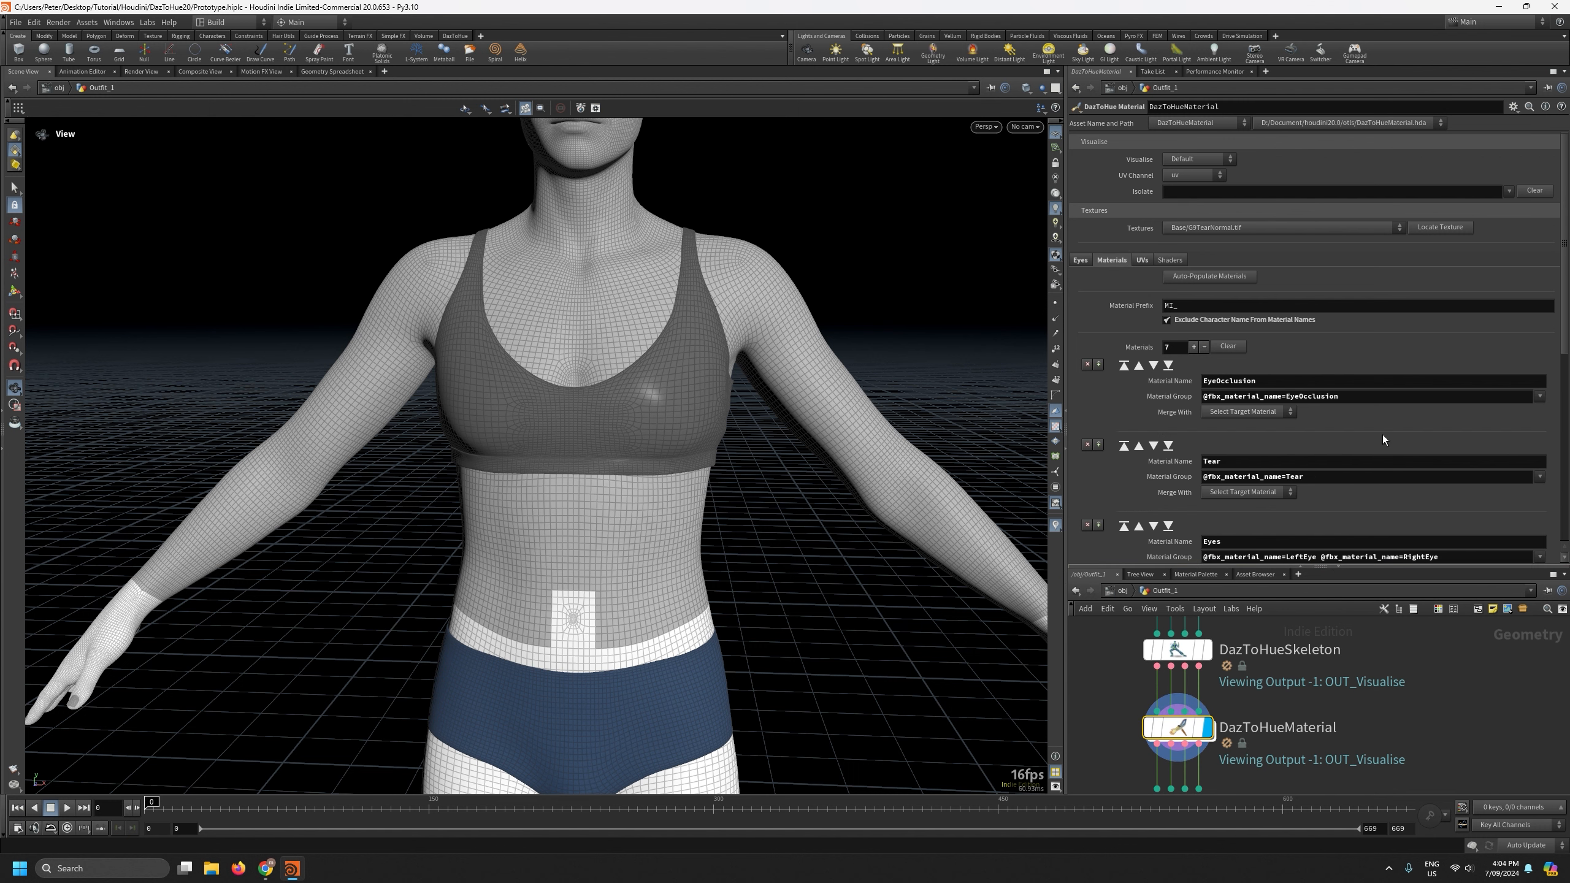
Examine the list of material definitions and their groups against the top and briefs shown on the character.
scroll(1382, 435, "down", 5)
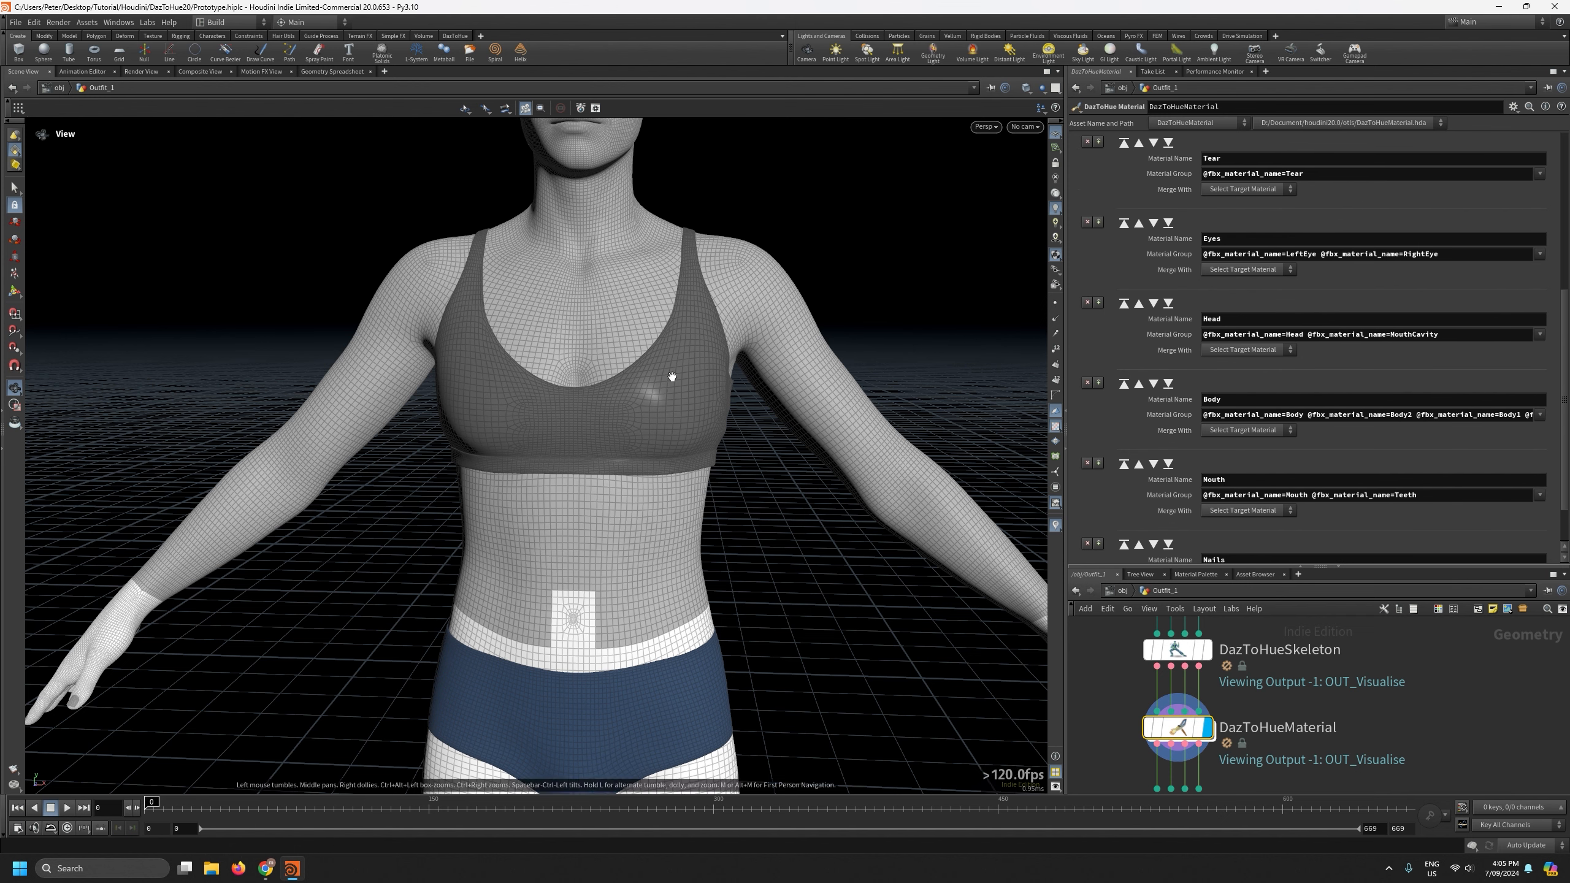
right_click_drag(658, 428, 657, 622)
left_click_drag(592, 518, 643, 550)
middle_click_drag(607, 554, 597, 510)
right_click_drag(597, 509, 607, 291)
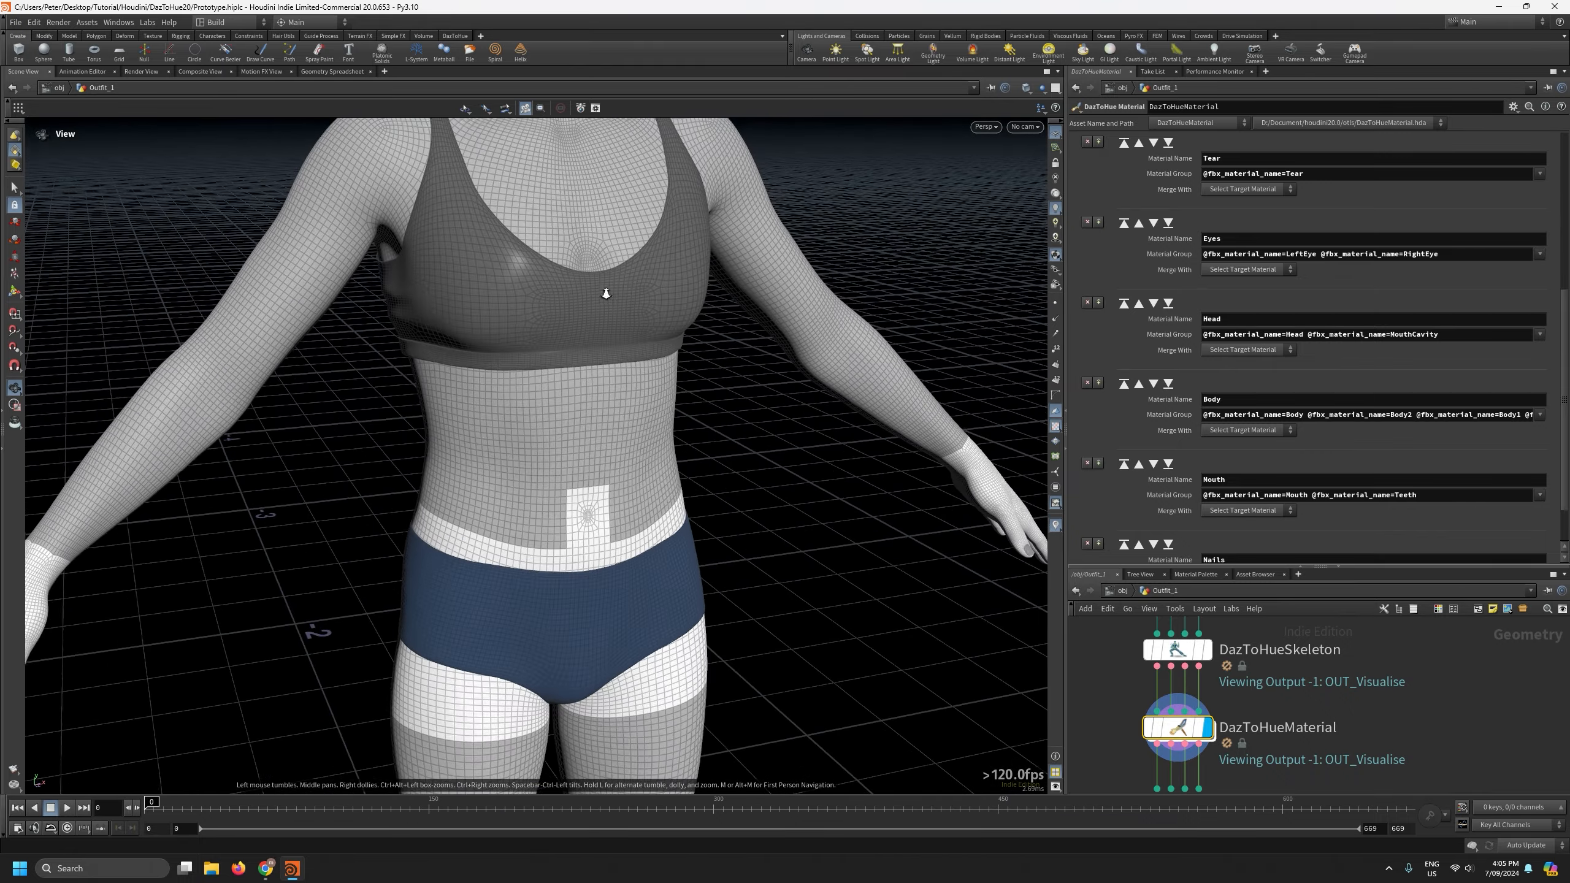
left_click_drag(593, 477, 494, 435)
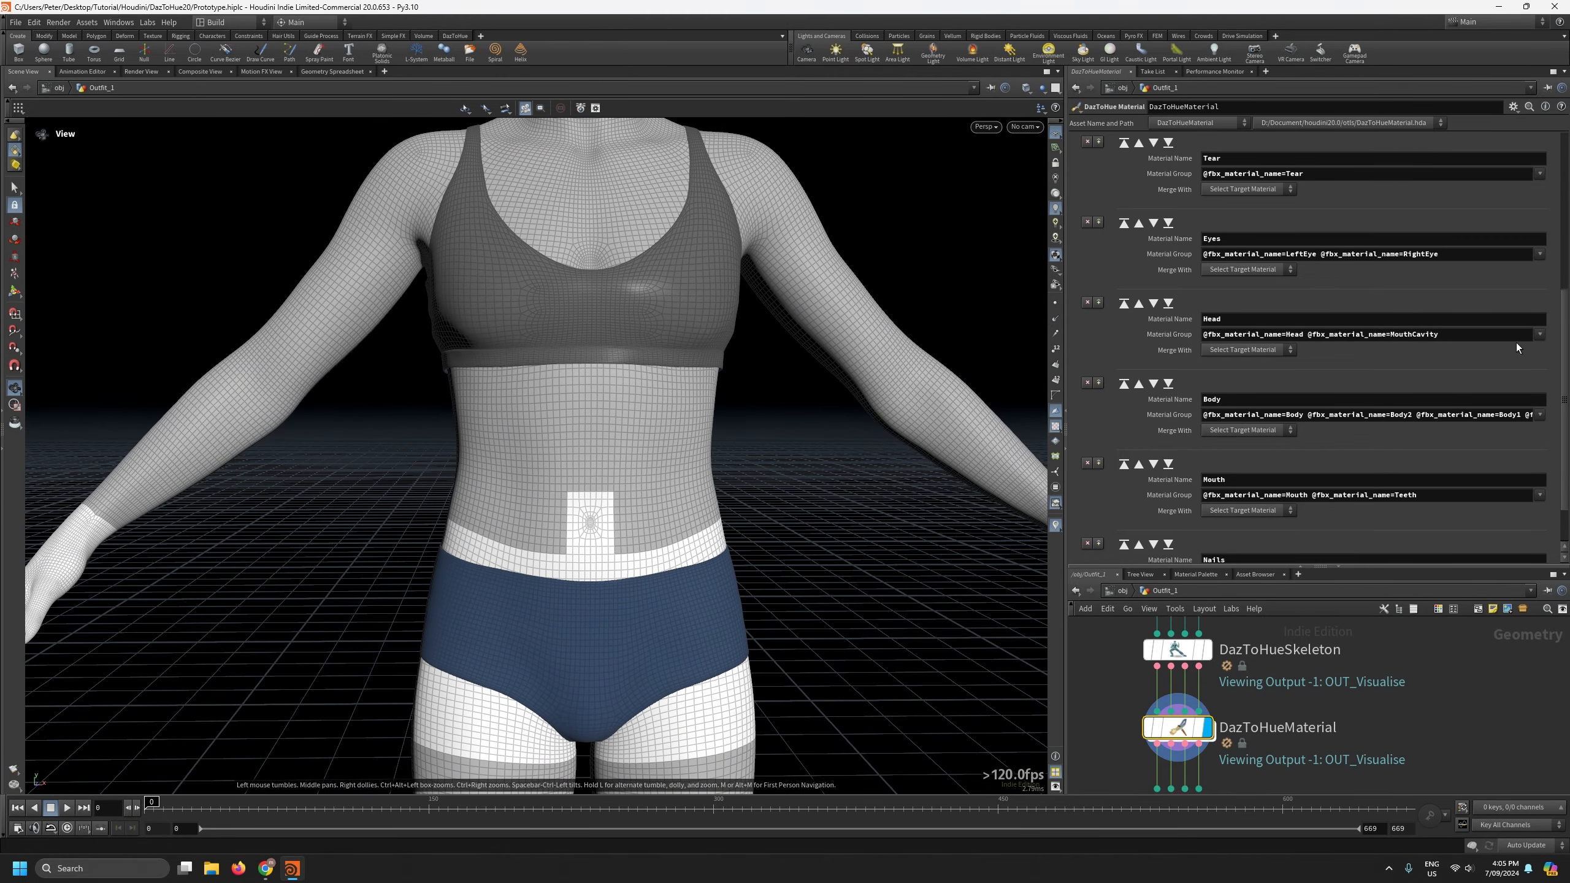
scroll(1568, 352, "up", 8)
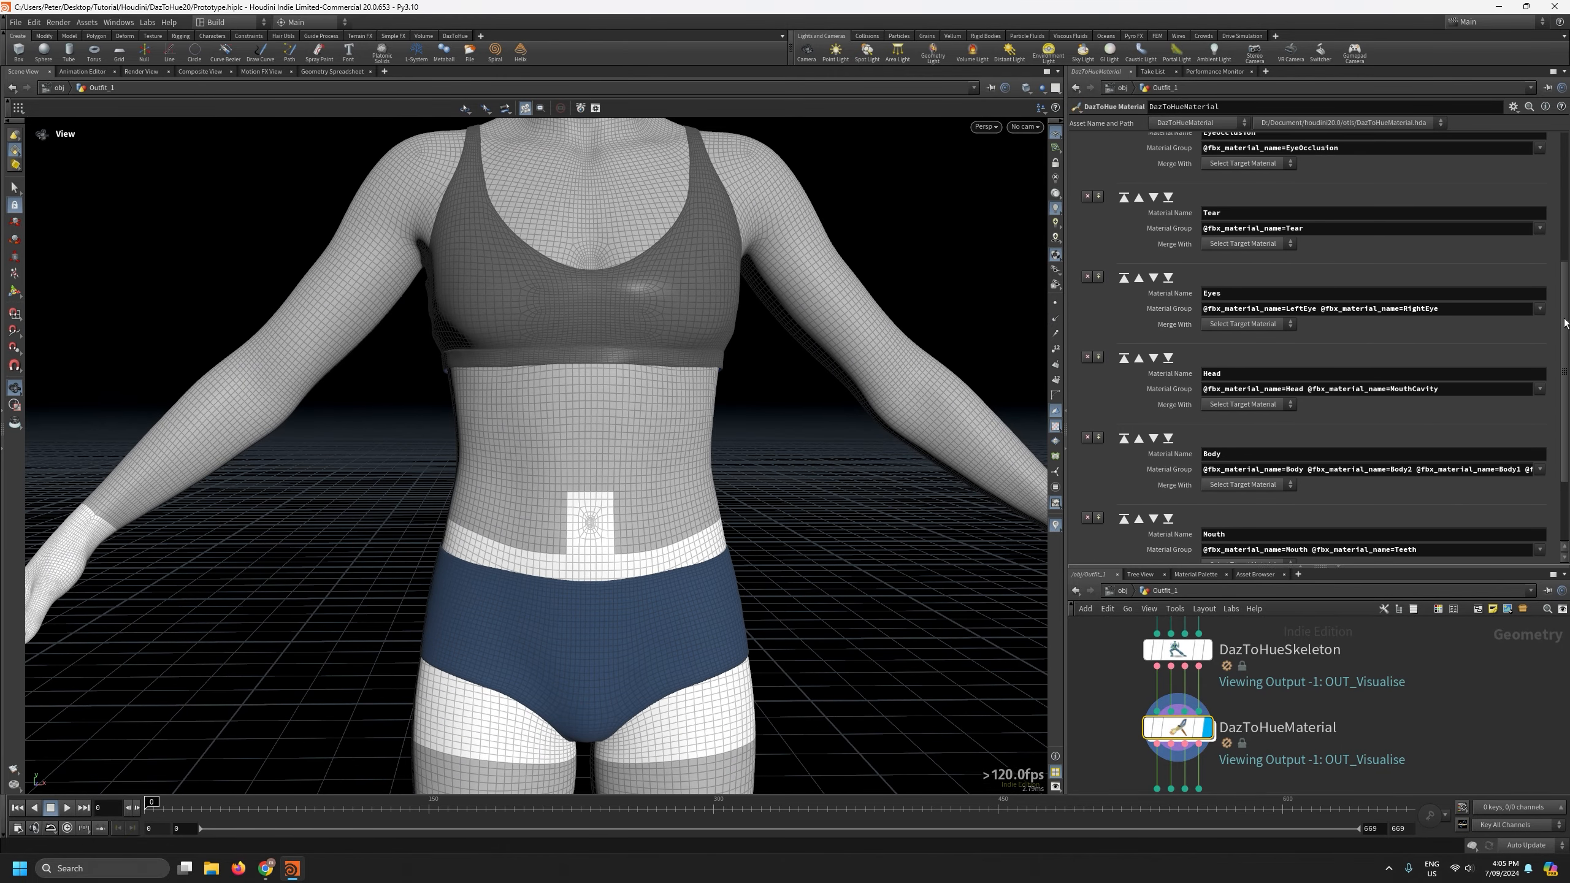
scroll(1568, 353, "up", 2)
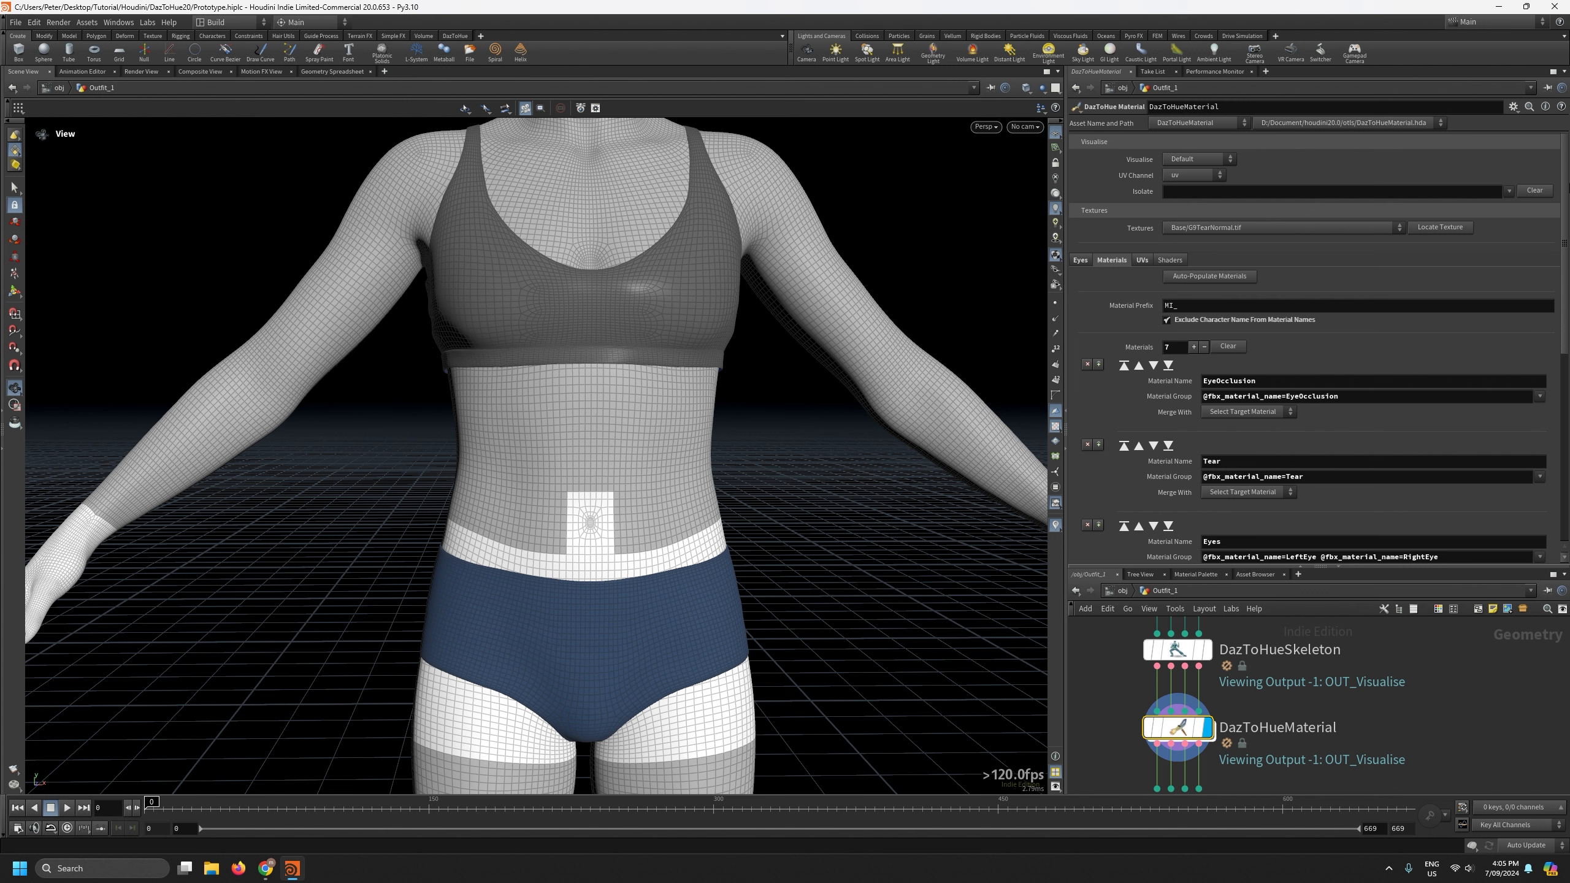
scroll(1568, 353, "down", 15)
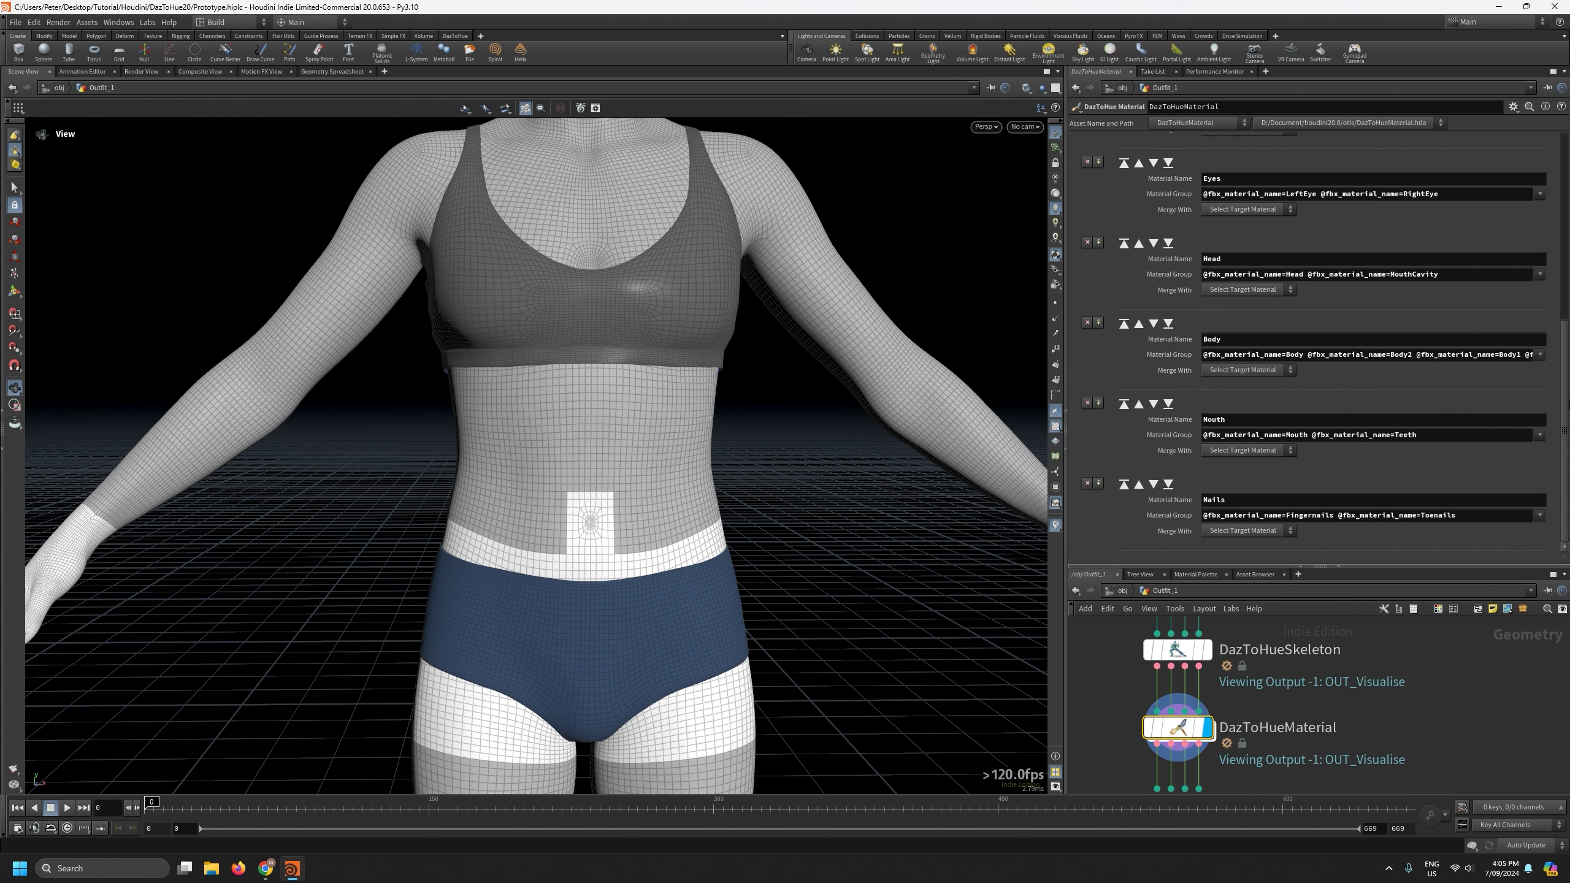
scroll(1568, 353, "up", 15)
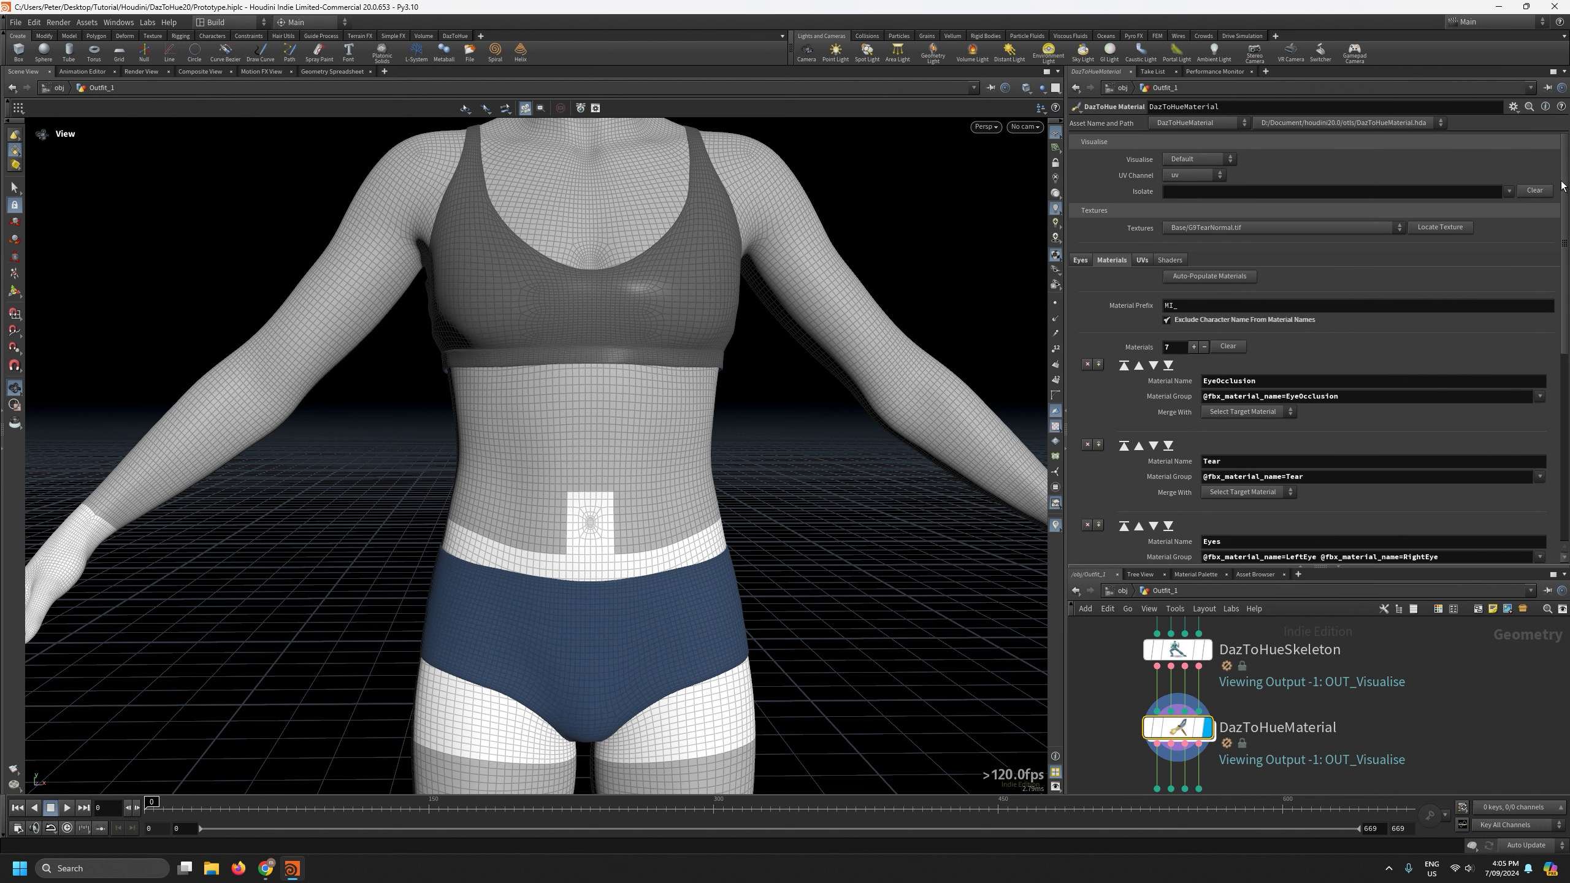
left_click(1509, 192)
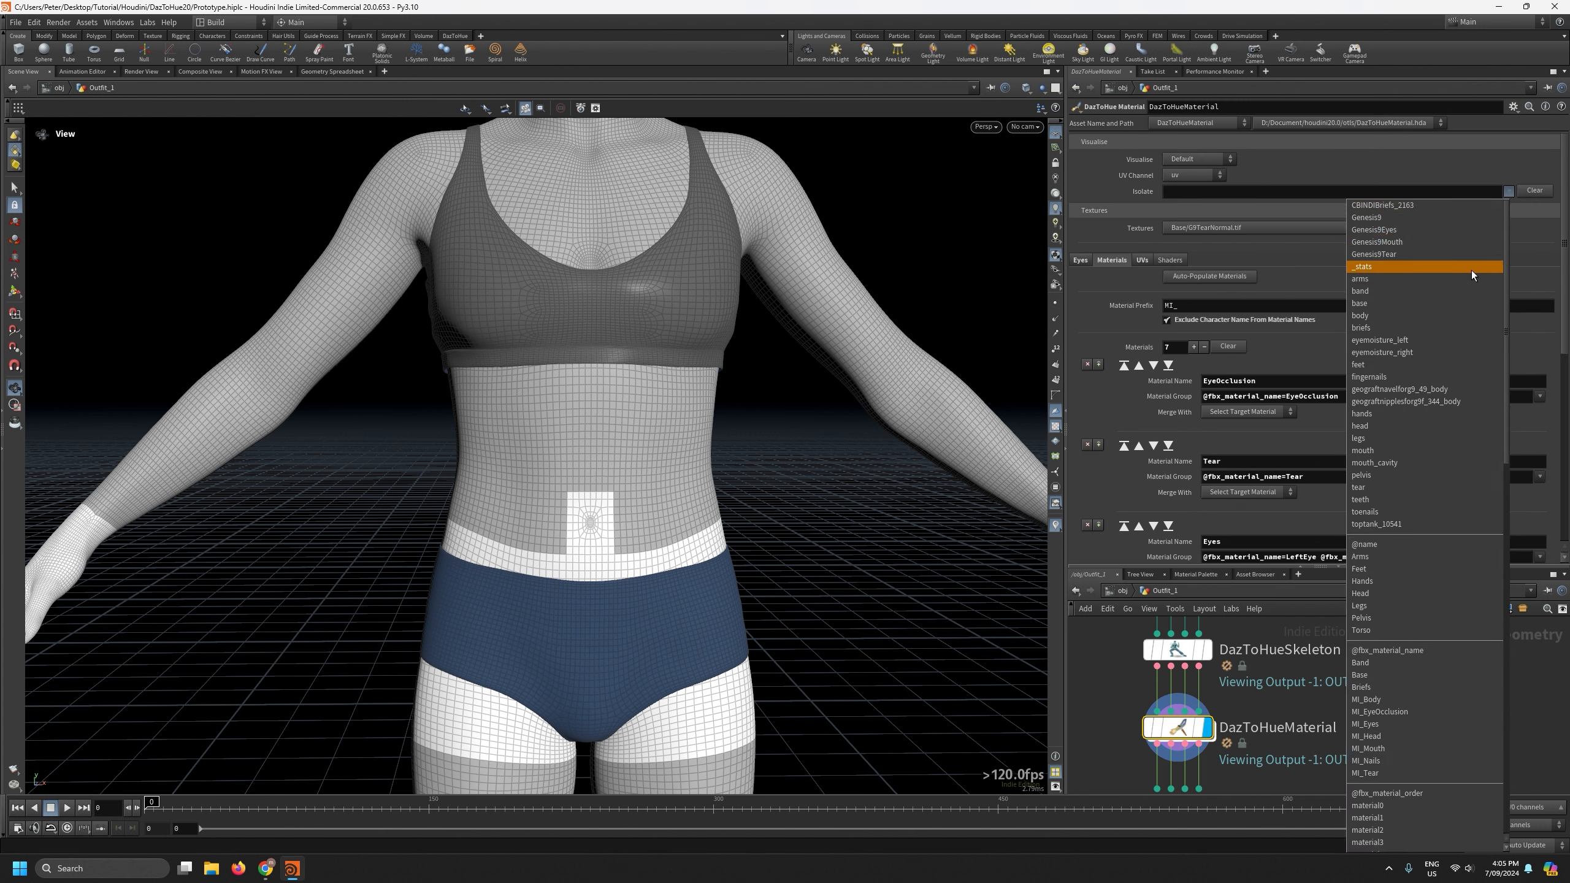
scroll(1472, 276, "down", 1)
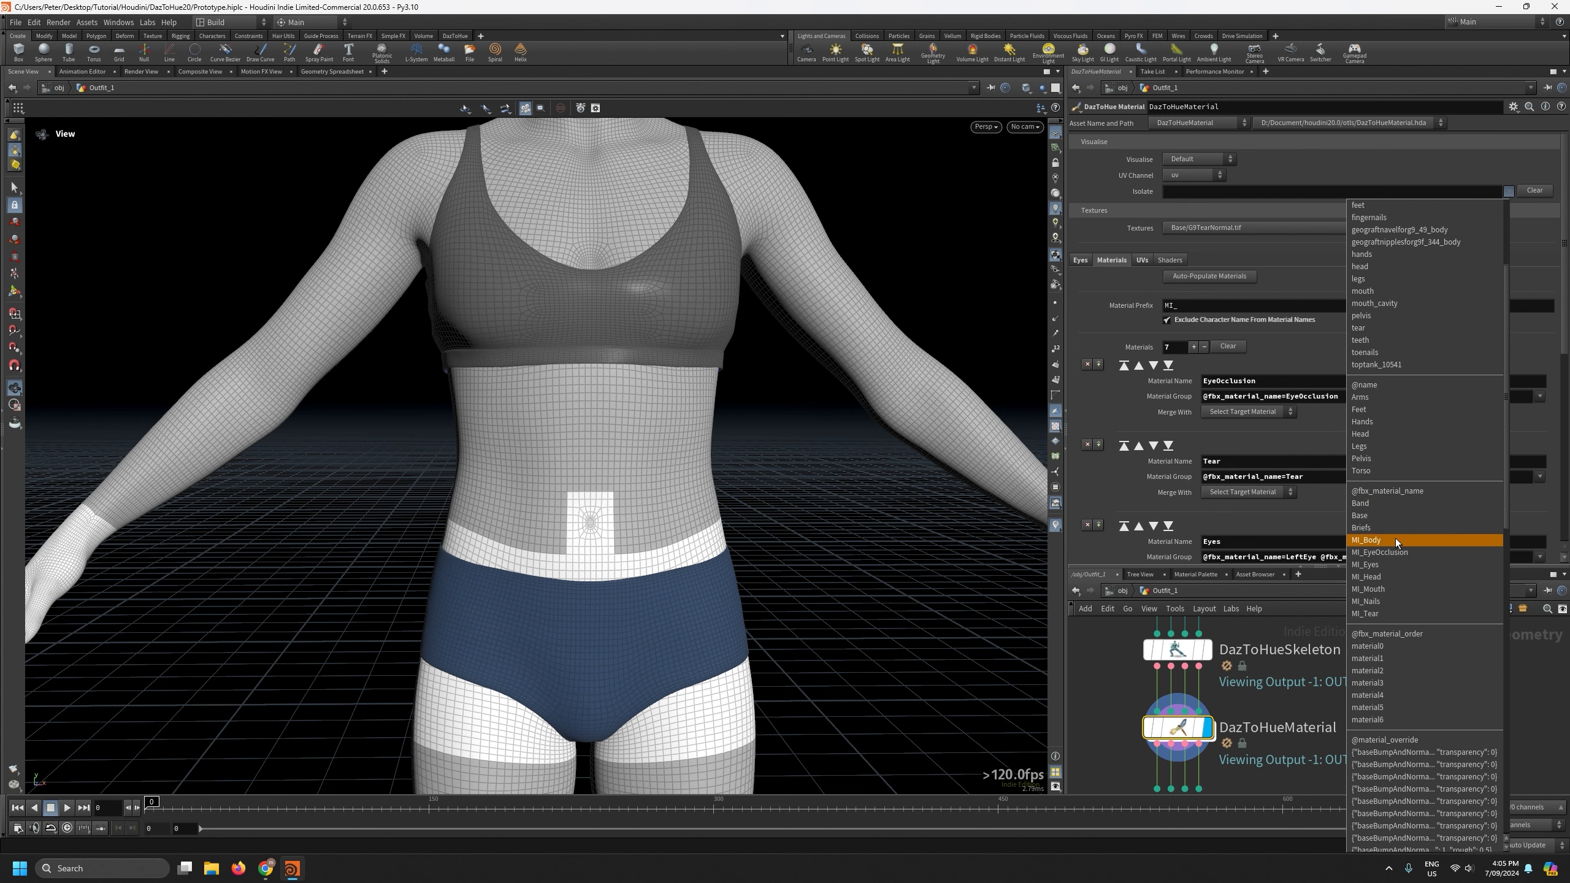
left_click(1396, 504)
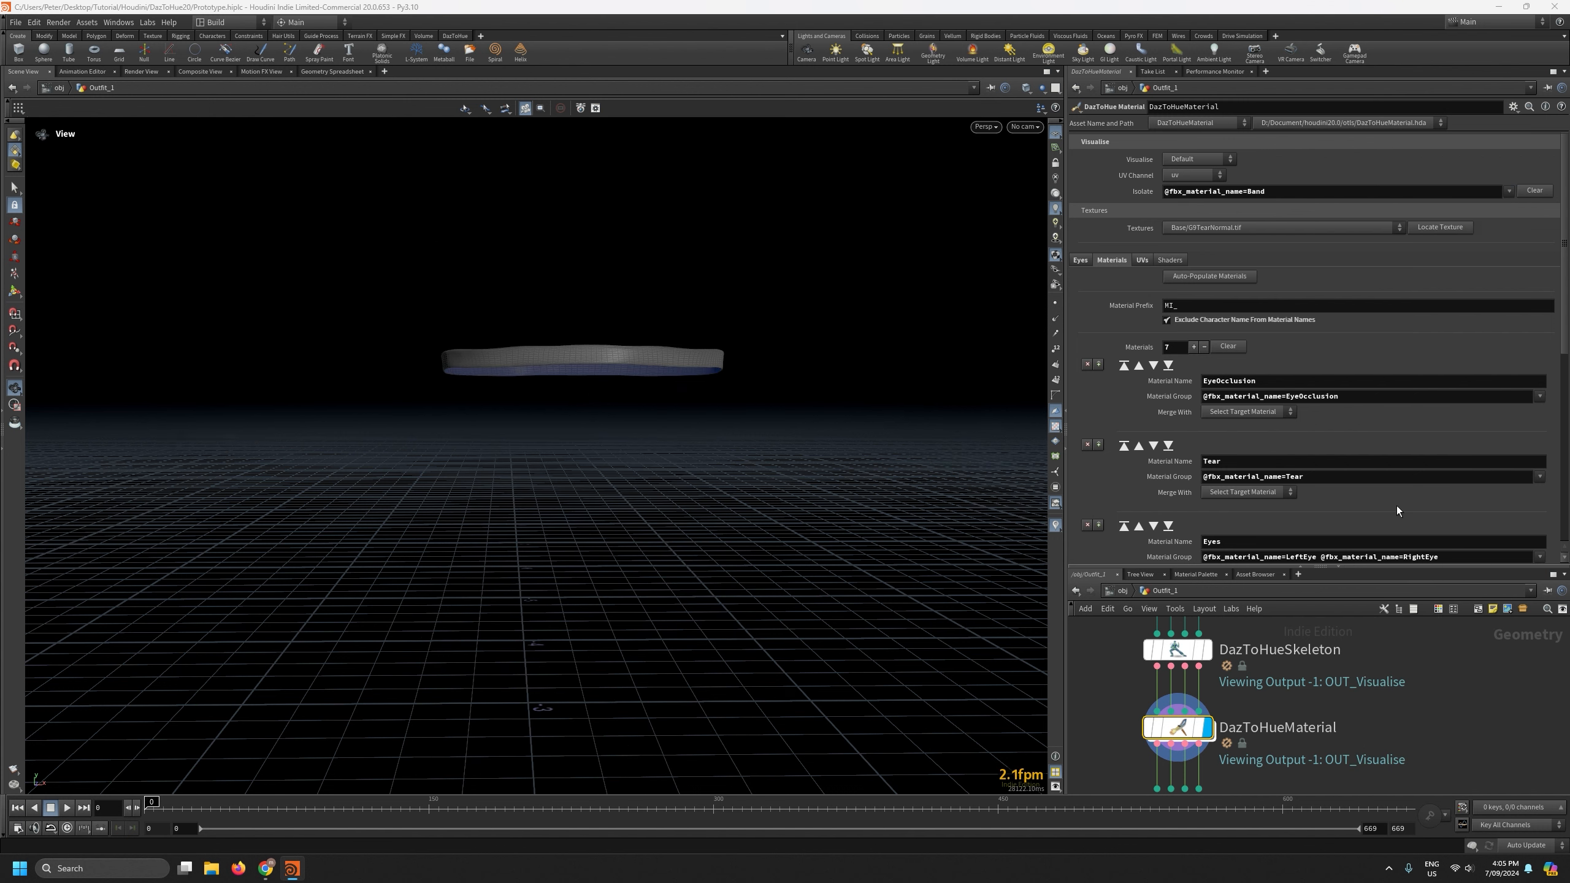
left_click(1507, 192)
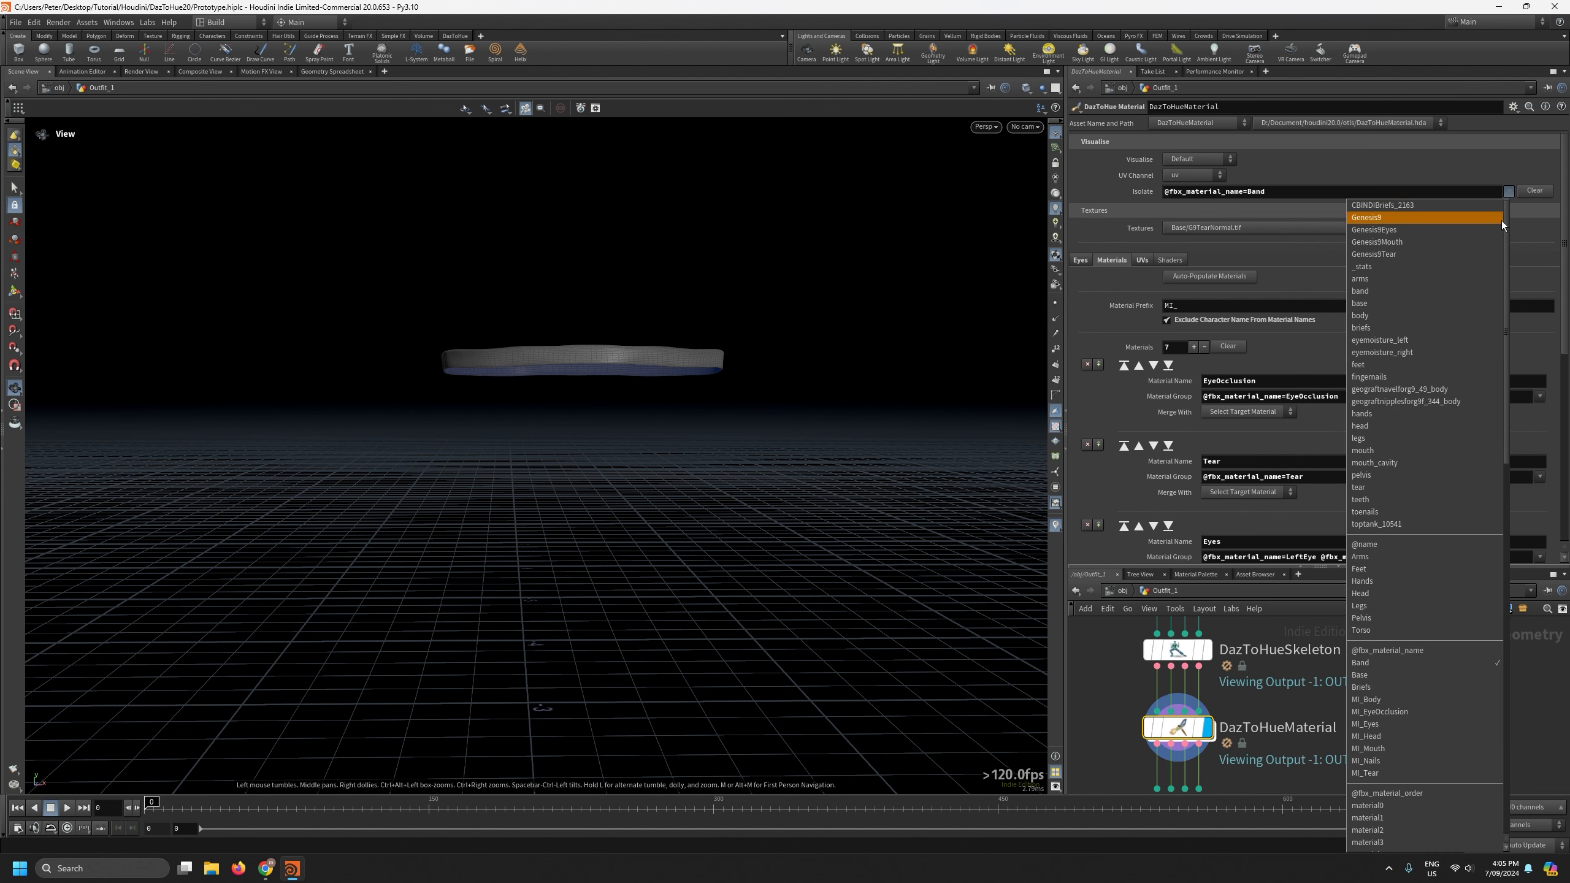
left_click(1385, 674)
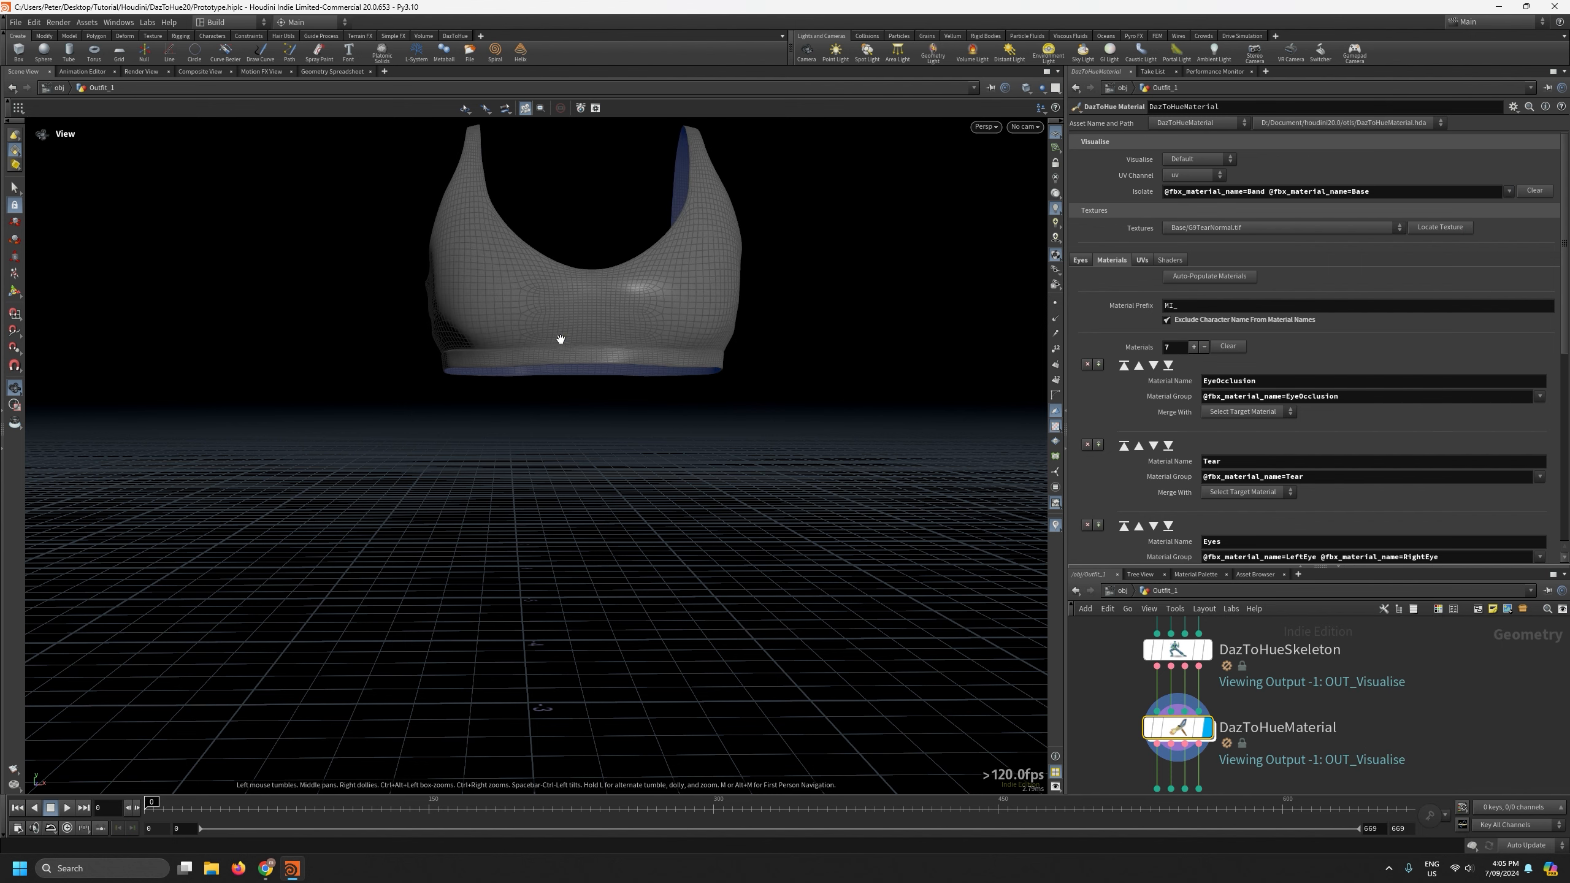
left_click_drag(560, 339, 665, 376)
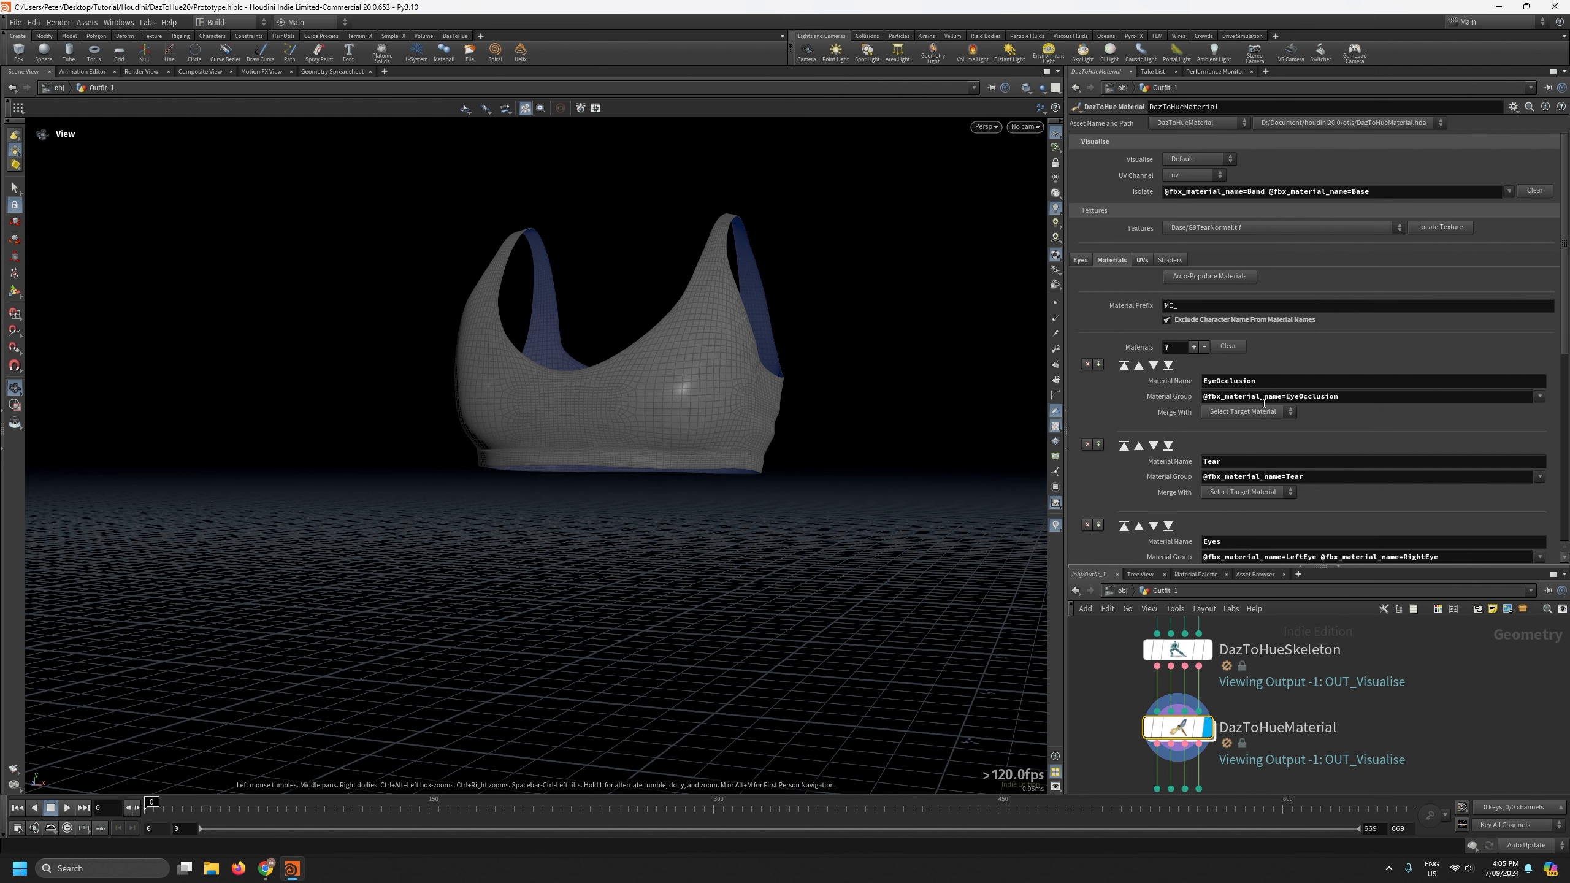
left_click(1534, 190)
left_click(1508, 191)
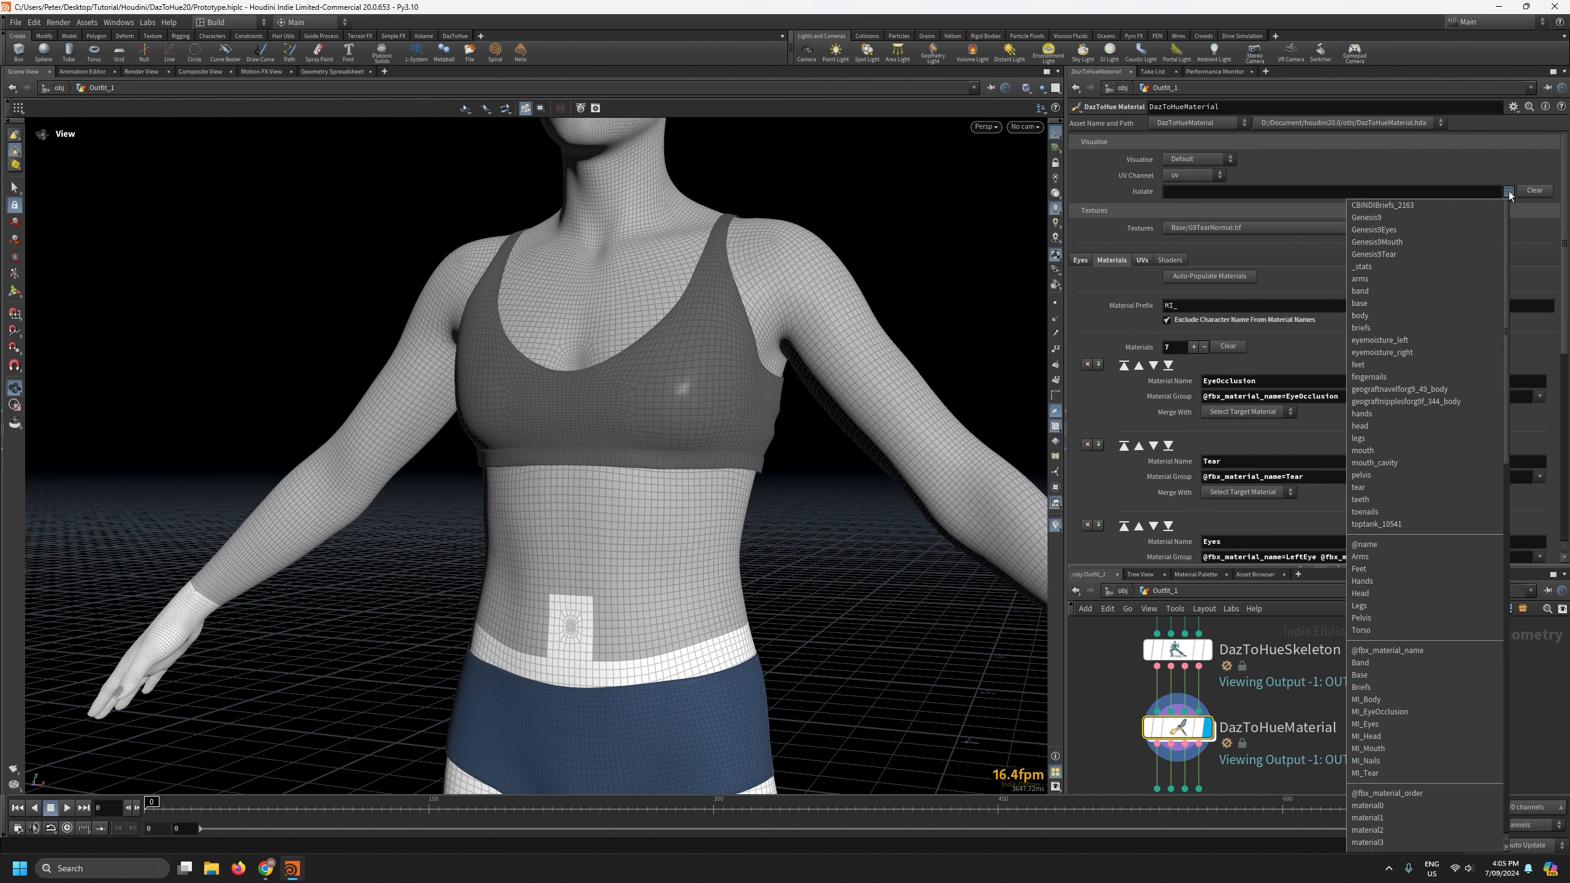
left_click(1377, 685)
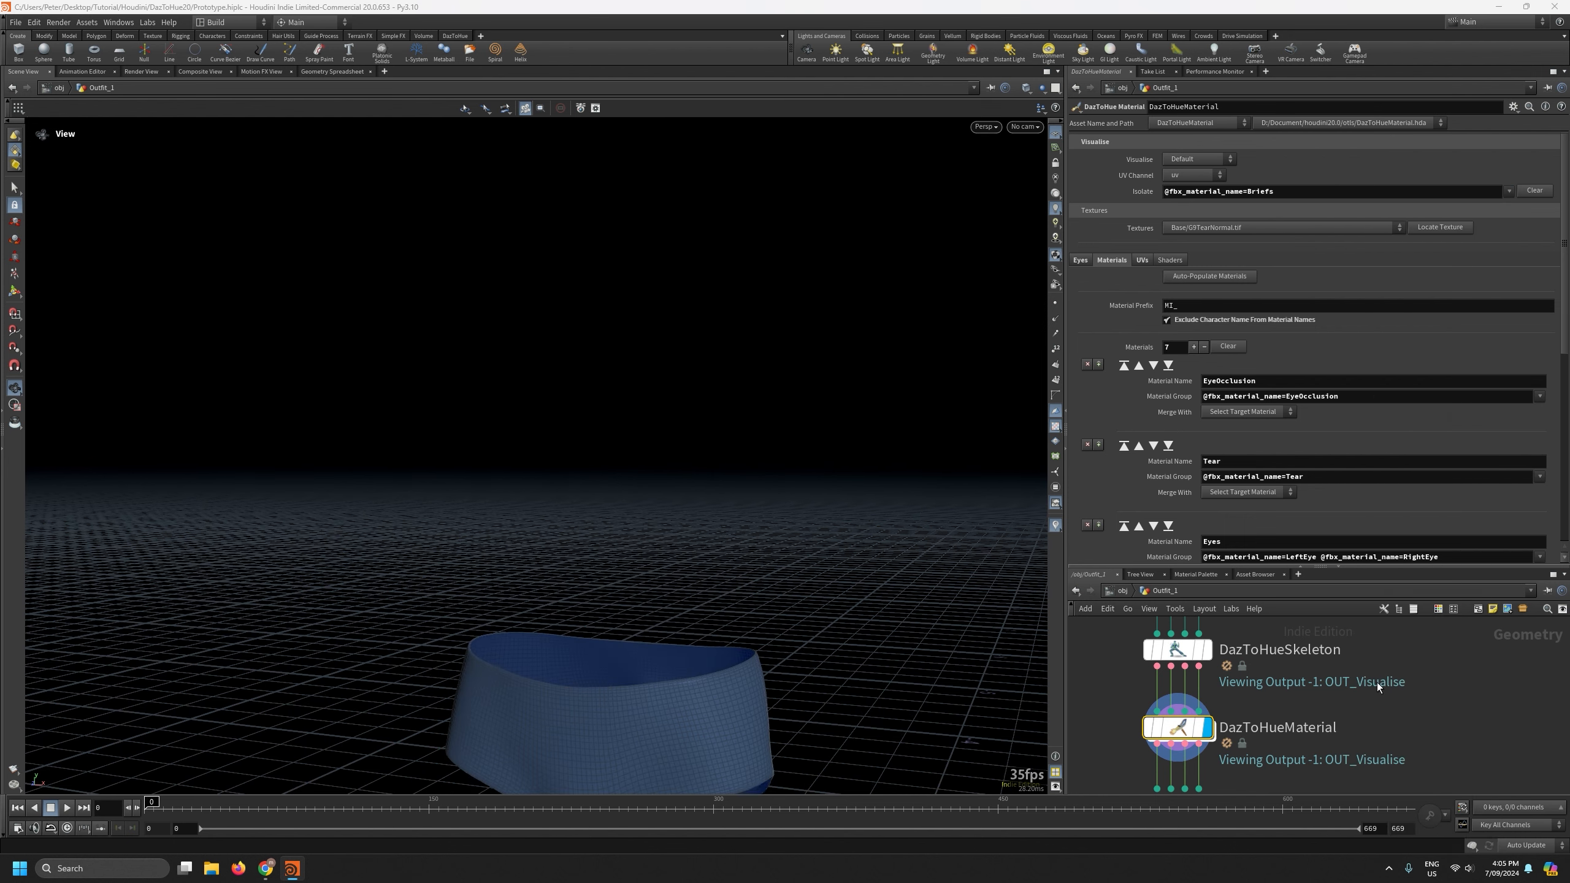
left_click_drag(797, 649, 659, 561)
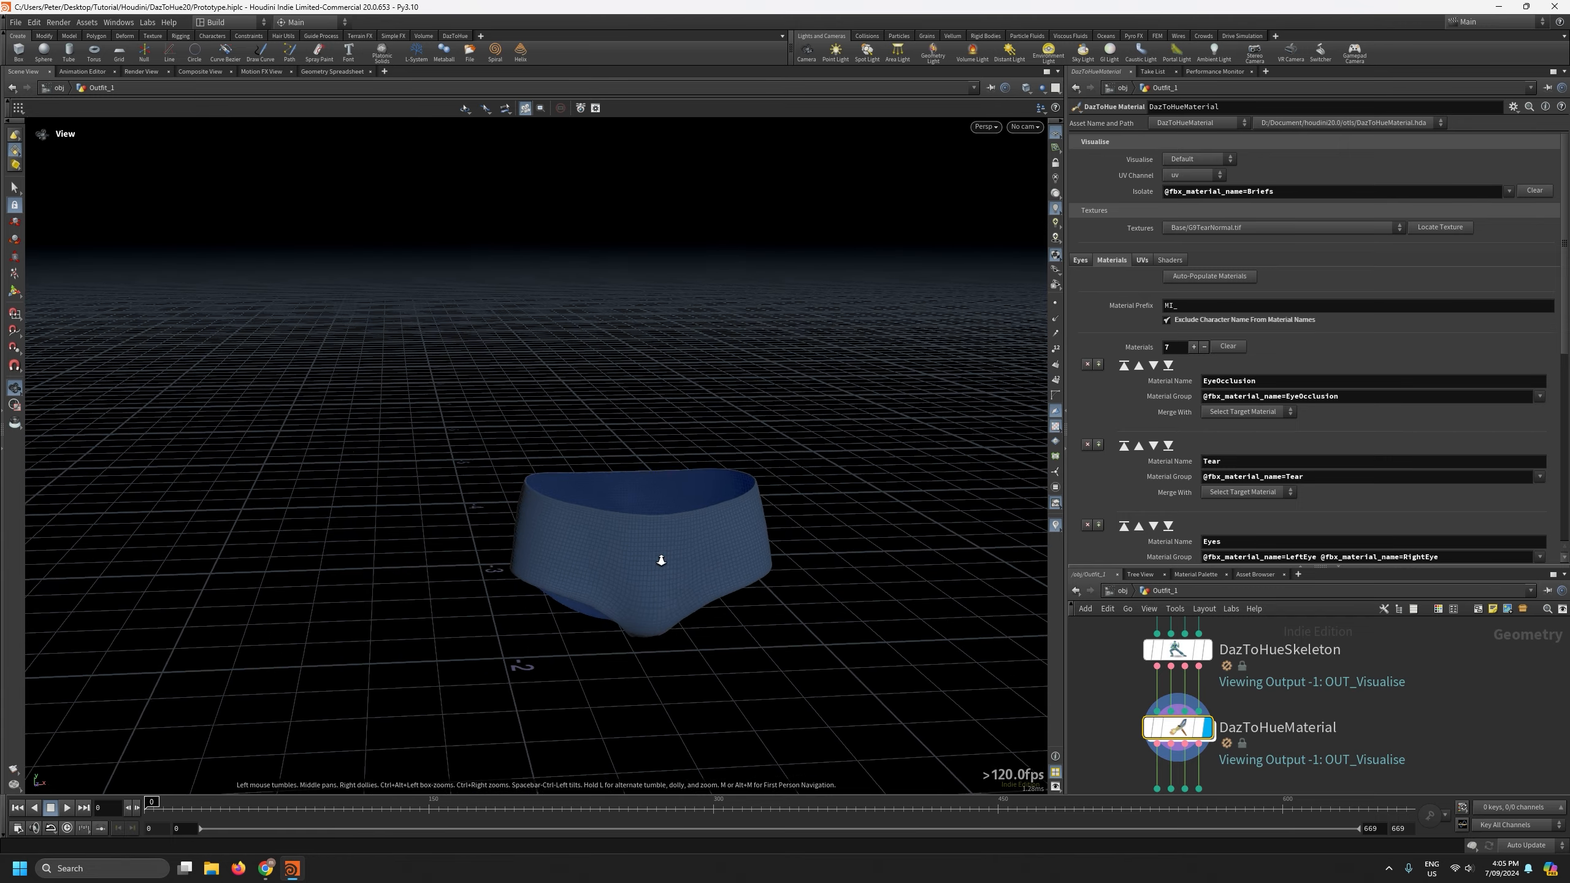
right_click_drag(658, 561, 661, 182)
left_click_drag(613, 585, 614, 535)
right_click_drag(613, 535, 599, 726)
left_click_drag(674, 480, 648, 488)
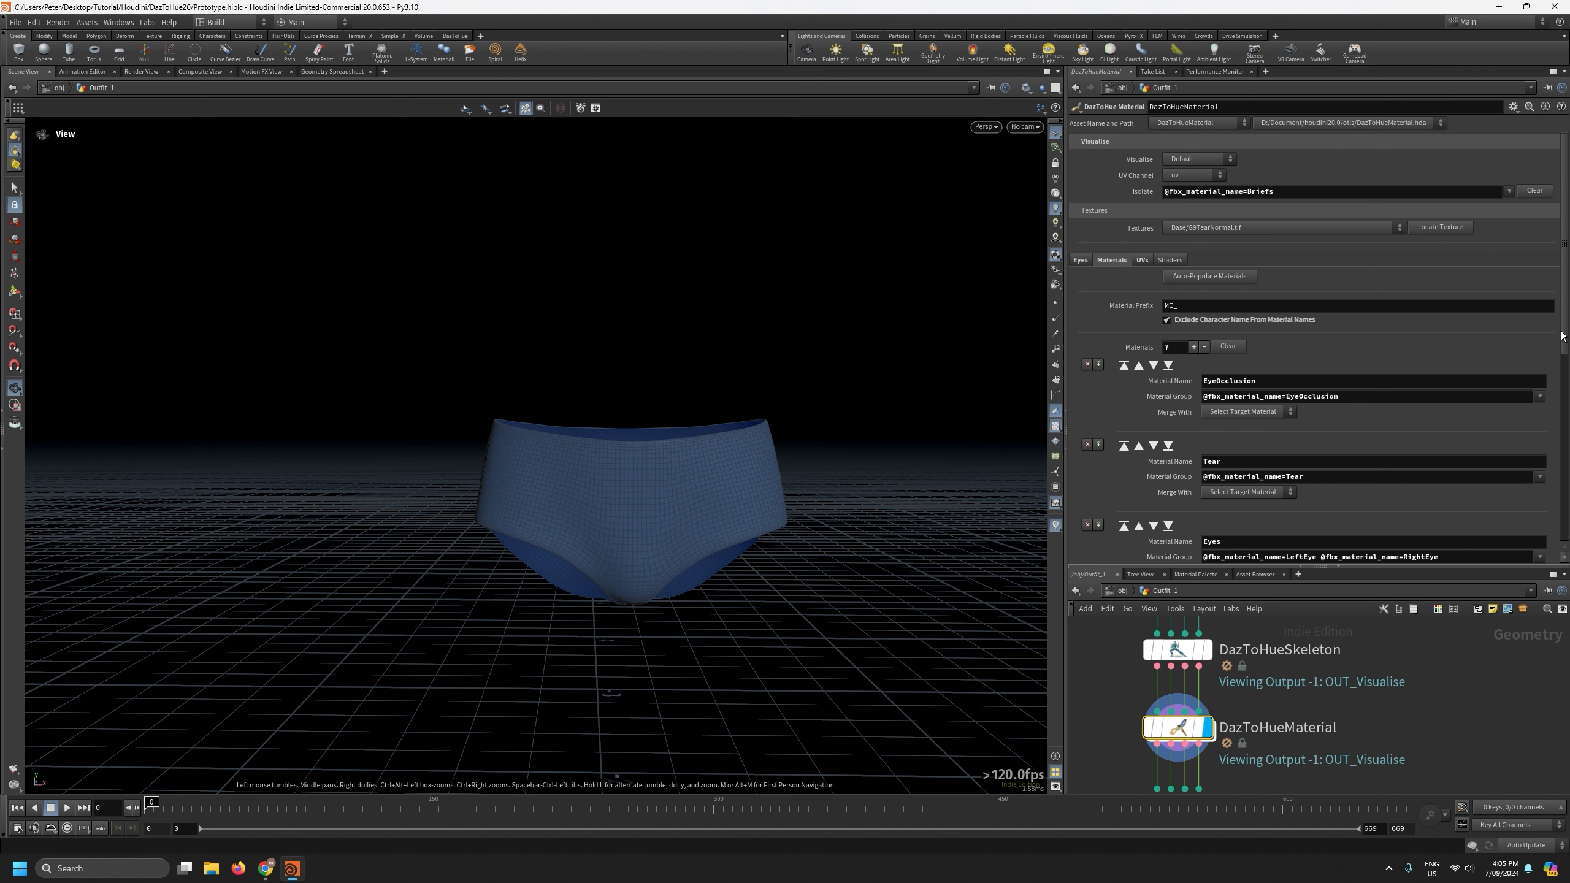
Add one more material definition to DazToHueMaterial and name it Top1.
left_click(1194, 348)
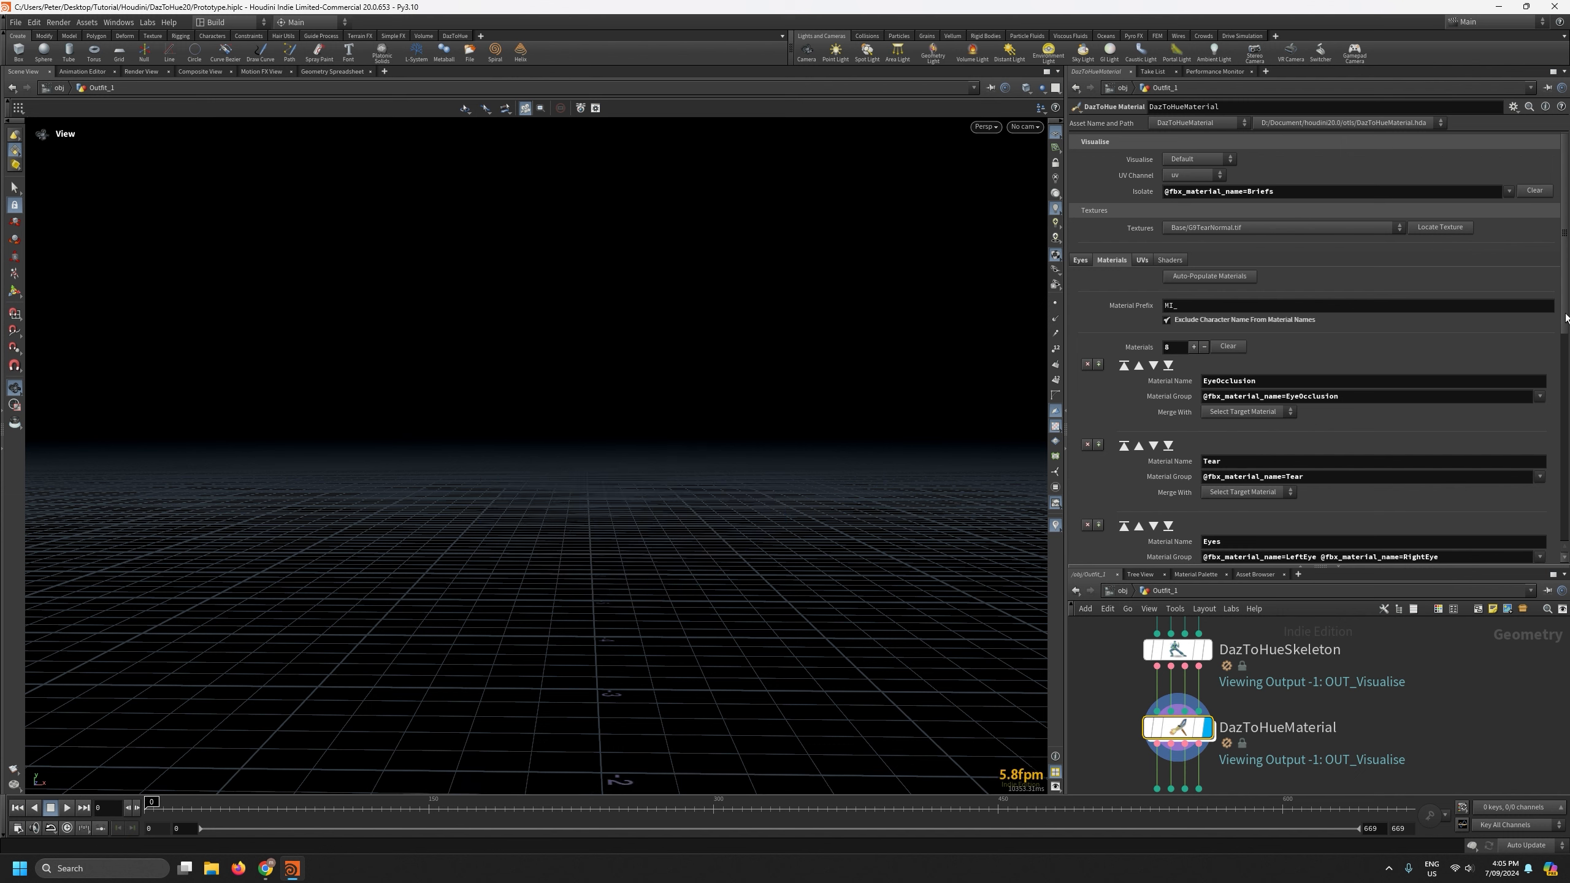
scroll(1565, 317, "down", 6)
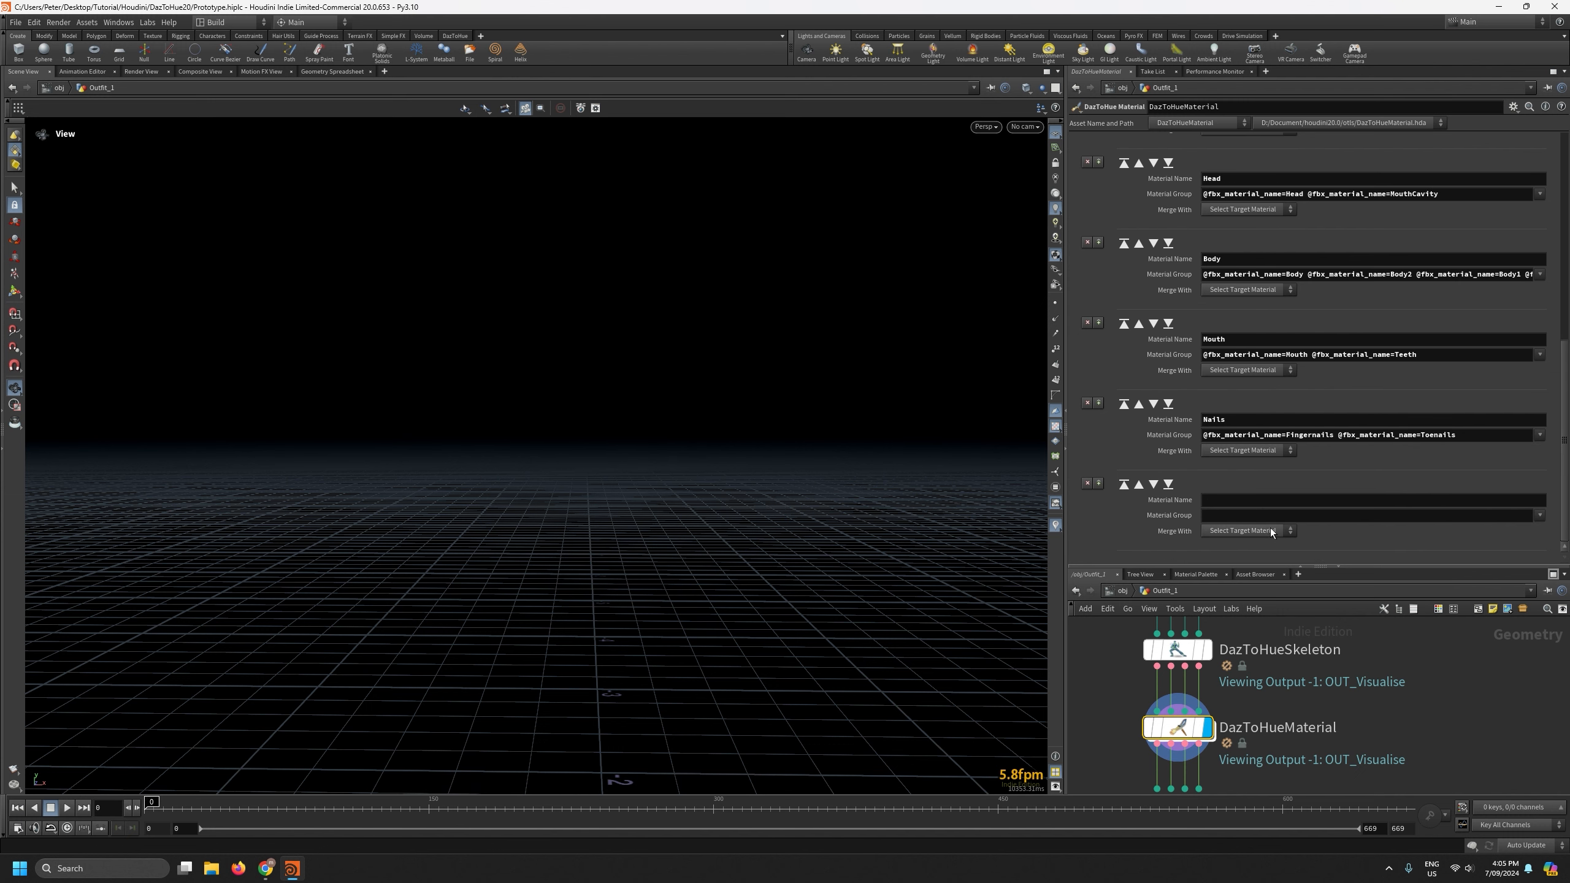
left_click(1238, 499)
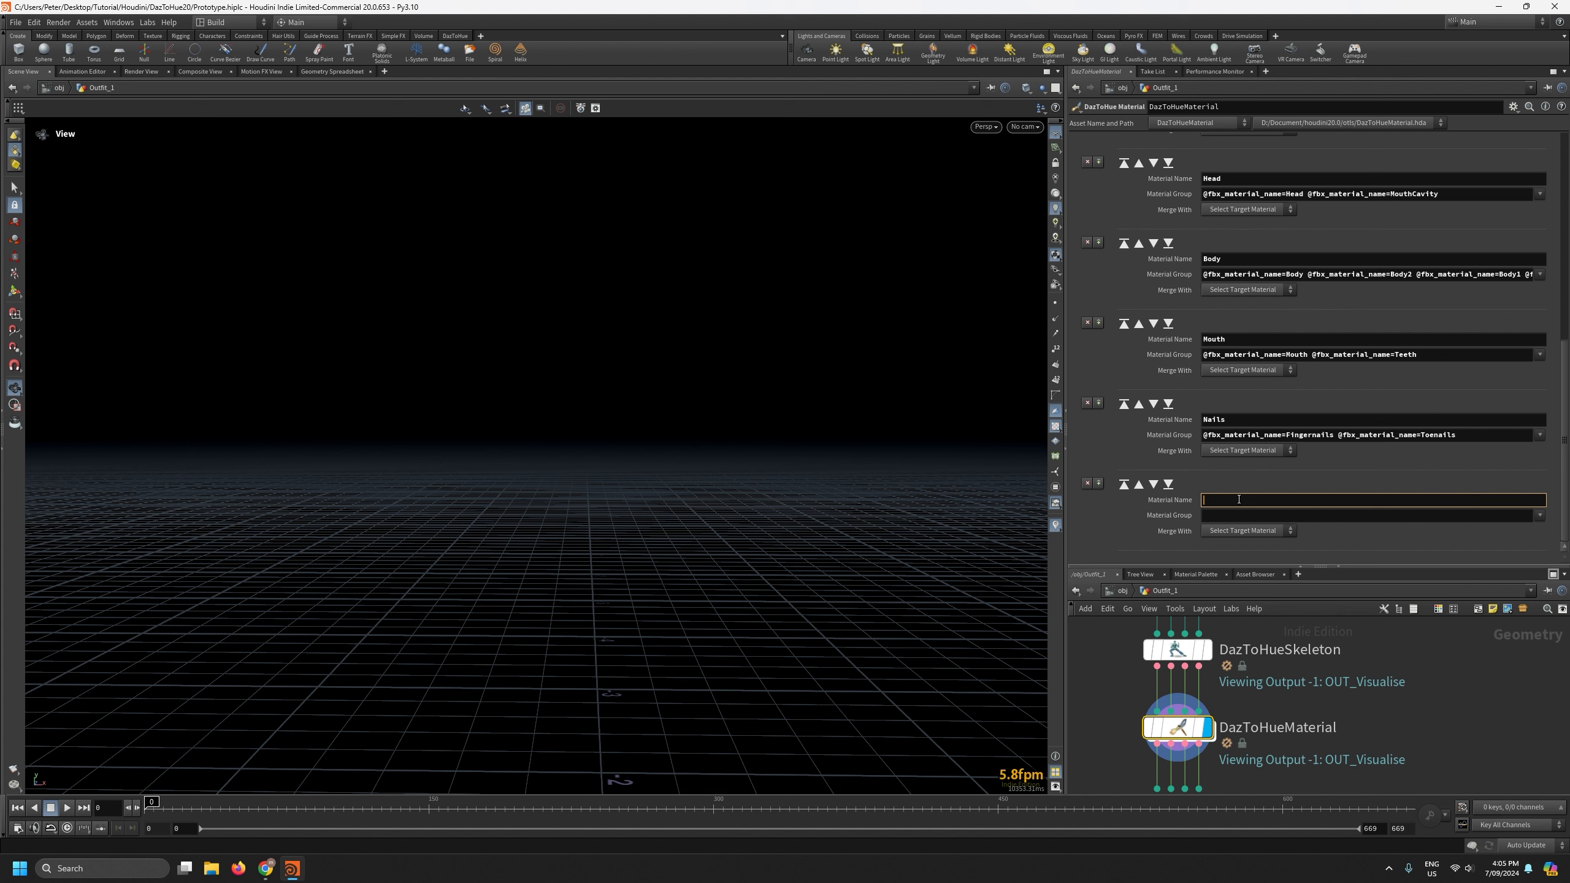
type("Top1")
left_click(1539, 515)
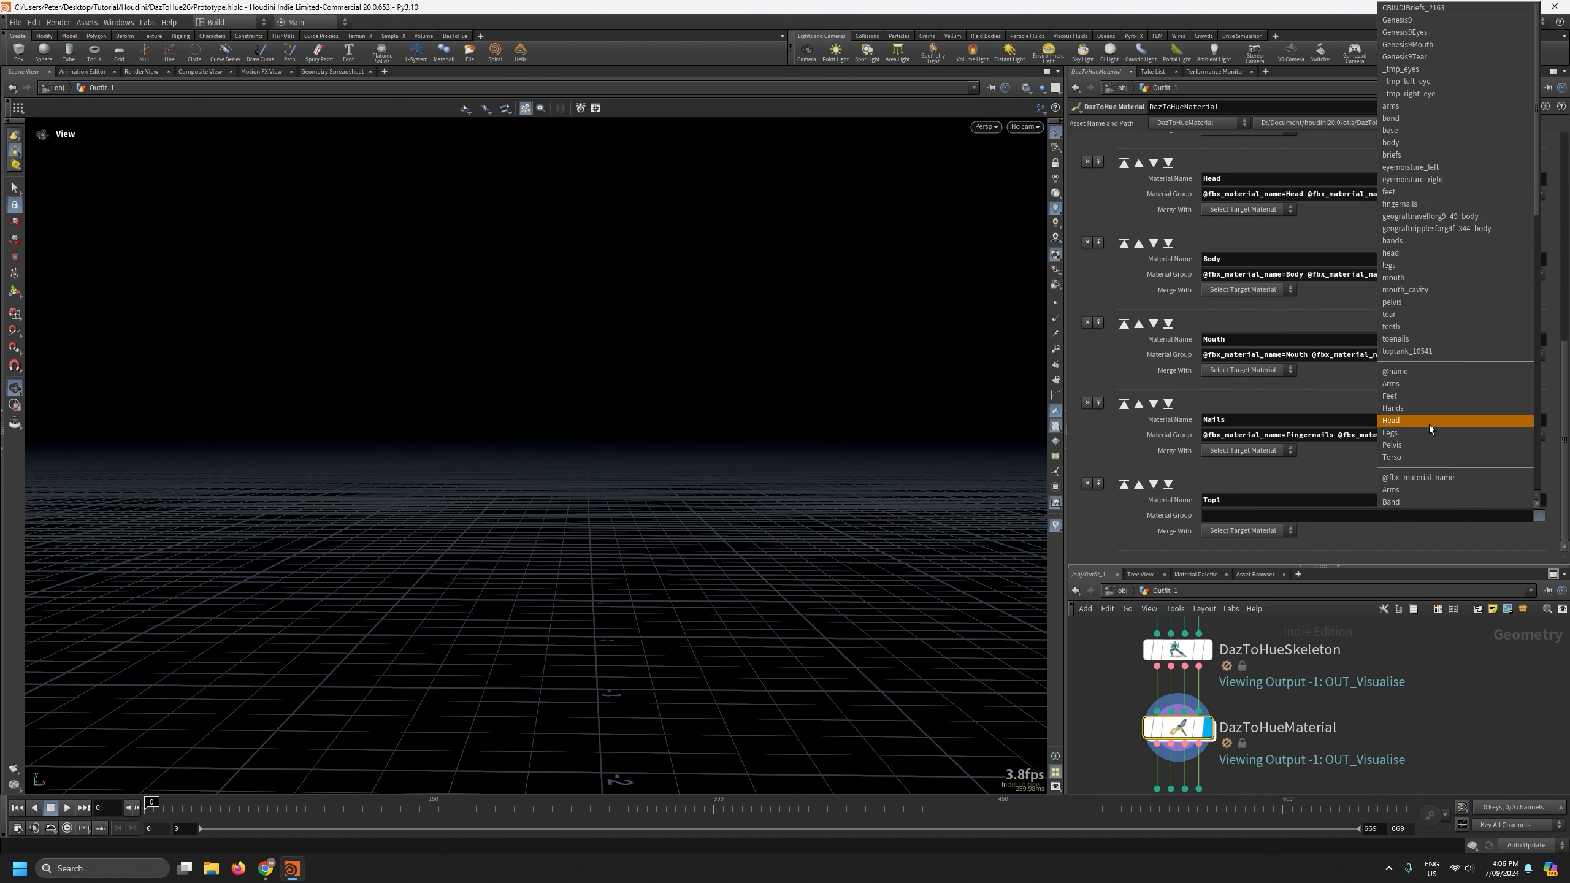
scroll(1428, 425, "down", 5)
scroll(1429, 425, "down", 2)
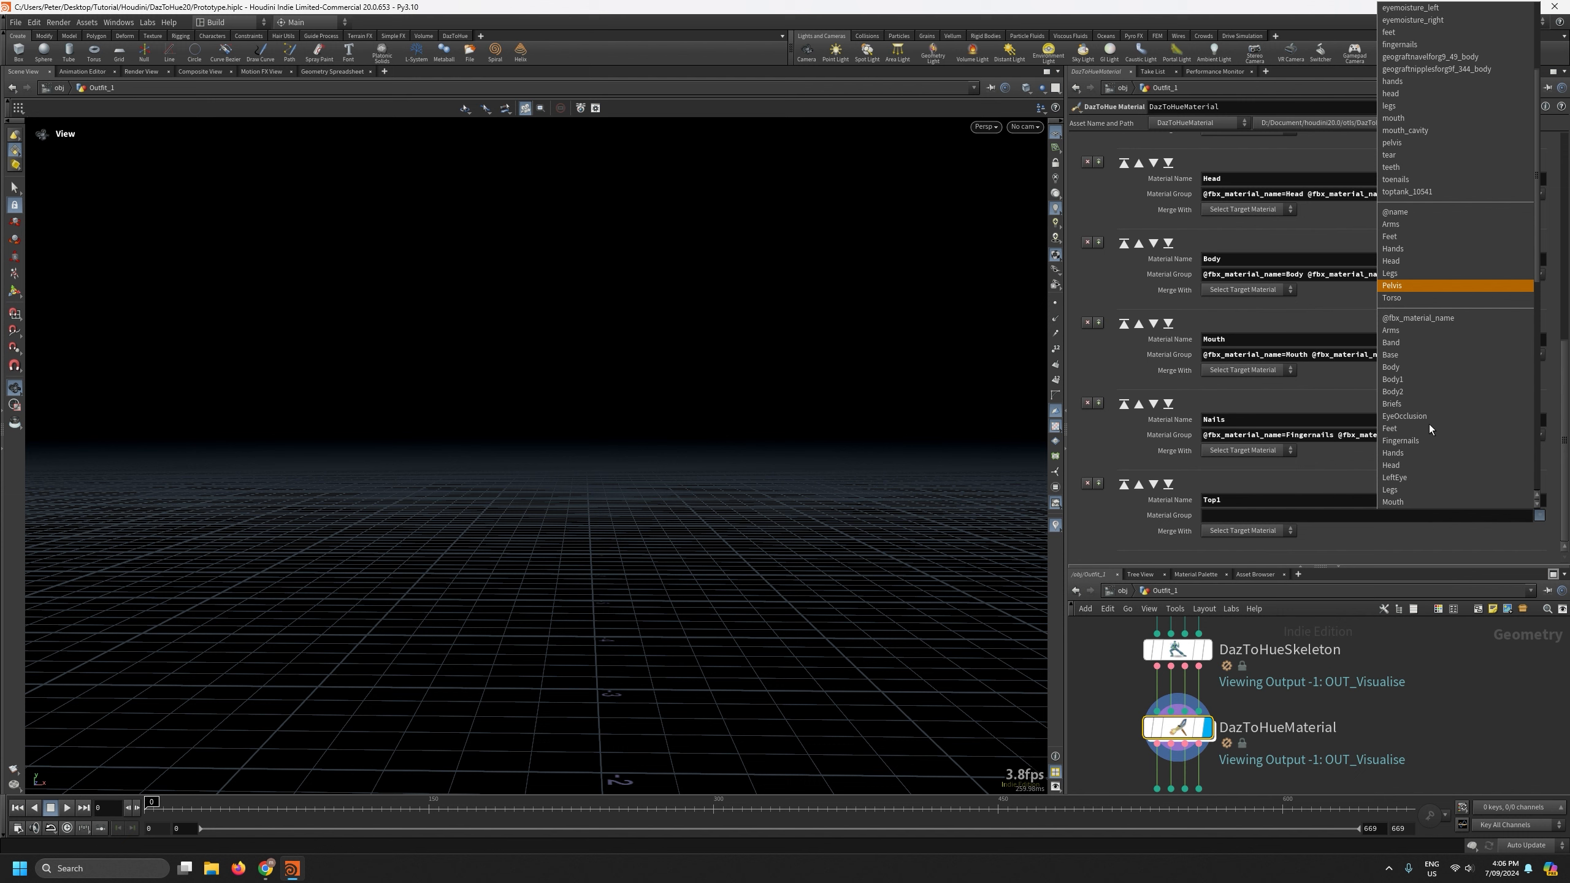
left_click(1414, 350)
left_click(1539, 516)
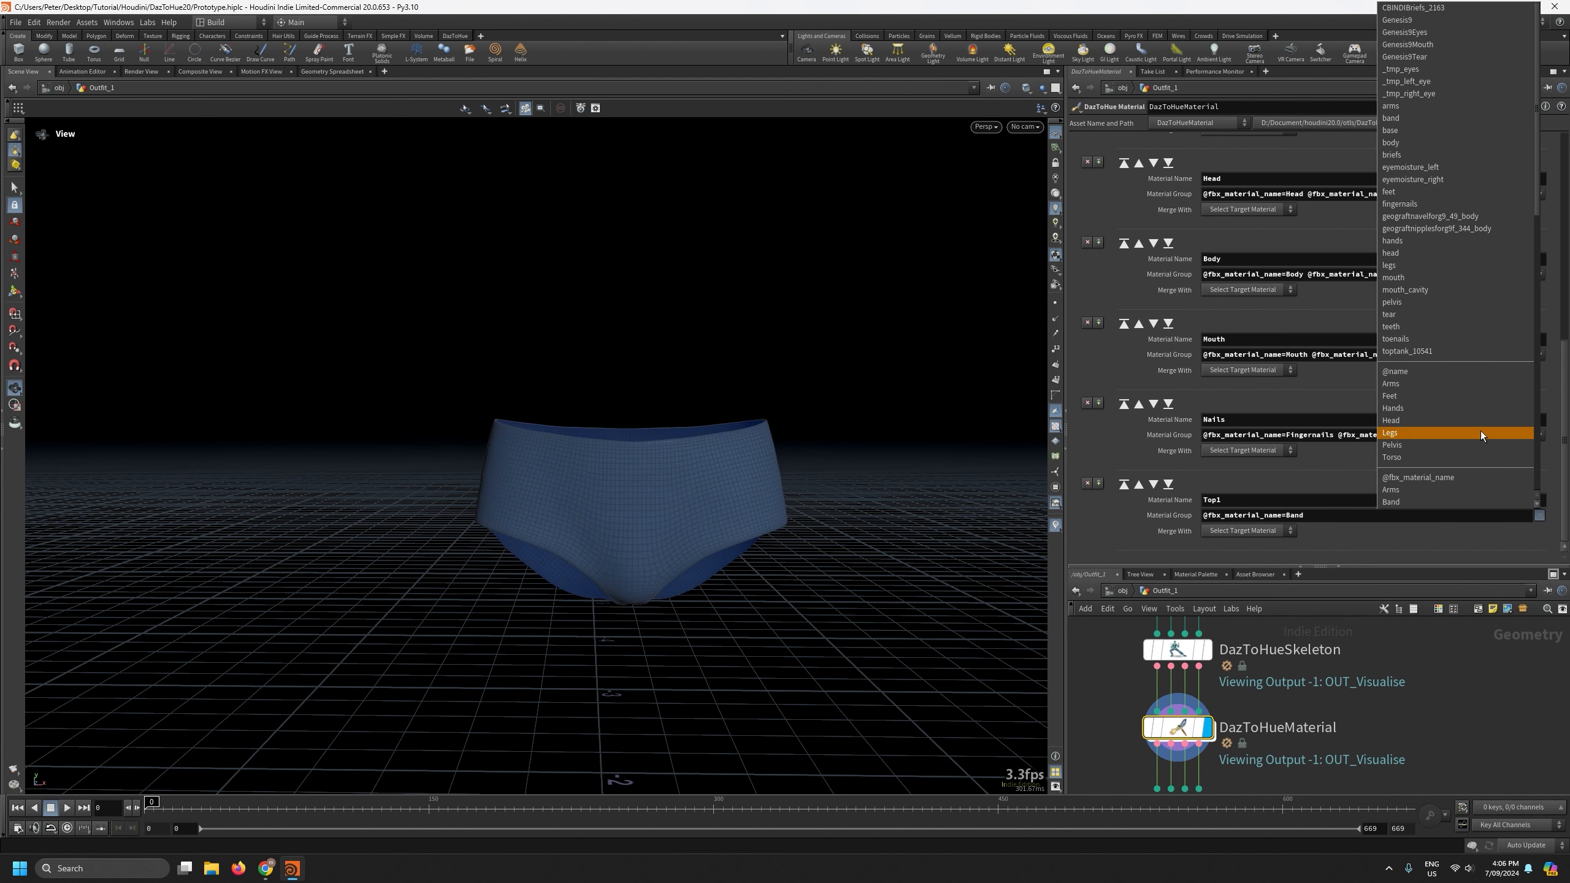
scroll(1465, 415, "down", 2)
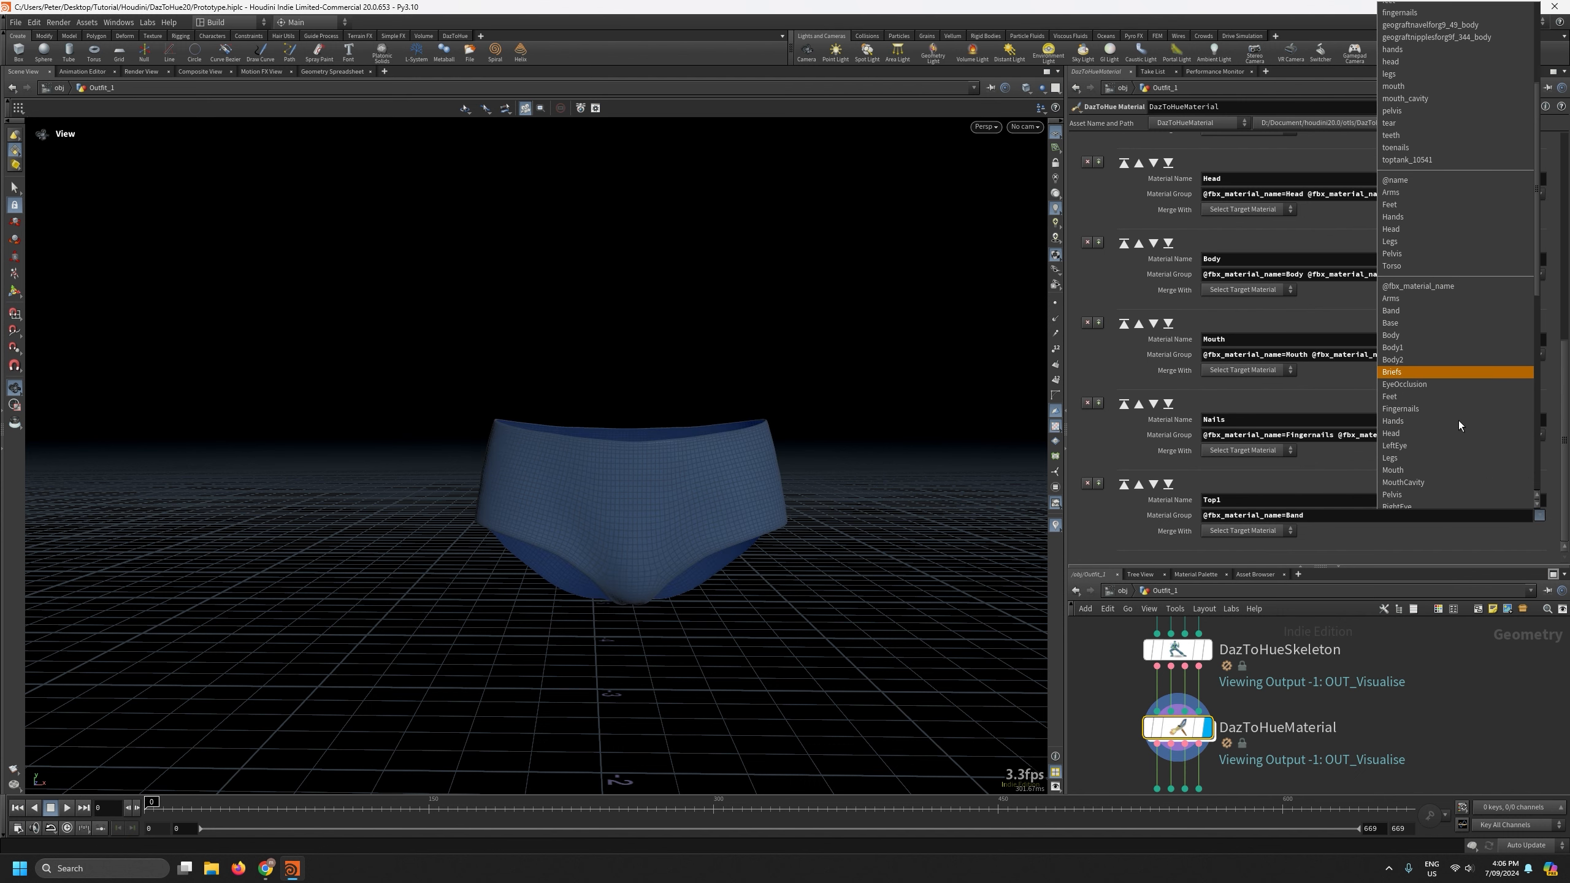
left_click(1424, 323)
Clear the Briefs isolation and add another material definition named Pants1.
scroll(1540, 282, "up", 6)
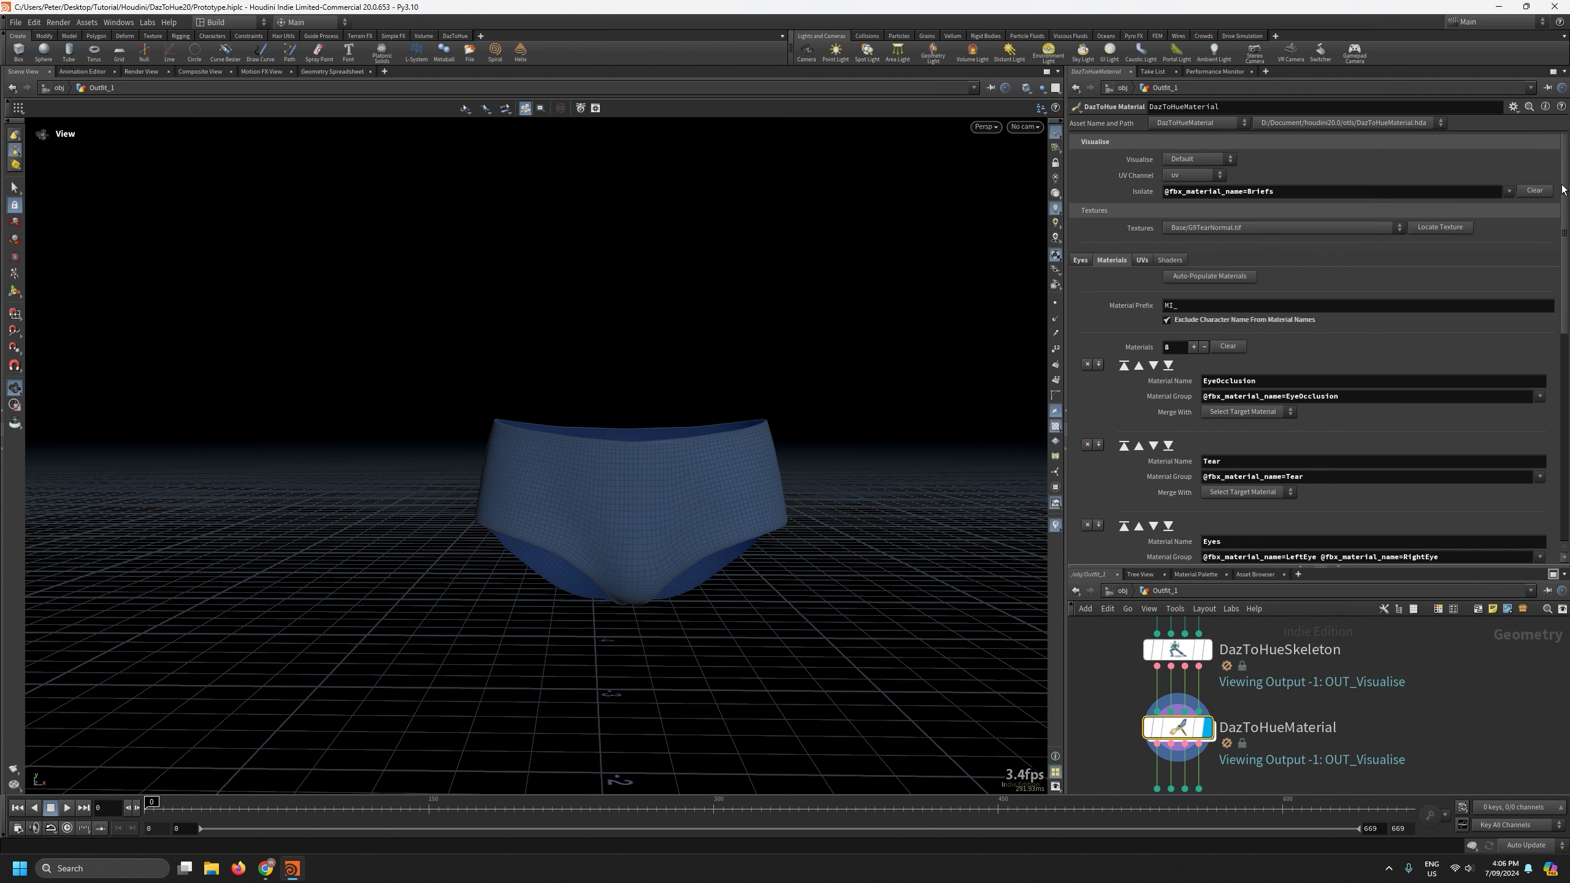
left_click_drag(1565, 315, 1553, 564)
scroll(1552, 547, "up", 10)
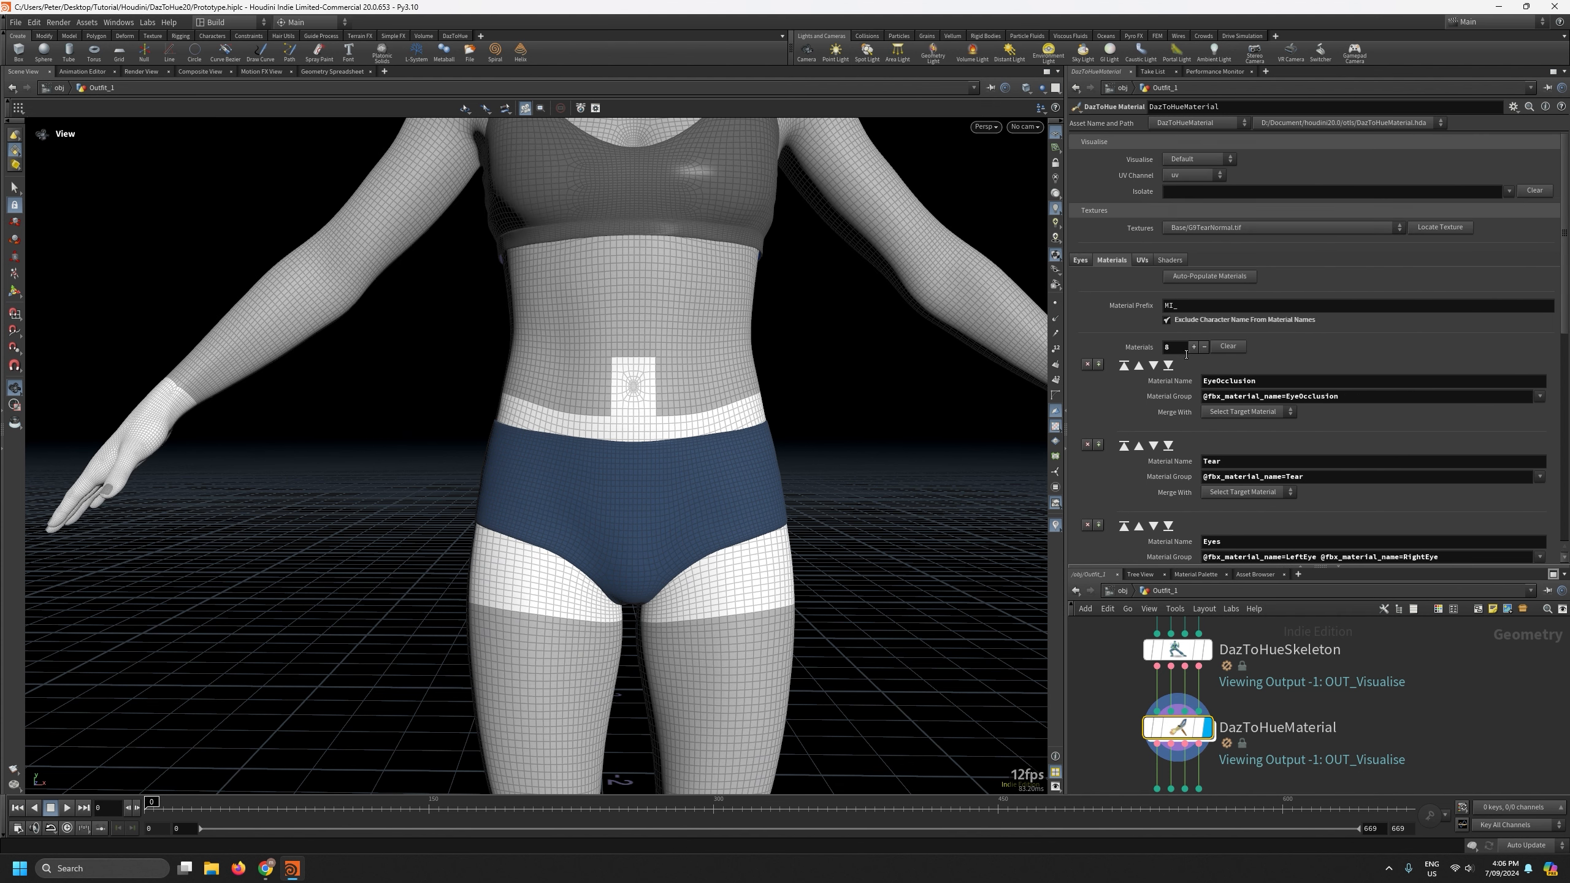
scroll(1564, 284, "down", 10)
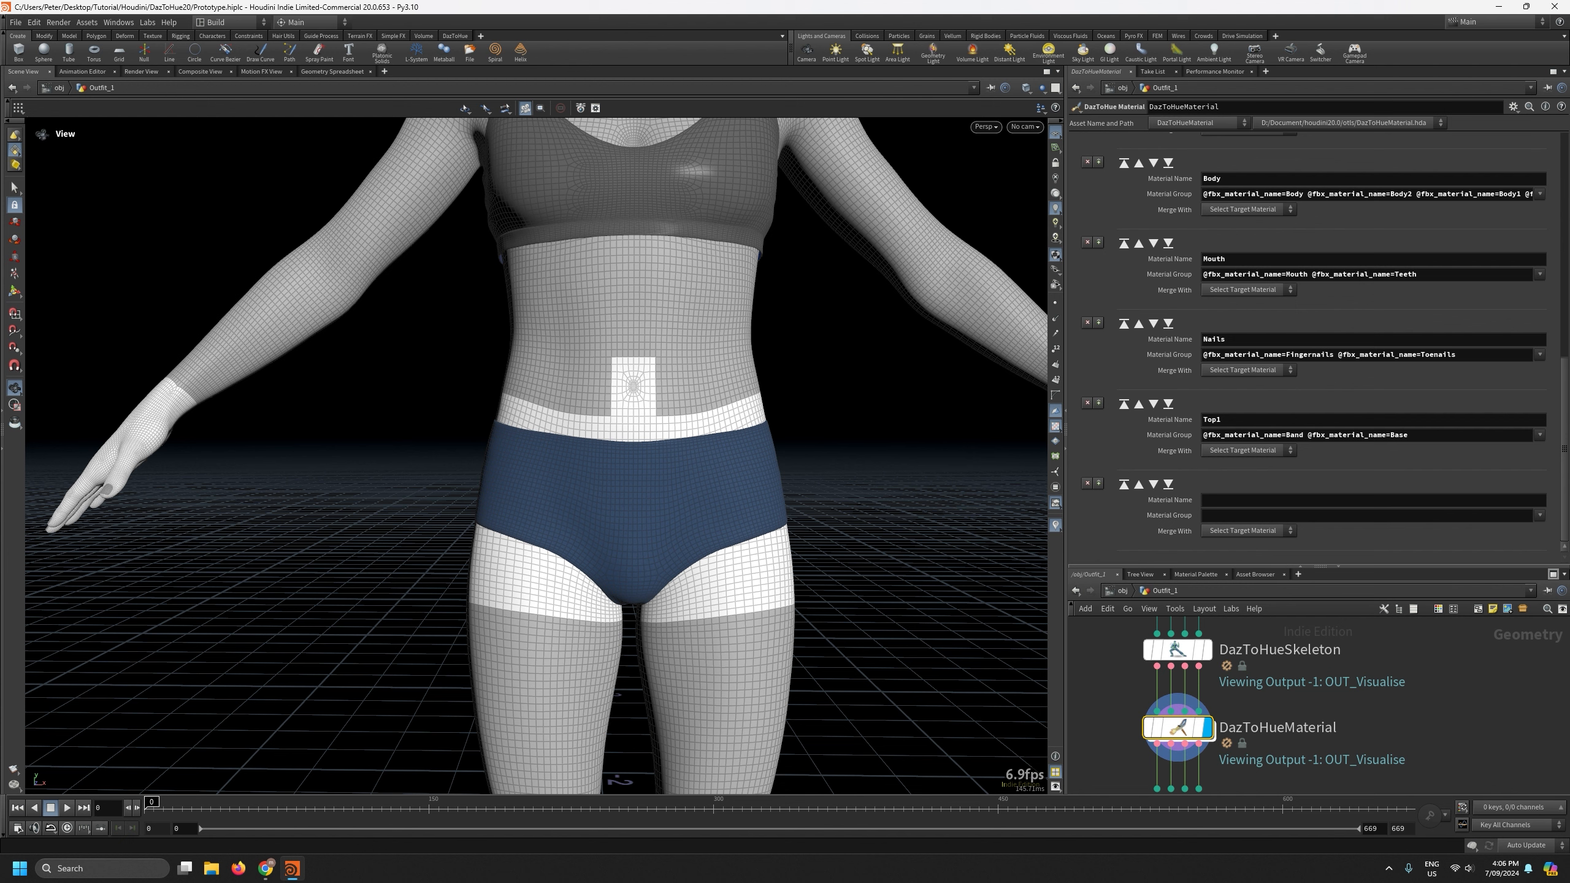
left_click(1247, 499)
type("Pants1")
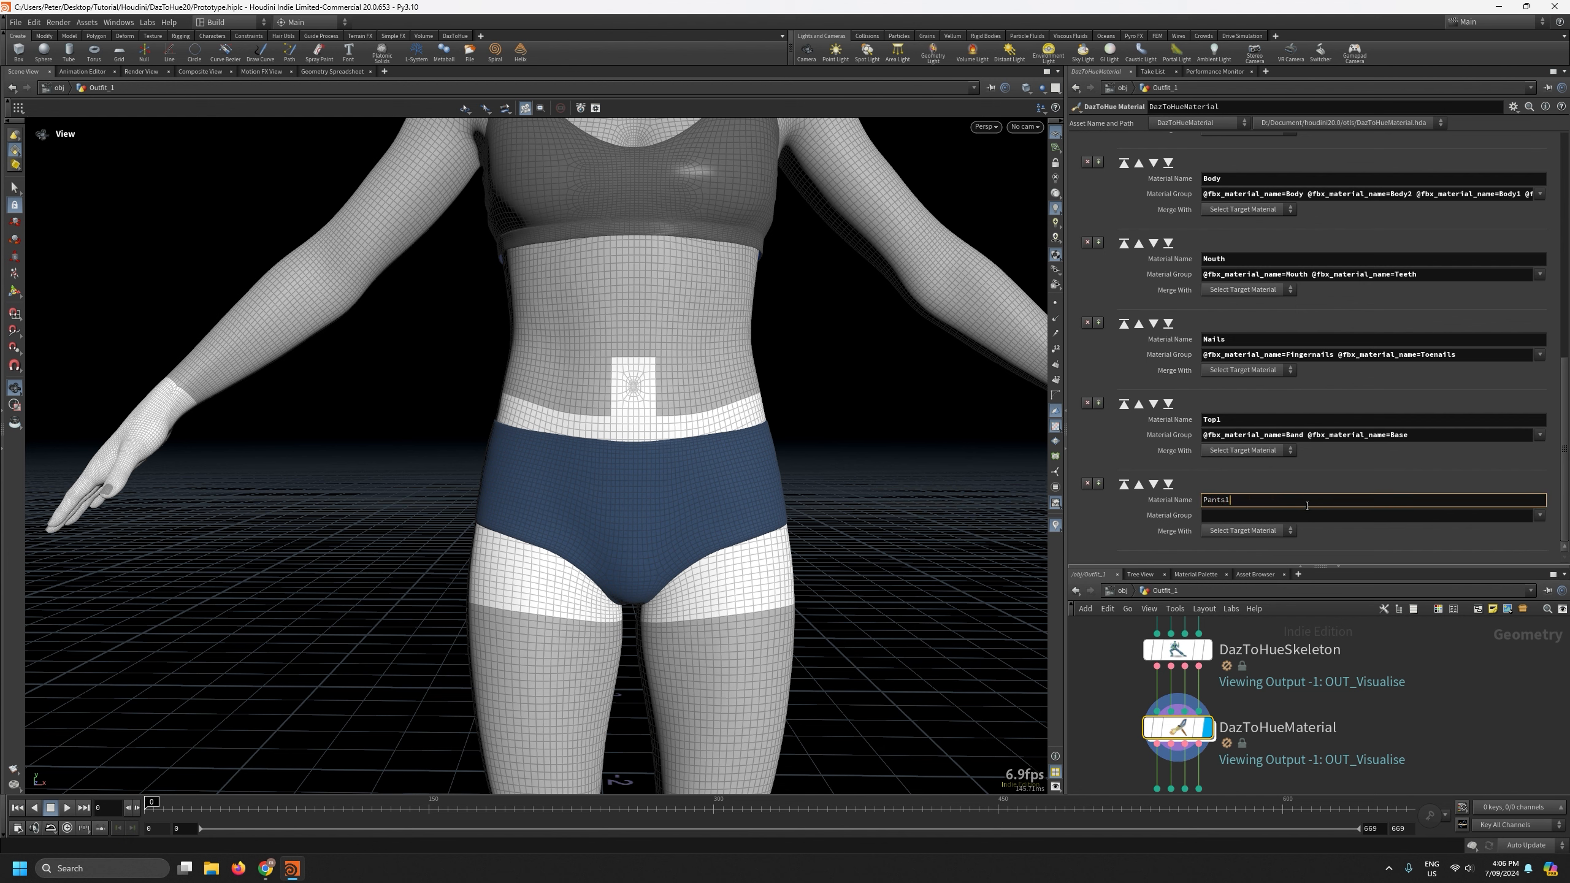
left_click(1539, 515)
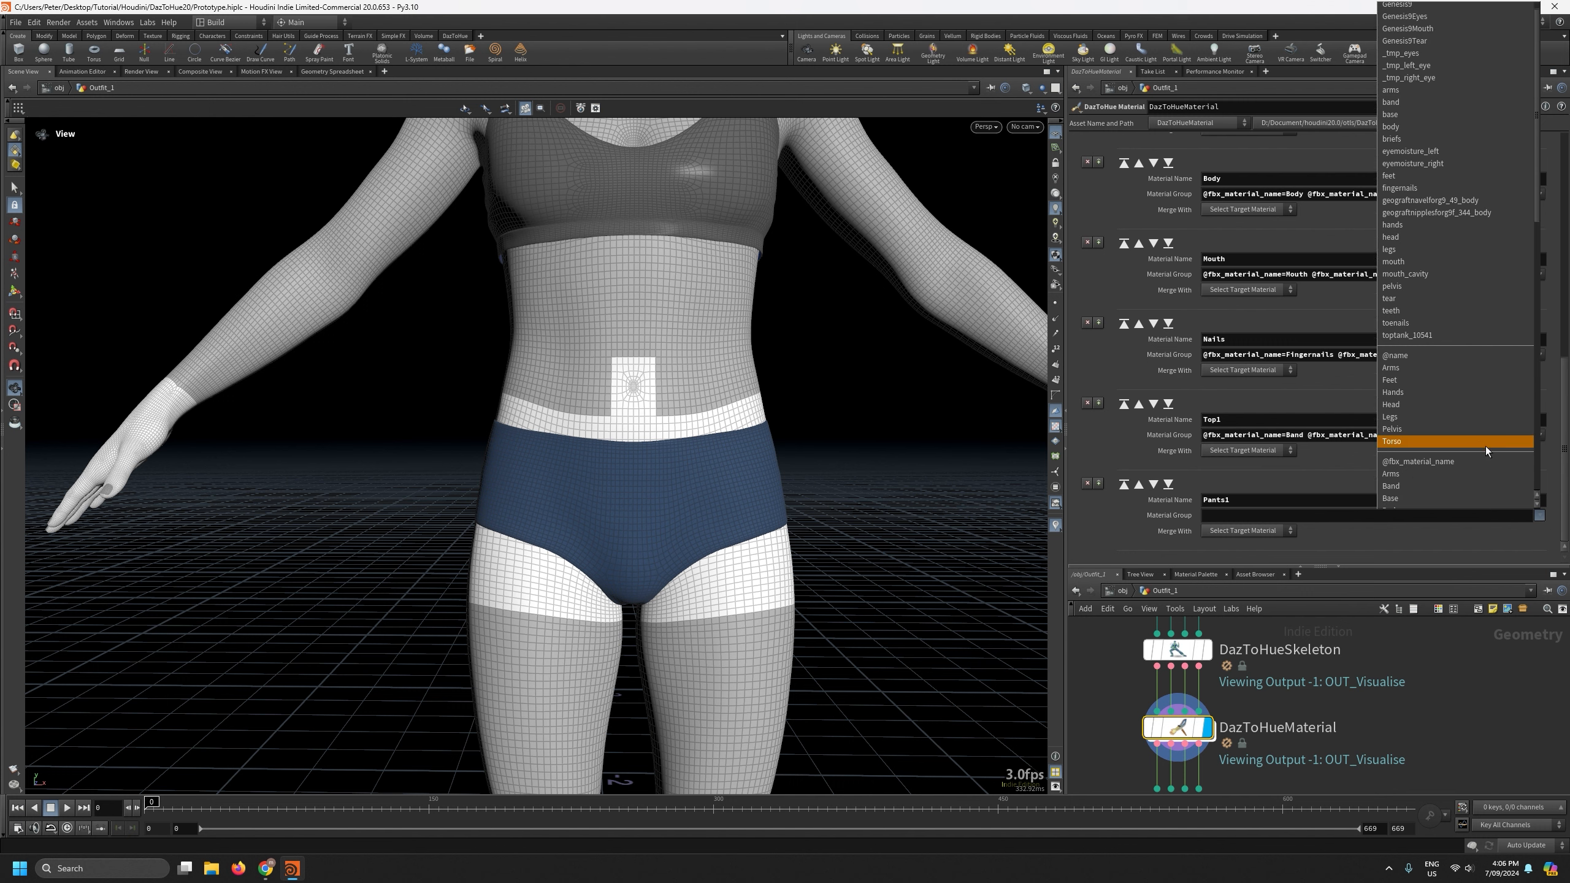
scroll(1485, 446, "down", 2)
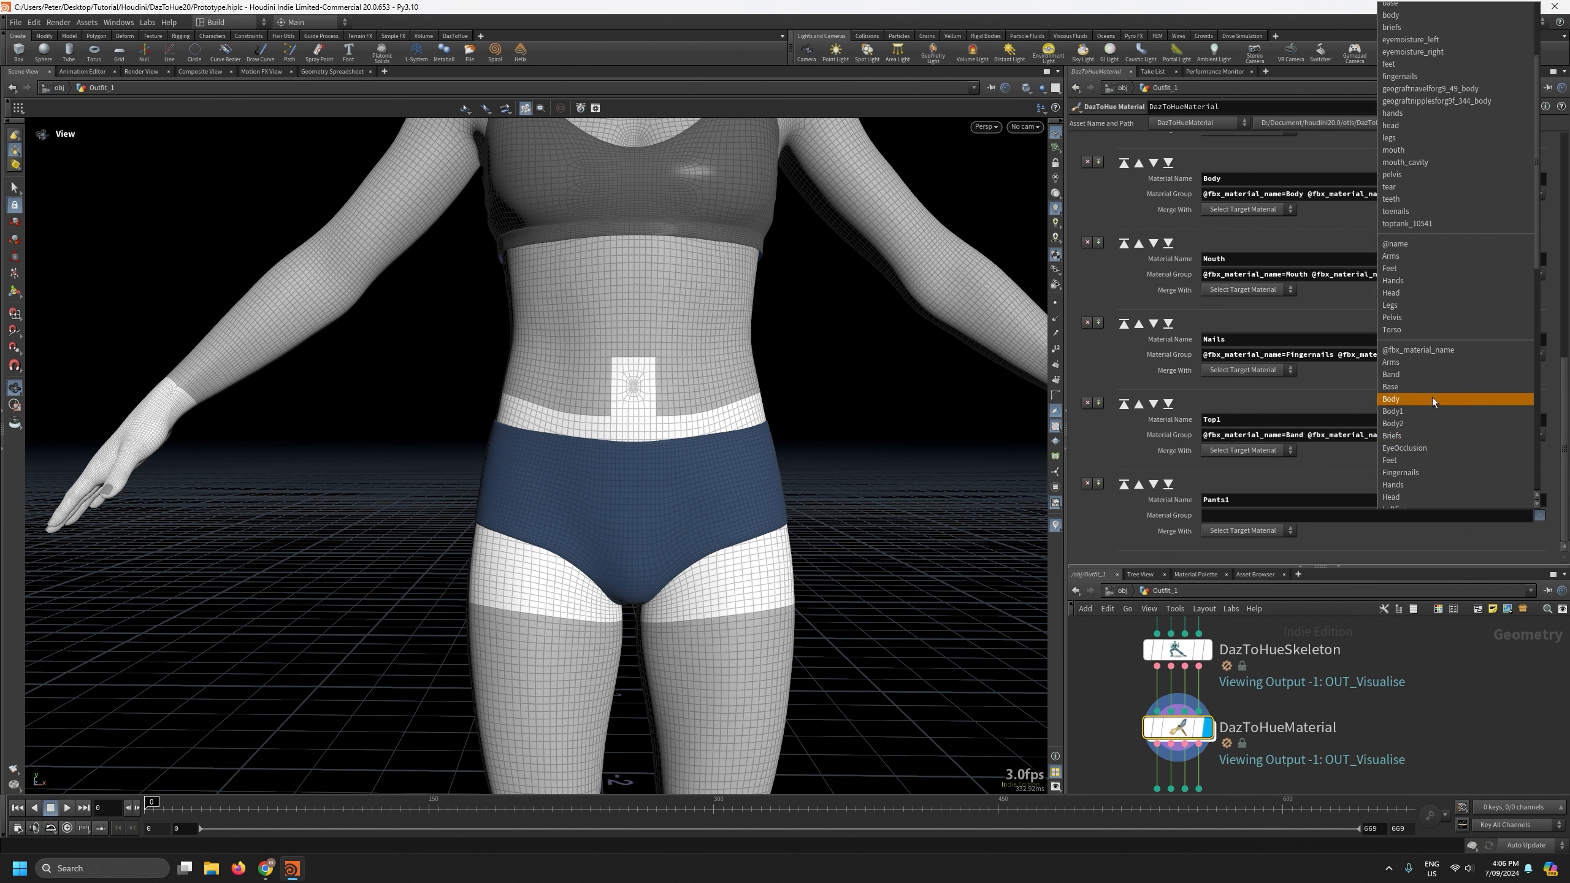
scroll(1431, 390, "down", 3)
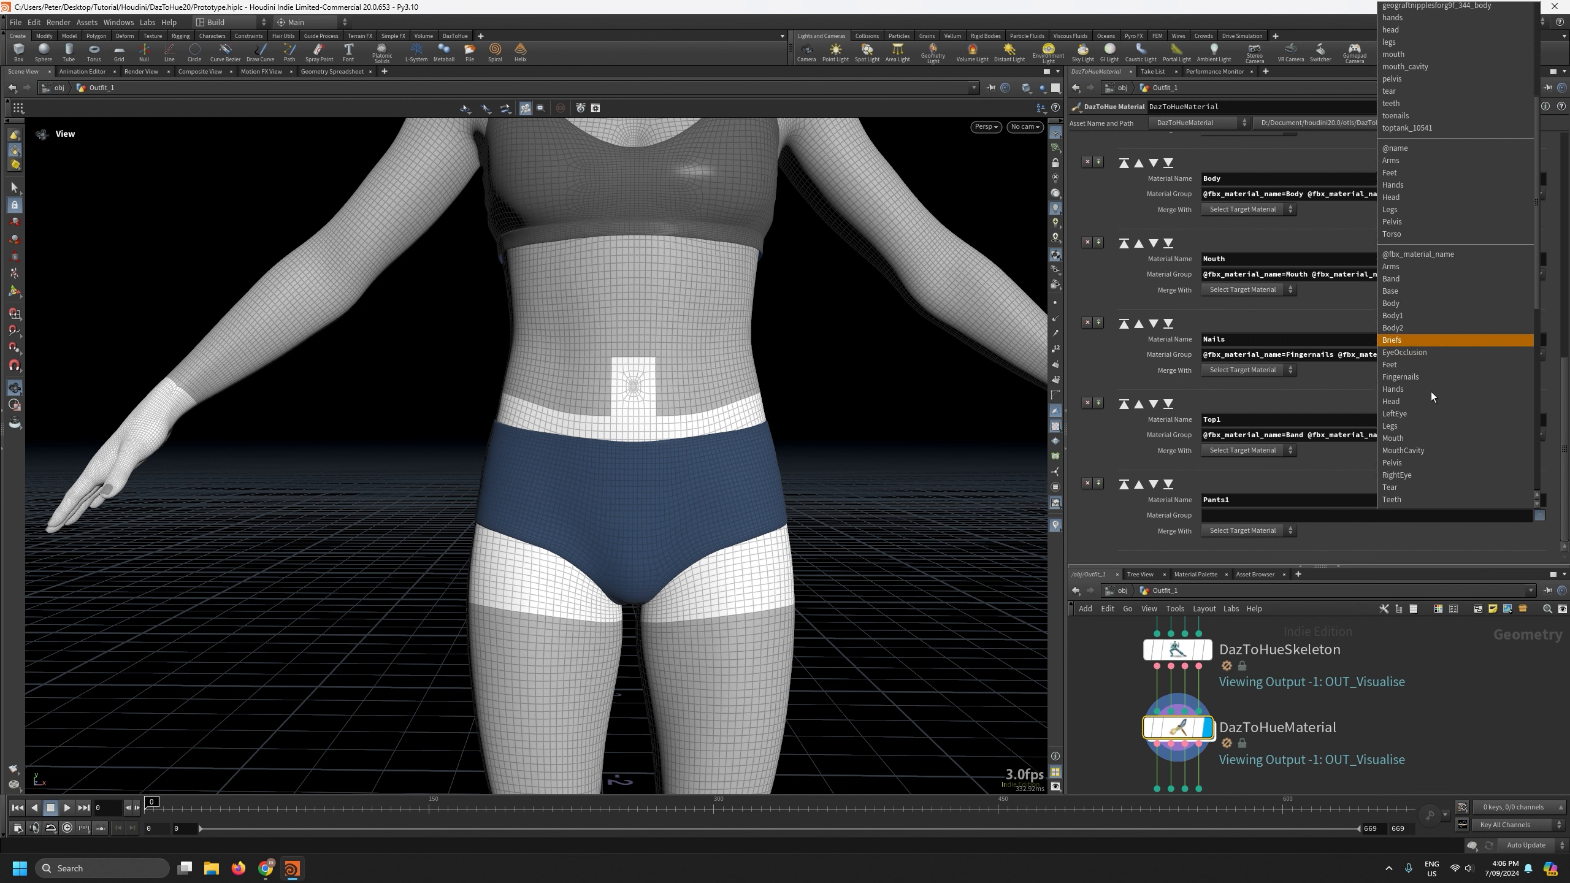
left_click(1406, 341)
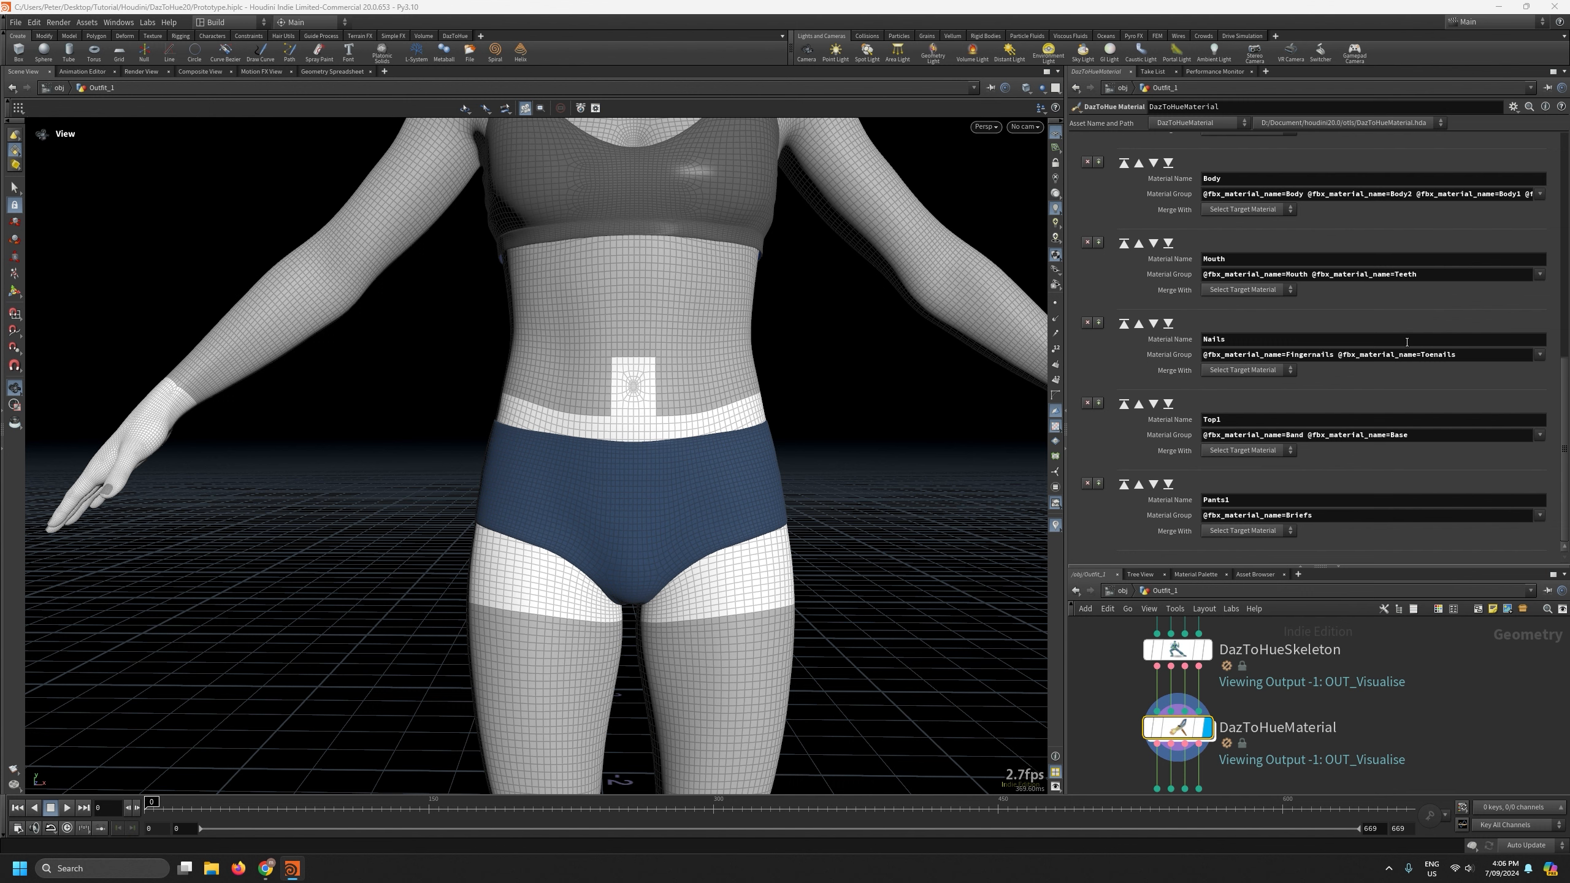
left_click_drag(1564, 396, 1494, 215)
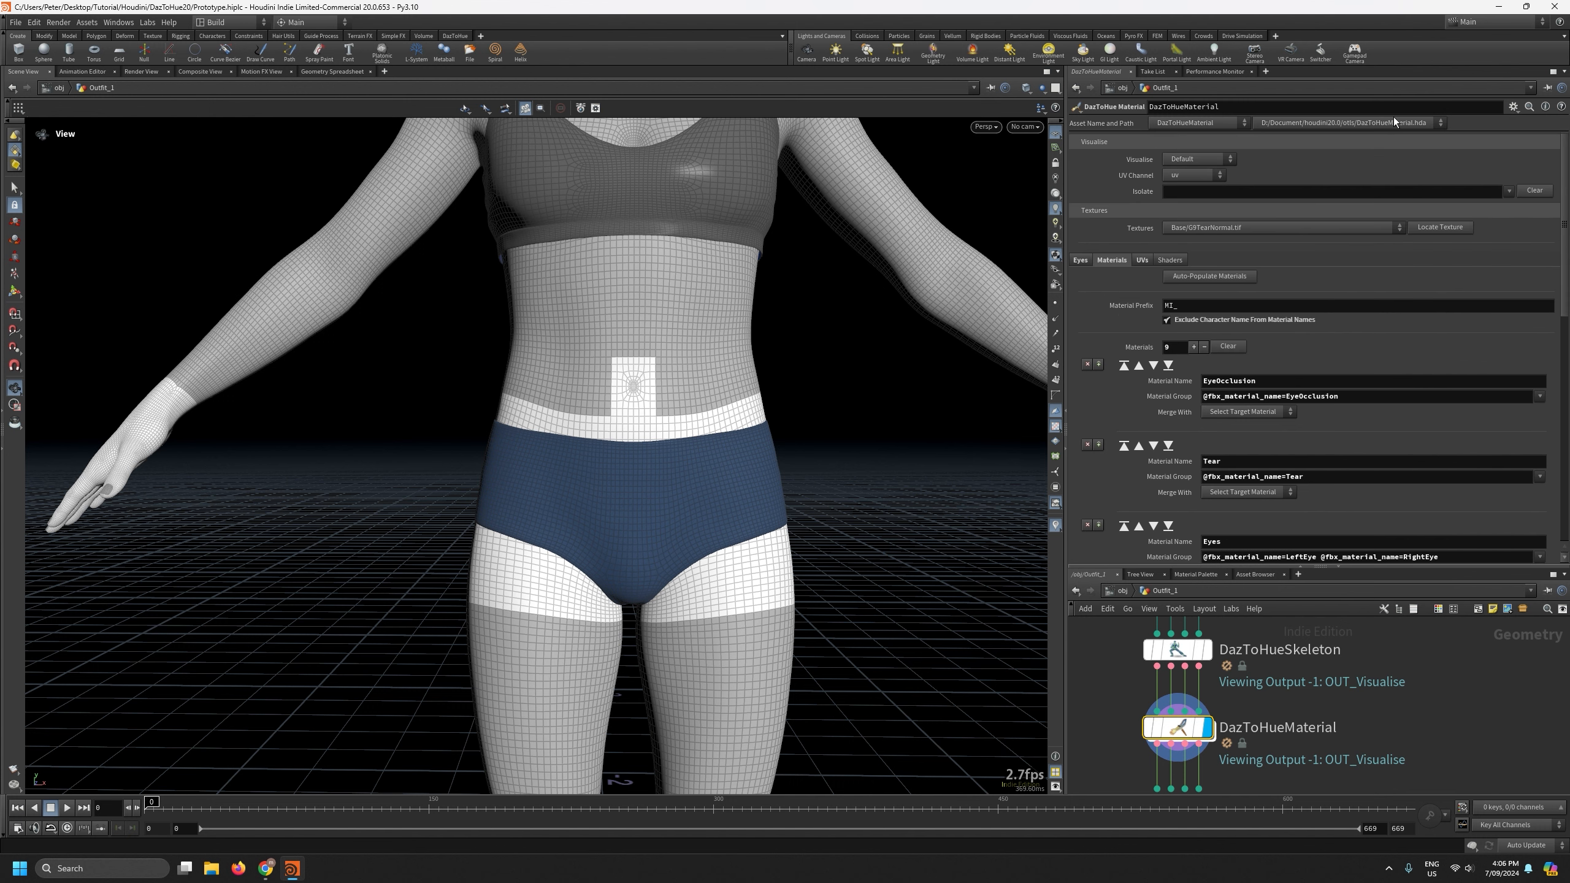
left_click(1509, 191)
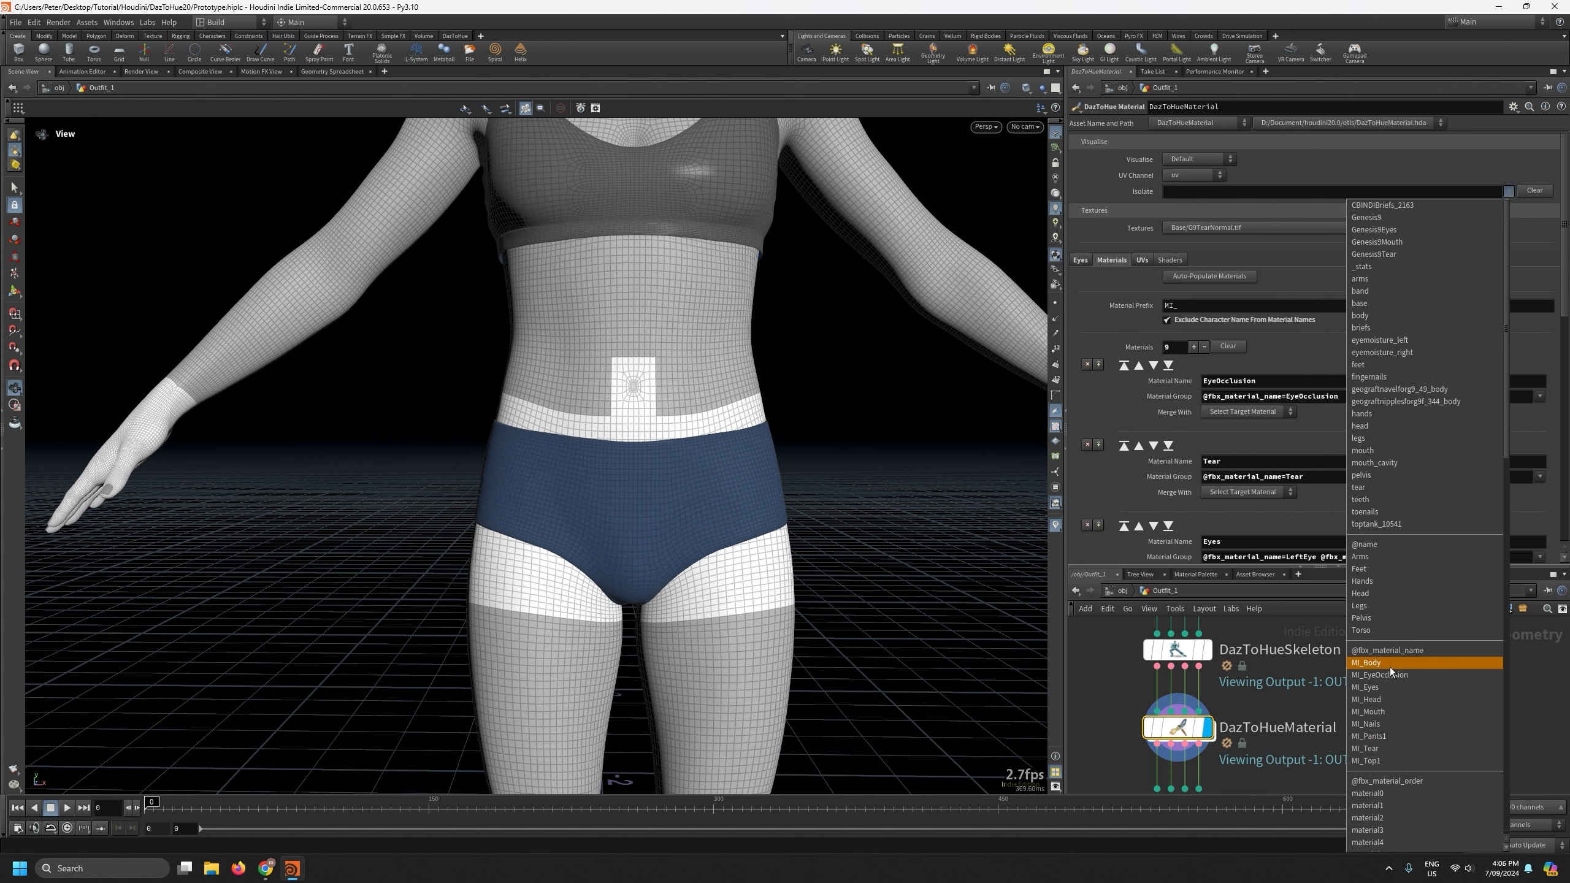
left_click(1399, 737)
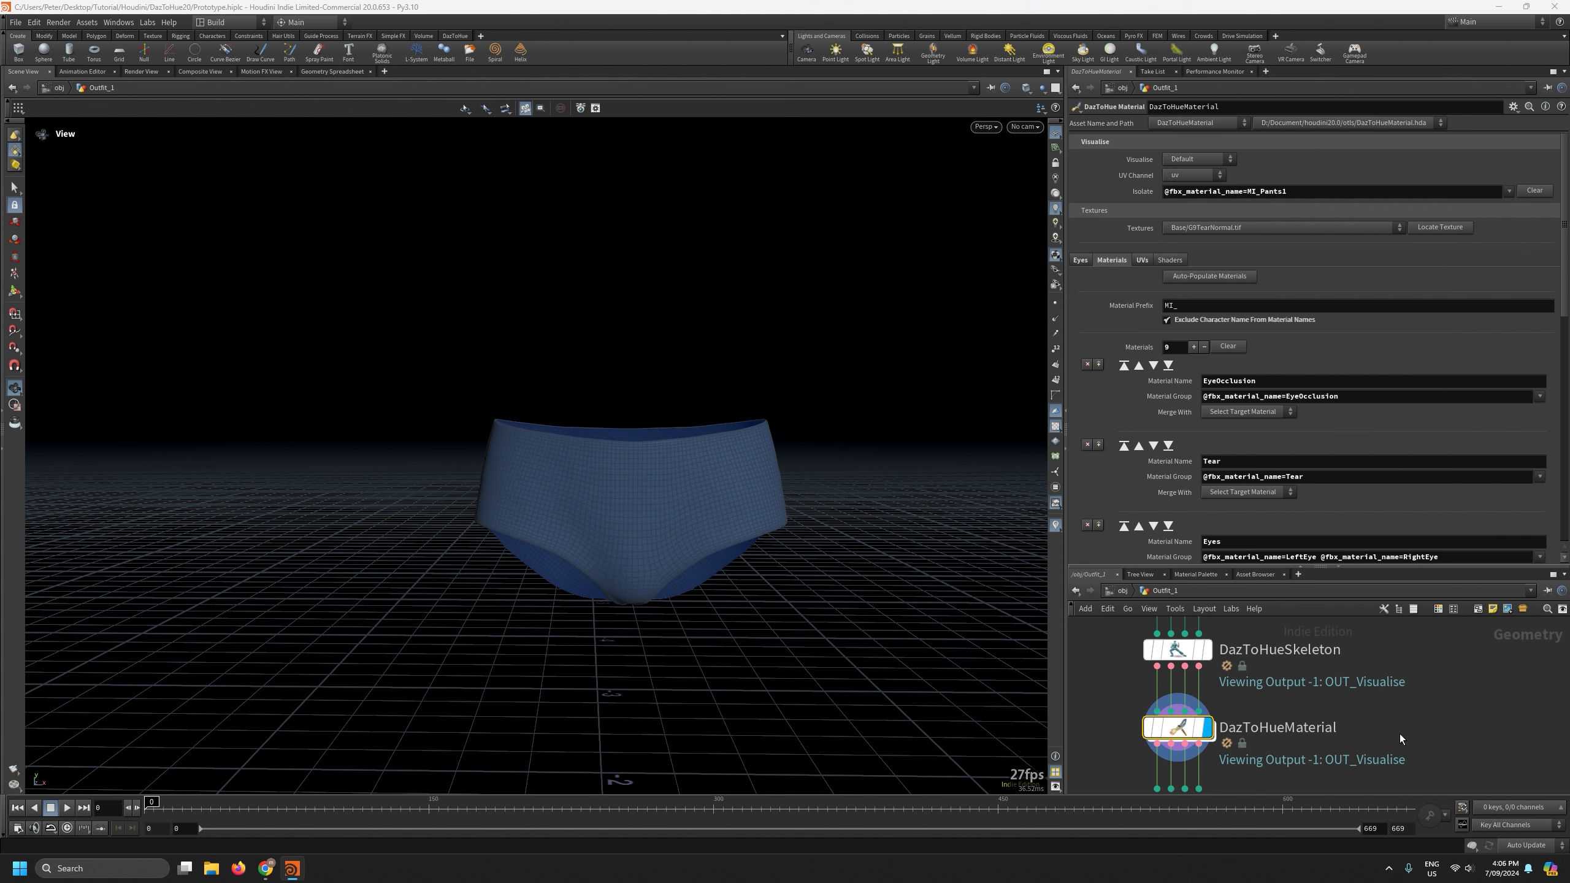
Replace the MI_Pants1 isolation with MI_Top1 and inspect the isolated top from a different angle.
left_click(1529, 192)
left_click(1506, 192)
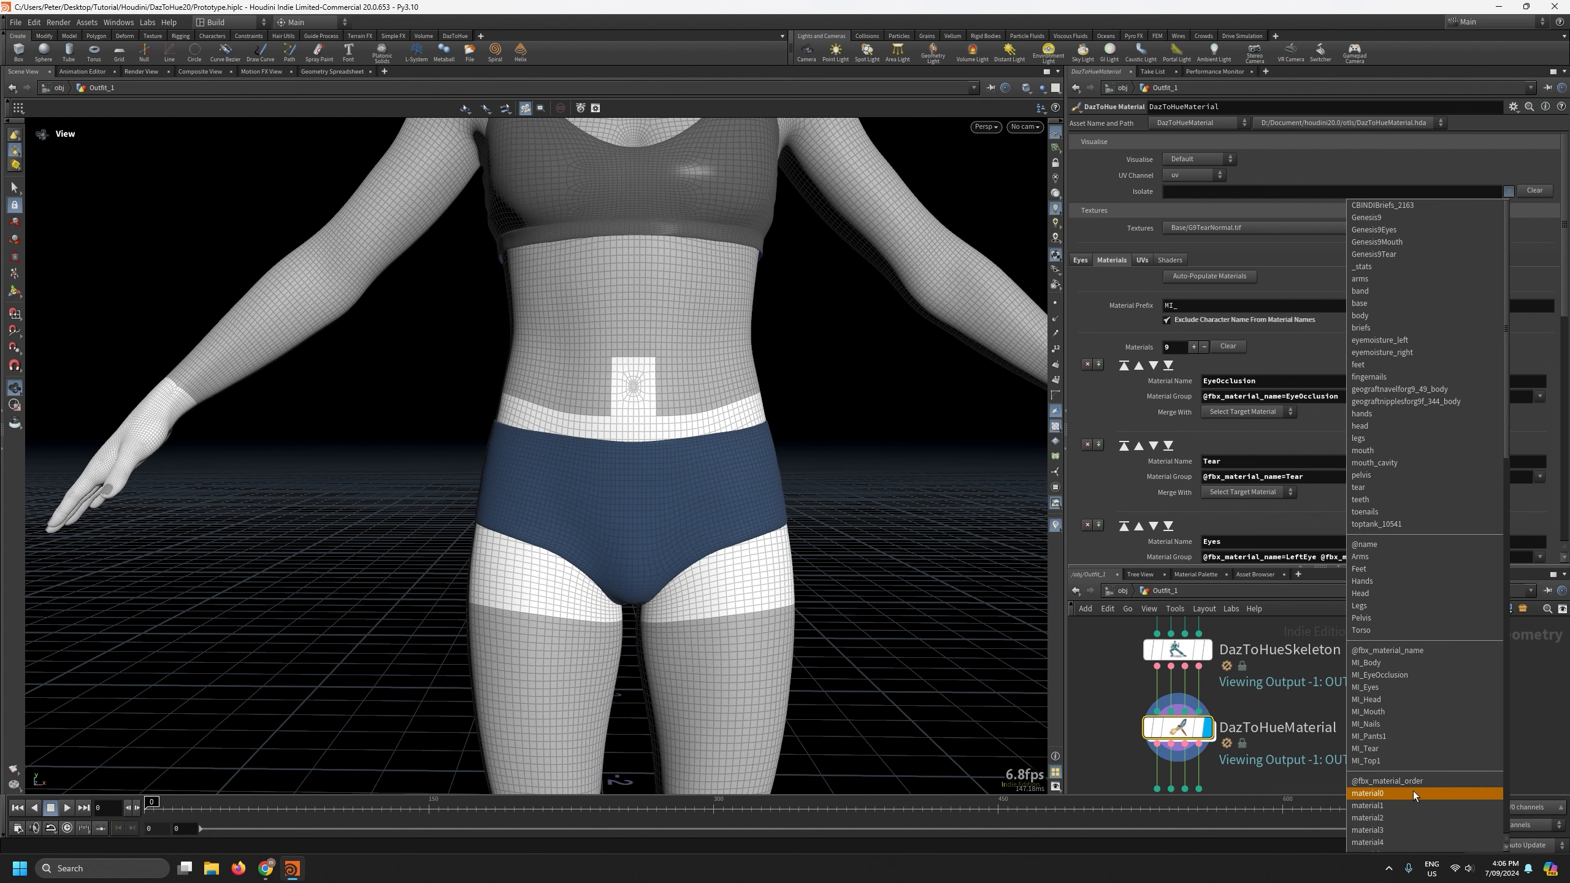
left_click(1418, 759)
scroll(670, 333, "down", 3)
middle_click_drag(668, 377, 630, 557)
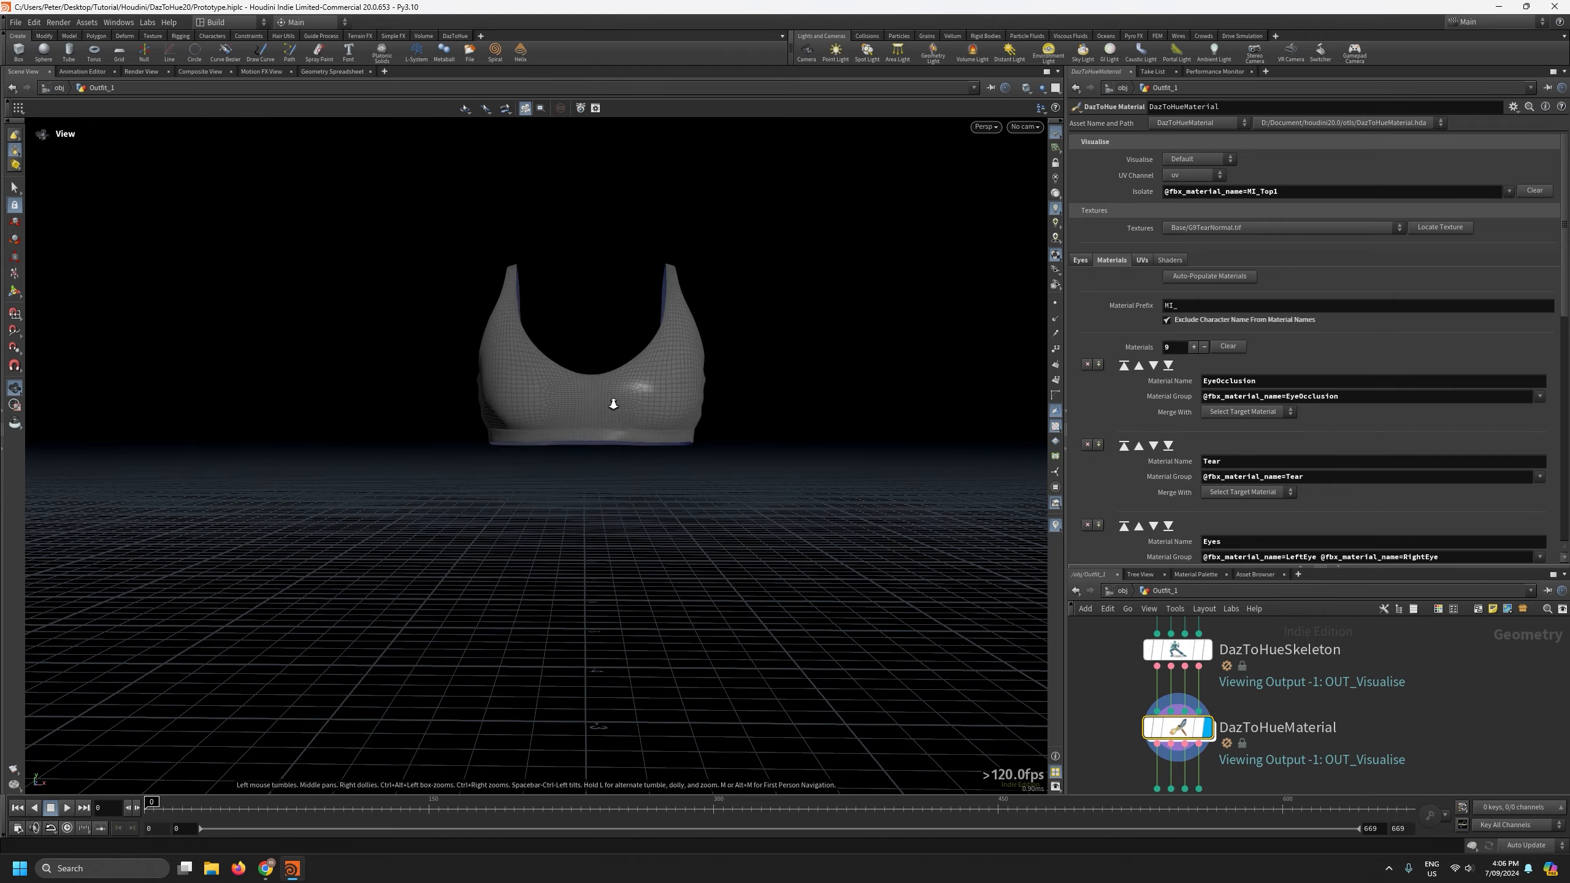
left_click_drag(613, 403, 603, 309)
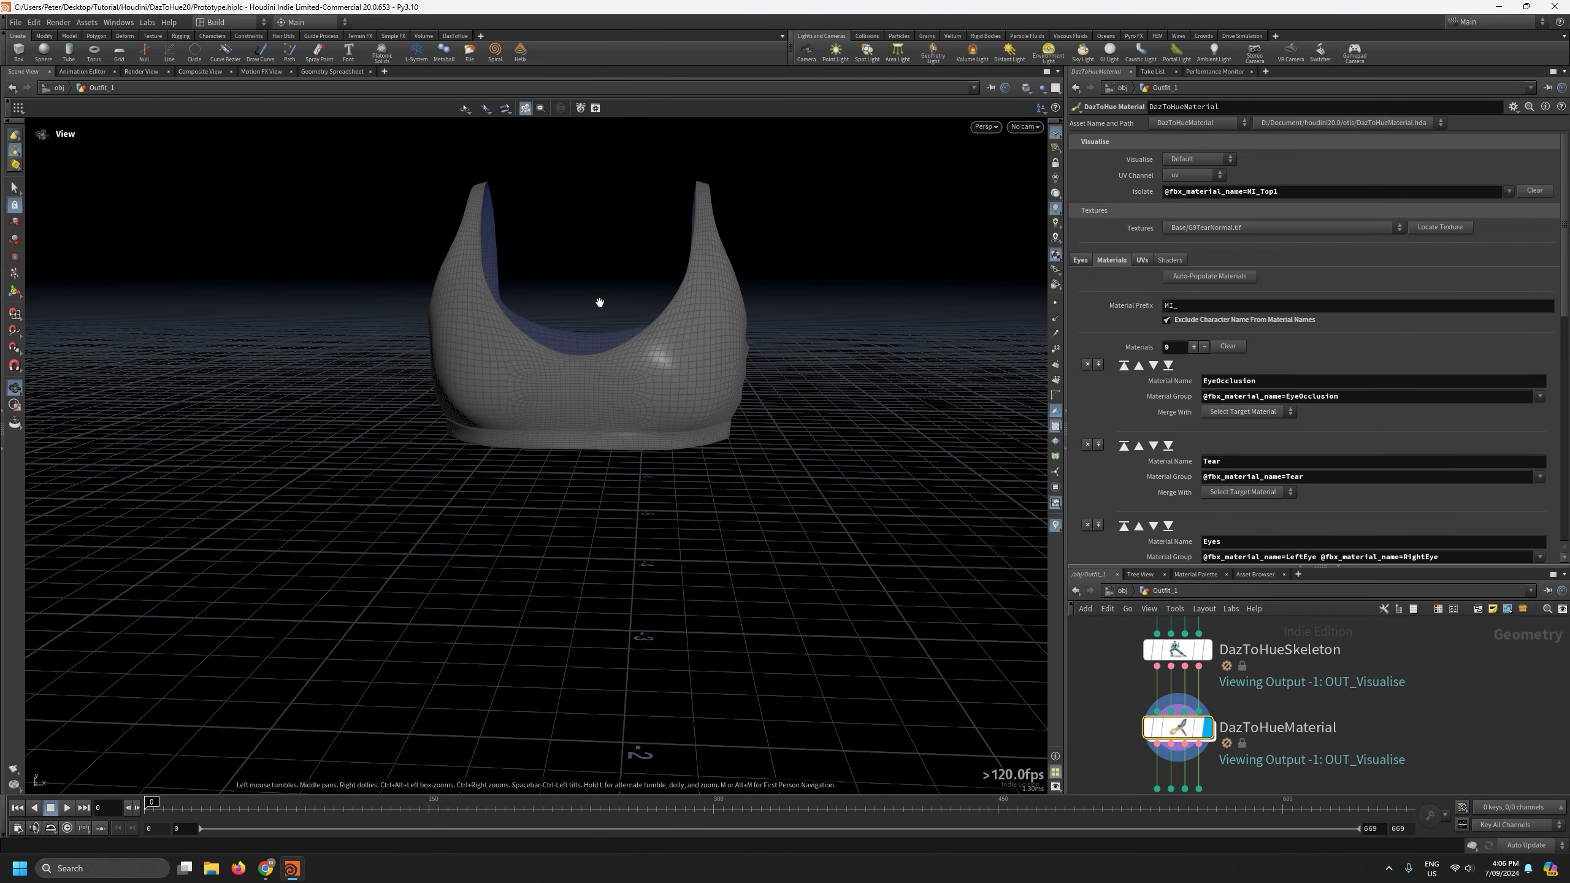
Review the material names and groups of the Top1 and Pants1 definitions.
scroll(1248, 487, "down", 10)
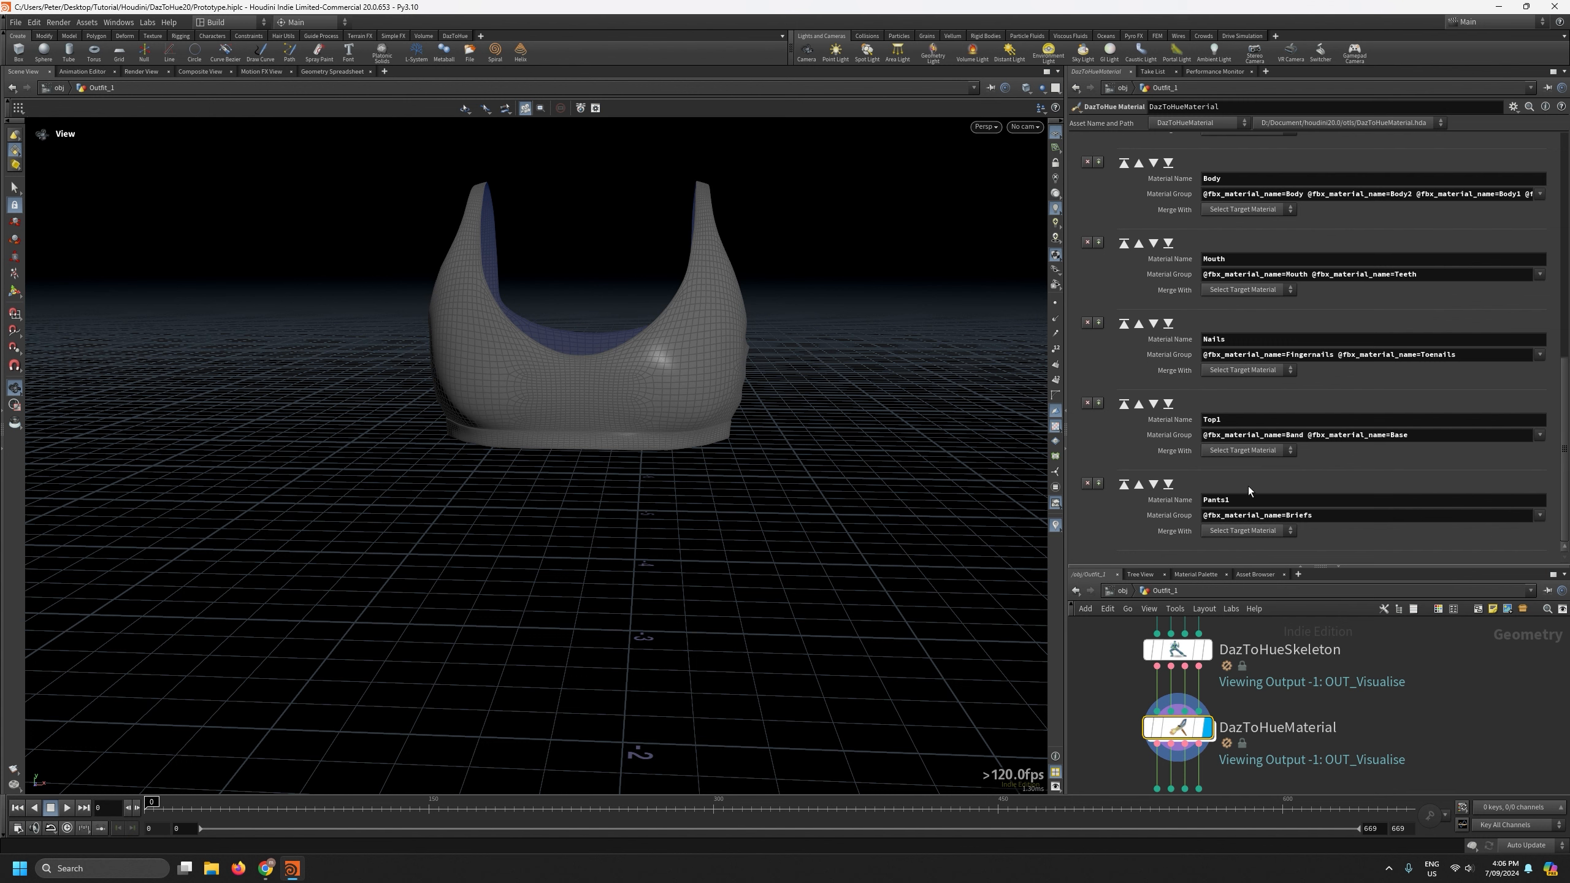
left_click_drag(1227, 420, 1161, 421)
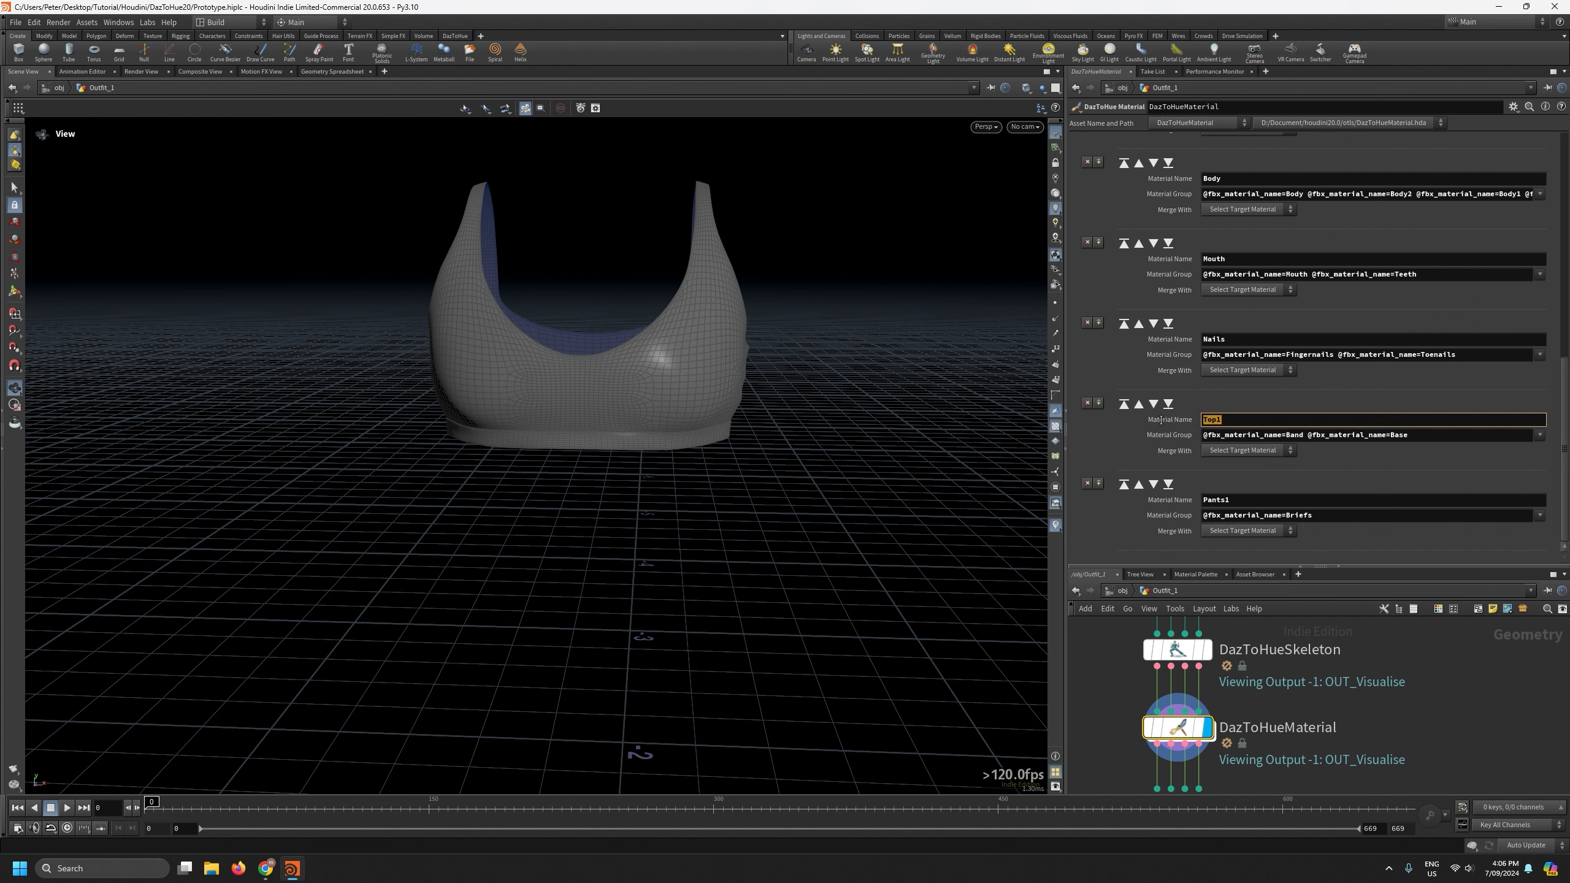
left_click(1259, 500)
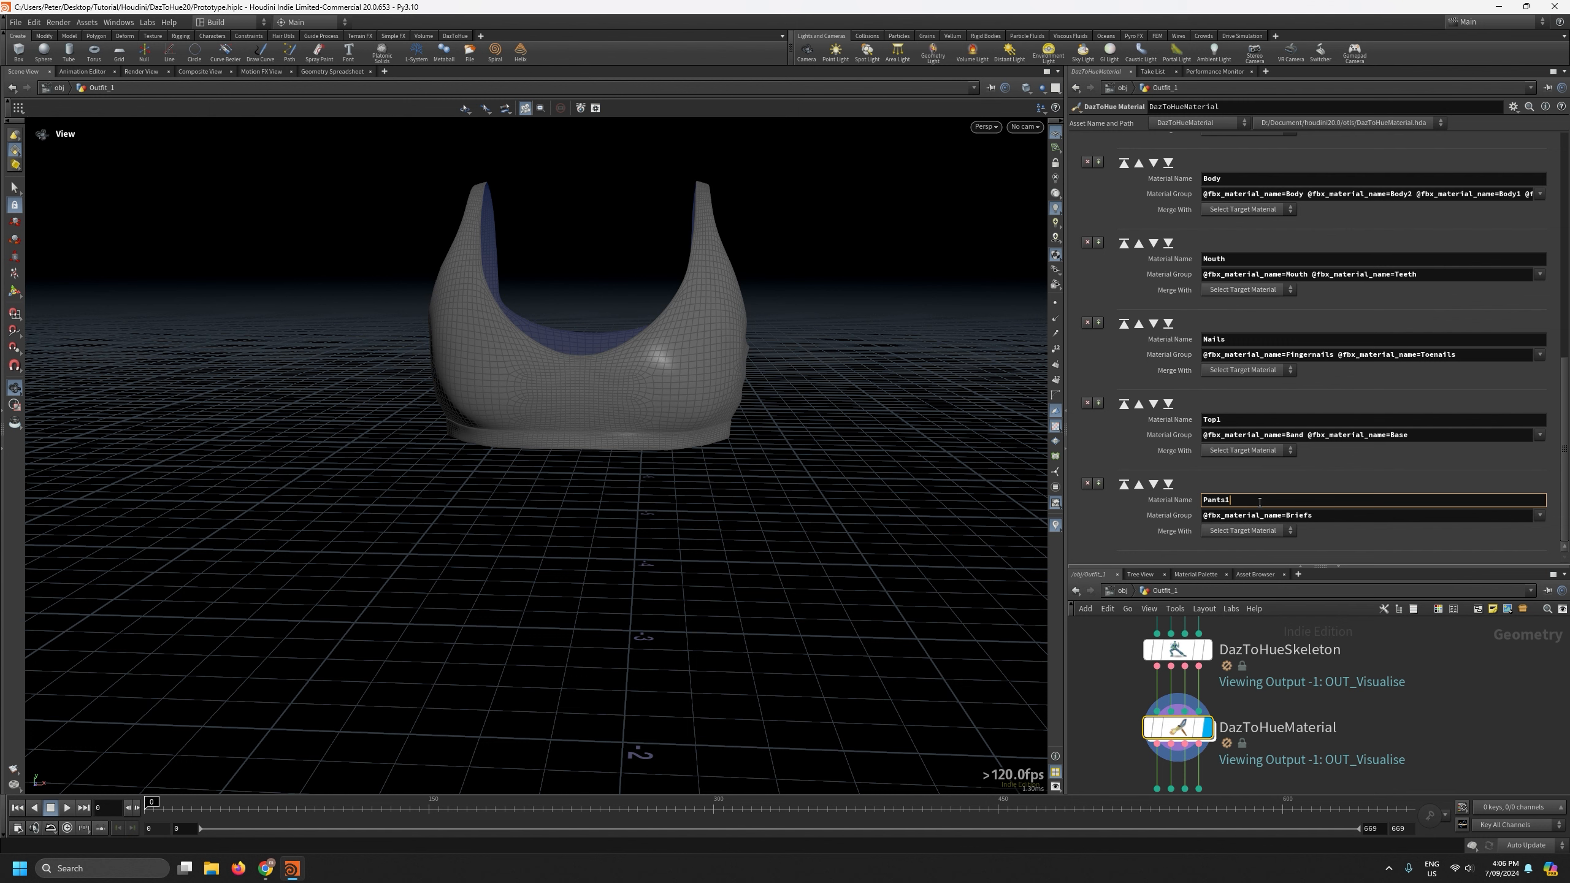
left_click(1249, 418)
left_click_drag(1240, 503, 1107, 502)
left_click(1395, 535)
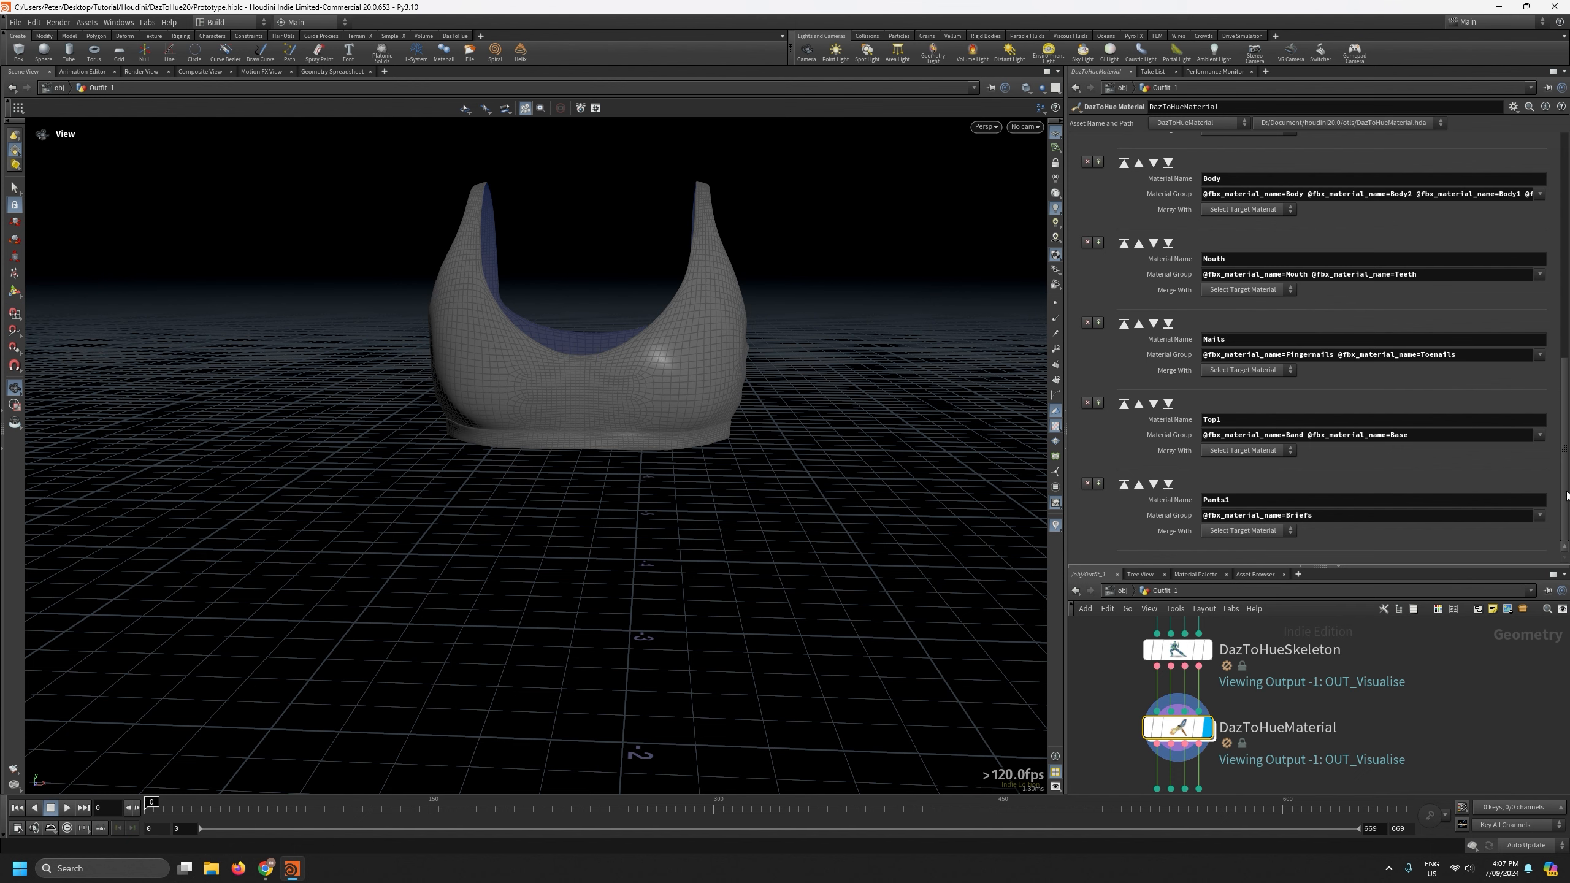
scroll(1566, 495, "up", 10)
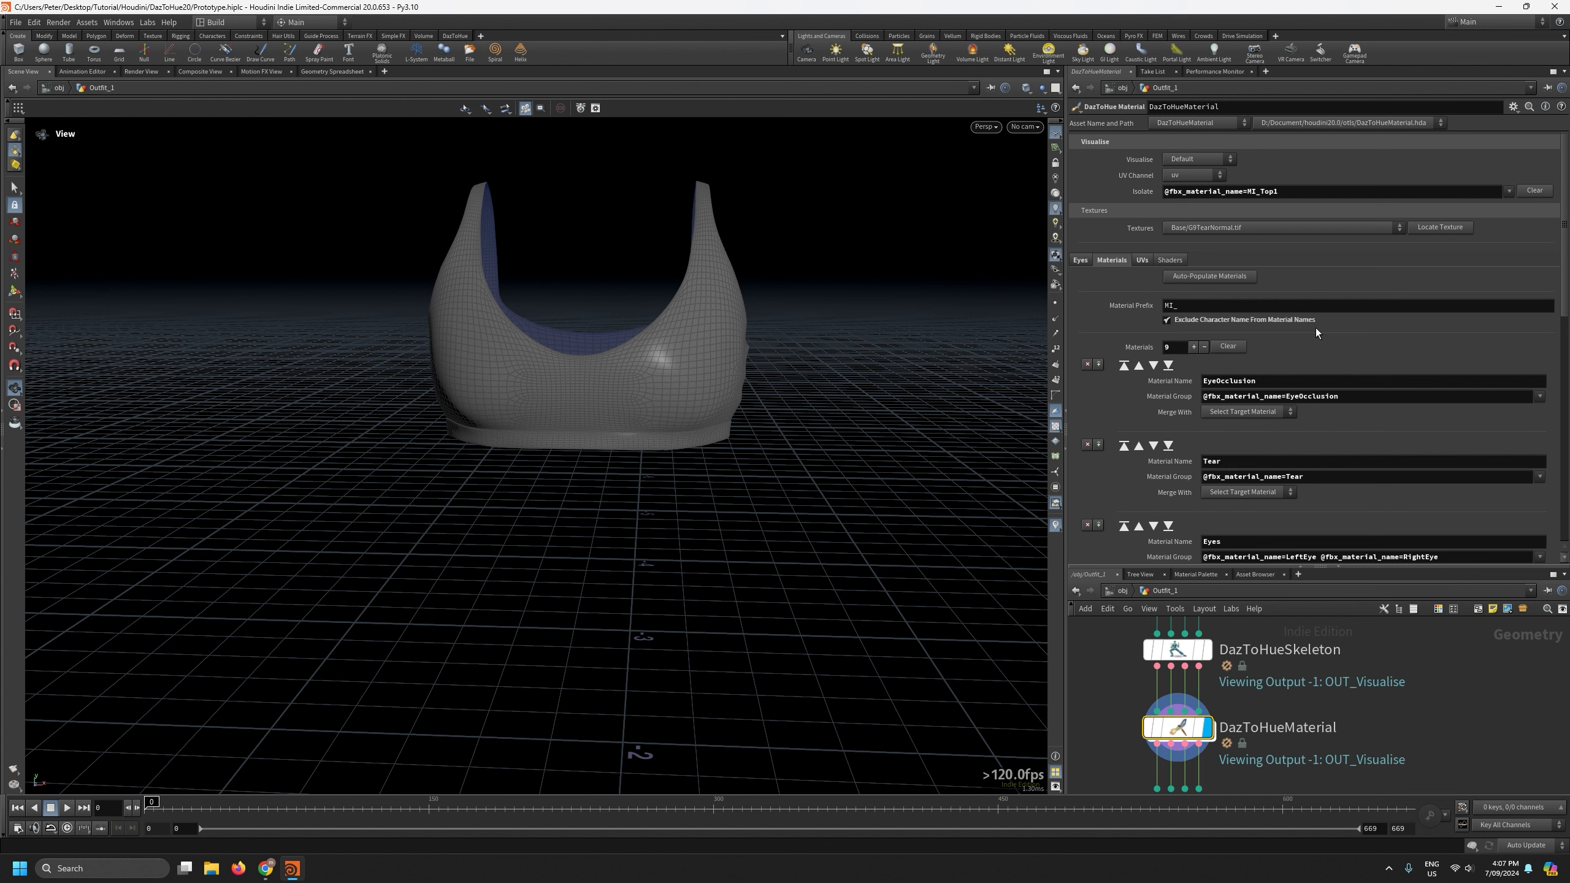
Show the UVs settings and split the viewport into two side-by-side views to examine the top's UV layout.
left_click(1141, 260)
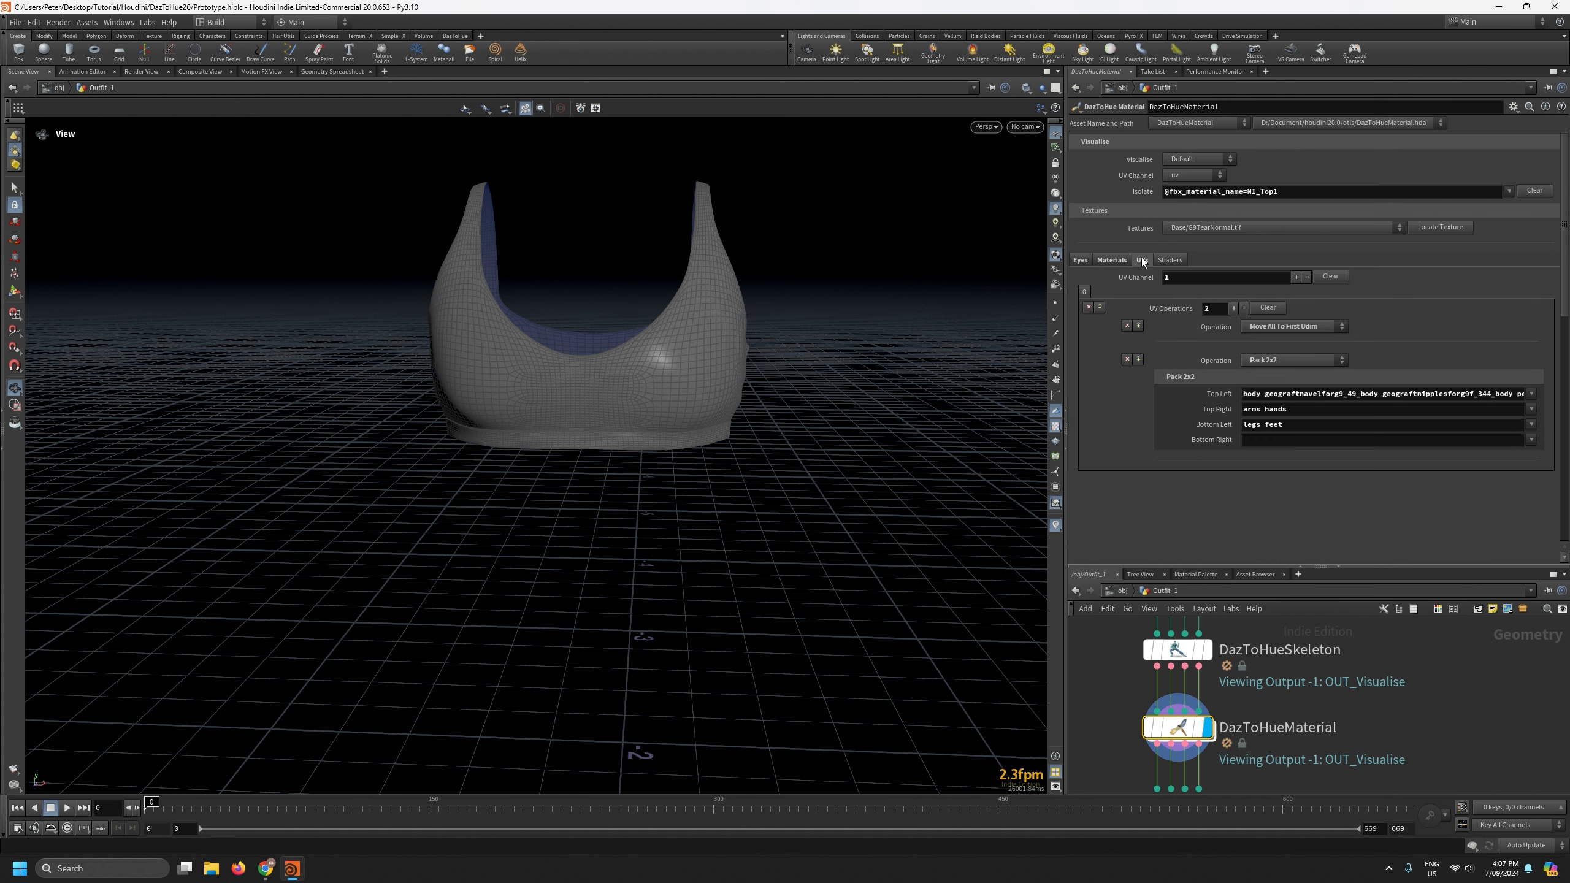
left_click(1025, 88)
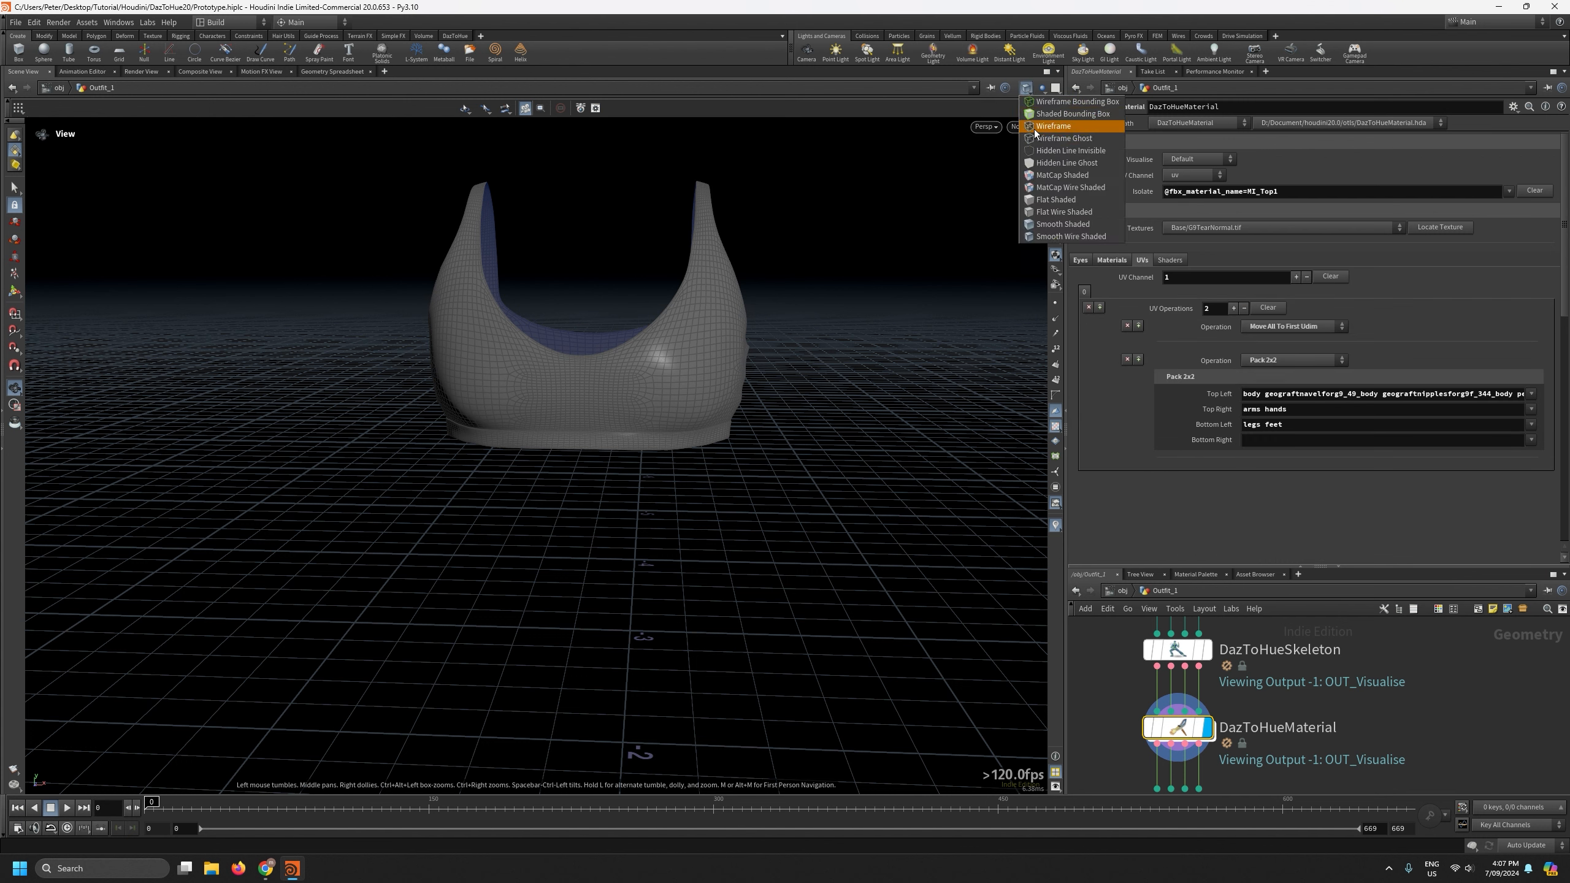
left_click(1056, 88)
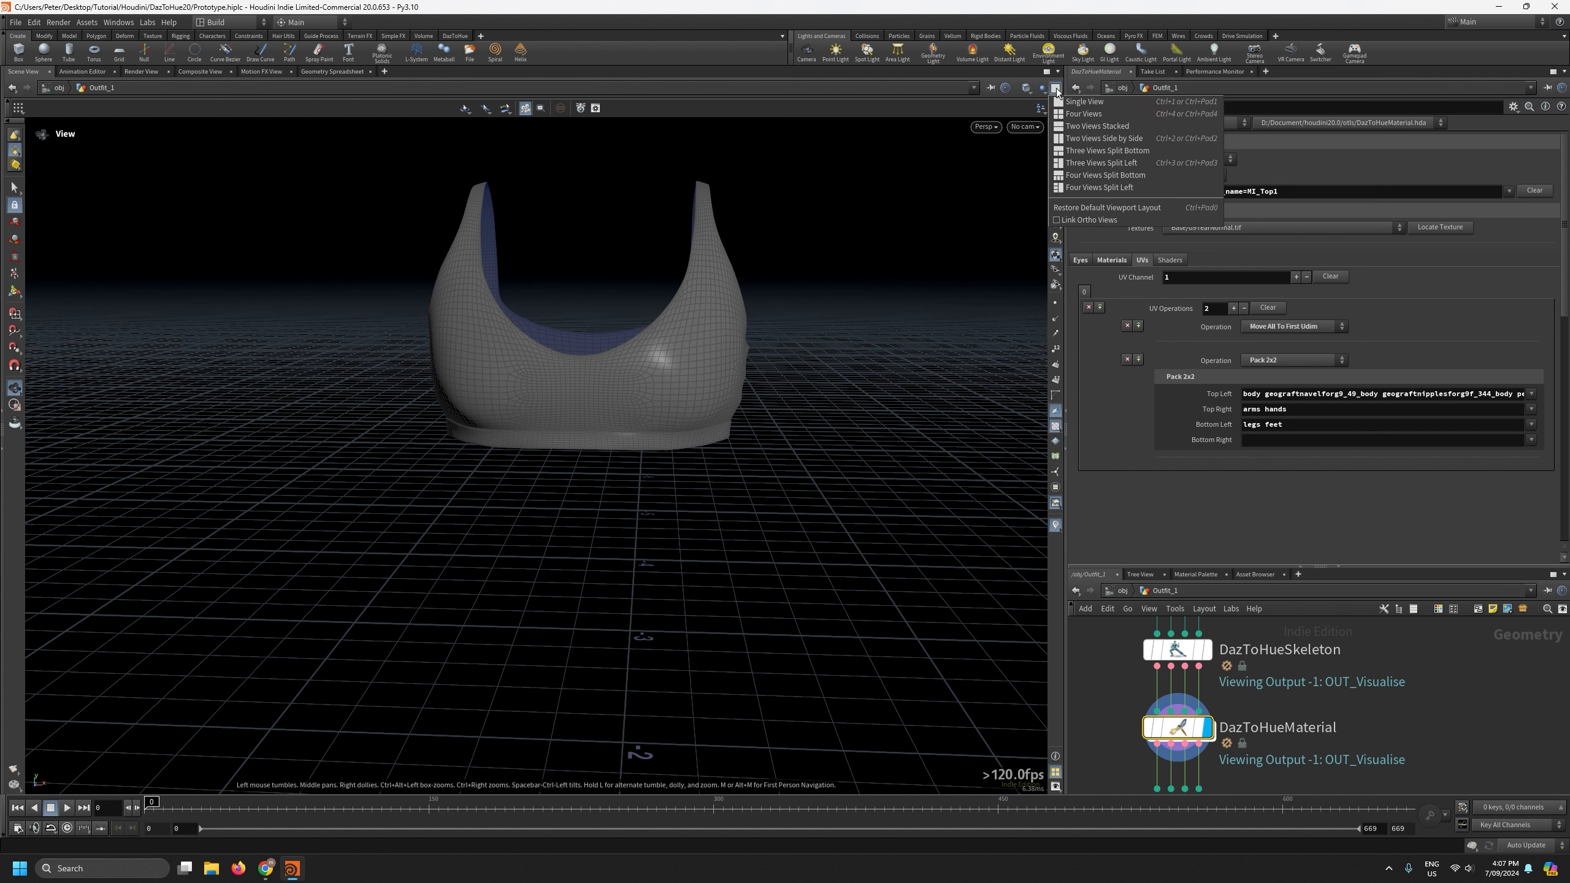
left_click(1104, 138)
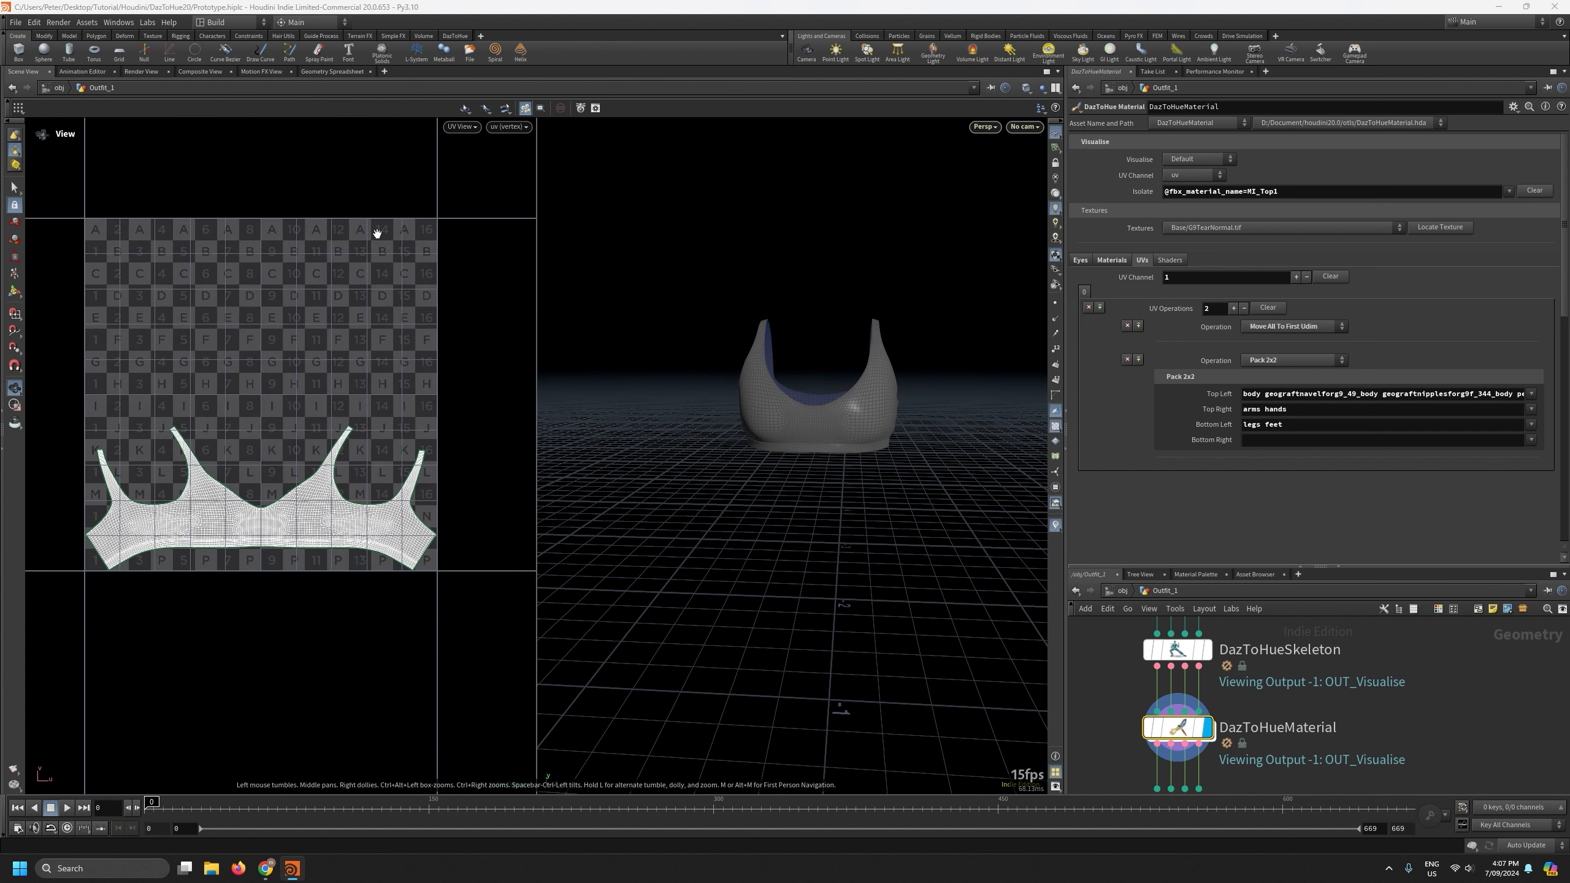
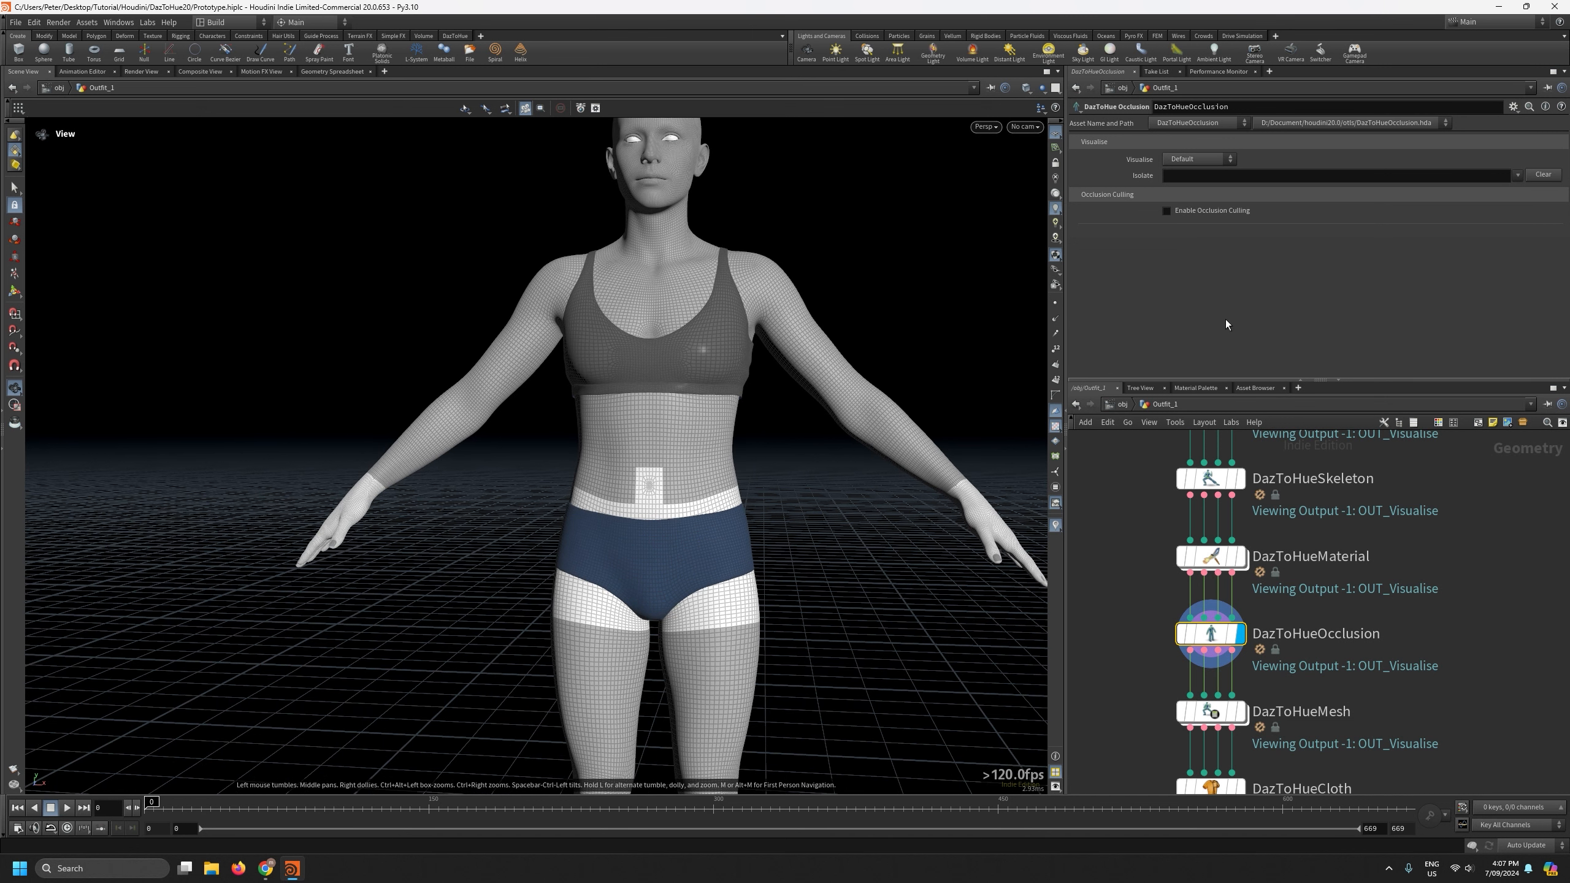
Enable occlusion culling in DazToHueOcclusion and frame the character's torso and clothing.
left_click(1166, 210)
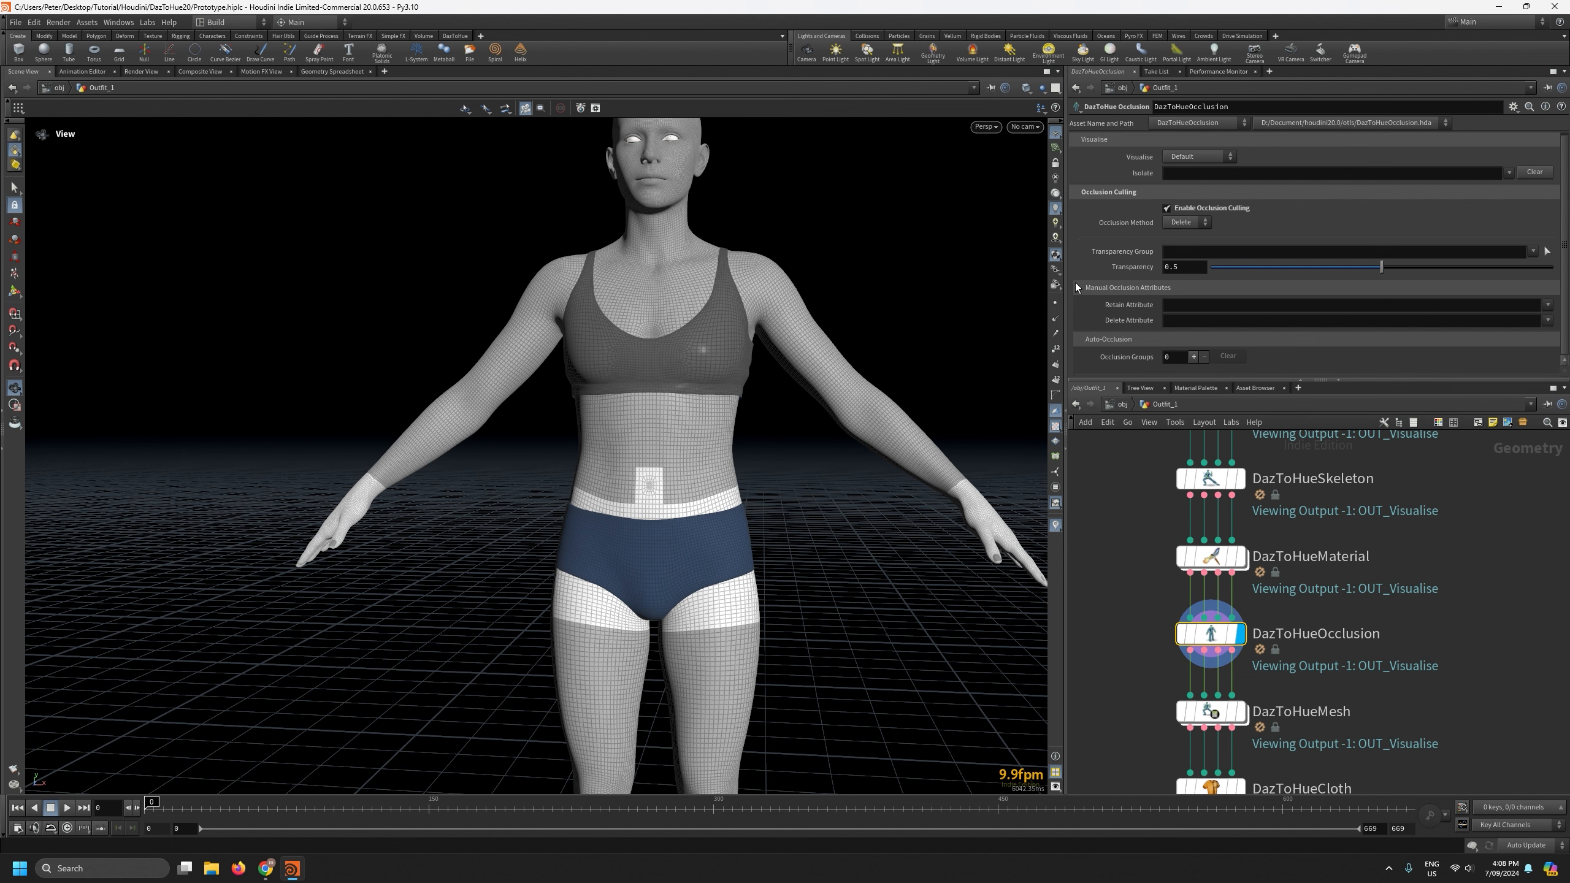
middle_click_drag(717, 544, 574, 595)
scroll(574, 595, "up", 5)
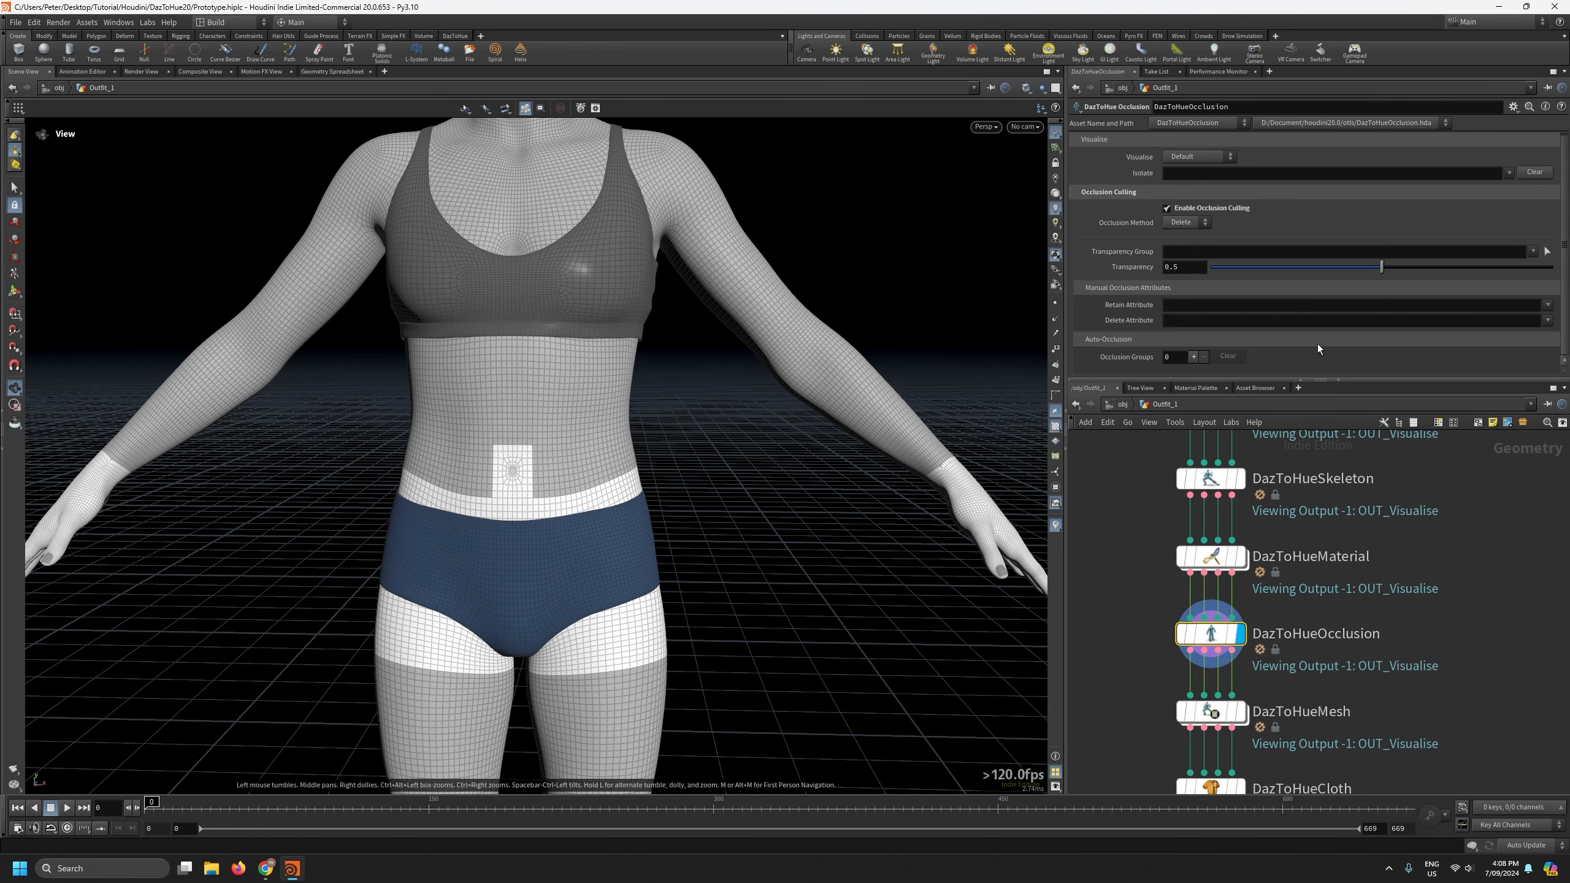
Add one auto-occlusion group and set its occluding geometry to the briefs group.
left_click(1194, 357)
scroll(1301, 342, "down", 3)
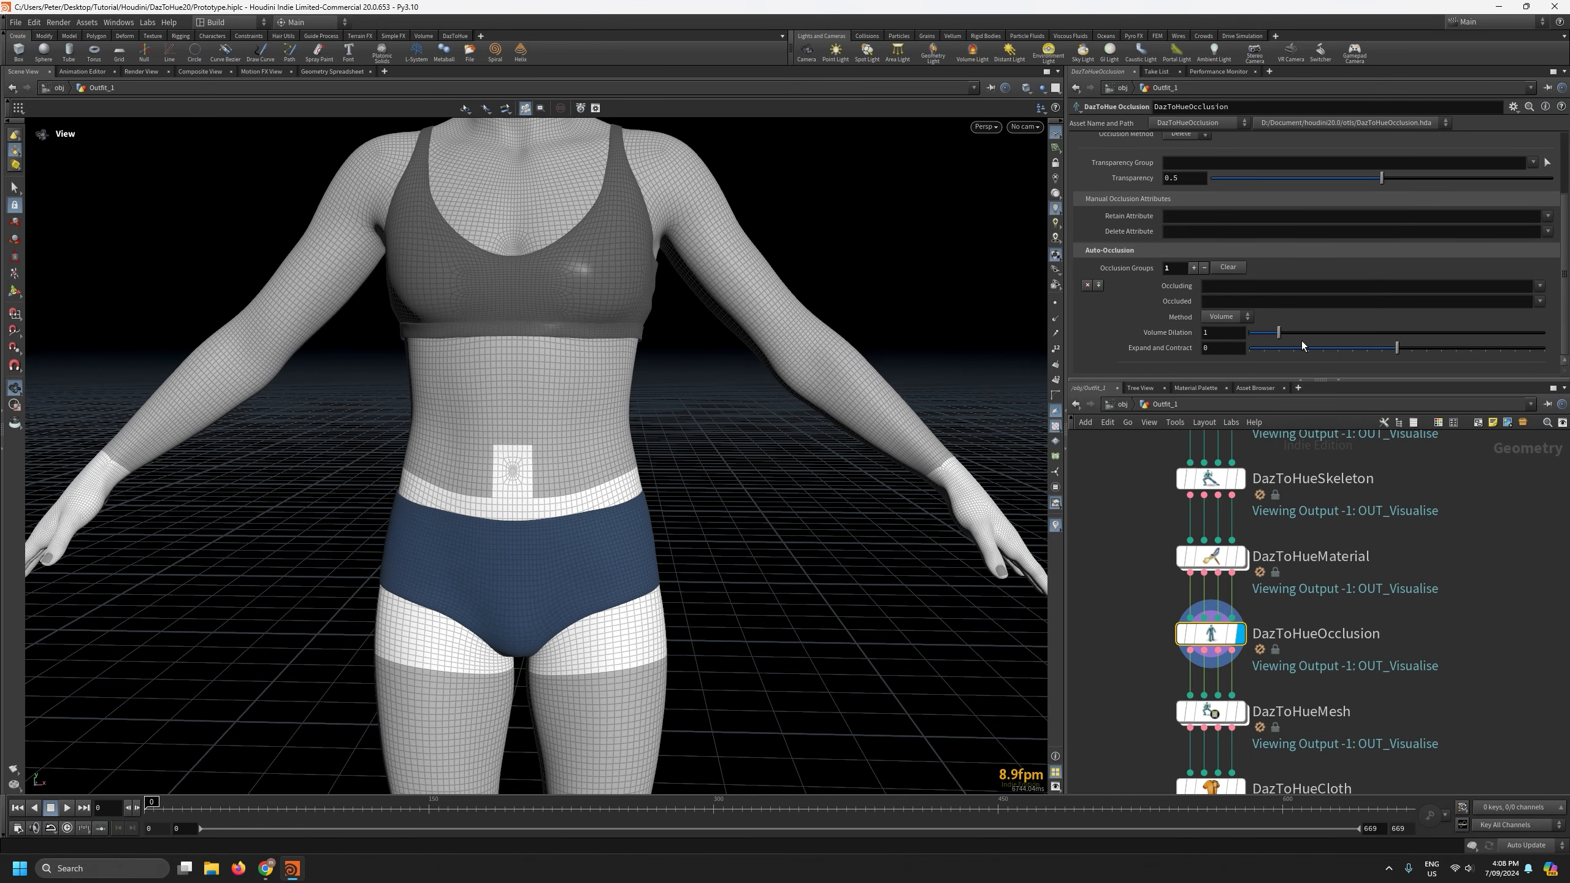
left_click(1540, 285)
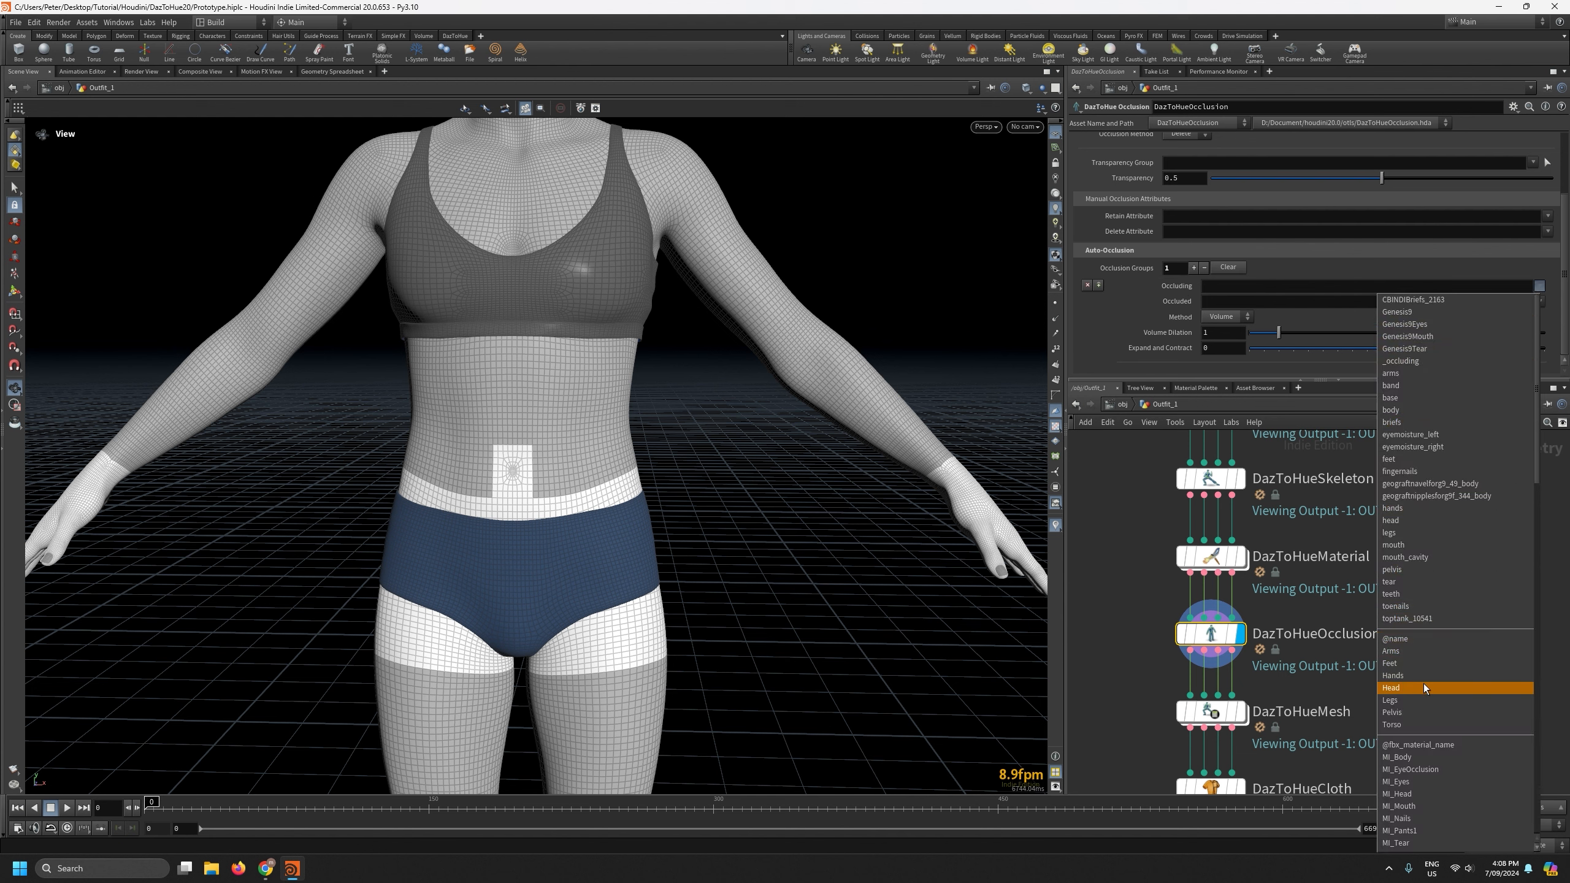
scroll(1423, 683, "down", 2)
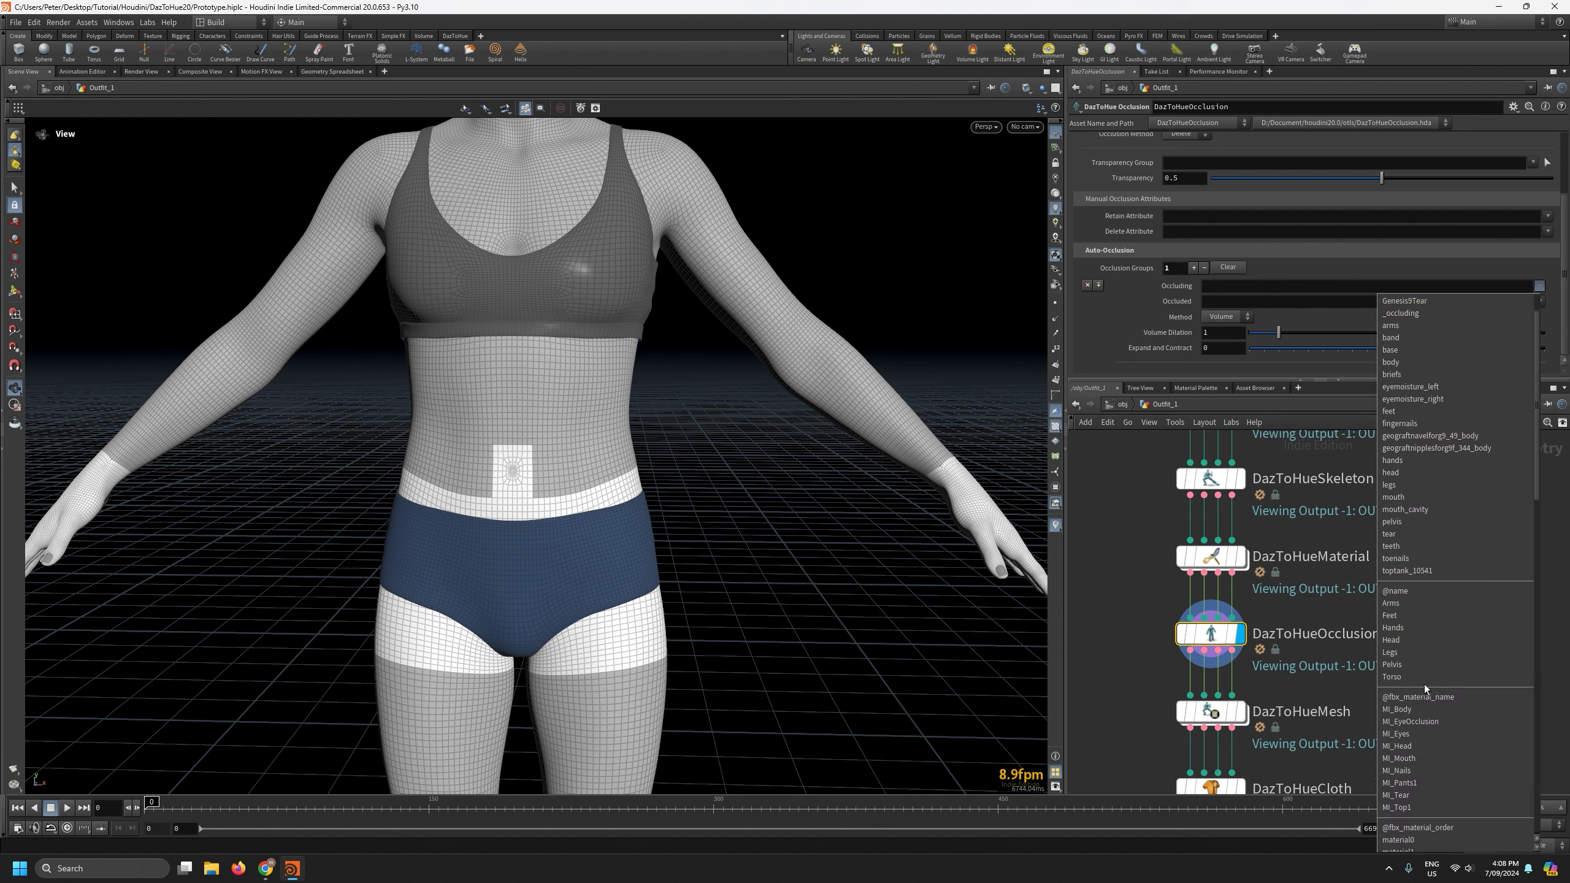
scroll(1424, 684, "up", 1)
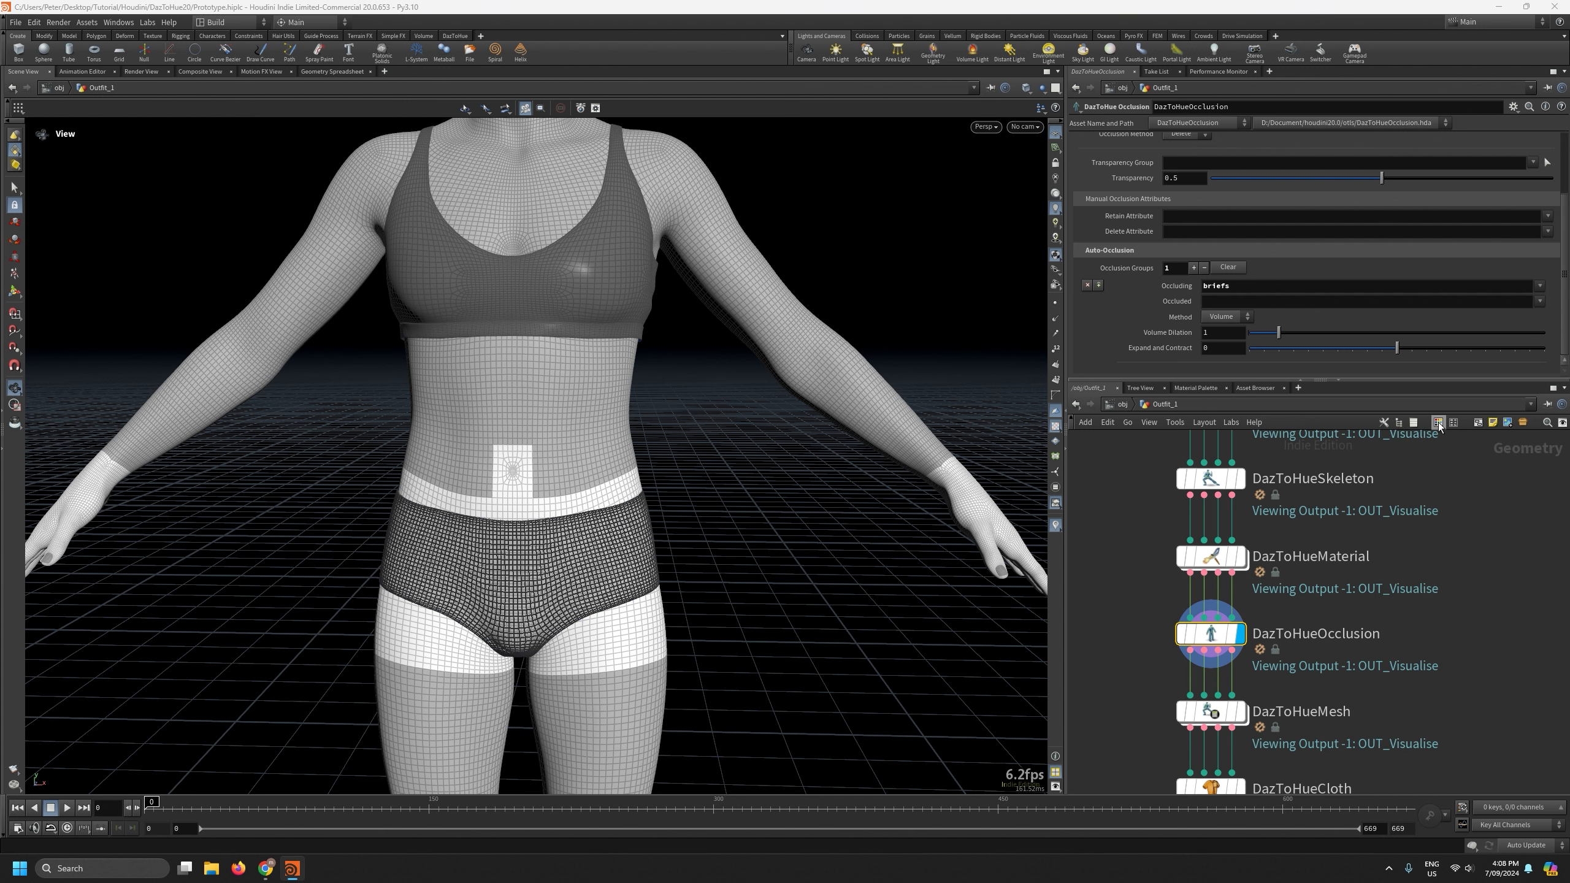
left_click(1438, 422)
left_click(1539, 301)
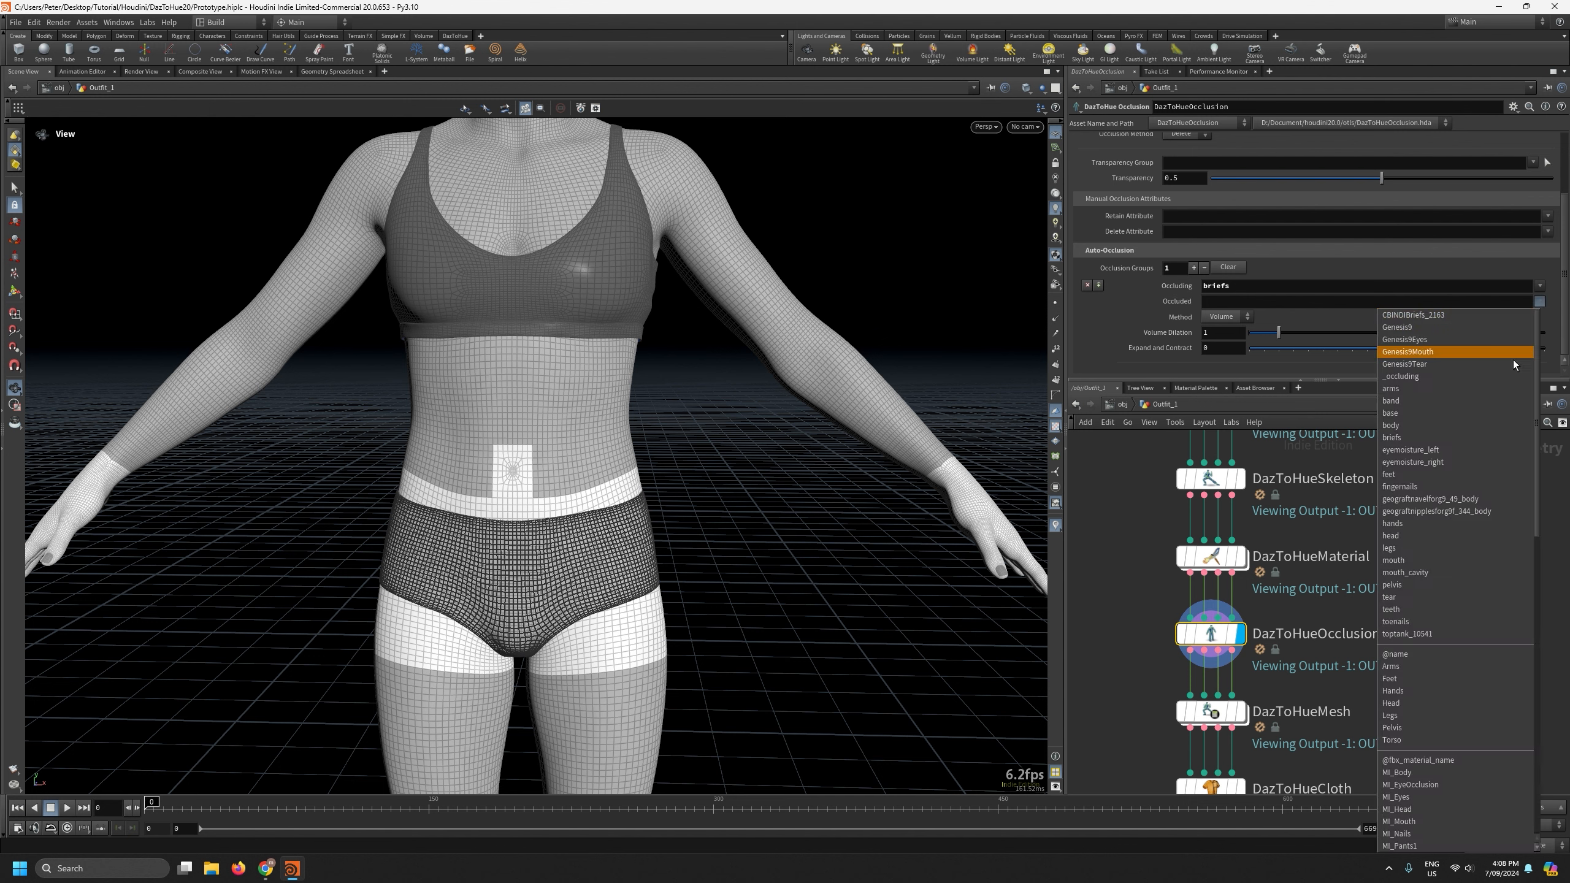
left_click(1409, 729)
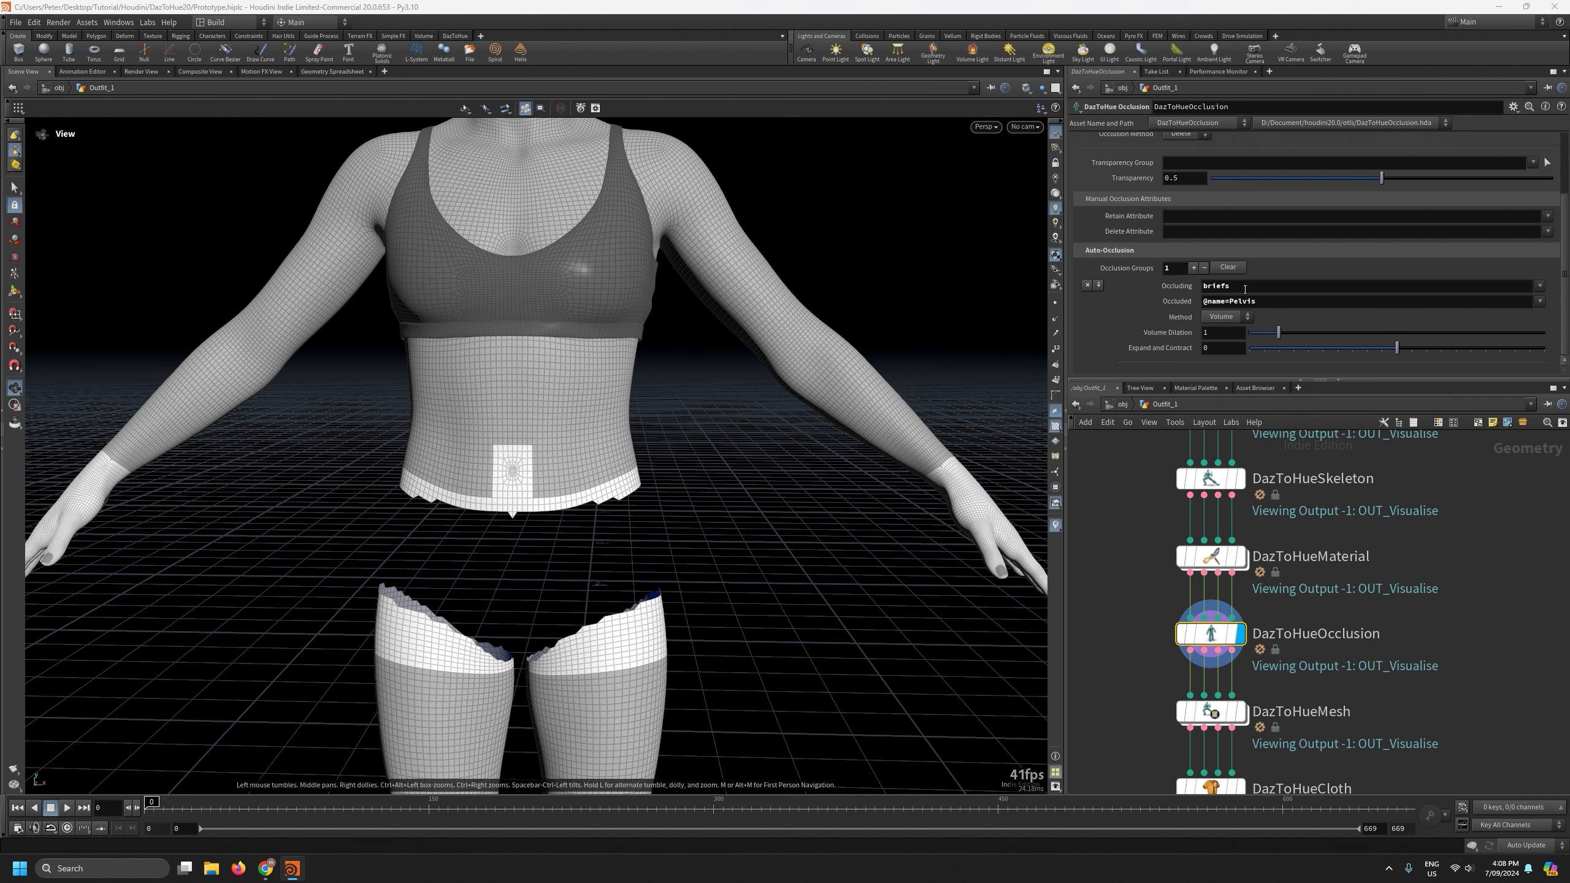
left_click(1275, 307)
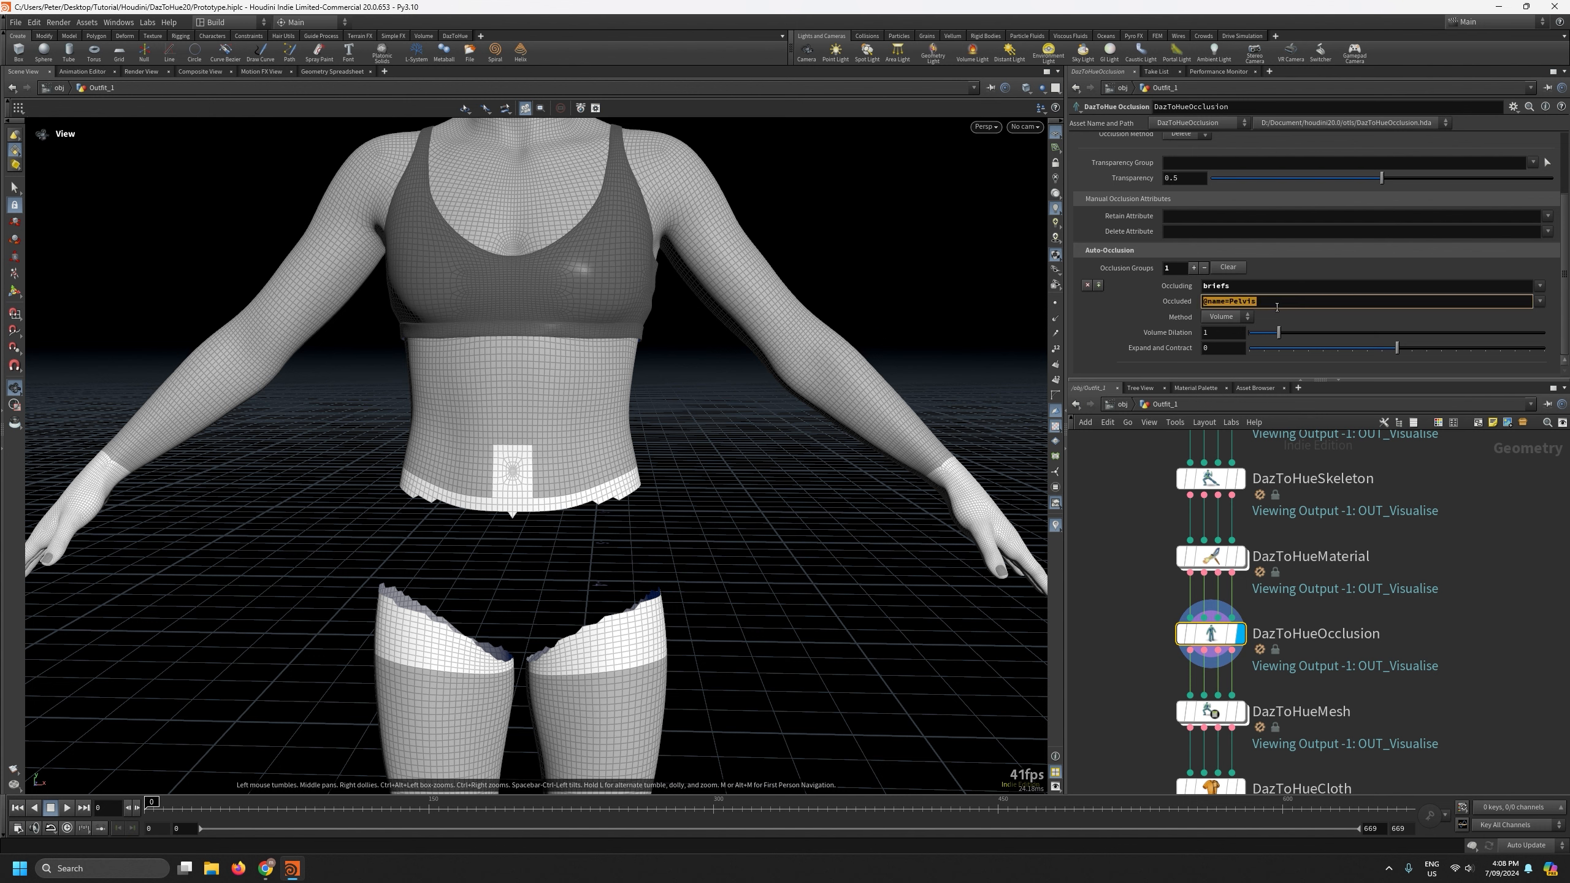
key("BackSpace")
Set the occluded geometry of the auto-occlusion group to the pelvis group.
left_click(1539, 301)
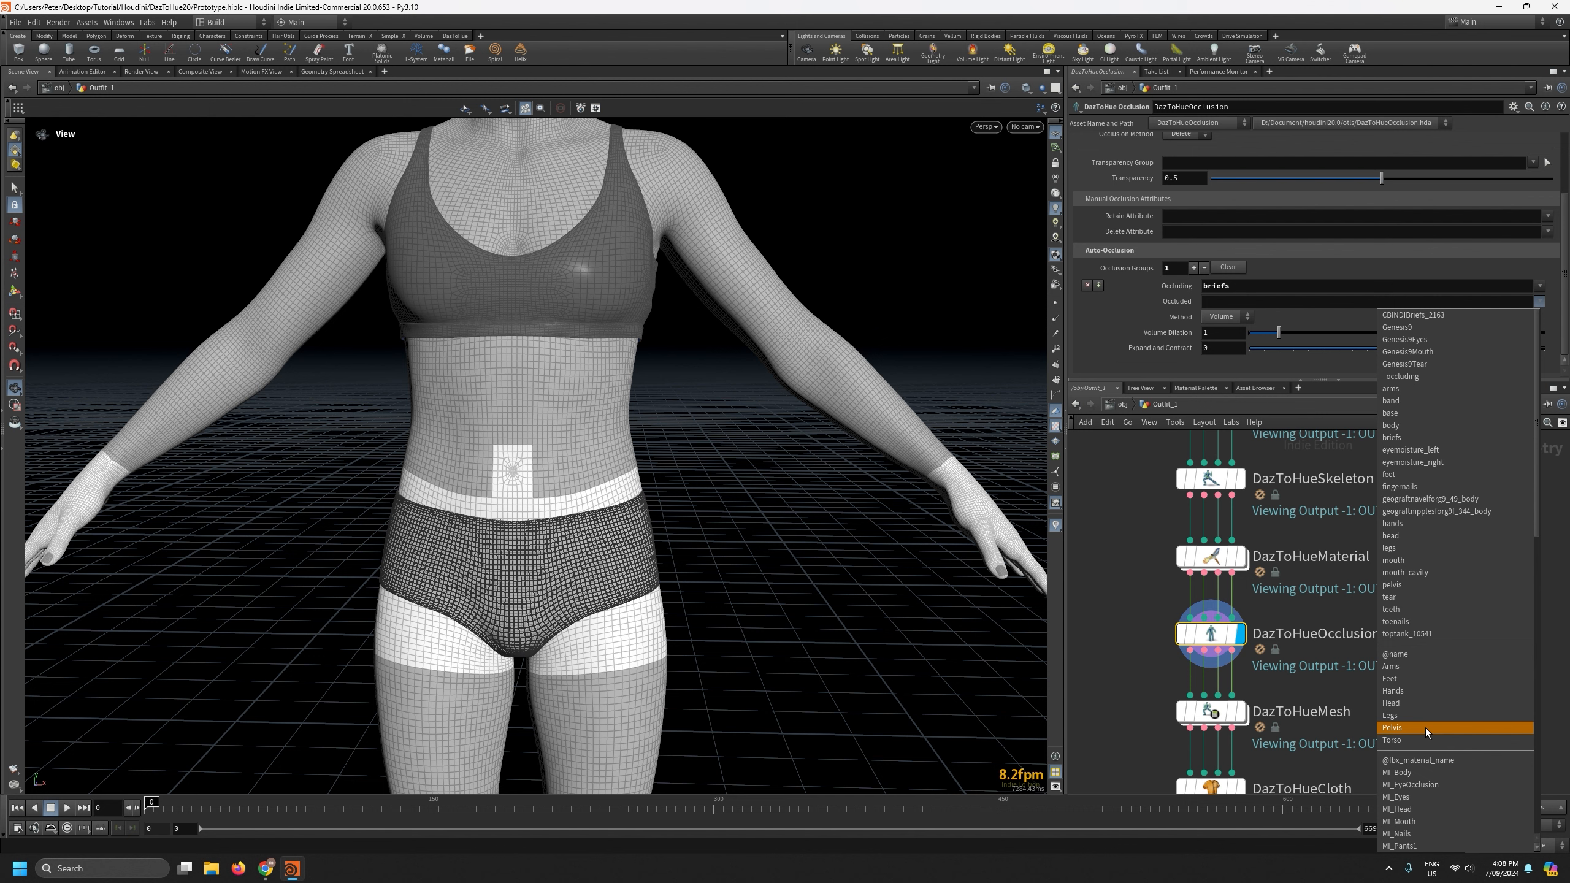
scroll(1425, 727, "down", 2)
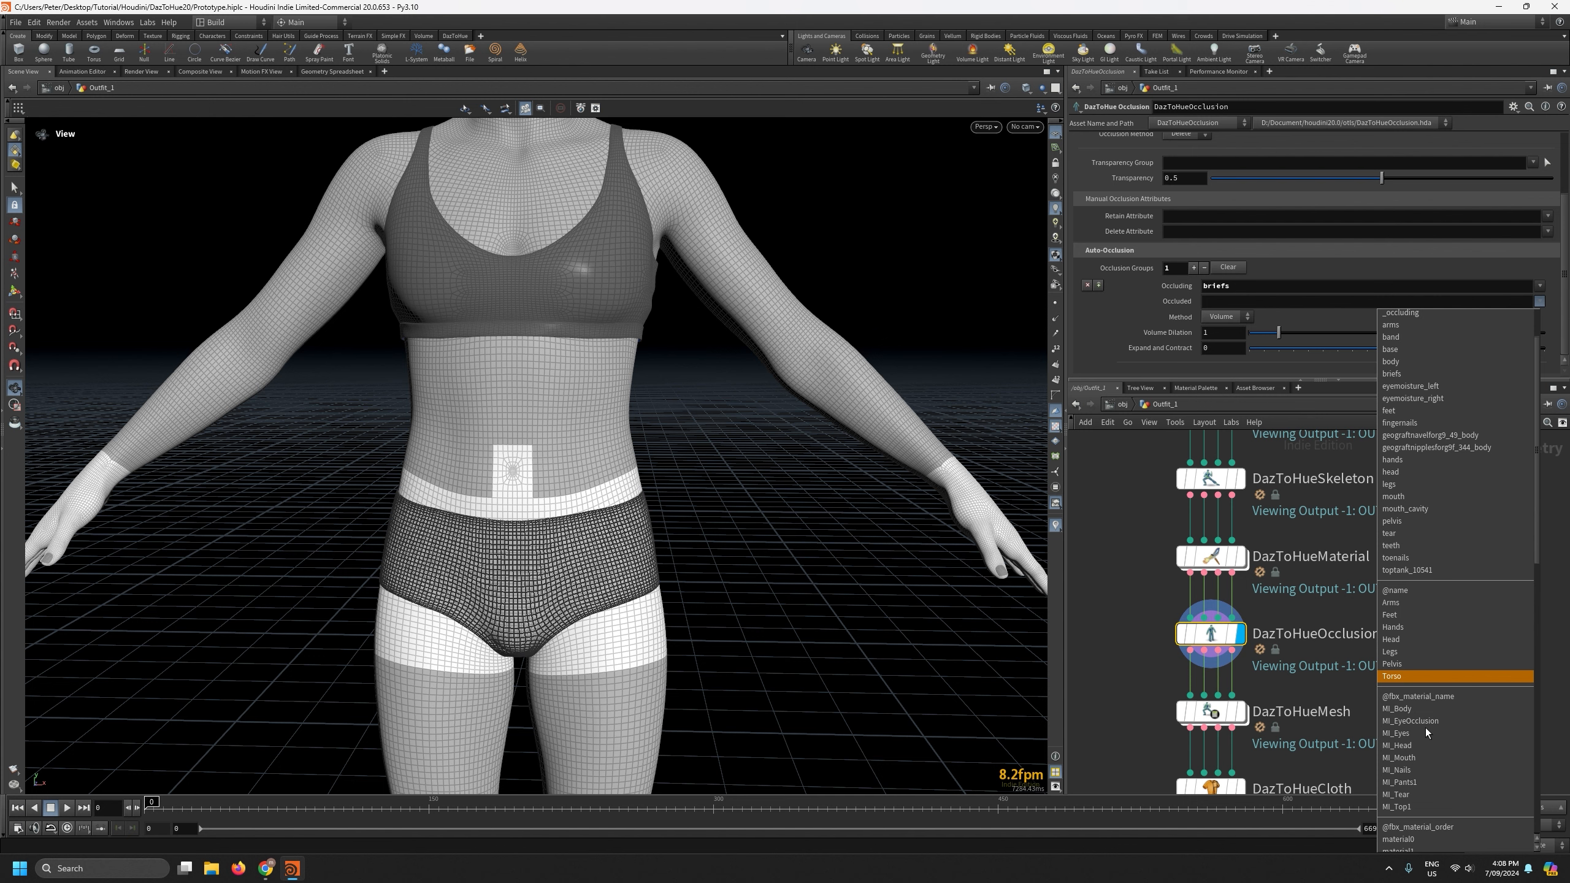
scroll(1425, 727, "down", 4)
scroll(1425, 728, "up", 6)
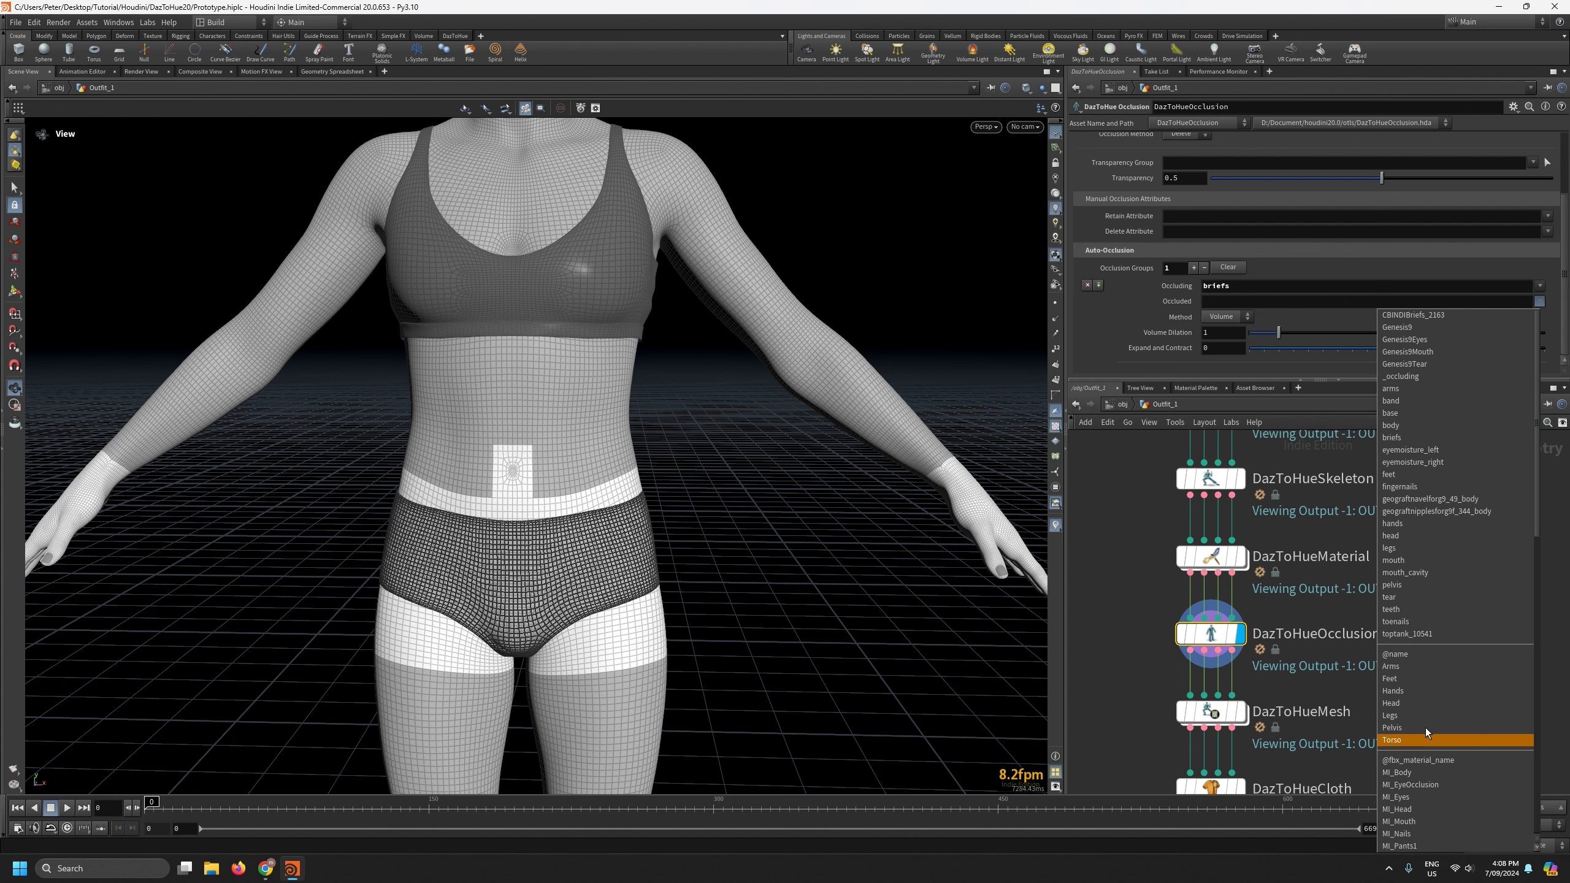
left_click(1415, 584)
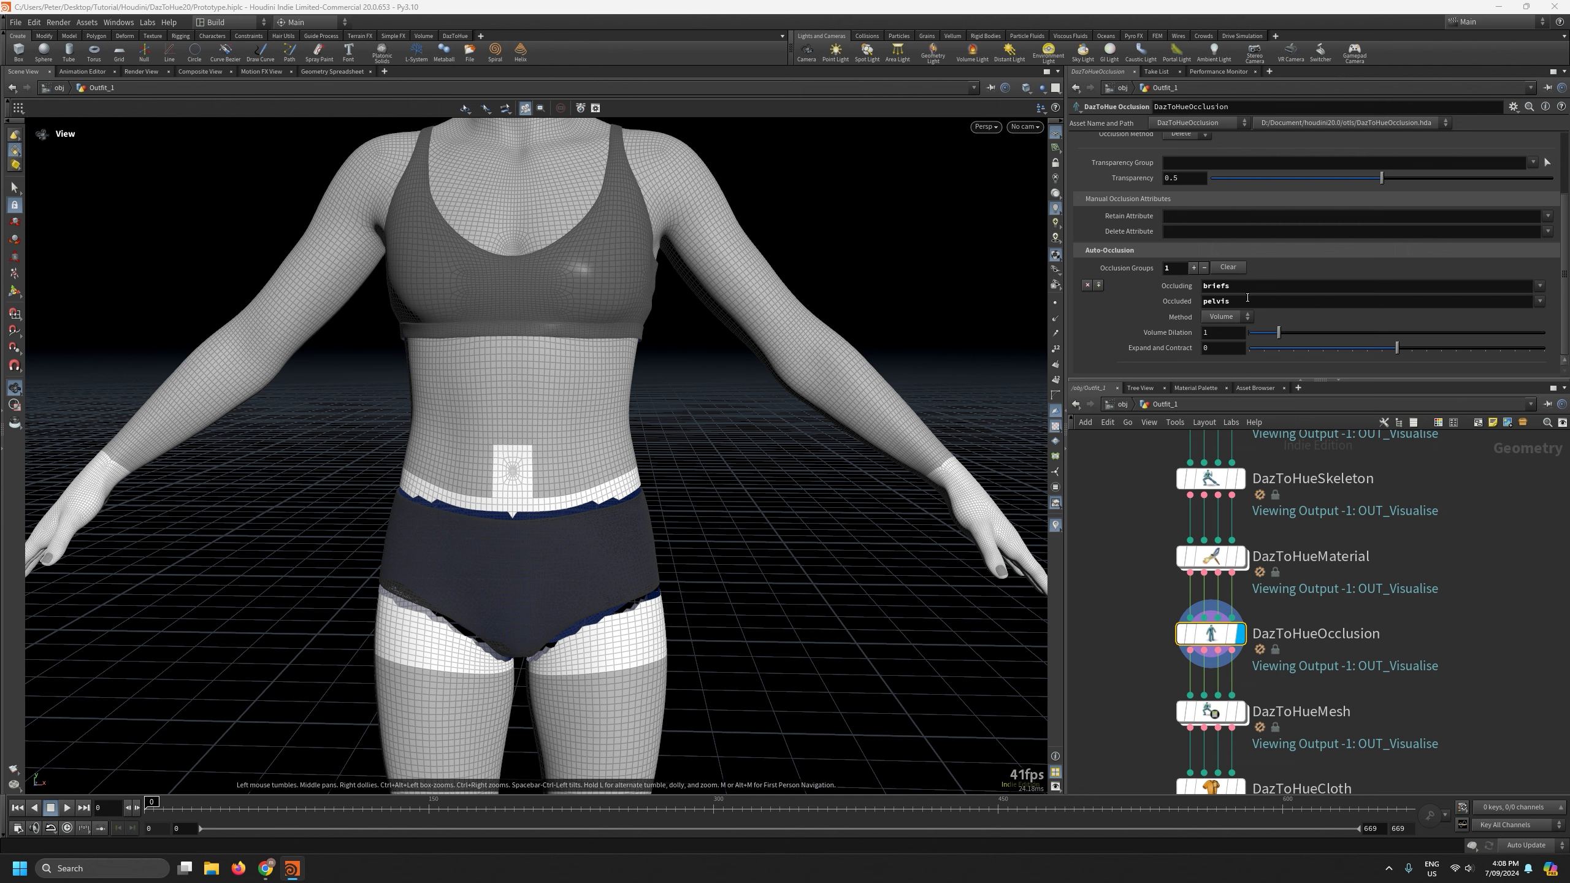
Set Expand and Contract to -2 to shrink the culled body area under the briefs.
right_click_drag(460, 652, 487, 418)
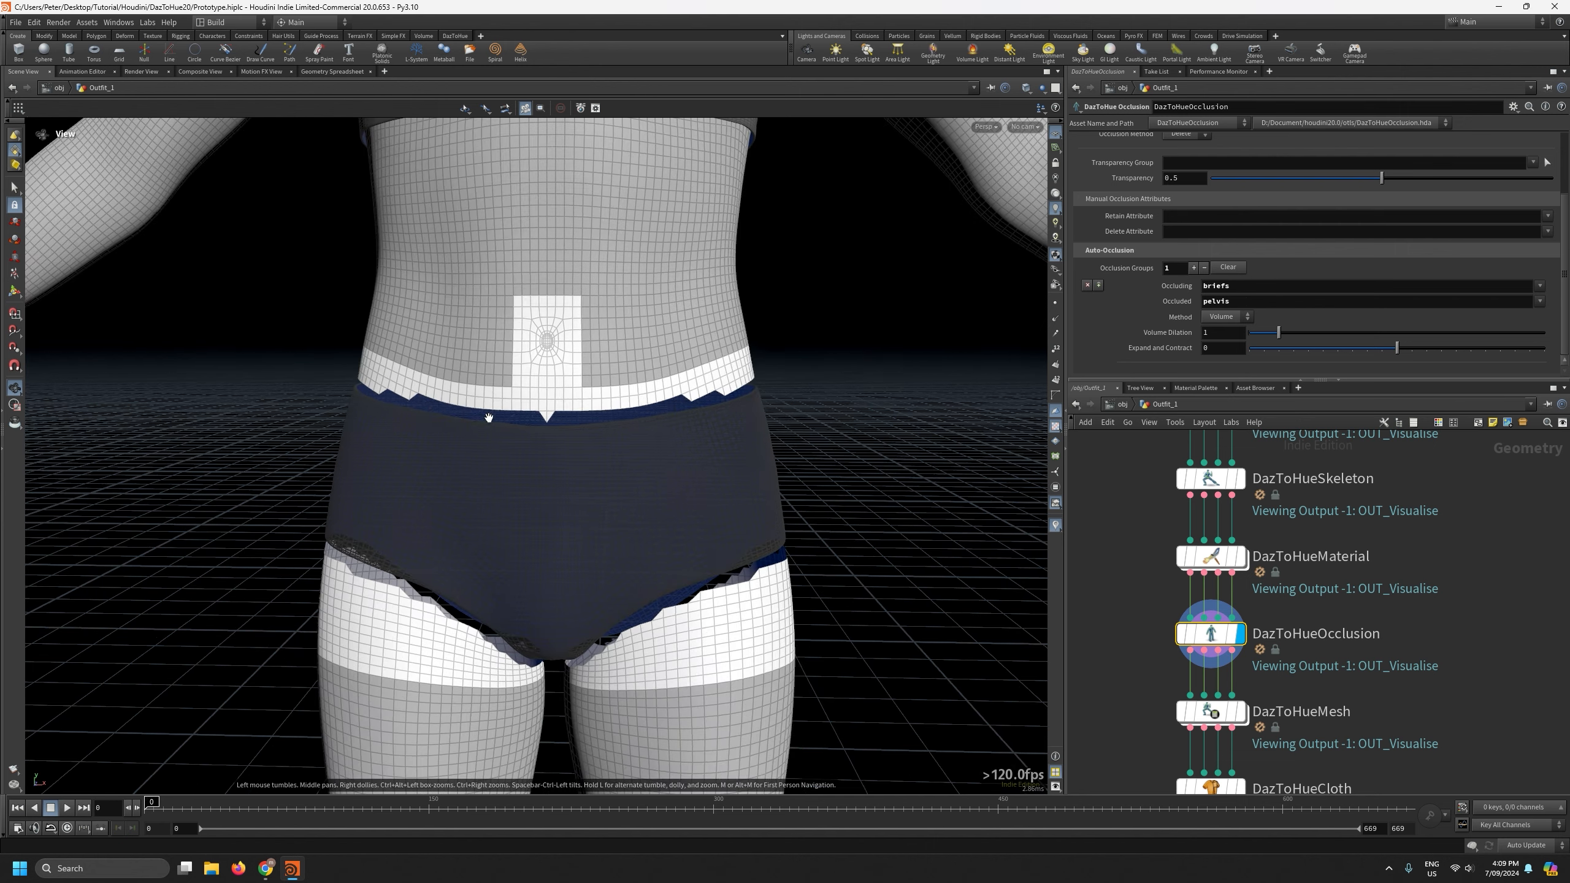
left_click_drag(439, 543, 550, 549)
middle_click_drag(504, 552, 470, 504)
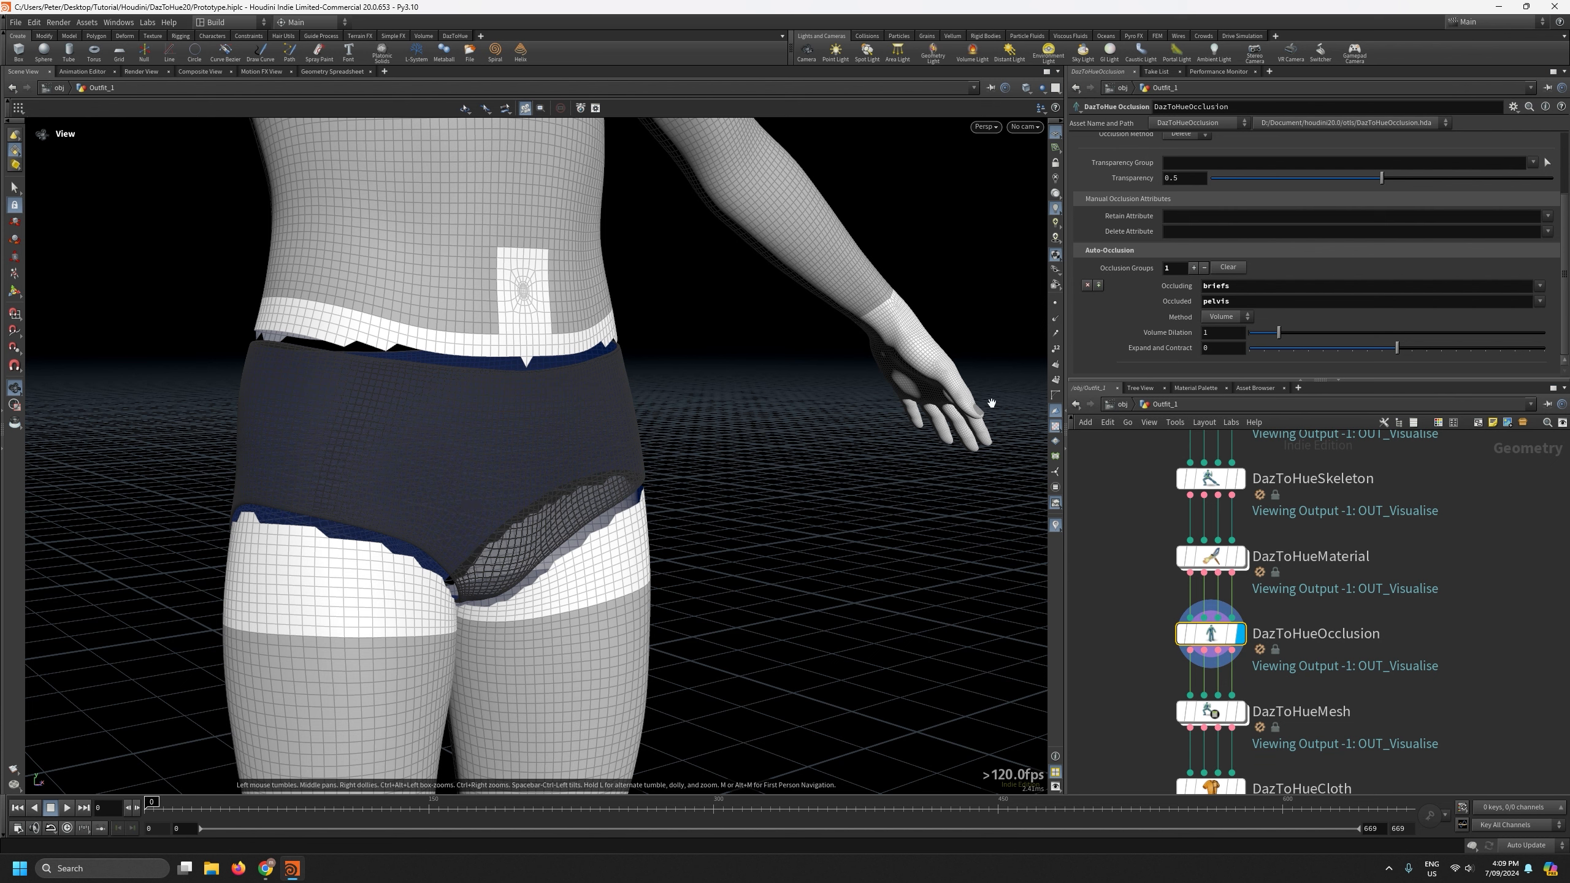
left_click(1539, 285)
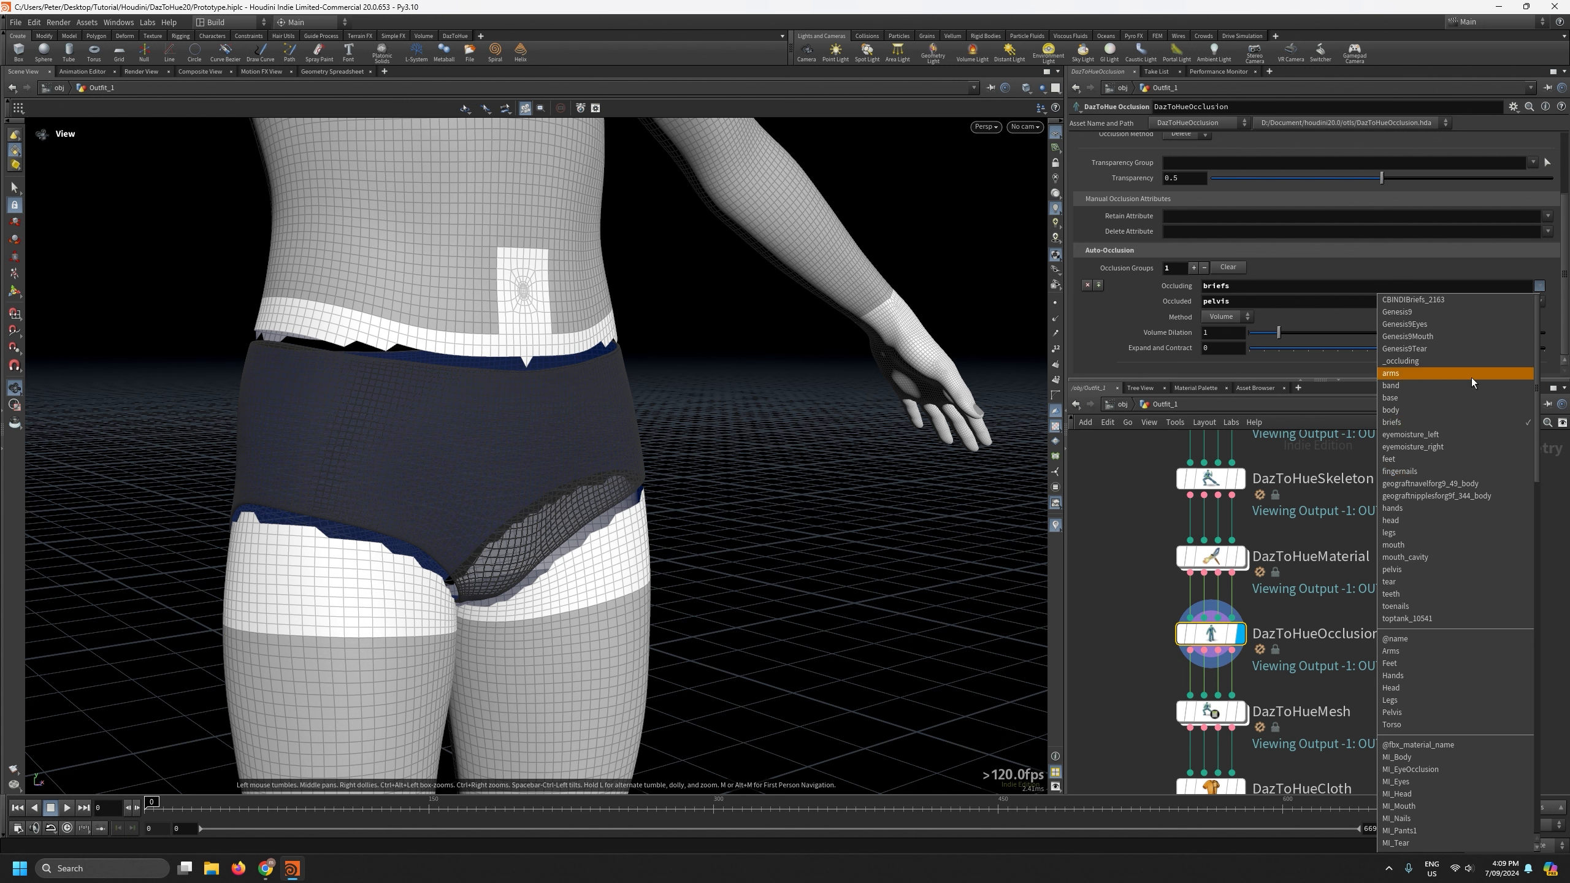
left_click(1123, 493)
right_click_drag(372, 442, 356, 252)
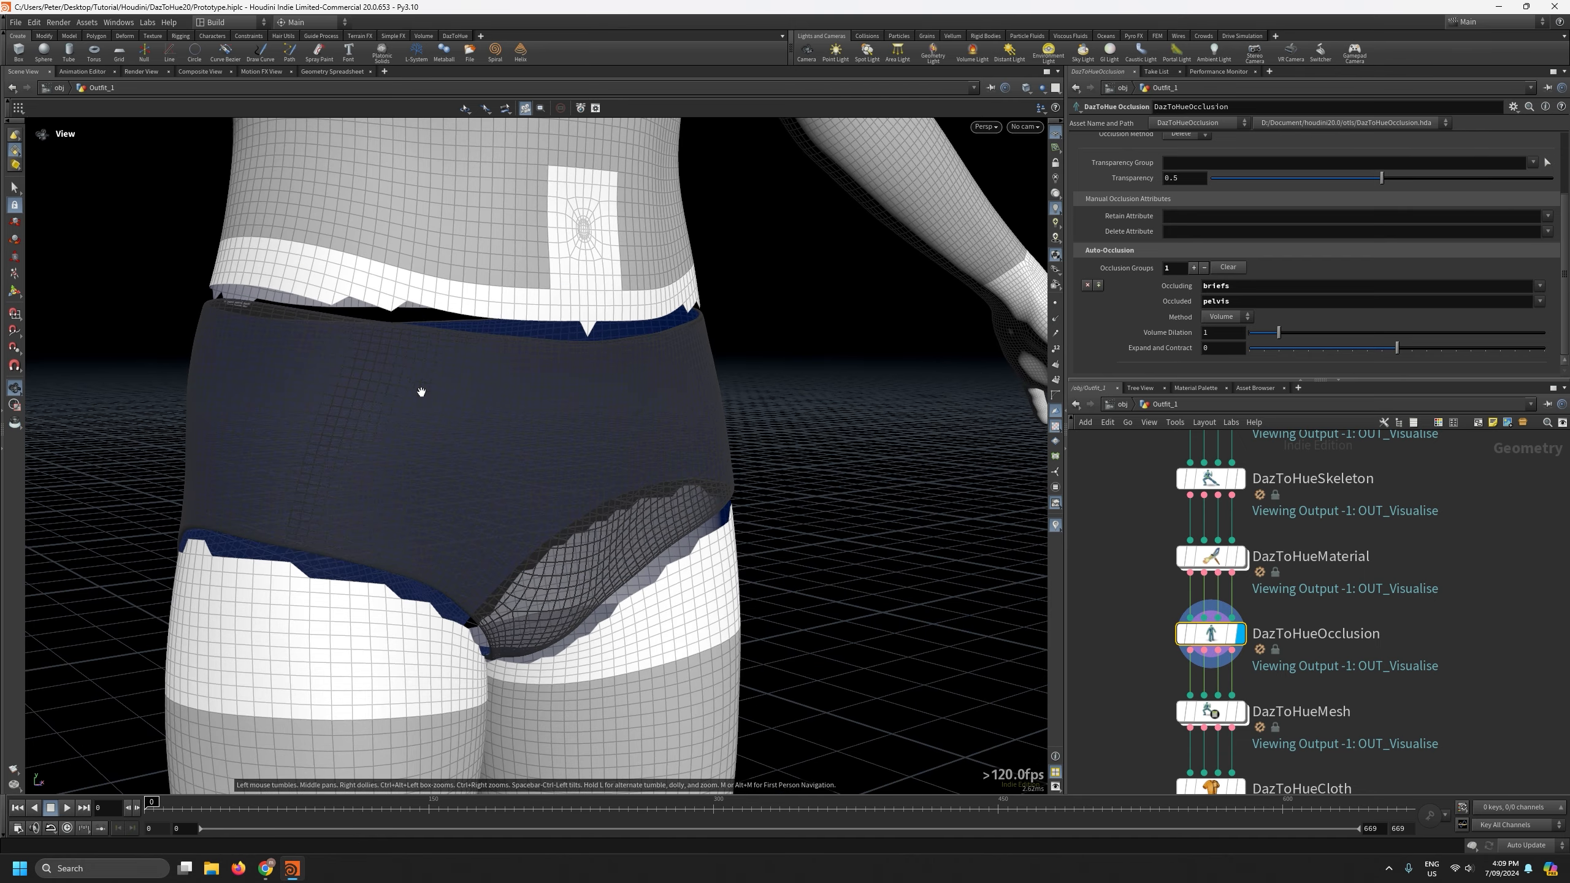
left_click_drag(421, 392, 413, 385)
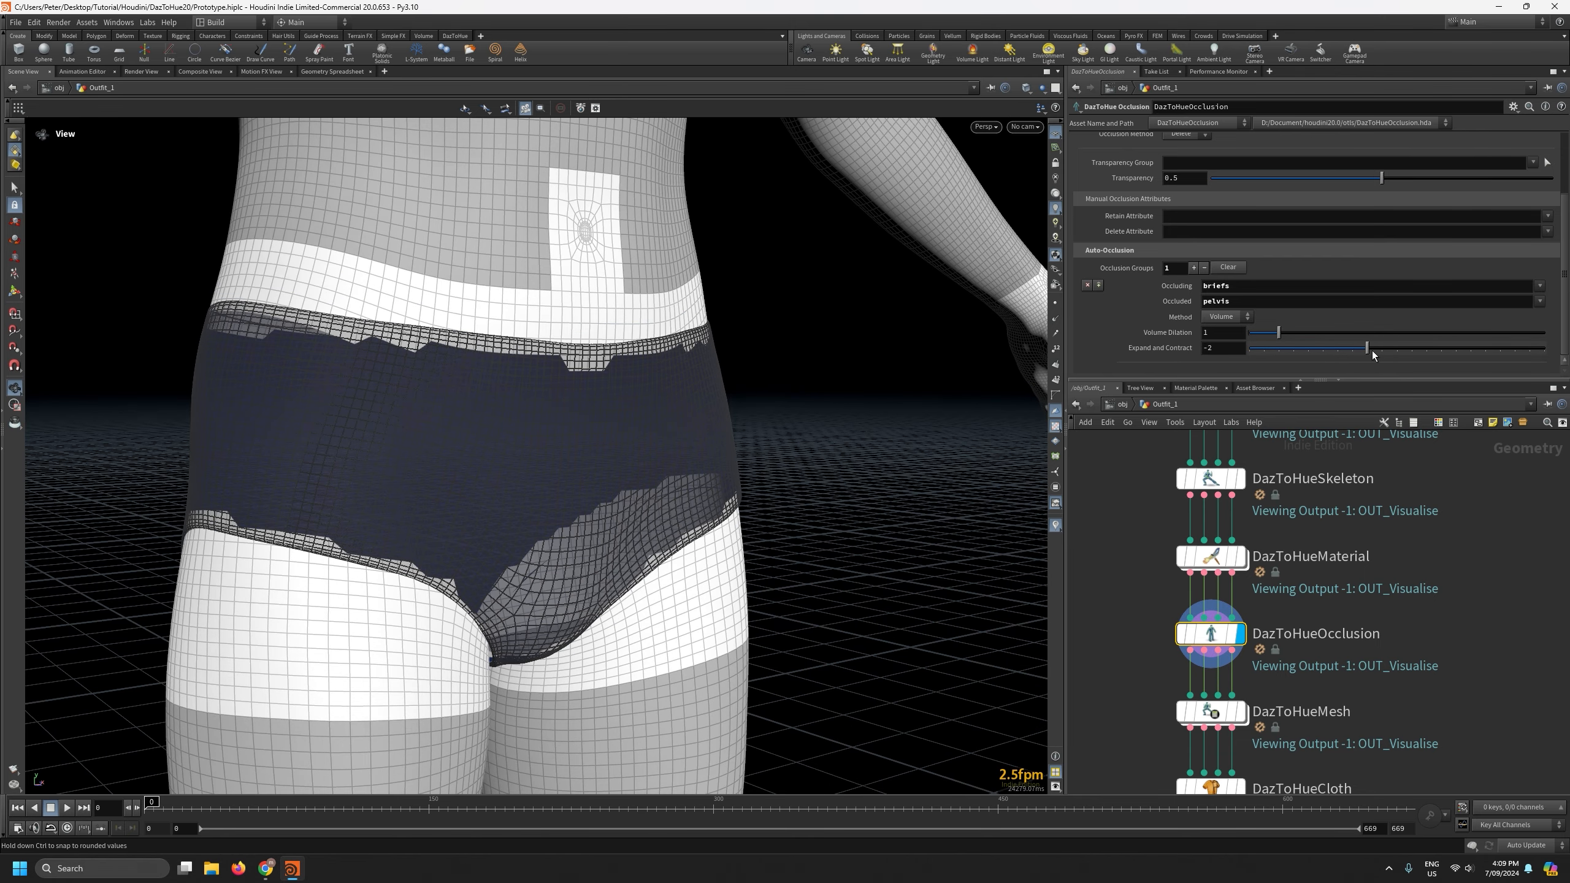
Examine the edges of the culled pelvis area under the briefs from the front, side and back.
mouse_move(612, 405)
left_mouse_down()
mouse_move(550, 392)
mouse_move(634, 419)
left_mouse_up()
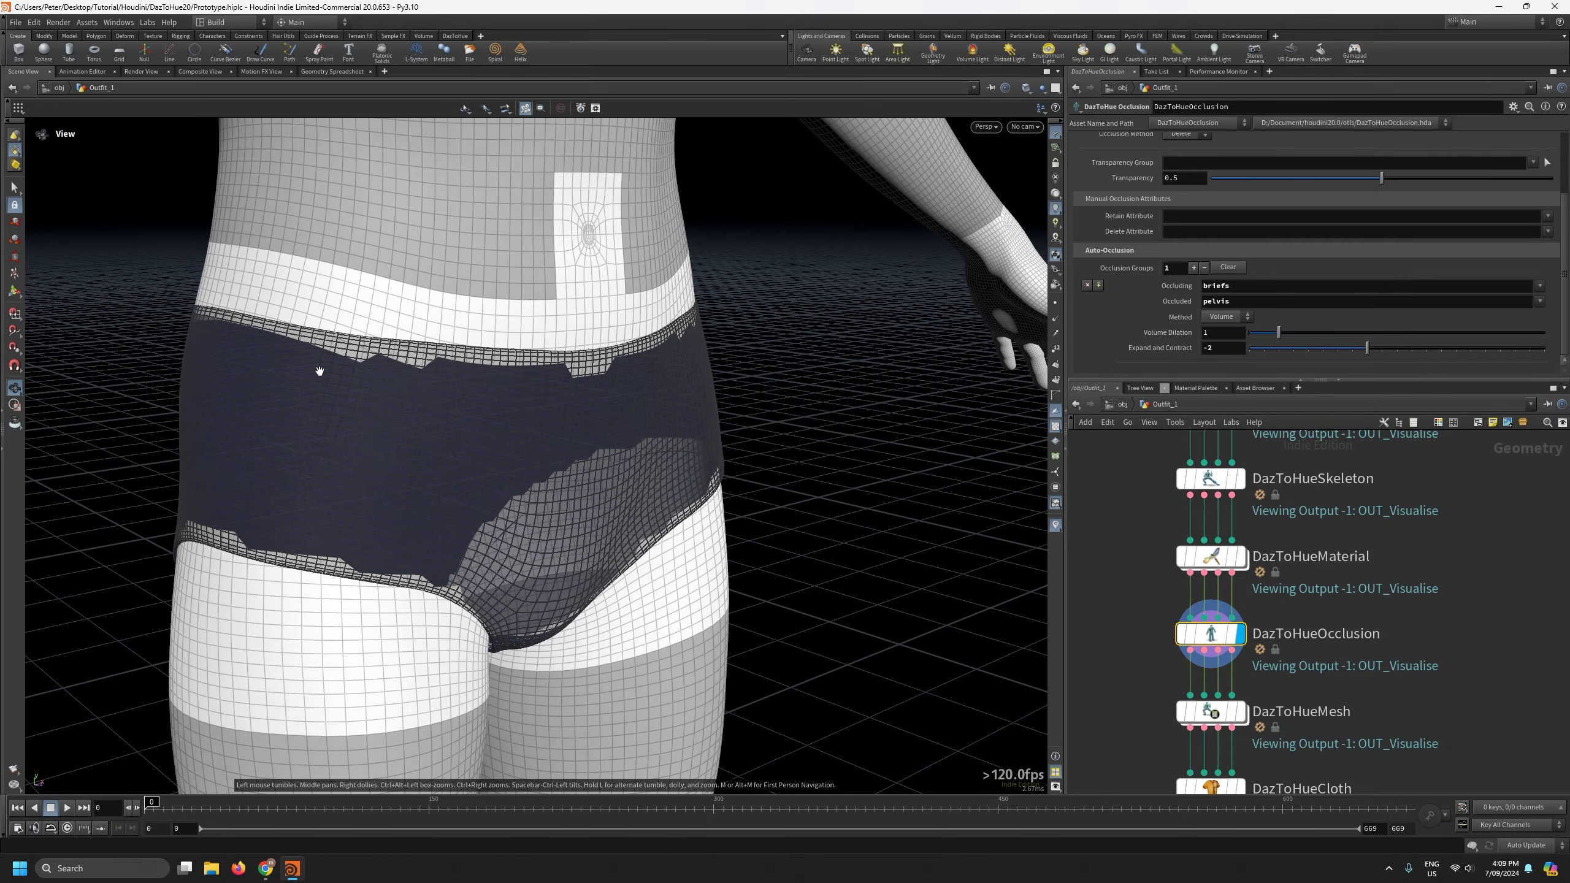
right_click_drag(318, 371, 334, 116)
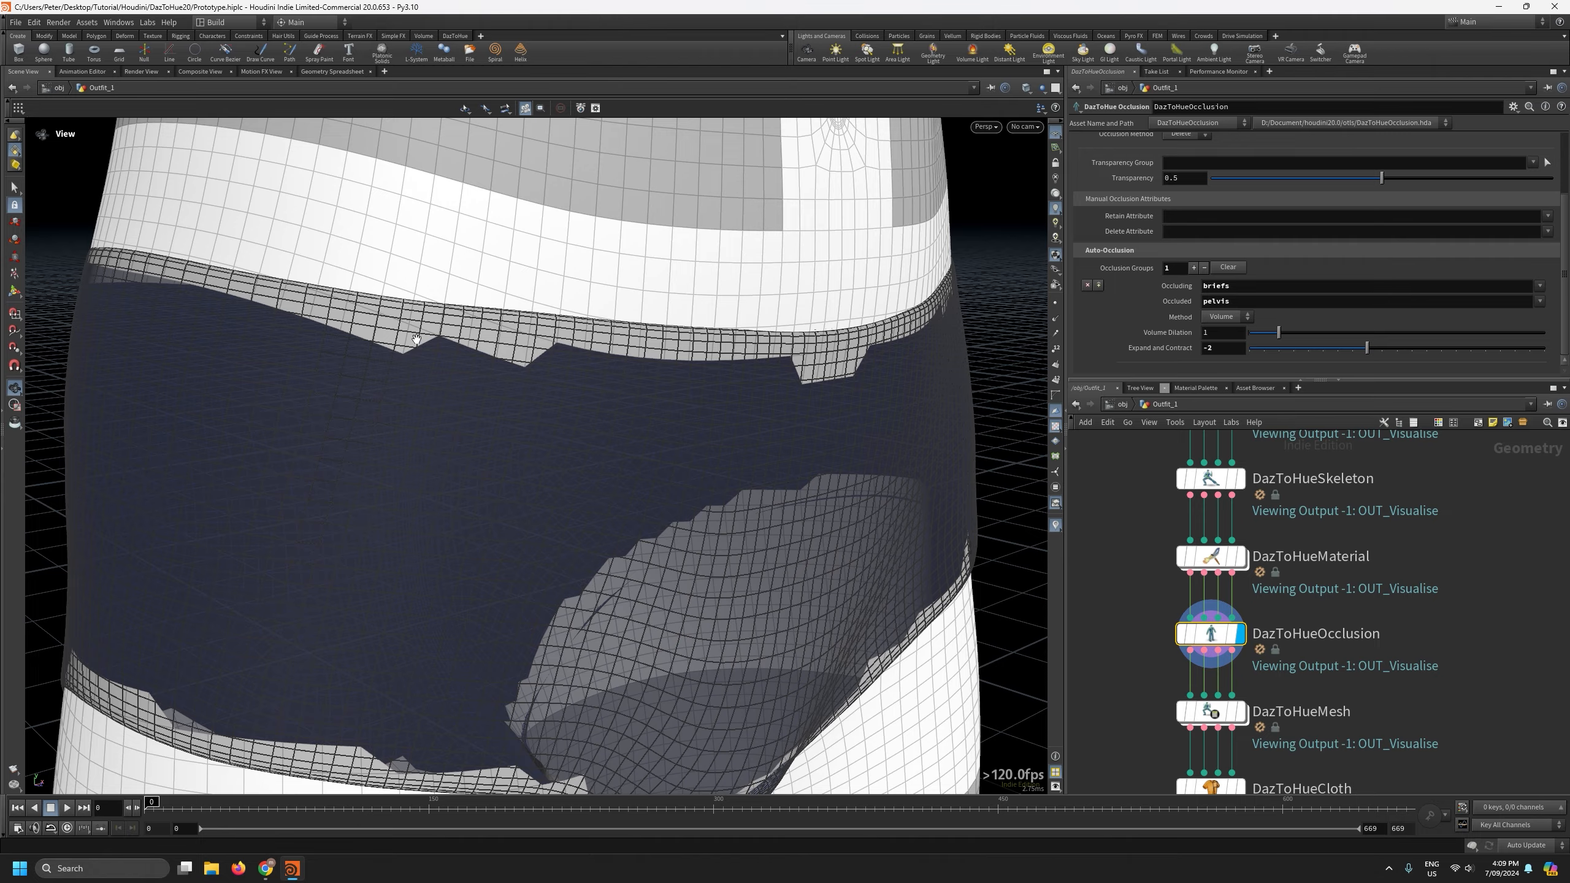
right_click_drag(419, 385, 438, 582)
left_click_drag(306, 424, 650, 416)
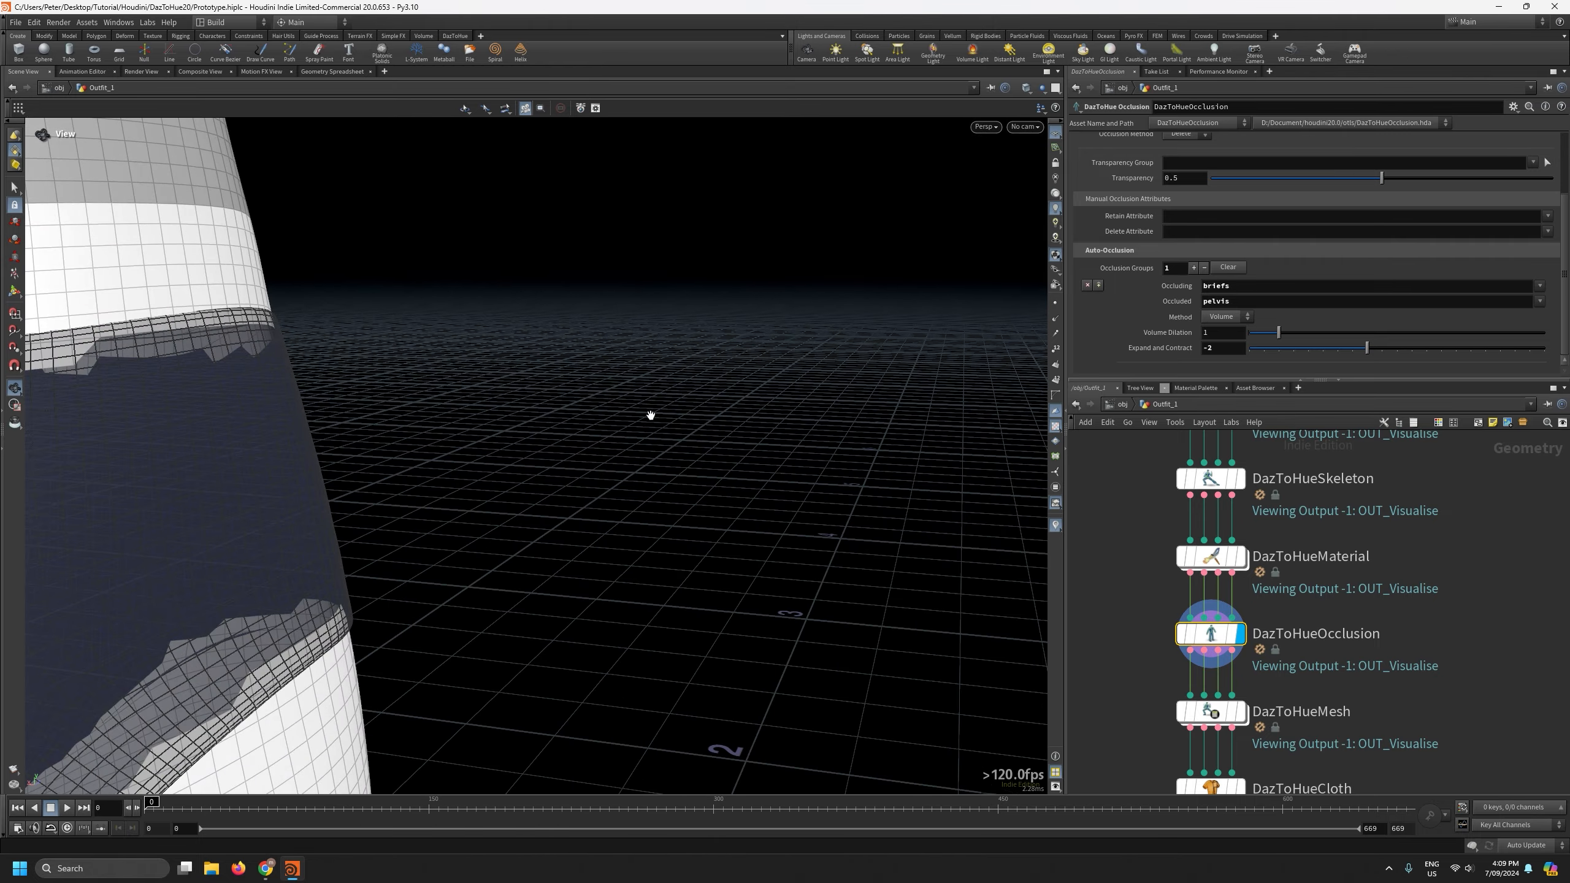
right_click_drag(193, 384, 192, 528)
middle_click_drag(192, 528, 912, 283)
left_click_drag(666, 466, 758, 345)
right_click_drag(399, 566, 325, 732)
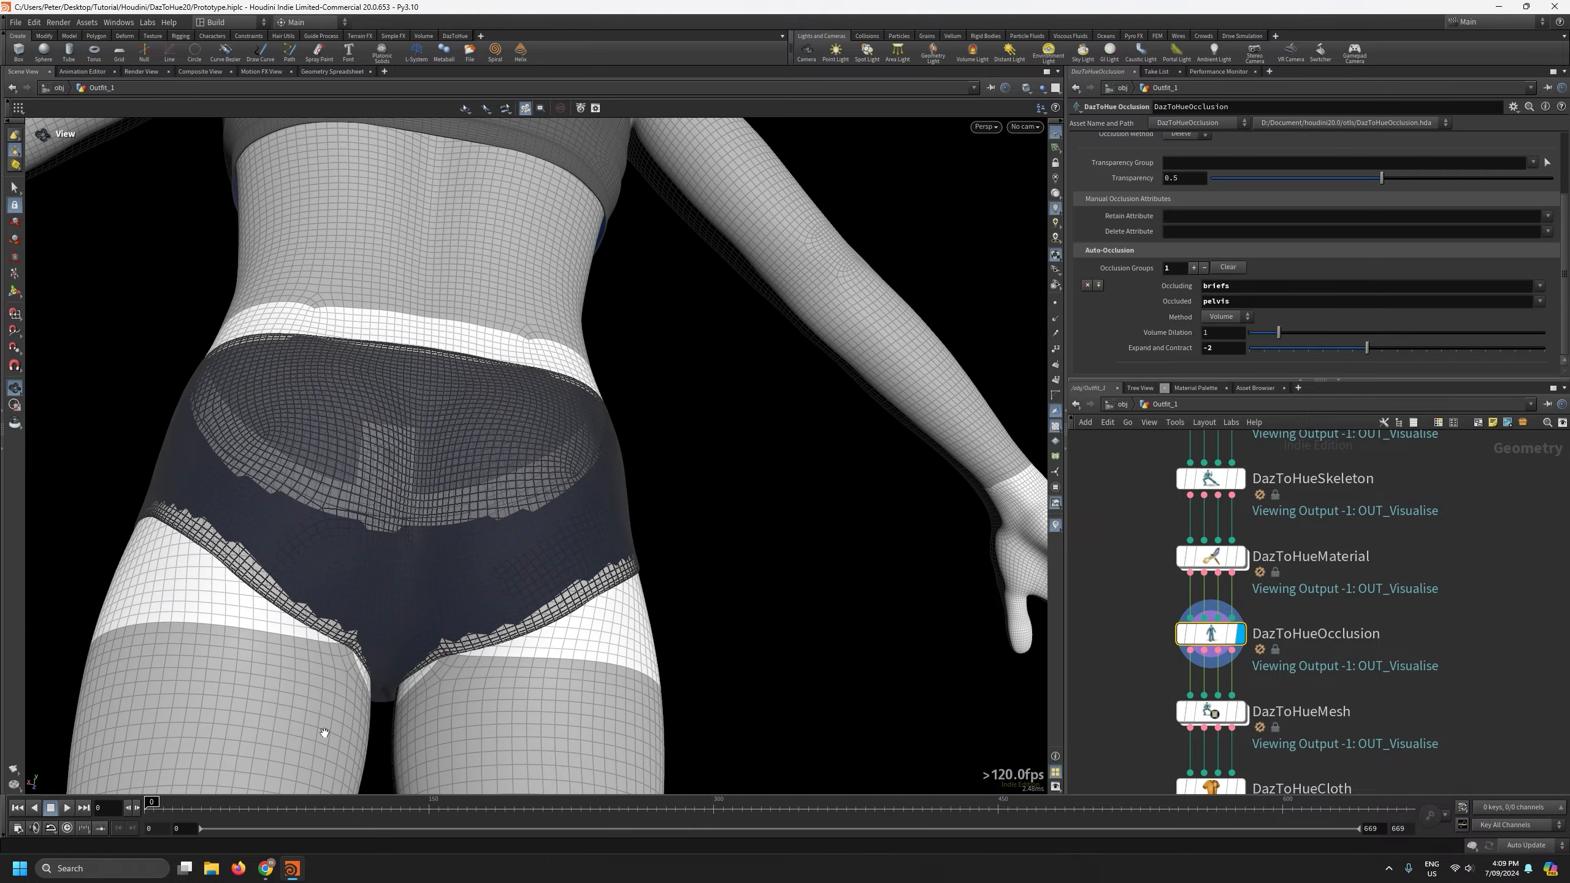
scroll(1104, 269, "up", 1)
Set Transparency to 0 and scrub the animation to frame 68 to check the briefs around the raised leg.
left_click_drag(1244, 214, 806, 216)
left_click_drag(273, 472, 1137, 509)
middle_click_drag(313, 548, 501, 533)
left_click_drag(242, 803, 272, 802)
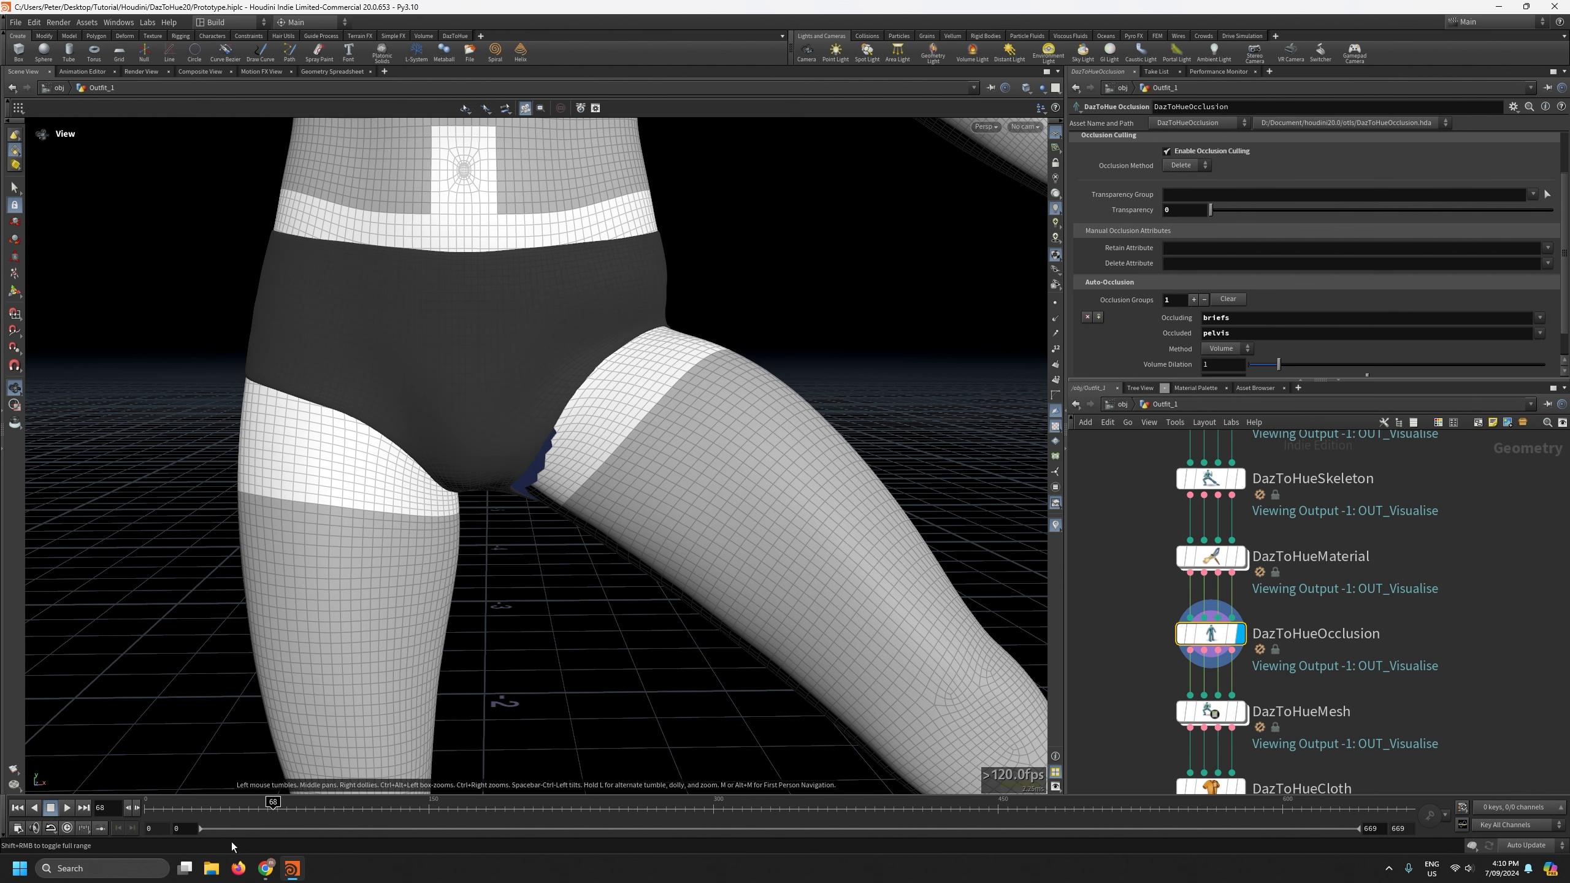
left_click_drag(474, 609, 501, 481)
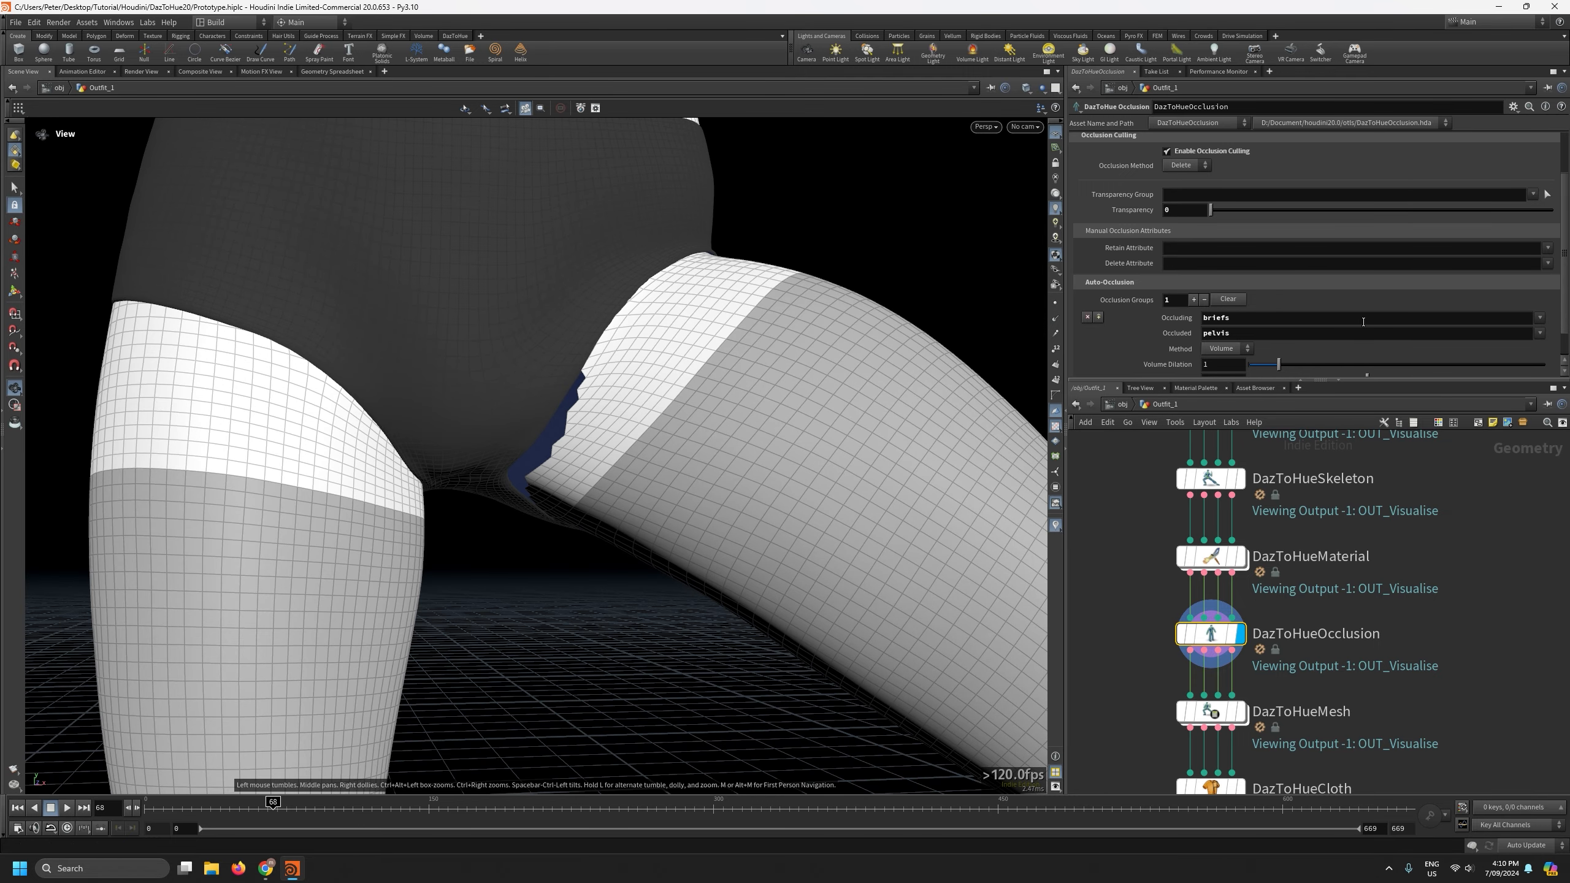
Raise Transparency to 0.438 so the culled body can be judged through the briefs.
scroll(1303, 361, "down", 1)
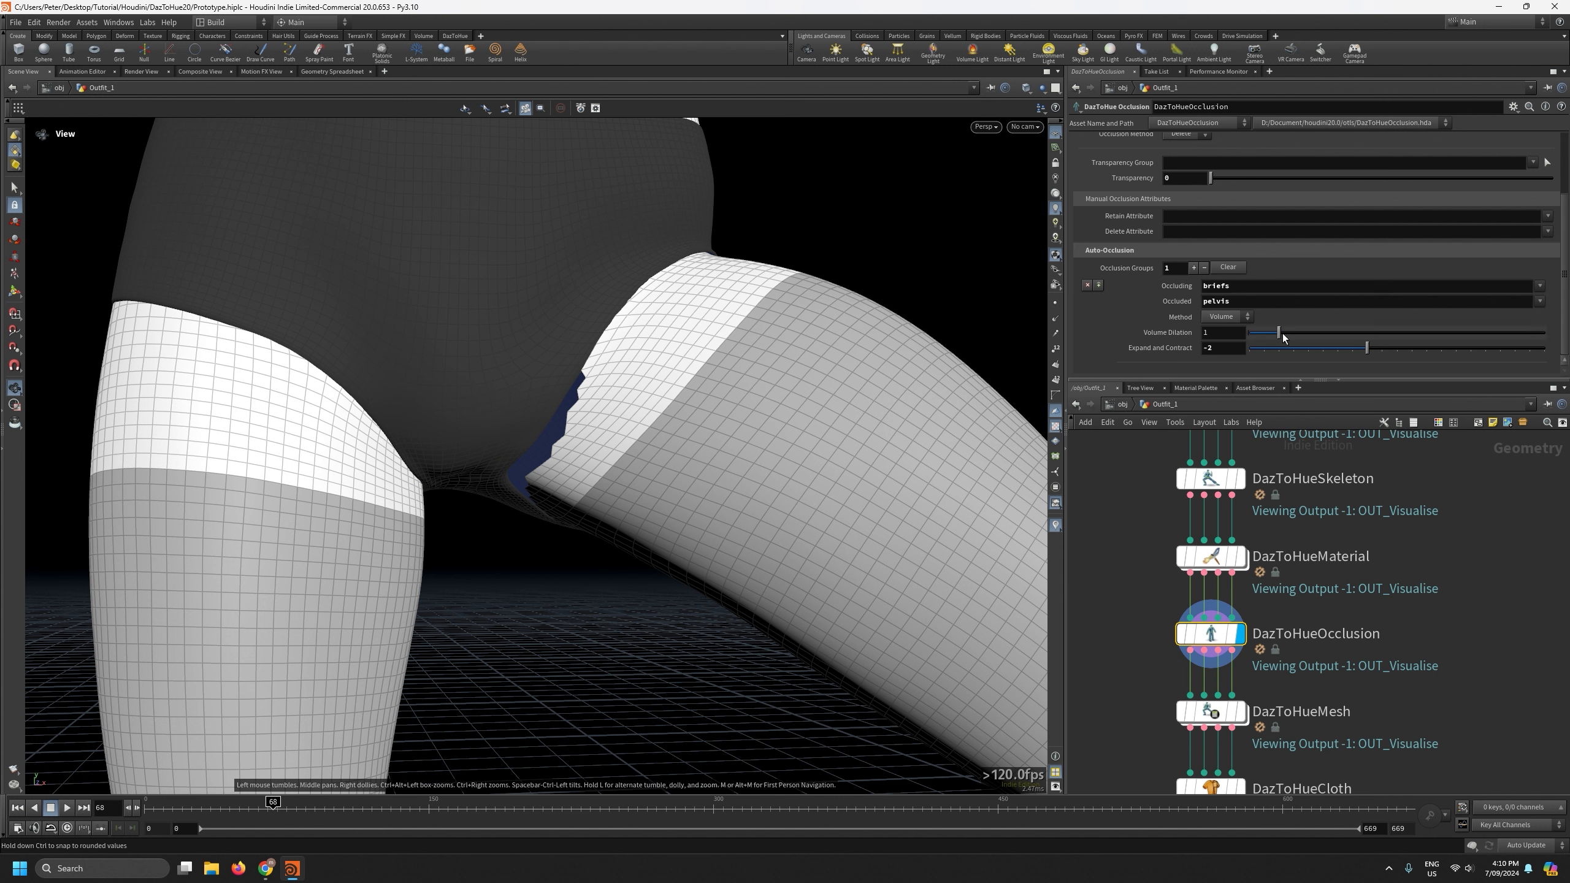
scroll(1255, 279, "up", 1)
left_click_drag(1210, 210, 1360, 213)
scroll(1336, 329, "down", 1)
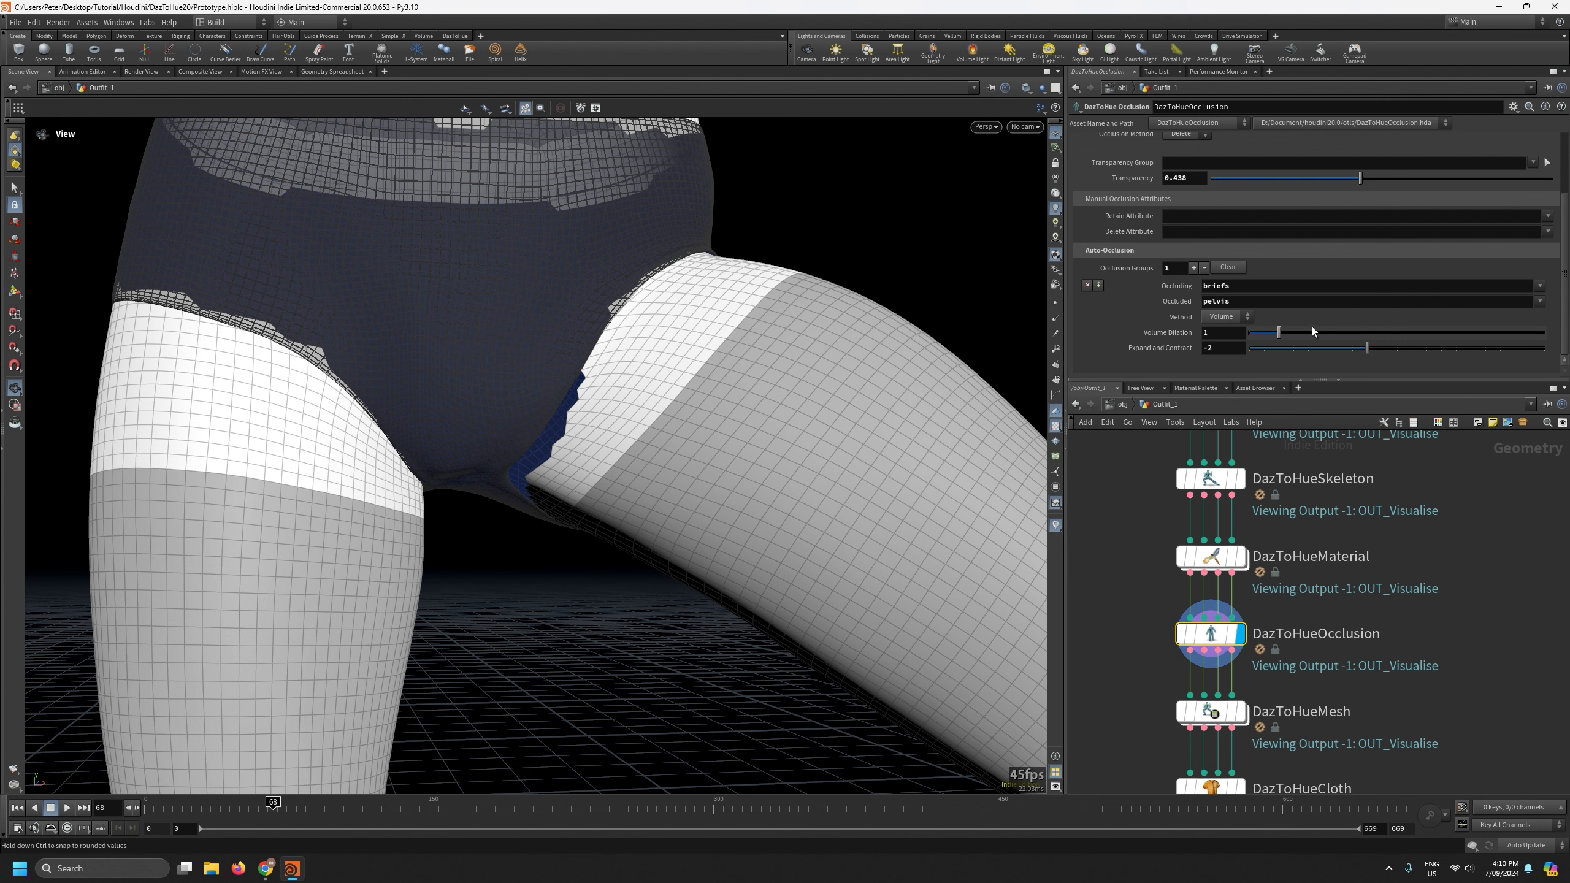
Set Volume Dilation to 0.64 and Expand and Contract to -4, and inspect the groin area from below.
left_click_drag(1277, 335, 1269, 336)
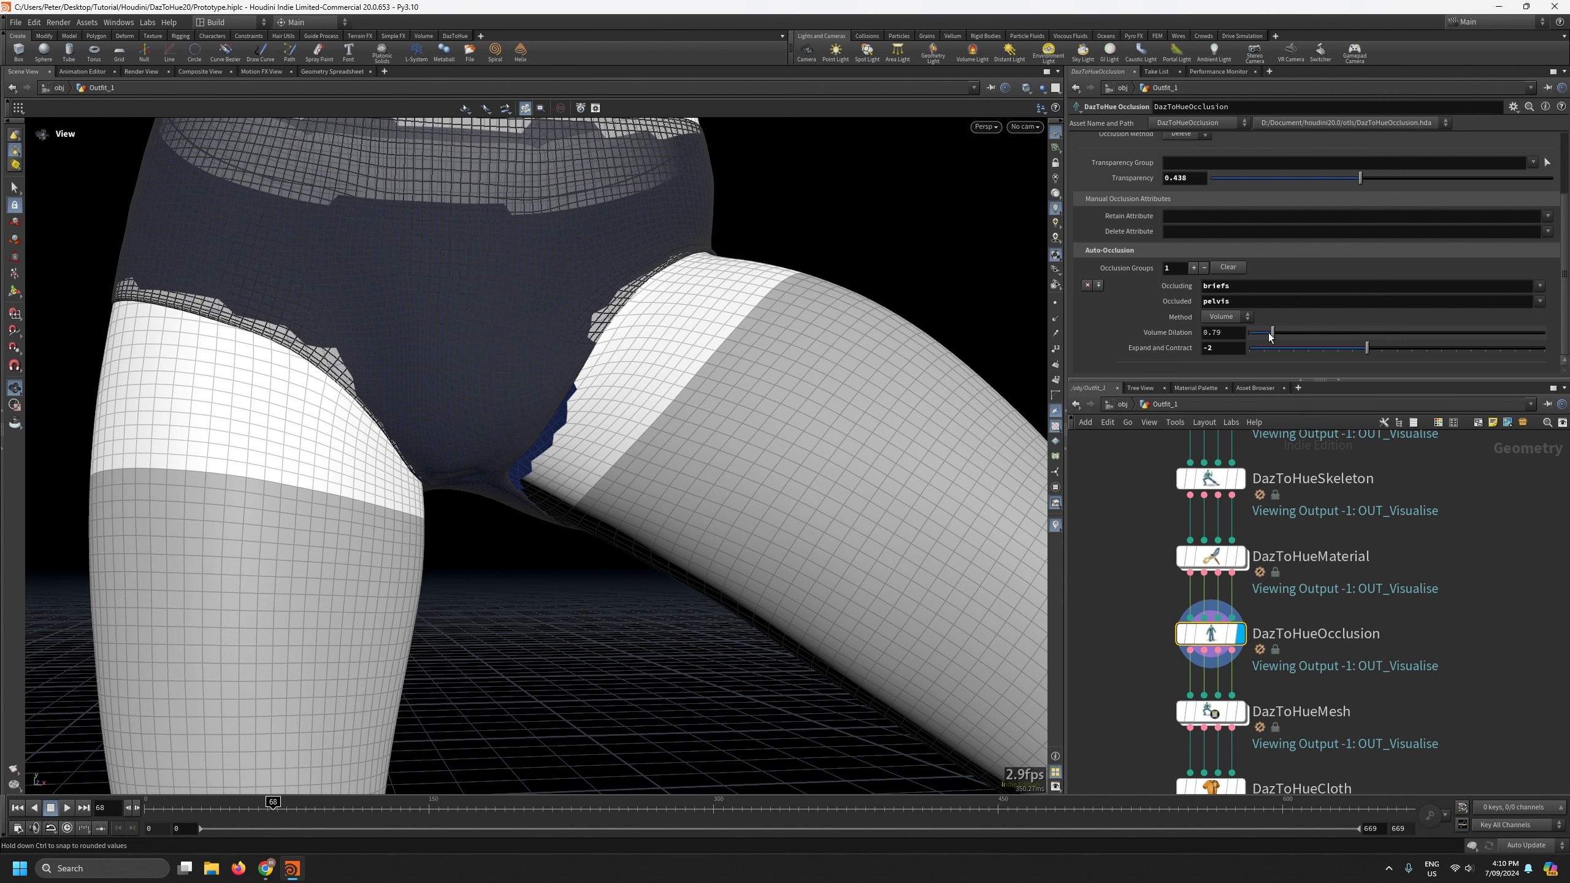
left_click_drag(1366, 348, 1337, 350)
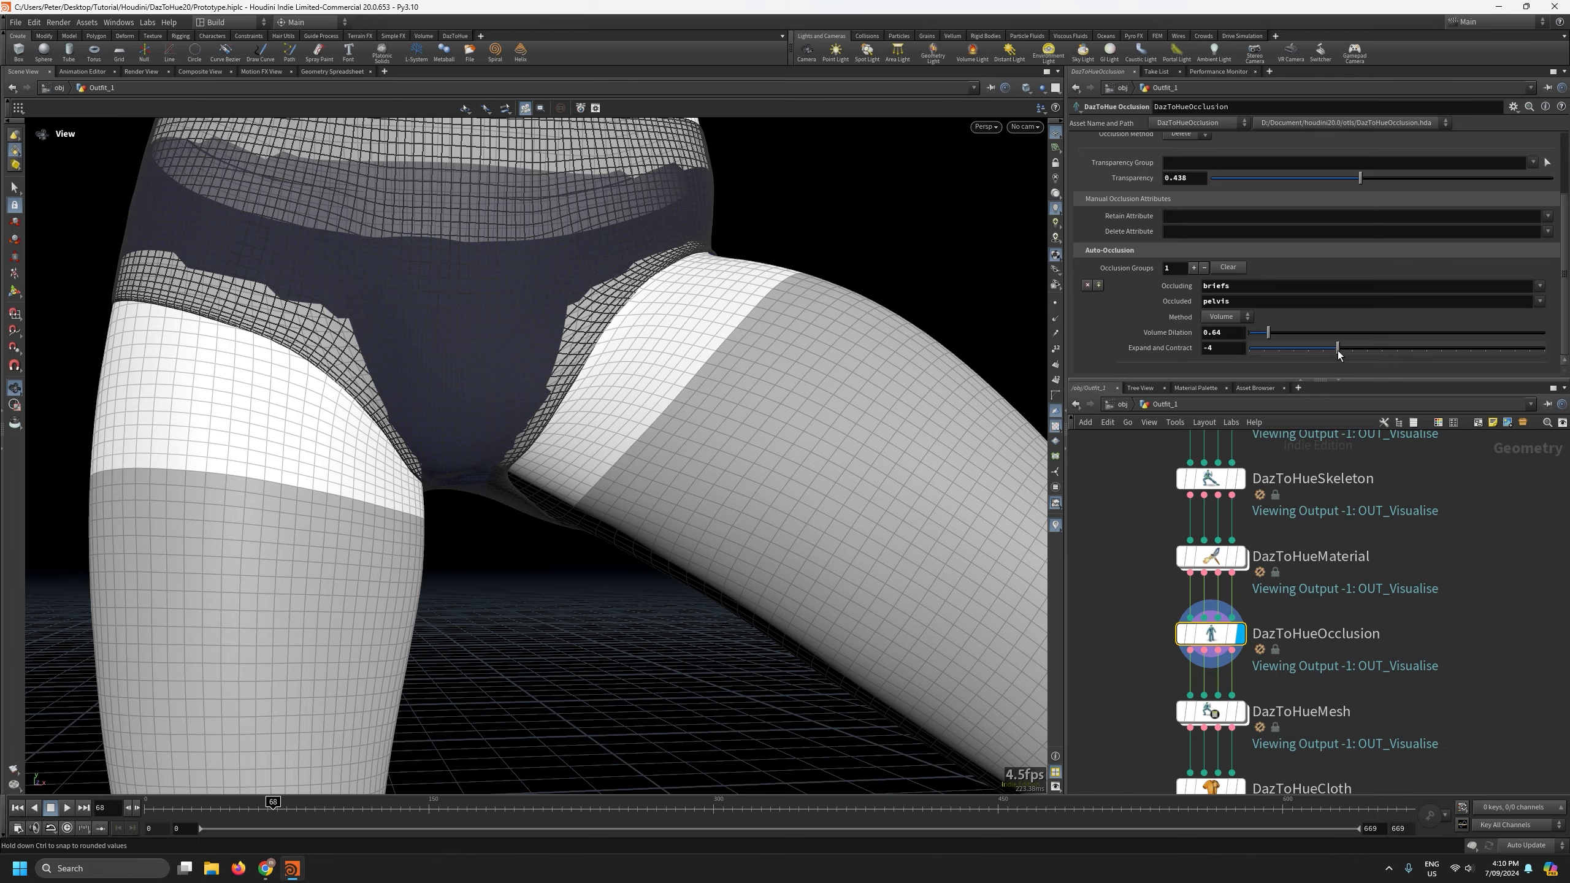
left_click_drag(728, 308, 651, 366)
right_click_drag(647, 374, 619, 450)
middle_click_drag(619, 450, 664, 549)
left_click_drag(592, 446, 545, 356)
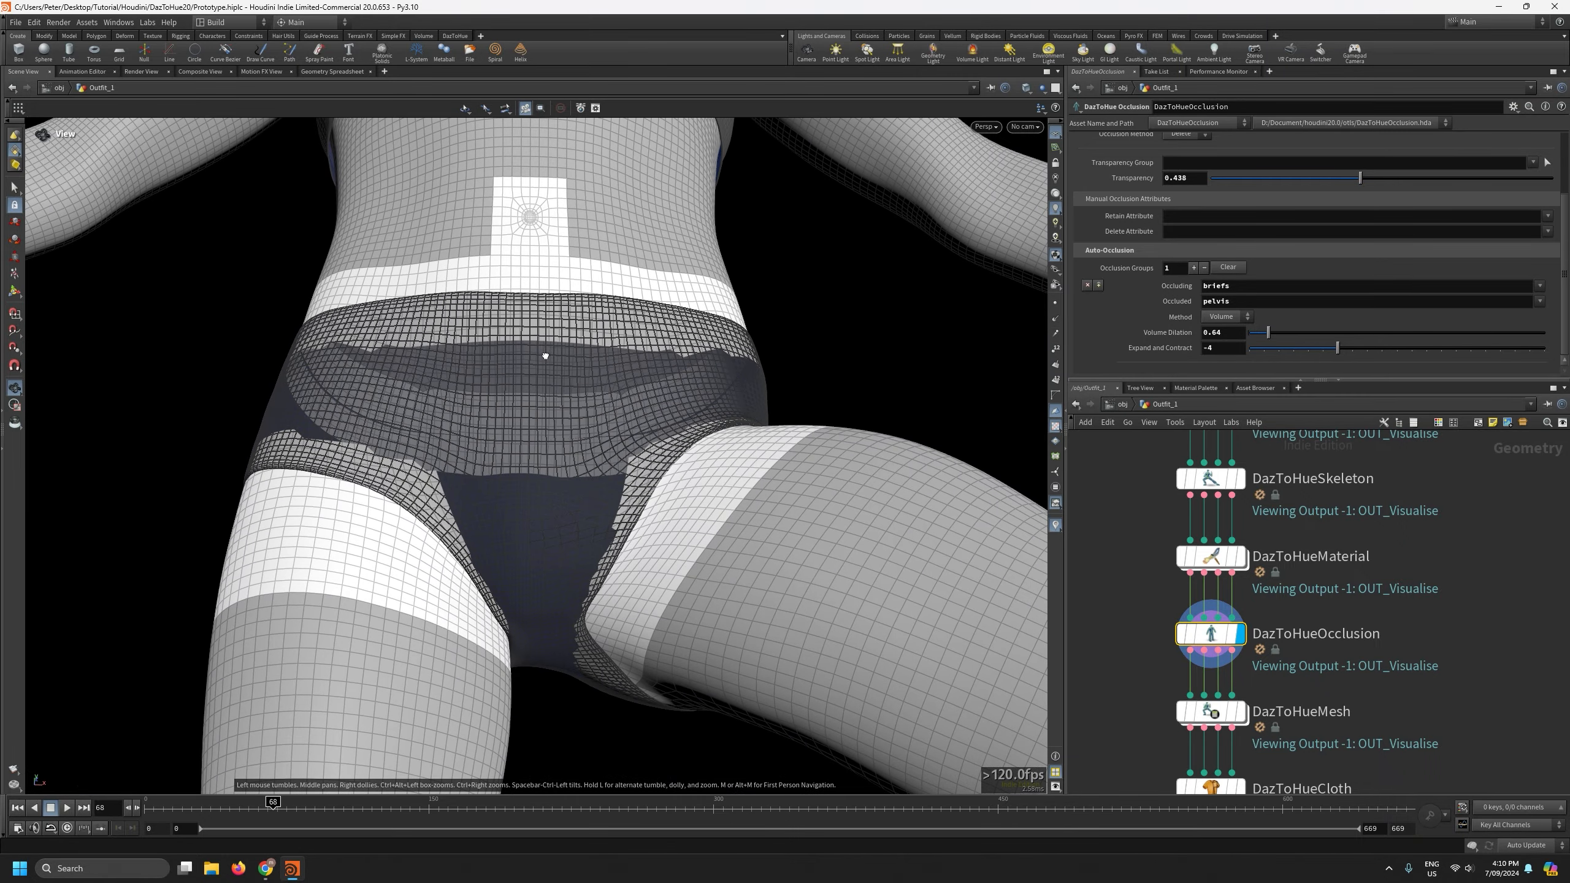
Set Expand and Contract to -5 and Volume Dilation to 1.20, and check the briefs from the side.
left_click_drag(1337, 347, 1287, 334)
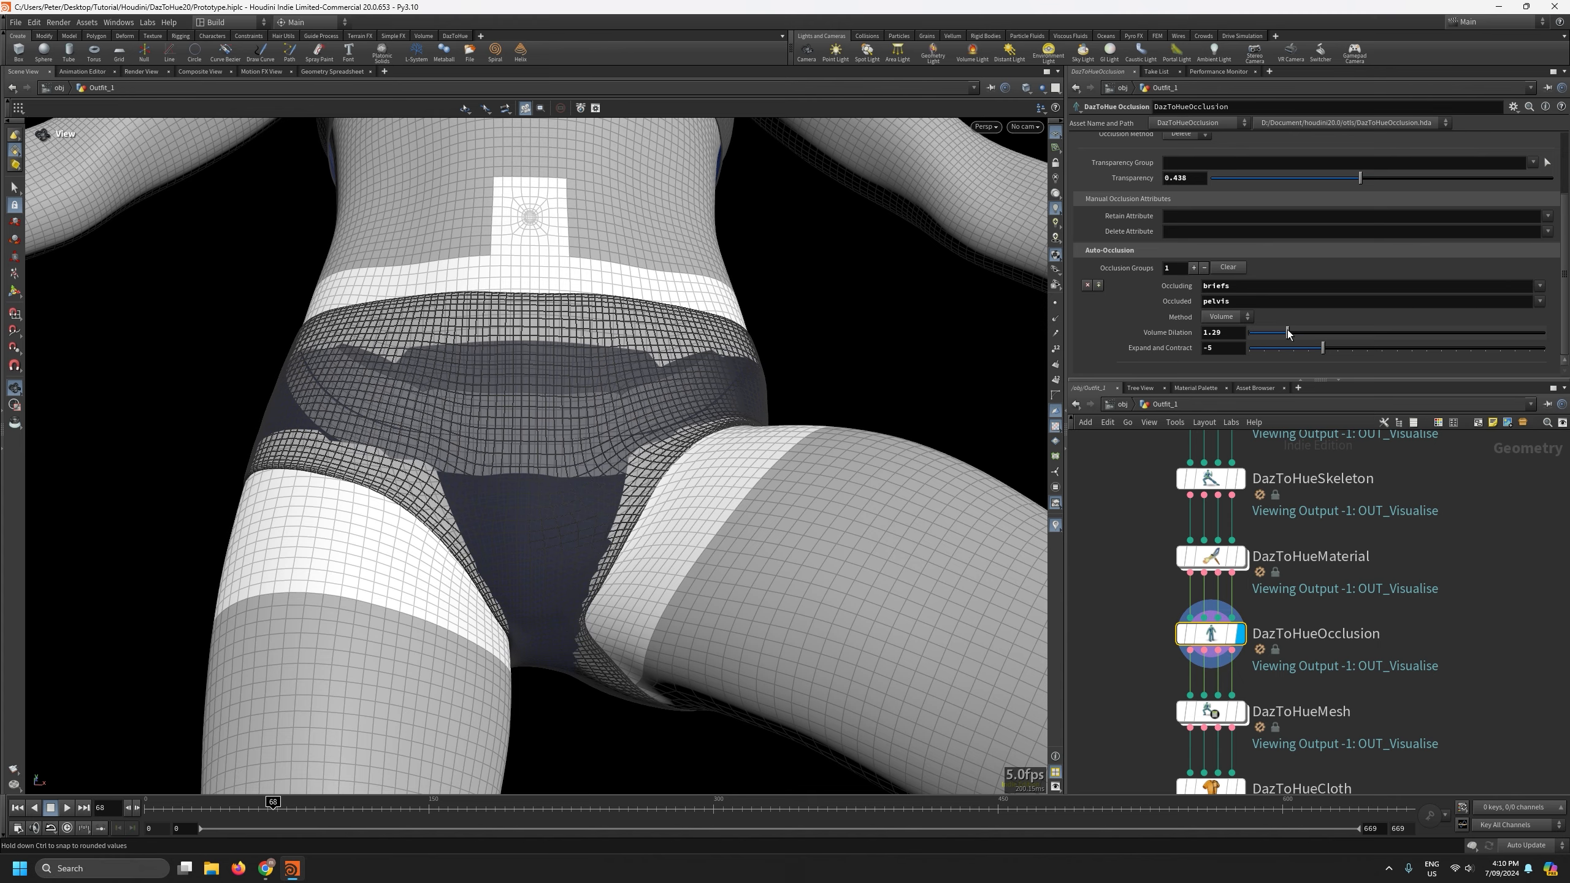
left_click_drag(875, 389, 705, 492)
right_click_drag(705, 491, 732, 803)
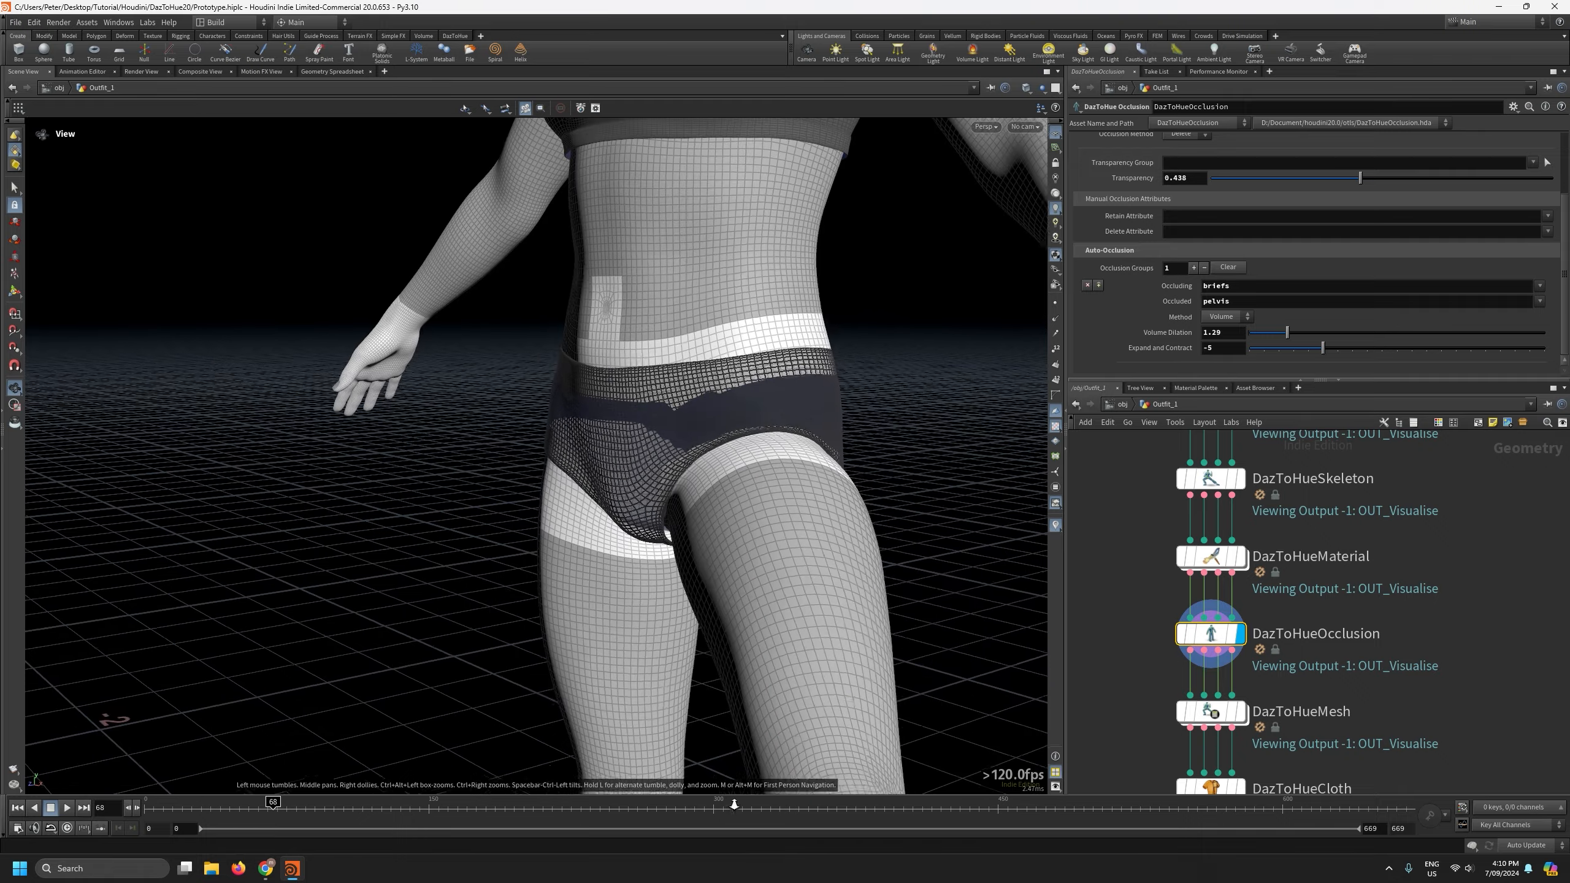
left_click_drag(780, 580, 589, 585)
right_click_drag(589, 585, 720, 803)
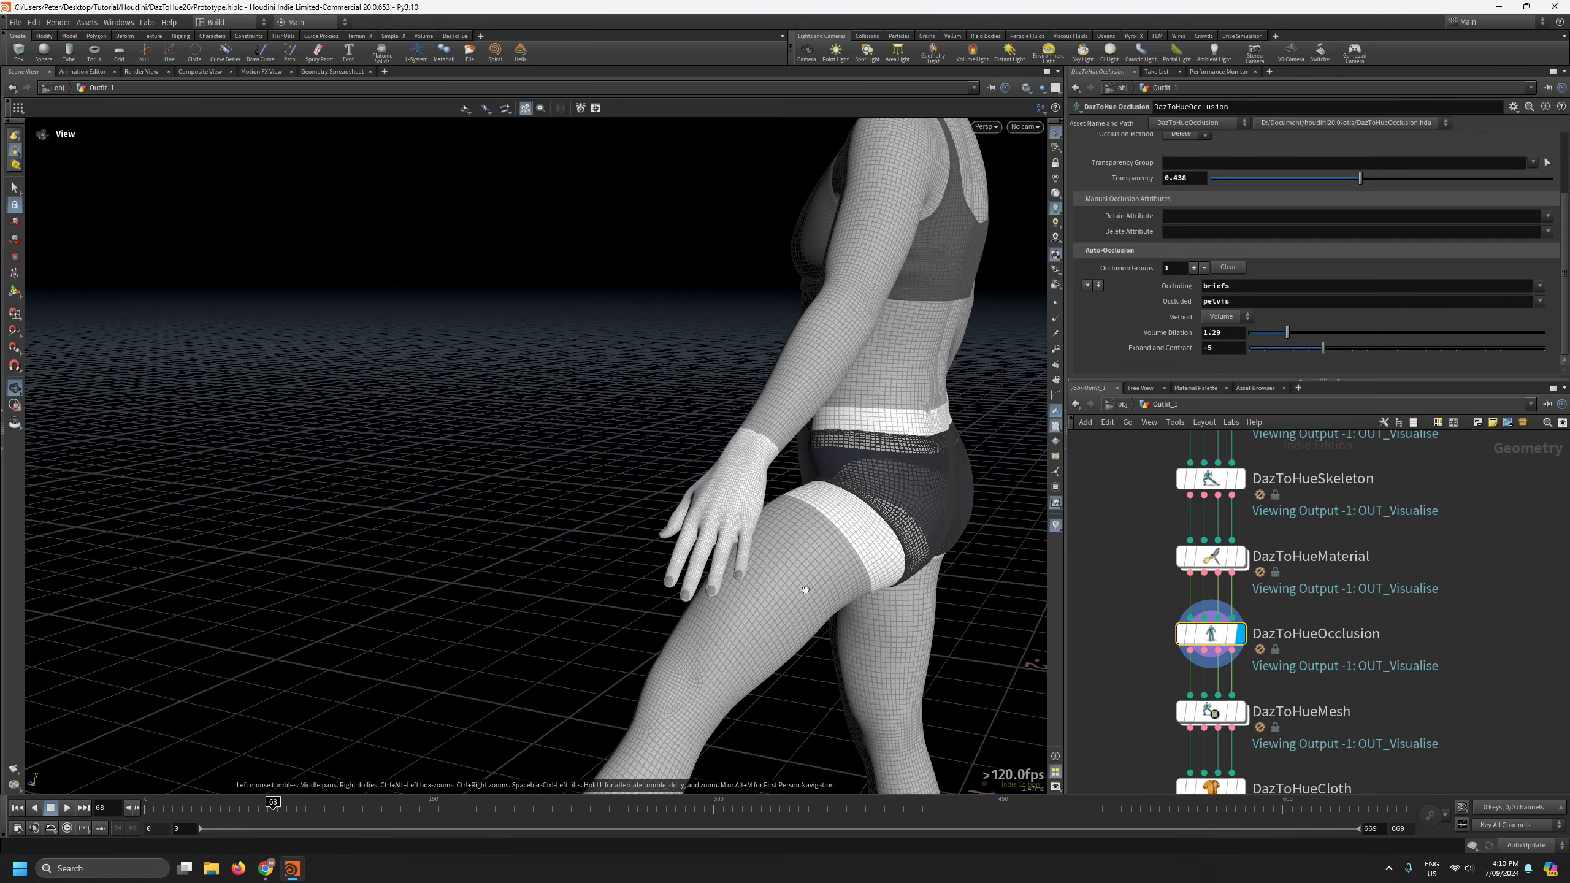
left_click_drag(802, 589, 1133, 534)
Scrub the animation through the leg poses back to frame 27 and examine how the culled area holds up under the briefs.
left_click(300, 804)
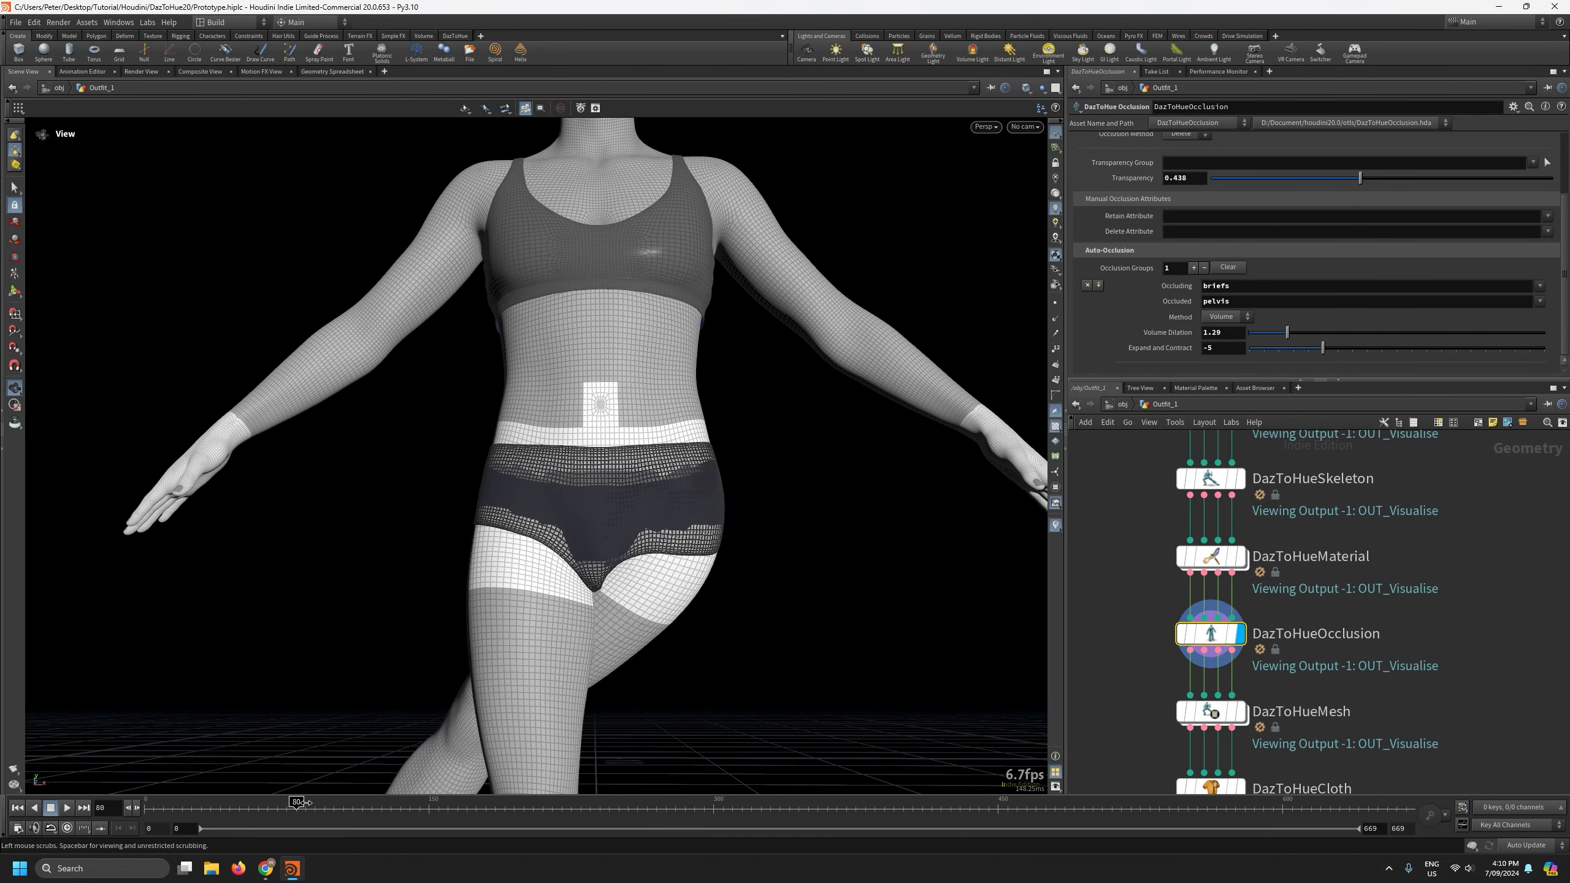
left_click_drag(307, 803, 252, 806)
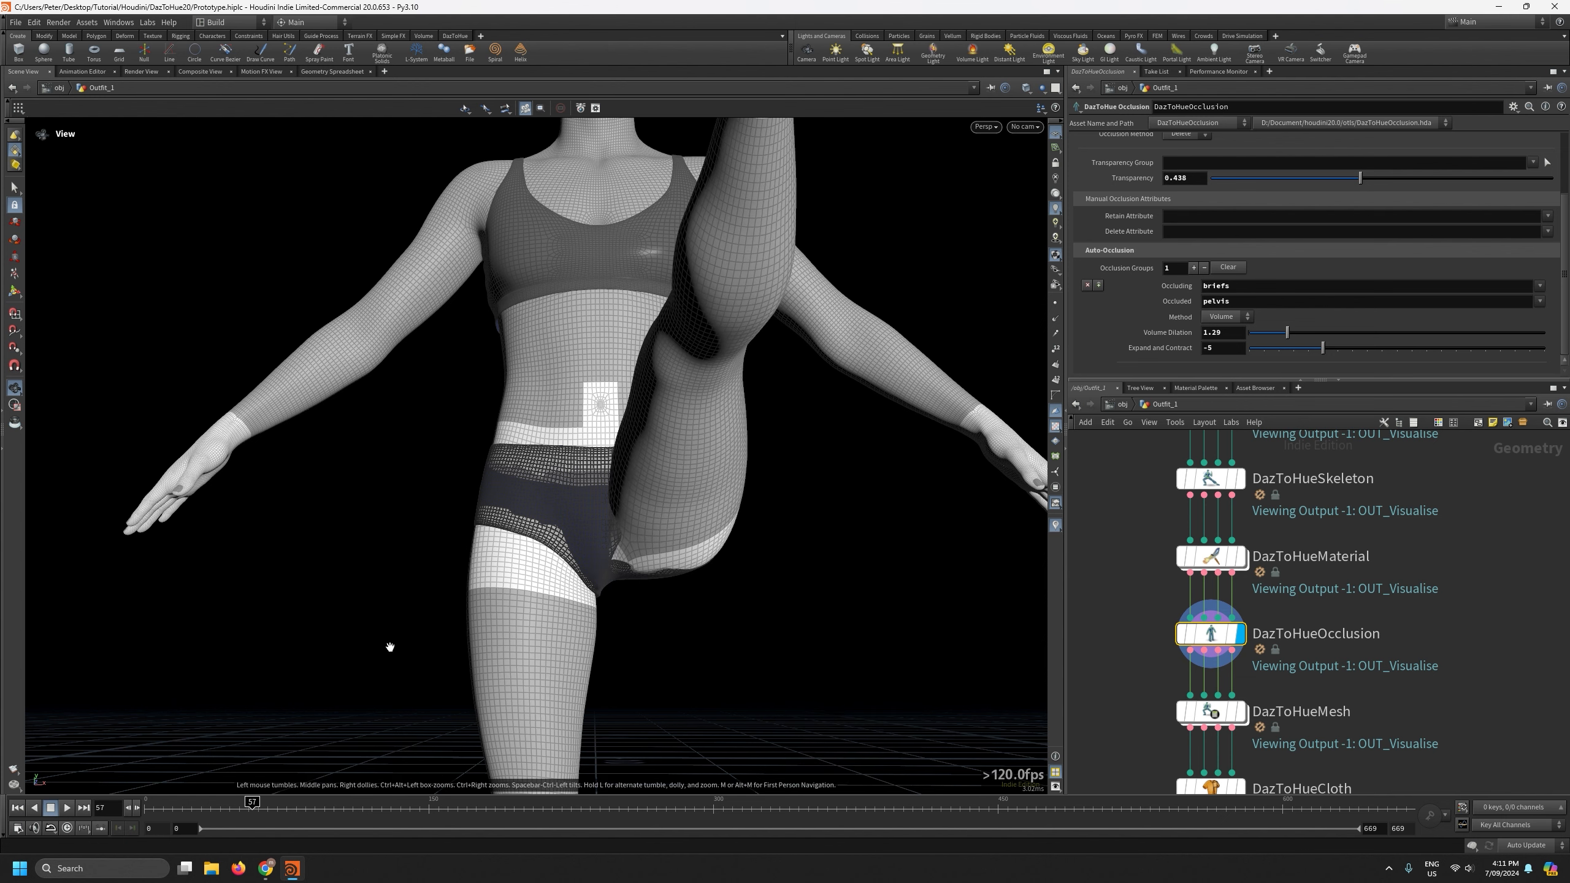
left_click_drag(789, 642, 418, 698)
mouse_move(241, 805)
left_mouse_down()
mouse_move(115, 814)
mouse_move(218, 802)
left_mouse_up()
left_click_drag(212, 802, 205, 801)
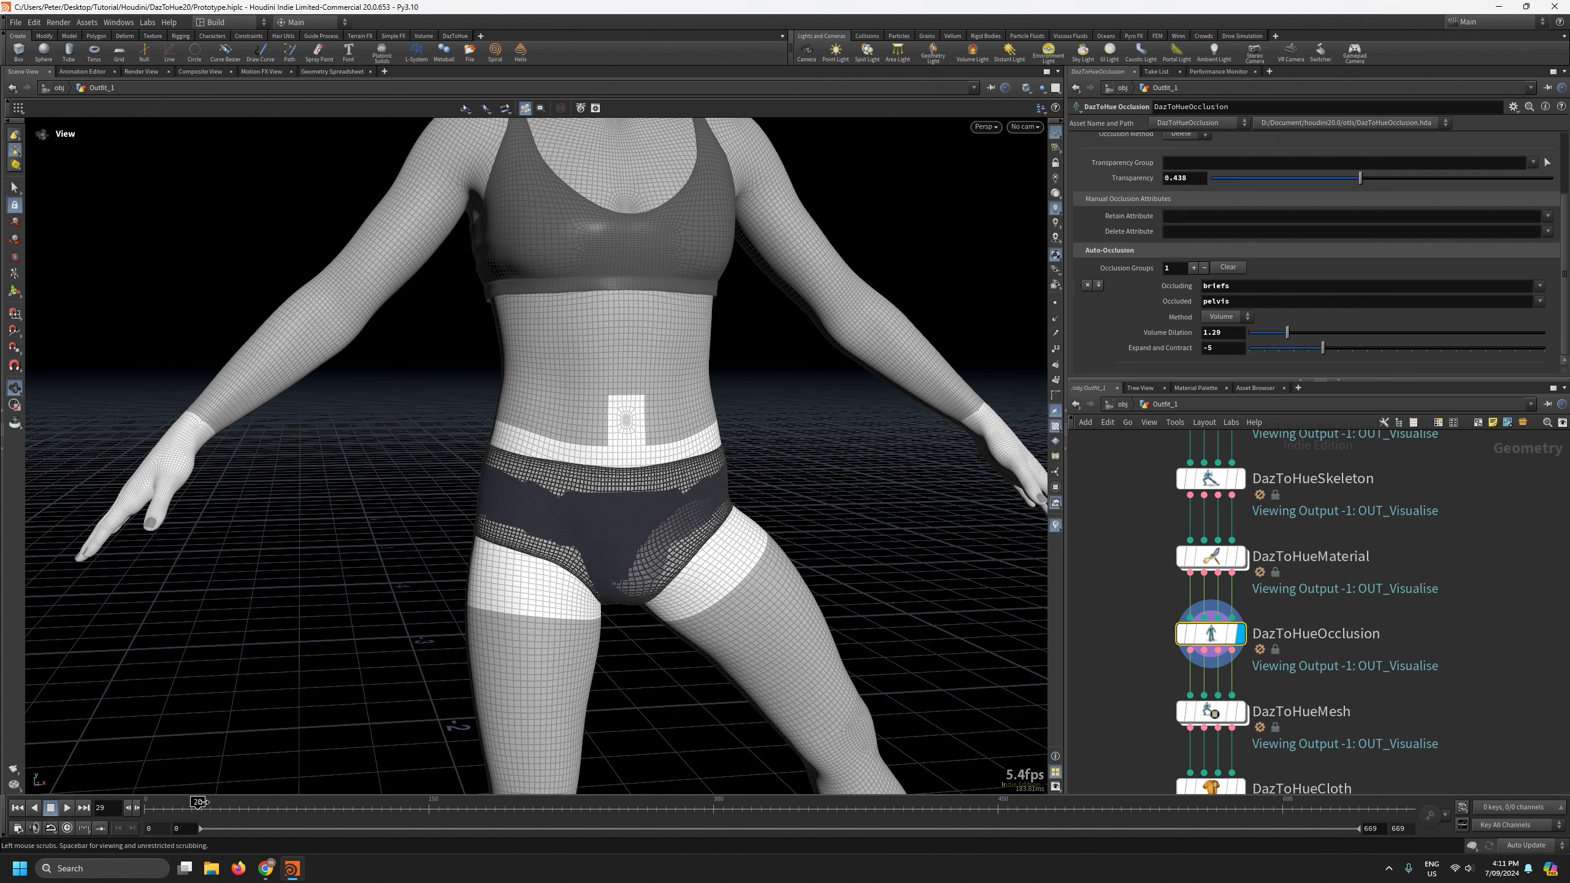
left_click_drag(311, 637, 390, 624)
middle_click_drag(390, 624, 291, 536)
left_click_drag(291, 536, 340, 559)
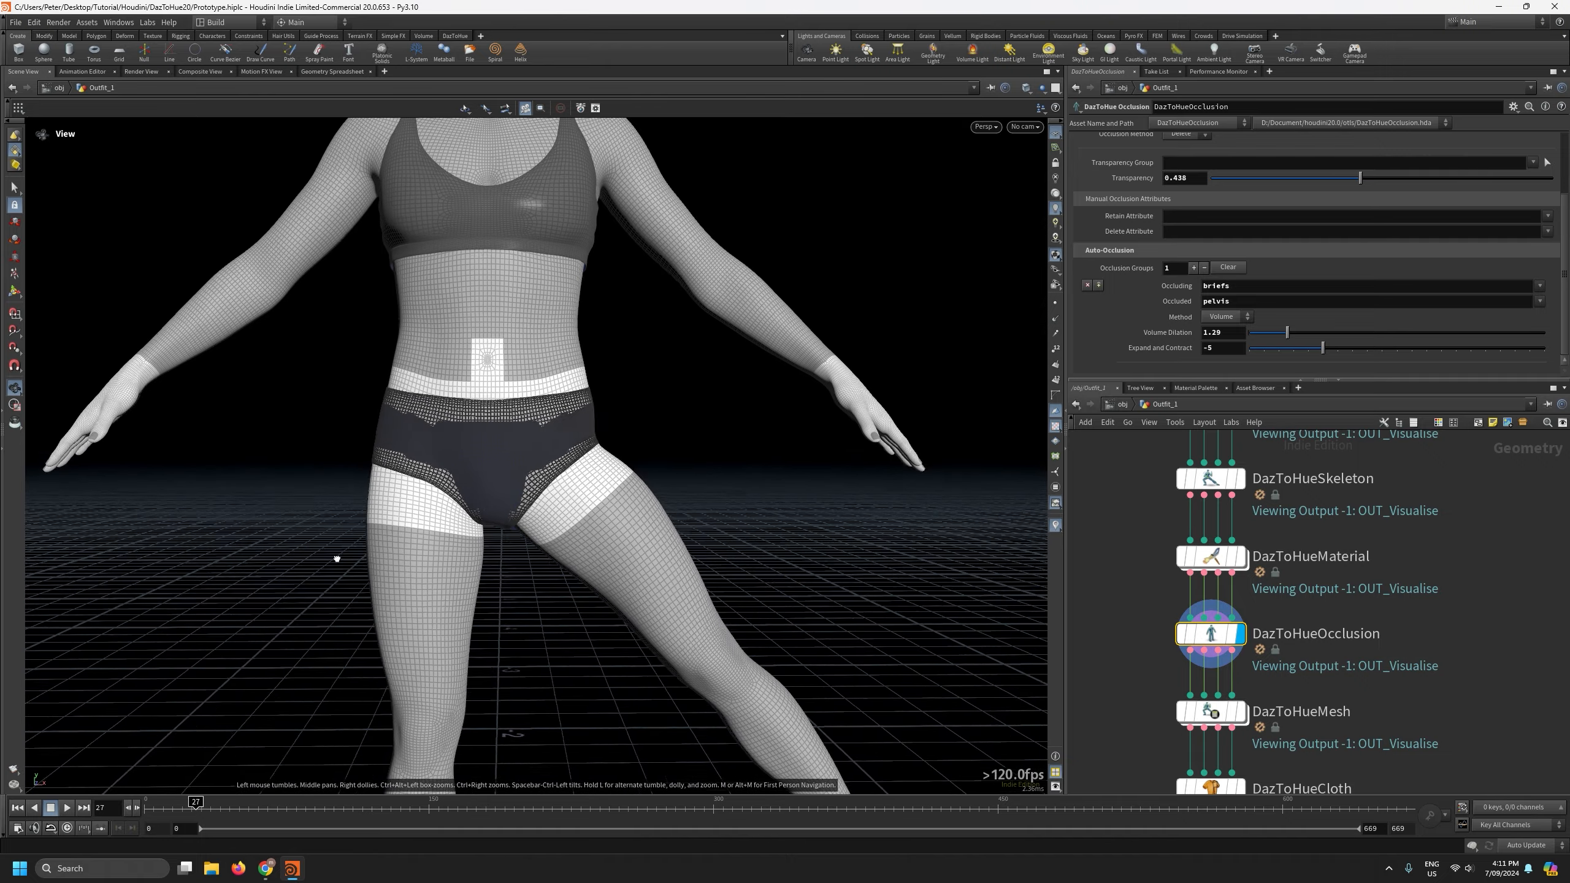
right_click_drag(446, 478, 495, 172)
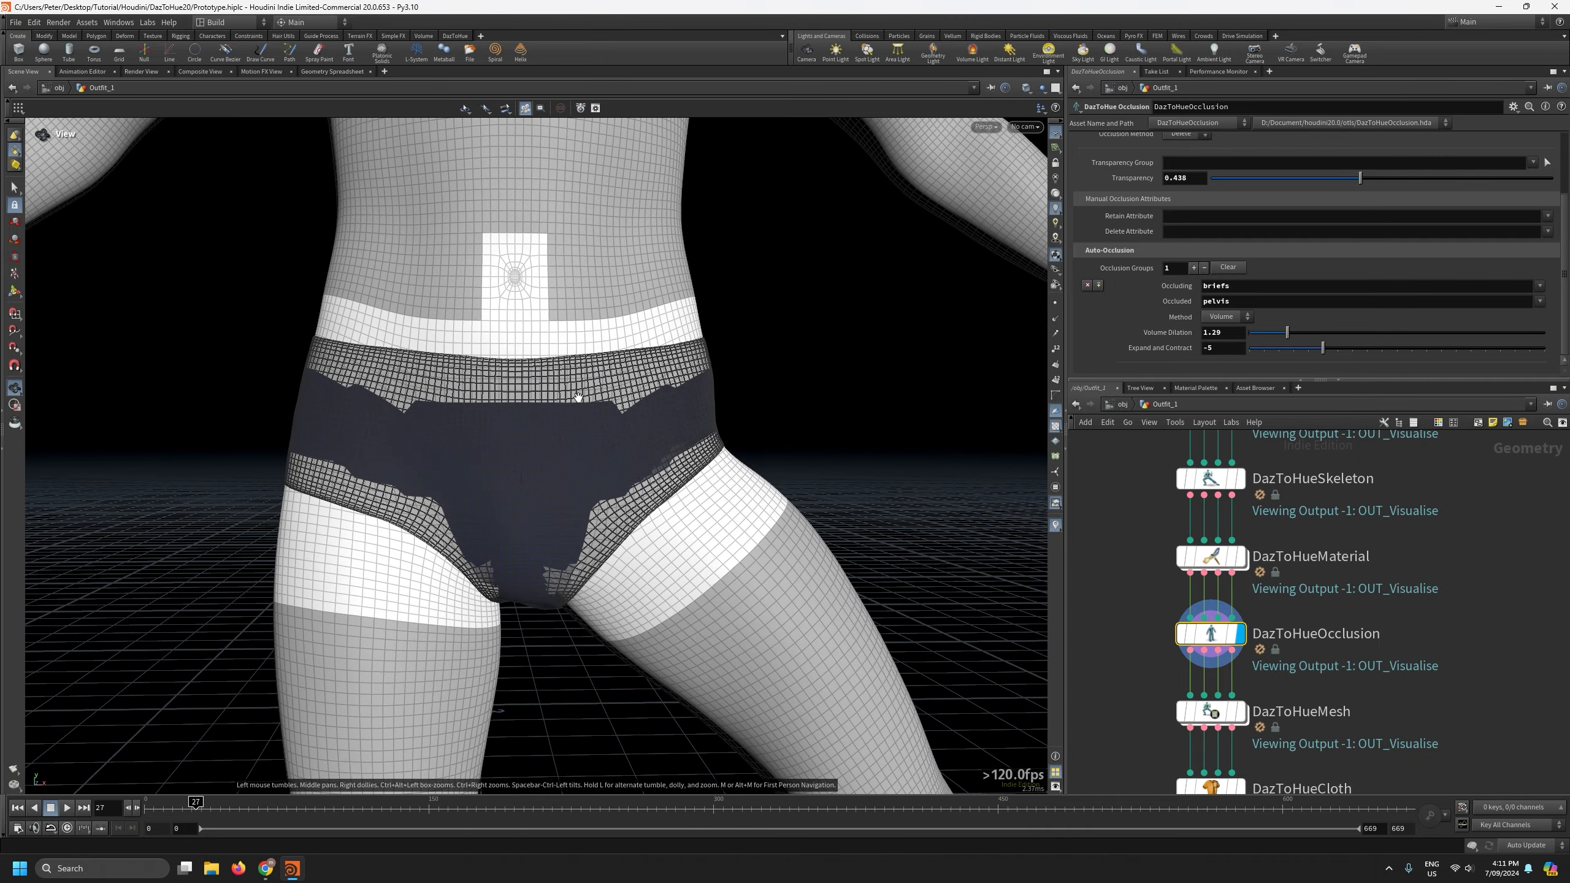
Return the animation to frame 0 with the full torso and both garments in view.
left_click_drag(658, 390, 1034, 445)
right_click_drag(819, 433, 799, 669)
left_click_drag(799, 670, 304, 627)
right_click_drag(459, 475, 571, 582)
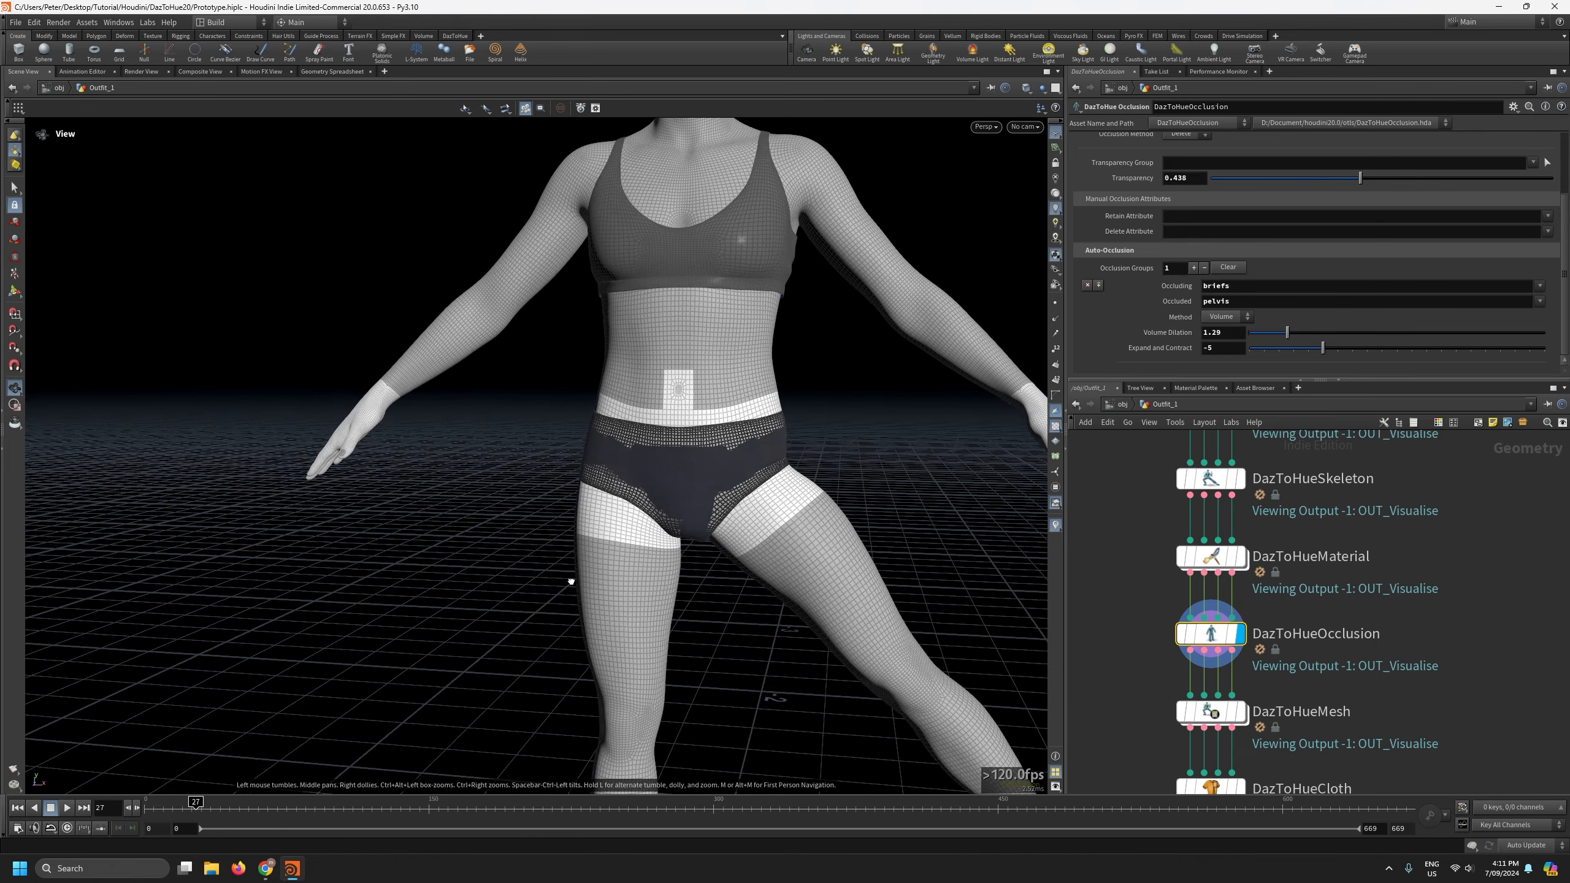
left_click_drag(571, 582, 496, 655)
left_click_drag(186, 811, 122, 813)
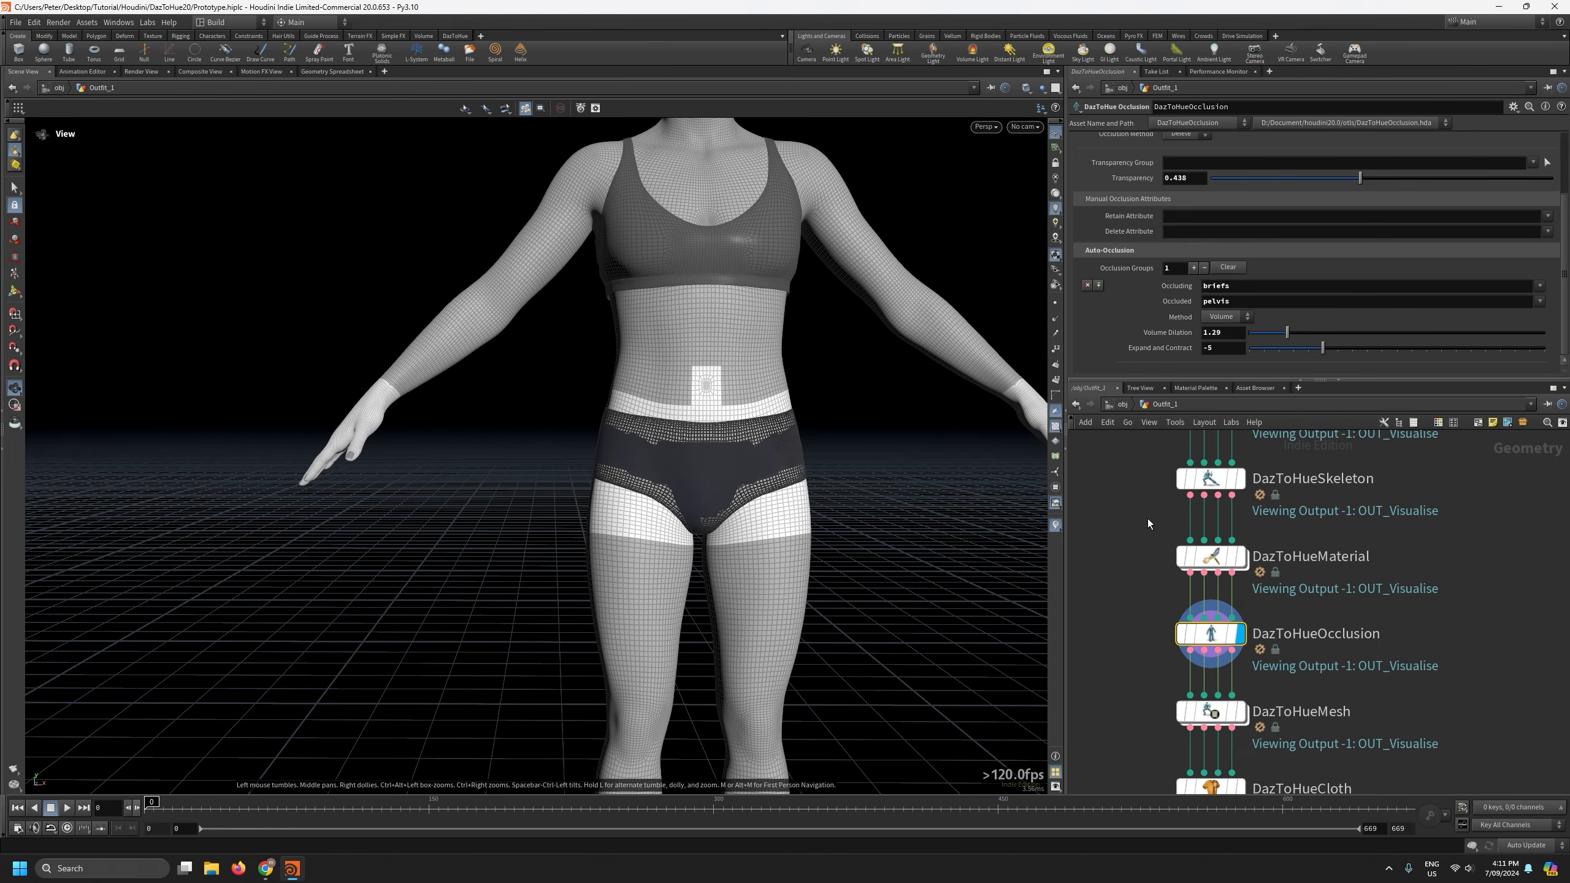
Add a second auto-occlusion group and set its Occluding group to toptank_10541.
left_click_drag(1192, 379, 1191, 450)
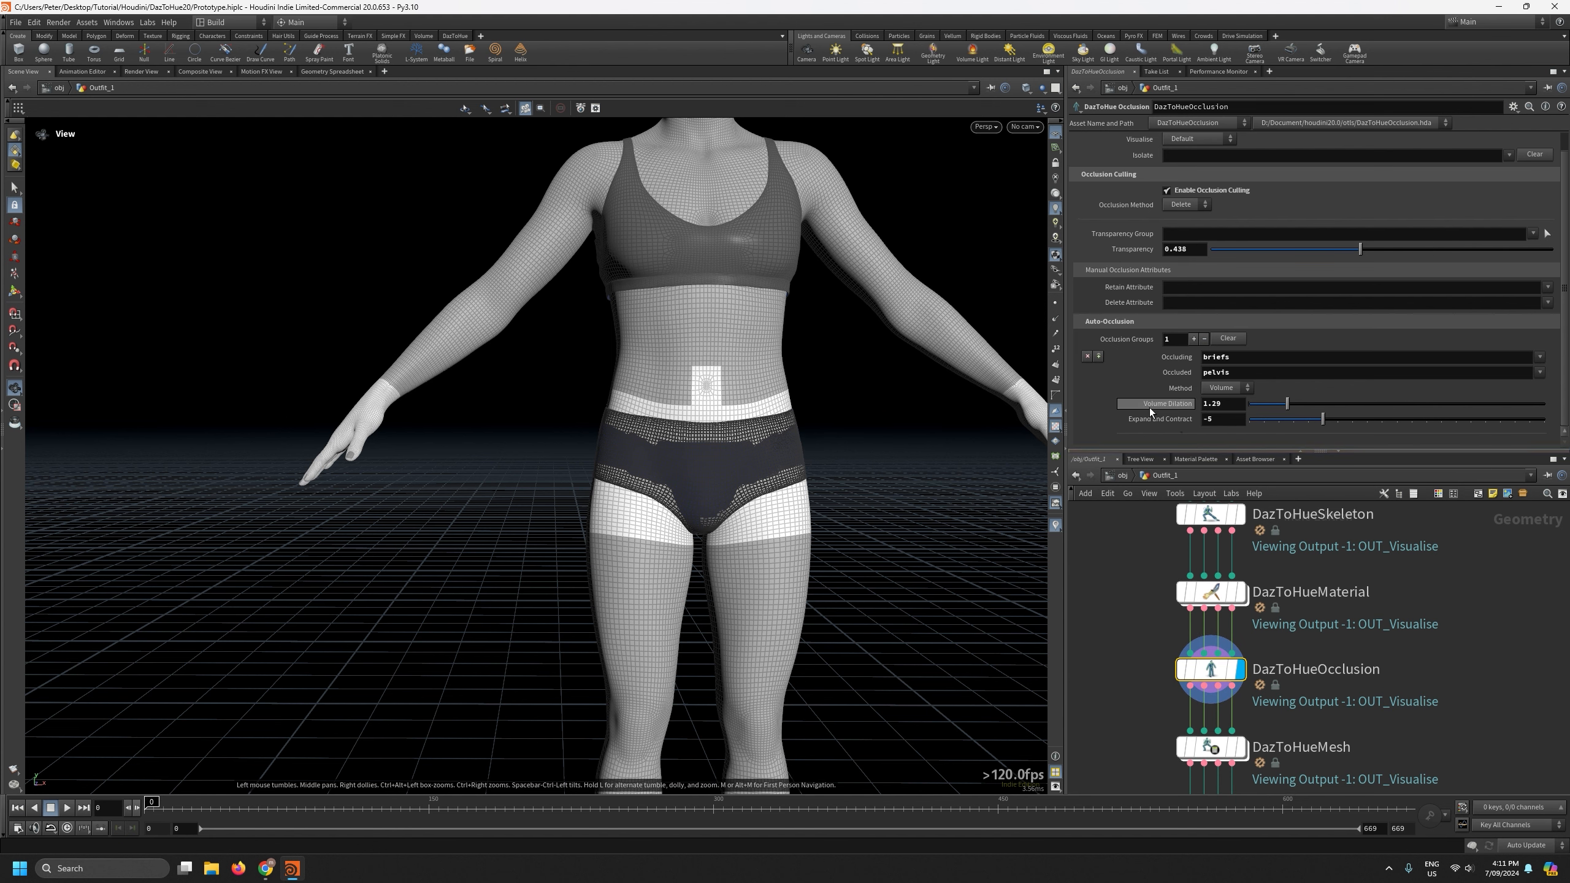
left_click(1193, 338)
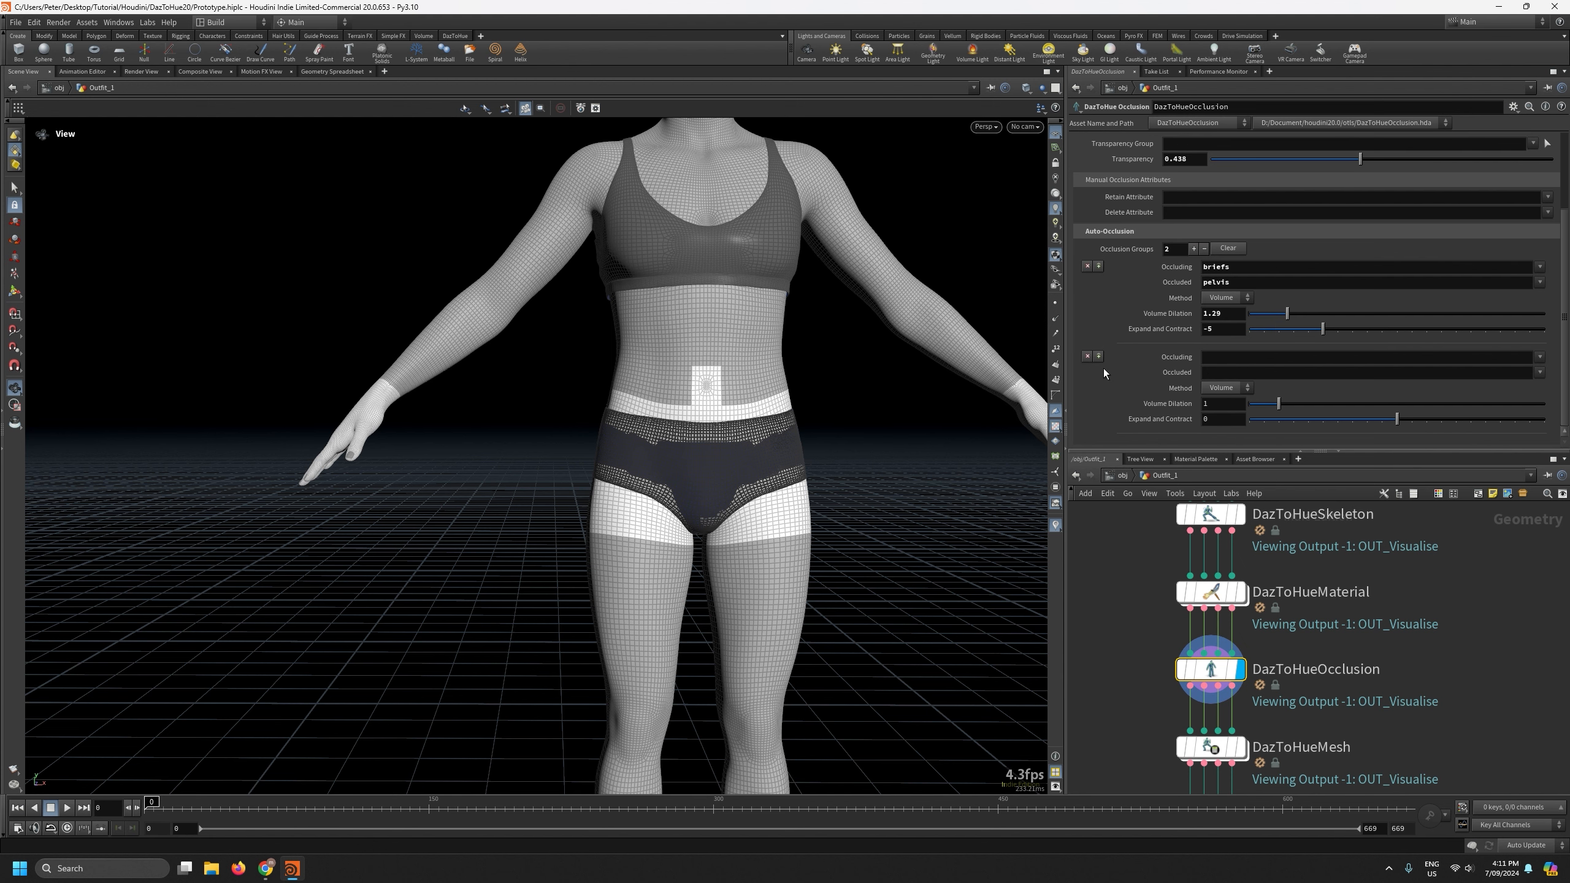
left_click(1539, 357)
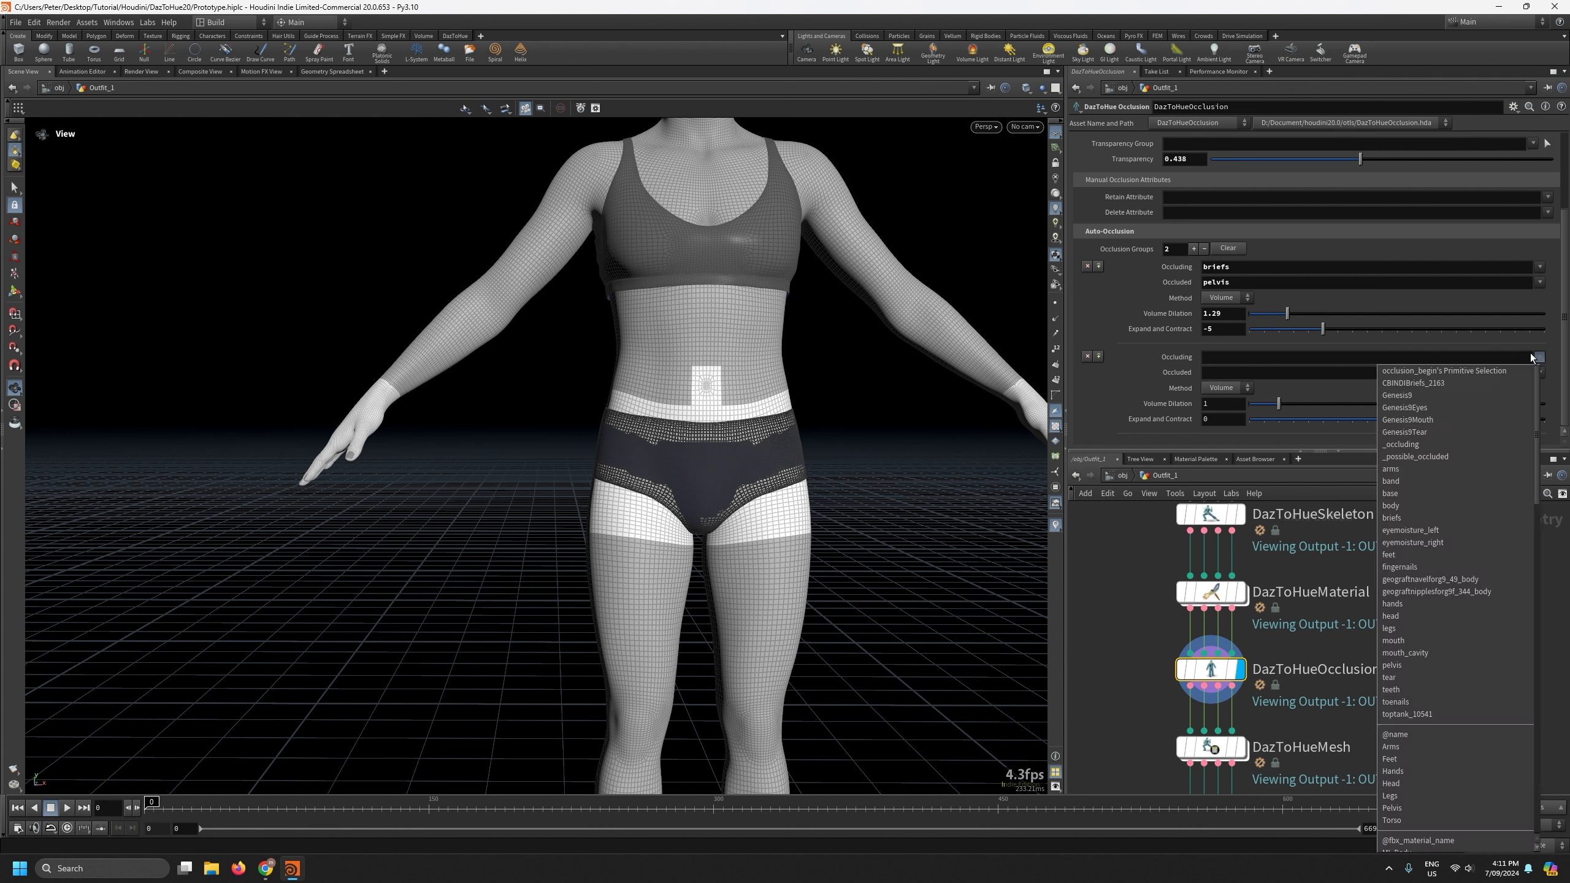
left_click(1433, 711)
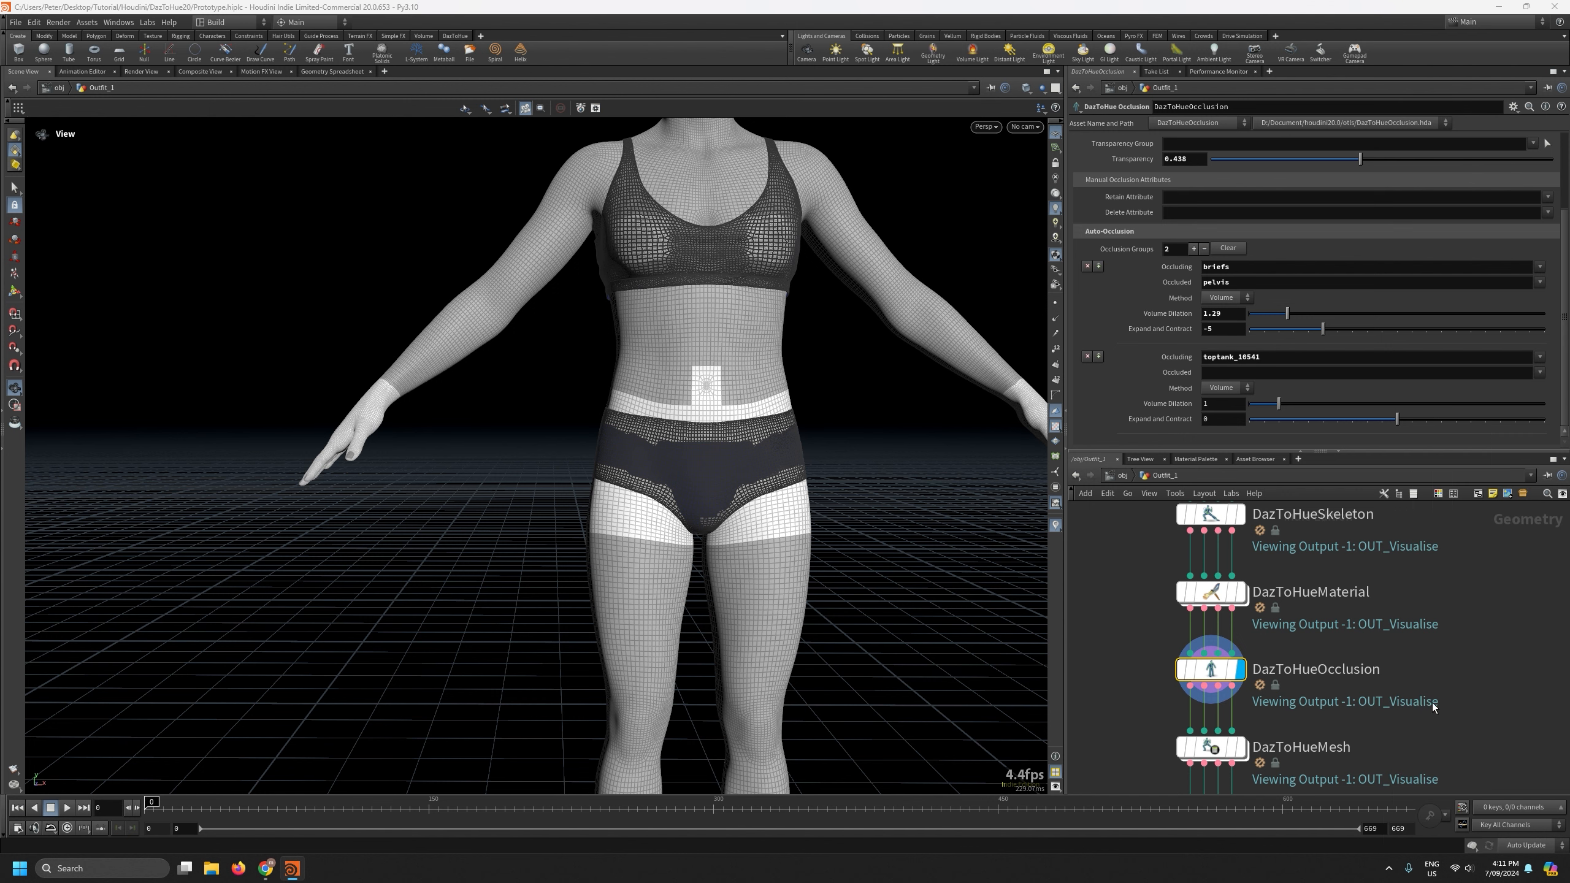
left_click(1539, 372)
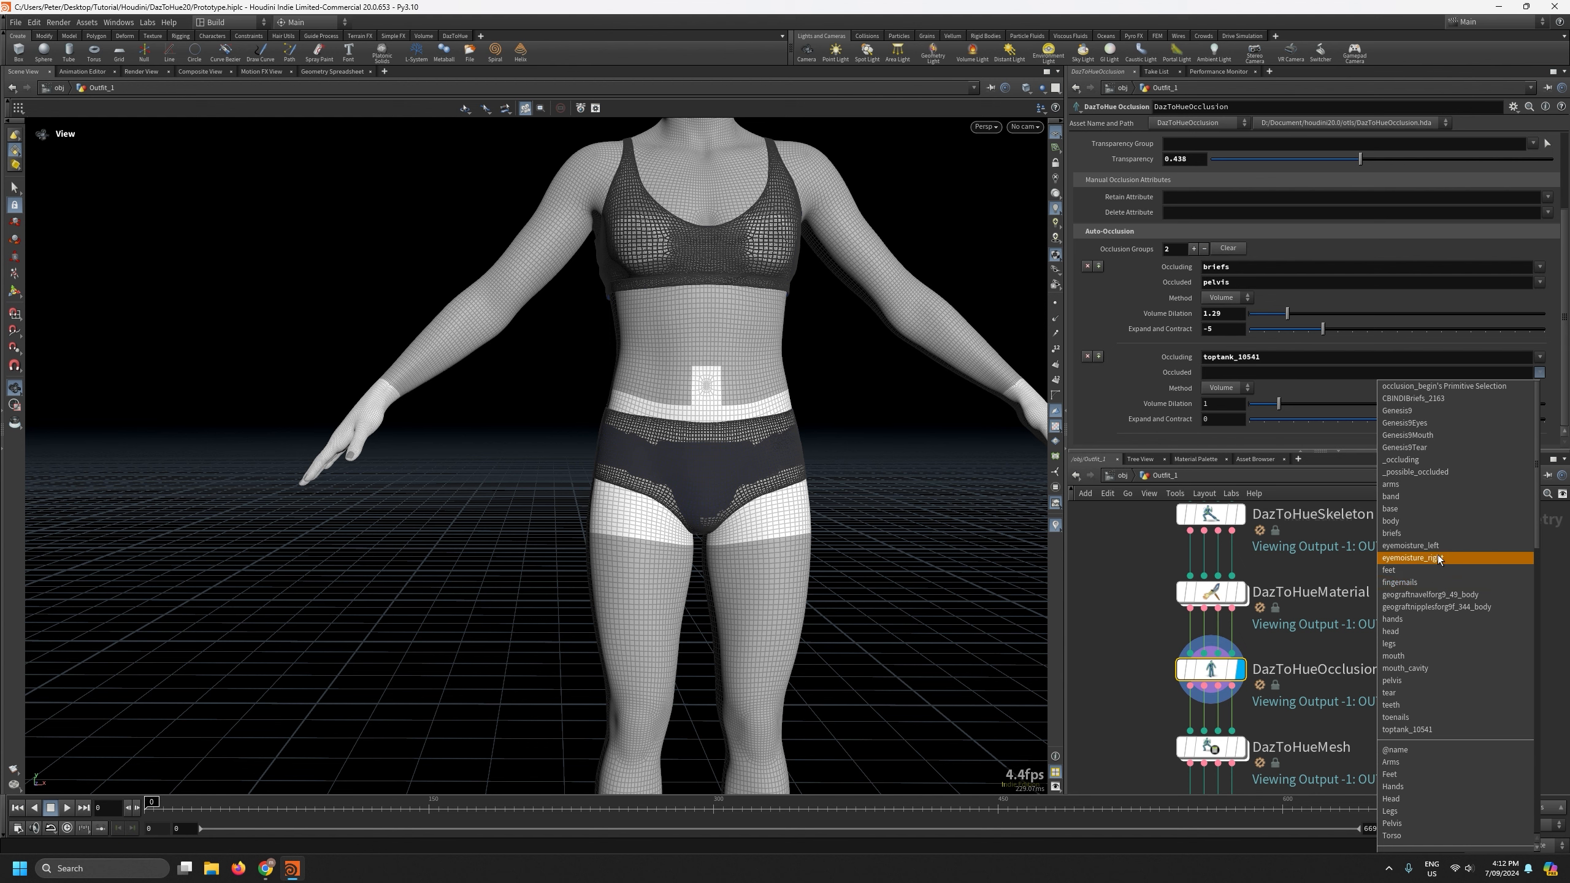
left_click(1440, 533)
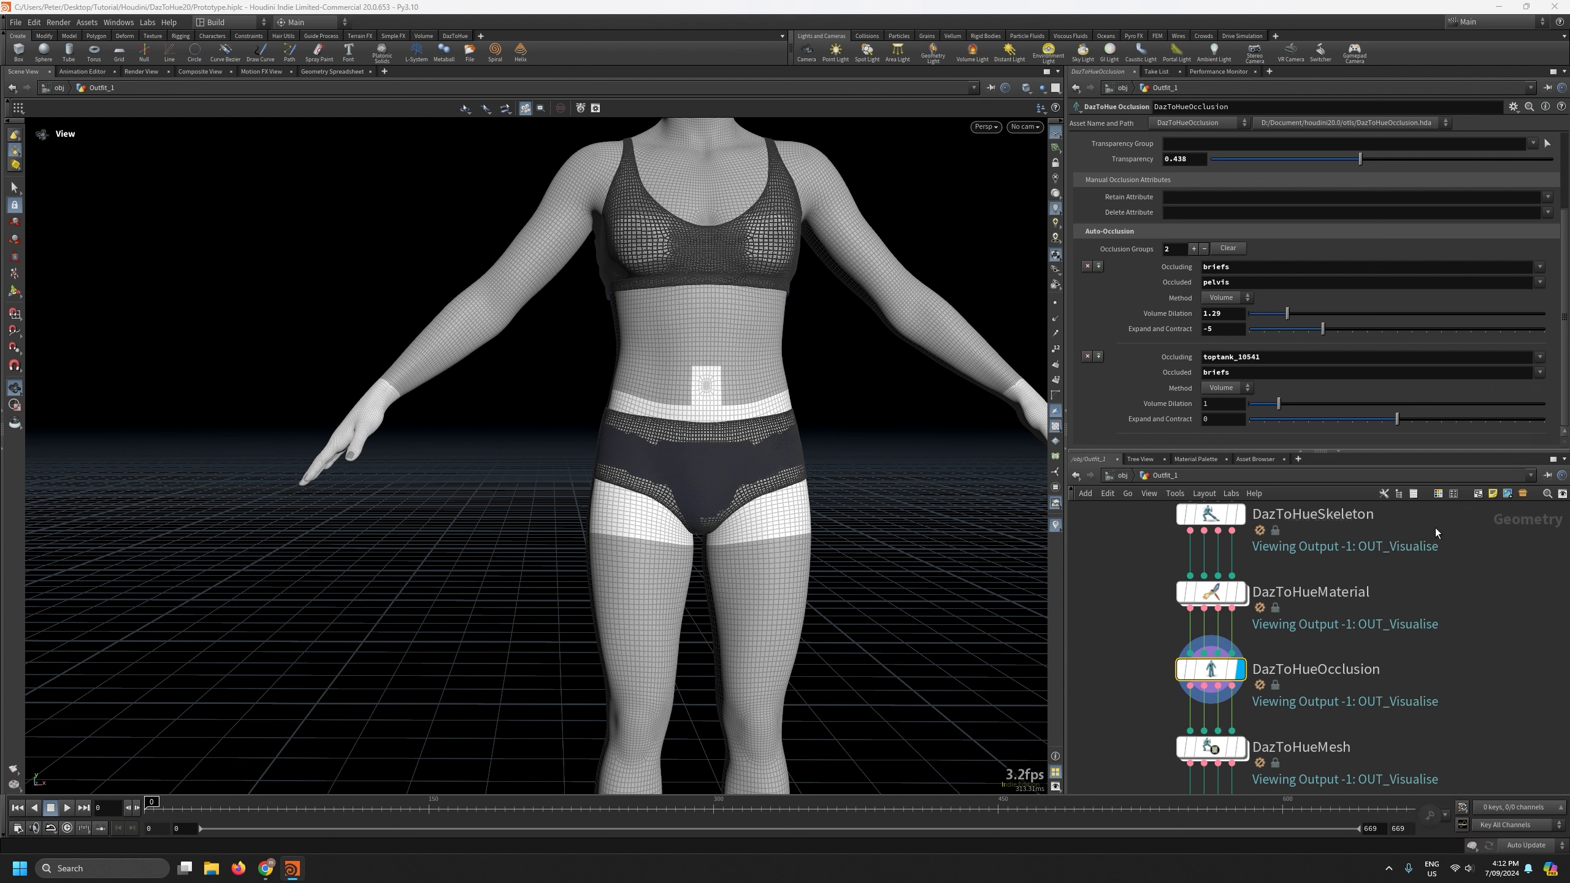
double_click(1280, 375)
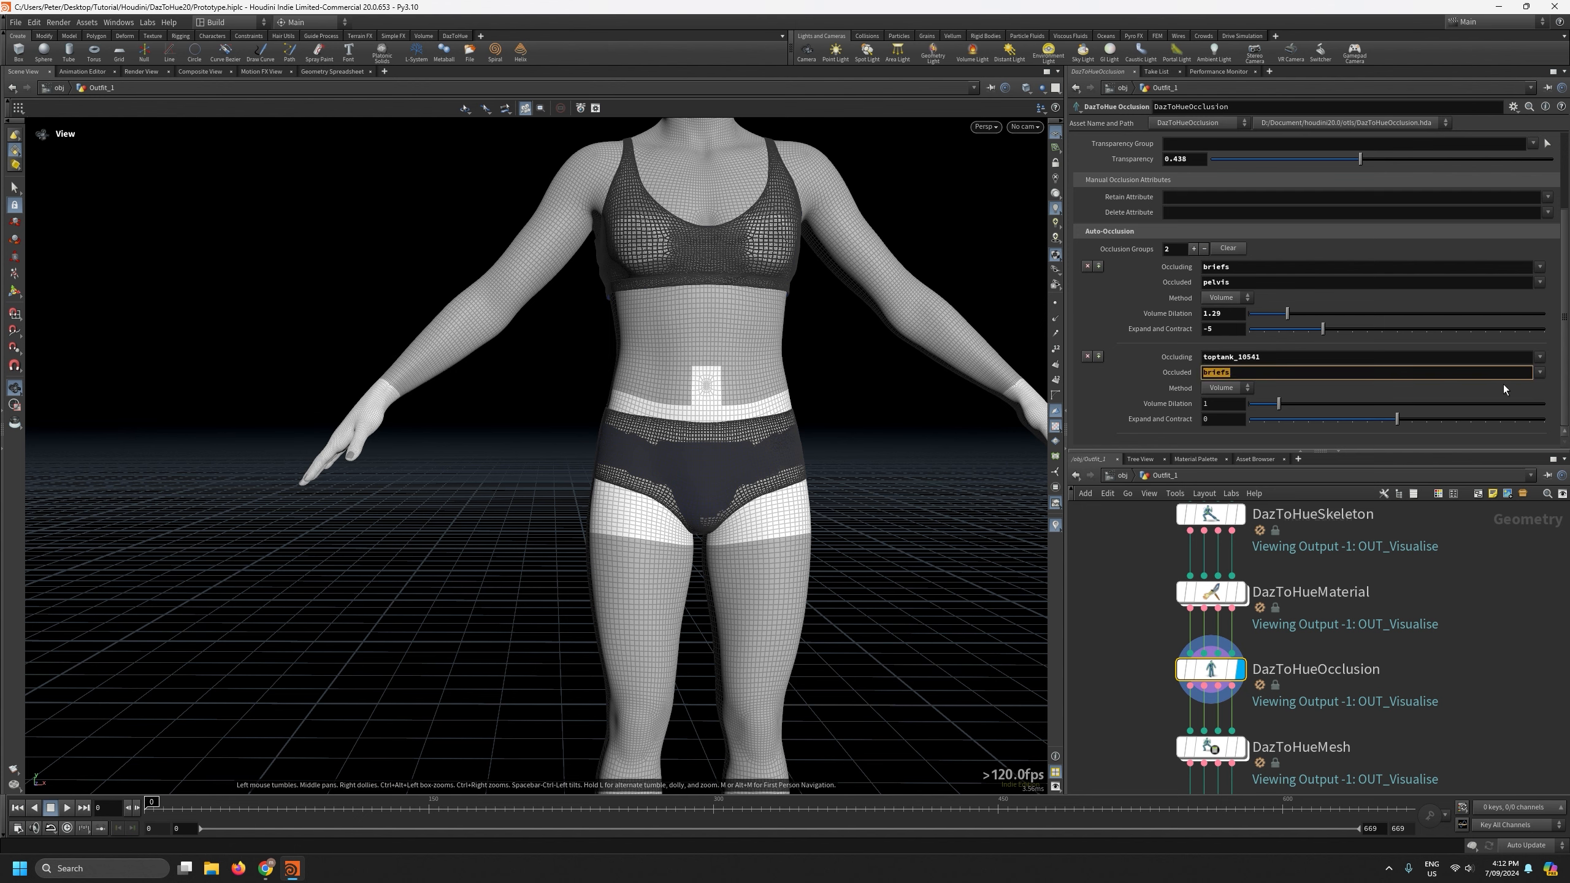
key("BackSpace")
Set the second group's Occluded field to body and geograftnipplesforg9f_344_body.
left_click(1540, 373)
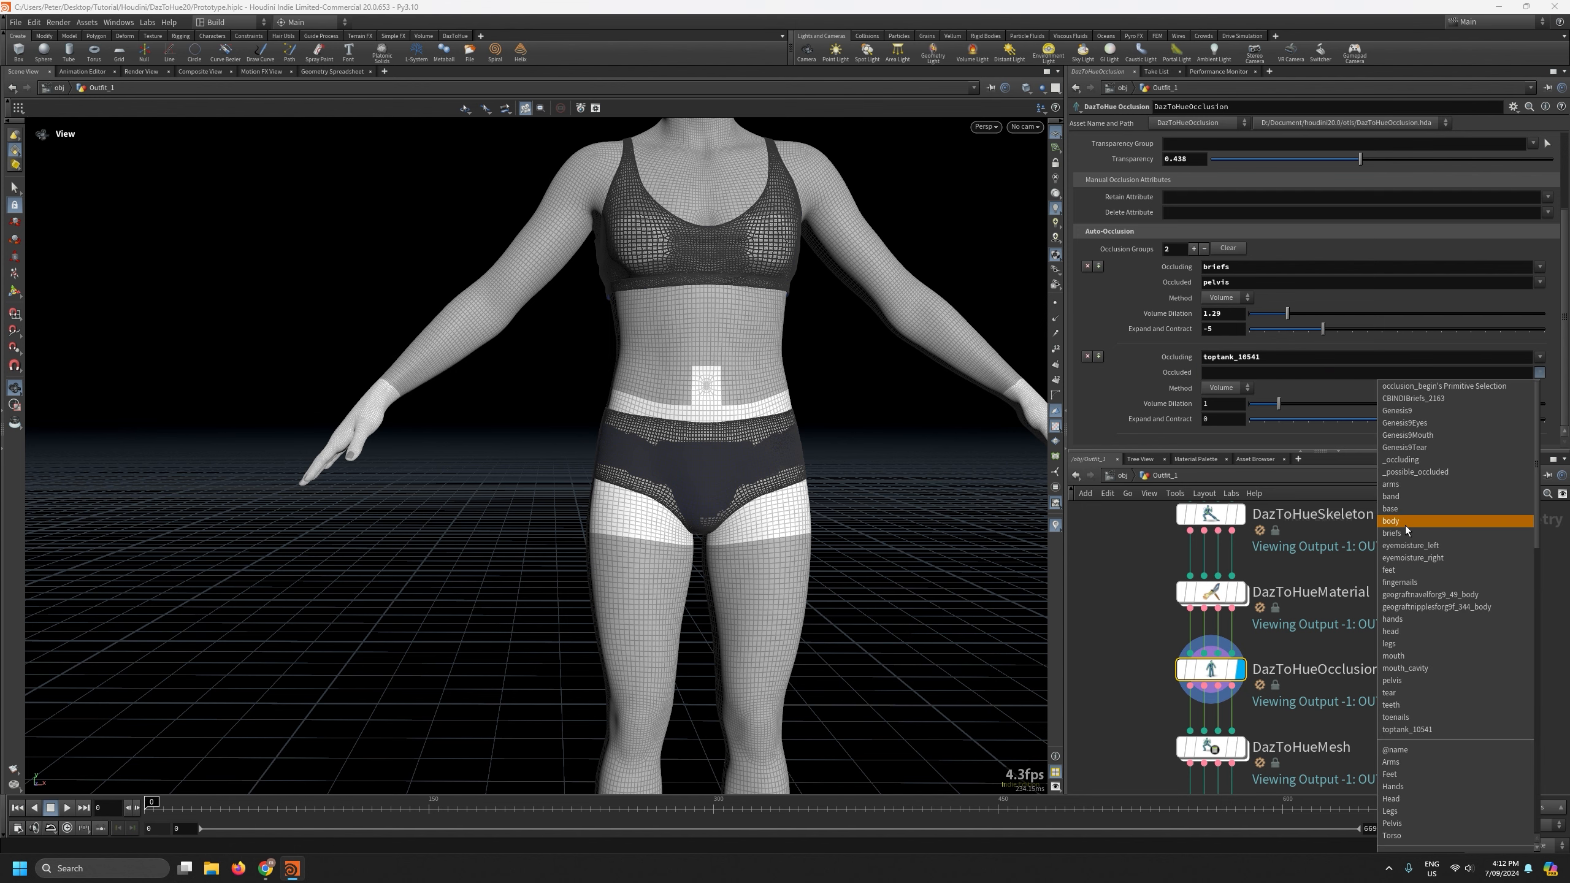
left_click(1405, 523)
middle_click_drag(665, 290, 666, 535)
right_click_drag(665, 535, 659, 225)
left_click(1539, 372)
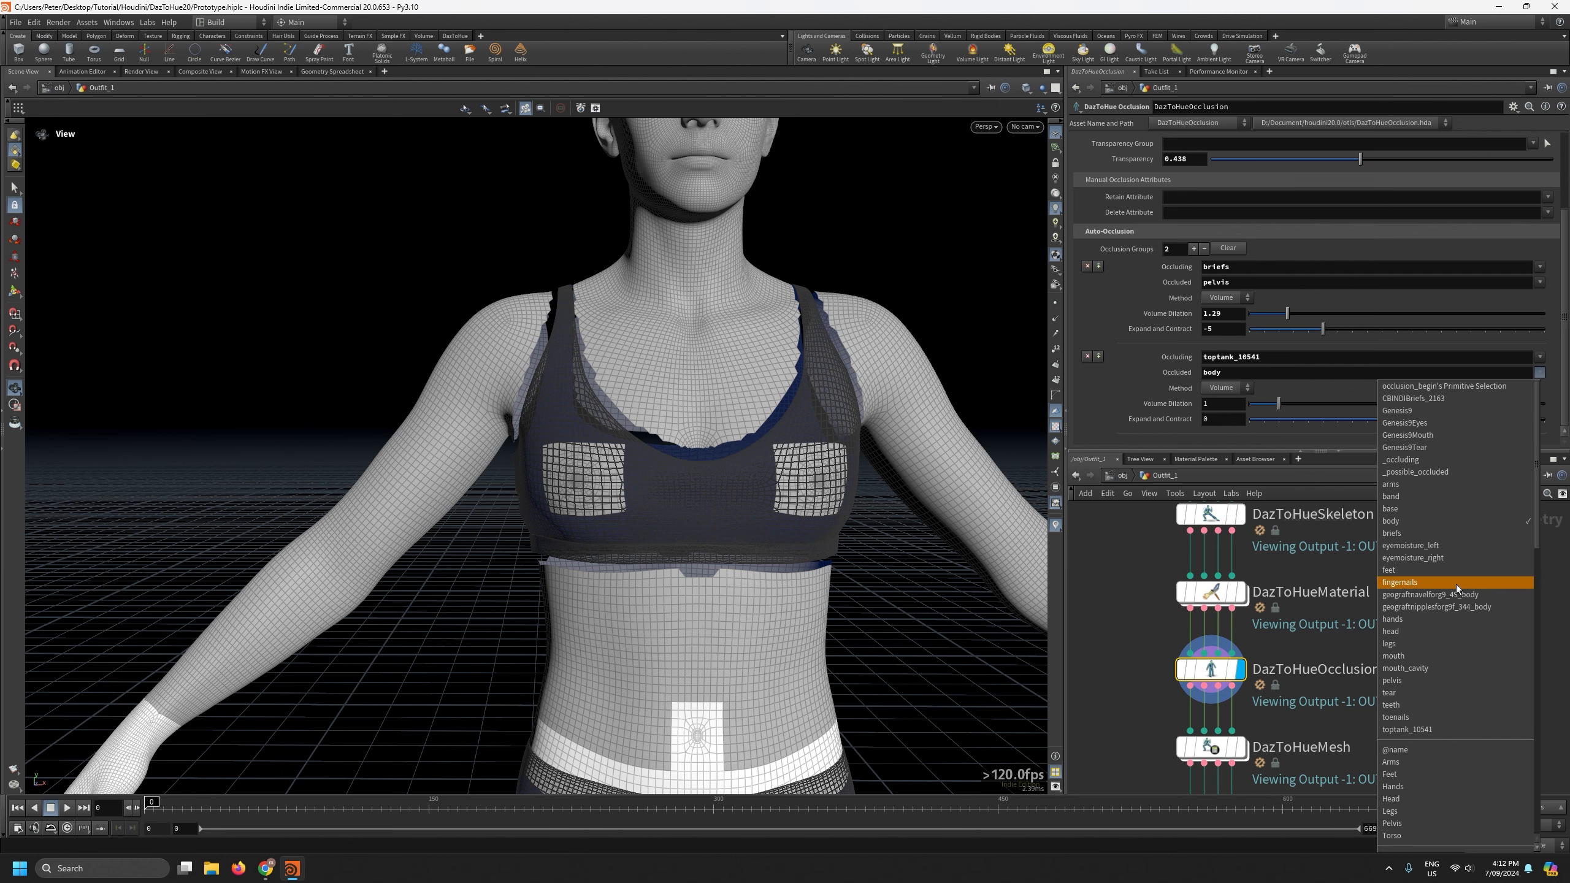
left_click(1447, 605)
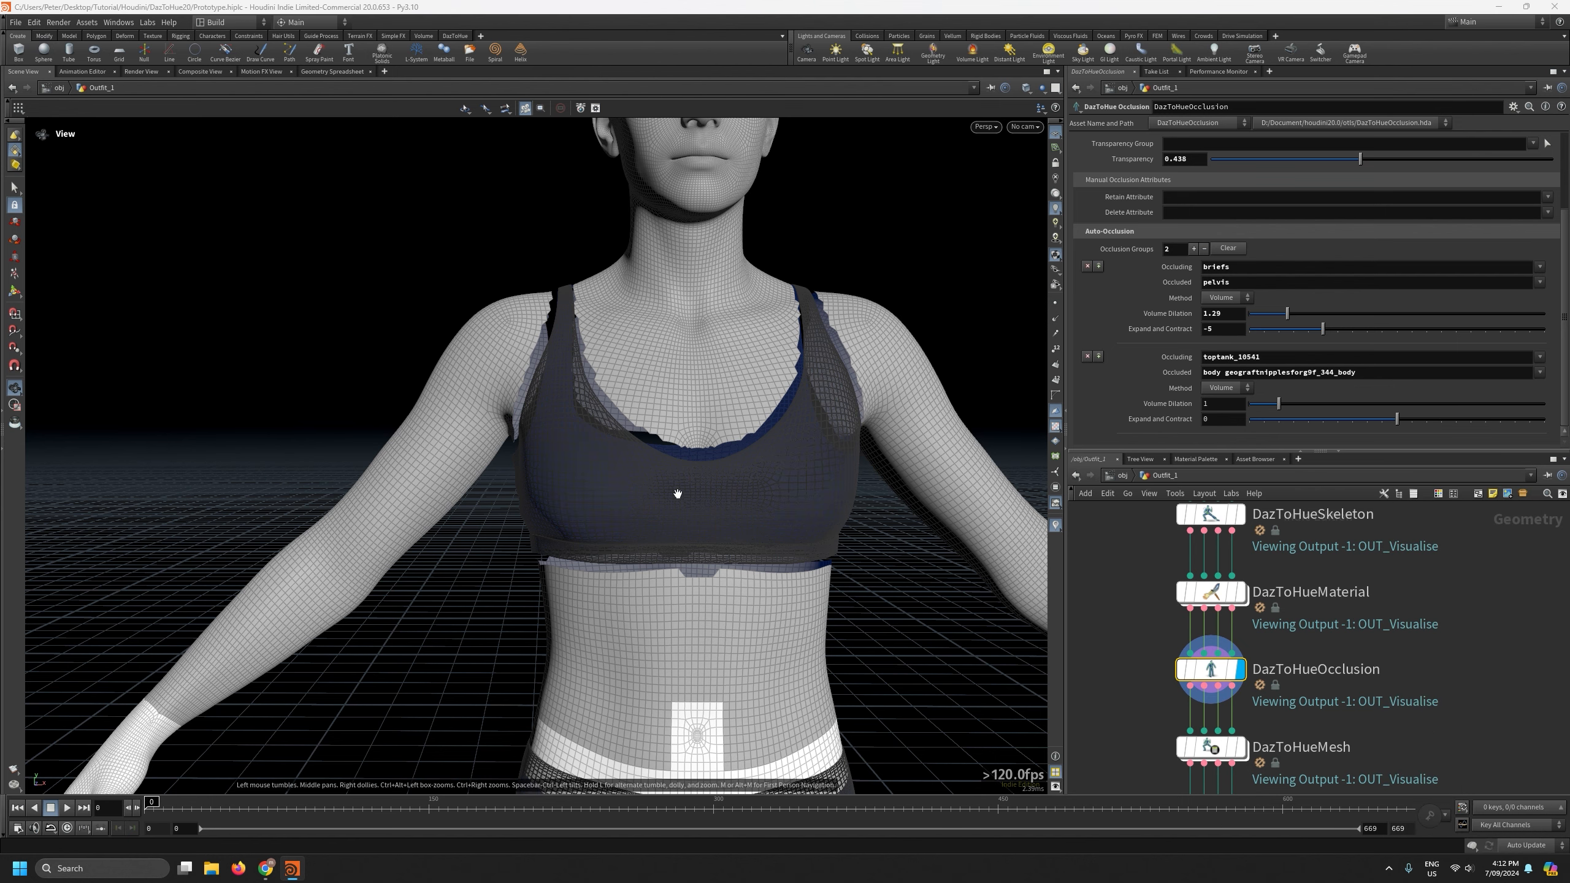
Set the second group's Expand and Contract to -3 and check the culling under the top from front and back.
left_click_drag(677, 495, 710, 516)
right_click_drag(711, 515, 713, 317)
left_click_drag(713, 317, 702, 409)
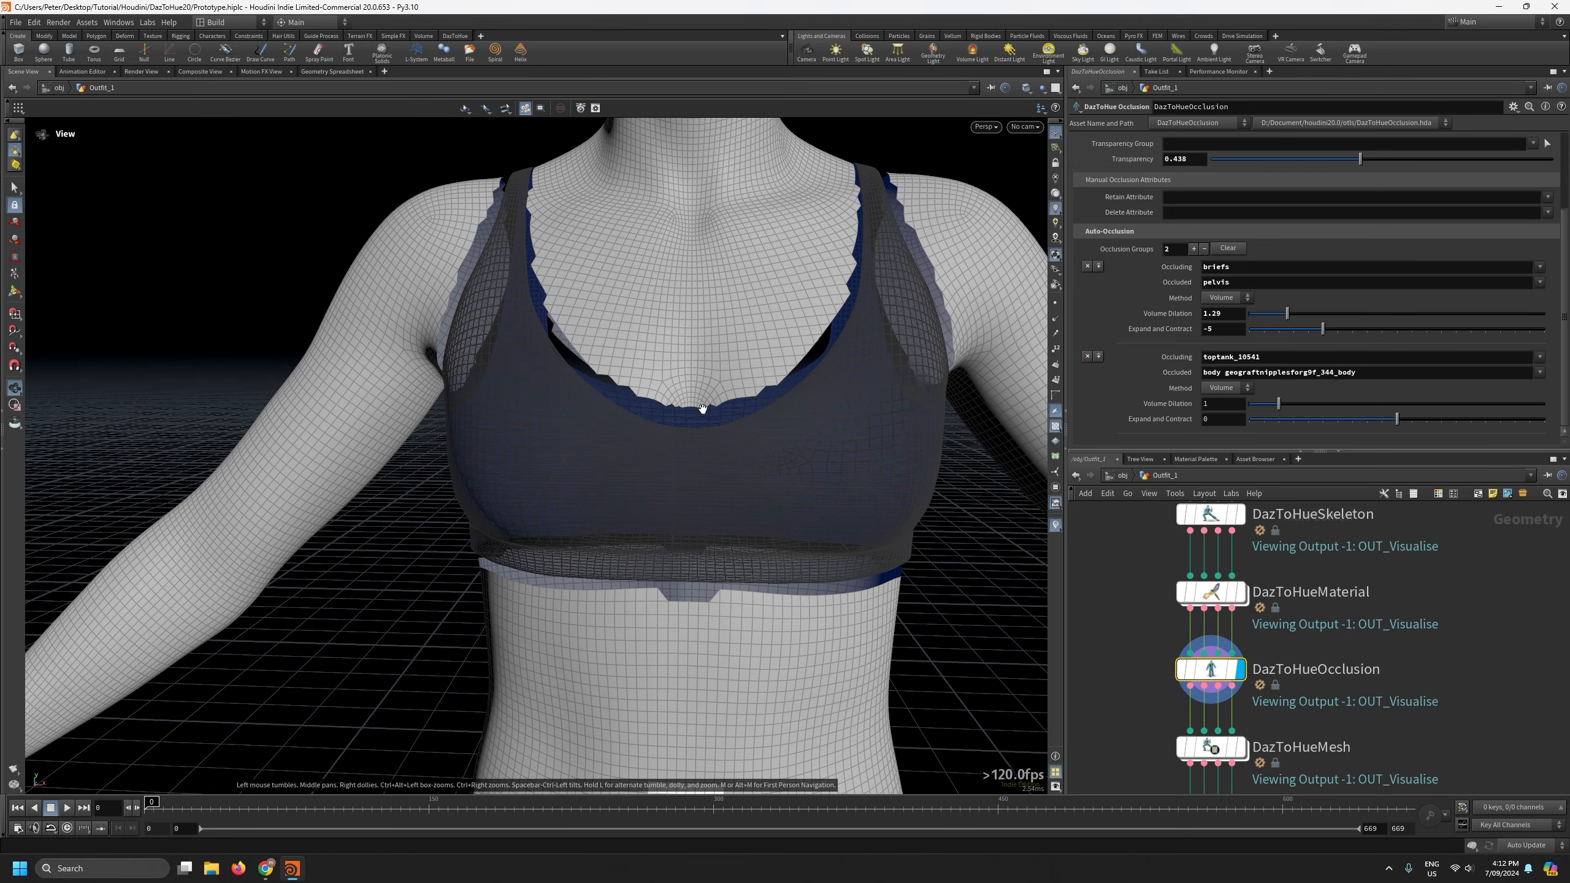
left_click(1368, 424)
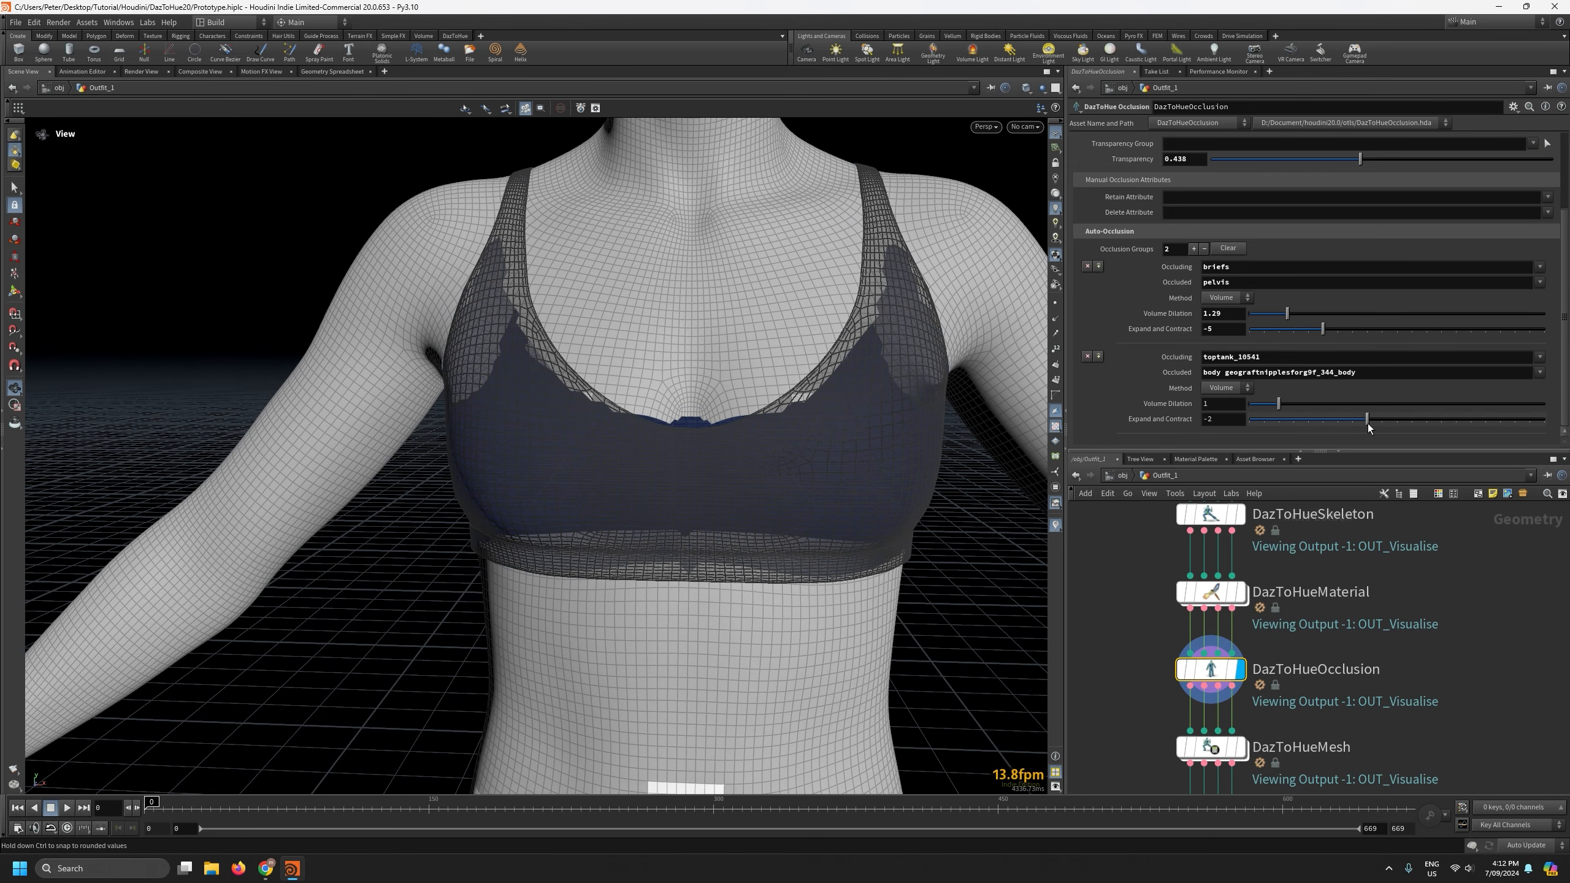
left_click_drag(1362, 425, 1352, 424)
left_click_drag(896, 386, 378, 366)
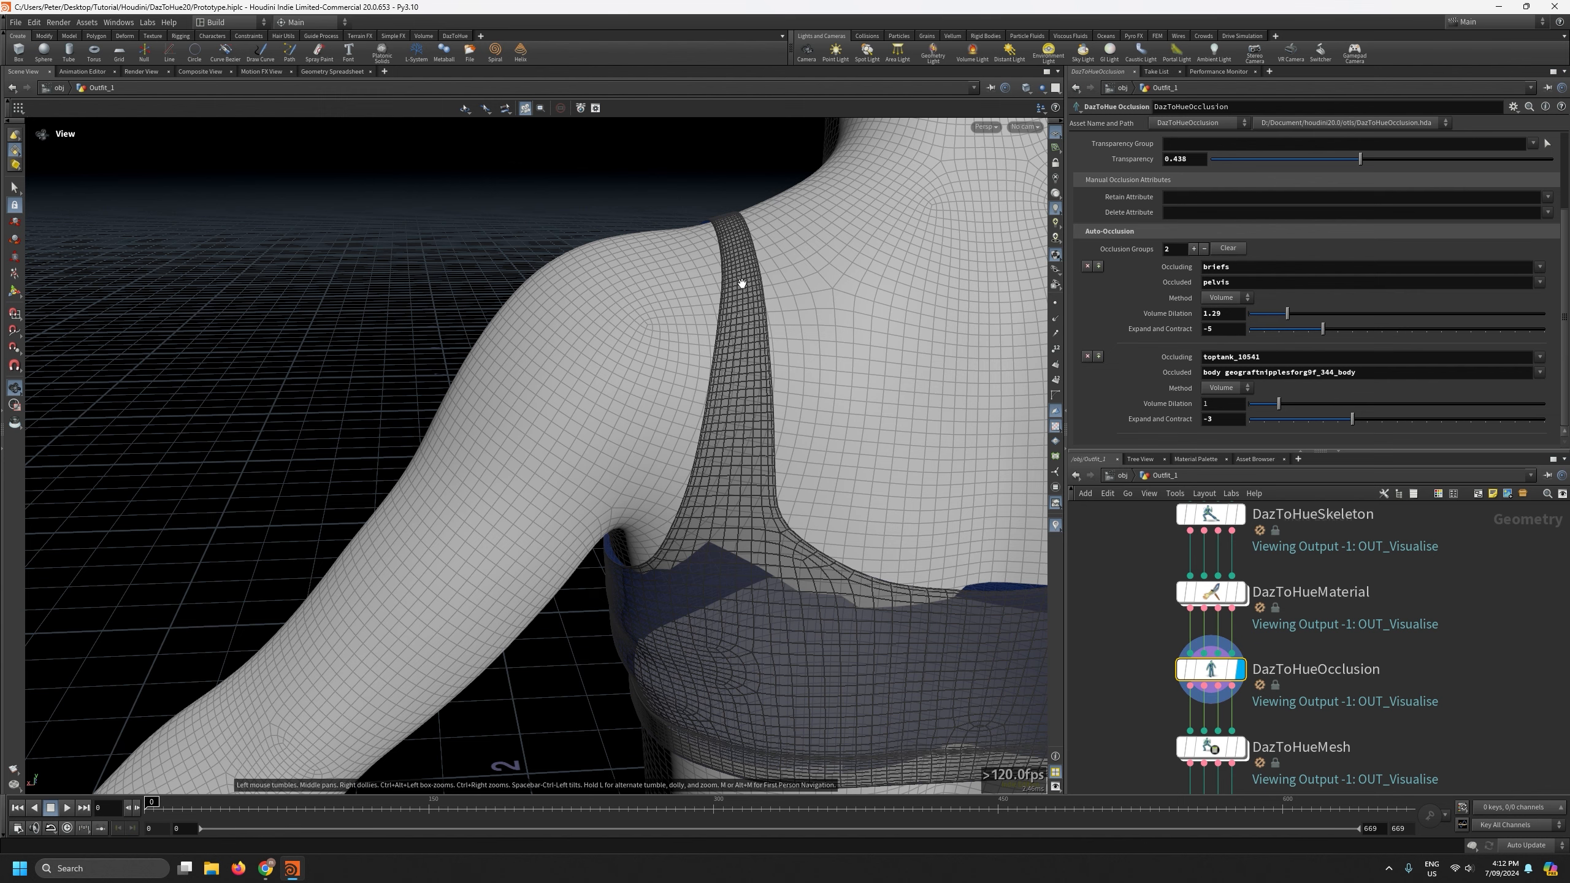
left_click_drag(744, 493, 778, 526)
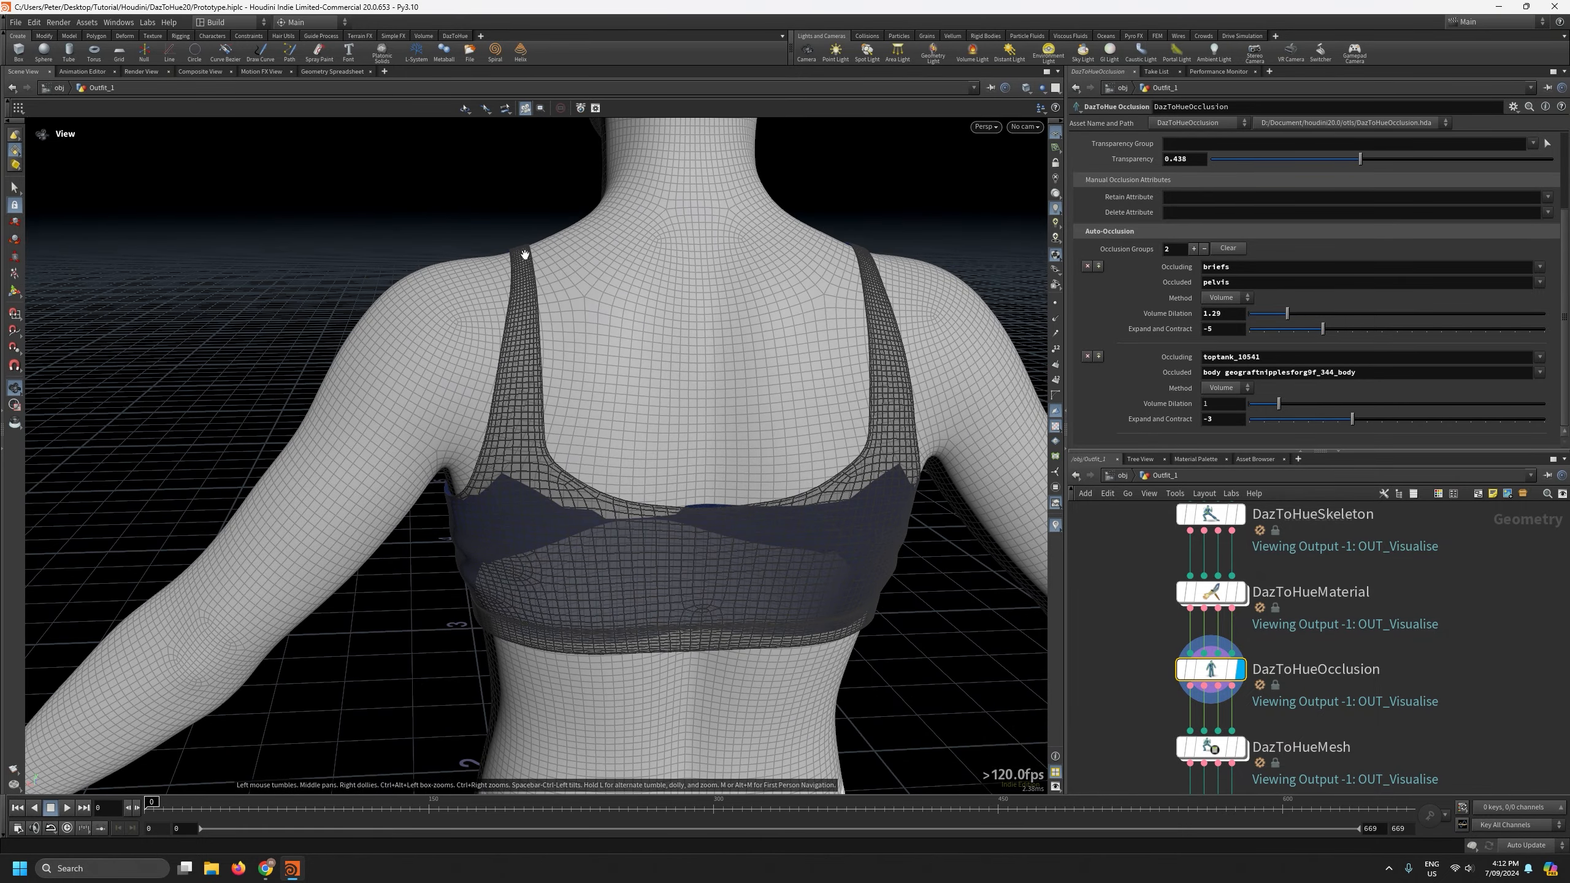
left_click_drag(529, 443, 1020, 414)
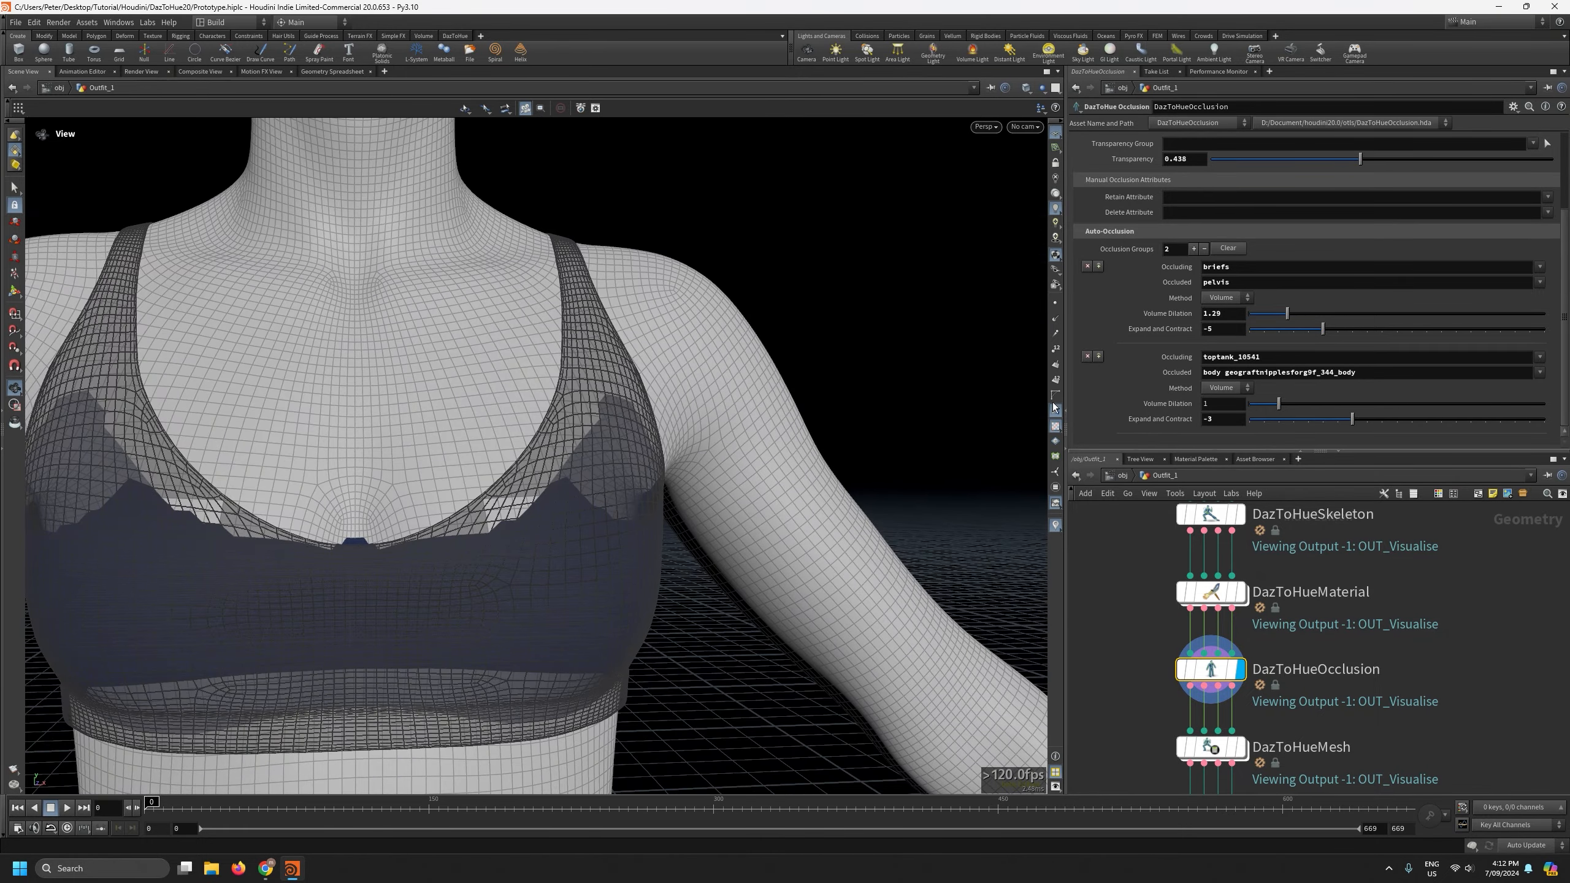
Set the second group's Expand and Contract to -6 and inspect the culled area under the top from behind and near the armpit.
left_click_drag(1352, 420, 1328, 423)
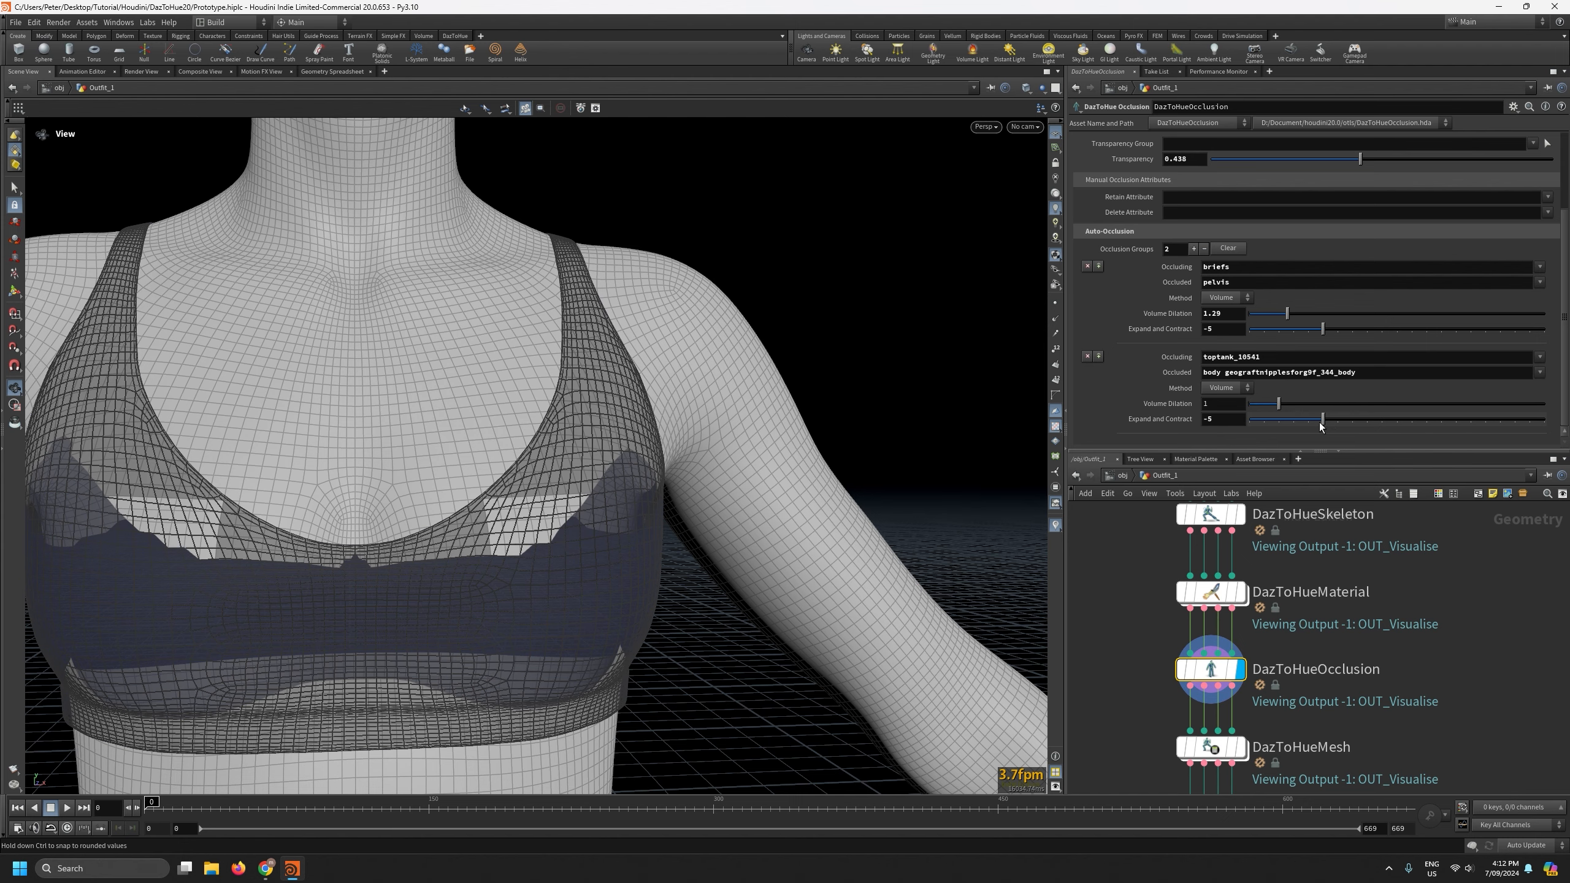
left_click_drag(1321, 427, 1313, 425)
right_click_drag(515, 397, 523, 554)
left_click_drag(523, 554, 69, 483)
left_click_drag(757, 438, 523, 420)
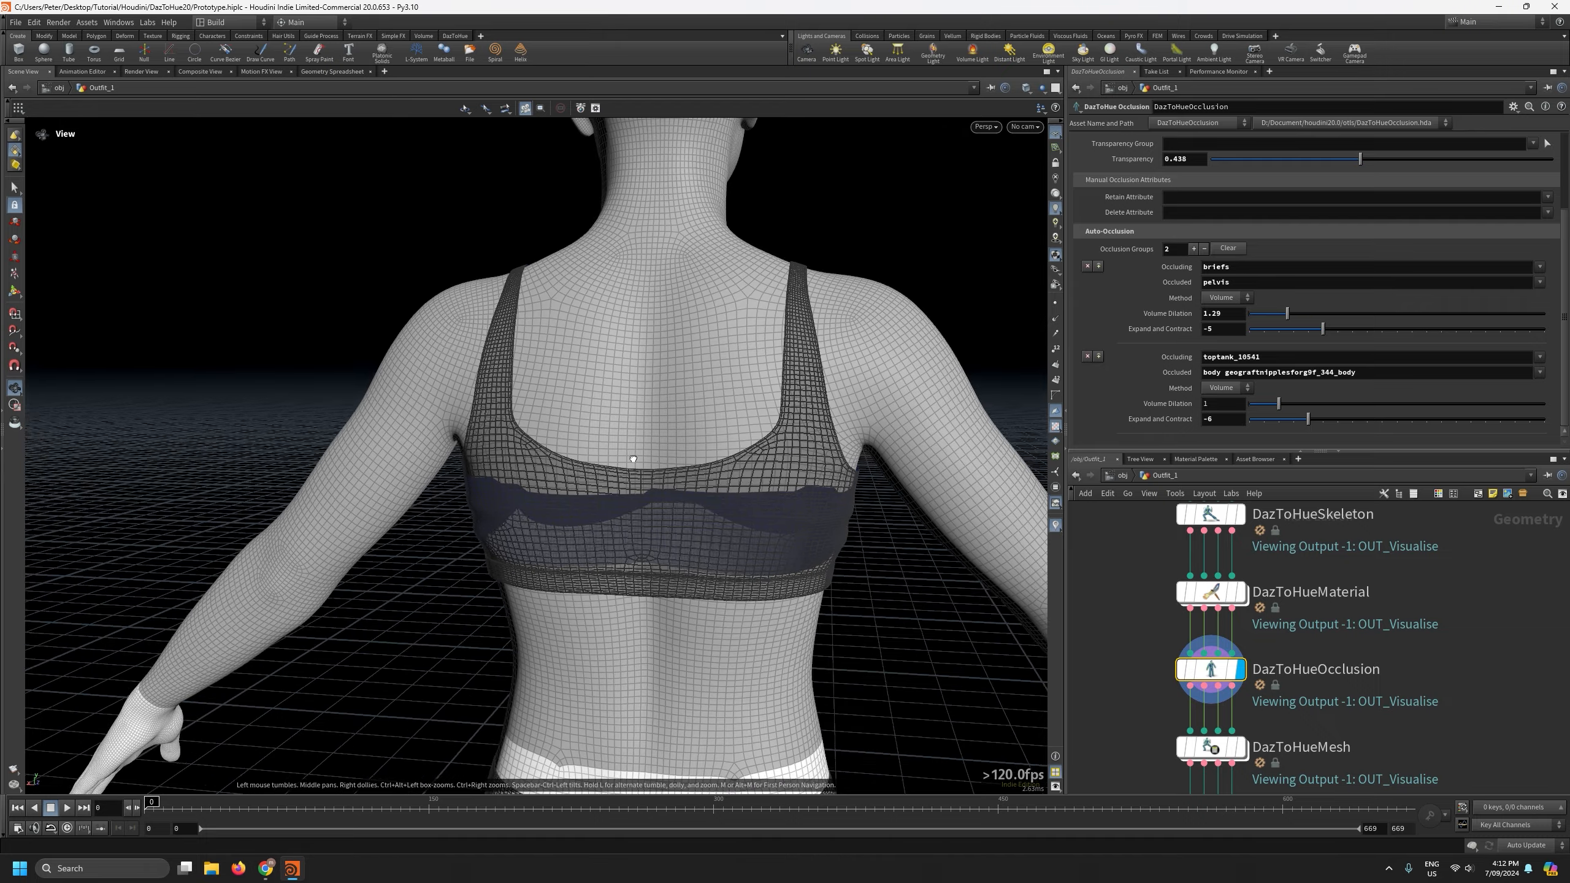
left_click_drag(617, 468, 1183, 452)
right_click_drag(748, 477, 754, 594)
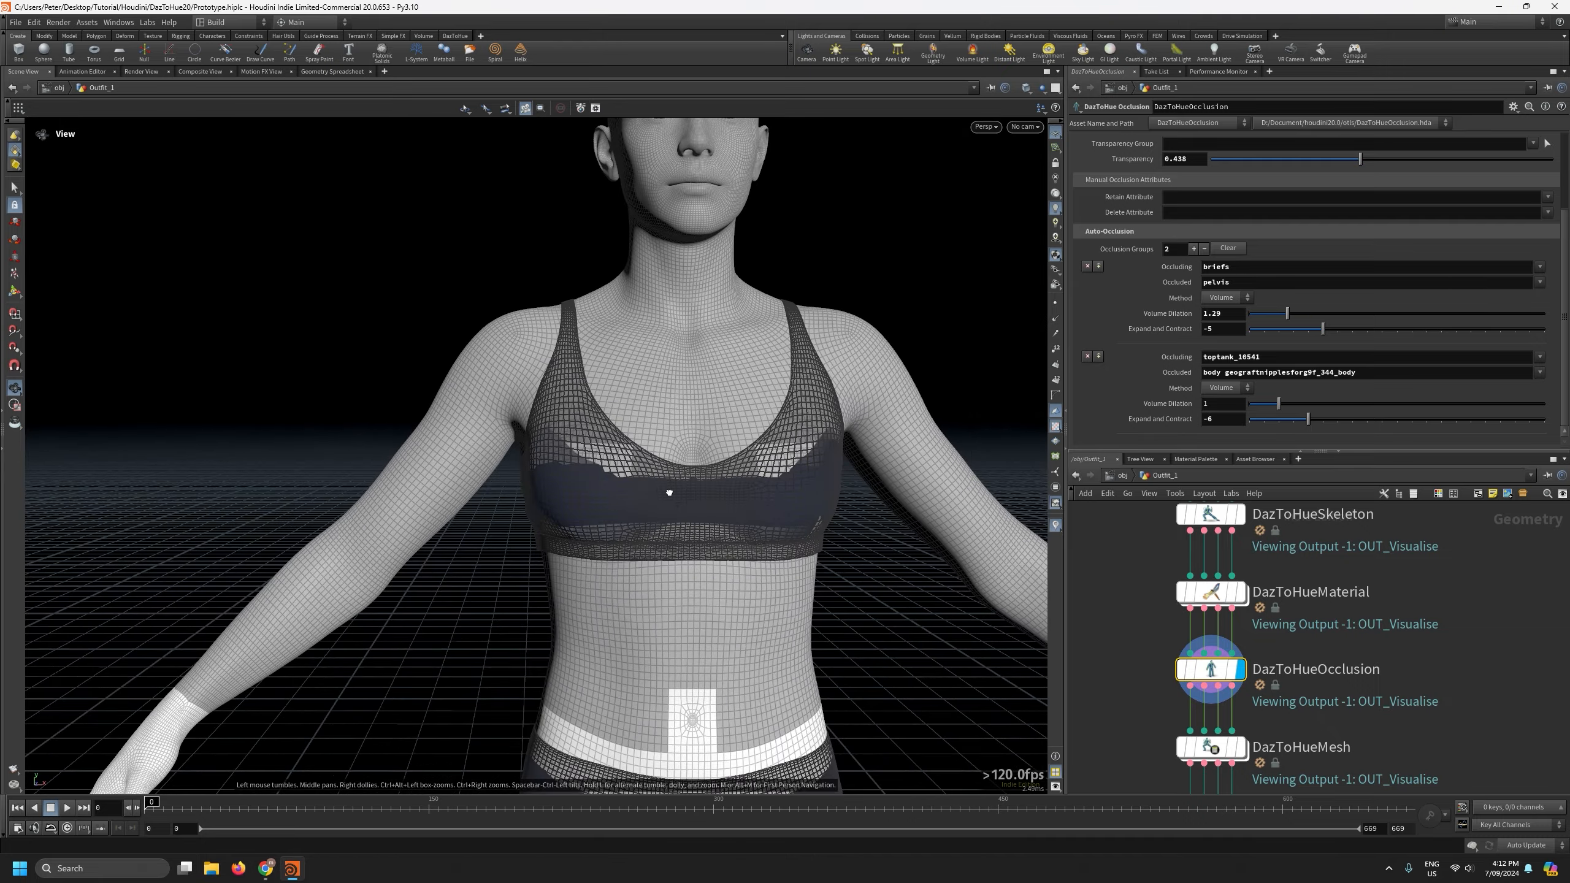
left_click_drag(670, 494, 558, 572)
right_click_drag(558, 572, 728, 374)
left_click_drag(728, 374, 792, 341)
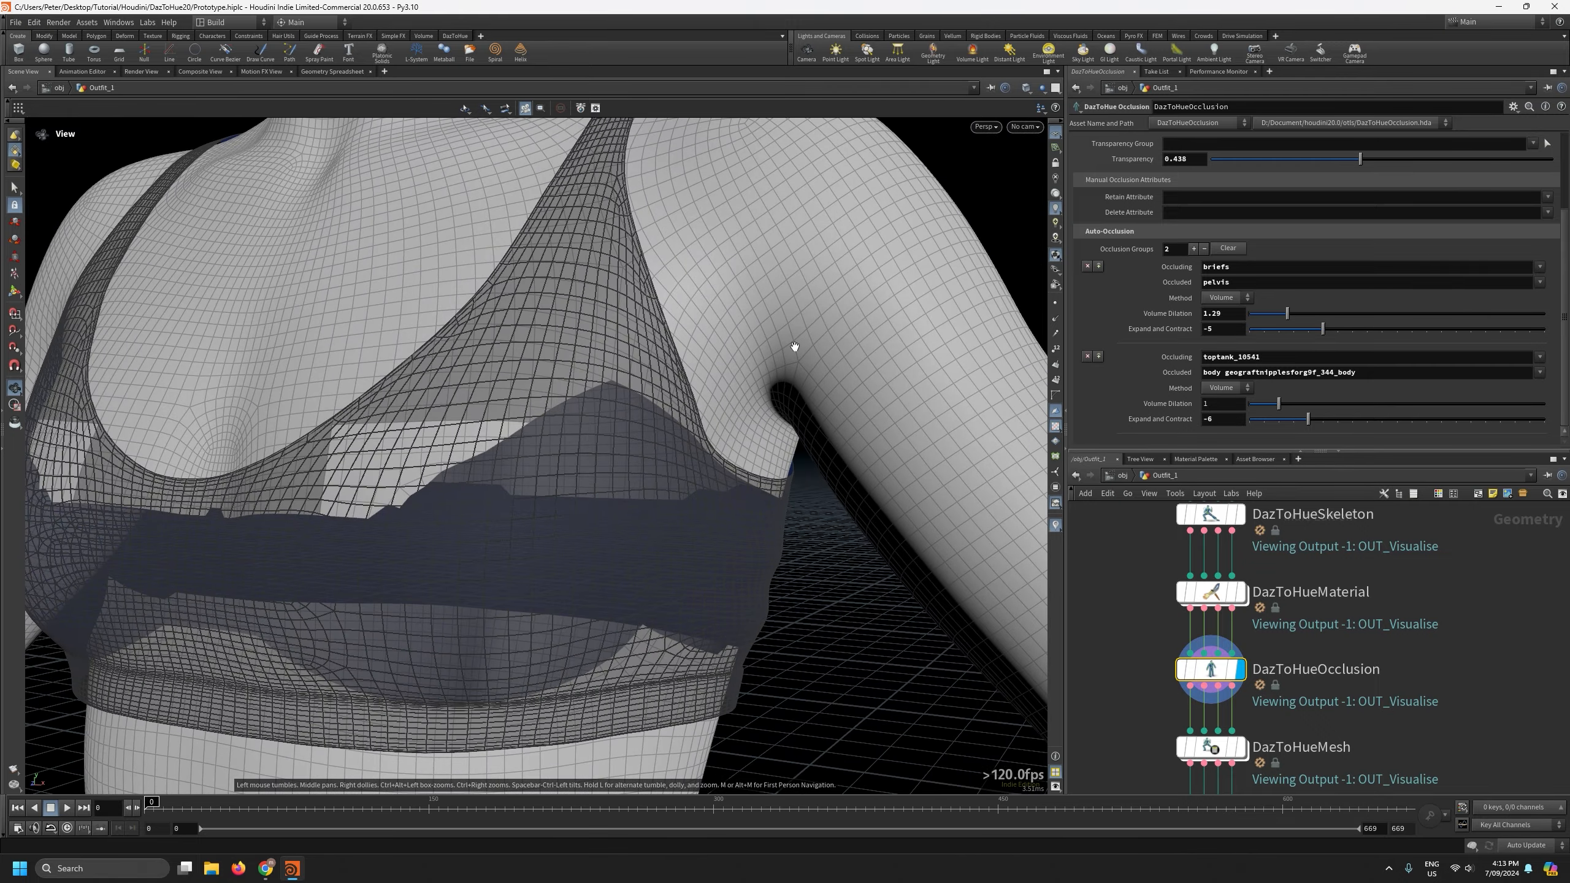
Enlarge the network view and move DazToHueOcclusion and the nodes after it down to open a gap below DazToHueMaterial.
left_click_drag(1360, 450, 1359, 219)
scroll(1411, 375, "down", 2)
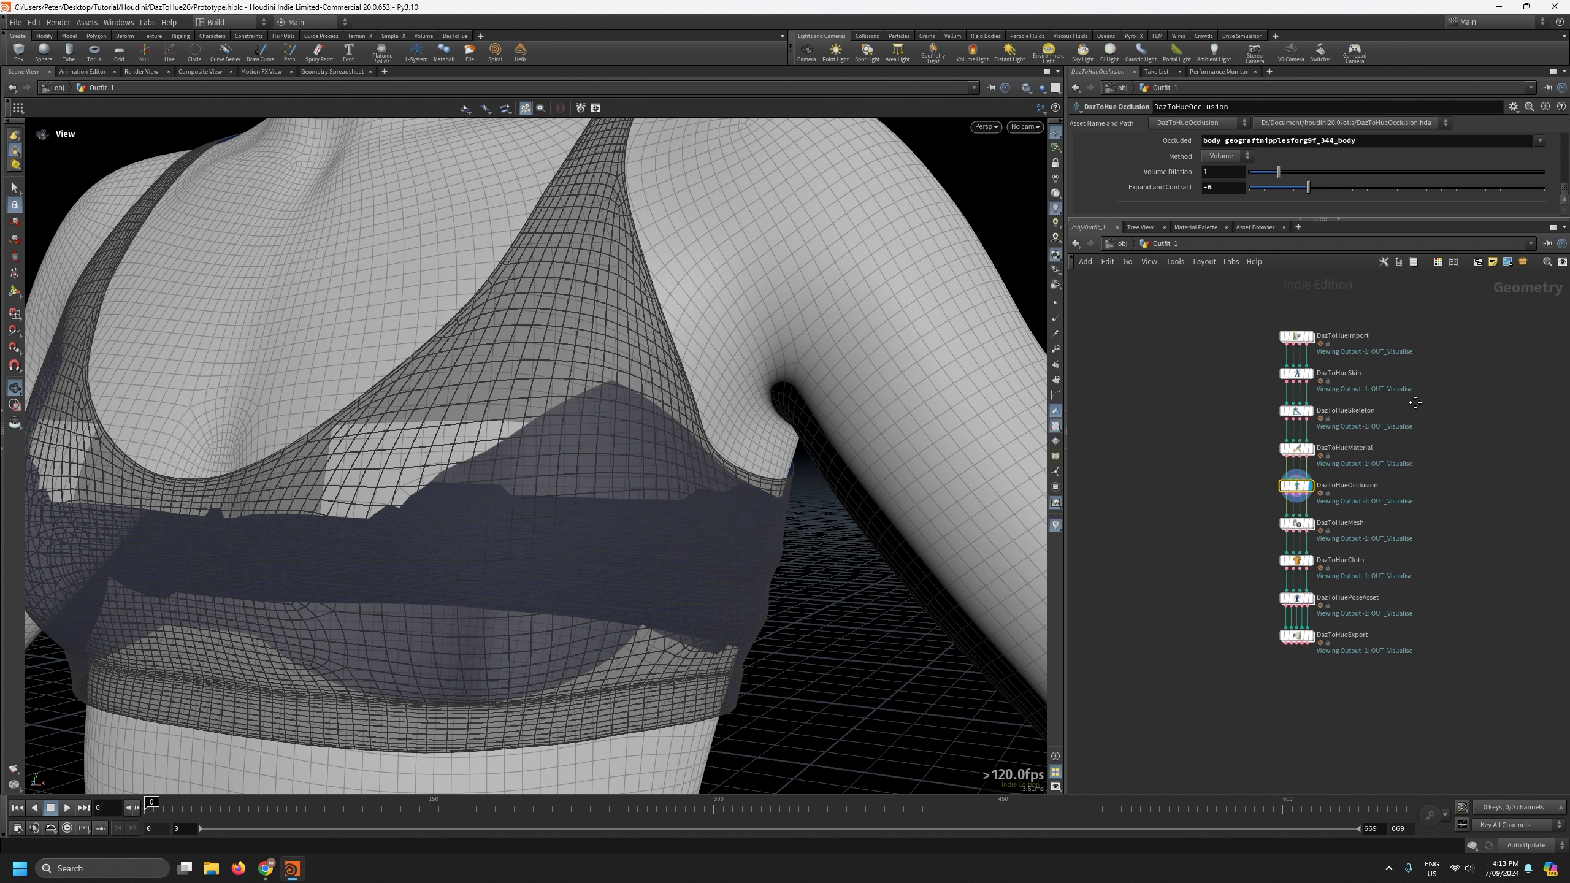
left_click_drag(1314, 751, 1276, 654)
Add an Attribute Paint node beside the gap between DazToHueMaterial and DazToHueOcclusion.
key("Tab")
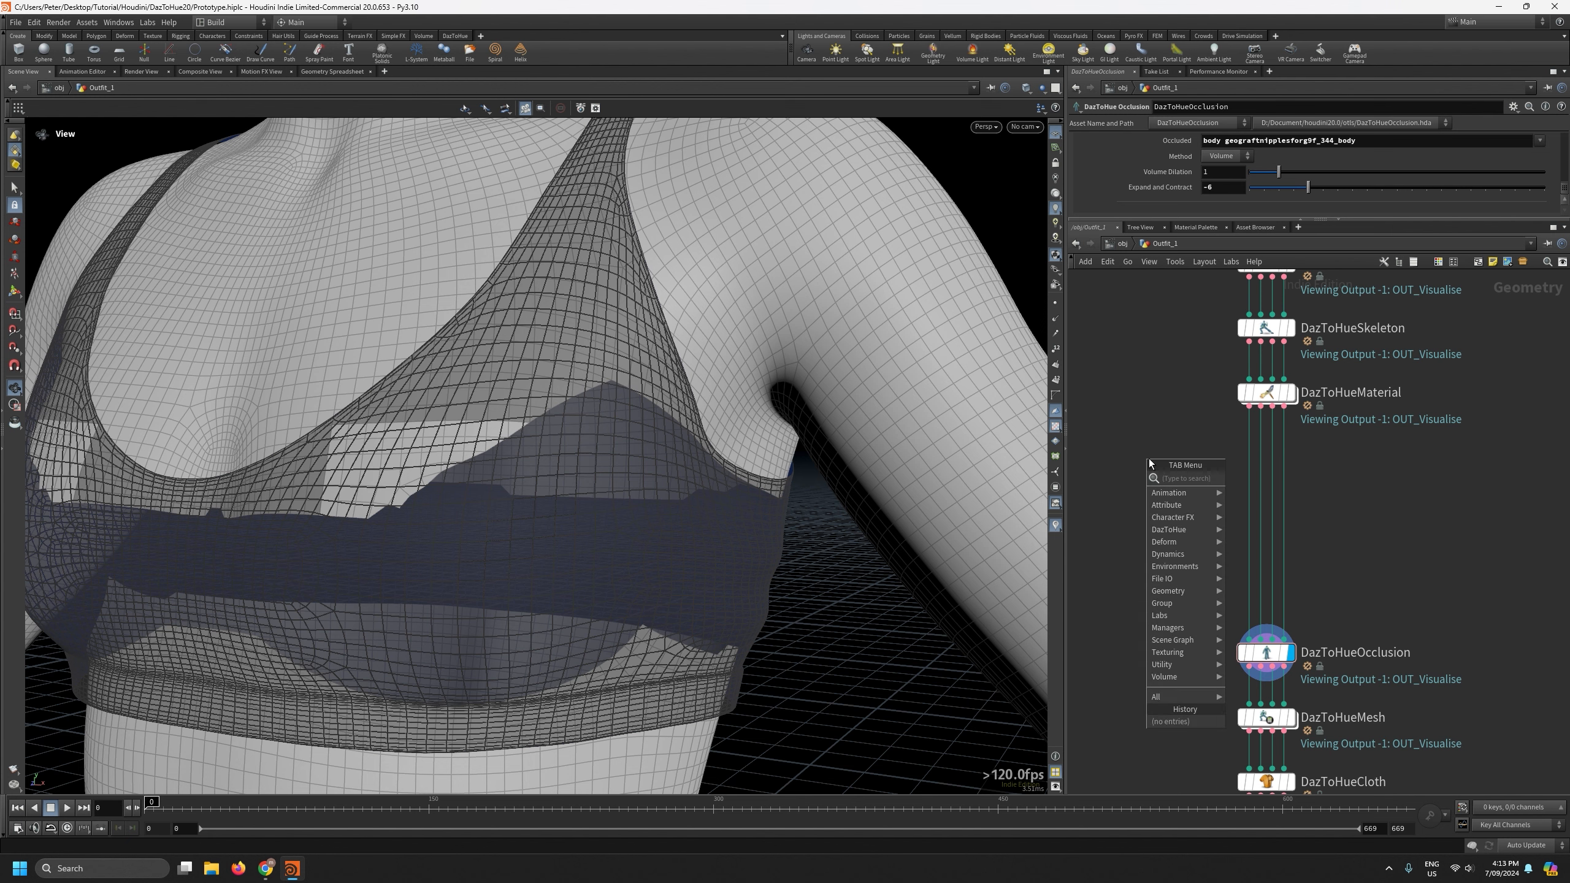
type("paint")
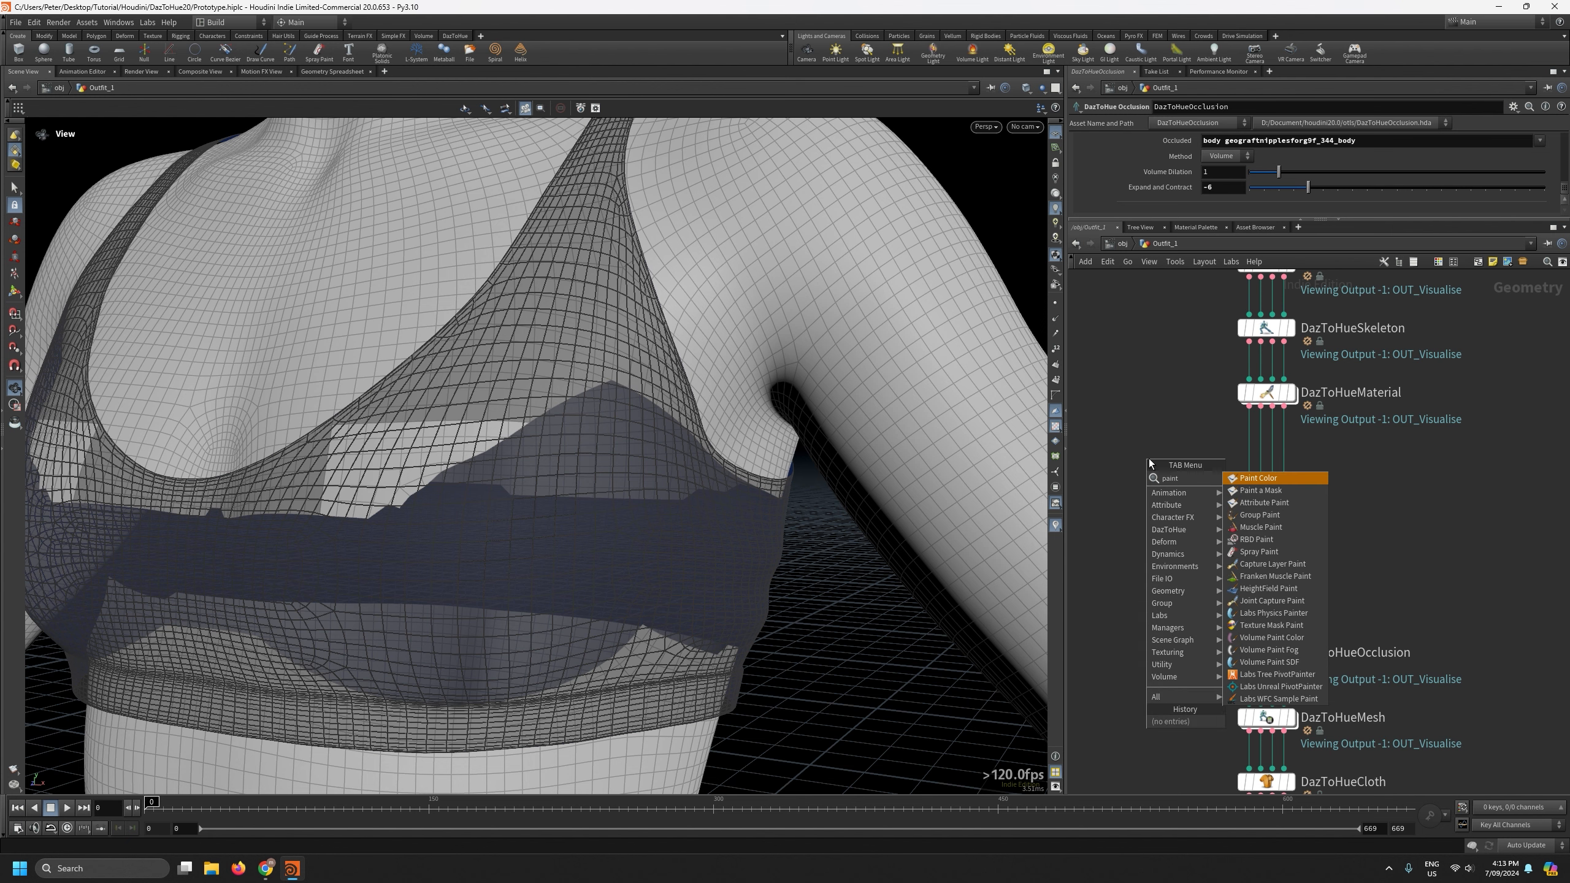
left_click(1261, 503)
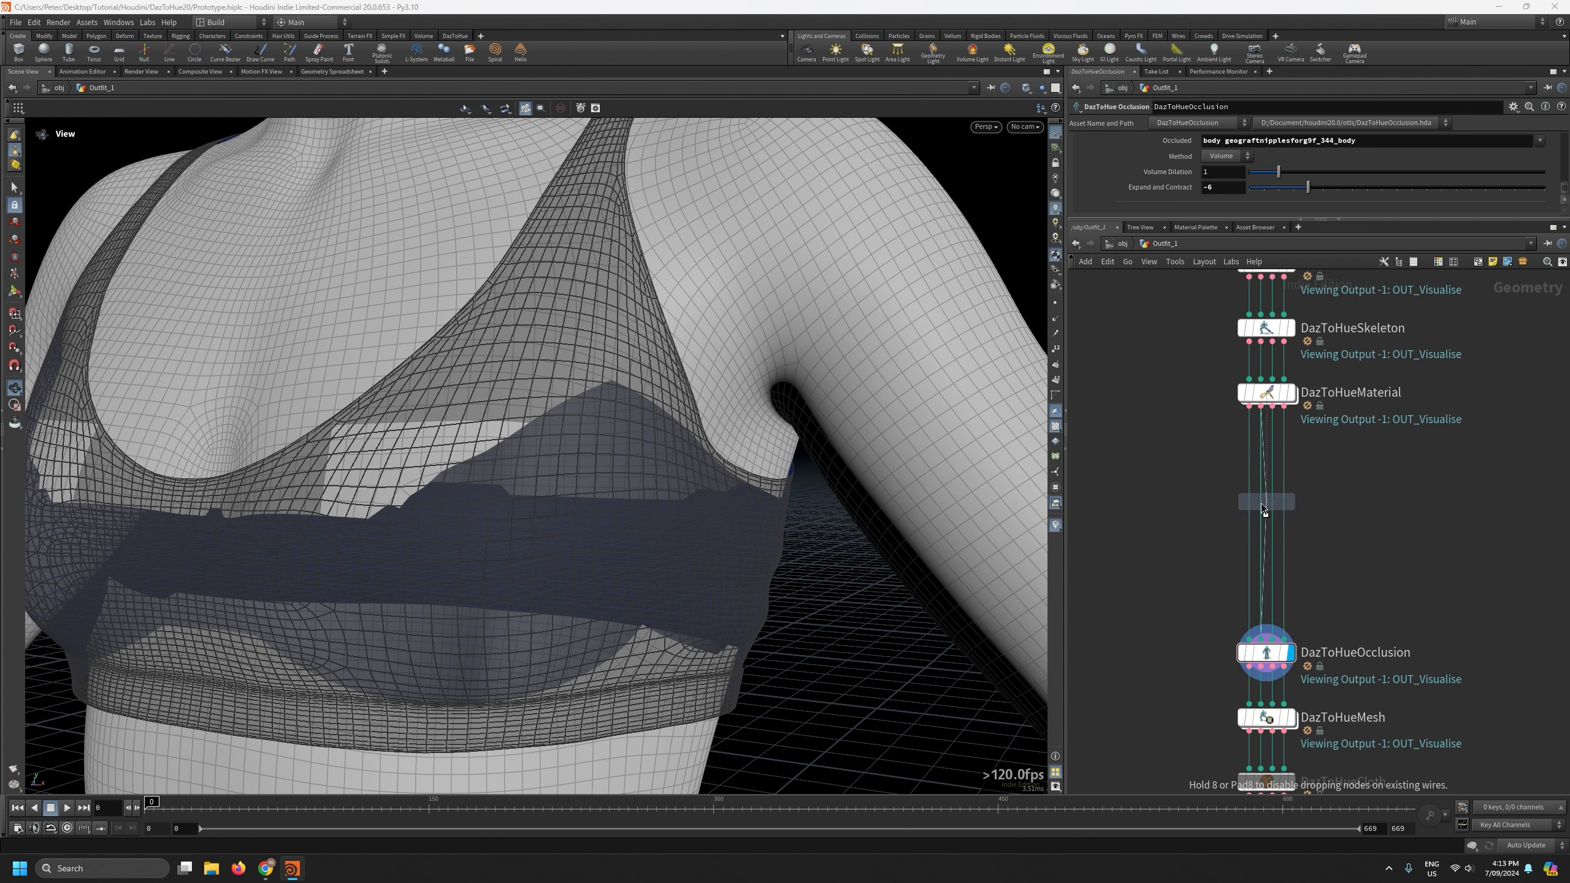
left_click(1160, 498)
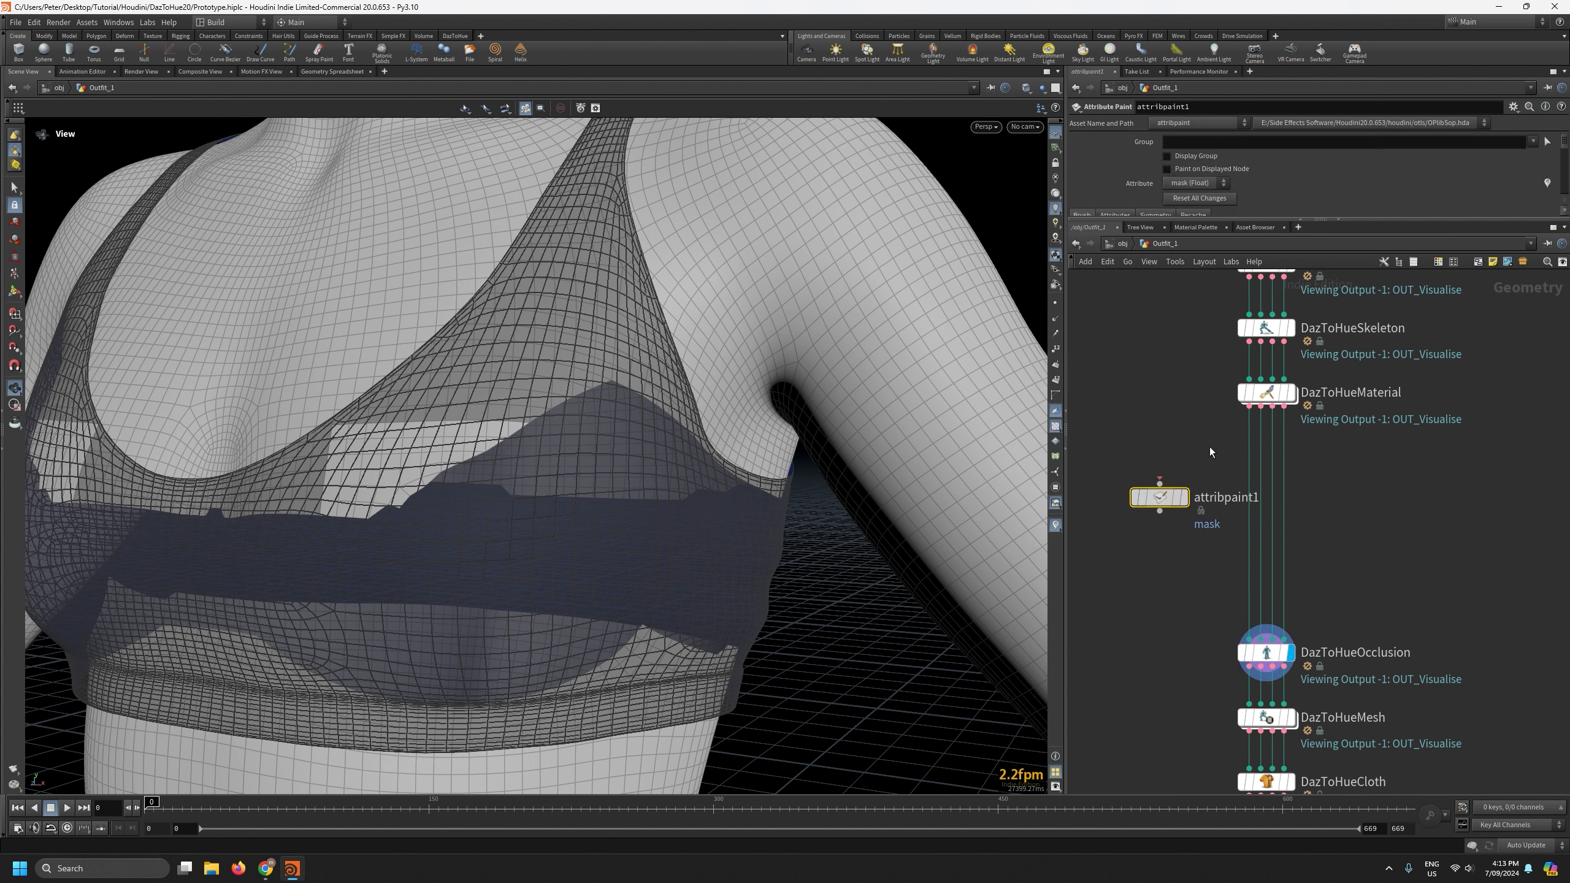
left_click_drag(1161, 503, 1119, 533)
left_click(1159, 433)
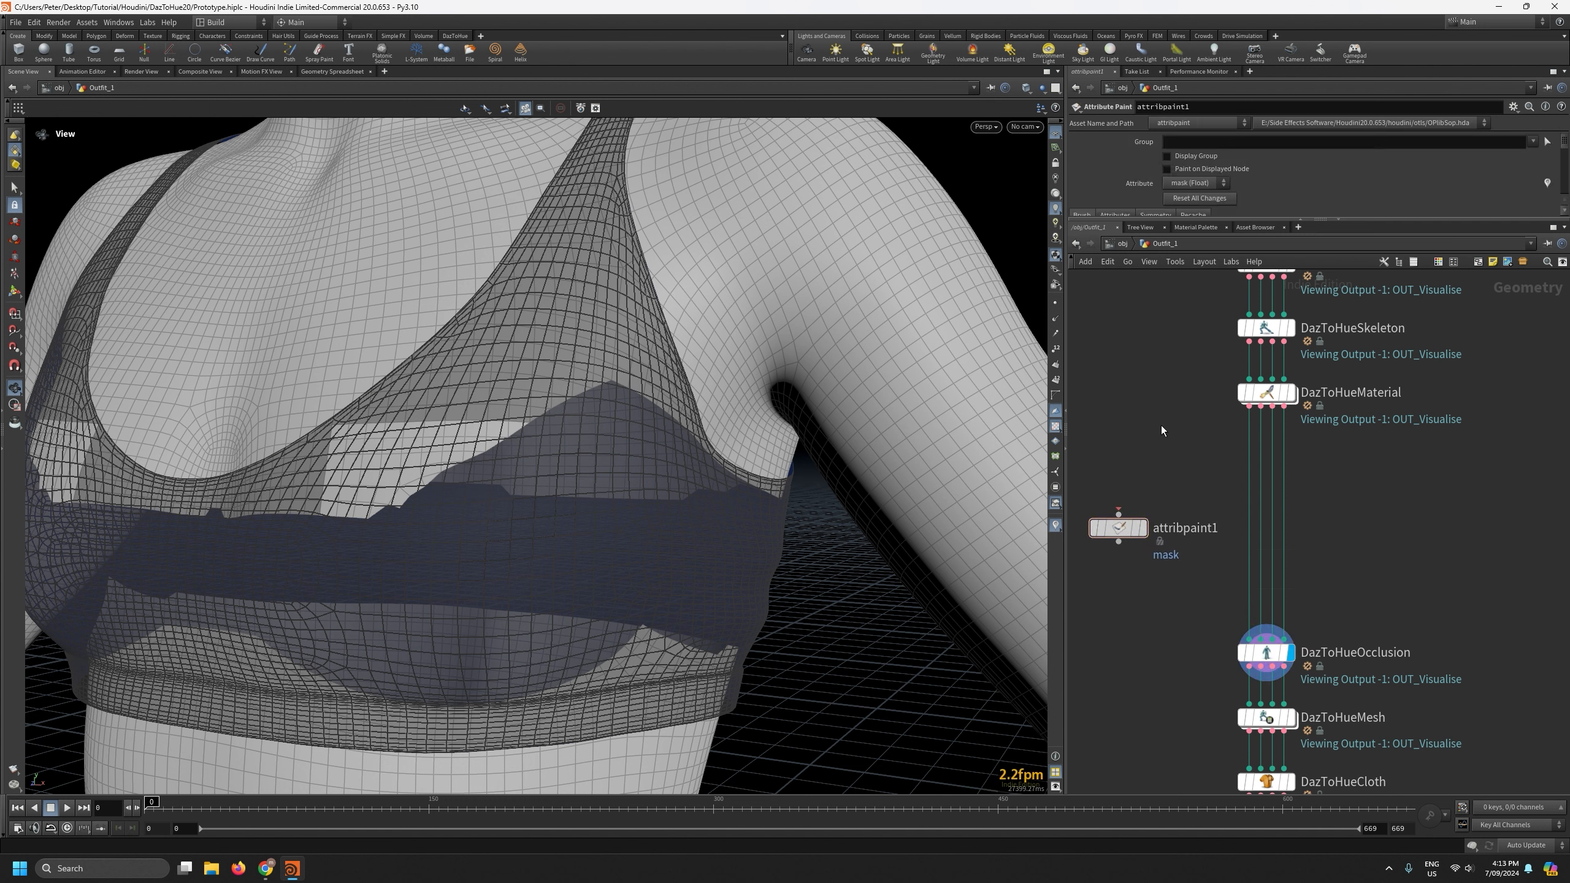
Add a Visibility node above the Attribute Paint node and feed it from DazToHueMaterial's first output.
key("Tab")
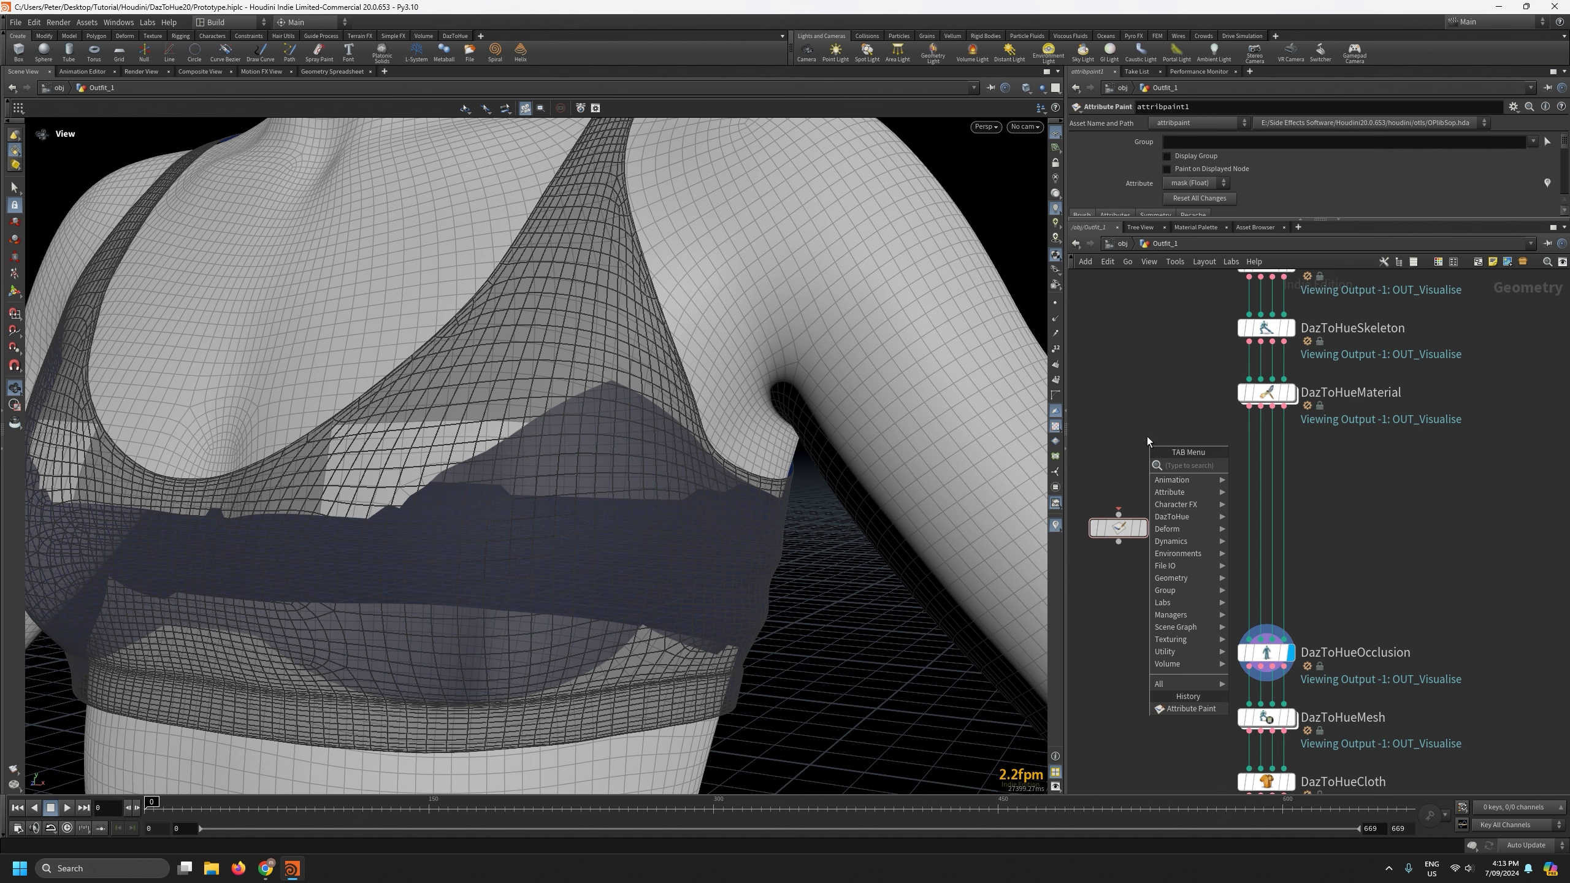
key("Escape")
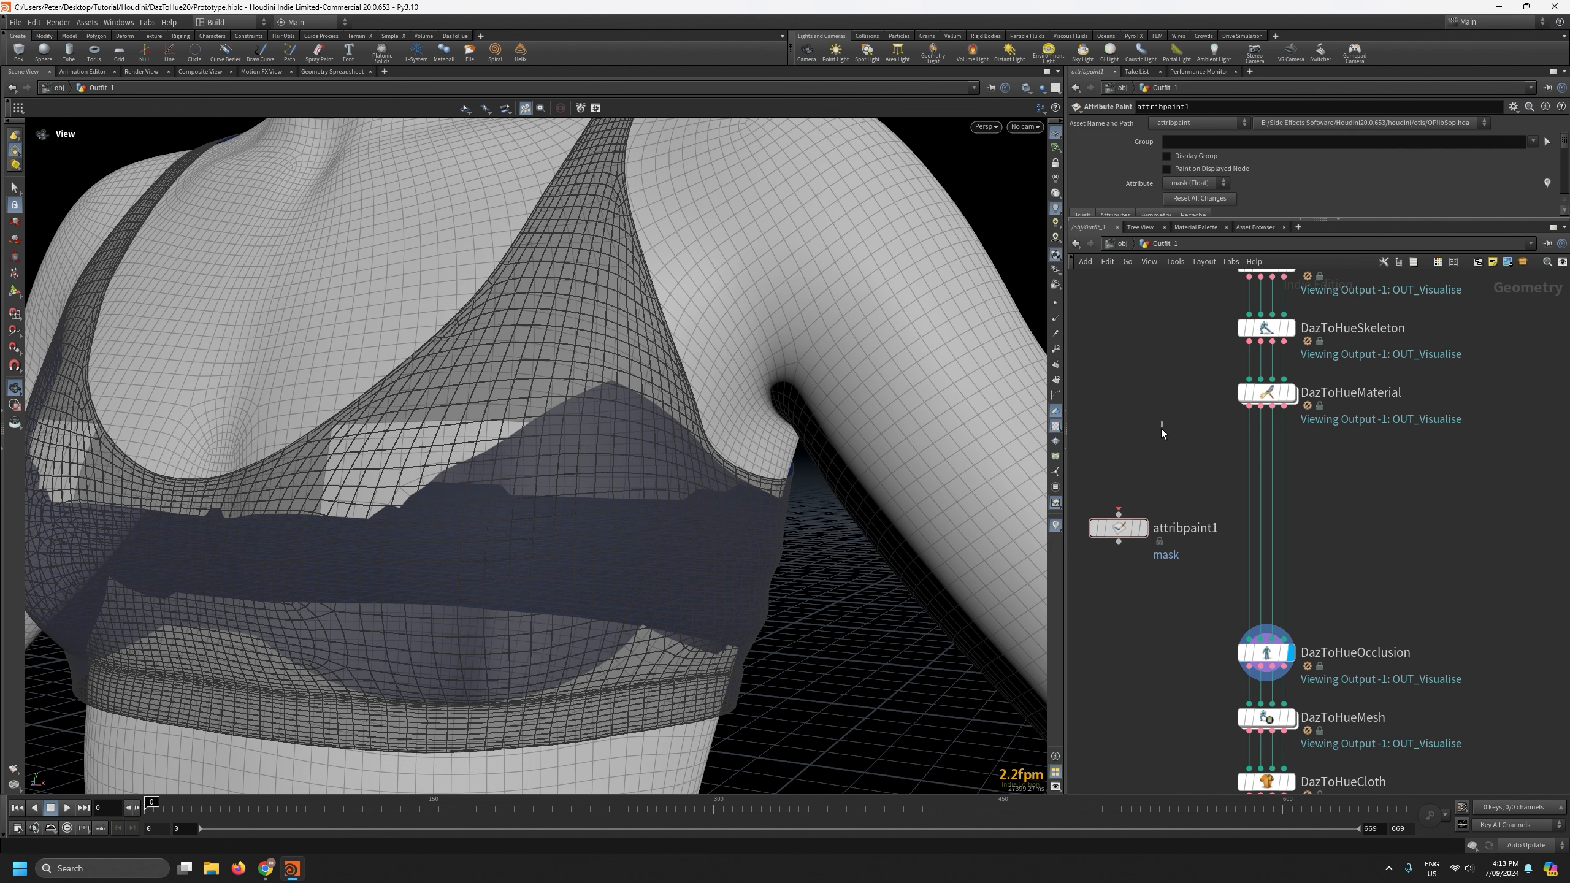
mouse_move(877, 488)
left_mouse_down()
mouse_move(791, 508)
mouse_move(855, 493)
left_mouse_up()
key("Tab")
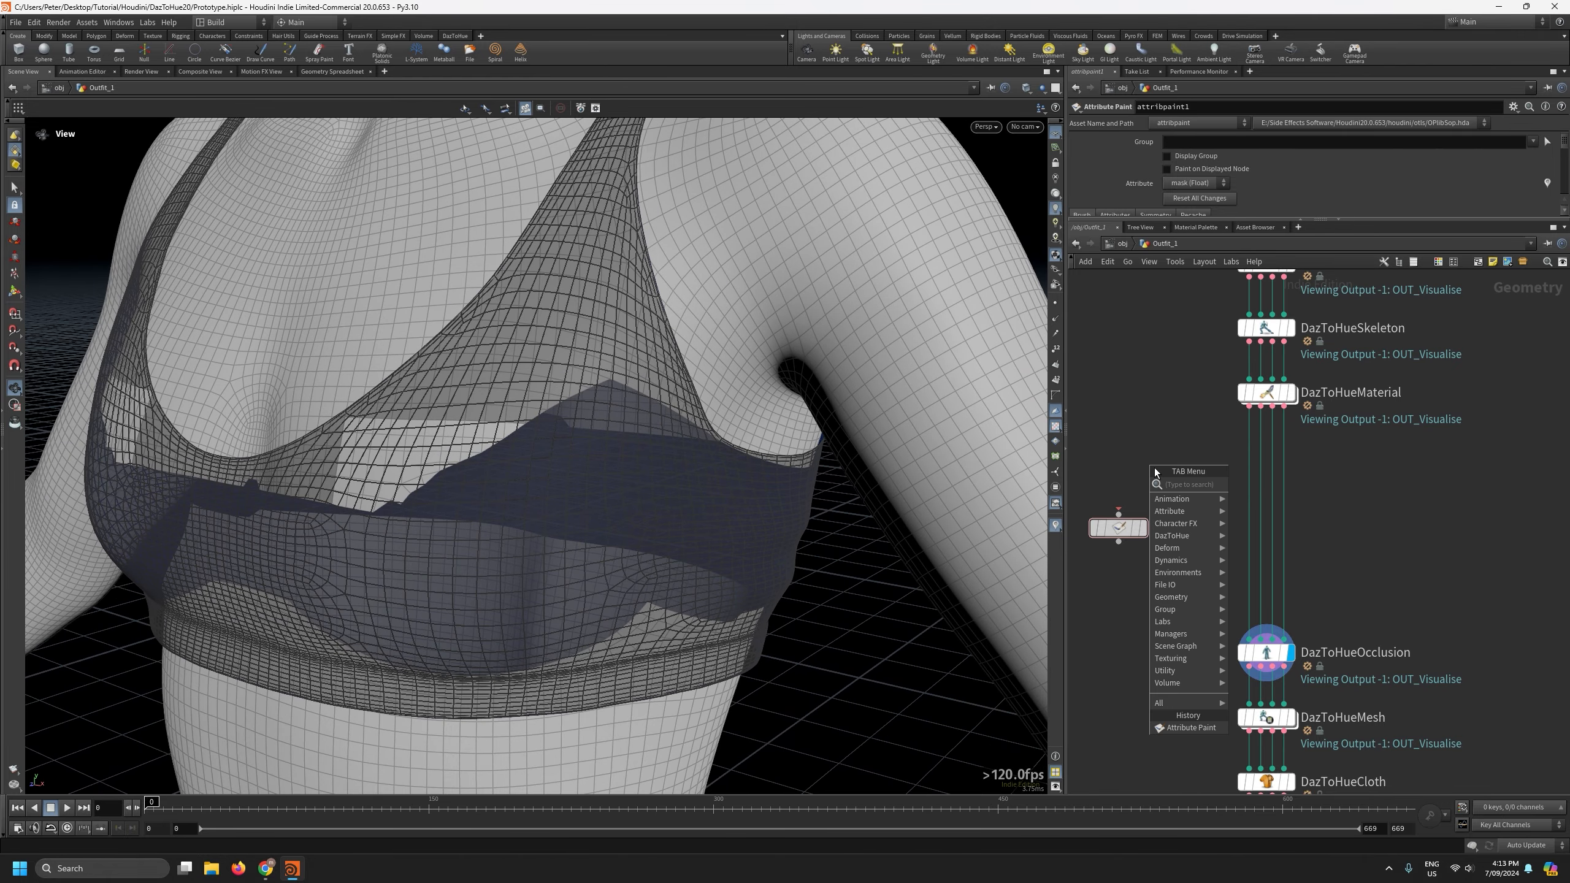
type("vis")
key("Return")
left_click(1154, 467)
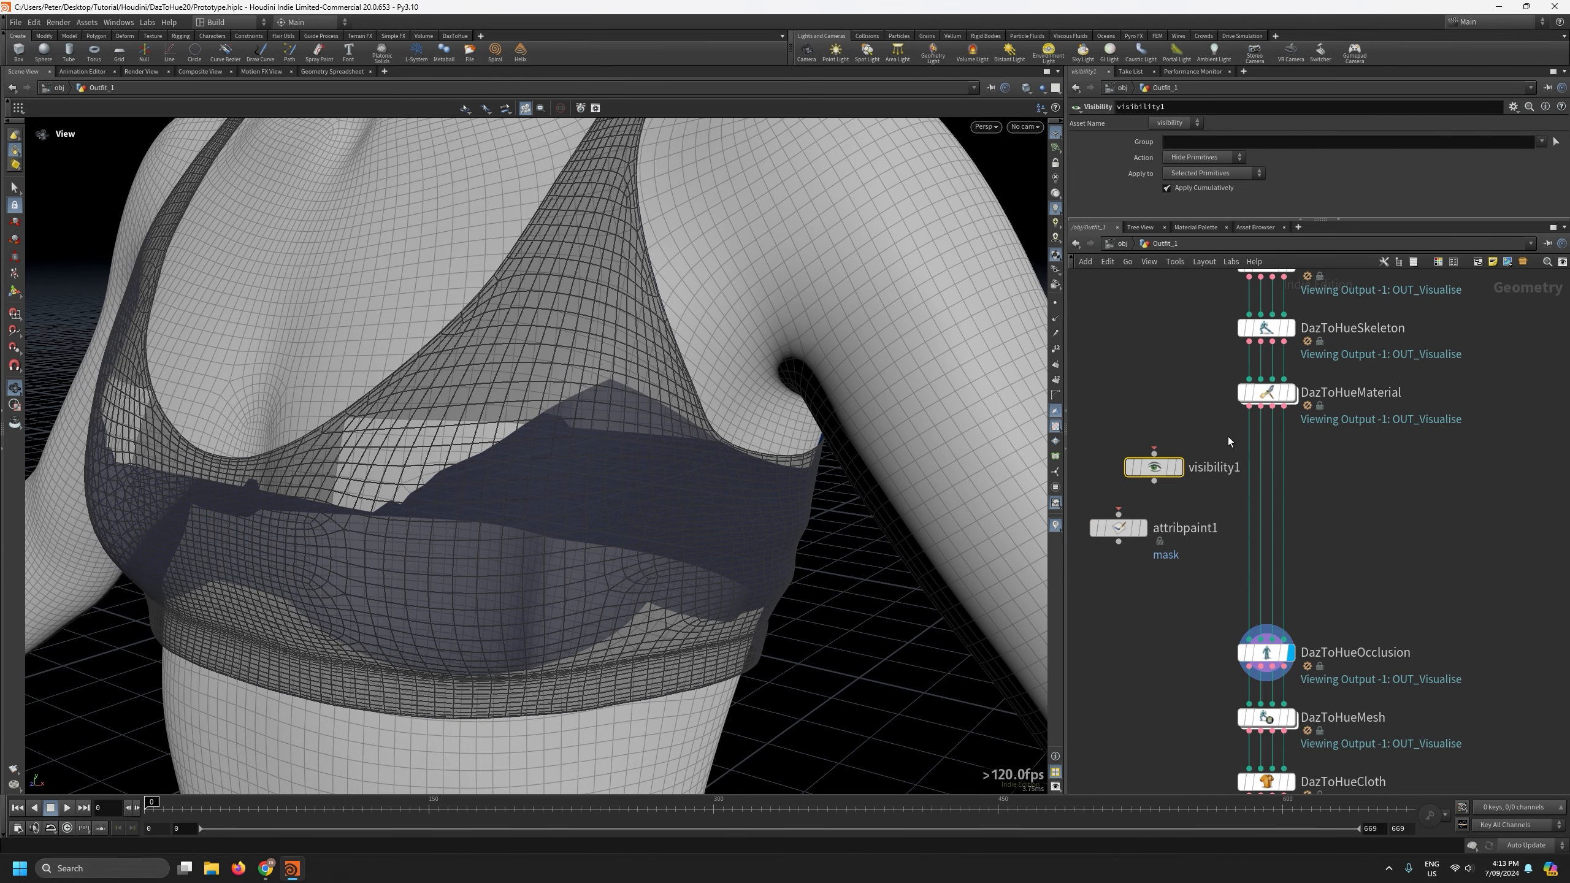
left_click_drag(1248, 407, 1119, 472)
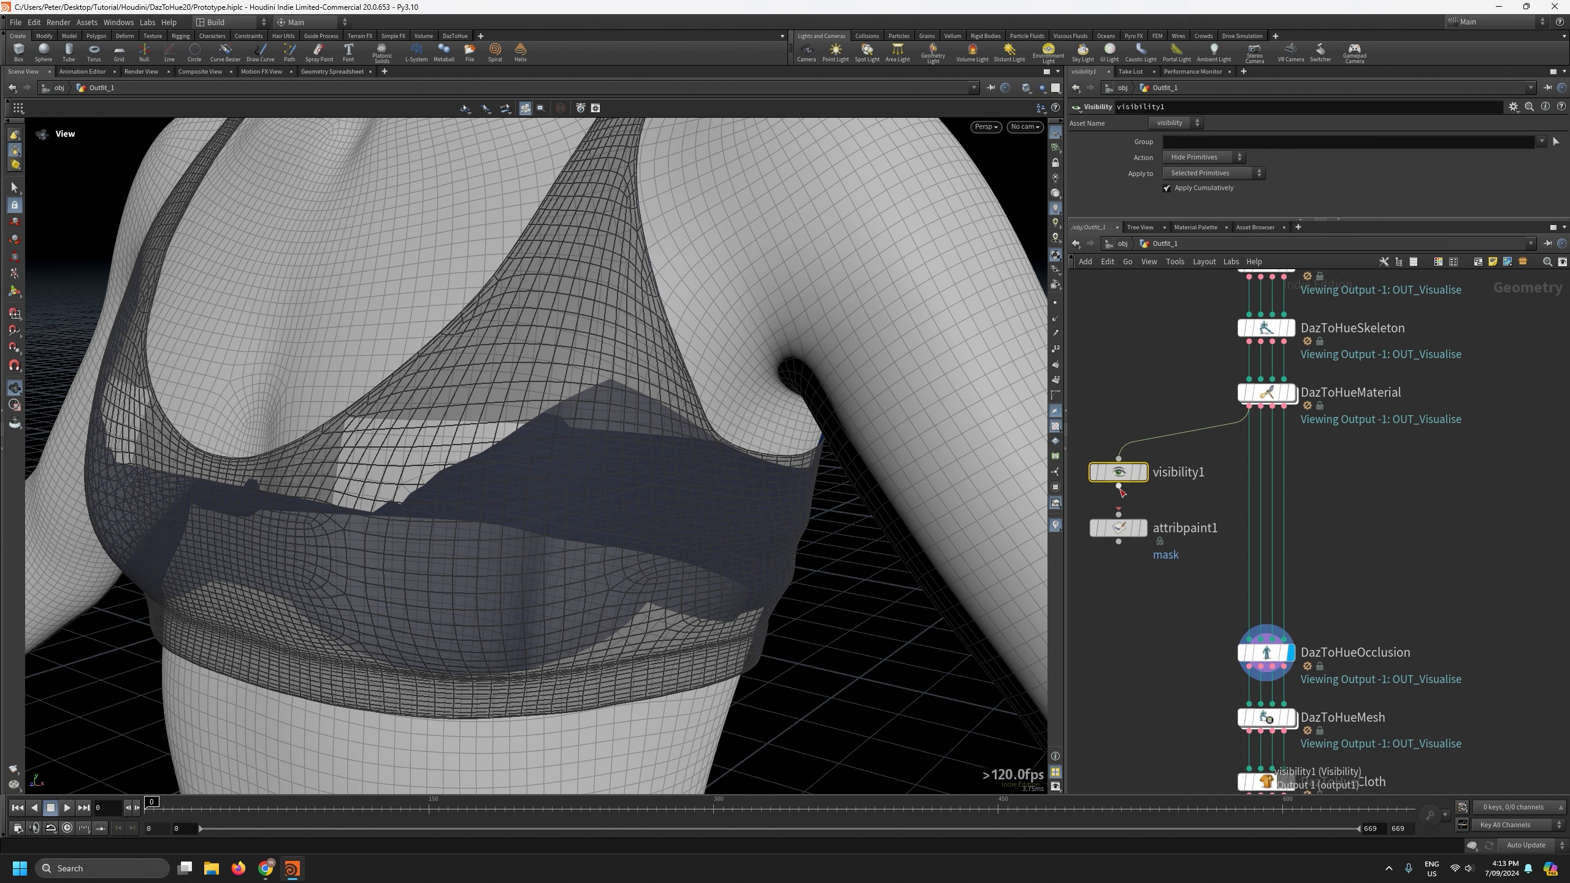
Duplicate the Visibility node below attribpaint1, wire the chain into DazToHueOcclusion's first input, and shift the three nodes slightly aside.
key("ctrl+v")
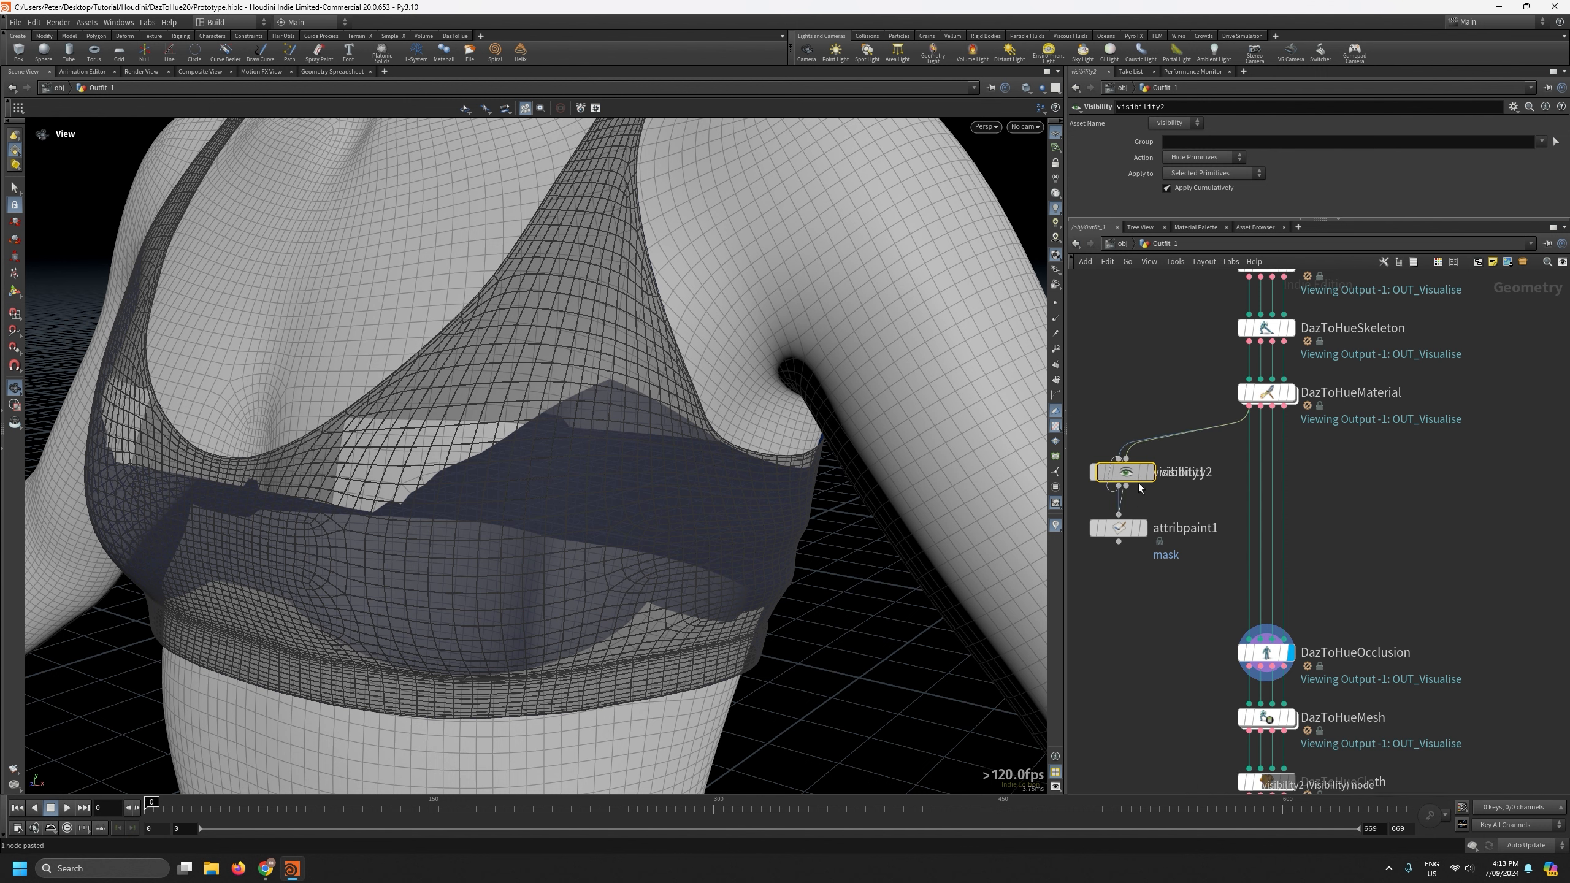
left_click_drag(1140, 484, 1131, 608)
left_click_drag(1119, 542, 1247, 643)
left_click_drag(1142, 682, 1105, 450)
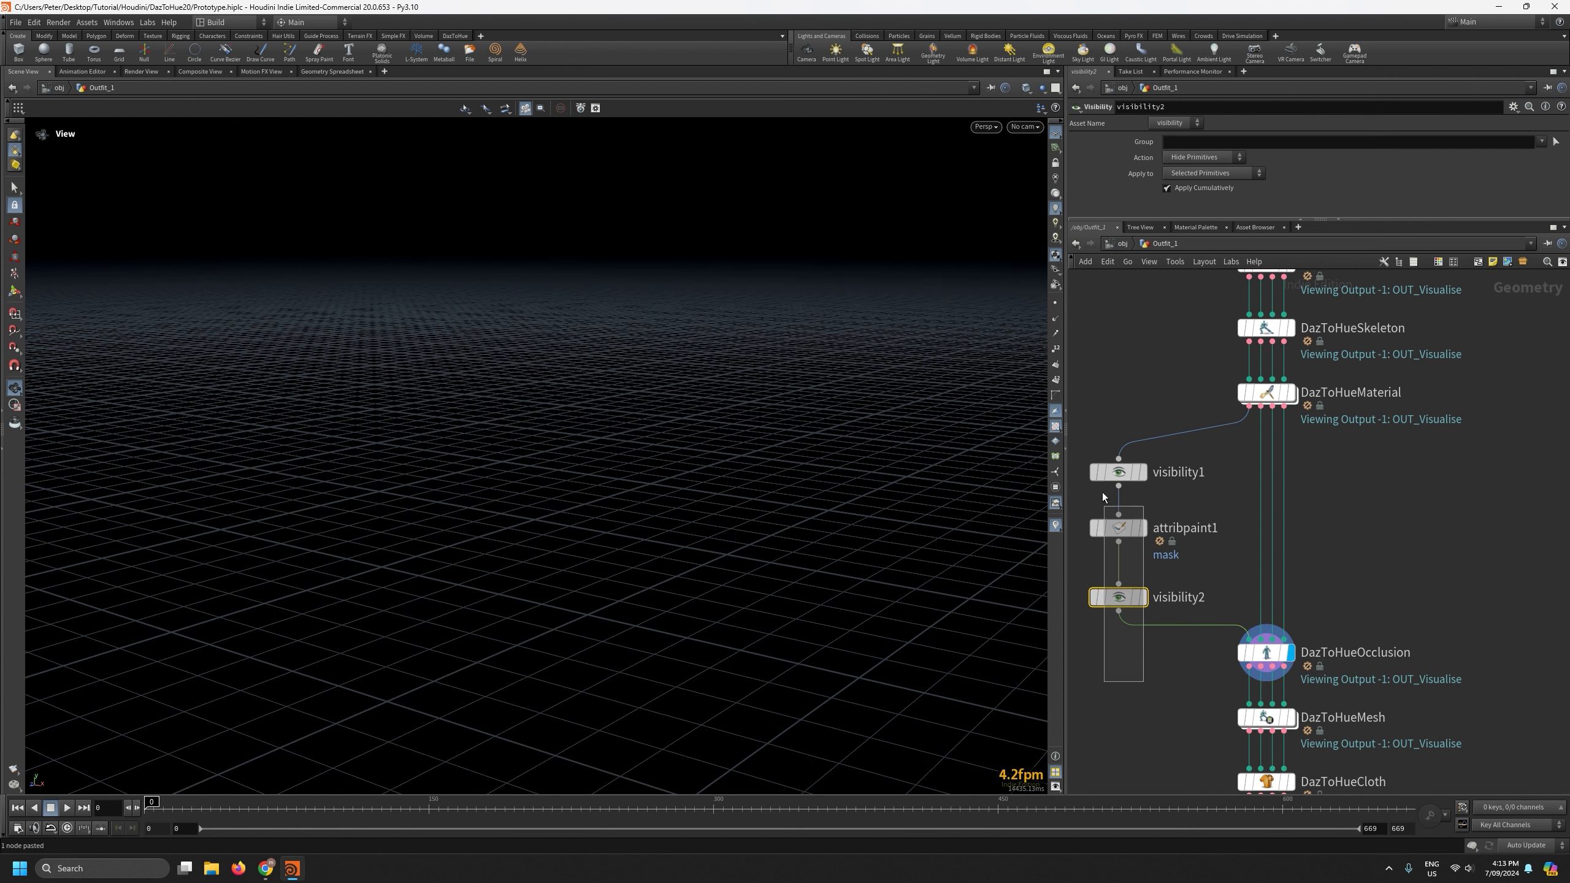
left_click(1140, 679)
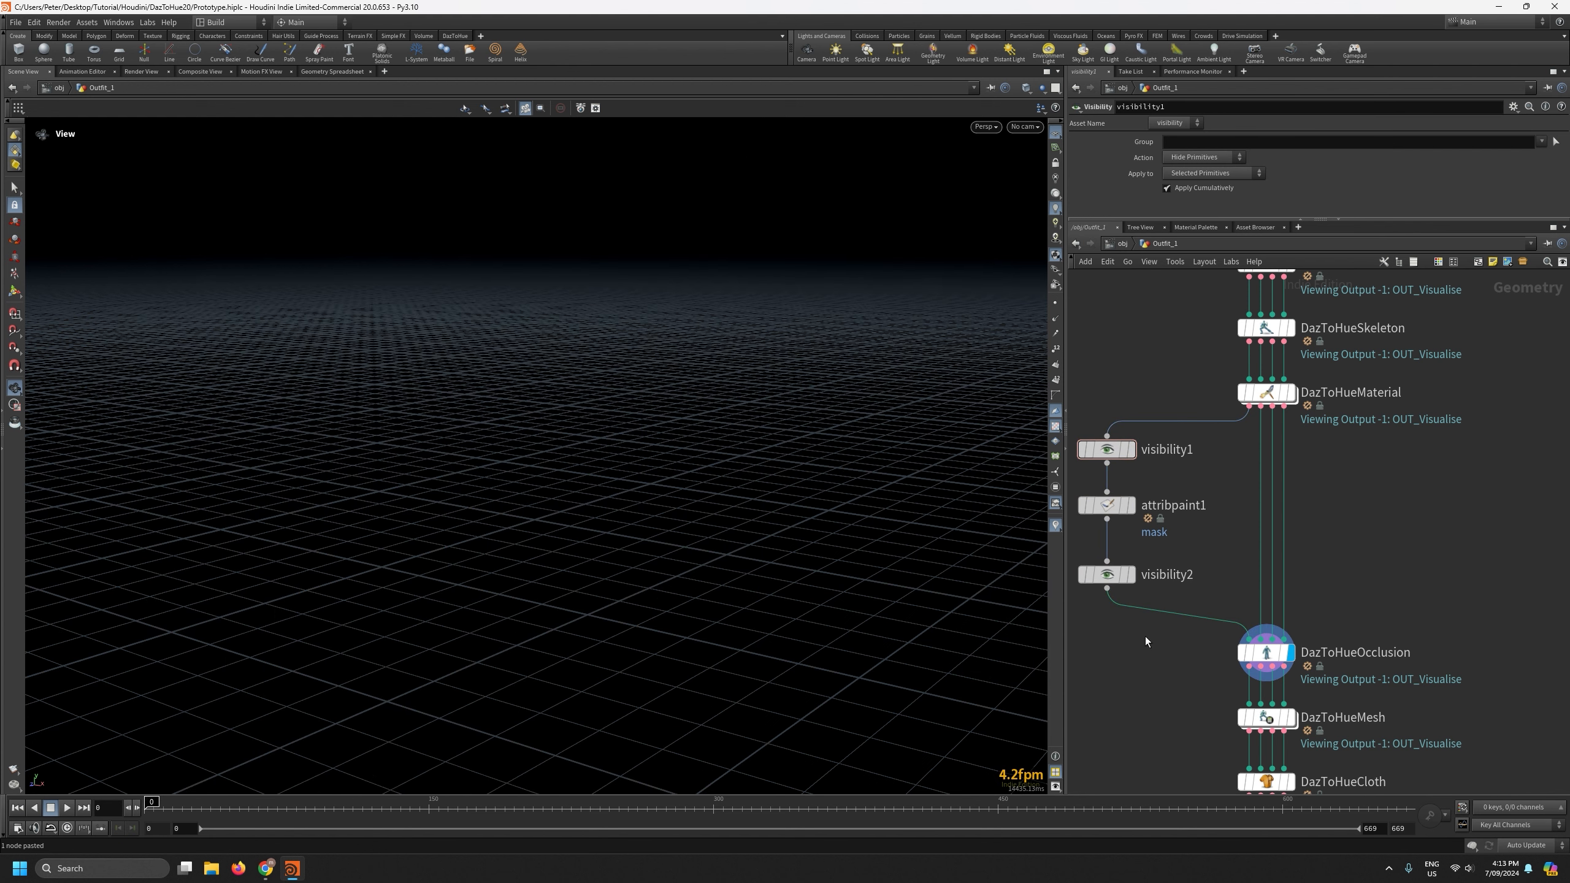
Display visibility1 and set it to hide the toptank_10541 group.
left_click(1130, 449)
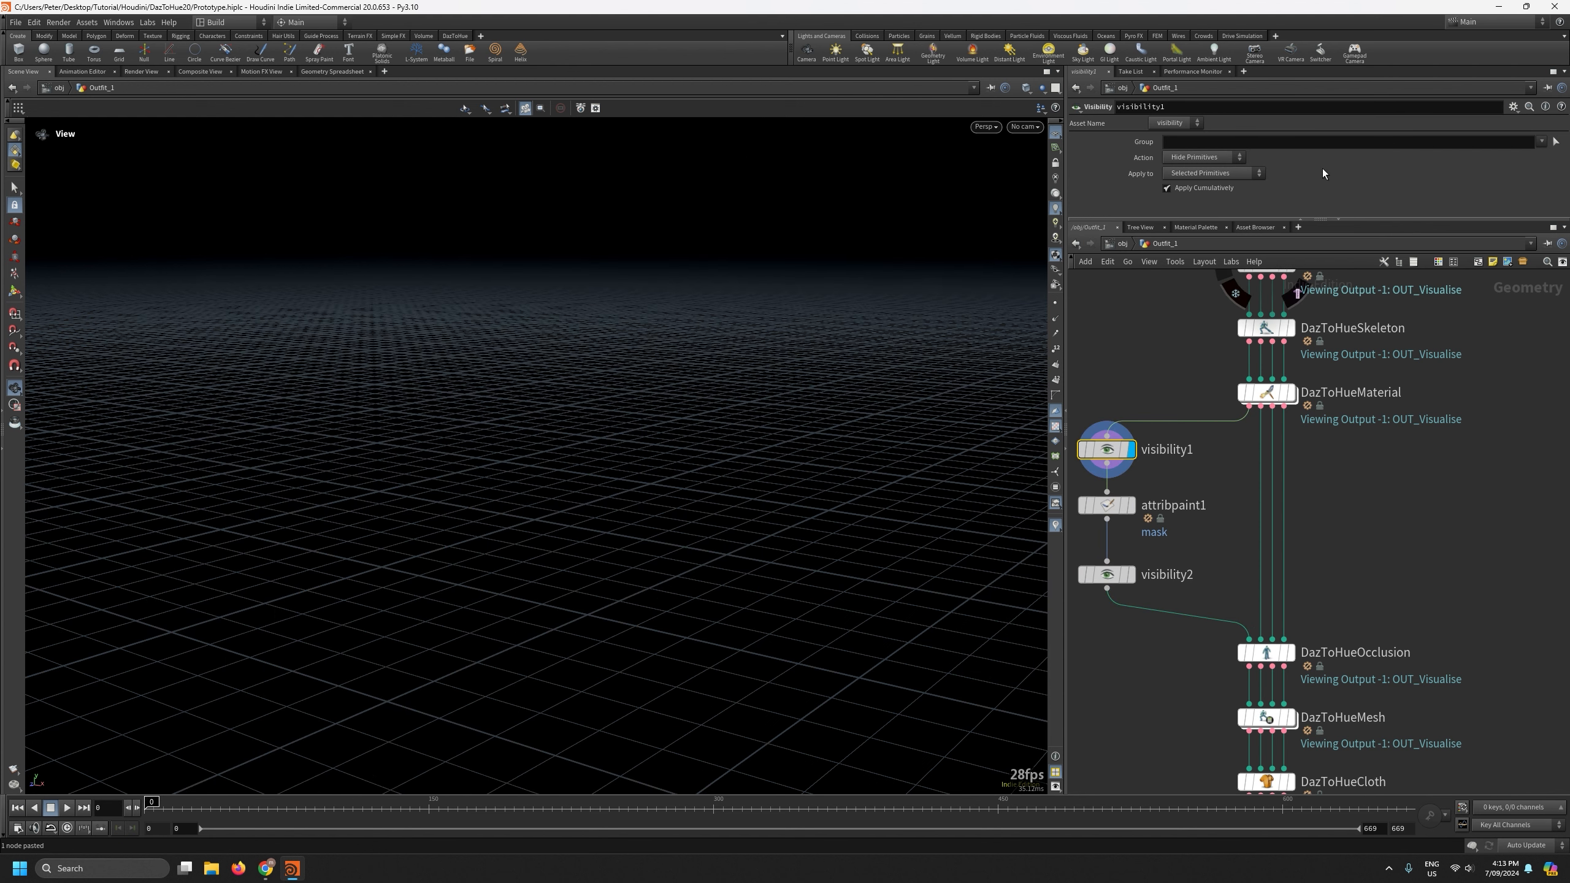
left_click(1542, 141)
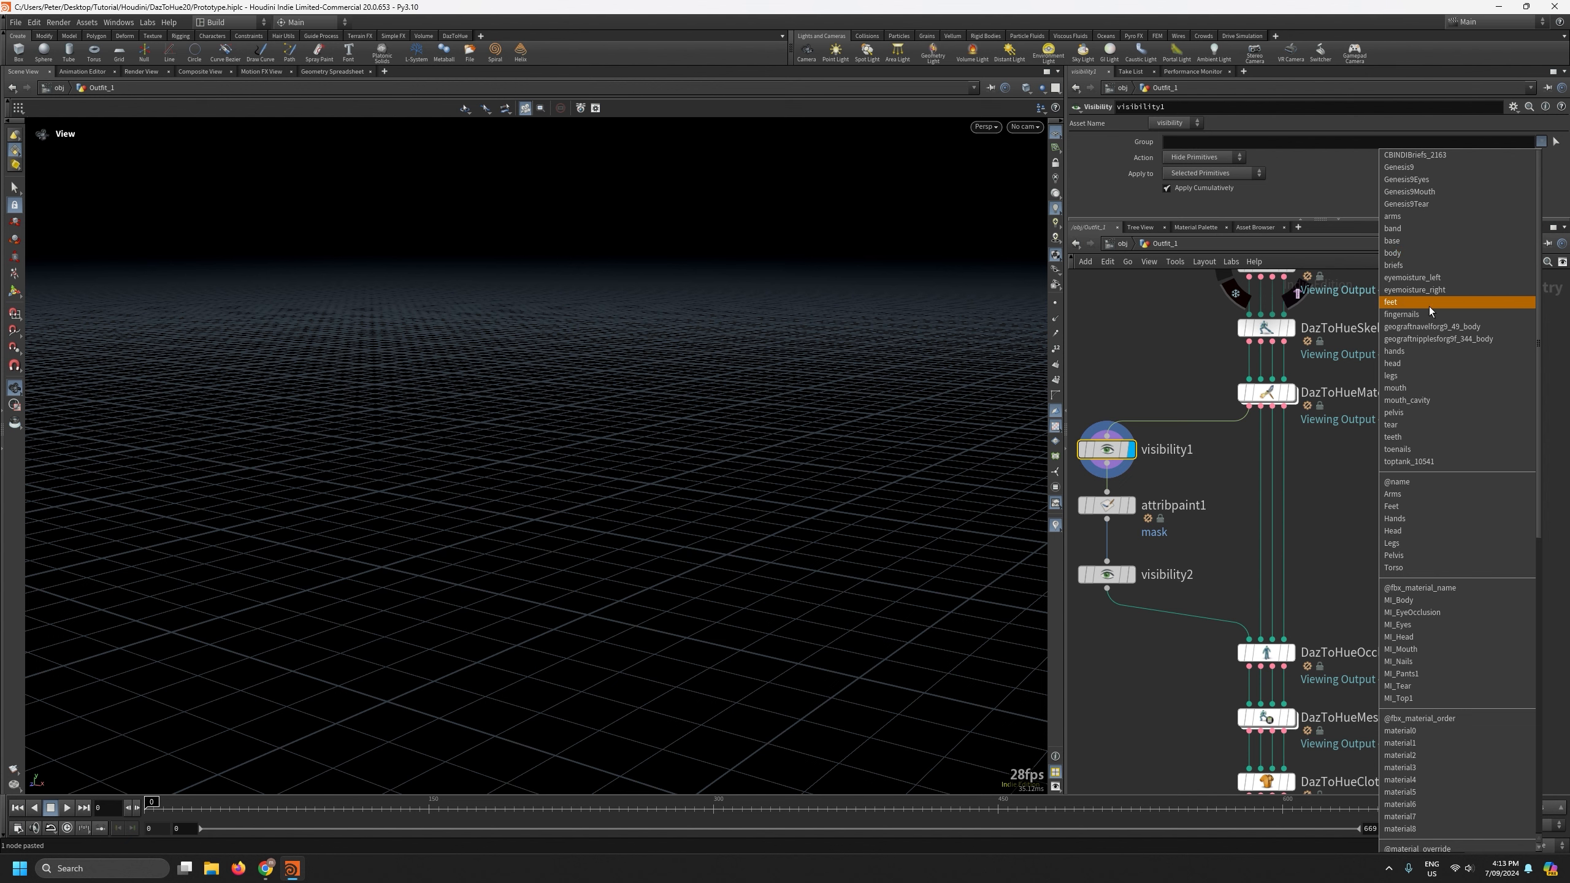
left_click(1423, 462)
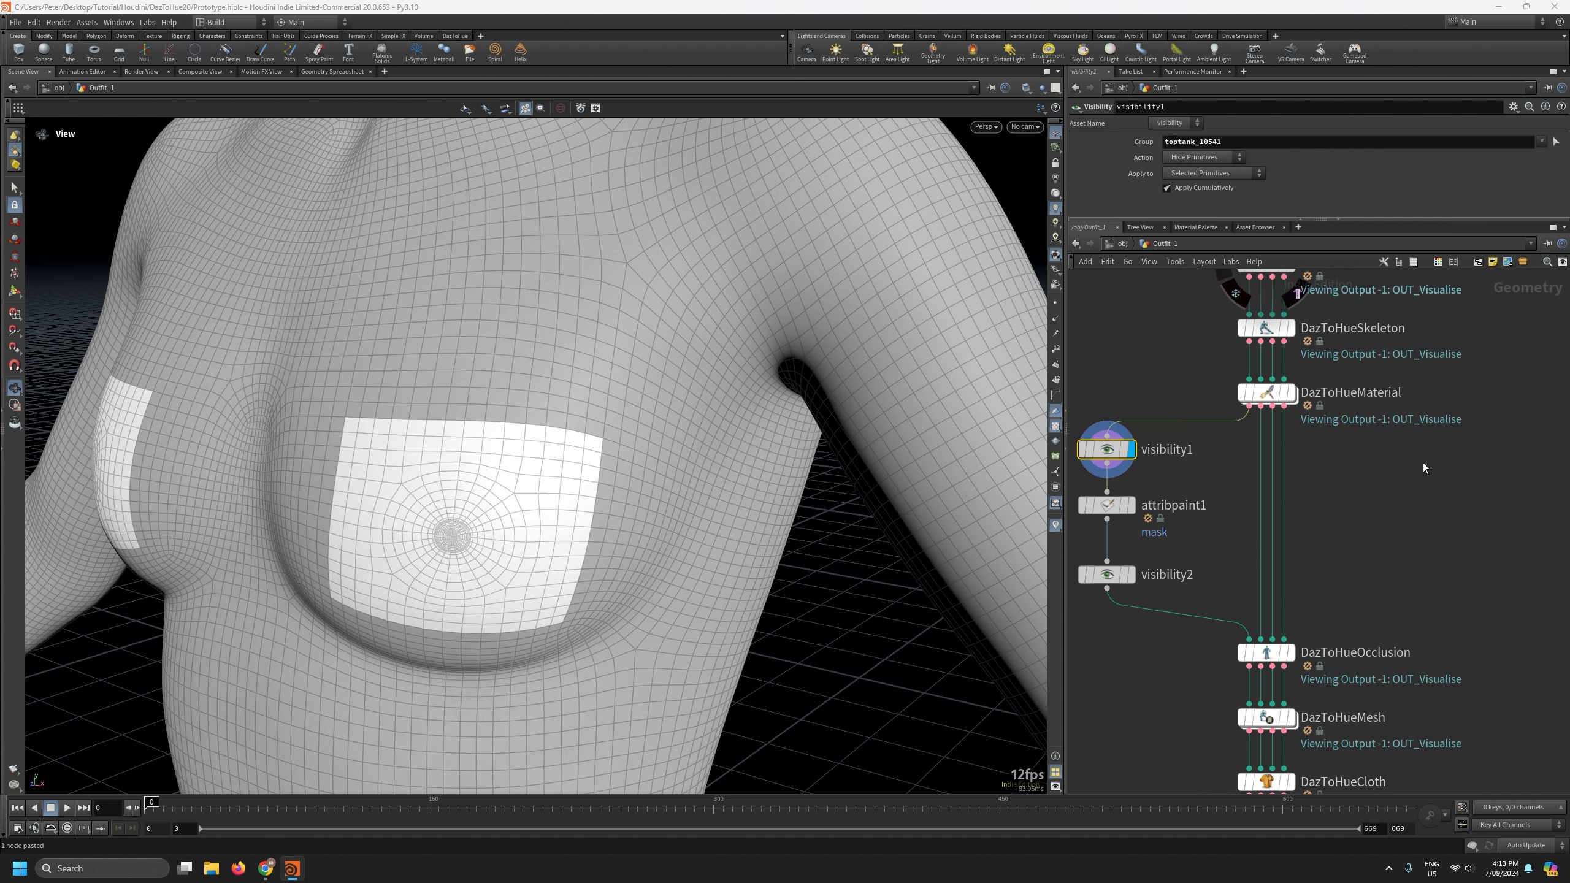
Display visibility2 and set it to expose the primitives of the toptank_10541 group.
left_click(1130, 574)
left_click(1105, 580)
left_click(1542, 142)
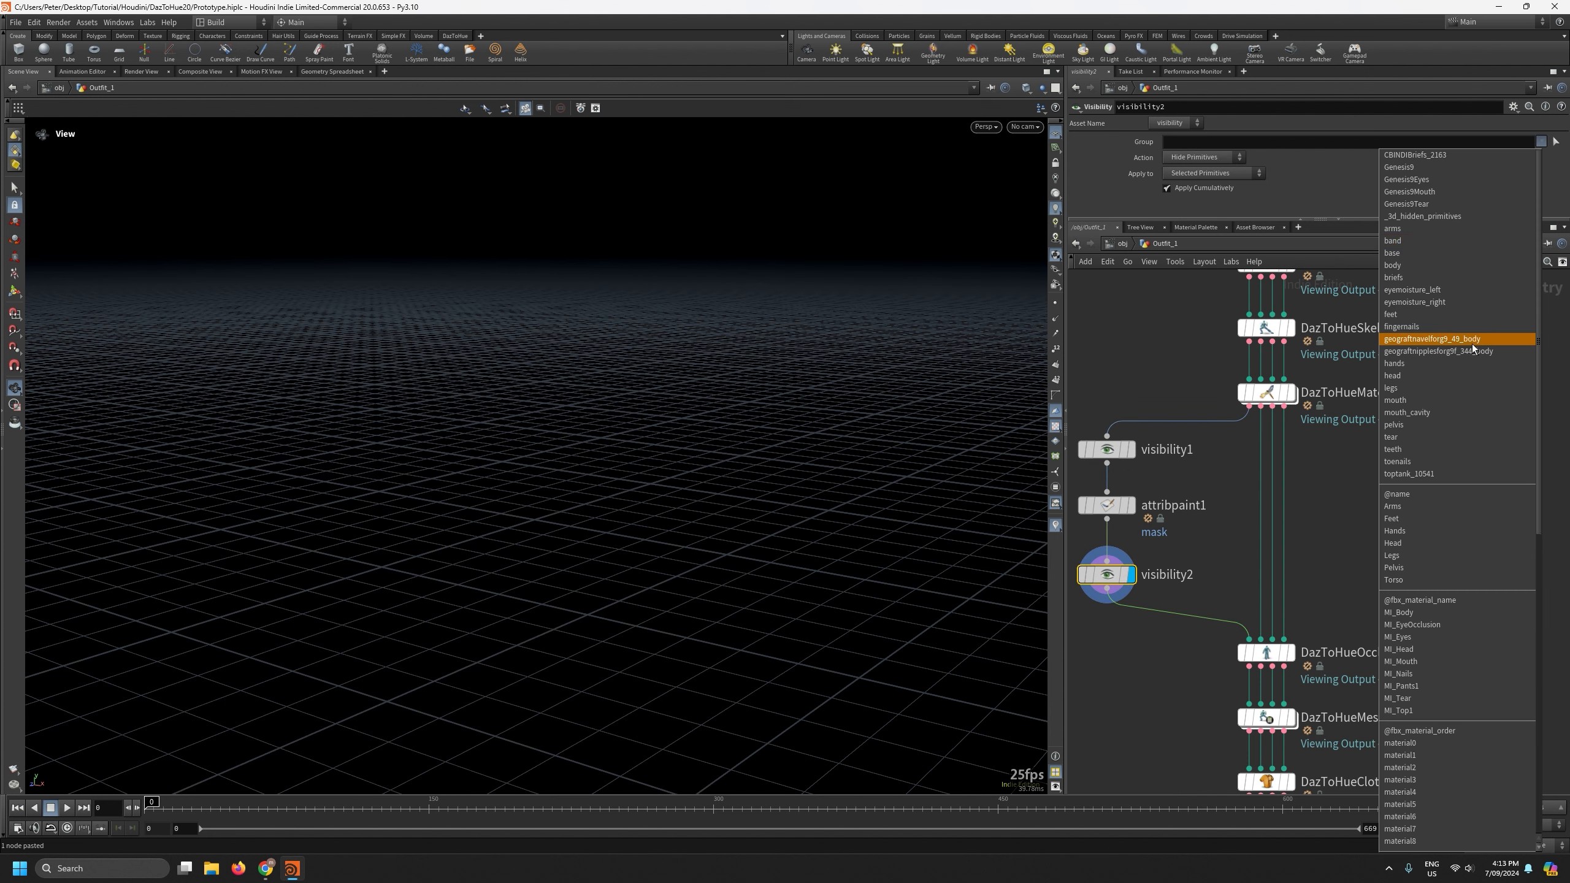
left_click(1431, 473)
left_click(1187, 158)
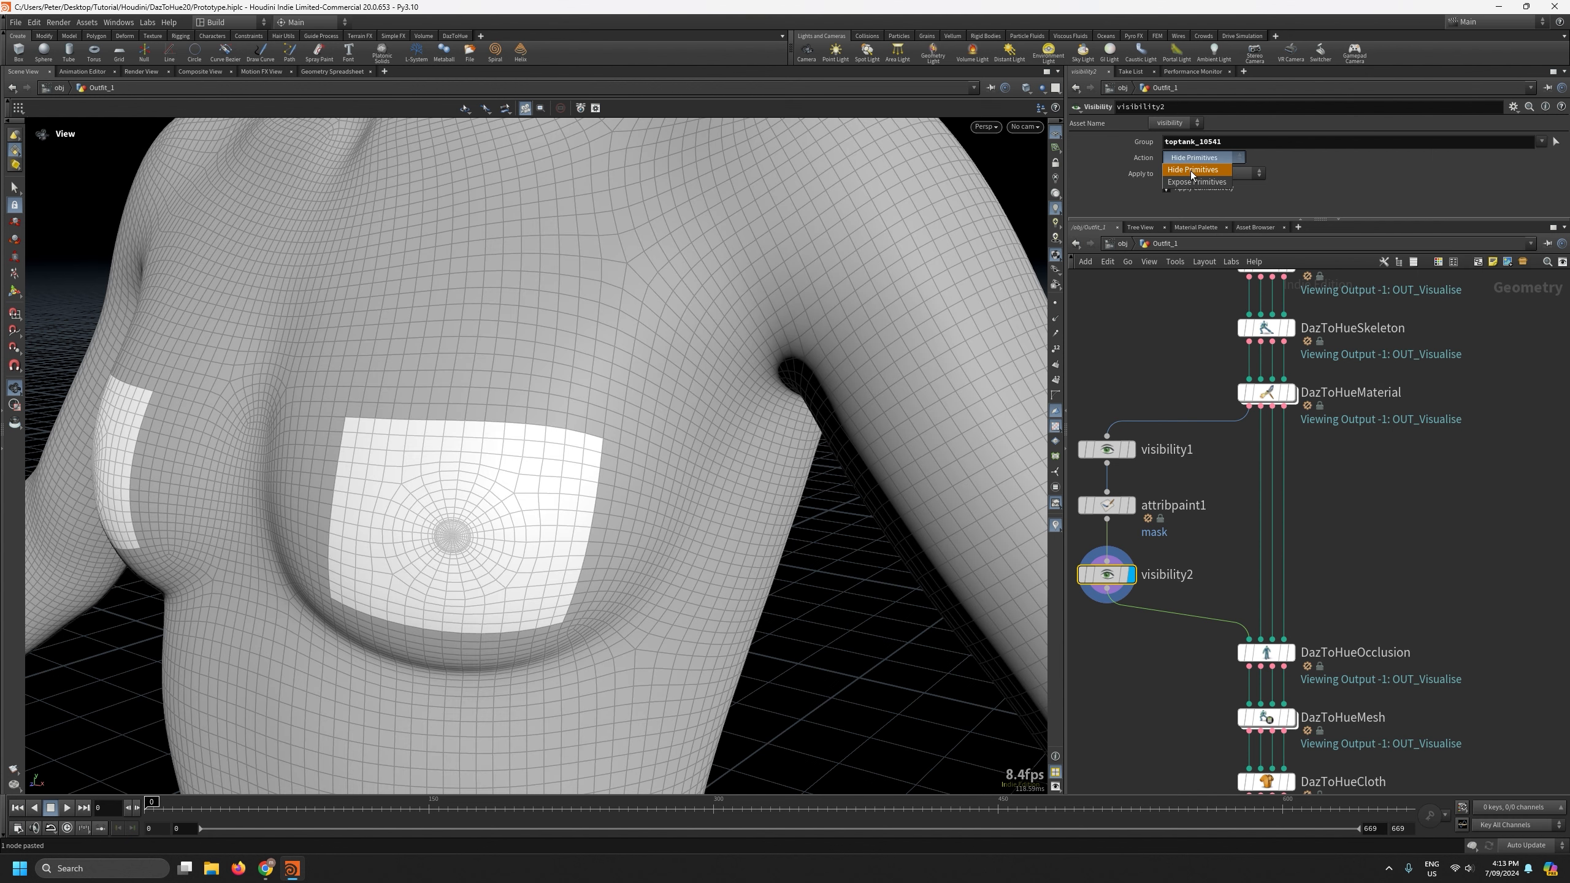
left_click(1196, 181)
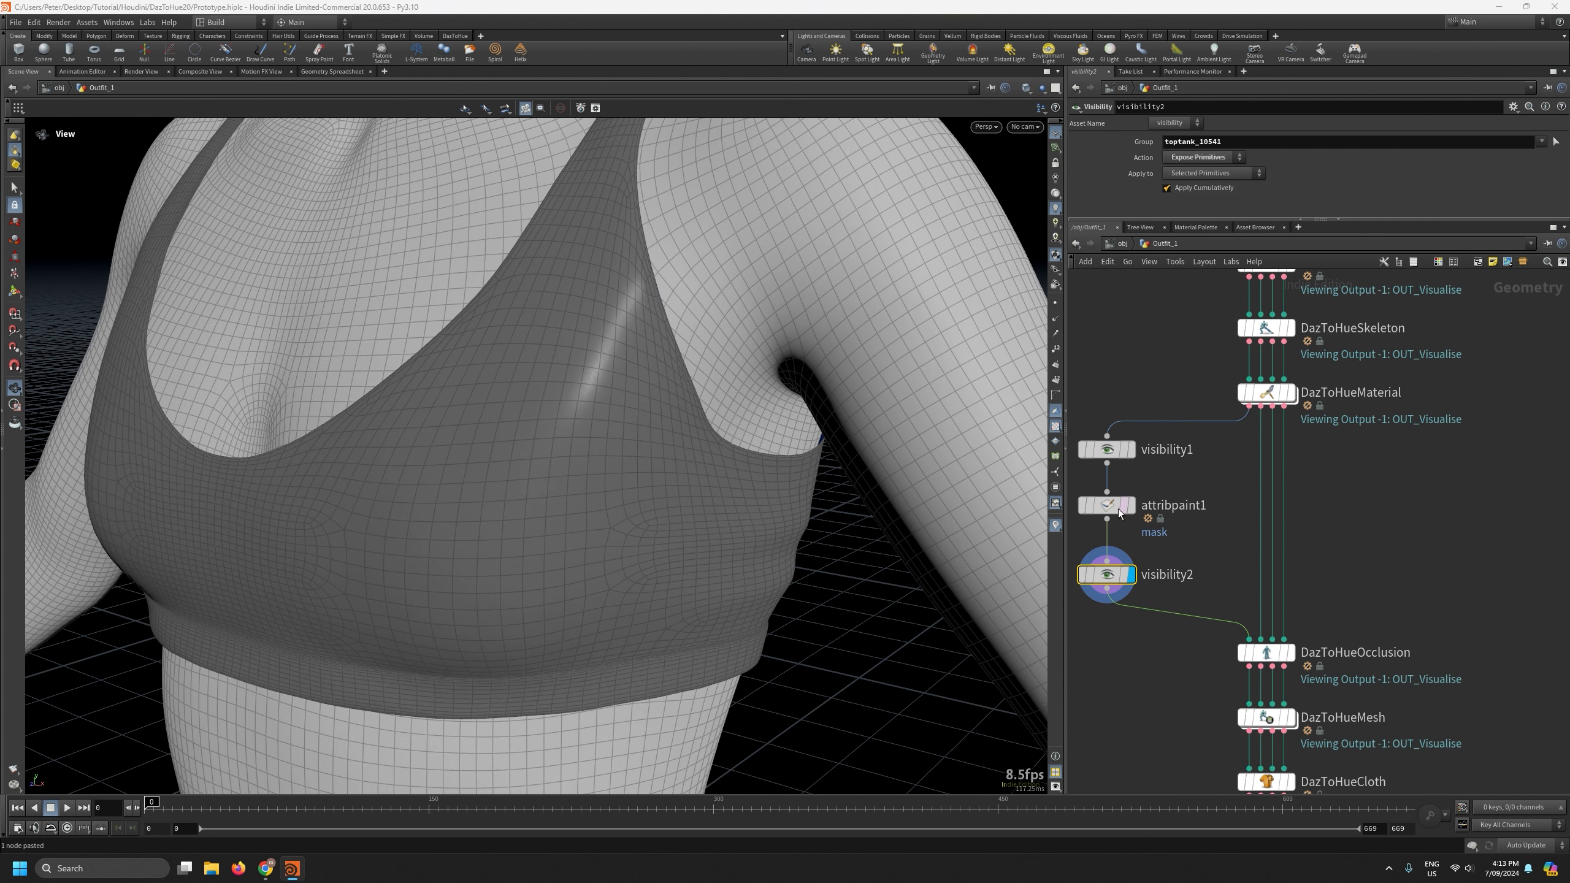
Move attribpaint1 down slightly, enlarge the network and parameter panes, and display DazToHueOcclusion with the top seen from the side.
left_click_drag(1119, 512, 1118, 522)
left_click_drag(1066, 623, 972, 622)
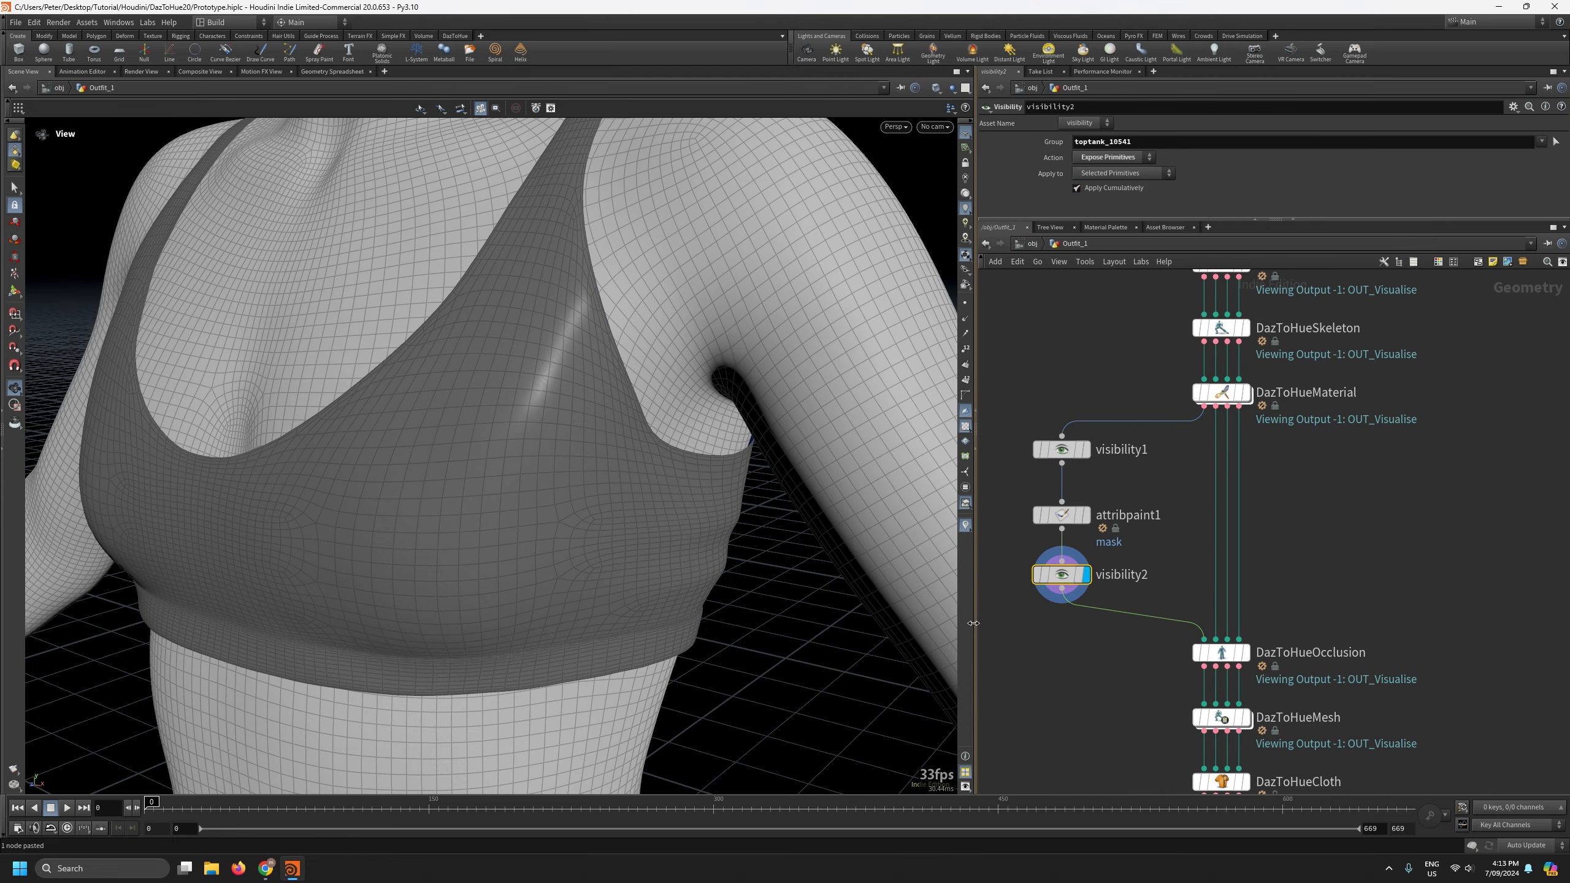
left_click(1061, 515)
left_click_drag(1163, 219, 1163, 293)
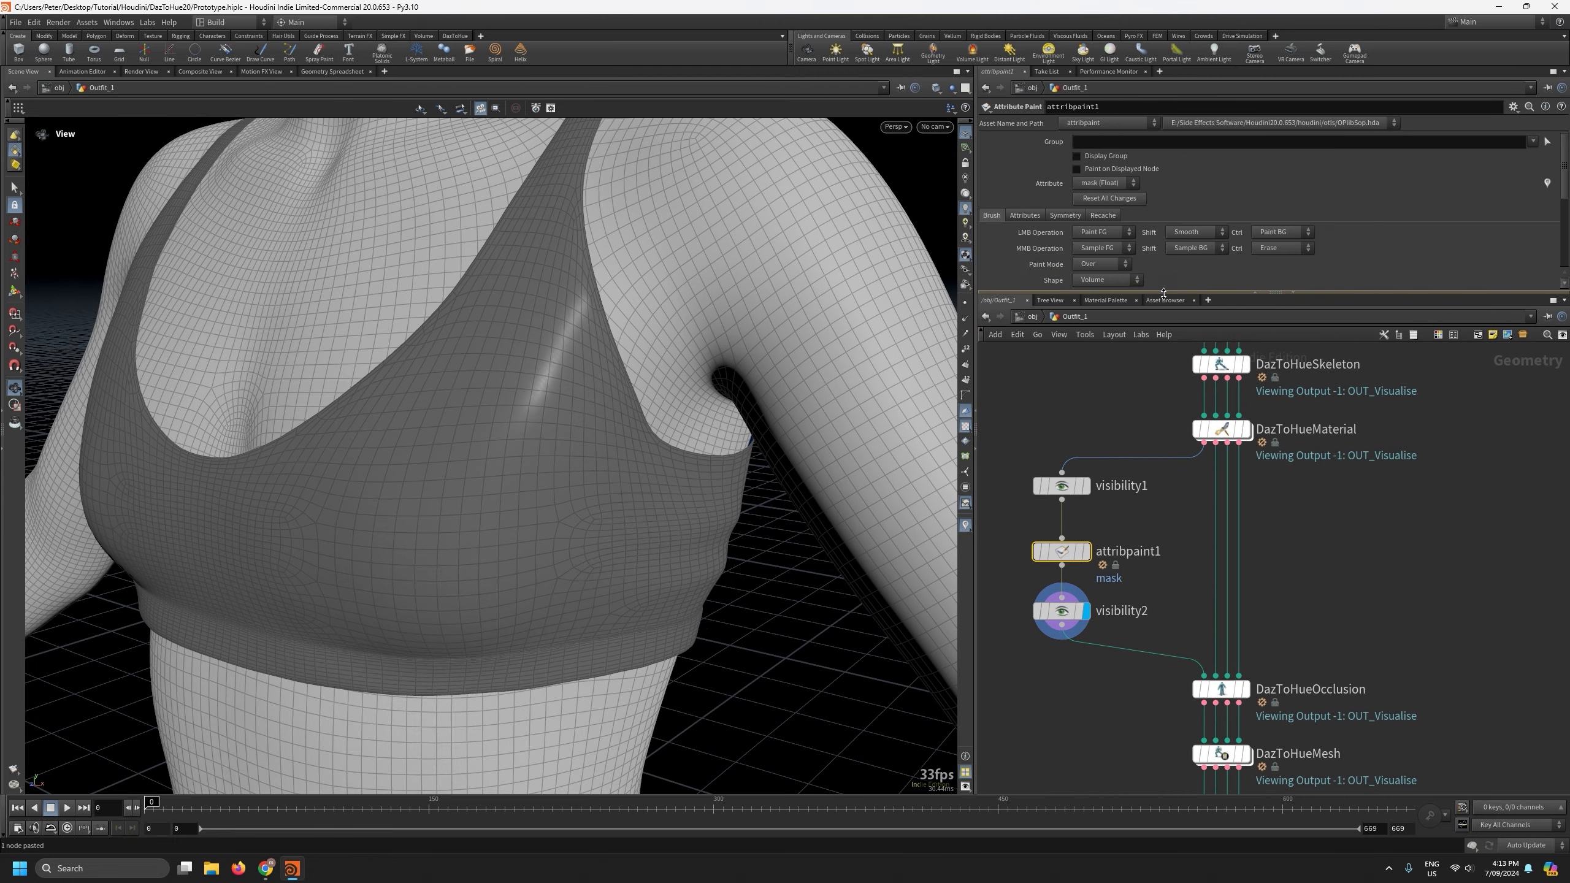
left_click(1244, 688)
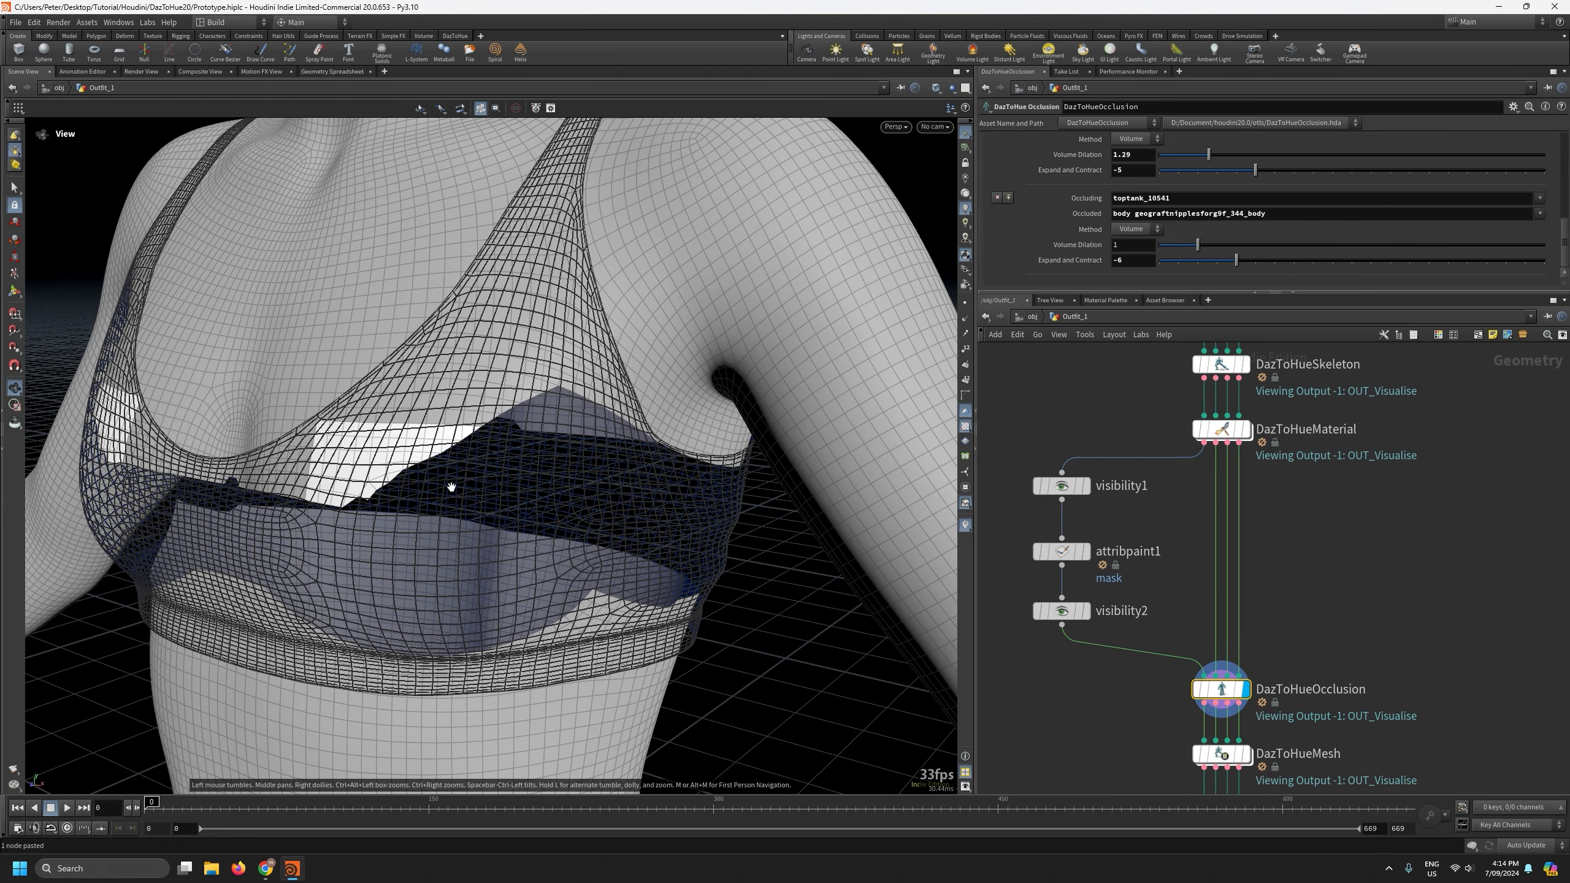
mouse_move(594, 498)
left_mouse_down()
mouse_move(596, 511)
mouse_move(575, 499)
left_mouse_up()
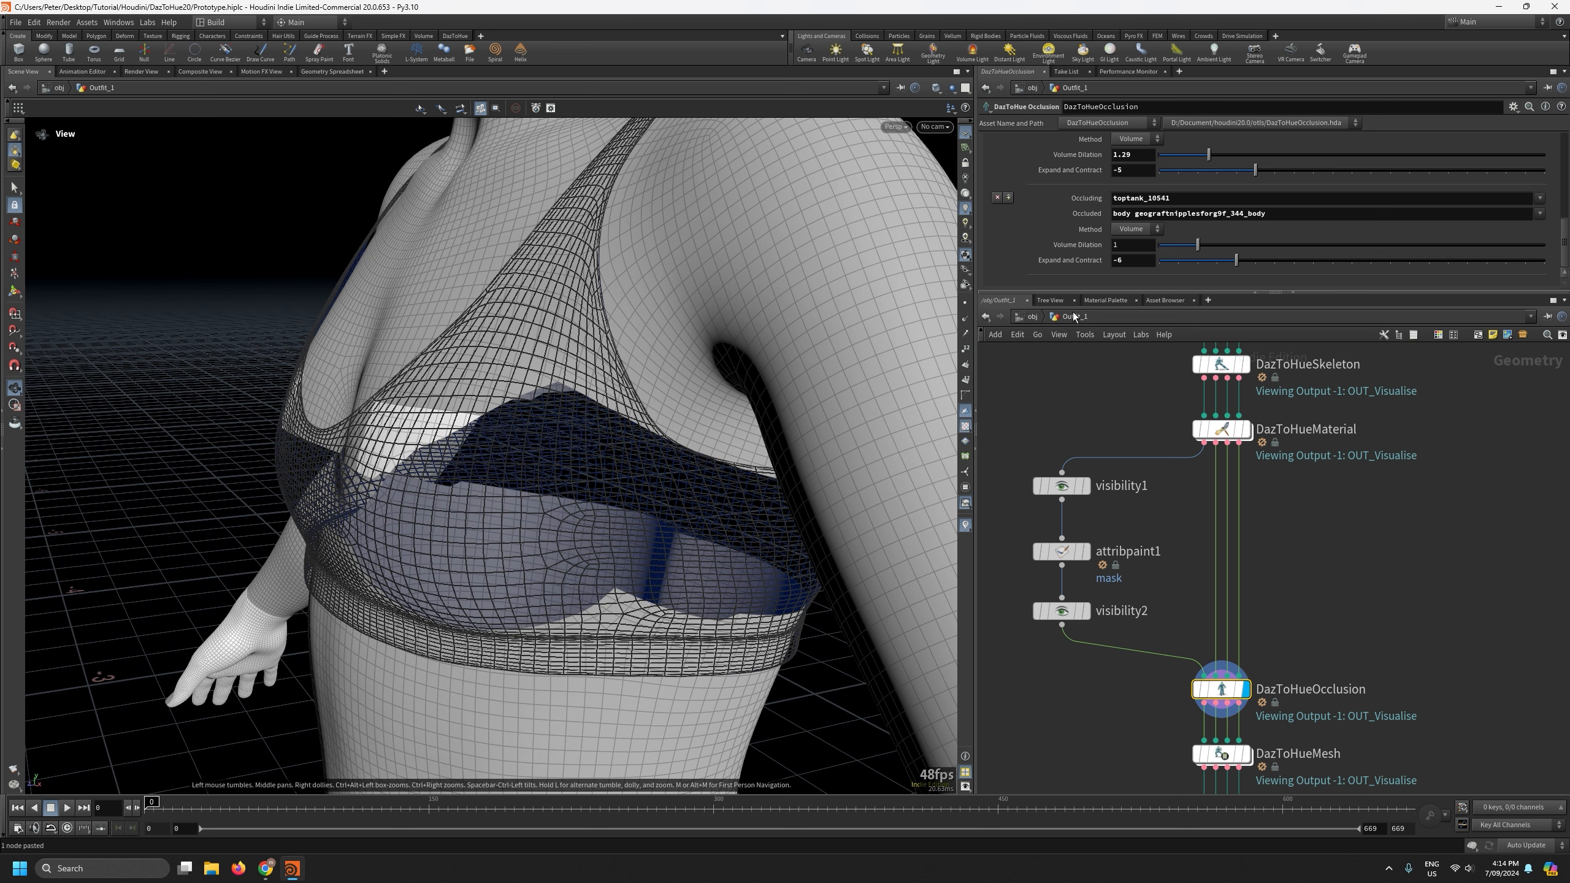
Enable mirroring on attribpaint1 and rename its painted attribute to retain.
left_click(1054, 548)
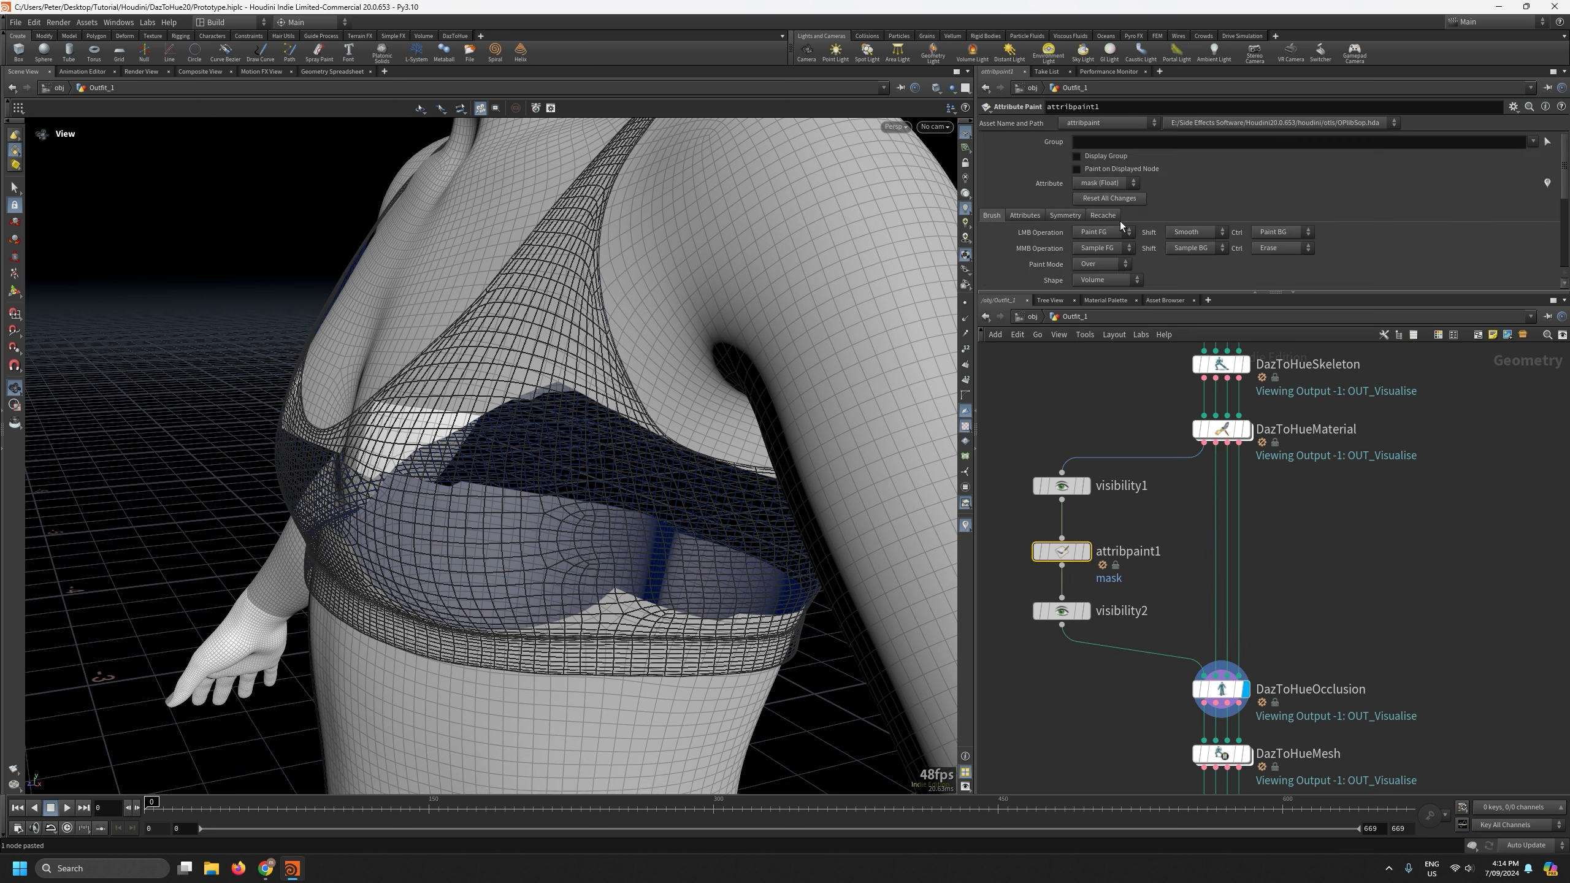
left_click(1061, 214)
left_click(1077, 230)
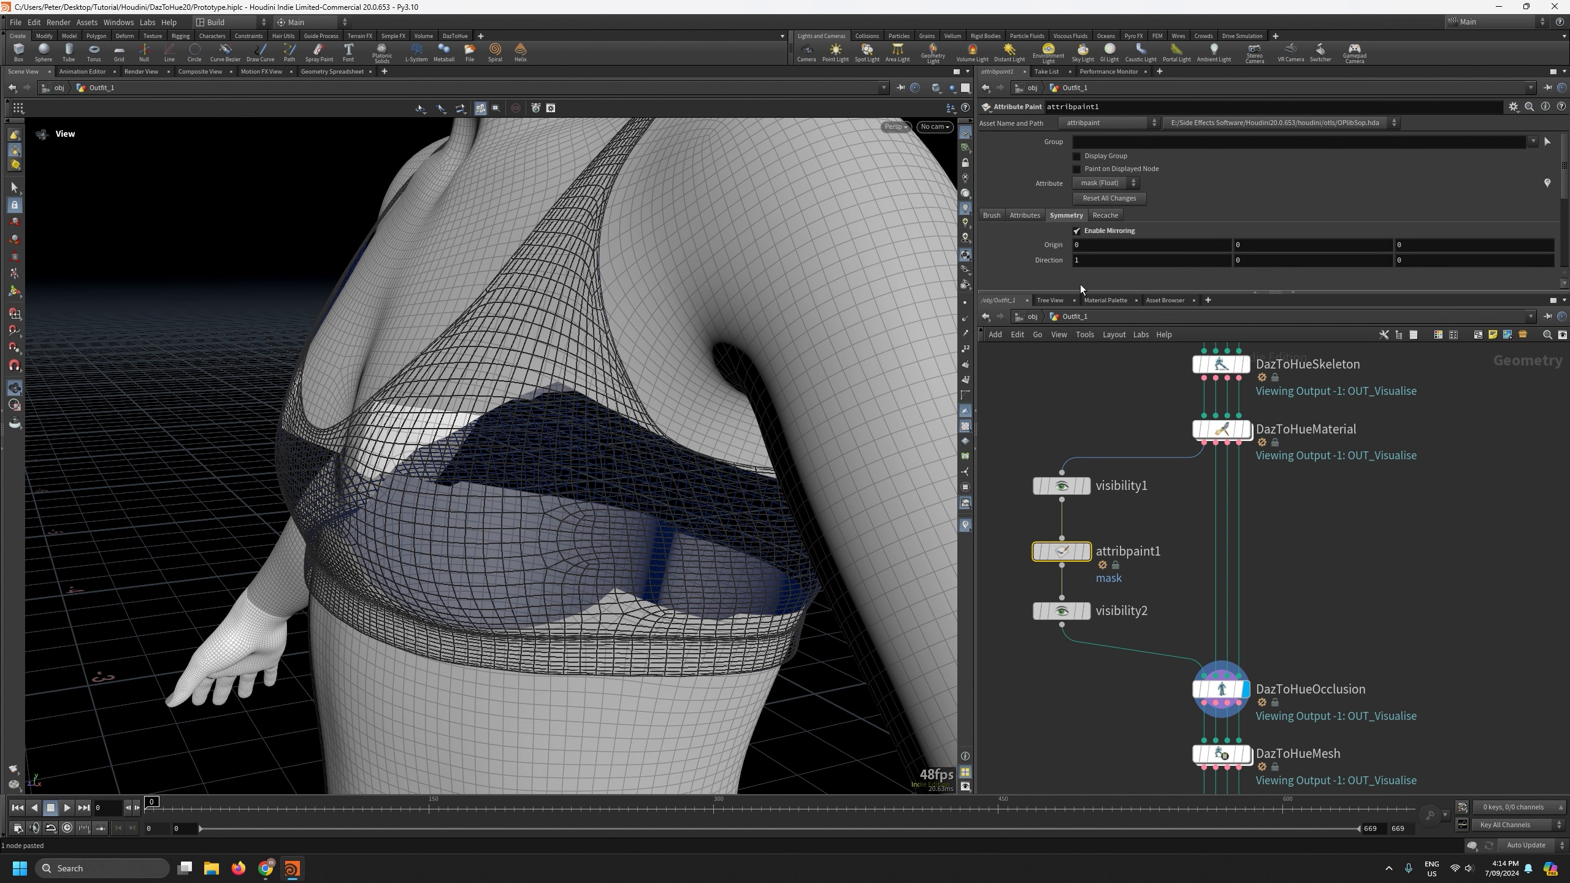
left_click_drag(1080, 292, 1079, 424)
left_click(1025, 216)
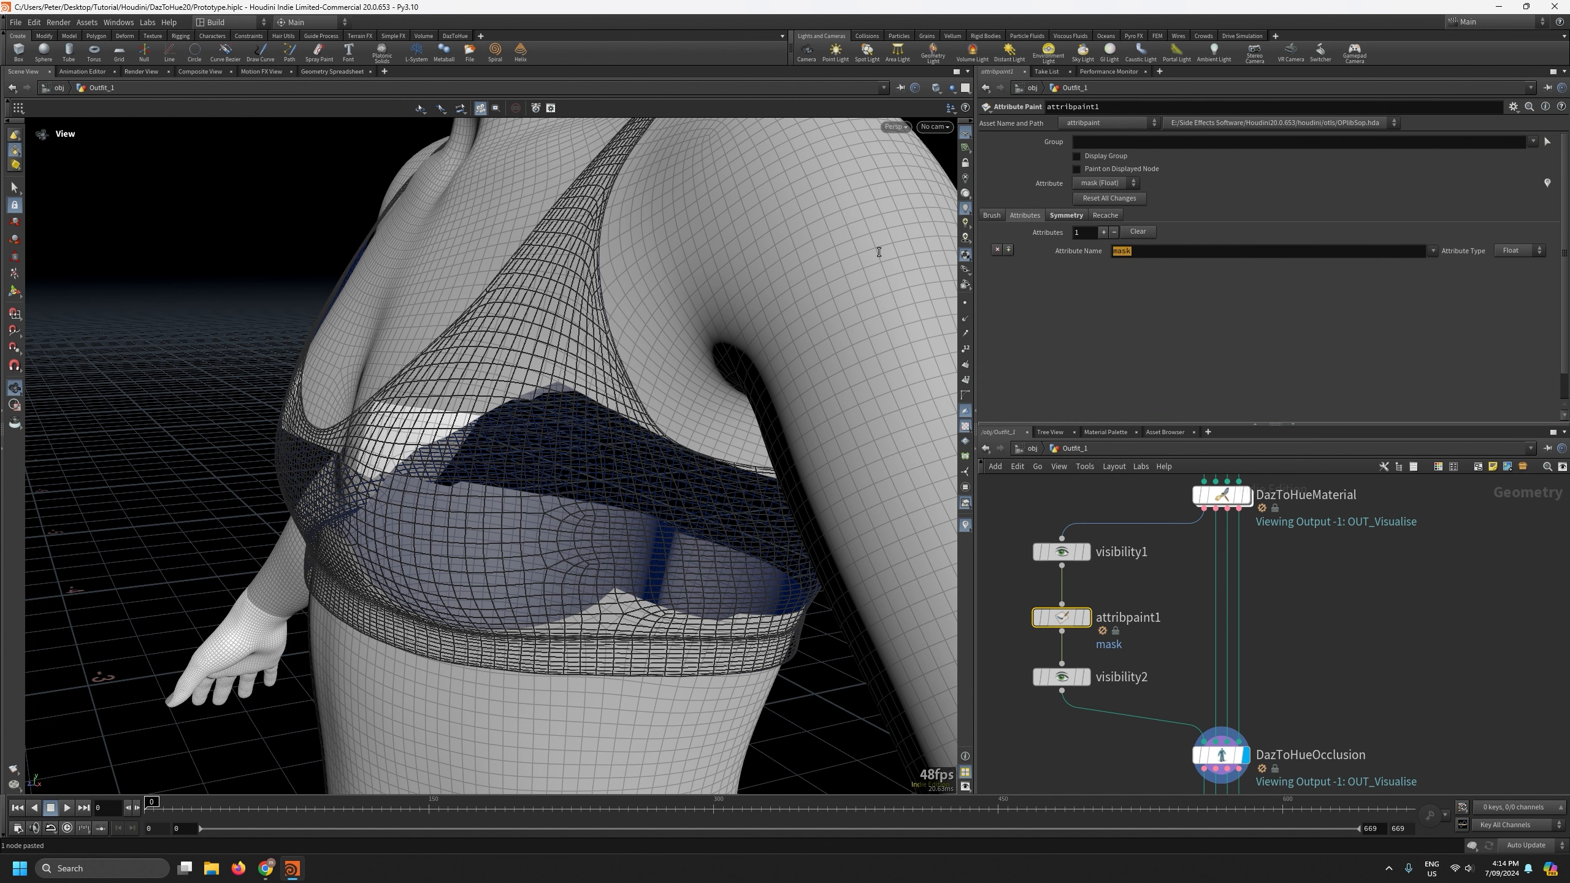
type("retain")
key("Return")
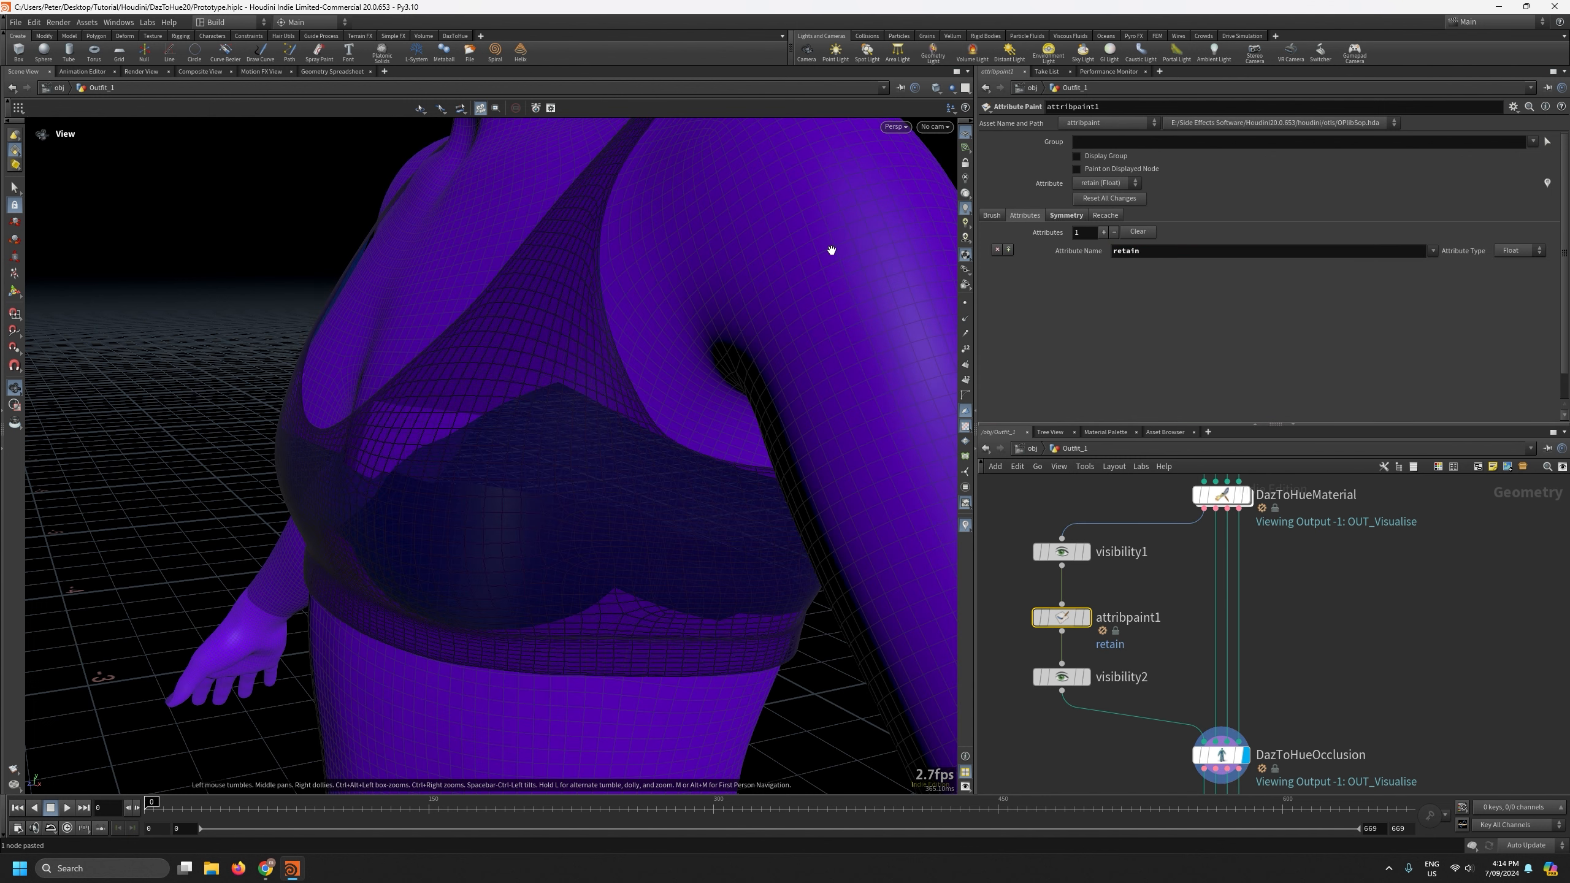
Restrict the attribpaint1 brush to visible geometry only and shrink its radius to about 0.02.
left_click(991, 216)
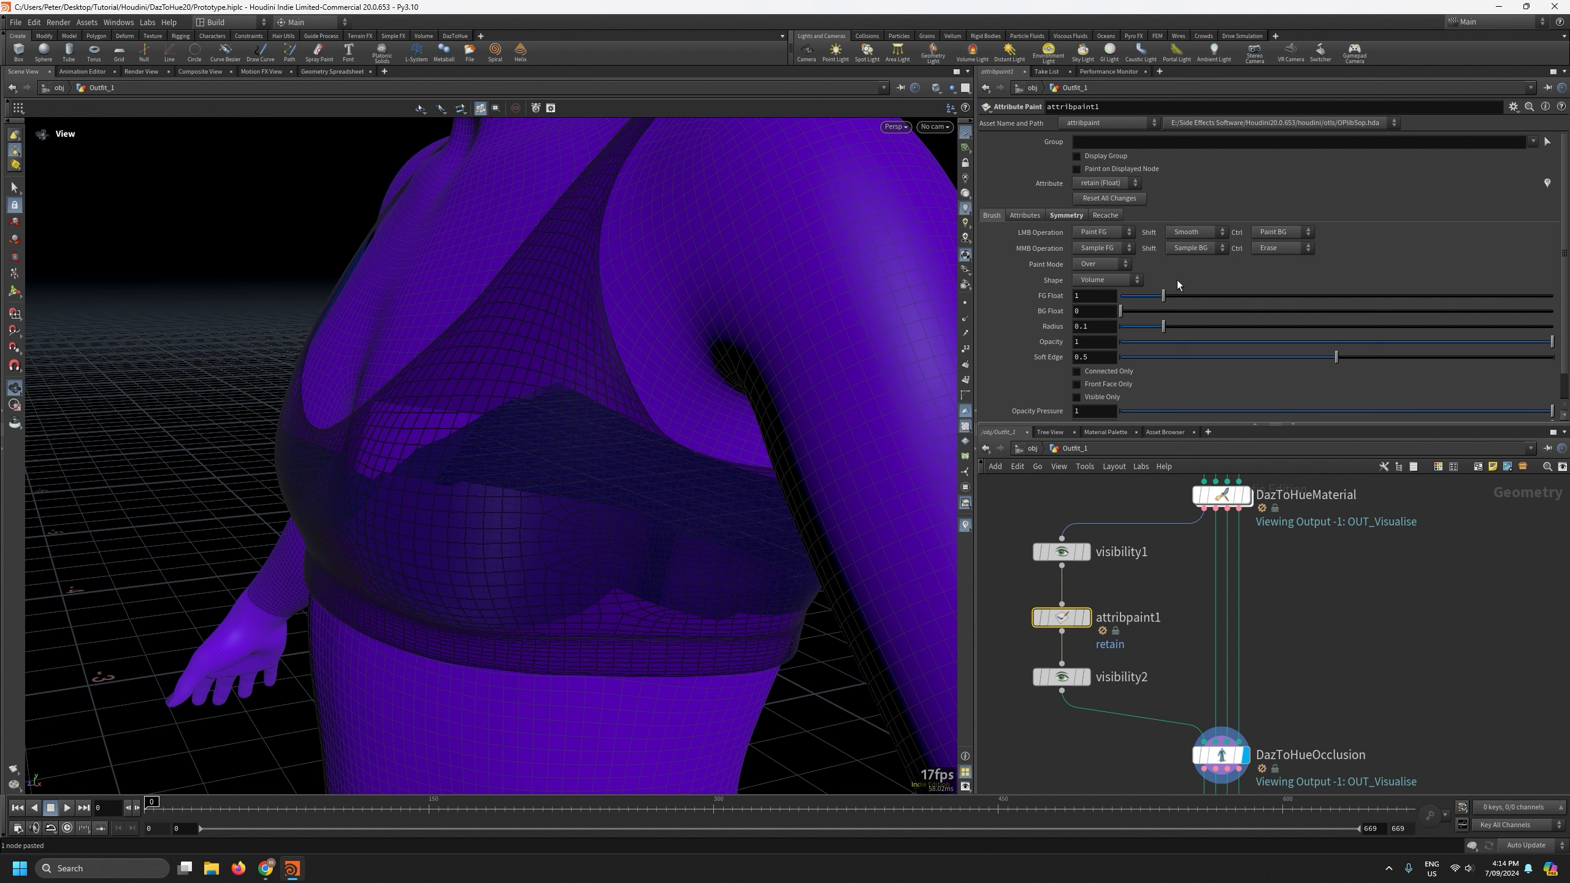
scroll(1178, 284, "down", 2)
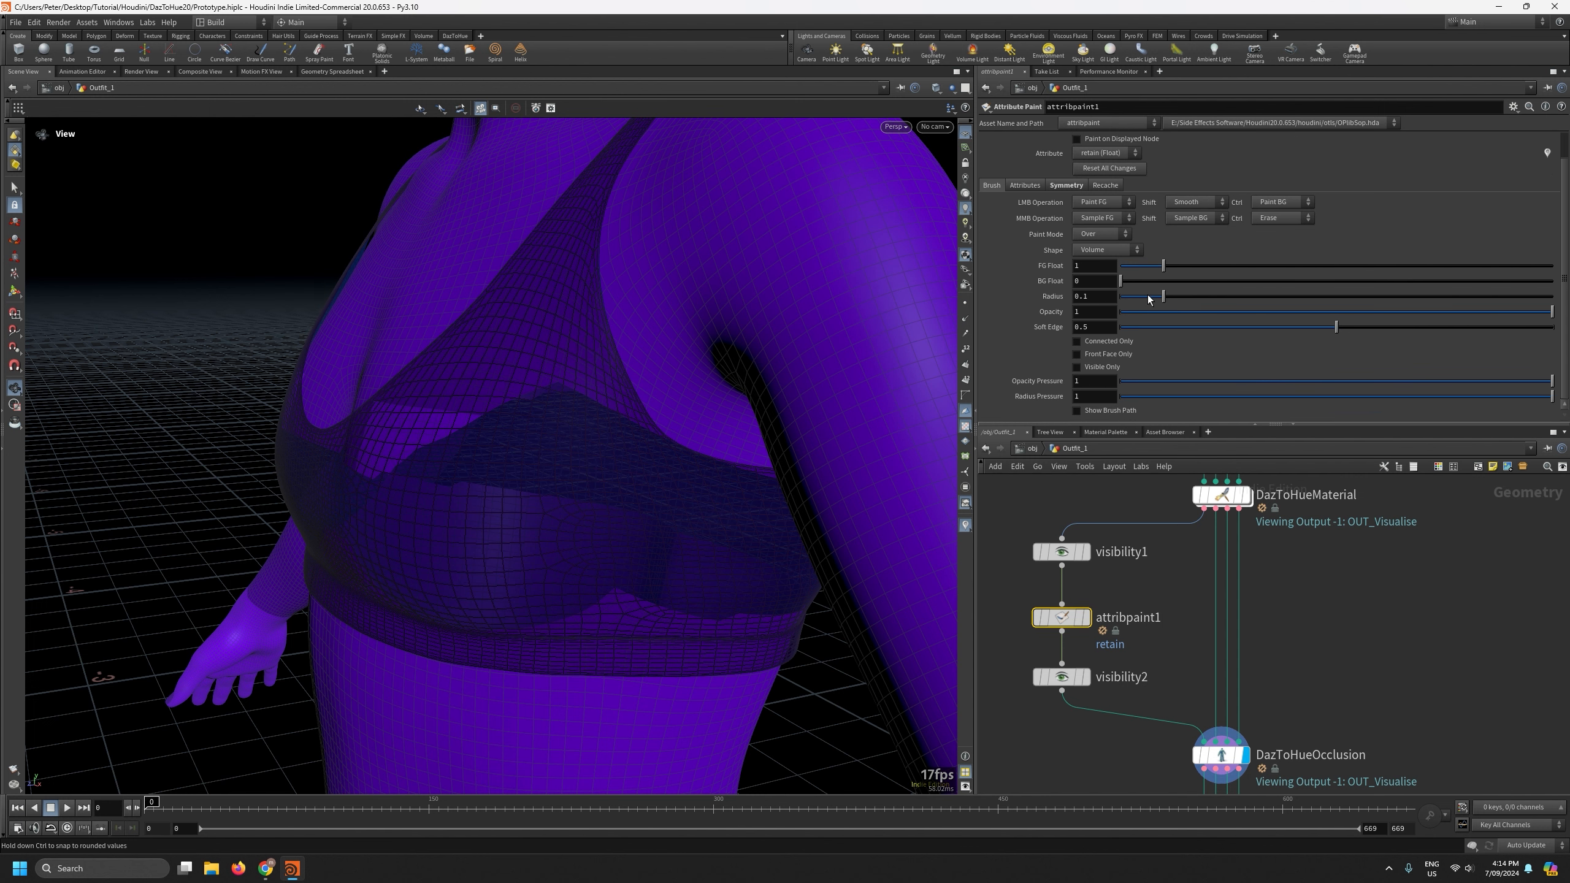
left_click(1096, 364)
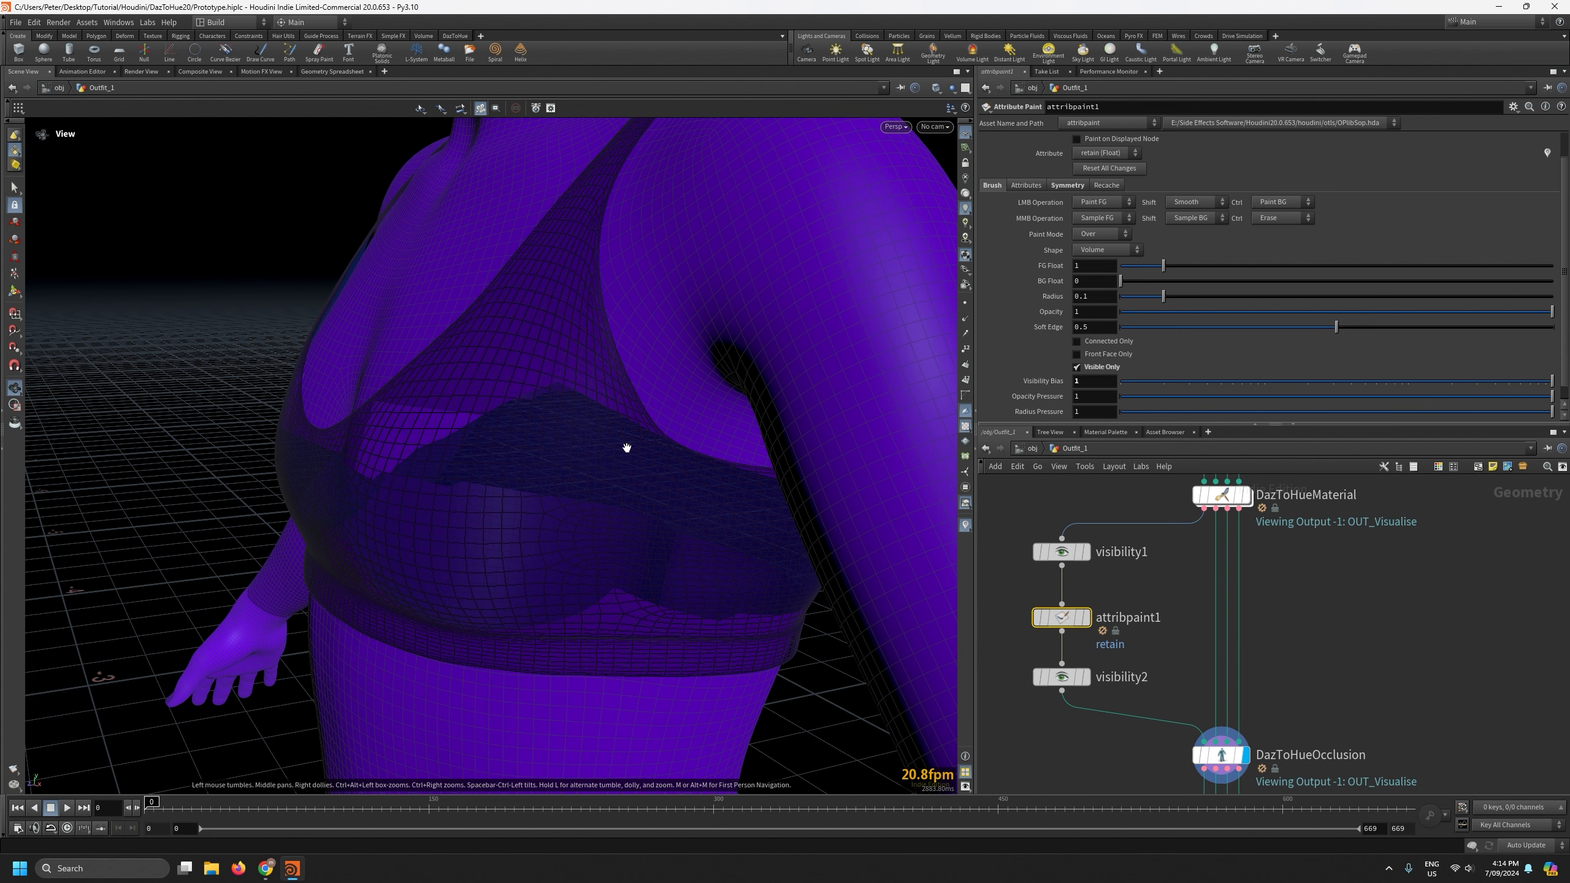
scroll(637, 454, "down", 10)
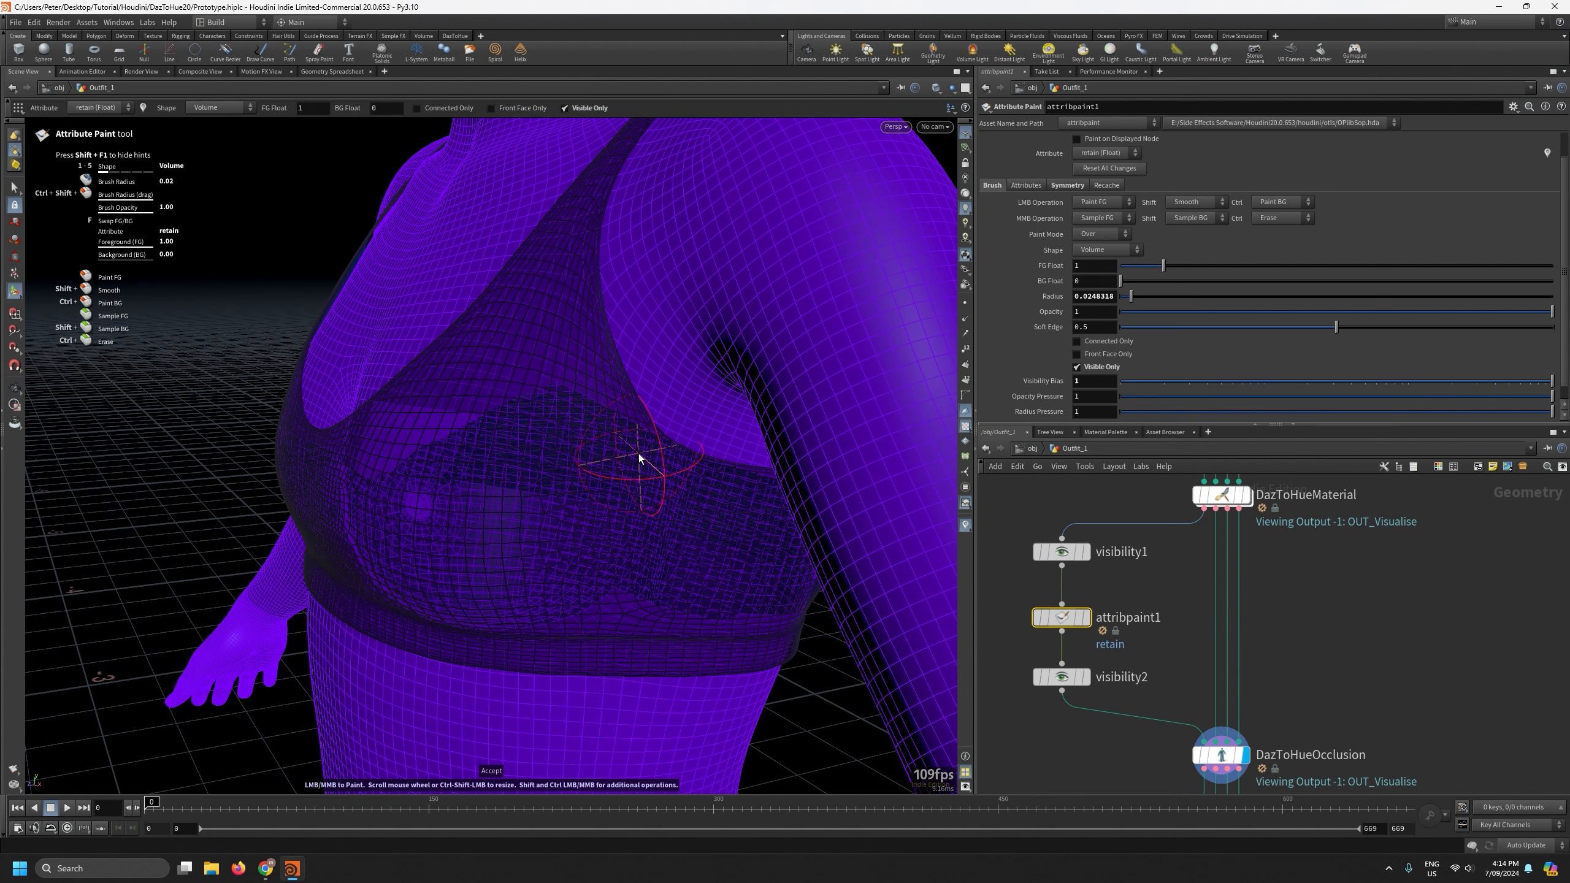
left_click_drag(653, 488, 648, 402, "alt")
right_click_drag(648, 403, 662, 348, "alt")
scroll(674, 397, "down", 4)
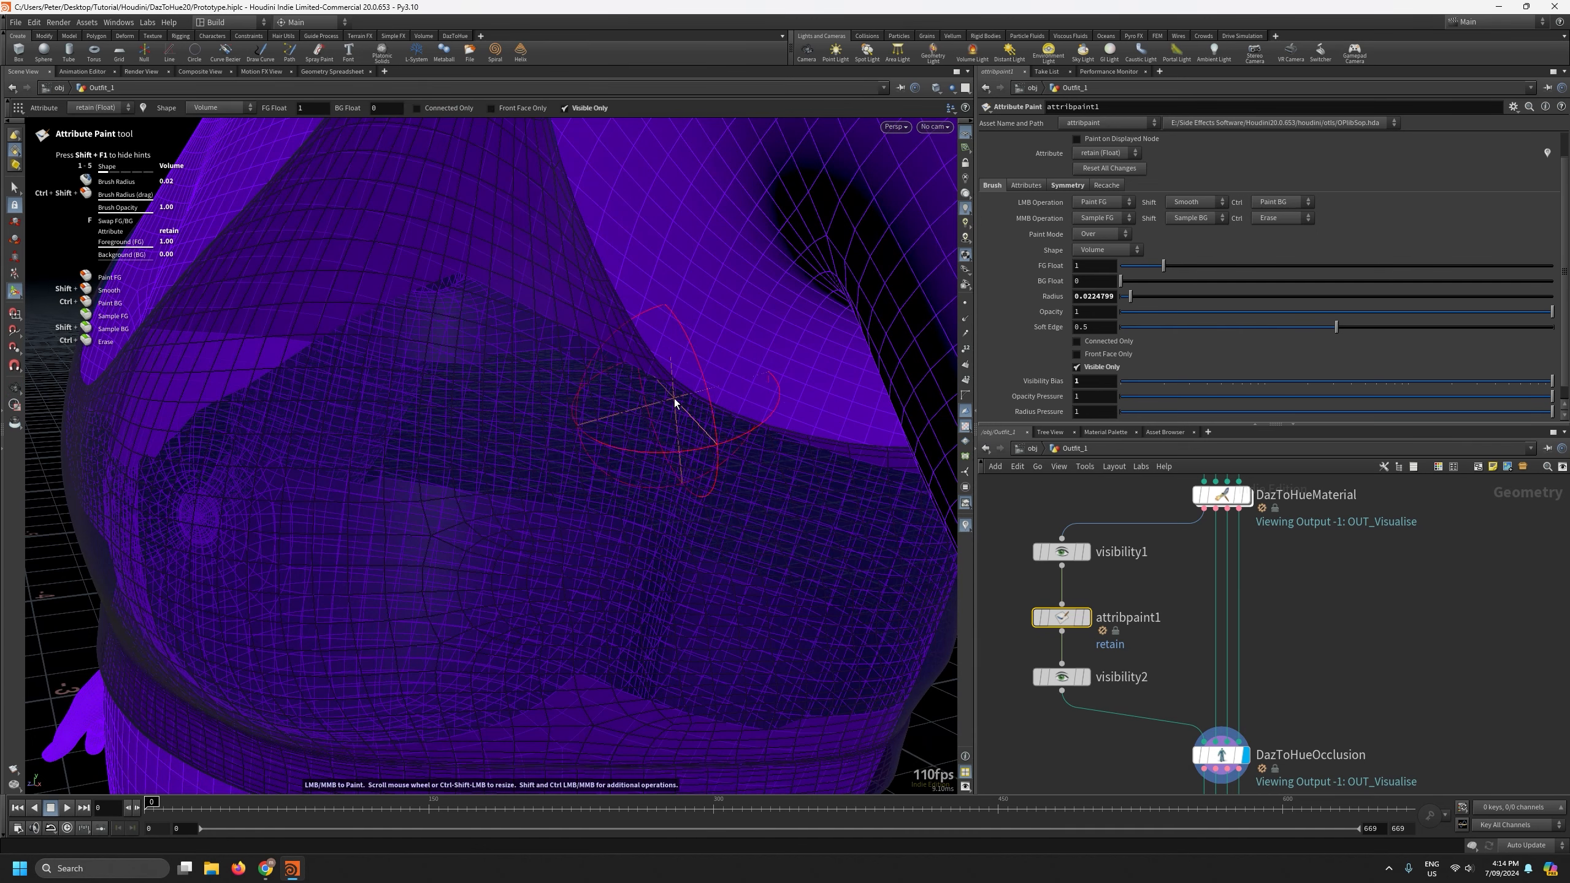
Try a retain brush stroke along the top's armhole edge and undo it.
mouse_move(639, 375)
left_mouse_down()
mouse_move(687, 410)
mouse_move(718, 490)
mouse_move(795, 509)
mouse_move(761, 564)
mouse_move(818, 517)
left_mouse_up()
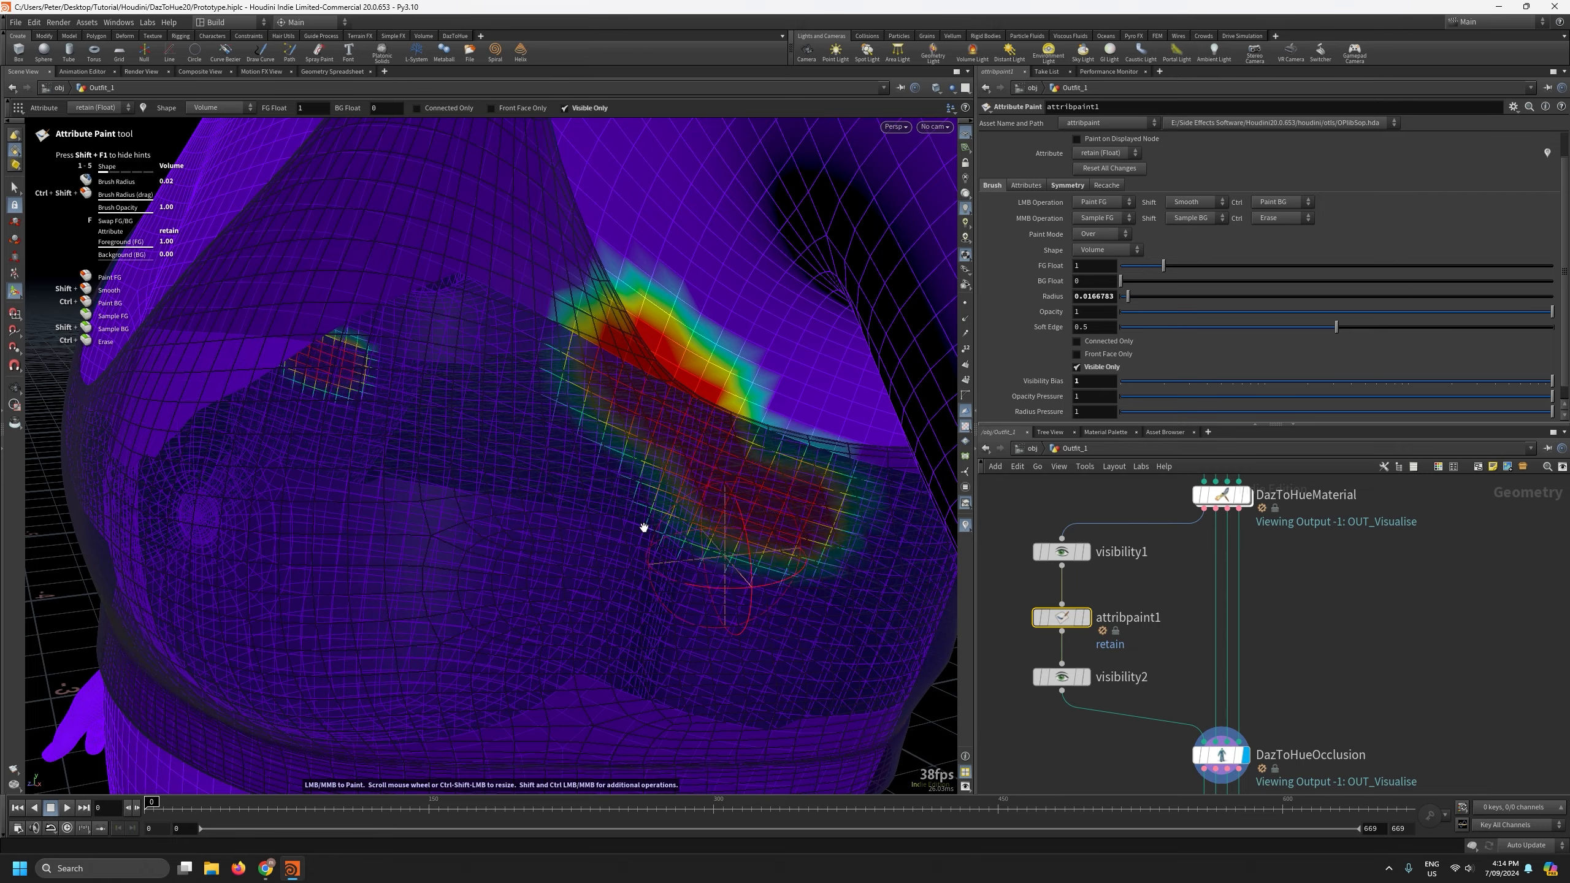
mouse_move(643, 526)
left_mouse_down("alt")
mouse_move(746, 599)
mouse_move(665, 571)
left_mouse_up("alt")
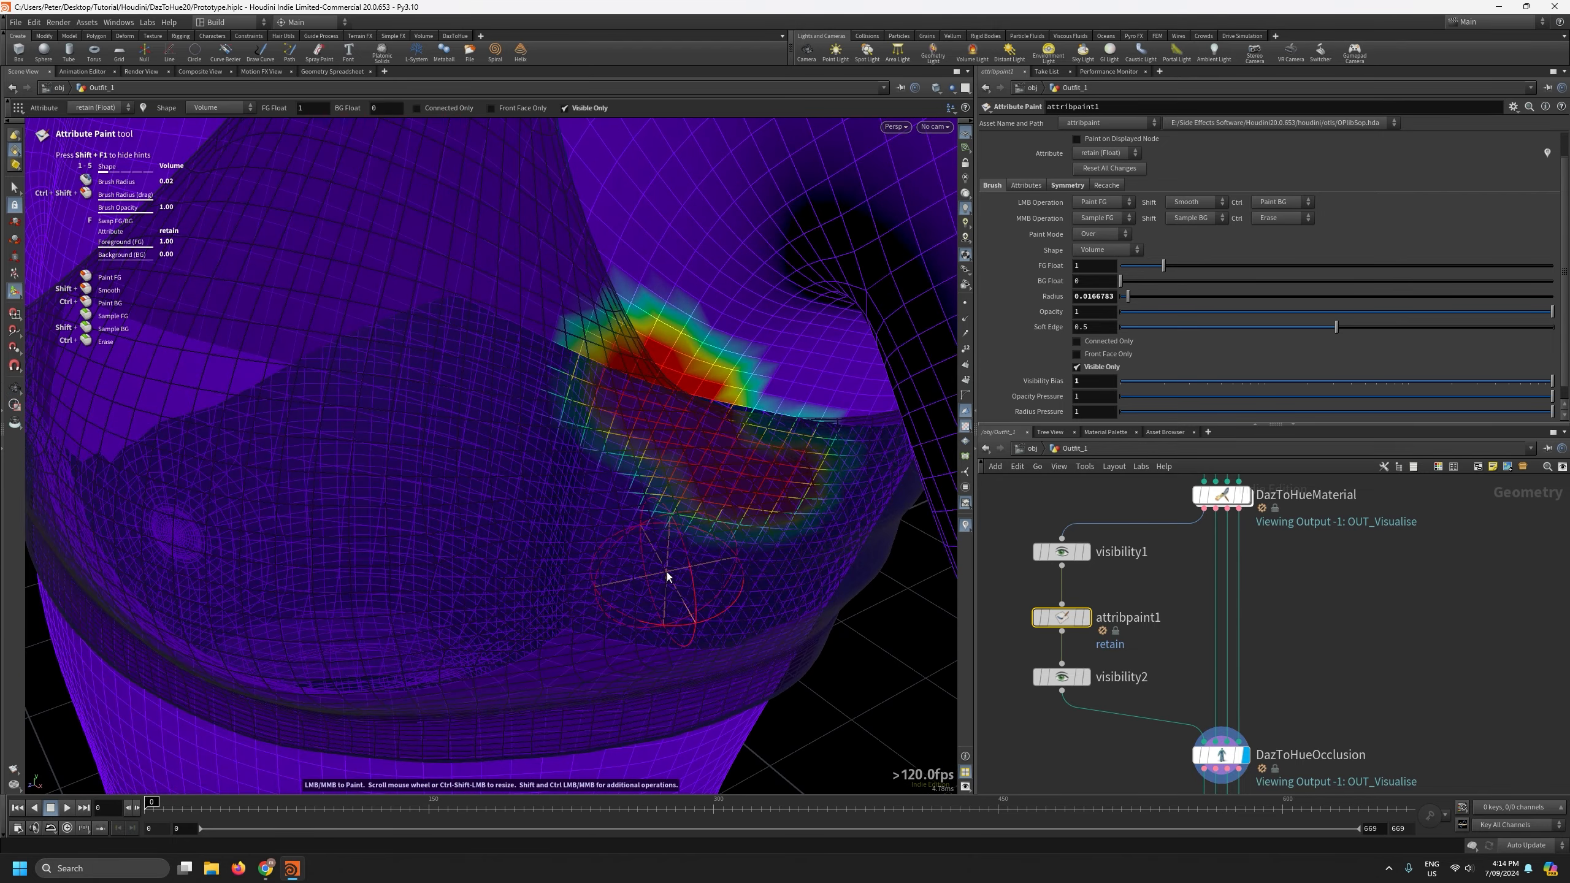
key("Escape")
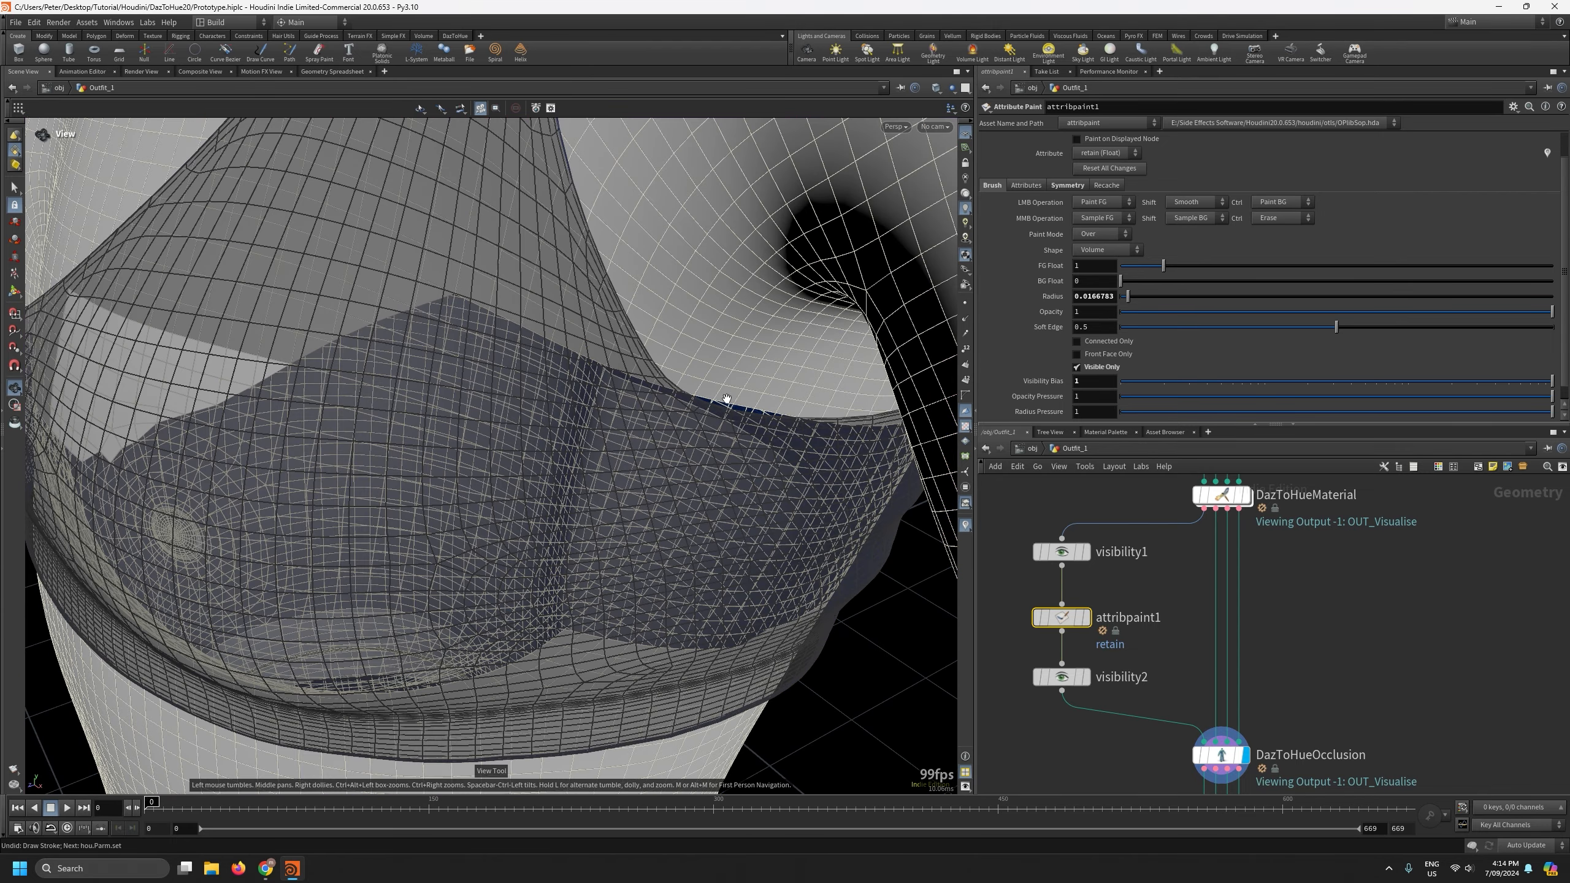
Set the Retain Attribute of DazToHueOcclusion to retain.
left_click(1220, 754)
scroll(1038, 289, "up", 2)
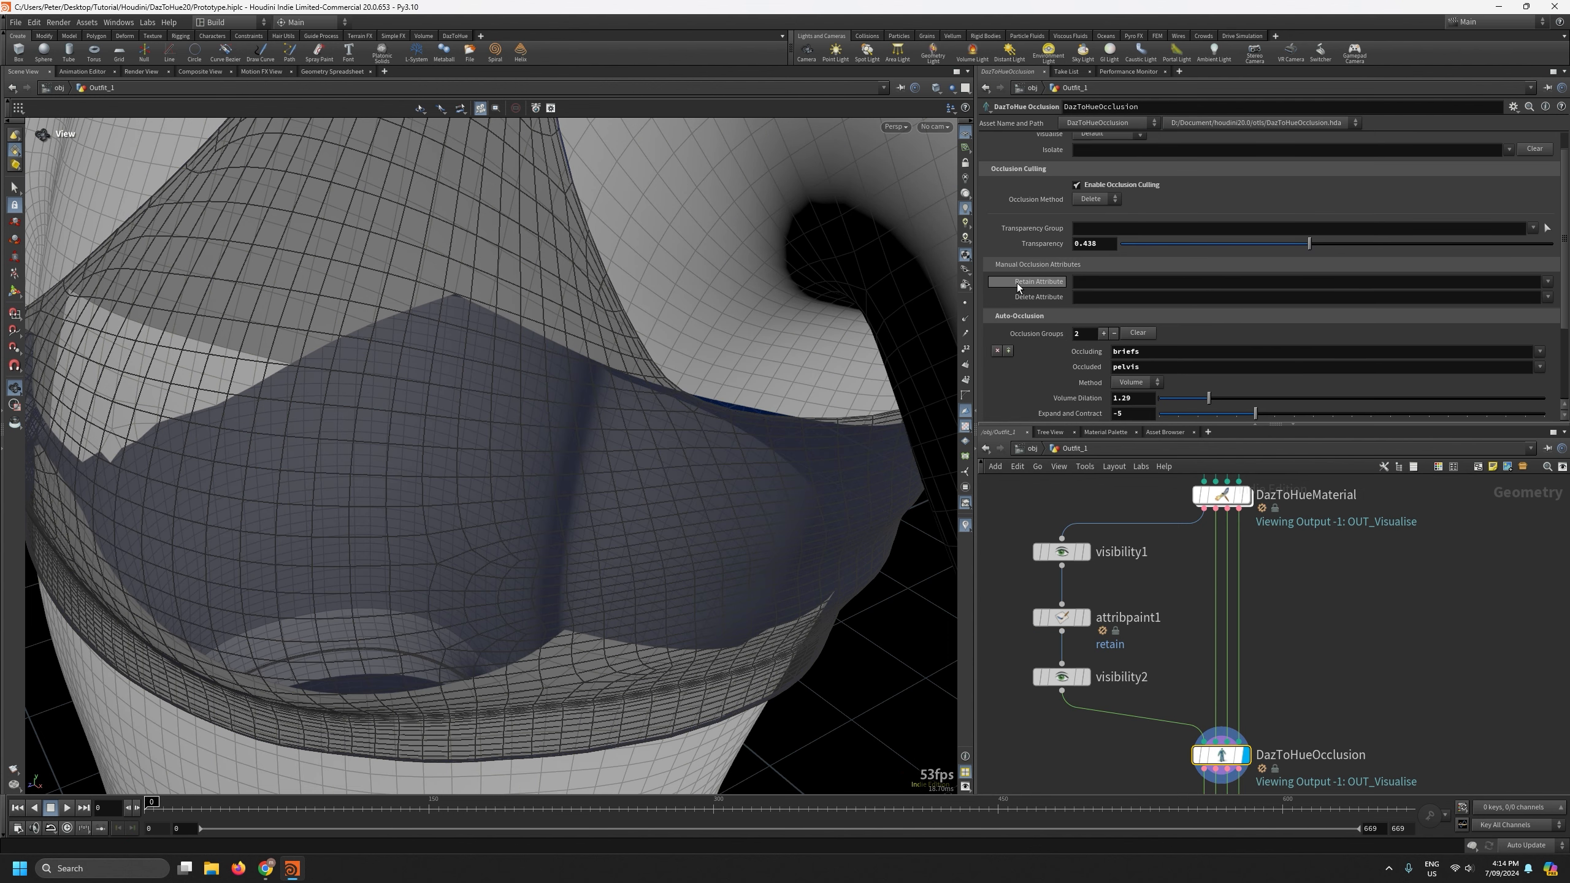
left_click(1547, 282)
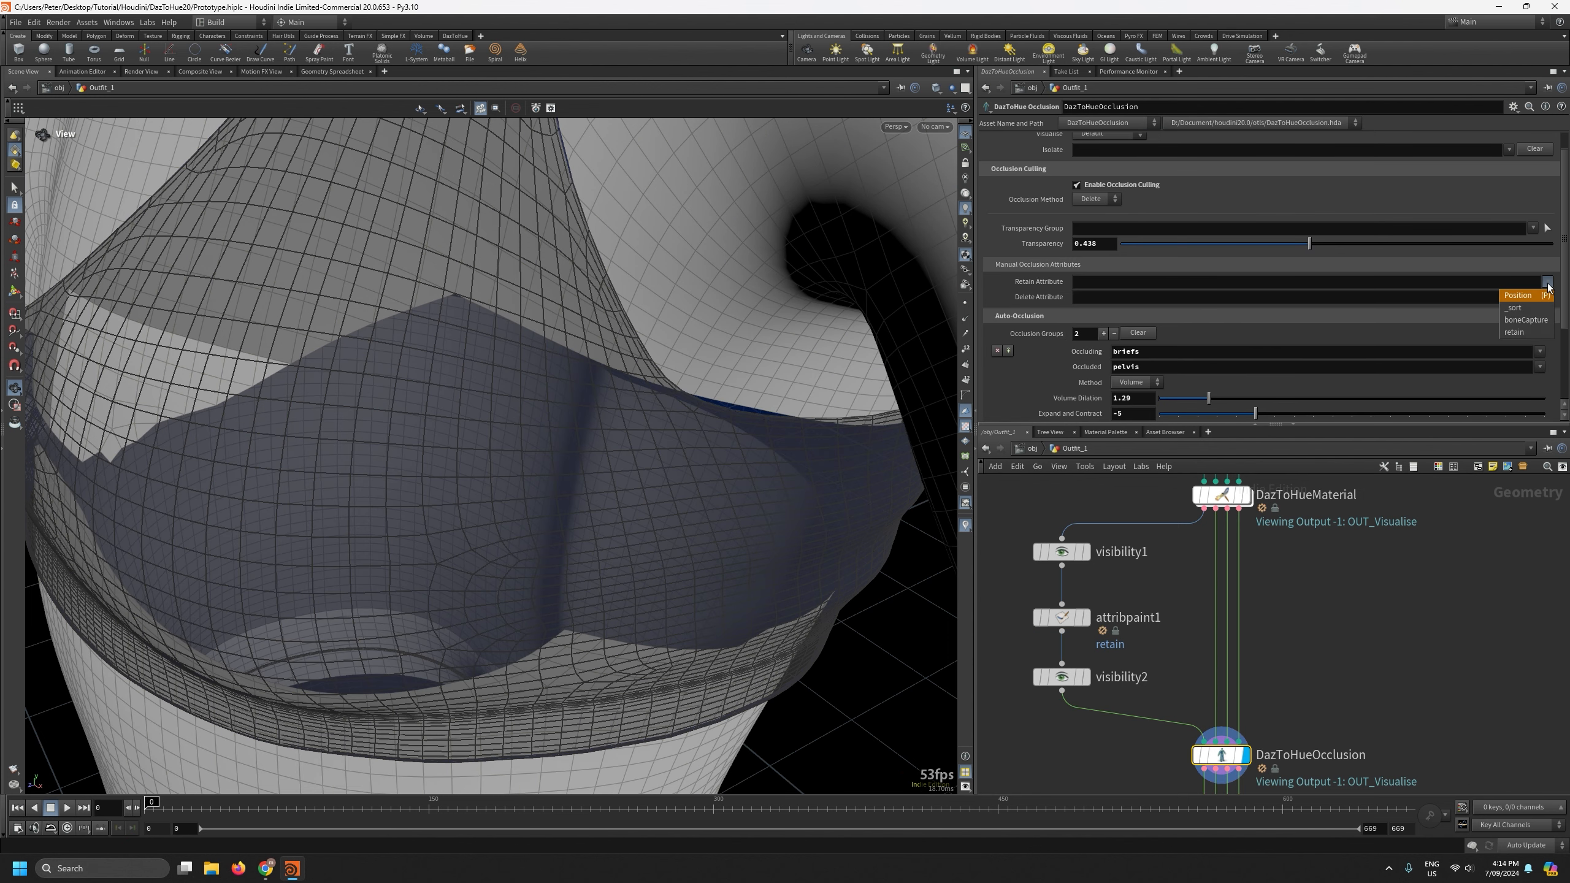
left_click(1533, 333)
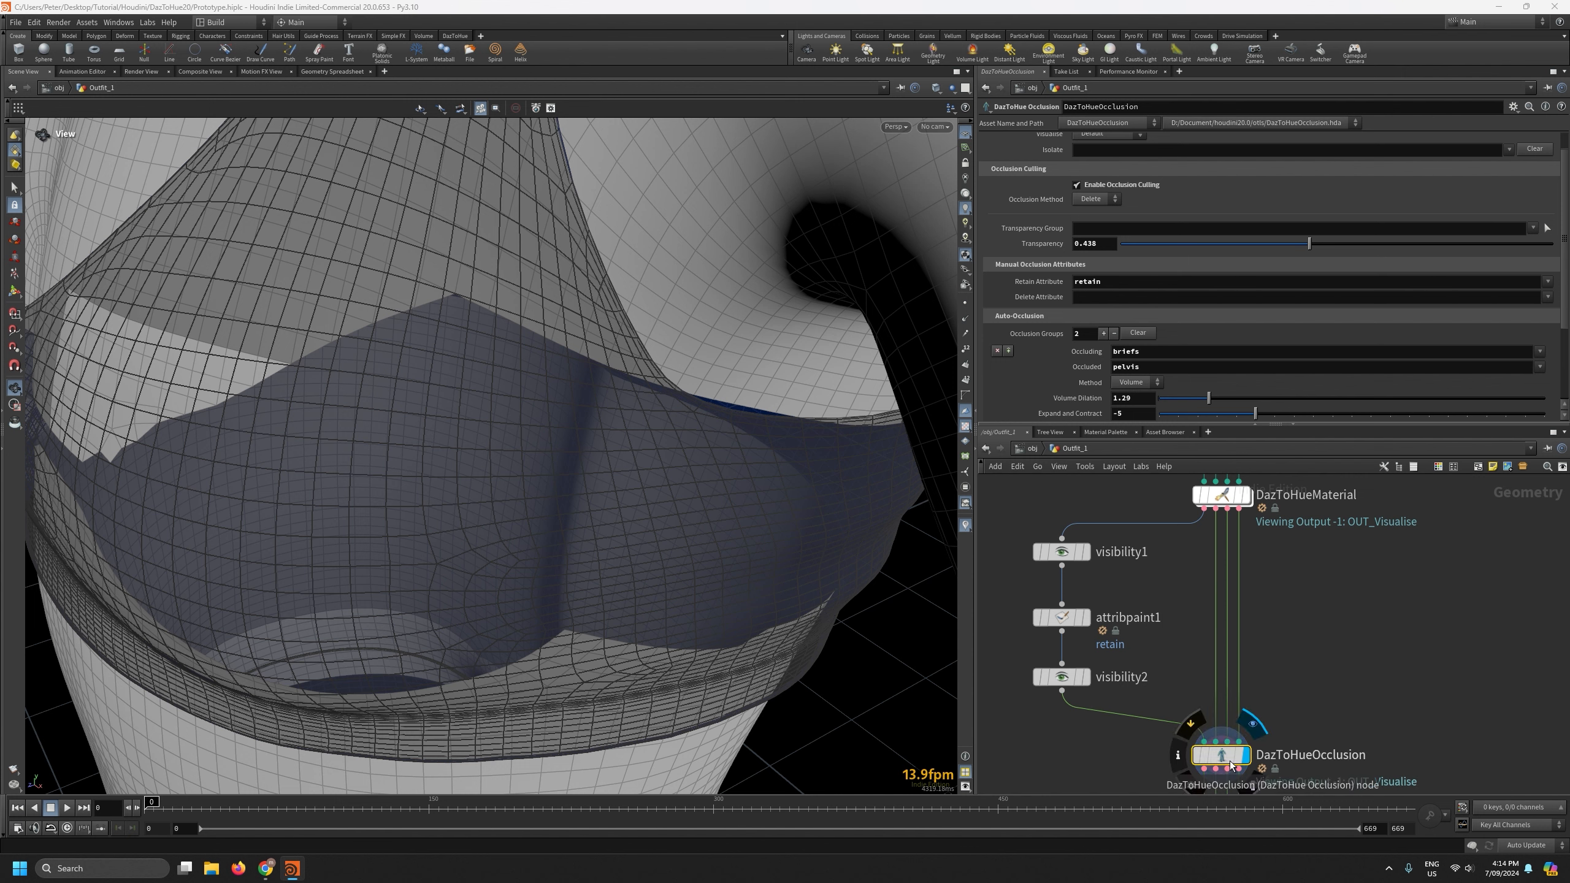
Paint the retain mask on the body along the top's underarm edge and check the painted band on attribpaint1.
left_click(1061, 617)
key("Return")
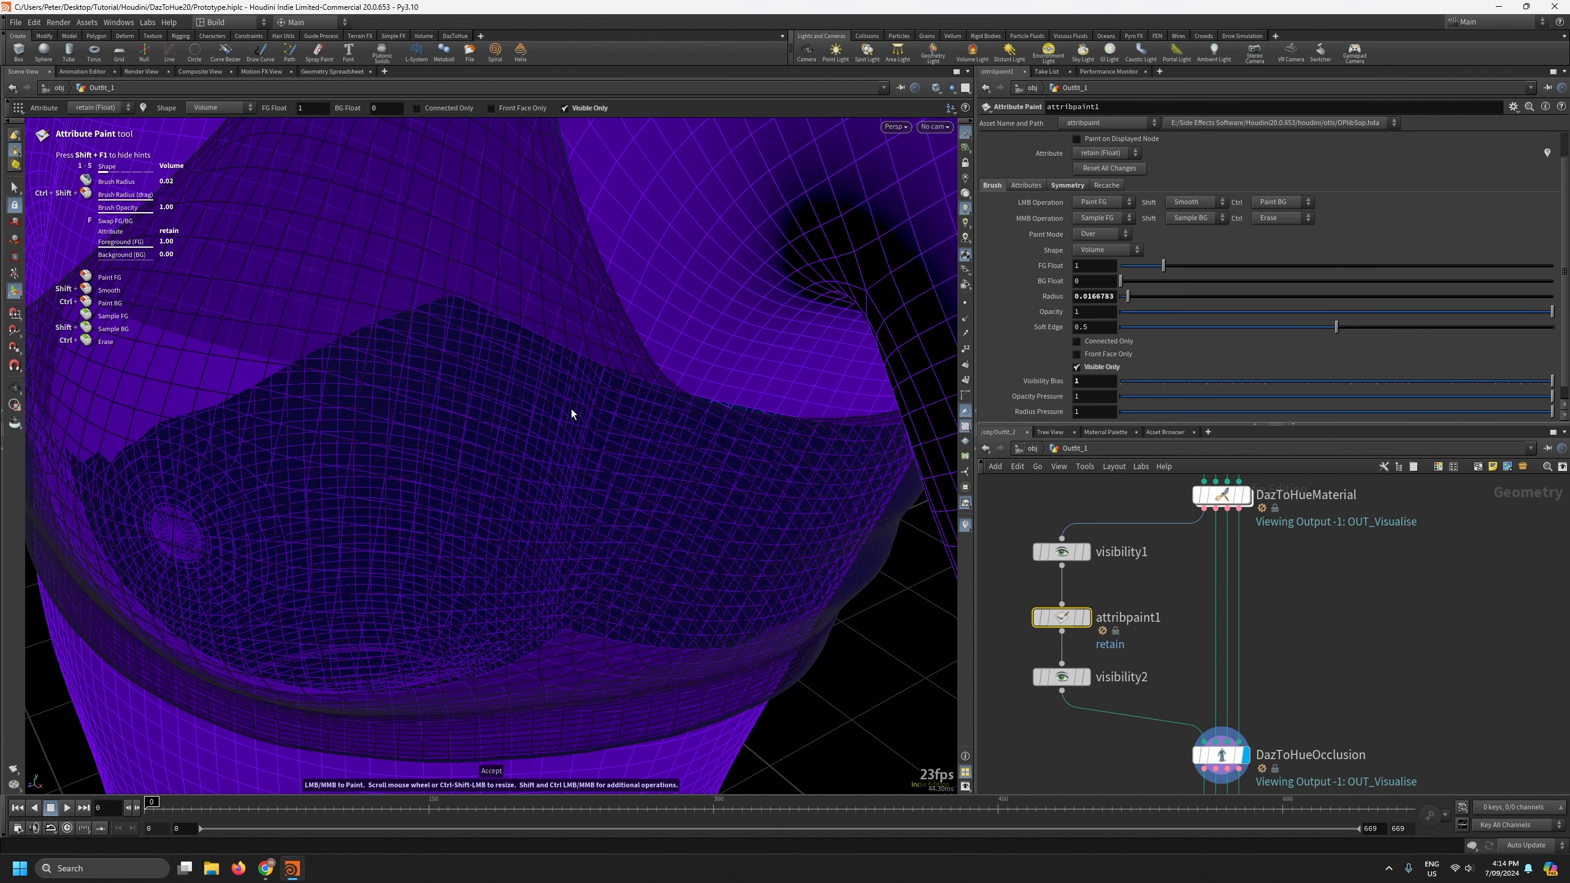
mouse_move(648, 395)
left_mouse_down()
mouse_move(805, 428)
mouse_move(744, 415)
mouse_move(691, 354)
mouse_move(600, 355)
mouse_move(531, 378)
mouse_move(536, 435)
mouse_move(554, 459)
mouse_move(585, 407)
mouse_move(556, 370)
mouse_move(554, 420)
mouse_move(832, 380)
mouse_move(853, 370)
mouse_move(896, 284)
mouse_move(806, 373)
mouse_move(730, 353)
mouse_move(718, 445)
mouse_move(771, 424)
mouse_move(814, 435)
left_mouse_up()
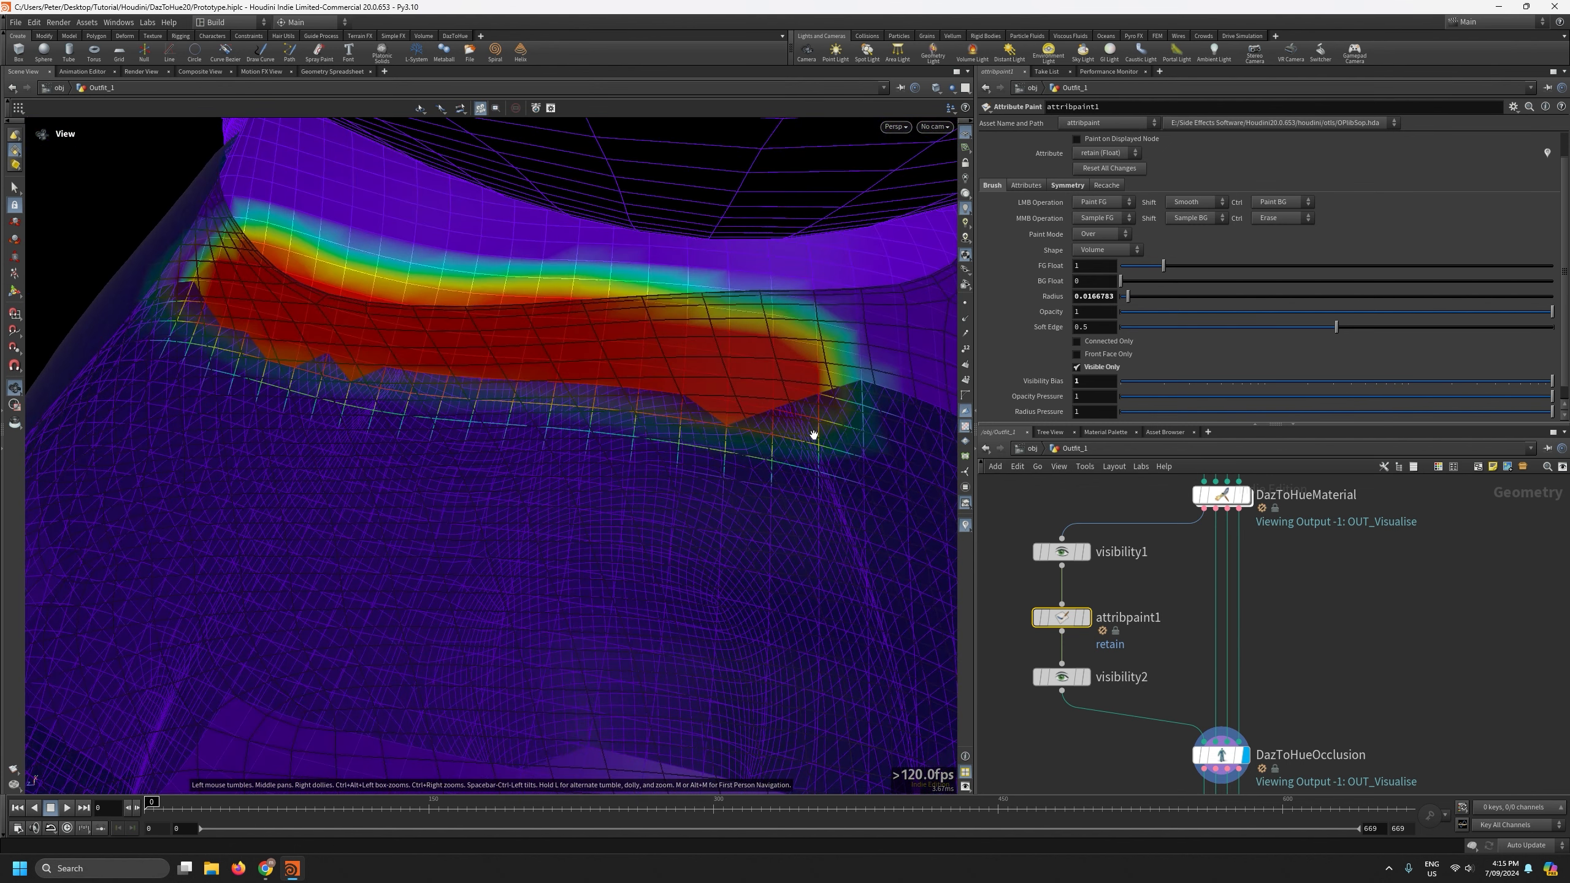
left_click(1086, 617)
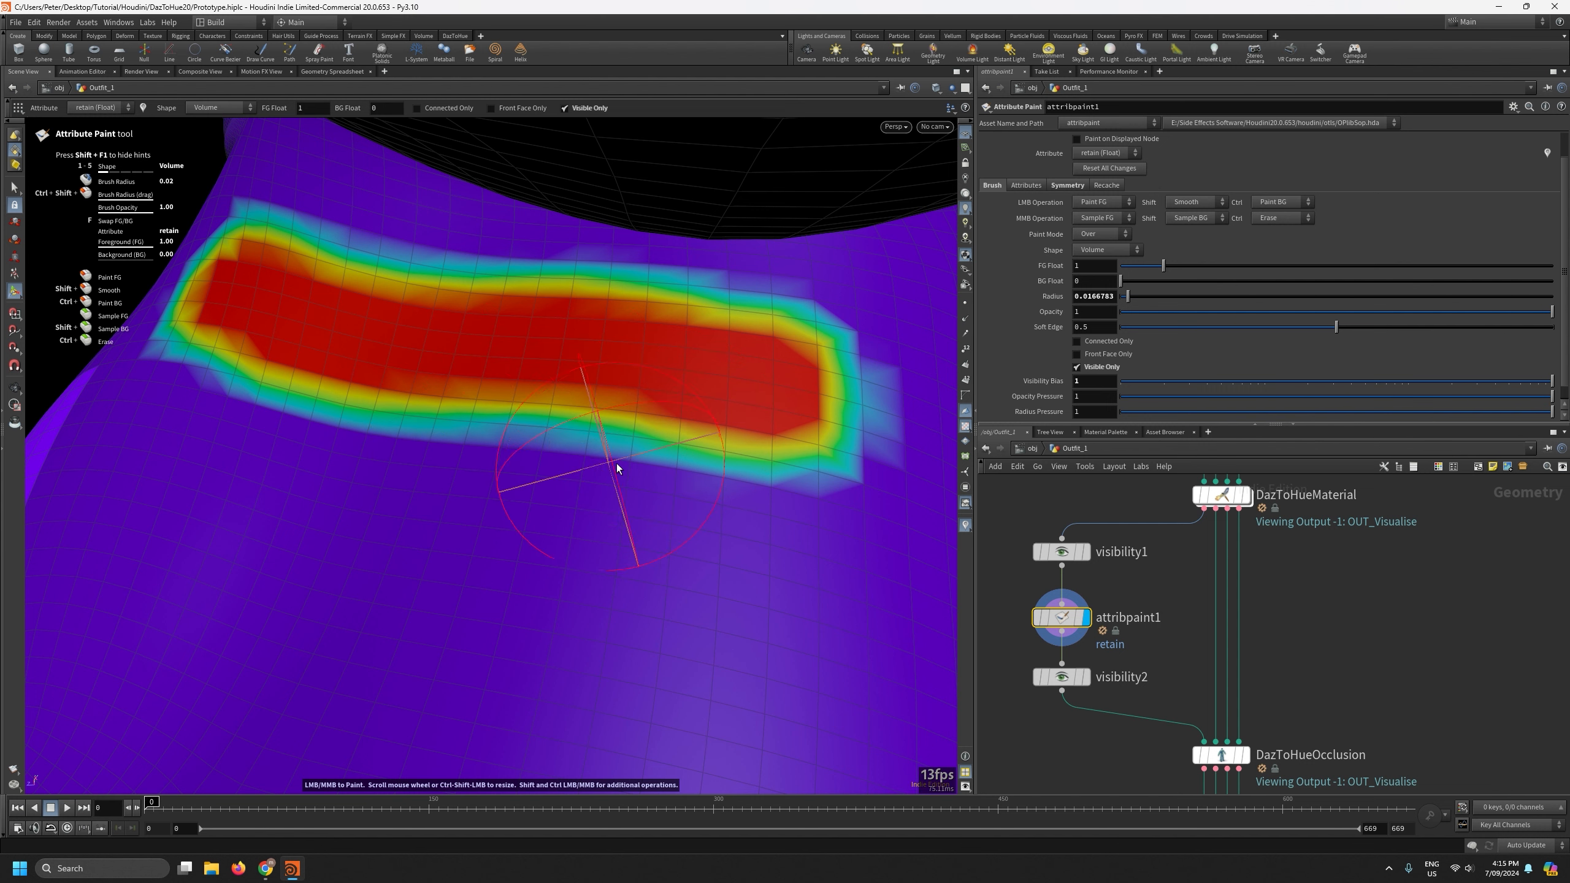
key("Escape")
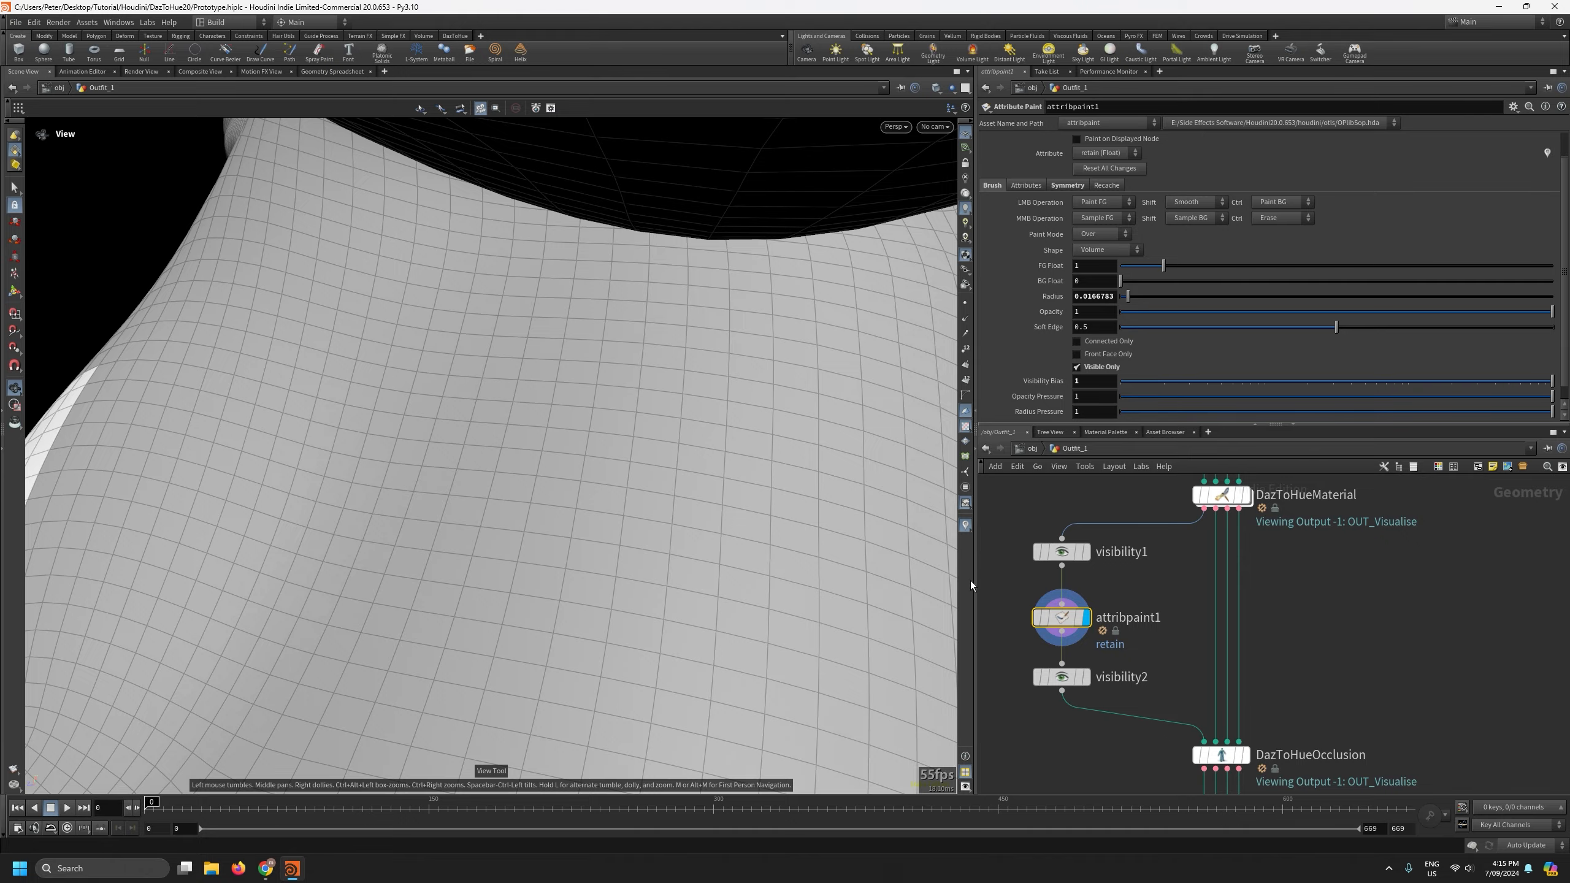
Display DazToHueOcclusion again and examine the body culling under the top and briefs from the front.
left_click(1233, 753)
left_click(1219, 754)
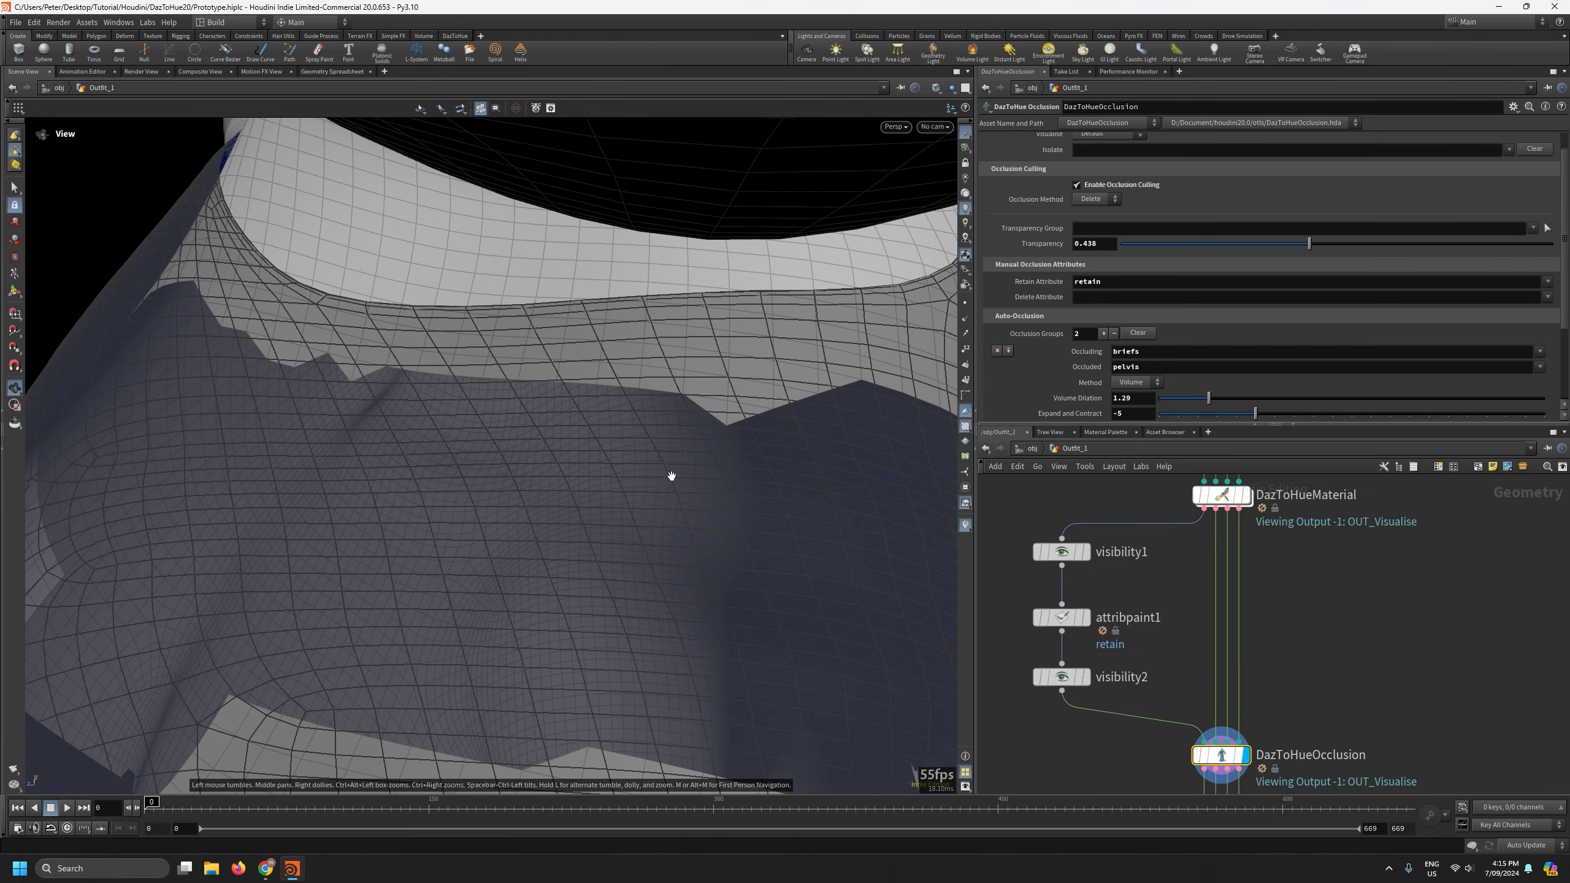
left_click_drag(639, 695, 437, 293)
scroll(1297, 604, "down", 6)
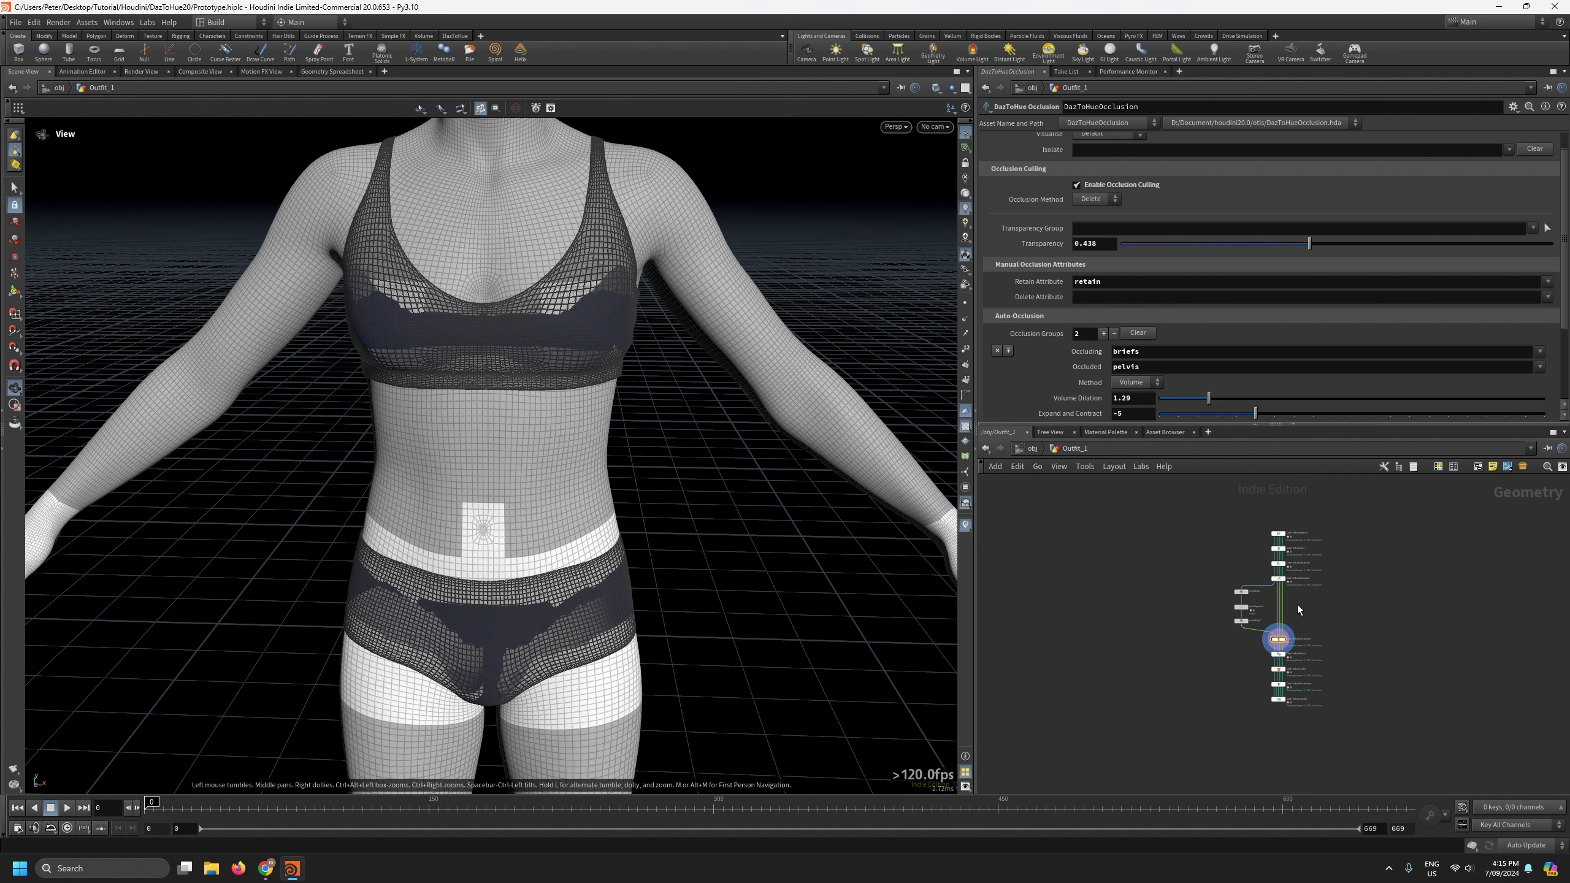
Move DazToHueOcclusion and the four nodes after it slightly up toward visibility2, and bring up DazToHueOcclusion's culling settings.
scroll(1323, 683, "up", 3)
left_click_drag(1287, 764, 1205, 591)
scroll(1148, 679, "up", 5)
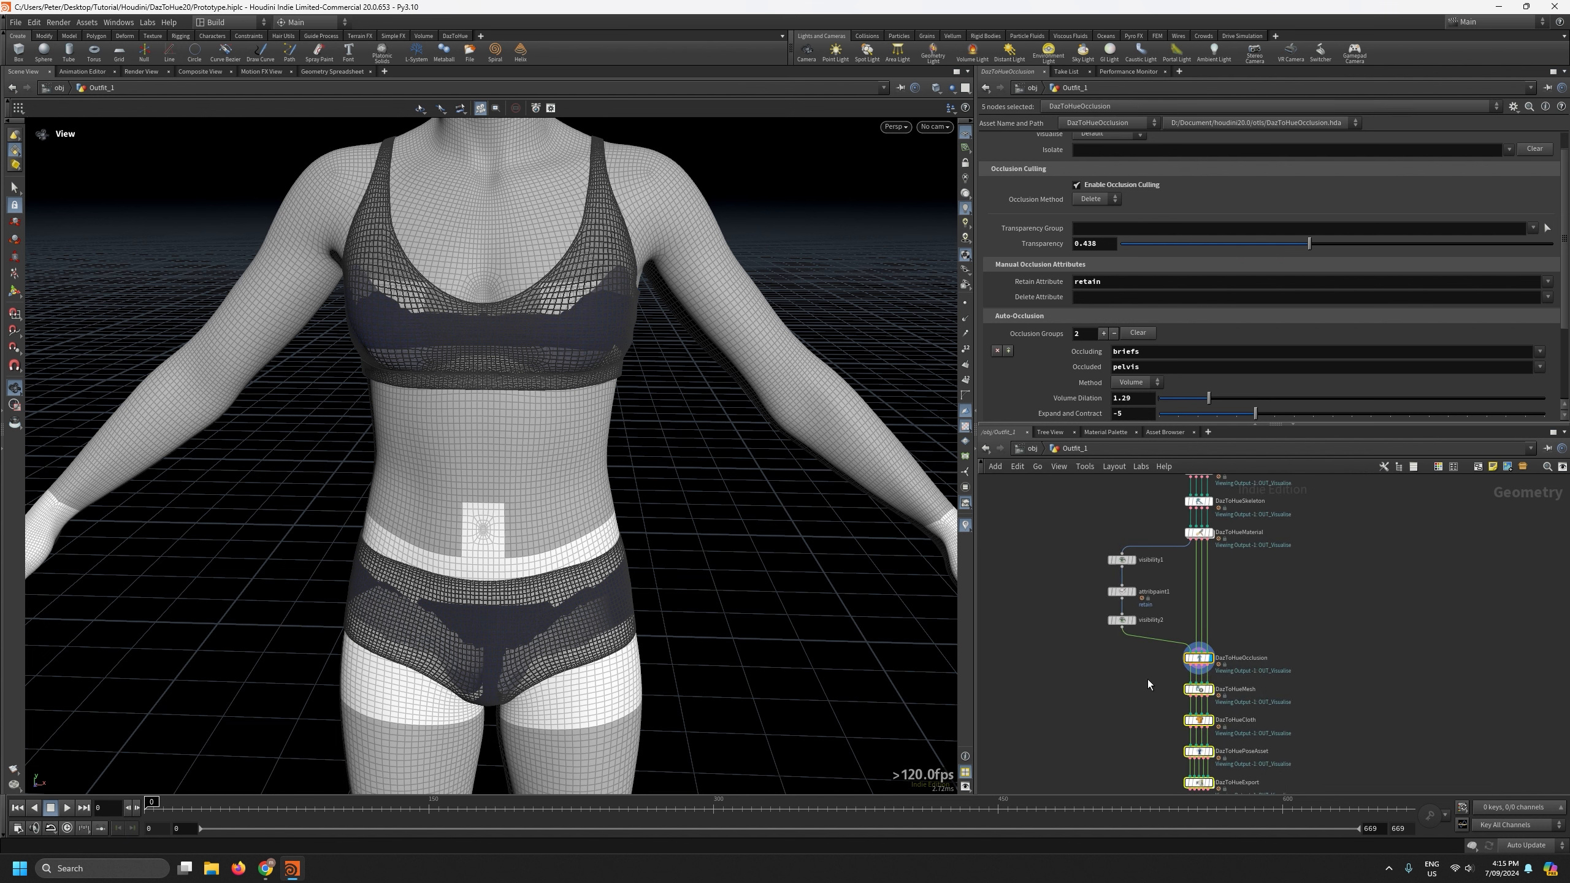
scroll(1129, 766, "down", 2)
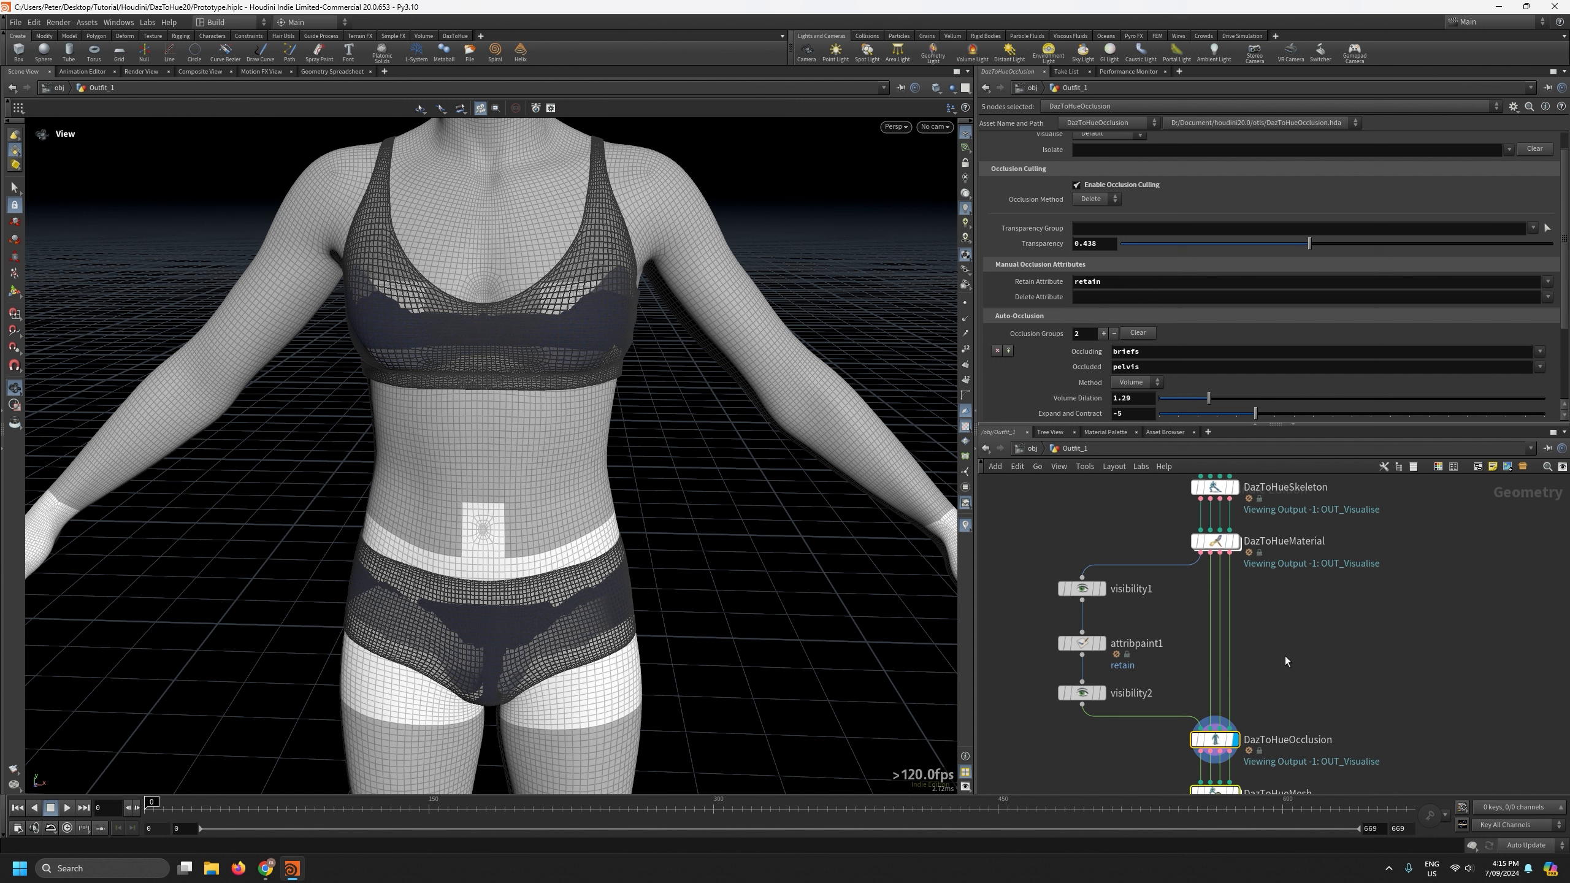
left_click(1220, 741)
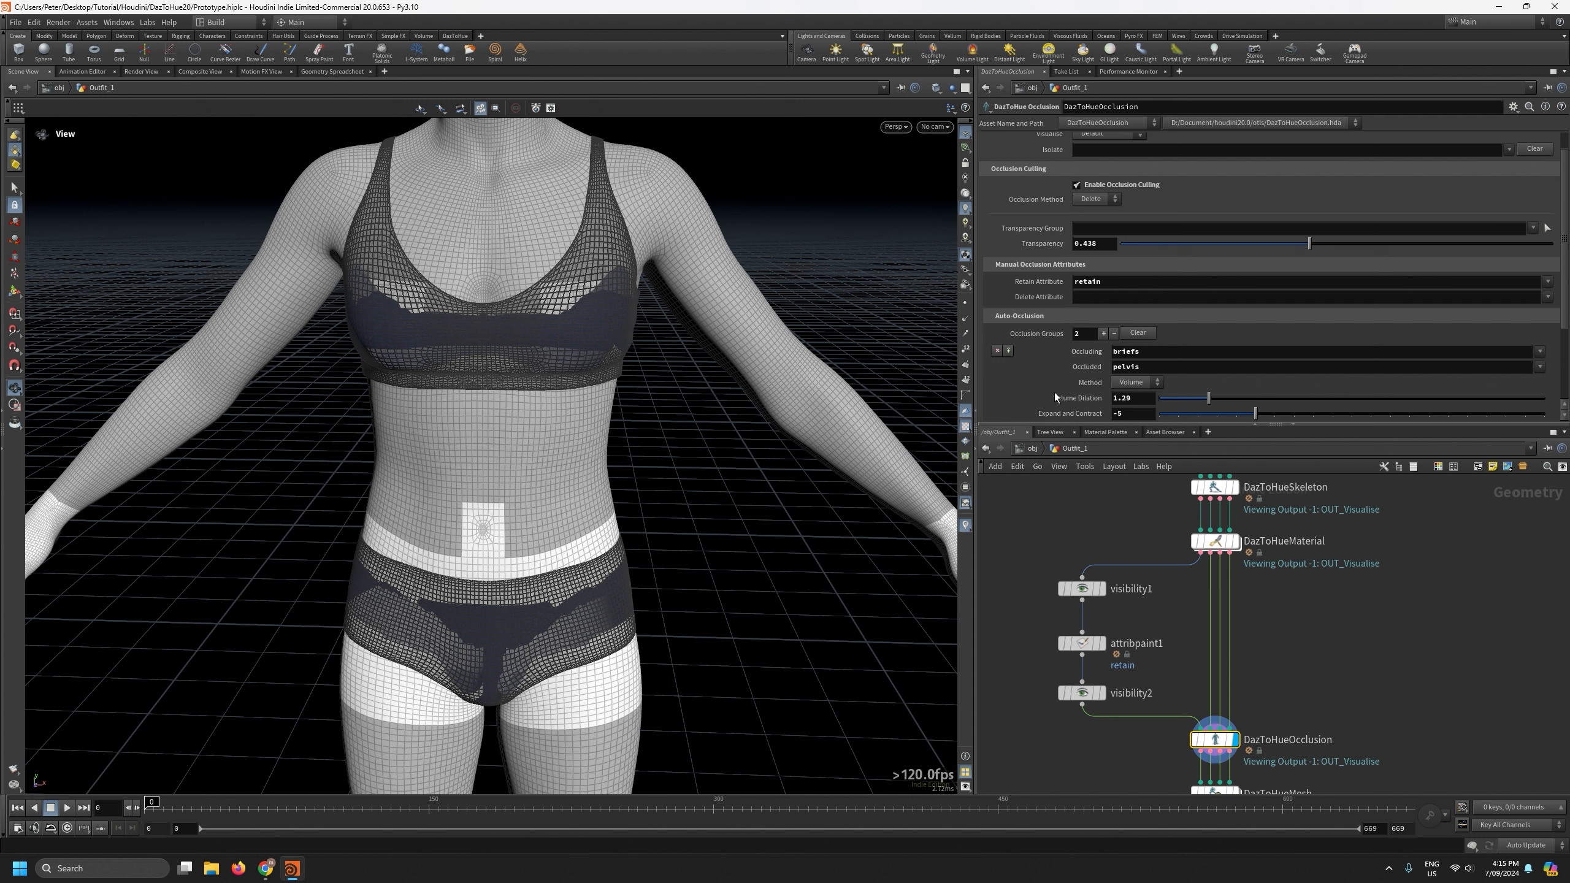
scroll(1054, 339, "up", 1)
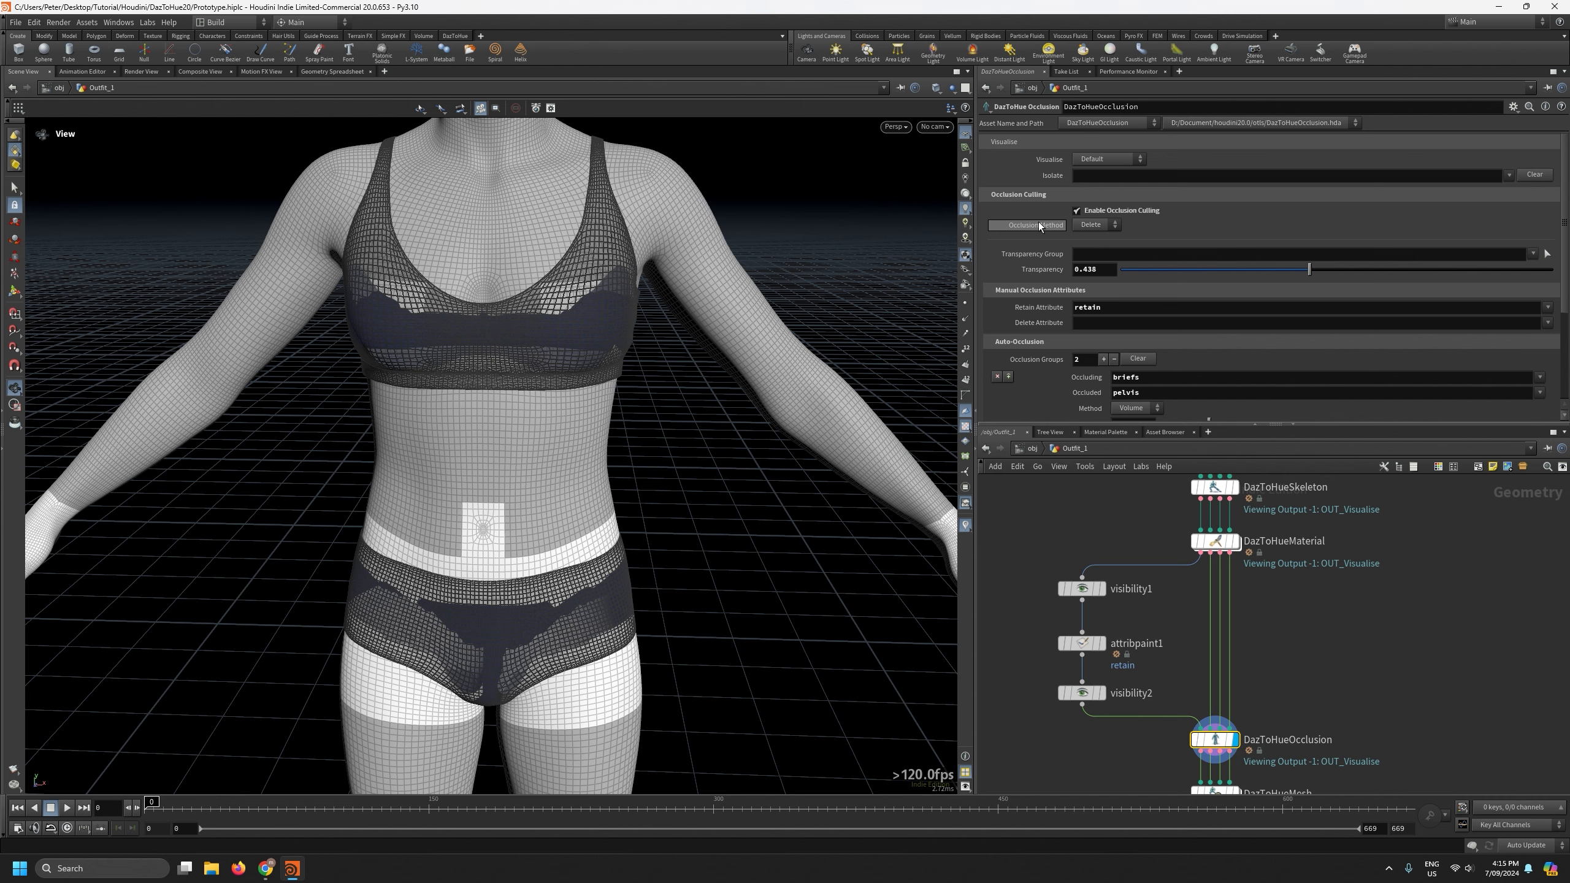
Switch DazToHueOcclusion's Occlusion Method to Mask and view the body from a slight angle.
left_click(1097, 224)
left_click(1097, 249)
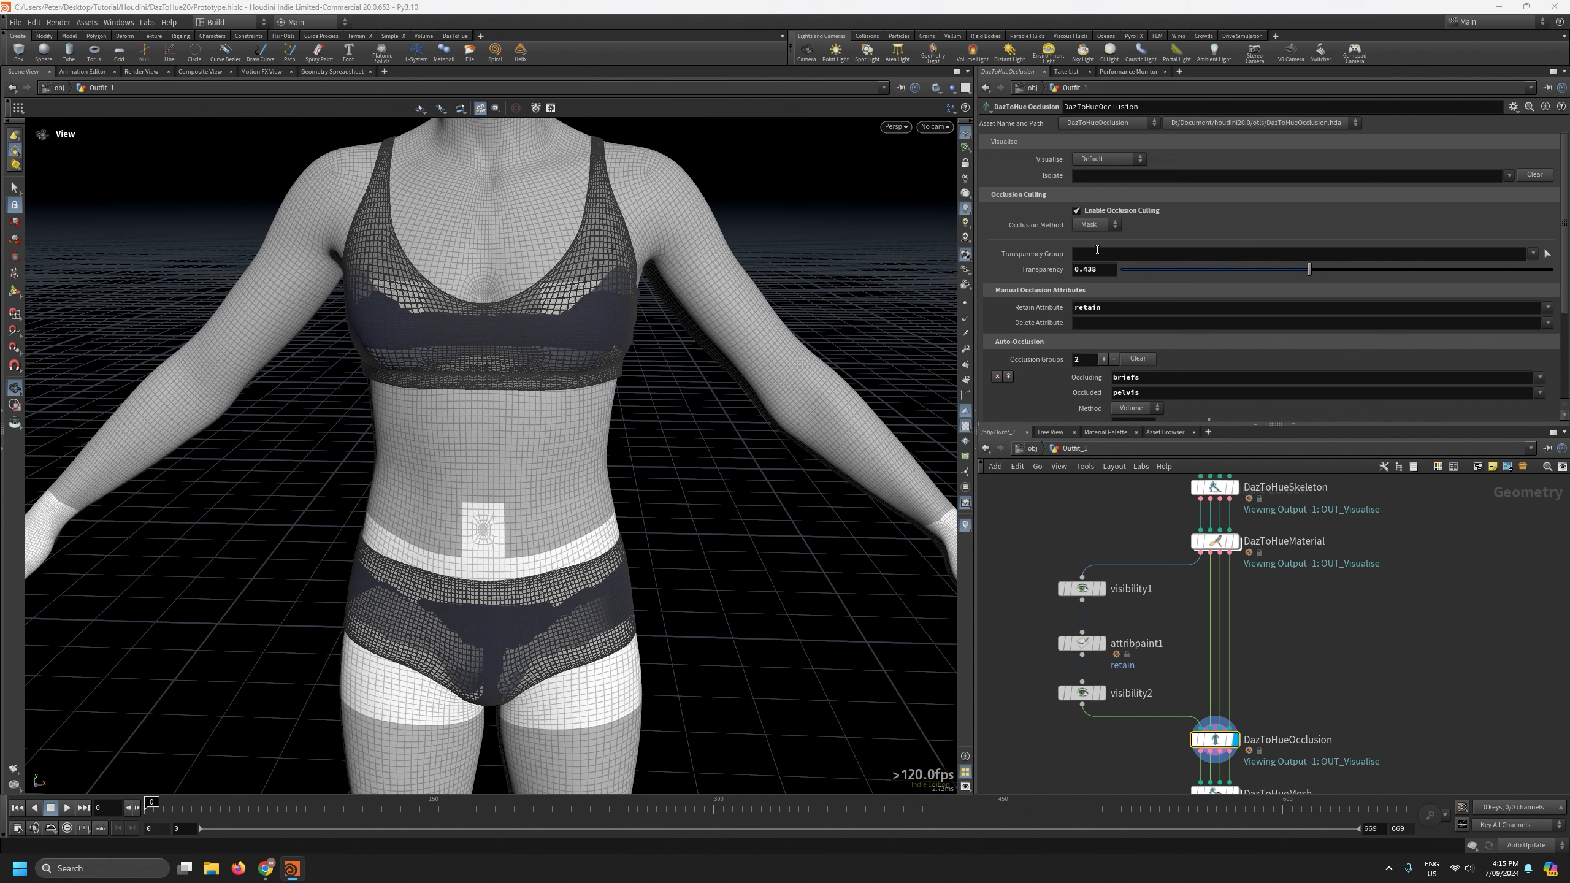
left_click_drag(618, 374, 553, 386)
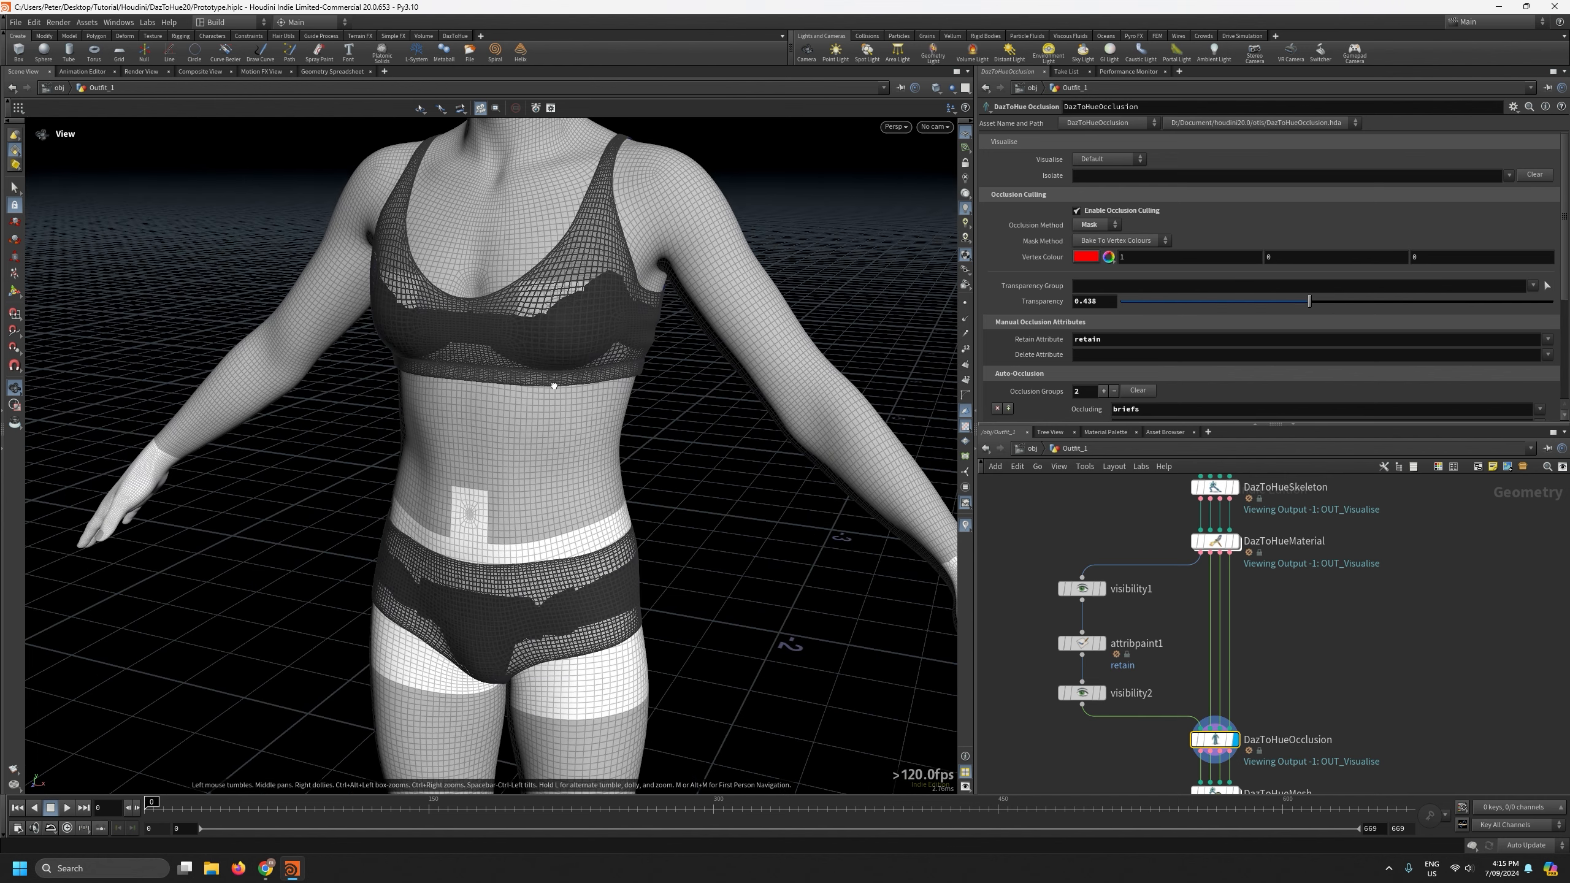
Examine the masked body areas beneath the top and briefs from several angles, close up and farther away.
right_click_drag(549, 350, 574, 194)
left_click_drag(567, 291, 580, 268)
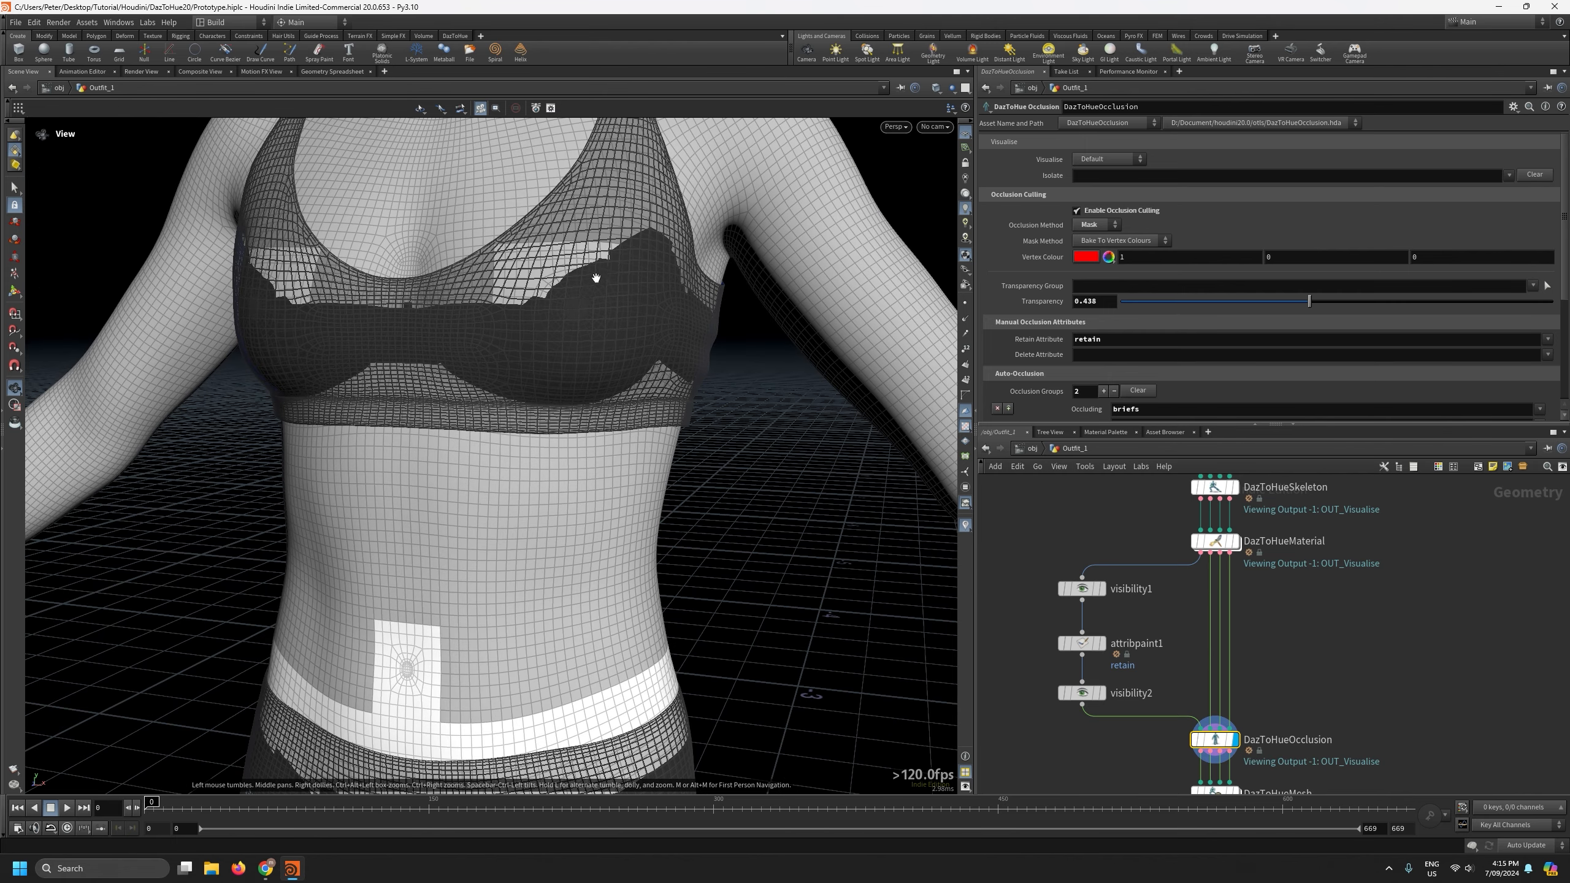
right_click_drag(564, 287, 553, 406)
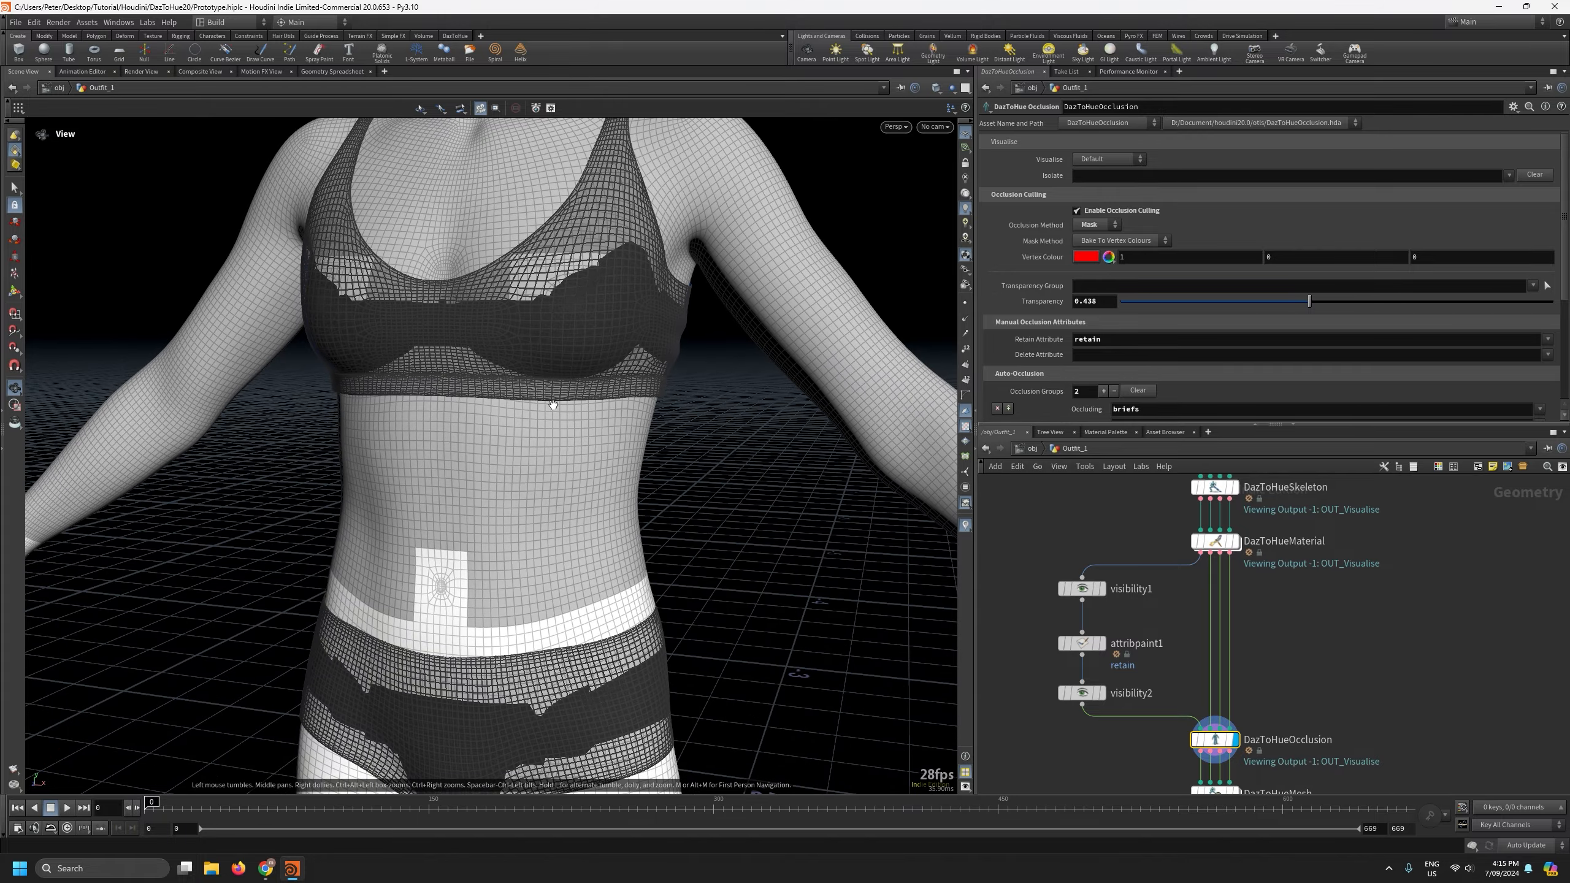
left_click_drag(551, 377, 616, 383)
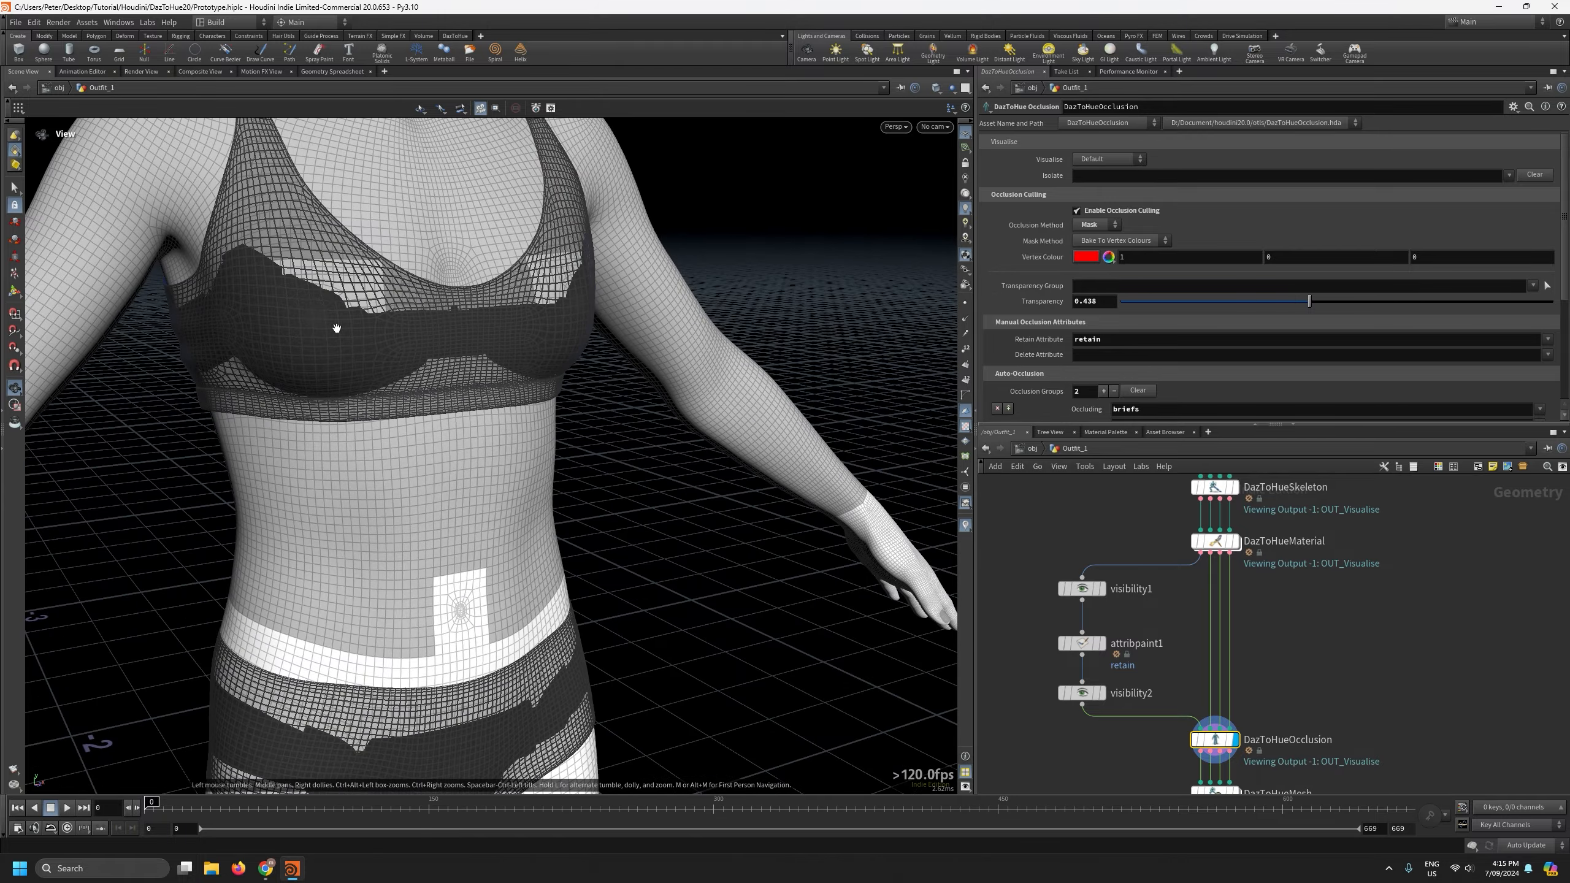
left_click_drag(389, 337, 245, 349)
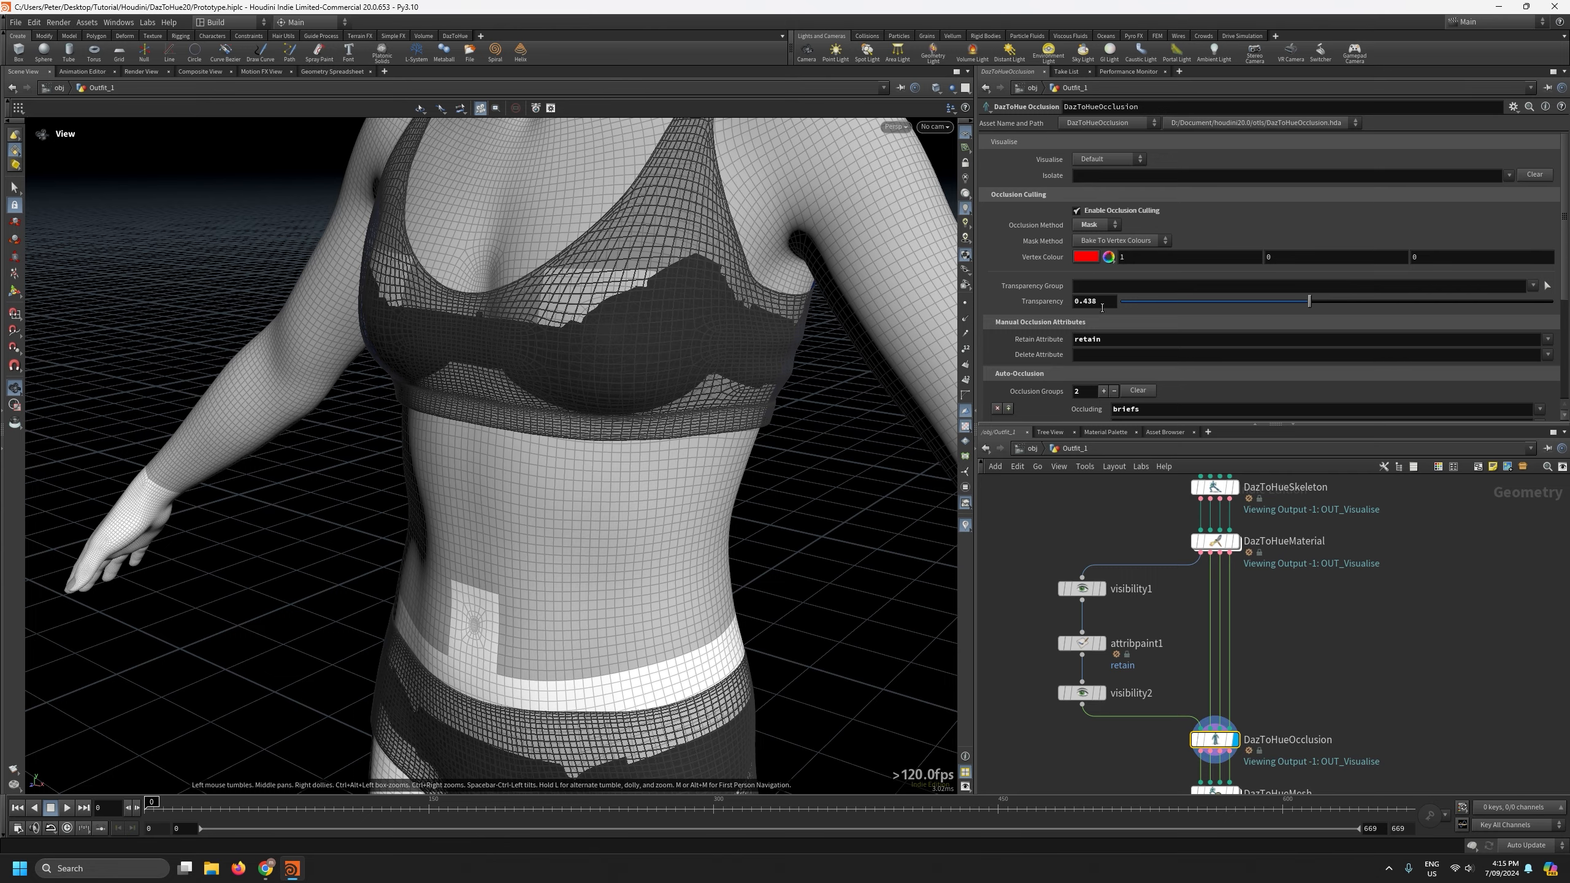
left_click_drag(567, 366, 496, 366)
right_click_drag(628, 341, 625, 458)
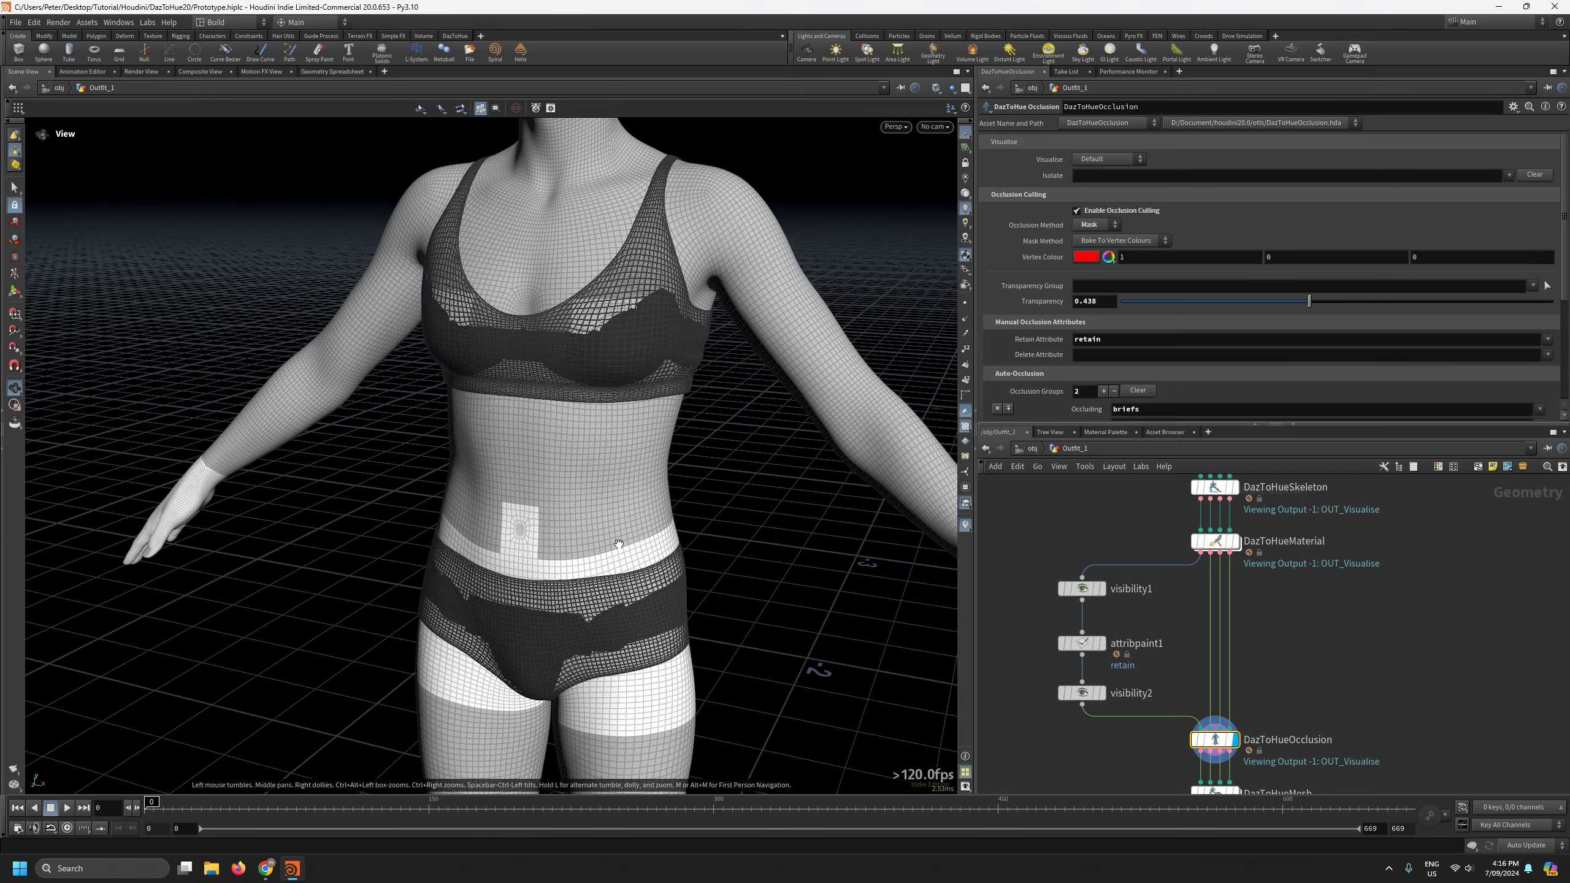
mouse_move(637, 457)
left_mouse_down()
mouse_move(540, 459)
mouse_move(643, 451)
left_mouse_up()
right_click_drag(638, 334, 659, 214)
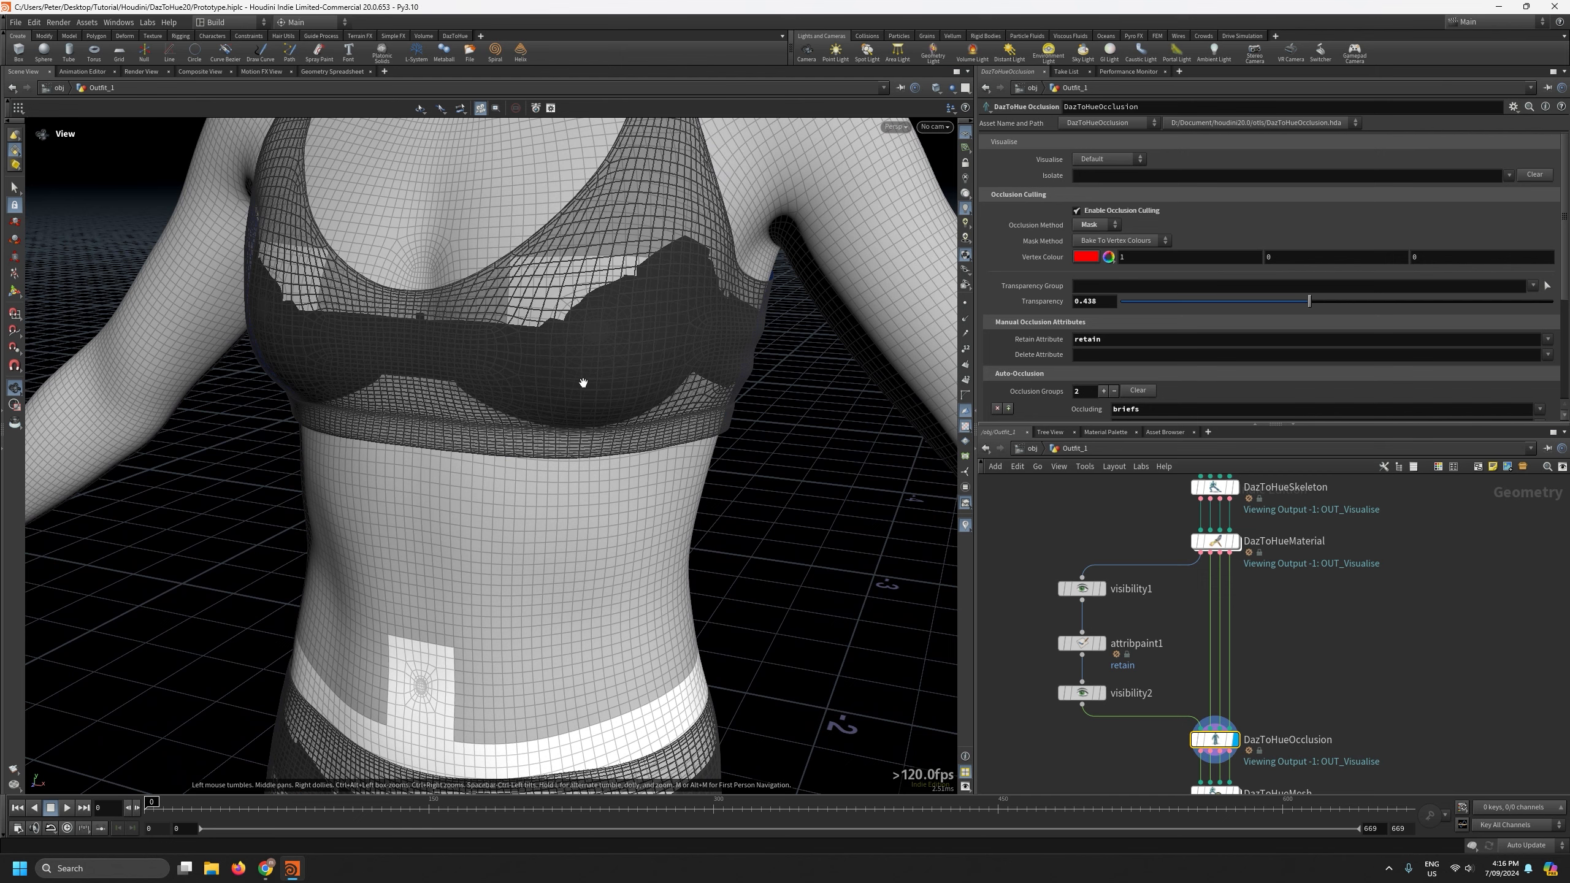
mouse_move(574, 388)
left_mouse_down()
mouse_move(497, 396)
mouse_move(589, 381)
mouse_move(550, 387)
left_mouse_up()
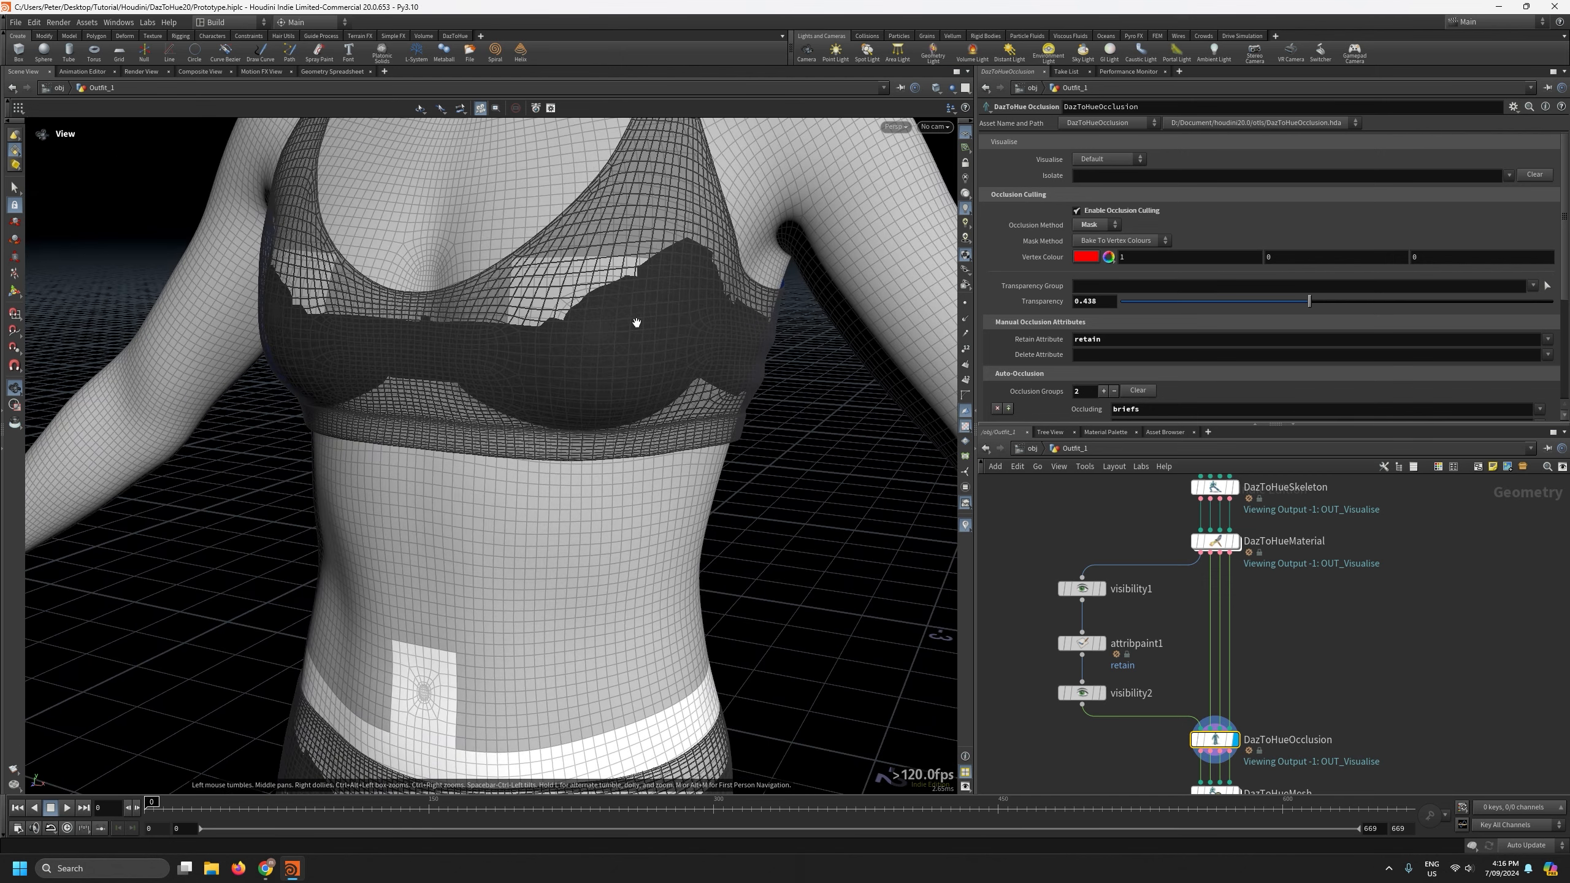
right_click_drag(637, 322, 629, 439)
mouse_move(631, 420)
left_mouse_down()
mouse_move(566, 424)
mouse_move(636, 429)
left_mouse_up()
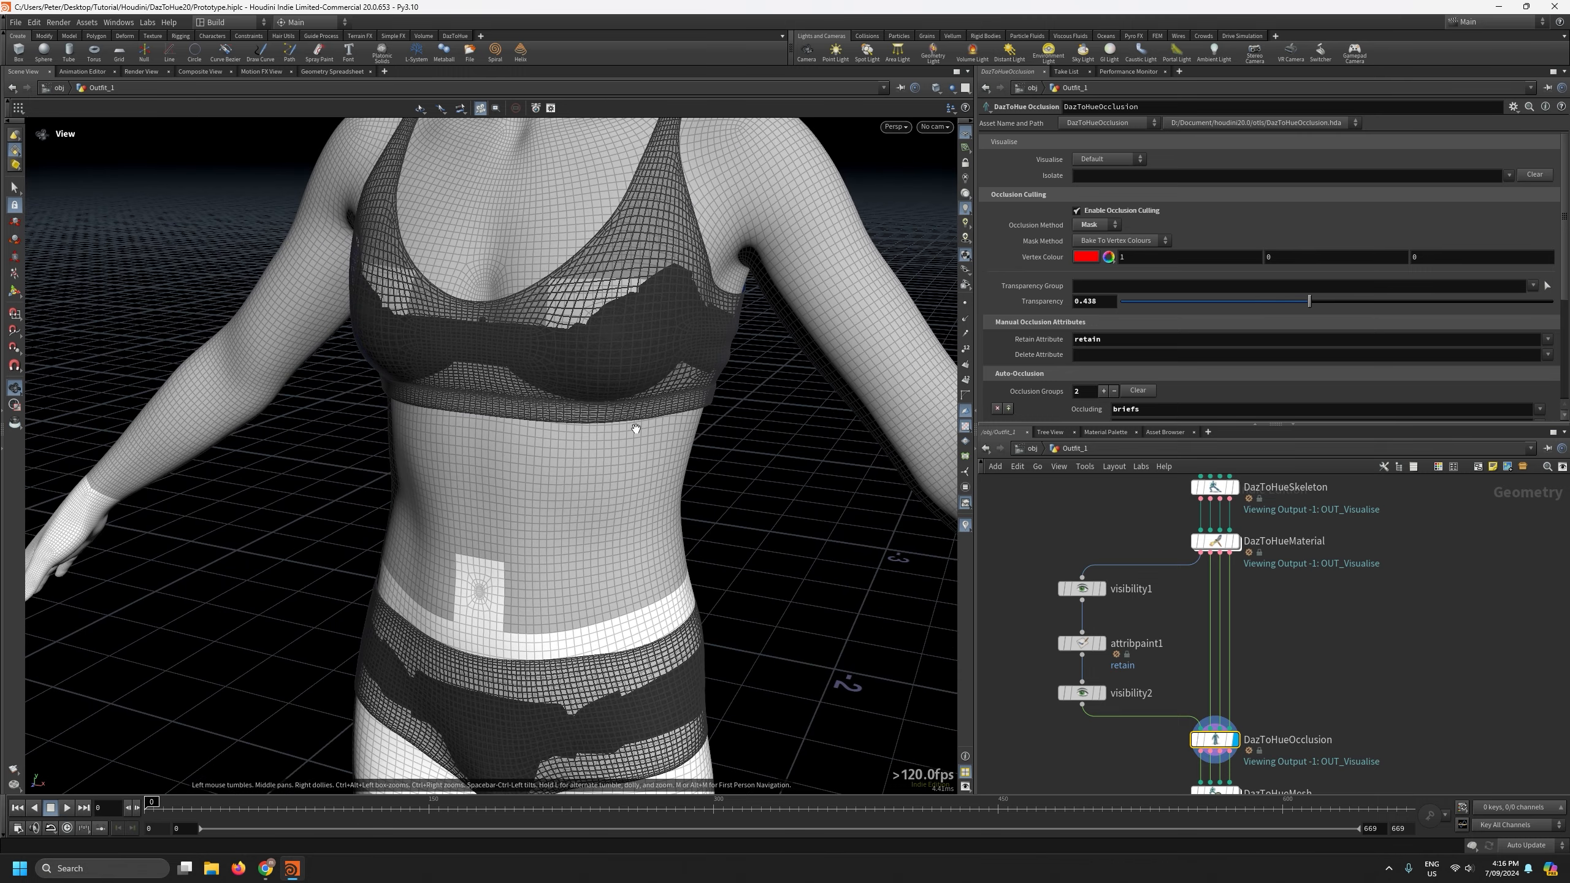
Change the Mask Method of DazToHueOcclusion to Bake To Textures.
left_click(1112, 241)
left_click(1109, 253)
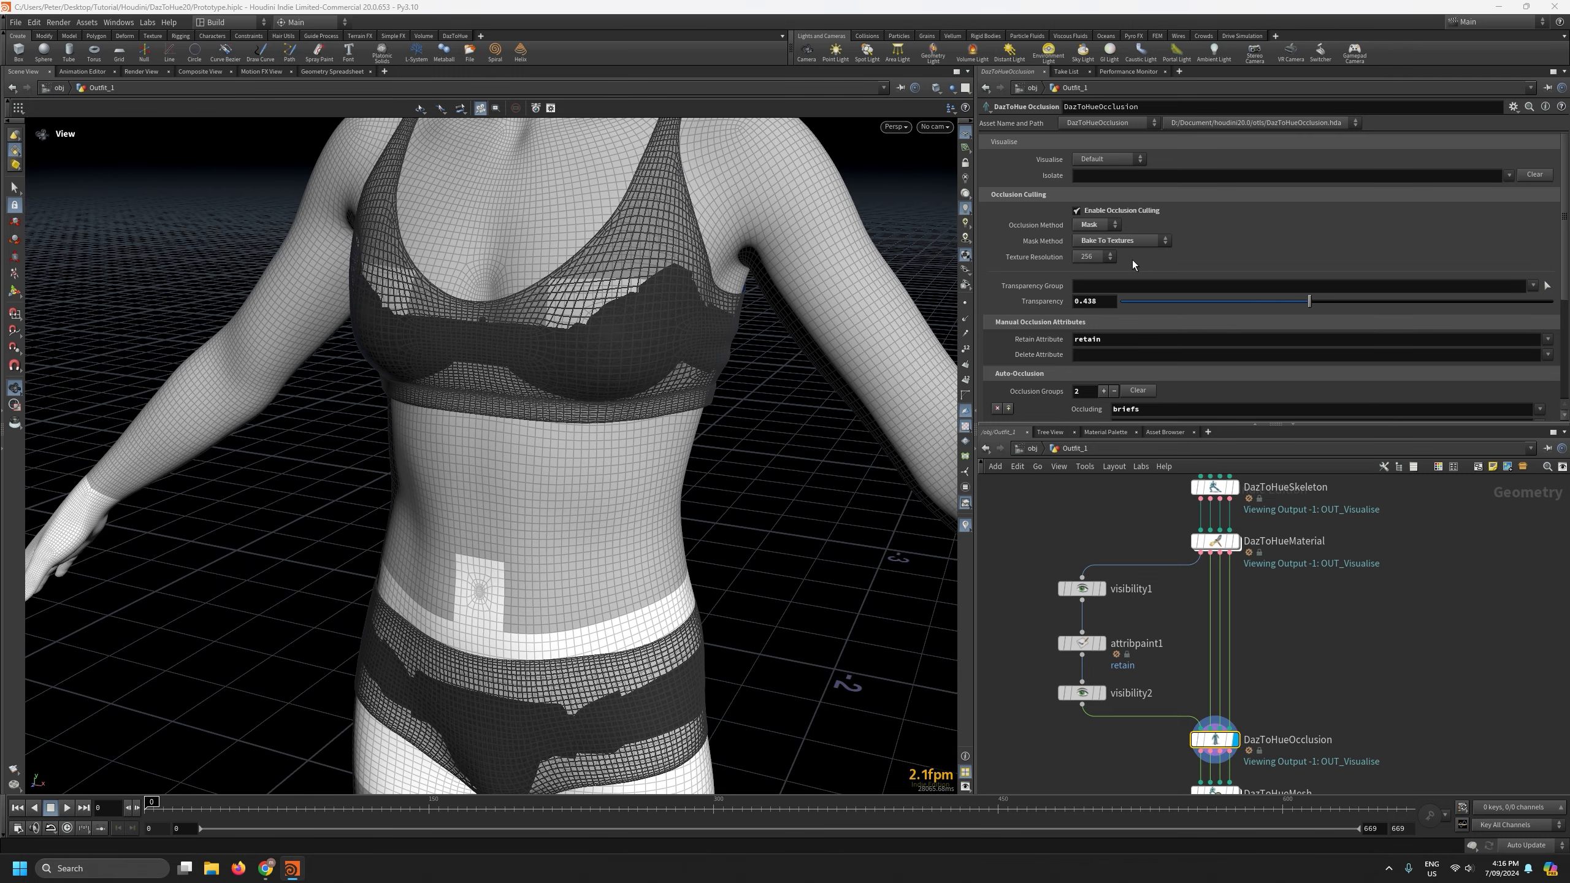
left_click_drag(515, 507, 634, 505)
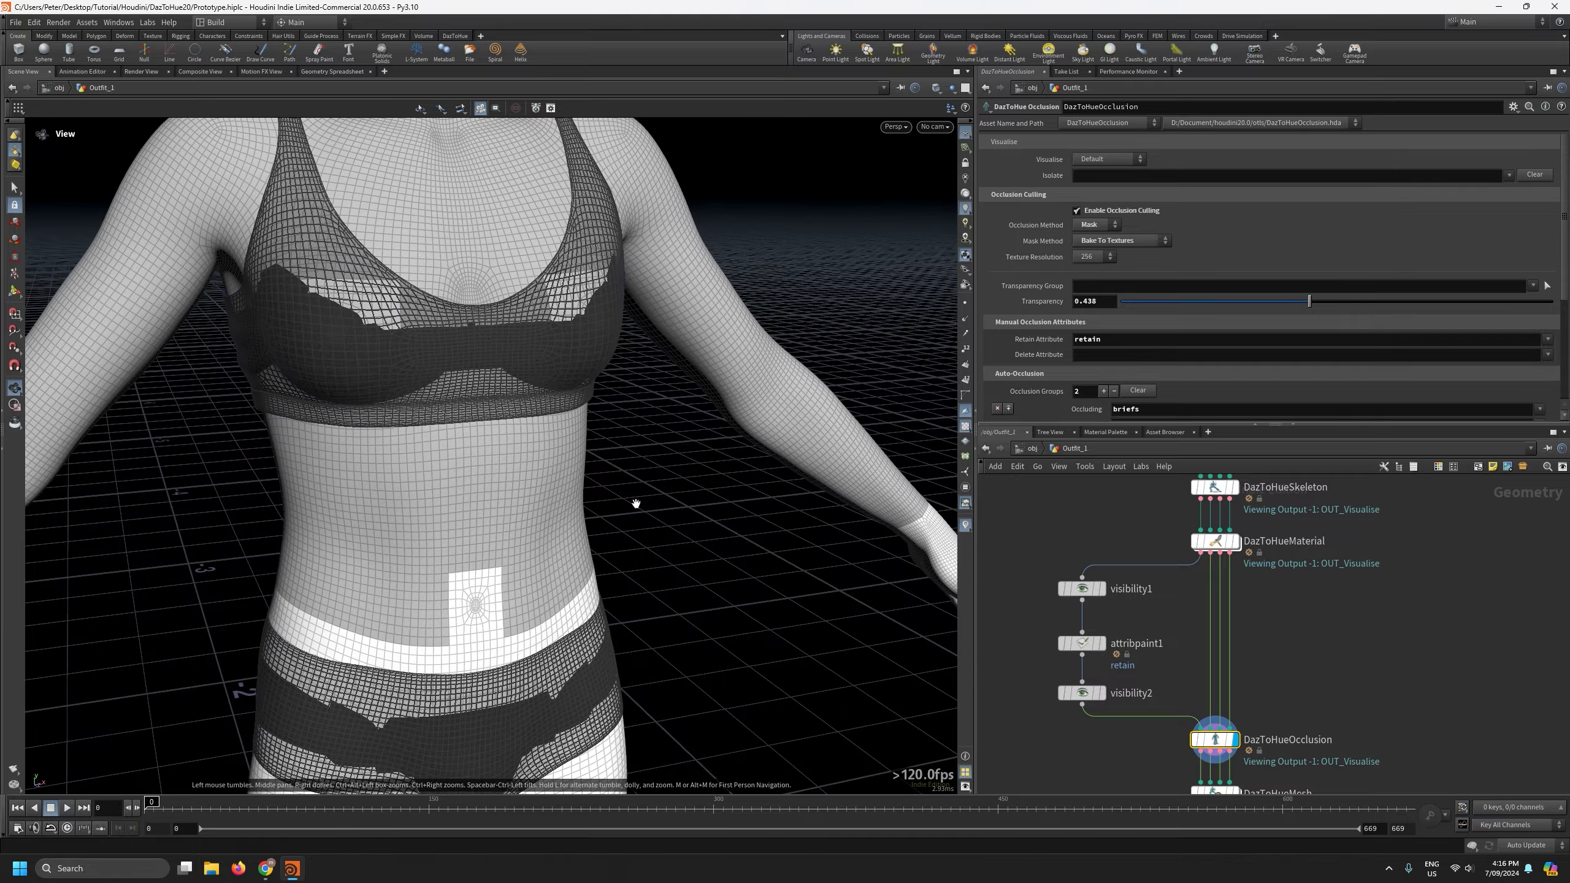
Examine the texture-baked mask's coverage around the briefs, waist and top from several angles.
middle_click_drag(492, 566, 543, 428)
right_click_drag(451, 520, 455, 386)
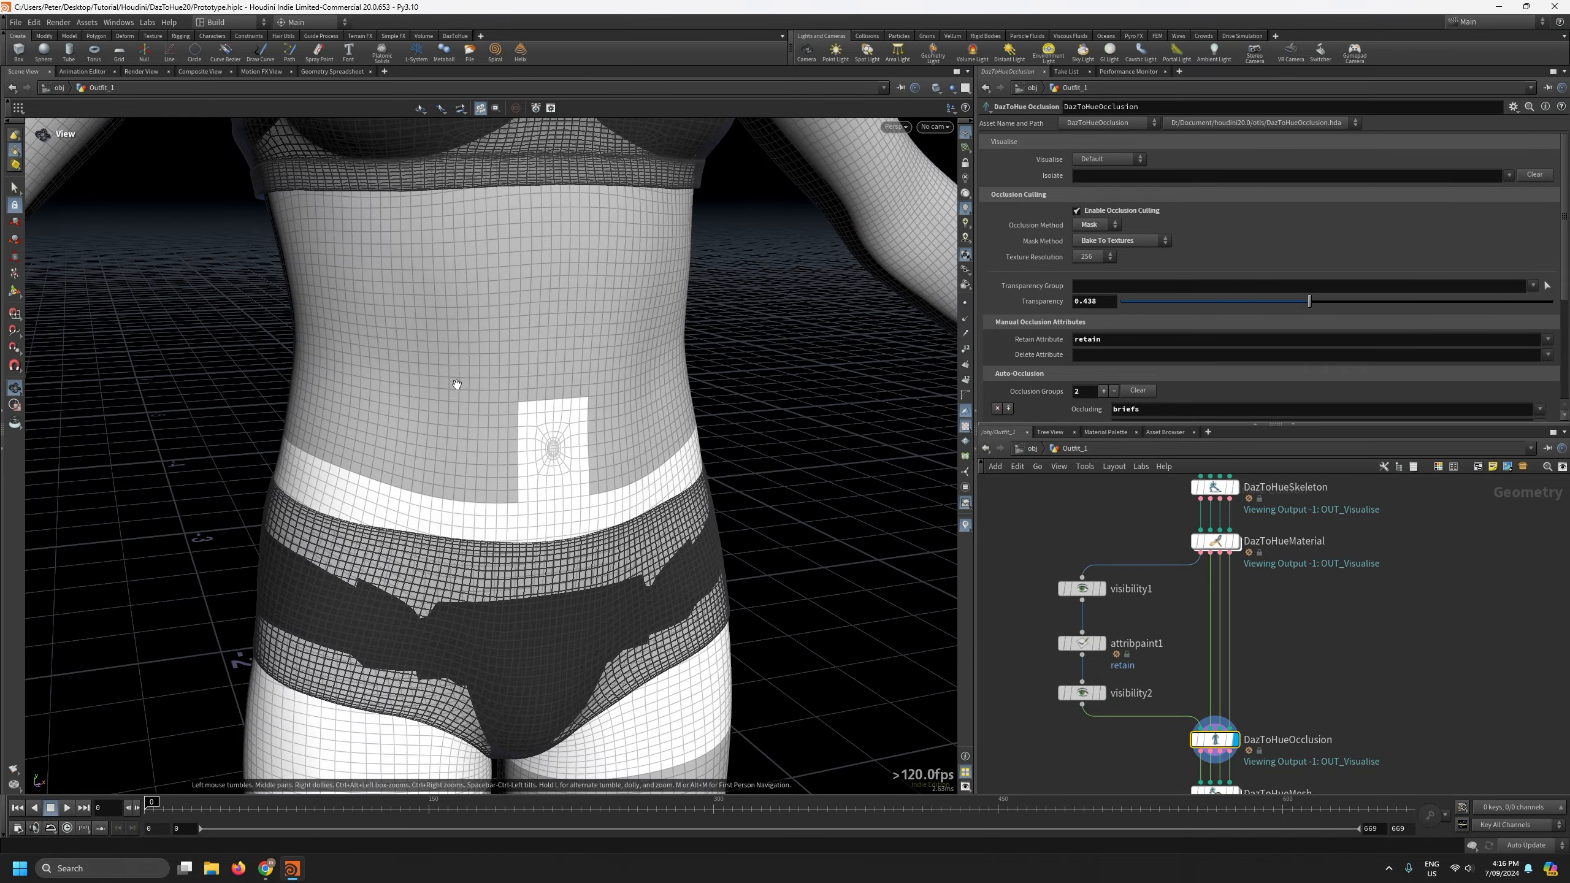
left_click_drag(456, 386, 379, 424)
right_click_drag(419, 398, 452, 574)
middle_click_drag(573, 355, 519, 526)
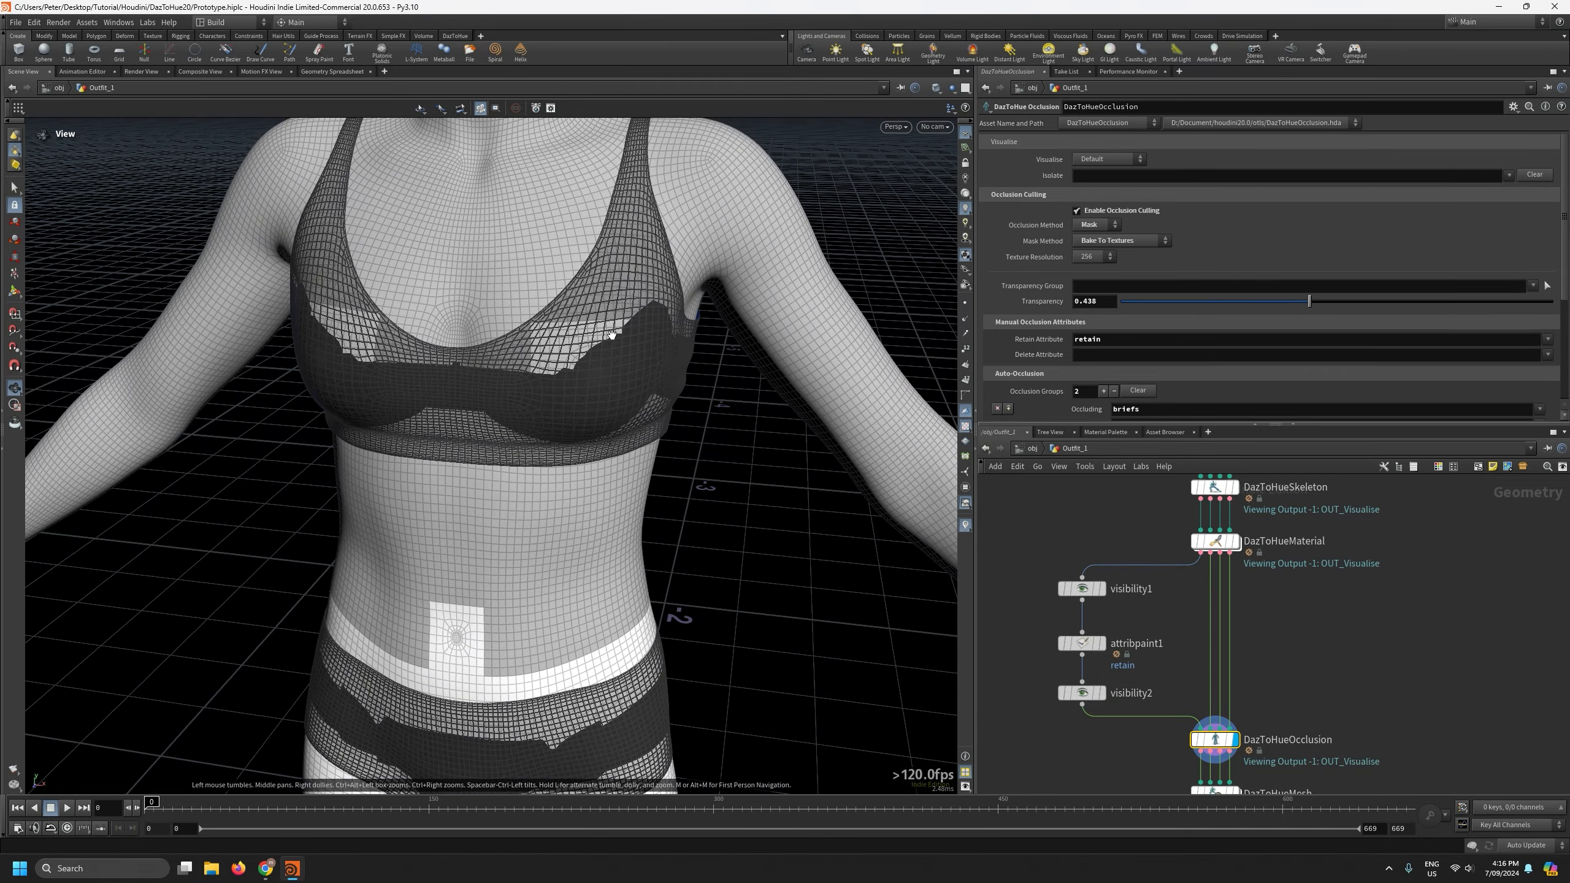
left_click_drag(563, 476, 504, 474)
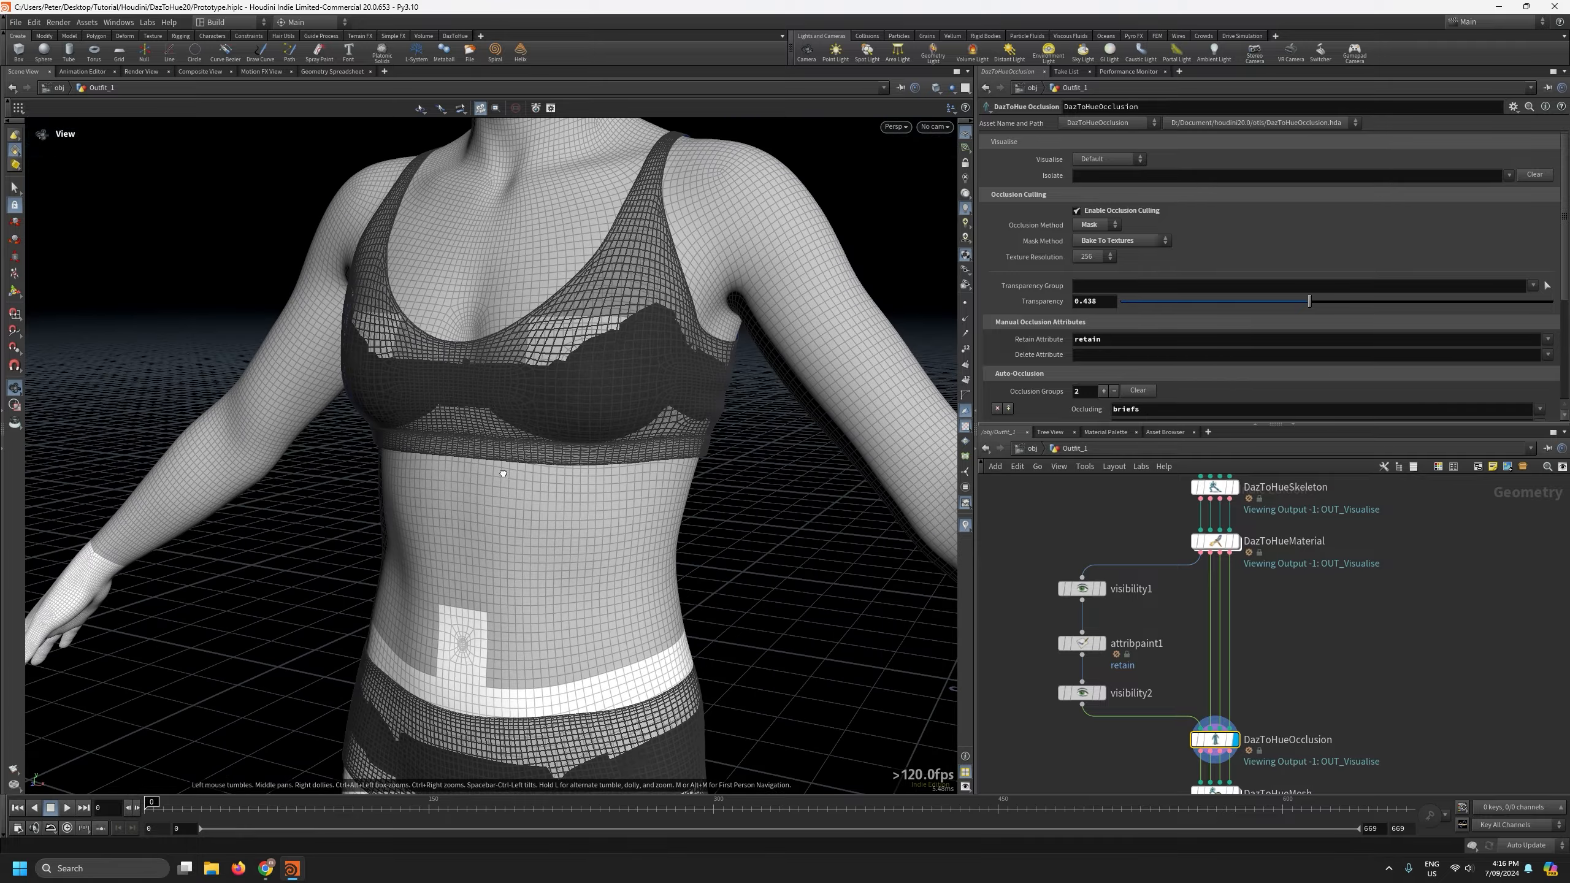
middle_click_drag(594, 541, 618, 398)
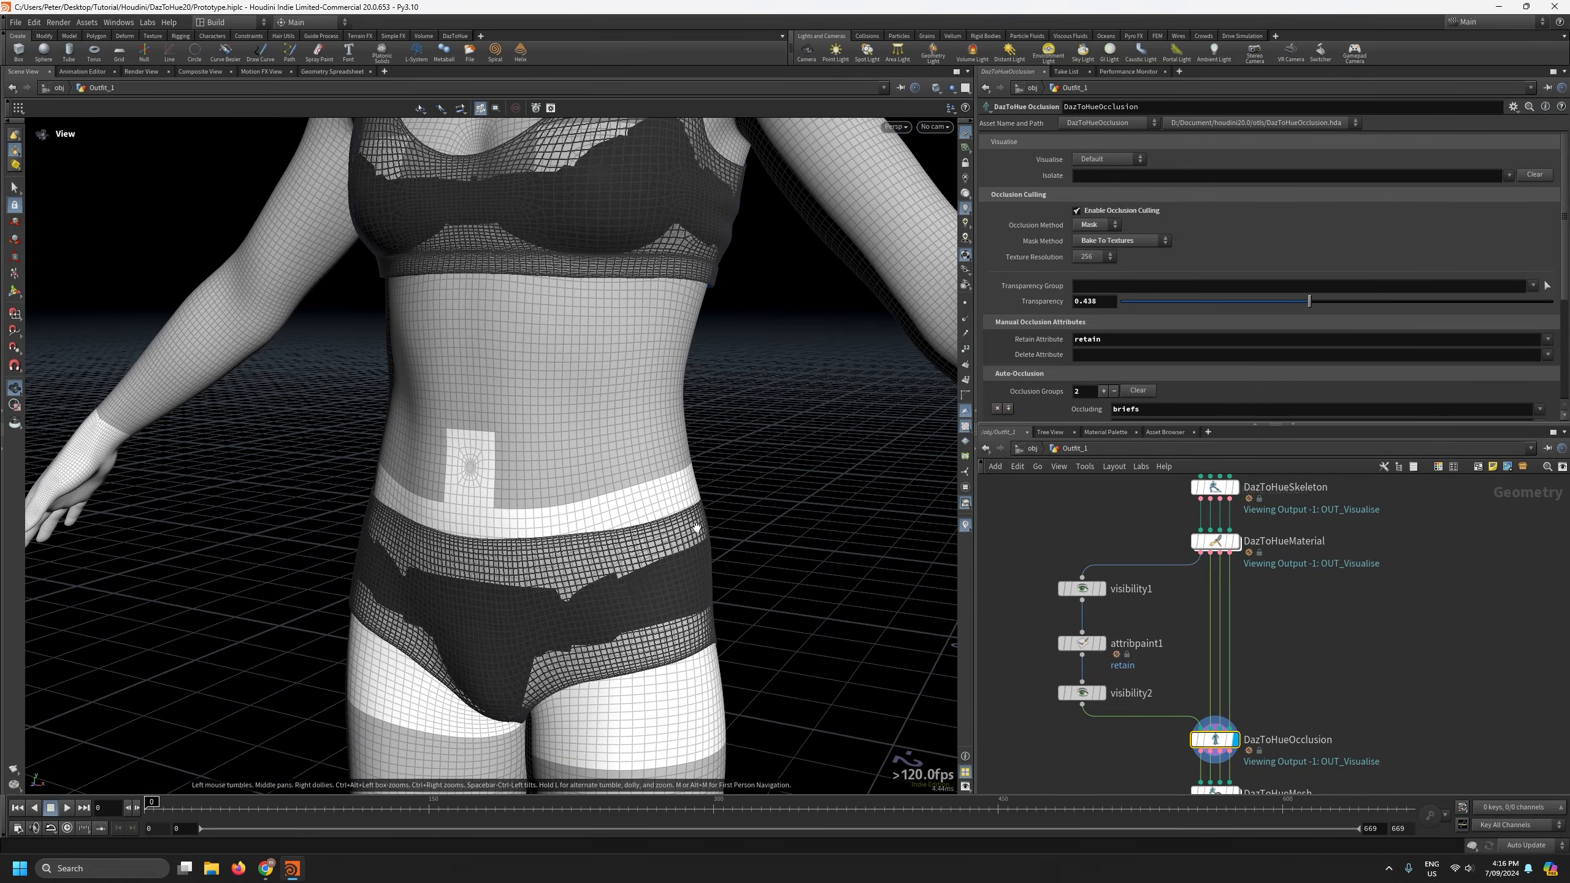
left_click_drag(545, 637, 594, 784)
middle_click_drag(608, 322, 561, 536)
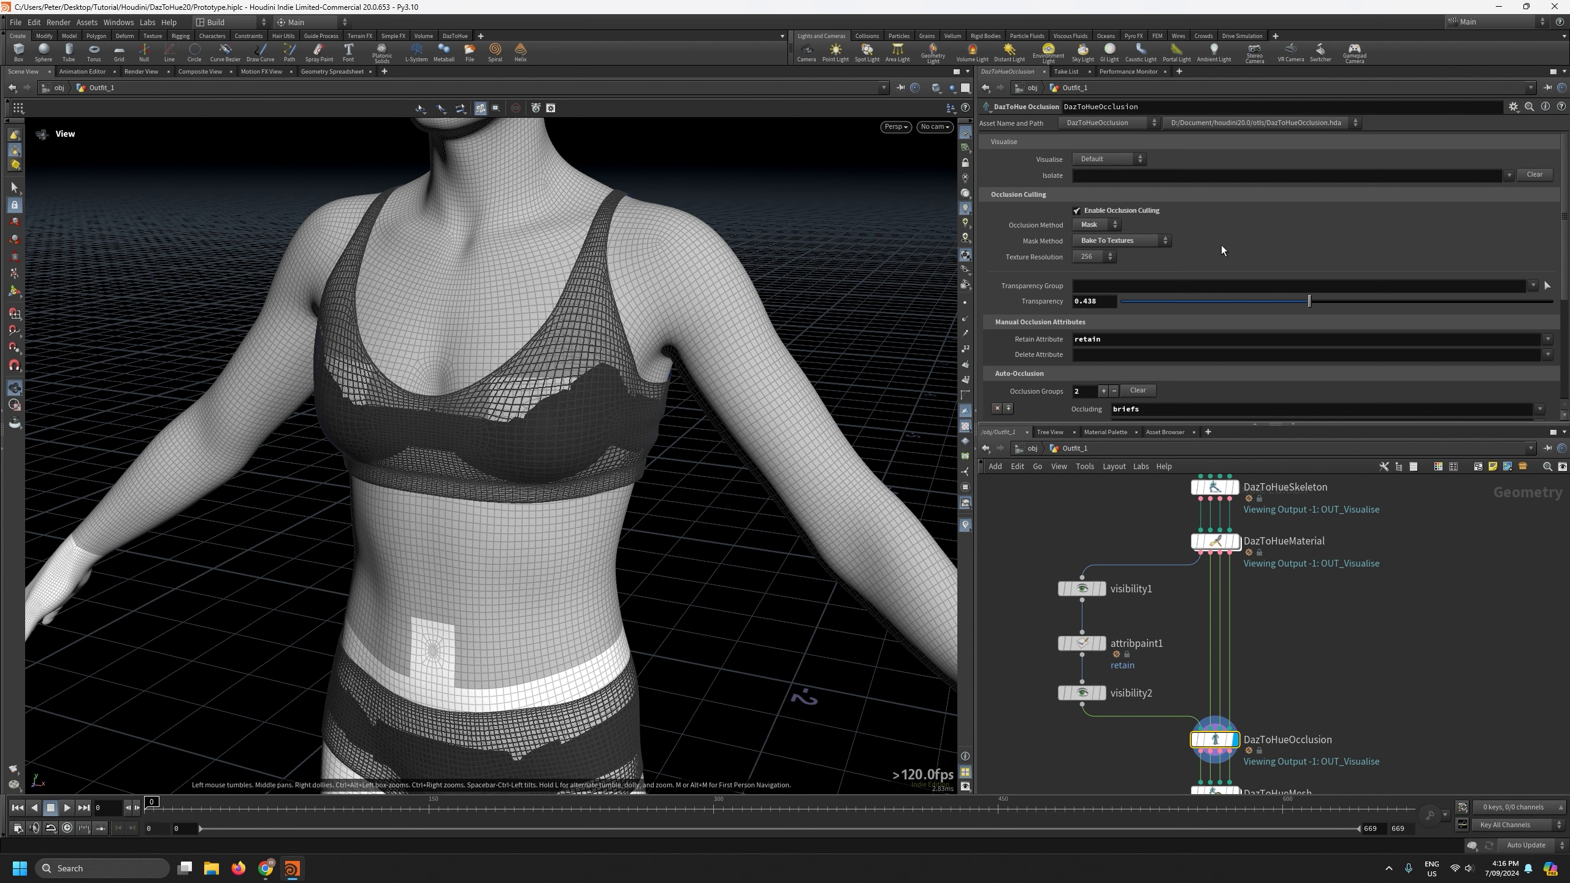
Set DazToHueOcclusion's Occlusion Method back to Delete and view the body from the front.
left_click(1153, 242)
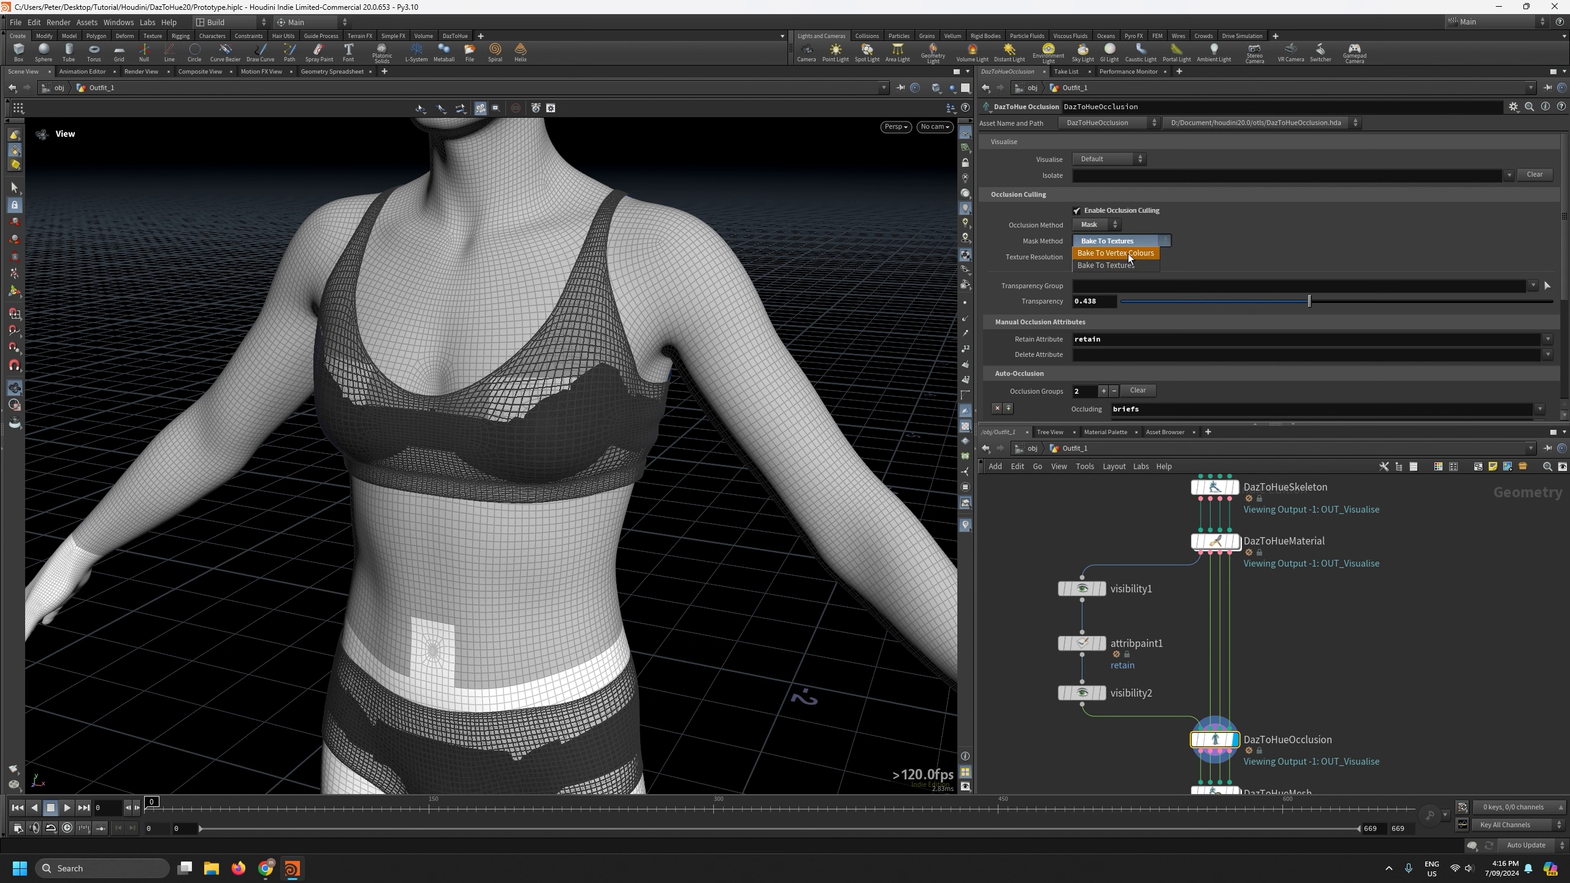
left_click(1100, 225)
left_click(1087, 237)
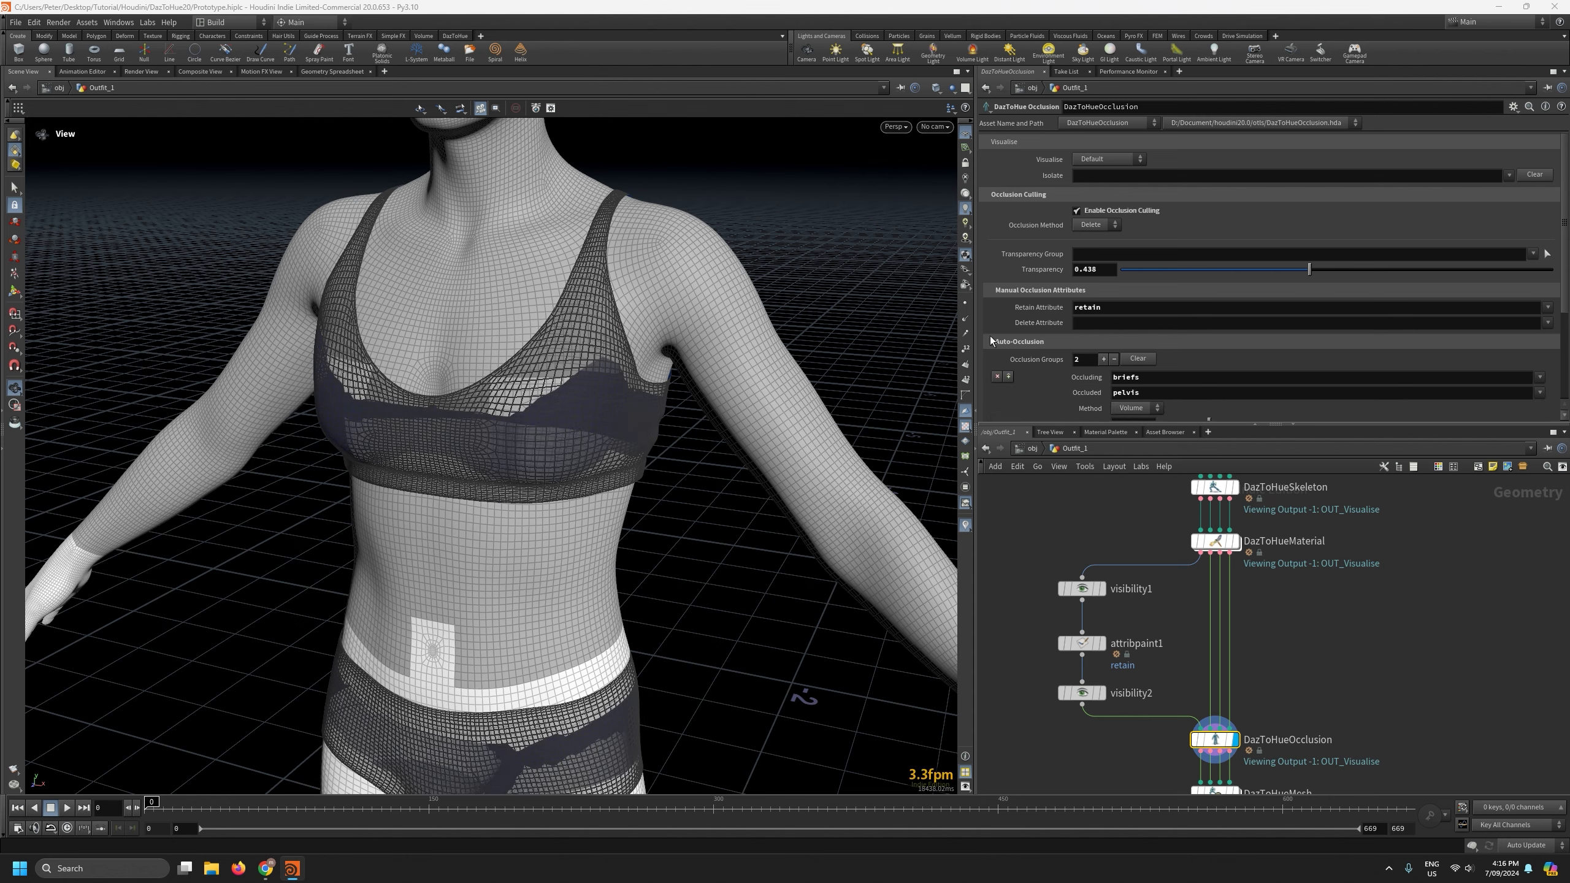
scroll(607, 414, "down", 5)
left_click_drag(530, 457, 604, 457)
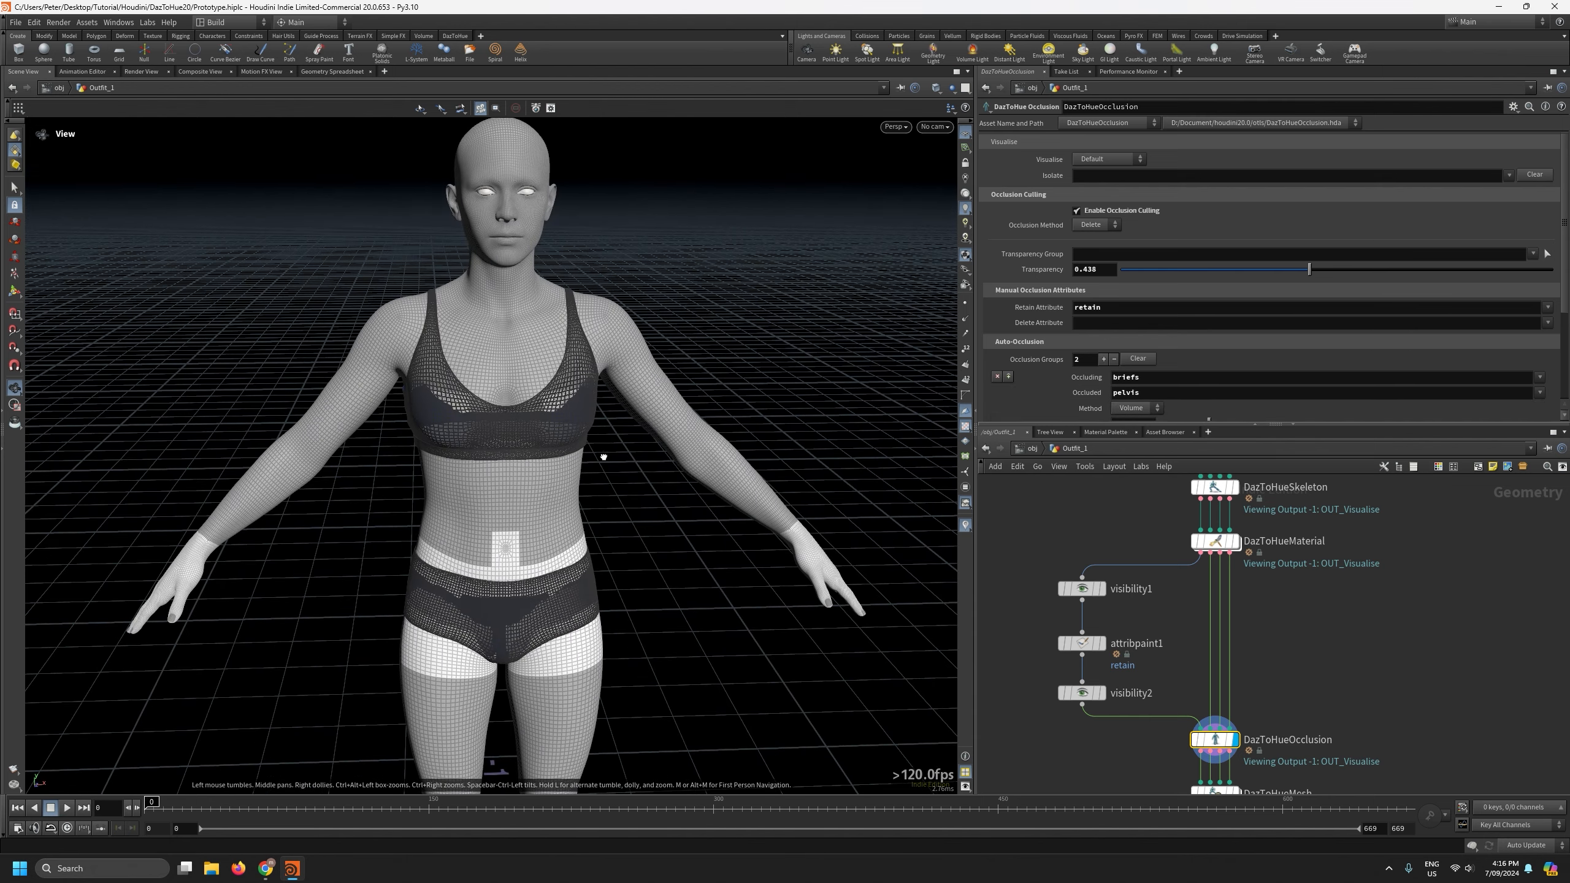
Set DazToHueOcclusion's Transparency to 0 and scrub through the timeline with the whole body in plain shading.
left_click_drag(1309, 269, 847, 277)
scroll(686, 371, "down", 5)
left_click_drag(310, 808, 146, 824)
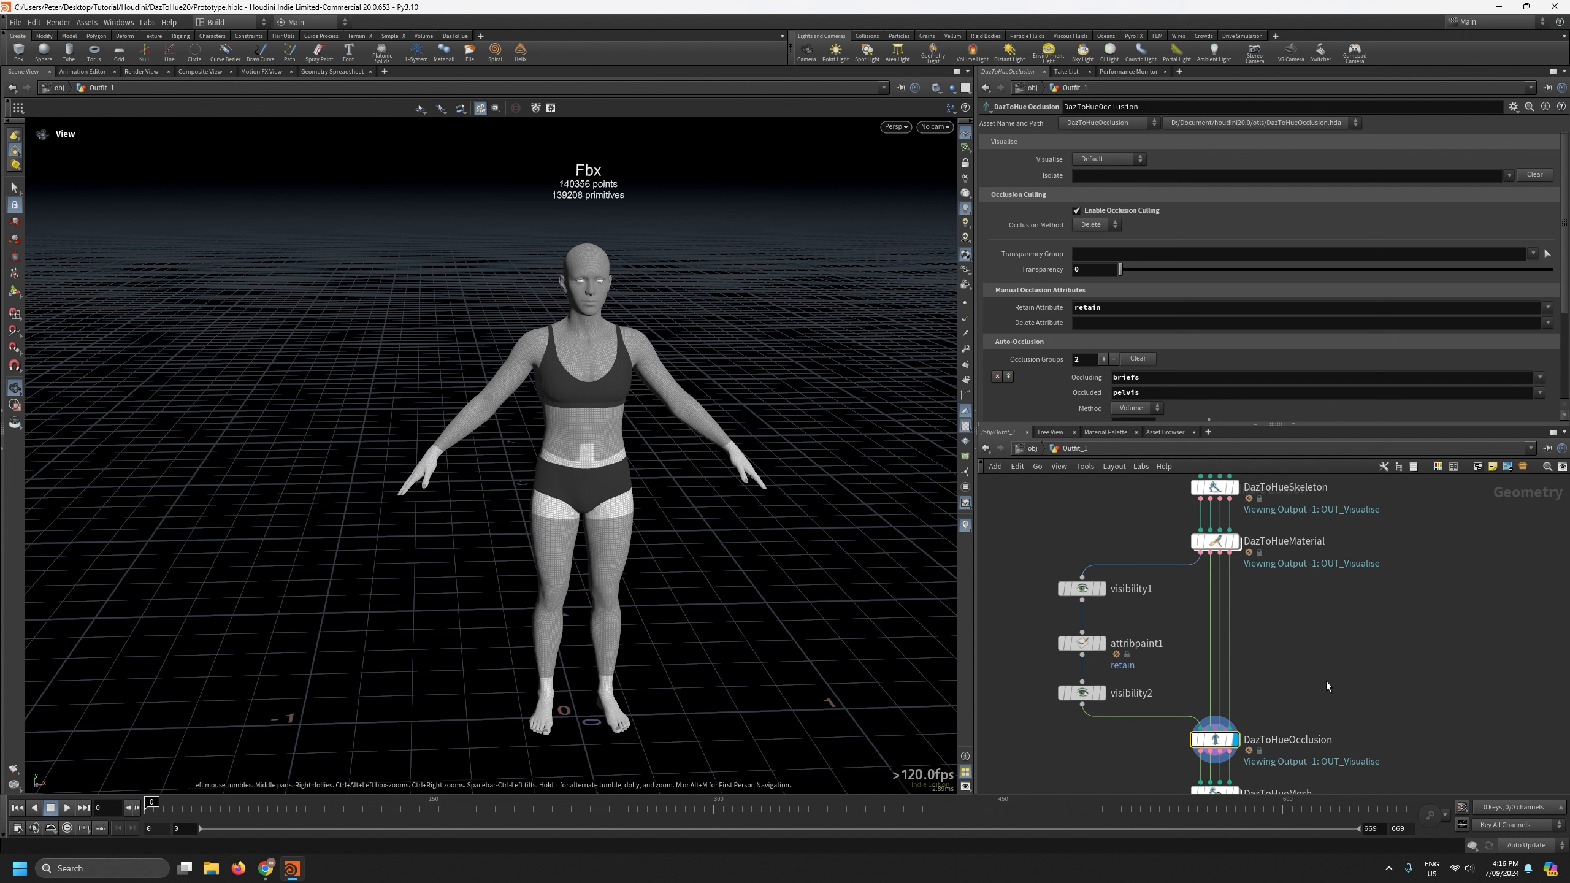
Bring the nodes from DazToHueOcclusion down to DazToHueExport into view and save the Prototype.hiplc scene.
middle_click_drag(1344, 684, 1282, 589)
scroll(1285, 588, "down", 3)
scroll(1323, 688, "up", 2)
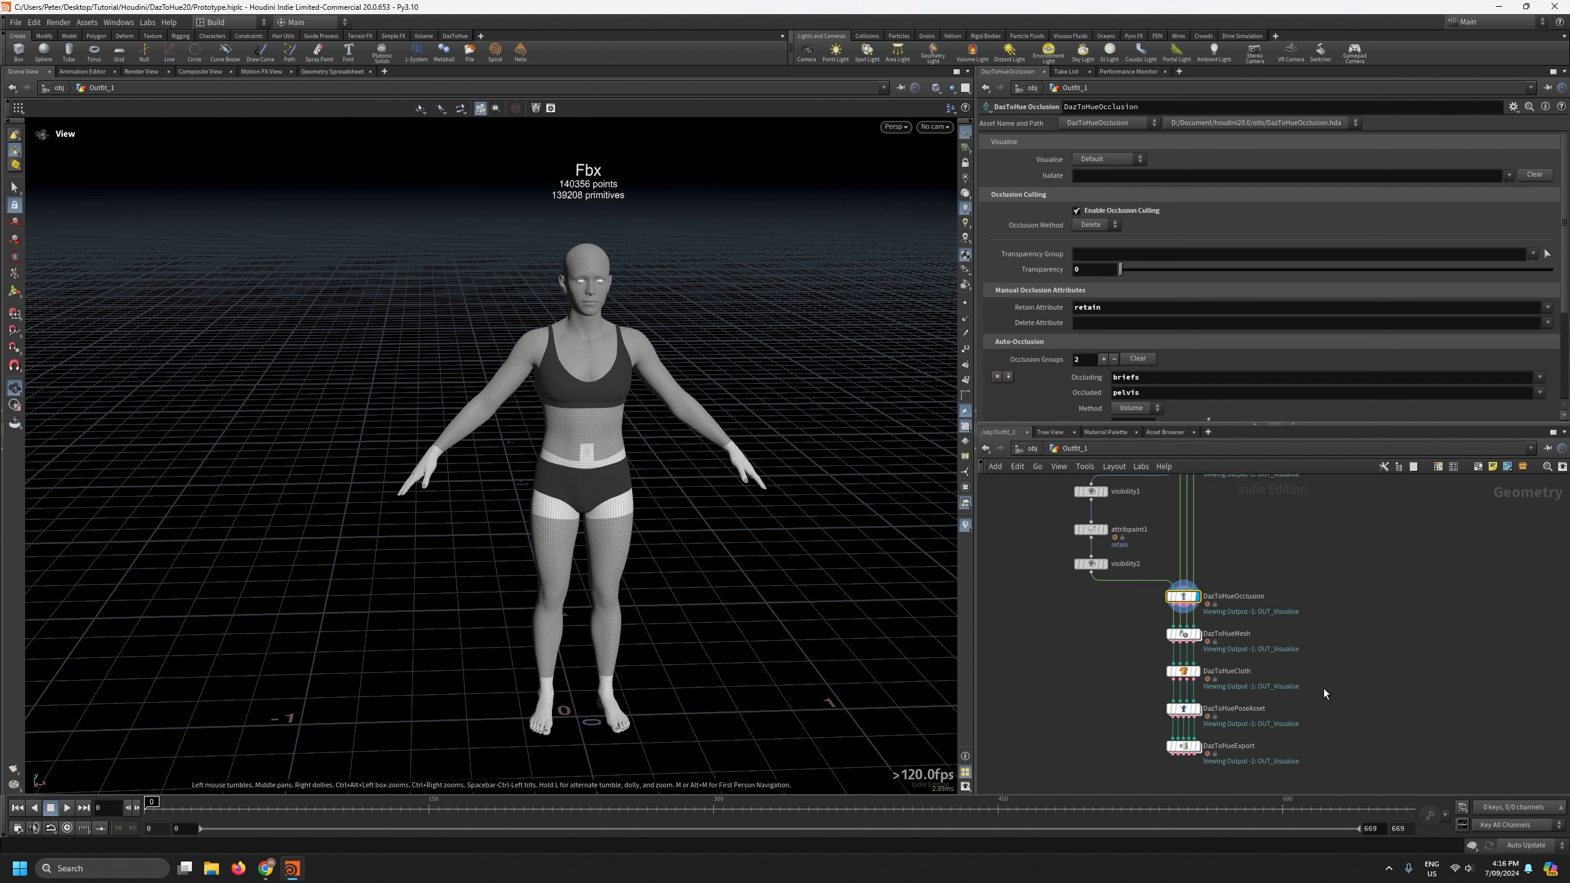
key("ctrl+s")
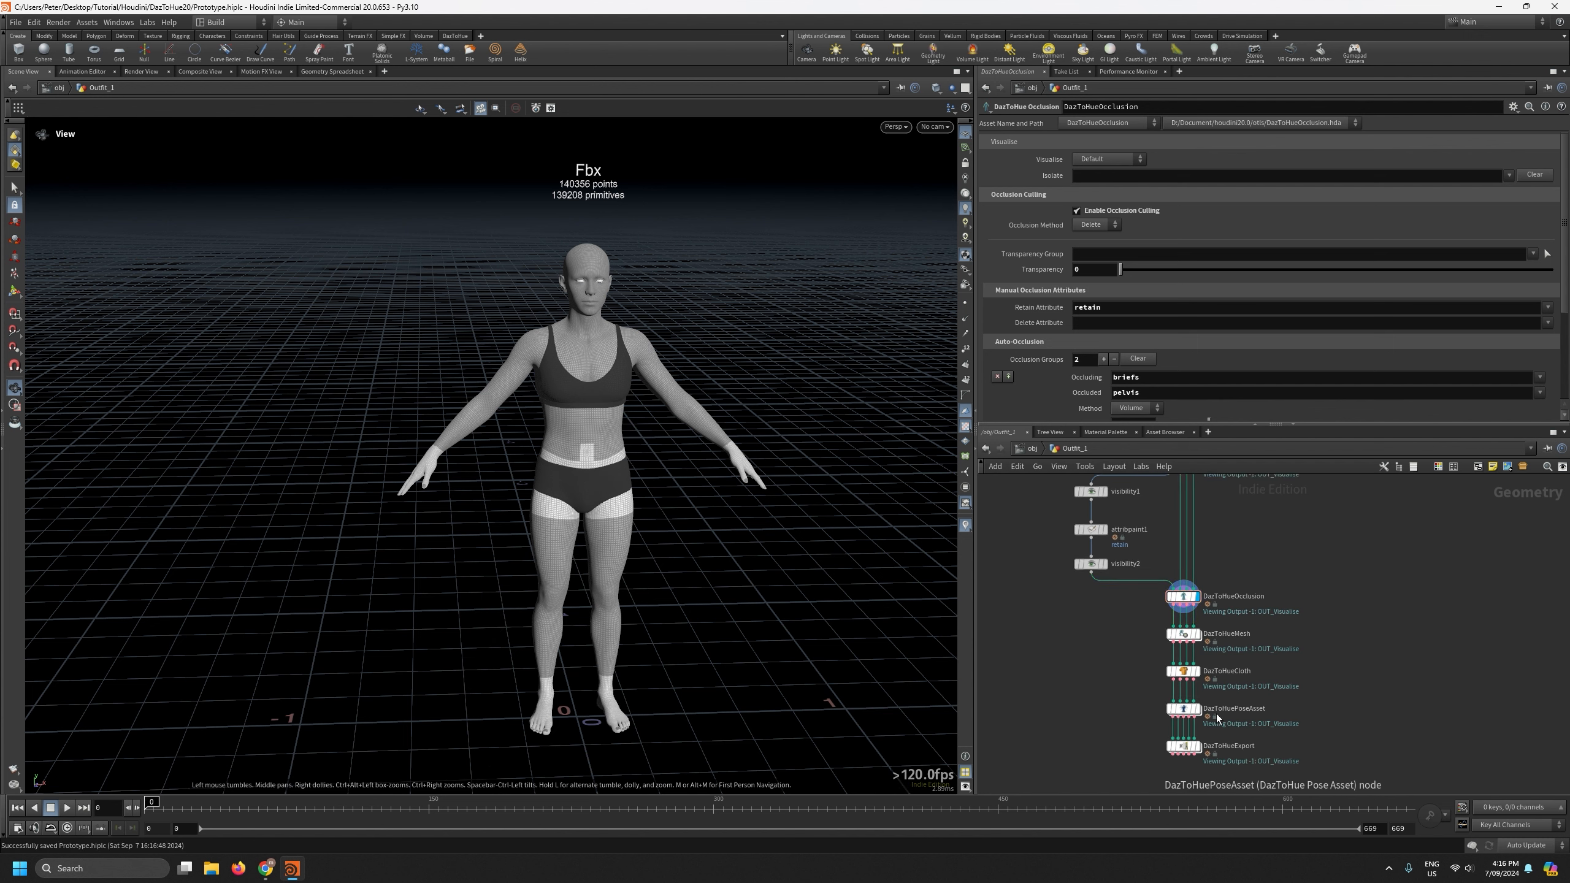
Display DazToHuePoseAsset with its parameters and scrub through the timeline to check the outfit's morphs.
mouse_move(1199, 715)
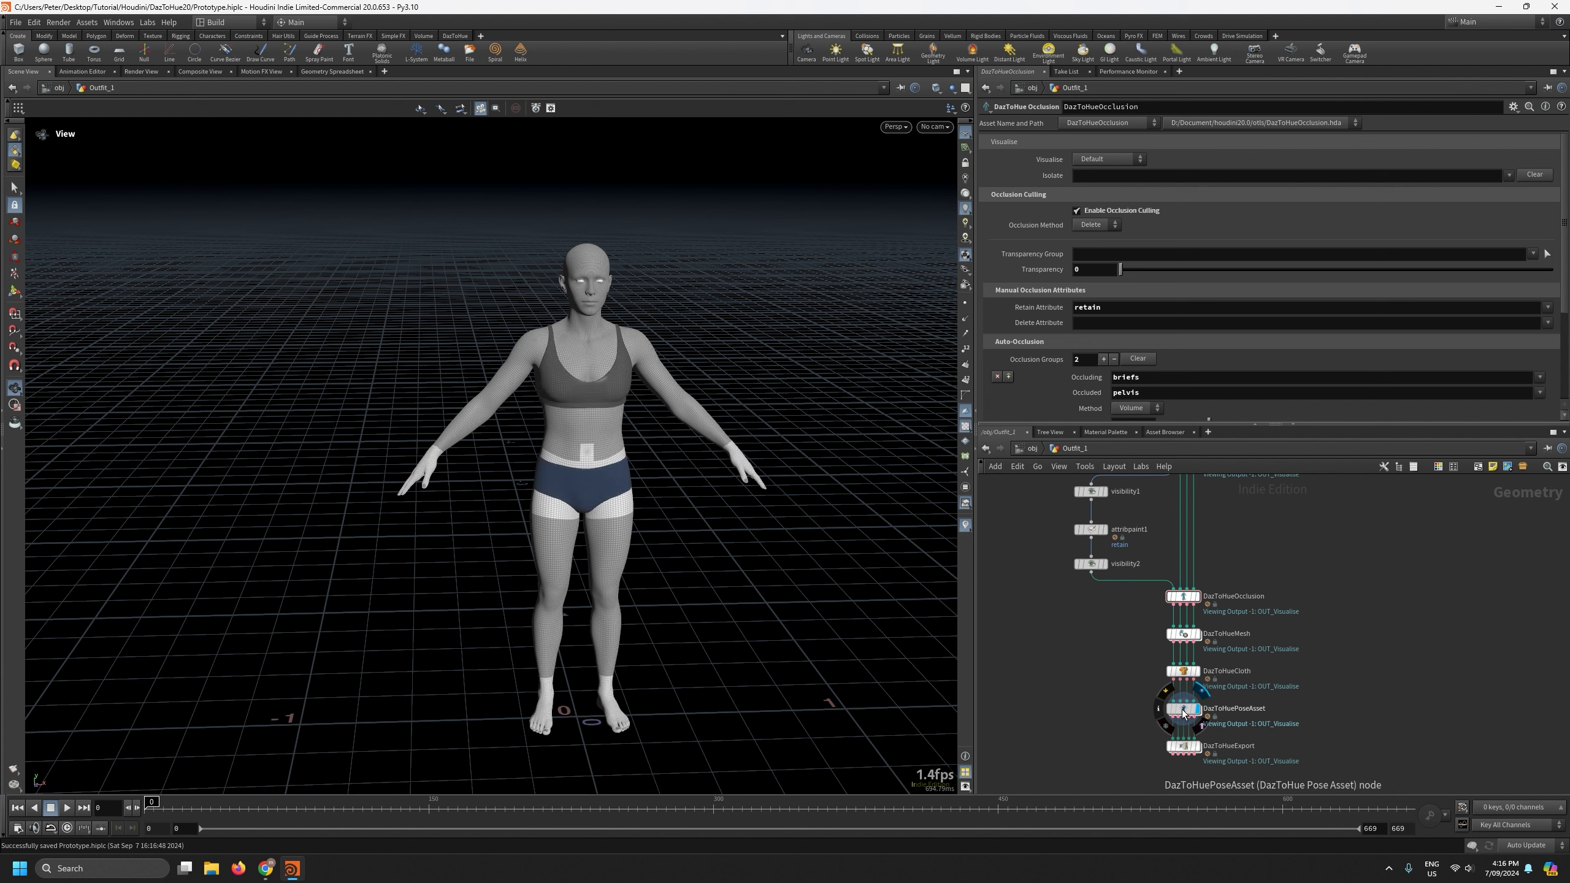
left_click(1183, 711)
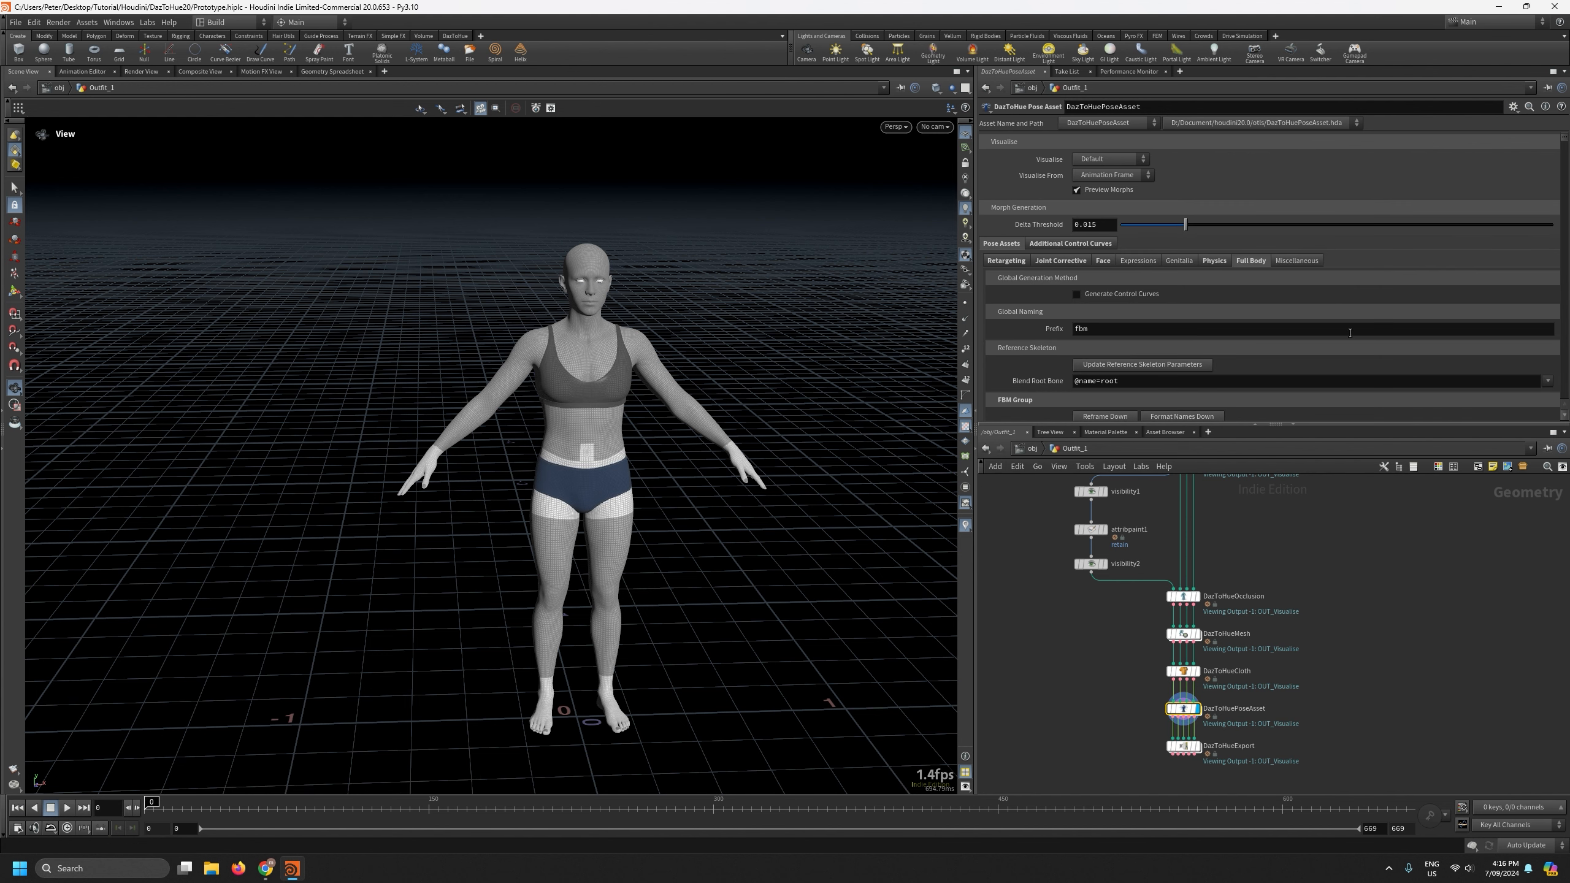
mouse_move(1172, 712)
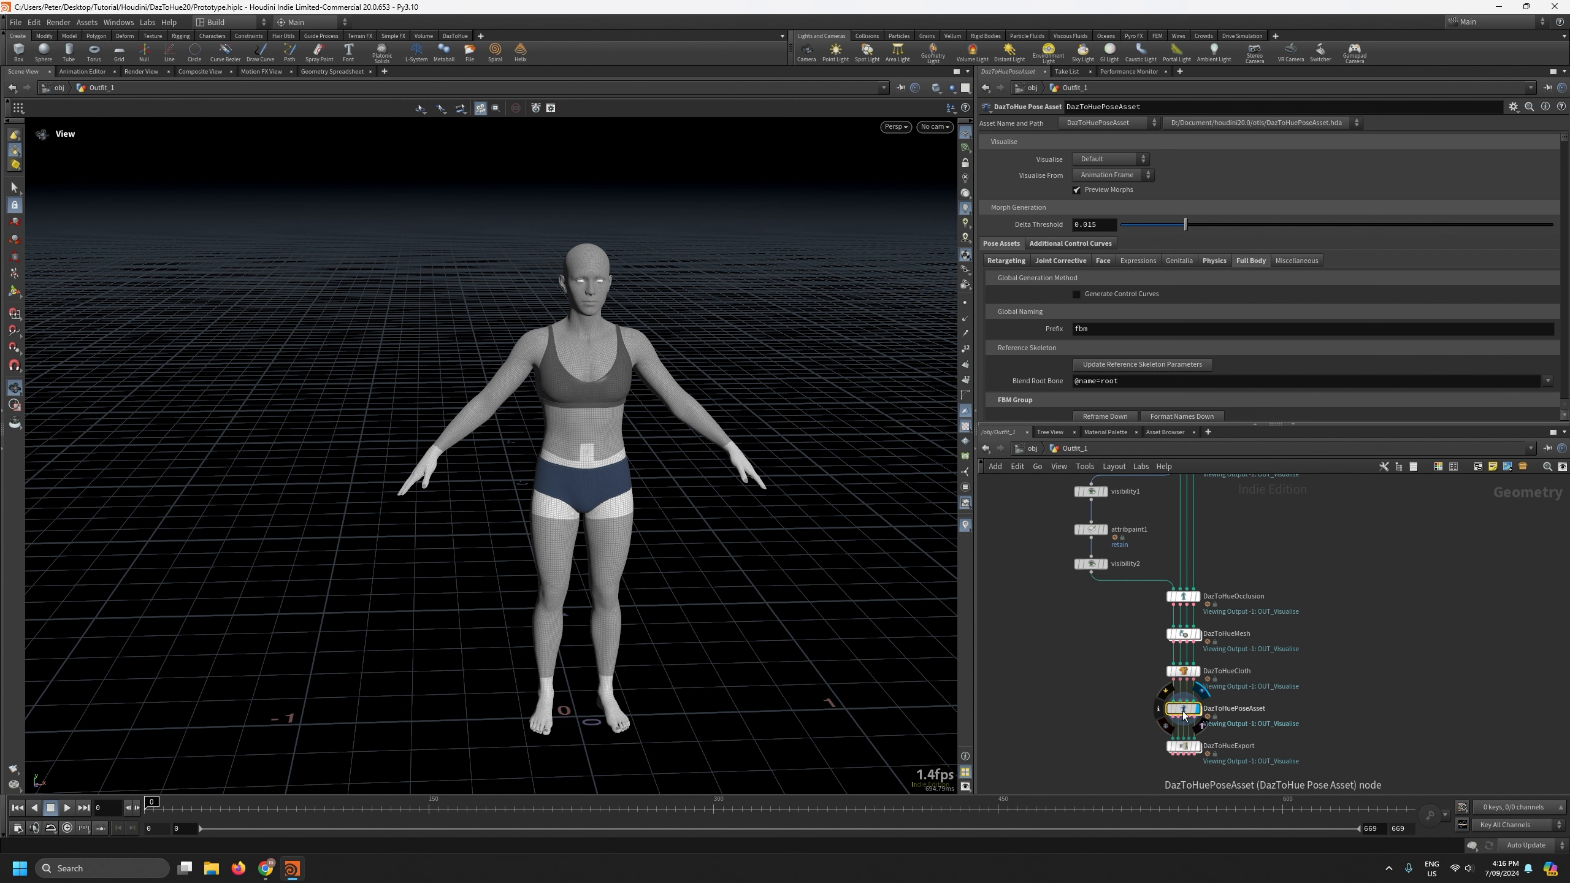
mouse_move(1105, 810)
left_mouse_down()
mouse_move(1333, 812)
mouse_move(152, 769)
left_mouse_up()
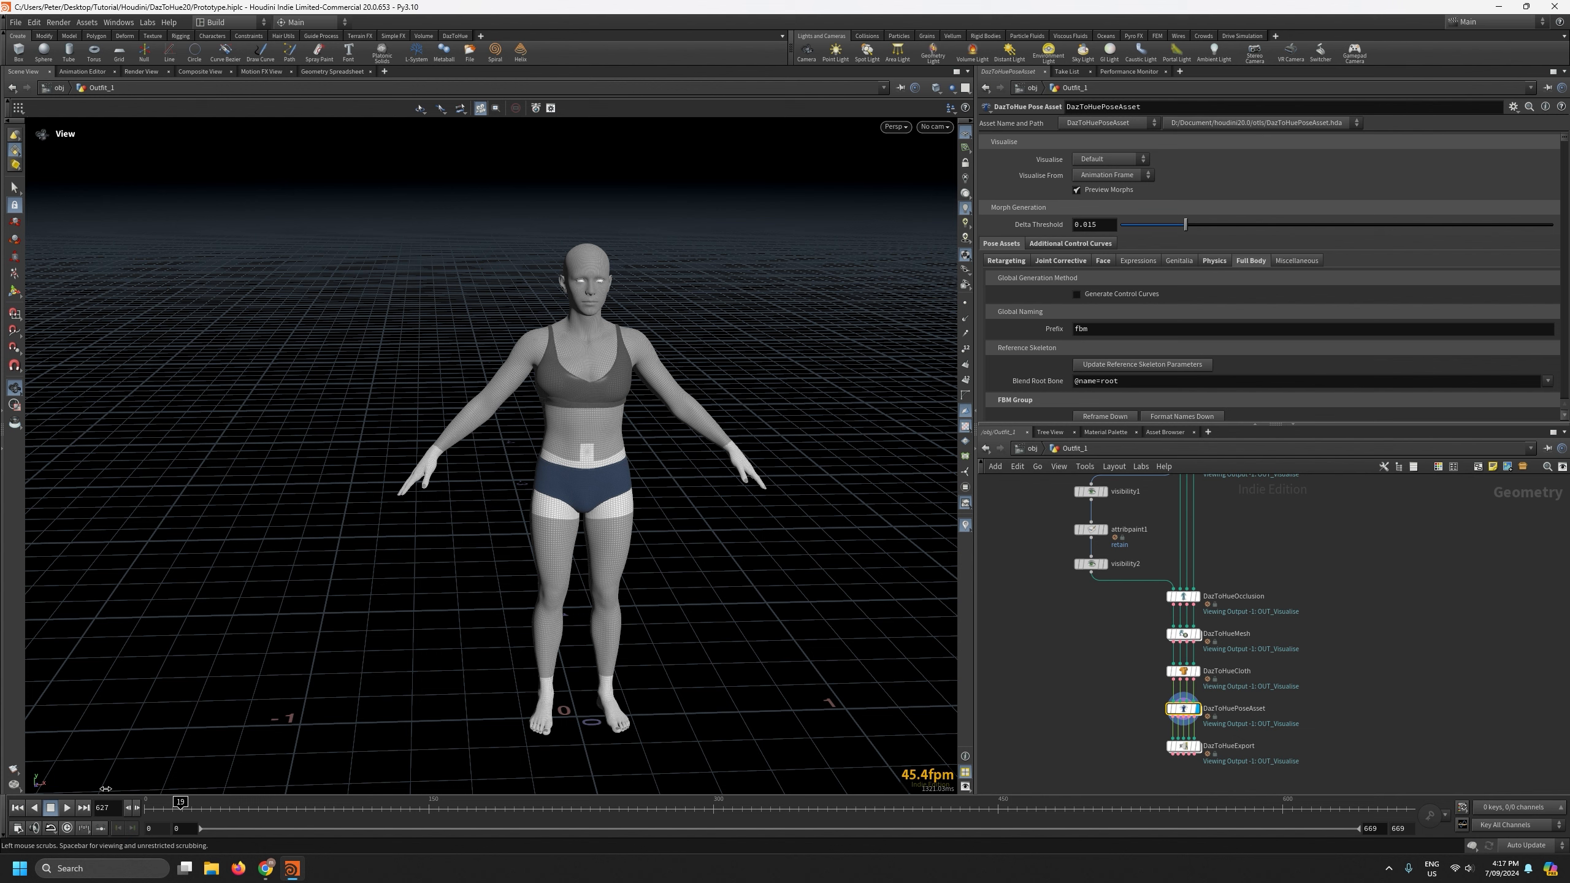
Display DazToHueSkin, bring up its parameters and enlarge the parameter area to show more of the shape list.
scroll(1260, 558, "down", 3)
scroll(1255, 556, "down", 3)
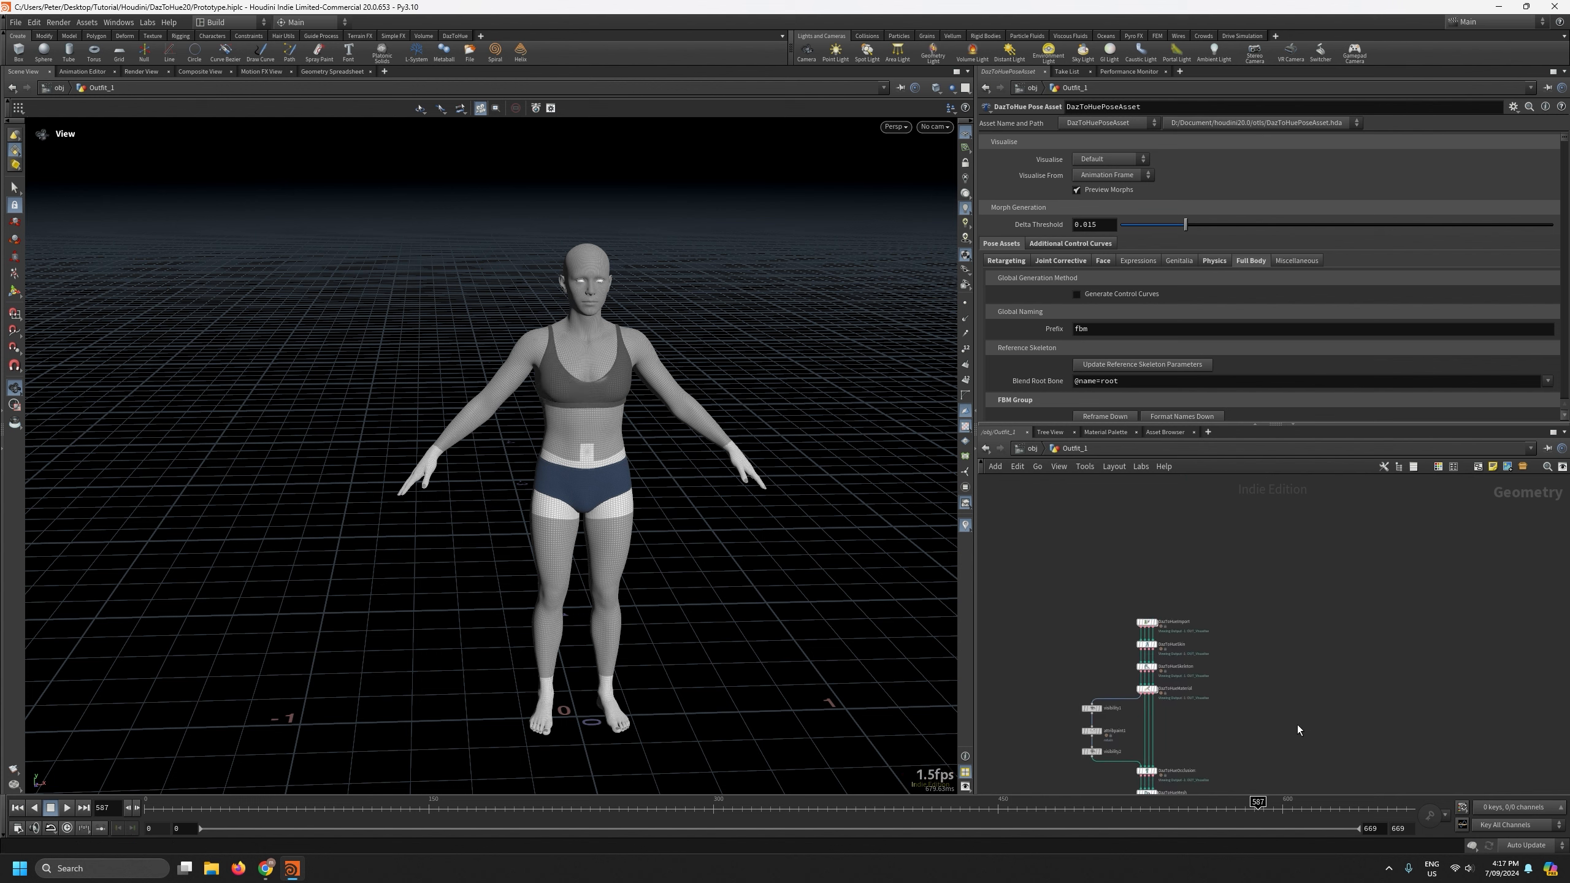
scroll(1137, 649, "up", 3)
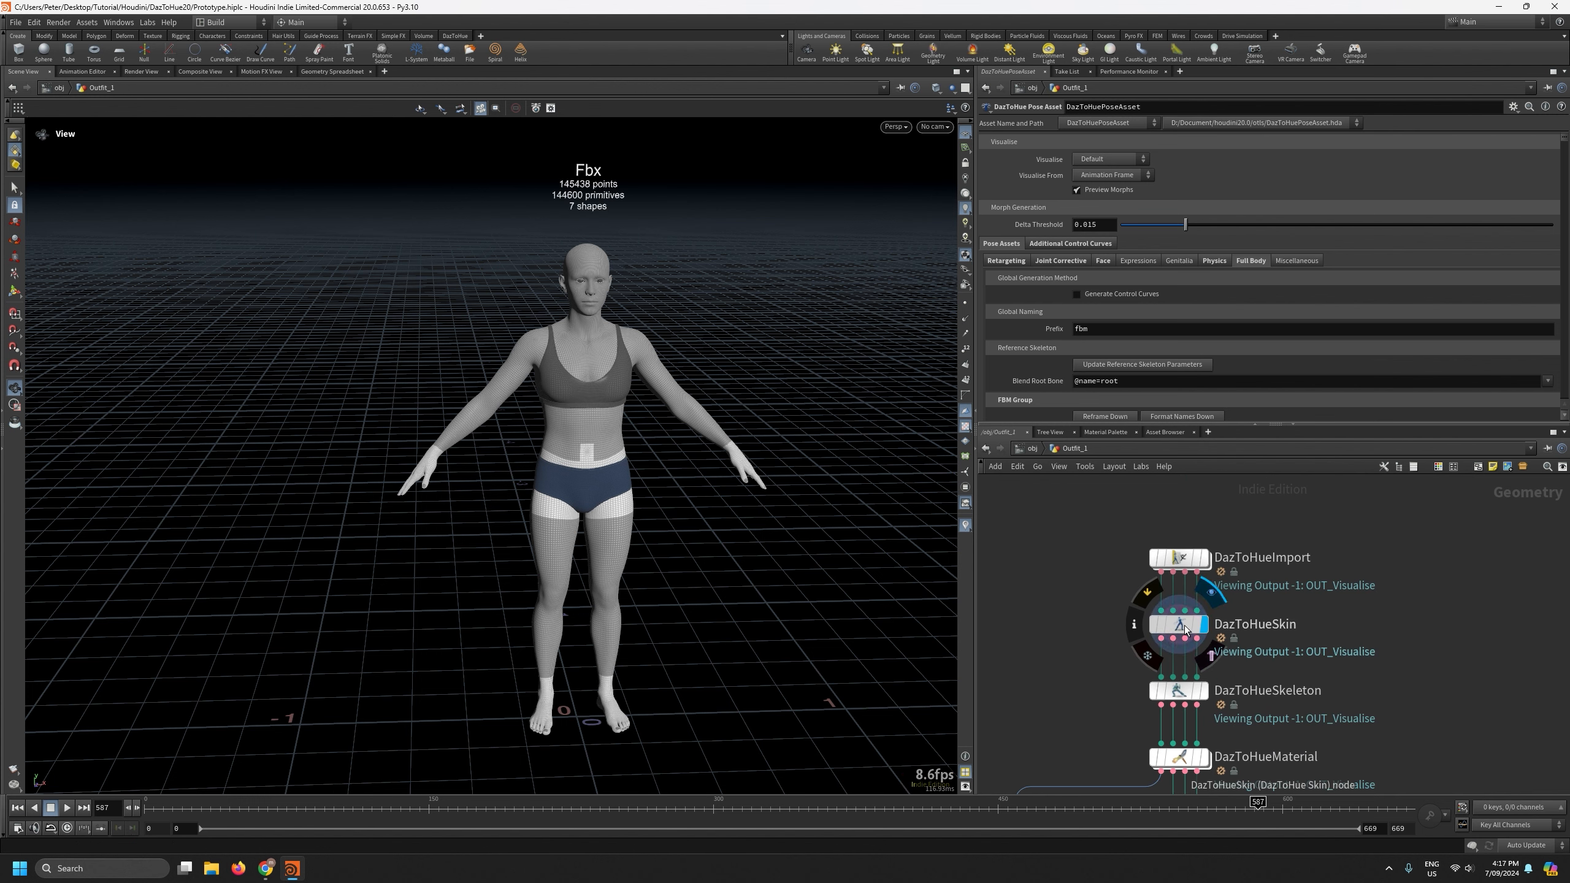
left_click(1184, 626)
left_click_drag(993, 426, 993, 567)
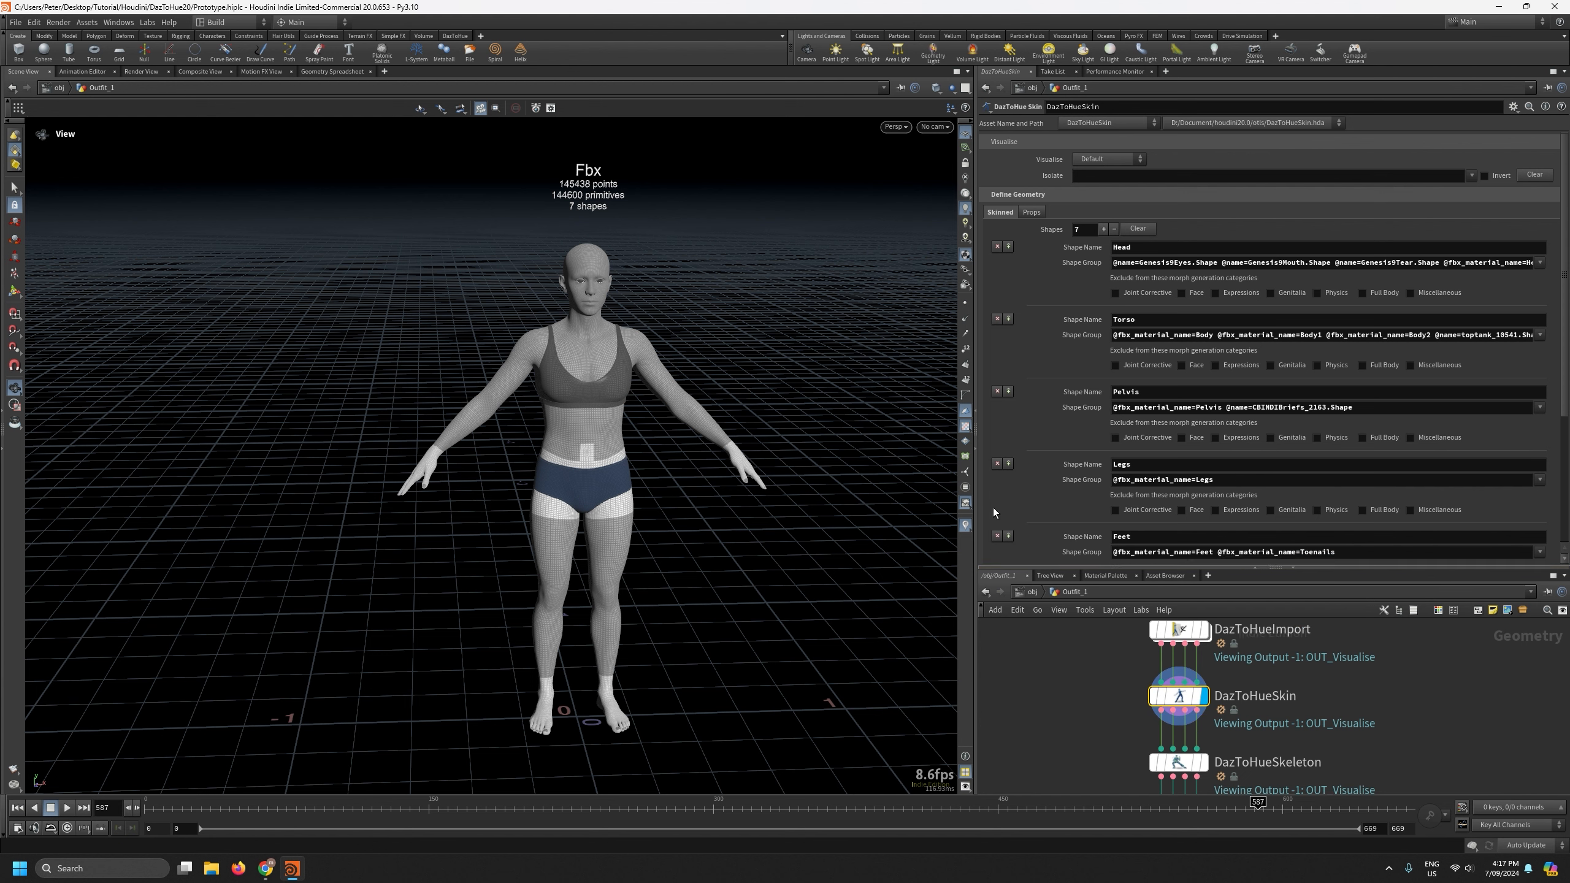
Exclude the Torso, Pelvis, Legs, Feet and Arms shapes from the Face morph generation category in DazToHueSkin.
scroll(986, 506, "down", 3)
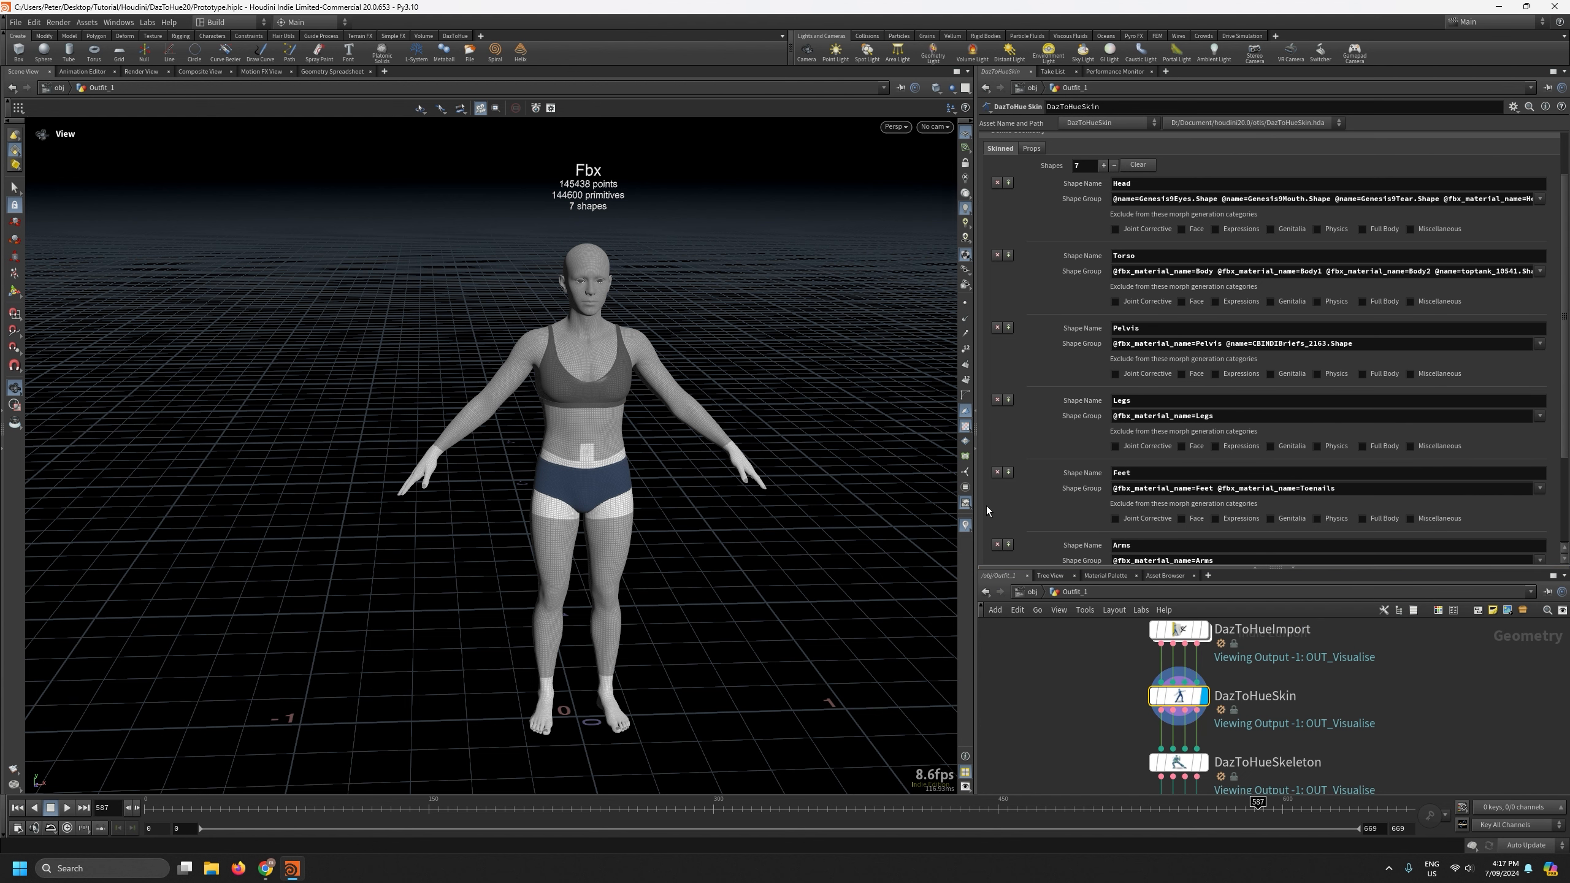
scroll(986, 505, "up", 1)
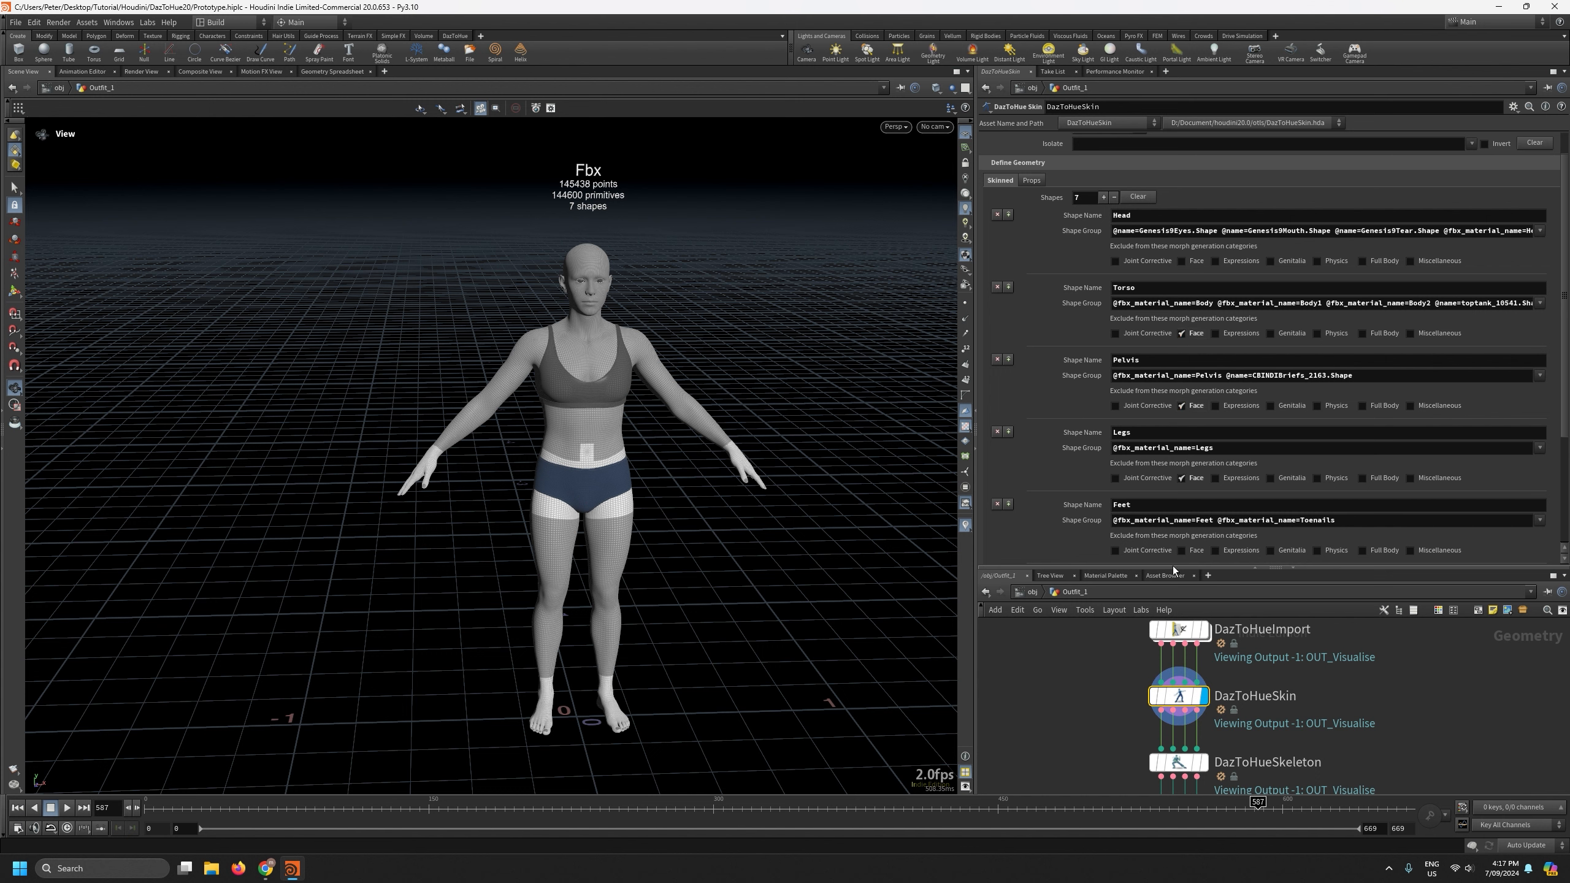
scroll(1040, 519, "down", 1)
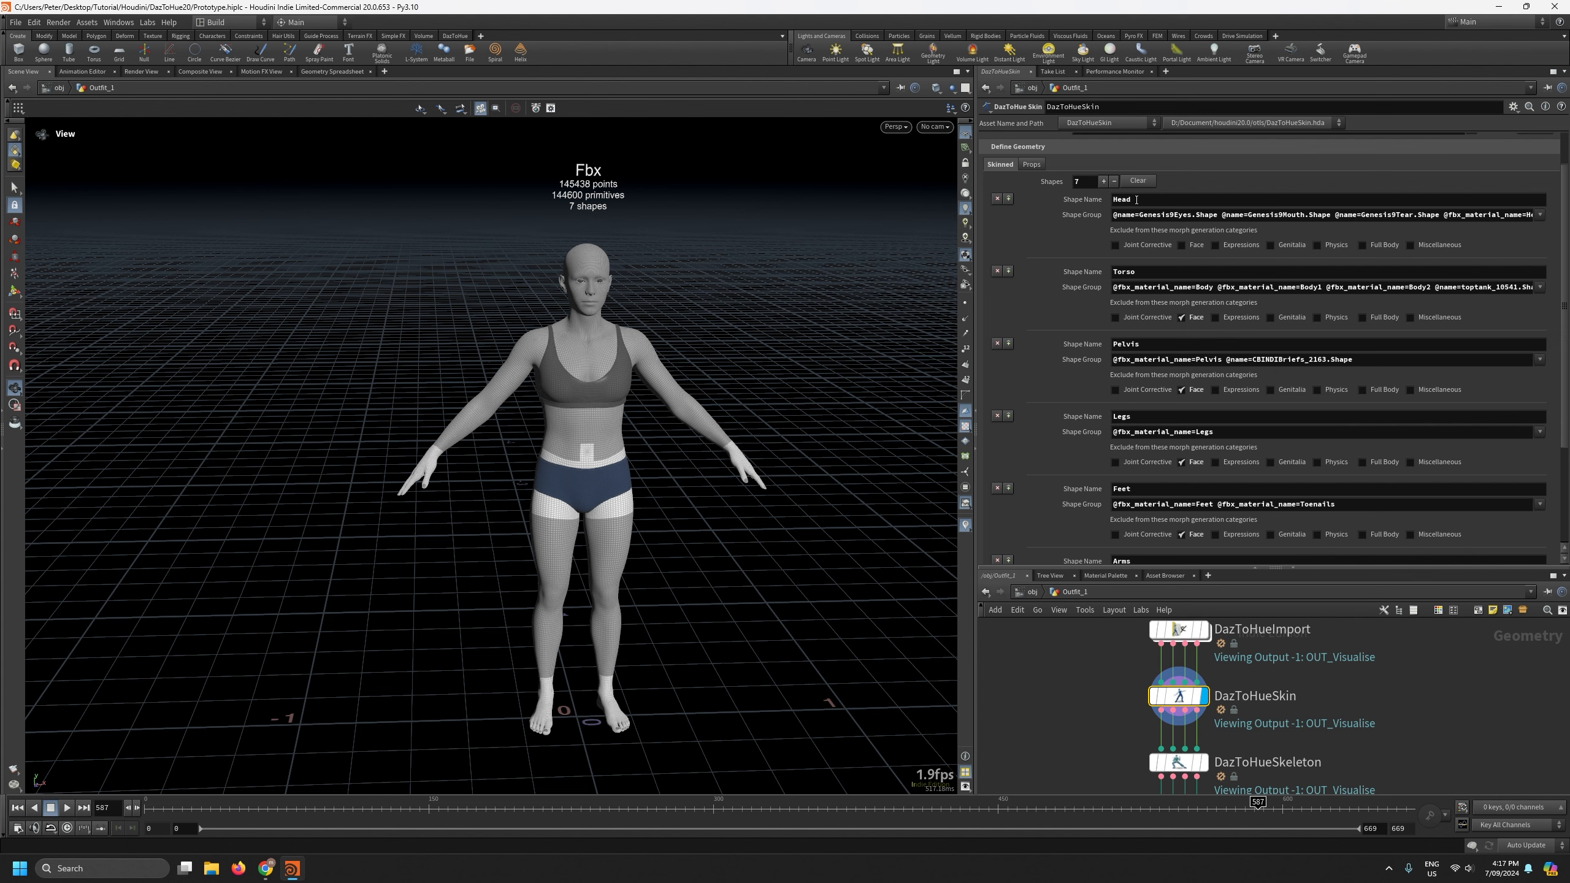
scroll(1055, 368, "down", 3)
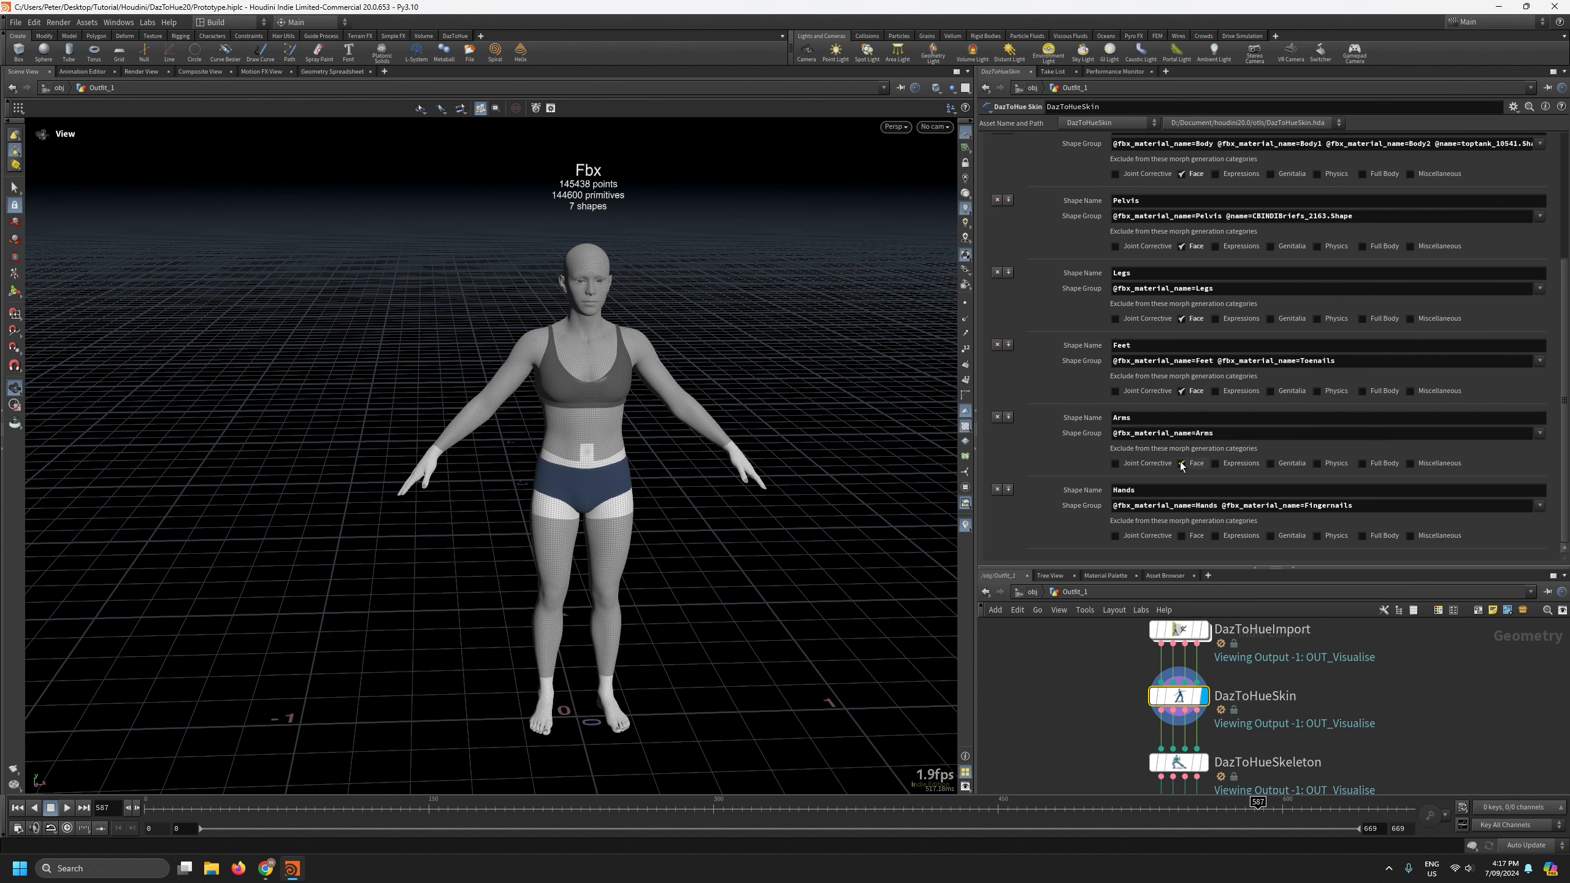
scroll(1014, 522, "up", 2)
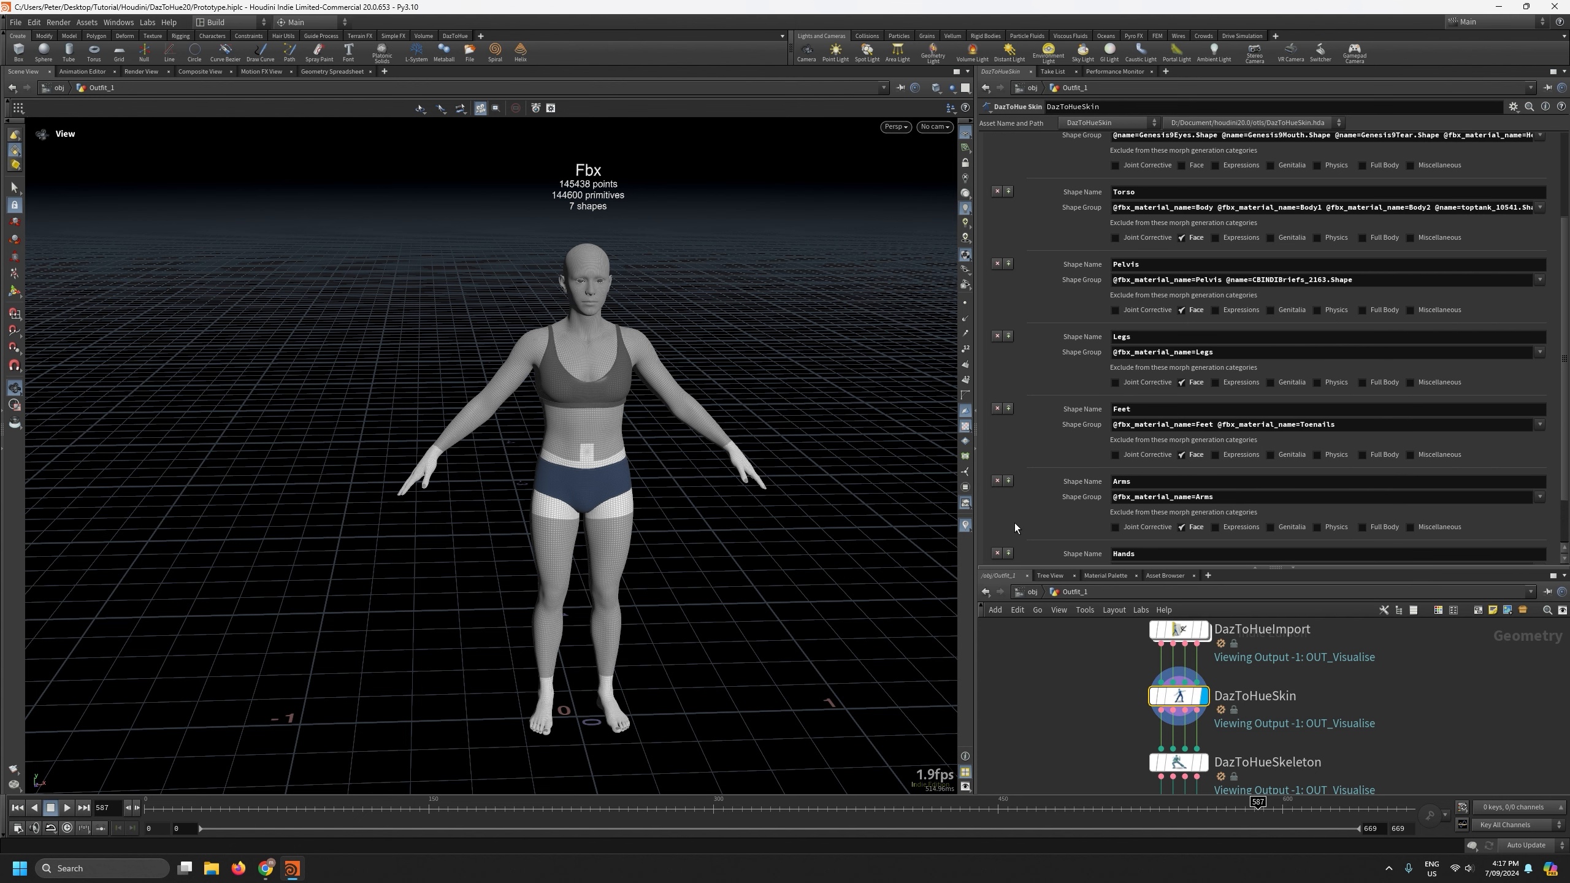
Bring up DazToHueExport with its parameters, save the Prototype.hiplc scene and frame the whole character in the viewport.
left_click_drag(1116, 569, 1116, 363)
scroll(657, 561, "up", 5)
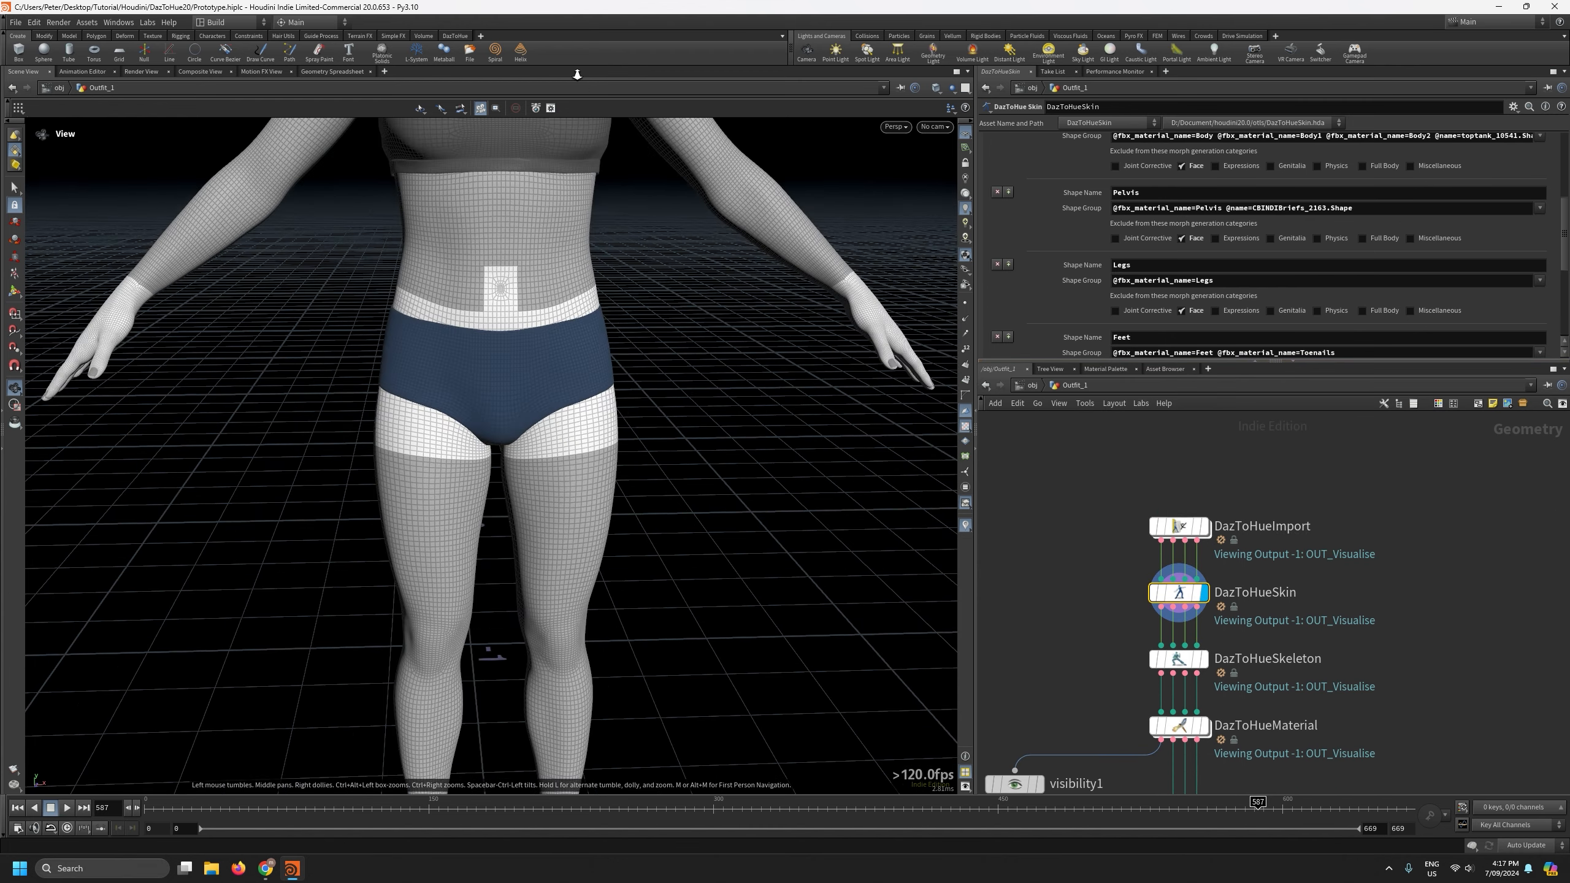
scroll(539, 371, "up", 4)
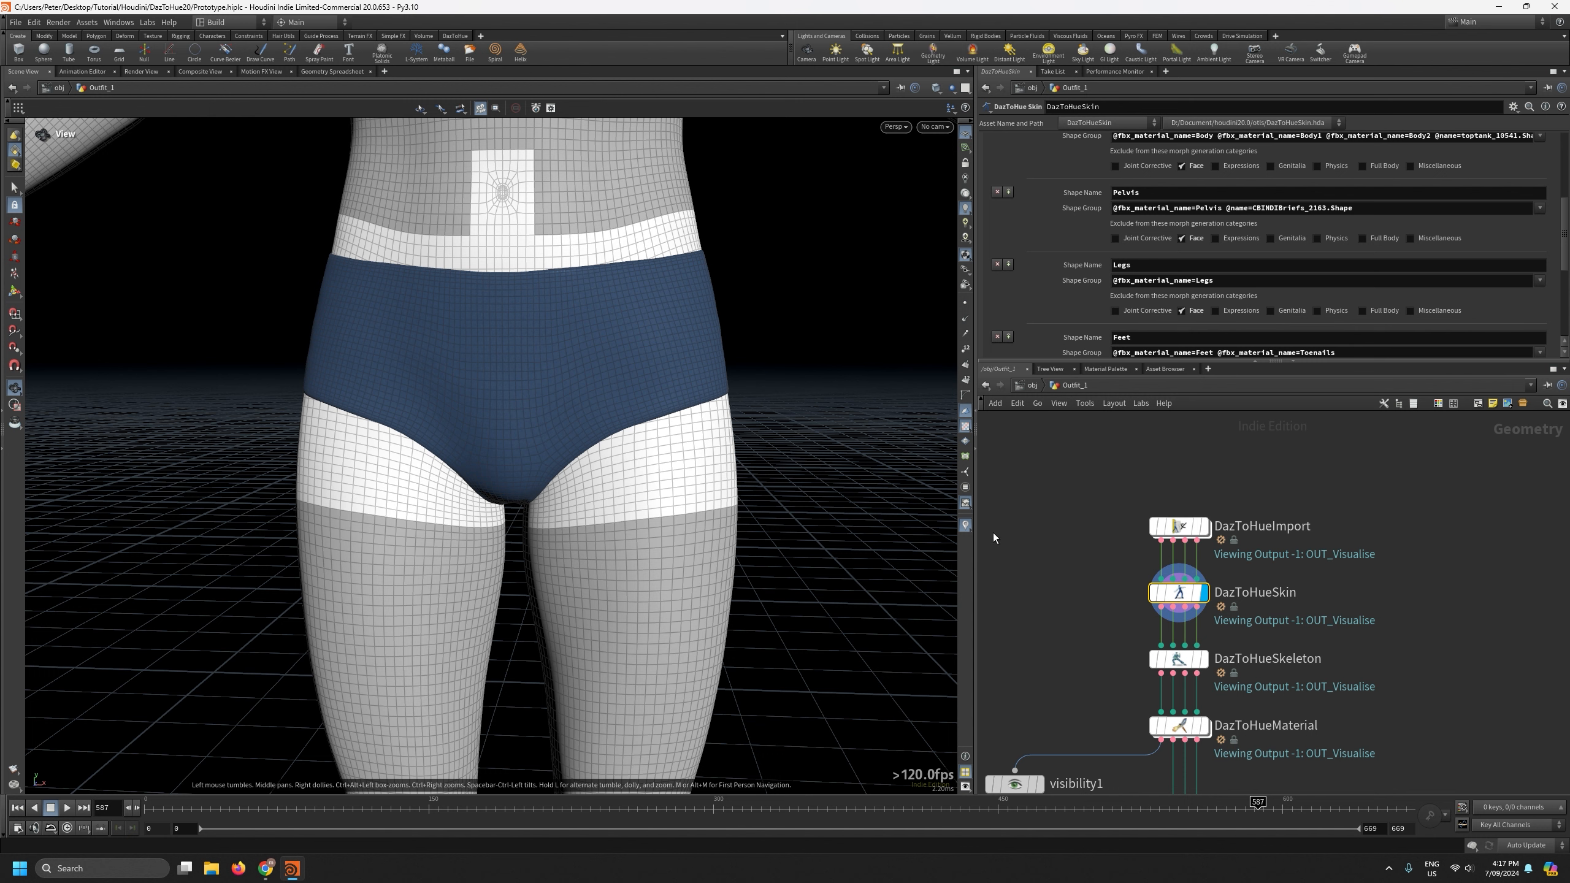
scroll(1008, 537, "down", 8)
middle_click_drag(1150, 650, 1235, 643)
scroll(1111, 652, "up", 7)
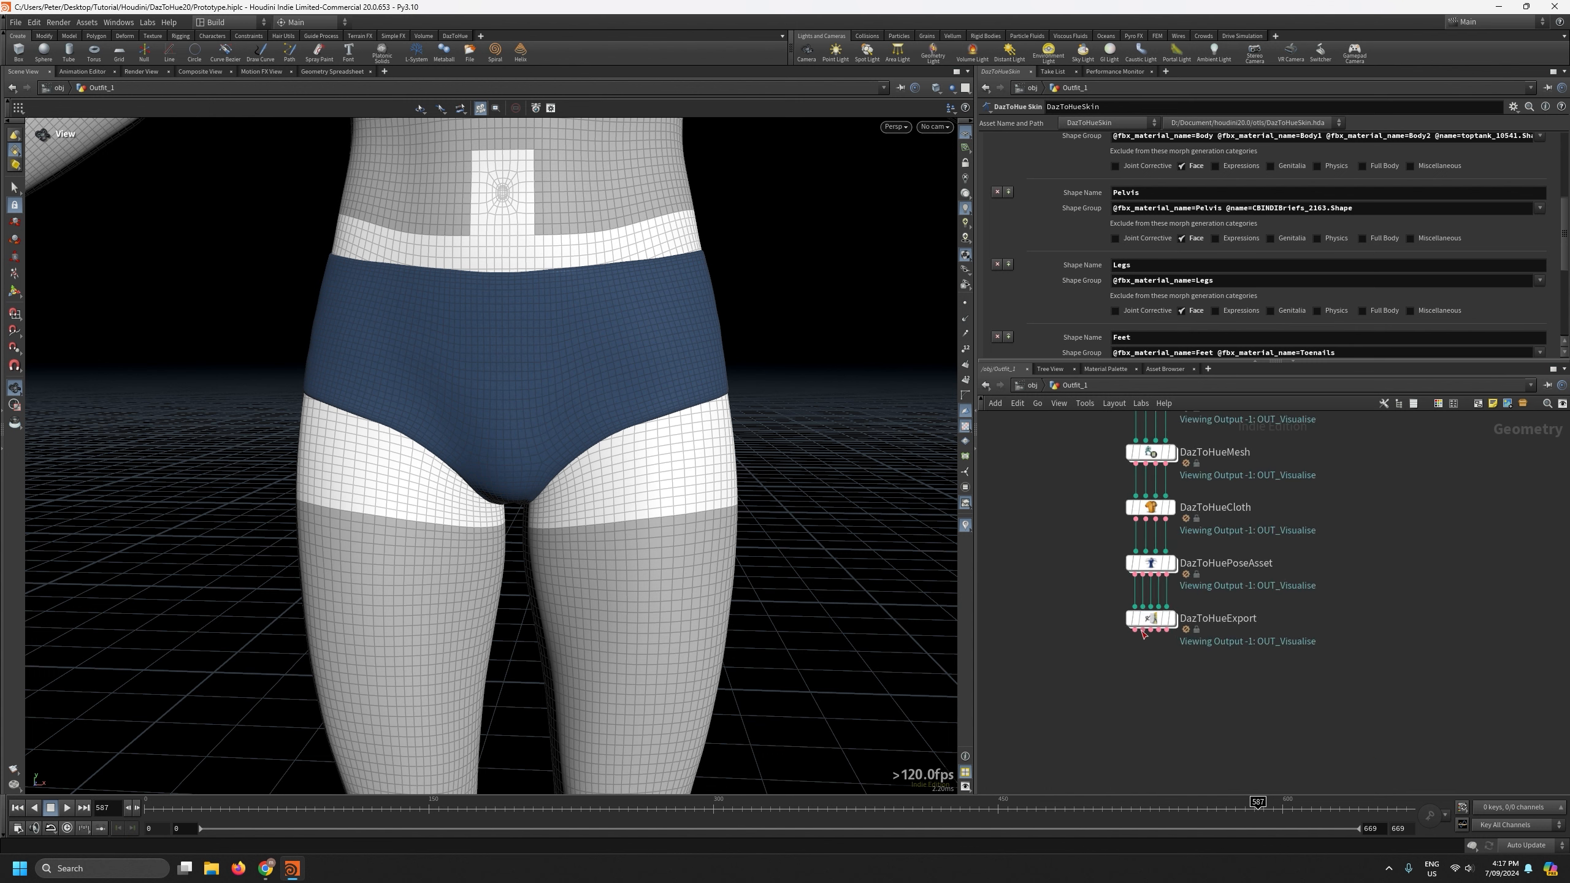
scroll(1144, 634, "up", 3)
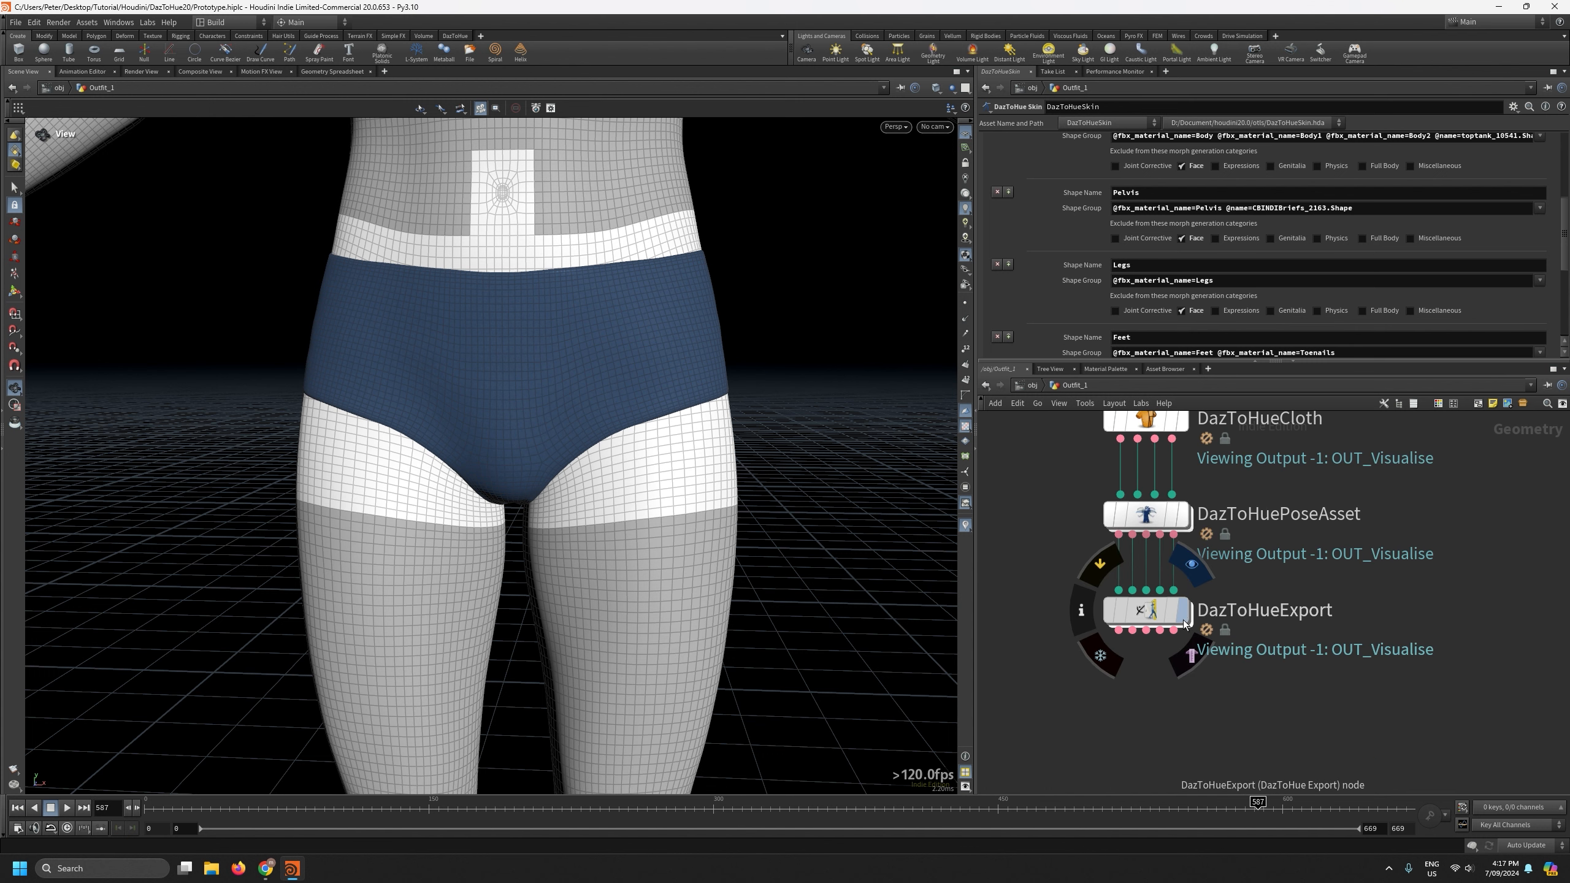
left_click(1141, 608)
key("ctrl+s")
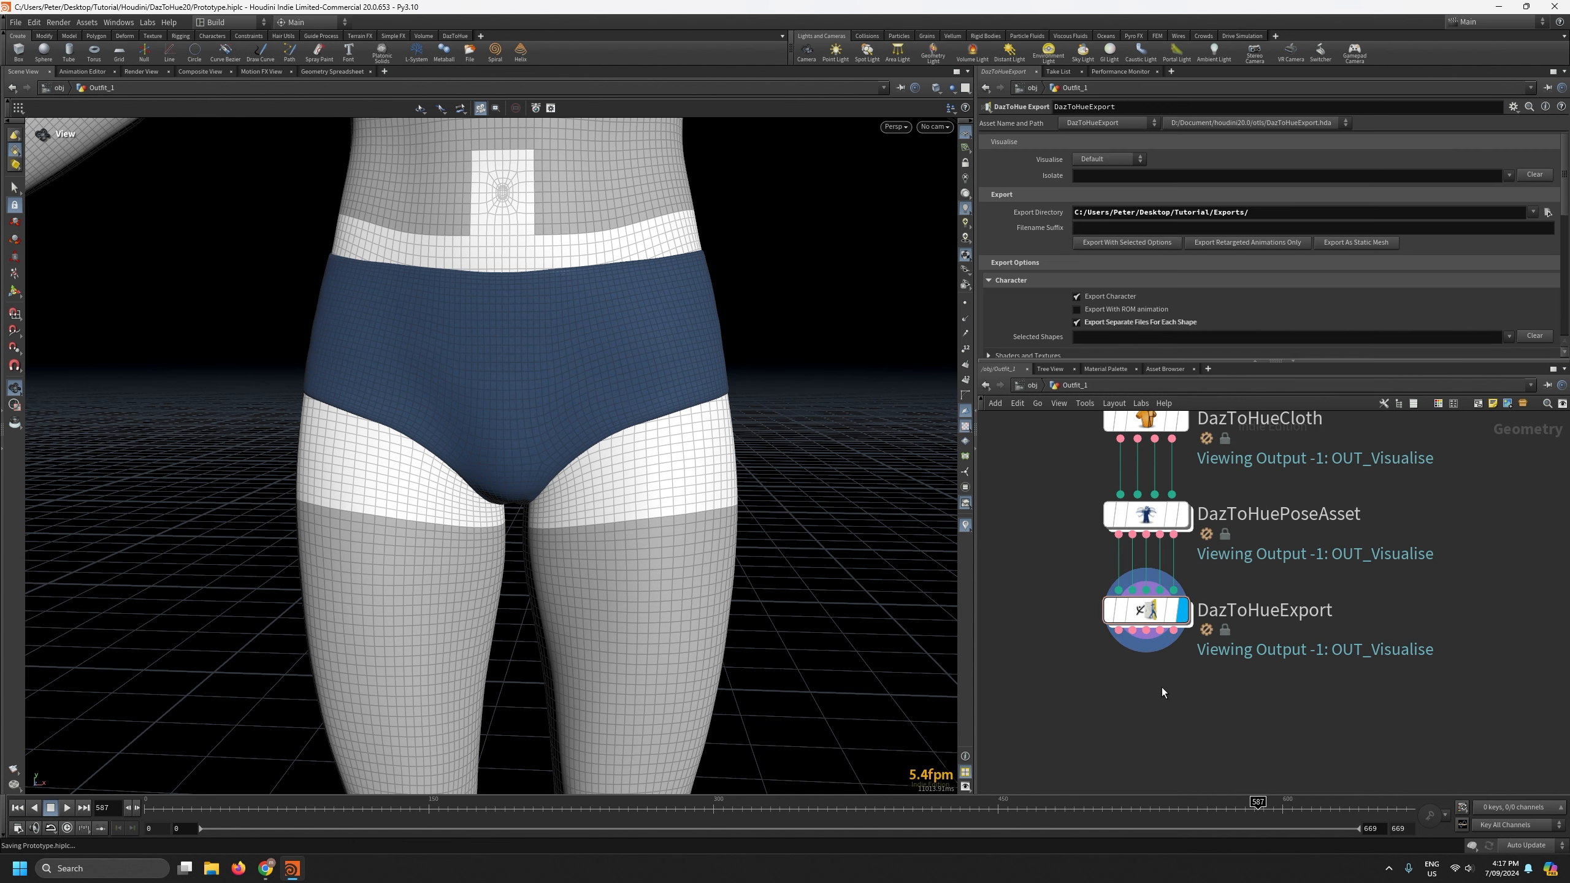
scroll(728, 582, "down", 5)
key("f")
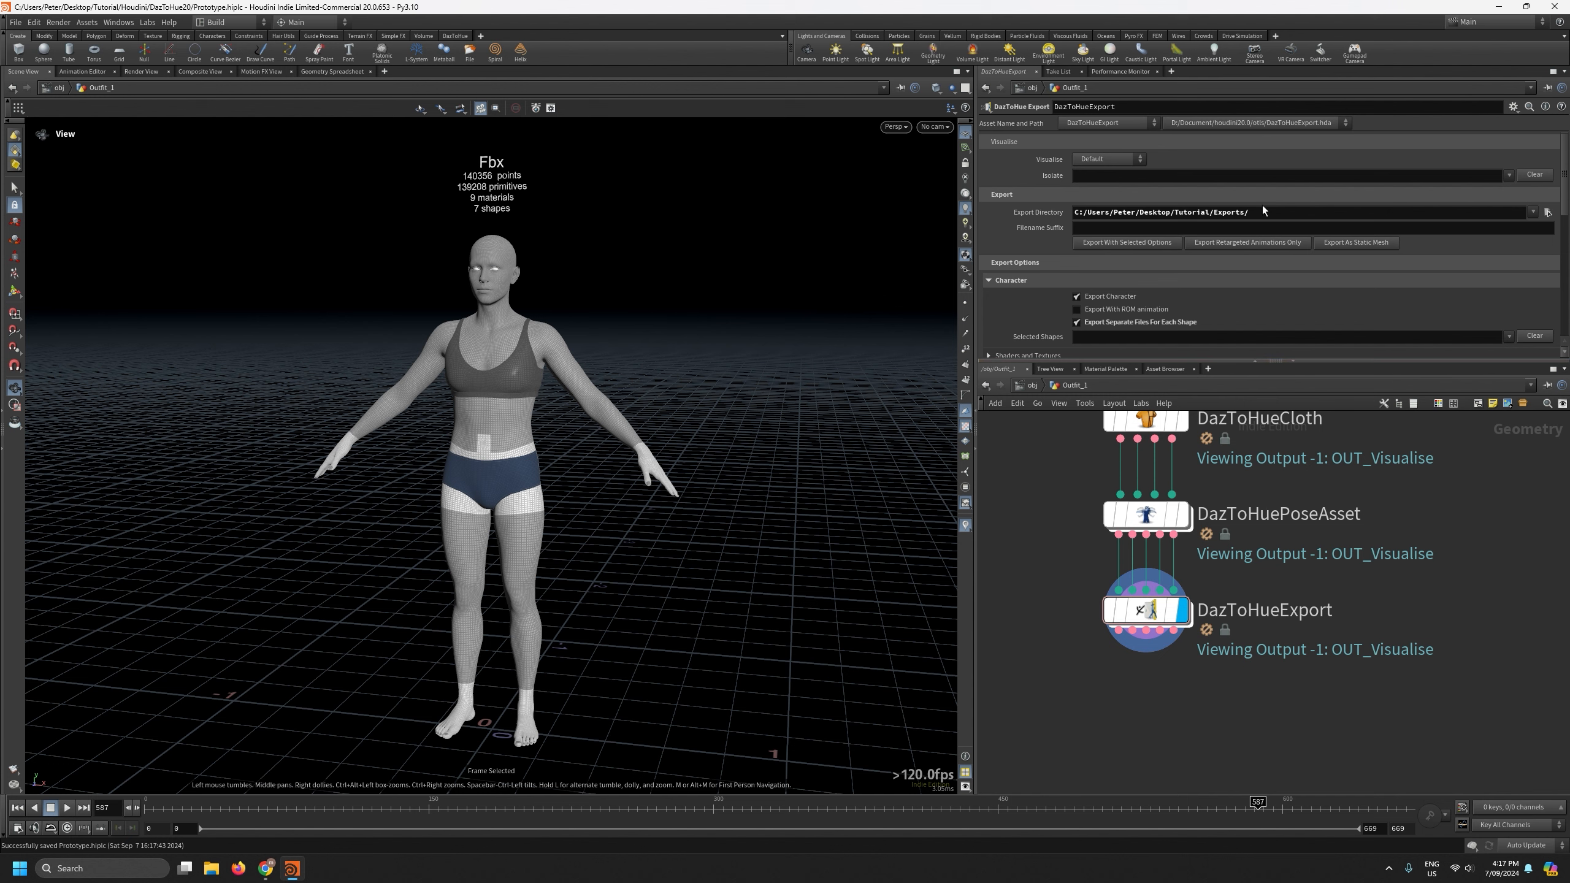
Set the export directory in DazToHueExport to the Tutorial/Exports/Prototype folder.
left_click(1547, 212)
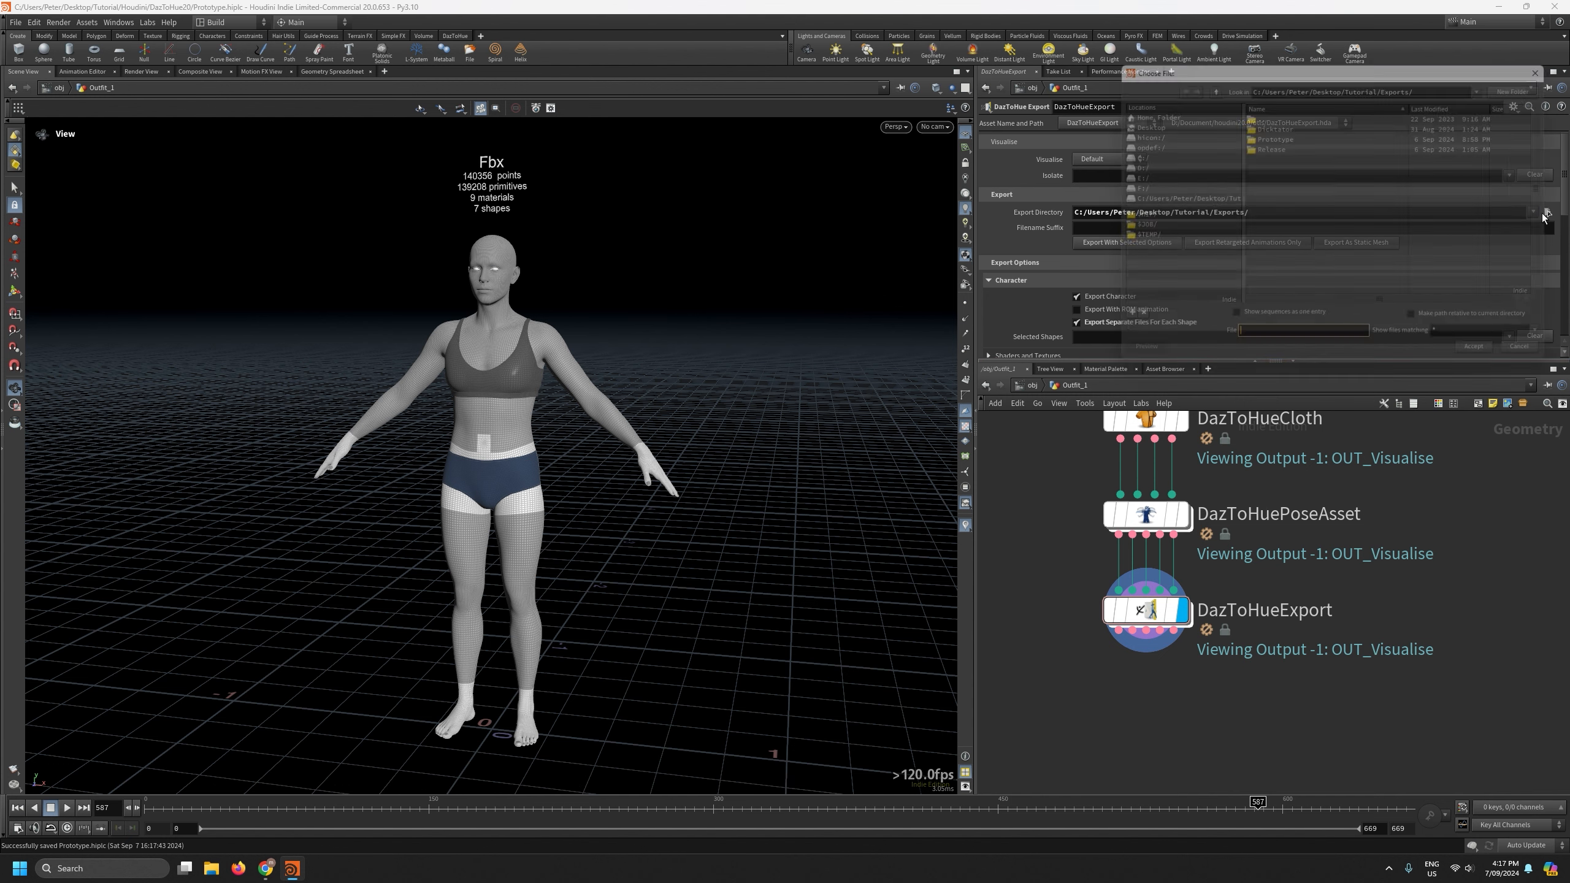
double_click(1276, 135)
left_click(1499, 362)
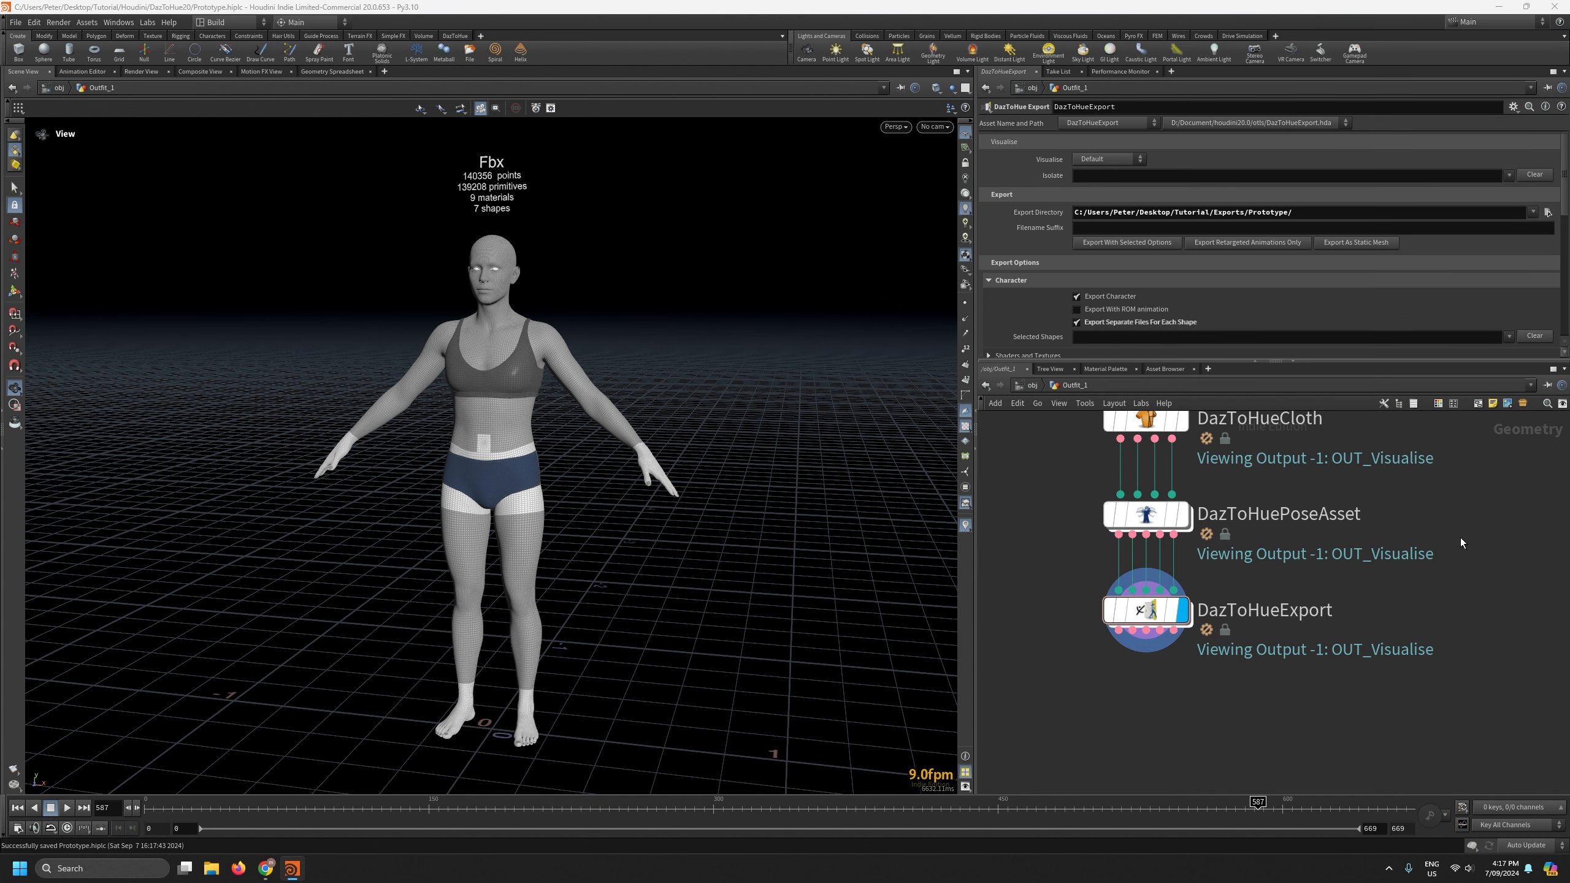
Bring up the DazToHueImport parameters and check the character name and source files.
scroll(1459, 544, "down", 6)
middle_click_drag(1440, 495, 1337, 769)
scroll(1284, 614, "up", 5)
scroll(1284, 617, "up", 3)
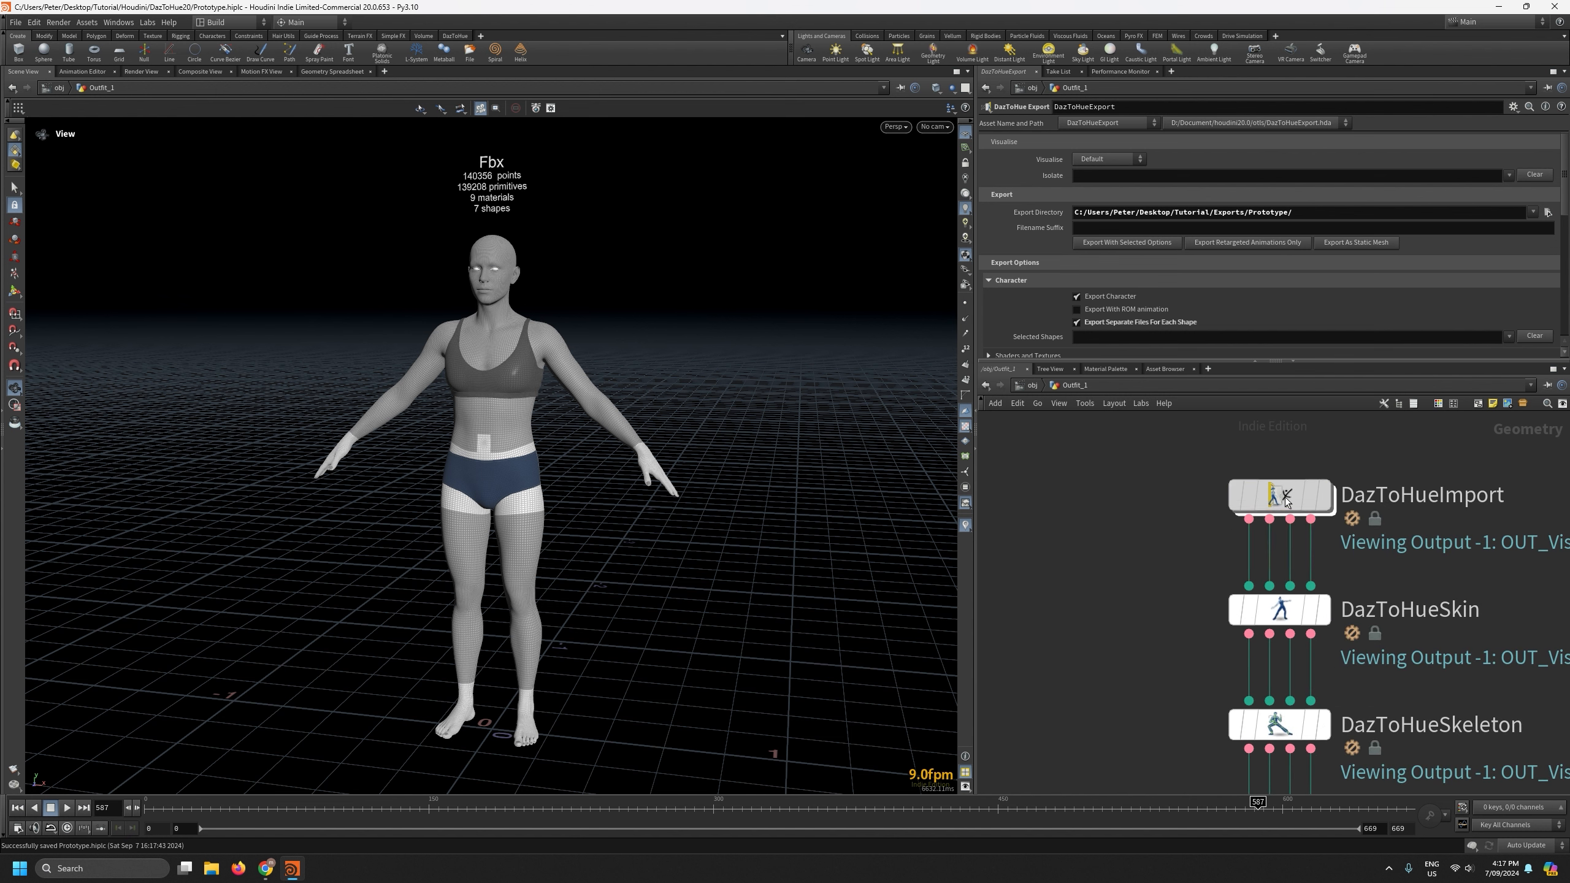
left_click(1279, 494)
scroll(1045, 277, "up", 2)
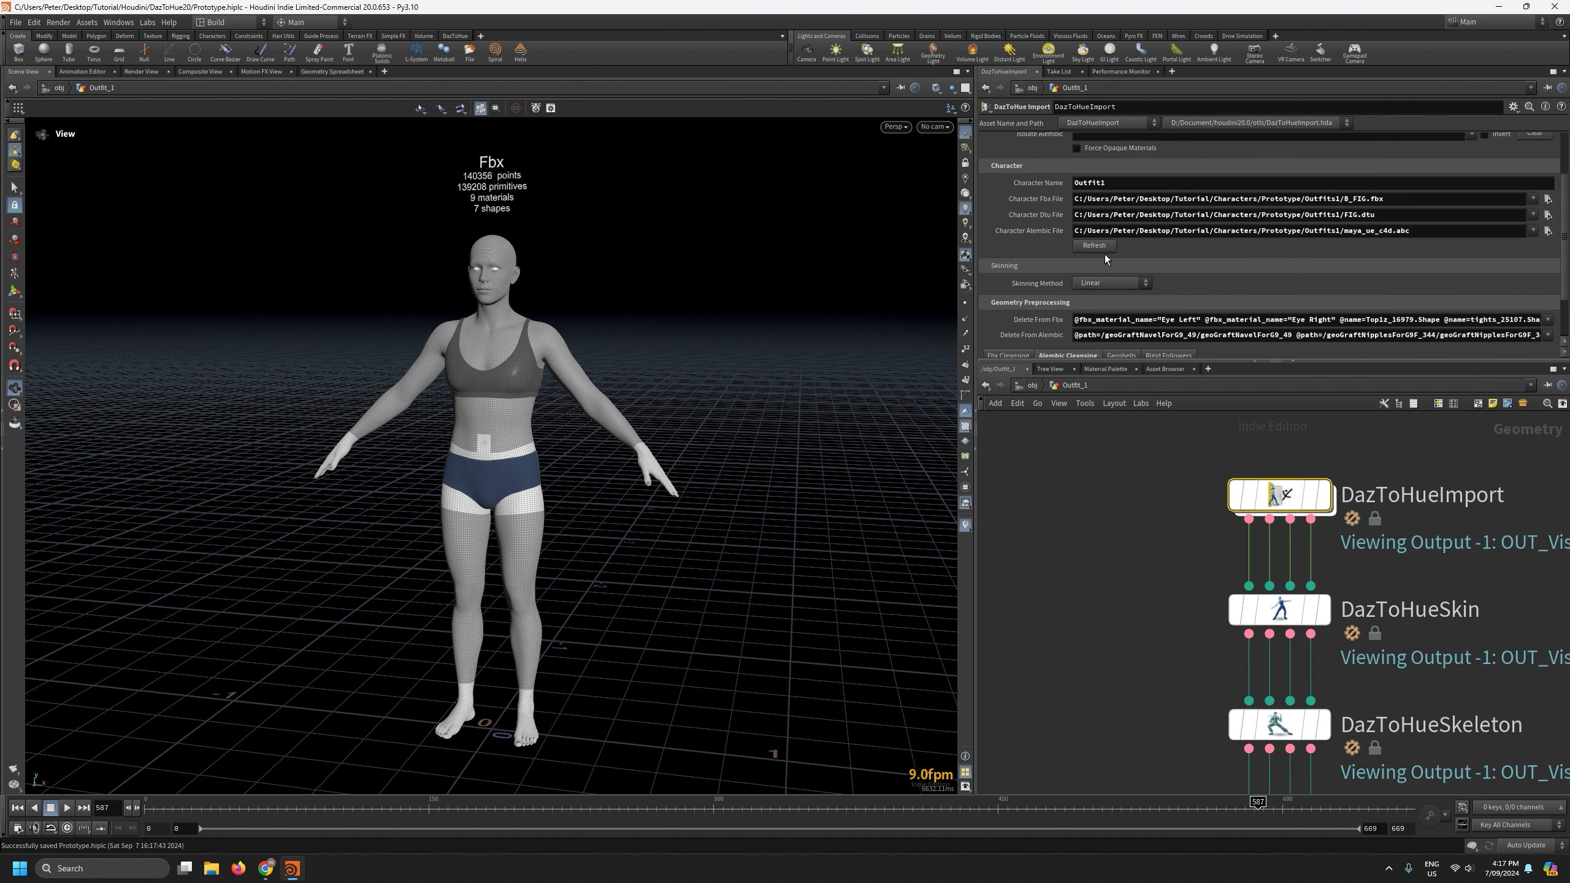
Return to the DazToHueExport parameters and limit the selected shapes to Pelvis and Torso.
scroll(1059, 542, "down", 5)
scroll(1106, 788, "up", 10)
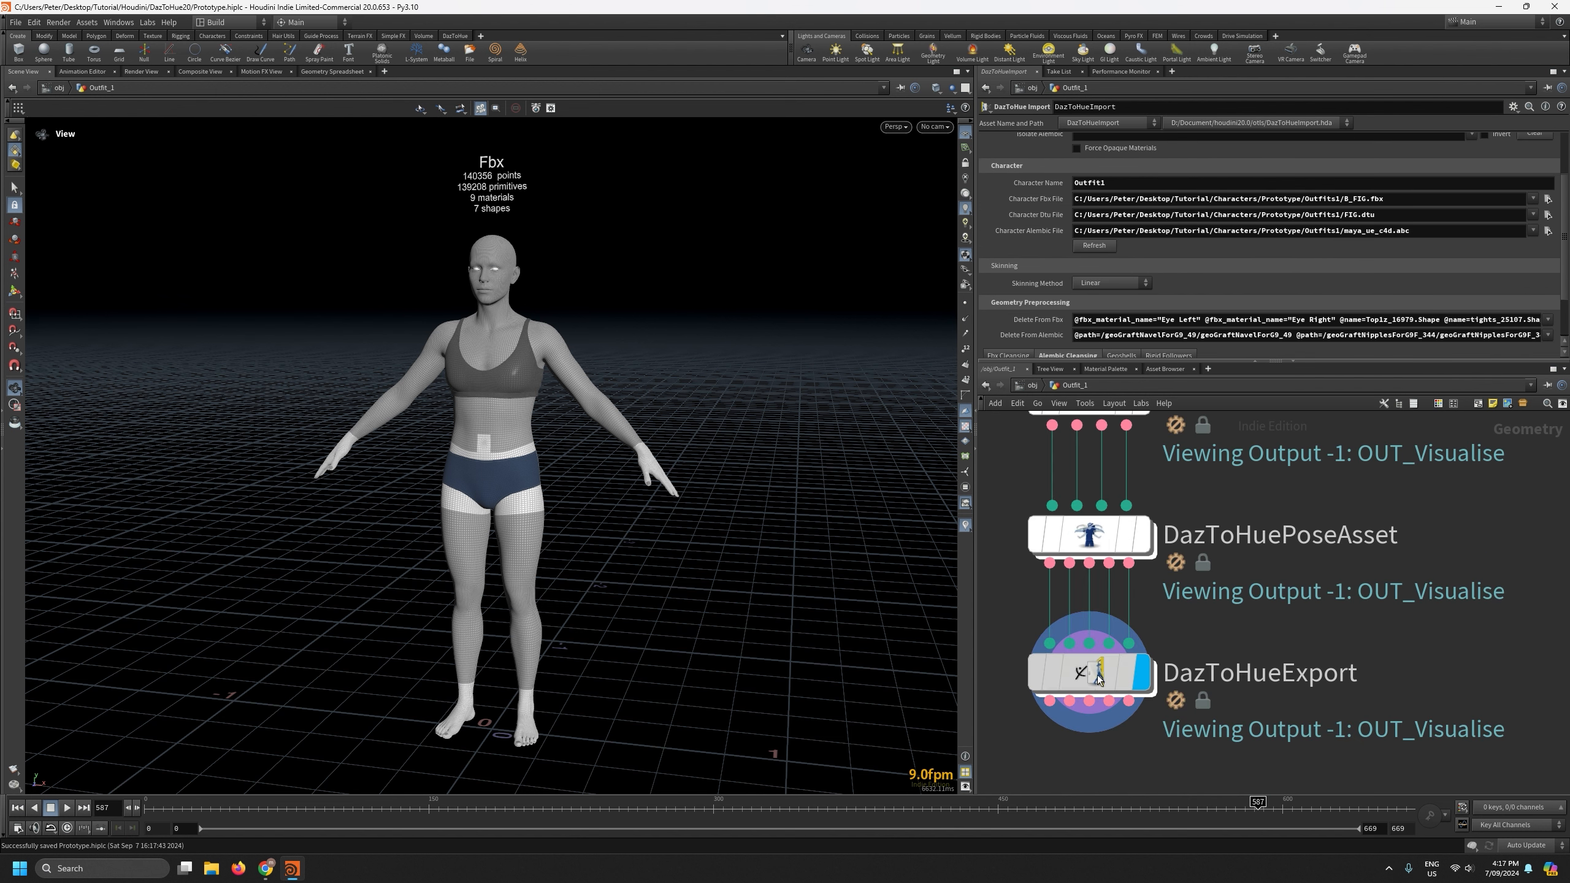
left_click(1096, 675)
left_click_drag(1305, 360, 1305, 512)
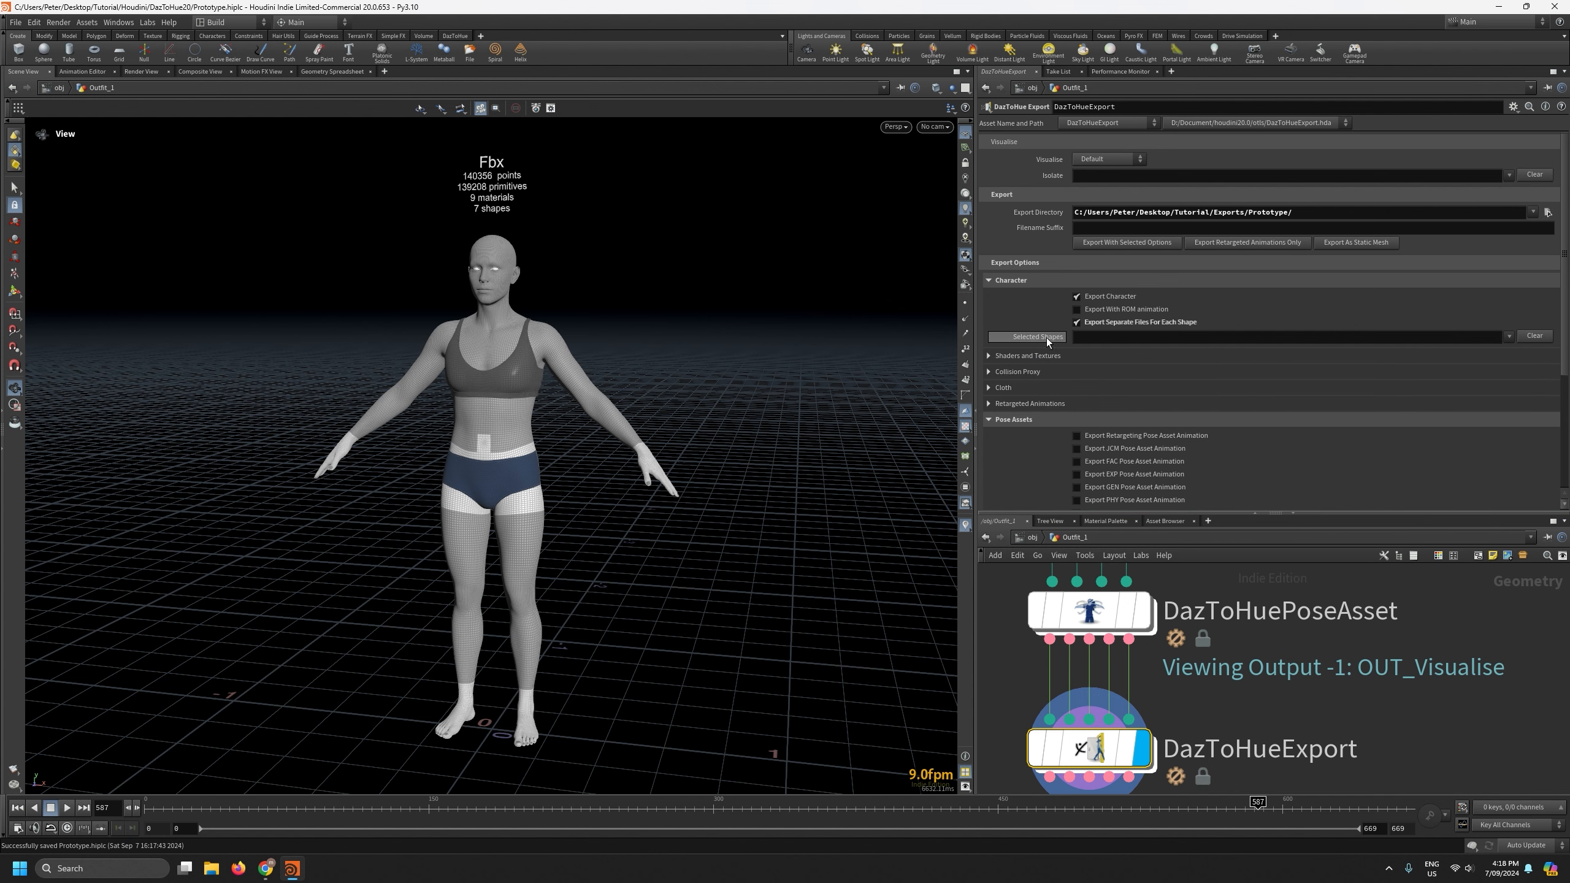
left_click(1507, 338)
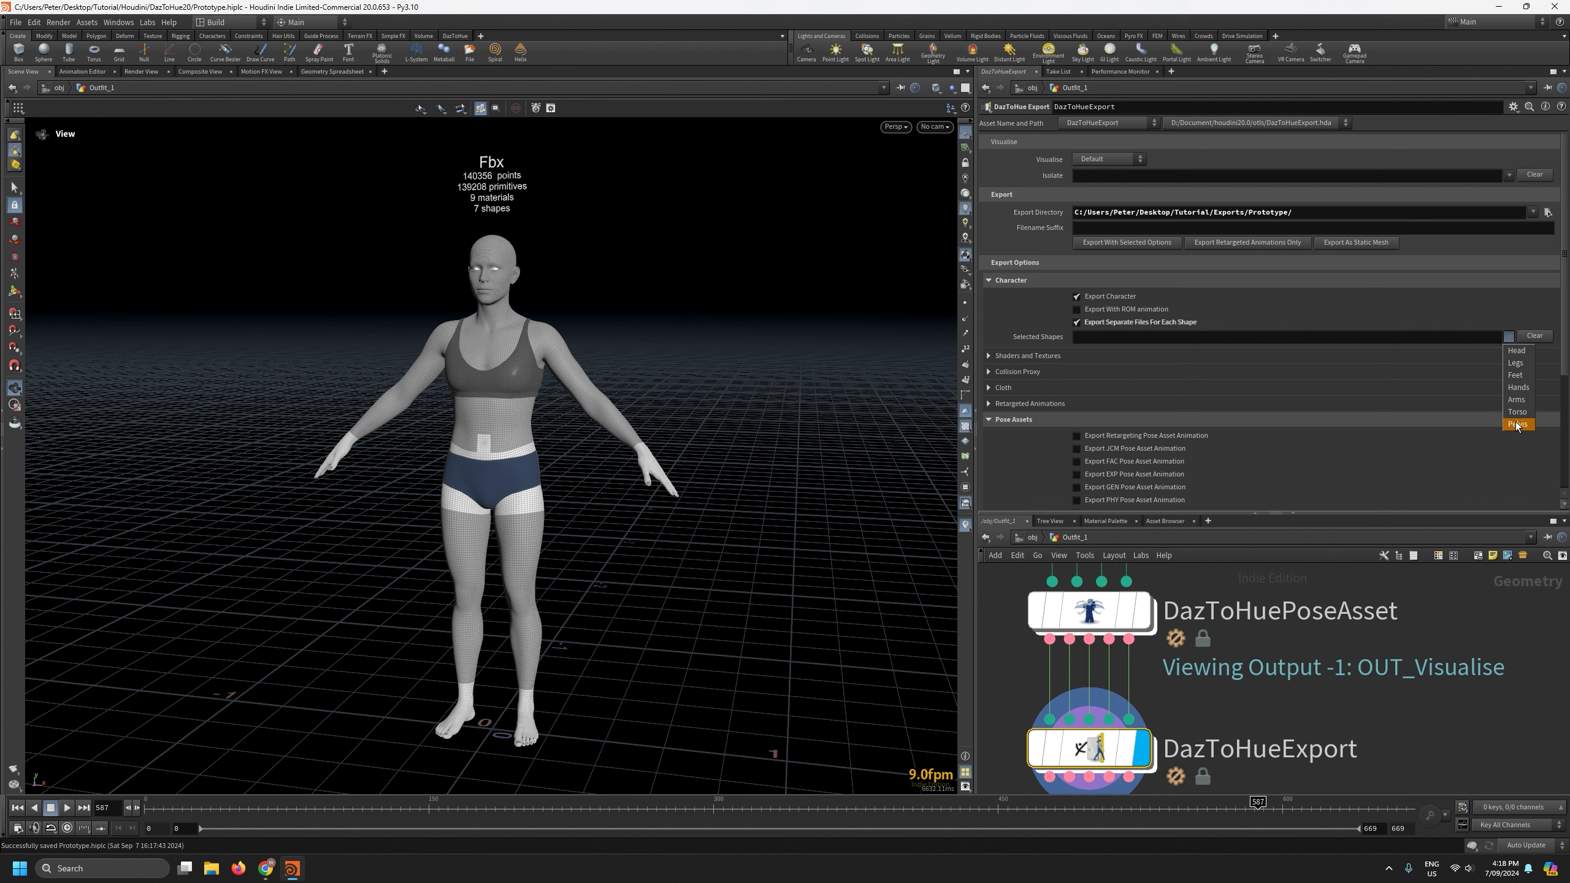
left_click(1517, 424)
left_click(1508, 336)
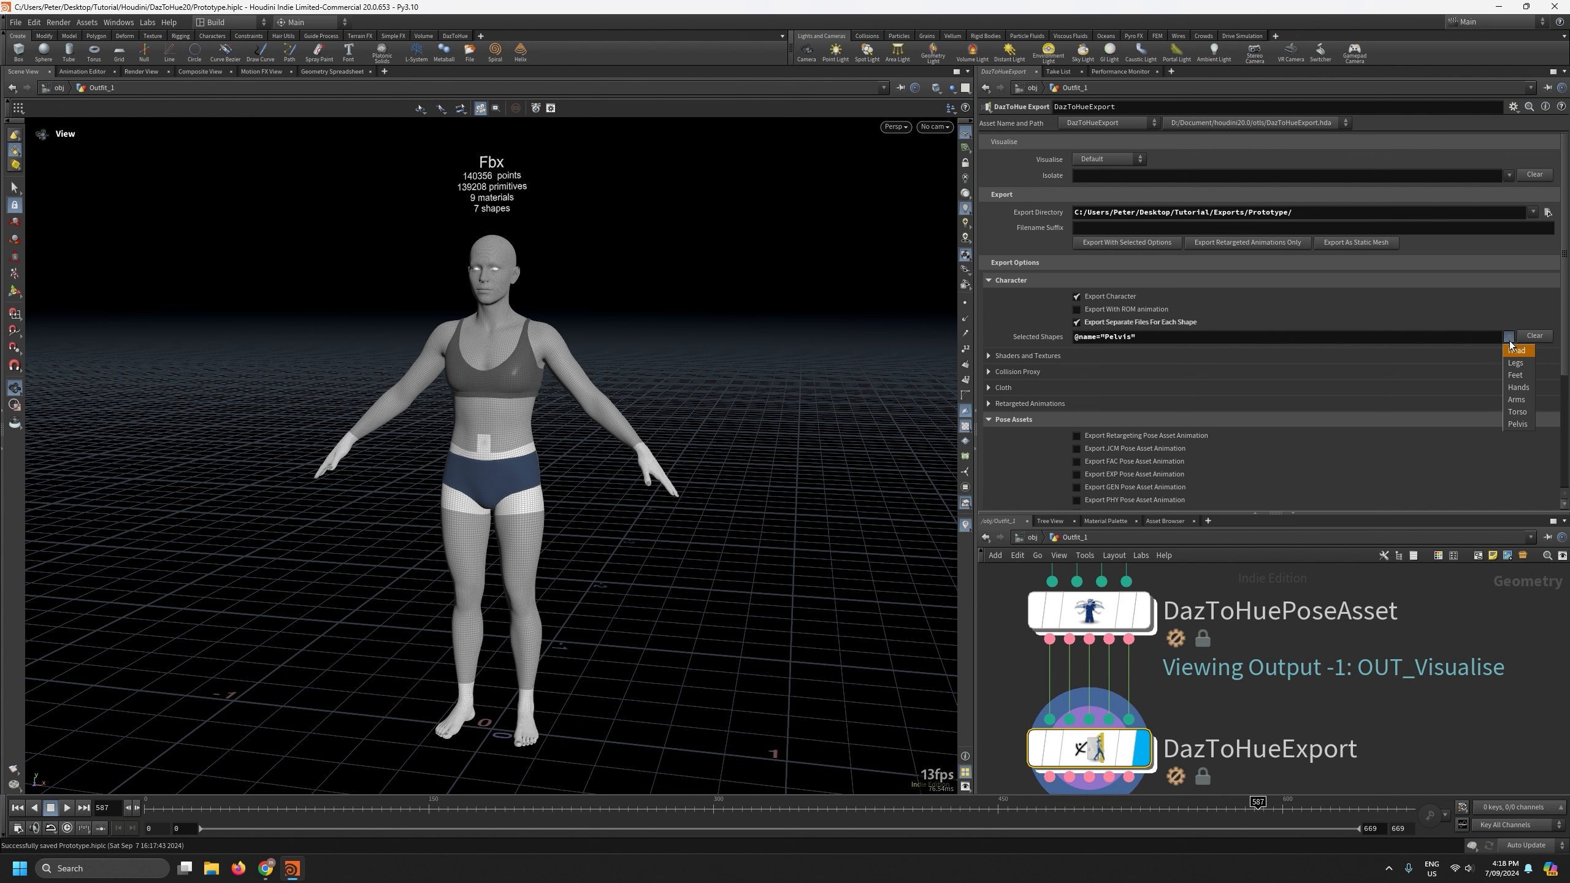
left_click(1515, 412)
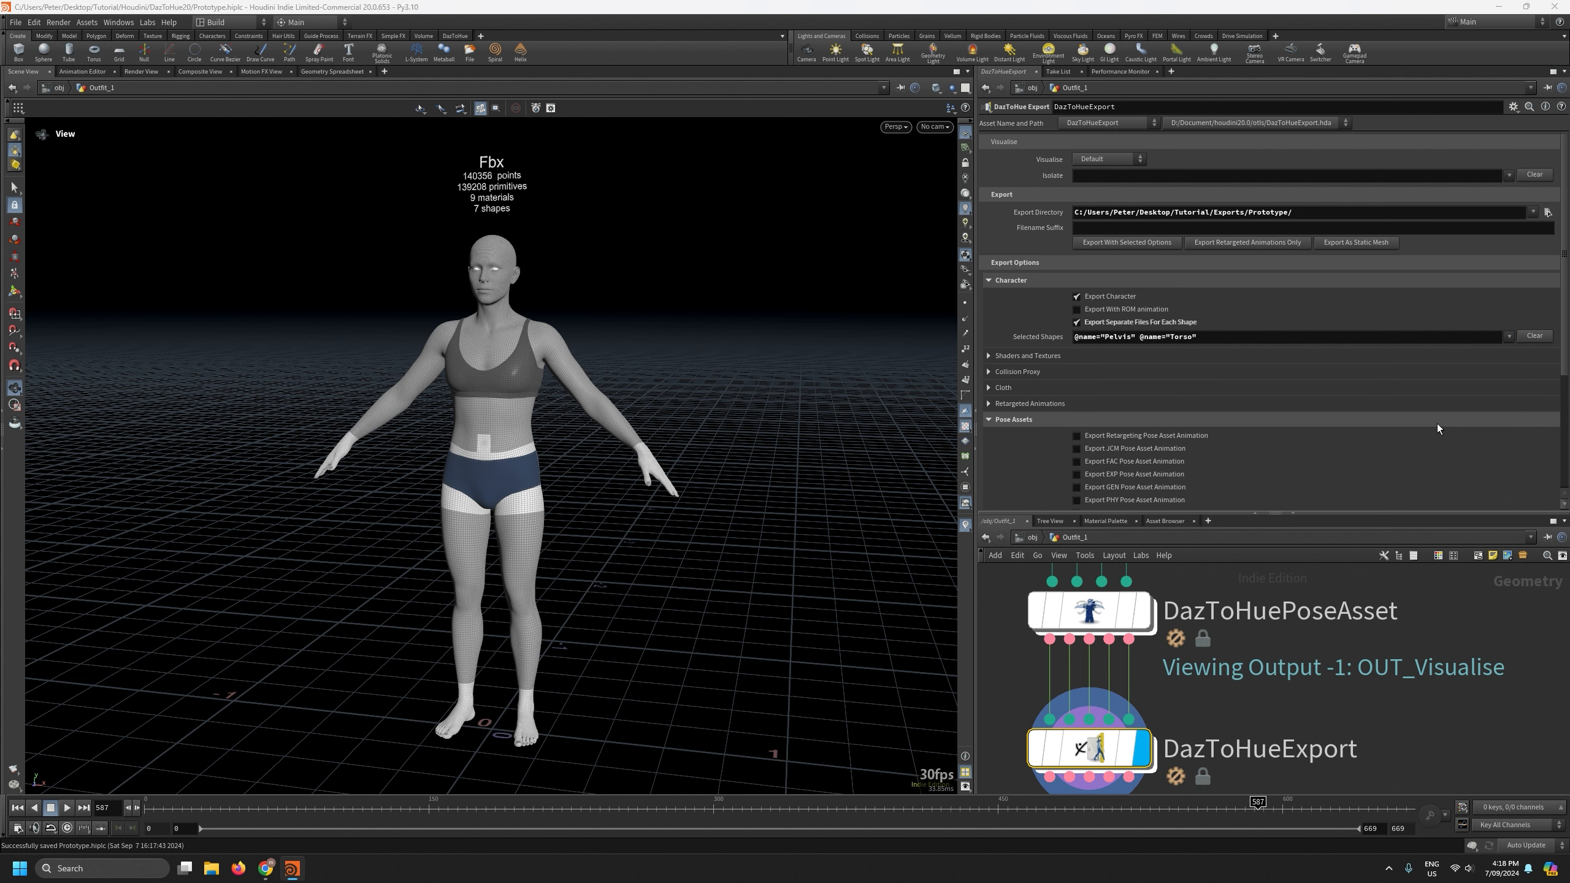
Turn off exporting the FBM pose asset animation, pose asset names and skeleton curves, collapse Pose Assets and save the scene.
scroll(1386, 417, "down", 3)
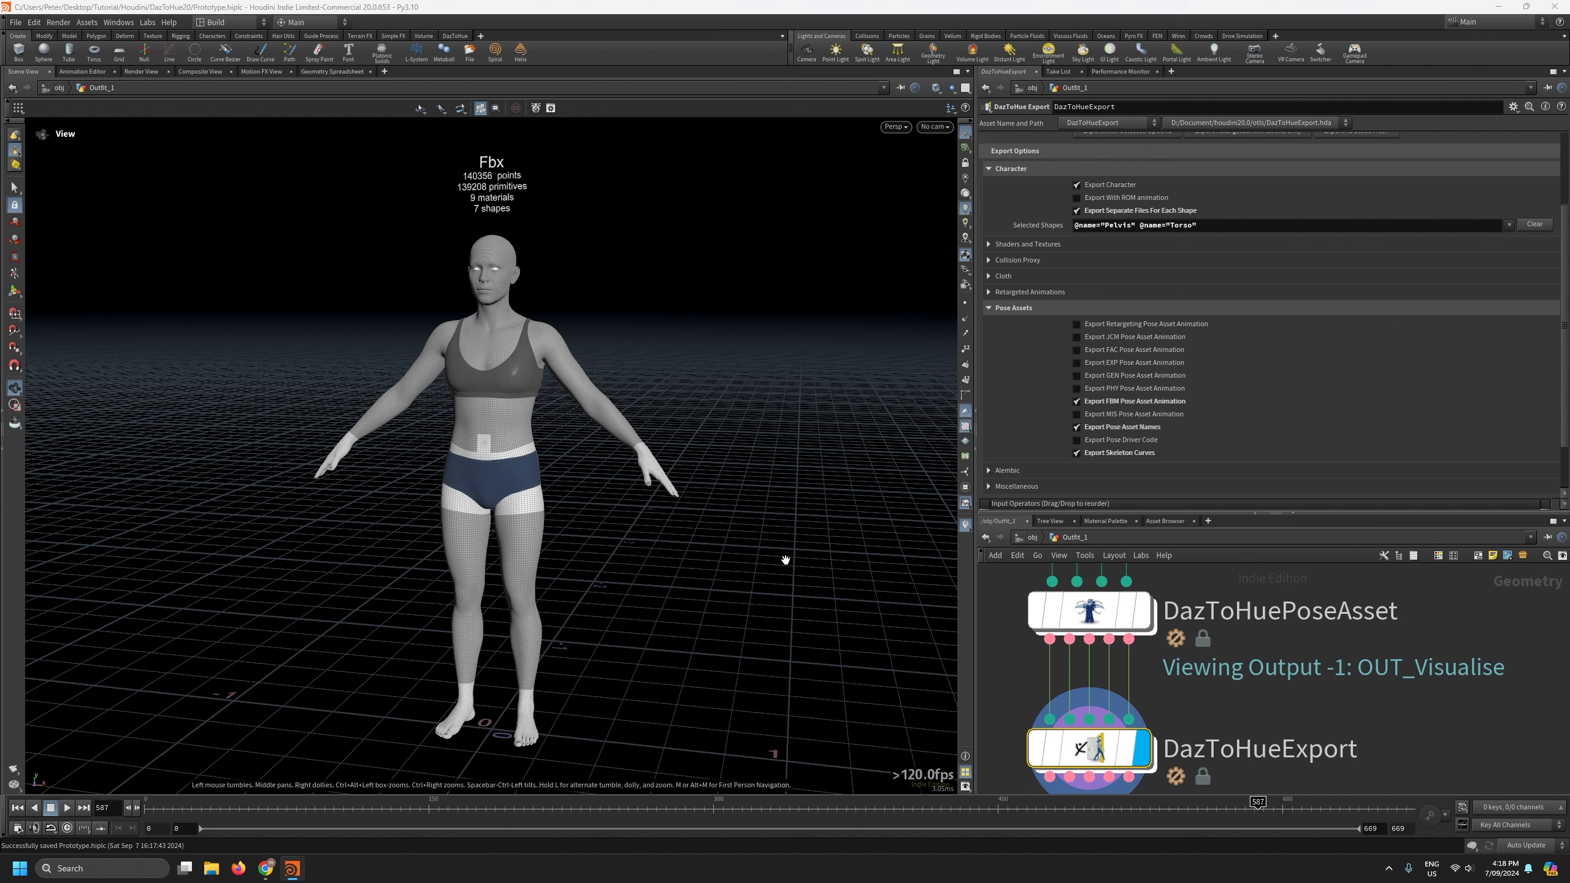
left_click(1077, 401)
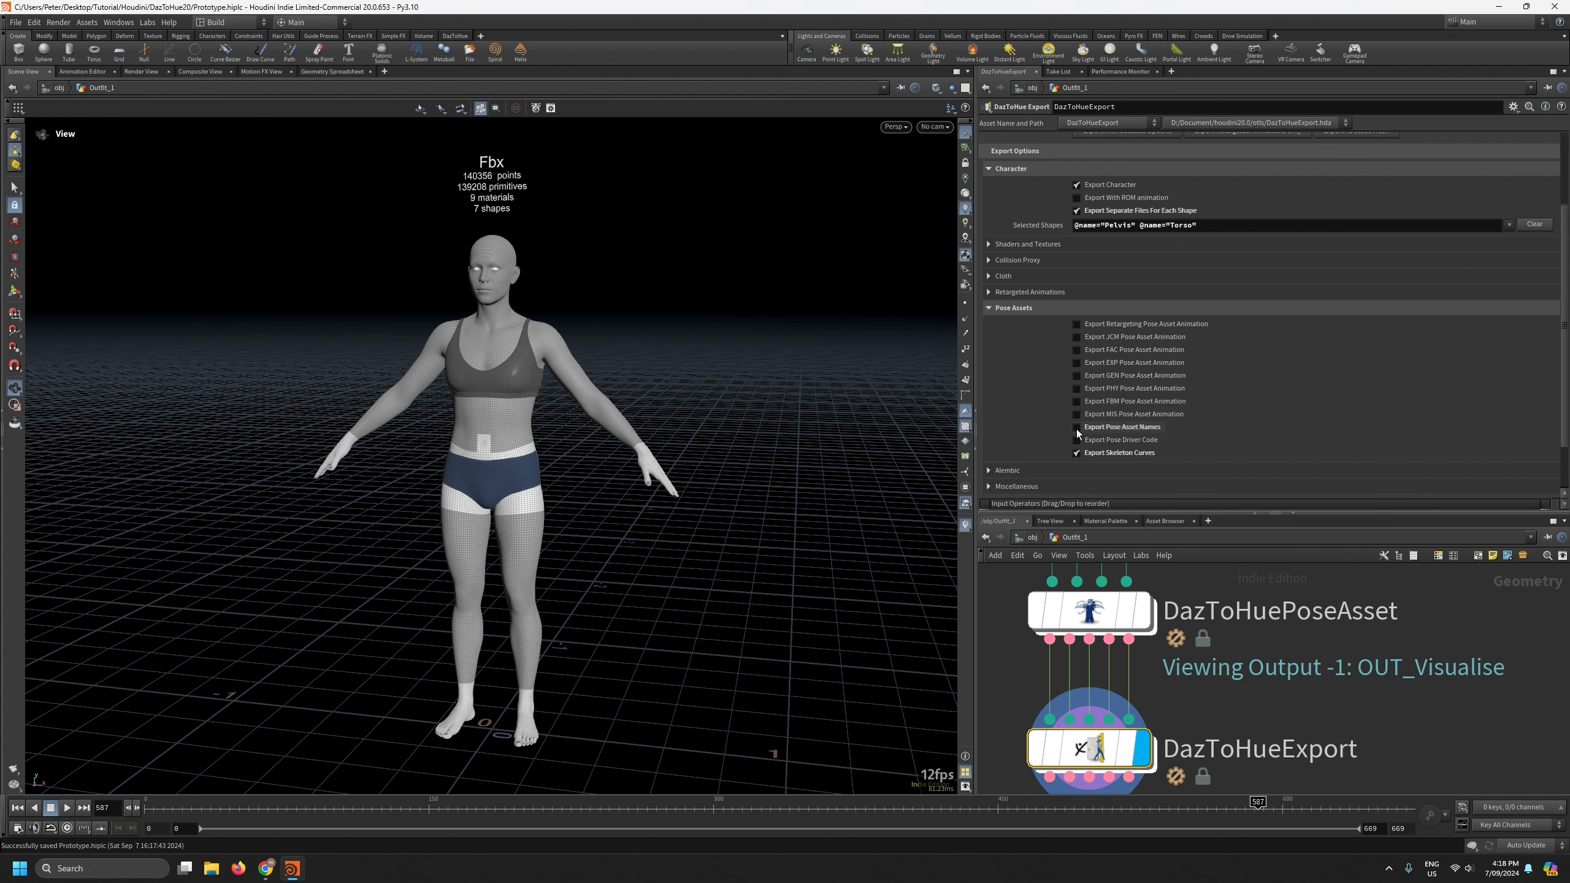
left_click(1077, 427)
left_click(1077, 453)
left_click(988, 308)
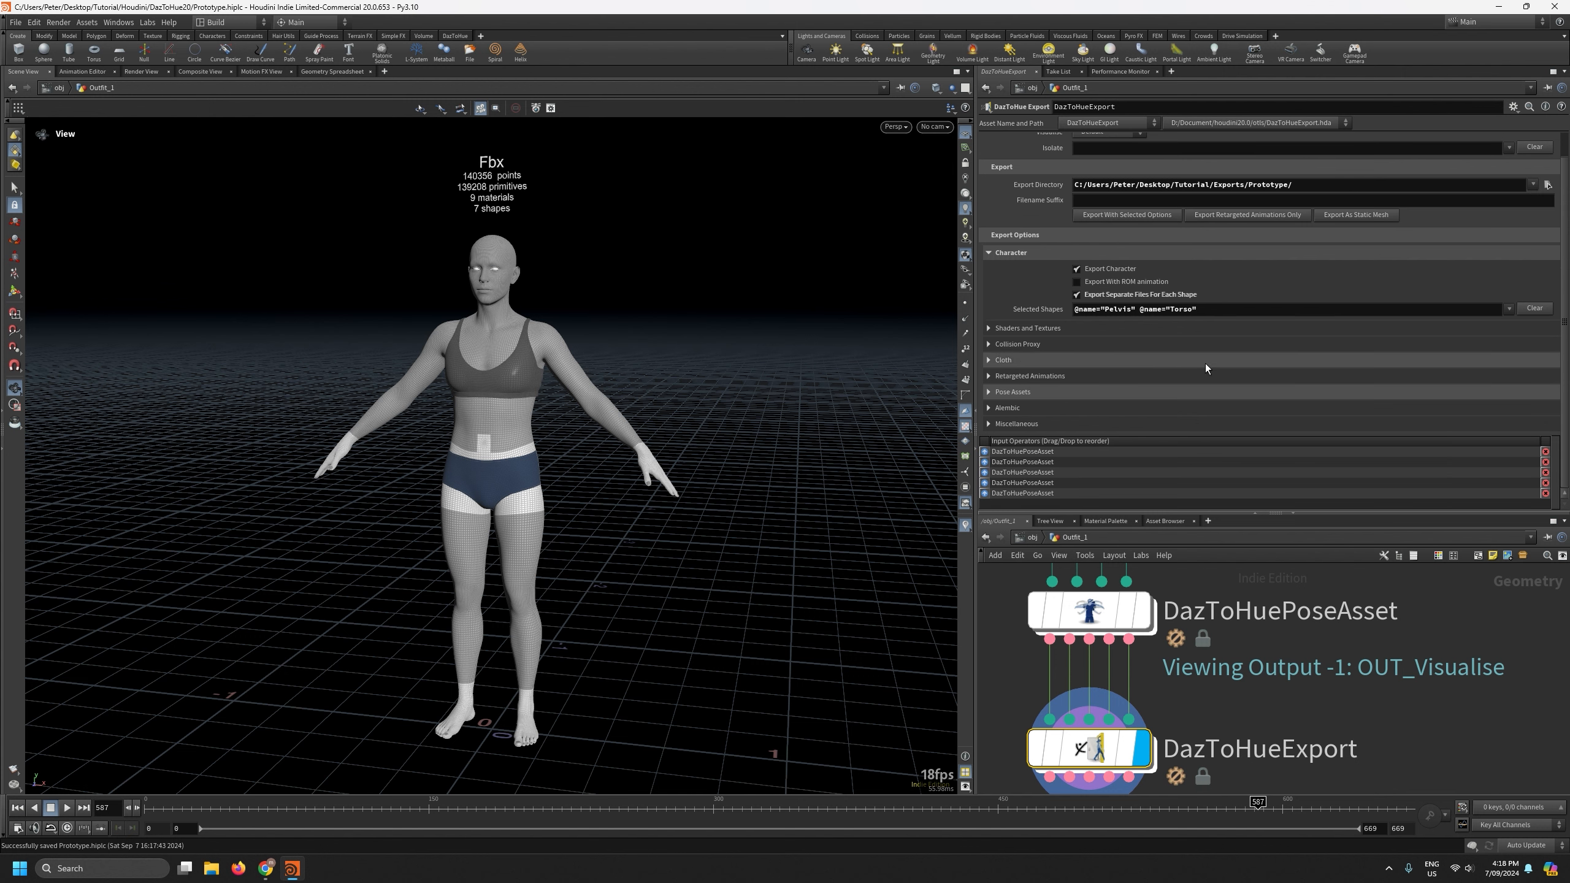
key("ctrl+s")
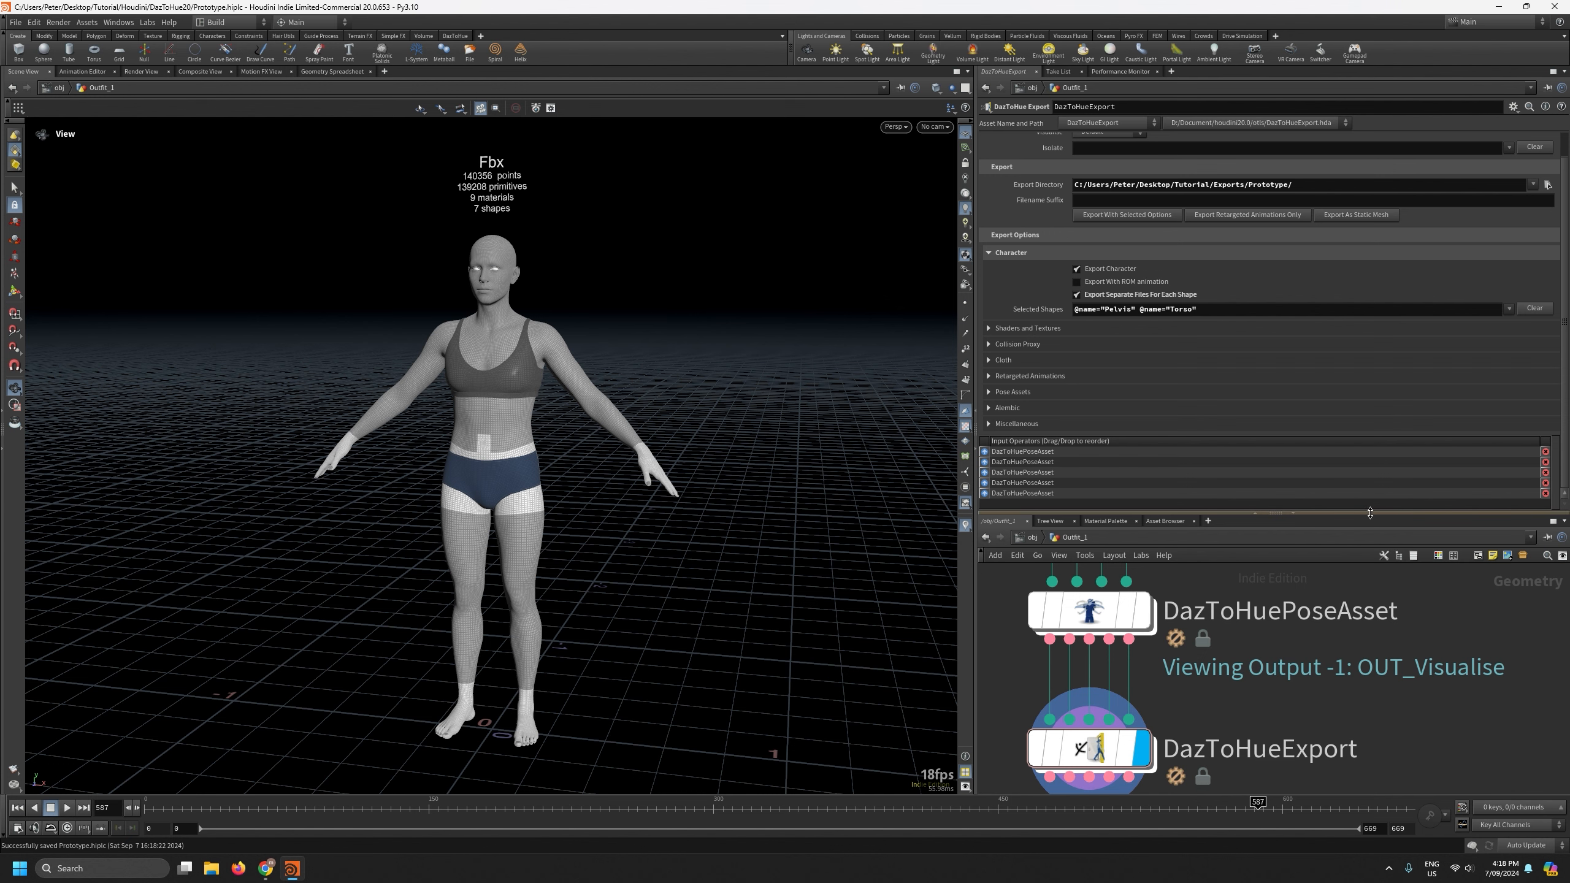
Enlarge the network area and export Outfit_1 from DazToHueExport with the selected options.
left_click_drag(1371, 514, 1370, 379)
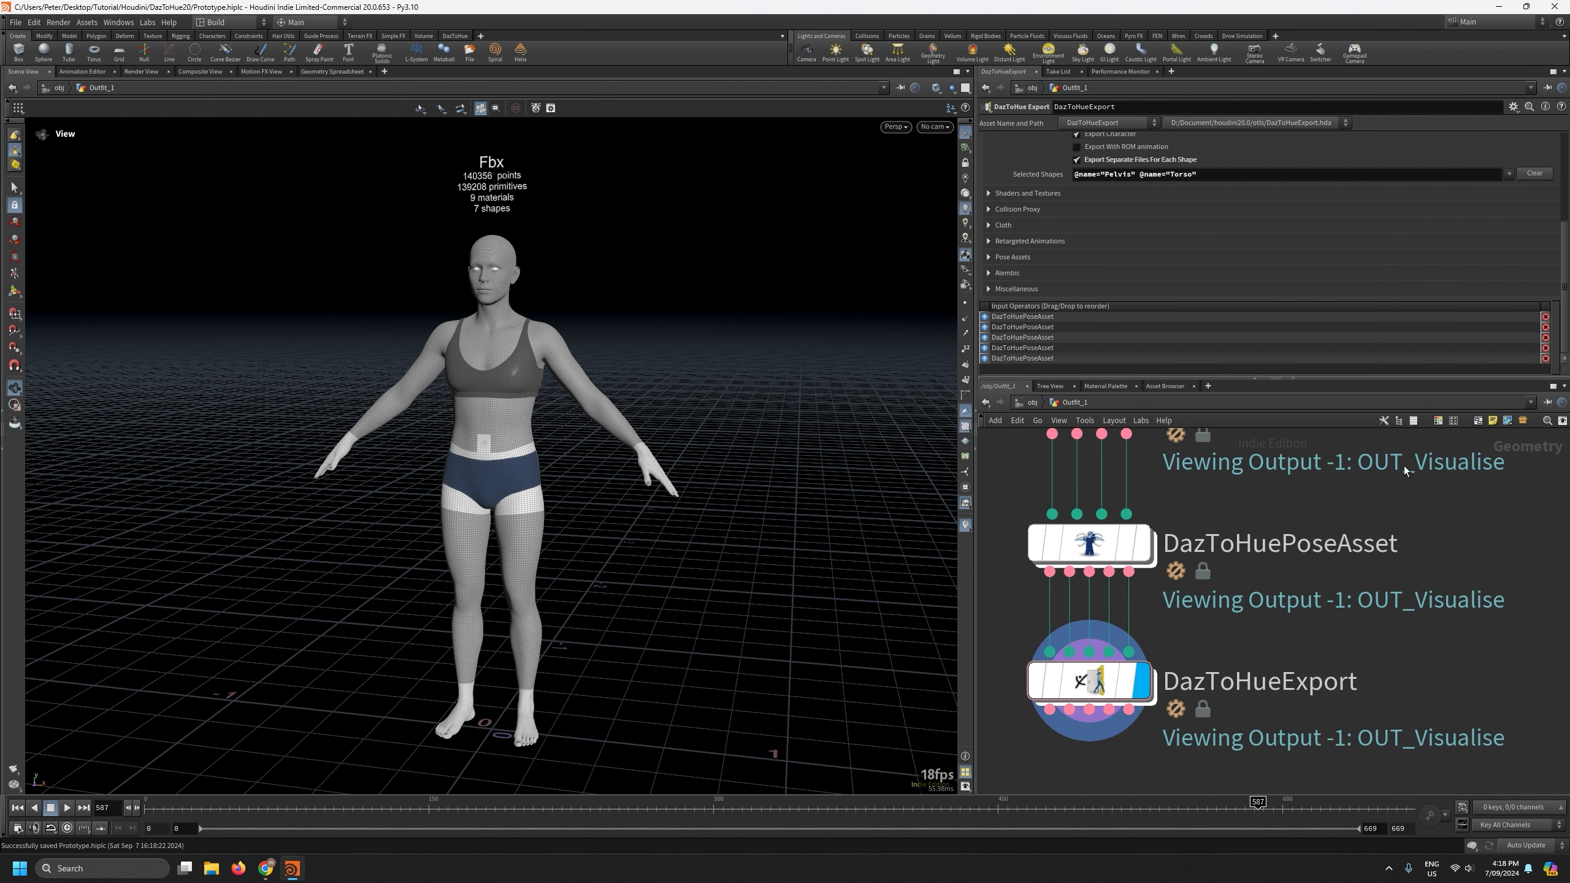
scroll(1409, 501, "down", 6)
middle_click_drag(1437, 582, 1290, 671)
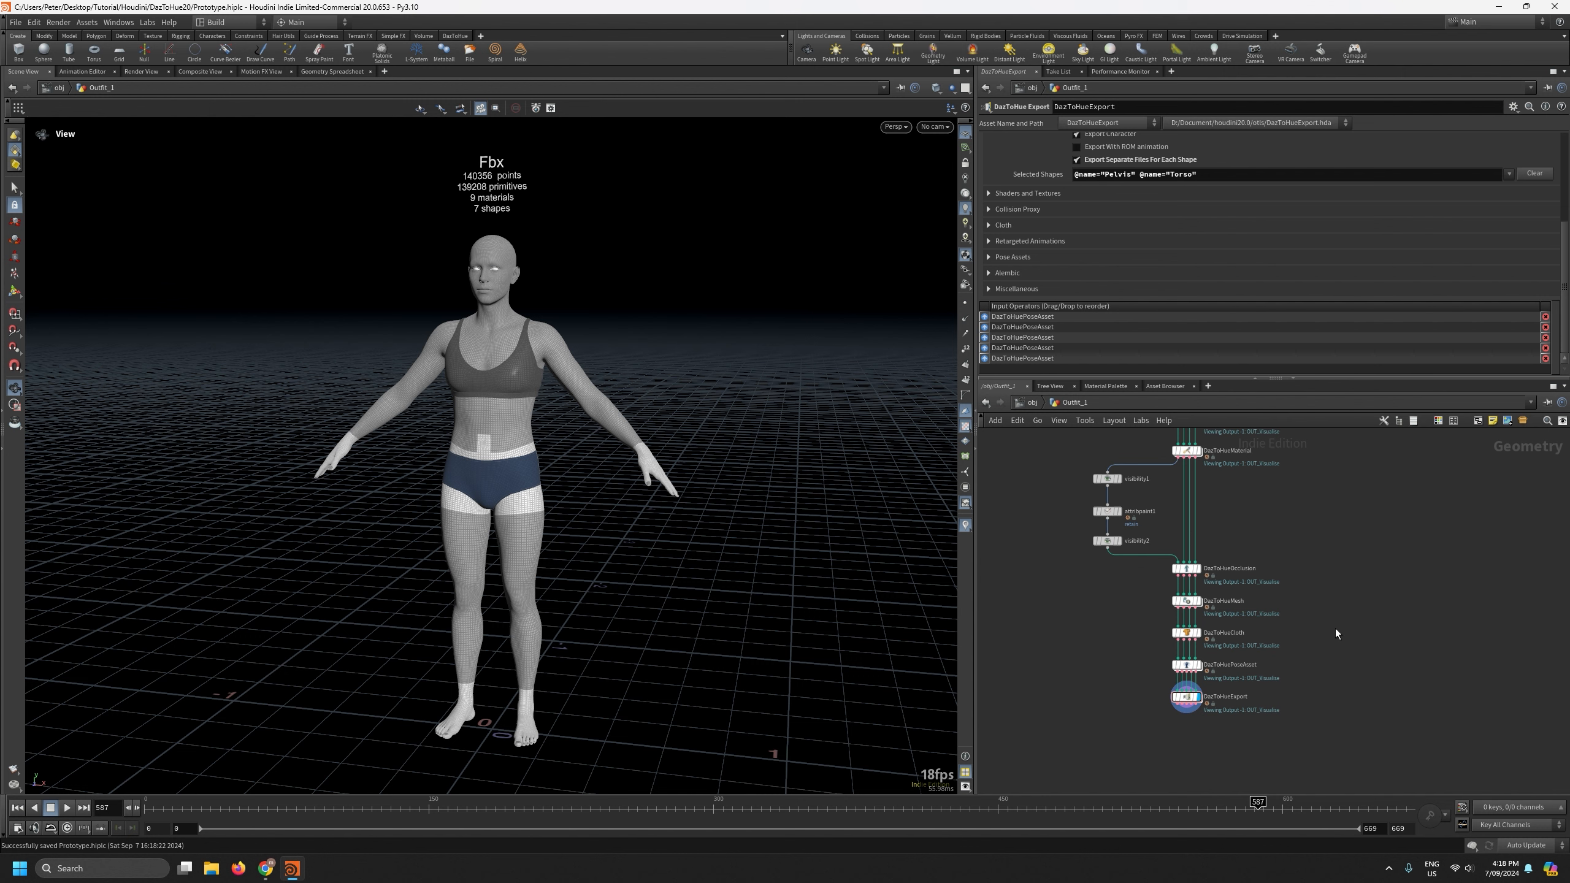
scroll(1265, 241, "up", 3)
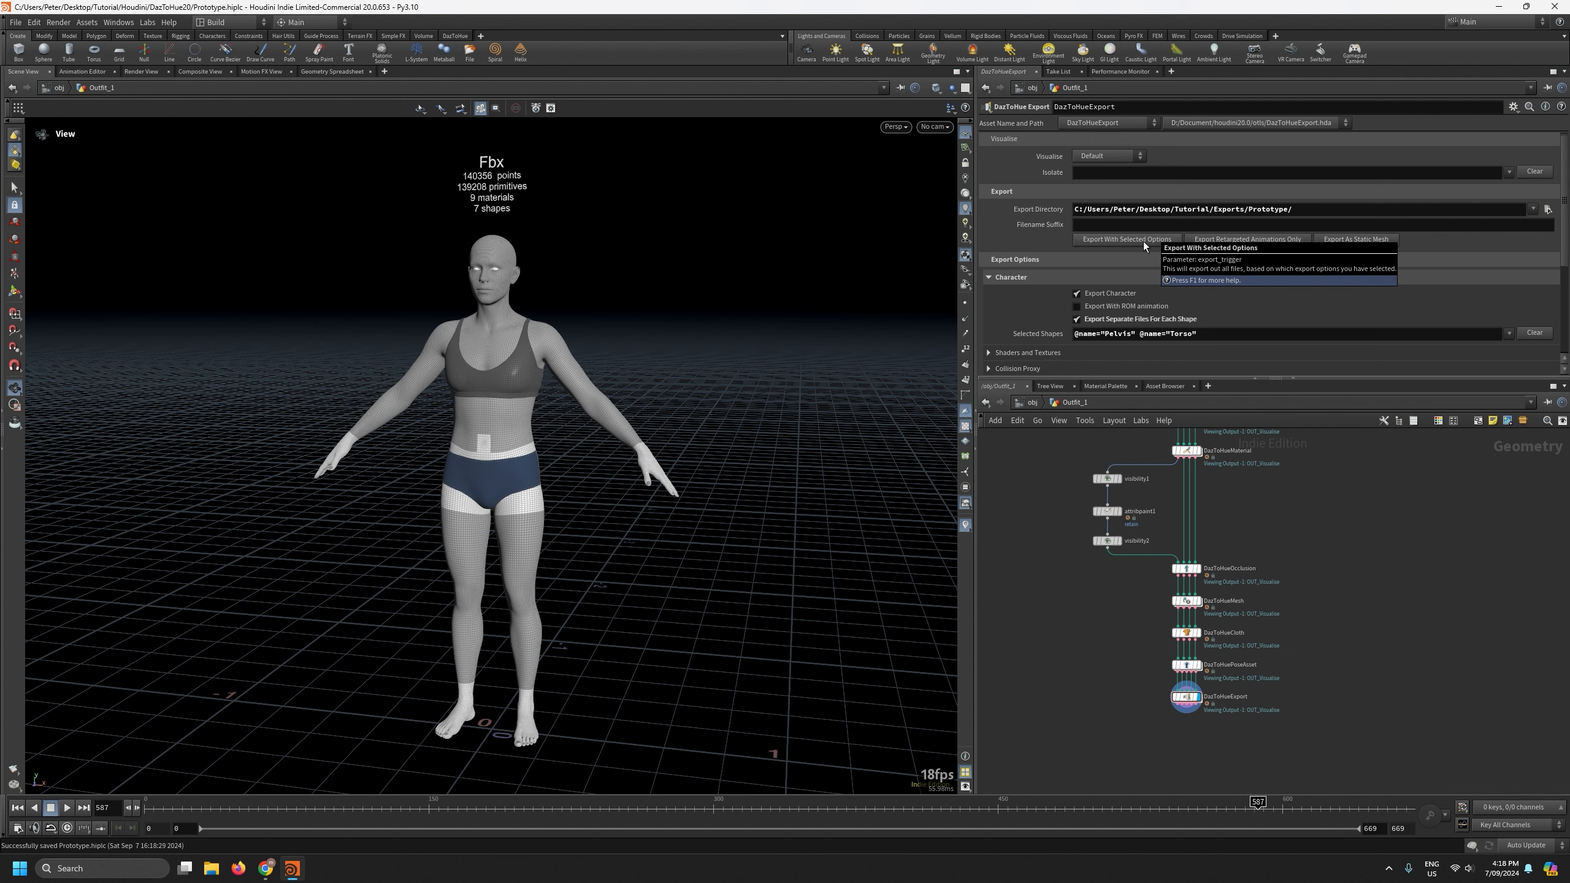
left_click(1143, 241)
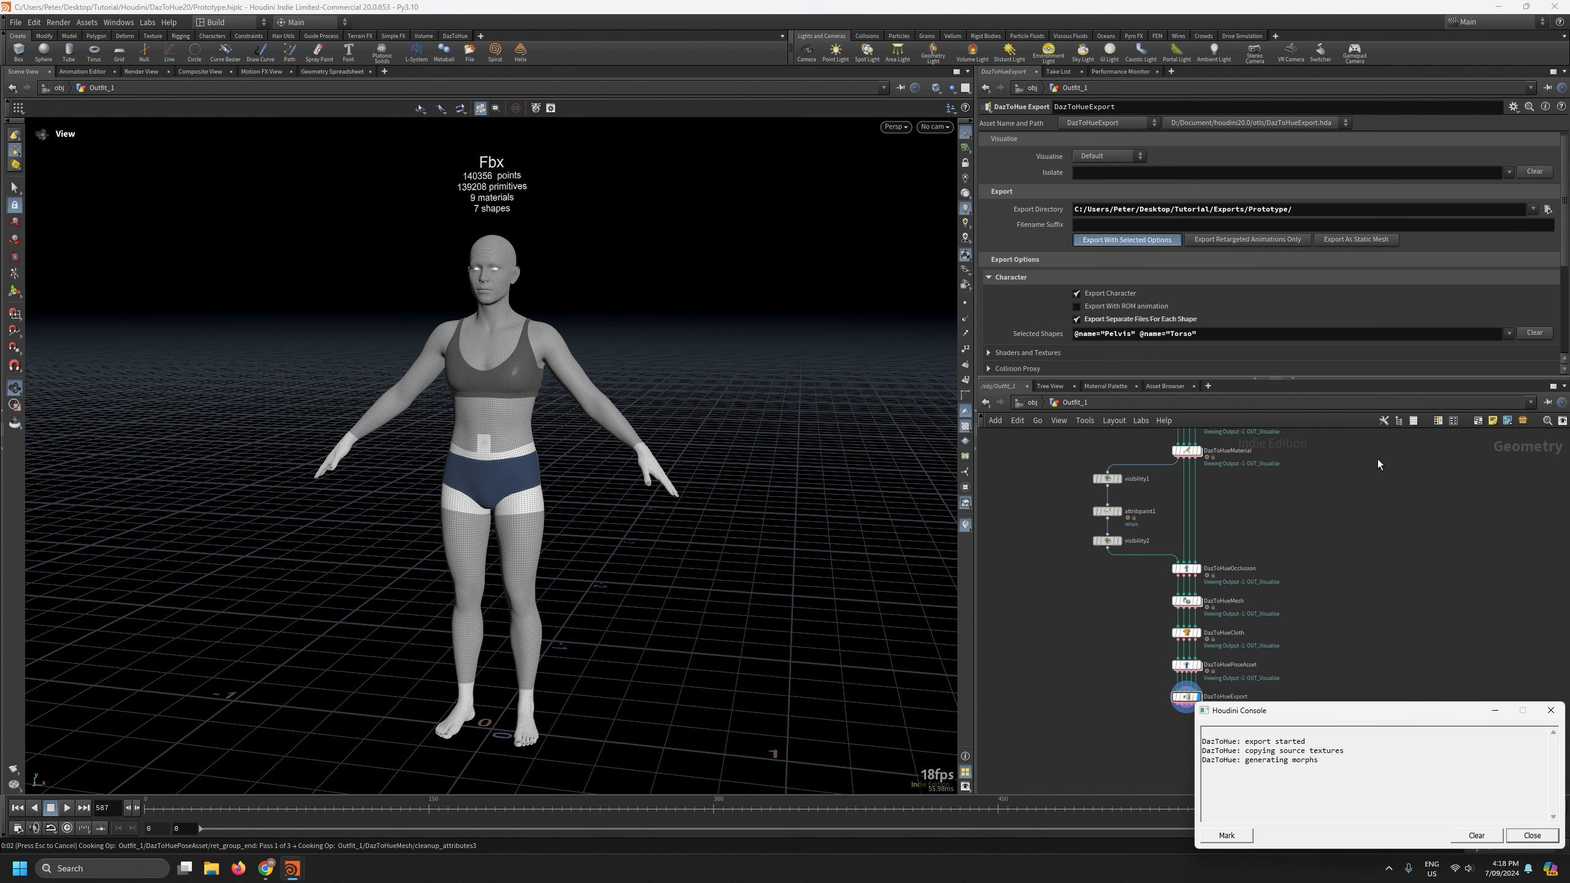
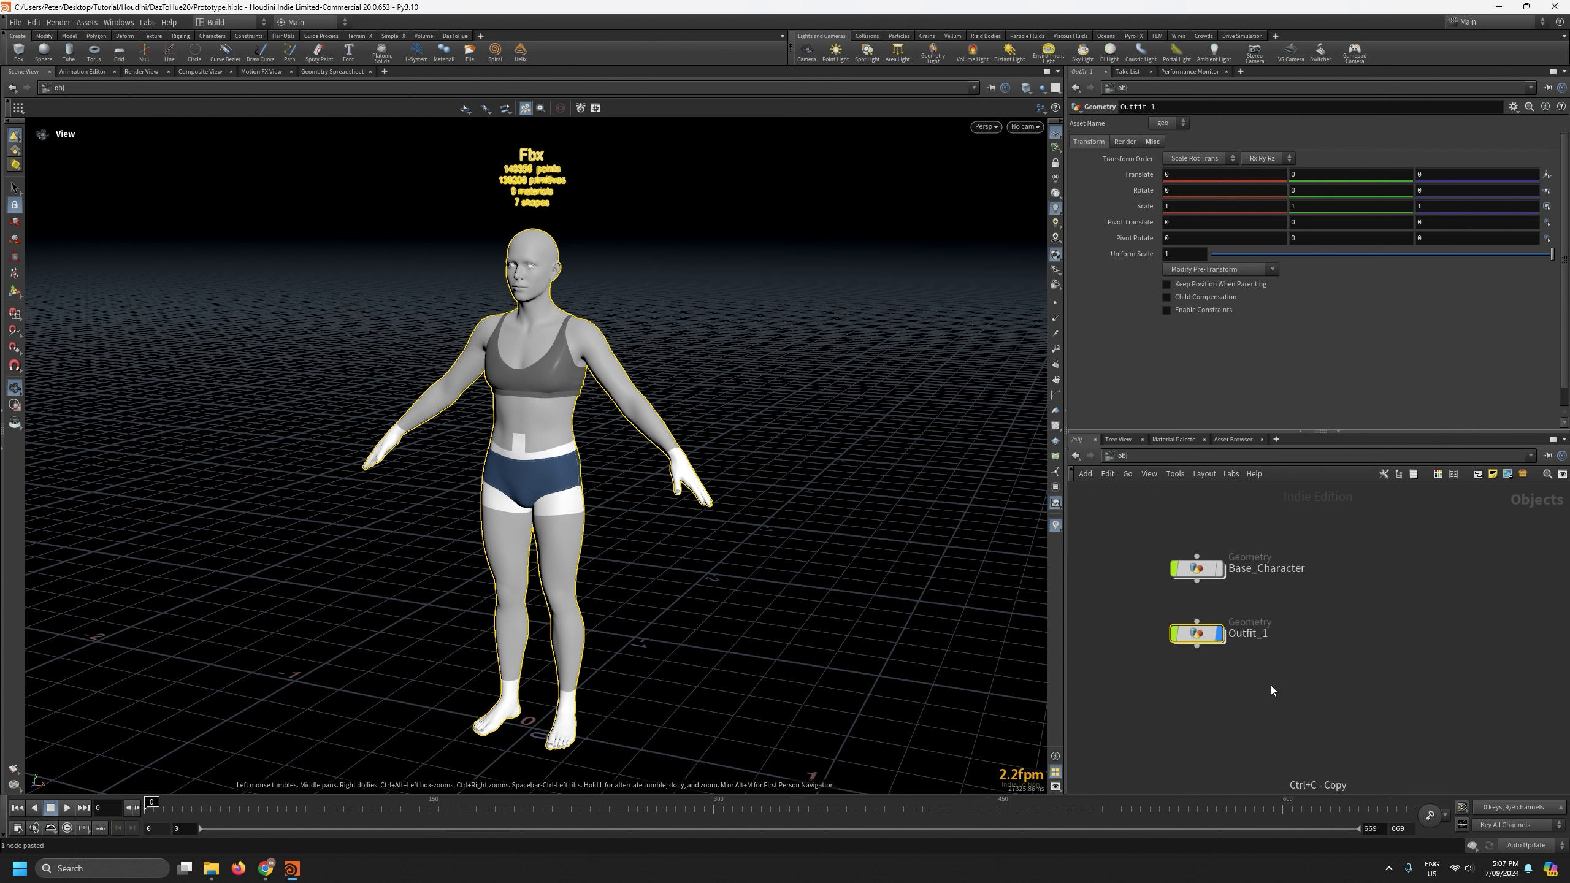
Paste a copy of the Outfit_1 geometry node, place it below the original and go inside the copy.
key("ctrl+v")
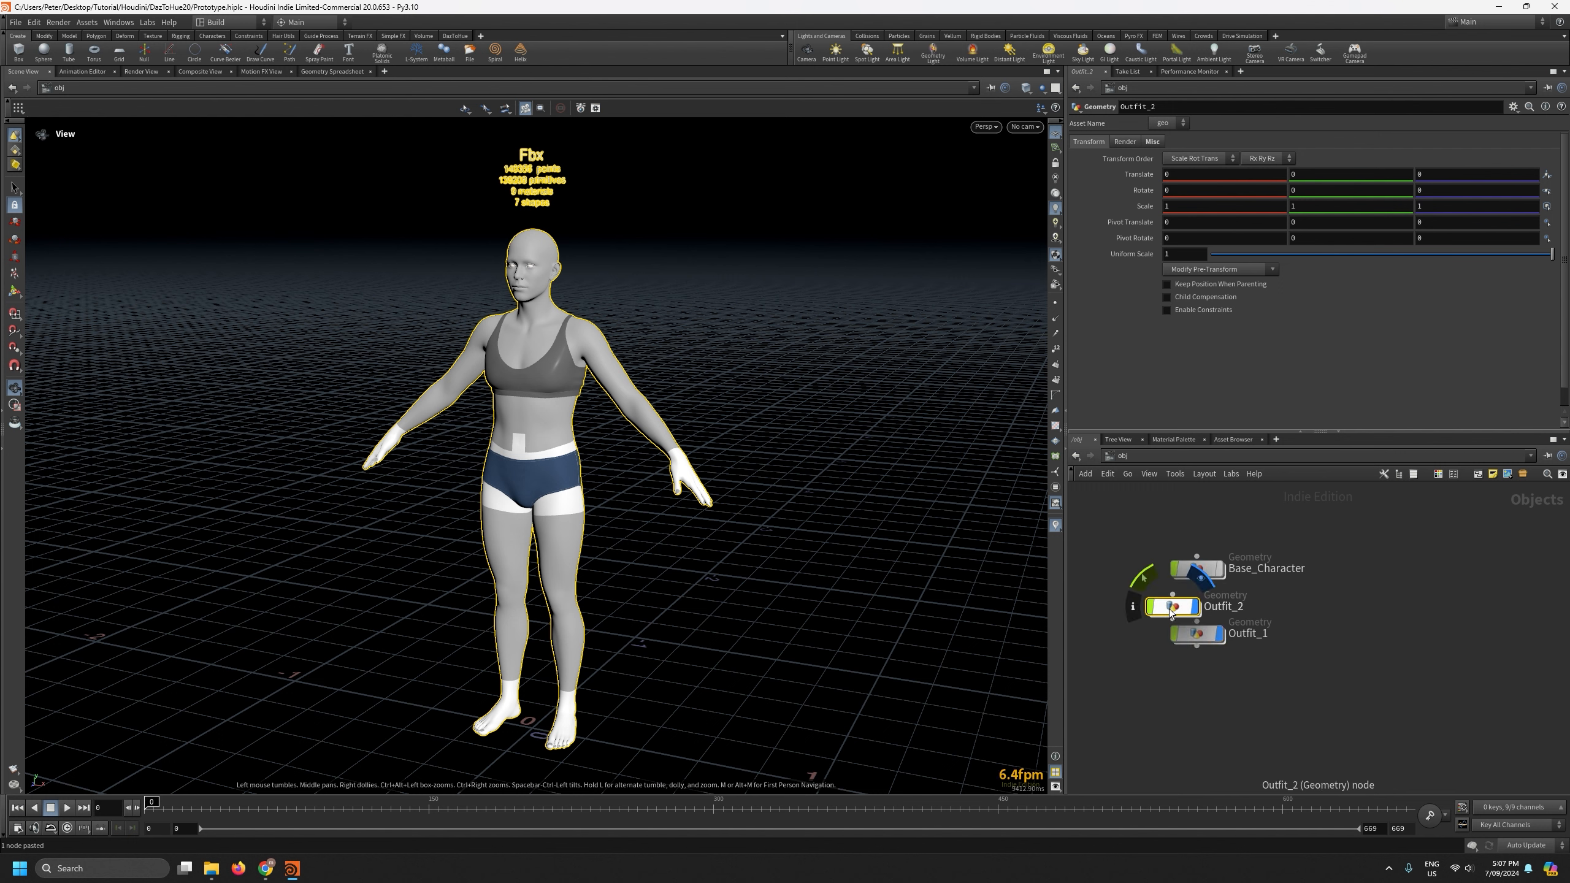
left_click(1198, 697)
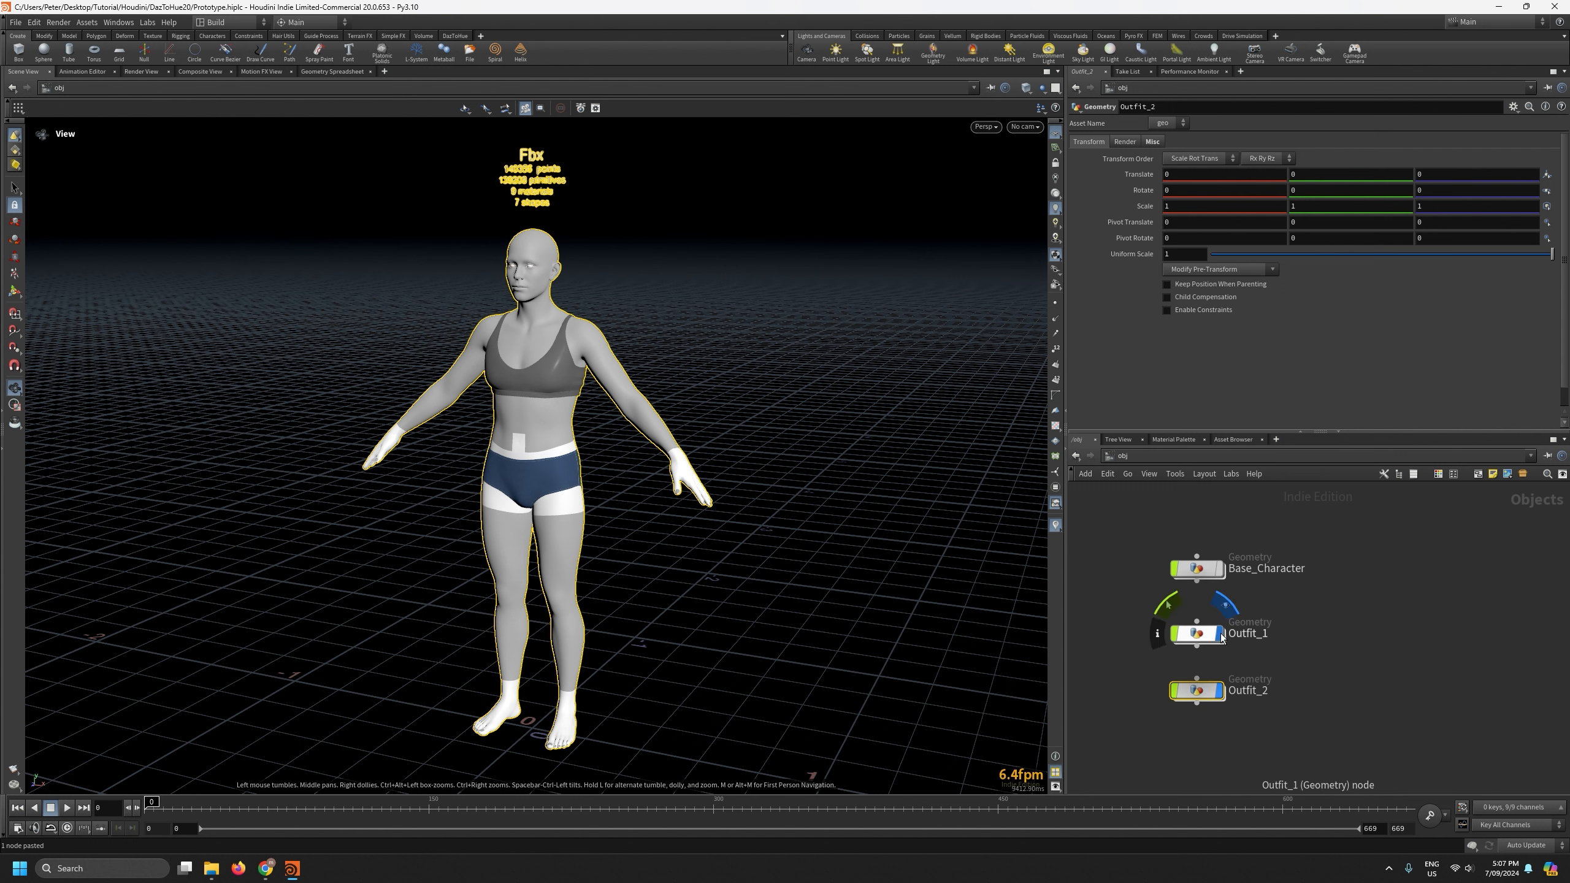
double_click(1199, 691)
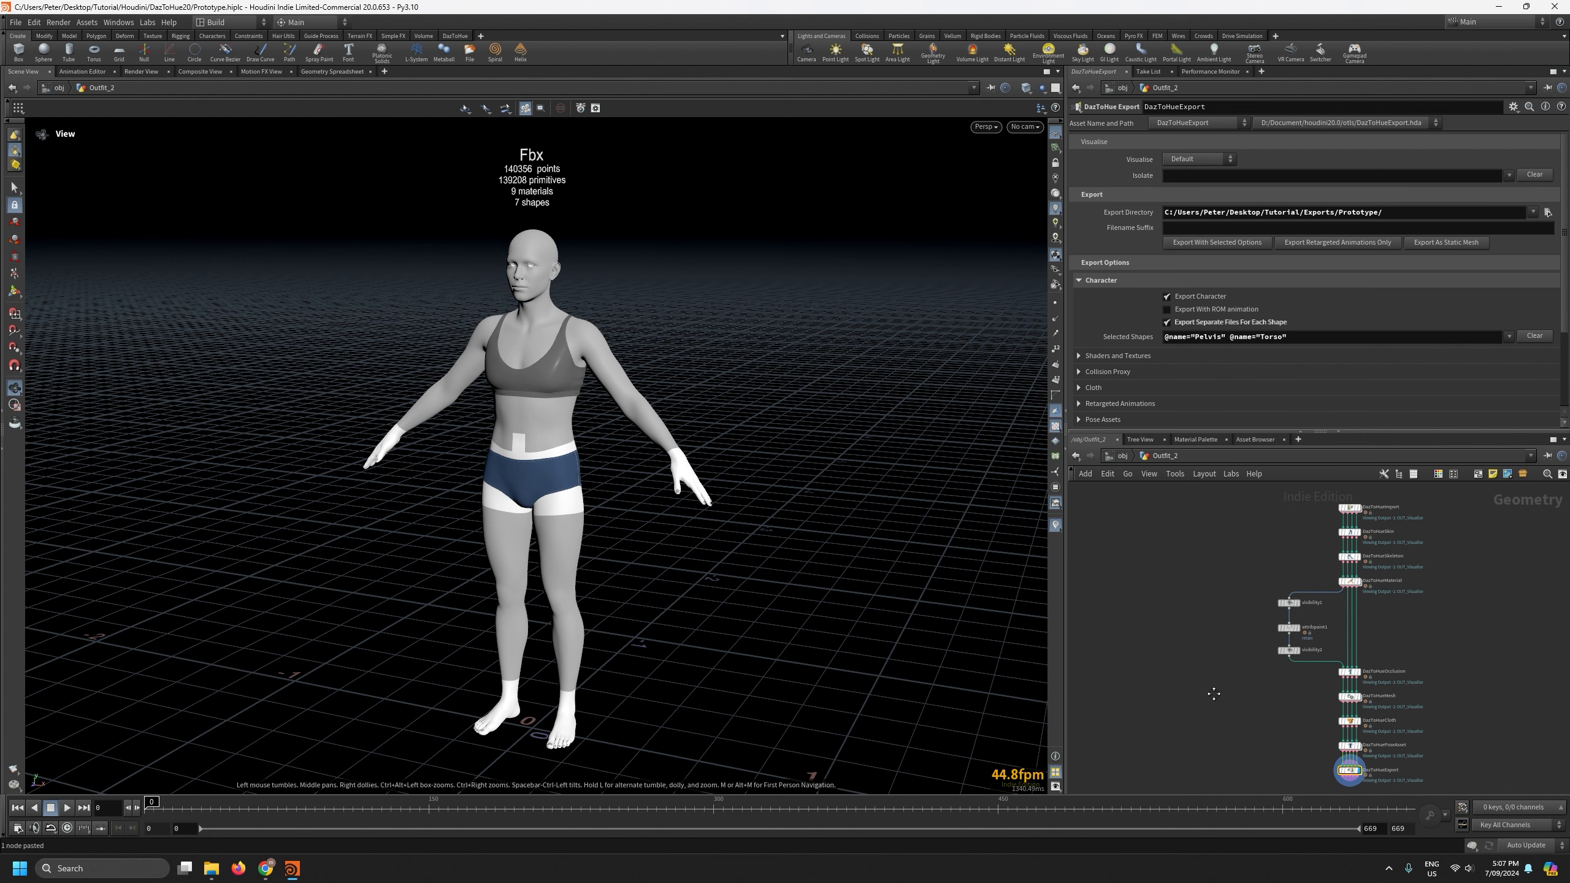
Display DazToHueImport in the copied network, bring up its Geometry Preprocessing parameters and widen the parameter area.
middle_click_drag(1200, 704, 1108, 704)
scroll(1248, 518, "up", 5)
left_click(1268, 523)
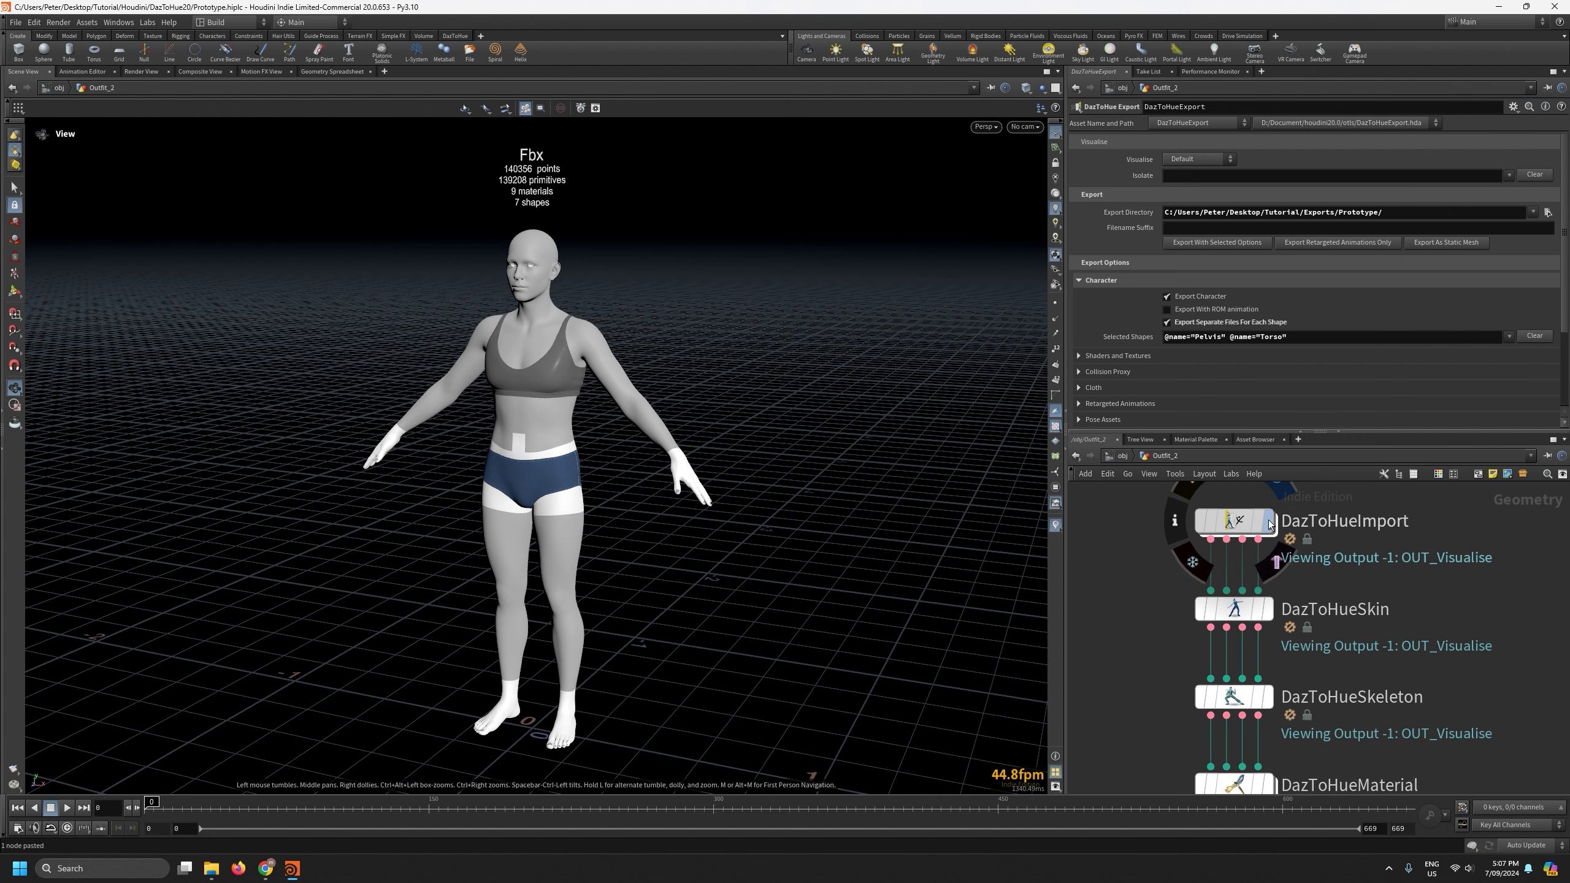
left_click(1247, 523)
scroll(1209, 371, "down", 2)
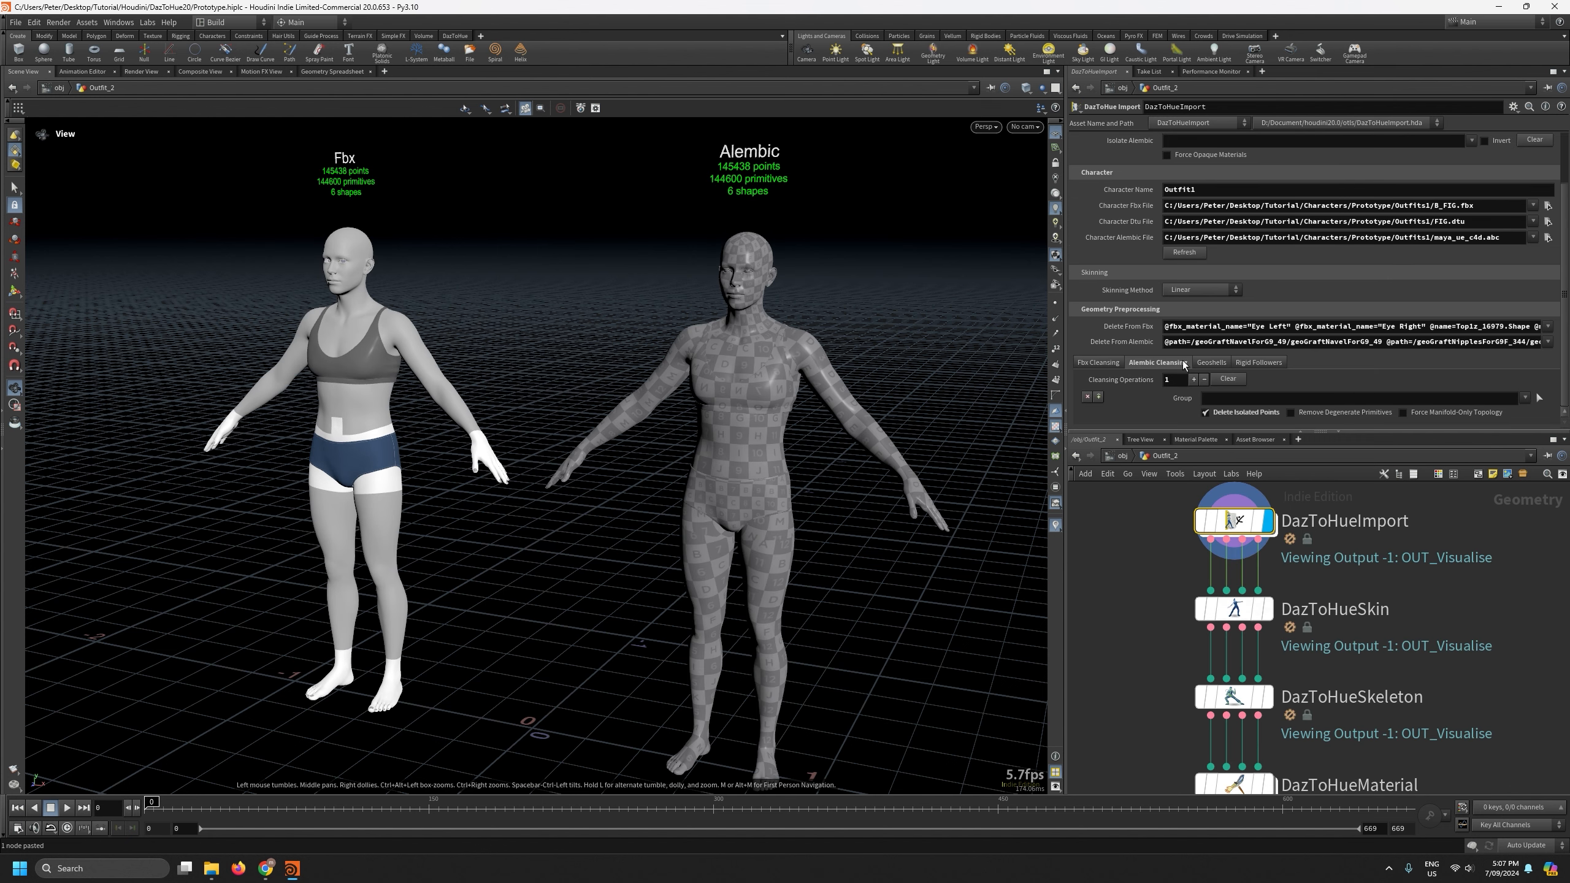
left_click_drag(1063, 391, 977, 391)
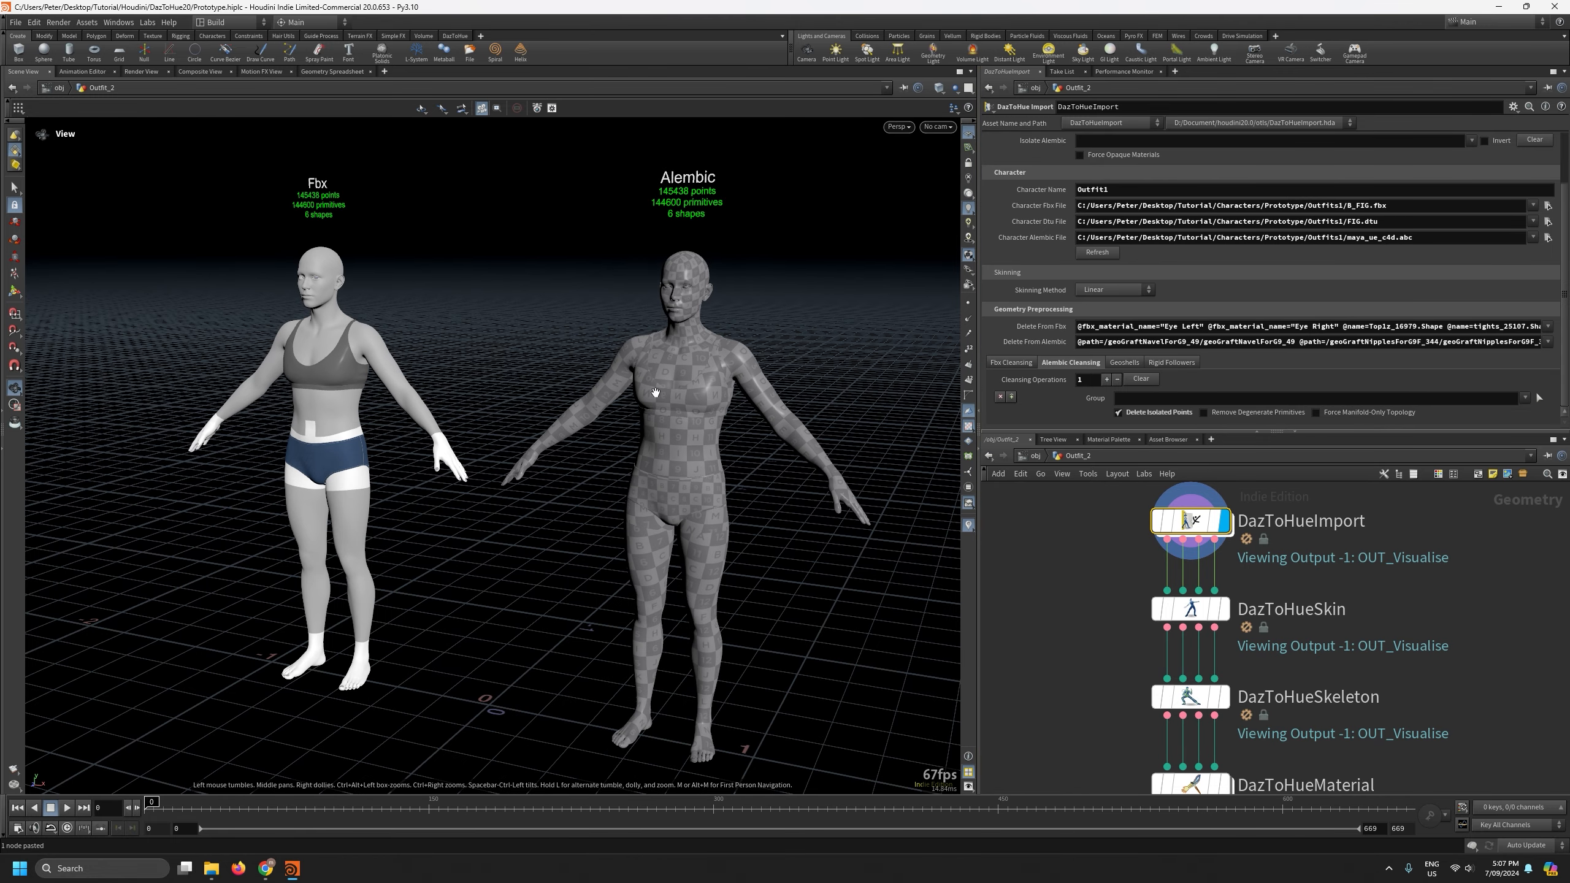
Remove the tights_25107.Shape and 16979 top shape entries from Delete From Fbx, keeping only the Eye Left and Eye Right materials.
left_click(1477, 330)
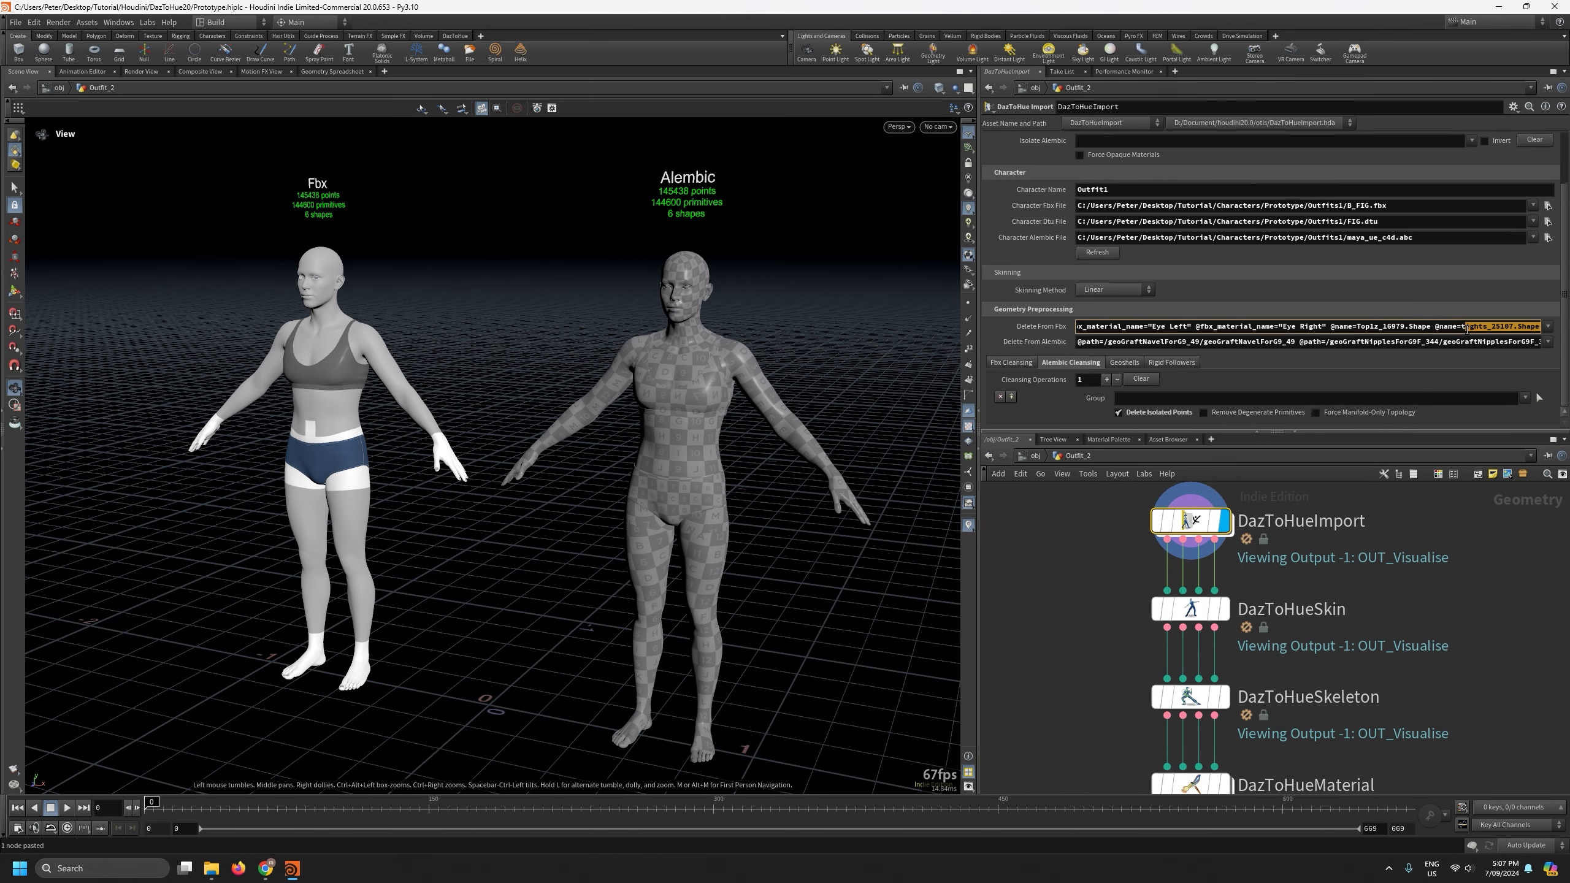
key("shift+End")
key("Delete")
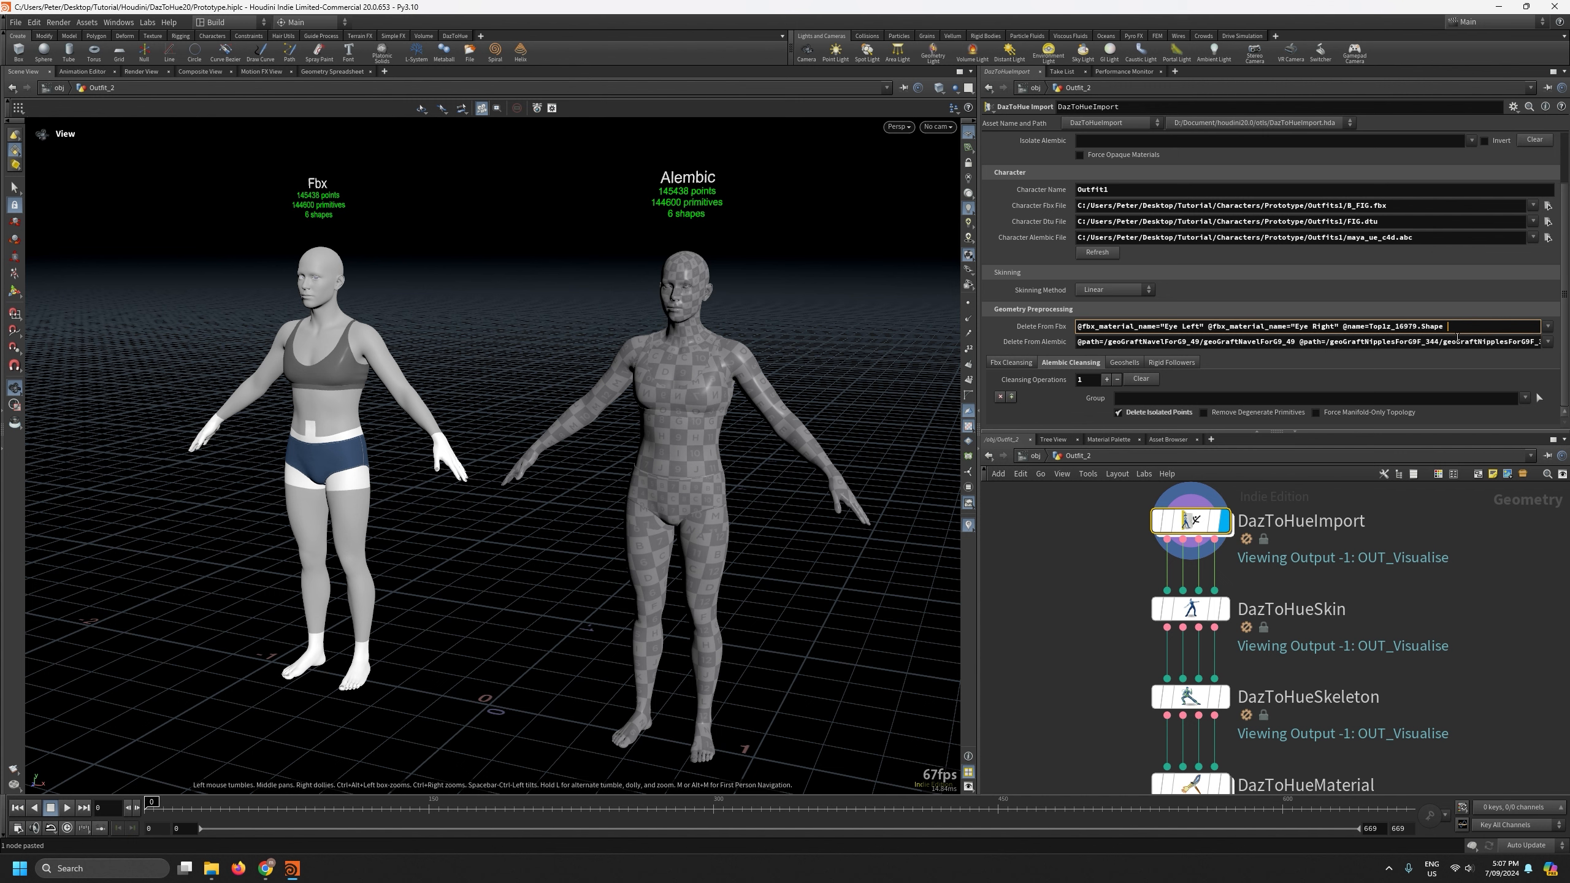
left_click(1456, 342)
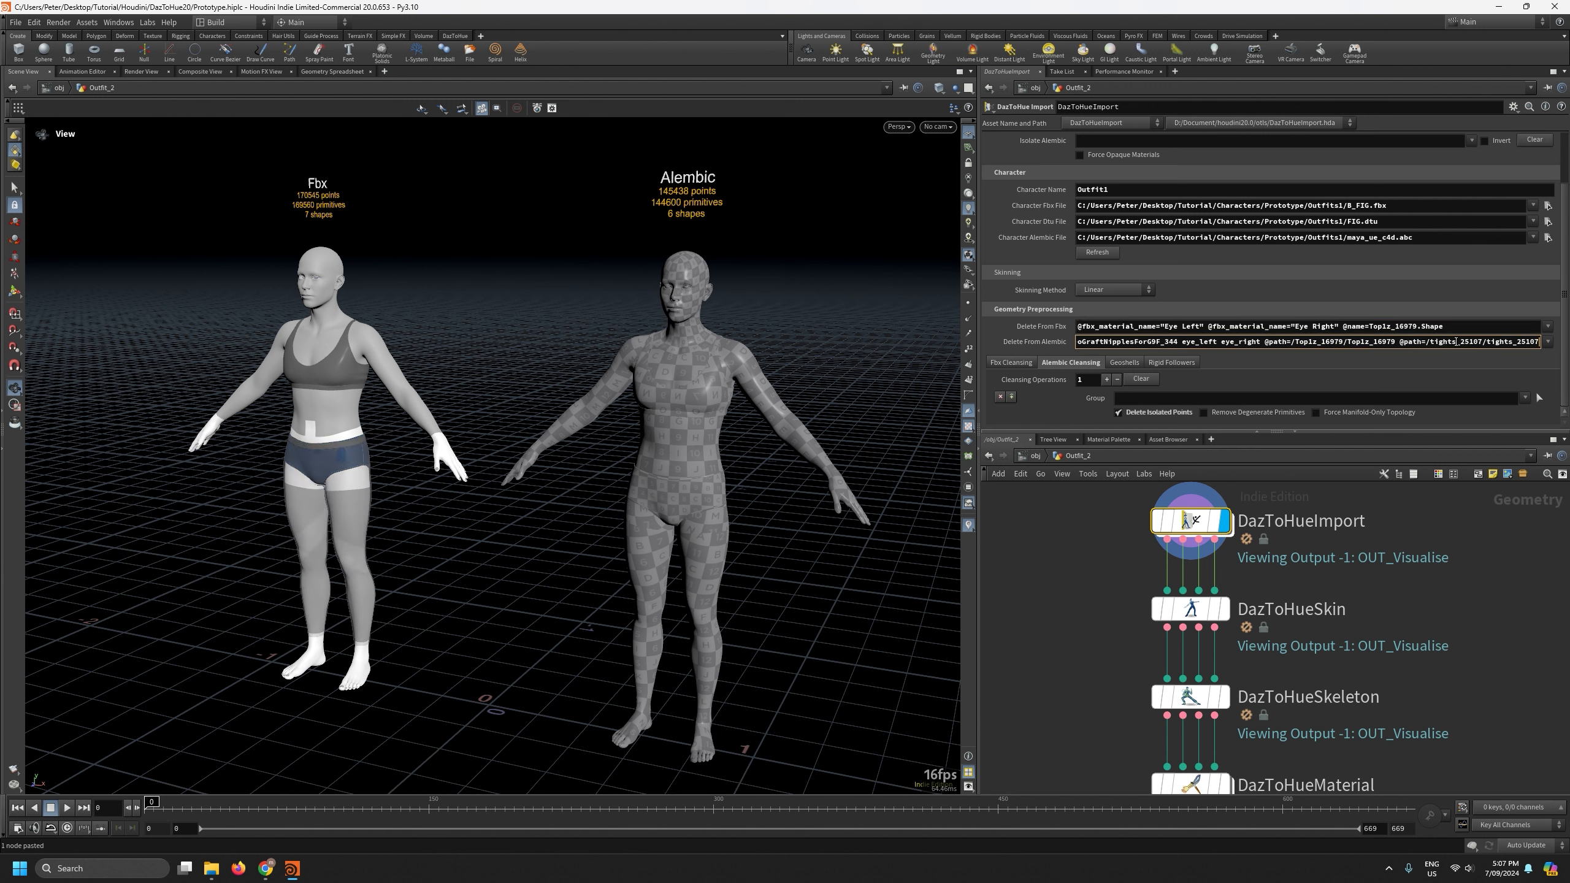
left_click(1344, 326)
key("shift+End")
key("Delete")
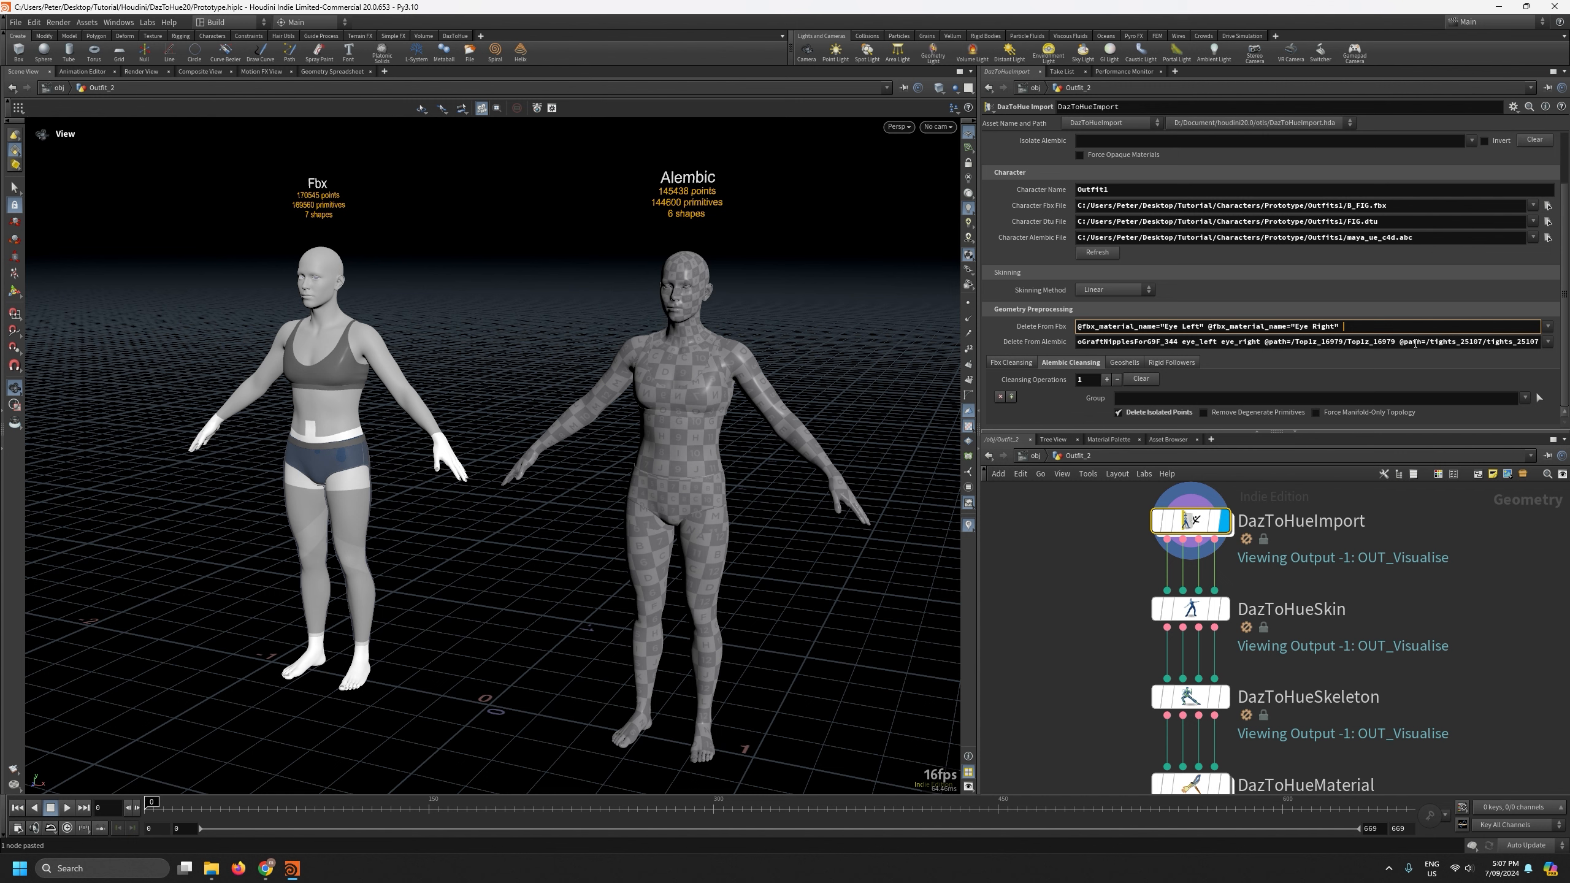
Remove the Top1z_16979 and tights_25107 path entries from Delete From Alembic.
left_click(1265, 341)
left_click_drag(1265, 342, 1568, 359)
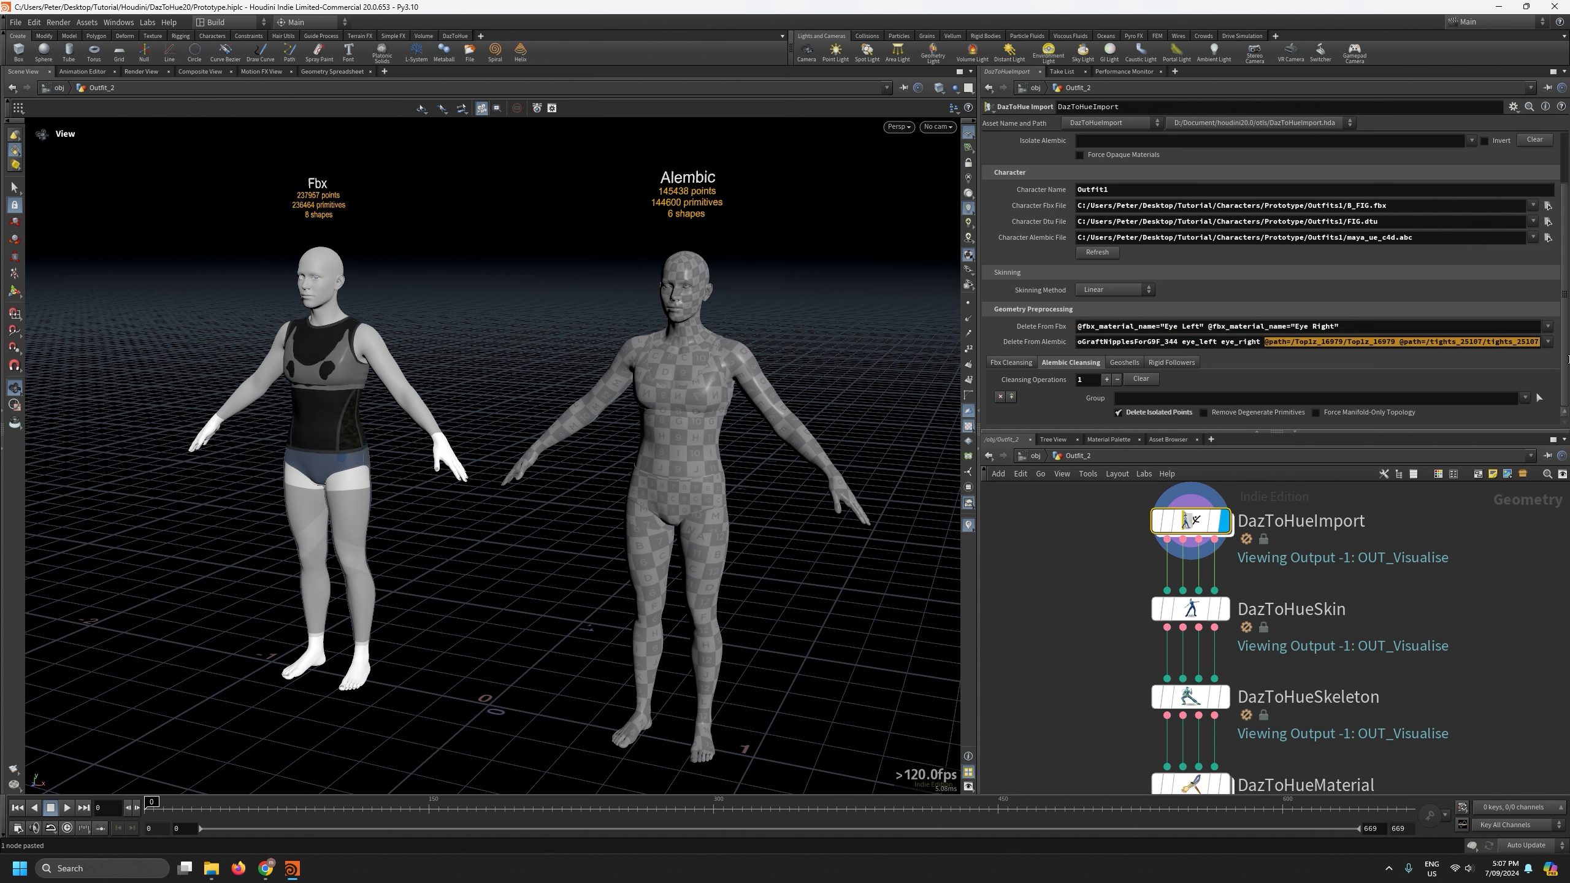
key("Delete")
left_click(1516, 568)
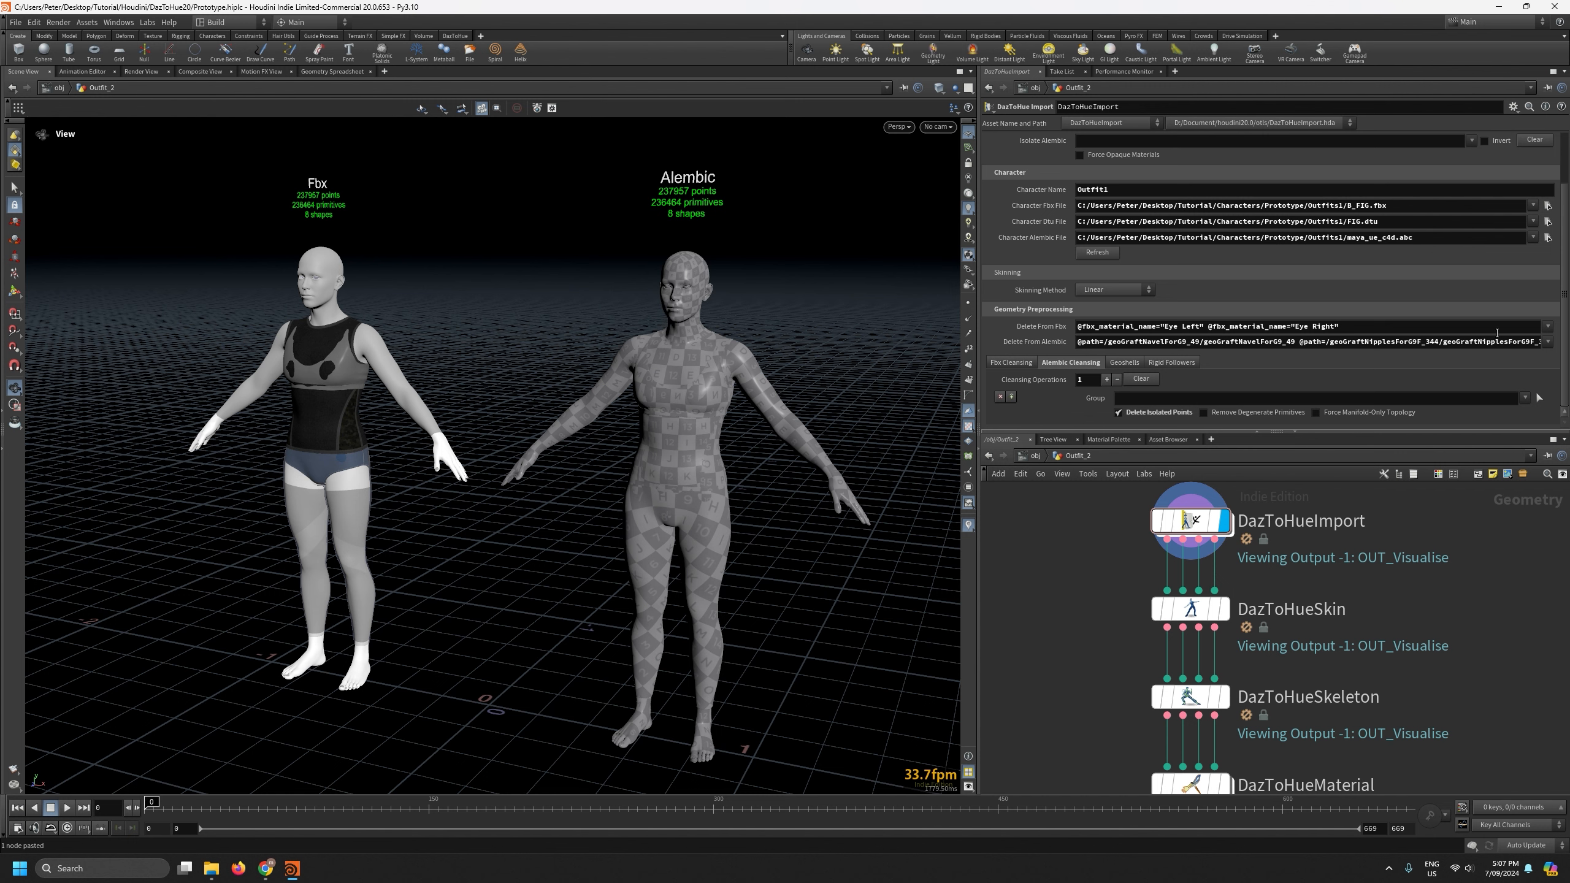
Set DazToHueImport's visualisation to Exploded View and examine the separate Fbx and Alembic shapes.
scroll(1032, 253, "up", 3)
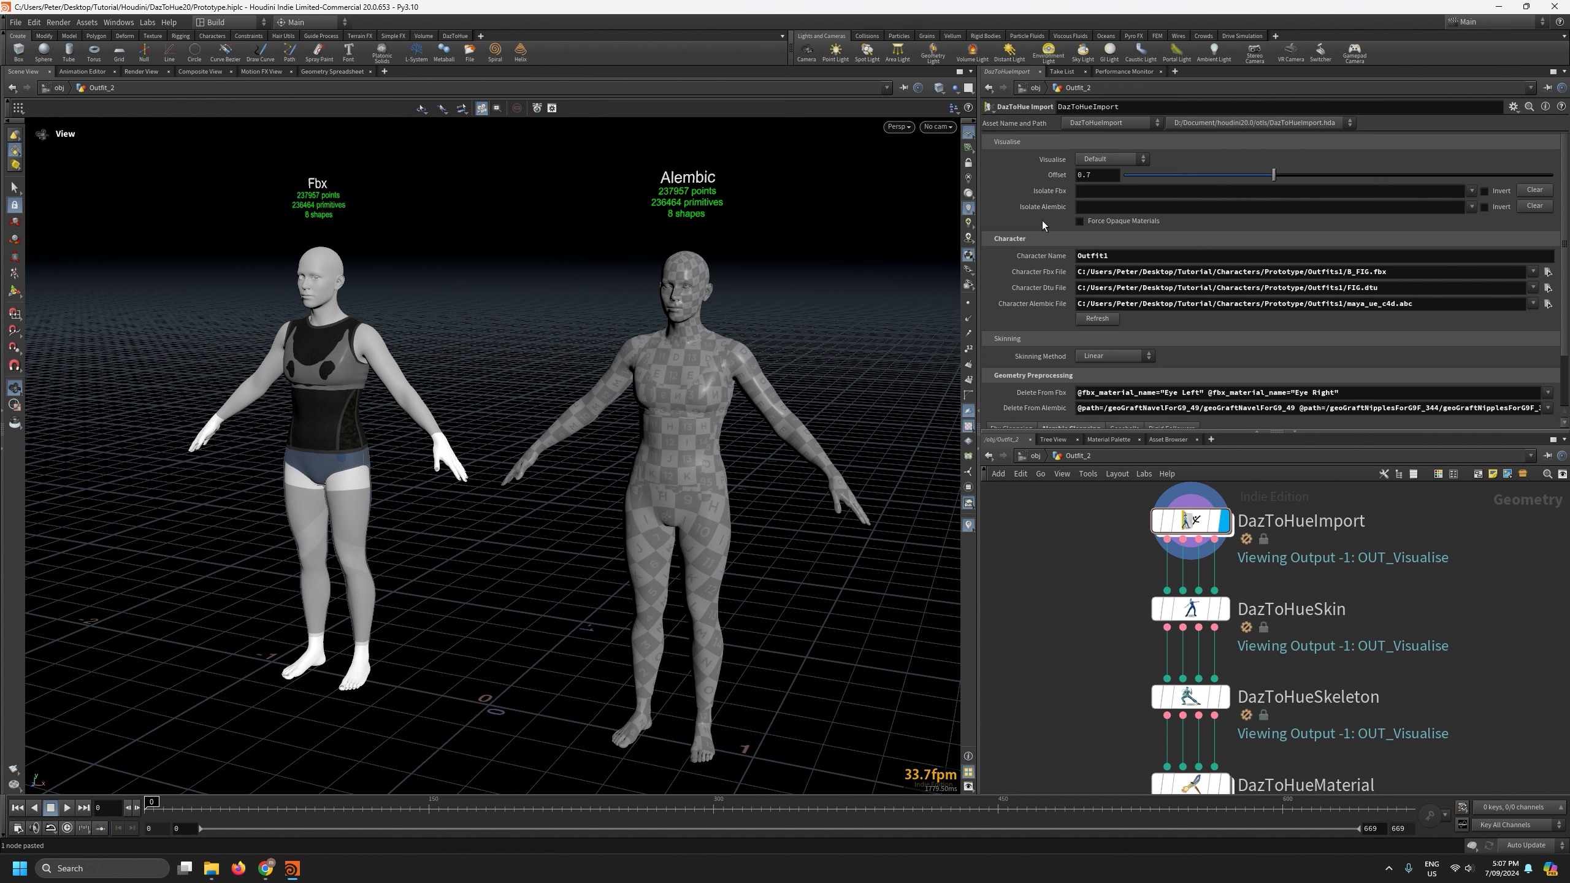
left_click(1089, 158)
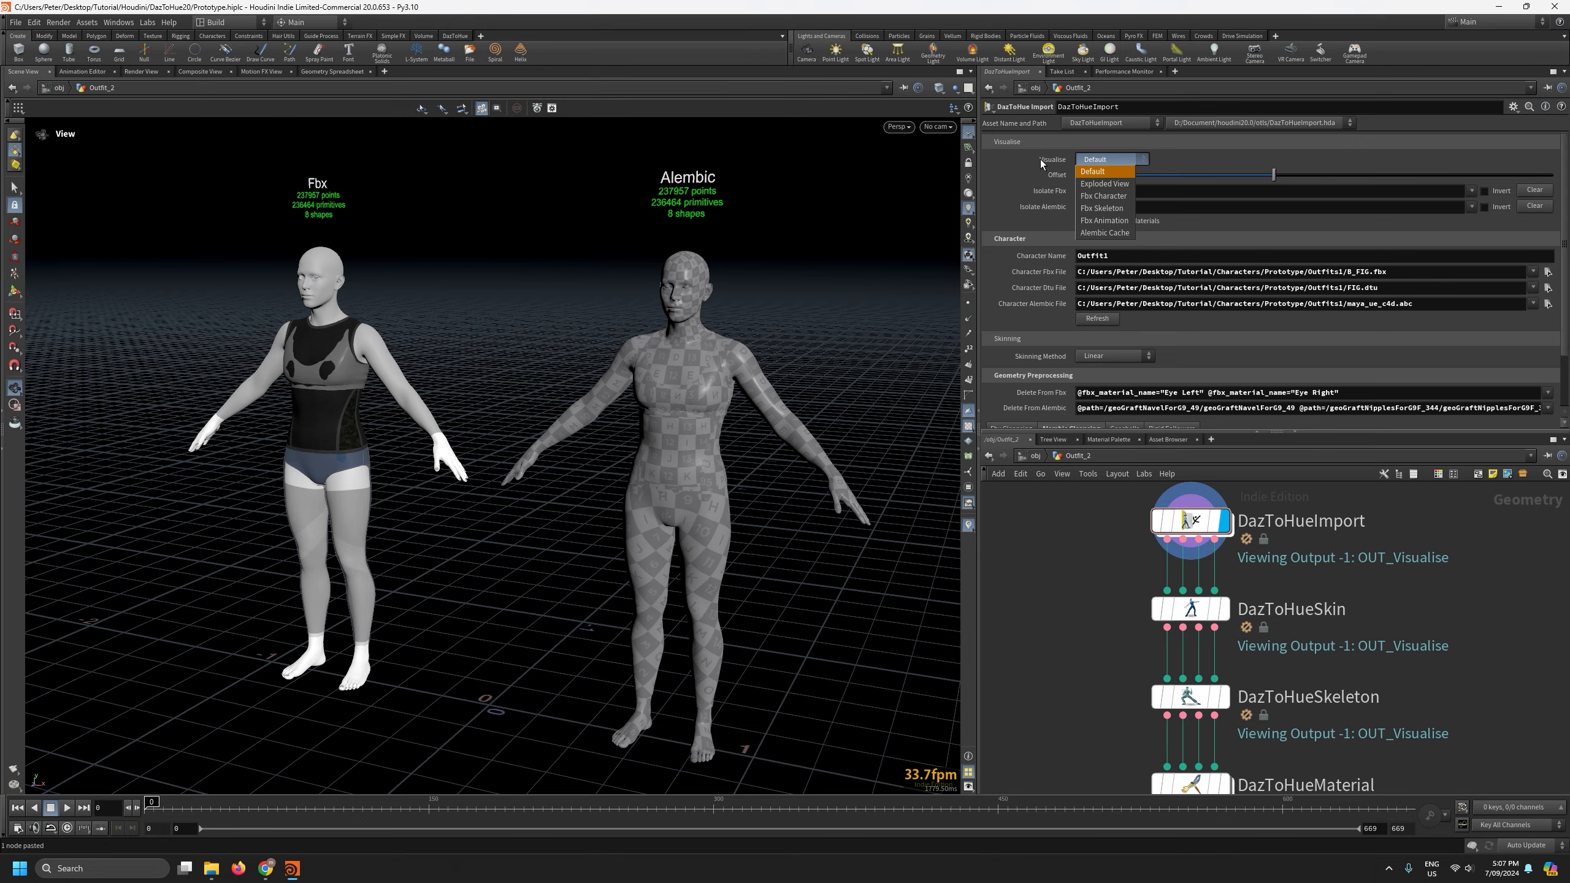
left_click(1112, 182)
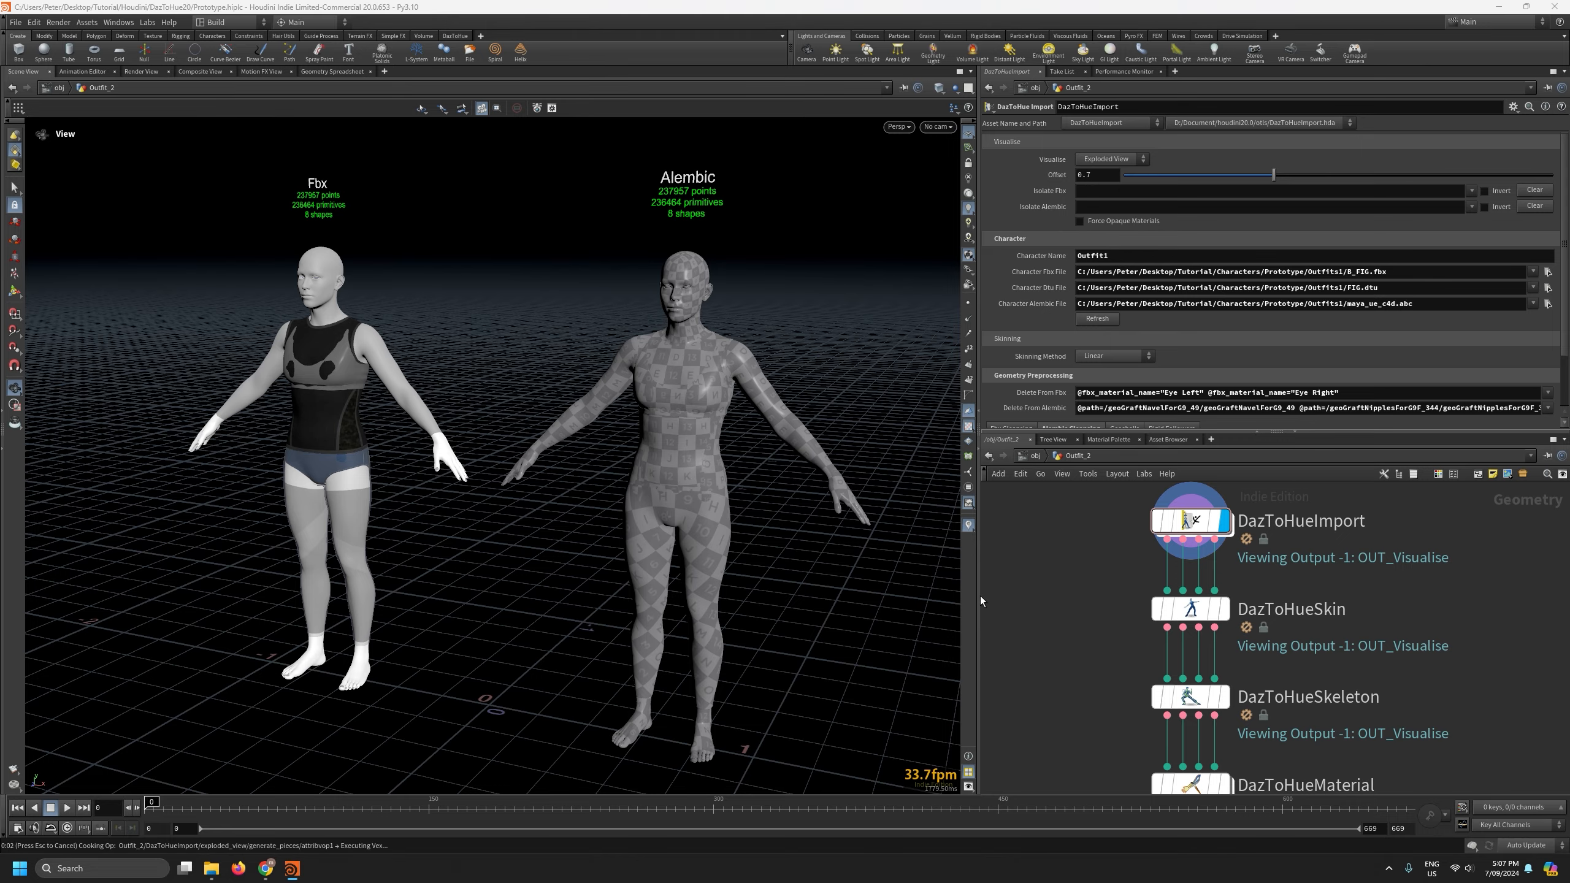
left_click_drag(980, 596, 1193, 623)
right_click_drag(720, 667, 648, 550)
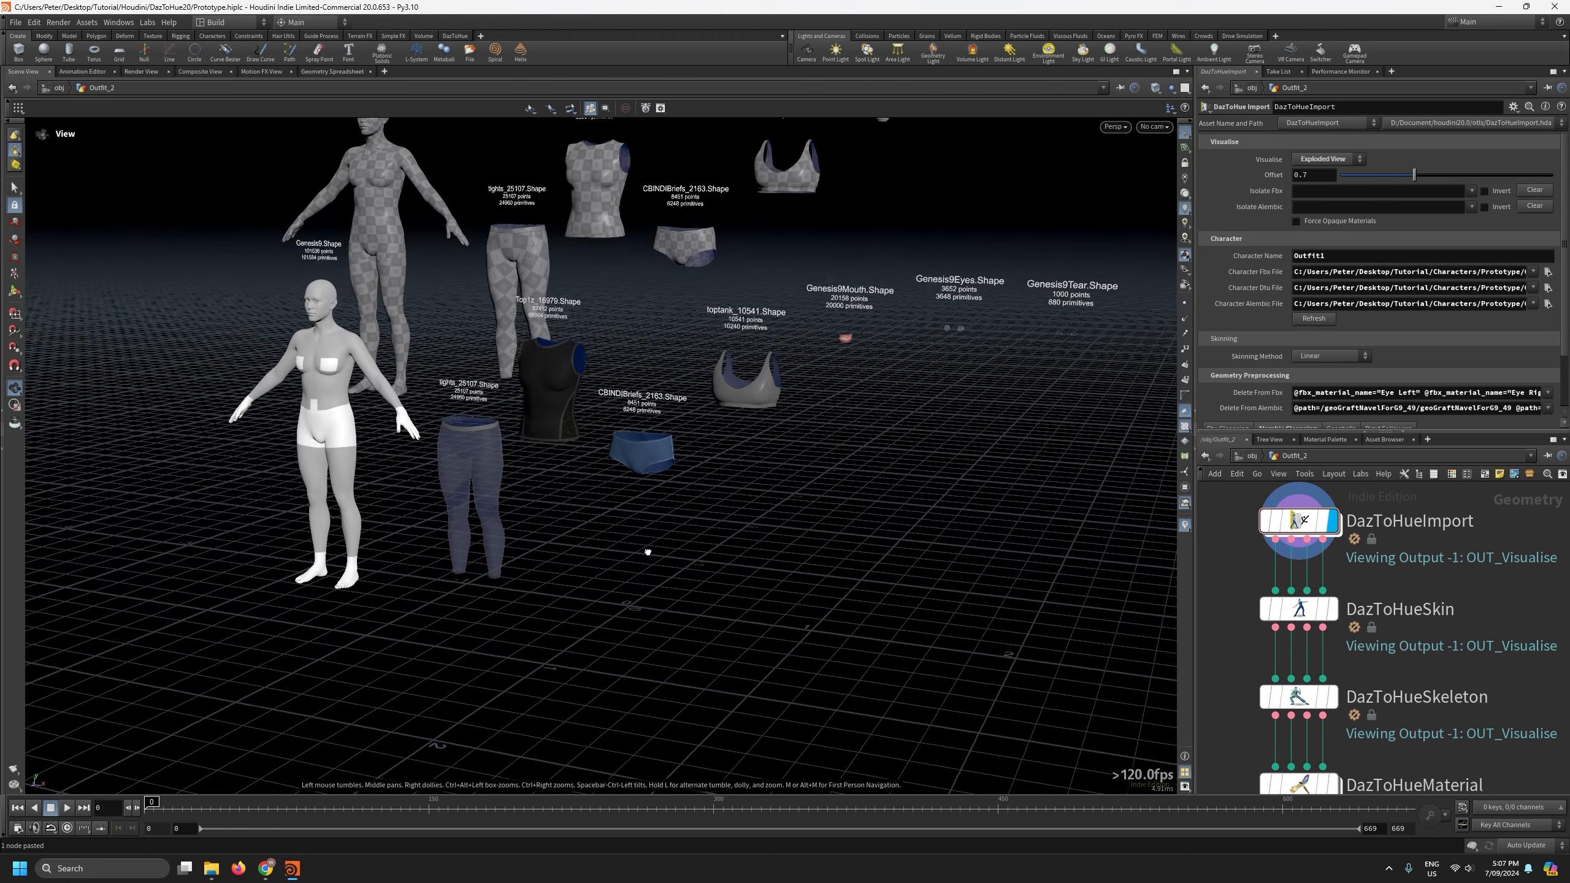
left_click_drag(648, 550, 740, 529)
middle_click_drag(740, 529, 659, 633)
left_click_drag(663, 584, 655, 607)
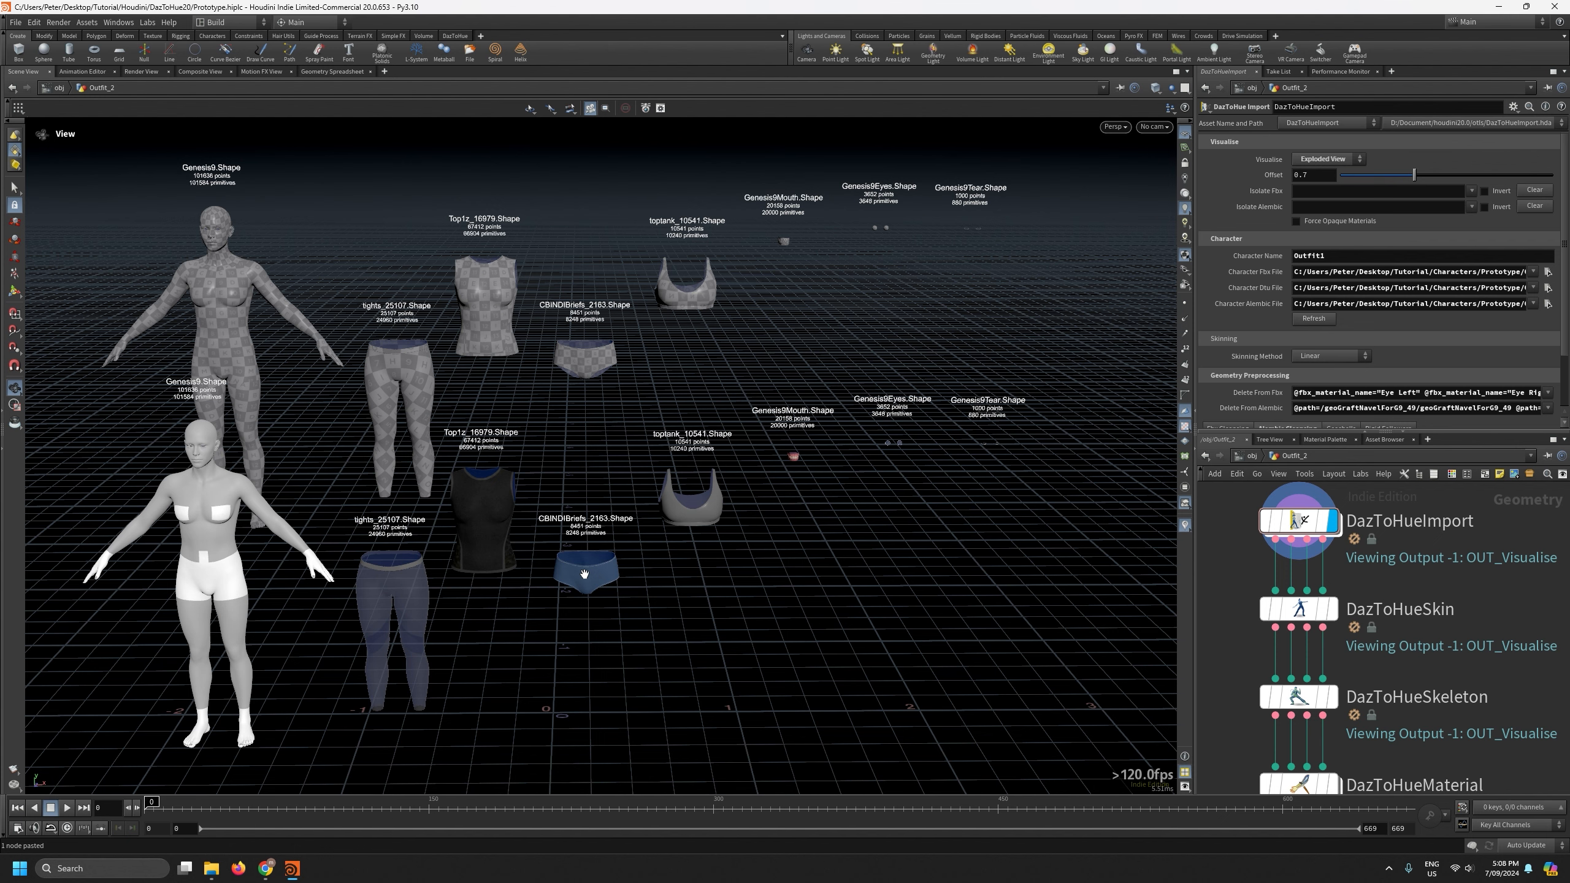
Widen the parameter area and add CBINDIBriefs_2163.Shape and toptank_10541.Shape to Delete From Fbx.
left_click_drag(1194, 531, 938, 531)
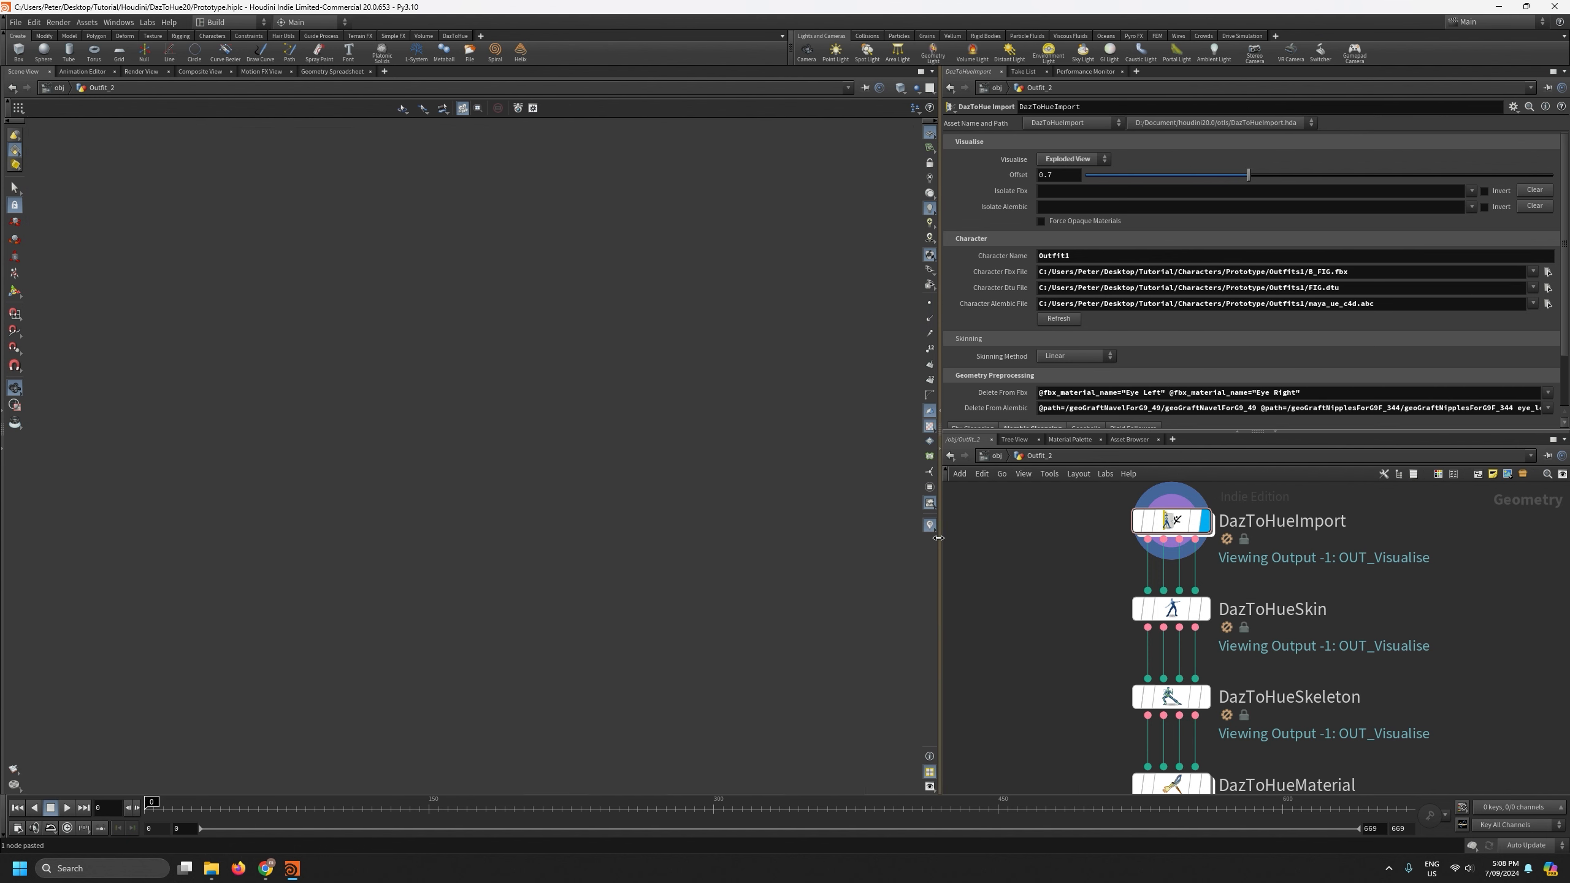
left_click(1549, 393)
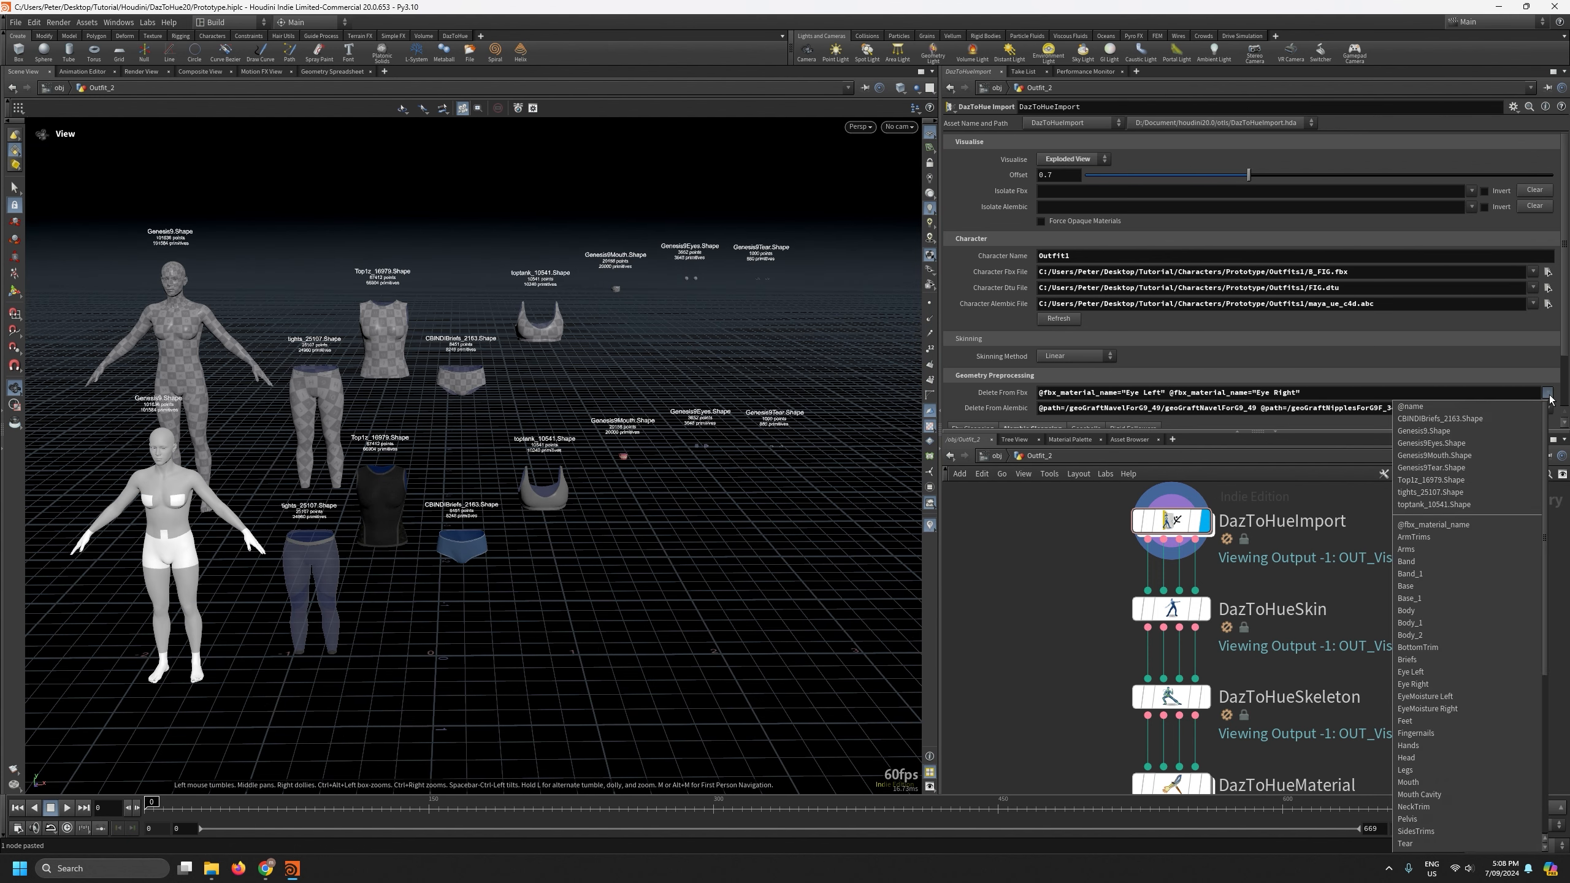
left_click(1461, 422)
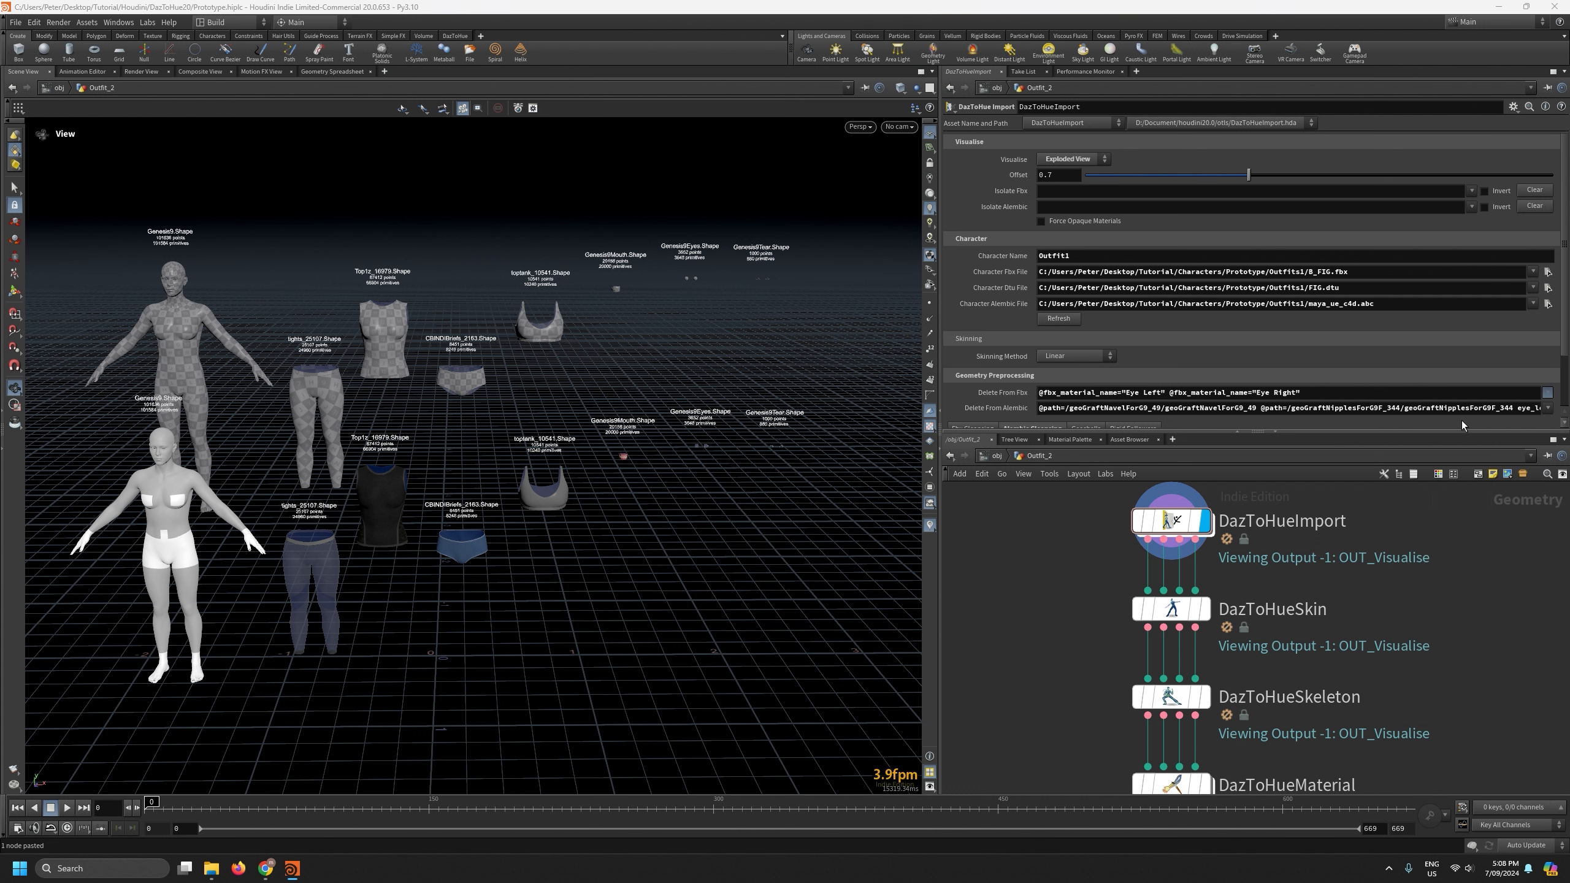
left_click(1548, 394)
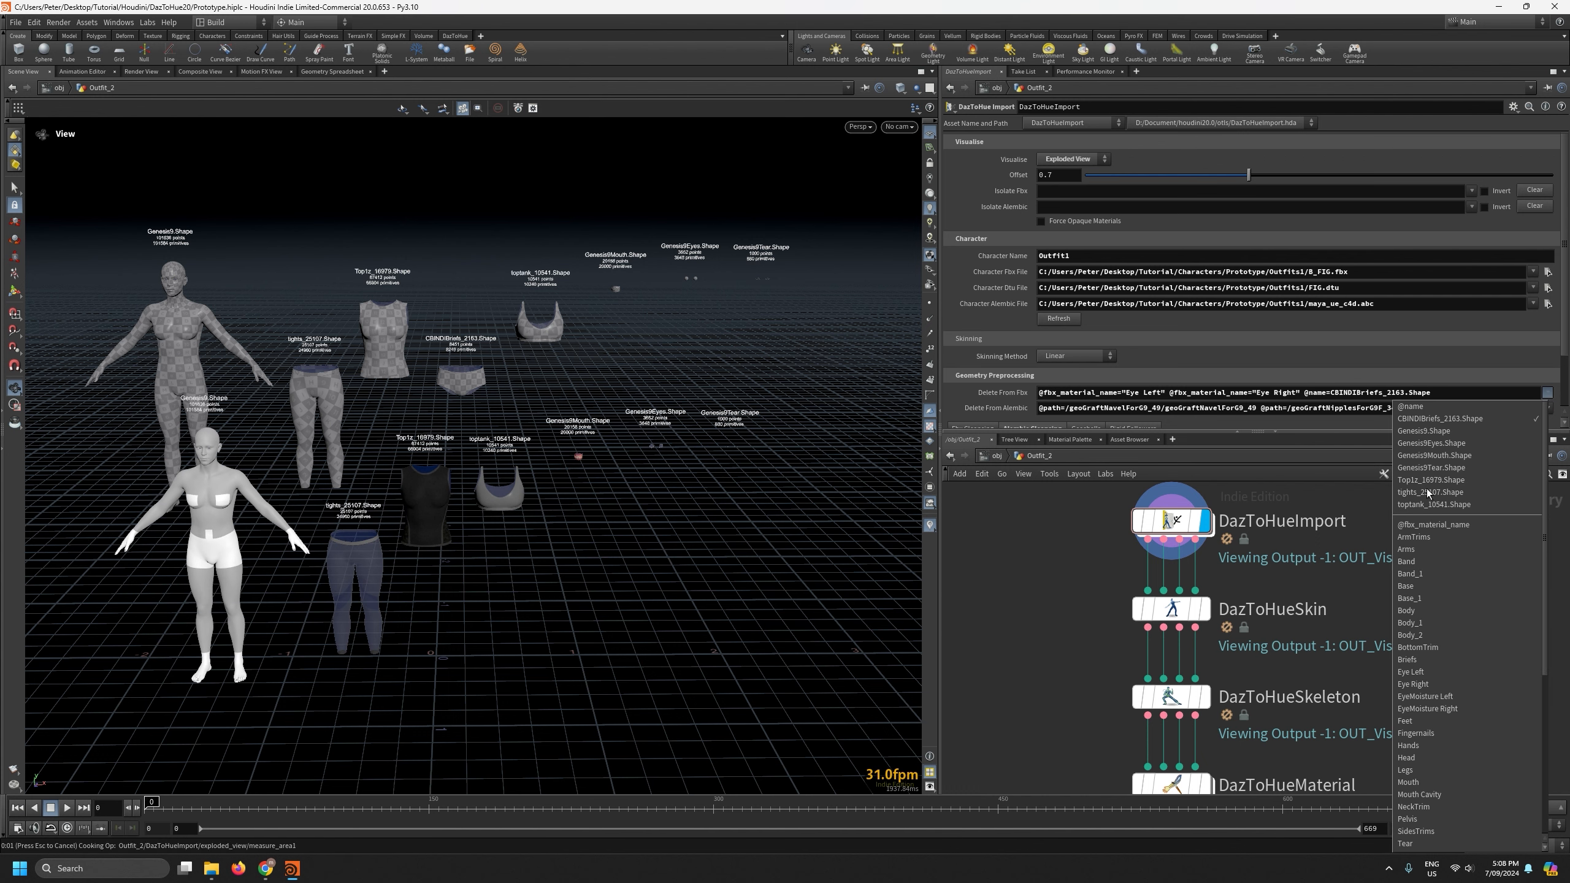
left_click(1415, 506)
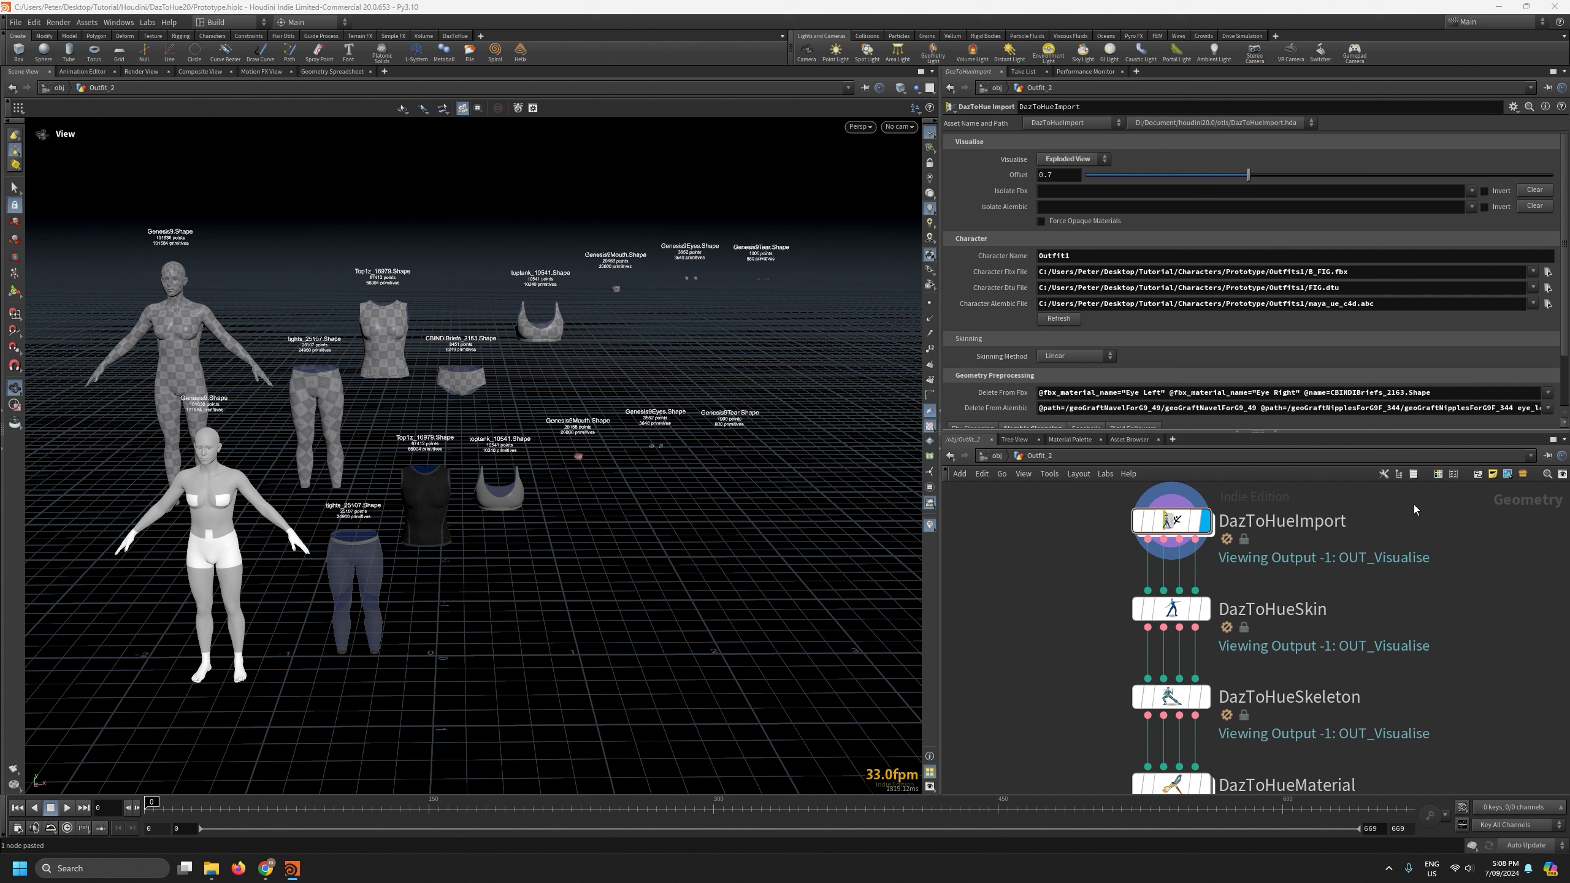
Add the /CBINDIBriefs_2163/CBINDIBriefs_2163 and /toptank_10541/toptank_10541 paths to Delete From Alembic.
left_click(1548, 409)
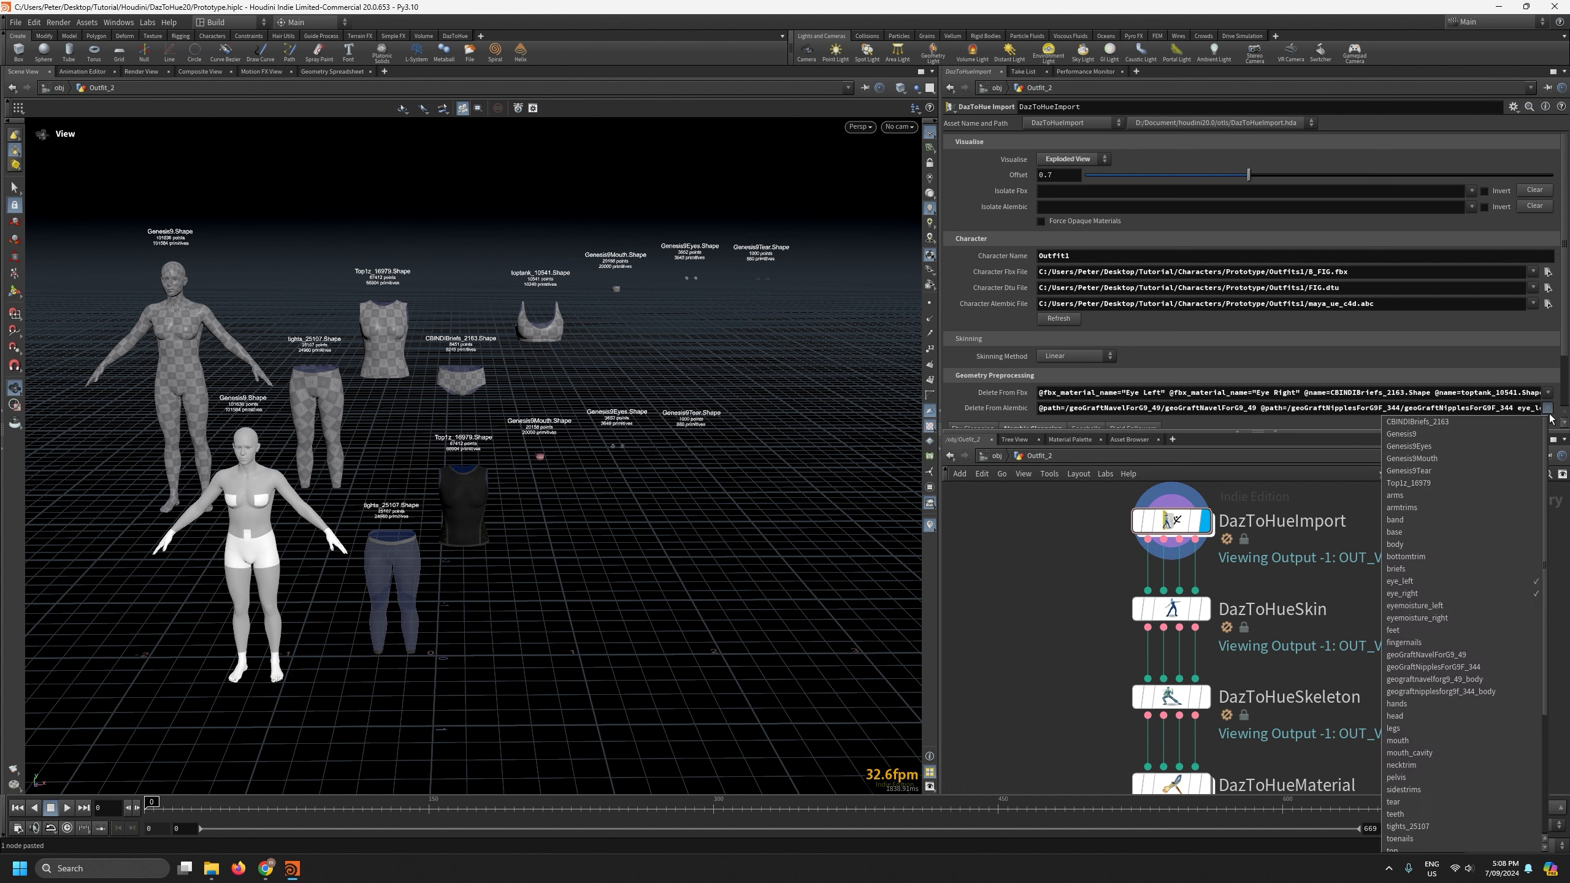
scroll(1480, 663, "down", 5)
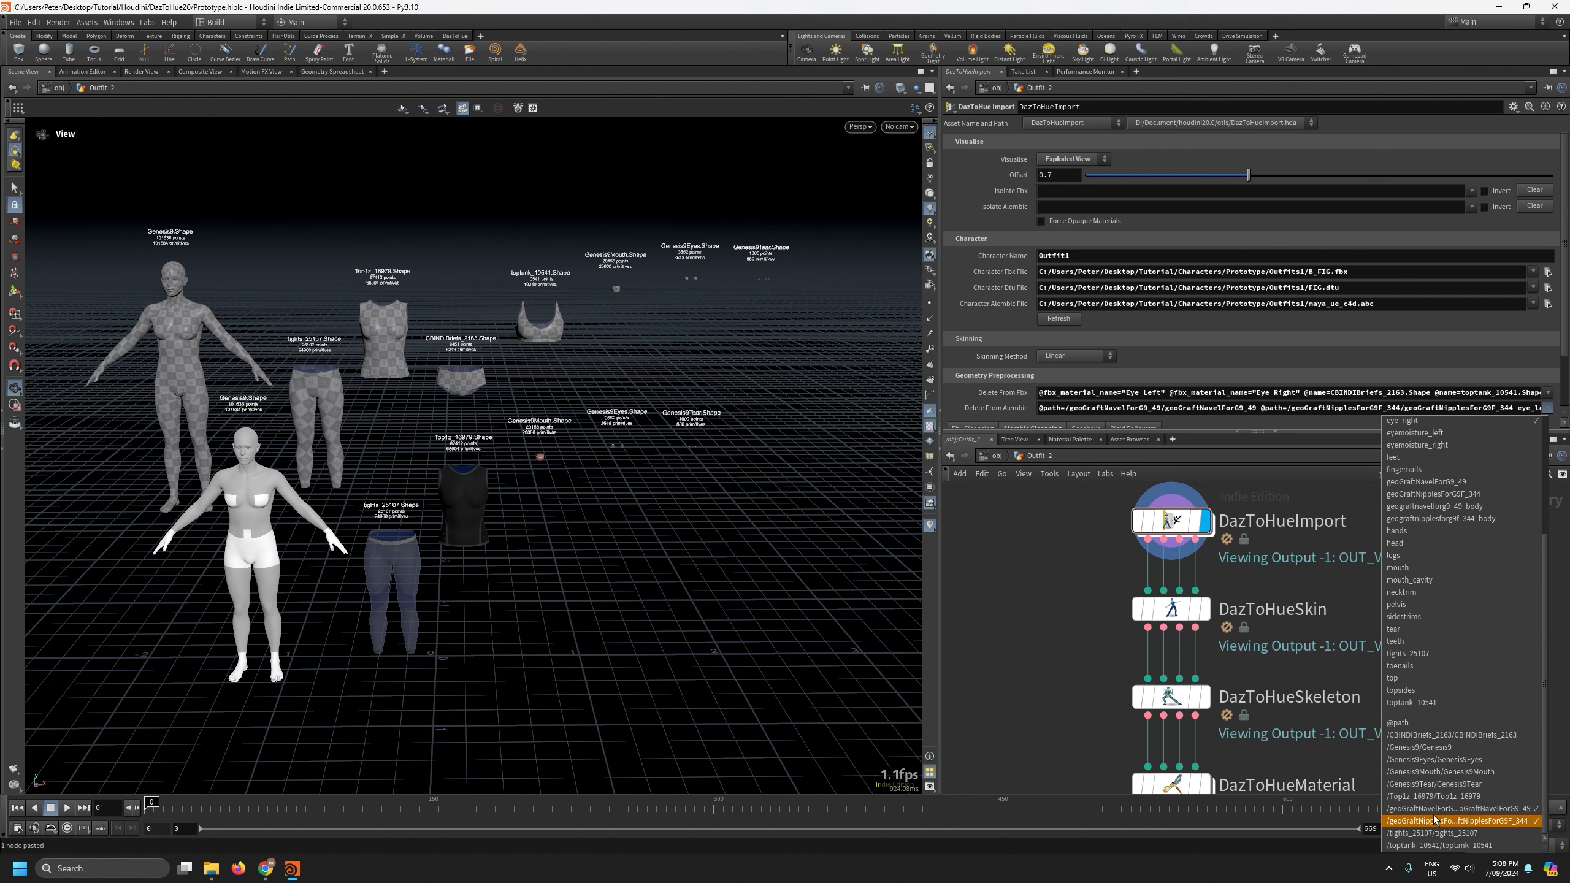
left_click(1435, 735)
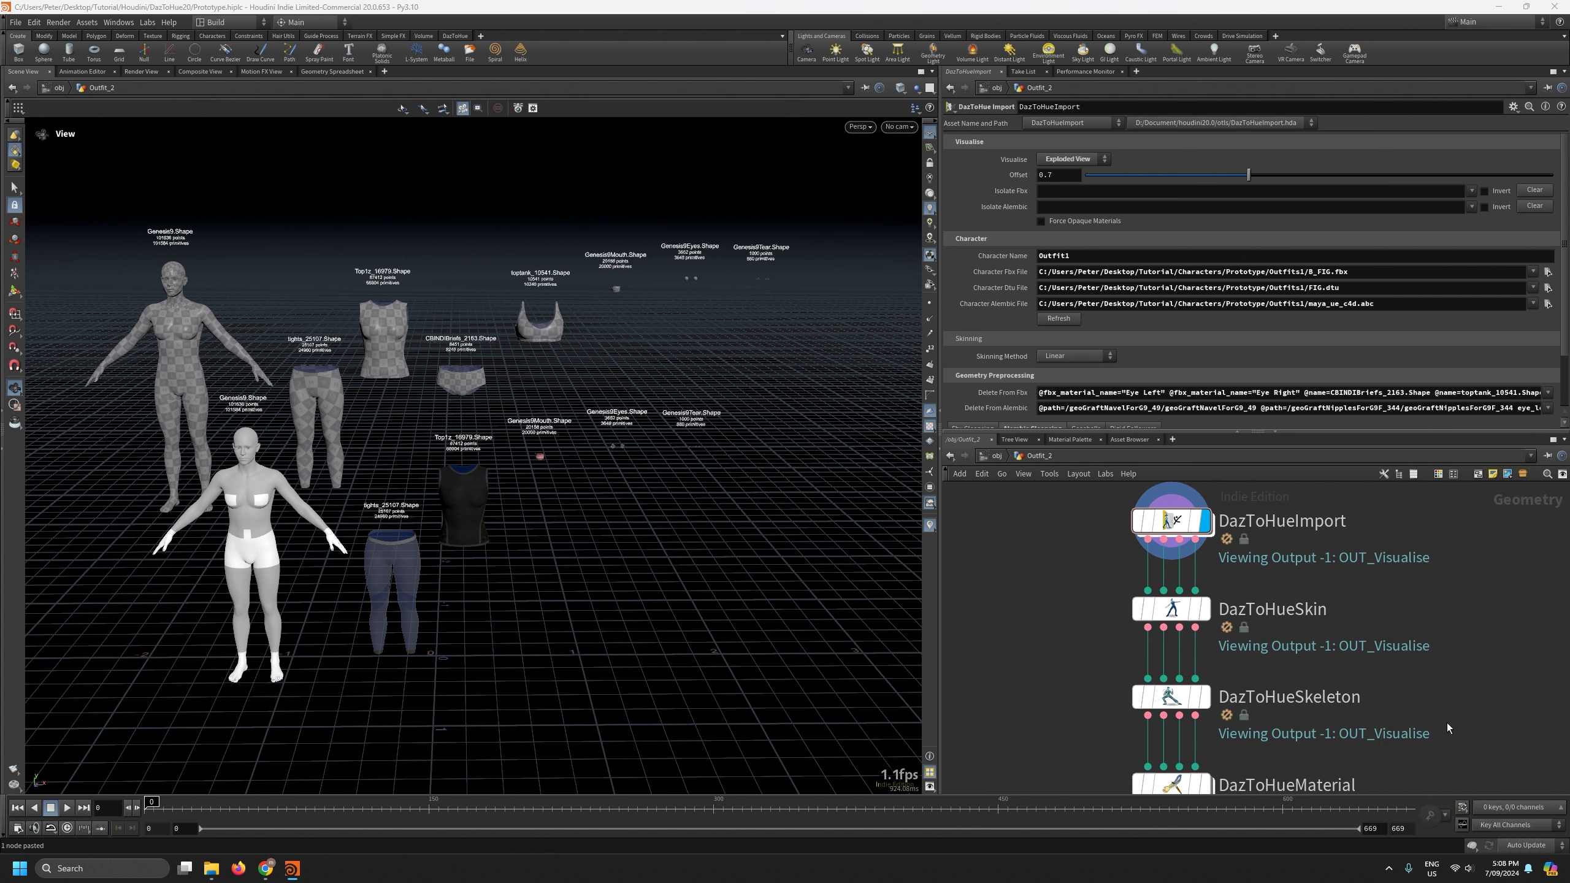
left_click(1547, 409)
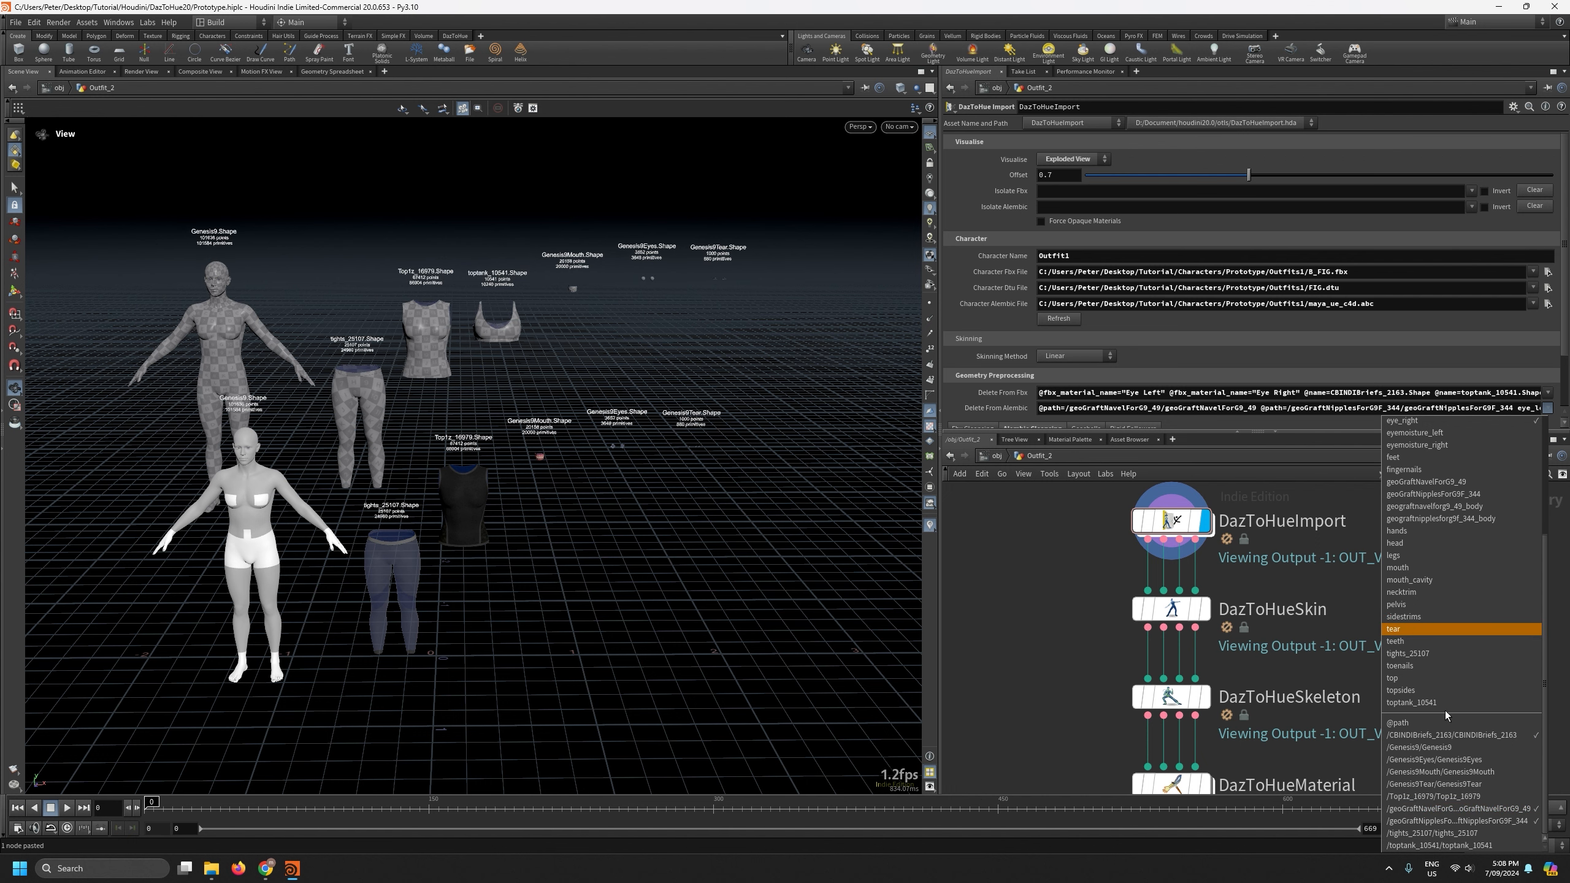
left_click(1440, 845)
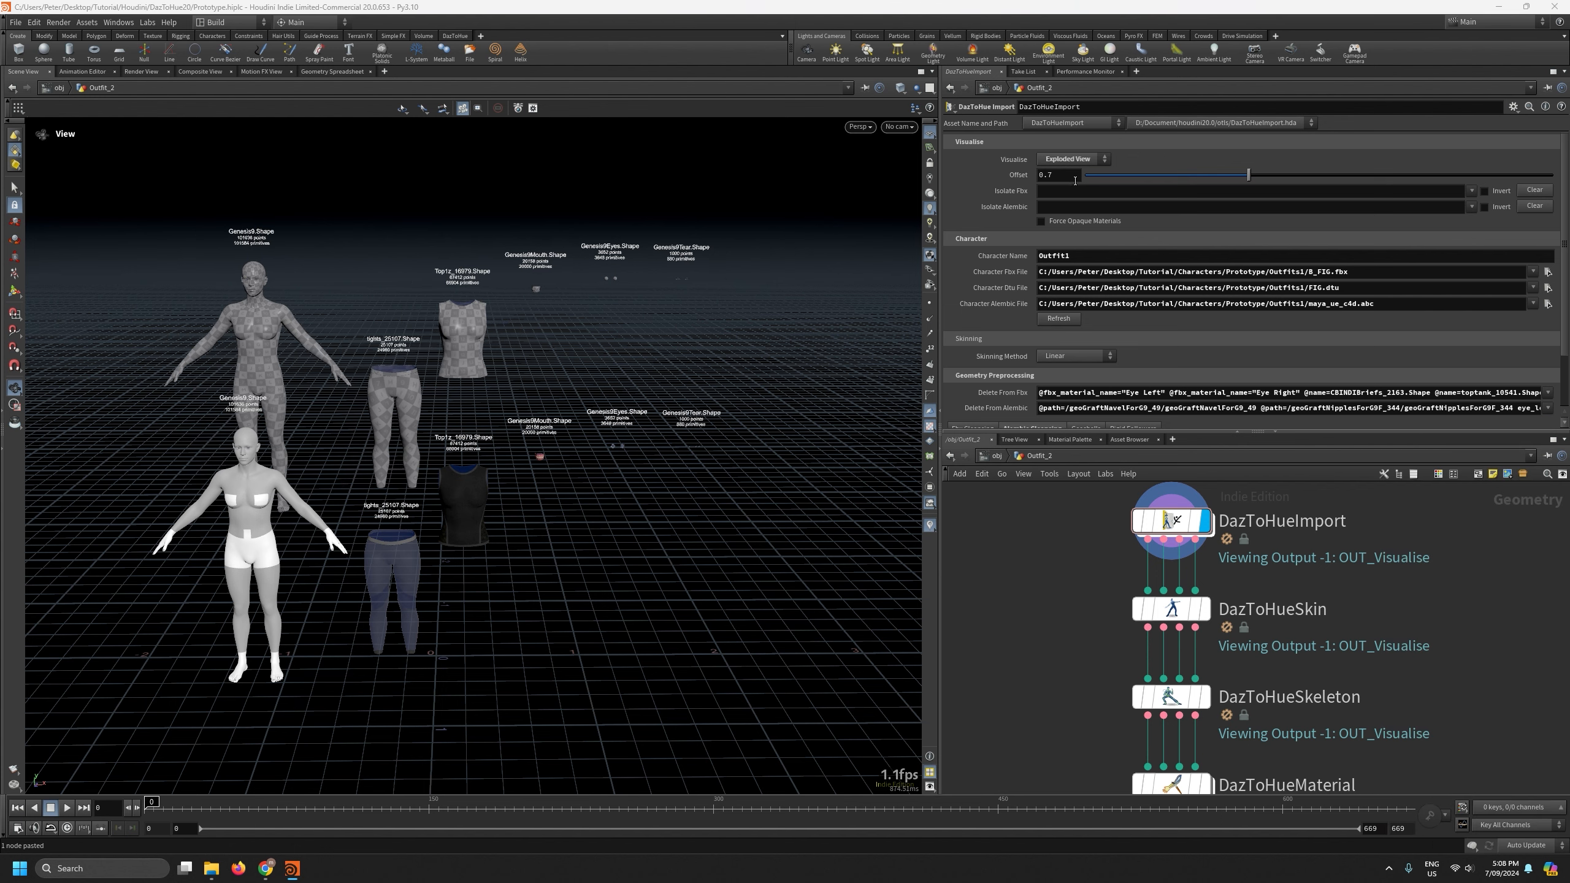
Return the visualisation to Default and inspect the Fbx character's top and tights up close.
left_click(1076, 162)
left_click(1069, 170)
right_click_drag(451, 605, 462, 176)
left_click_drag(465, 234, 450, 341)
right_click_drag(439, 358, 403, 515)
left_click_drag(403, 515, 439, 543)
right_click_drag(365, 516, 338, 236)
mouse_move(326, 431)
left_mouse_down()
mouse_move(543, 439)
mouse_move(467, 457)
mouse_move(336, 451)
left_mouse_up()
right_click_drag(336, 452, 325, 260)
left_click_drag(327, 386, 361, 391)
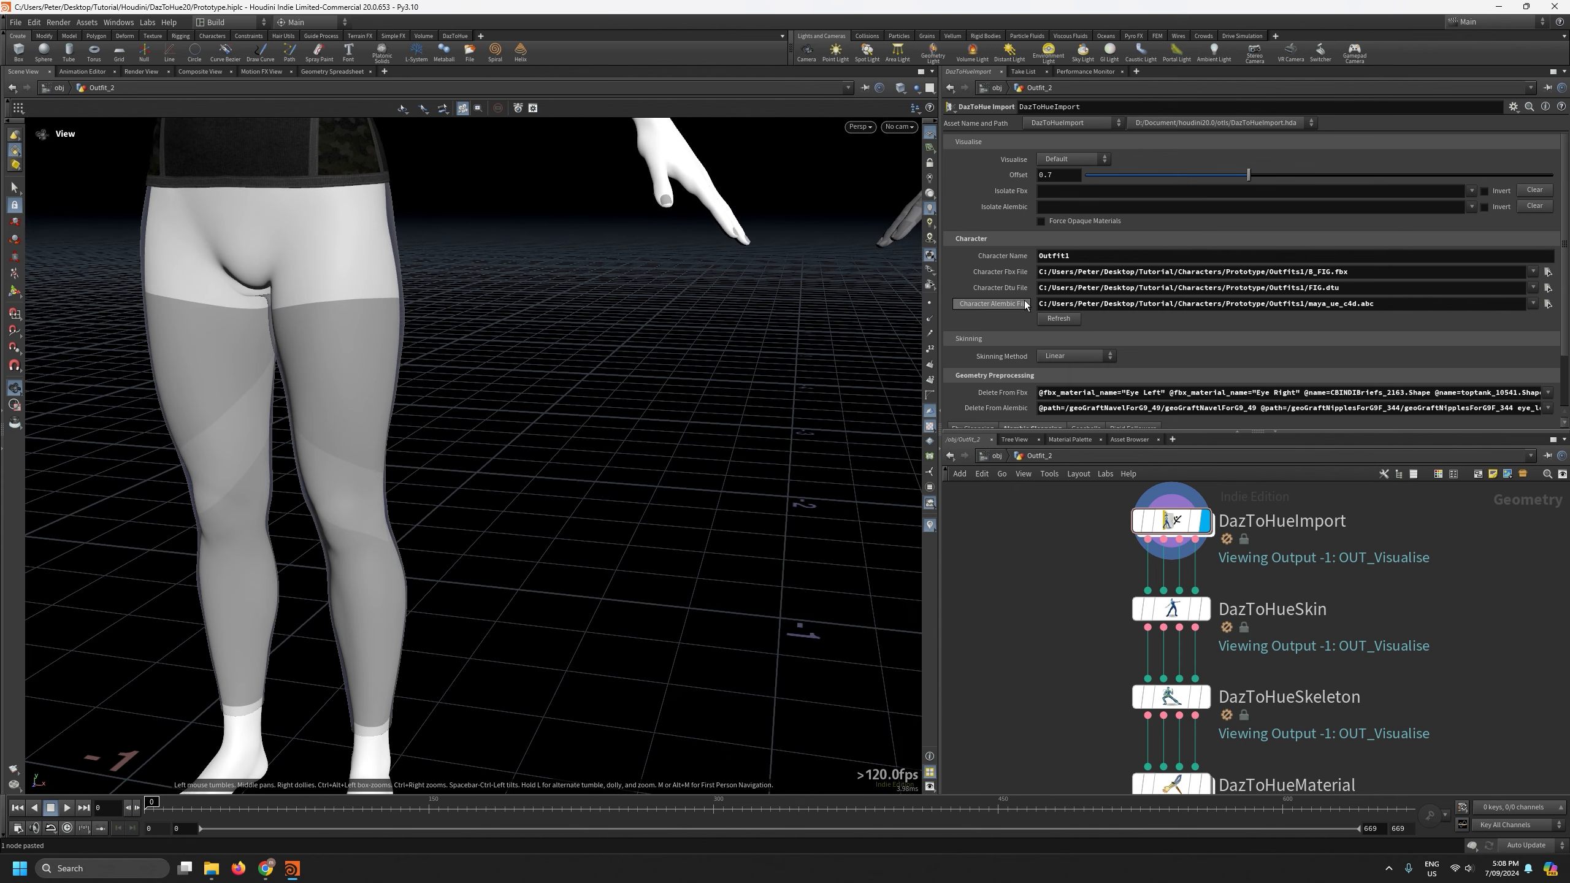
Turn on Force Opaque Materials for DazToHueImport and frame both full characters.
left_click(1042, 221)
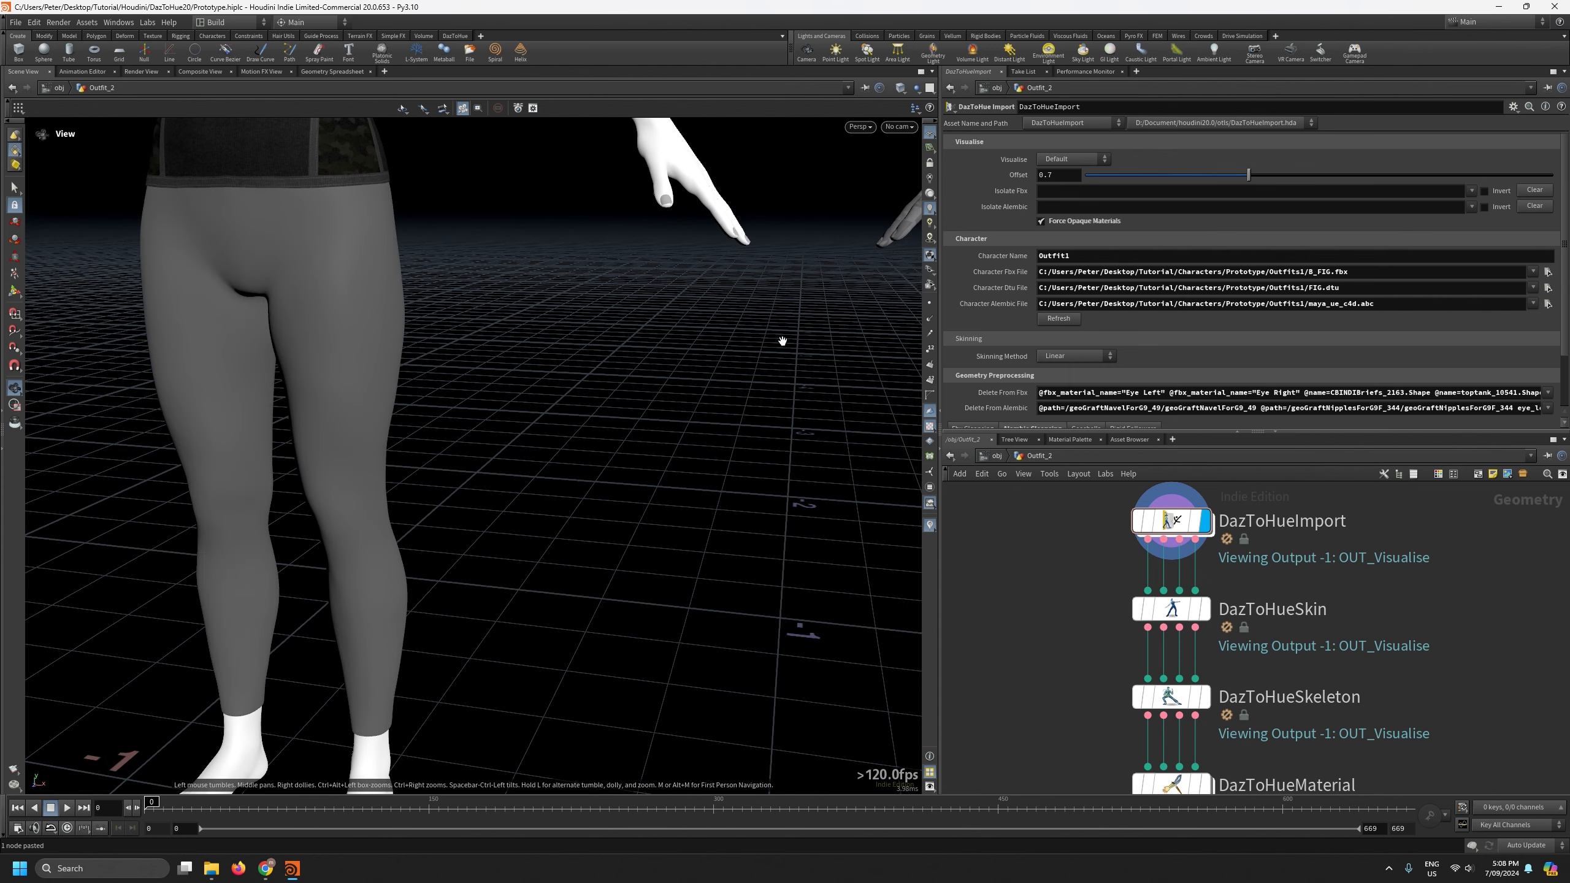
right_click_drag(575, 445, 550, 810)
middle_click_drag(656, 502, 529, 543)
left_click_drag(530, 543, 529, 533)
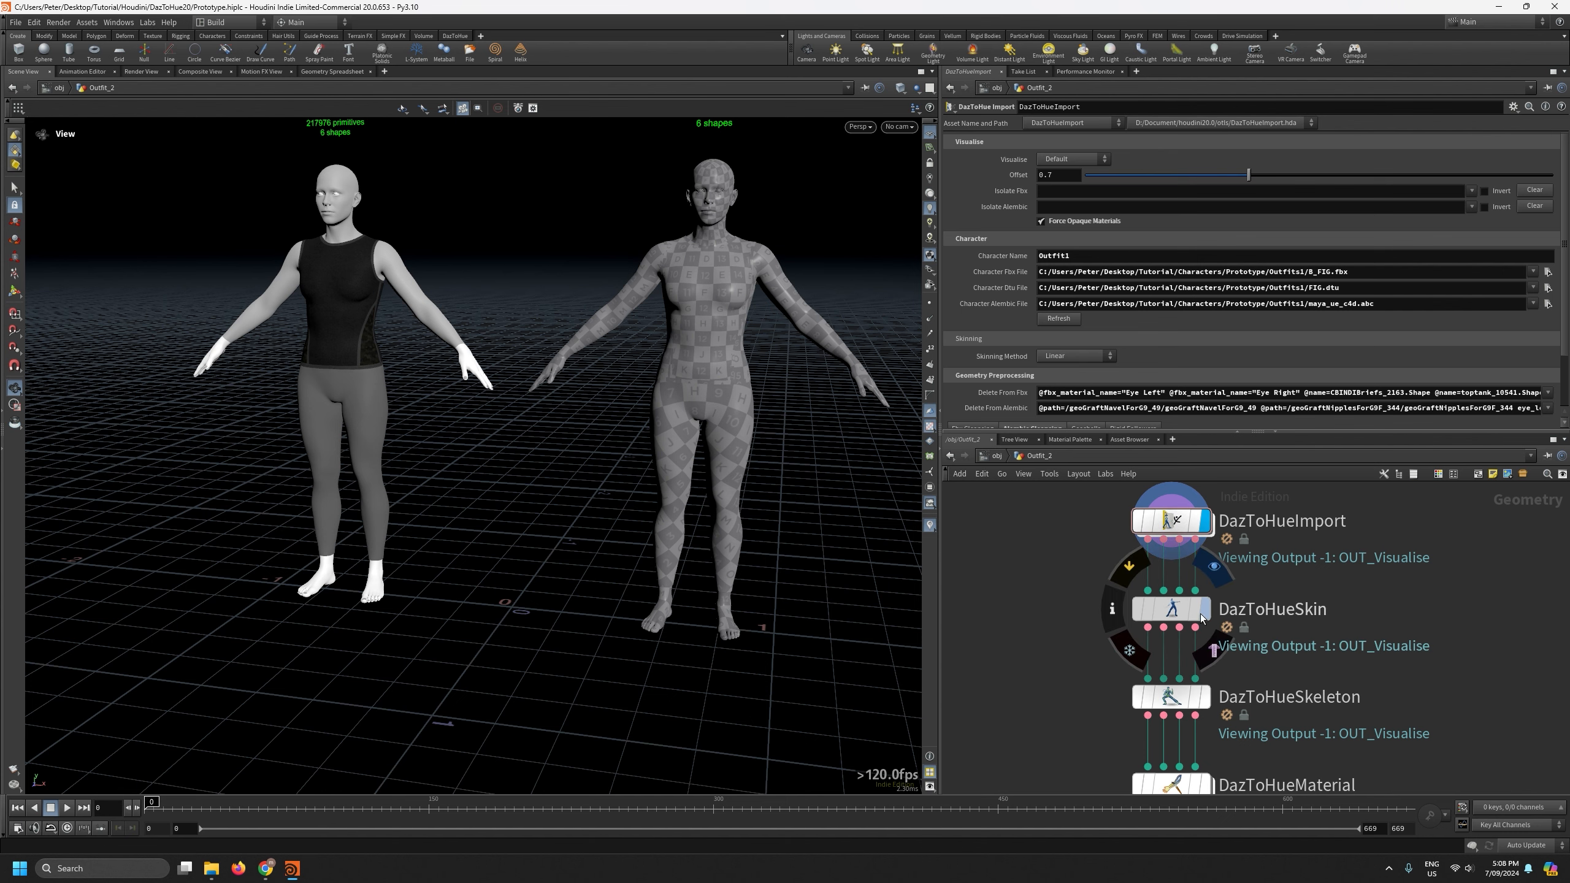
Display DazToHueSkin with its parameters, enlarge the parameter area and frame the character's upper body.
left_click(1174, 612)
left_click_drag(1302, 432, 1284, 523)
right_click_drag(612, 433, 585, 585)
middle_click_drag(609, 488, 550, 626)
right_click_drag(526, 537, 488, 278)
left_click_drag(512, 399, 501, 384)
right_click_drag(498, 427, 545, 314)
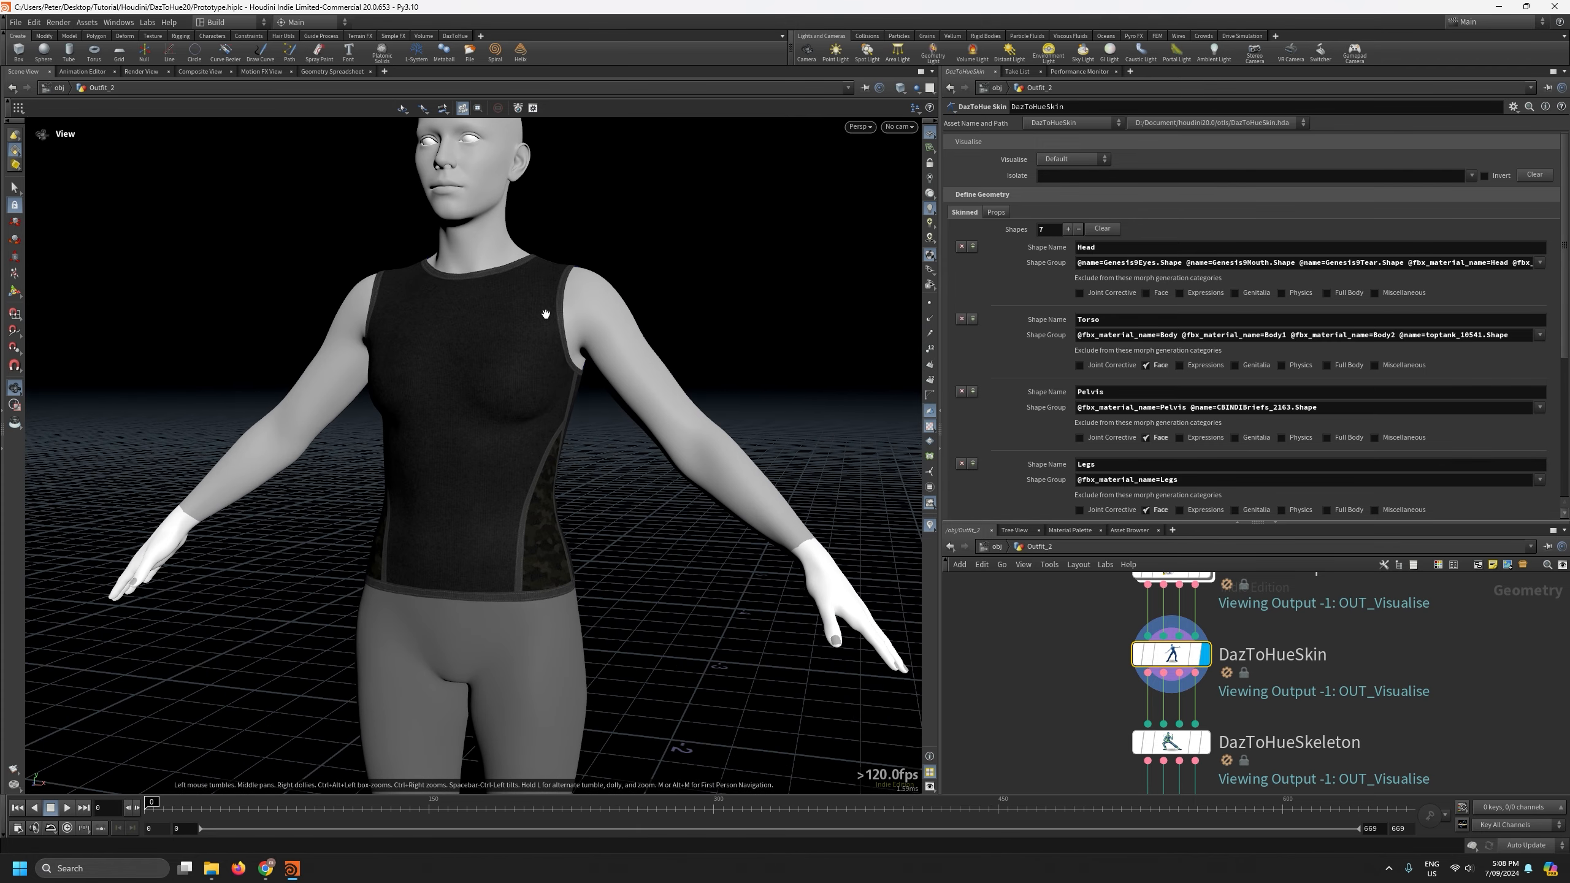
Replace toptank_10541.Shape with Top1z_16979.Shape in the Torso shape group.
double_click(1399, 336)
key("BackSpace")
left_click(1540, 336)
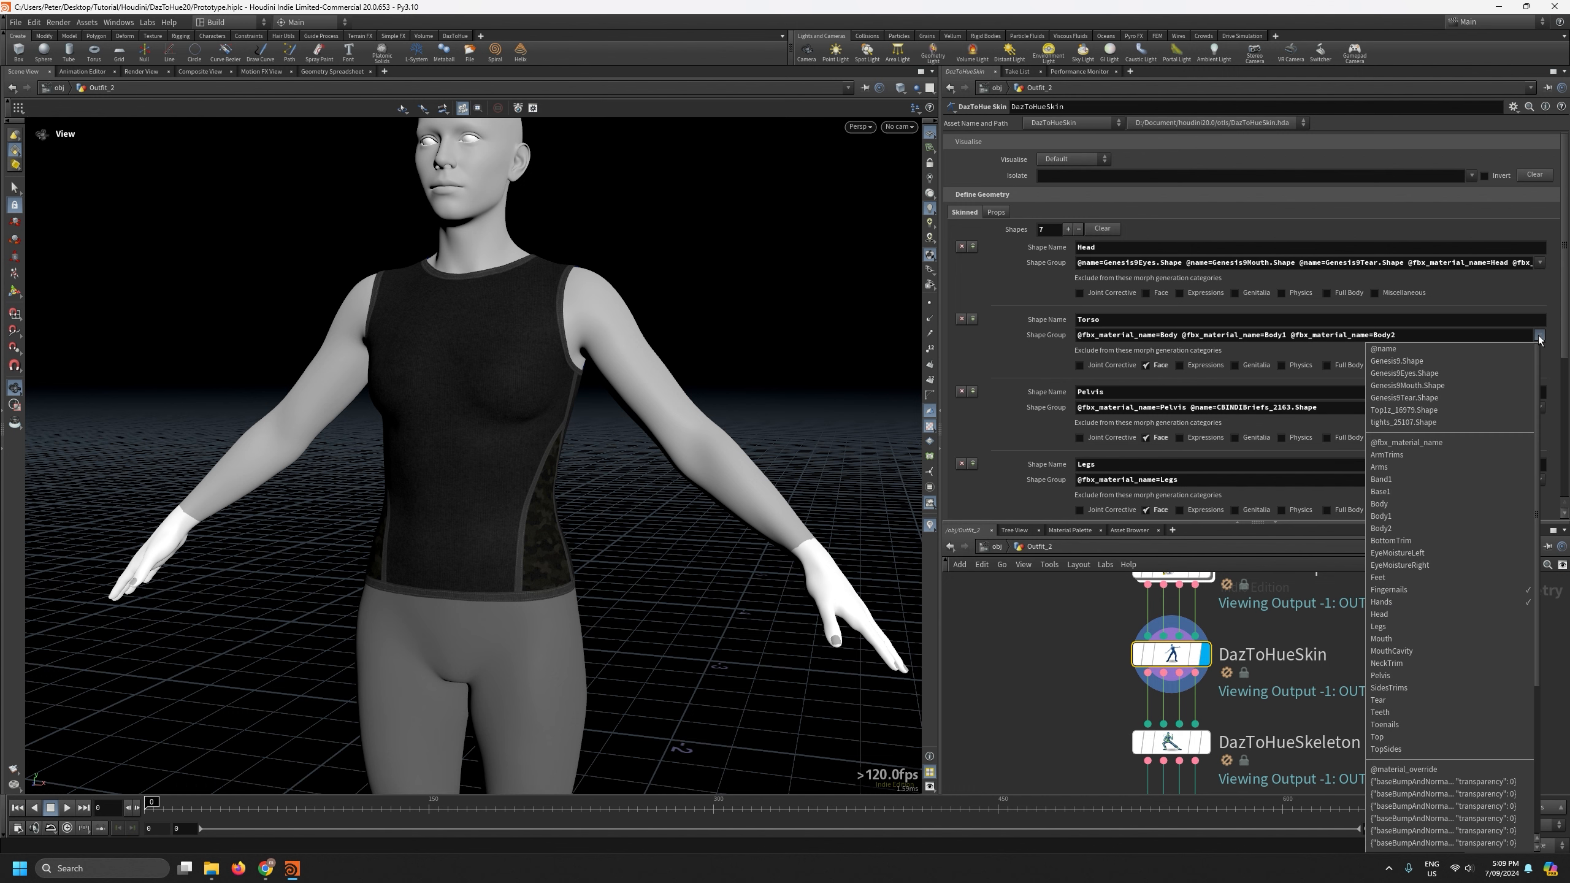
left_click(1432, 409)
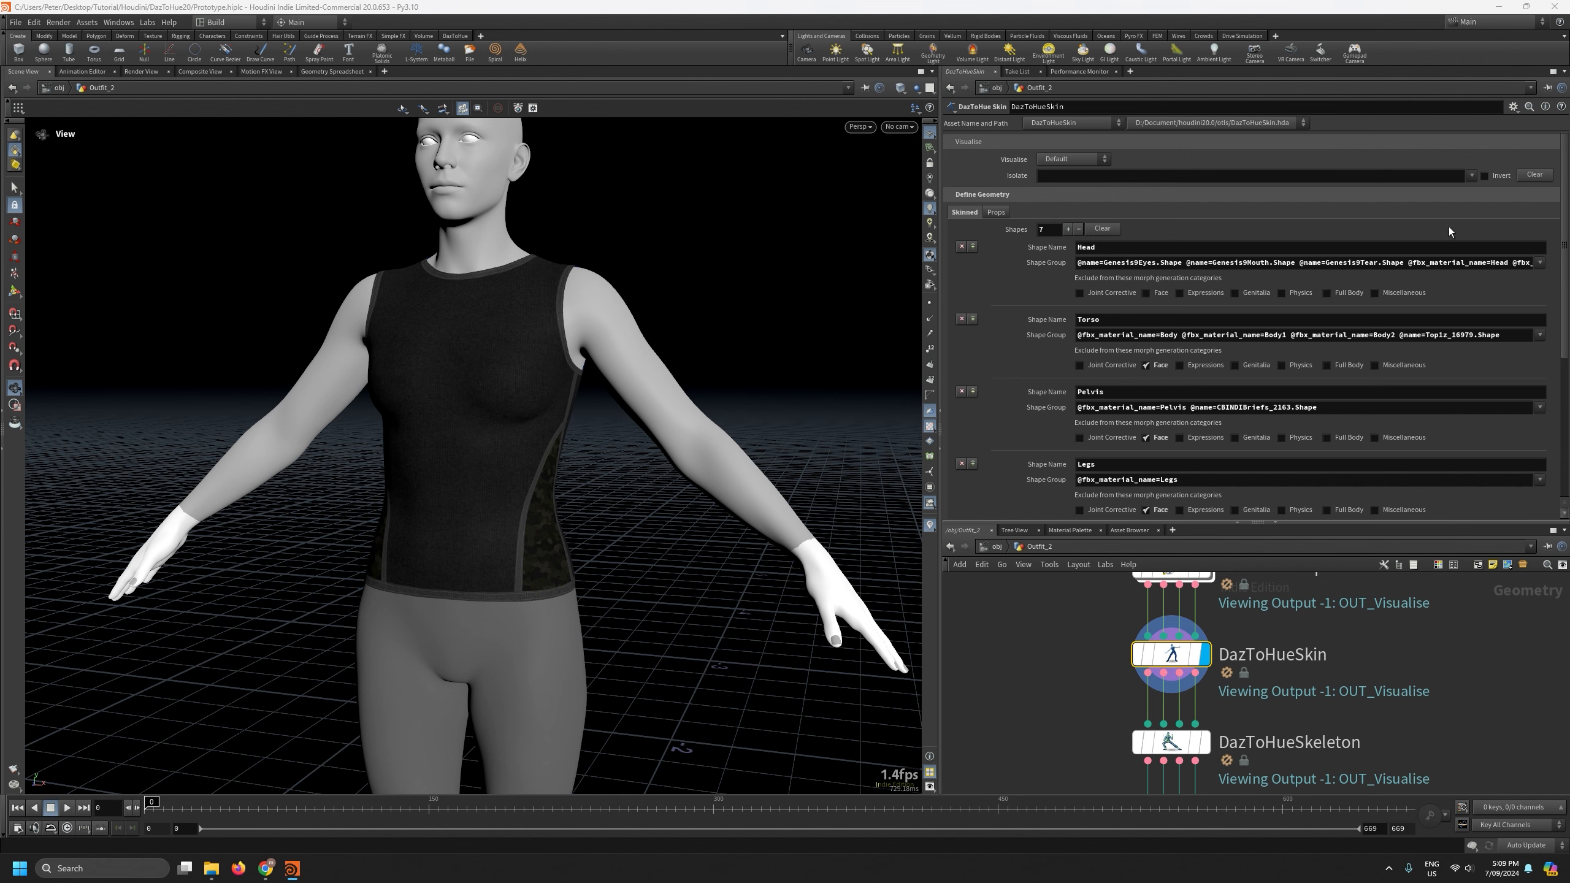
Isolate the Torso shape to inspect the top from several sides, and clear the isolation.
left_click(1471, 175)
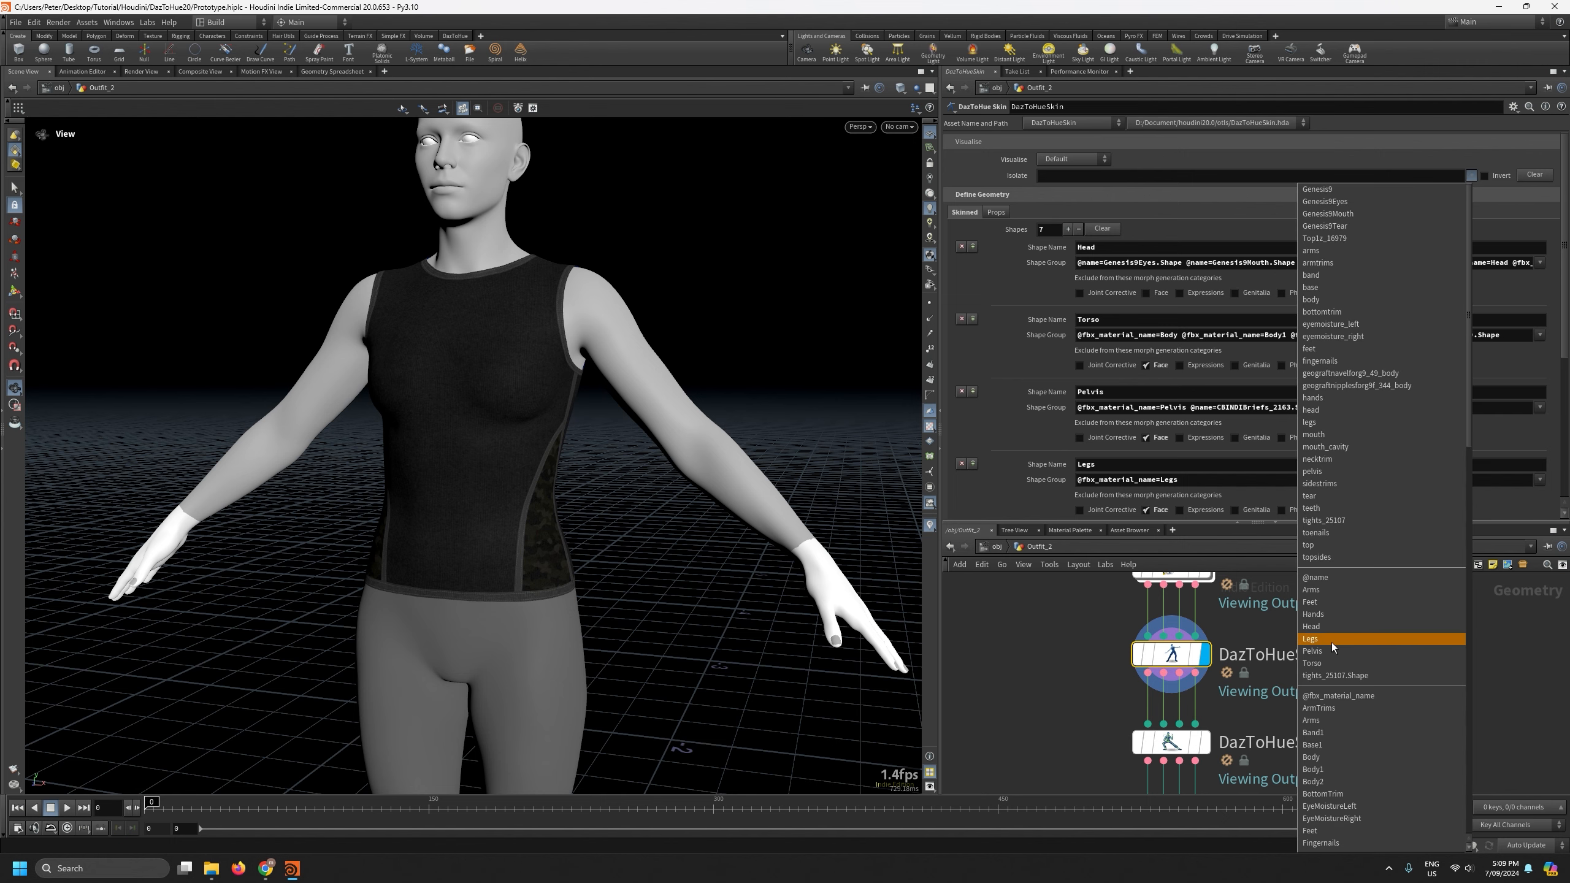
left_click(1327, 663)
left_click_drag(558, 409, 487, 449)
right_click_drag(487, 449, 489, 183)
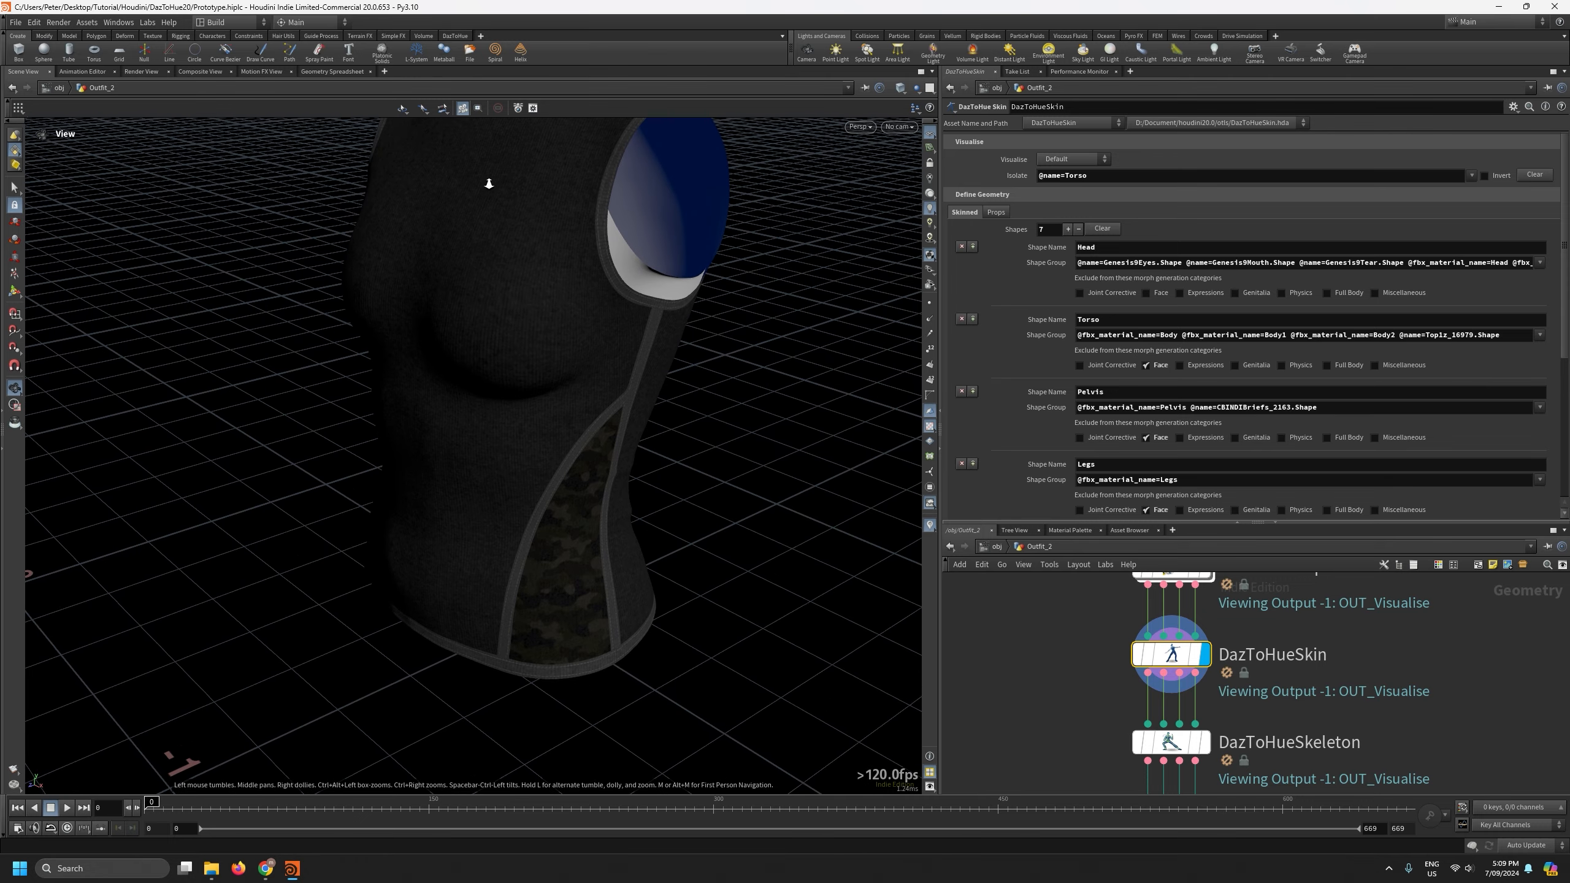
left_click_drag(697, 297, 597, 246)
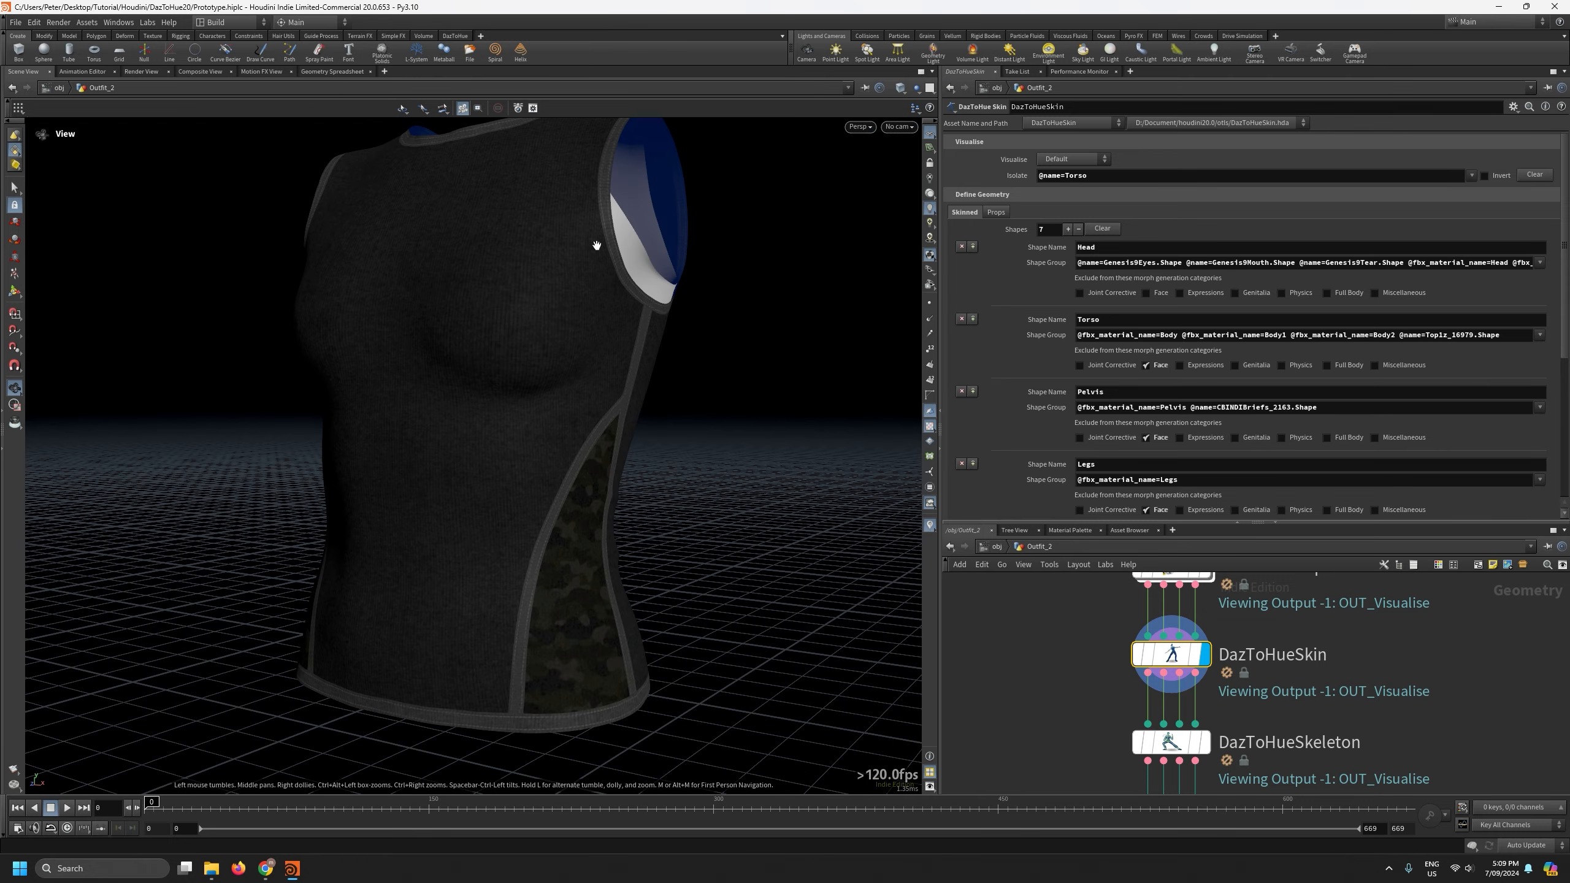
right_click_drag(593, 255, 567, 599)
left_click_drag(490, 401, 607, 420)
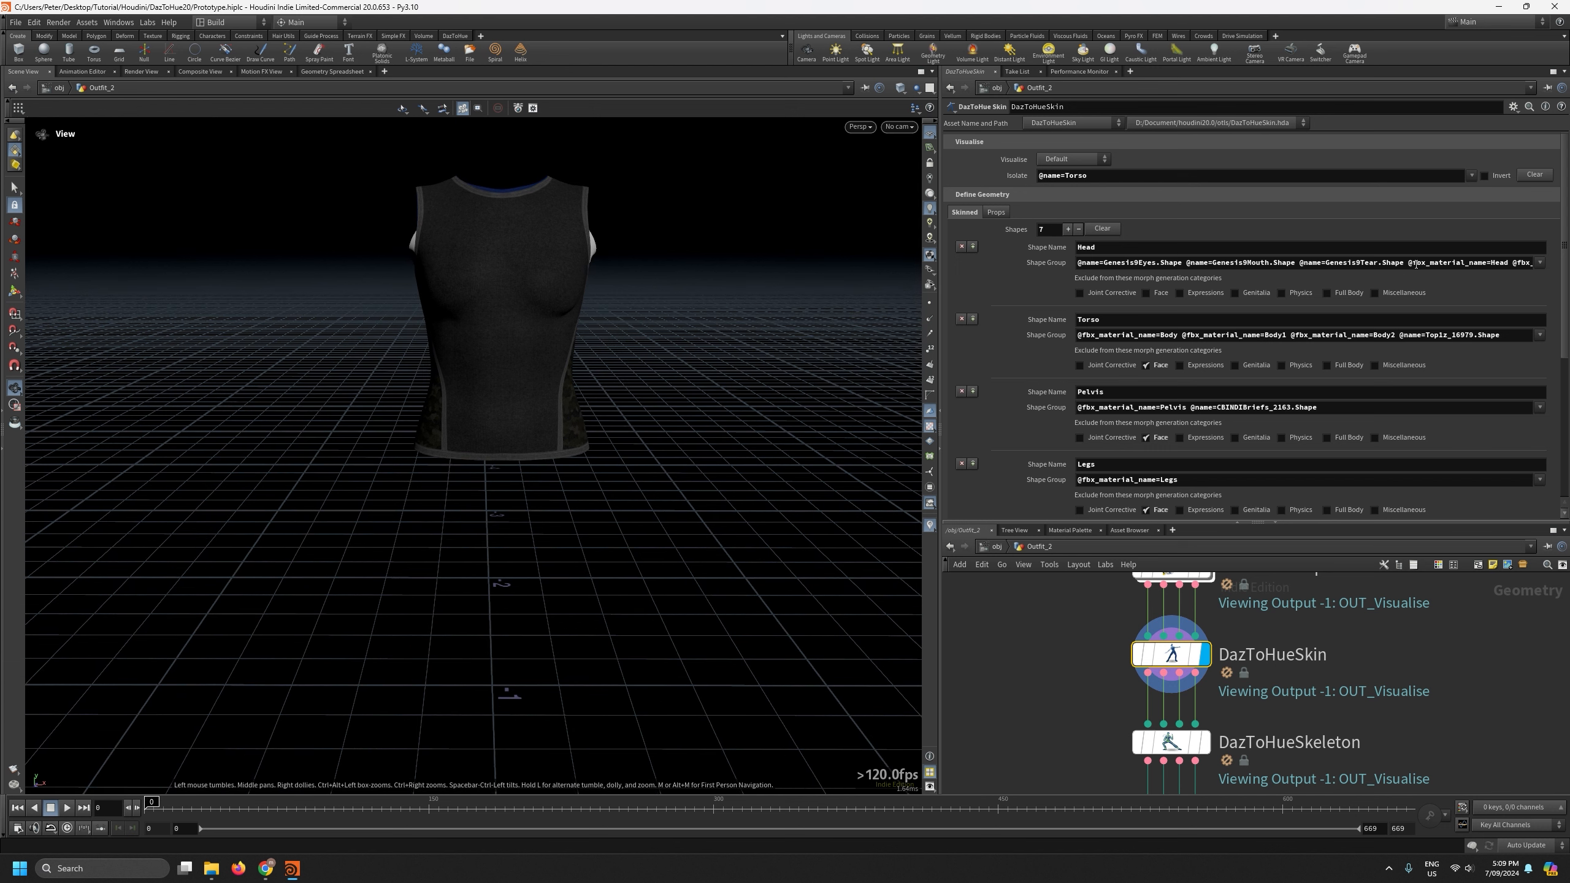
left_click(1535, 174)
Replace CBINDIBriefs_2163.Shape with tights_25107.Shape in the Pelvis shape group.
scroll(1506, 322, "down", 4)
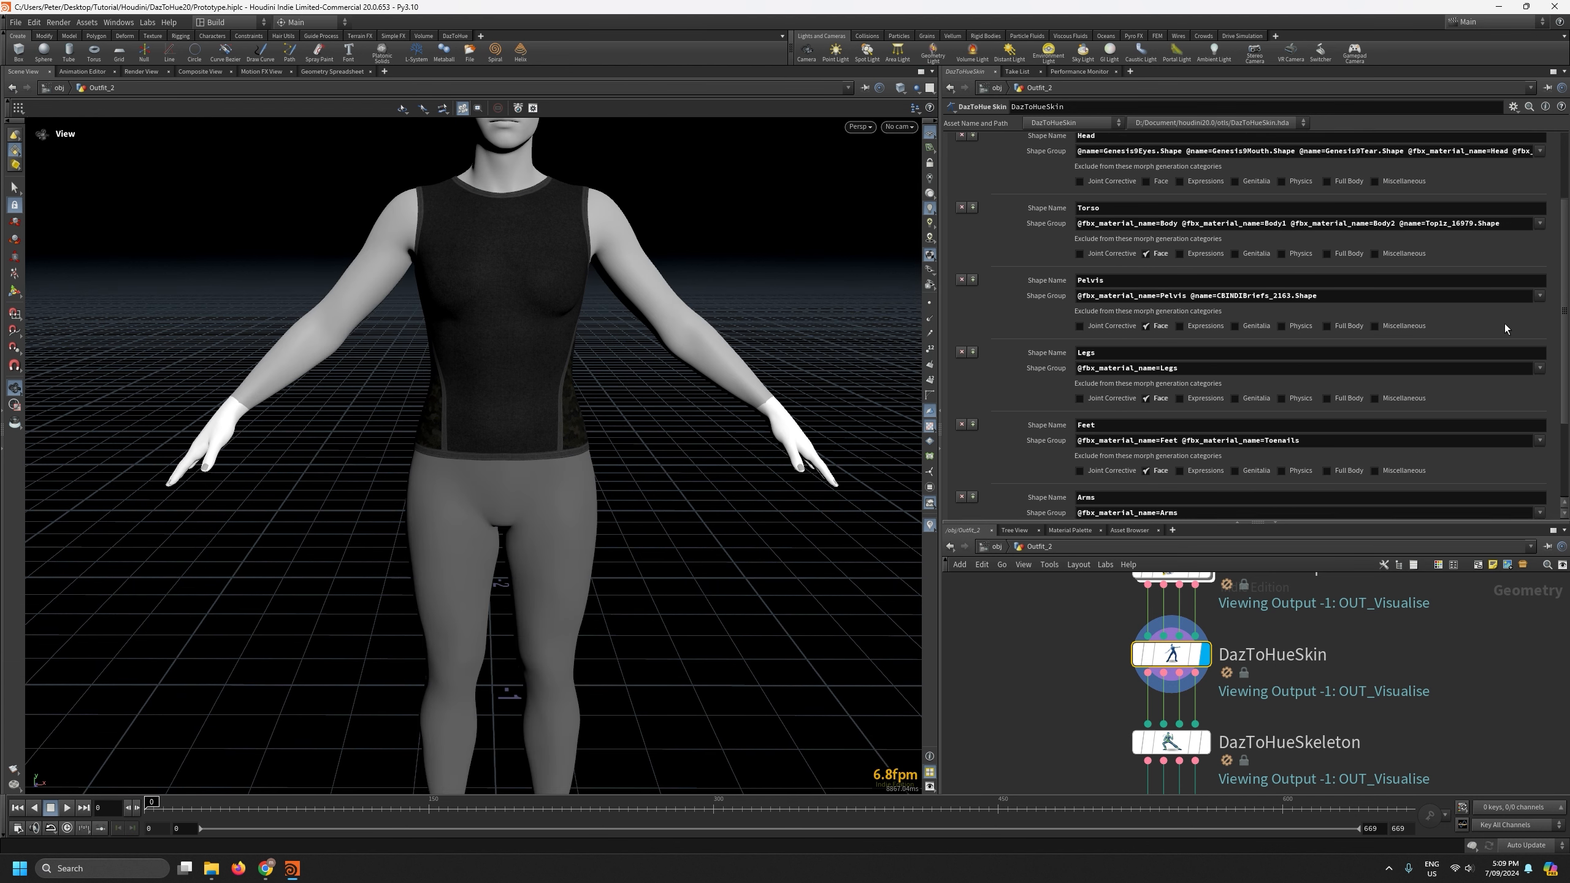
scroll(1499, 327, "up", 3)
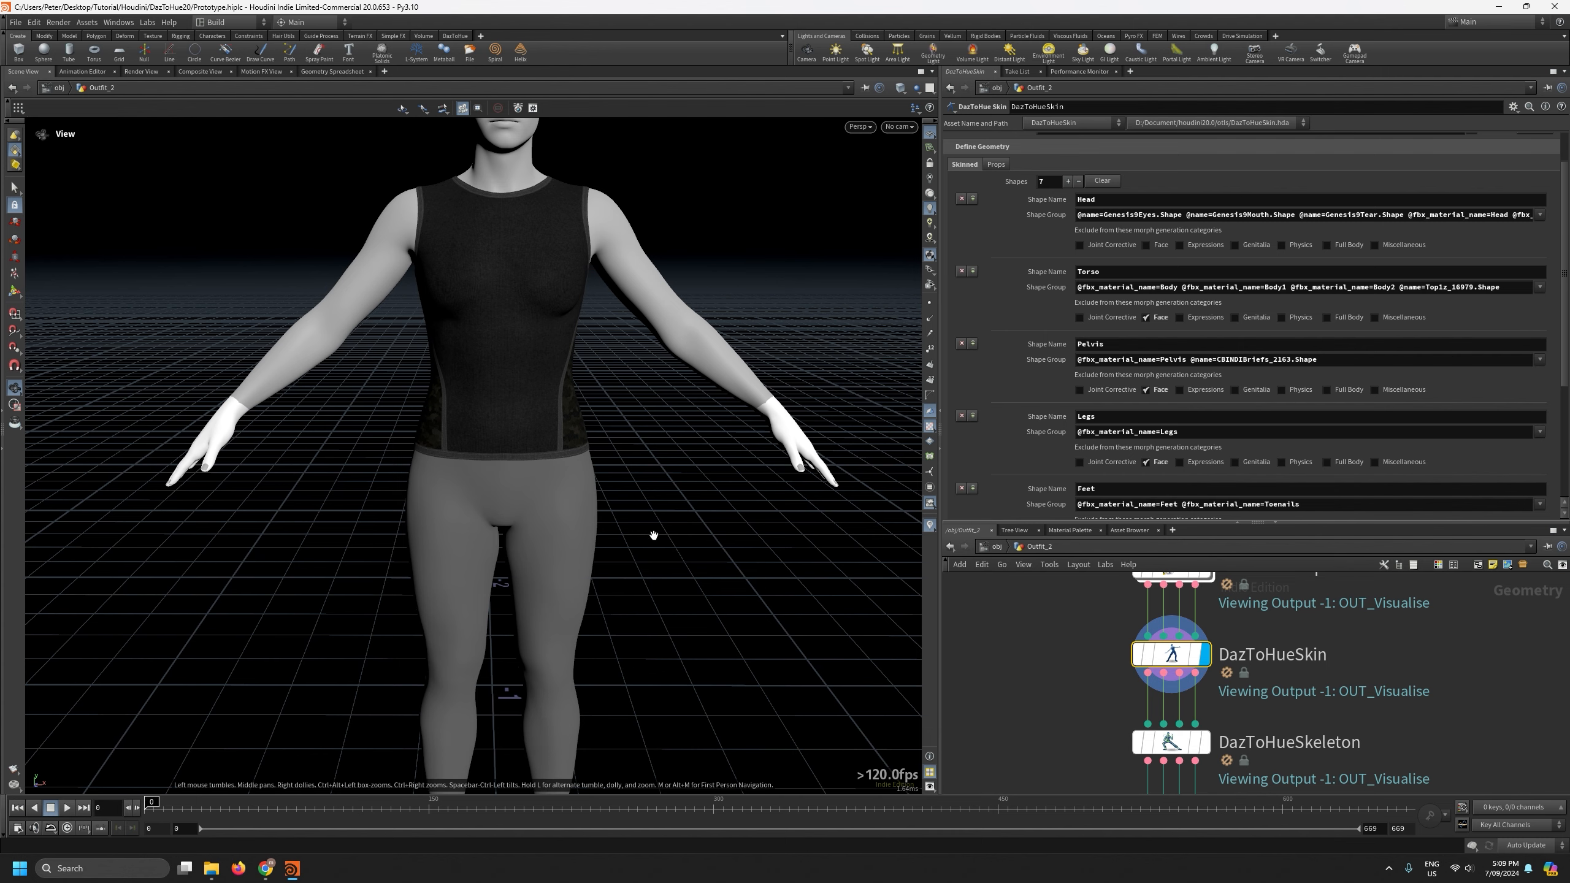
left_click_drag(625, 543, 570, 540)
right_click_drag(569, 540, 538, 440)
left_click_drag(538, 440, 547, 515)
middle_click_drag(546, 515, 523, 462)
left_click_drag(522, 463, 478, 513)
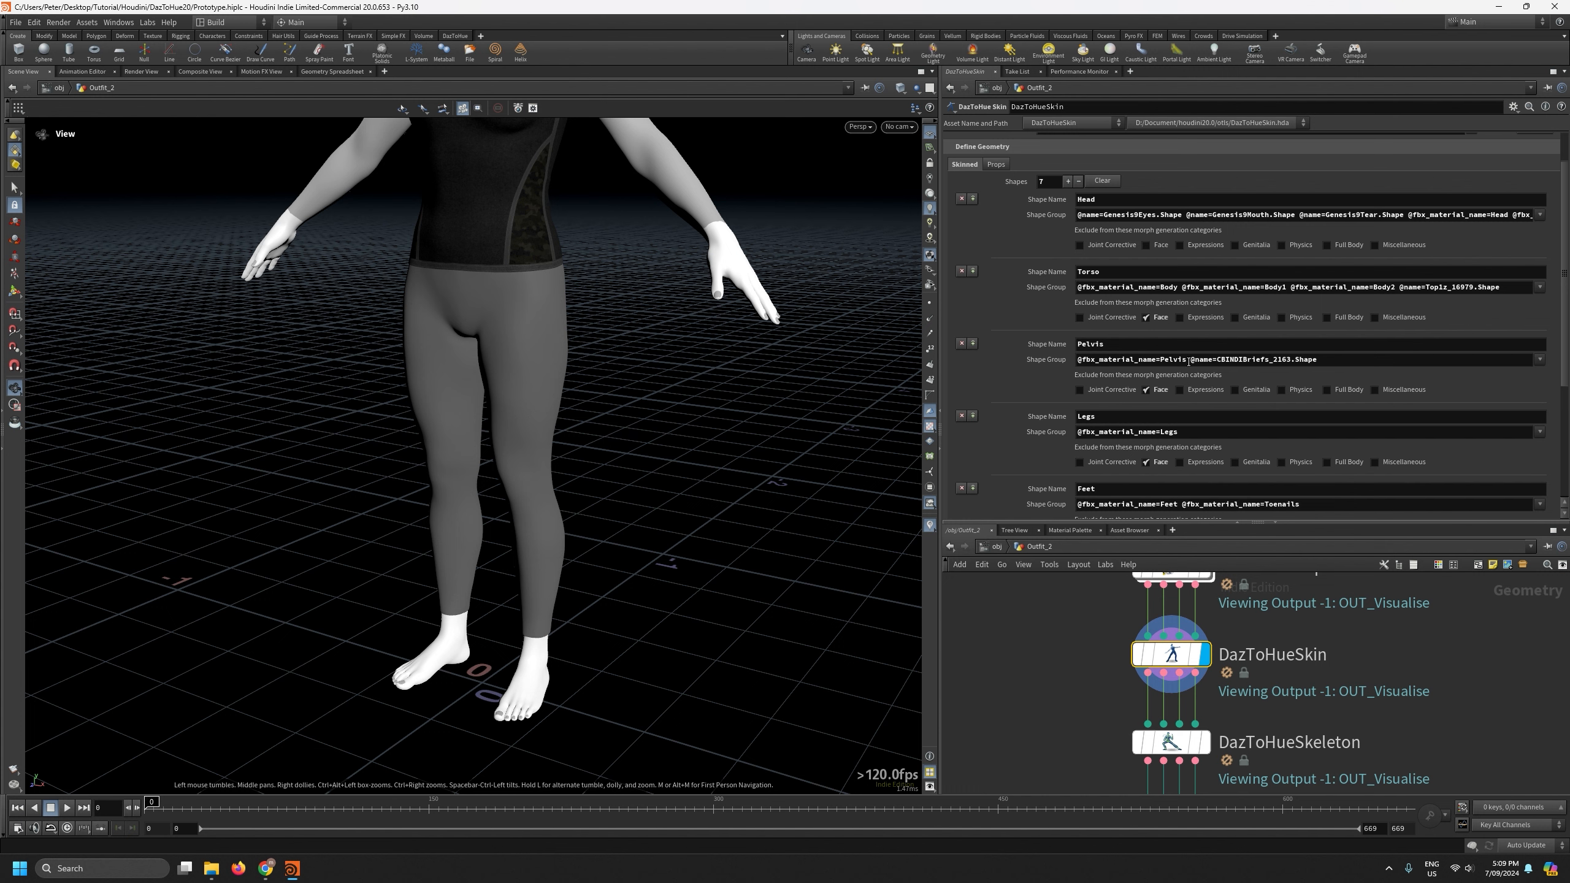
left_click_drag(1189, 359, 1329, 361)
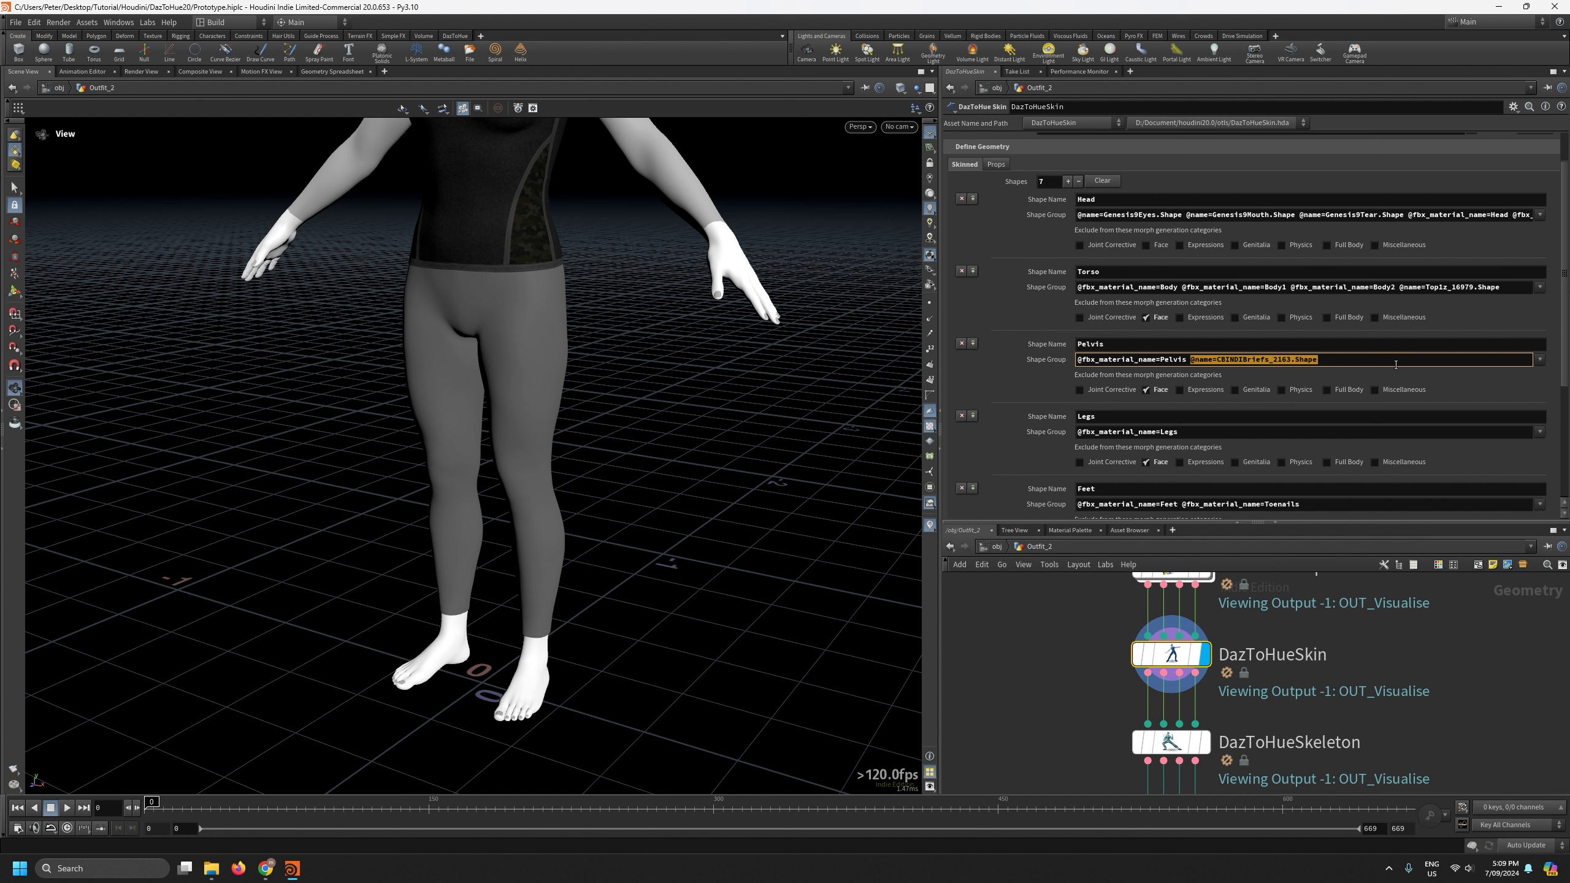
key("BackSpace")
left_click(1540, 361)
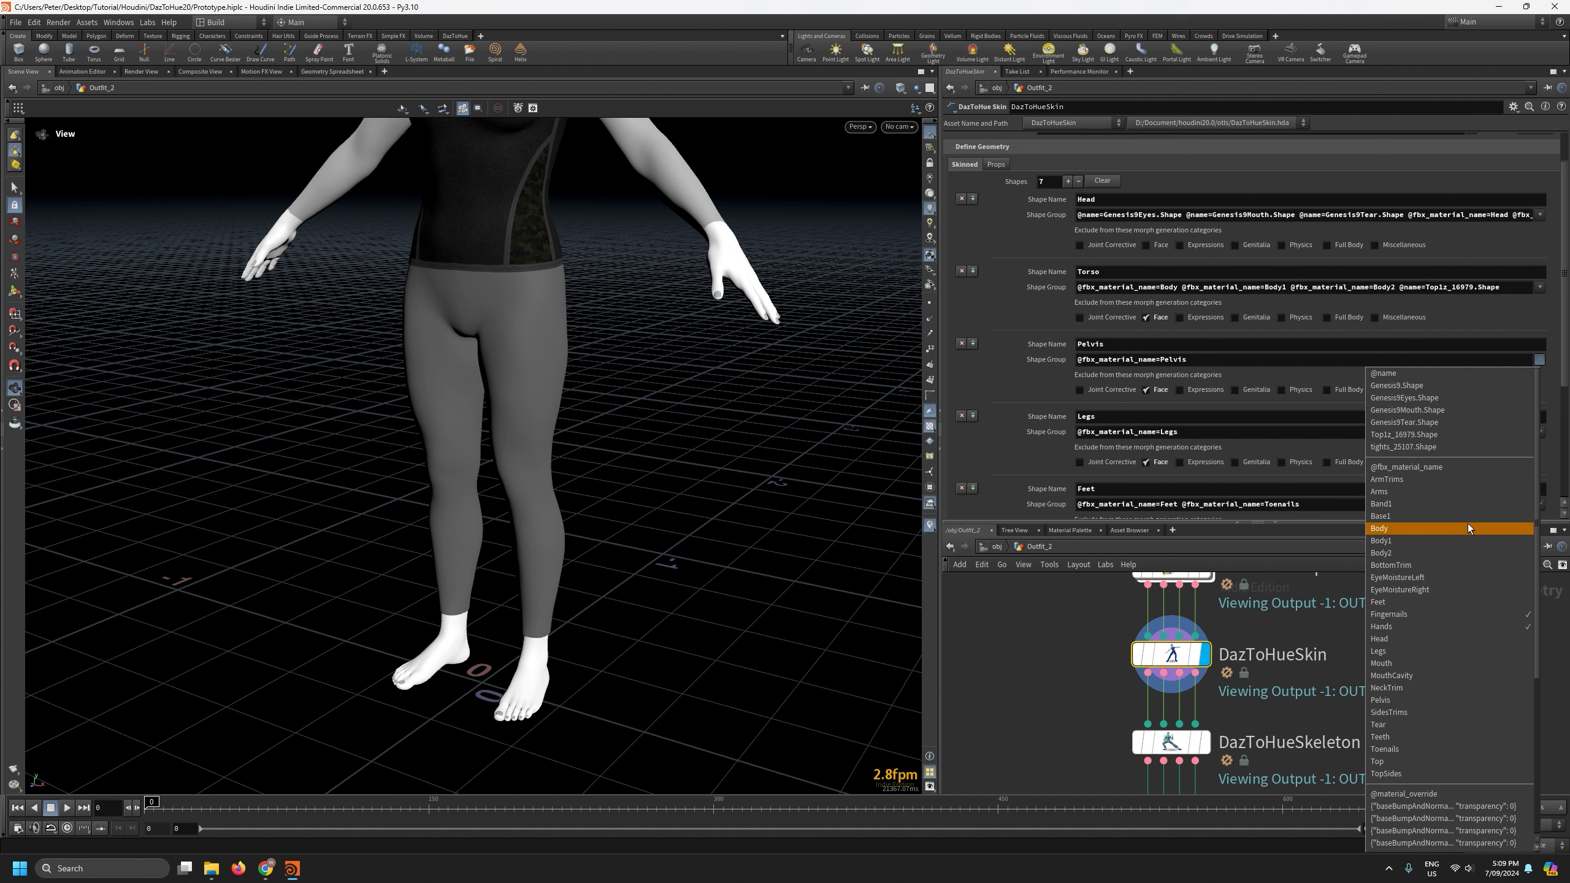
left_click(1425, 446)
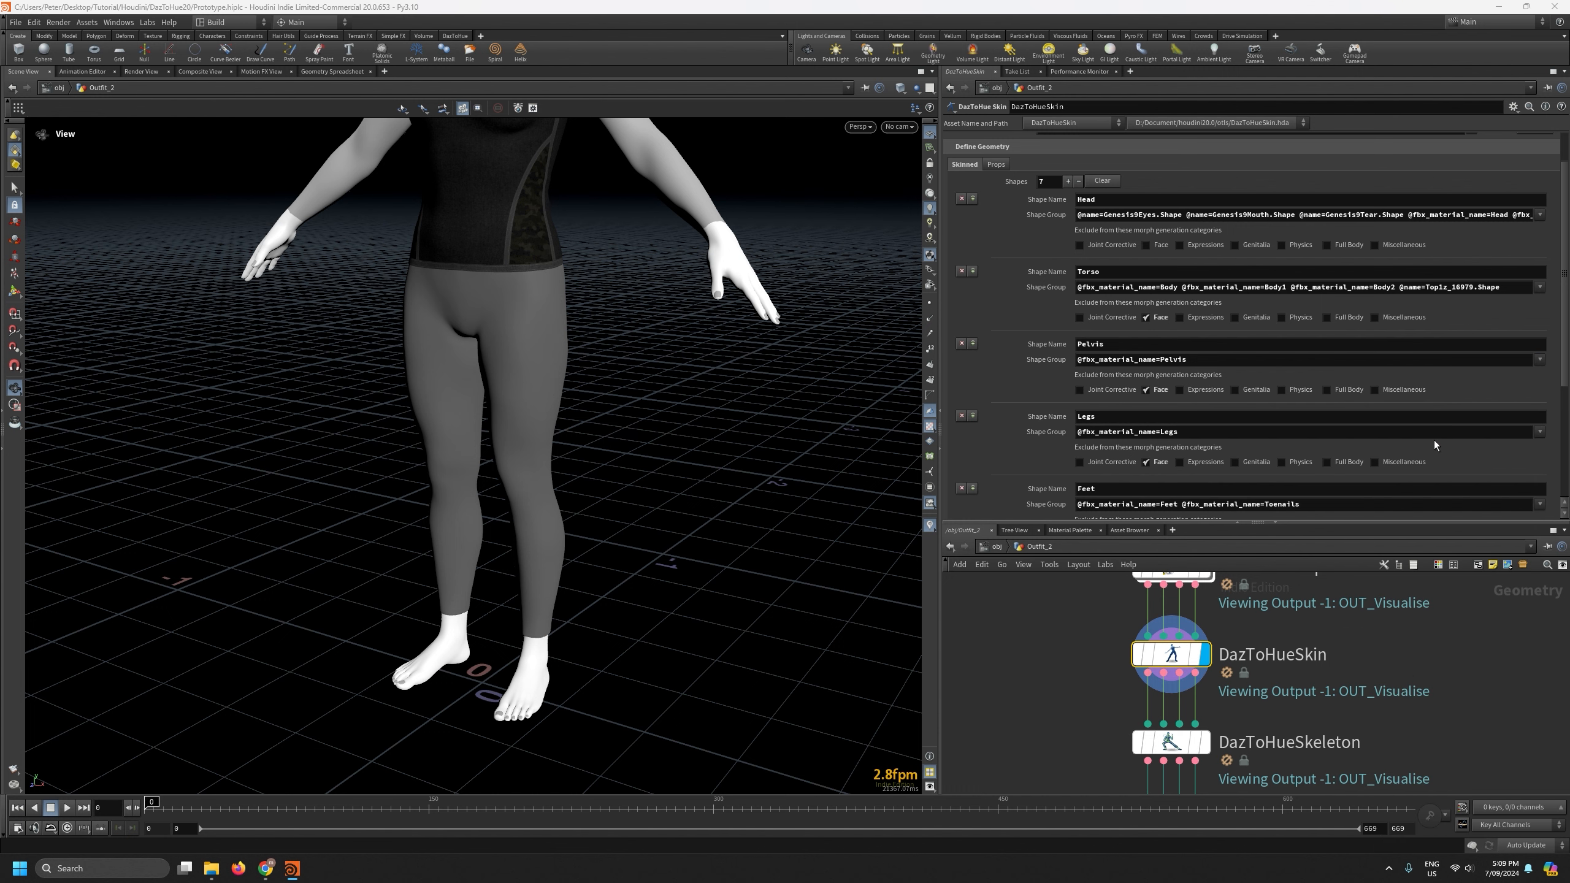
Isolate the Pelvis shape in DazToHueSkin.
scroll(1521, 185, "up", 2)
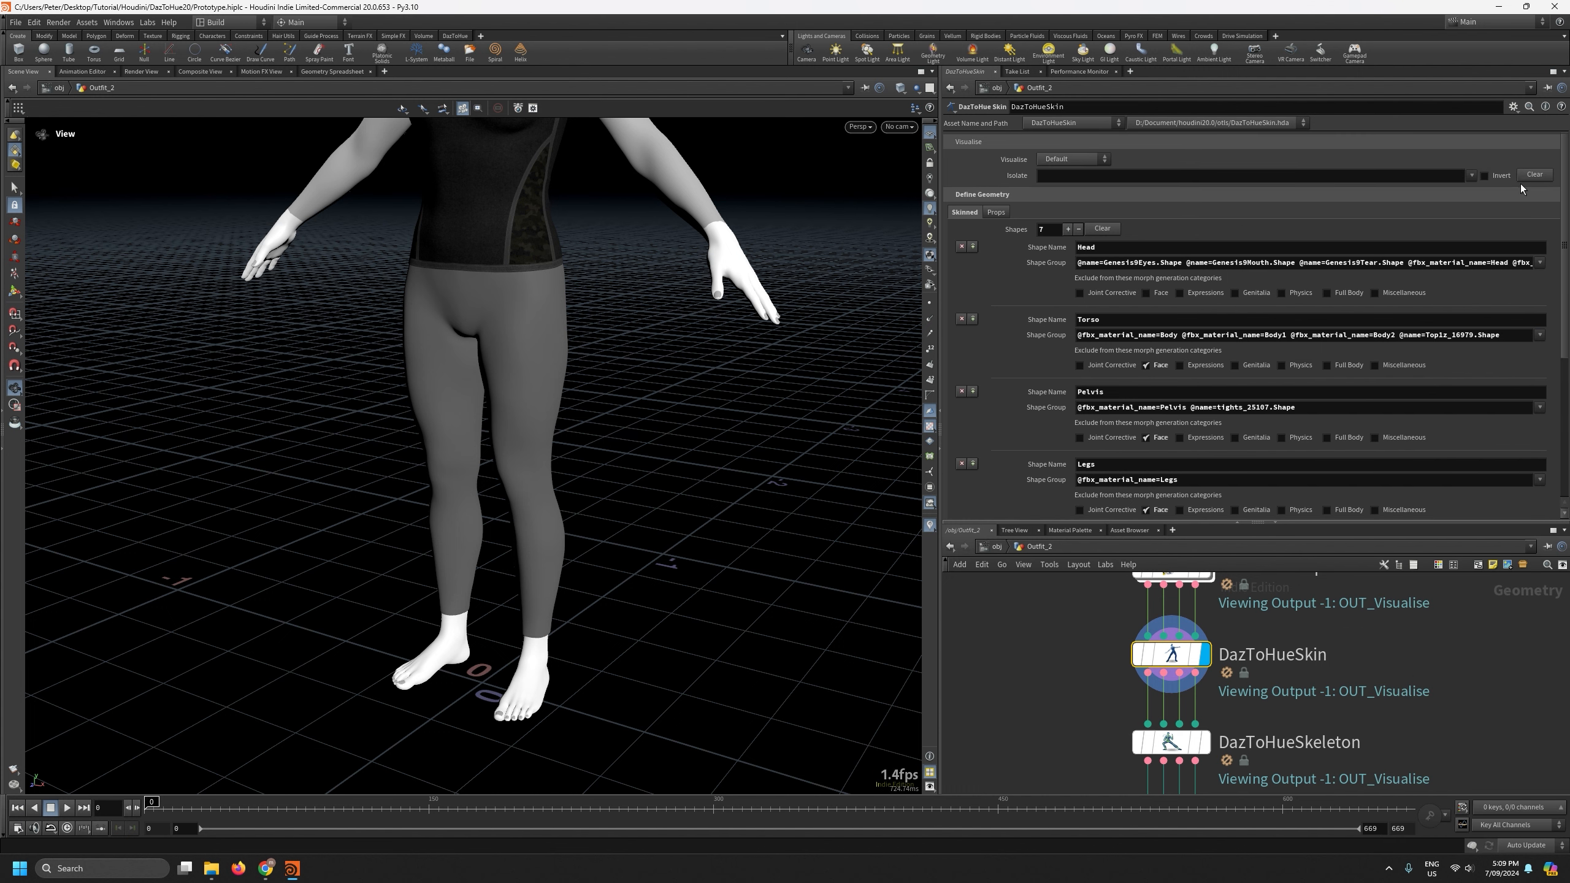
left_click(1469, 175)
left_click(1322, 652)
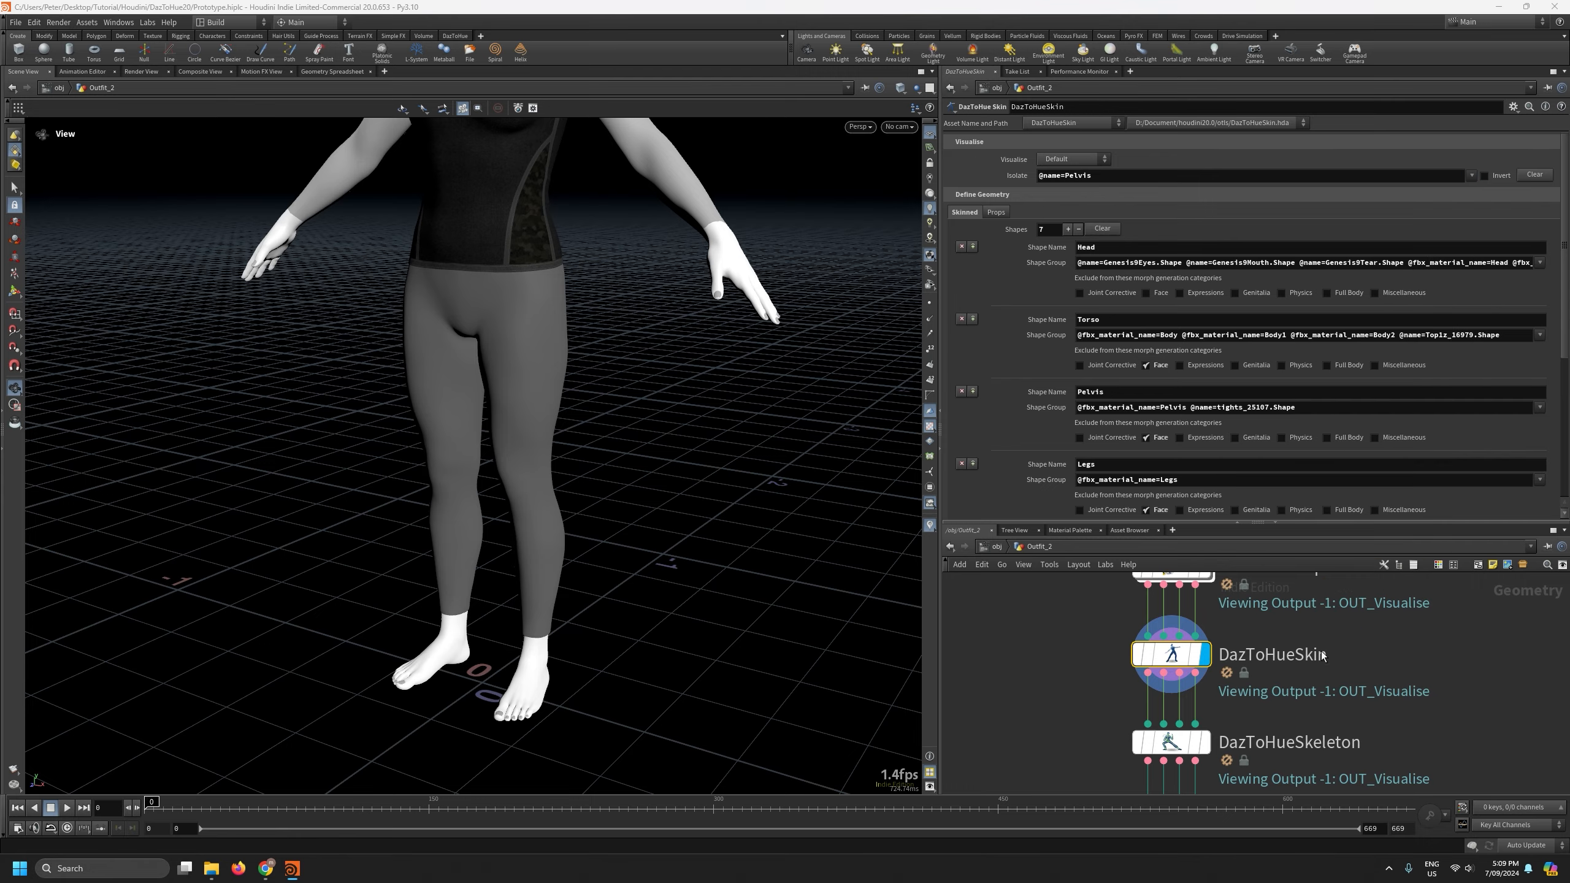
Inspect the isolated Pelvis shape with the tights and clear the isolation in DazToHueSkin.
left_click_drag(593, 355, 629, 343)
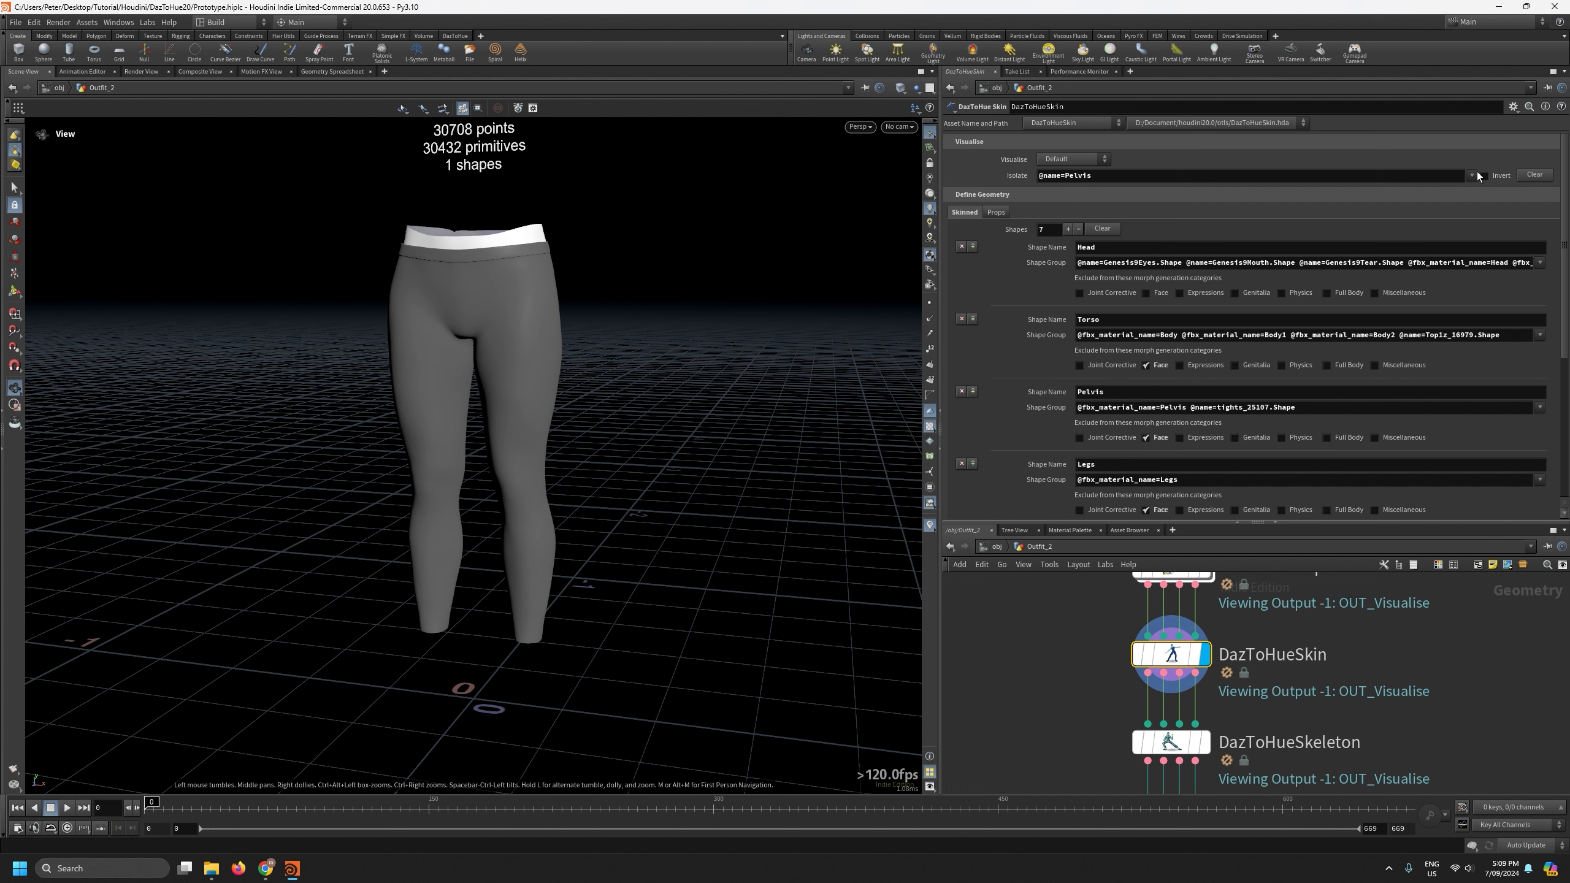
left_click(1534, 173)
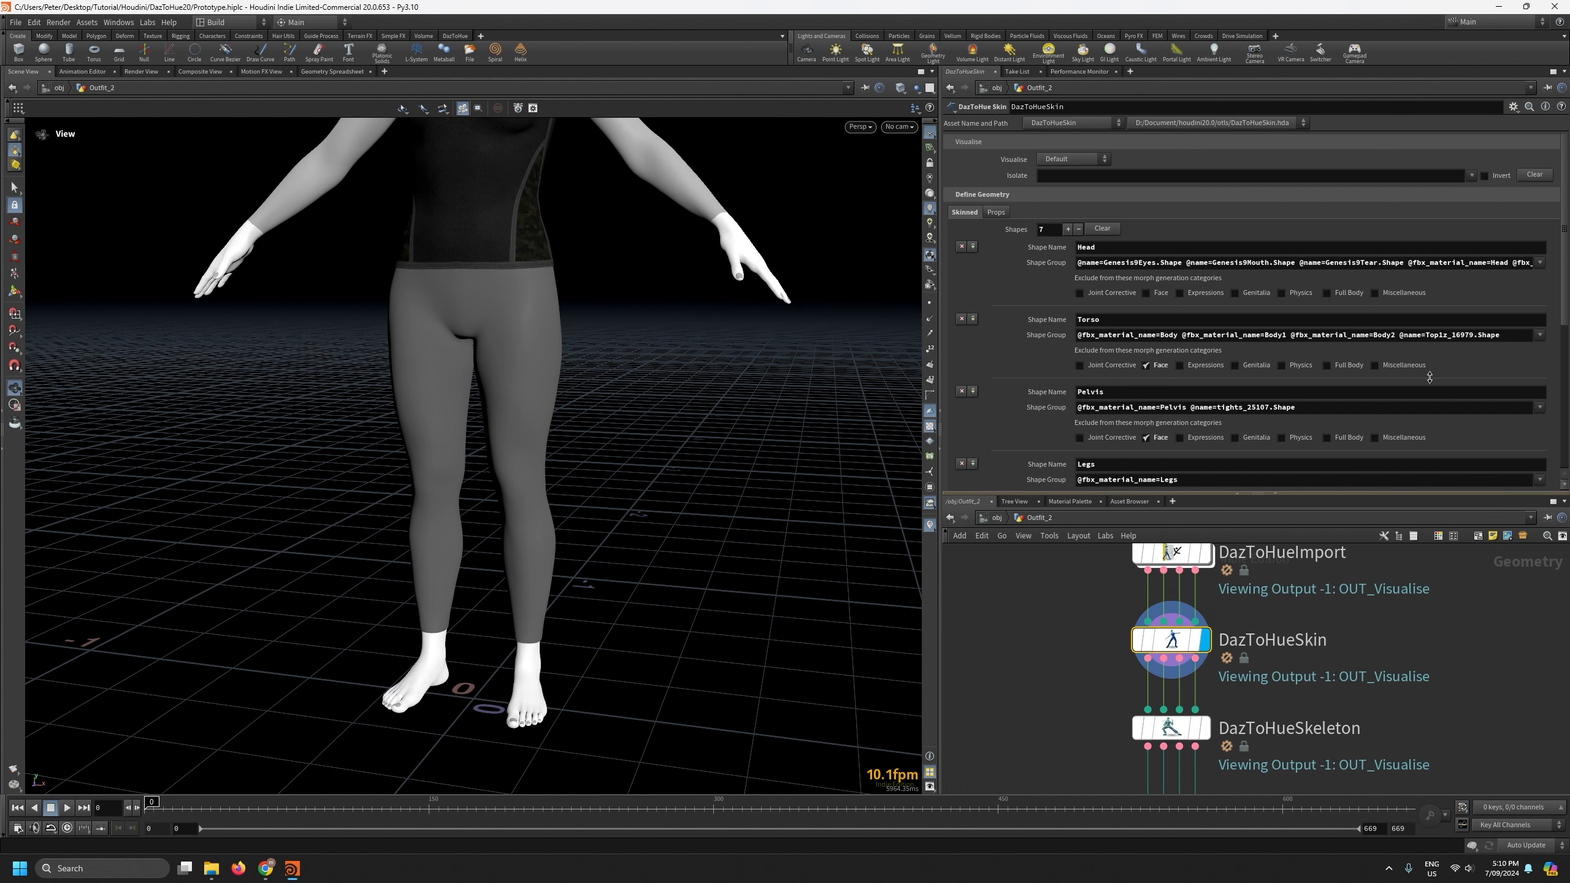
Select and display the DazToHueMaterial node in the Outfit_2 network and review its material entries.
left_click_drag(1425, 525, 1421, 316)
scroll(1385, 660, "down", 5)
scroll(1201, 548, "up", 5)
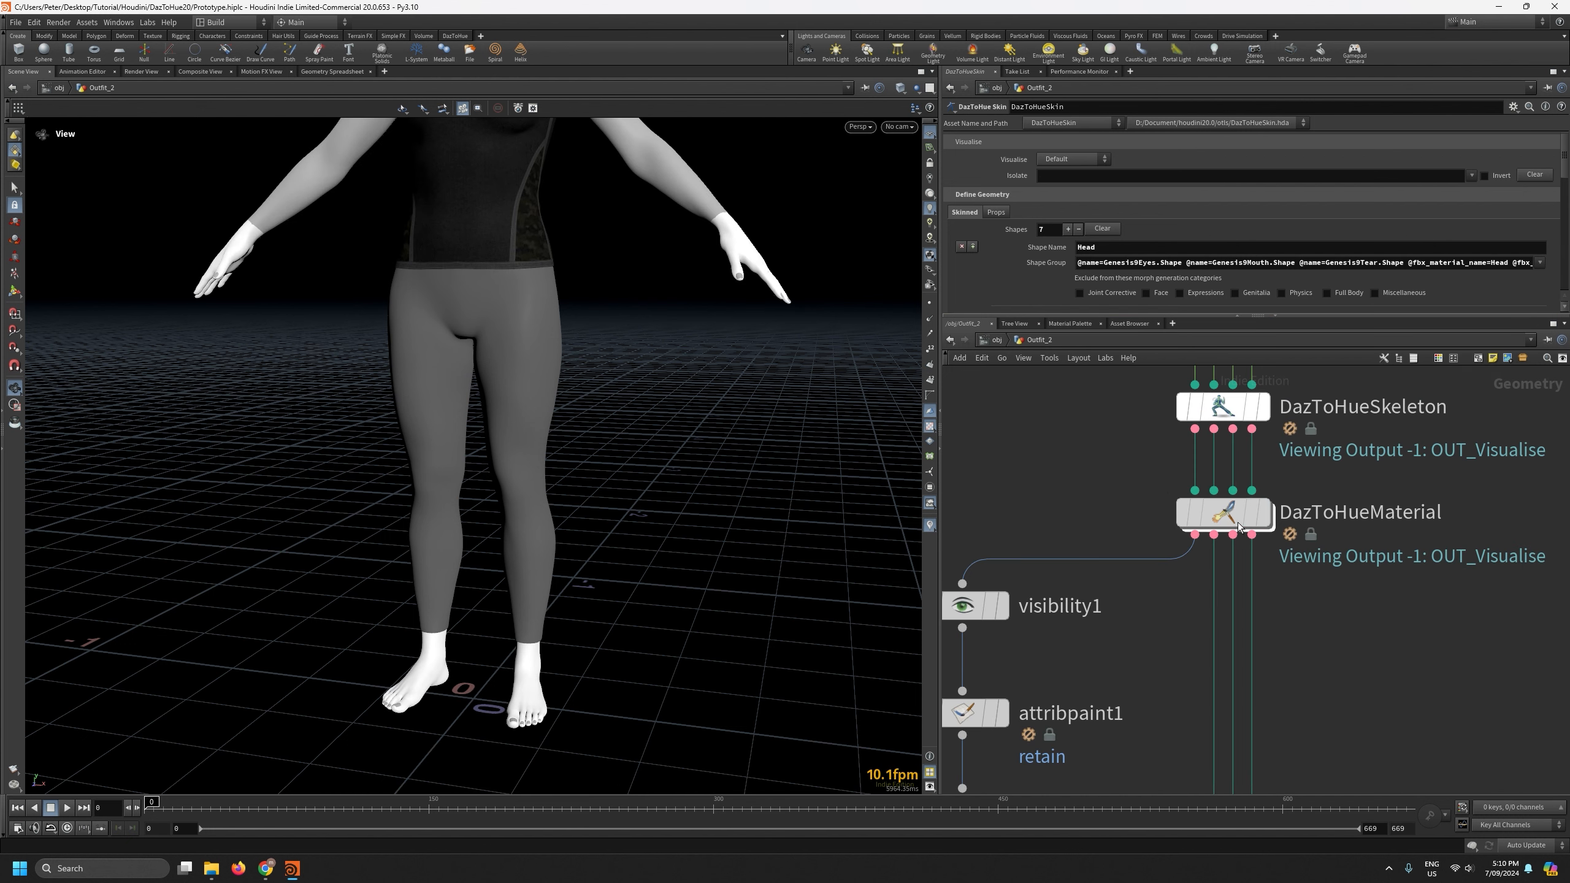
mouse_move(1229, 512)
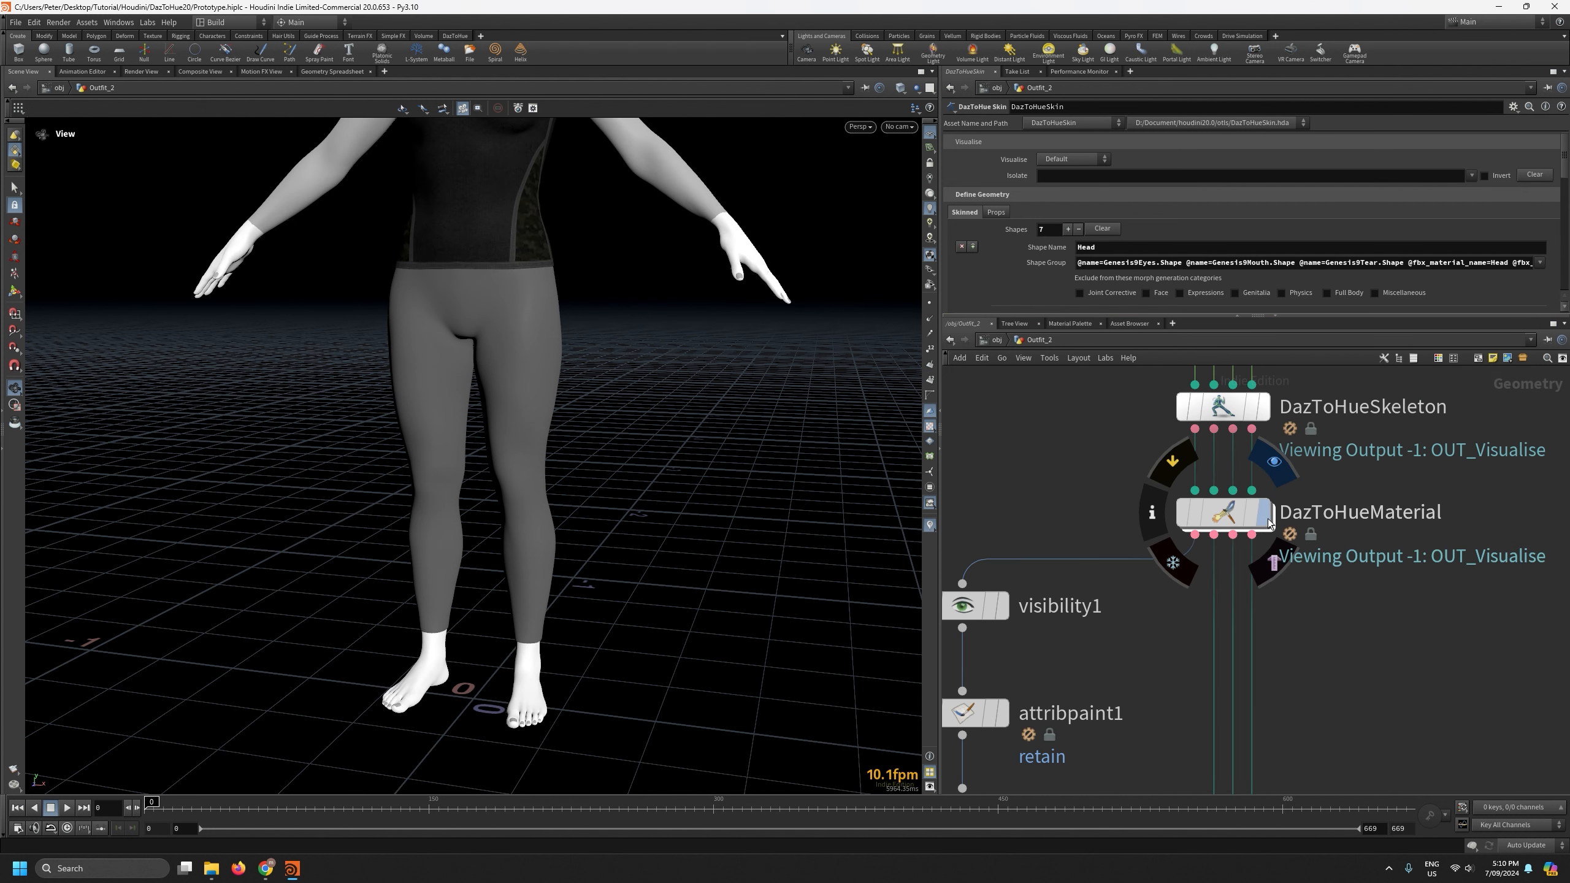
left_click(1228, 513)
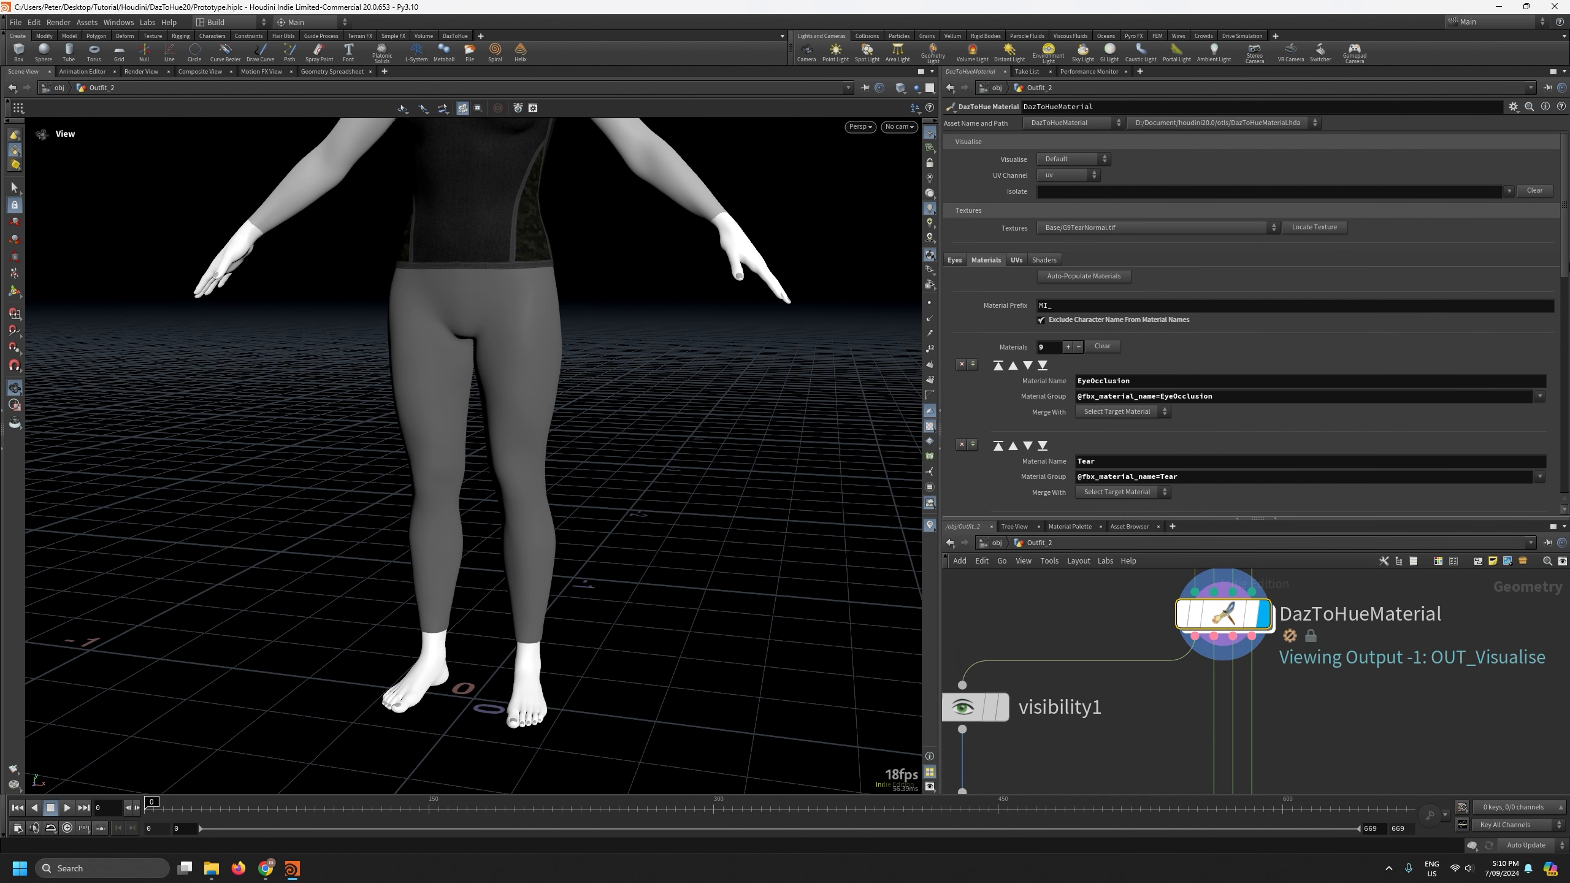
scroll(1564, 499, "down", 10)
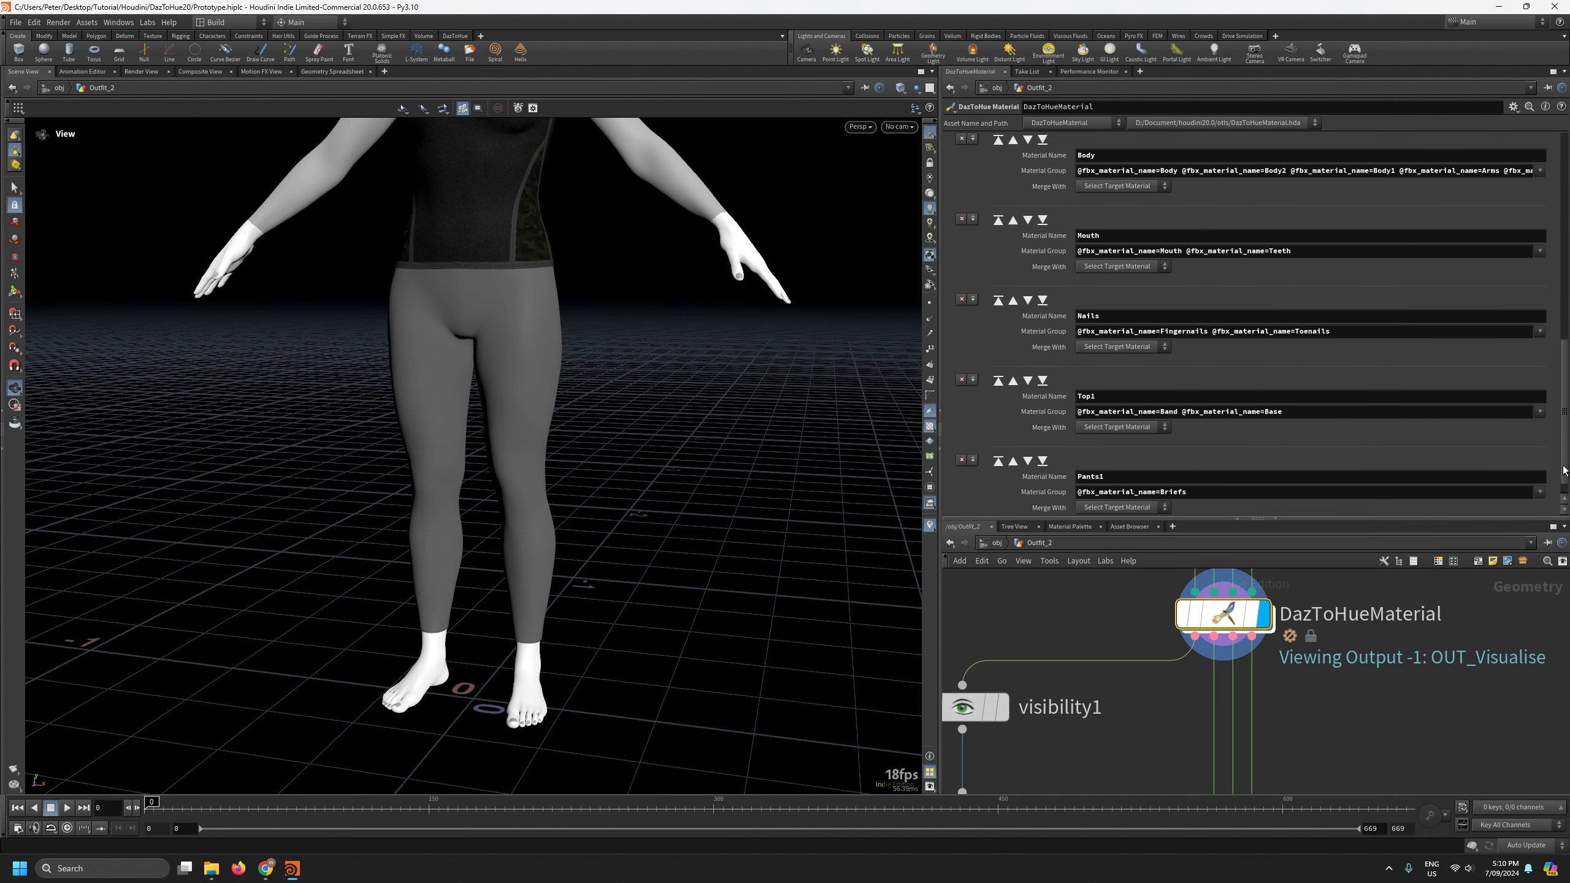
left_click_drag(1564, 499, 1540, 223)
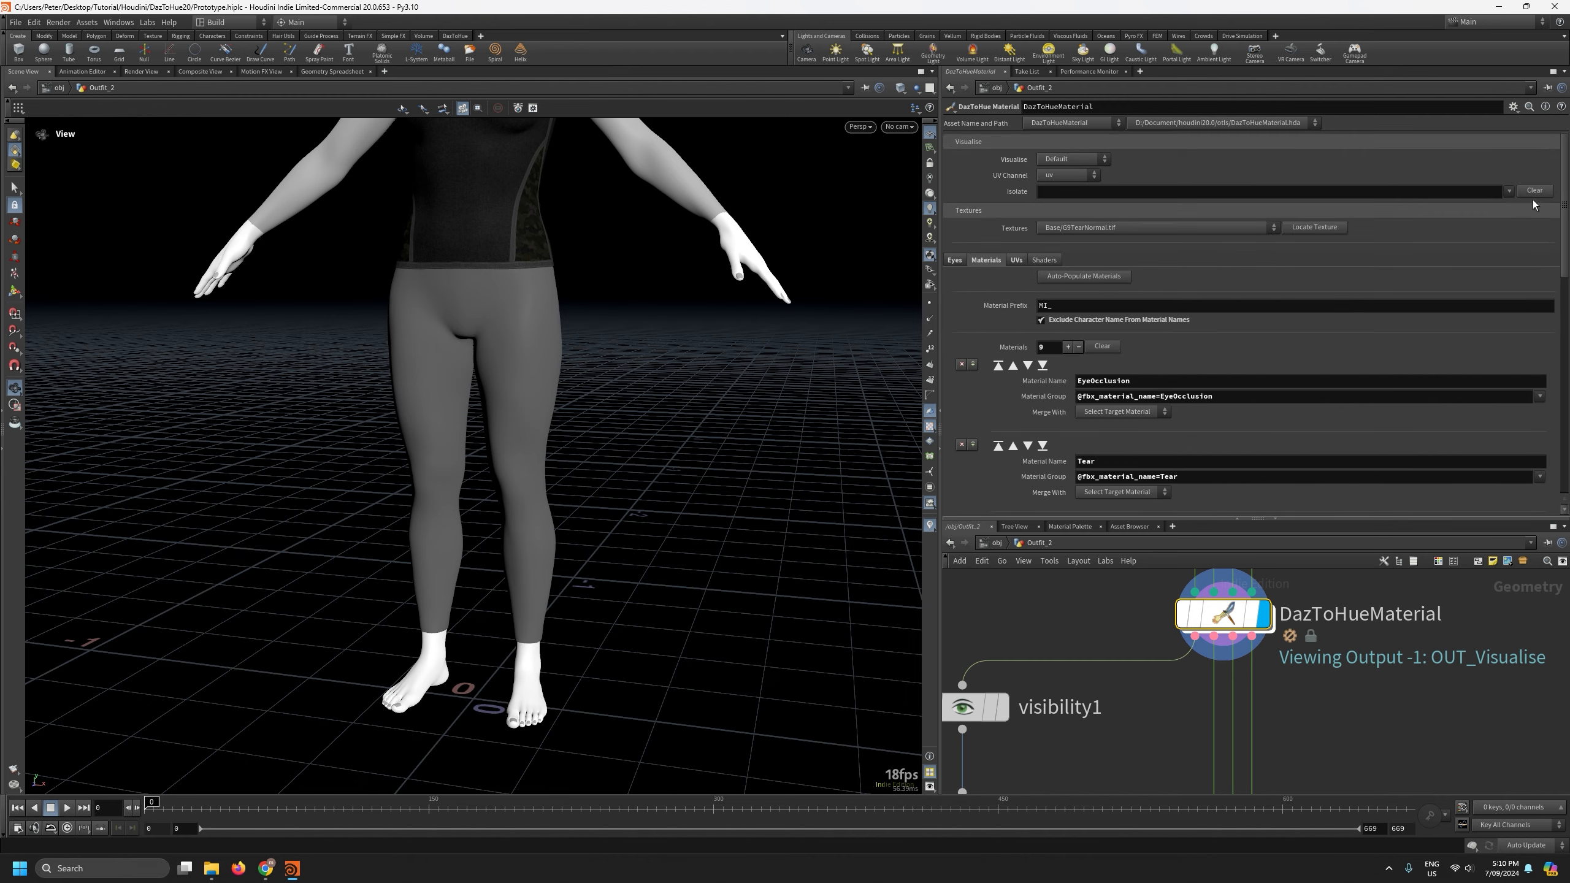
Isolate the ArmTrims material by its fbx_material_name in DazToHueMaterial to examine that part of the top.
scroll(618, 288, "down", 4)
middle_click_drag(578, 298, 556, 494)
scroll(556, 494, "up", 5)
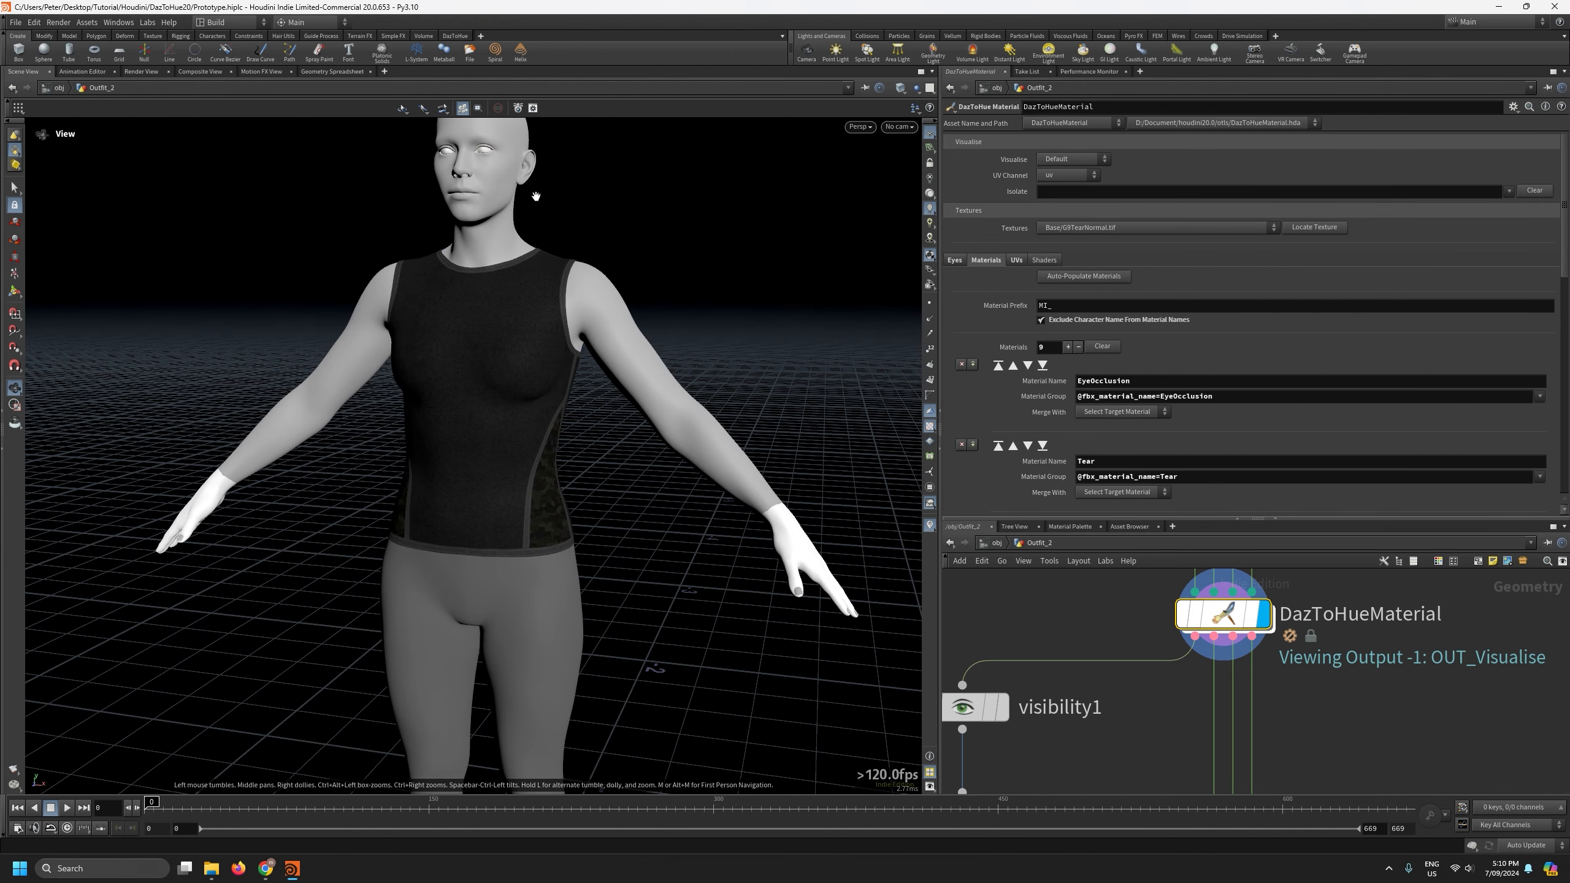
left_click(1509, 191)
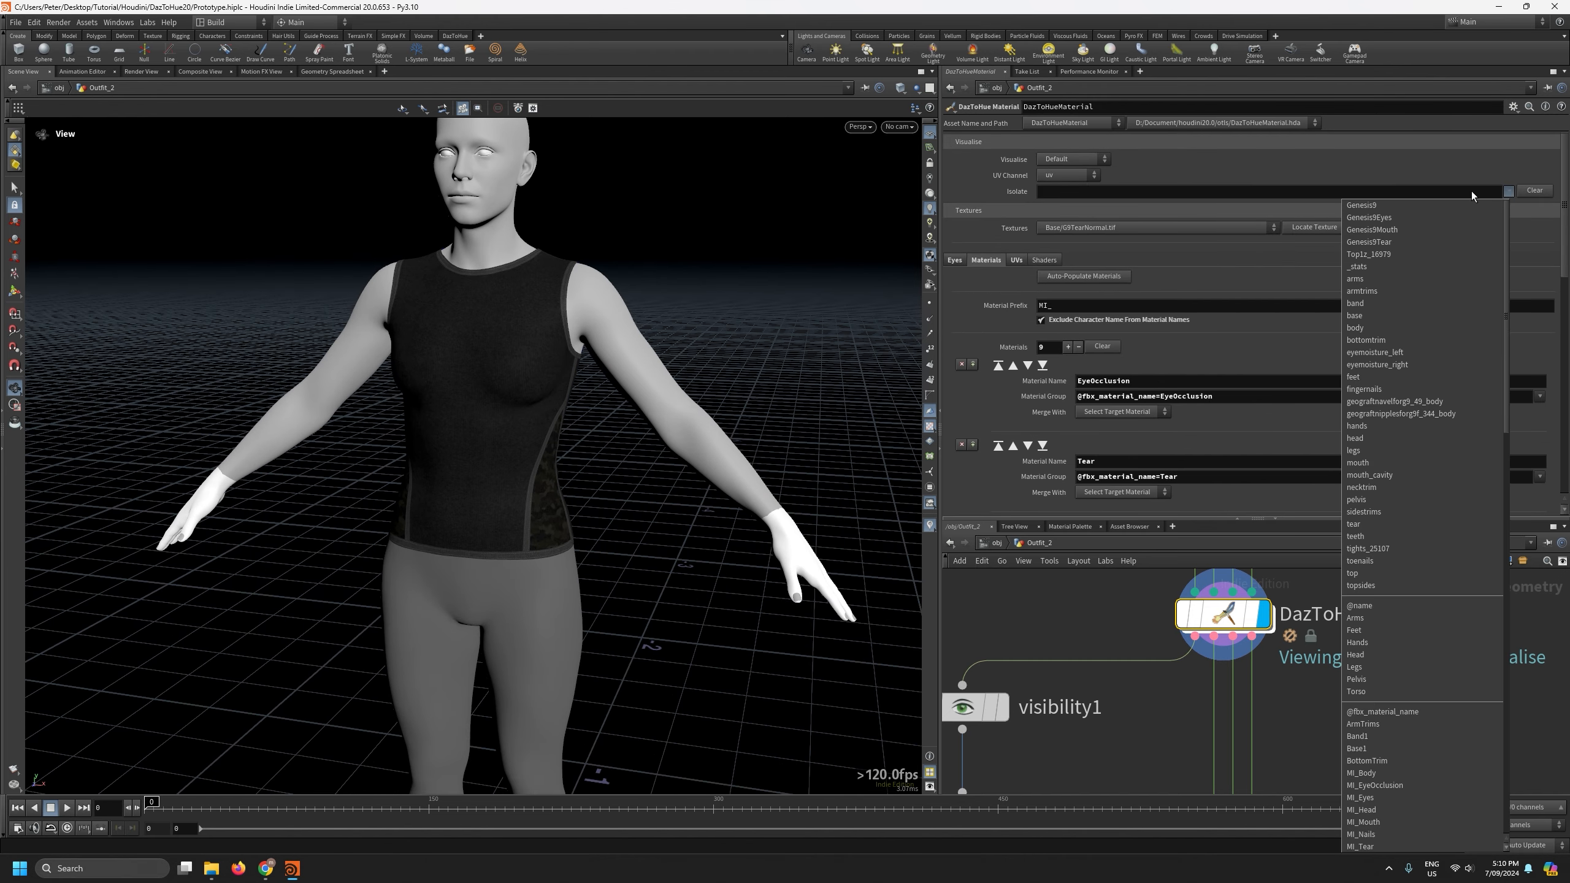
scroll(1389, 429, "down", 2)
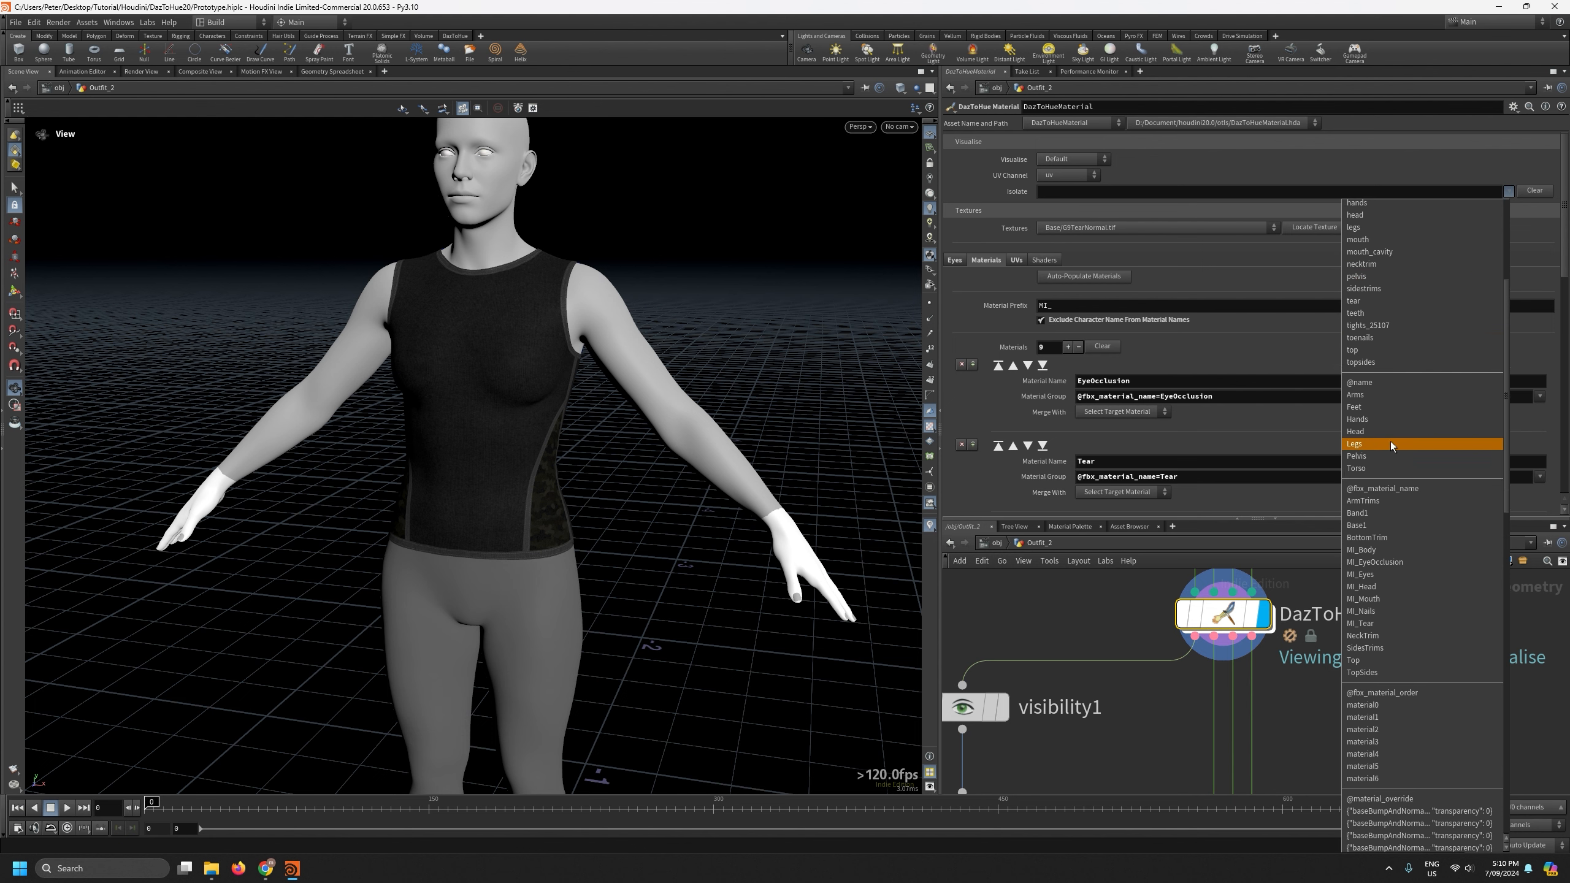
left_click(1371, 501)
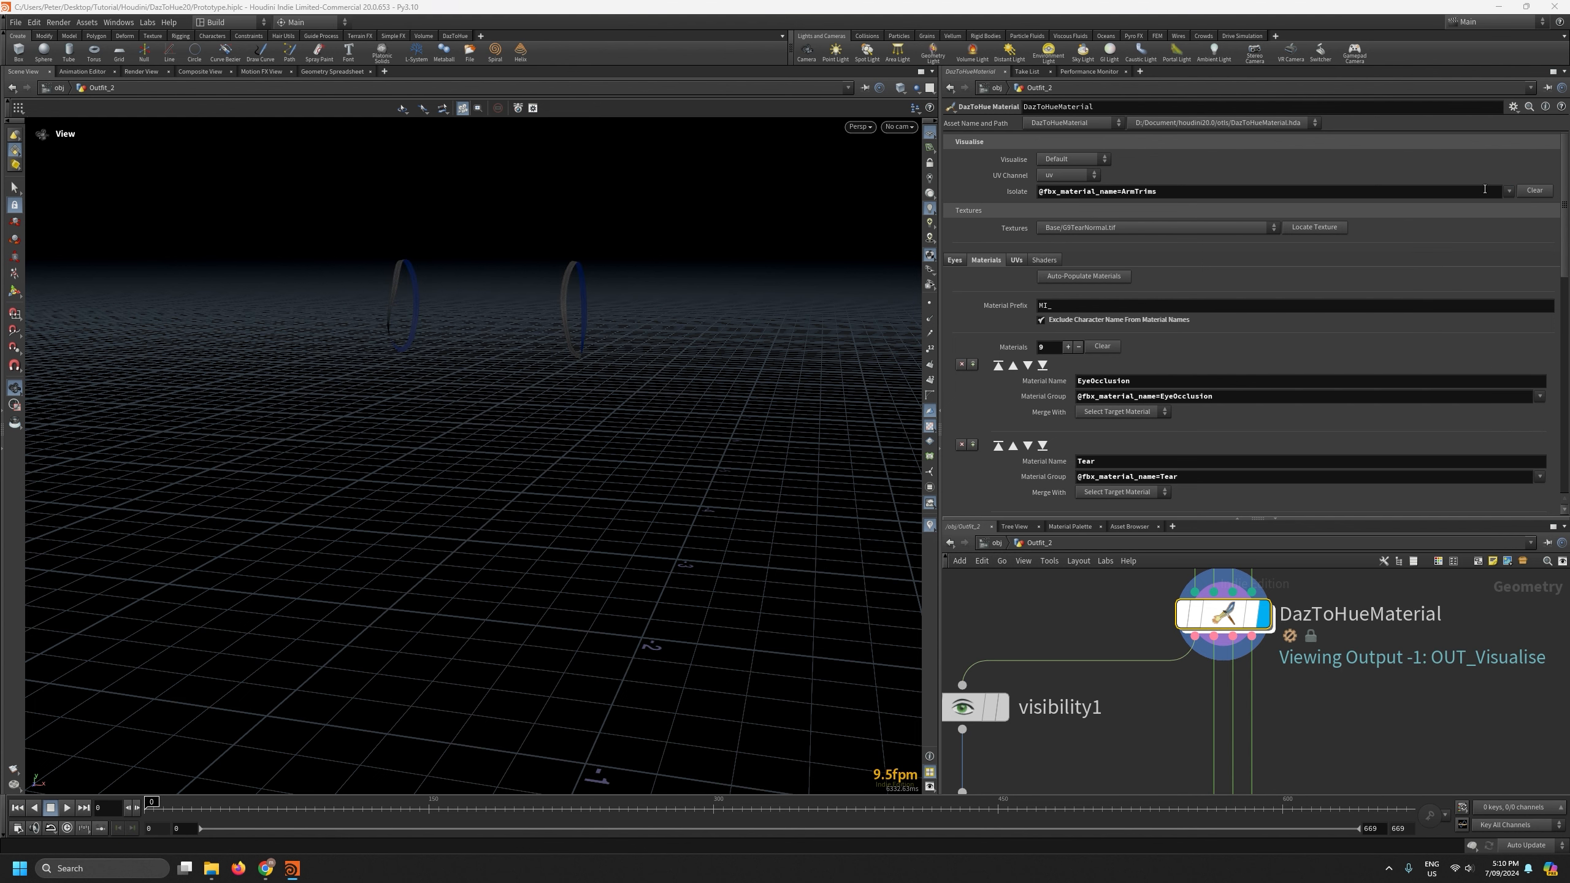
Add the NeckTrim and Top FBX material names to the isolated groups alongside ArmTrims.
left_click(1509, 191)
scroll(1458, 446, "down", 2)
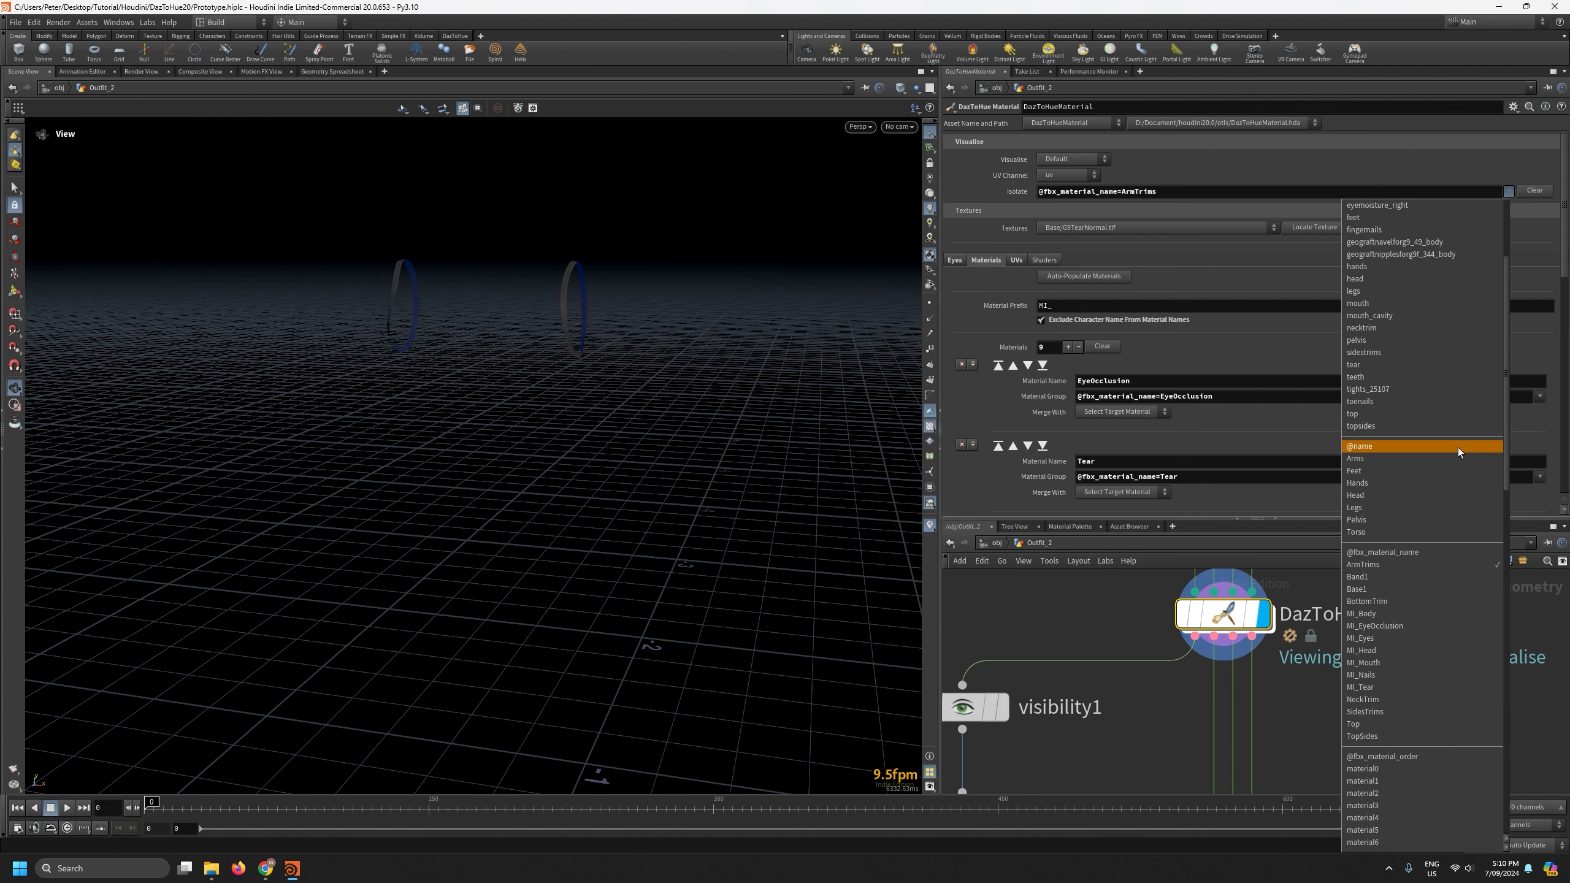
scroll(1457, 447, "down", 2)
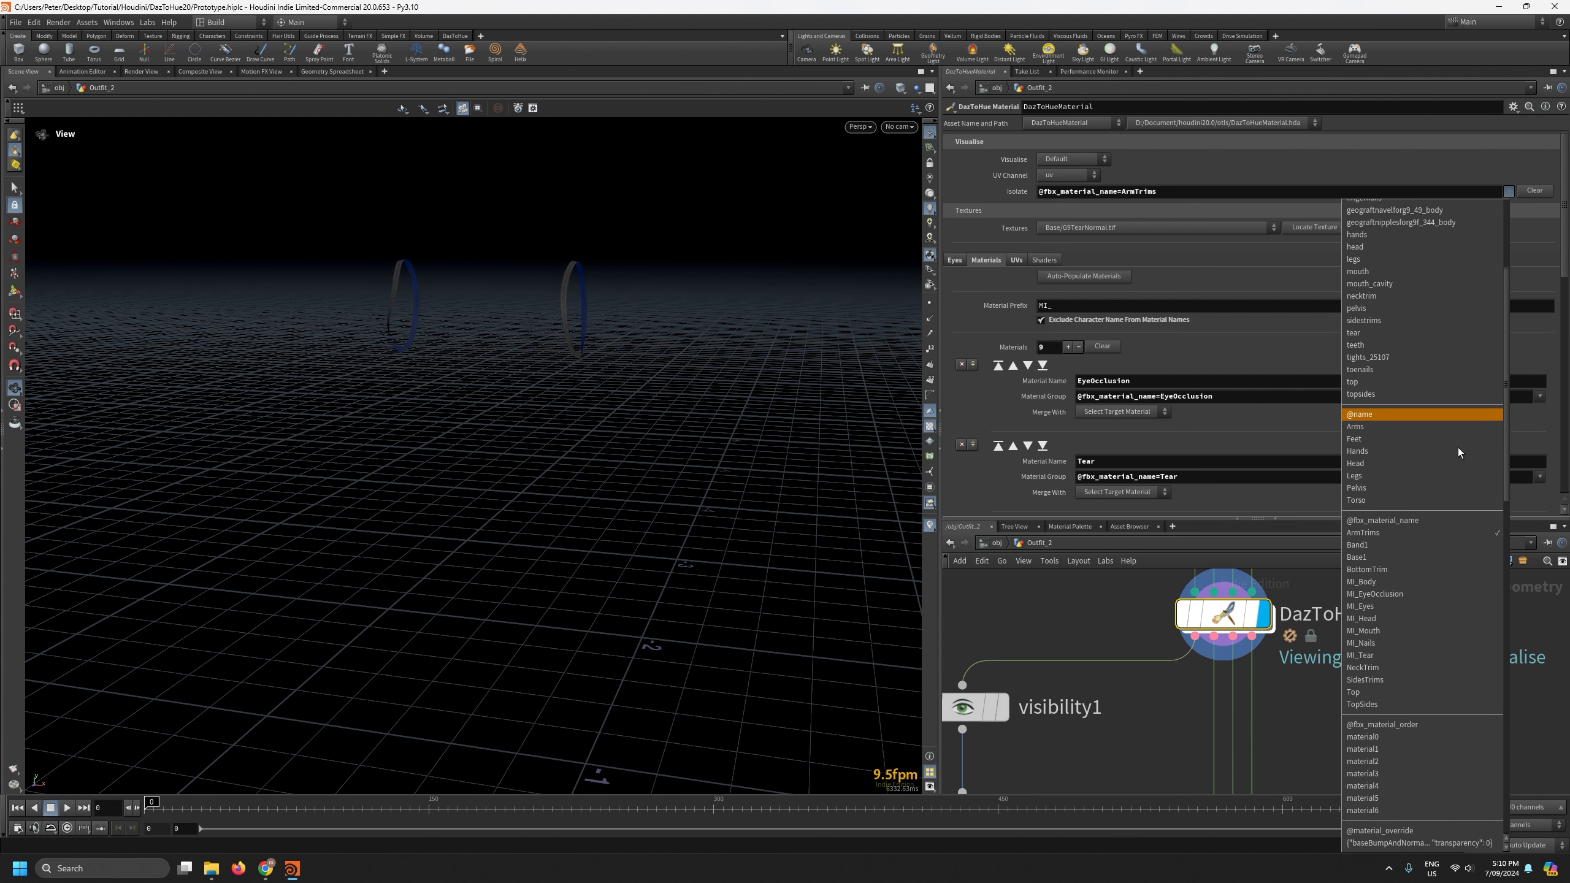
left_click(1415, 667)
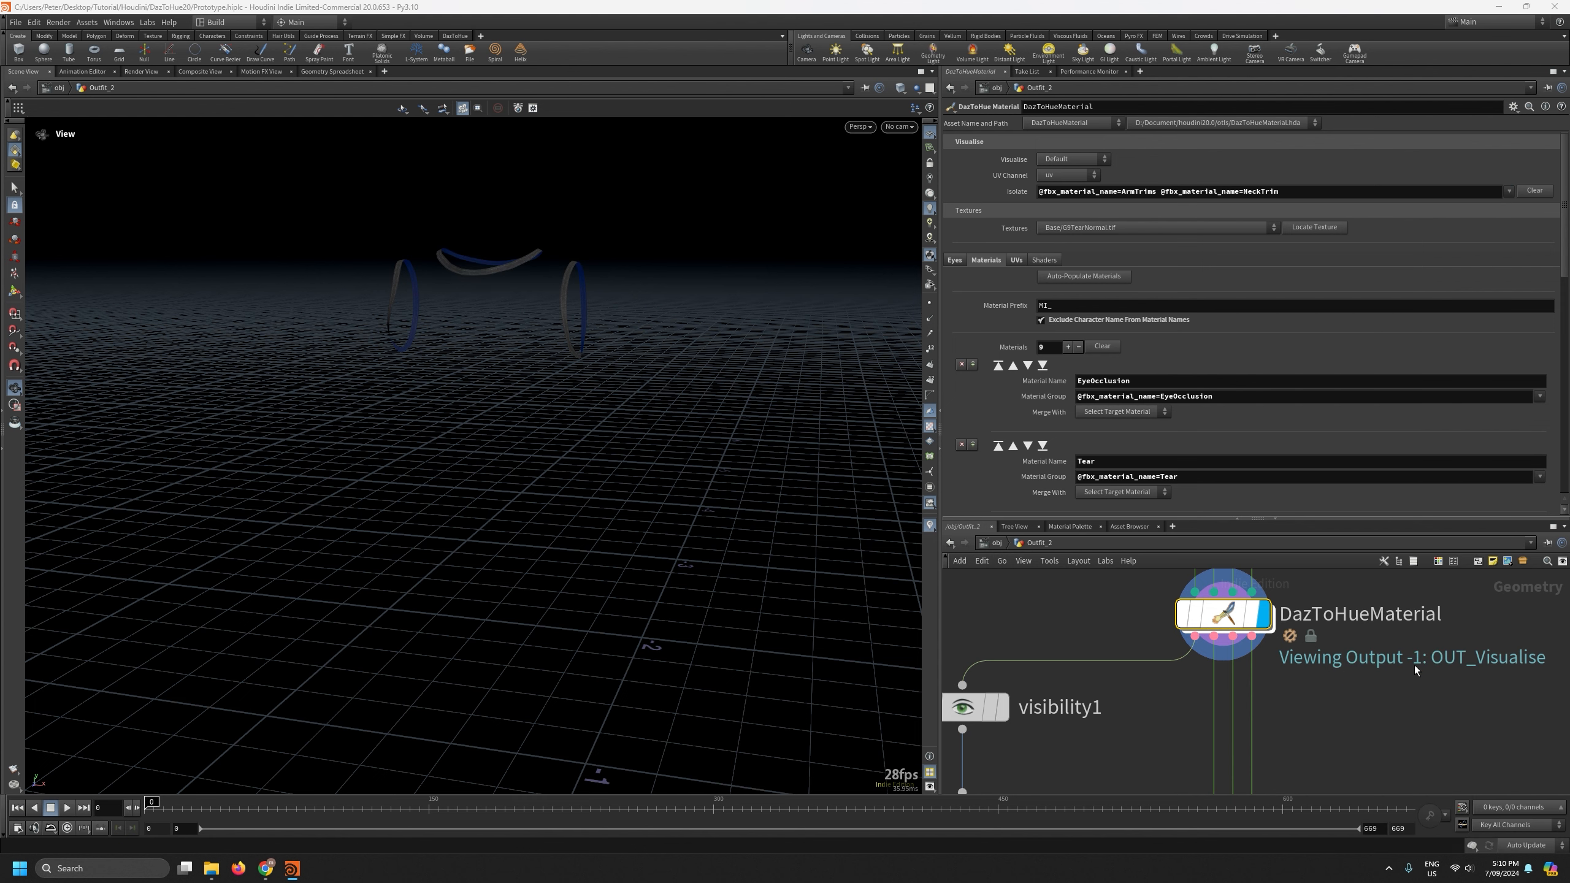
left_click(1509, 192)
scroll(1403, 471, "down", 8)
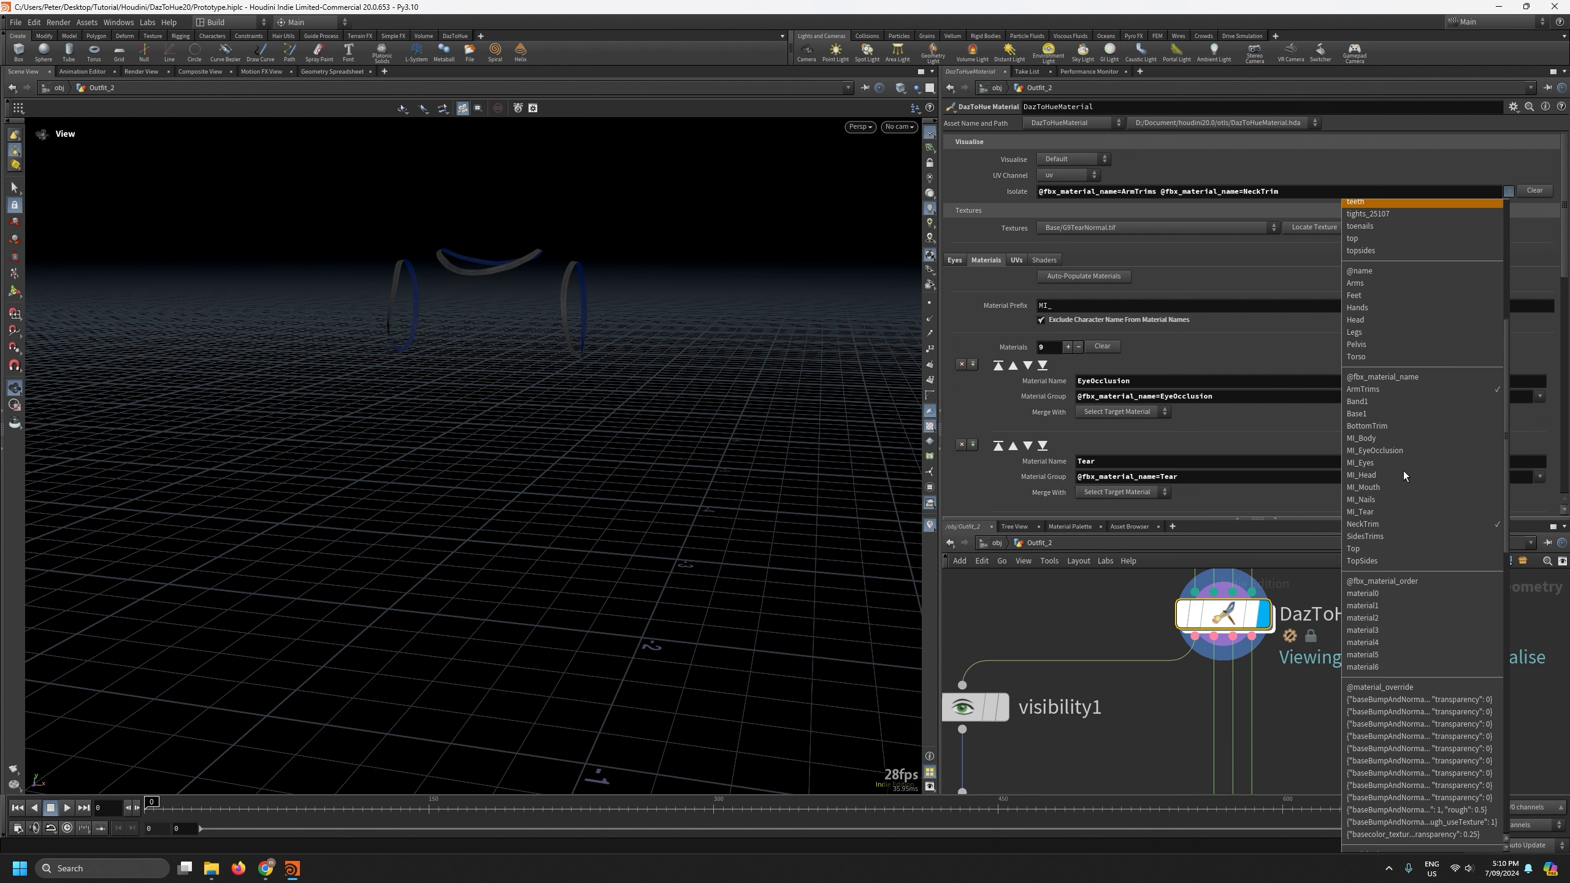
left_click(1380, 549)
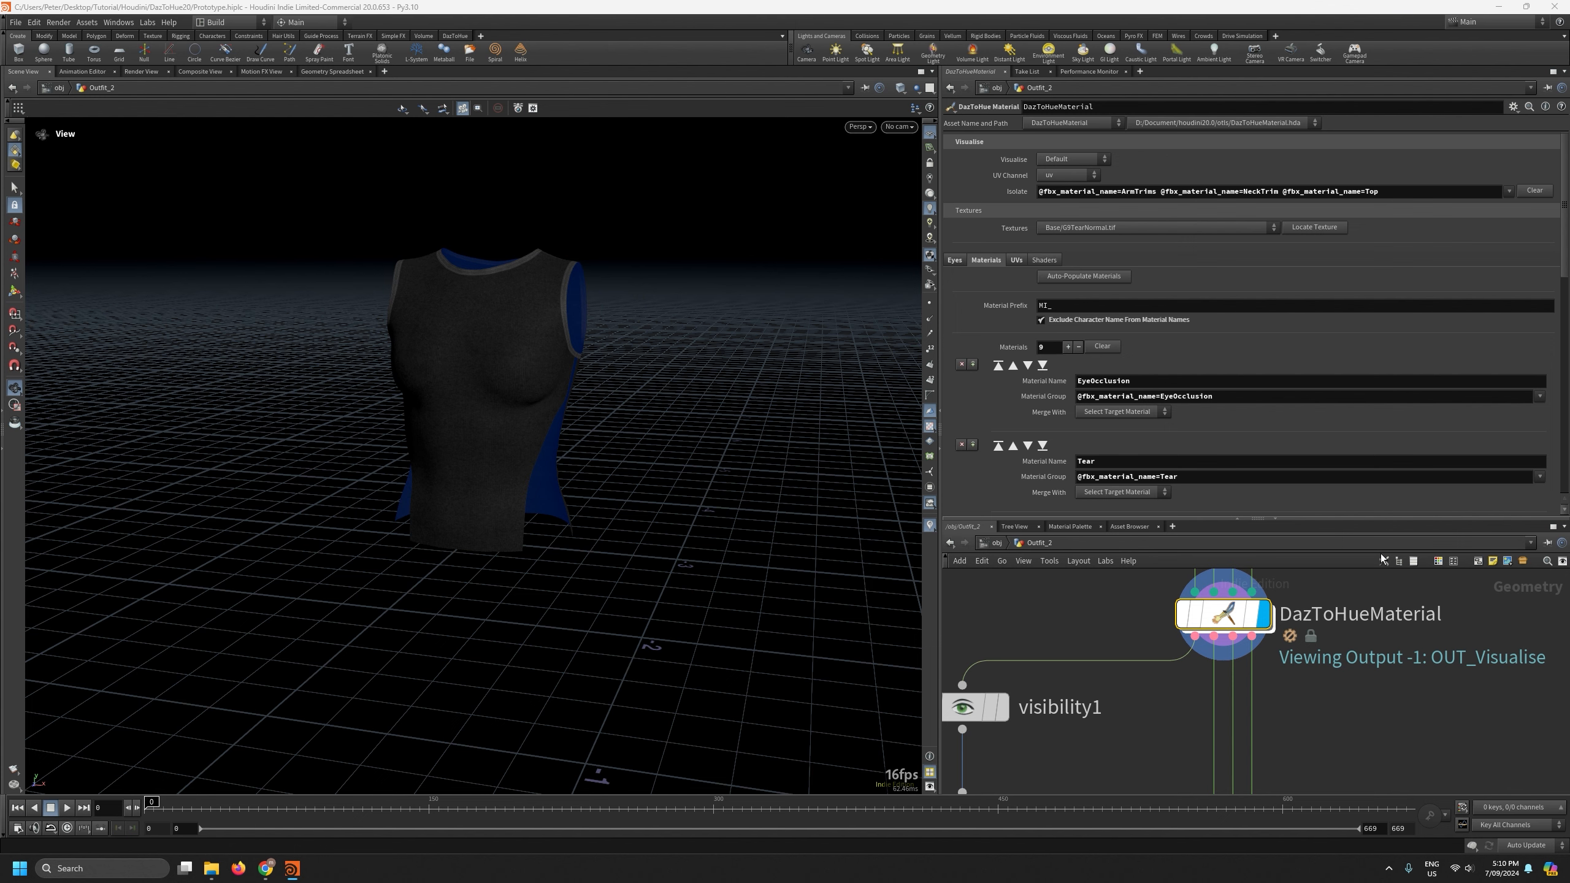
Add the TopSides and SidesTrims FBX material names to the isolated groups and inspect the garment's side.
left_click(1509, 192)
scroll(1395, 468, "down", 1)
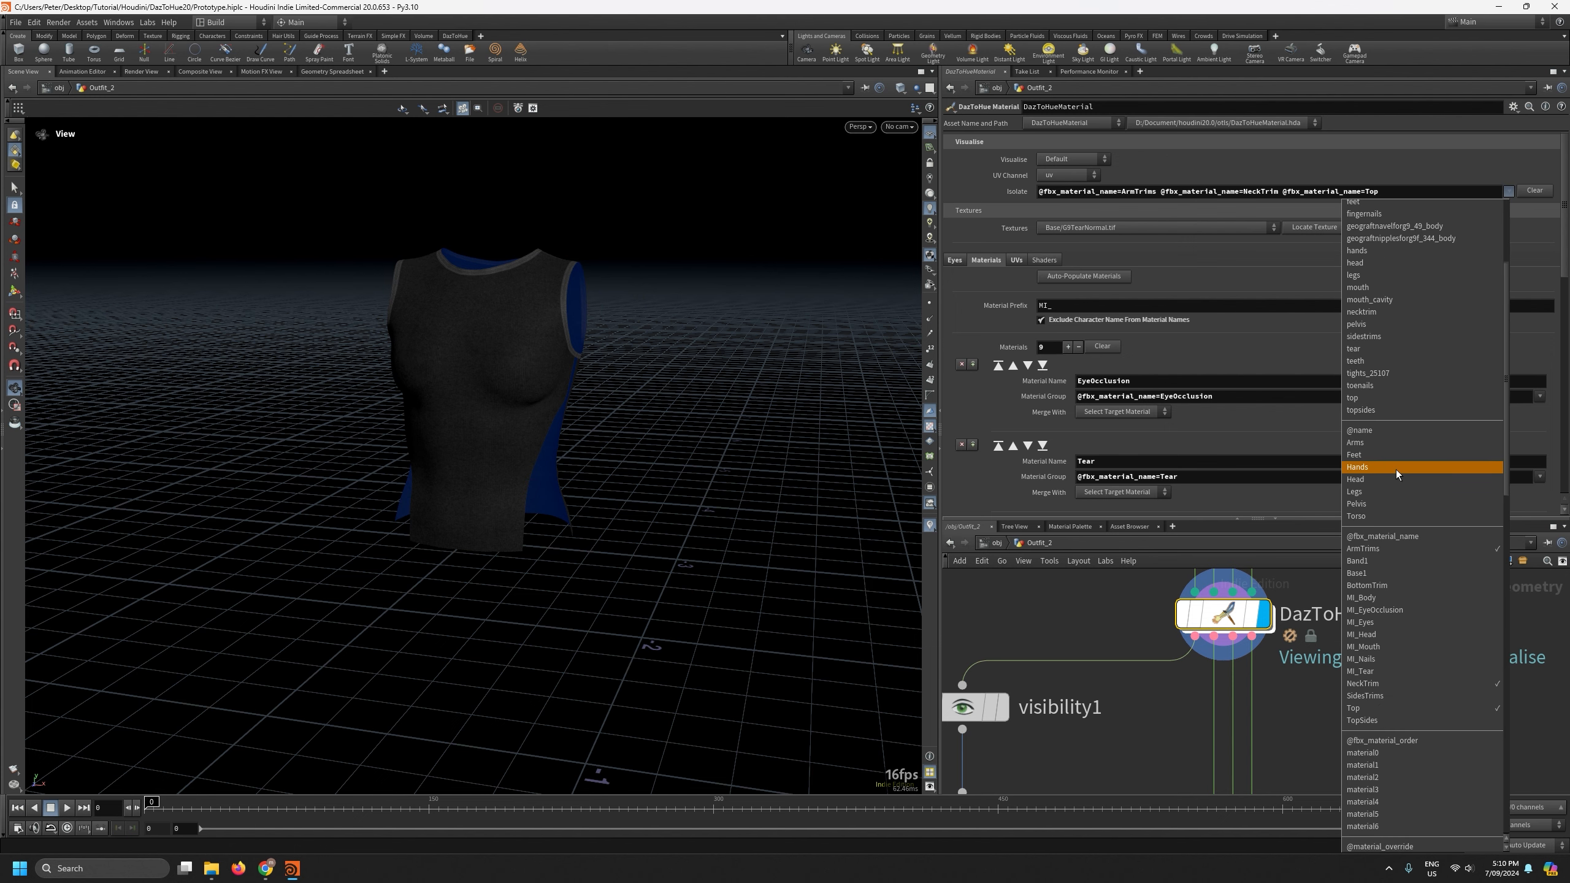
left_click(1373, 718)
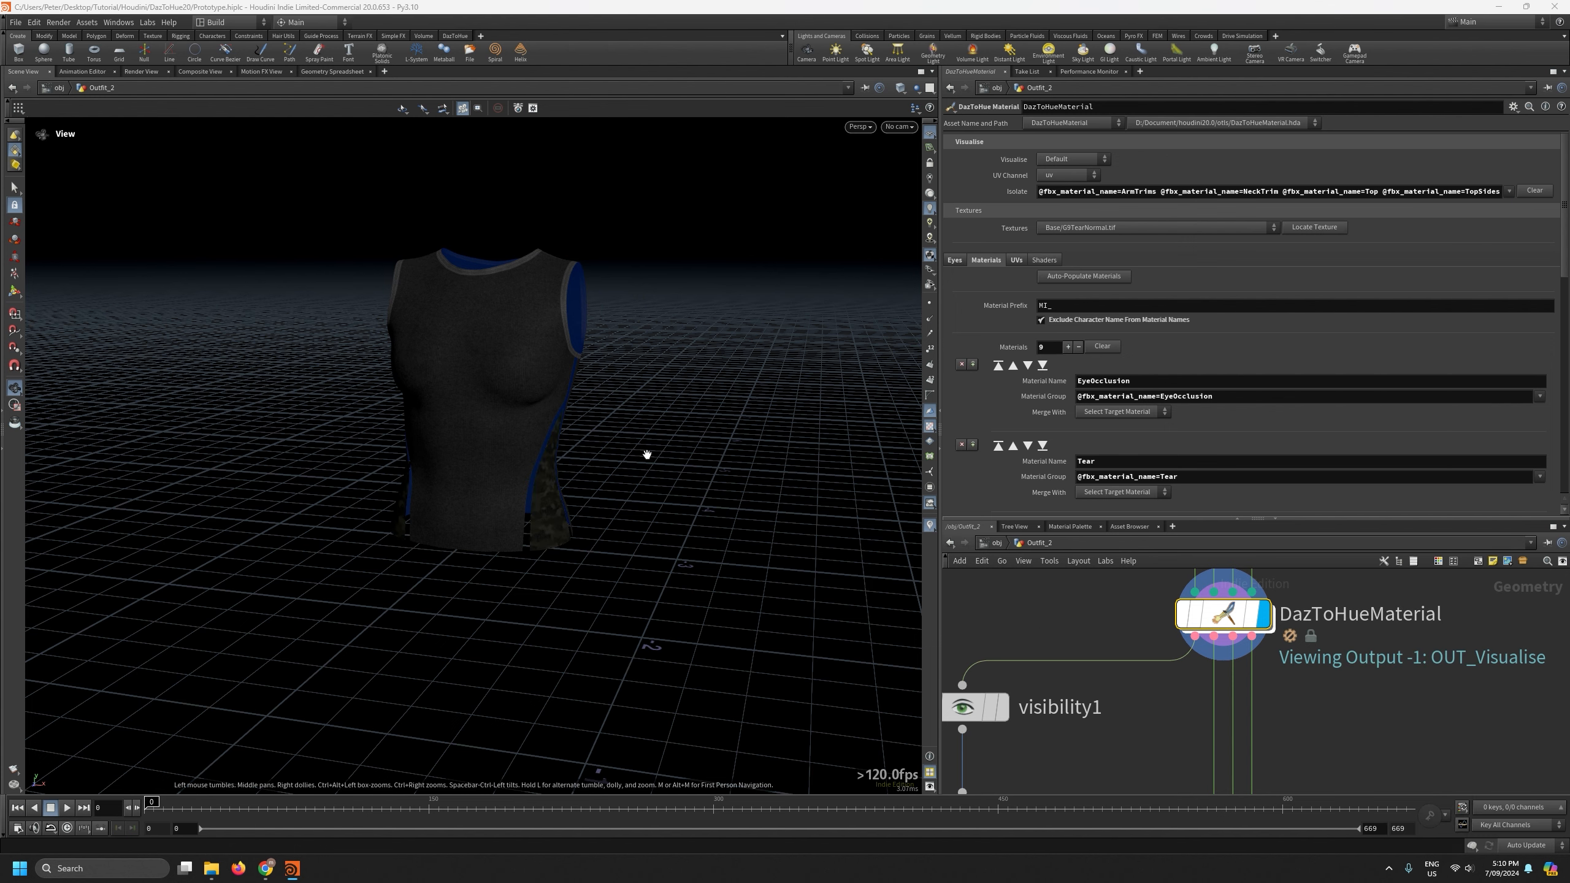
left_click_drag(648, 452, 590, 457)
left_click(1508, 191)
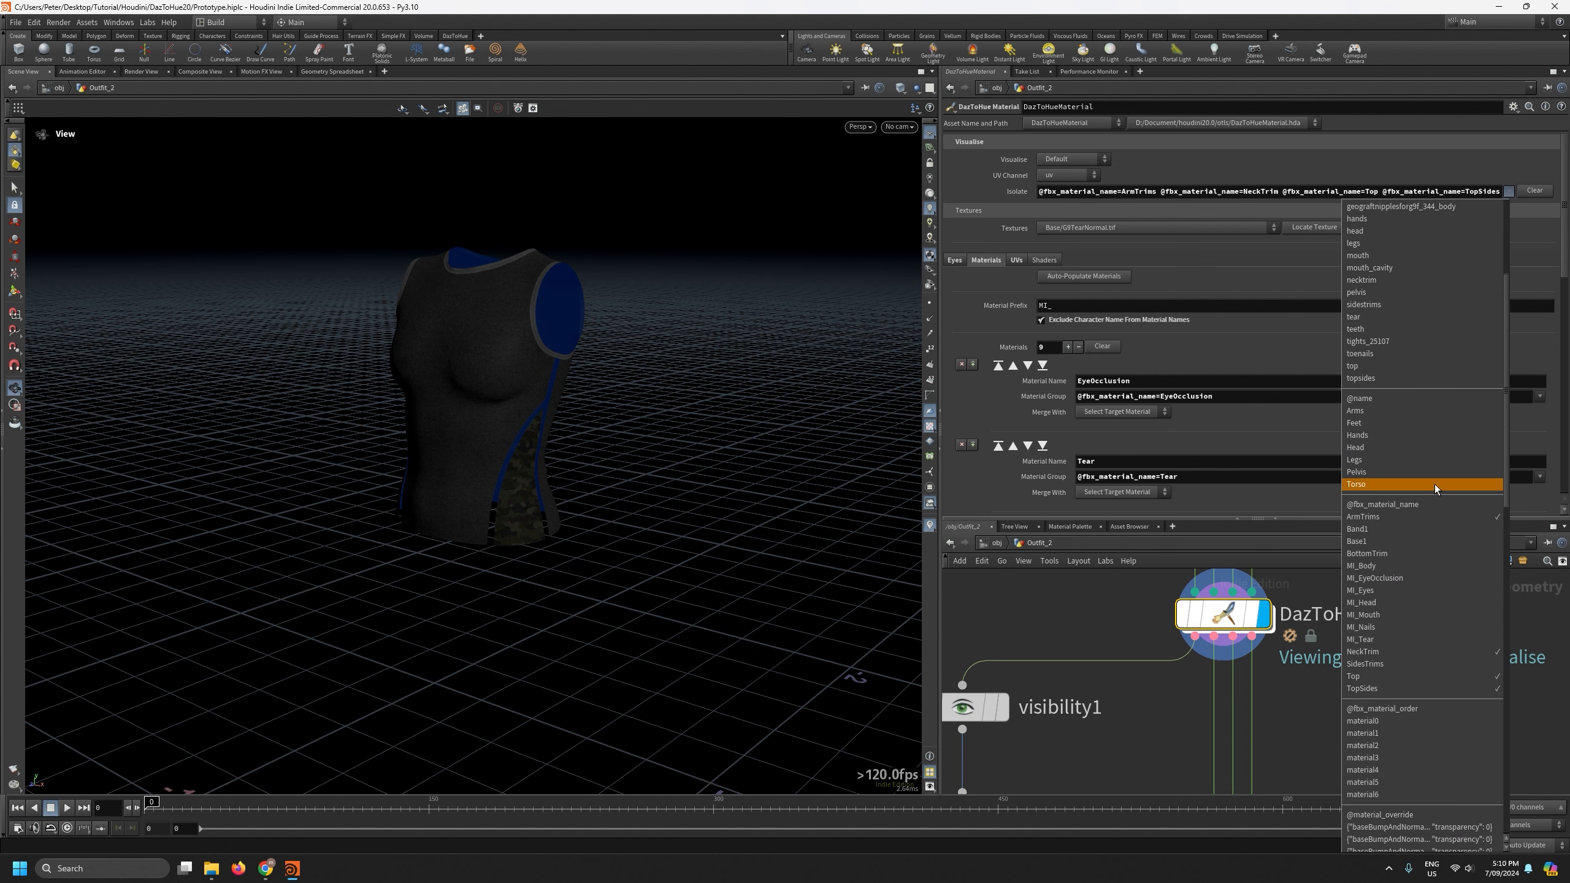
left_click(1387, 663)
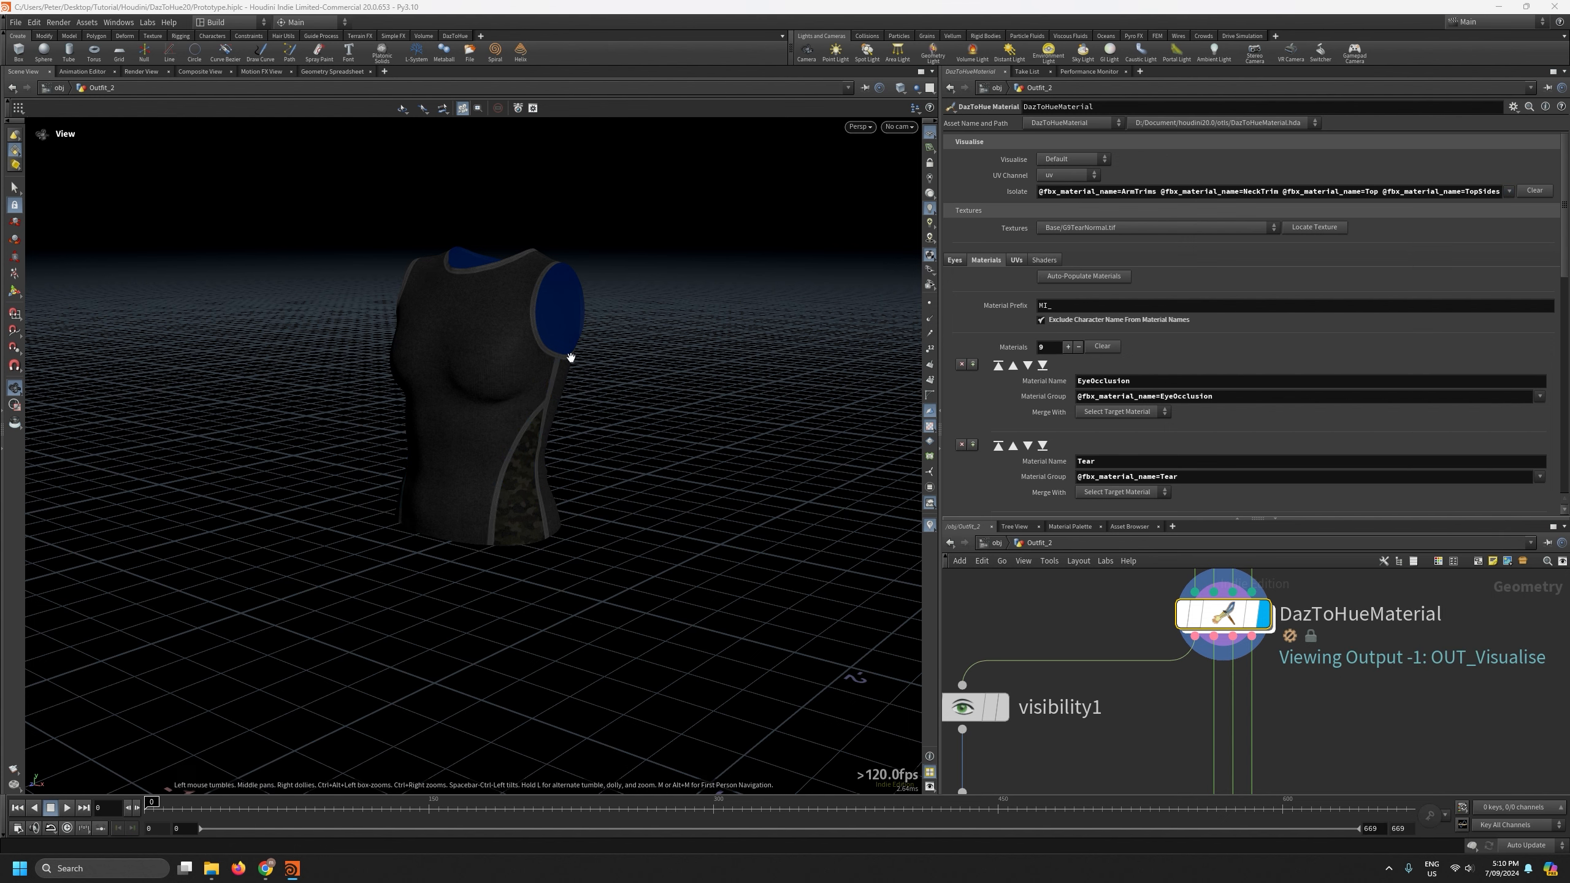
left_click_drag(896, 334, 618, 346)
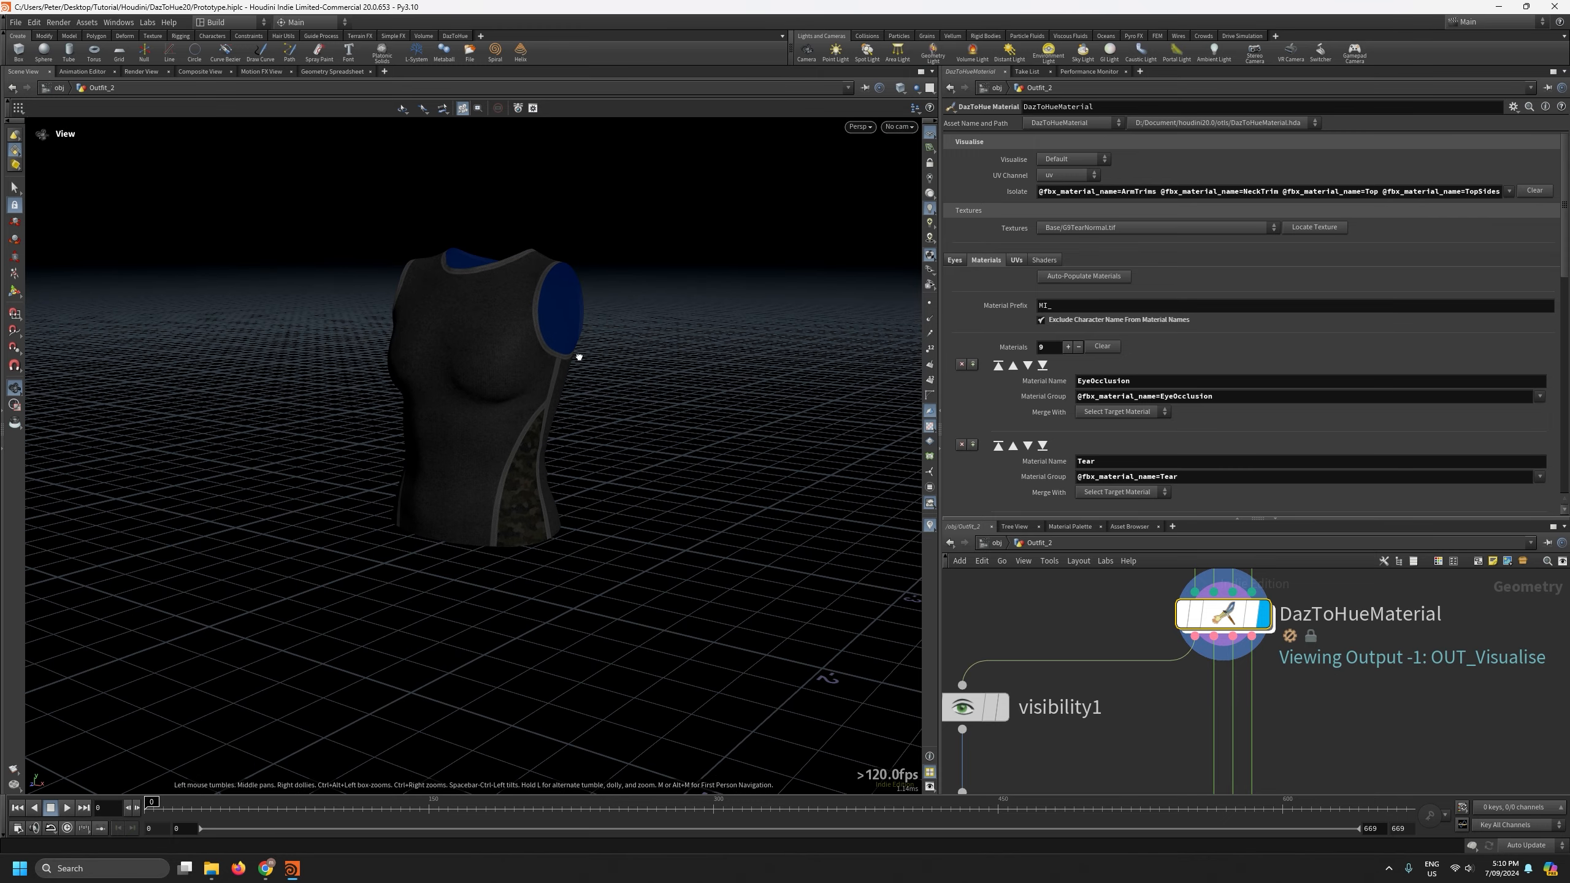
Move the whole isolation list into the Top1 material's group, replacing its contents, and rename that material as Top2.
key("ctrl+a")
key("ctrl+c")
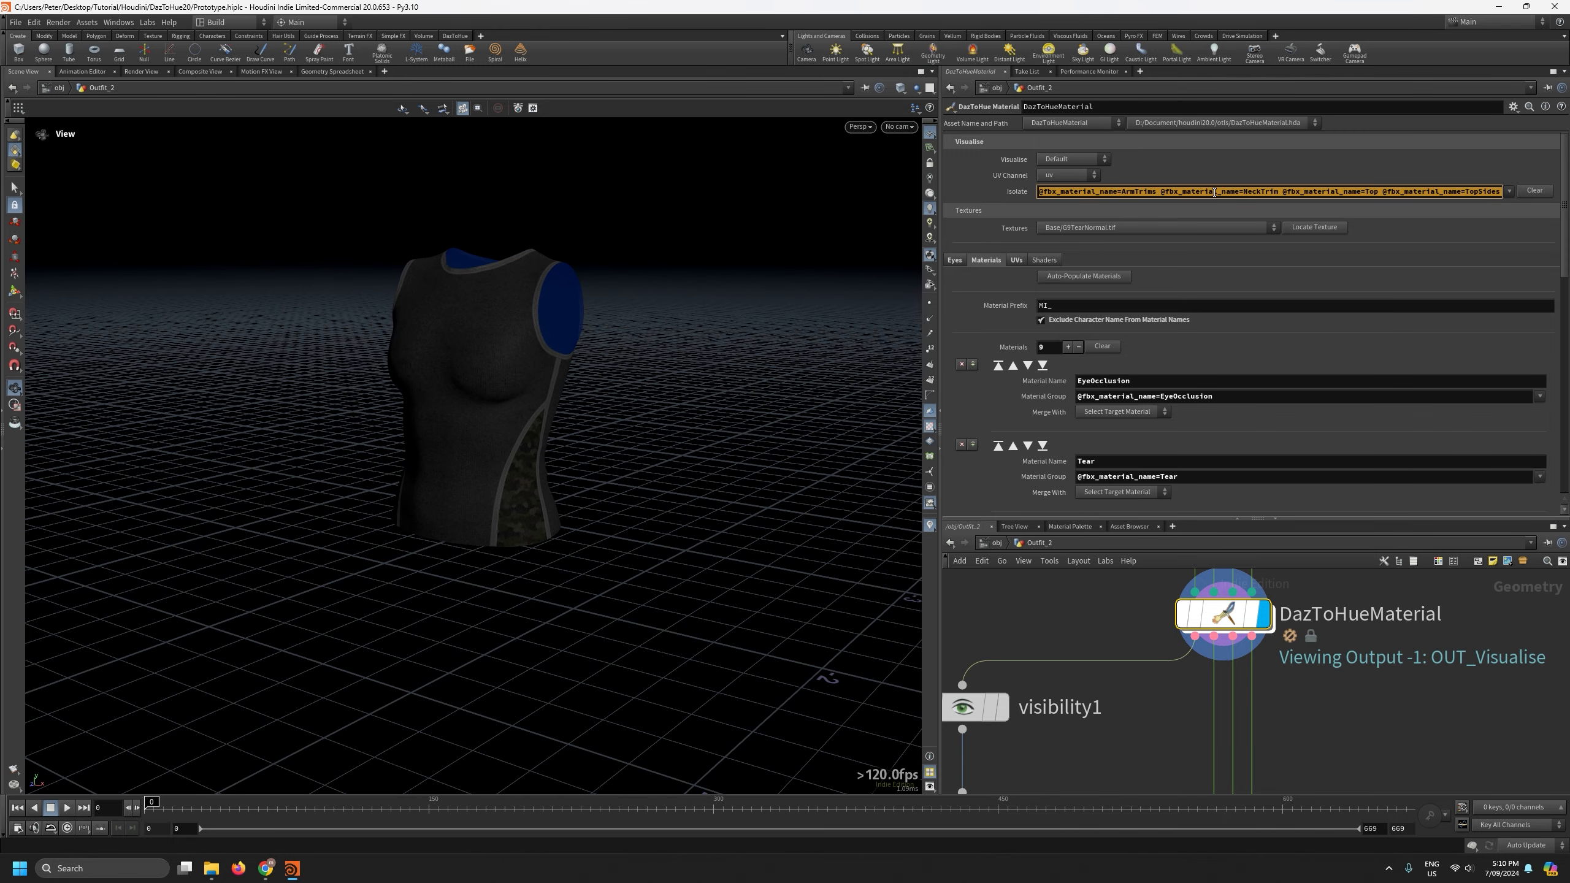
key("BackSpace")
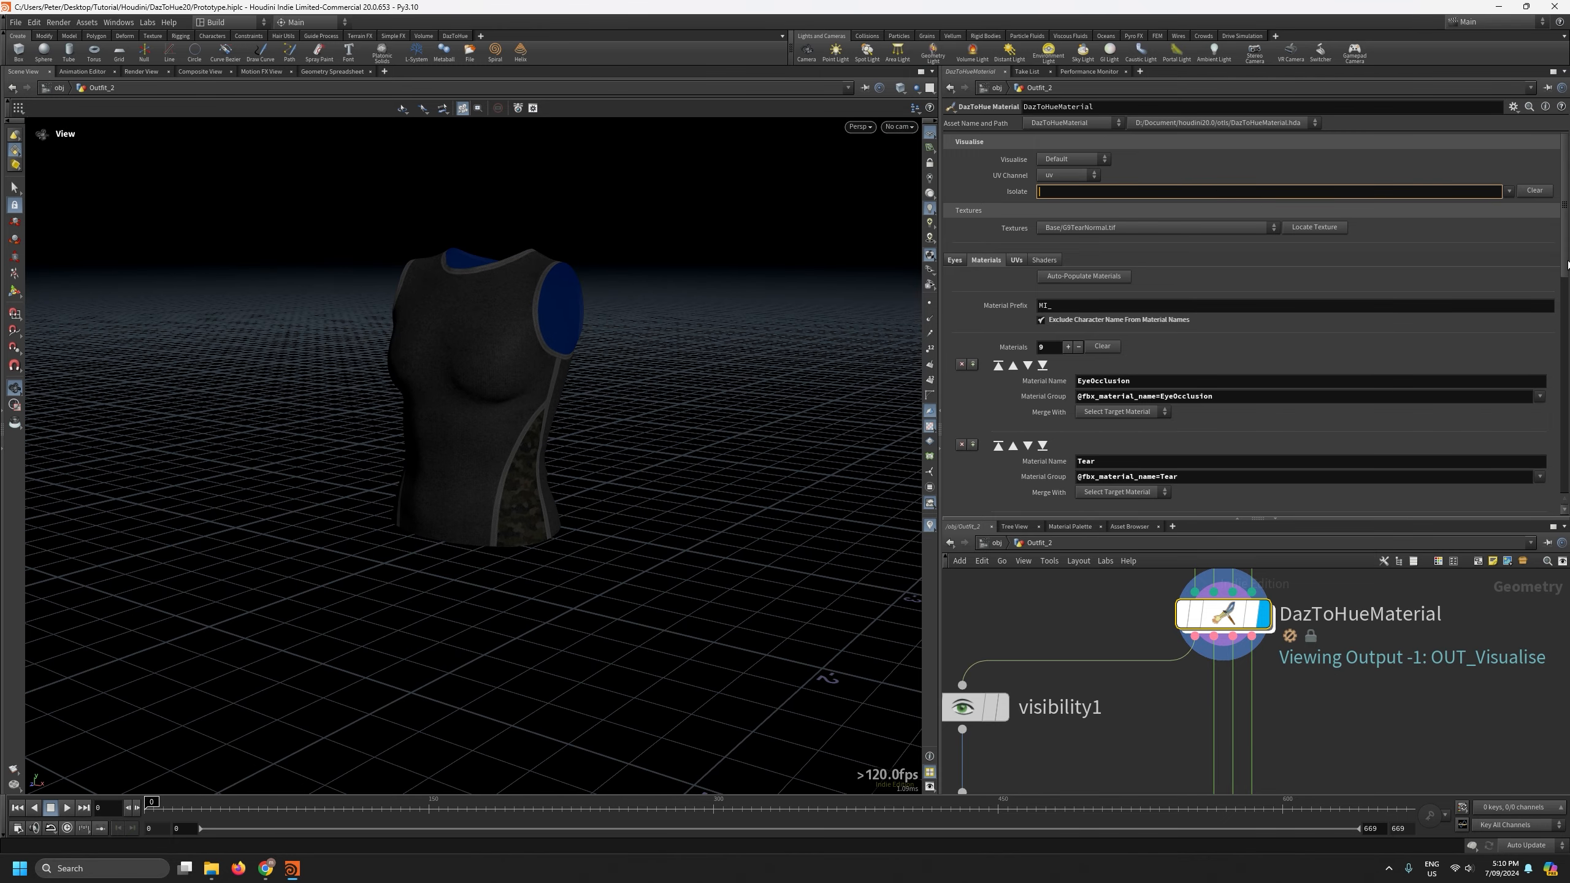
left_click_drag(1567, 265, 1565, 498)
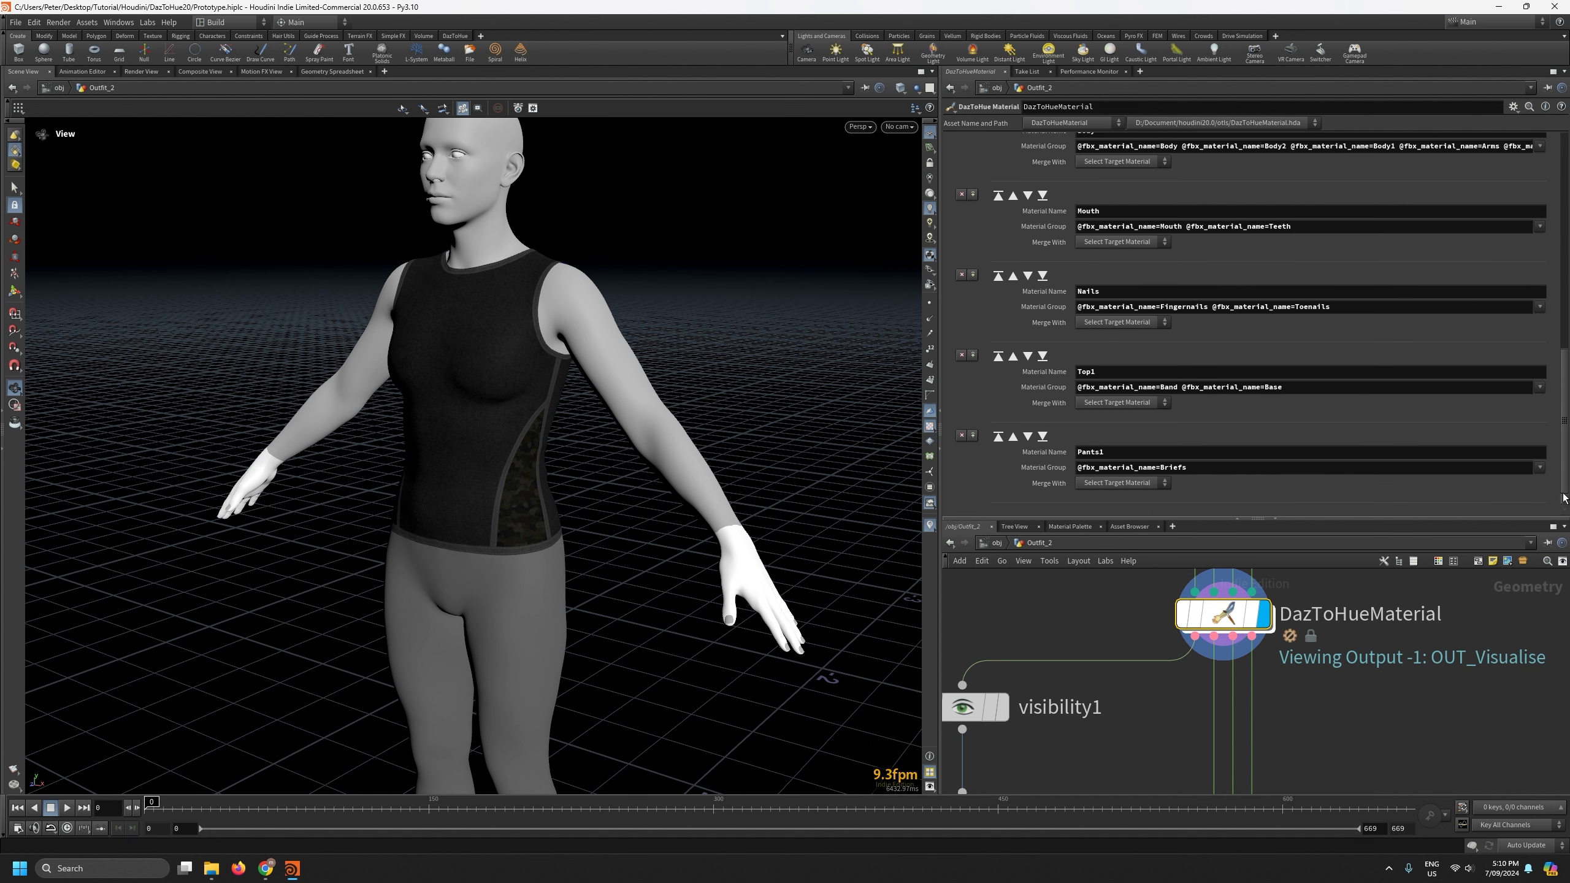
triple_click(1302, 388)
key("ctrl+v")
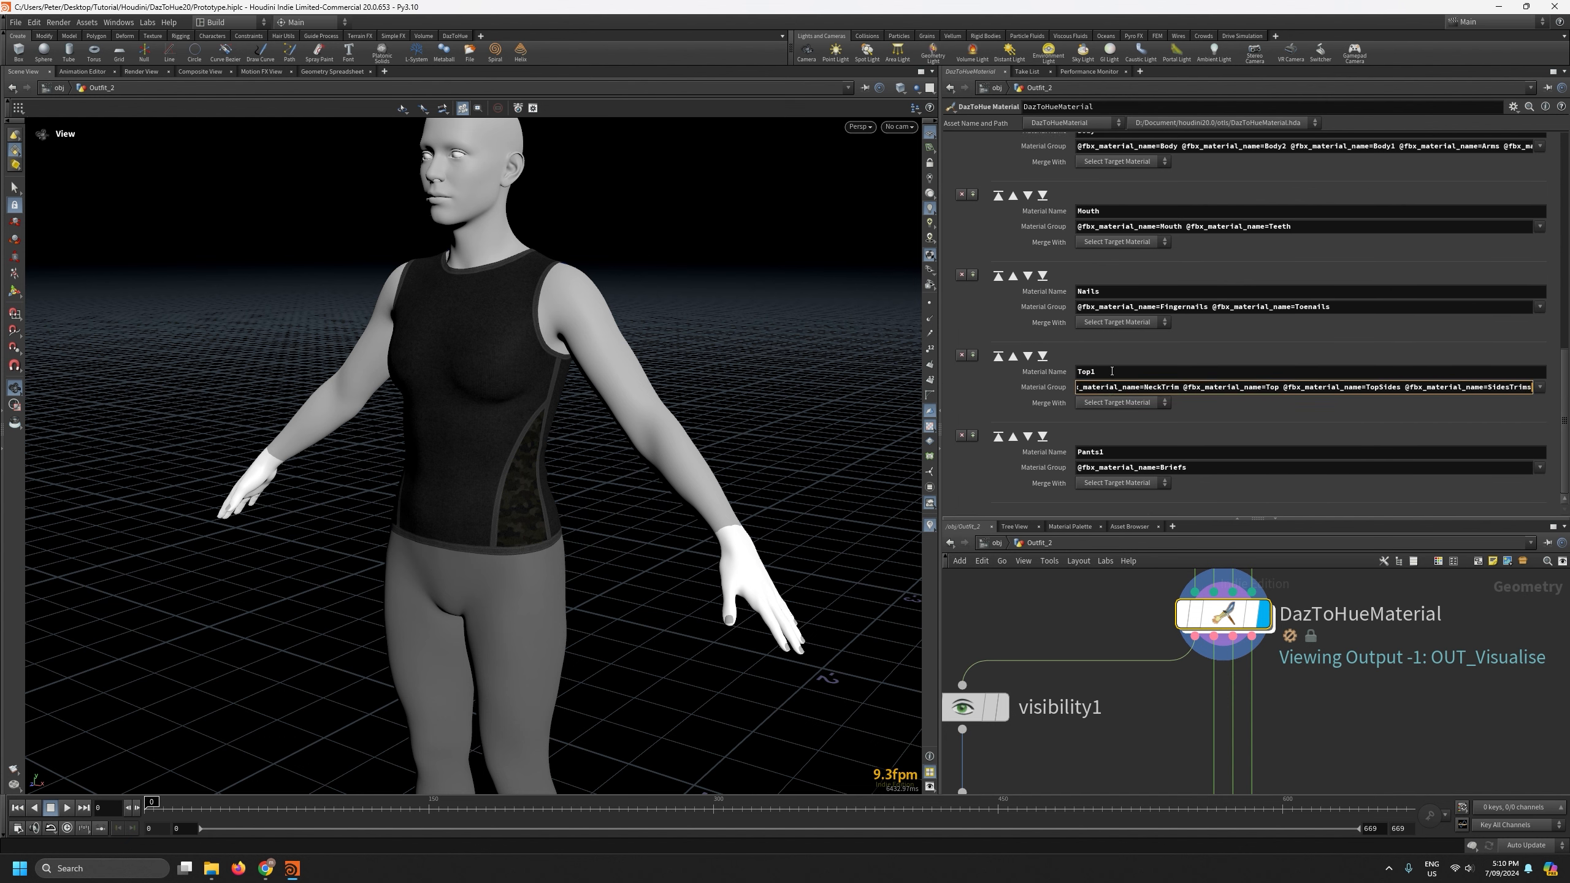
left_click(1098, 372)
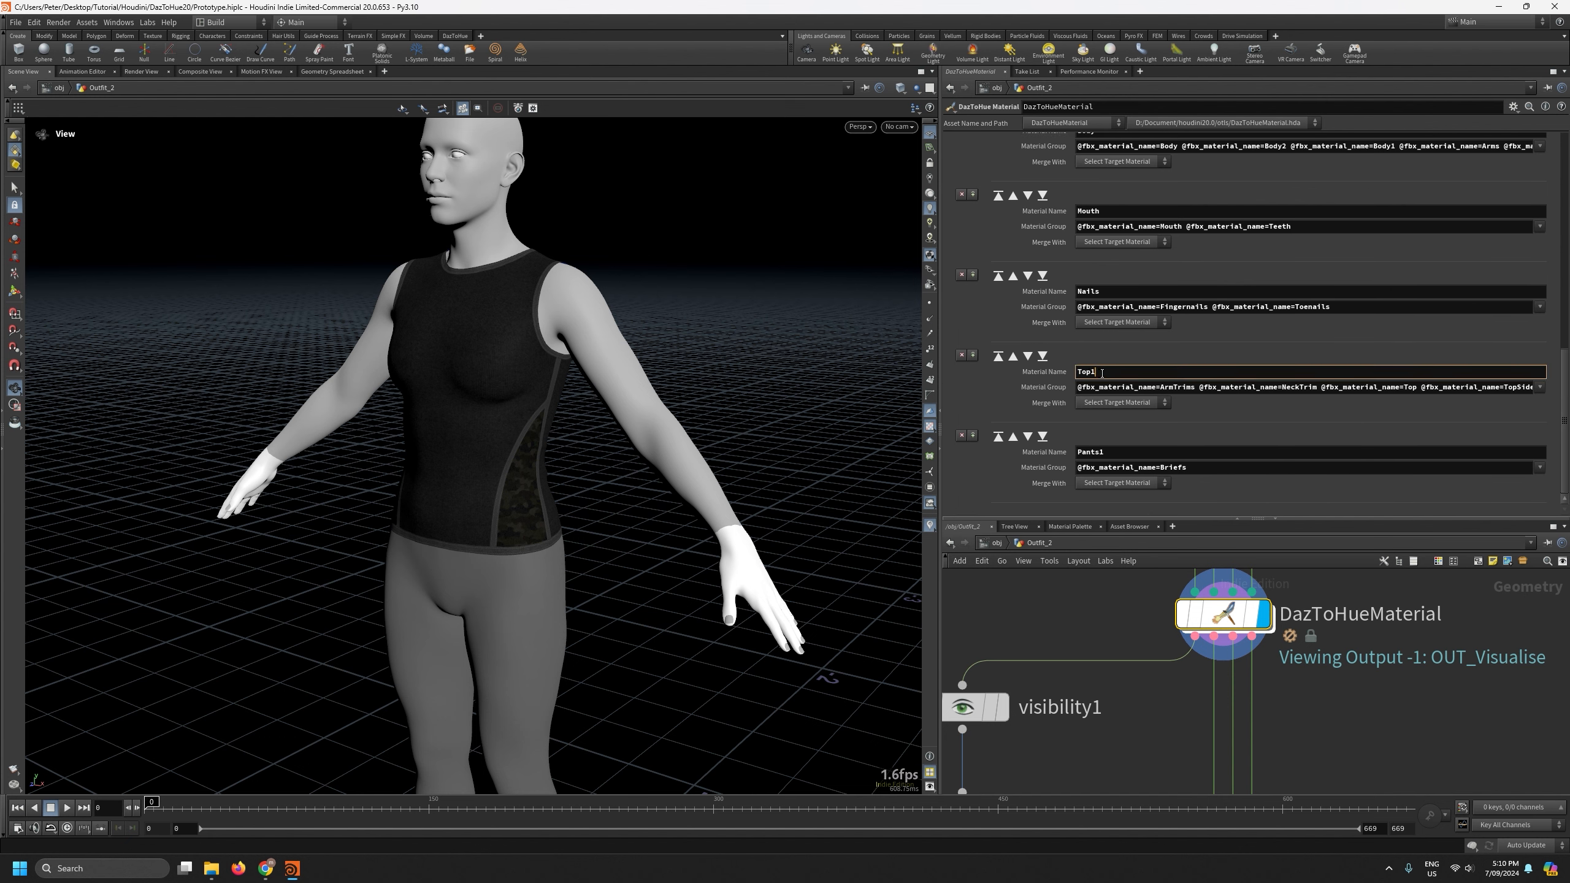
key("Return")
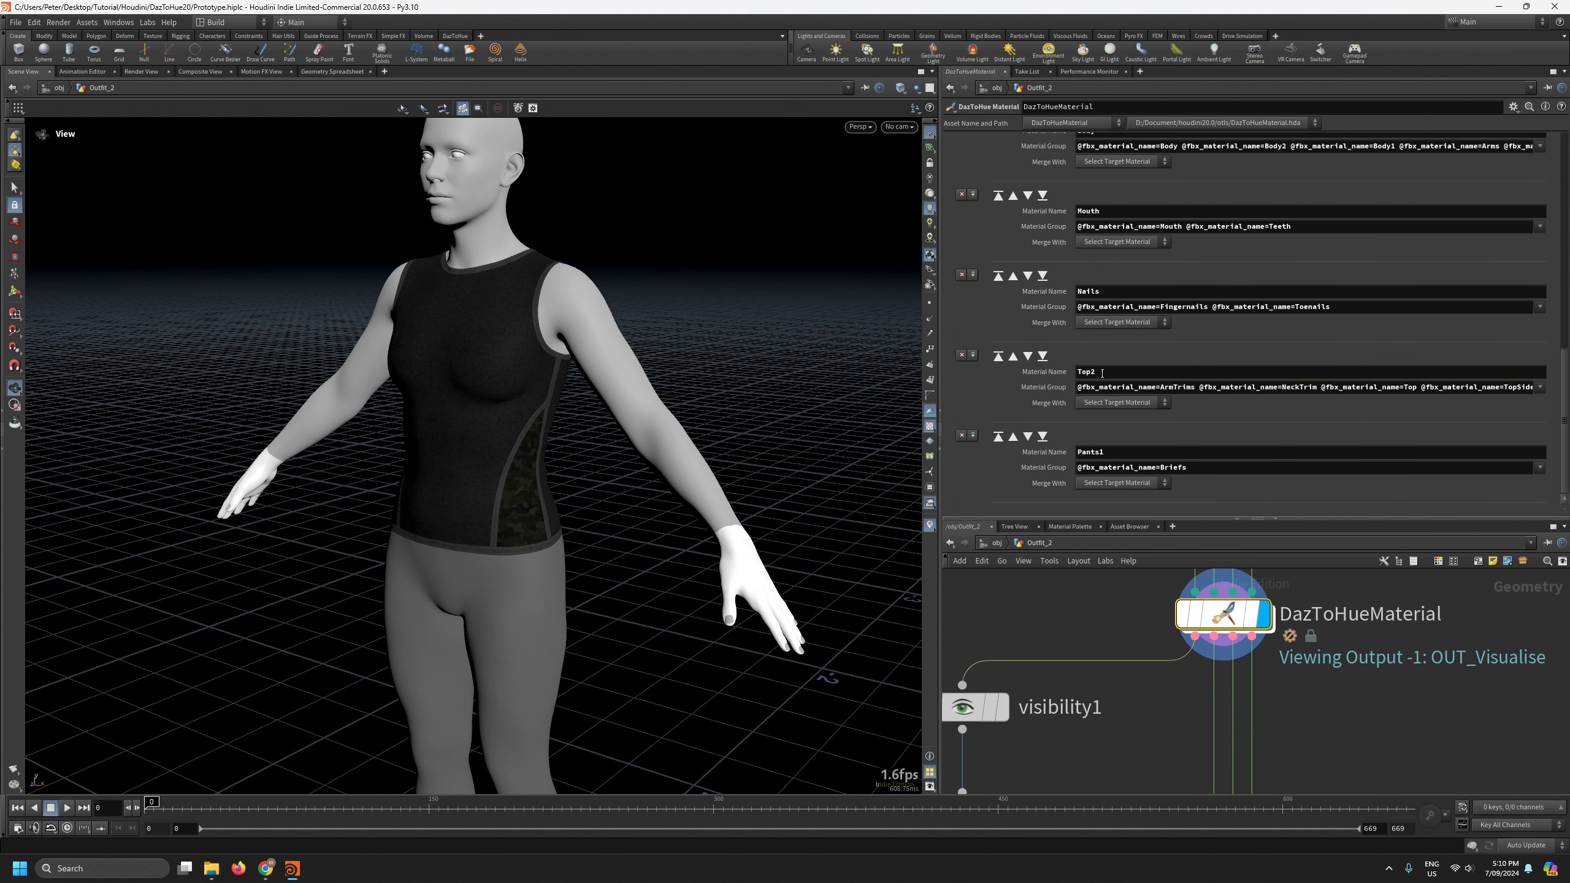
Rename the Pants1 material as Pants2 and clear its material group.
left_click(1098, 452)
key("BackSpace")
type("2")
left_click_drag(1235, 465, 1014, 469)
key("BackSpace")
Look through the FBX material names offered for isolation and for the Pants2 material group.
left_click_drag(1566, 413, 1567, 155)
left_click(1508, 190)
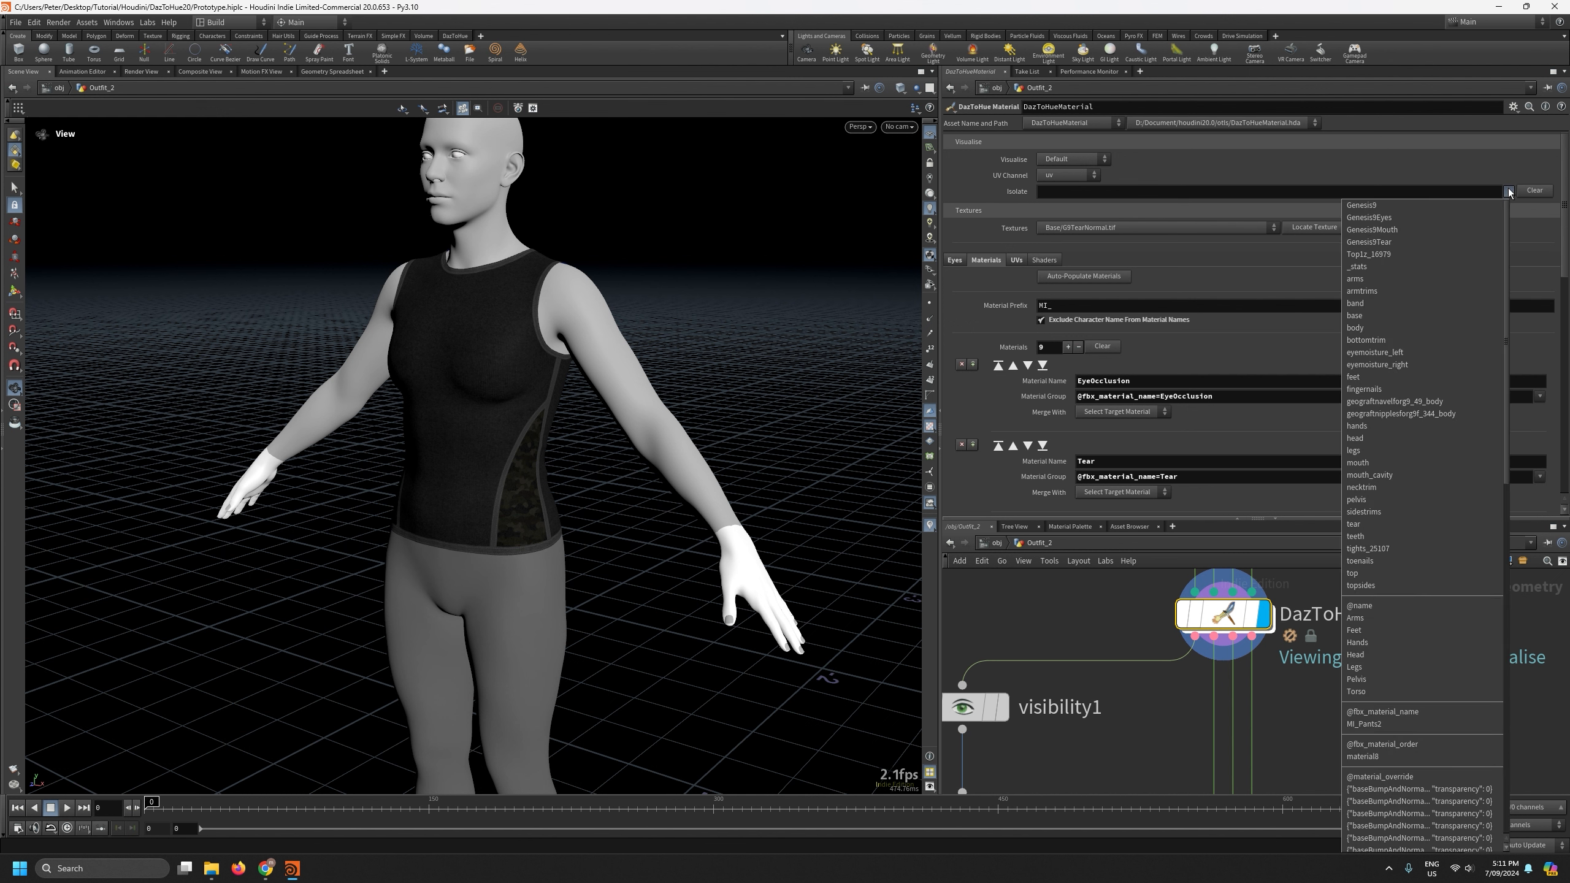
scroll(1460, 299, "down", 3)
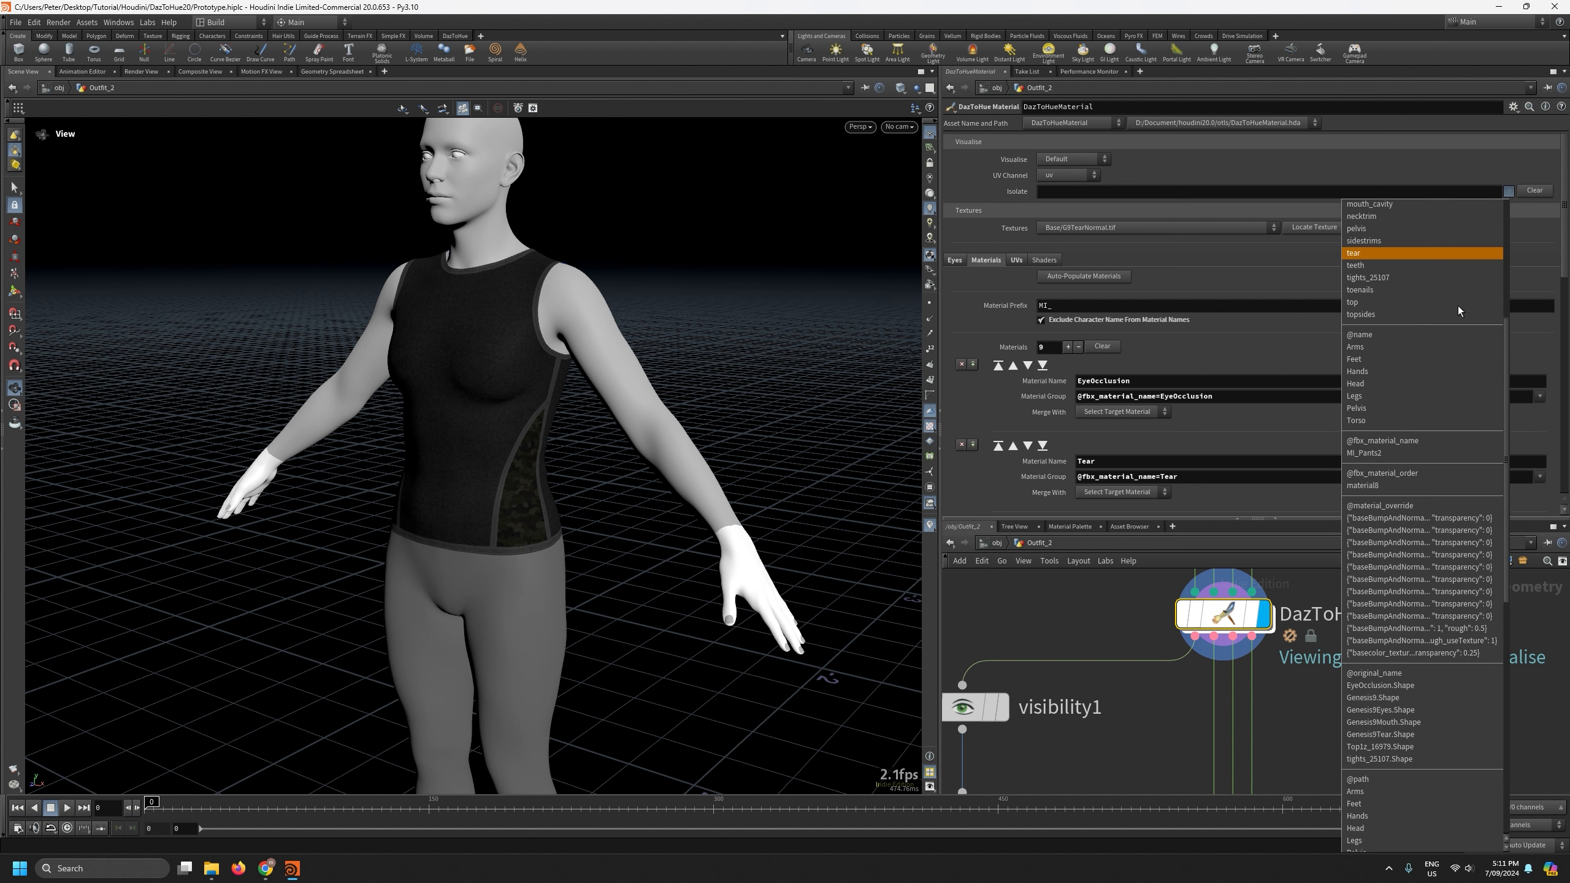
scroll(1457, 305, "down", 3)
scroll(1457, 305, "up", 10)
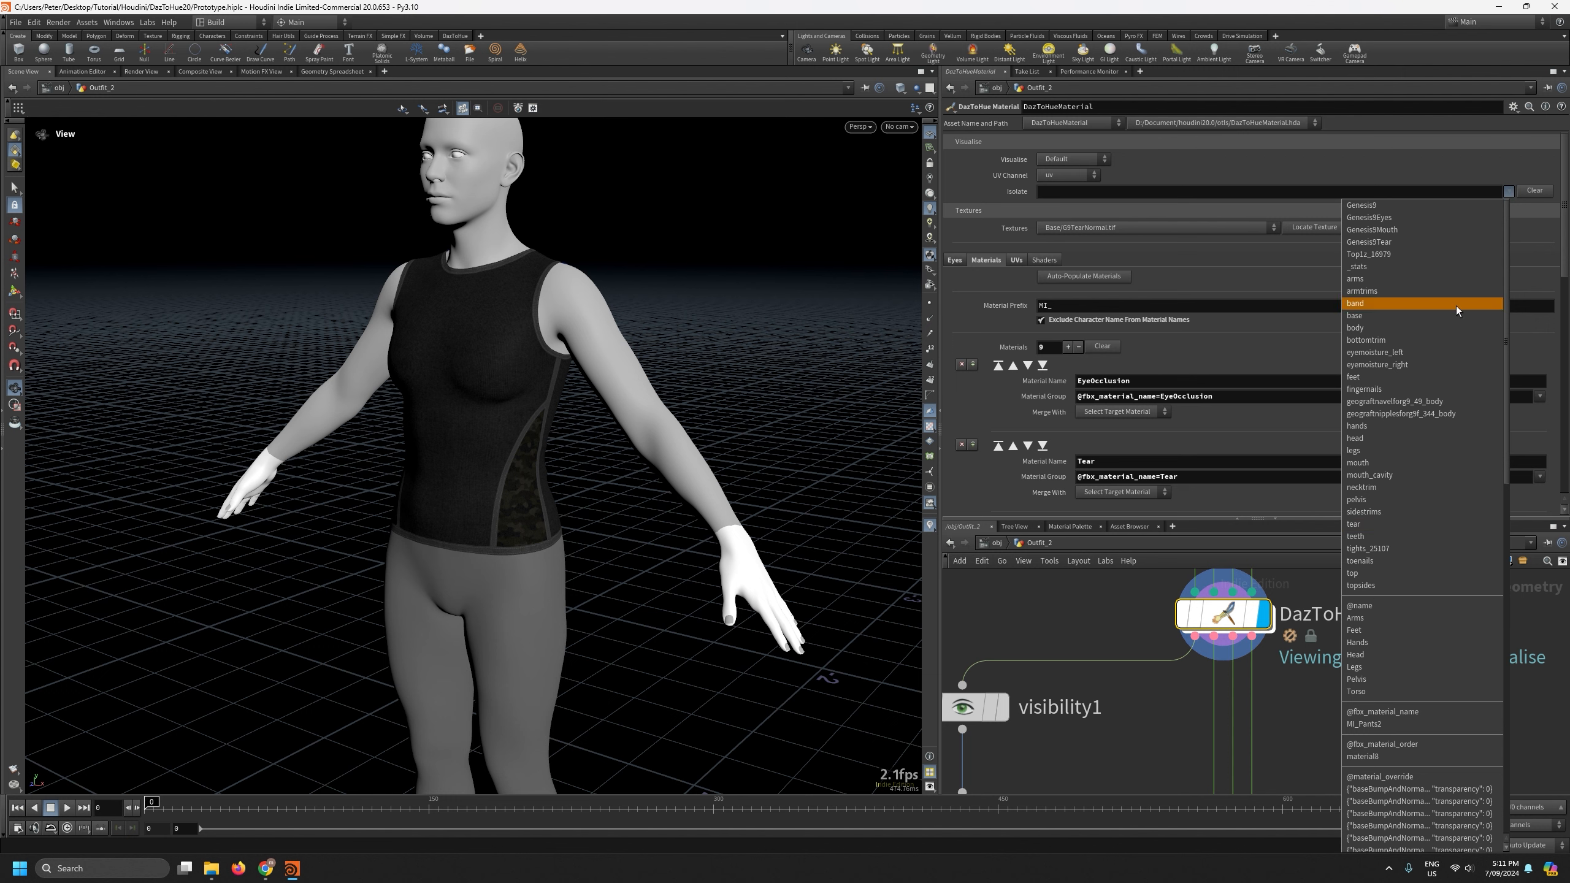
left_click(1568, 250)
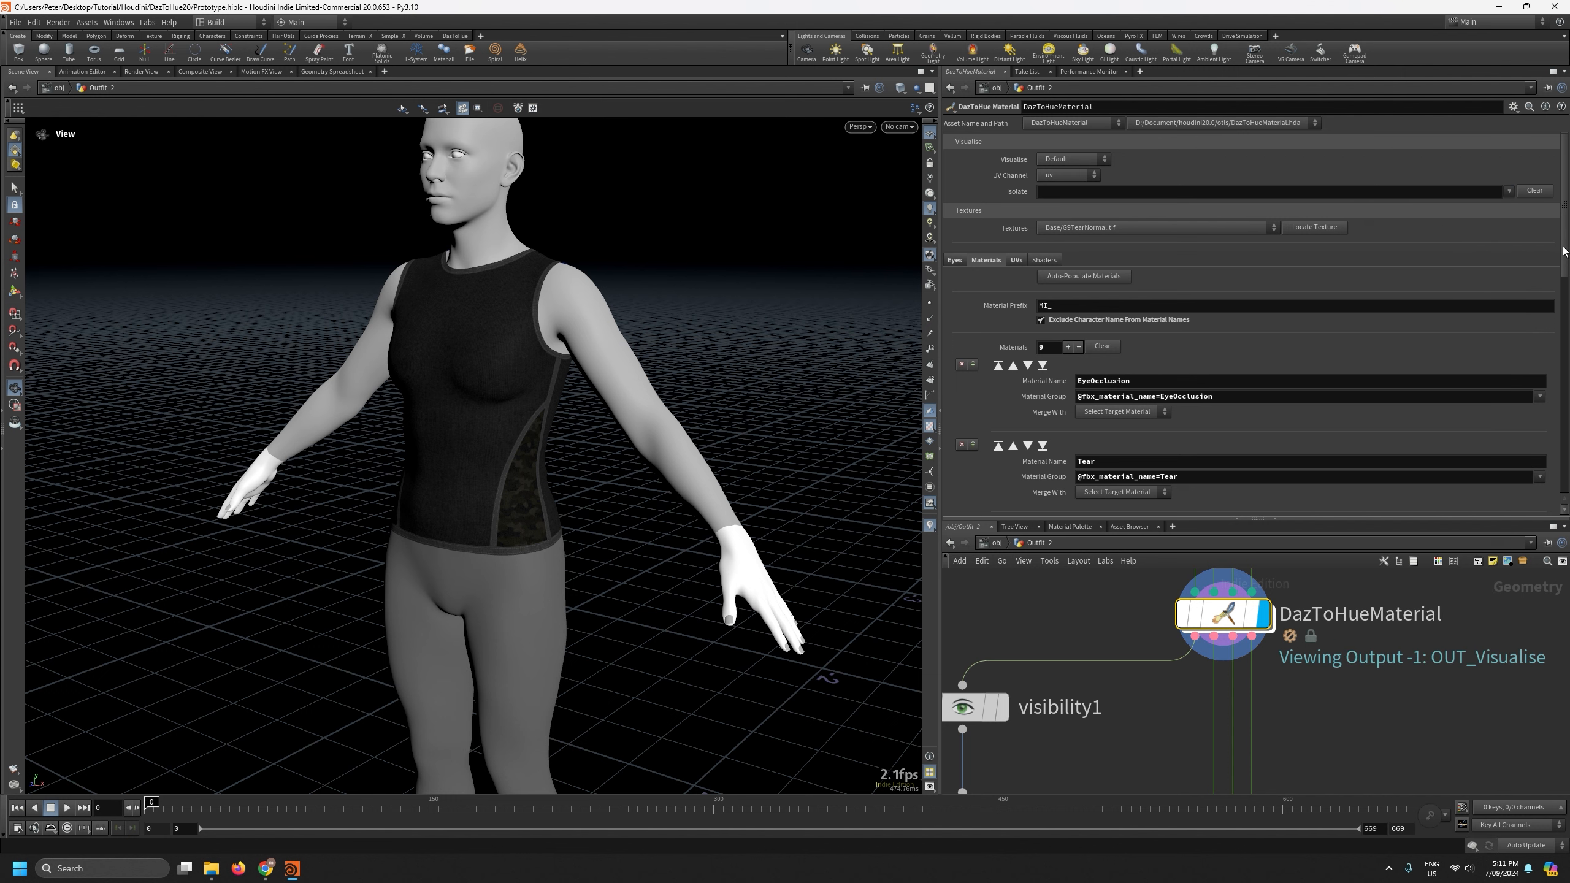
left_click_drag(1566, 250, 1567, 480)
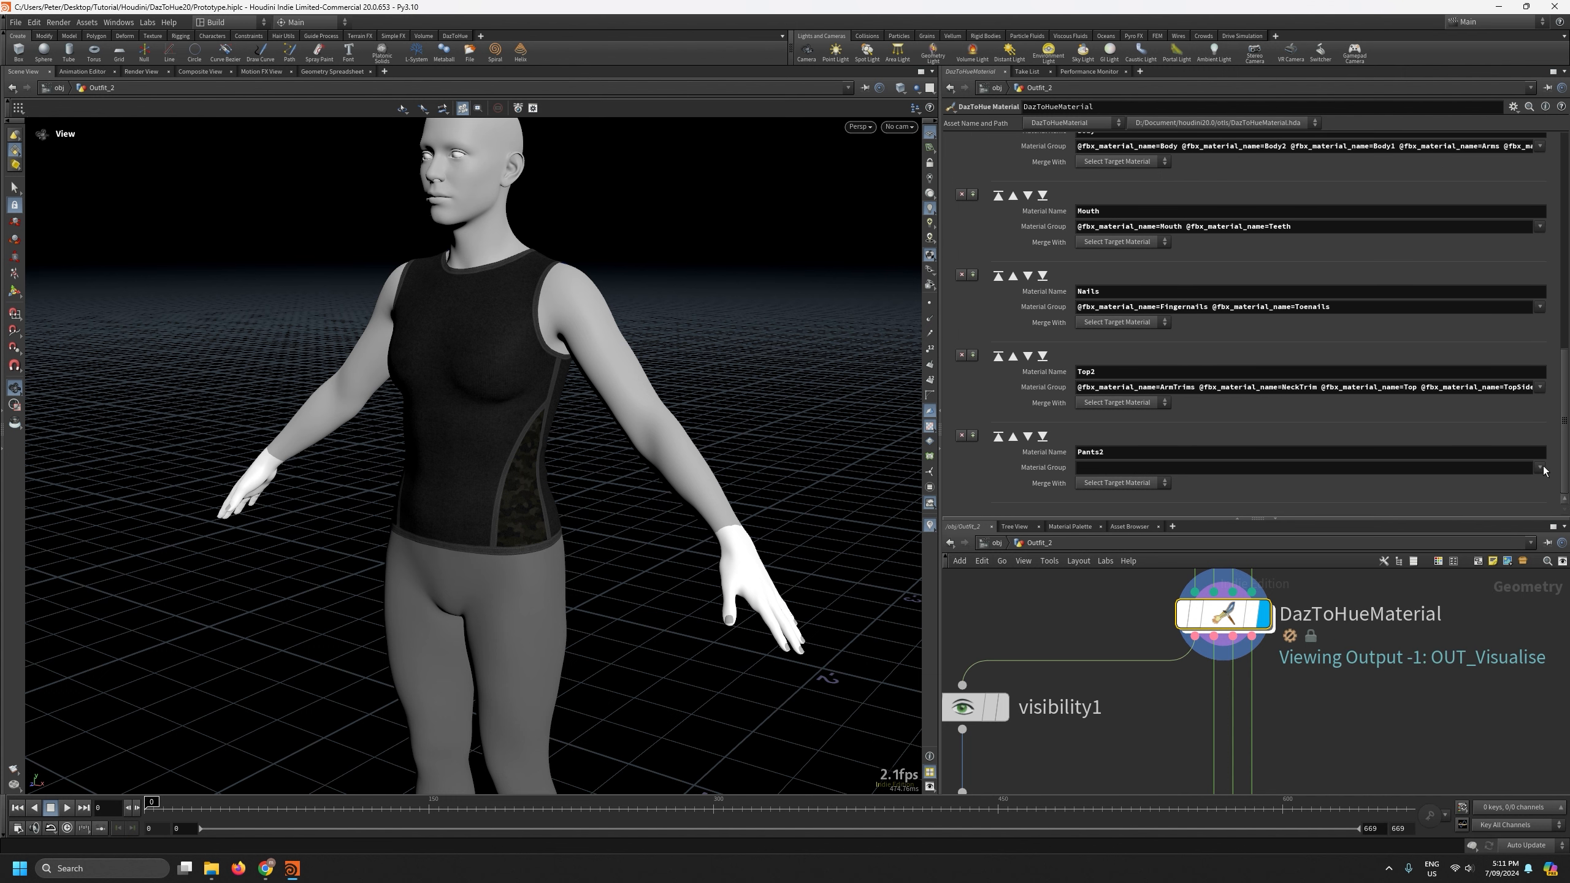
left_click(1541, 469)
scroll(1477, 408, "down", 3)
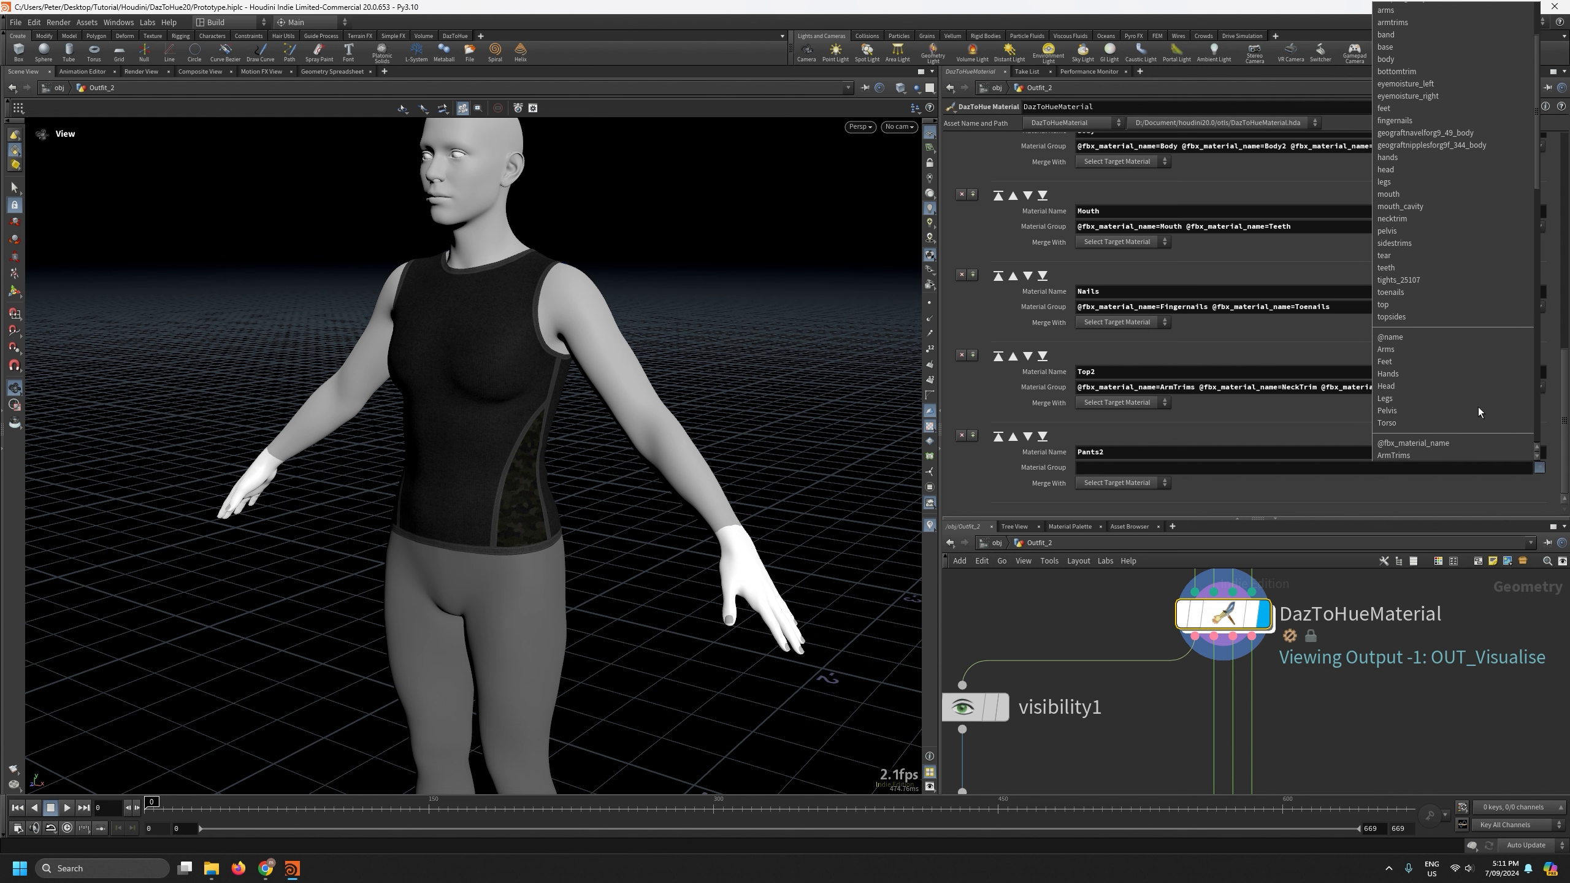
scroll(1478, 408, "down", 8)
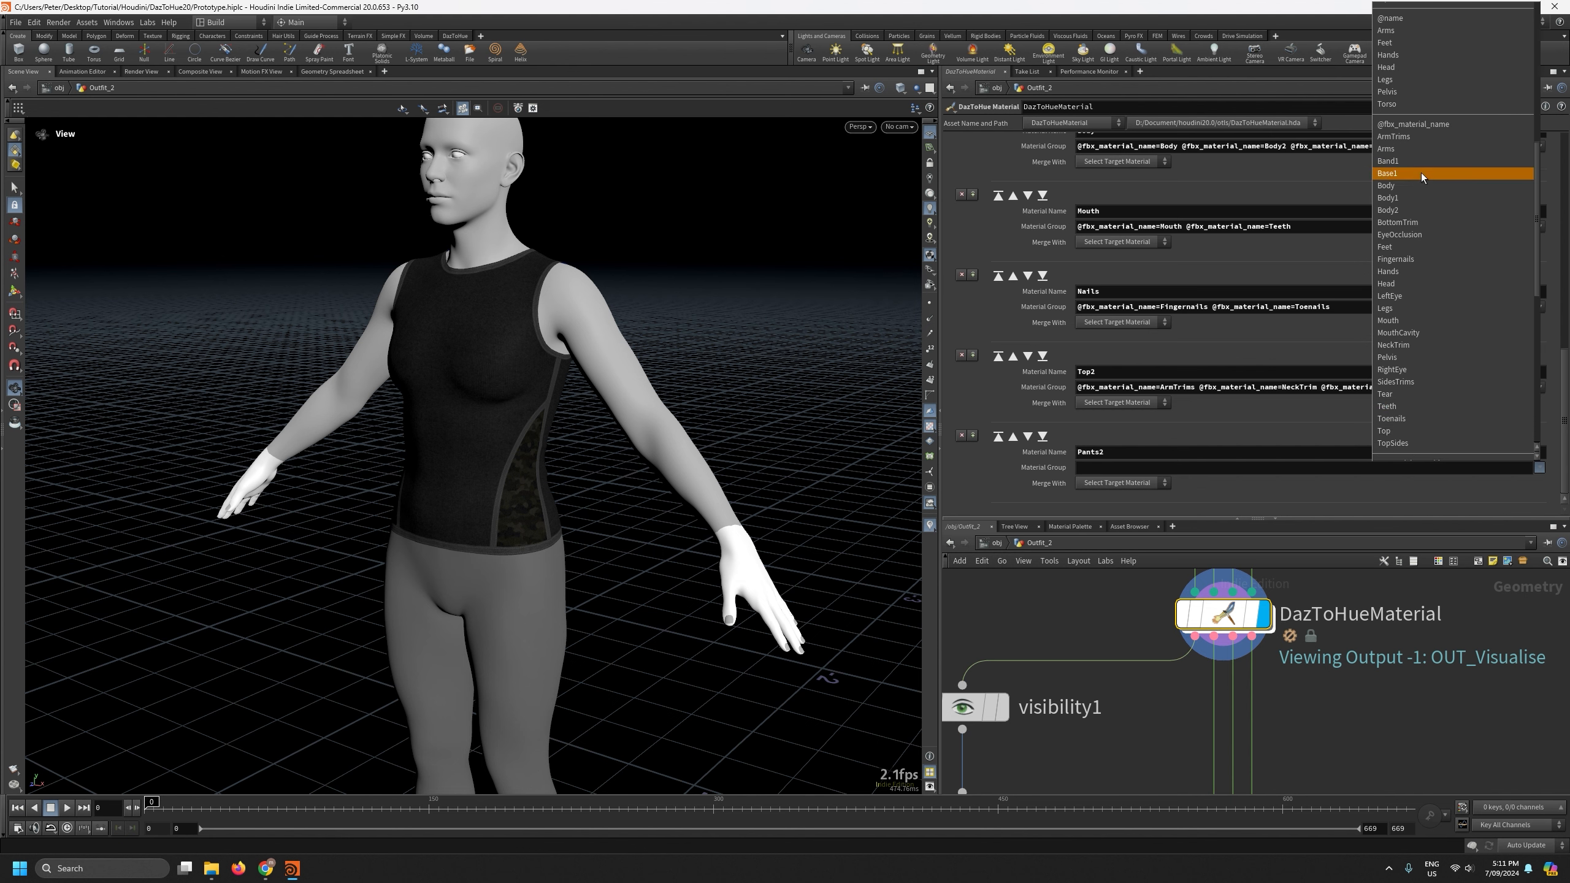
Remove the Pants2 material entry from the materials list.
left_click(1073, 470)
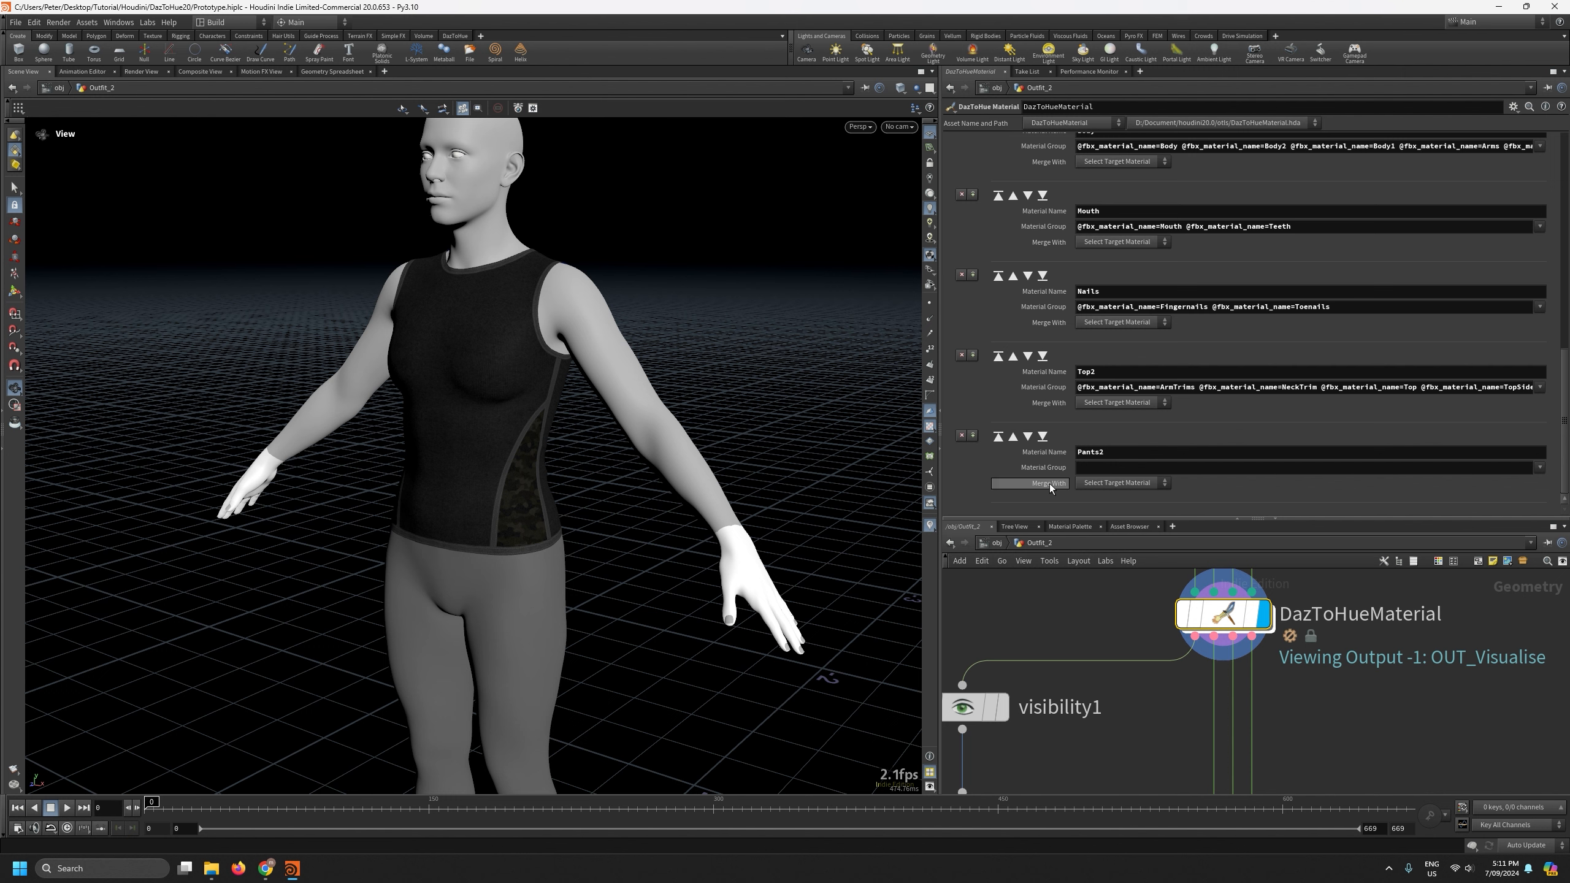
left_click(961, 436)
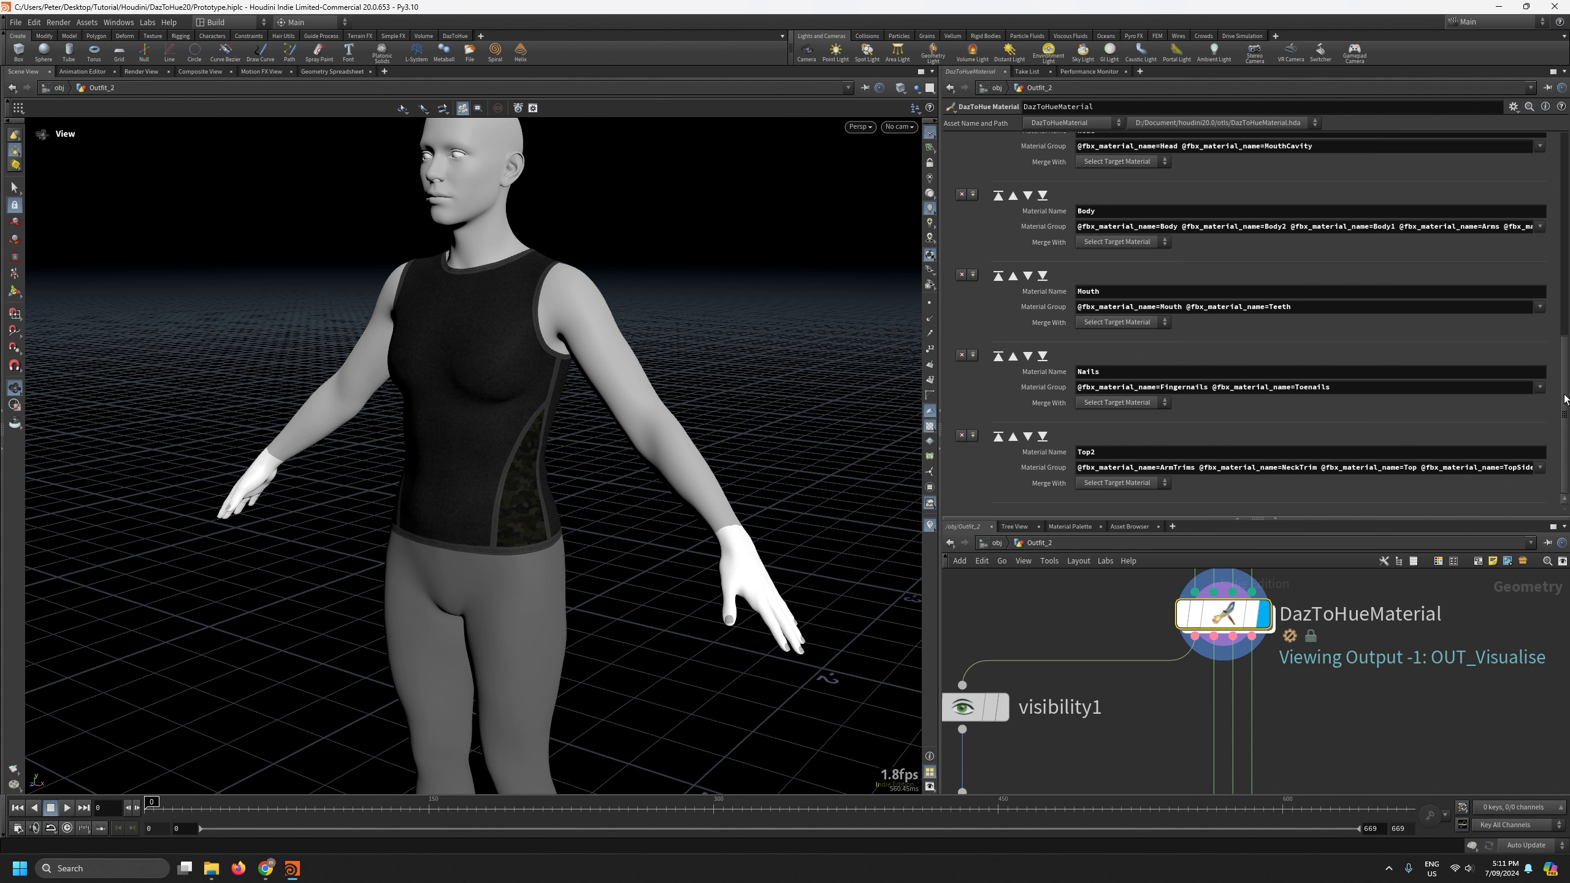
Isolate the Band1, Base1 and BottomTrim FBX materials in the viewport.
left_click_drag(1565, 399, 1563, 192)
left_click(1508, 191)
scroll(1401, 409, "down", 8)
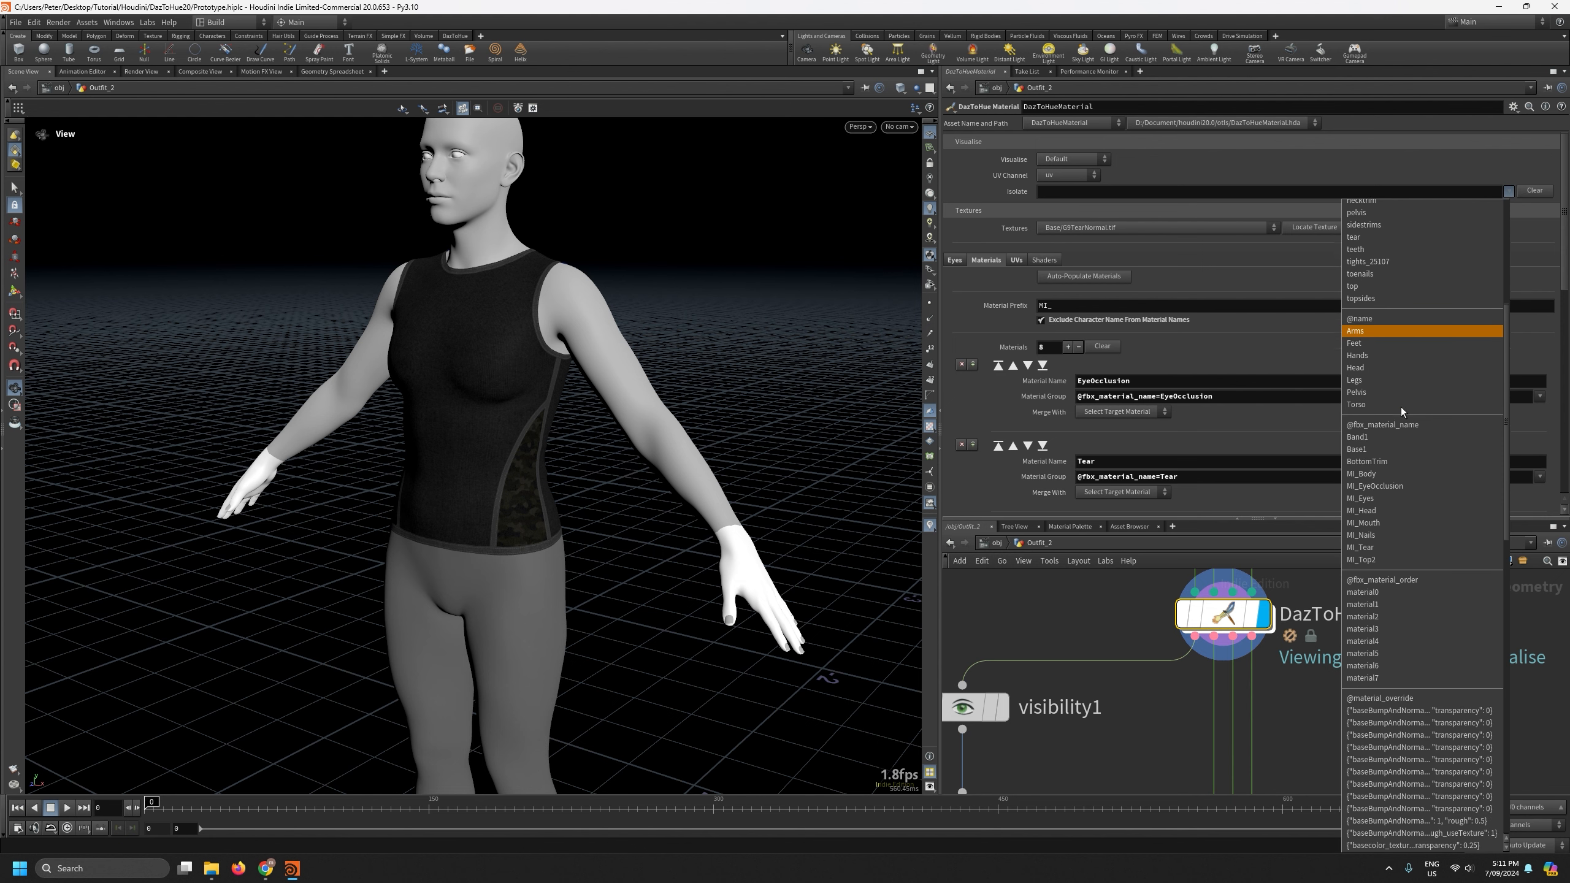
left_click(1384, 421)
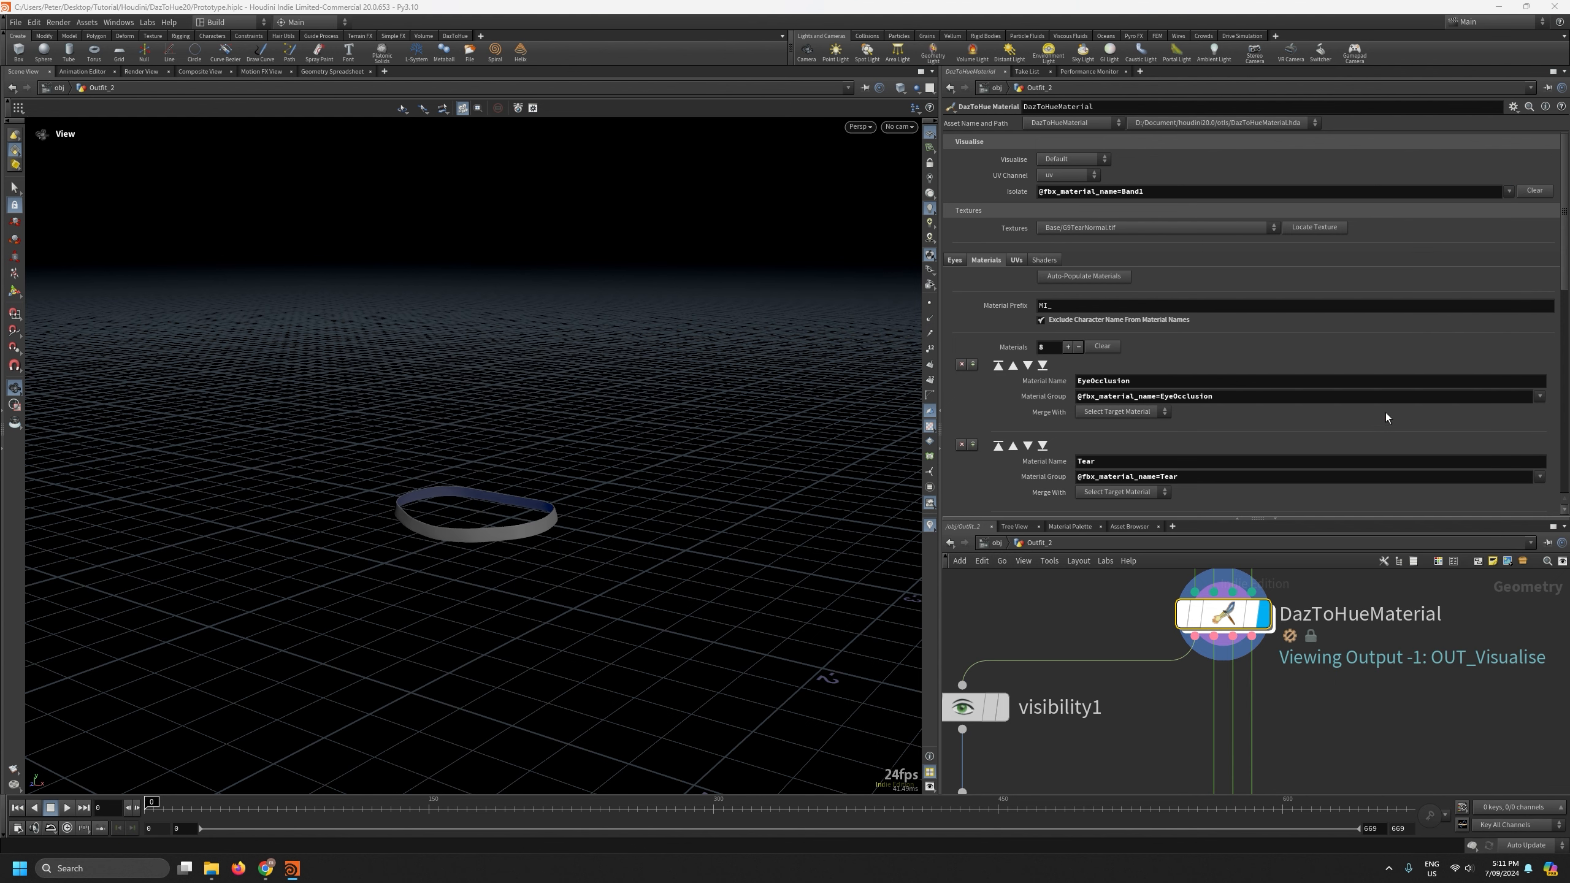
left_click(1510, 196)
scroll(1389, 527, "down", 5)
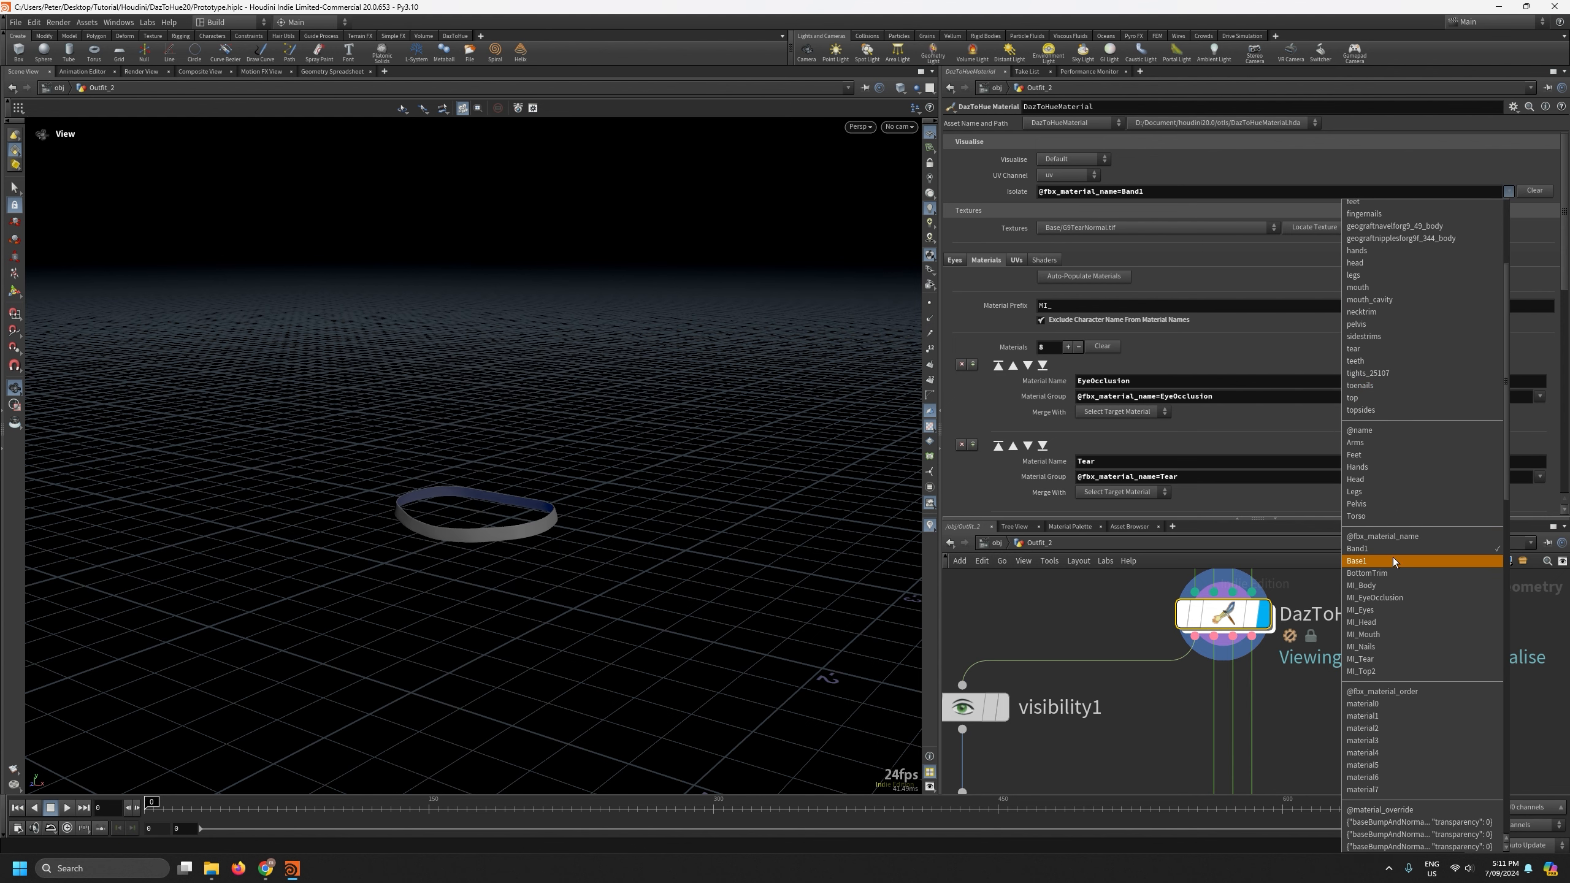
left_click(1392, 563)
left_click(1508, 196)
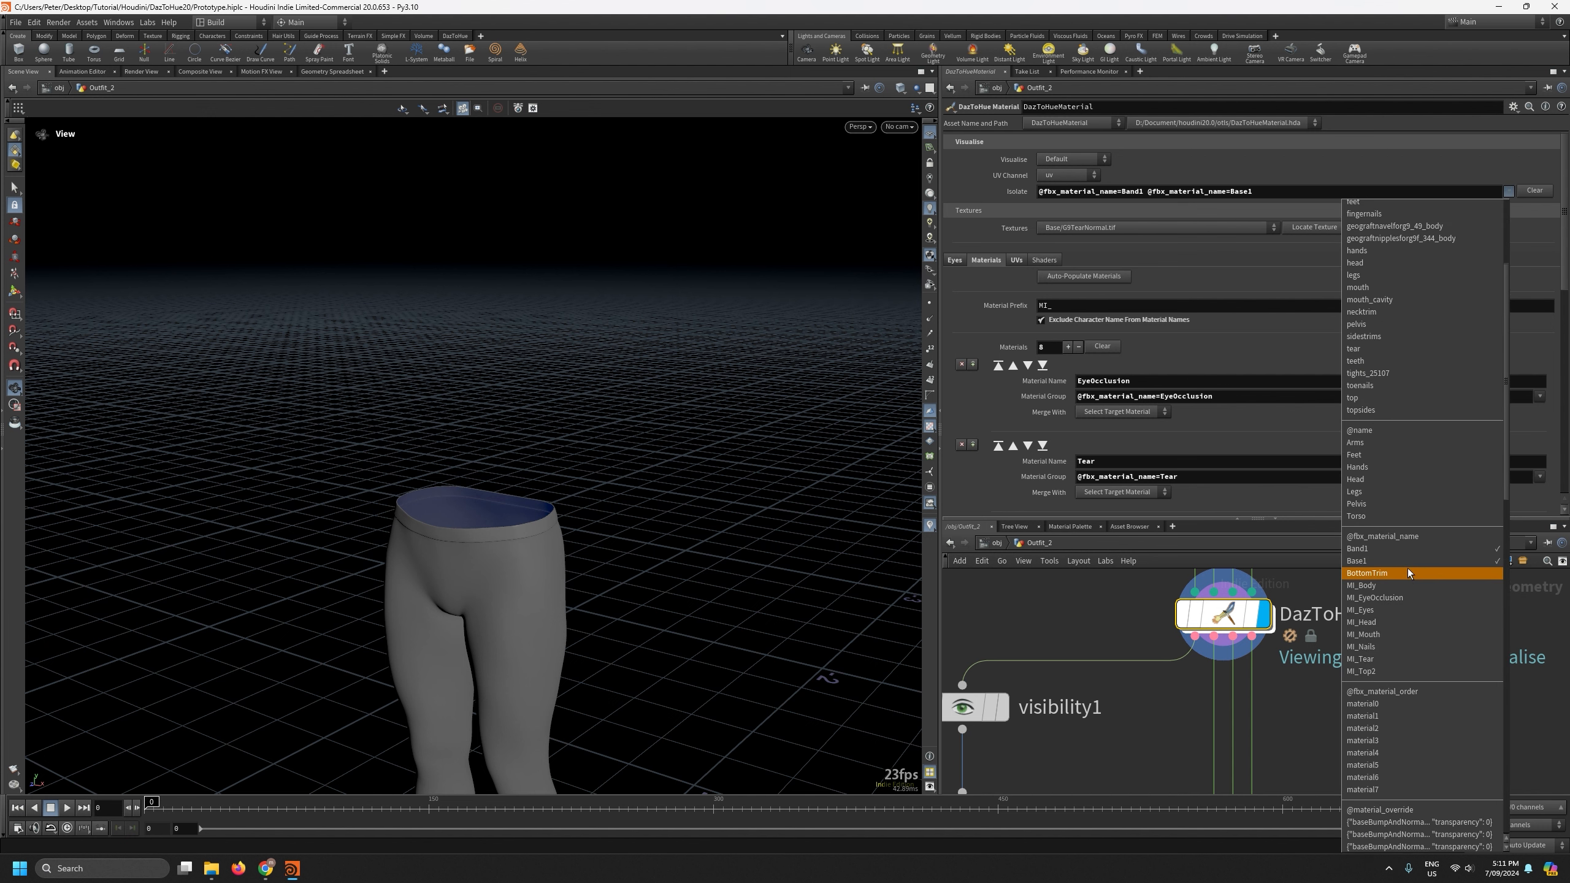
left_click(1407, 573)
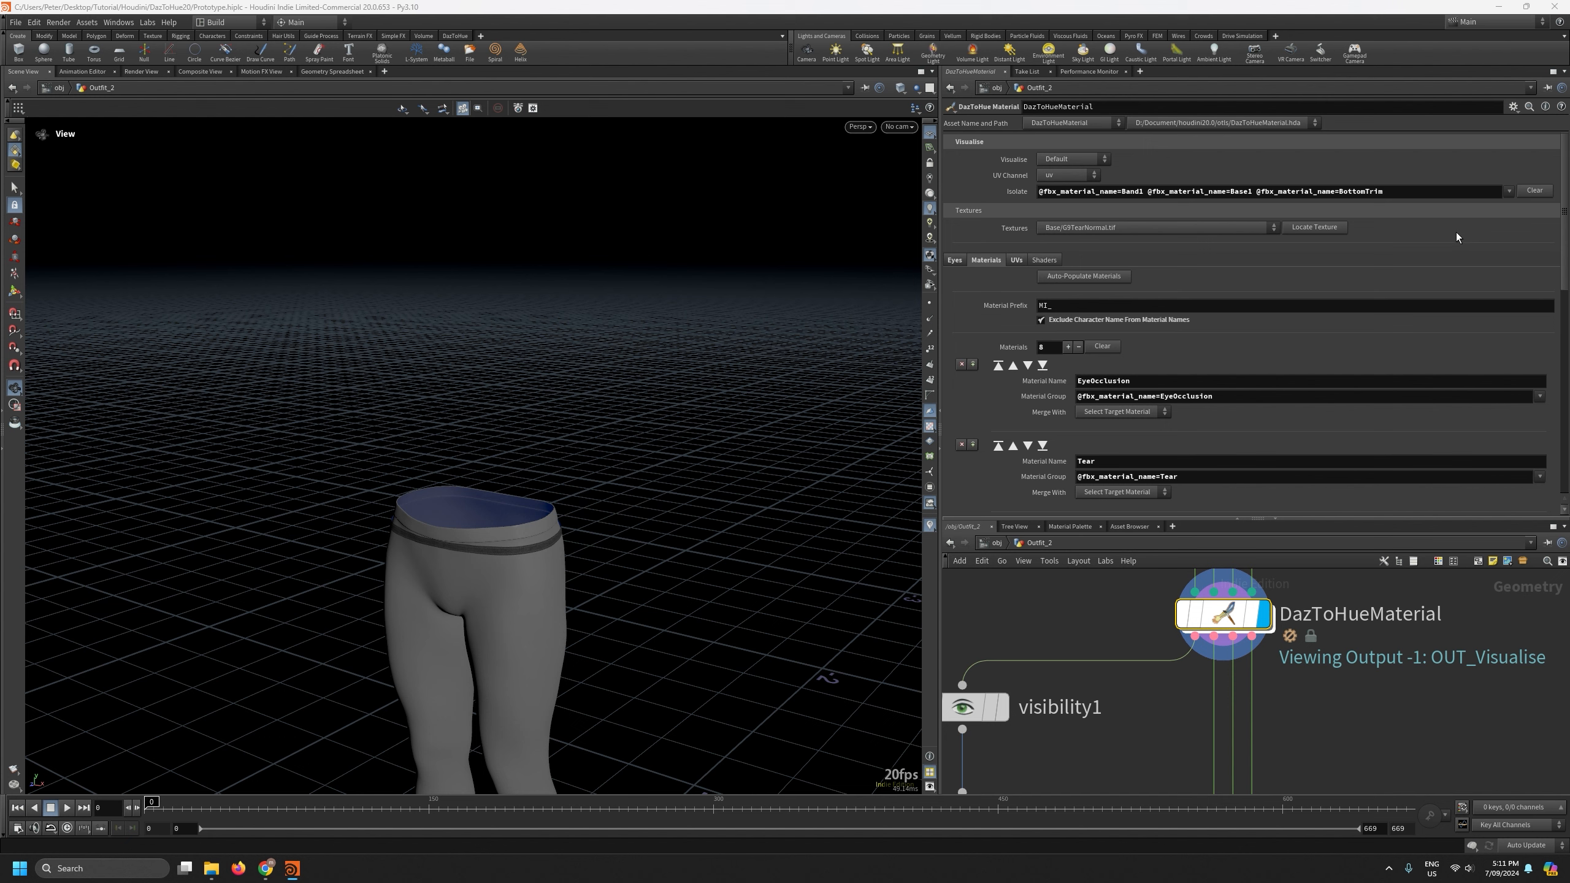
Move the BottomTrim FBX material name from the isolation list to the end of the Top2 material group.
left_click_drag(1256, 193, 1414, 181)
key("ctrl+c")
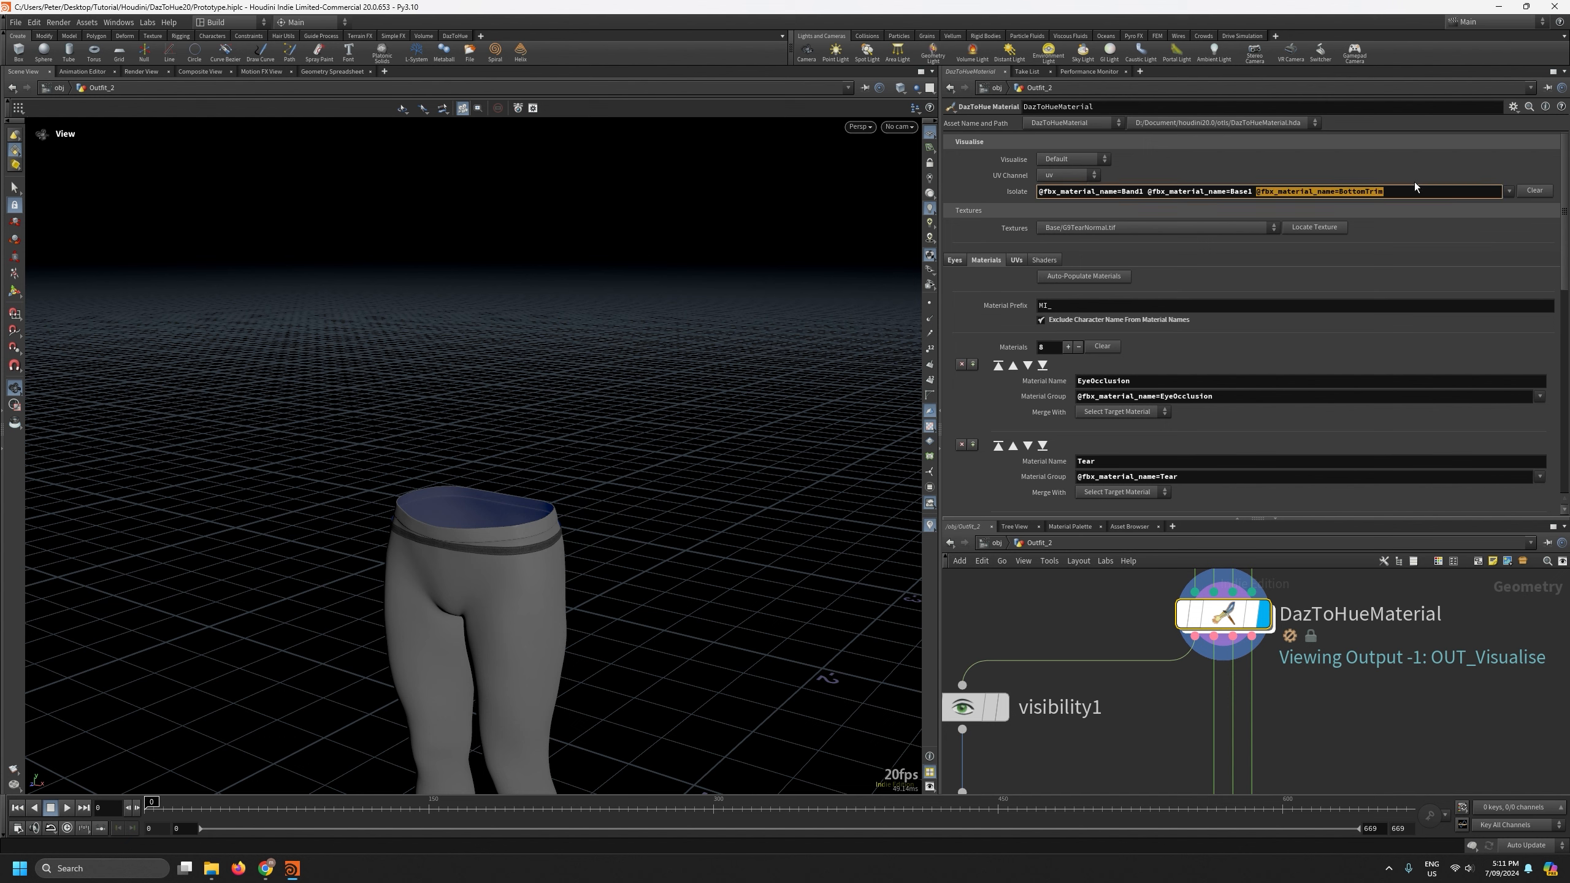
key("BackSpace")
scroll(1536, 239, "down", 8)
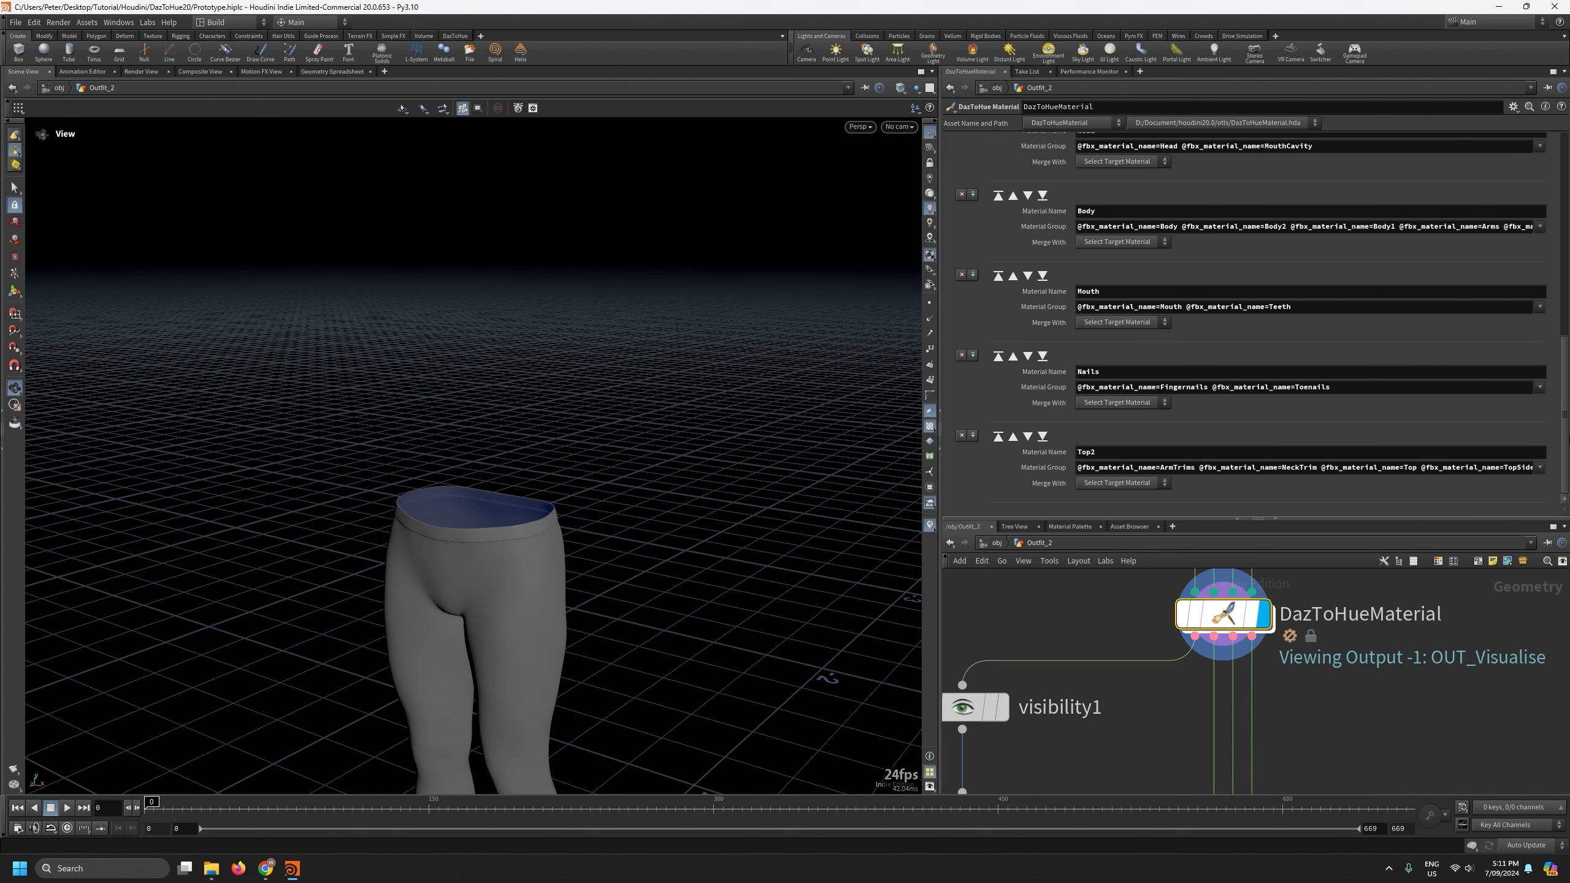
left_click(1471, 471)
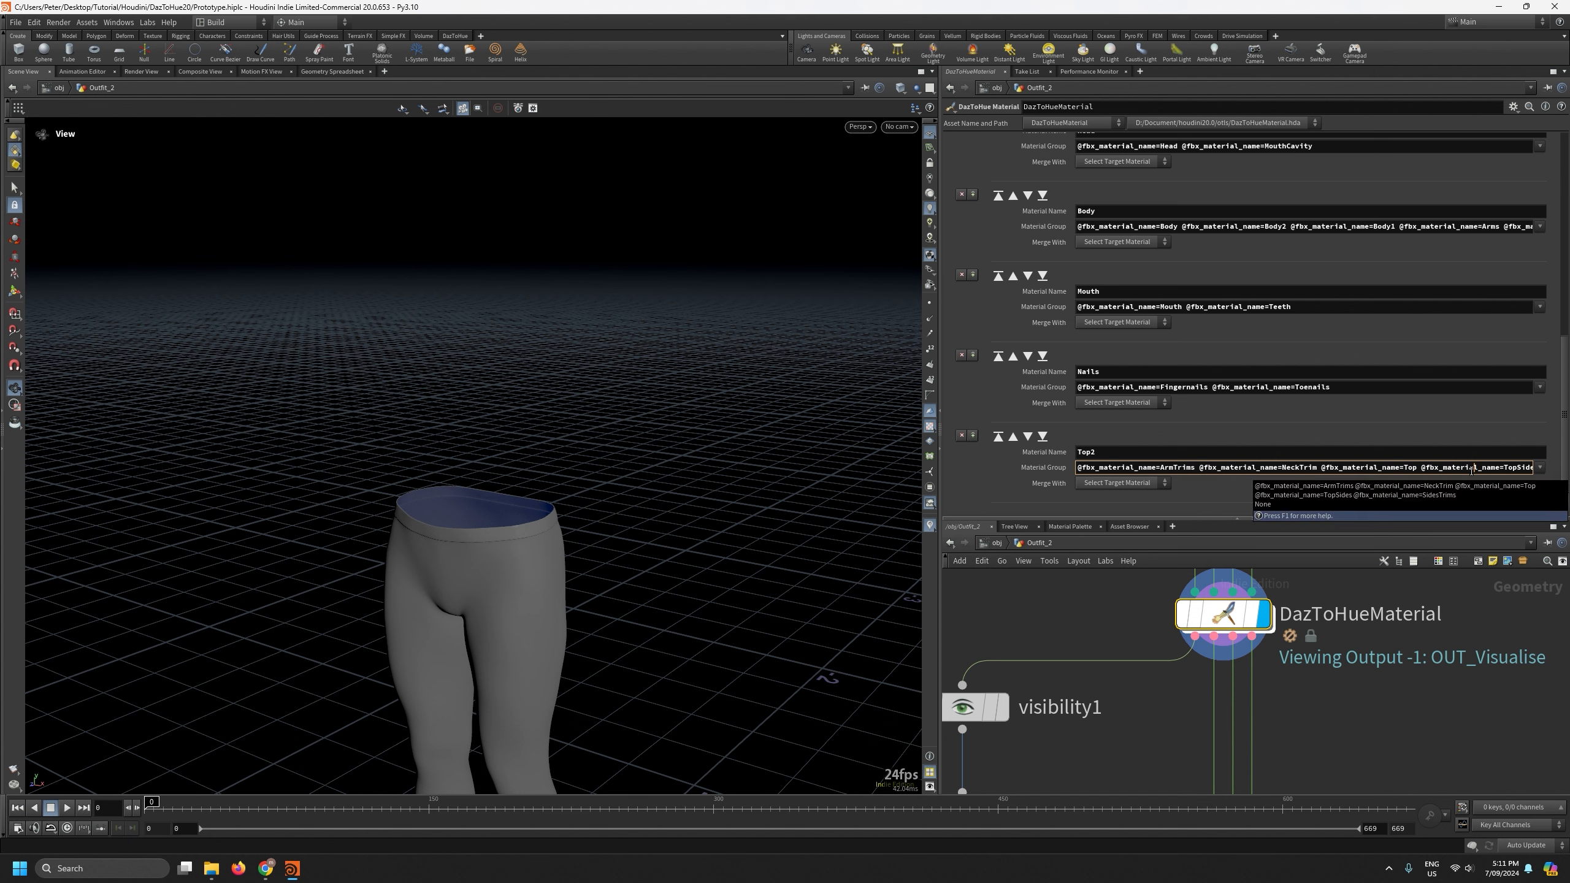
key("End")
key("ctrl+v")
key("Return")
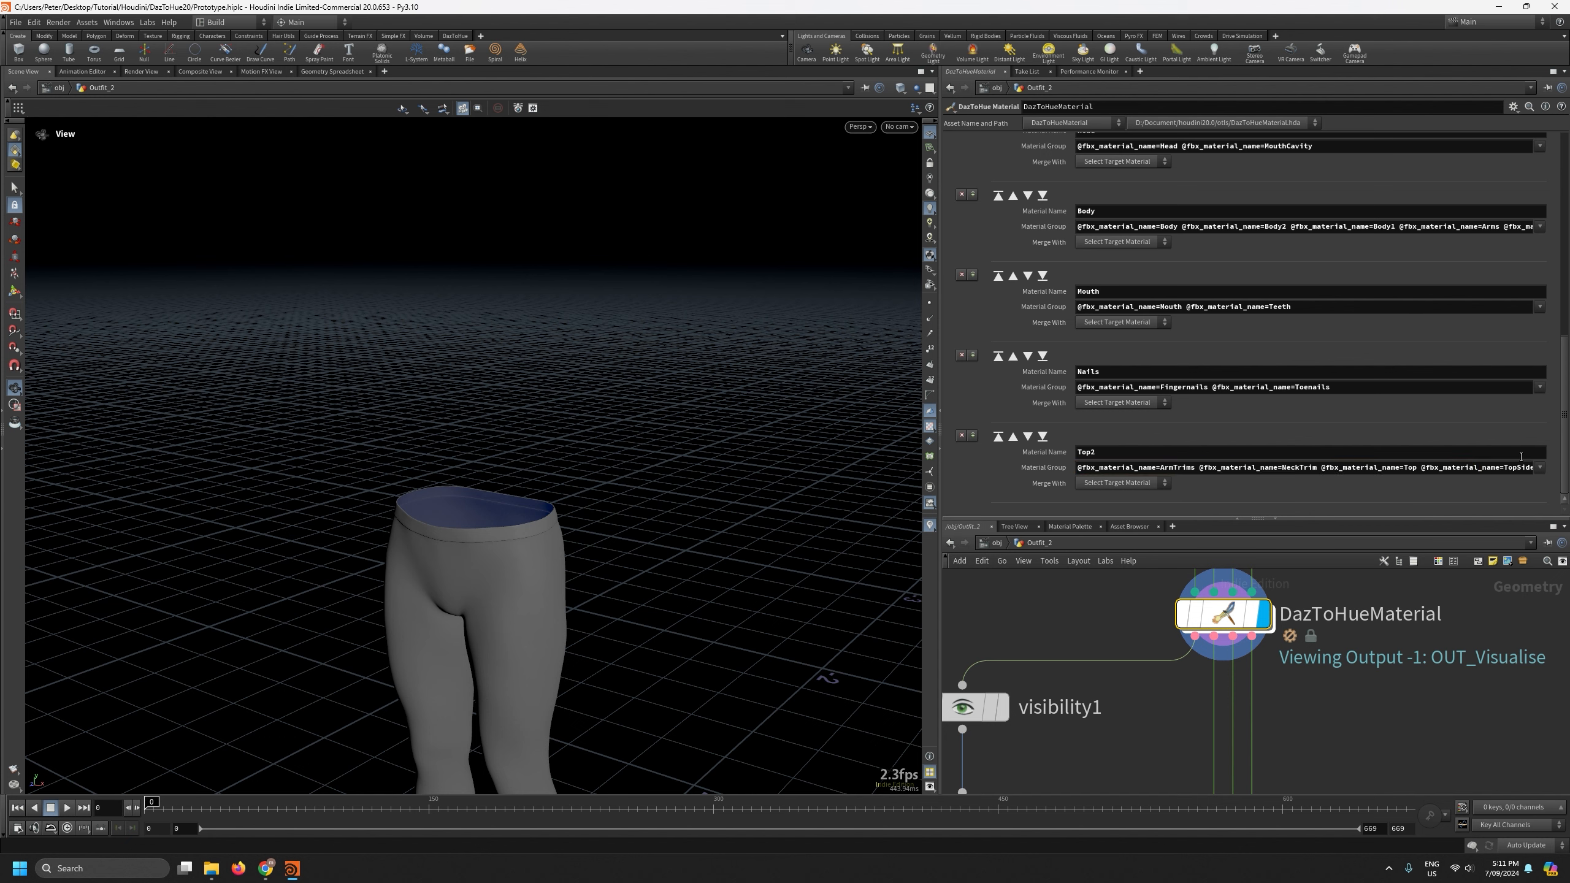
Cut the Band1 and Base1 FBX material names out of the isolation list.
left_click_drag(1564, 377, 1566, 131)
left_click(1508, 192)
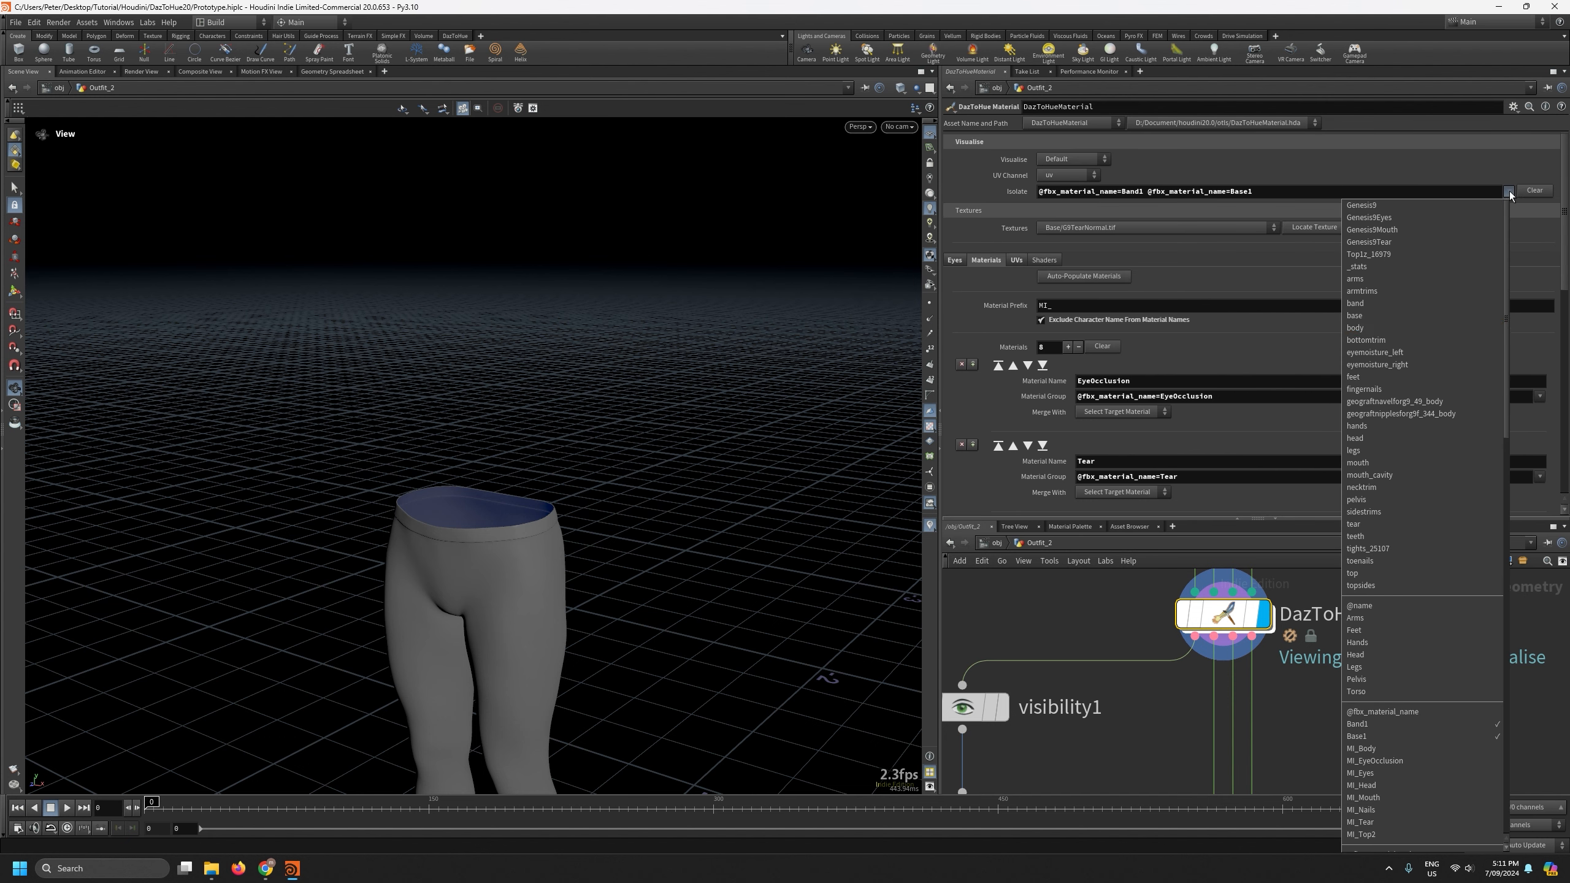
scroll(1446, 383, "down", 1)
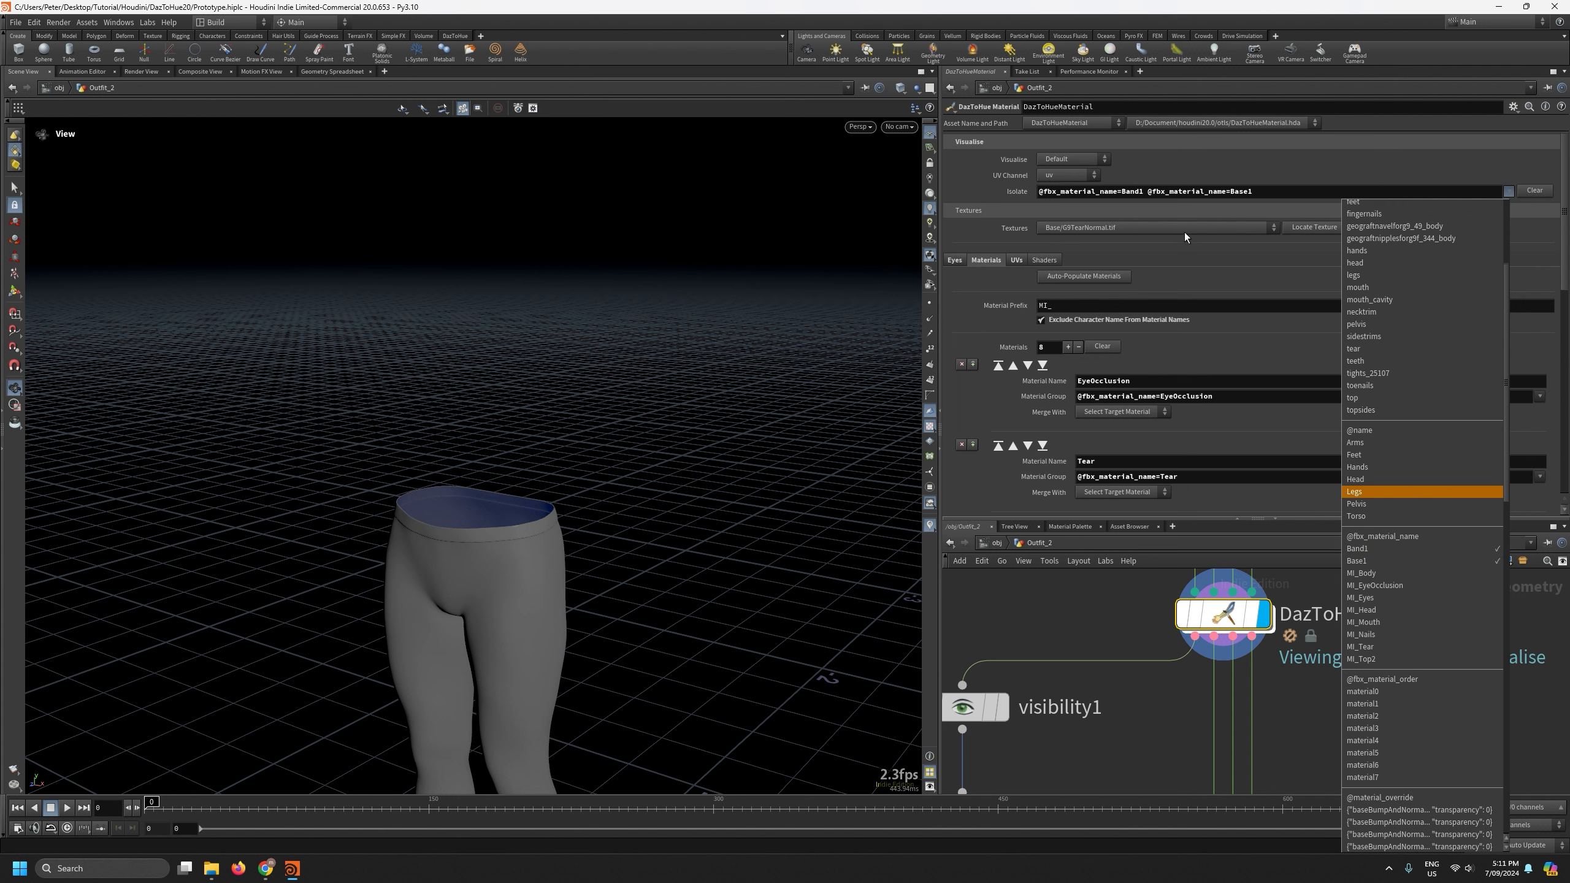
left_click(1201, 193)
key("ctrl+a")
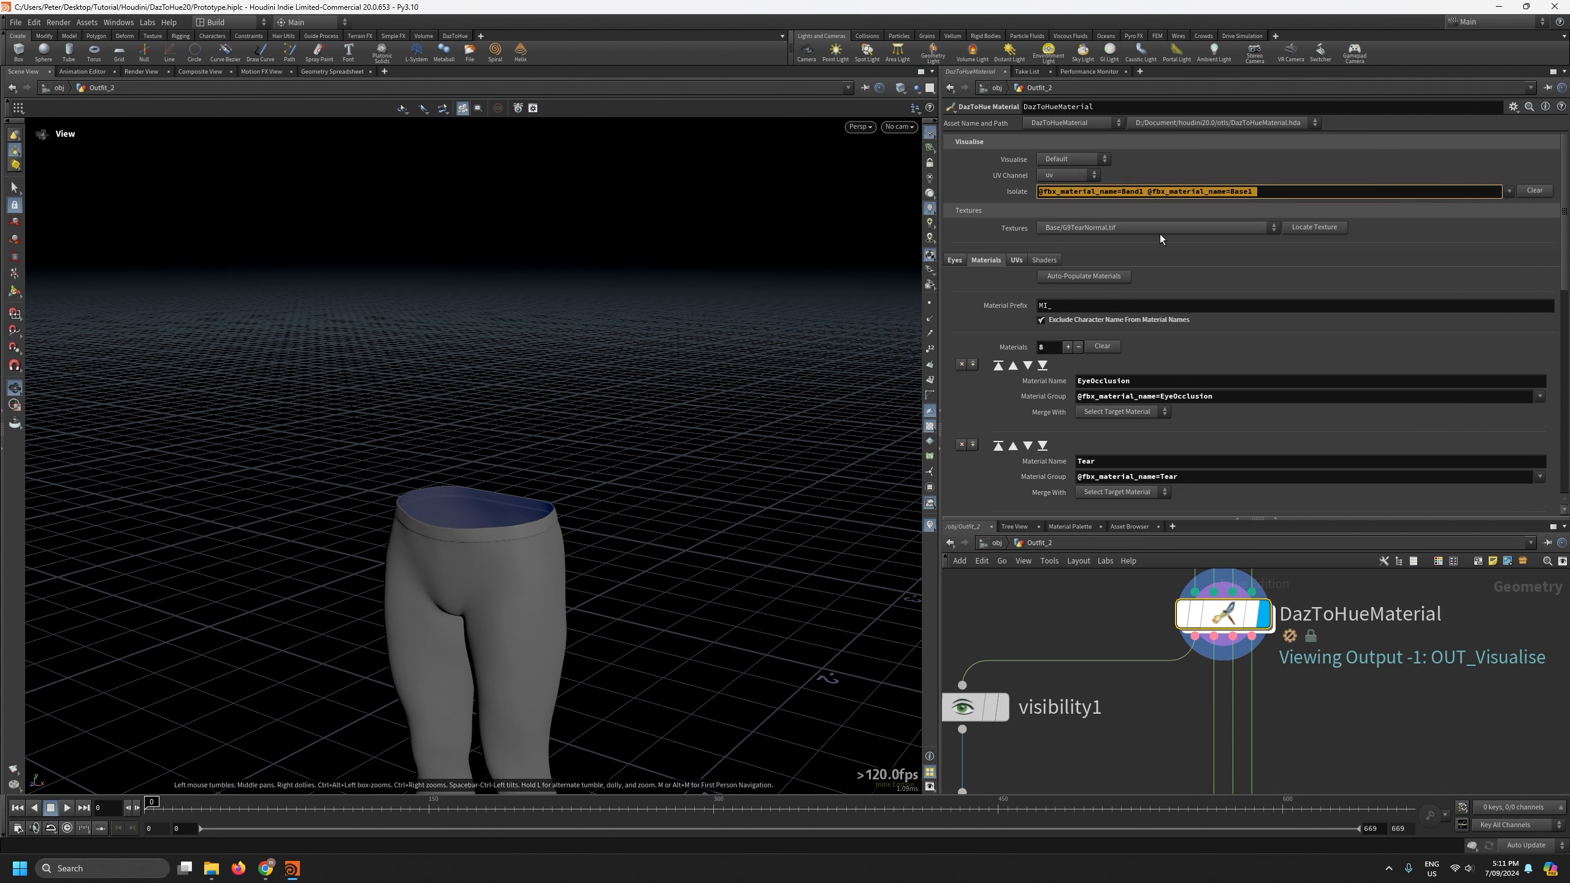
key("BackSpace")
Add a material entry named Pants2 and paste the cut Band1 and Base1 names as its material group.
left_click(1067, 349)
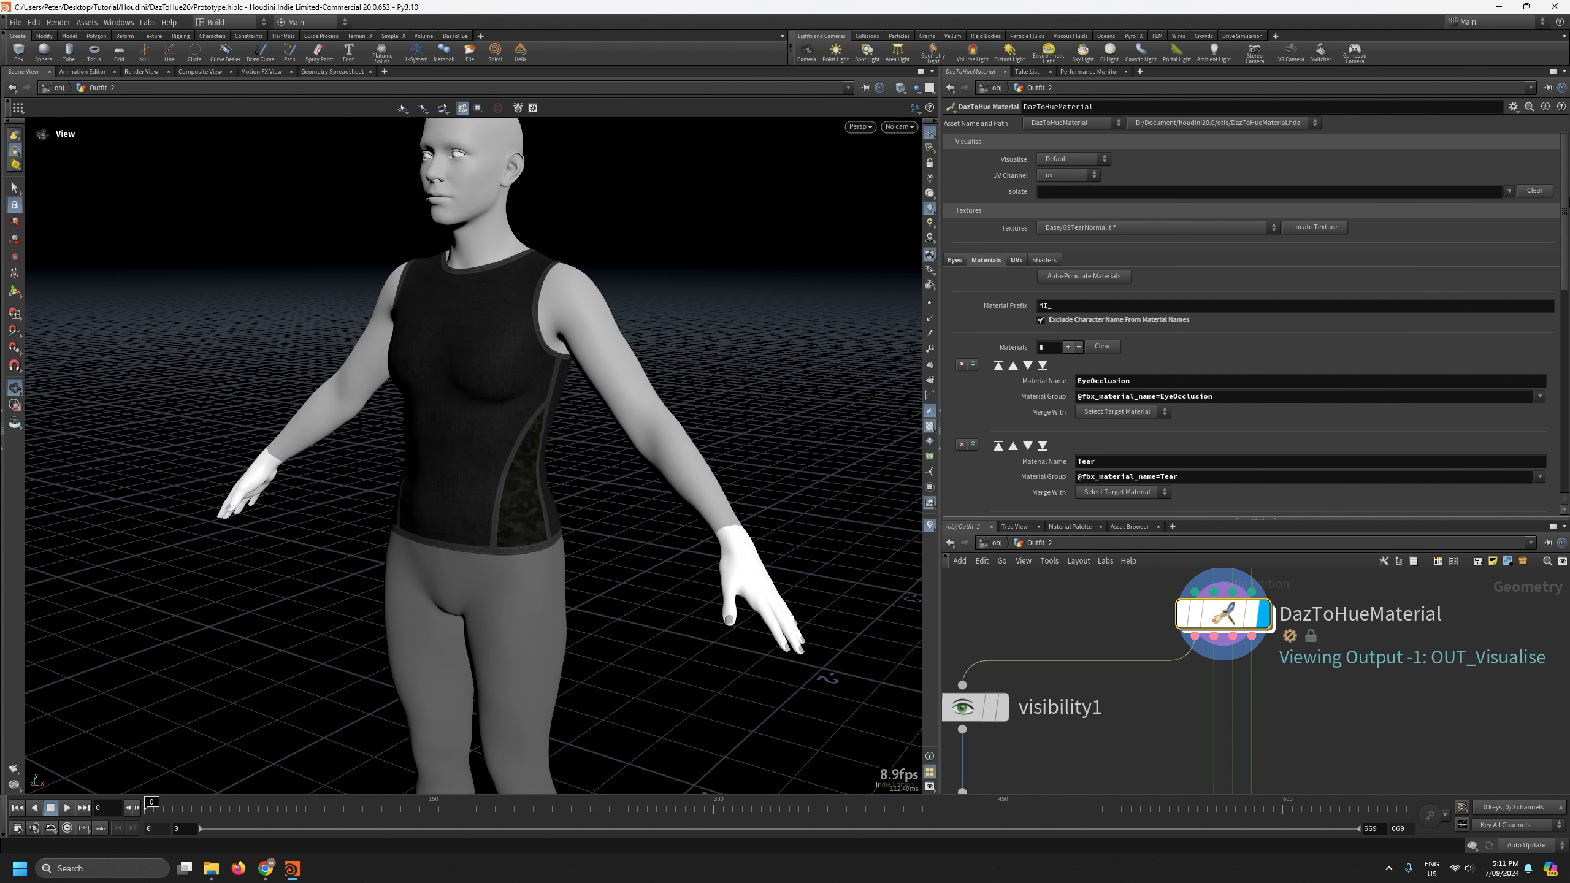
left_click_drag(1565, 203, 1567, 508)
left_click(1107, 452)
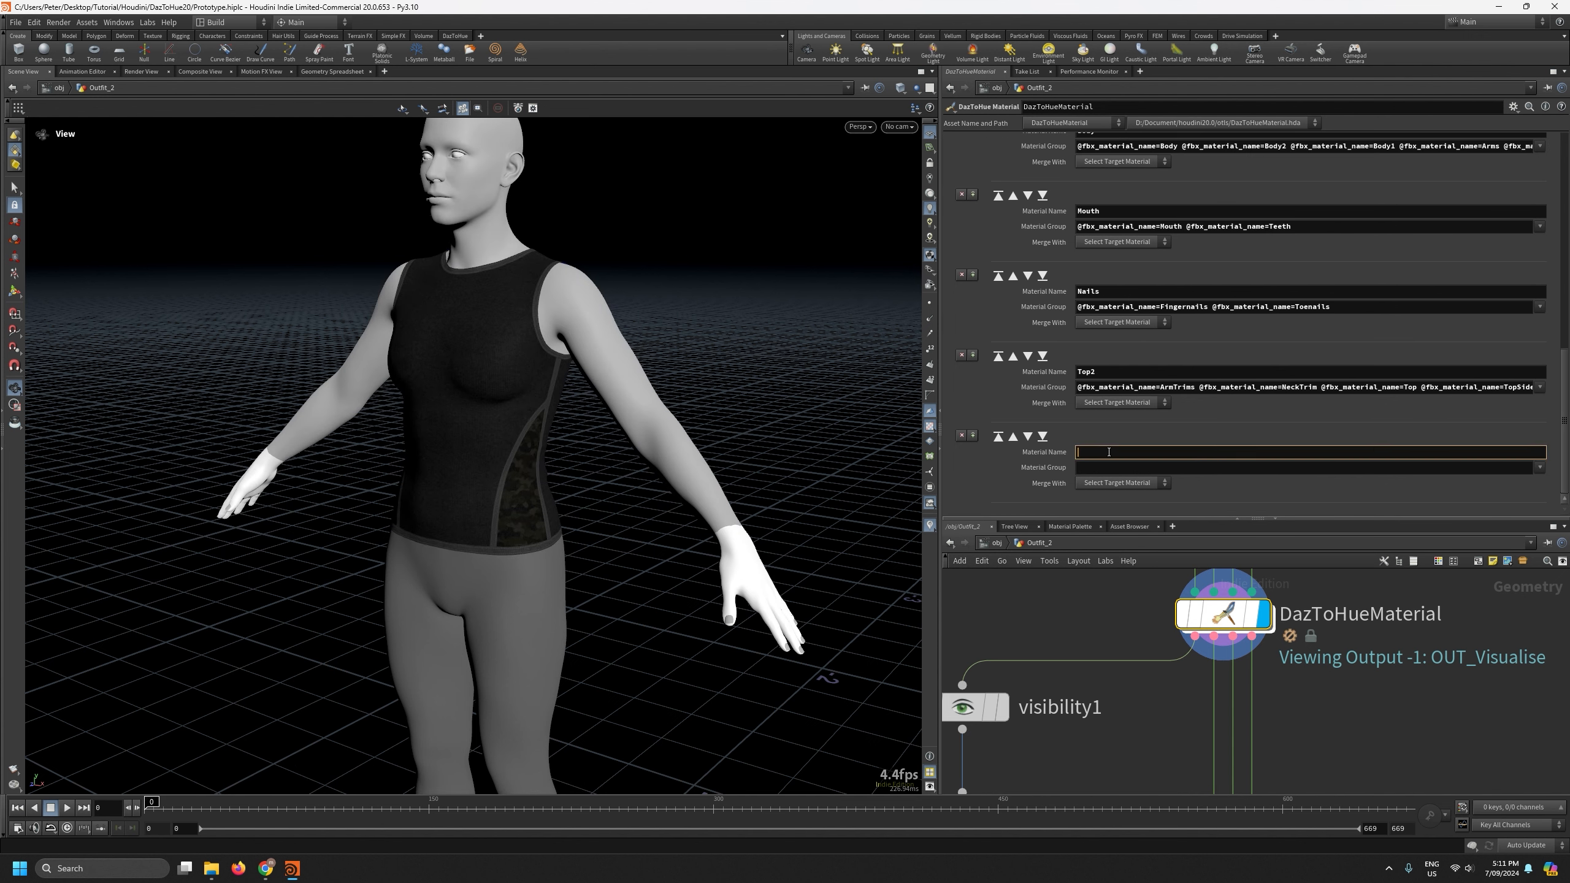
type("Pants2")
left_click(1125, 466)
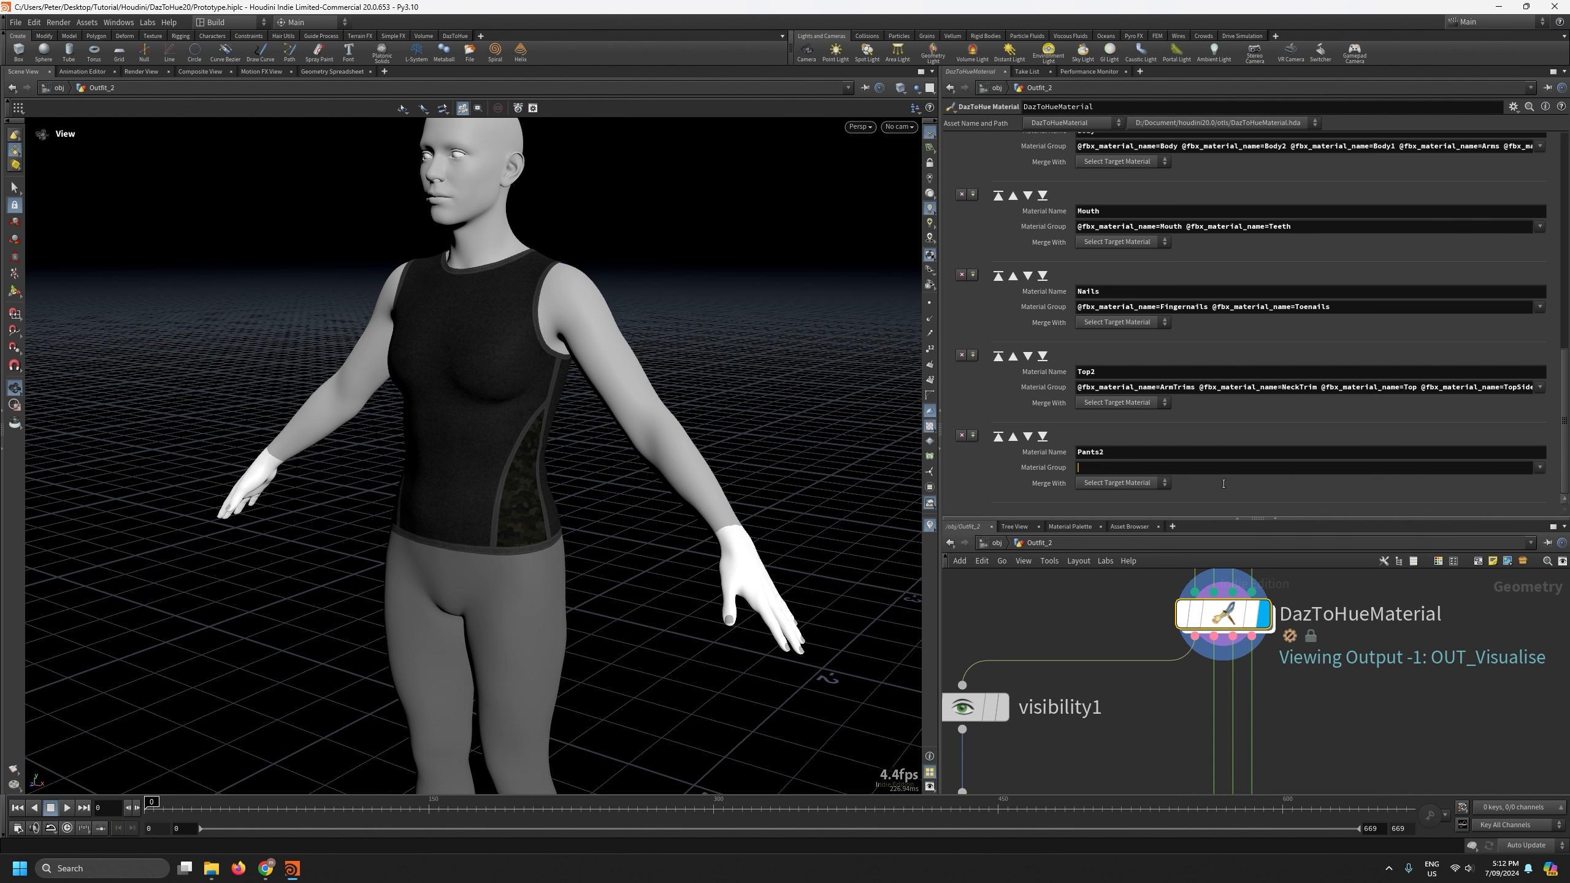
key("ctrl+v")
left_click(1282, 494)
Isolate the combined MI_Top2 material and inspect the top in the viewport.
left_click_drag(1565, 423, 1565, 204)
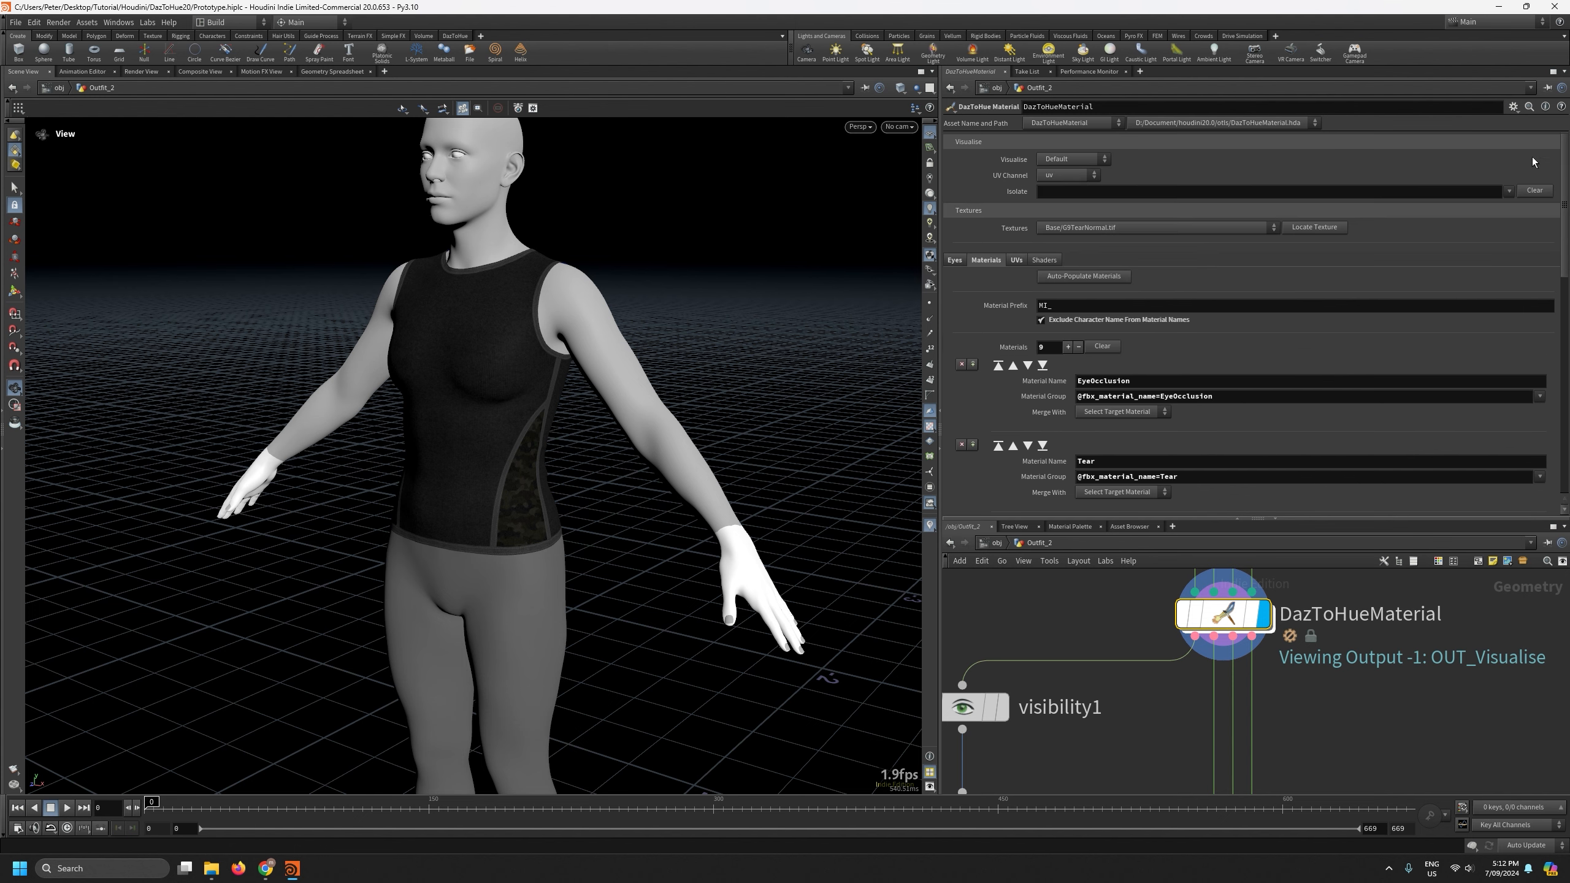
right_click_drag(606, 364, 603, 654)
left_click(1508, 191)
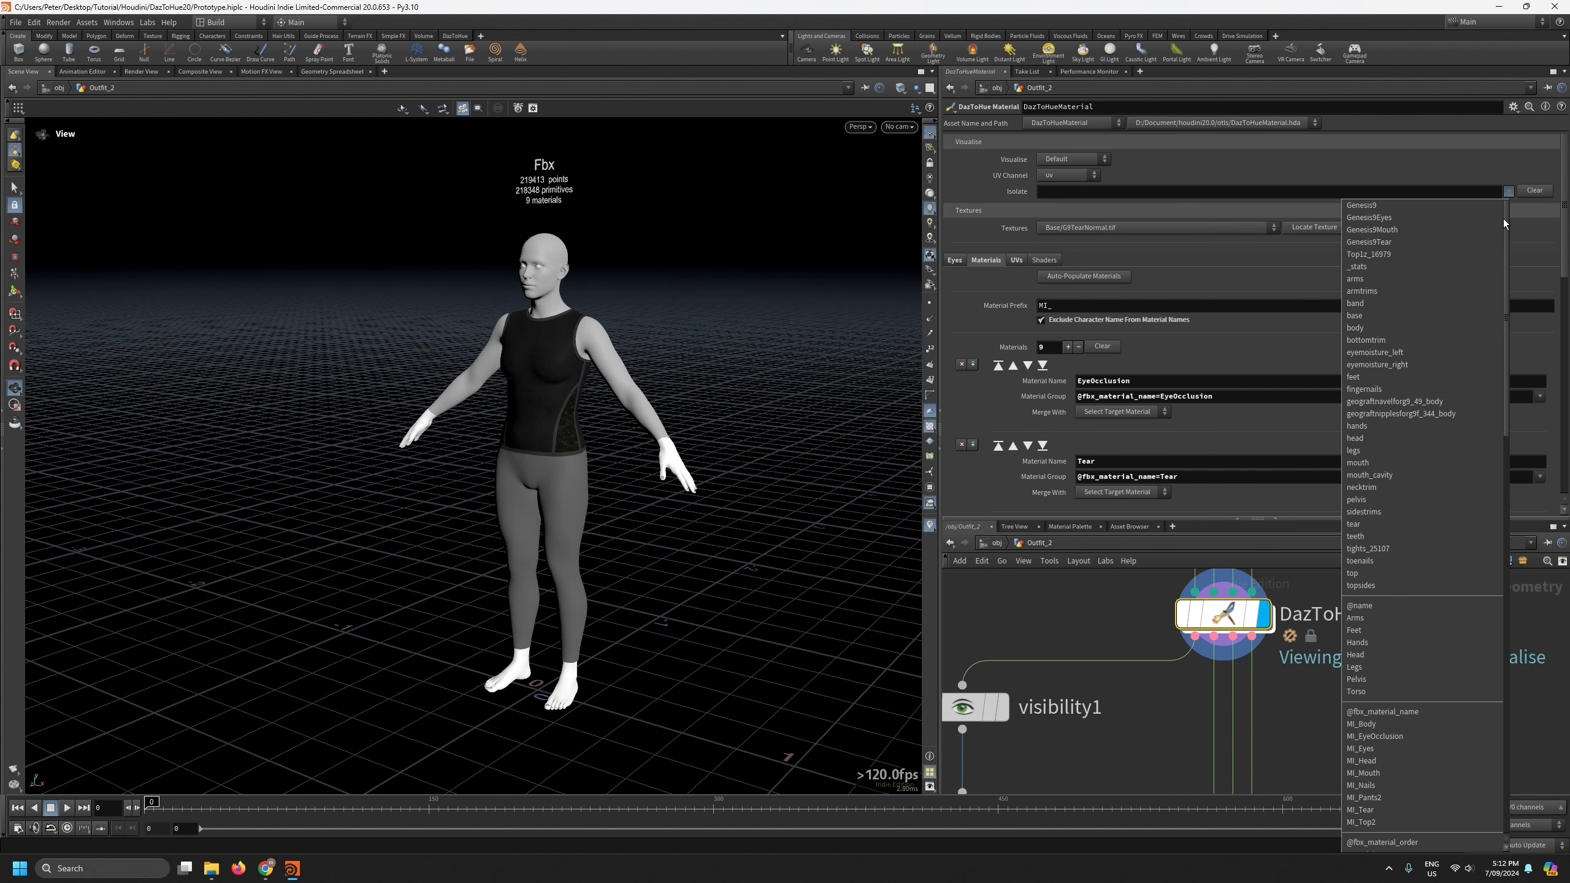
left_click(1383, 705)
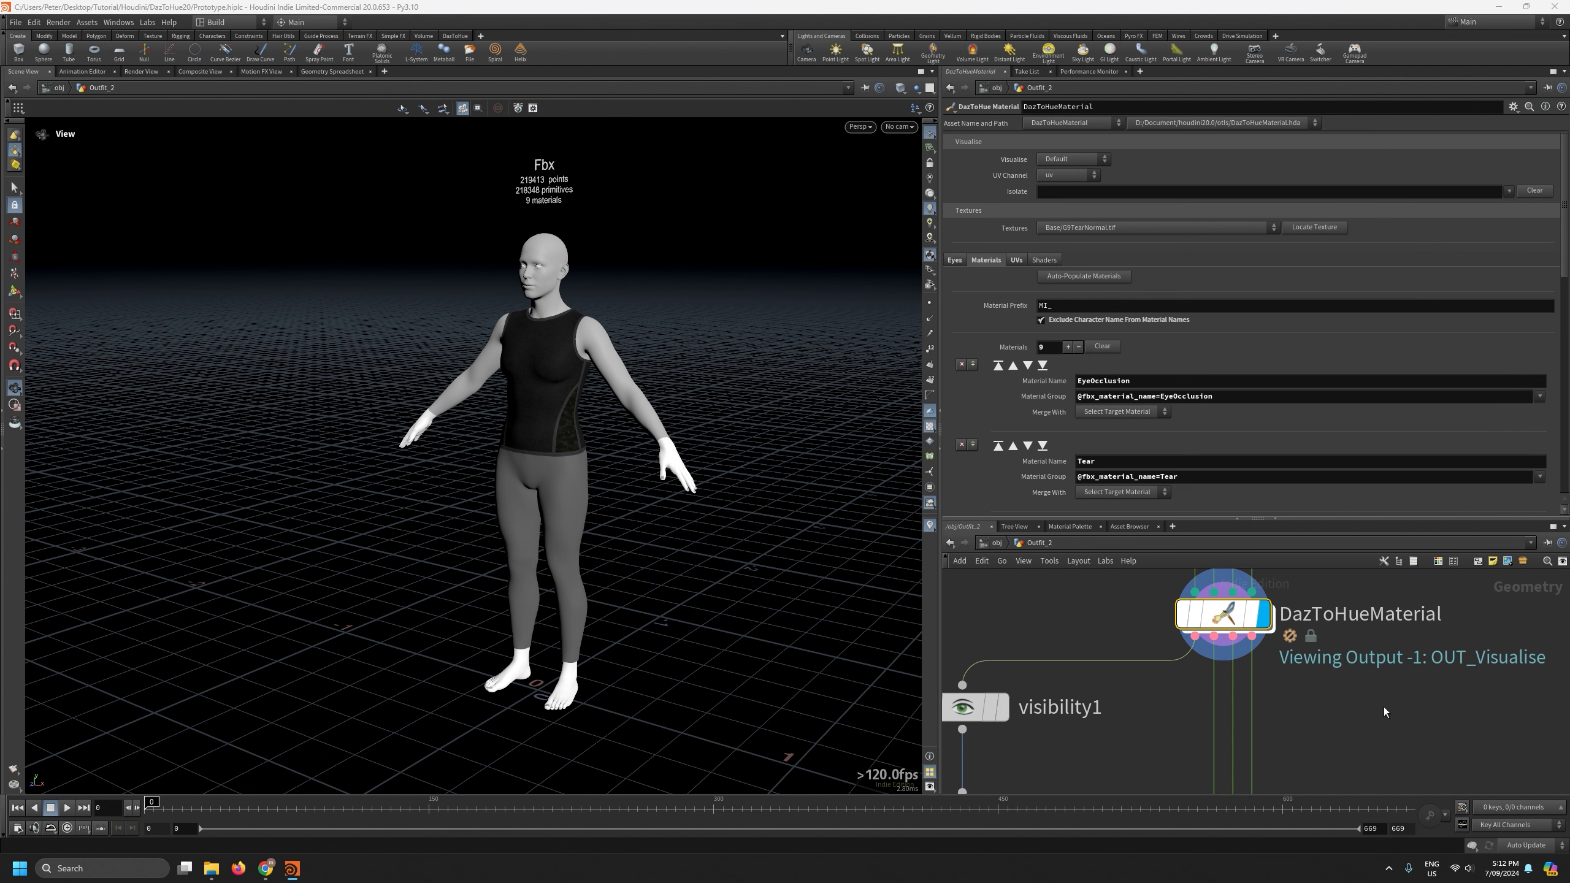
left_click(1534, 191)
left_click(1509, 191)
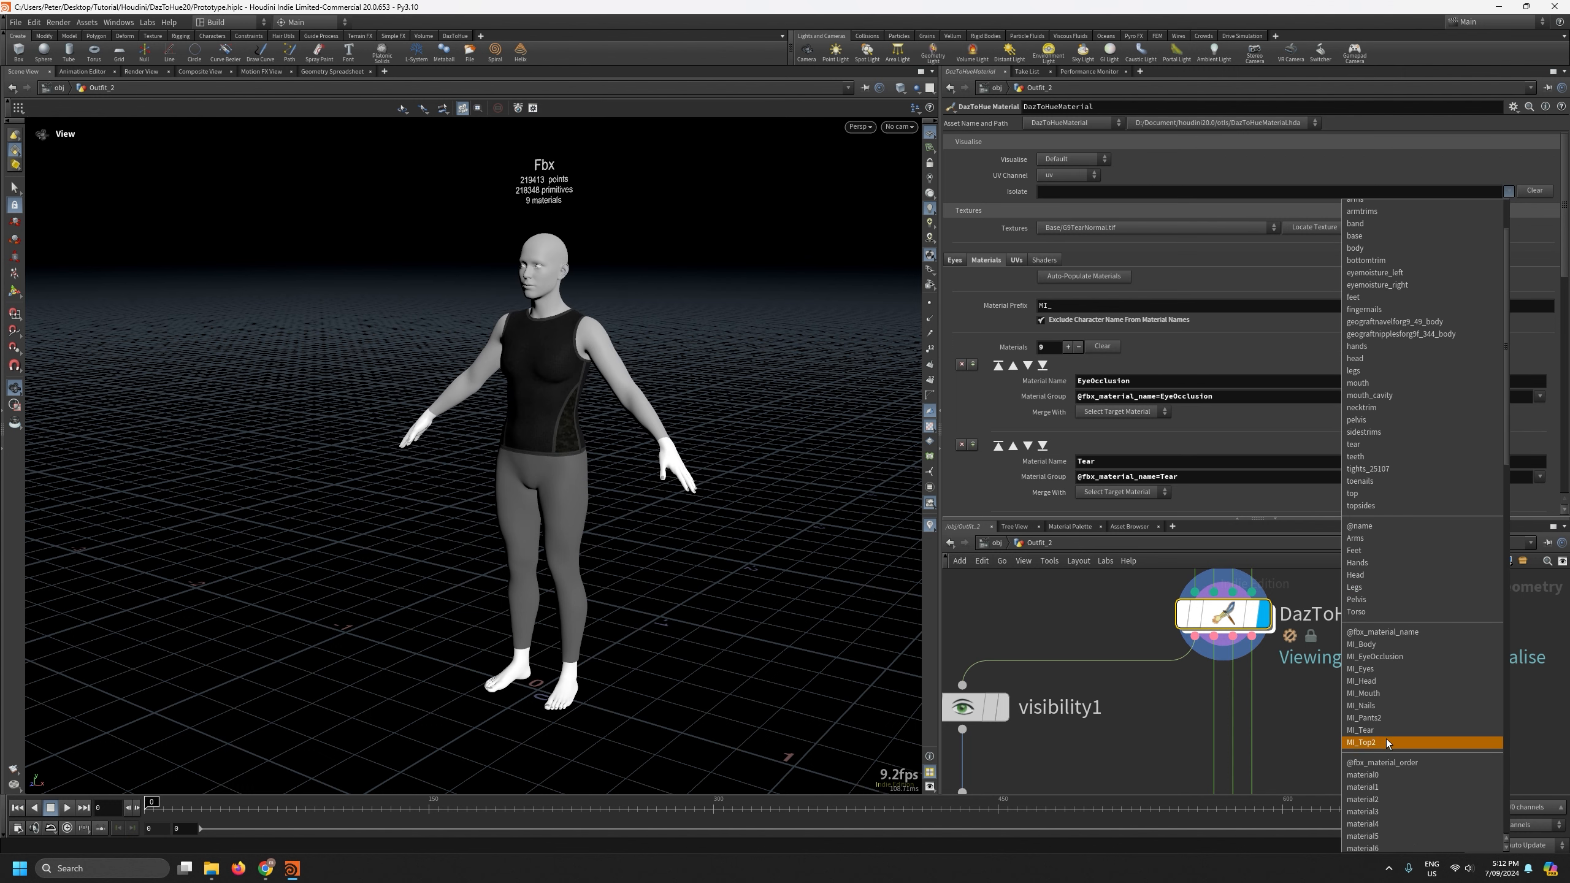
left_click(1386, 741)
right_click_drag(525, 426, 542, 112)
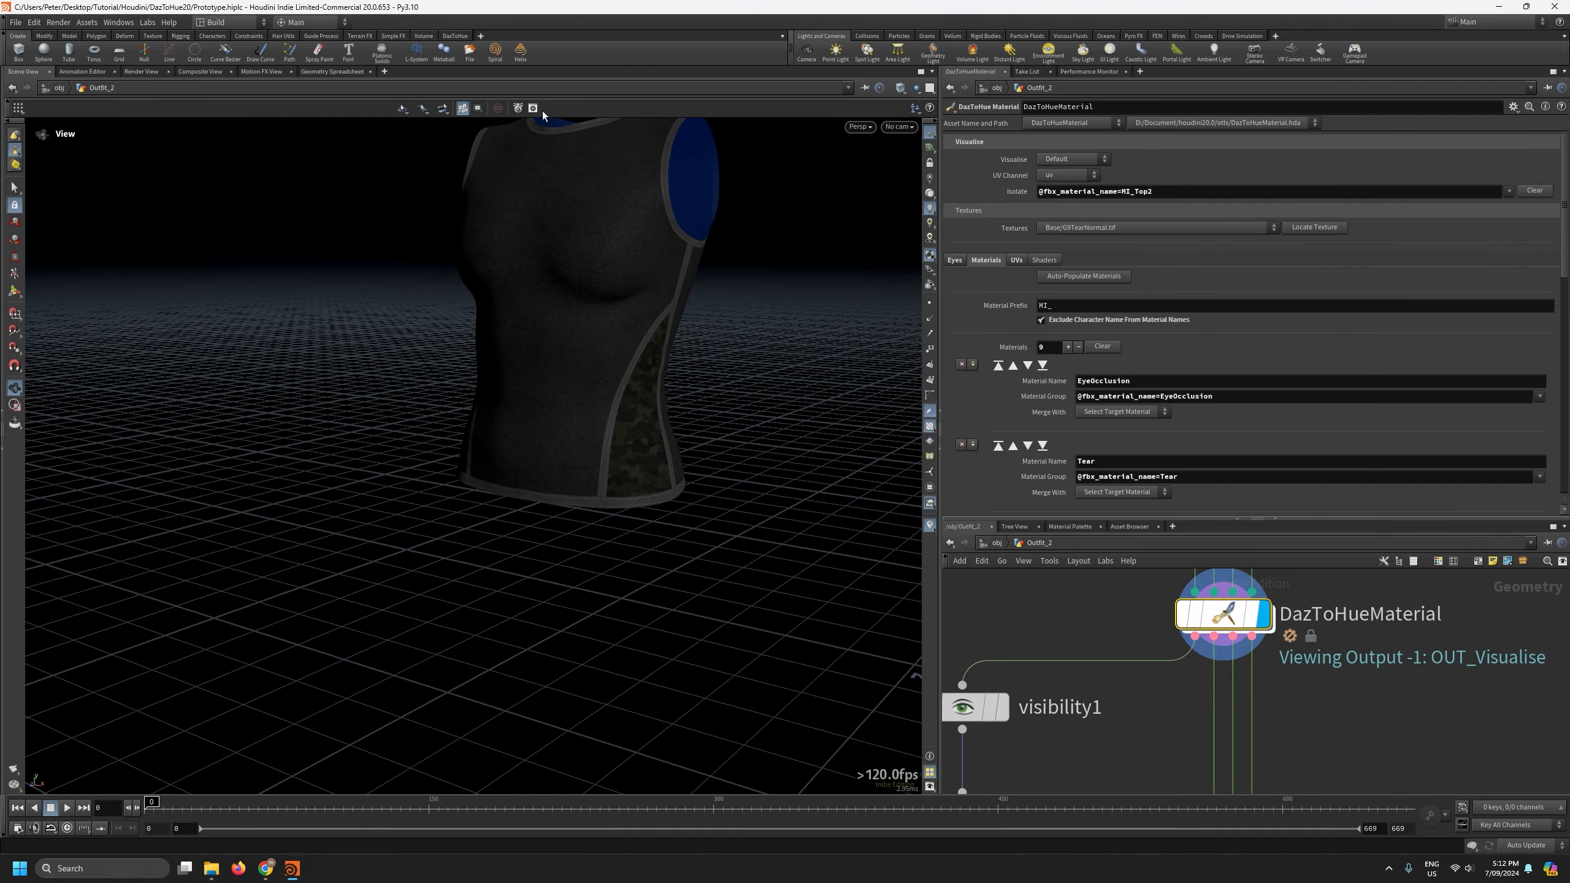
mouse_move(581, 273)
left_mouse_down()
mouse_move(875, 238)
mouse_move(719, 282)
mouse_move(554, 285)
left_mouse_up()
right_click_drag(554, 285, 627, 474)
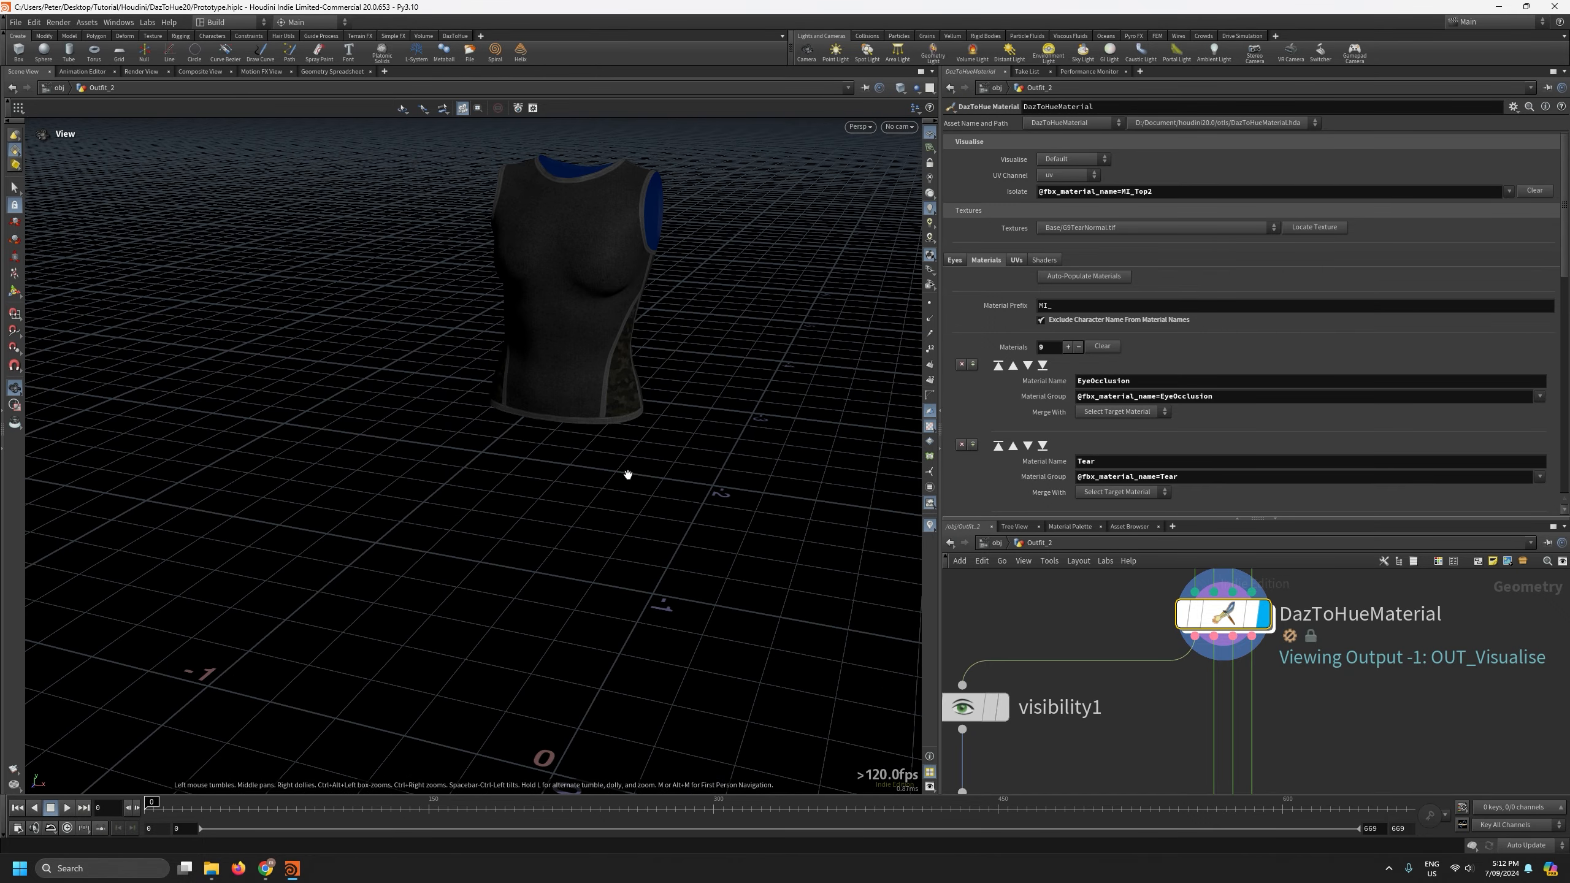
Clear the material isolation to show the whole character and save the scene.
left_click(1531, 192)
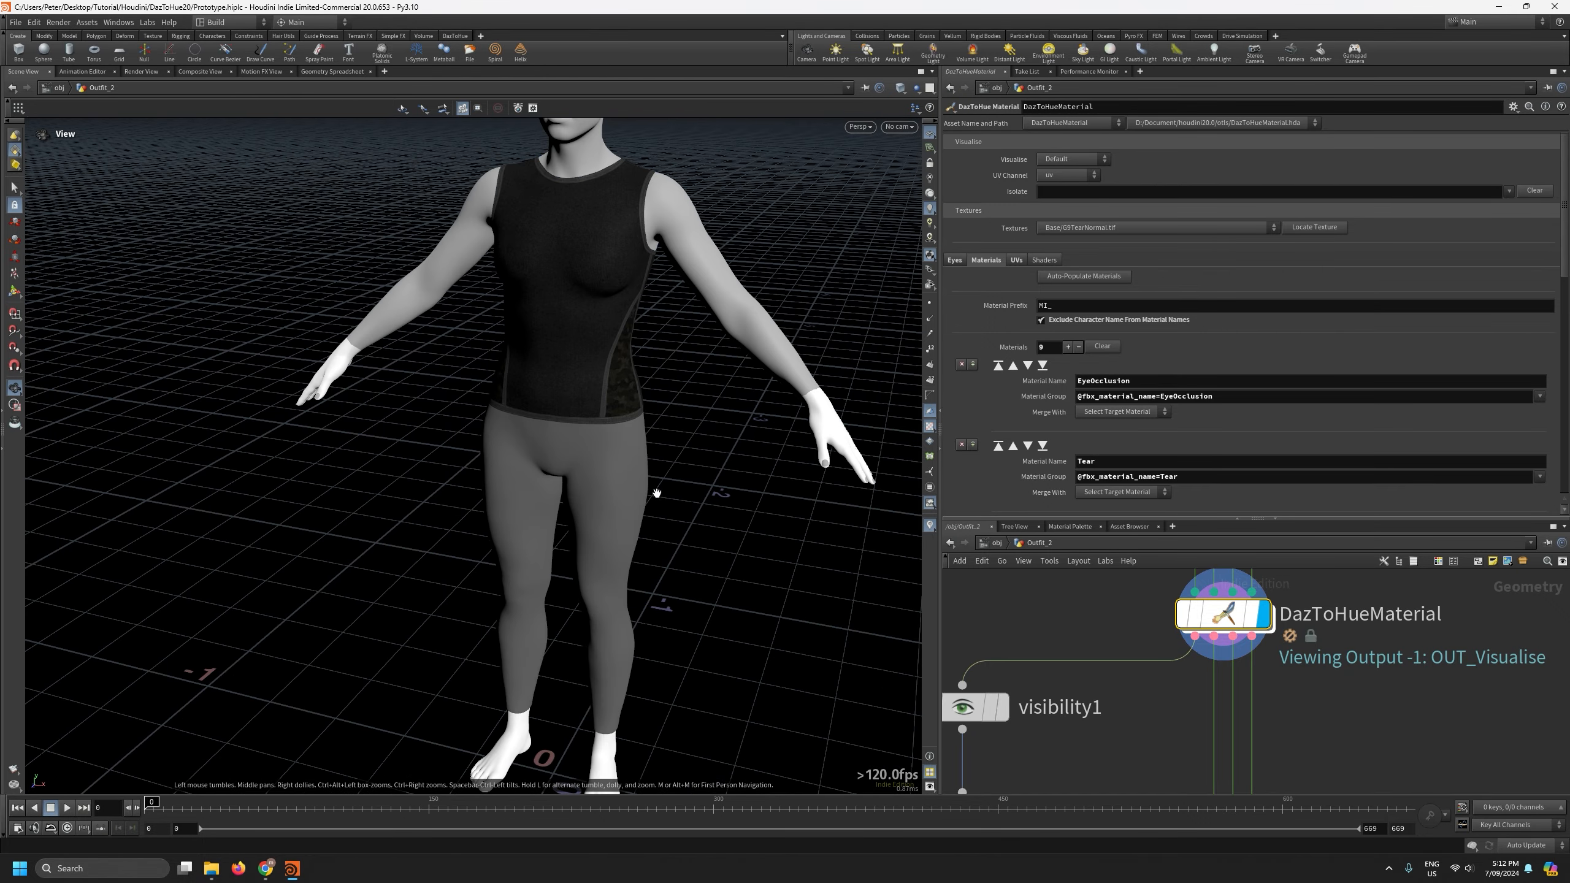
key("f")
left_click(1027, 576)
key("ctrl+s")
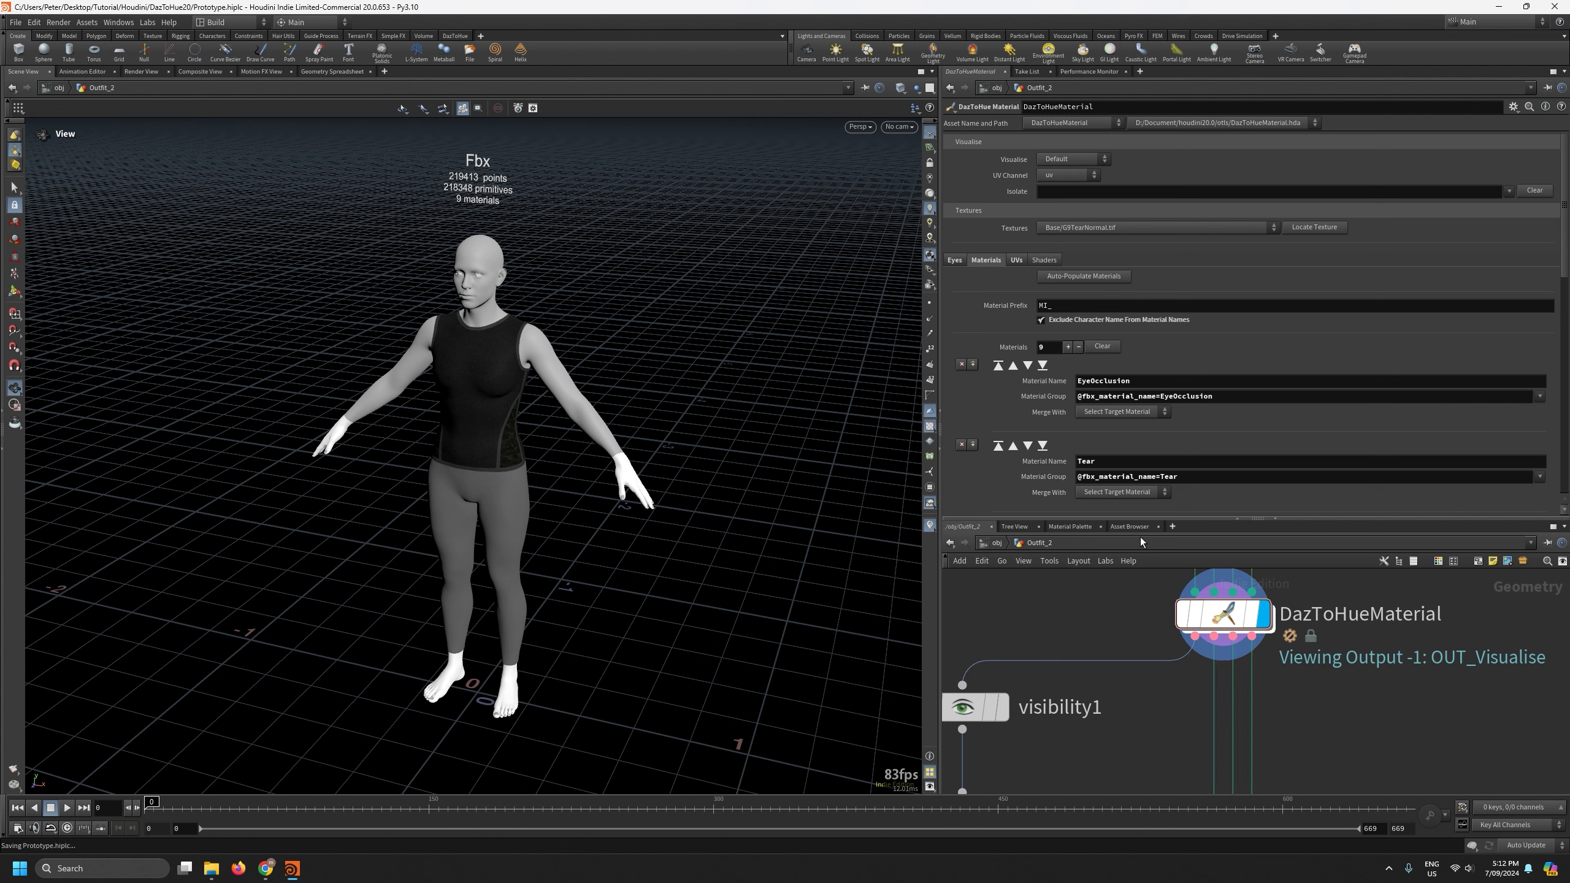
Bypass the visibility1, attribpaint1 and visibility2 nodes beneath DazToHueMaterial.
left_click_drag(1181, 519, 1194, 300)
scroll(1202, 446, "down", 5)
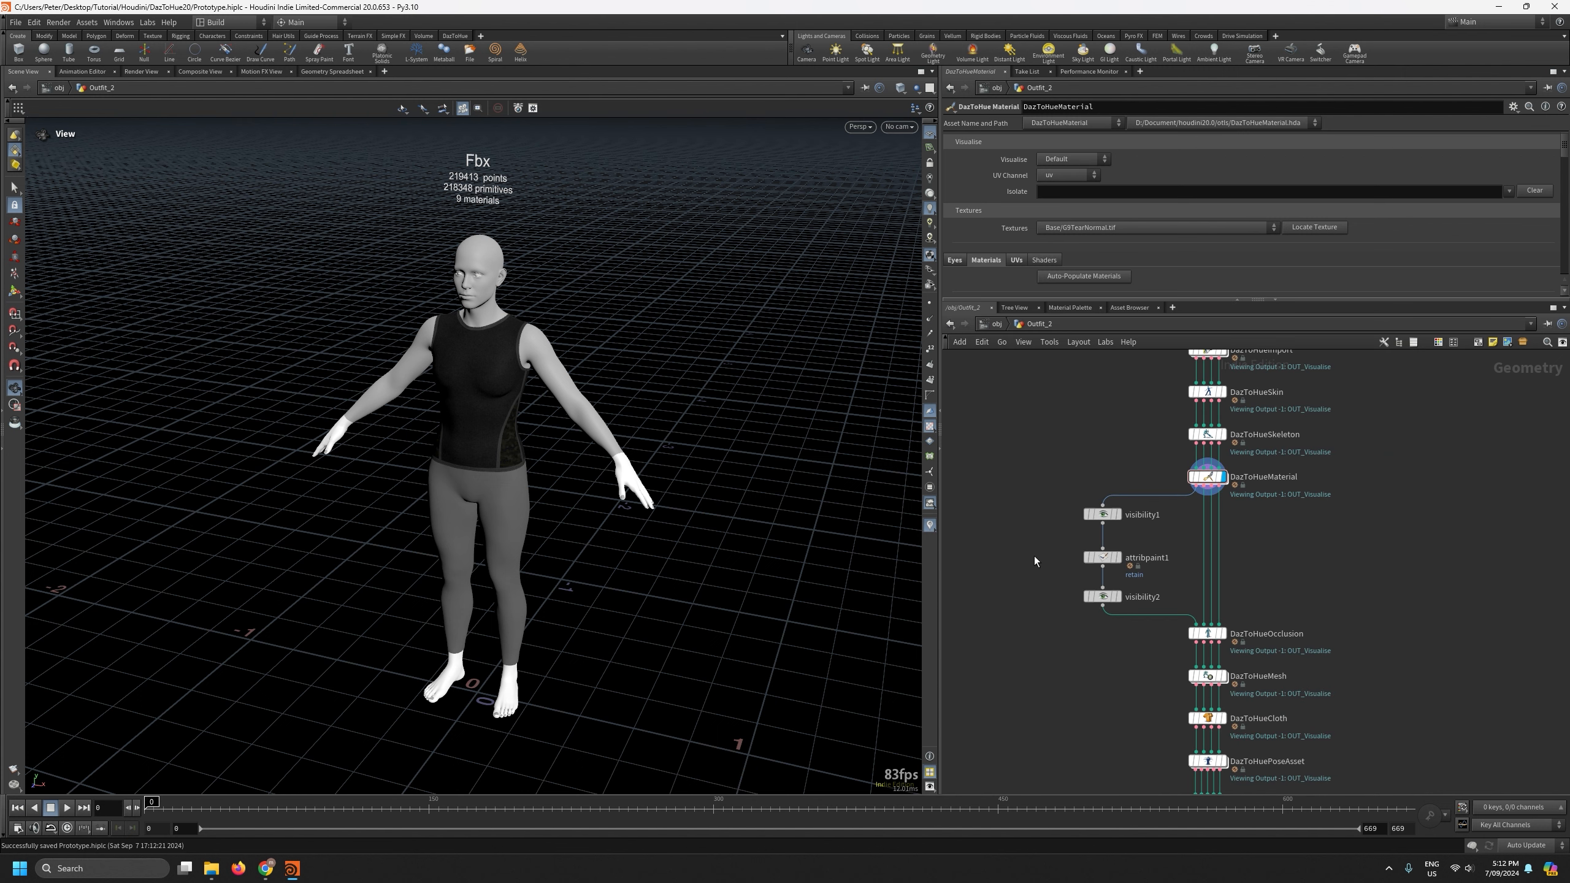
middle_click_drag(1065, 612, 959, 592)
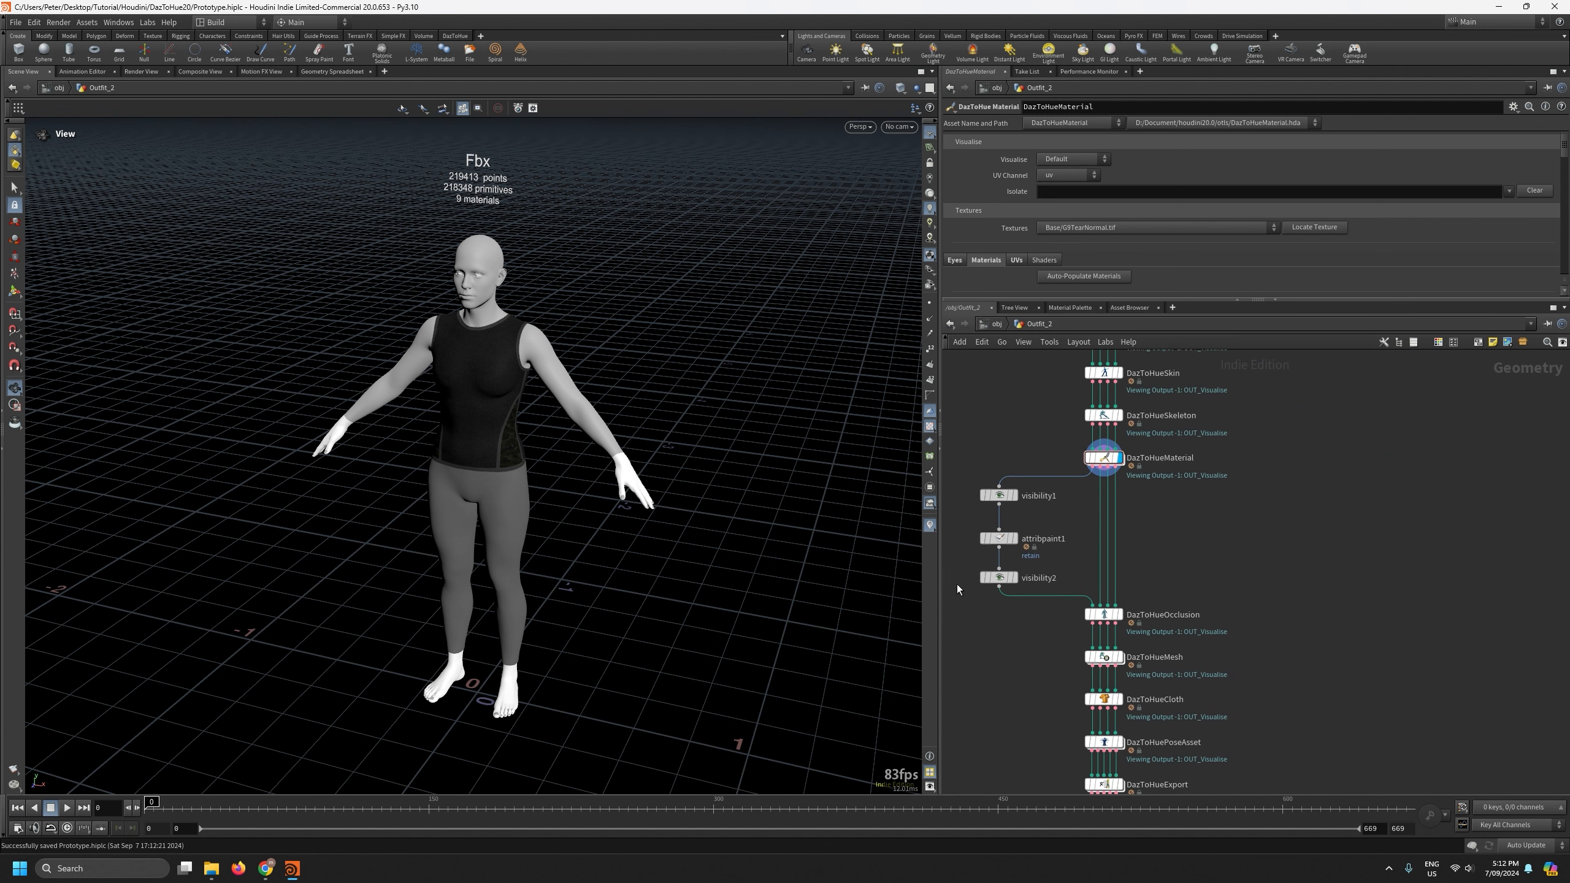
left_click_drag(972, 467, 1021, 621)
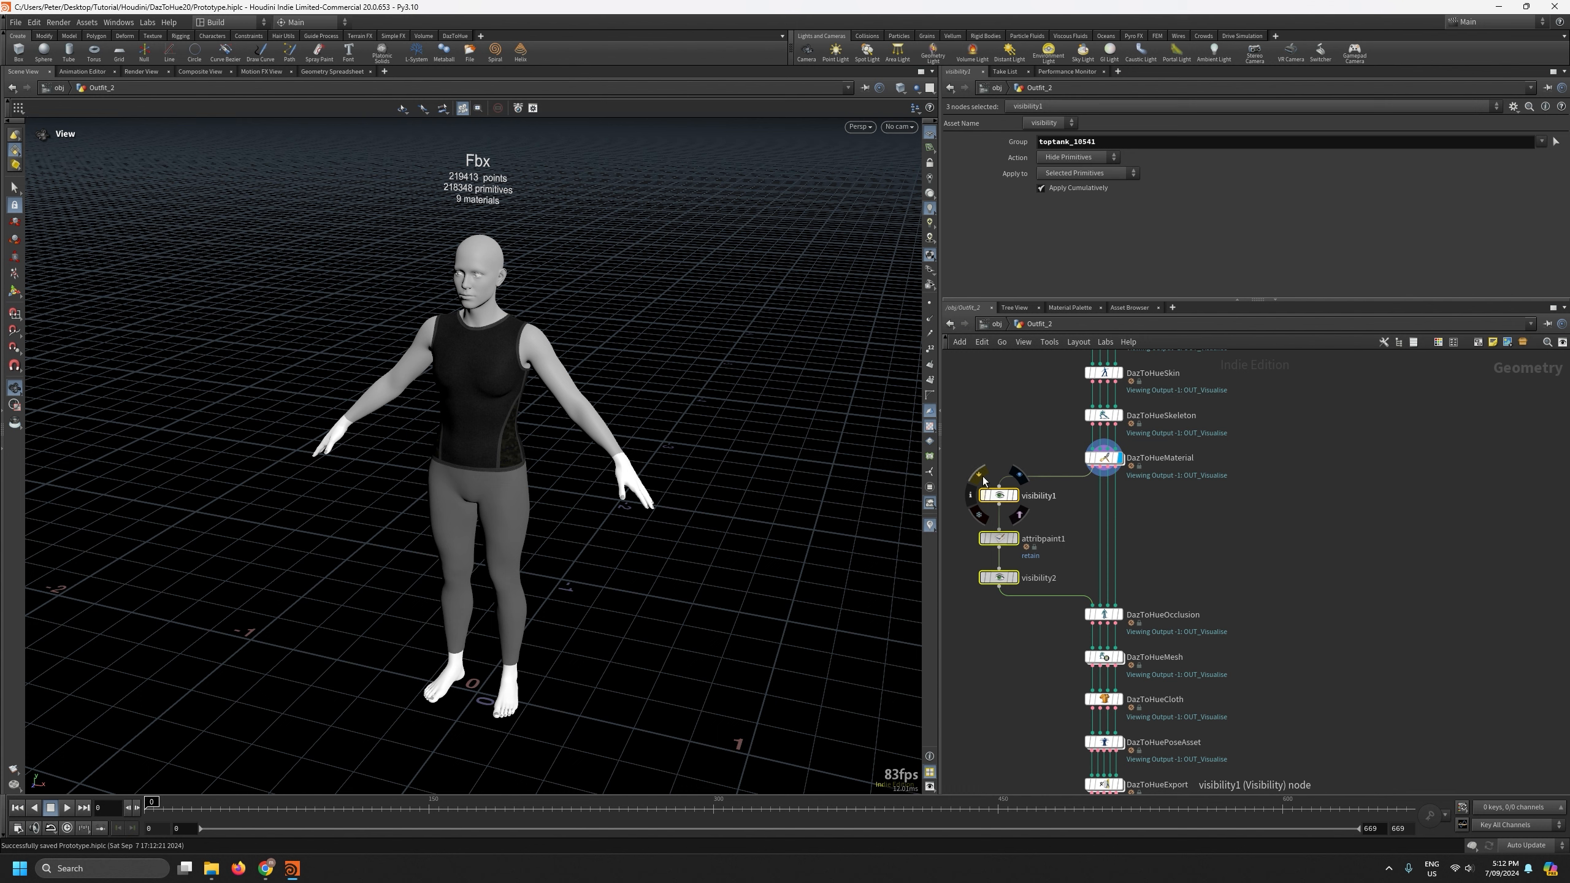
left_click(983, 495)
Add one auto-occlusion group to the DazToHueOcclusion node and display that node's output.
left_click(1105, 615)
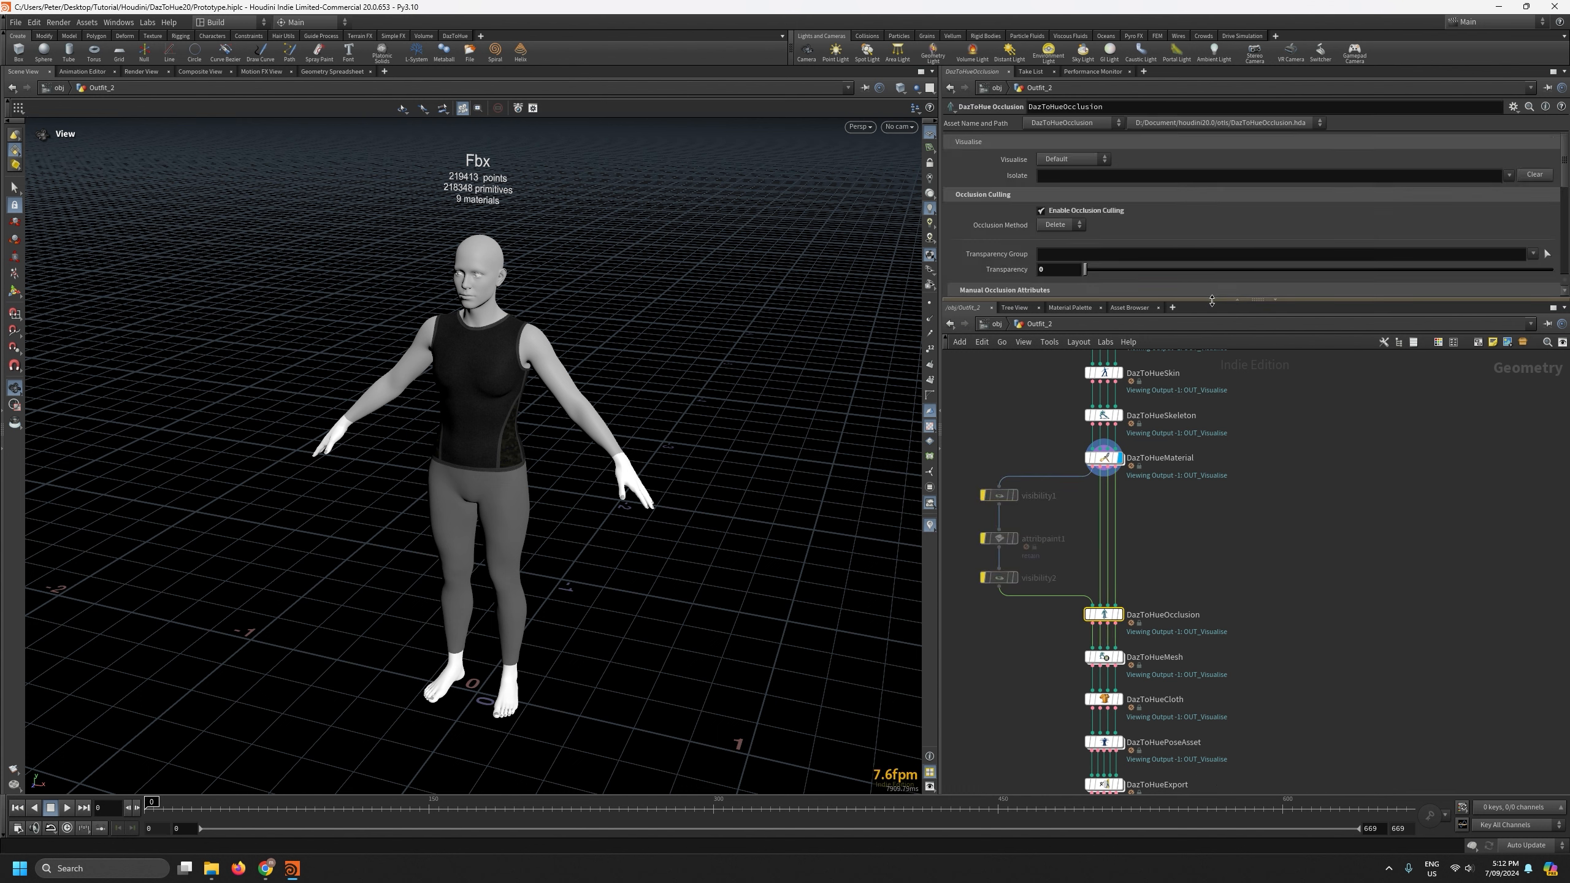
left_click_drag(1222, 300, 1222, 468)
left_click(1102, 359)
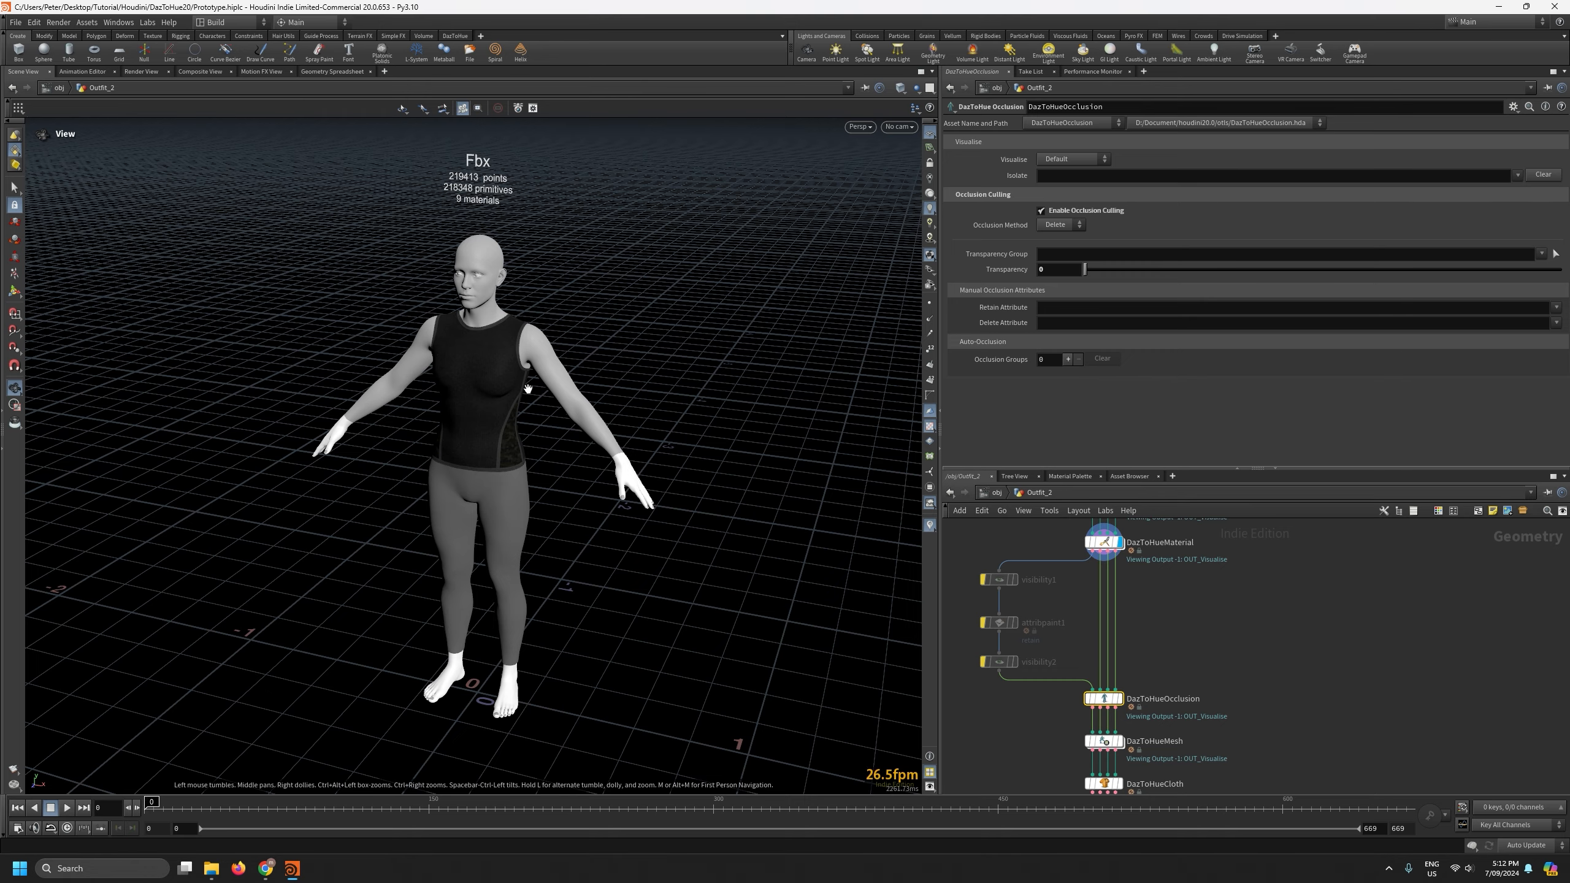
scroll(487, 272, "up", 6)
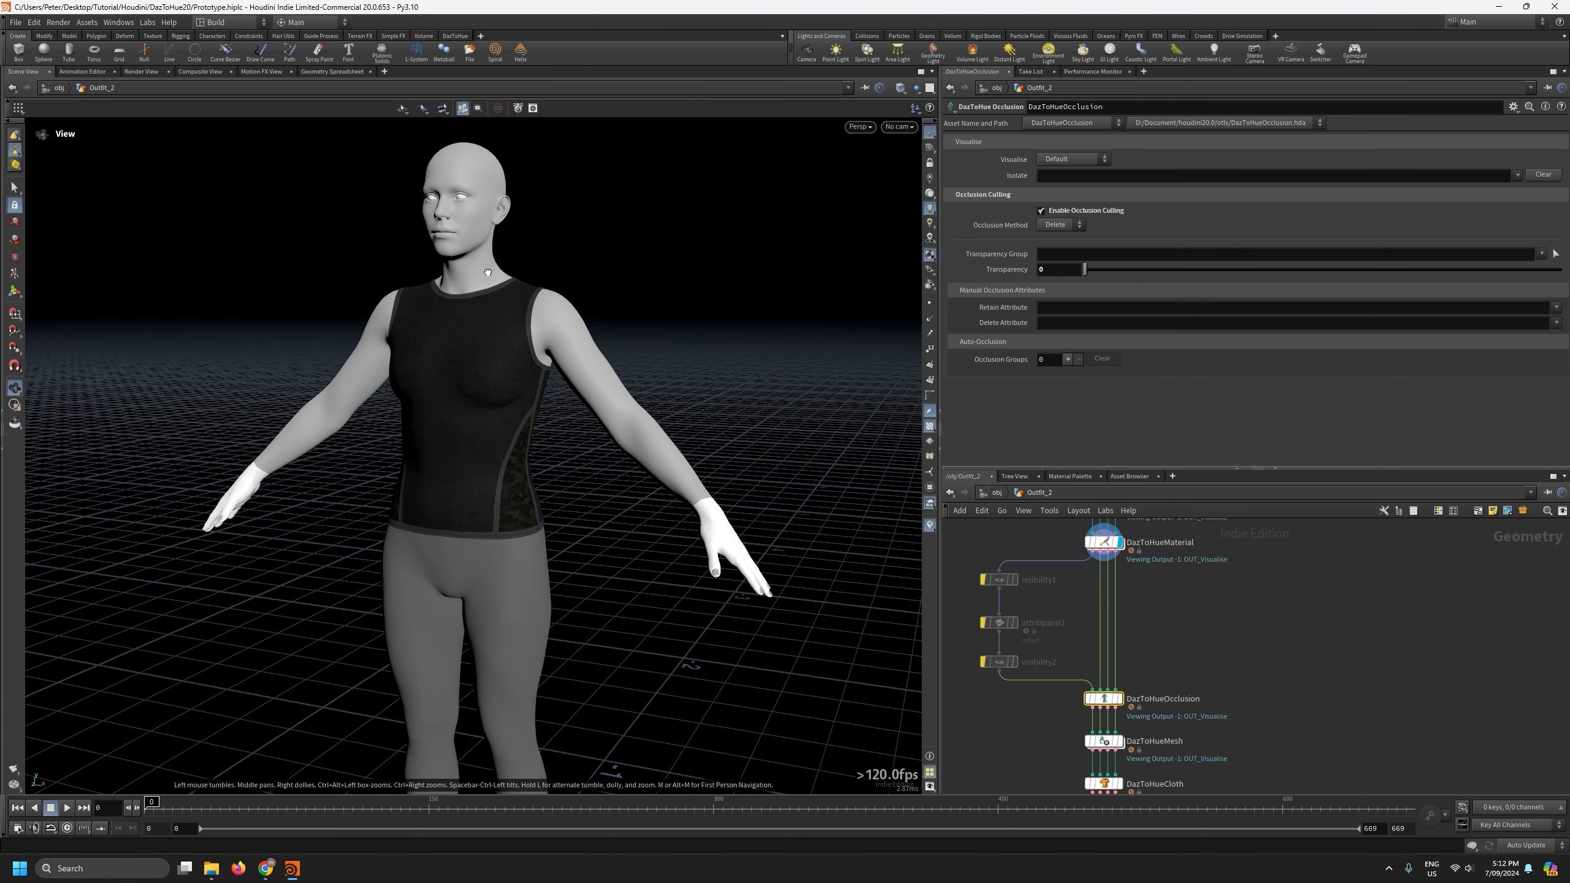
scroll(488, 272, "up", 4)
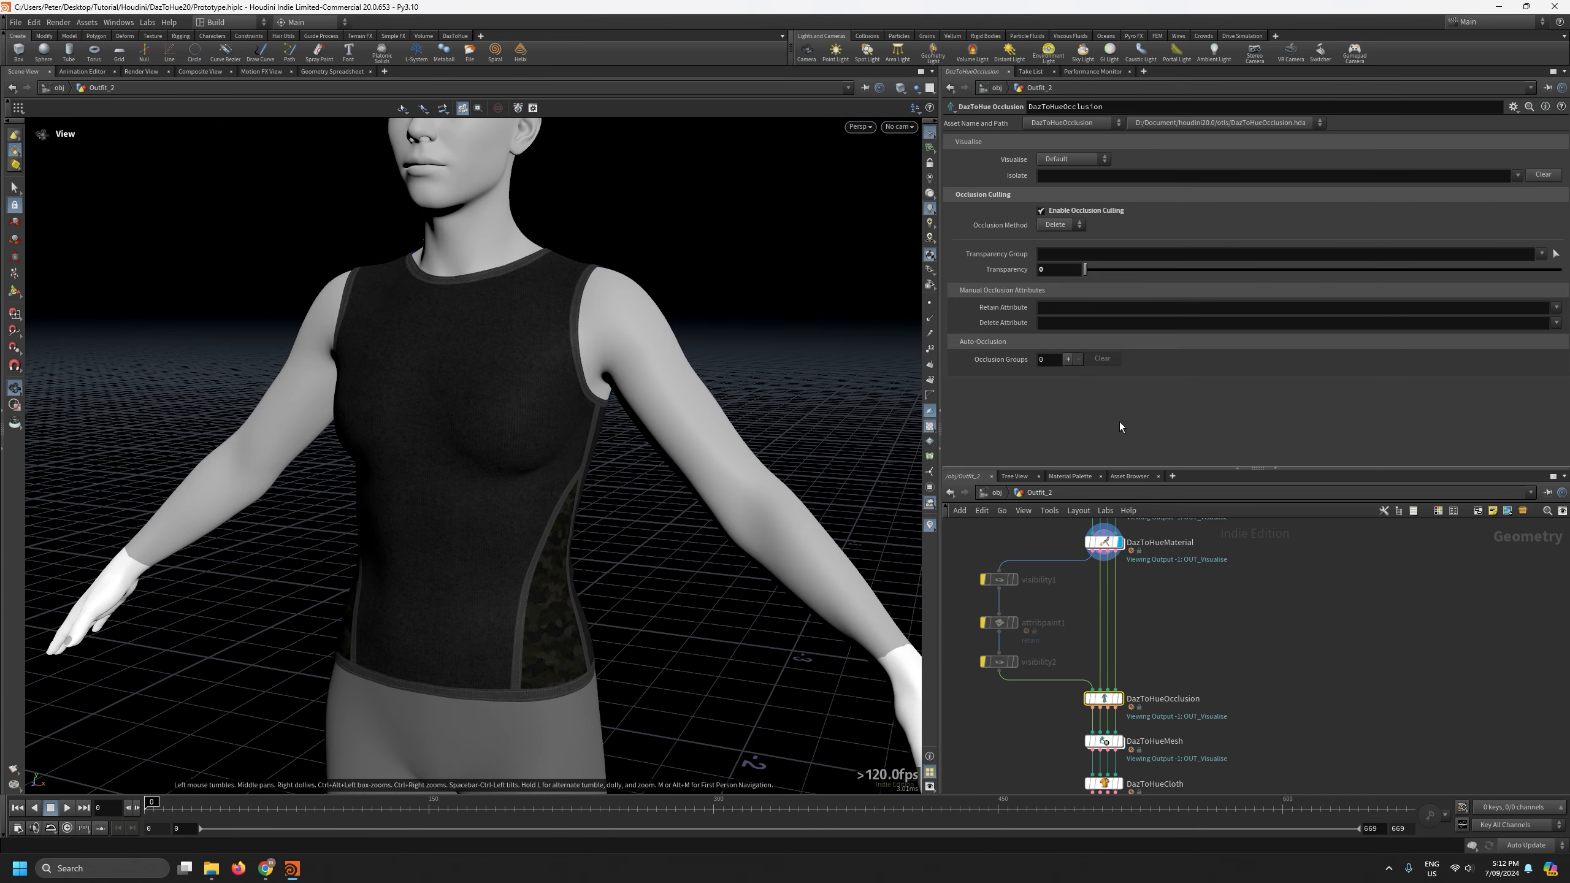
left_click(1067, 359)
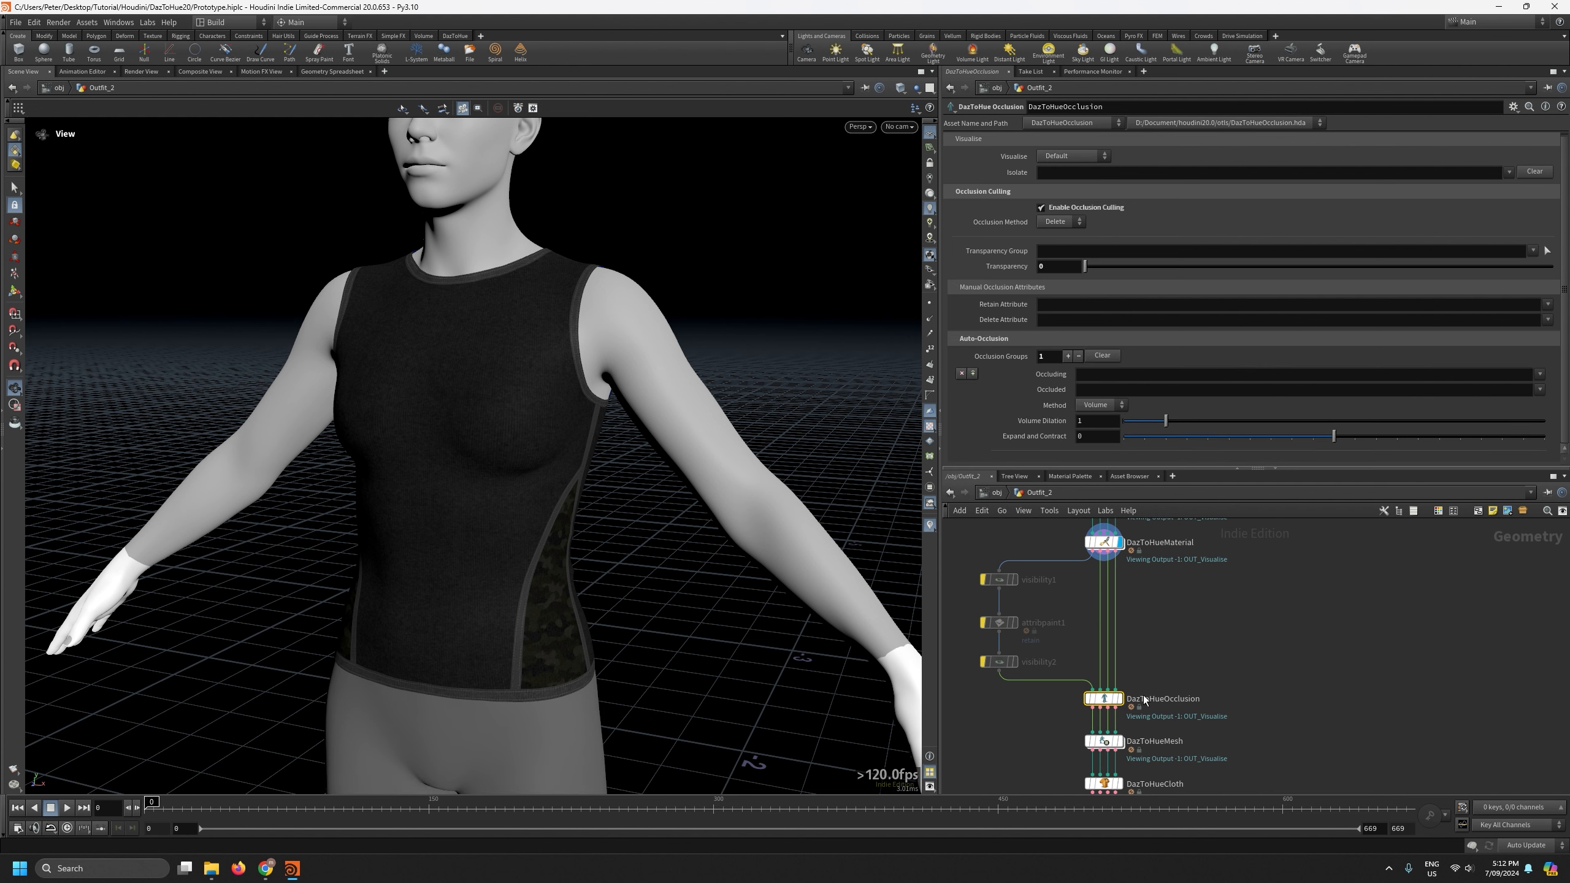
left_click(1118, 698)
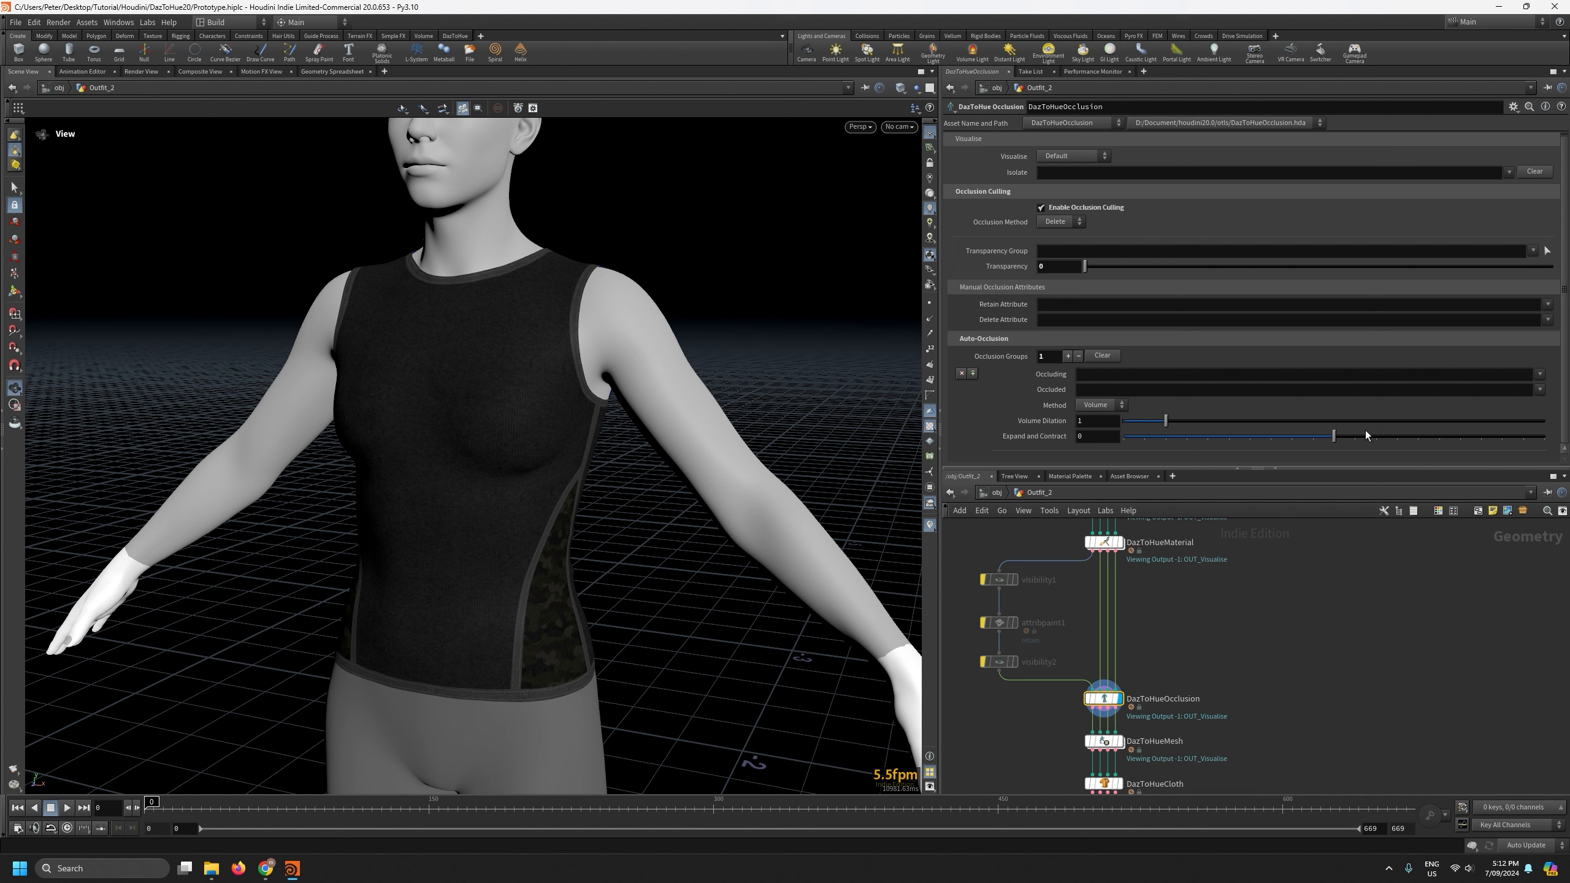
Set Top1z_16979 as the occluding group and body as the occluded group of the auto-occlusion entry.
left_click(1548, 304)
left_click(1548, 306)
left_click(1539, 374)
scroll(1481, 423, "down", 3)
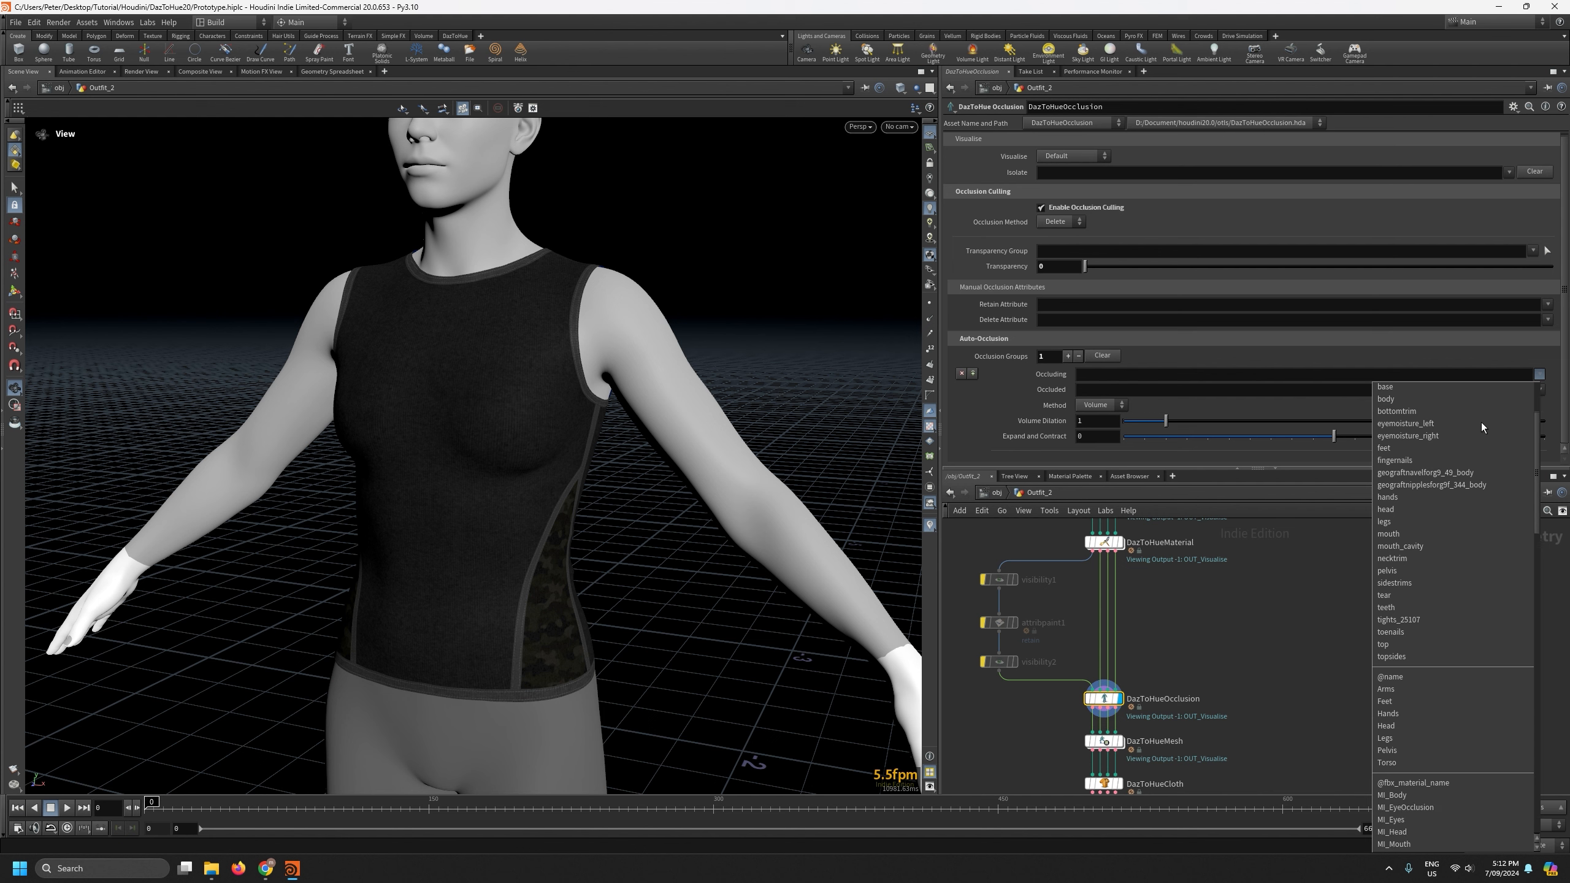
scroll(1481, 422, "up", 3)
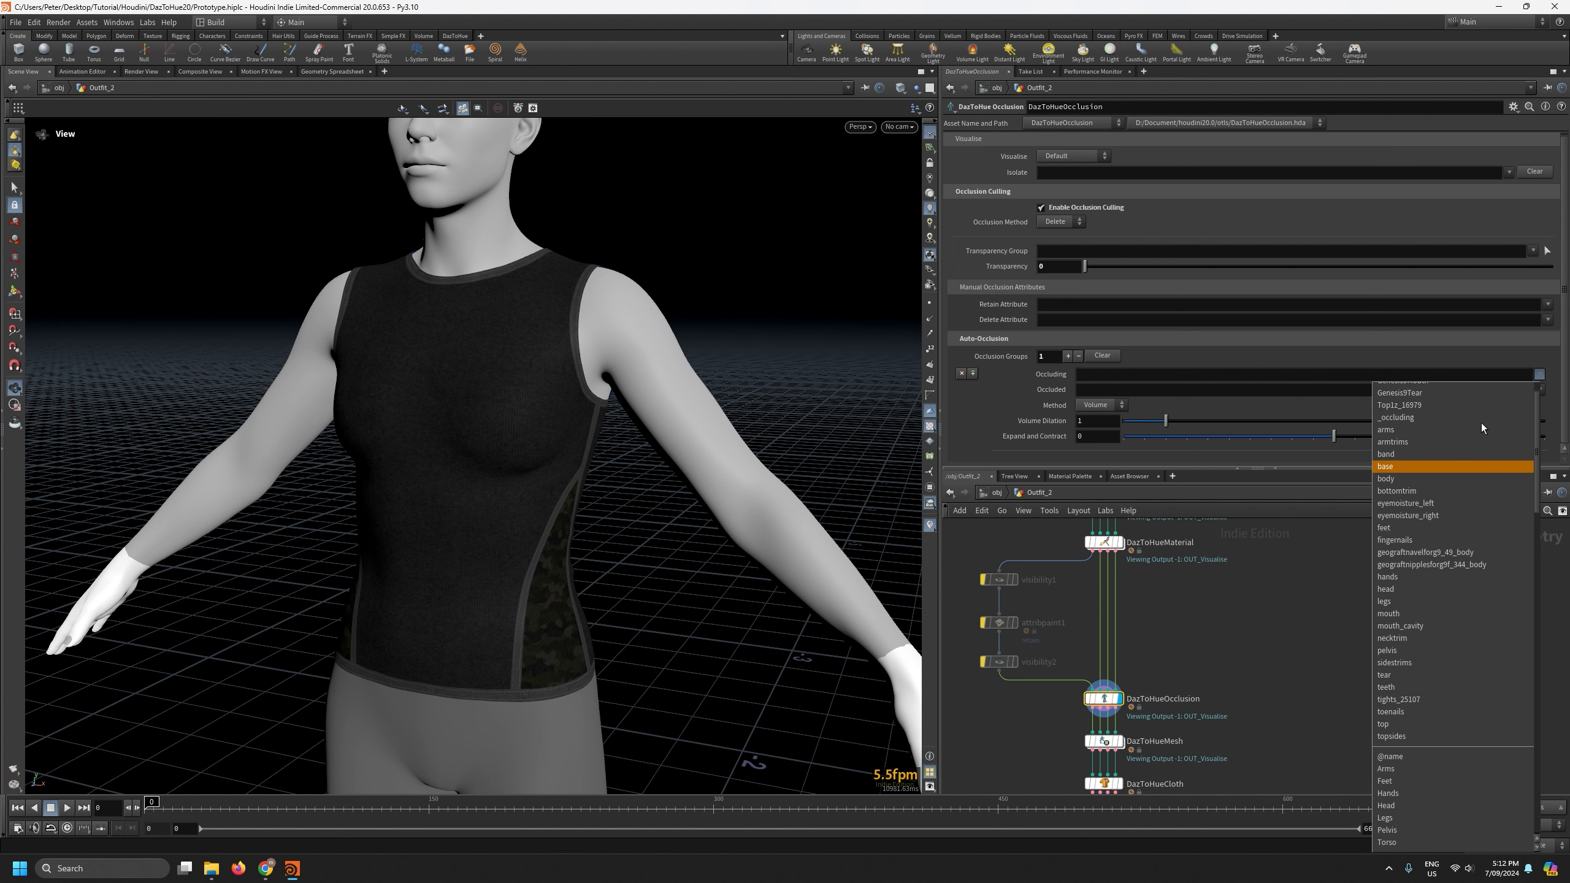
left_click(1437, 438)
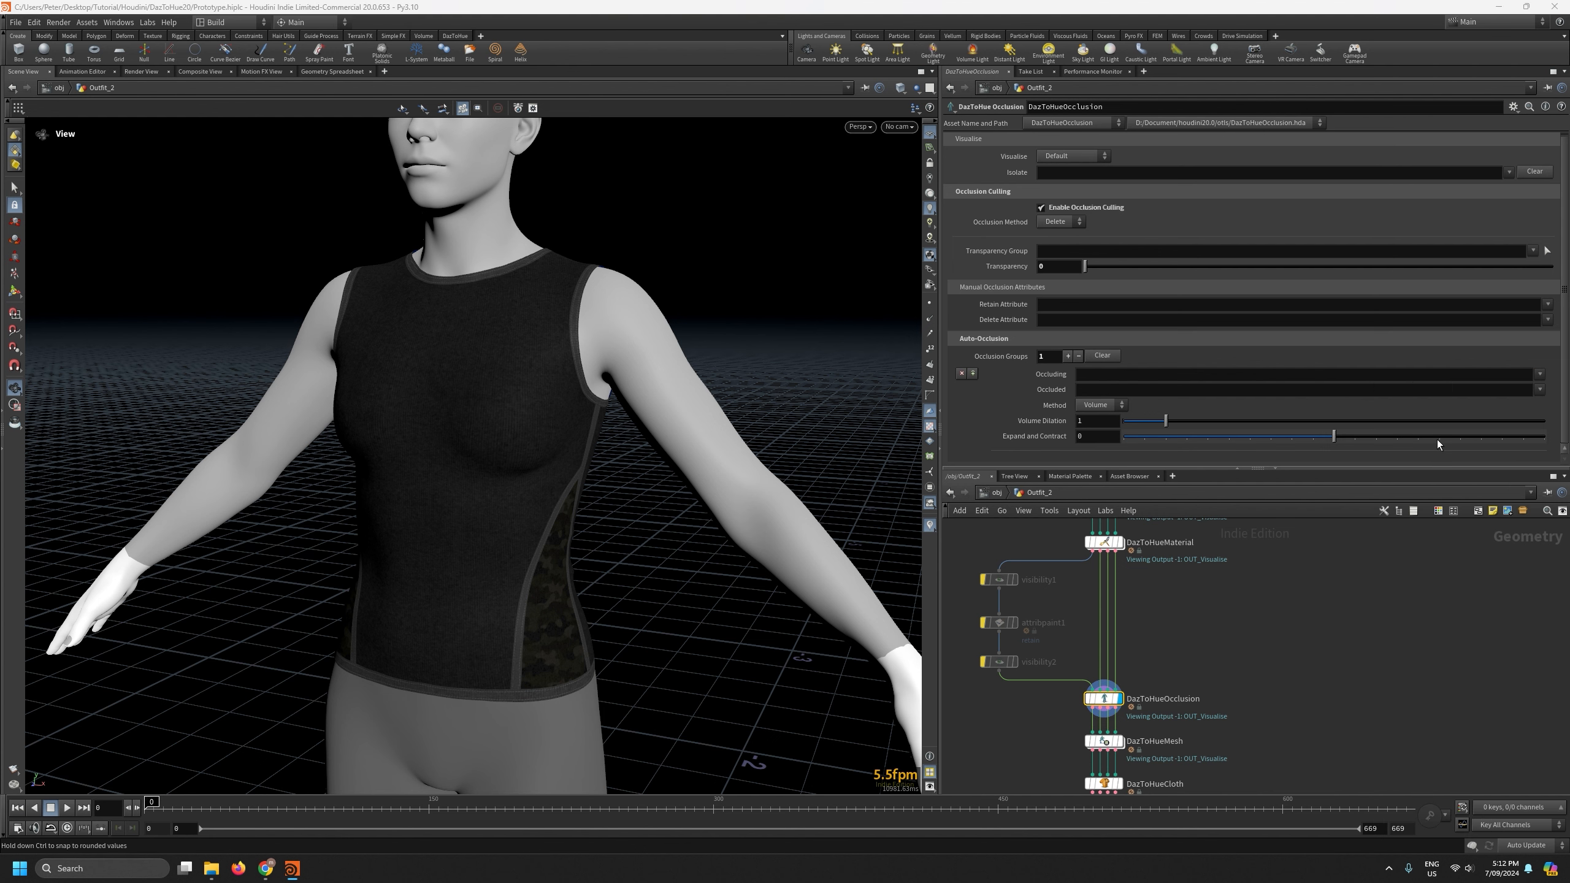
left_click(1539, 390)
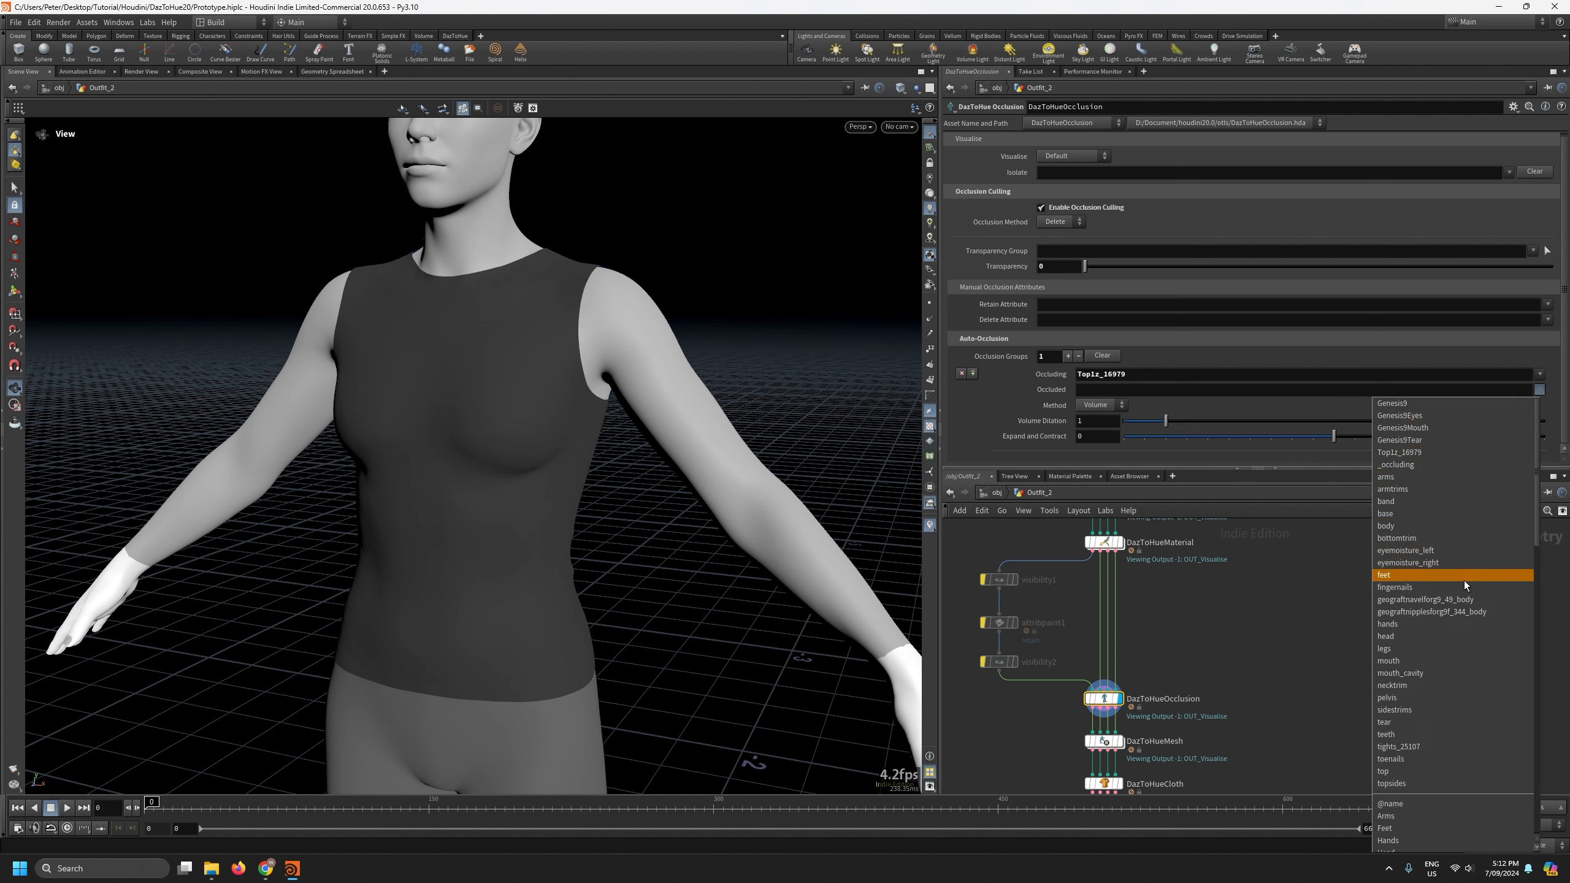
left_click(1417, 526)
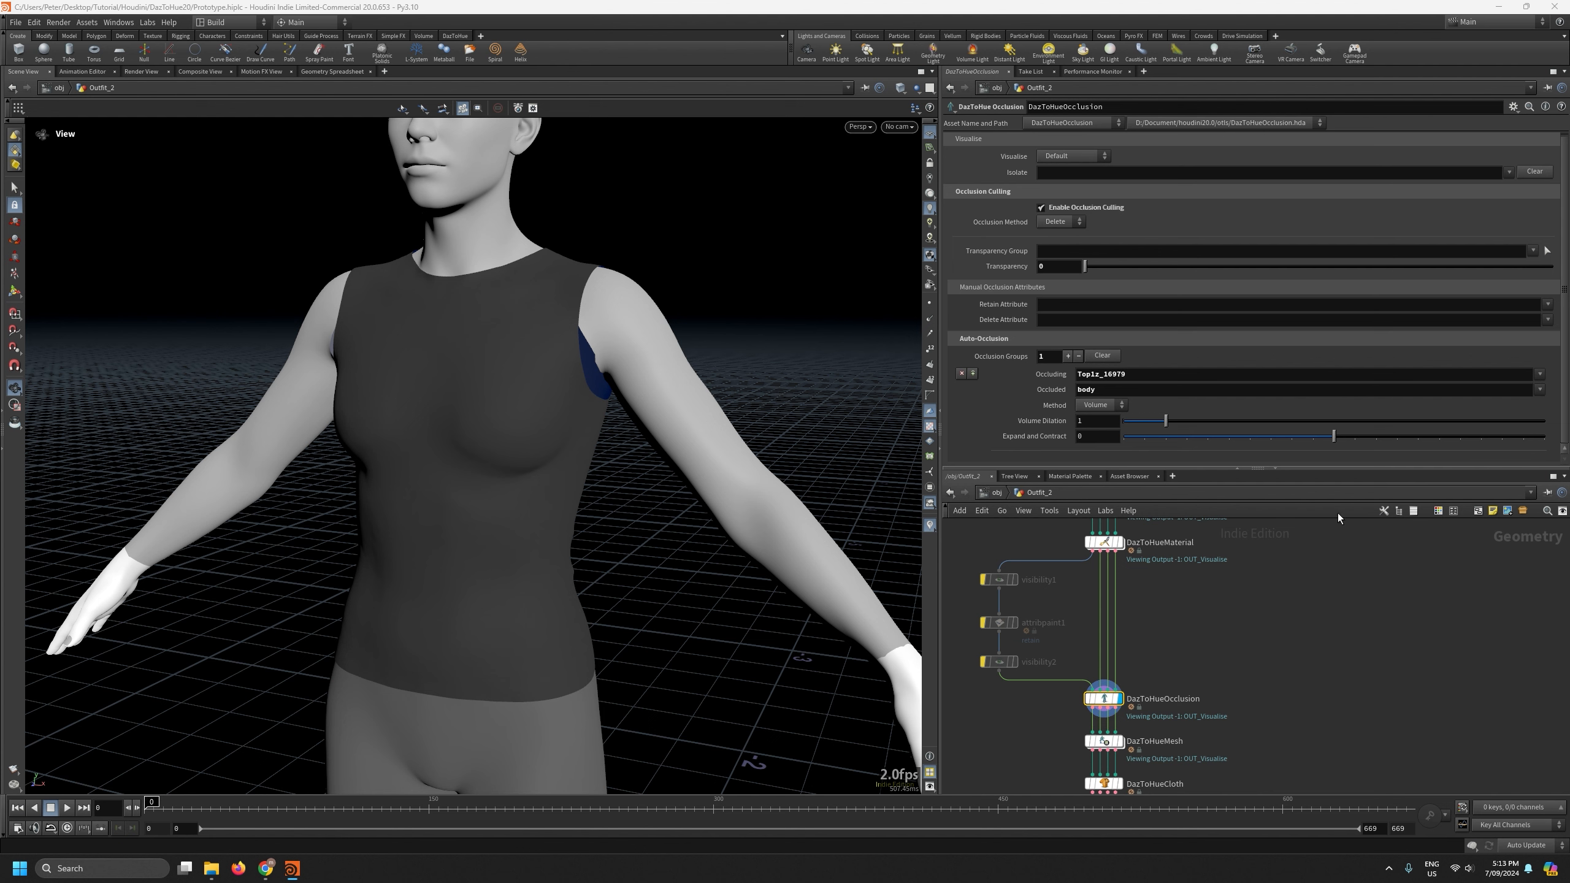
Set the occlusion transparency to 0.318 and add geograftnavelforg9_49_body and geograftnipplesforg9f_344_body to the occluded groups.
left_click_drag(1084, 266, 1234, 270)
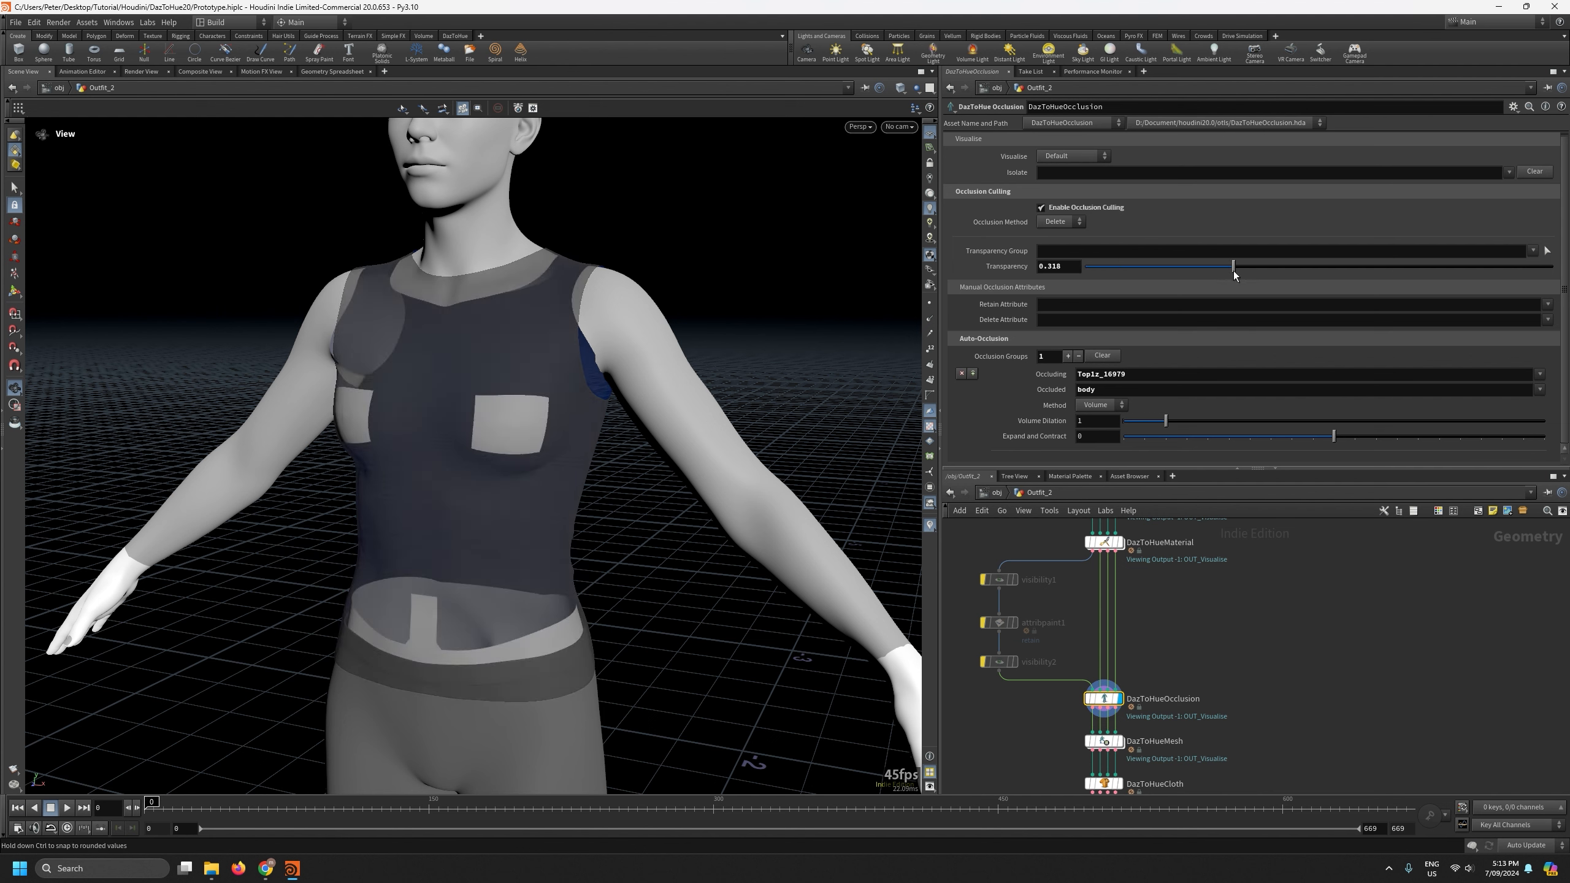
left_click(1539, 390)
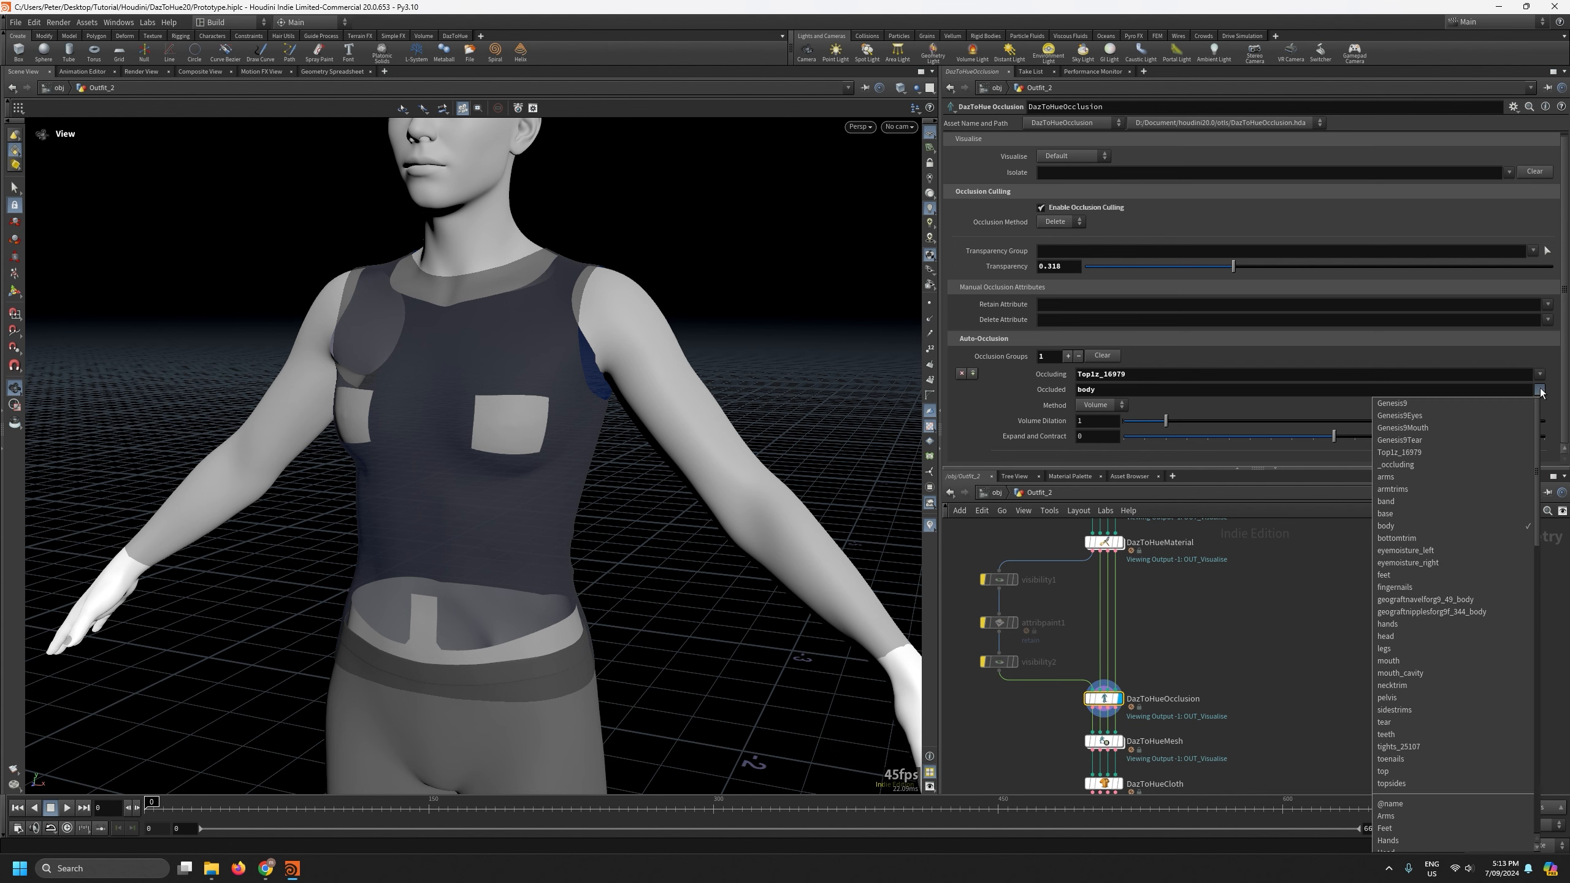
left_click(1476, 599)
left_click(1539, 390)
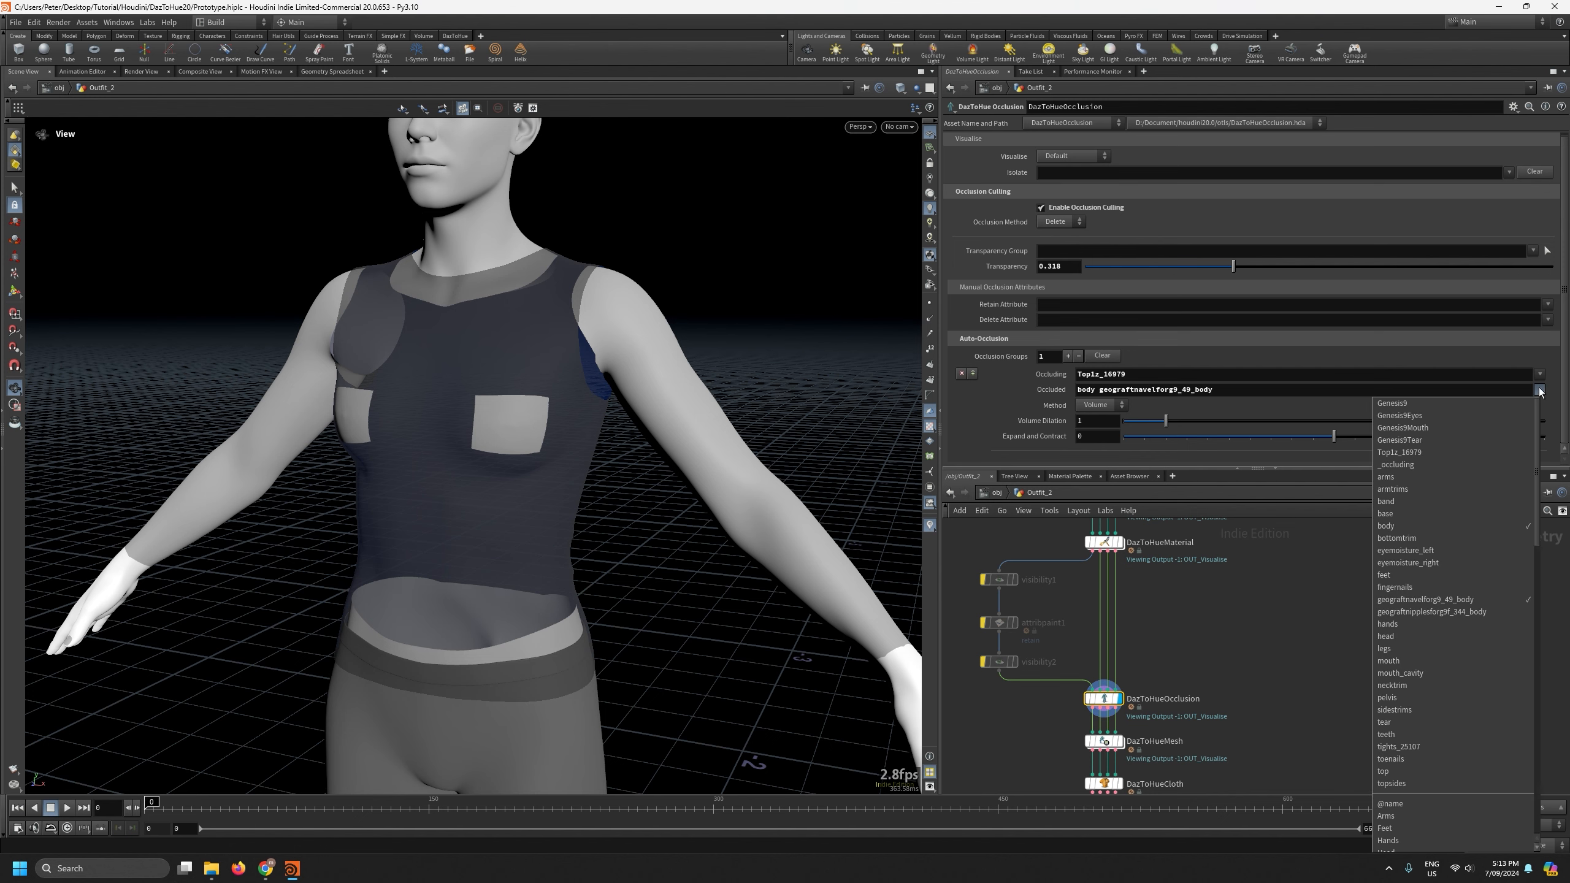
left_click(1501, 614)
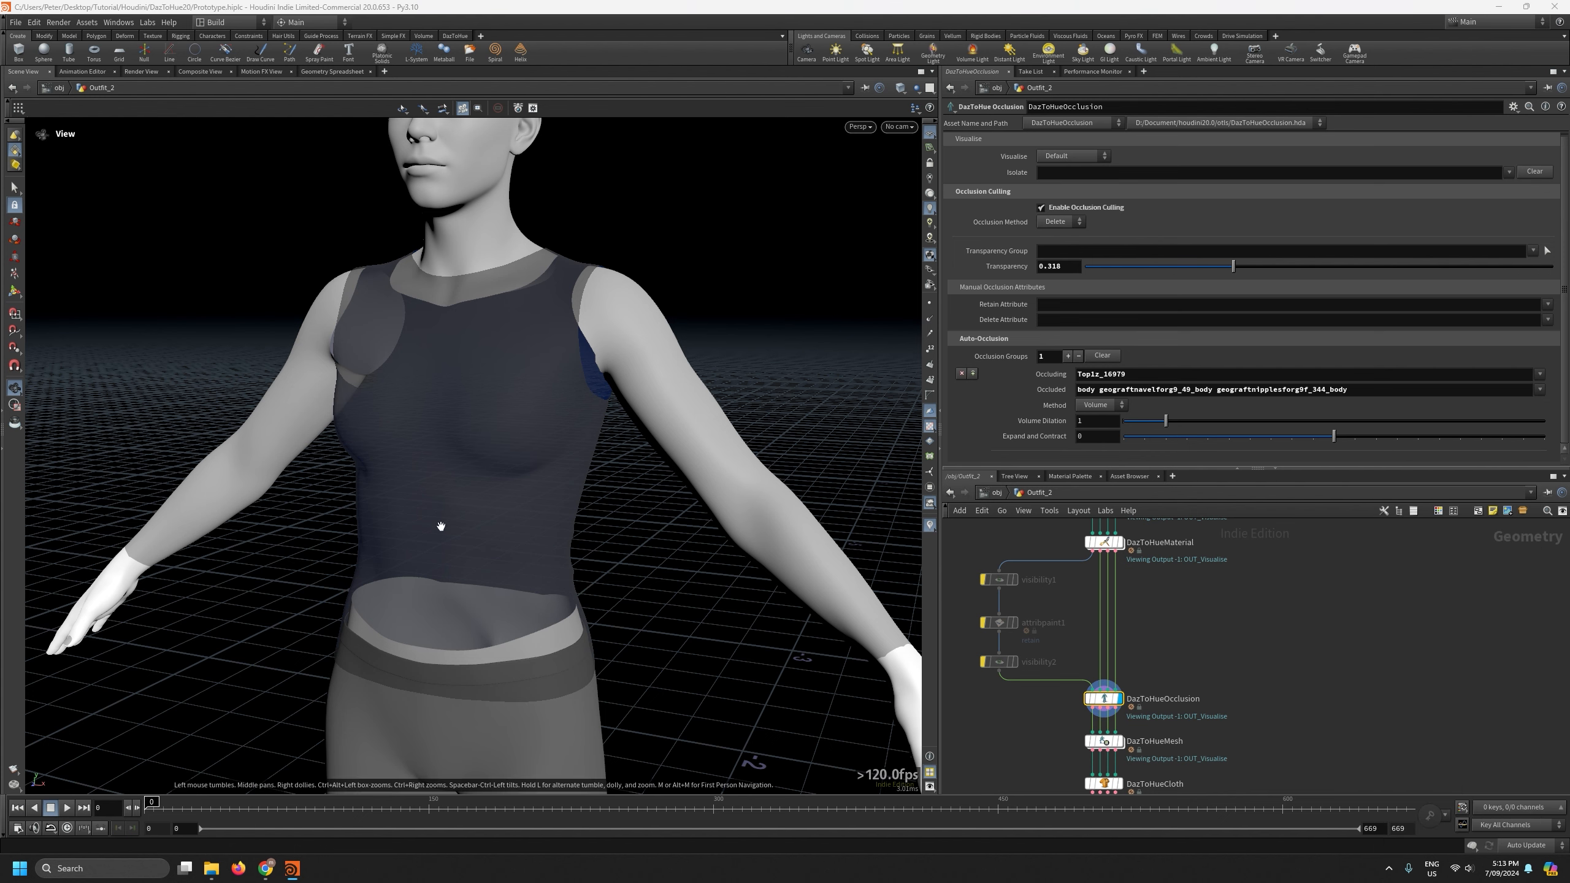
Examine the body culling beneath the semi-transparent top around the chest and armholes, and enlarge the network view.
mouse_move(442, 525)
left_mouse_down()
mouse_move(577, 525)
mouse_move(426, 557)
mouse_move(143, 561)
mouse_move(456, 525)
mouse_move(501, 466)
mouse_move(550, 466)
mouse_move(515, 519)
mouse_move(462, 525)
left_mouse_up()
right_click_drag(463, 526, 587, 172)
left_click_drag(638, 445, 585, 459)
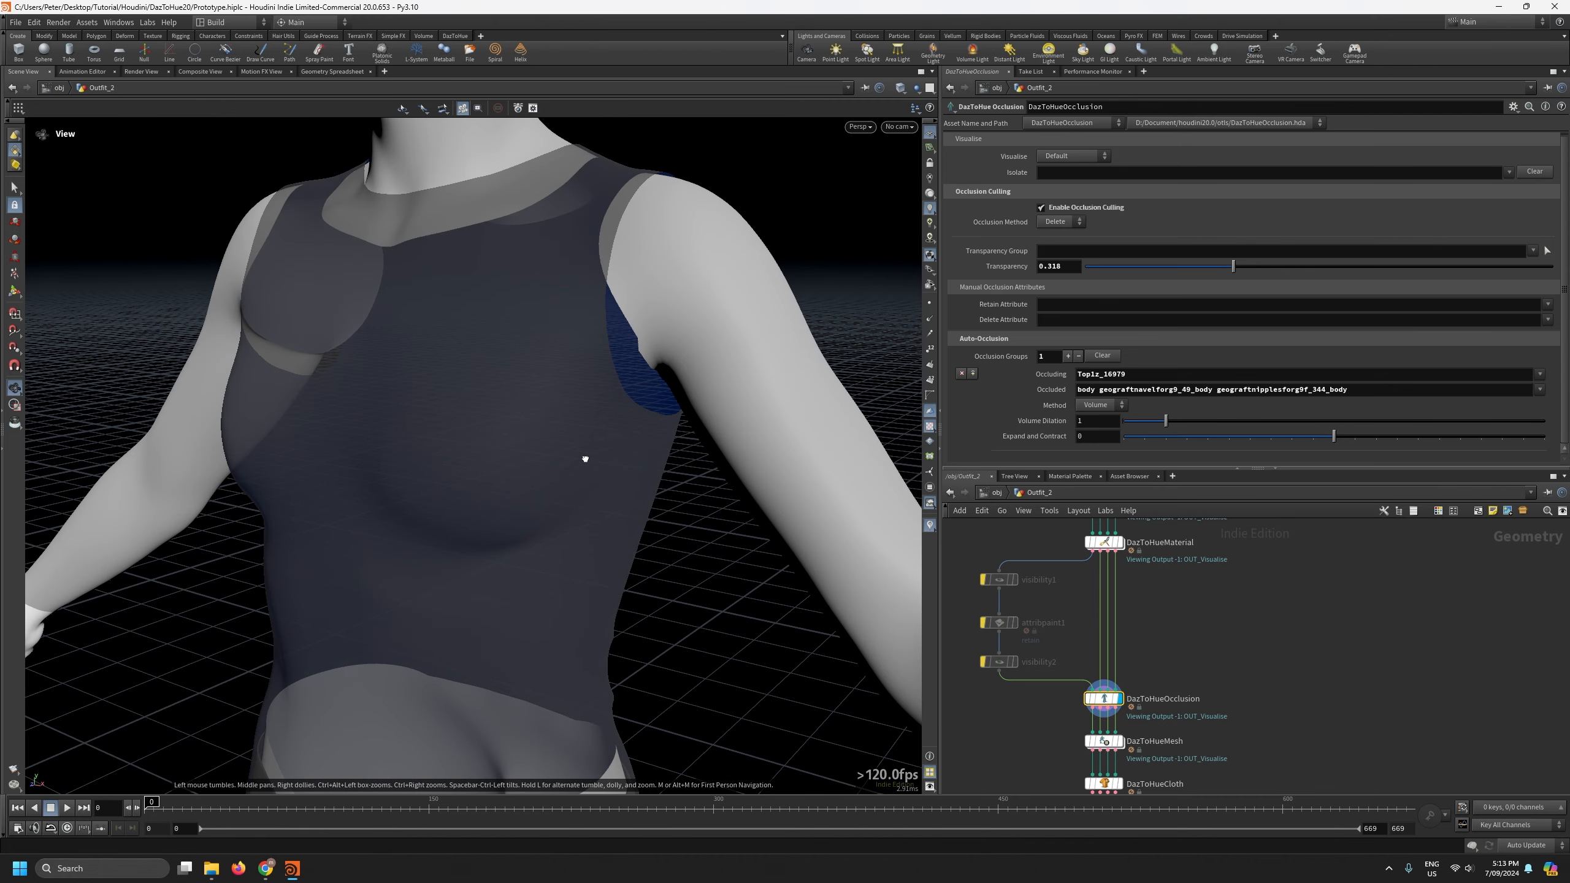
middle_click_drag(1195, 641, 1227, 635)
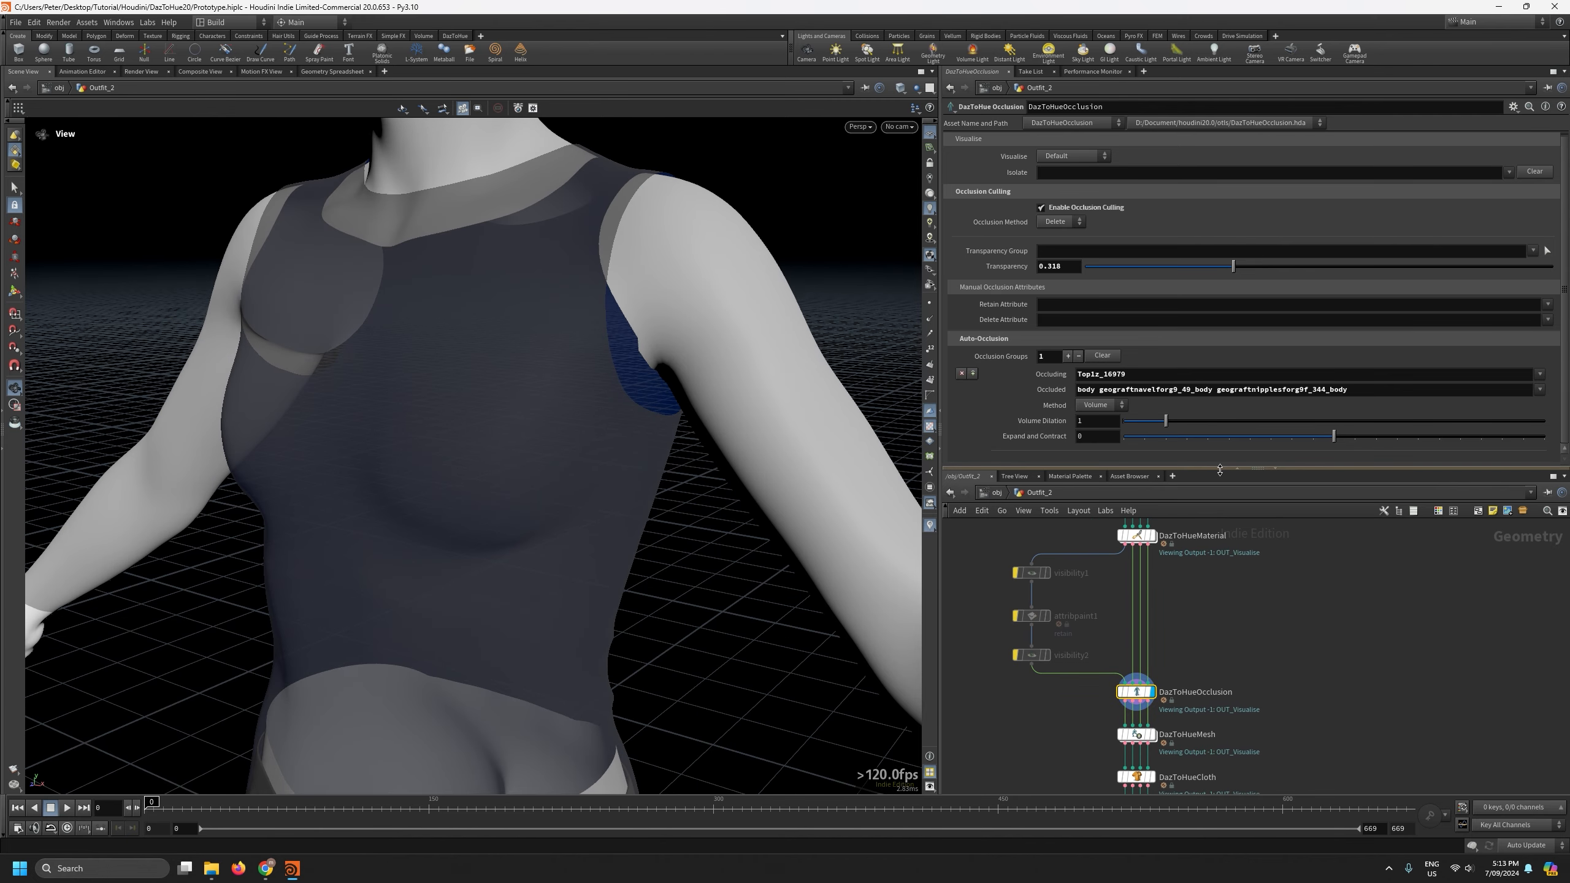
left_click_drag(1219, 469, 1233, 304)
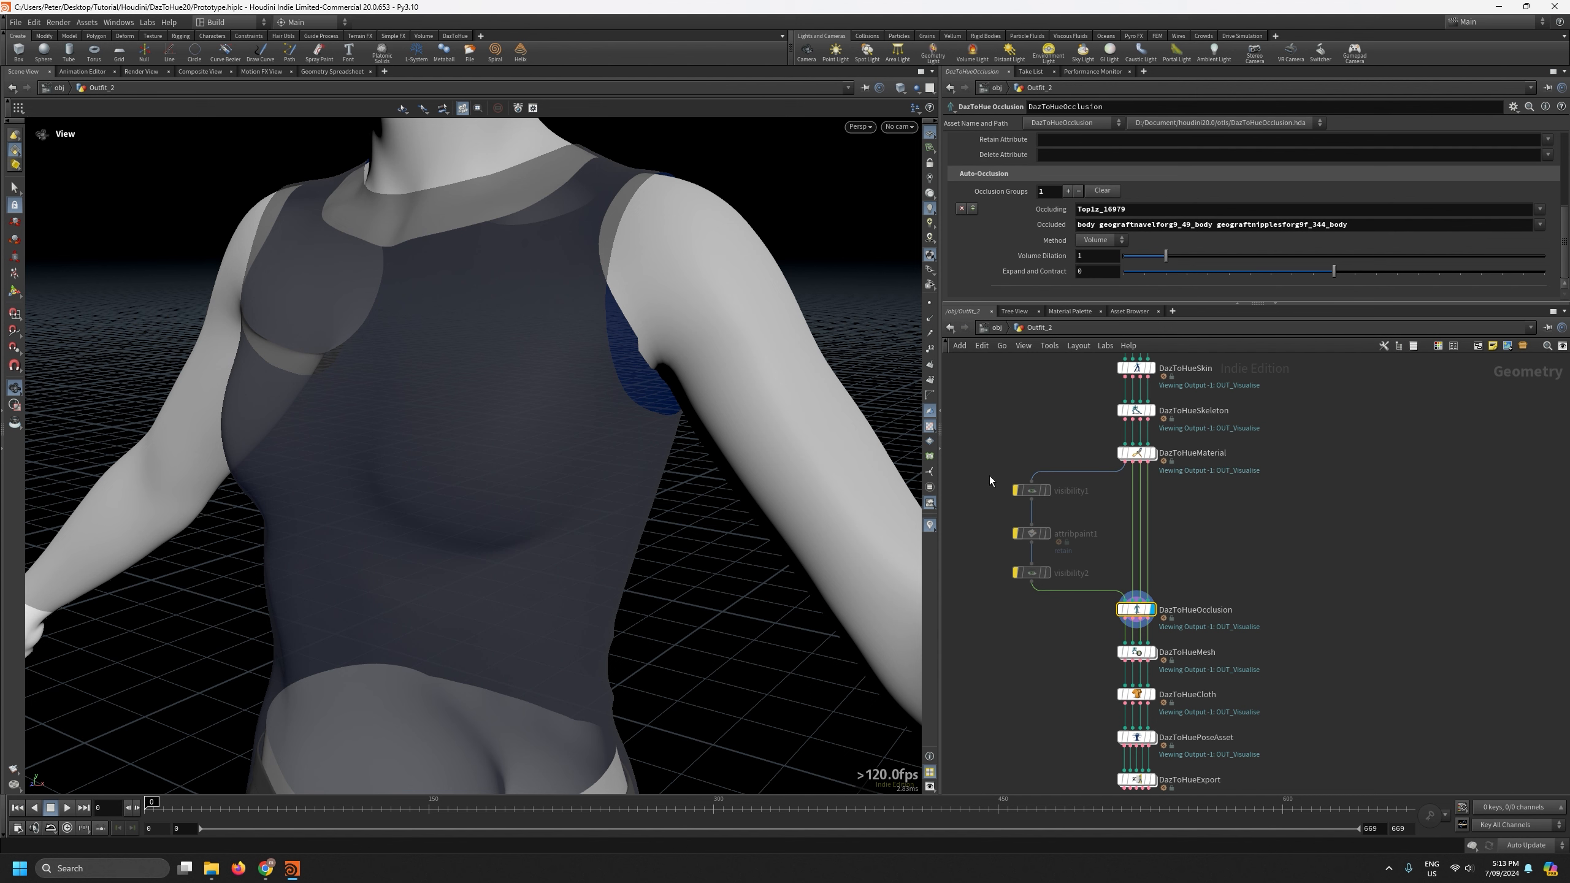
Replace the visibility1 node's primitive group with Top1z_16979.
left_click(1030, 491)
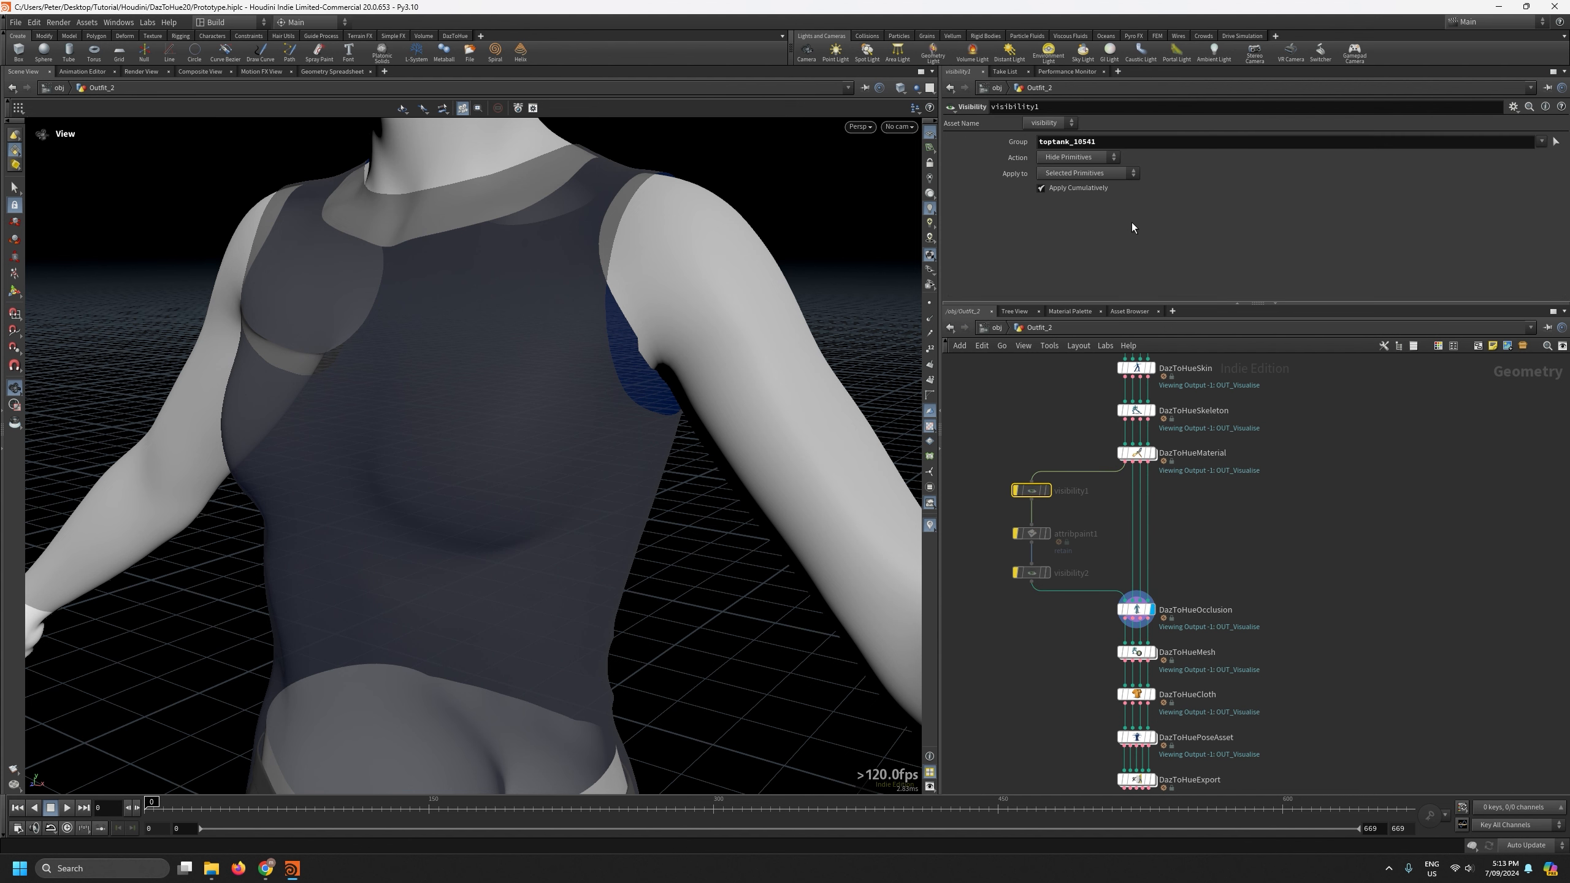
double_click(1121, 141)
key("BackSpace")
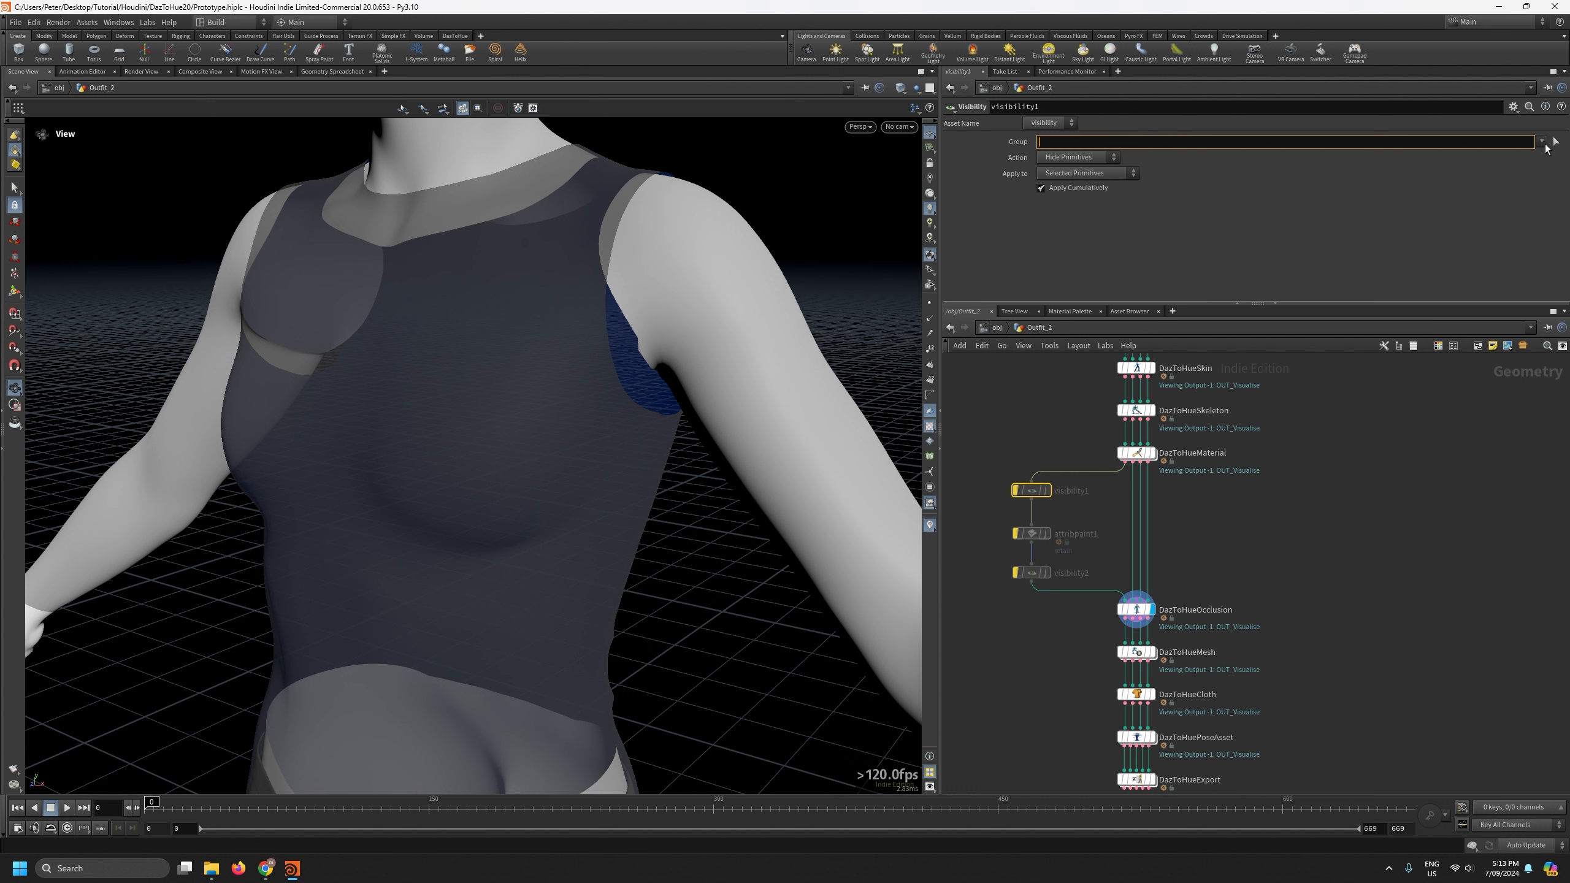
left_click(1541, 141)
left_click(1476, 203)
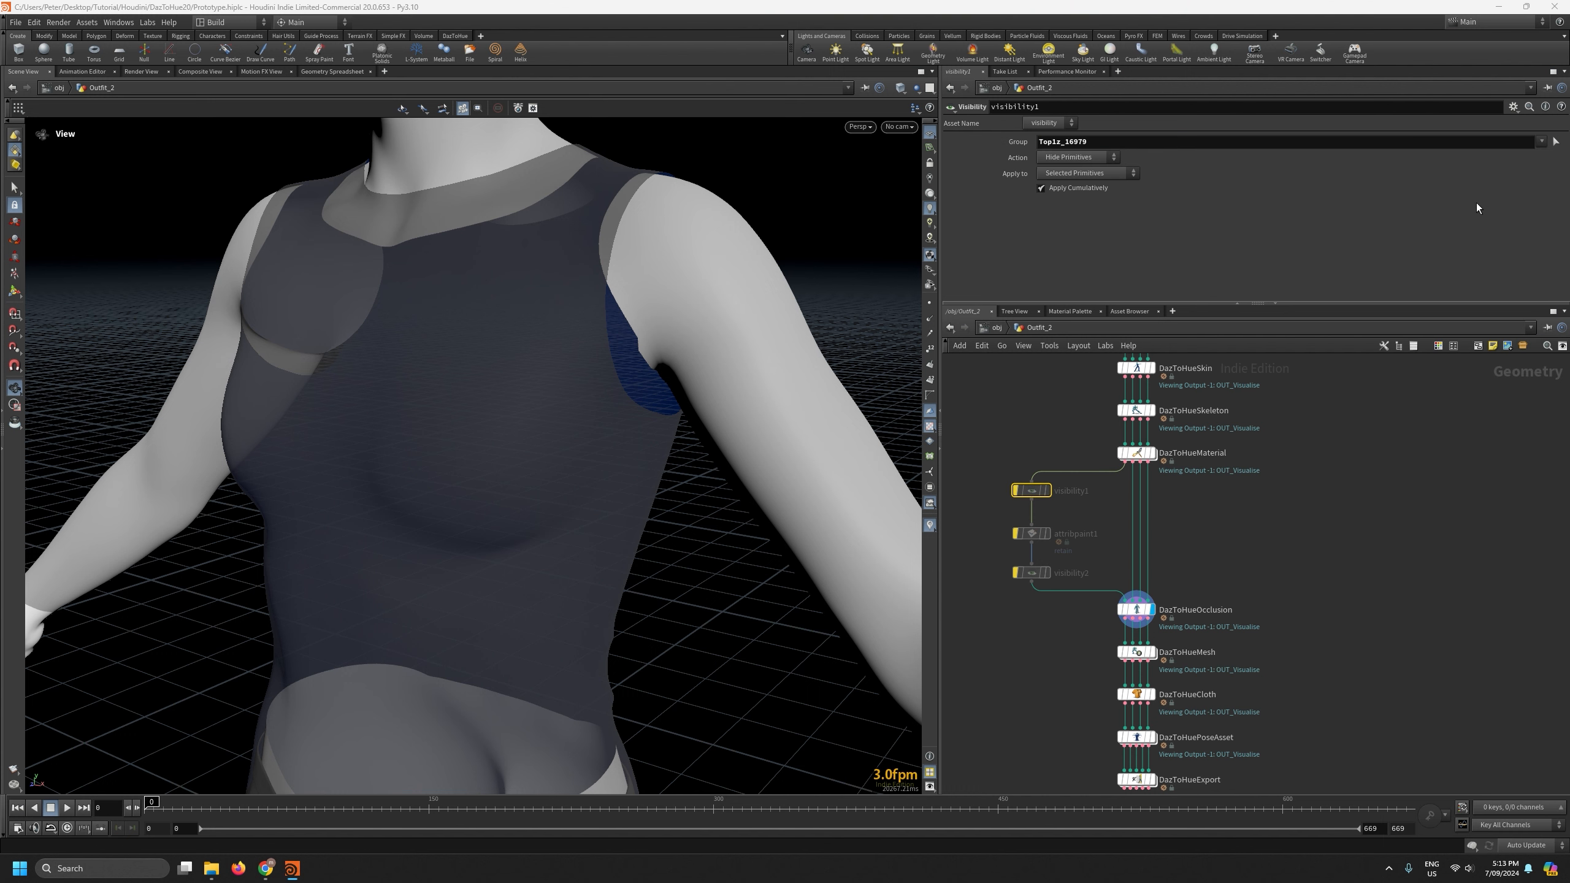
Replace the visibility2 node's primitive group with Top1z_16979.
left_click(1032, 573)
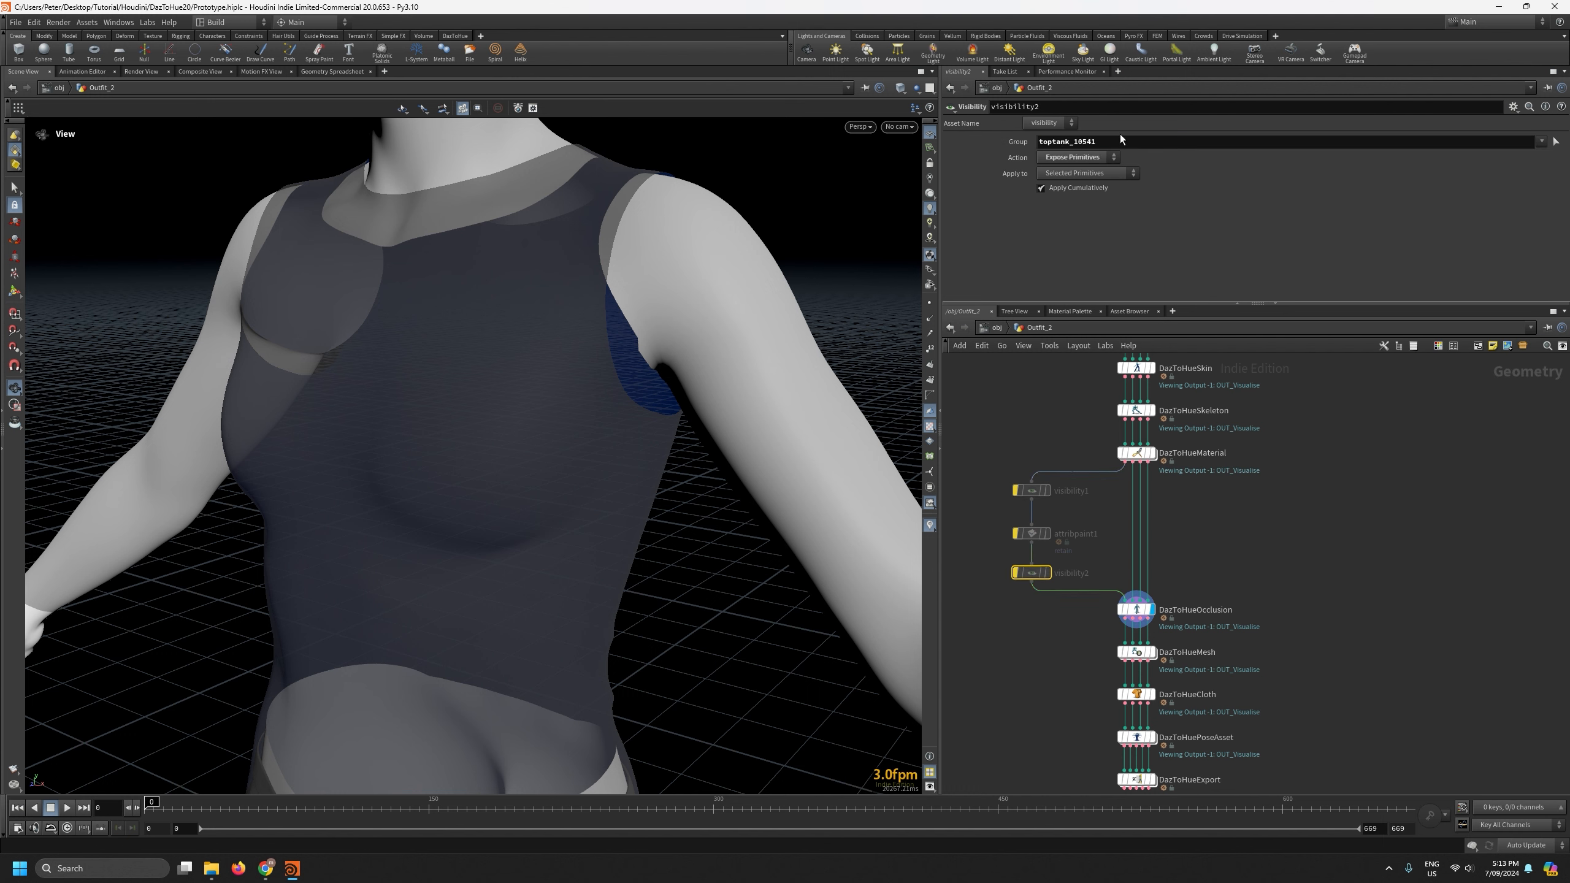
double_click(1090, 141)
key("BackSpace")
left_click(1539, 143)
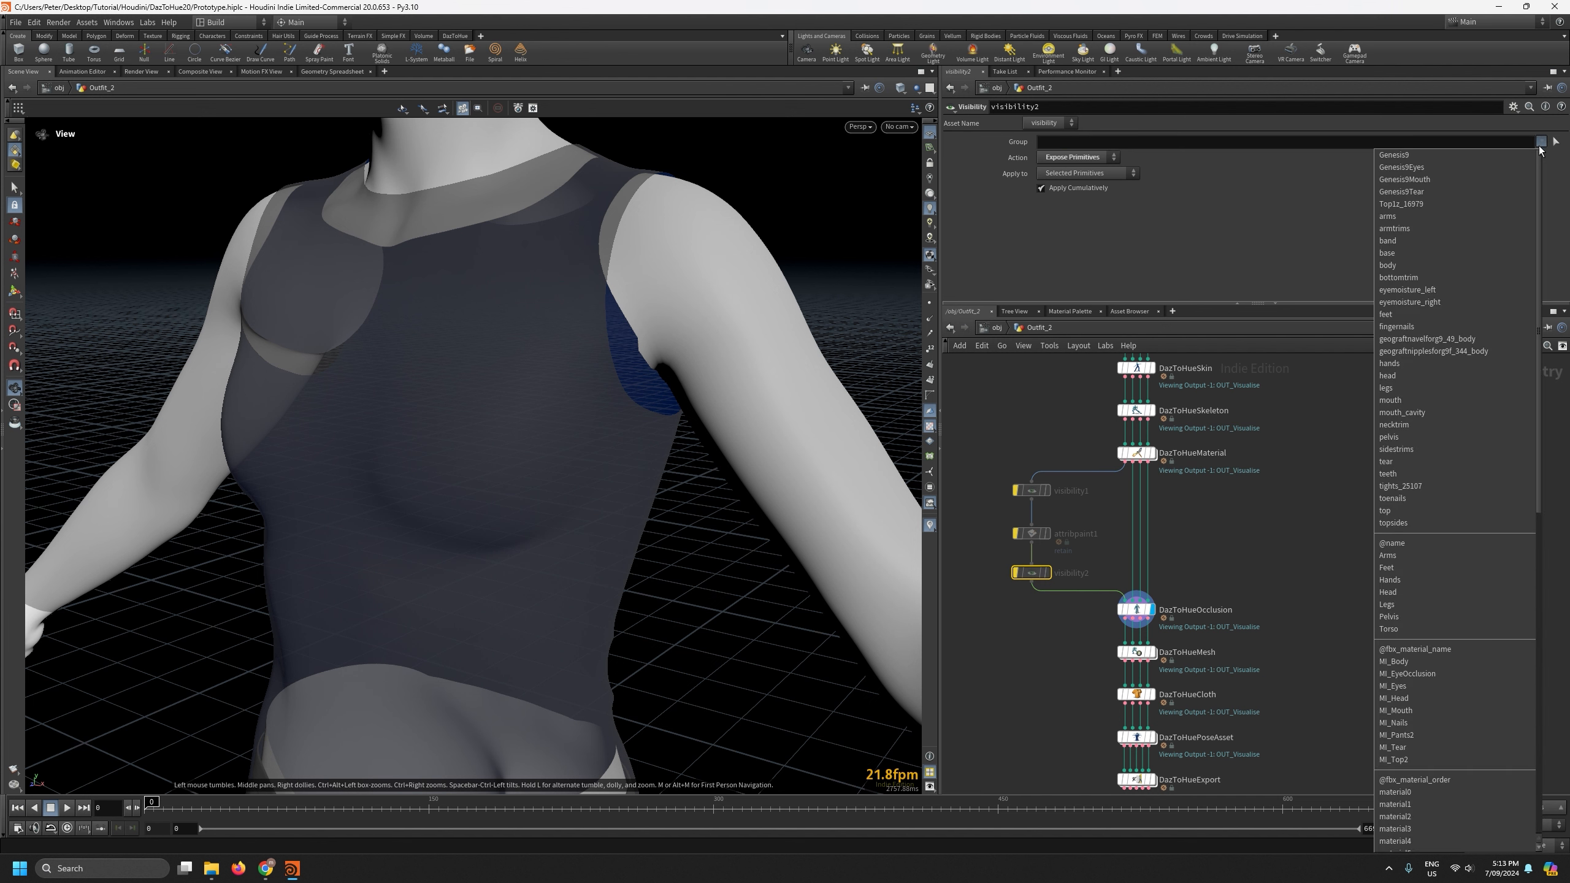
left_click(1420, 204)
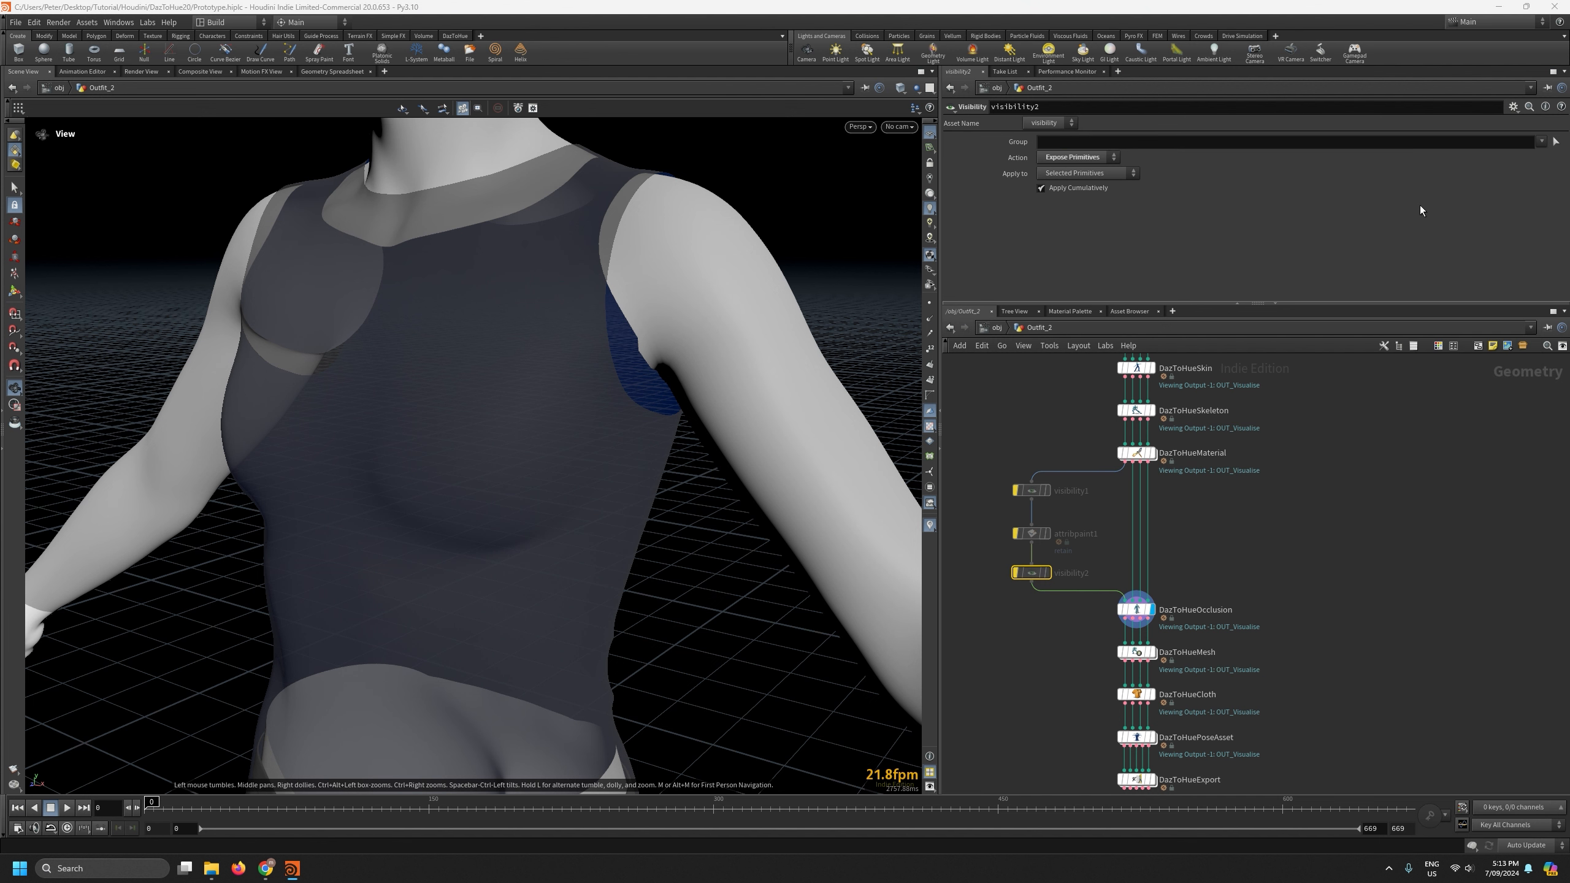
Turn off the bypass on the visibility1, attribpaint1 and visibility2 nodes together.
left_click(1033, 533)
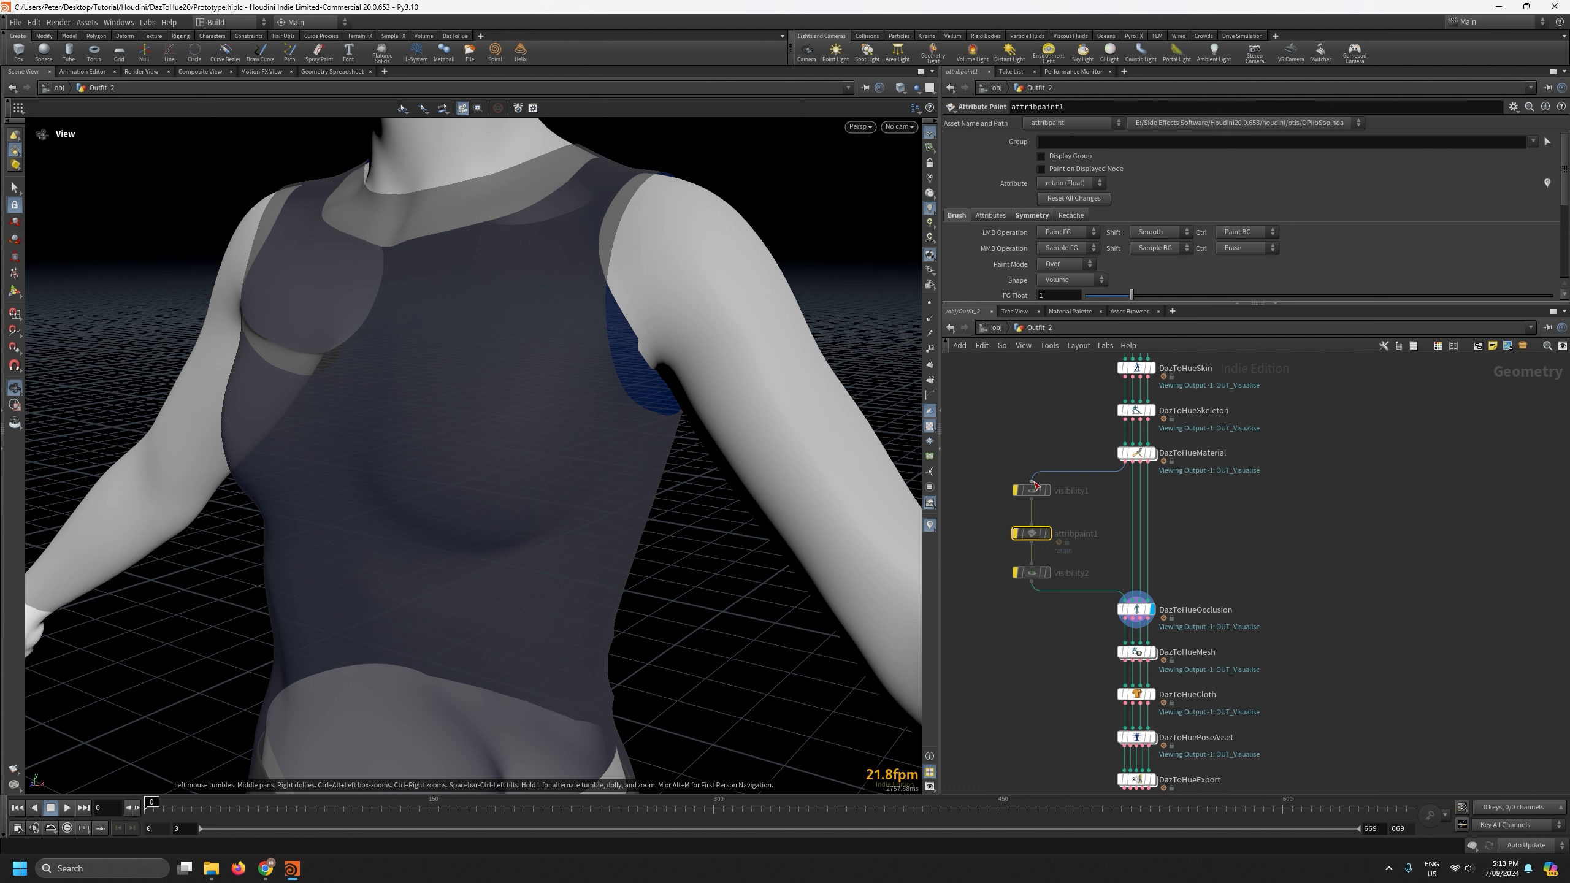
left_click_drag(977, 419, 1061, 647)
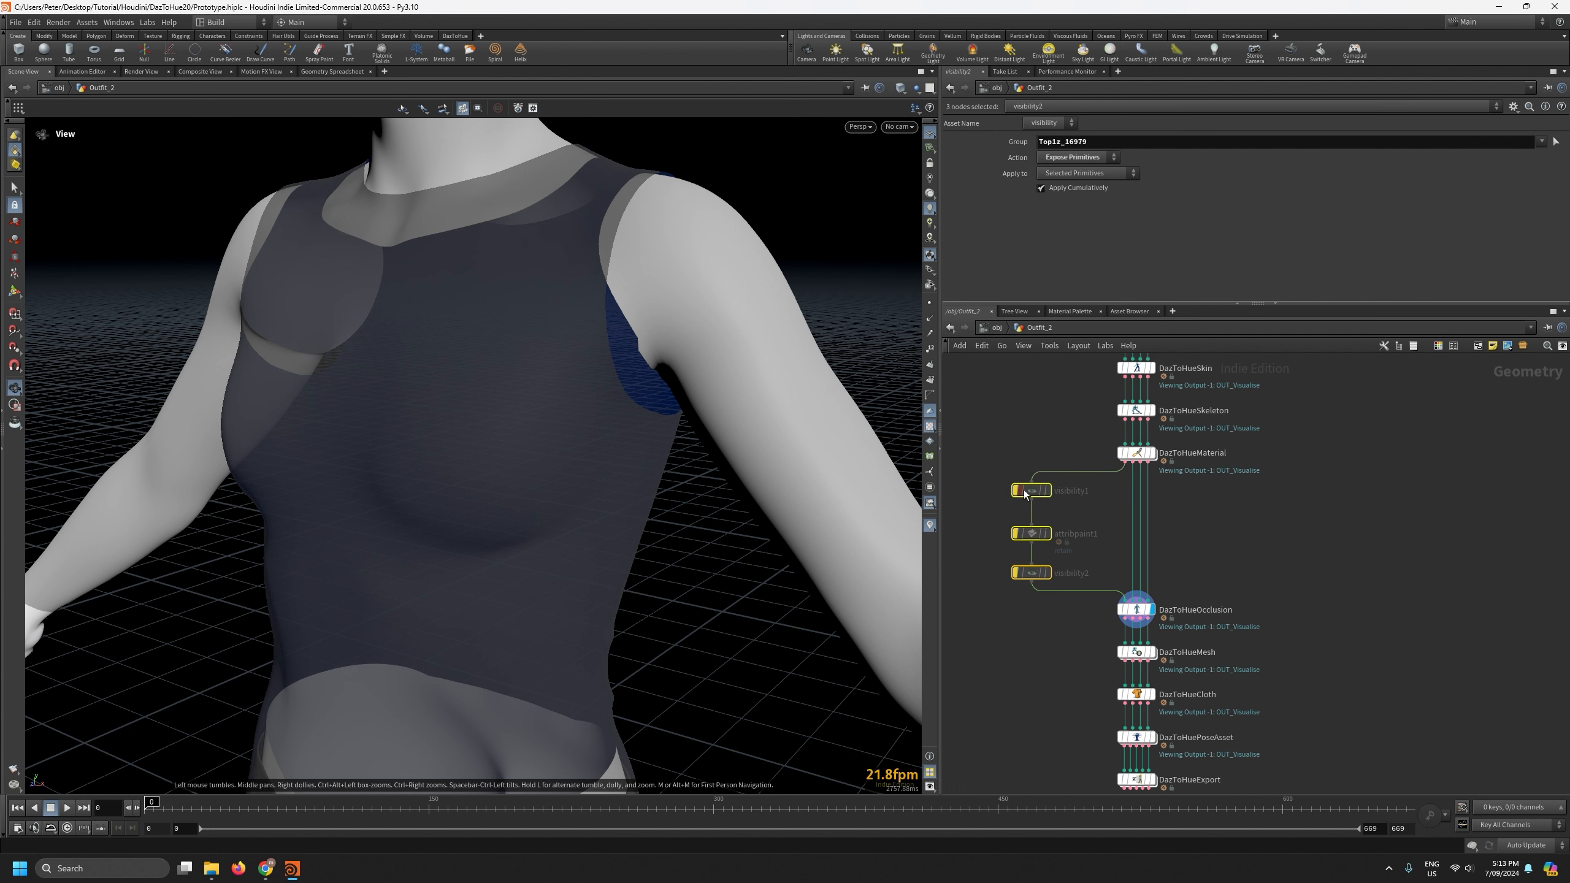
left_click(1024, 493)
left_click(1030, 533)
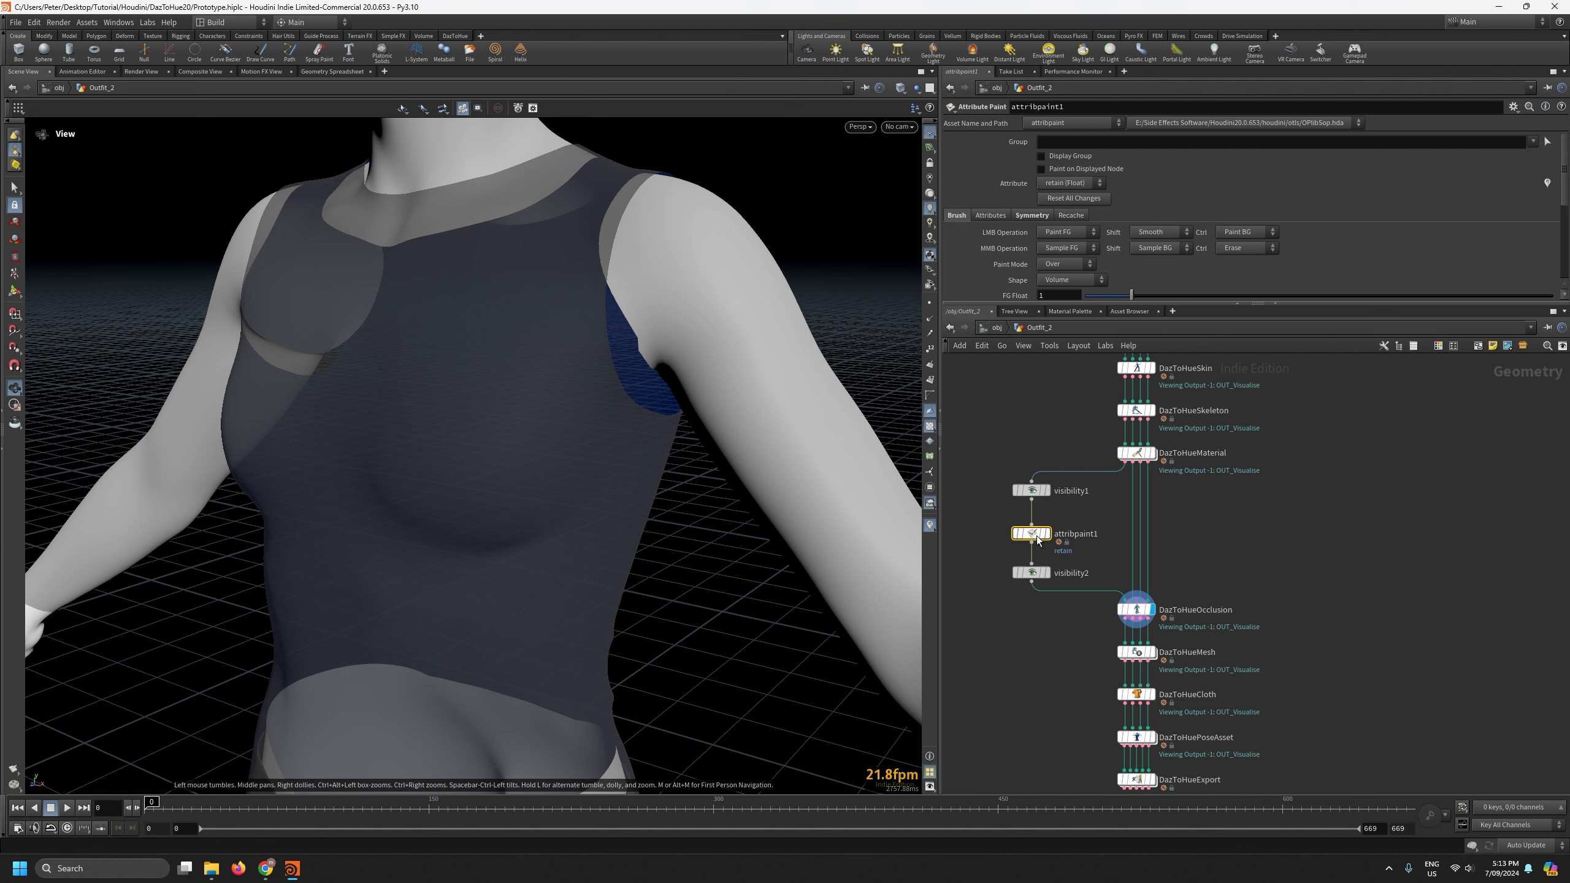
Set the attribpaint1 brush shape to Surface and check its visibility bias, recache, symmetry and attribute settings.
left_click(1069, 280)
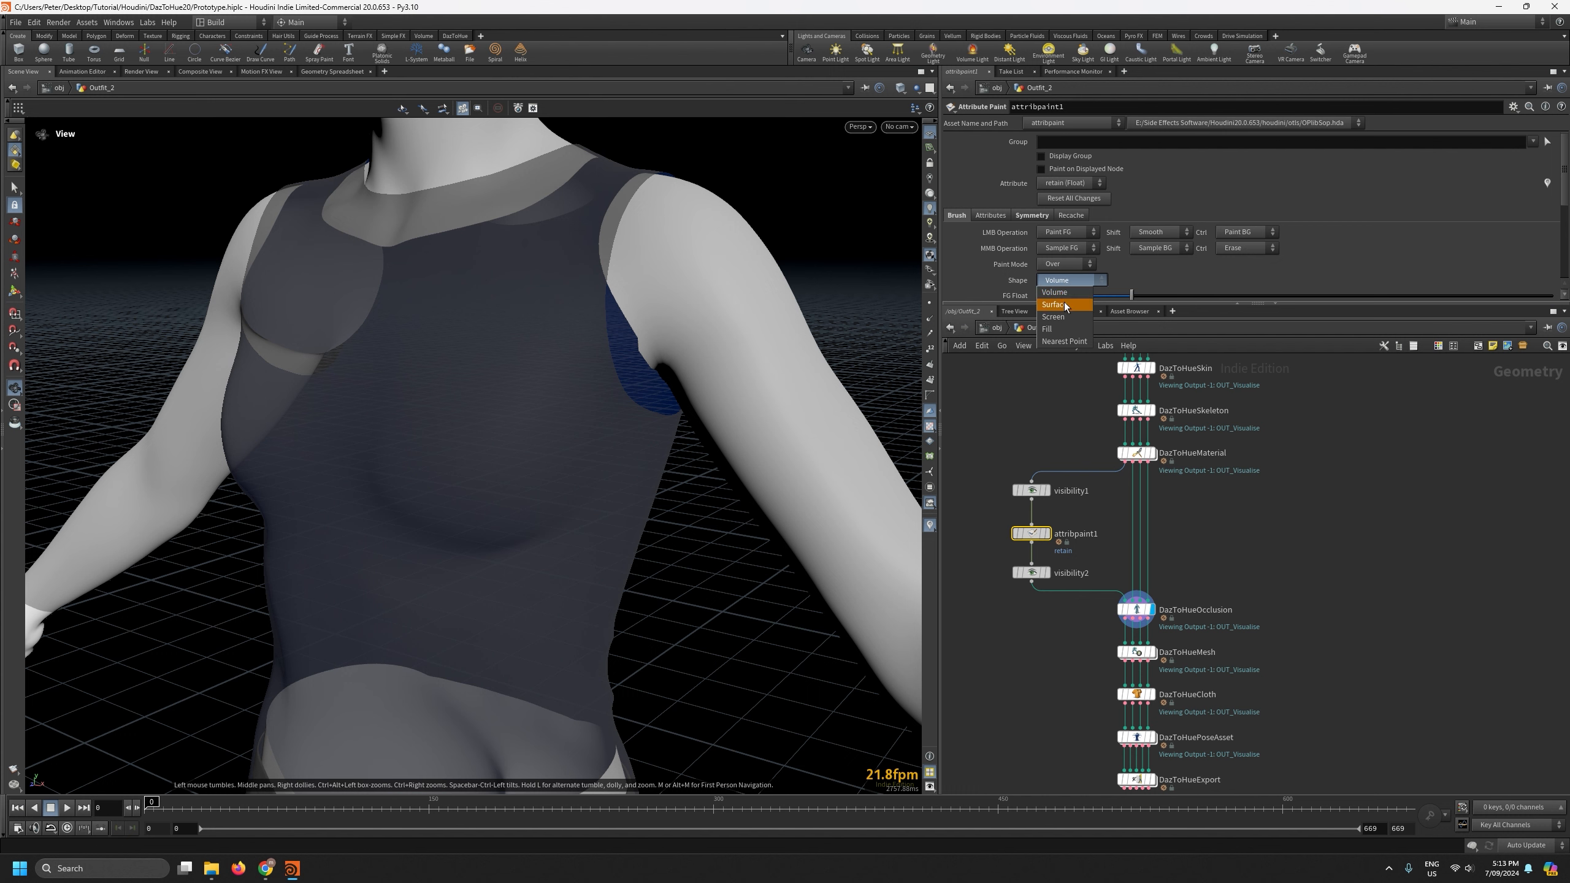
left_click(1064, 294)
mouse_move(1048, 303)
left_mouse_down()
mouse_move(1040, 490)
mouse_move(1038, 473)
left_mouse_up()
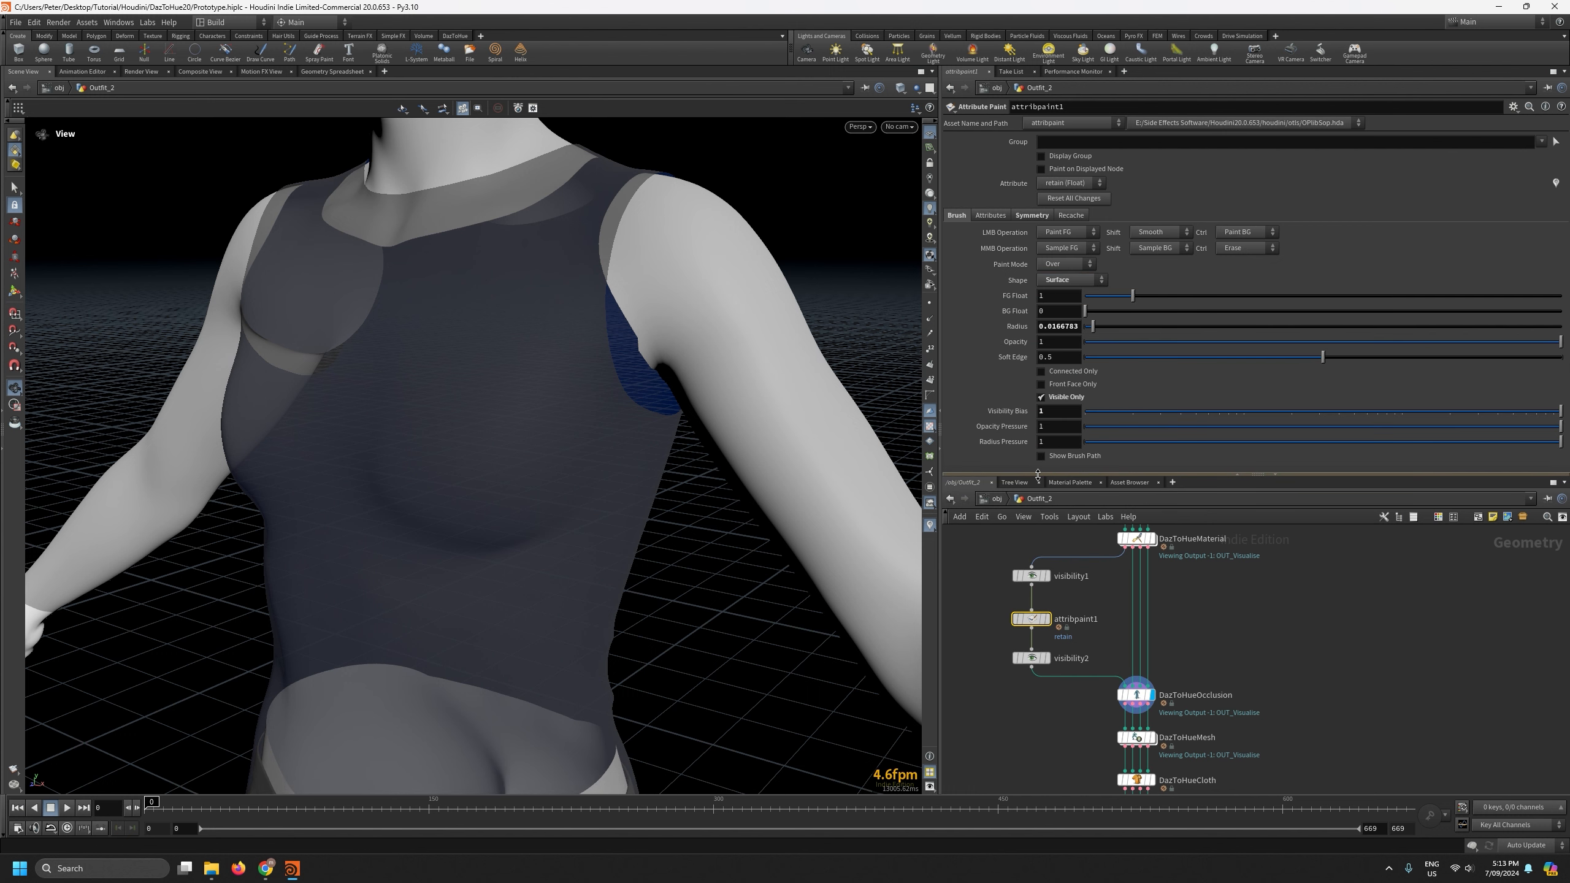
left_click_drag(1069, 414, 1564, 413)
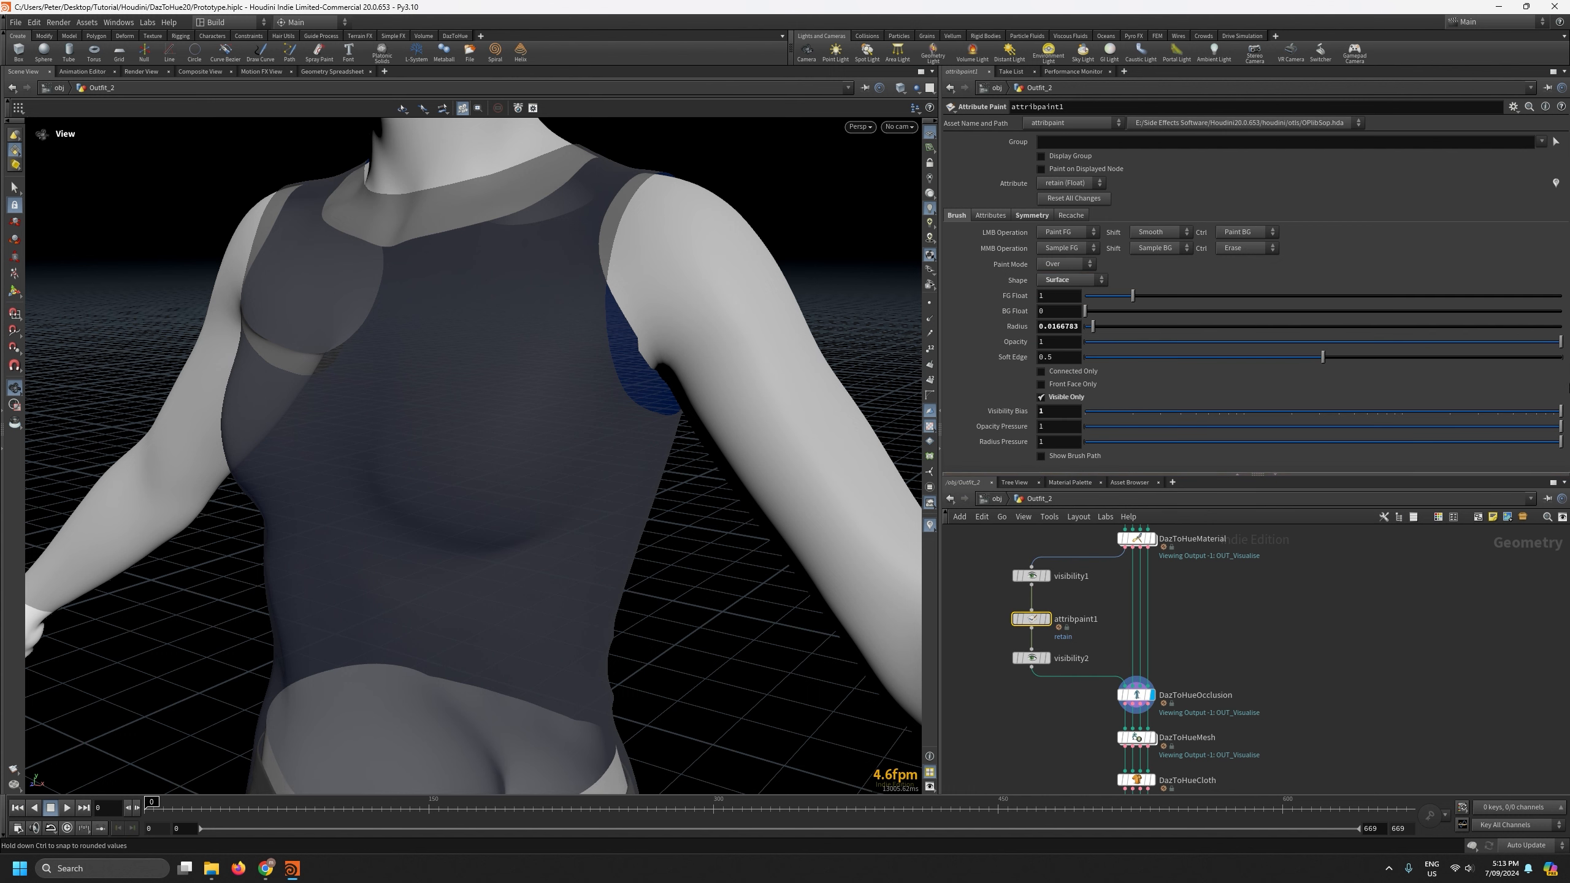
left_click(1071, 215)
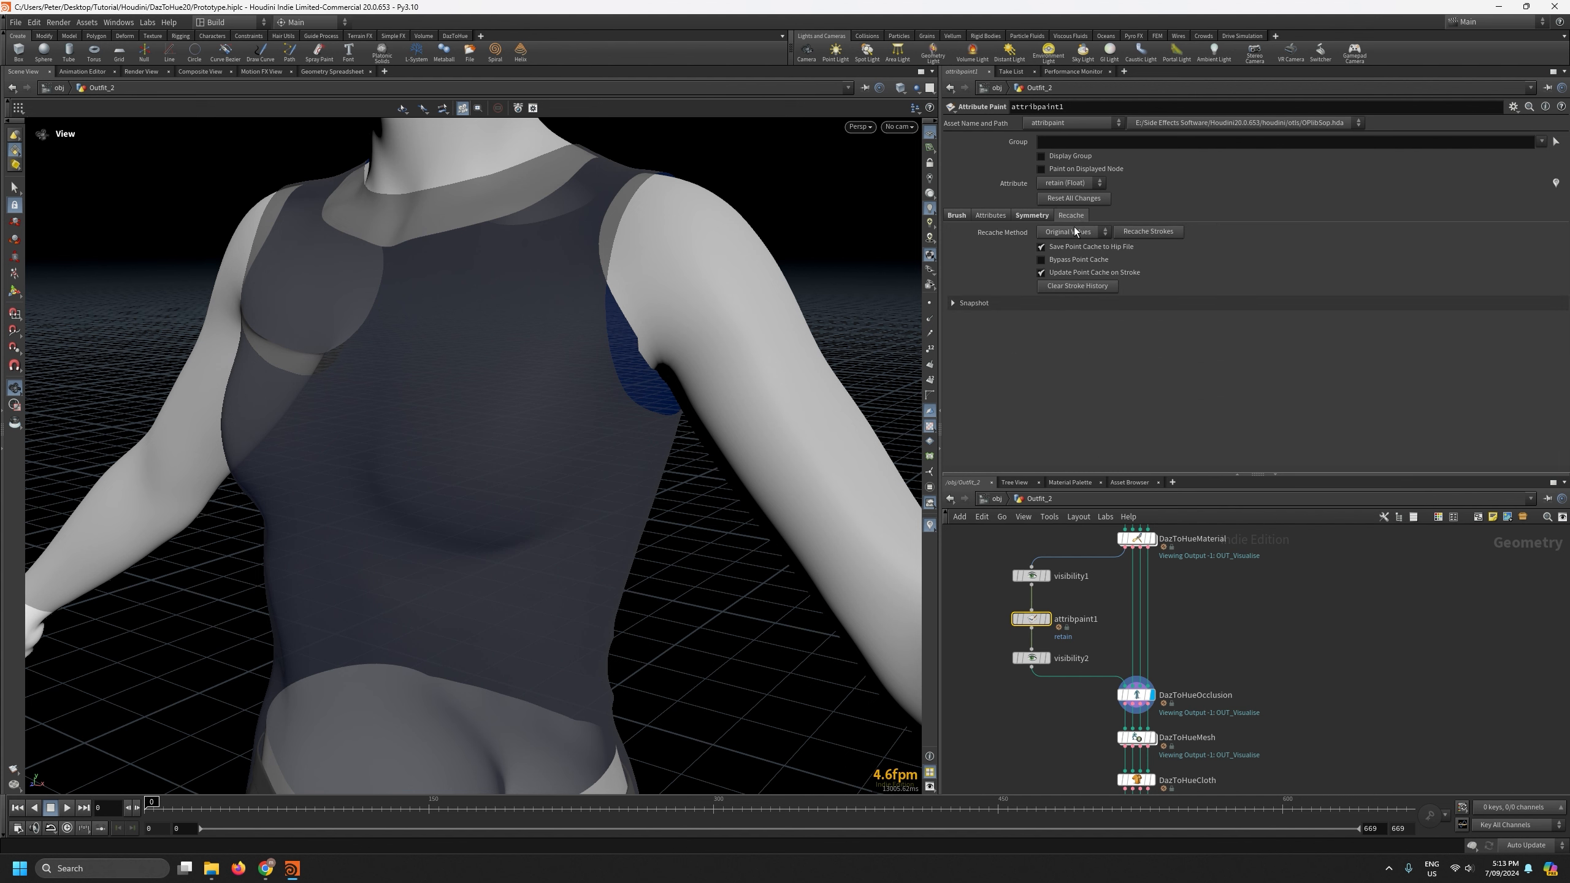
left_click(1046, 216)
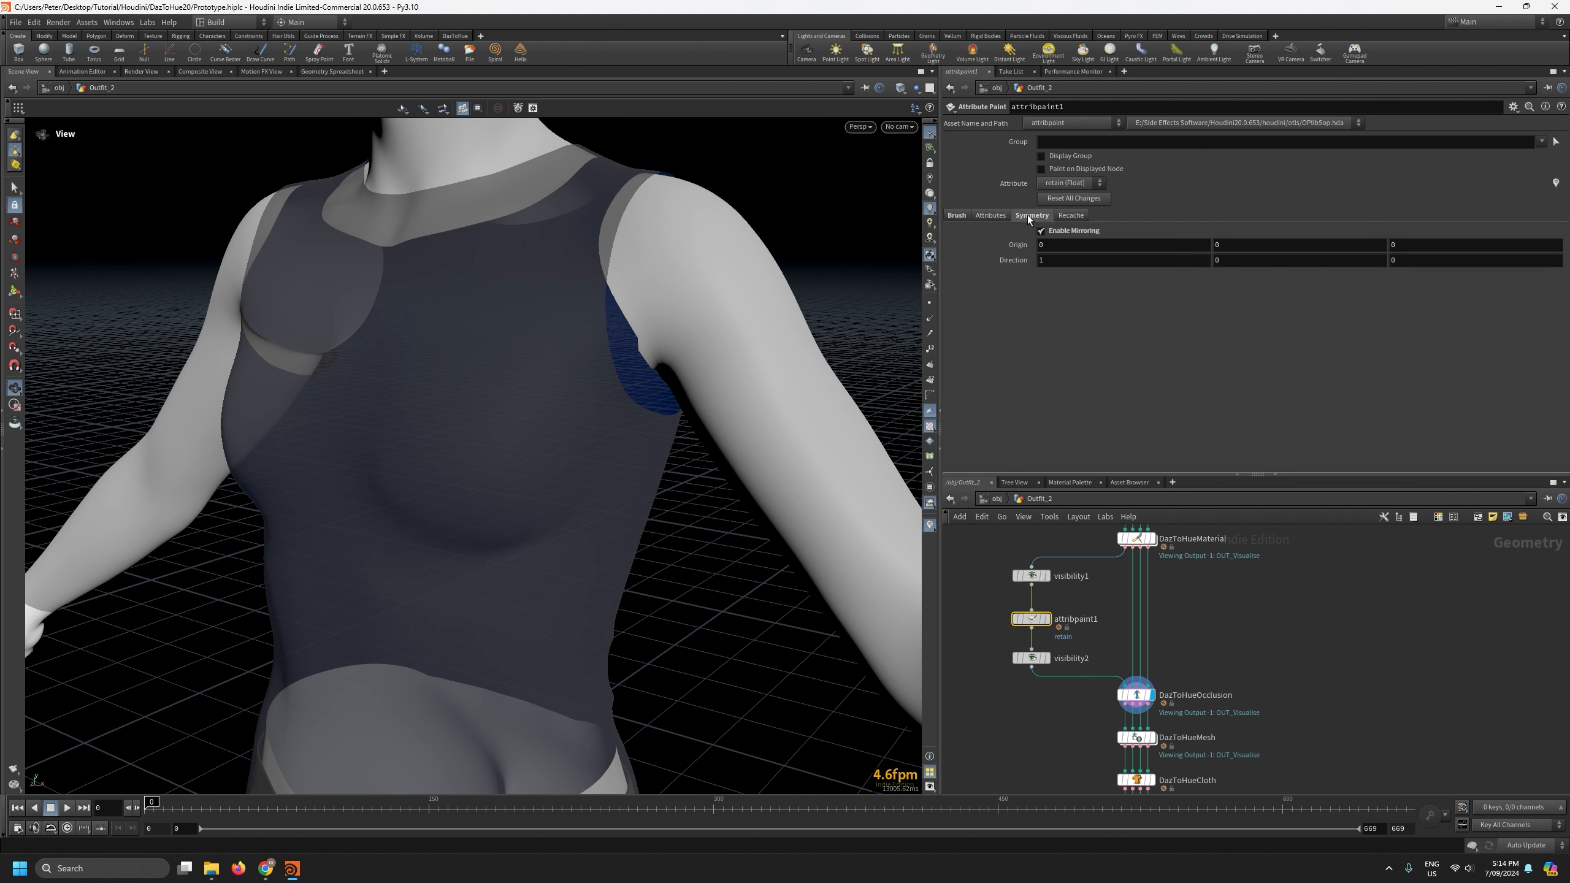
left_click(991, 216)
left_click(956, 216)
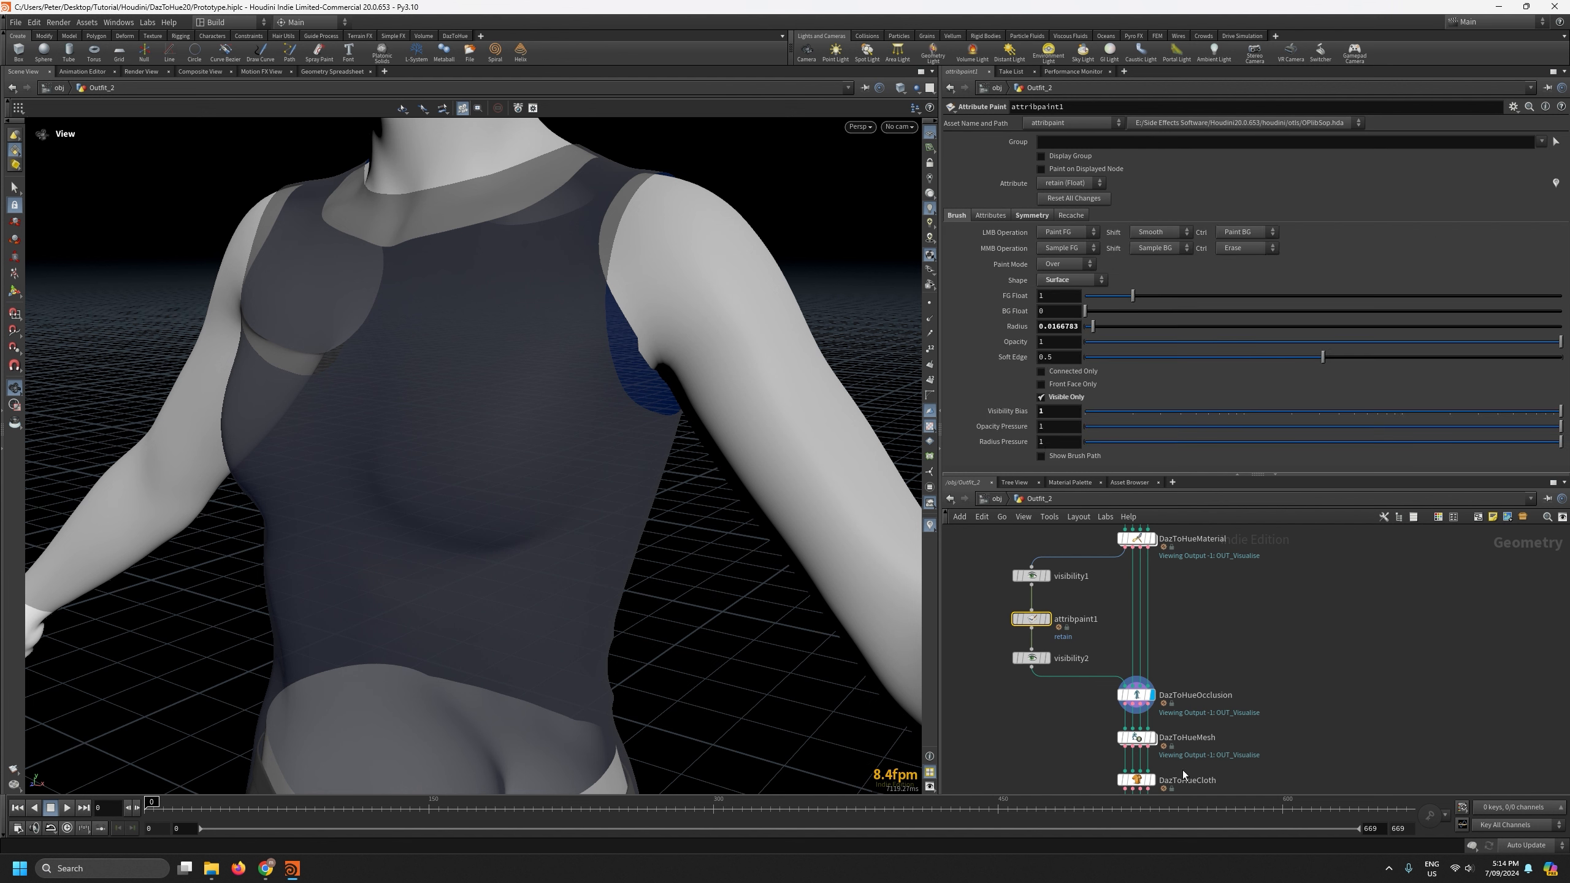
Set the Retain Attribute of the DazToHueOcclusion node to retain.
left_click(1136, 694)
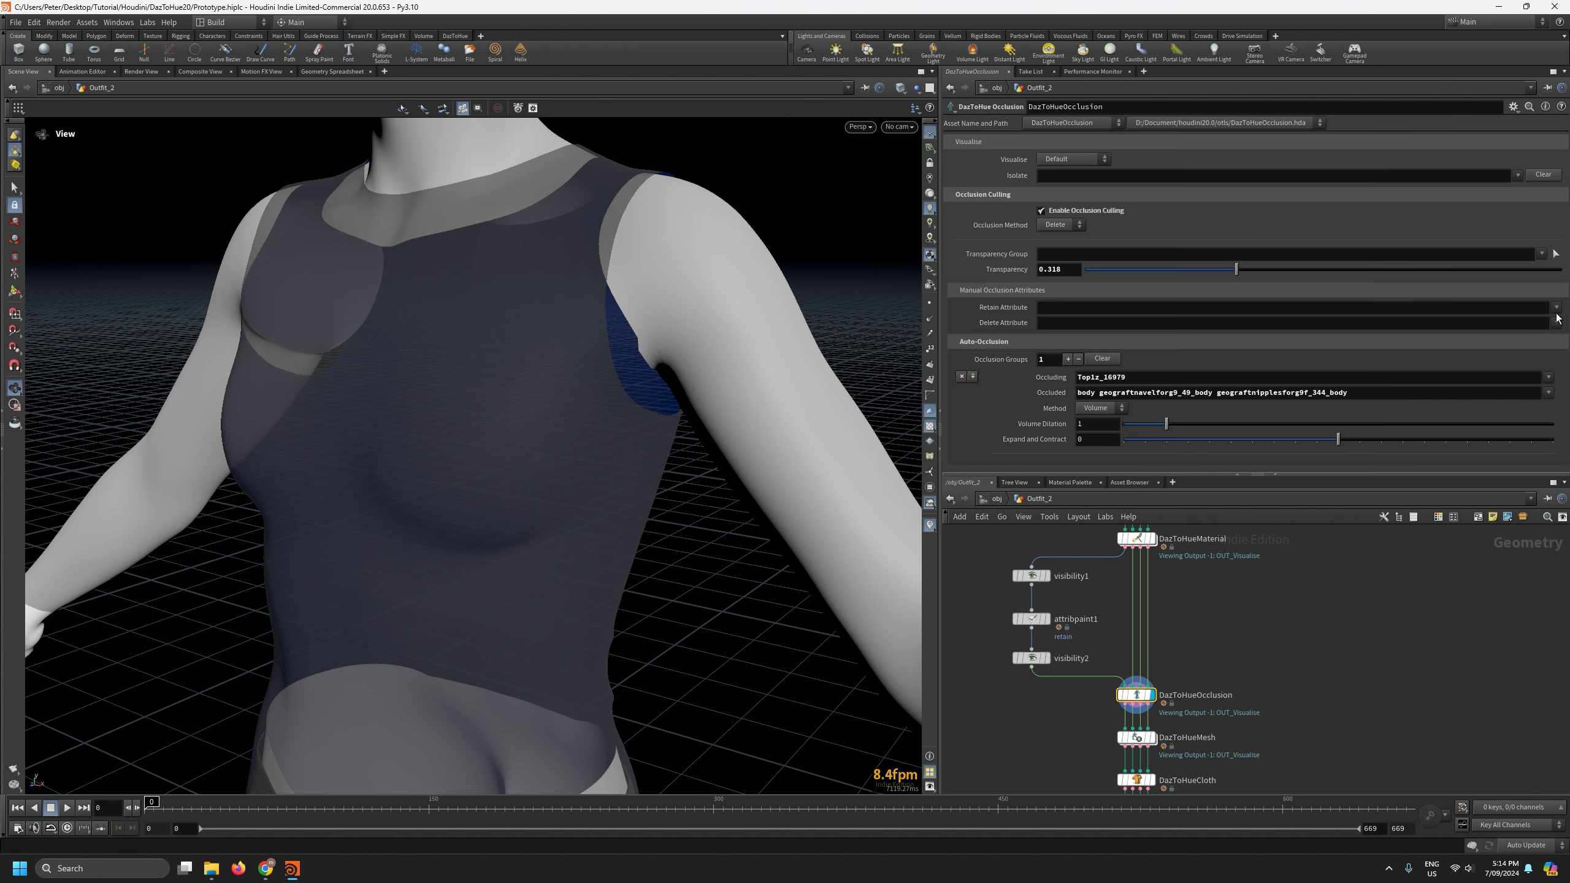
left_click(1556, 308)
left_click(1523, 340)
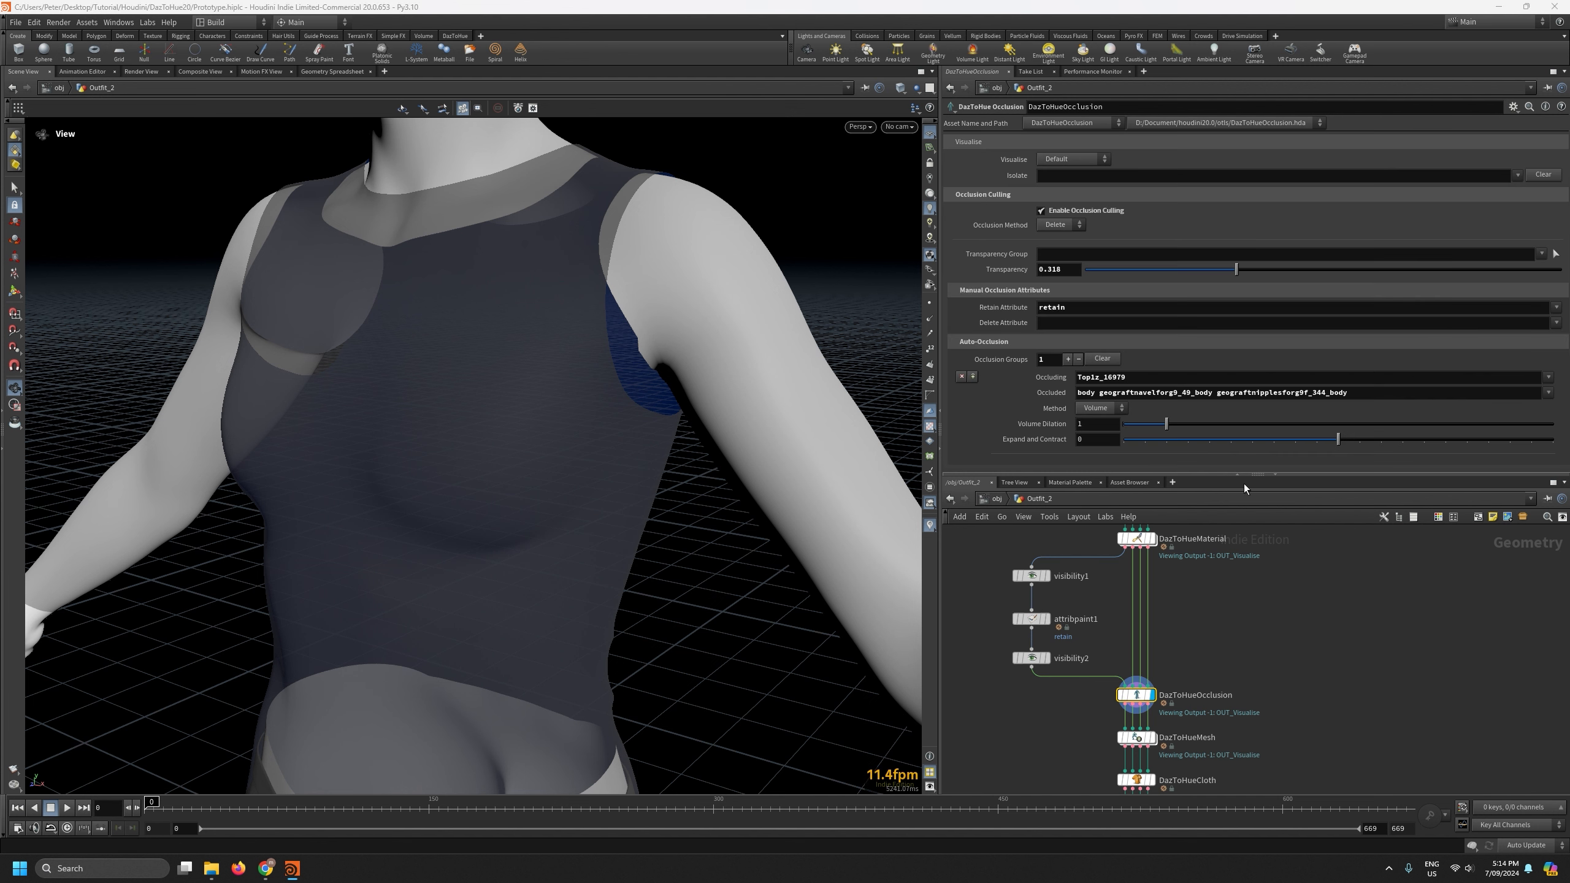
Paint the retain attribute on attribpaint1 along the front edge of the top's armhole, down to the underarm.
left_click(1030, 618)
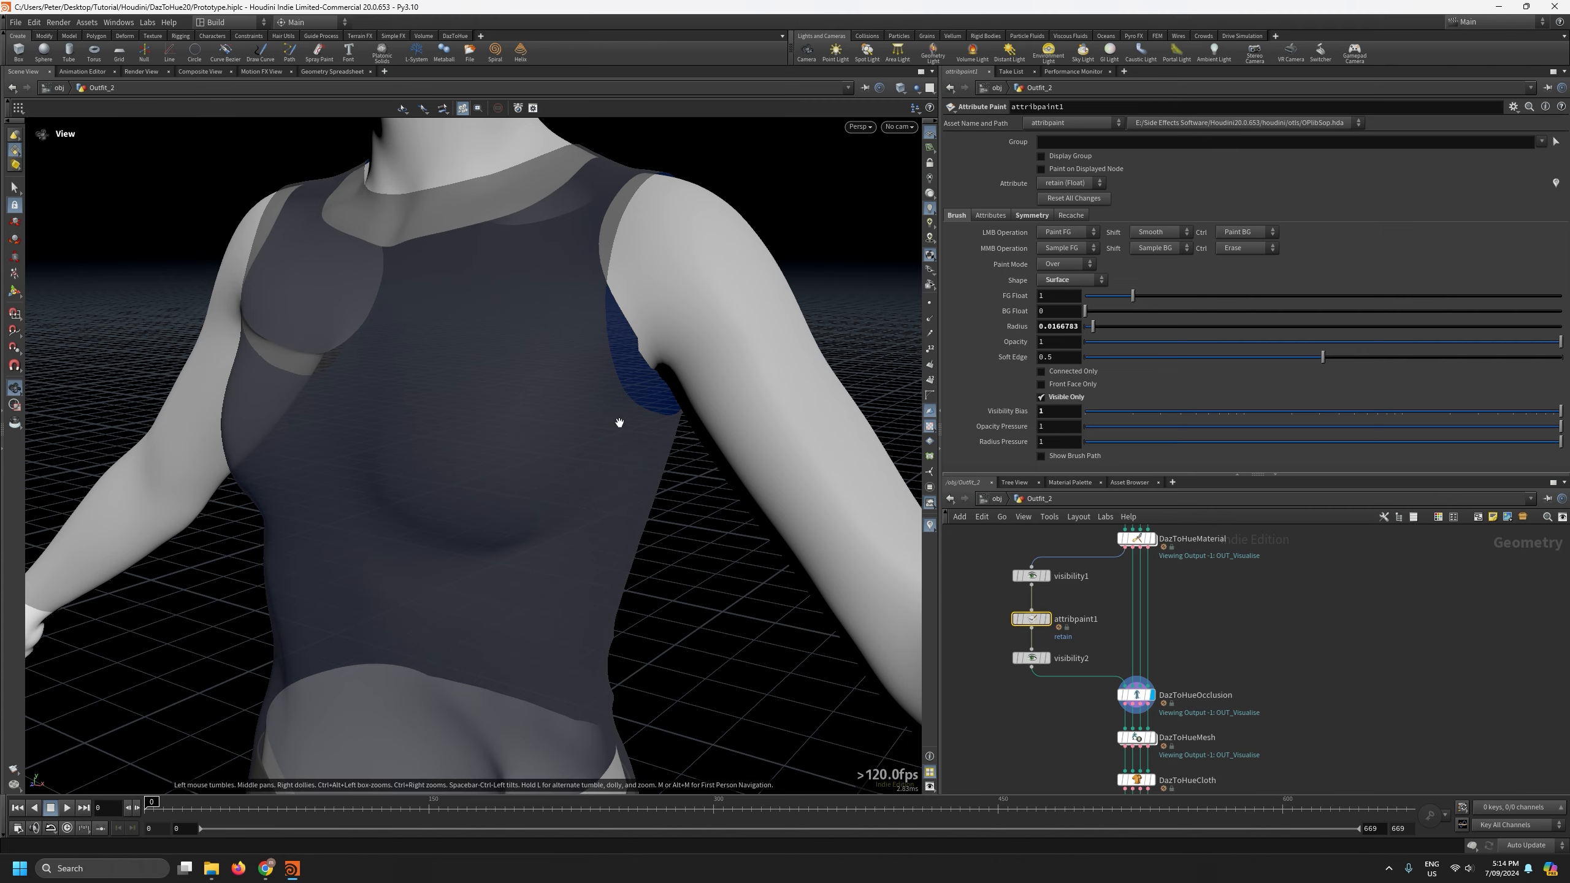
left_click_drag(618, 423, 596, 418)
key("Return")
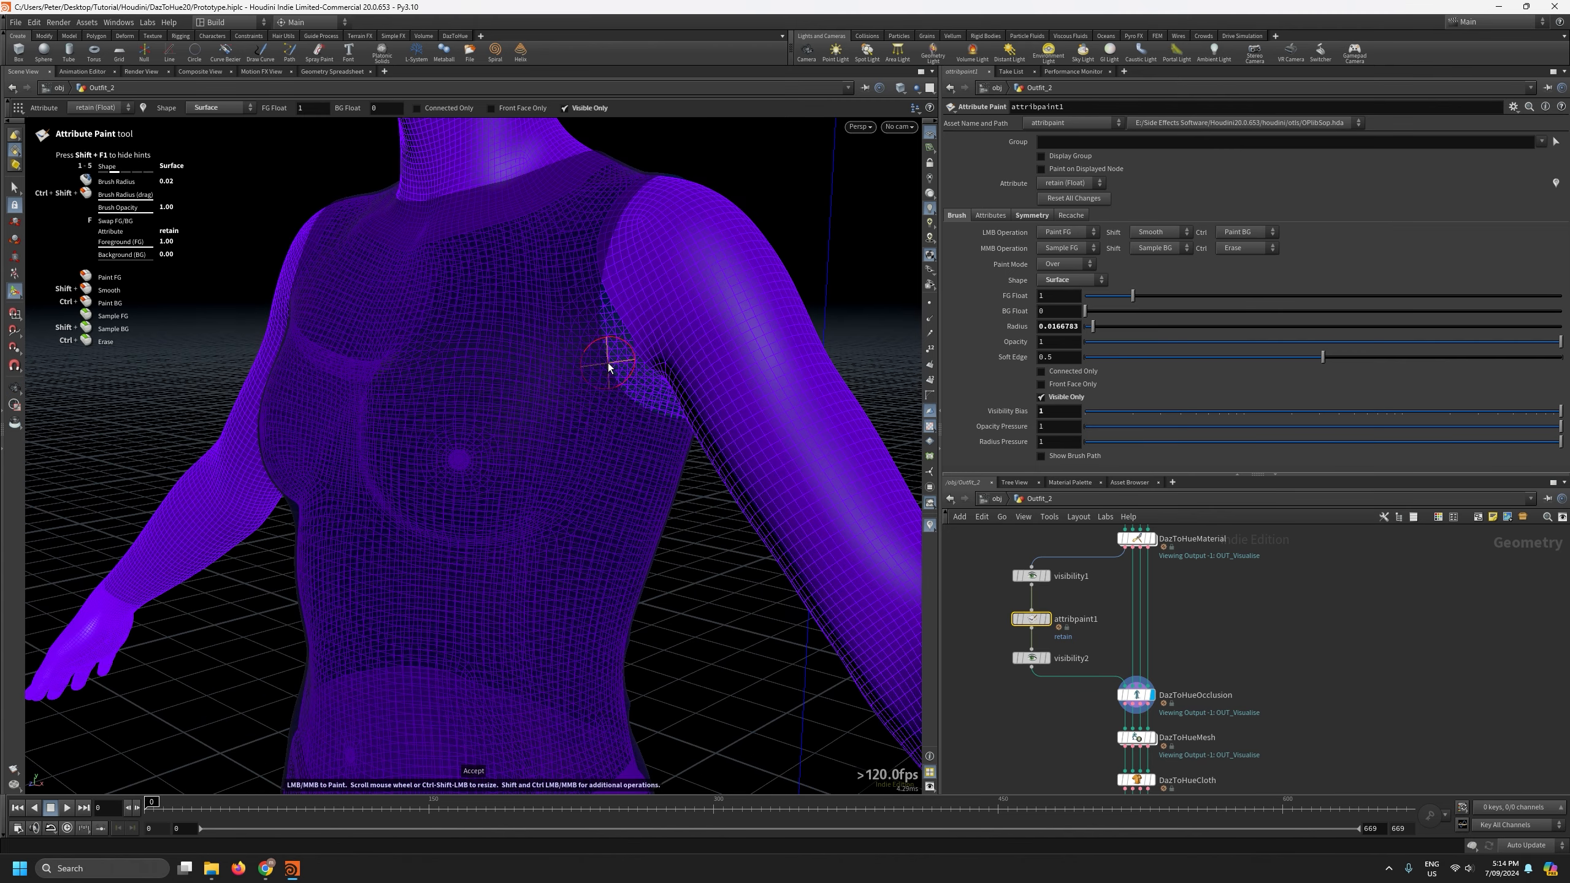
key("Escape")
scroll(630, 445, "up", 10)
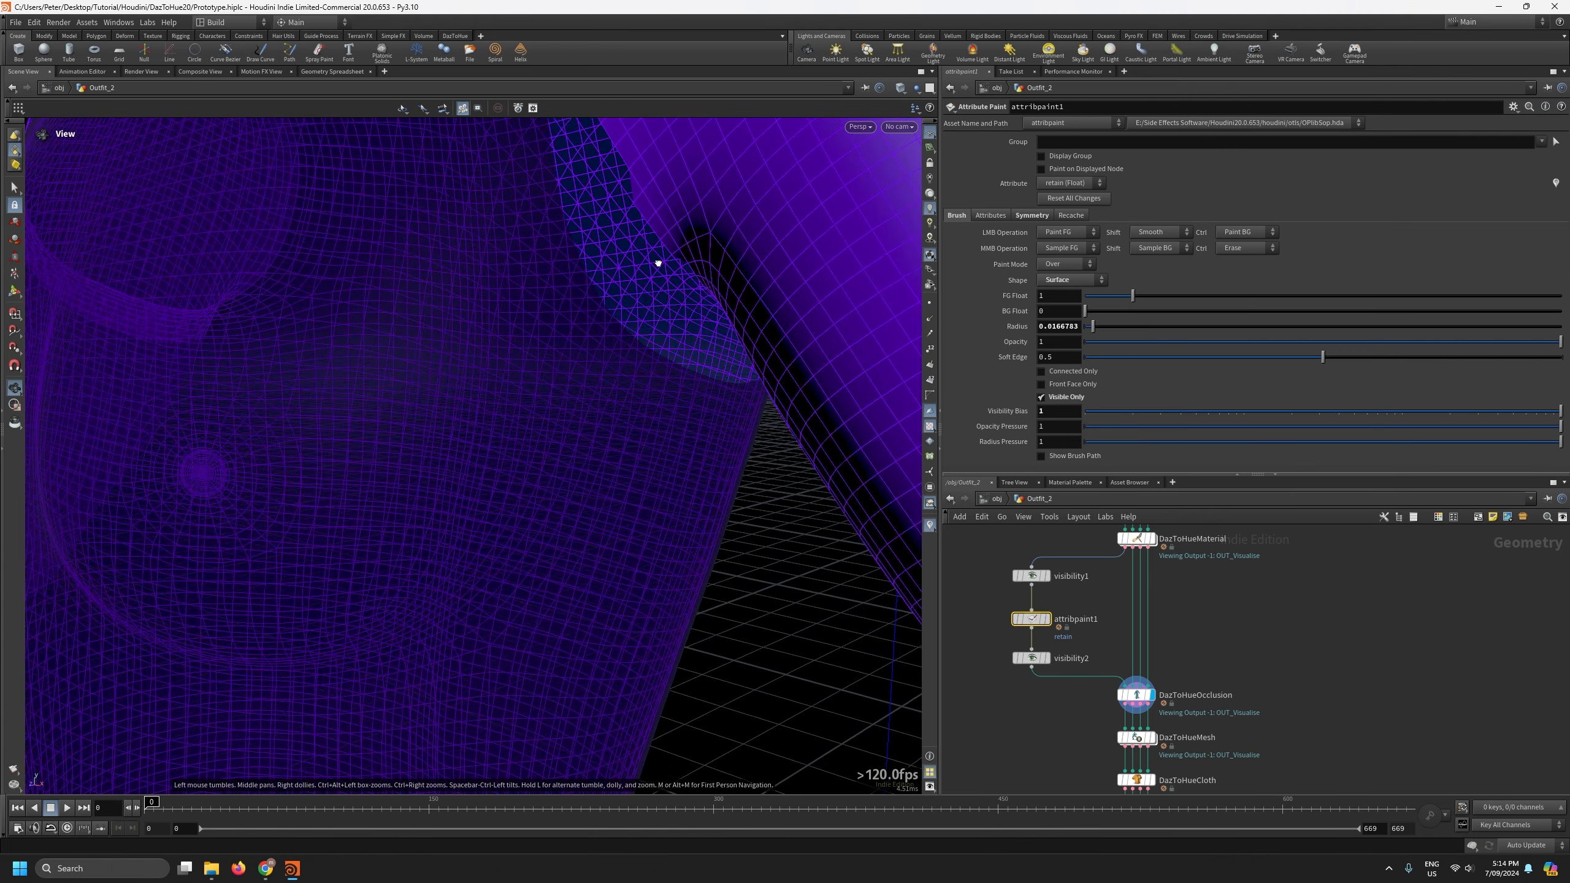
scroll(657, 263, "down", 10)
key("Return")
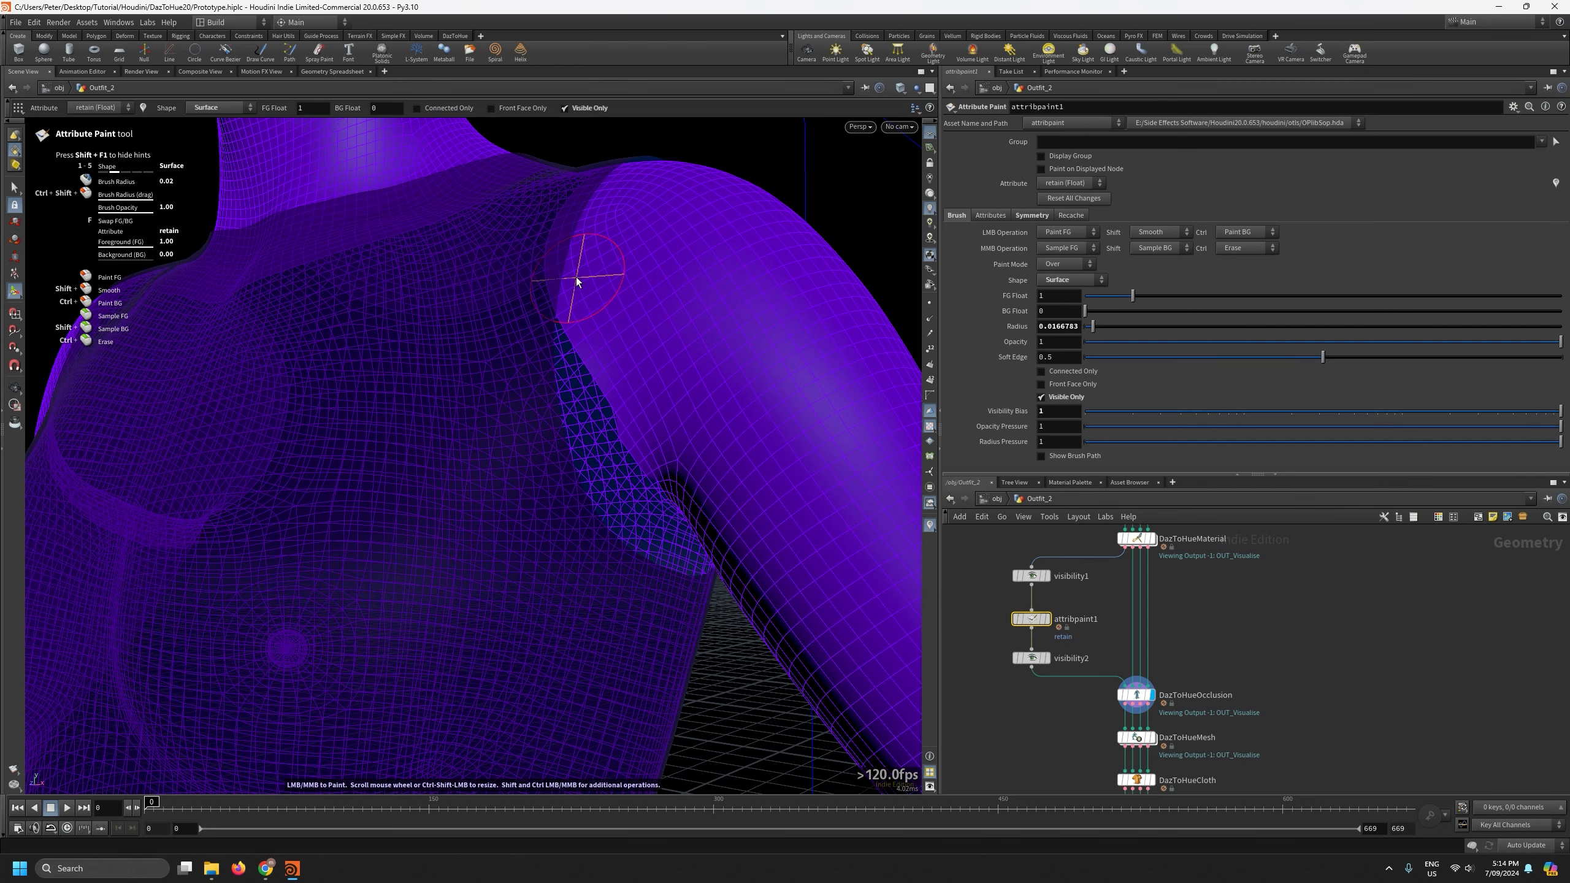
left_click_drag(567, 338, 567, 374)
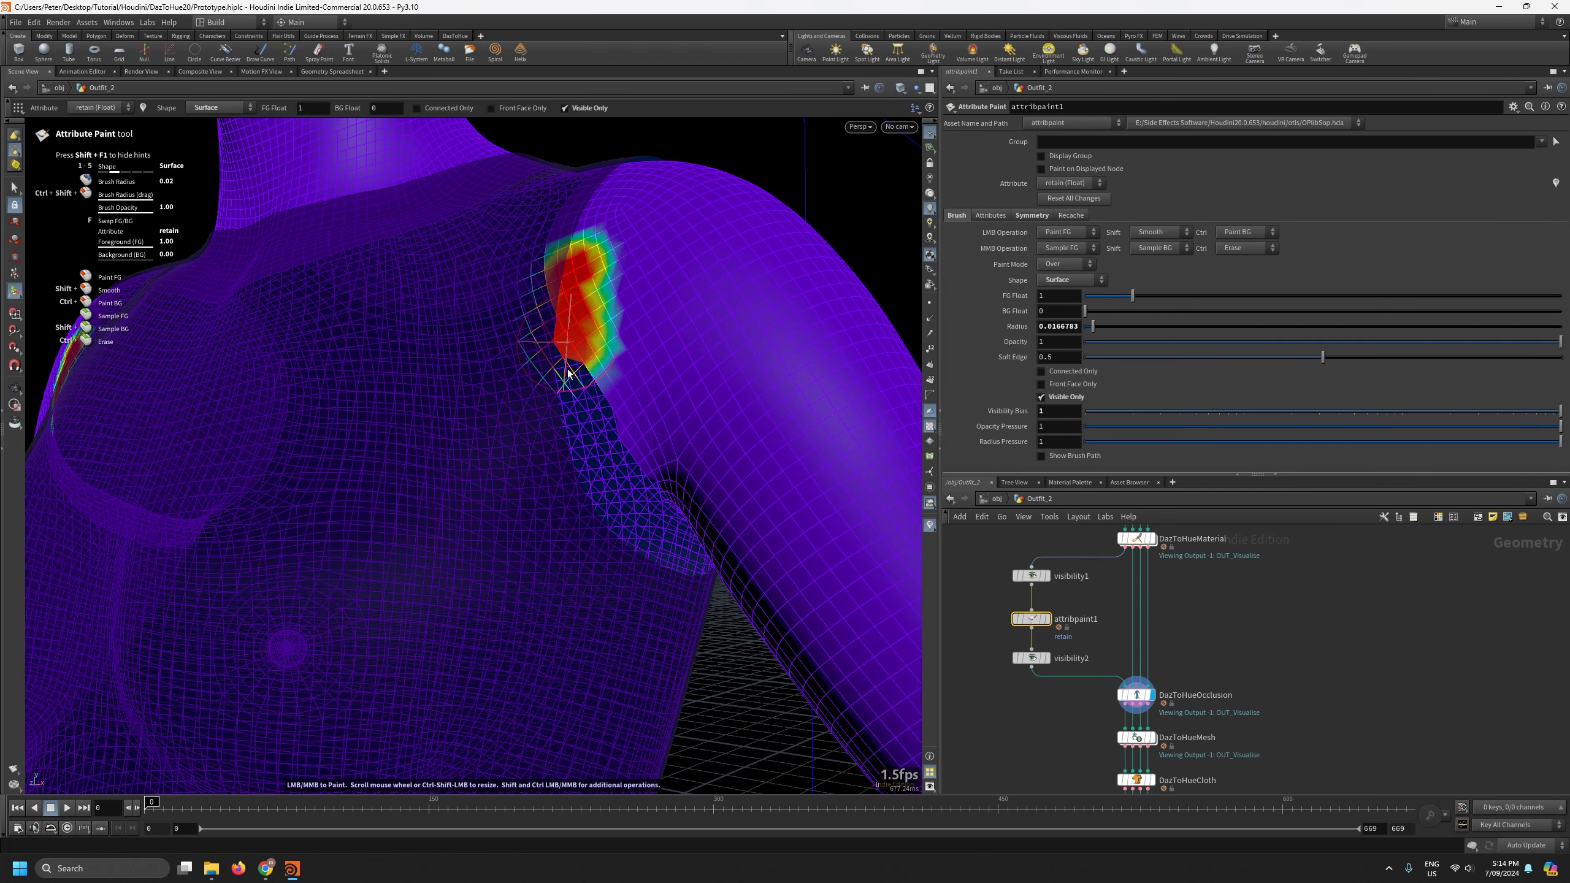
mouse_move(580, 454)
left_mouse_down()
mouse_move(616, 565)
mouse_move(704, 595)
mouse_move(644, 586)
mouse_move(554, 495)
mouse_move(537, 405)
mouse_move(560, 321)
mouse_move(548, 262)
left_mouse_up()
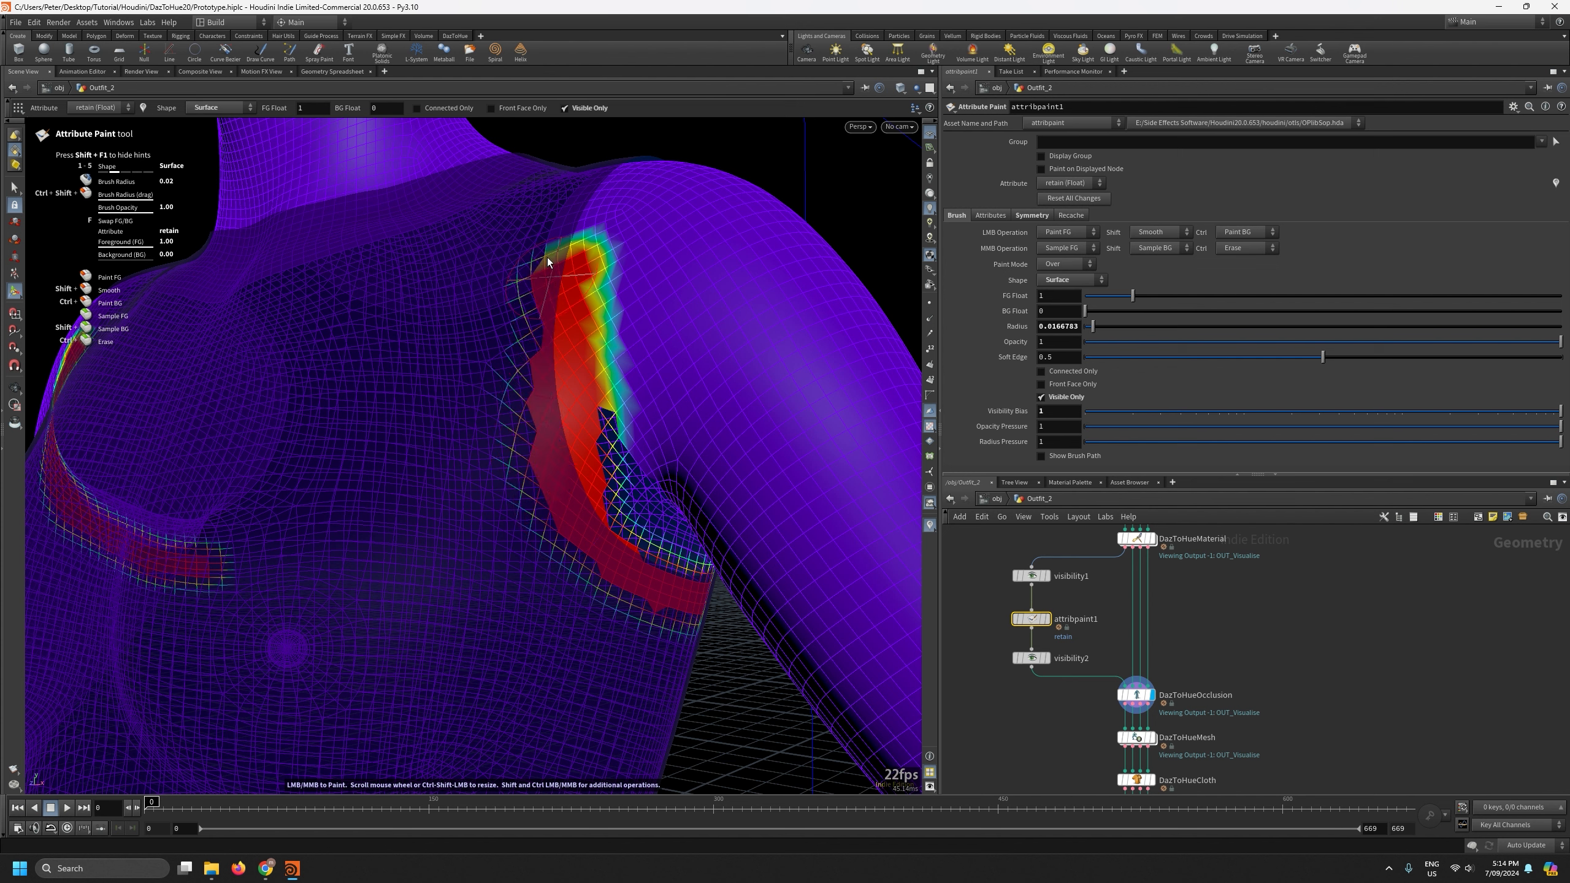
left_click_drag(548, 323, 546, 344)
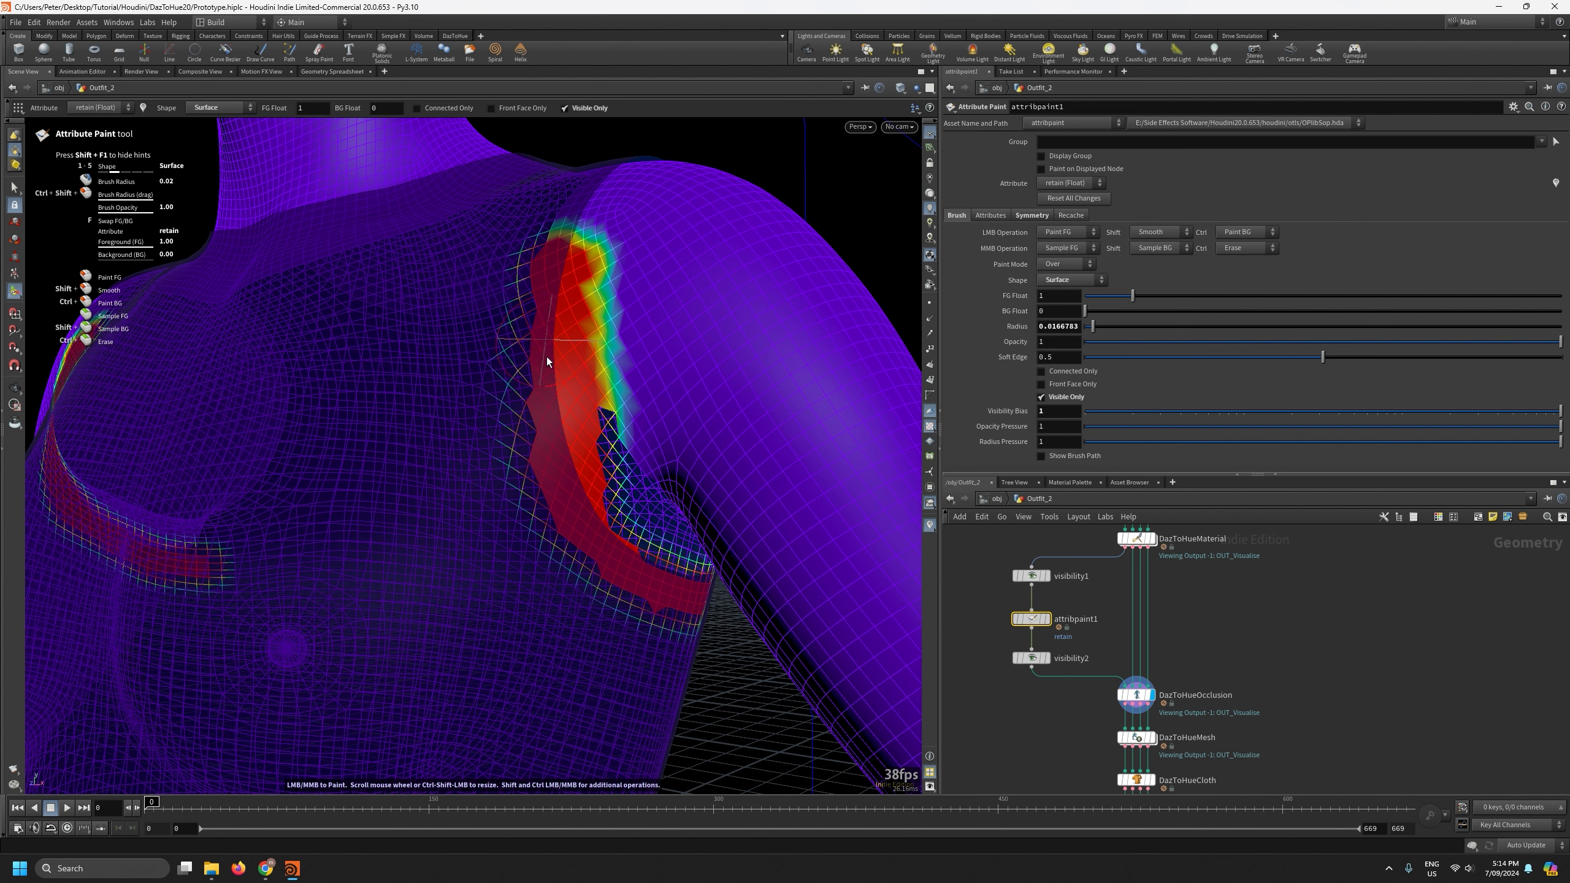
Paint the retain attribute along the back edge of the armhole, from the underarm up to the shoulder.
key("Escape")
mouse_move(606, 498)
left_mouse_down()
mouse_move(308, 491)
mouse_move(665, 543)
mouse_move(677, 509)
left_mouse_up()
key("Return")
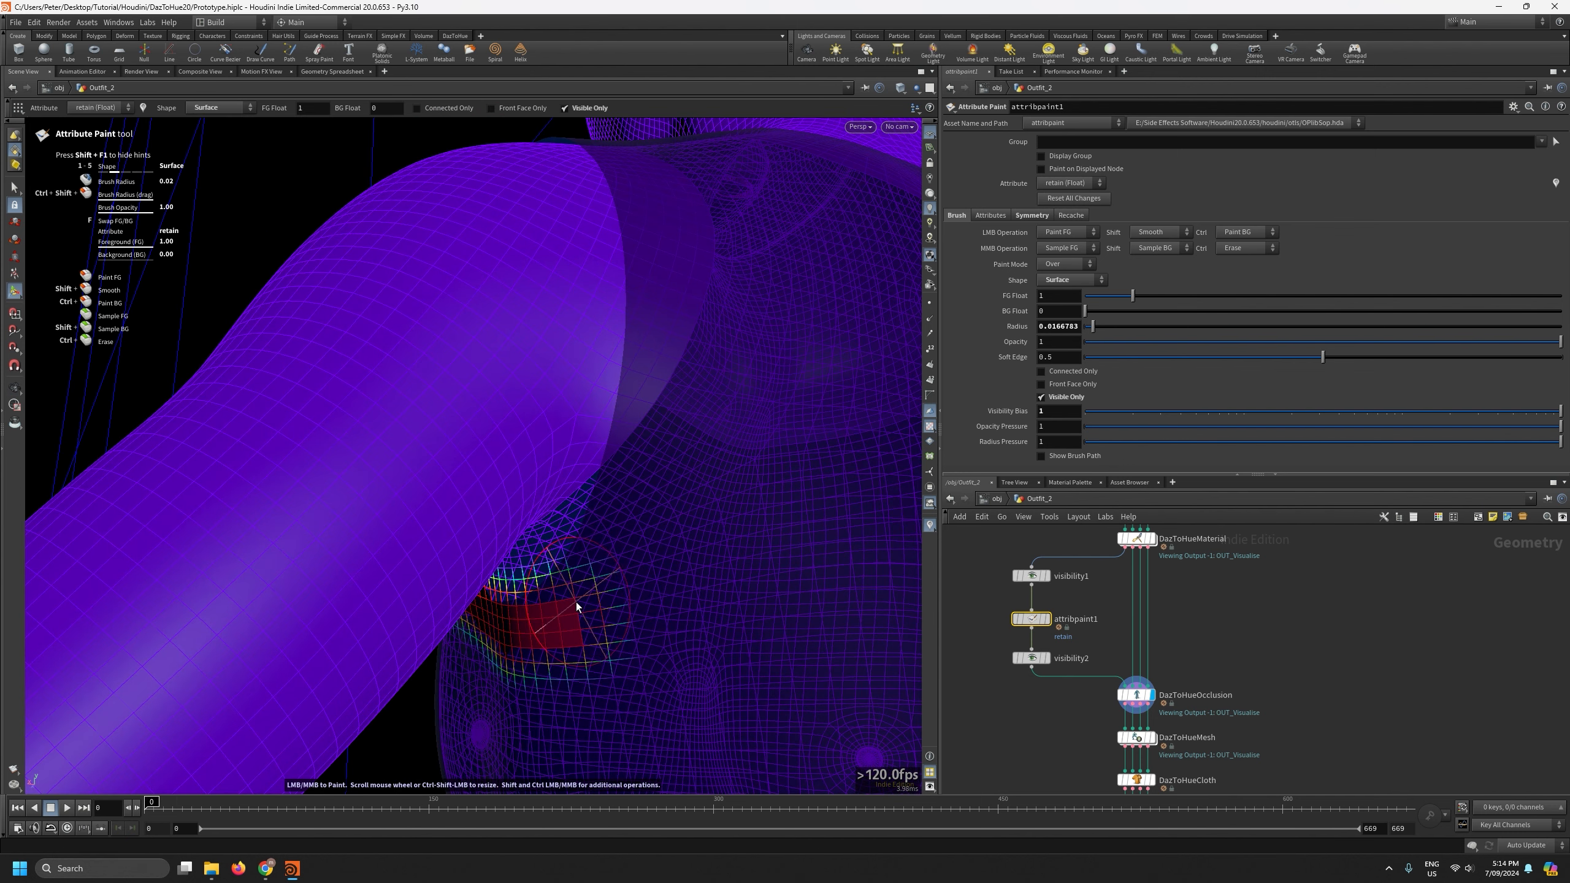
mouse_move(622, 558)
left_mouse_down()
mouse_move(703, 350)
mouse_move(709, 235)
left_mouse_up()
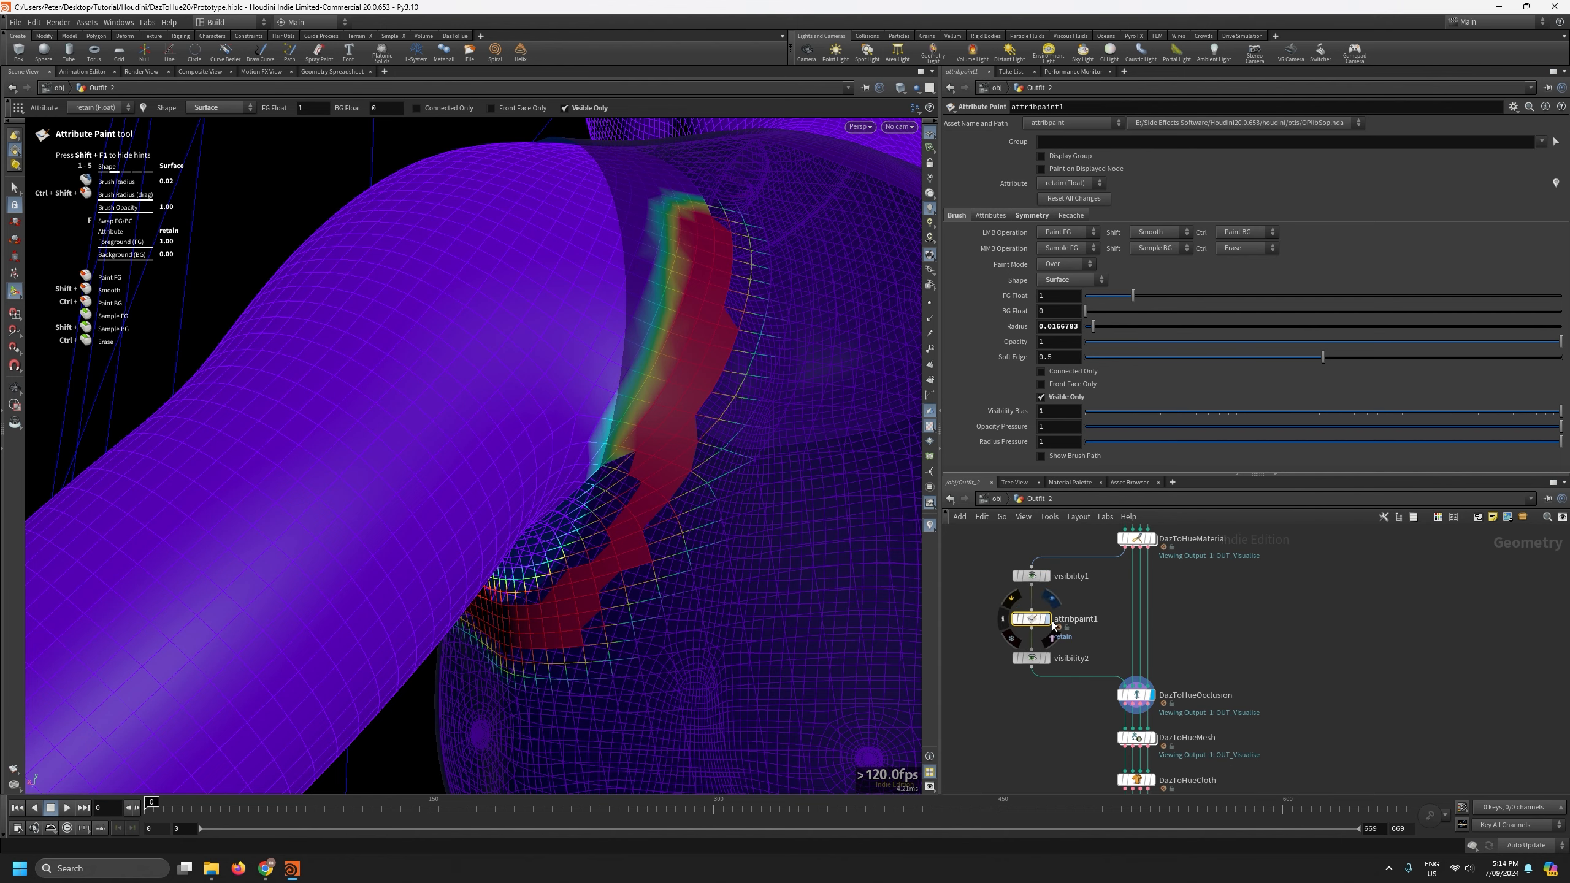
Display the attribpaint1 output and fill the unpainted underarm area with the retain attribute.
left_click(1048, 618)
mouse_move(596, 589)
left_mouse_down("alt")
mouse_move(661, 514)
mouse_move(656, 494)
mouse_move(534, 564)
left_mouse_up("alt")
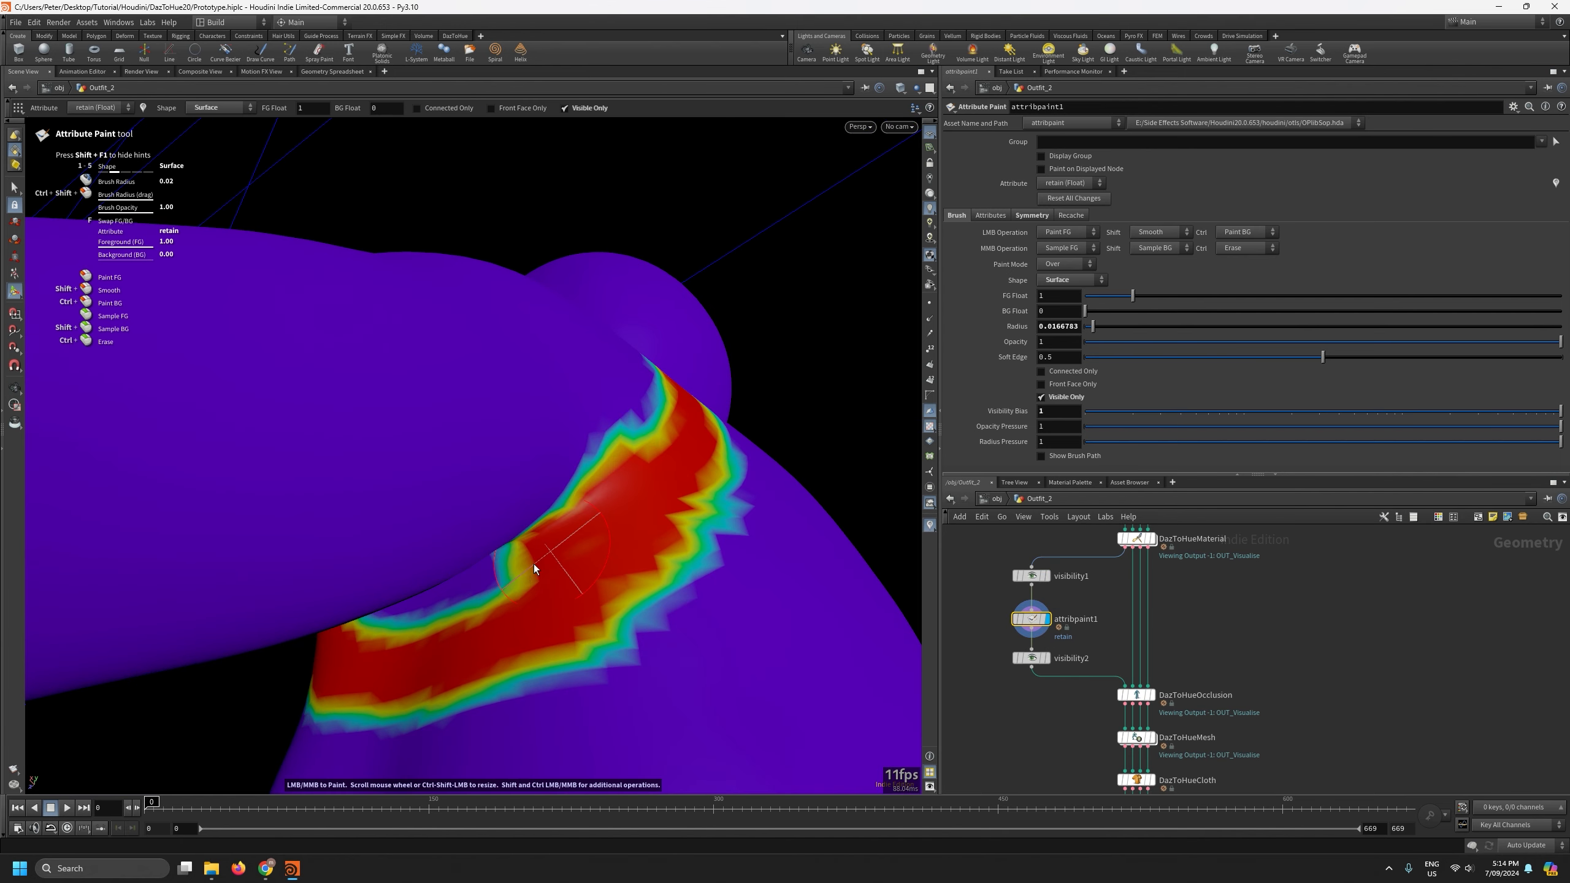
mouse_move(425, 600)
left_mouse_down()
mouse_move(350, 622)
mouse_move(508, 603)
mouse_move(614, 444)
mouse_move(664, 429)
mouse_move(515, 547)
left_mouse_up()
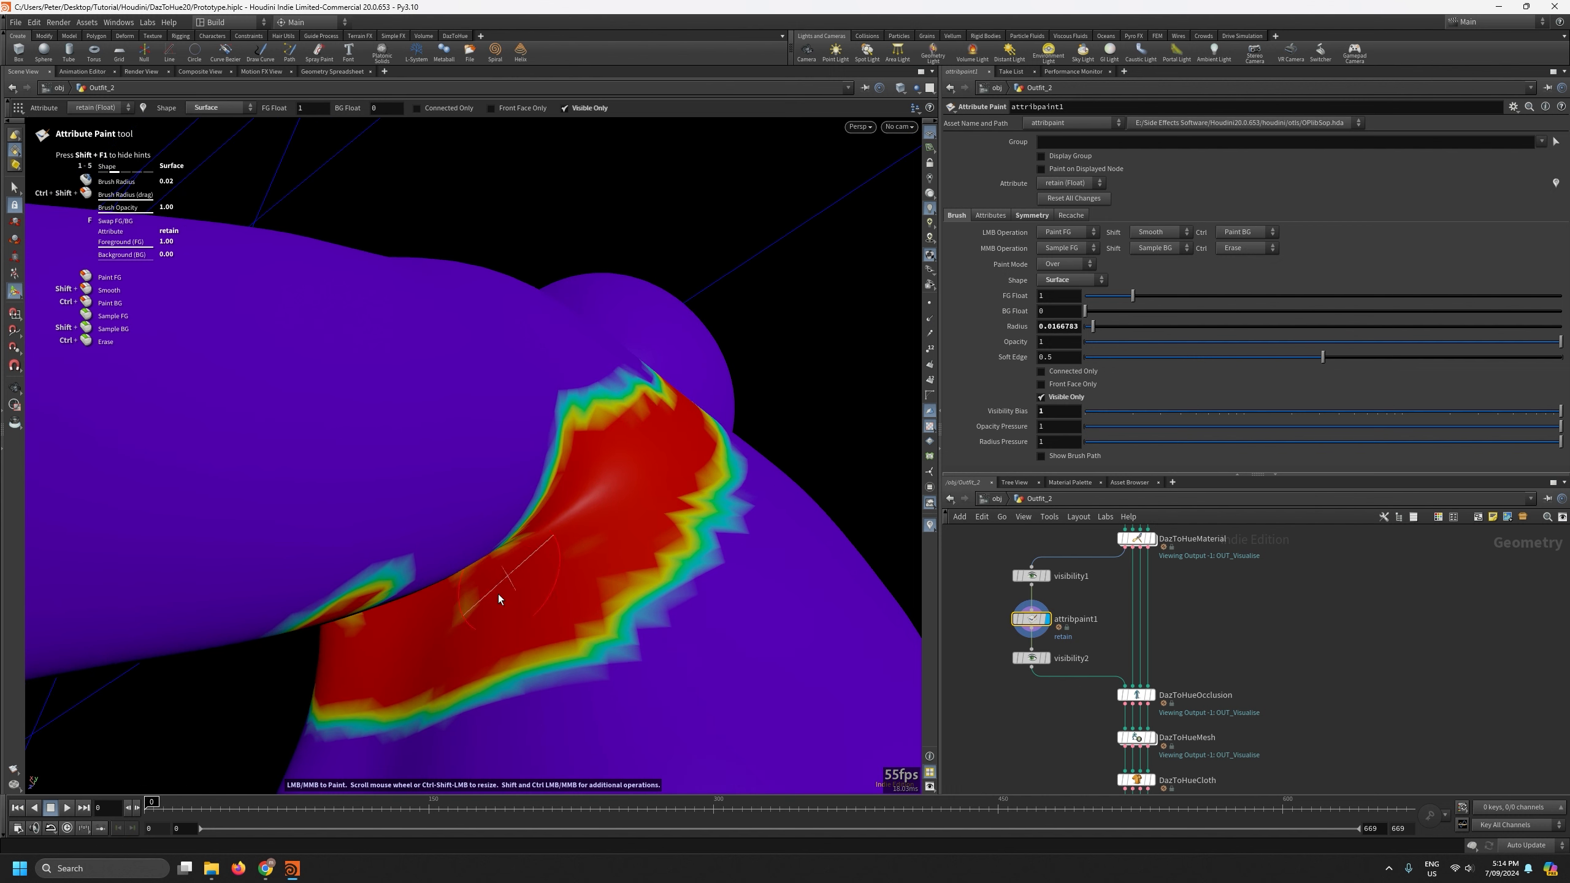
left_click_drag(437, 617, 494, 519, "alt")
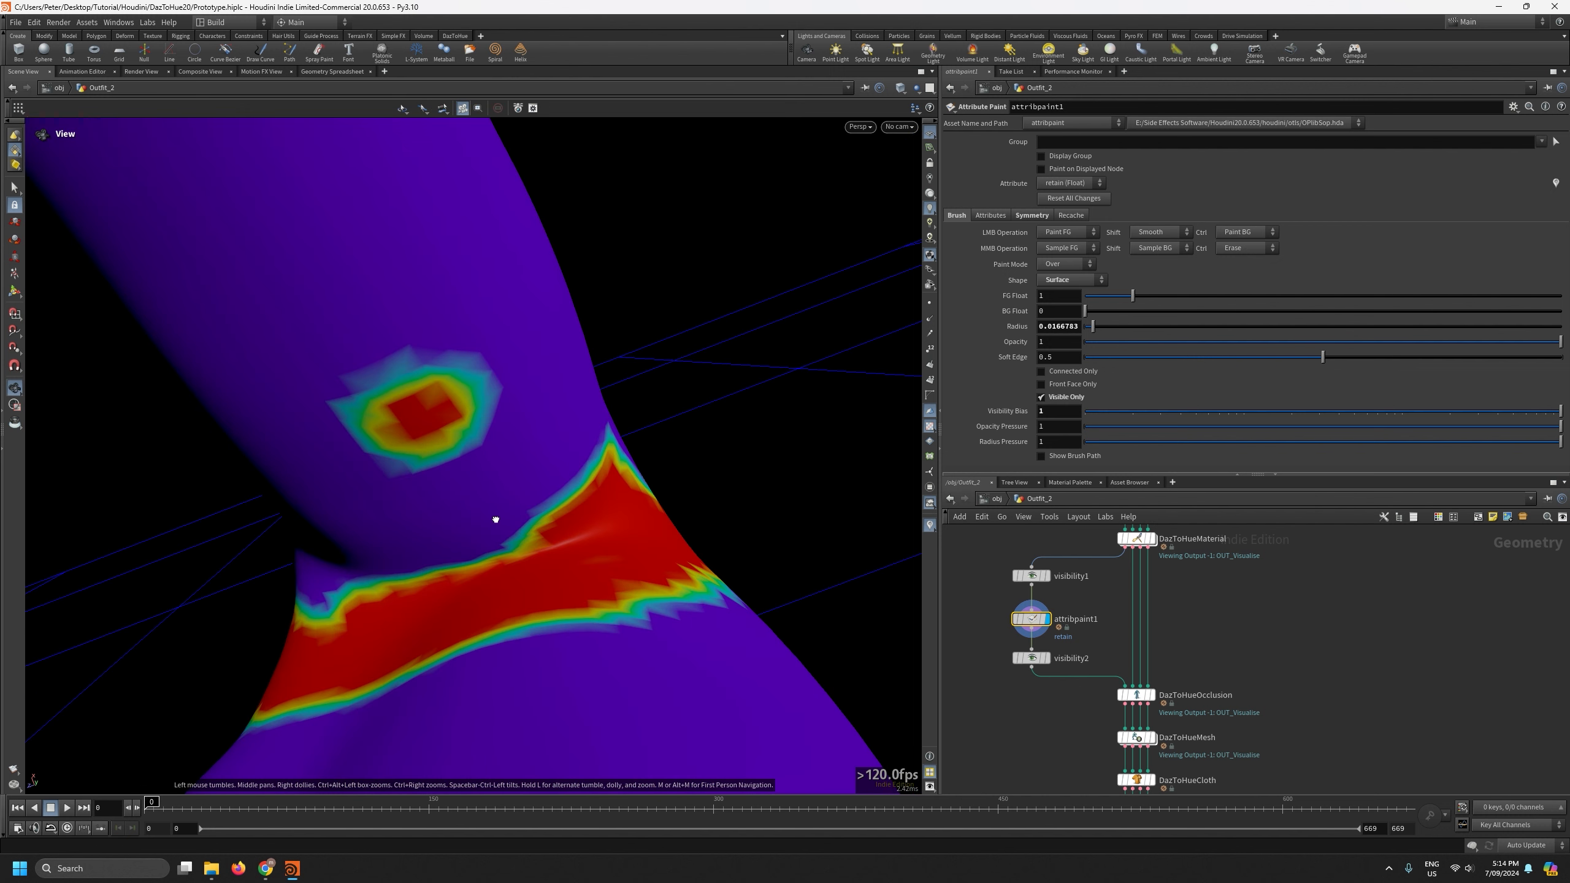
mouse_move(392, 591)
left_mouse_down()
mouse_move(549, 520)
mouse_move(346, 579)
mouse_move(576, 516)
left_mouse_up()
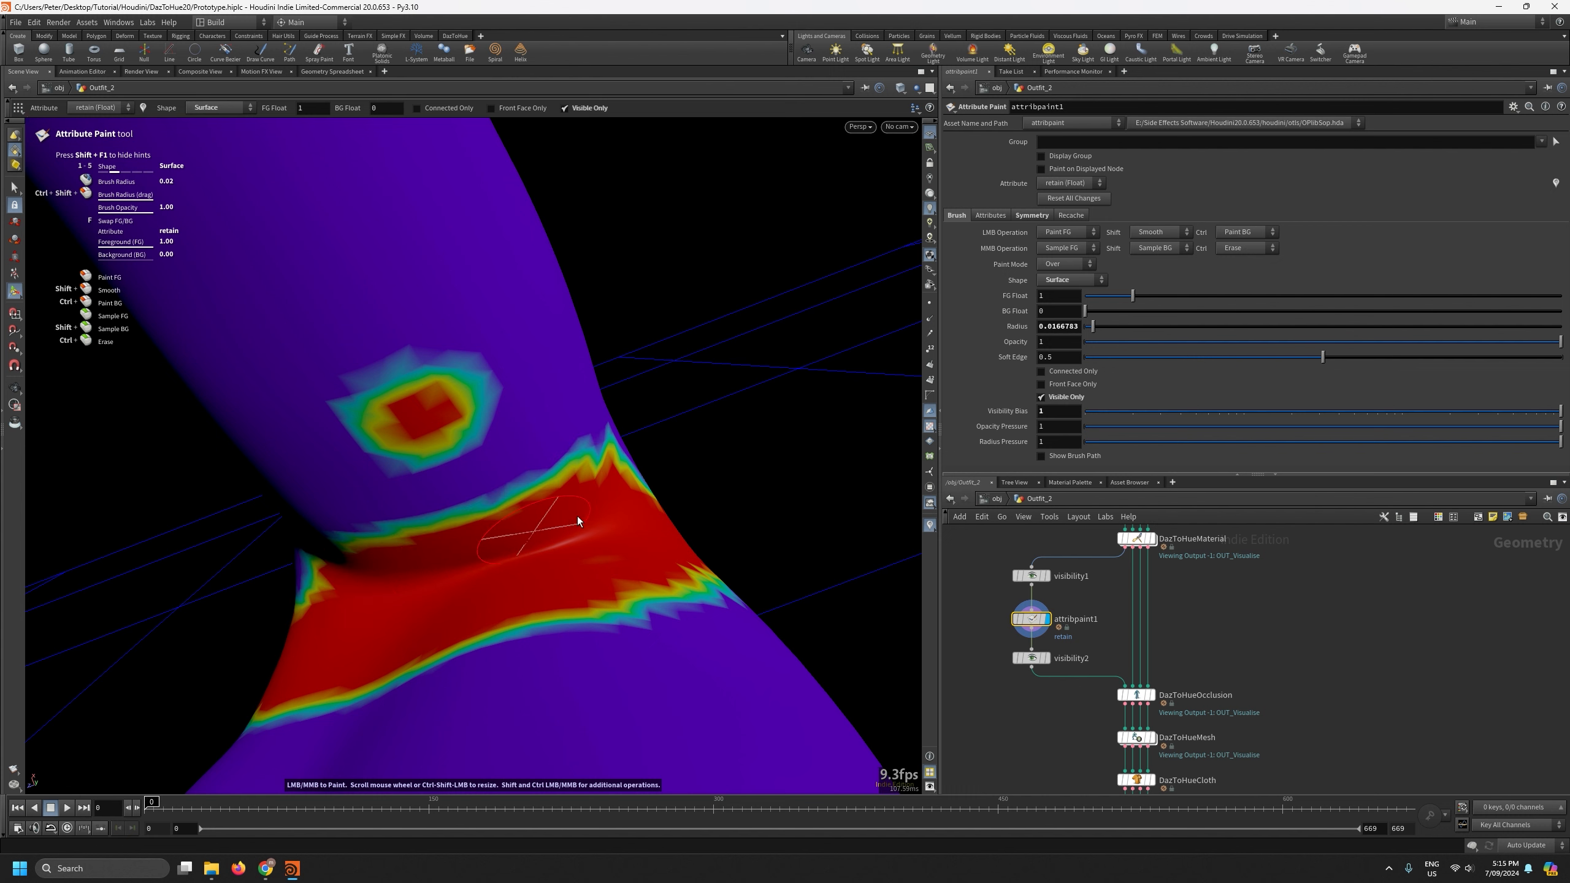
Enlarge the brush radius to 0.0224799 and widen the retain paint on the front of the shoulder up to its top.
key("Escape")
mouse_move(420, 533)
left_mouse_down()
mouse_move(620, 623)
mouse_move(691, 680)
mouse_move(389, 581)
mouse_move(365, 628)
left_mouse_up()
key("Return")
scroll(338, 609, "up", 3)
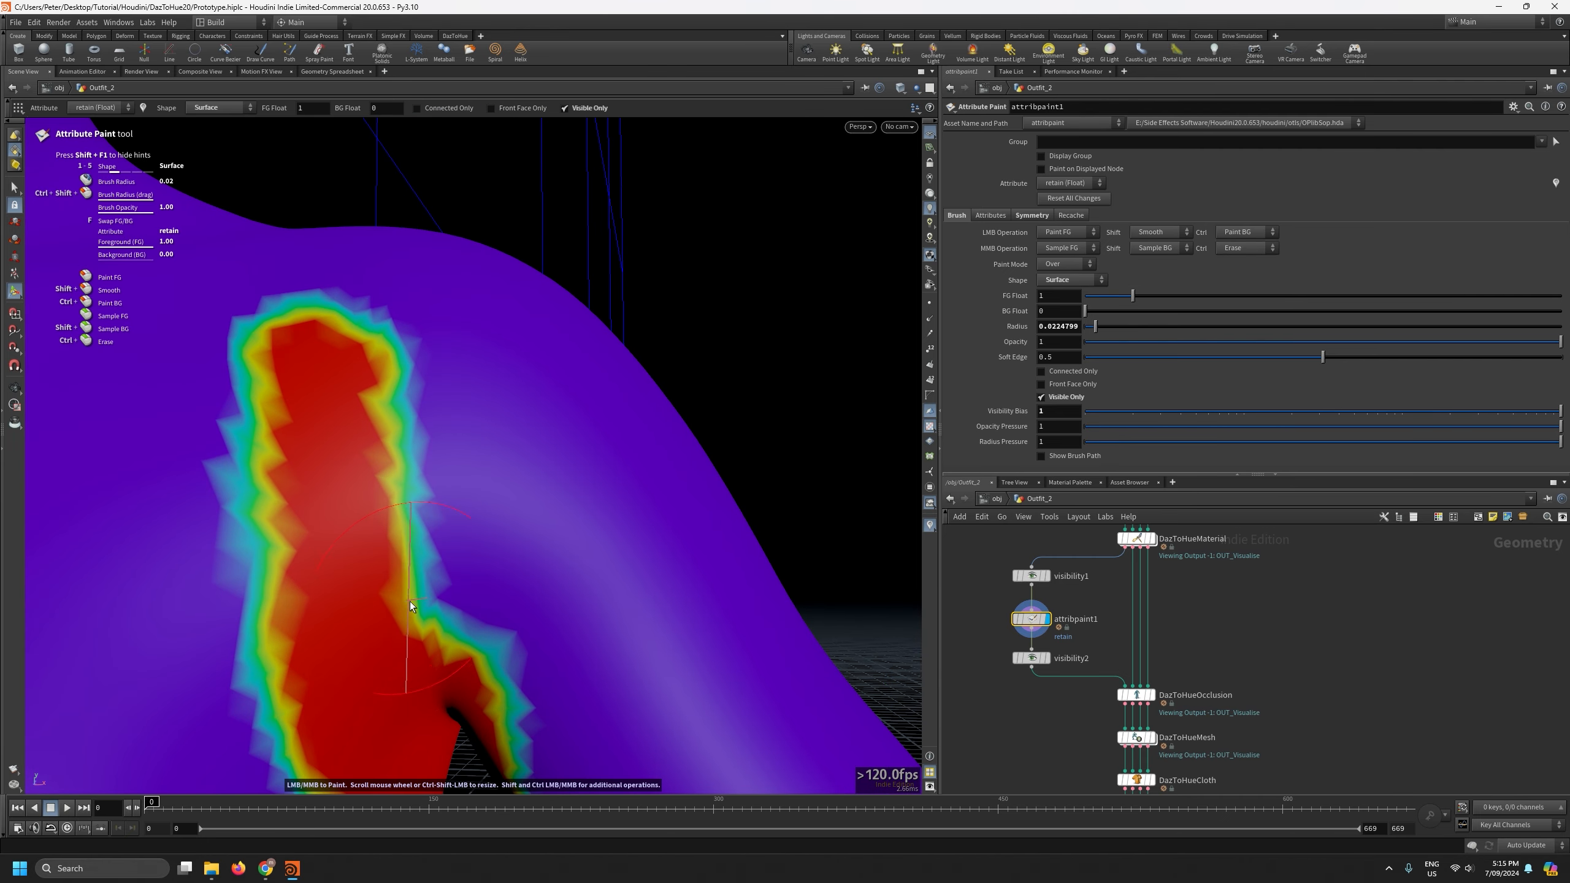
mouse_move(405, 511)
left_mouse_down()
mouse_move(392, 298)
mouse_move(359, 249)
left_mouse_up()
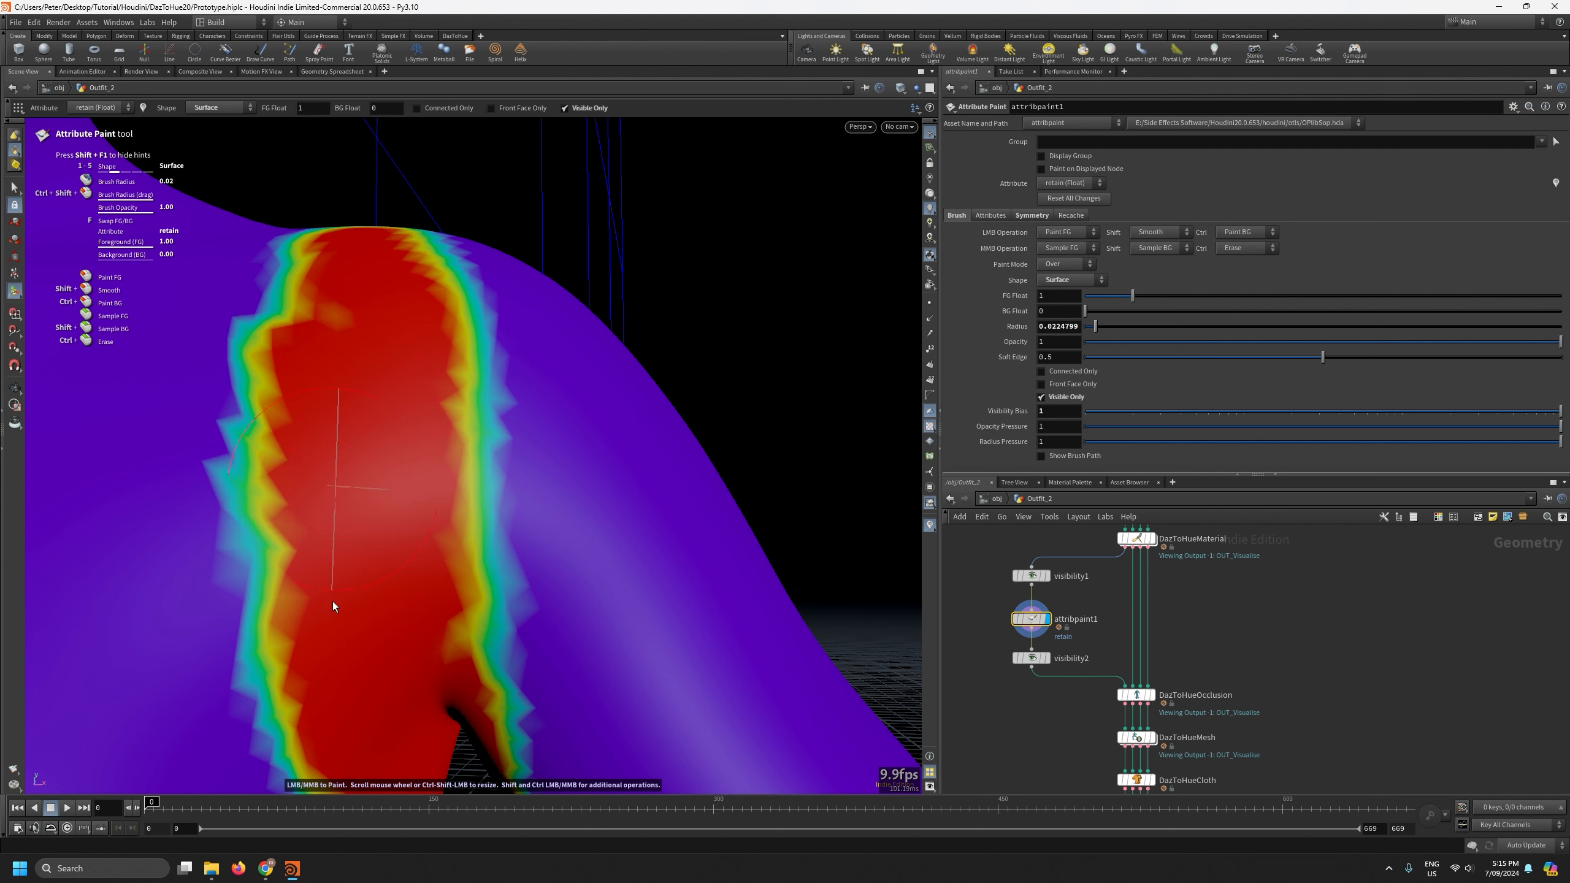
Paint the retain attribute from the top of the shoulder down its back to the rear underarm.
right_click_drag(378, 431, 375, 729, "alt")
mouse_move(375, 729)
left_mouse_down("alt")
mouse_move(252, 623)
mouse_move(84, 604)
left_mouse_up("alt")
mouse_move(550, 359)
left_mouse_down()
mouse_move(684, 594)
mouse_move(694, 556)
mouse_move(675, 471)
mouse_move(564, 347)
mouse_move(638, 463)
mouse_move(675, 575)
mouse_move(670, 626)
left_mouse_up()
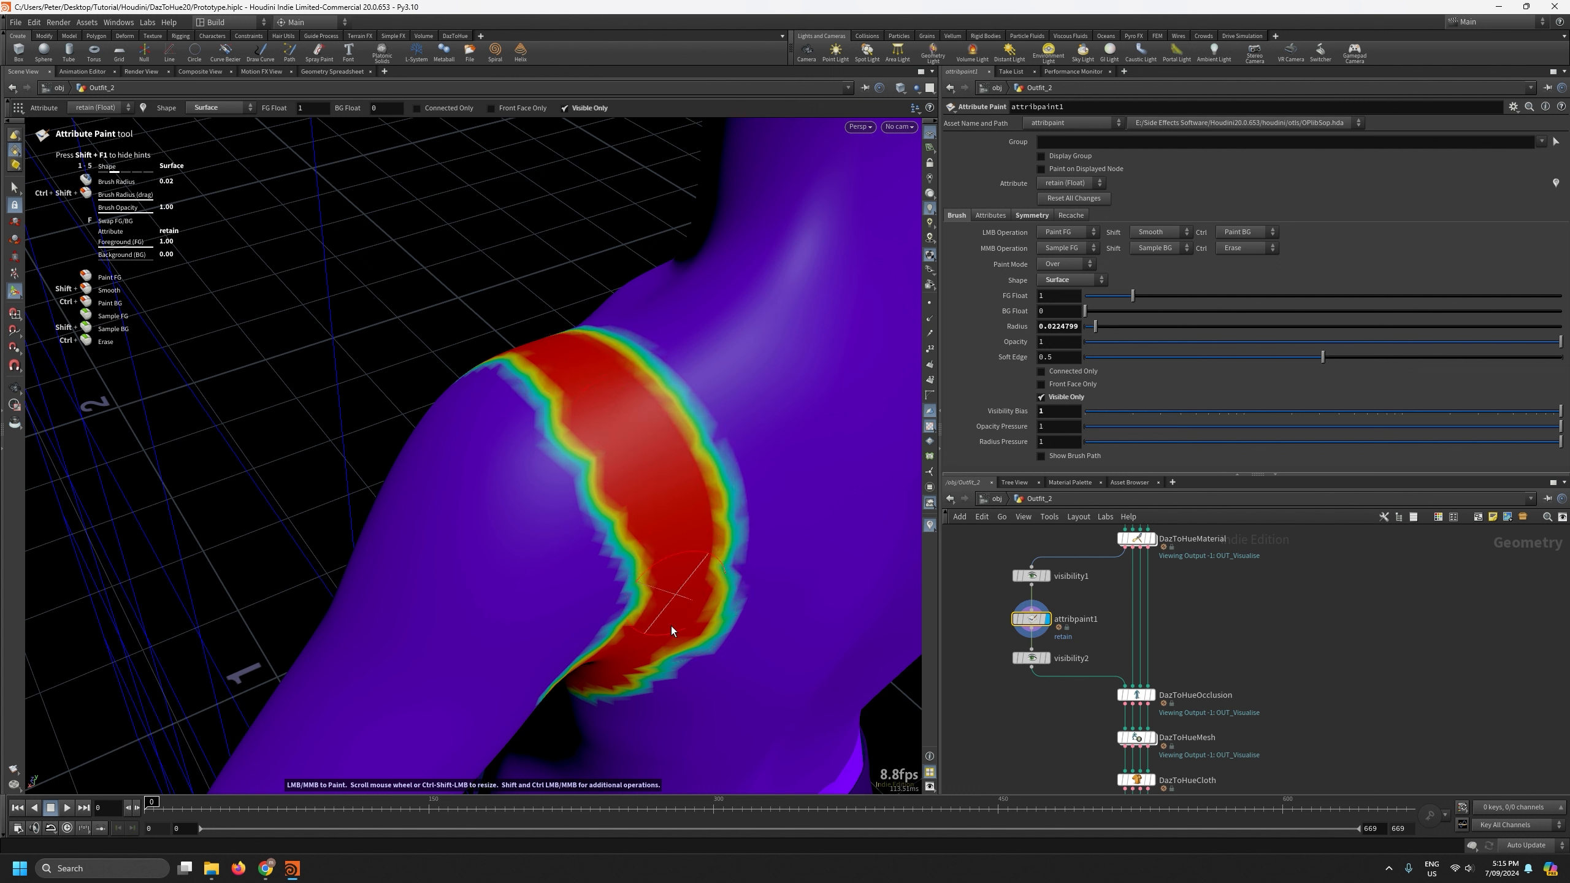
Display the DazToHueOcclusion output and examine the body culling around the armhole and underarm.
left_click(1151, 694)
left_click(1136, 702)
mouse_move(610, 525)
left_mouse_down("alt")
mouse_move(732, 579)
mouse_move(949, 463)
left_mouse_up("alt")
right_click_drag(761, 409, 631, 781)
left_click_drag(631, 782, 584, 612)
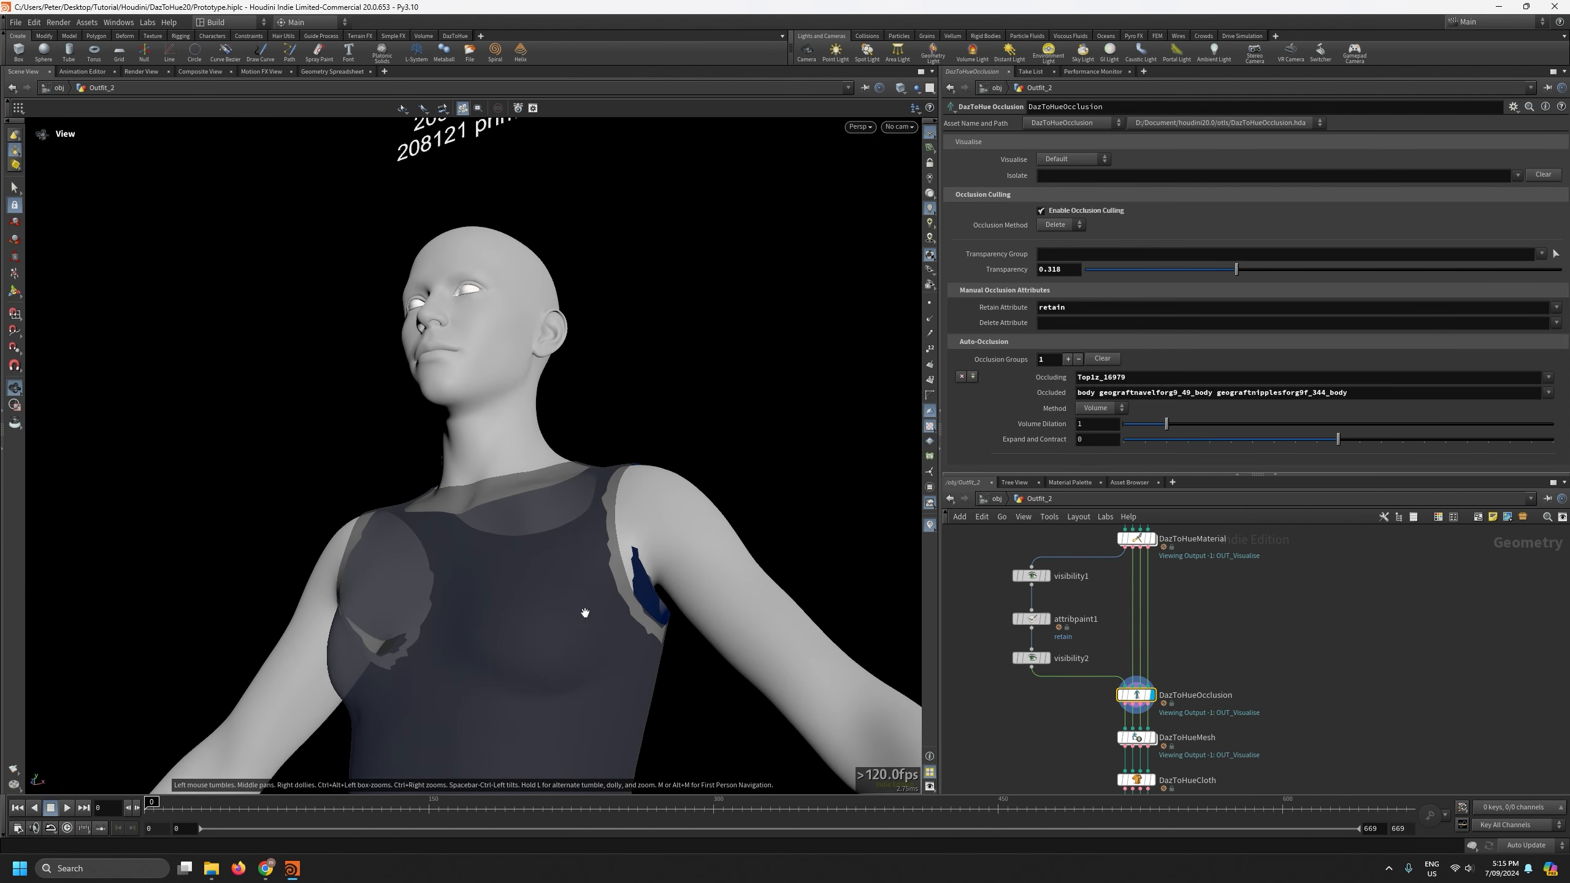
middle_click_drag(584, 611, 494, 445)
right_click_drag(495, 445, 702, 291)
left_click_drag(701, 291, 596, 385)
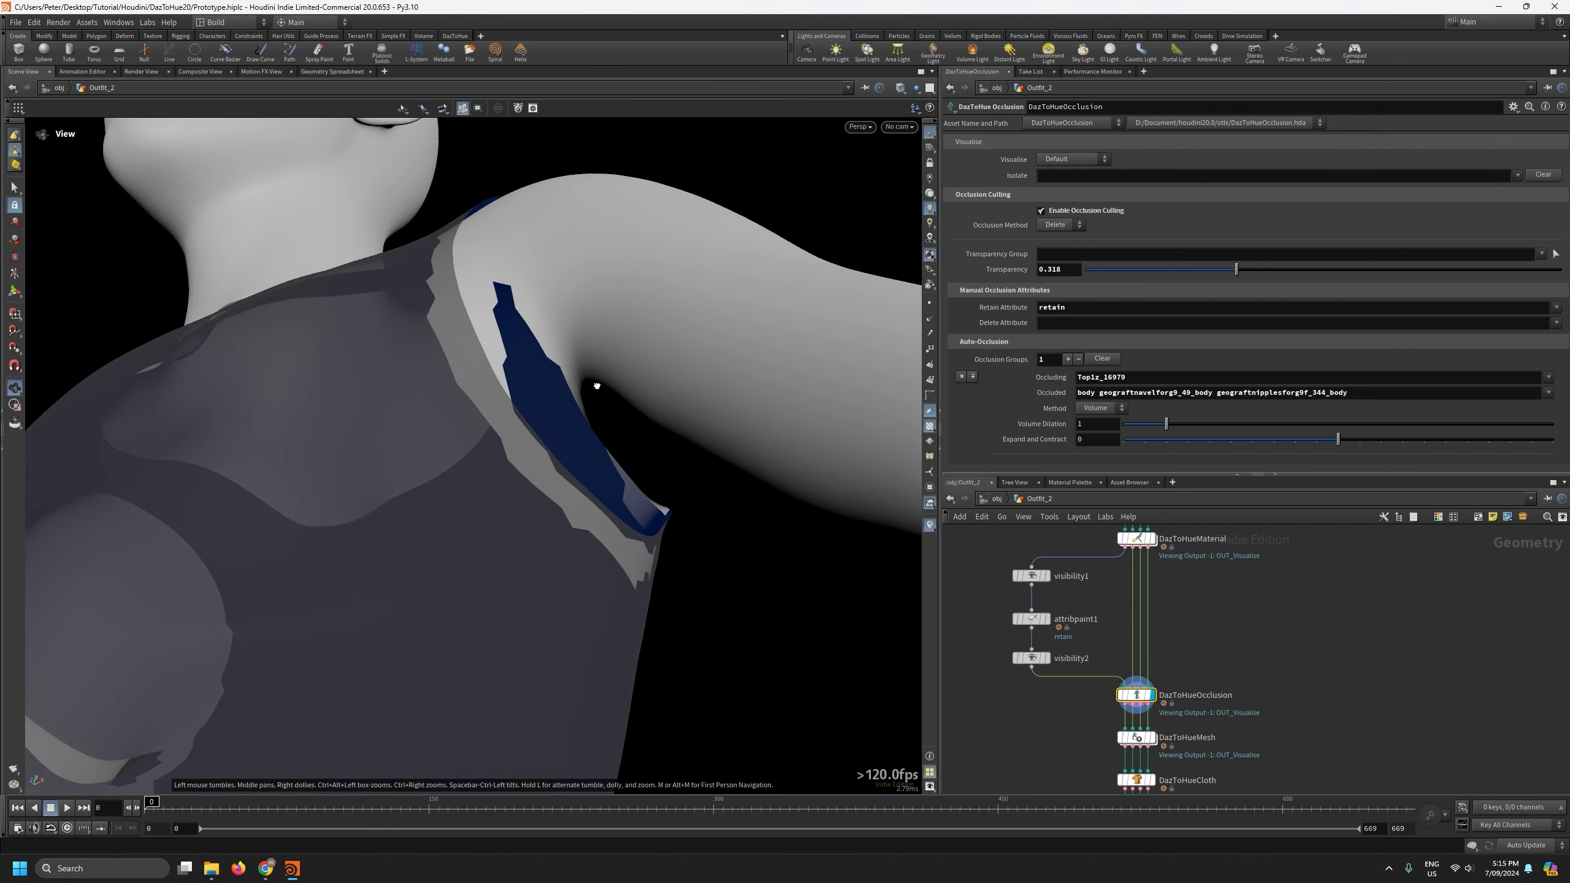
Display the attribpaint1 output and extend the retain paint outward along the underarm onto the inner arm.
left_click(1031, 618)
key("Return")
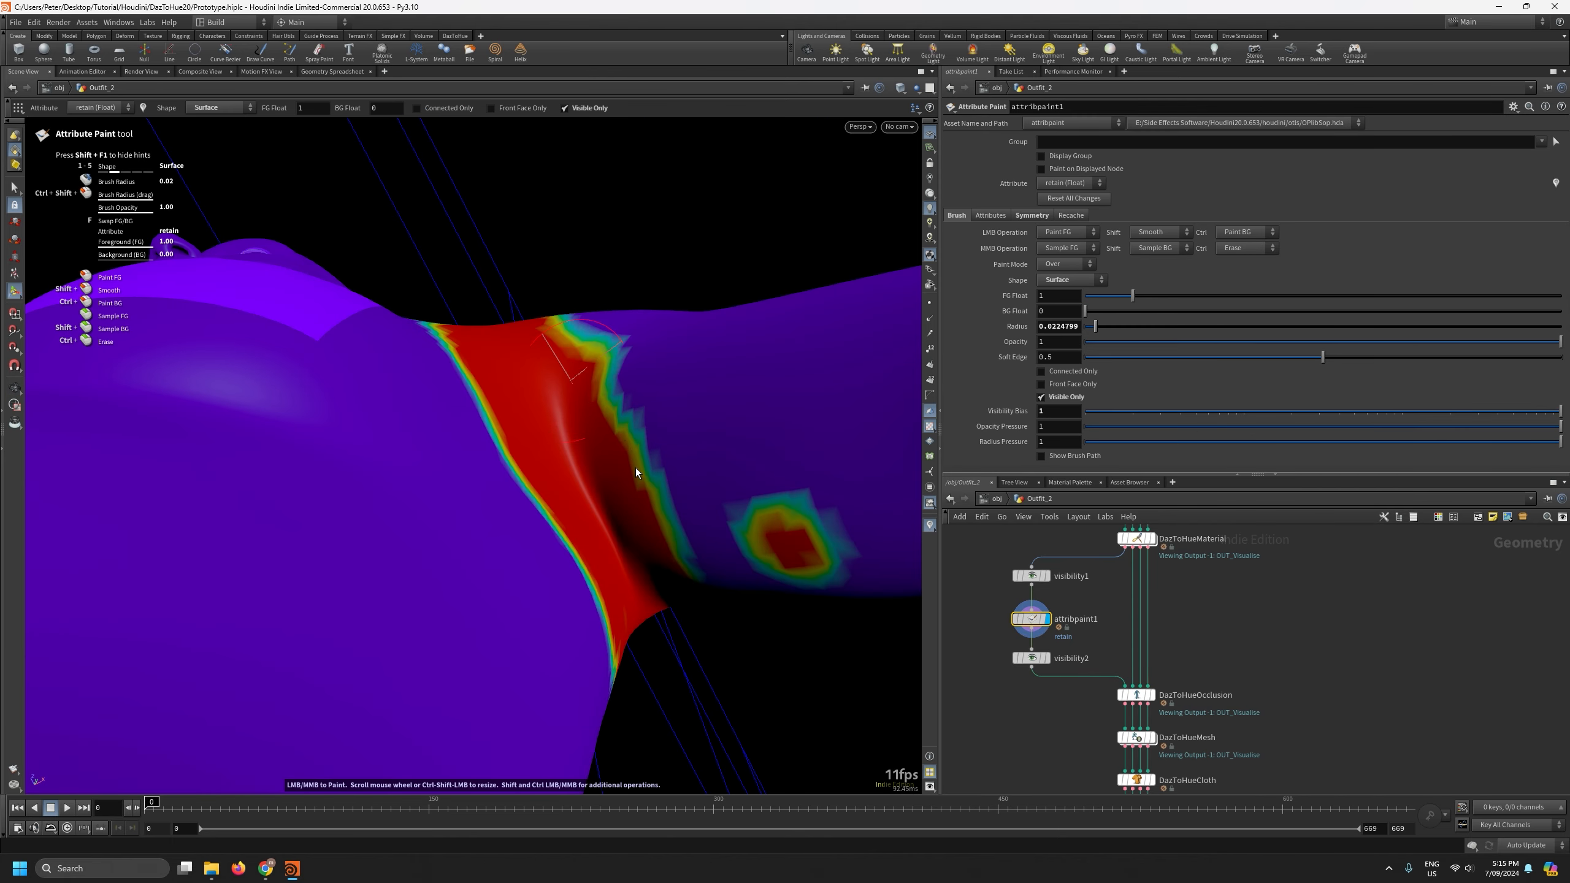
left_click_drag(663, 566, 660, 580)
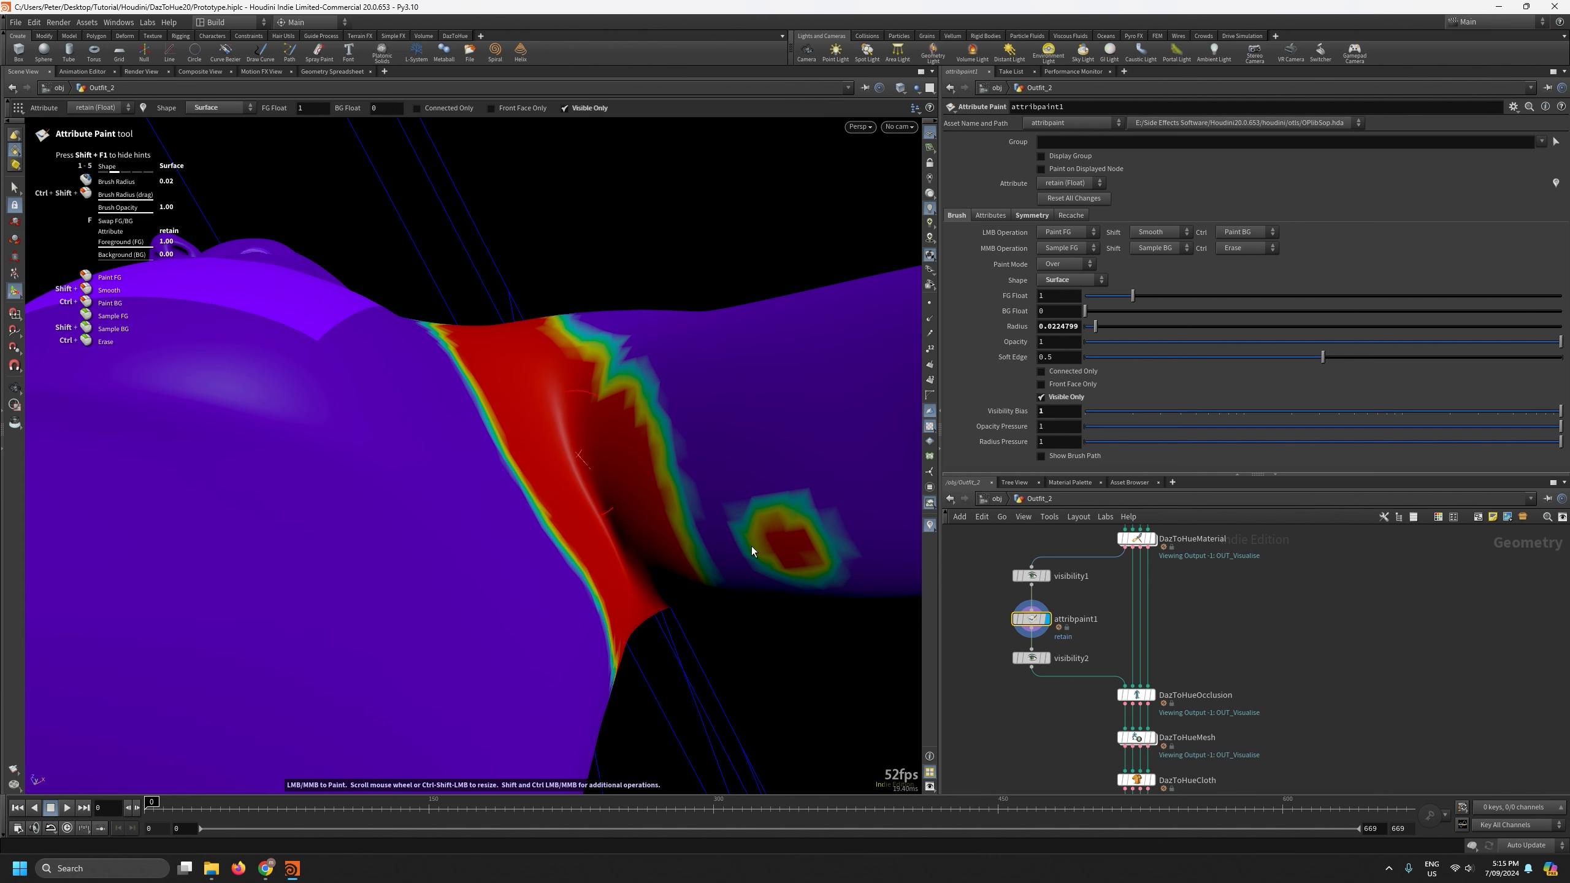
Display the DazToHueOcclusion output and examine the culling around the armholes and underarm from the front and side.
left_click(1152, 696)
left_click(1137, 698)
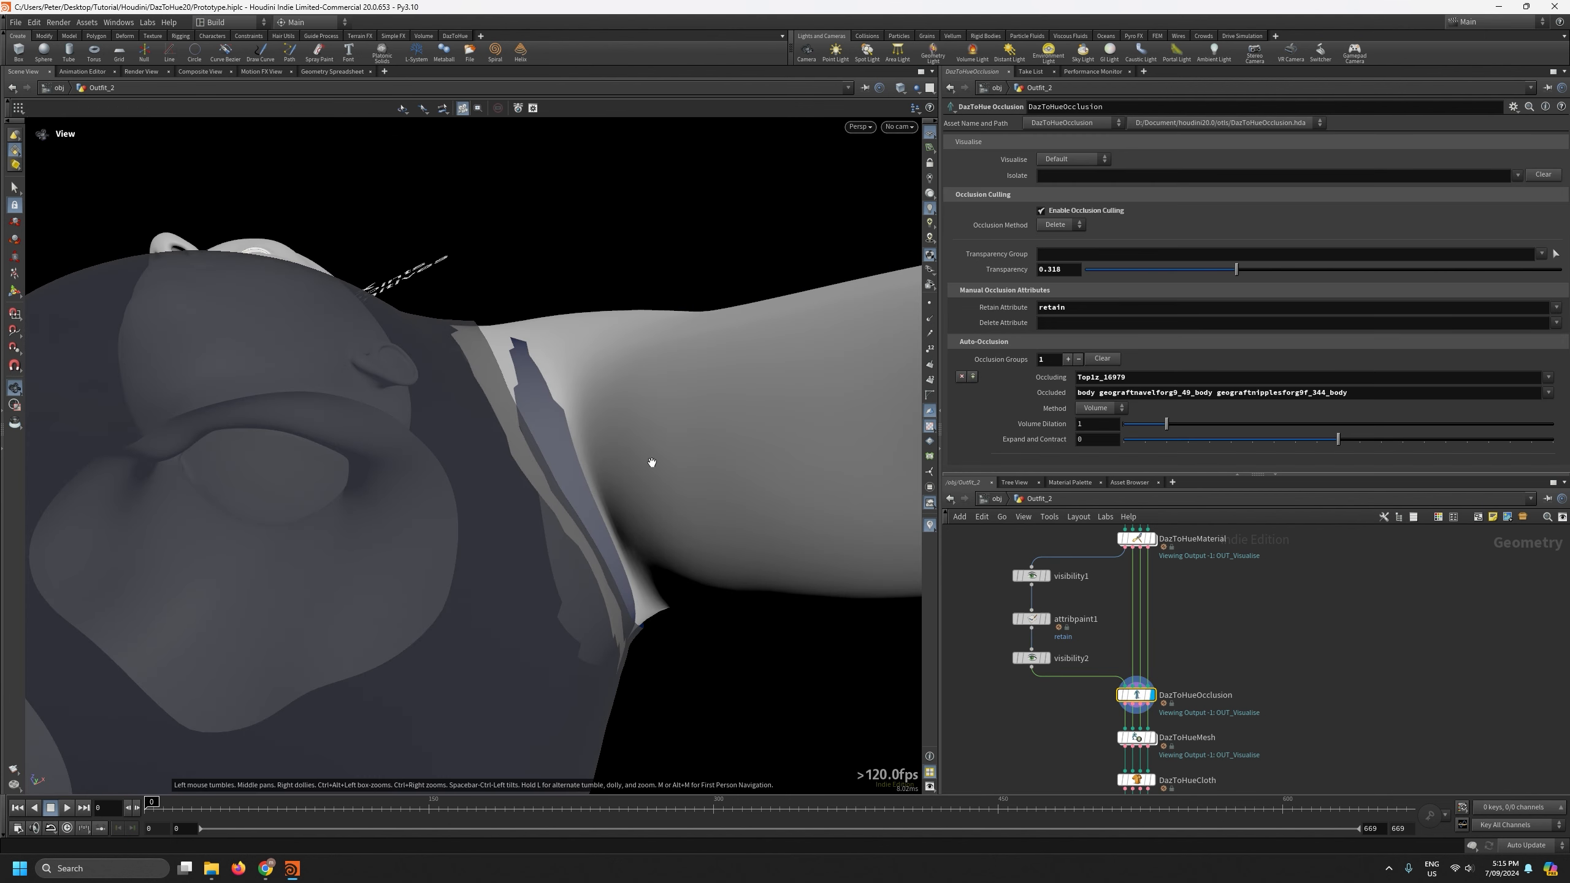
left_click_drag(654, 459, 650, 659)
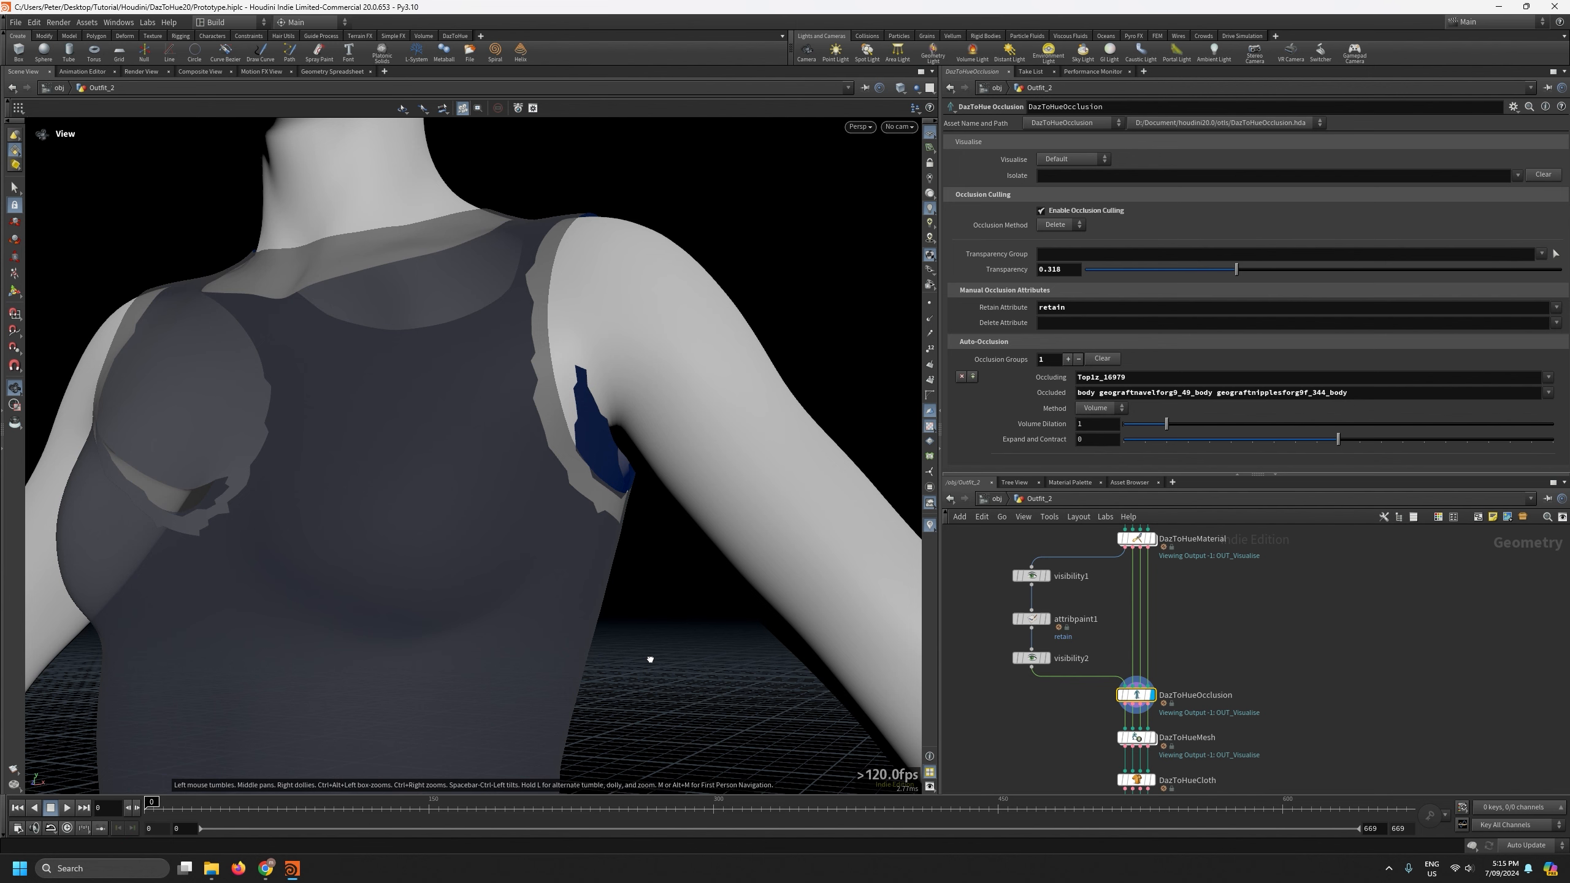
right_click_drag(638, 521, 624, 879)
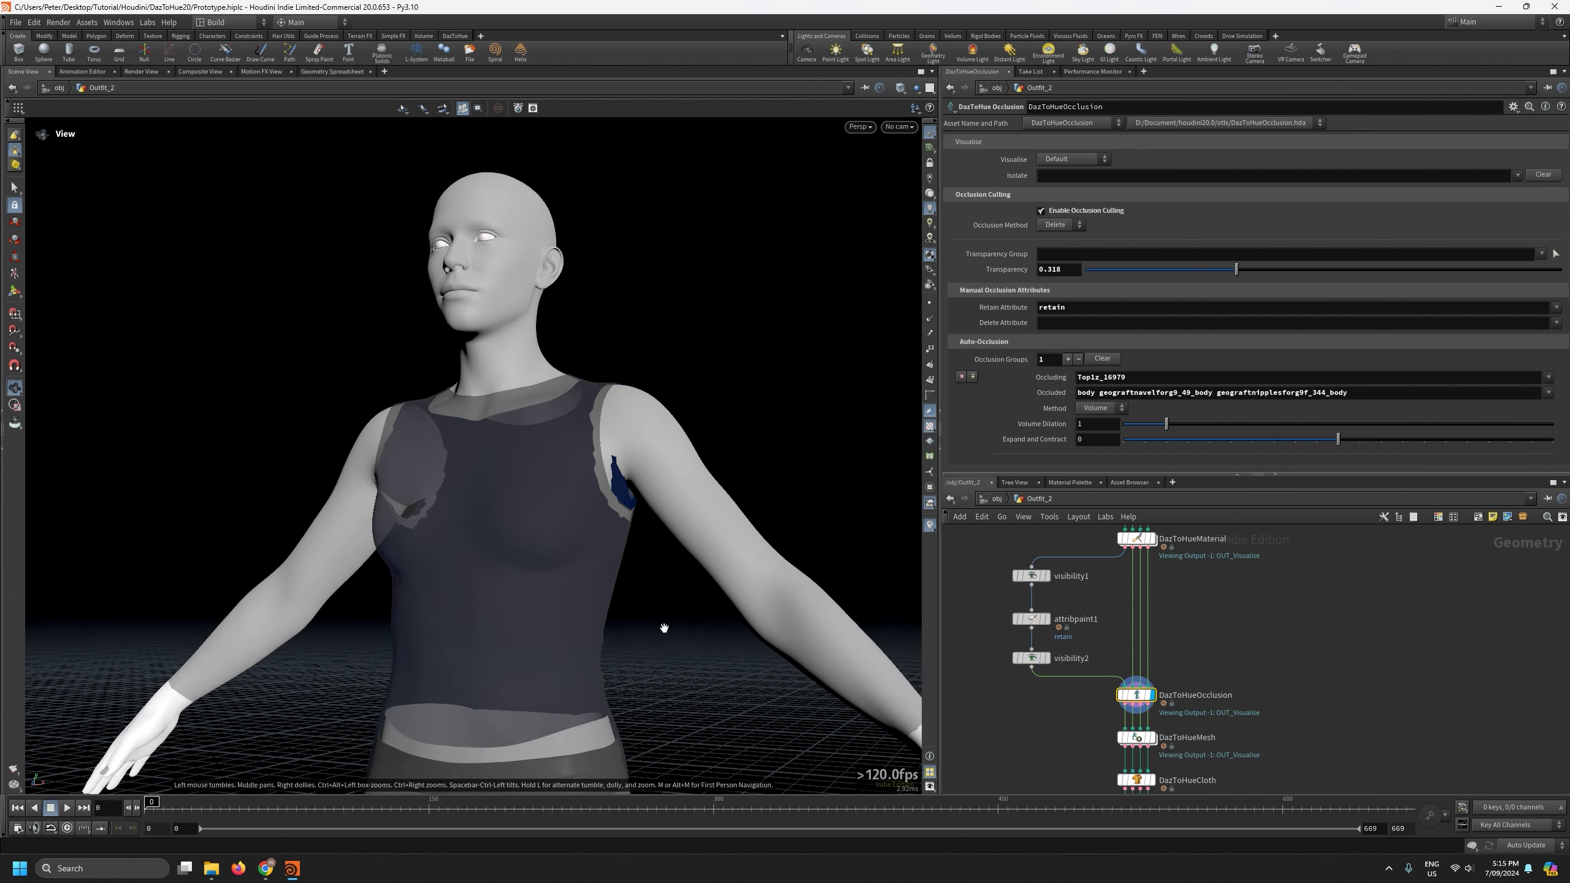
left_click_drag(662, 628, 700, 639)
key("Return")
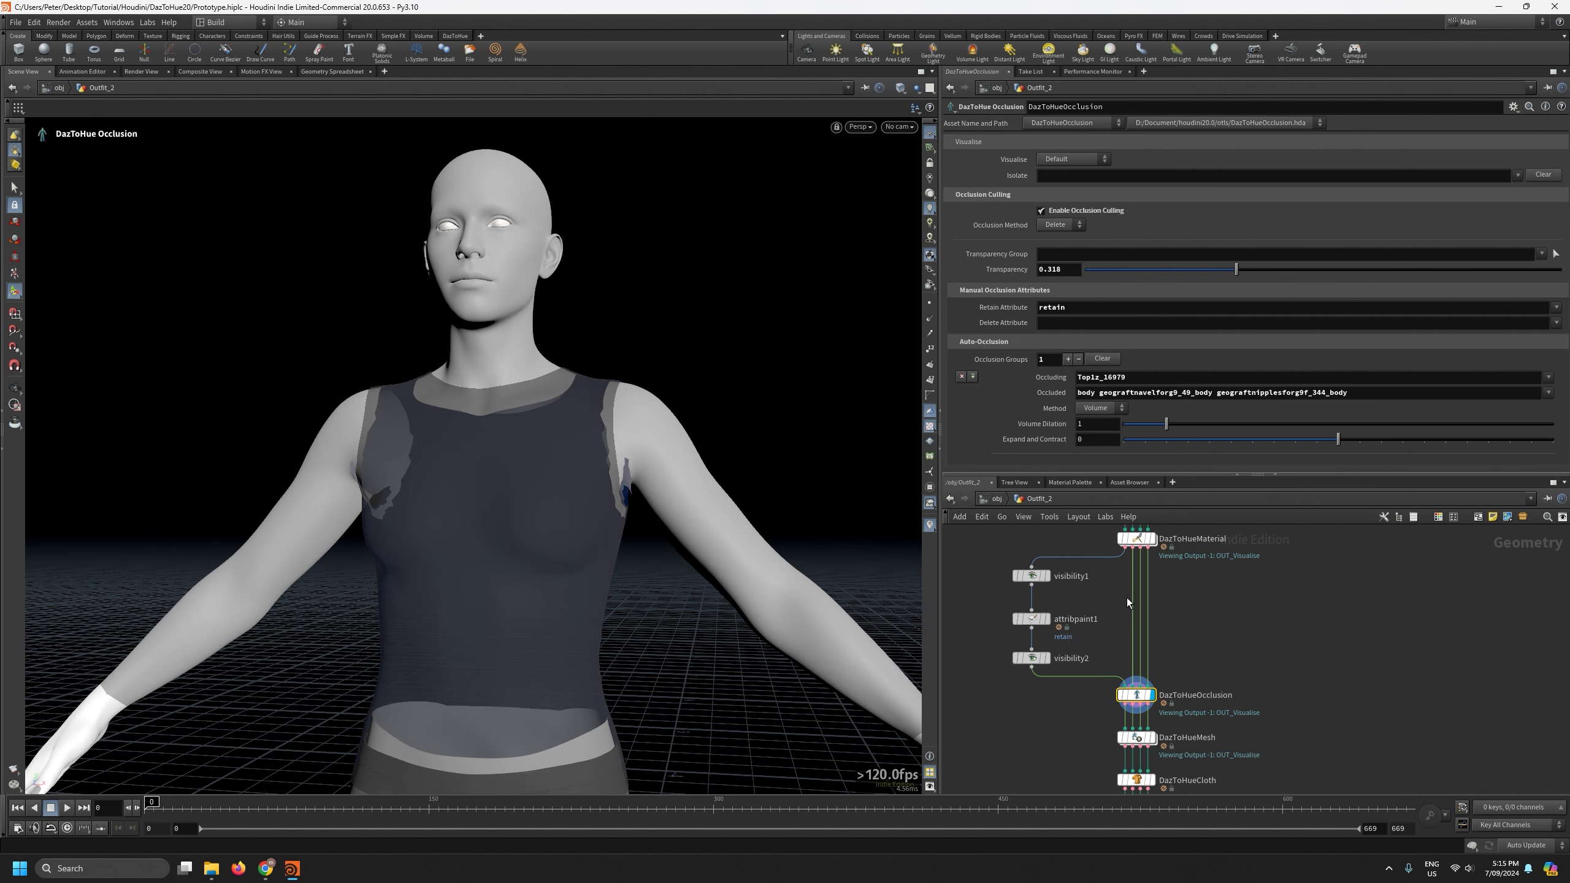
key("Escape")
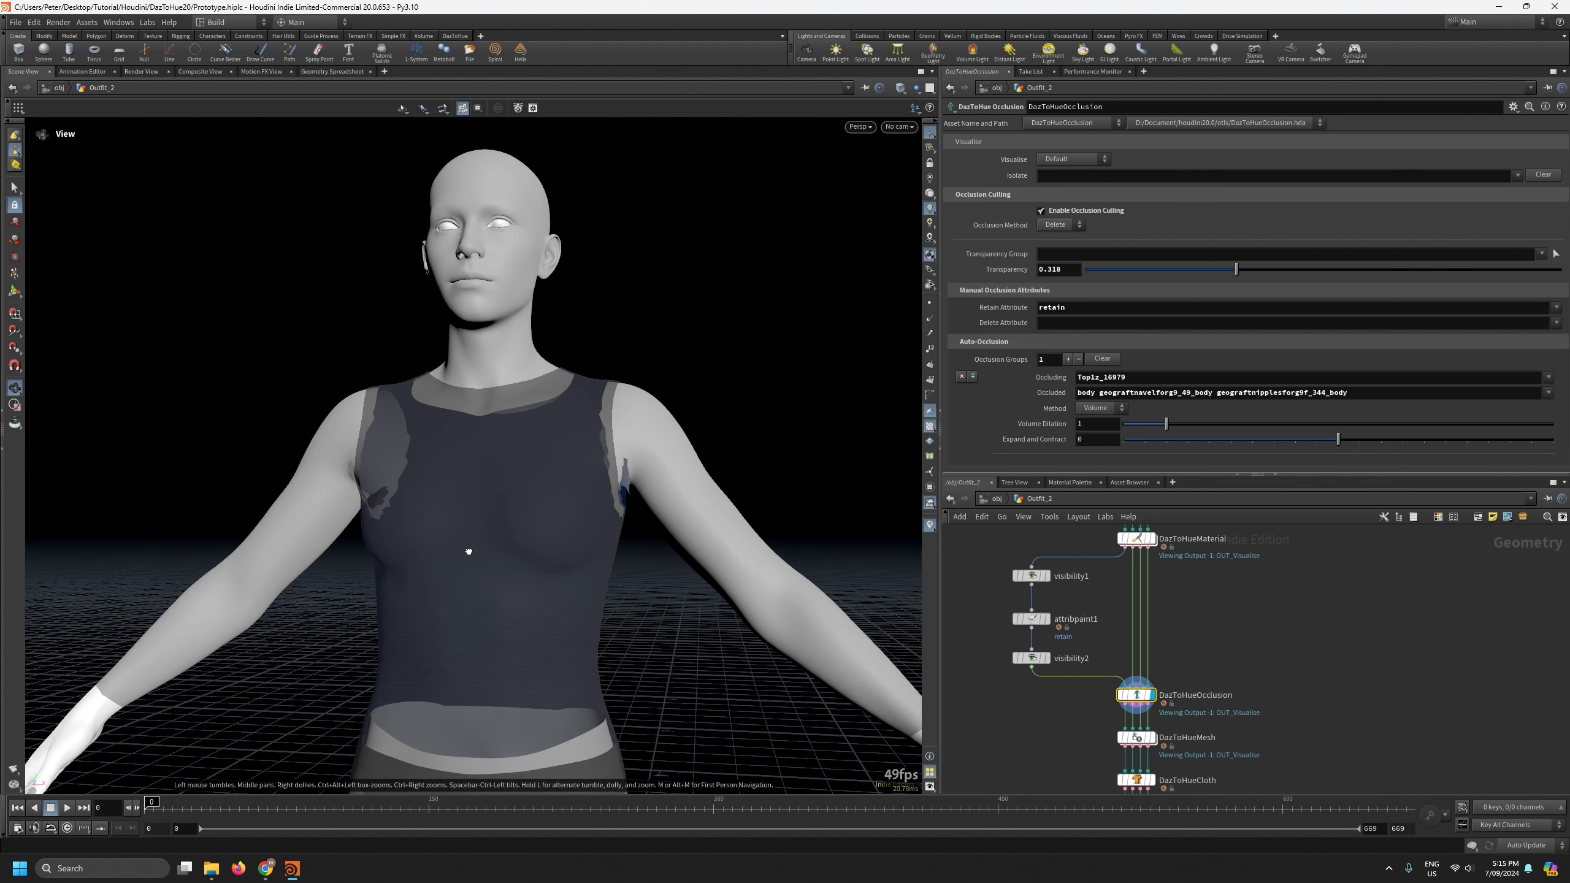
left_click_drag(473, 543, 397, 580)
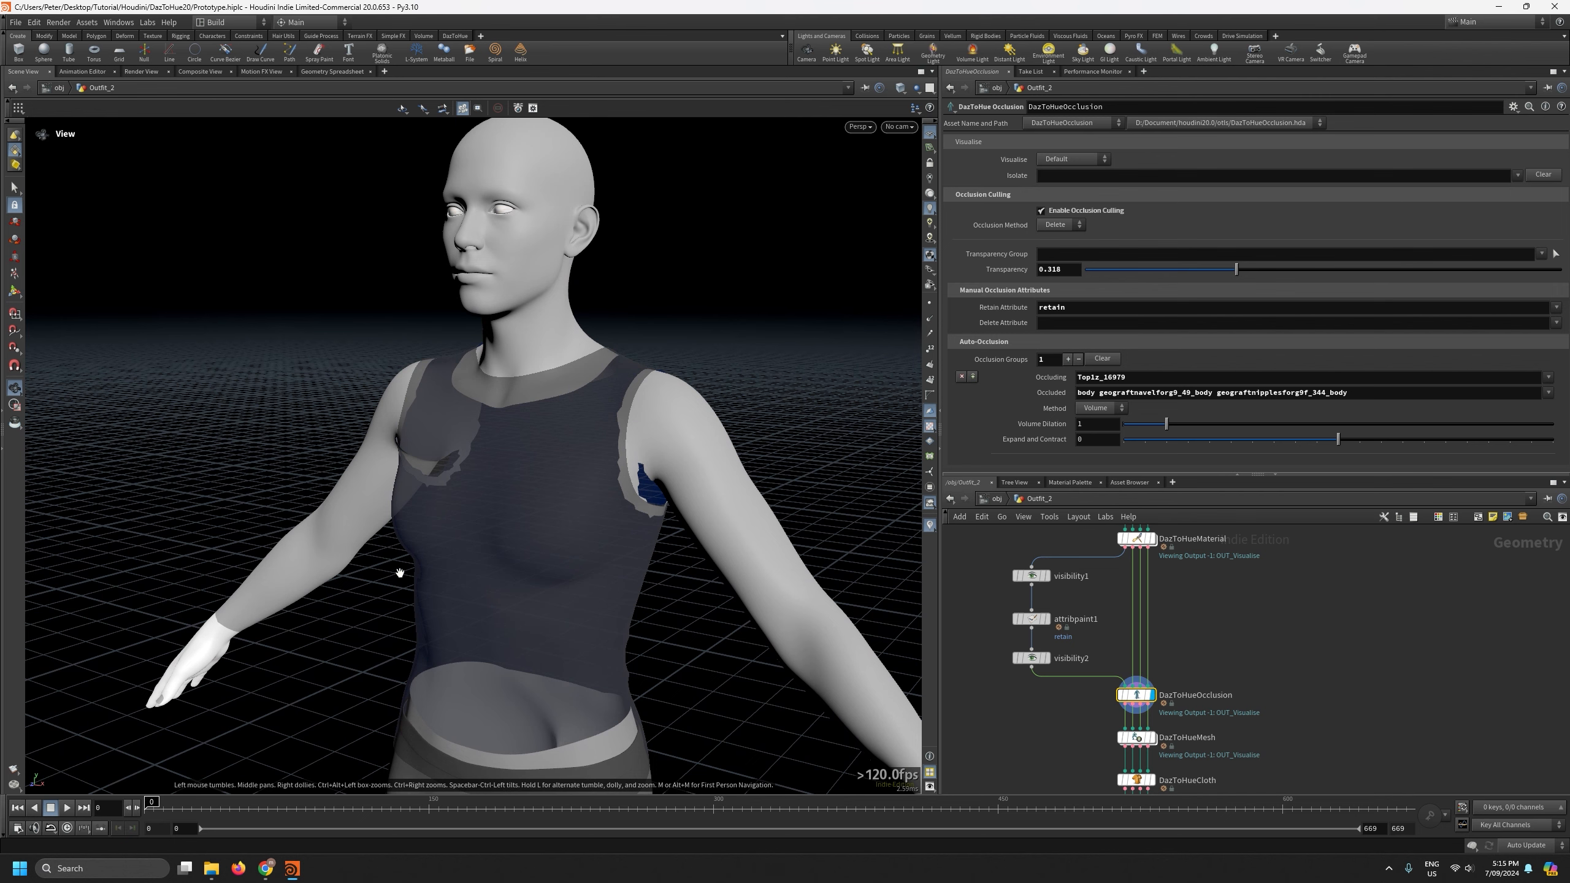
right_click_drag(615, 561, 666, 269, "alt")
left_click_drag(650, 353, 709, 328, "alt")
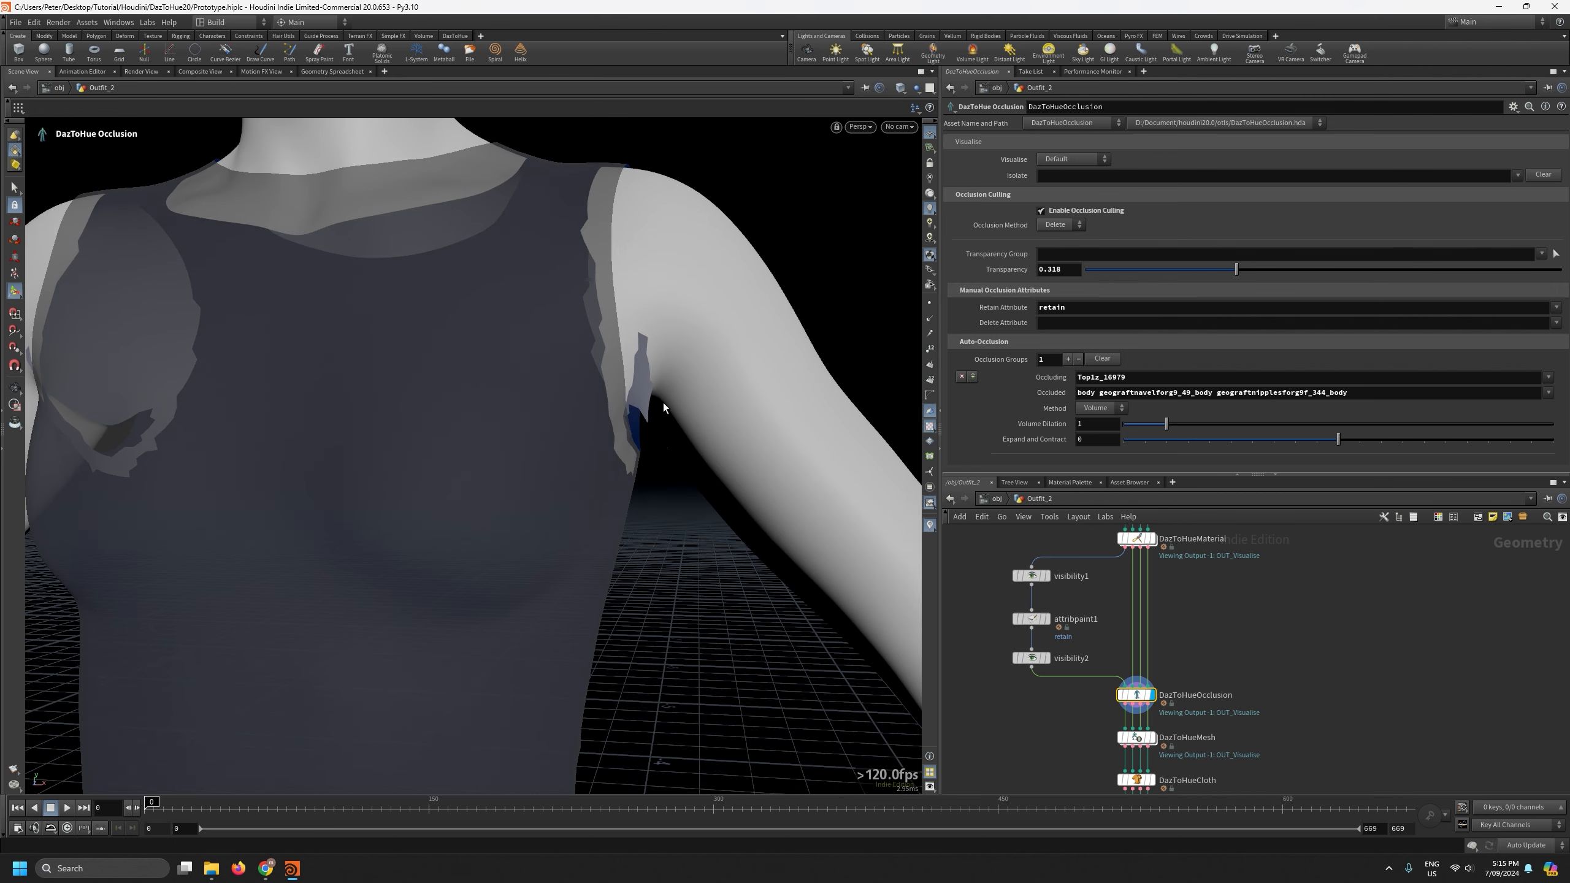
middle_click_drag(1363, 543, 1339, 684)
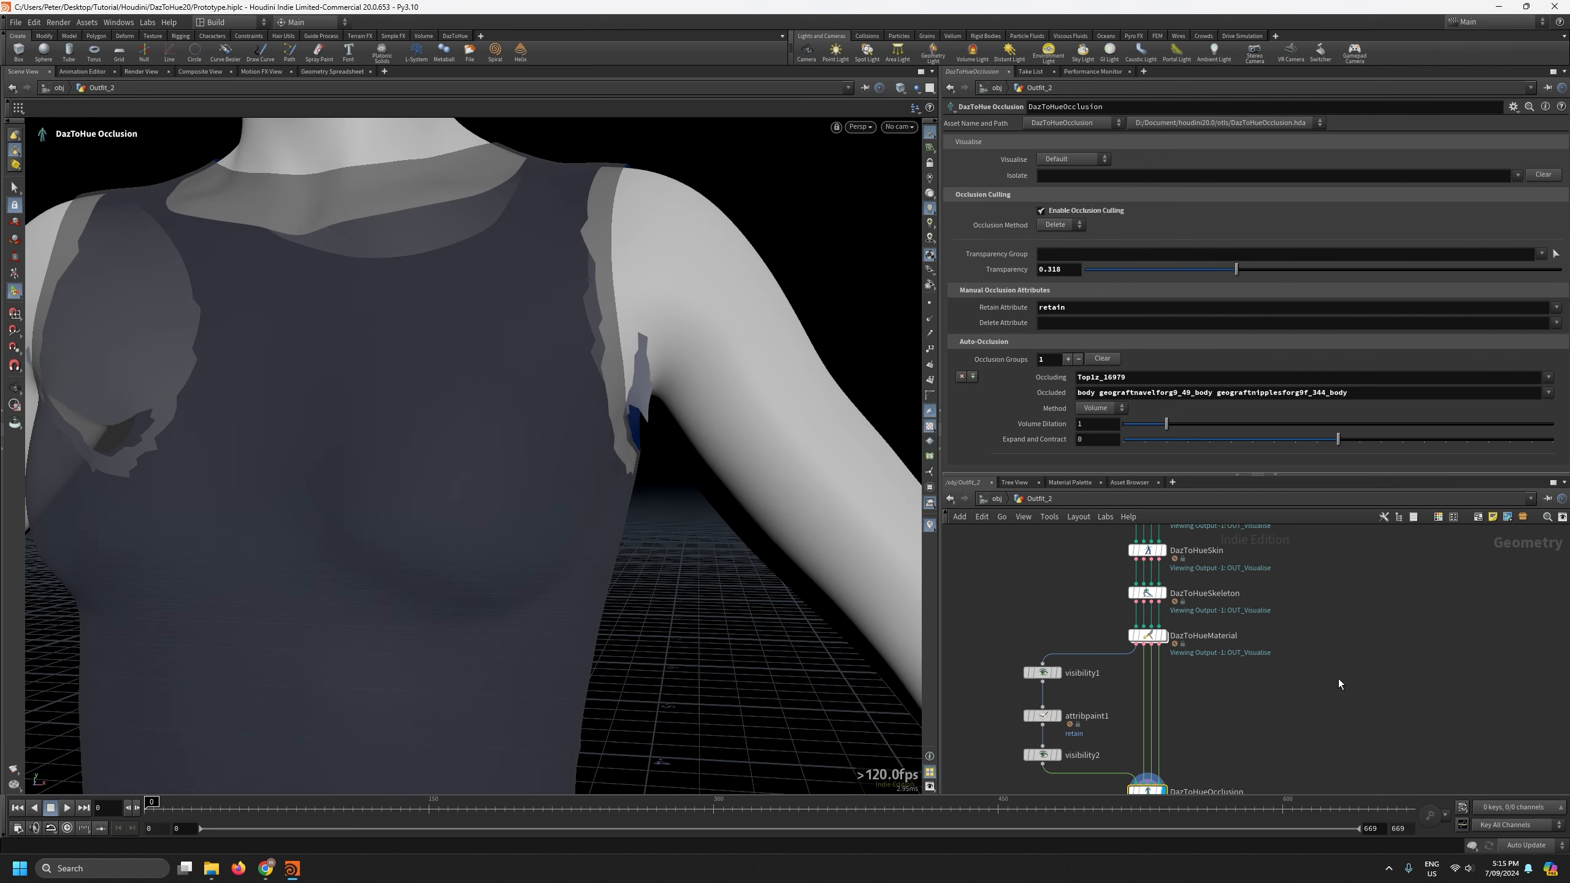
left_click(1165, 633)
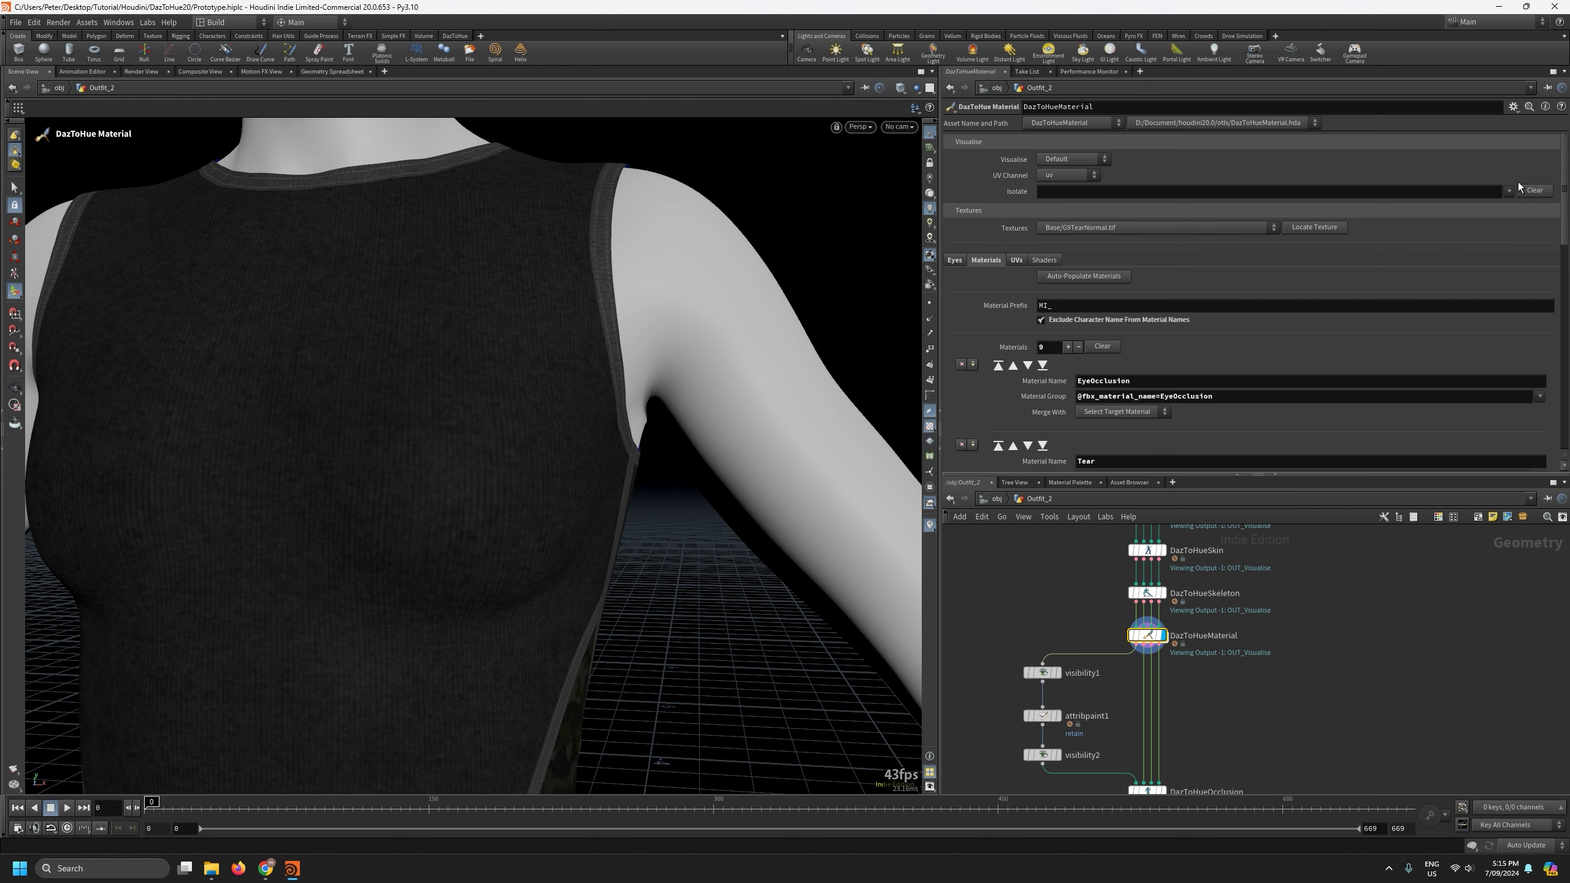
left_click(1508, 191)
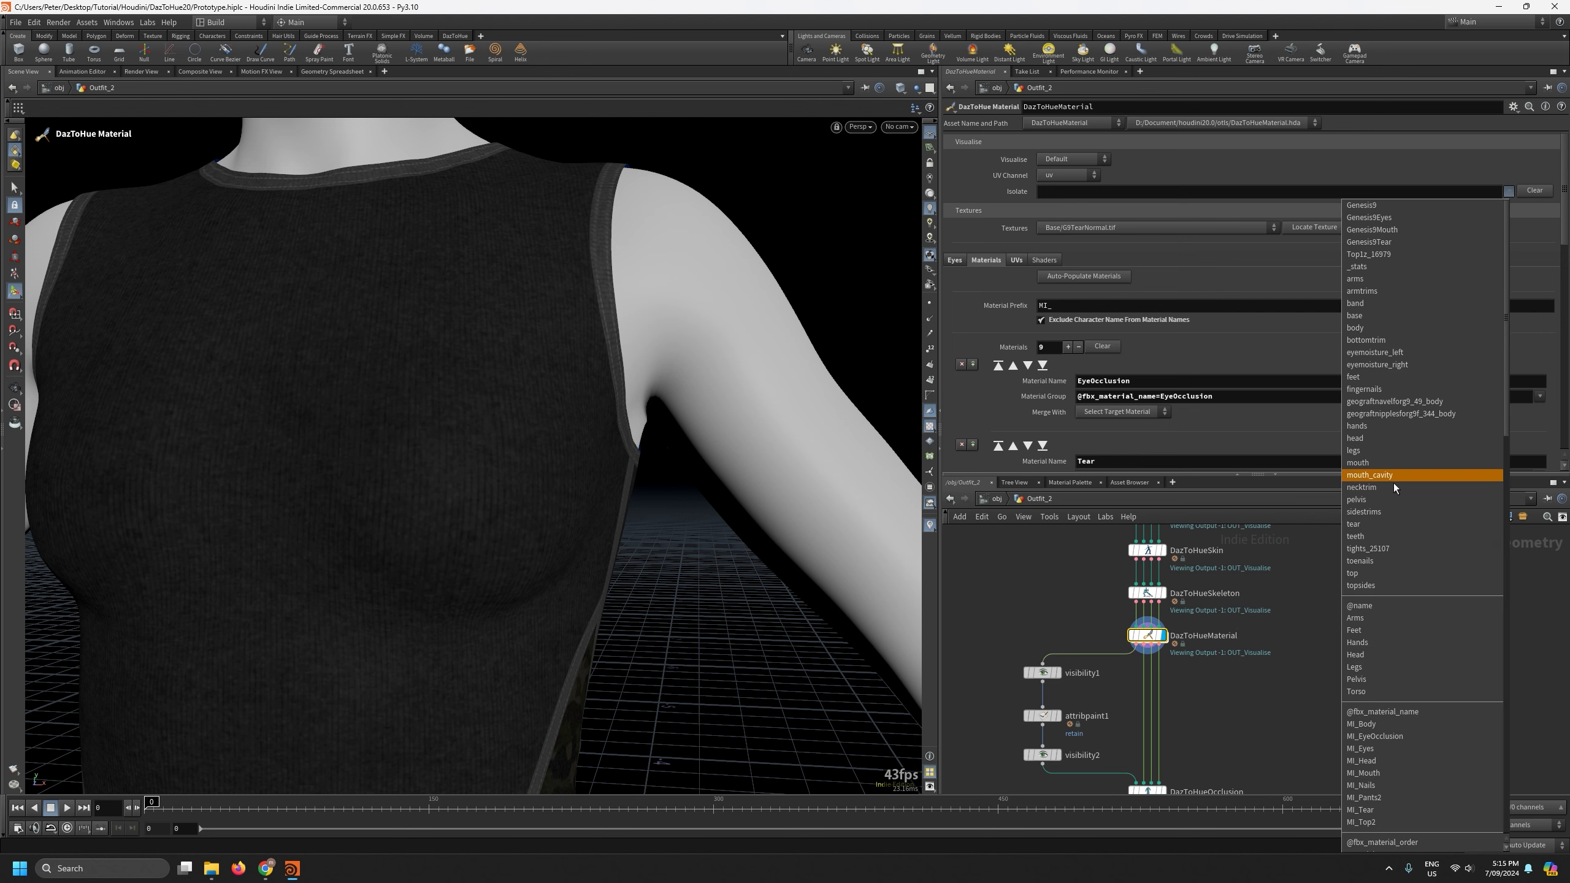
left_click(1359, 618)
left_click_drag(818, 364, 732, 350)
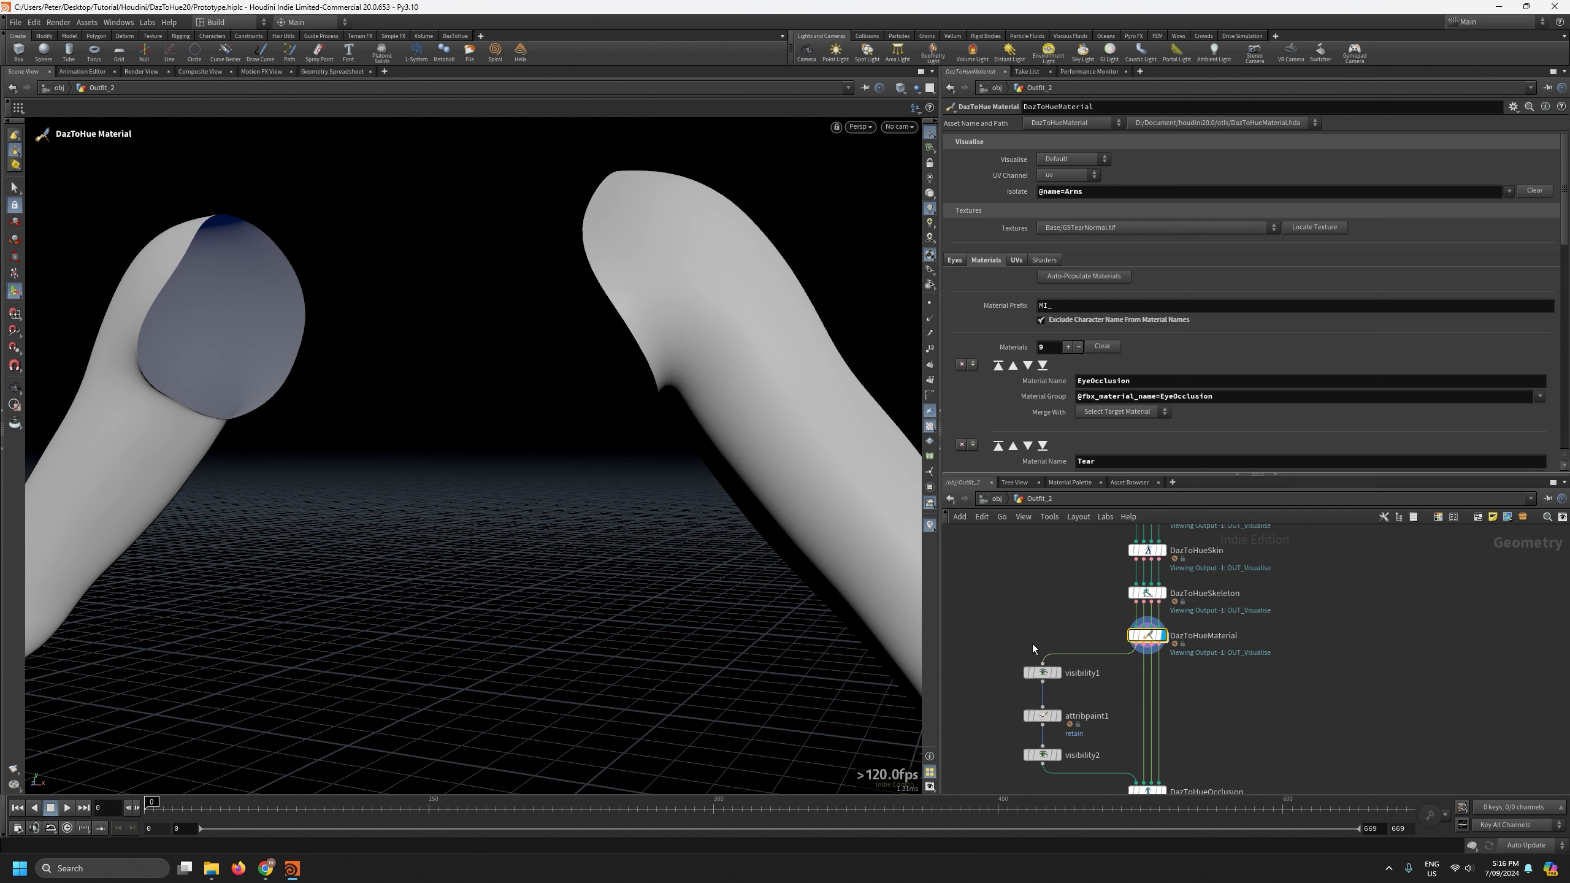
left_click(1508, 193)
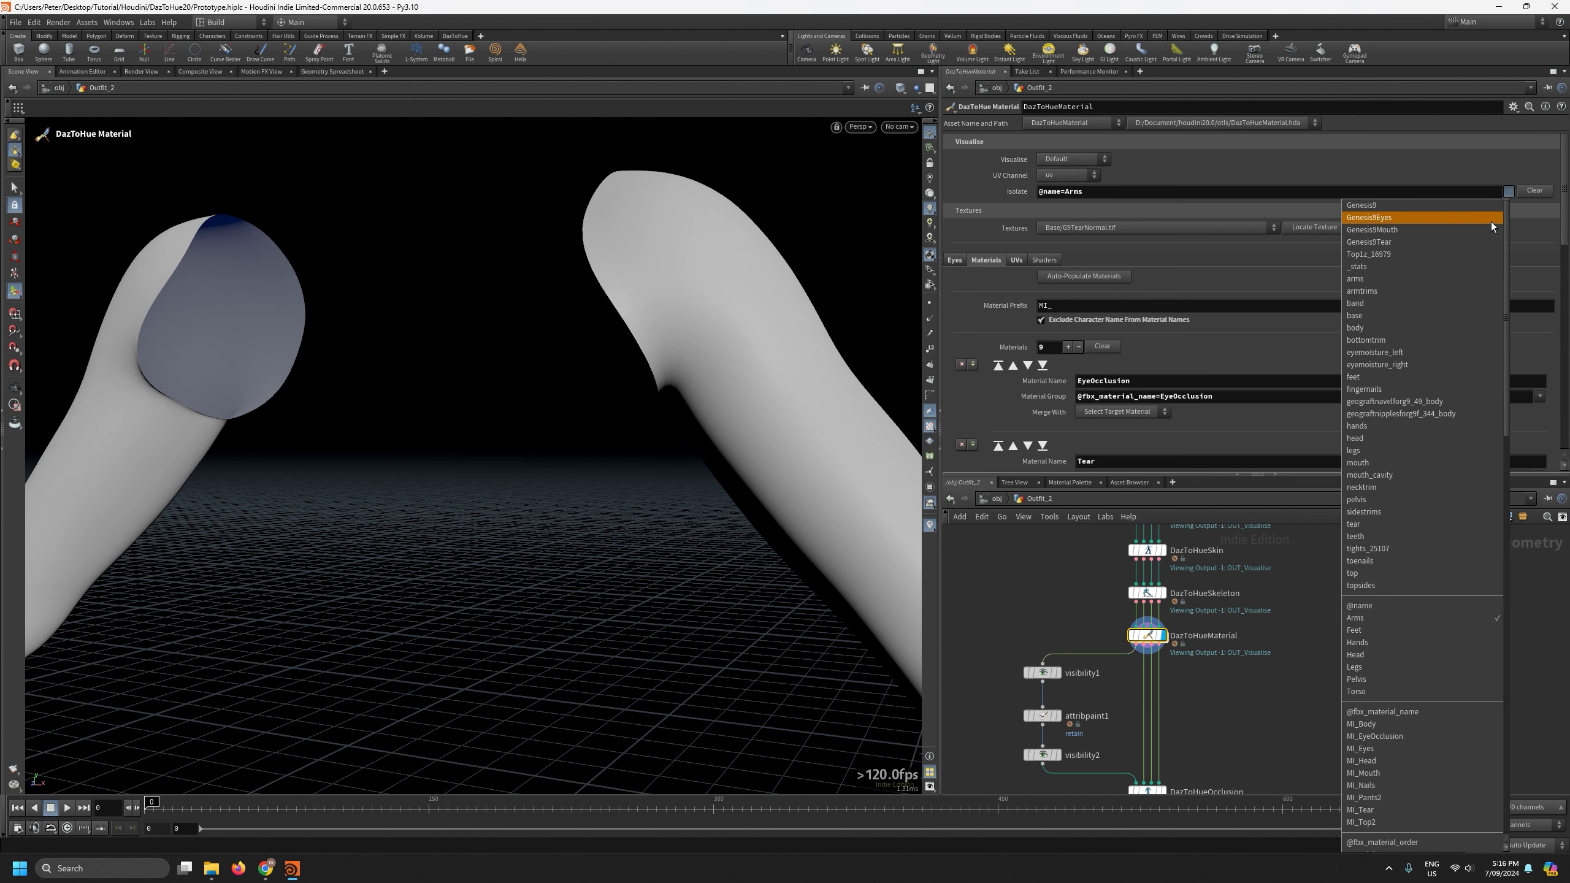
left_click(1200, 718)
middle_click_drag(1201, 720, 1198, 685)
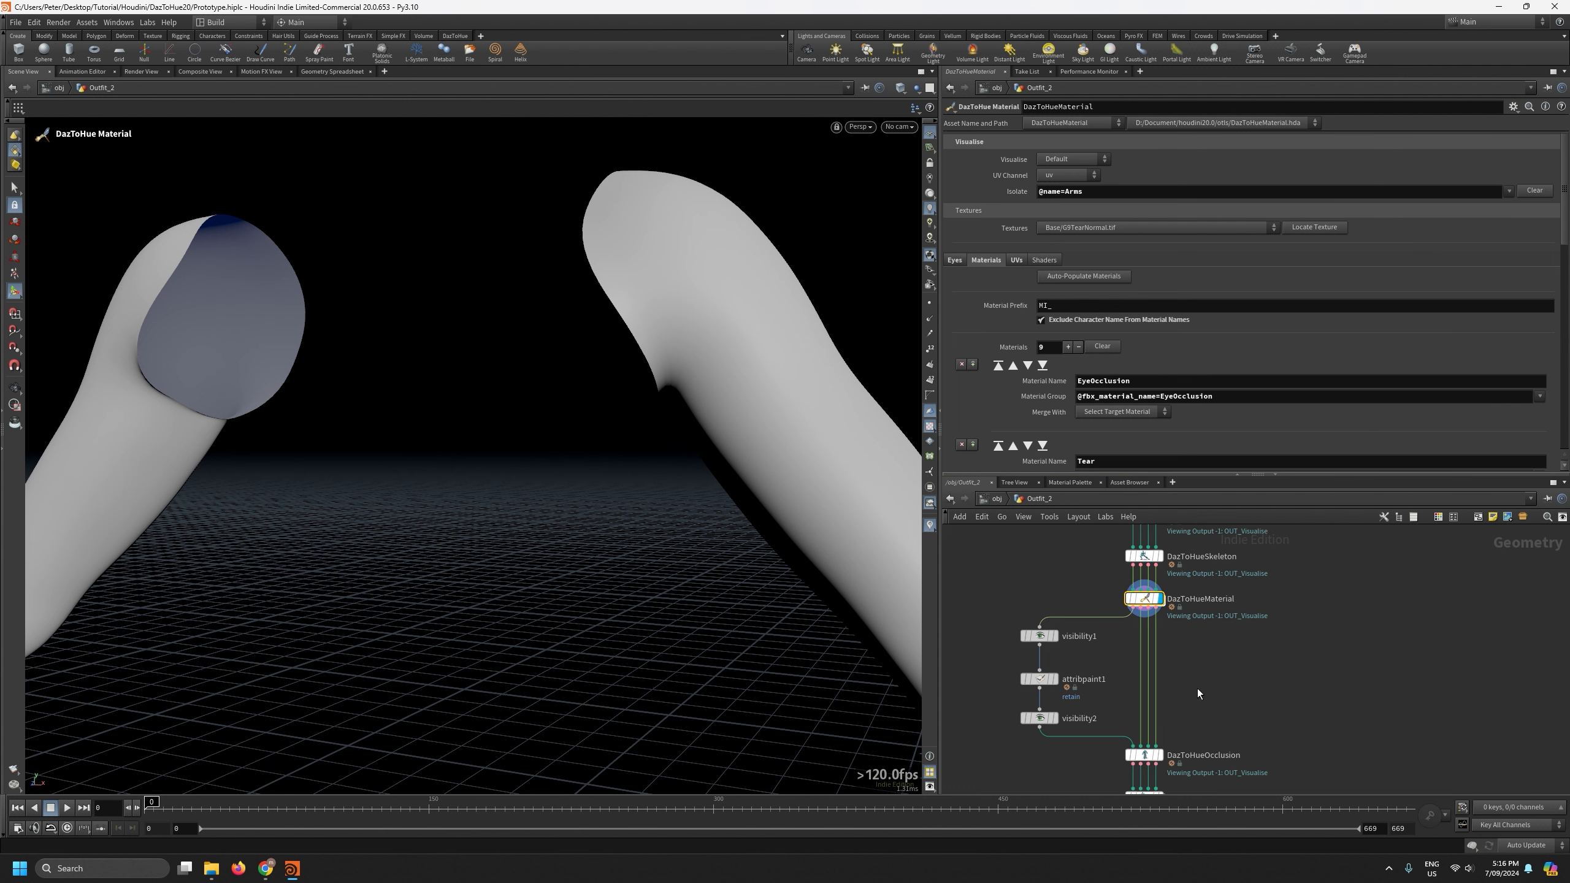
Display the DazToHueOcclusion output with the isolated arms wireframe overlaid and compare the arm boundary with the underarm gap.
left_click(1164, 753)
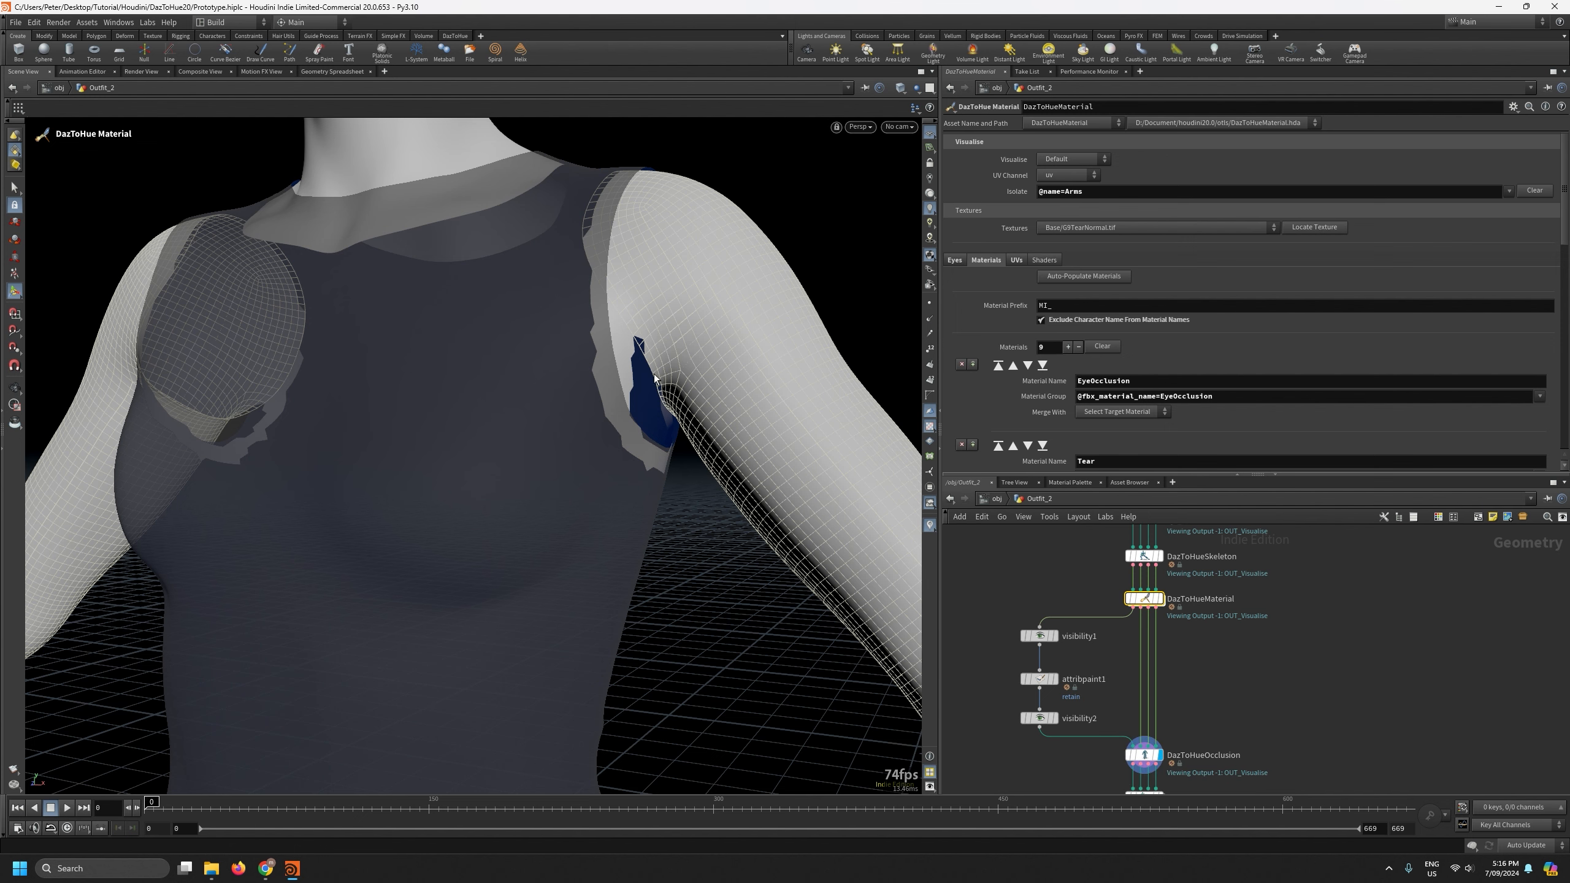
key("Escape")
scroll(640, 340, "up", 5)
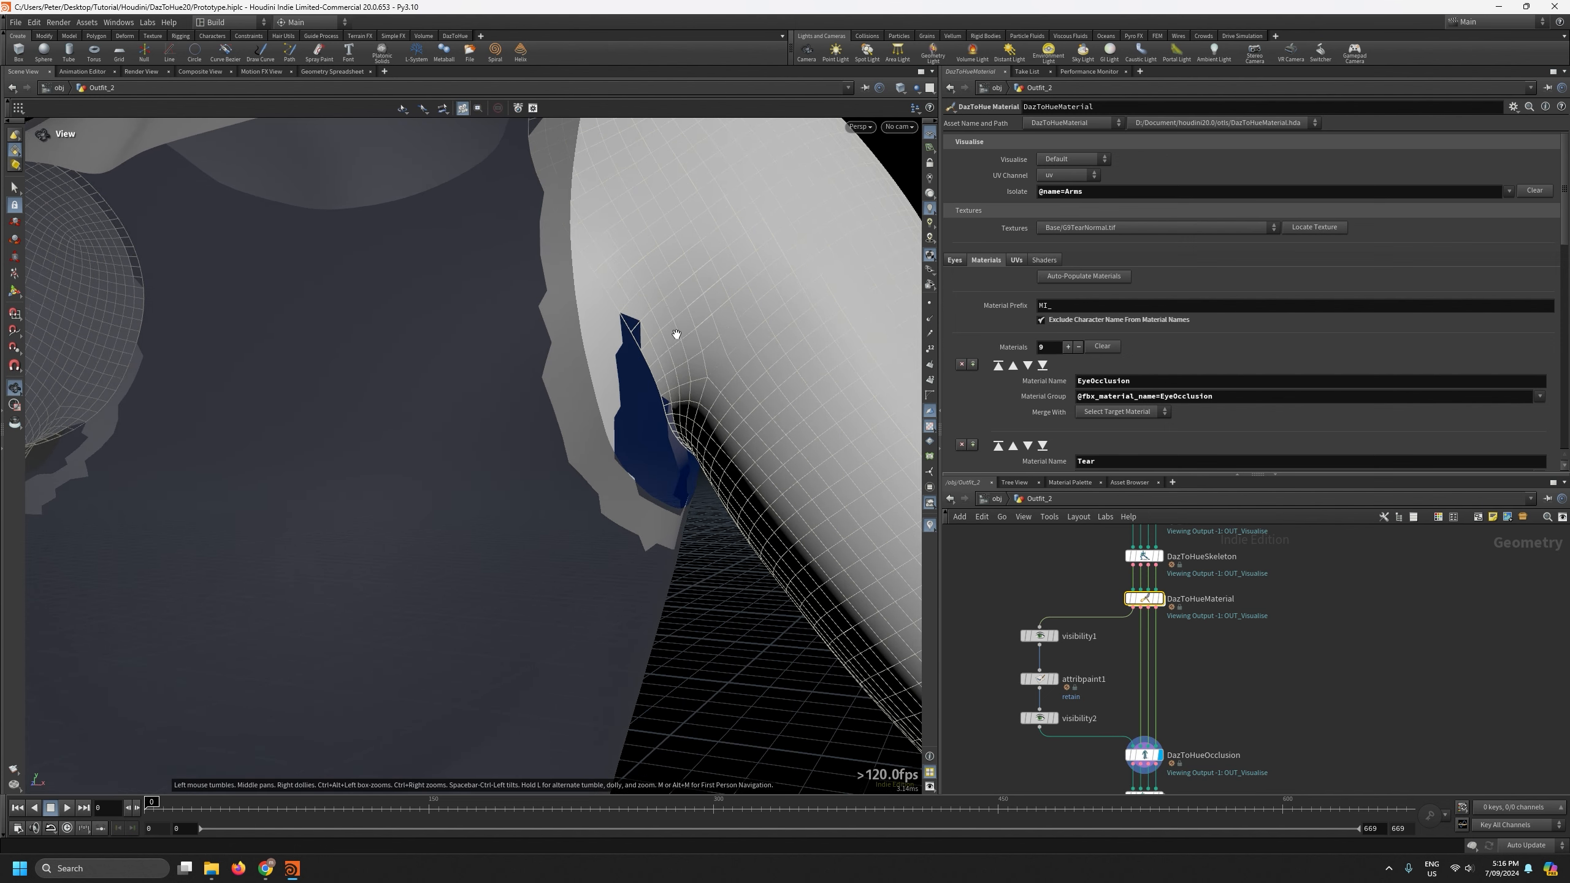
mouse_move(676, 341)
left_mouse_down()
mouse_move(690, 224)
mouse_move(691, 325)
left_mouse_up()
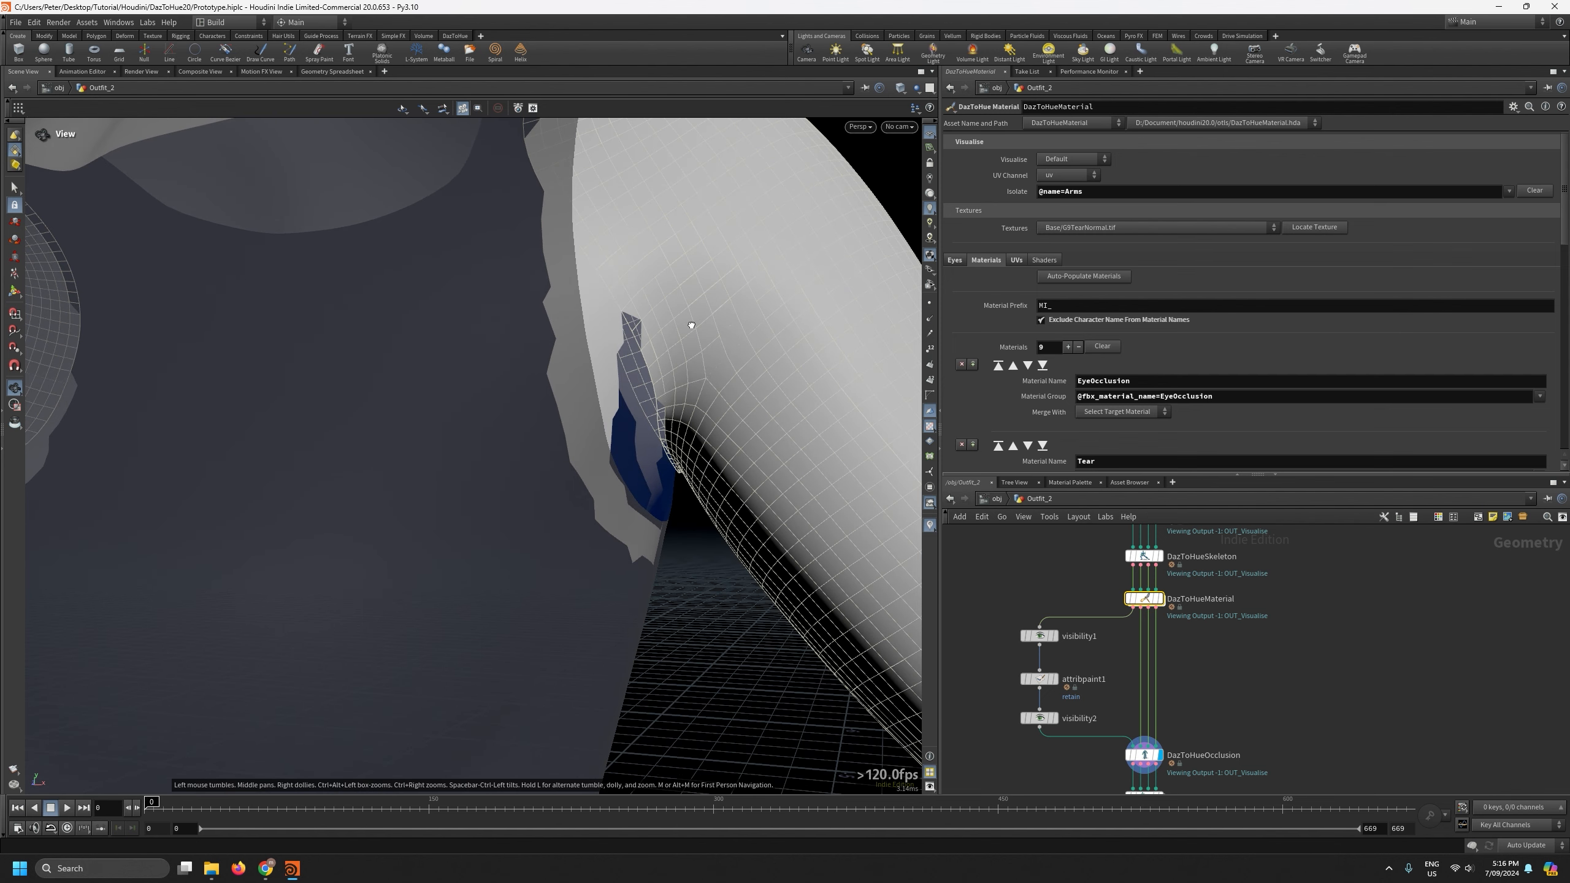
key("Return")
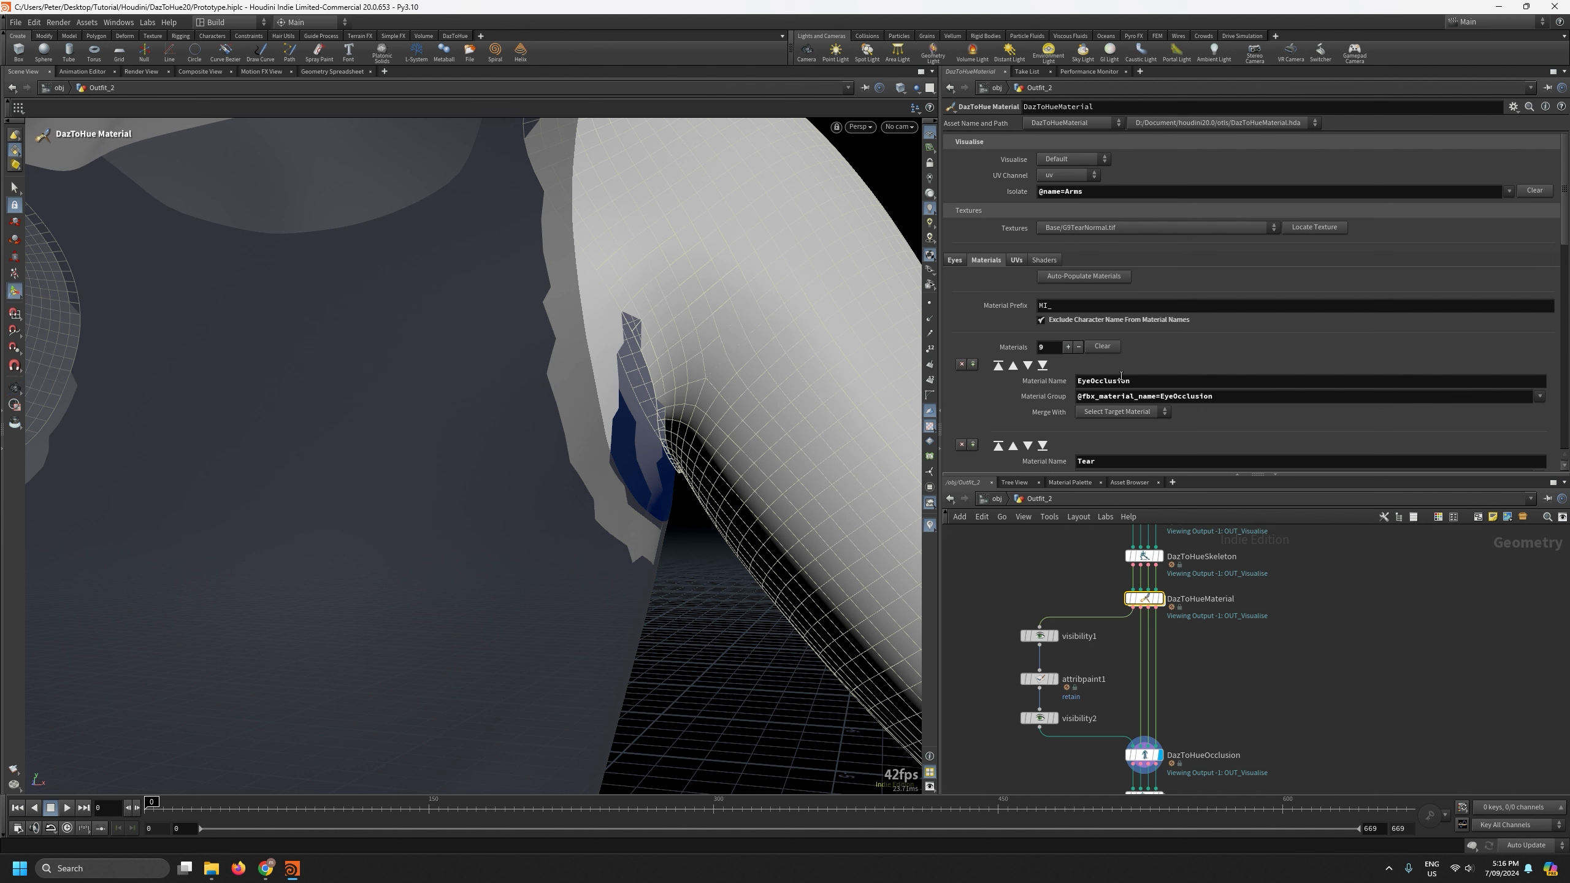
scroll(1204, 371, "down", 3)
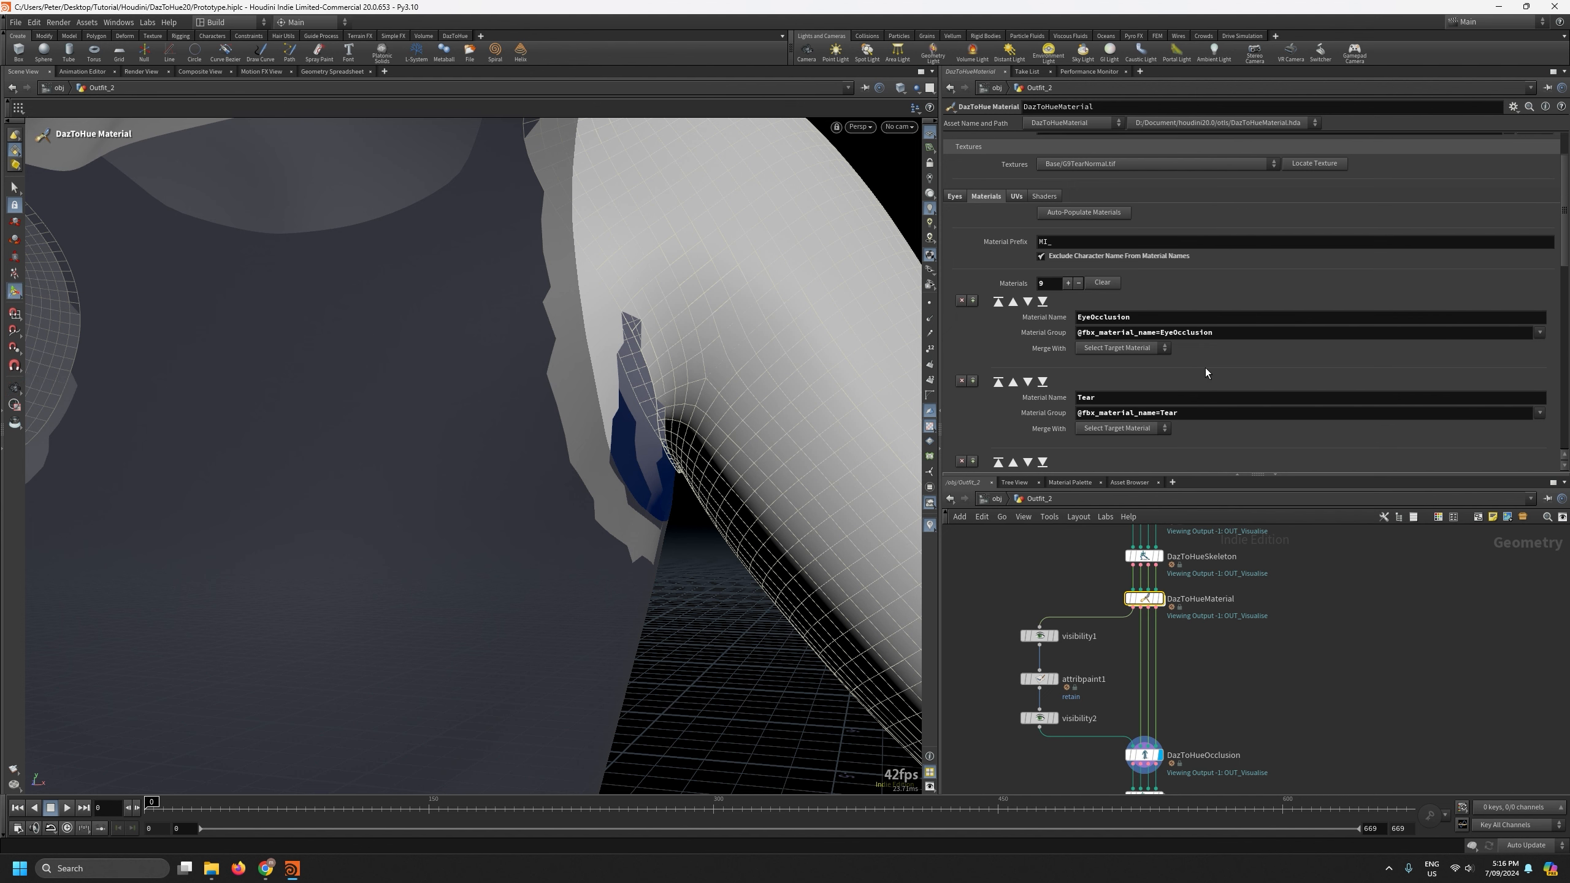
scroll(1205, 371, "up", 3)
scroll(1233, 655, "down", 3)
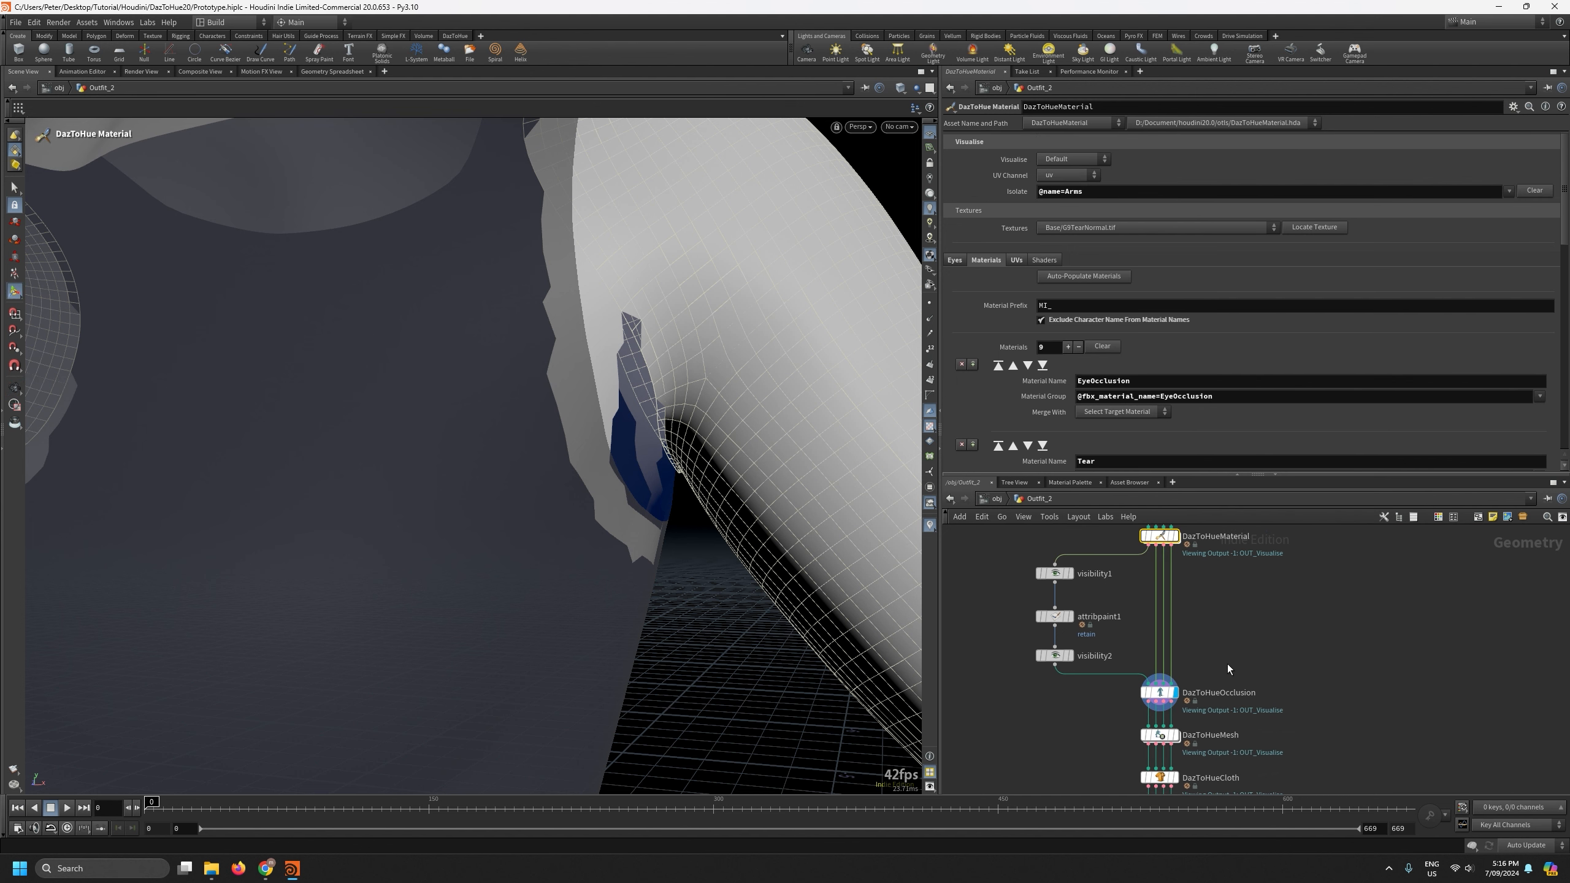
Re-cook DazToHueOcclusion by switching the displayed node, and add the arms group to its Occluded groups.
left_click(1159, 692)
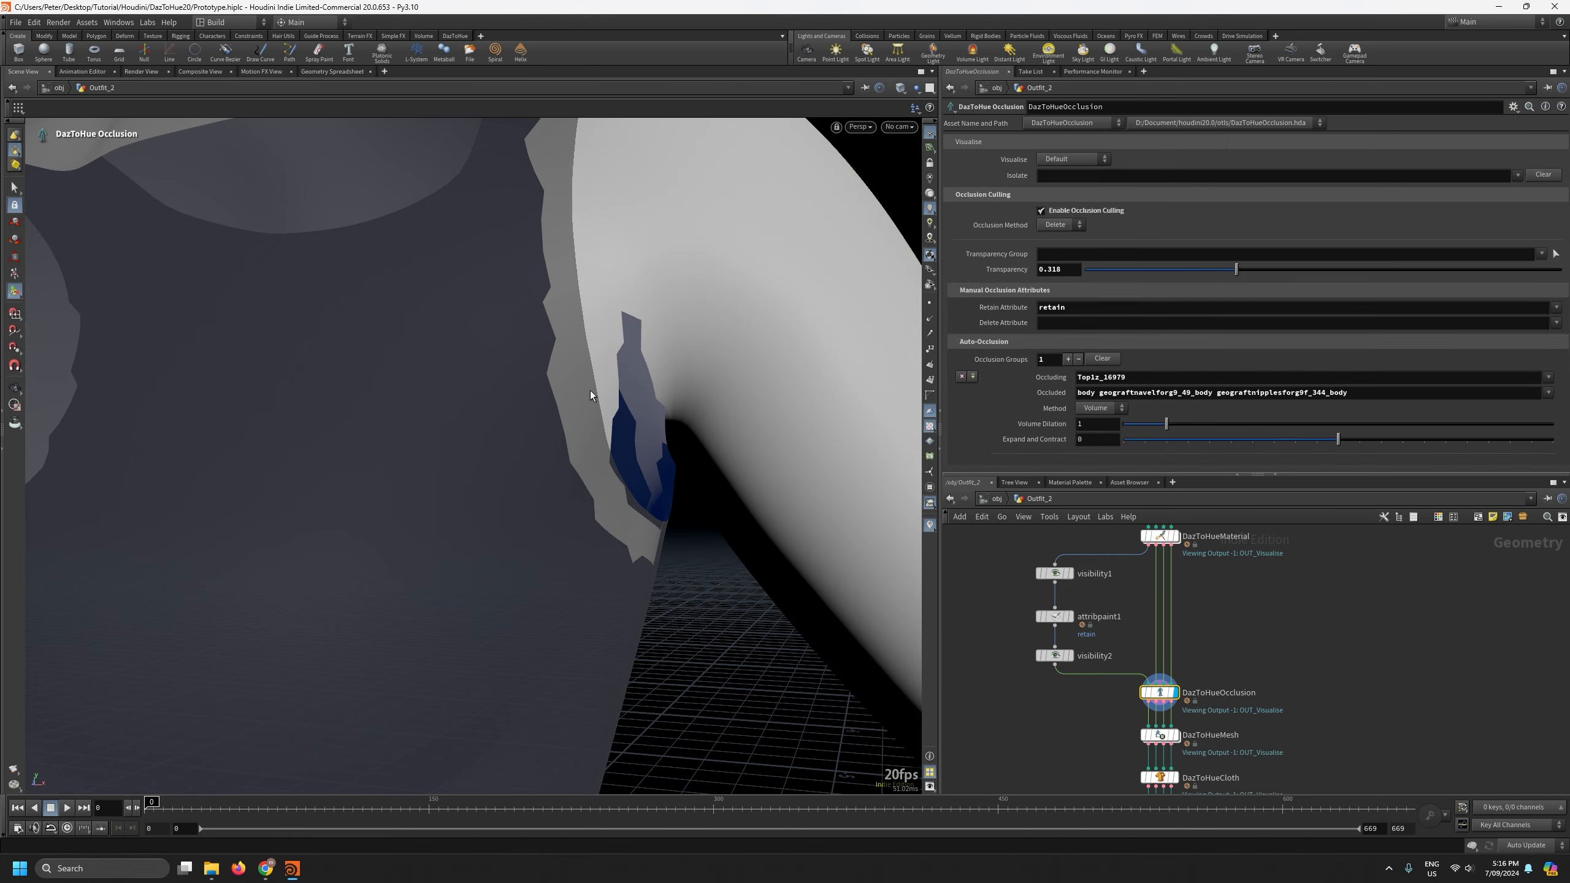
right_click_drag(731, 741, 581, 852, "alt")
left_click_drag(677, 377, 611, 458, "alt")
right_click_drag(609, 442, 618, 324)
left_click_drag(618, 324, 608, 280)
right_click_drag(598, 312, 628, 222)
left_click_drag(627, 222, 613, 203, "alt")
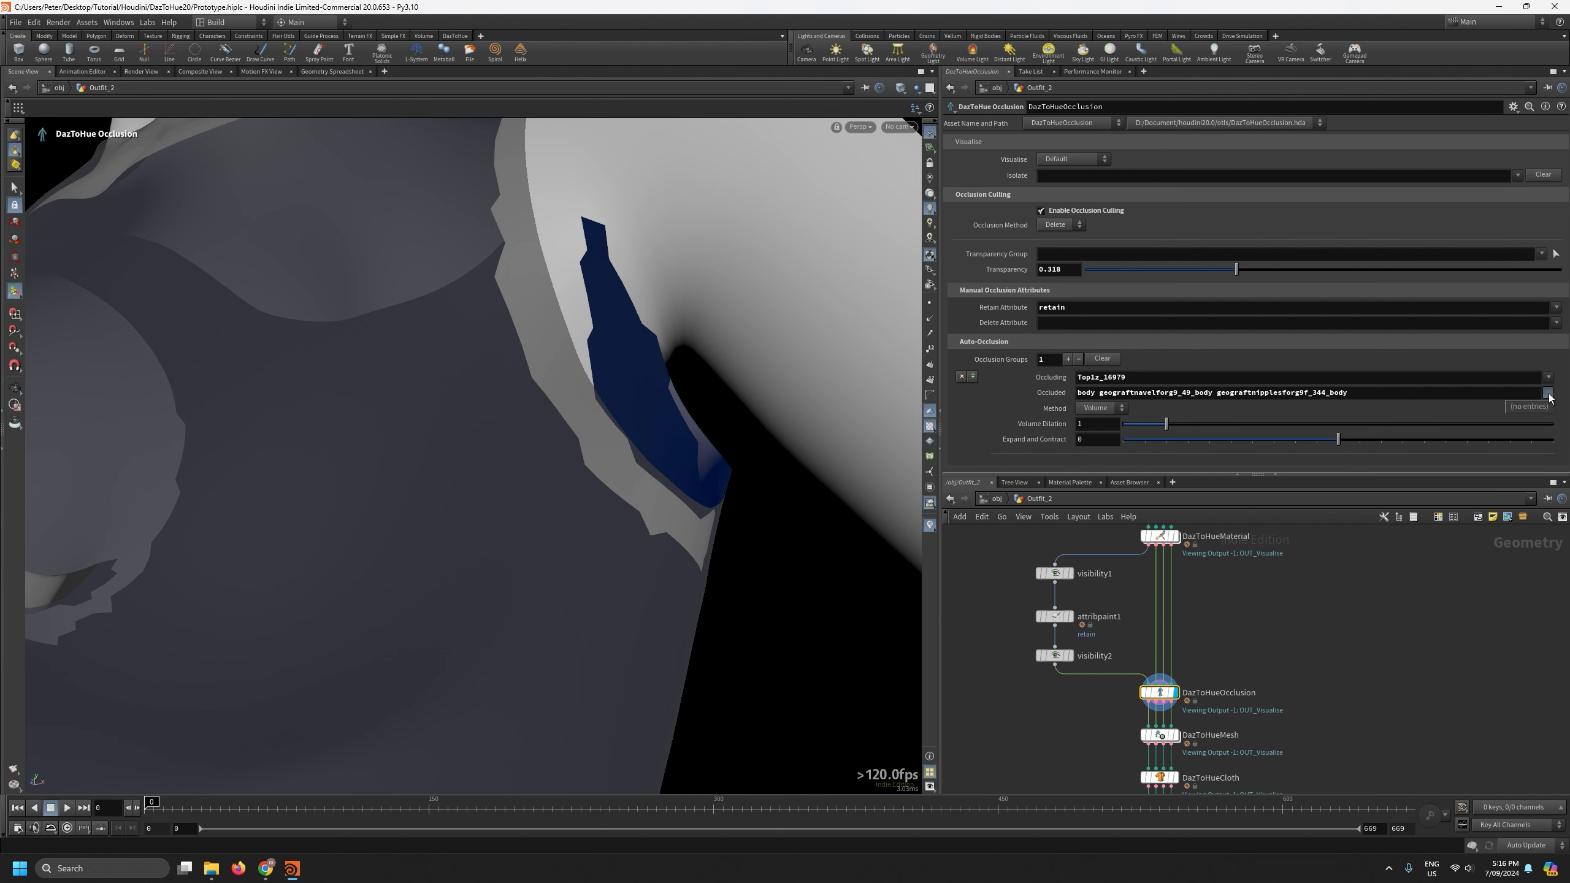
left_click(1171, 737)
left_click(1172, 693)
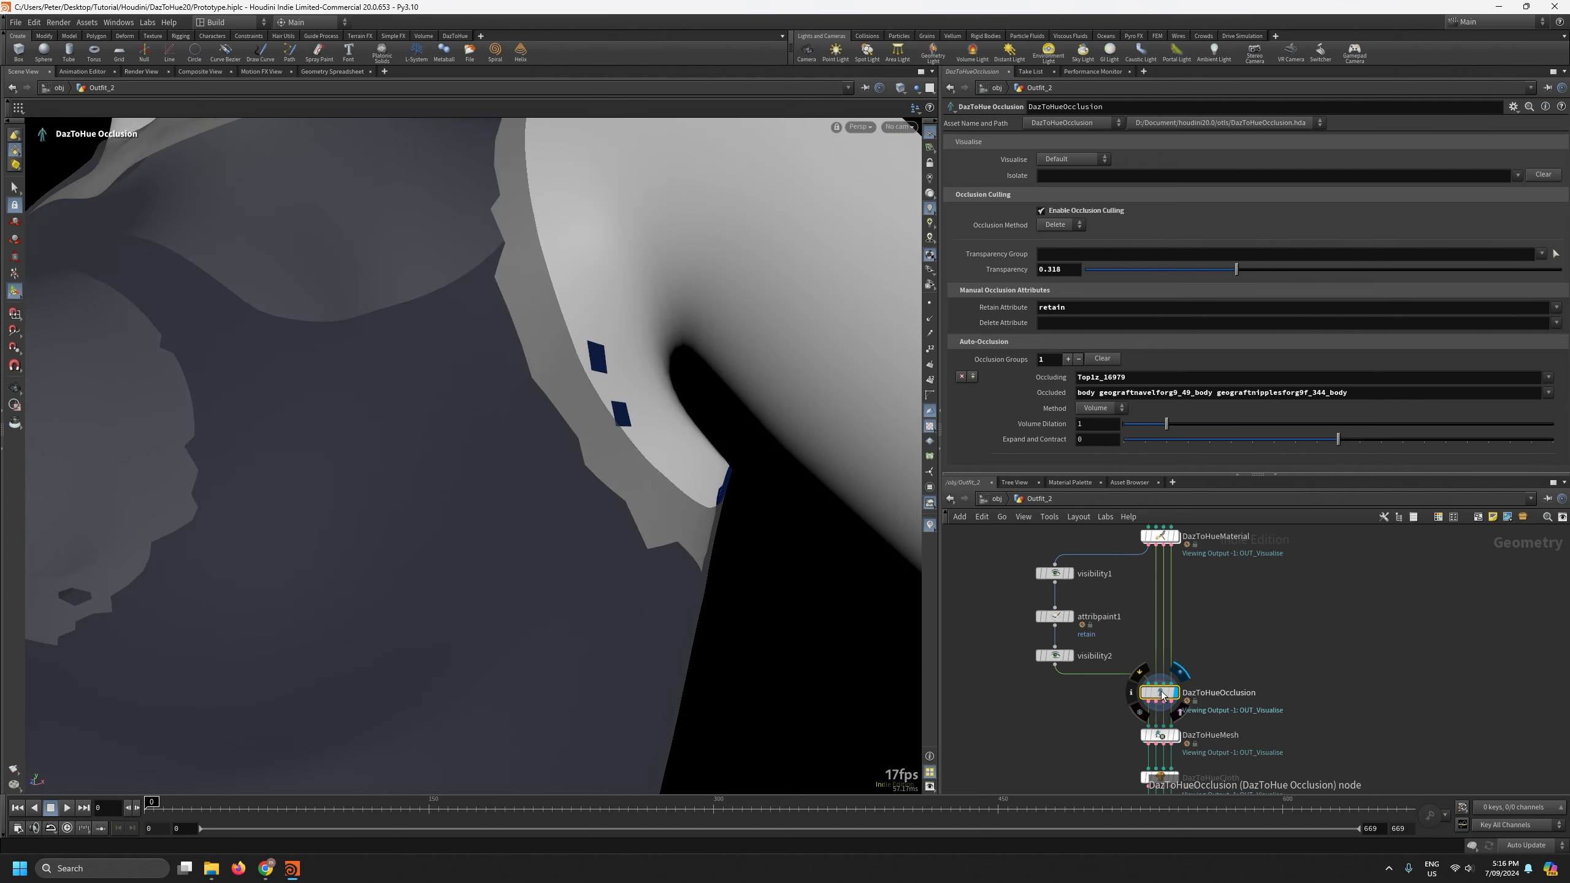
left_click(1548, 393)
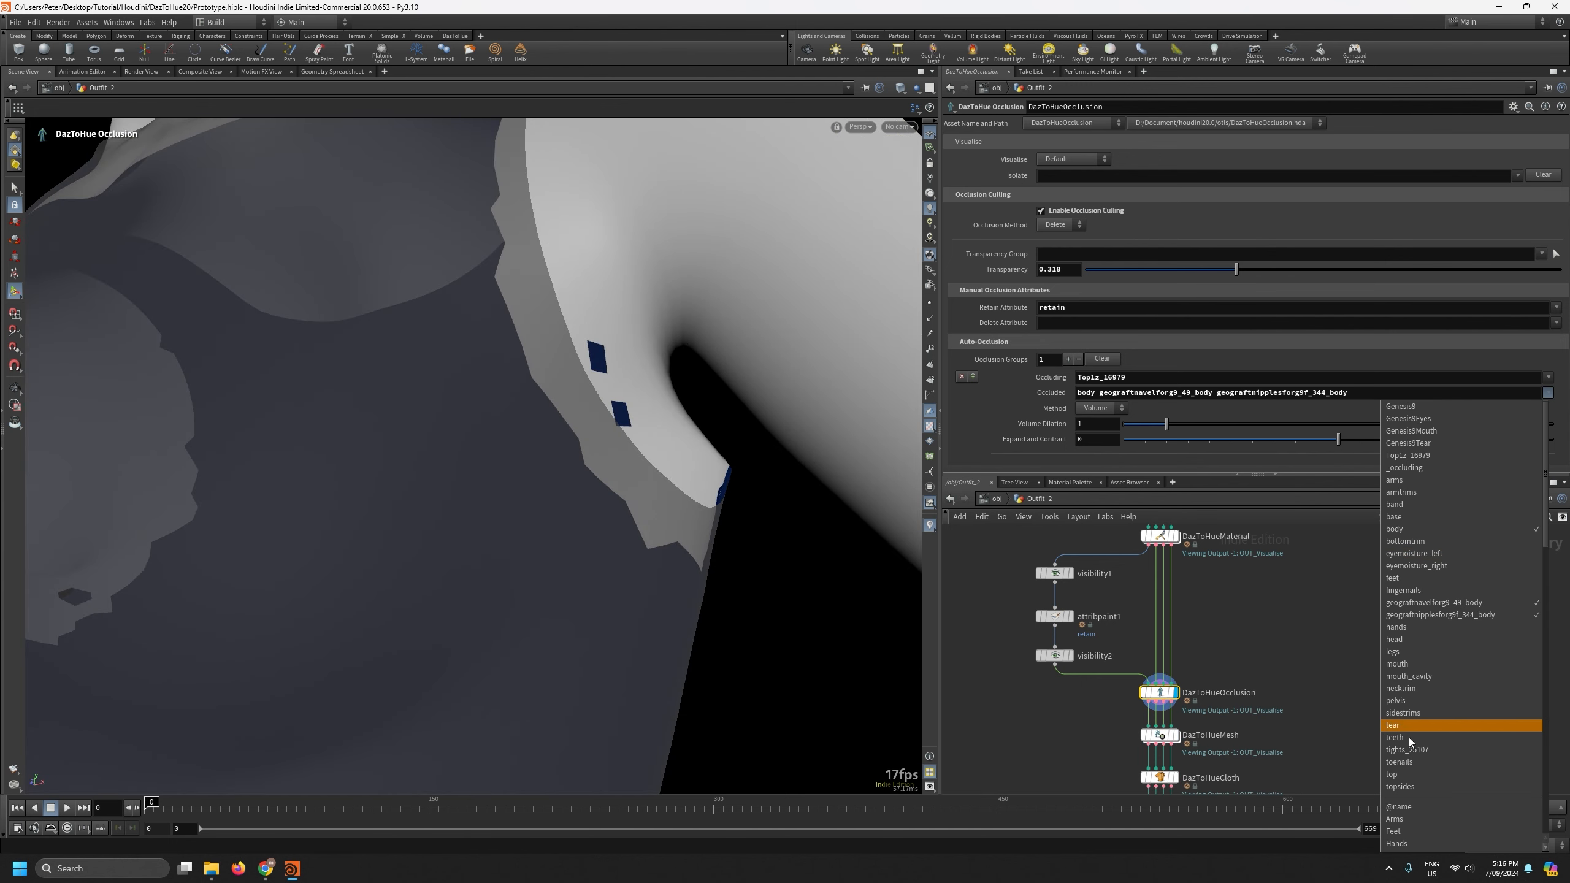
left_click(1402, 482)
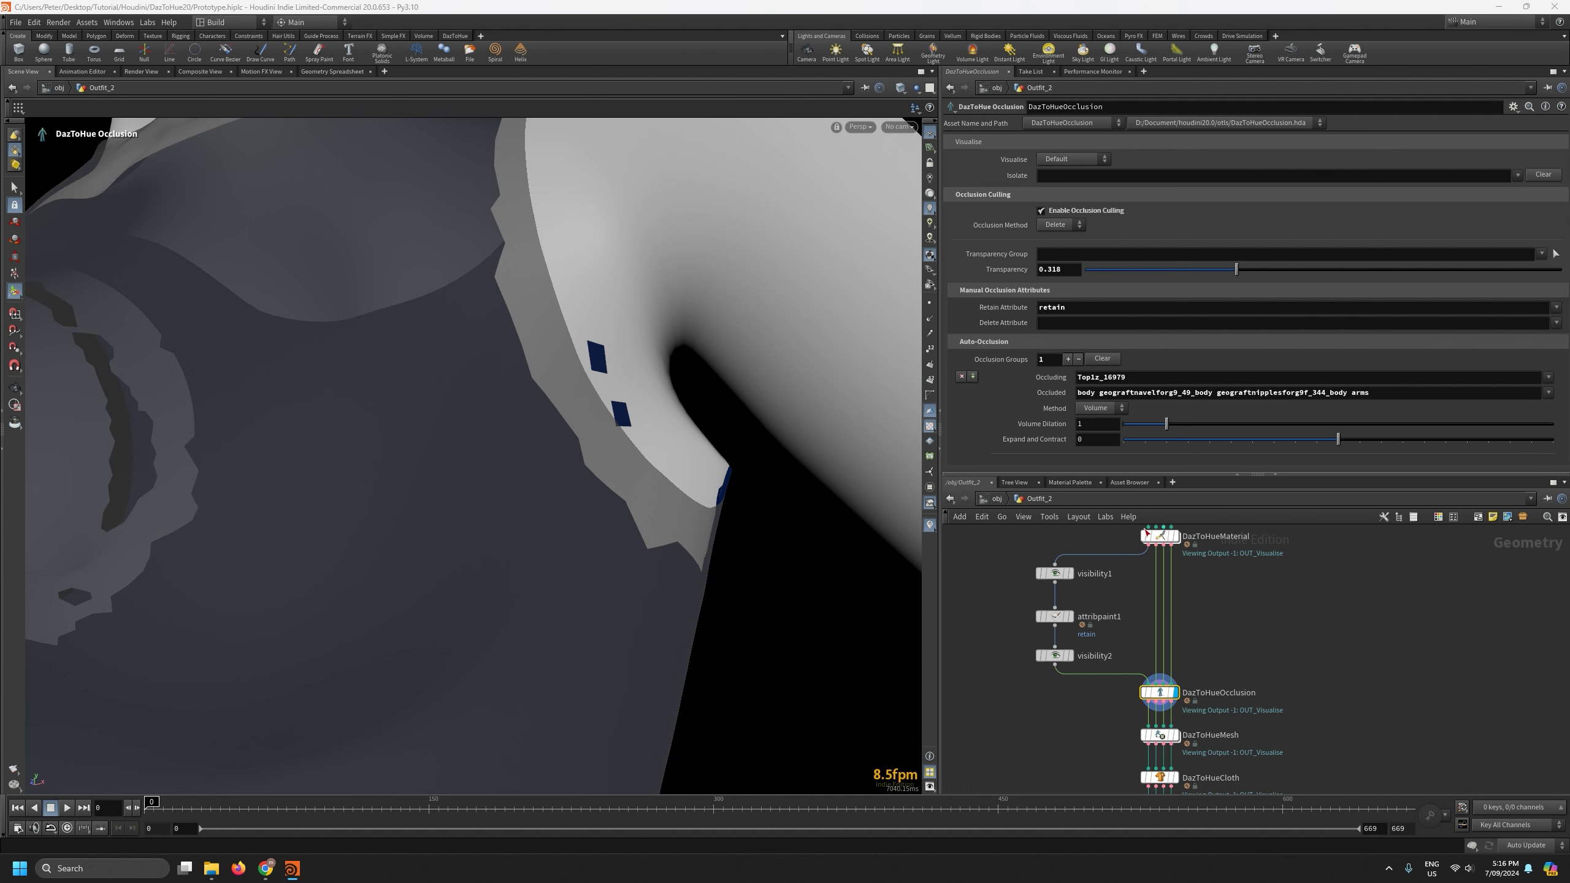
key("Escape")
Compare the painted retain area on attribpaint1 with the DazToHueOcclusion output around the underarm and the top of the shoulder.
left_click(1071, 618)
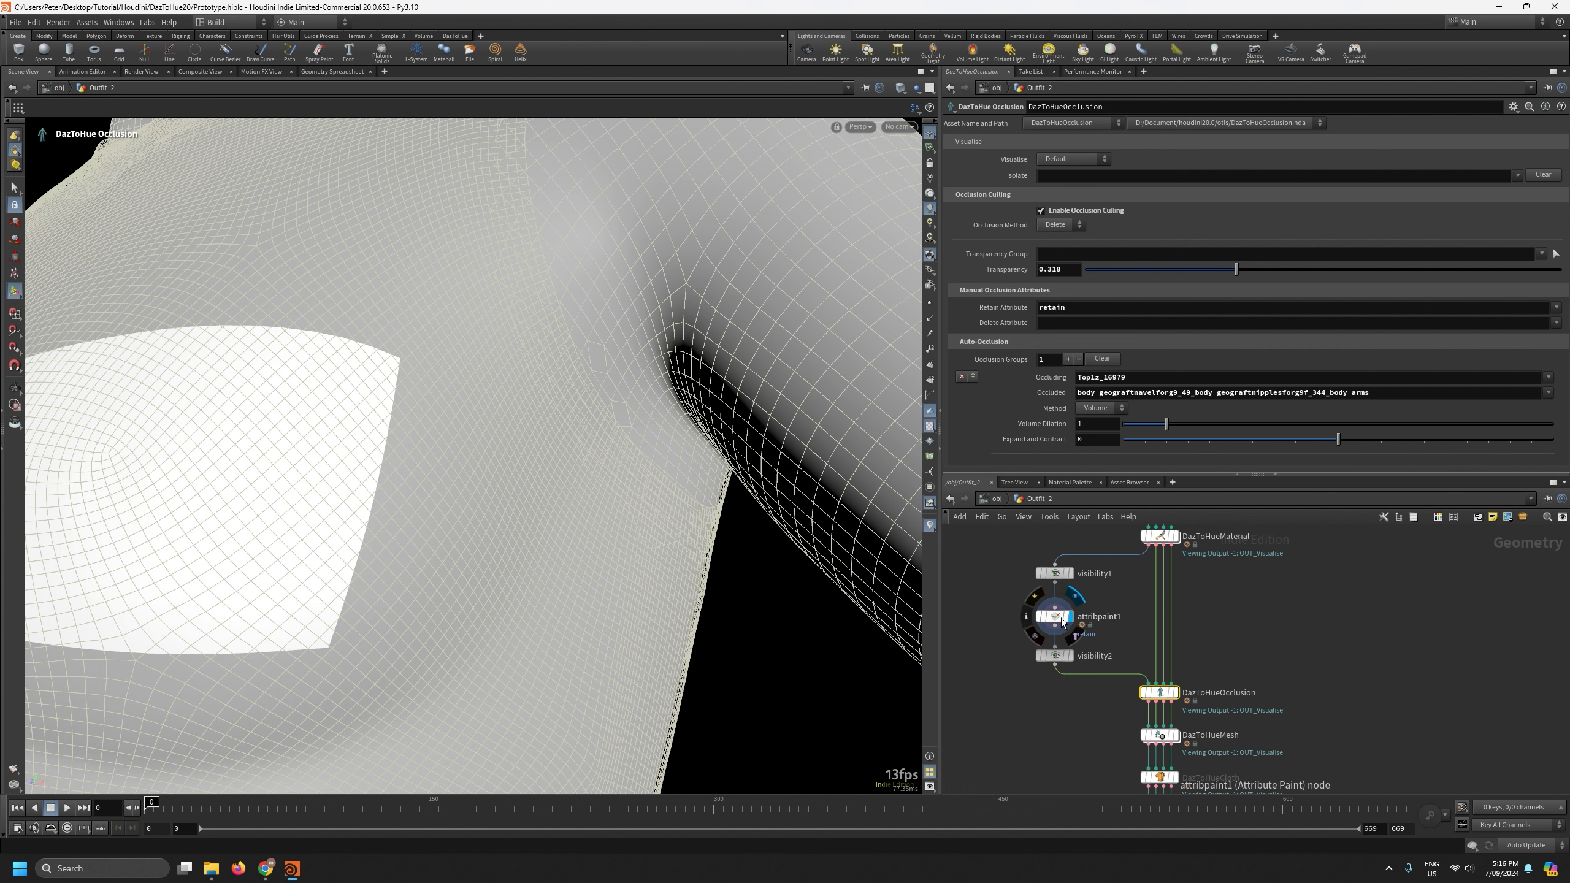
left_click(1056, 616)
key("Return")
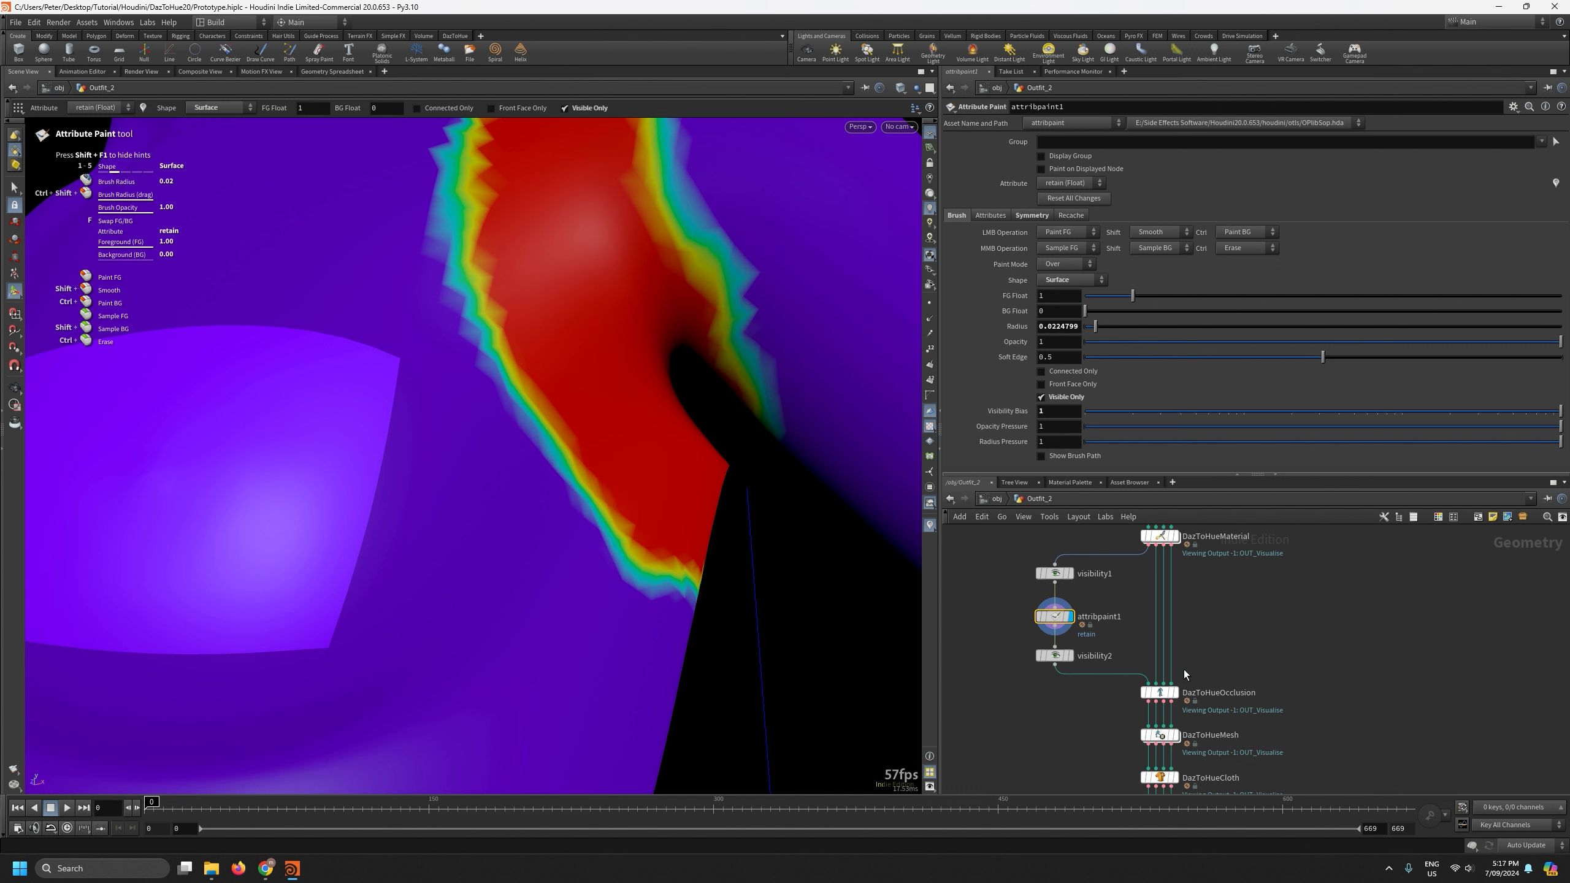
left_click(1173, 693)
left_click(1163, 693)
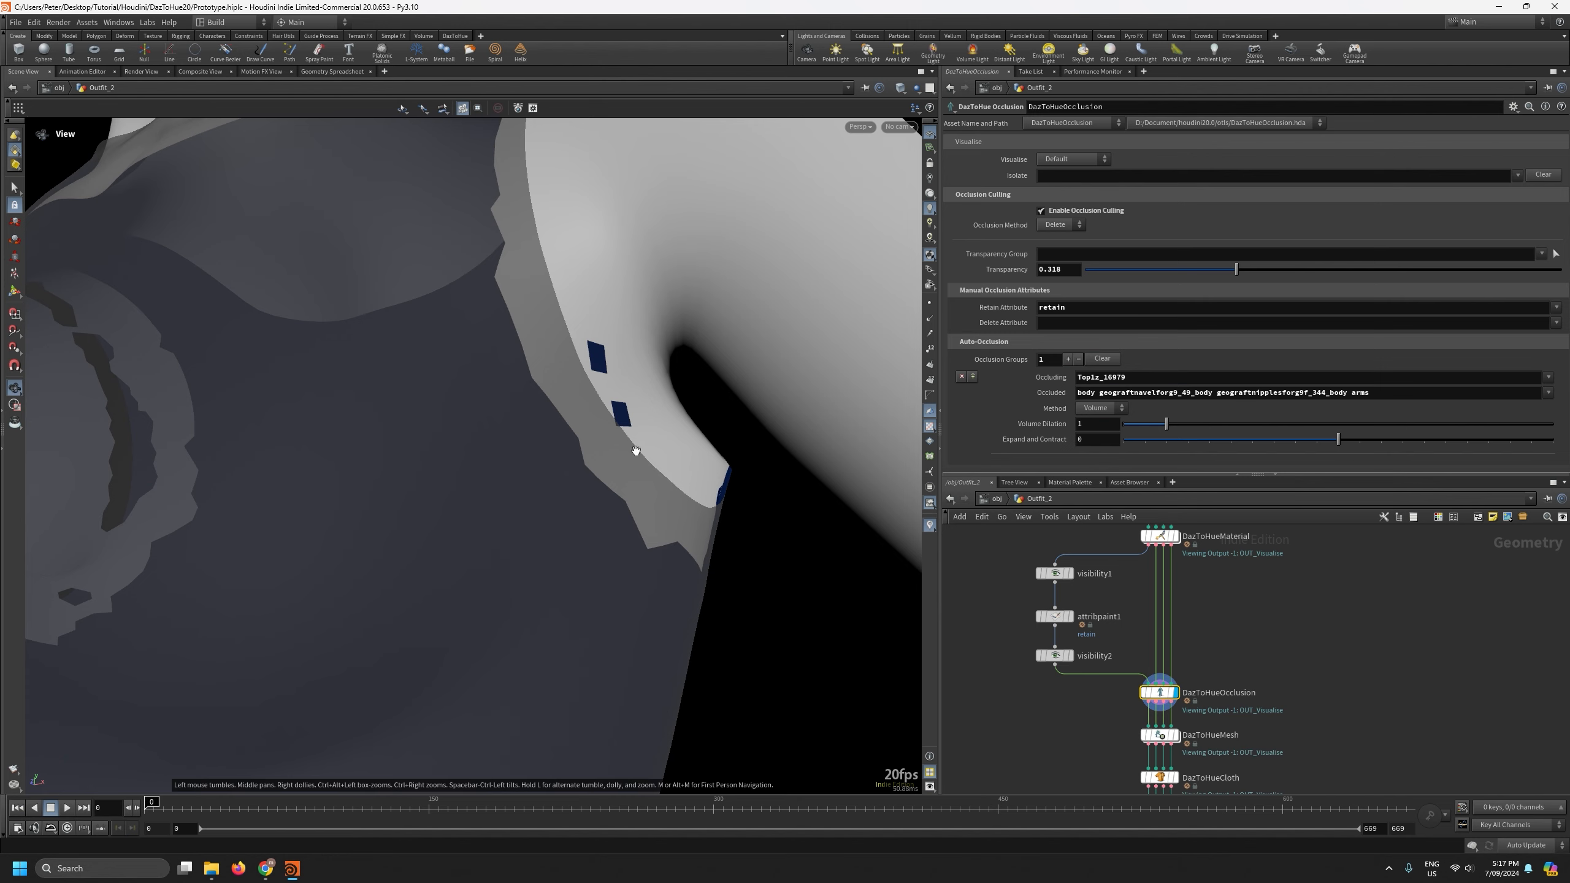
right_click_drag(634, 448, 634, 523, "alt")
left_click_drag(634, 523, 609, 634, "alt")
middle_click_drag(692, 401, 703, 575, "alt")
right_click_drag(703, 576, 668, 386, "alt")
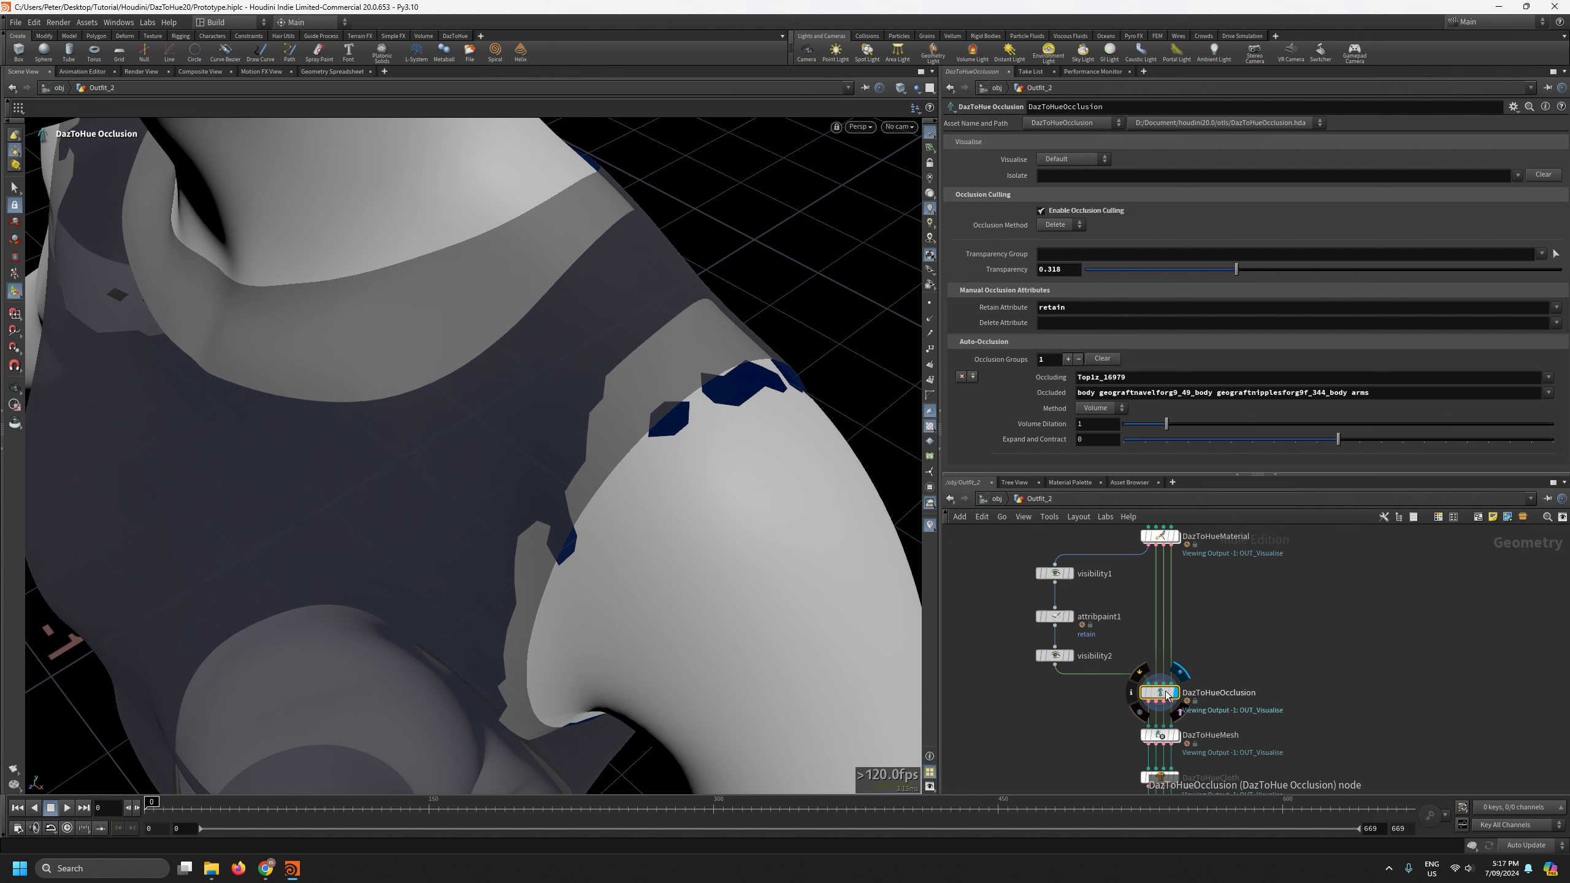
With the occlusion output still displayed, paint the retain attribute over the gaps along the shoulder top and front armhole edge.
left_click(1054, 617)
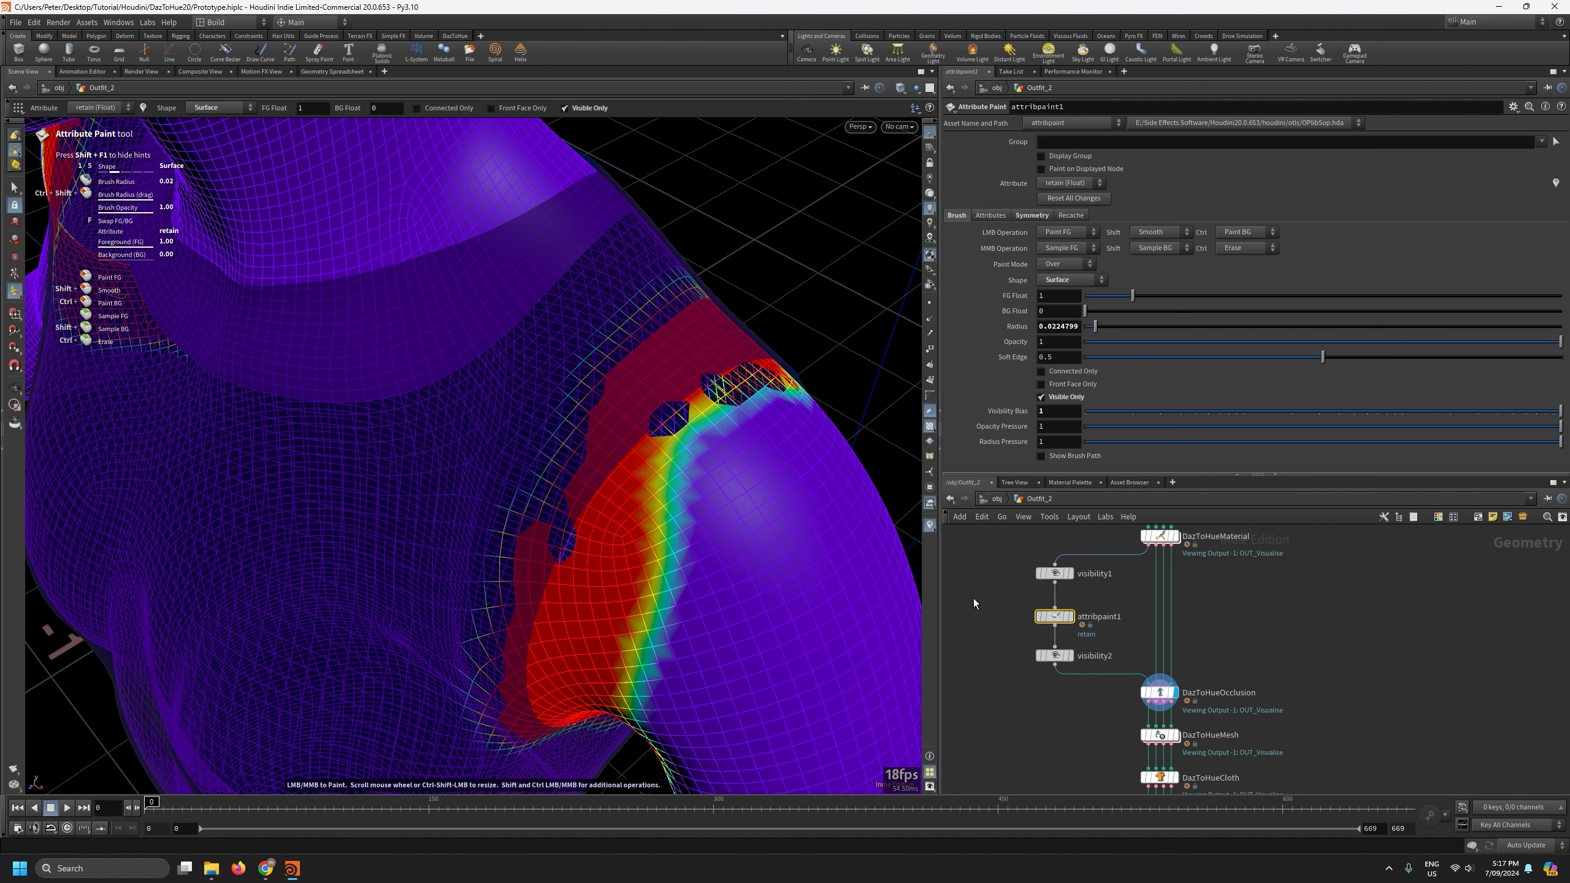
left_click_drag(701, 400, 779, 370)
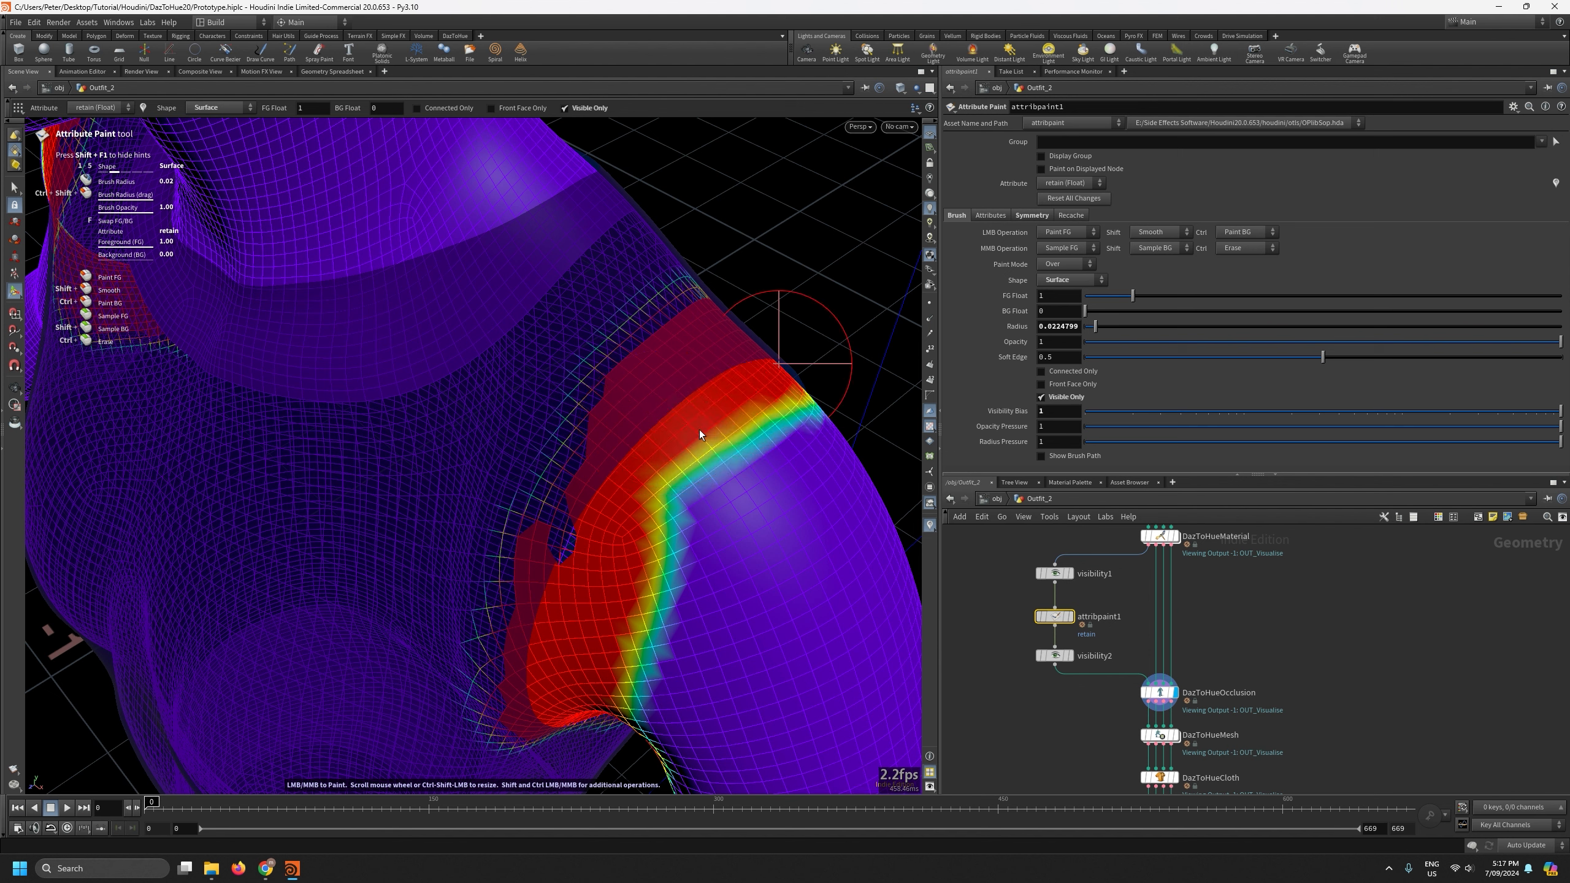
mouse_move(557, 567)
left_mouse_down()
mouse_move(548, 518)
mouse_move(575, 473)
left_mouse_up()
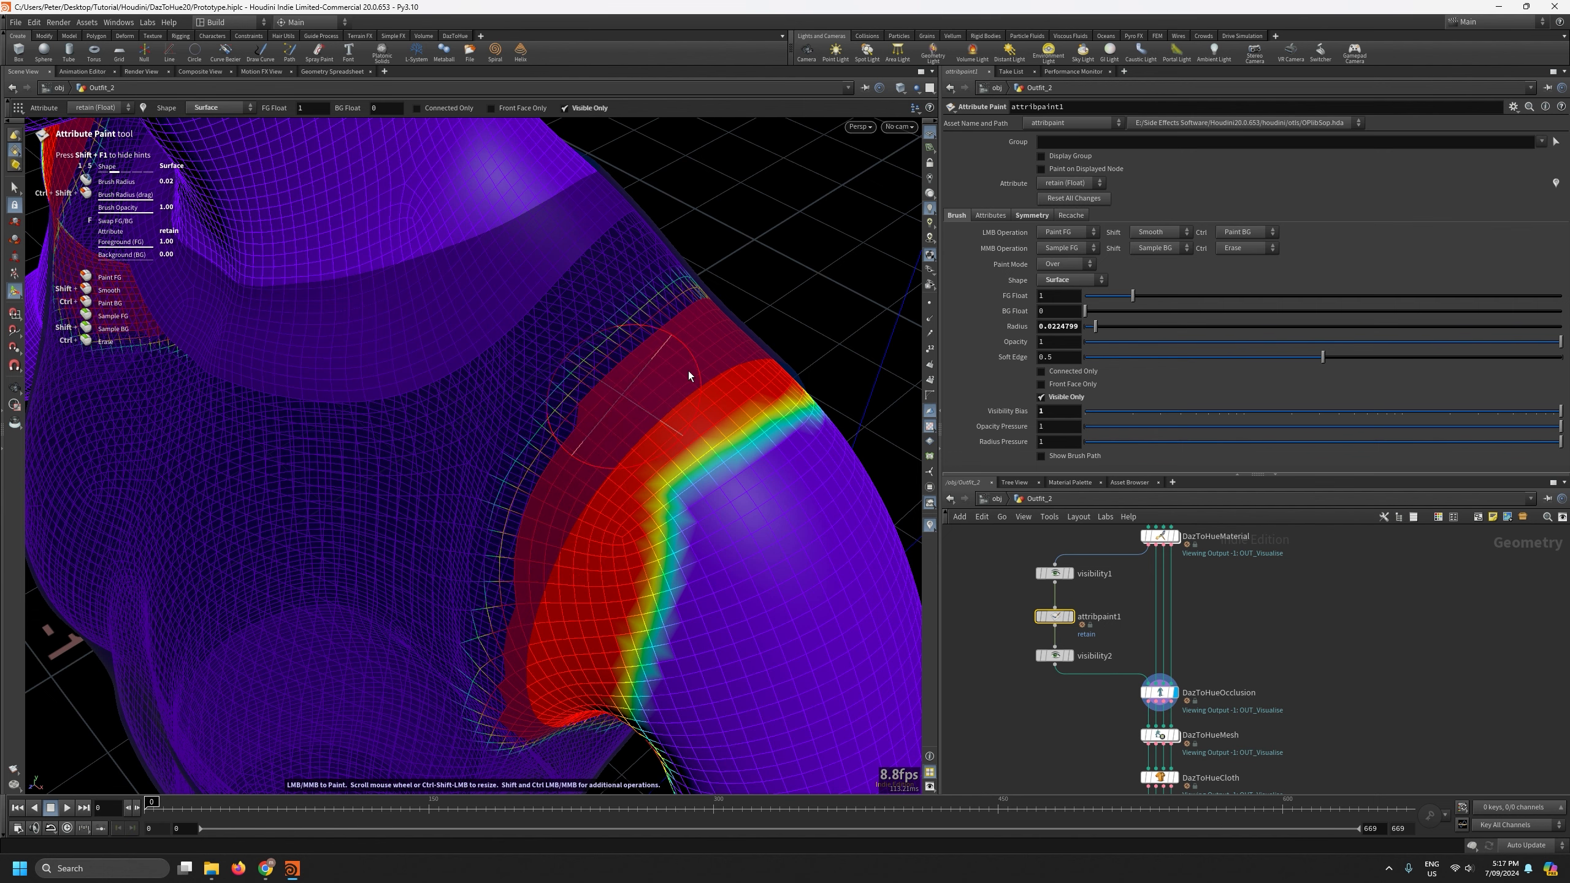
Paint the retain attribute over the jagged gap along the back edge of the armhole, from the shoulder down to the underarm.
key("Escape")
left_click_drag(682, 372, 344, 302)
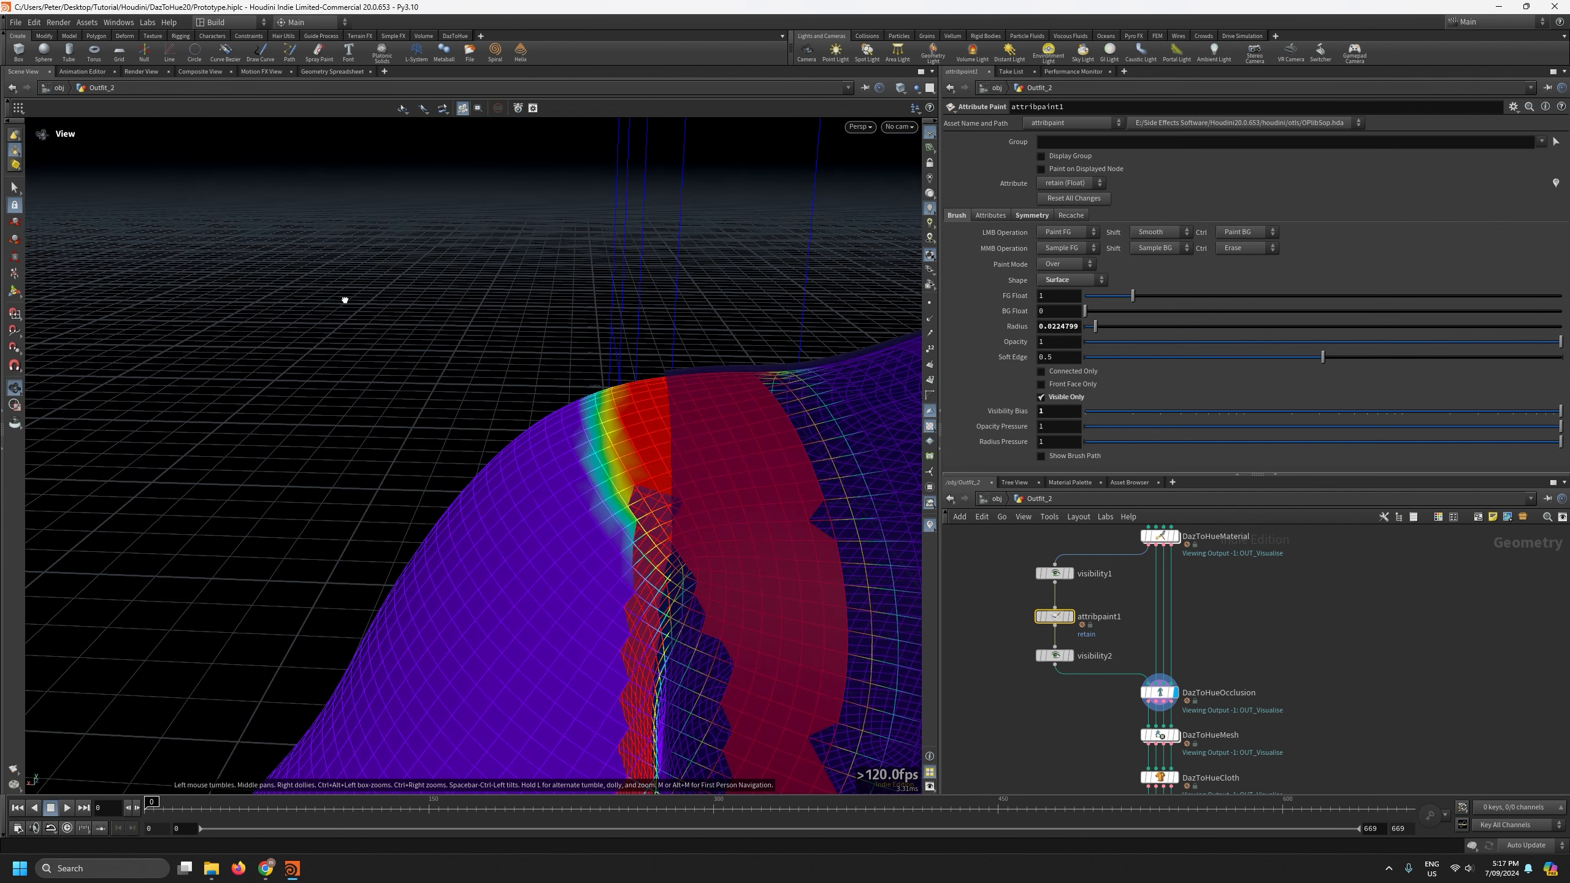
left_click_drag(495, 455, 487, 299)
key("Return")
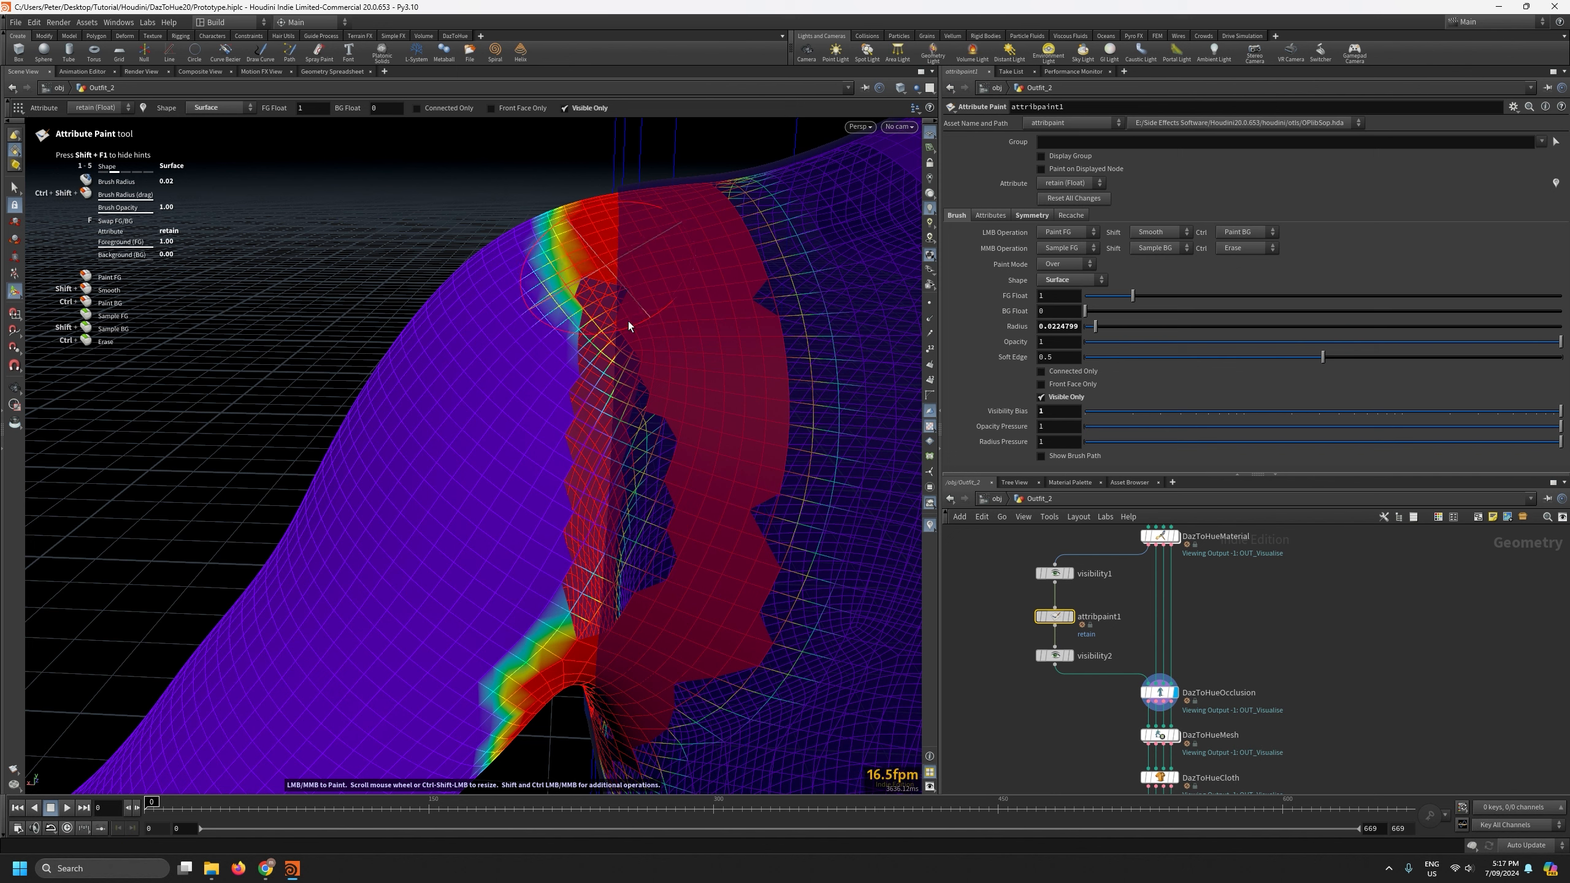
mouse_move(648, 424)
left_mouse_down()
mouse_move(648, 508)
mouse_move(608, 654)
mouse_move(624, 316)
mouse_move(666, 436)
mouse_move(608, 269)
left_mouse_up()
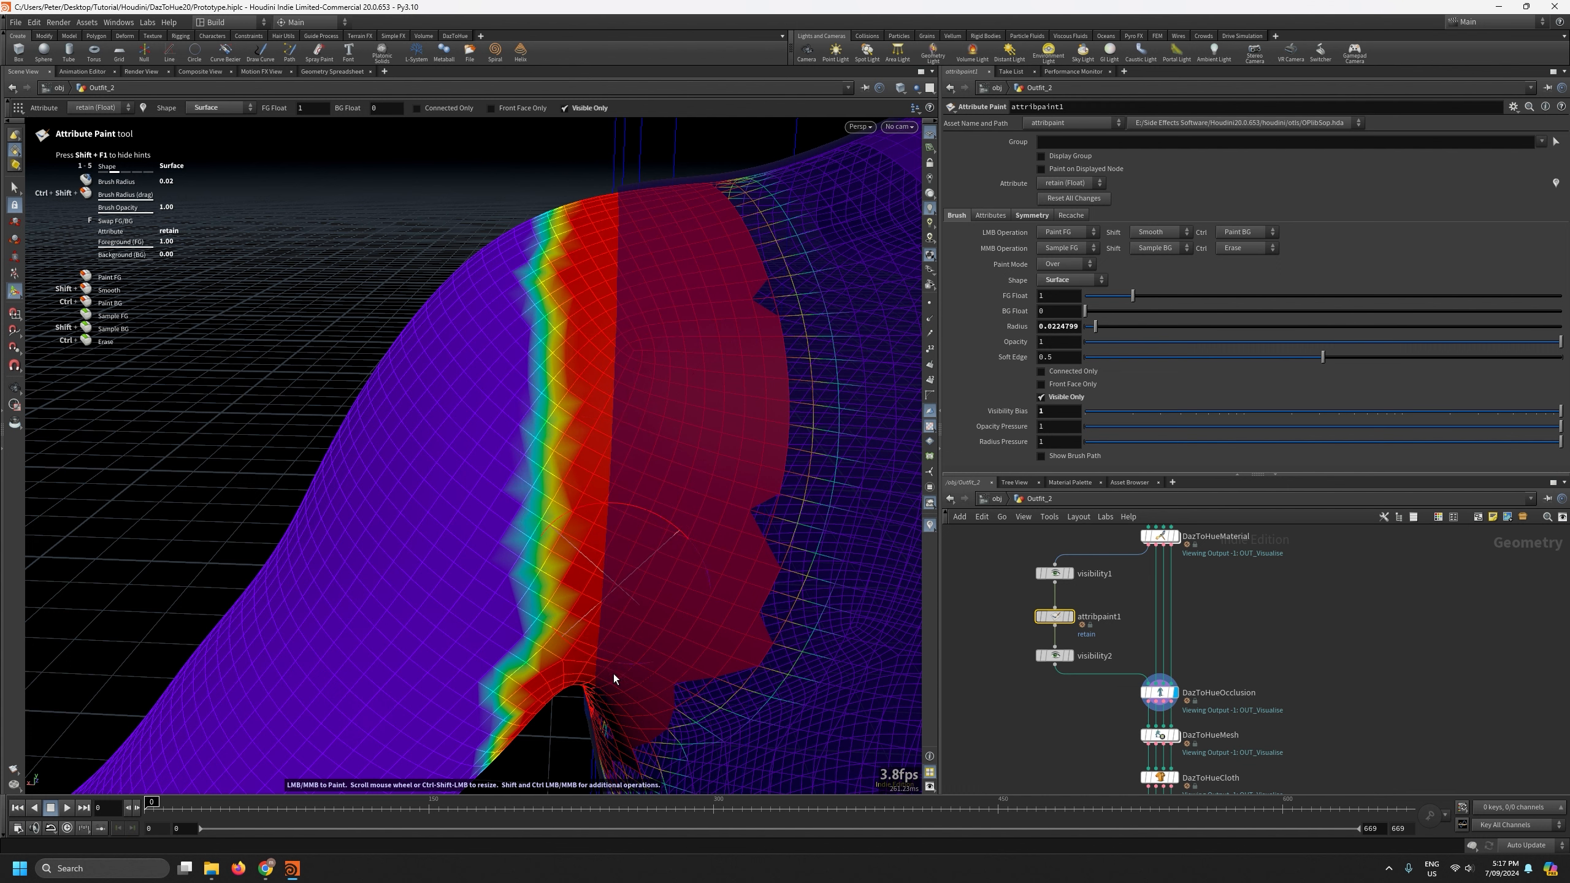
left_click_drag(613, 674, 611, 690)
left_click(611, 689)
Paint retain over the small remaining hole near the underarm and remove the stray painted spot from the upper arm.
mouse_move(668, 535)
left_mouse_down("alt")
mouse_move(634, 653)
mouse_move(664, 302)
left_mouse_up("alt")
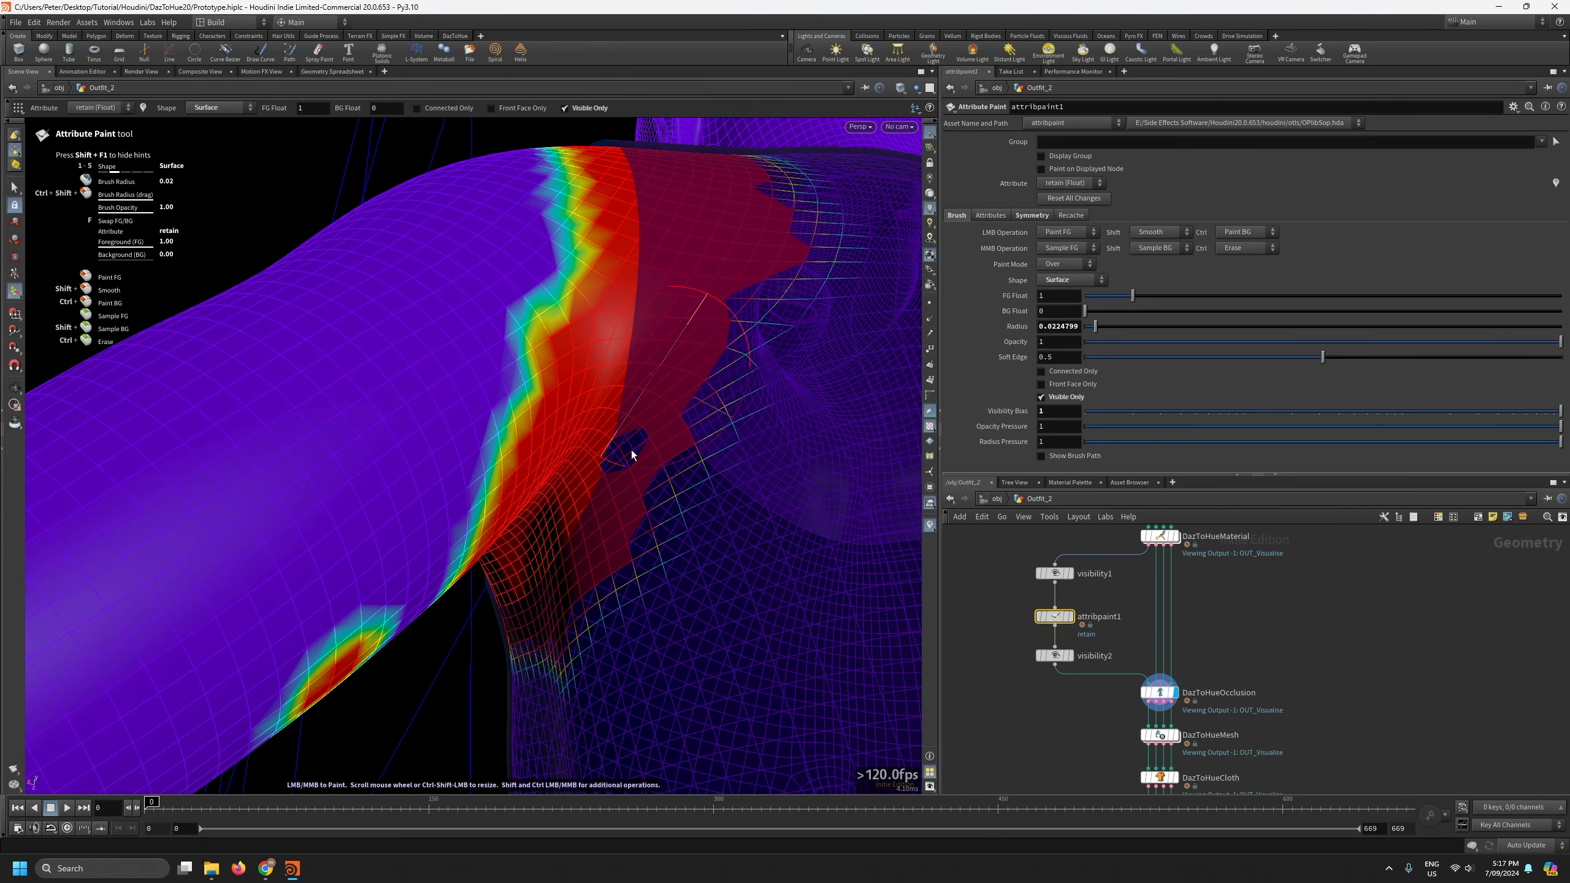
mouse_move(622, 469)
left_mouse_down()
mouse_move(606, 532)
mouse_move(538, 567)
mouse_move(588, 459)
mouse_move(634, 410)
mouse_move(603, 385)
left_mouse_up()
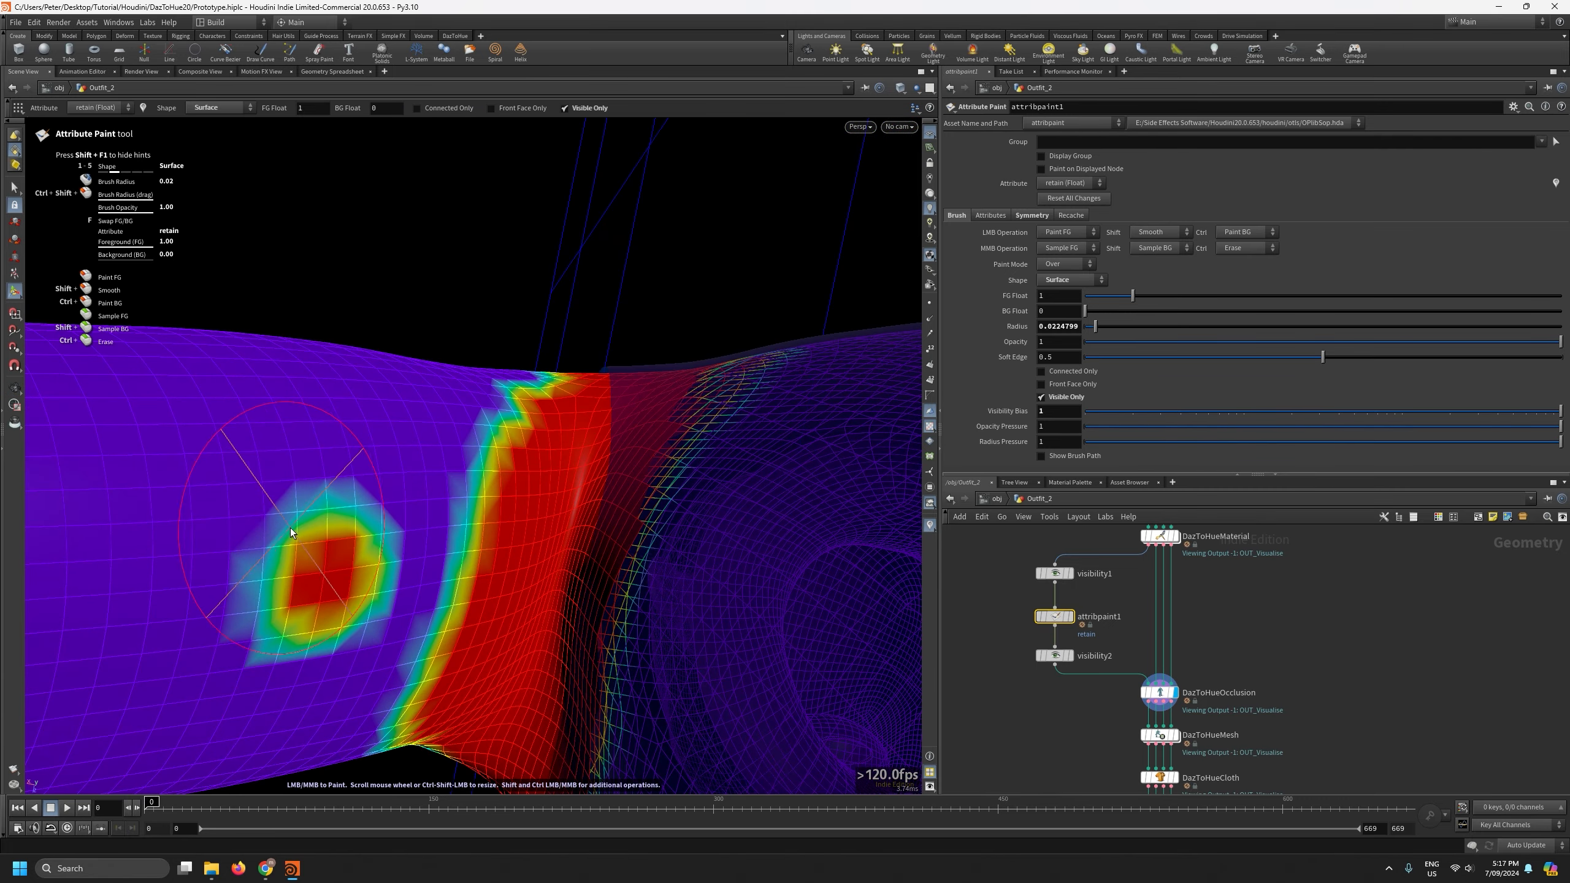
mouse_move(330, 613)
left_mouse_down("ctrl")
mouse_move(326, 629)
mouse_move(260, 626)
mouse_move(260, 564)
mouse_move(284, 526)
left_mouse_up("ctrl")
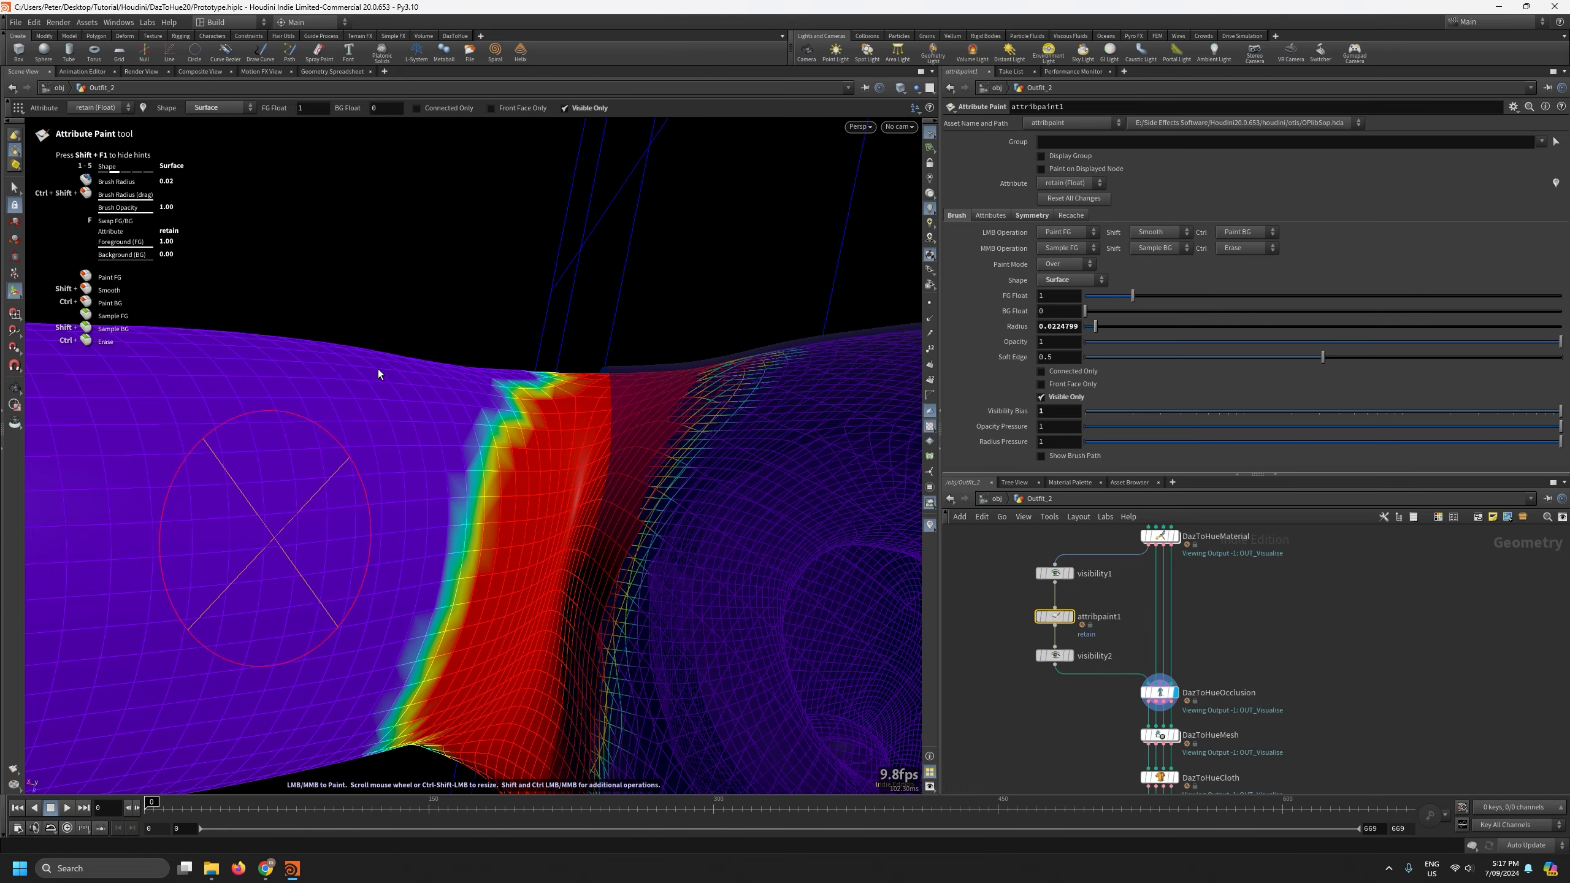
mouse_move(385, 368)
left_mouse_down("alt")
mouse_move(421, 637)
mouse_move(525, 418)
mouse_move(785, 487)
mouse_move(823, 522)
mouse_move(715, 428)
mouse_move(568, 346)
mouse_move(634, 449)
mouse_move(636, 564)
mouse_move(676, 428)
mouse_move(638, 336)
mouse_move(554, 438)
mouse_move(655, 561)
mouse_move(648, 428)
mouse_move(340, 473)
mouse_move(317, 521)
mouse_move(718, 613)
mouse_move(603, 439)
mouse_move(560, 743)
mouse_move(531, 477)
mouse_move(470, 455)
mouse_move(478, 424)
left_mouse_up("alt")
left_click(1157, 691)
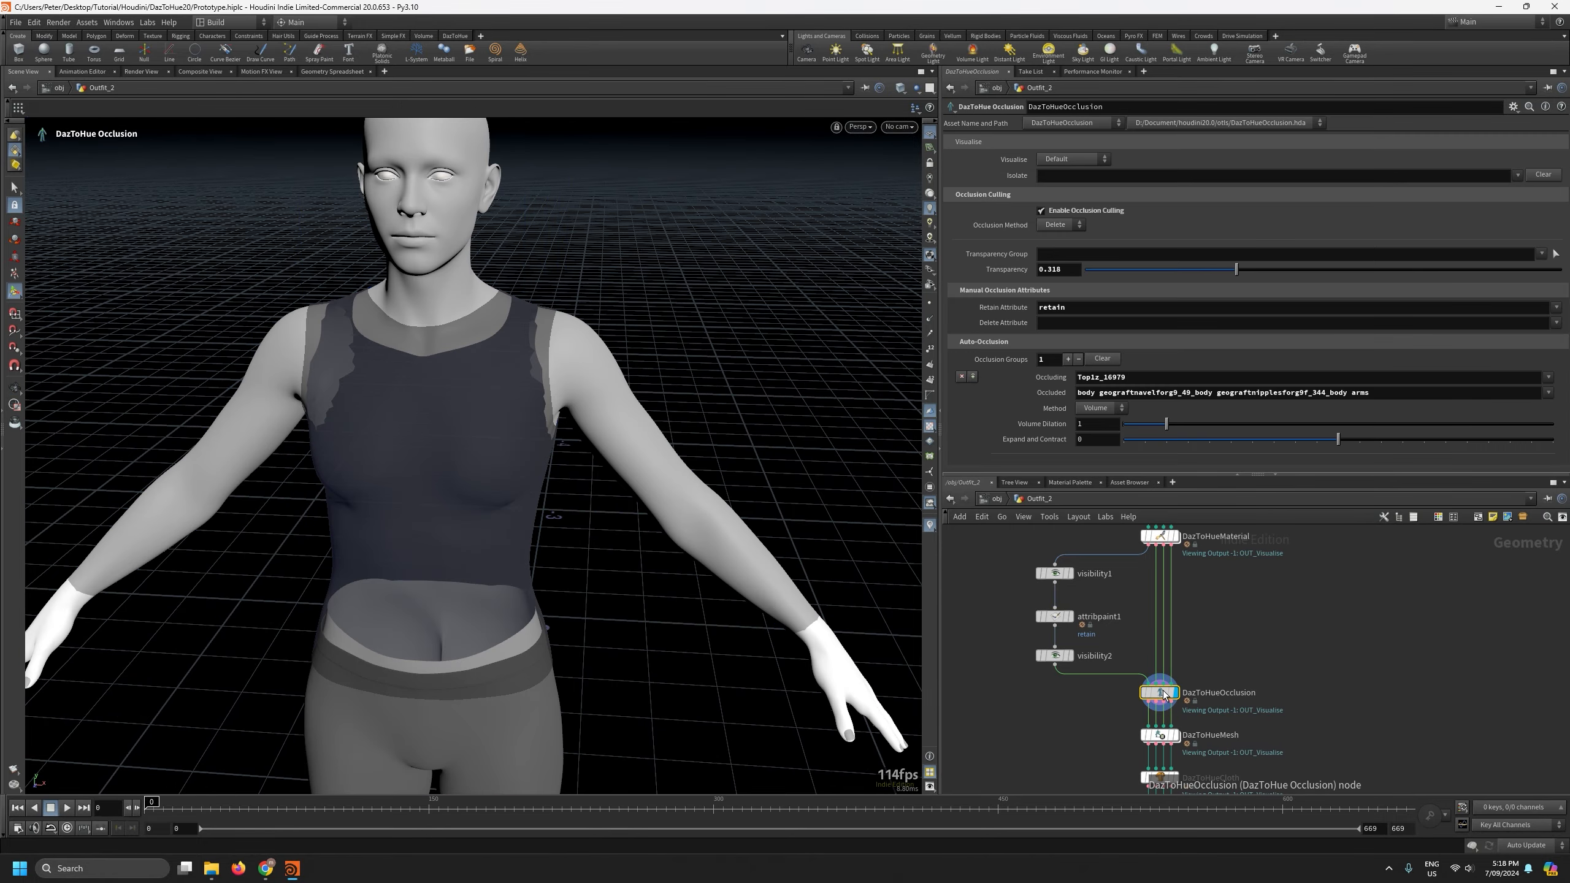
mouse_move(481, 326)
left_mouse_down()
mouse_move(449, 361)
mouse_move(99, 333)
mouse_move(84, 295)
mouse_move(151, 252)
mouse_move(508, 249)
mouse_move(531, 305)
mouse_move(497, 303)
left_mouse_up()
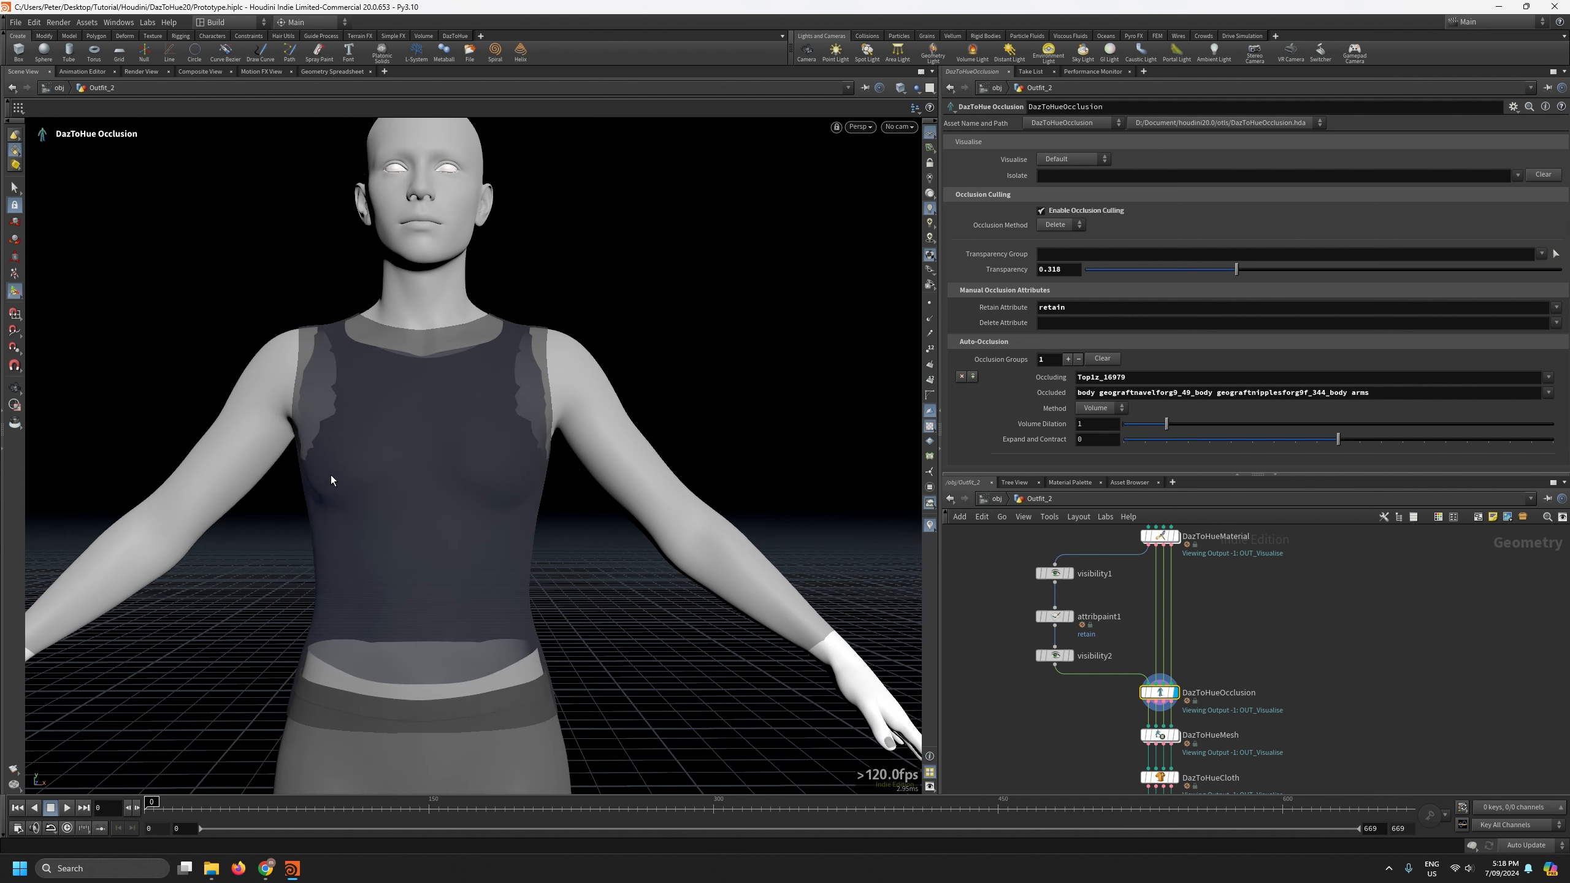
left_click(1517, 175)
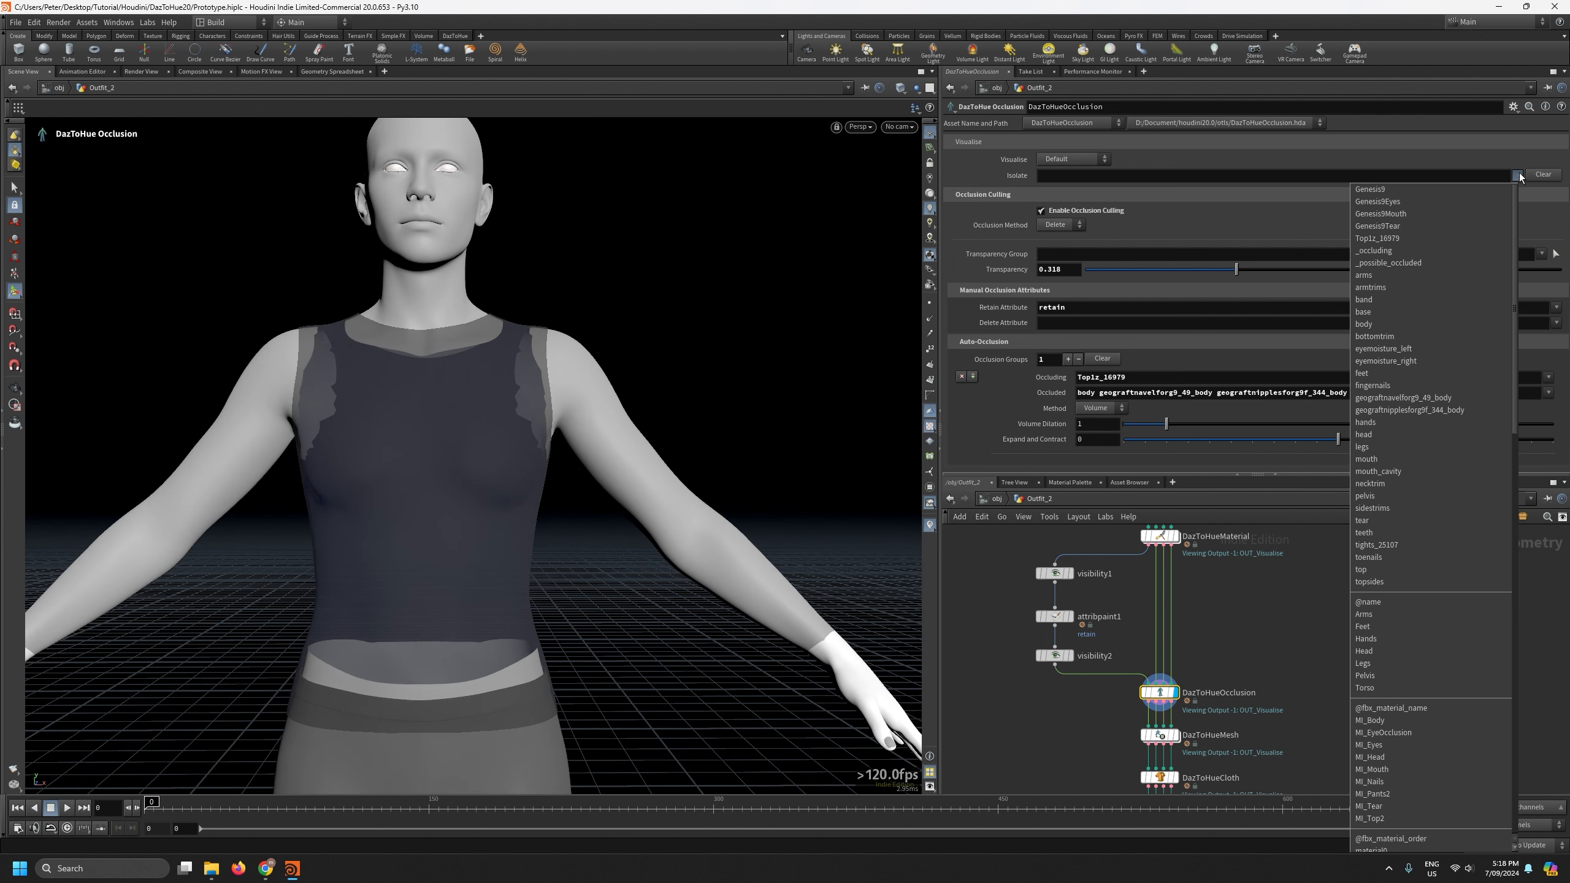
left_click(1383, 686)
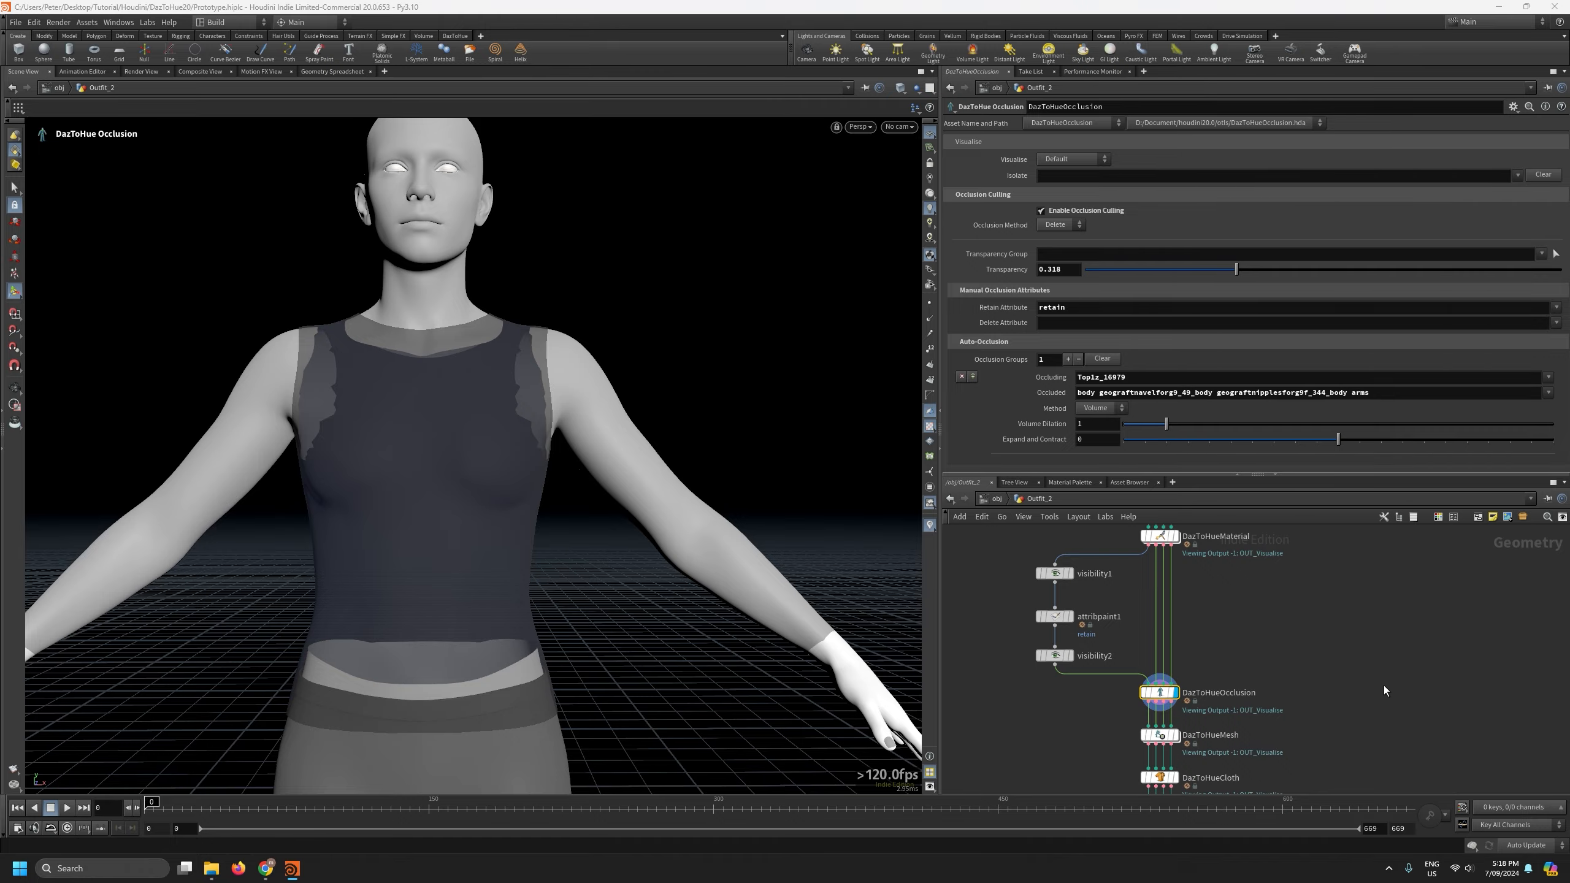
key("Escape")
left_click_drag(569, 368, 388, 394)
key("Return")
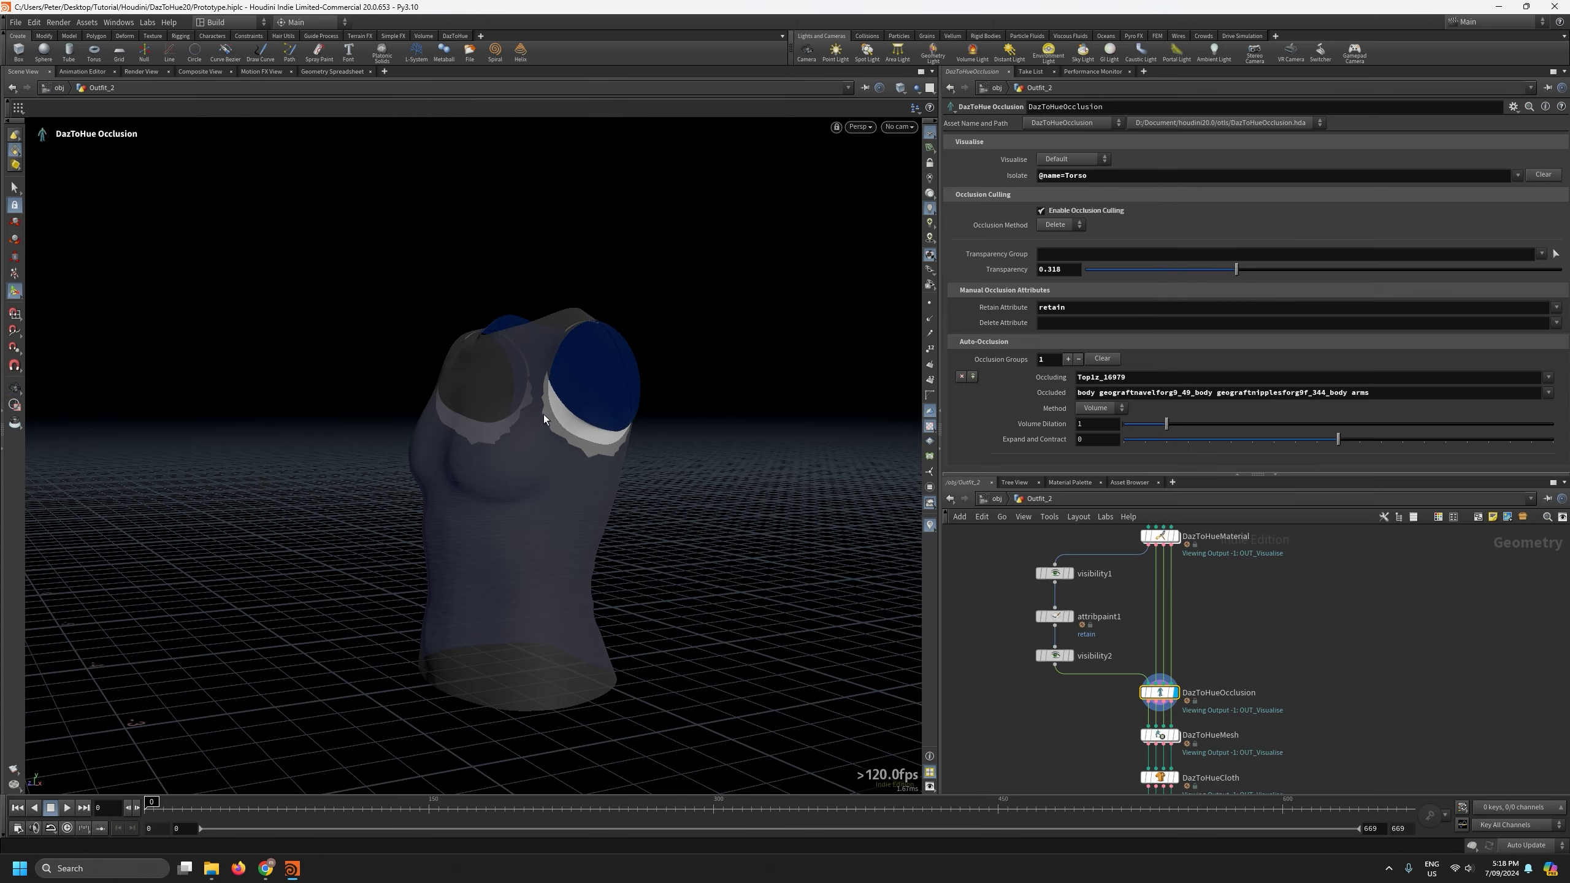
key("Escape")
left_click_drag(643, 439, 430, 484)
key("Return")
left_click(1543, 175)
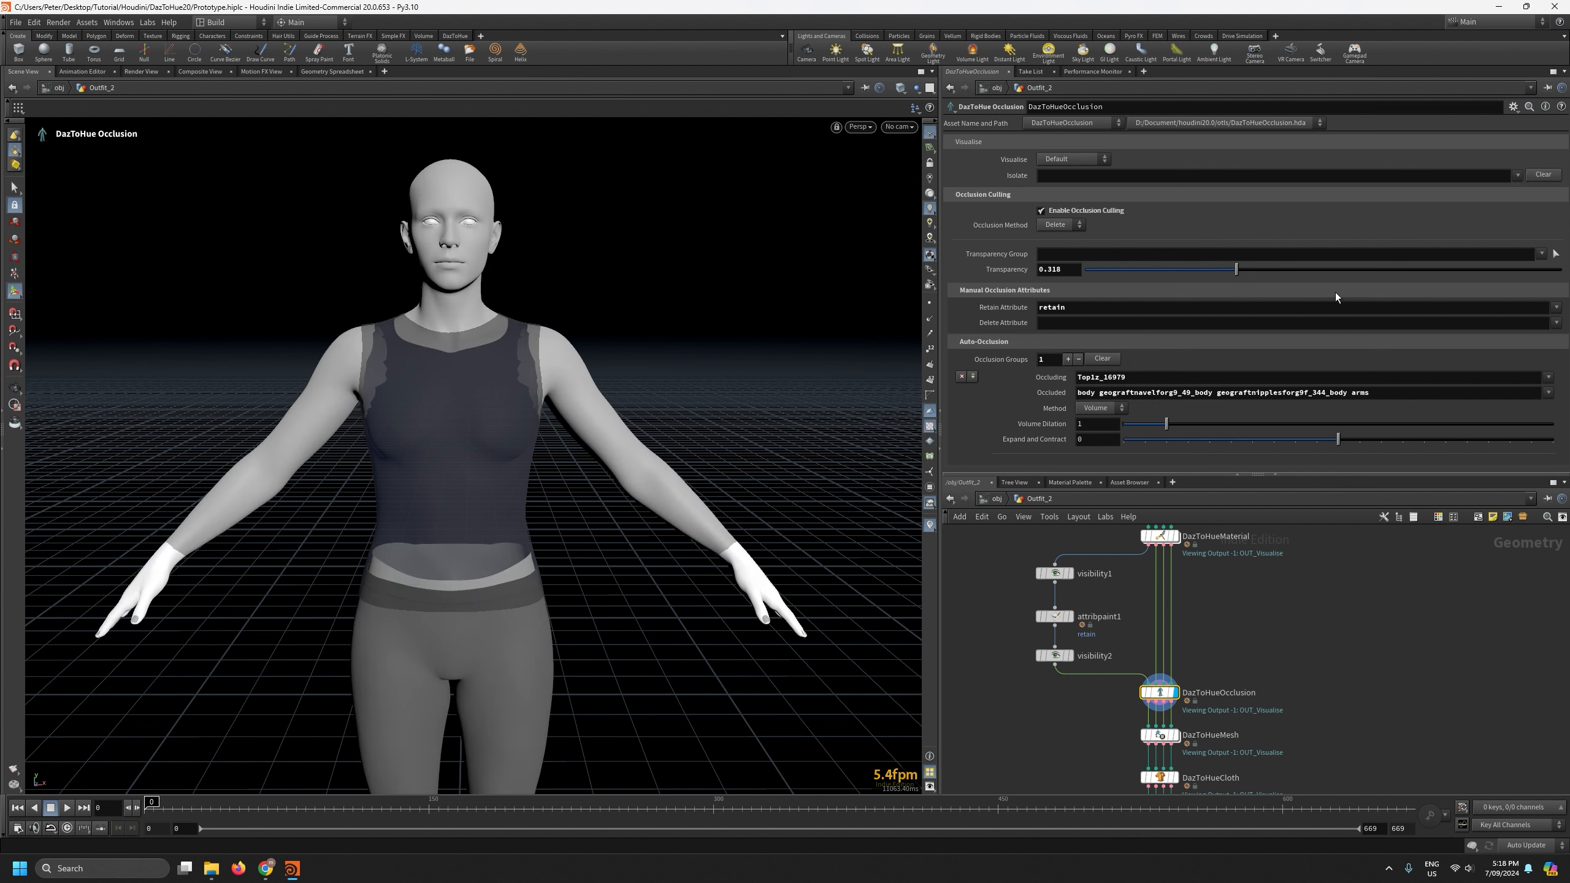
left_click(1517, 175)
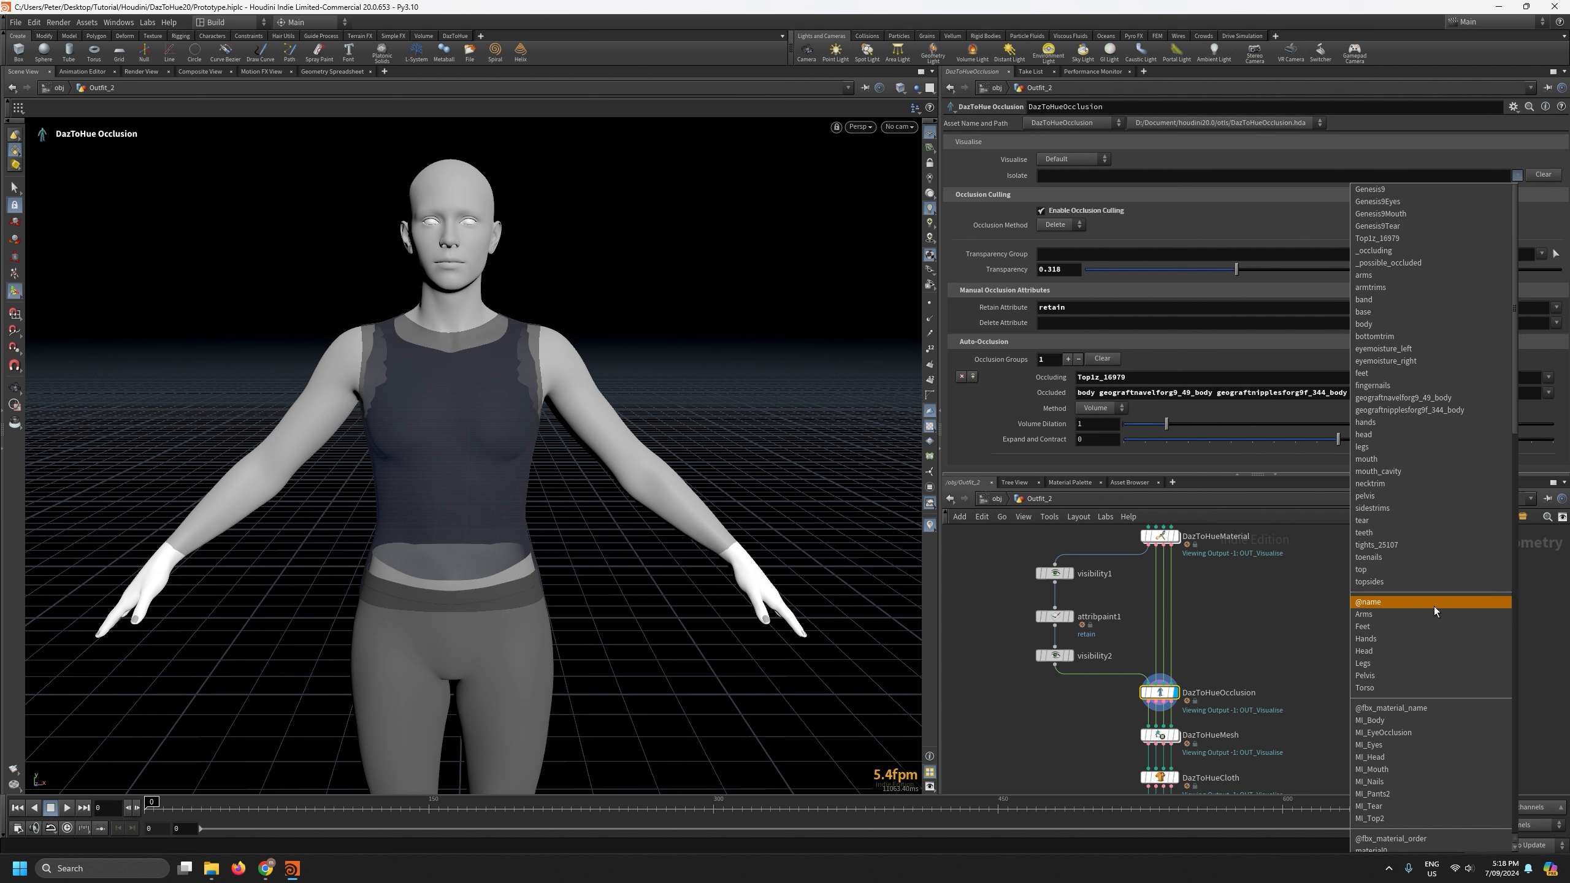
left_click(1515, 177)
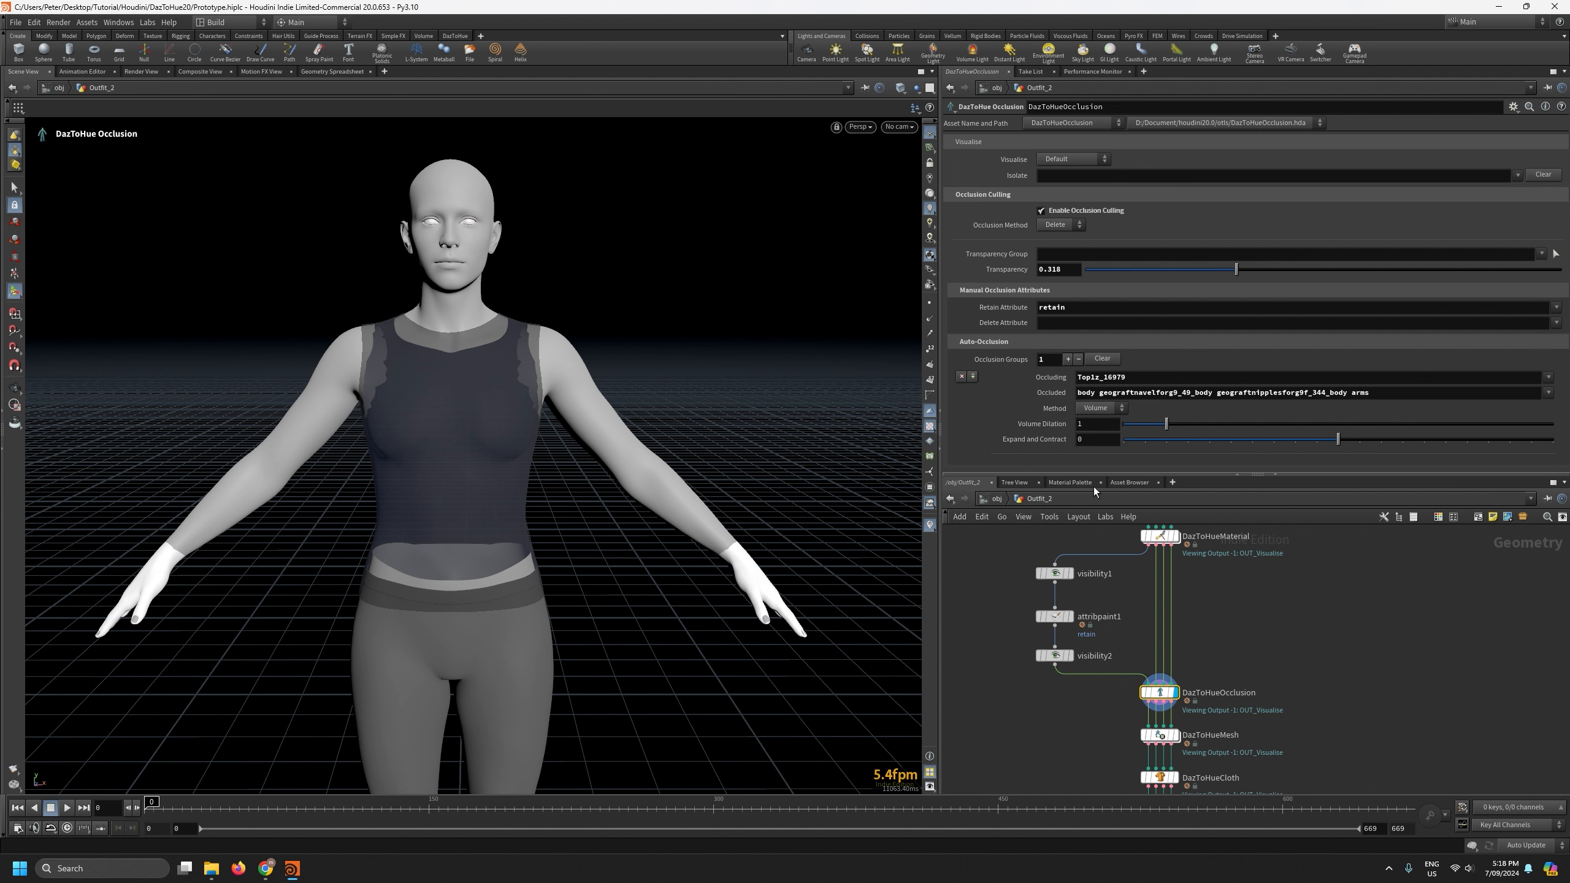
left_click(1068, 359)
scroll(1058, 372, "down", 2)
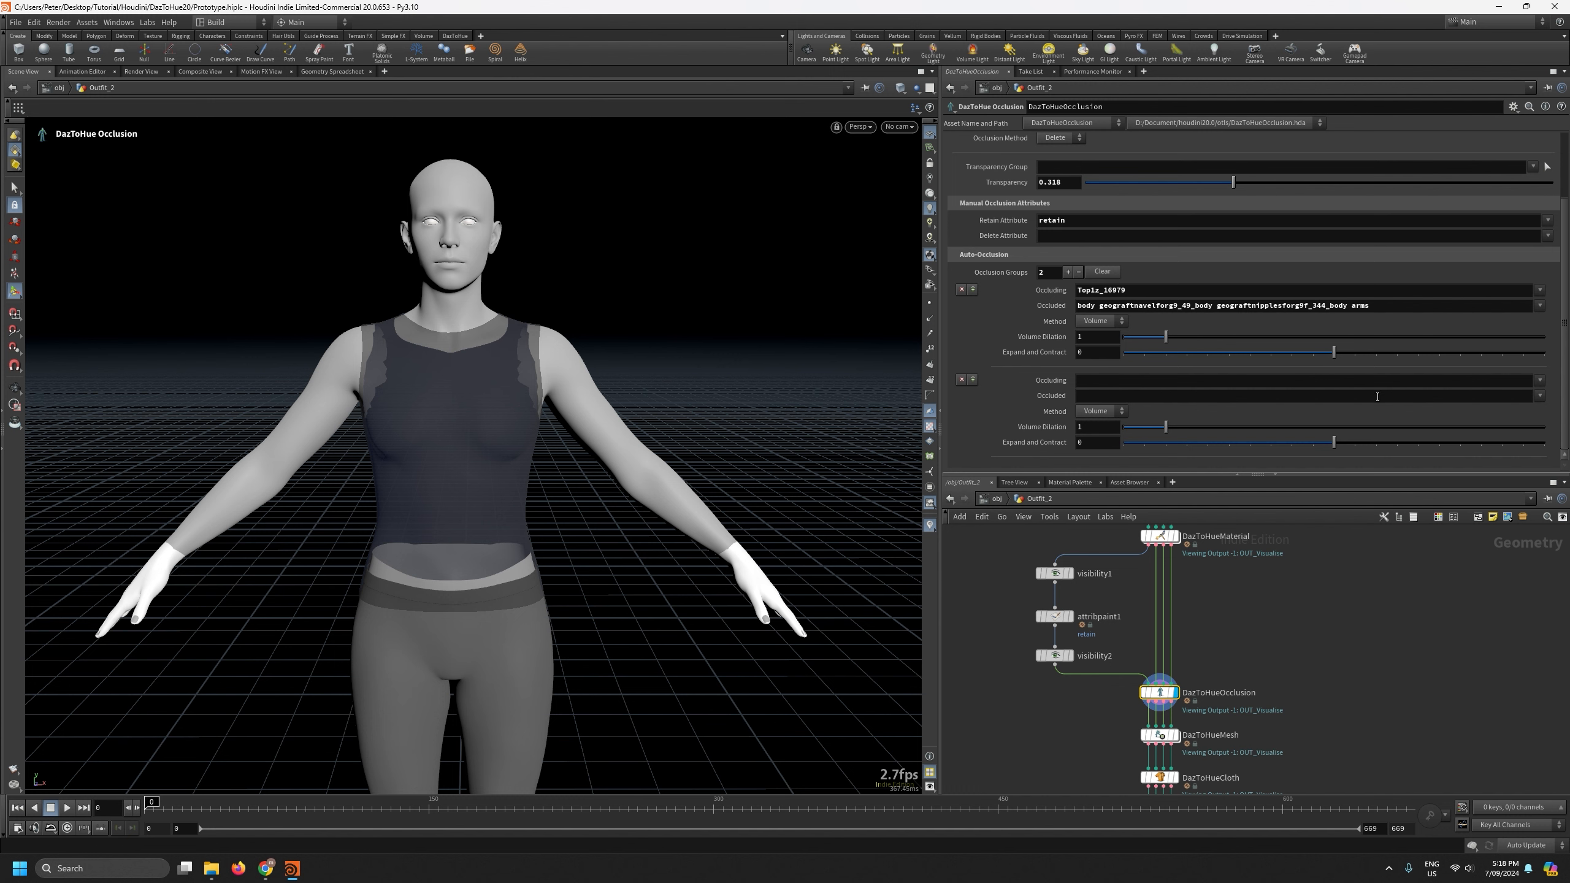
left_click(1539, 380)
scroll(1464, 479, "down", 3)
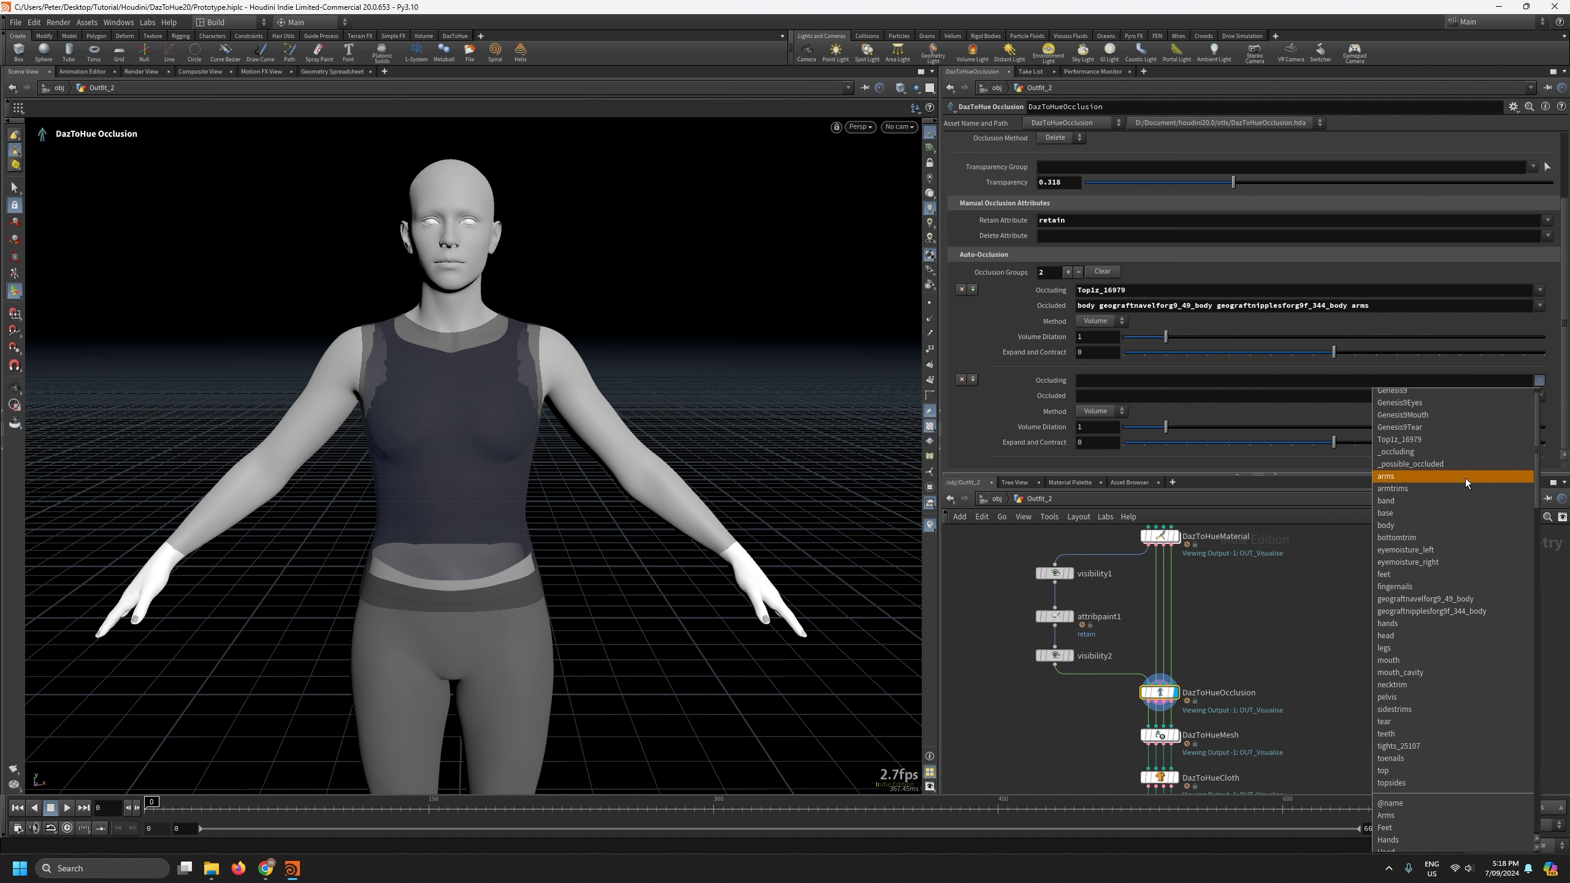
scroll(1464, 488, "down", 10)
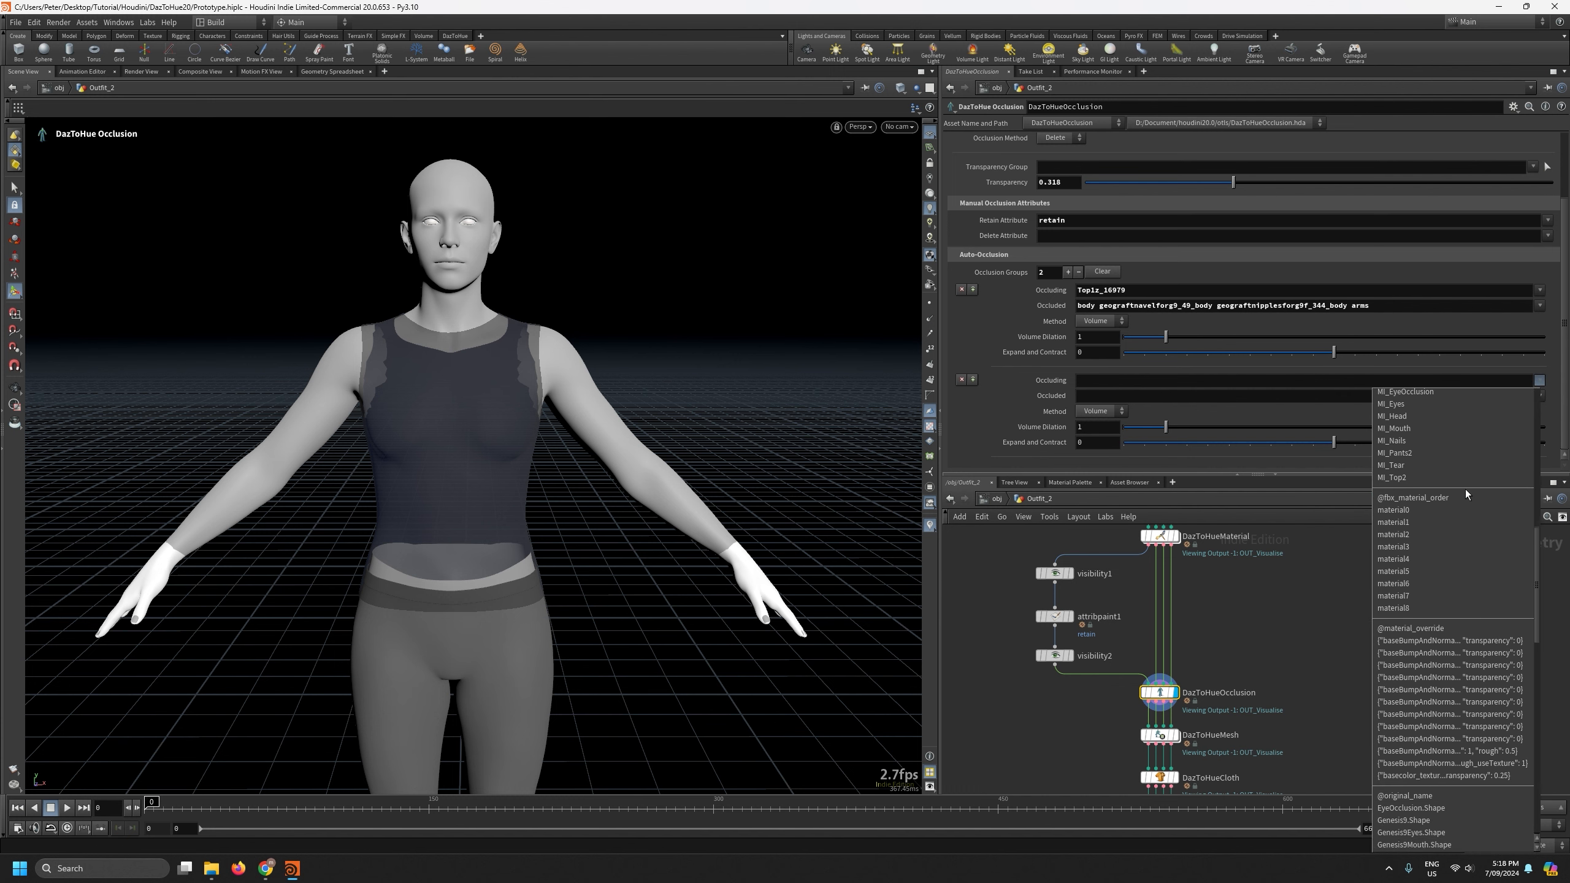
scroll(1464, 488, "down", 3)
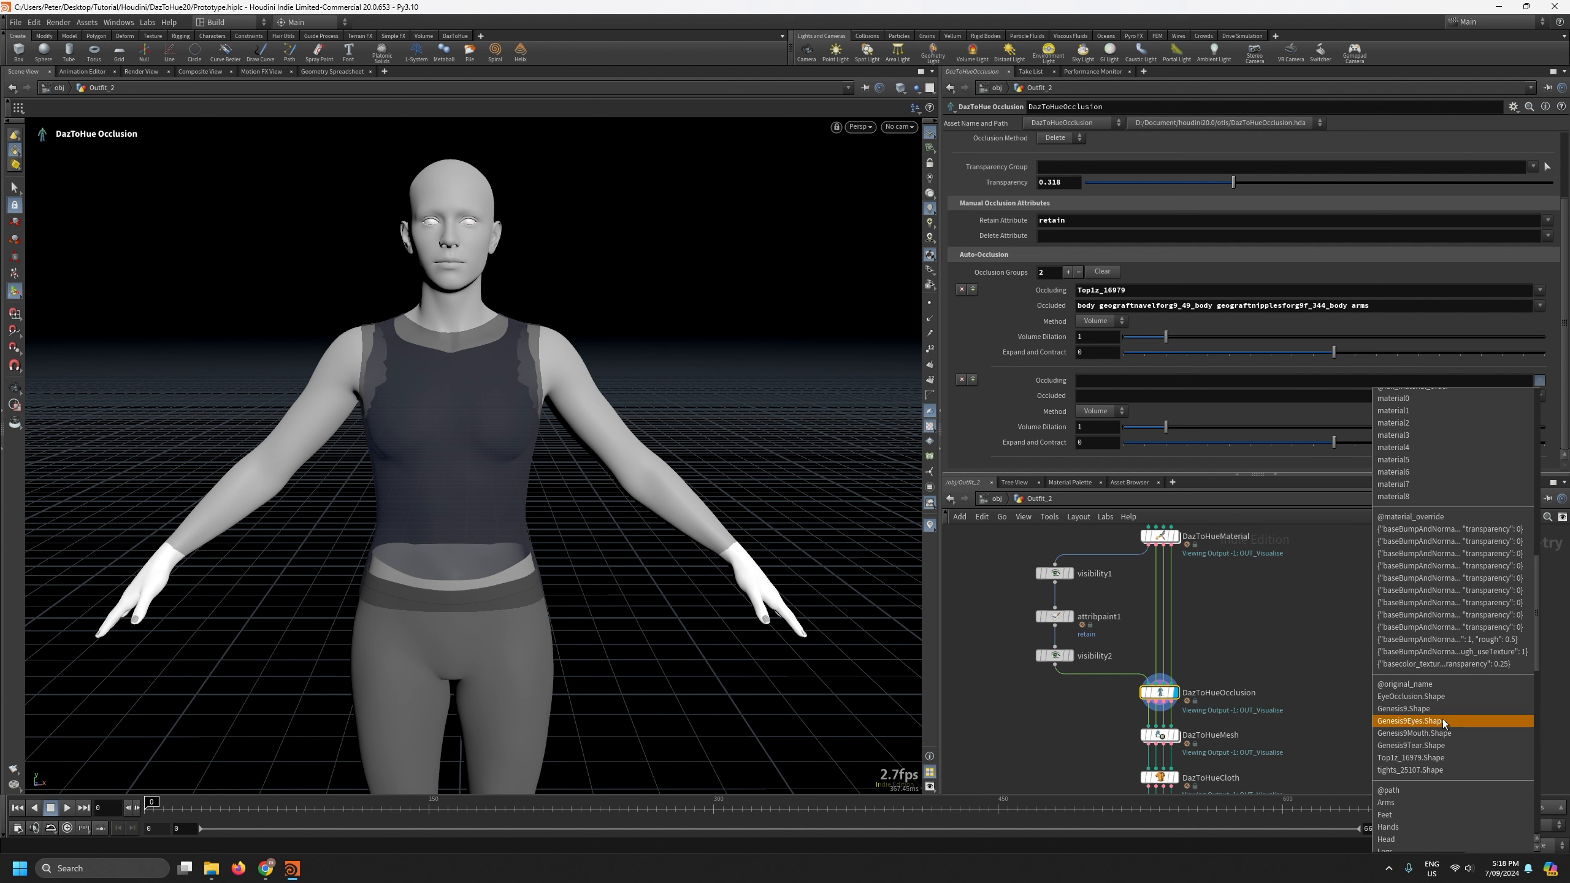
left_click(1424, 770)
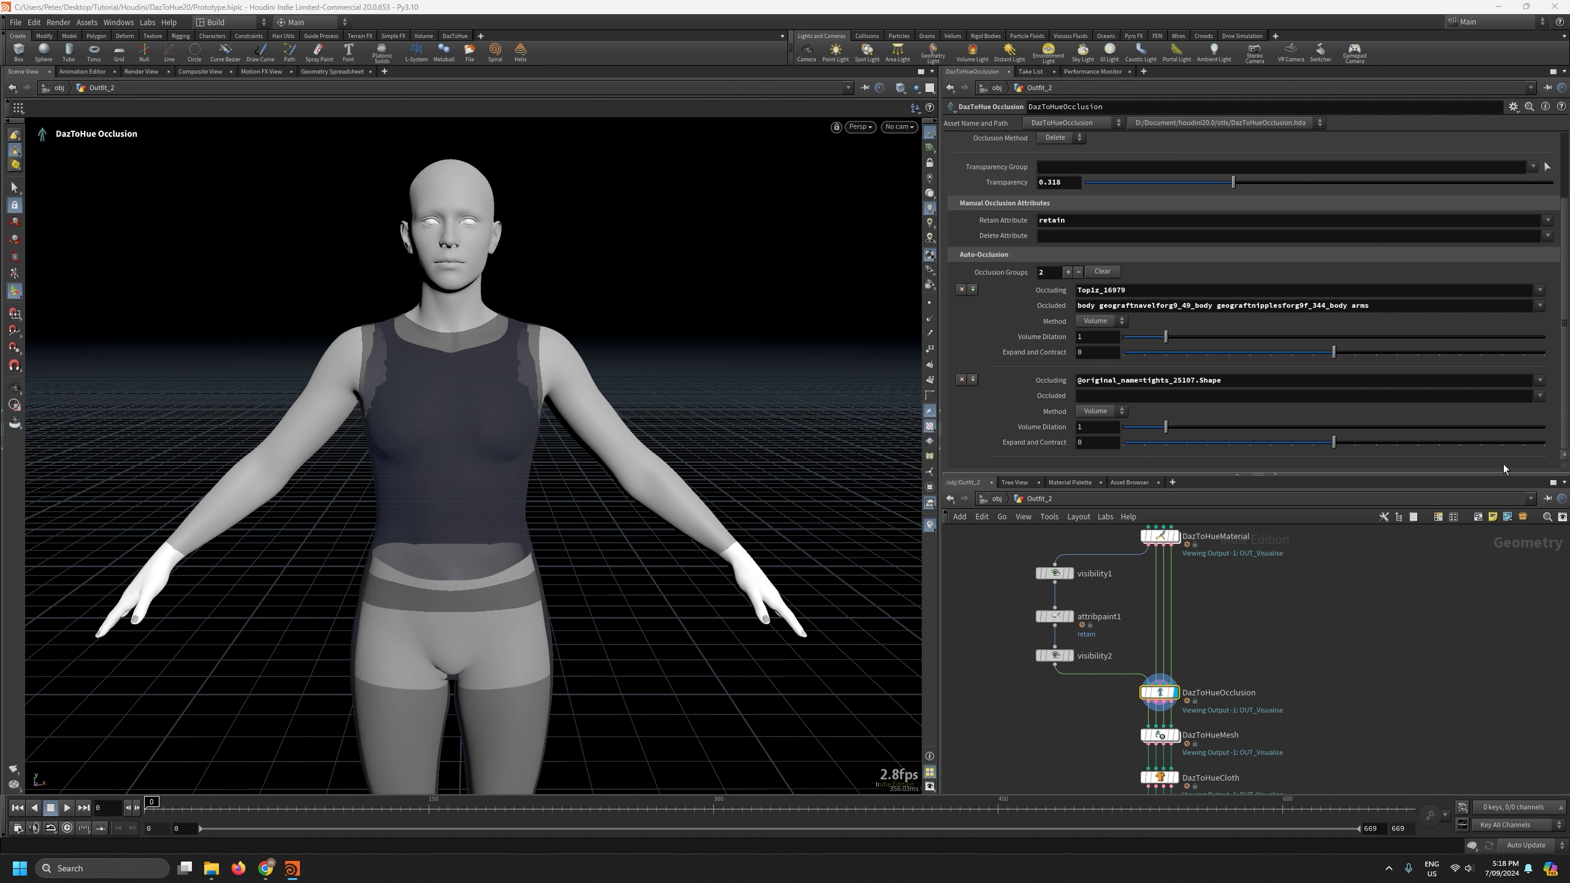
Set the second group's Occluded group to pelvis and inspect the waist between the top and the tights.
left_click(1540, 395)
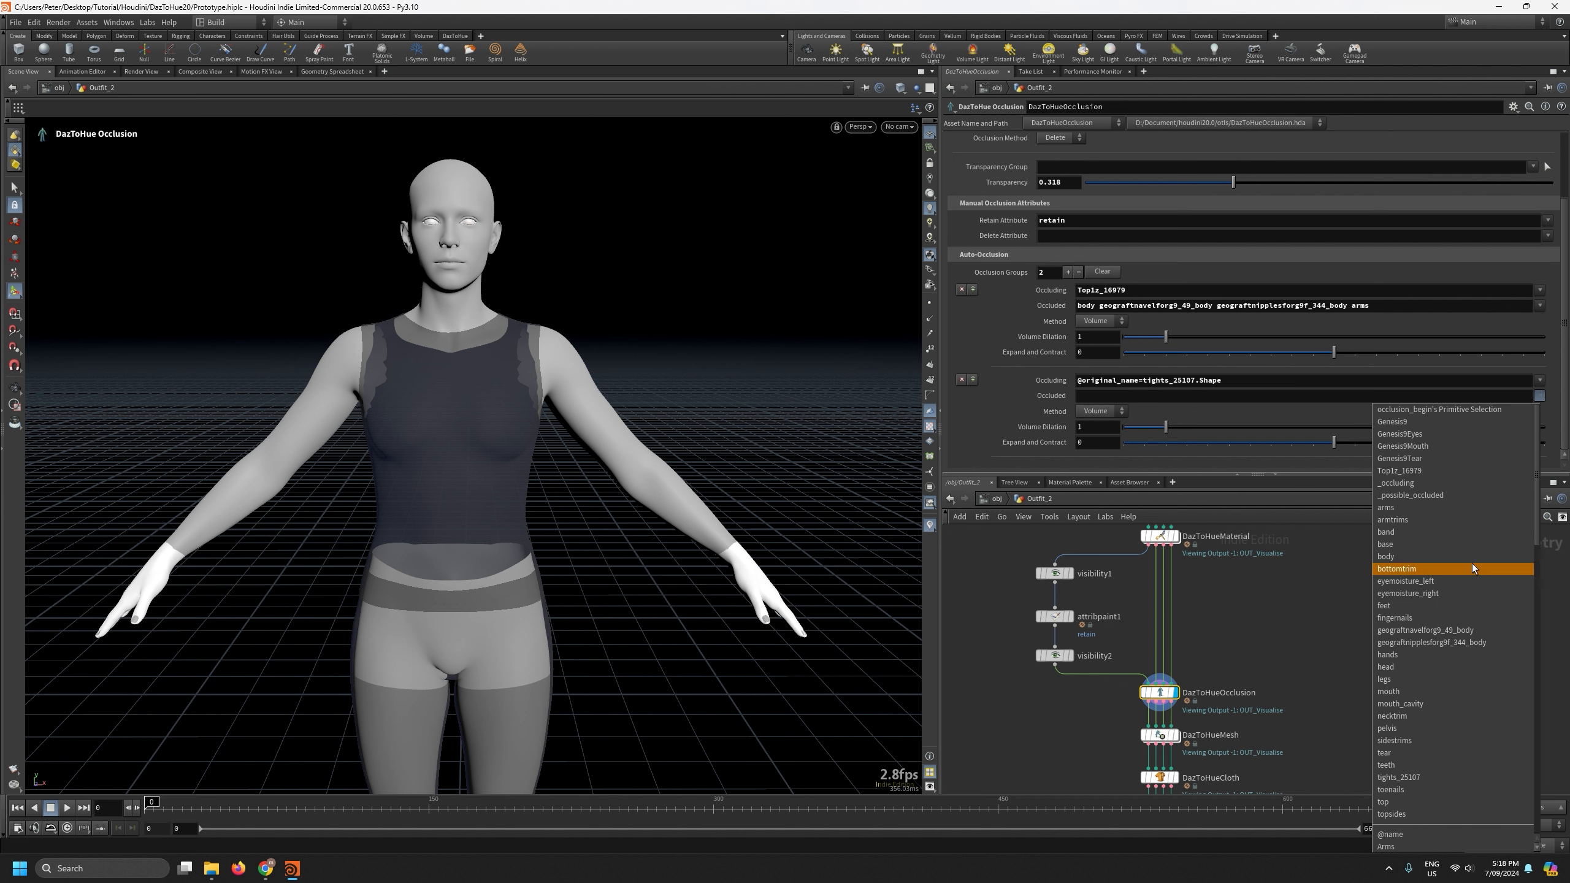
scroll(1471, 563, "down", 2)
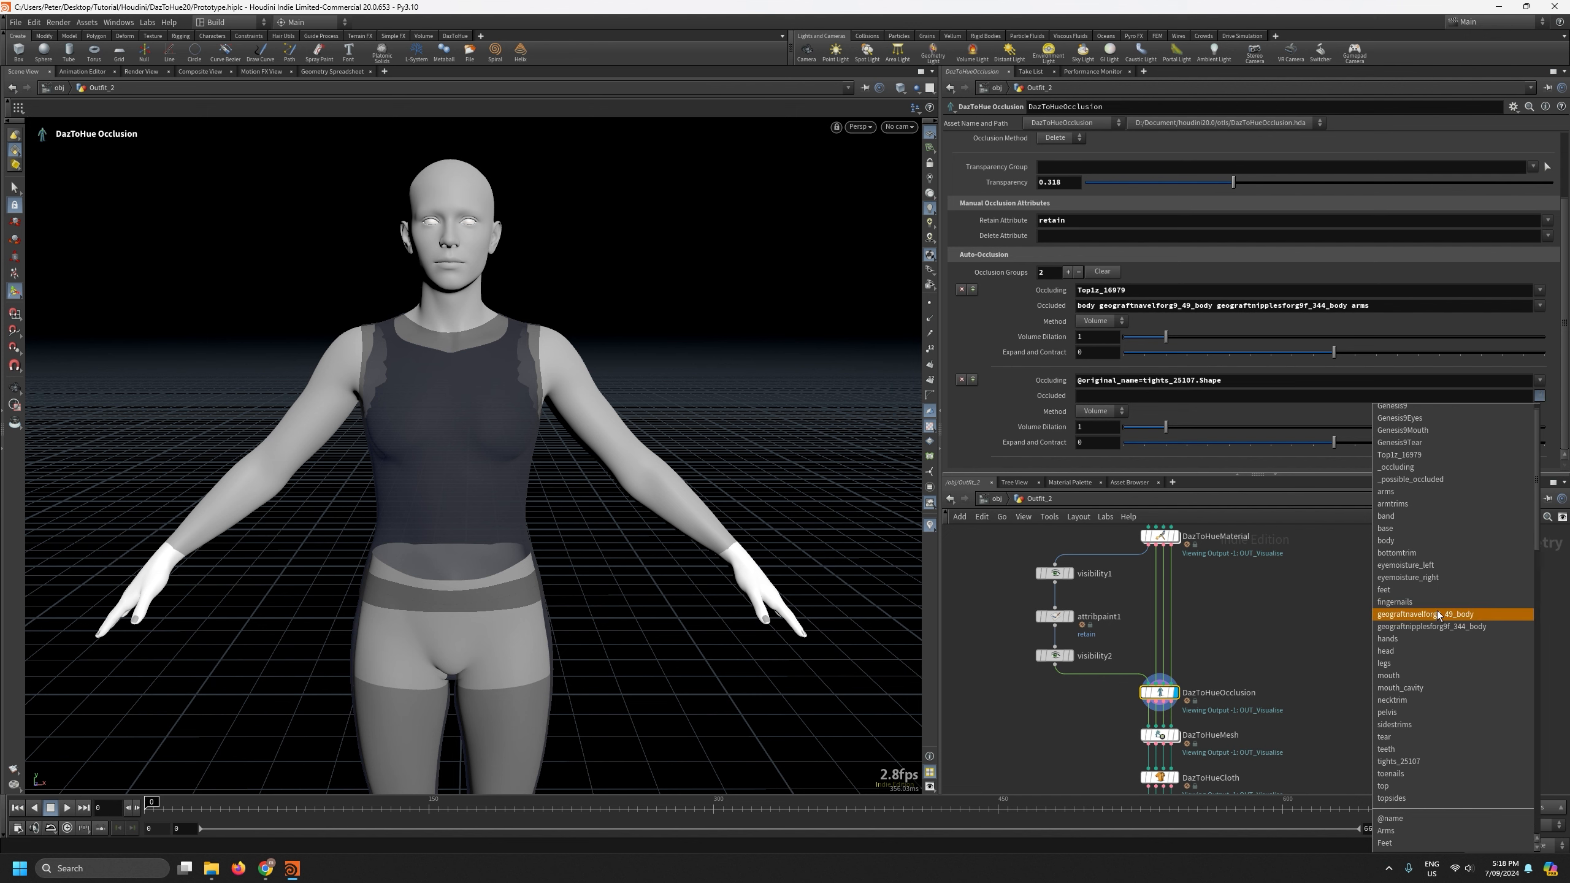
left_click(1433, 711)
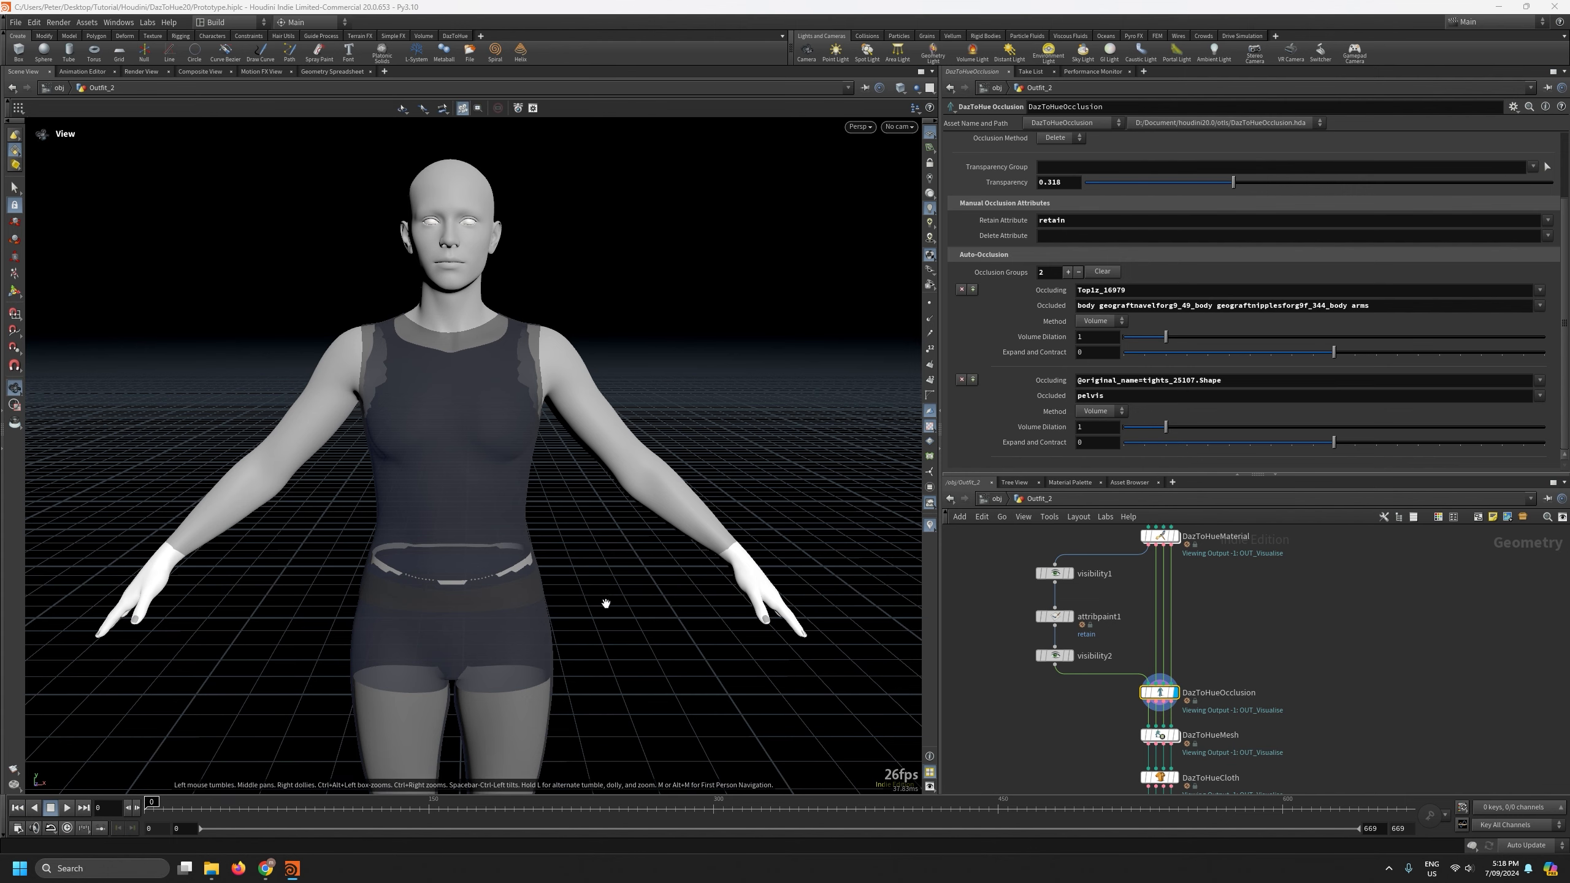
middle_click_drag(532, 598, 636, 509, "alt")
right_click_drag(546, 559, 580, 278, "alt")
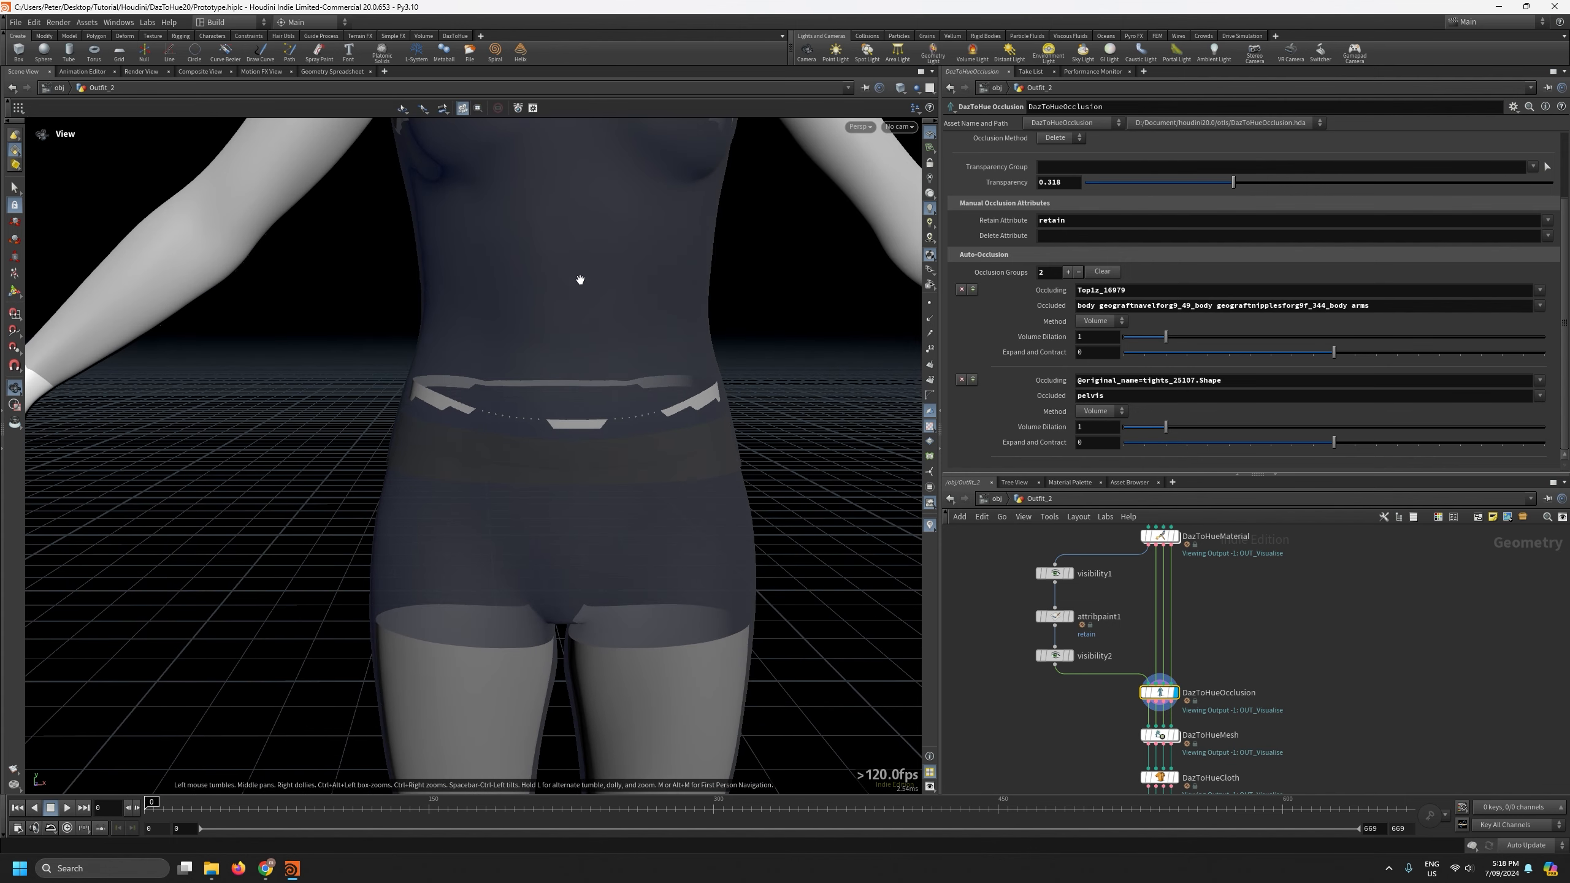
left_click_drag(549, 453, 624, 433, "alt")
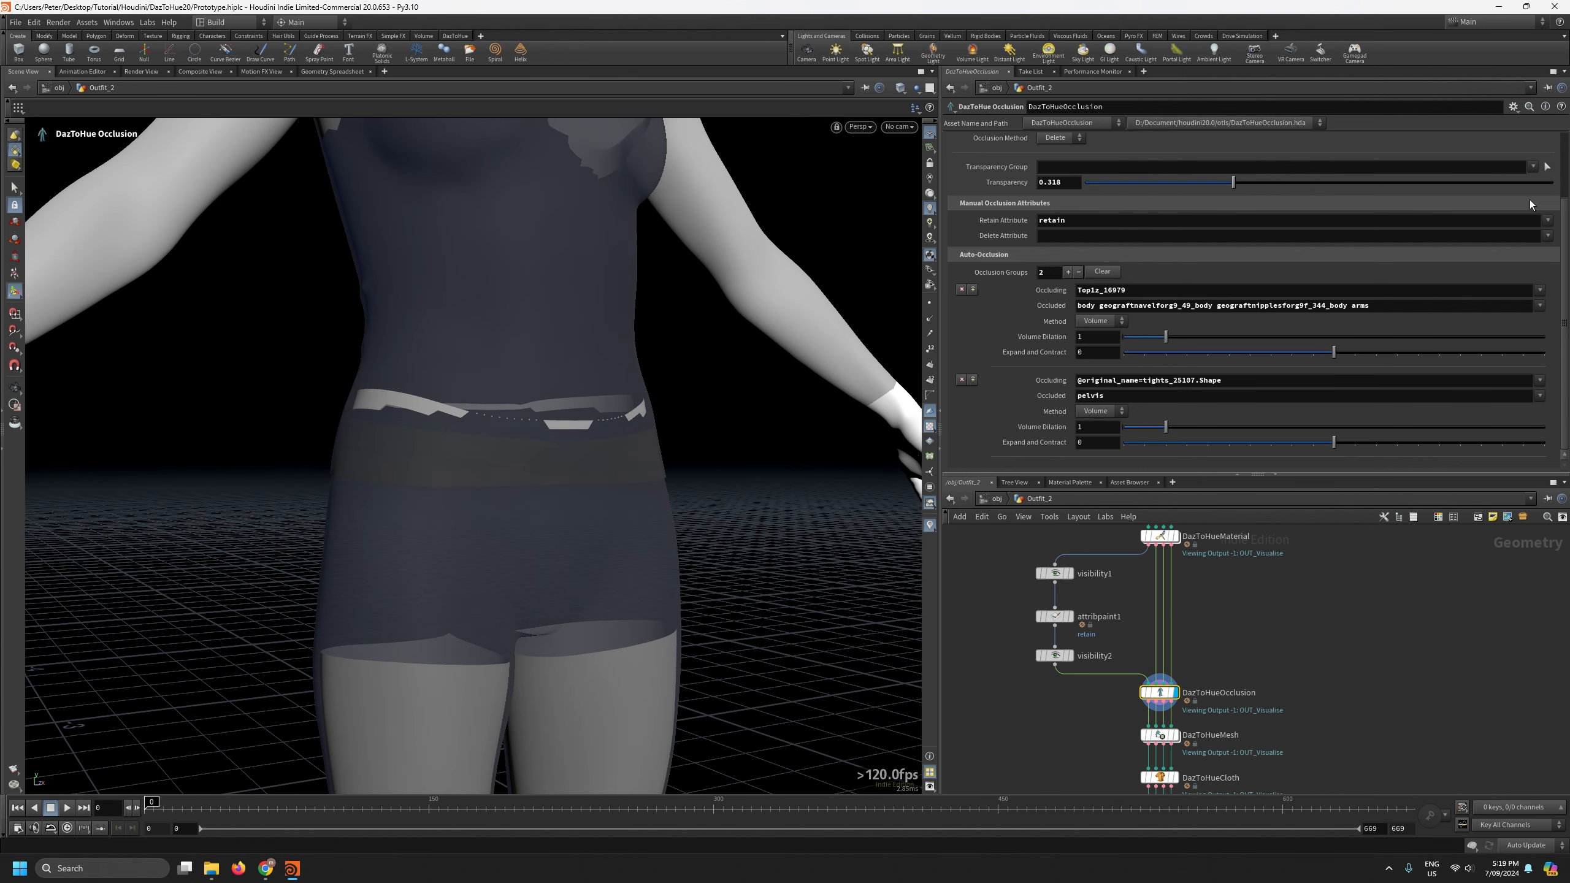
left_click(1532, 167)
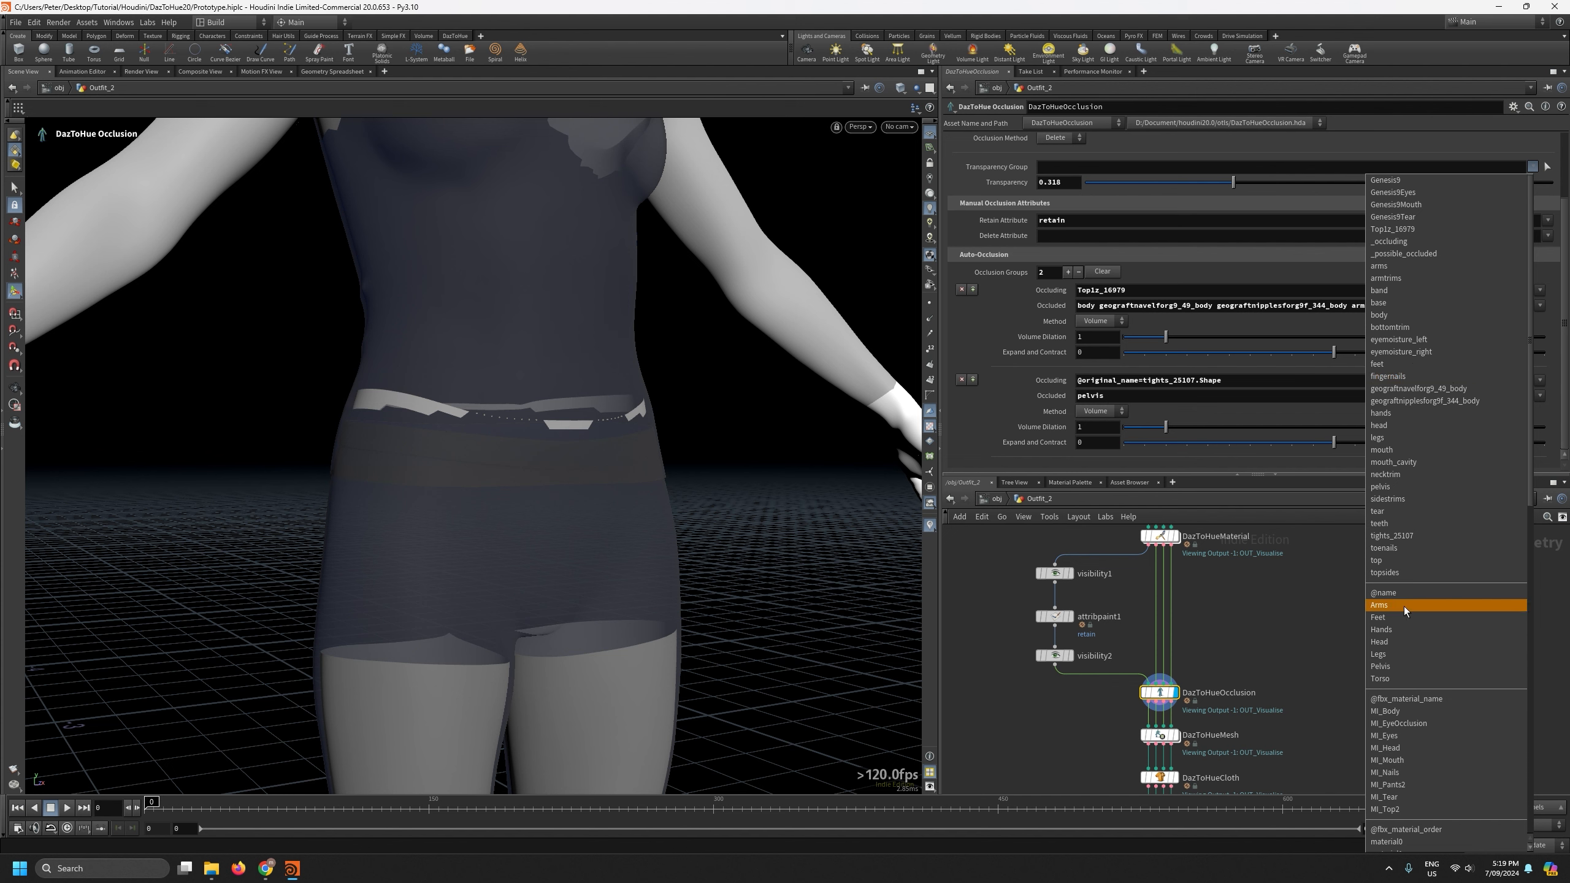
left_click(1393, 666)
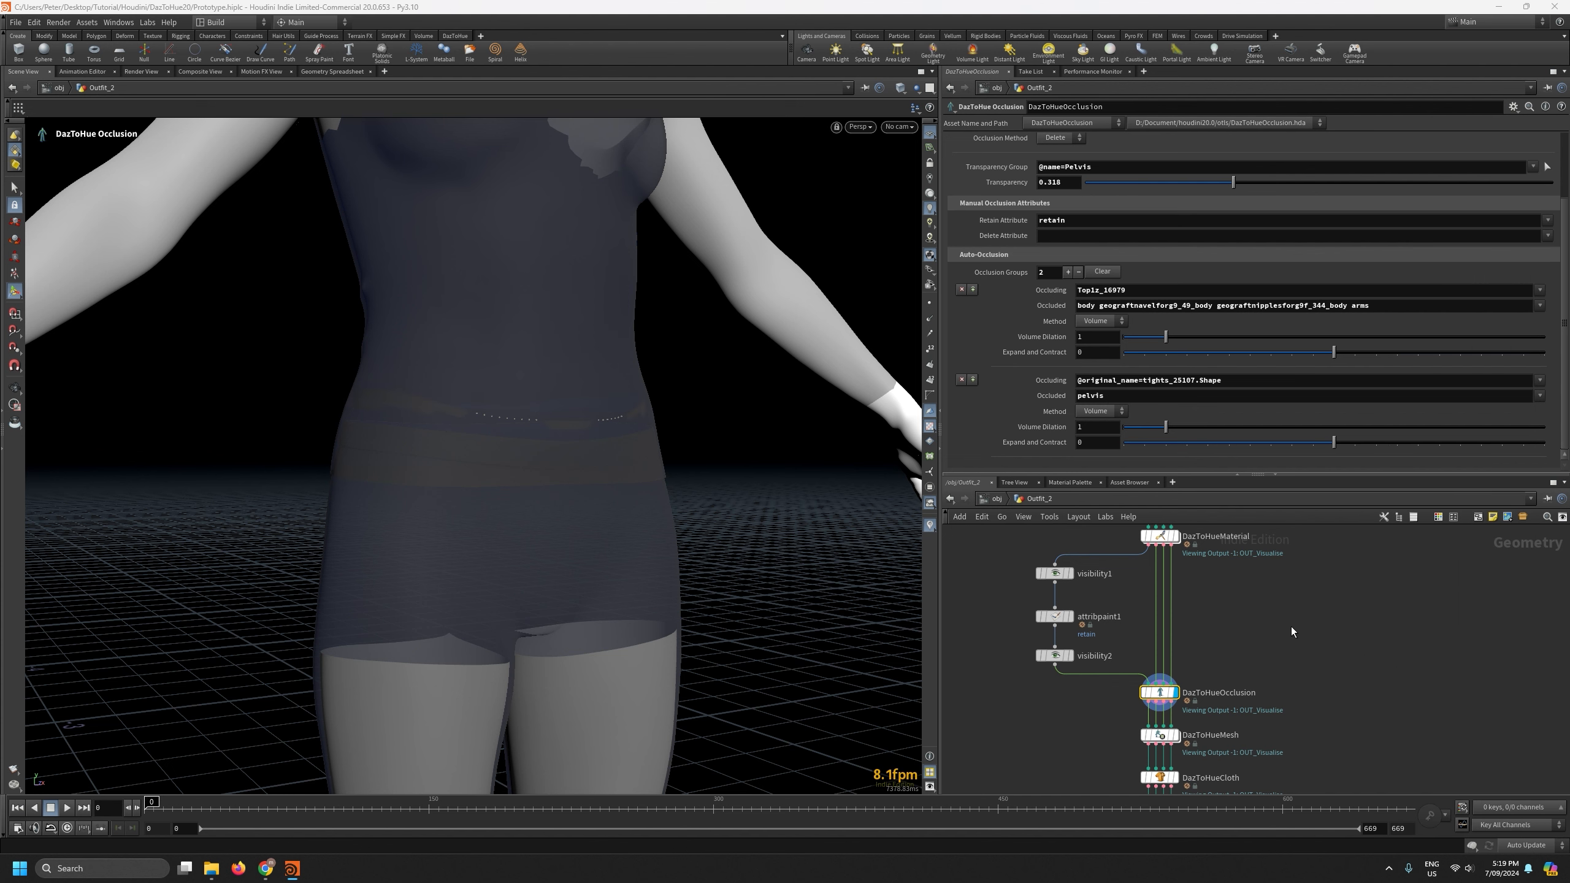
key("ctrl+z")
left_click_drag(1564, 260, 1565, 188)
left_click(1510, 175)
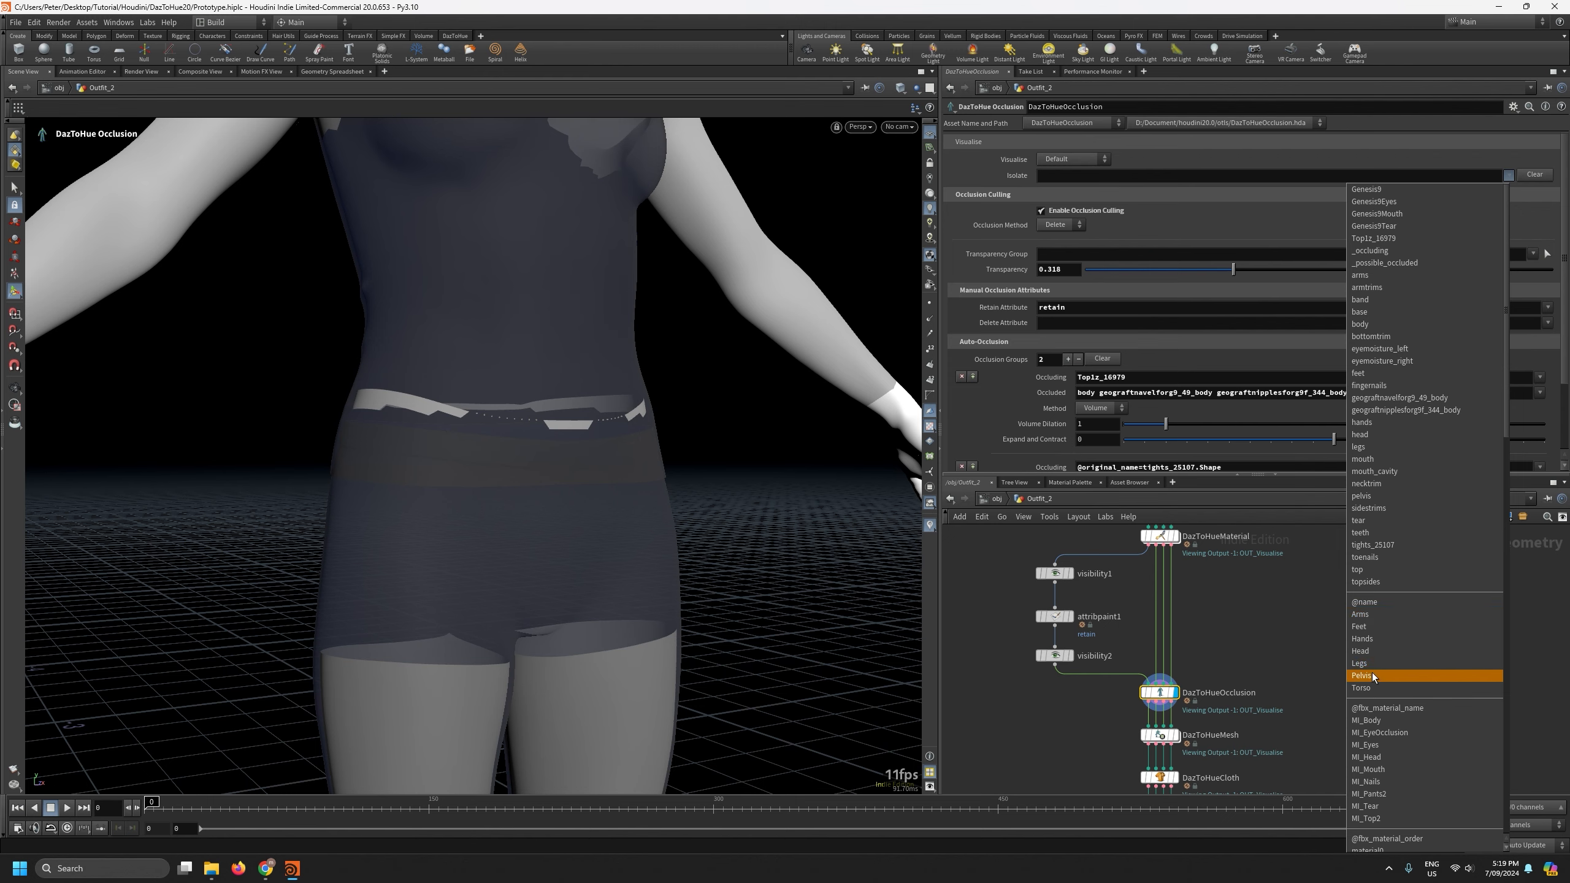
left_click(1390, 676)
left_click_drag(730, 461, 662, 459, "alt")
scroll(676, 211, "up", 5)
key("Return")
For the tights occlusion group, set Volume Dilation to 0.19 and Expand and Contract to -1.
scroll(1174, 365, "down", 3)
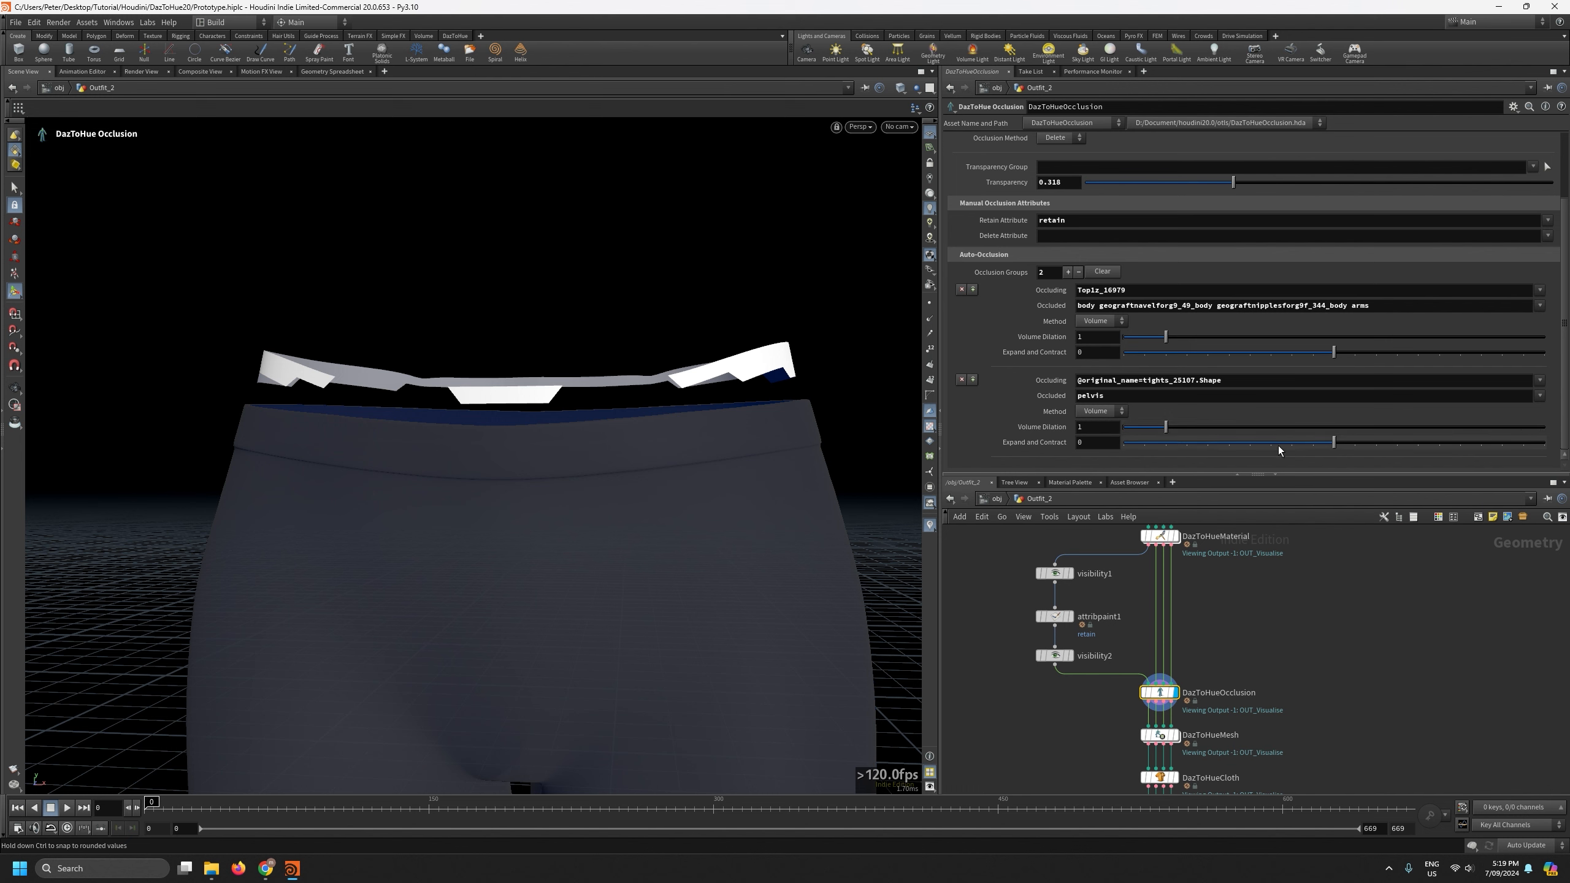
mouse_move(1152, 434)
left_mouse_down()
mouse_move(1085, 433)
mouse_move(1132, 431)
left_mouse_up()
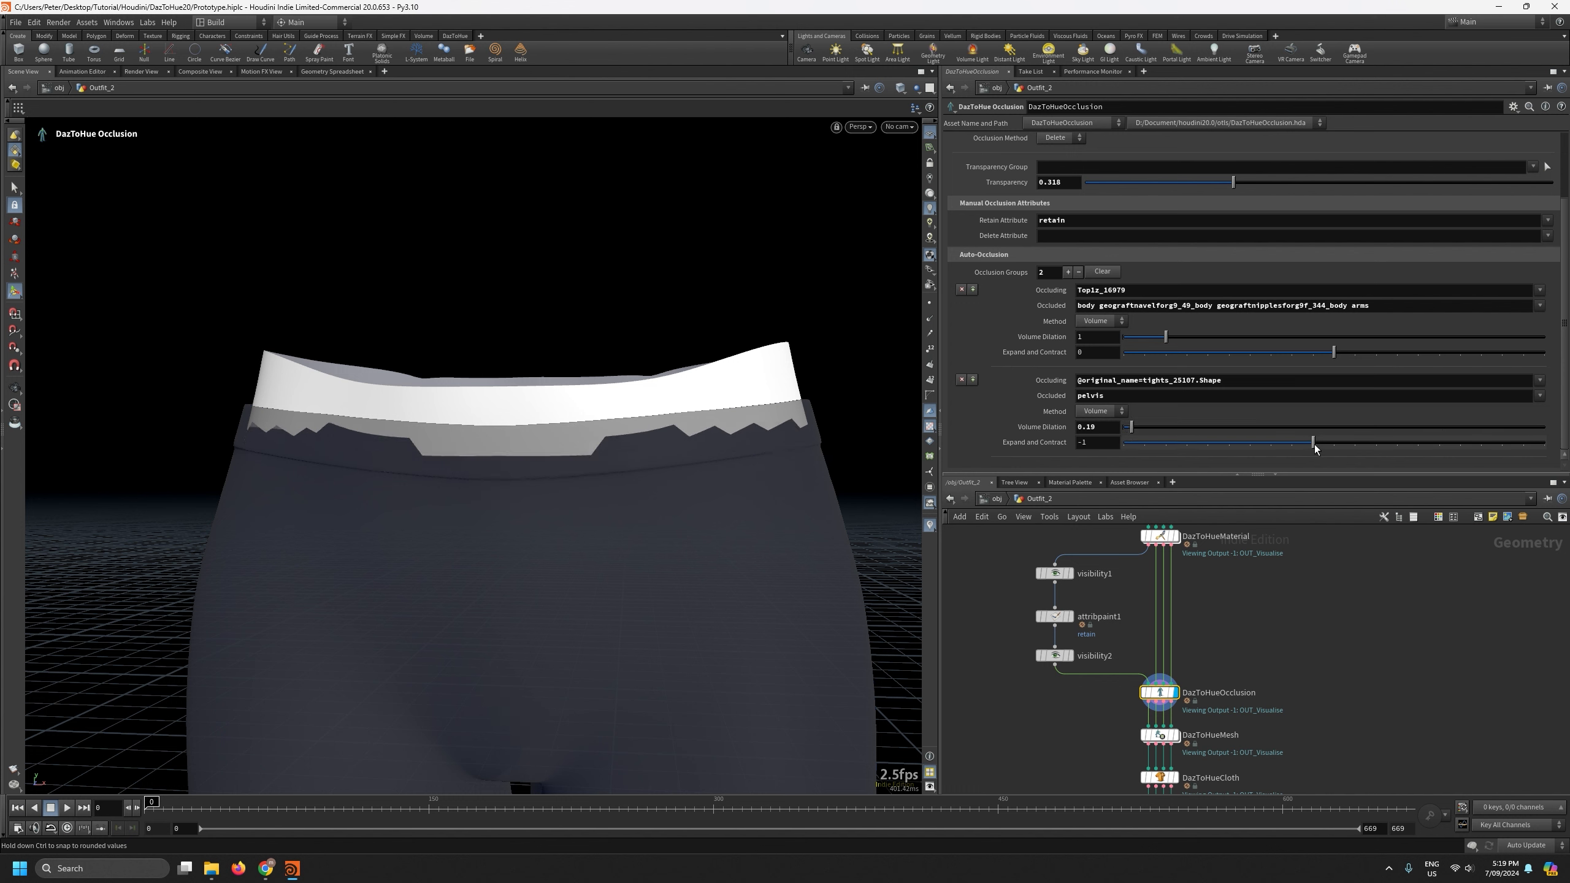
Examine the isolated pelvis and tights from several angles, checking the waistband overlap and the legs down to the ankles.
right_click_drag(495, 378, 543, 686)
right_click_drag(439, 444, 488, 833, "alt")
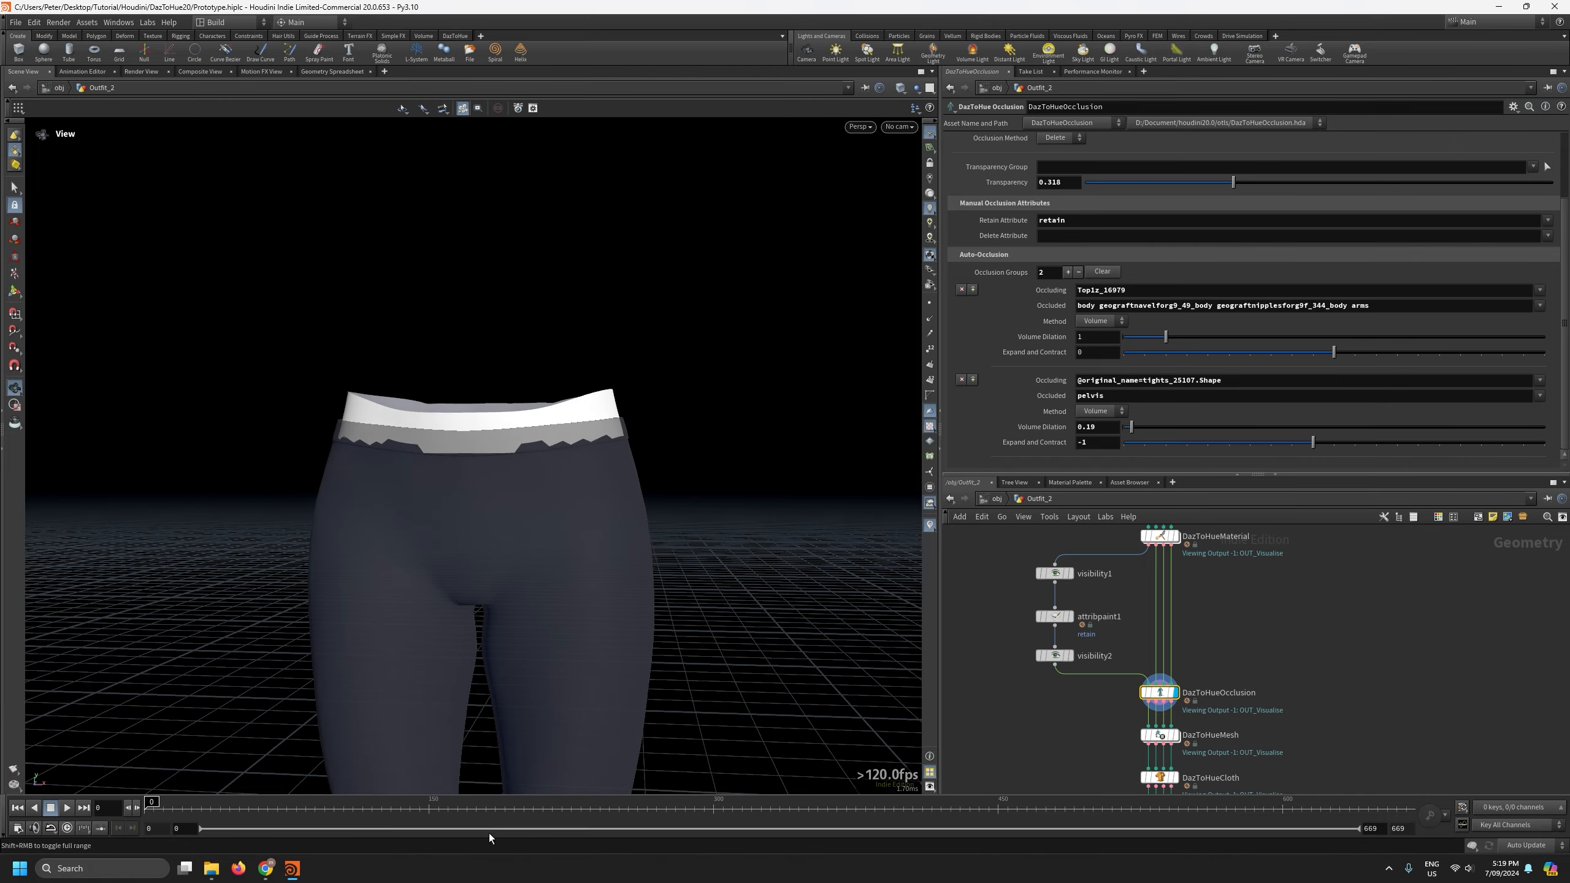
left_click_drag(401, 489, 518, 519)
key("Escape")
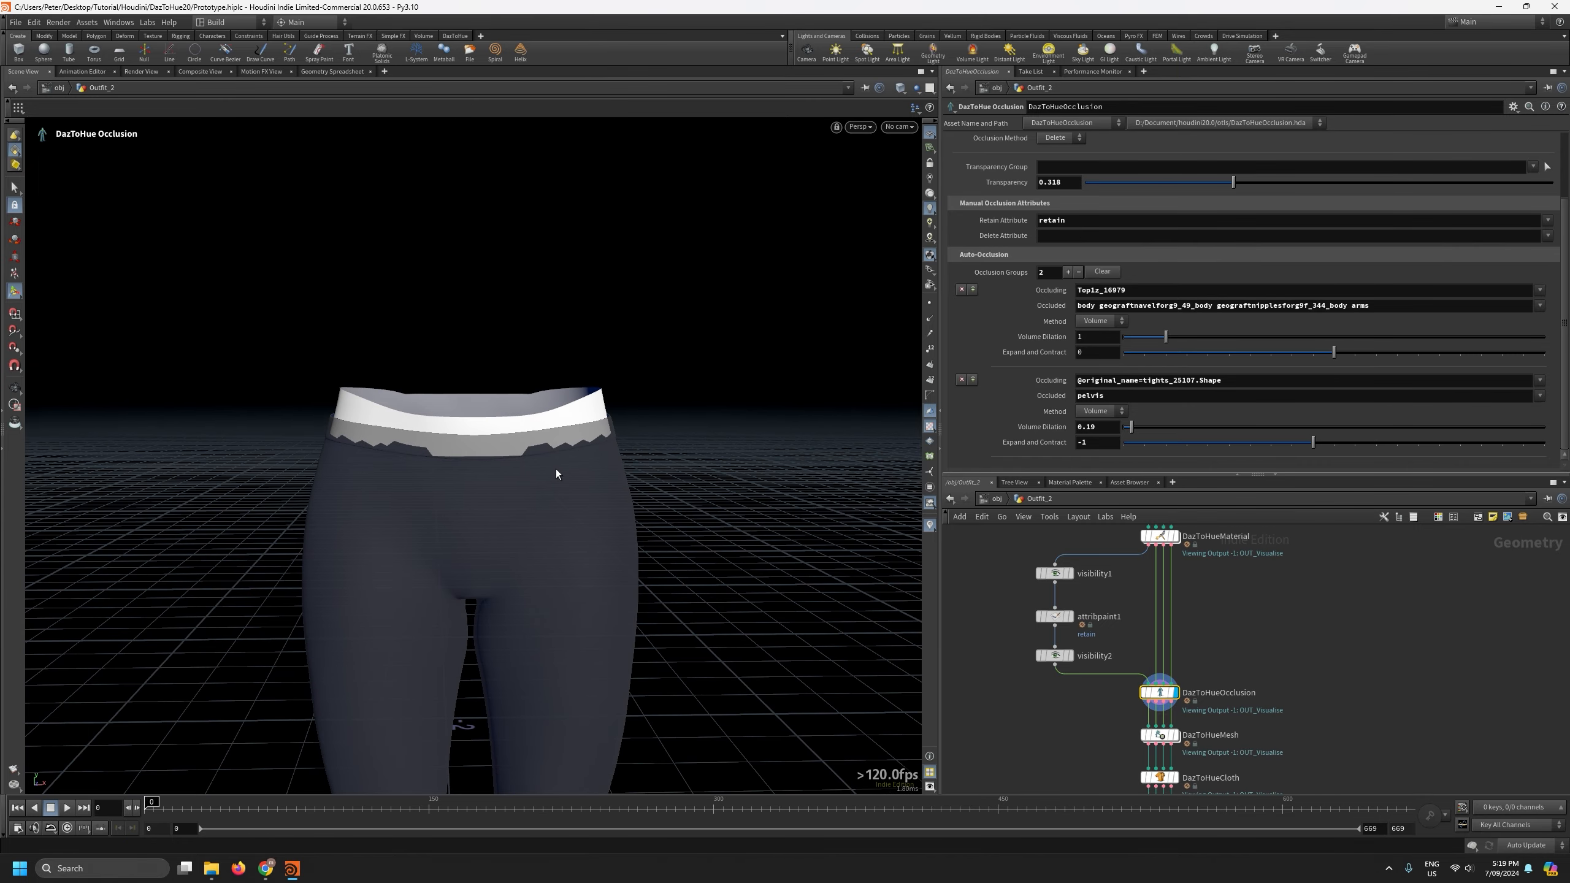
key("Escape")
left_click_drag(559, 458, 490, 463)
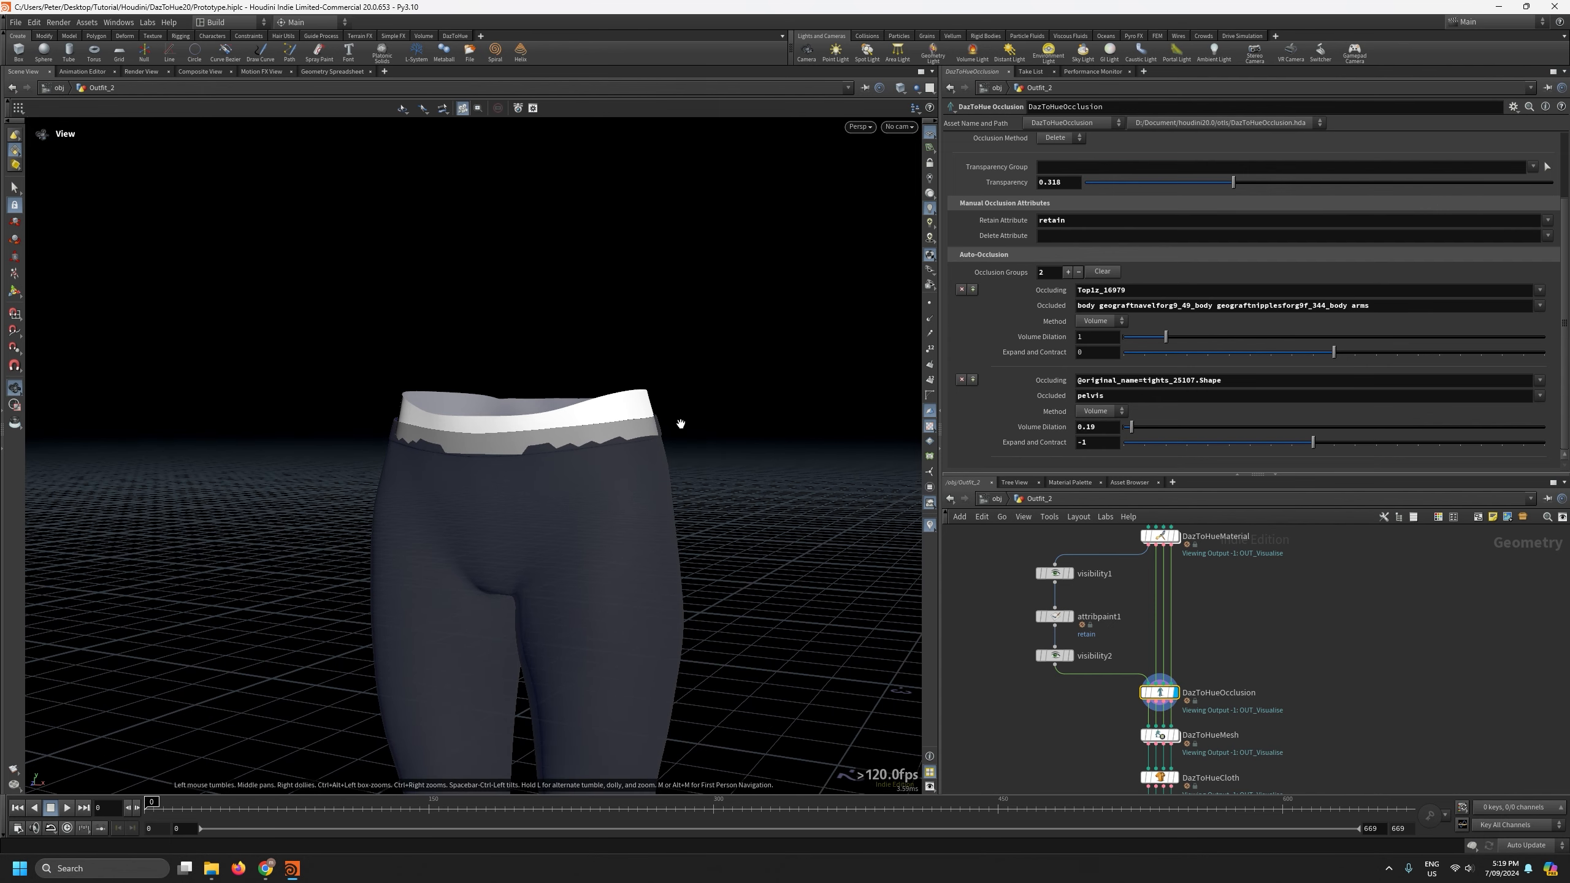
left_click_drag(680, 424, 656, 450, "alt")
right_click_drag(656, 450, 687, 680, "alt")
left_click_drag(686, 454, 728, 465, "alt")
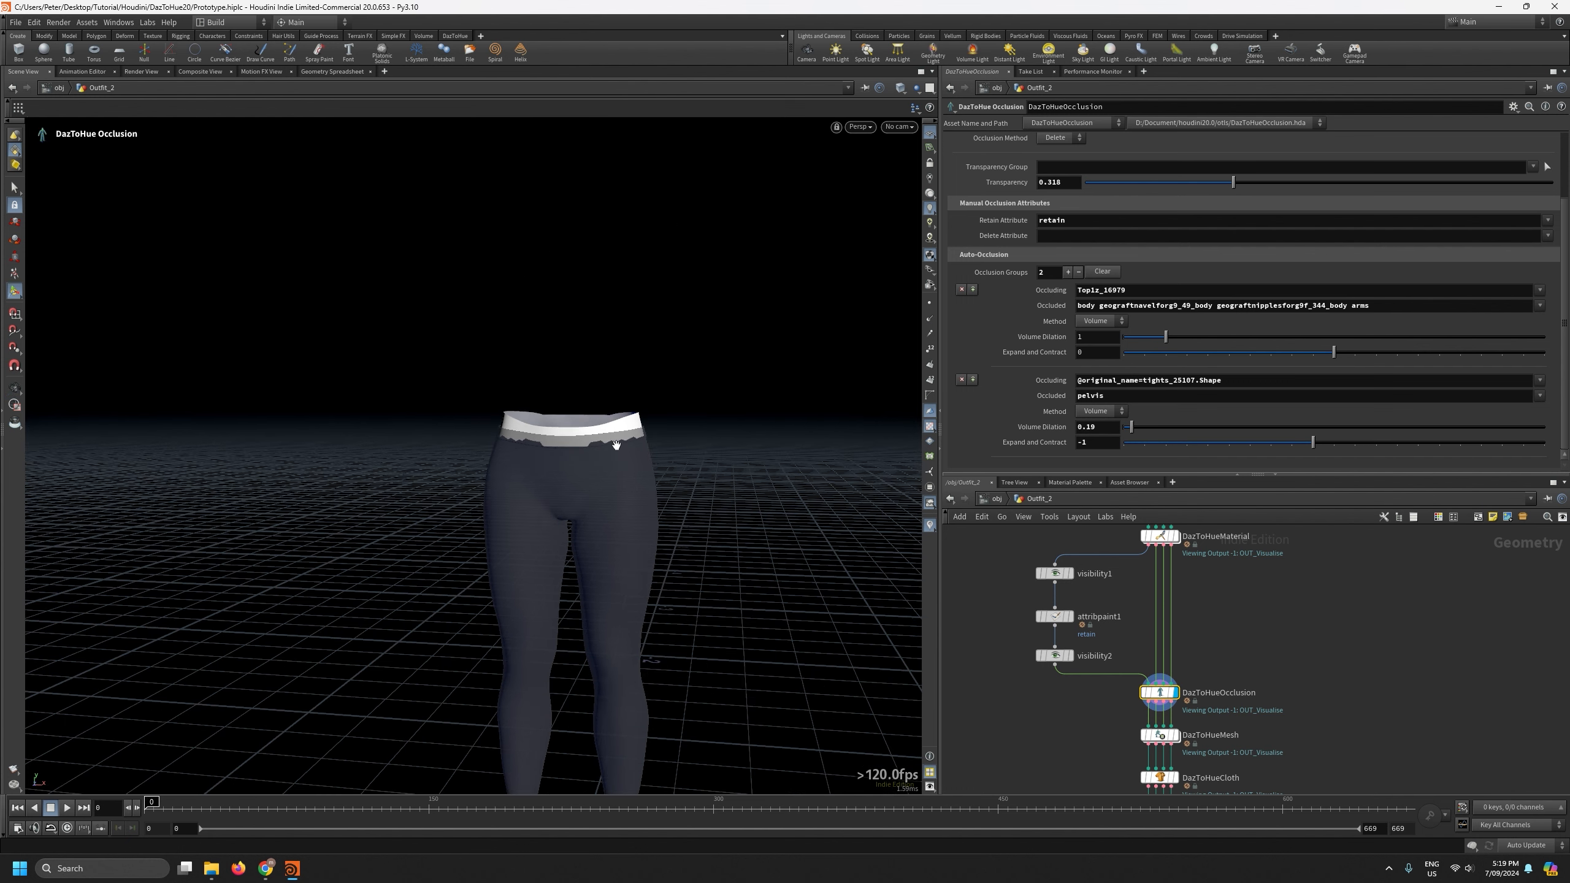
right_click_drag(616, 444, 609, 227, "alt")
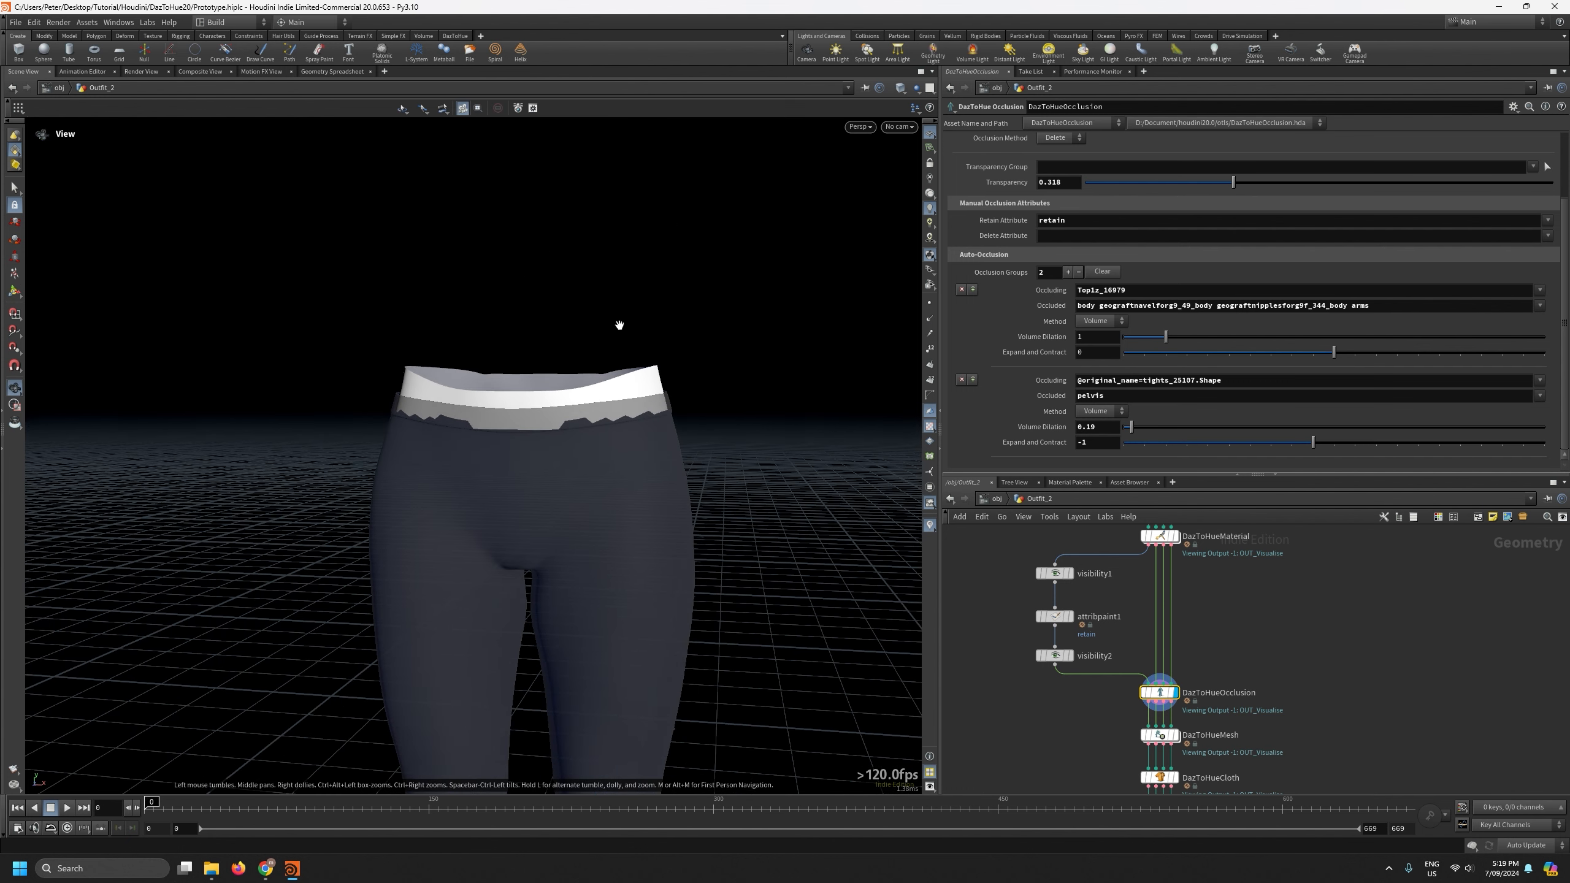
right_click_drag(619, 324, 624, 449, "alt")
middle_click_drag(623, 448, 620, 278, "alt")
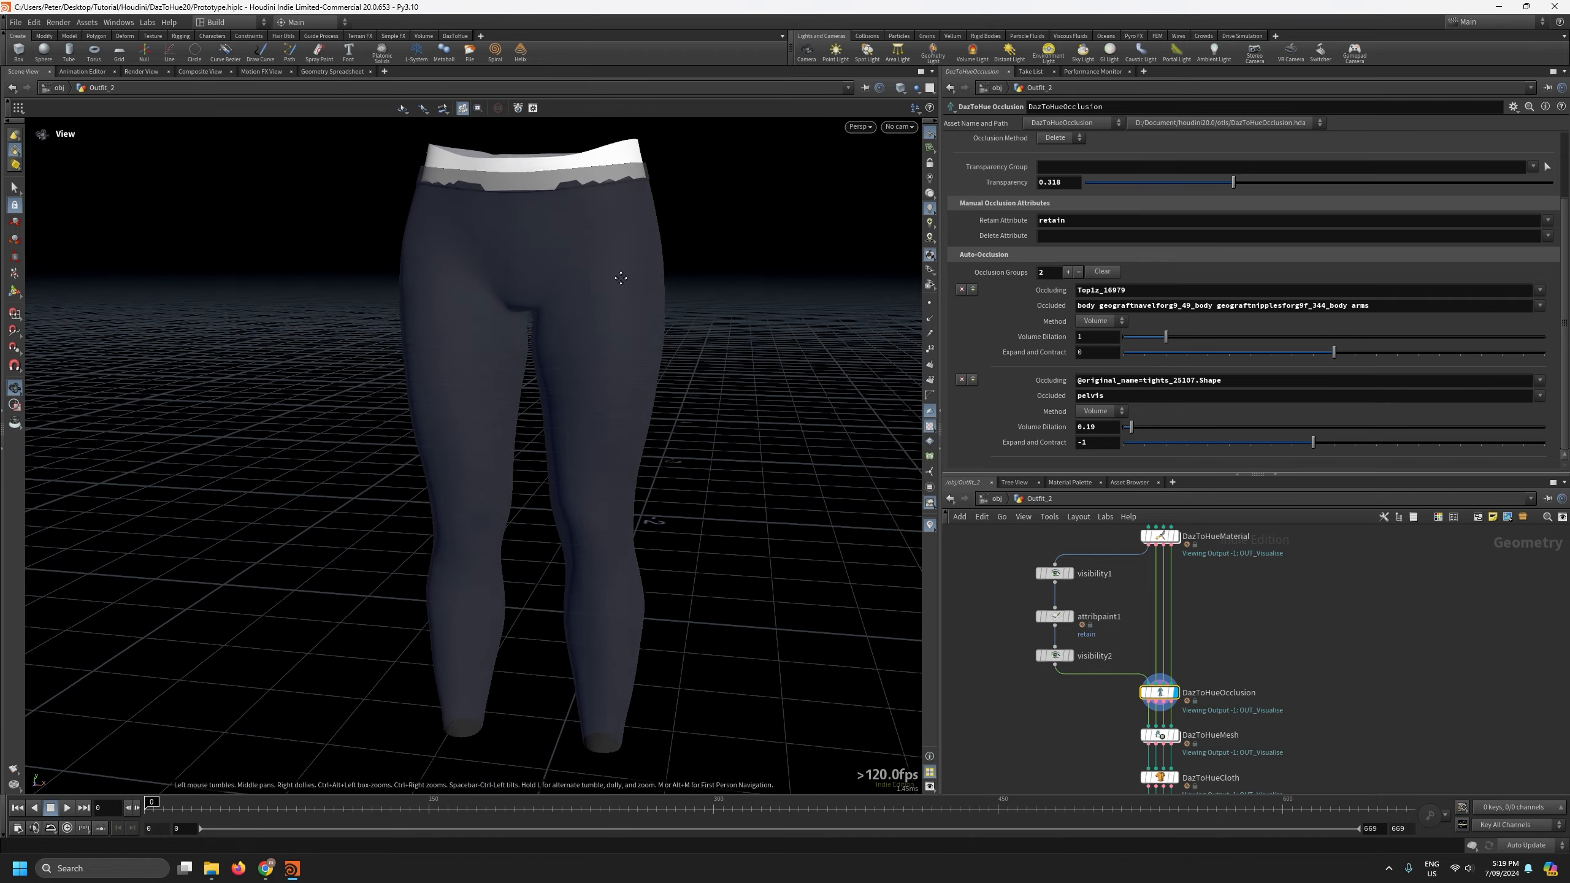
right_click_drag(620, 277, 699, 464, "alt")
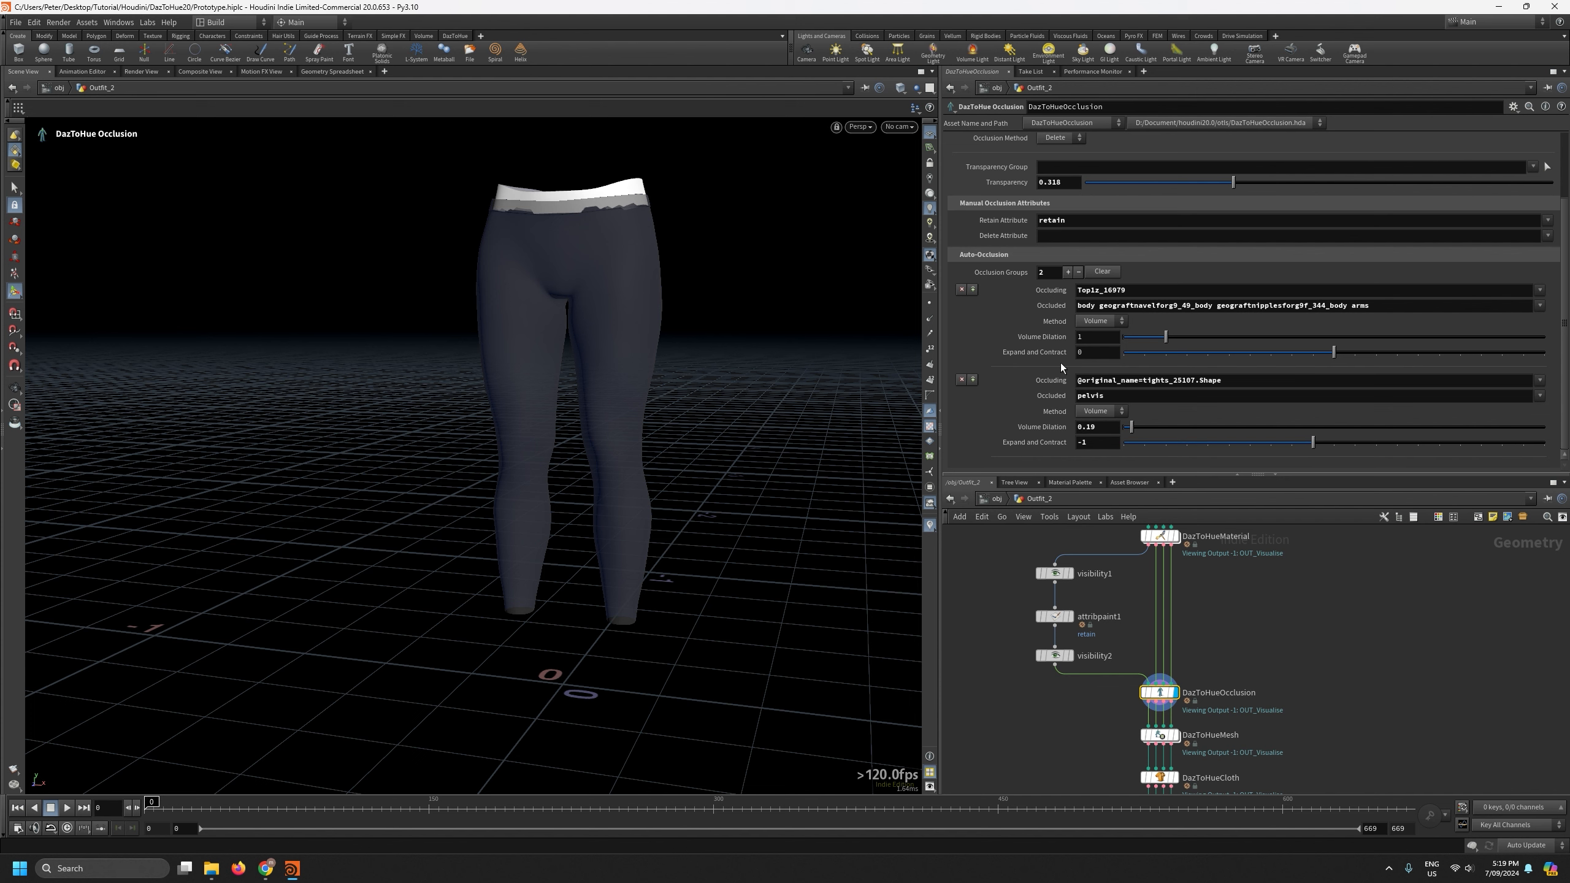
scroll(1425, 199, "up", 3)
left_click(1508, 174)
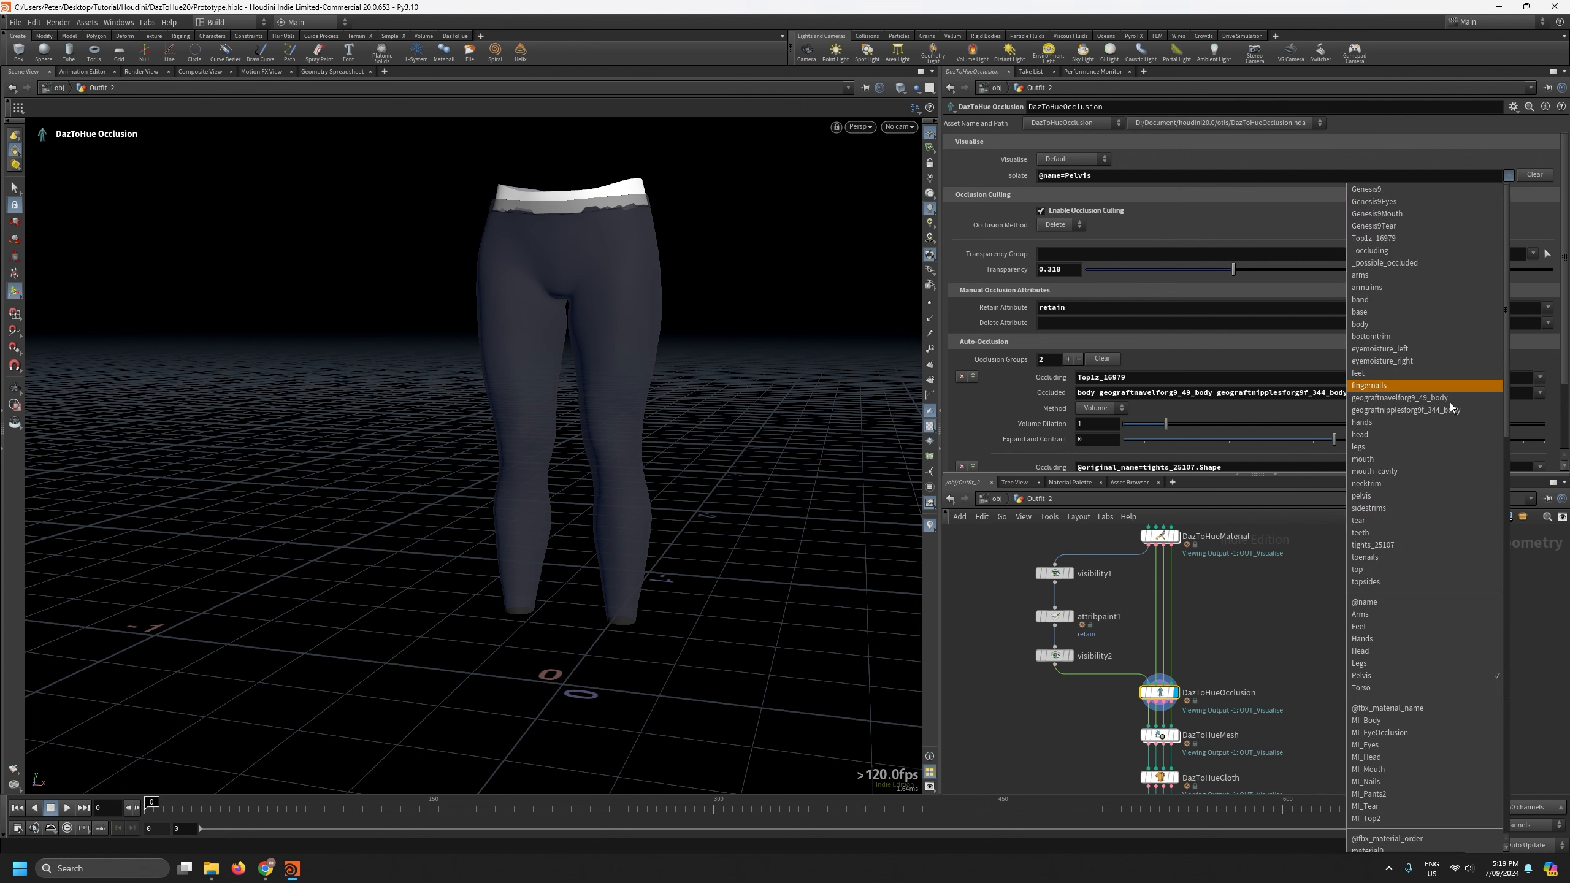
left_click(1361, 662)
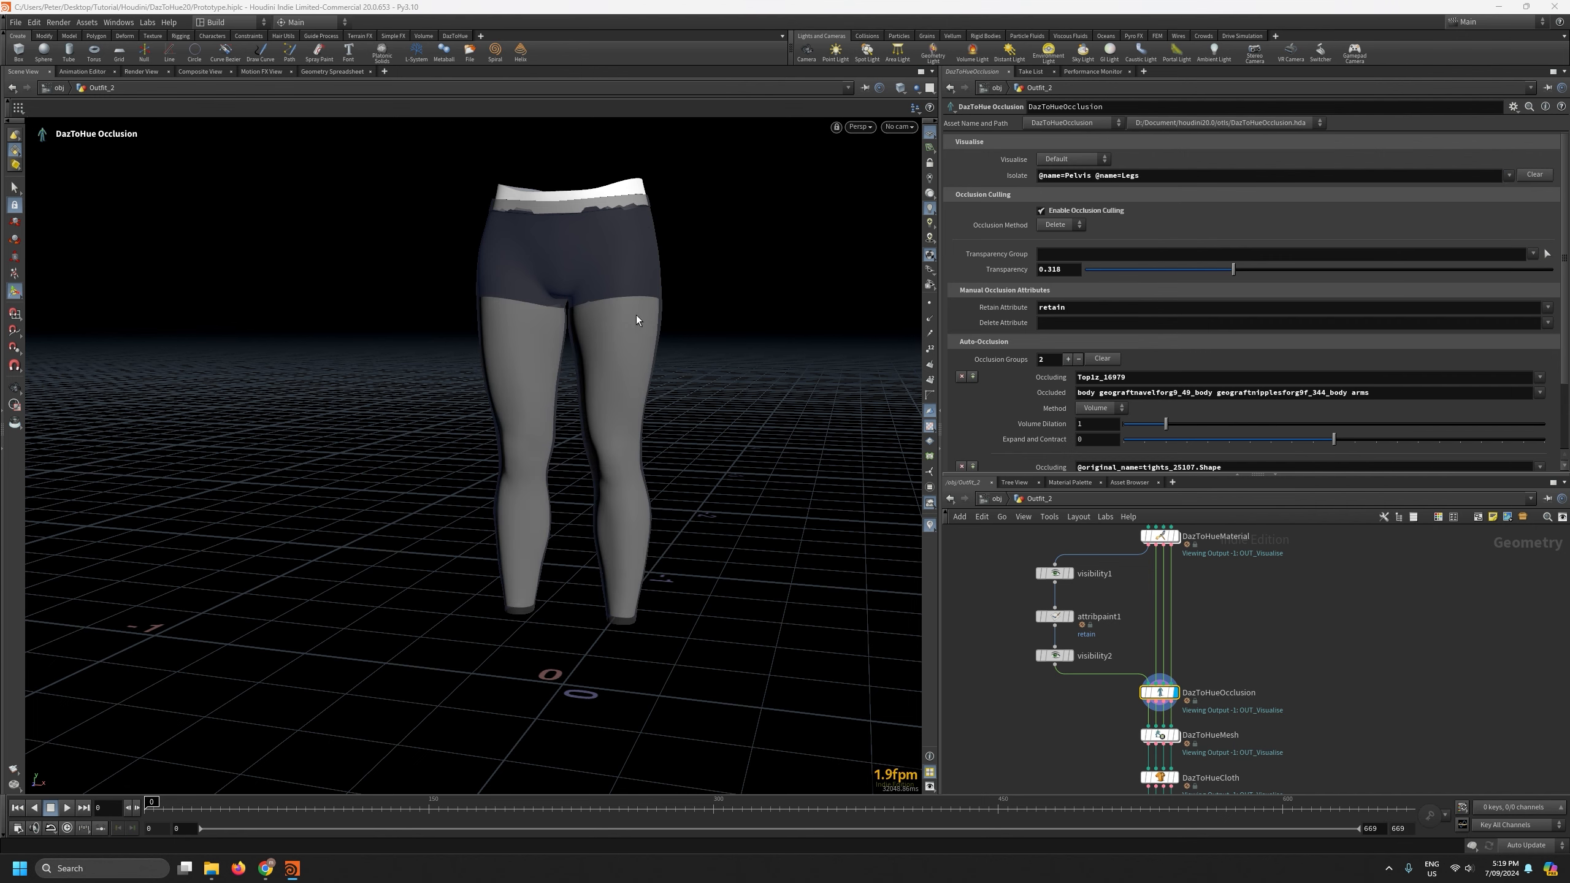
Examine the isolated pelvis and legs from several angles, checking the overlap between the tights and the leg geometry down to the ankles.
left_click_drag(637, 320, 617, 370, "alt")
mouse_move(617, 371)
right_mouse_down("alt")
mouse_move(630, 267)
mouse_move(623, 366)
right_mouse_up("alt")
left_click_drag(622, 366, 599, 364, "alt")
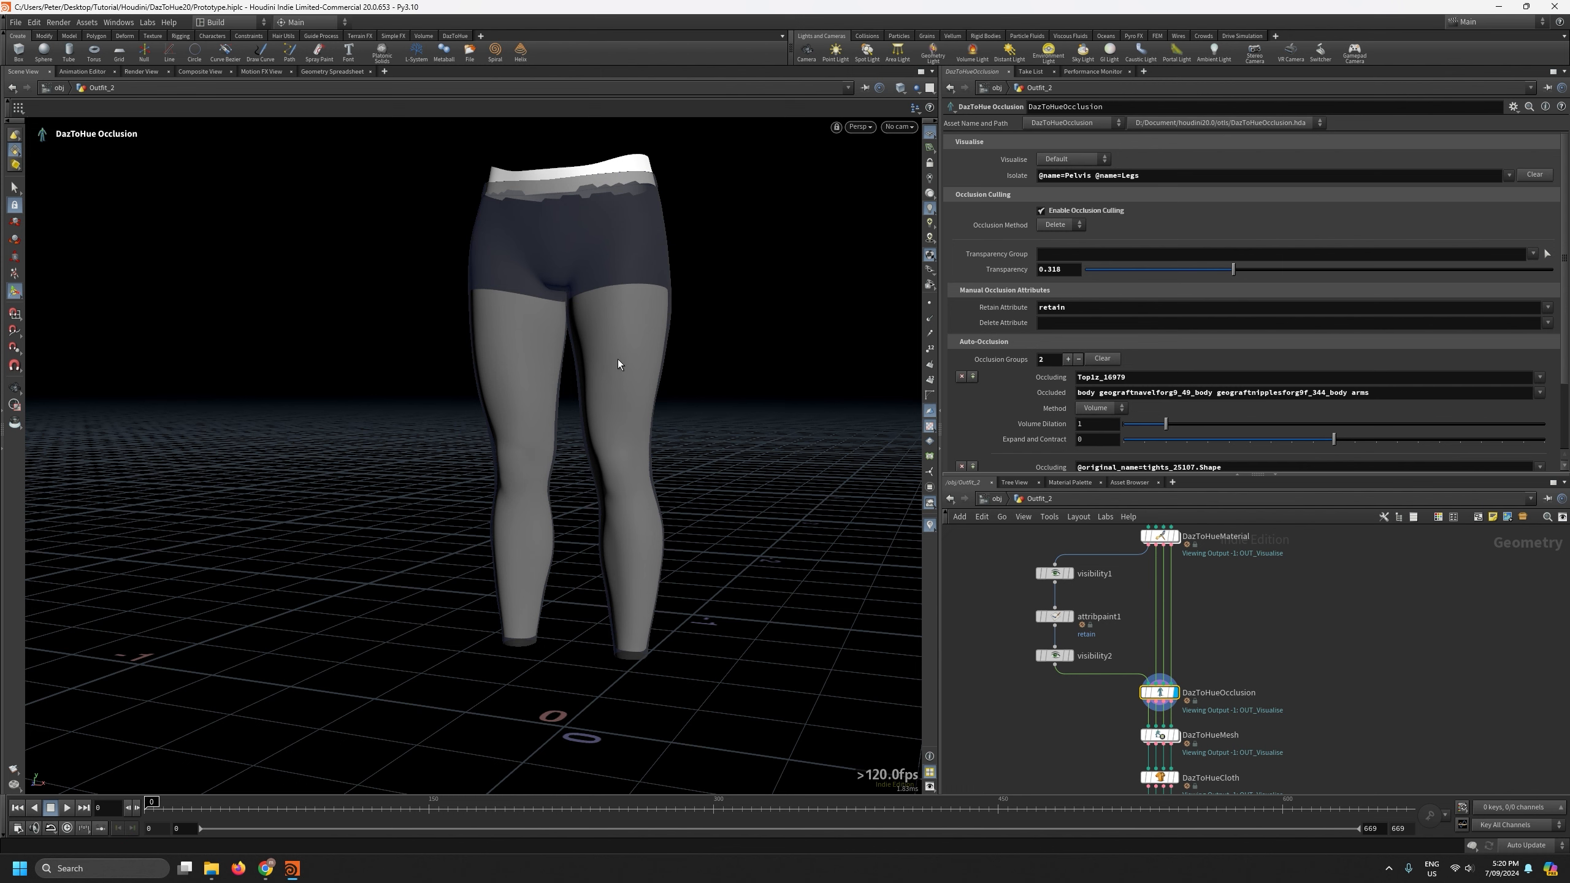
left_click_drag(676, 636, 778, 601, "alt")
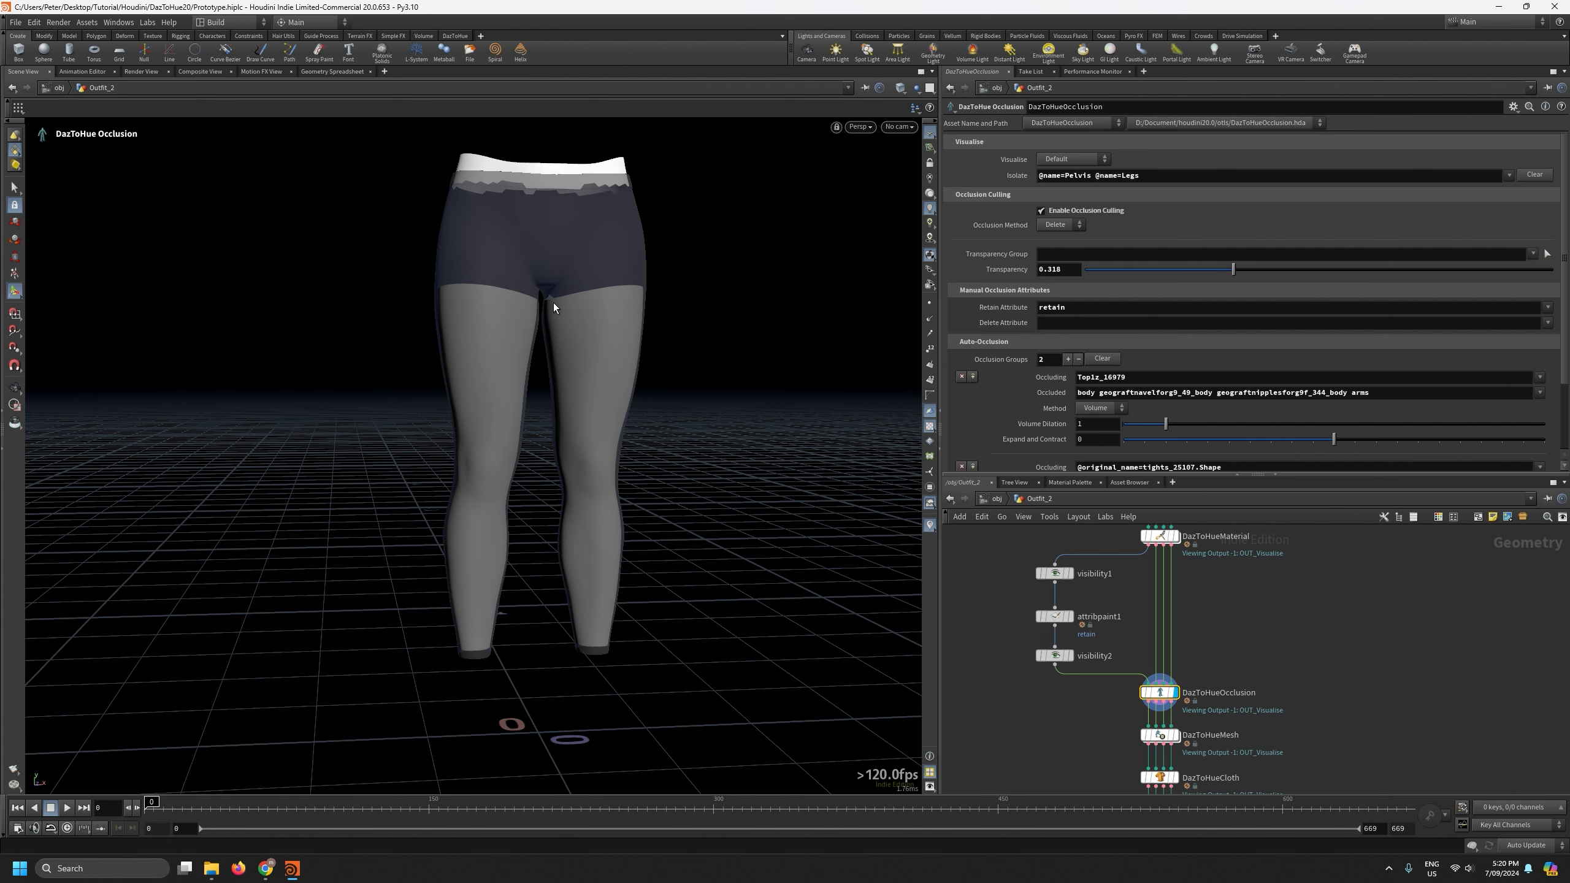
left_click_drag(757, 504, 699, 488, "alt")
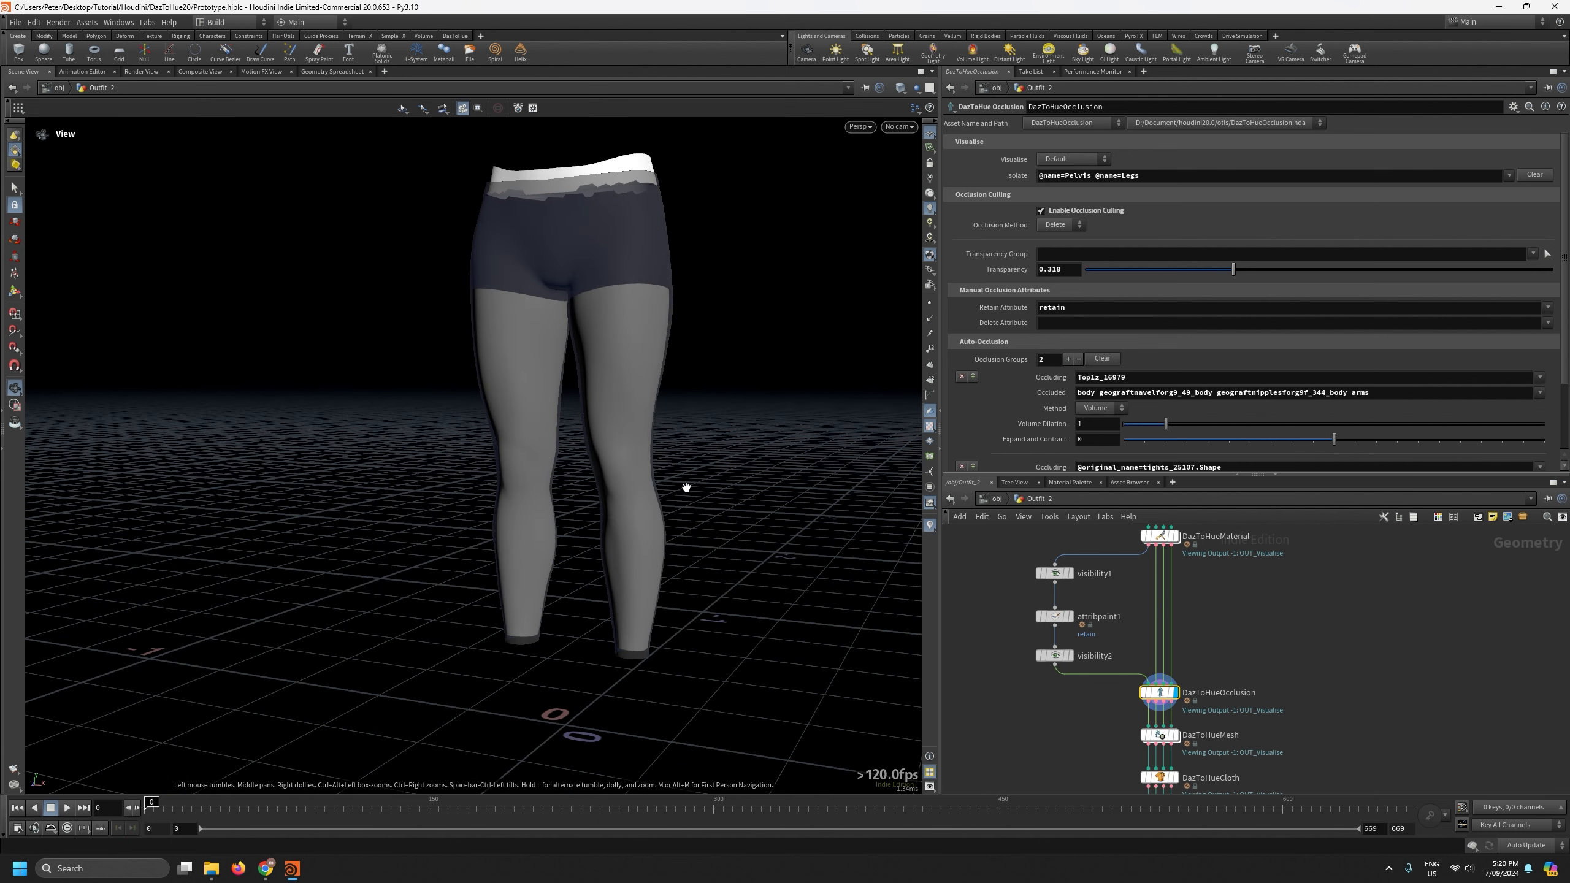
key("Return")
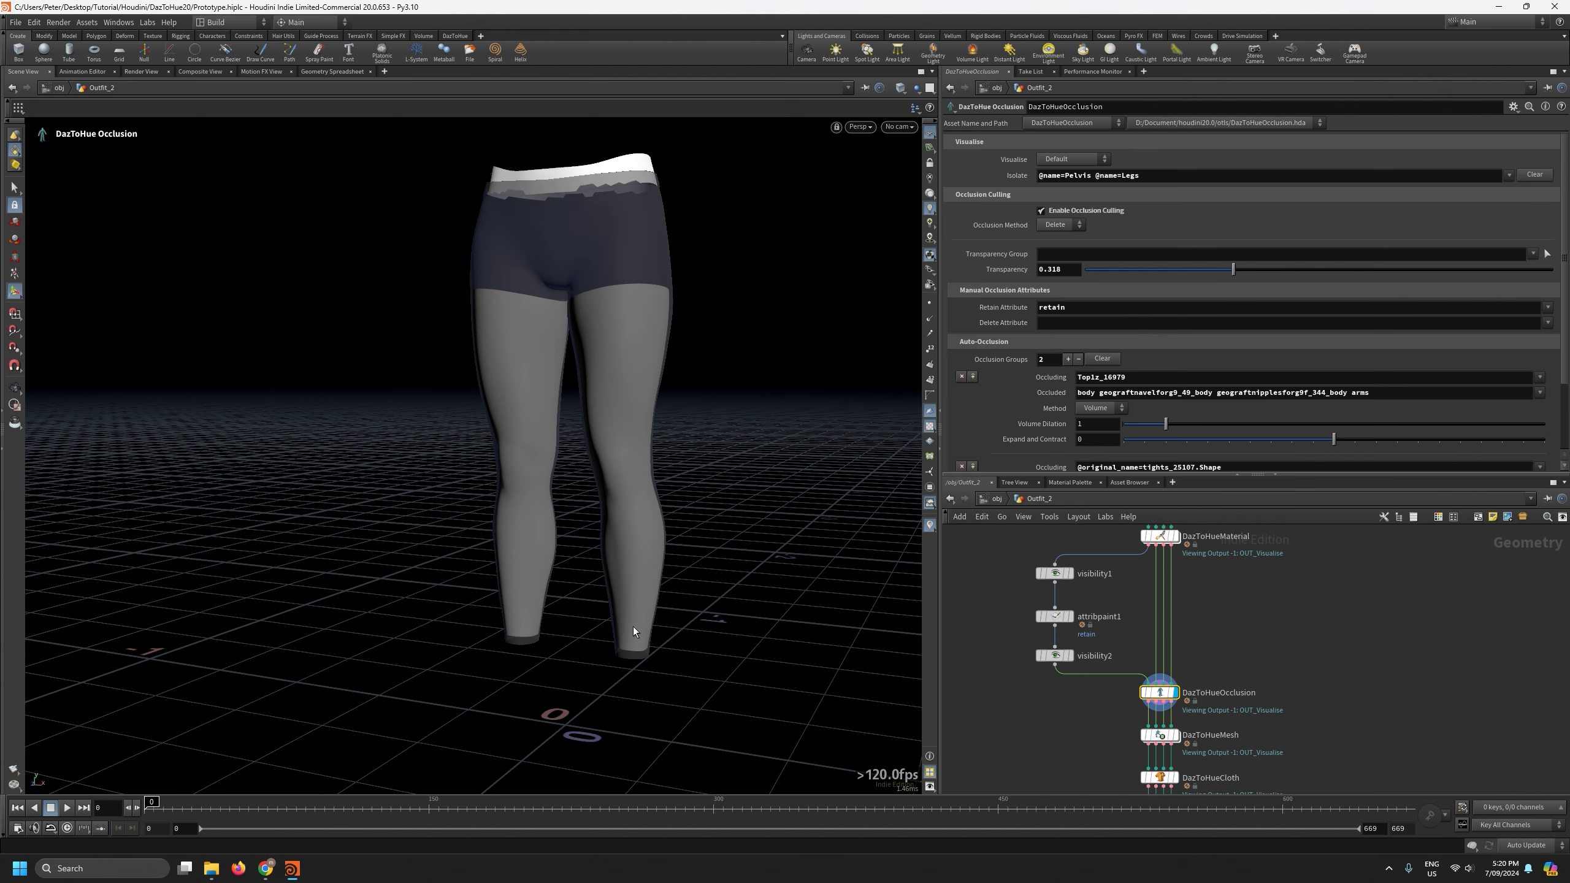
left_click_drag(729, 483, 836, 494, "alt")
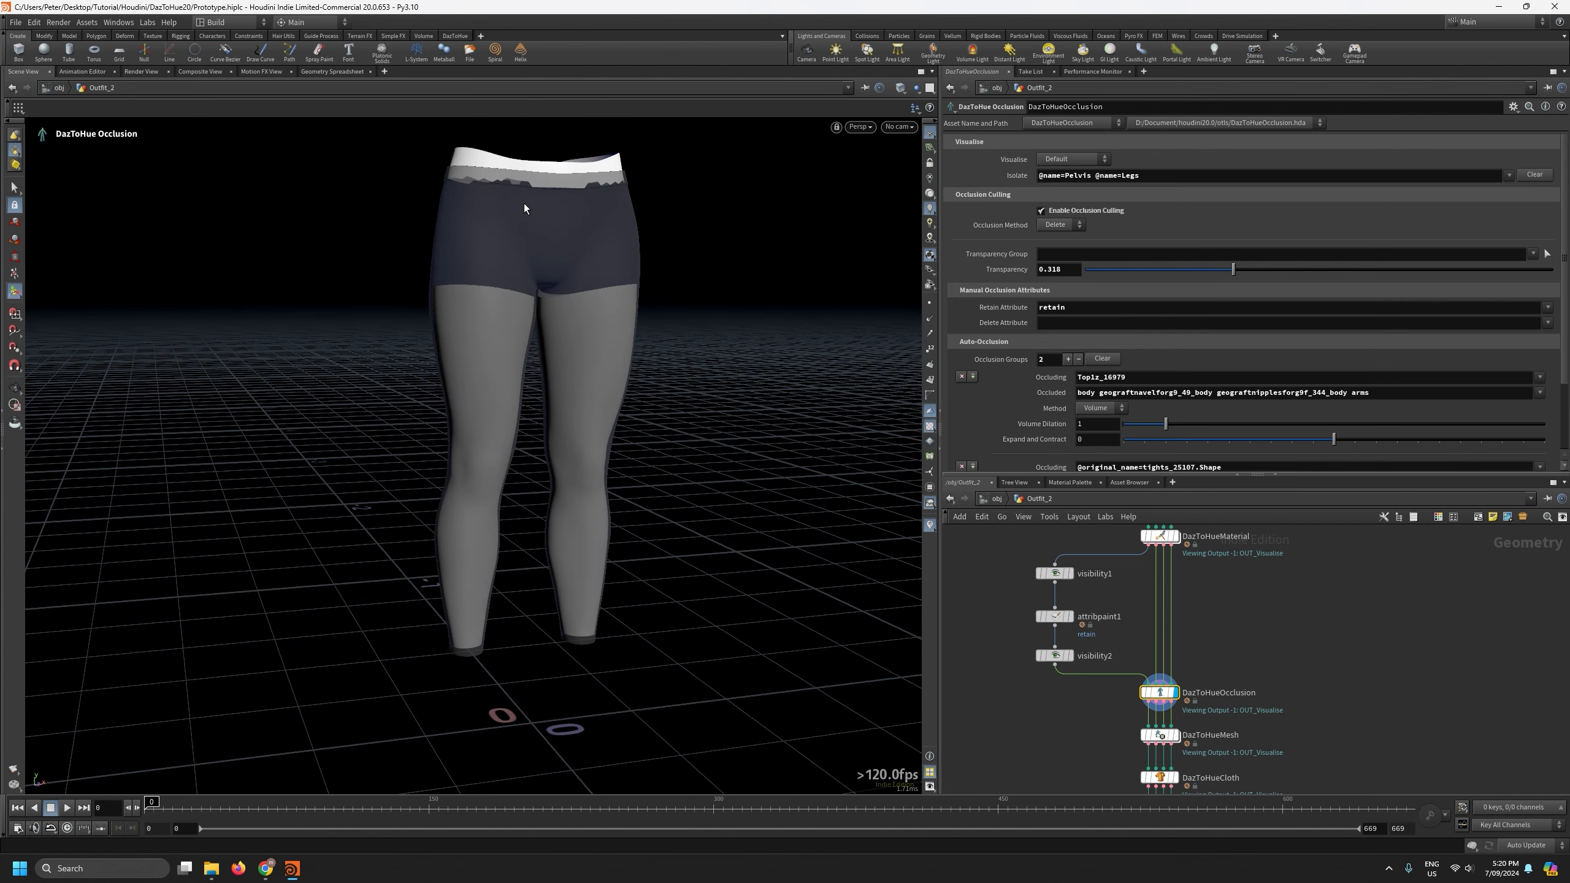
left_click_drag(701, 442, 660, 447, "alt")
left_click(1509, 175)
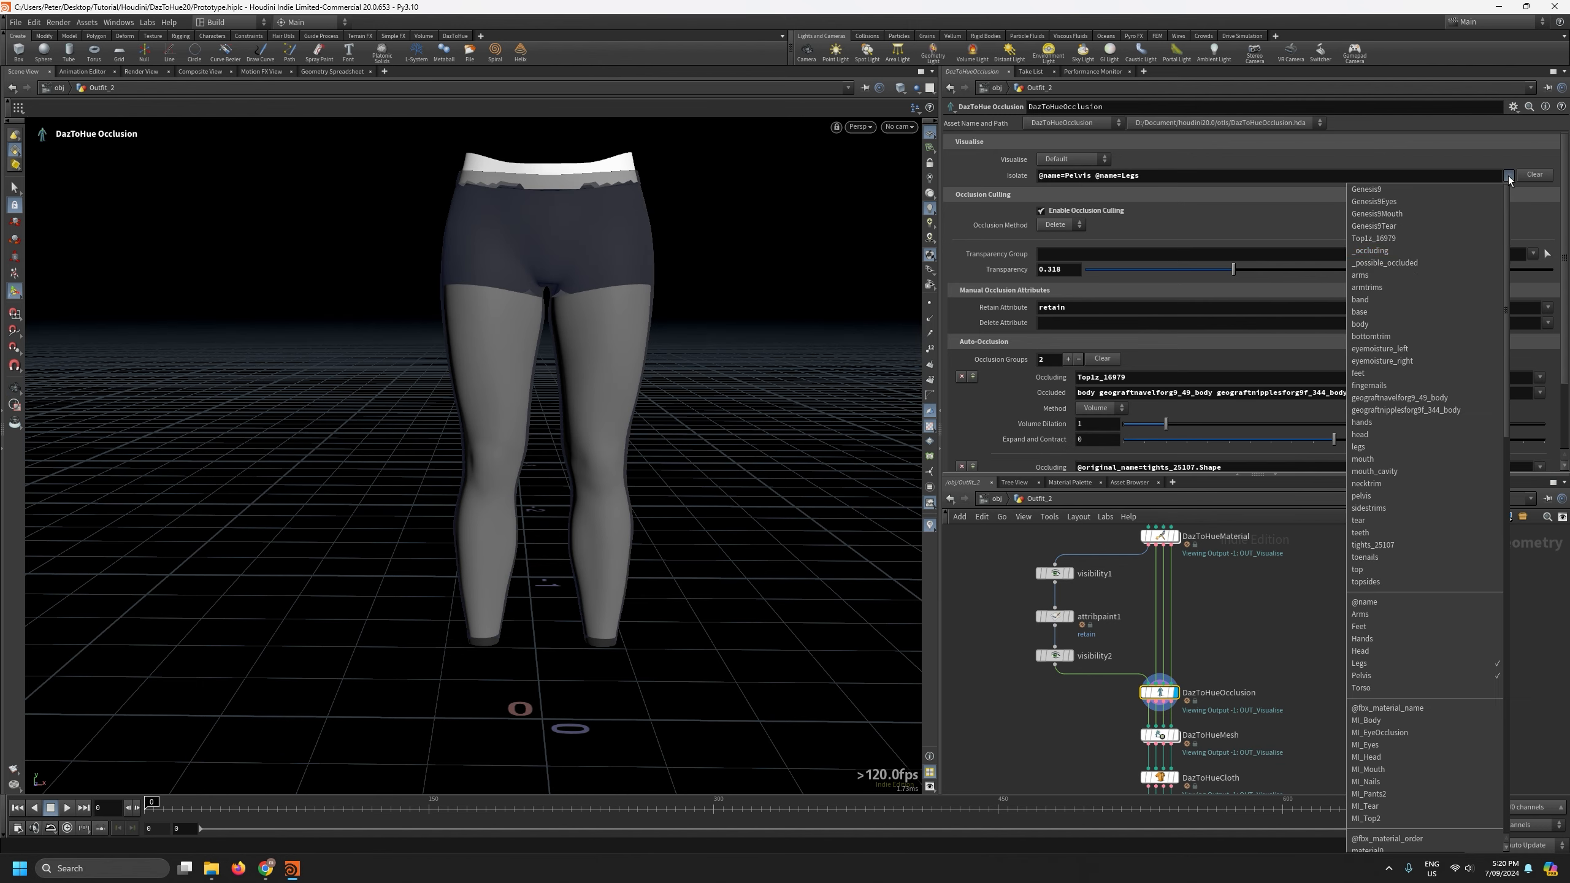
left_click(1432, 624)
left_click_drag(731, 586, 644, 588, "alt")
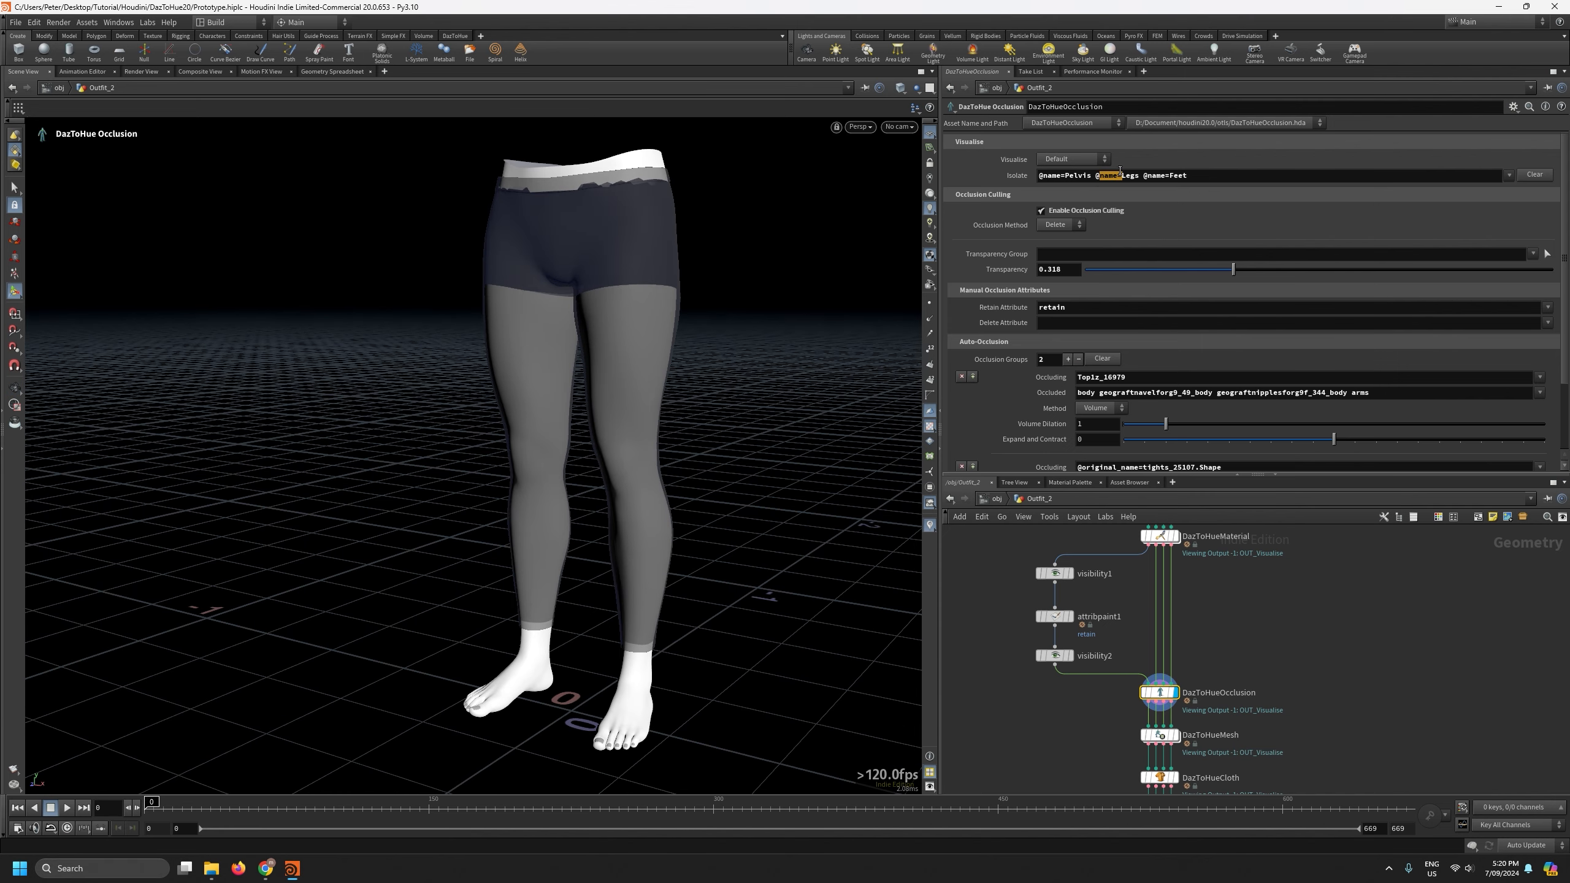
key("BackSpace")
key("Return")
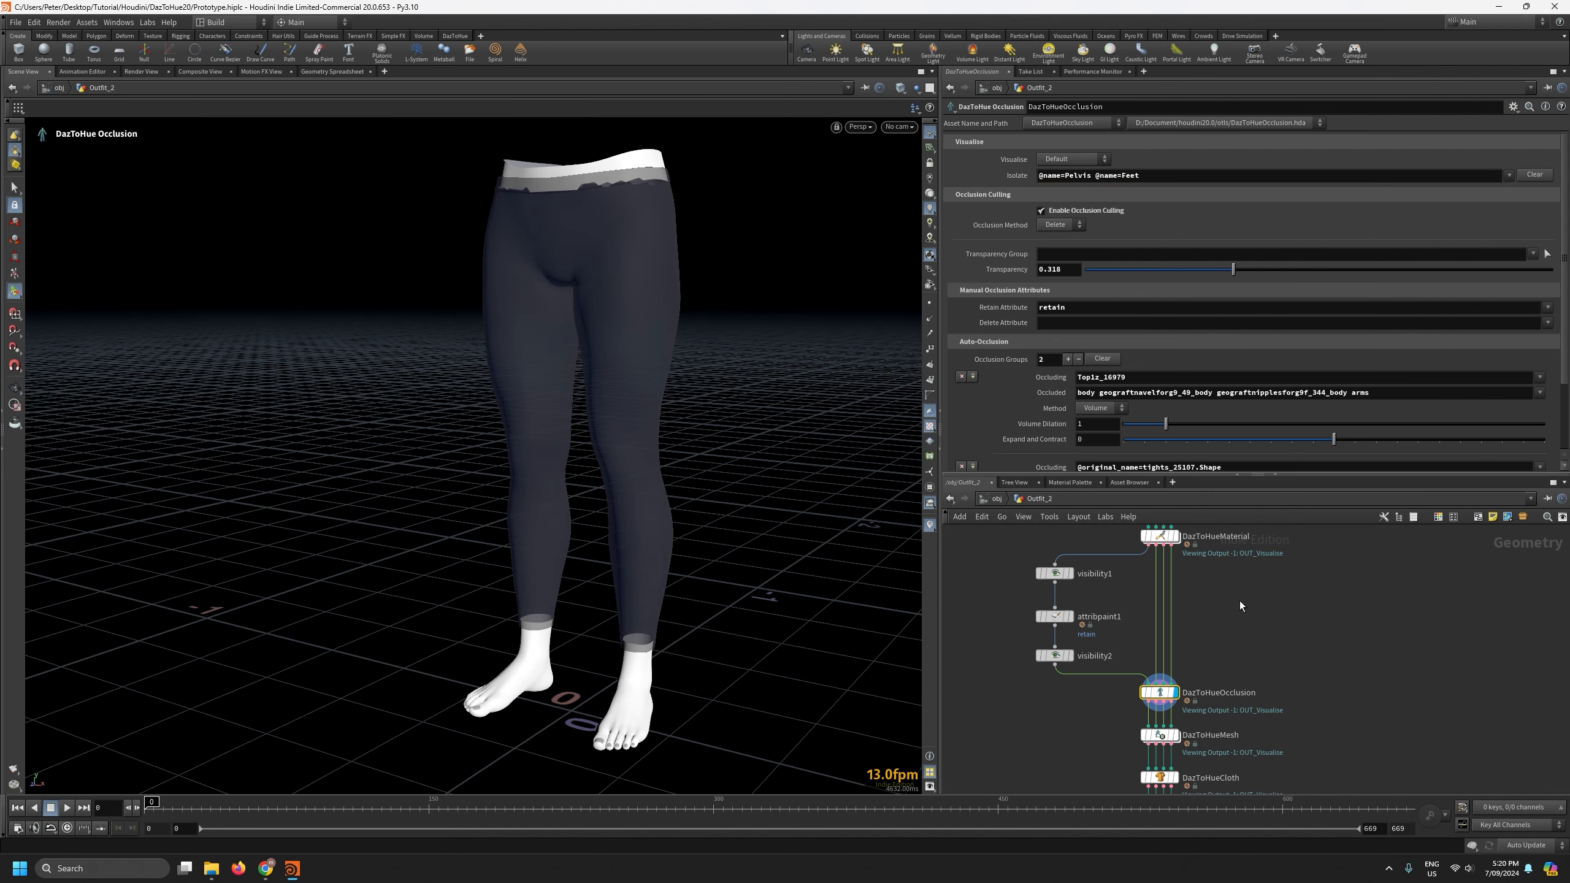
Examine the isolated pelvis and feet from several angles and distances, checking the tights at the waistband and ankles.
left_click_drag(681, 415, 677, 370, "alt")
right_click_drag(676, 369, 697, 495, "alt")
left_click_drag(697, 495, 649, 480, "alt")
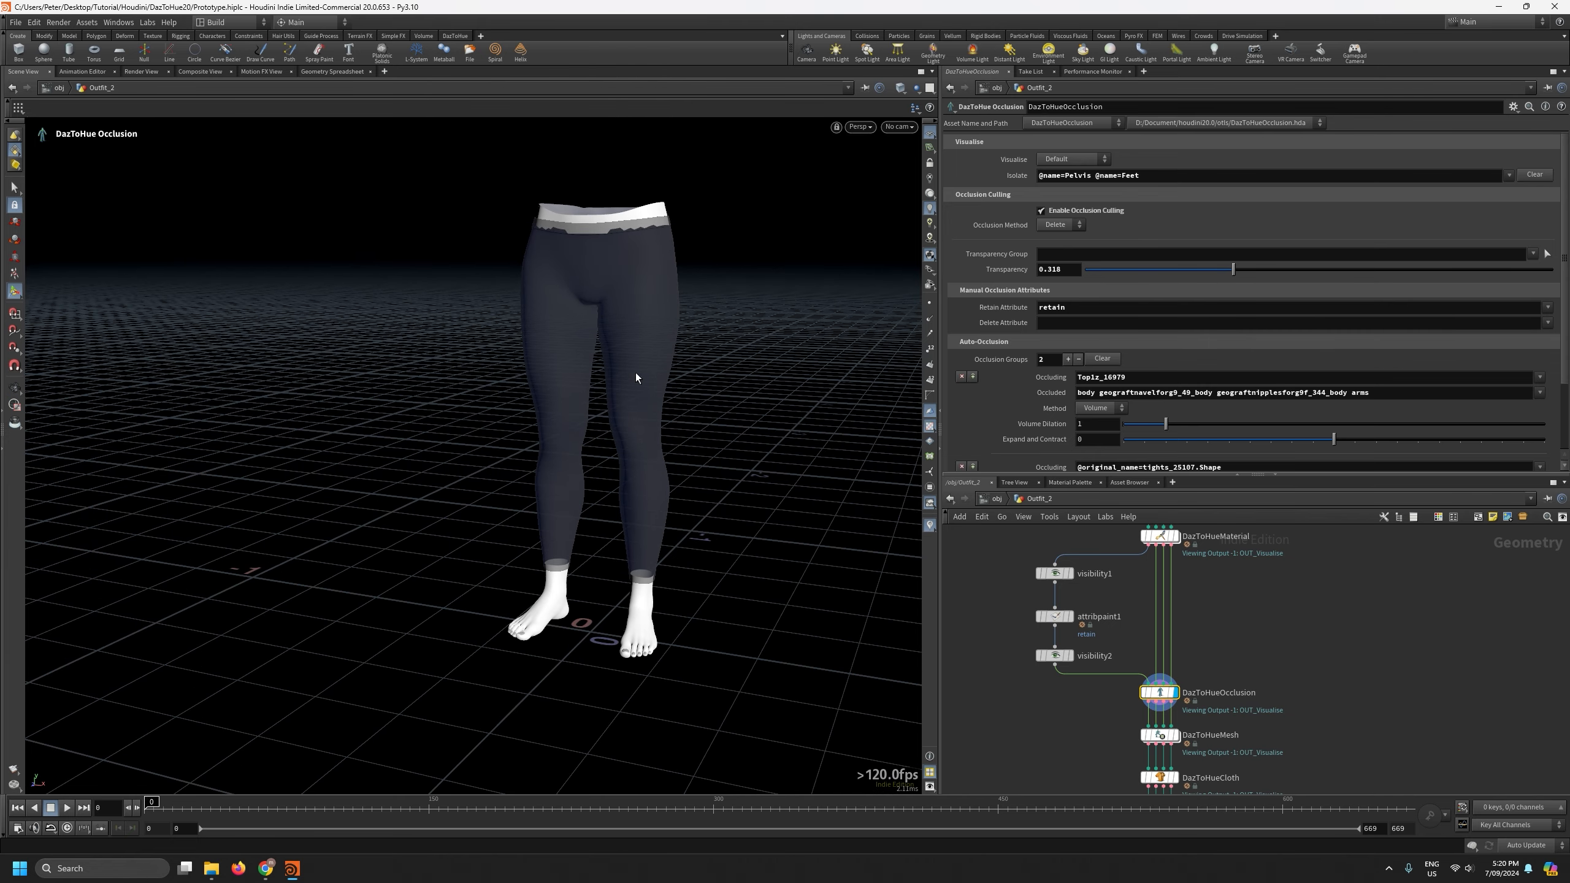
key("Escape")
left_click_drag(729, 602, 649, 604)
right_click_drag(649, 605, 816, 491)
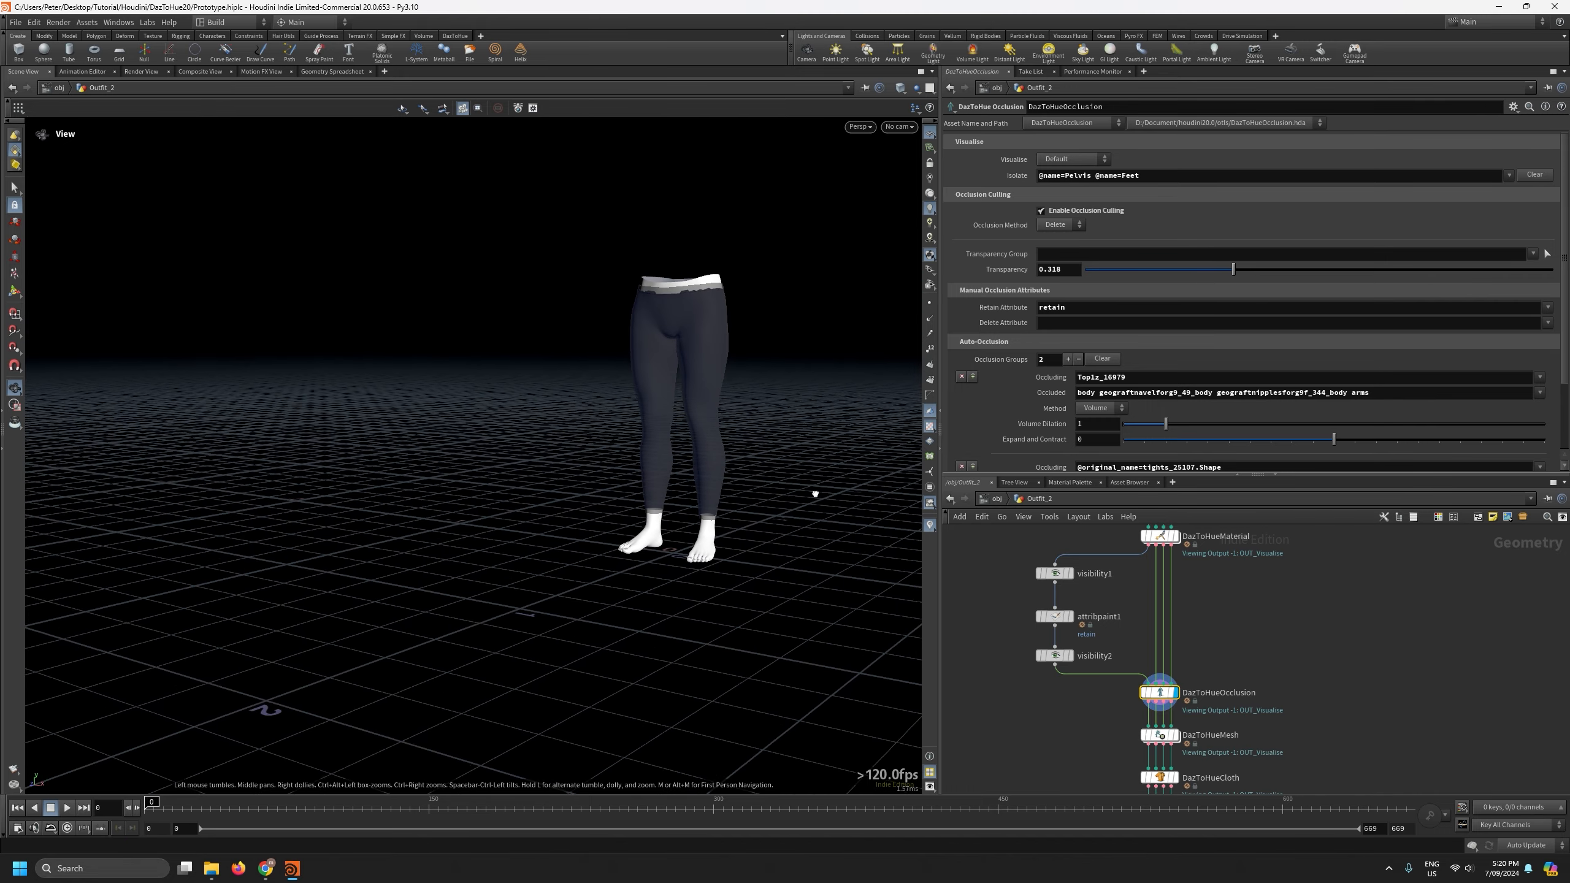
middle_click_drag(816, 491, 603, 510)
right_click_drag(603, 510, 659, 341)
left_click_drag(660, 340, 694, 344)
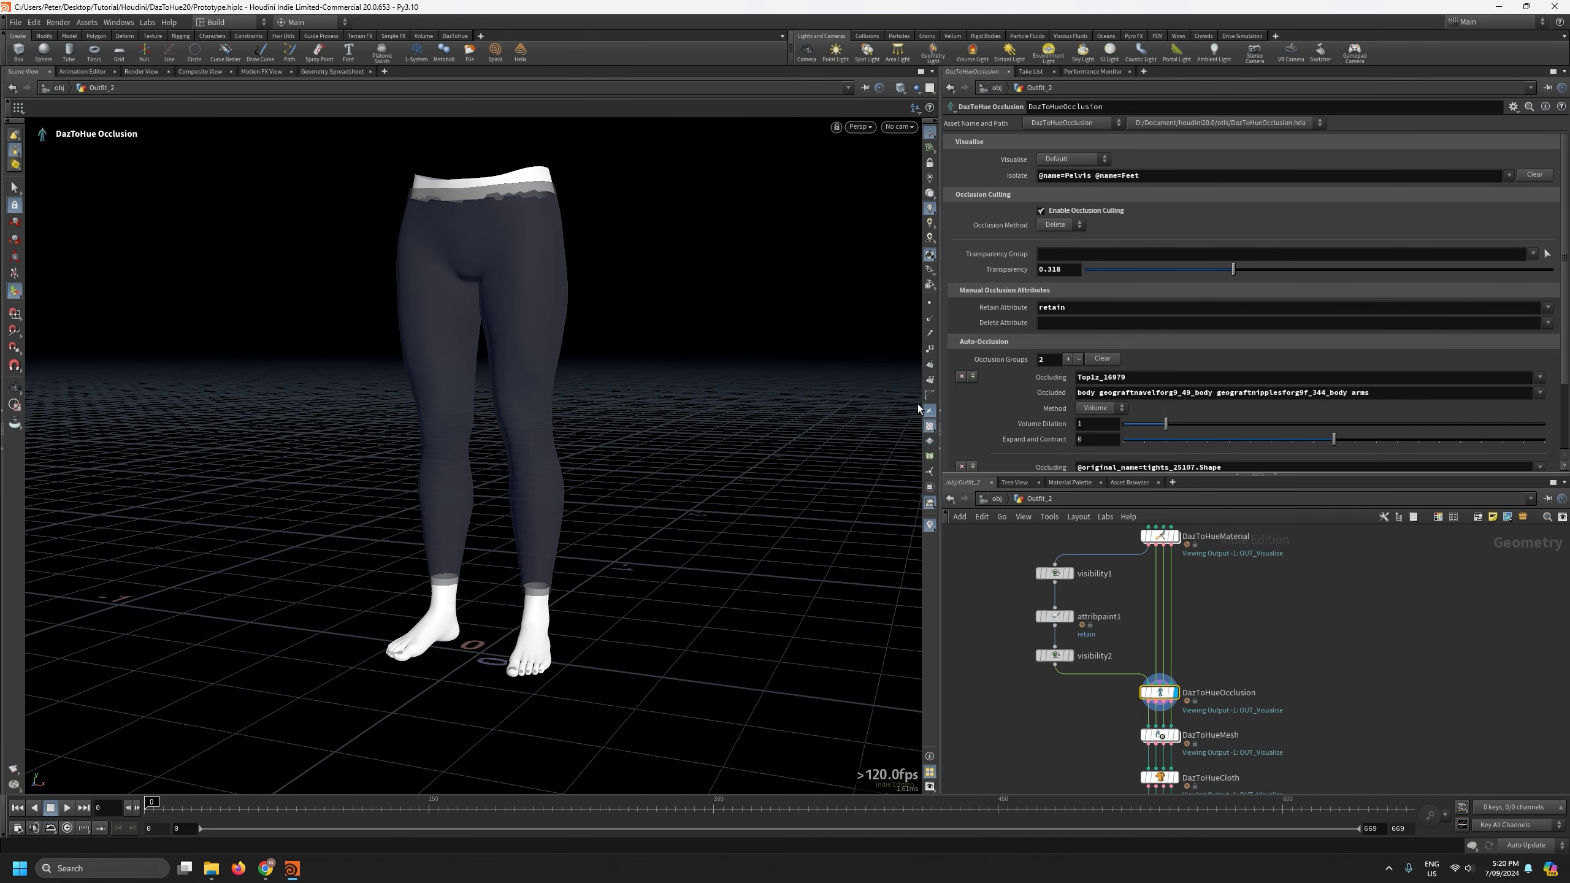
Clear the isolation filter in DazToHueOcclusion to show the whole character.
scroll(1350, 571, "down", 3)
scroll(1349, 571, "down", 1)
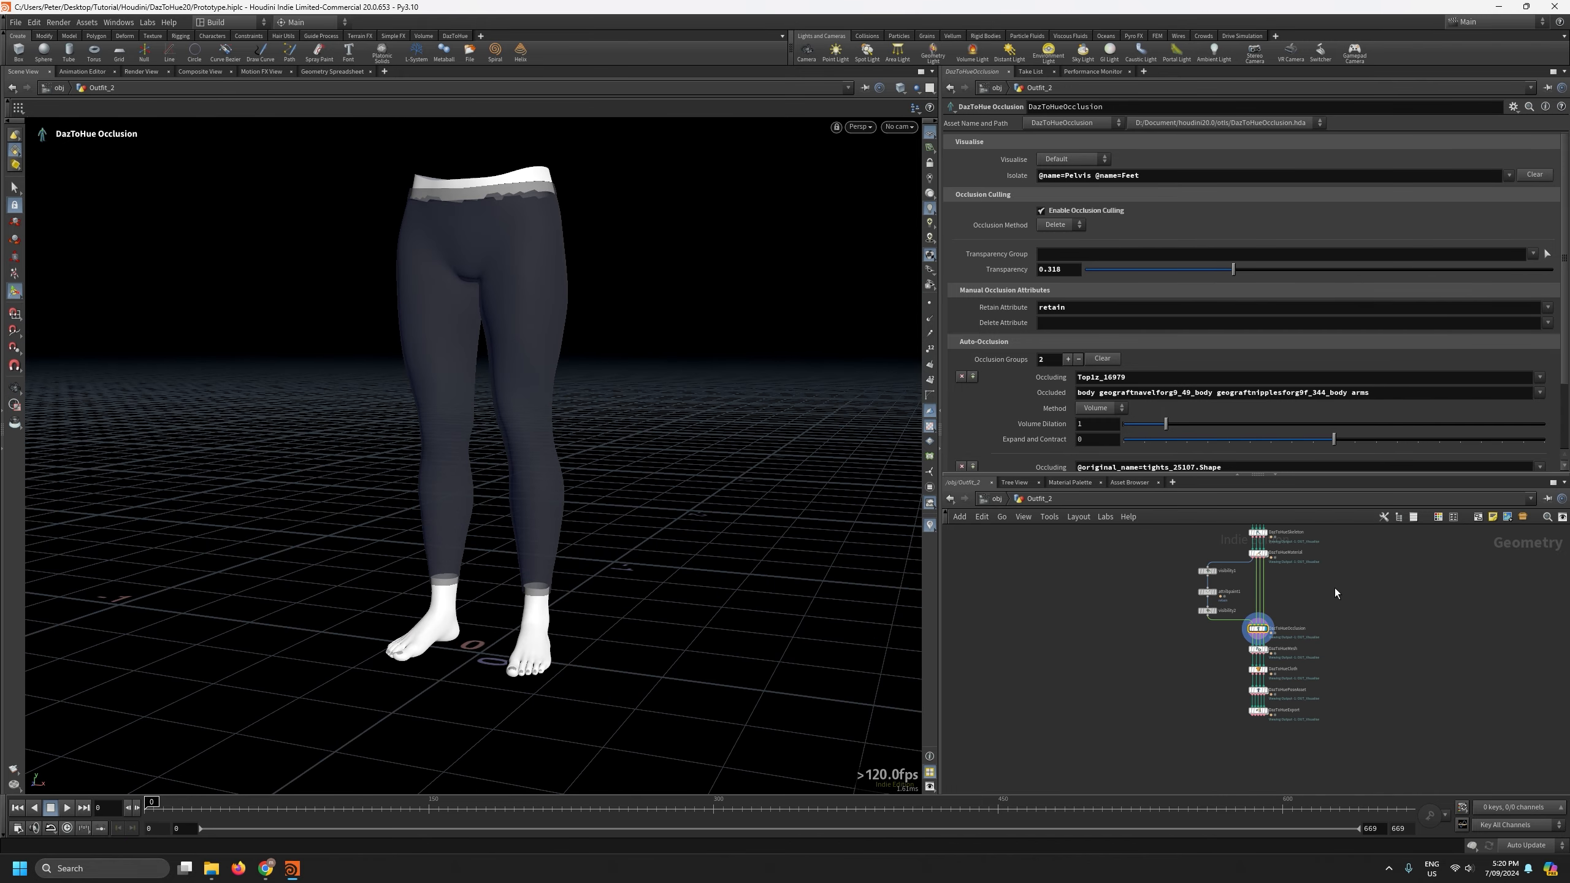
left_click(1538, 179)
Set the Character Name in DazToHueImport to Outfit2 and save the scene.
scroll(1280, 687, "up", 4)
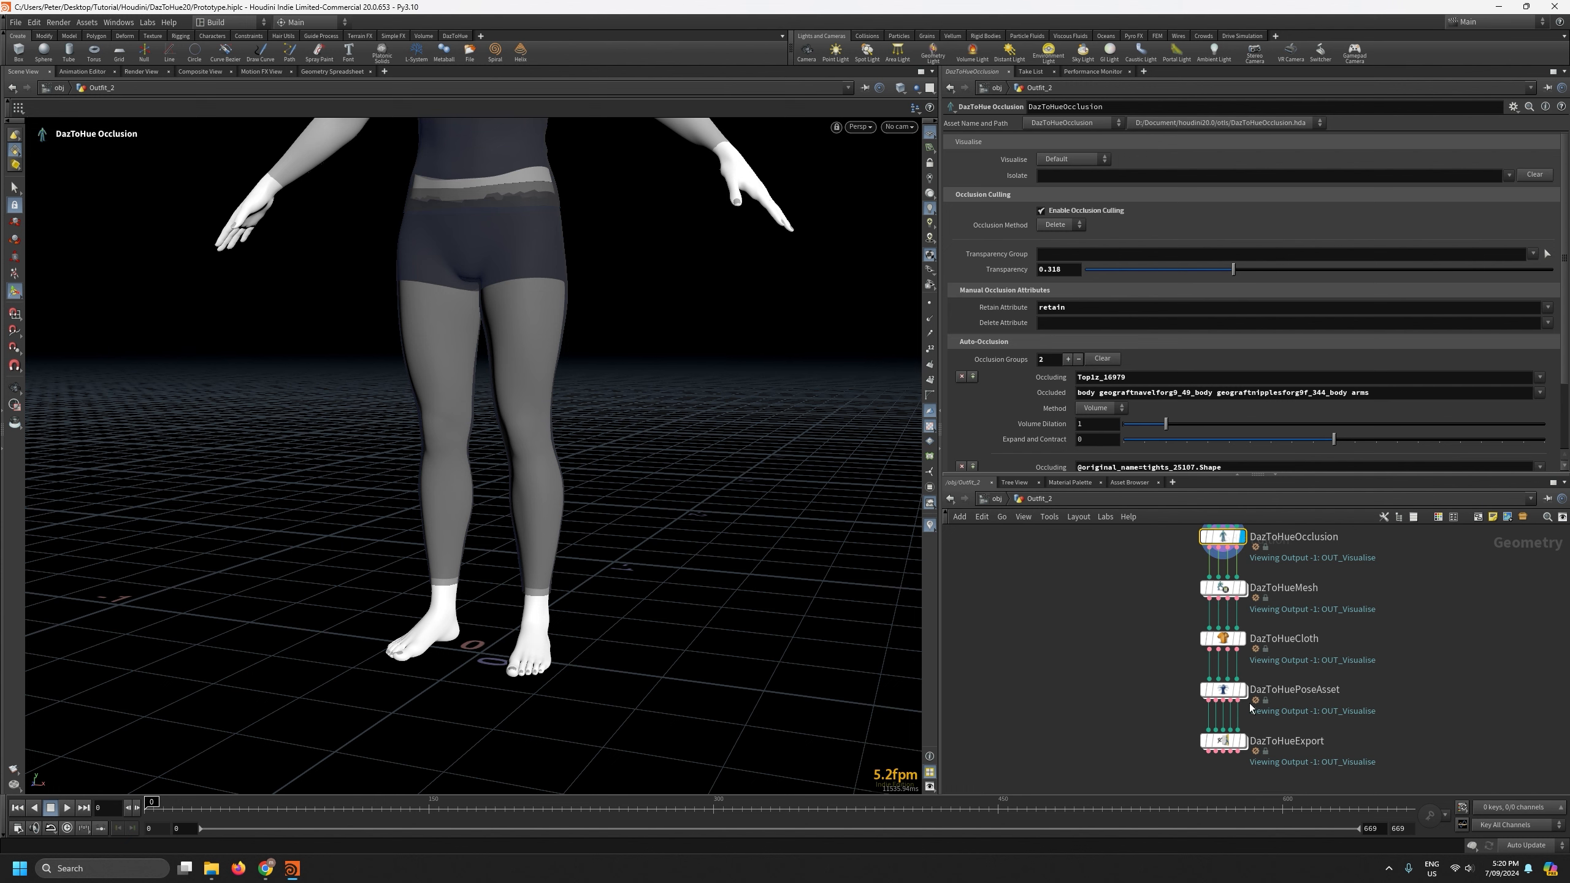
scroll(1305, 672, "down", 4)
middle_click_drag(1395, 602, 1329, 784)
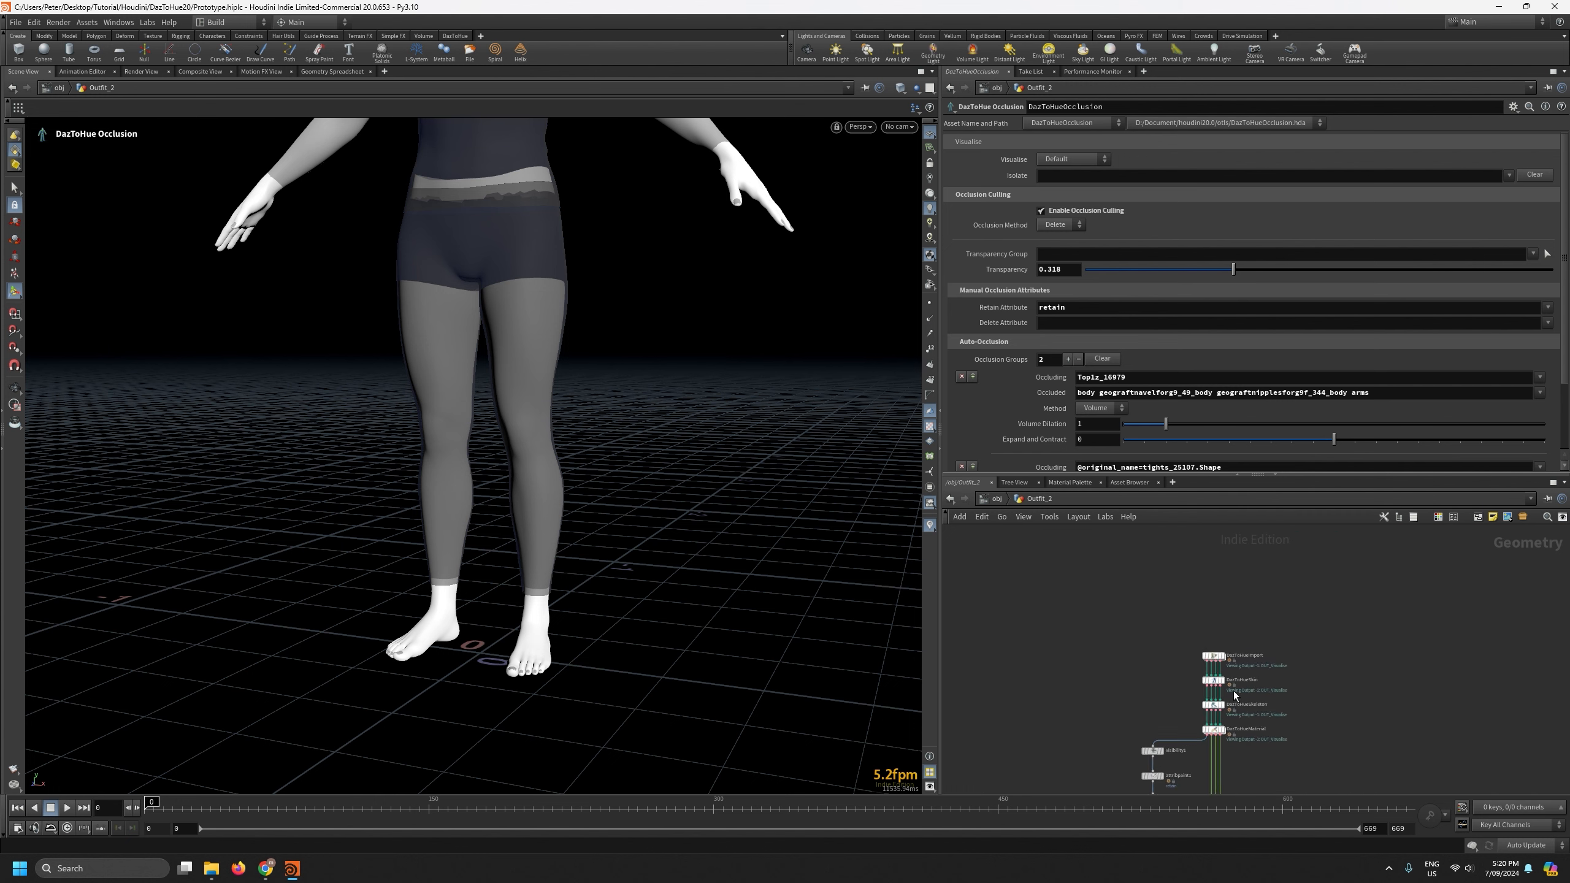
scroll(1228, 680, "up", 5)
left_click(1168, 589)
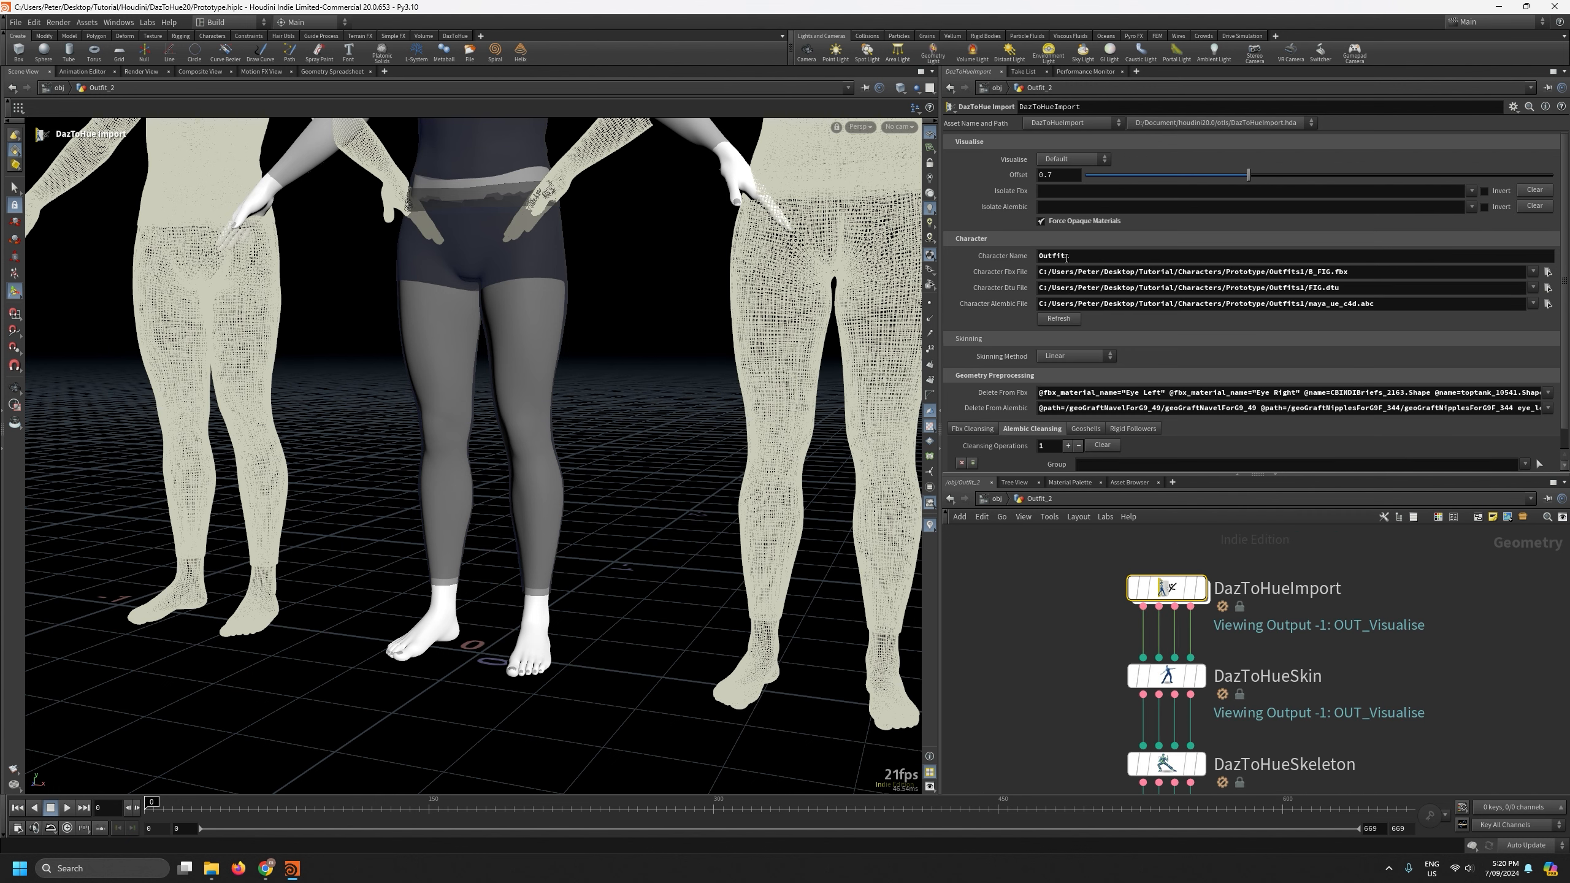
key("Return")
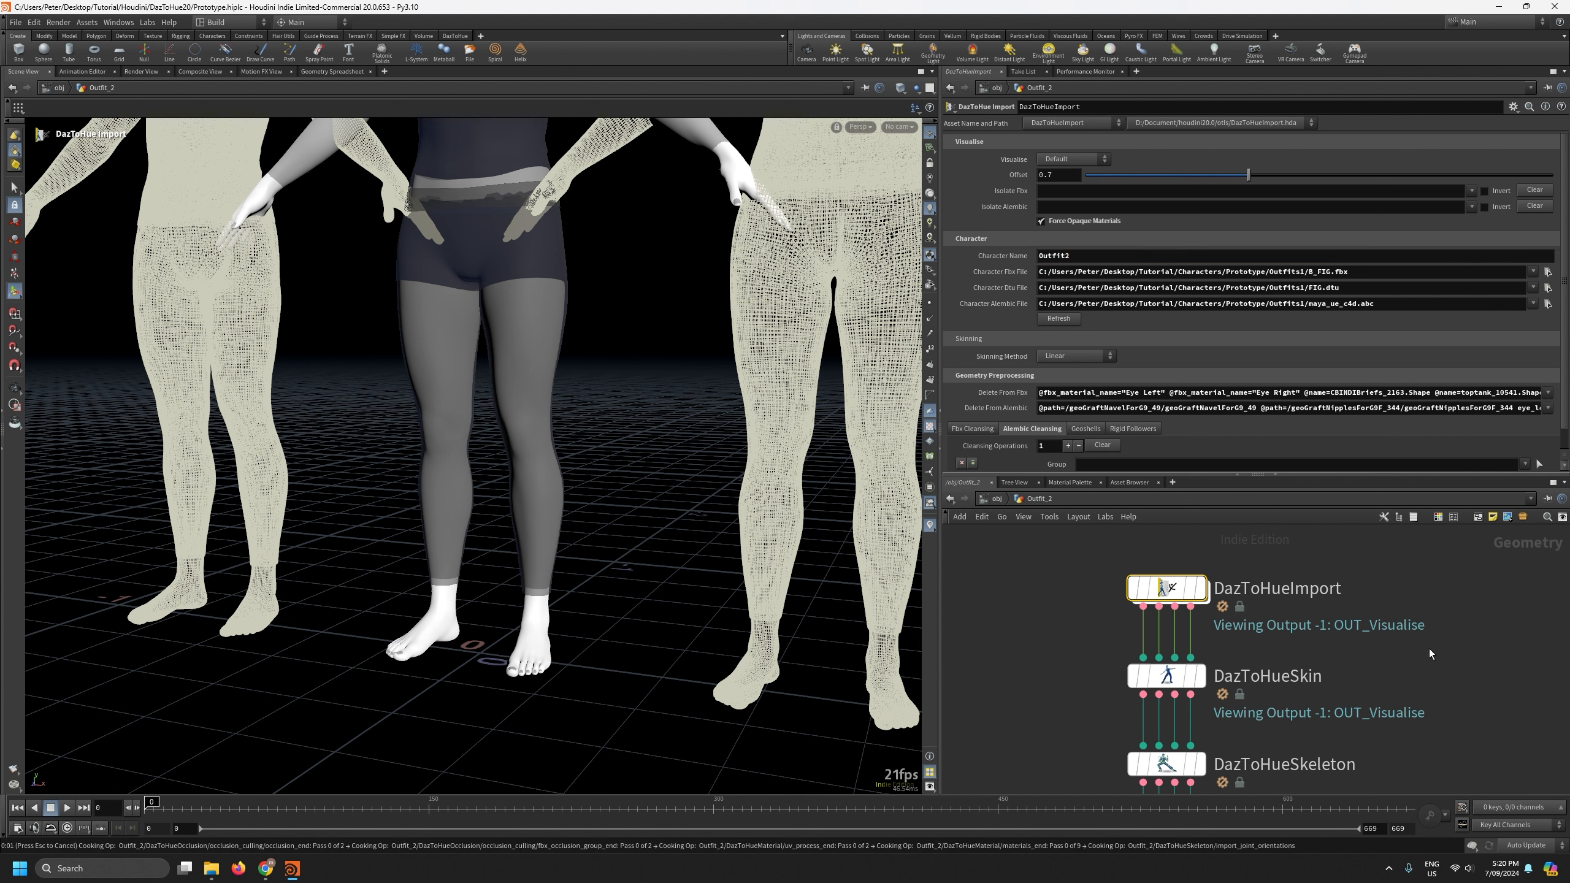
key("ctrl+s")
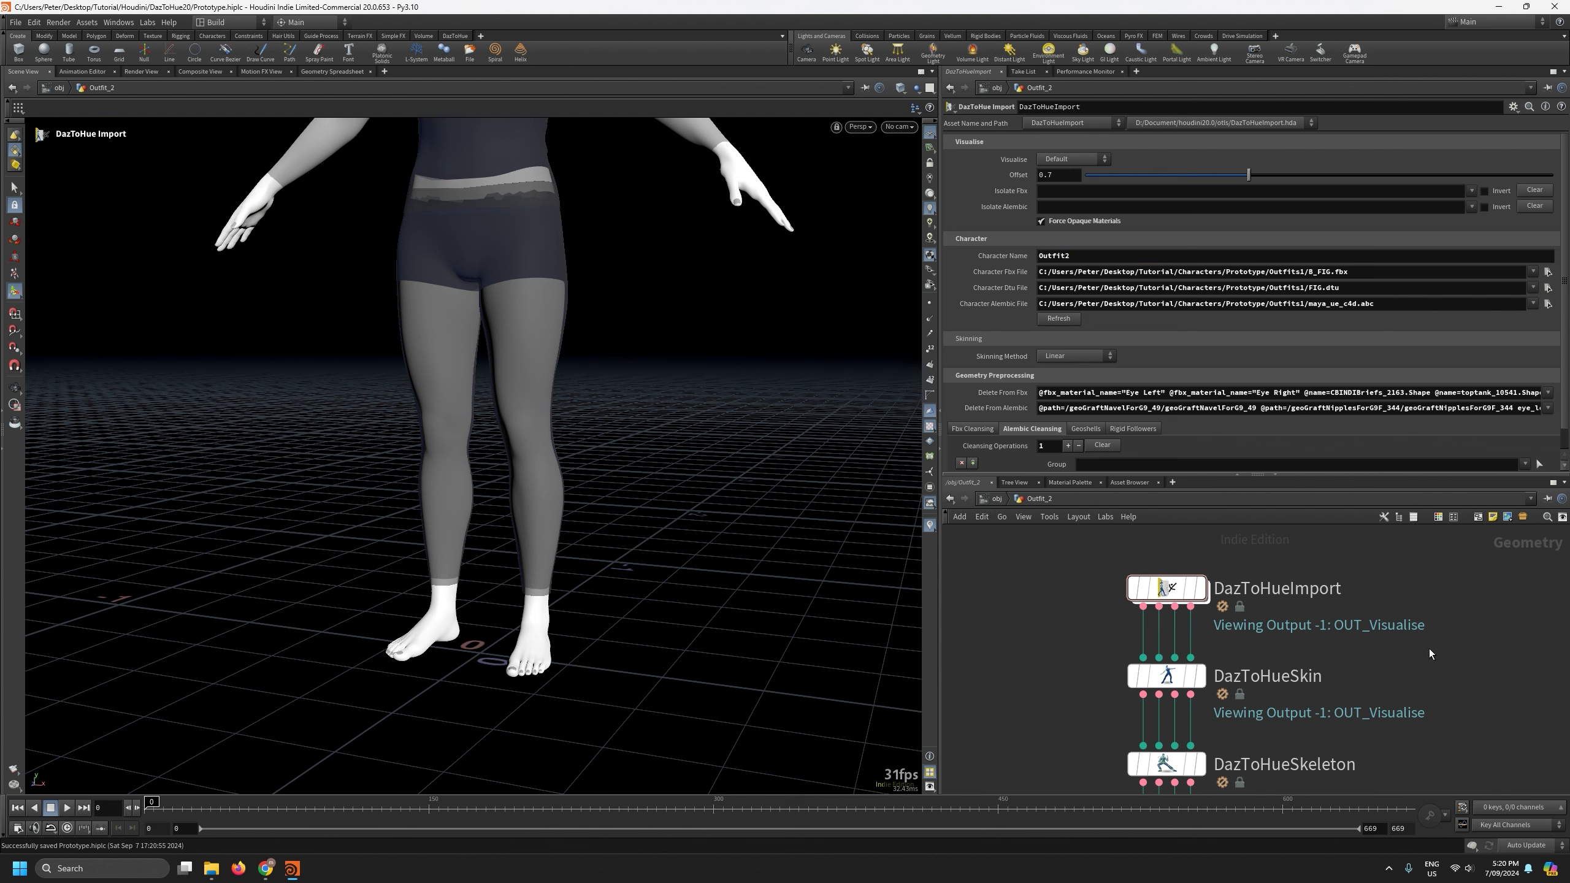
Select the DazToHueExport node at the end of the Outfit_2 network and display its output.
scroll(1429, 650, "down", 5)
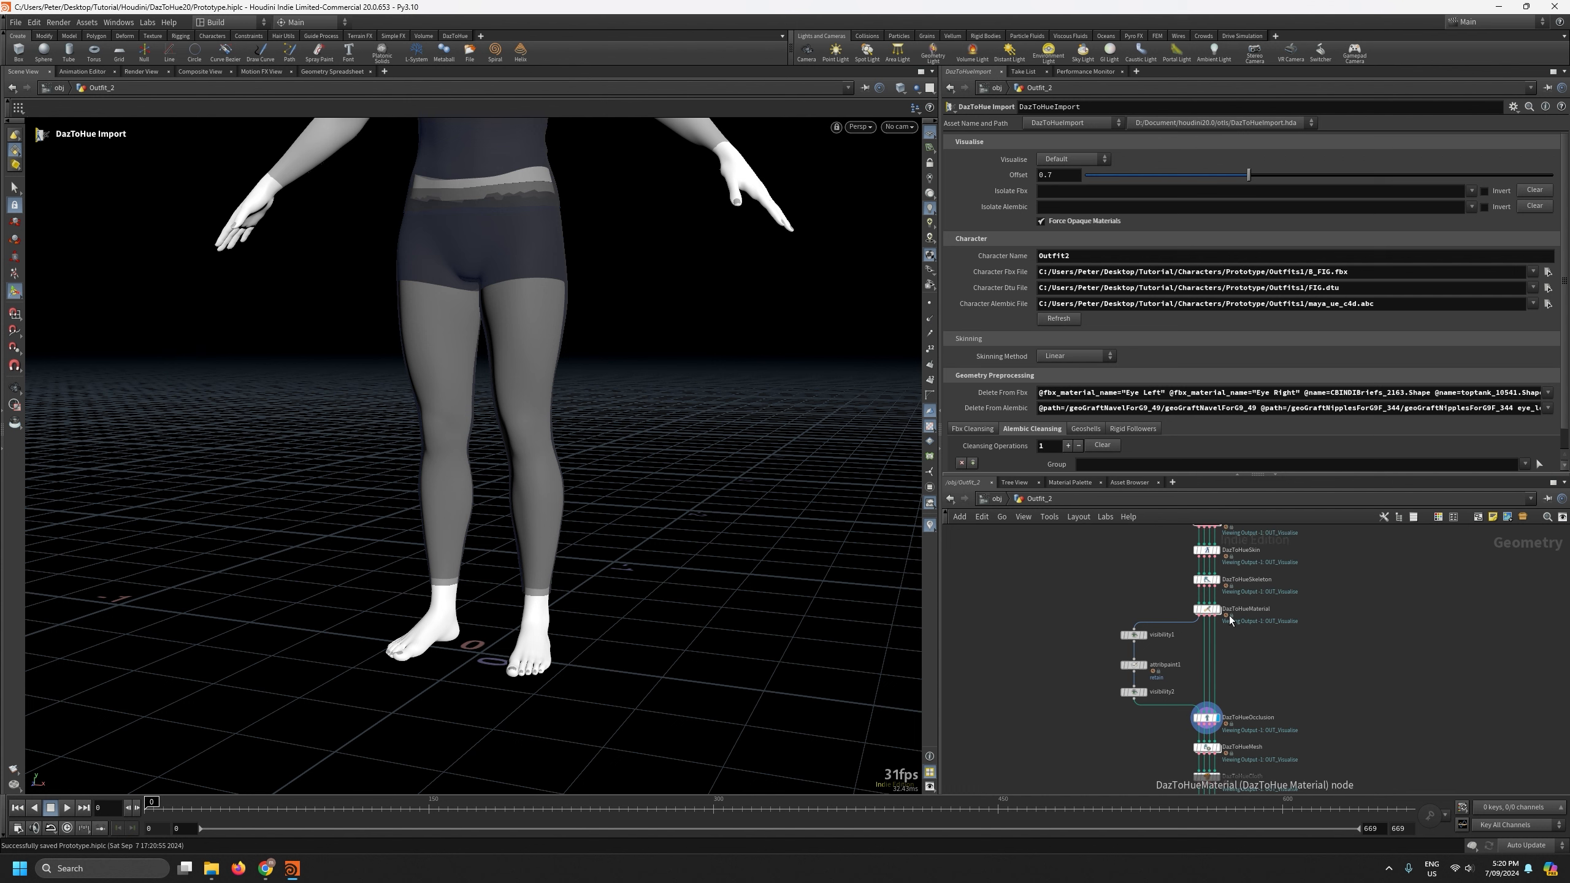
left_click(1229, 617)
scroll(1376, 694, "down", 3)
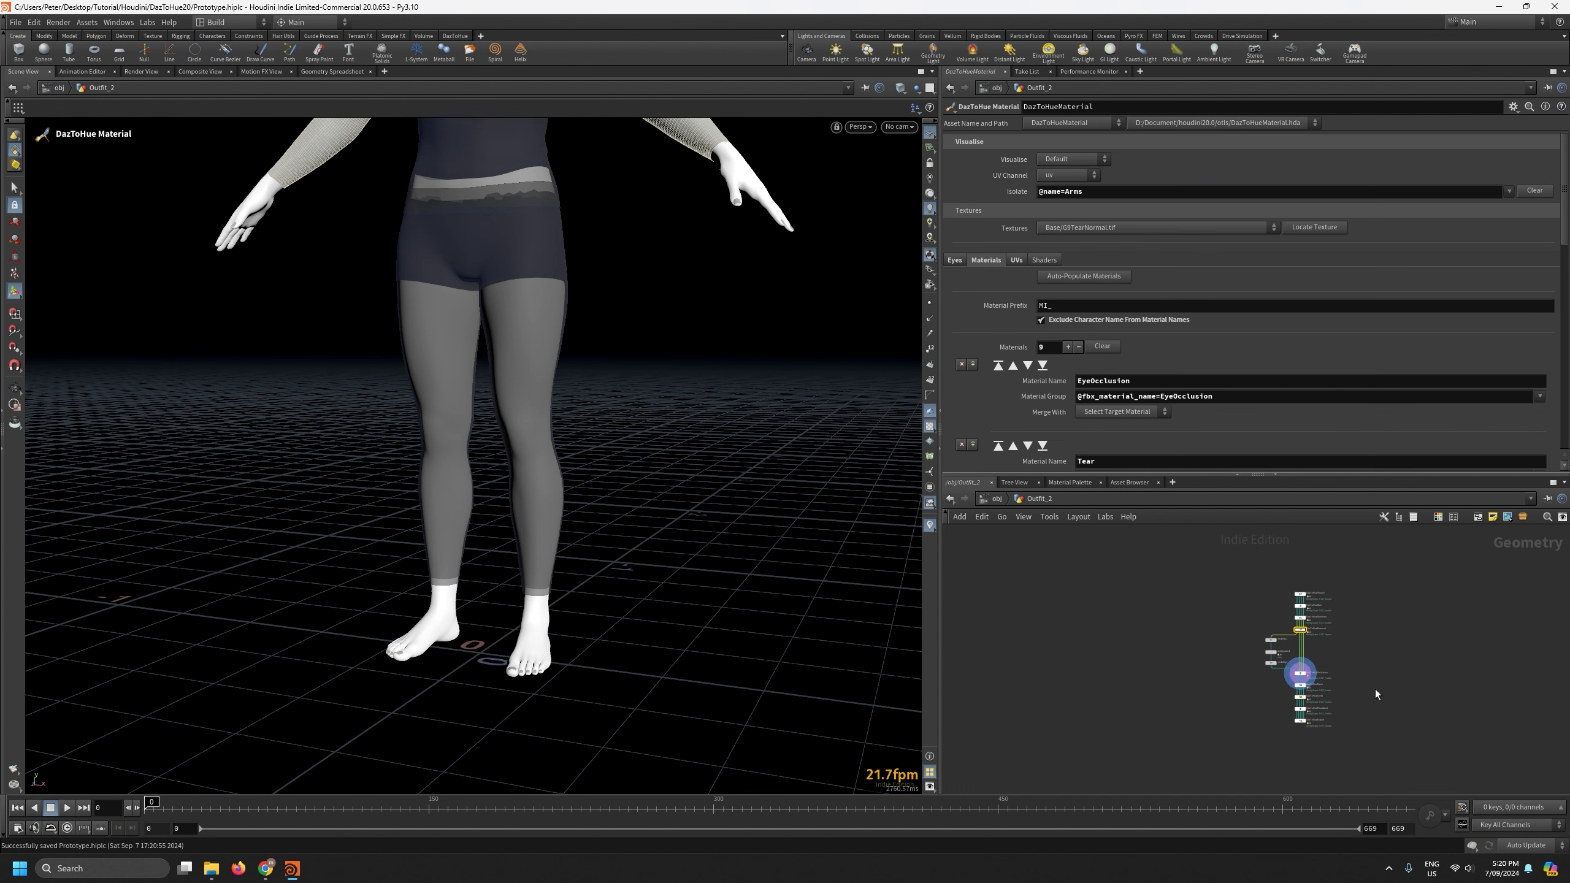
middle_click_drag(1376, 694, 1245, 679)
scroll(1165, 723, "up", 8)
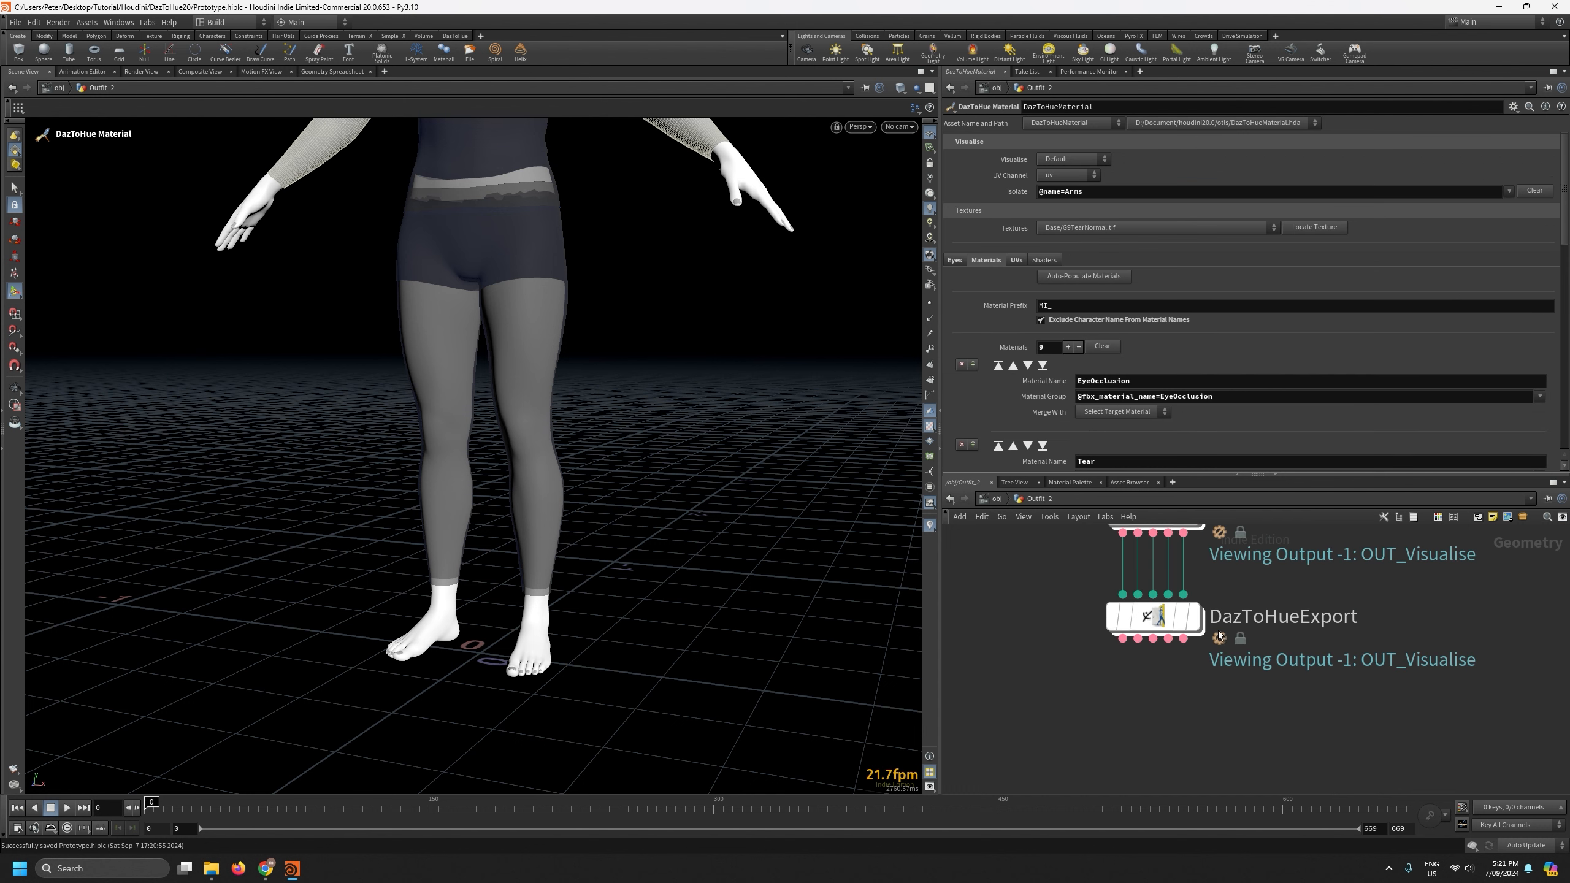
left_click(1182, 623)
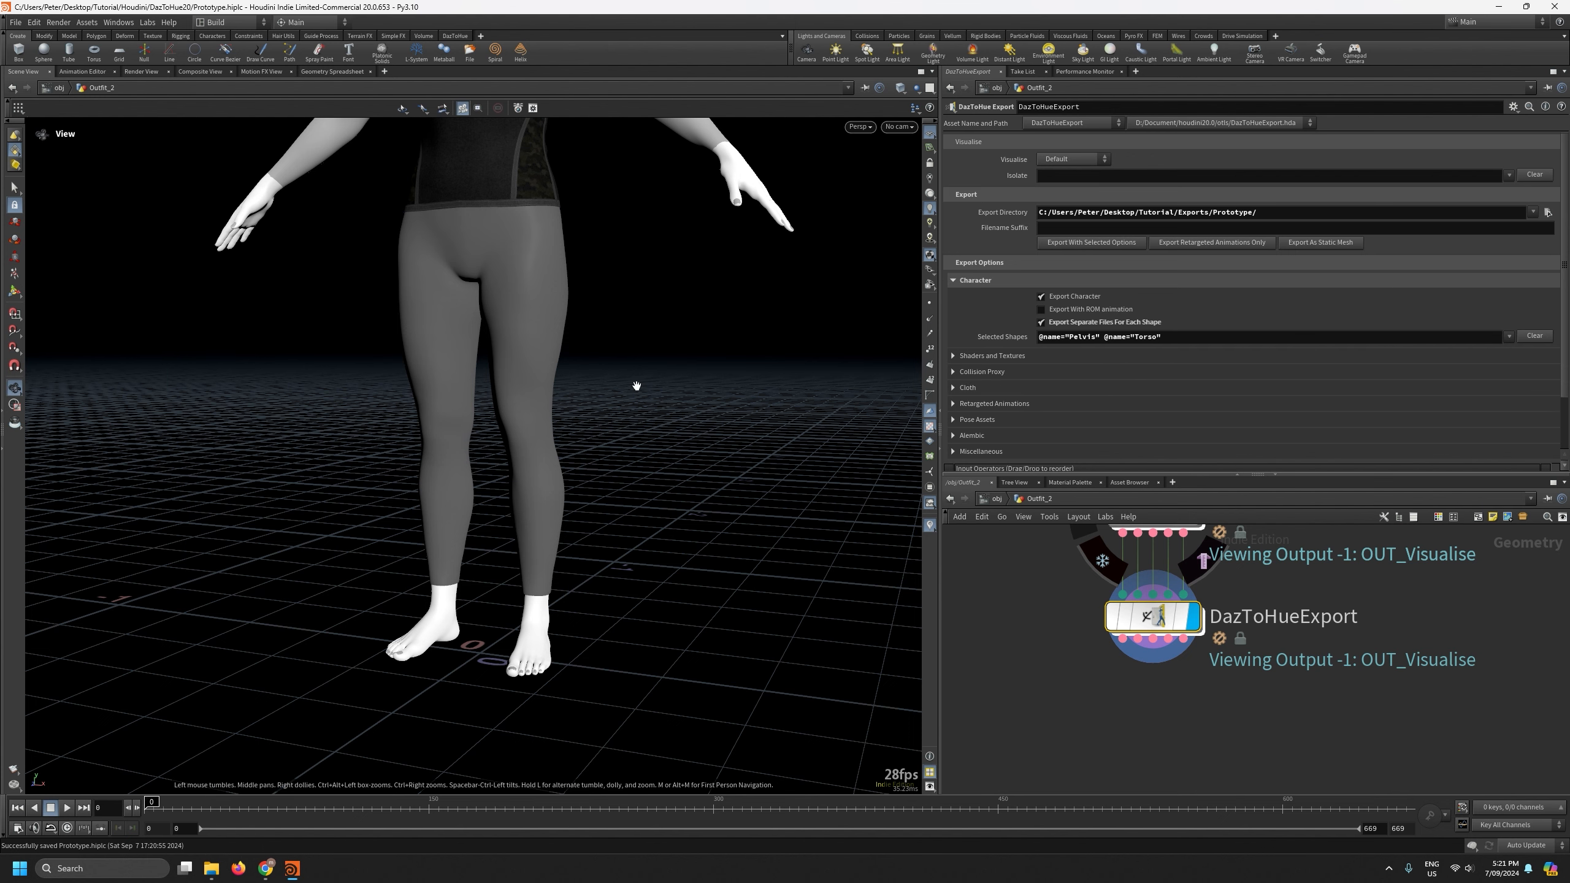
View the complete character in the top and tights, and save the scene.
key("h")
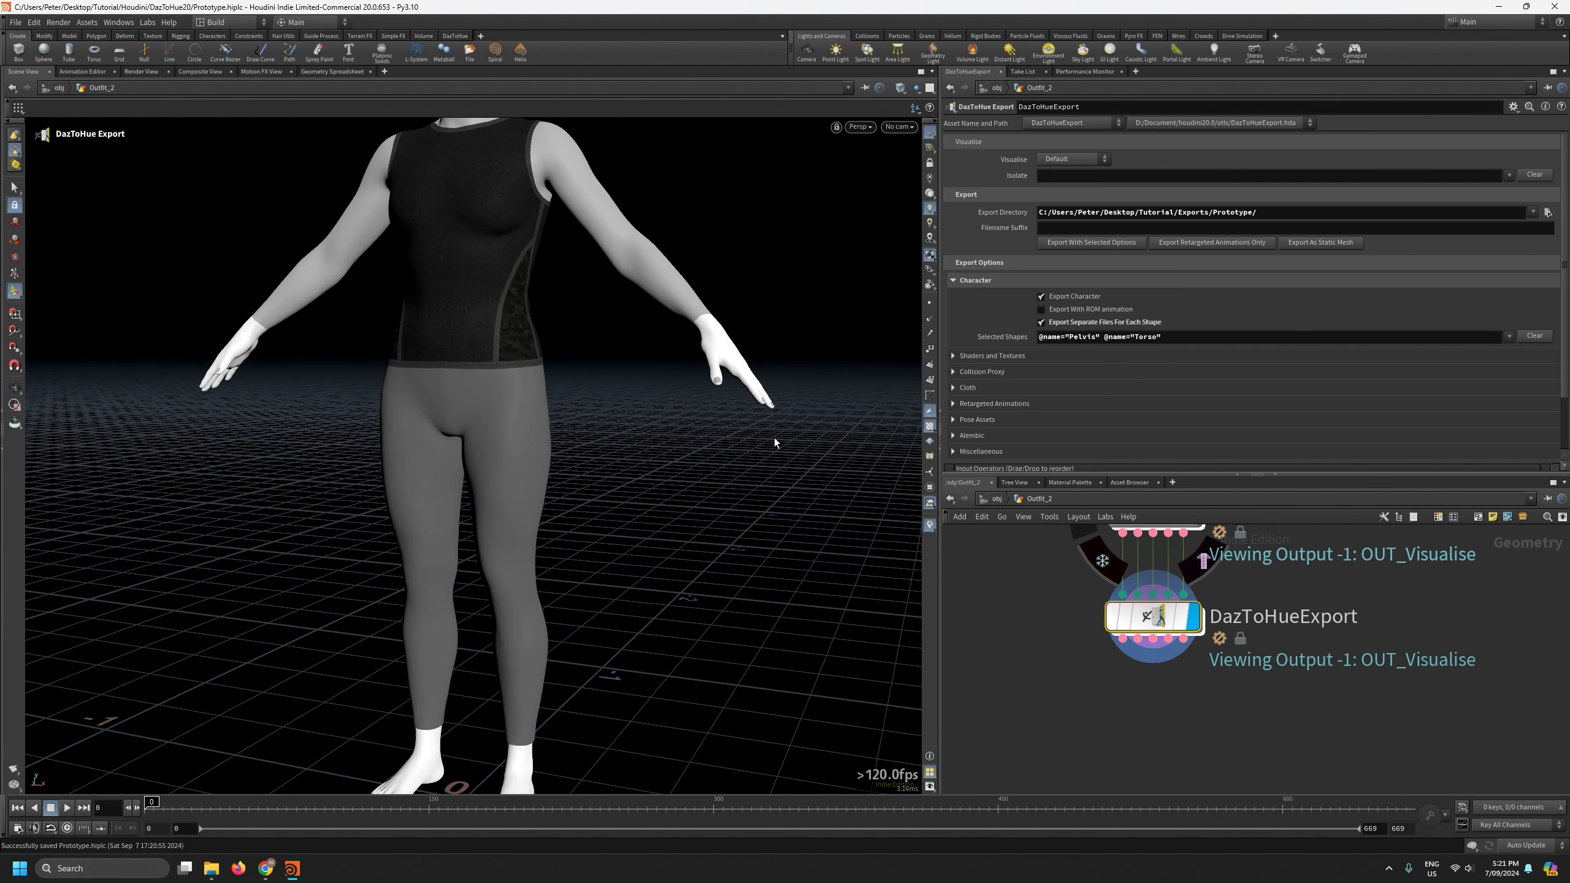
right_click_drag(559, 442, 613, 515, "alt")
left_click_drag(613, 515, 613, 536, "alt")
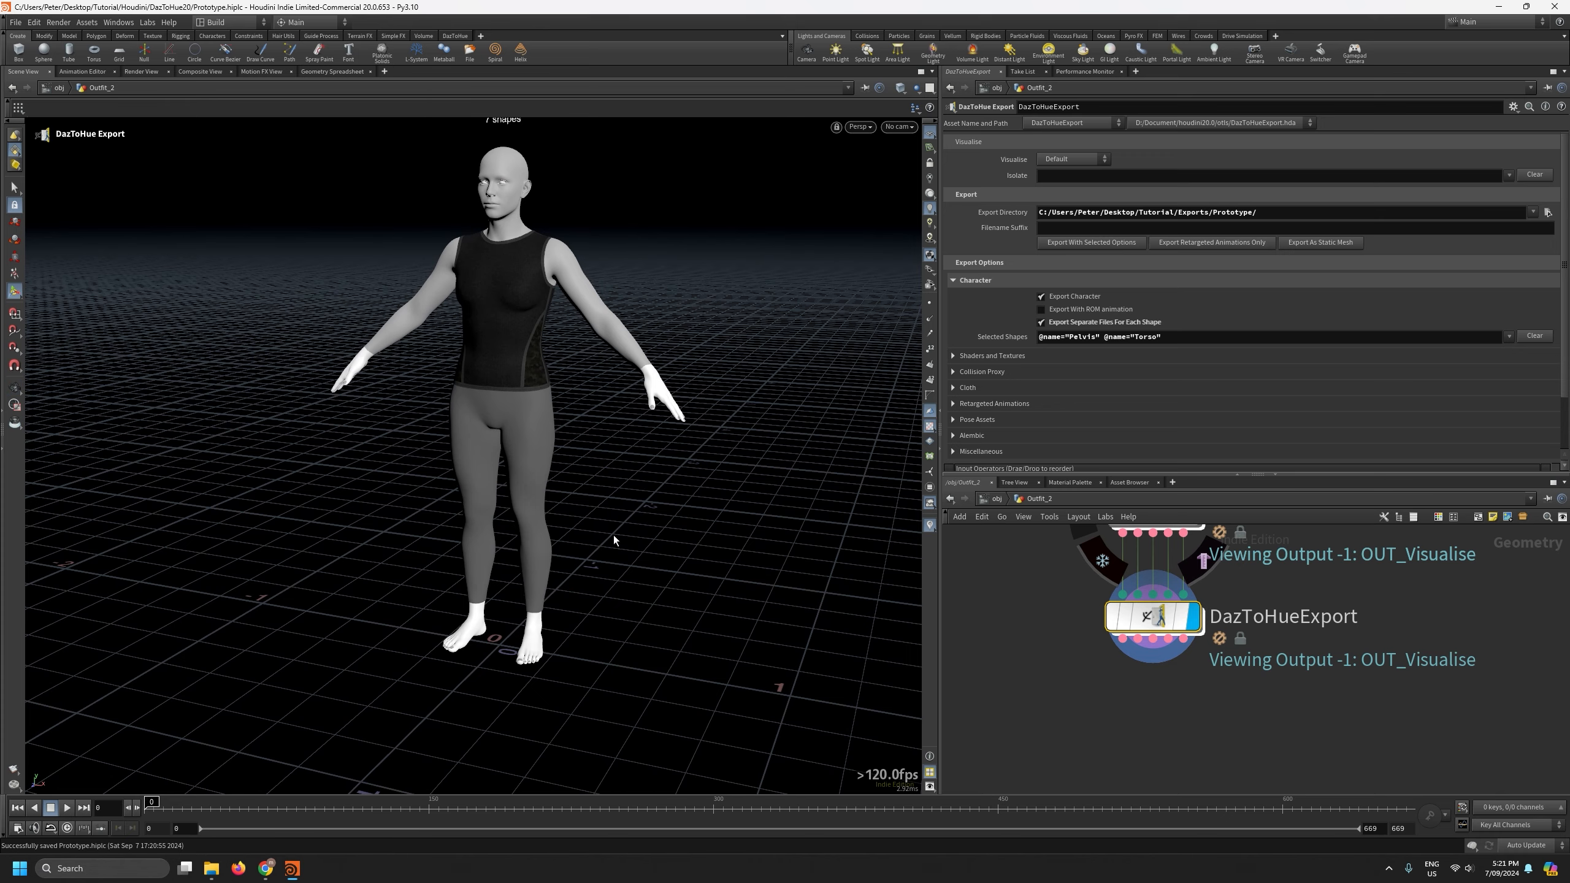
mouse_move(598, 462)
left_mouse_down("alt")
mouse_move(742, 450)
mouse_move(592, 469)
left_mouse_up("alt")
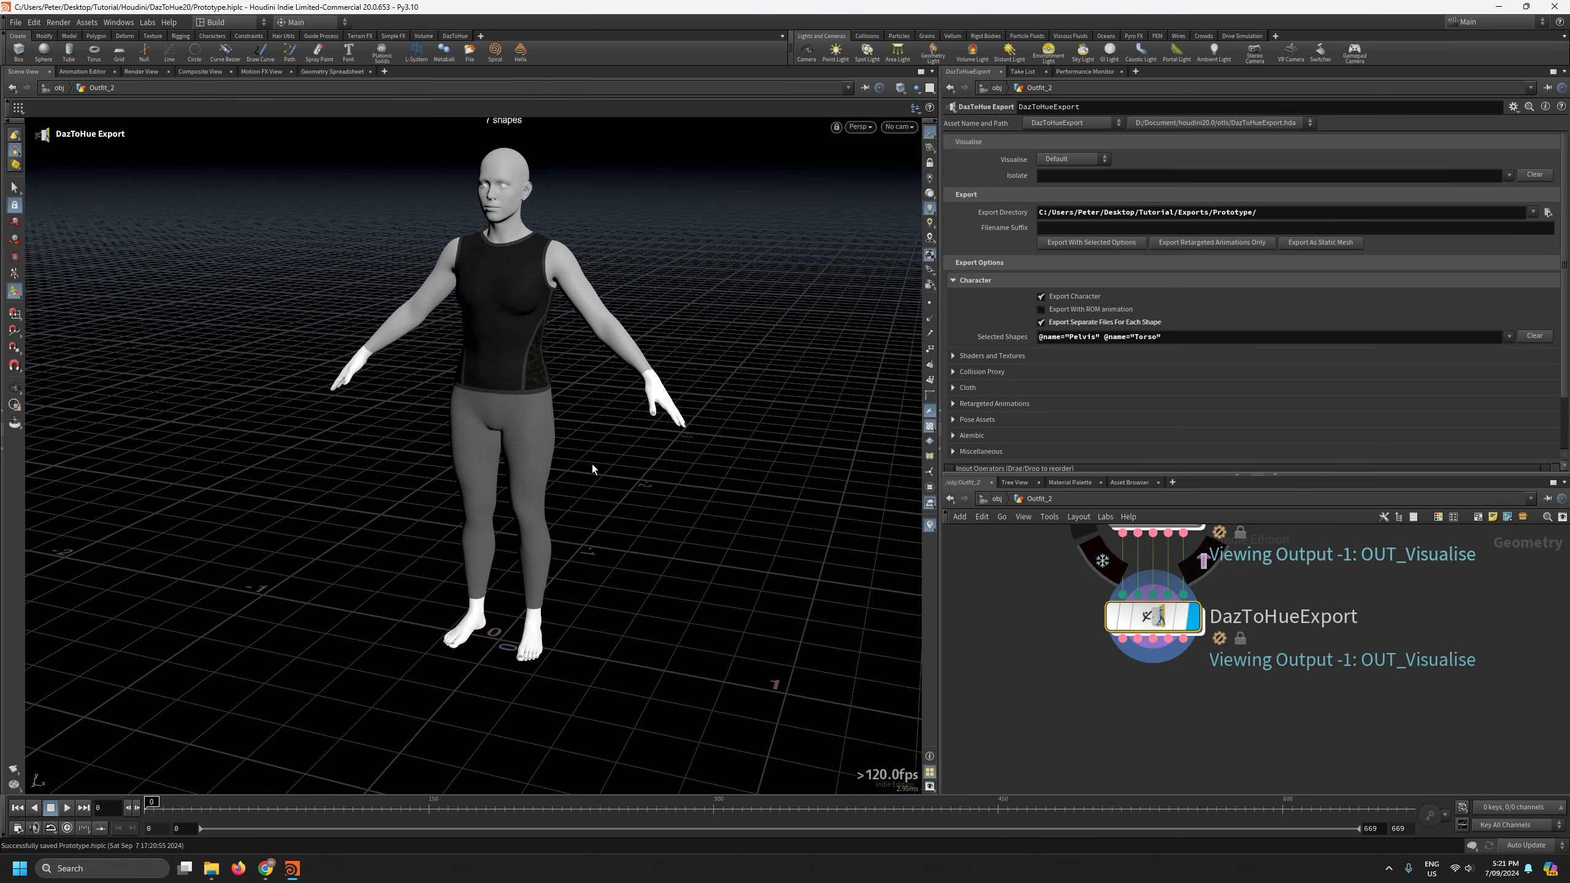
left_click(1149, 692)
key("ctrl+s")
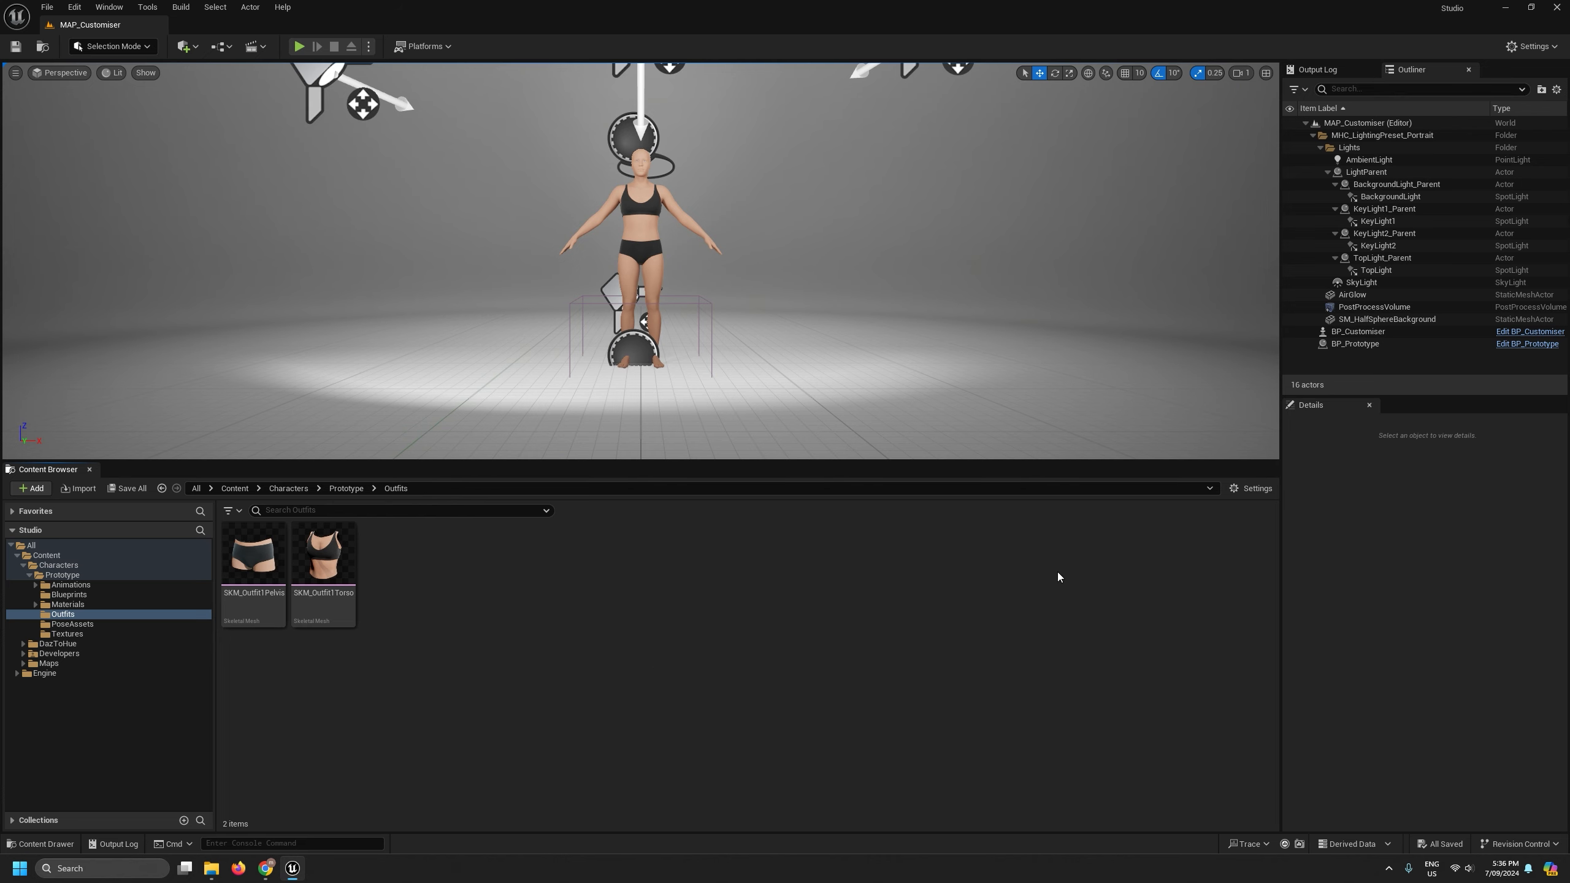
In Unreal Editor, duplicate MI_Pants1 and MI_Top1 in the Prototype Materials/Outfits folder and save all assets.
left_click(35, 604)
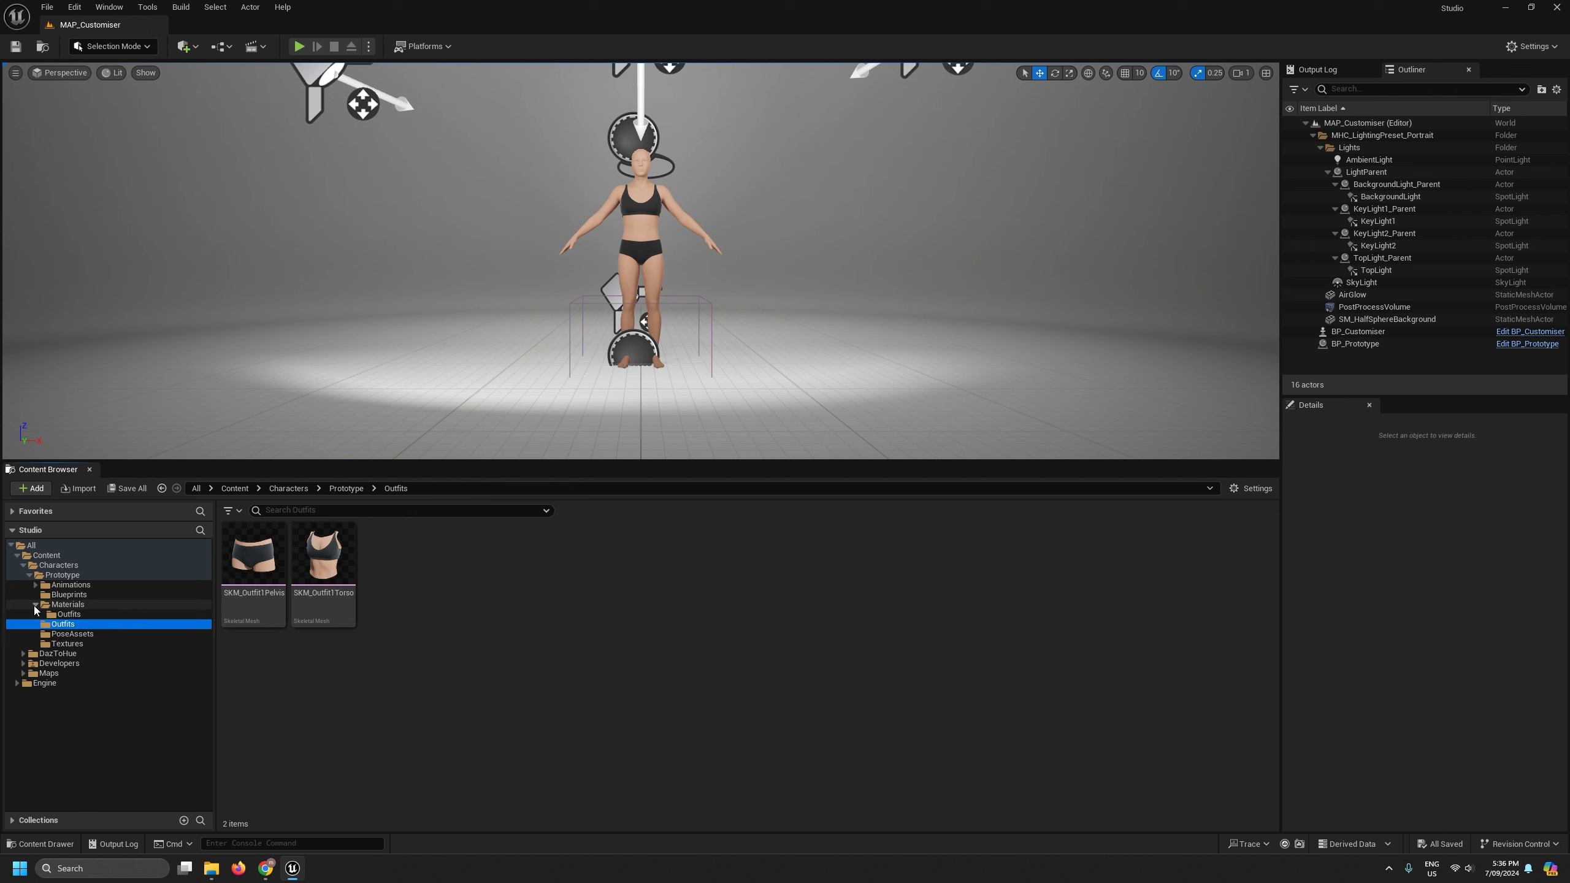
left_click(68, 614)
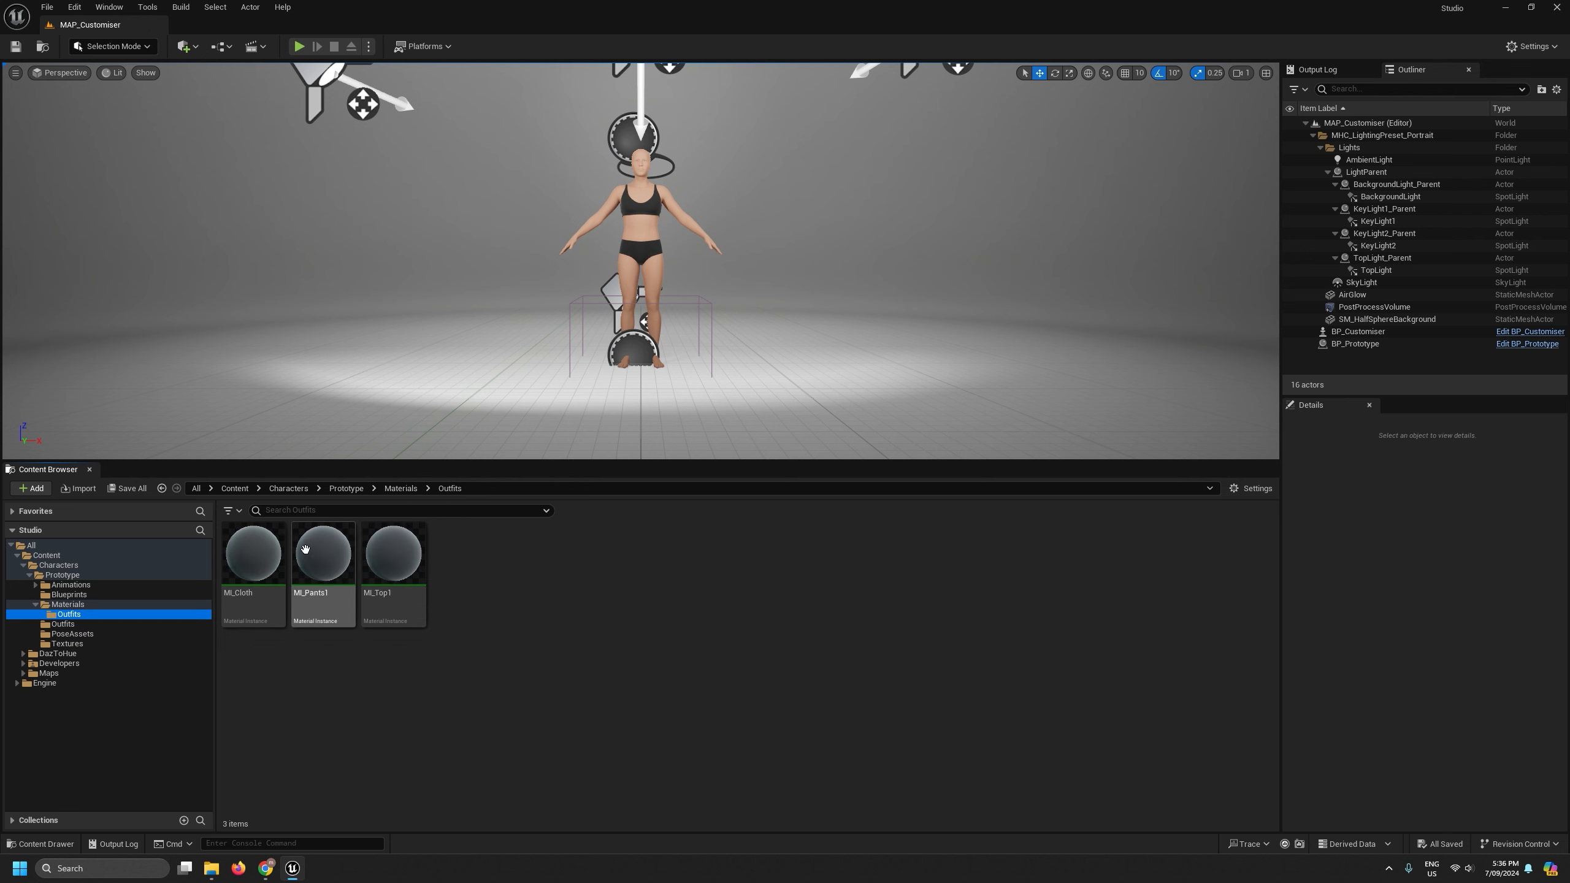
left_click(321, 554)
left_click(393, 553, "ctrl")
right_click(387, 556)
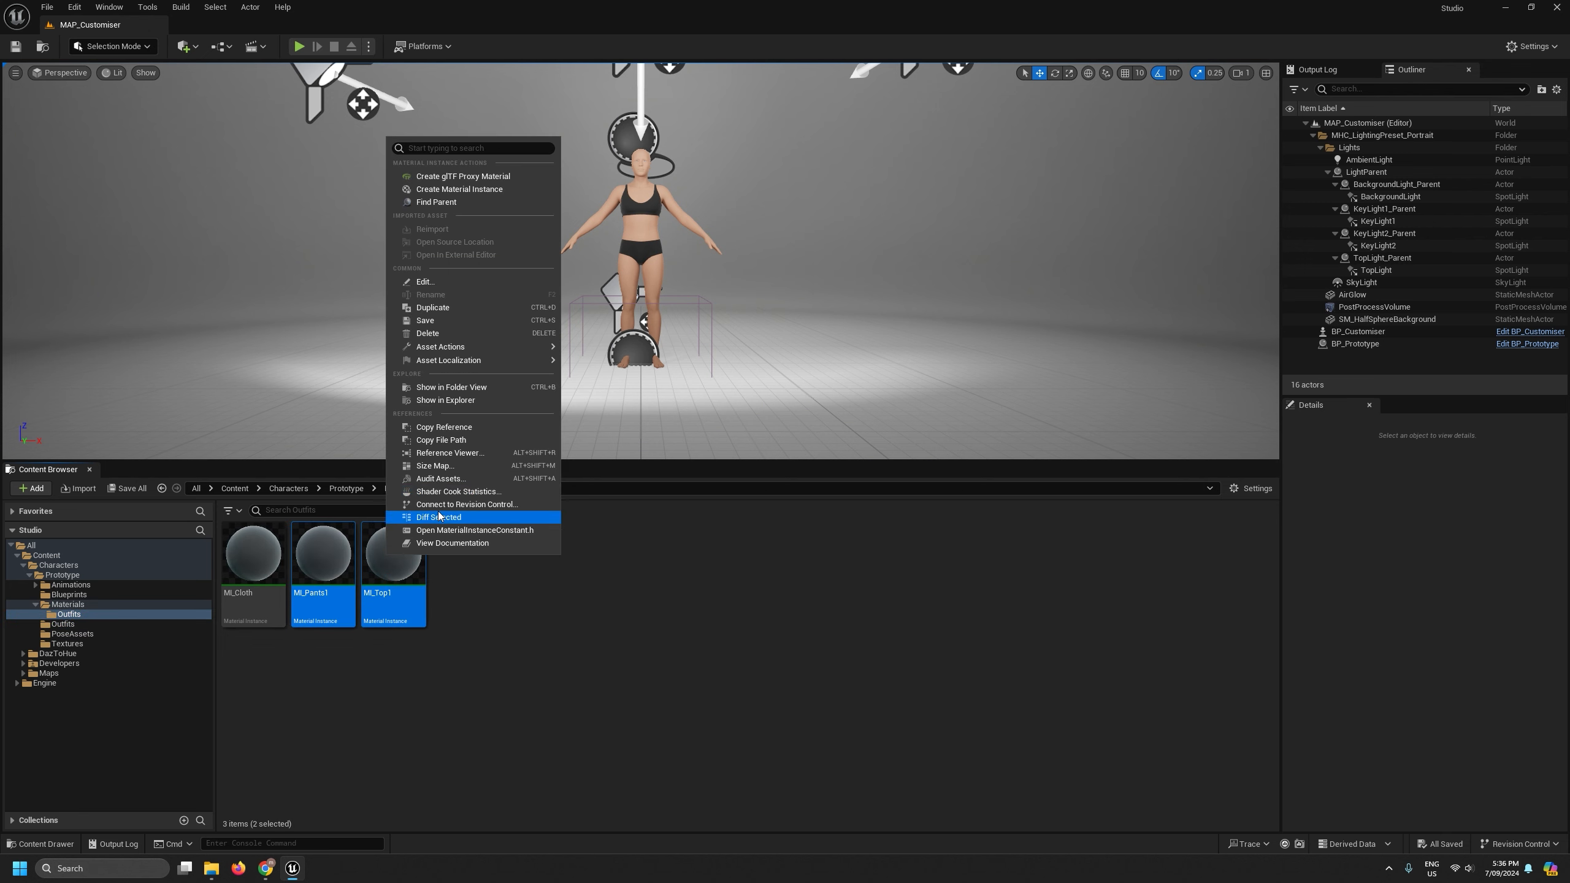
left_click(464, 307)
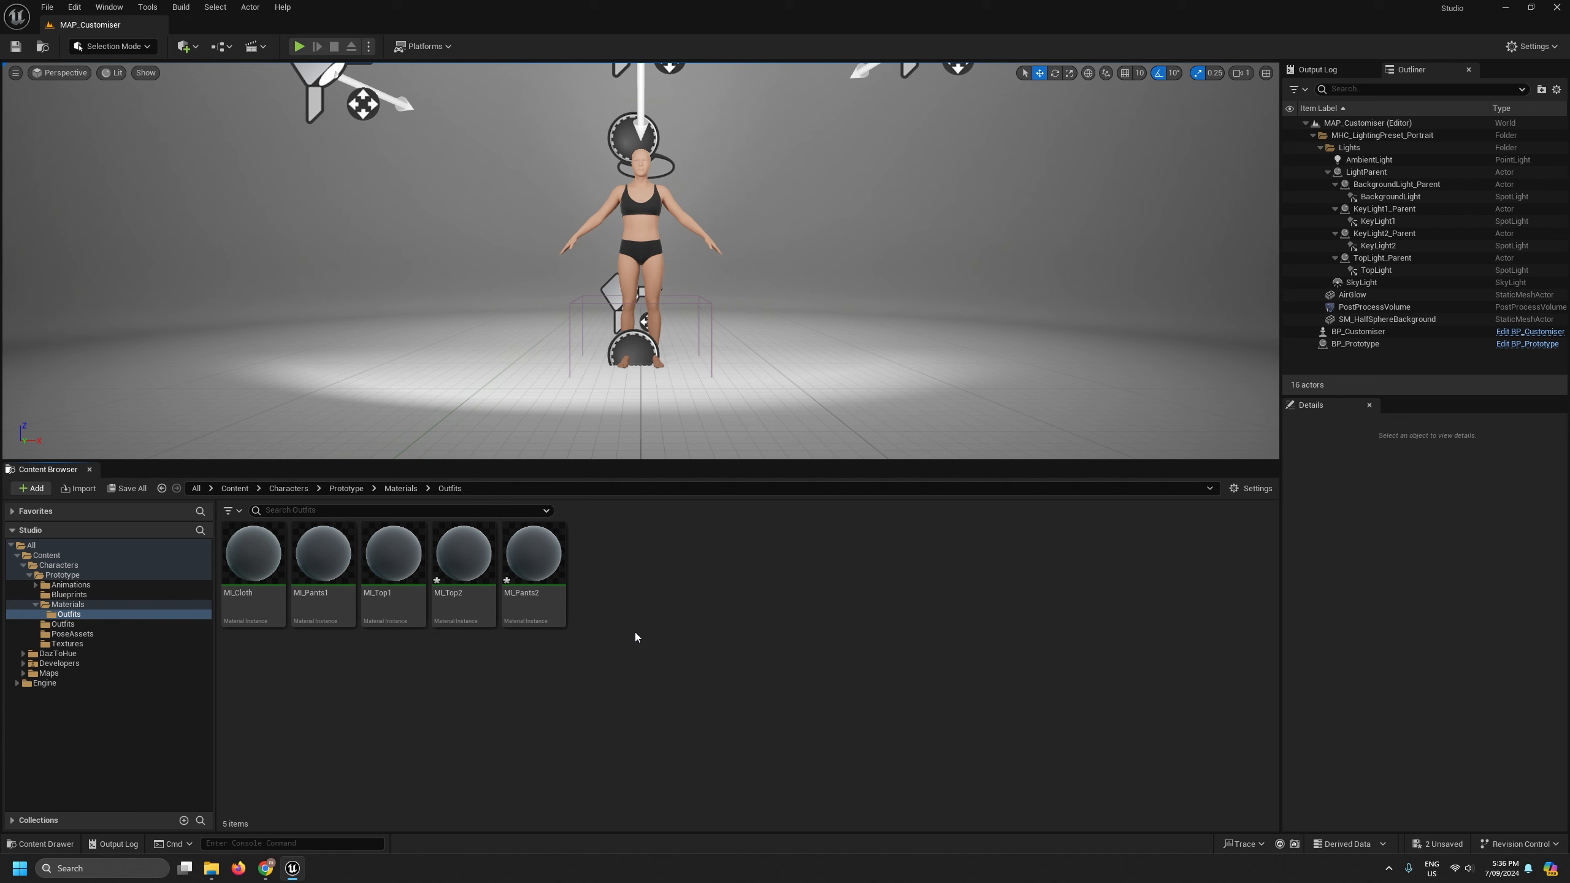
left_click(46, 7)
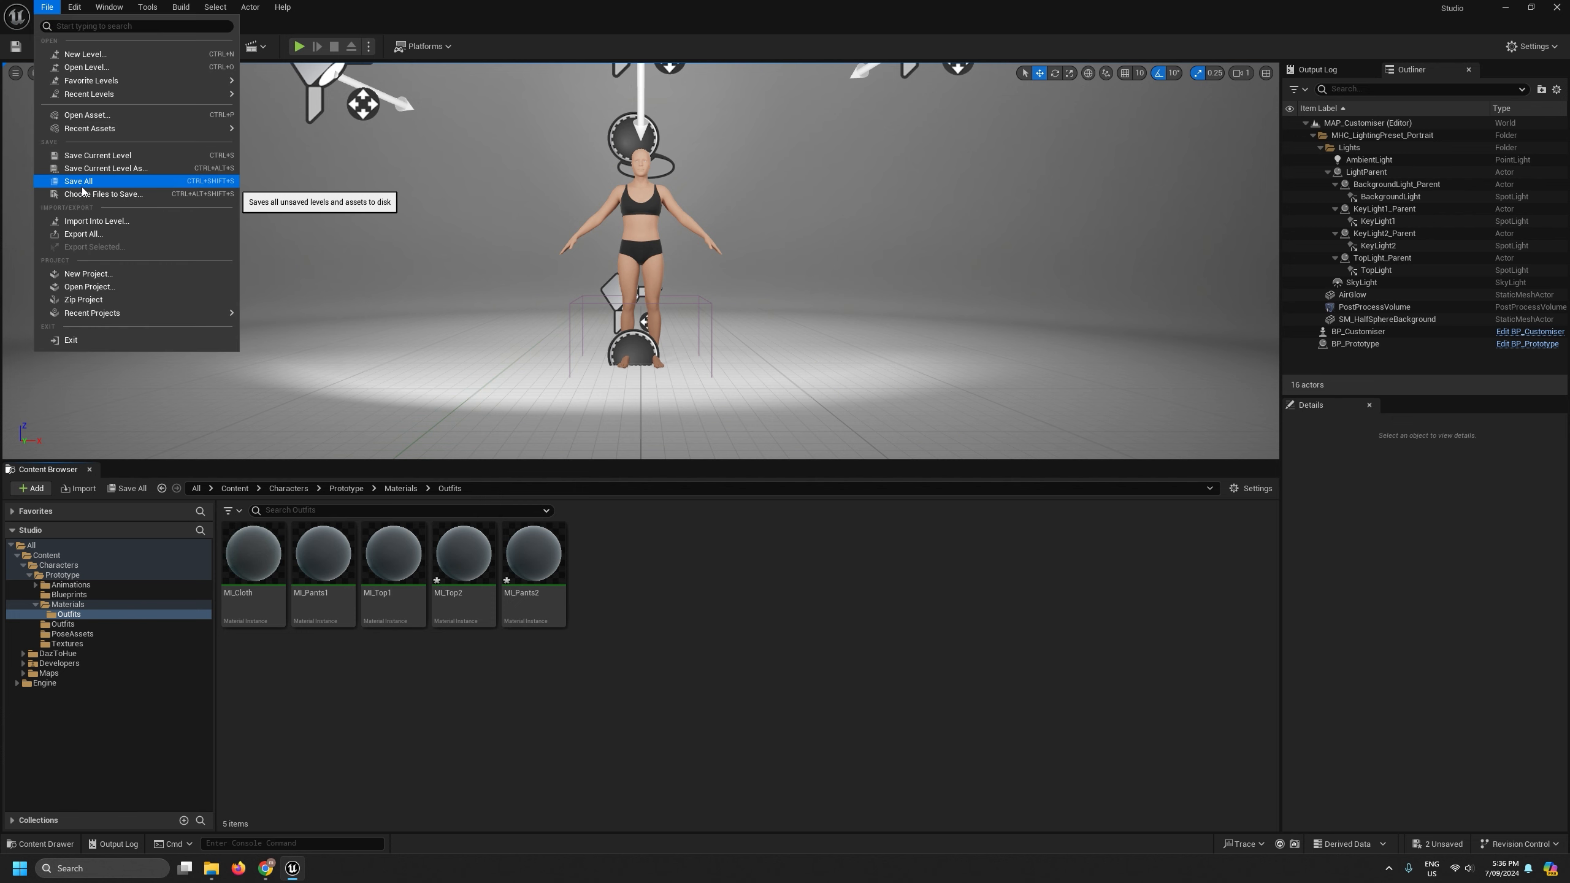
left_click(223, 182)
Import SKM_Outfit2Pelvis.fbx from the Exports/Prototype/Outfit2 folder into the Prototype/Outfits content folder.
left_click(63, 622)
right_click(618, 607)
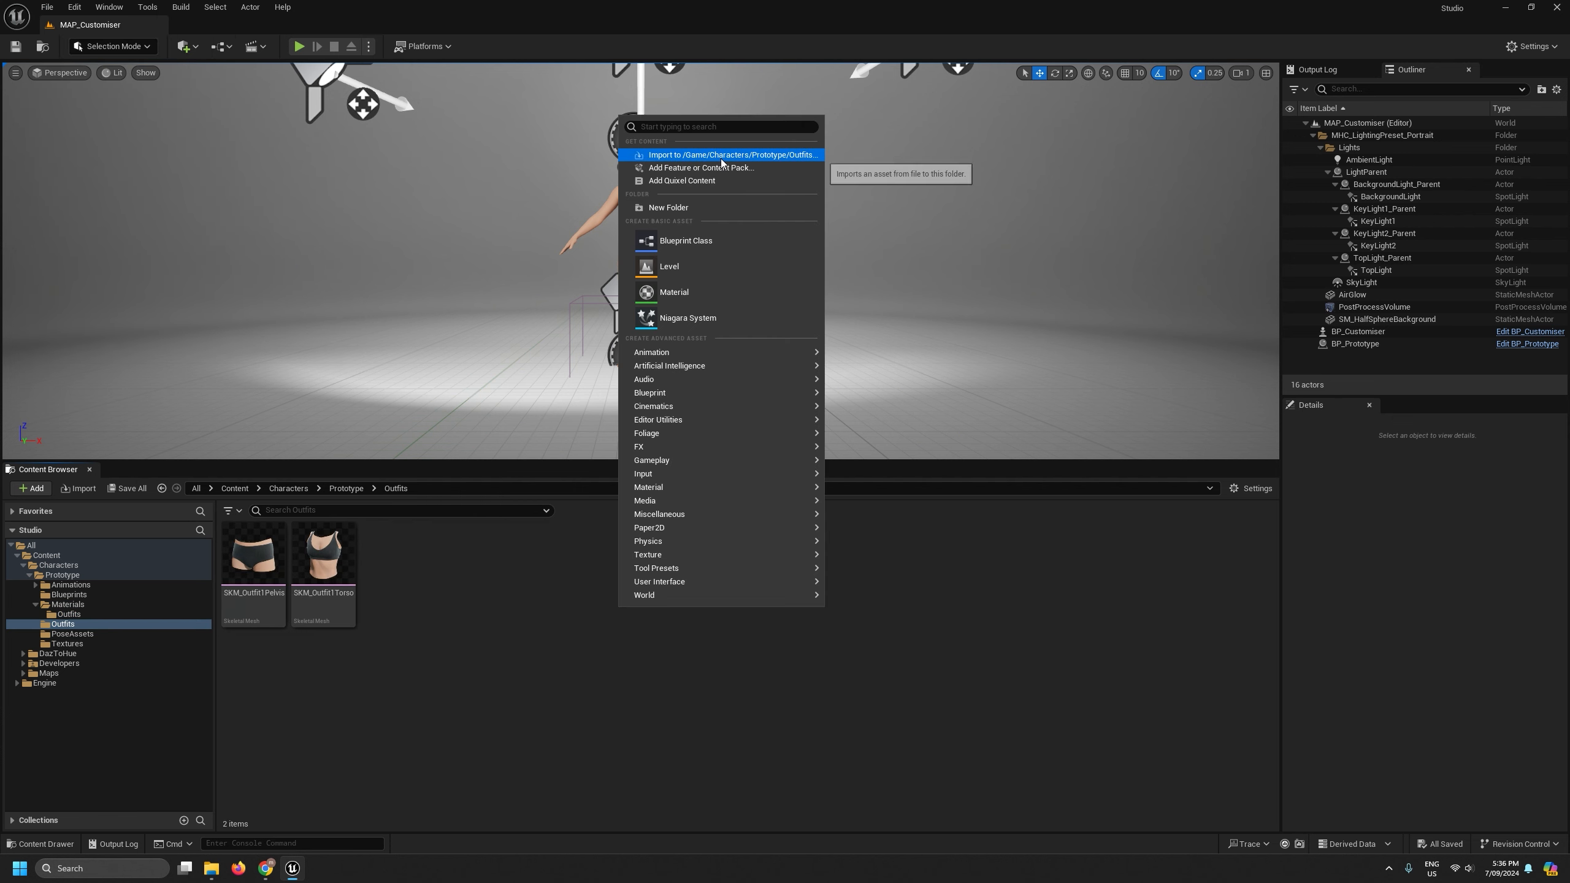
left_click(680, 152)
left_click(504, 145)
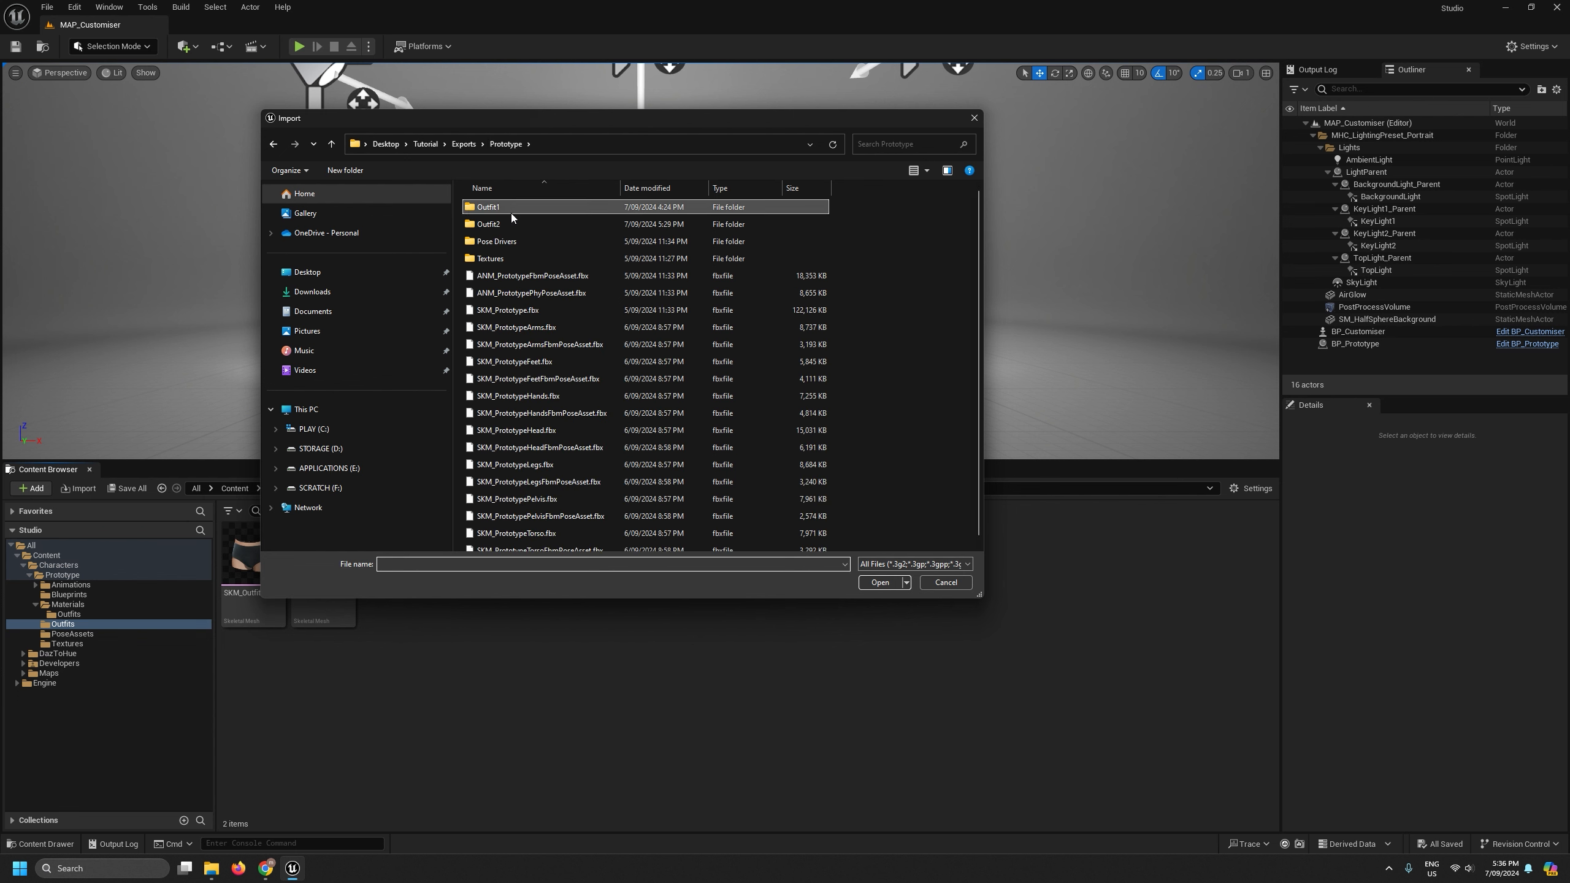
double_click(511, 214)
double_click(508, 224)
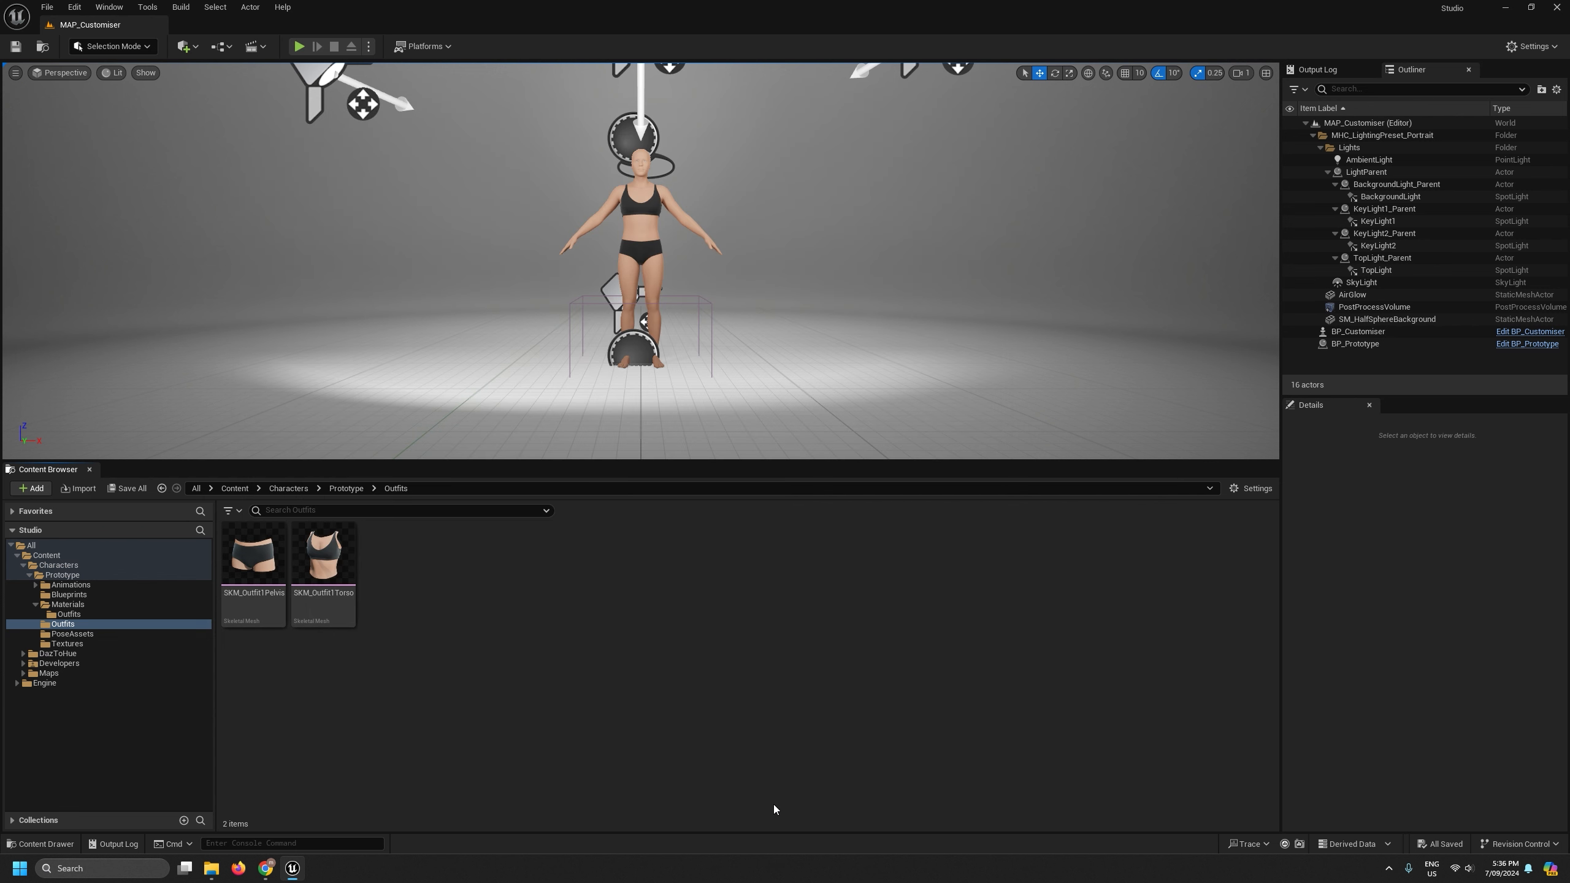
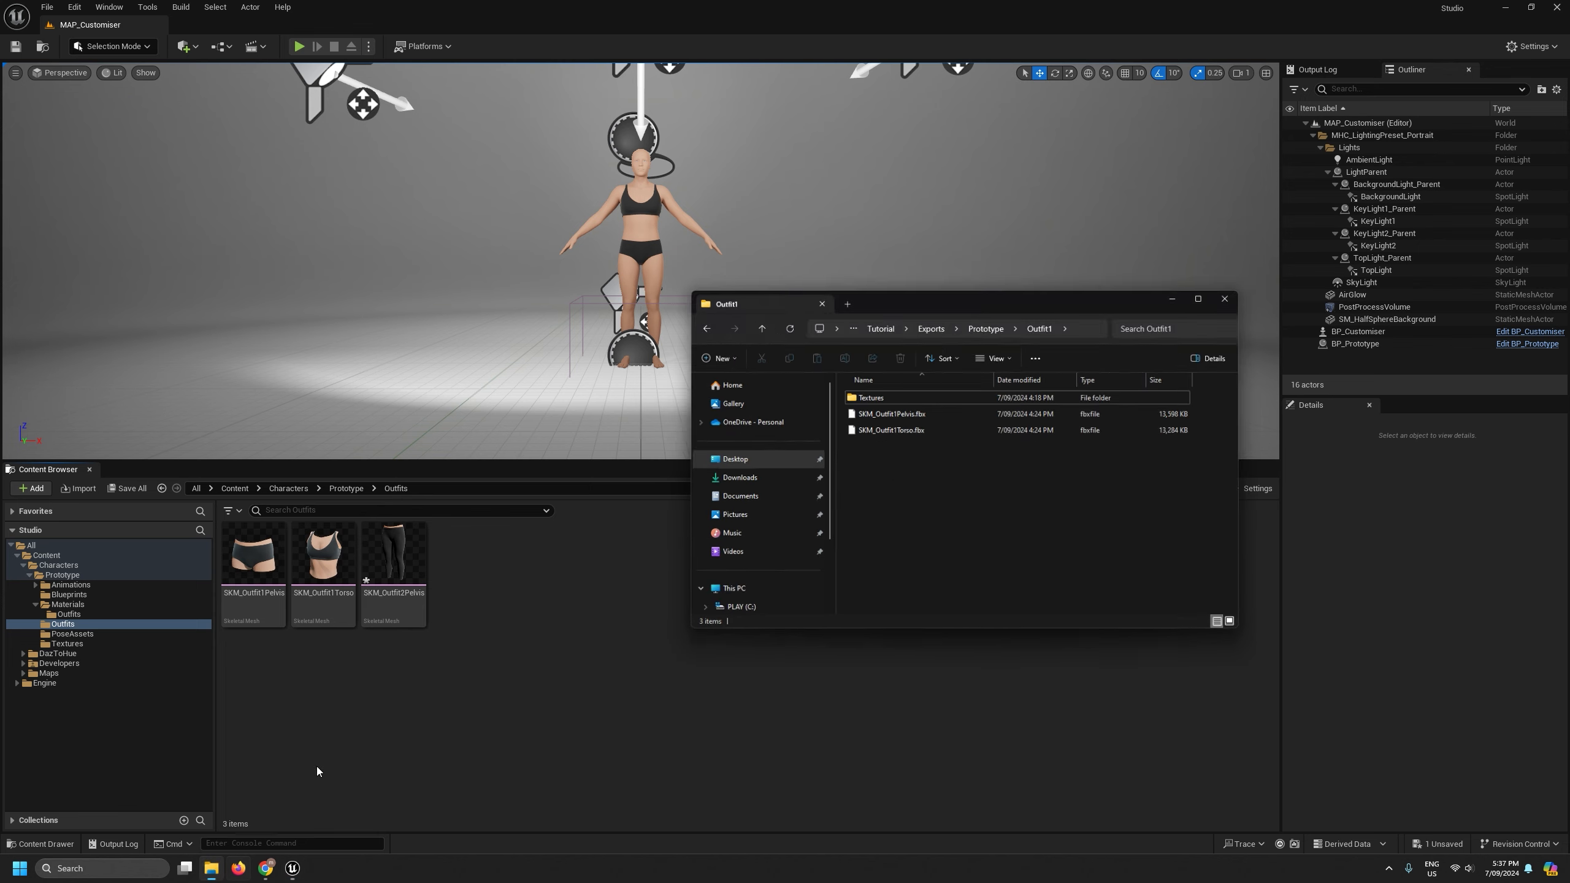
In File Explorer, compare the SKM_Outfit2Pelvis and SKM_Outfit2Torso FBX files in the Outfit2 export folder, and dismiss the import message log.
left_click(1033, 297)
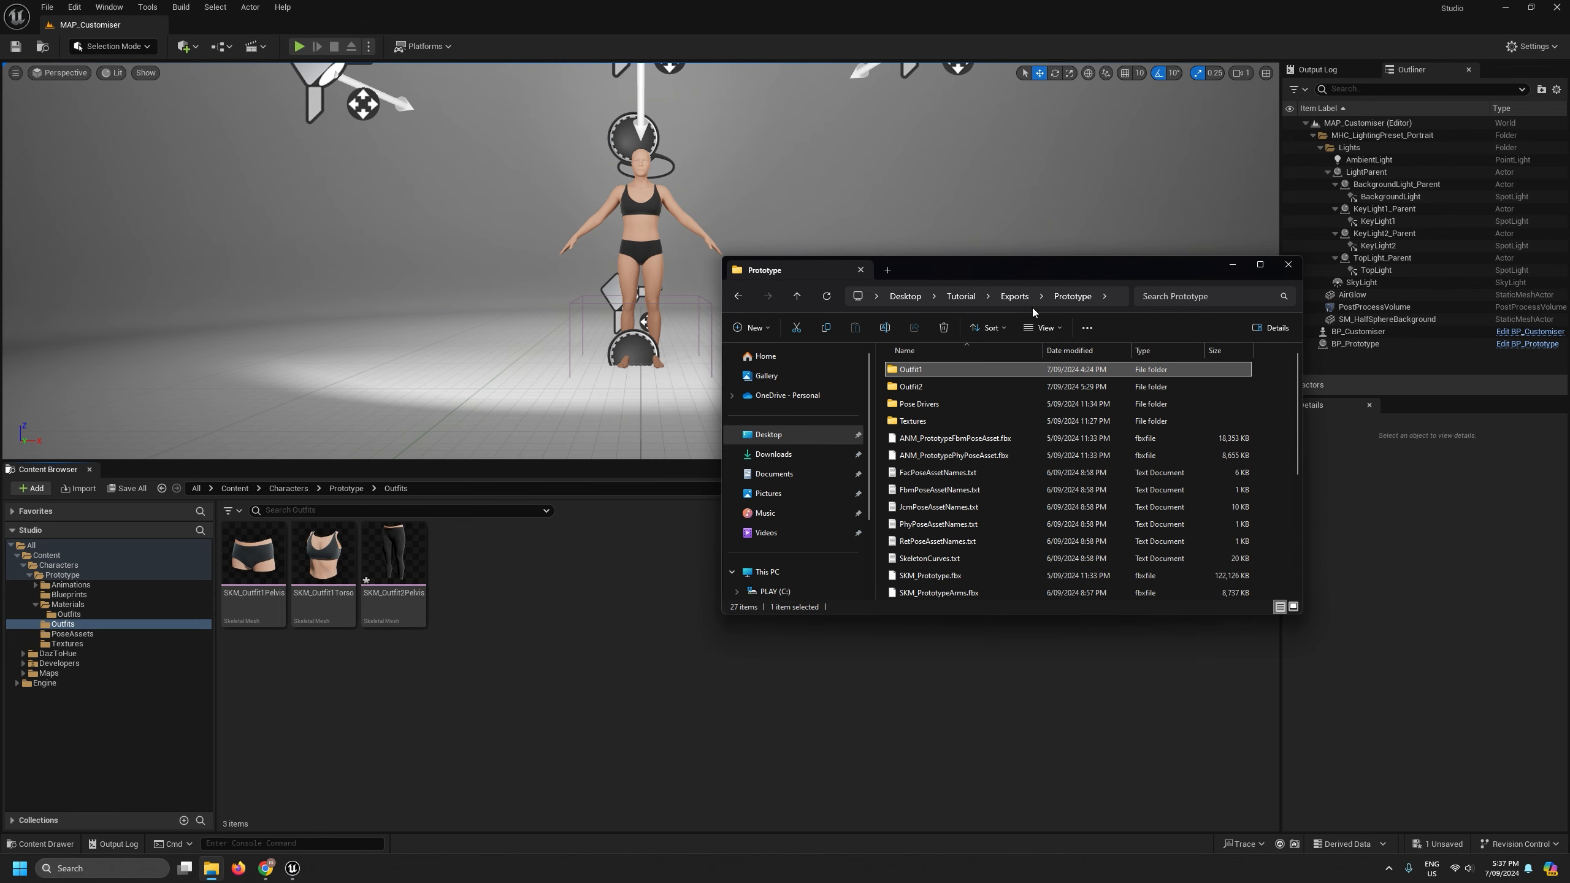
double_click(949, 393)
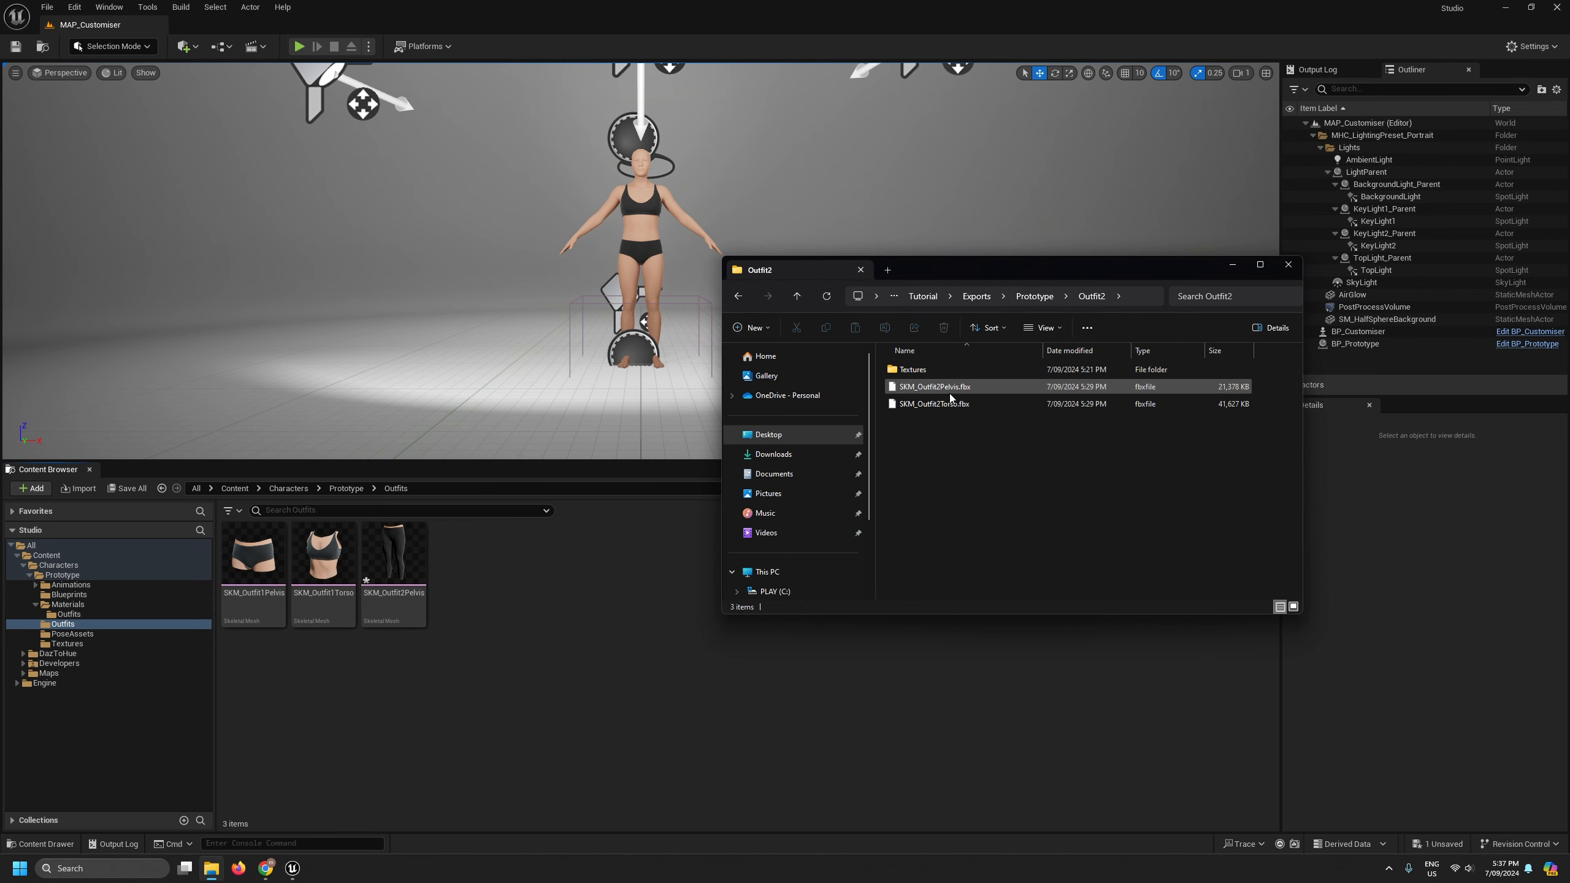
left_click(953, 400)
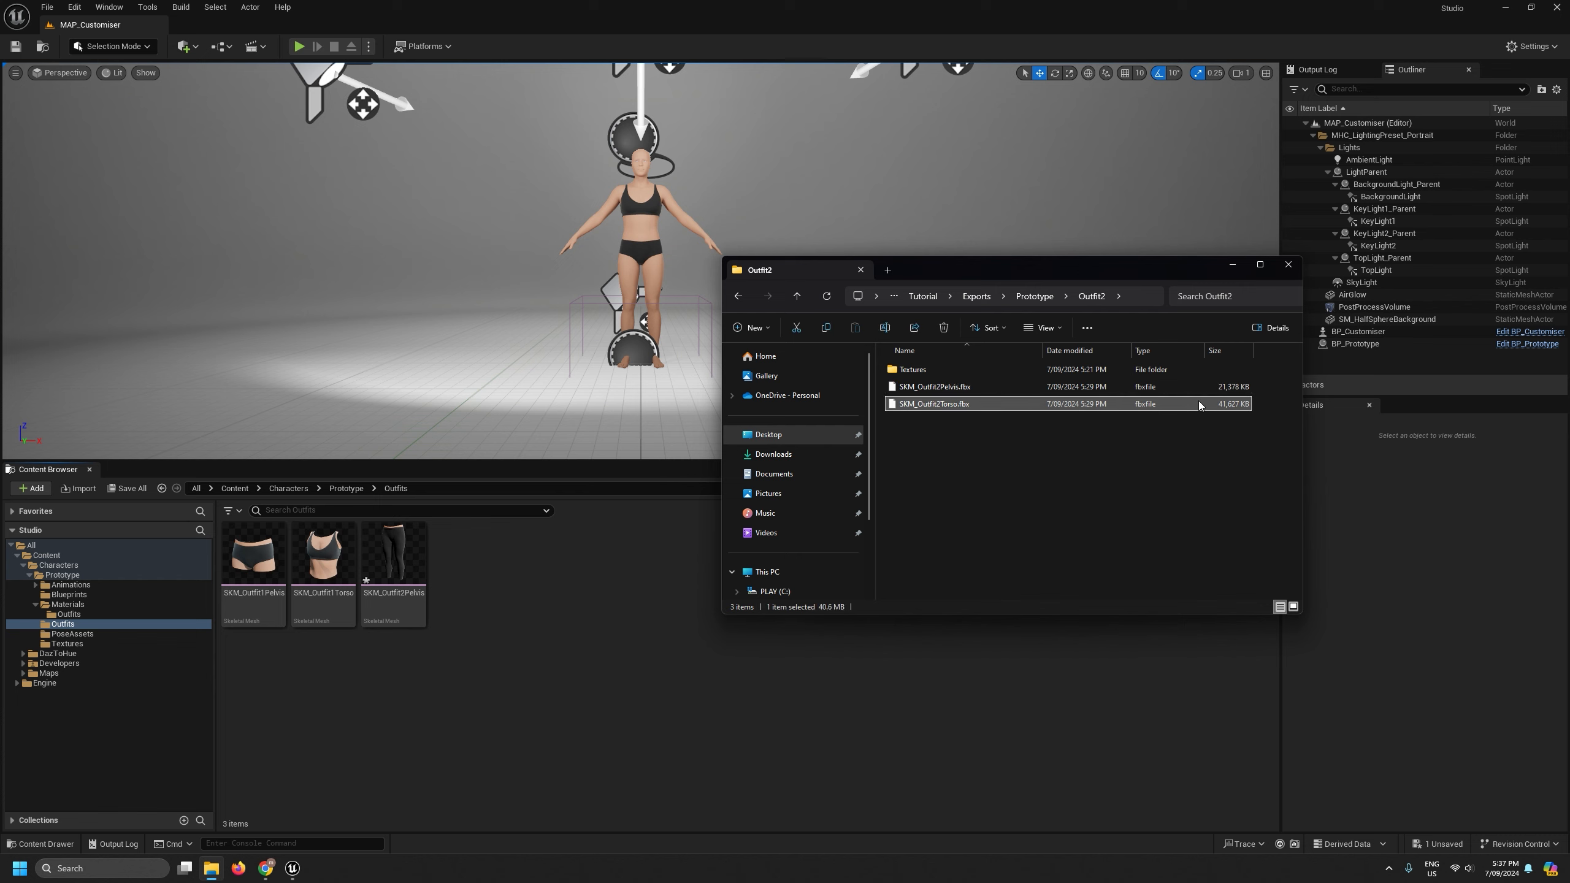
left_click(967, 408)
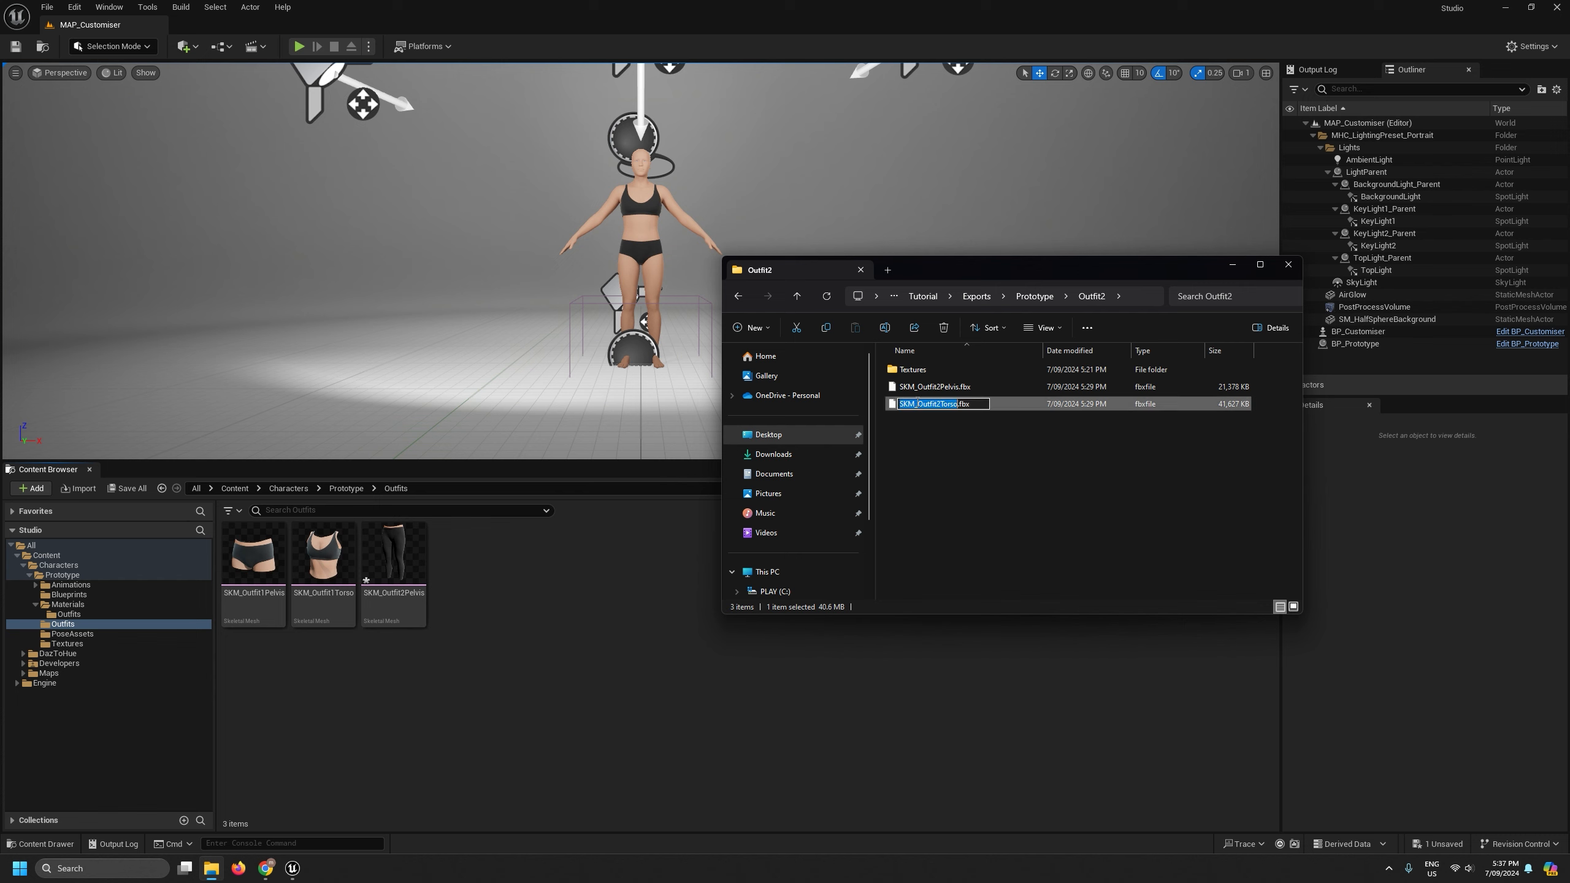
left_click(932, 390)
left_click(934, 402)
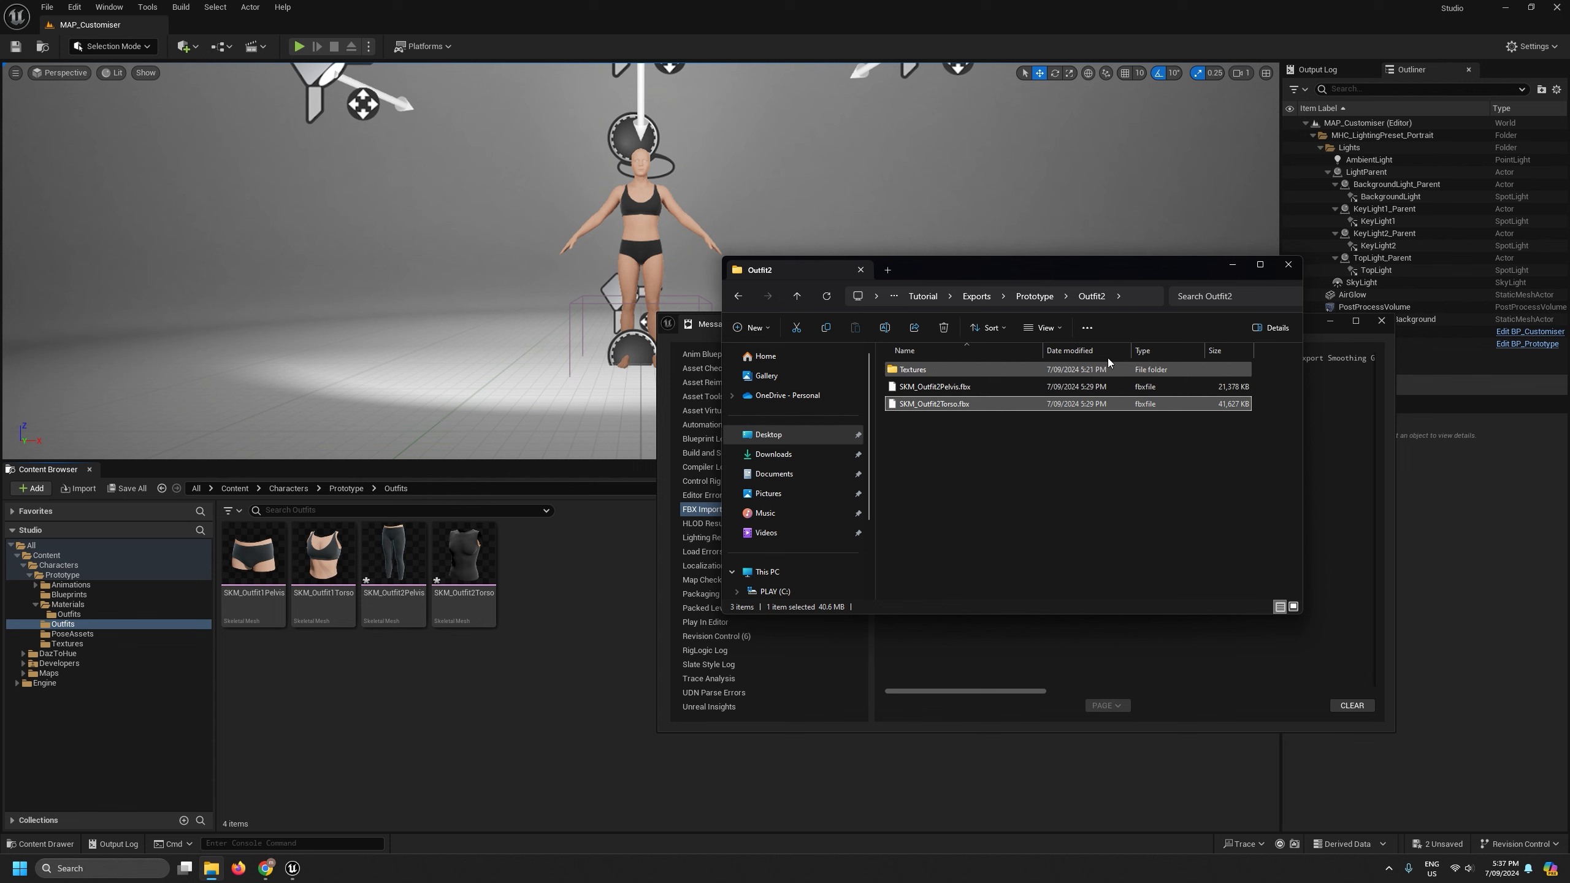
left_click(1293, 267)
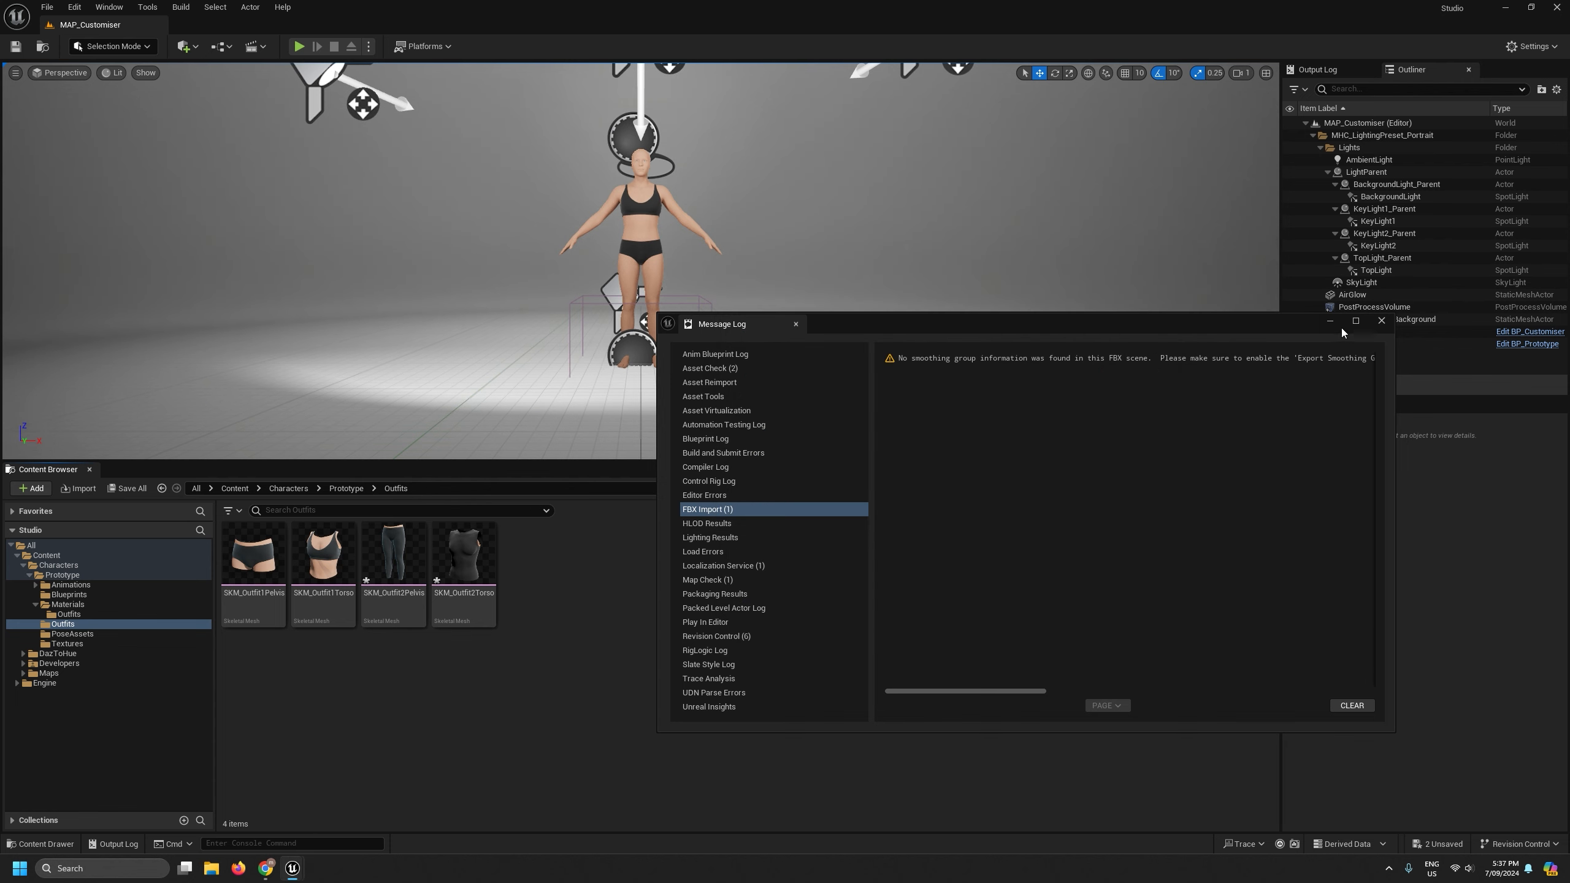
left_click(1381, 320)
Open the SKM_Outfit2Torso skeletal mesh and view the sleeveless top from an angle.
double_click(461, 540)
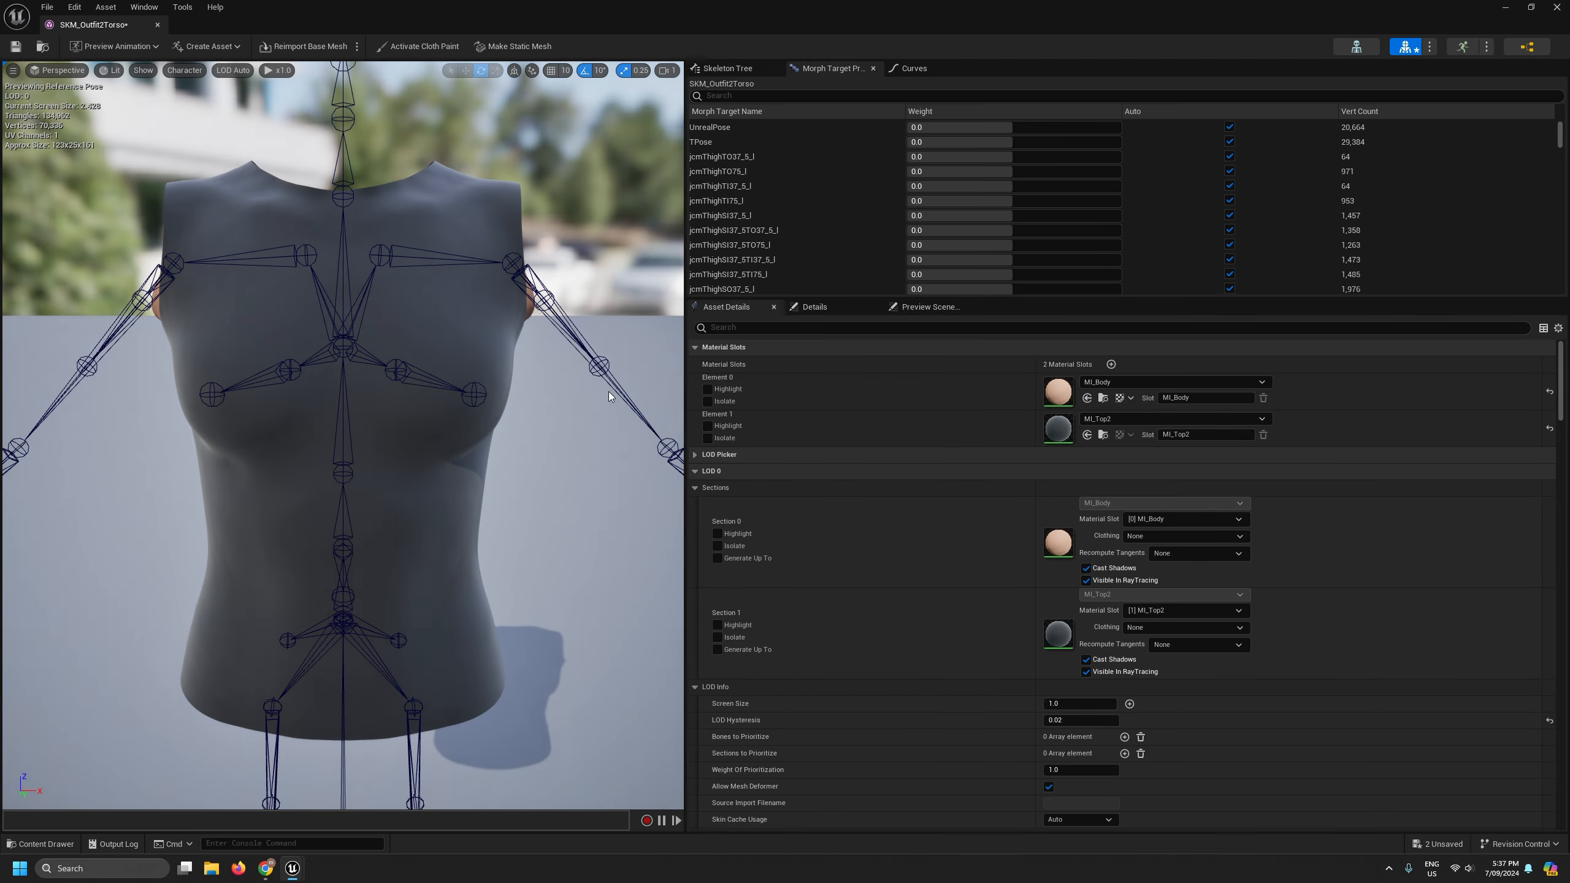
mouse_move(609, 391)
right_mouse_down()
mouse_move(396, 383)
mouse_move(433, 355)
mouse_move(593, 355)
mouse_move(572, 356)
mouse_move(568, 328)
mouse_move(613, 393)
right_mouse_up()
key("s")
key("a")
scroll(571, 356, "down", 1)
key("w")
key("s")
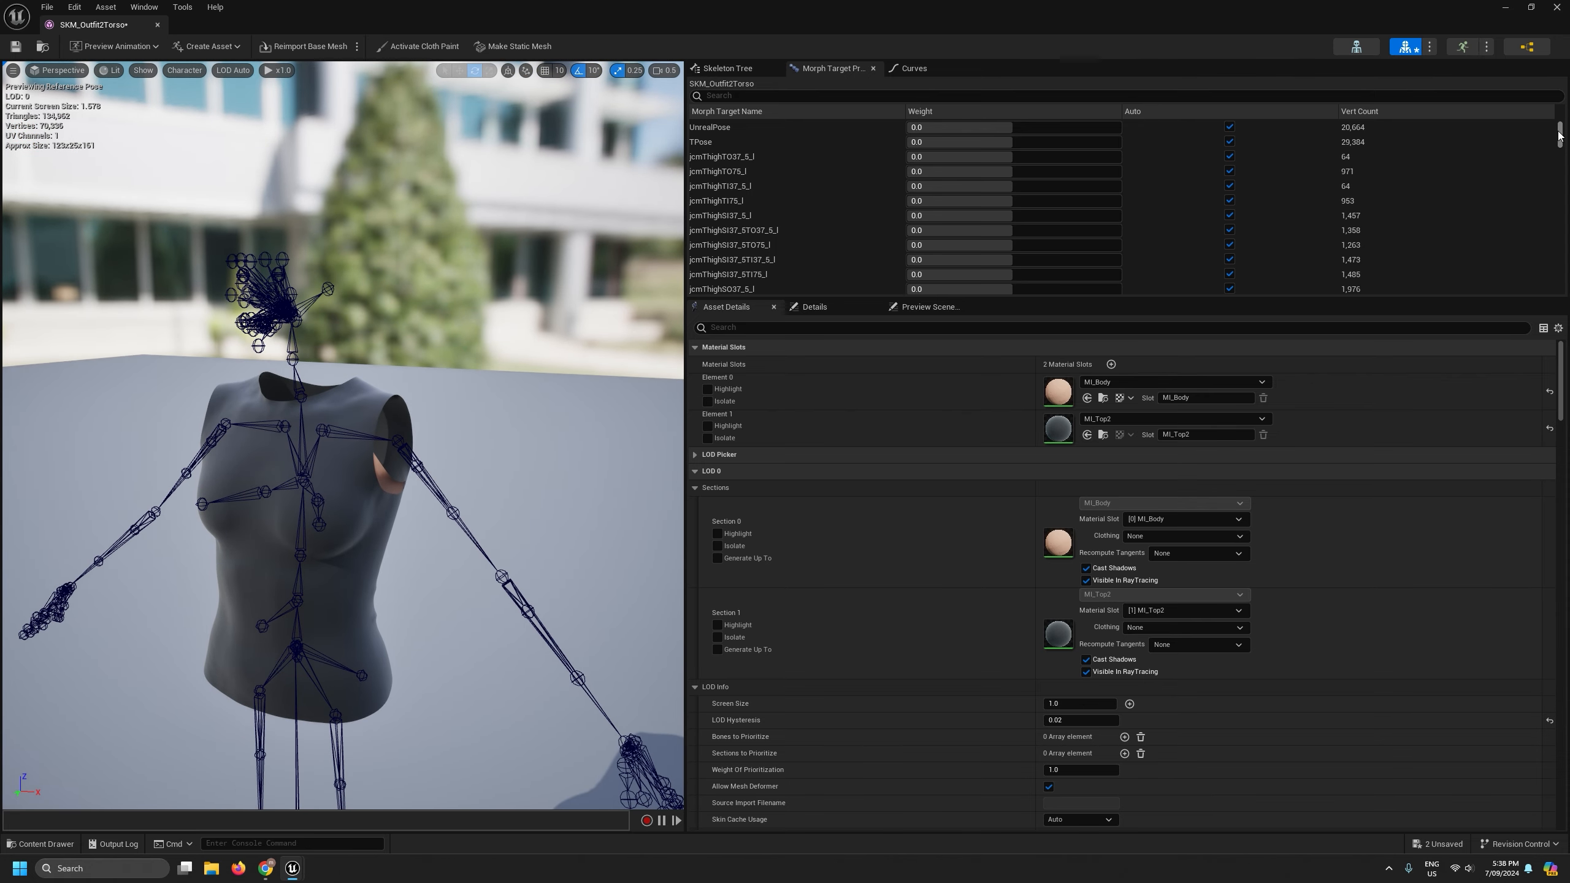
Preview the fbmHeavy morph target on the torso mesh at a weight of about 0.94 and view its deformation.
left_click_drag(1559, 135, 1557, 282)
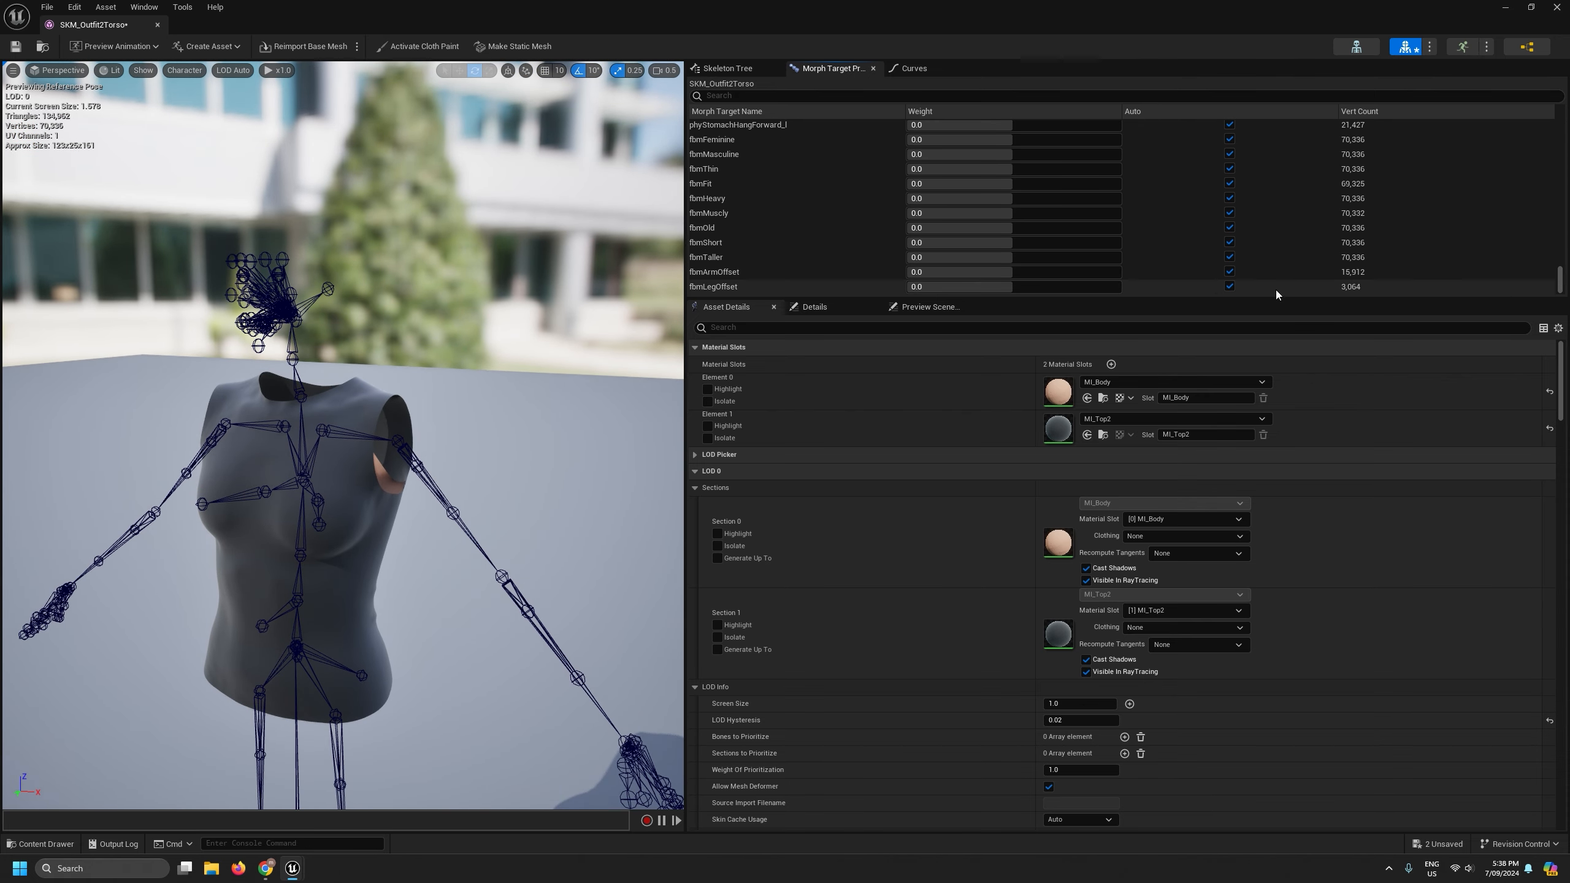
left_click_drag(958, 198, 1114, 198)
right_click_drag(445, 420, 395, 427)
key("a")
scroll(559, 465, "down", 1)
key("s")
key("w")
key("e")
key("d")
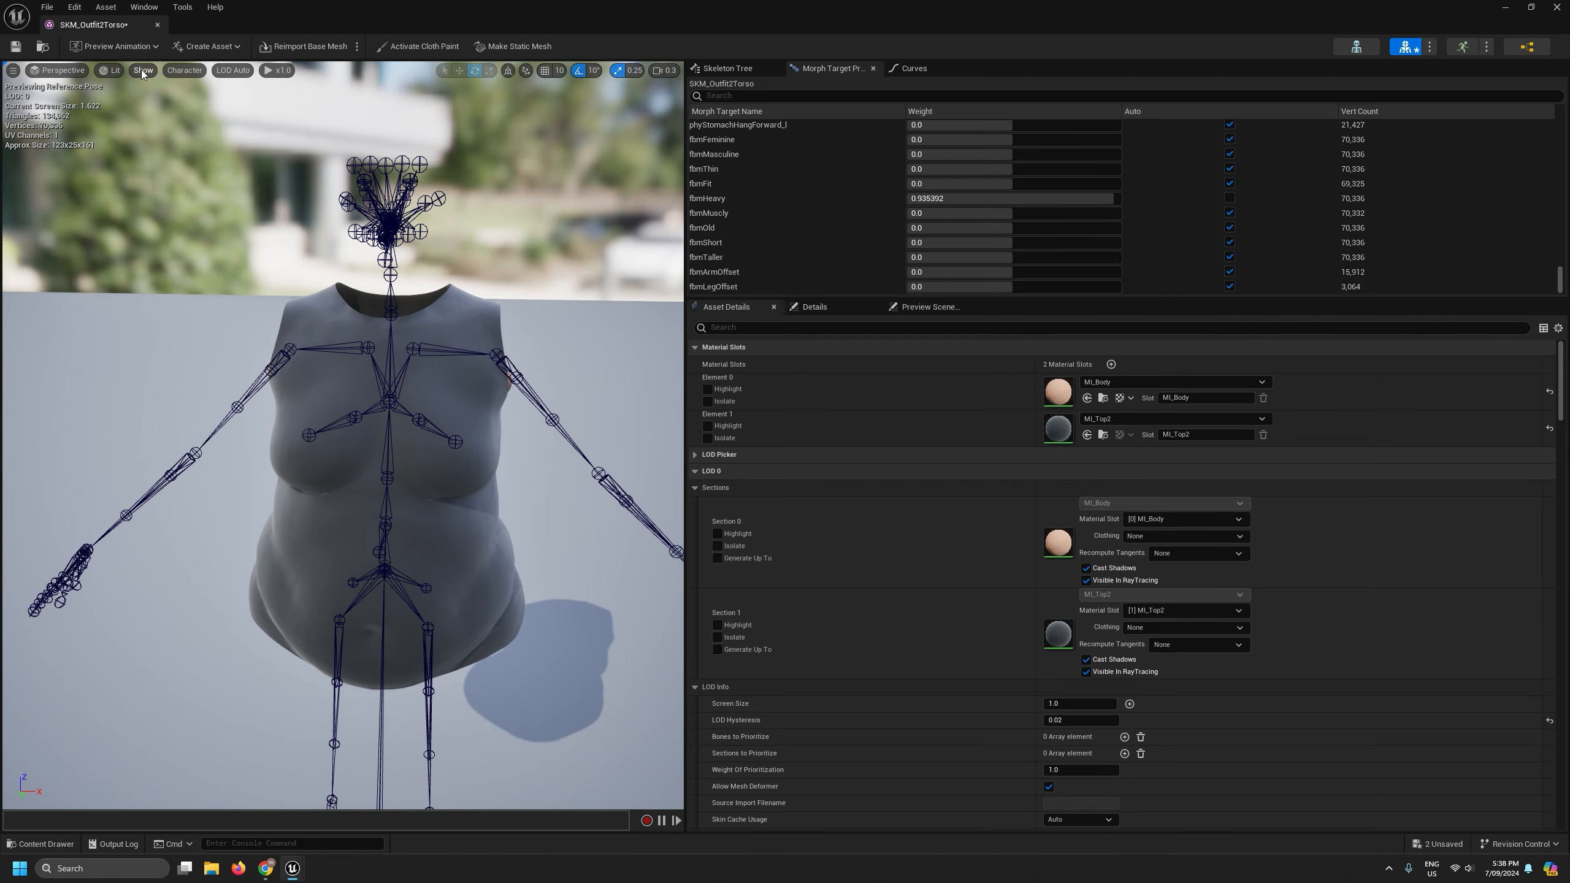
Inspect the heavy torso mesh in Wireframe view mode around the shoulder and armhole.
left_click(101, 74)
left_click(152, 146)
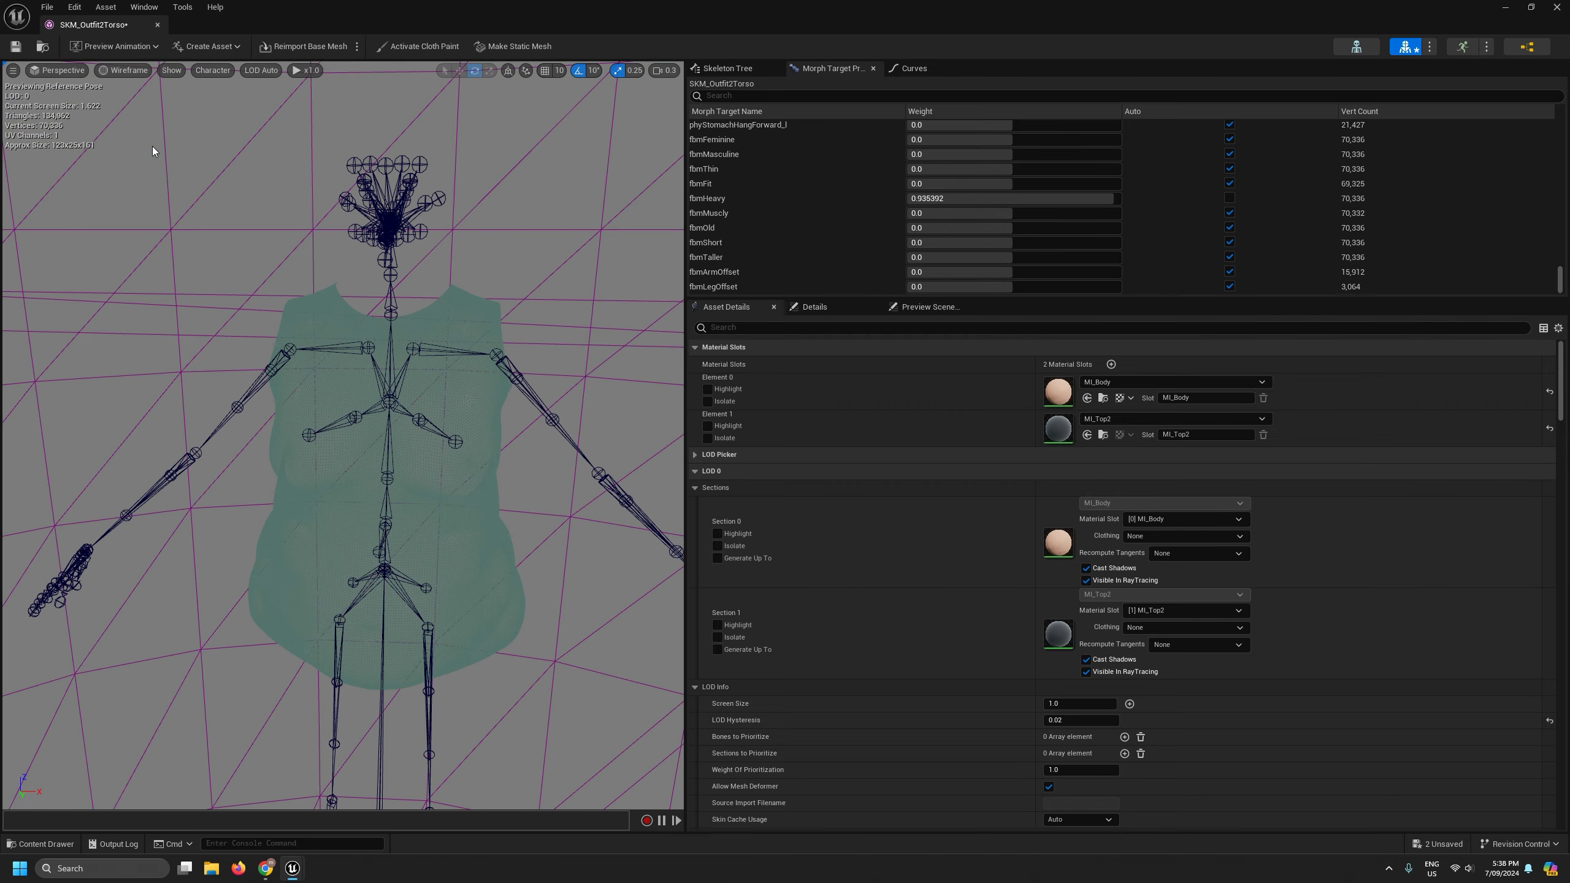
right_click_drag(152, 145, 323, 230)
key("w")
key("a")
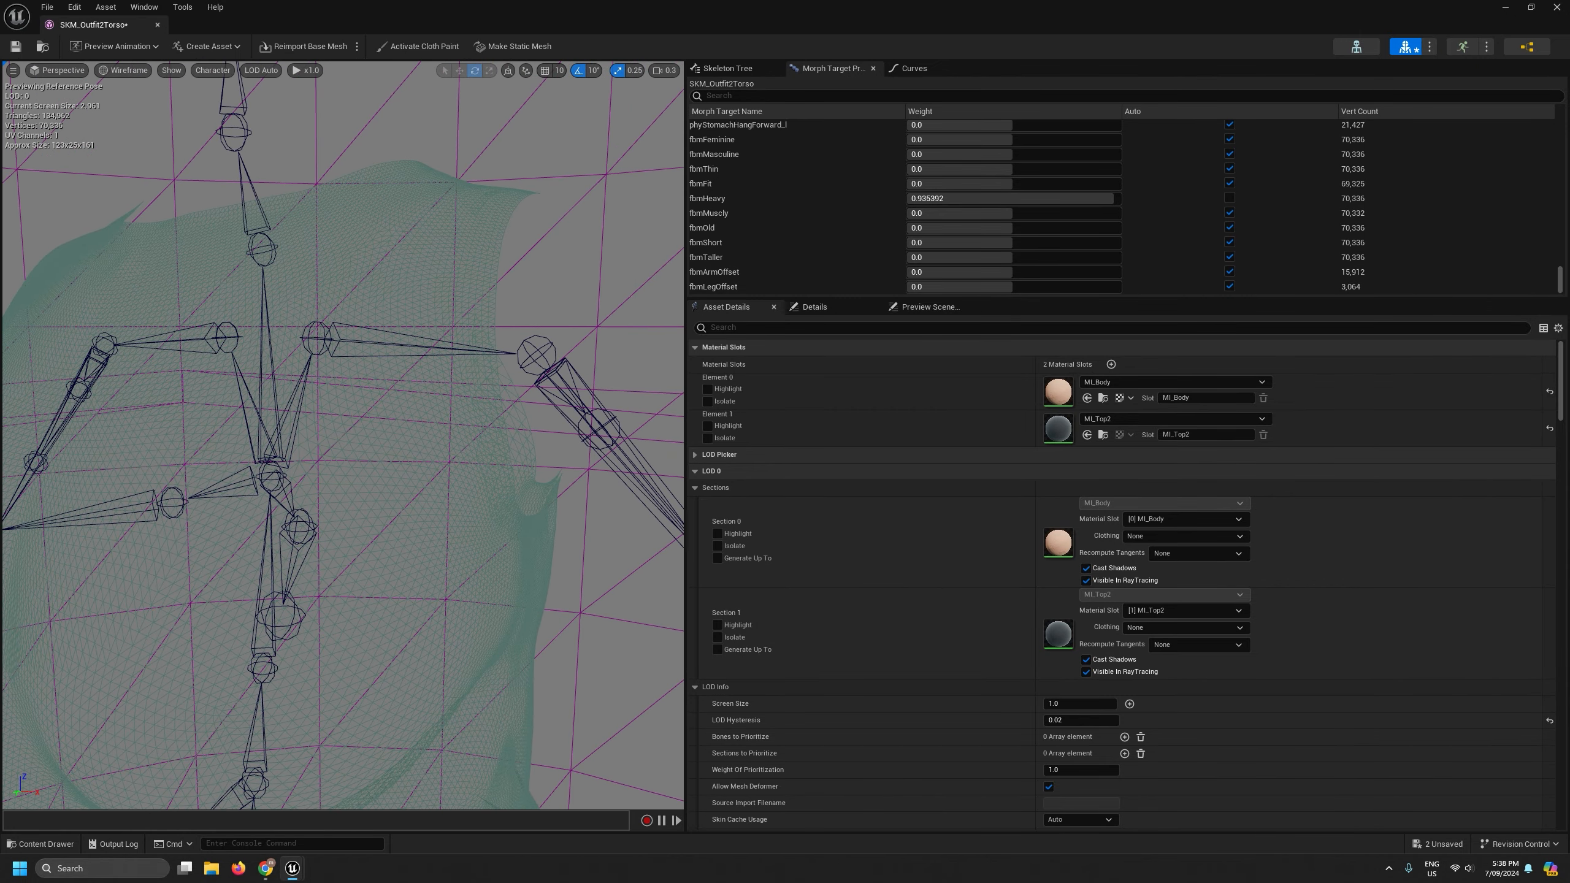
Restore the Lit view mode, save and close SKM_Outfit2Torso, and save all assets.
left_click(127, 72)
left_click(148, 95)
key("ctrl+s")
left_click(160, 23)
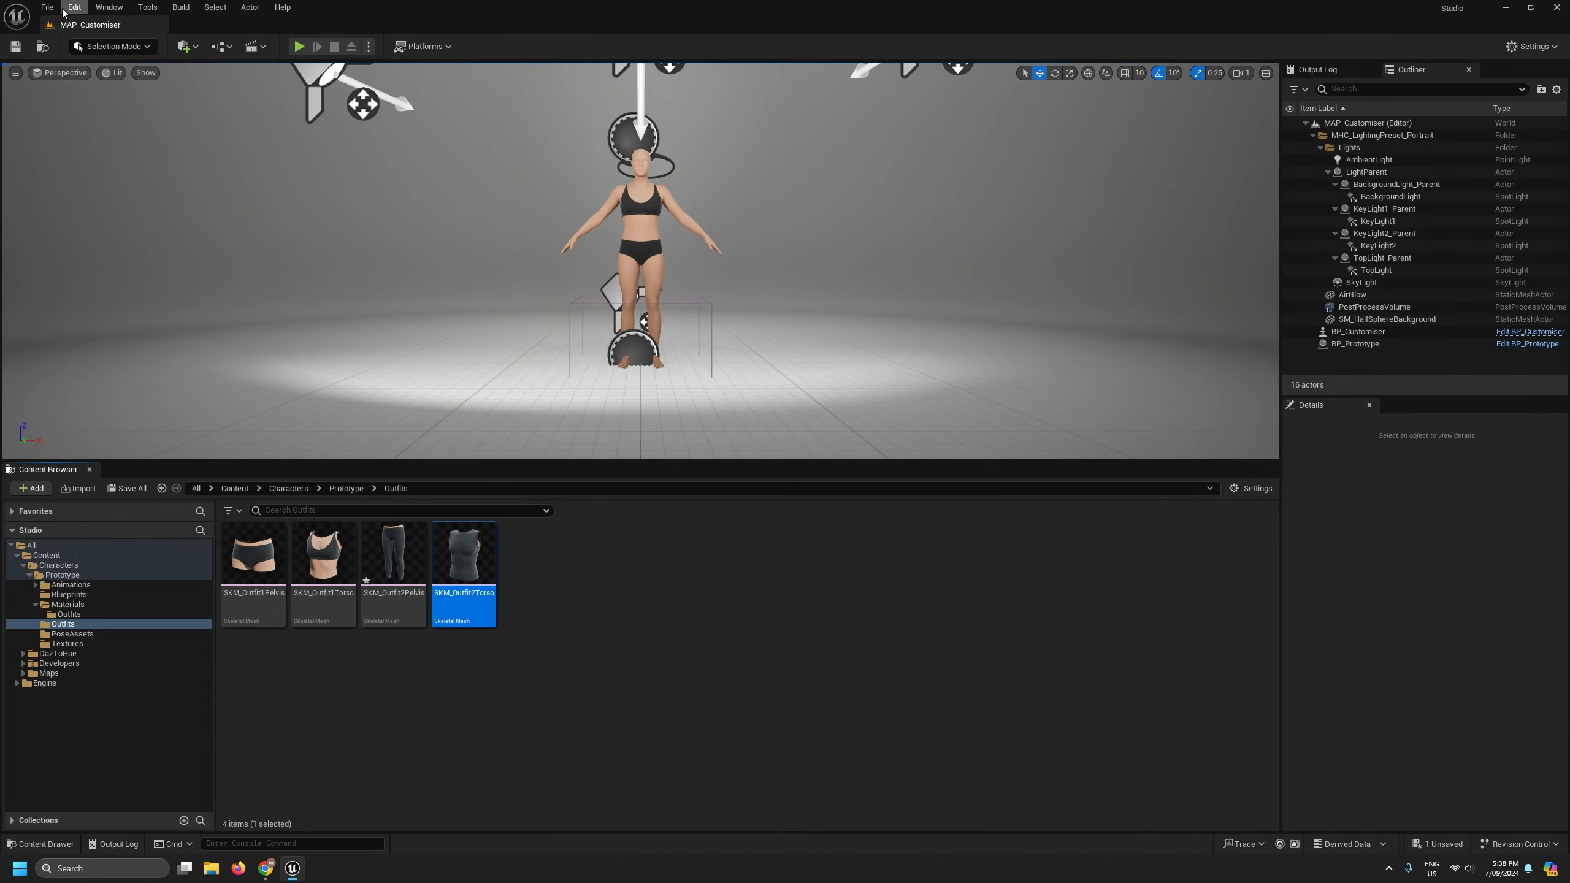
left_click(47, 7)
left_click(105, 181)
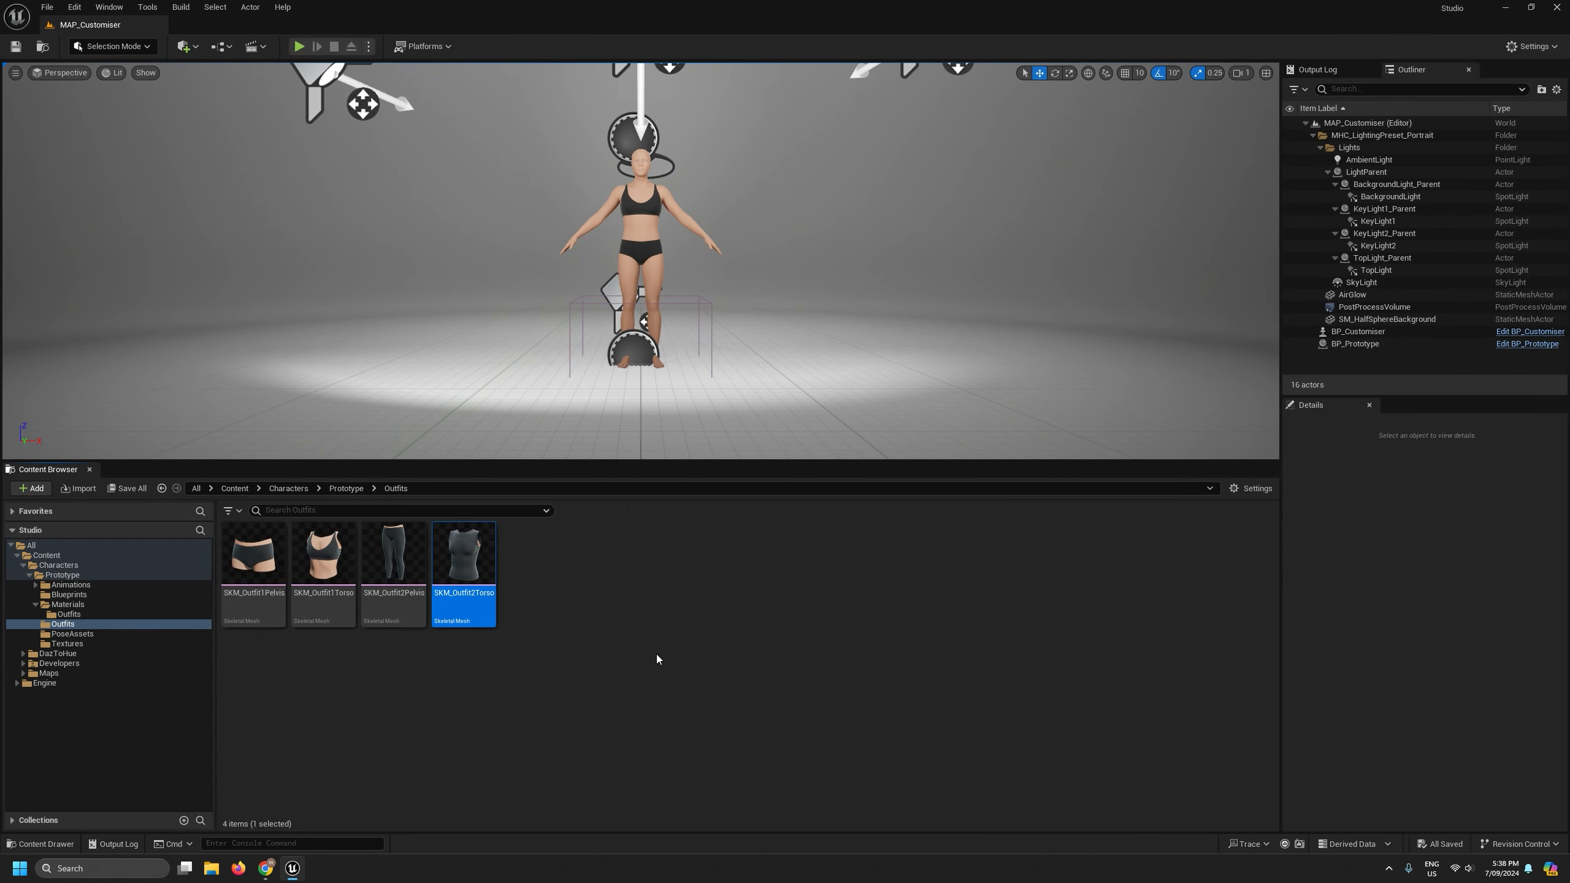
Enlarge the level viewport and open BP_Prototype from the Blueprints folder in a separate, resized window with all its components listed.
left_click_drag(858, 463, 856, 551)
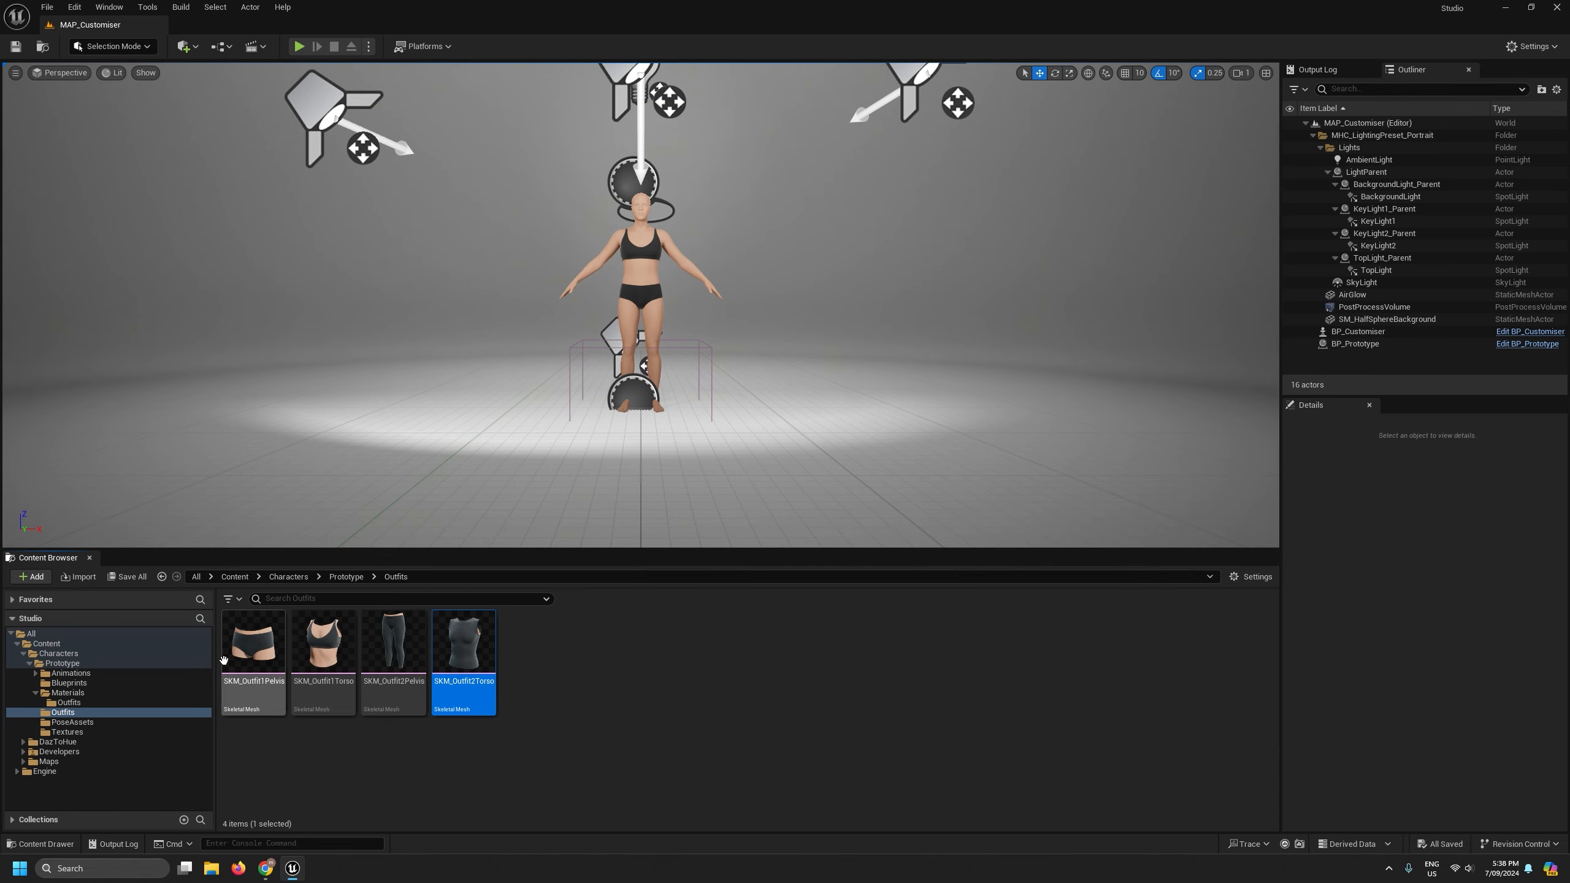
left_click(84, 674)
left_click(69, 682)
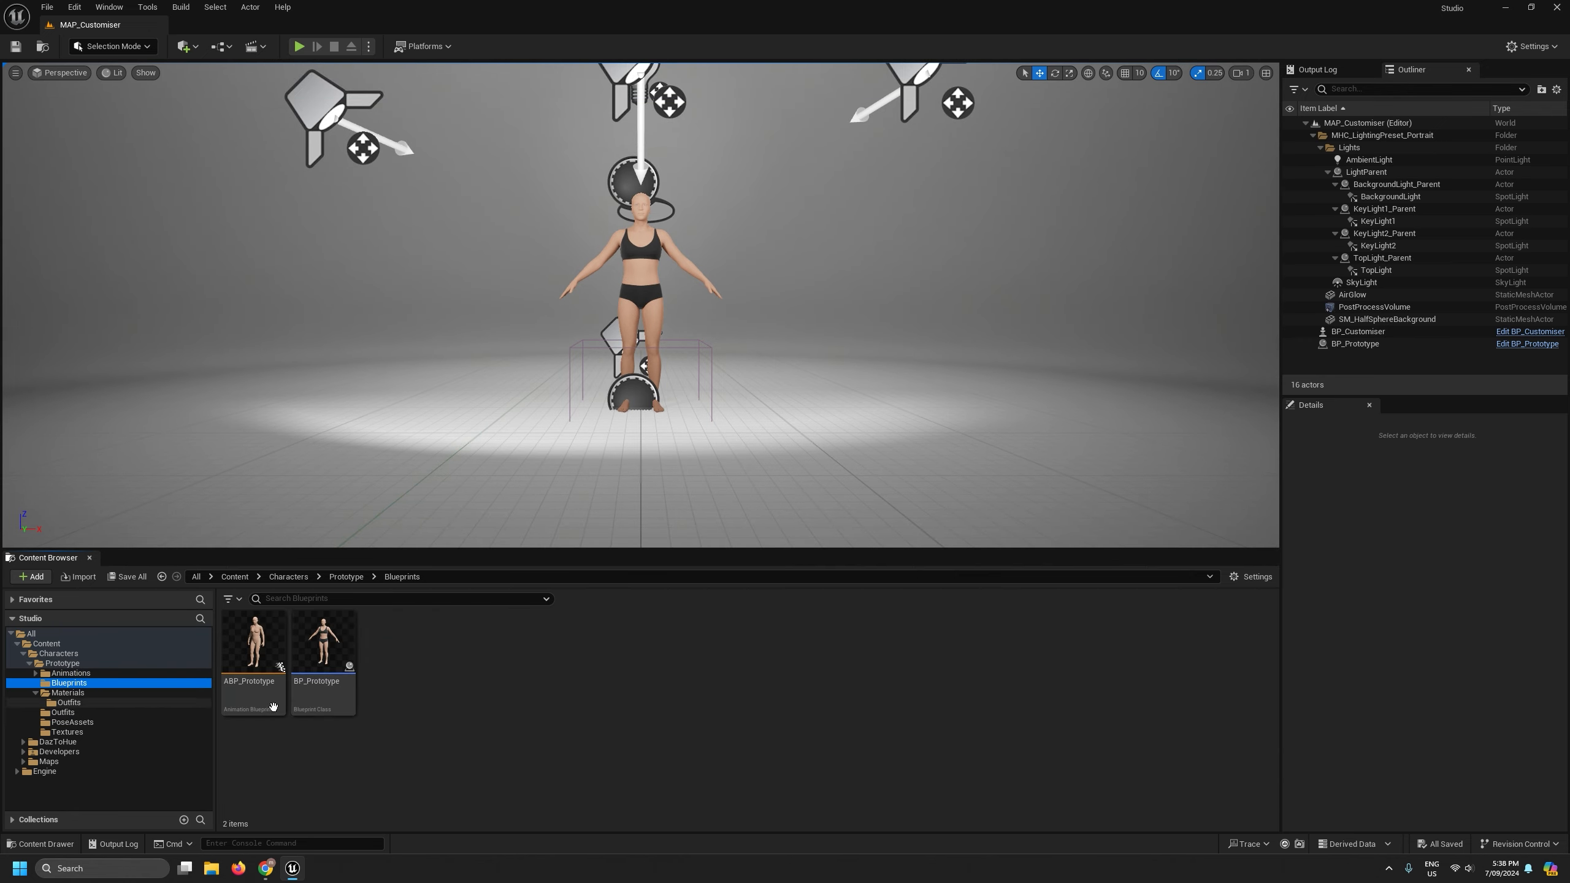
double_click(348, 654)
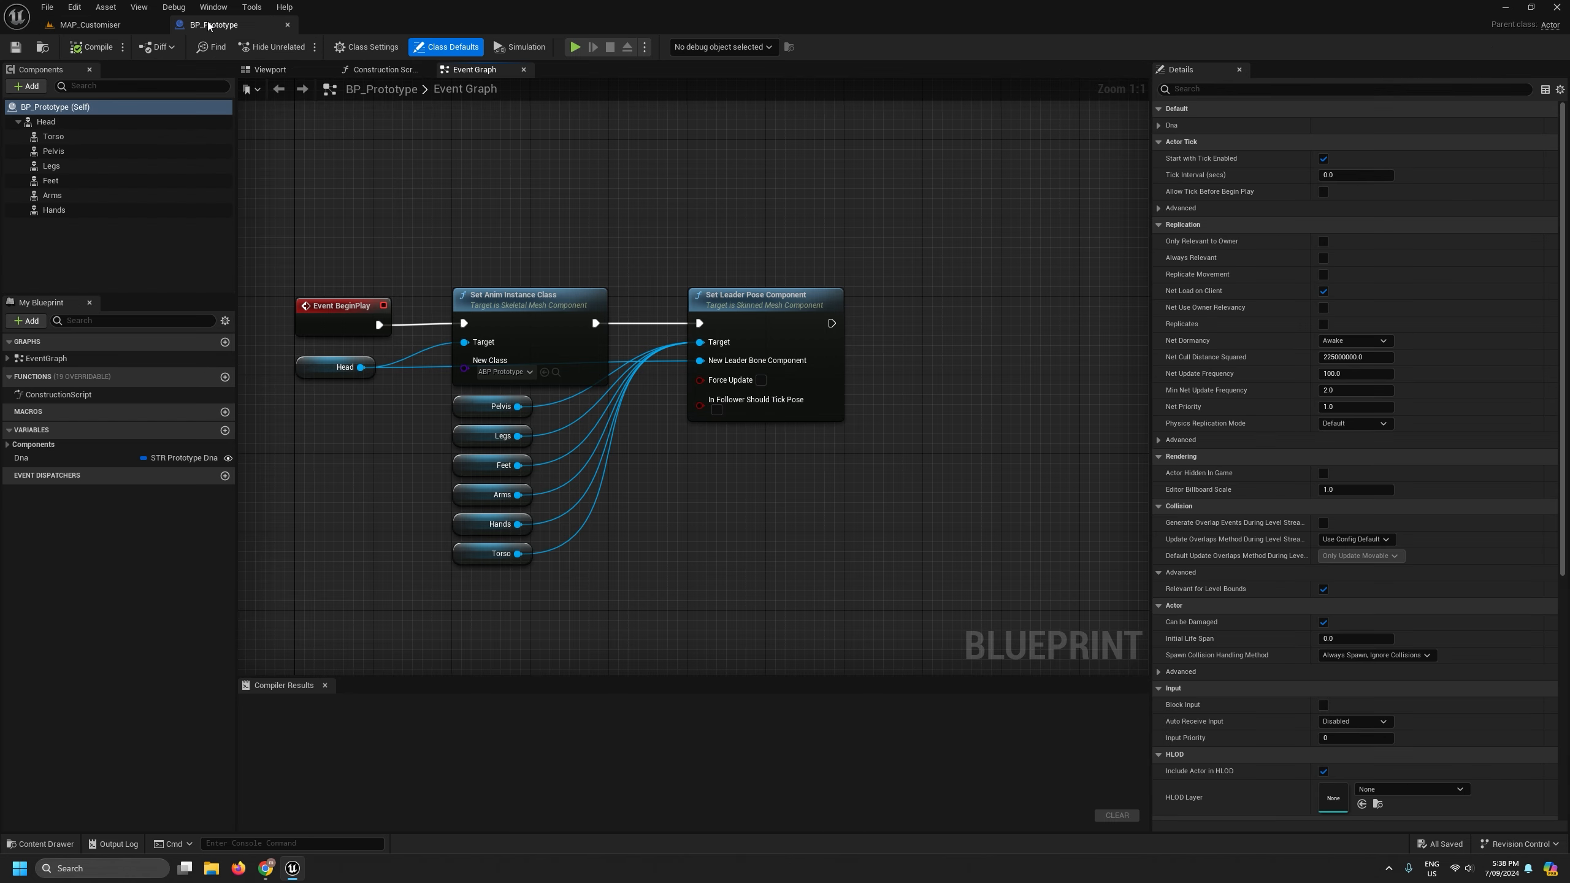
left_click_drag(207, 21, 828, 186)
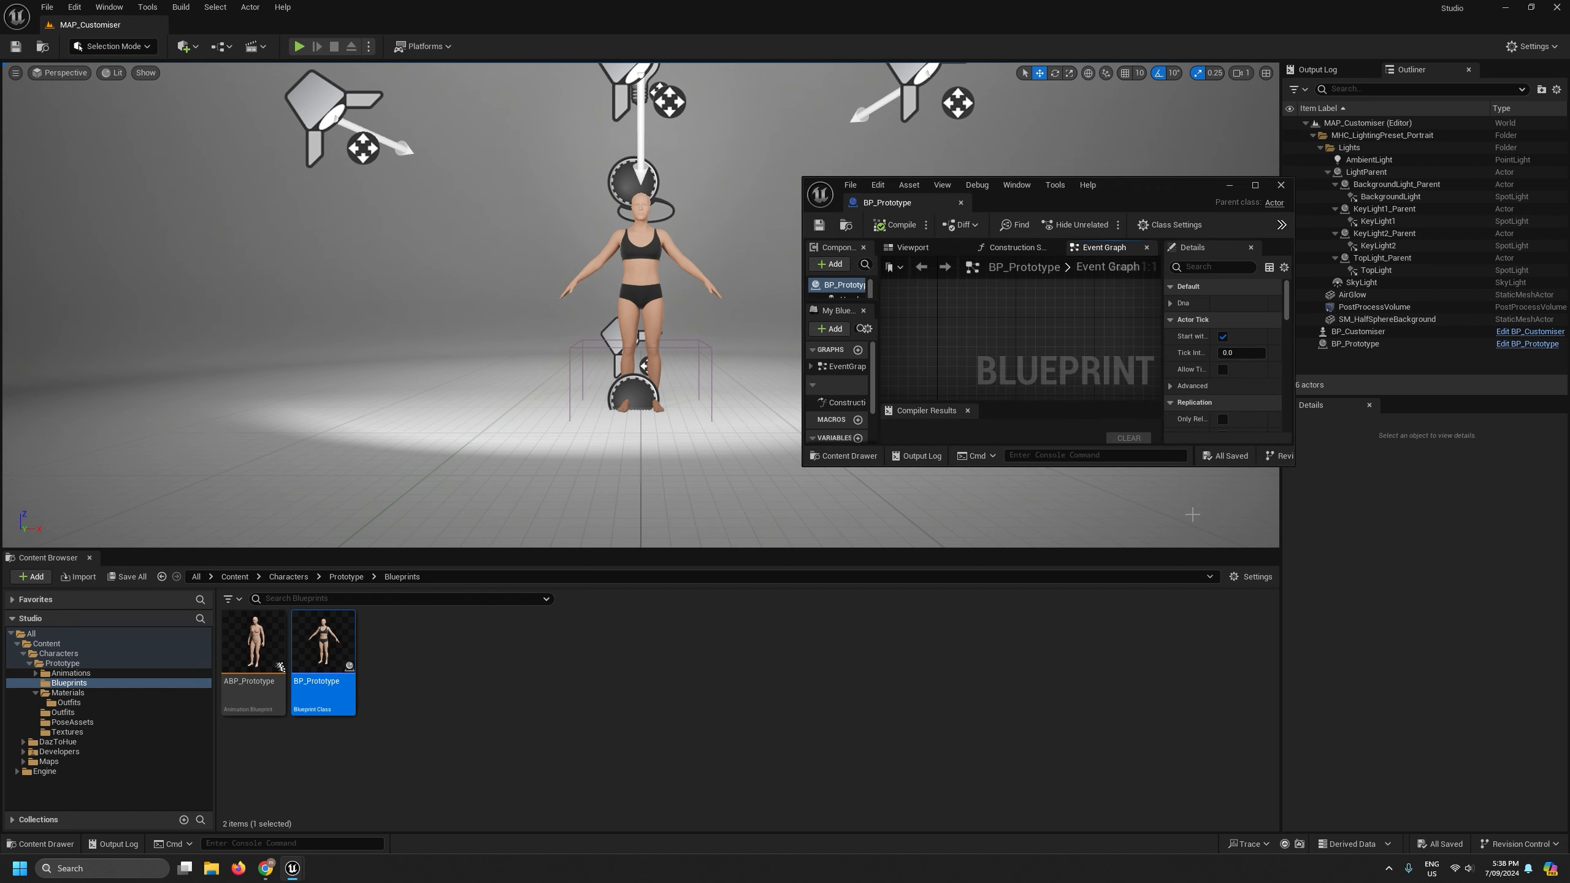
left_click_drag(1298, 471, 1422, 717)
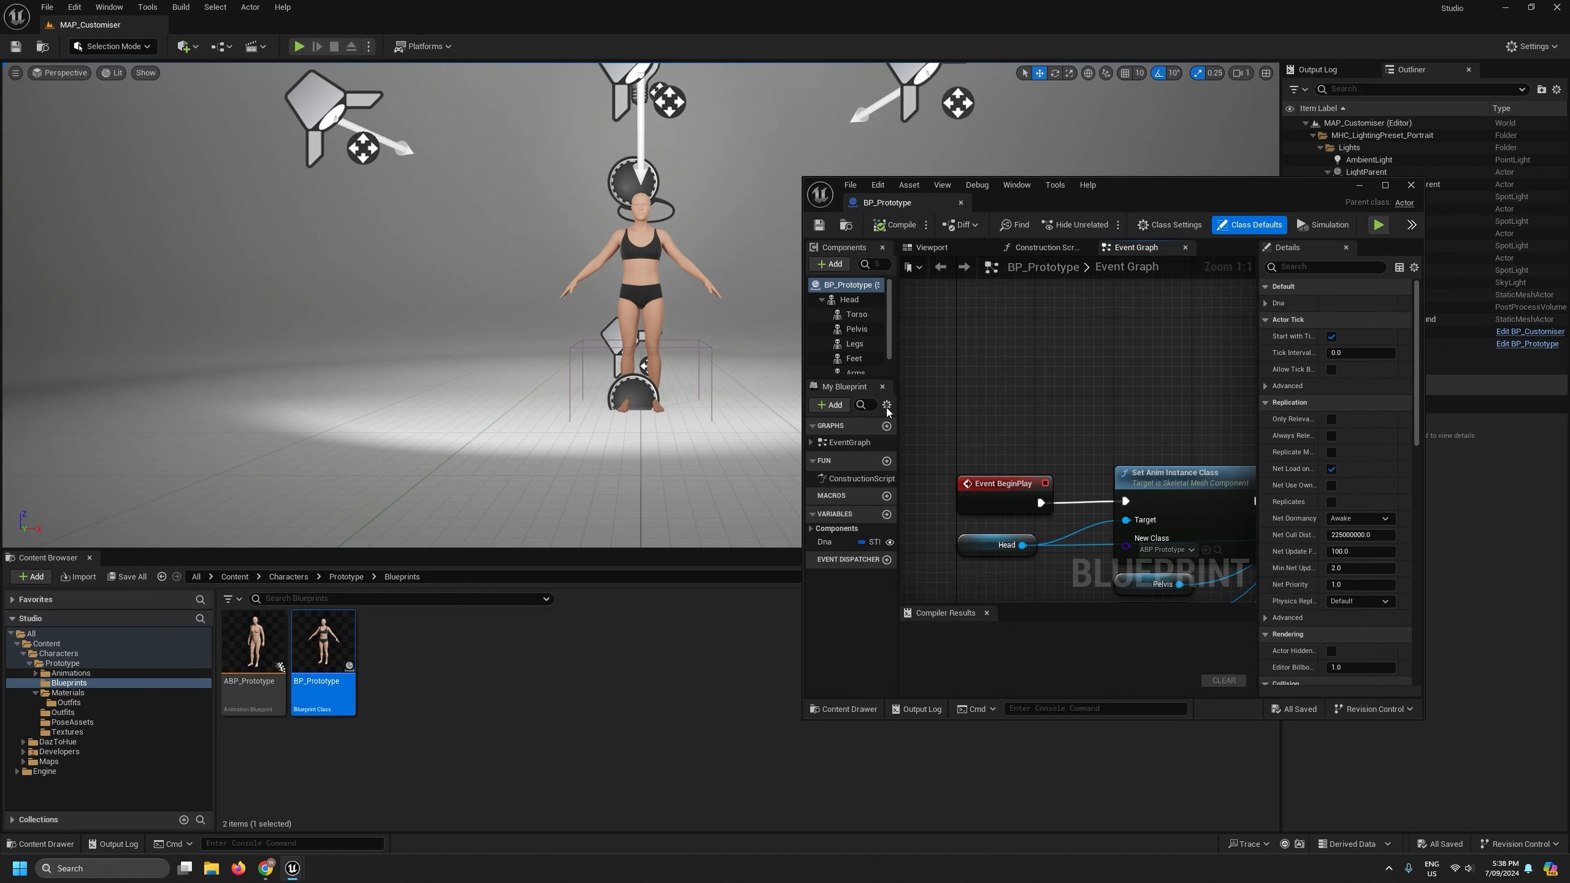
left_click_drag(897, 363, 868, 426)
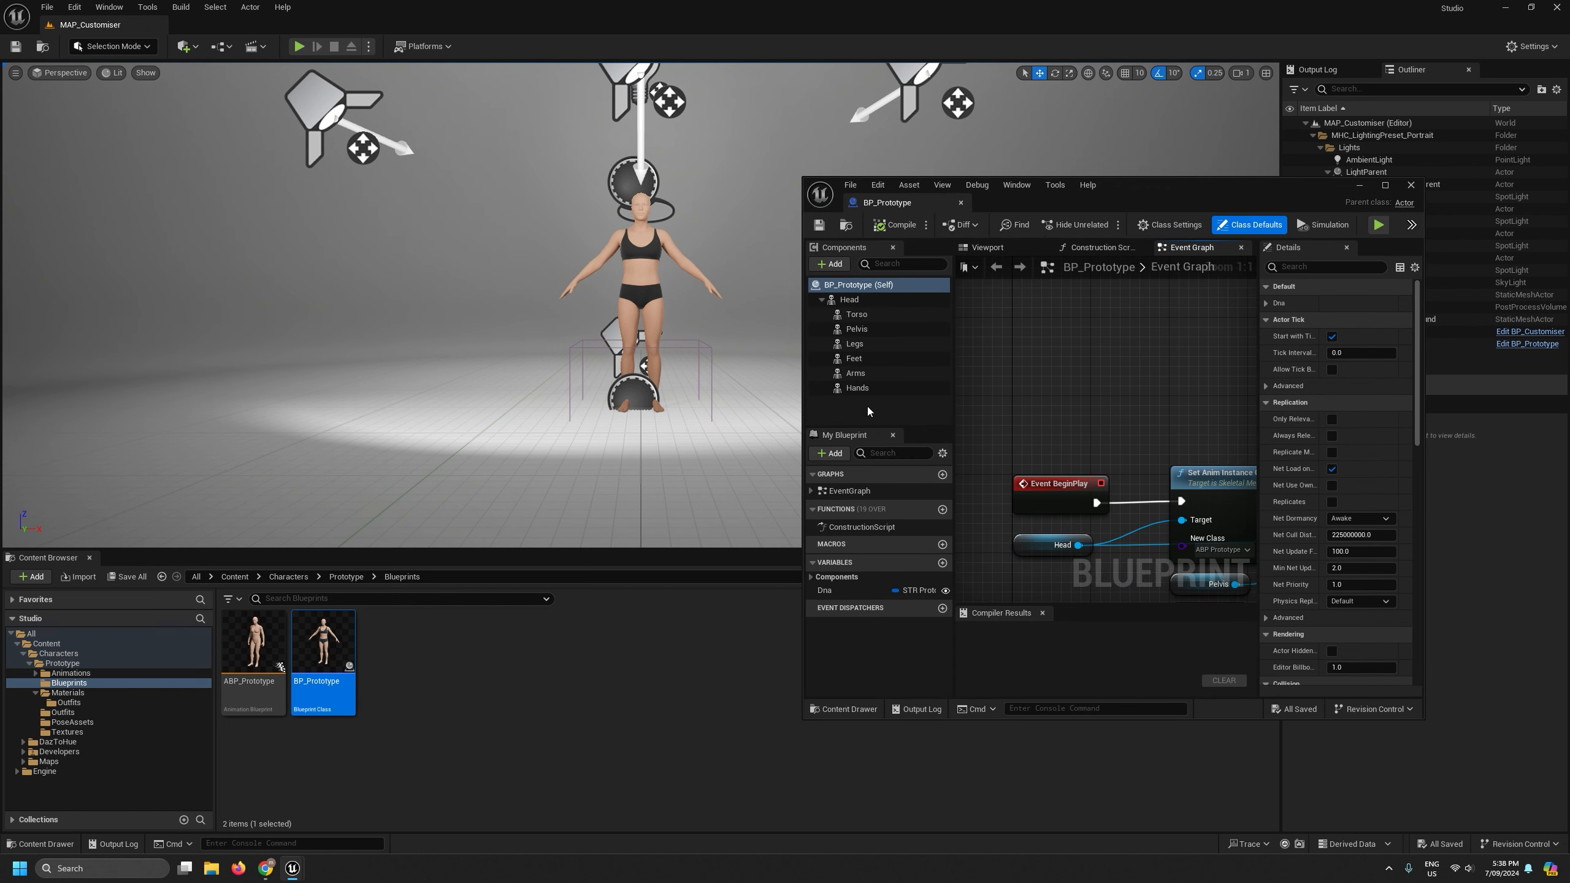
Set the Torso component's skeletal mesh to SKM_Outfit2Torso and inspect the top on the character up close.
left_click(857, 314)
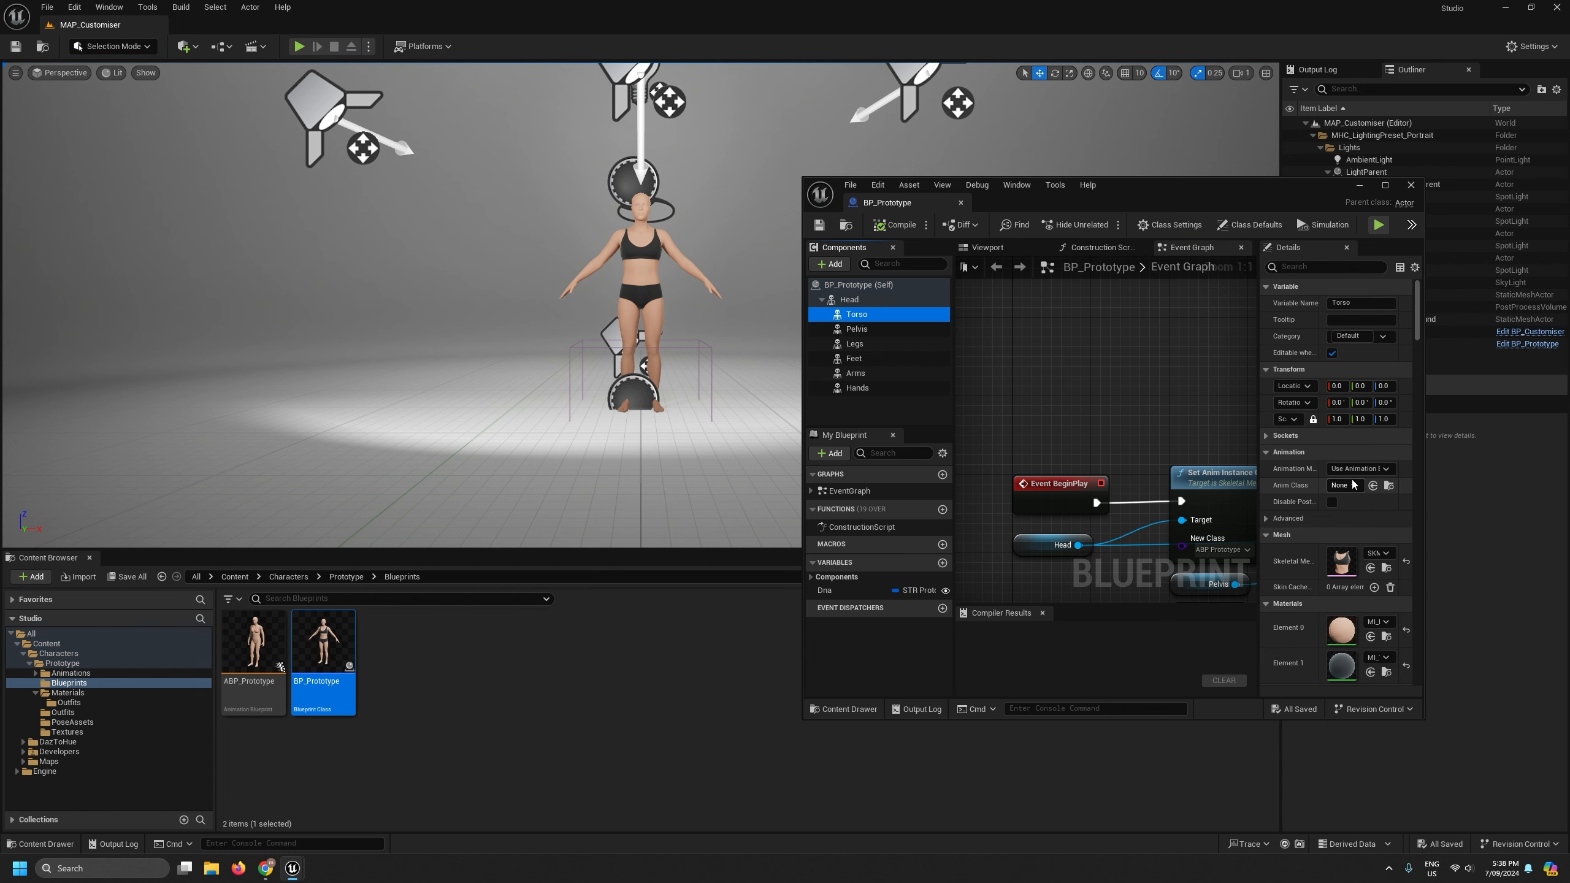
left_click(1375, 553)
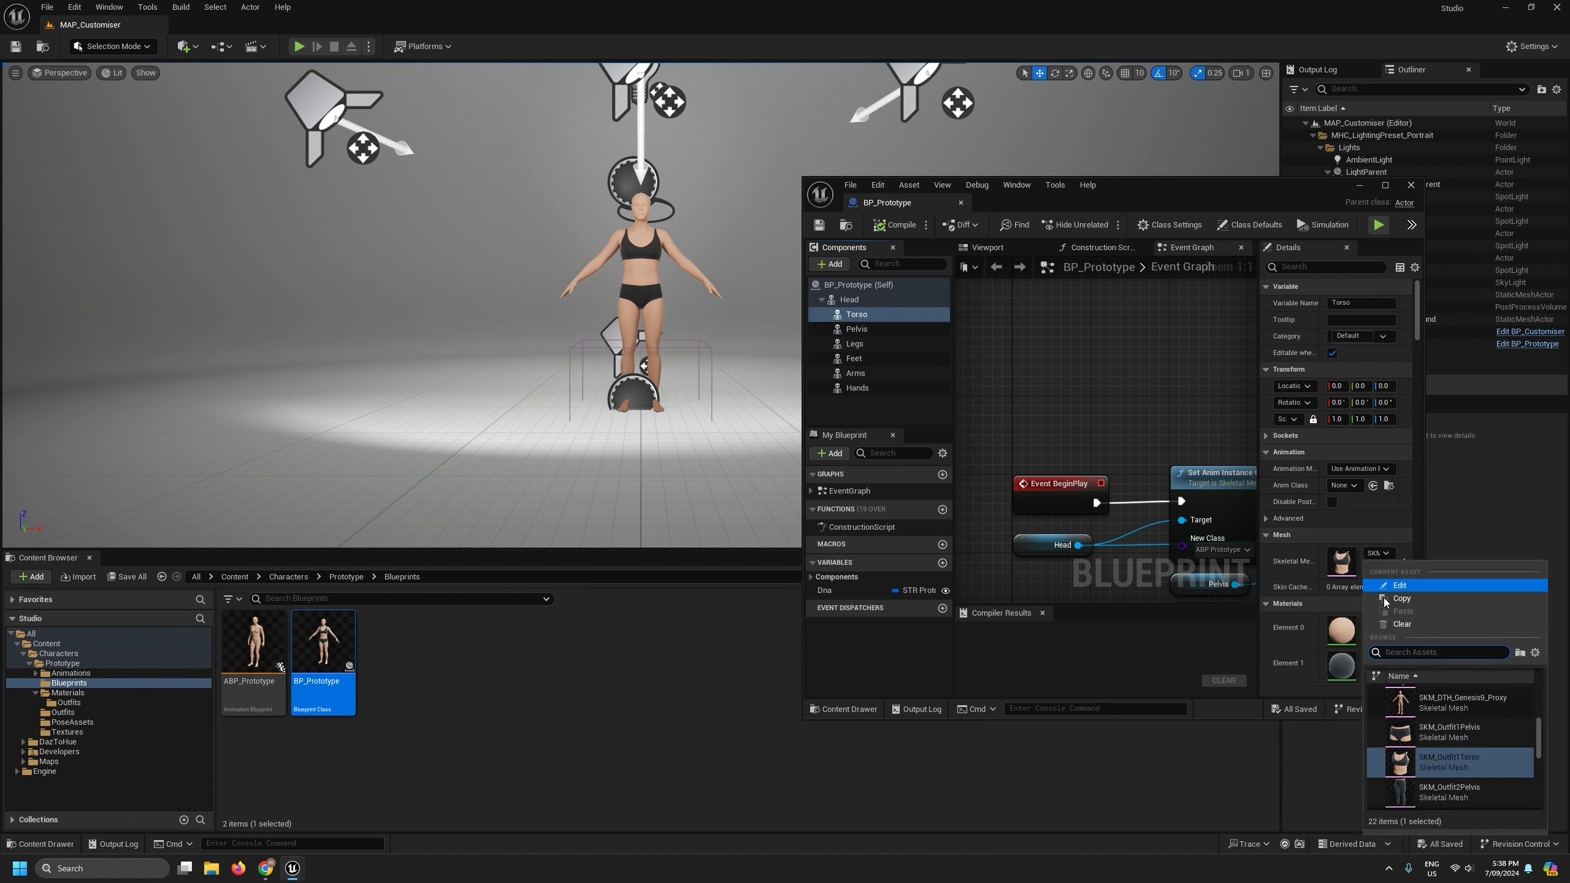
left_click(1441, 785)
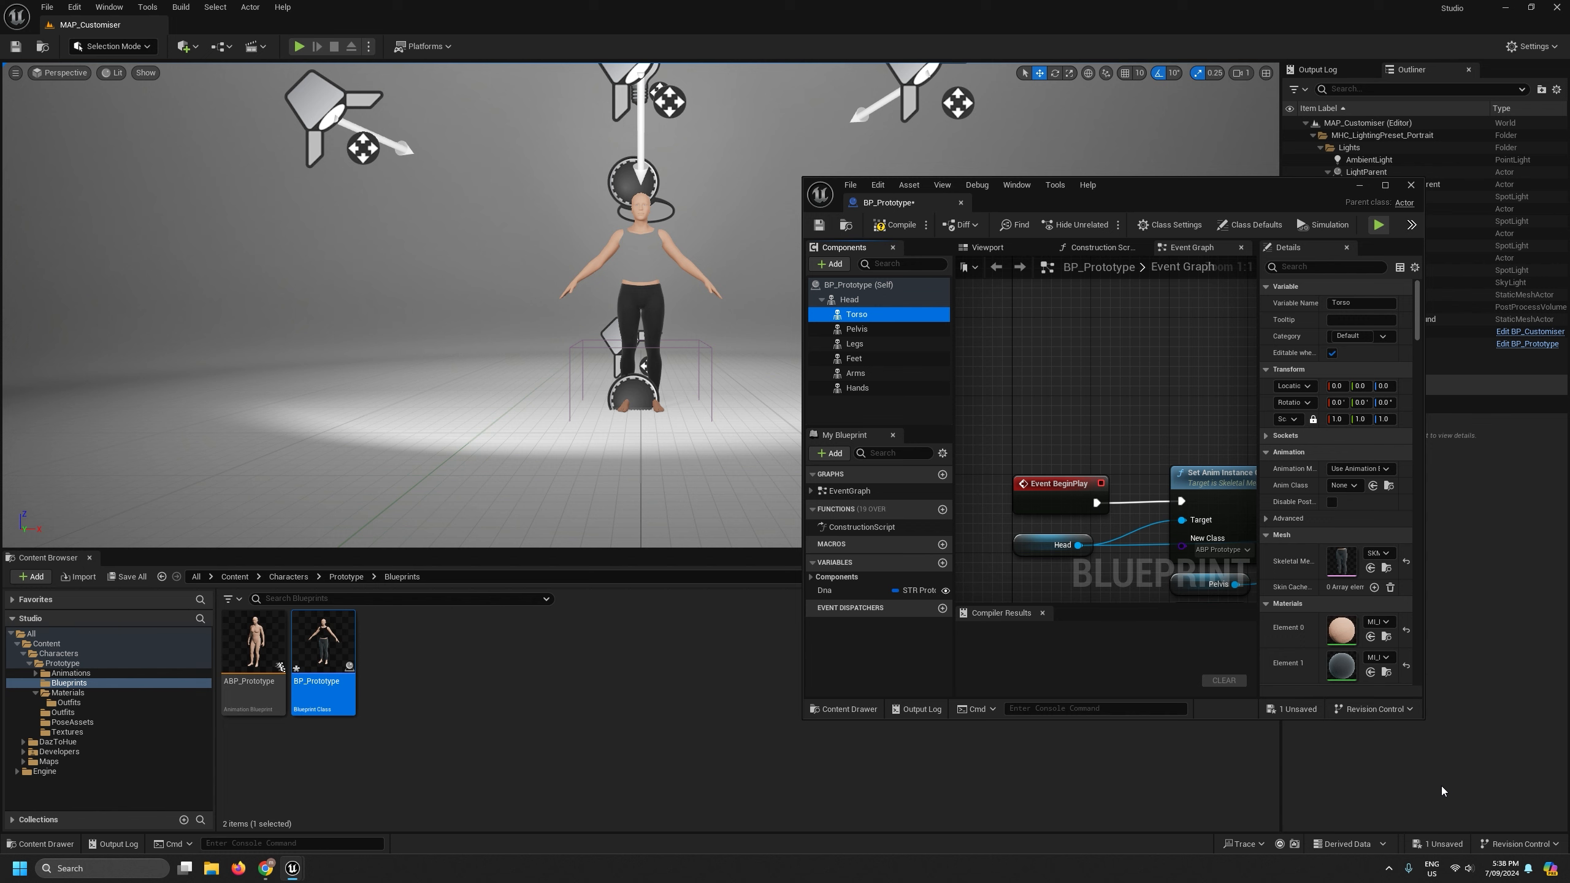
left_click(1384, 556)
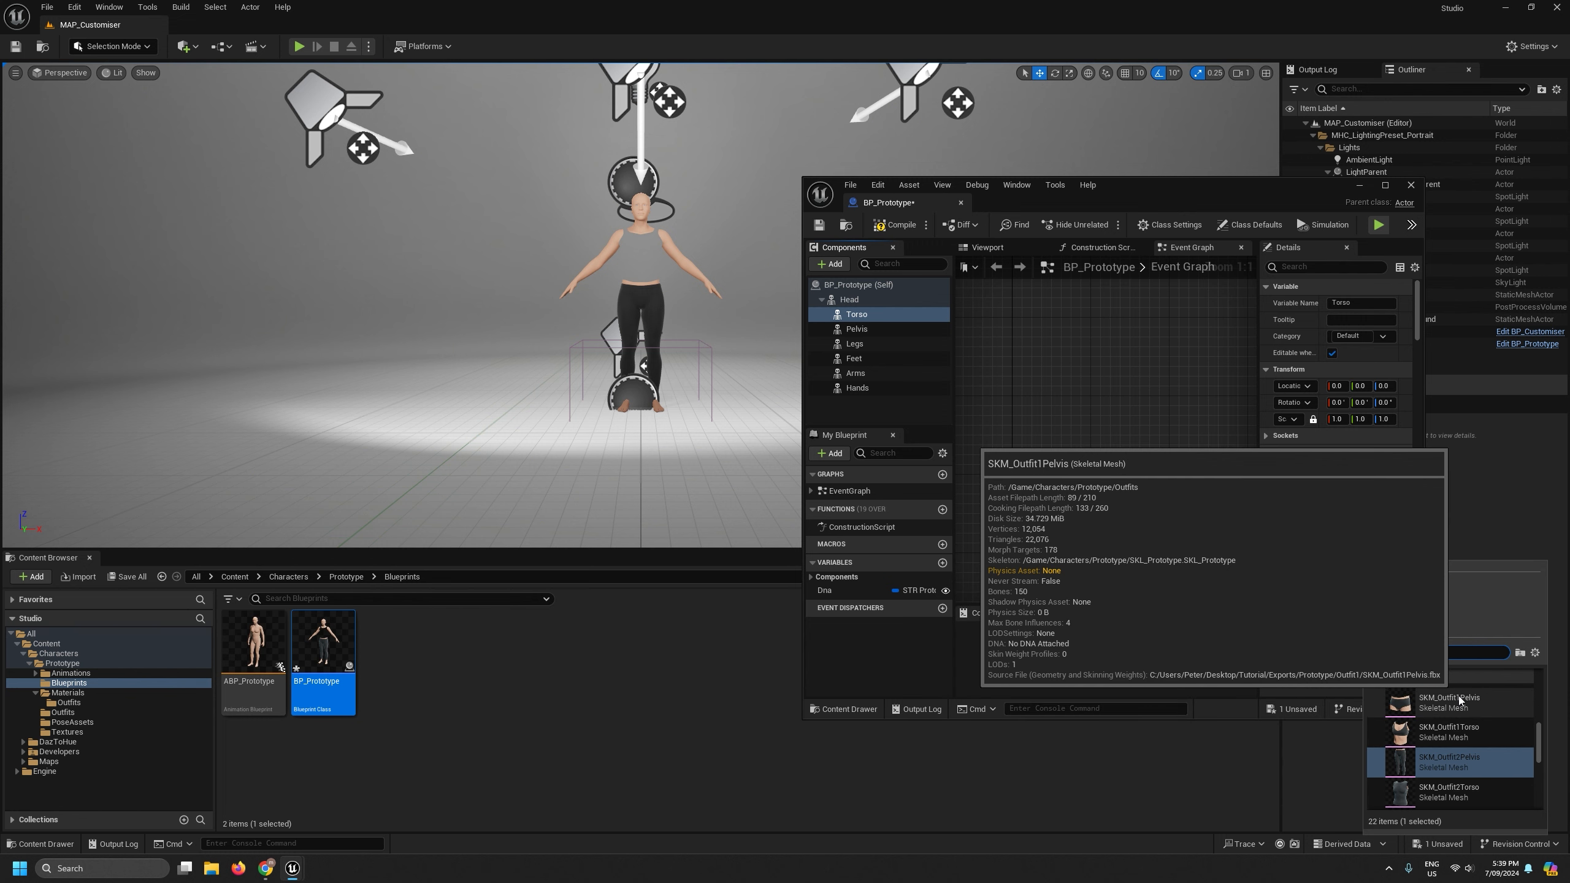
left_click(1444, 786)
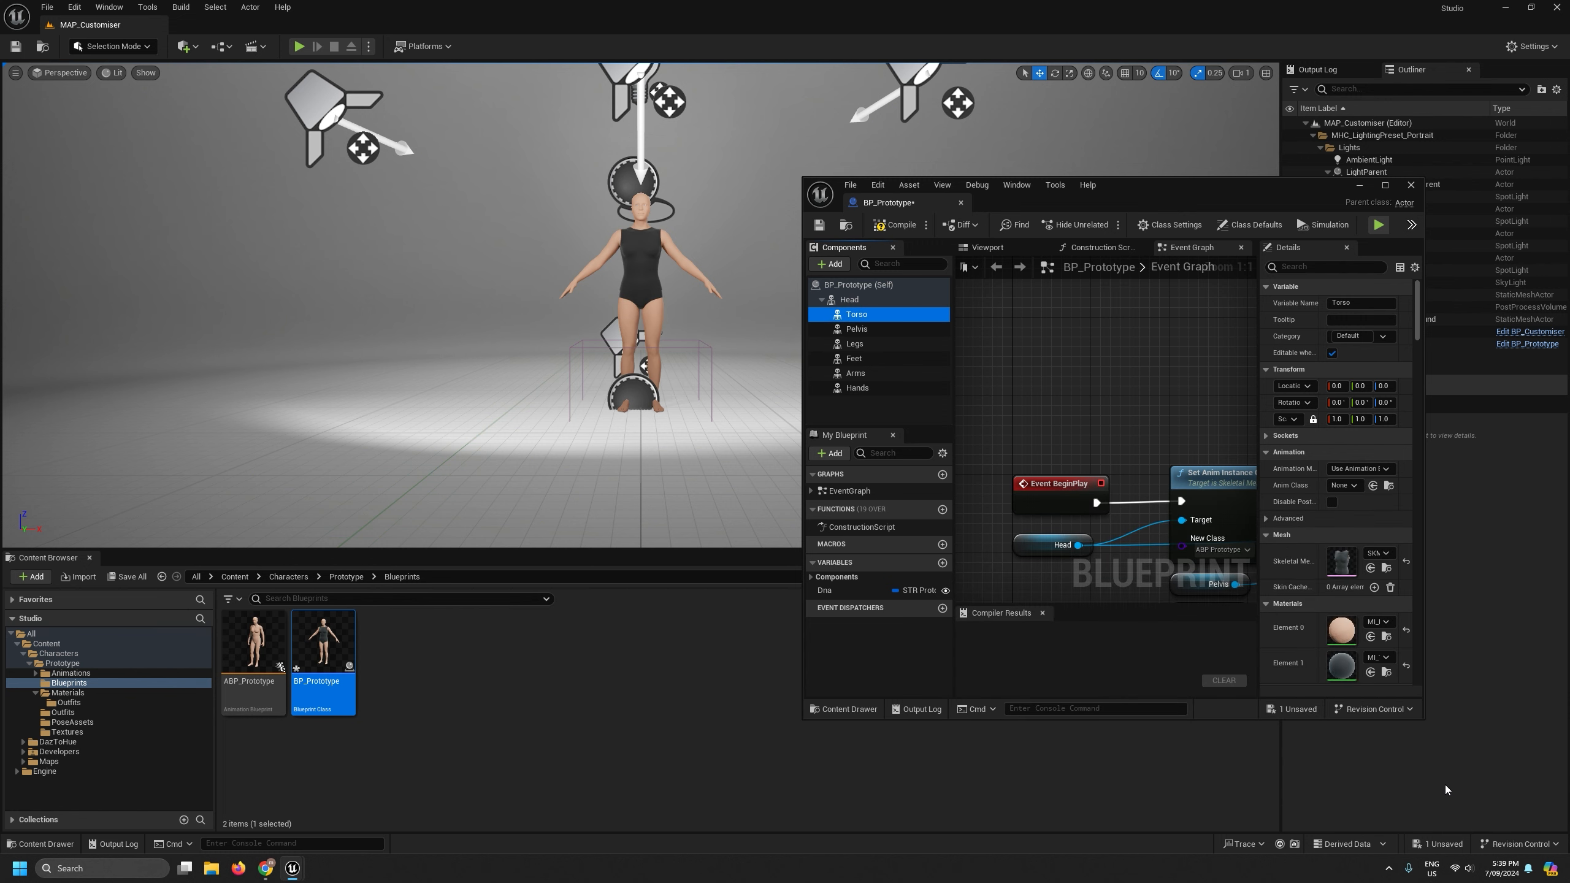
right_click_drag(663, 377, 596, 399)
key("w")
key("d")
key("w")
key("s")
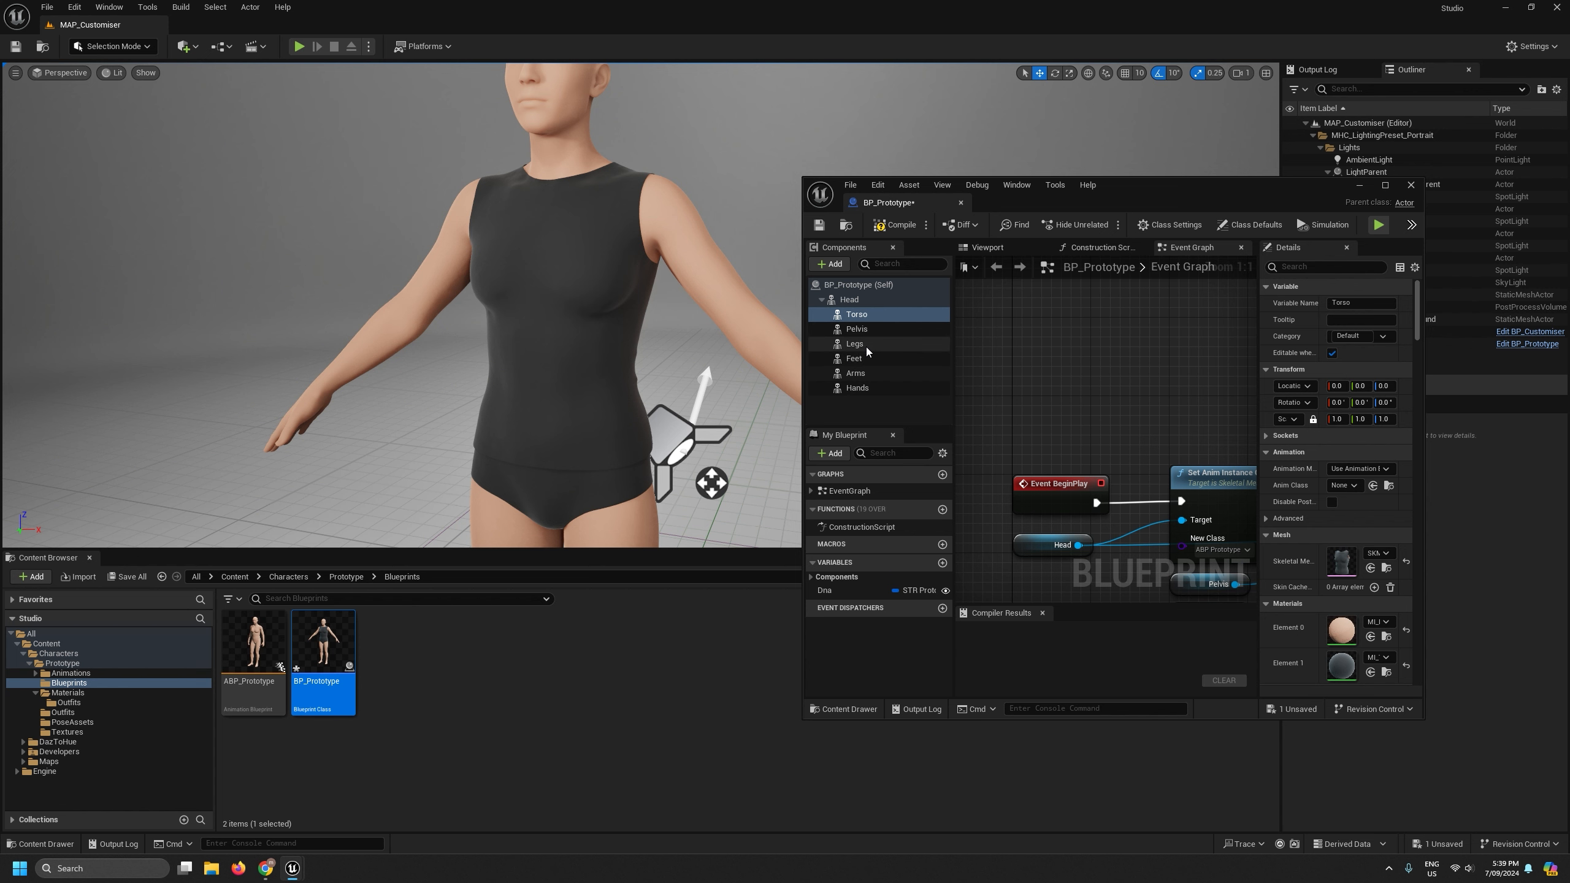
Set the Pelvis component's skeletal mesh to SKM_Outfit2Pelvis and check it on the character.
left_click(871, 328)
left_click(1375, 553)
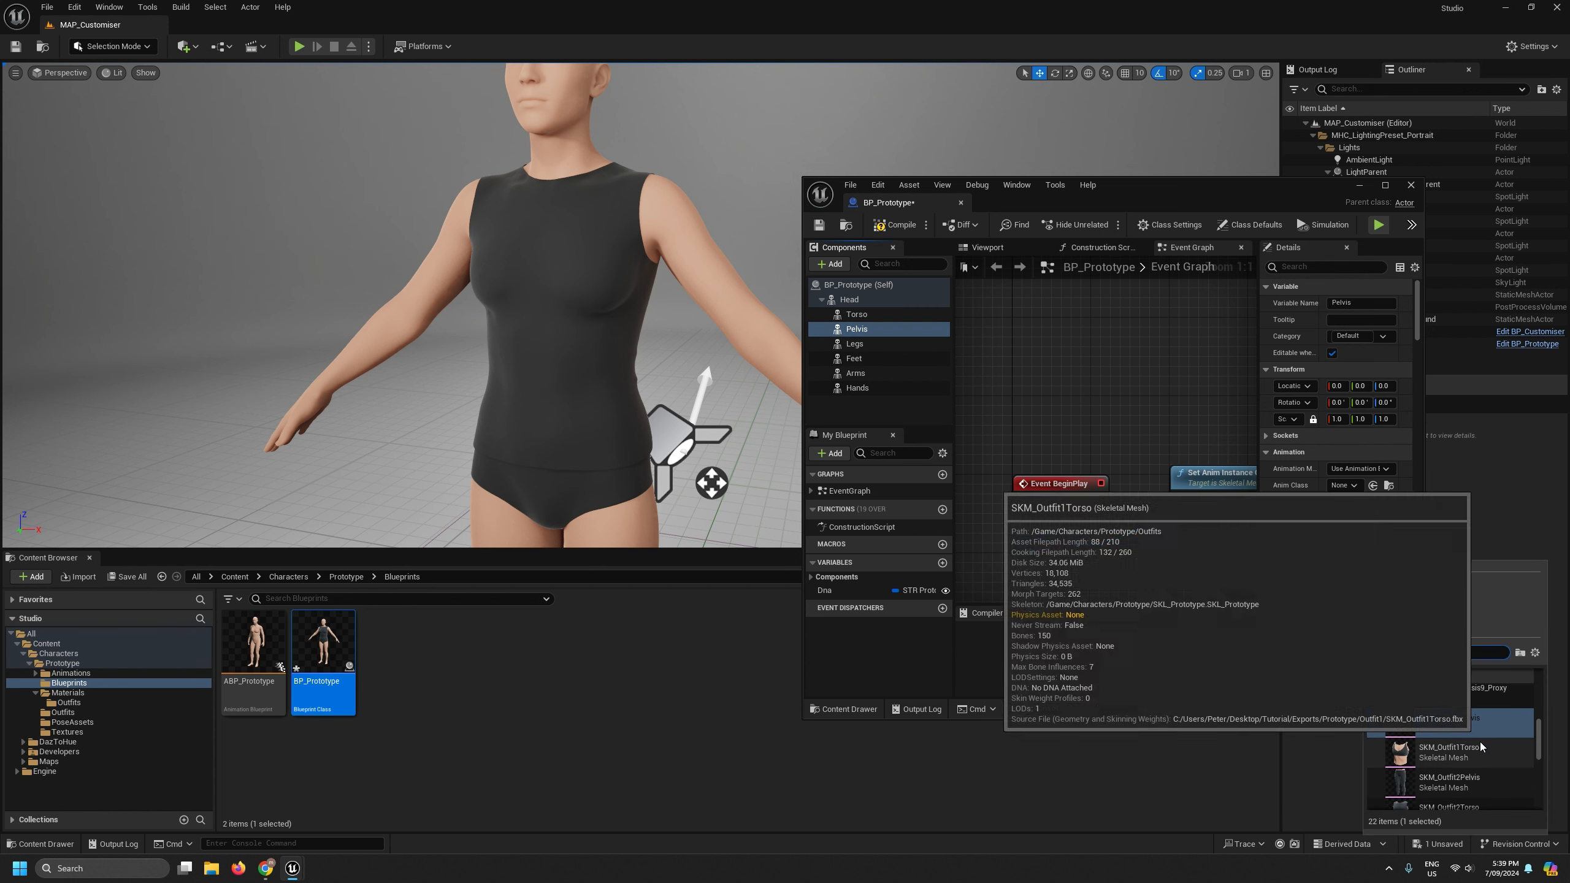
left_click(1439, 793)
mouse_move(590, 401)
right_mouse_down()
mouse_move(575, 483)
mouse_move(594, 384)
right_mouse_up()
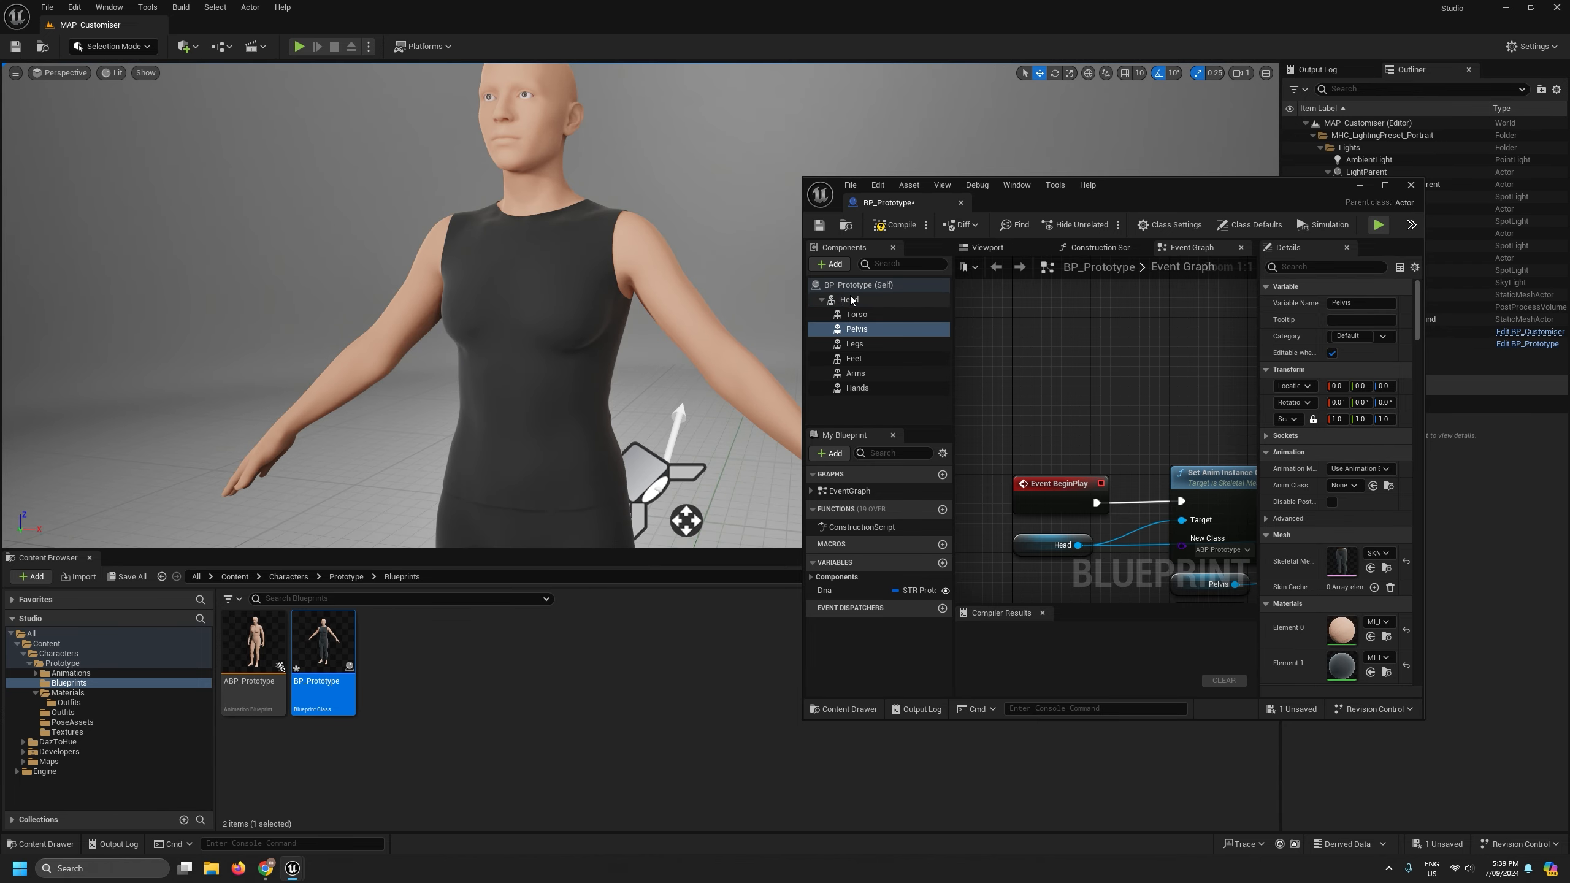
Switch the Torso component's skeletal mesh to SKM_Outfit1Torso.
left_click(857, 315)
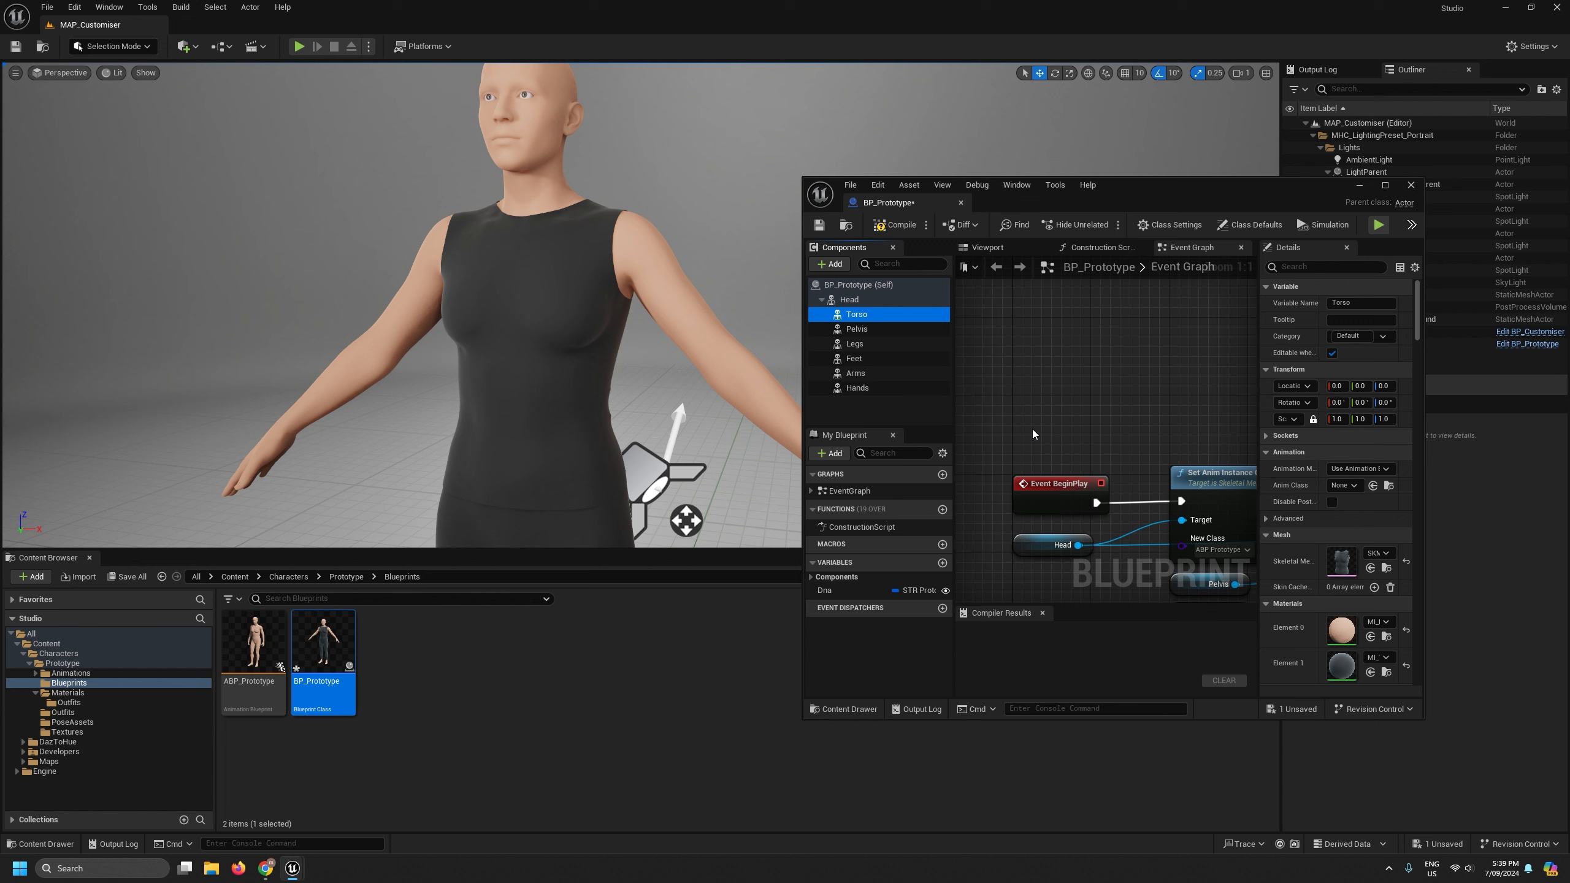
left_click(1378, 553)
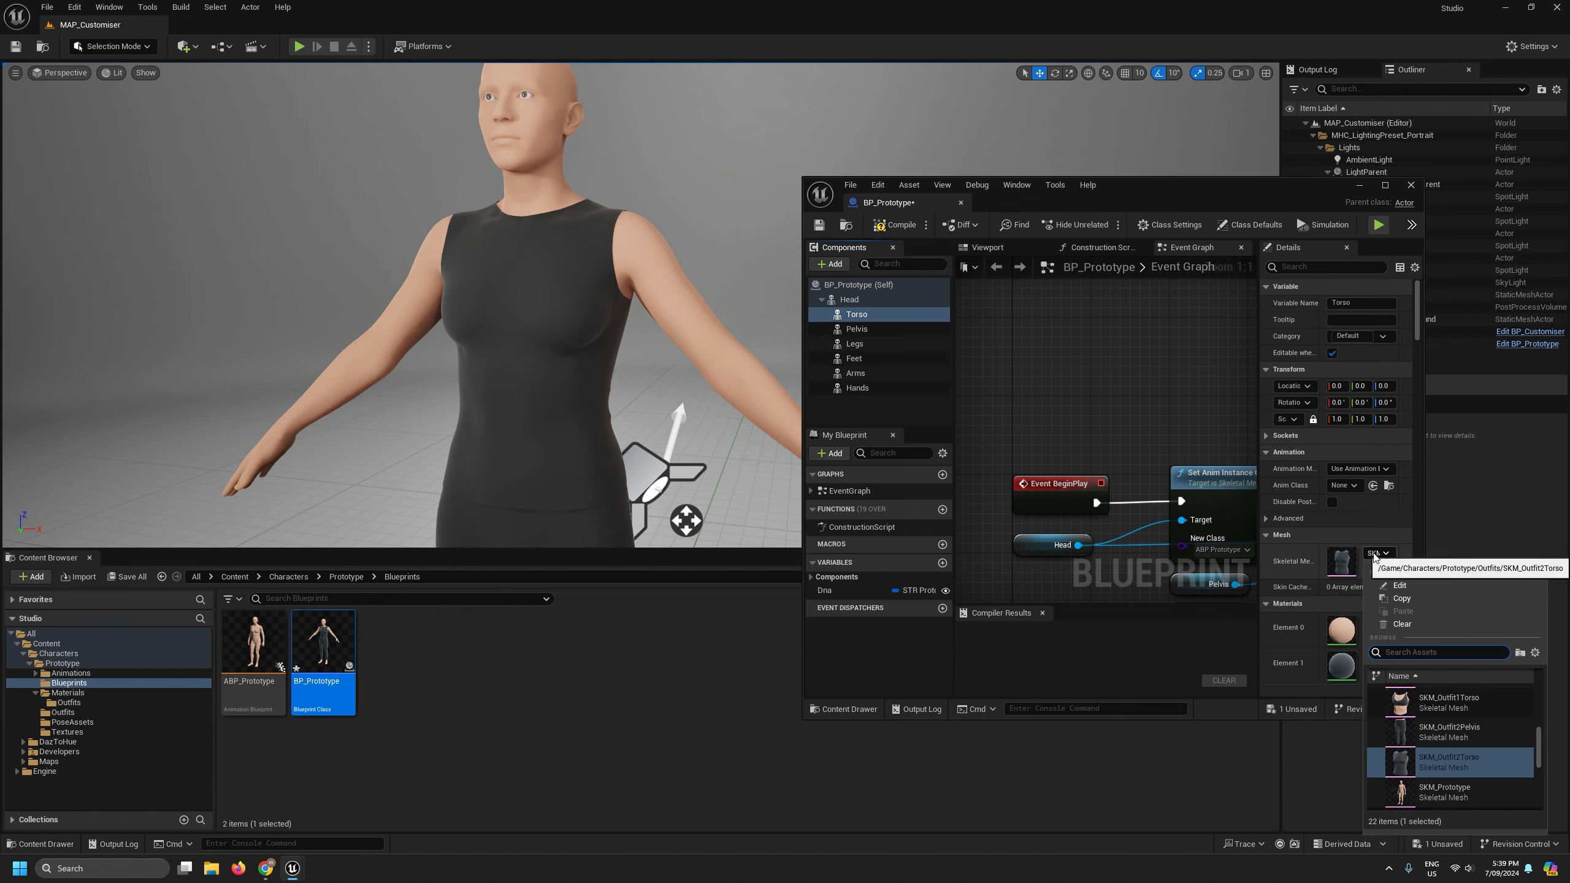
left_click(1469, 709)
Examine the character's waist where the Outfit1 torso meets the Outfit2 tights.
mouse_move(638, 408)
right_mouse_down()
mouse_move(653, 402)
mouse_move(609, 414)
mouse_move(760, 410)
mouse_move(597, 410)
mouse_move(630, 406)
right_mouse_up()
key("s")
key("w")
key("a")
scroll(758, 411, "down", 3)
key("w")
key("d")
key("s")
key("w")
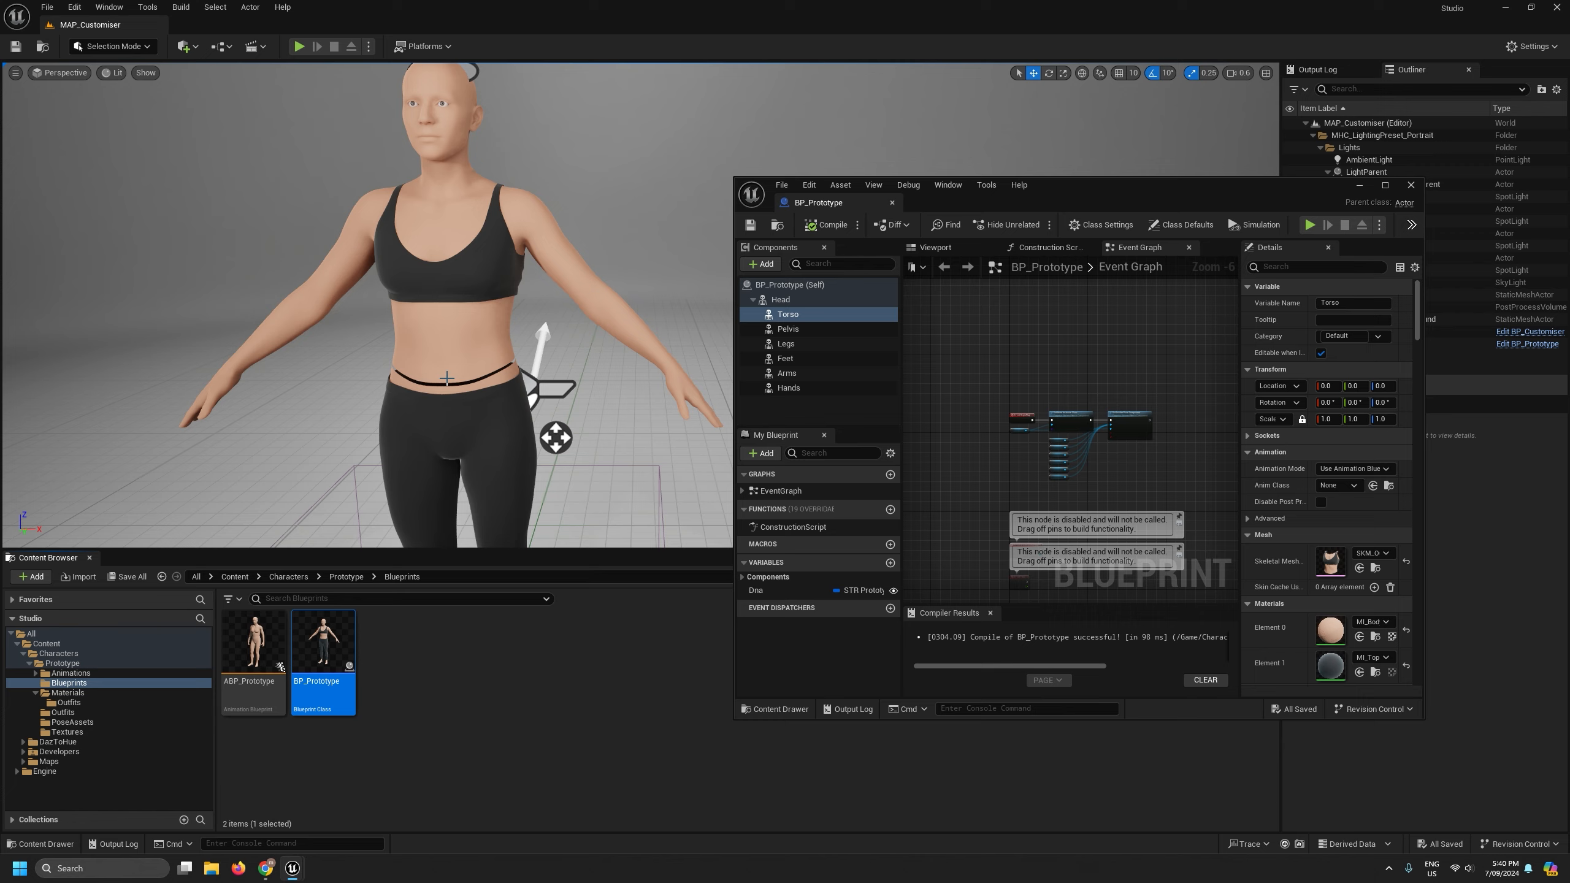
Set the Pelvis component's skeletal mesh to SKM_Outfit1Pelvis and inspect it on the character.
right_click_drag(412, 425, 356, 424)
scroll(379, 446, "down", 1)
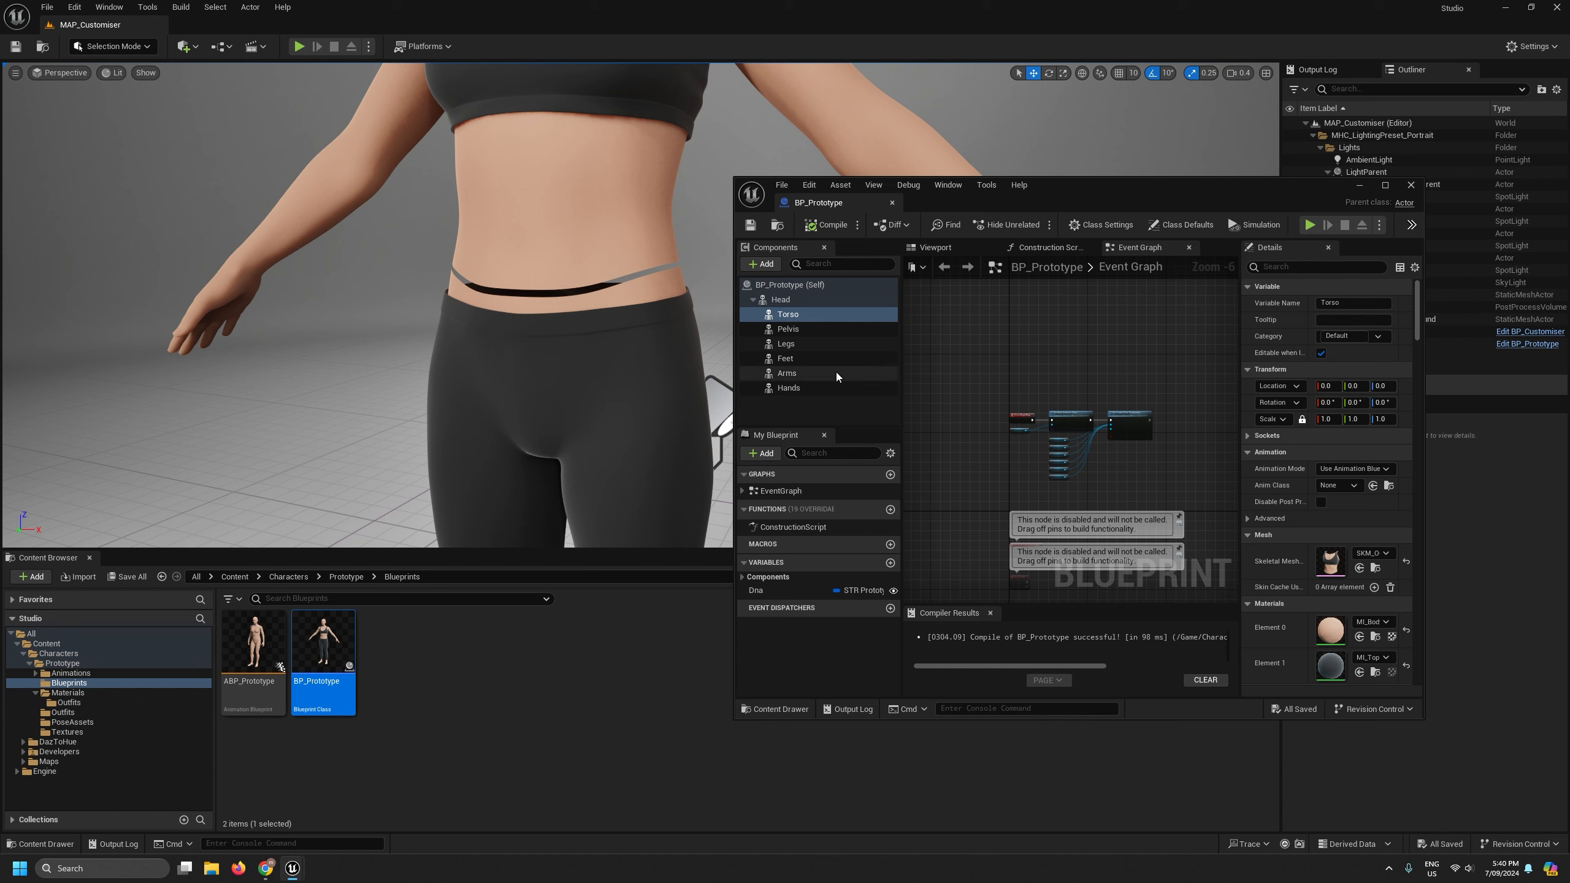
left_click(811, 328)
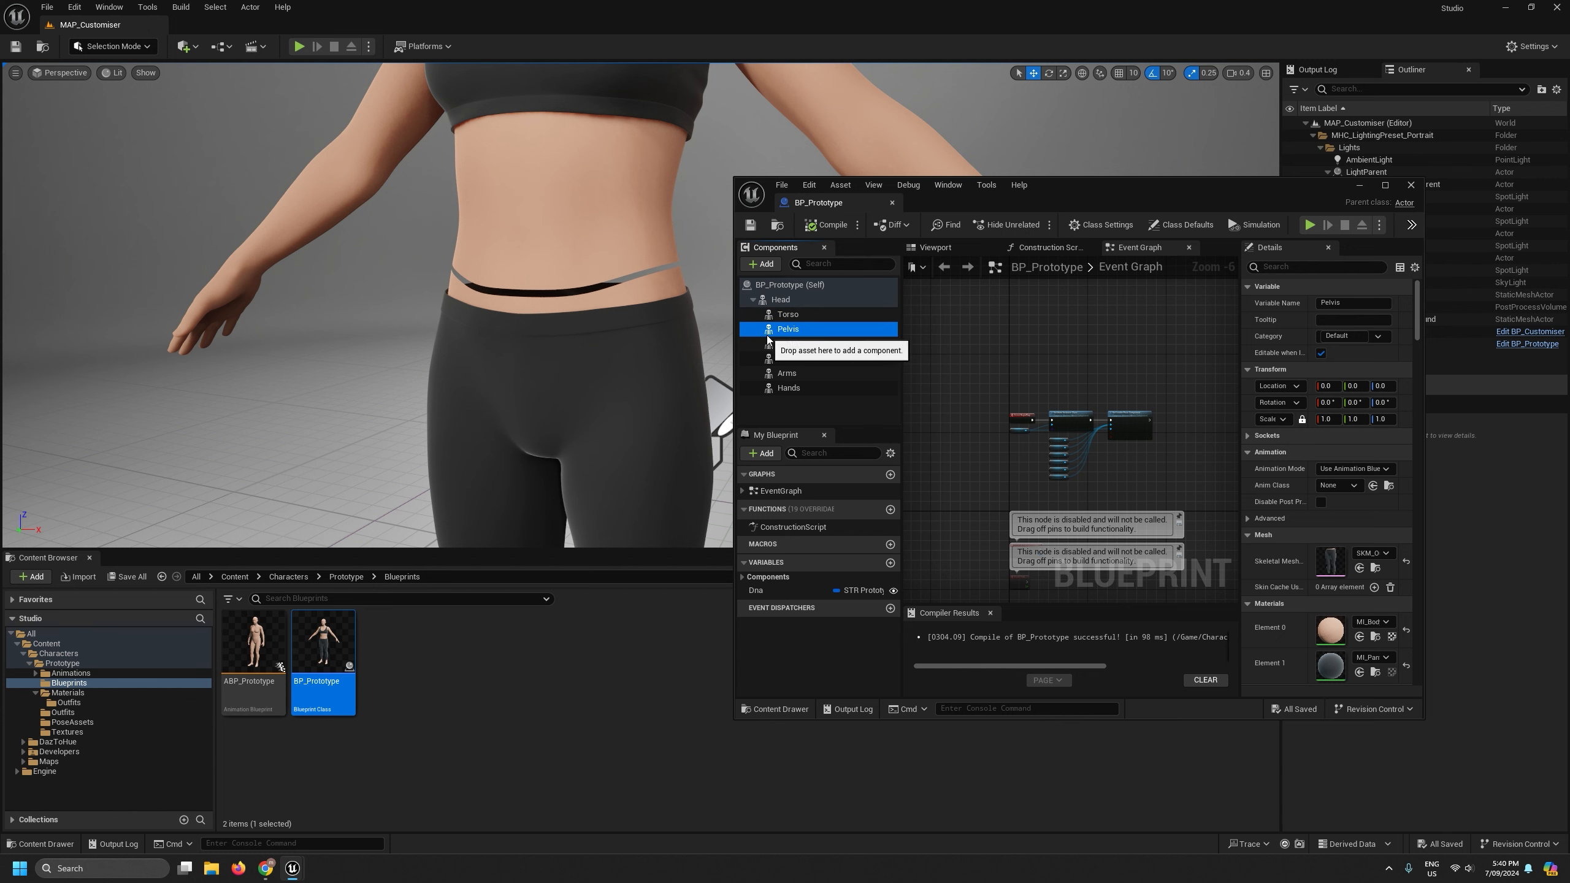
left_click(796, 318)
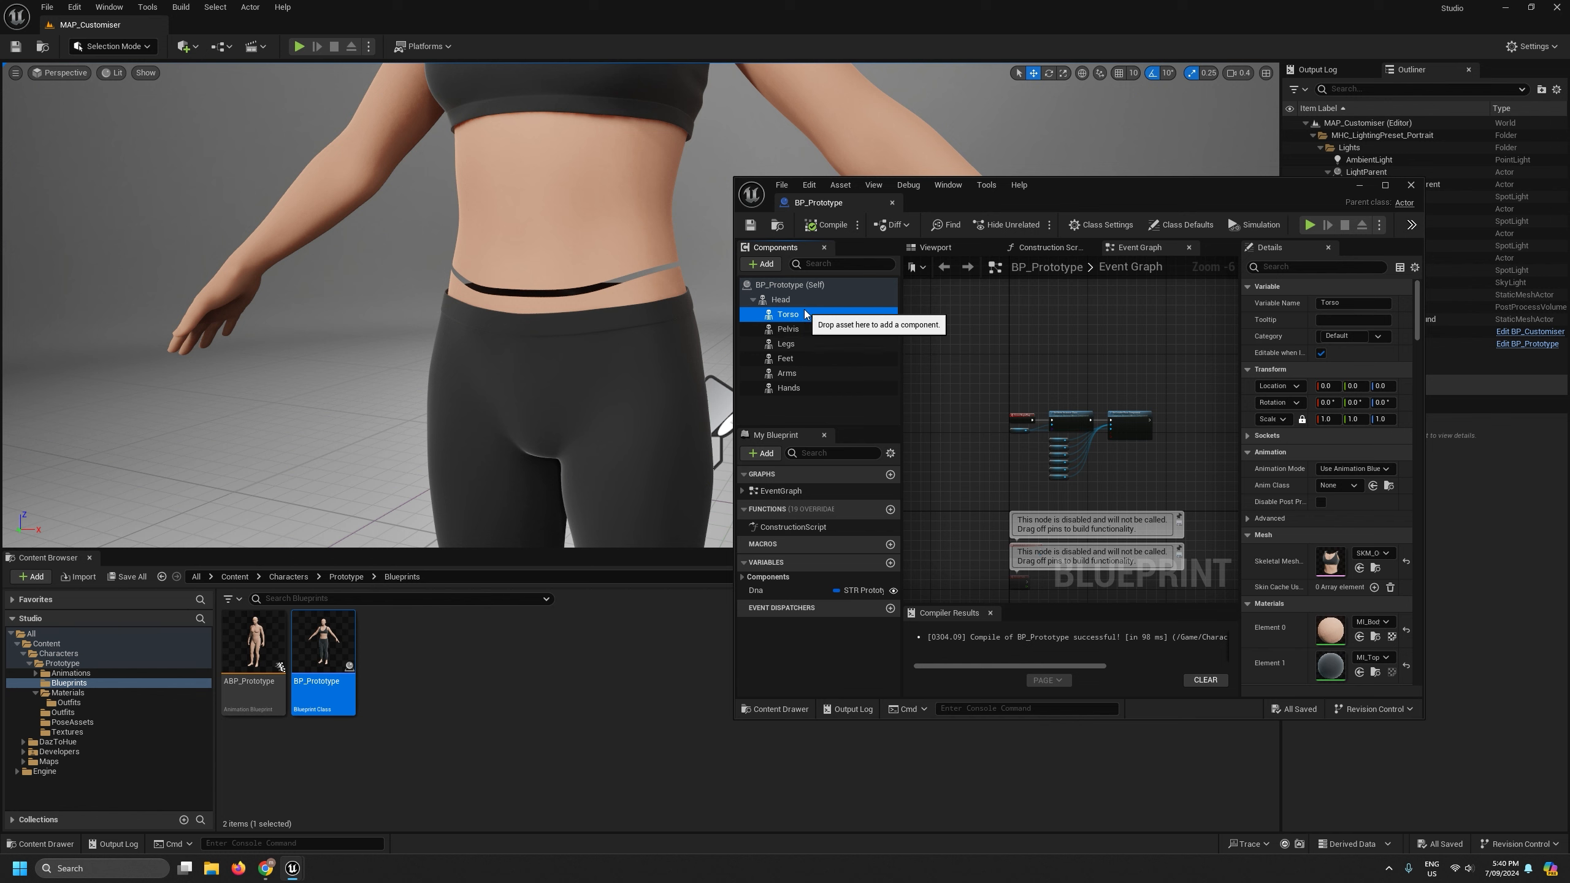
left_click(803, 329)
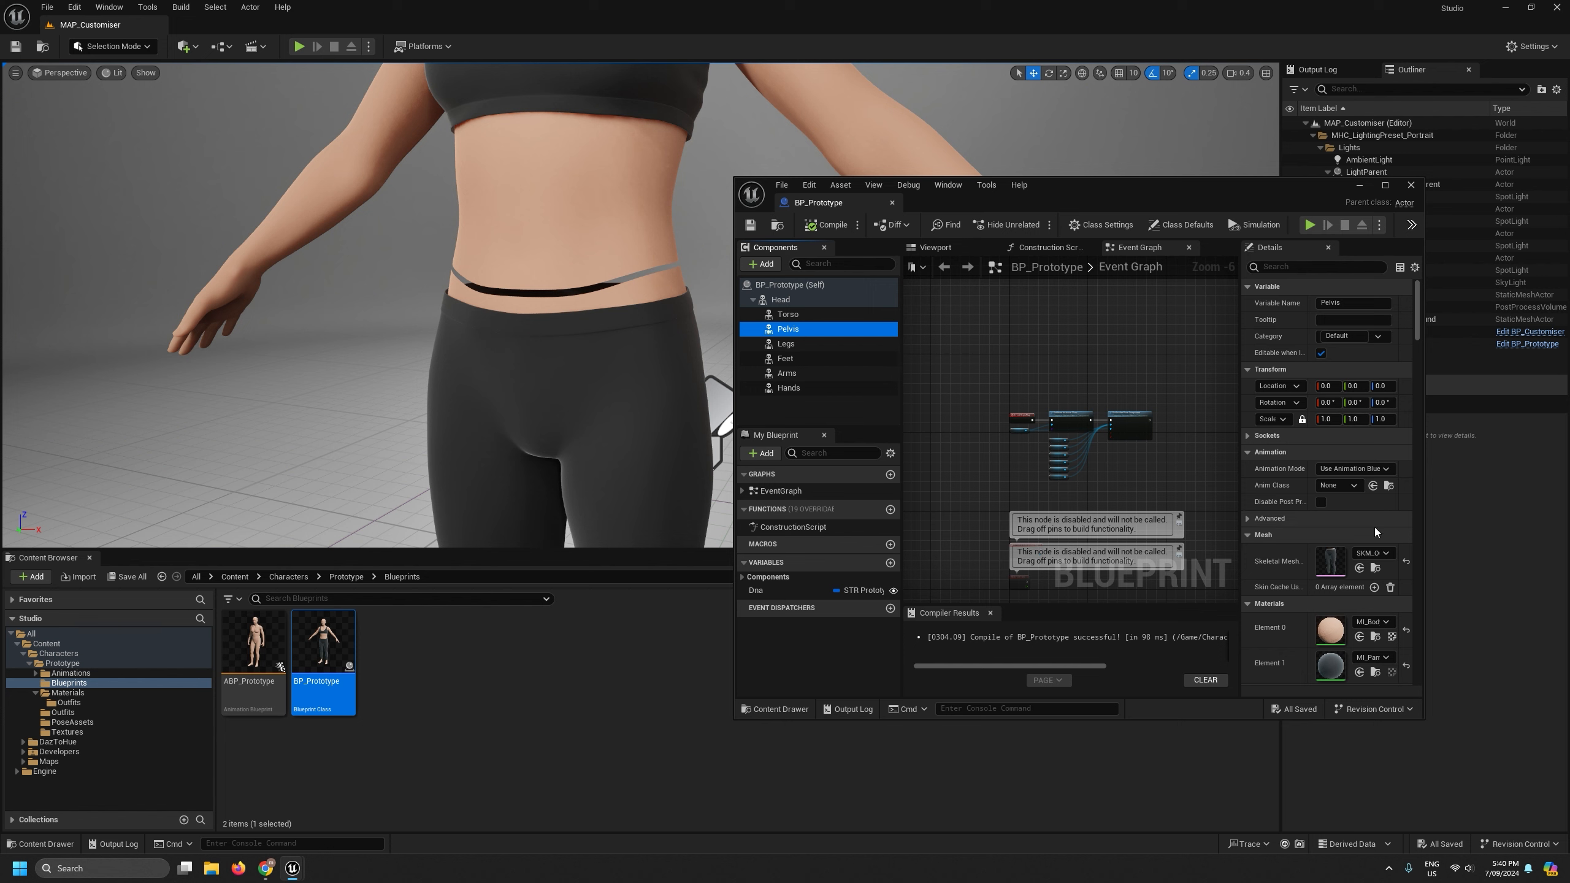
left_click(1372, 658)
key("Escape")
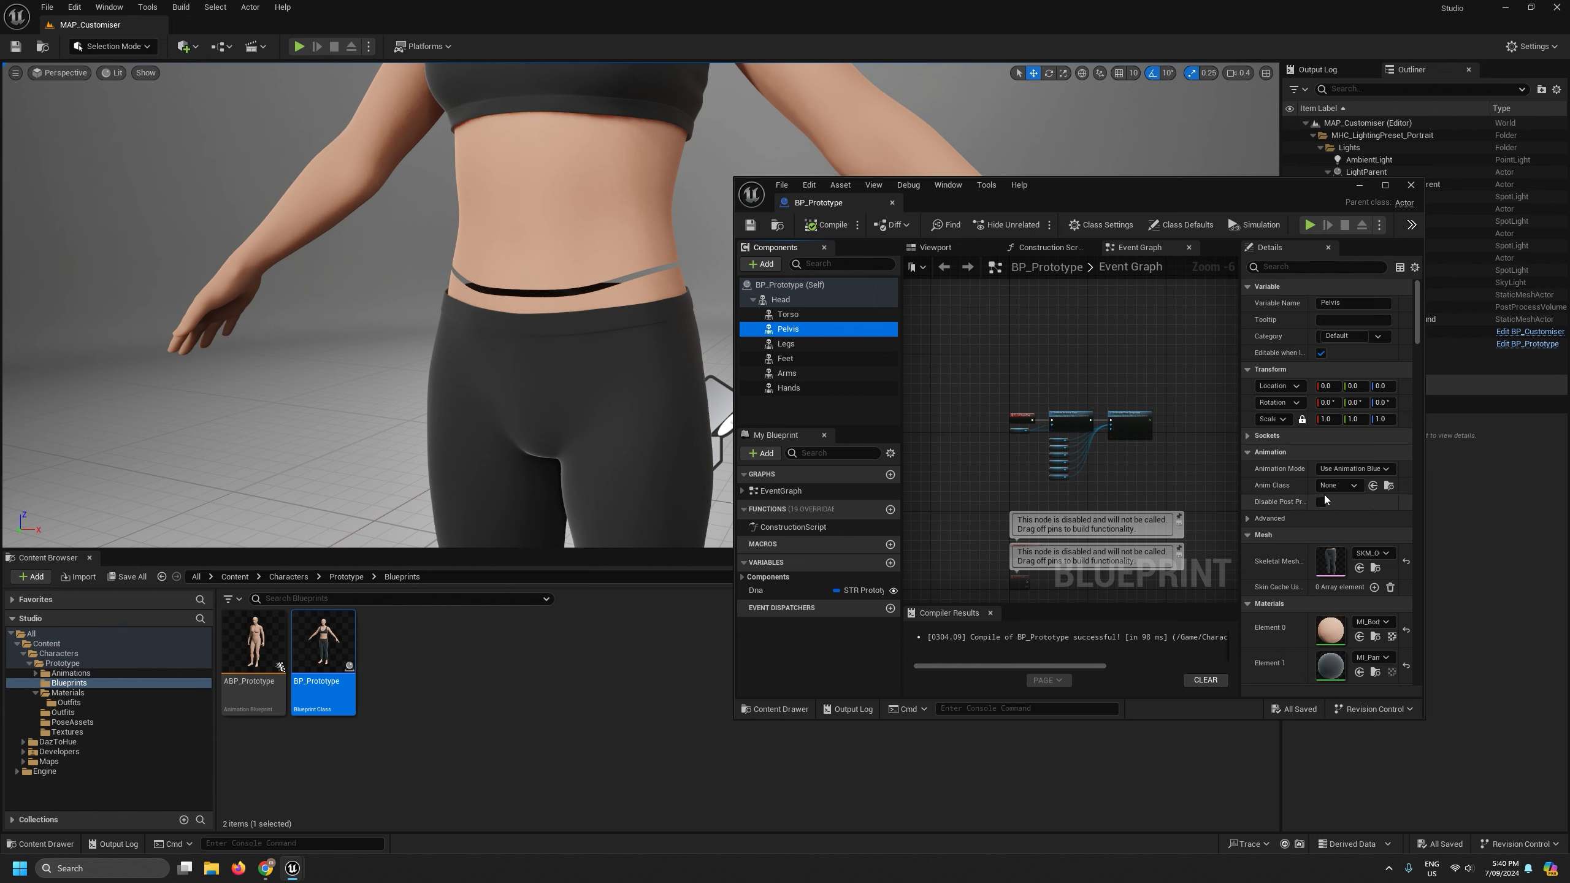
left_click(1369, 553)
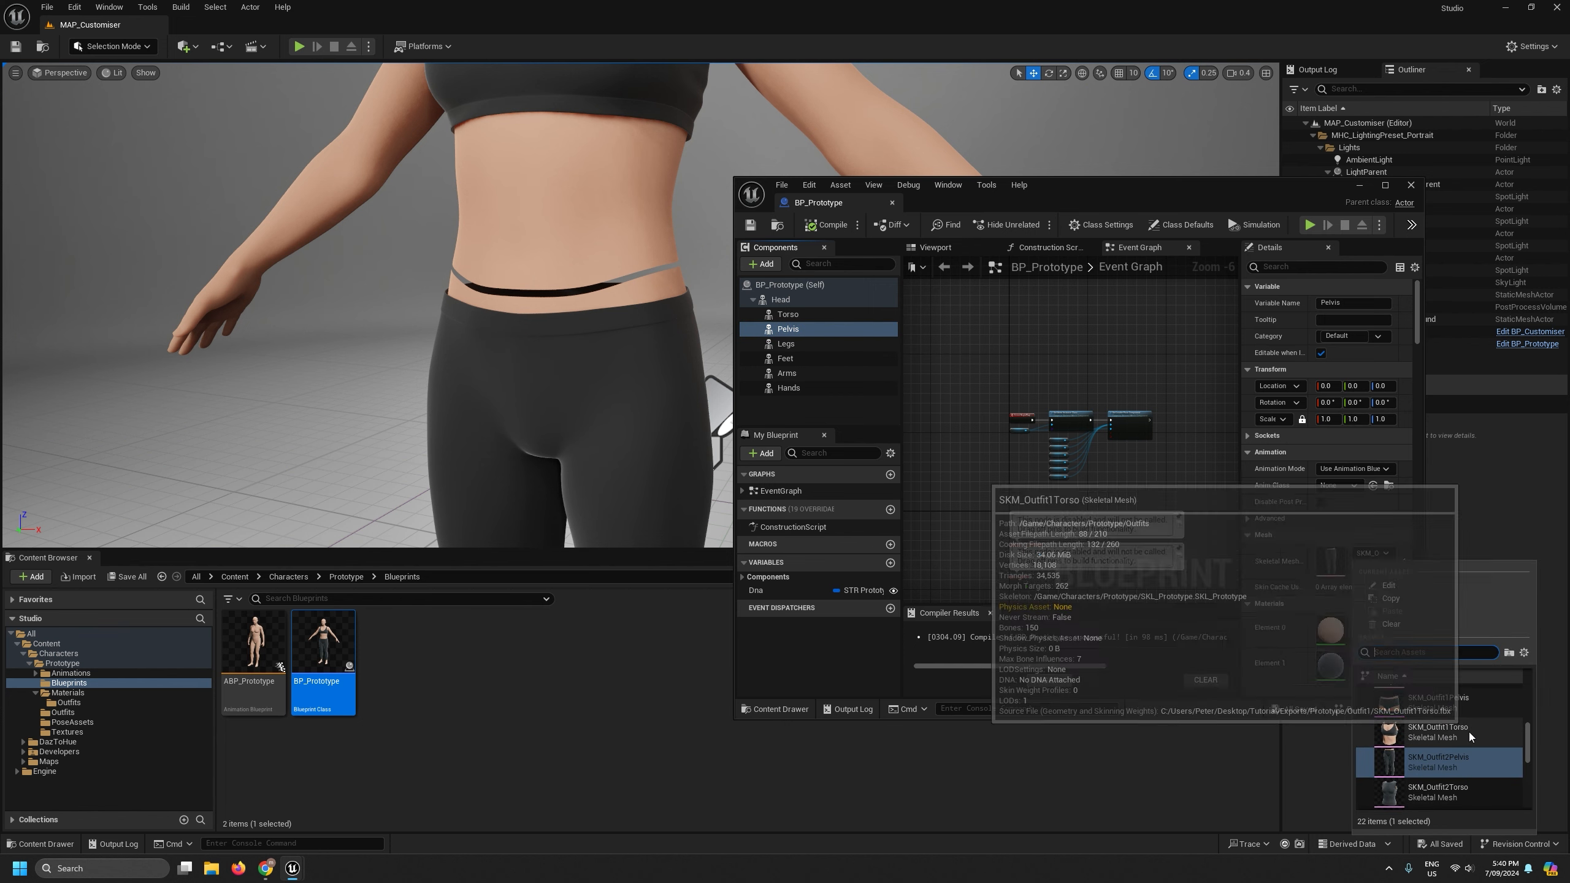
scroll(1469, 731, "up", 1)
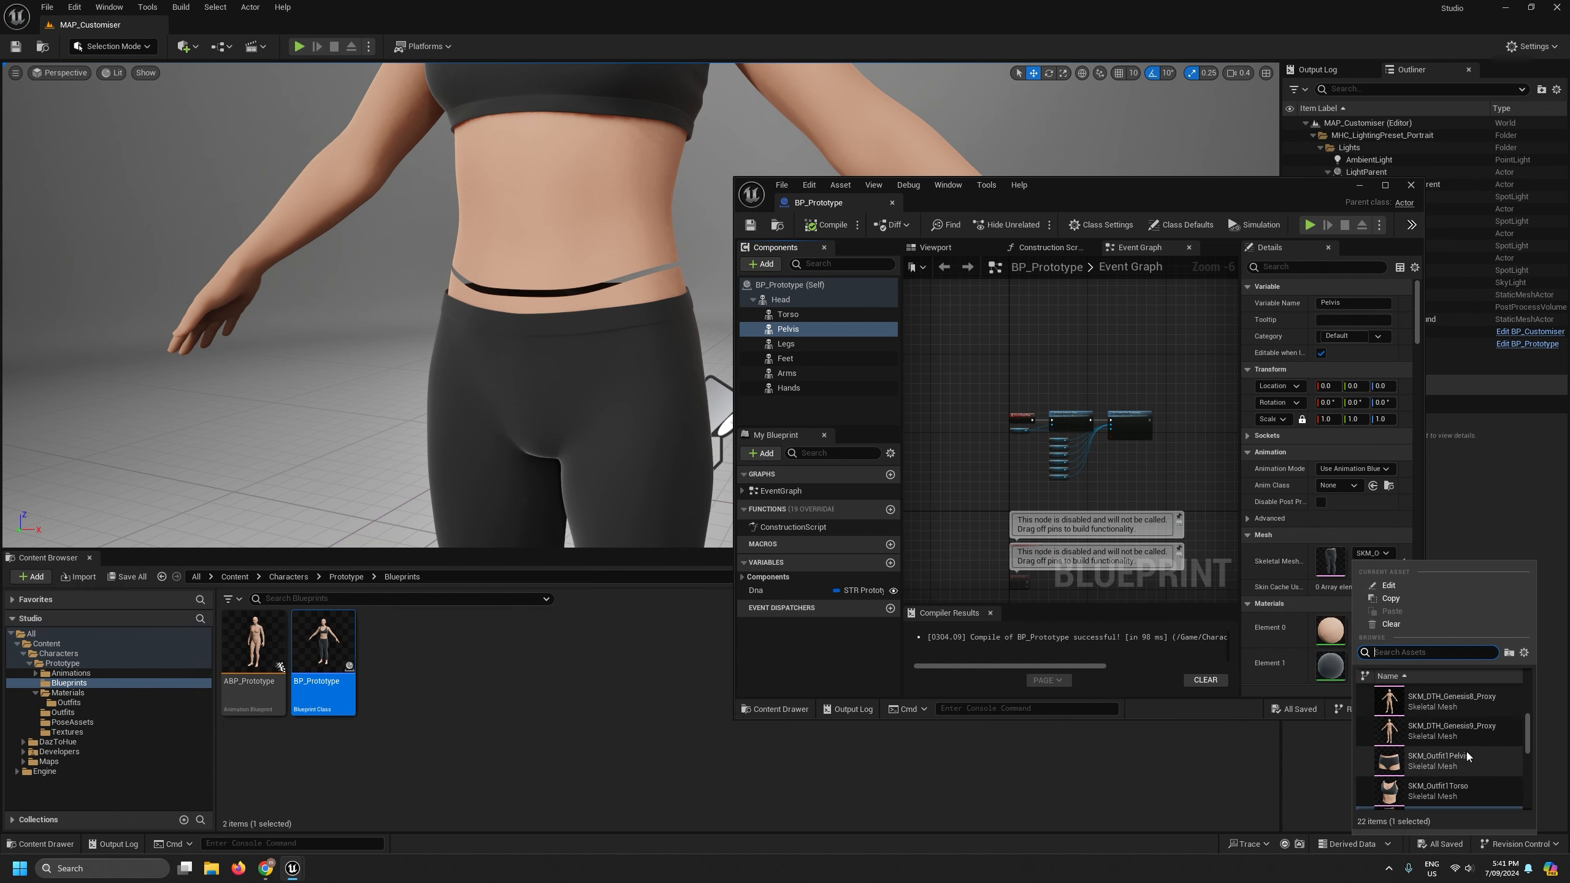
left_click(1467, 732)
right_click_drag(587, 469, 504, 508)
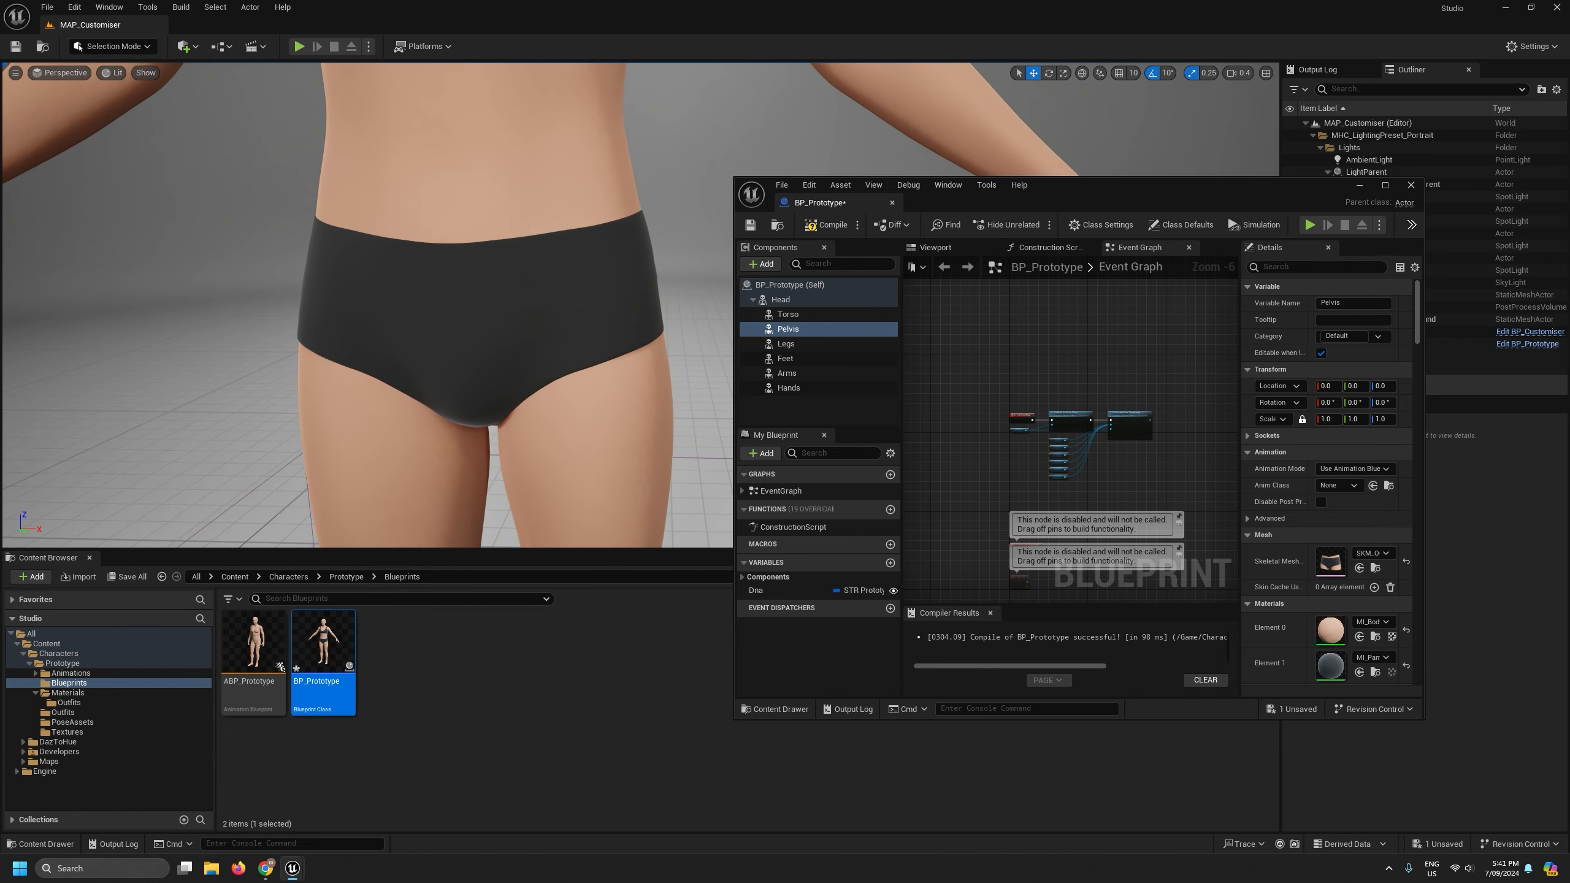
left_click(1359, 553)
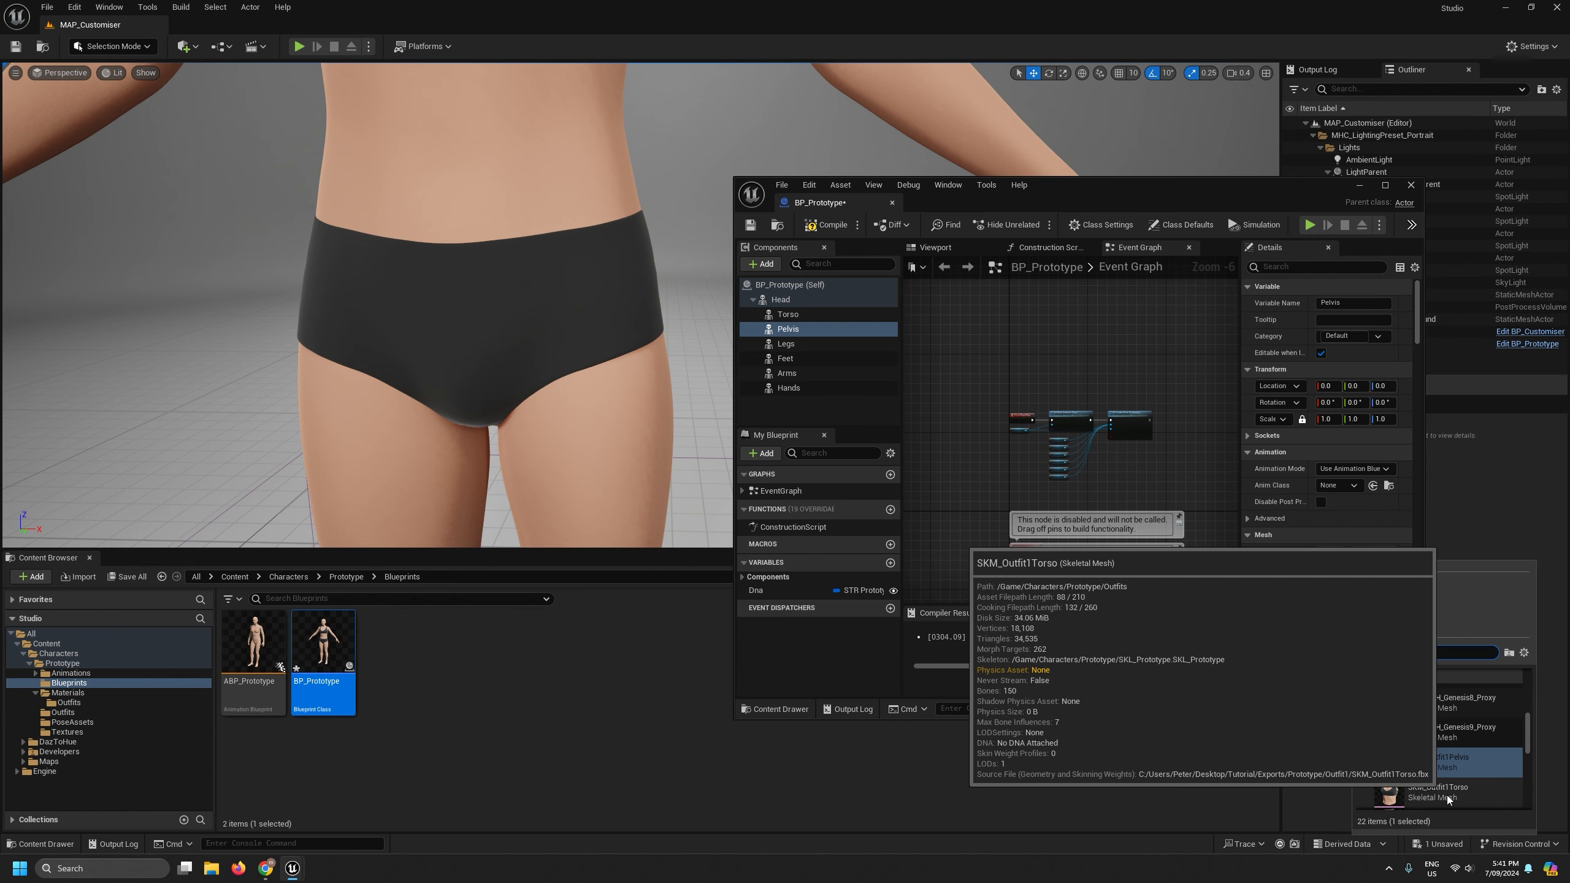
left_click(1180, 365)
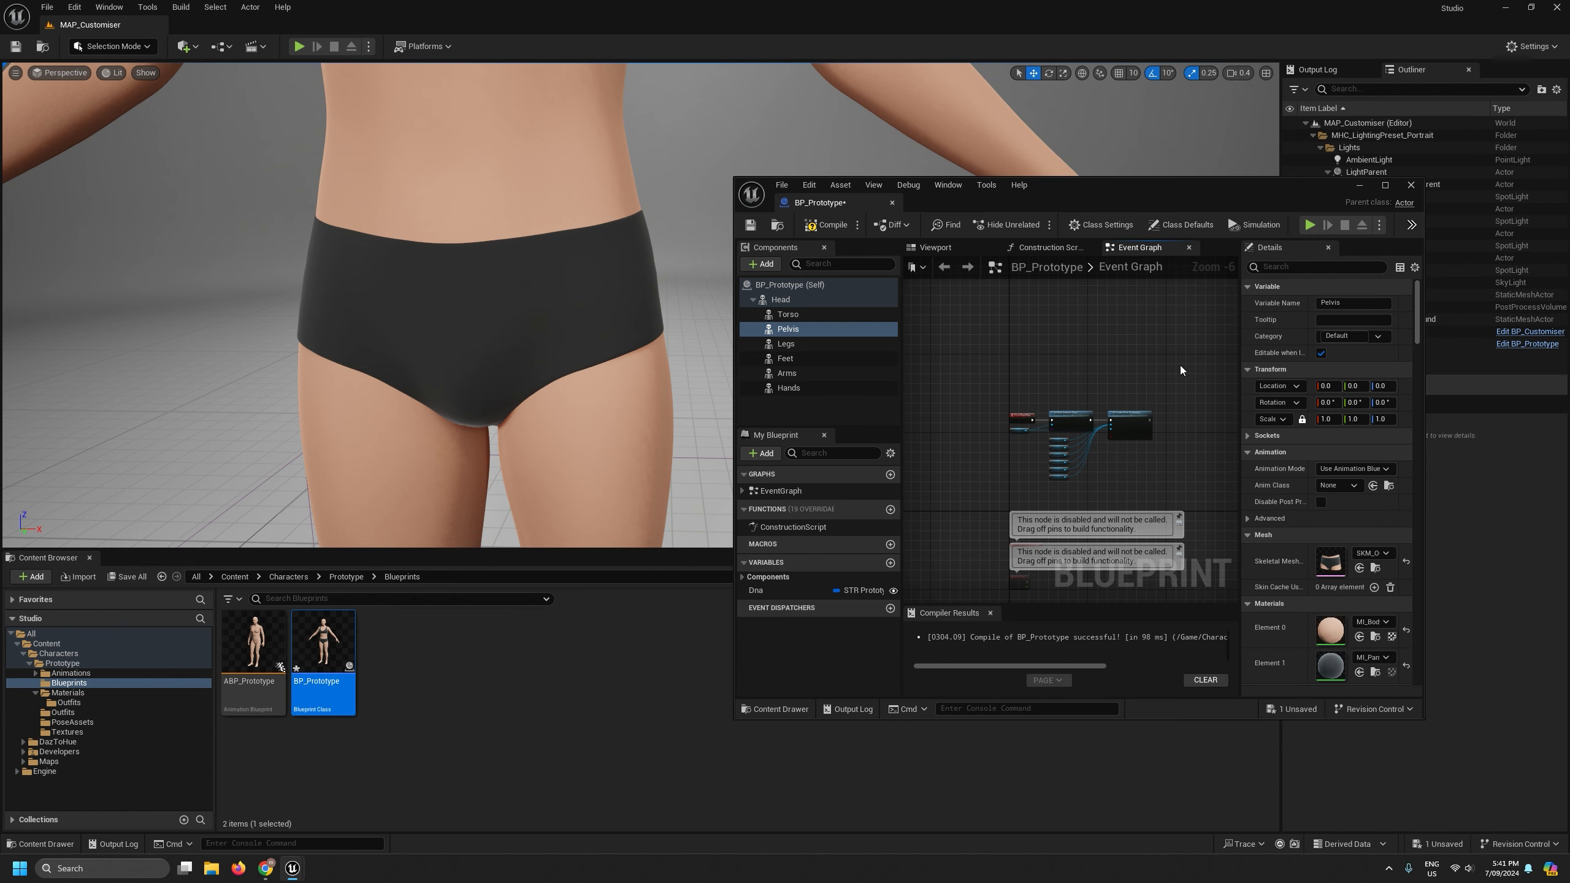
Save all changes, exit Unreal Editor and switch to the Outfit_2 network in Houdini.
left_click(1410, 185)
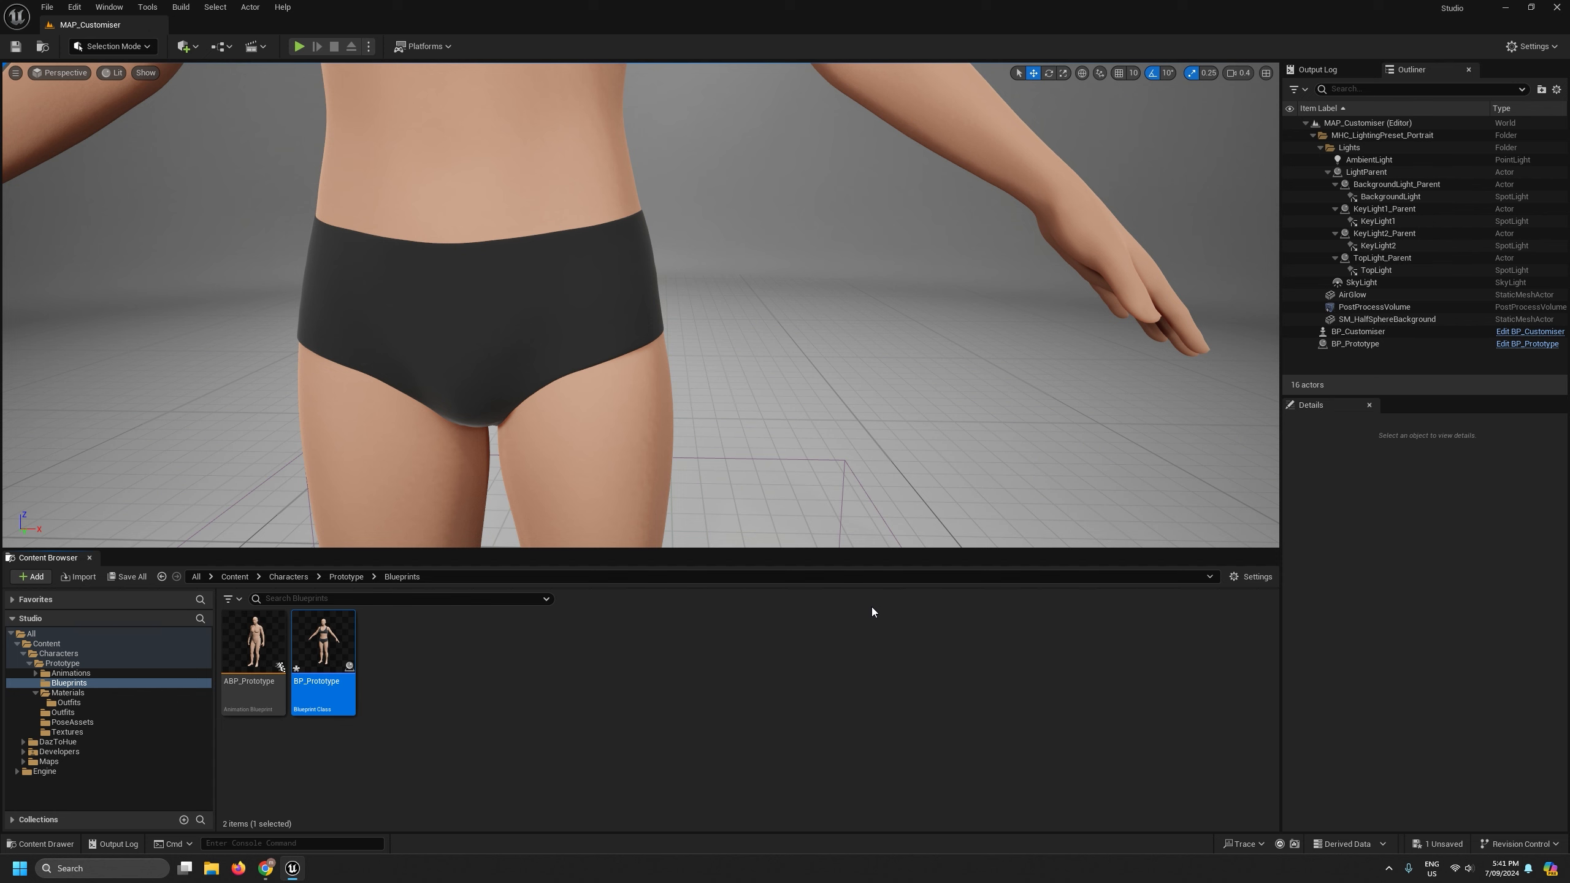
left_click(47, 7)
left_click(68, 181)
left_click(1558, 7)
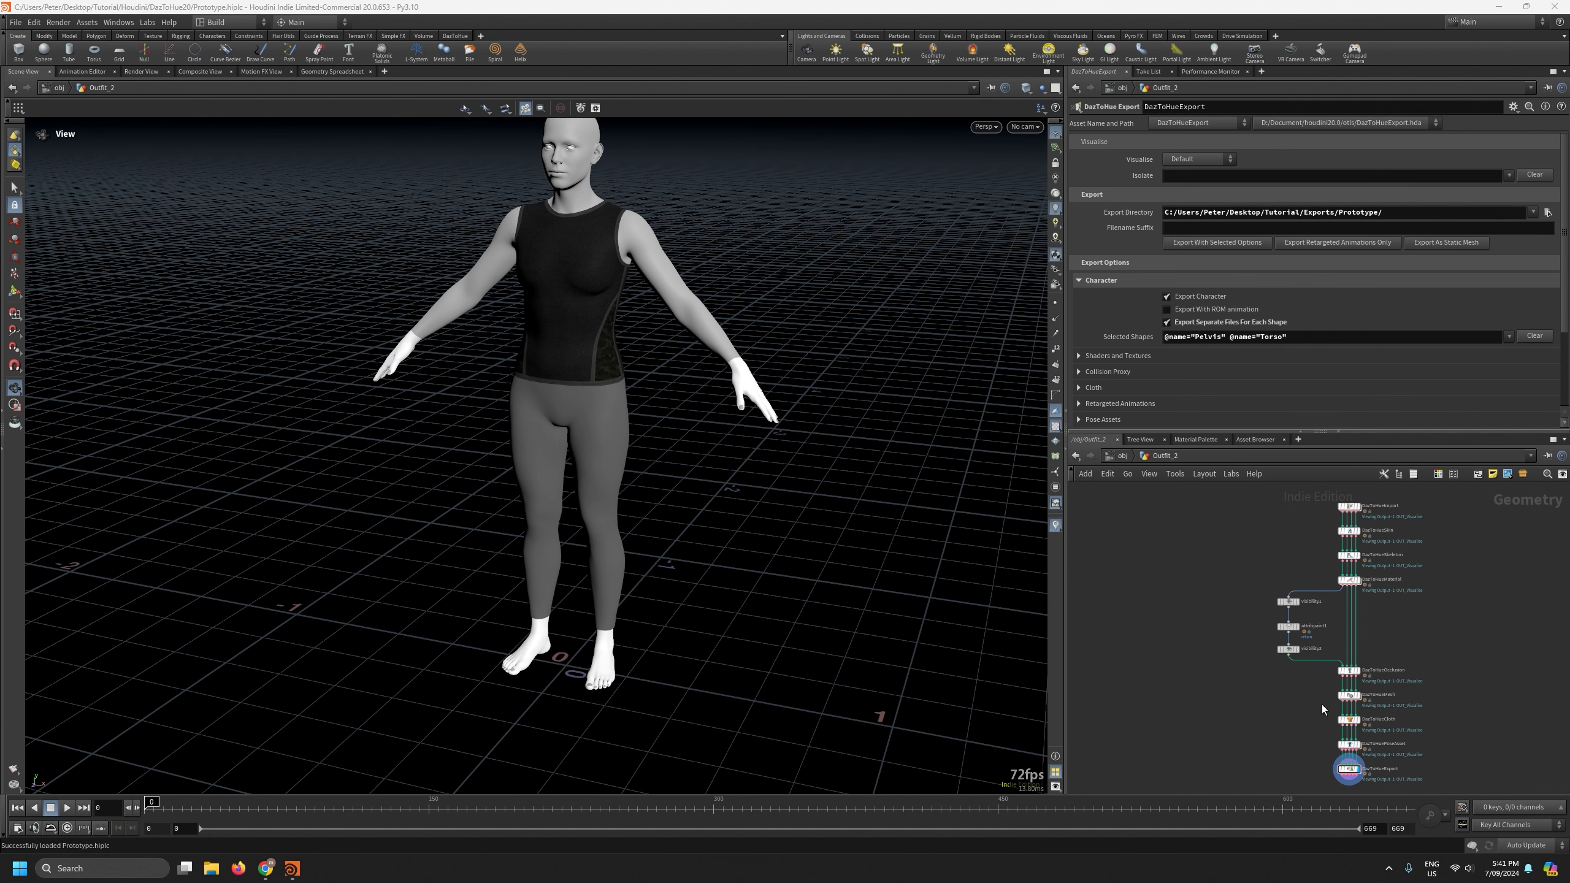
Add a Blast node beside DazToHueMesh, connect it to the first output of DazToHueOcclusion and display it.
scroll(1330, 686, "up", 5)
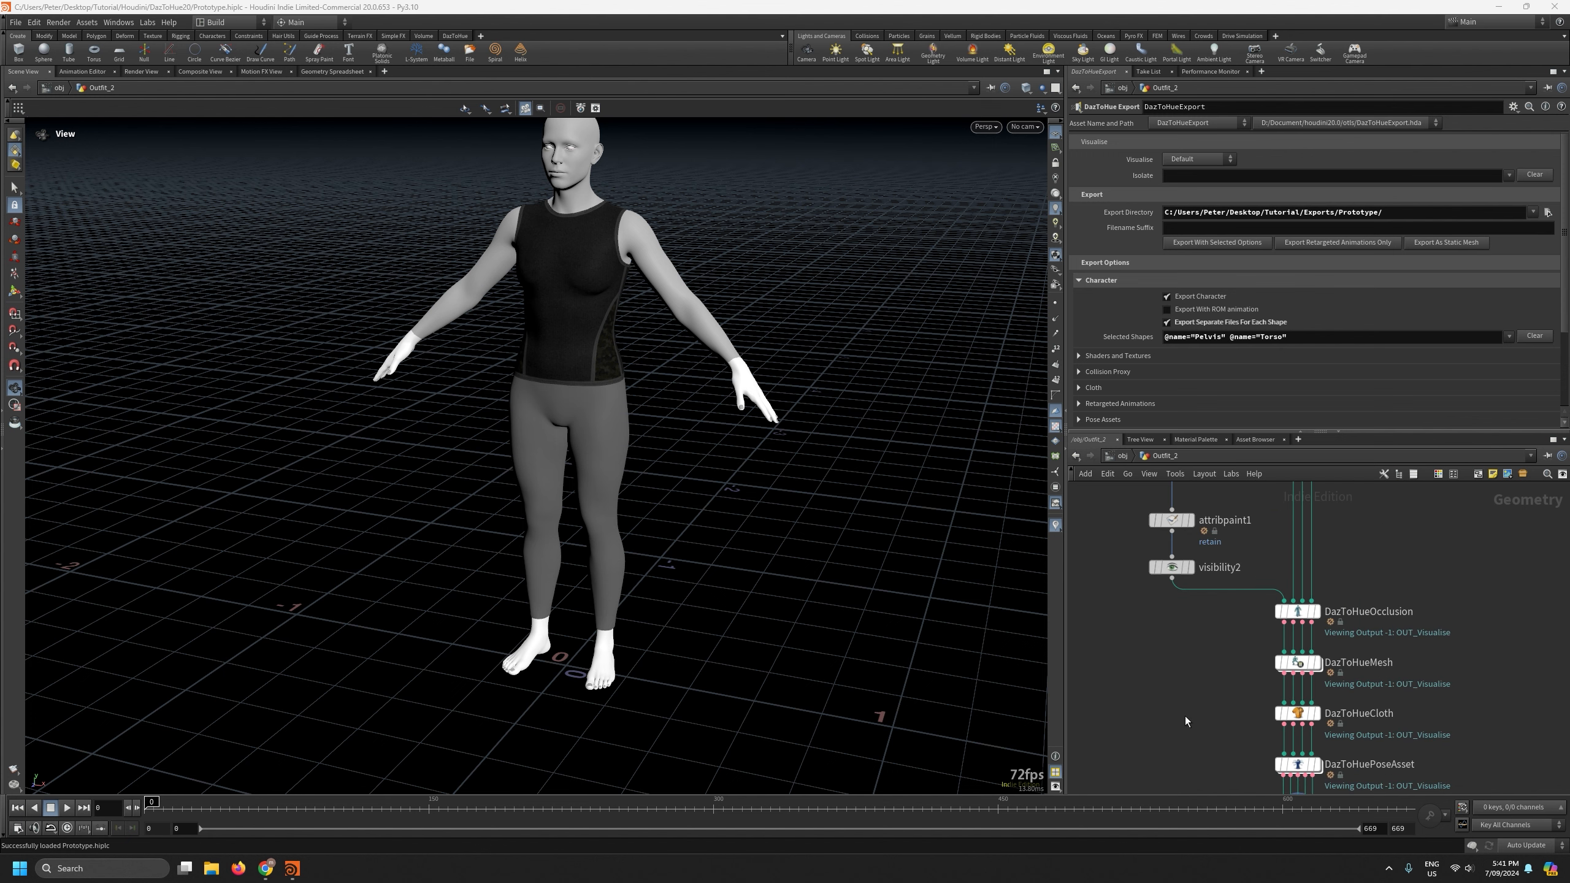
middle_click_drag(1184, 717, 1269, 737)
key("Tab")
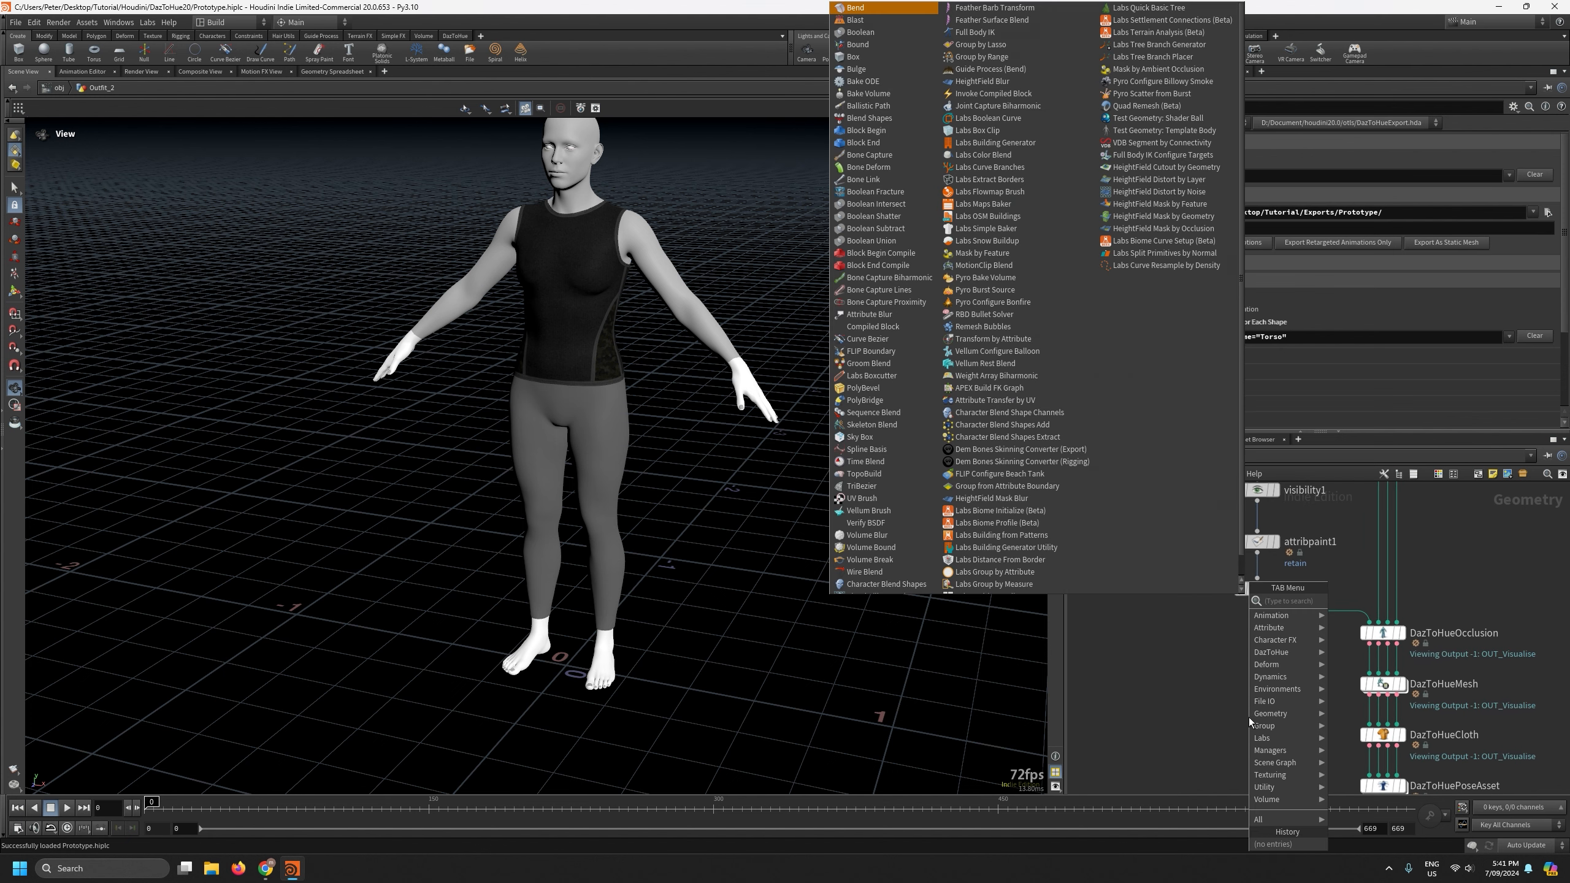
type("blas")
key("Return")
left_click(1248, 717)
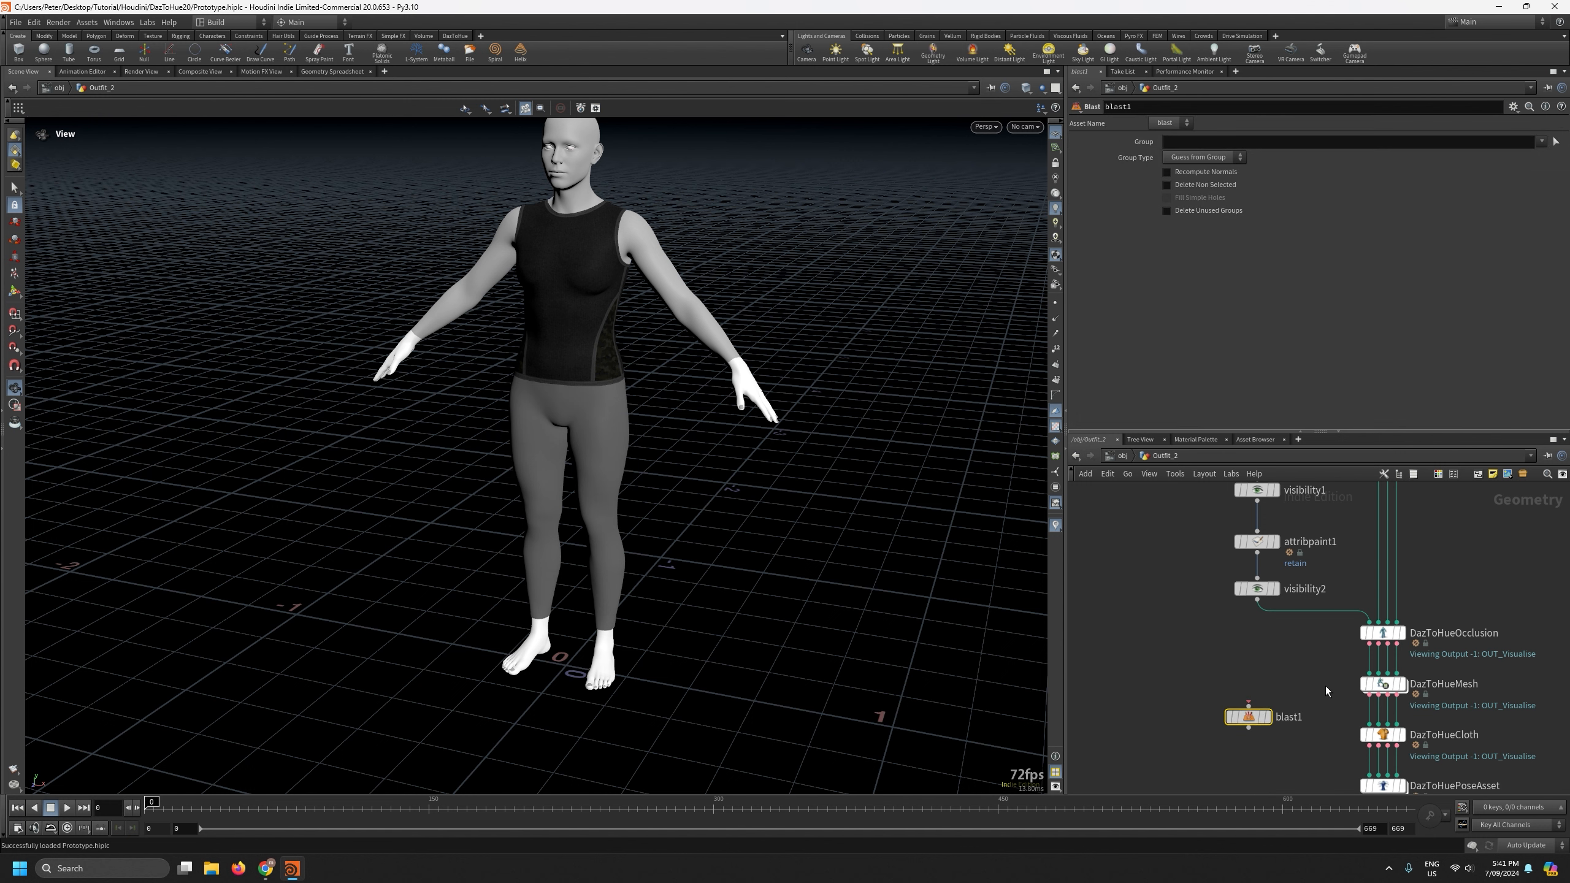
left_click_drag(1369, 643, 1233, 685)
left_click(1268, 720)
left_click(1168, 185)
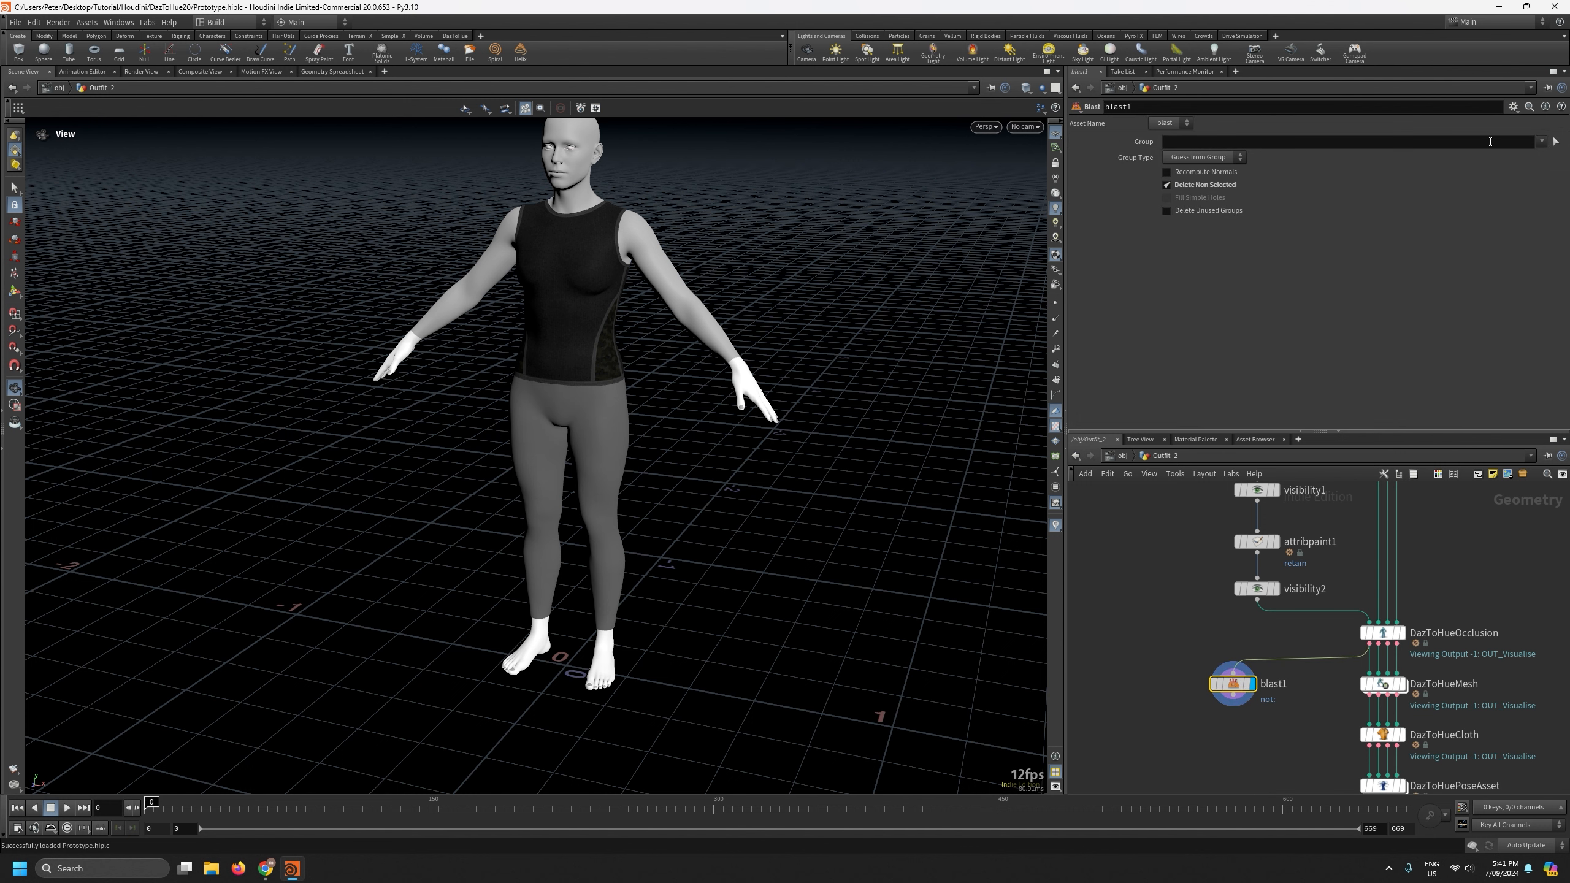
left_click(1542, 143)
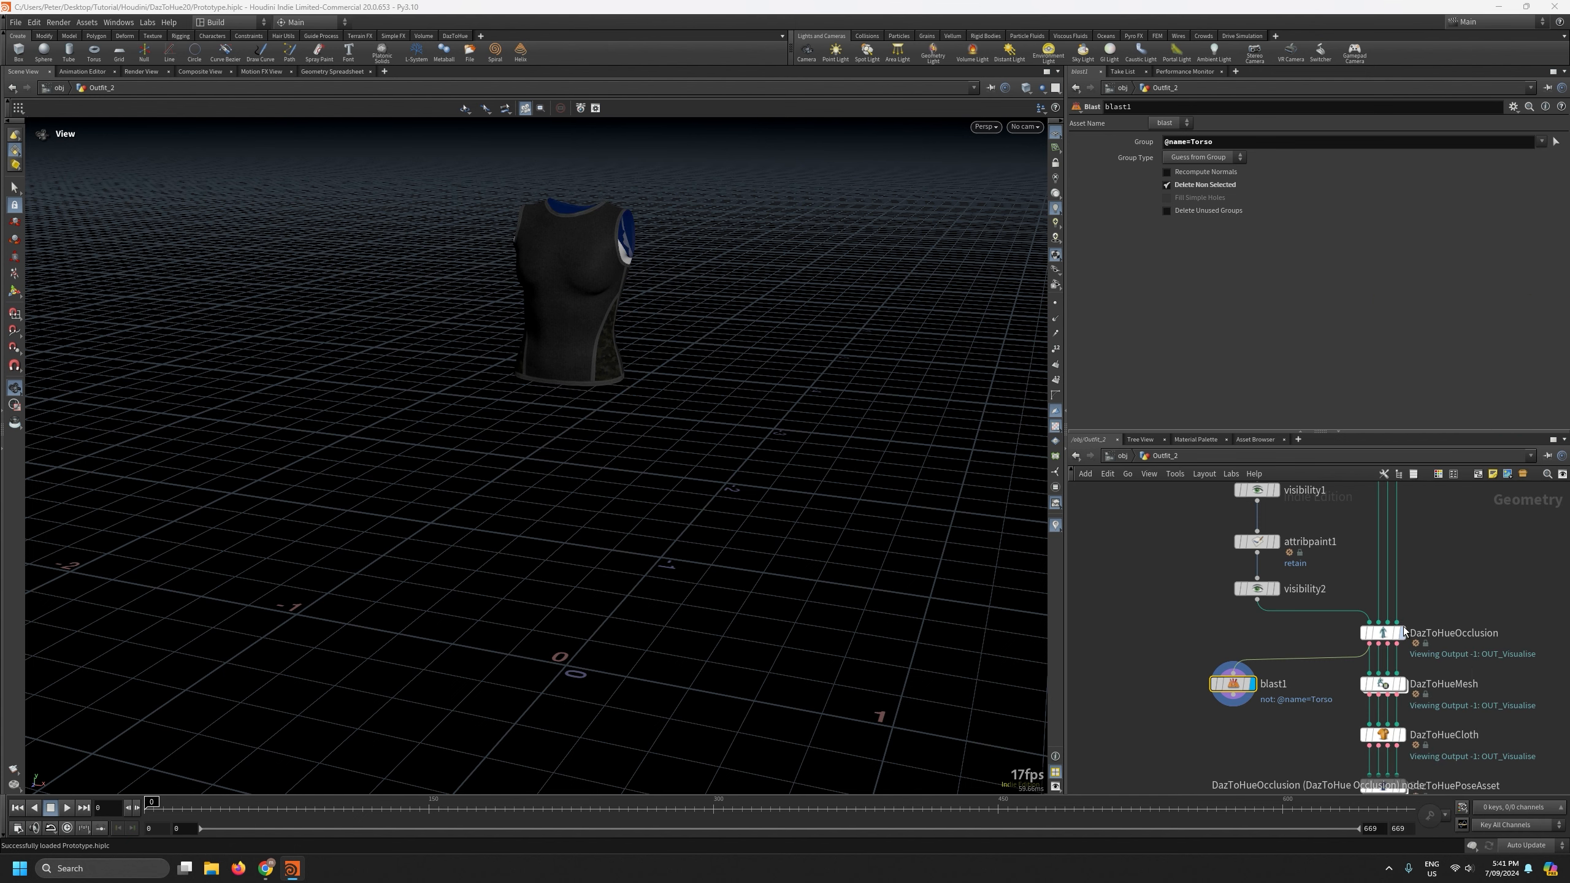
scroll(568, 388, "up", 8)
left_click_drag(569, 388, 556, 284)
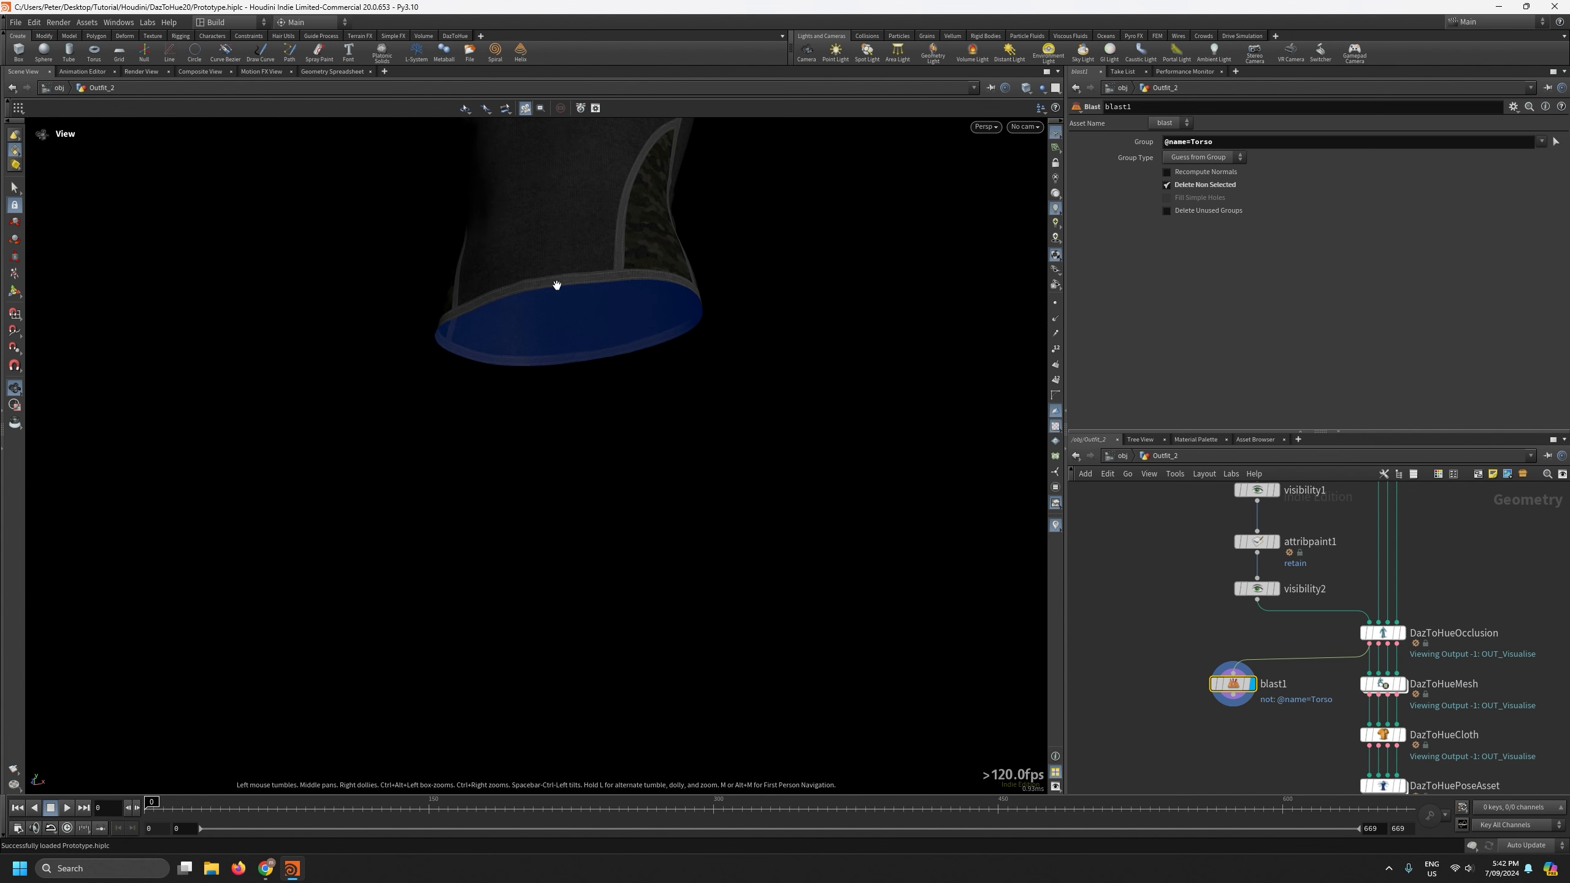
left_click(1541, 141)
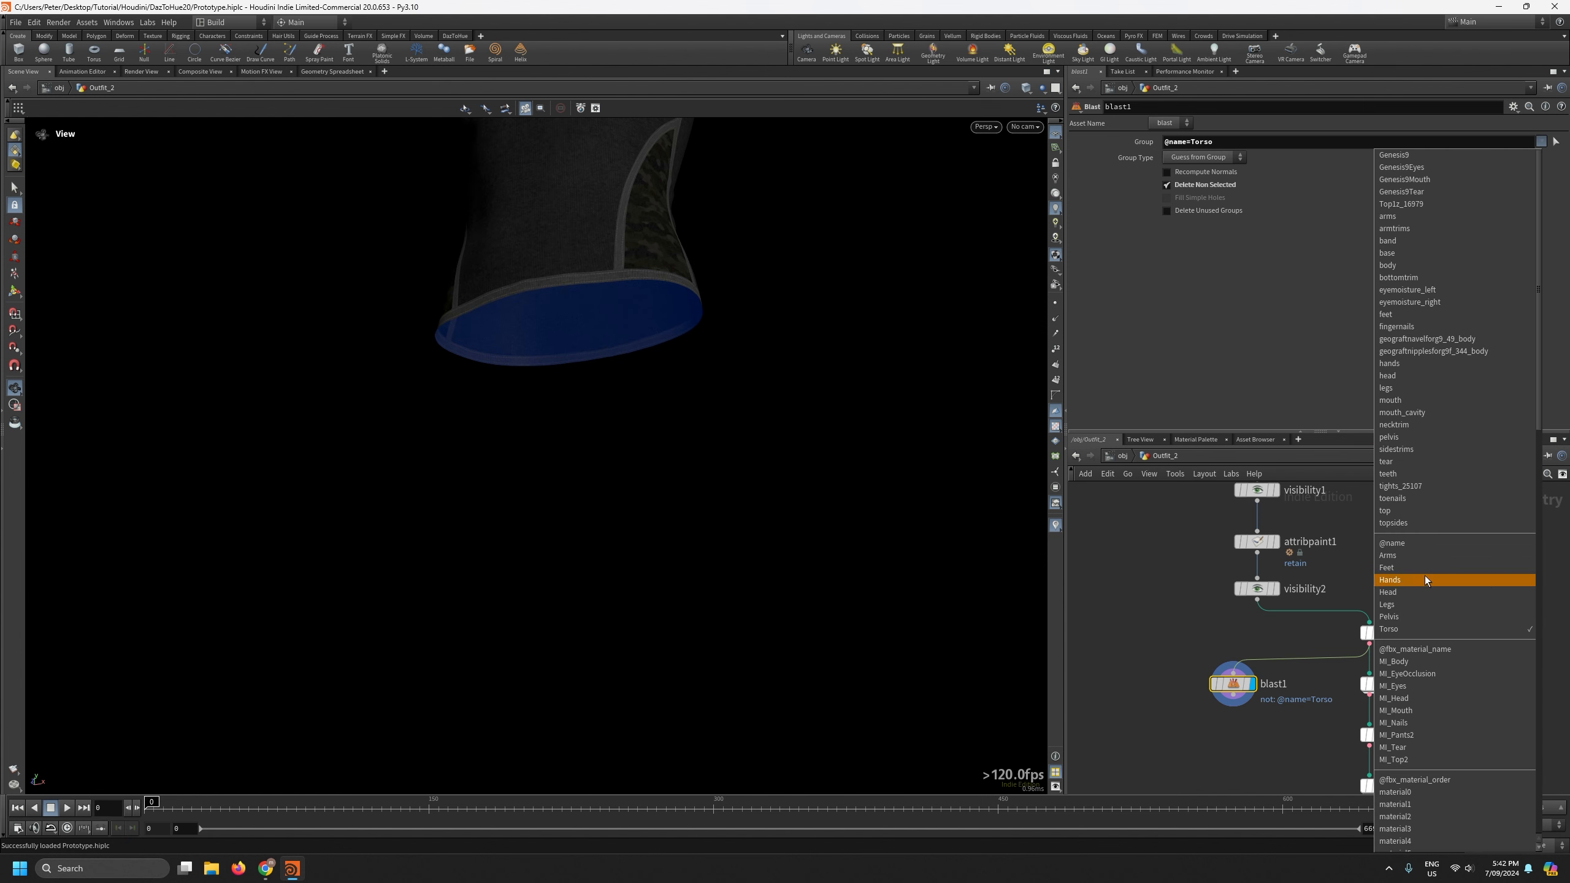
left_click(1422, 613)
left_click_drag(658, 334, 705, 399)
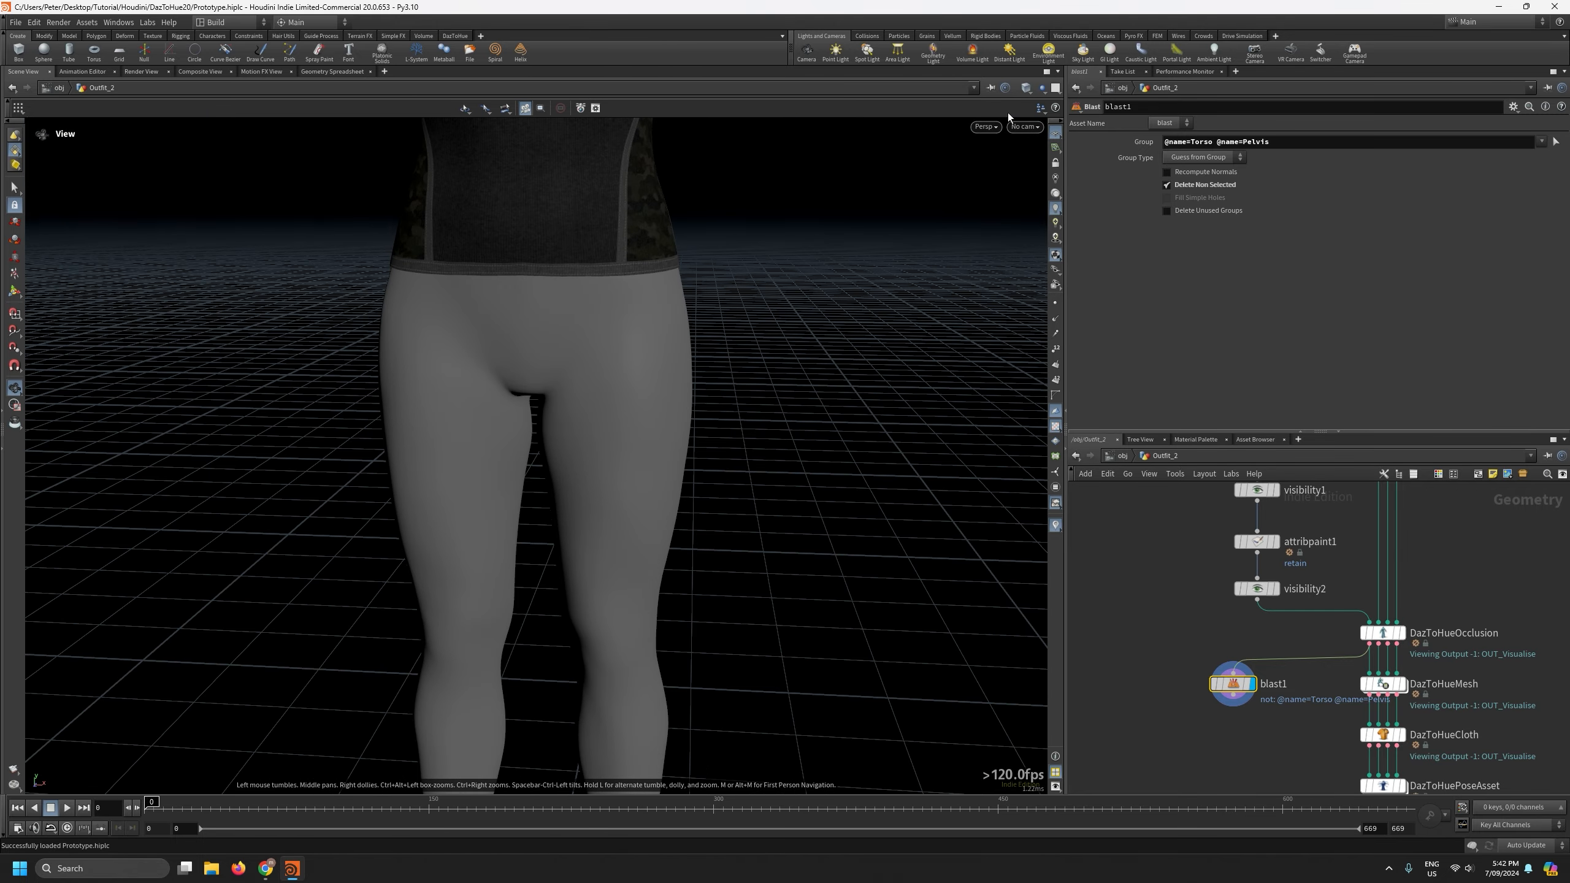
Show the geometry in wireframe and examine how the top and tights meshes overlap around the waist.
left_click(1026, 87)
left_click(1029, 132)
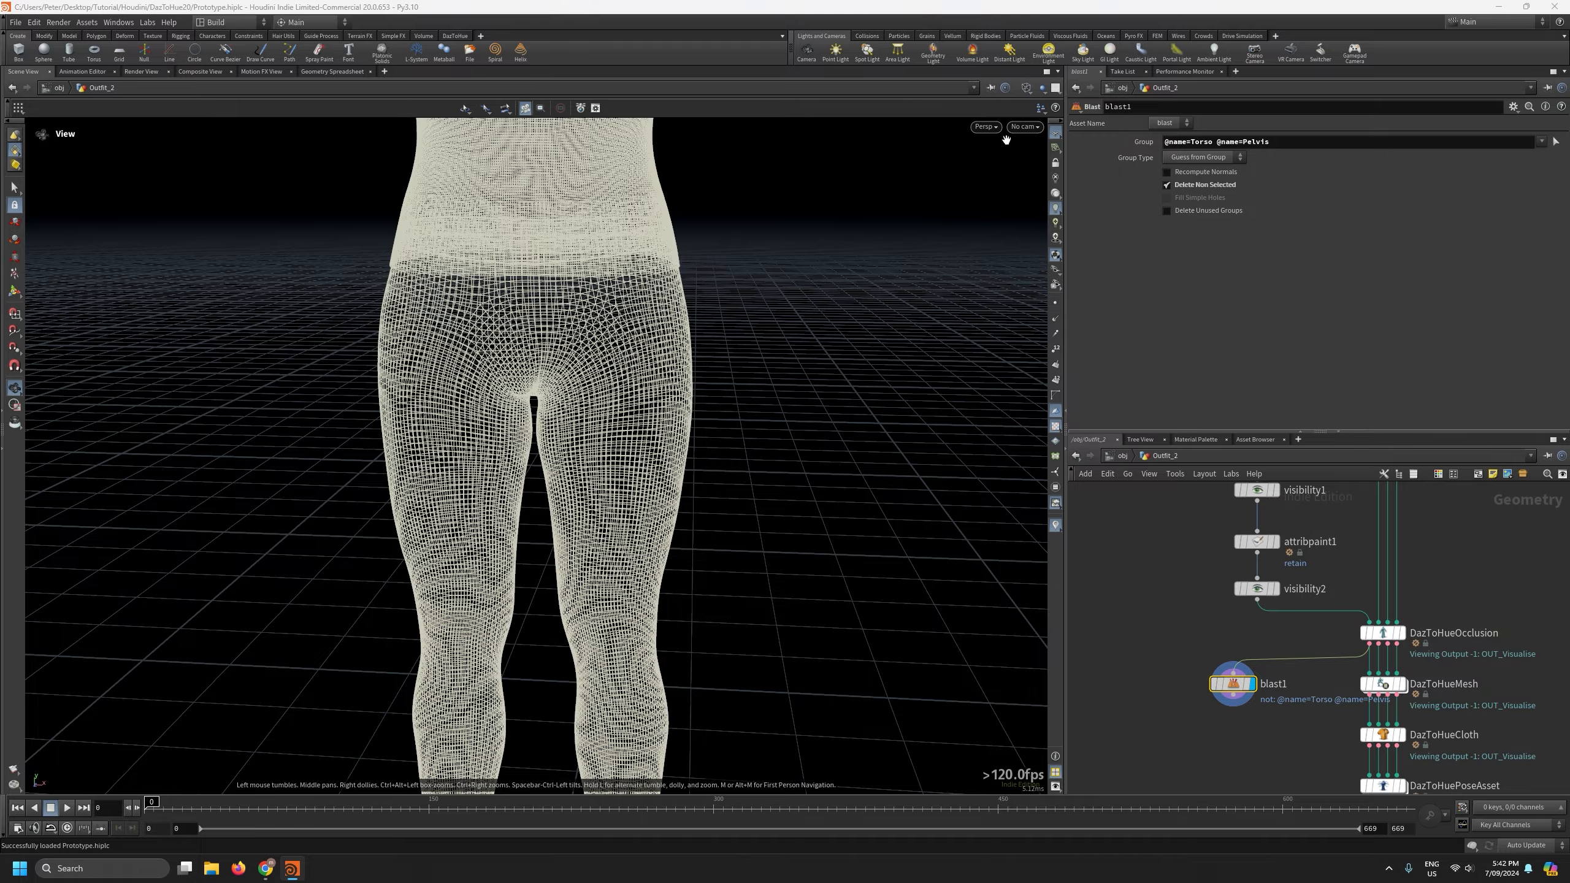
scroll(544, 241, "up", 10)
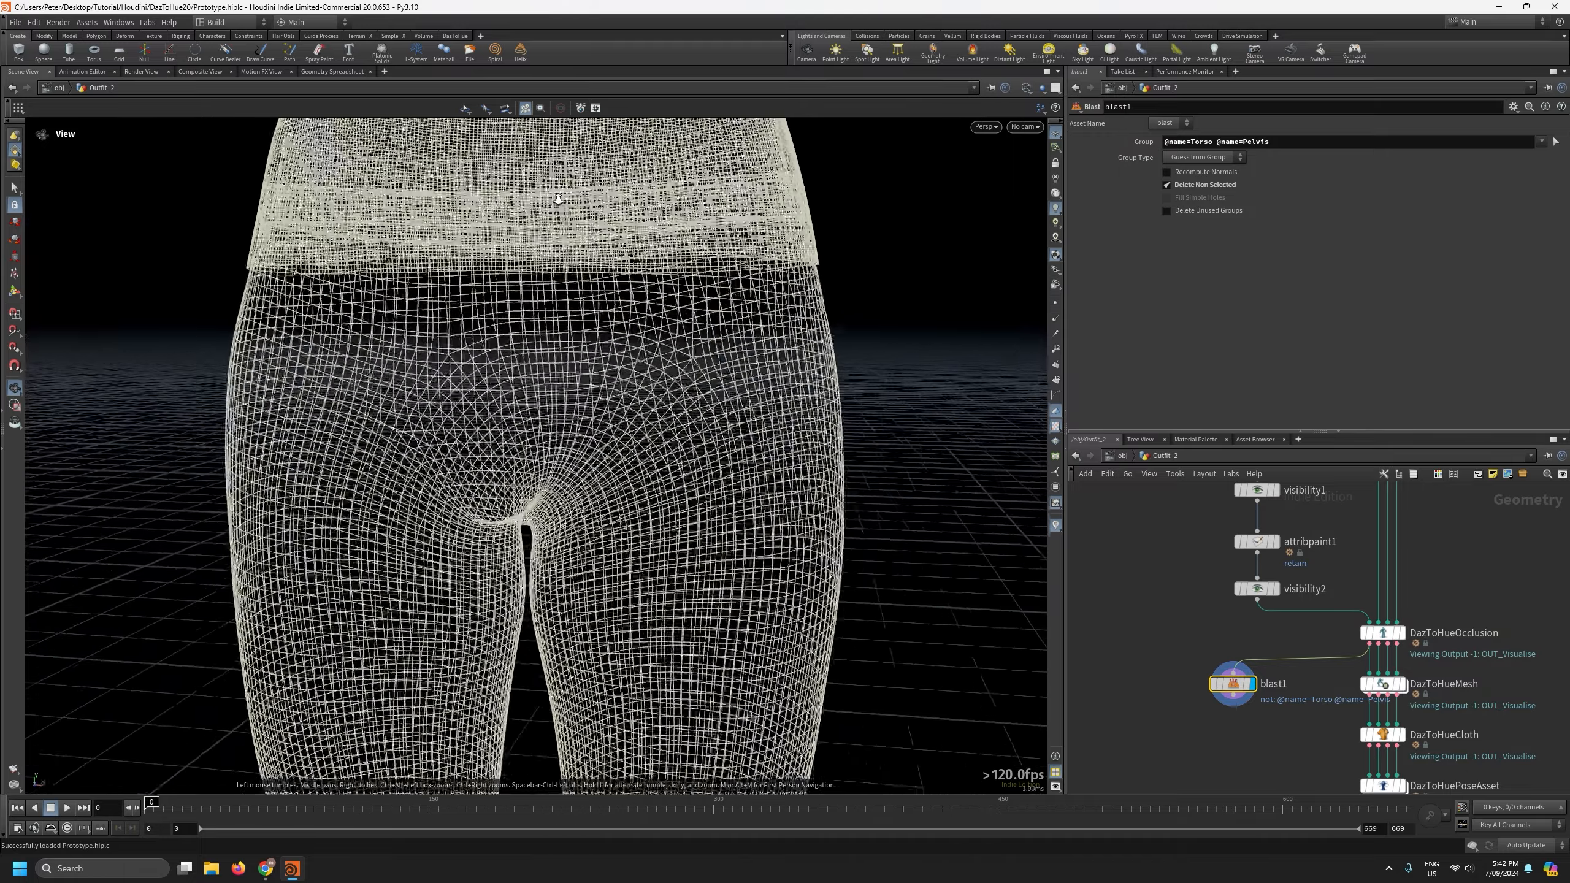
scroll(558, 199, "up", 3)
left_click_drag(593, 213, 613, 177)
middle_click_drag(619, 244, 708, 566)
scroll(682, 442, "up", 3)
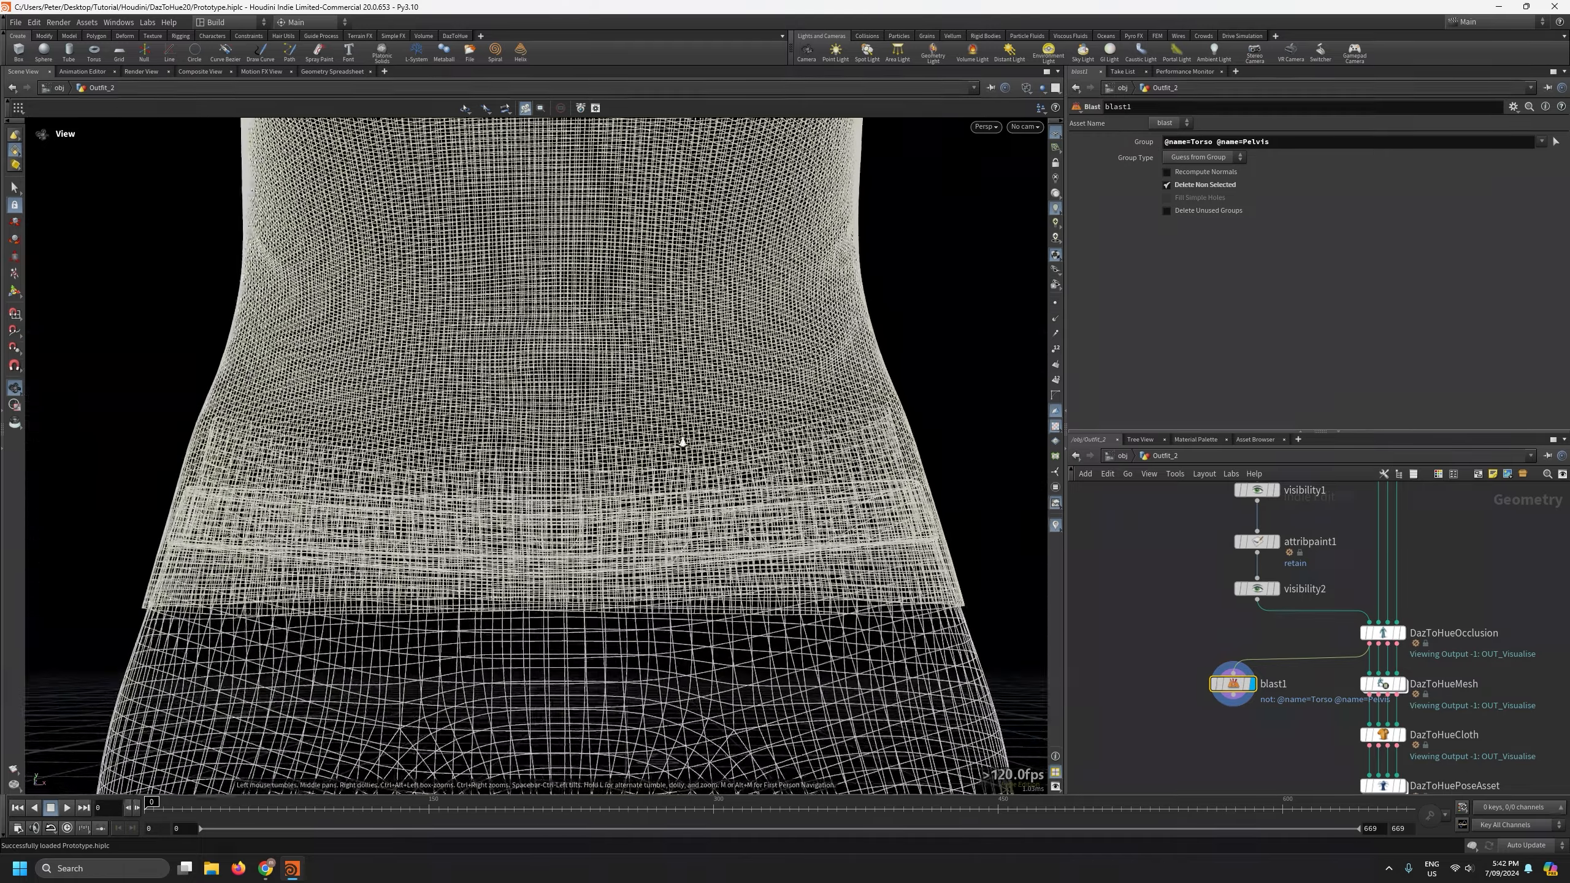
left_click_drag(682, 442, 627, 491)
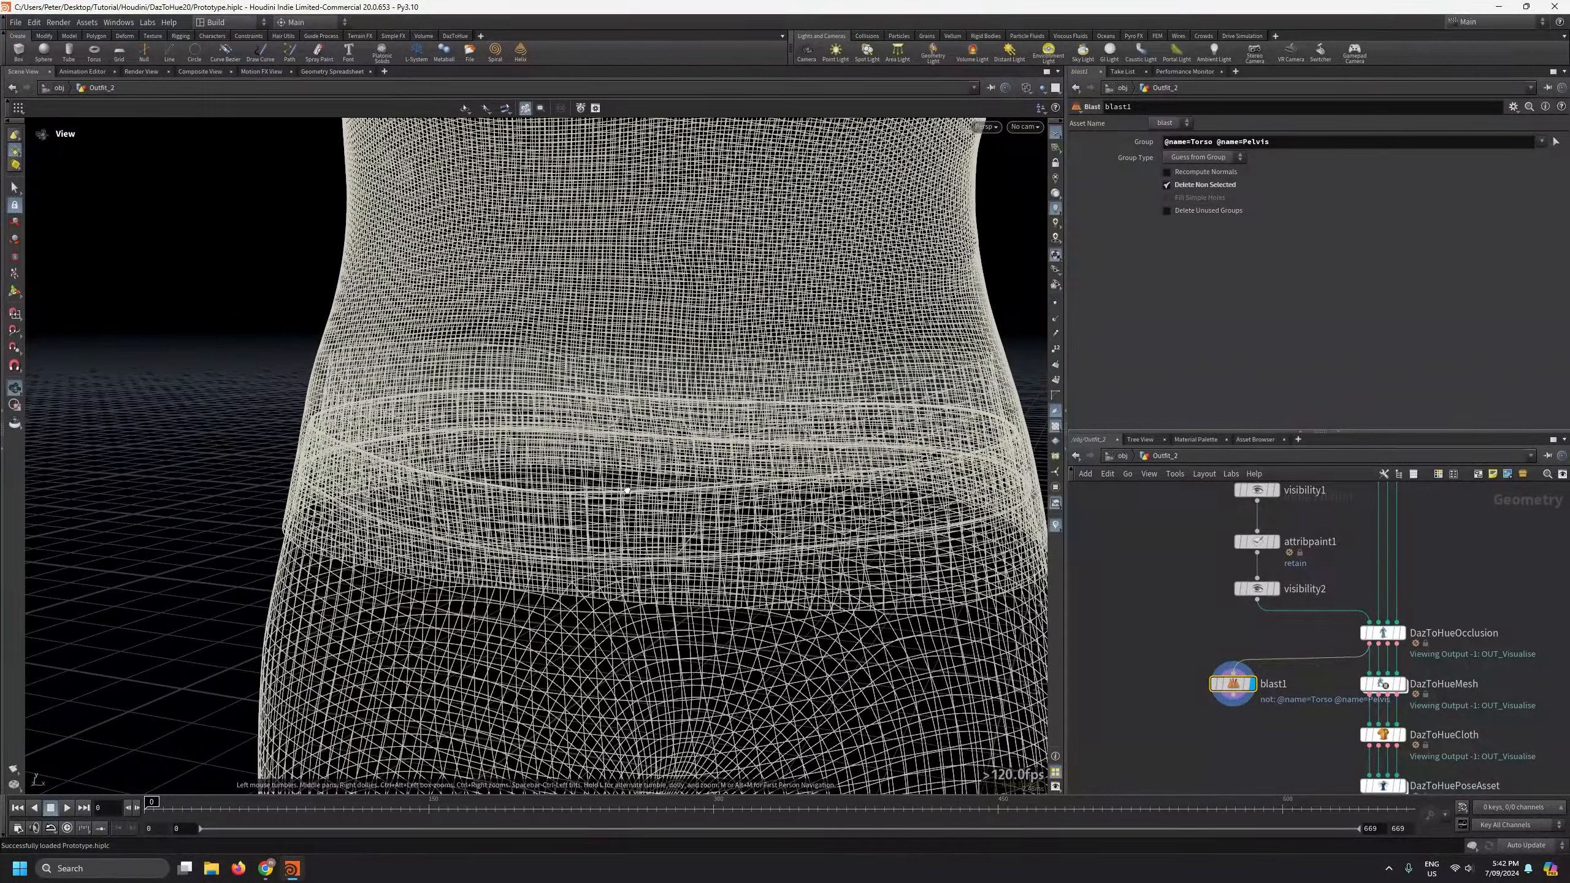
right_click_drag(627, 489, 557, 646)
left_click_drag(557, 645, 596, 631)
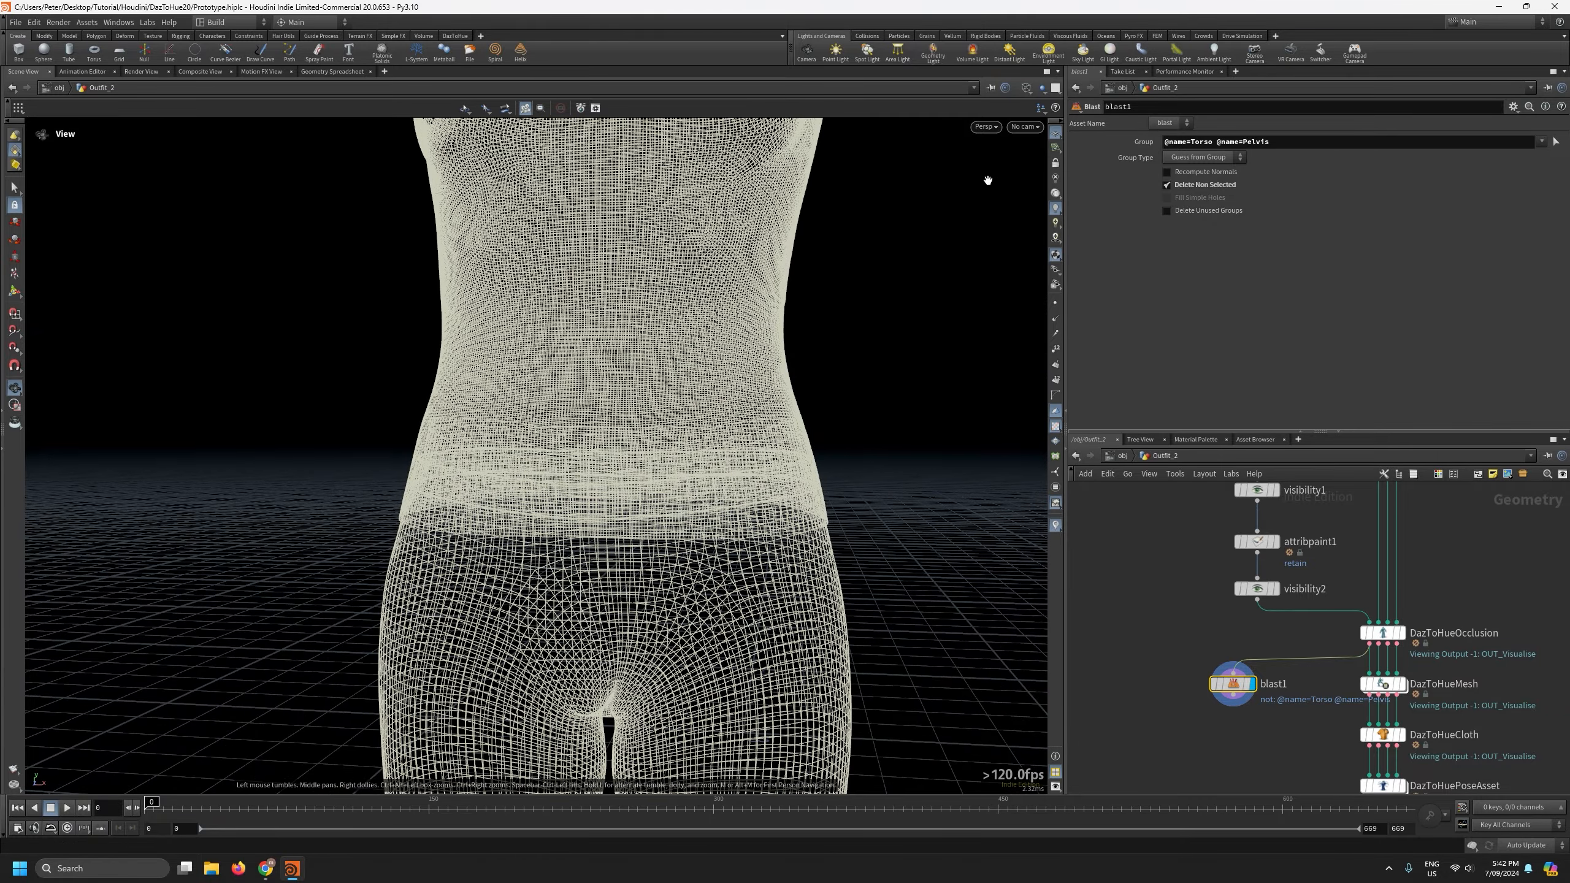
Set the viewport shading to Smooth Wire Shaded and view more of the outfit.
left_click(1026, 87)
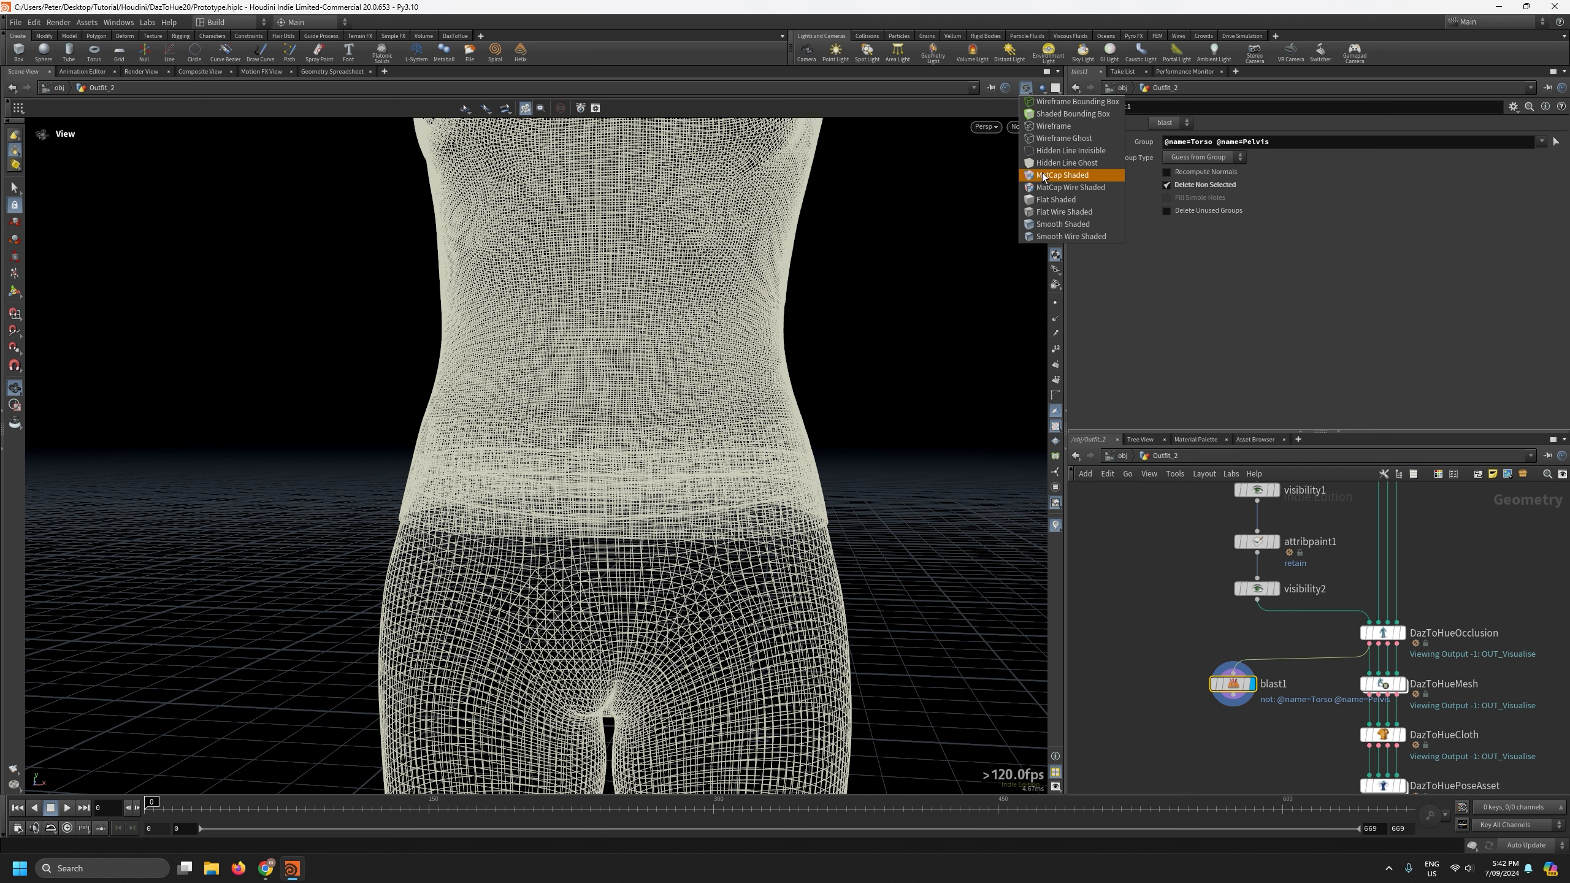
left_click(1050, 236)
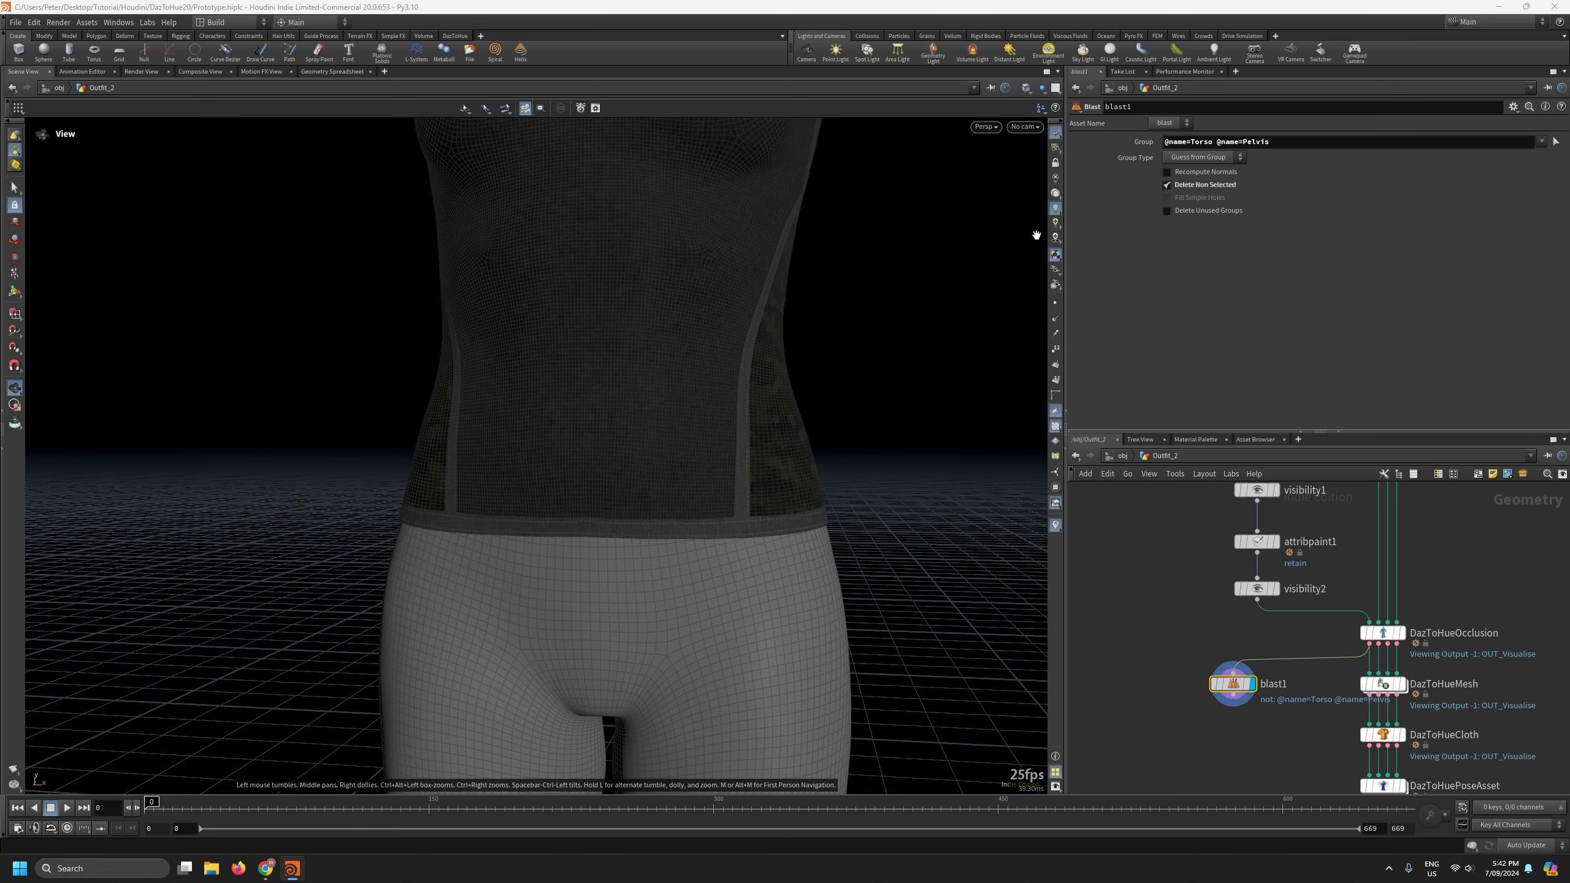
scroll(888, 630, "down", 3)
Display the DazToHueOcclusion node and examine the remaining body geometry around the waist.
scroll(1268, 611, "down", 5)
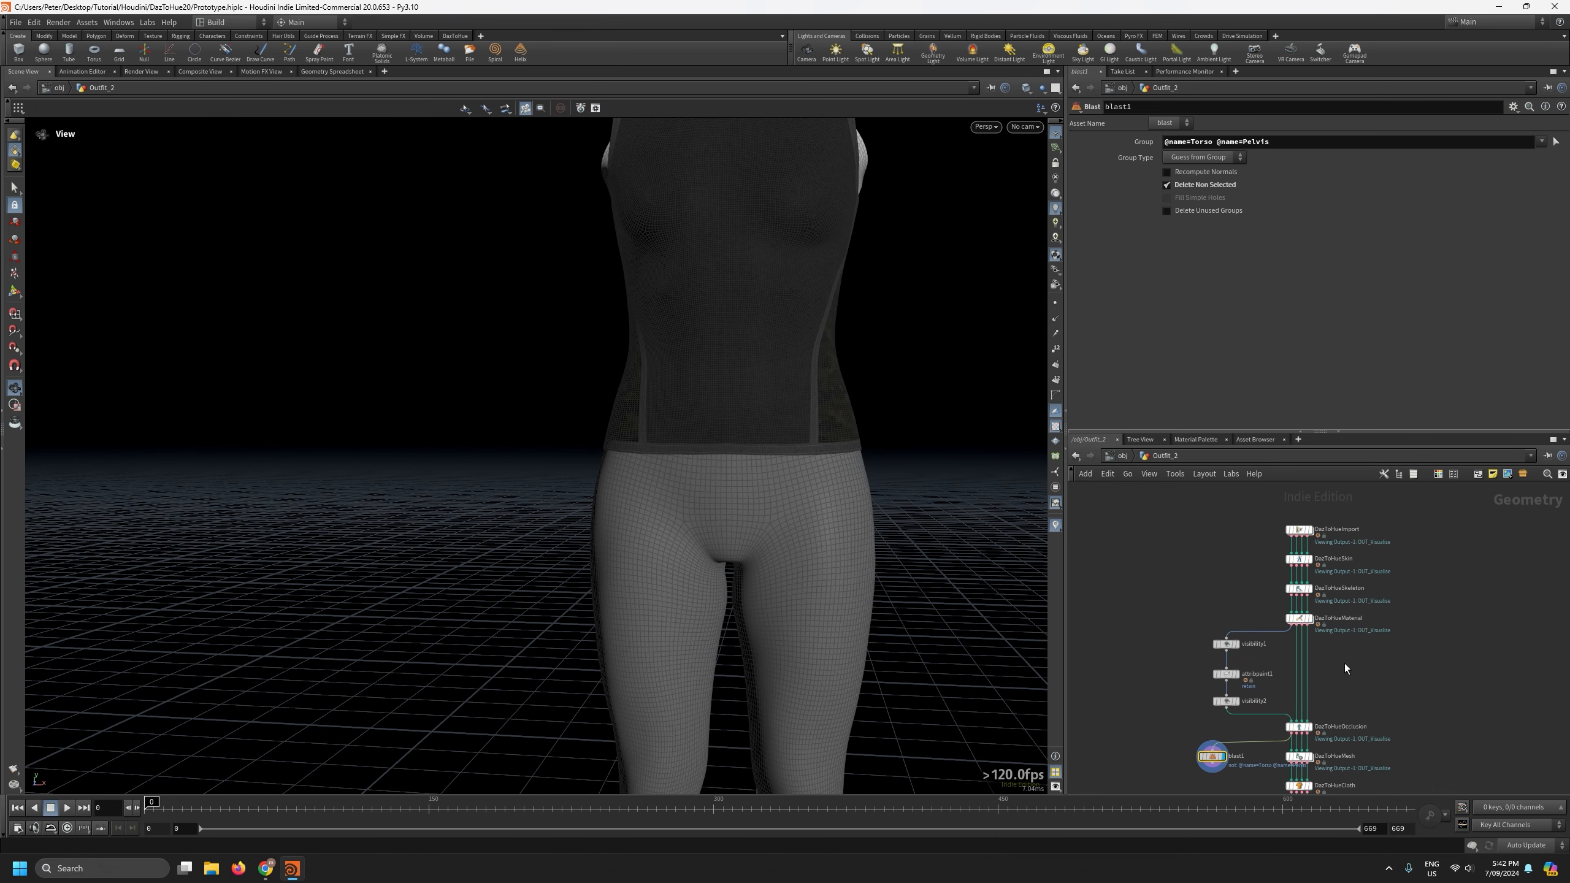
scroll(1339, 665, "up", 2)
middle_click_drag(1338, 666, 1348, 563)
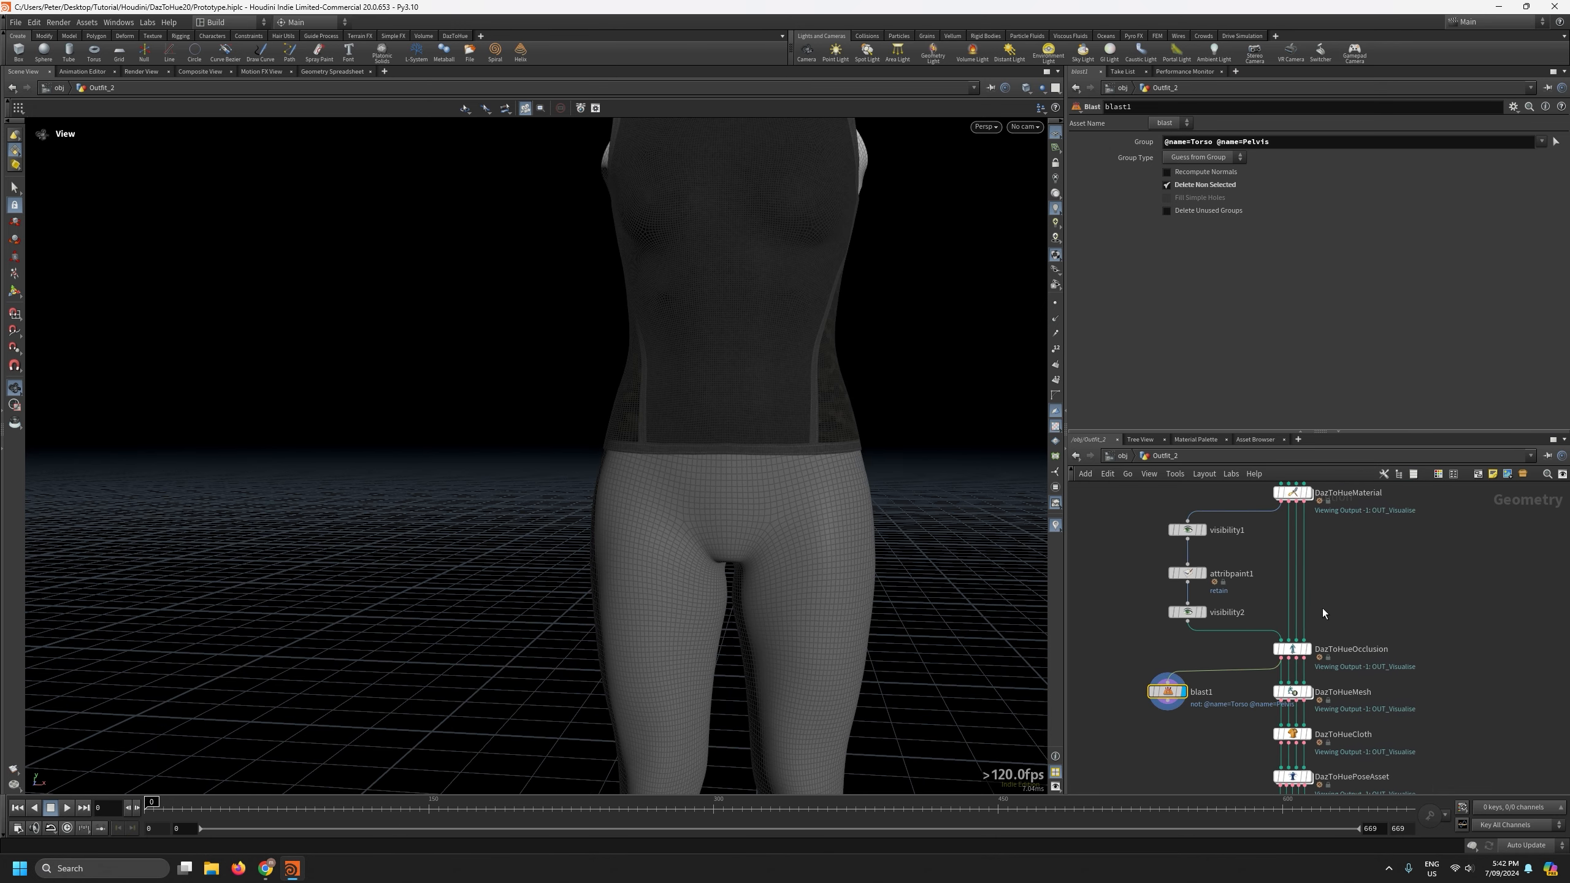
left_click(1309, 650)
left_click(1290, 648)
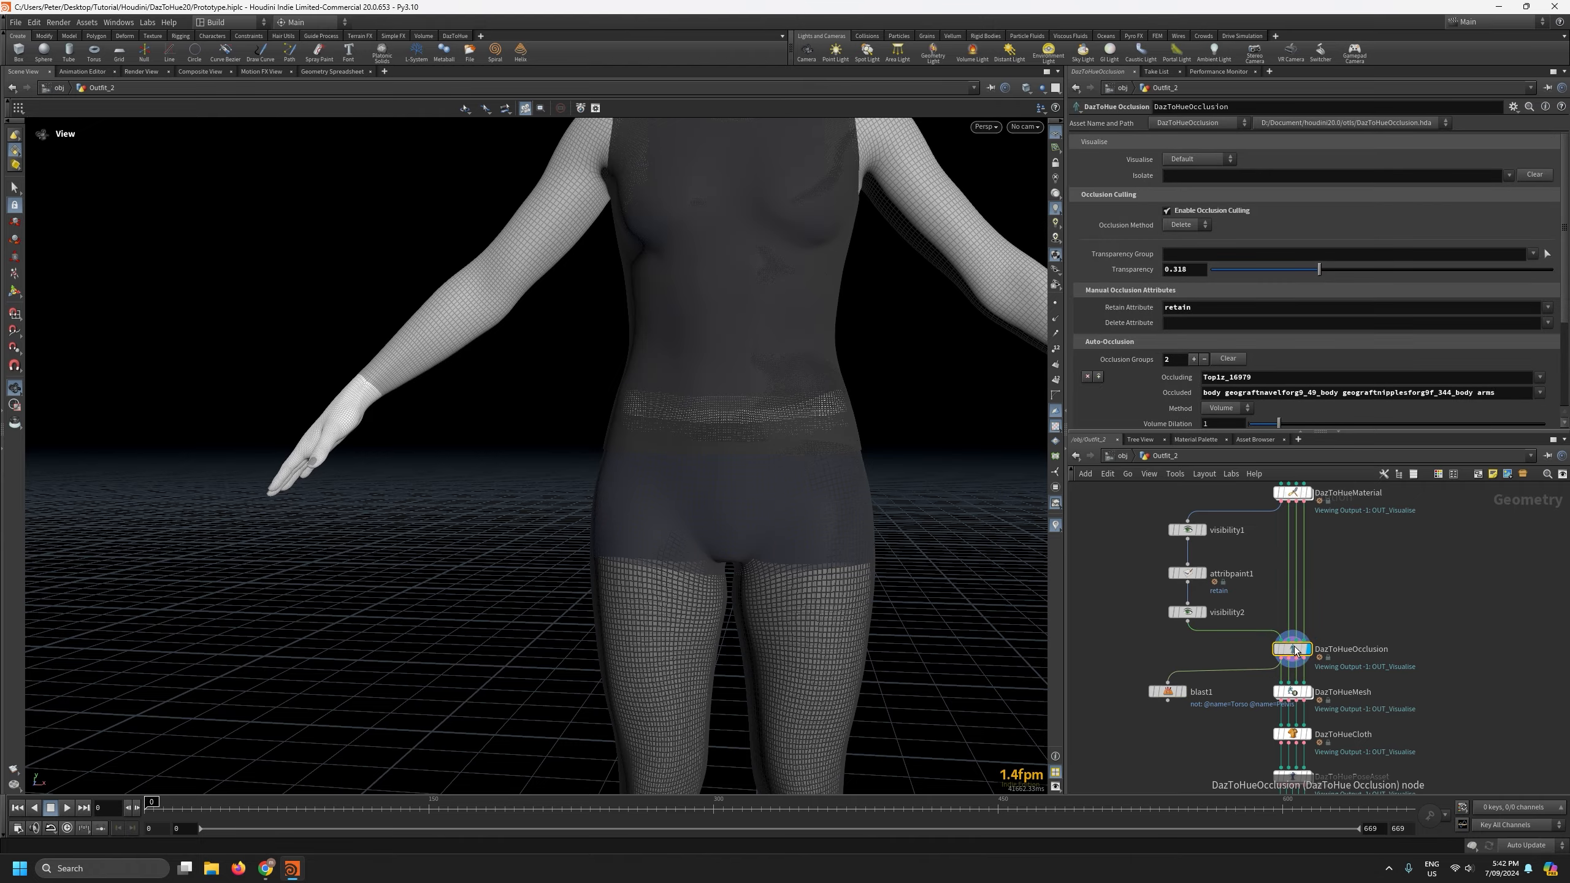
left_click_drag(666, 466, 600, 295)
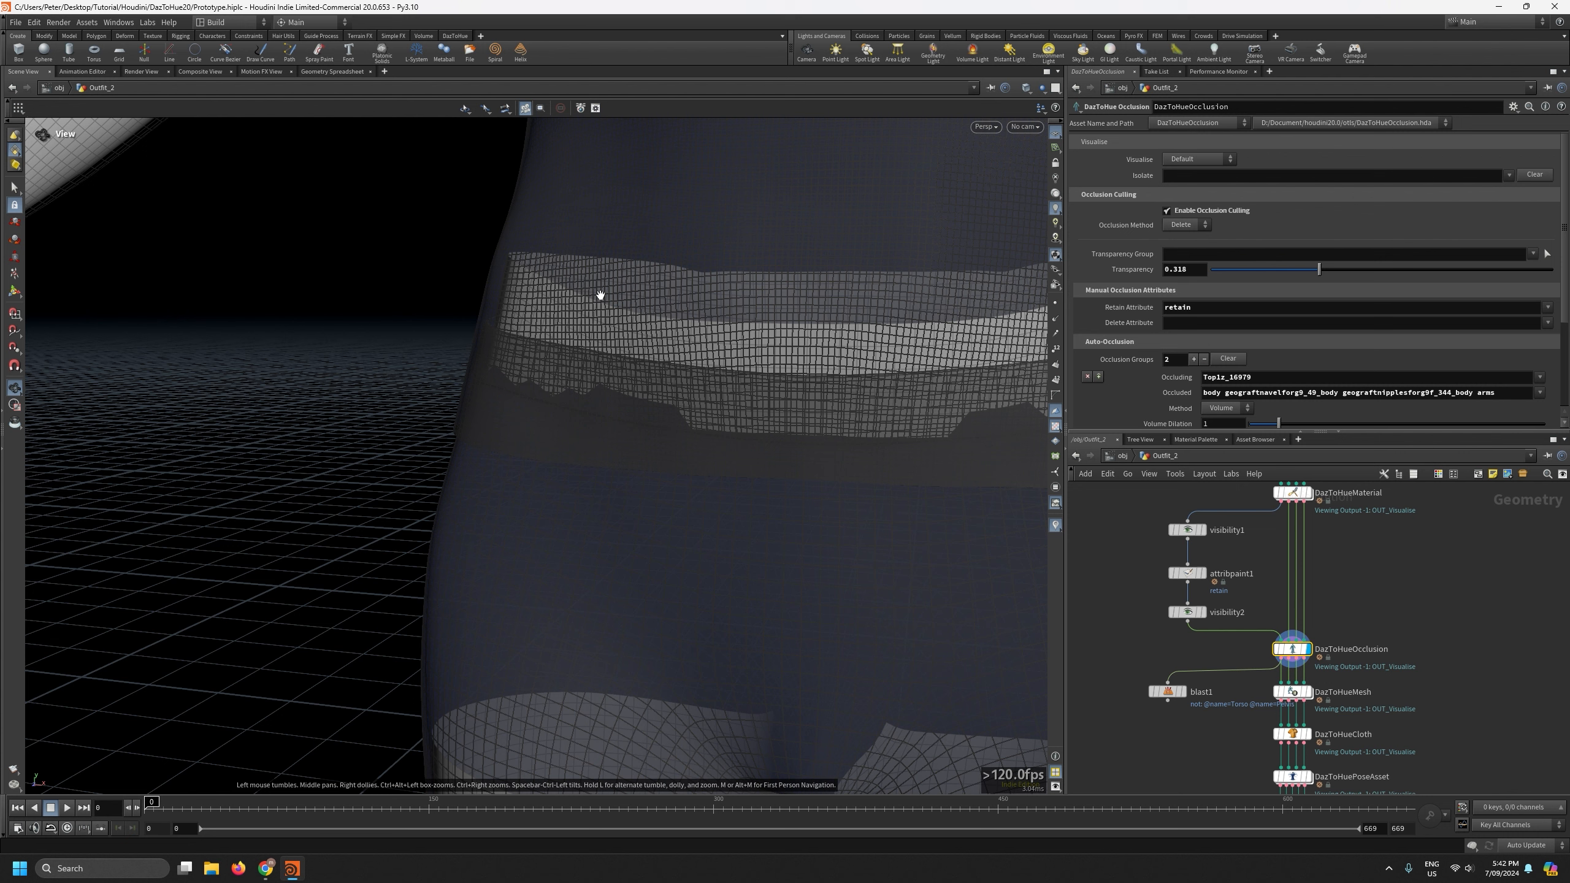
left_click(1509, 175)
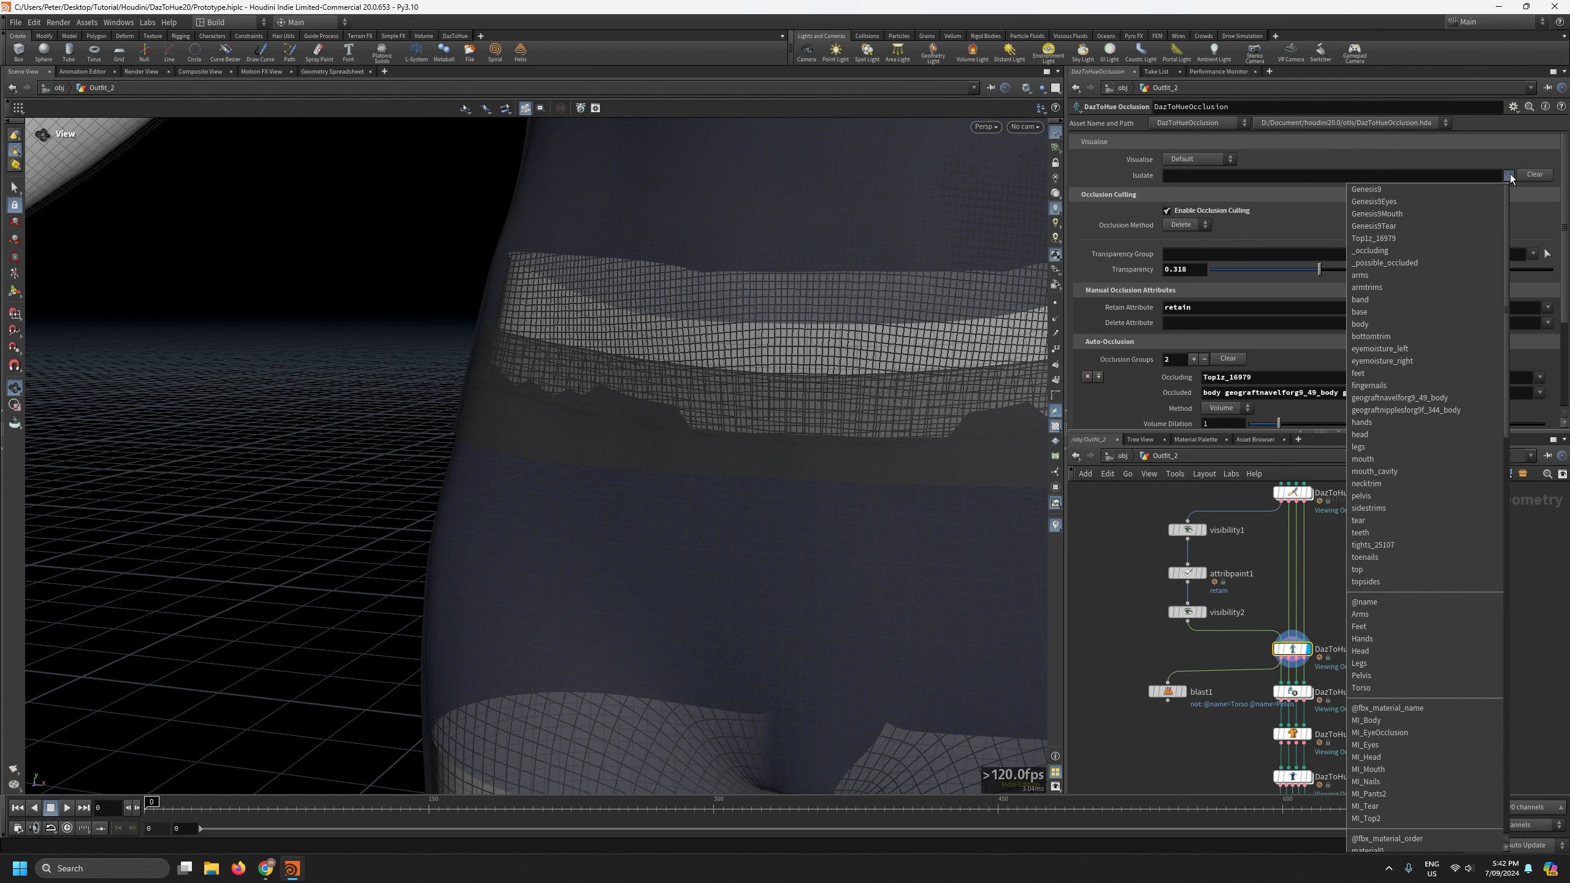
left_click(1410, 675)
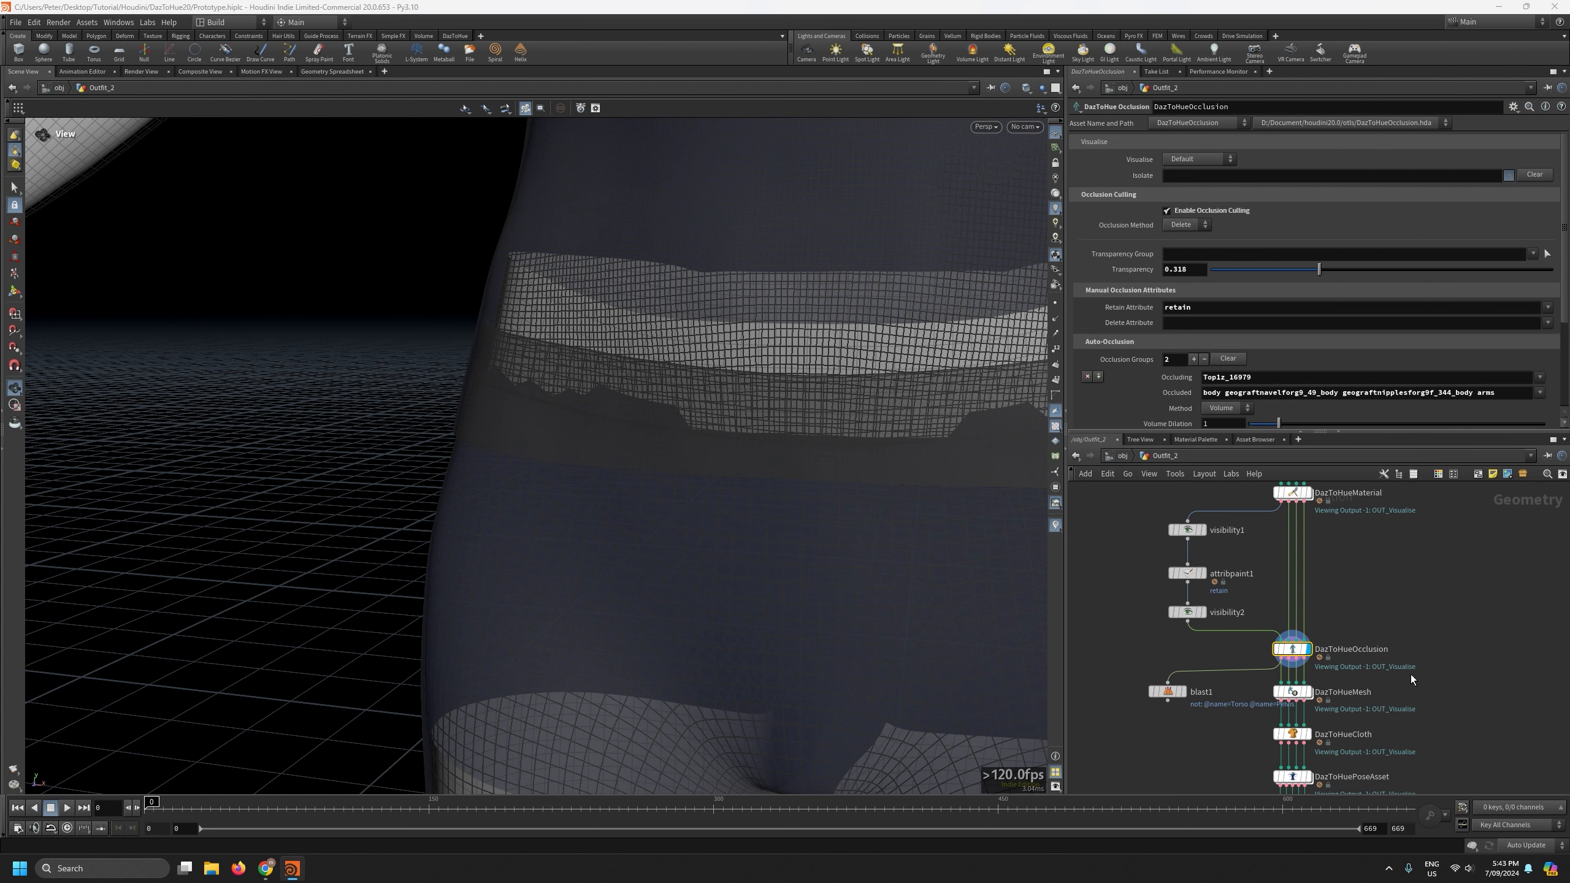
right_click_drag(729, 423, 649, 817)
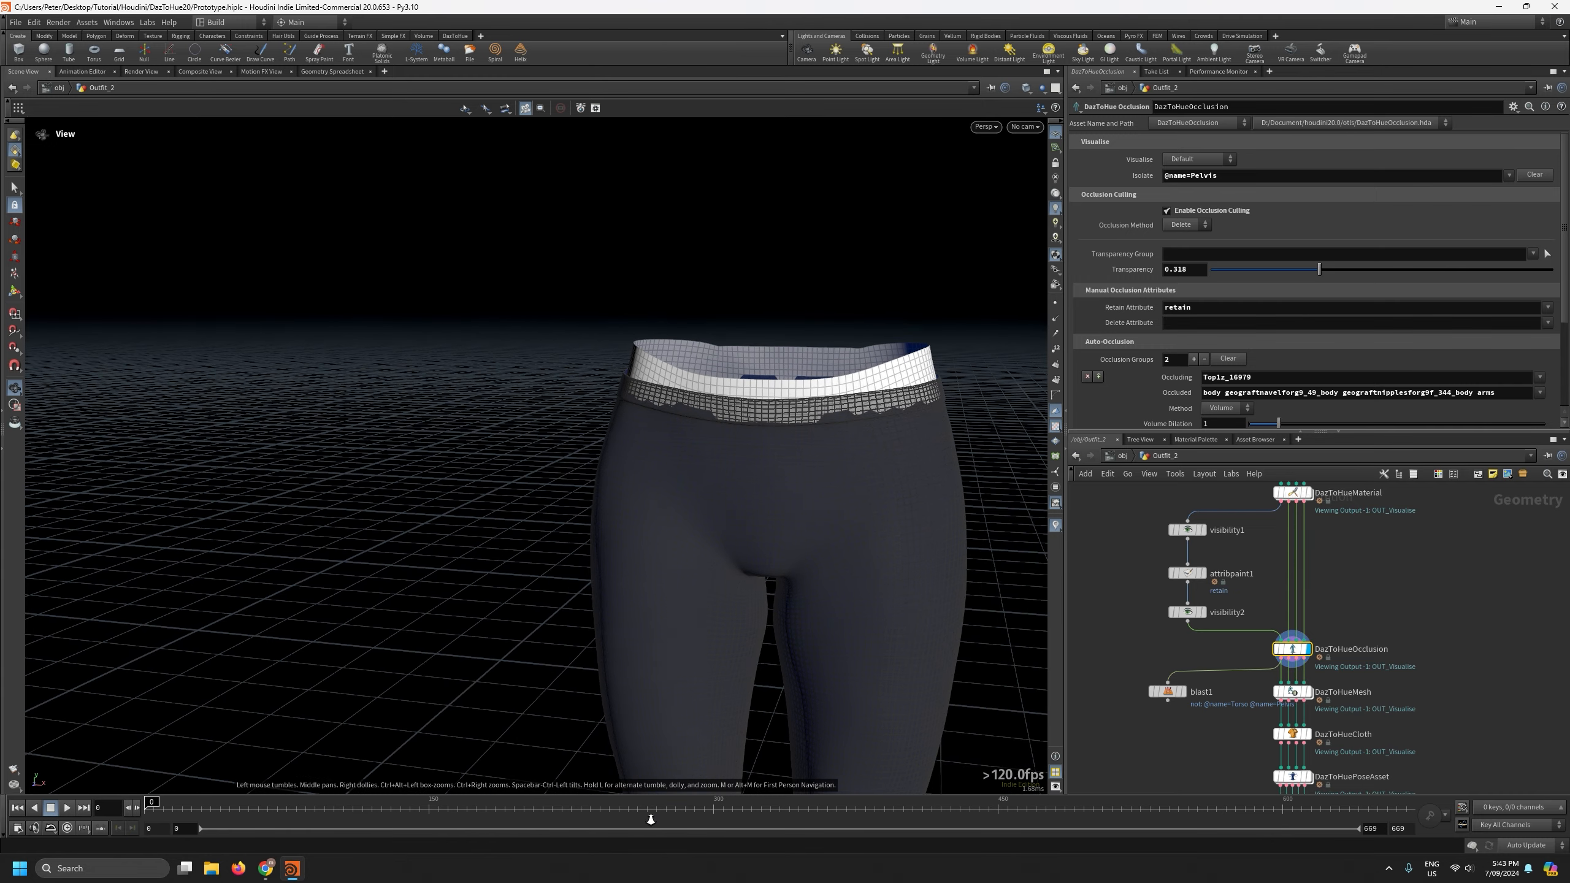
mouse_move(707, 580)
left_mouse_down()
mouse_move(740, 571)
mouse_move(726, 572)
left_mouse_up()
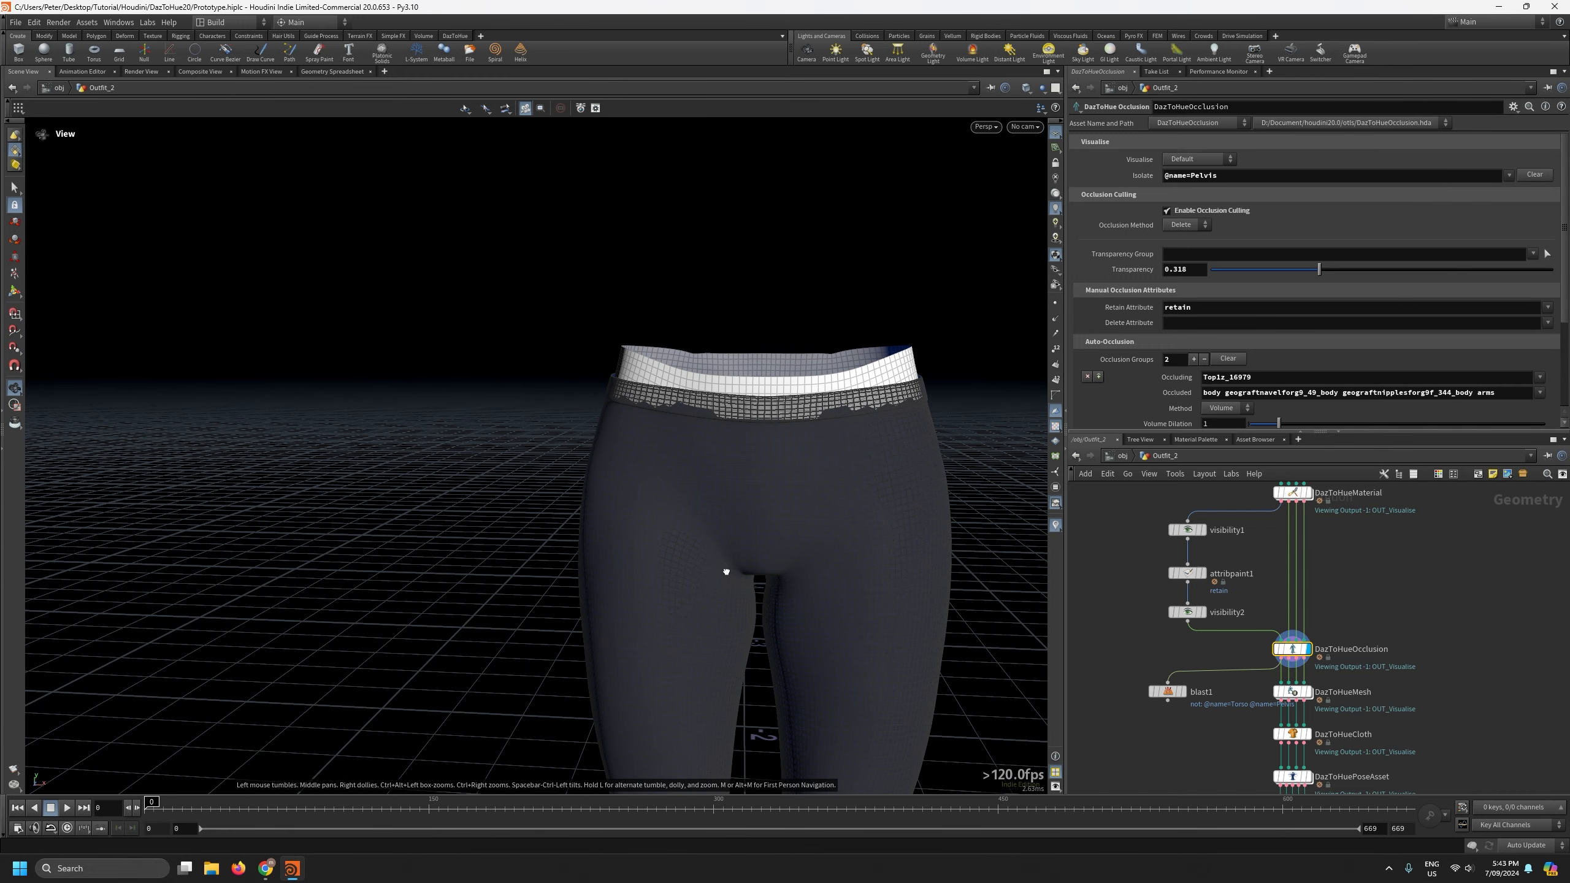
Rewire the blast1 node to take its input from DazToHueMaterial and show it as a template overlay around the waist.
middle_click_drag(1311, 624, 1287, 675)
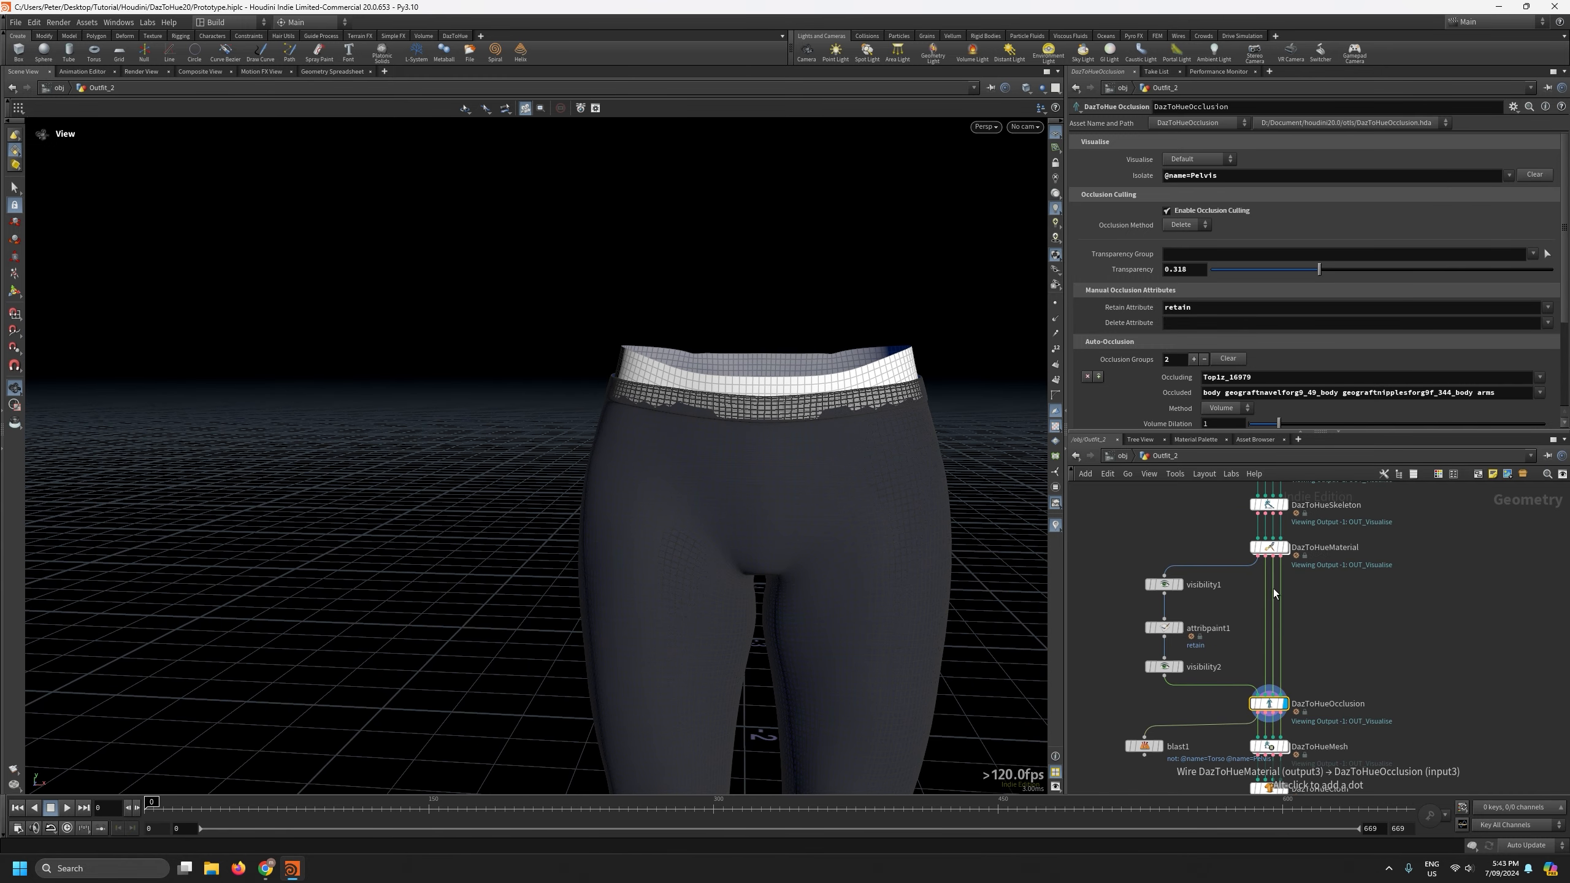
left_click_drag(1257, 556, 1408, 652)
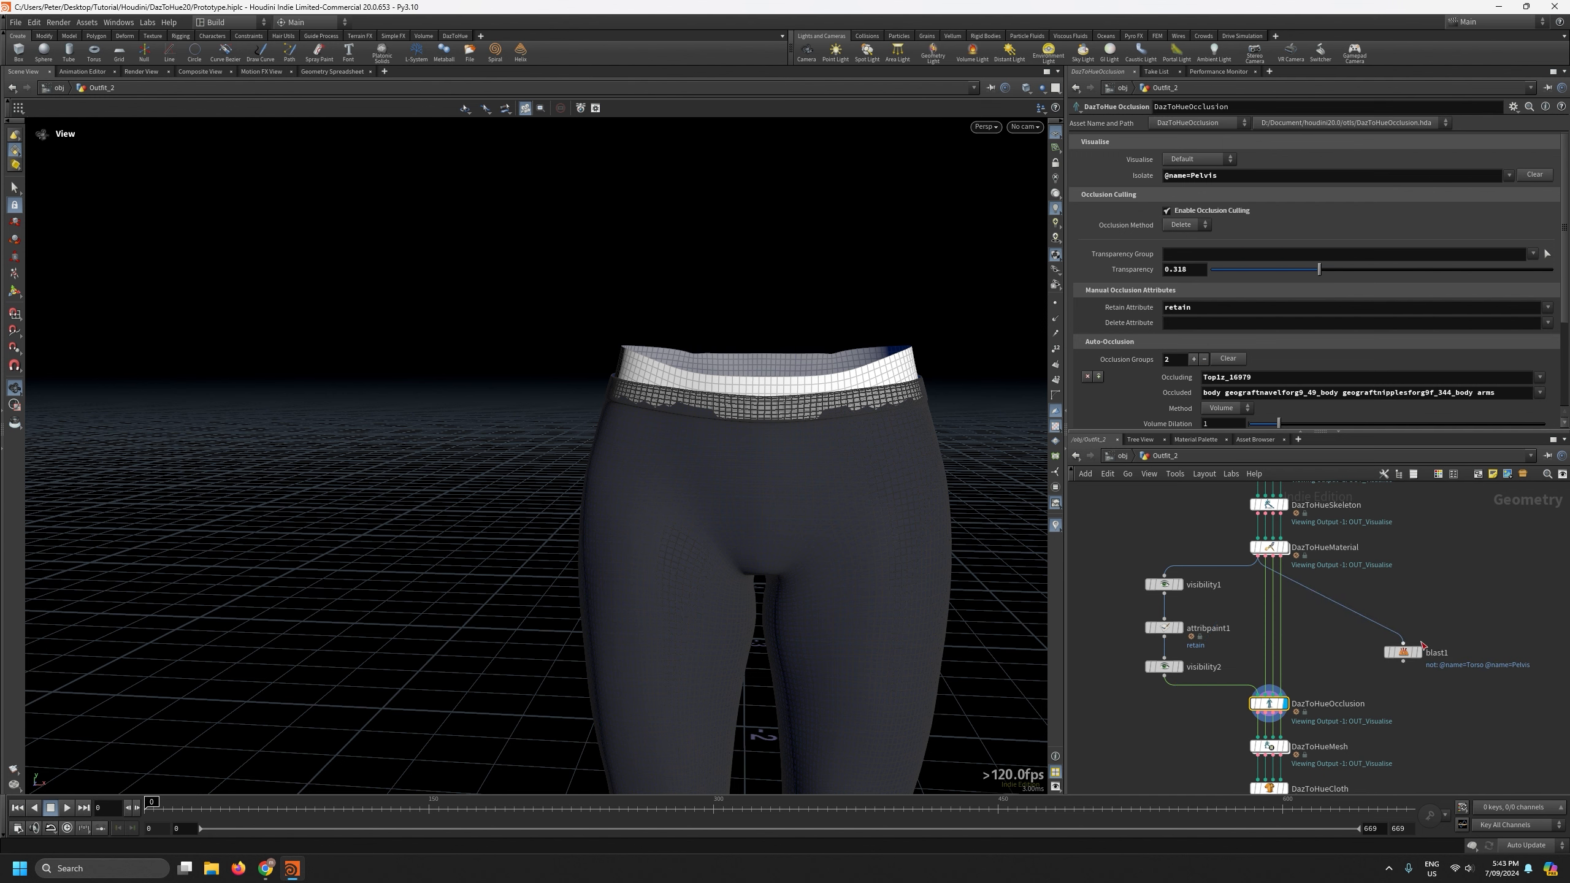
left_click(1415, 651)
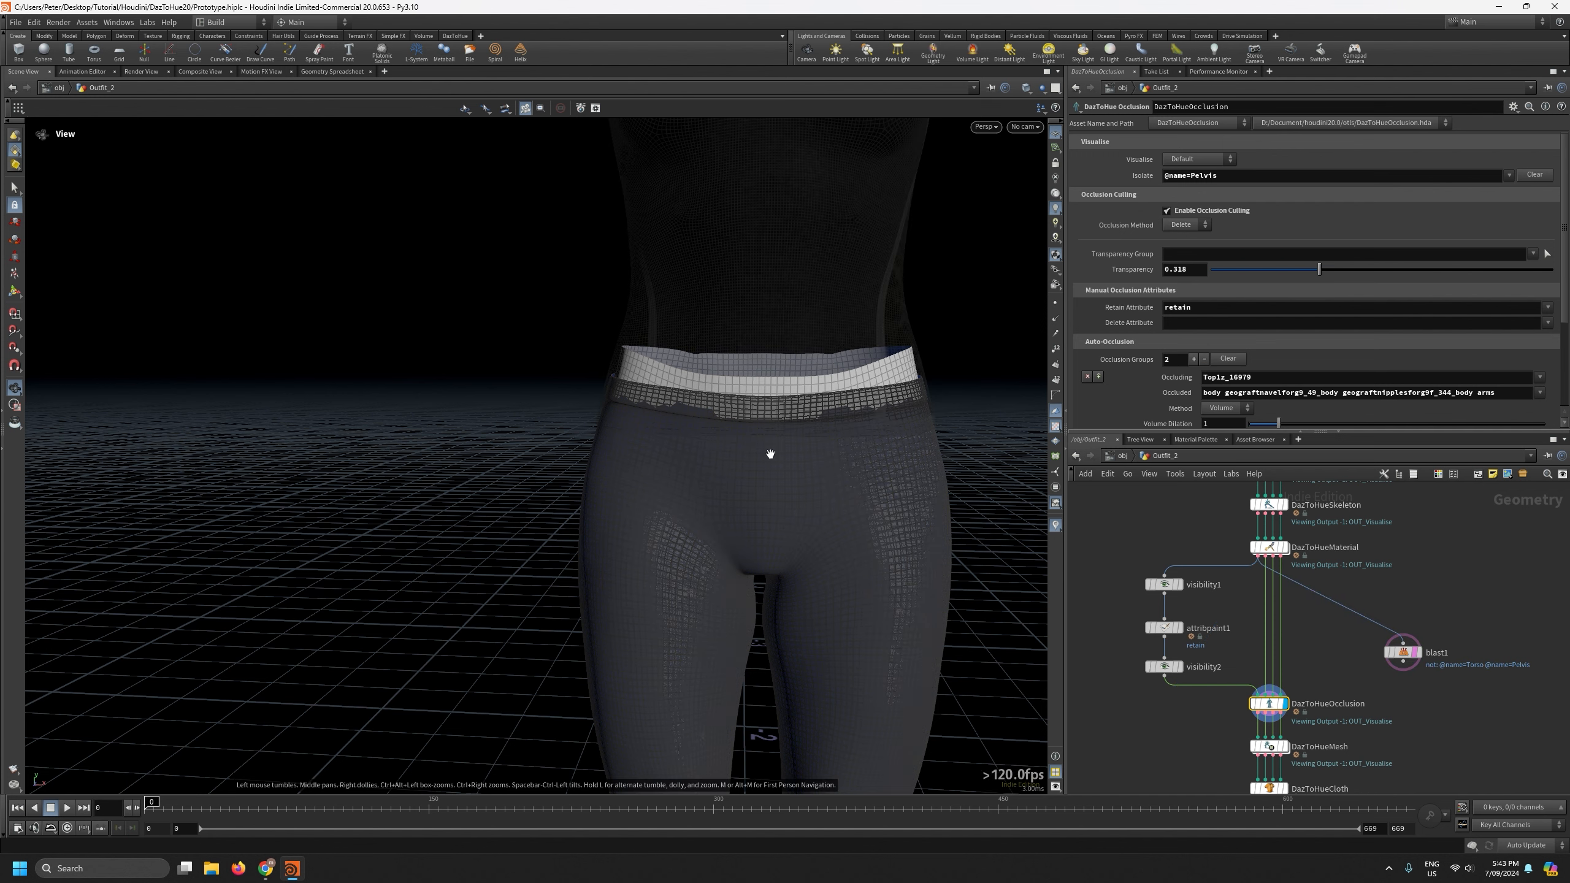
right_click_drag(746, 447, 722, 284)
mouse_move(721, 284)
left_mouse_down()
mouse_move(644, 304)
mouse_move(732, 298)
left_mouse_up()
left_click(1401, 651)
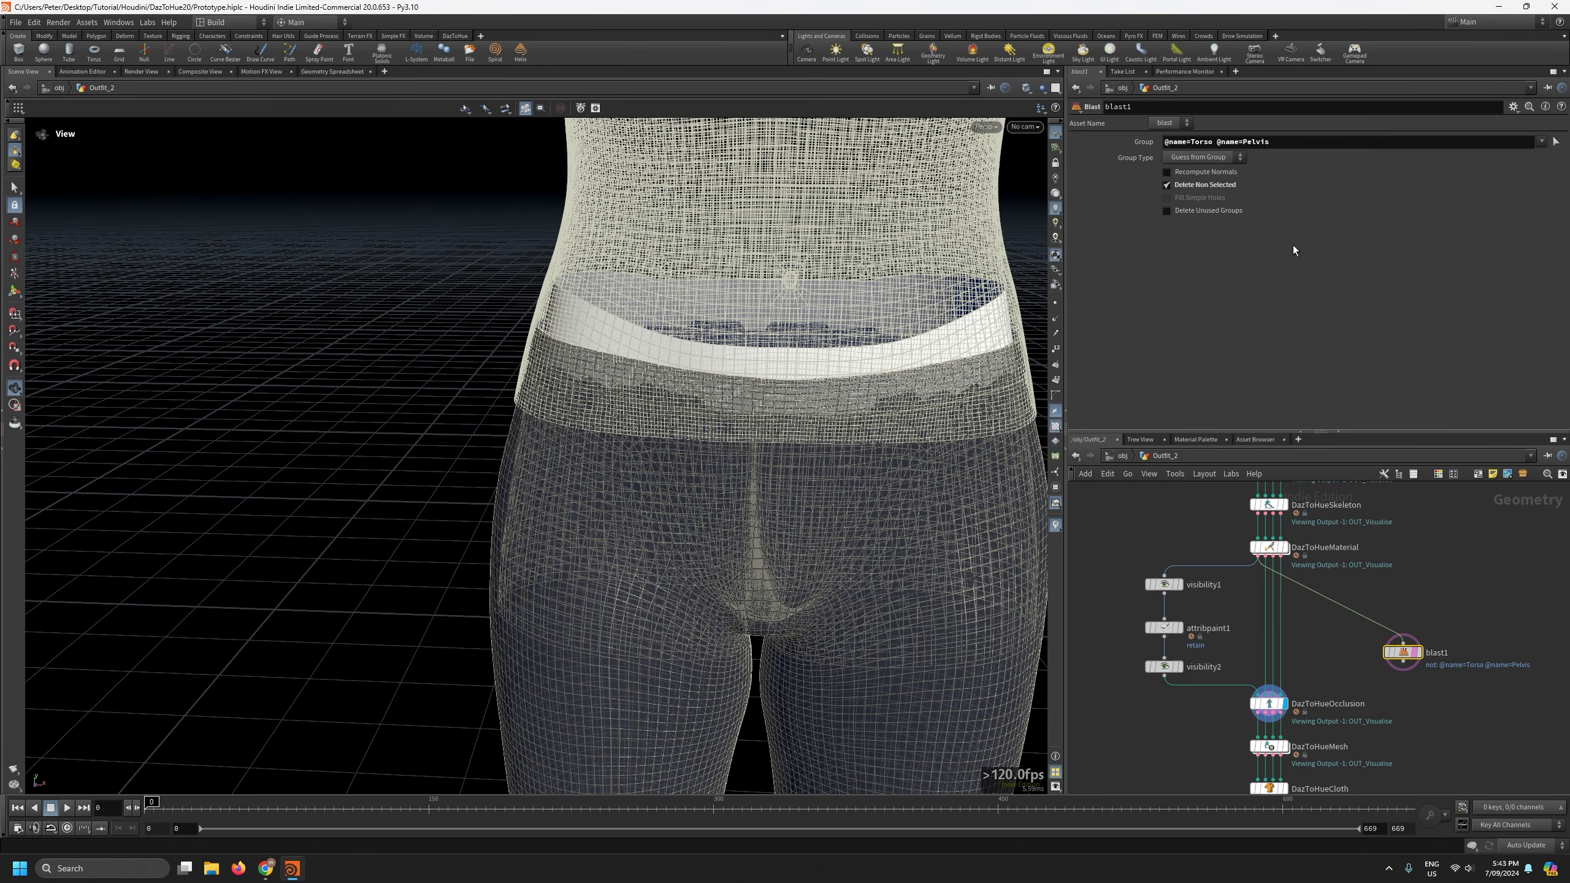
triple_click(1261, 141)
key("BackSpace")
left_click(1542, 141)
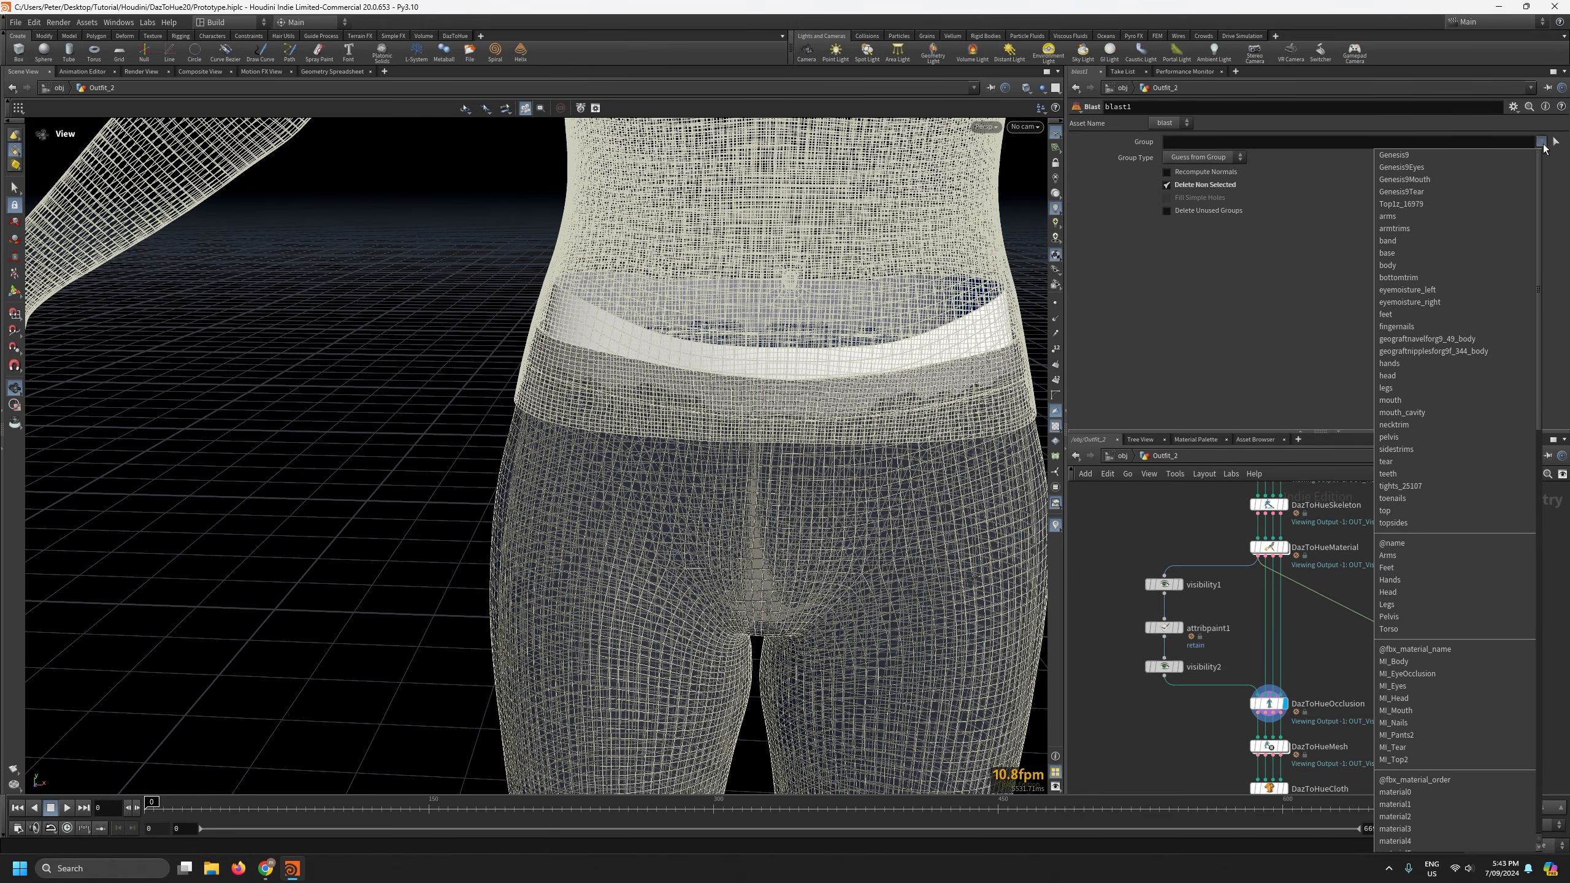
left_click(1408, 616)
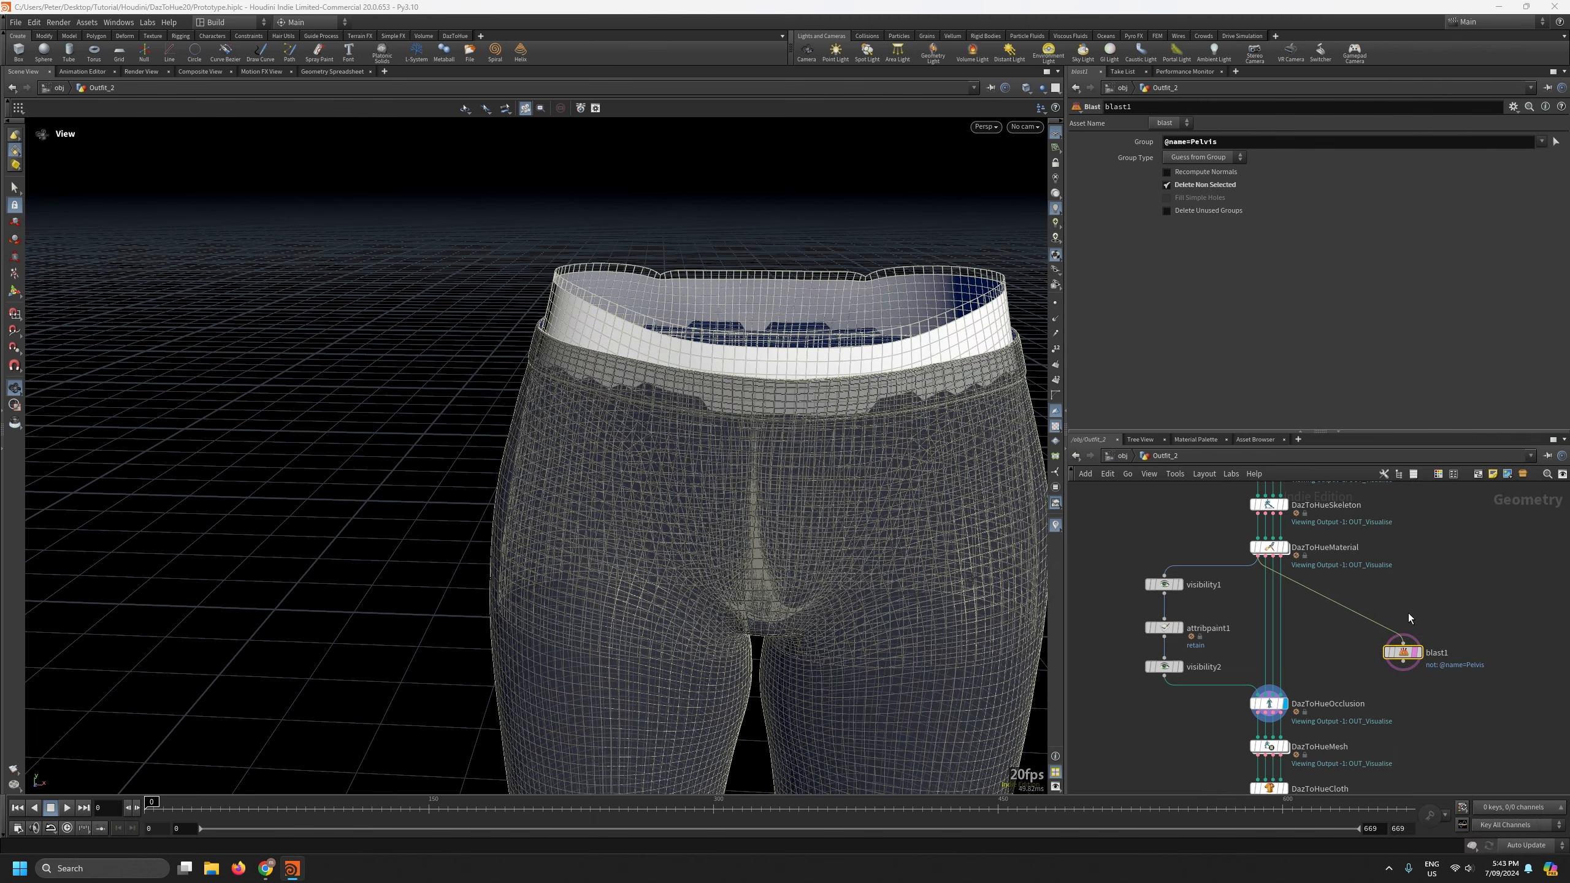
right_click_drag(883, 420, 868, 189)
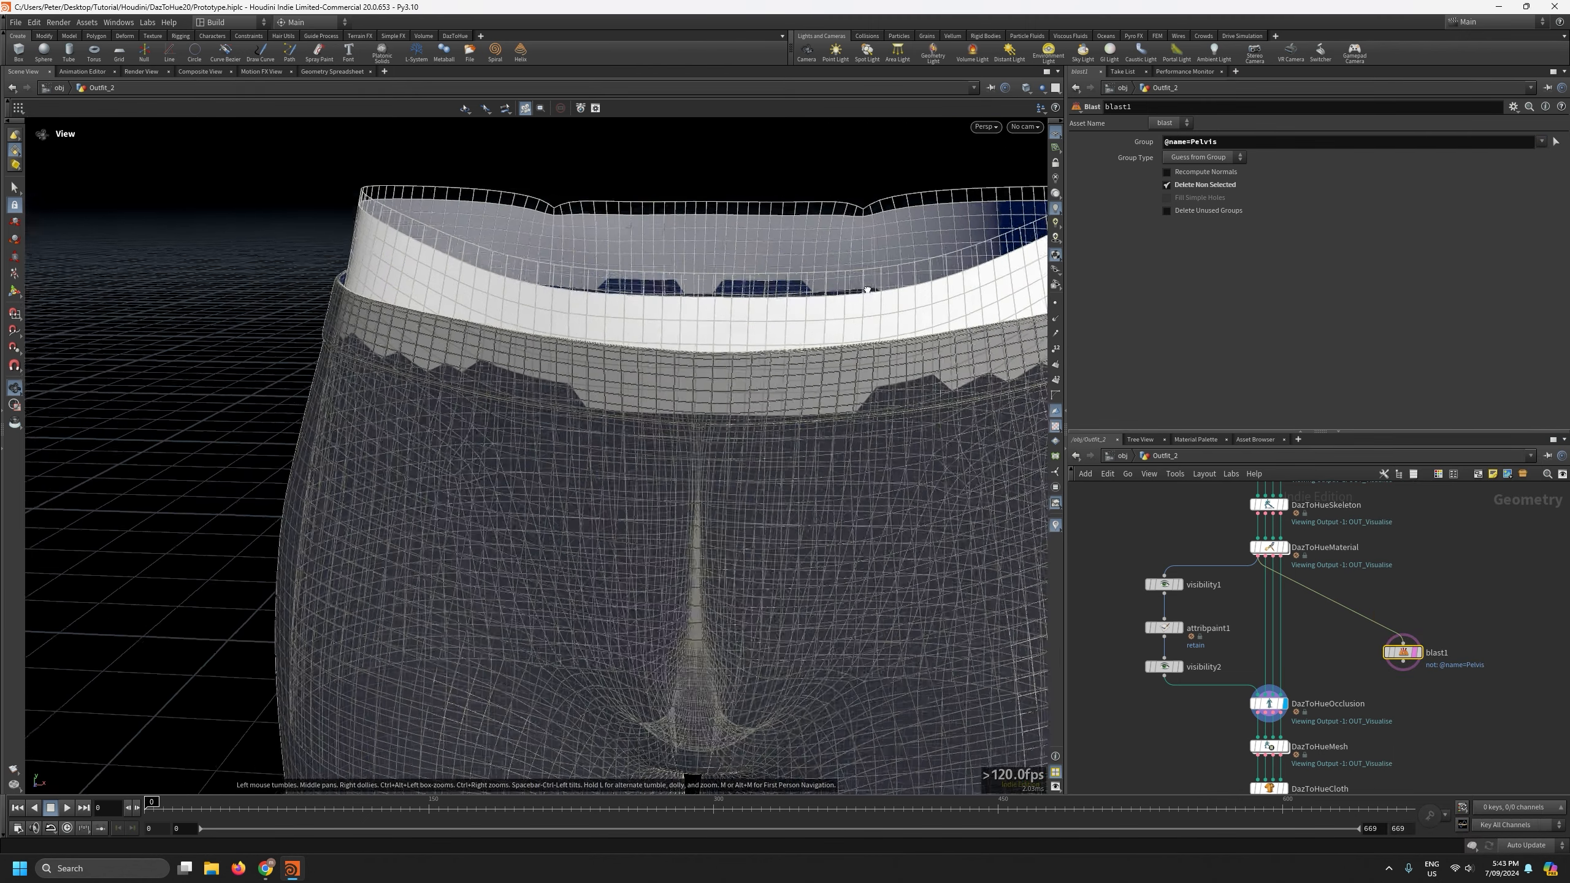
left_click_drag(867, 312, 840, 209)
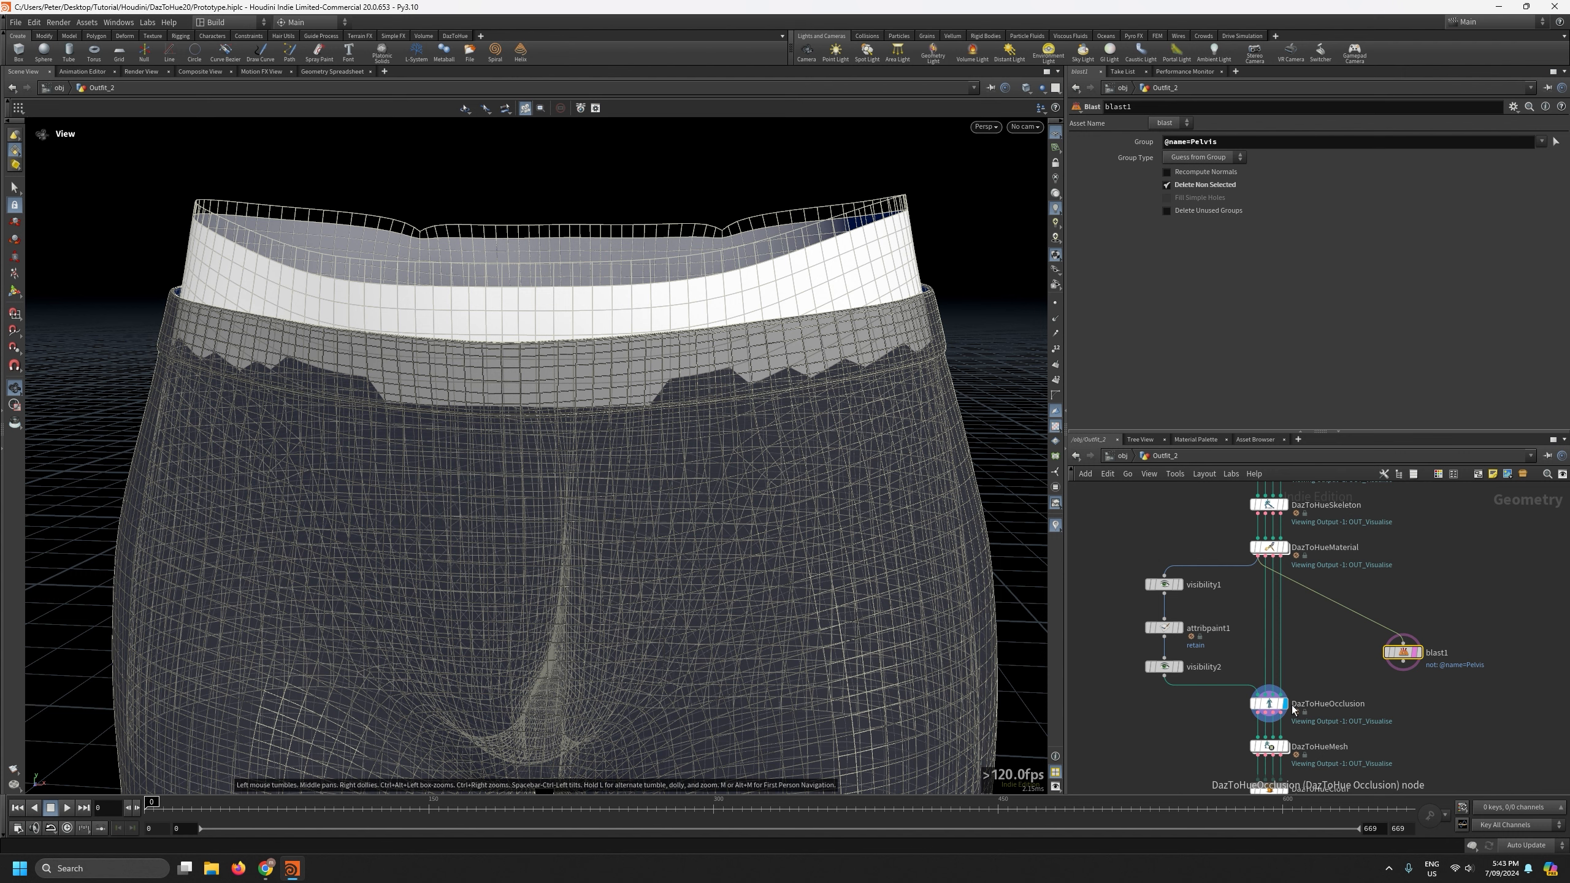
Select DazToHueOcclusion and compare its culled pelvis with and without the blast1 template overlay.
mouse_move(1289, 710)
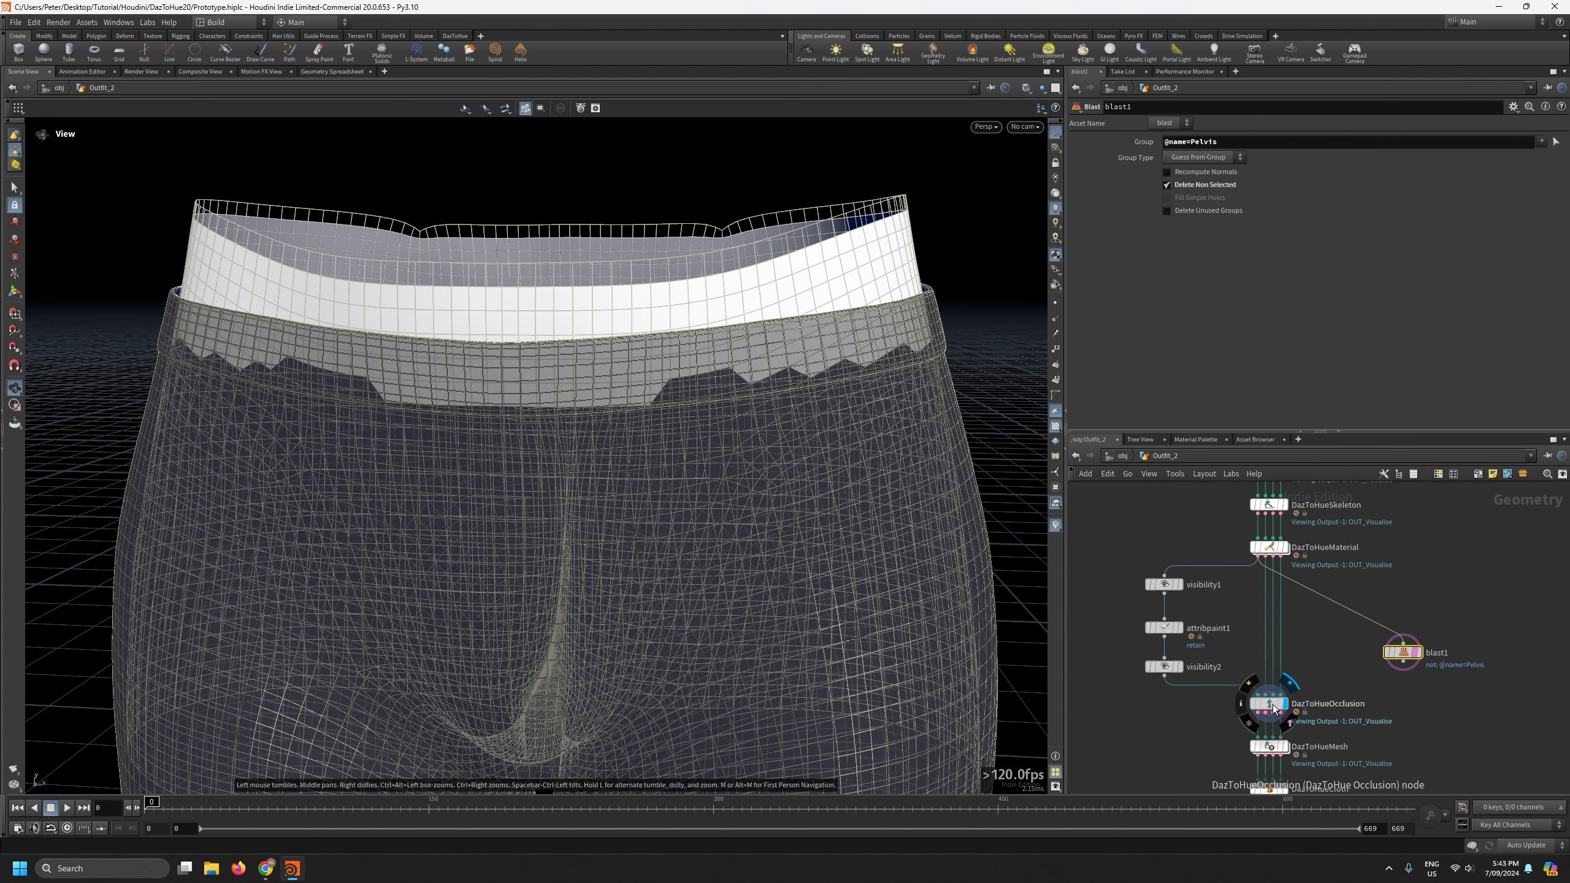
left_click(1272, 705)
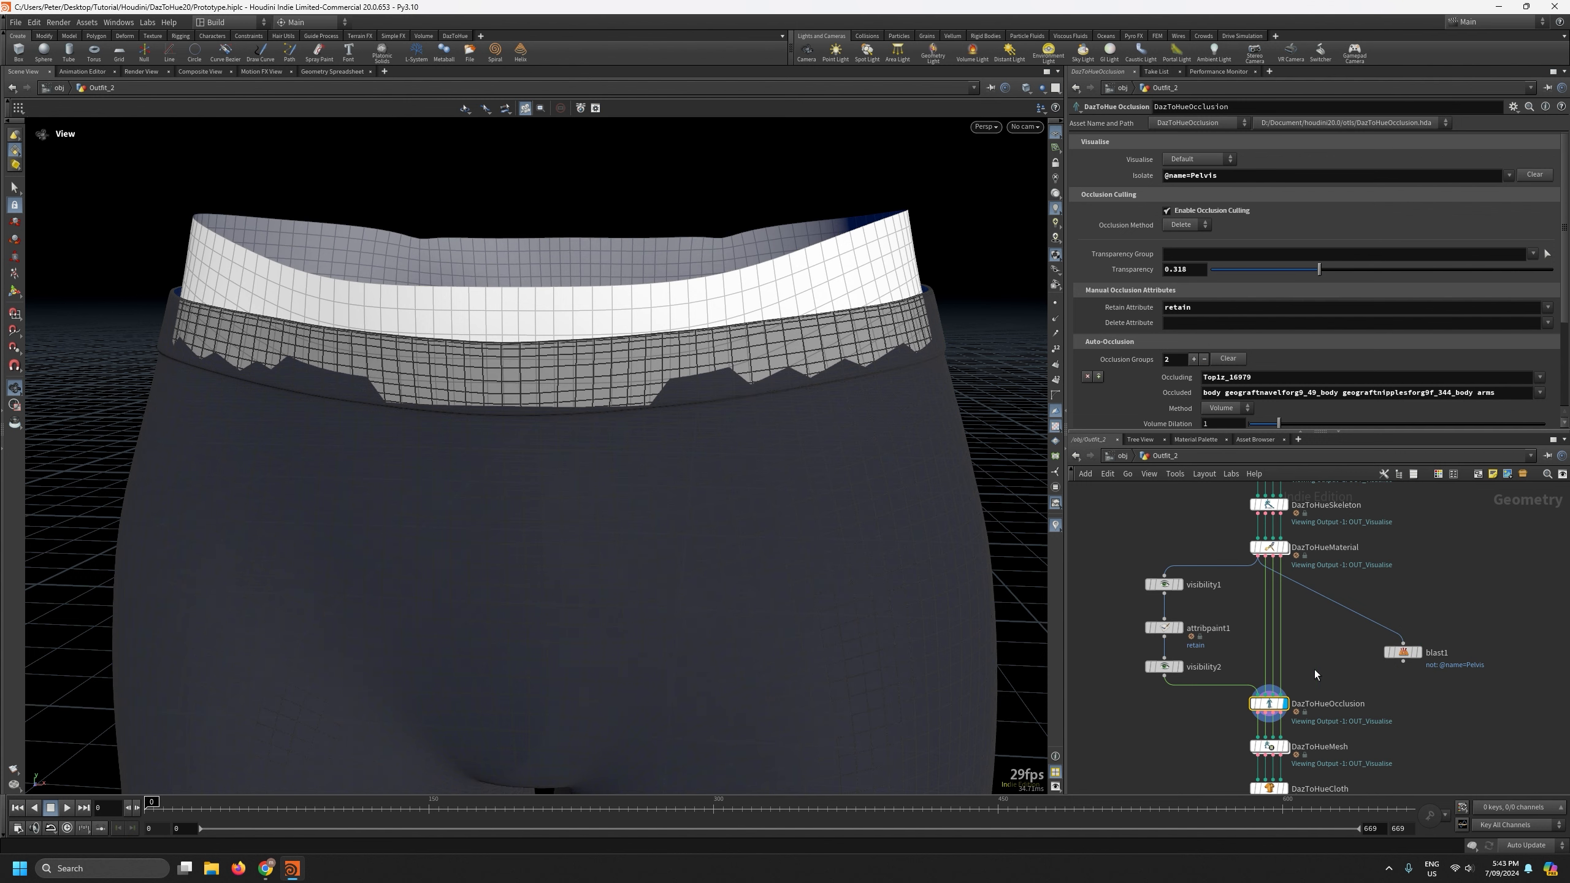
left_click(1415, 662)
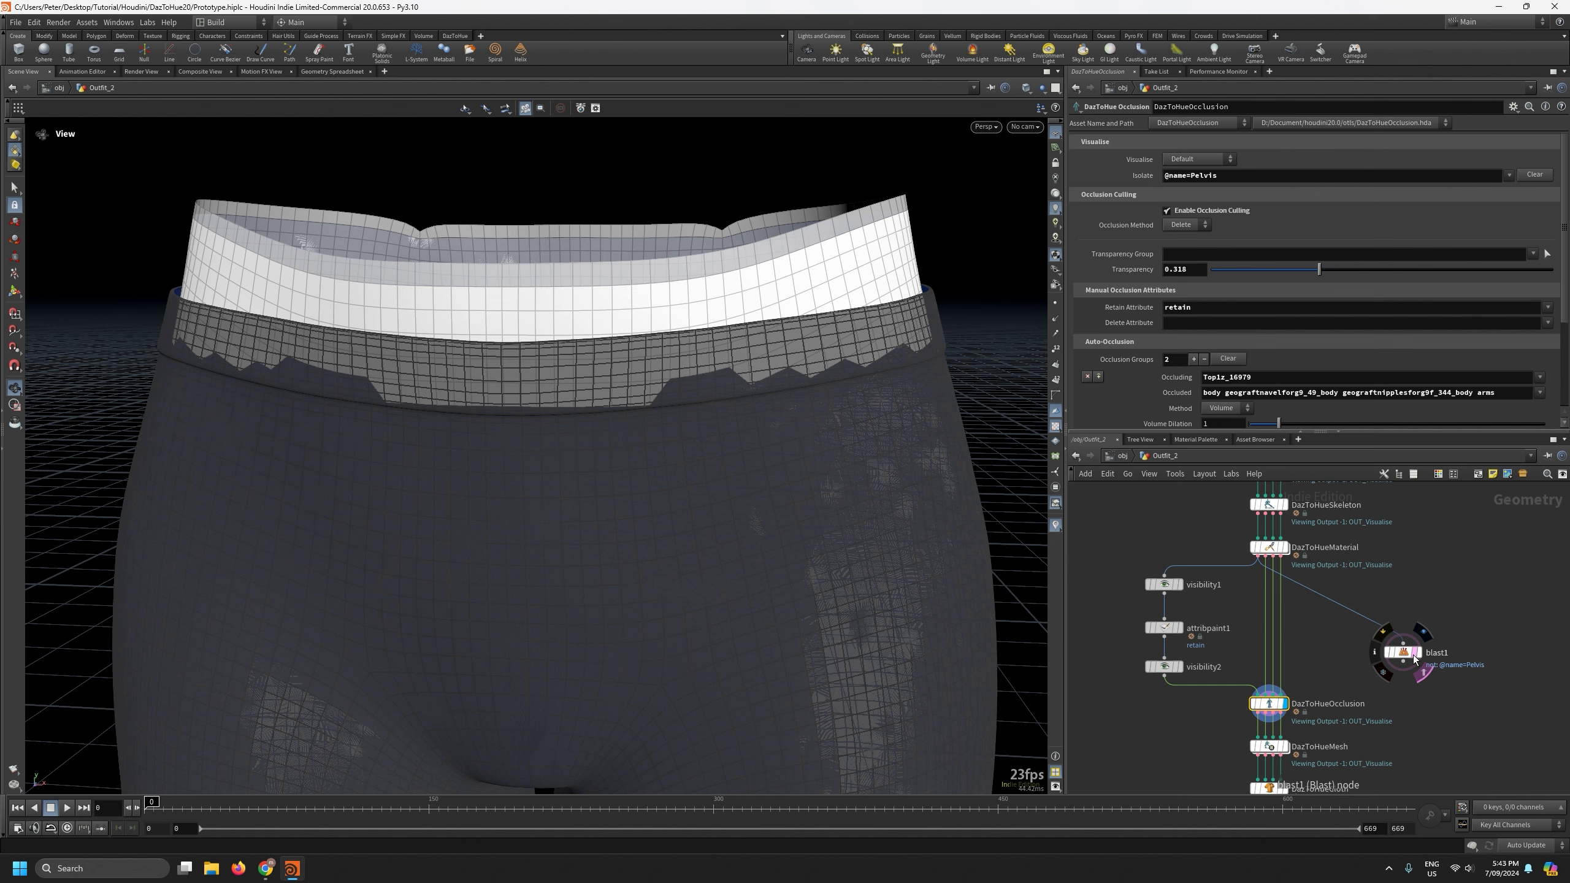
Try an Expand and Contract value of -4 for the tights occlusion group, and undo it.
scroll(1141, 310, "down", 3)
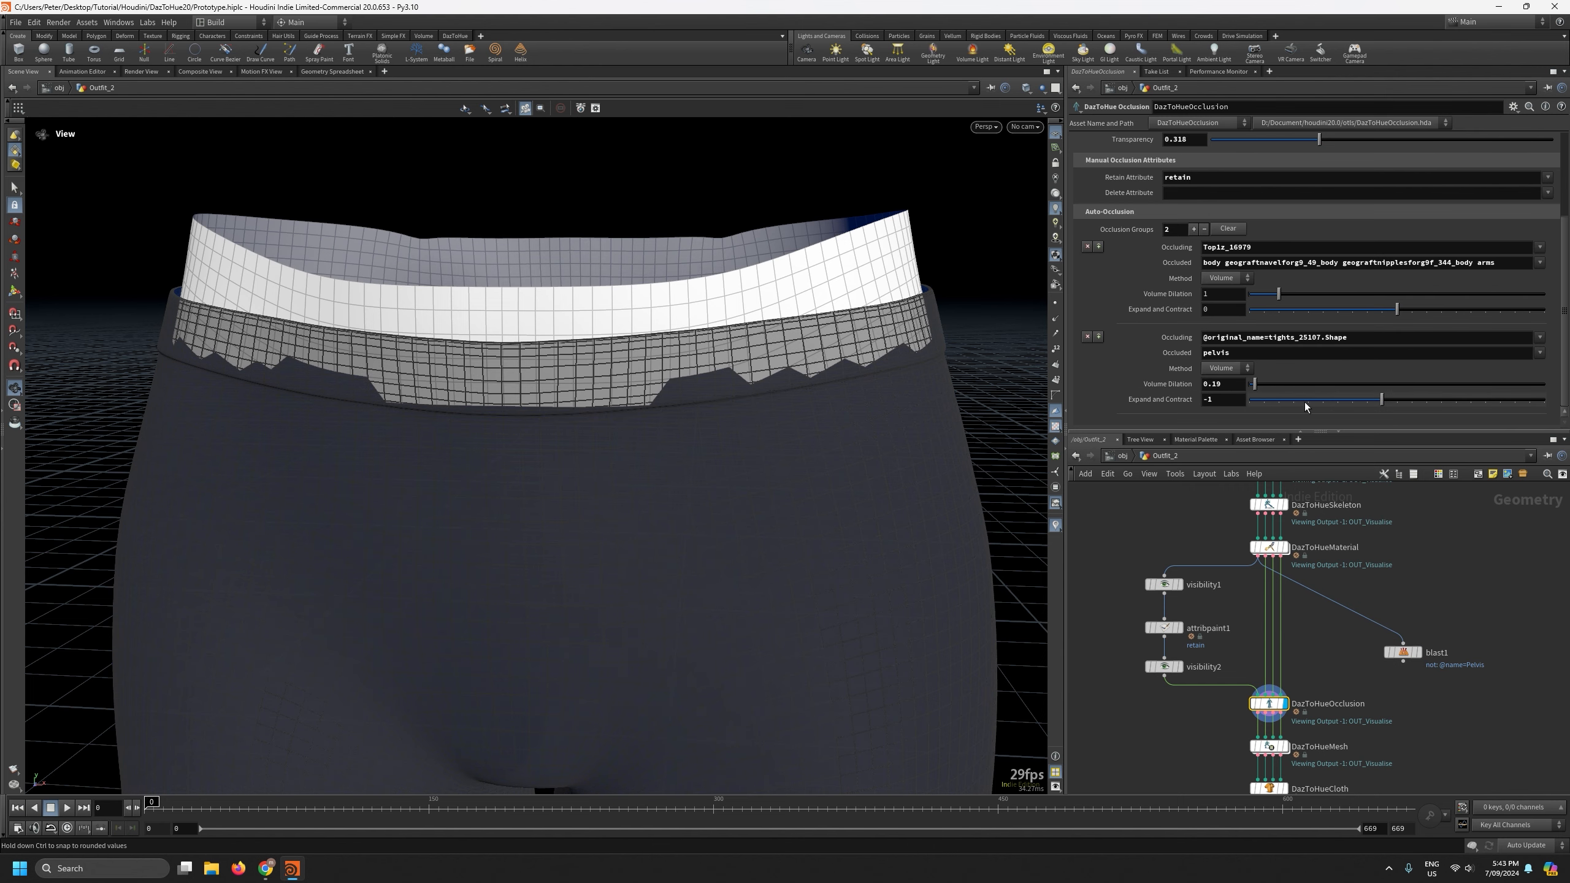
left_click_drag(1306, 407, 1334, 406)
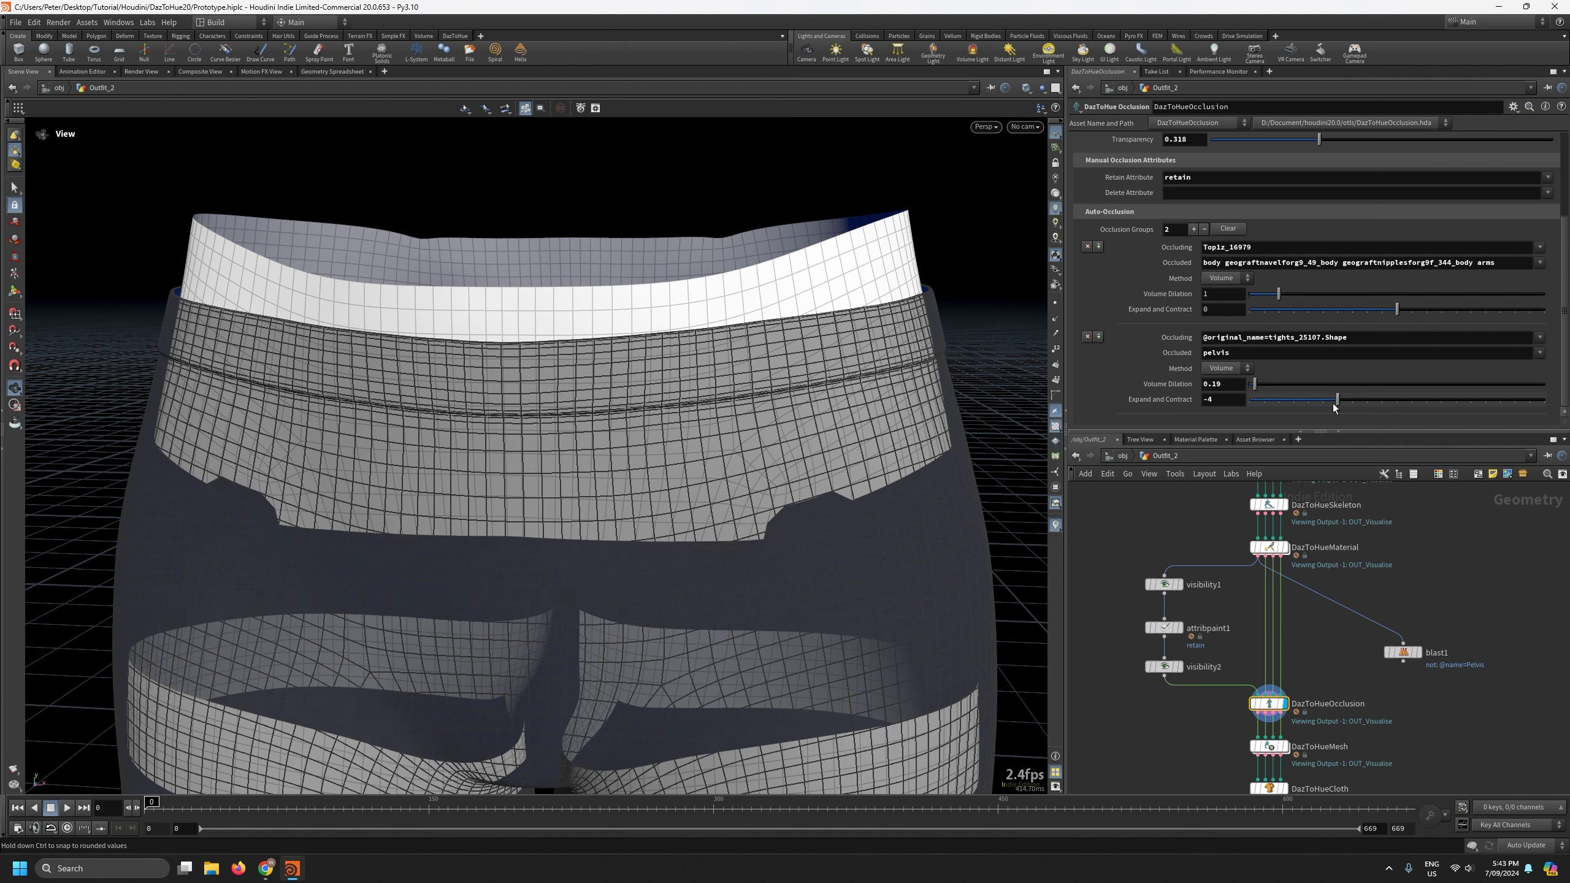
key("ctrl+z")
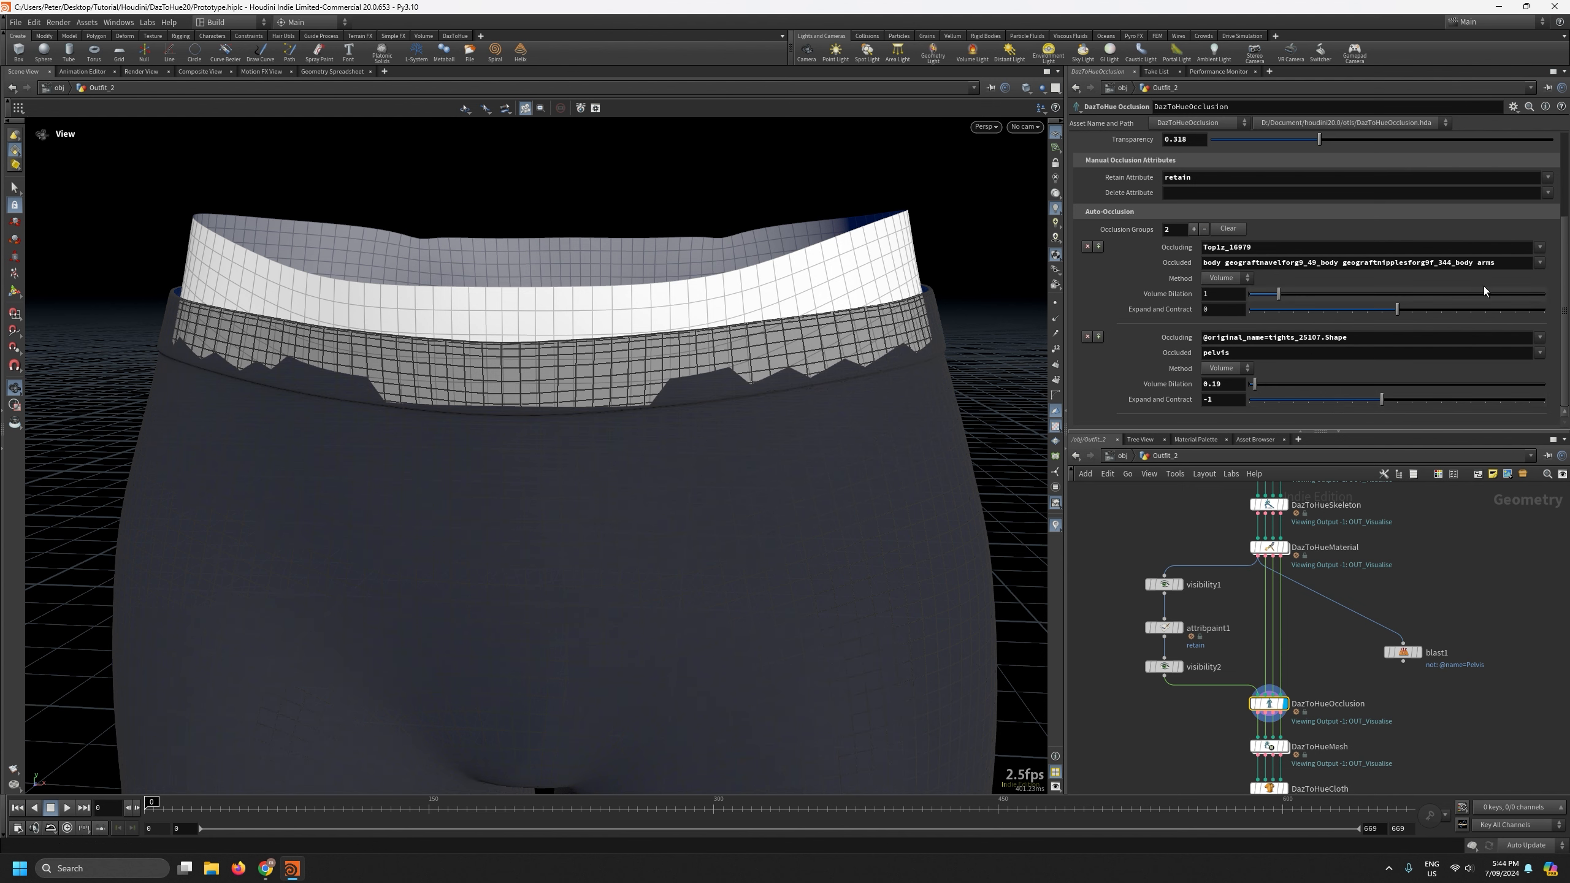
Add the body group to the Occluded groups of the tights occlusion entry and check the waist.
left_click(1538, 264)
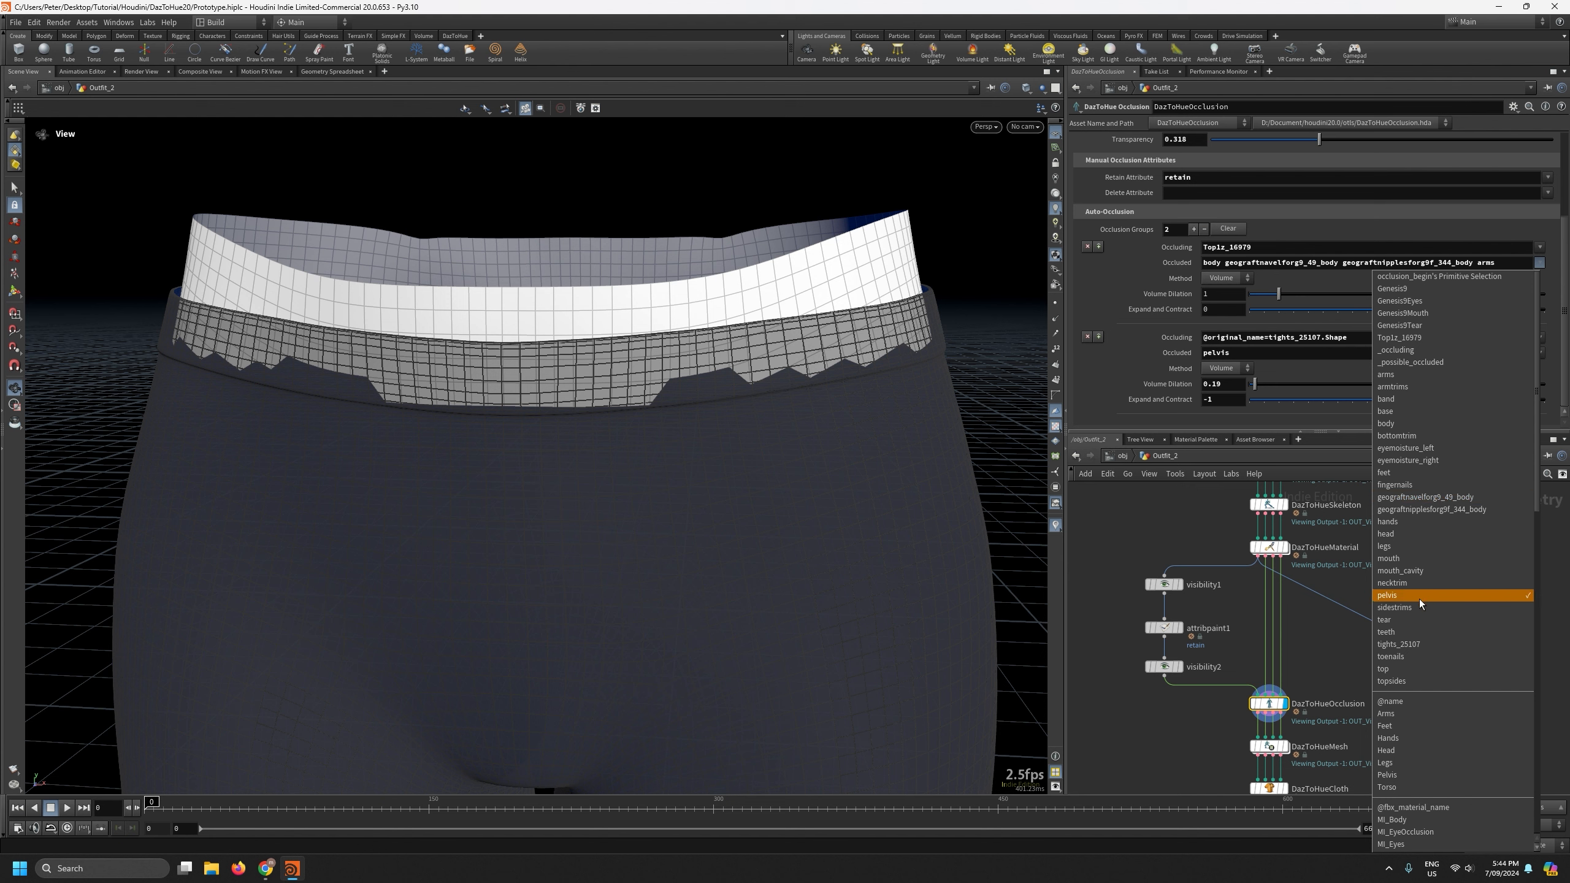
left_click(1088, 374)
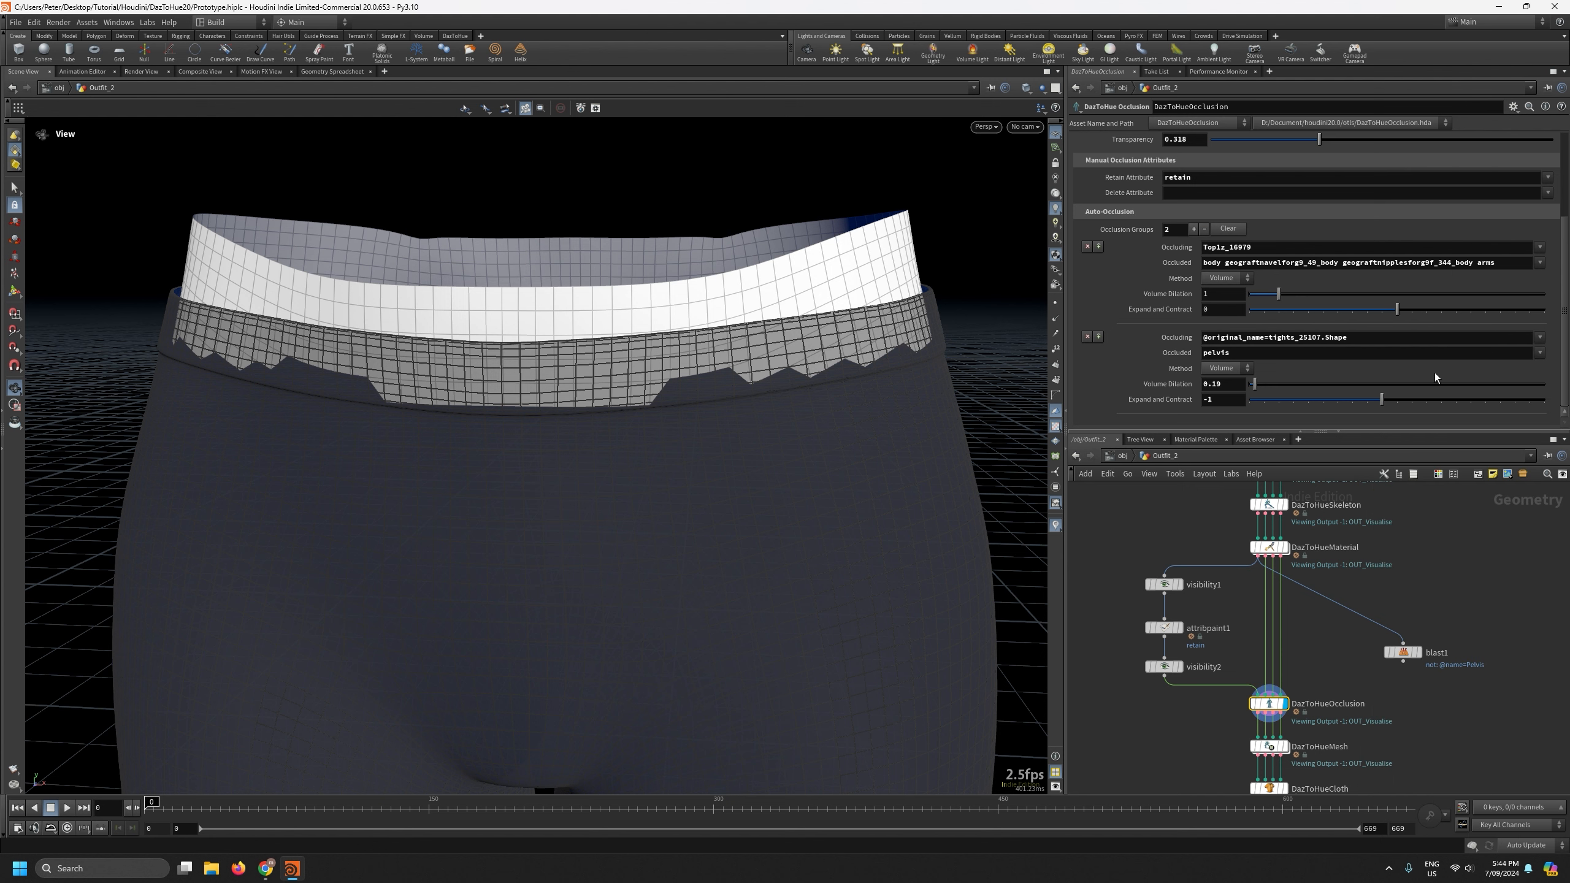
left_click(1539, 354)
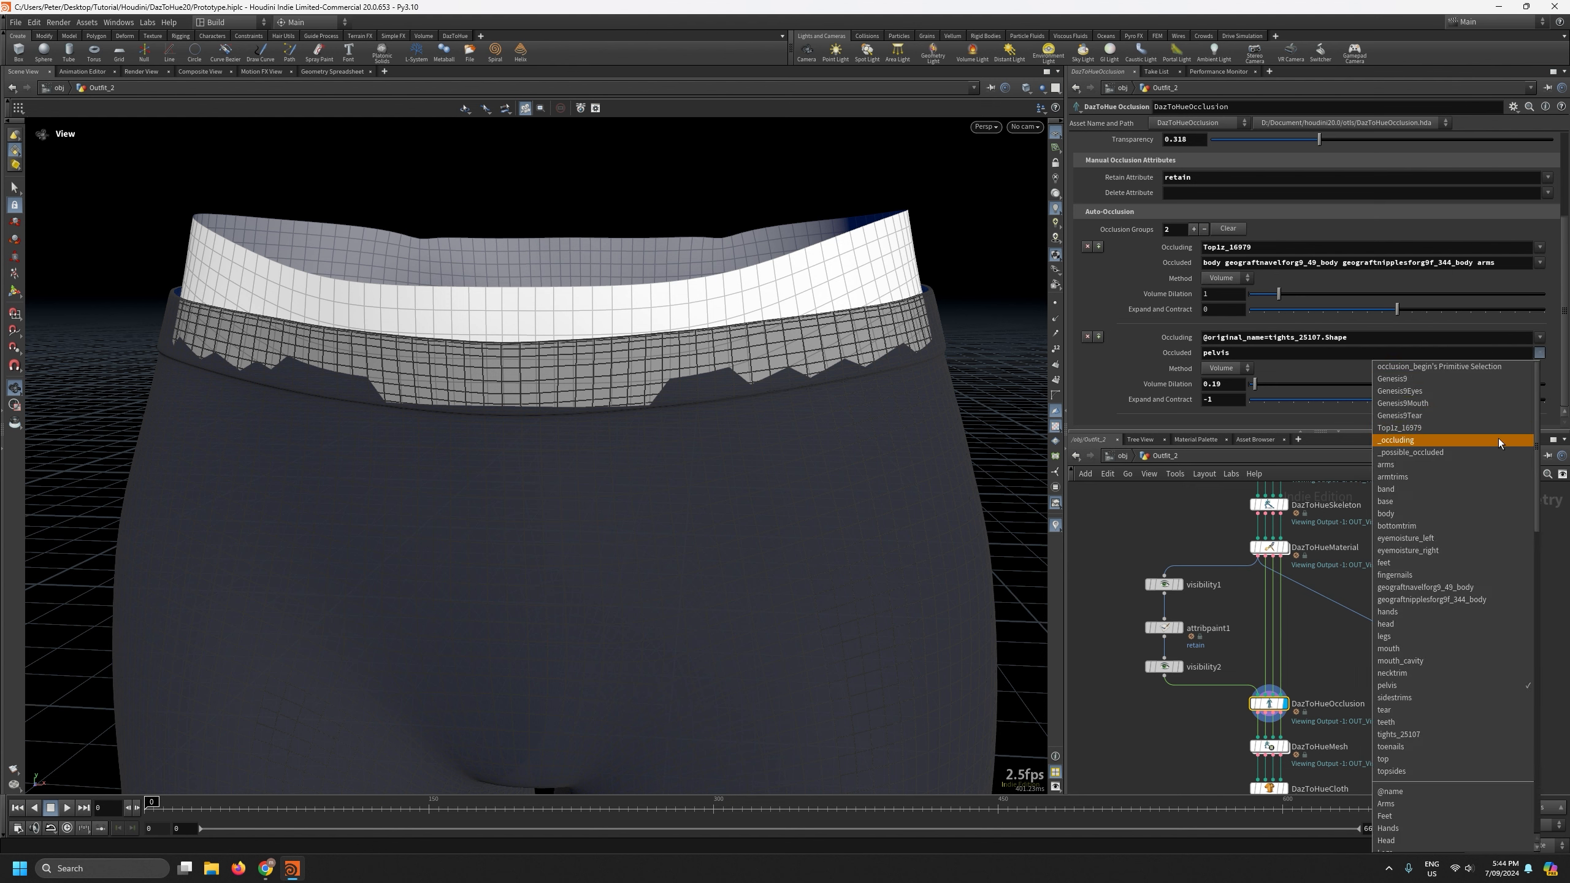
left_click(1400, 518)
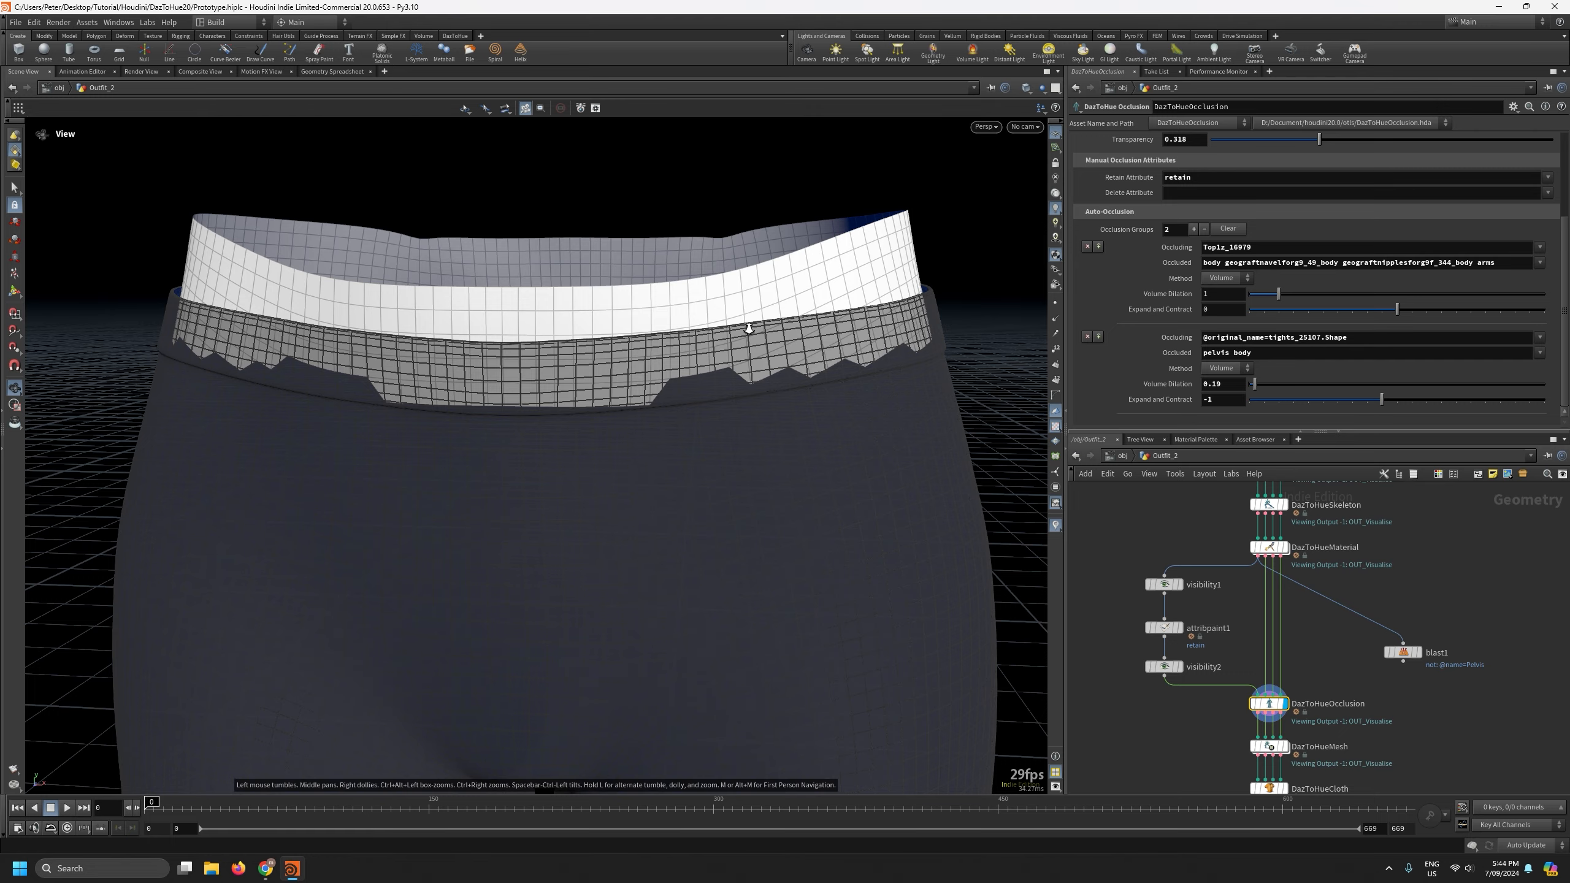
left_click_drag(747, 326, 711, 402)
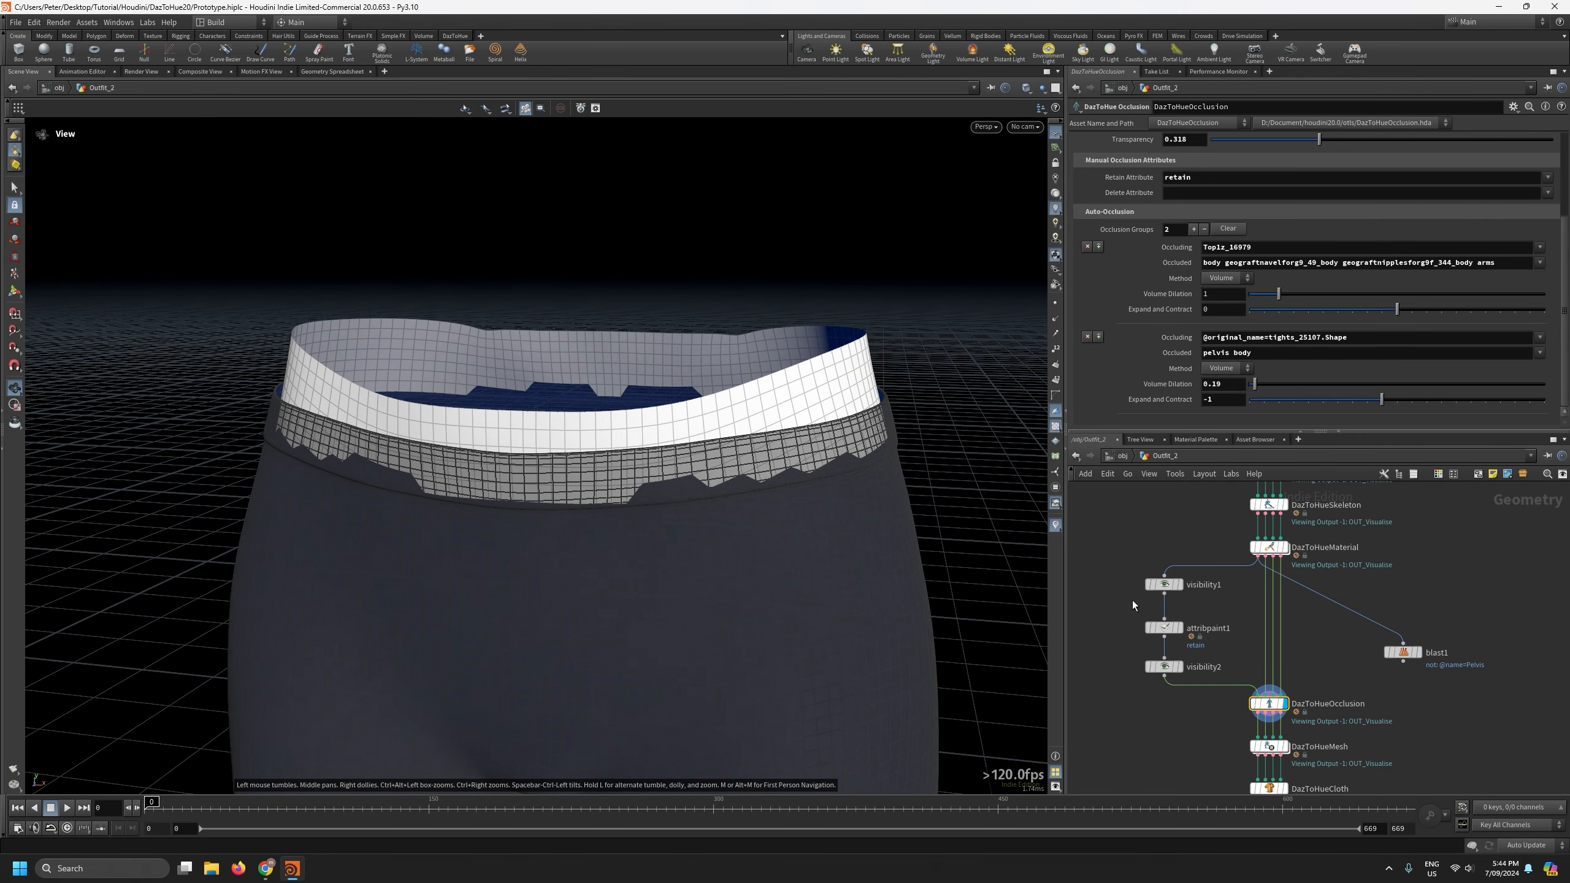
Paint the retain attribute at a foreground value of 1 along the front of the waist in attribpaint1.
left_click_drag(1225, 434, 1227, 455)
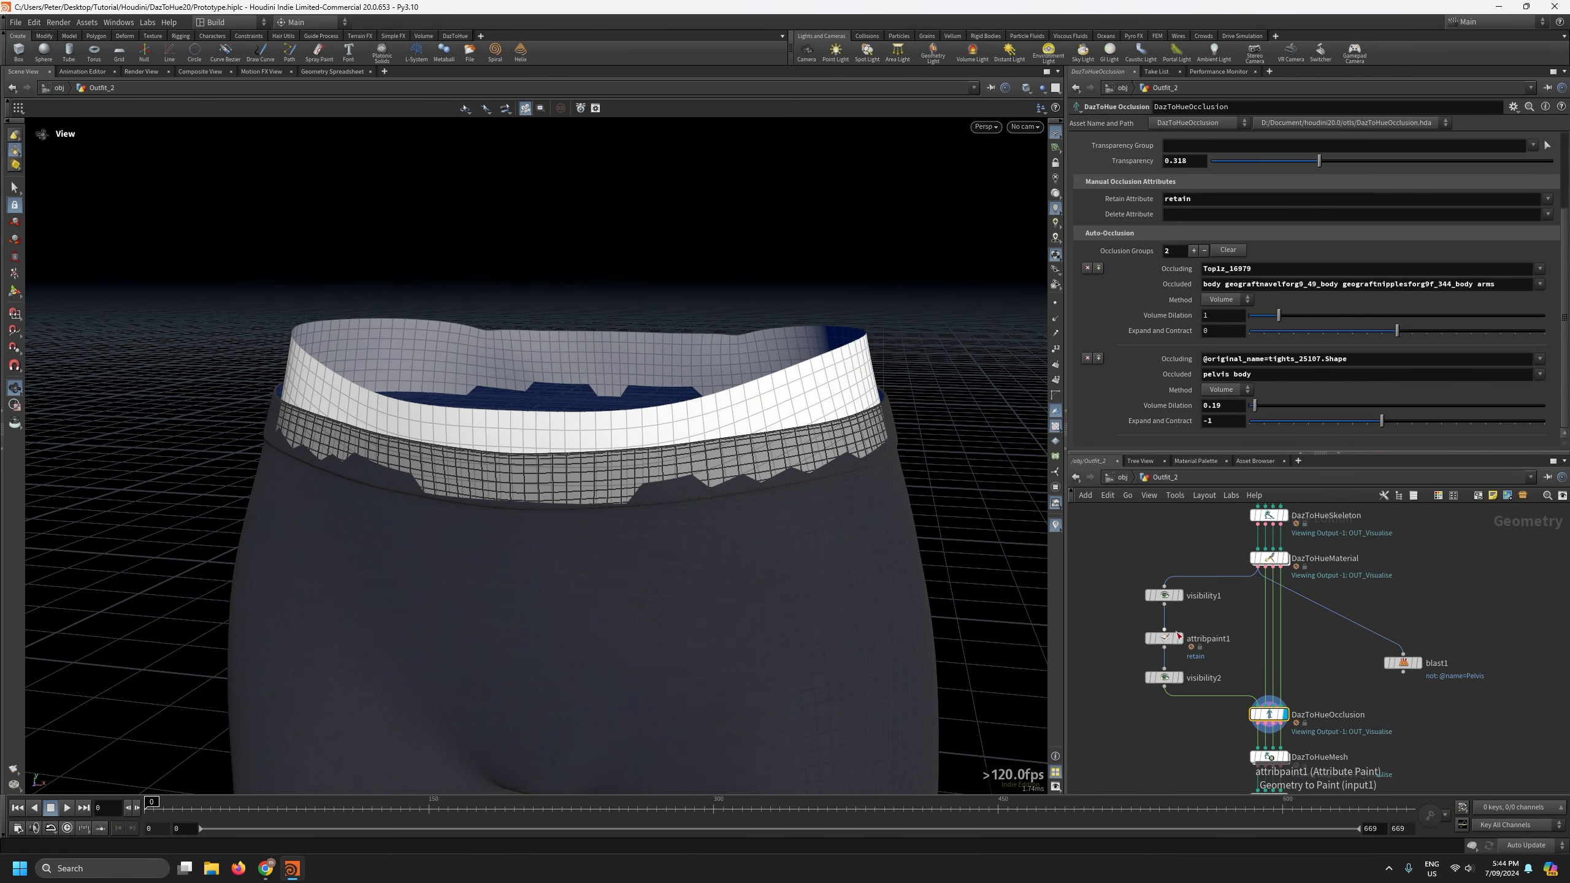
mouse_move(1171, 641)
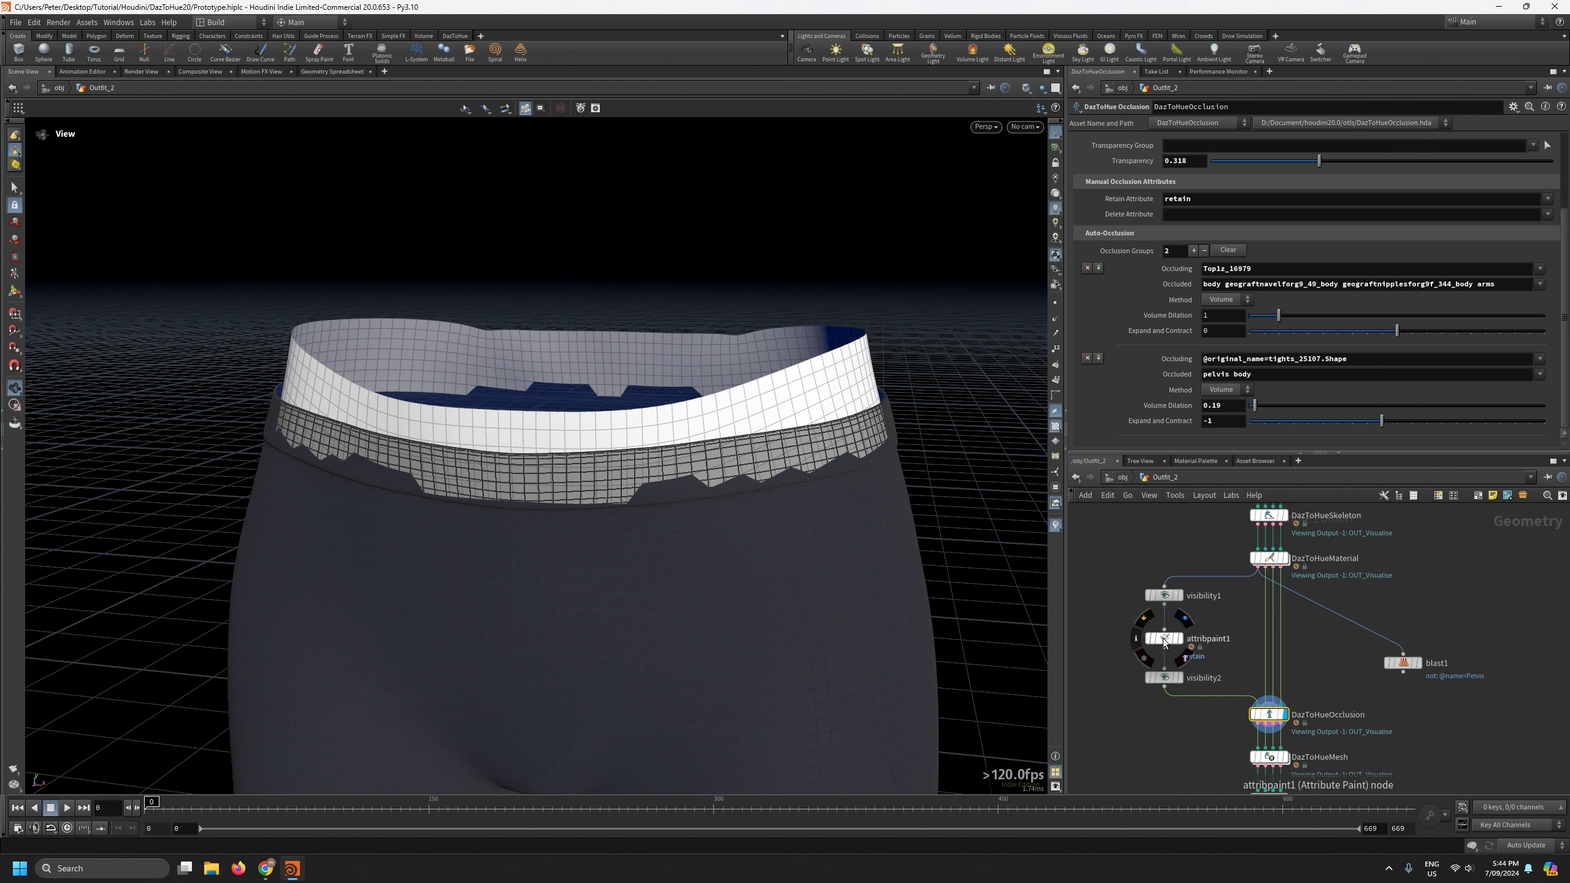
left_click(1163, 641)
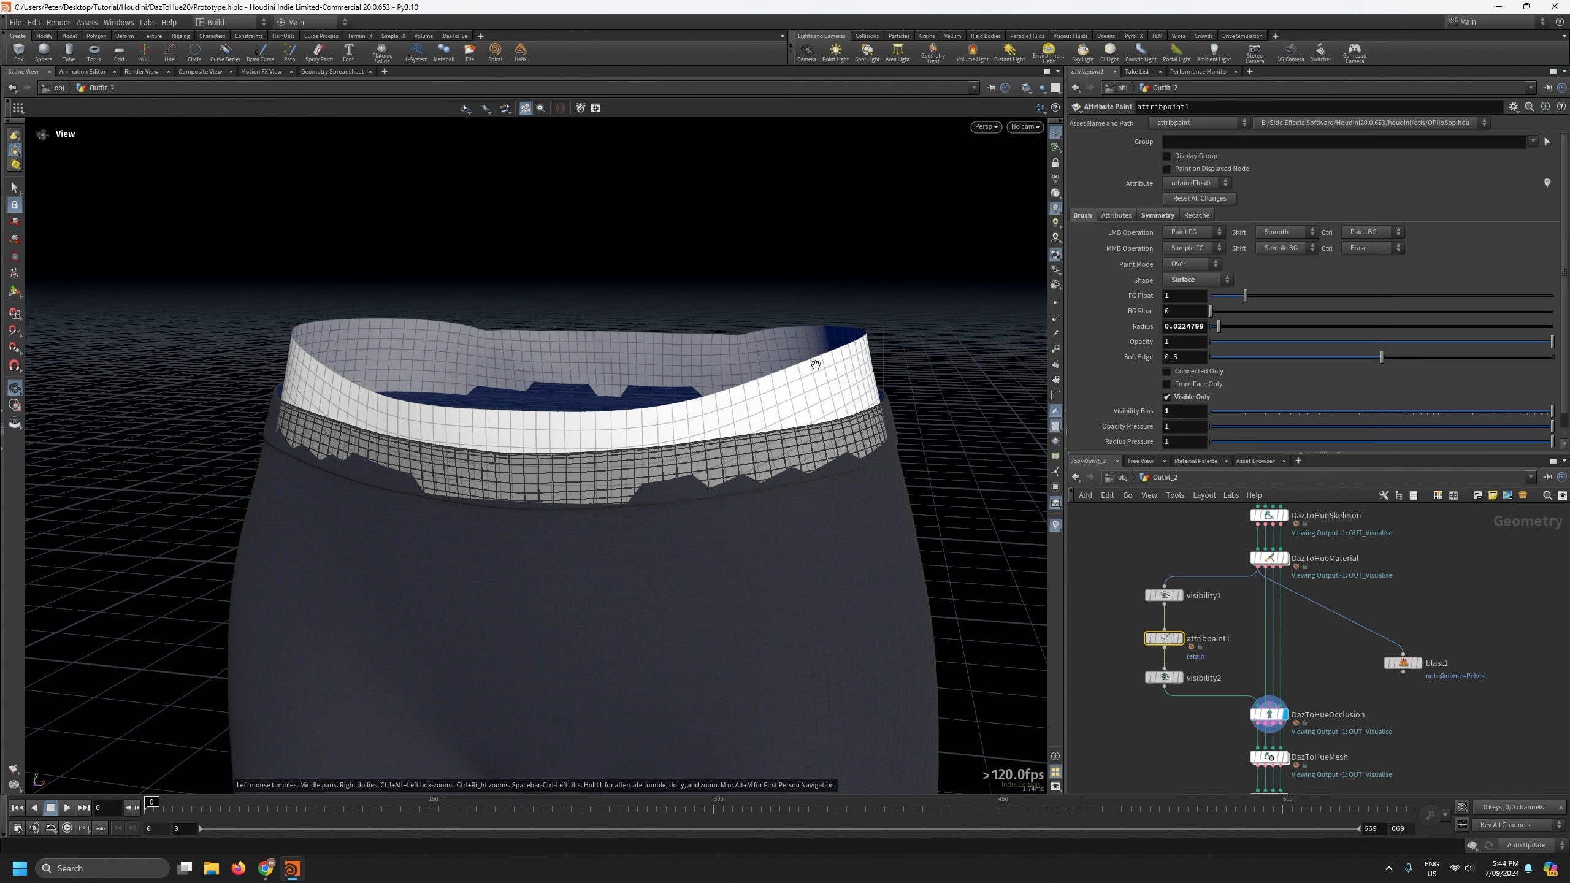
key("Return")
mouse_move(739, 371)
left_mouse_down()
mouse_move(684, 398)
mouse_move(451, 396)
left_mouse_up()
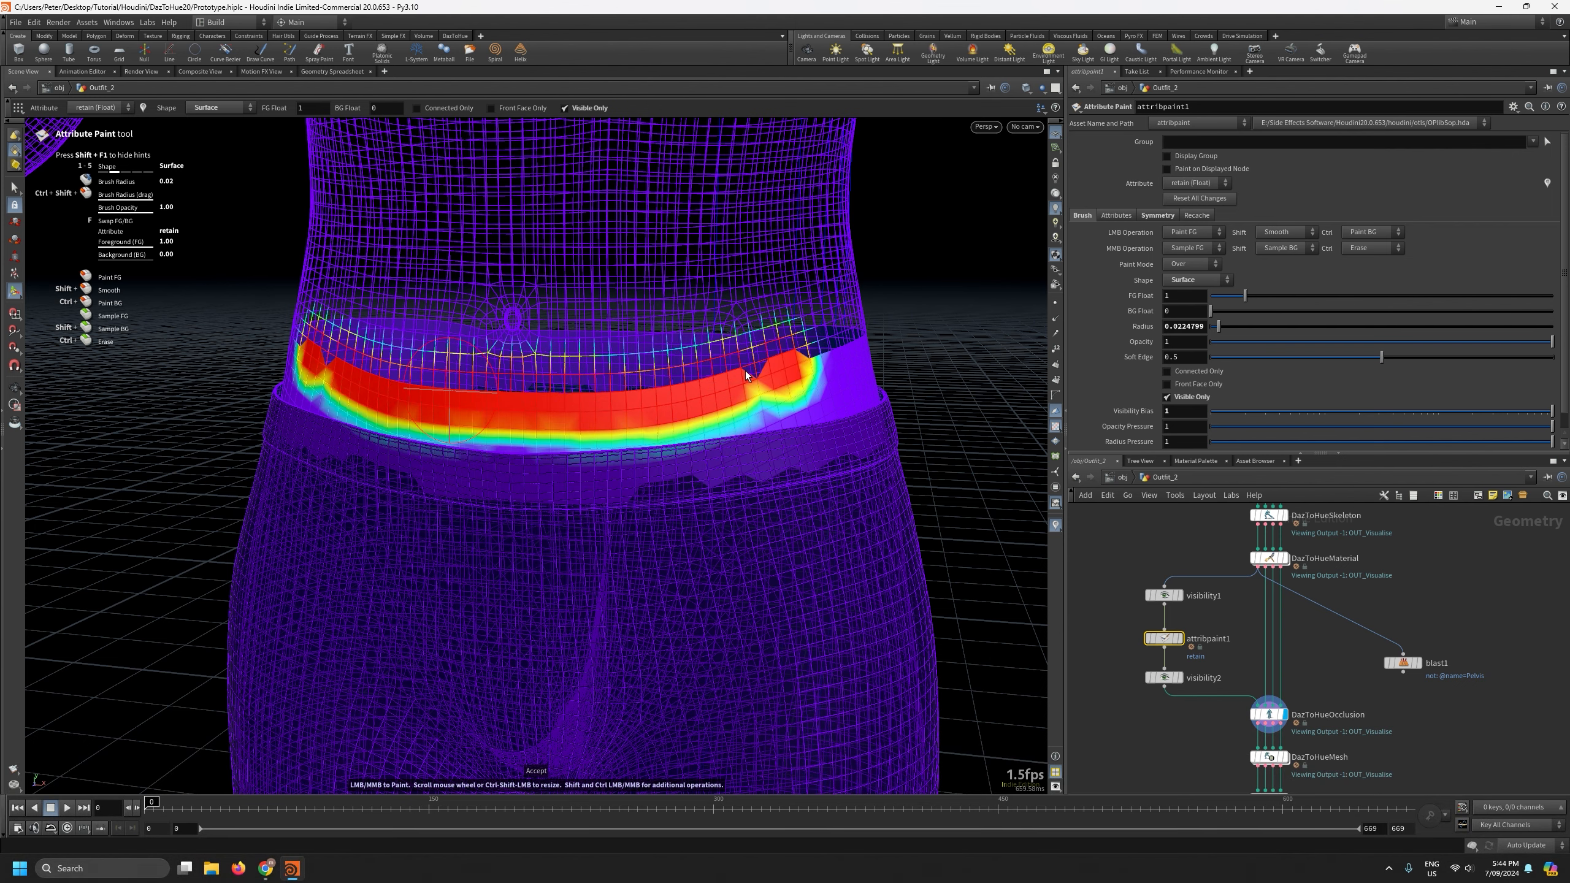
Paint the retain attribute across the back of the waist, and check the result on DazToHueOcclusion.
mouse_move(770, 384)
left_mouse_down("alt")
mouse_move(503, 500)
mouse_move(858, 455)
mouse_move(634, 438)
left_mouse_up("alt")
middle_click_drag(933, 456, 498, 483, "alt")
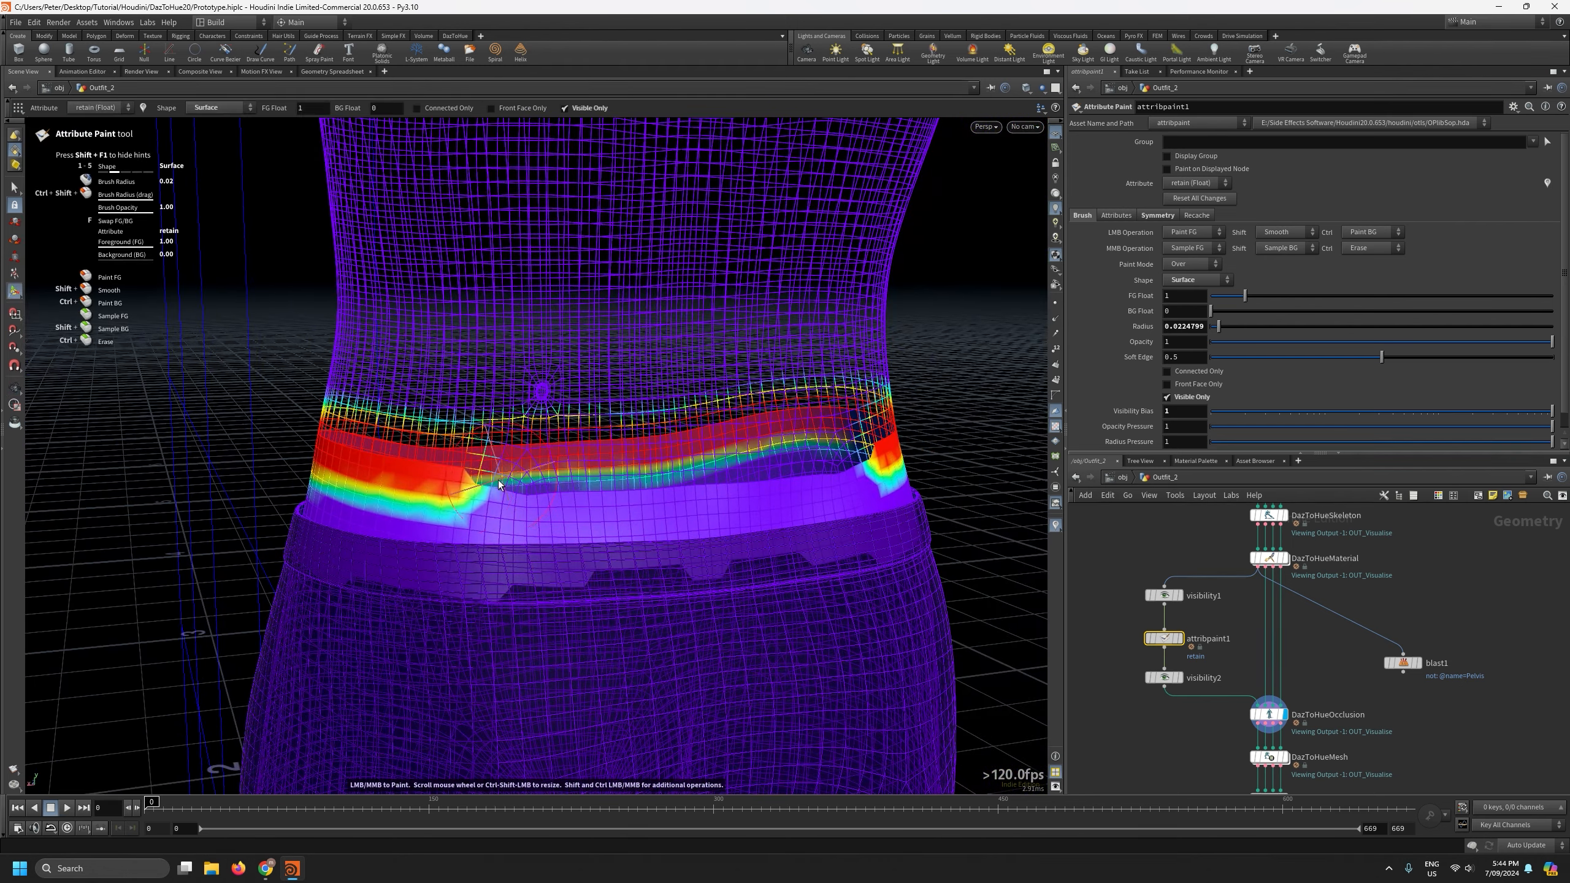
mouse_move(498, 484)
left_mouse_down()
mouse_move(691, 487)
mouse_move(851, 464)
mouse_move(825, 468)
left_mouse_up()
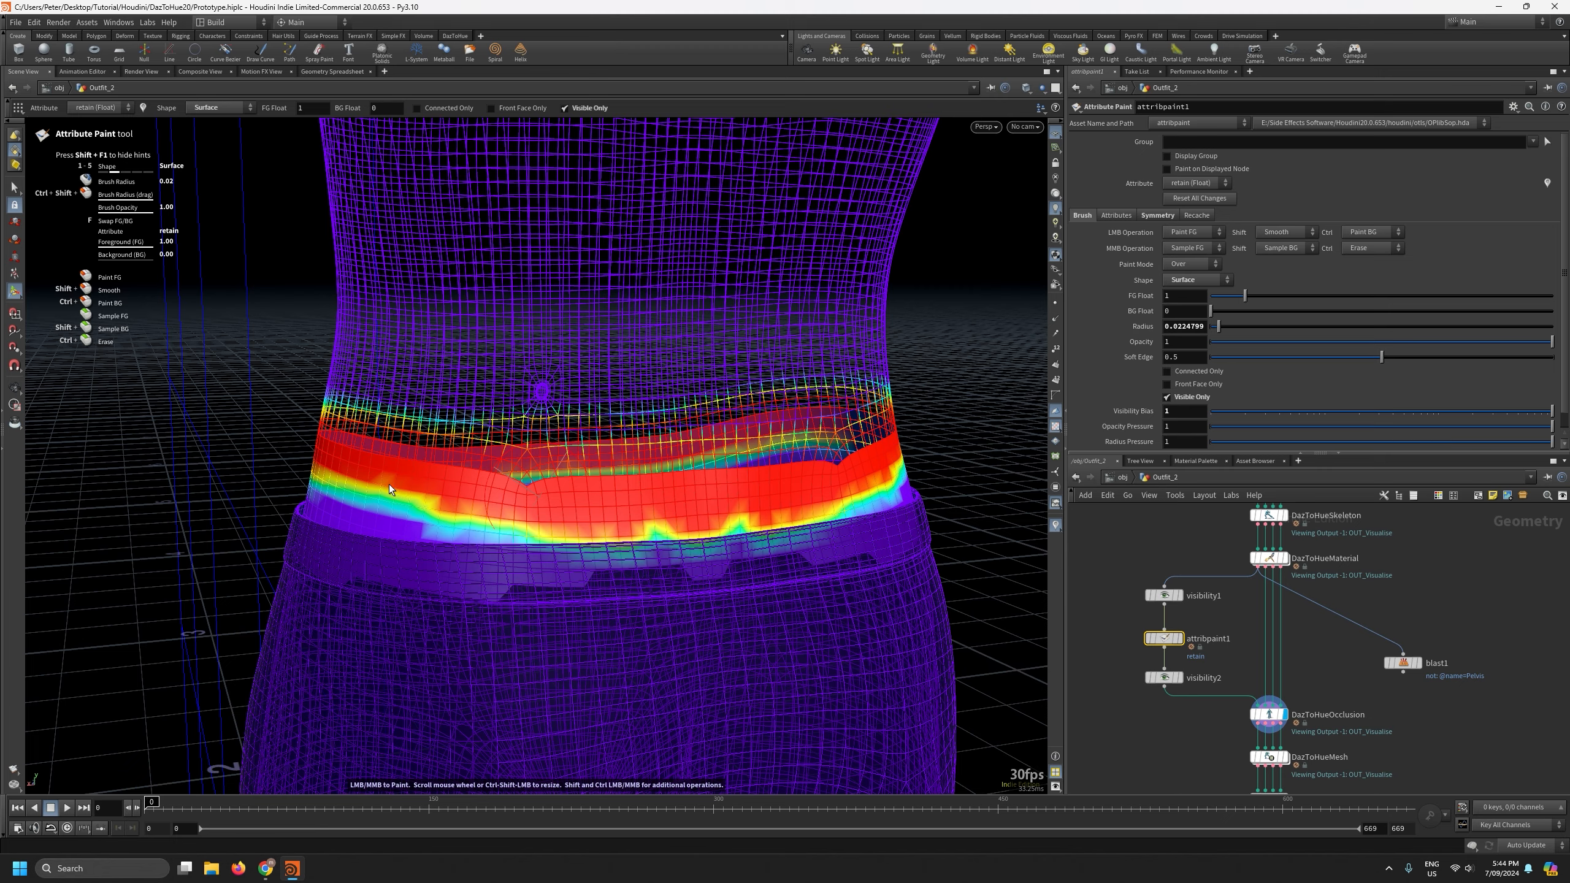
left_click_drag(389, 483, 357, 471)
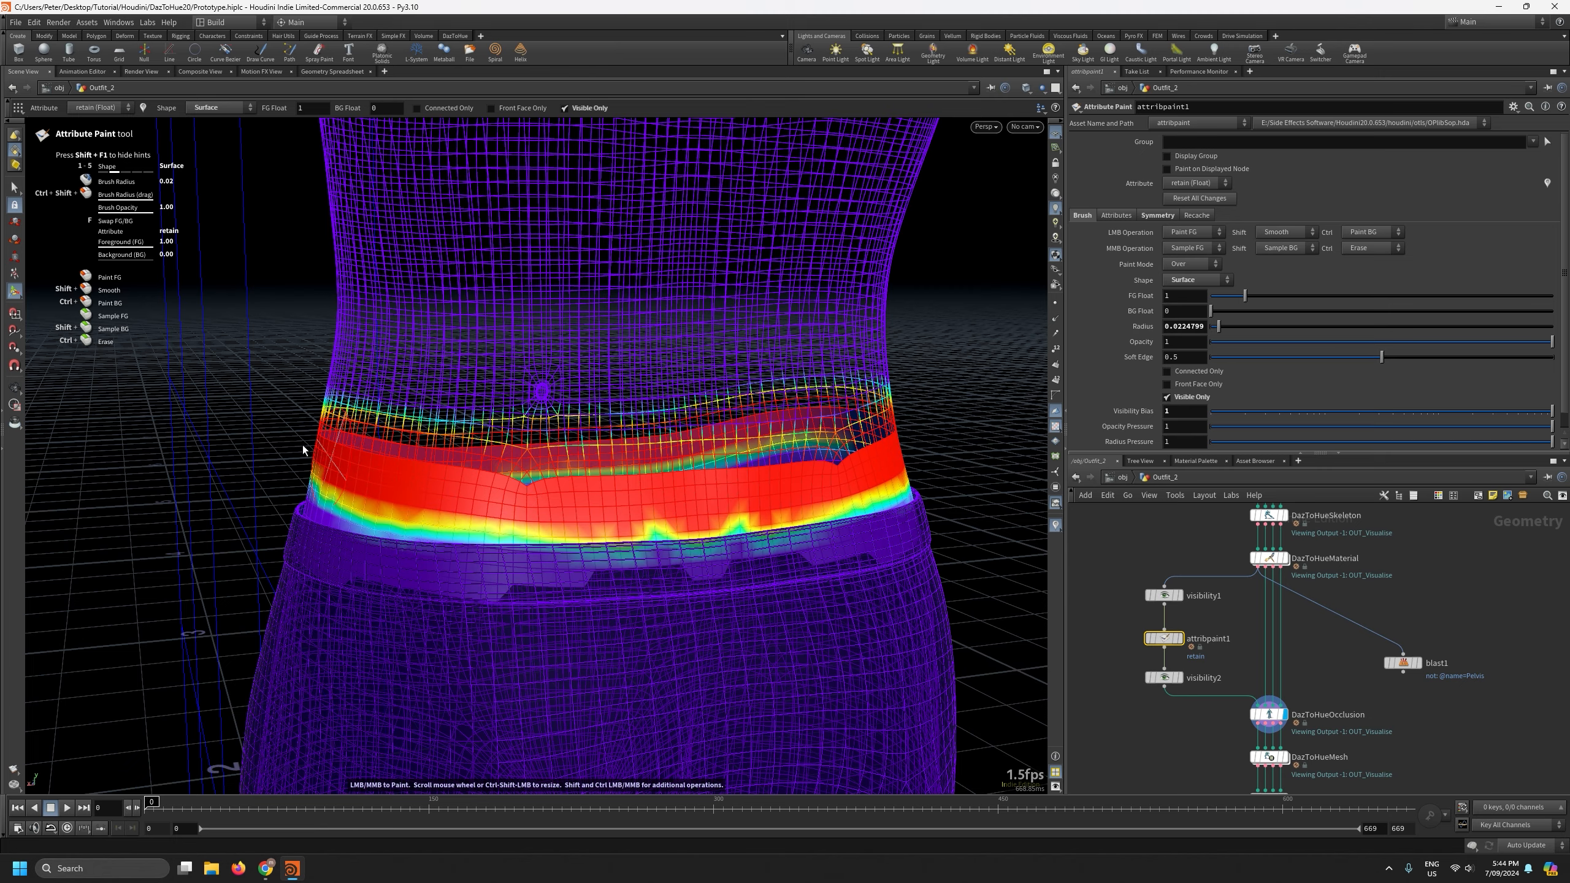
key("Escape")
left_click_drag(308, 429, 720, 446)
key("Escape")
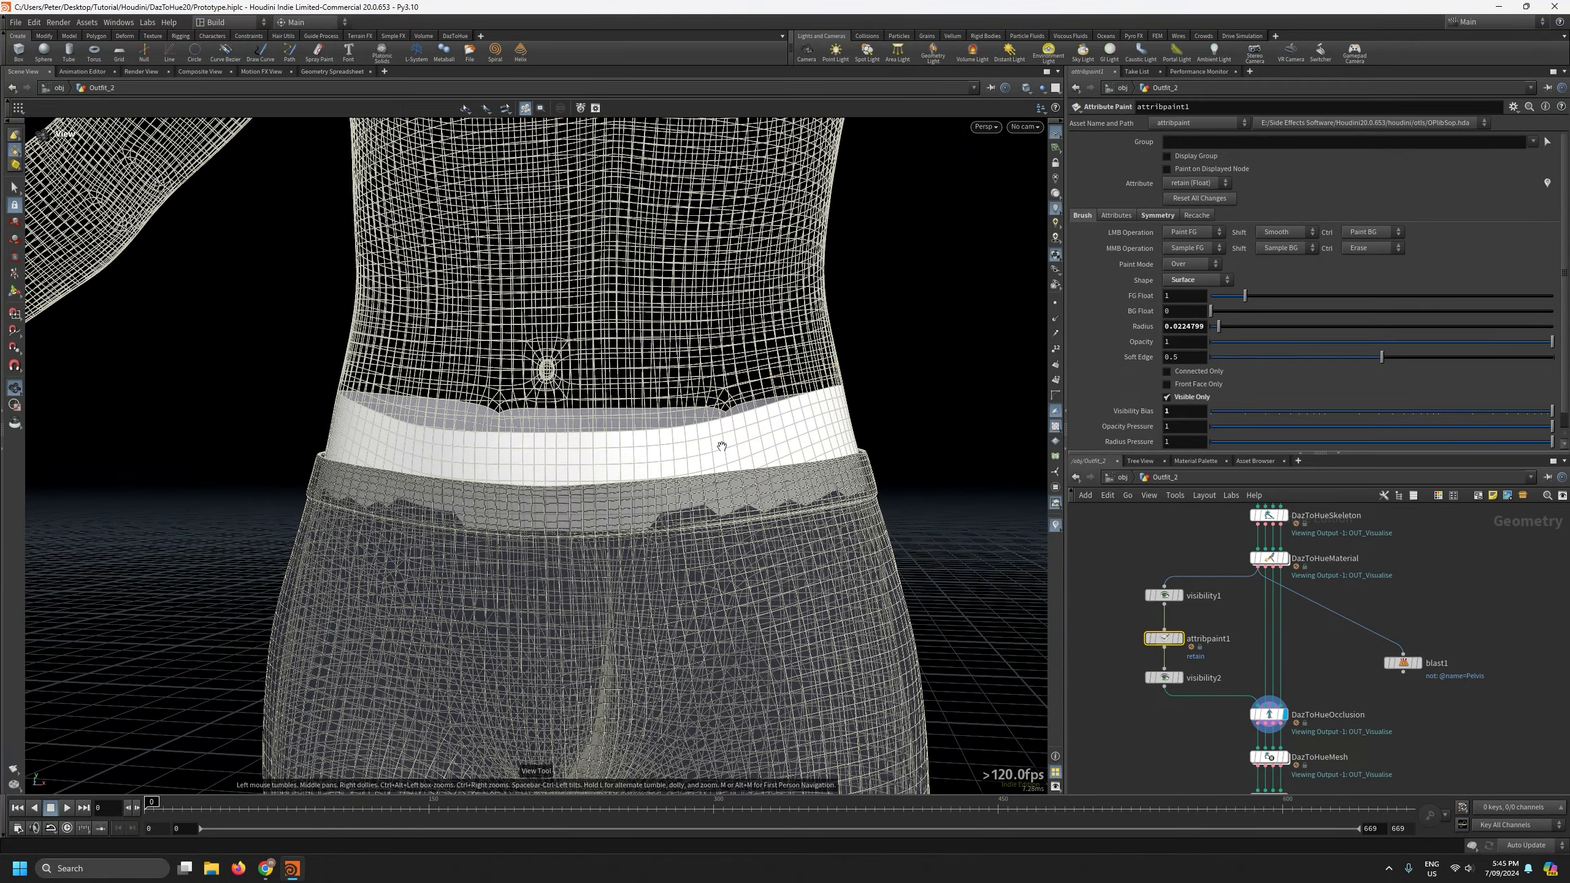
left_click(1265, 723)
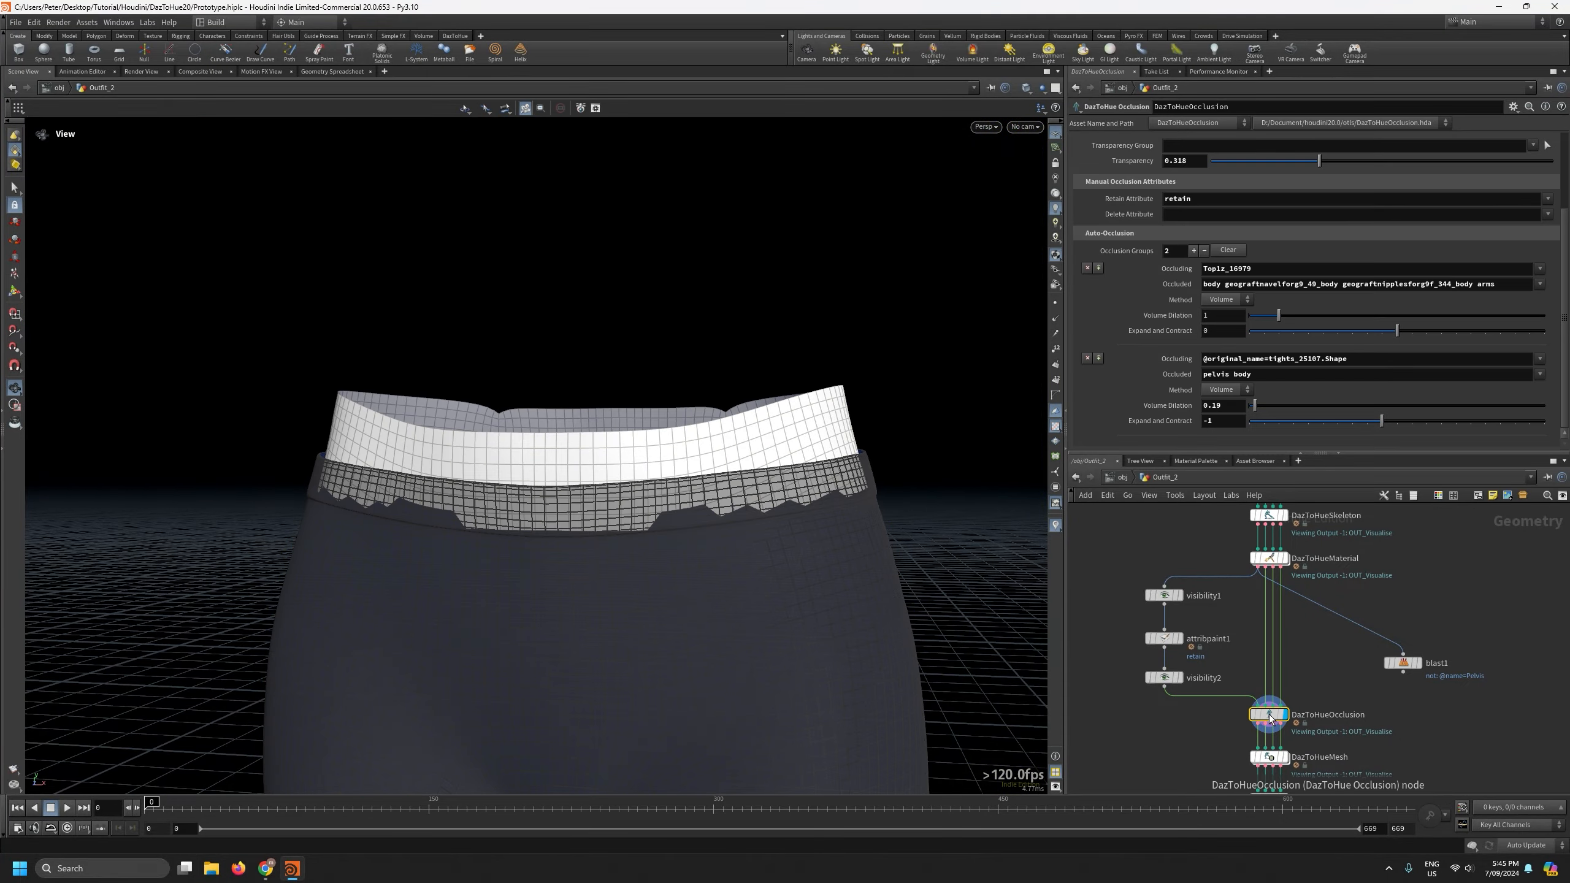
Delete the blast1 node and save the scene.
mouse_move(1415, 670)
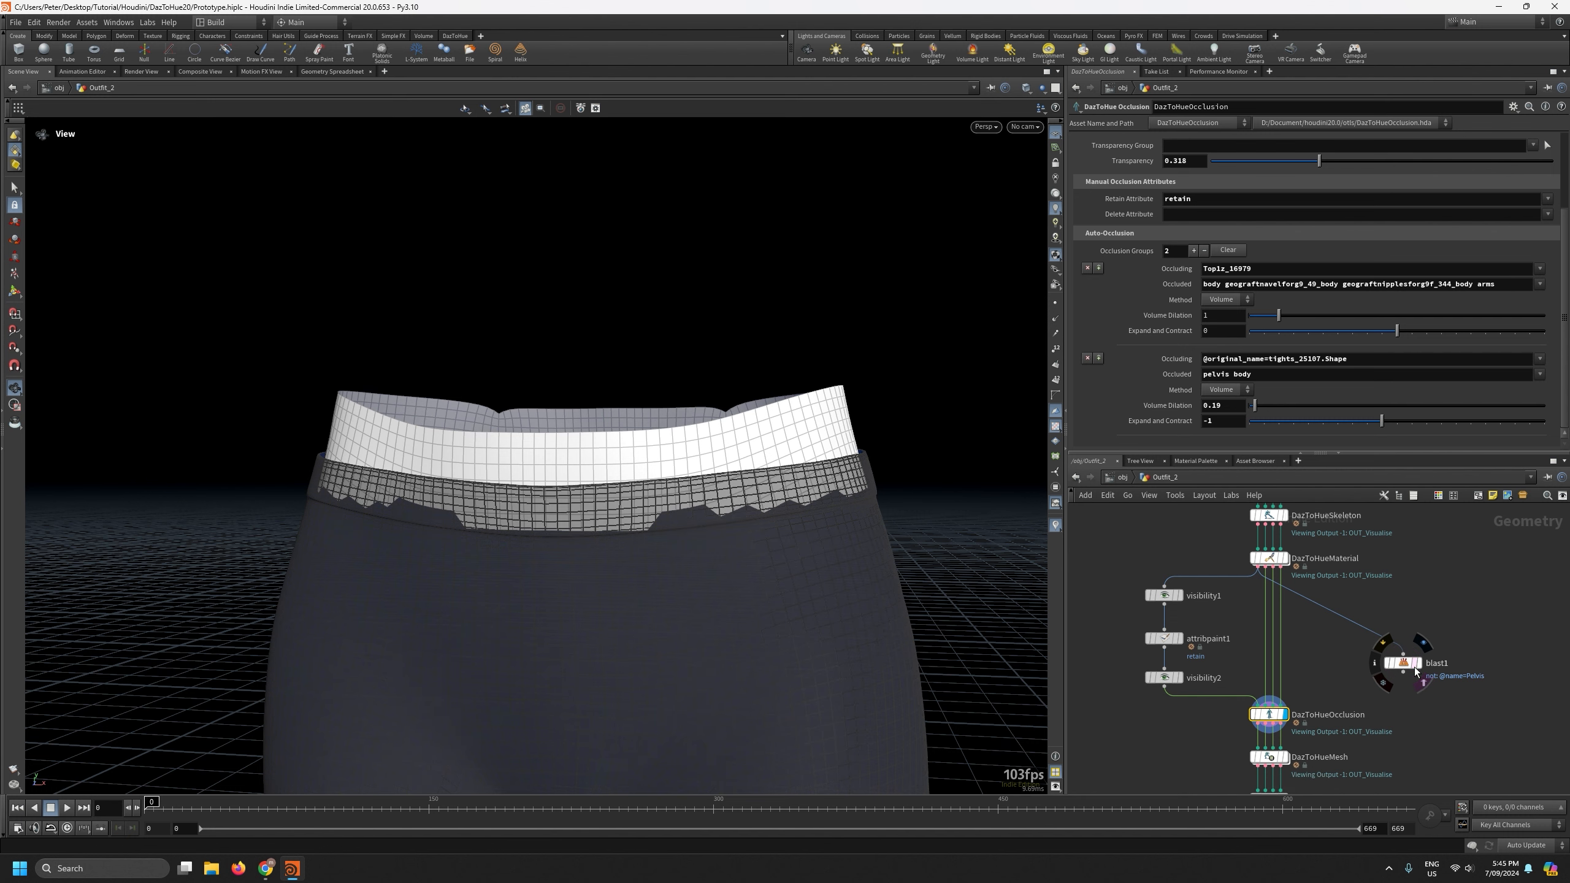
scroll(1395, 667, "down", 2)
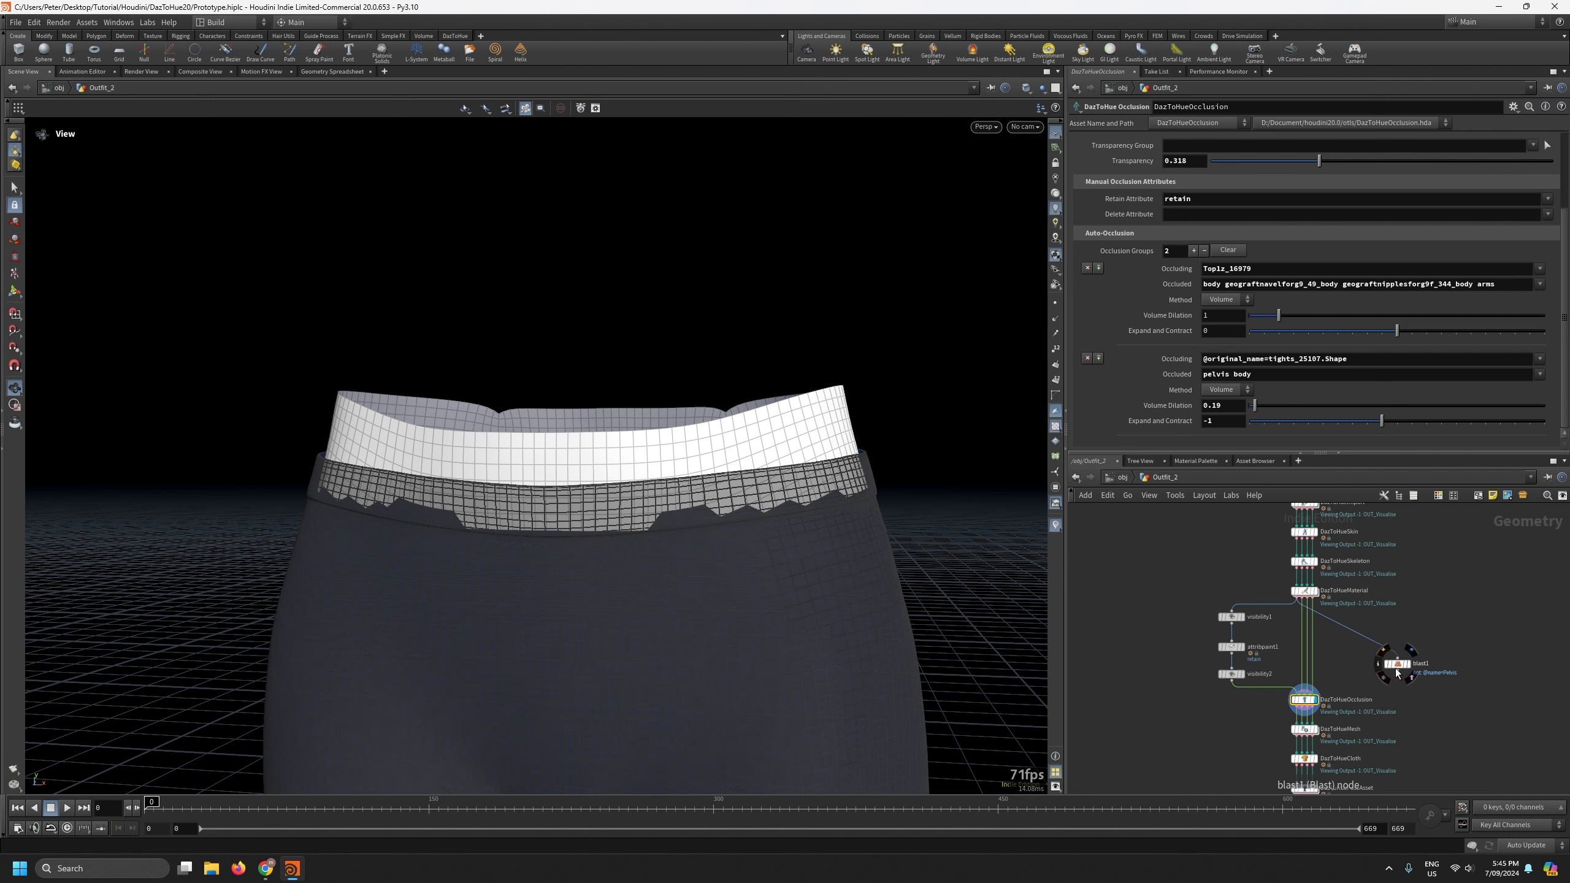
left_click(1395, 665)
key("Delete")
middle_click_drag(1395, 670, 1335, 593)
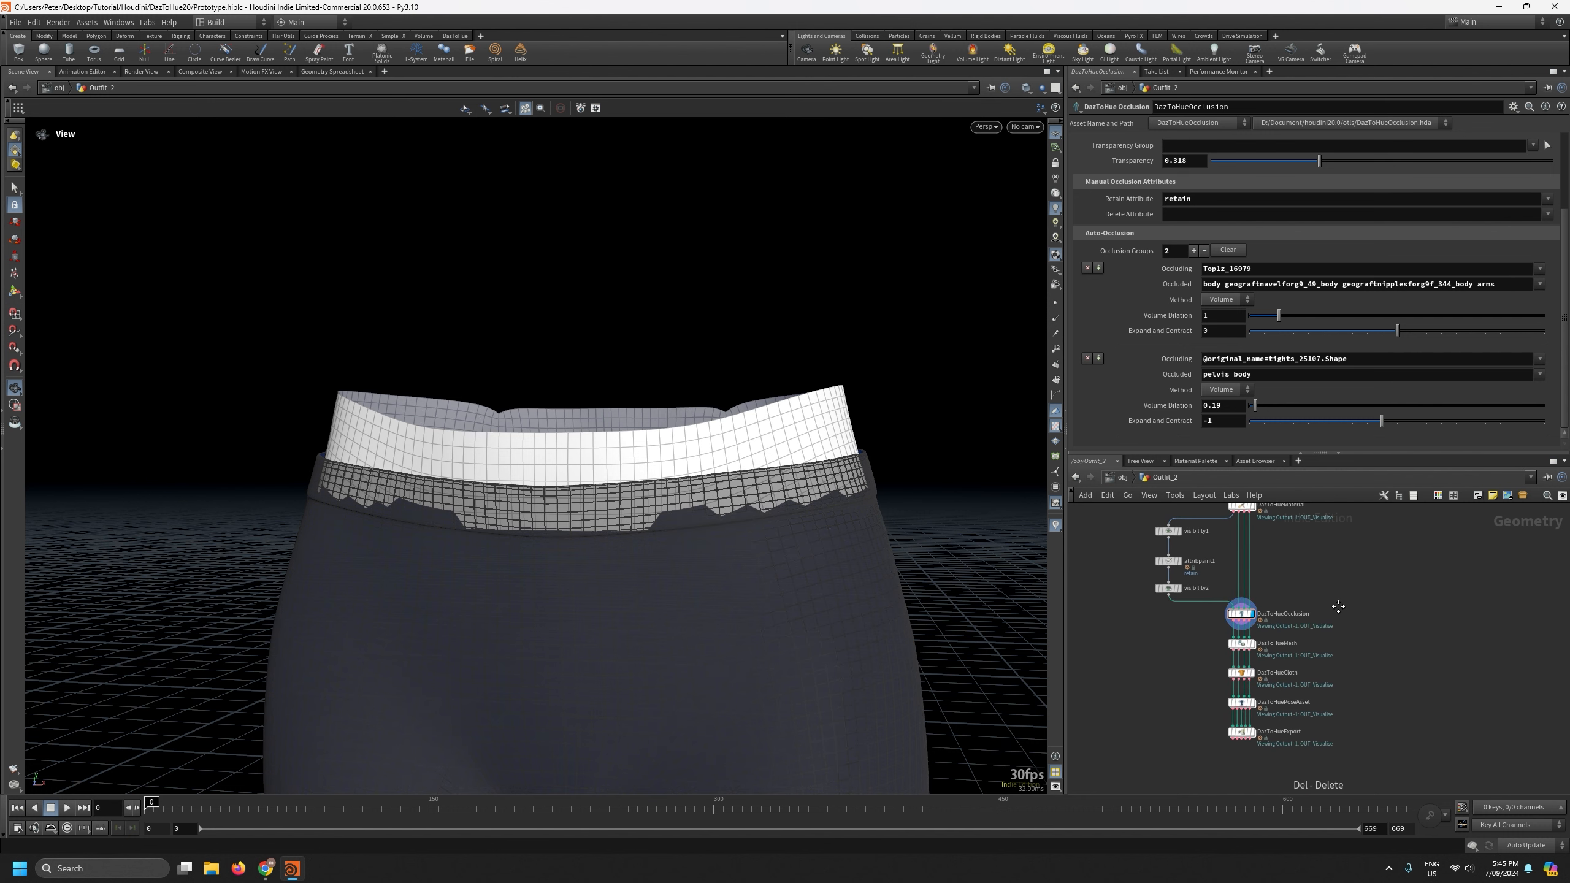
key("ctrl+s")
left_click(1240, 735)
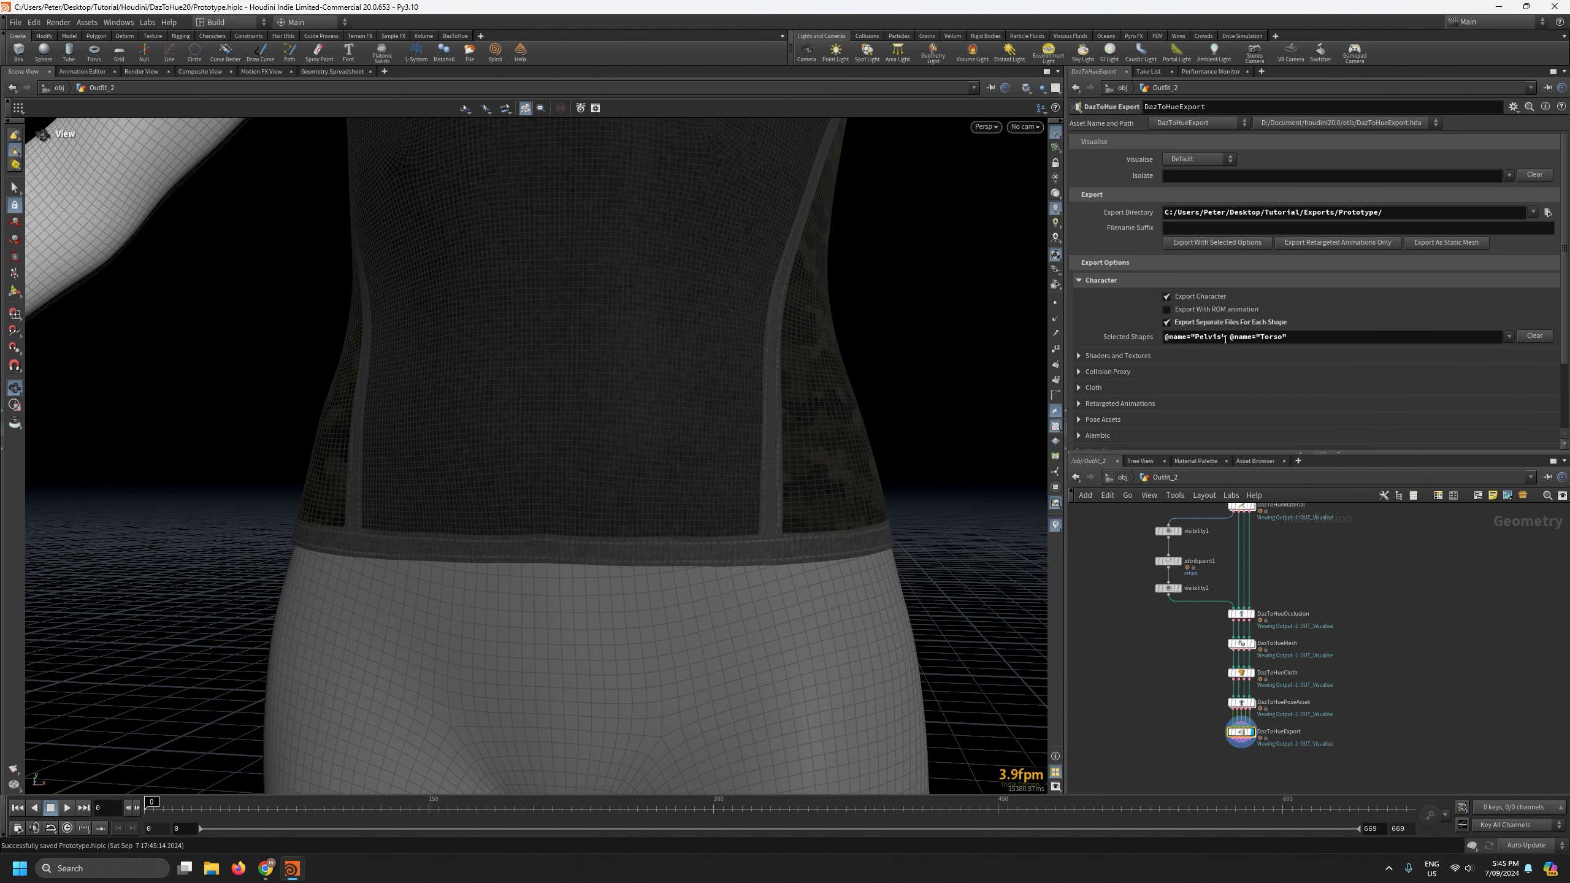
left_click_drag(1227, 337, 1518, 334)
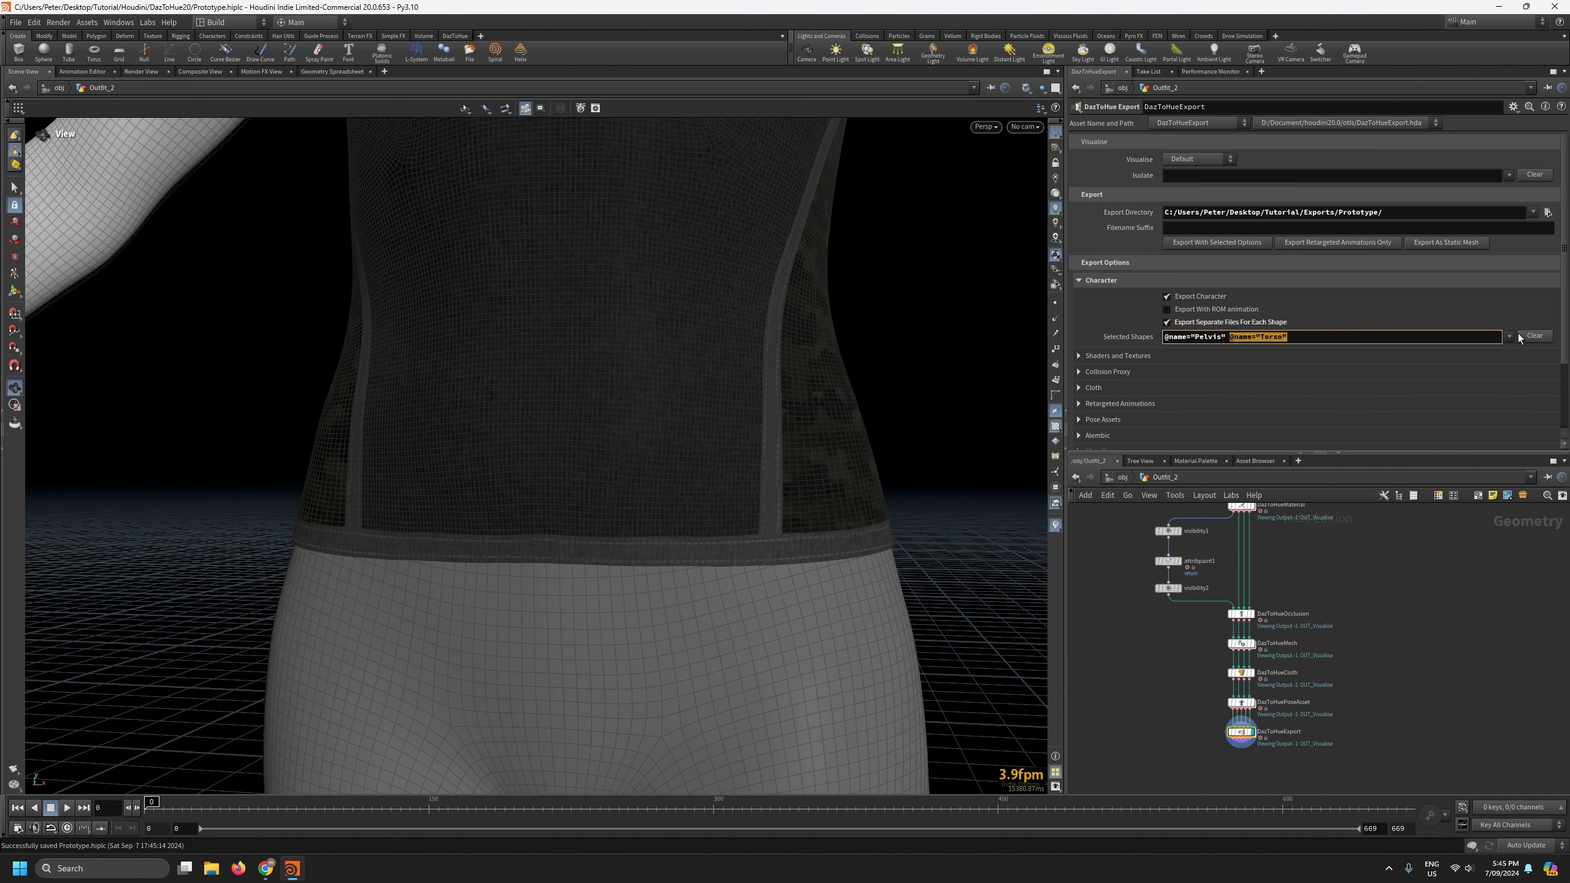
key("Delete")
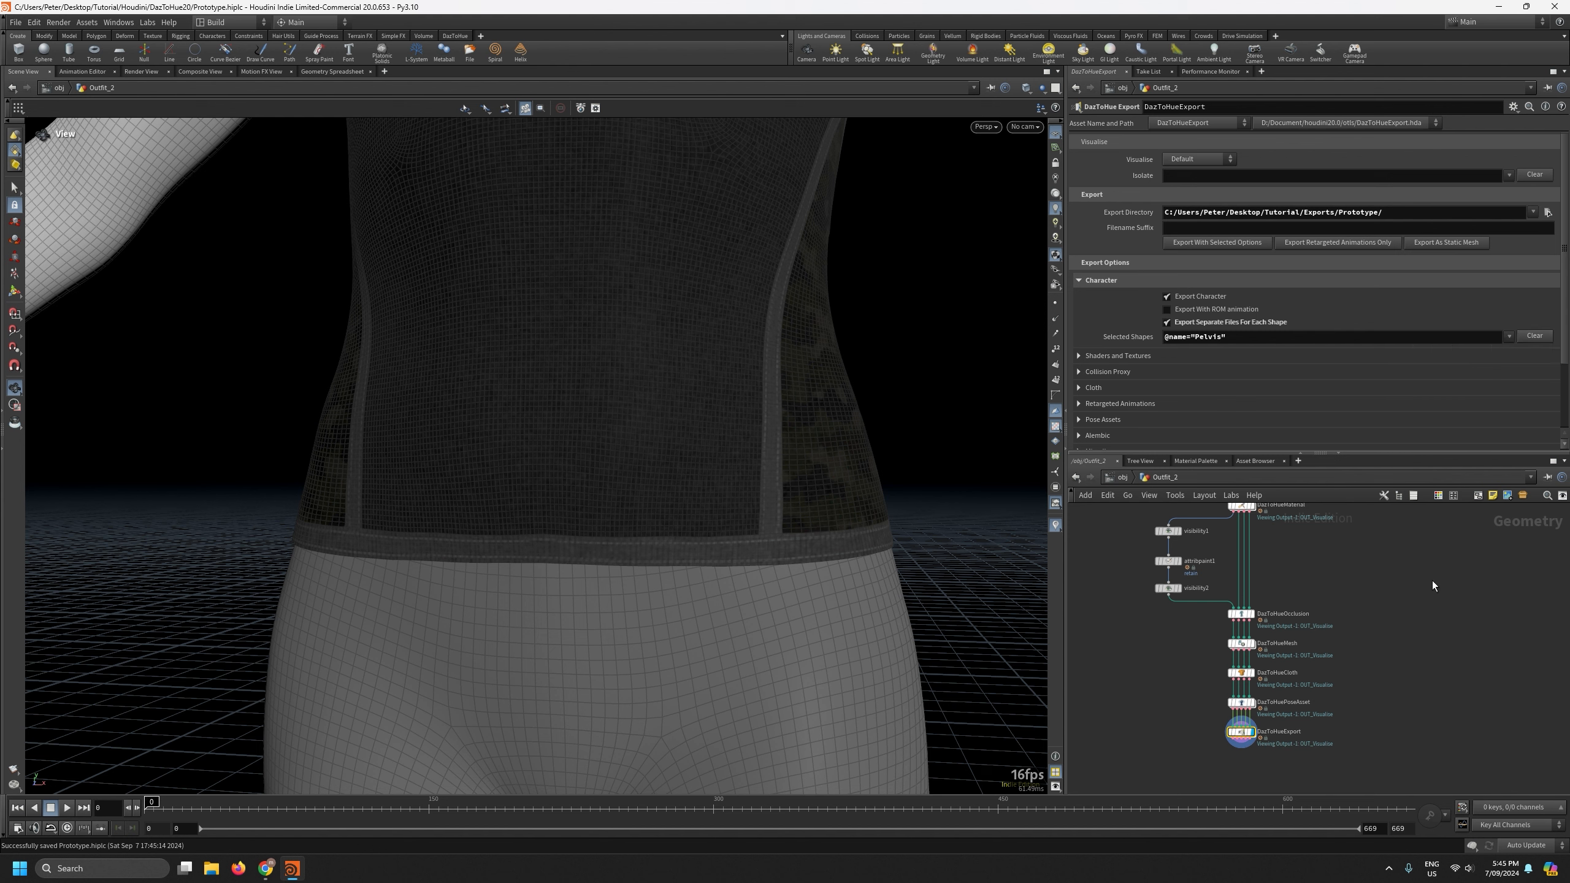
key("ctrl+s")
left_click(1199, 243)
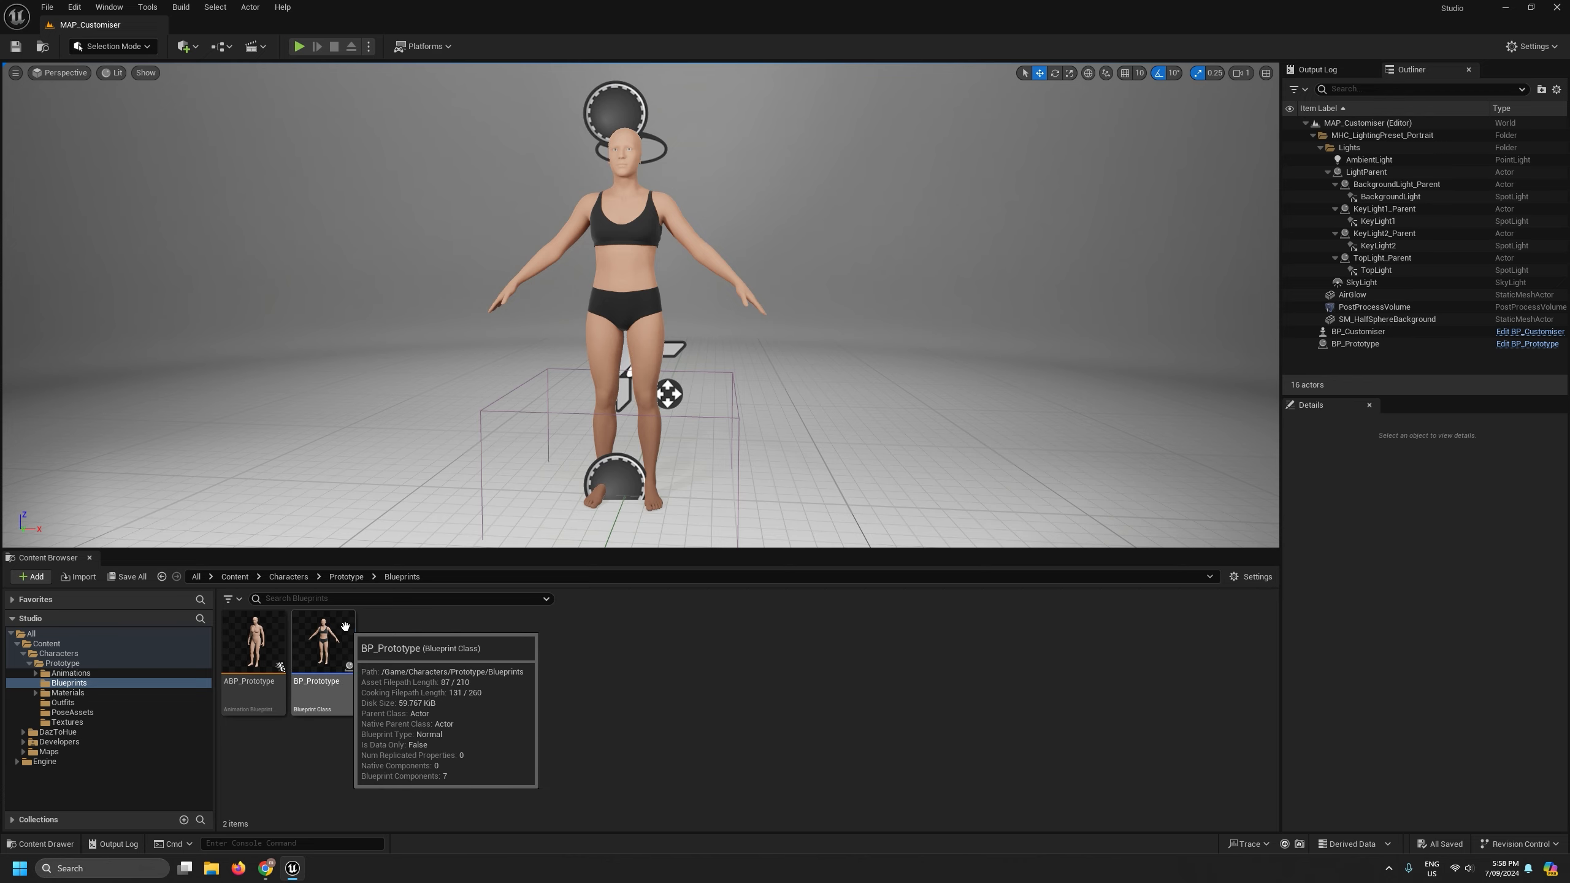
Open the BP_Prototype blueprint in a separate, resized window beside the character in the level viewport, and widen its component list.
left_click(344, 627)
double_click(344, 627)
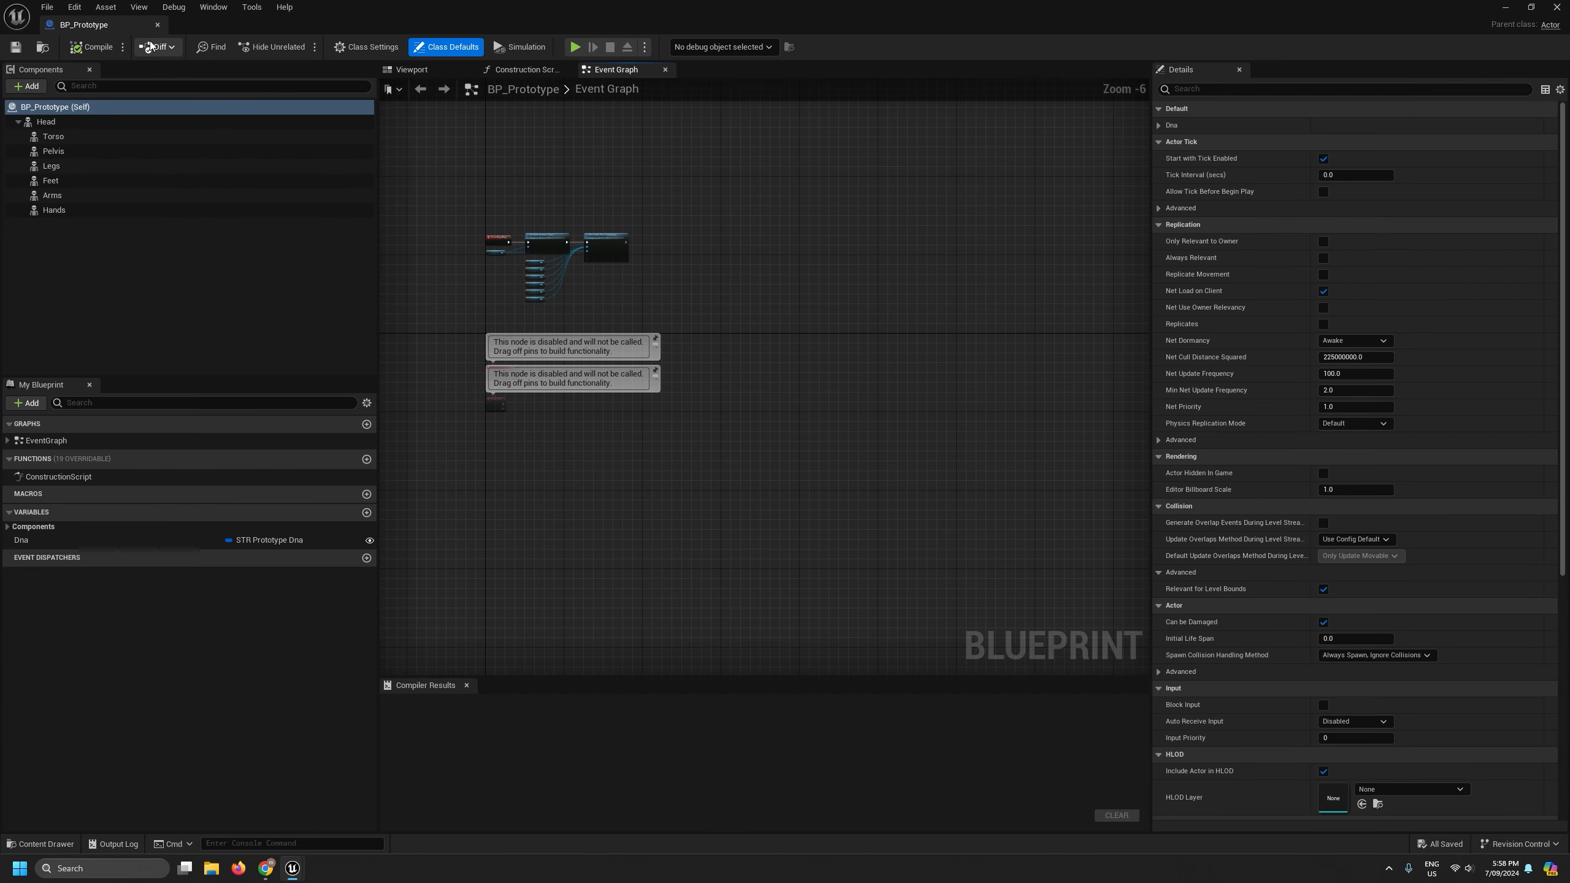
left_click_drag(86, 25, 811, 163)
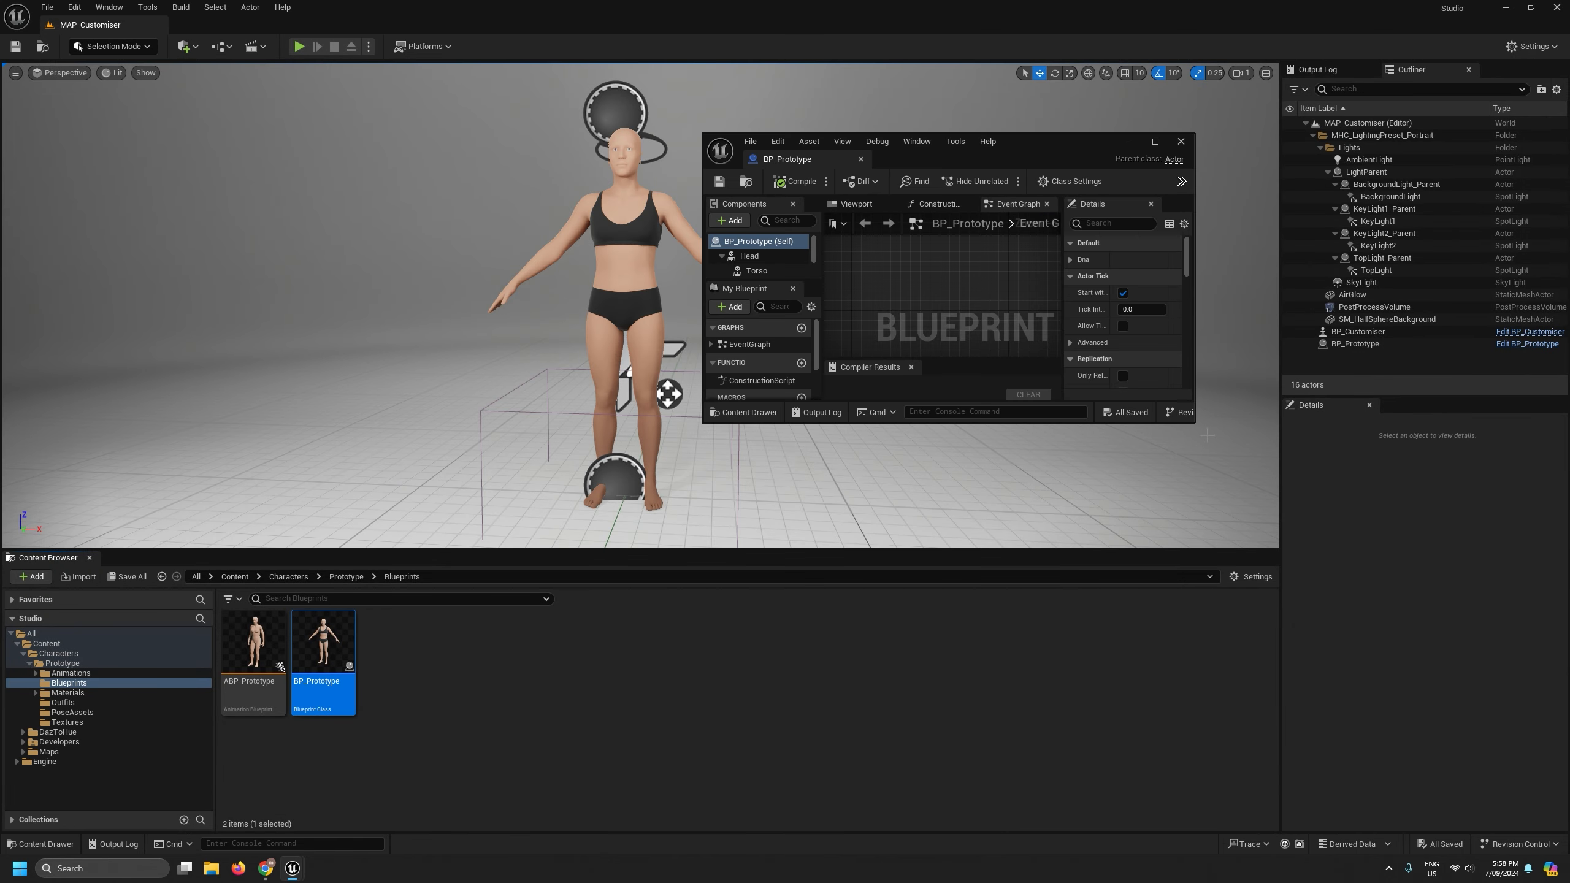
left_click_drag(1194, 424, 1478, 752)
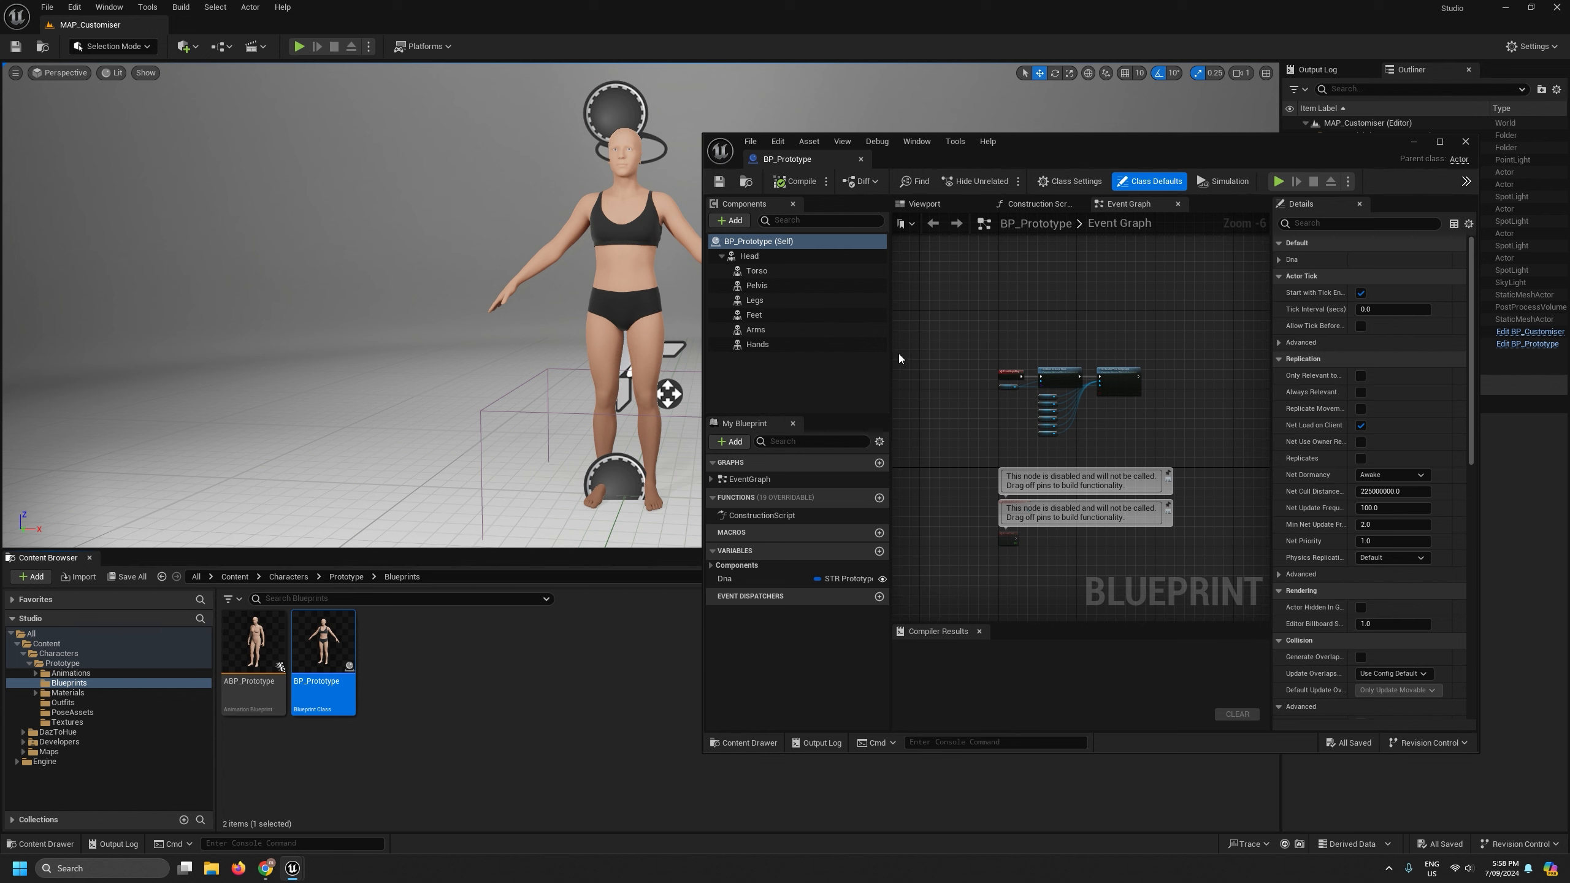
left_click_drag(890, 351, 913, 351)
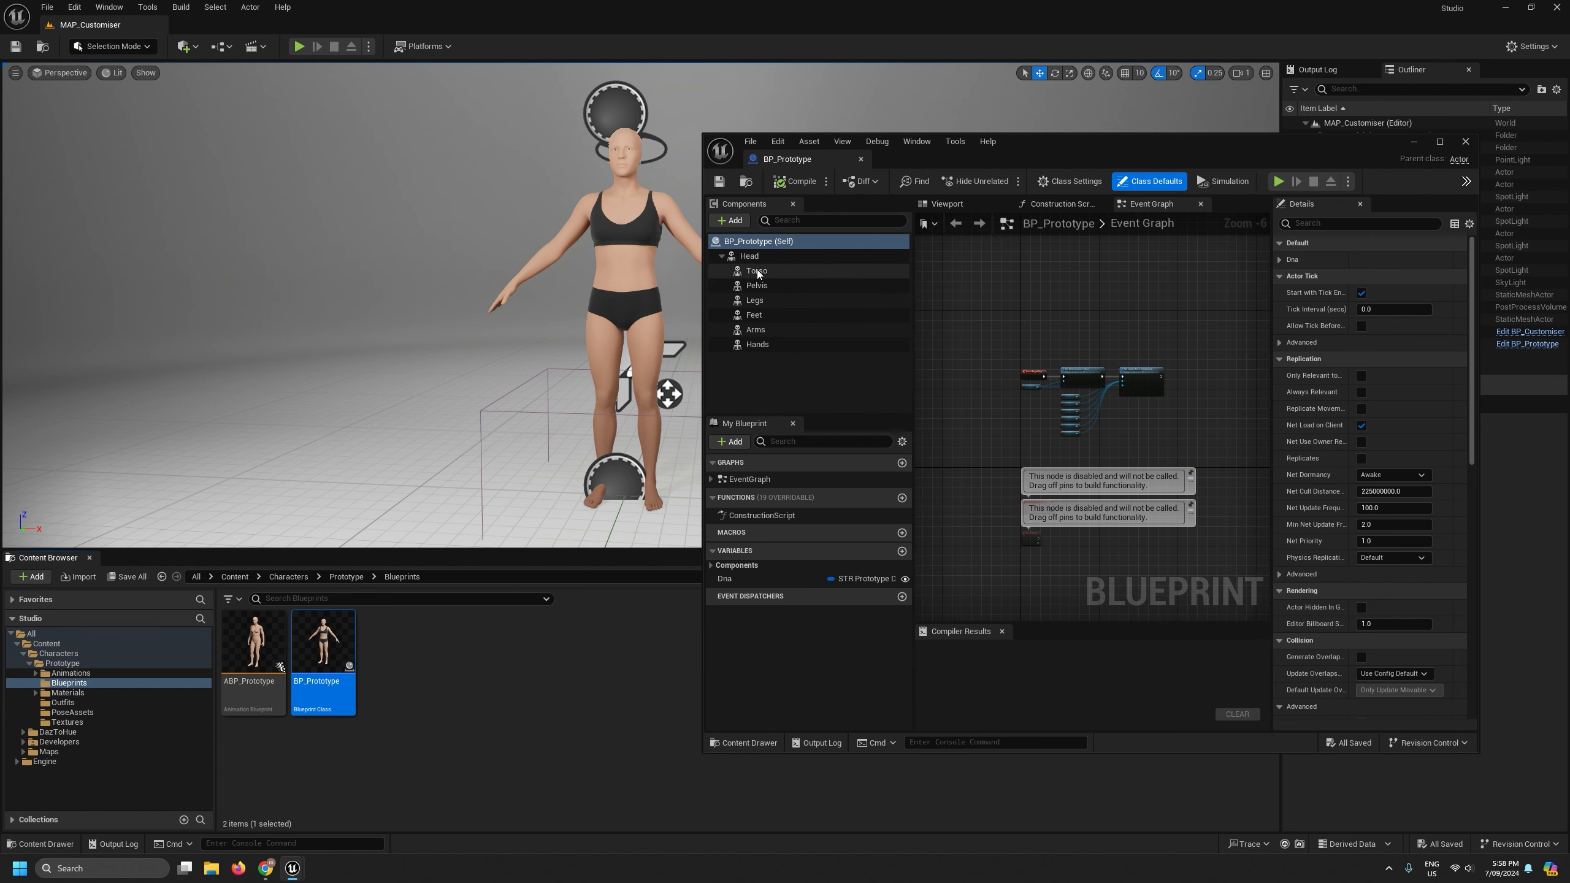
Set the Pelvis component's skeletal mesh to SKM_Outfit2Pelvis, and inspect the waist gap on the character up close.
left_click(756, 285)
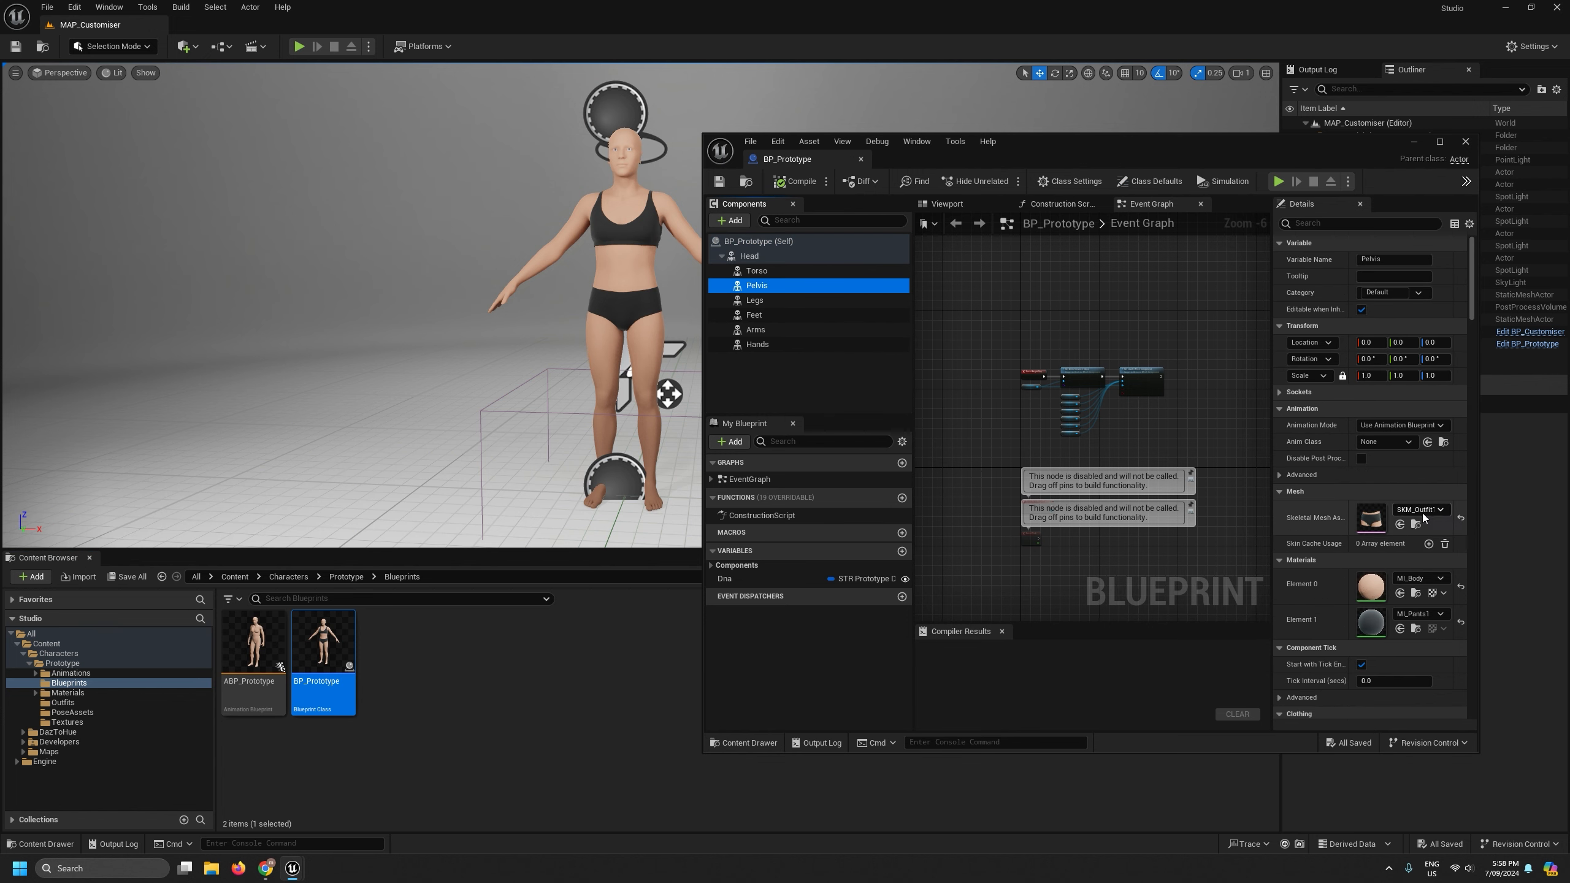
left_click(1422, 513)
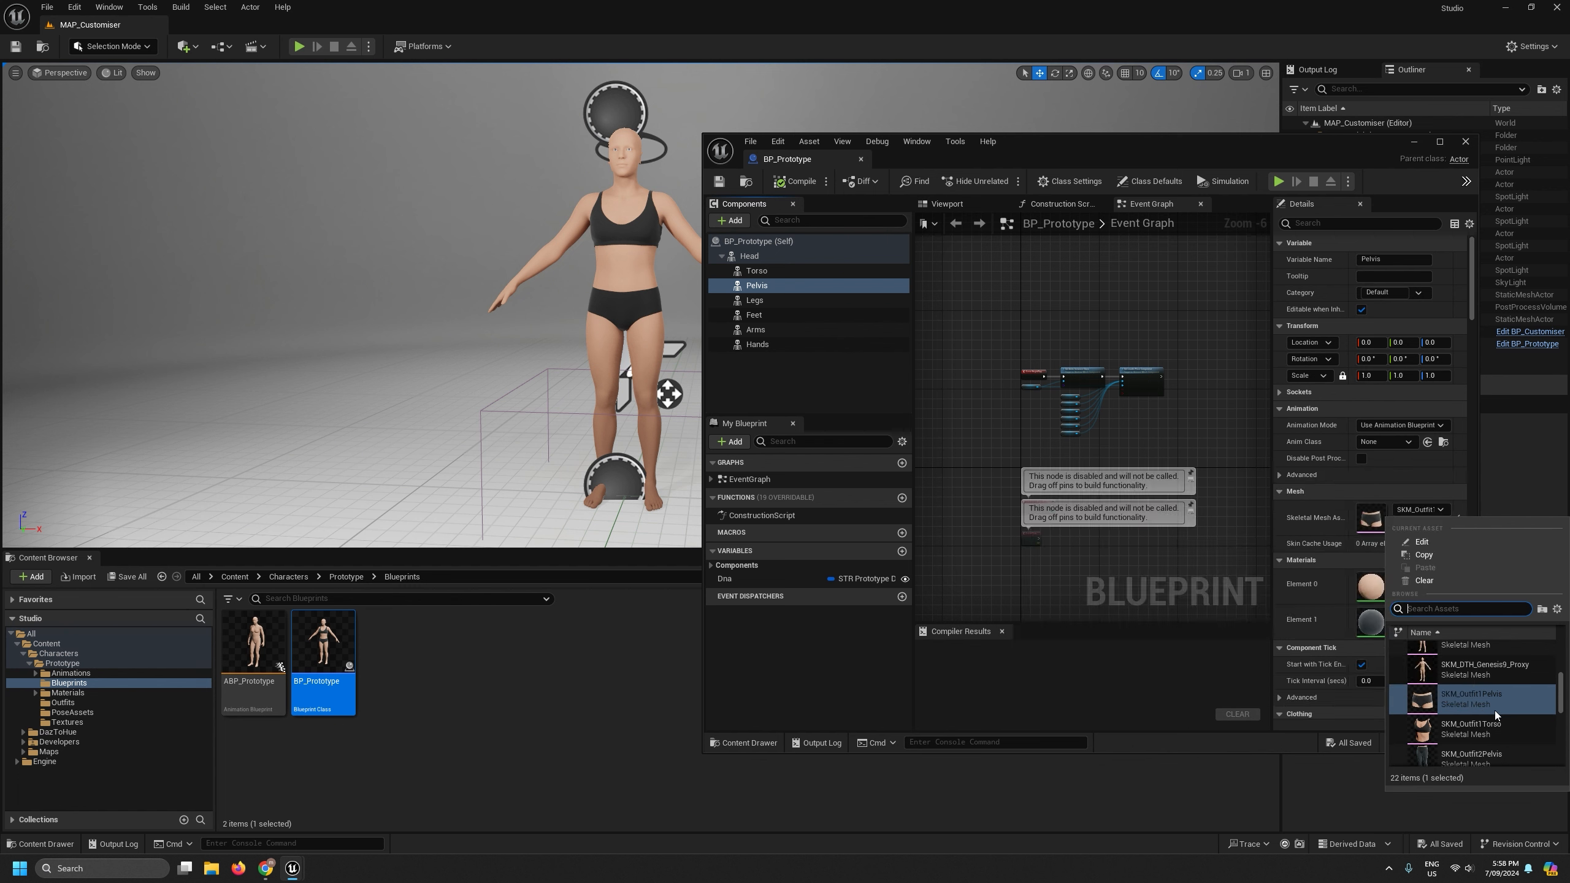
left_click(1481, 741)
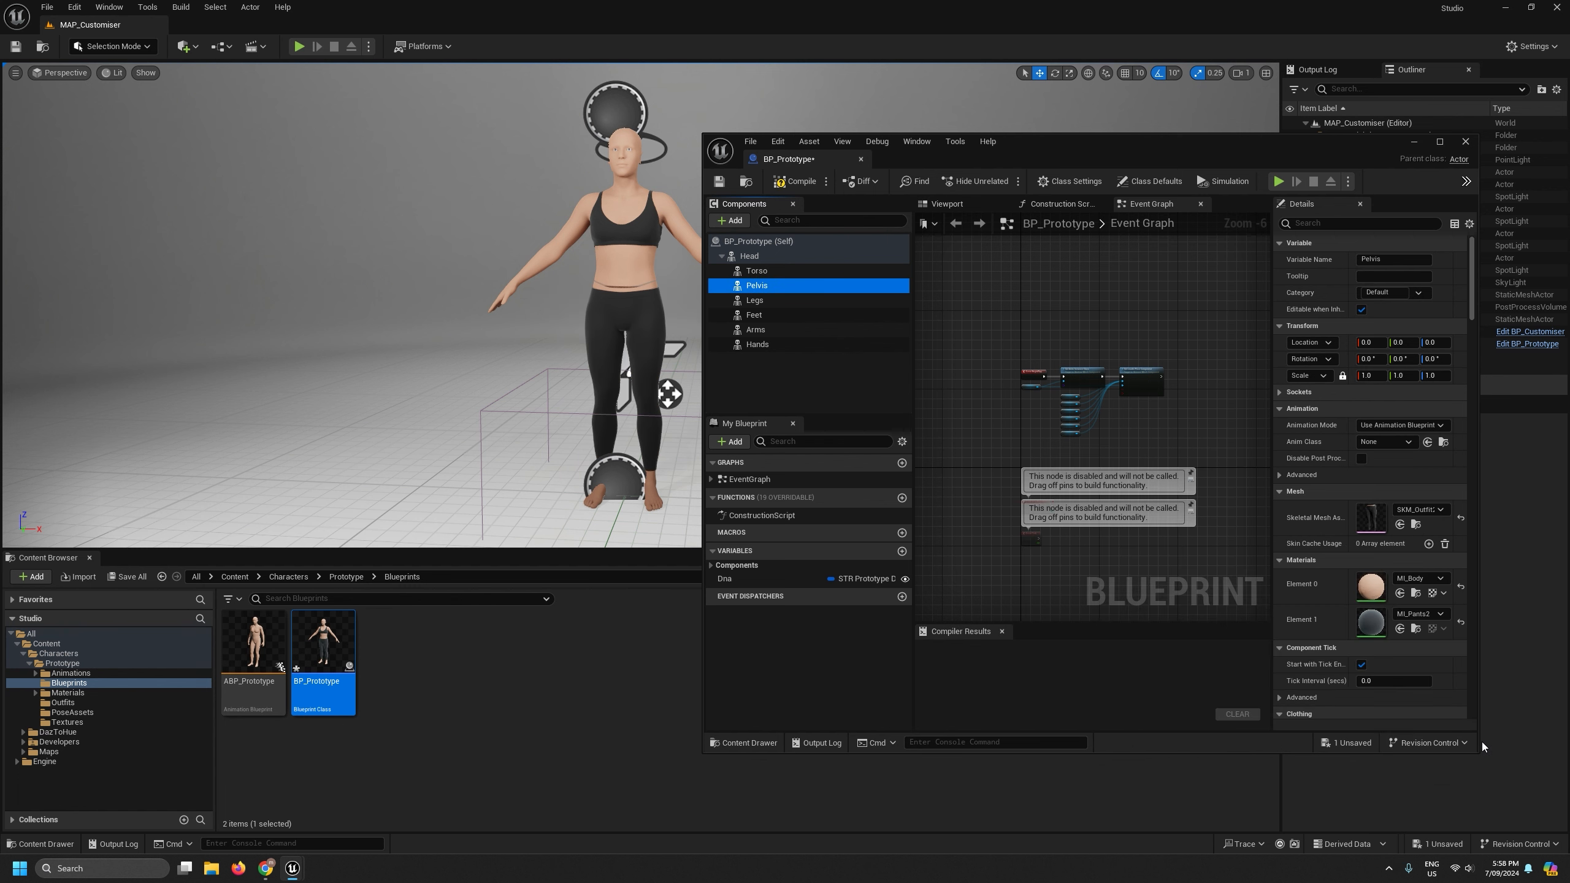
mouse_move(655, 411)
right_mouse_down()
mouse_move(654, 395)
mouse_move(680, 402)
right_mouse_up()
key("w")
Reimport the SKM_Outfit2Pelvis skeletal mesh from the Outfits folder.
left_click(62, 702)
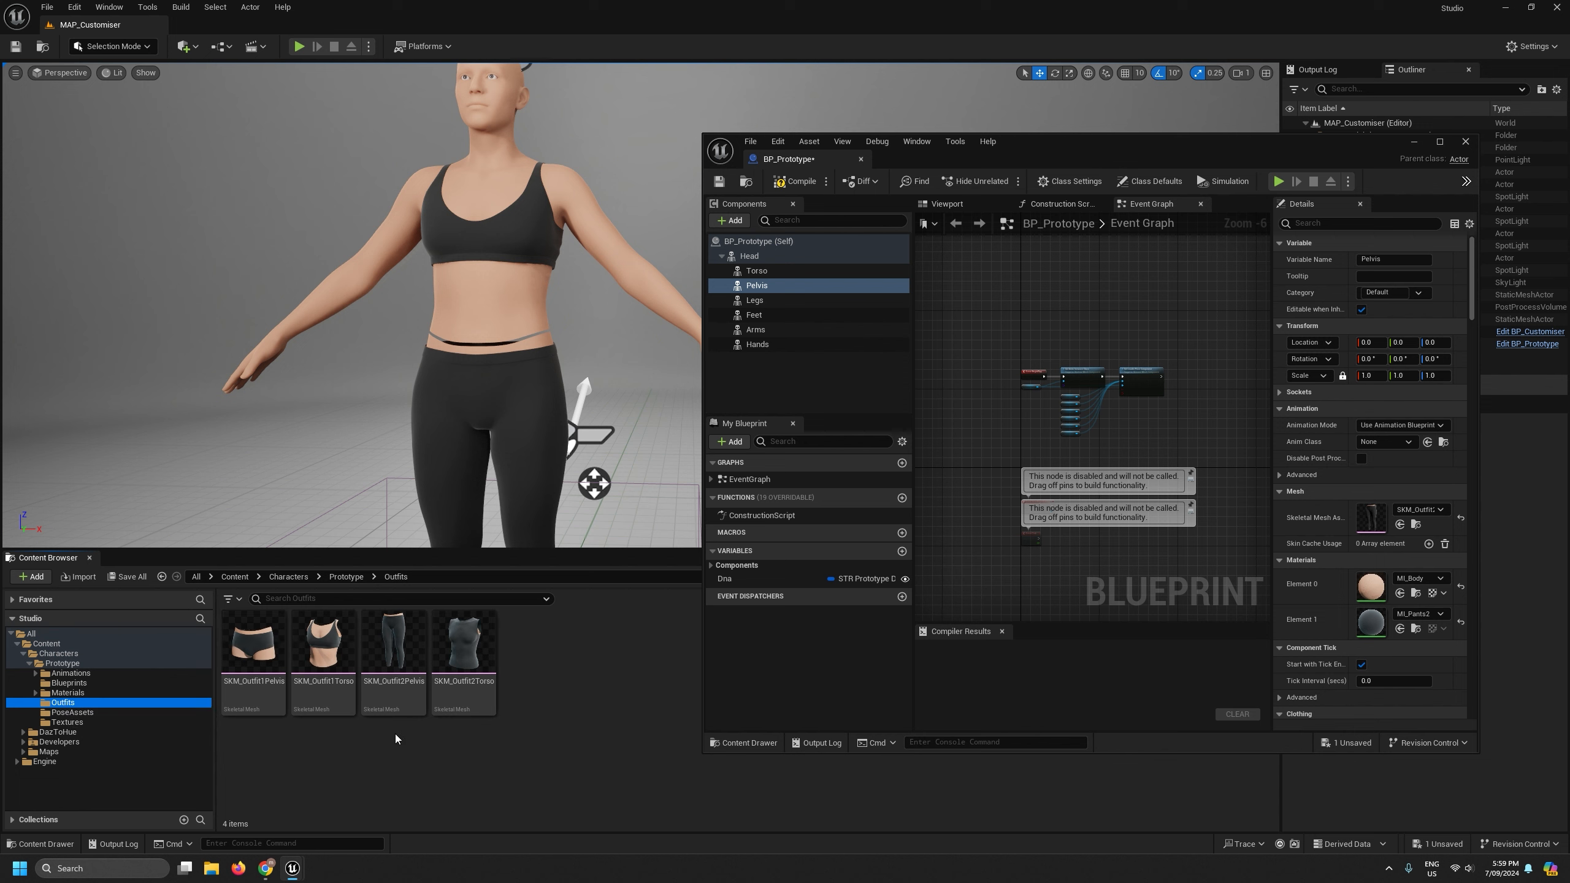
right_click(399, 634)
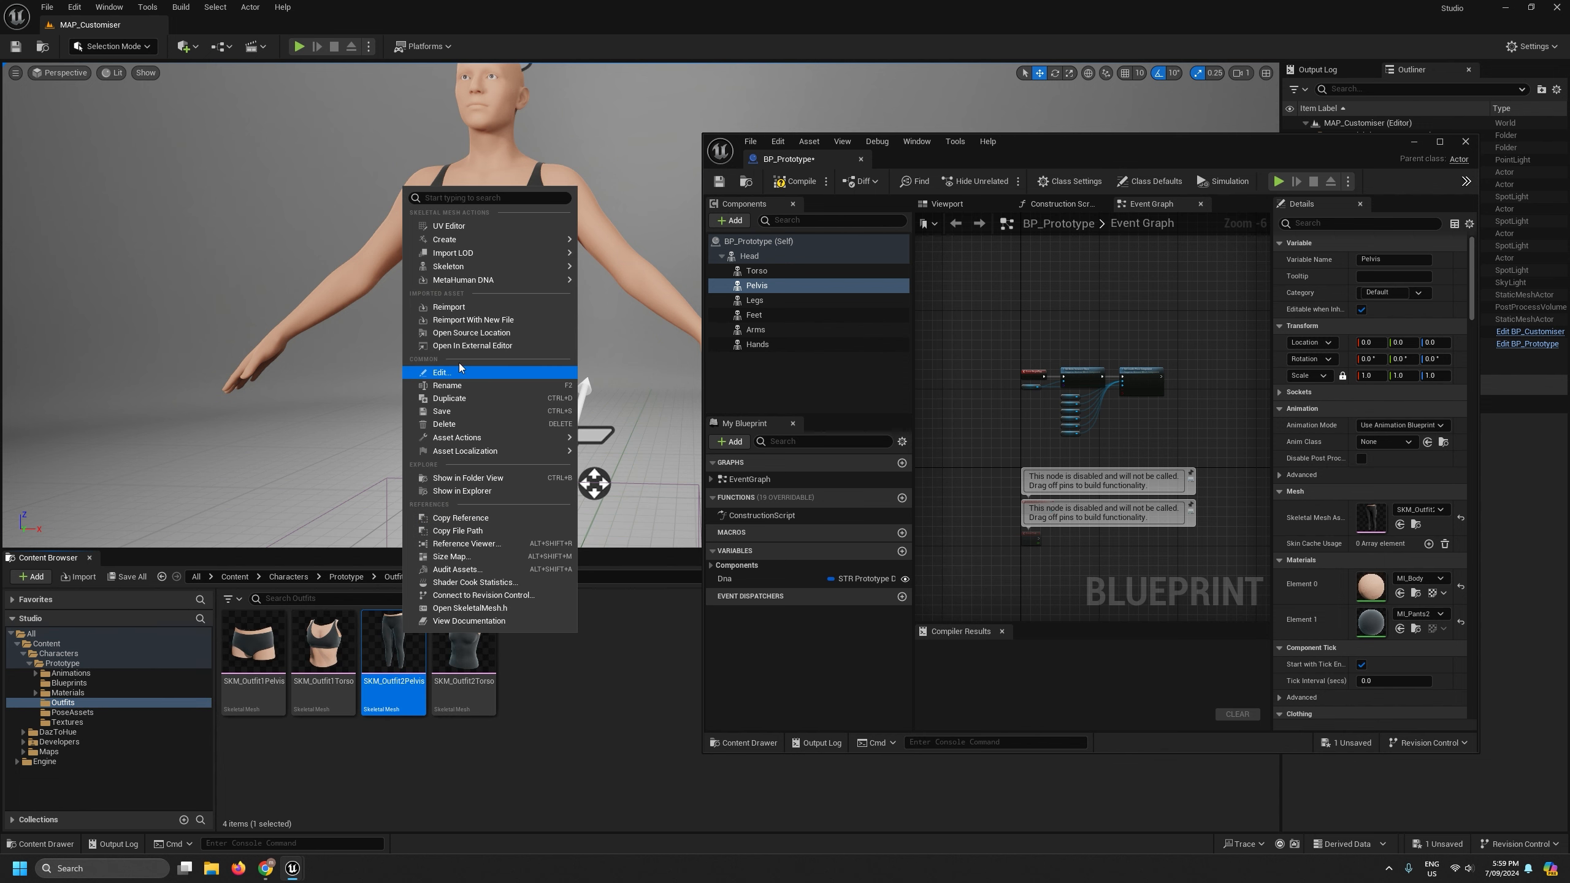
left_click(464, 312)
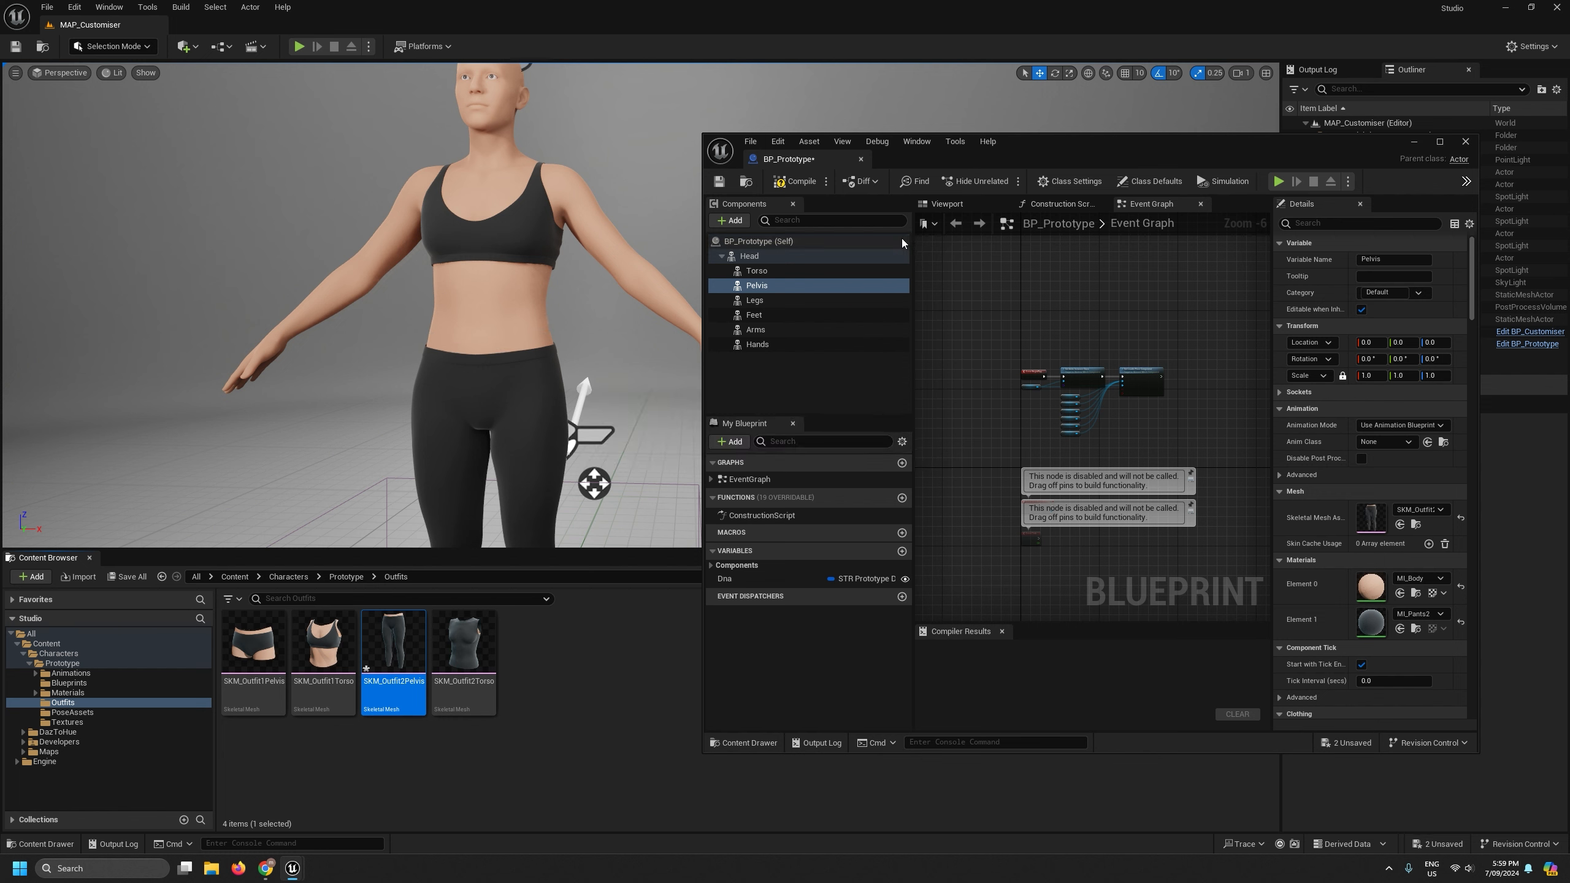
Save the BP_Prototype blueprint and close its editor window.
left_click(719, 181)
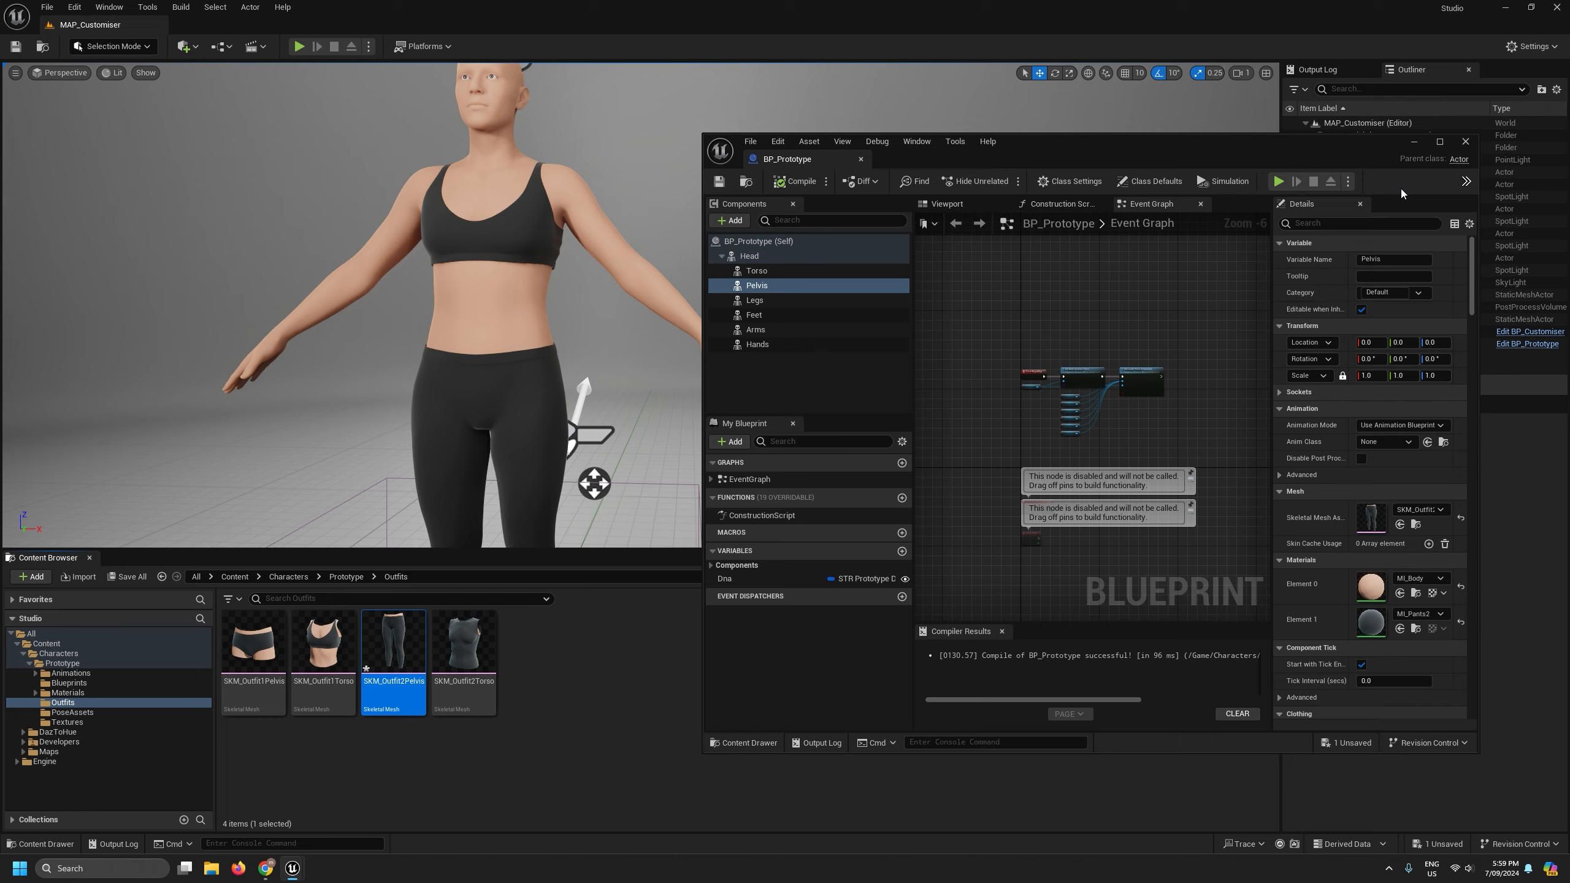
left_click(1465, 141)
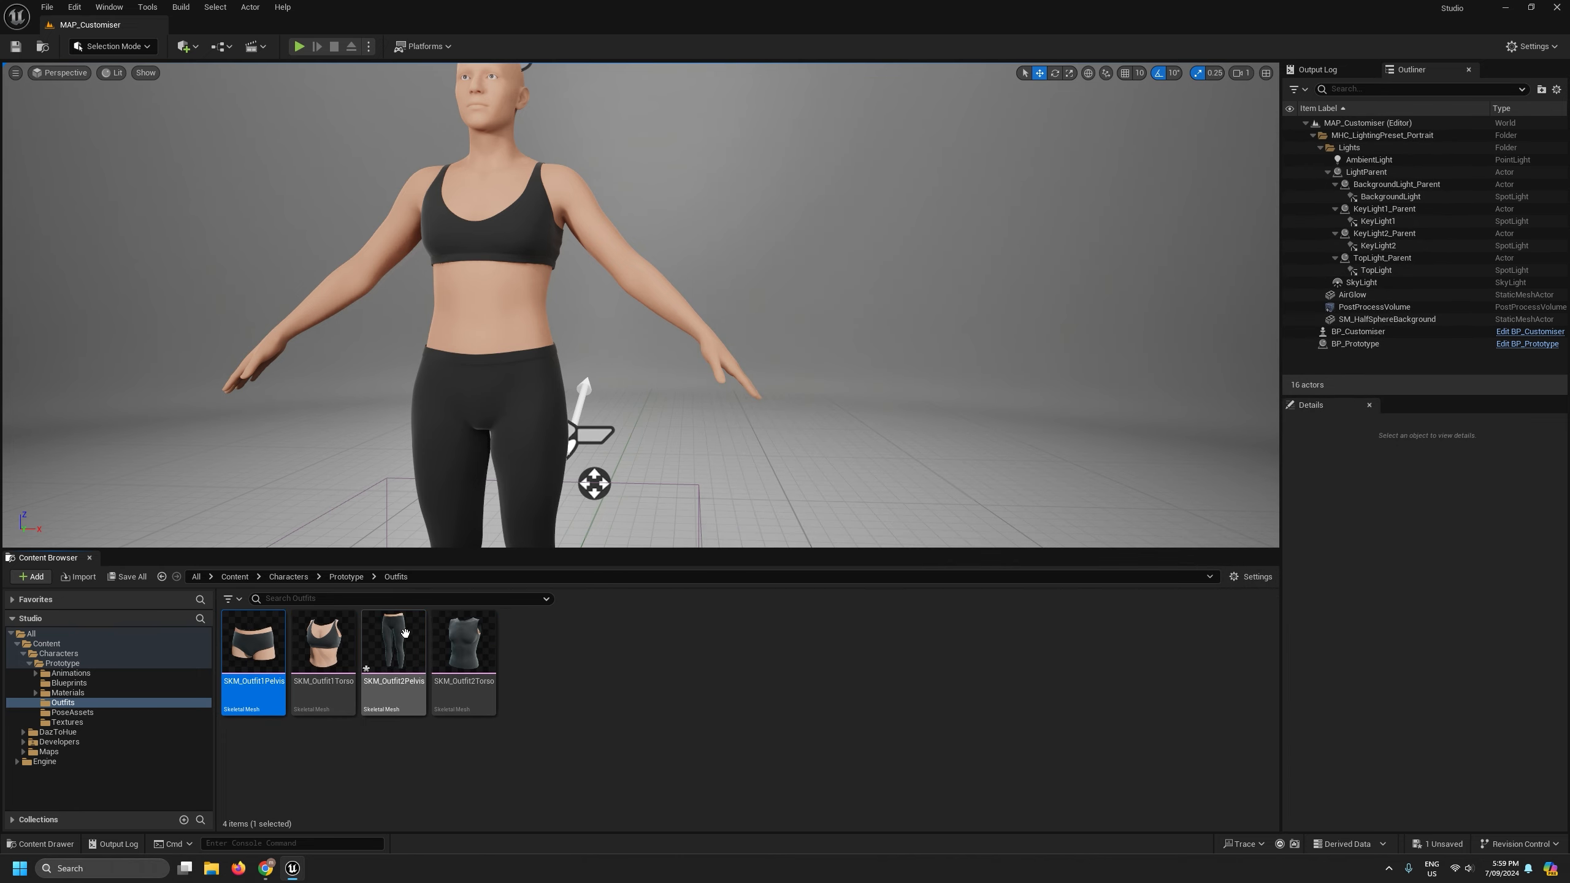
left_click(336, 638)
left_click(459, 641)
key("s")
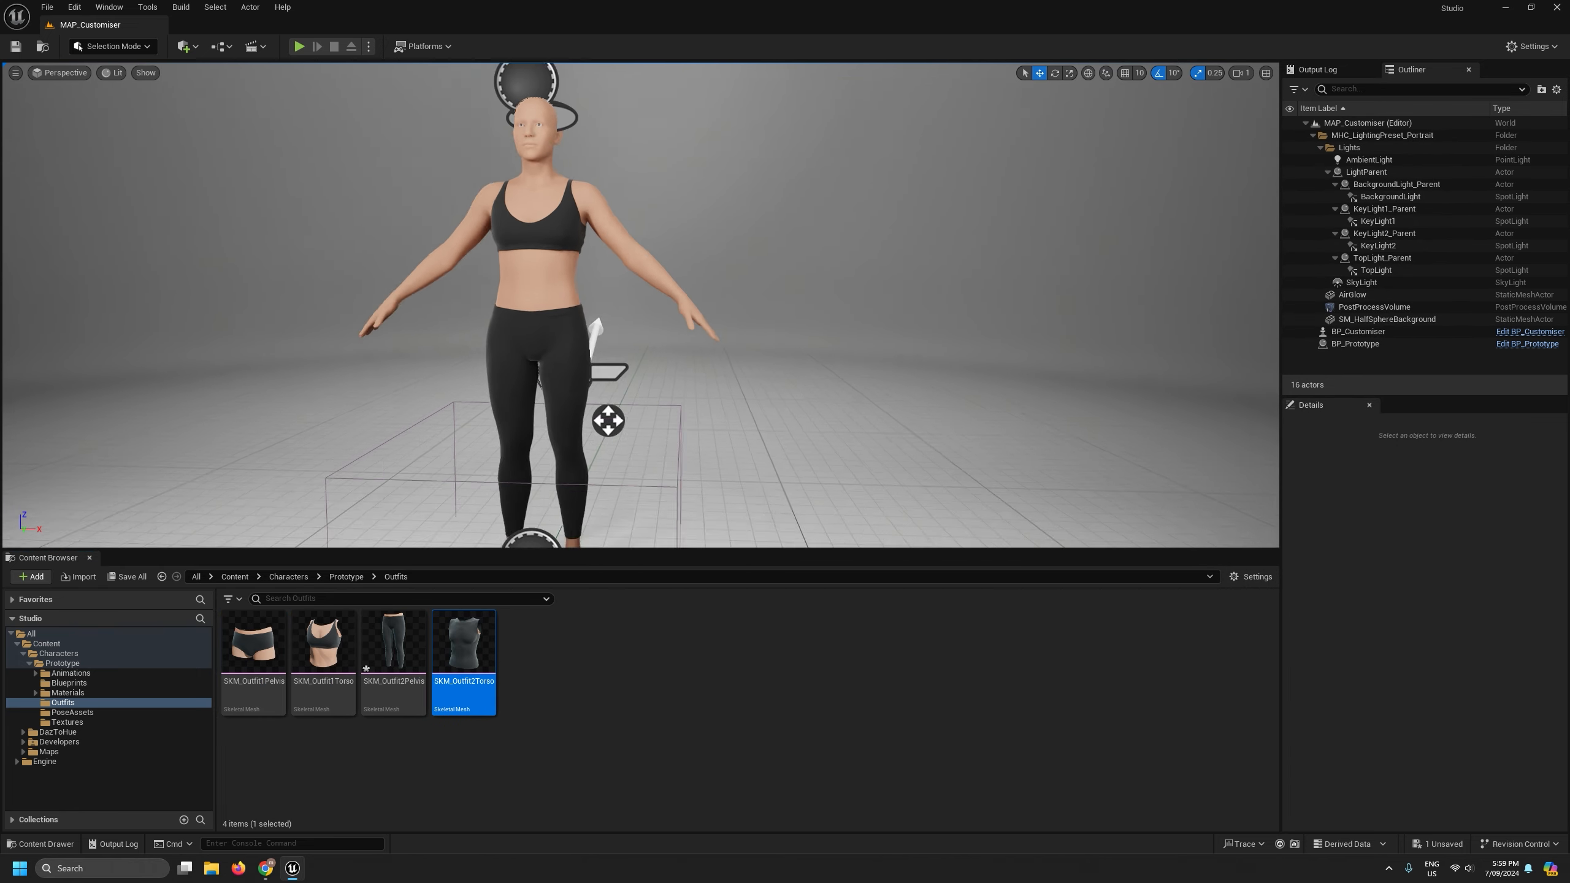